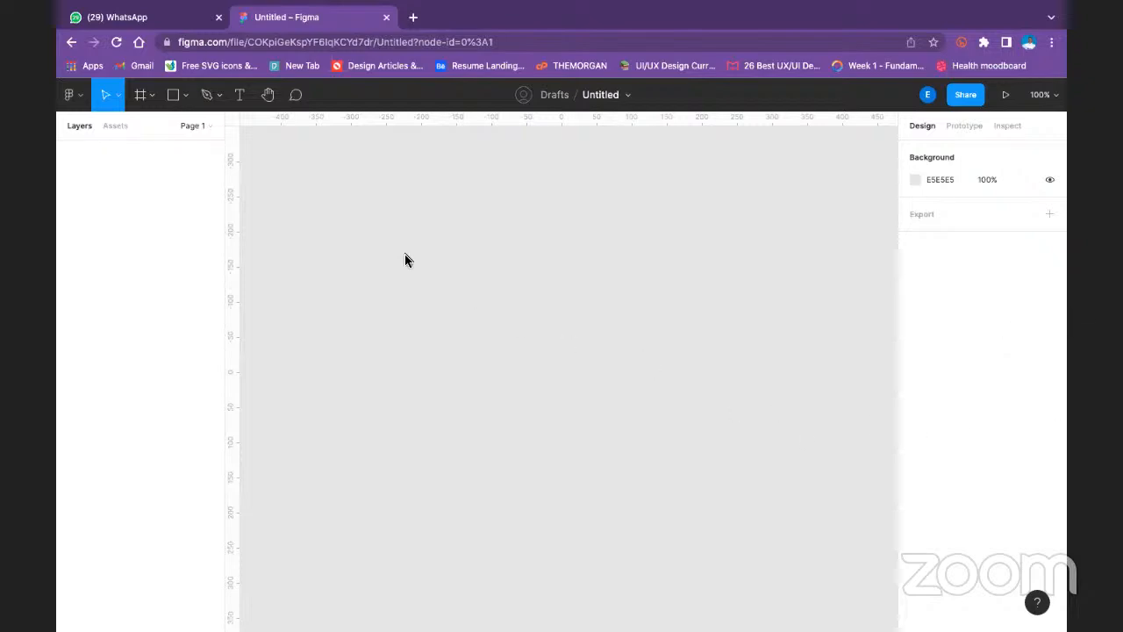
# - Draw a rectangle about 143 px wide in the upper part of the canvas and set its height to 60
pyautogui.click(186, 95)
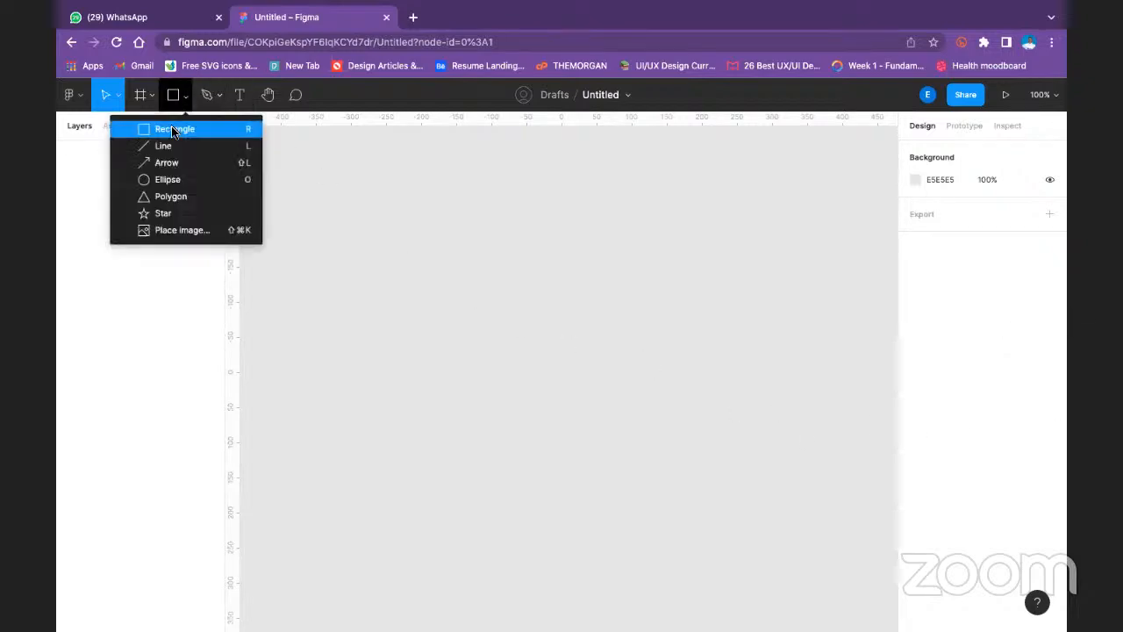
pyautogui.click(173, 130)
pyautogui.moveTo(339, 185); pyautogui.dragTo(438, 225)
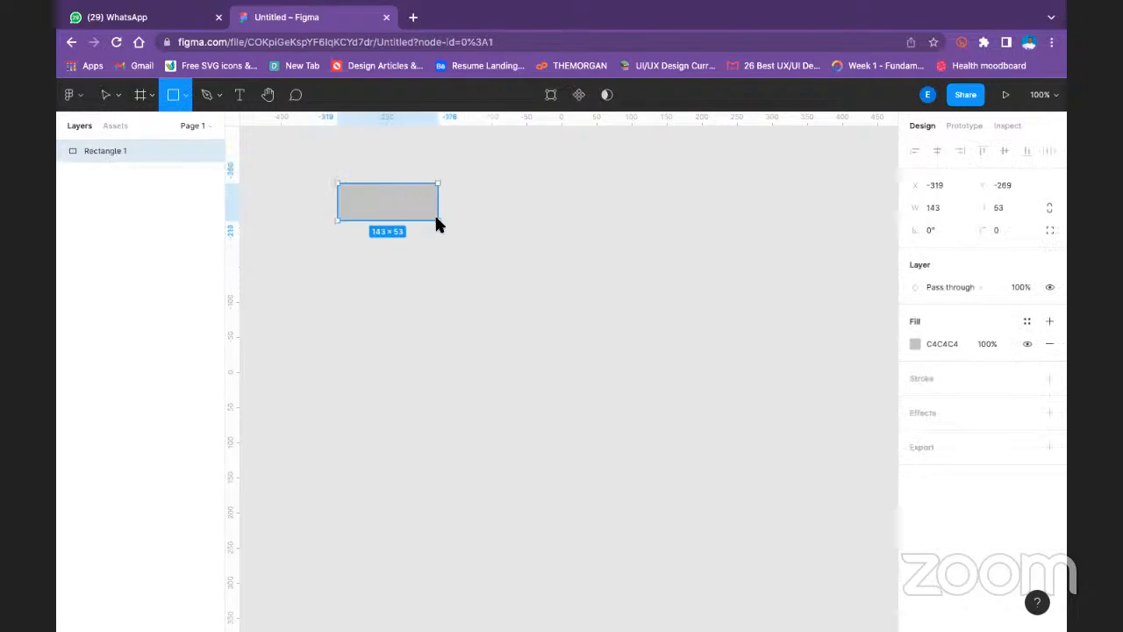
pyautogui.click(1009, 207)
pyautogui.write('8')
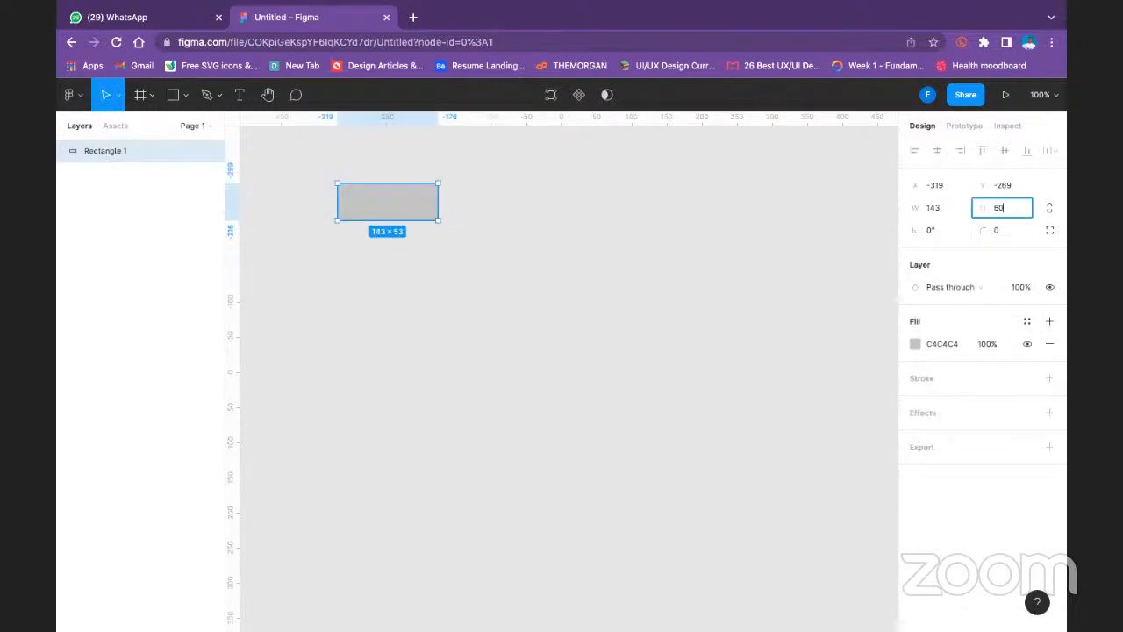
pyautogui.write('0')
pyautogui.press('Return')
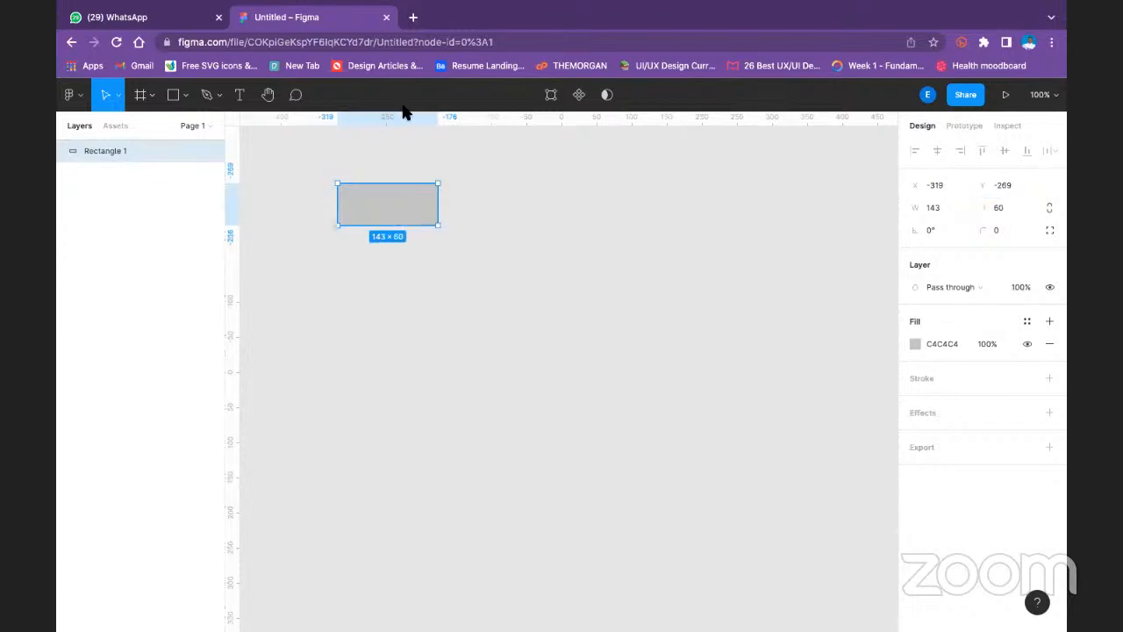
# - Add a text label reading "Sign up" on top of the rectangle
pyautogui.click(239, 94)
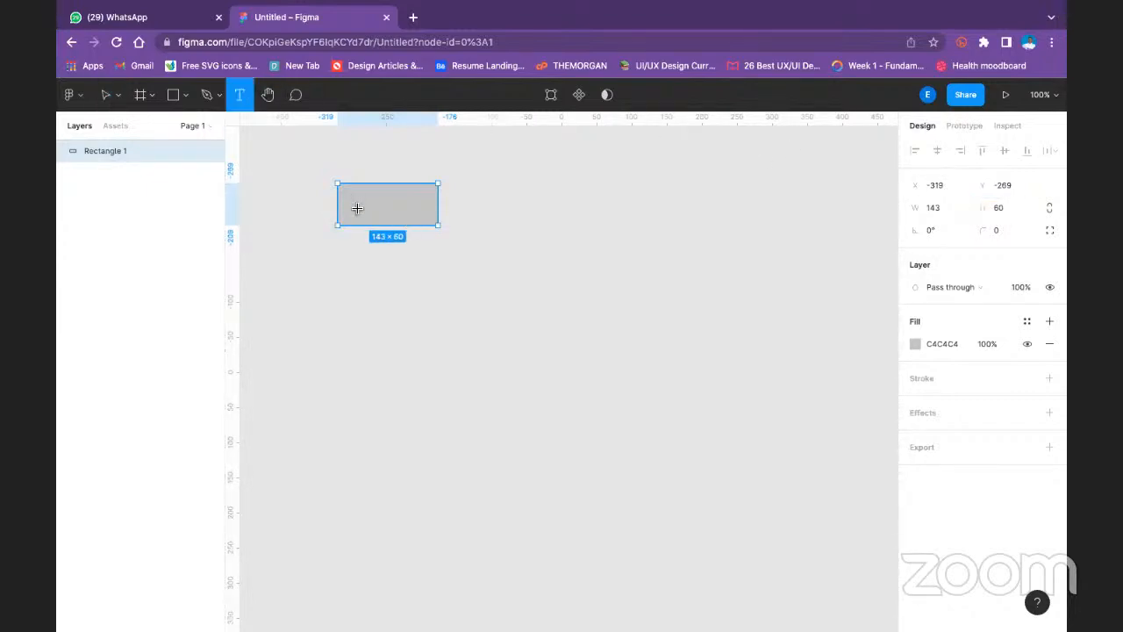
pyautogui.click(355, 208)
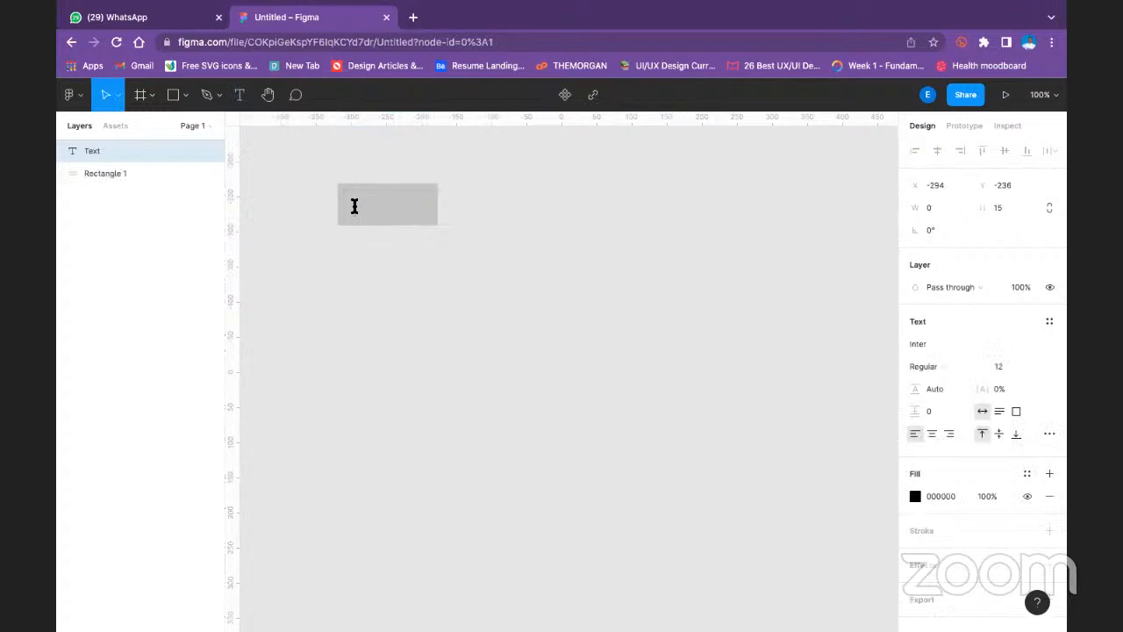
pyautogui.write('Sign up')
pyautogui.press('Escape')
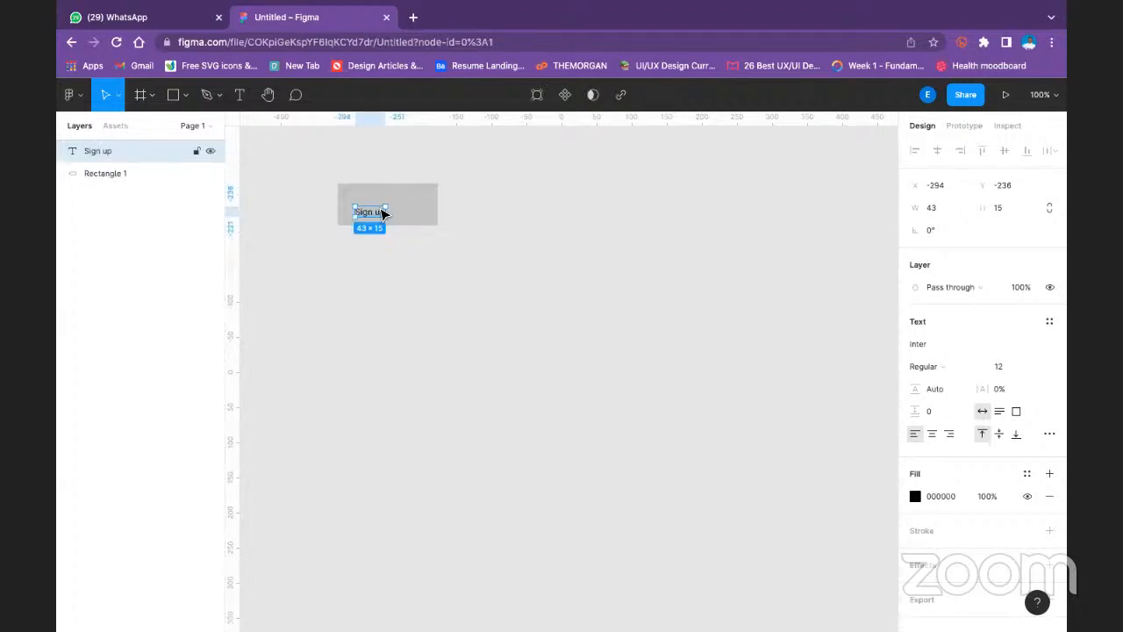
# - Centre the Sign up text horizontally and vertically on the rectangle and group the two
pyautogui.keyDown('shift'); pyautogui.click(409, 210); pyautogui.keyUp('shift')
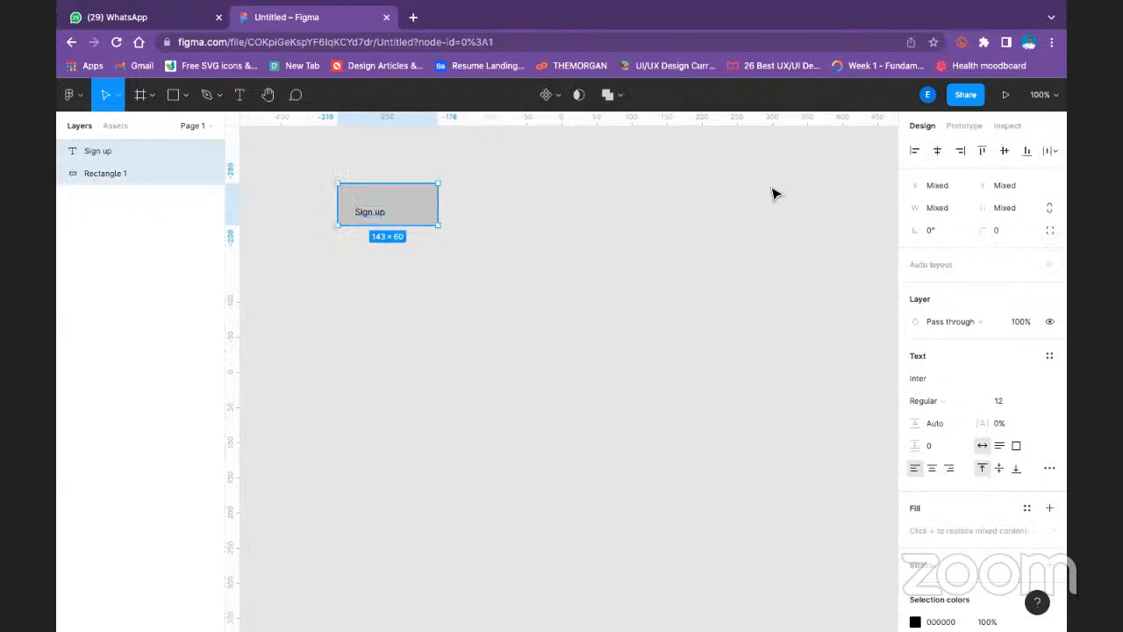
pyautogui.click(937, 151)
pyautogui.click(1004, 151)
pyautogui.hotkey('ctrl', 'g')
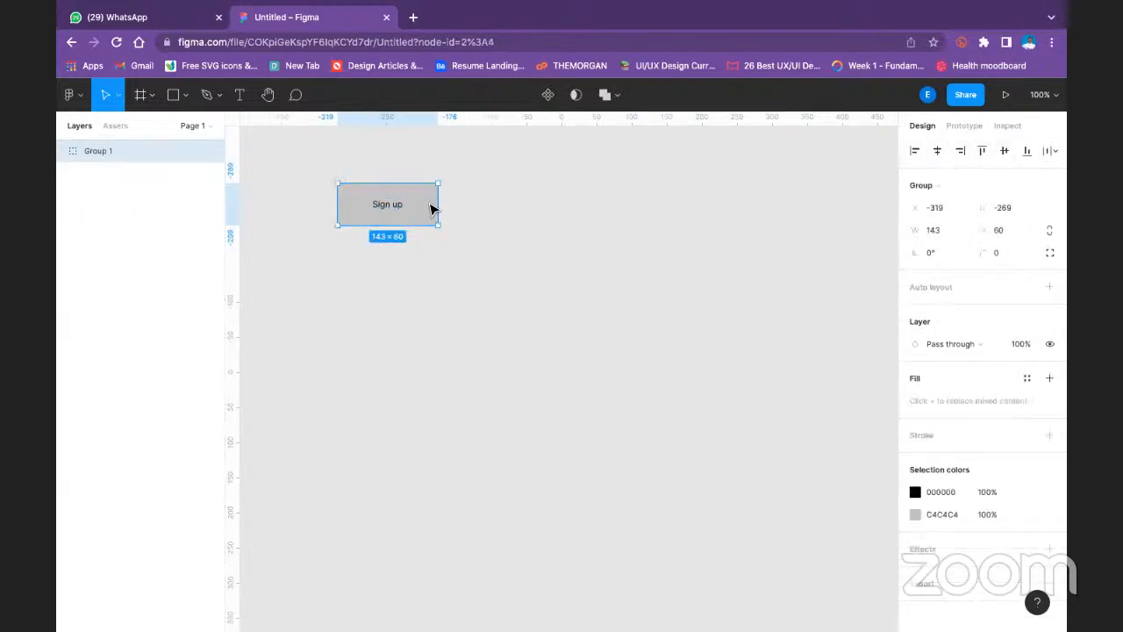
pyautogui.click(454, 218)
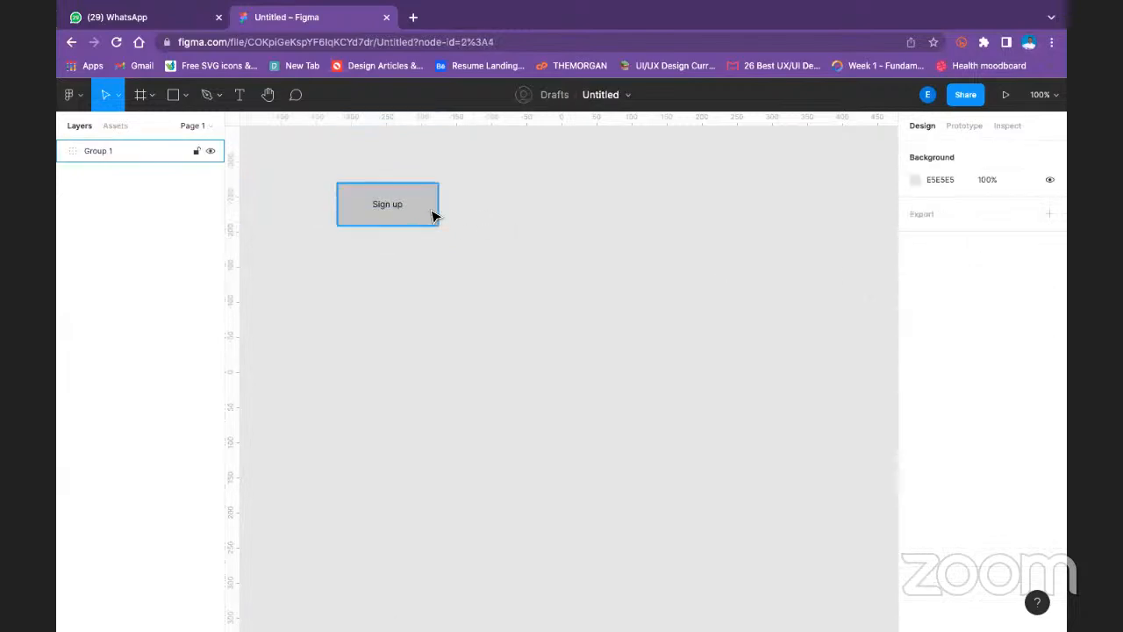
# - Set the corner radius of the grouped button's rectangle to 10
pyautogui.doubleClick(434, 215)
pyautogui.write('10')
pyautogui.press('Return')
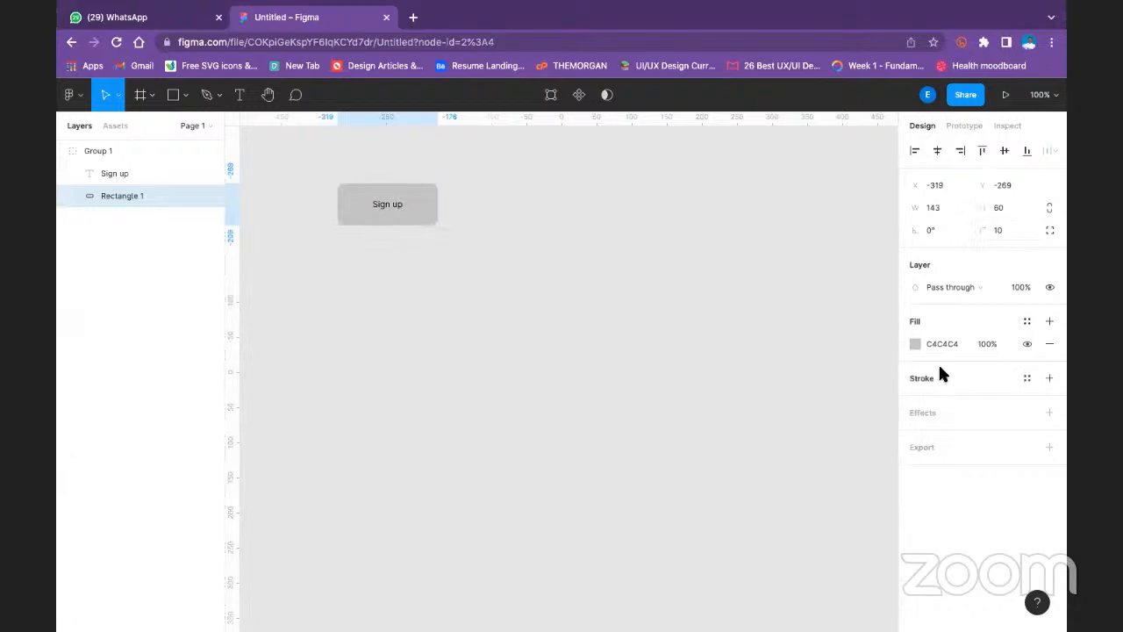
# - Change the button rectangle's solid fill to blue, 001AFF
pyautogui.click(914, 344)
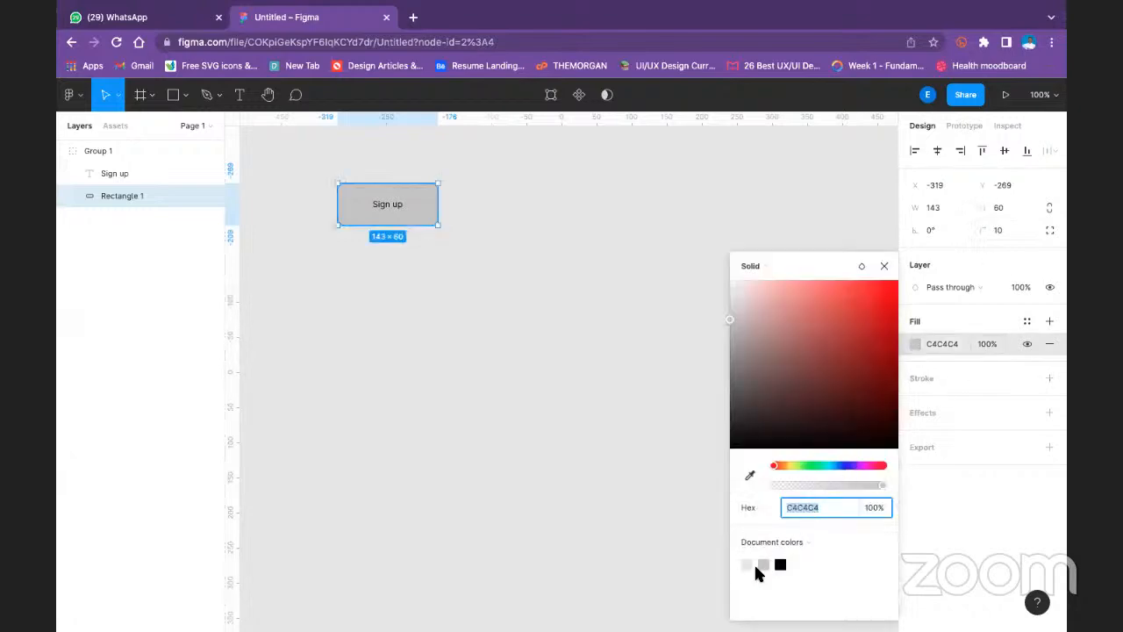
pyautogui.moveTo(807, 305); pyautogui.dragTo(915, 288)
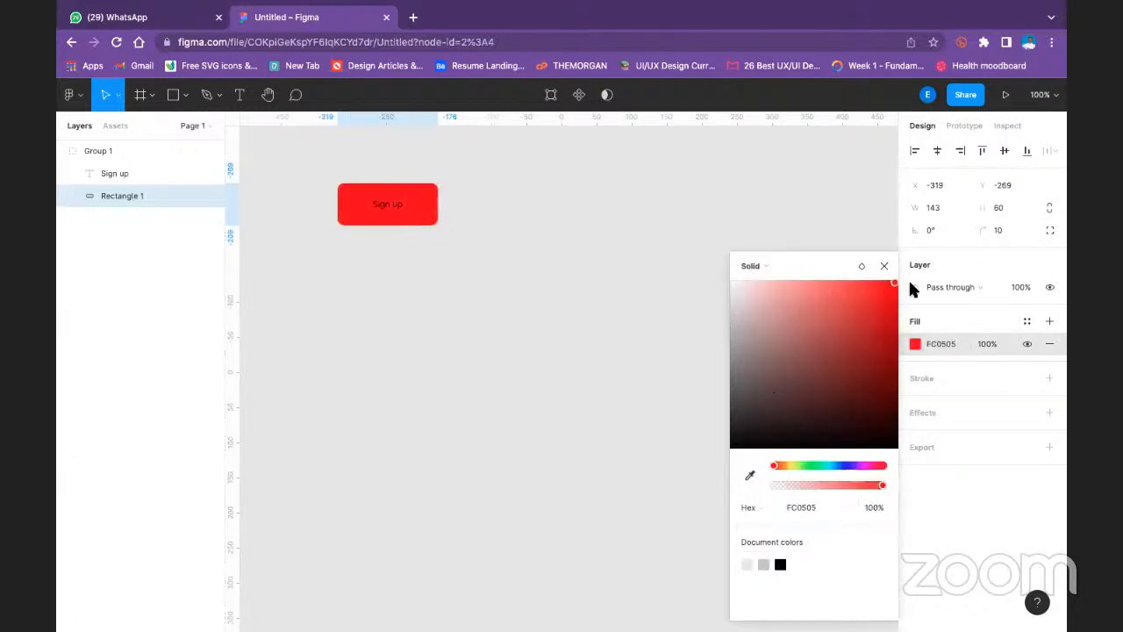
pyautogui.click(850, 466)
pyautogui.click(844, 466)
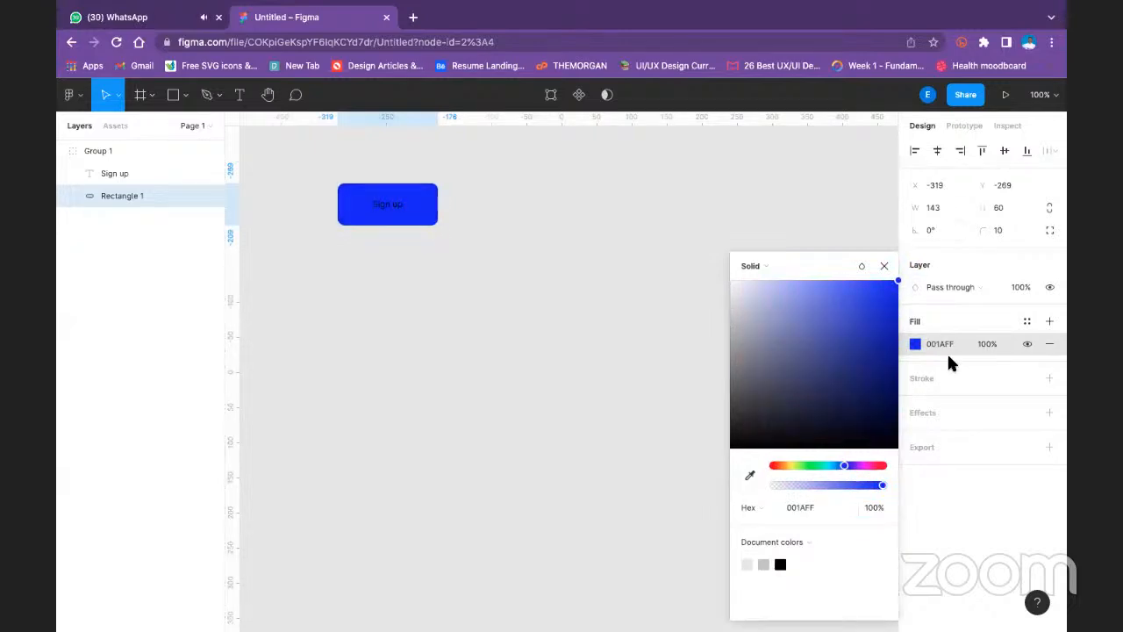
pyautogui.press('Return')
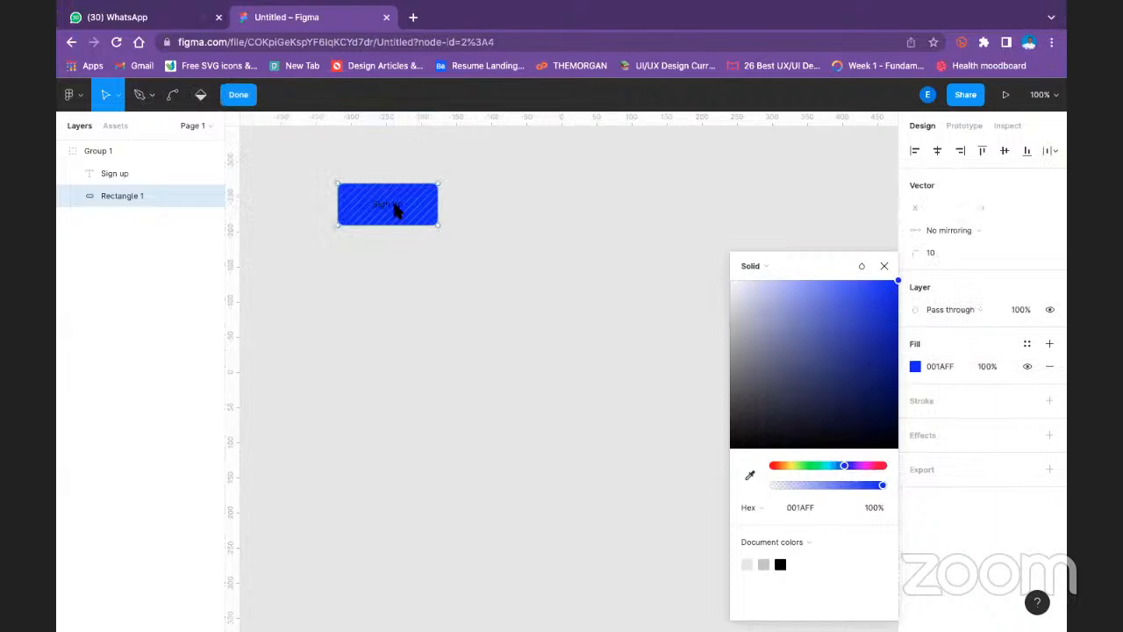
pyautogui.click(884, 265)
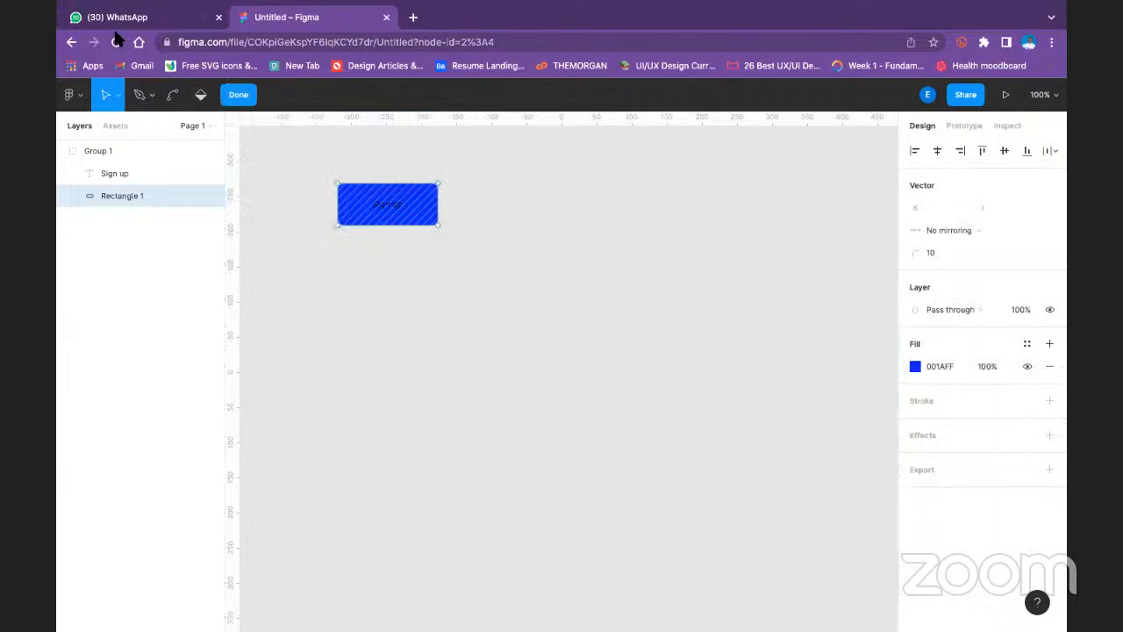
pyautogui.click(238, 93)
# - Set the font size of the button's Sign up text to 20
pyautogui.click(394, 209)
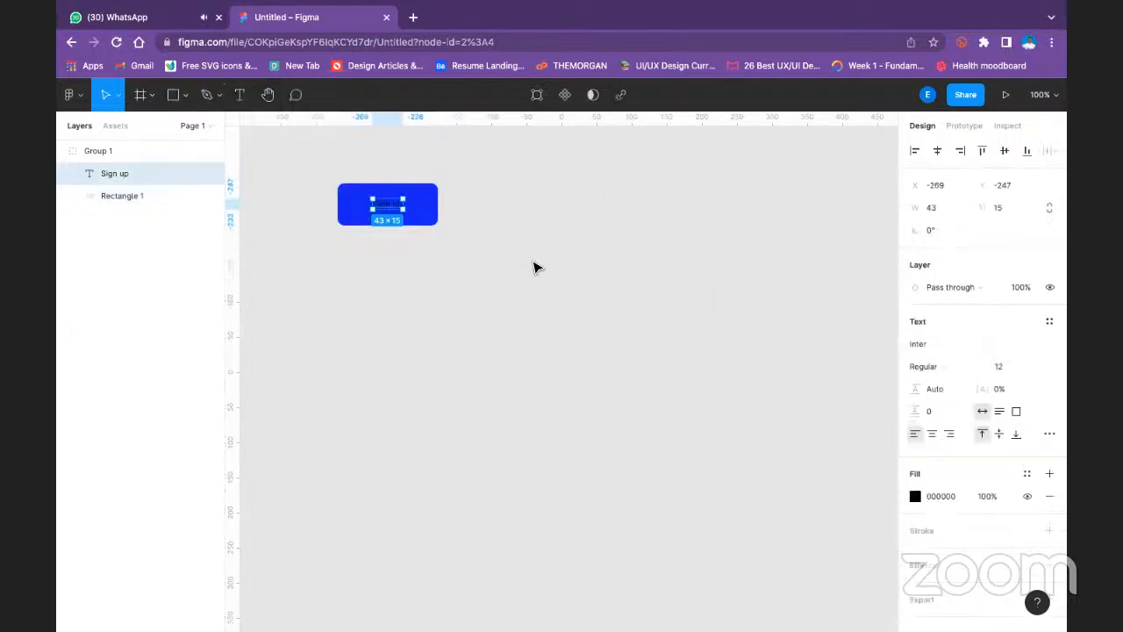
pyautogui.click(1031, 369)
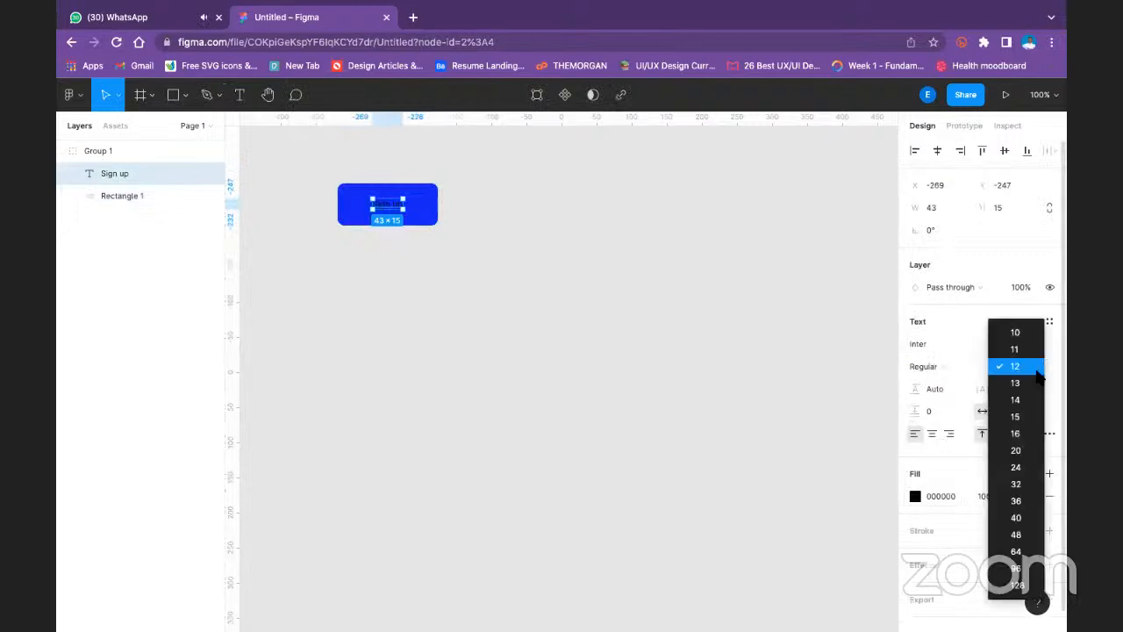
pyautogui.click(1024, 470)
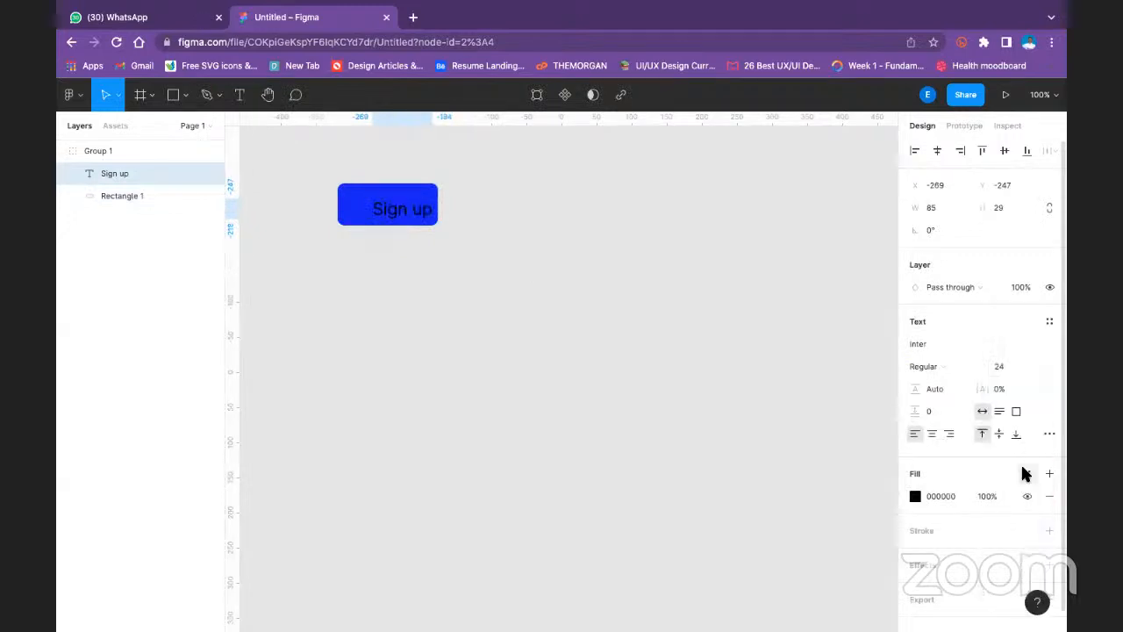
pyautogui.click(1030, 369)
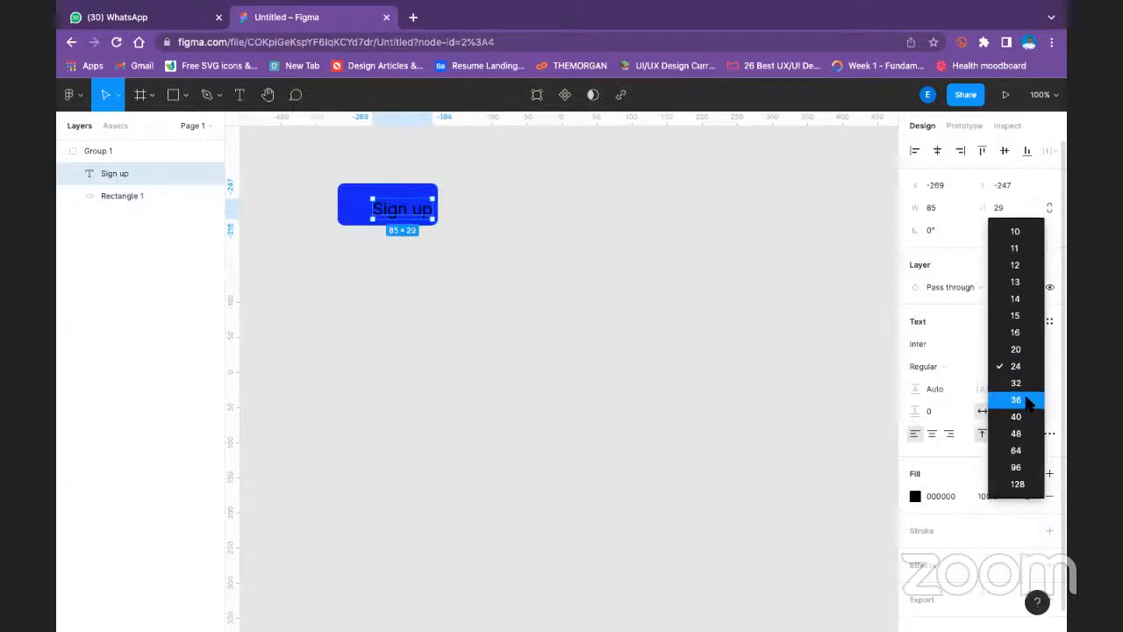
pyautogui.click(1016, 350)
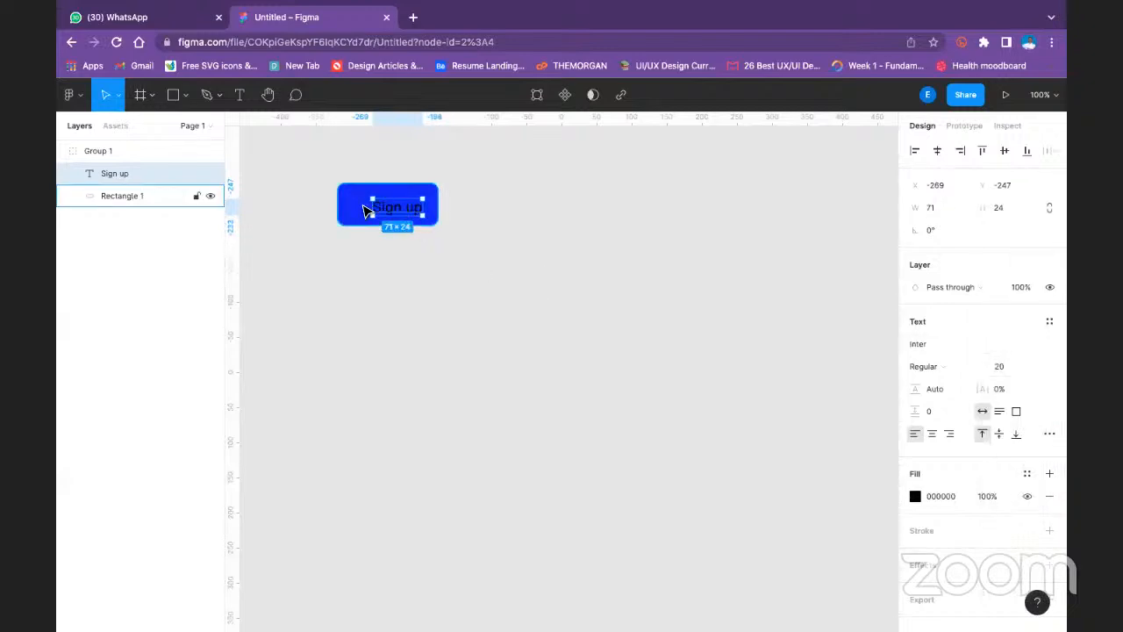
# - Centre the enlarged Sign up text horizontally and vertically on the blue rectangle again
pyautogui.keyDown('shift'); pyautogui.click(366, 211); pyautogui.keyUp('shift')
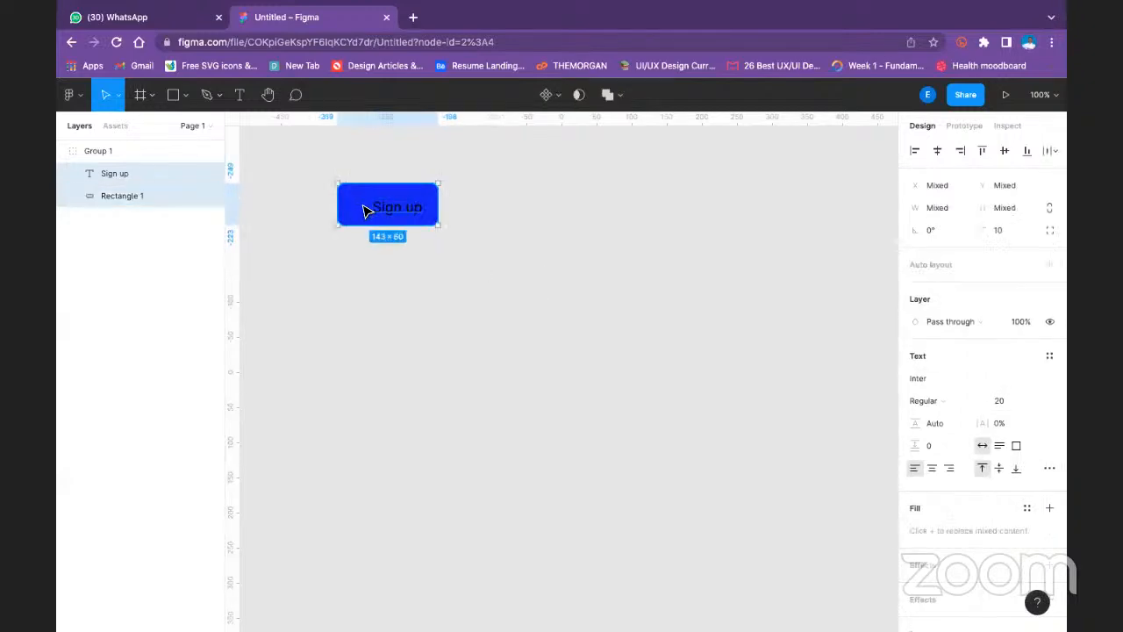
pyautogui.click(937, 152)
pyautogui.click(1004, 152)
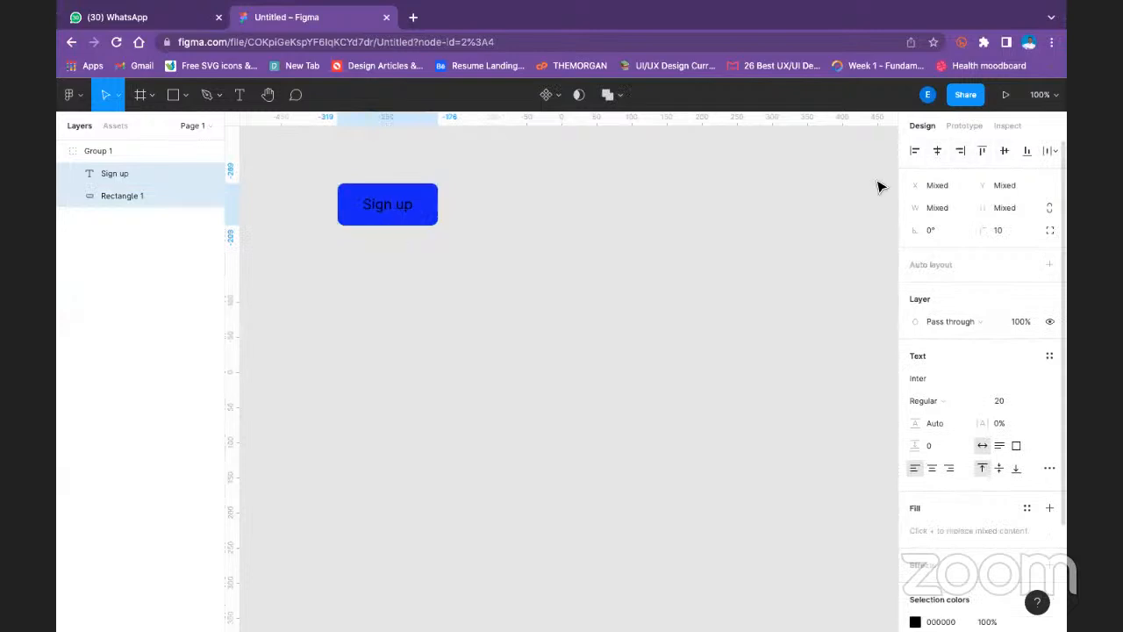
pyautogui.click(674, 211)
# - Change the Sign up text's fill to the light grey document colour E5E5E5
pyautogui.click(409, 198)
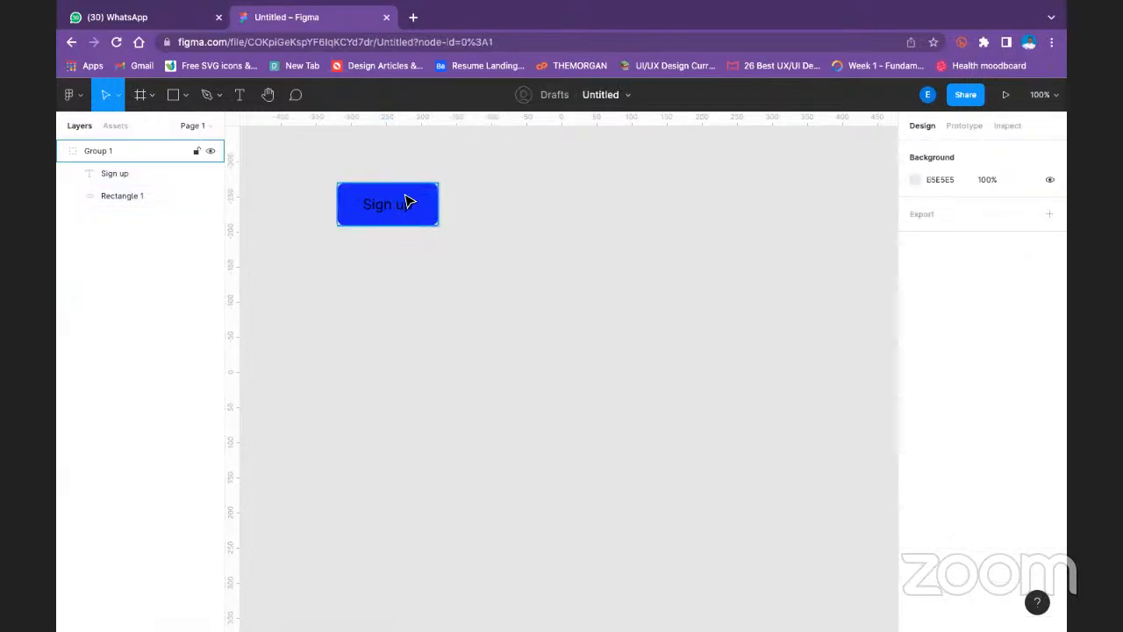
pyautogui.doubleClick(401, 207)
pyautogui.click(923, 497)
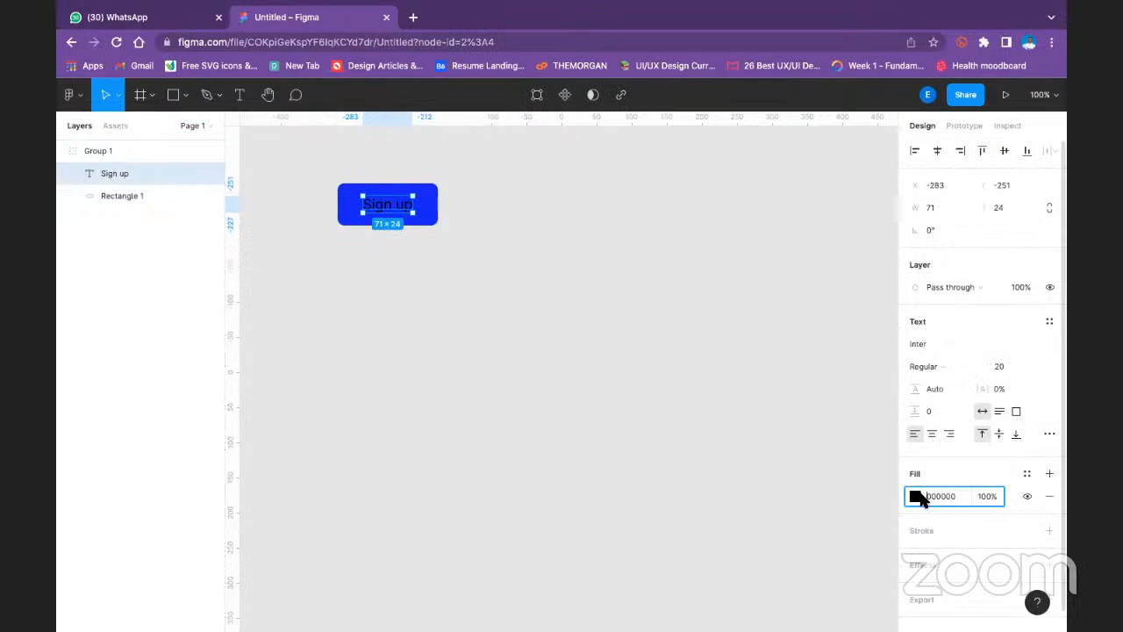
pyautogui.click(916, 496)
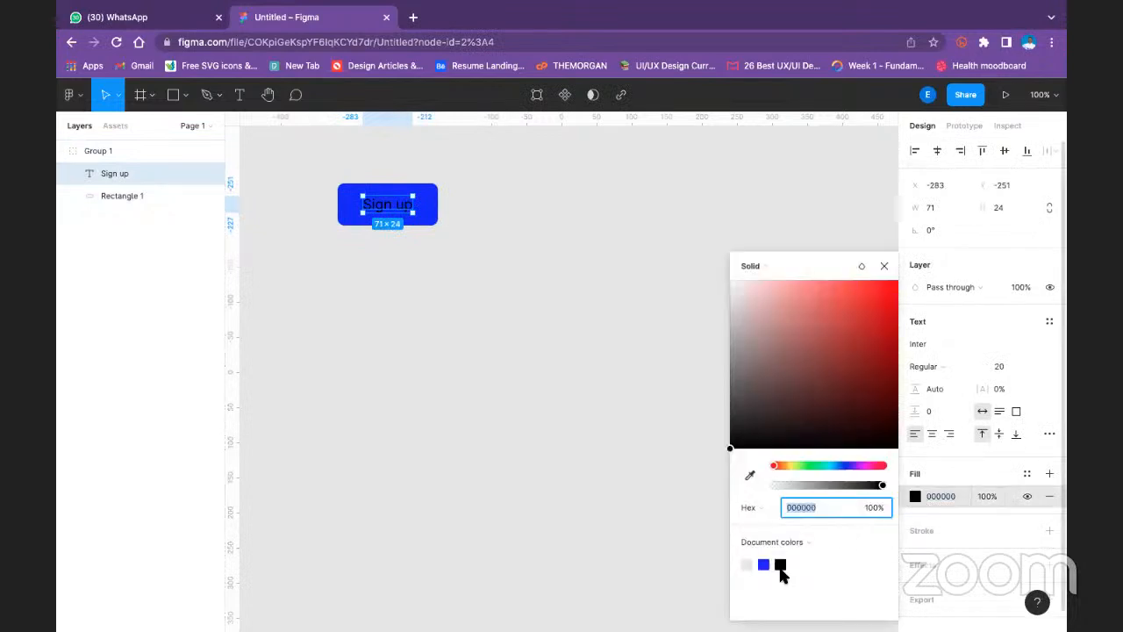
pyautogui.click(747, 564)
pyautogui.click(586, 255)
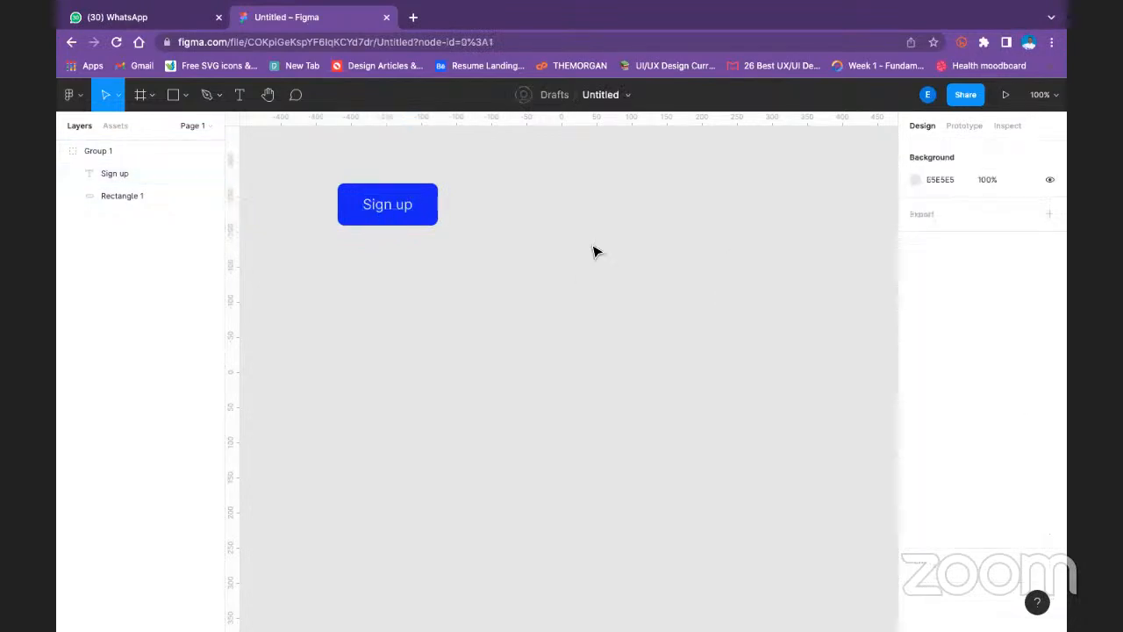
# - Duplicate the Sign up button with the copy just below its position, and move the original further right on the canvas
pyautogui.click(355, 201)
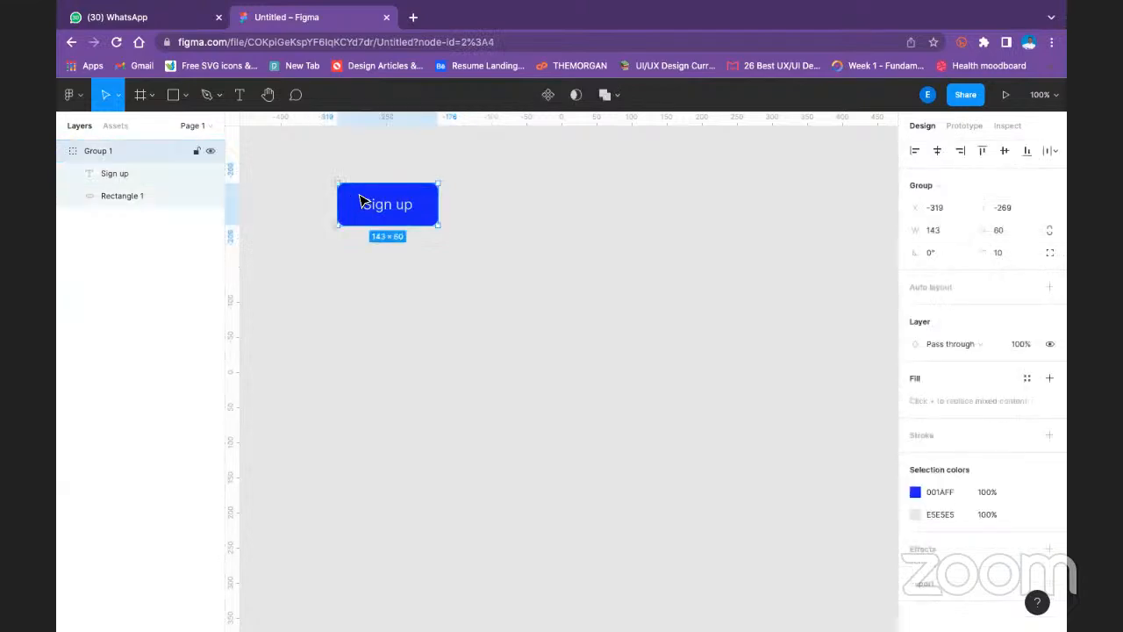
pyautogui.moveTo(363, 201); pyautogui.dragTo(369, 266)
pyautogui.click(554, 291)
# - Replace the duplicated button's text with "Register now"
pyautogui.doubleClick(406, 266)
pyautogui.doubleClick(395, 267)
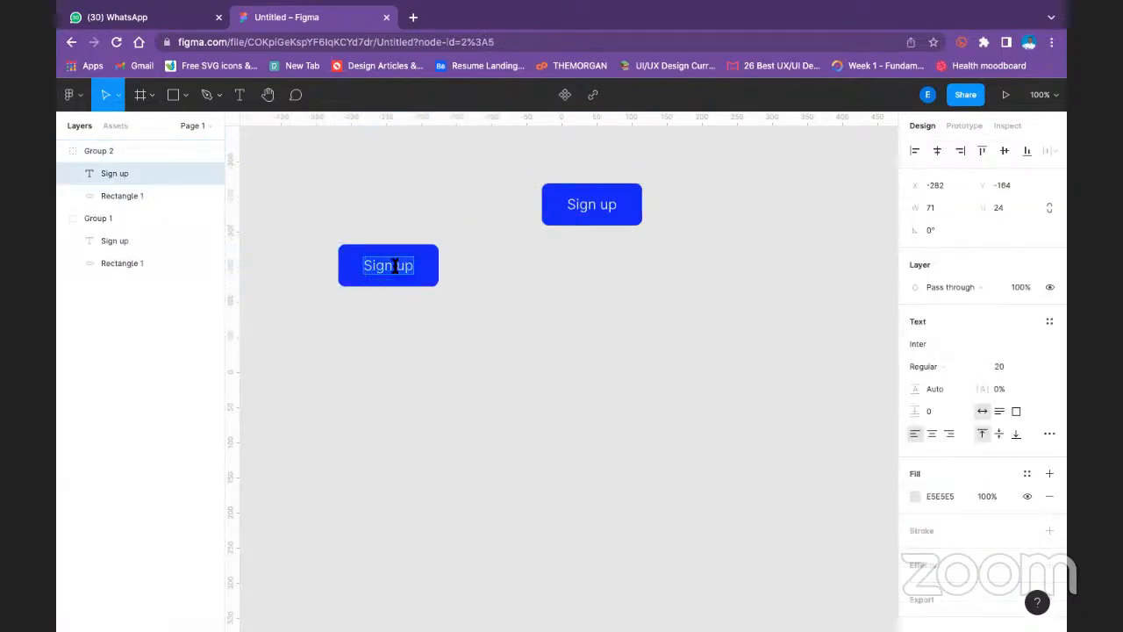
pyautogui.write('Regi')
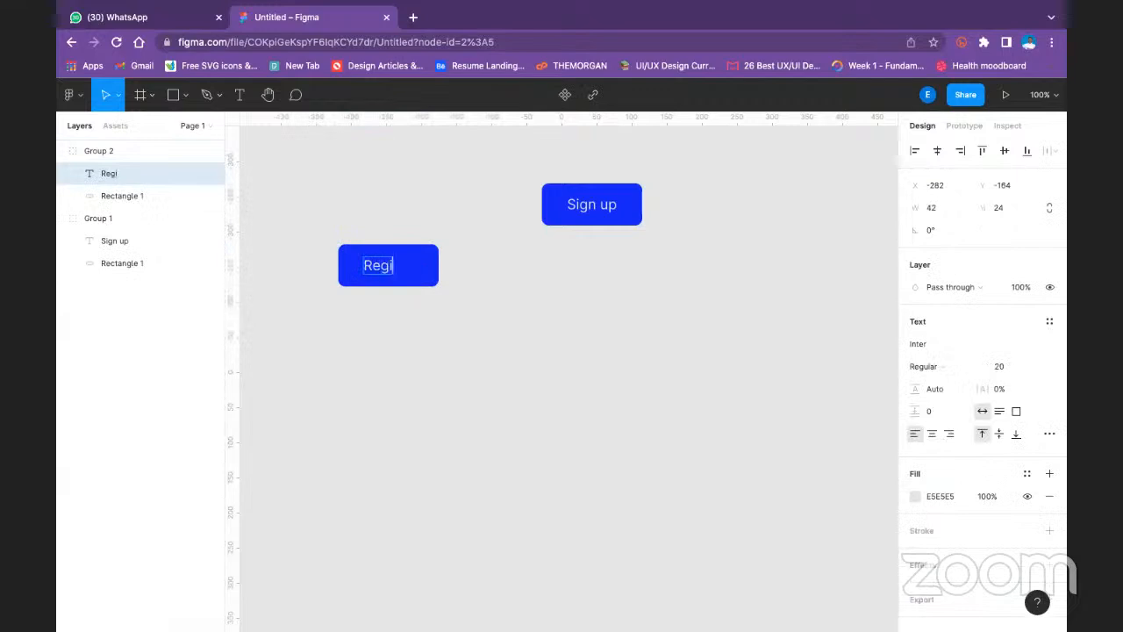
pyautogui.write('ster now')
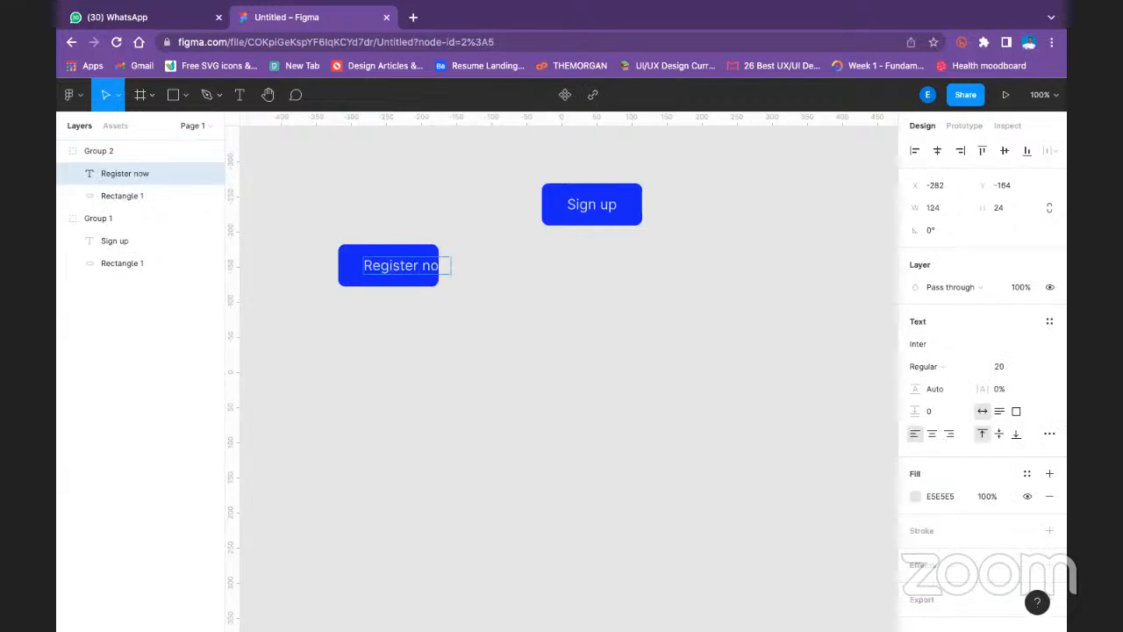
pyautogui.press('Escape')
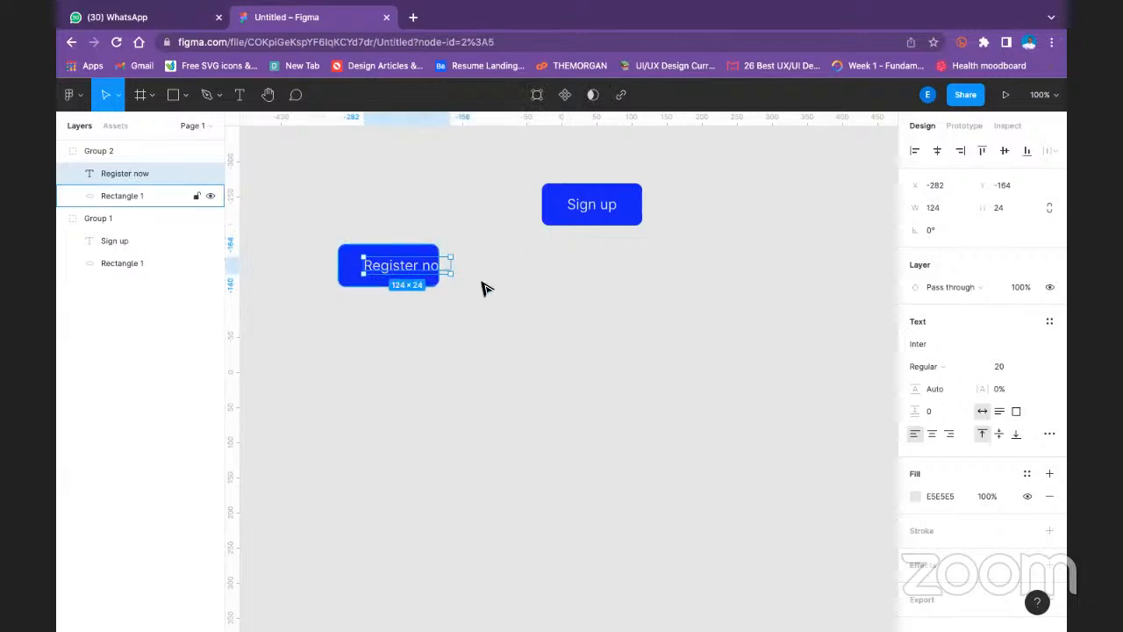
# - Centre the Register now text and its blue rectangle horizontally on each other
pyautogui.keyDown('shift'); pyautogui.click(351, 274); pyautogui.keyUp('shift')
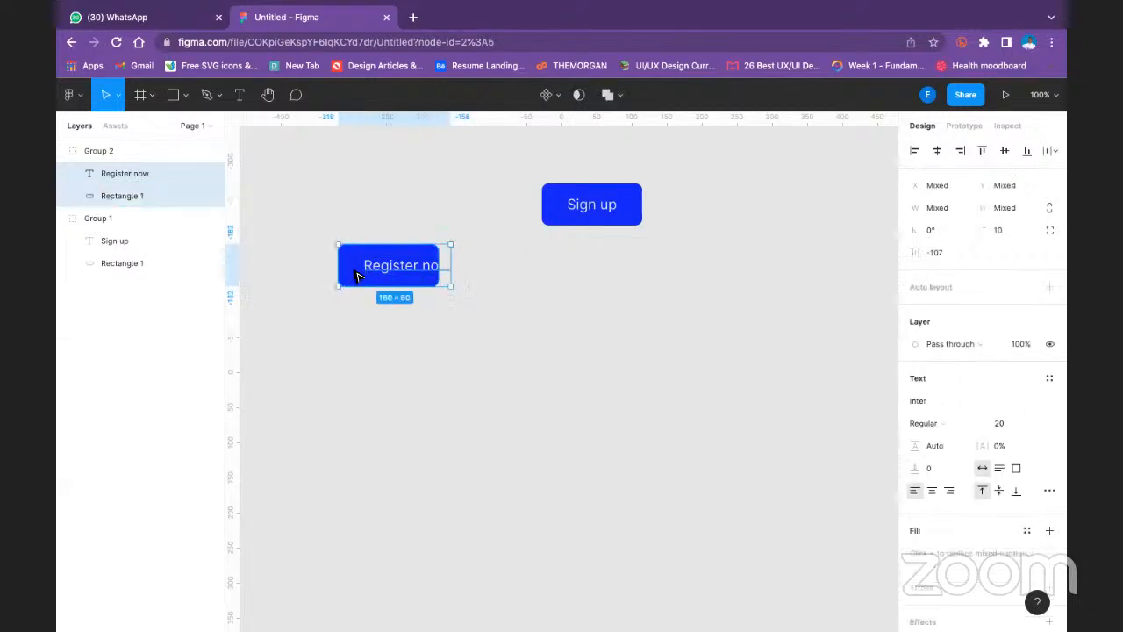
pyautogui.click(937, 150)
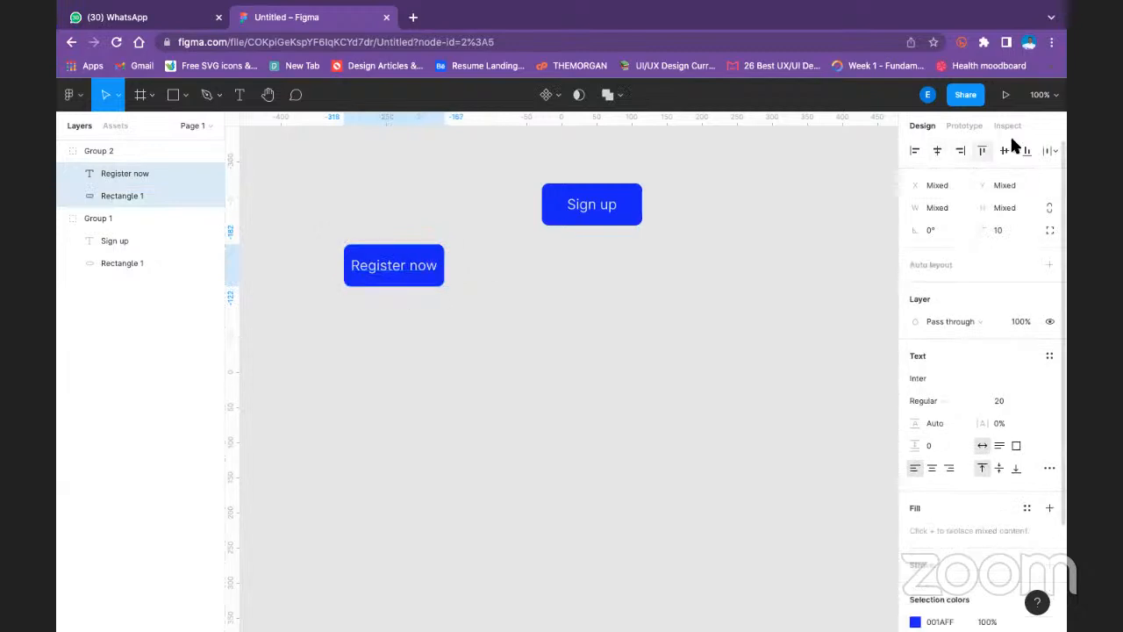
pyautogui.click(602, 329)
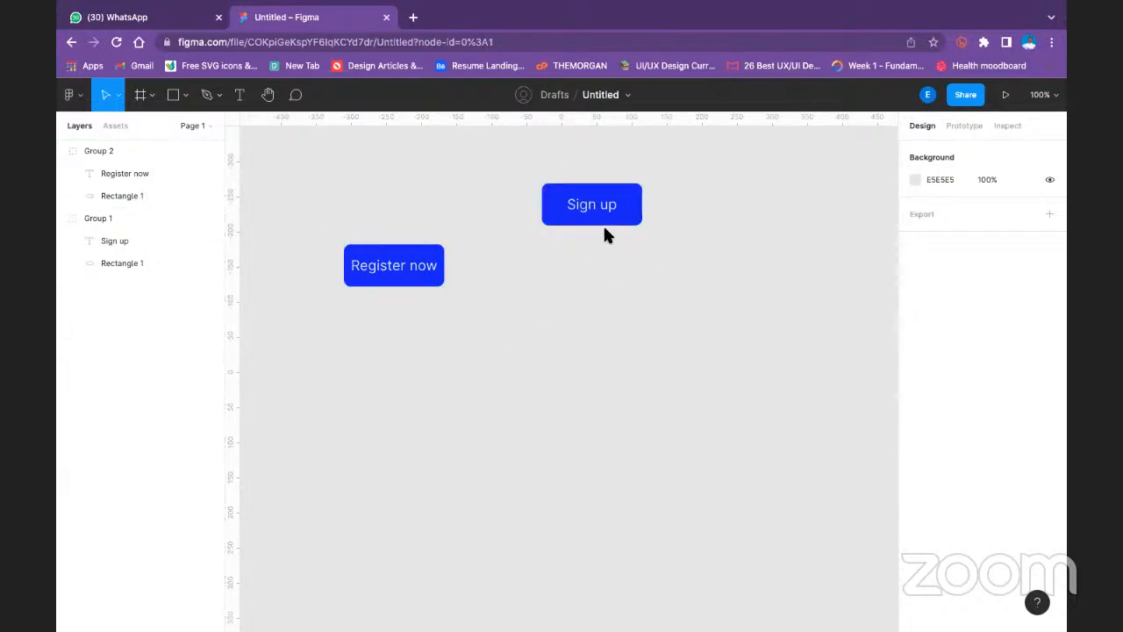
# - Insert the extra letters "egistere" into the middle of the Register now label to test longer text on the button
pyautogui.click(585, 201)
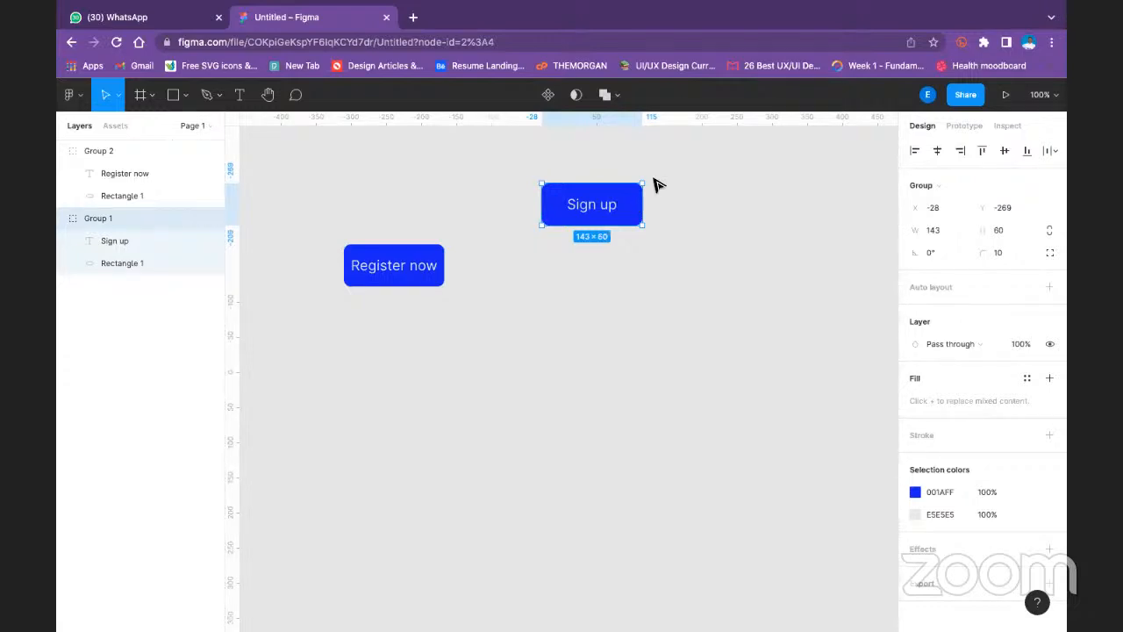
pyautogui.doubleClick(405, 271)
pyautogui.doubleClick(403, 268)
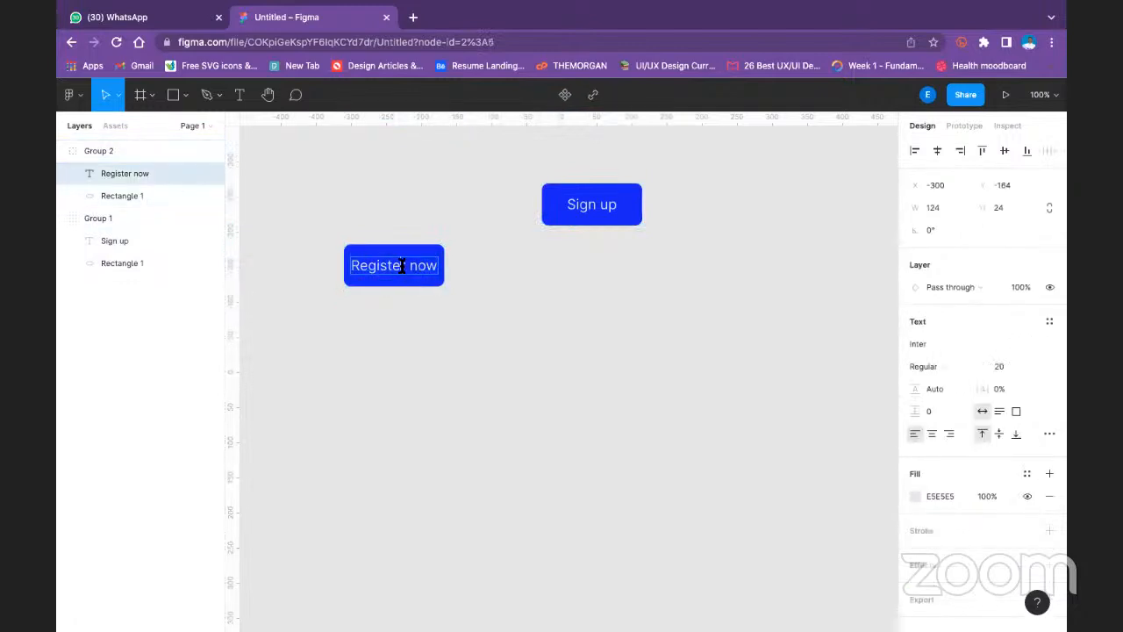
pyautogui.write('registere r')
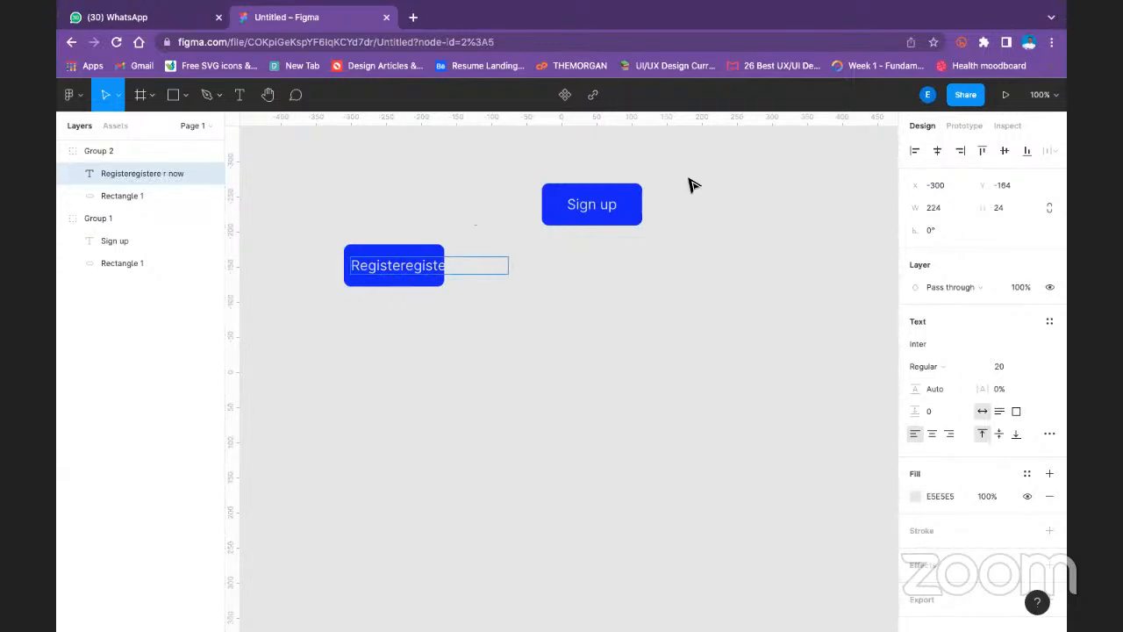
pyautogui.press('Escape')
# - Delete both the Sign up and Register now buttons from the canvas
pyautogui.moveTo(308, 188); pyautogui.dragTo(759, 358)
pyautogui.press('Delete')
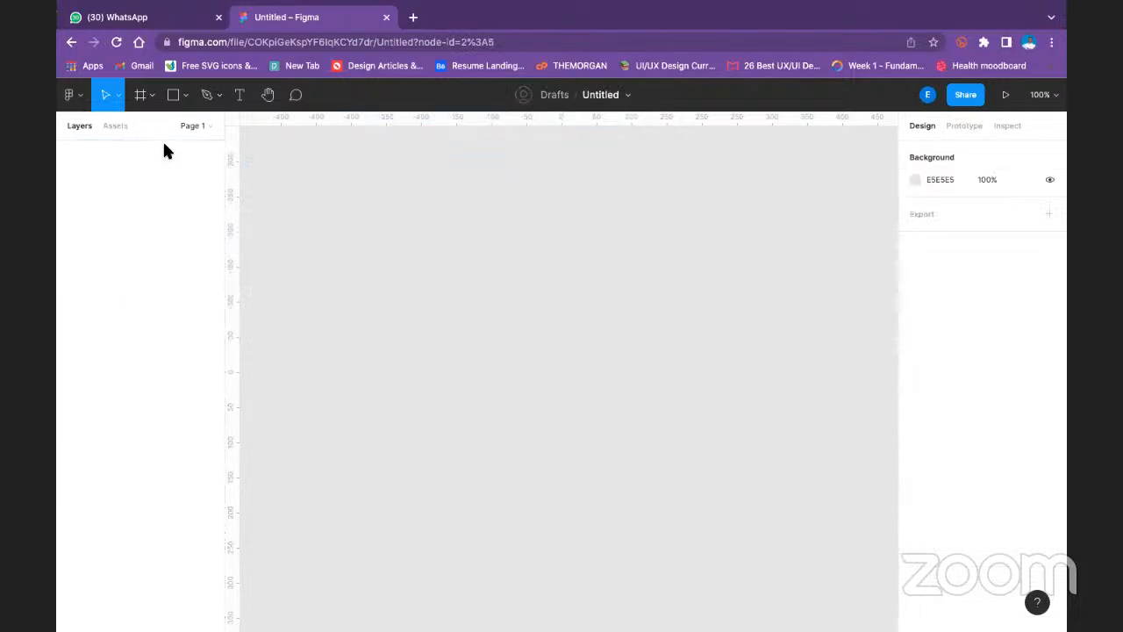
# - Add a new text layer reading "Sign up" in the upper part of the empty canvas
pyautogui.click(240, 94)
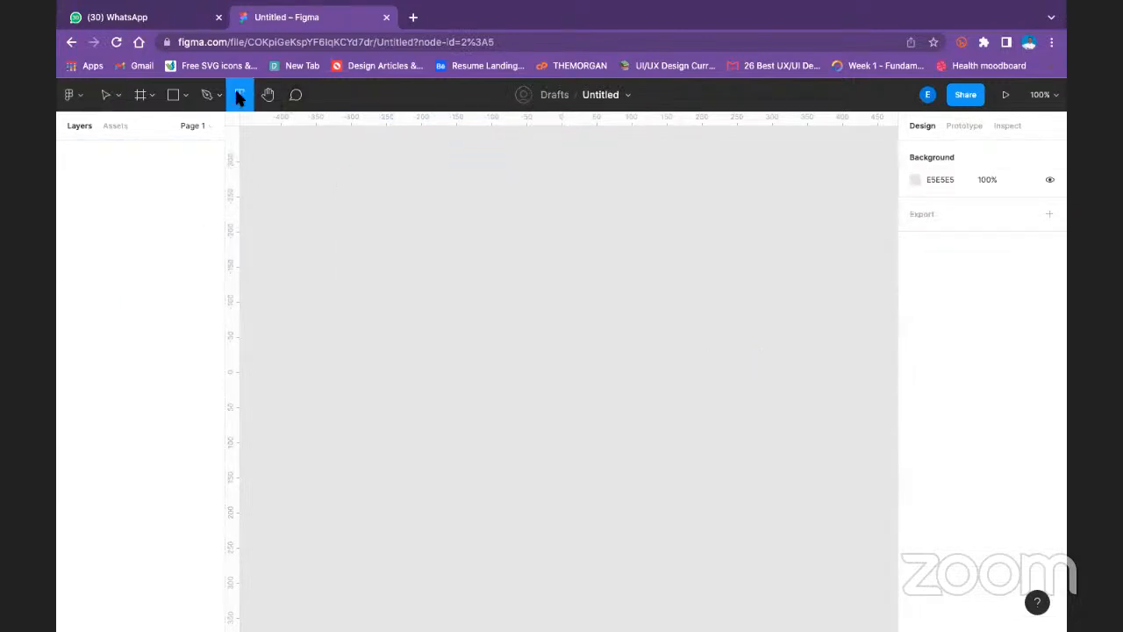
pyautogui.click(393, 192)
pyautogui.write('Sig')
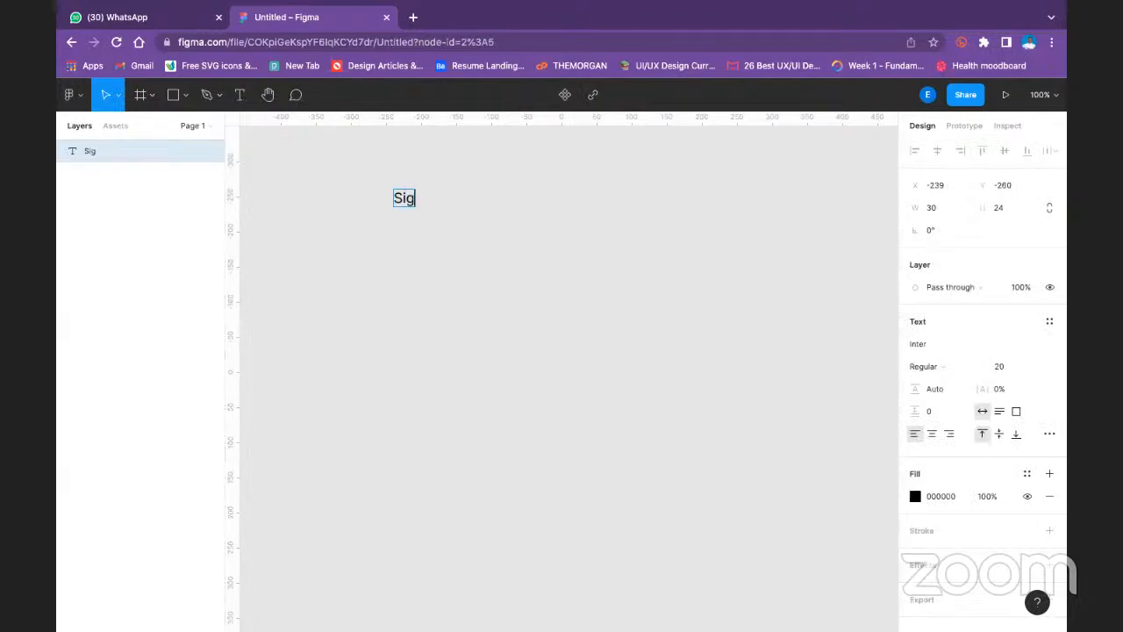
pyautogui.write('n up')
pyautogui.press('Escape')
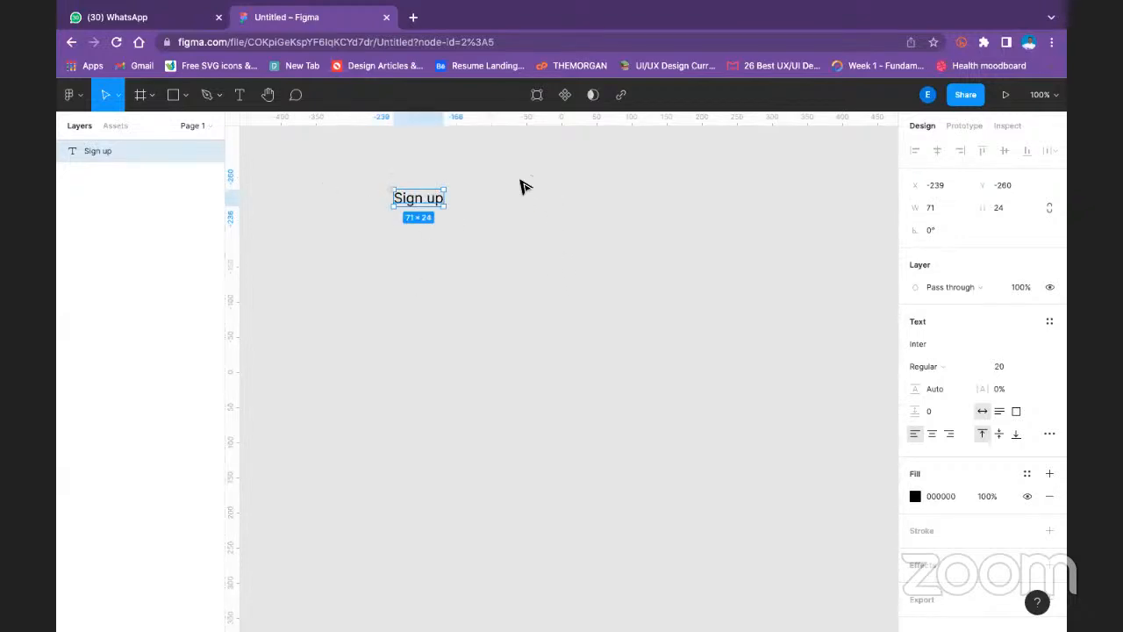
pyautogui.rightClick(429, 197)
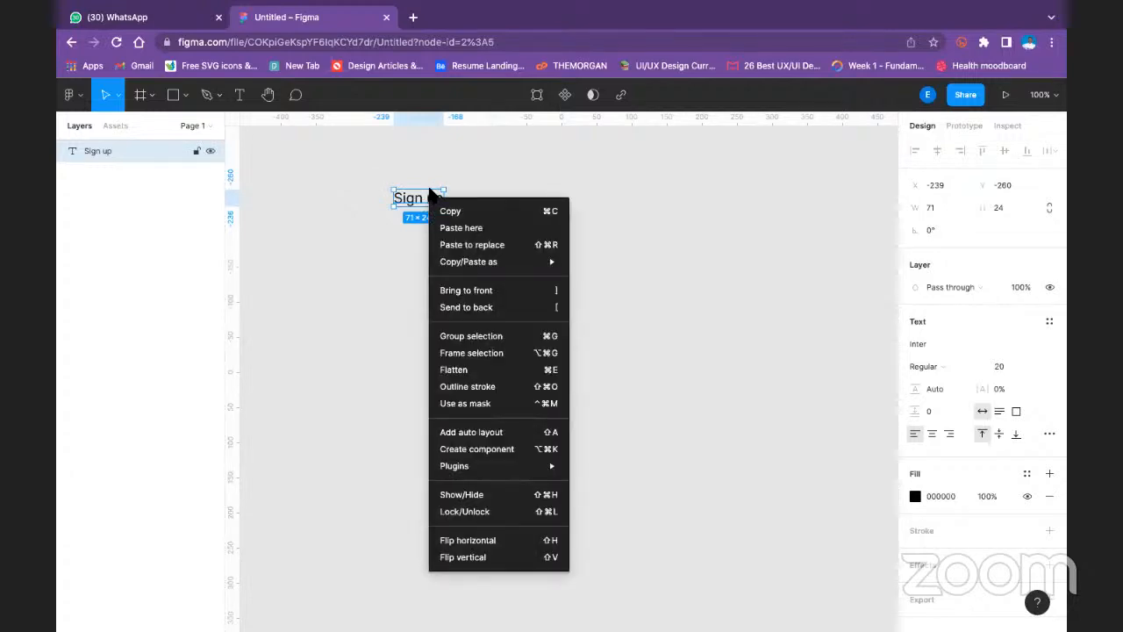
pyautogui.click(450, 166)
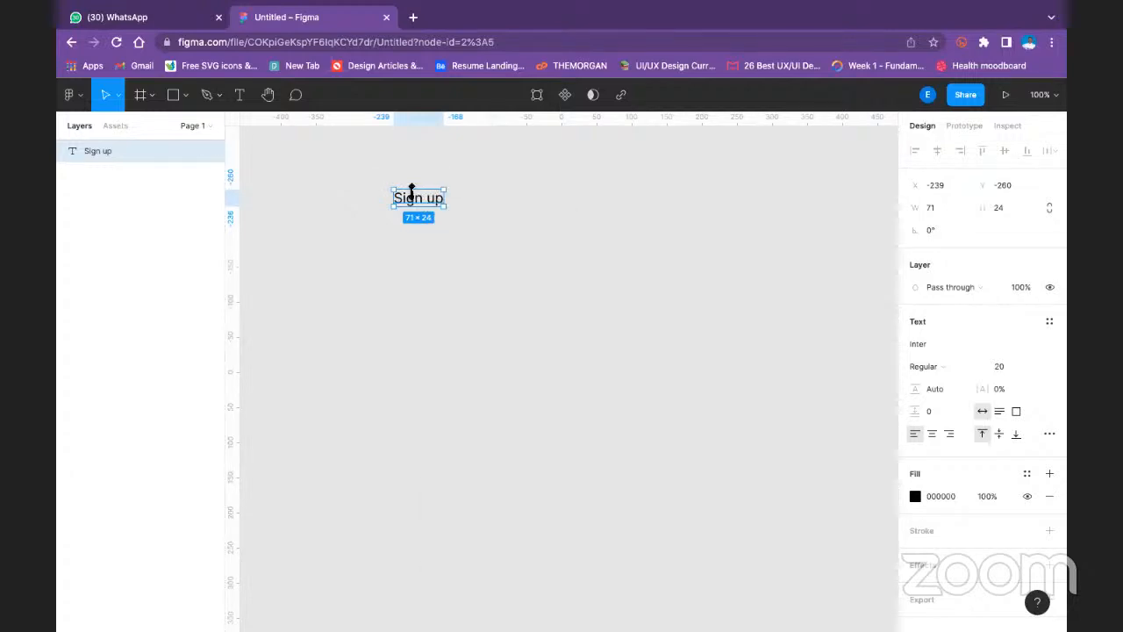
pyautogui.click(84, 96)
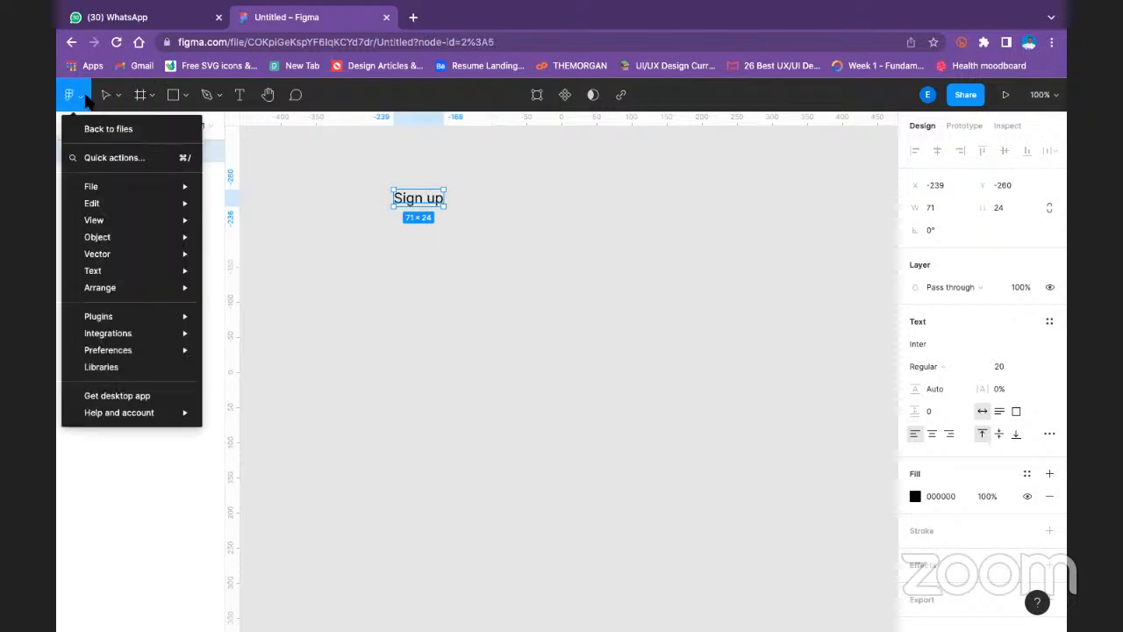
pyautogui.moveTo(140, 186)
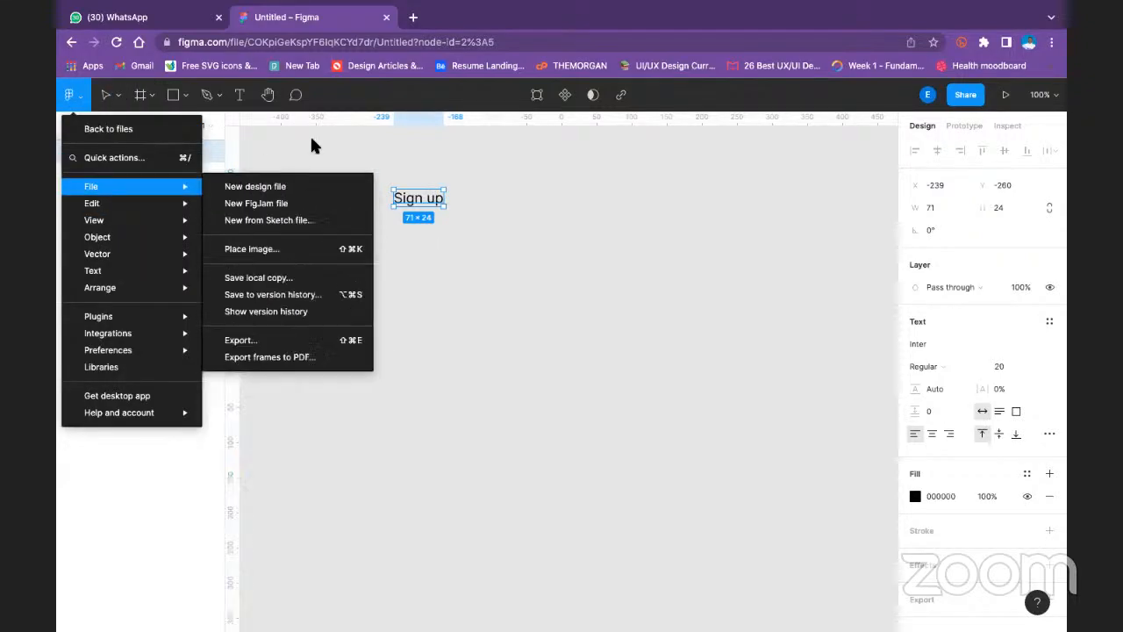
pyautogui.click(477, 165)
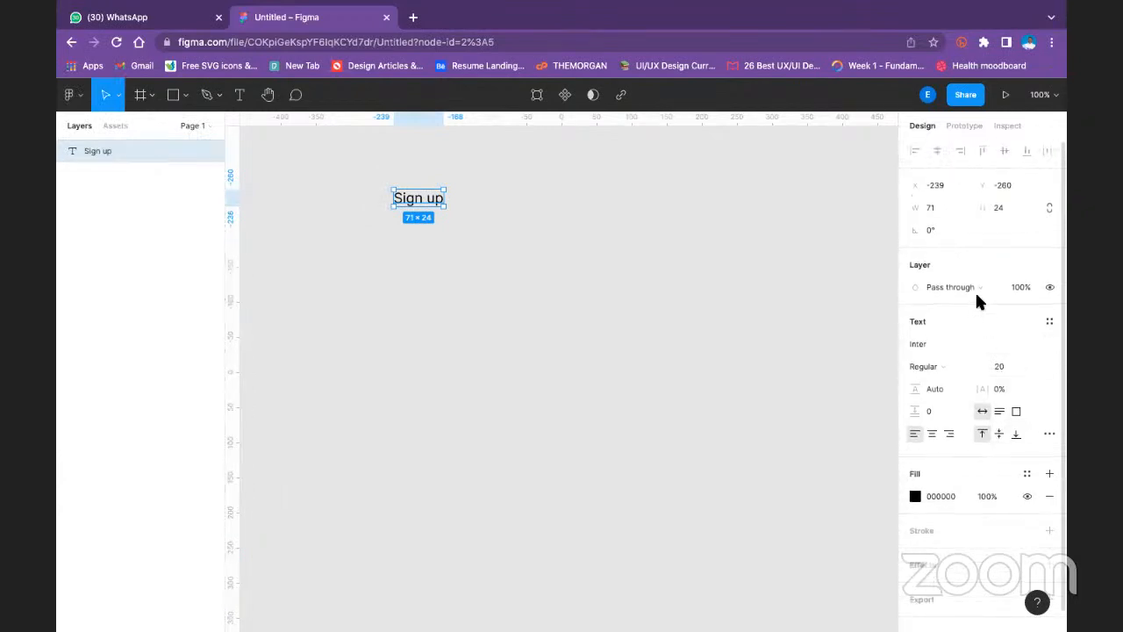
# - Add auto layout to the Sign up text
pyautogui.rightClick(426, 193)
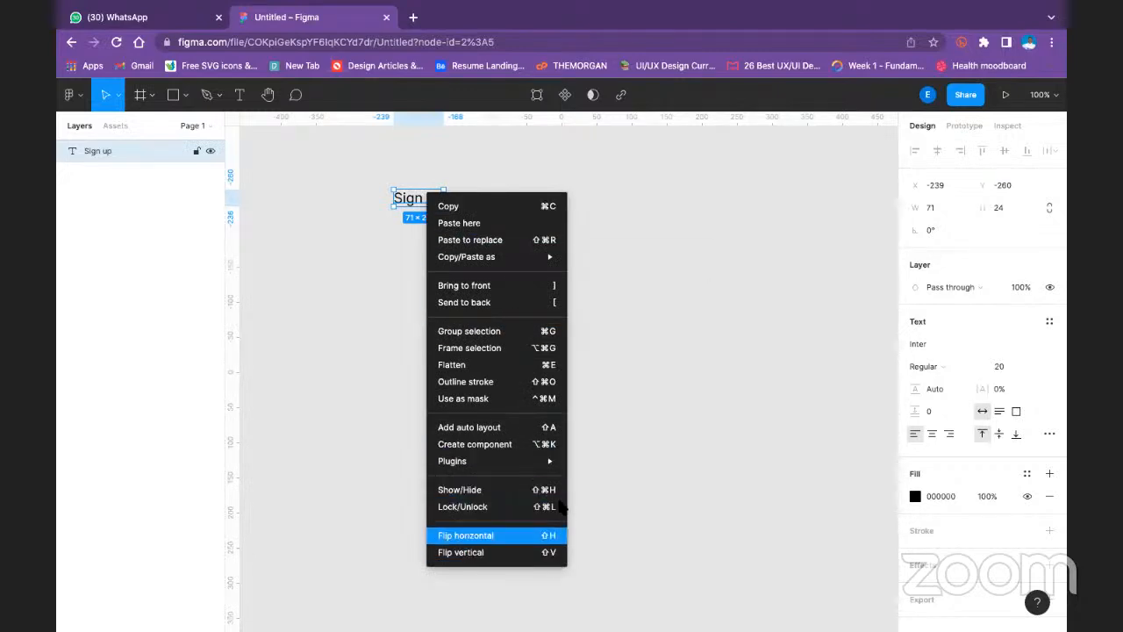
pyautogui.click(519, 427)
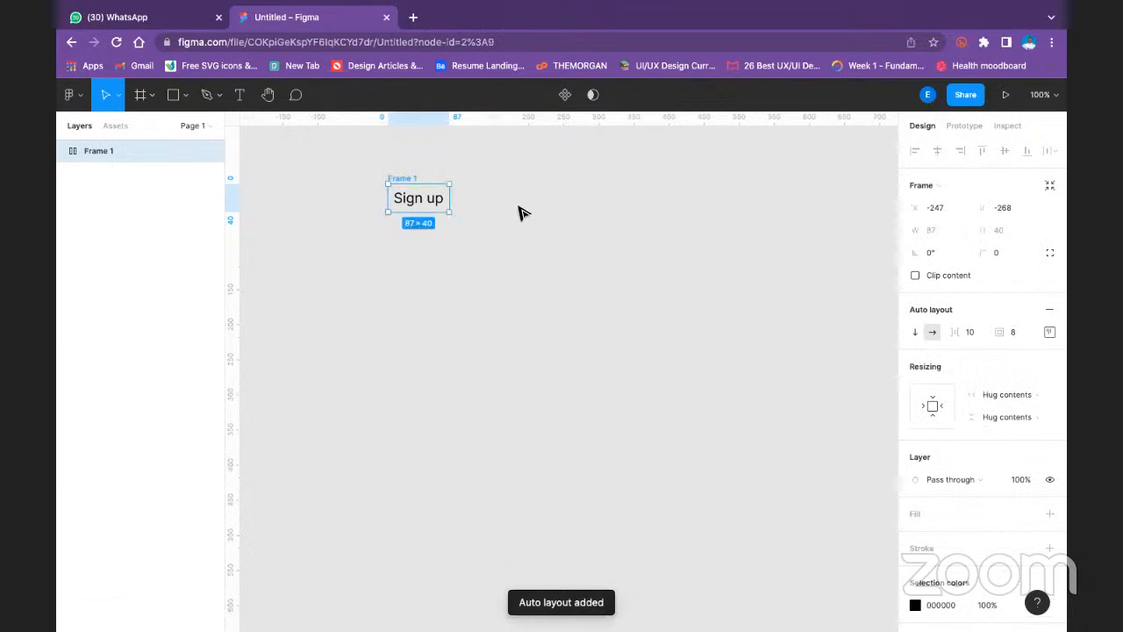
pyautogui.click(517, 175)
# - Rename the auto layout frame around the Sign up text as "Button"
pyautogui.click(419, 187)
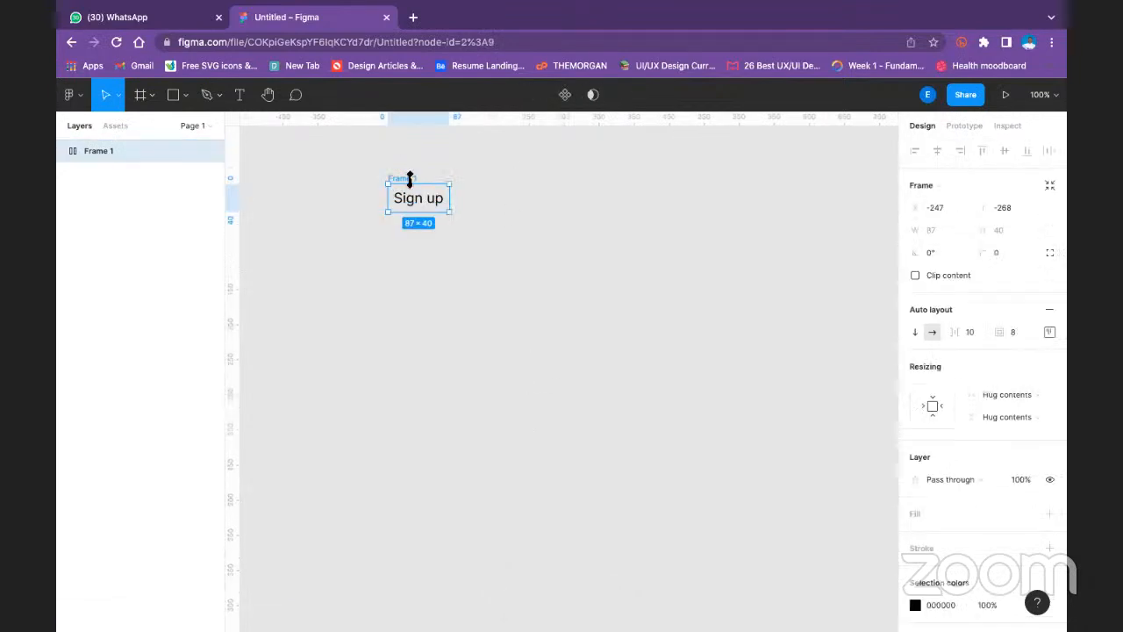
pyautogui.doubleClick(123, 151)
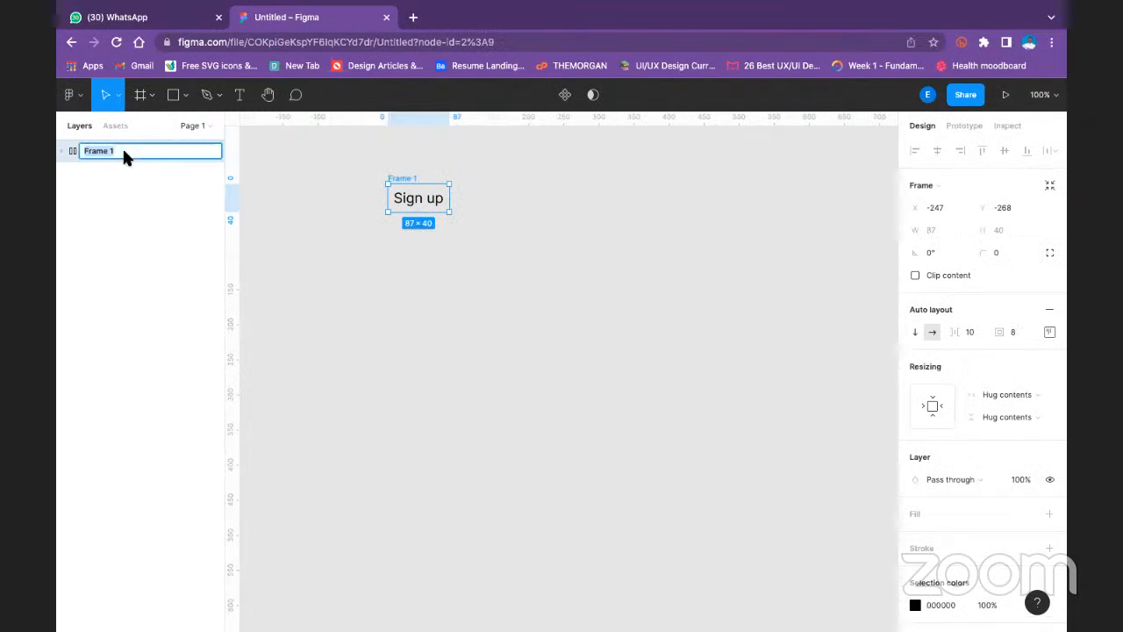
pyautogui.write('Button')
pyautogui.click(547, 190)
pyautogui.rightClick(542, 186)
pyautogui.click(455, 221)
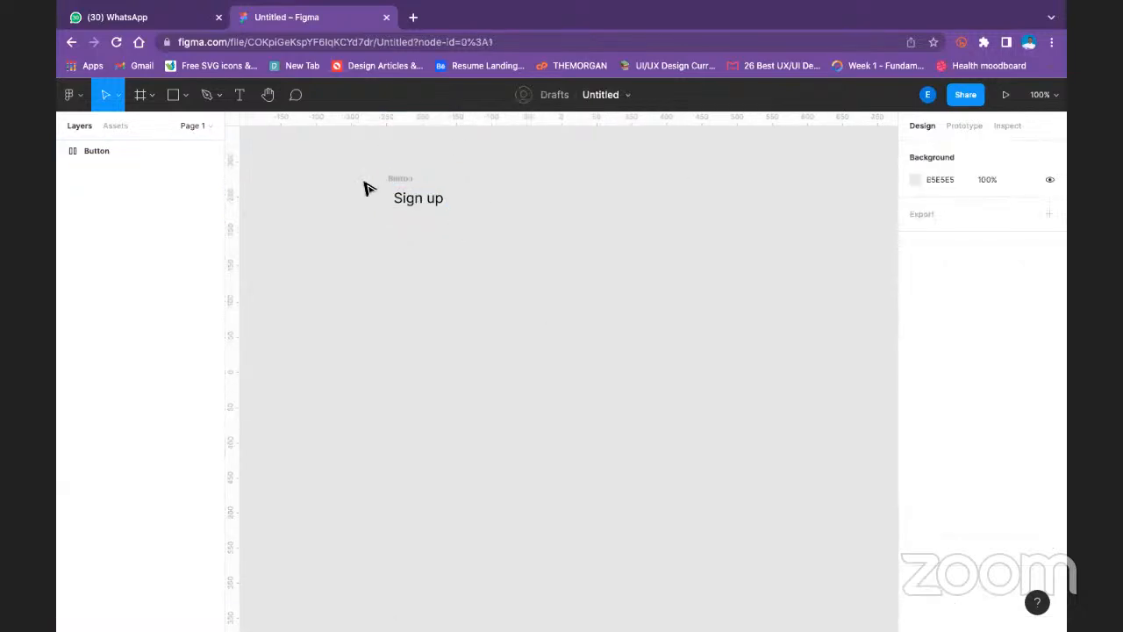
# - Add a second text layer reading "Autolayout" below and to the right of the Sign up frame
pyautogui.click(239, 95)
pyautogui.click(593, 272)
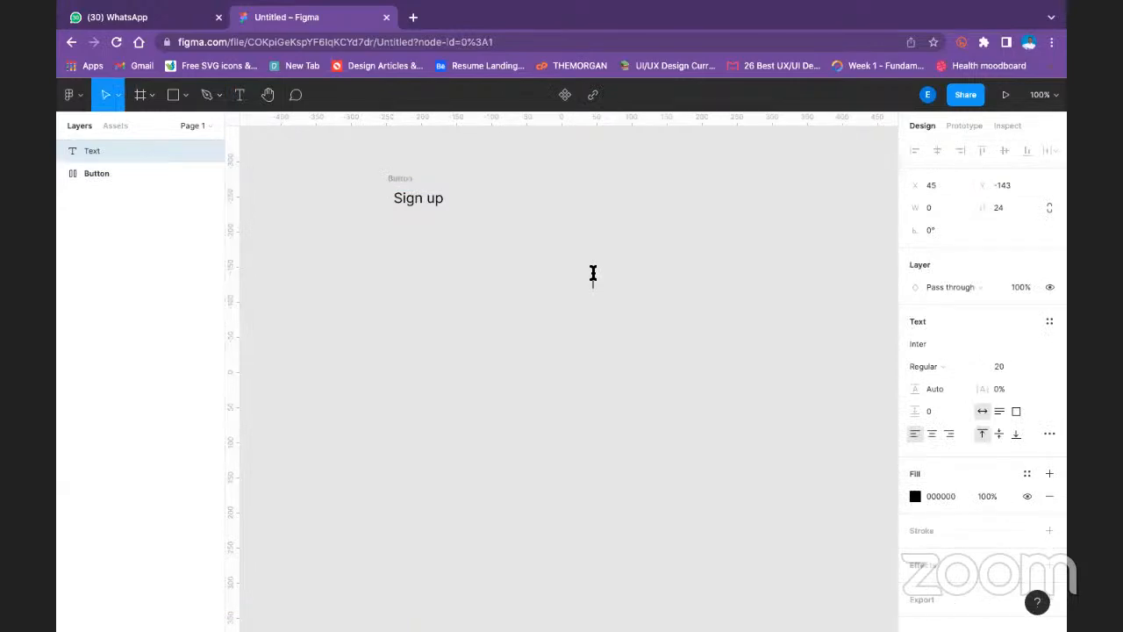
pyautogui.write('AU')
pyautogui.press('BackSpace')
pyautogui.write('tolayout')
pyautogui.click(602, 280)
pyautogui.write('u')
pyautogui.press('Escape')
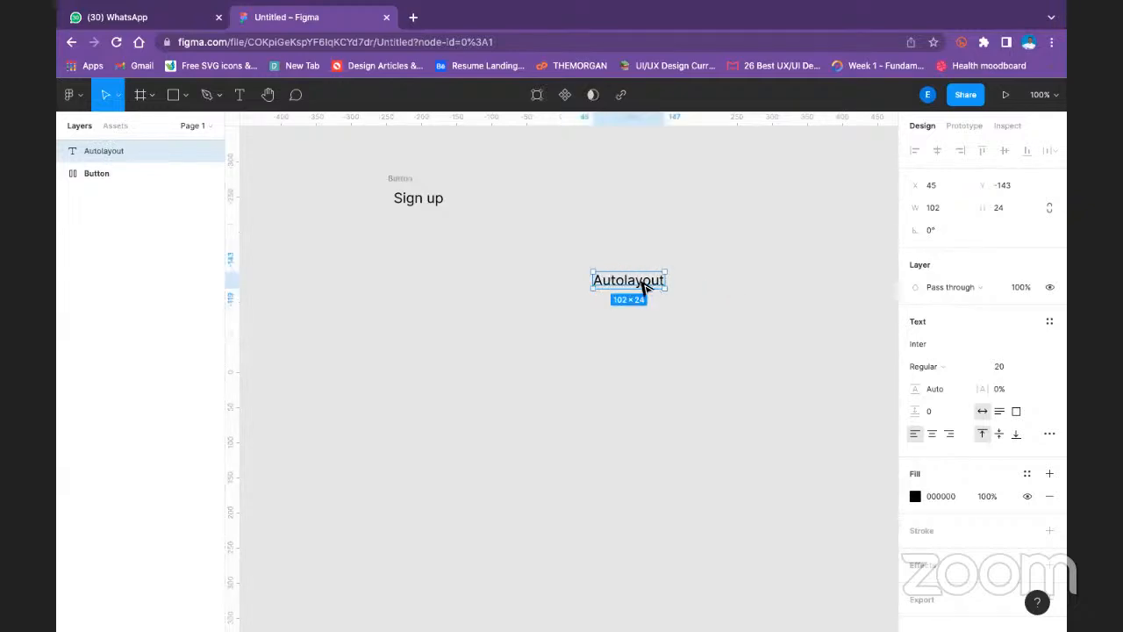
# - Add auto layout to the Autolayout text
pyautogui.rightClick(646, 283)
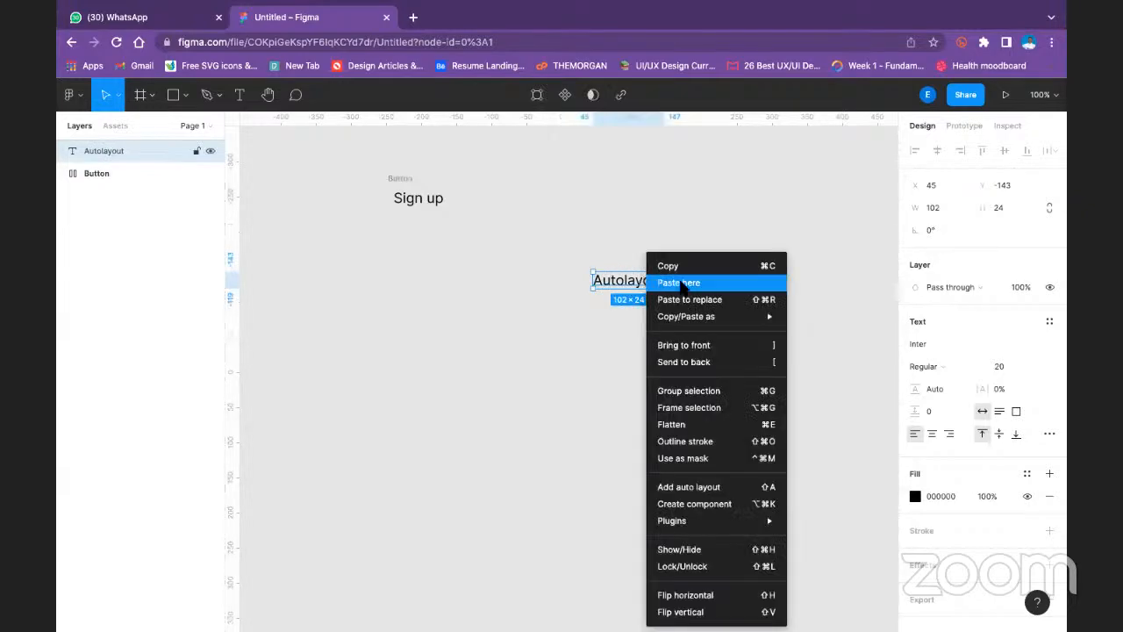
pyautogui.click(734, 485)
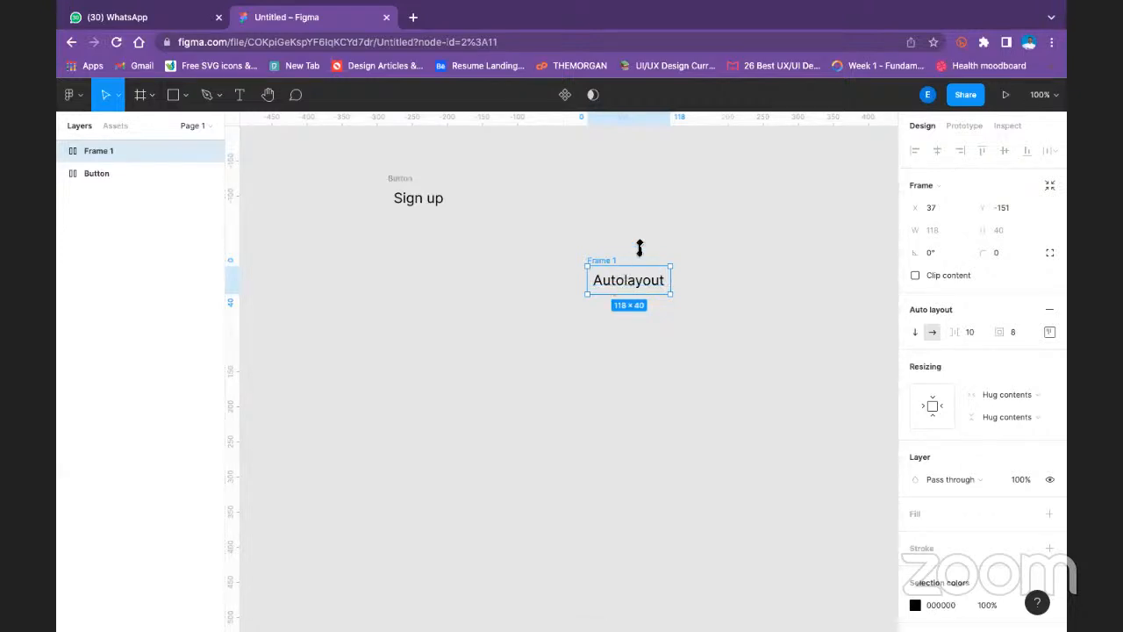
pyautogui.click(664, 229)
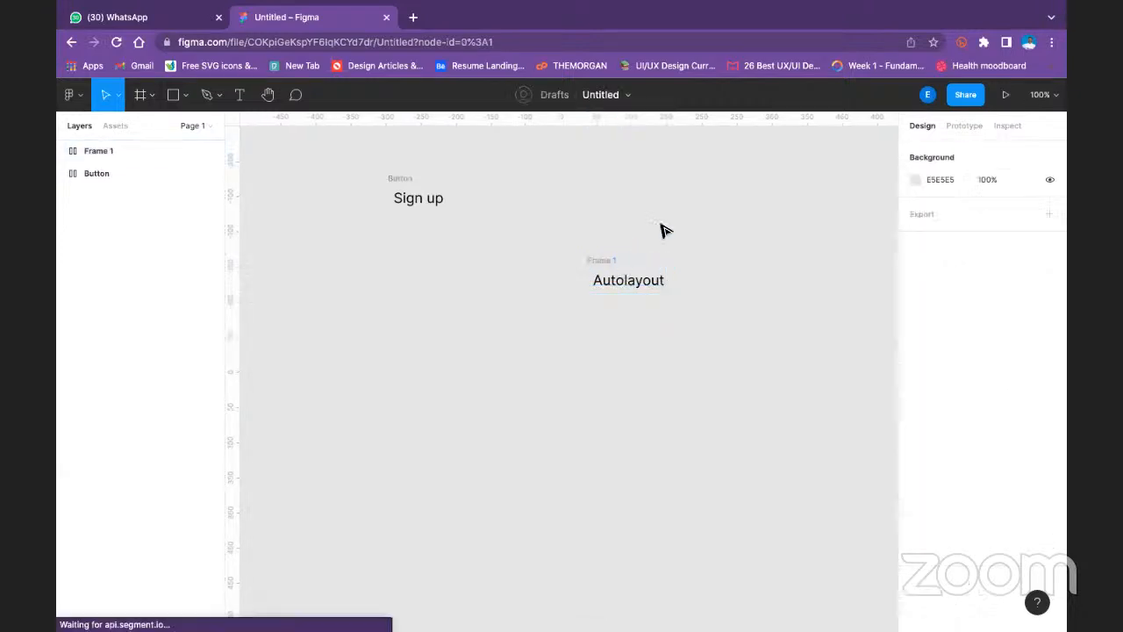
# - Delete the frame containing the Autolayout text, keeping the Sign up Button frame
pyautogui.click(409, 182)
pyautogui.click(603, 262)
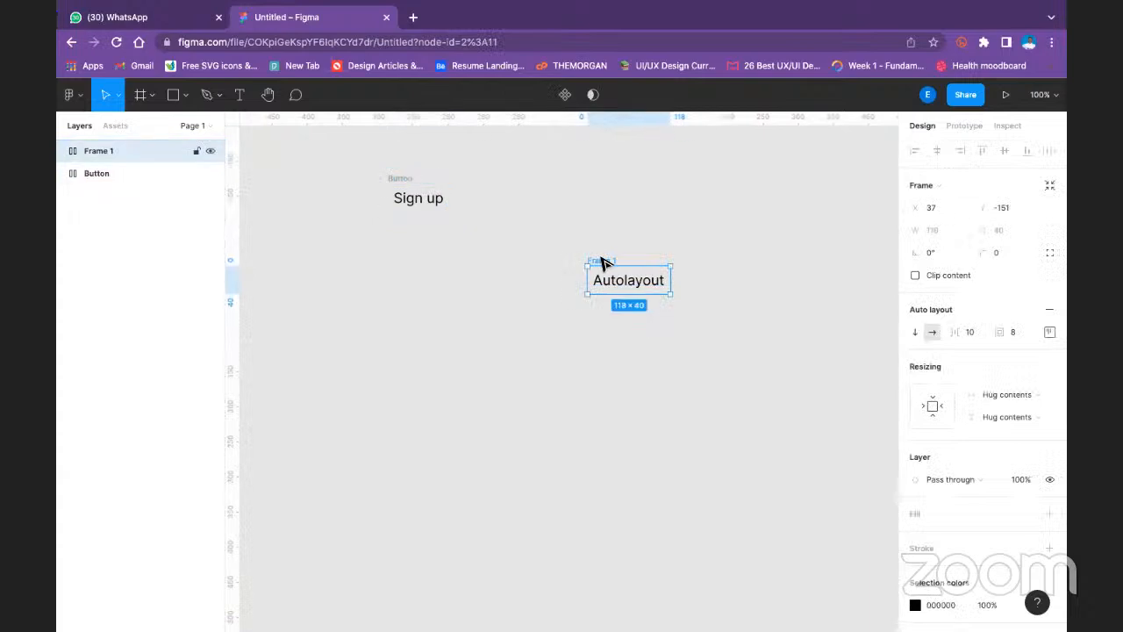
pyautogui.press('Delete')
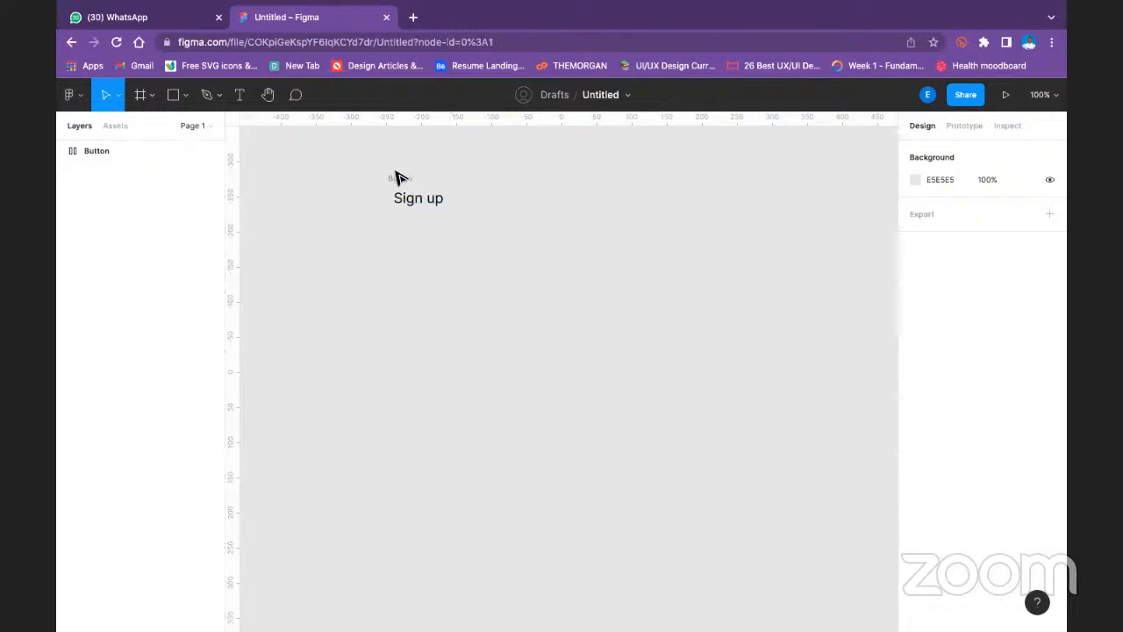
# - Set the Button frame's auto layout spacing between items to 12
pyautogui.click(422, 183)
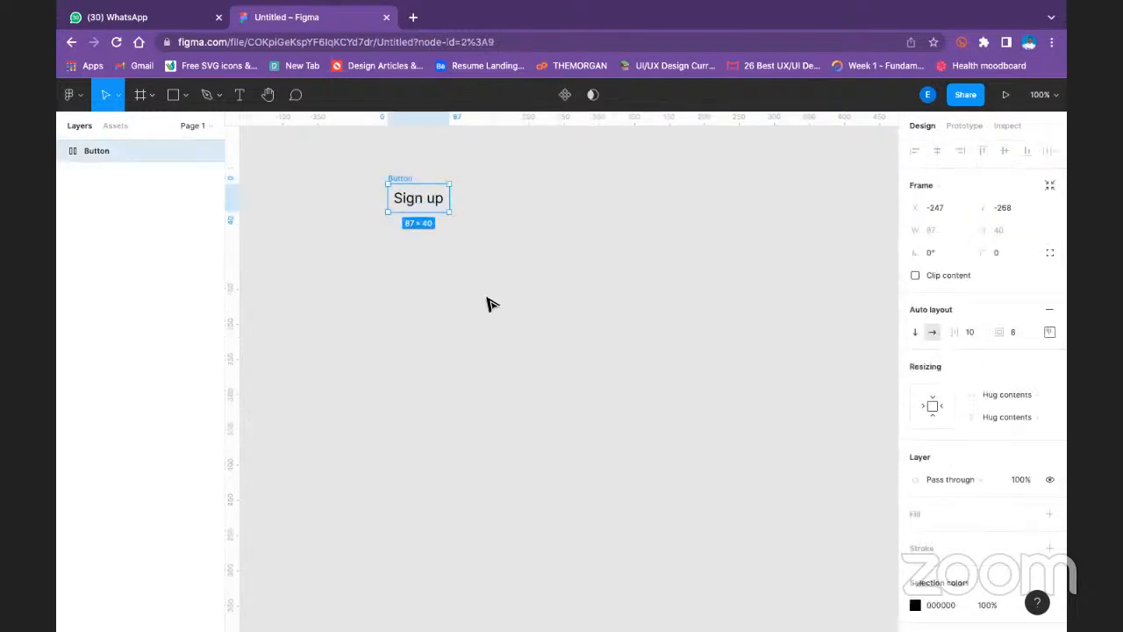
pyautogui.scroll(-1, 999, 369)
pyautogui.scroll(-3, 984, 396)
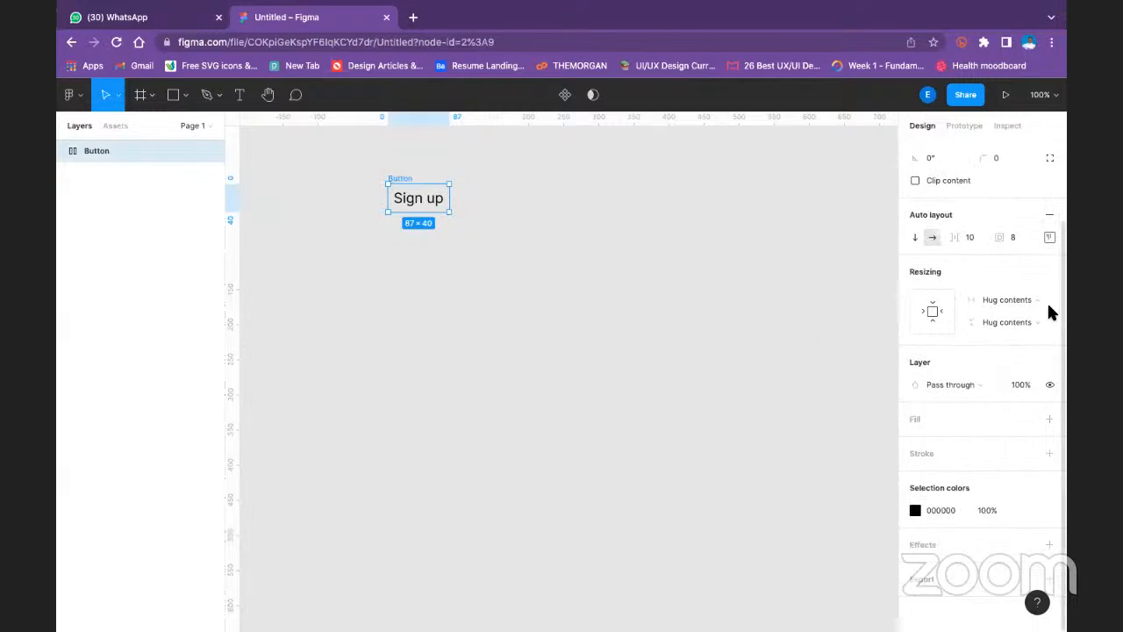
pyautogui.click(972, 237)
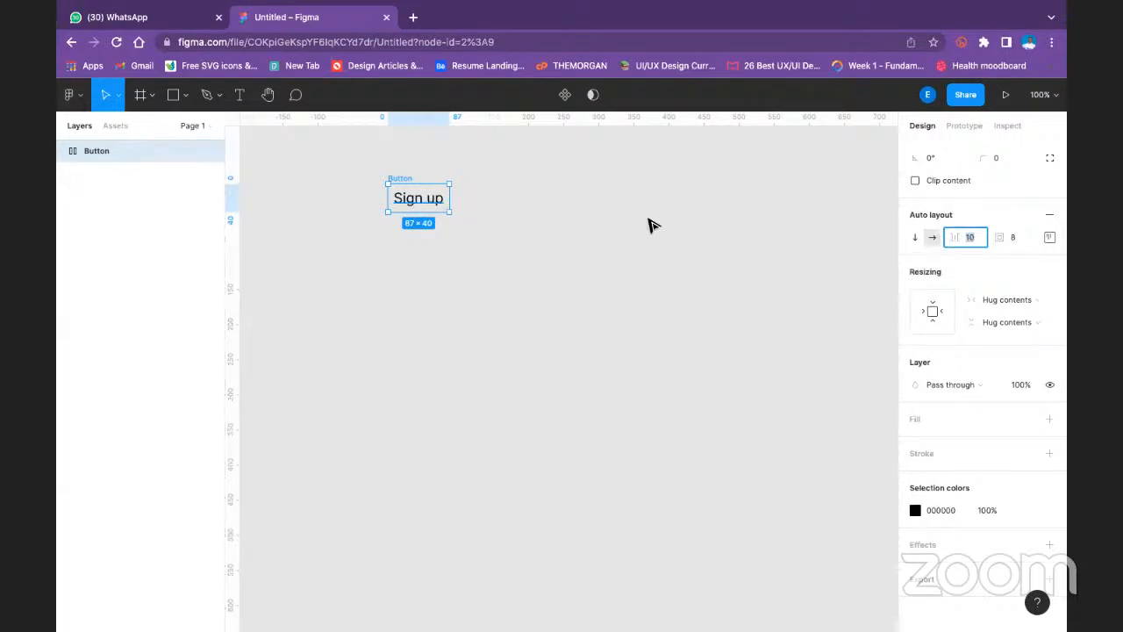
pyautogui.write('12')
pyautogui.press('Return')
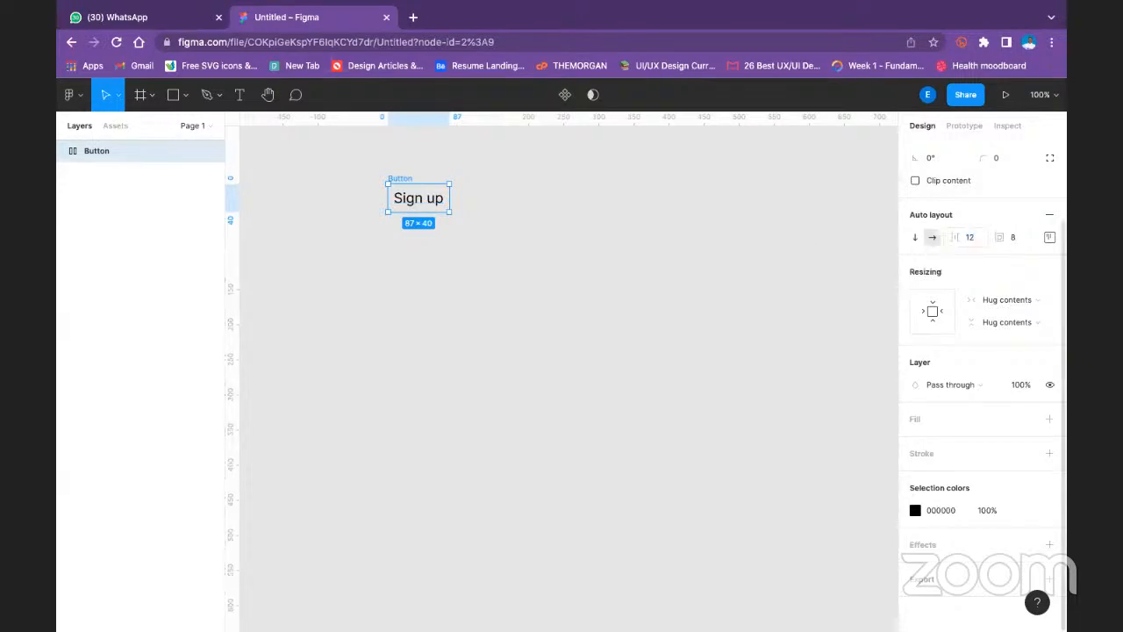
# - Set the Button frame's top and bottom auto layout padding to 16 each
pyautogui.click(1049, 239)
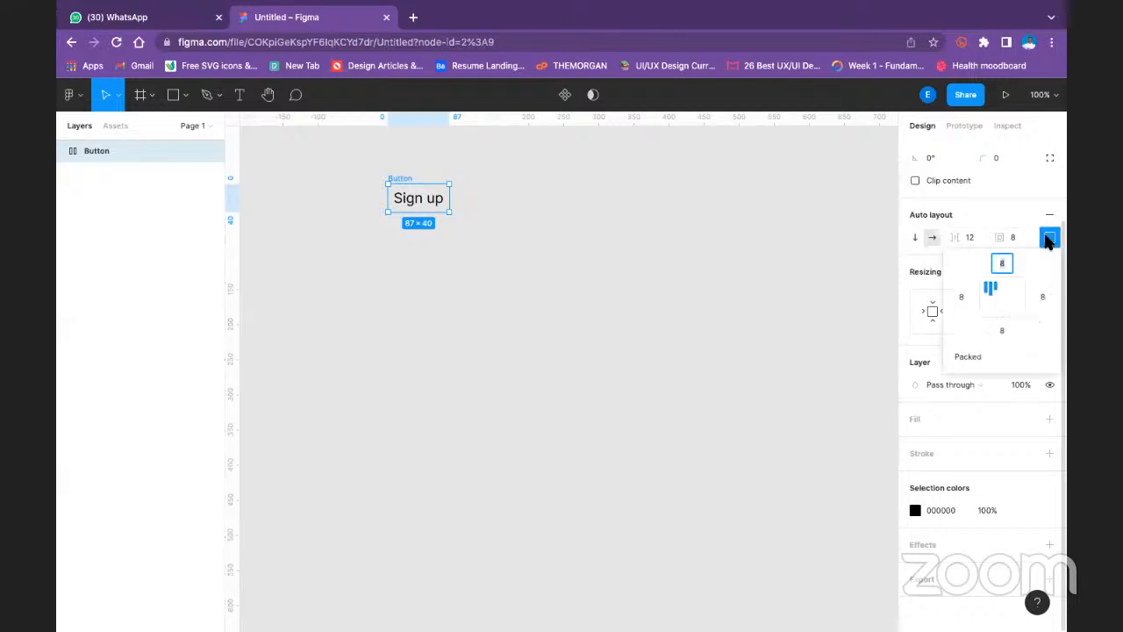
pyautogui.click(1003, 264)
pyautogui.write('32')
pyautogui.click(1003, 330)
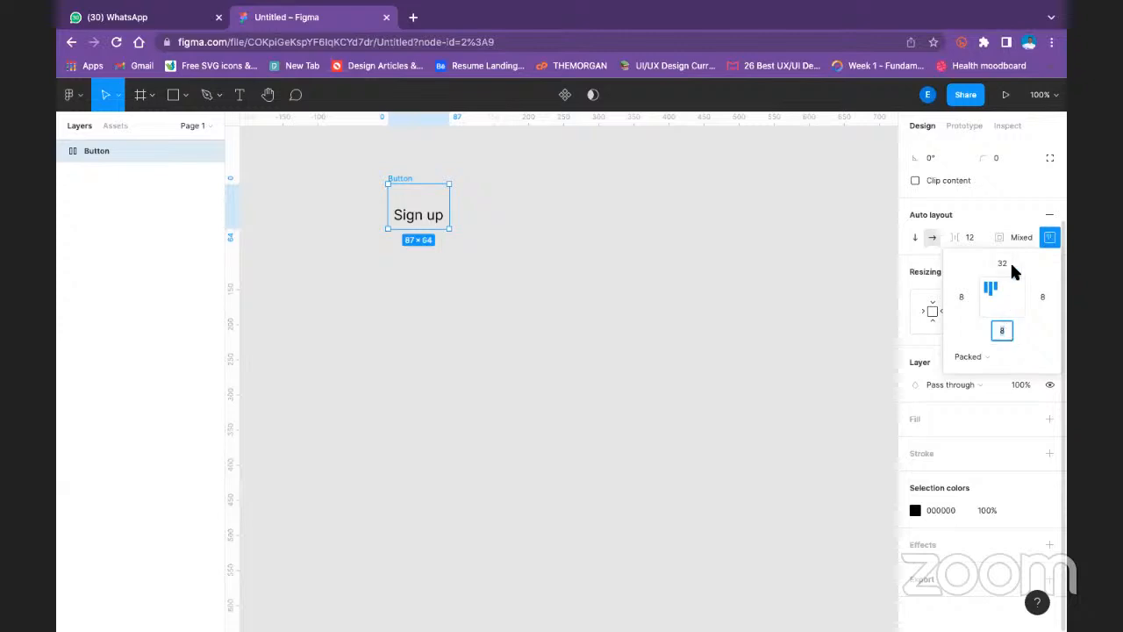
pyautogui.click(1006, 262)
pyautogui.write('16')
pyautogui.click(1002, 334)
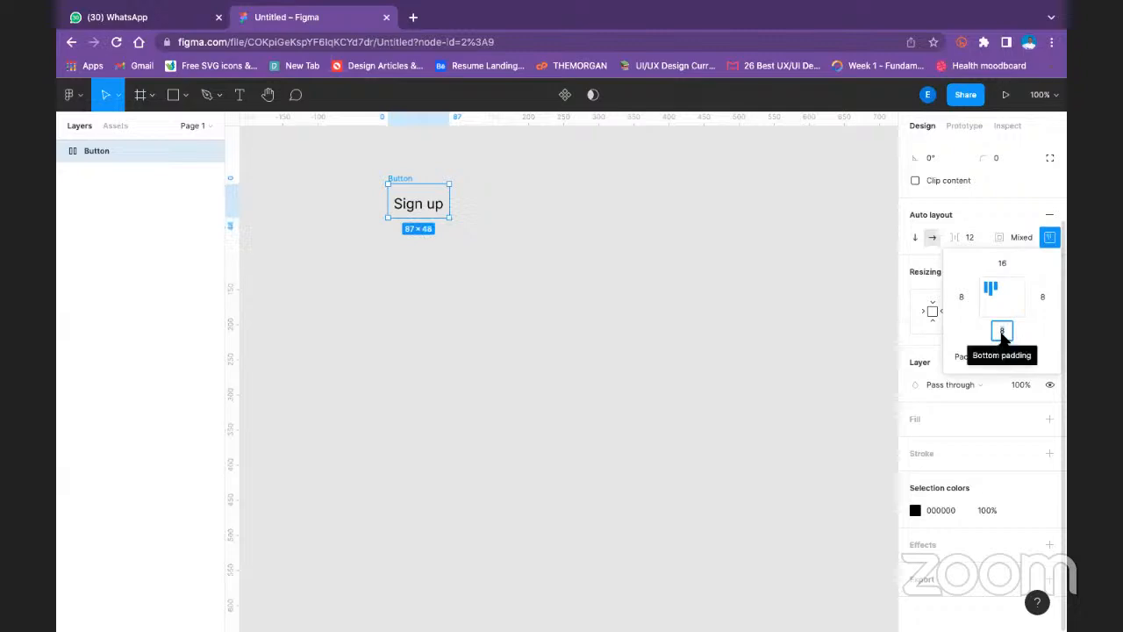
pyautogui.write('1')
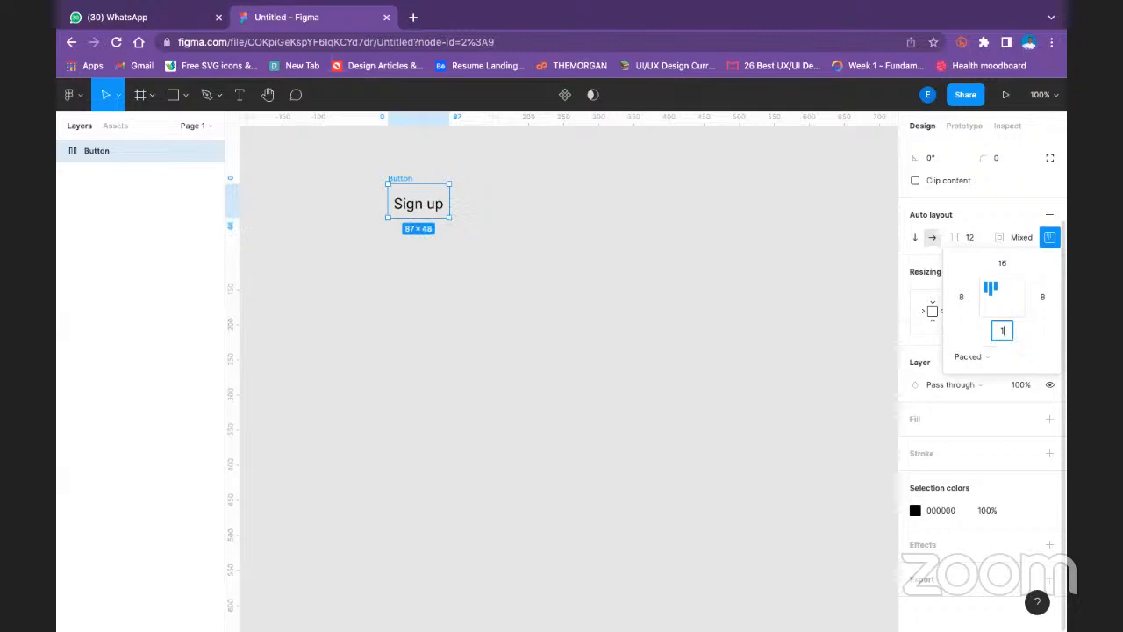
pyautogui.write('6')
# - Set the Button frame's left and right padding to 32 each and align its content to the centre
pyautogui.click(1041, 299)
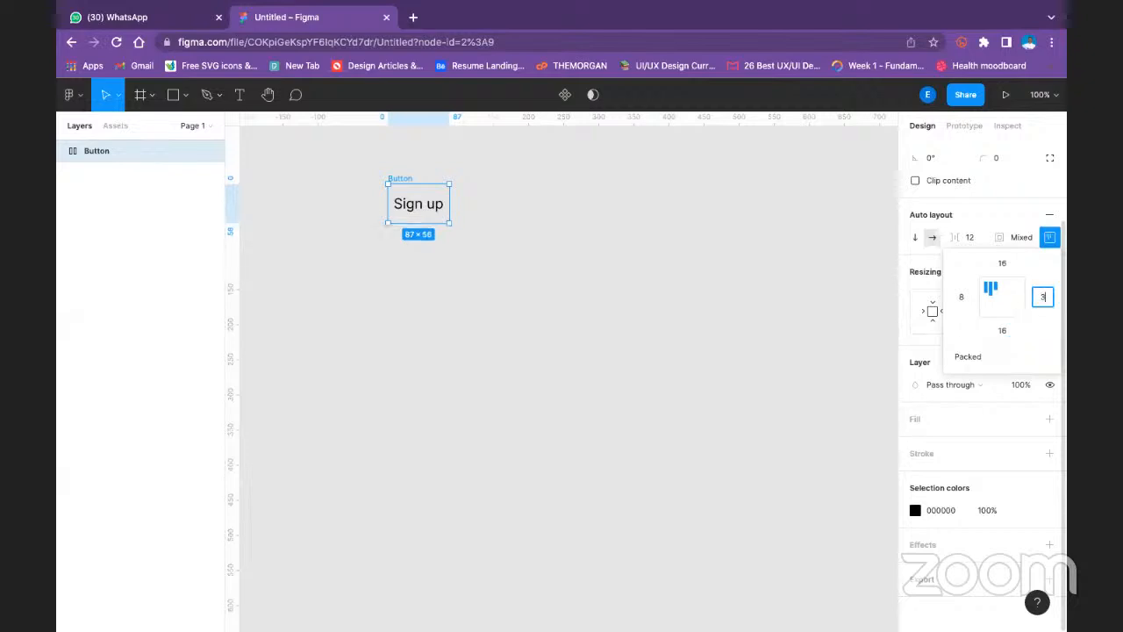
pyautogui.click(967, 291)
pyautogui.write('32')
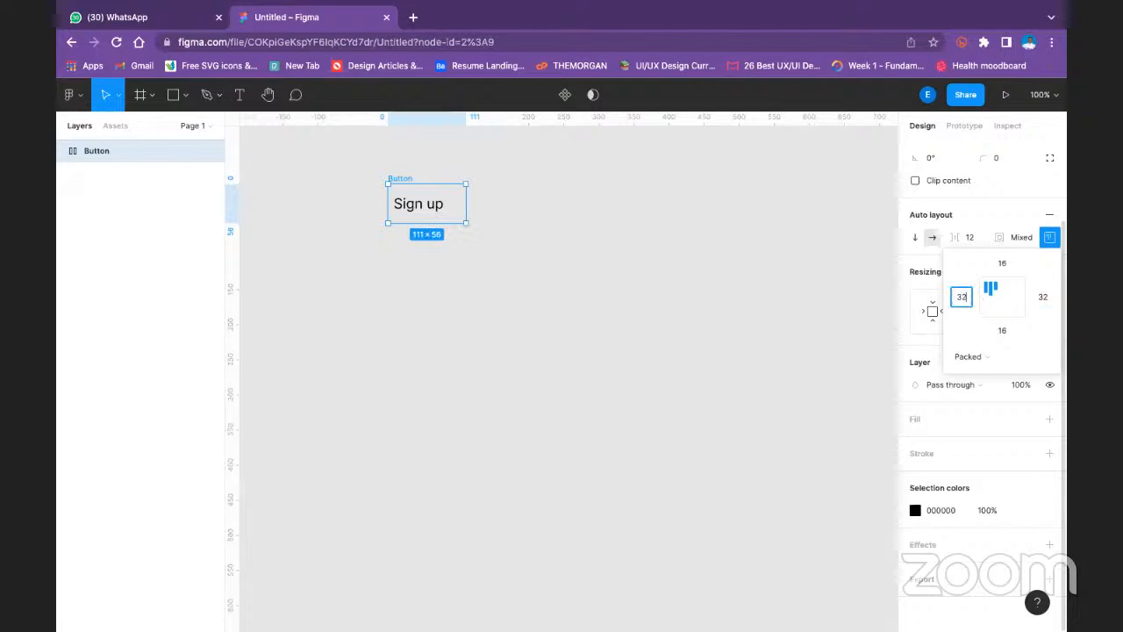
pyautogui.click(1004, 298)
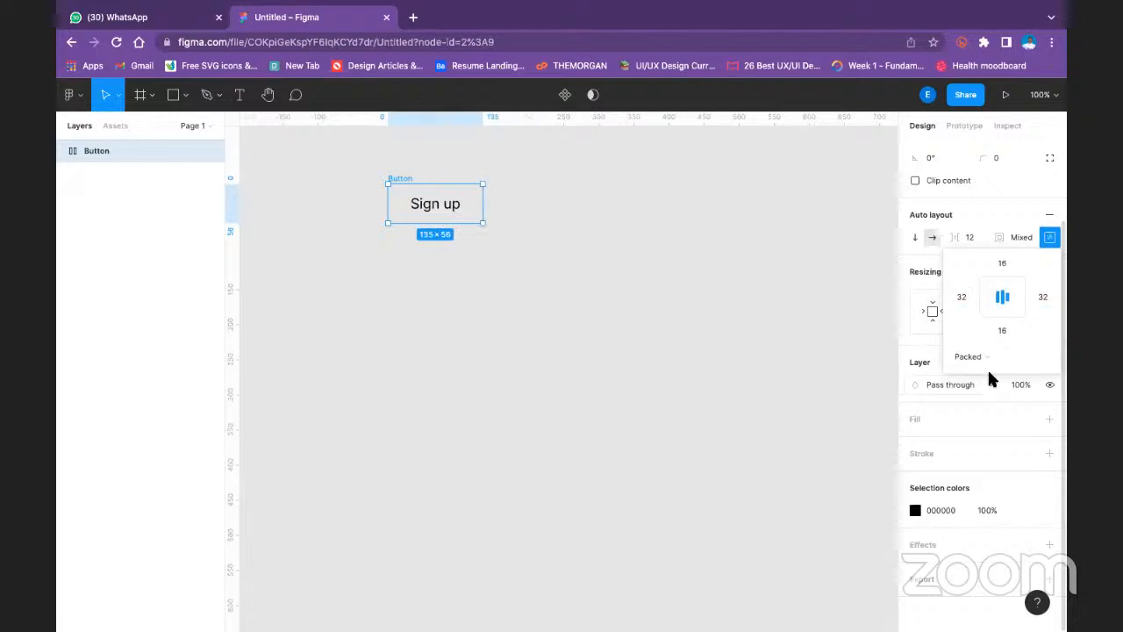
# - Switch the Button frame's horizontal resizing to Fixed width and return it to Hug contents
pyautogui.click(901, 279)
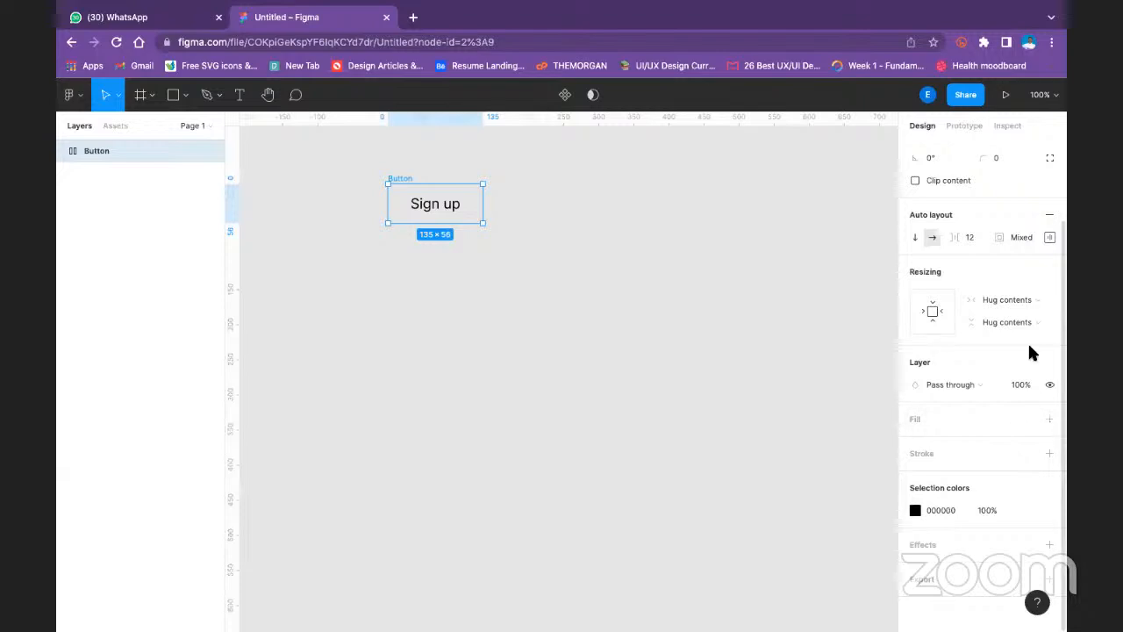
pyautogui.click(1036, 301)
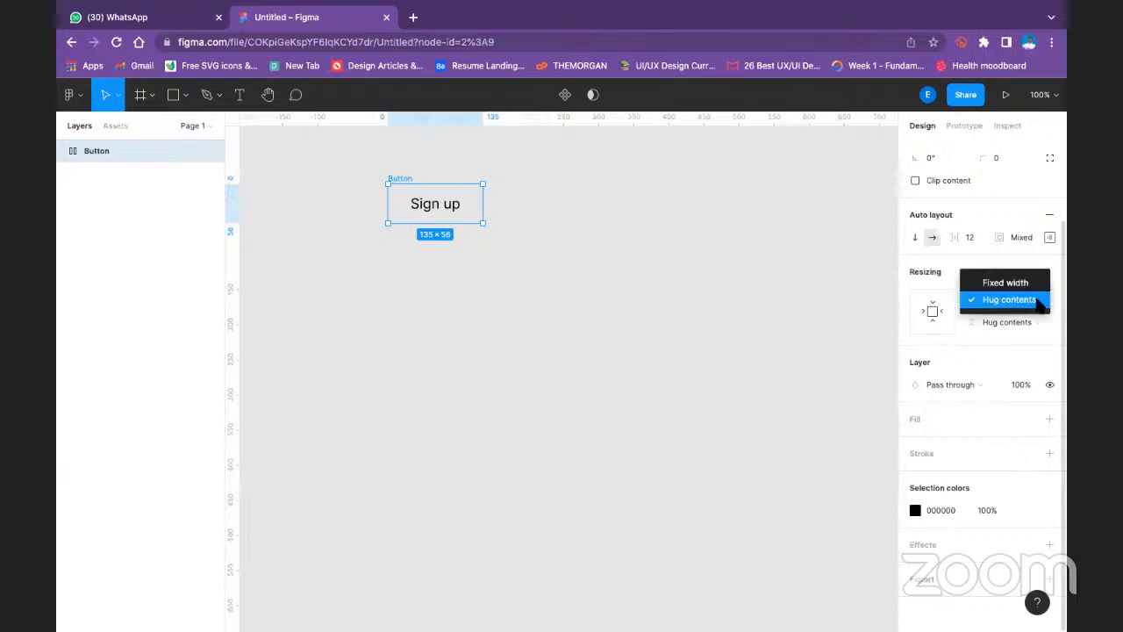
pyautogui.click(1025, 281)
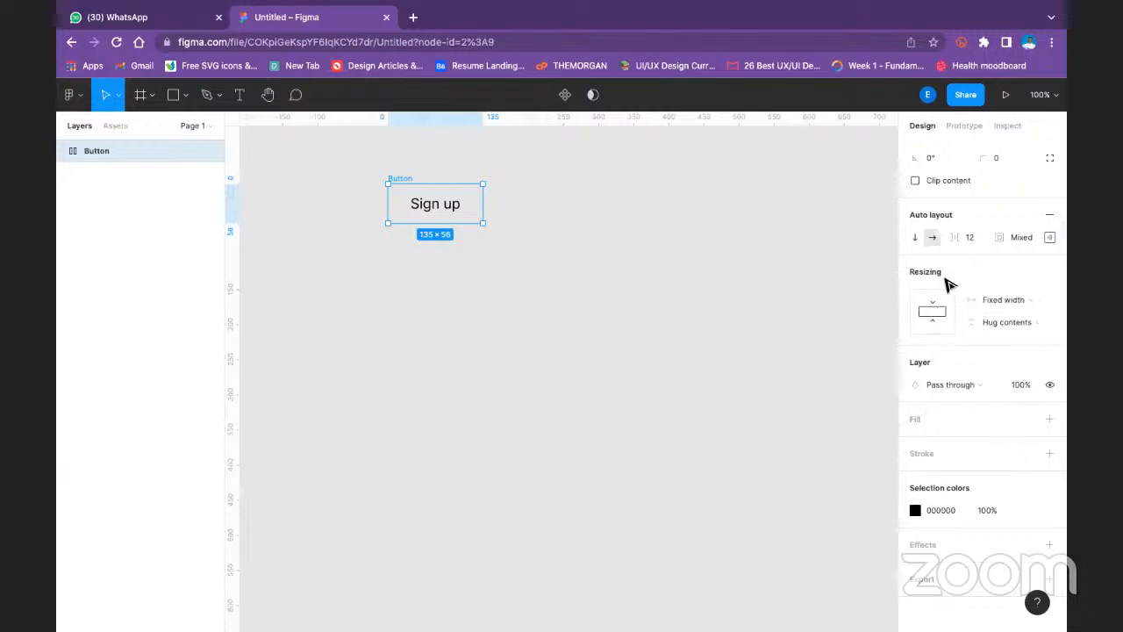
pyautogui.click(1012, 301)
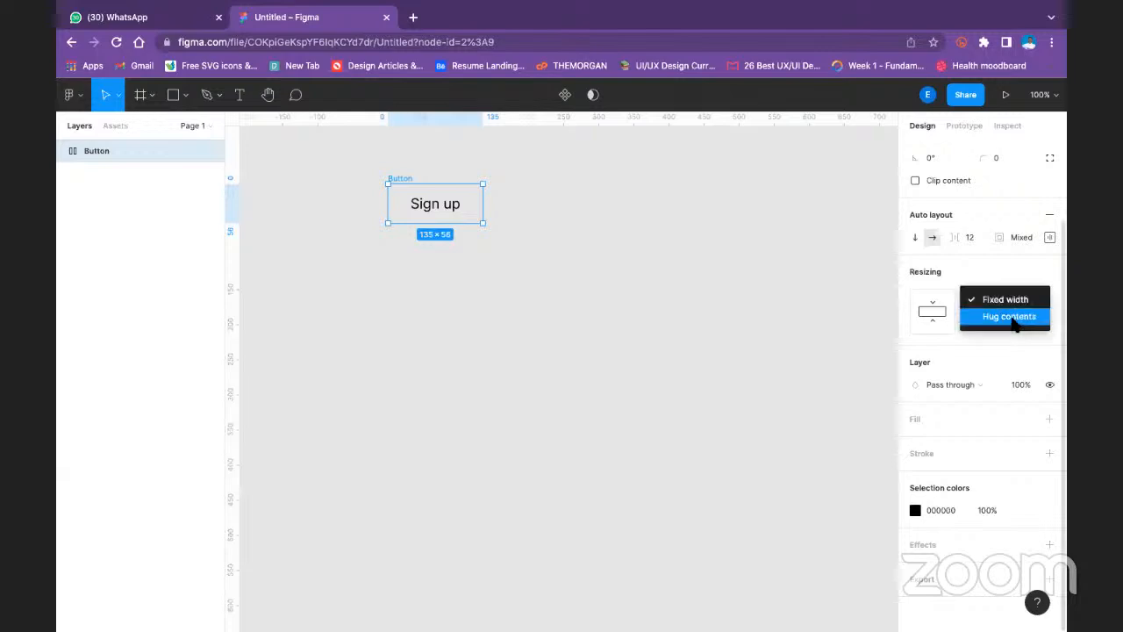
pyautogui.click(1013, 318)
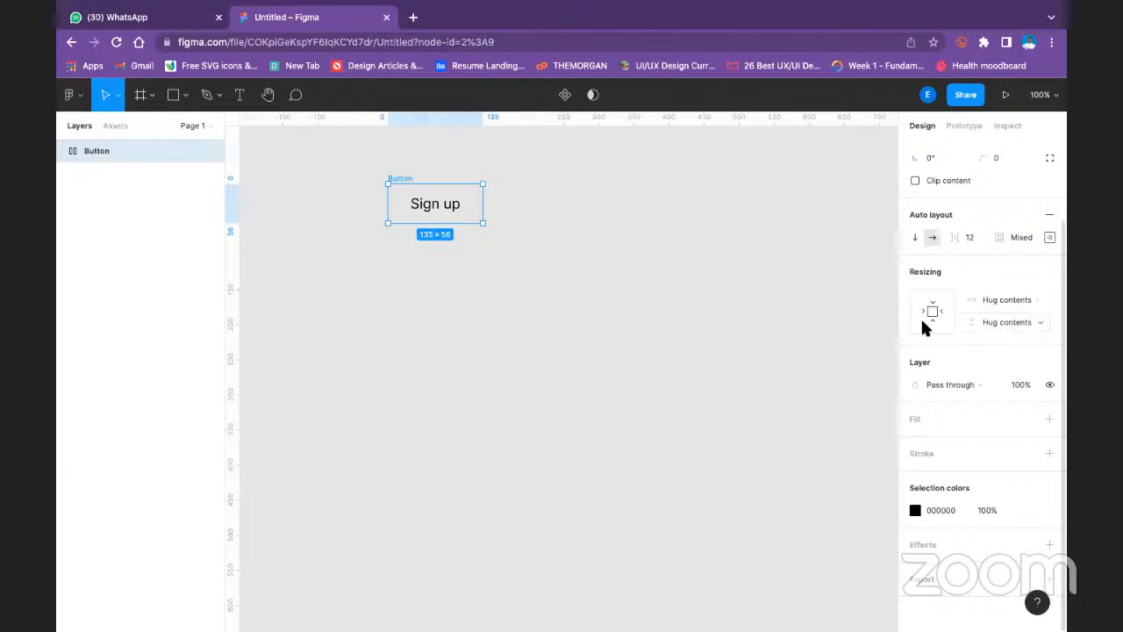
# - Add a fill to the Button frame and set its corner radius to 10
pyautogui.click(1050, 420)
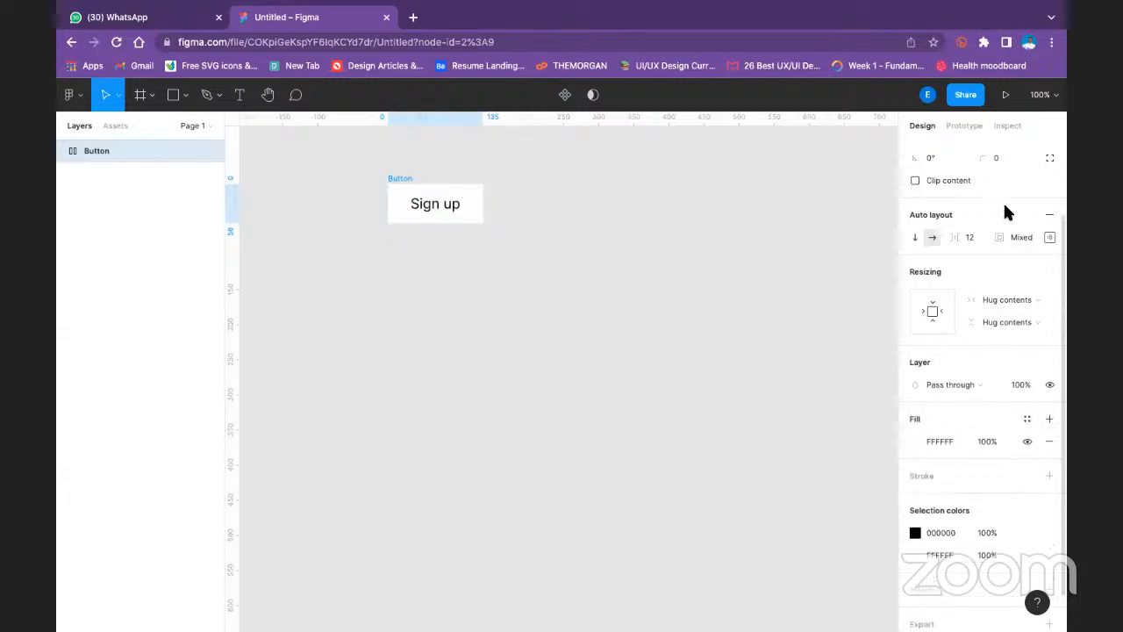
pyautogui.scroll(2, 1018, 193)
pyautogui.click(1000, 254)
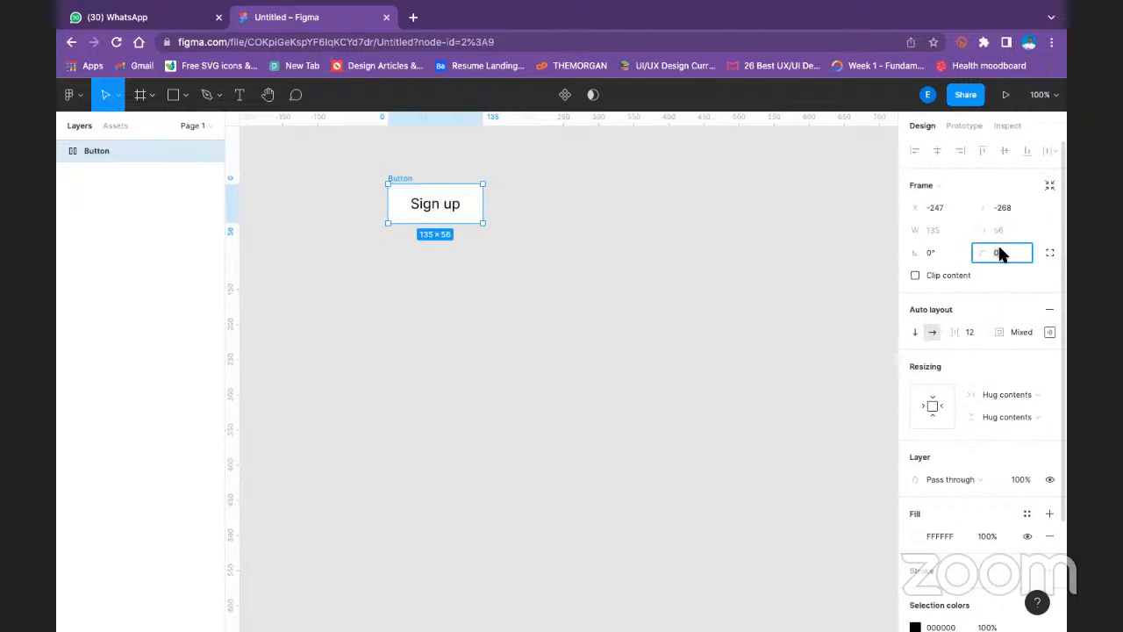
pyautogui.write('10')
pyautogui.press('Return')
# - Change the Button frame's fill colour to the bright blue 2400FF
pyautogui.scroll(-3, 1000, 387)
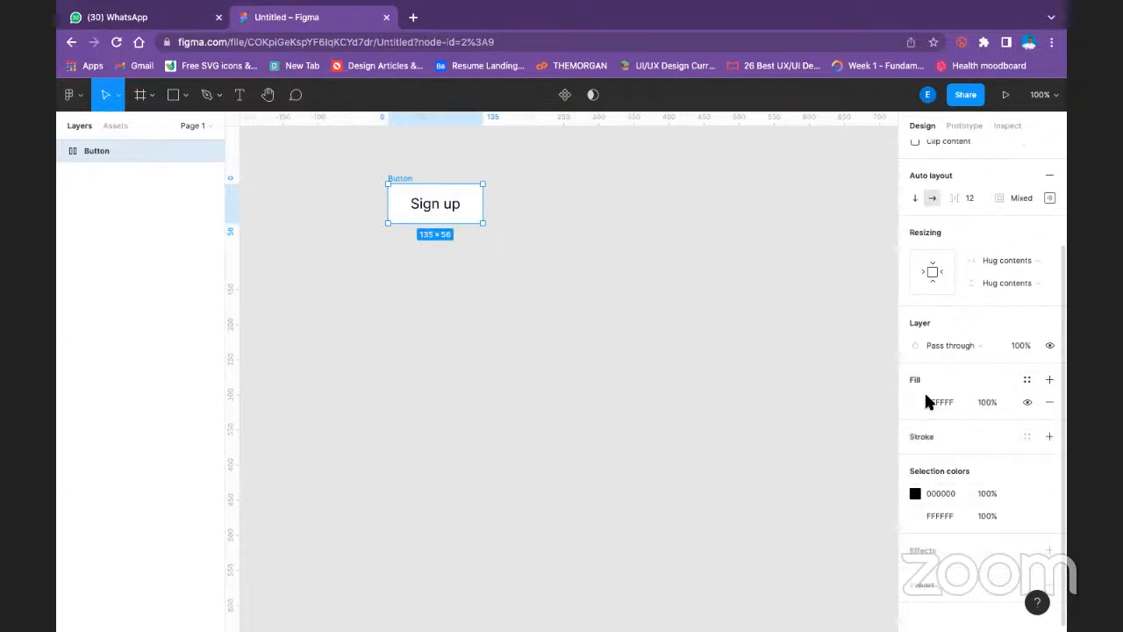
pyautogui.click(915, 399)
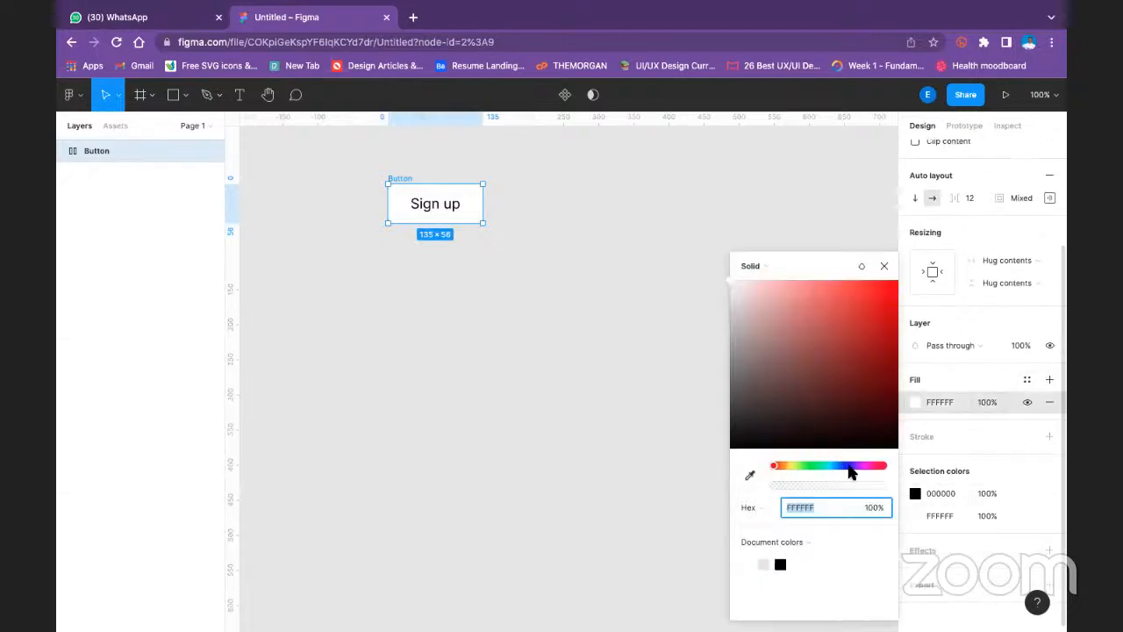
pyautogui.click(850, 466)
pyautogui.moveTo(890, 312); pyautogui.dragTo(896, 285)
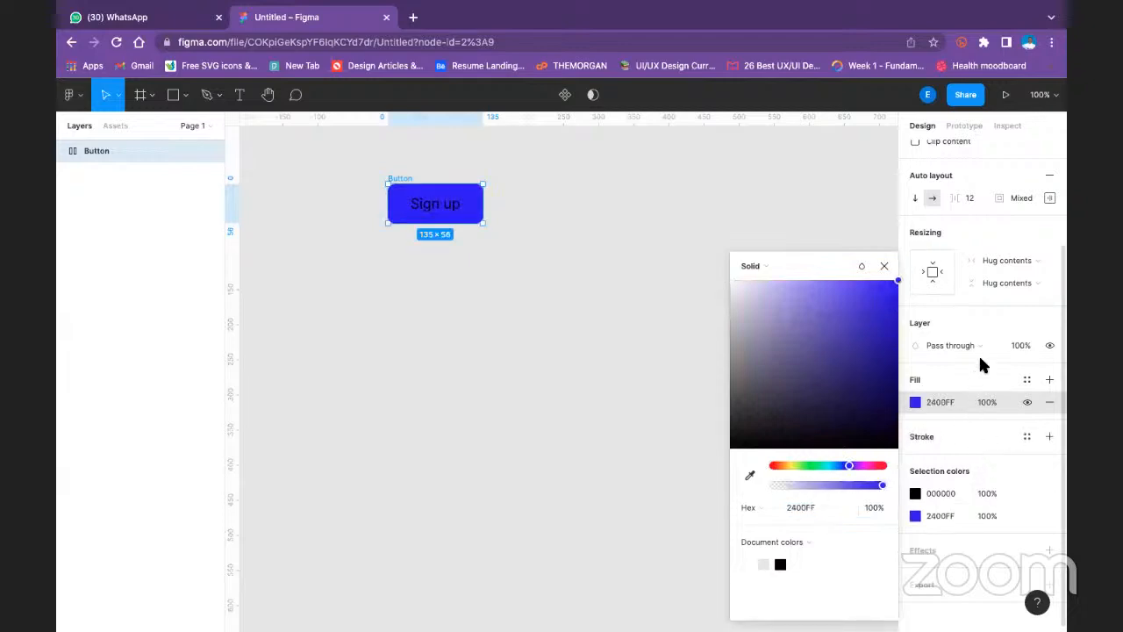
# - Recolour the Sign up text inside the Button frame to the light grey document colour E5E5E5
pyautogui.doubleClick(445, 208)
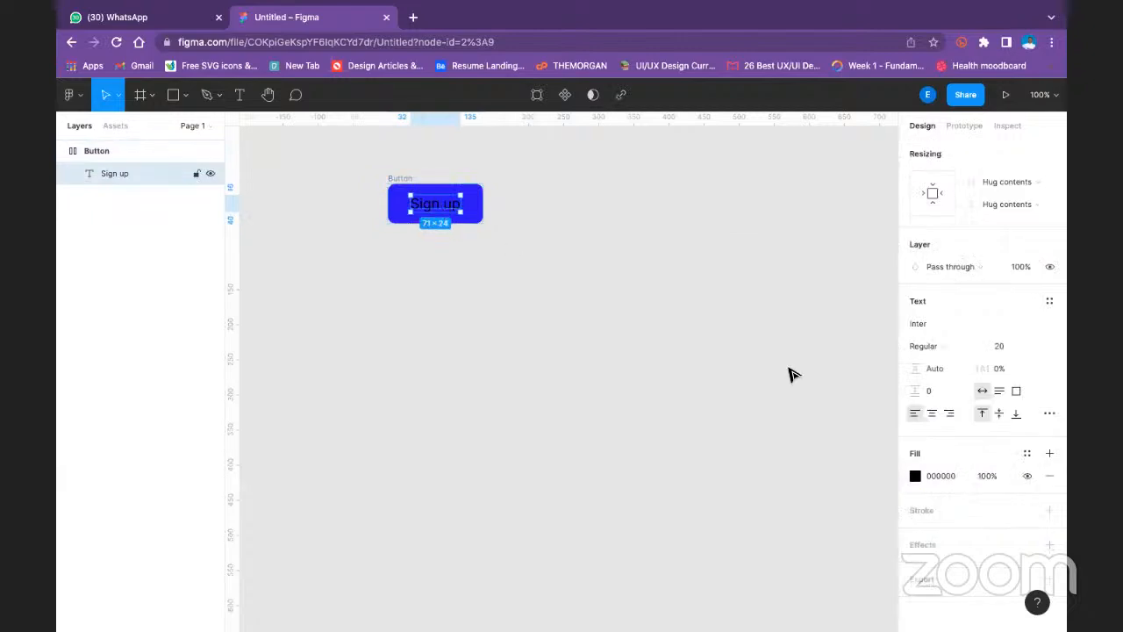
pyautogui.click(915, 476)
pyautogui.click(802, 508)
pyautogui.click(751, 567)
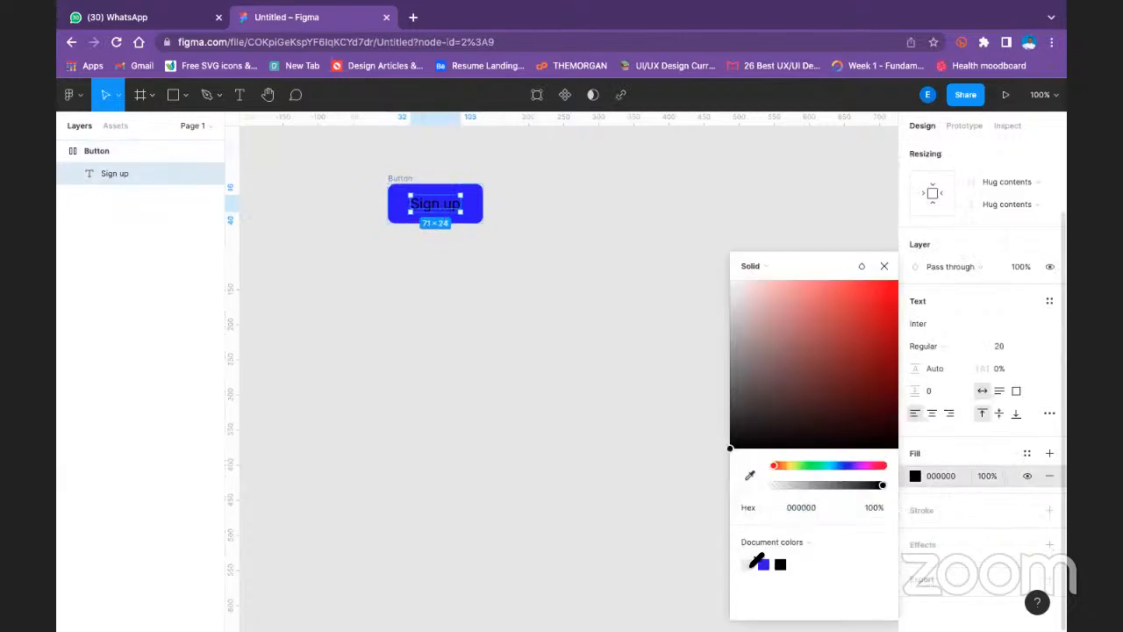
pyautogui.click(751, 567)
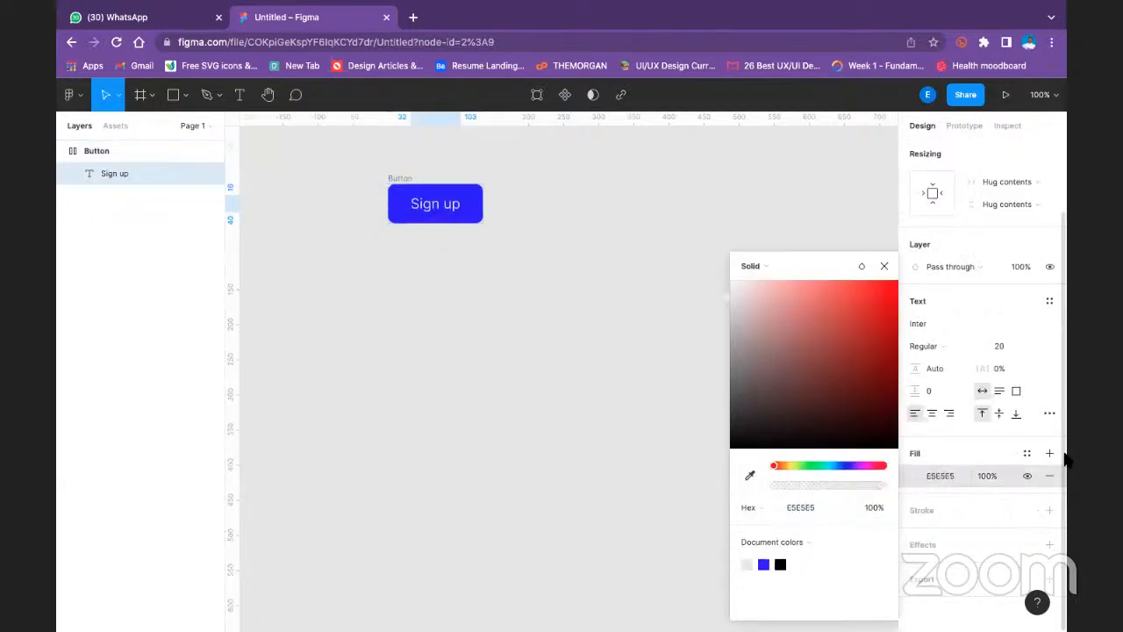
# - Try the font sizes 16, 36, 64, 32 and 14 on the Sign up text to test how the button resizes
pyautogui.click(1028, 347)
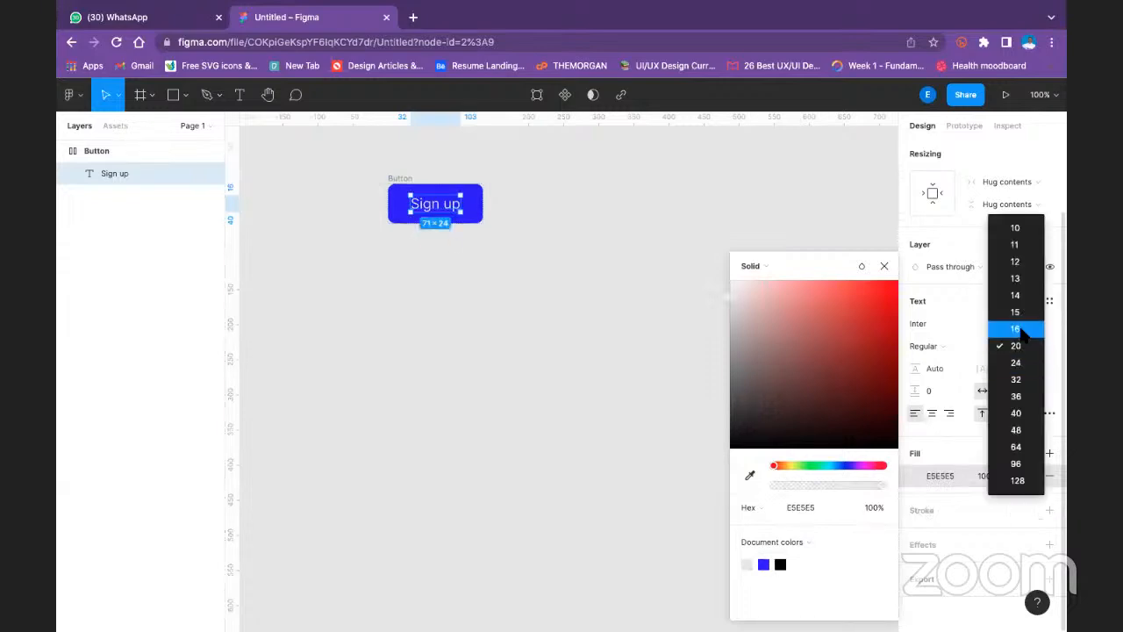
pyautogui.click(1021, 327)
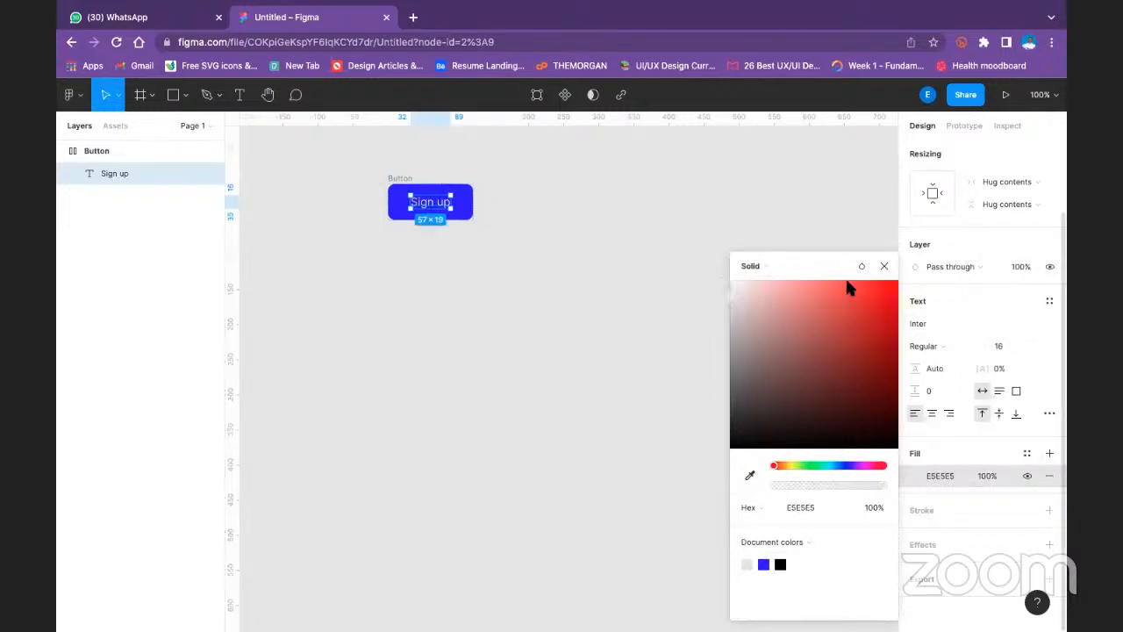
pyautogui.click(1031, 345)
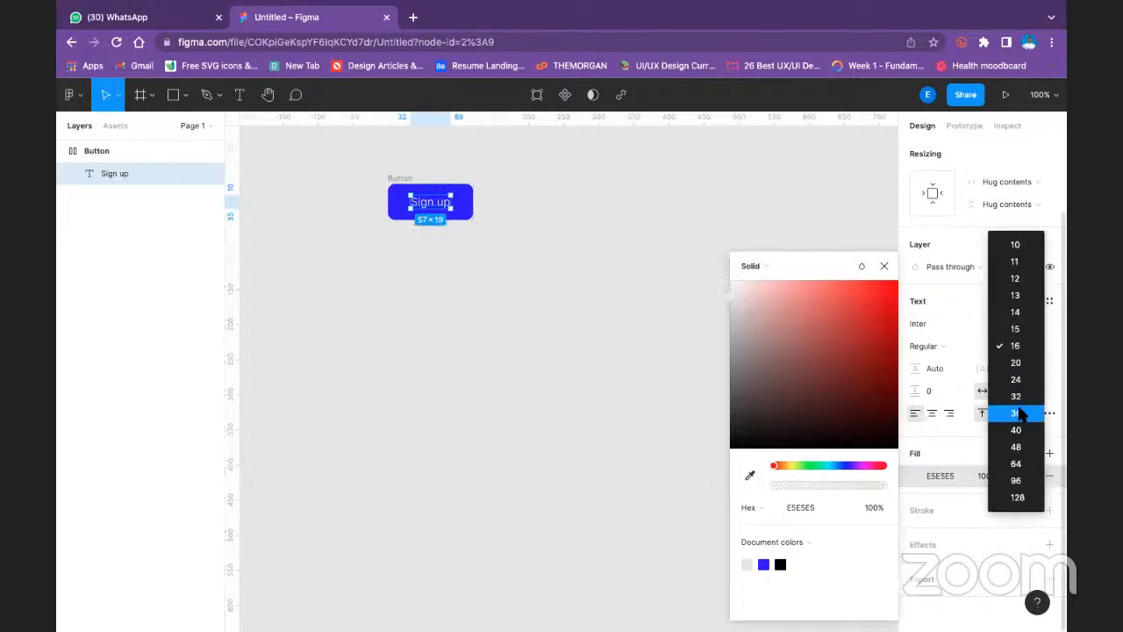
pyautogui.click(1018, 412)
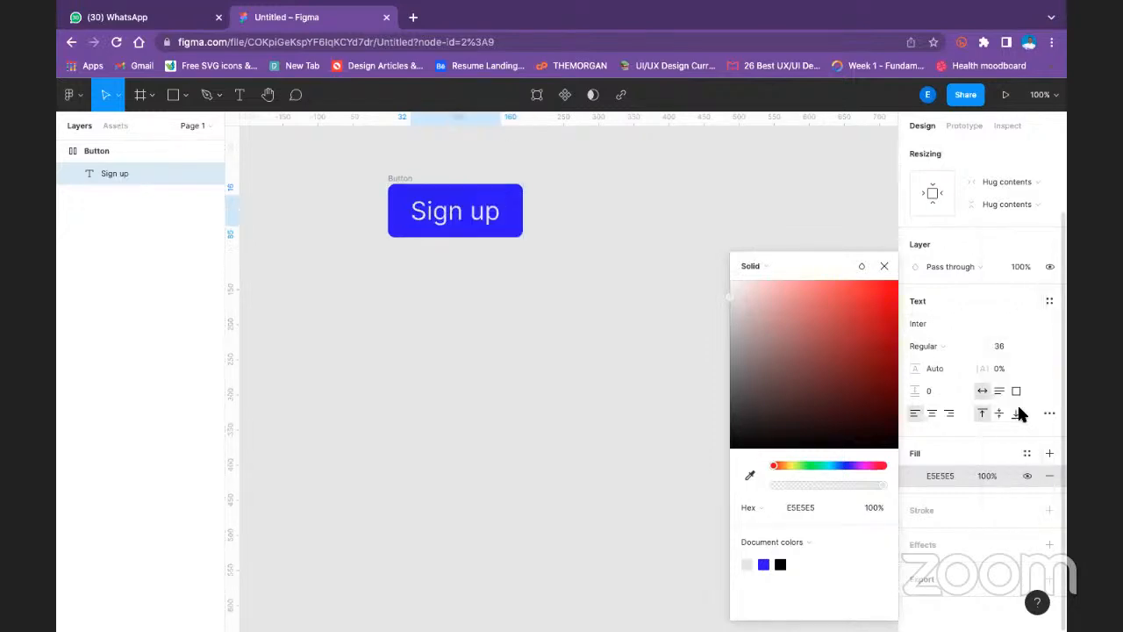
pyautogui.click(1038, 346)
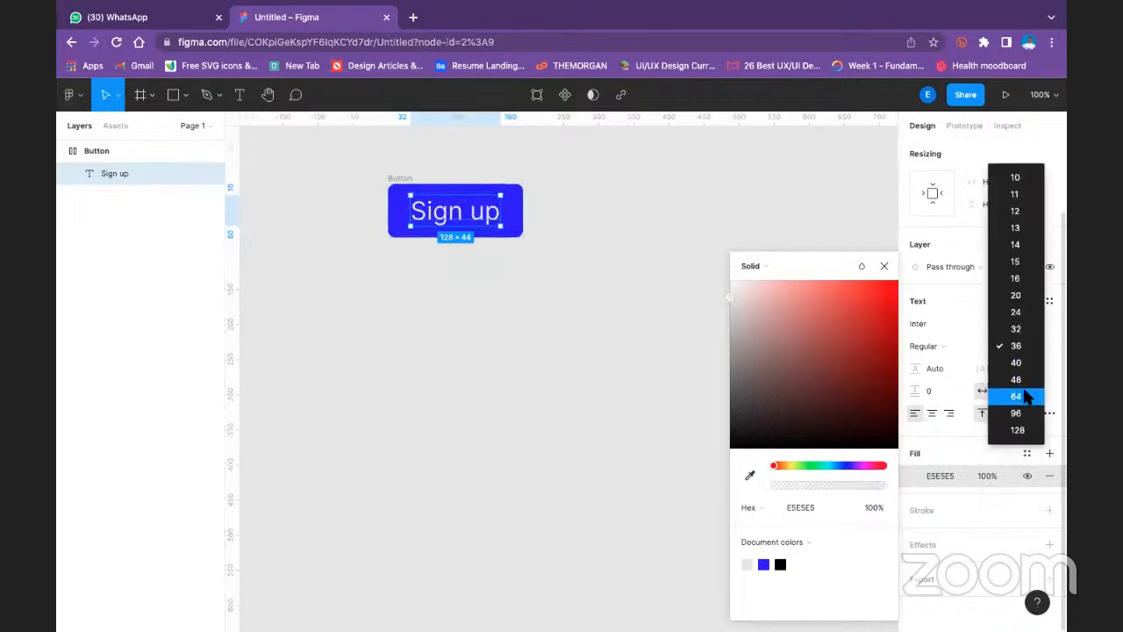
pyautogui.click(1016, 396)
pyautogui.click(1036, 344)
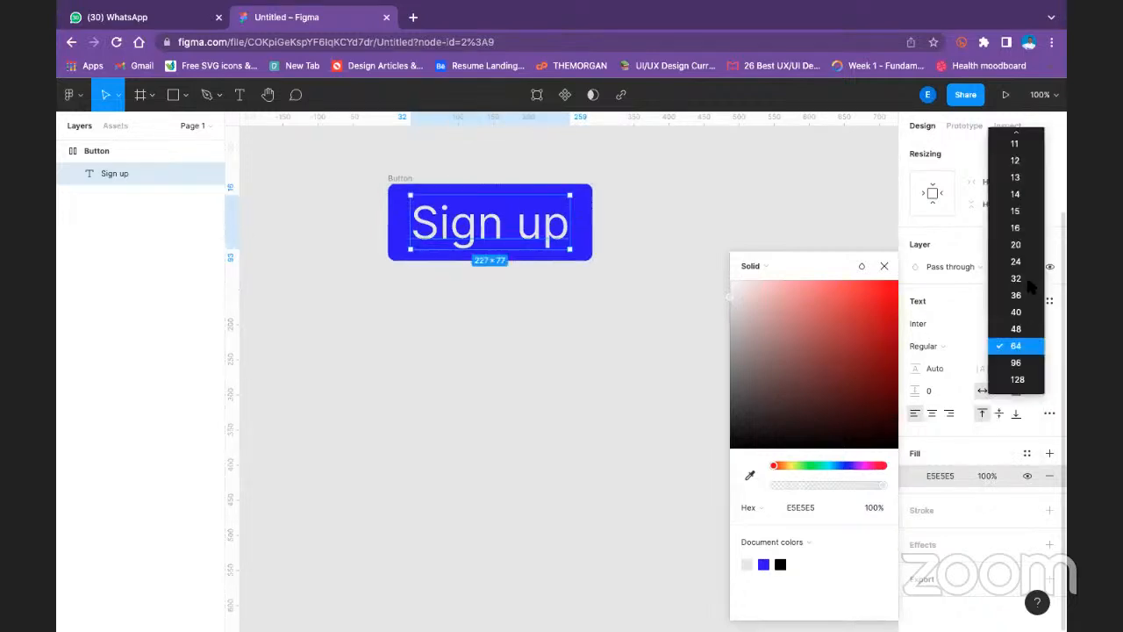
pyautogui.click(1023, 278)
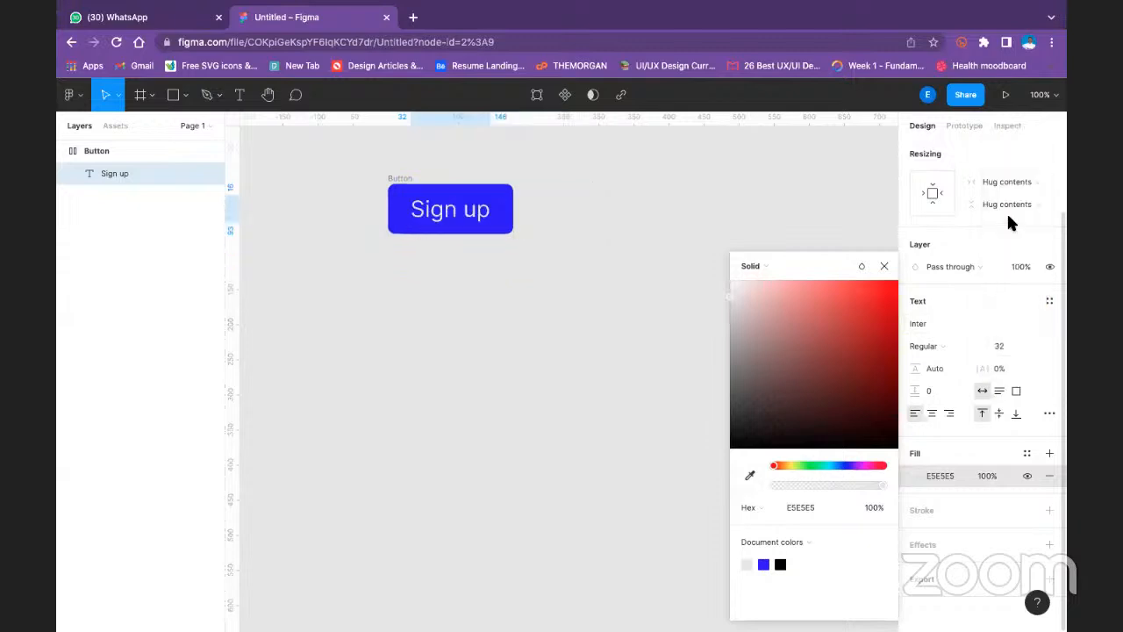
pyautogui.click(1036, 347)
pyautogui.click(1006, 263)
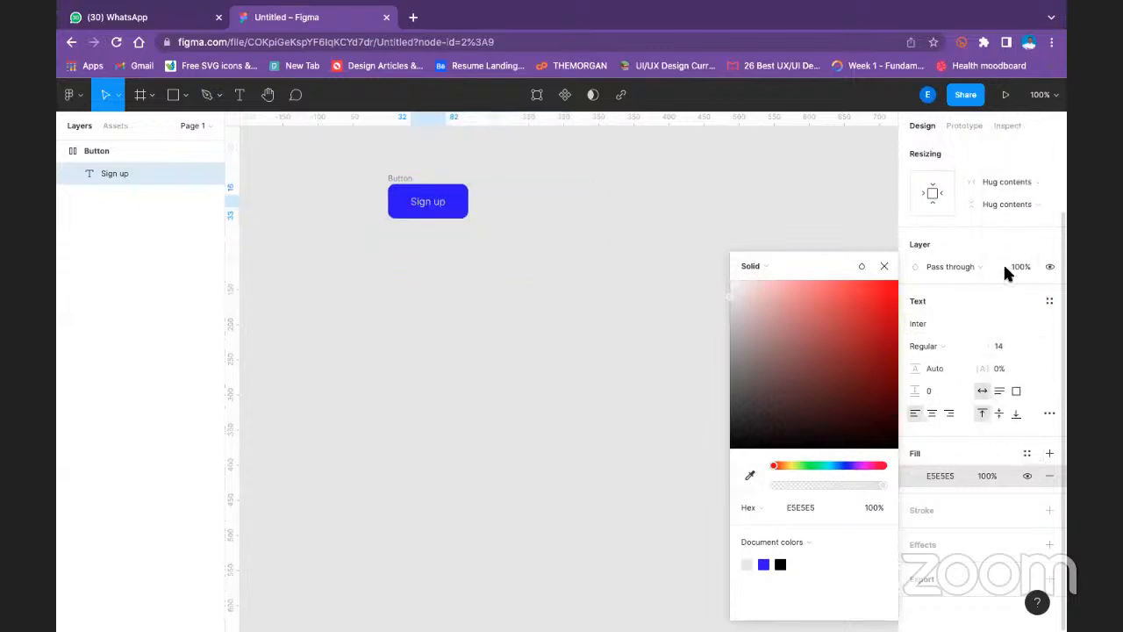
# - Set the Sign up text's font size to 24 and deselect it
pyautogui.click(1024, 345)
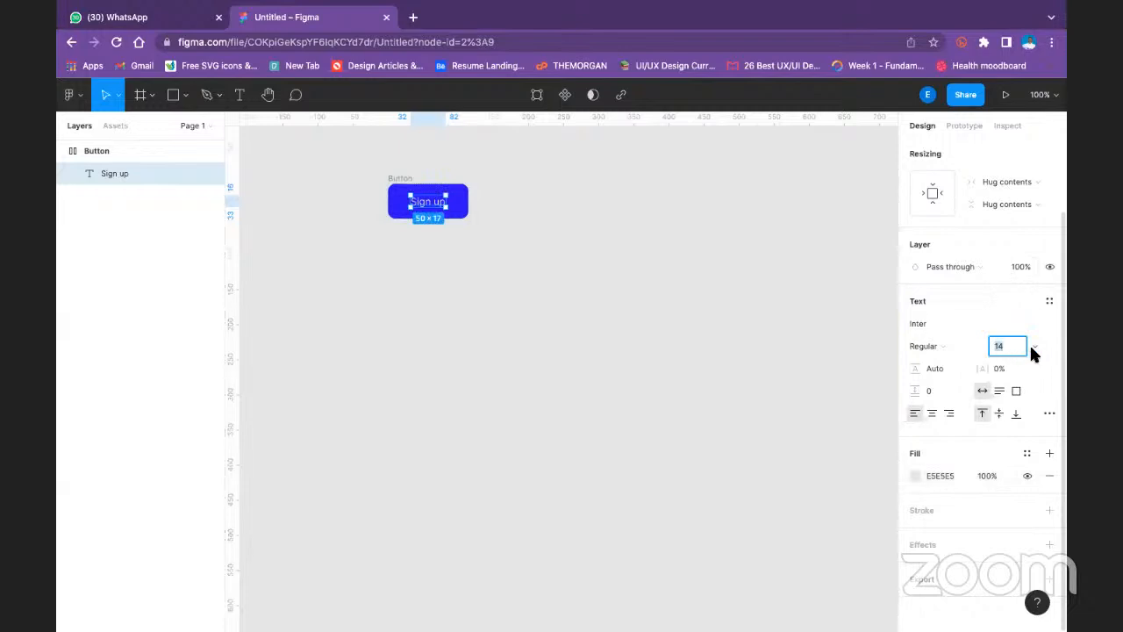
pyautogui.click(1034, 347)
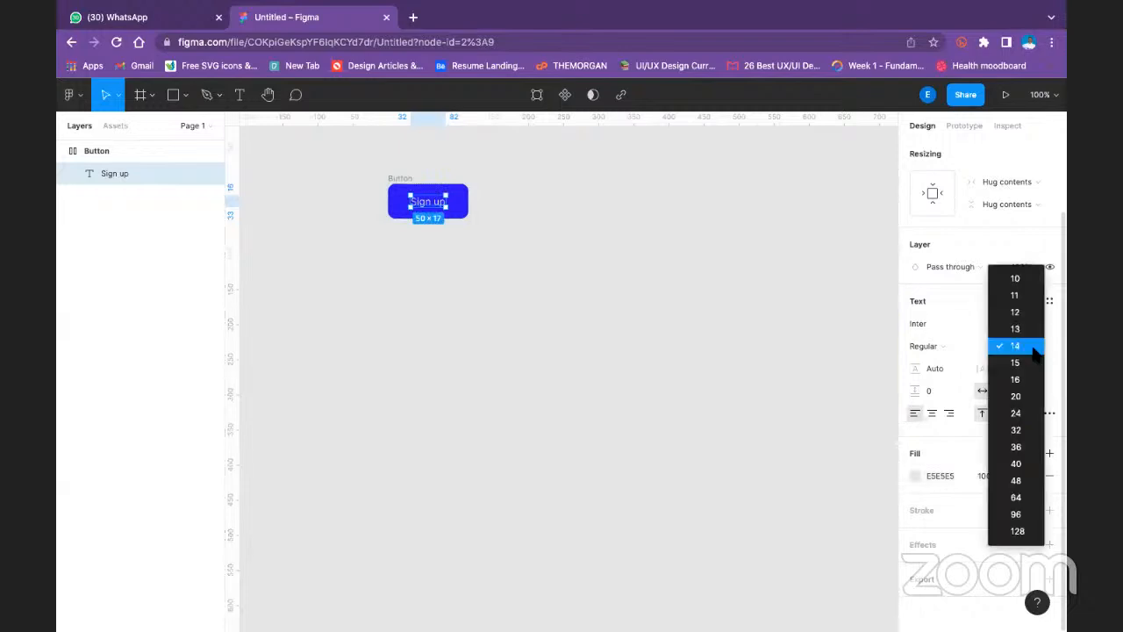
pyautogui.click(1017, 414)
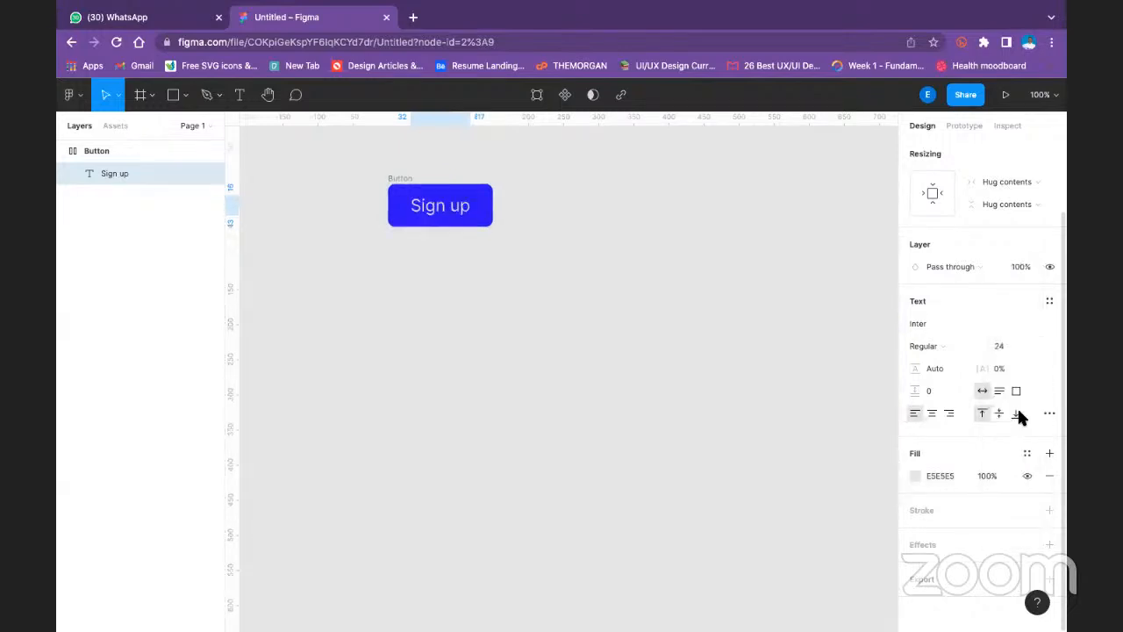
pyautogui.click(523, 233)
# - Replace the button's Sign up text with "Register now while offer last" and deselect it
pyautogui.click(449, 200)
pyautogui.doubleClick(451, 203)
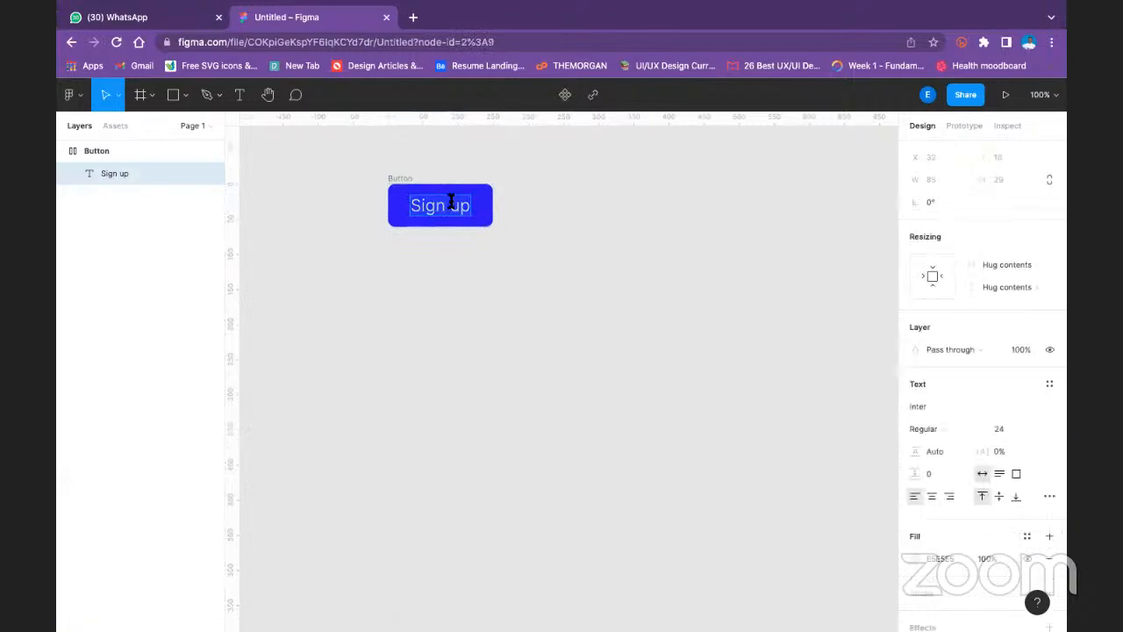
pyautogui.write('Register')
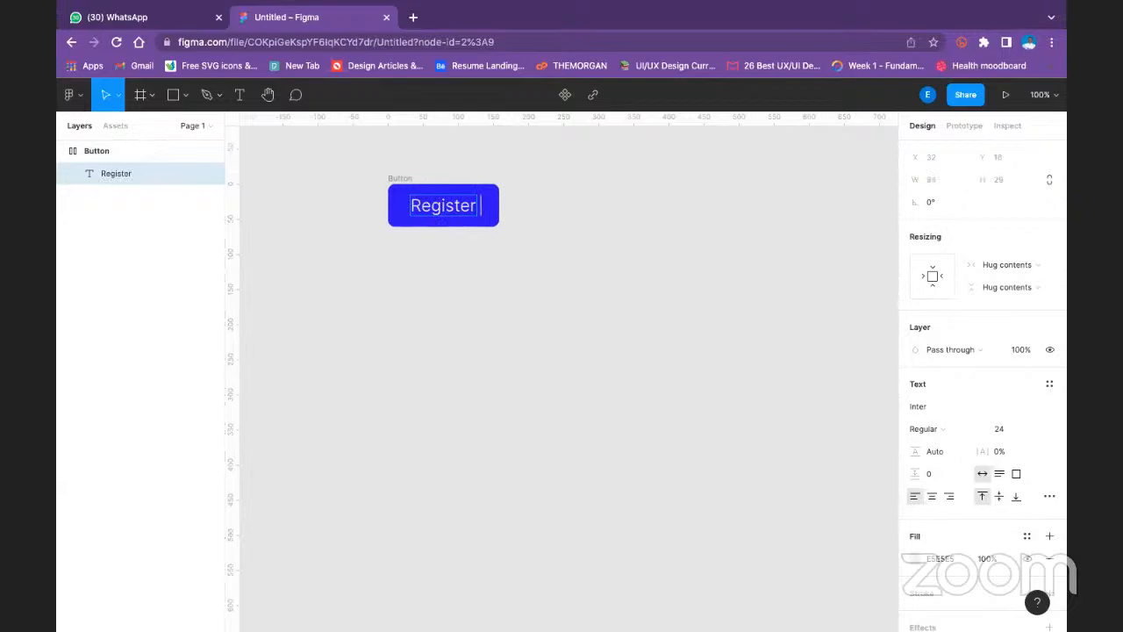
pyautogui.write(' now whi')
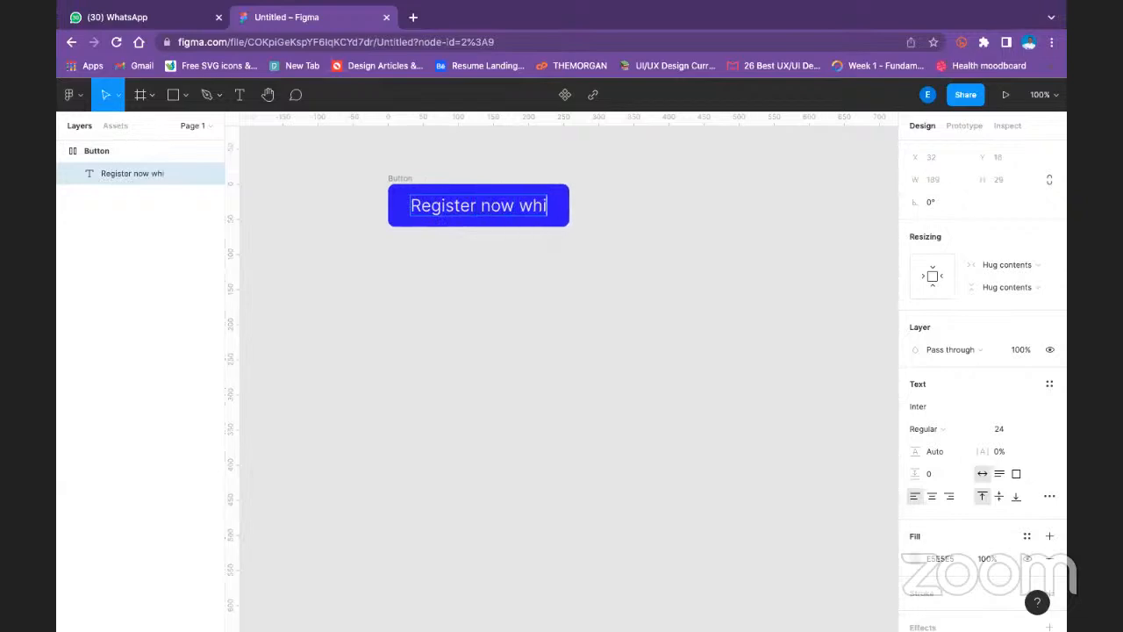
pyautogui.write('le fo')
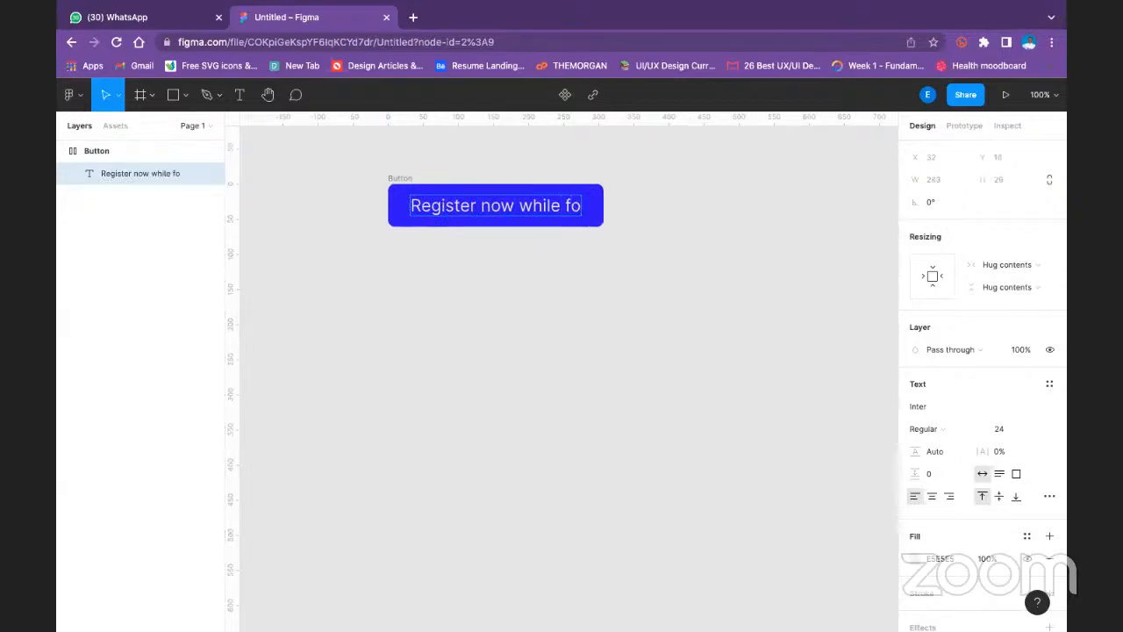
pyautogui.press('BackSpace')
pyautogui.press('BackSpace')
pyautogui.write('offer last')
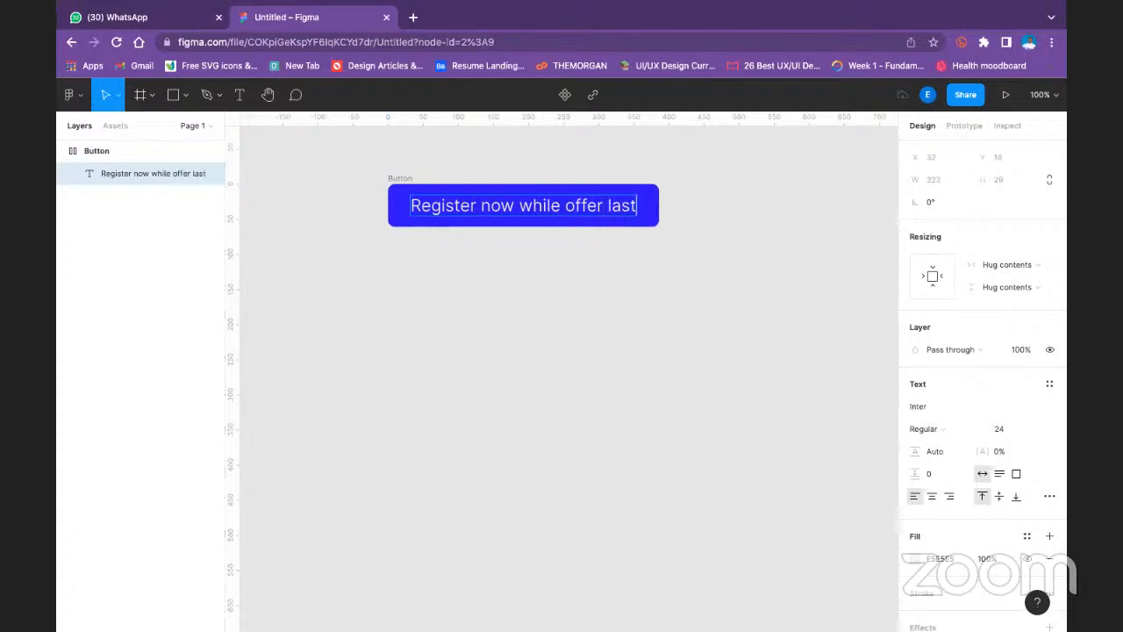
pyautogui.press('Escape')
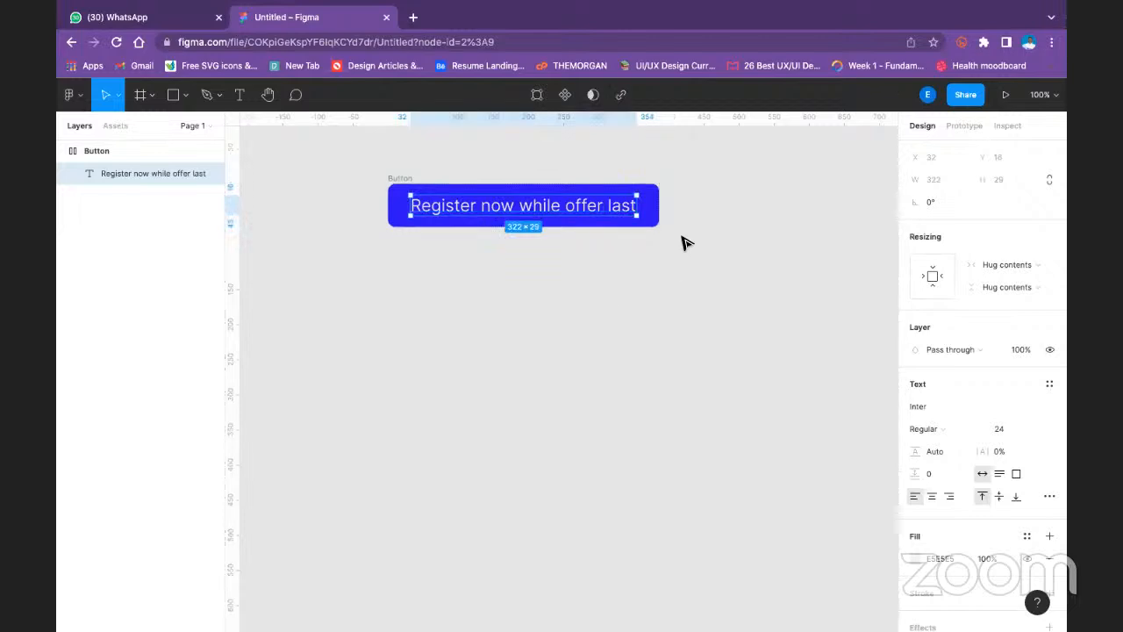
pyautogui.press('Escape')
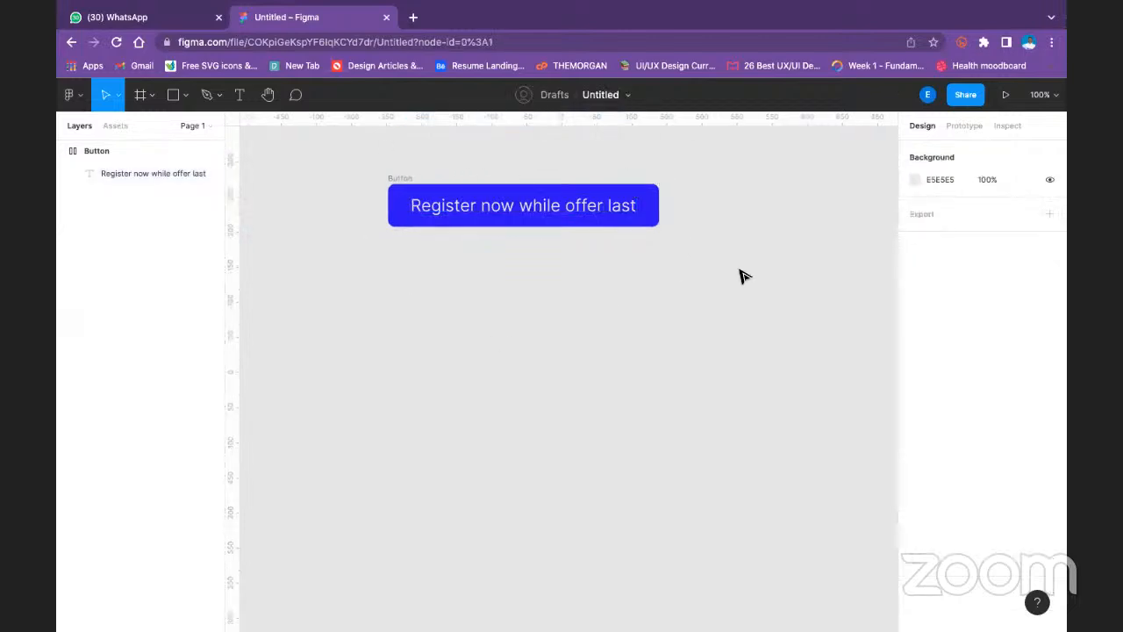
# - Move the Button frame to about X -300, Y -259 and undo the move
pyautogui.moveTo(412, 193); pyautogui.dragTo(372, 190)
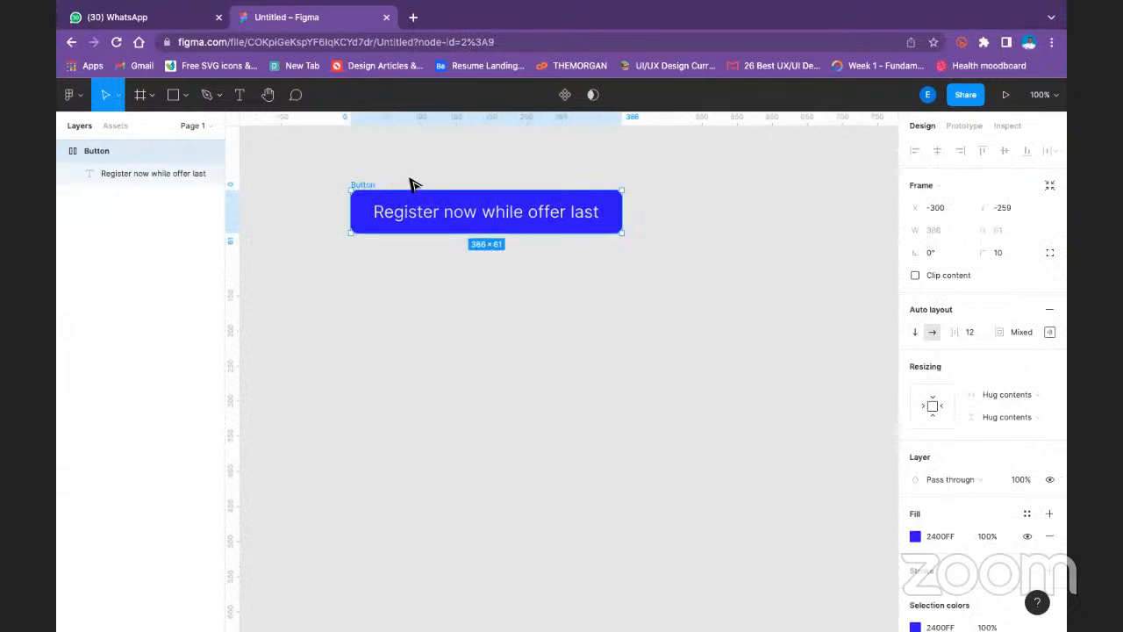
pyautogui.hotkey('ctrl', 'z')
pyautogui.hotkey('ctrl', 'z')
# - Replace the button's label text with "Register now"
pyautogui.doubleClick(477, 197)
pyautogui.press('BackSpace')
pyautogui.press('BackSpace')
pyautogui.press('BackSpace')
pyautogui.press('BackSpace')
pyautogui.press('BackSpace')
pyautogui.press('BackSpace')
pyautogui.press('BackSpace')
pyautogui.press('BackSpace')
pyautogui.press('BackSpace')
pyautogui.press('BackSpace')
pyautogui.press('BackSpace')
pyautogui.press('BackSpace')
pyautogui.press('BackSpace')
pyautogui.press('BackSpace')
pyautogui.press('BackSpace')
pyautogui.press('BackSpace')
pyautogui.press('BackSpace')
pyautogui.press('BackSpace')
pyautogui.press('BackSpace')
pyautogui.press('BackSpace')
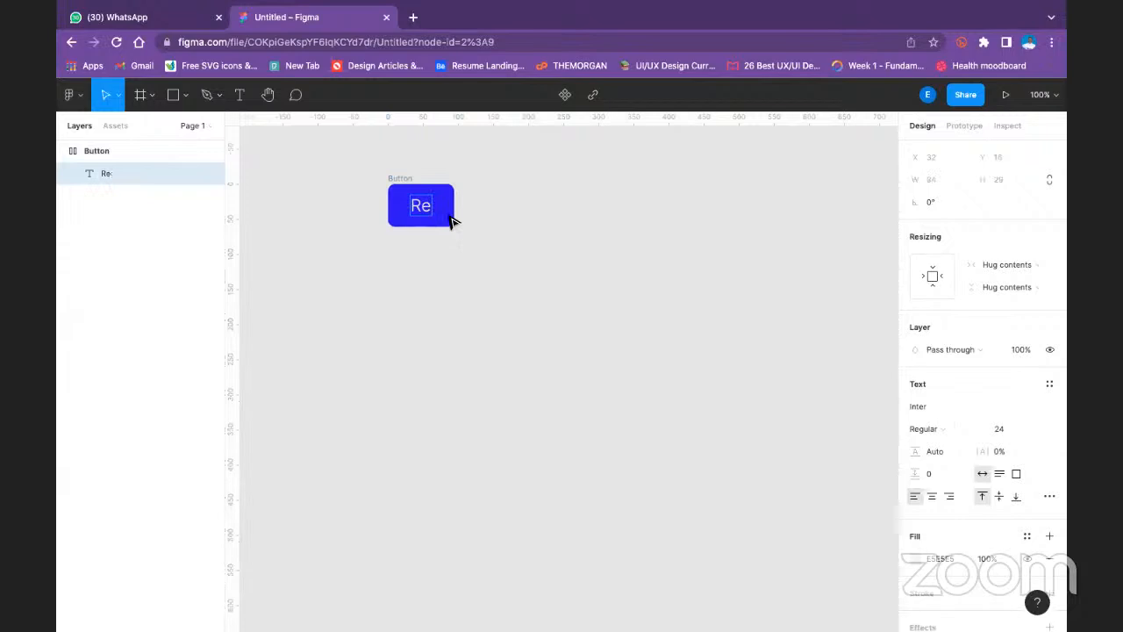
pyautogui.write('gister ')
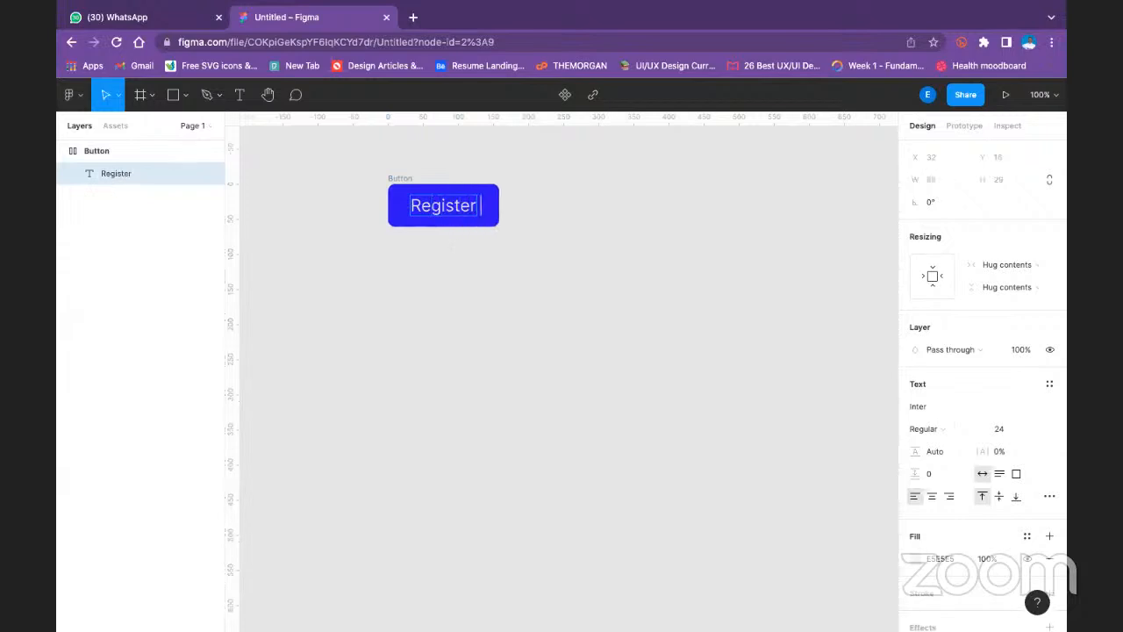
pyautogui.write('now')
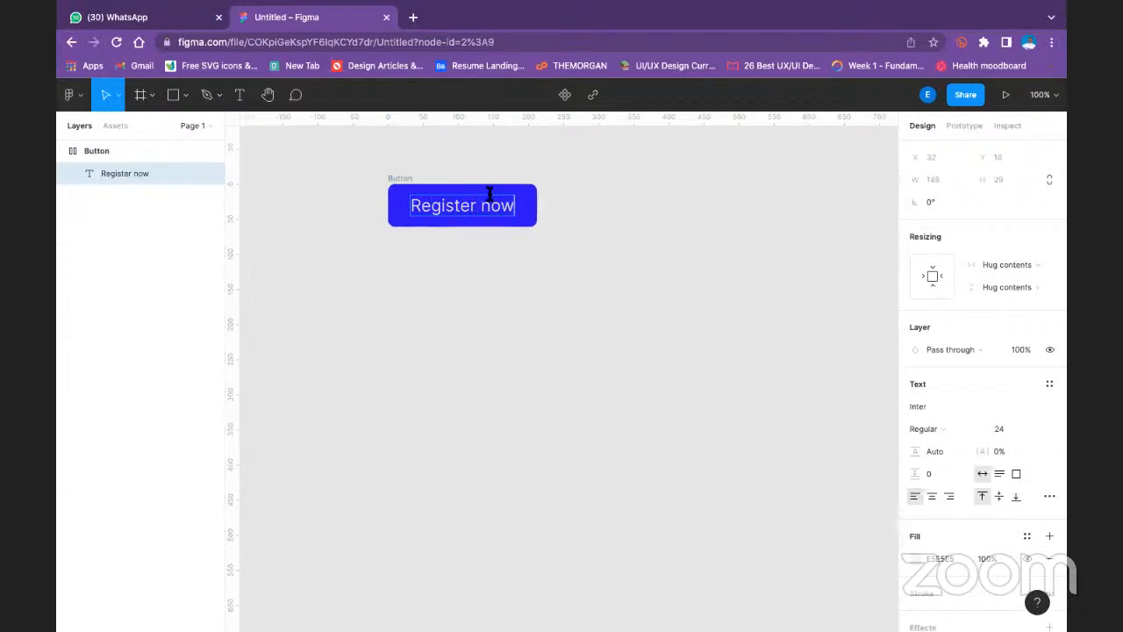
# - Convert the button's Register now text into a component and collapse the Button layer
pyautogui.press('Escape')
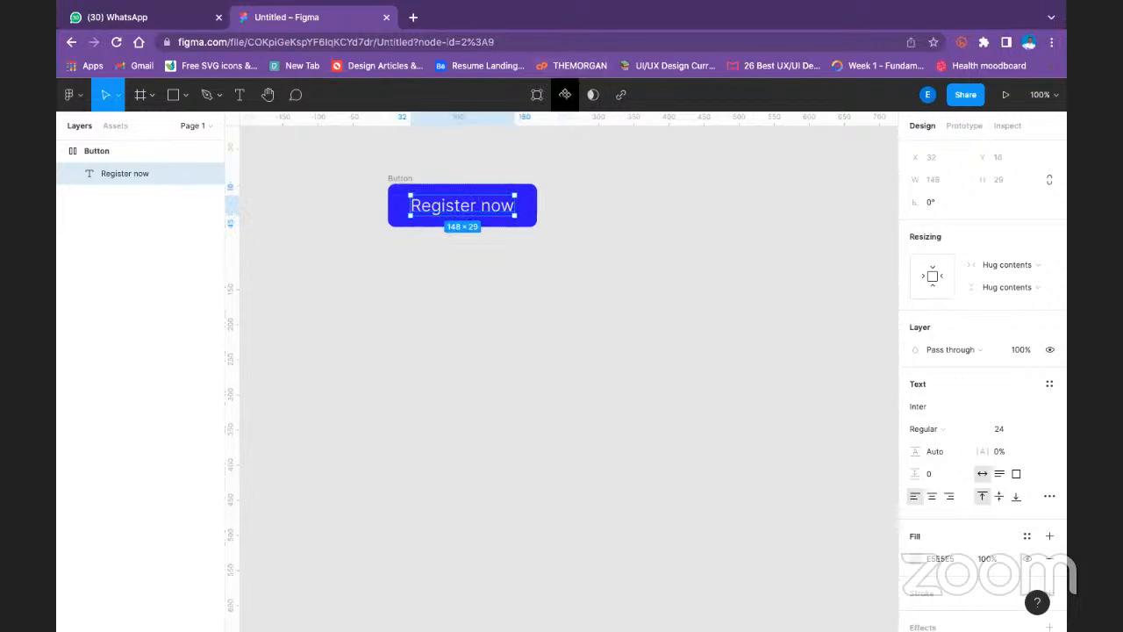
pyautogui.click(565, 94)
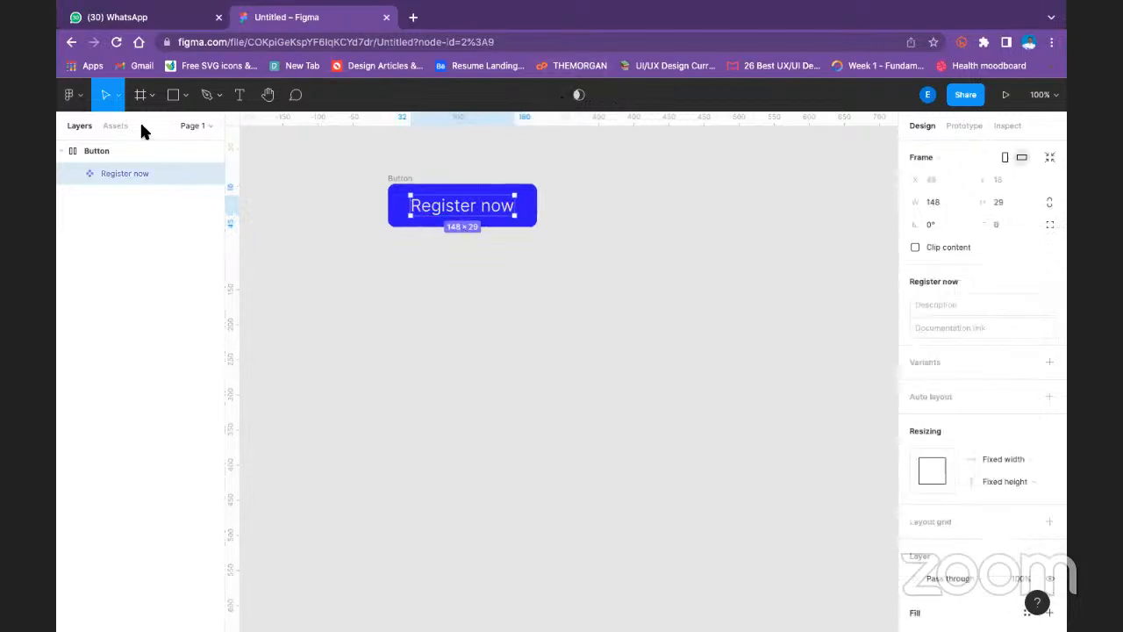
pyautogui.click(306, 185)
pyautogui.click(60, 152)
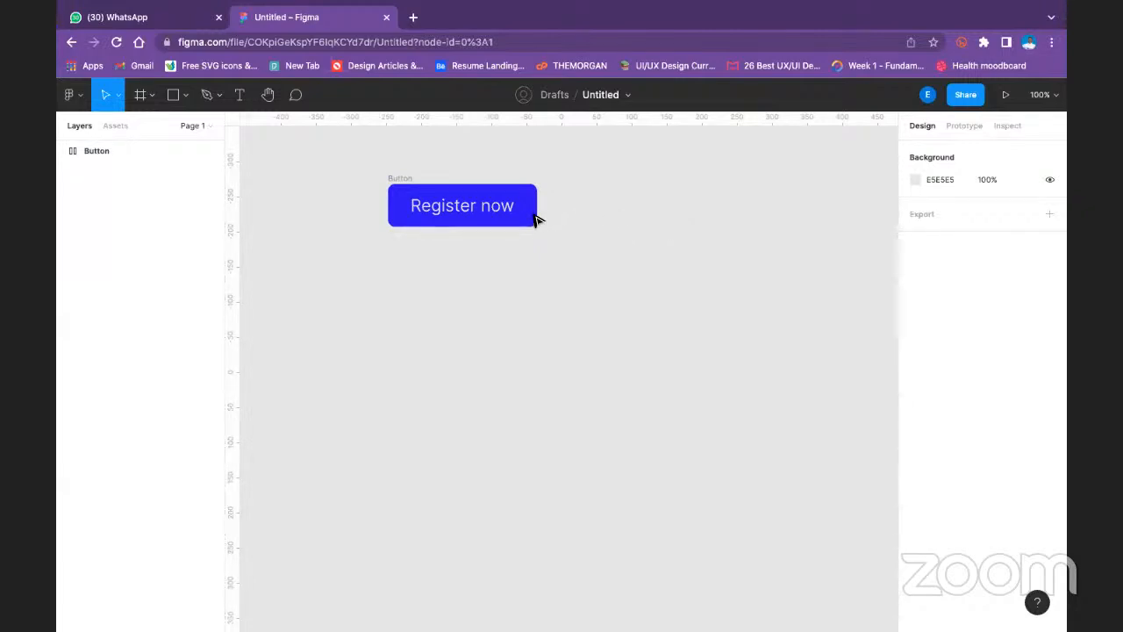
# - Stretch the Button frame horizontally to a width of about 1493
pyautogui.click(396, 180)
pyautogui.moveTo(538, 208); pyautogui.dragTo(795, 191)
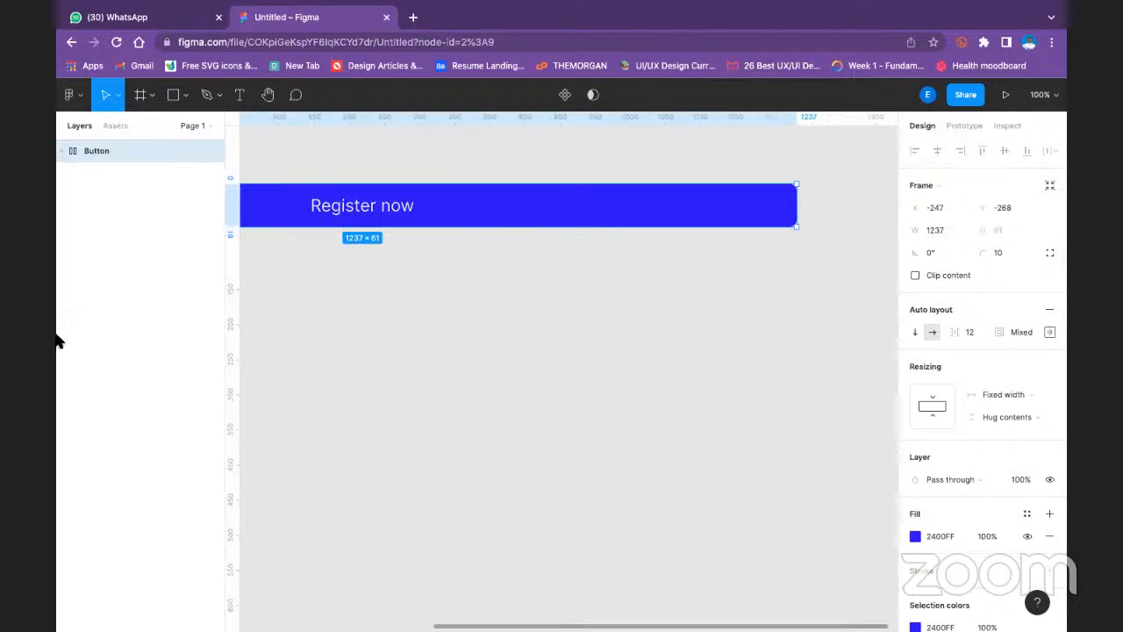
pyautogui.moveTo(464, 337); pyautogui.dragTo(734, 319)
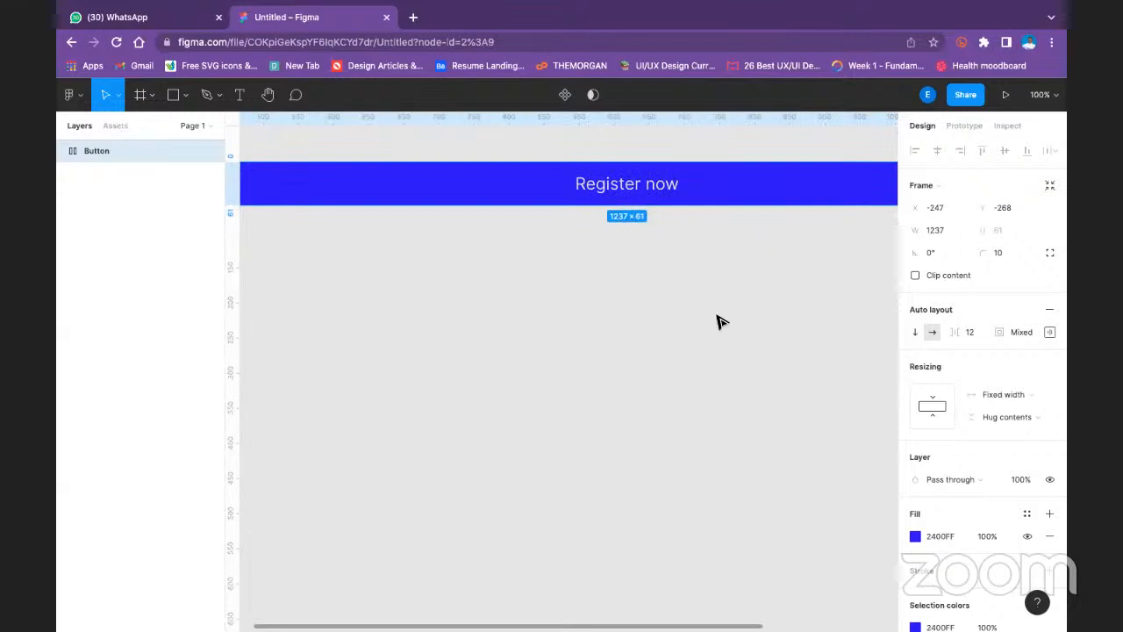
pyautogui.press('-')
pyautogui.moveTo(813, 281); pyautogui.dragTo(889, 267)
# - Delete the whole Button frame from the canvas
pyautogui.doubleClick(645, 278)
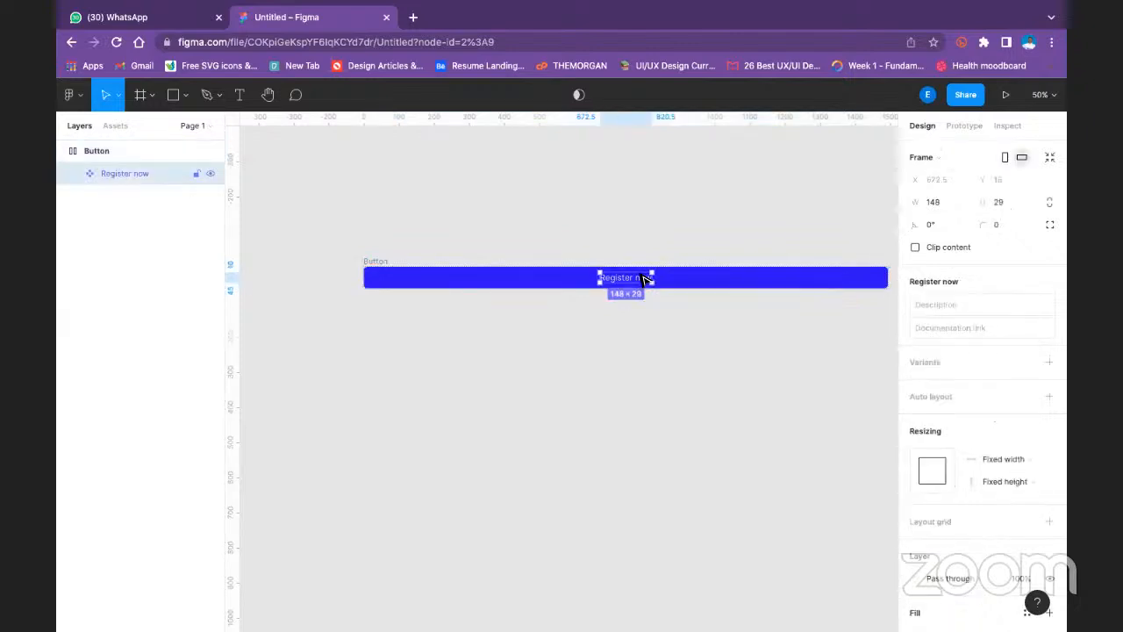
pyautogui.click(737, 163)
pyautogui.click(375, 263)
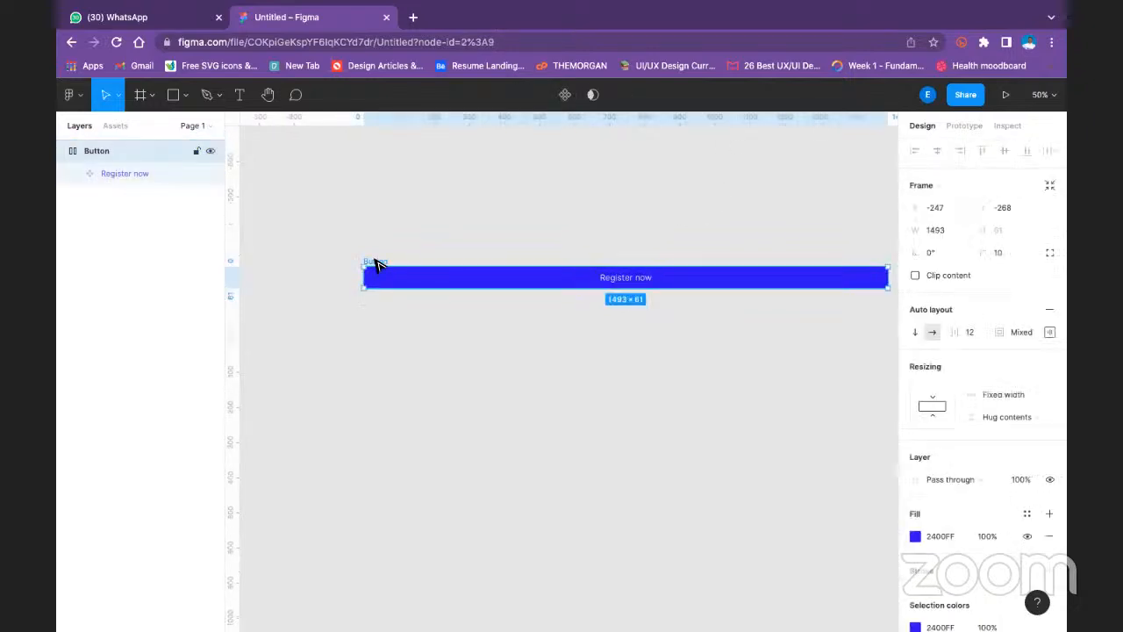
pyautogui.press('Delete')
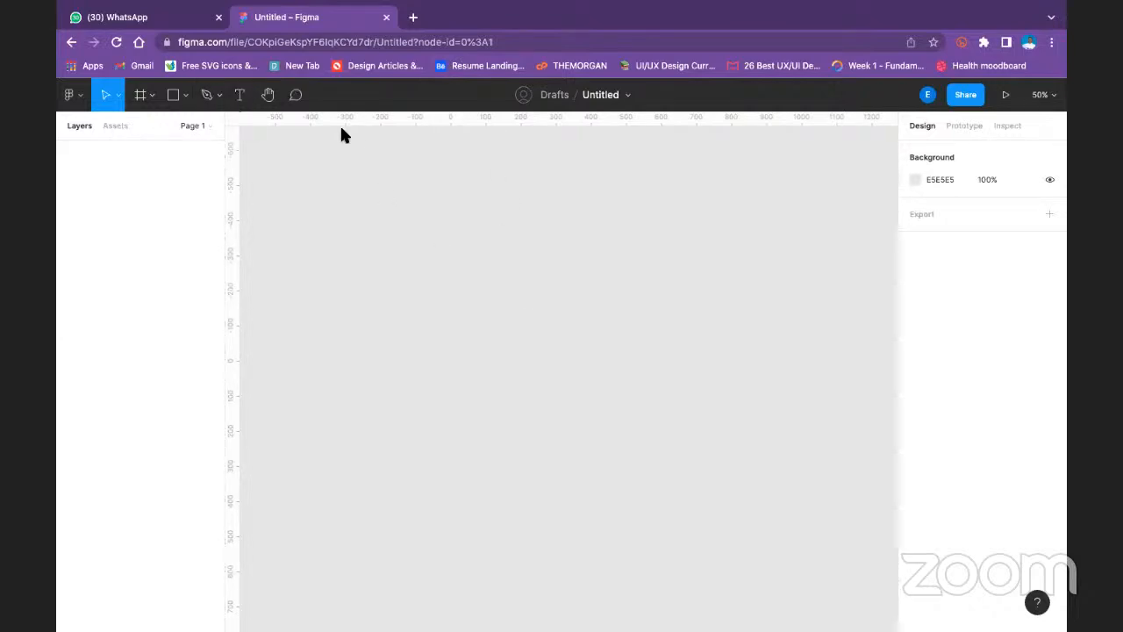
# - Draw a rectangle about 324 by 84 on the empty canvas
pyautogui.click(240, 95)
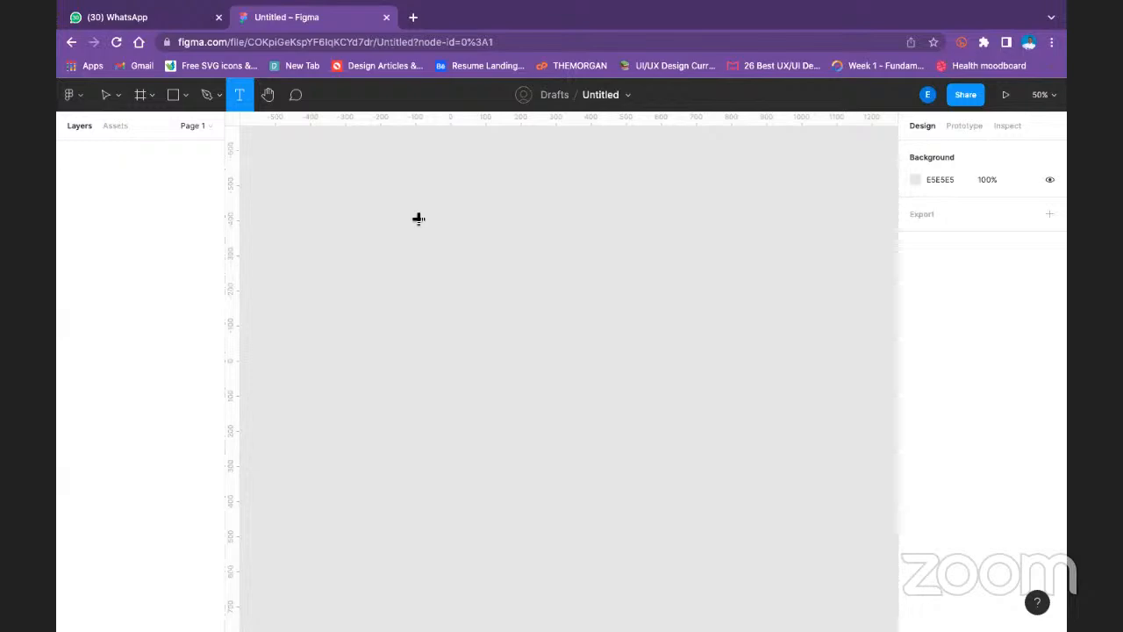
pyautogui.click(185, 95)
pyautogui.click(188, 130)
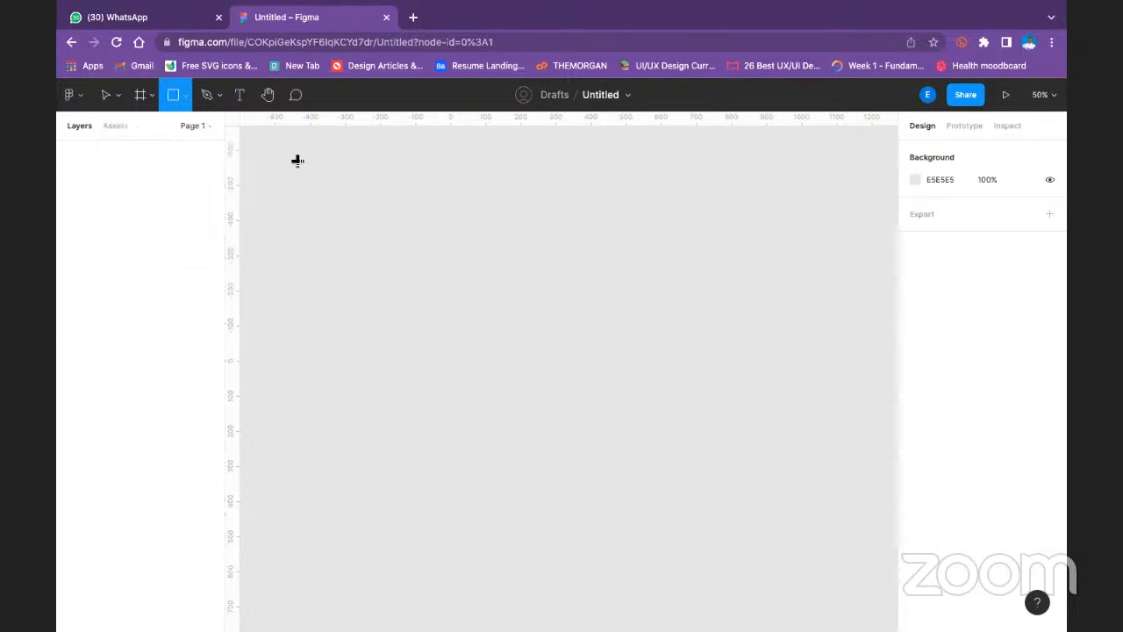
pyautogui.moveTo(295, 161); pyautogui.dragTo(364, 195)
pyautogui.moveTo(510, 225)
pyautogui.mouseDown()
pyautogui.moveTo(559, 218)
pyautogui.moveTo(409, 189)
pyautogui.mouseUp()
# - Set the rectangle's height to 60 and its corner radius to 10
pyautogui.click(1015, 212)
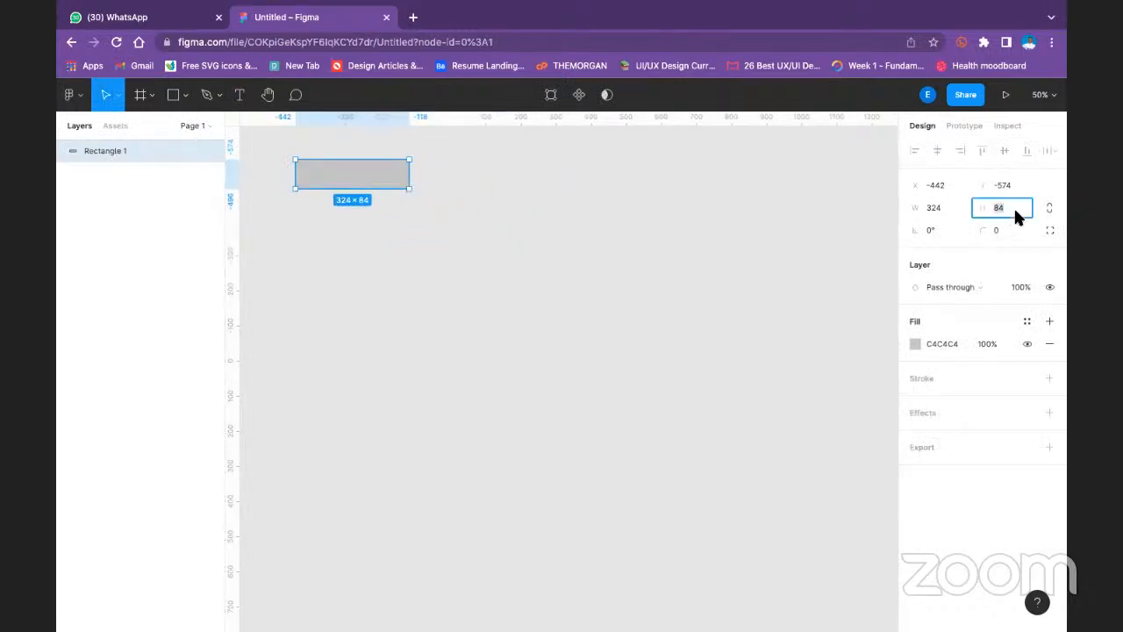
pyautogui.write('60')
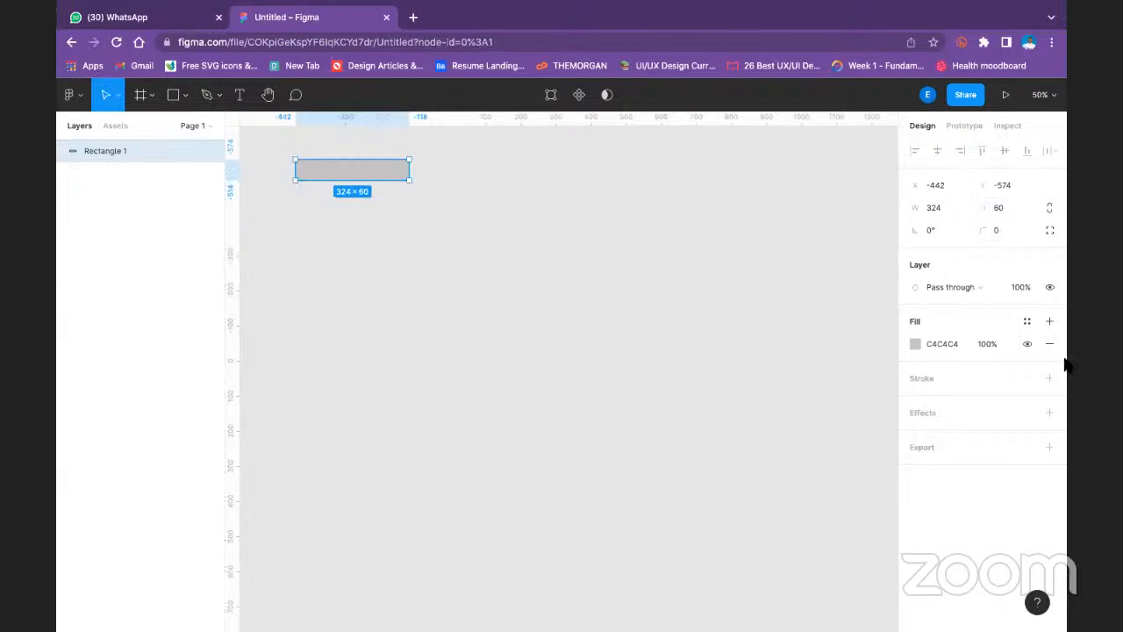
pyautogui.click(1004, 234)
pyautogui.write('10')
pyautogui.press('Return')
pyautogui.click(465, 261)
# - Stretch the rectangle downward to a height of about 90 and deselect it
pyautogui.click(338, 167)
pyautogui.moveTo(346, 179); pyautogui.dragTo(342, 188)
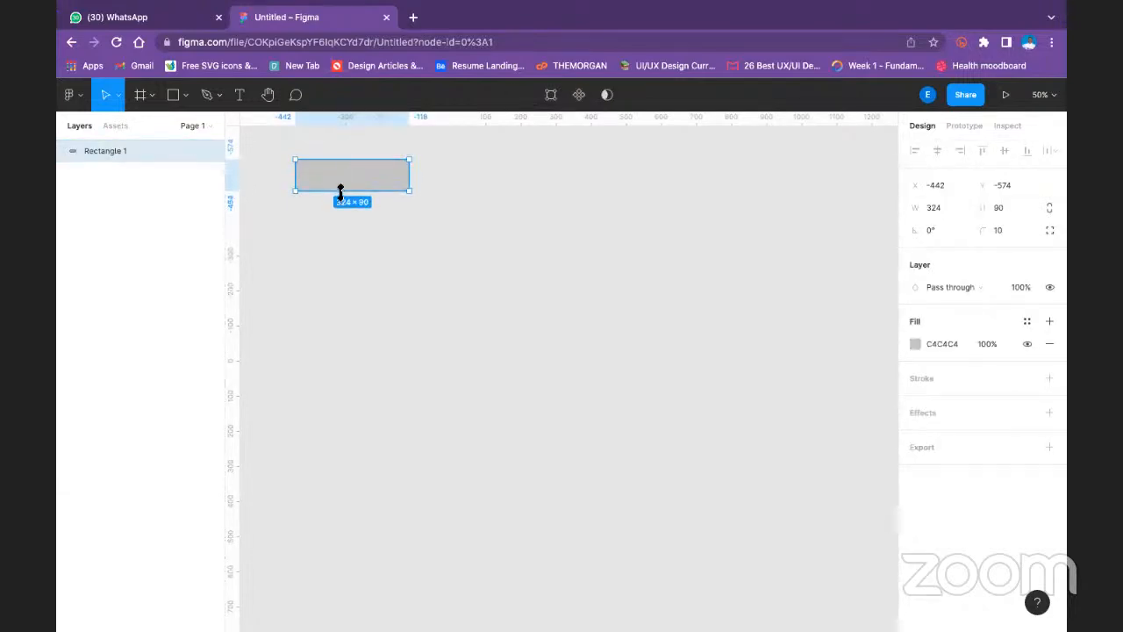
pyautogui.click(591, 271)
# - Add a text layer reading "Sign up" on the rectangle
pyautogui.click(240, 96)
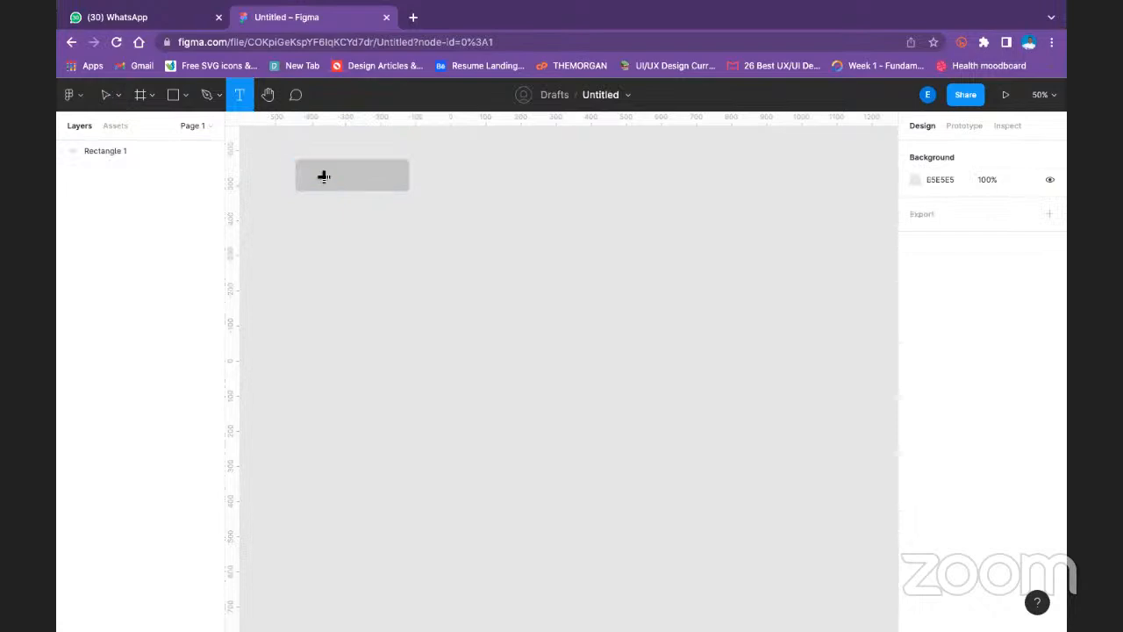
pyautogui.click(321, 175)
pyautogui.write('S')
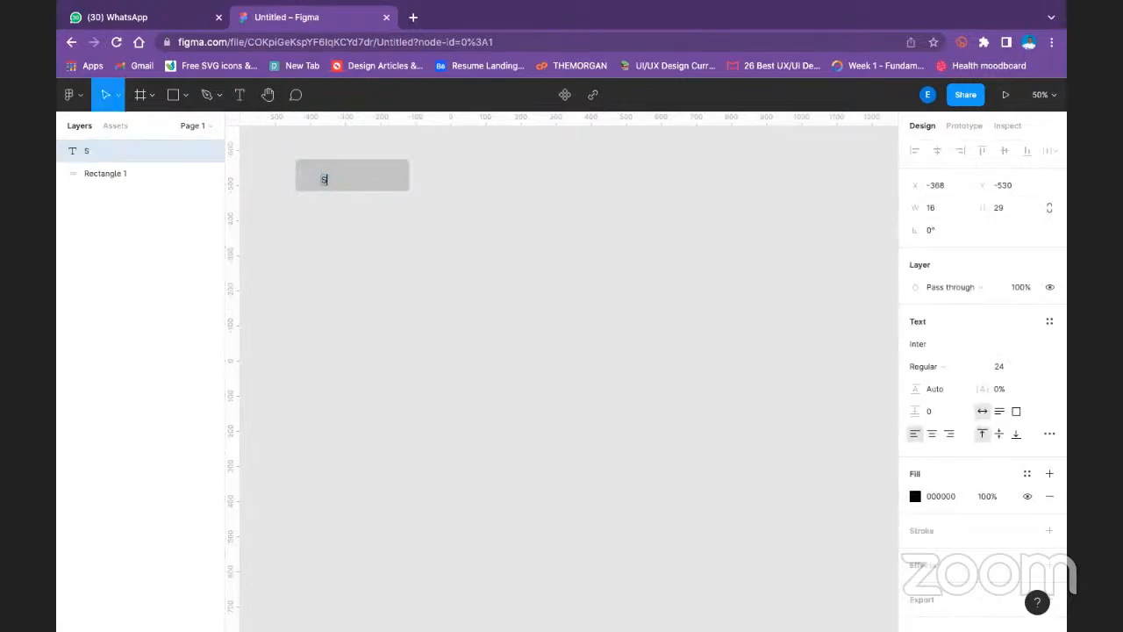
pyautogui.write('ign up')
pyautogui.press('Escape')
# - Center the Sign up text horizontally and vertically on the rectangle
pyautogui.keyDown('shift'); pyautogui.click(384, 179); pyautogui.keyUp('shift')
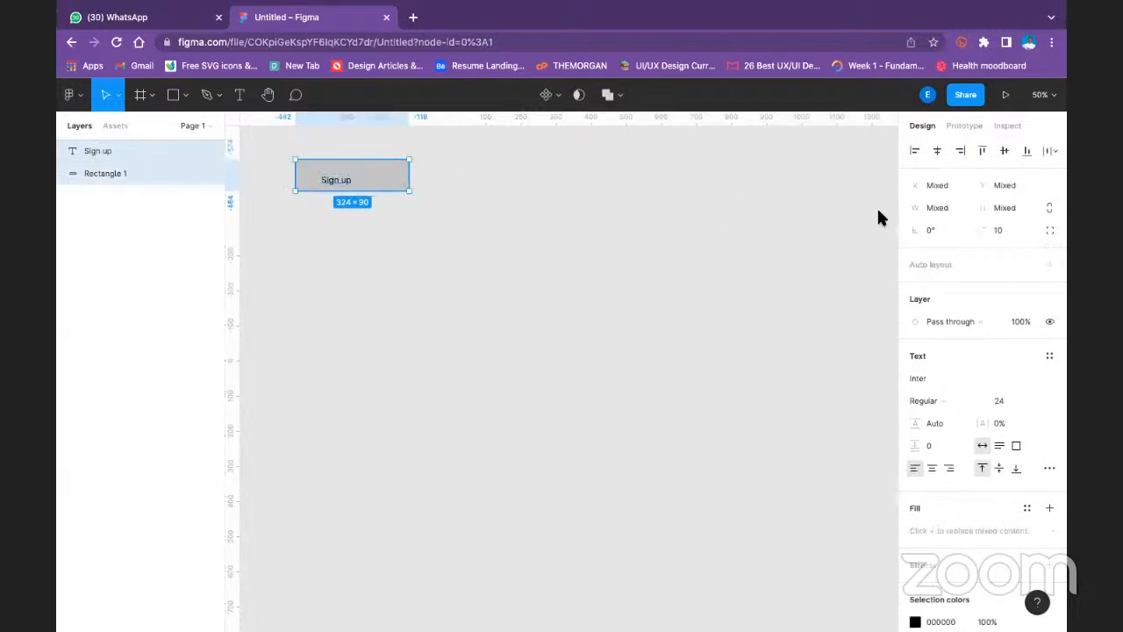
pyautogui.click(938, 151)
pyautogui.click(1003, 151)
pyautogui.click(465, 156)
# - Change the Sign up text's fill color to E5E5E5
pyautogui.click(339, 170)
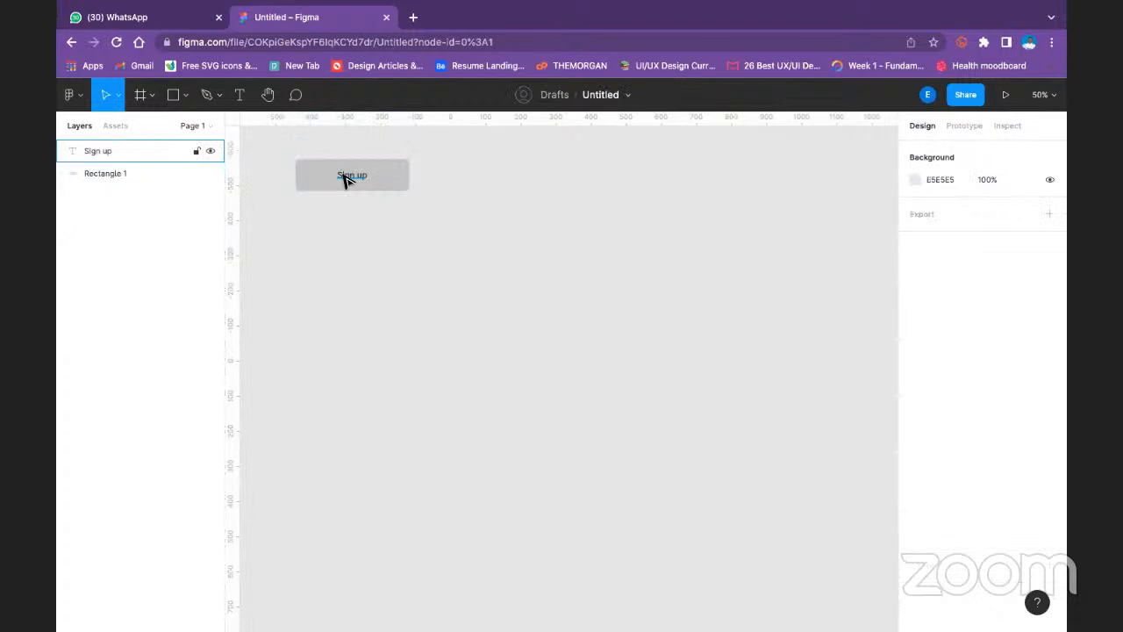
pyautogui.click(347, 179)
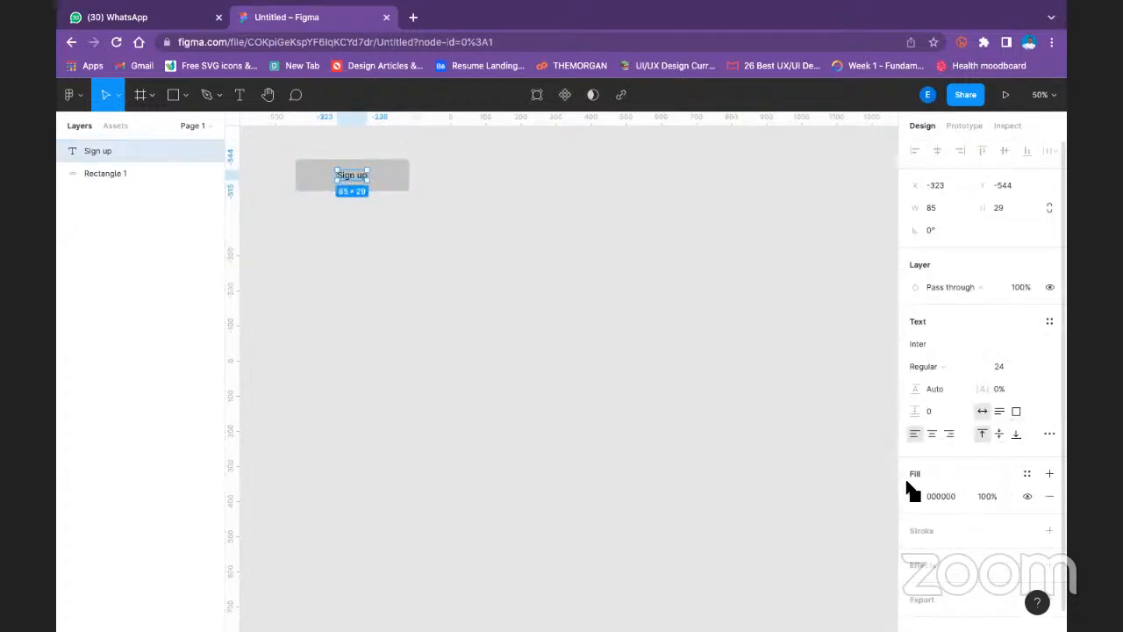
pyautogui.click(916, 496)
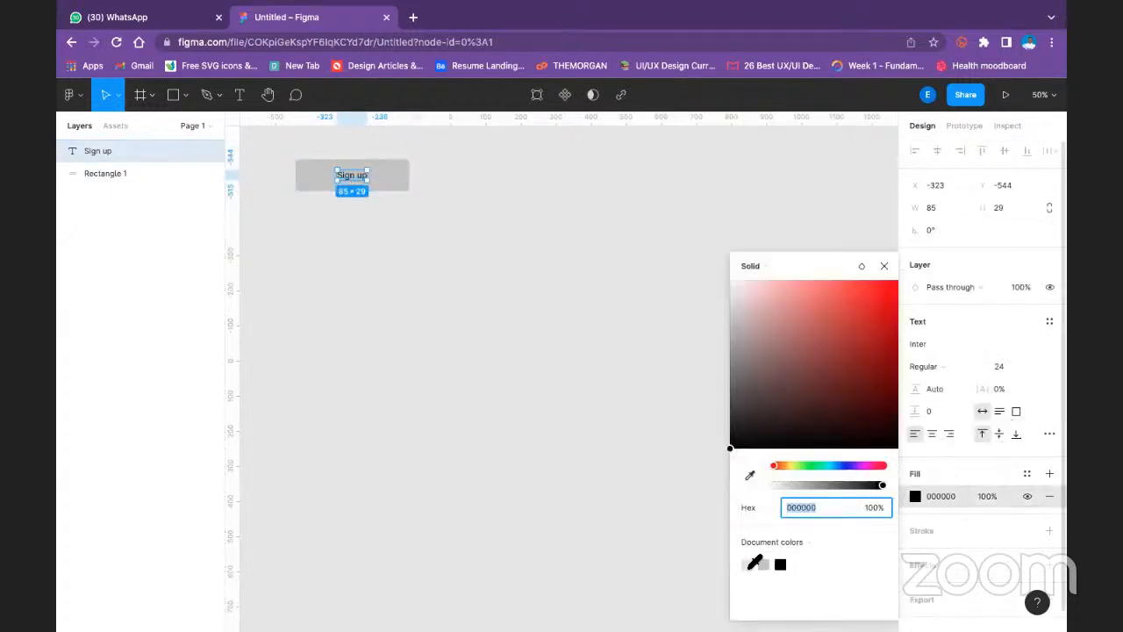
# - Change the rectangle's fill color to blue 000AFF and deselect it
pyautogui.click(393, 179)
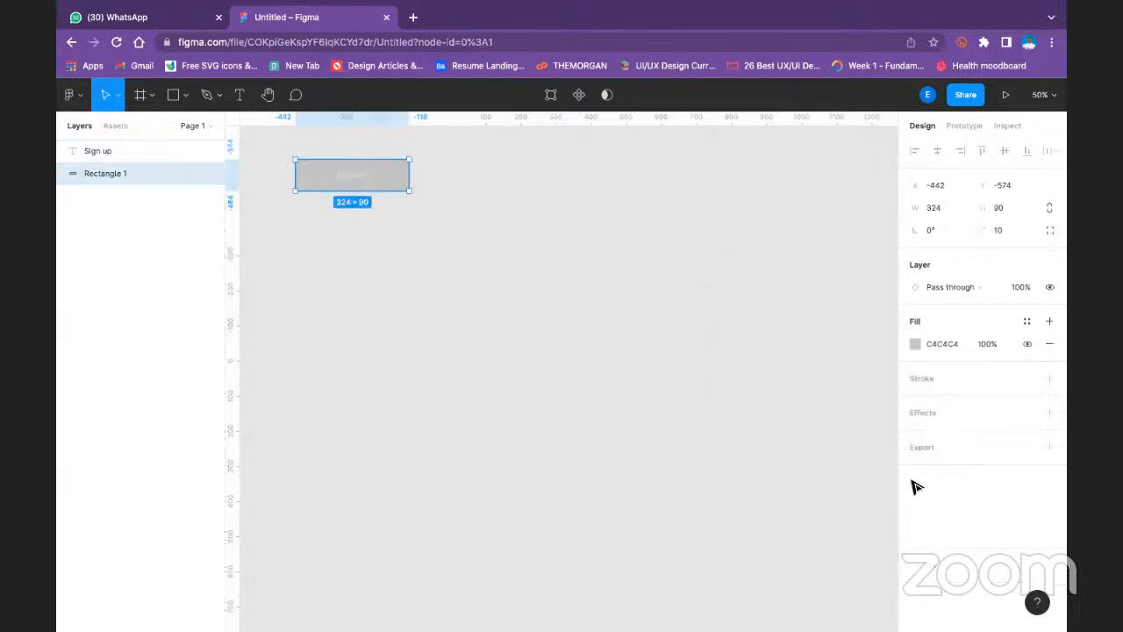
pyautogui.click(915, 343)
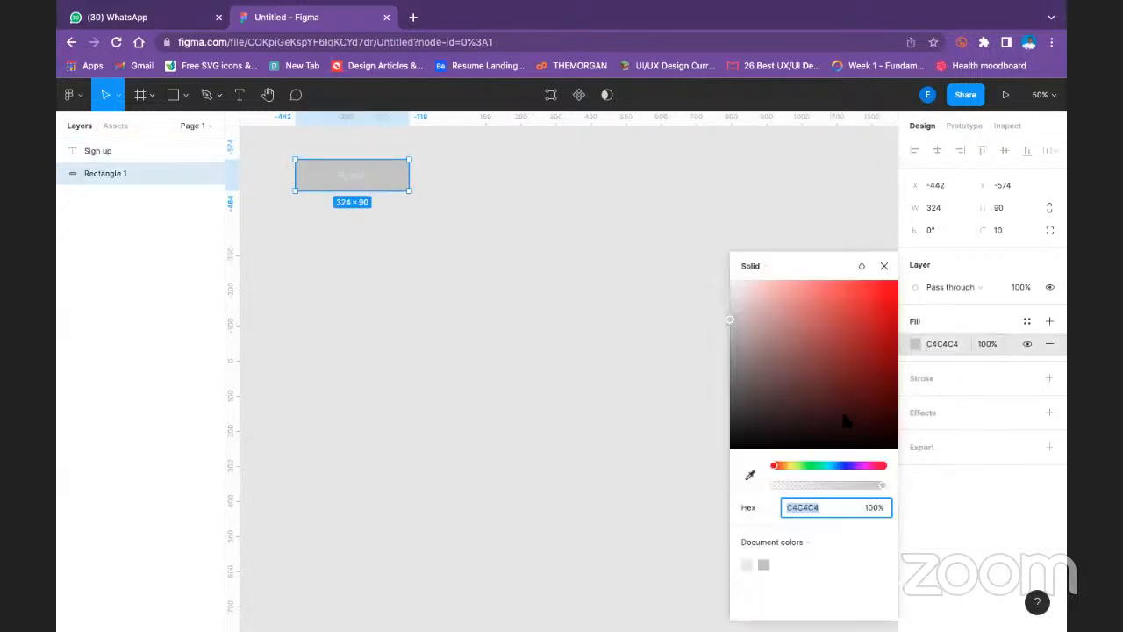
pyautogui.click(846, 465)
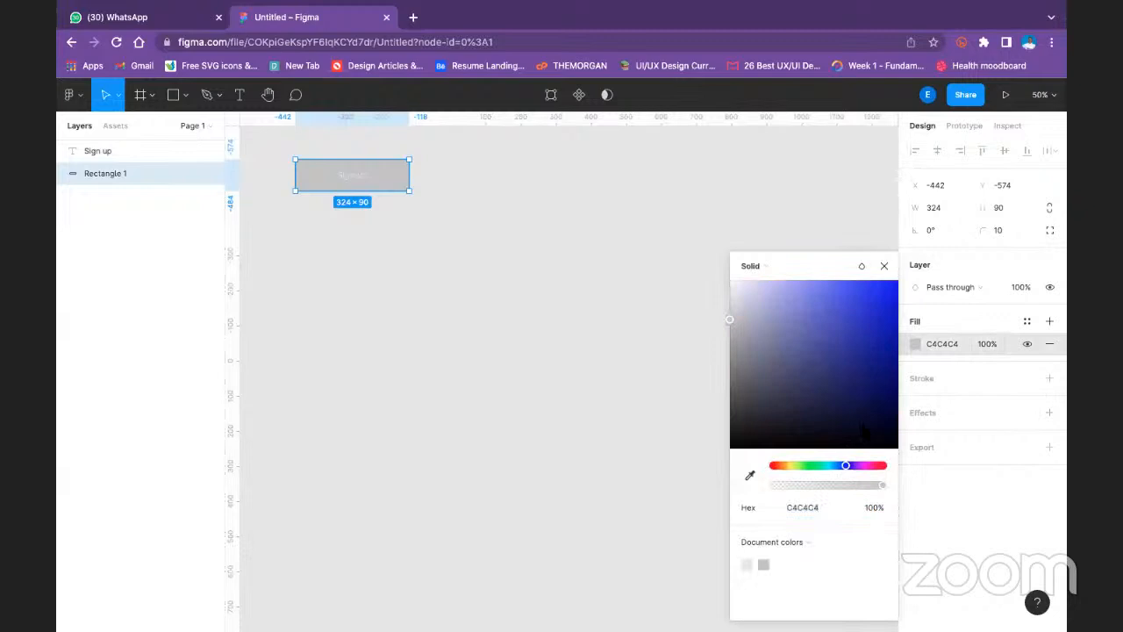
pyautogui.moveTo(877, 330); pyautogui.dragTo(905, 249)
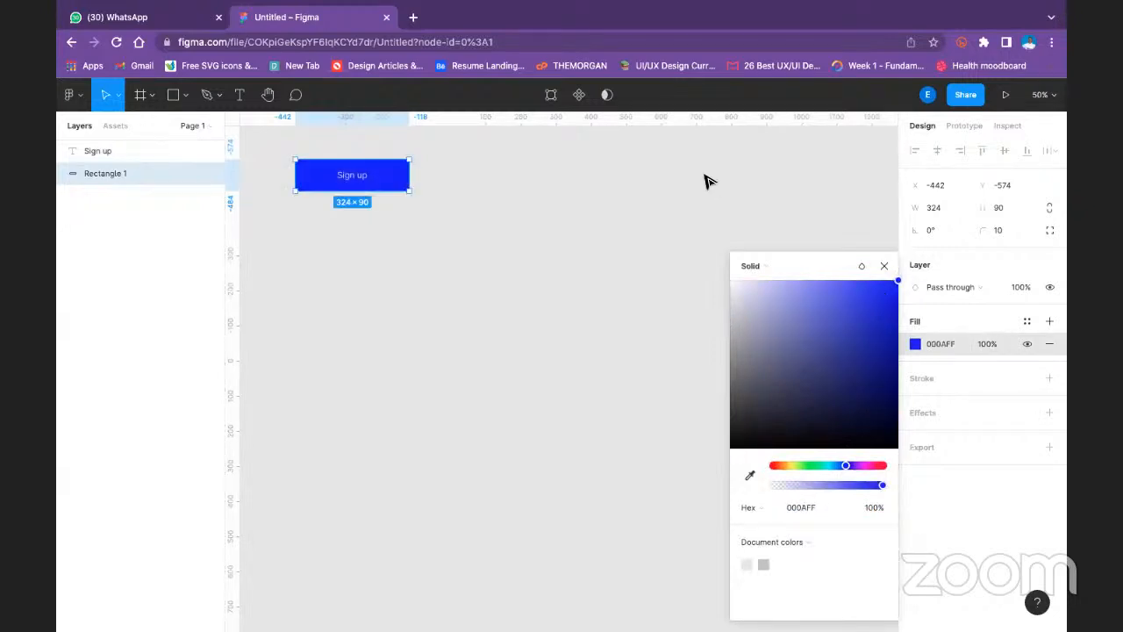
pyautogui.click(704, 175)
# - Group the rectangle with the Sign up text and apply auto layout to the group
pyautogui.moveTo(273, 151); pyautogui.dragTo(459, 224)
pyautogui.hotkey('ctrl', 'g')
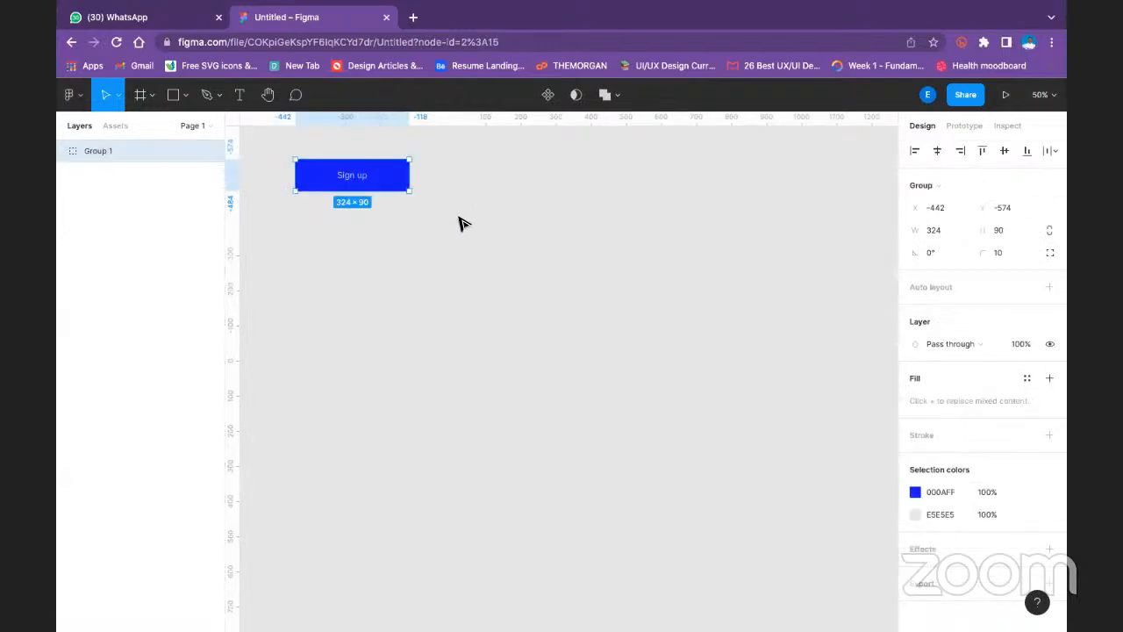
pyautogui.hotkey('shift', 'a')
pyautogui.click(556, 360)
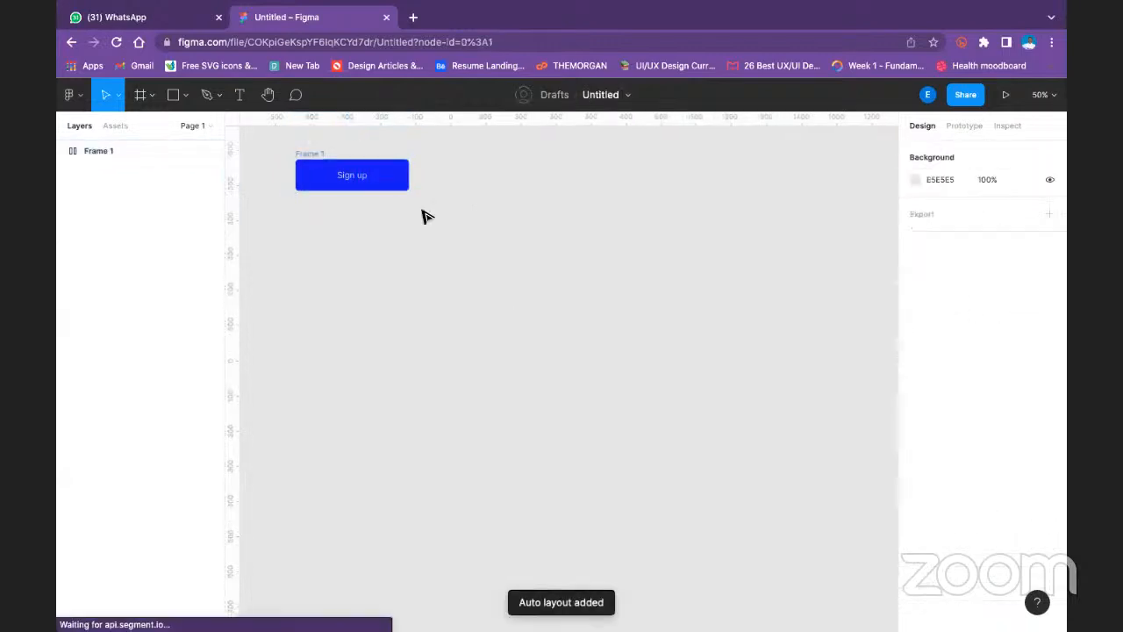
# - Set Frame 1's auto layout item spacing to 12 and its left padding to 15
pyautogui.click(311, 156)
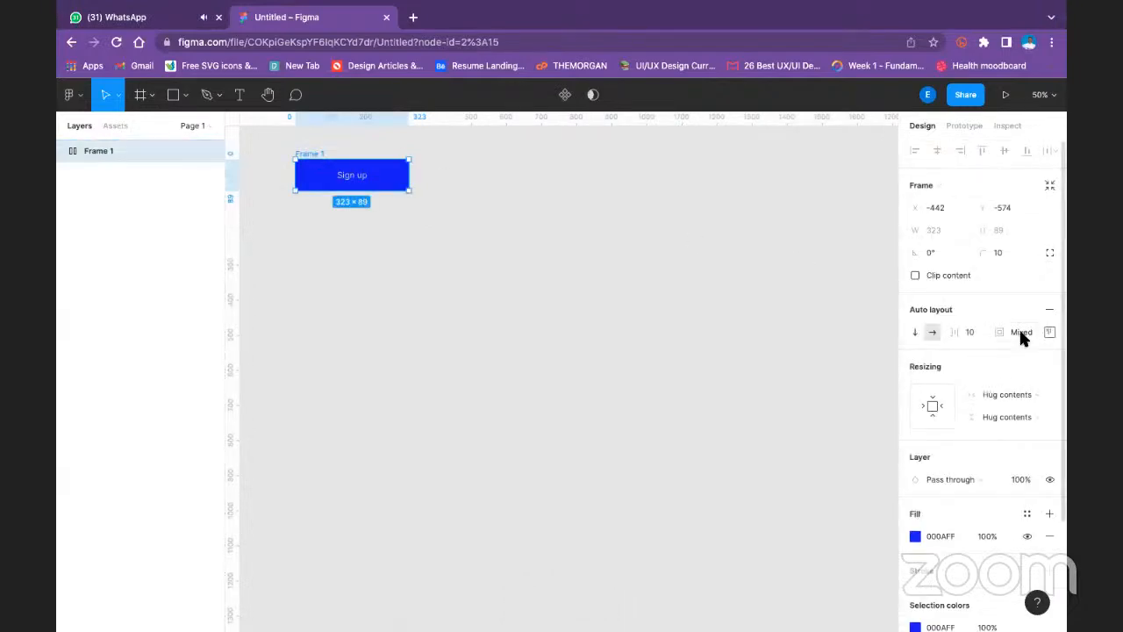
pyautogui.write('12')
pyautogui.click(1049, 330)
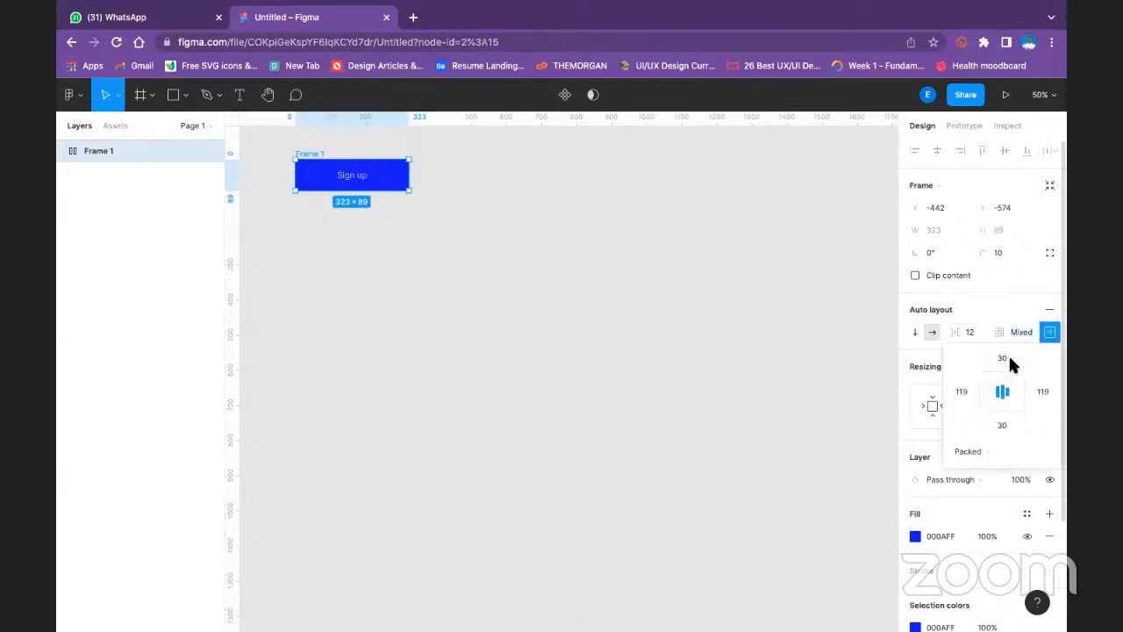
pyautogui.click(959, 391)
pyautogui.write('15')
# - Set Frame 1's top padding to 15 and its left padding to 30
pyautogui.click(1043, 389)
pyautogui.click(1005, 358)
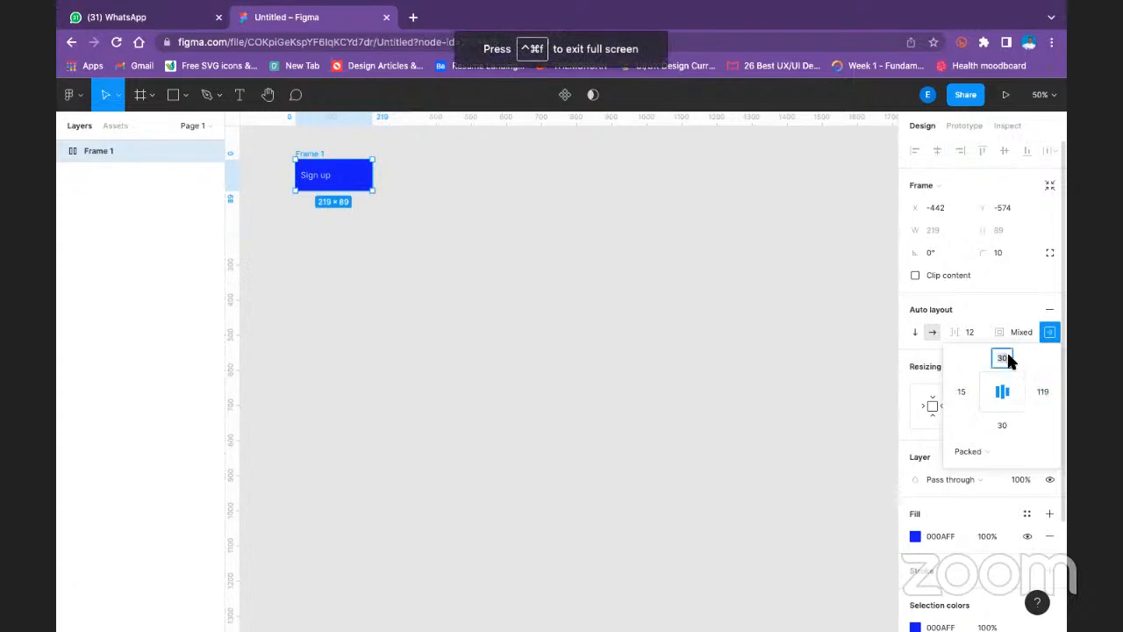
pyautogui.write('15')
pyautogui.click(962, 391)
pyautogui.write('30')
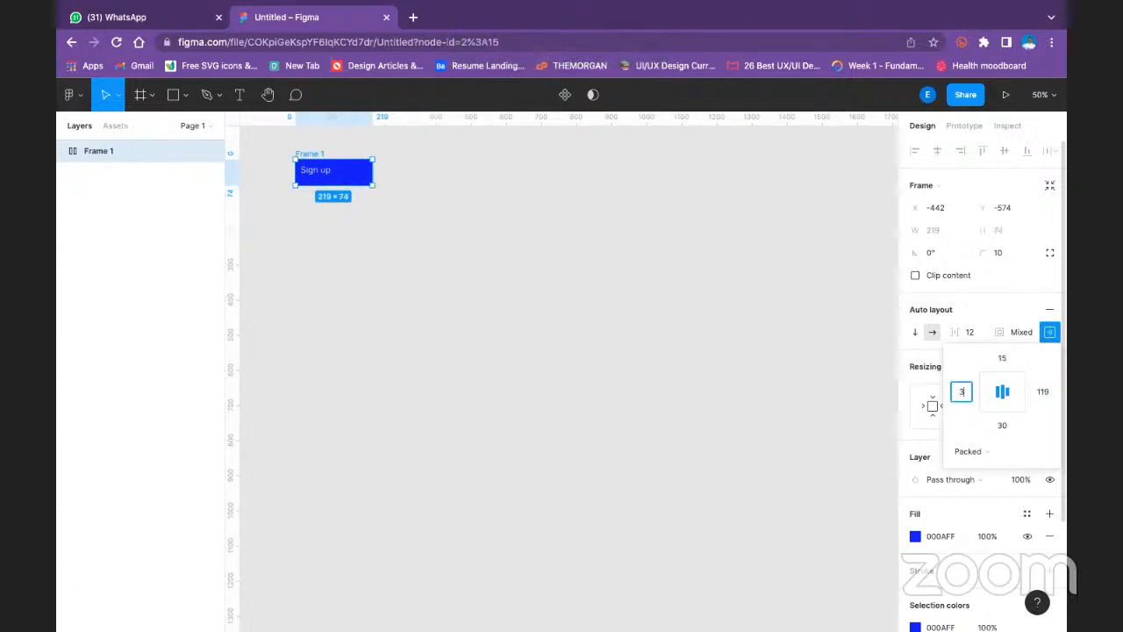
# - Set Frame 1's right padding to 30 and bottom padding to 15, and deselect the frame
pyautogui.click(1043, 391)
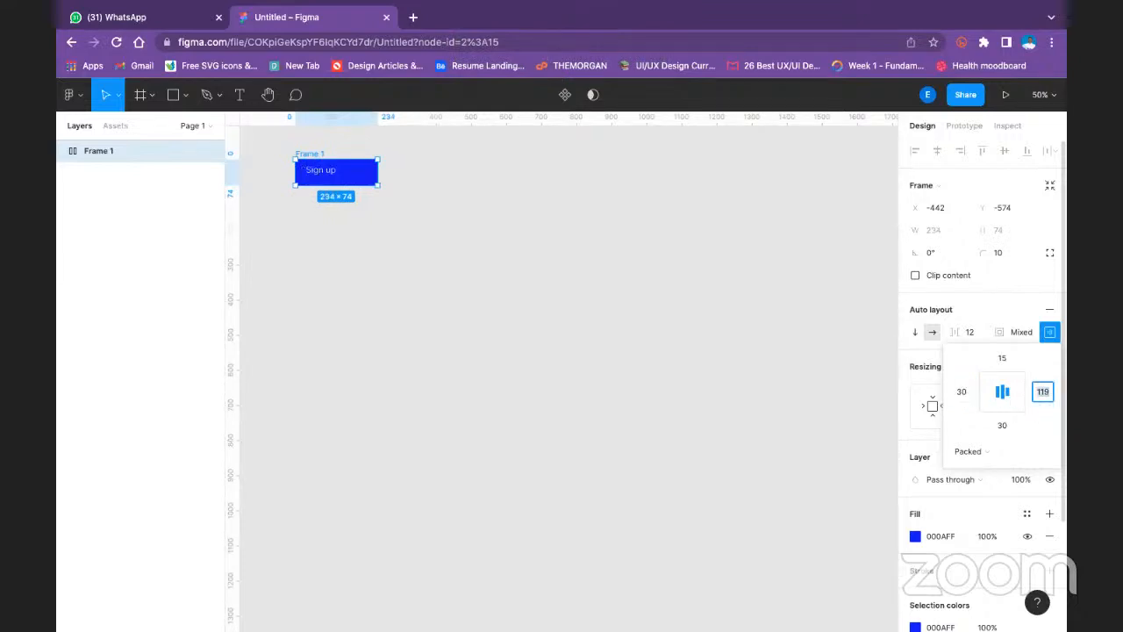
pyautogui.write('30')
pyautogui.click(1009, 424)
pyautogui.write('15')
pyautogui.click(713, 362)
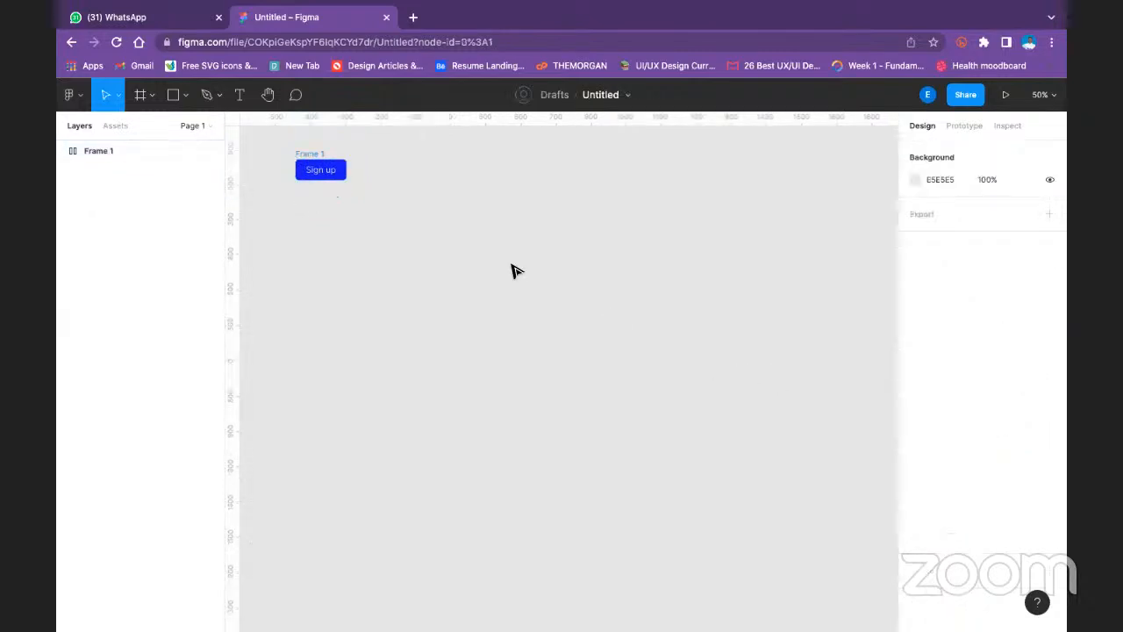
# - Move Frame 1 to about X -230, Y -148 and stretch its width to about 823
pyautogui.moveTo(312, 162); pyautogui.dragTo(371, 253)
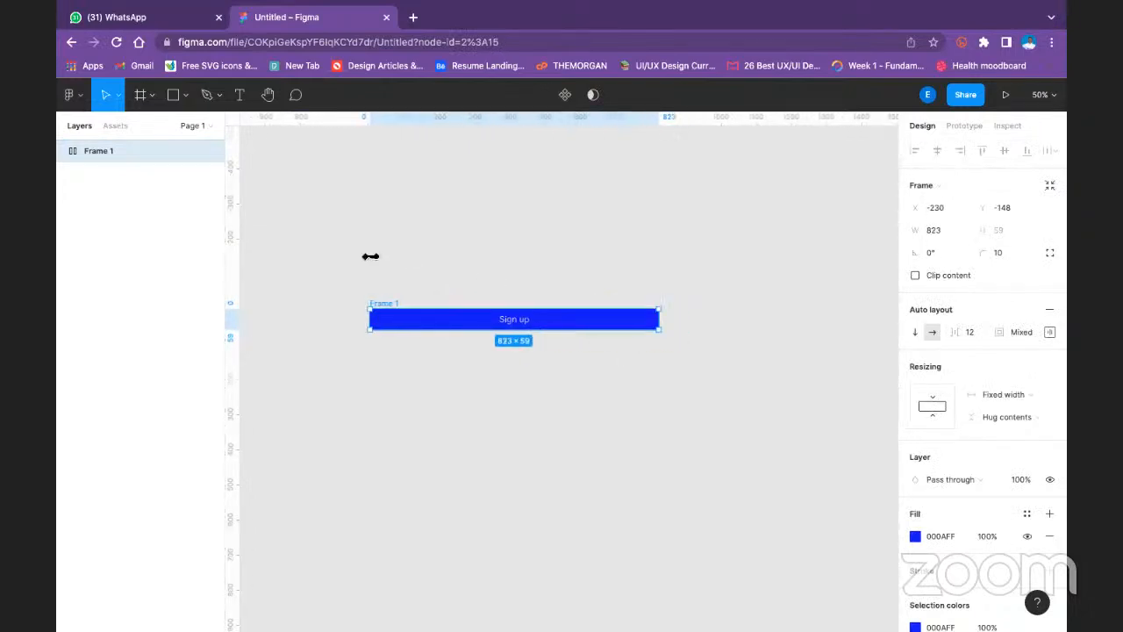
pyautogui.click(581, 286)
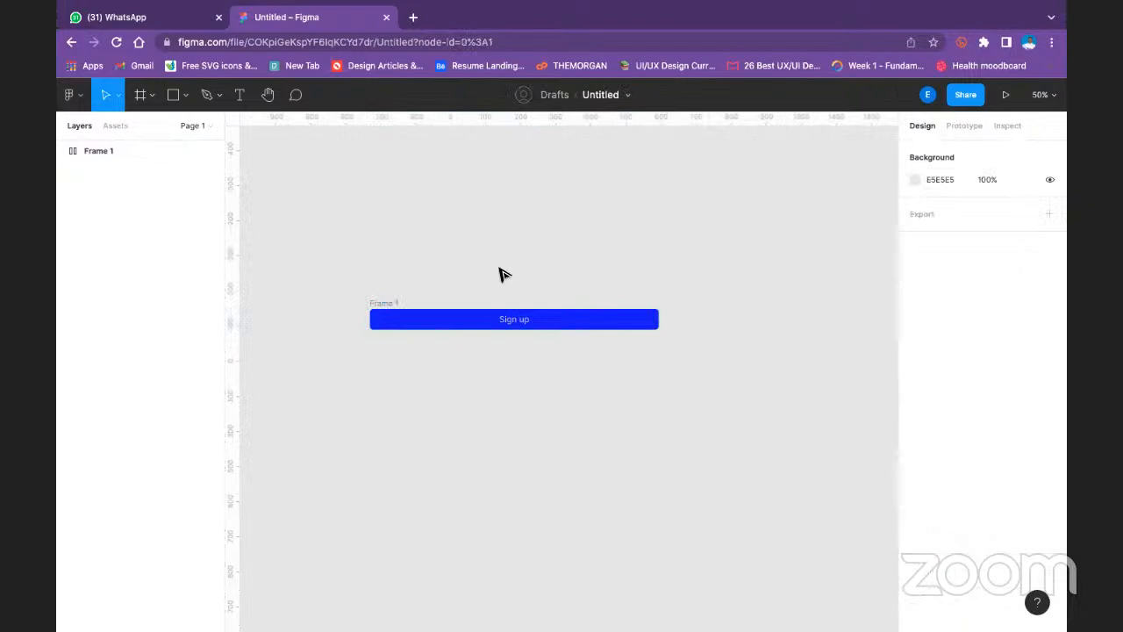
# - Delete Frame 1 with its Sign up label from the canvas
pyautogui.click(390, 304)
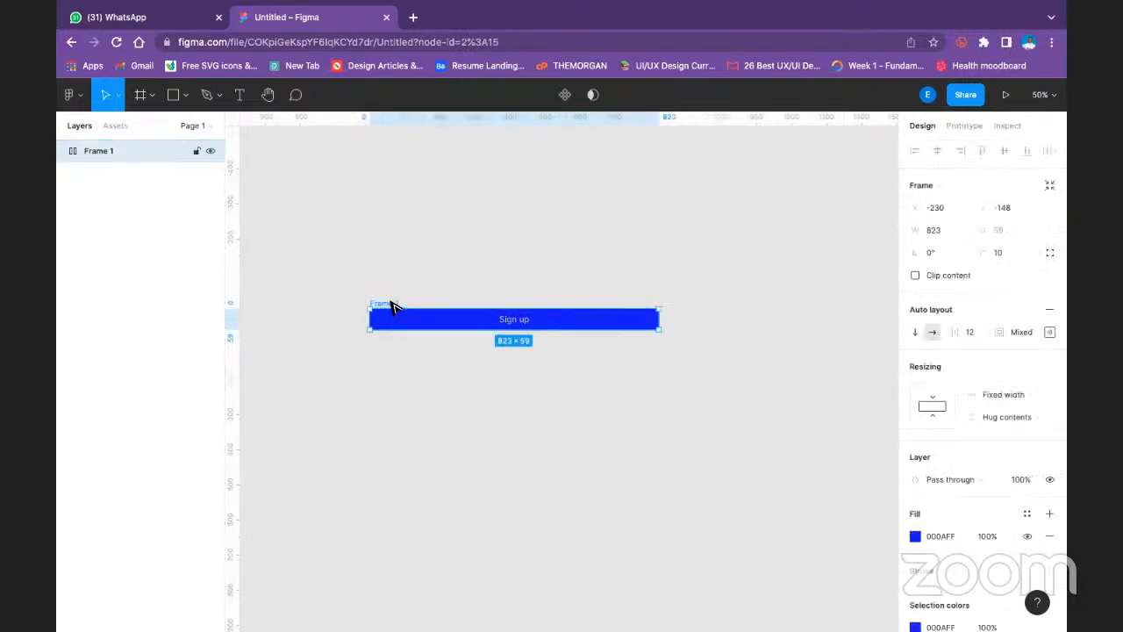
pyautogui.press('Delete')
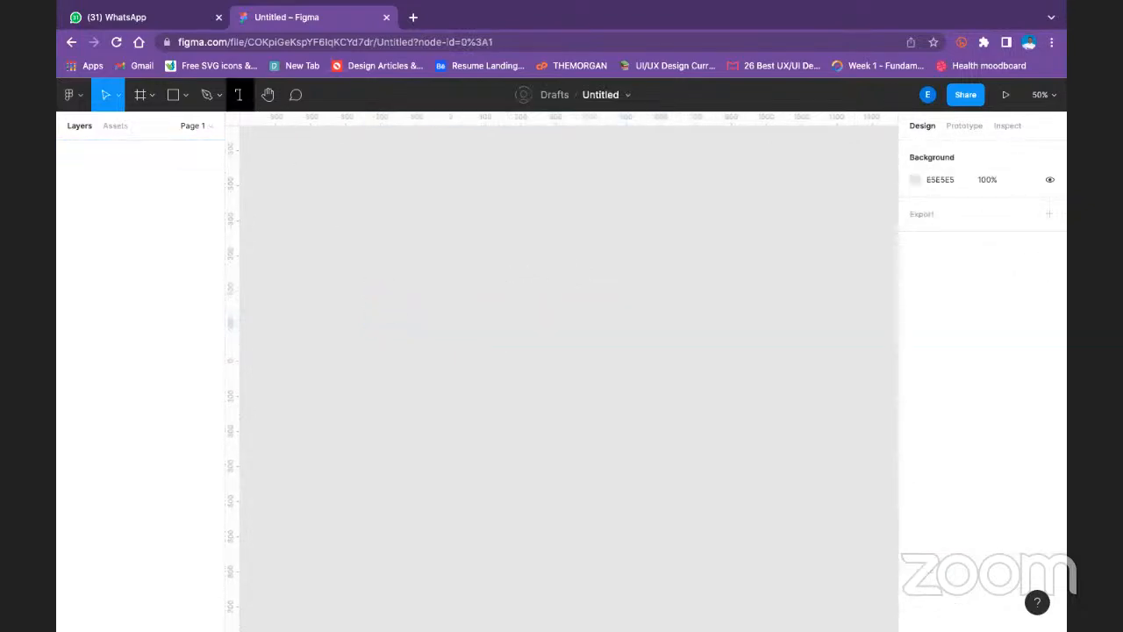
# - Place an empty text layer at about X -458, Y -512, and check the file's component assets and libraries
pyautogui.click(242, 94)
pyautogui.click(290, 181)
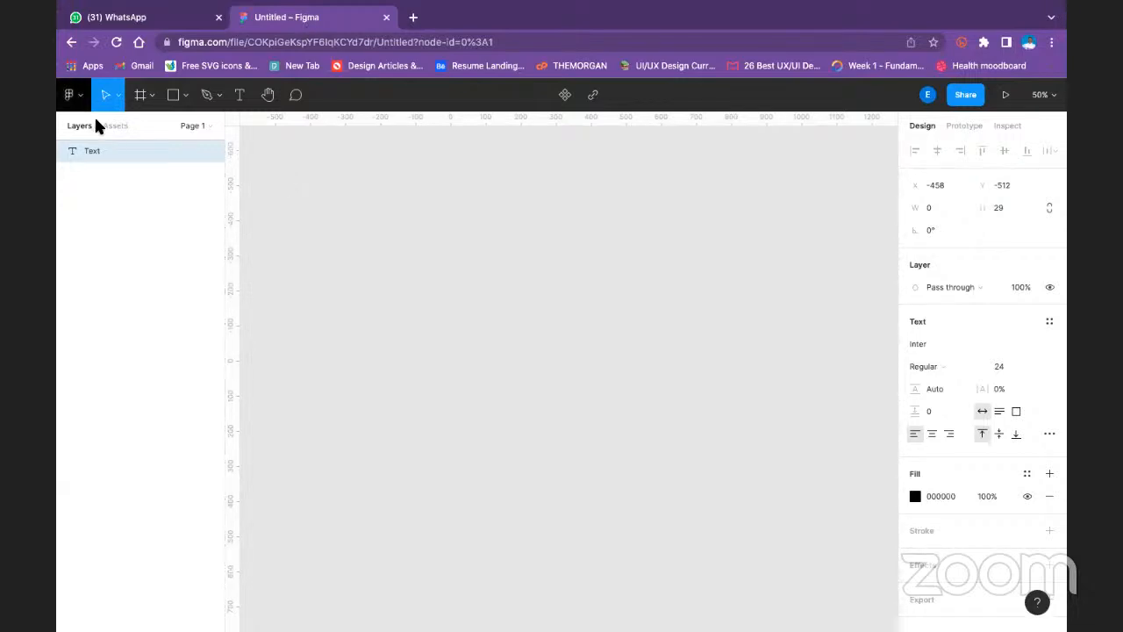
pyautogui.click(115, 125)
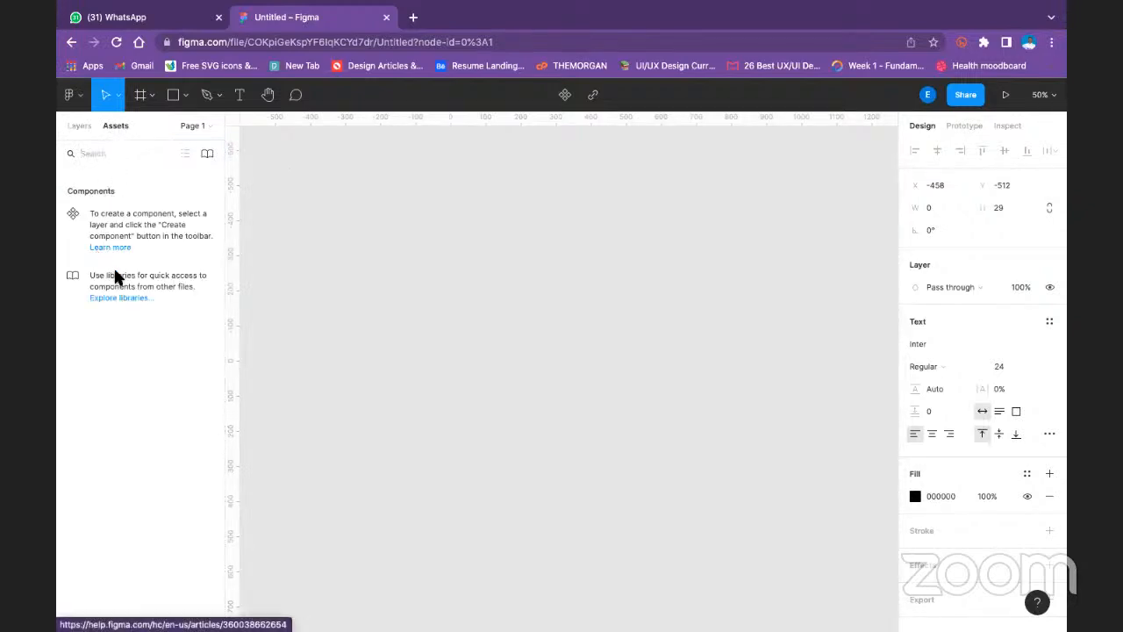
pyautogui.click(208, 154)
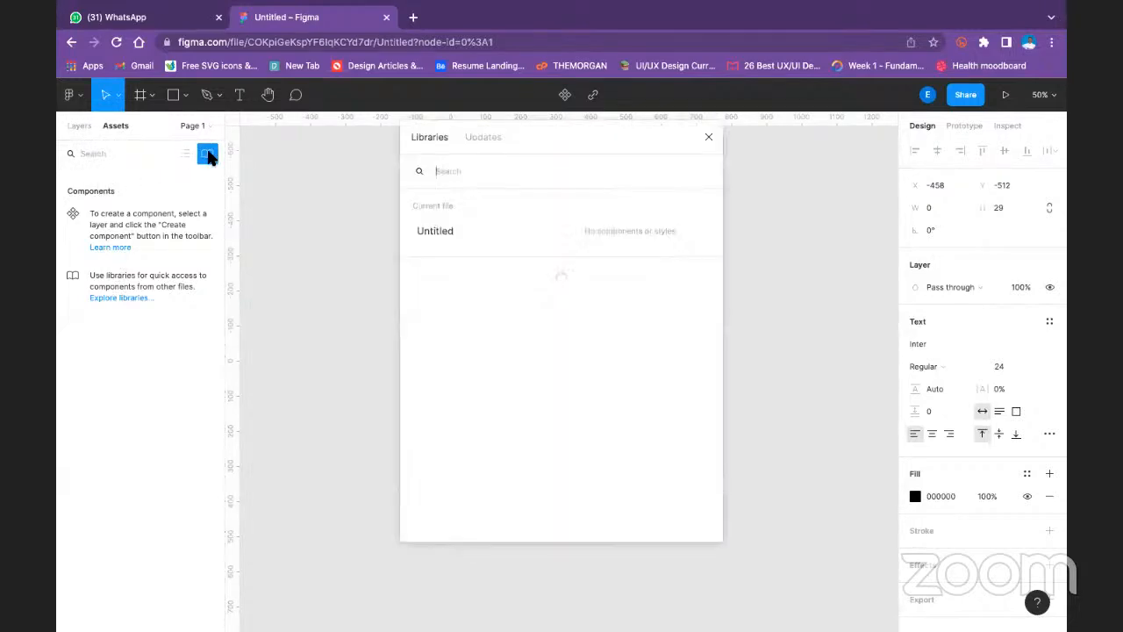
pyautogui.click(704, 138)
pyautogui.click(89, 124)
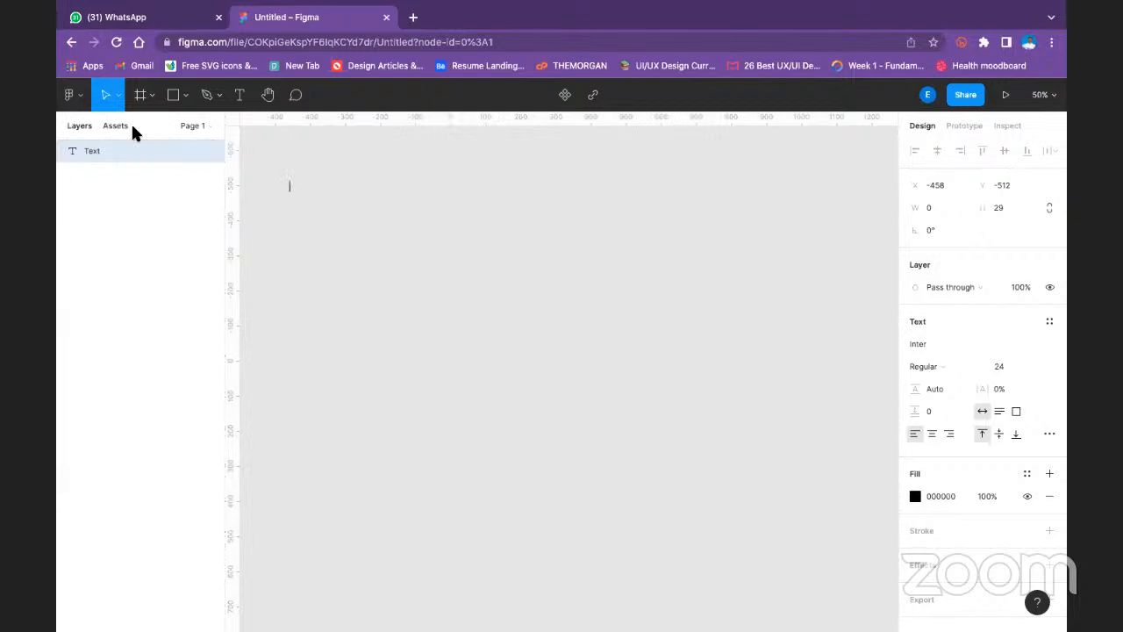
pyautogui.click(115, 125)
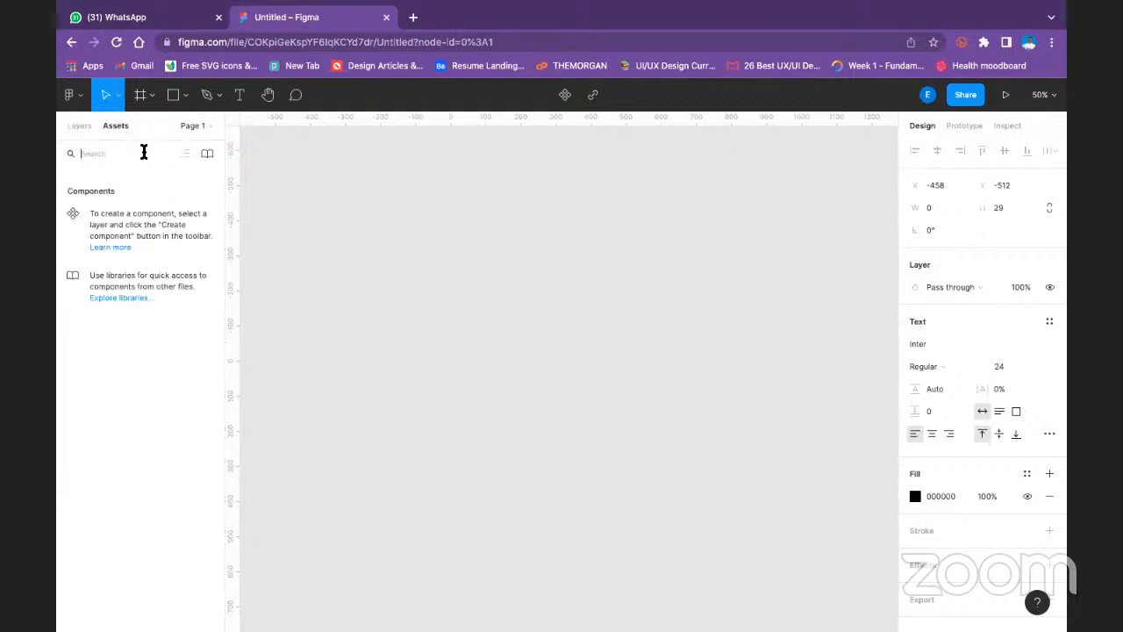
pyautogui.write('loc')
pyautogui.press('BackSpace')
pyautogui.press('BackSpace')
pyautogui.press('BackSpace')
# - Add the text "Sign up" at X -458, Y -512 on the canvas and deselect it
pyautogui.click(238, 93)
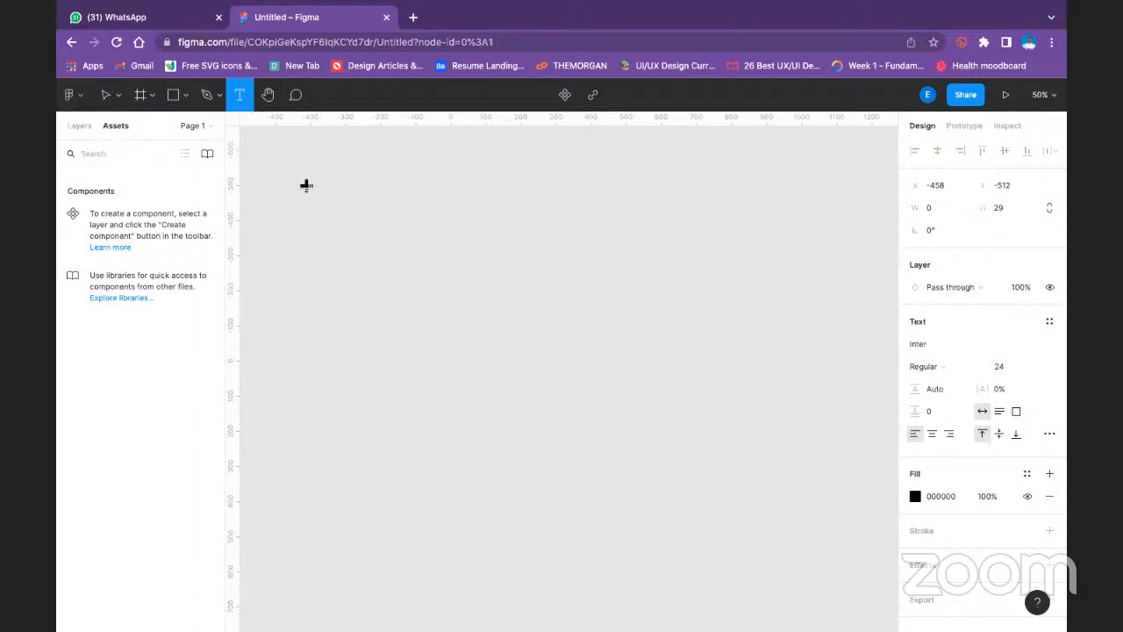
pyautogui.write('Sign up')
pyautogui.press('Escape')
pyautogui.click(300, 151)
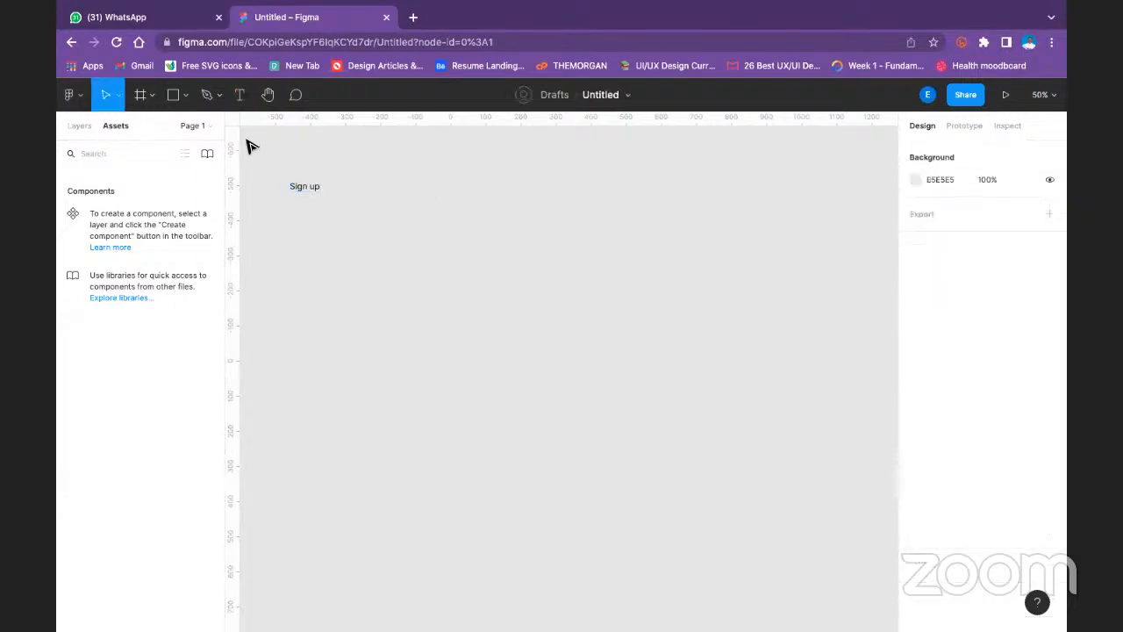
# - Keep the Sign up text at font size 24 and wrap it in an auto layout frame
pyautogui.click(307, 189)
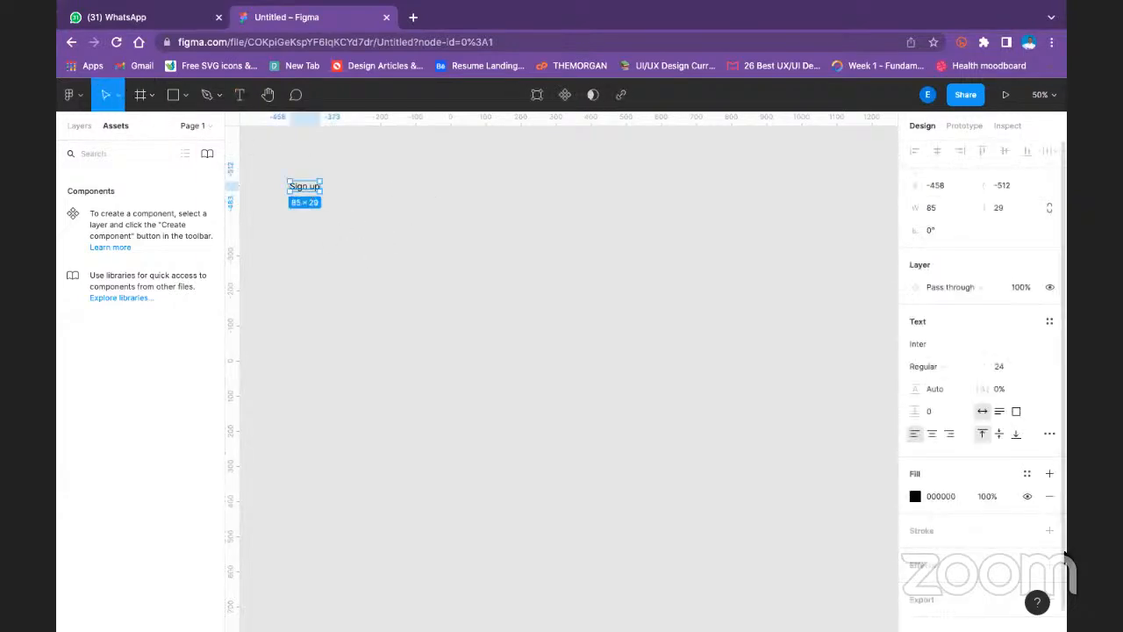
pyautogui.click(1036, 366)
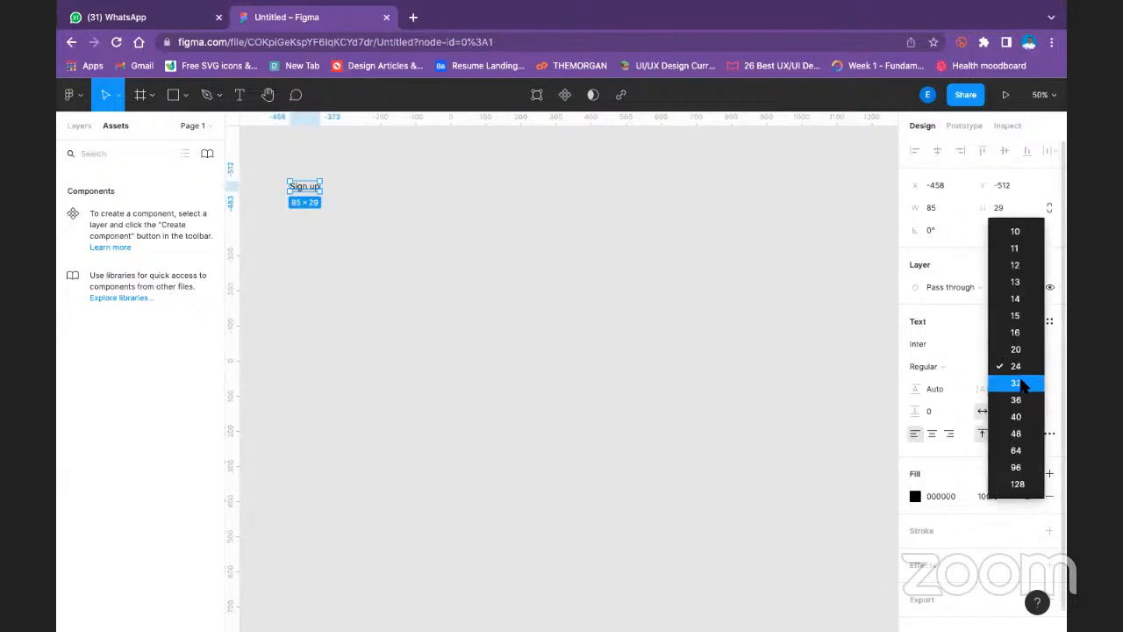
pyautogui.click(1022, 367)
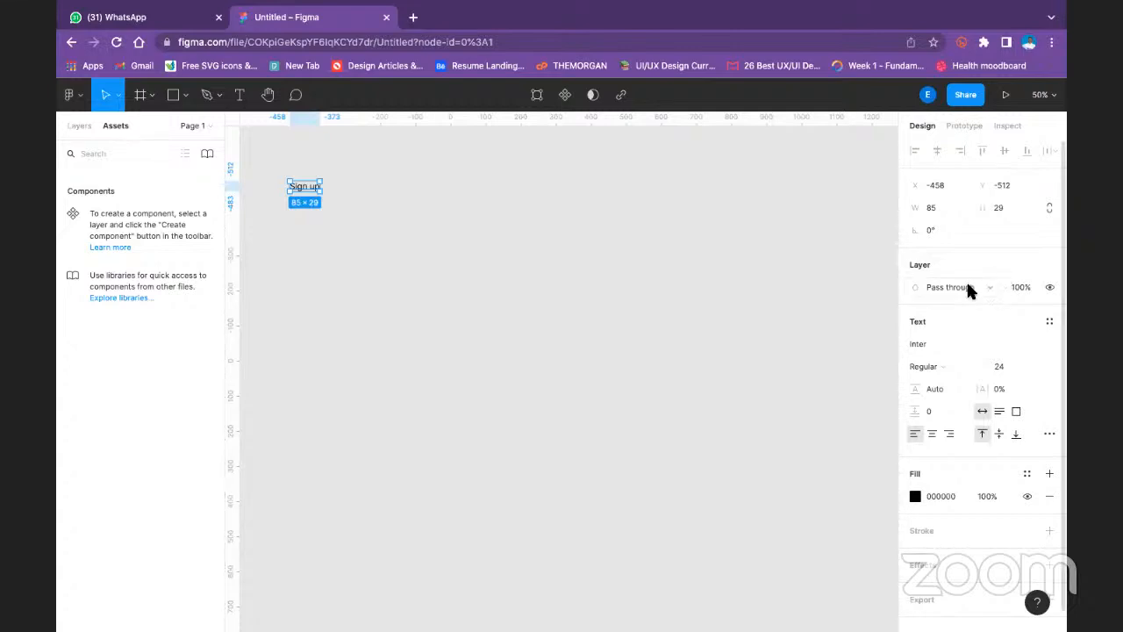
pyautogui.hotkey('shift', 'a')
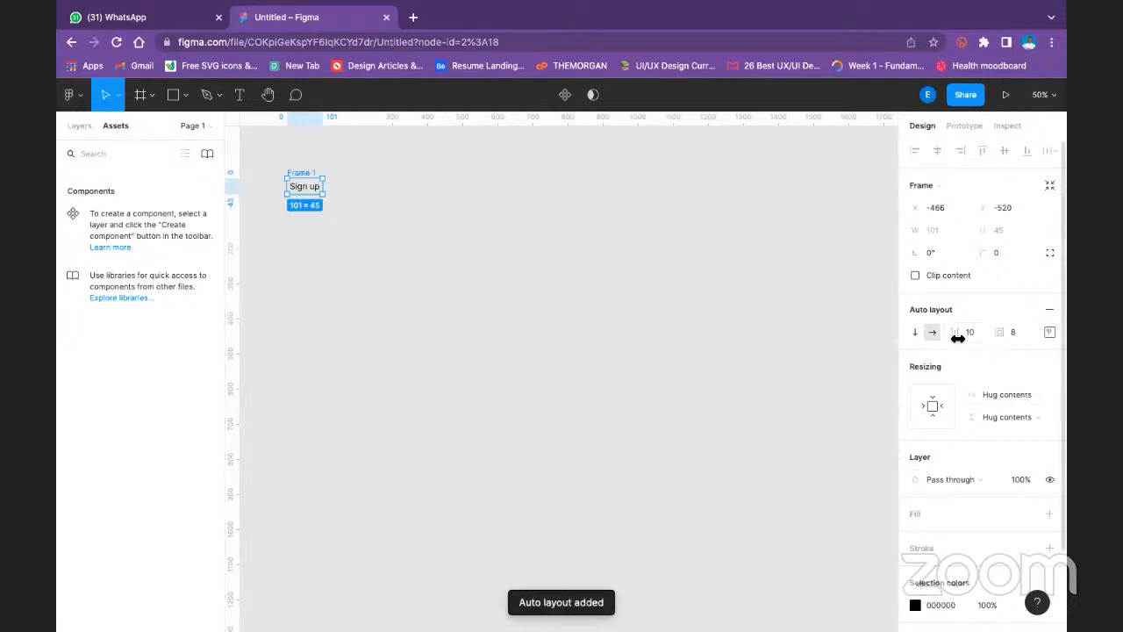
# - Set the Sign up frame's top padding to 16 and its left padding to 32
pyautogui.click(1050, 331)
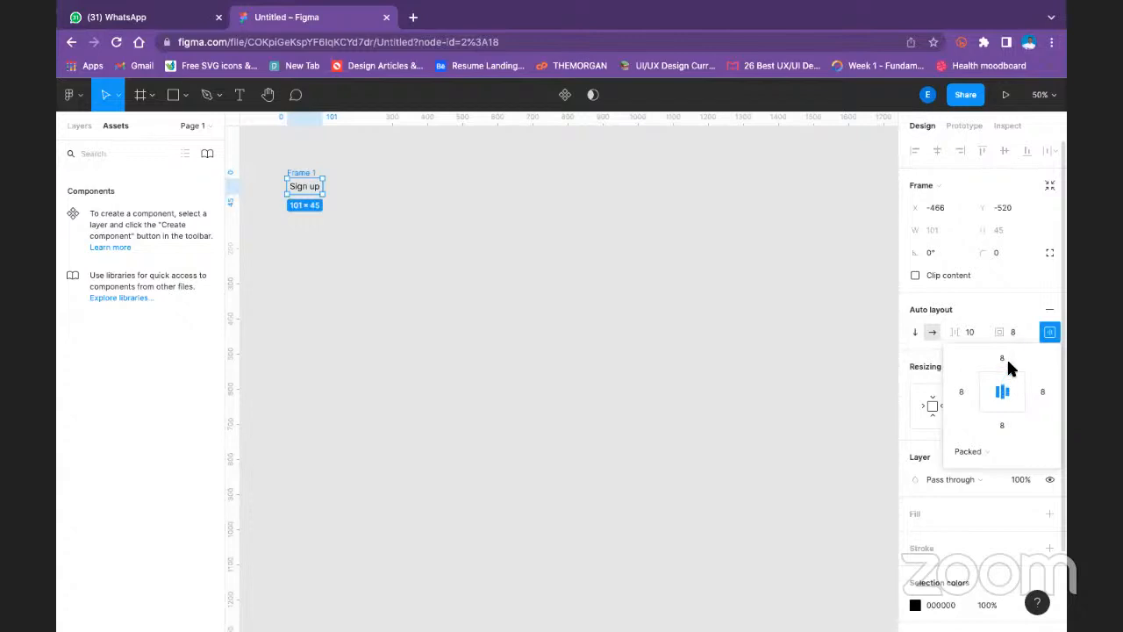
pyautogui.write('16')
pyautogui.click(963, 392)
pyautogui.write('16')
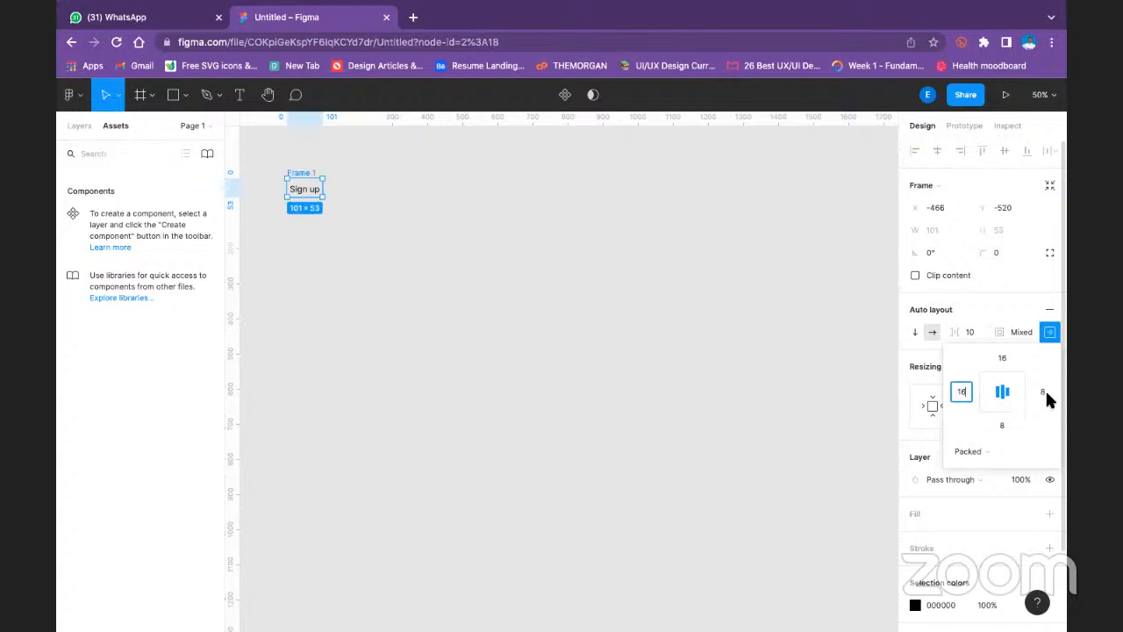
pyautogui.write('32')
# - Set the Sign up frame's right padding to 32 and bottom padding to 16, and deselect it
pyautogui.click(1046, 393)
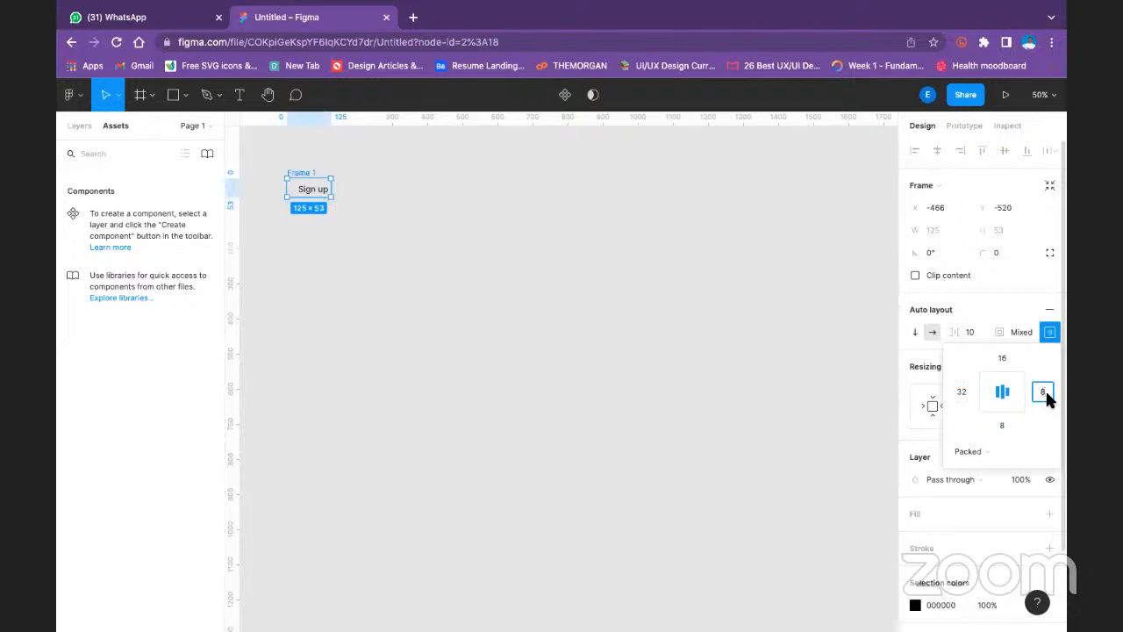
pyautogui.write('32')
pyautogui.click(1004, 425)
pyautogui.write('16')
pyautogui.press('Return')
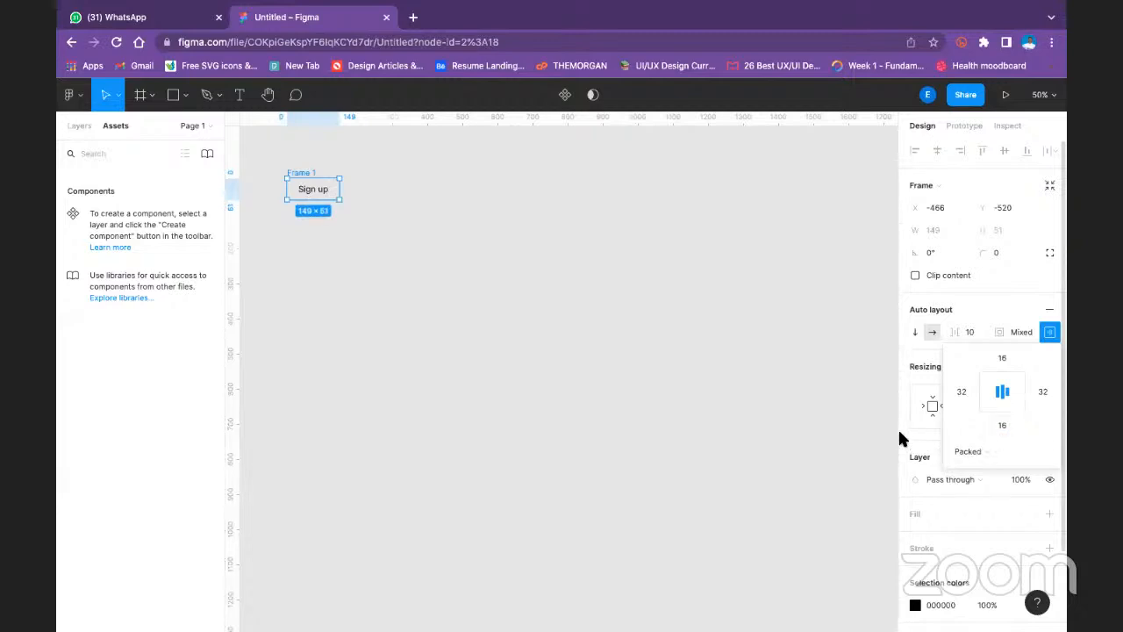
pyautogui.click(408, 231)
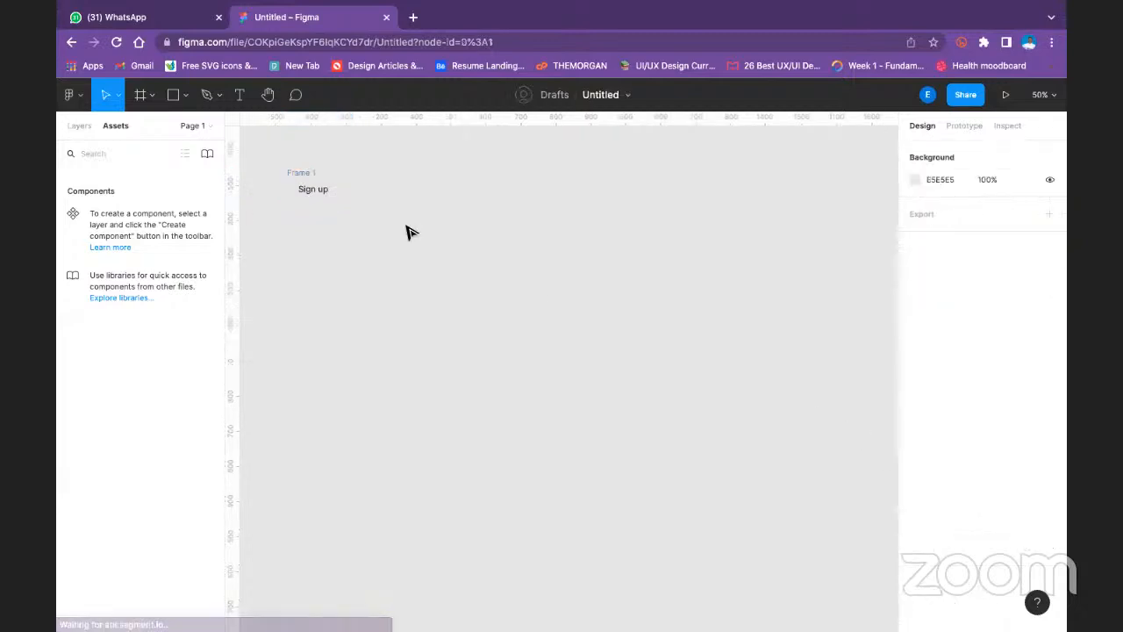
# - Check Frame 1's horizontal resizing options, leaving Hug contents, and add a white FFFFFF fill to the frame
pyautogui.click(304, 171)
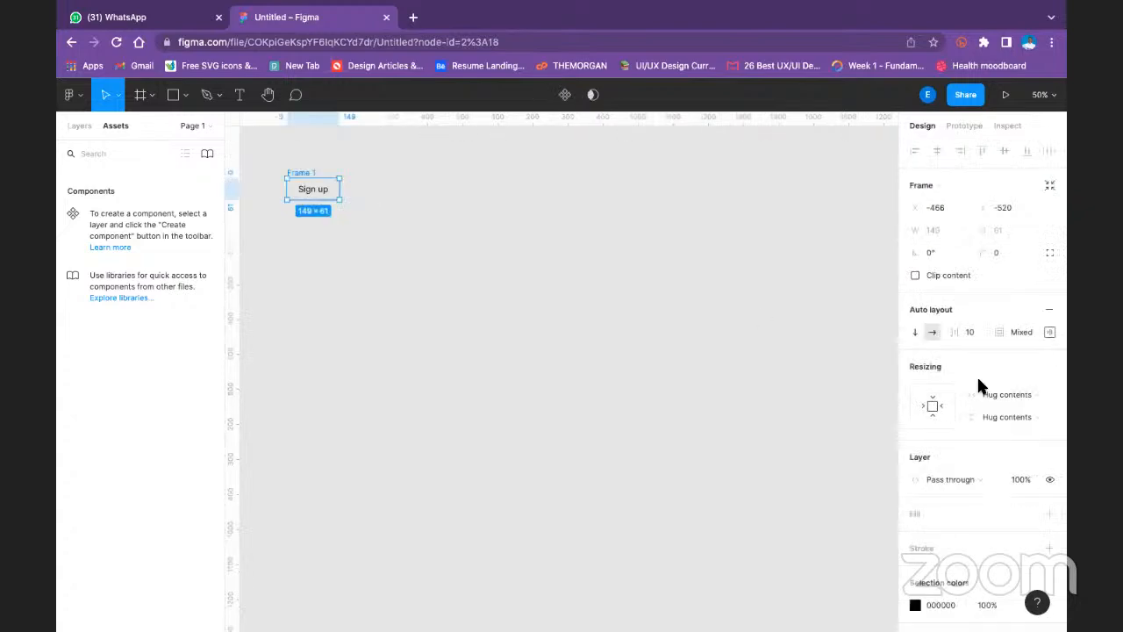
pyautogui.scroll(-2, 1031, 320)
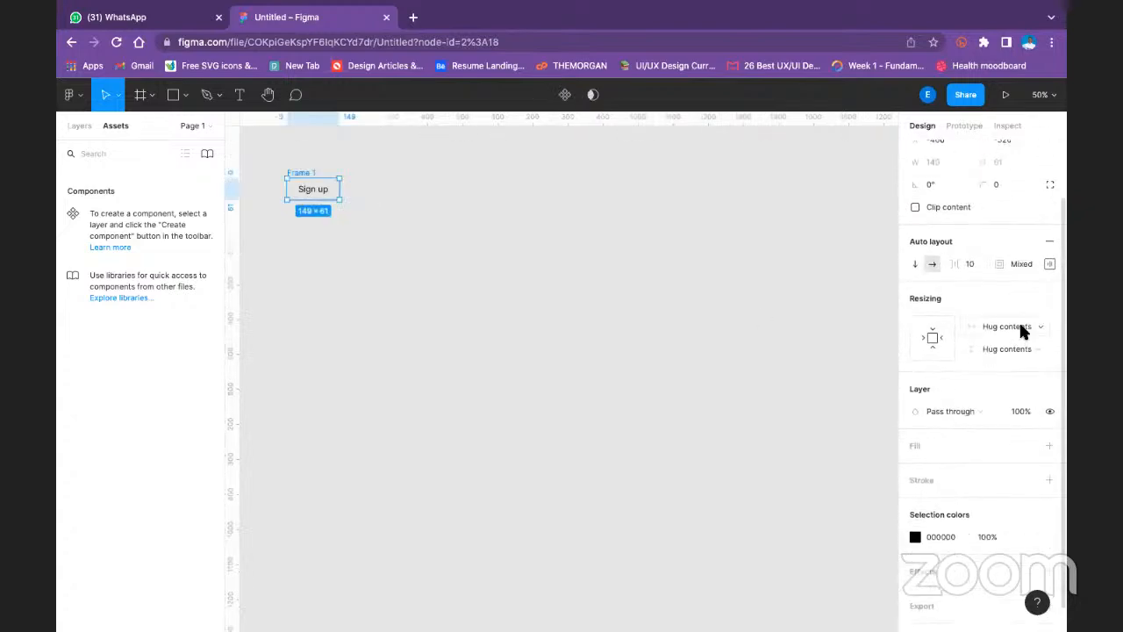
pyautogui.click(1020, 326)
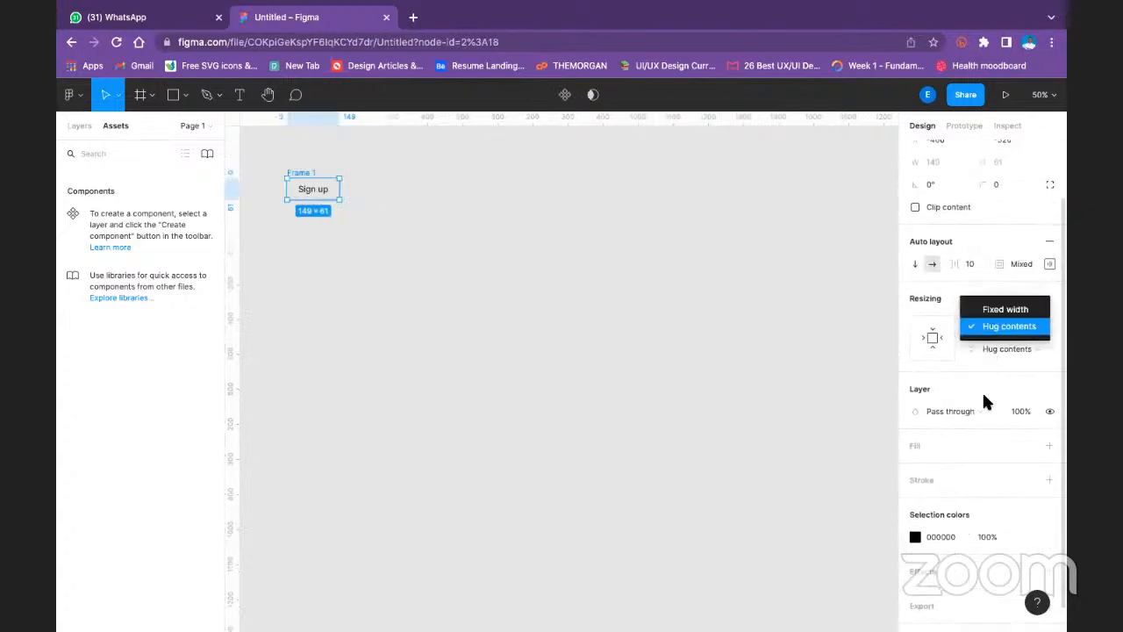
pyautogui.click(1049, 448)
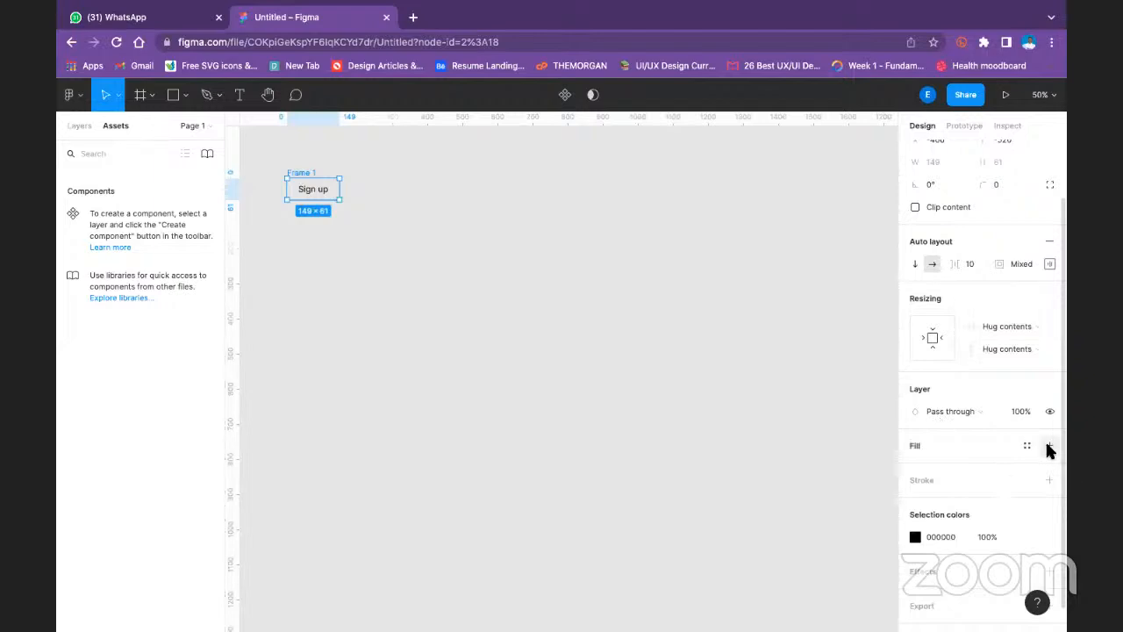
pyautogui.click(1049, 448)
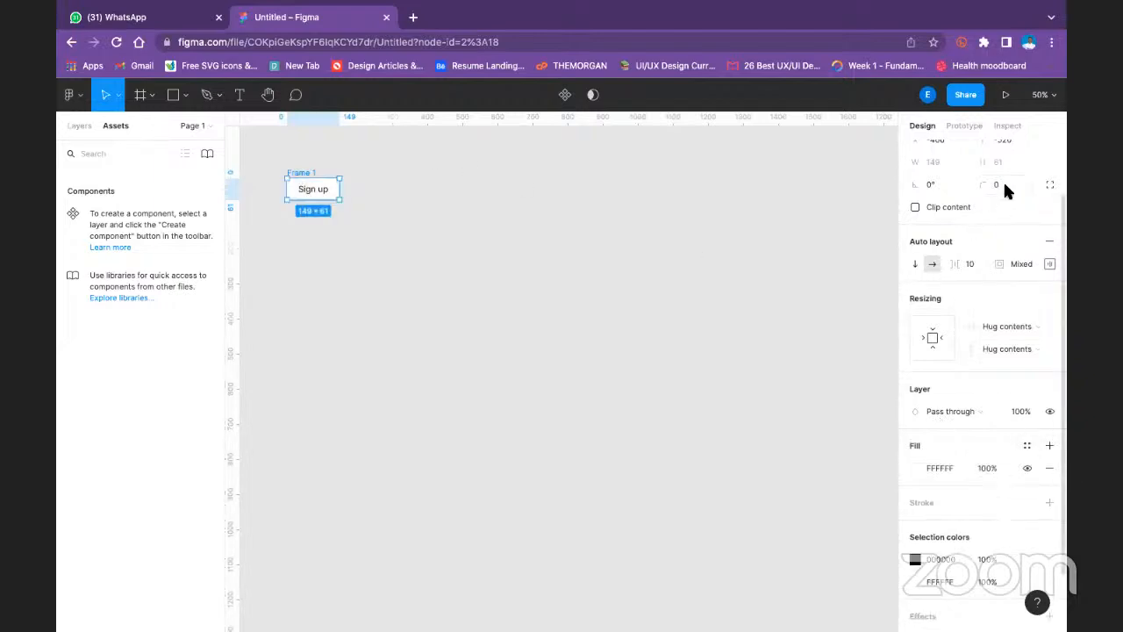
# - Round Frame 1's corners with a radius of 10
pyautogui.write('1')
pyautogui.click(579, 196)
pyautogui.click(325, 178)
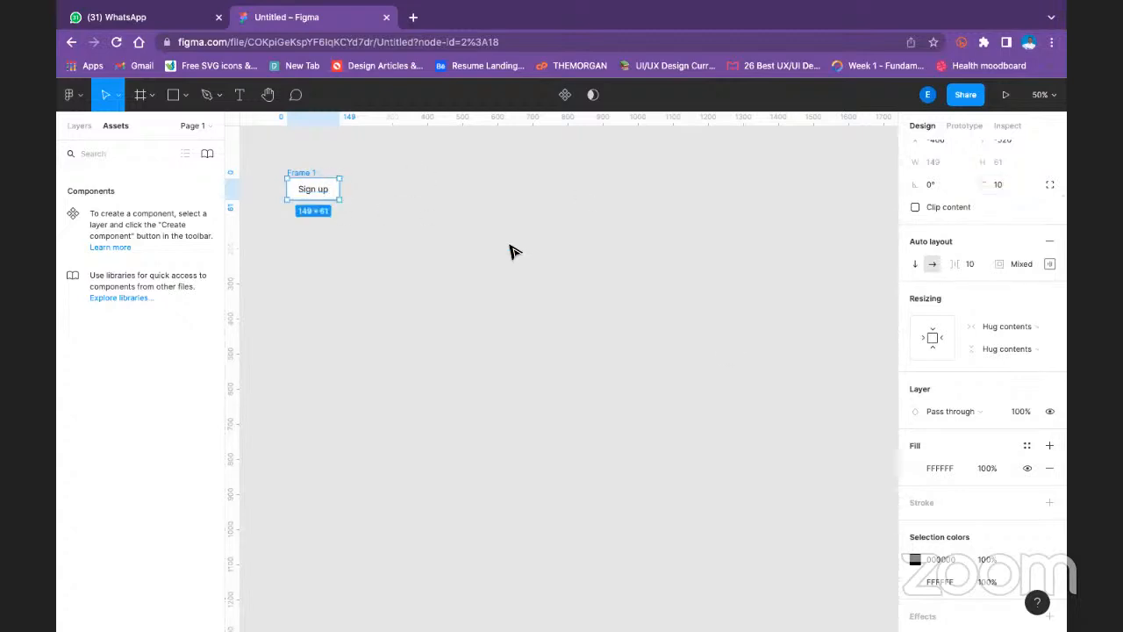
# - Change the fill of the Sign up text inside Frame 1 to white, FFFFFF
pyautogui.click(913, 465)
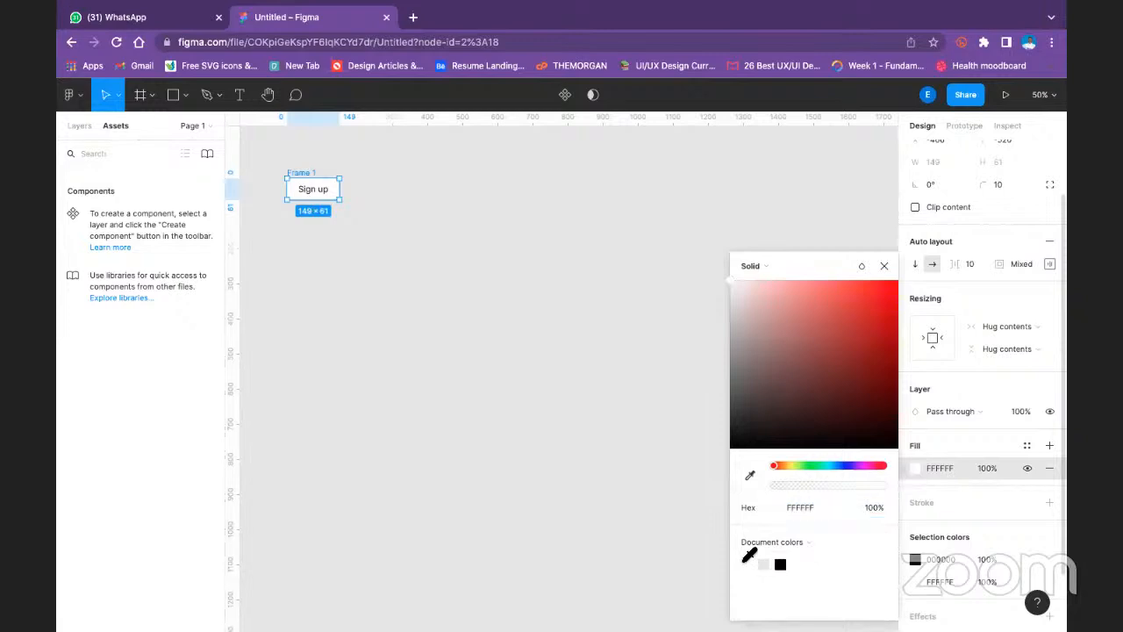
pyautogui.click(331, 190)
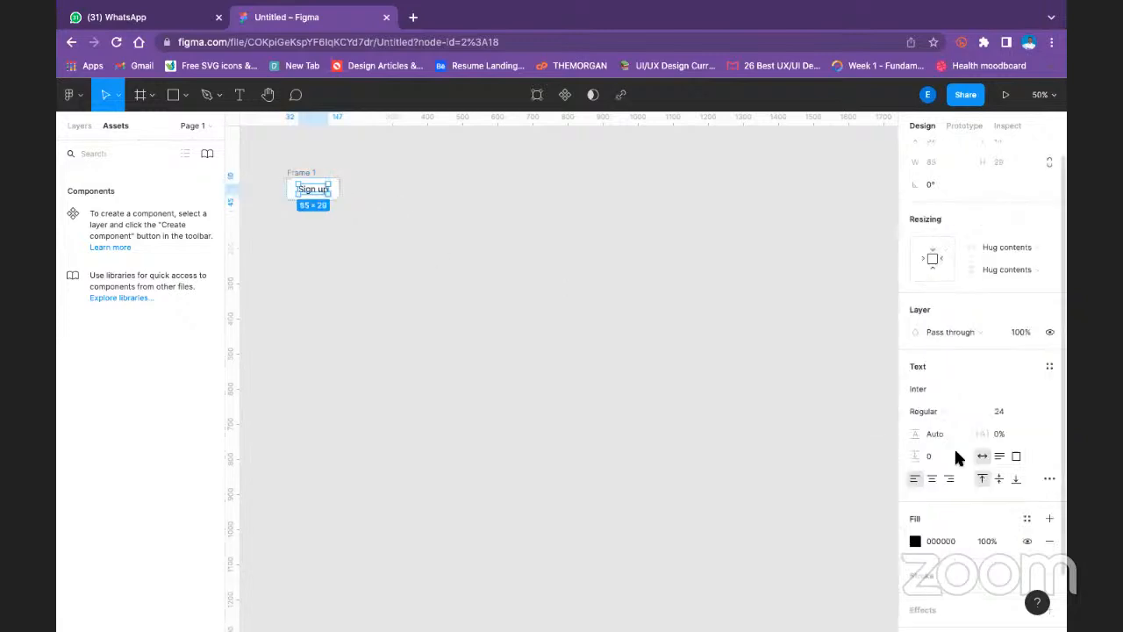
pyautogui.click(915, 540)
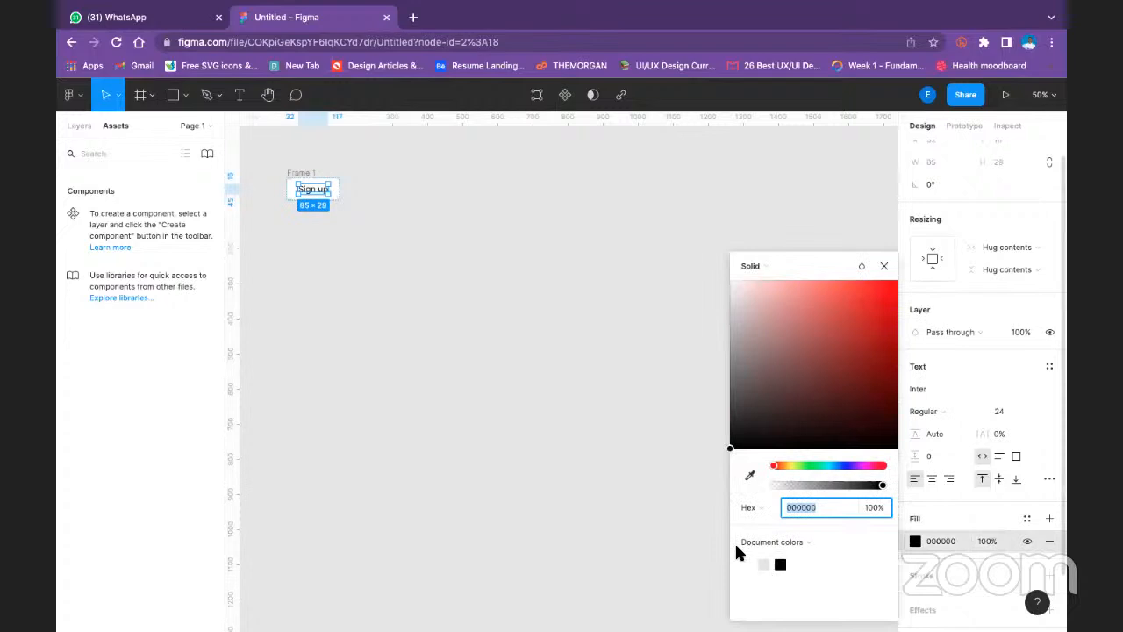
pyautogui.click(760, 564)
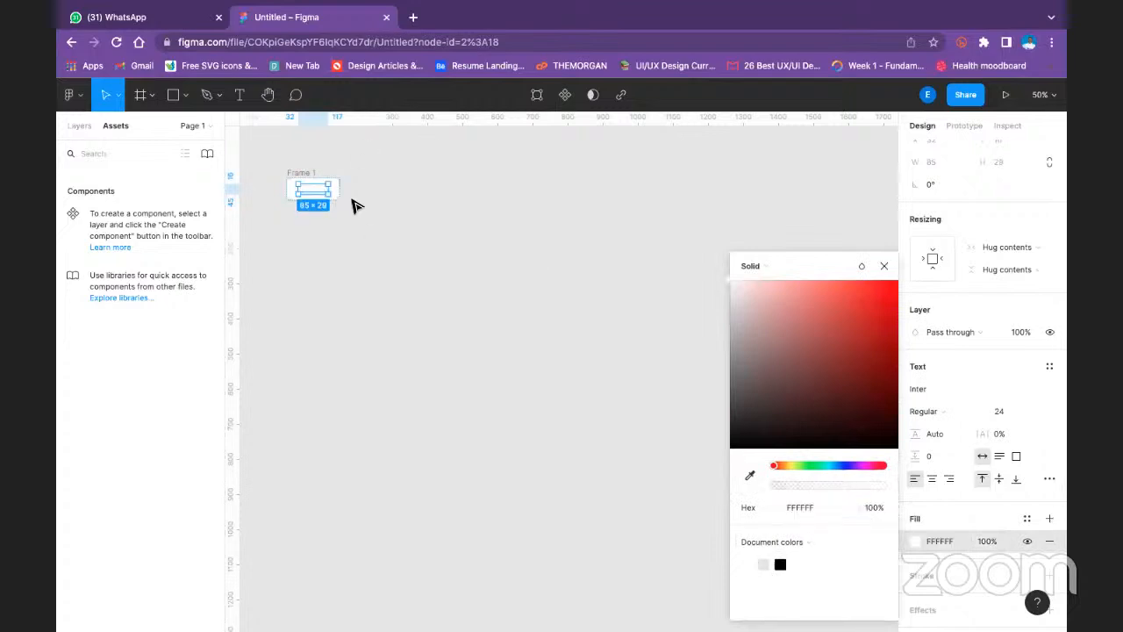
pyautogui.click(453, 202)
# - Change Frame 1's fill to a vivid blue, 0029FF, and deselect the frame
pyautogui.click(301, 180)
pyautogui.scroll(-2, 945, 515)
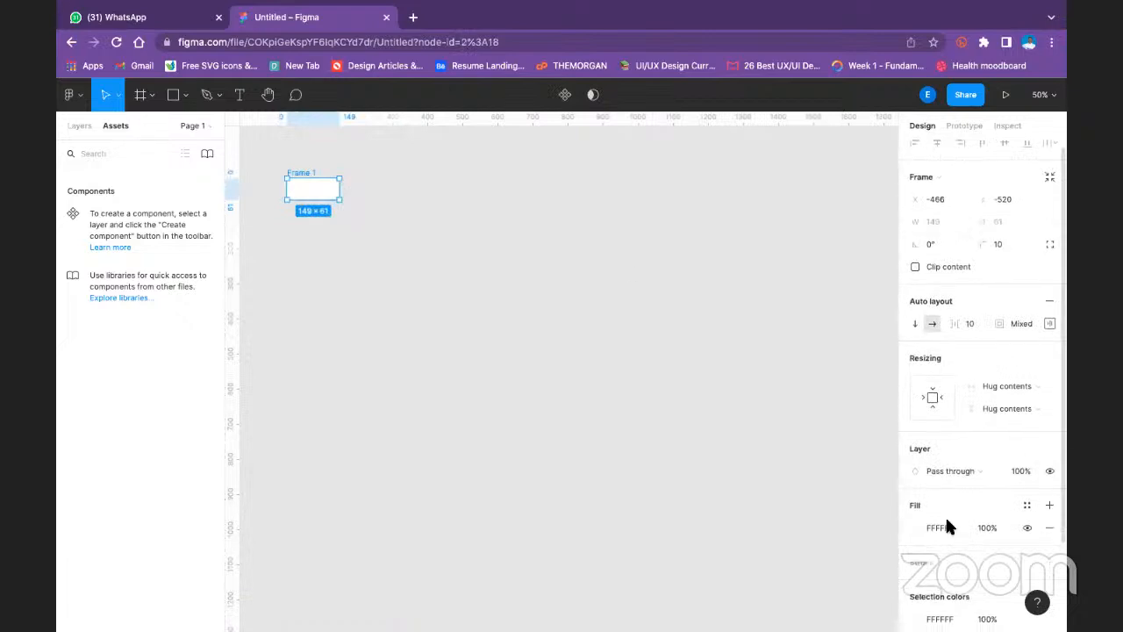
pyautogui.click(915, 428)
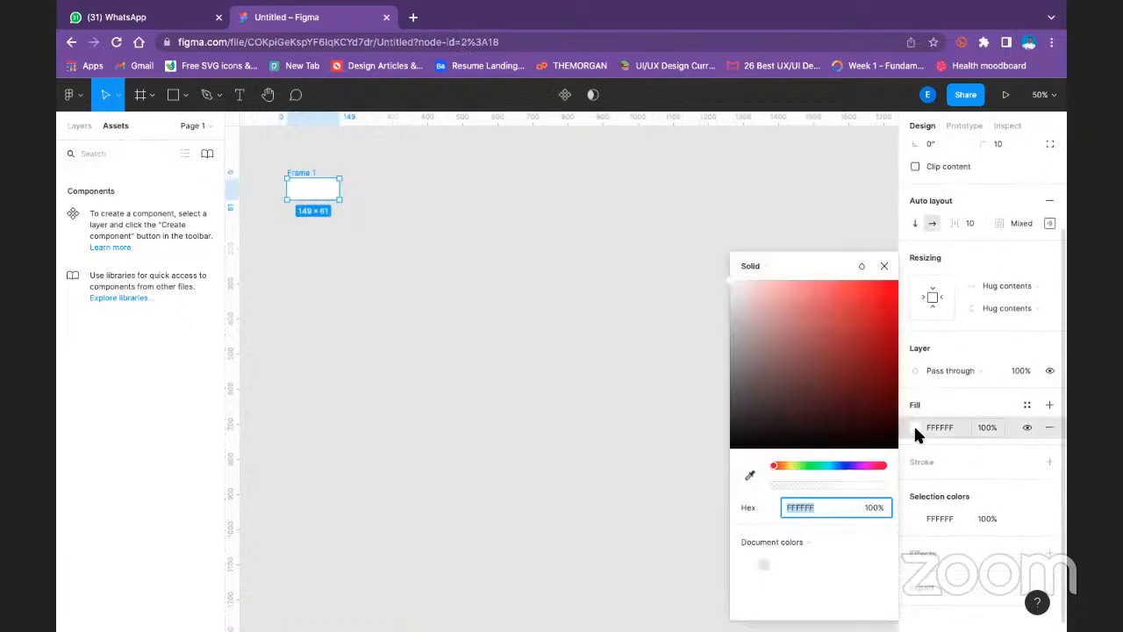
pyautogui.click(844, 466)
pyautogui.moveTo(866, 311); pyautogui.dragTo(898, 262)
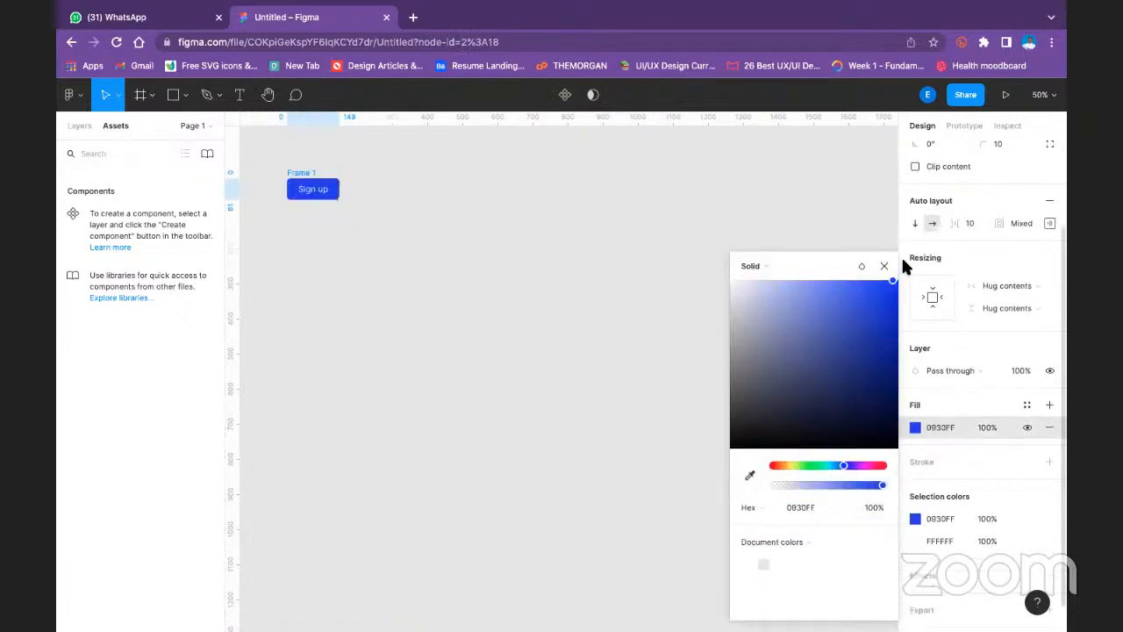
pyautogui.click(772, 243)
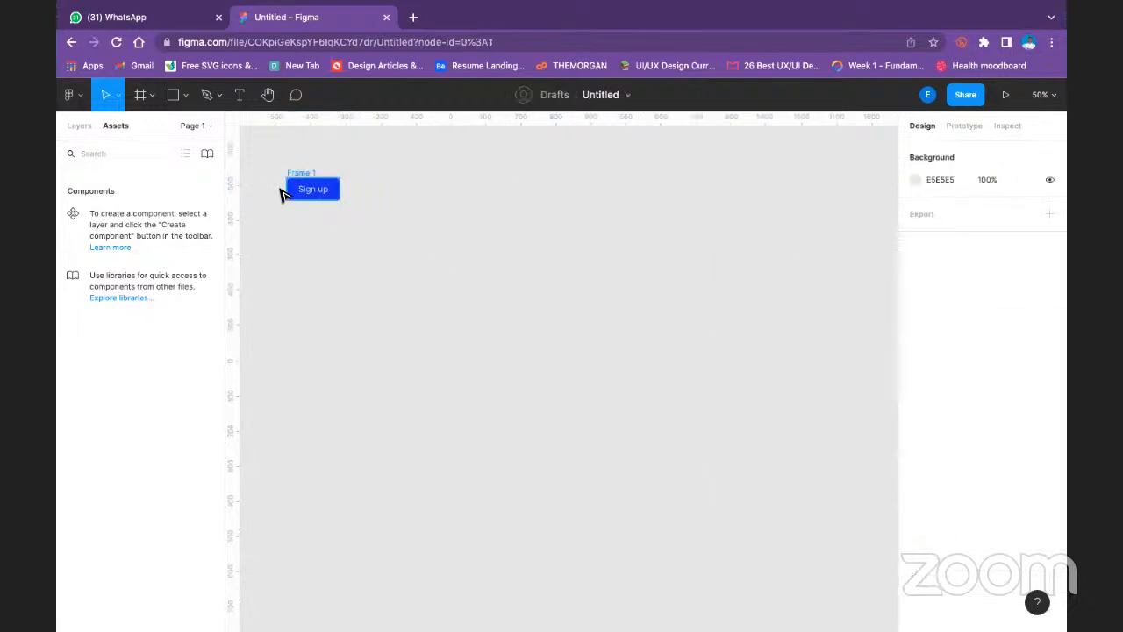
# - Rename Frame 1 as "Button" in the layer list
pyautogui.click(79, 126)
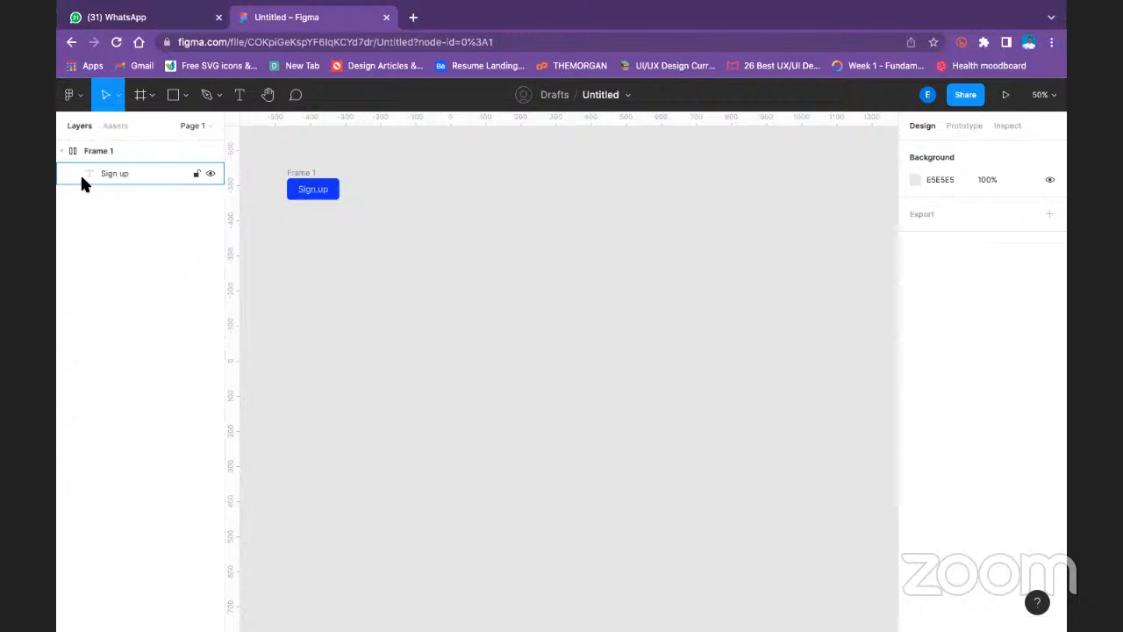
pyautogui.doubleClick(122, 147)
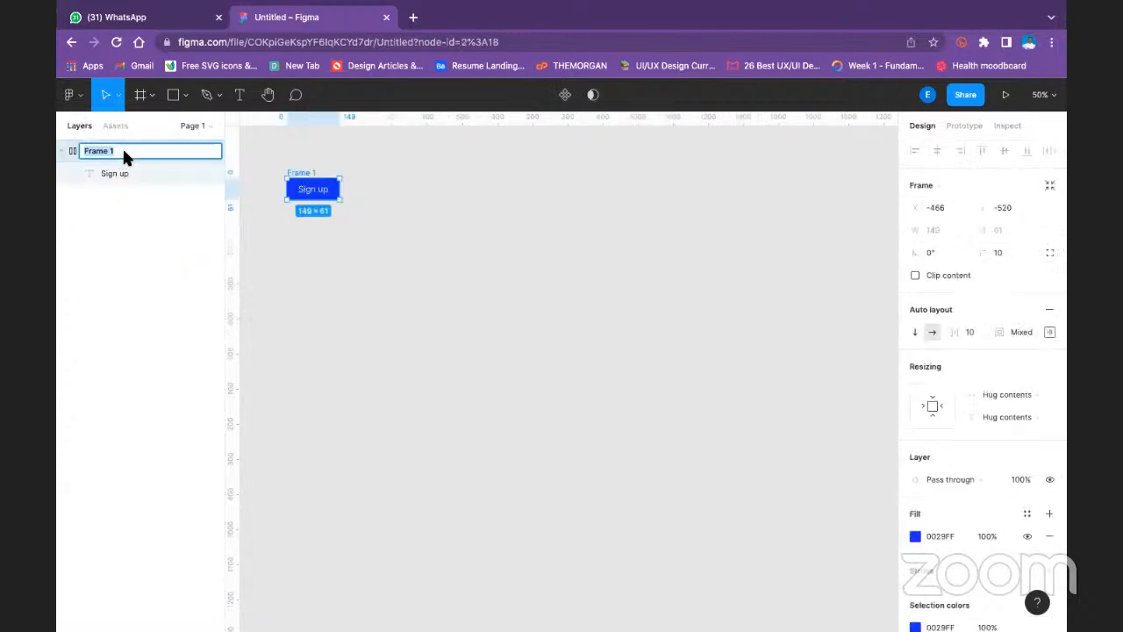
pyautogui.write('Button')
pyautogui.press('Return')
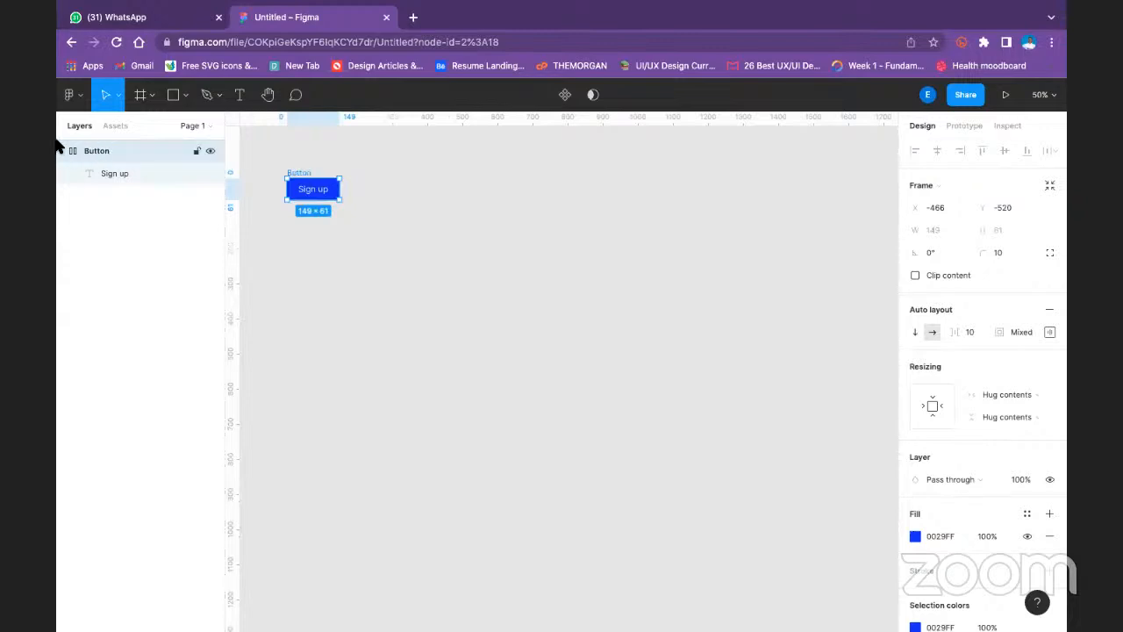
# - Set the Button frame's auto layout spacing between items to 20 and deselect the frame
pyautogui.click(326, 198)
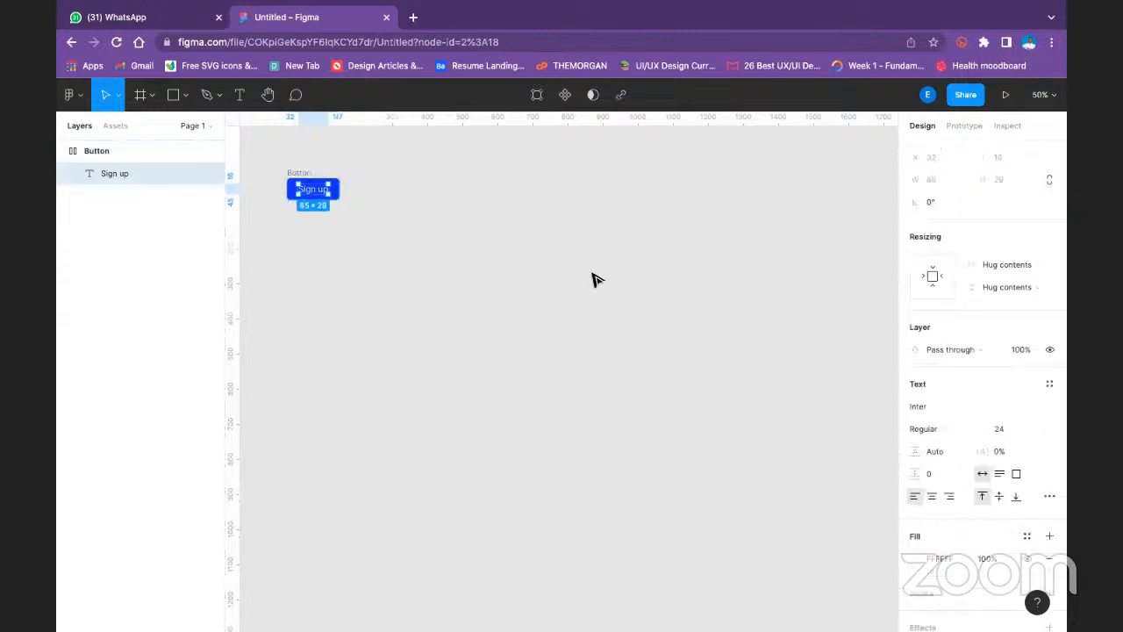
pyautogui.scroll(-1, 955, 400)
pyautogui.scroll(1, 955, 395)
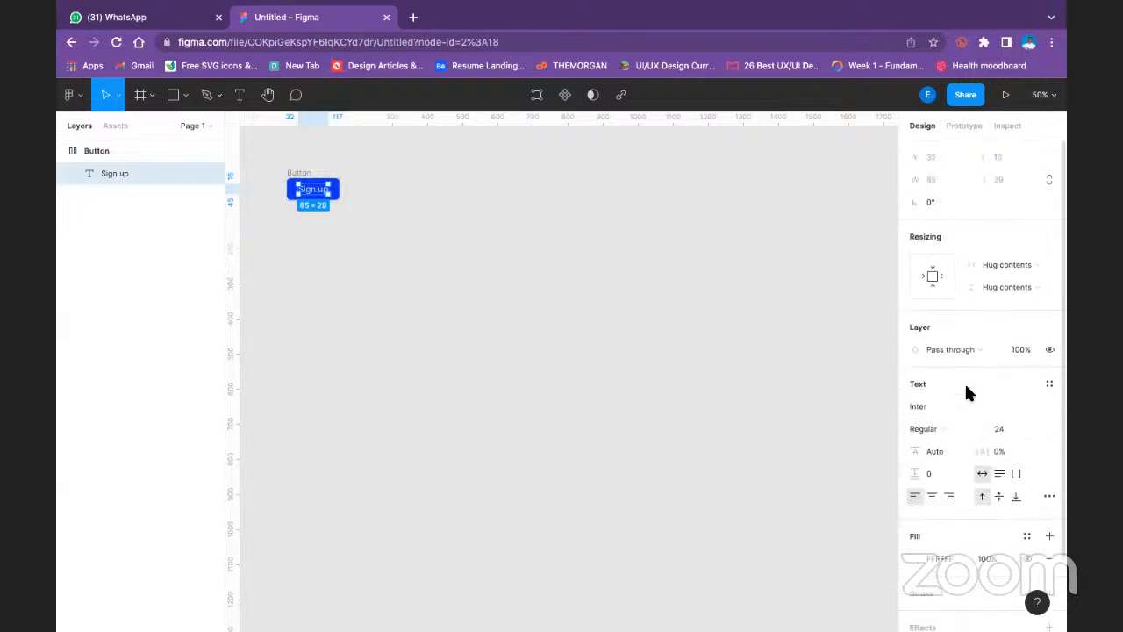
pyautogui.click(295, 174)
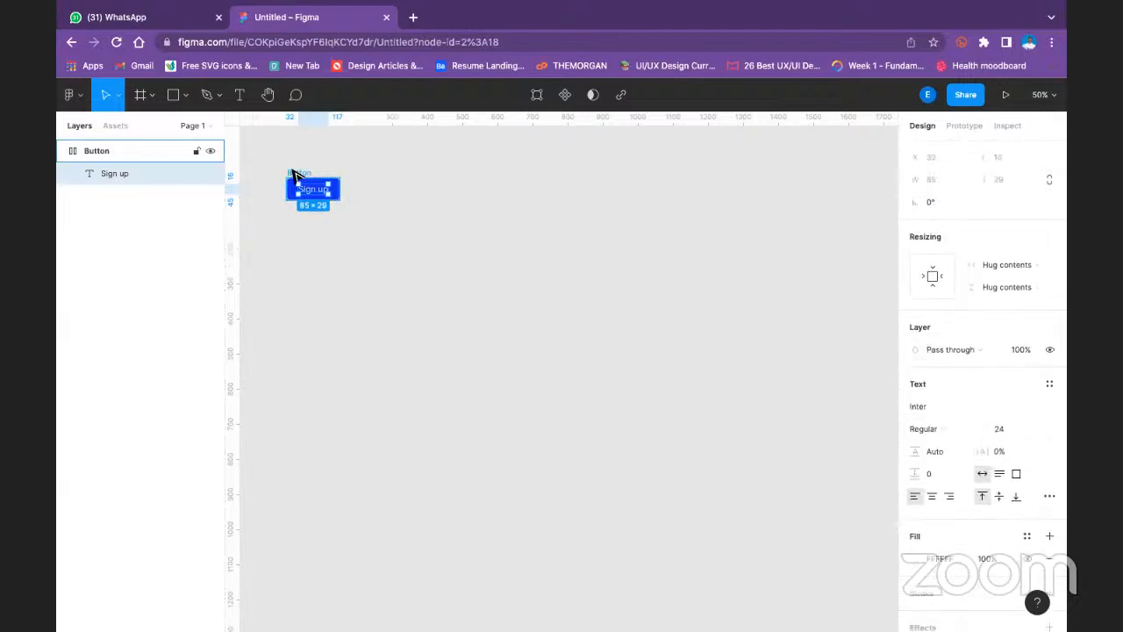
pyautogui.click(980, 333)
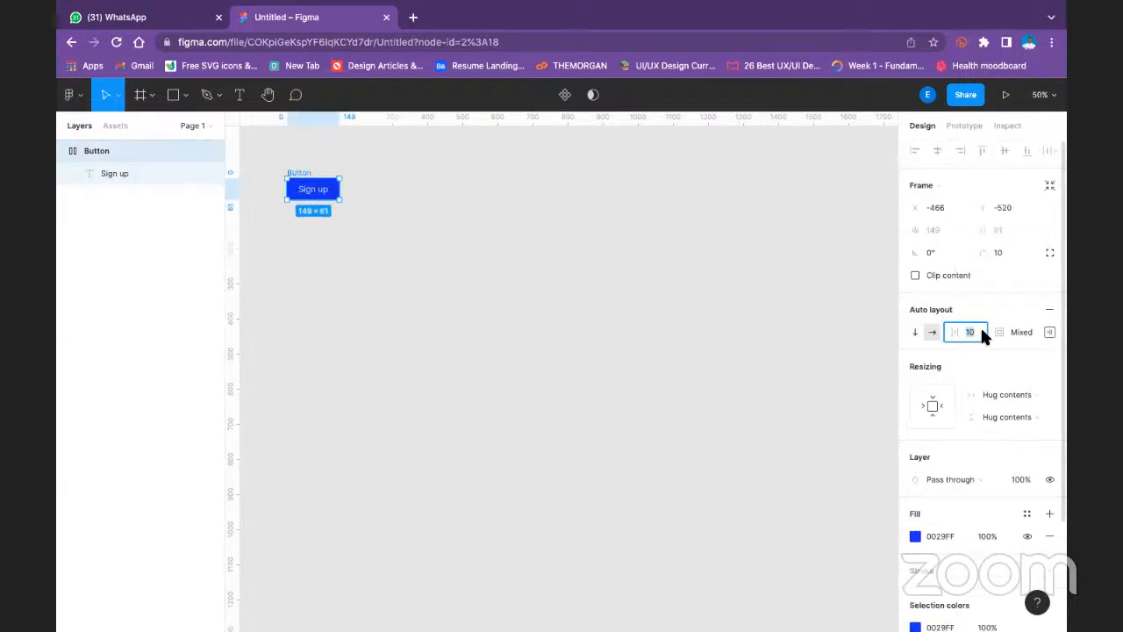
pyautogui.write('20')
pyautogui.press('Return')
pyautogui.click(705, 333)
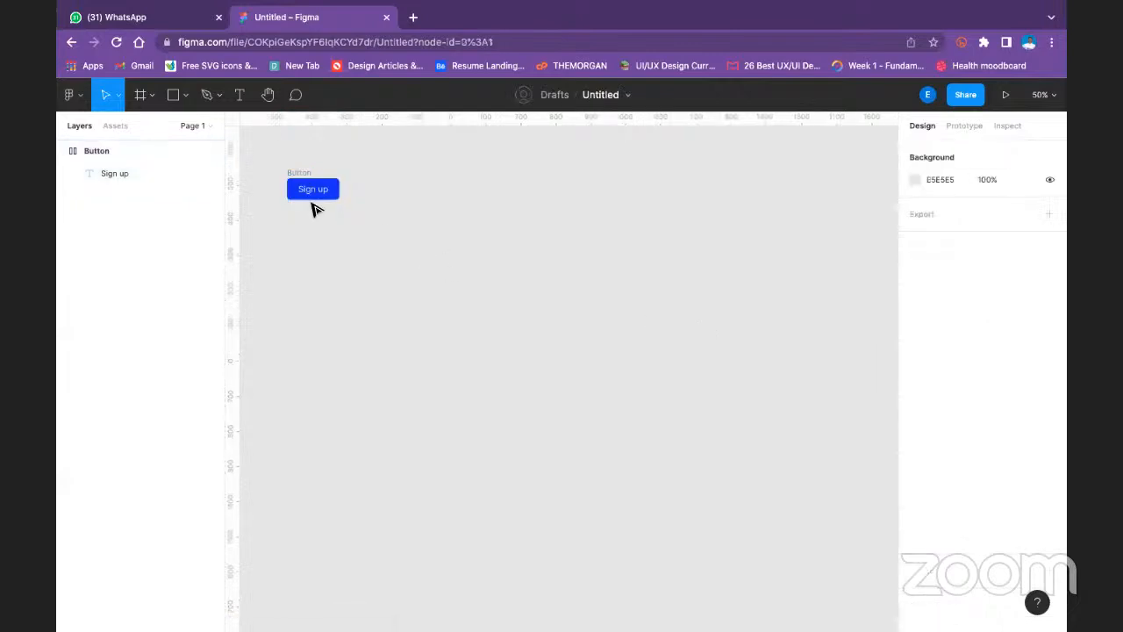
# - Turn the Button frame into a component and show the file's local components
pyautogui.click(300, 174)
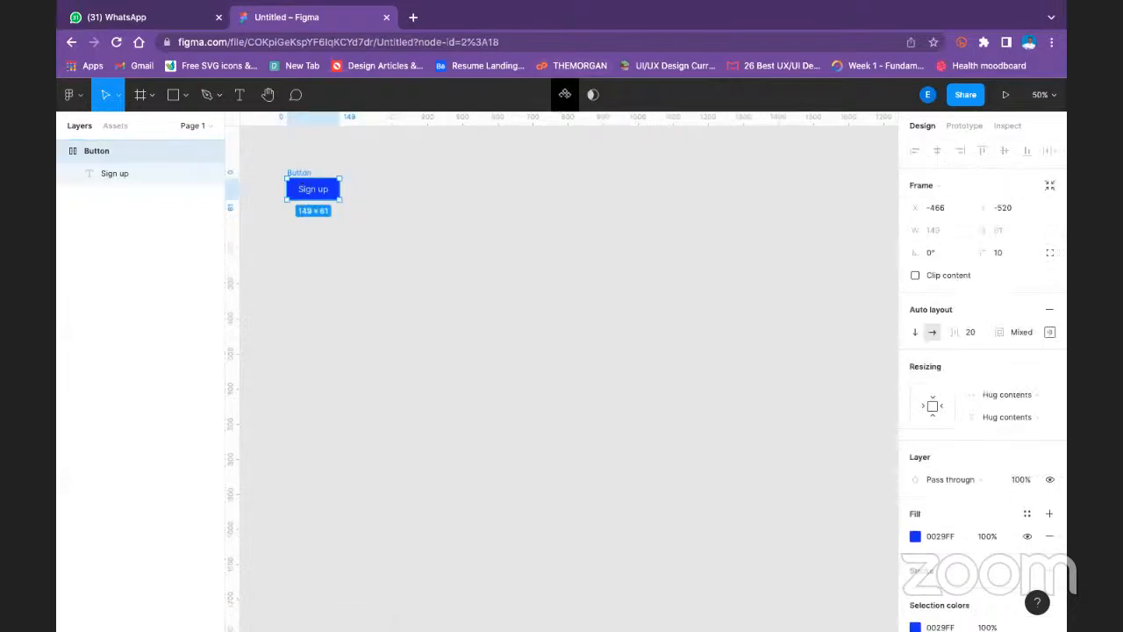
pyautogui.click(566, 95)
pyautogui.click(112, 126)
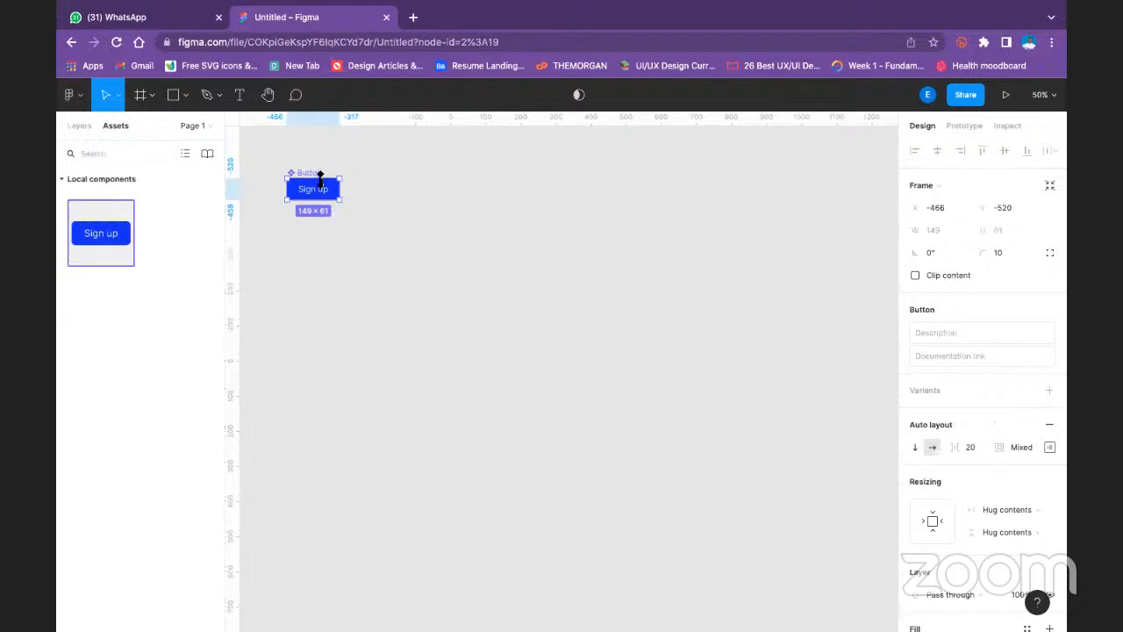
# - Delete the main Button component from the canvas and undo the deletion
pyautogui.press('Delete')
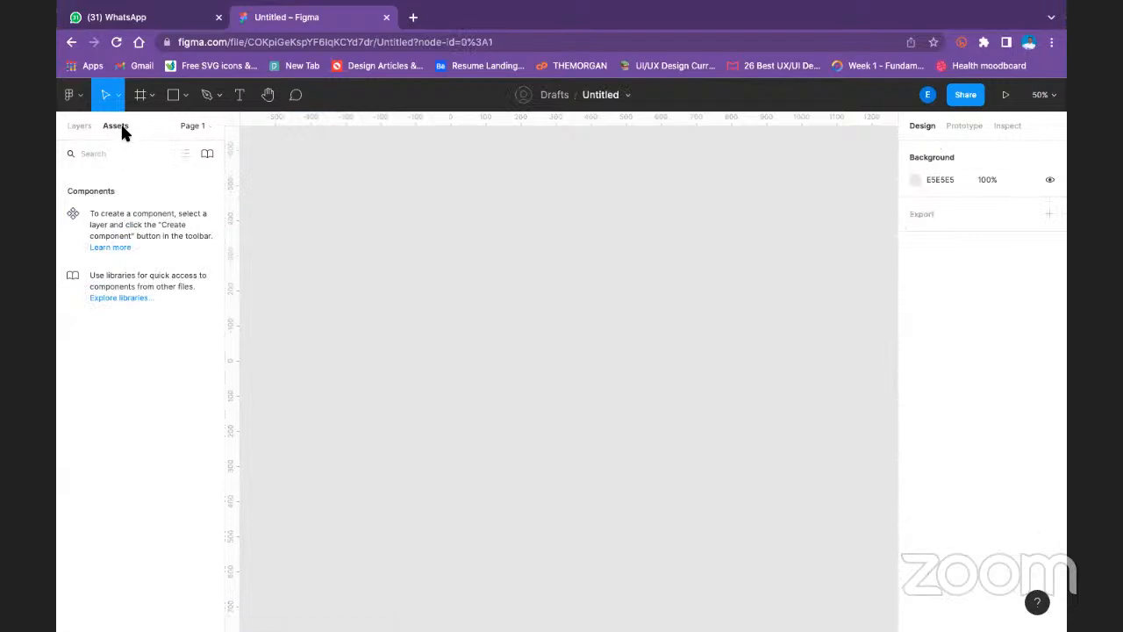
pyautogui.hotkey('ctrl', 'z')
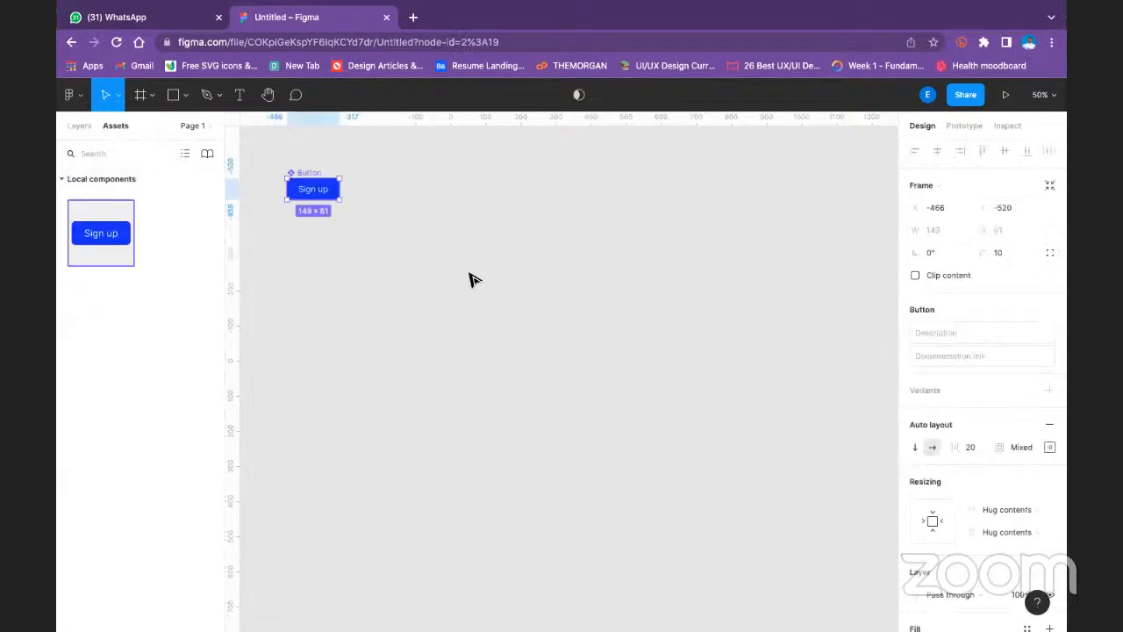
pyautogui.click(458, 279)
# - Add a text layer reading "Your text goes here" on the canvas below the Button component
pyautogui.click(239, 94)
pyautogui.click(345, 292)
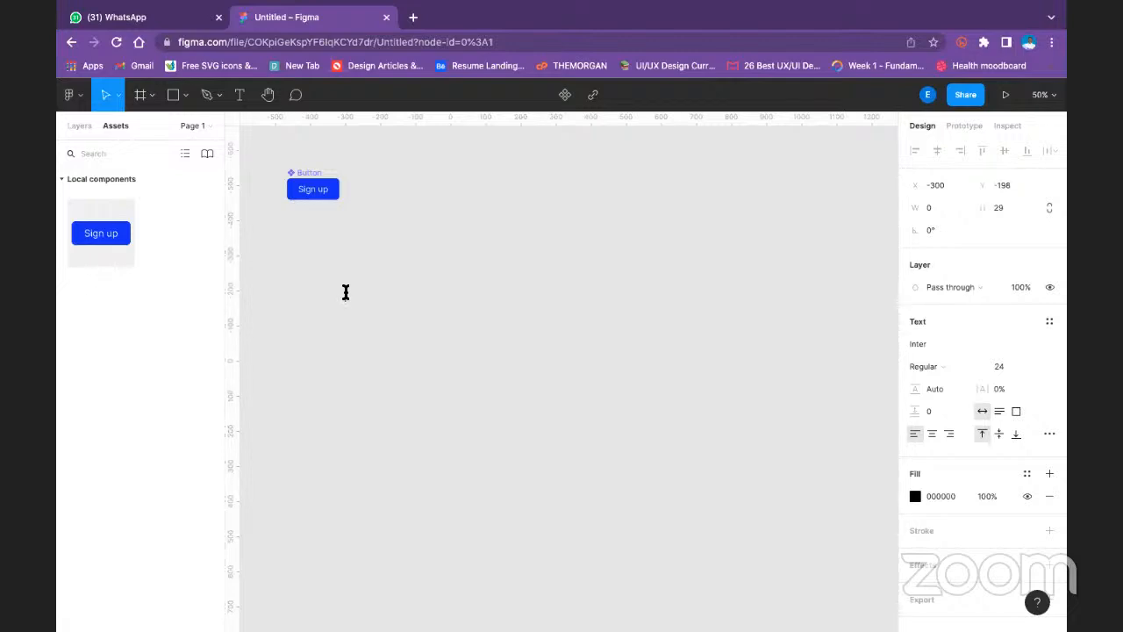
pyautogui.write('Your text goes here')
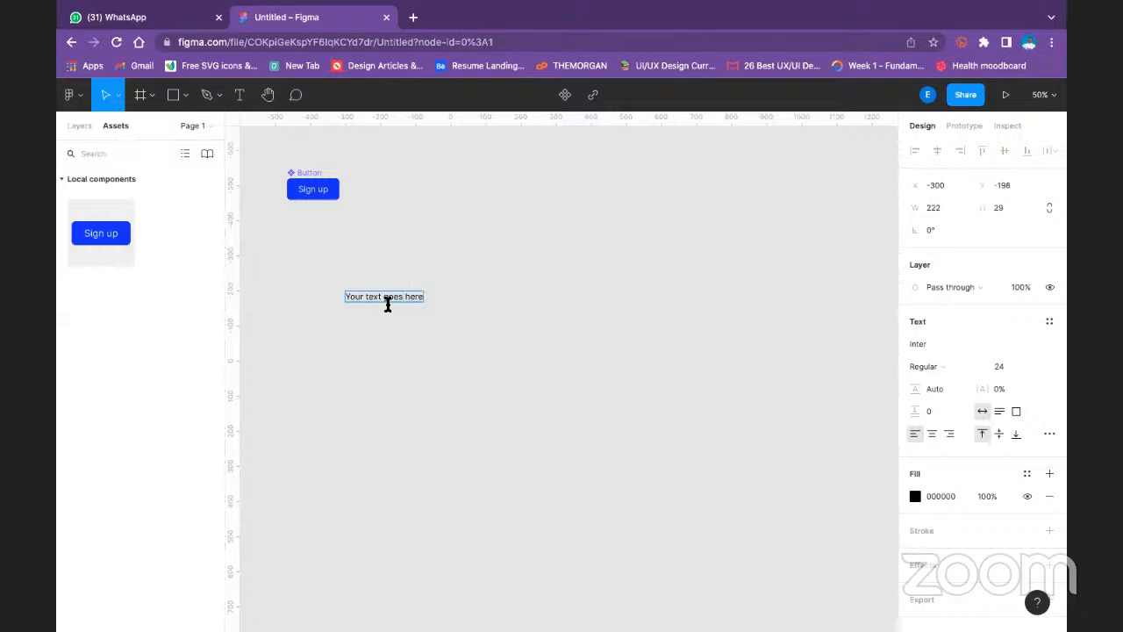
pyautogui.press('Escape')
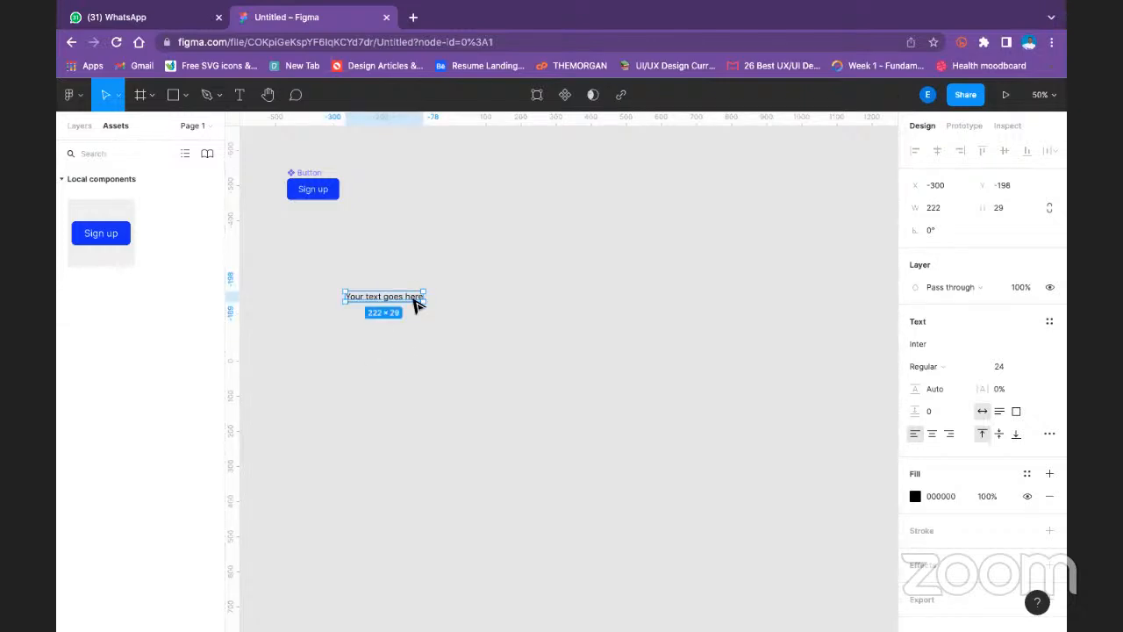
# - Wrap the "Your text goes here" text in auto layout and turn the resulting frame into a component
pyautogui.hotkey('shift', 'a')
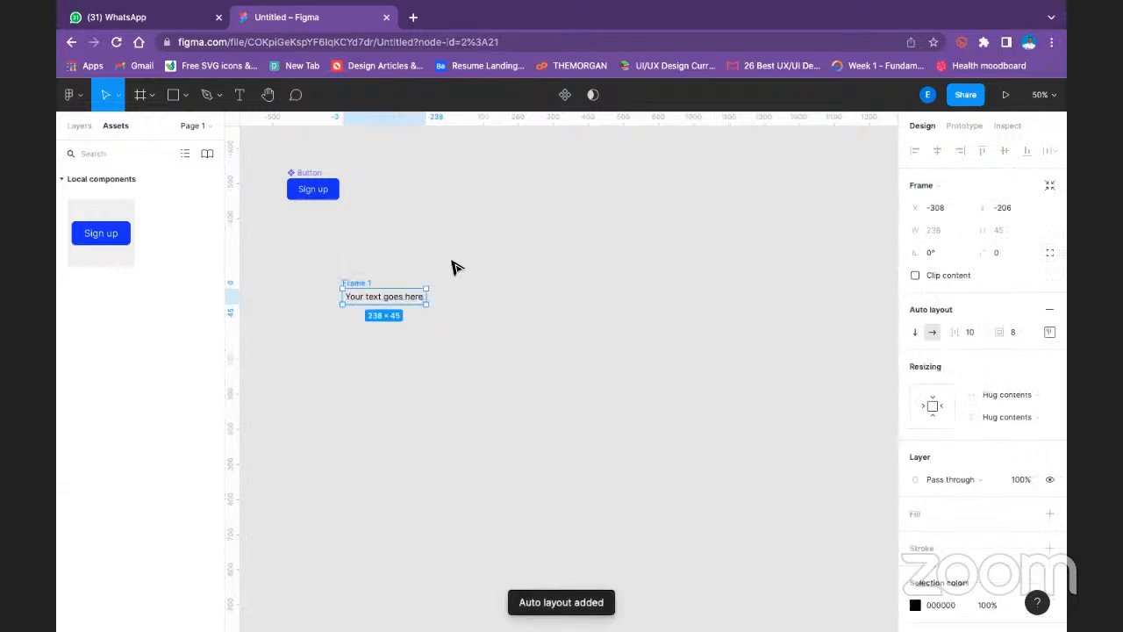
pyautogui.click(565, 94)
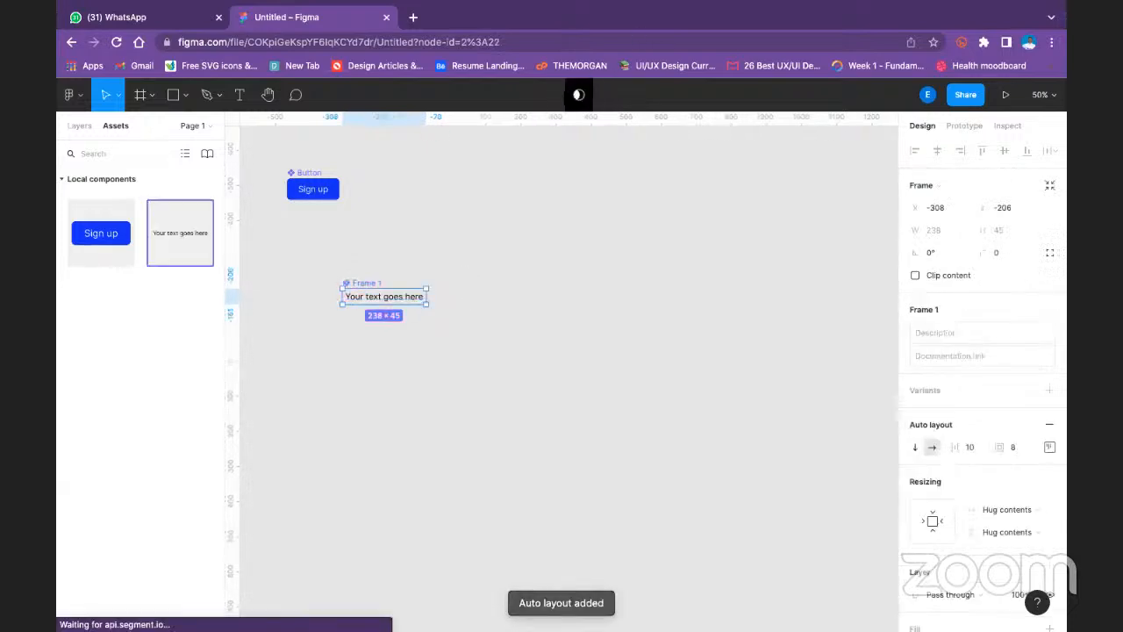
pyautogui.click(513, 341)
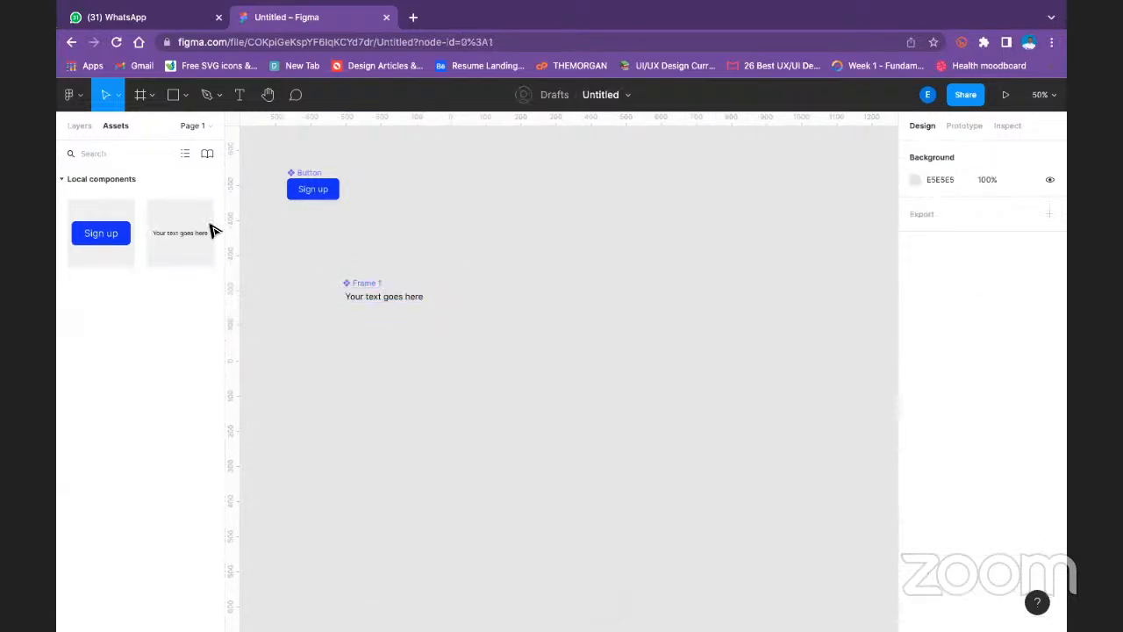
# - Place an instance of the "Your text goes here" component beside the original and delete it
pyautogui.moveTo(195, 234); pyautogui.dragTo(491, 295)
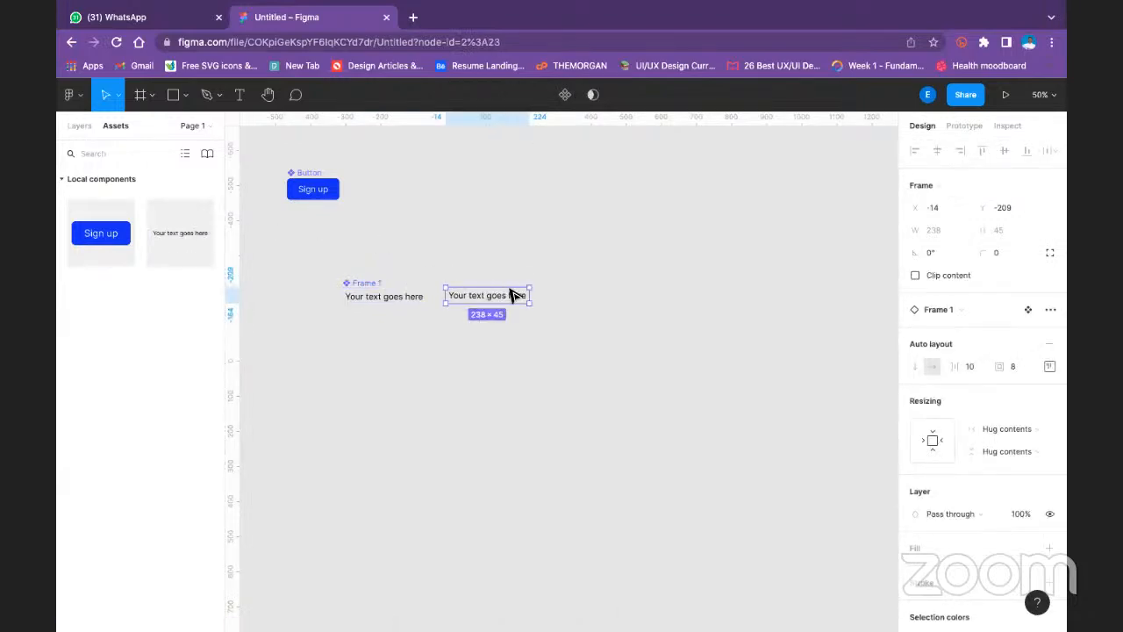
pyautogui.press('Delete')
pyautogui.click(368, 284)
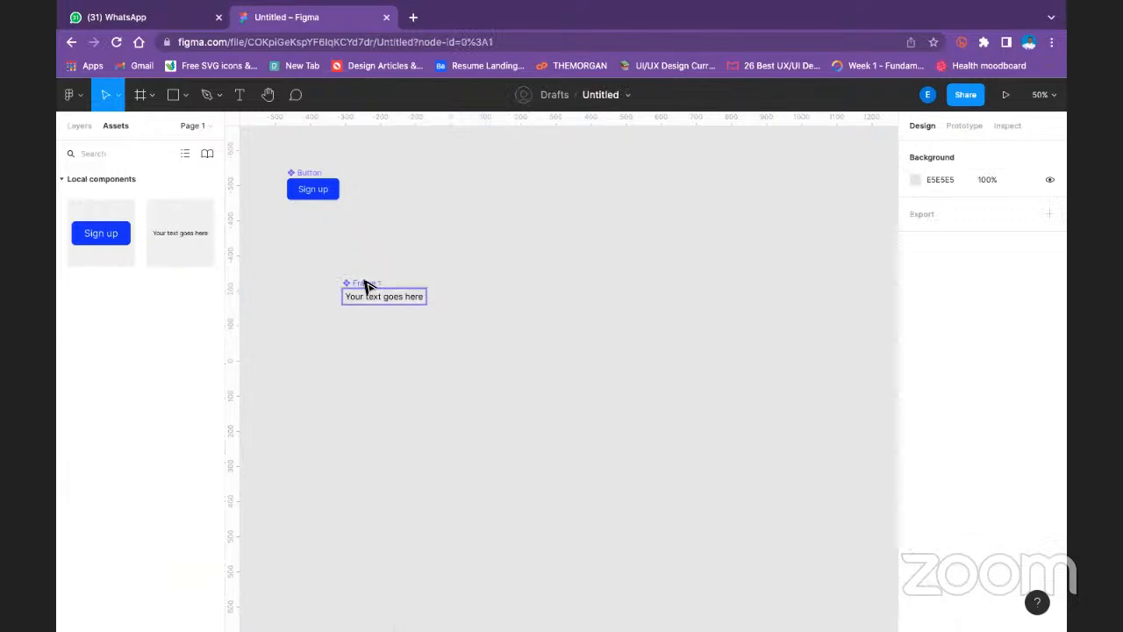
pyautogui.click(392, 314)
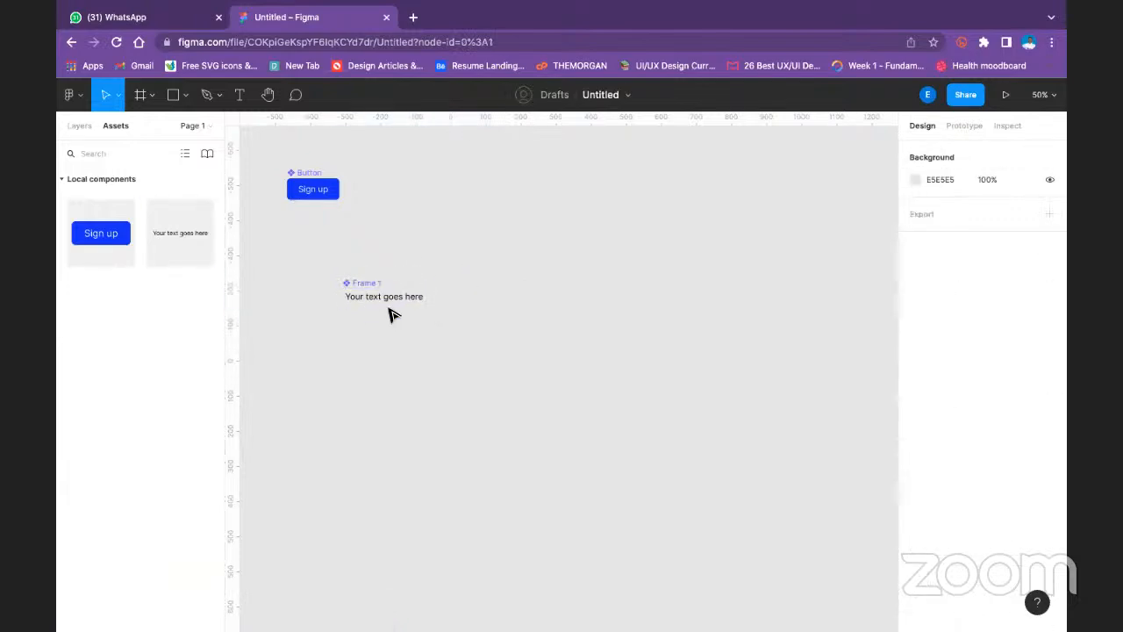
# - Rename the Frame 1 component on the canvas as "Text"
pyautogui.doubleClick(369, 284)
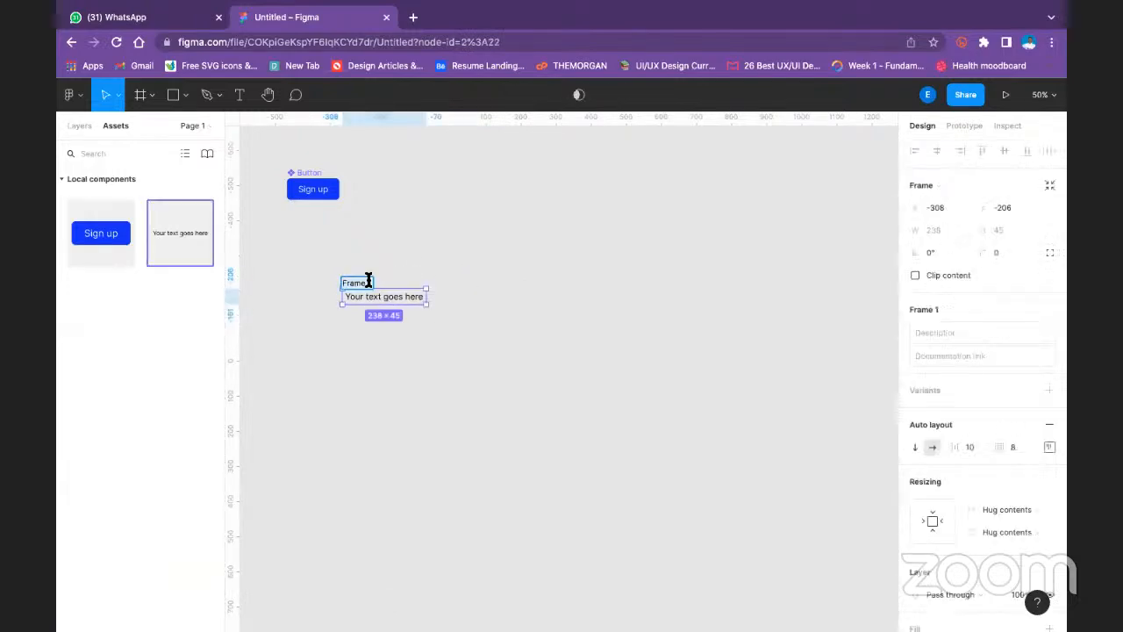
pyautogui.write('Text')
pyautogui.click(571, 488)
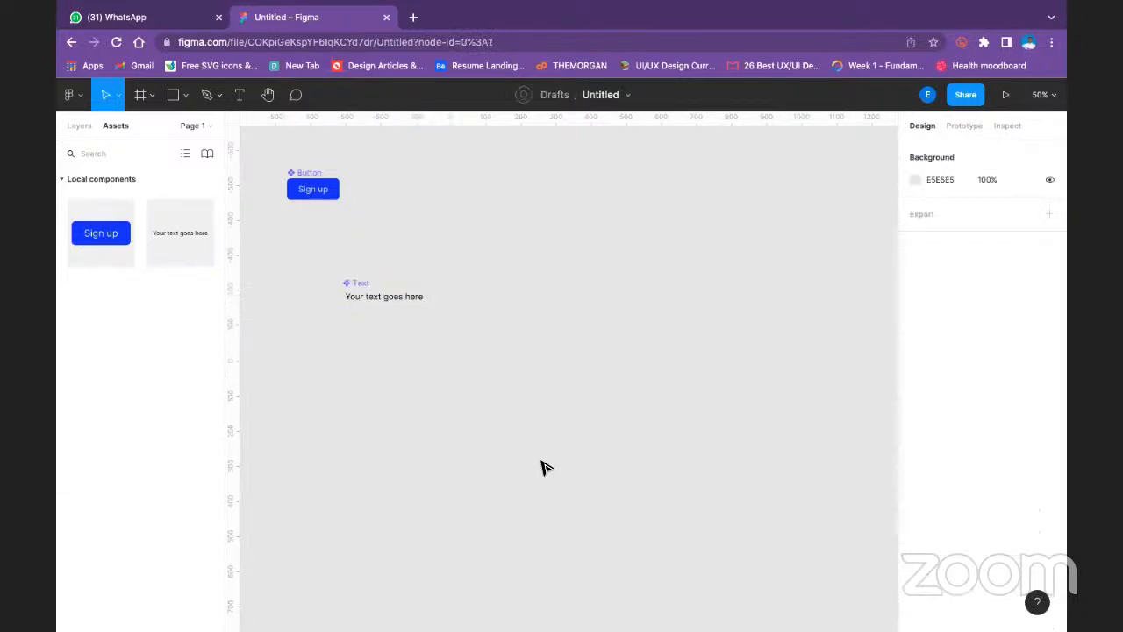
# - Shift the Text component slightly to the right and place an instance of it above and to its right
pyautogui.moveTo(378, 299); pyautogui.dragTo(400, 299)
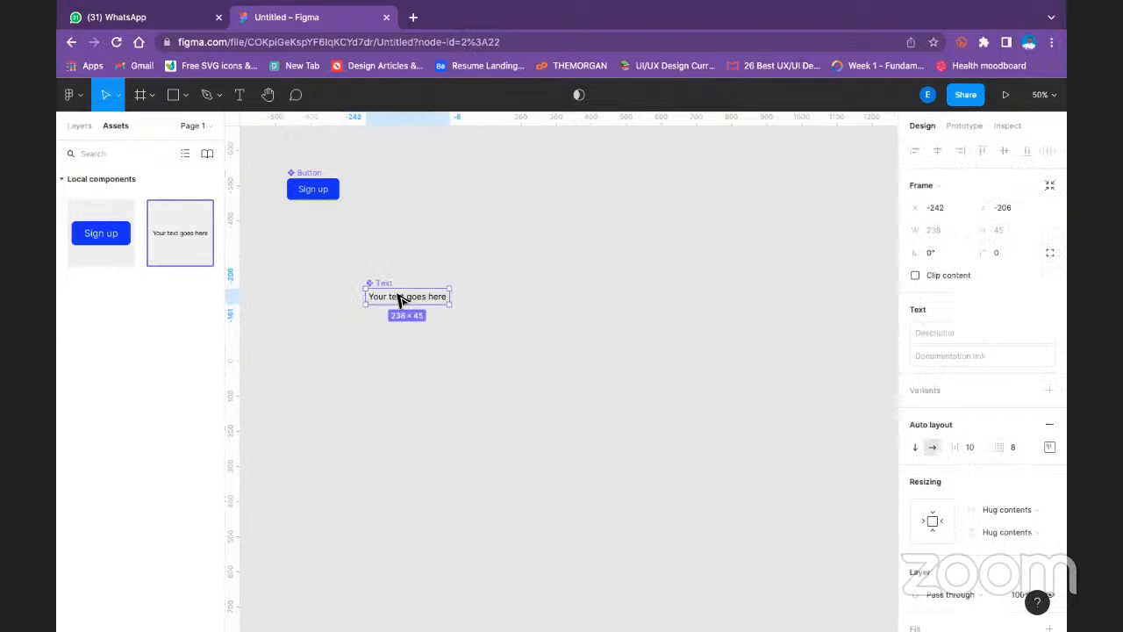
pyautogui.moveTo(201, 238); pyautogui.dragTo(568, 243)
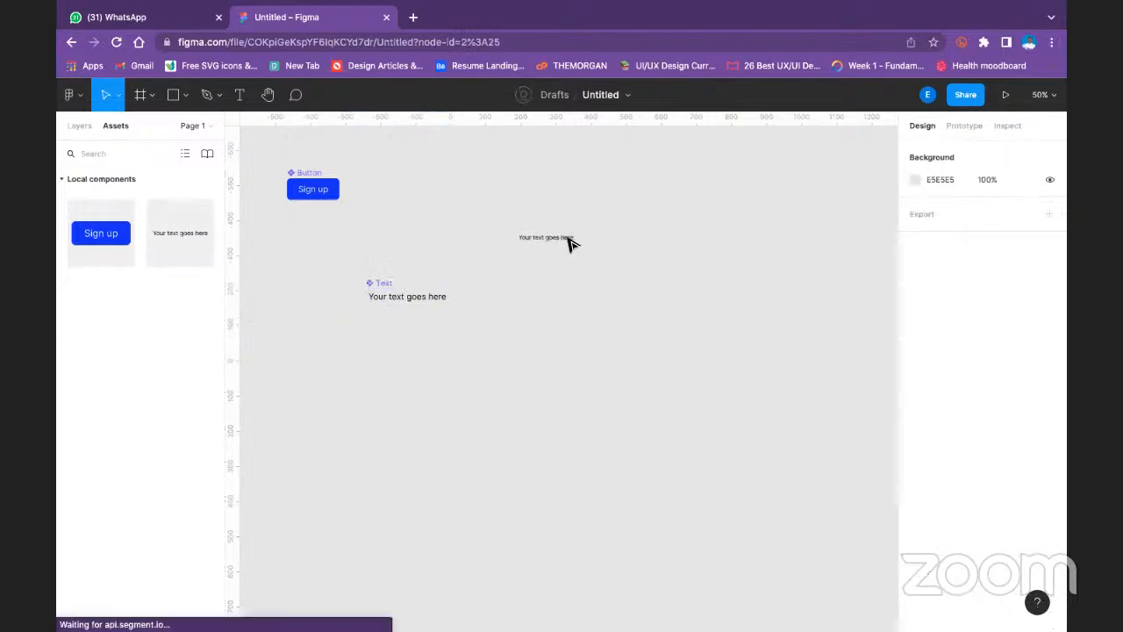
# - Delete the main Text component, select its remaining instance, and undo the deletion
pyautogui.click(430, 298)
pyautogui.press('Delete')
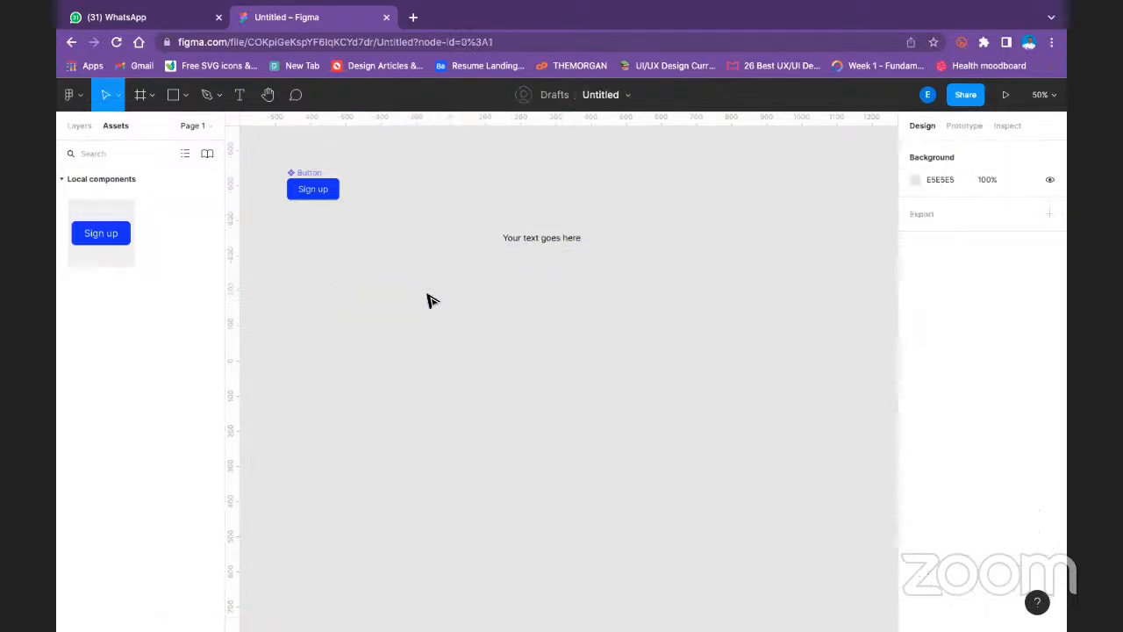
pyautogui.click(577, 236)
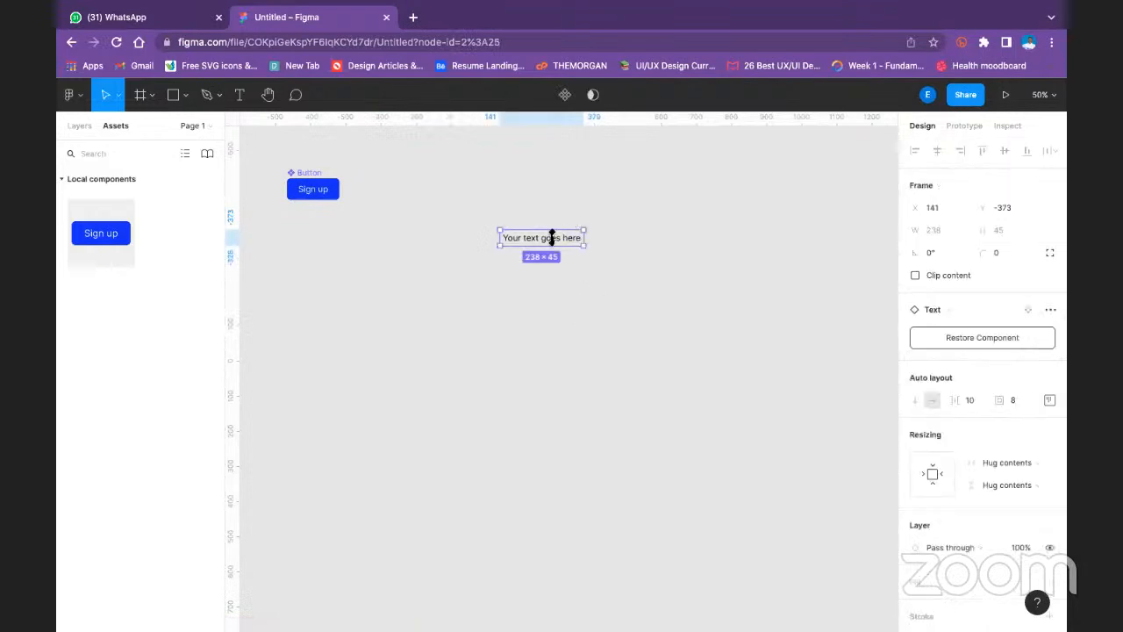
pyautogui.press('super+z')
pyautogui.press('super+z')
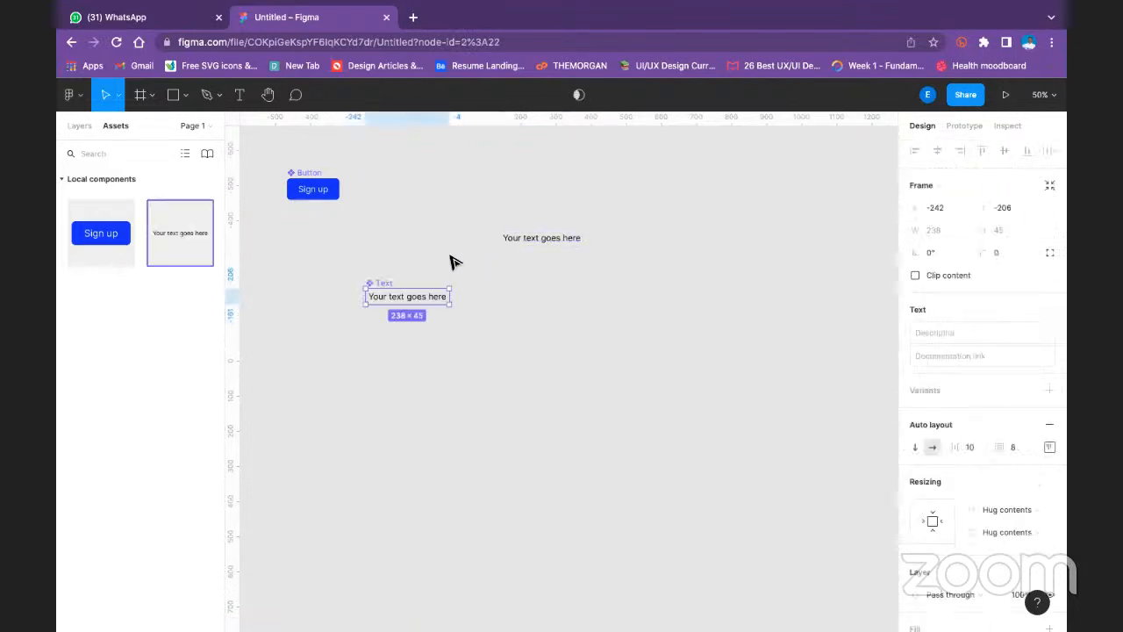
# - Move the main Text component up beside the Button component and its instance down into the open canvas below
pyautogui.click(414, 243)
pyautogui.click(569, 245)
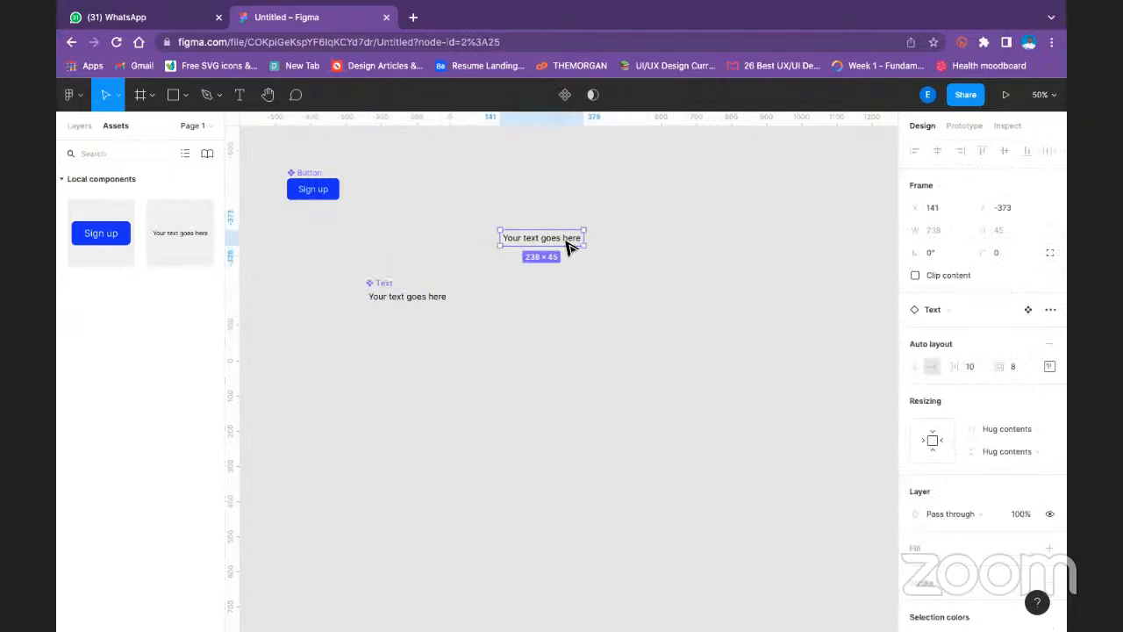
pyautogui.moveTo(387, 295); pyautogui.dragTo(421, 168)
pyautogui.click(530, 241)
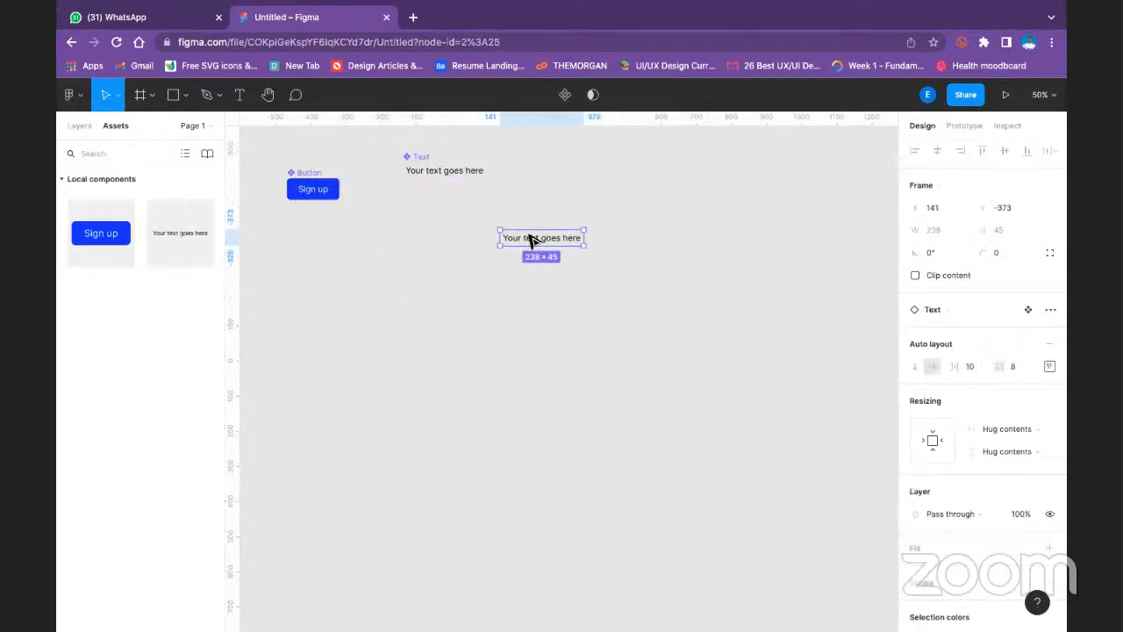
pyautogui.moveTo(531, 241); pyautogui.dragTo(370, 333)
pyautogui.click(556, 301)
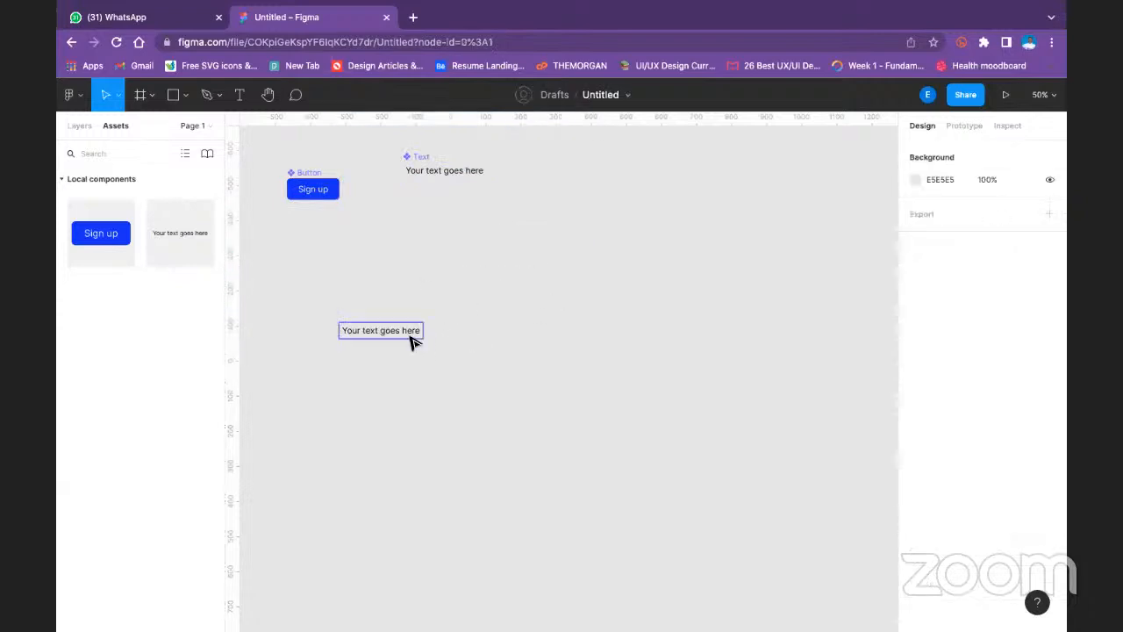
# - Duplicate the Text instance and place the copy in the same row, about 62 px to its right
pyautogui.click(412, 340)
pyautogui.hotkey('ctrl', 'd')
pyautogui.moveTo(410, 339); pyautogui.dragTo(518, 333)
pyautogui.keyDown('shift'); pyautogui.click(394, 330); pyautogui.keyUp('shift')
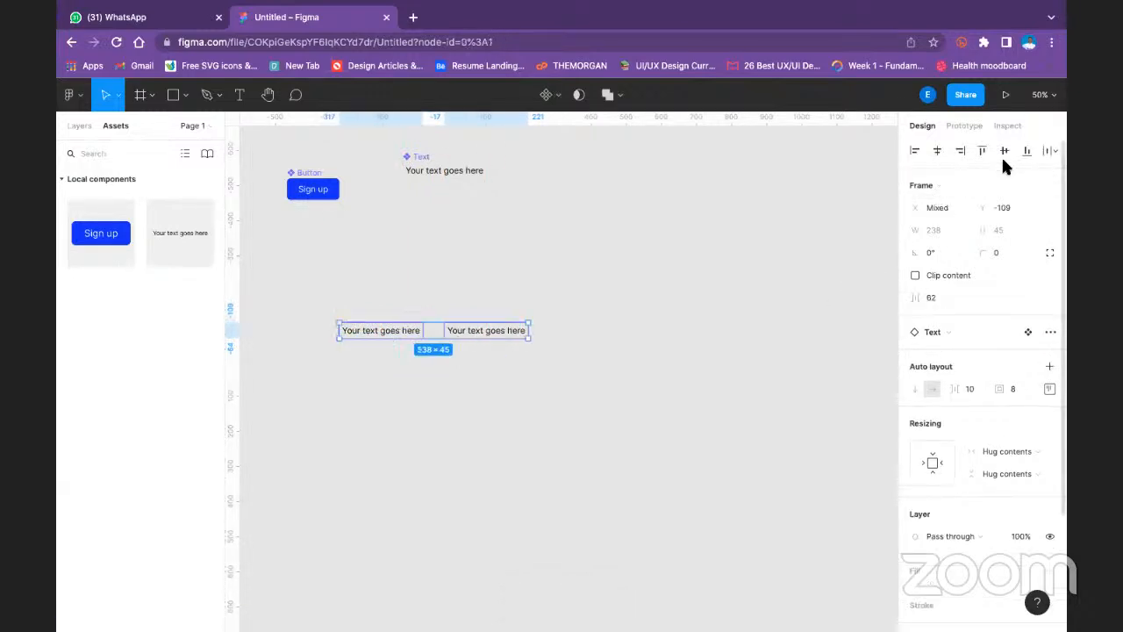
pyautogui.click(509, 318)
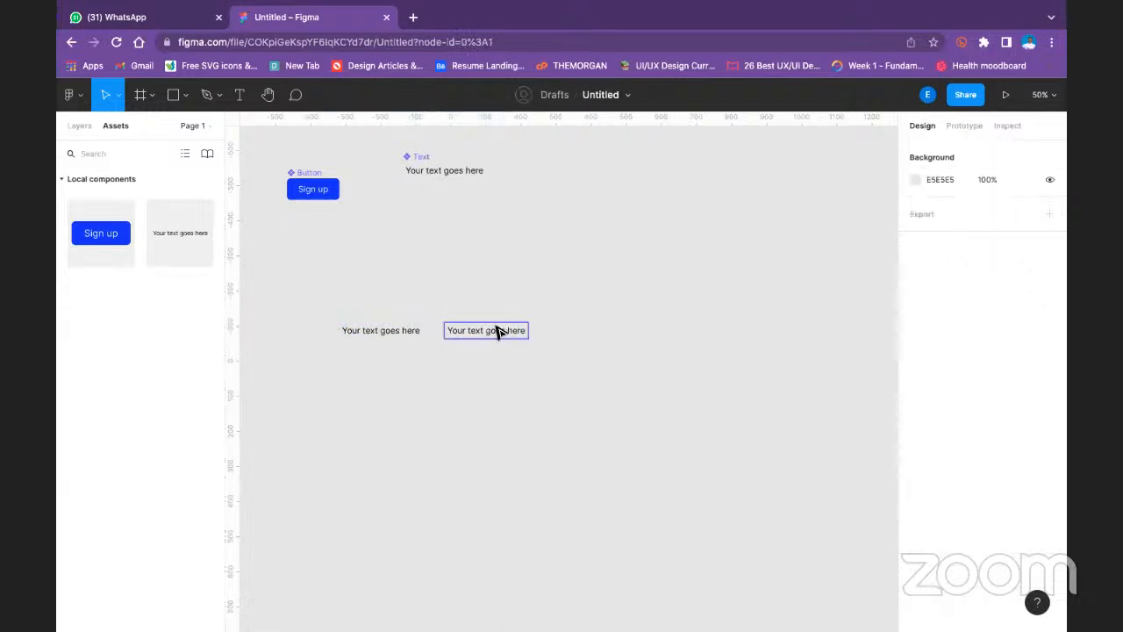
# - Duplicate the second Text instance about 62 px further right and select all three instances to check their alignment
pyautogui.click(498, 331)
pyautogui.hotkey('ctrl', 'd')
pyautogui.moveTo(498, 332); pyautogui.dragTo(602, 337)
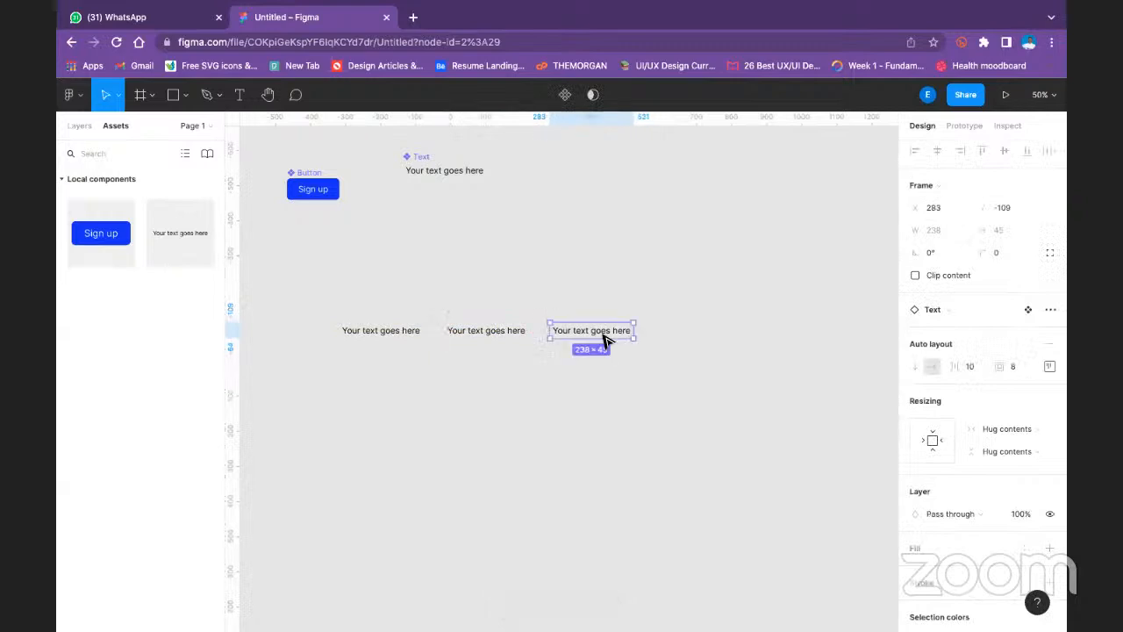
pyautogui.click(488, 290)
pyautogui.click(577, 339)
pyautogui.keyDown('shift'); pyautogui.click(504, 331); pyautogui.keyUp('shift')
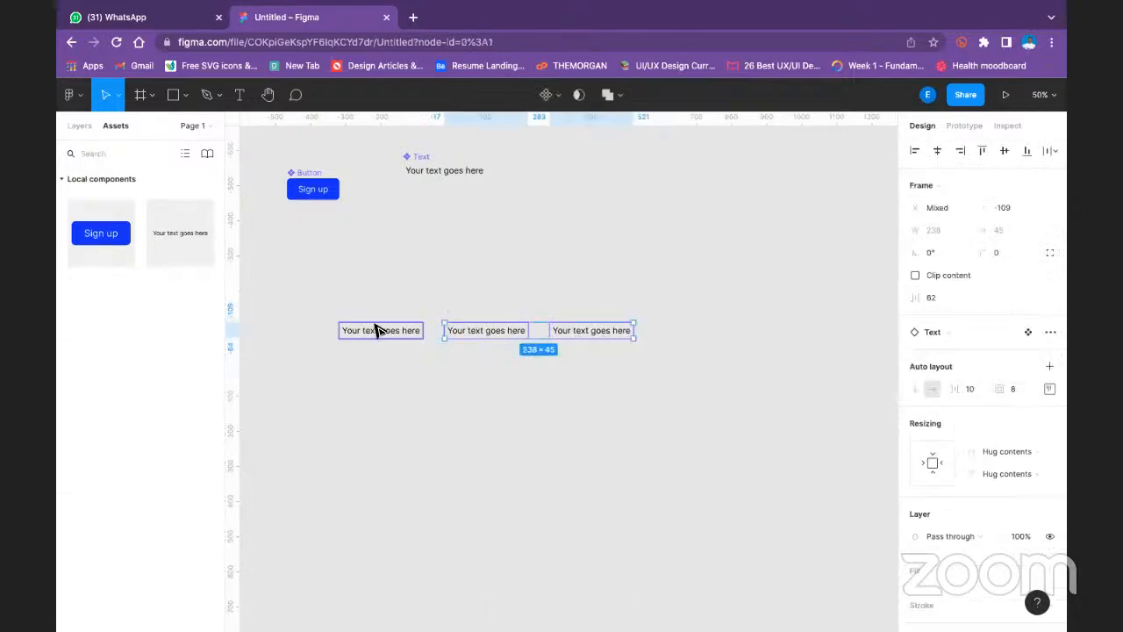
pyautogui.keyDown('shift'); pyautogui.click(377, 329); pyautogui.keyUp('shift')
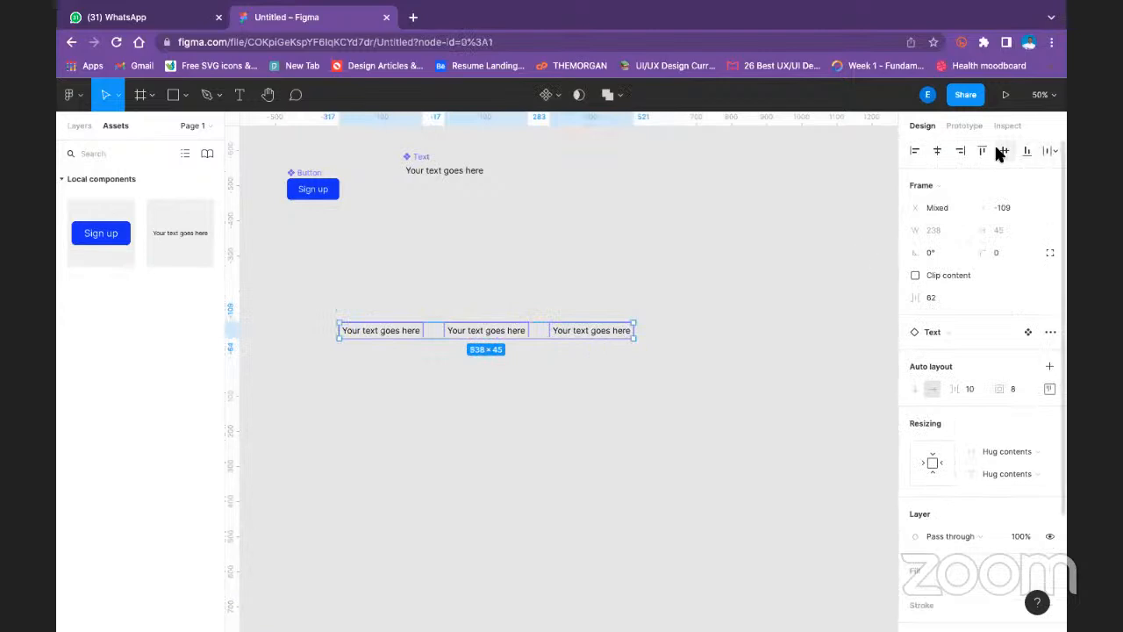
pyautogui.click(715, 248)
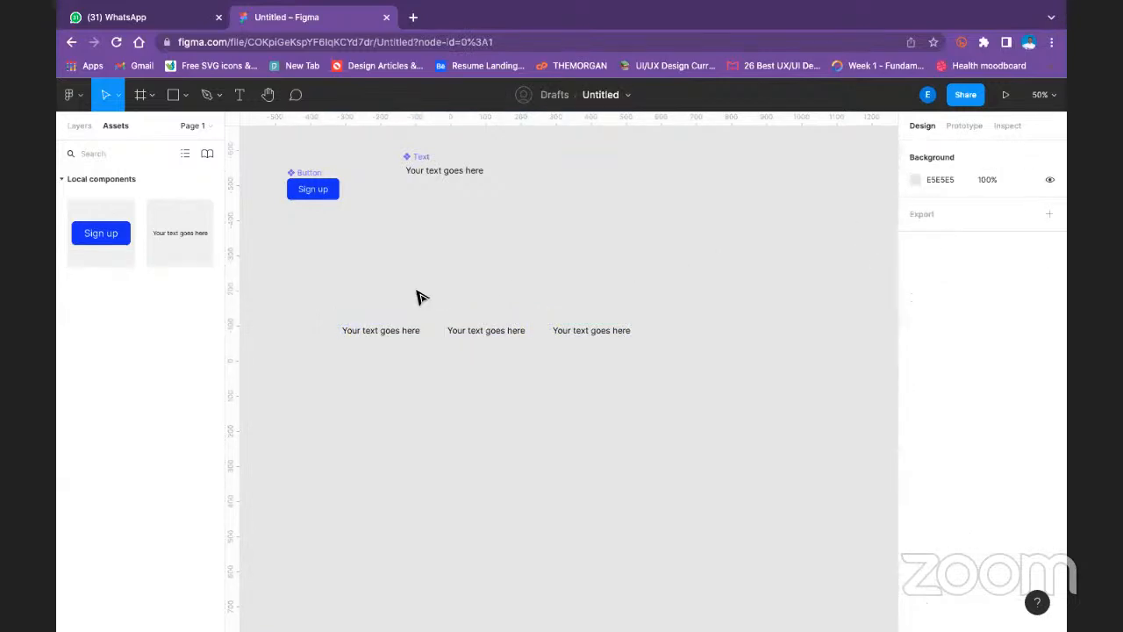
# - Select the three Text instances in the lower row and wrap them together in a horizontal auto layout frame
pyautogui.click(473, 172)
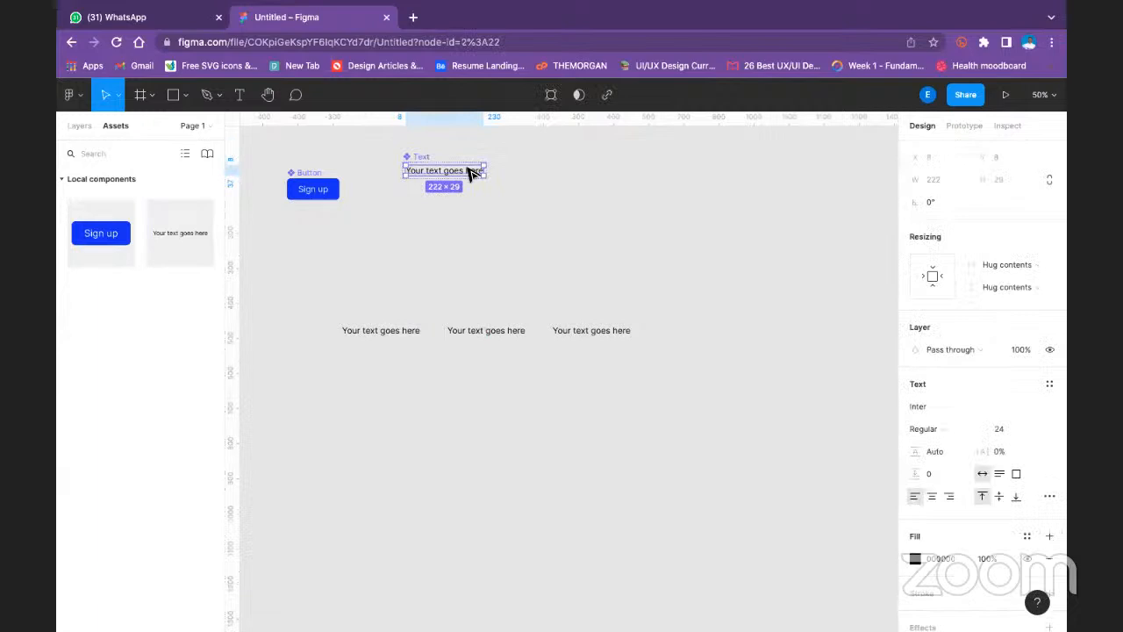
pyautogui.press('Escape')
pyautogui.click(384, 329)
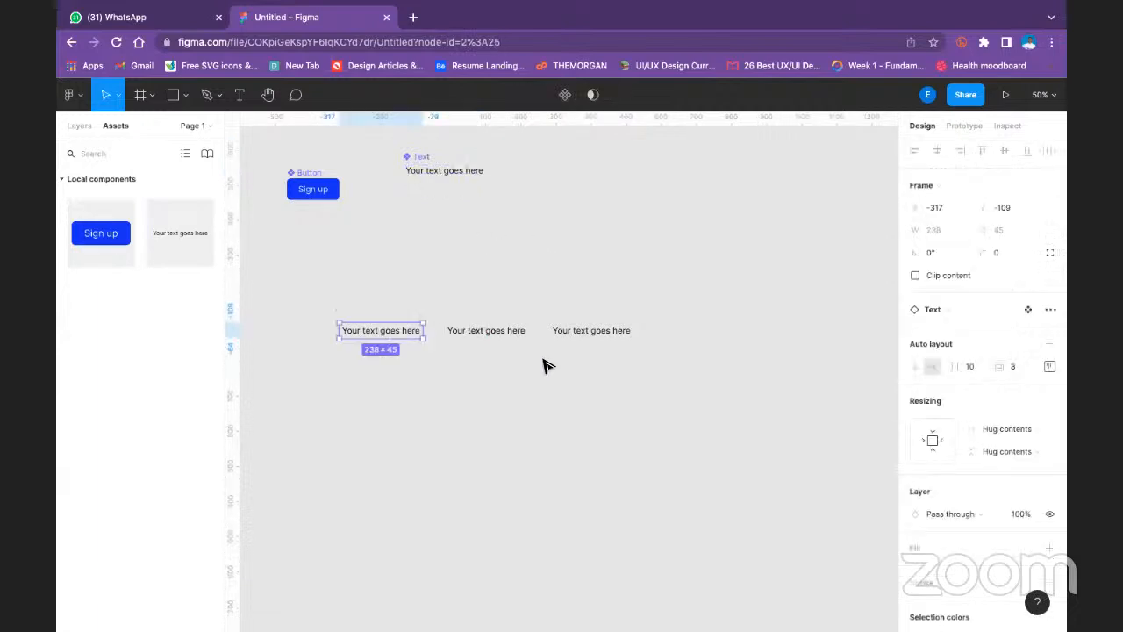
pyautogui.keyDown('shift'); pyautogui.click(526, 334); pyautogui.keyUp('shift')
pyautogui.keyDown('shift'); pyautogui.click(602, 330); pyautogui.keyUp('shift')
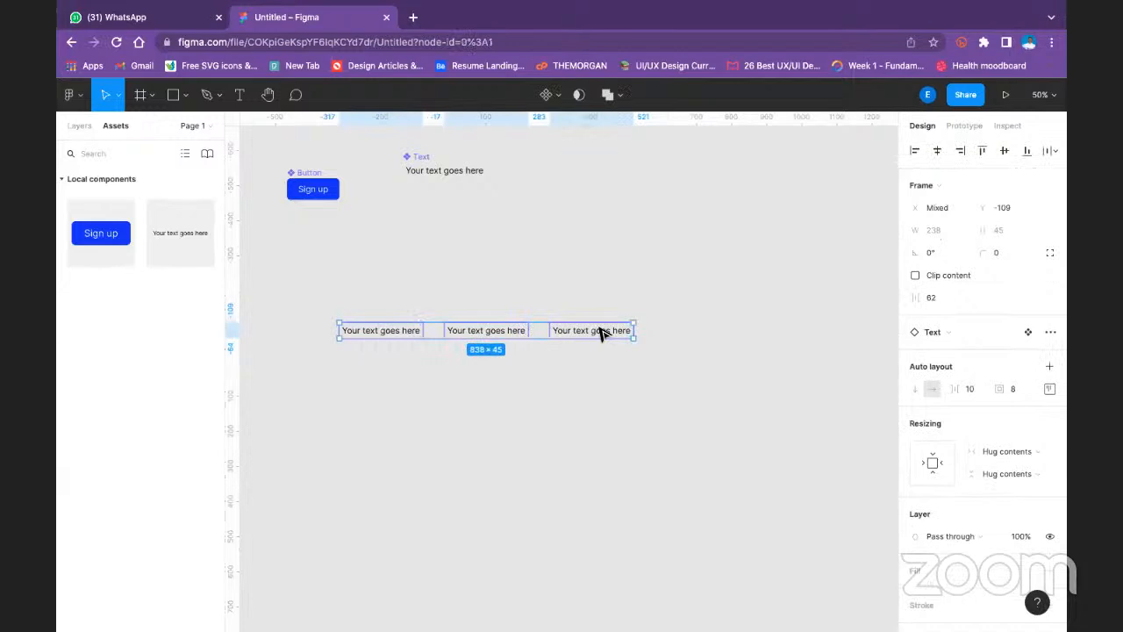
pyautogui.hotkey('shift', 'a')
pyautogui.click(639, 252)
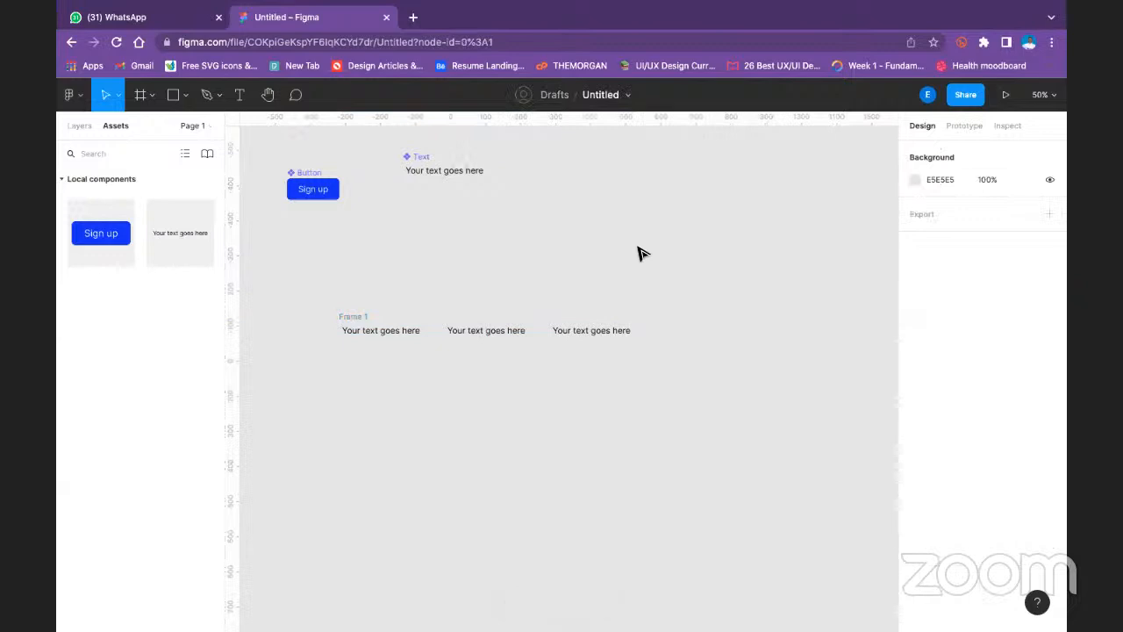
# - Rename the new auto layout frame around the three Text instances as Nav
pyautogui.click(358, 321)
pyautogui.doubleClick(355, 317)
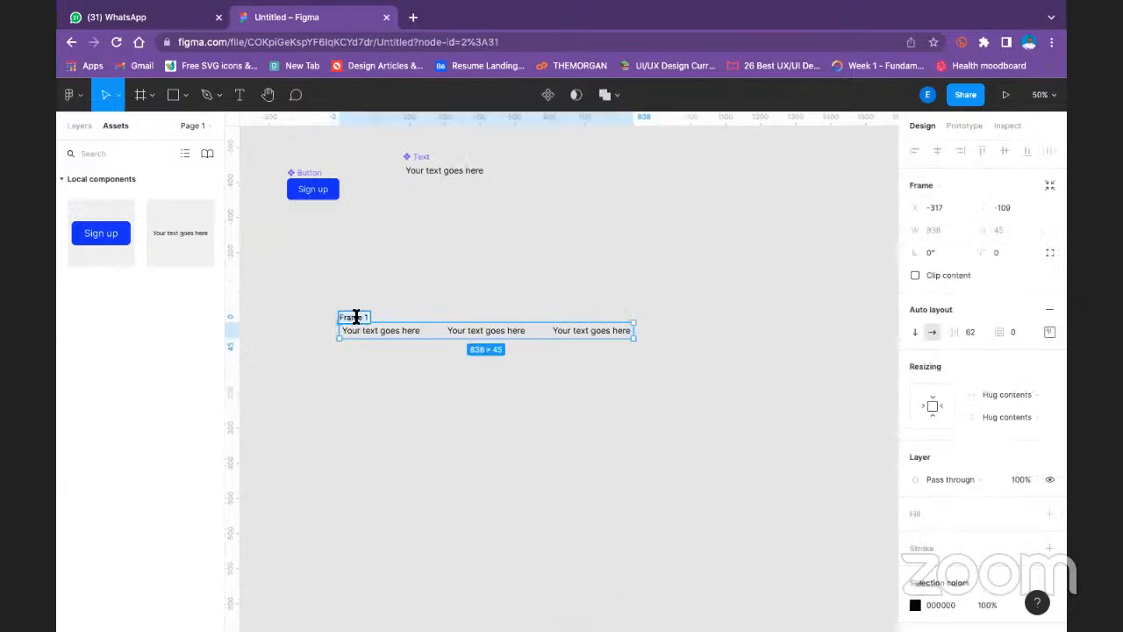
pyautogui.write('N')
pyautogui.press('BackSpace')
pyautogui.click(574, 253)
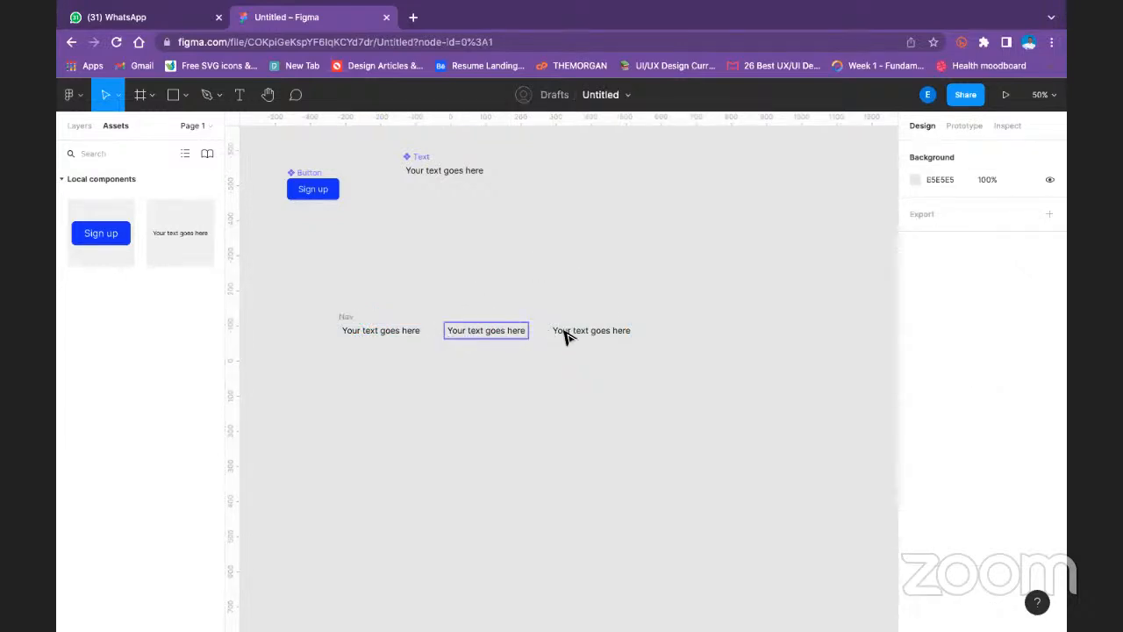
# - Insert a Button instance from the local components into the Nav frame and reorder it after the last Text instance
pyautogui.click(345, 317)
pyautogui.click(574, 298)
pyautogui.moveTo(103, 224); pyautogui.dragTo(570, 331)
pyautogui.click(659, 284)
pyautogui.click(592, 331)
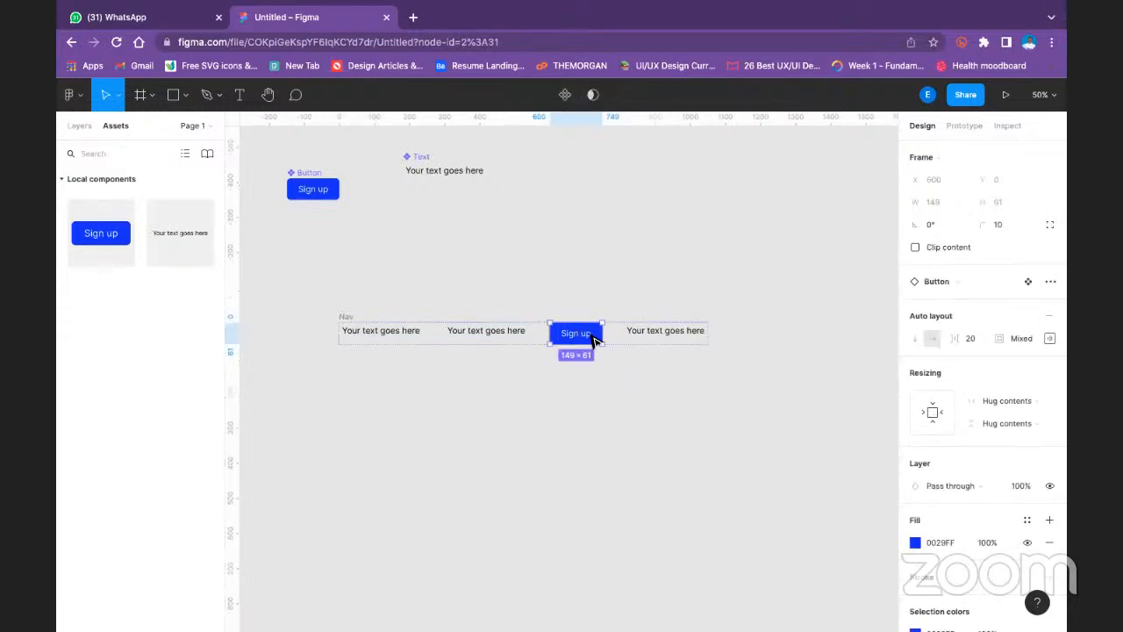
pyautogui.press('Right')
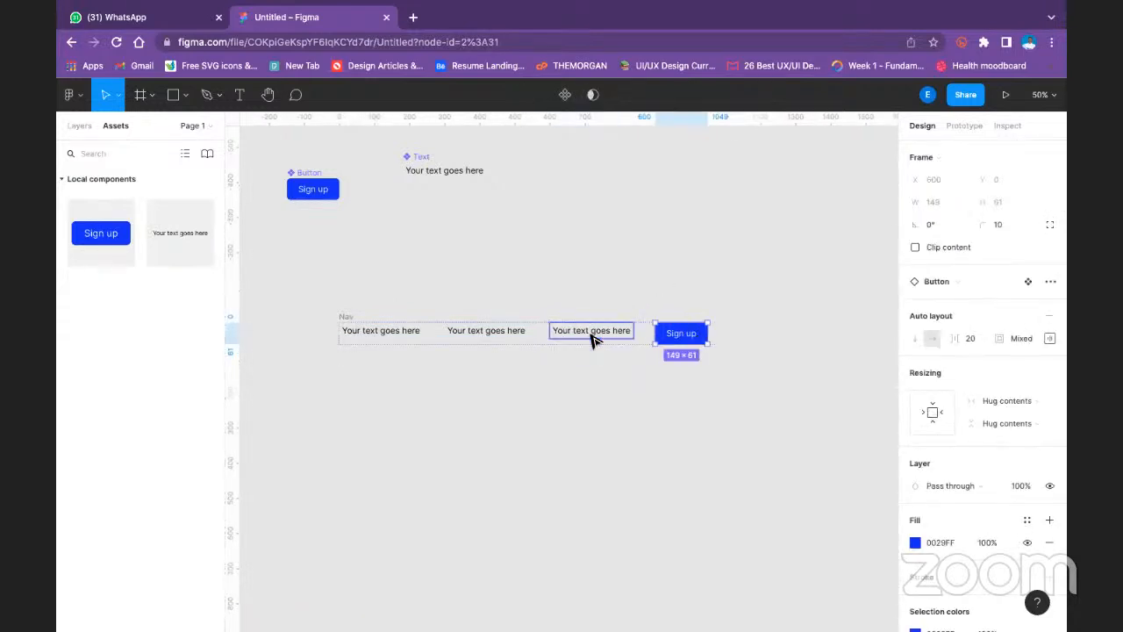
pyautogui.click(746, 268)
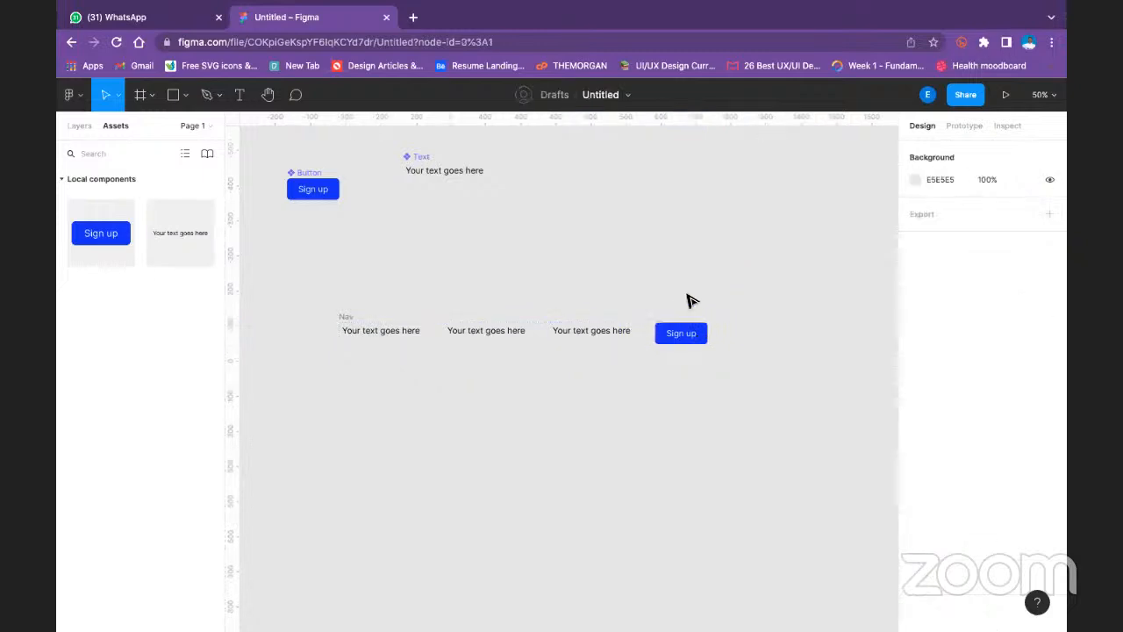
# - Try a spacing of 80 between the items of the Nav auto layout frame and settle on 100
pyautogui.click(345, 318)
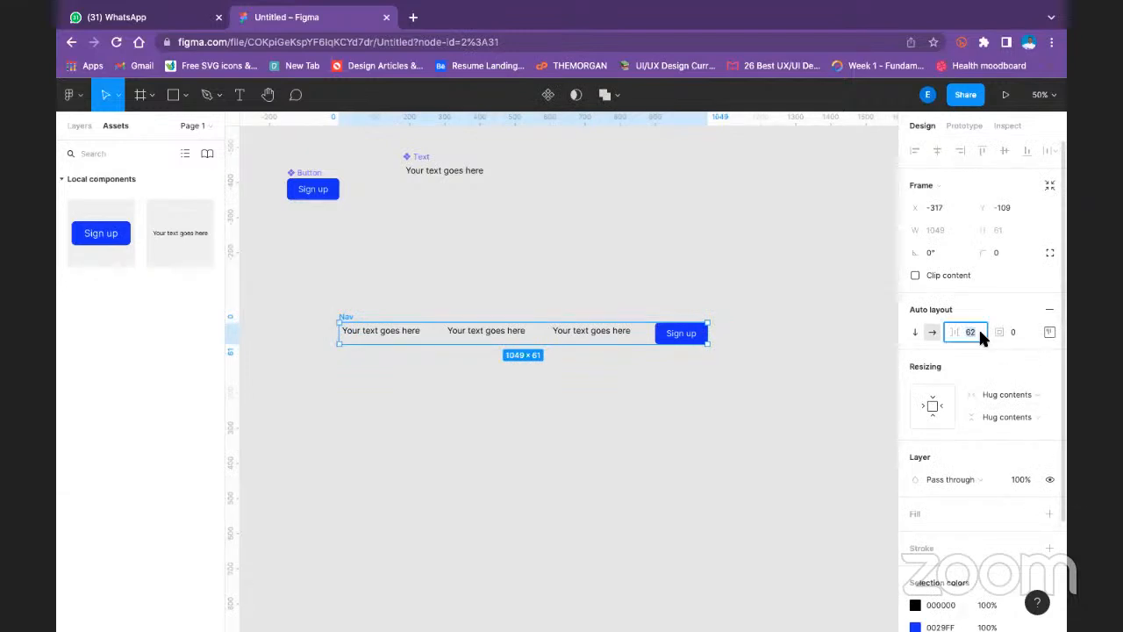
pyautogui.write('80')
pyautogui.press('Return')
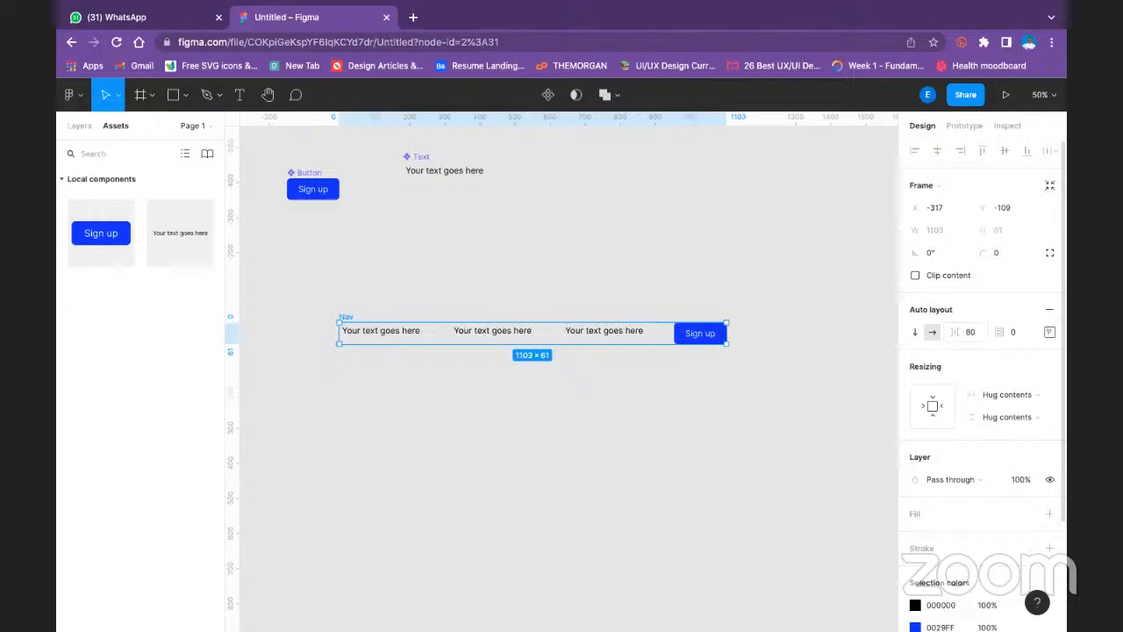
pyautogui.click(981, 333)
pyautogui.write('100')
pyautogui.press('Return')
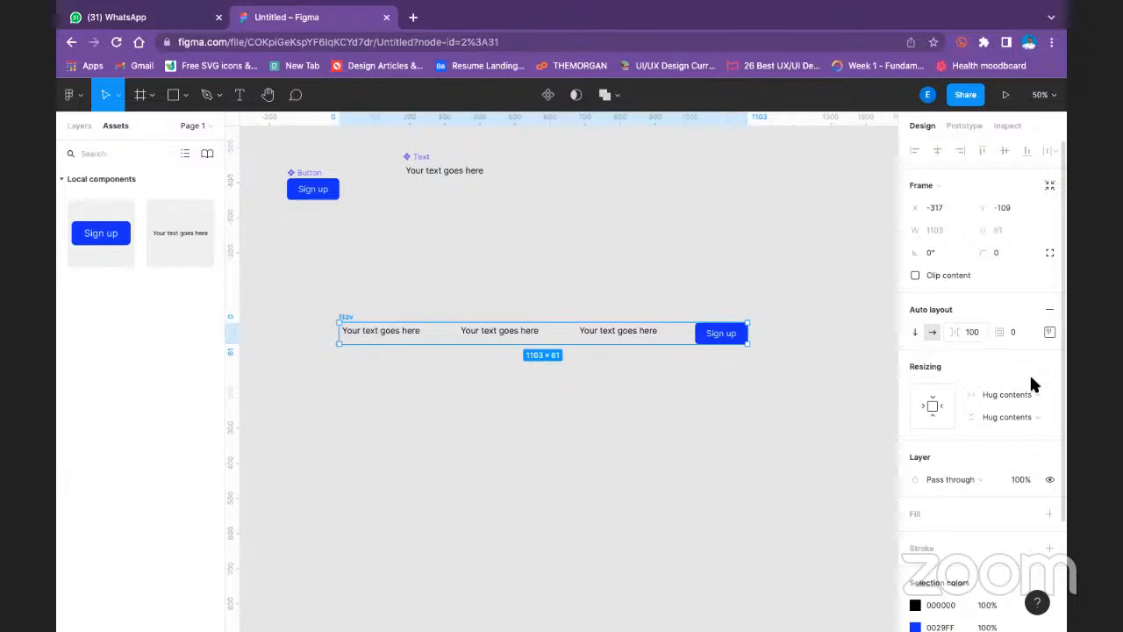
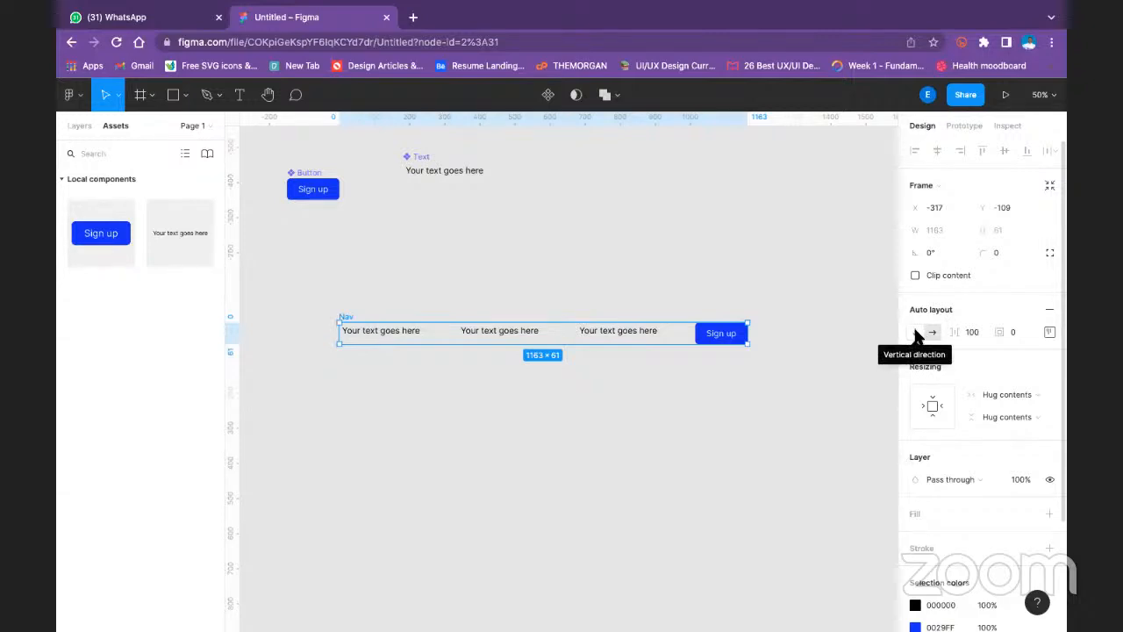
# - Try the vertical direction for the Nav auto layout frame and return it to horizontal
pyautogui.click(915, 332)
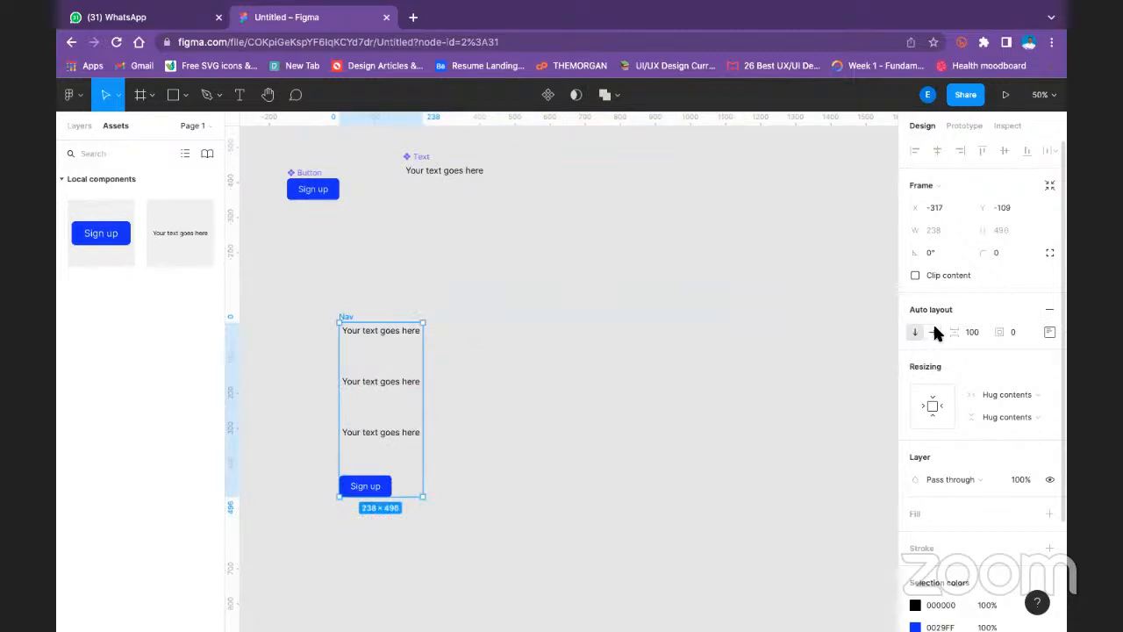
pyautogui.click(934, 333)
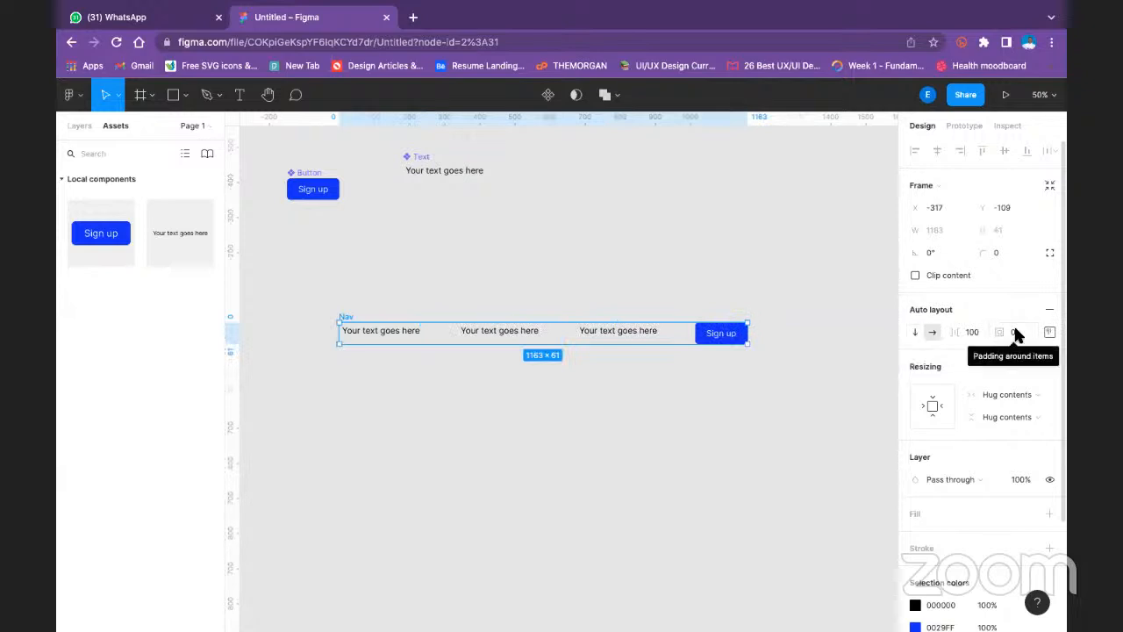
# - Set the Nav frame's padding to 16 at the top and bottom and 32 on the left and right
pyautogui.click(1050, 333)
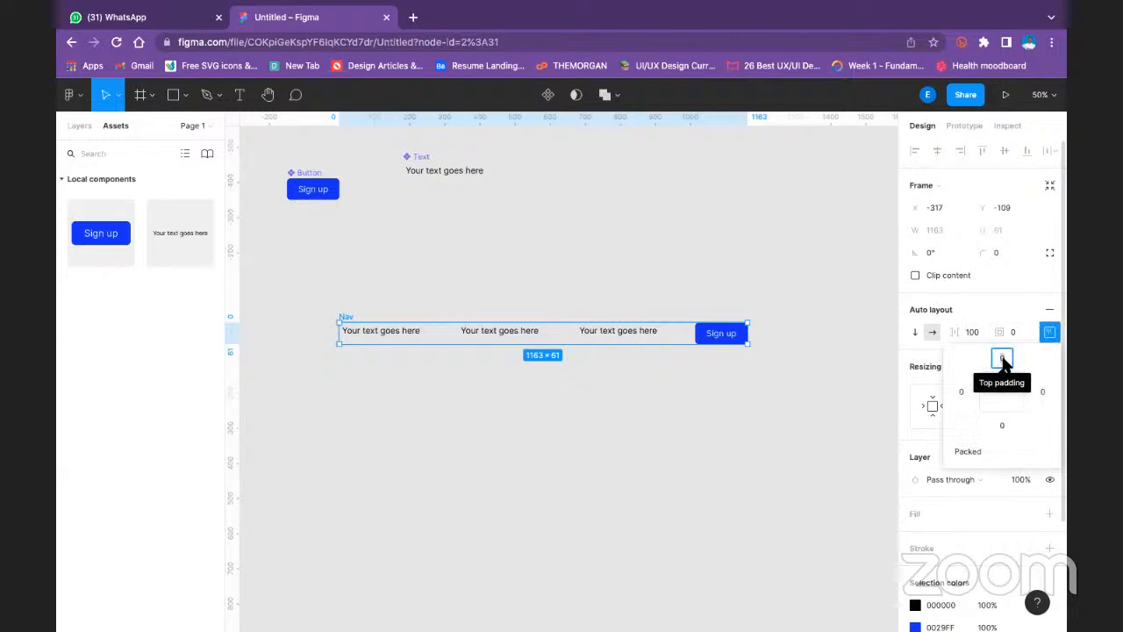
pyautogui.write('16')
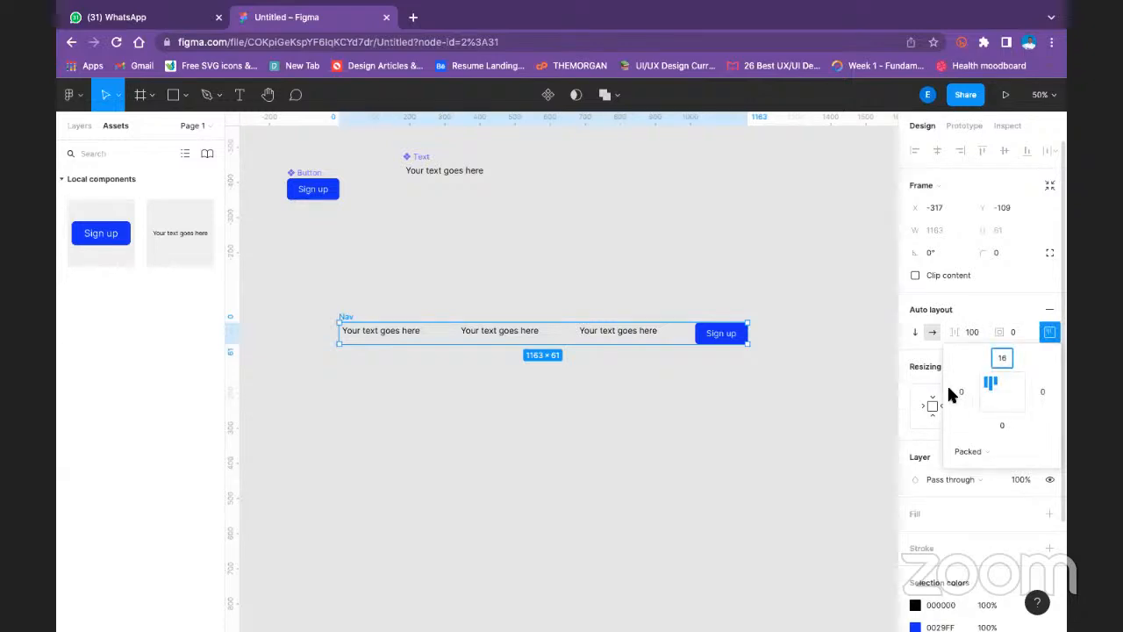
pyautogui.click(962, 392)
pyautogui.write('32')
pyautogui.click(1043, 392)
pyautogui.write('2')
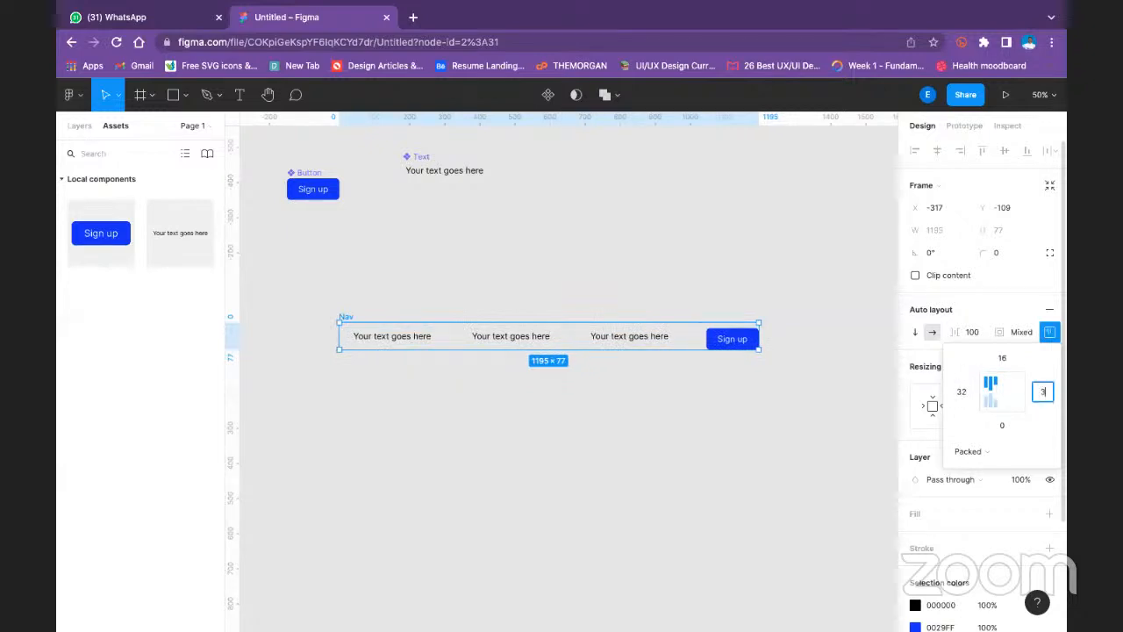
pyautogui.click(1005, 428)
pyautogui.write('16')
# - Try Space between distribution for the Nav frame's items, return to Packed and align the items to the center
pyautogui.click(983, 452)
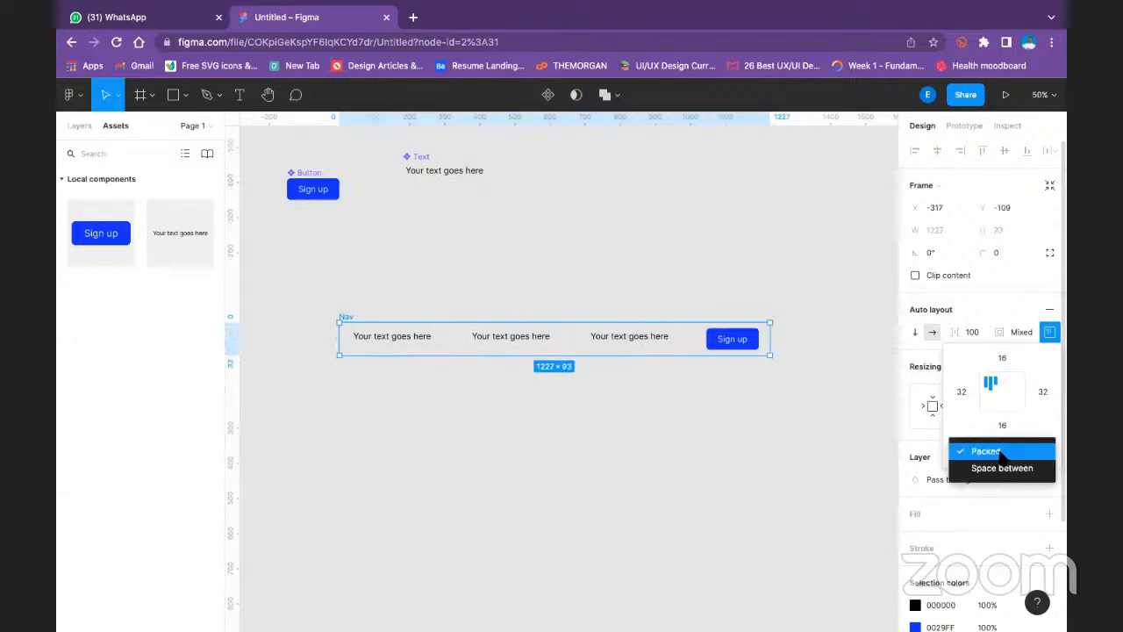
pyautogui.click(991, 469)
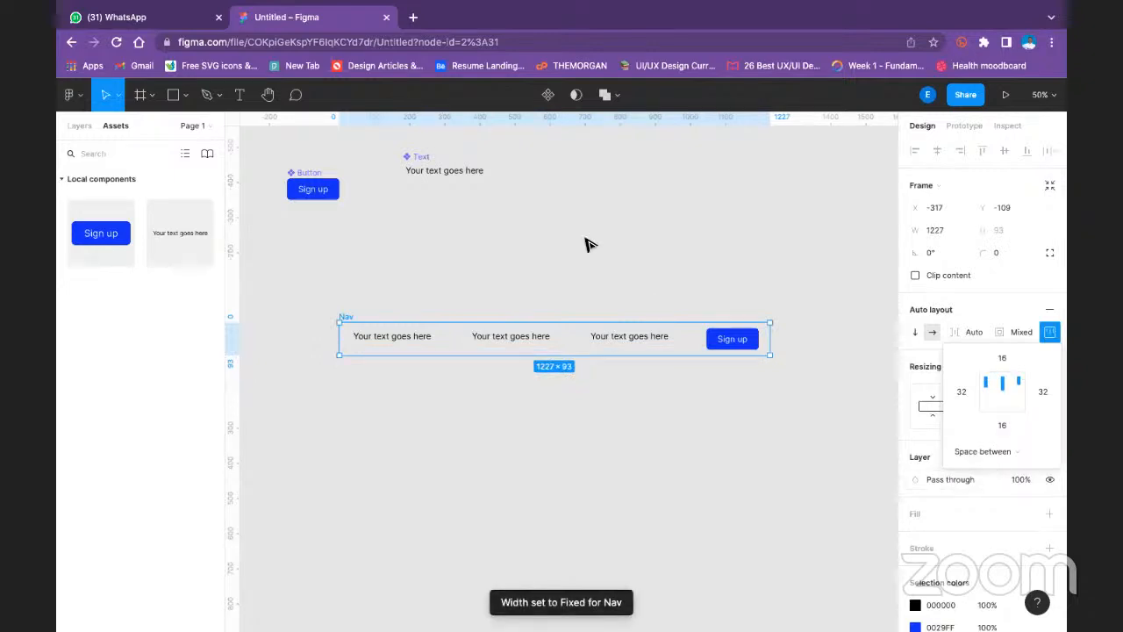
pyautogui.click(1003, 392)
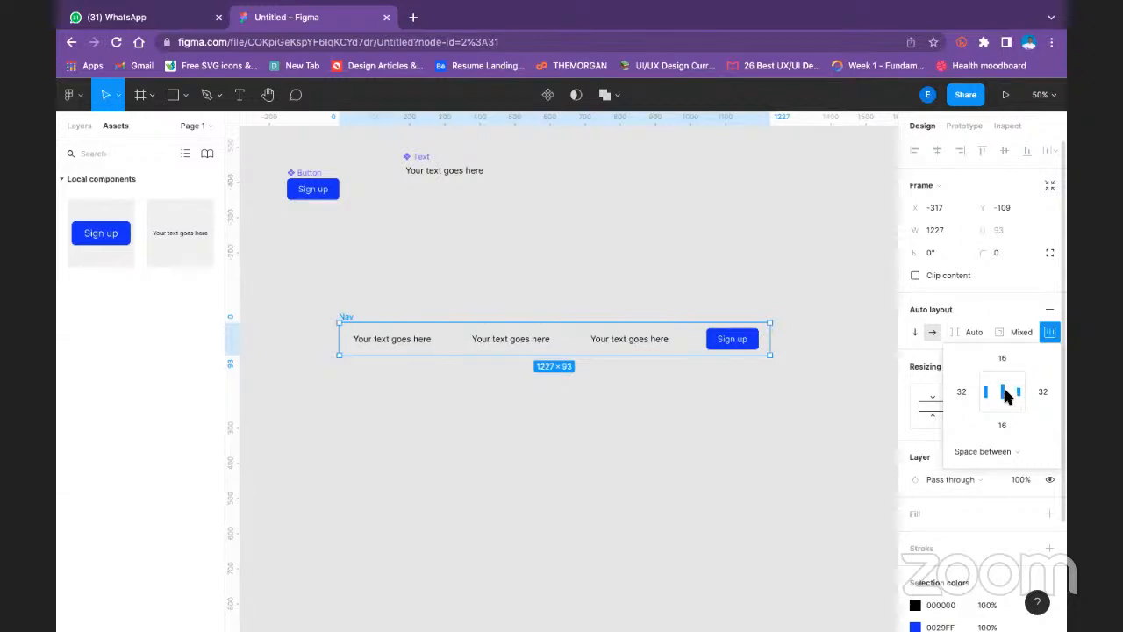
pyautogui.click(1002, 451)
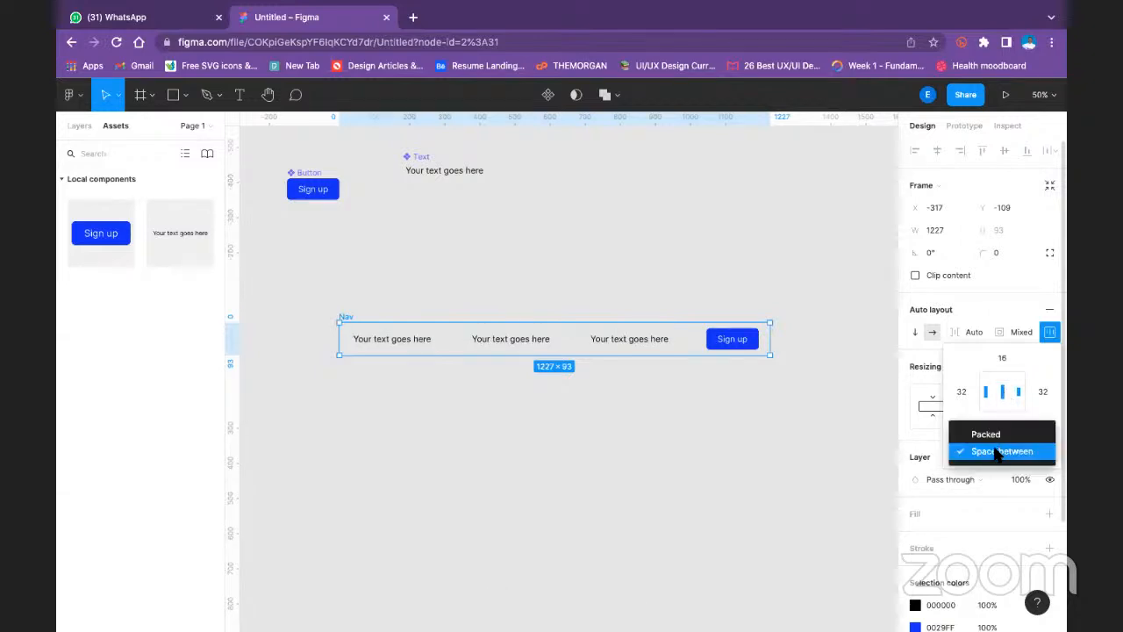
pyautogui.click(1007, 433)
pyautogui.click(1003, 392)
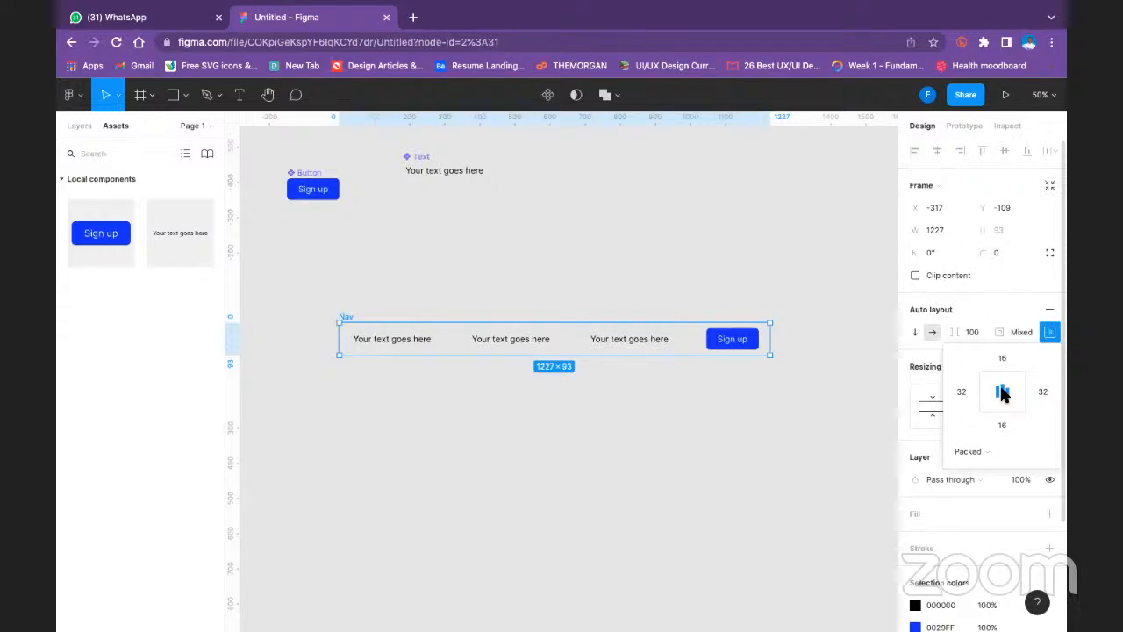
pyautogui.click(716, 193)
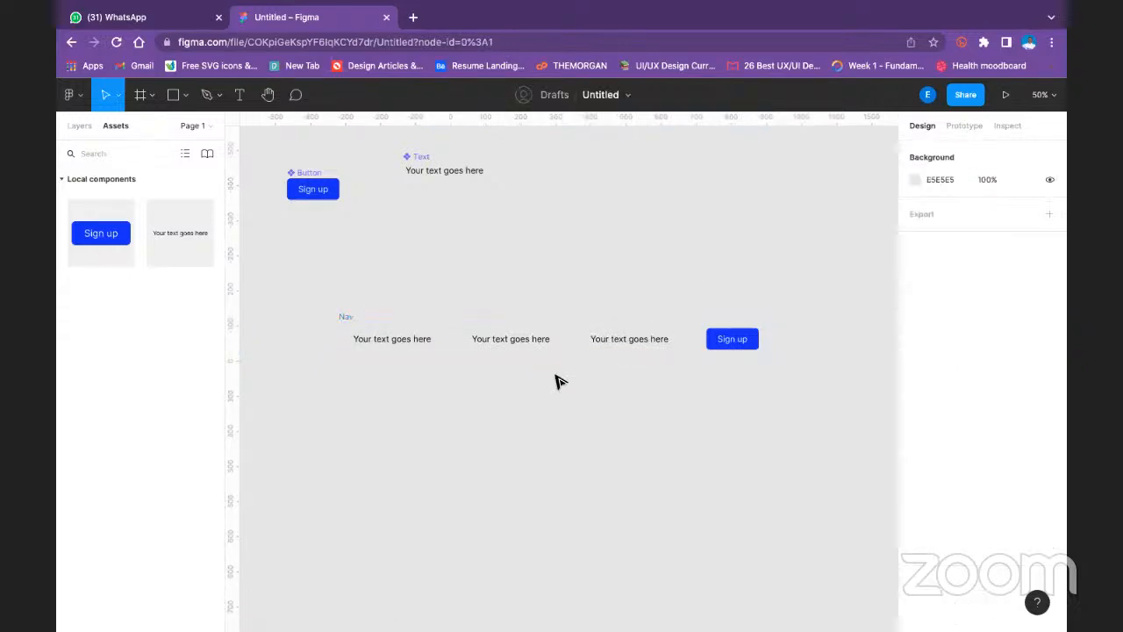
pyautogui.click(350, 319)
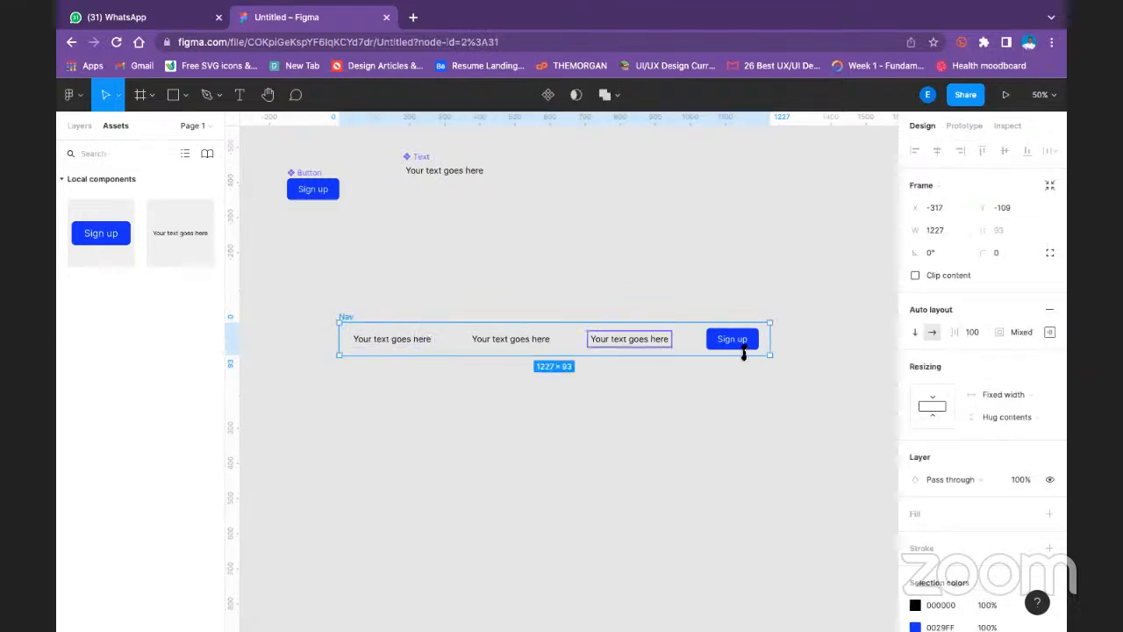
pyautogui.click(606, 269)
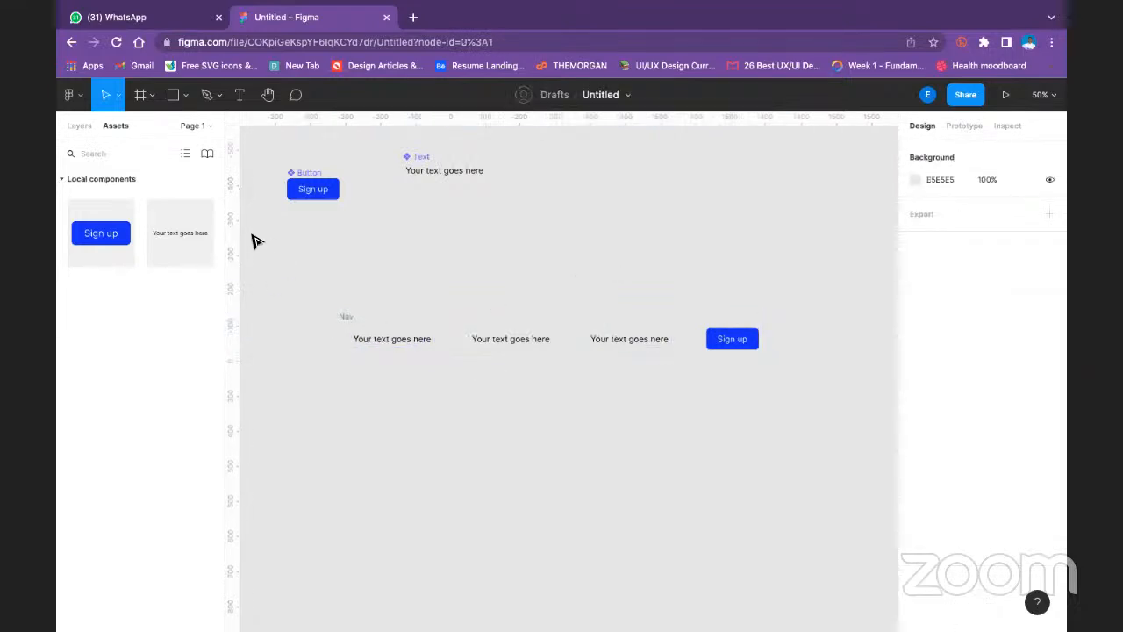
# - Run the Nigerian Logos plugin
pyautogui.rightClick(422, 210)
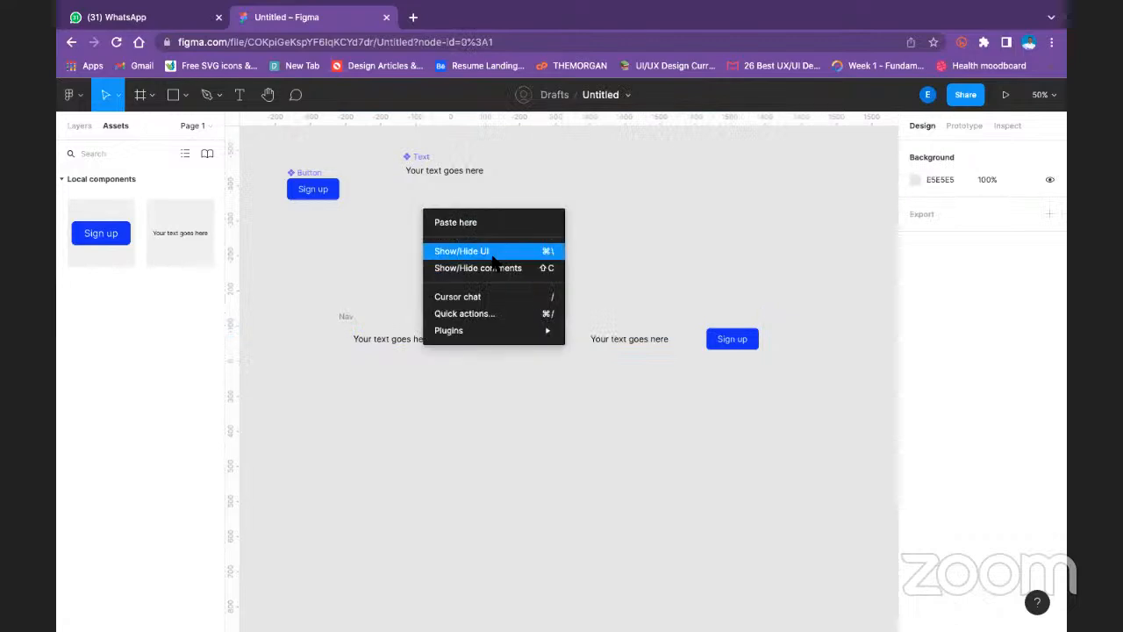
pyautogui.moveTo(529, 328)
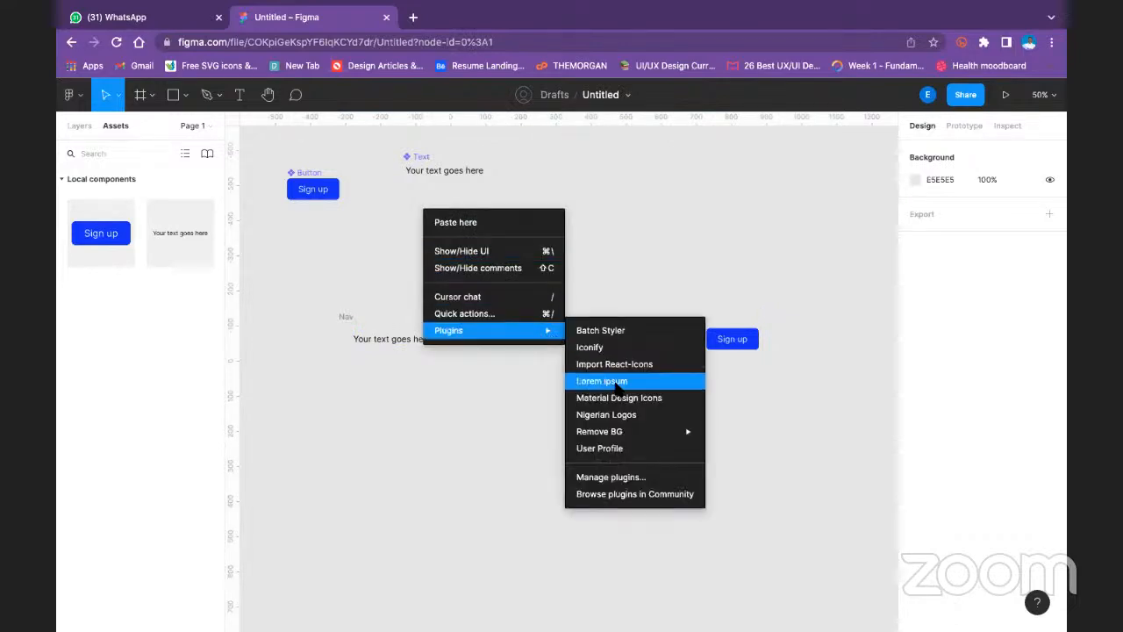
pyautogui.click(621, 414)
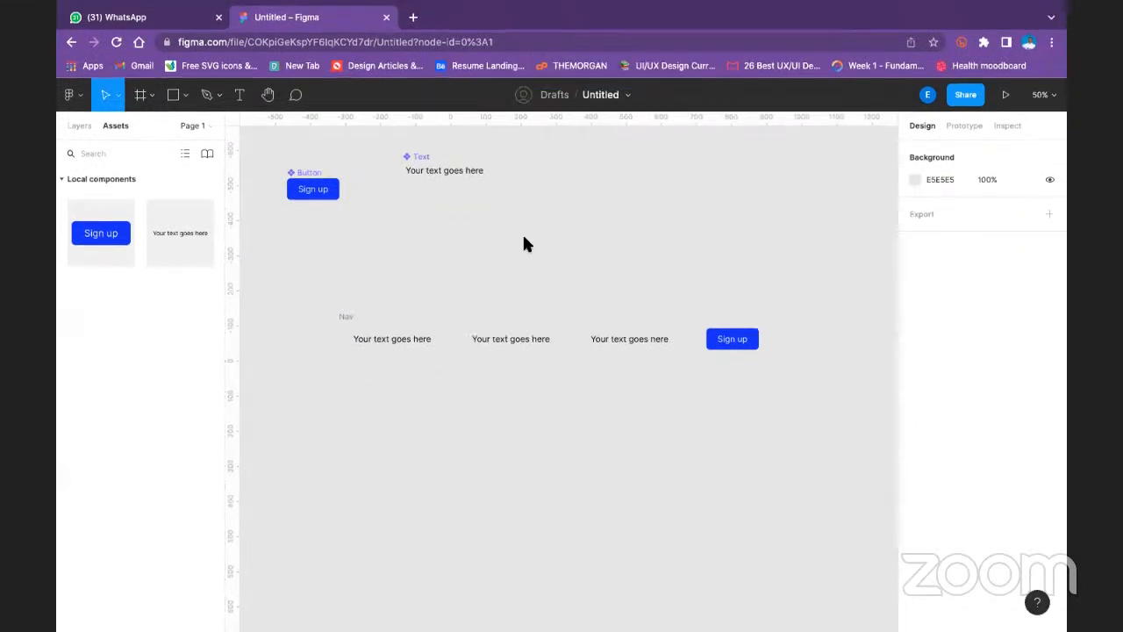
pyautogui.press('super+alt+p')
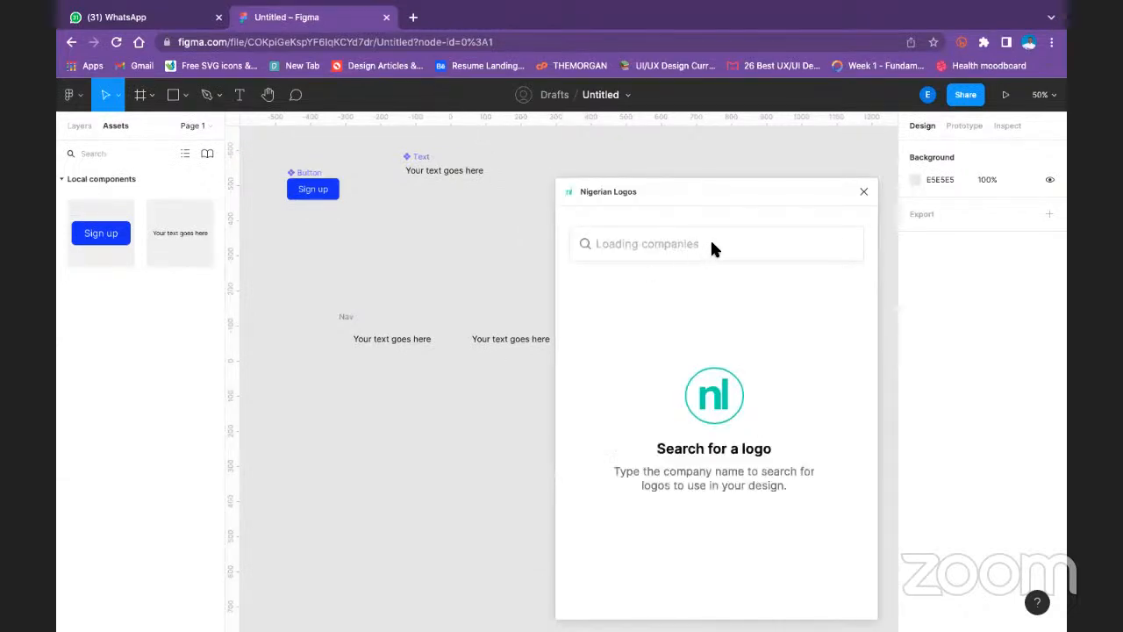
# - Search the plugin for kuda, insert the Kuda Bank logo on the canvas and close the plugin
pyautogui.click(648, 243)
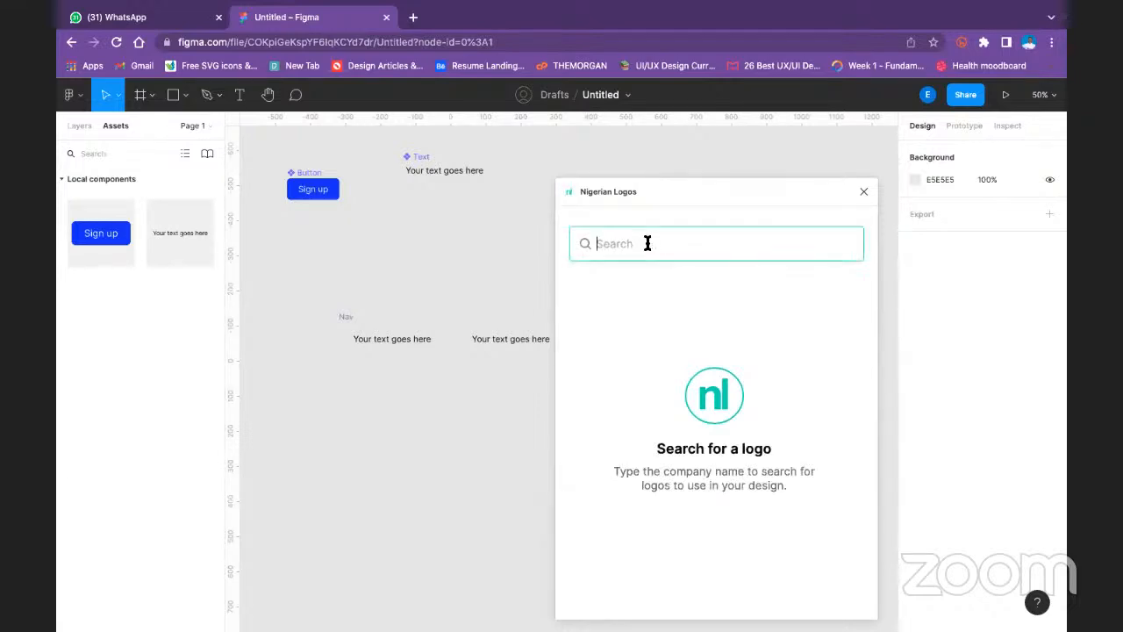
pyautogui.write('kud')
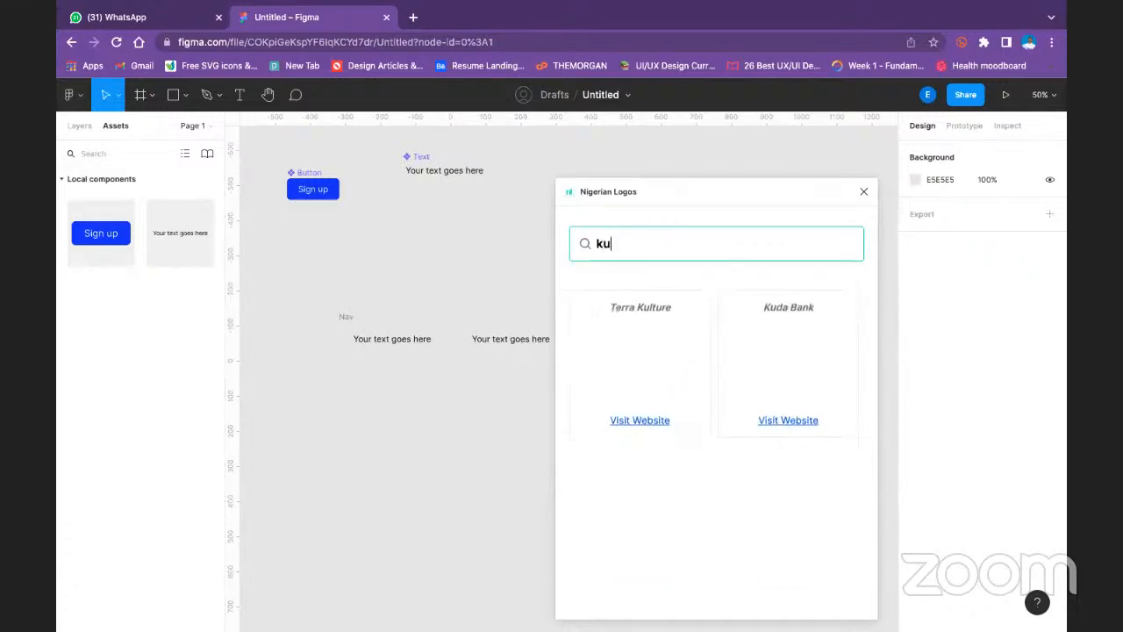
pyautogui.moveTo(666, 390)
pyautogui.click(664, 361)
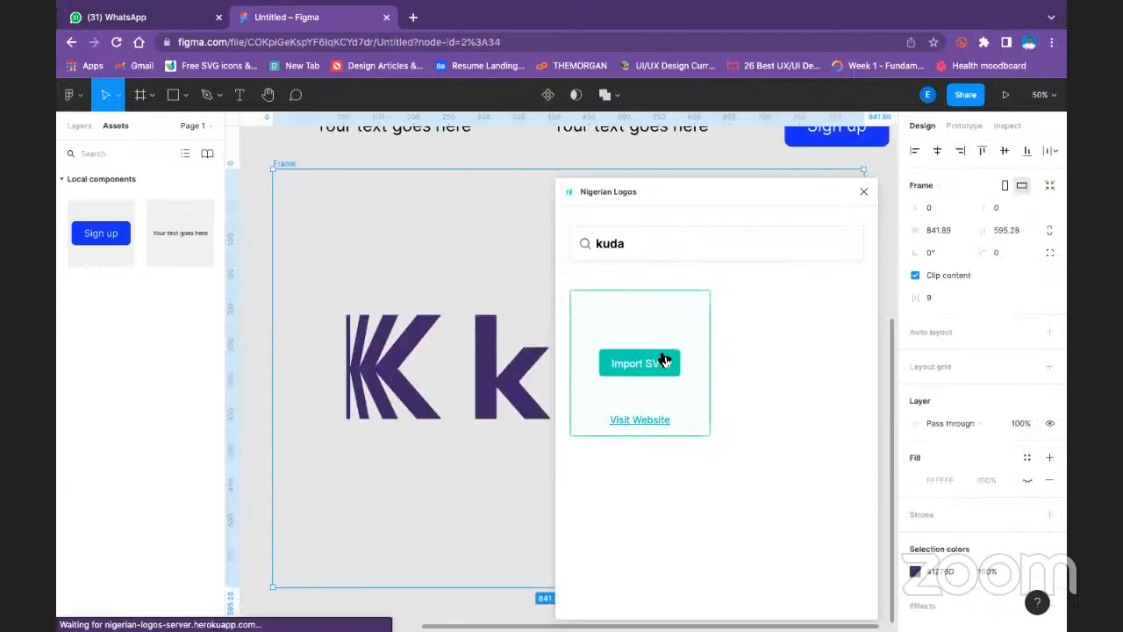
pyautogui.click(864, 191)
# - Shrink the kuda logo to about 78 × 18 outside its frame and delete the leftover frame
pyautogui.moveTo(867, 172); pyautogui.dragTo(451, 282)
pyautogui.click(413, 500)
pyautogui.click(367, 393)
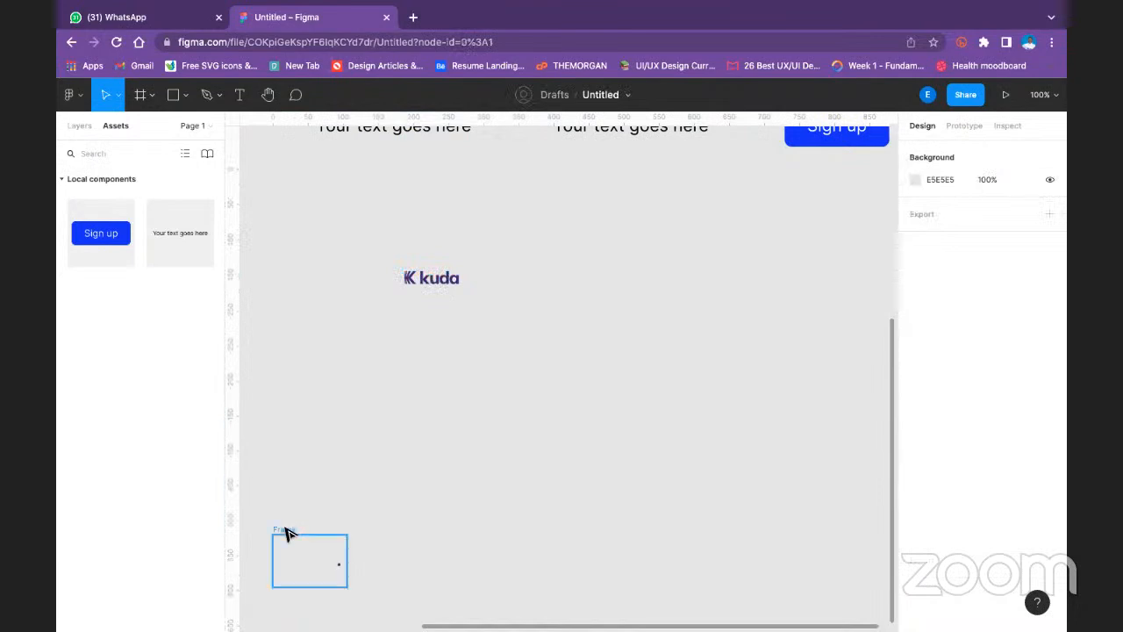
pyautogui.click(285, 531)
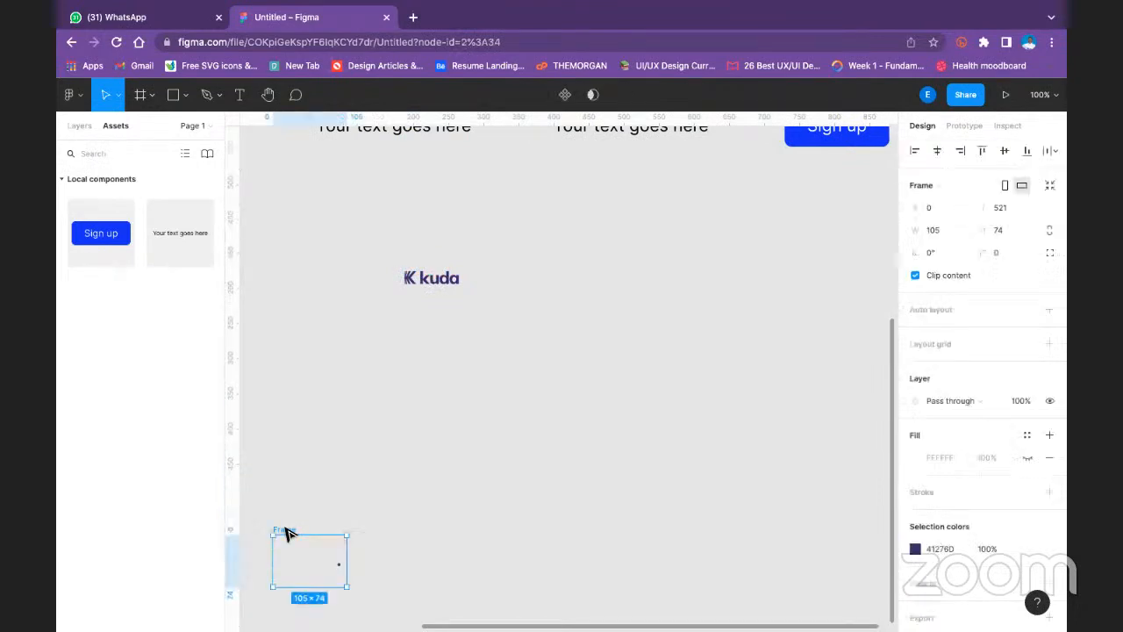
# - Copy the Sign up button's fill color 0029FF and apply it to the kuda logo
pyautogui.click(439, 279)
pyautogui.scroll(2, 790, 274)
pyautogui.scroll(5, 768, 278)
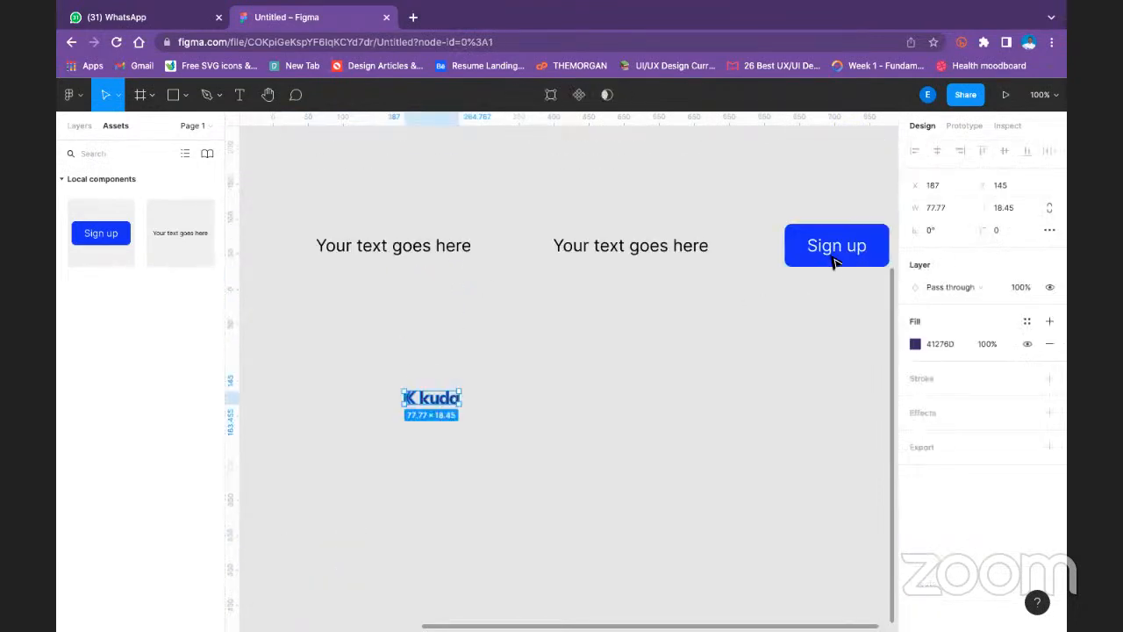
pyautogui.click(838, 245)
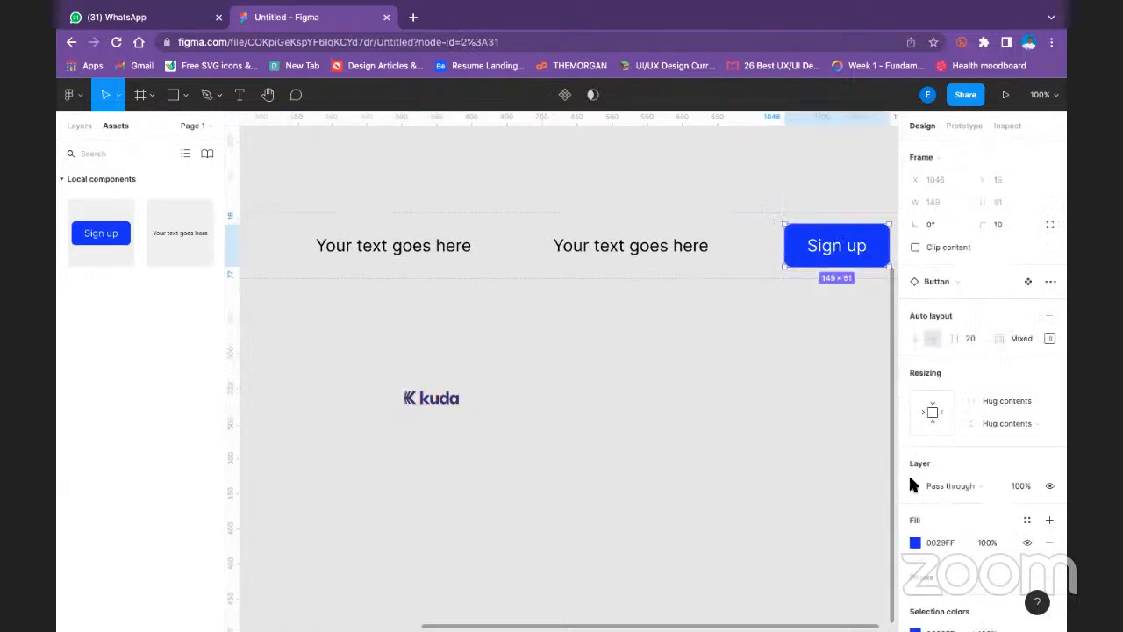
pyautogui.click(959, 542)
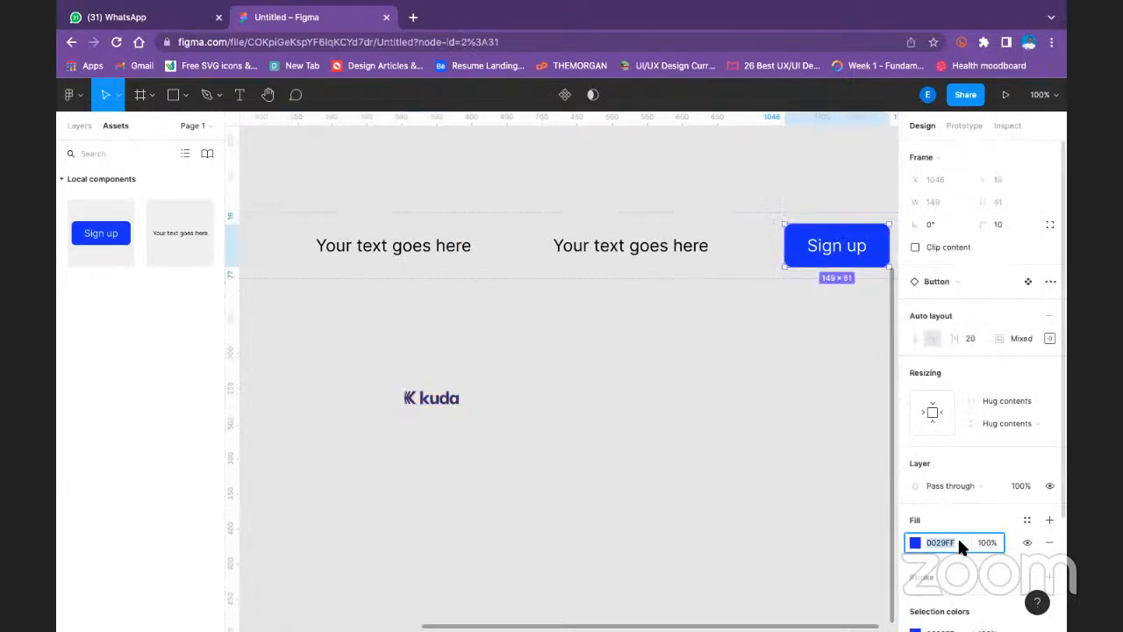
pyautogui.click(454, 400)
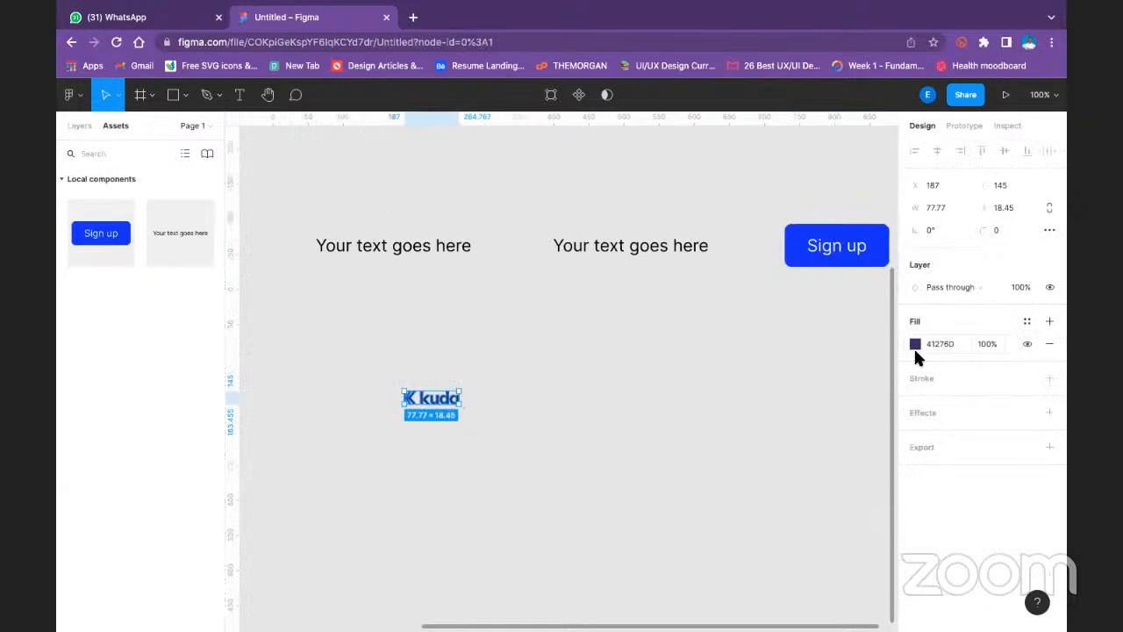
pyautogui.write('0029FF')
pyautogui.press('Return')
pyautogui.click(589, 348)
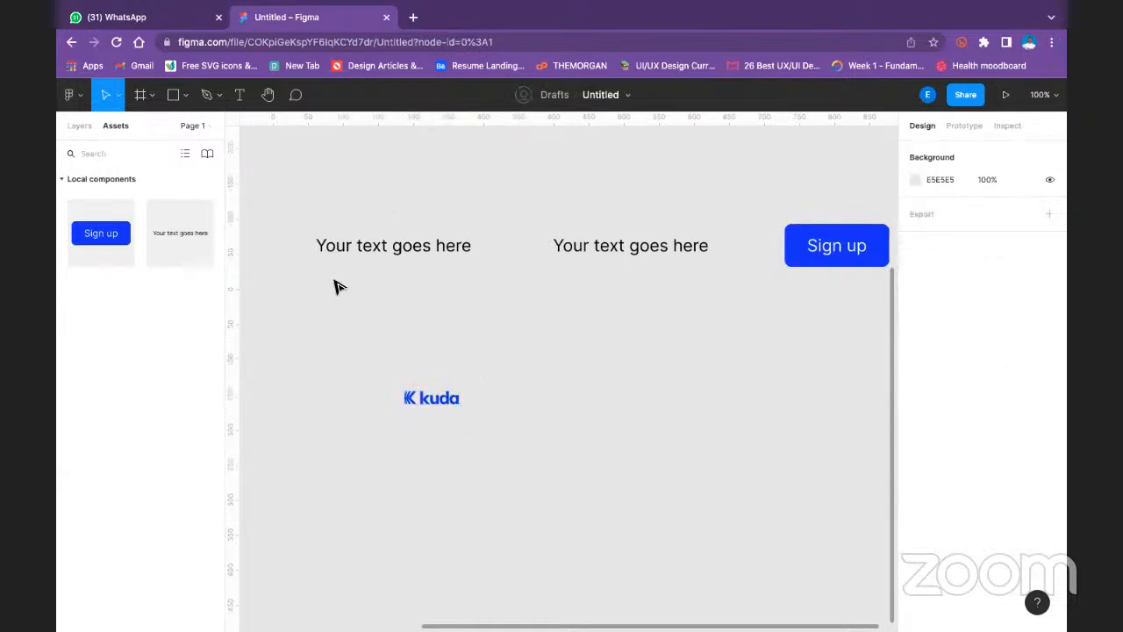
# - Turn the blue kuda logo into a component
pyautogui.click(431, 402)
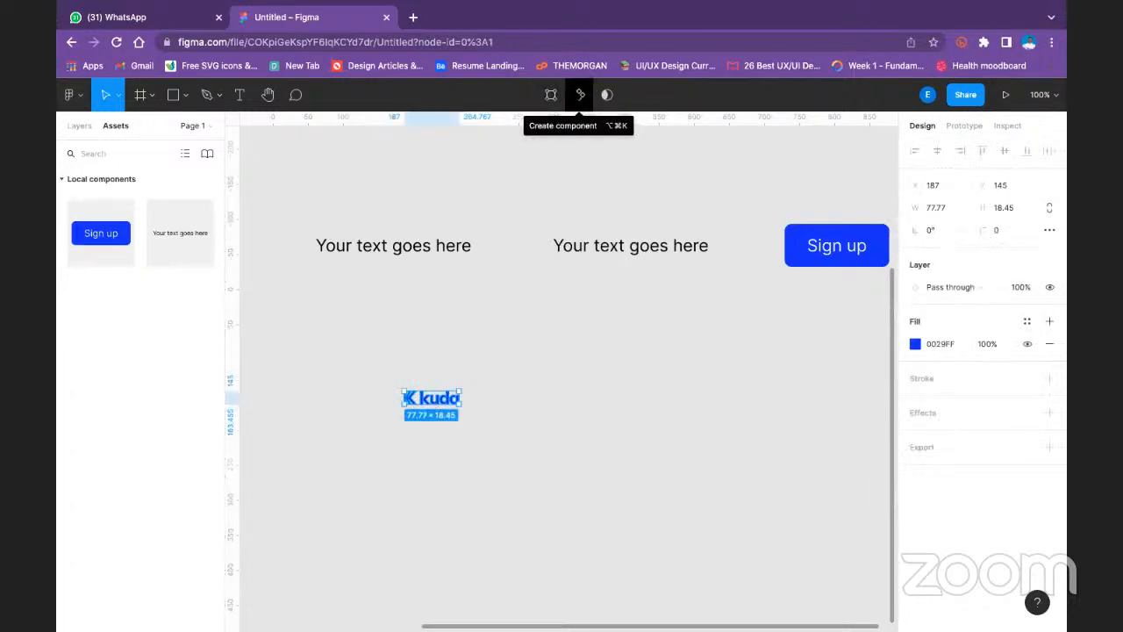
pyautogui.click(580, 95)
pyautogui.click(529, 401)
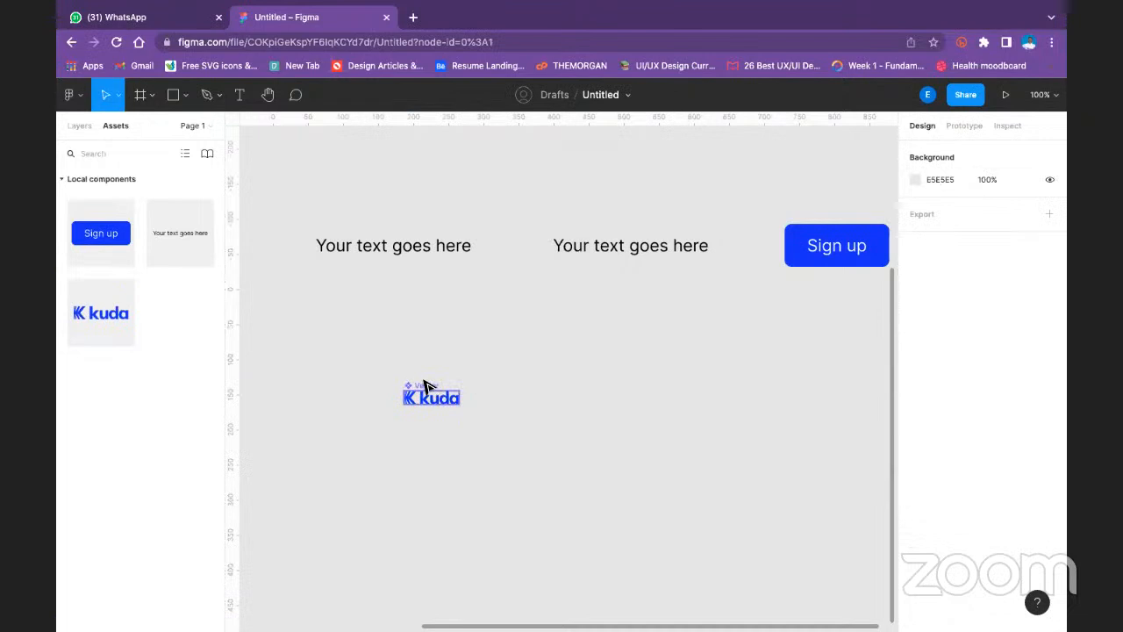
pyautogui.click(426, 386)
pyautogui.press('Delete')
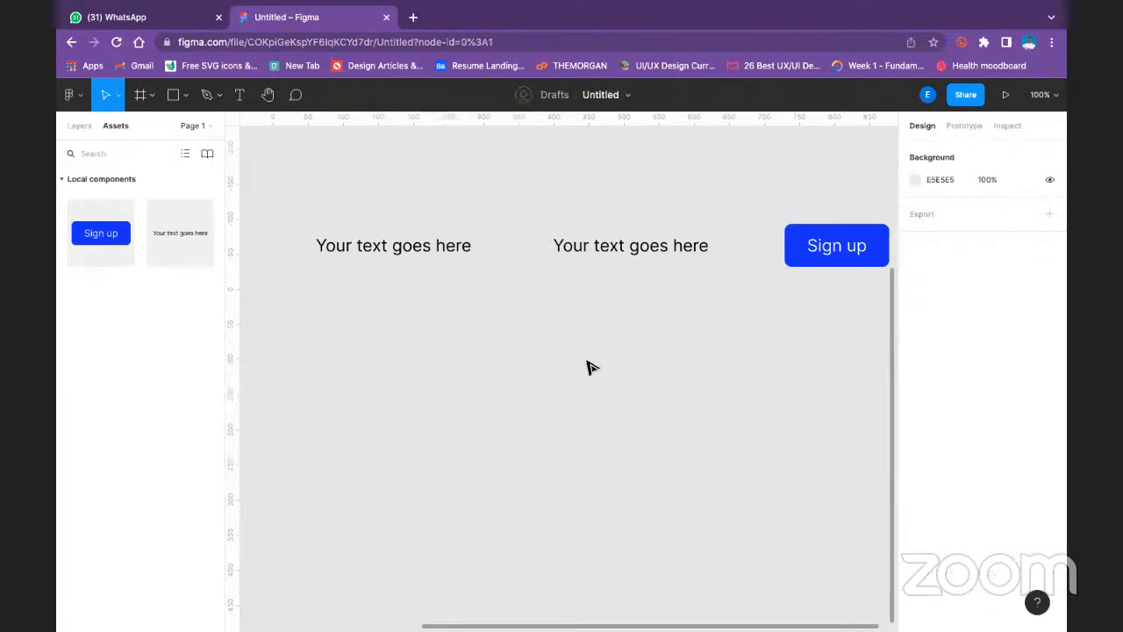
pyautogui.press('-')
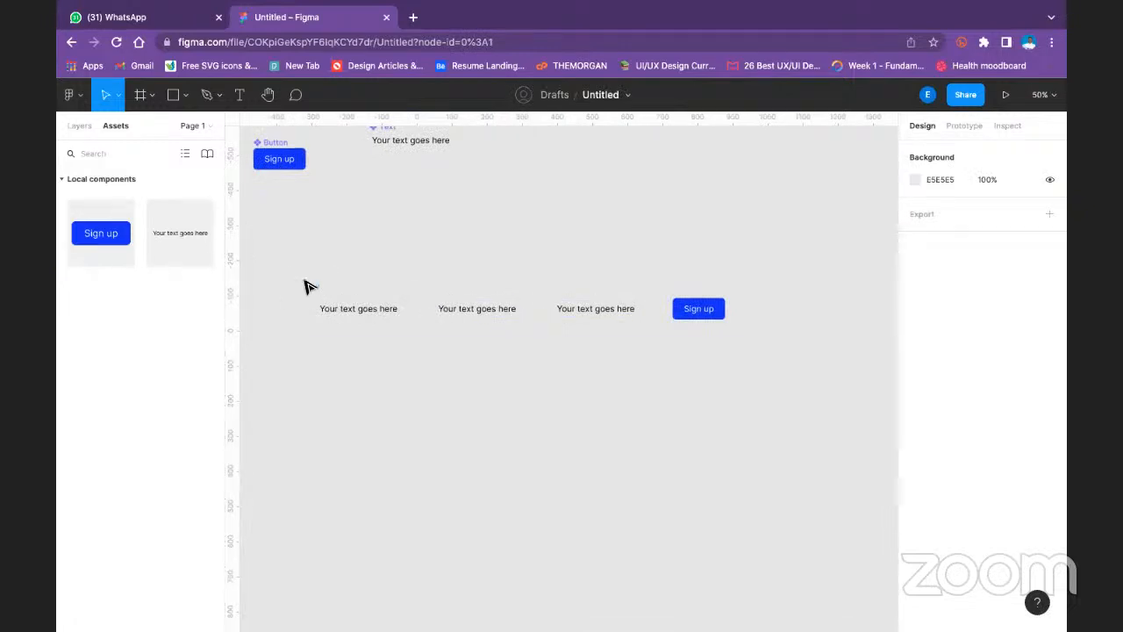
pyautogui.click(307, 290)
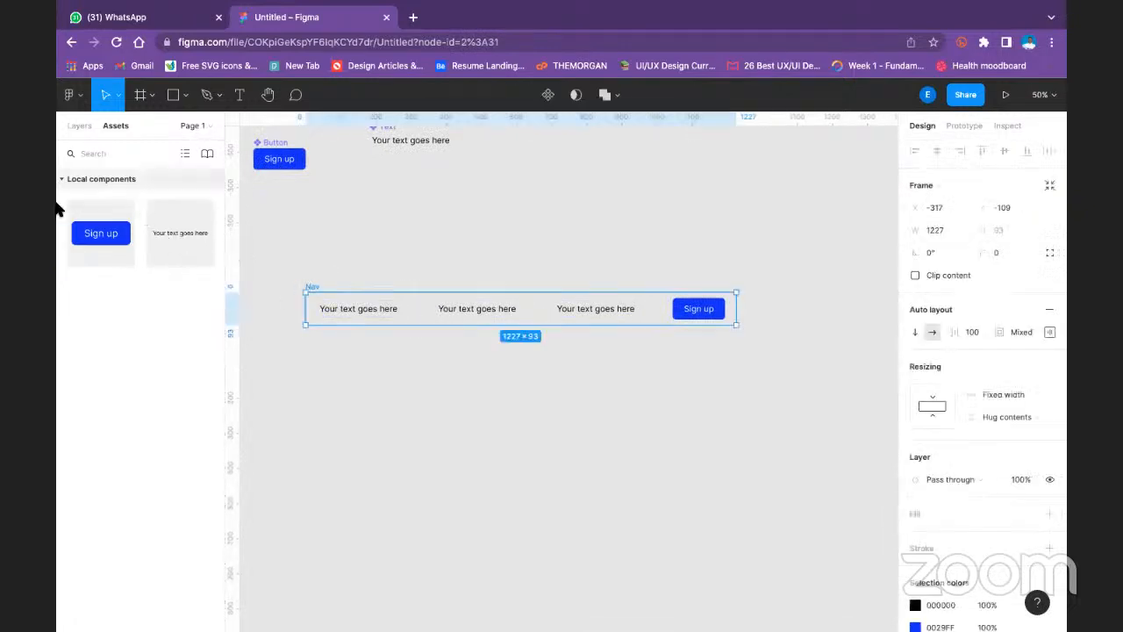
pyautogui.click(61, 177)
pyautogui.click(61, 178)
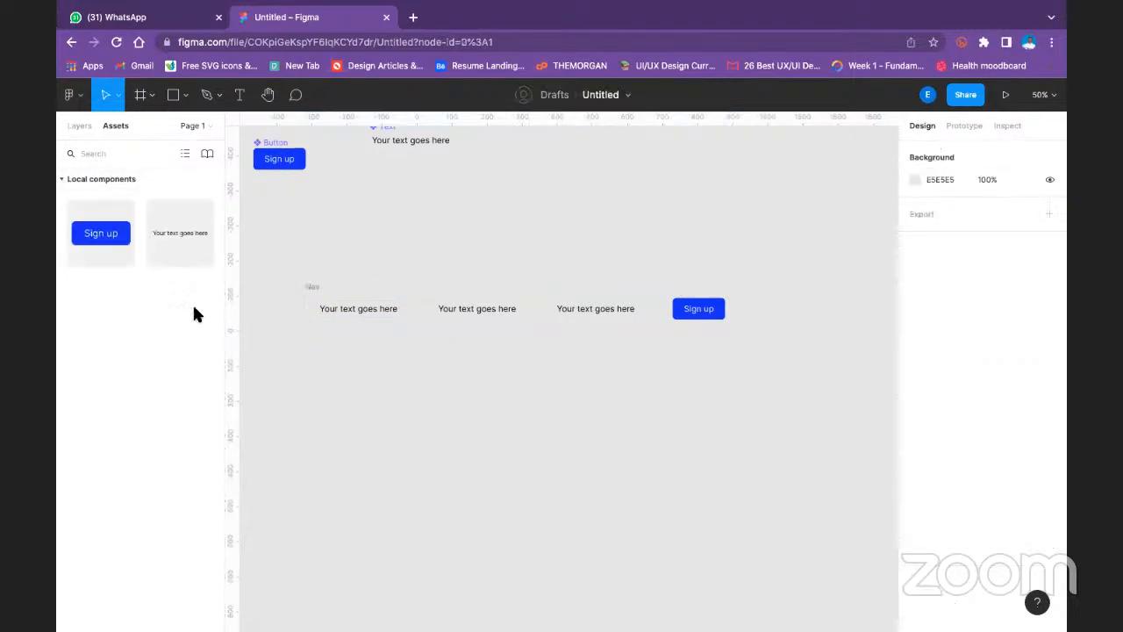
pyautogui.press('super+z')
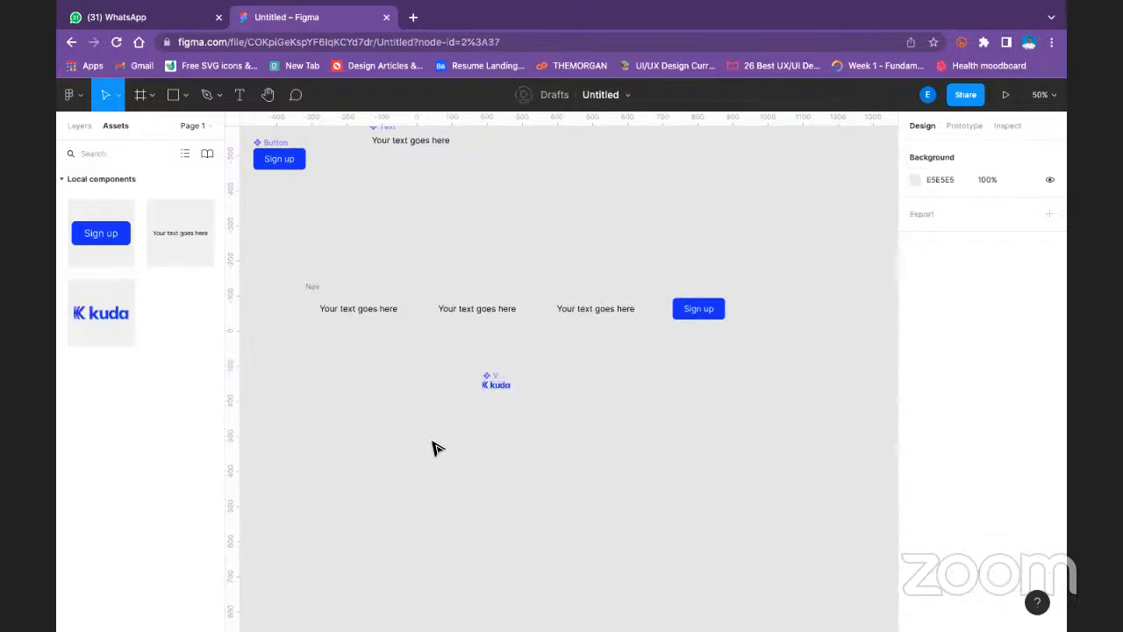
# - Move the kuda logo component up beside the Button component, just below the Text component
pyautogui.moveTo(494, 381); pyautogui.dragTo(367, 191)
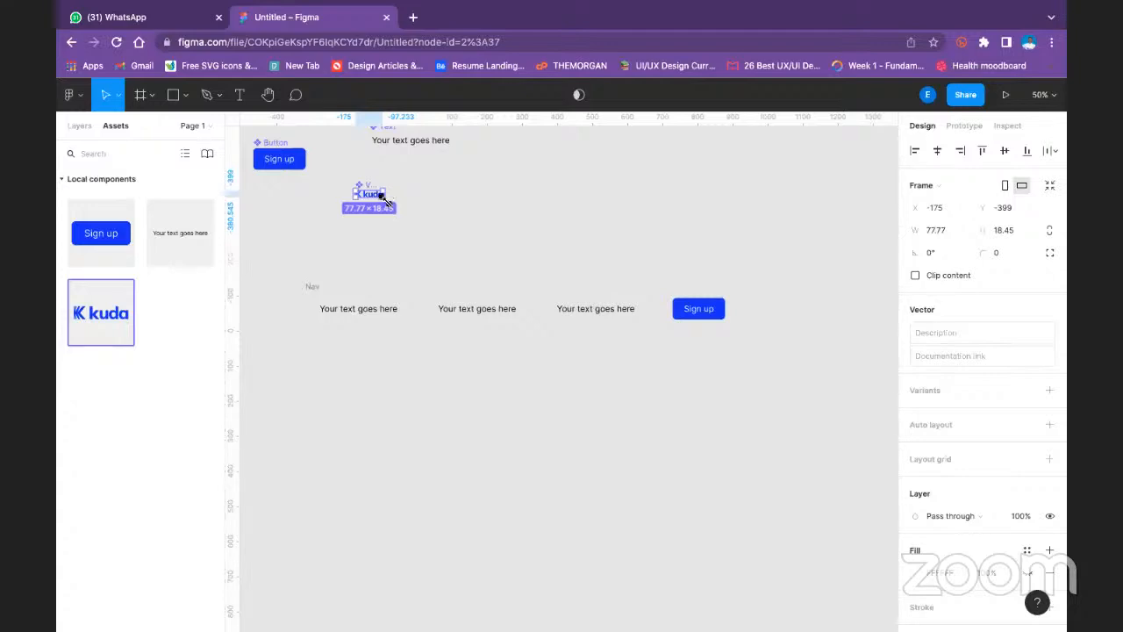
# - Enlarge the kuda logo component to about 245 × 58
pyautogui.moveTo(386, 202); pyautogui.dragTo(461, 216)
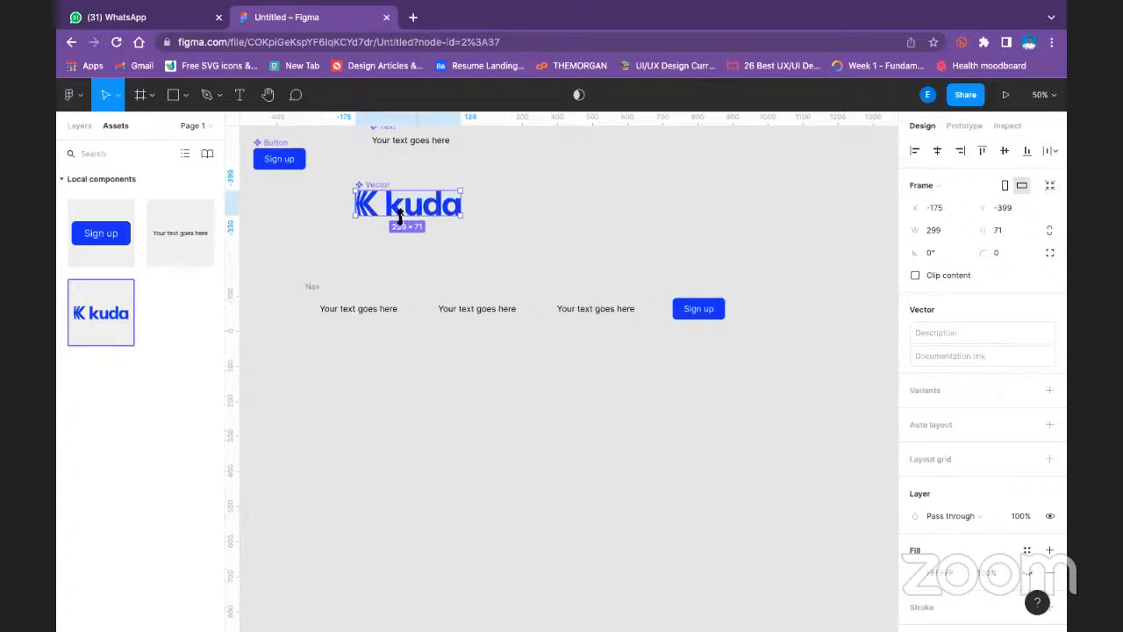
pyautogui.click(555, 227)
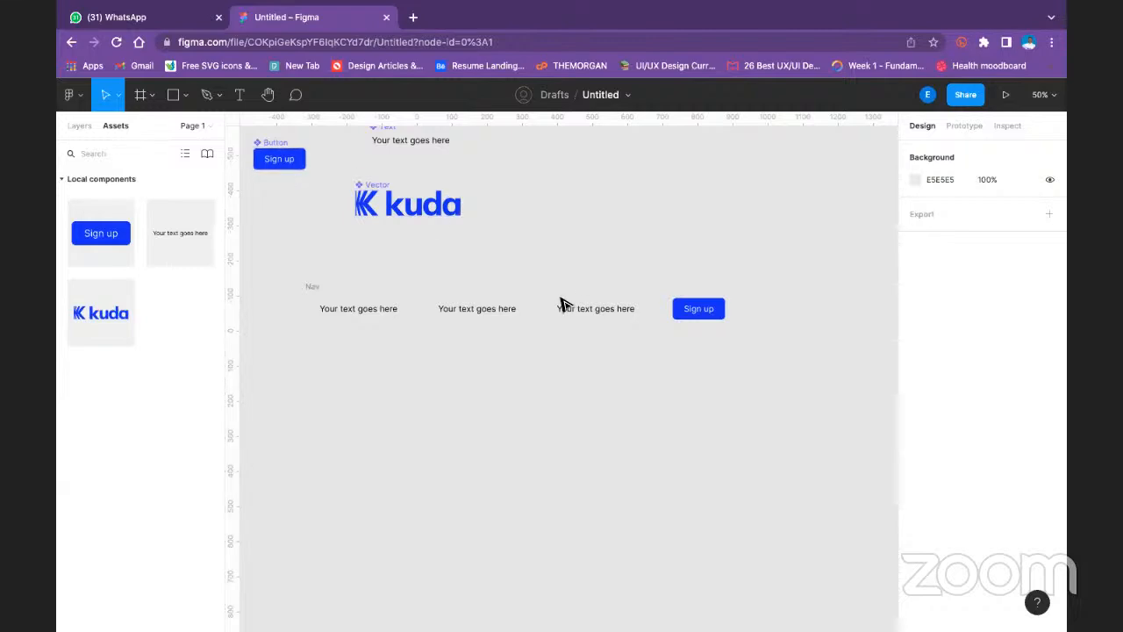
pyautogui.click(460, 219)
pyautogui.moveTo(466, 220); pyautogui.dragTo(444, 214)
pyautogui.click(534, 225)
pyautogui.moveTo(110, 311); pyautogui.dragTo(332, 311)
pyautogui.click(484, 243)
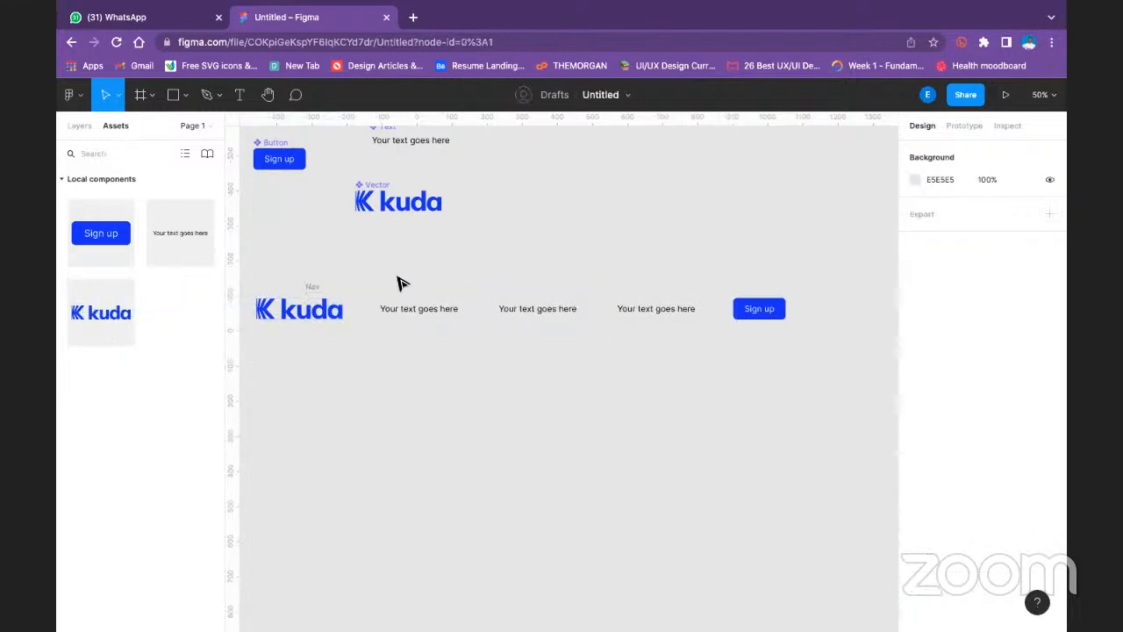
pyautogui.hscroll(-5, 399, 286)
pyautogui.click(432, 309)
pyautogui.click(403, 333)
pyautogui.press('Delete')
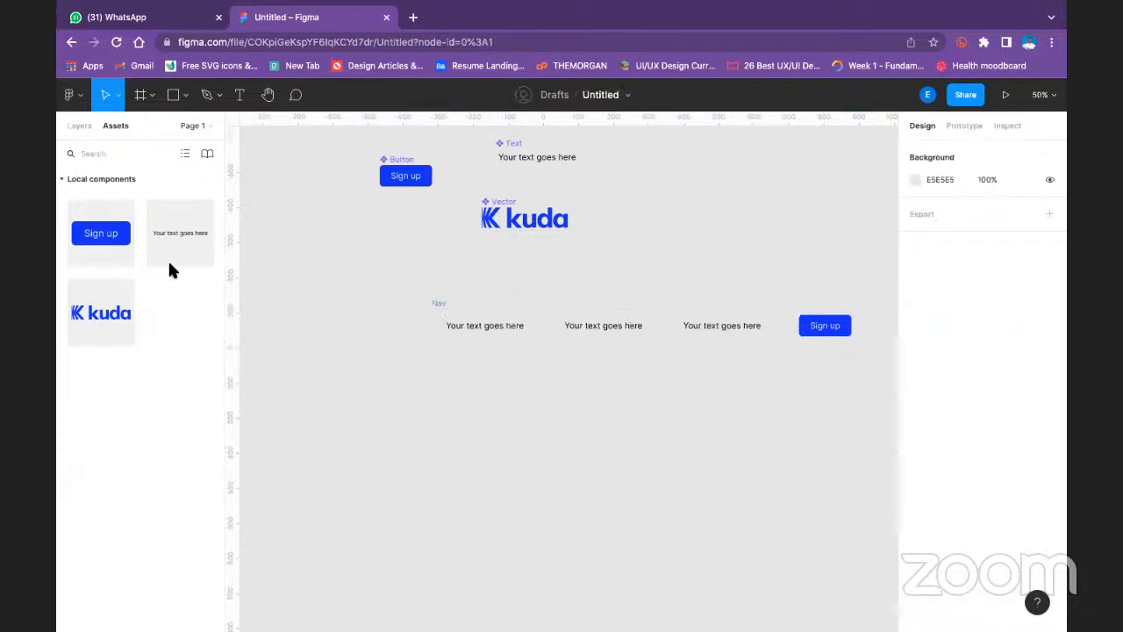
# - Place an instance of the kuda logo component in the Nav bar and reorder it ahead of the first text item
pyautogui.moveTo(134, 314); pyautogui.dragTo(584, 328)
pyautogui.click(582, 427)
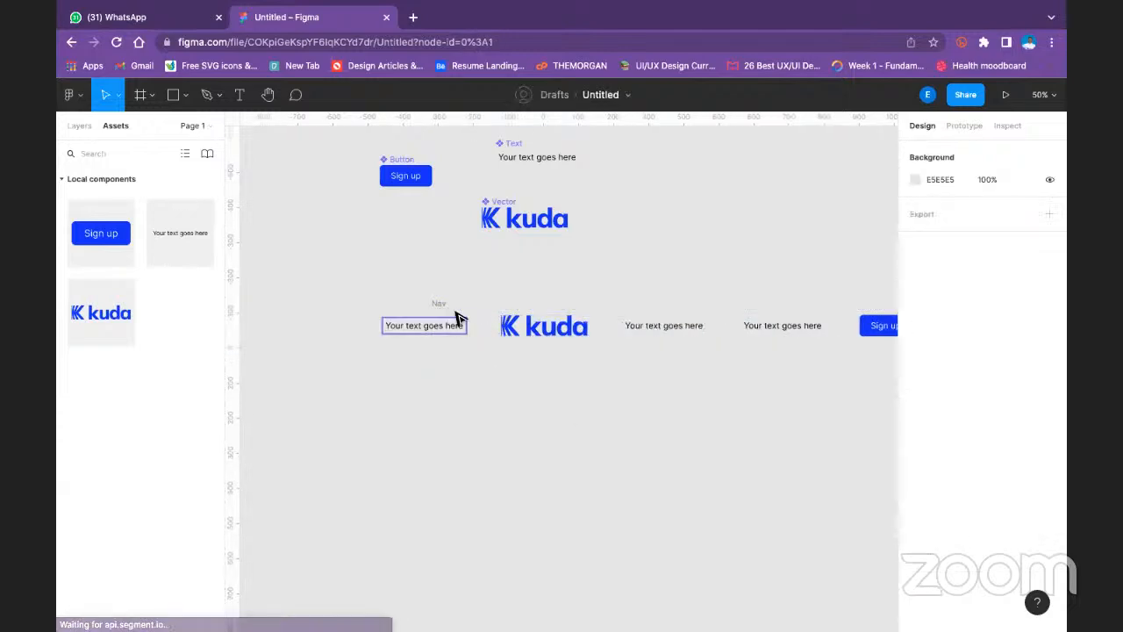
pyautogui.click(521, 339)
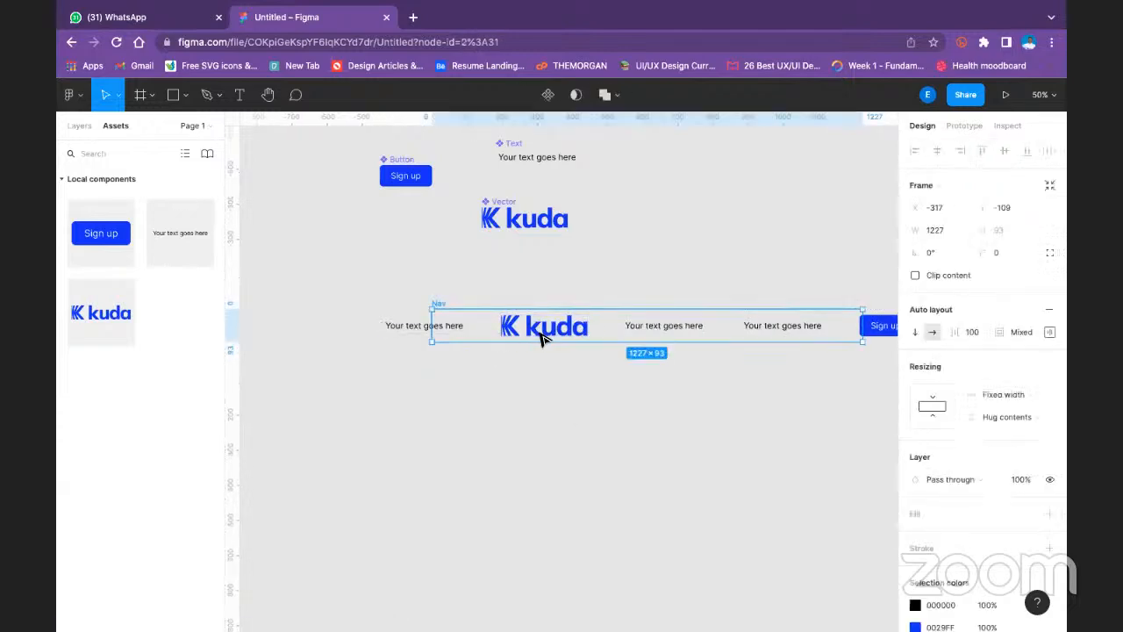
pyautogui.doubleClick(539, 332)
pyautogui.press('Left')
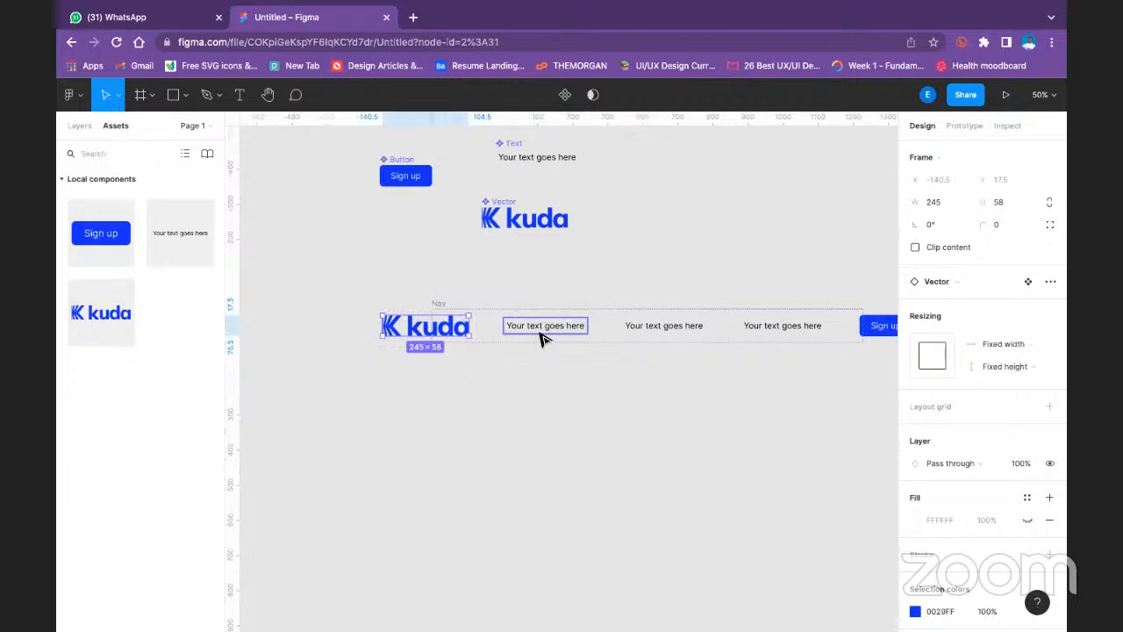
pyautogui.click(466, 304)
# - Wrap the logo, the three text items and the Sign up button inside Nav in a nested auto layout frame
pyautogui.moveTo(345, 299); pyautogui.dragTo(710, 343)
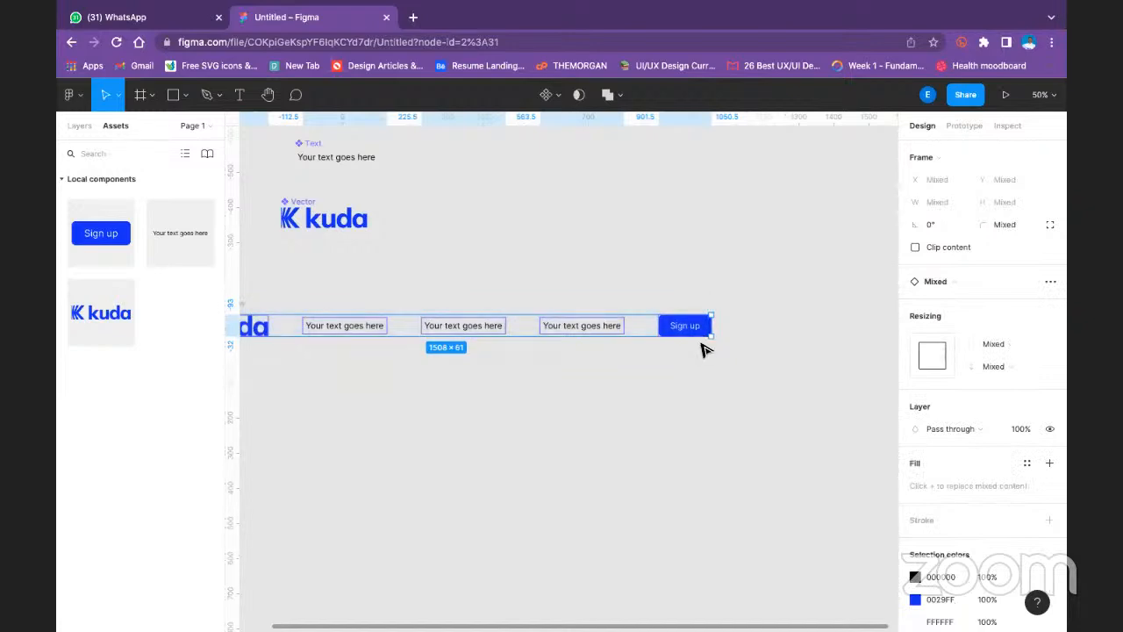
pyautogui.hotkey('shift', 'a')
pyautogui.click(609, 392)
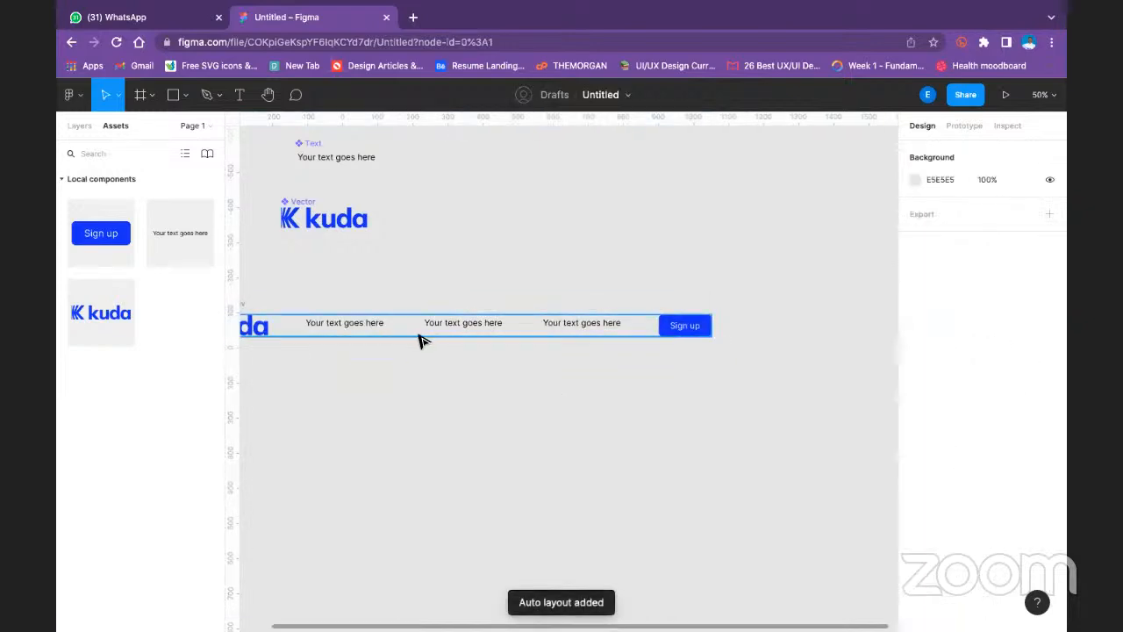
pyautogui.press('space')
pyautogui.moveTo(517, 376); pyautogui.dragTo(609, 376)
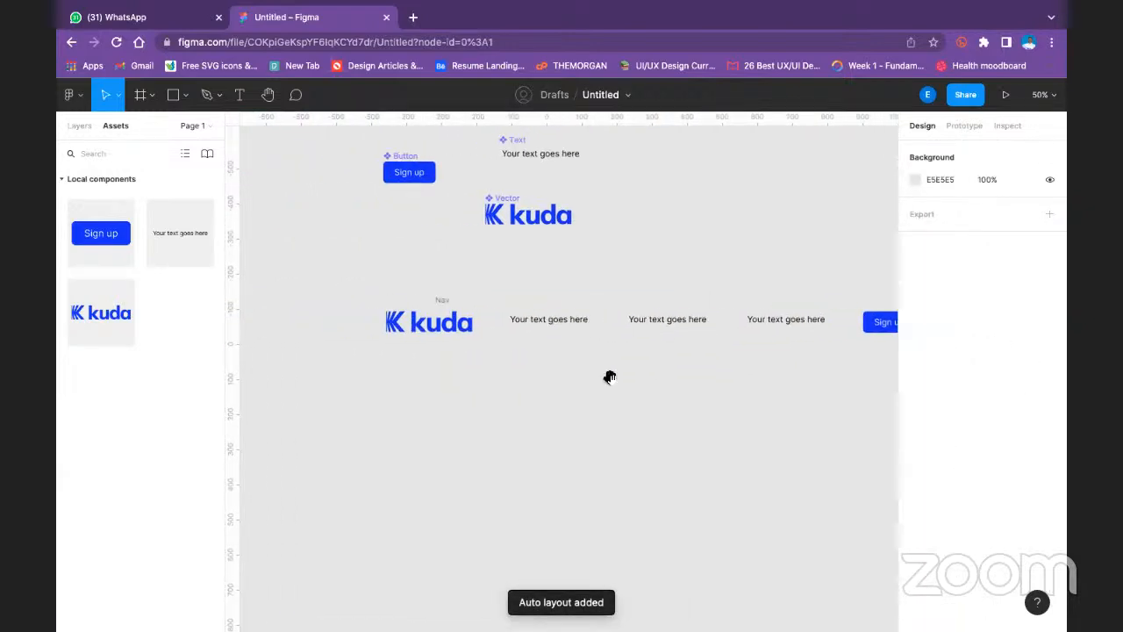
pyautogui.click(436, 313)
pyautogui.moveTo(436, 313)
pyautogui.mouseDown()
pyautogui.moveTo(403, 310)
pyautogui.moveTo(419, 313)
pyautogui.mouseUp()
pyautogui.click(499, 383)
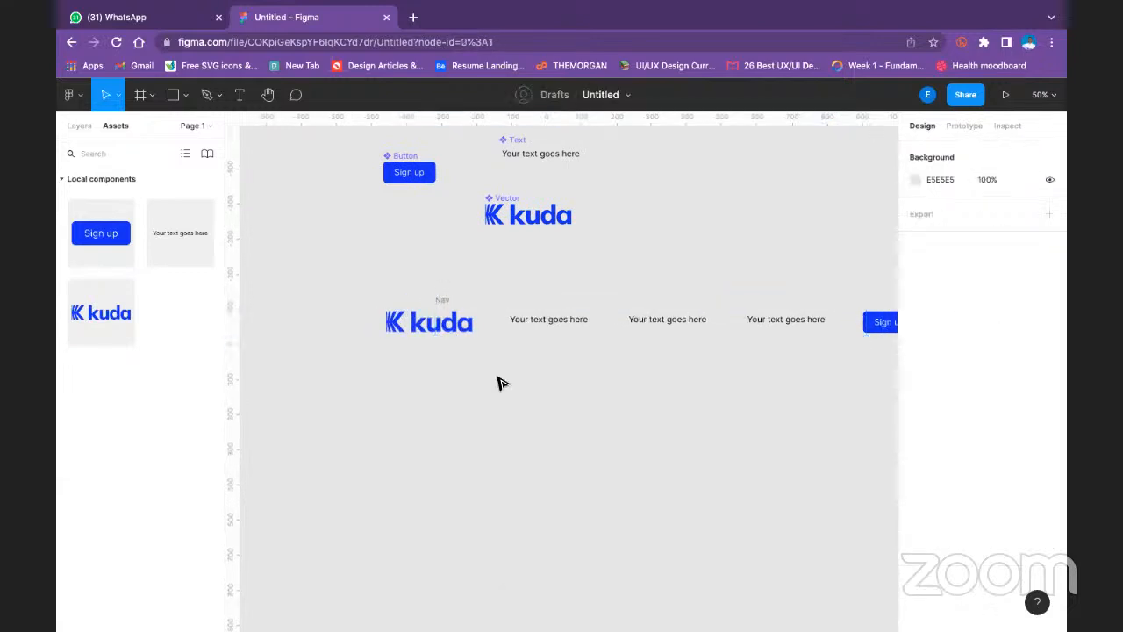
pyautogui.click(441, 299)
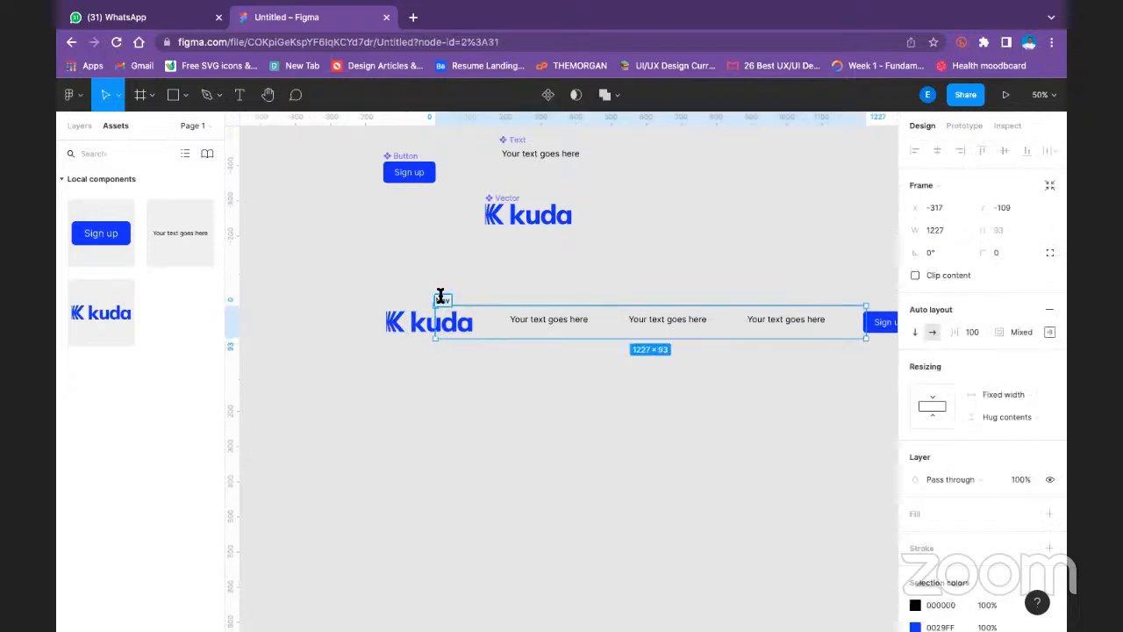
pyautogui.click(473, 302)
# - Set the width and height resizing of the Nav bar's kuda logo instance to Fill container
pyautogui.click(458, 324)
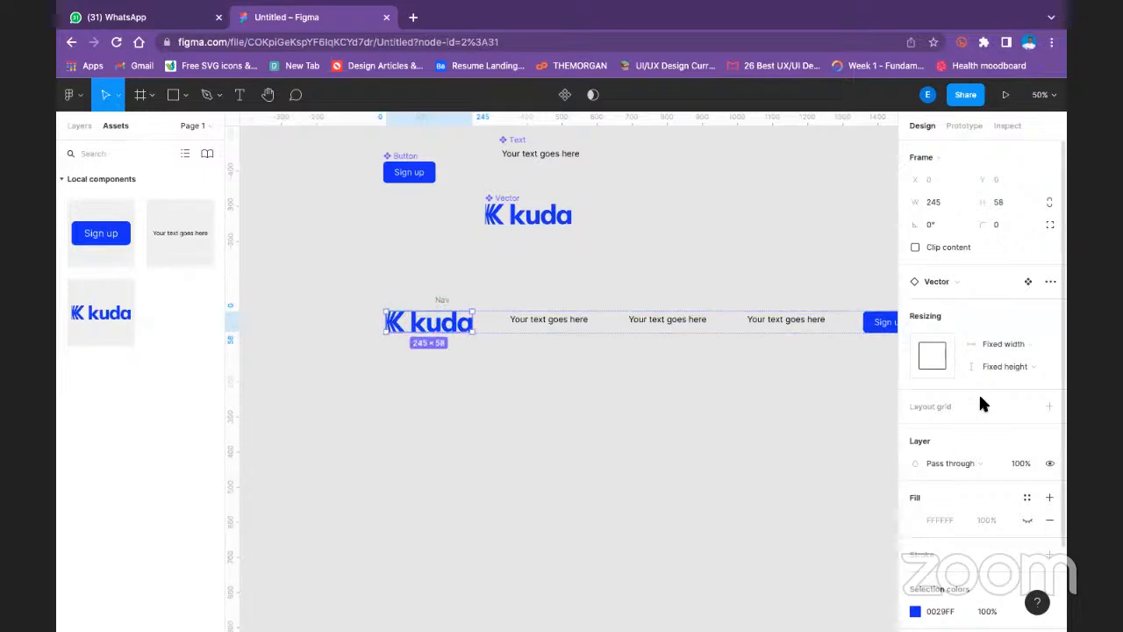
pyautogui.click(1028, 343)
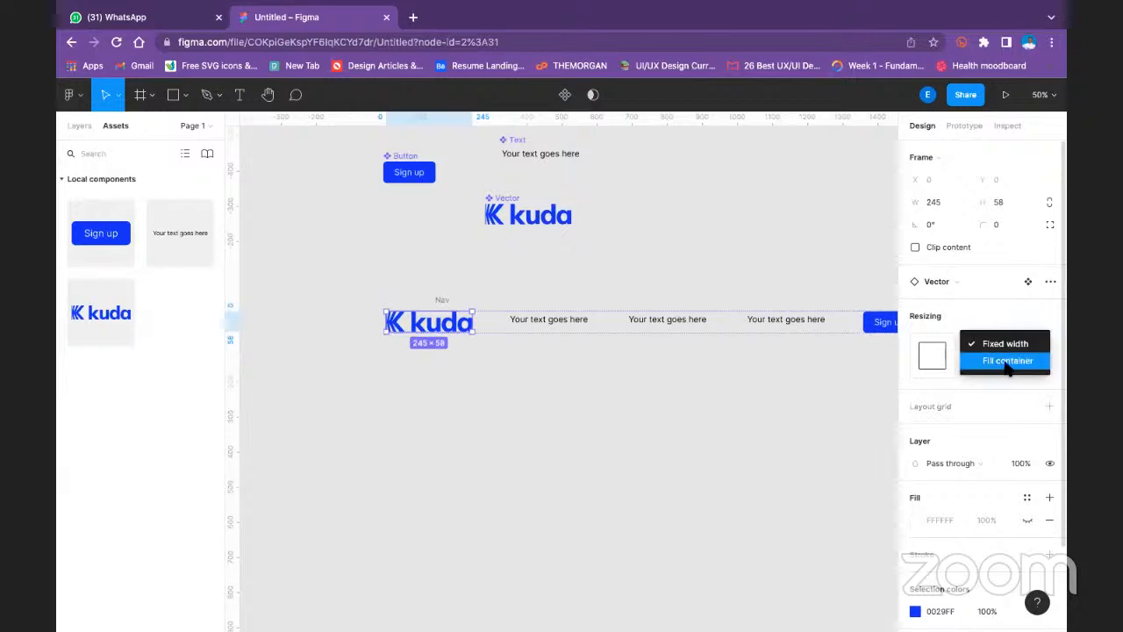
pyautogui.click(1003, 358)
pyautogui.click(1021, 367)
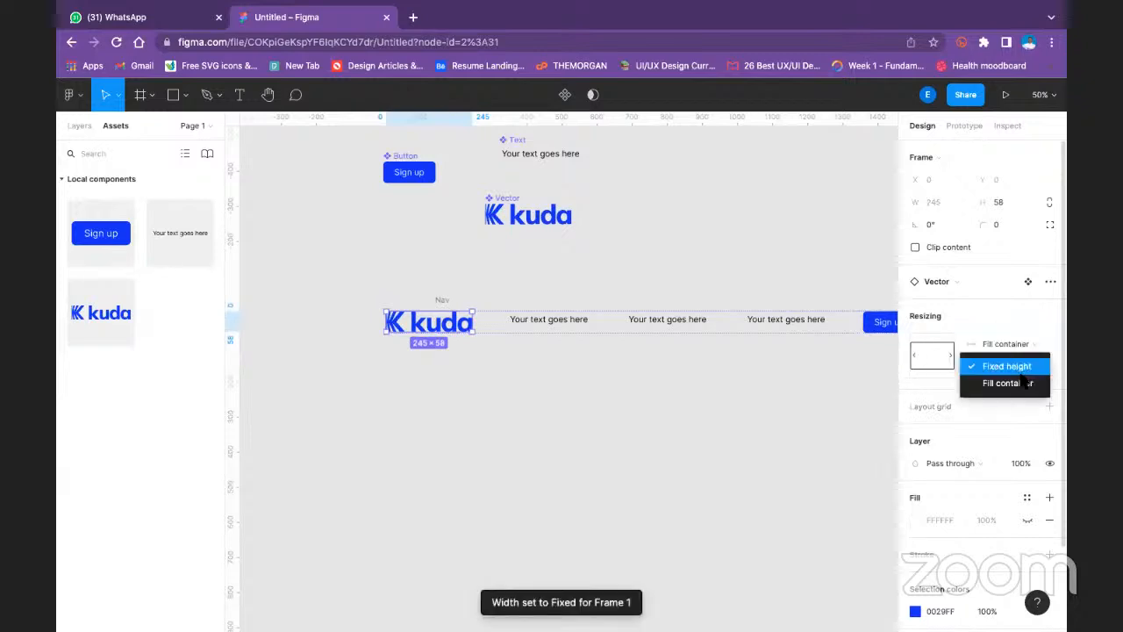
pyautogui.click(1016, 384)
pyautogui.click(478, 281)
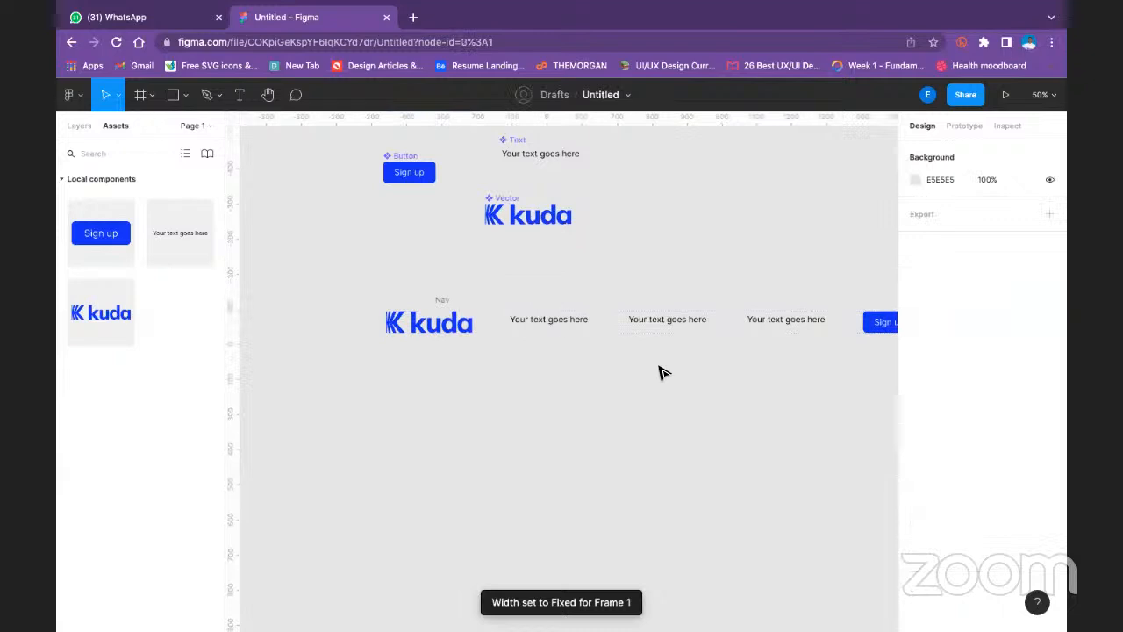
# - Check the Nav frame's auto layout alignment and padding settings
pyautogui.click(445, 304)
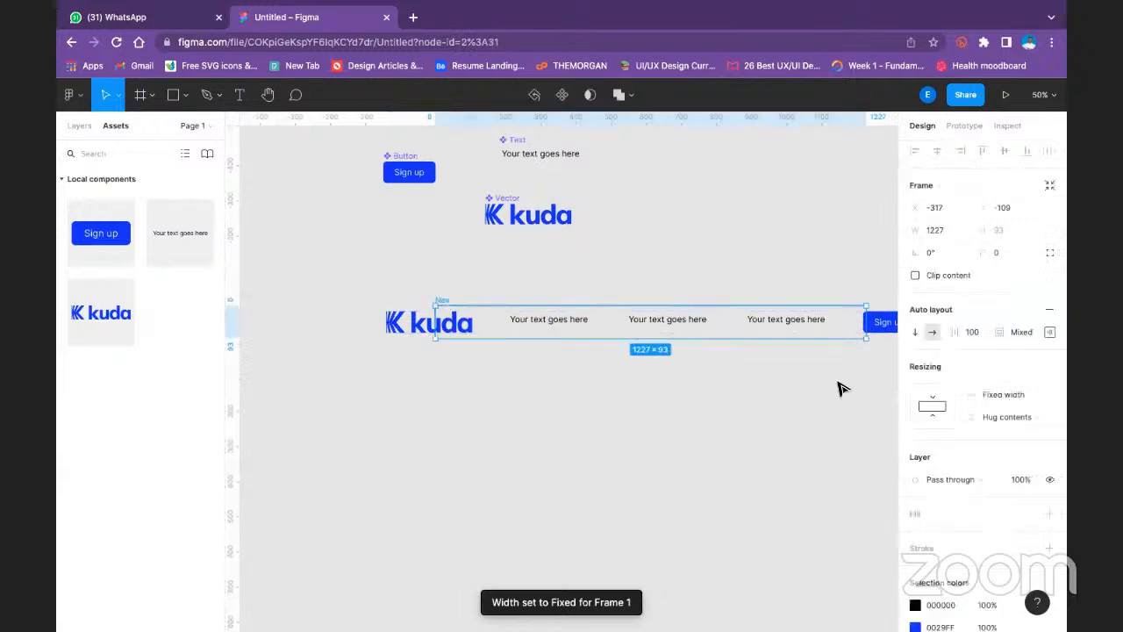
pyautogui.click(1050, 331)
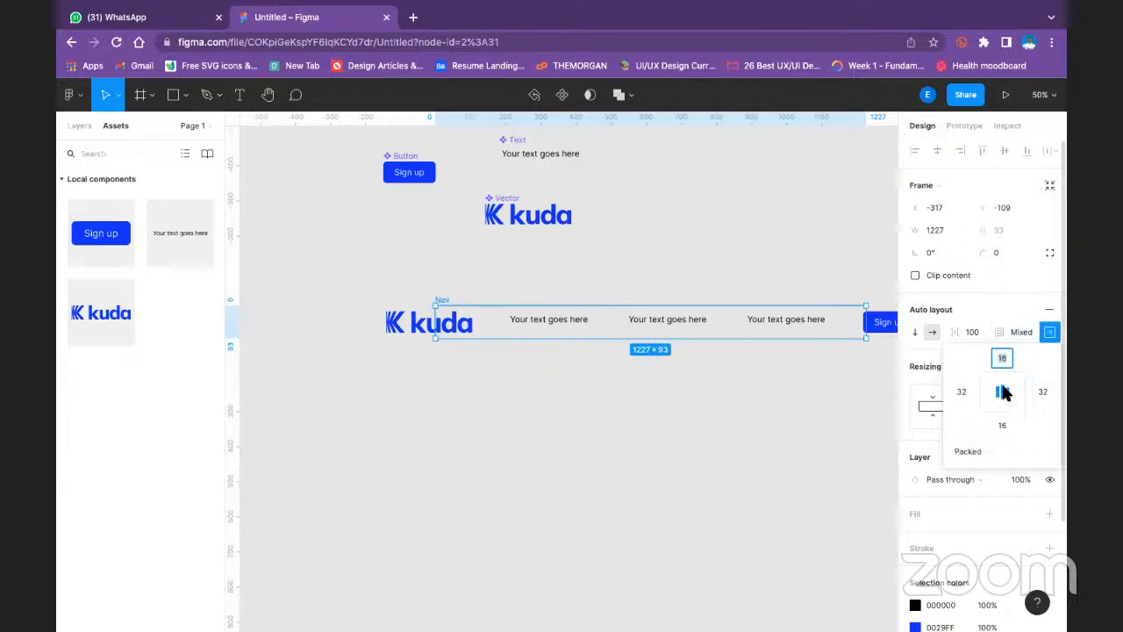
pyautogui.click(753, 445)
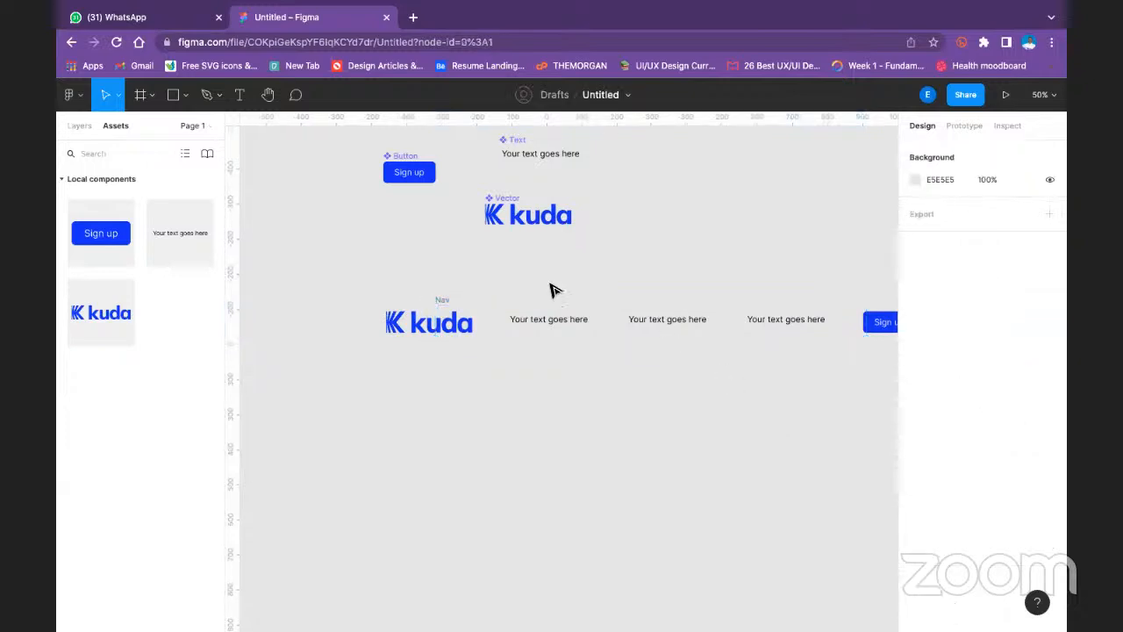
# - Set both the height and width resizing of the Nav frame to Hug contents
pyautogui.click(445, 306)
pyautogui.scroll(-3, 1044, 413)
pyautogui.scroll(1, 1025, 377)
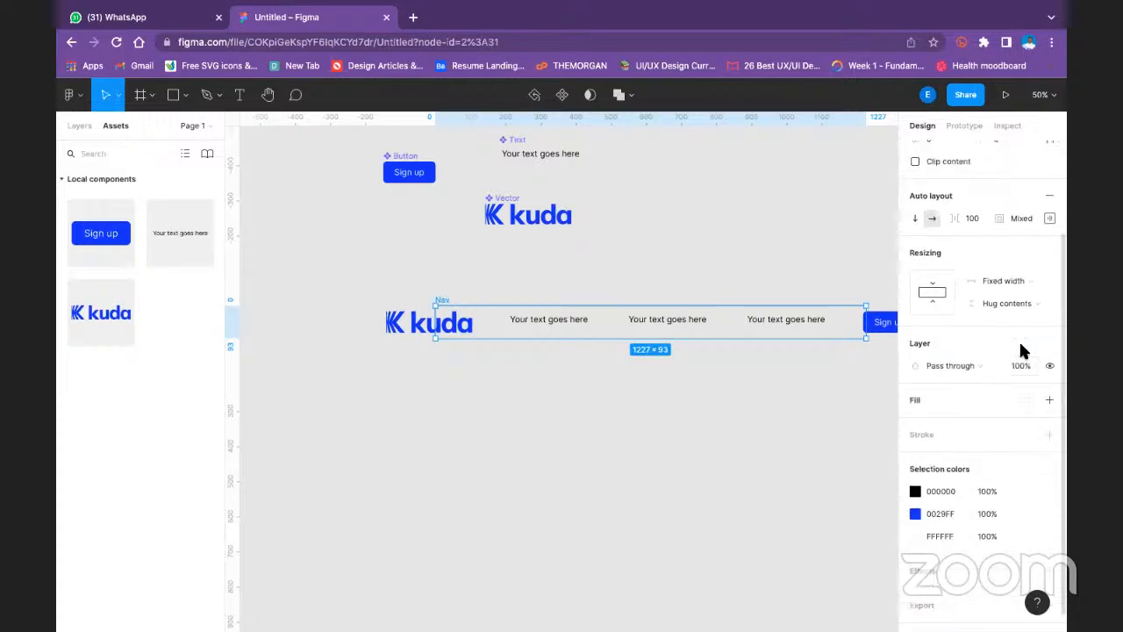
pyautogui.click(929, 299)
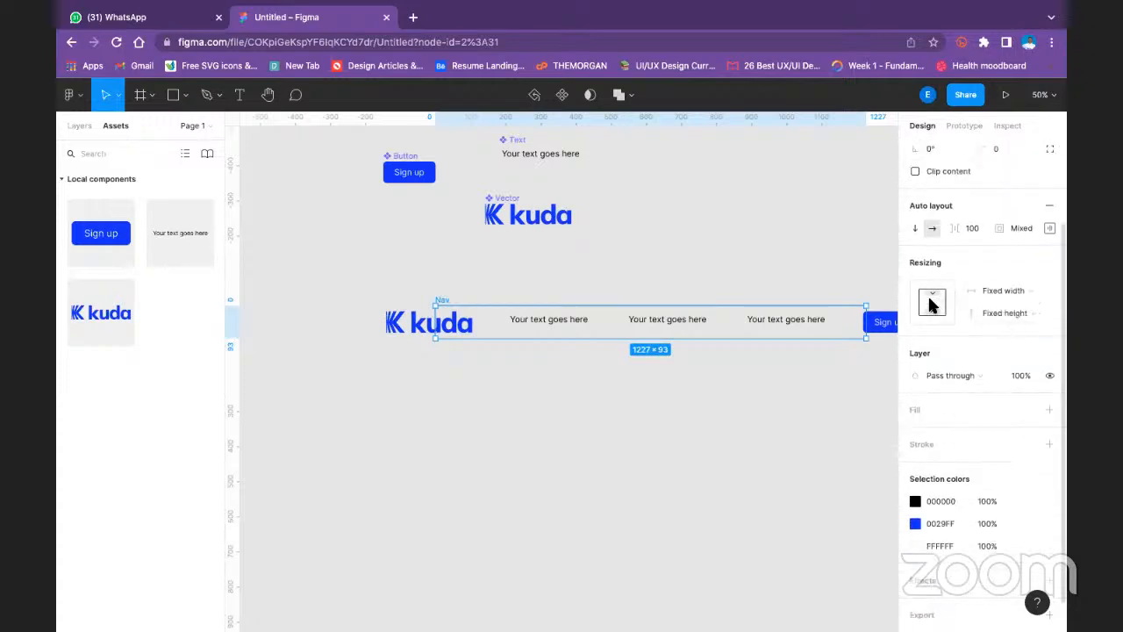
pyautogui.click(1013, 313)
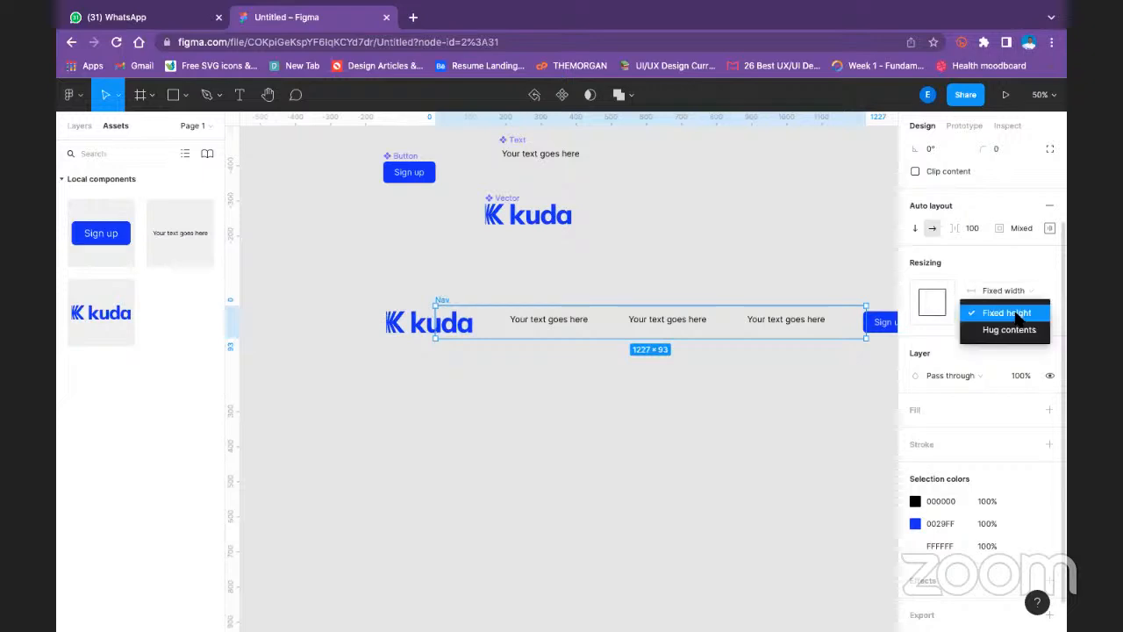
pyautogui.click(1014, 329)
pyautogui.click(1031, 289)
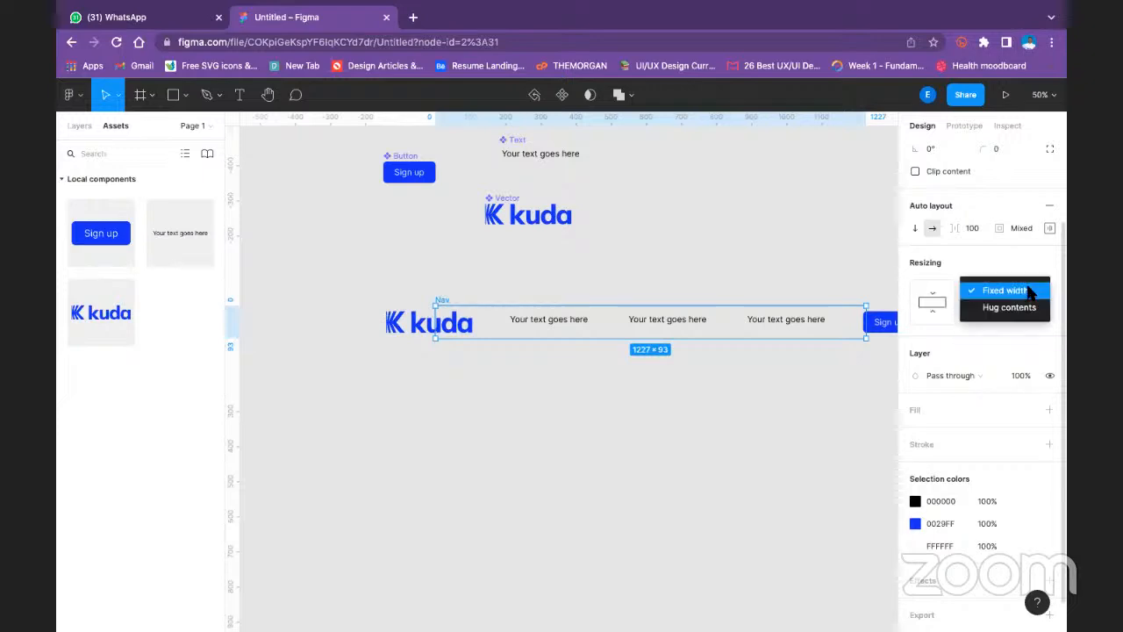
pyautogui.click(1022, 307)
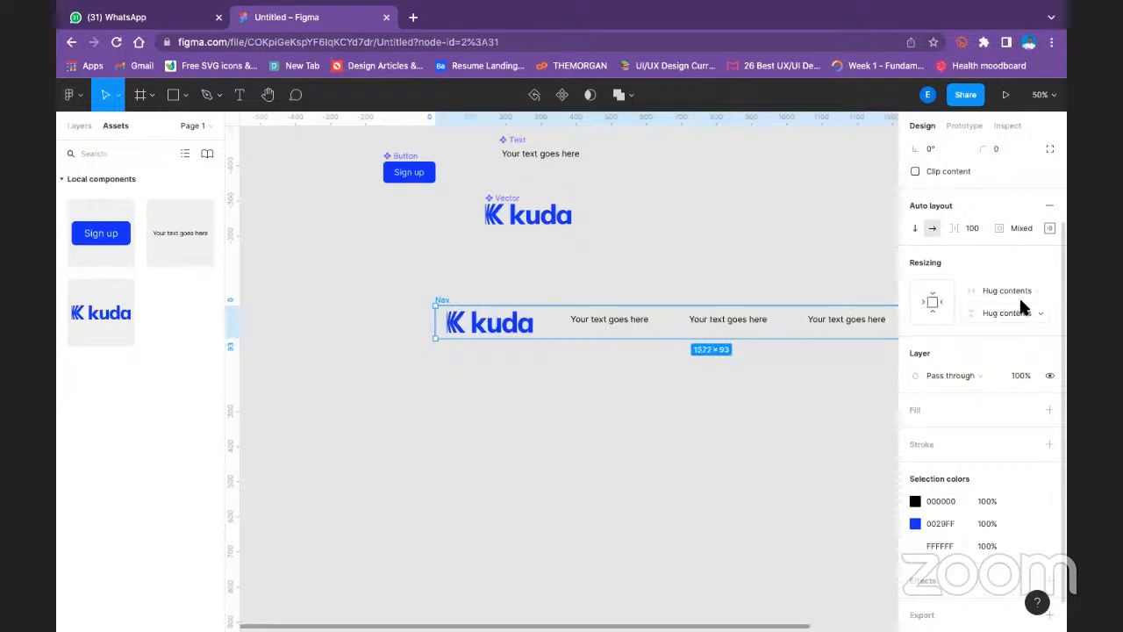
pyautogui.click(640, 243)
pyautogui.click(479, 305)
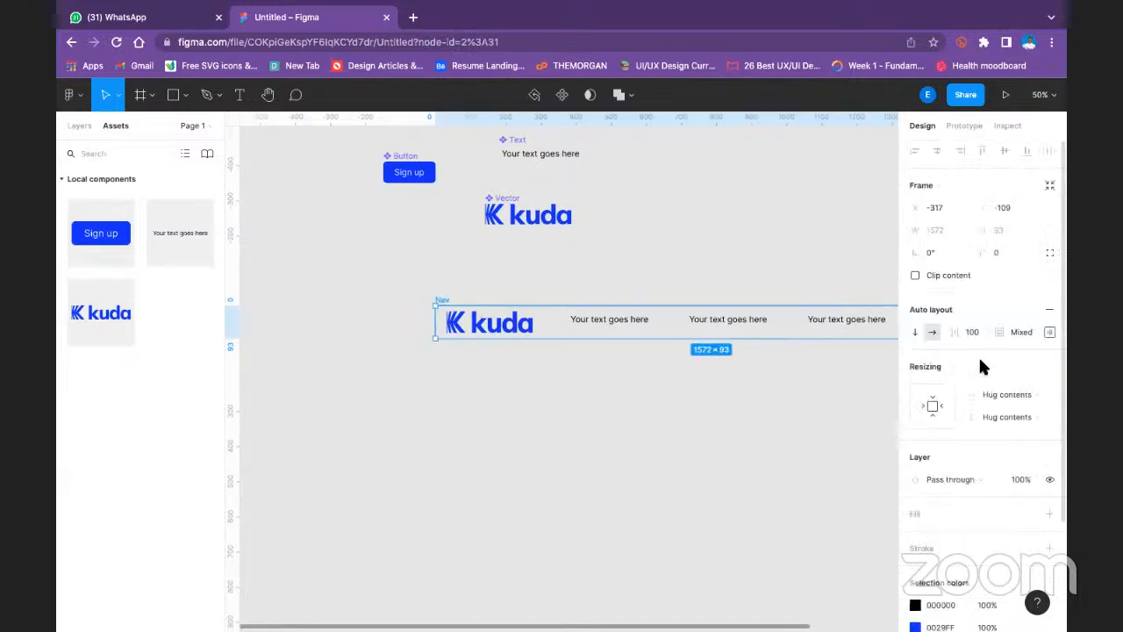
pyautogui.click(604, 379)
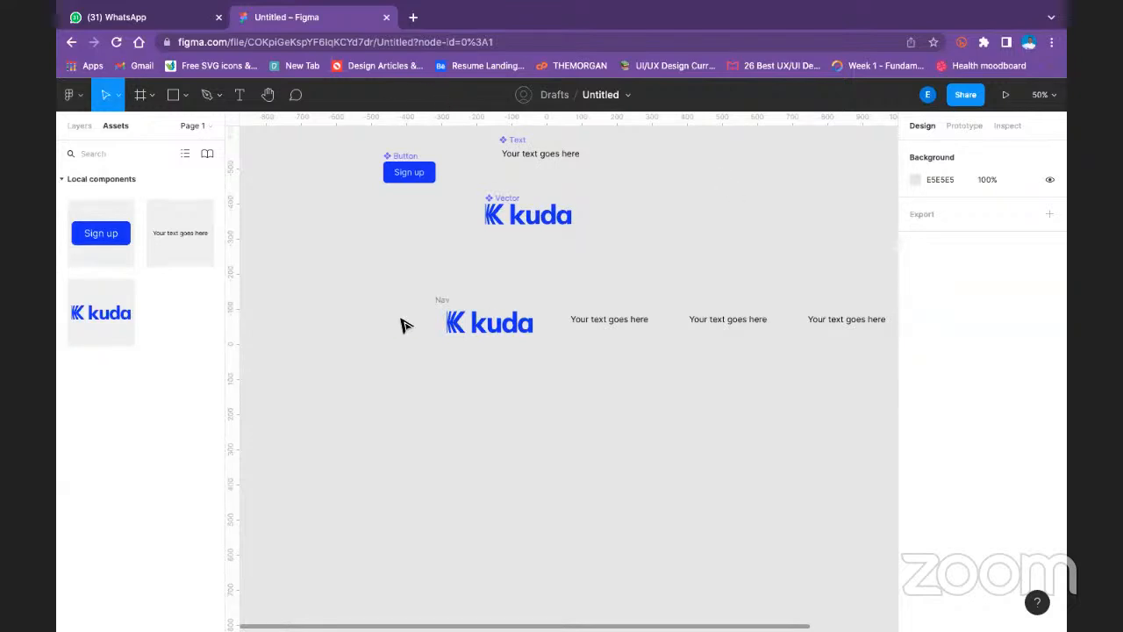
# - Undo the last width resizing change on the Nav frame
pyautogui.click(568, 325)
pyautogui.press('super+z')
pyautogui.press('super+z')
pyautogui.press('super+z')
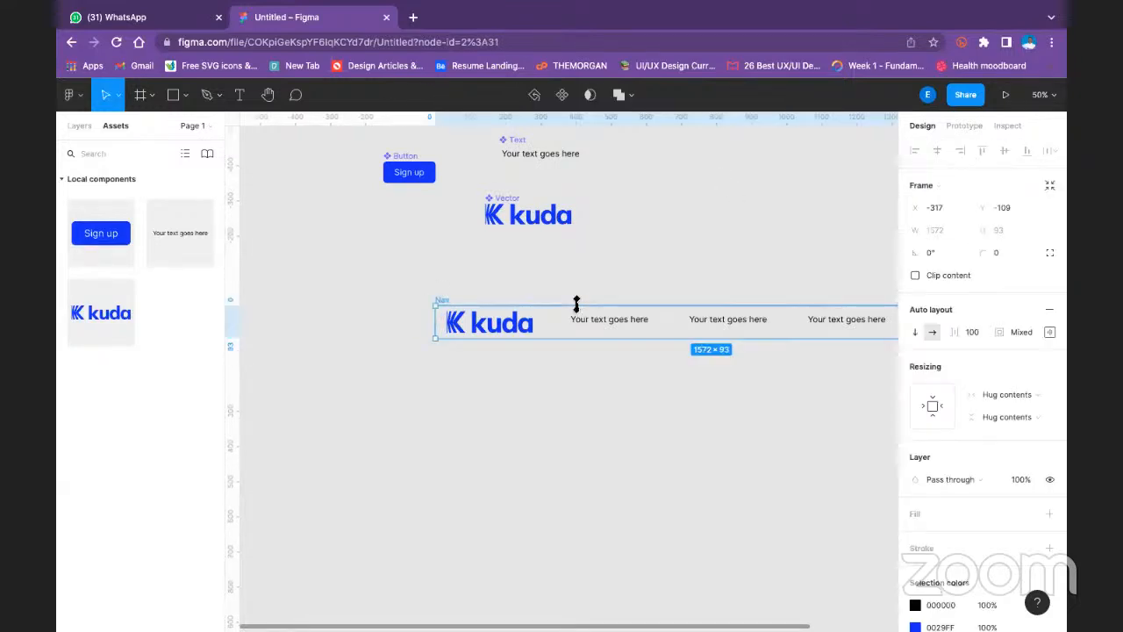
# - Set the Nav frame's width resizing to Hug contents so it encloses the logo and all items
pyautogui.click(538, 283)
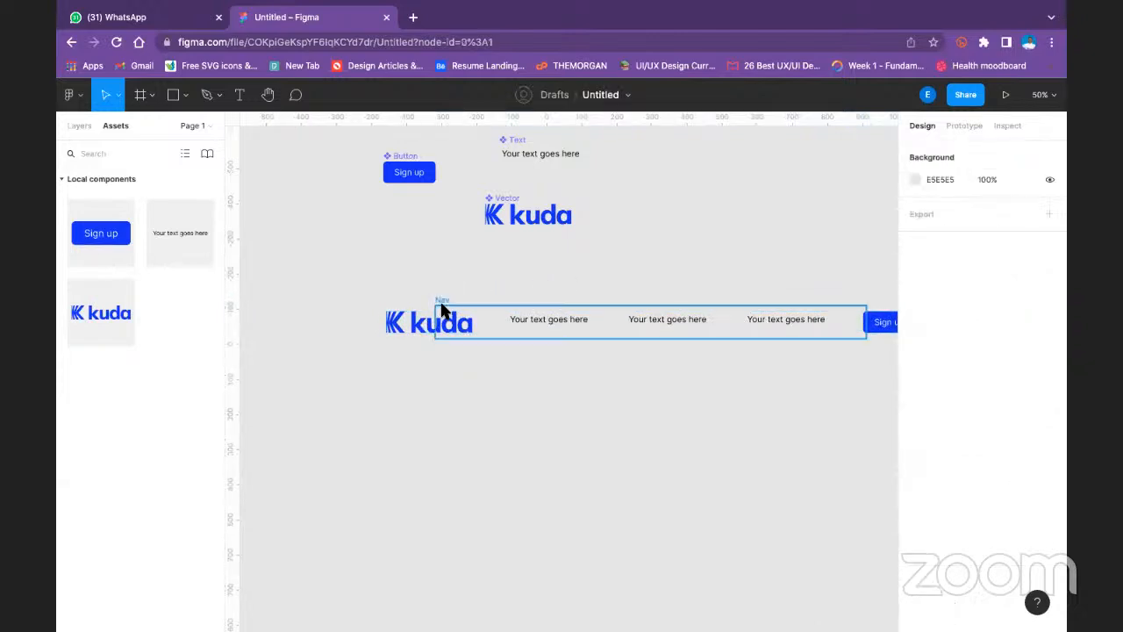
pyautogui.click(449, 303)
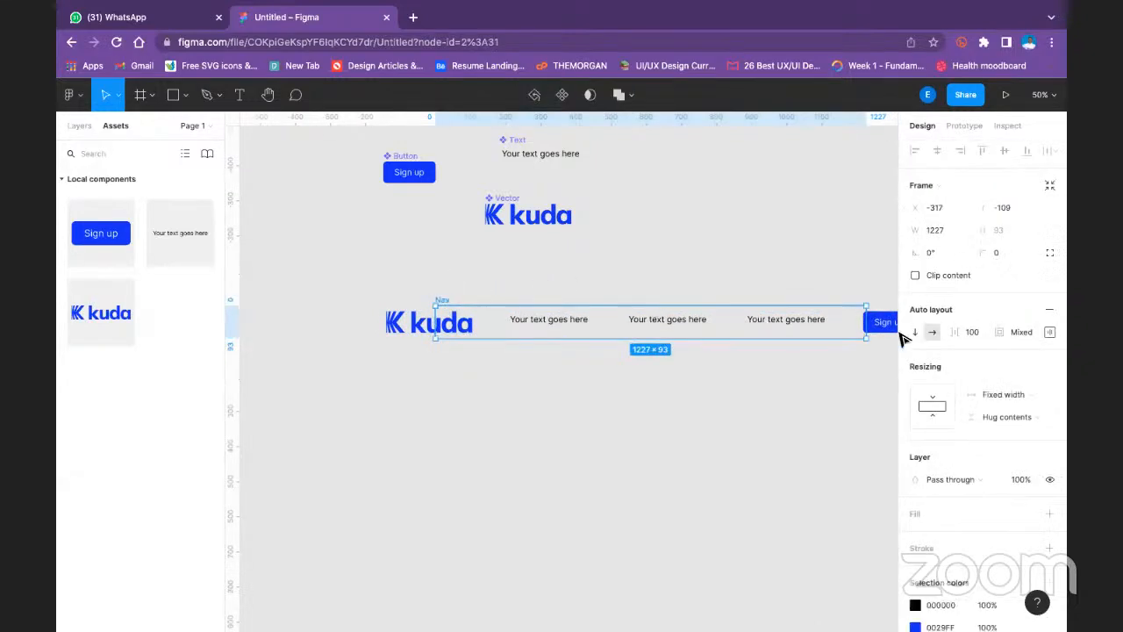
pyautogui.click(1010, 397)
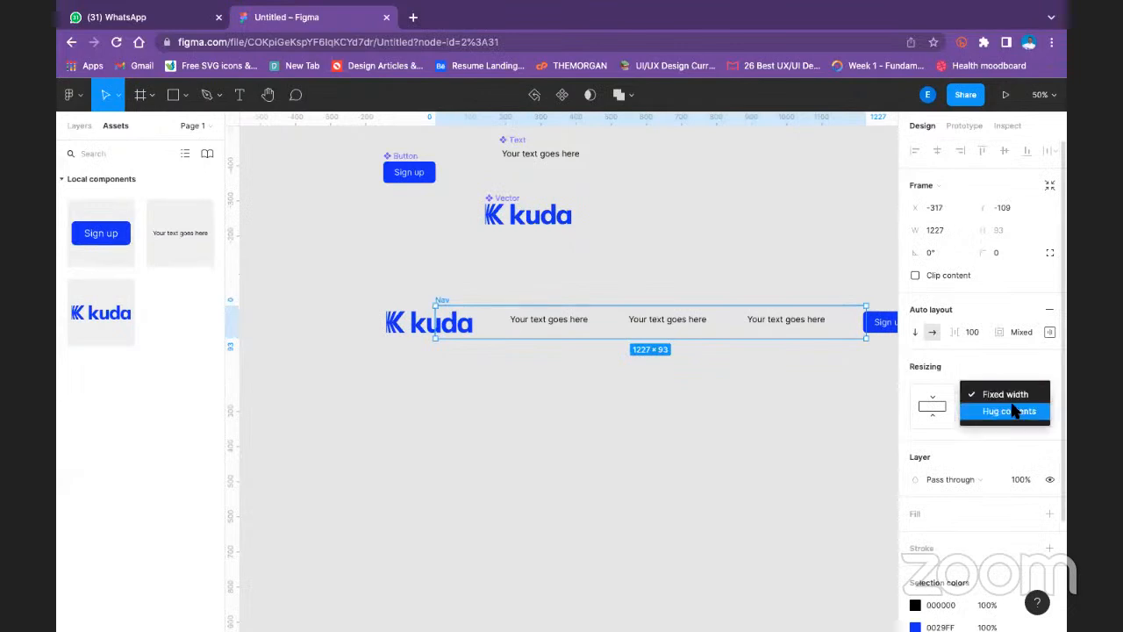
pyautogui.click(1009, 411)
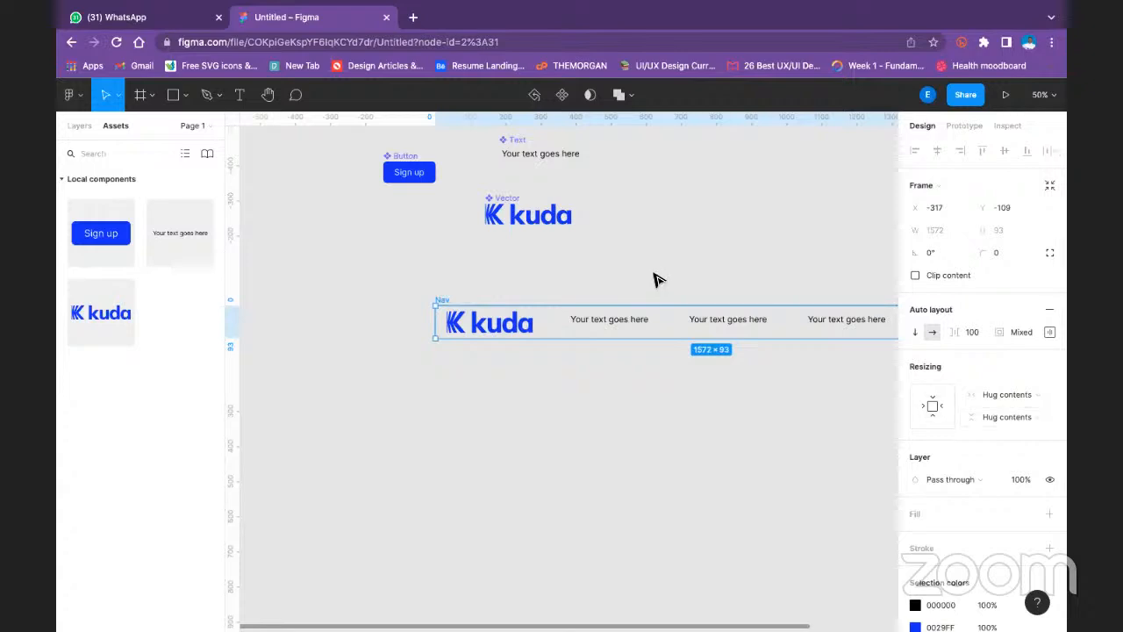
# - Set the width resizing of the nested frame inside Nav to Hug contents
pyautogui.click(503, 323)
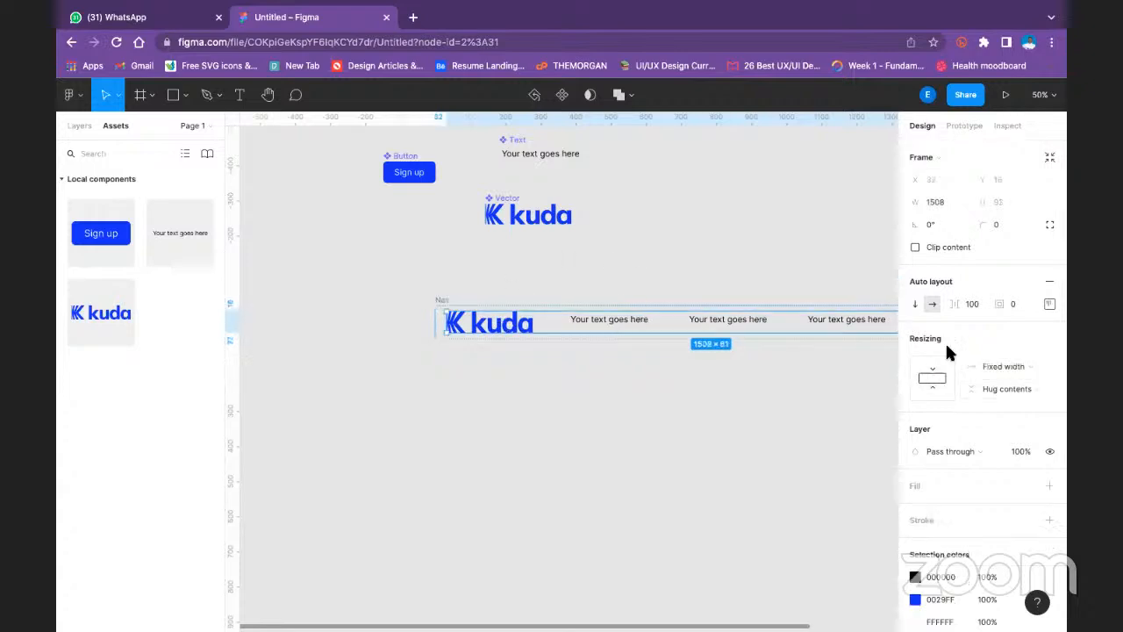
pyautogui.click(1014, 369)
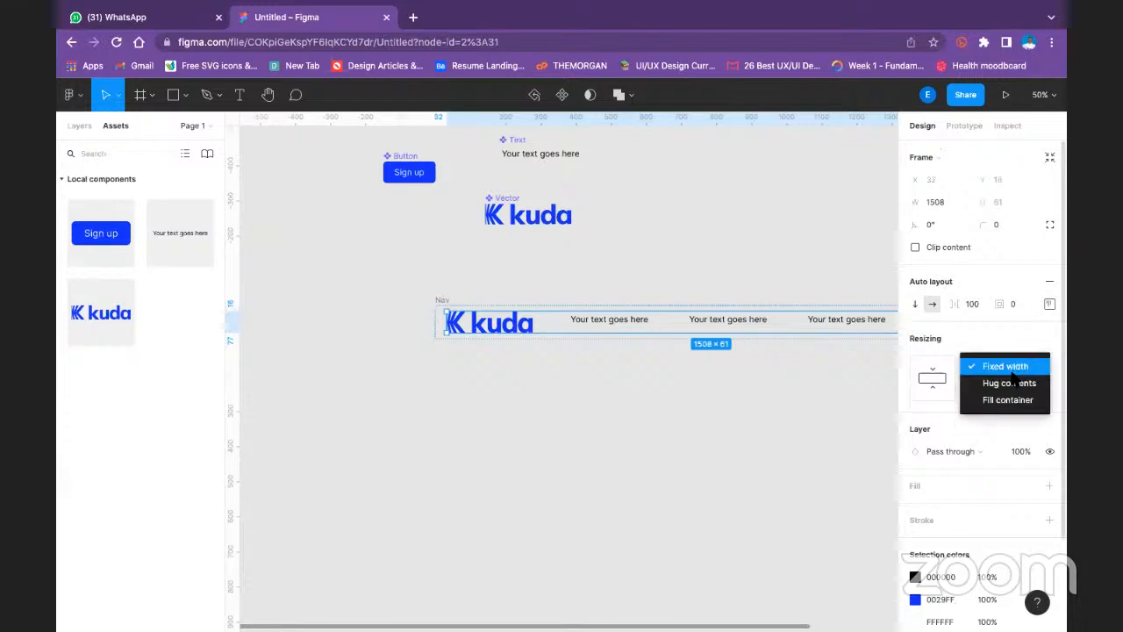
pyautogui.click(1009, 383)
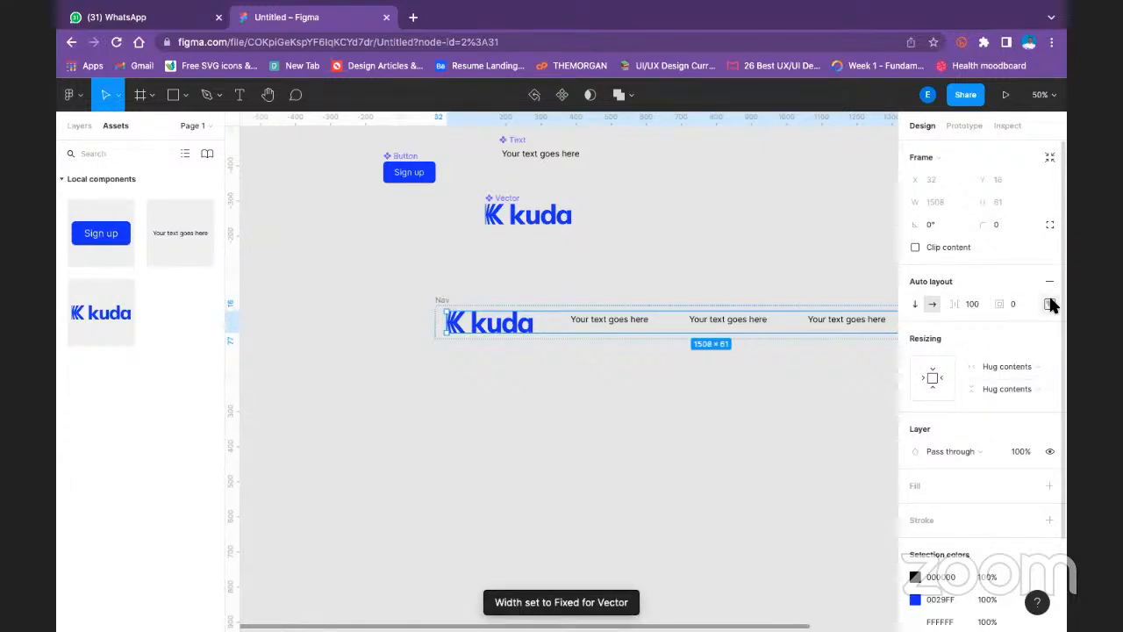
# - Center the items vertically in the nested frame inside Nav and set its top padding to 16
pyautogui.click(1050, 303)
pyautogui.click(1002, 360)
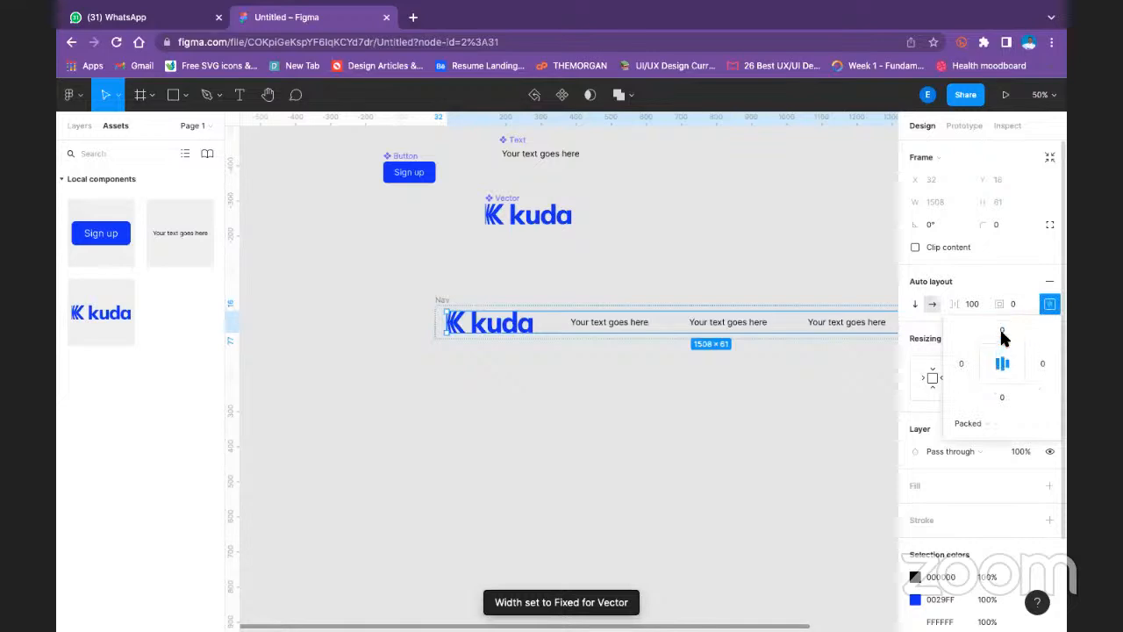
pyautogui.click(1002, 331)
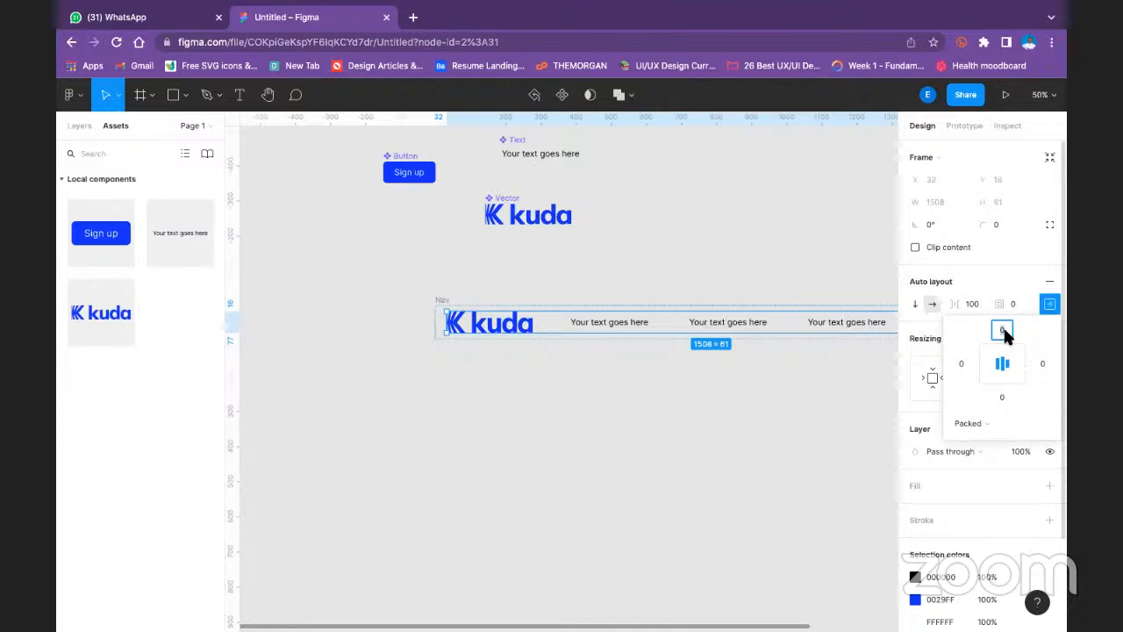
pyautogui.write('16')
pyautogui.click(961, 363)
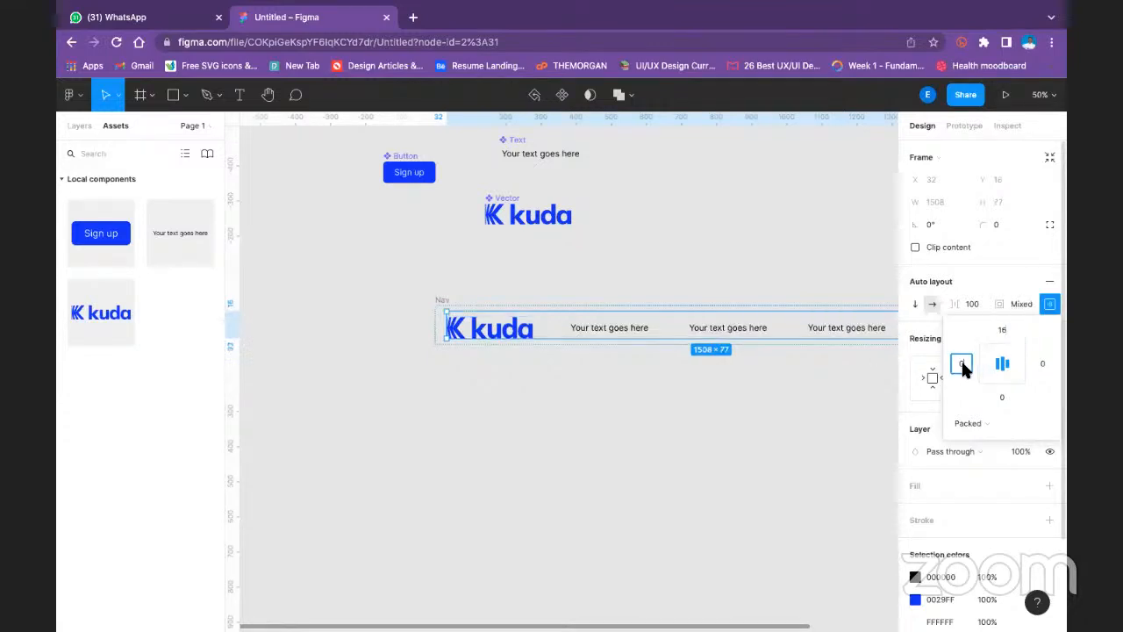
# - Set the nested frame's padding to 32 at the top and bottom and 64 on the left and right
pyautogui.click(1009, 330)
pyautogui.write('32')
pyautogui.click(968, 361)
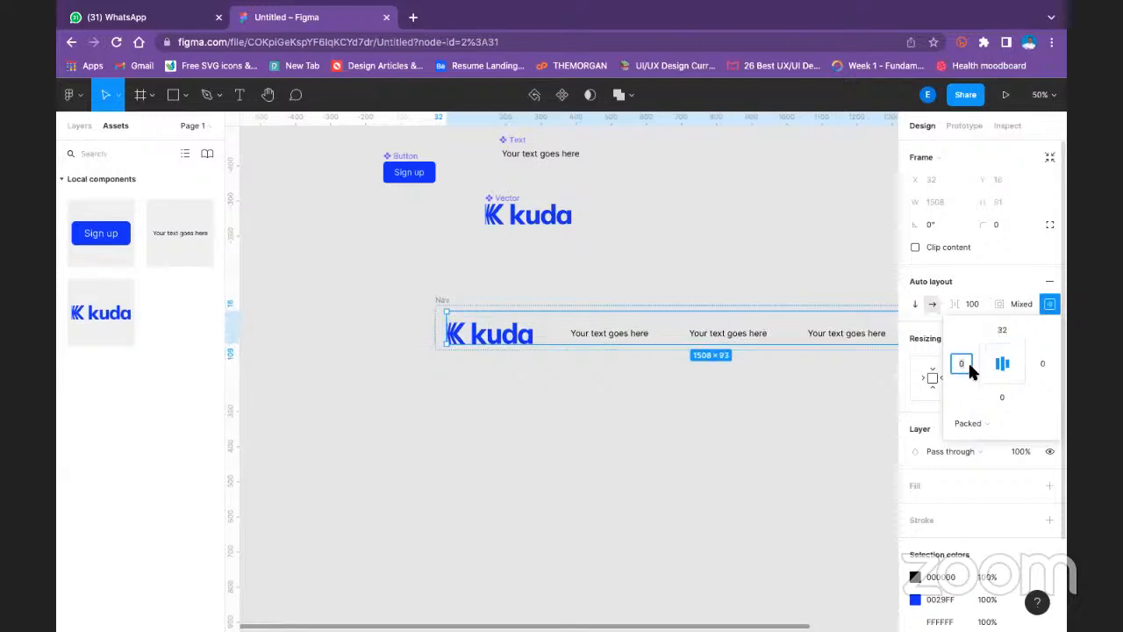
pyautogui.write('64')
pyautogui.click(1043, 365)
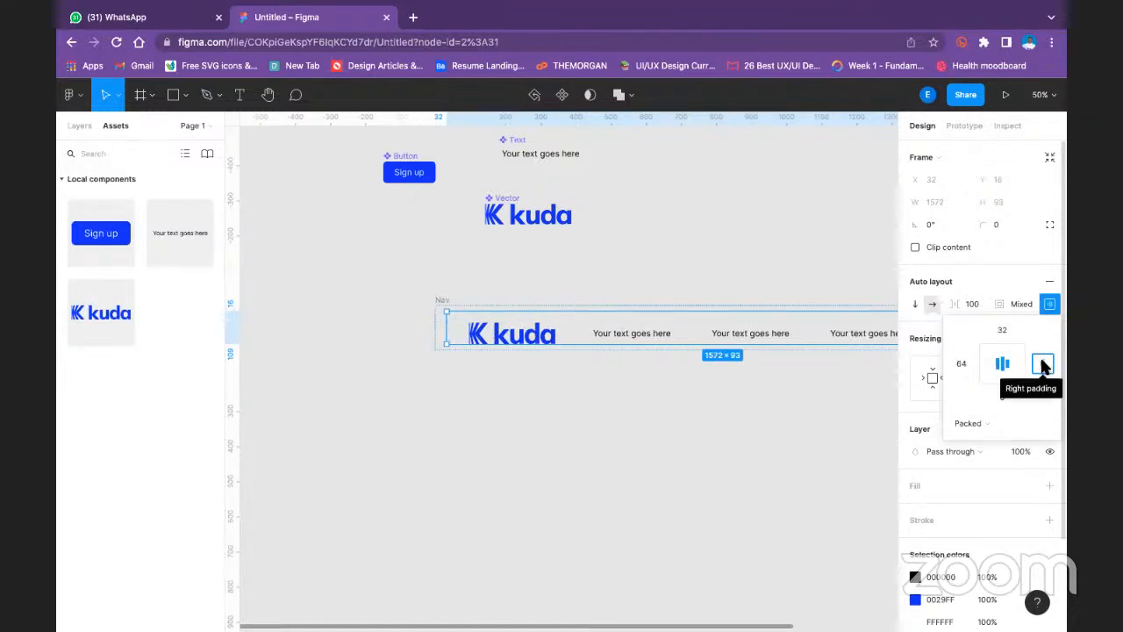
pyautogui.click(1003, 397)
pyautogui.write('32')
pyautogui.click(792, 408)
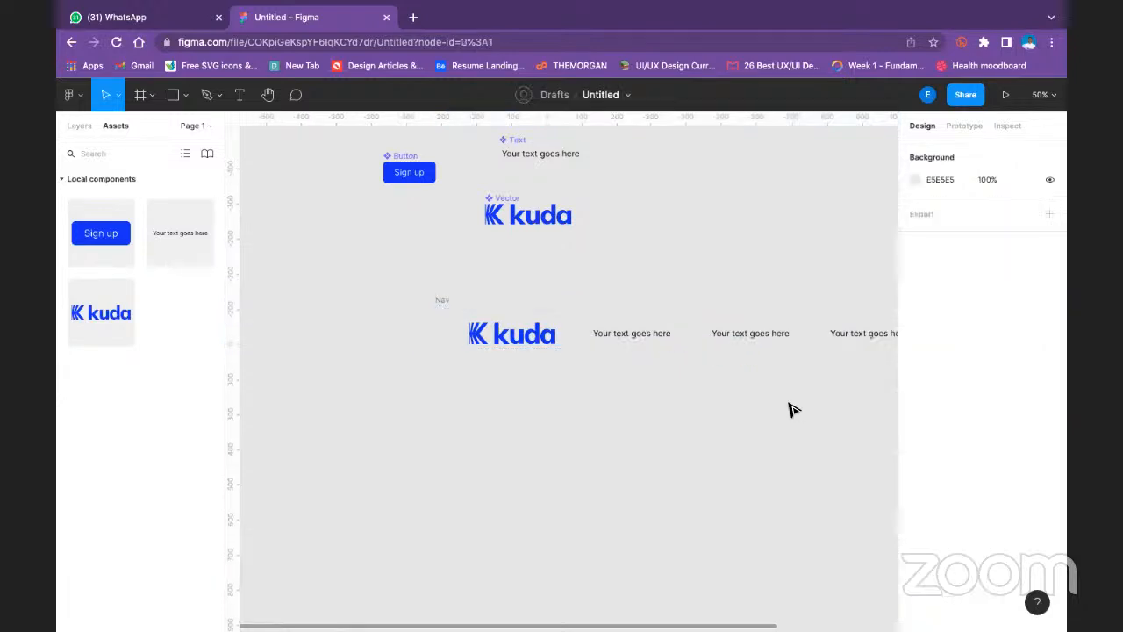
# - Check the individual padding values of the nested frame and of the Nav frame around it
pyautogui.click(451, 313)
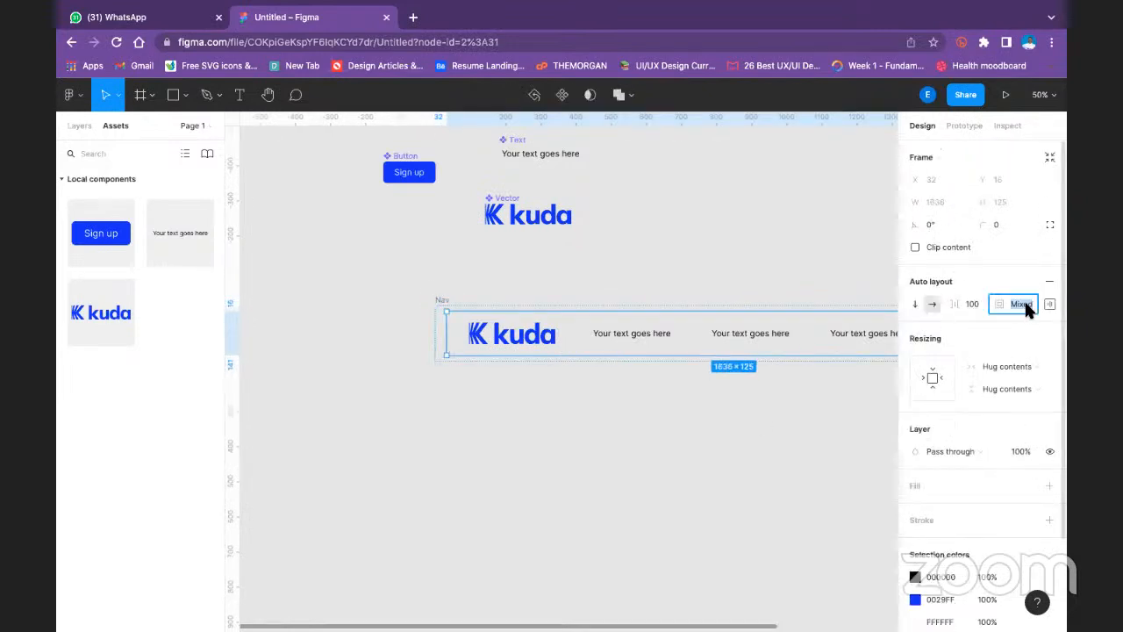
pyautogui.click(1050, 303)
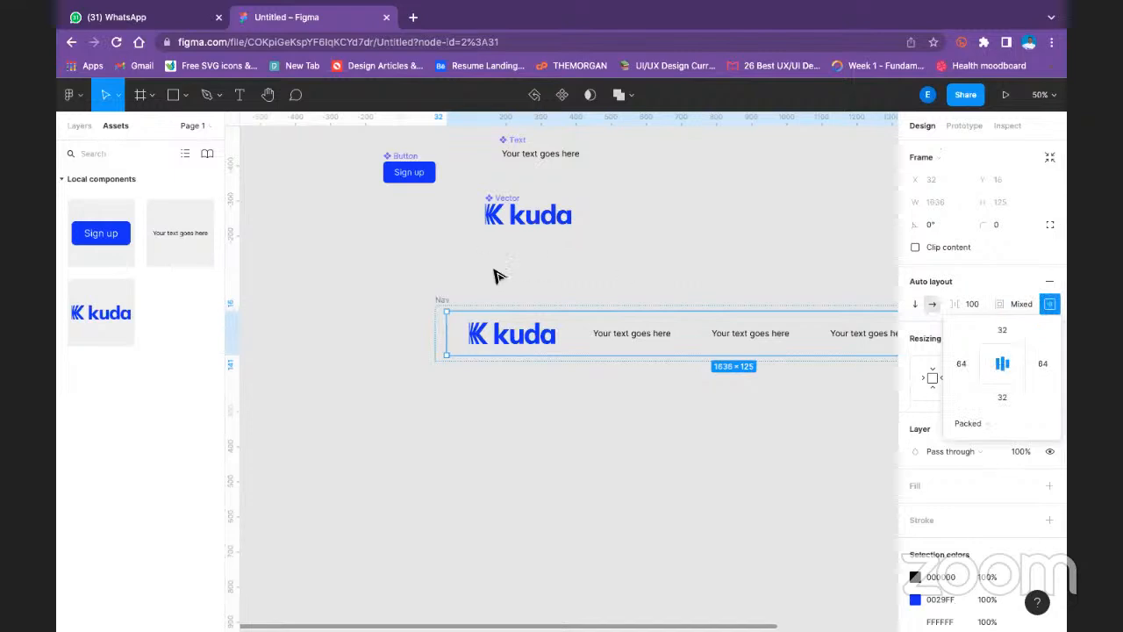
pyautogui.click(445, 302)
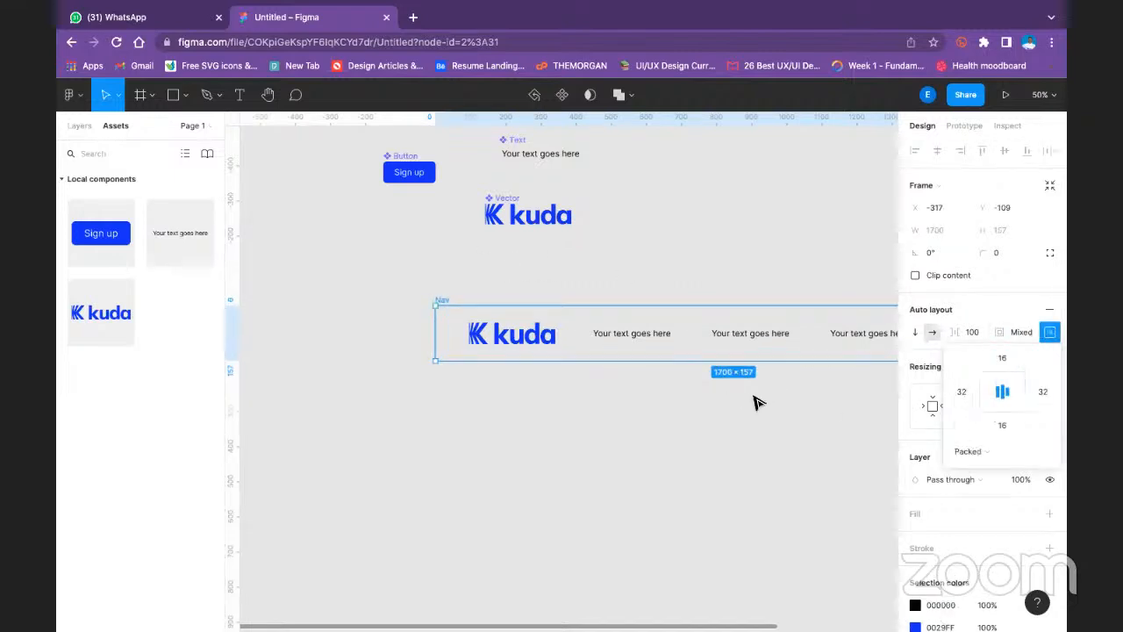
# - Give the whole Nav frame a white FFFFFF fill
pyautogui.click(682, 267)
pyautogui.moveTo(682, 263); pyautogui.dragTo(494, 219)
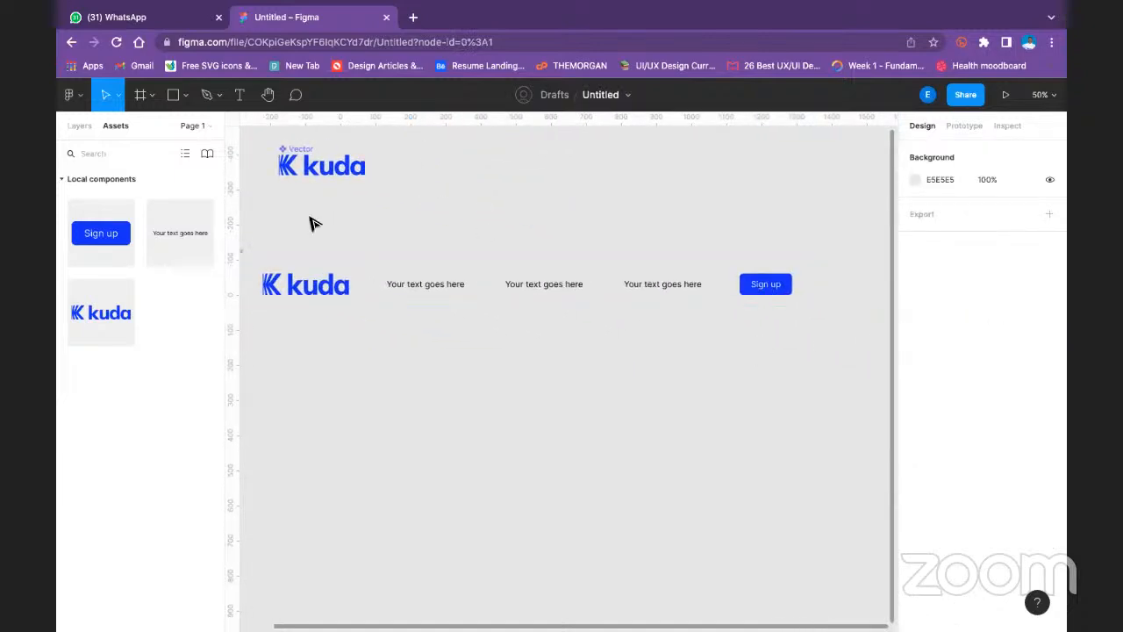
pyautogui.hscroll(-3, 421, 255)
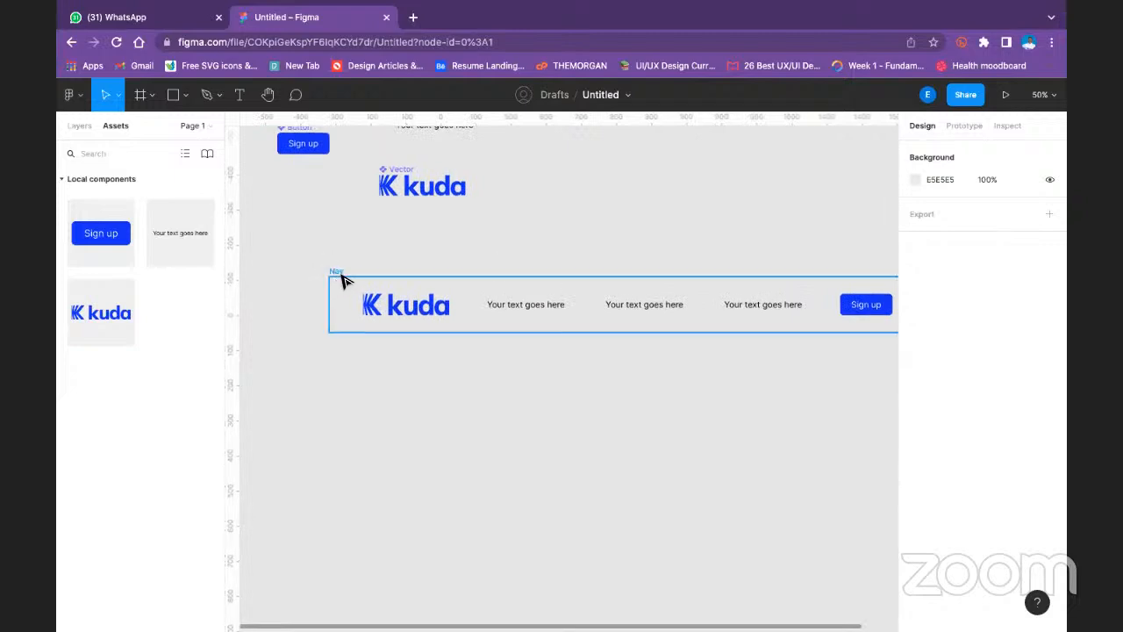
pyautogui.click(343, 277)
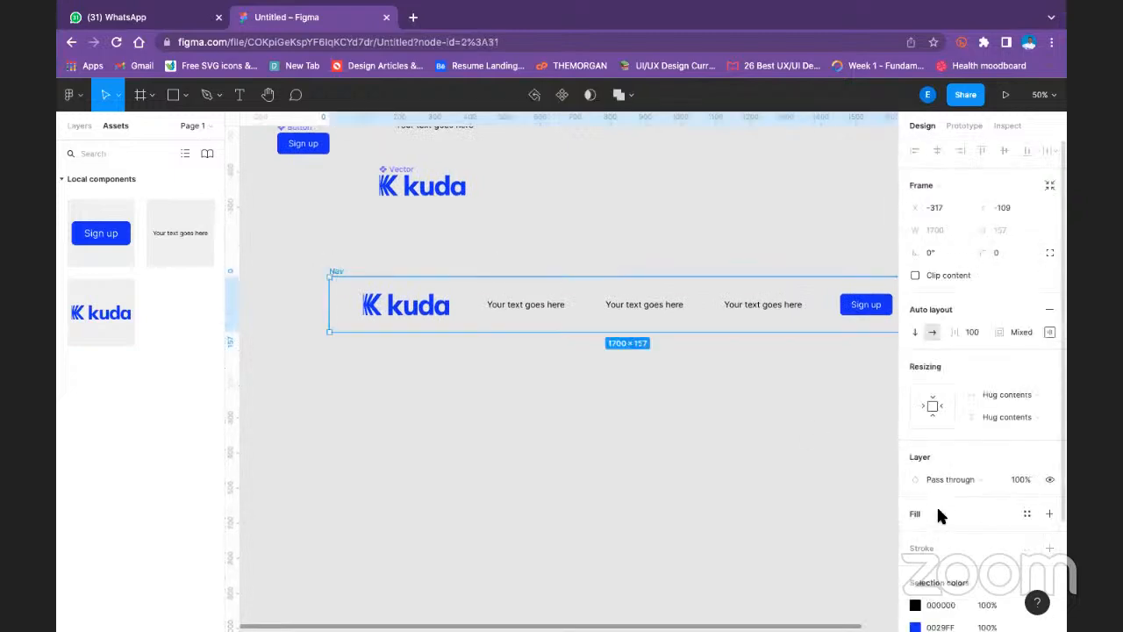
pyautogui.click(784, 222)
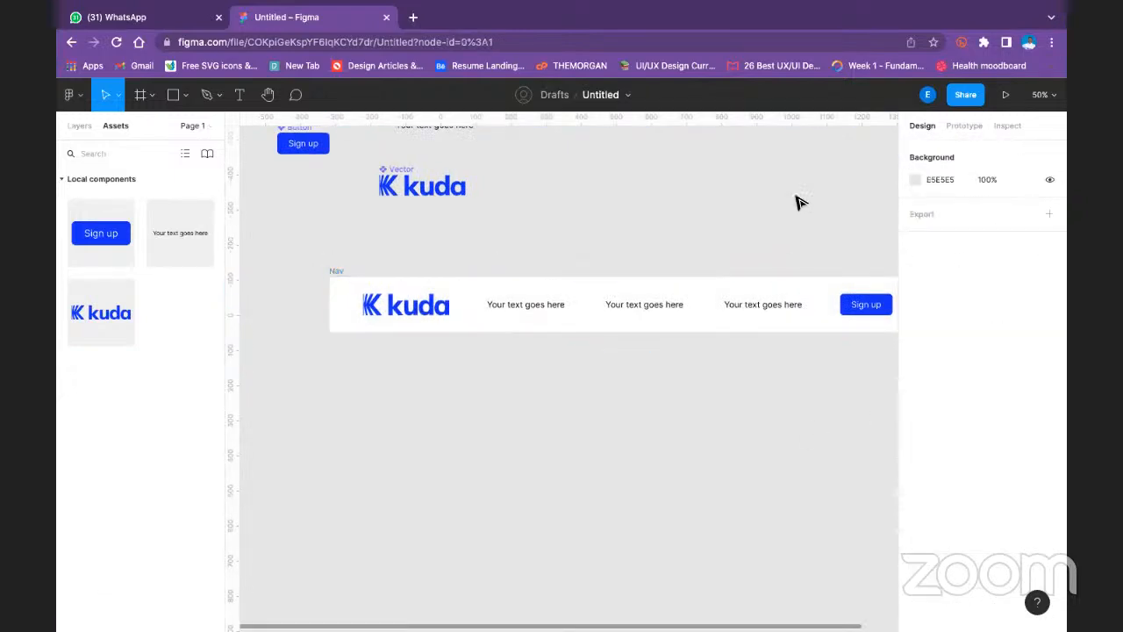
pyautogui.moveTo(785, 205); pyautogui.dragTo(722, 205)
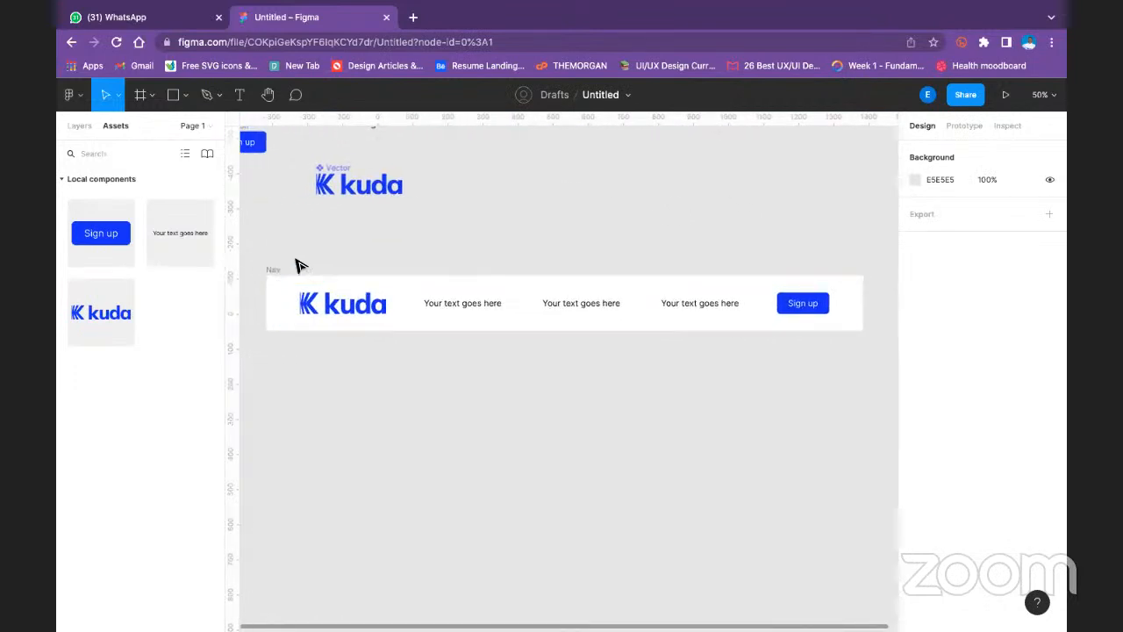
# - Set the nested frame's padding to 16 at the top and bottom and 32 on the left and right
pyautogui.click(339, 307)
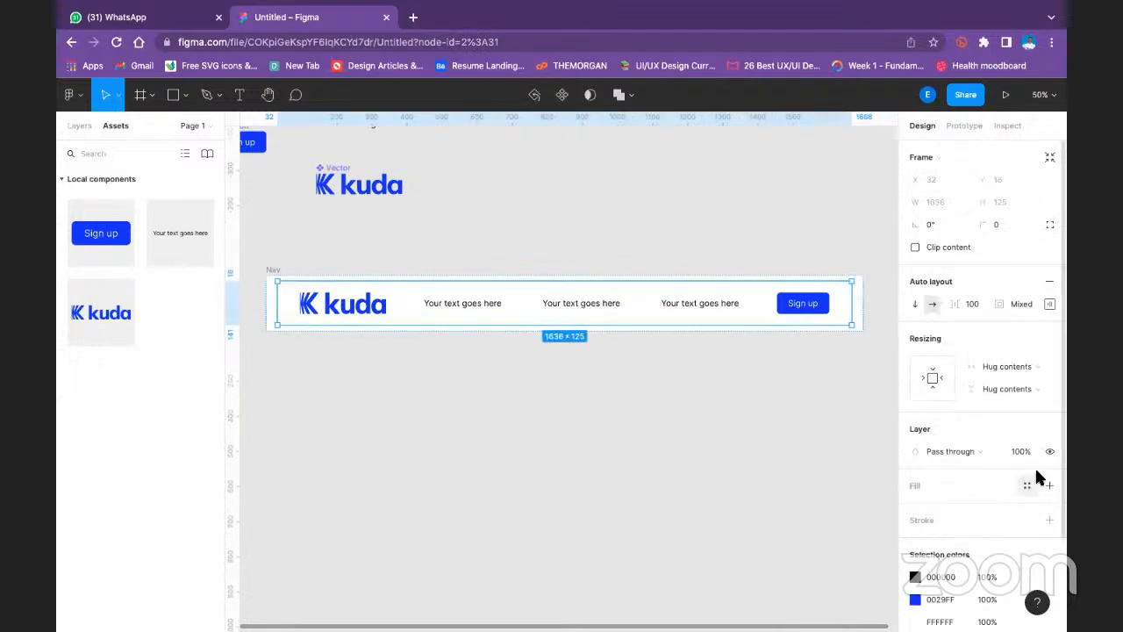
pyautogui.click(1050, 304)
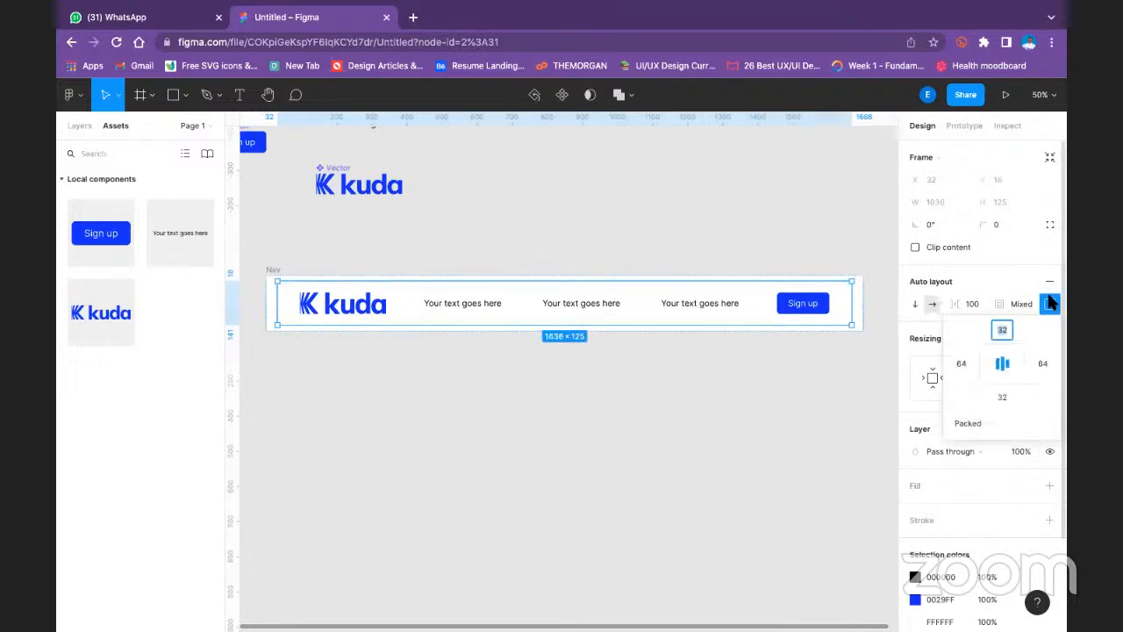
pyautogui.click(1003, 332)
pyautogui.write('16')
pyautogui.click(962, 364)
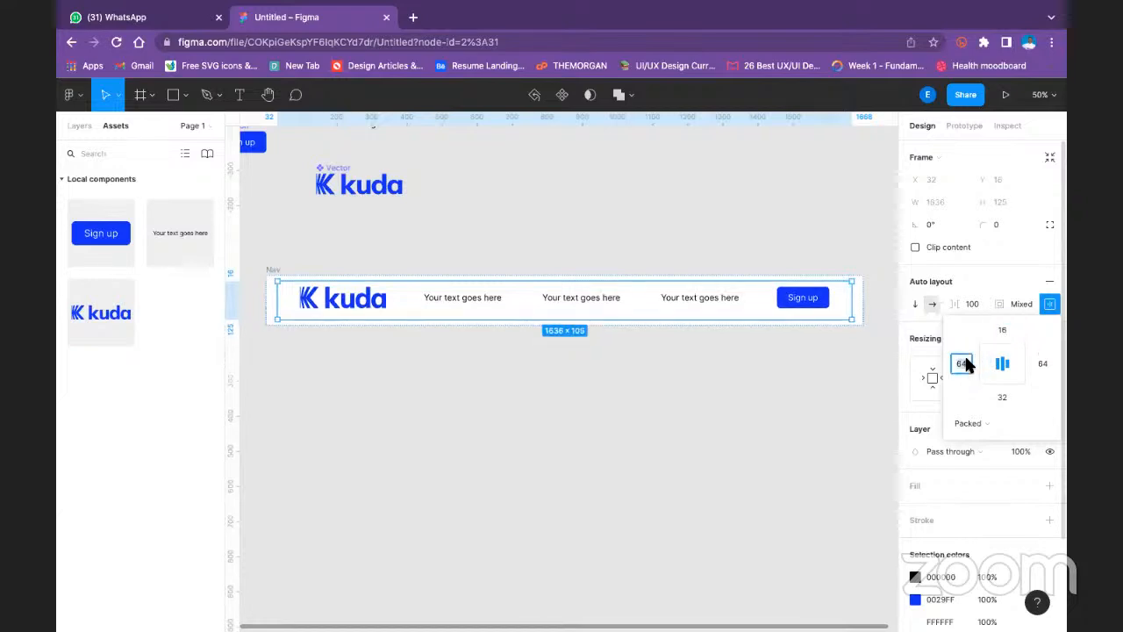
pyautogui.write('32')
pyautogui.click(1042, 363)
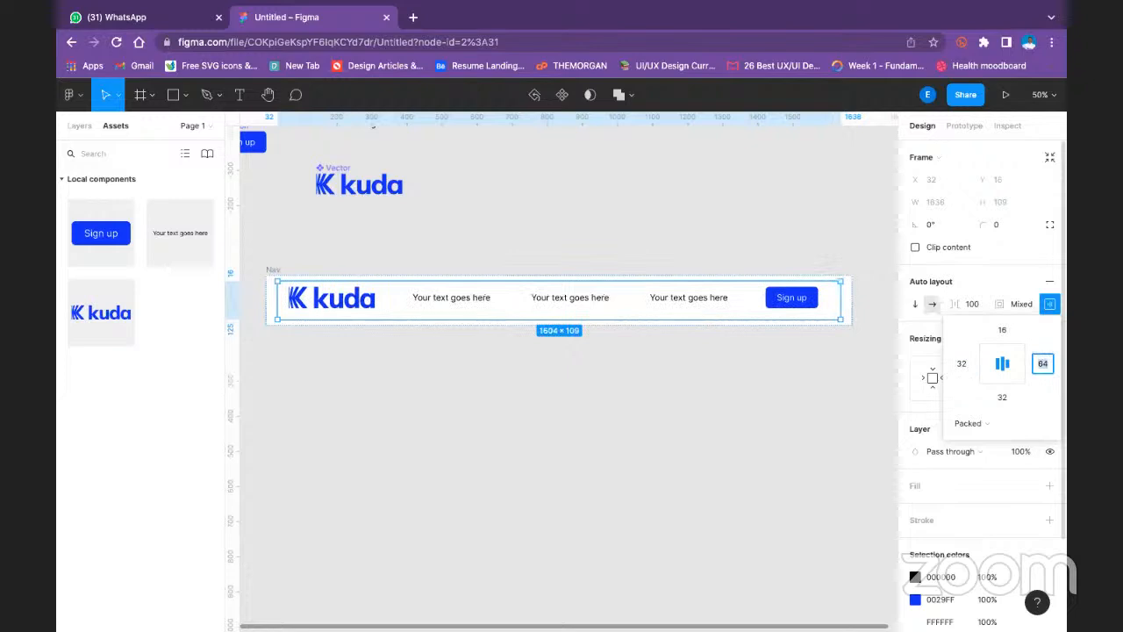
pyautogui.write('32')
pyautogui.click(1003, 397)
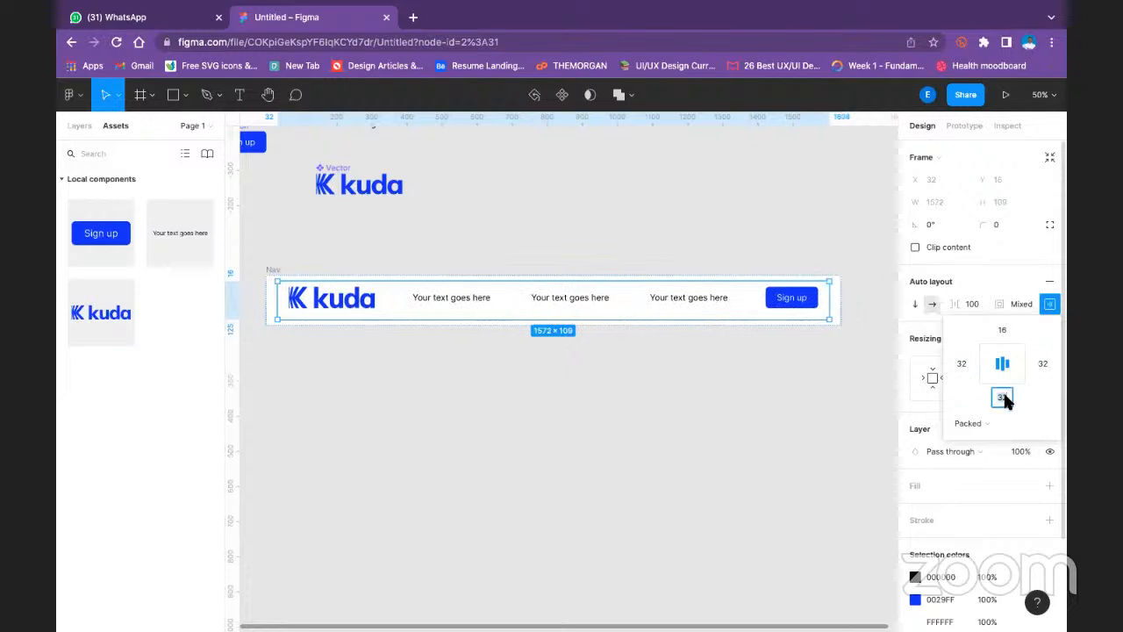
pyautogui.write('16')
pyautogui.press('Return')
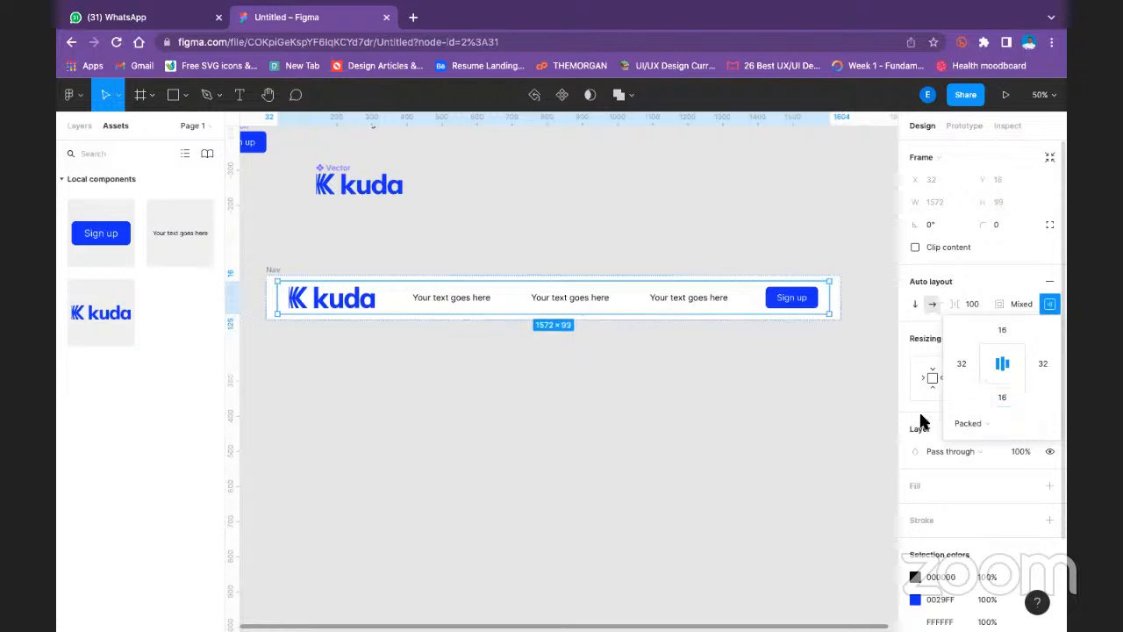
pyautogui.click(784, 243)
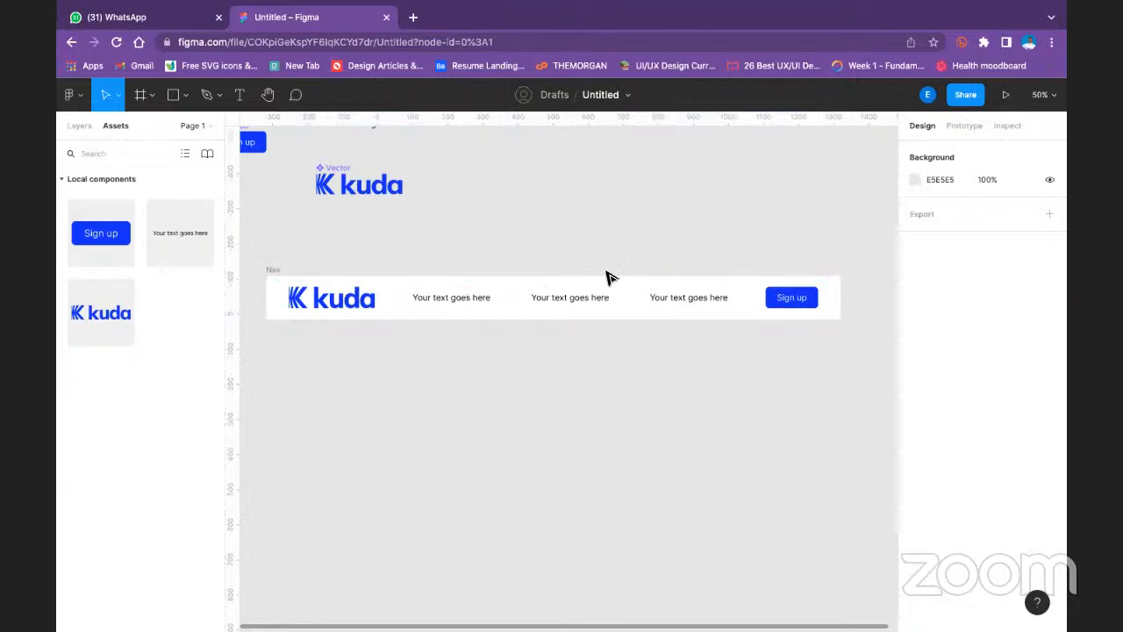
# - Stretch the Nav frame horizontally to about 1913 px wide
pyautogui.click(272, 275)
pyautogui.moveTo(843, 297); pyautogui.dragTo(581, 273)
pyautogui.hscroll(-5, 687, 255)
pyautogui.moveTo(801, 228); pyautogui.dragTo(808, 227)
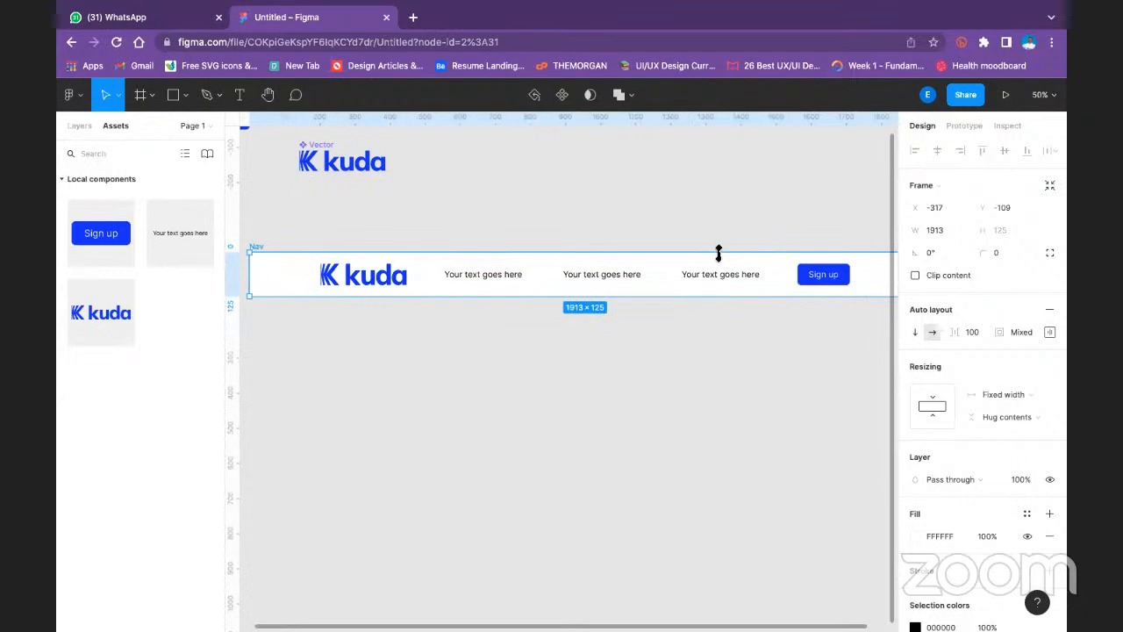
pyautogui.press('-')
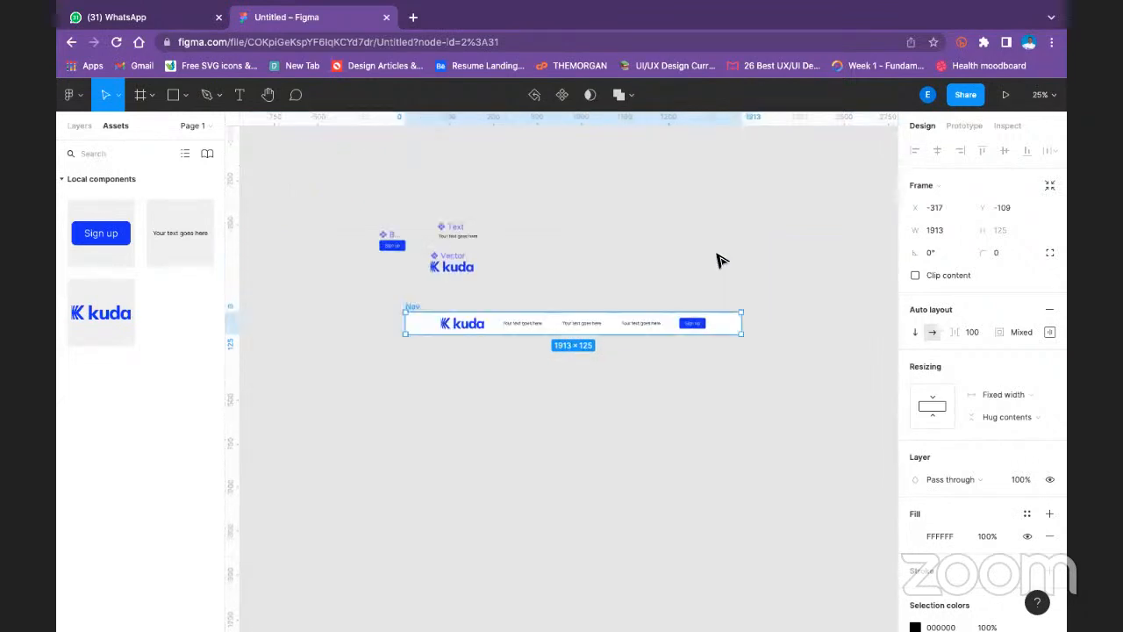
pyautogui.click(762, 285)
# - Set the Nav frame's height resizing to Fixed height and narrow the frame to about 1679 px
pyautogui.click(412, 306)
pyautogui.click(1002, 410)
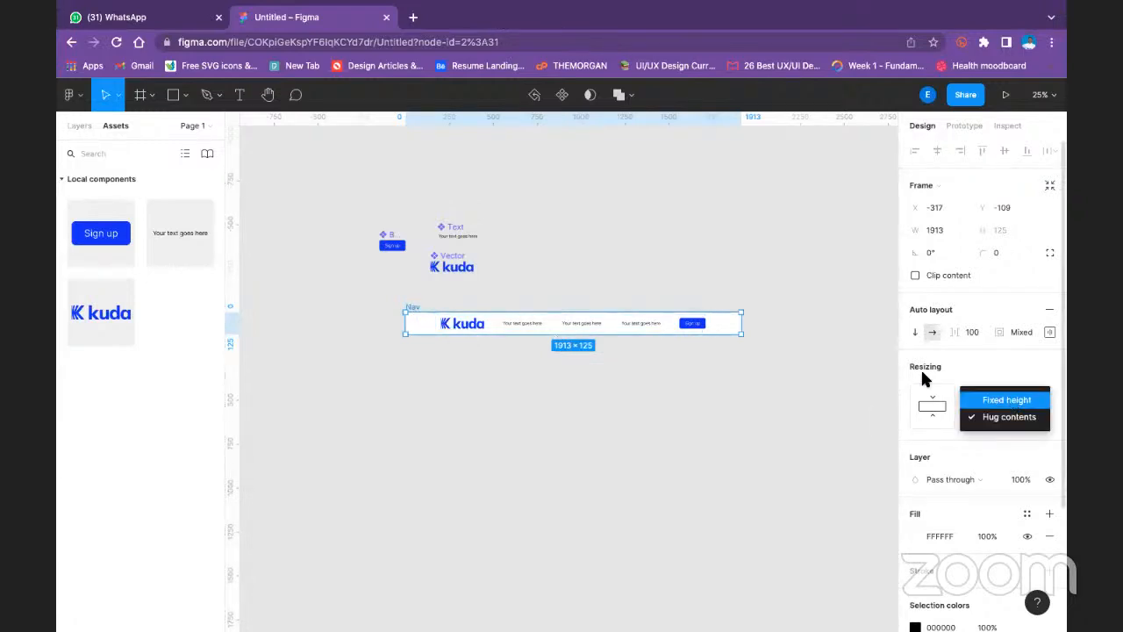
pyautogui.click(1014, 402)
pyautogui.moveTo(773, 325); pyautogui.dragTo(702, 319)
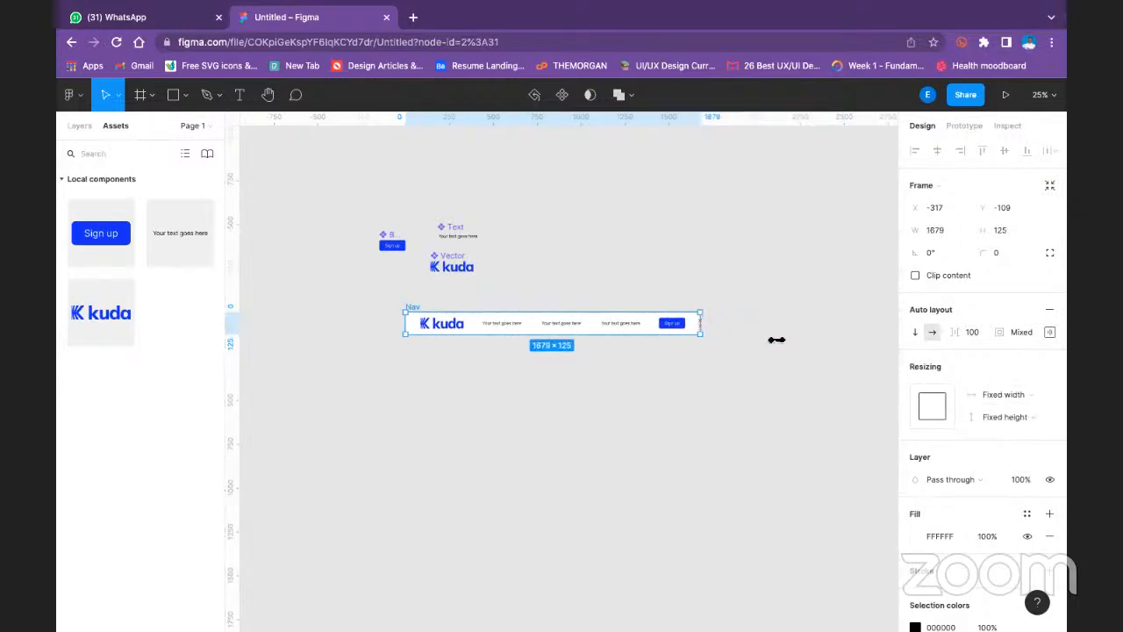
# - Set the Nav frame's height resizing to Hug contents while keeping its width fixed
pyautogui.click(1006, 394)
pyautogui.click(1010, 397)
pyautogui.click(932, 405)
pyautogui.scroll(-1, 1059, 469)
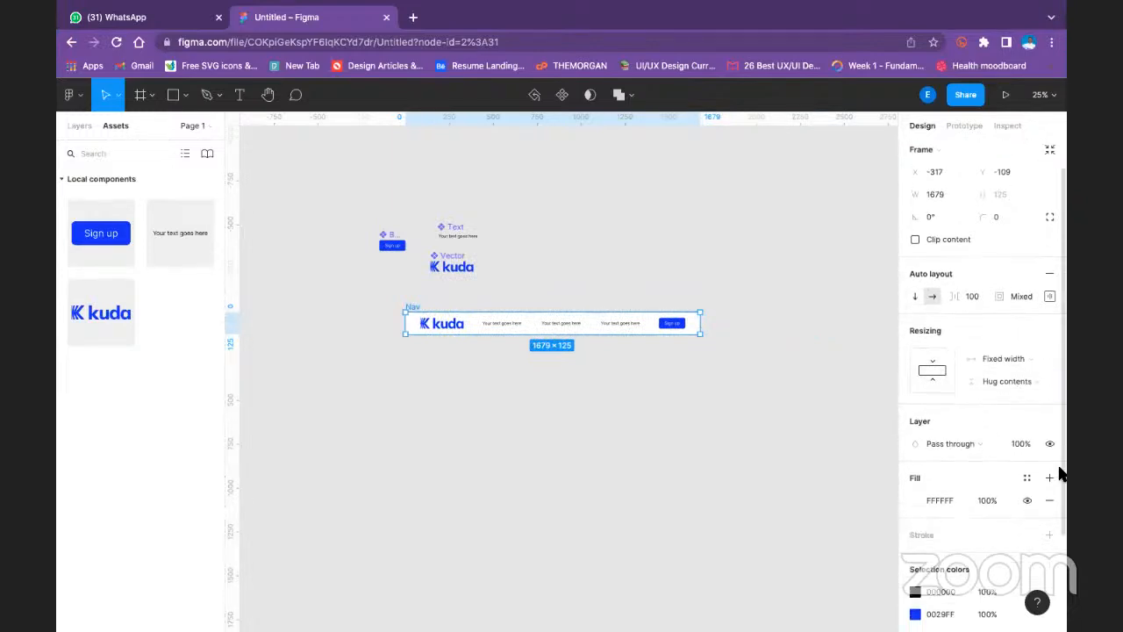
pyautogui.scroll(1, 1010, 362)
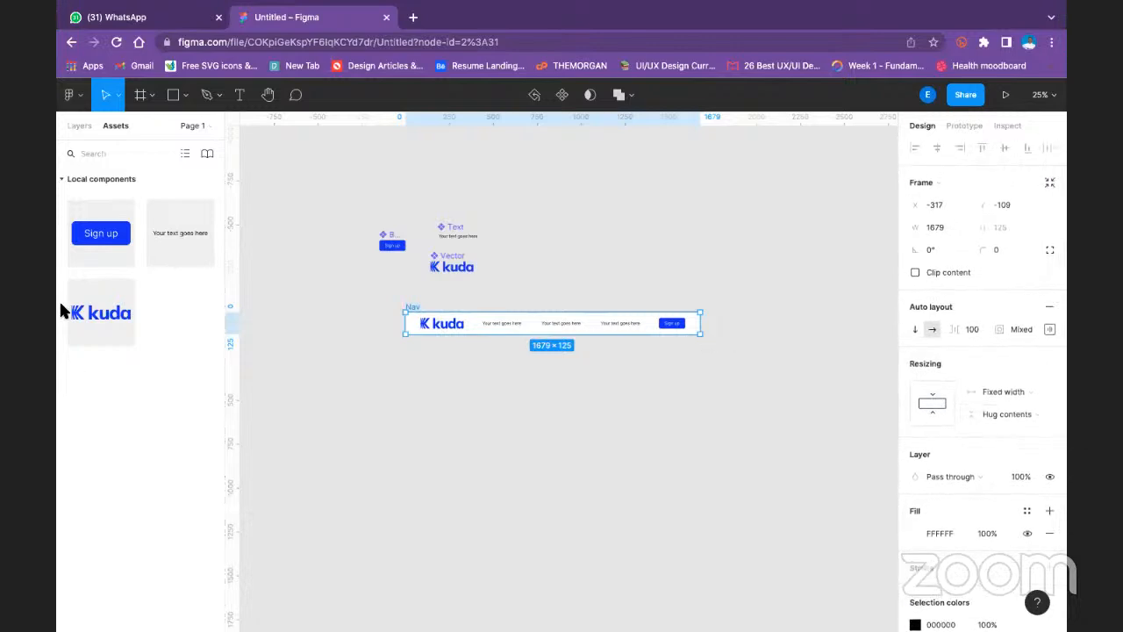
# - Set both the width and height resizing of the nested frame inside Nav to Fill container
pyautogui.click(442, 327)
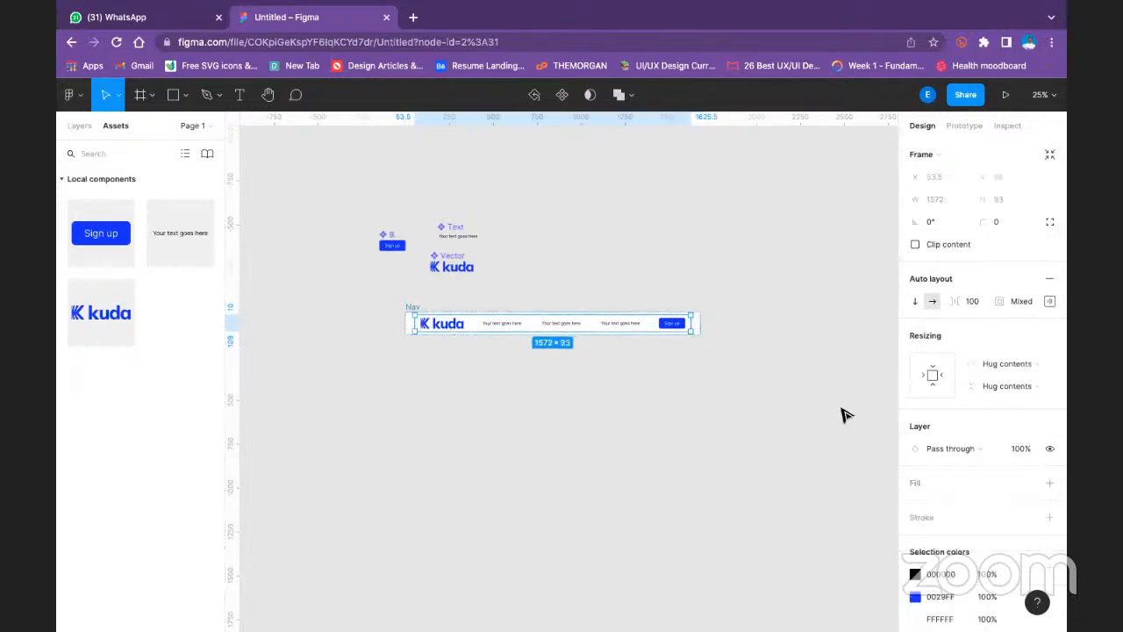
pyautogui.click(1014, 365)
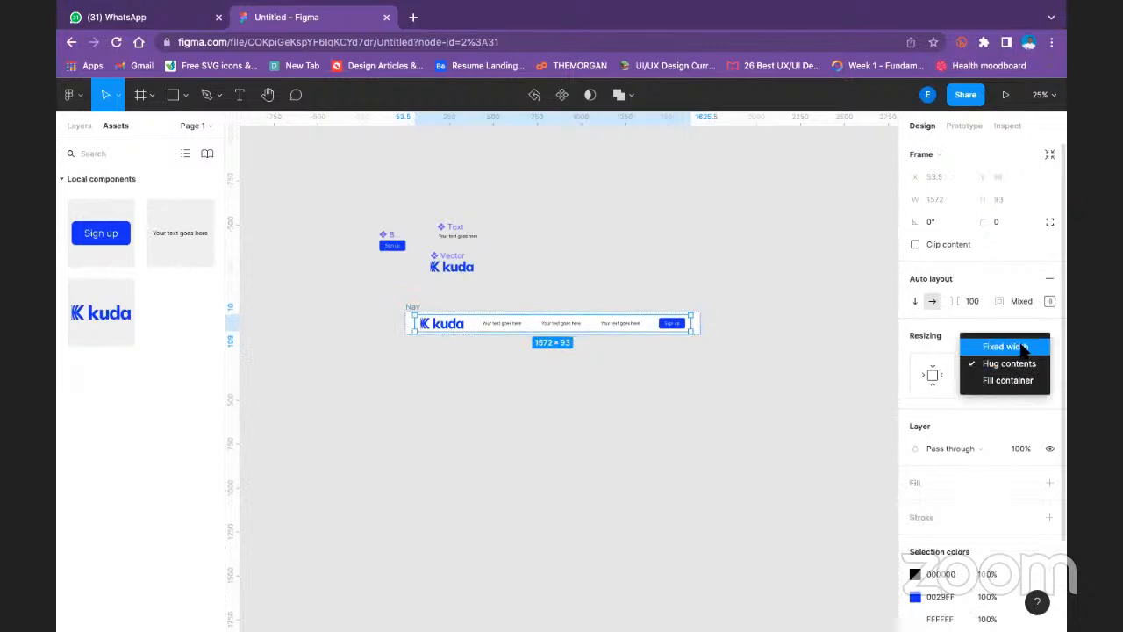
pyautogui.click(1018, 382)
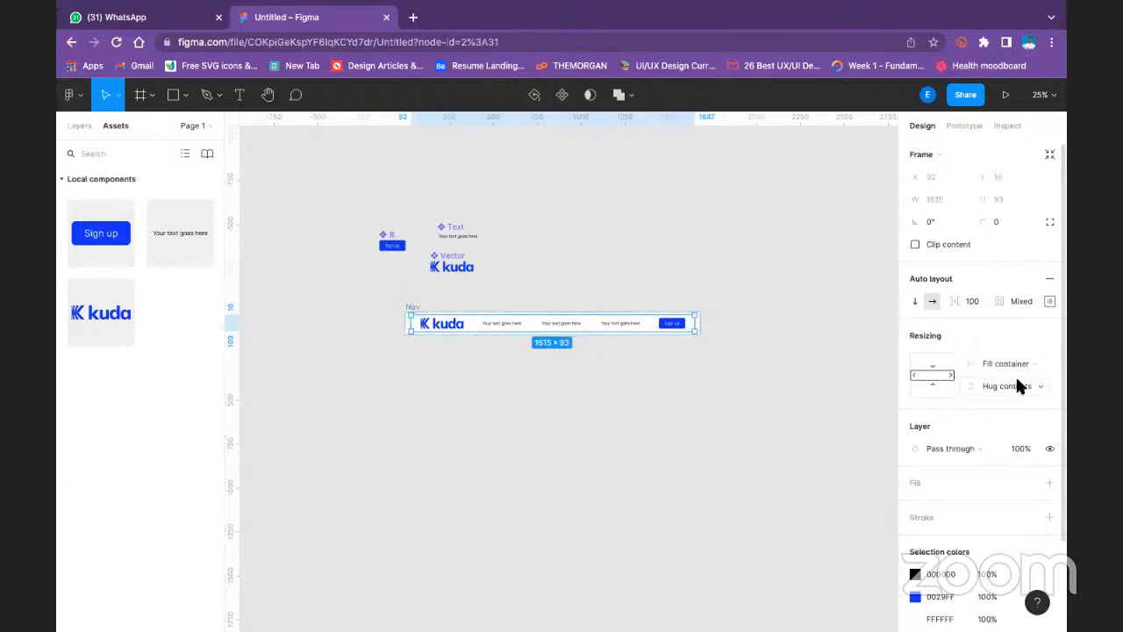
pyautogui.click(1018, 386)
pyautogui.click(1015, 402)
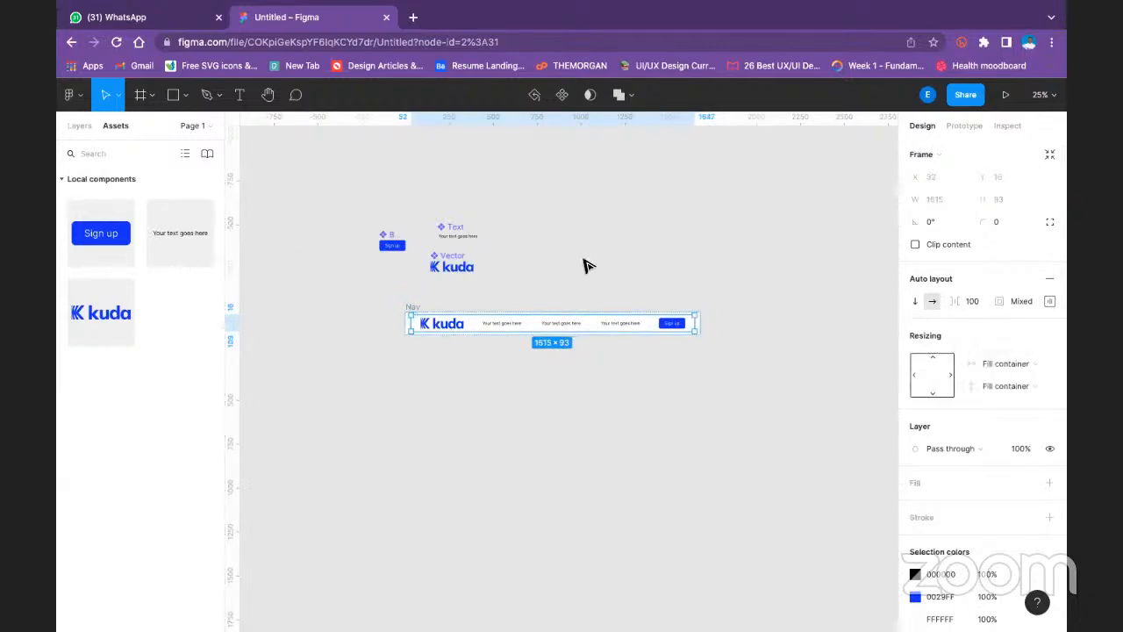
pyautogui.moveTo(727, 322); pyautogui.dragTo(751, 325)
pyautogui.press('super+z')
pyautogui.click(378, 286)
# - Set the Nav frame's height resizing to Fixed height
pyautogui.click(407, 304)
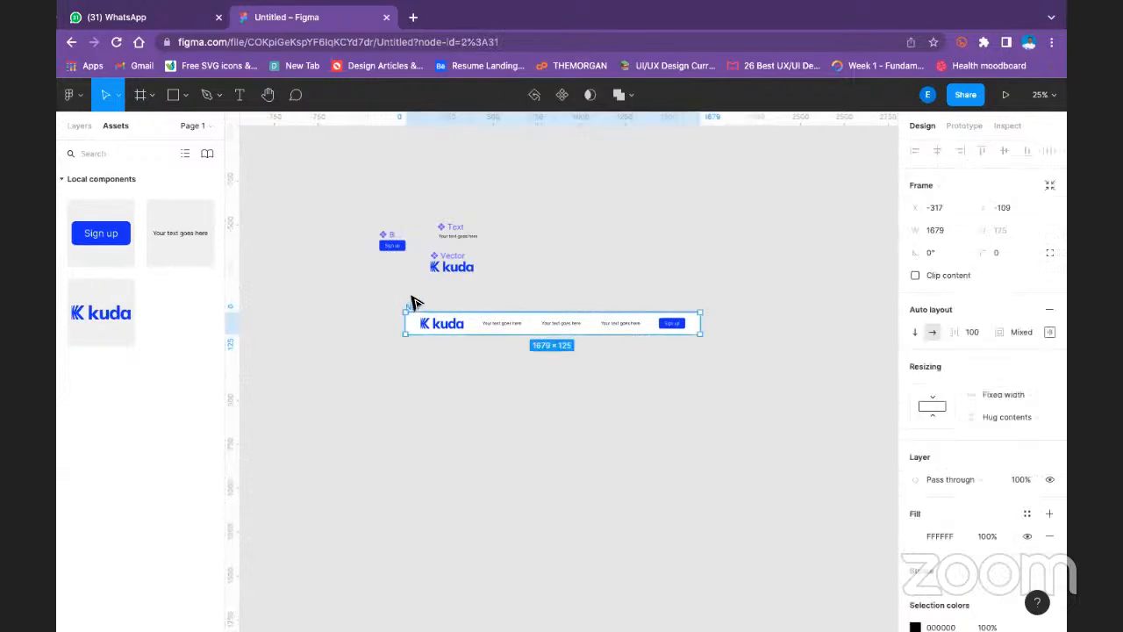
pyautogui.click(1023, 419)
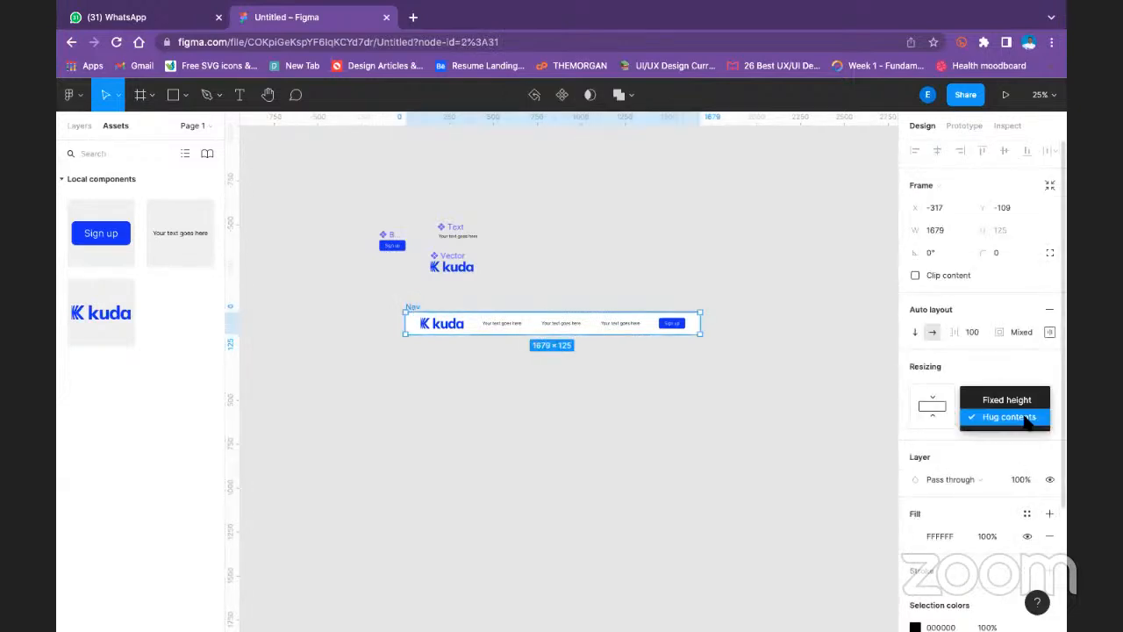
pyautogui.click(1017, 400)
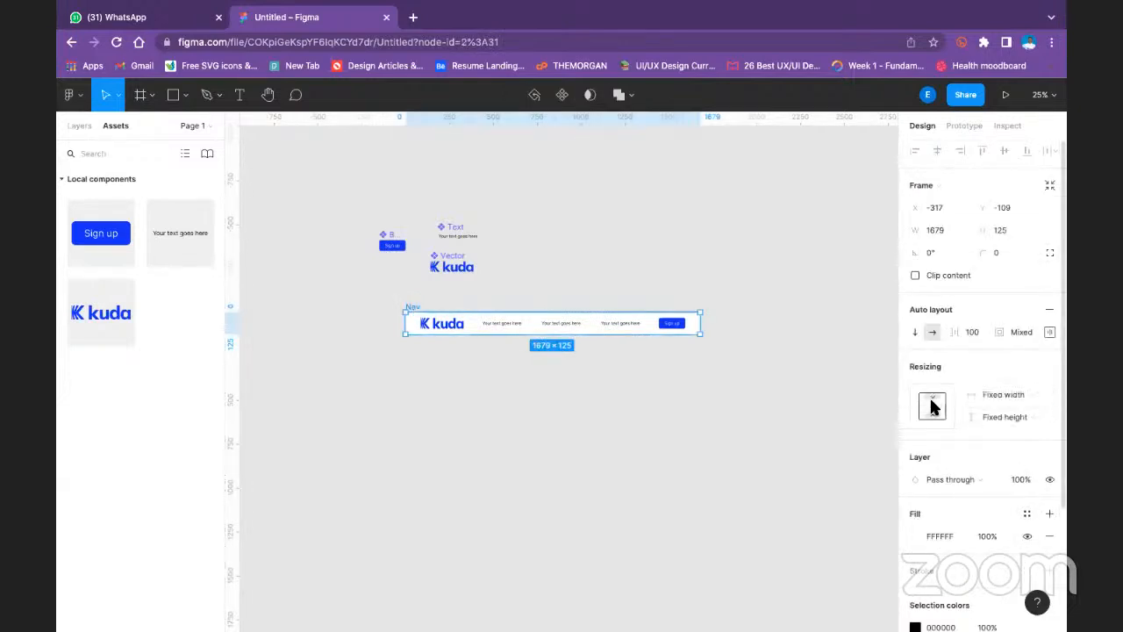
# - Set the Nav frame's auto layout distribution to Space between and widen the frame to about 1781 px
pyautogui.click(1050, 332)
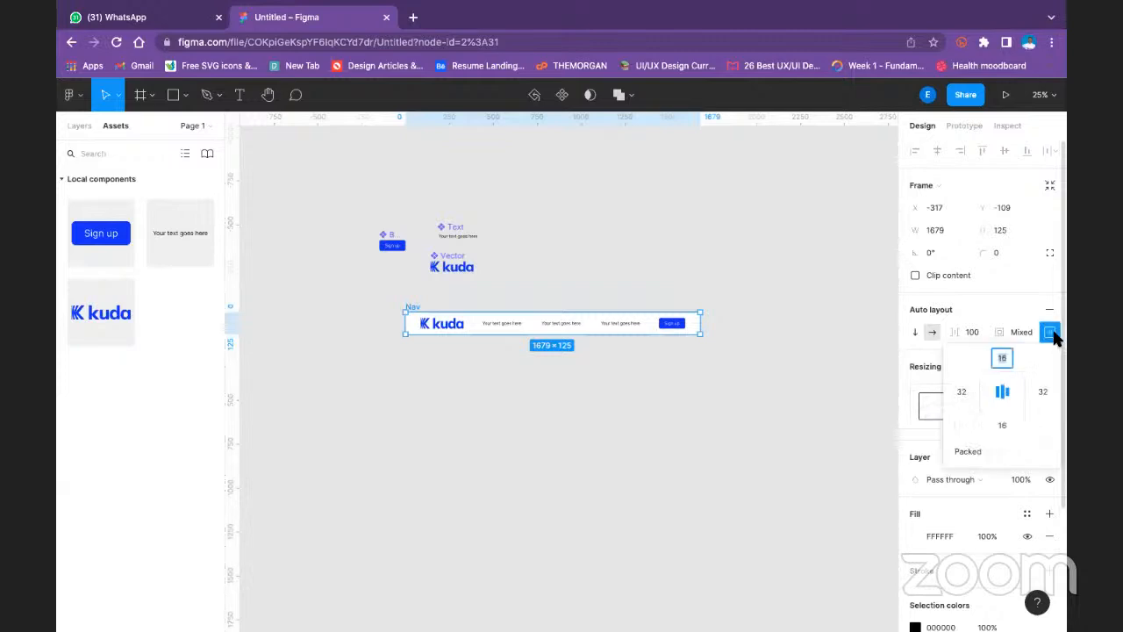
pyautogui.click(969, 451)
pyautogui.click(980, 474)
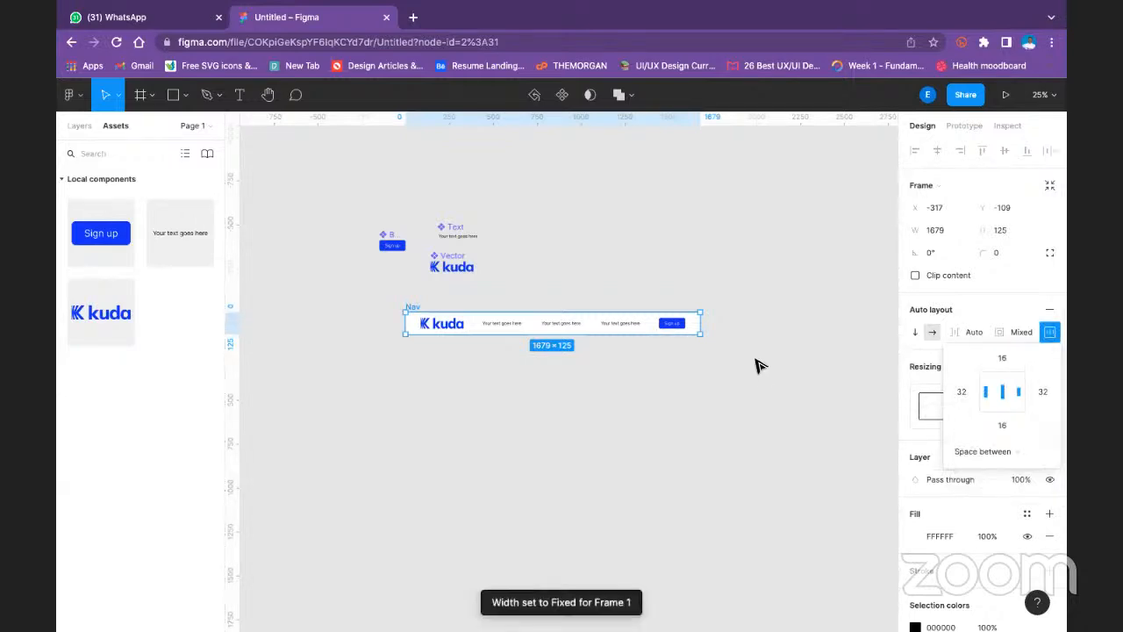
pyautogui.moveTo(704, 321); pyautogui.dragTo(719, 345)
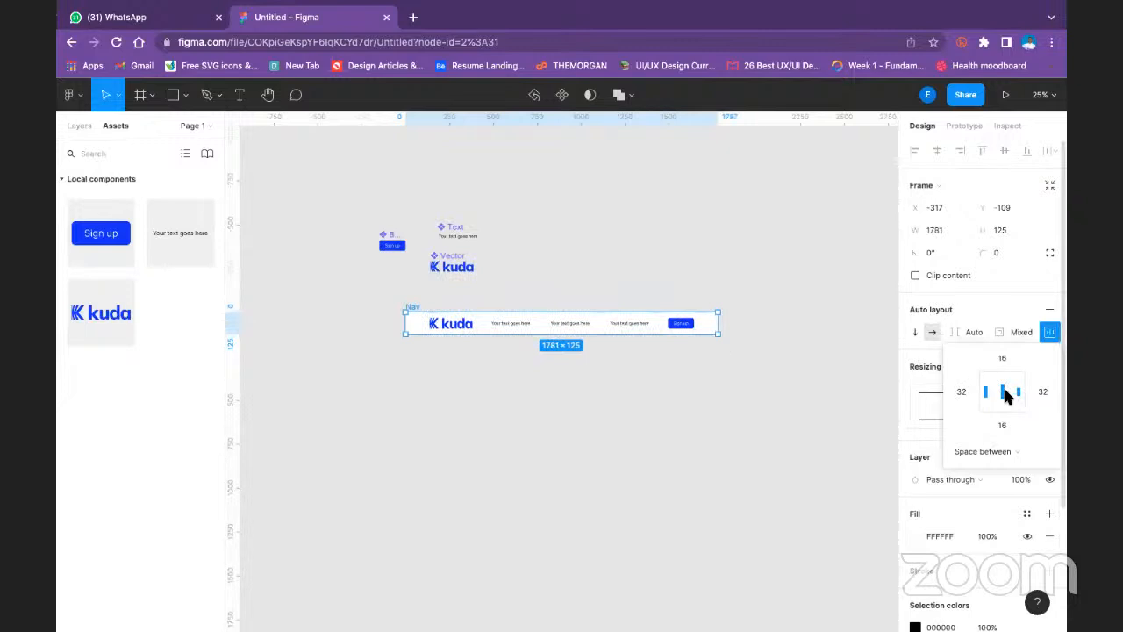
# - Narrow the Nav frame to about 1645 px and bring up the layer list
pyautogui.click(647, 261)
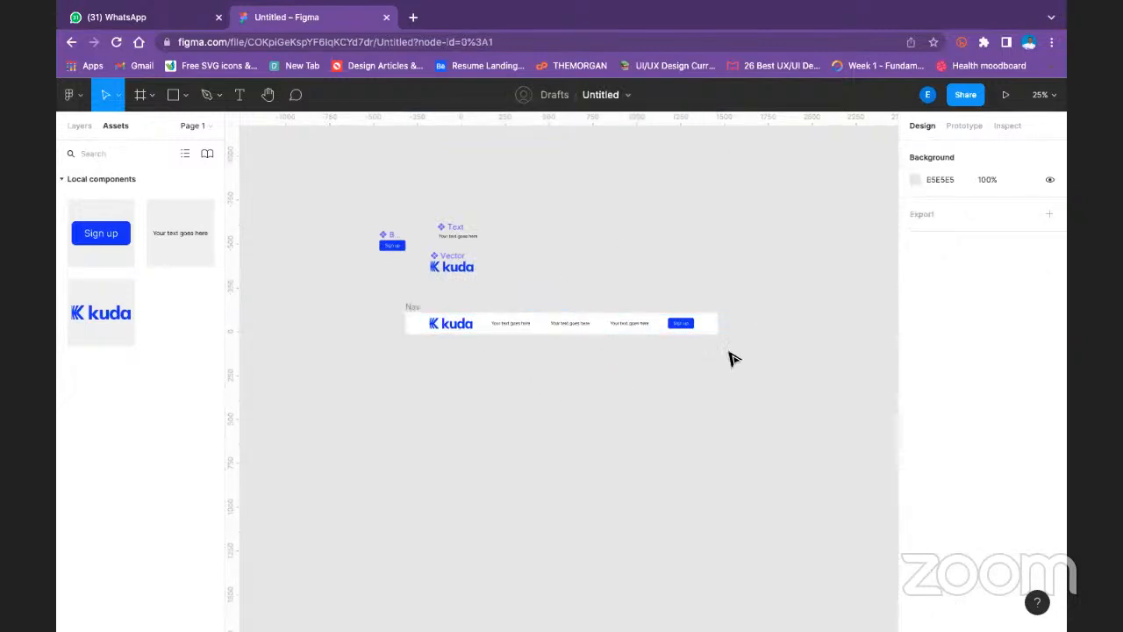
pyautogui.click(415, 307)
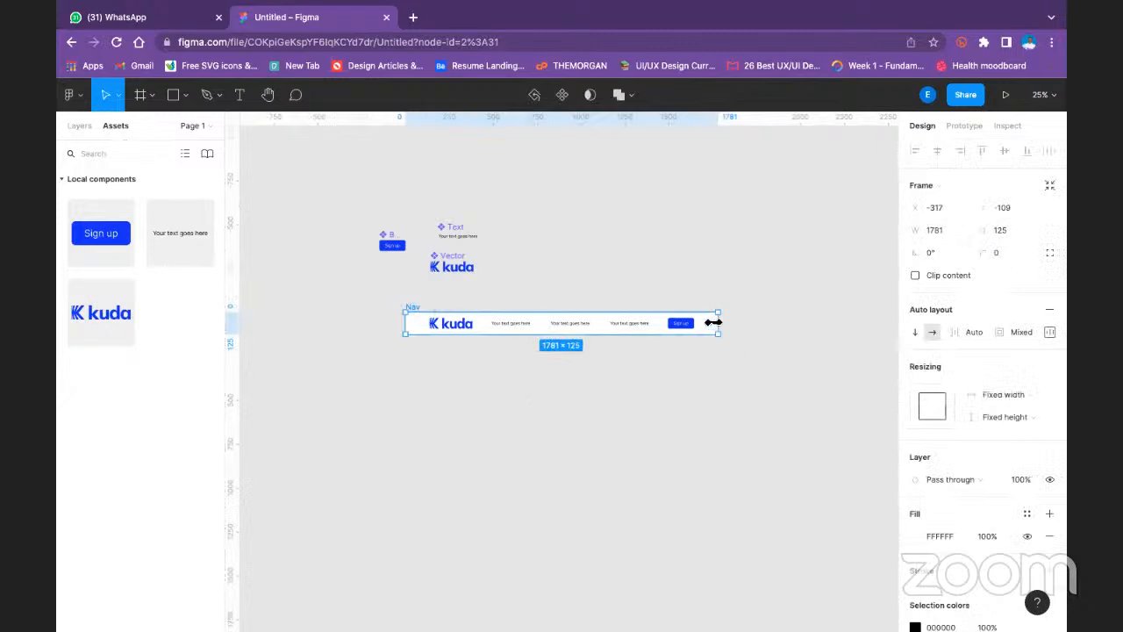
pyautogui.moveTo(714, 323); pyautogui.dragTo(695, 323)
pyautogui.click(79, 125)
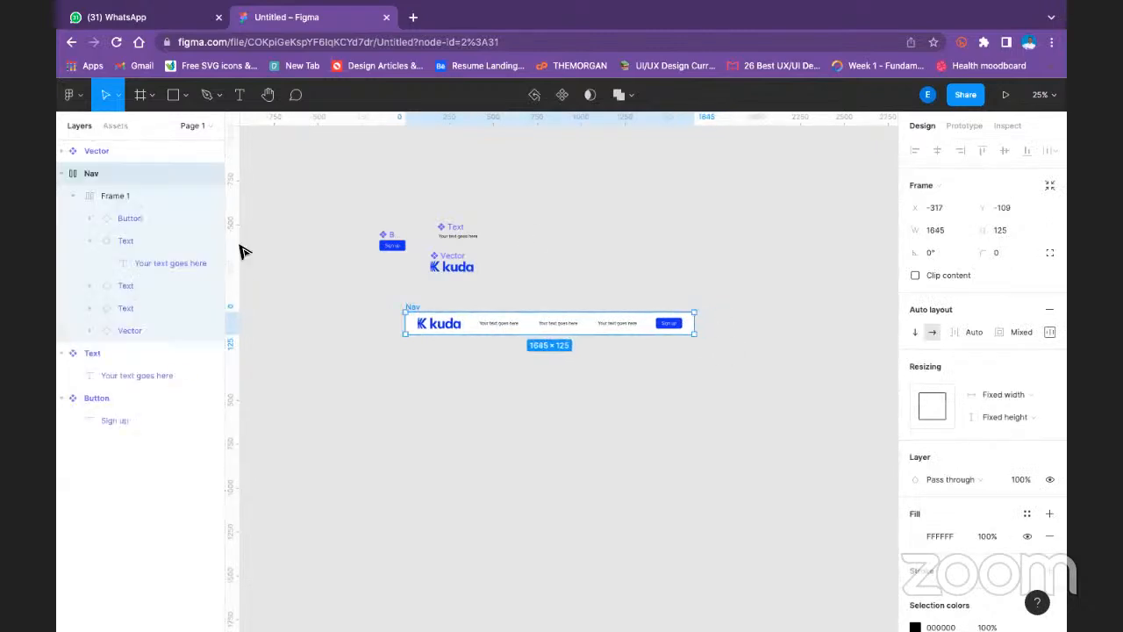
# - Set the auto layout distribution of Frame 1 inside Nav to Space between
pyautogui.click(316, 183)
pyautogui.click(61, 151)
pyautogui.click(61, 151)
pyautogui.click(59, 171)
pyautogui.click(59, 170)
pyautogui.click(132, 204)
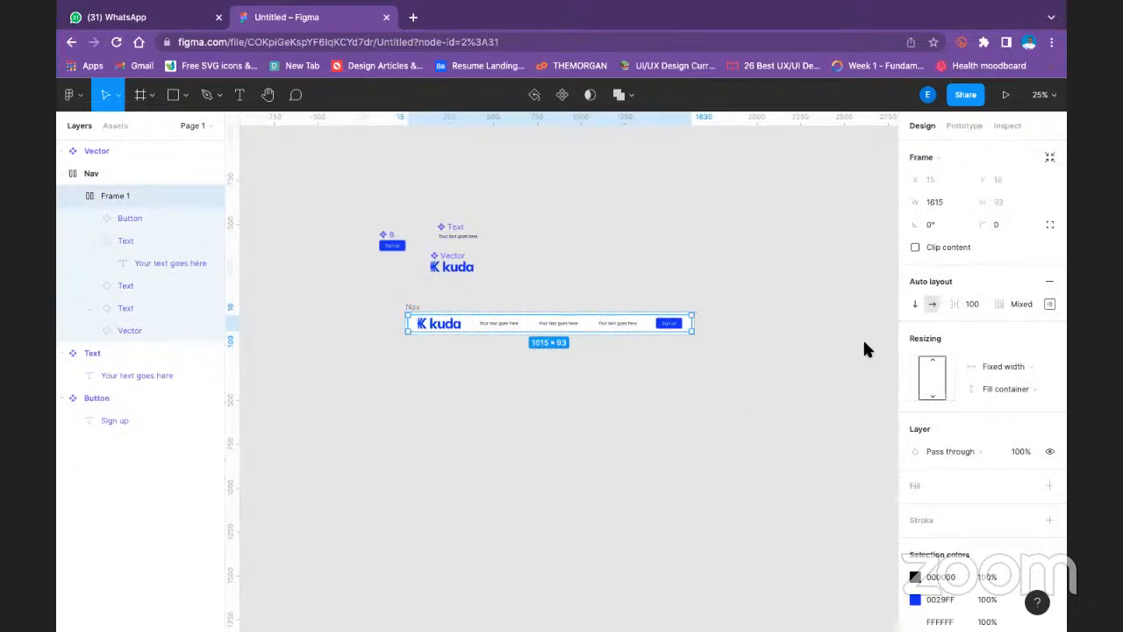
pyautogui.click(1050, 304)
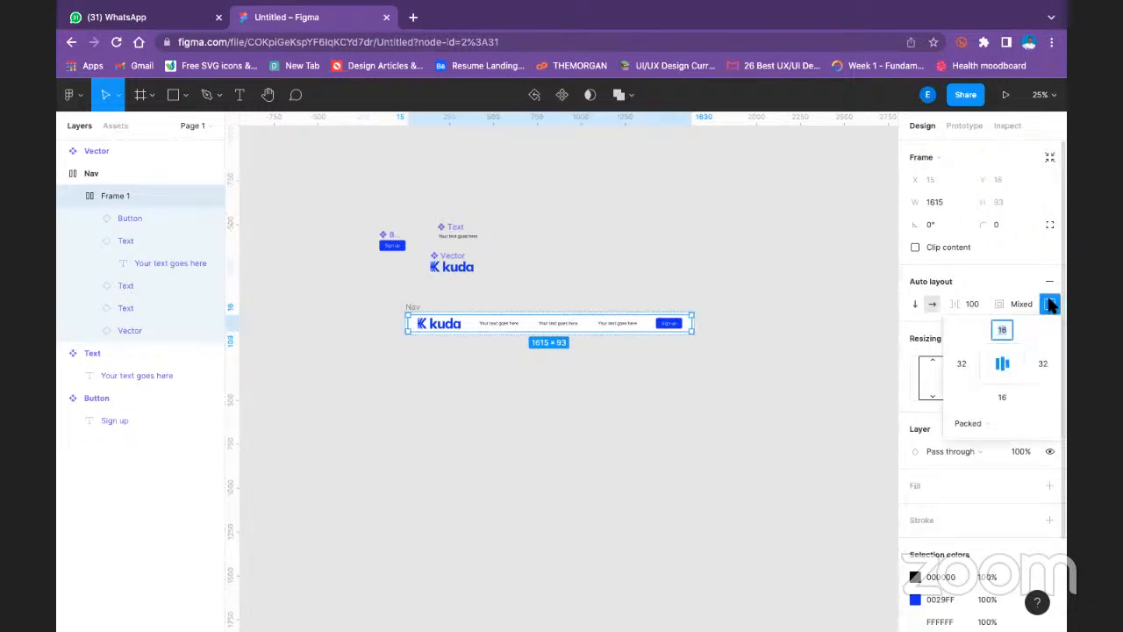
pyautogui.click(989, 422)
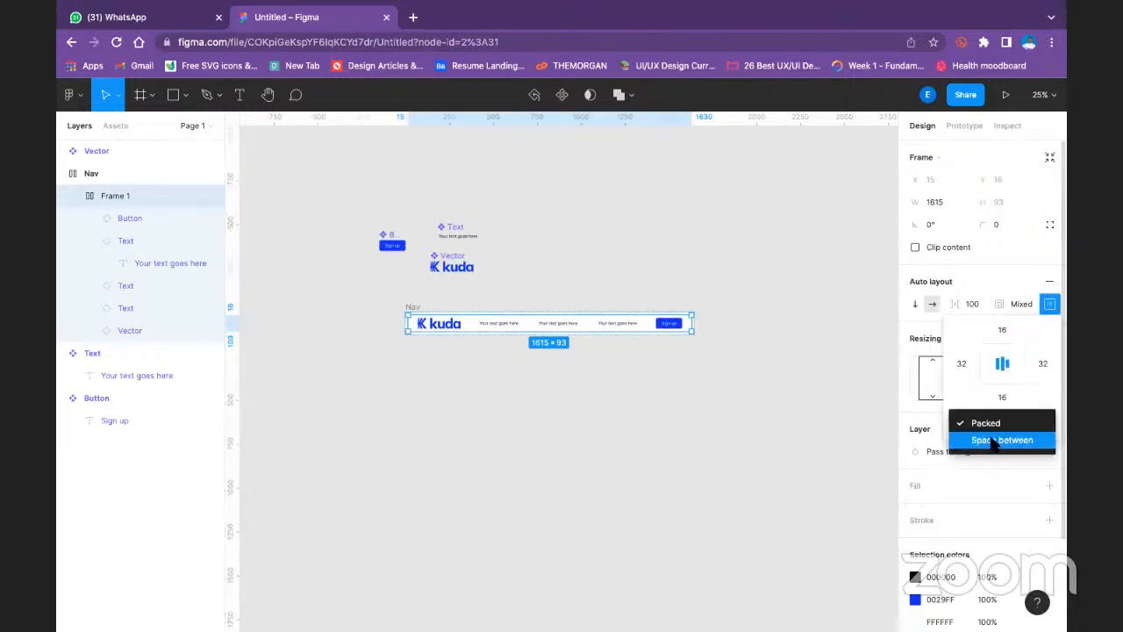
pyautogui.click(994, 441)
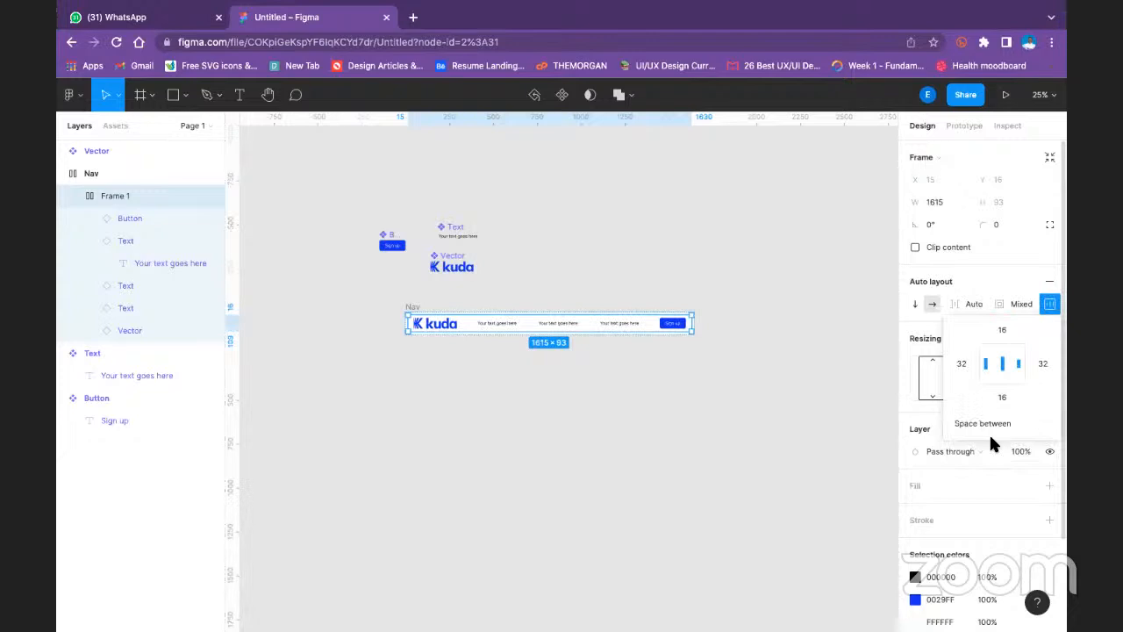
# - Try to resize the Nav frame by its edge and undo the change
pyautogui.click(704, 316)
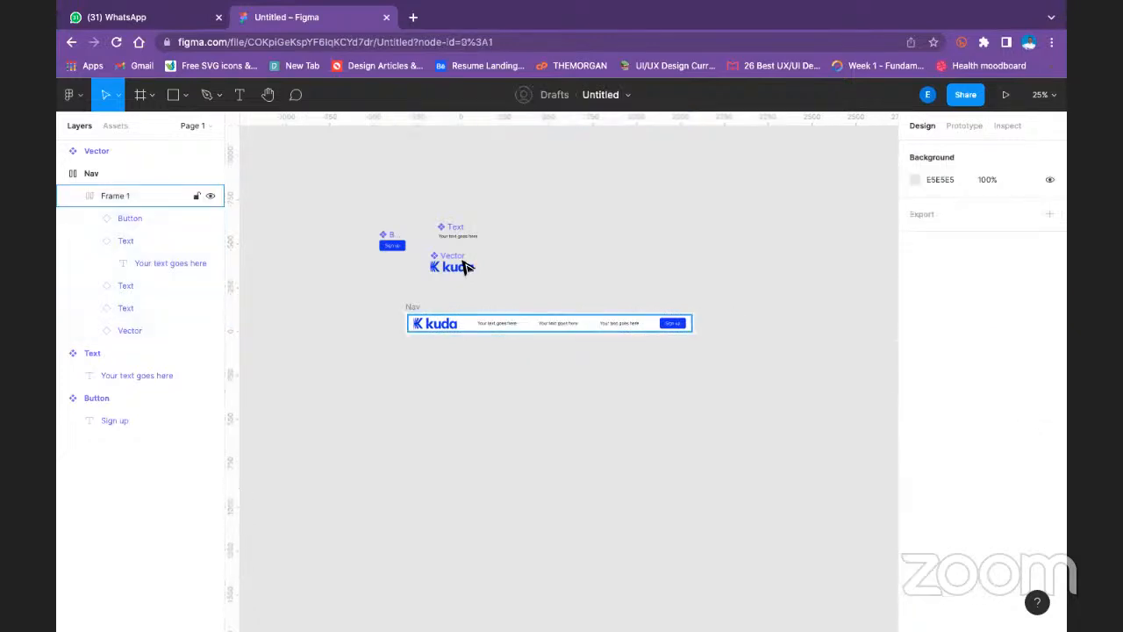
pyautogui.click(413, 305)
pyautogui.moveTo(725, 340); pyautogui.dragTo(807, 309)
pyautogui.hotkey('ctrl', 'z')
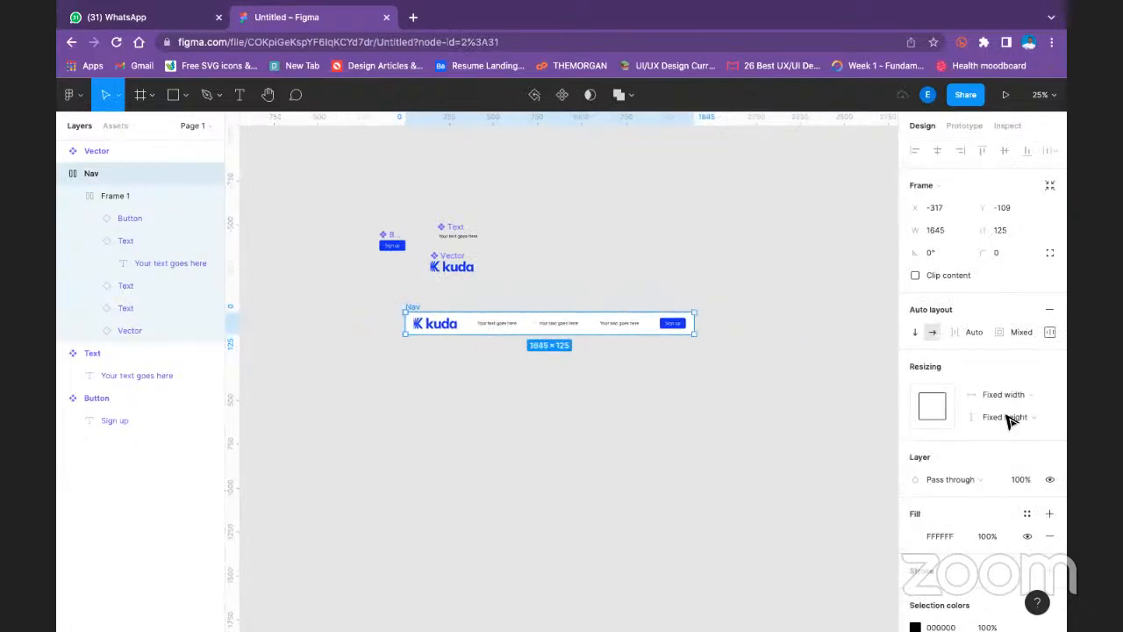
# - Set both the width and height resizing of the Nav frame to Hug contents
pyautogui.click(1006, 411)
pyautogui.click(1007, 422)
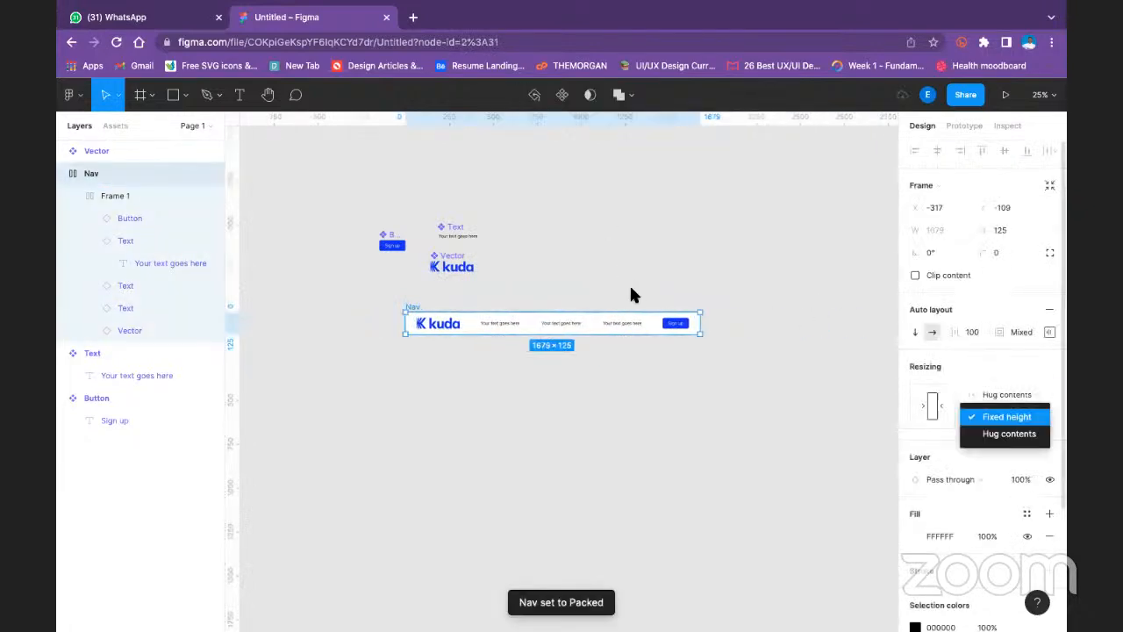
pyautogui.click(1007, 433)
pyautogui.click(422, 296)
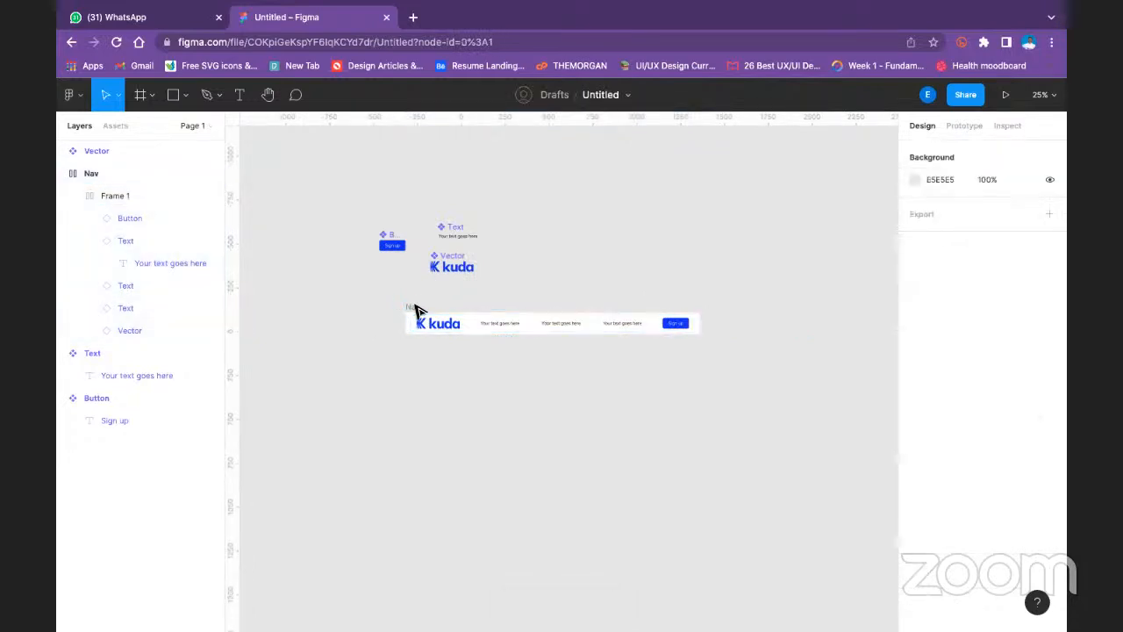
# - Widen the Nav frame to about 1845 px, and return its width resizing to Hug contents
pyautogui.click(413, 307)
pyautogui.moveTo(702, 325); pyautogui.dragTo(729, 325)
pyautogui.click(1000, 394)
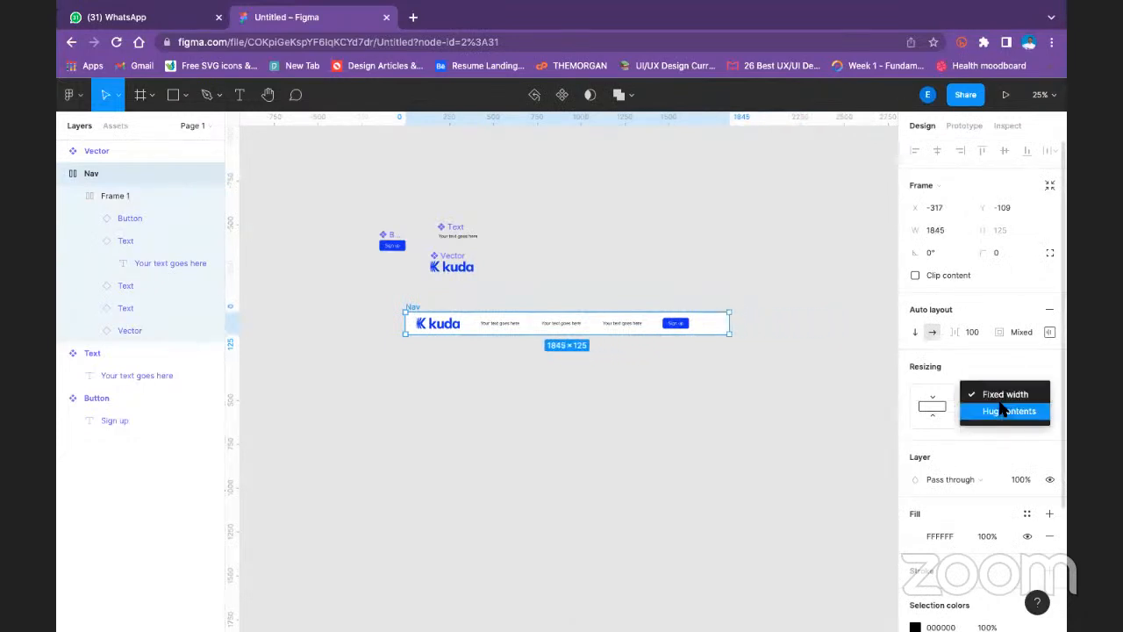
pyautogui.click(1003, 412)
pyautogui.moveTo(721, 319); pyautogui.dragTo(792, 323)
pyautogui.click(936, 386)
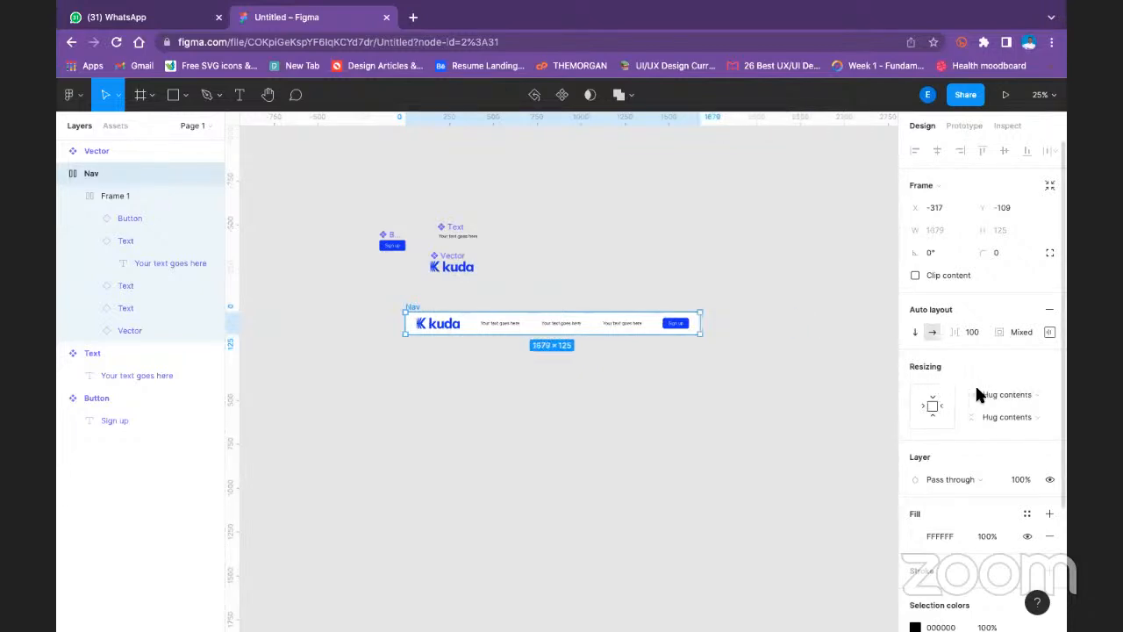
# - Set the Nav frame's width resizing to Fixed width
pyautogui.click(1018, 394)
pyautogui.click(1010, 375)
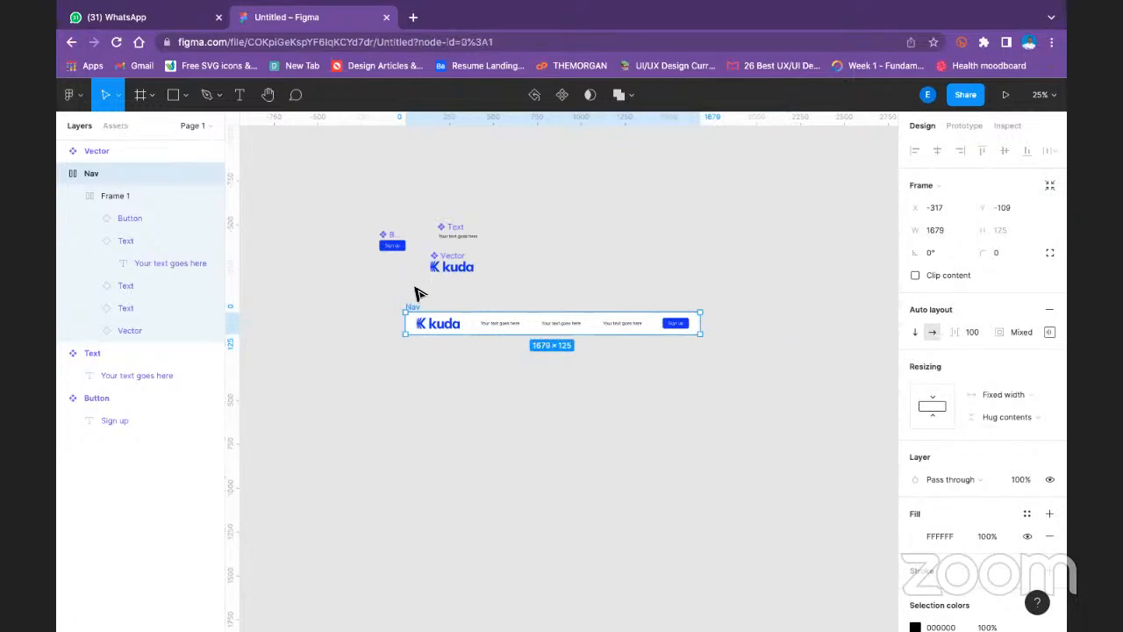
pyautogui.click(417, 296)
# - Set the width resizing of Frame 1 inside Nav to Hug contents and try stretching it to about 1829 px
pyautogui.click(414, 307)
pyautogui.click(114, 196)
pyautogui.click(1027, 369)
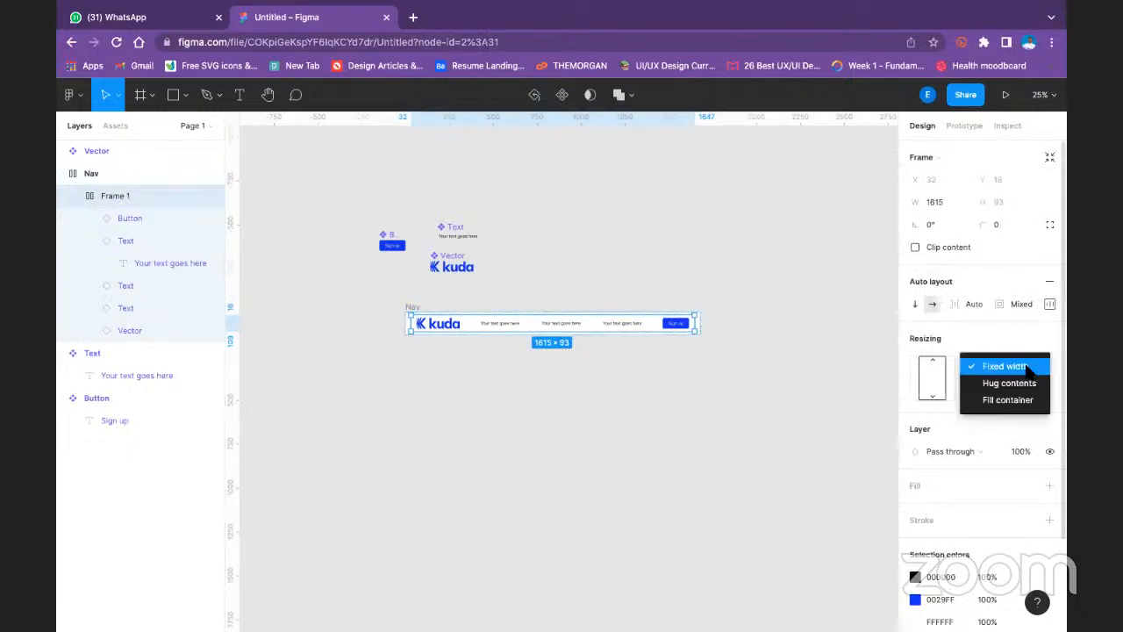
pyautogui.doubleClick(695, 324)
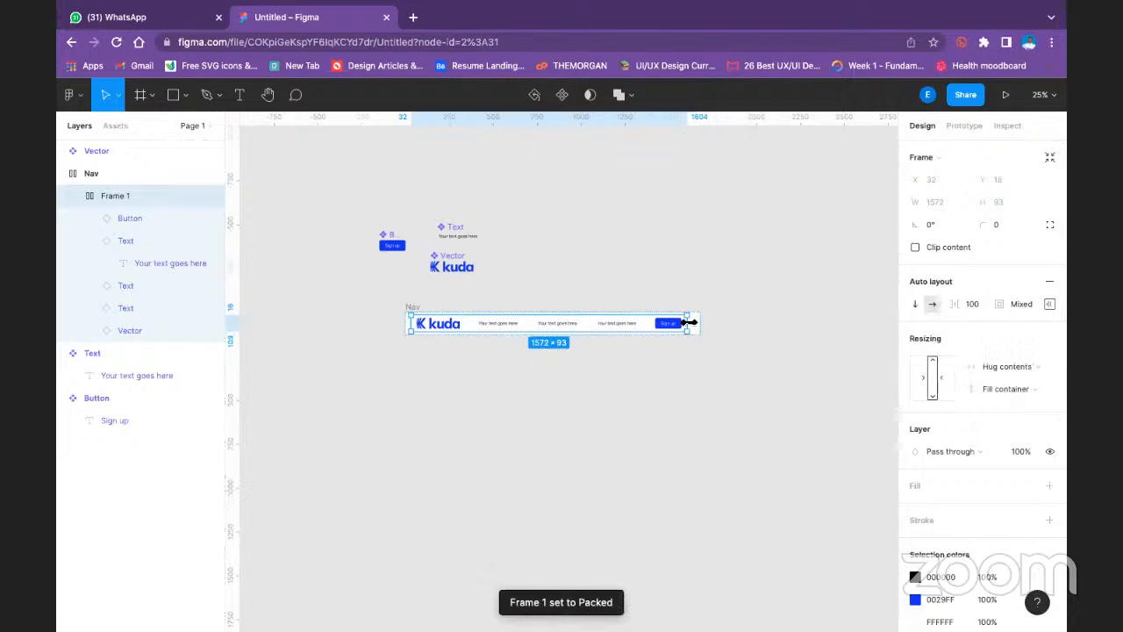
pyautogui.moveTo(691, 323); pyautogui.dragTo(734, 320)
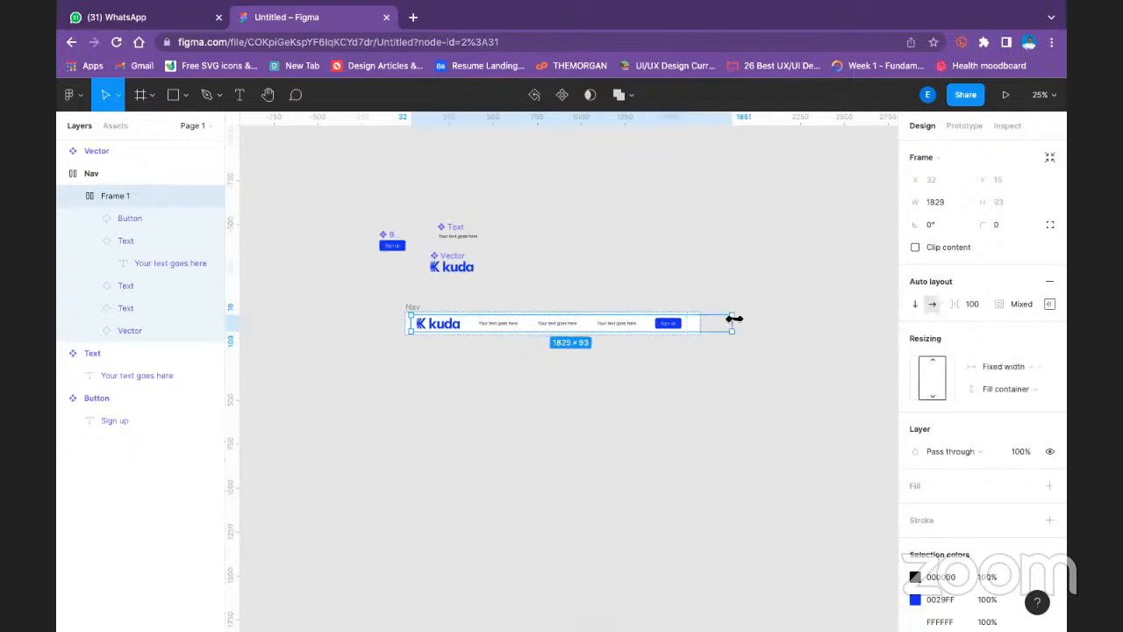
pyautogui.click(657, 372)
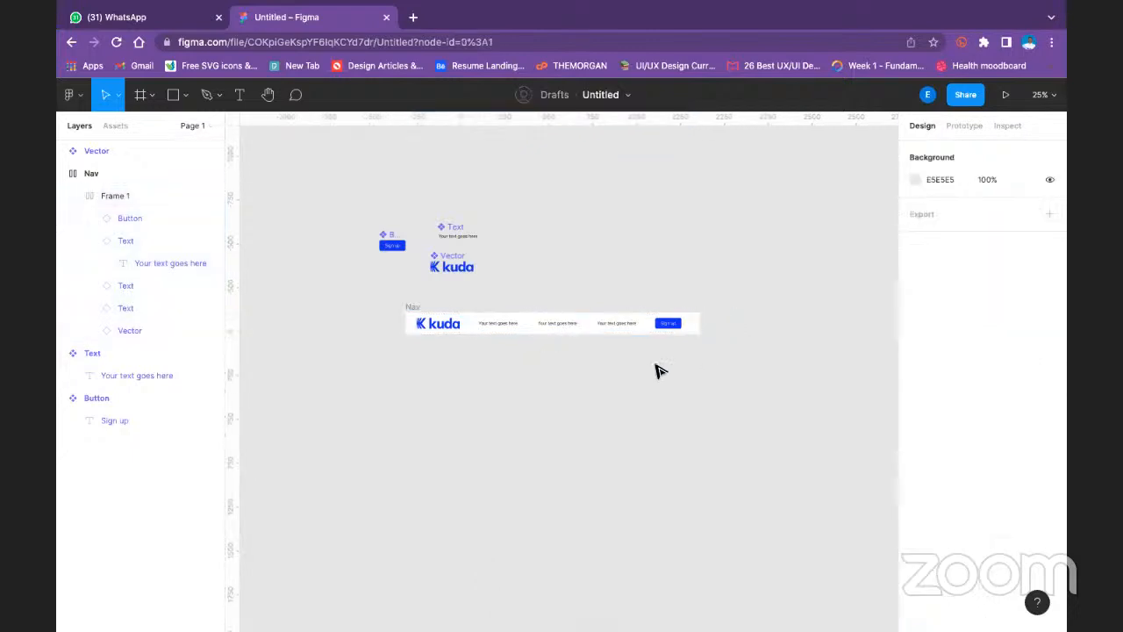
# - Set the Nav frame's width to Hug contents and its height to Fixed height, and try widening it to about 2029 px
pyautogui.click(421, 306)
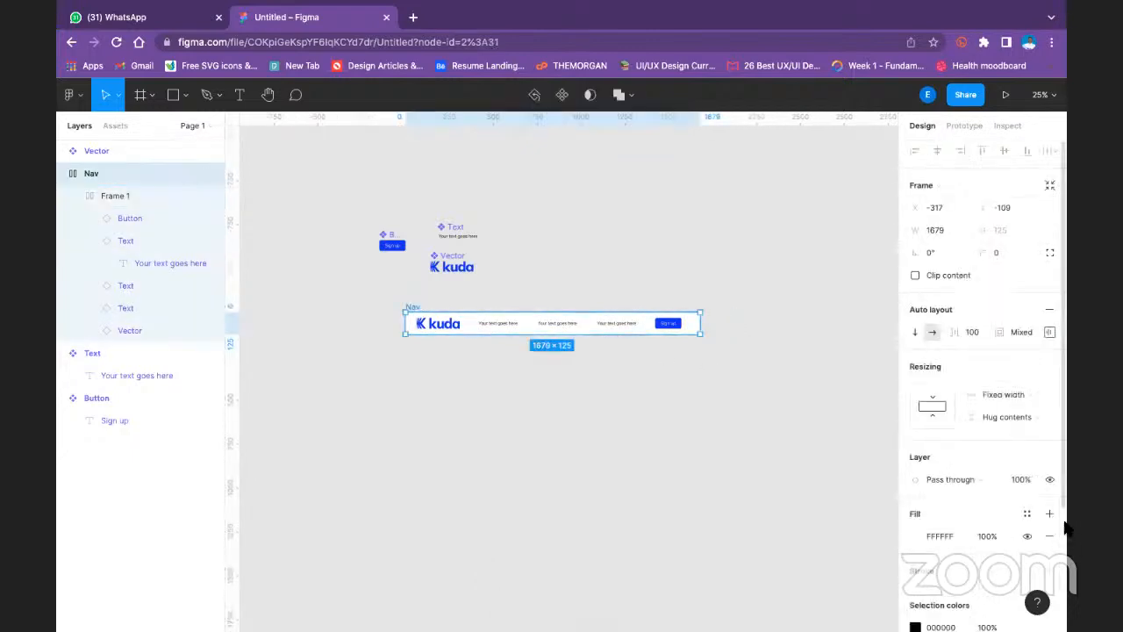
pyautogui.click(1024, 394)
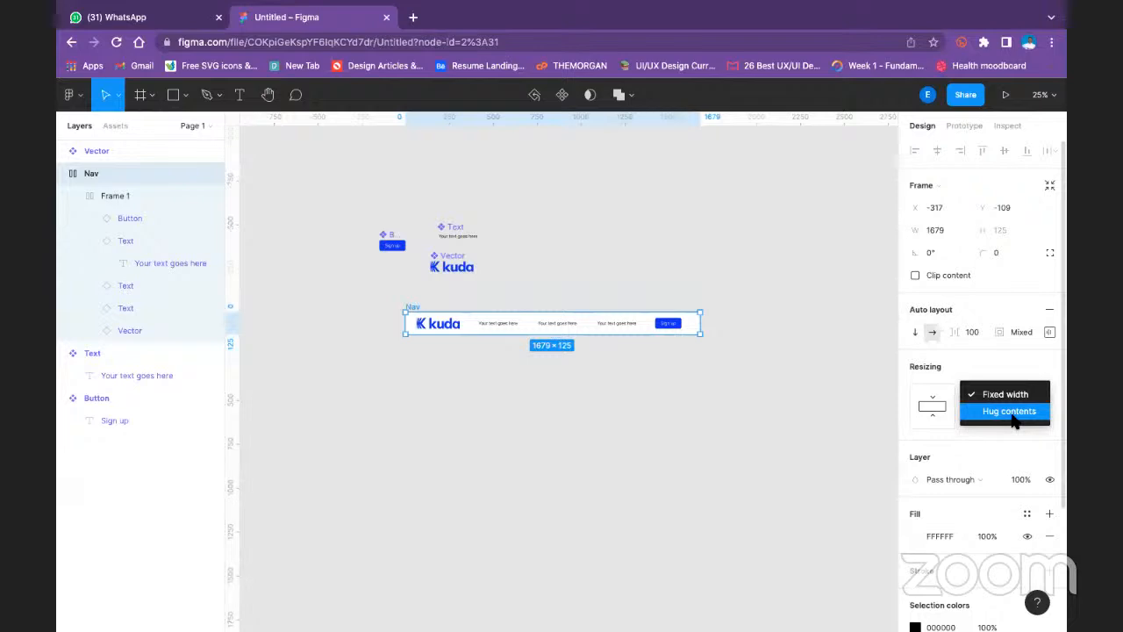
pyautogui.click(1012, 414)
pyautogui.click(1011, 421)
pyautogui.click(1033, 401)
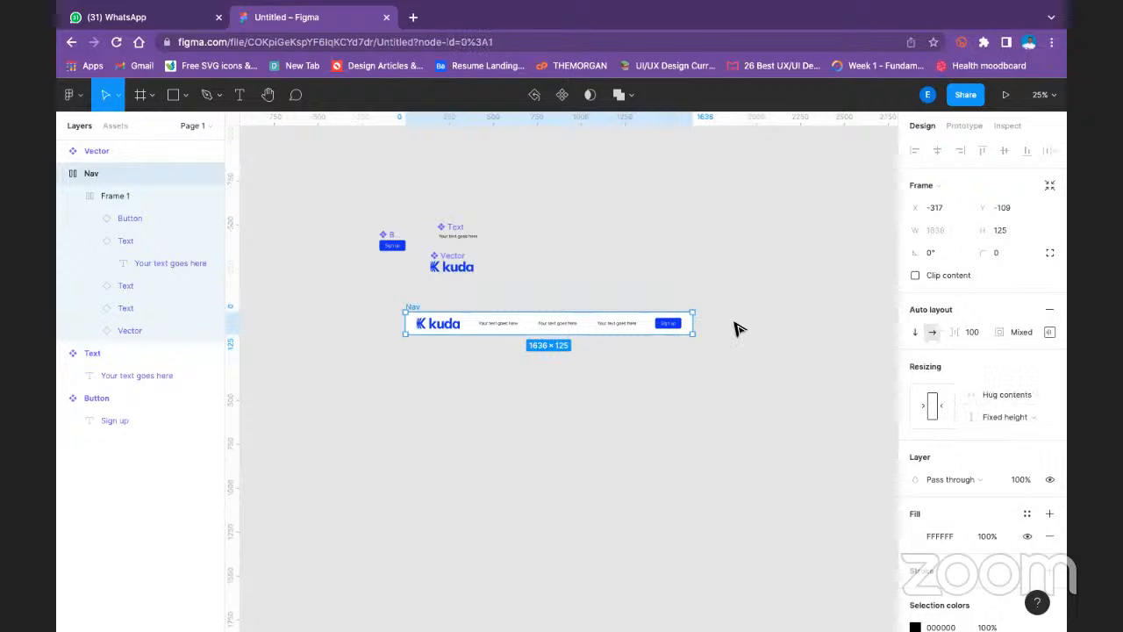
pyautogui.click(745, 328)
pyautogui.click(609, 326)
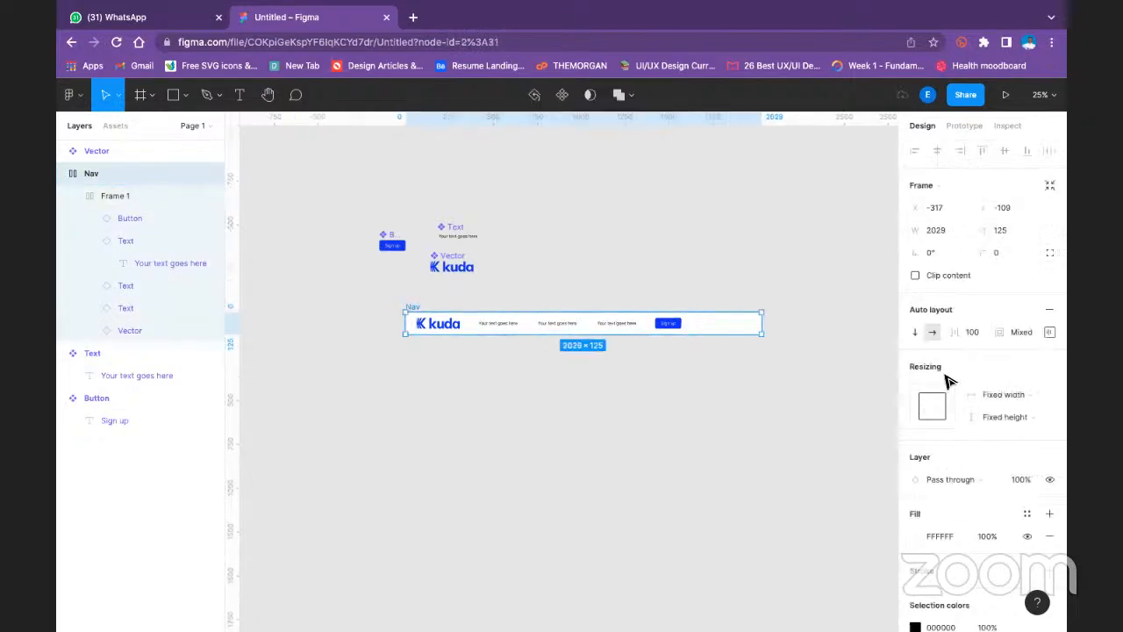
# - Try a spacing of 200 between the items of Frame 1 and undo it
pyautogui.press('Return')
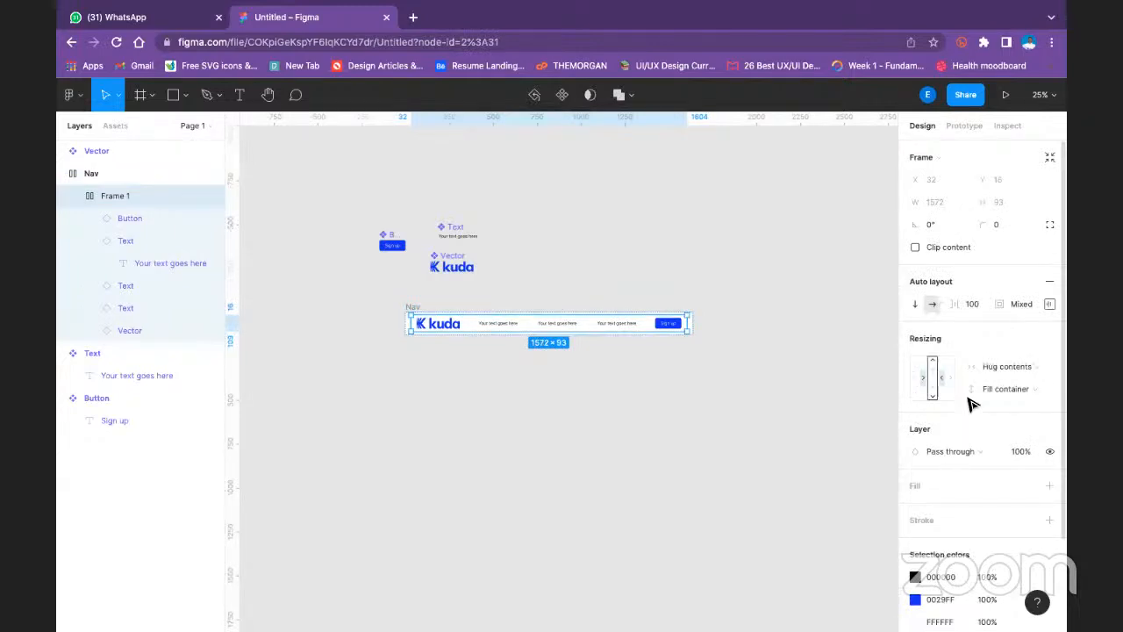
pyautogui.click(1018, 304)
pyautogui.click(972, 303)
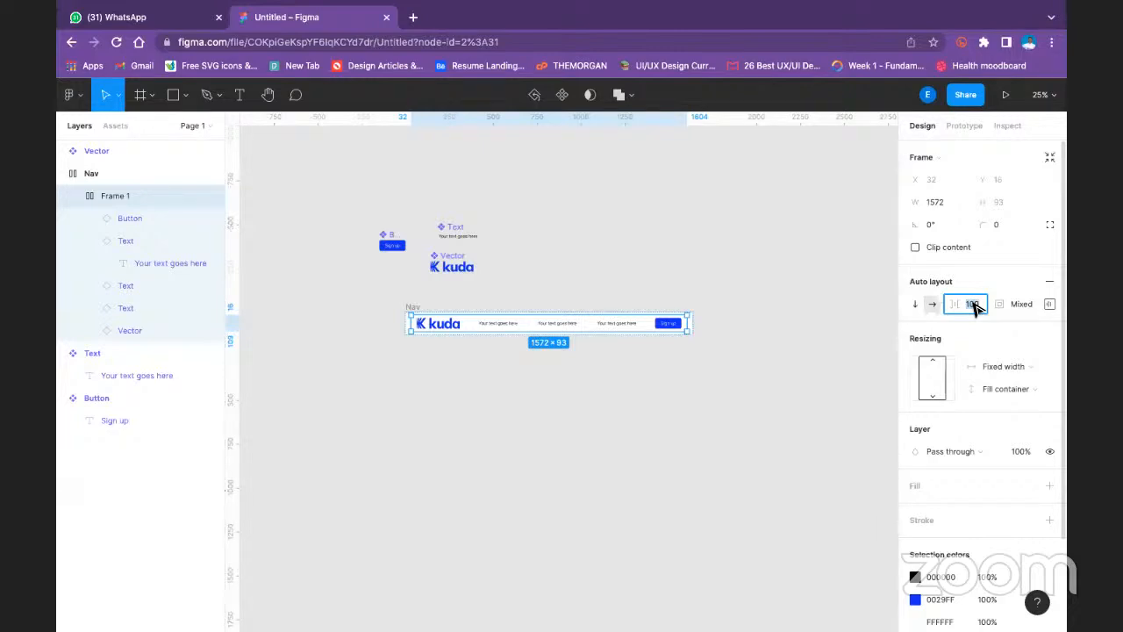
pyautogui.write('200')
pyautogui.press('Return')
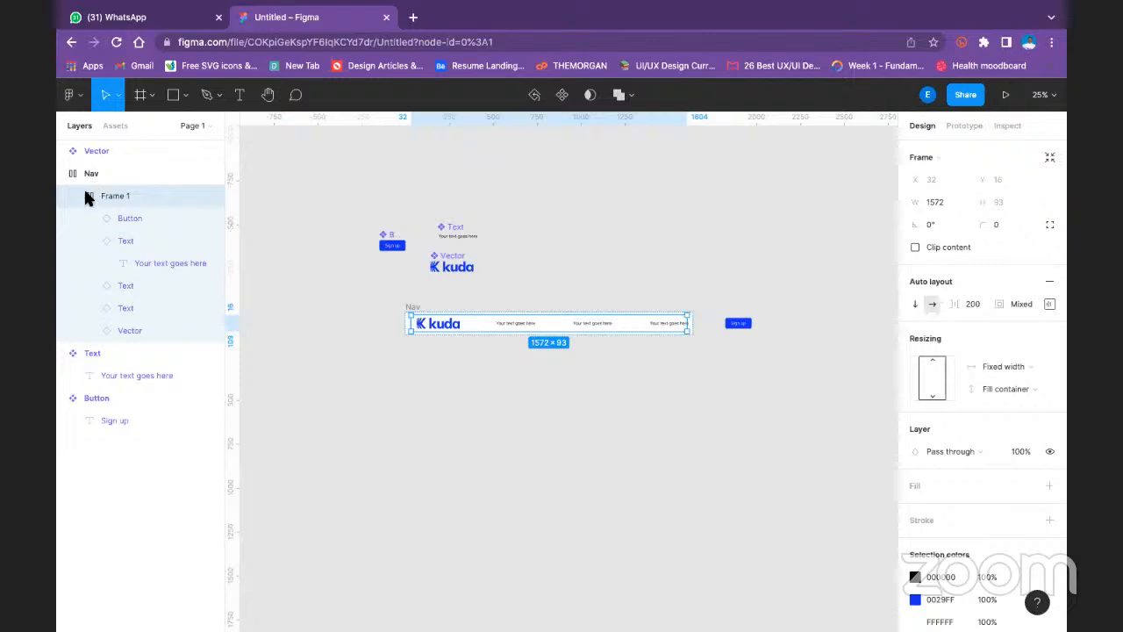
pyautogui.press('super+z')
pyautogui.press('super+z')
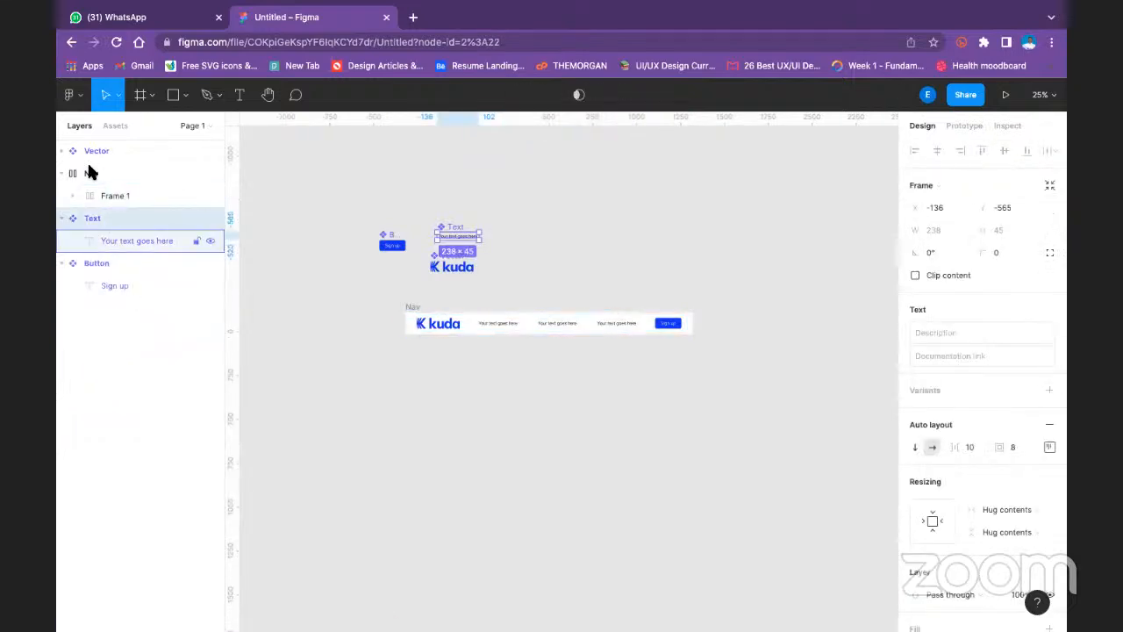
# - Check the alignment and padding settings of Frame 1 inside Nav and set its width resizing to Fill container
pyautogui.click(91, 172)
pyautogui.click(129, 191)
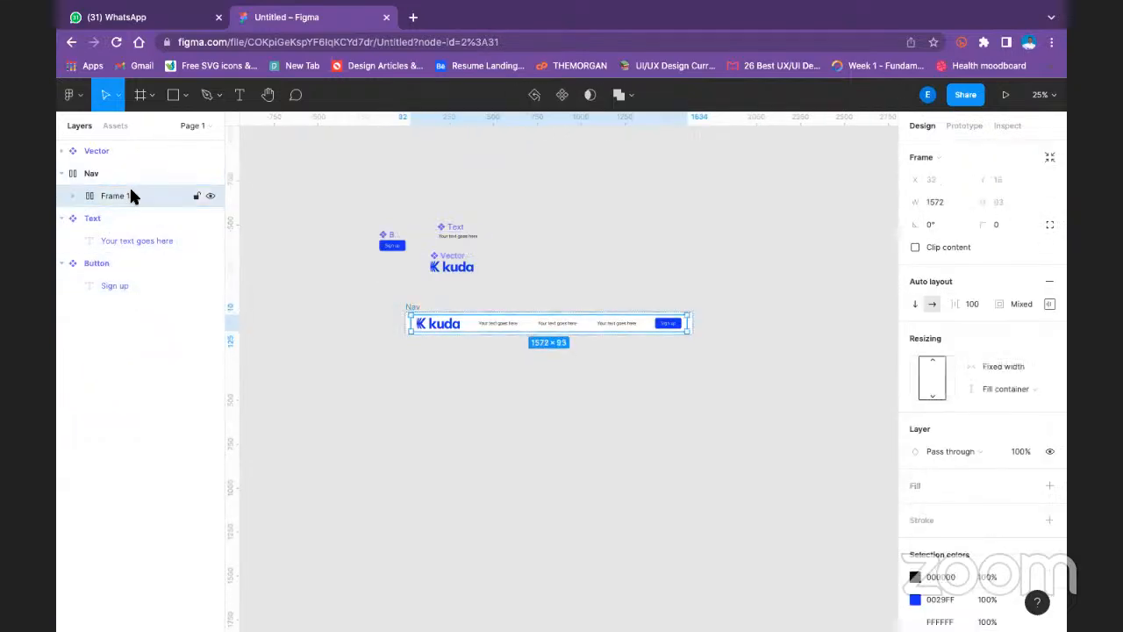
pyautogui.click(1050, 305)
pyautogui.click(1002, 365)
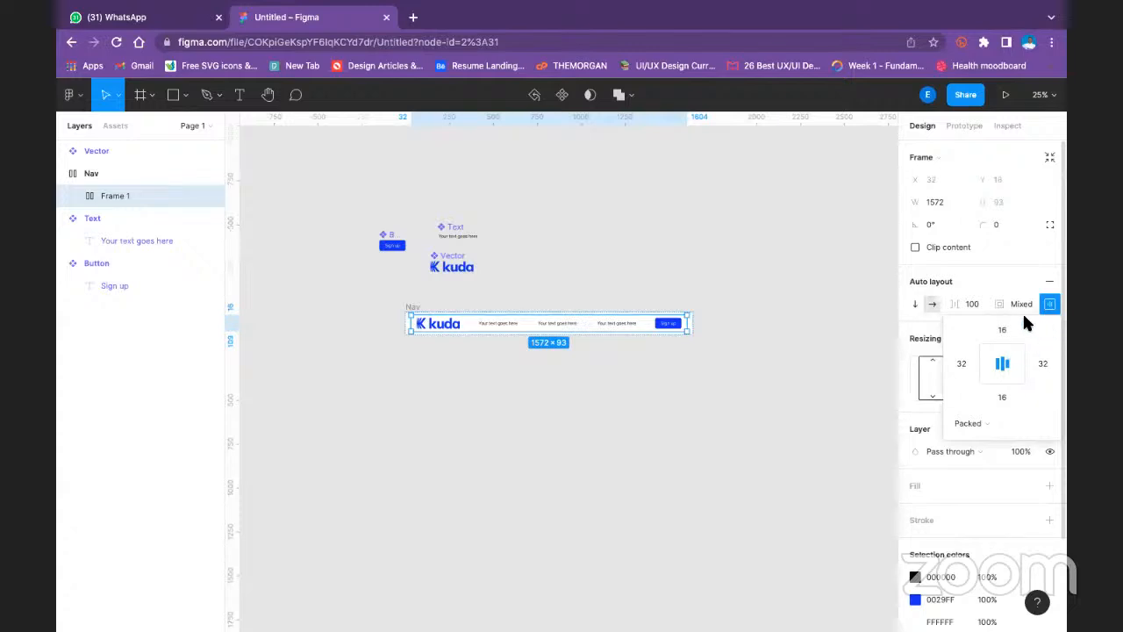
pyautogui.click(992, 282)
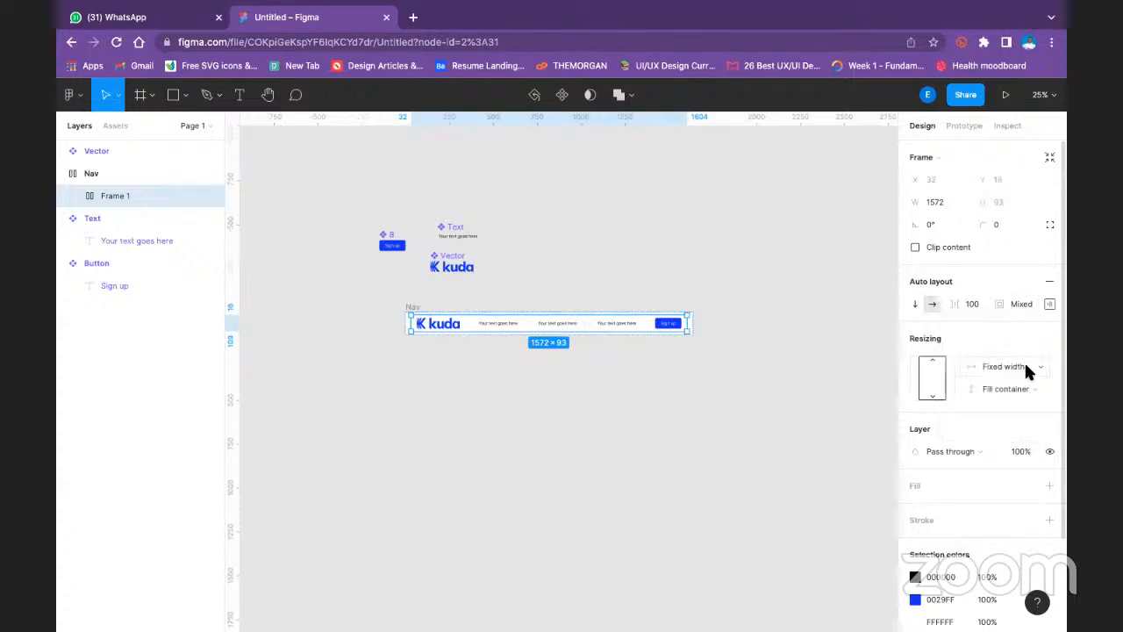
pyautogui.click(1024, 364)
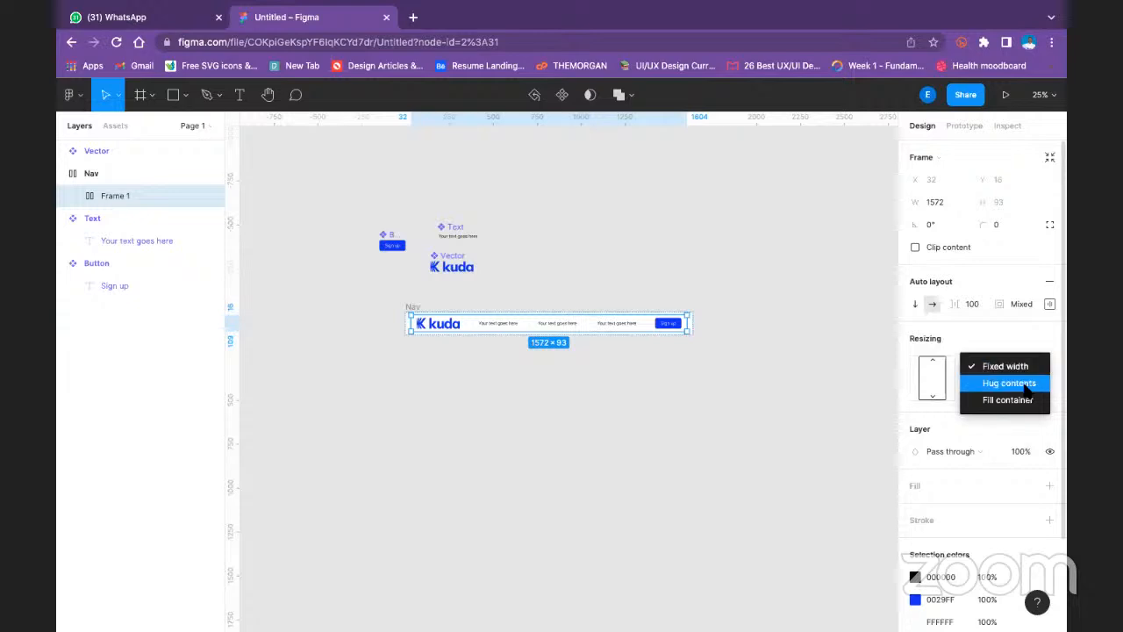
pyautogui.click(1024, 401)
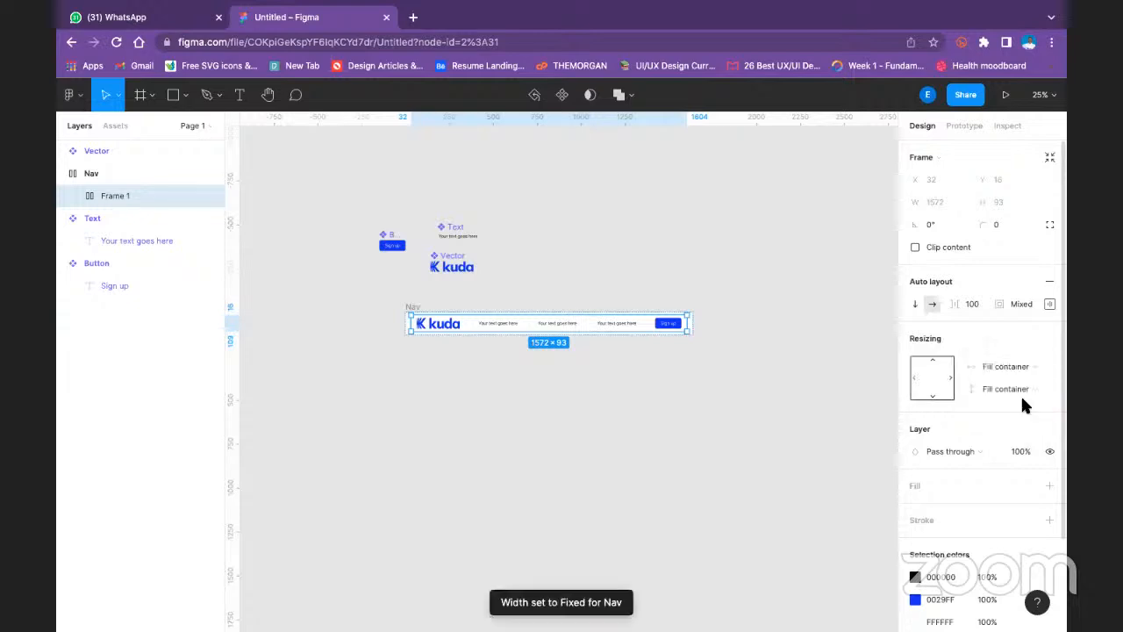
pyautogui.click(725, 341)
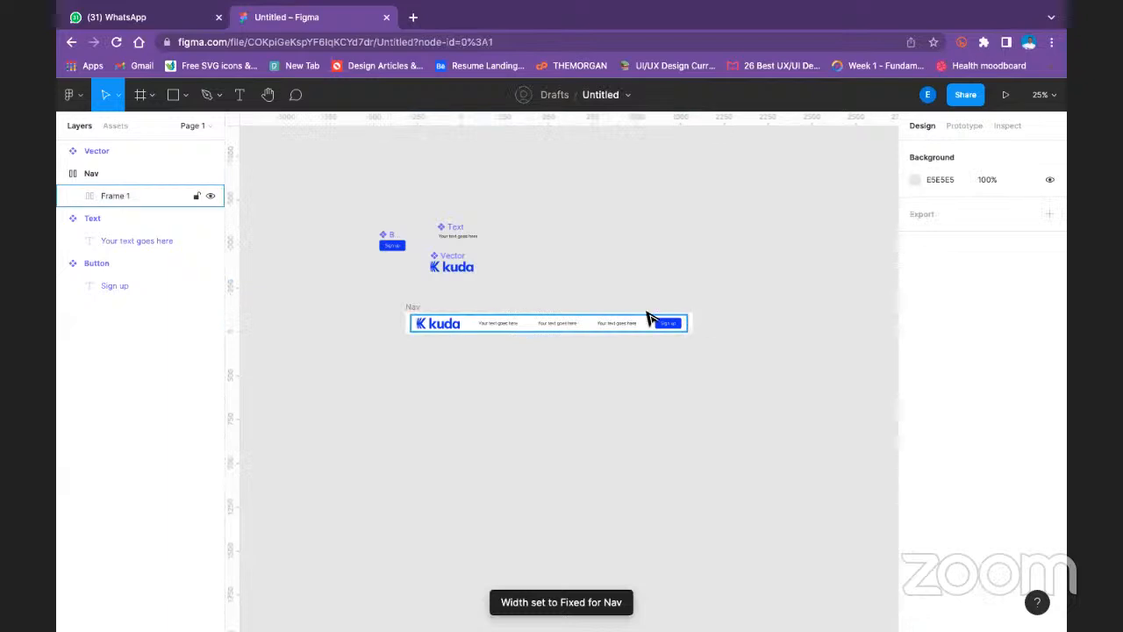
# - Try widening the Nav frame and undo it
pyautogui.click(681, 324)
pyautogui.moveTo(694, 319); pyautogui.dragTo(821, 332)
pyautogui.hotkey('ctrl', 'z')
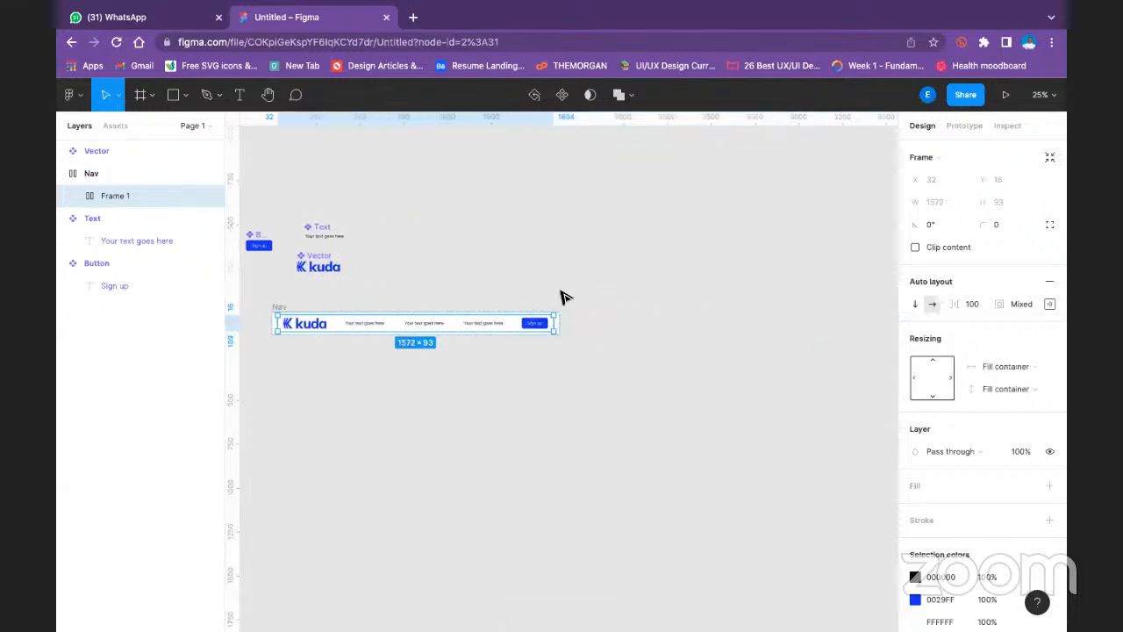
# - Set both the width and height resizing of the Nav frame to Hug contents
pyautogui.click(275, 309)
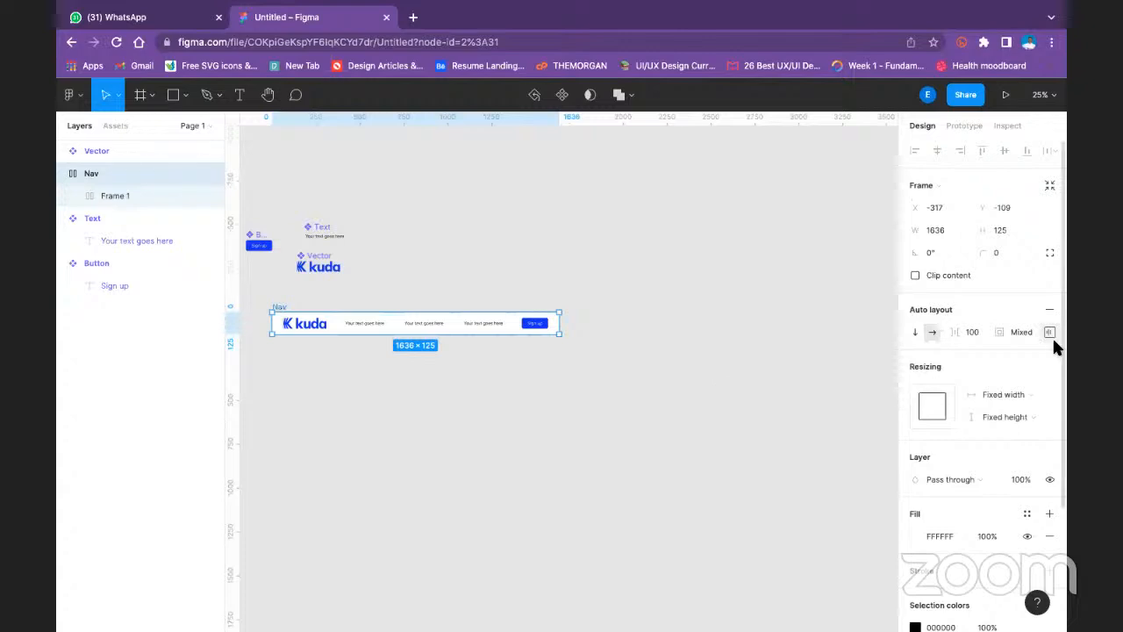
pyautogui.click(1020, 394)
pyautogui.click(1012, 412)
pyautogui.click(1010, 410)
pyautogui.click(1009, 430)
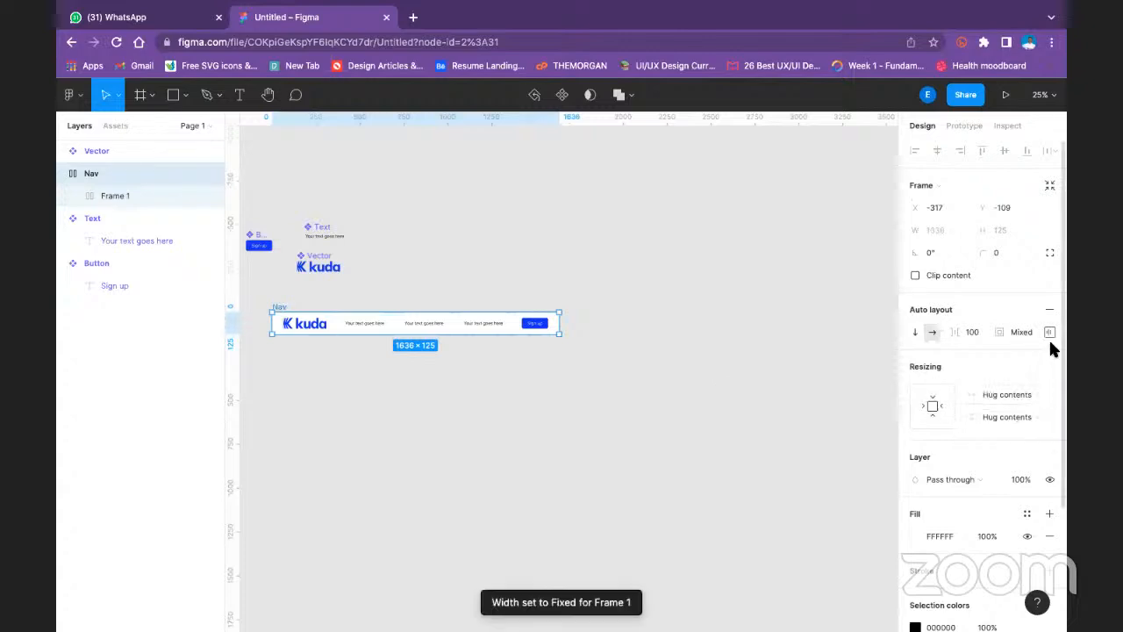
# - Change the Nav frame's auto layout spacing mode from Packed to Space between
pyautogui.click(1050, 332)
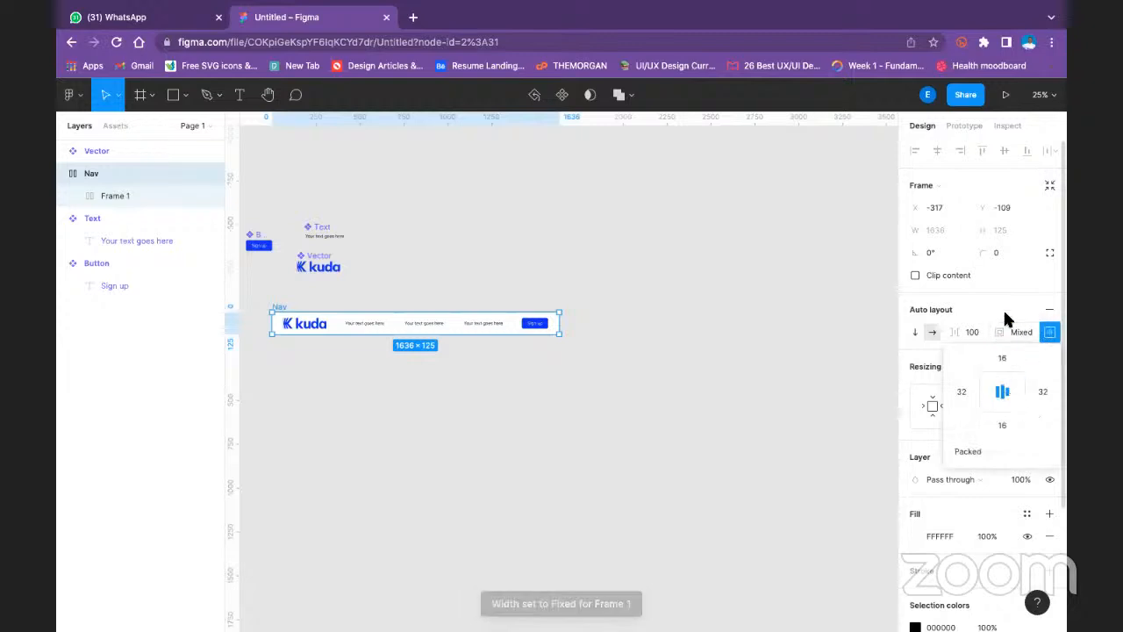
pyautogui.click(1020, 332)
pyautogui.click(1050, 332)
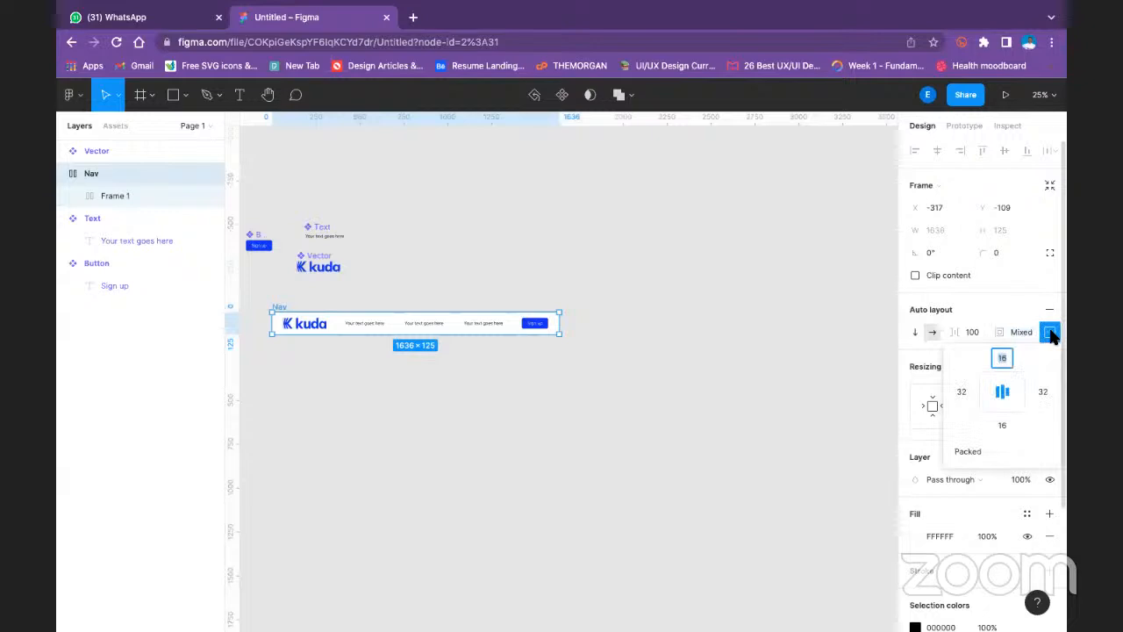
pyautogui.click(1050, 333)
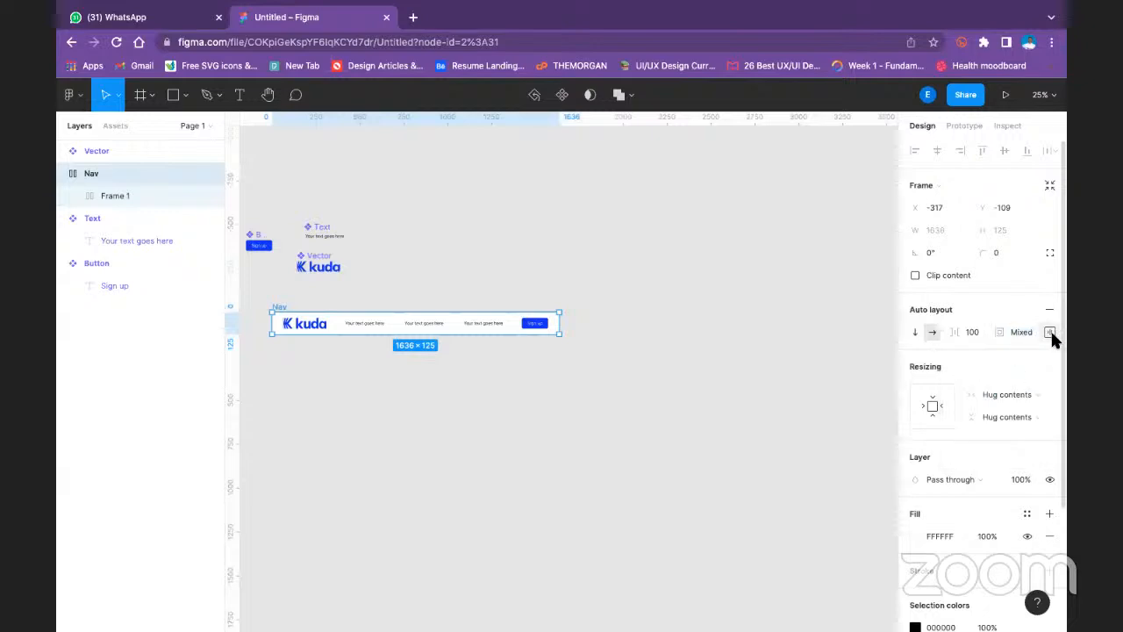
pyautogui.click(1050, 333)
pyautogui.click(988, 449)
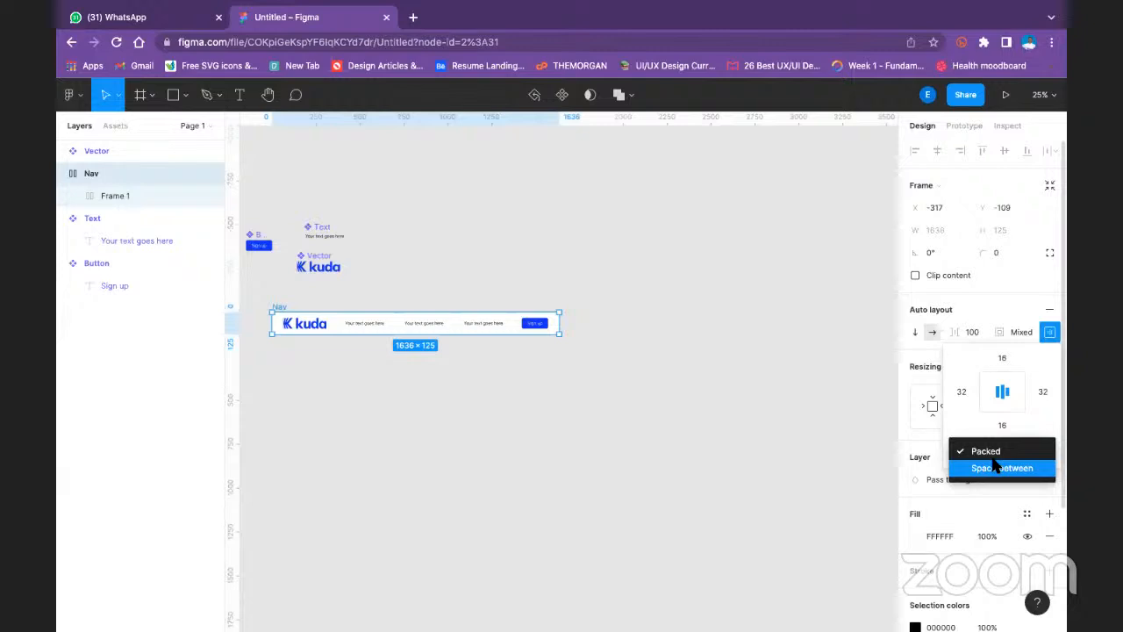
pyautogui.click(996, 468)
# - Widen the Nav frame to about 3233 px
pyautogui.click(583, 317)
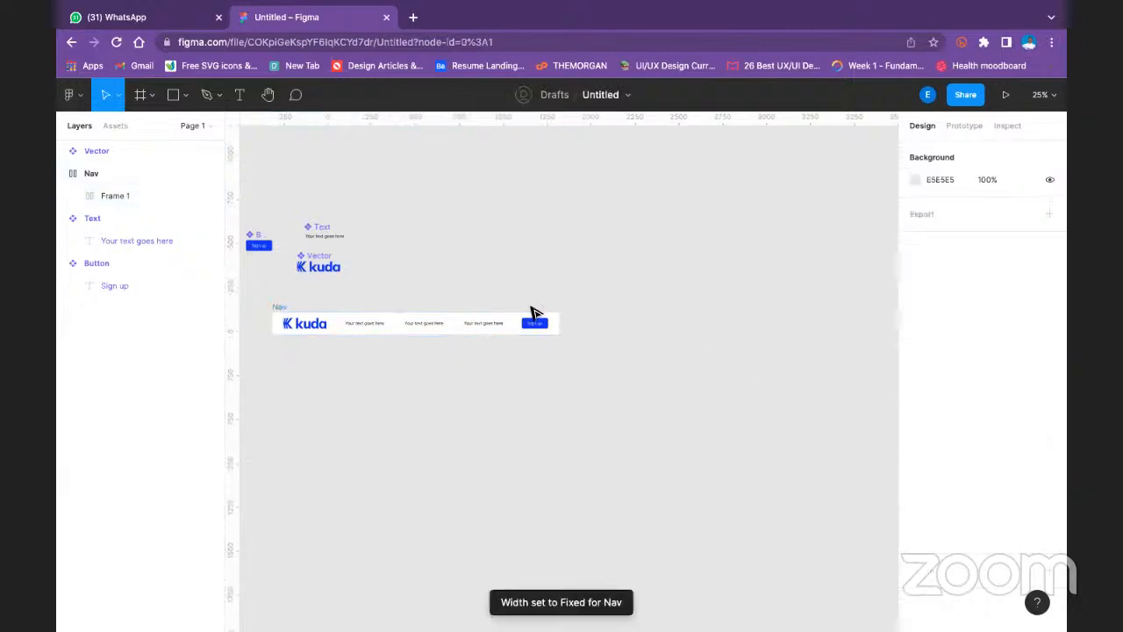
pyautogui.click(278, 306)
pyautogui.moveTo(576, 324); pyautogui.dragTo(669, 335)
pyautogui.moveTo(815, 353); pyautogui.dragTo(748, 335)
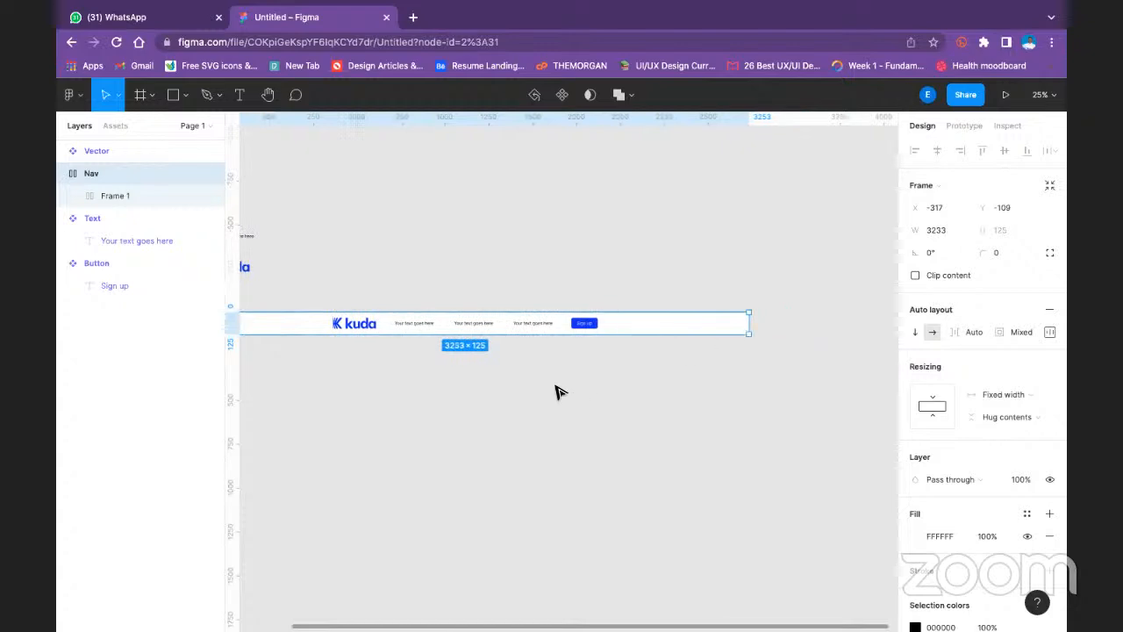
pyautogui.hscroll(-5, 727, 386)
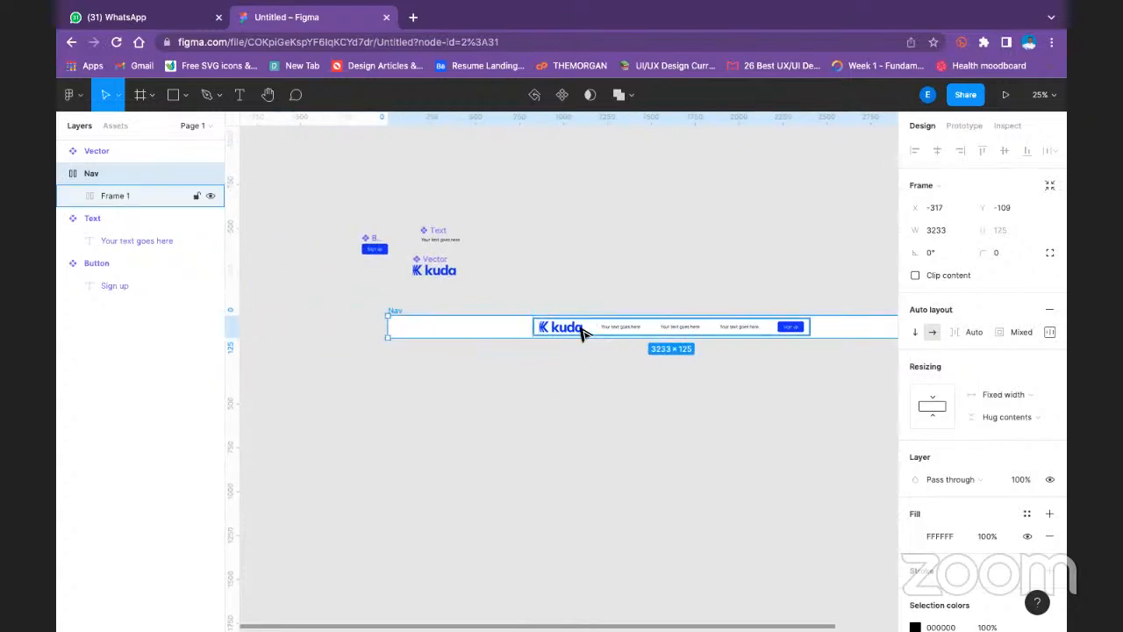
# - Try widening Frame 1 inside Nav to about 1857 px and undo it
pyautogui.click(580, 333)
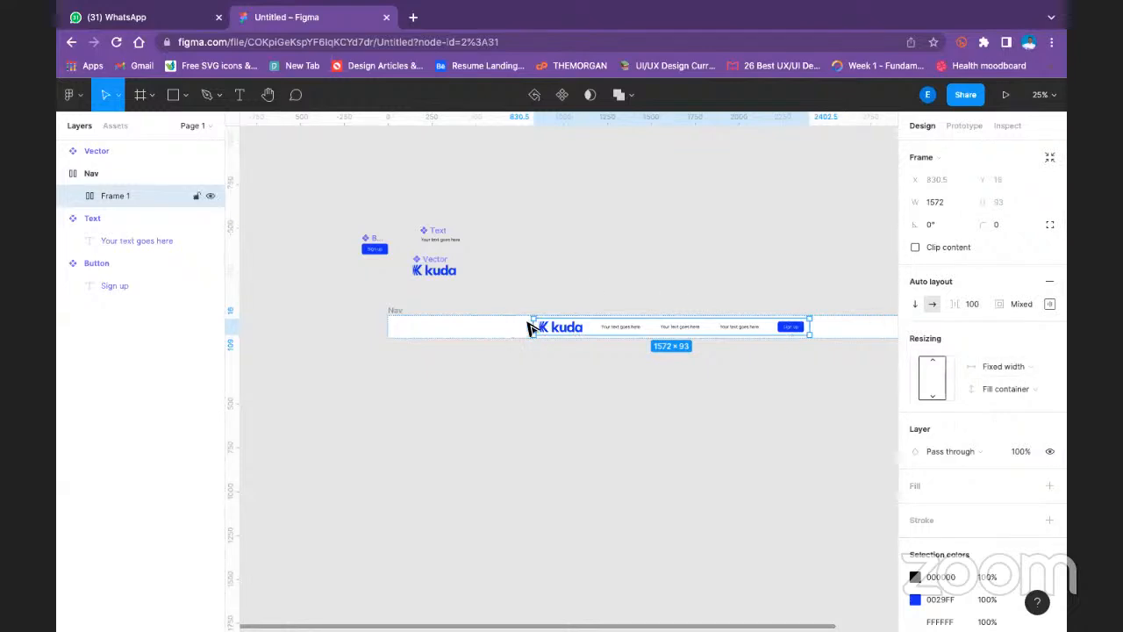
pyautogui.moveTo(530, 326); pyautogui.dragTo(476, 321)
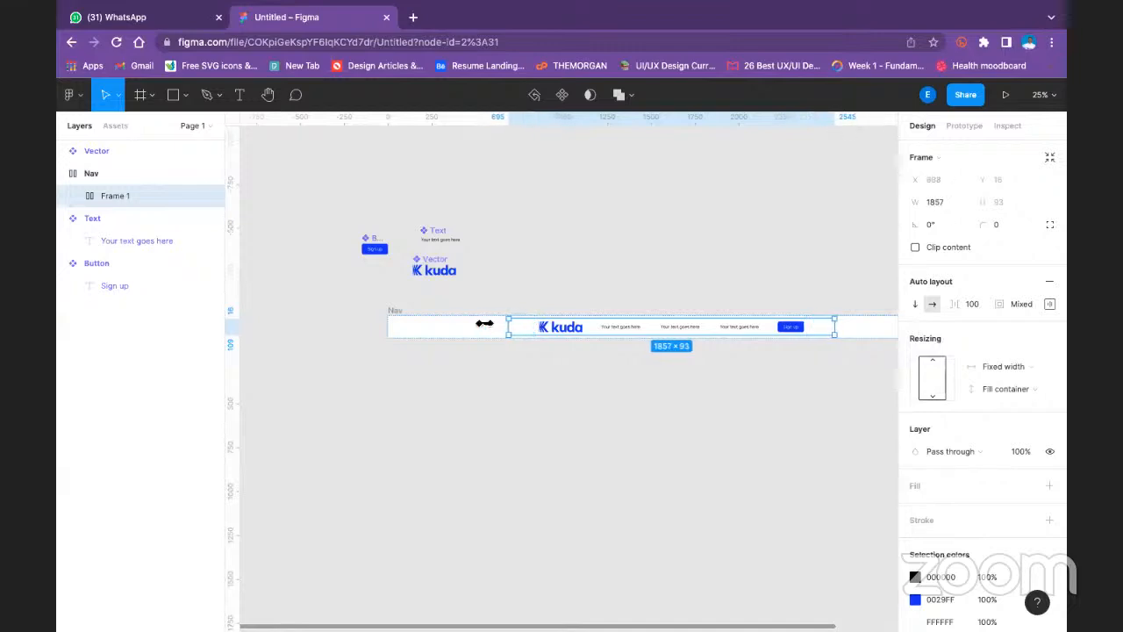
pyautogui.hotkey('ctrl', 'z')
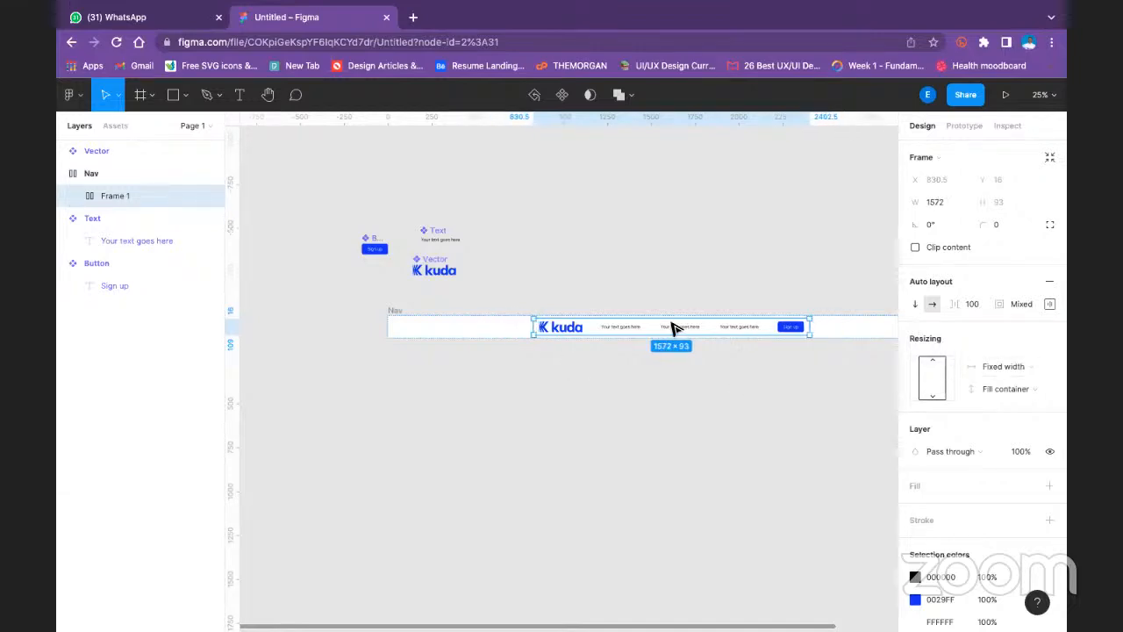
# - Check the alignment, padding and spacing mode settings of Frame 1 inside Nav
pyautogui.click(569, 273)
pyautogui.click(122, 194)
pyautogui.click(1049, 304)
pyautogui.click(1000, 372)
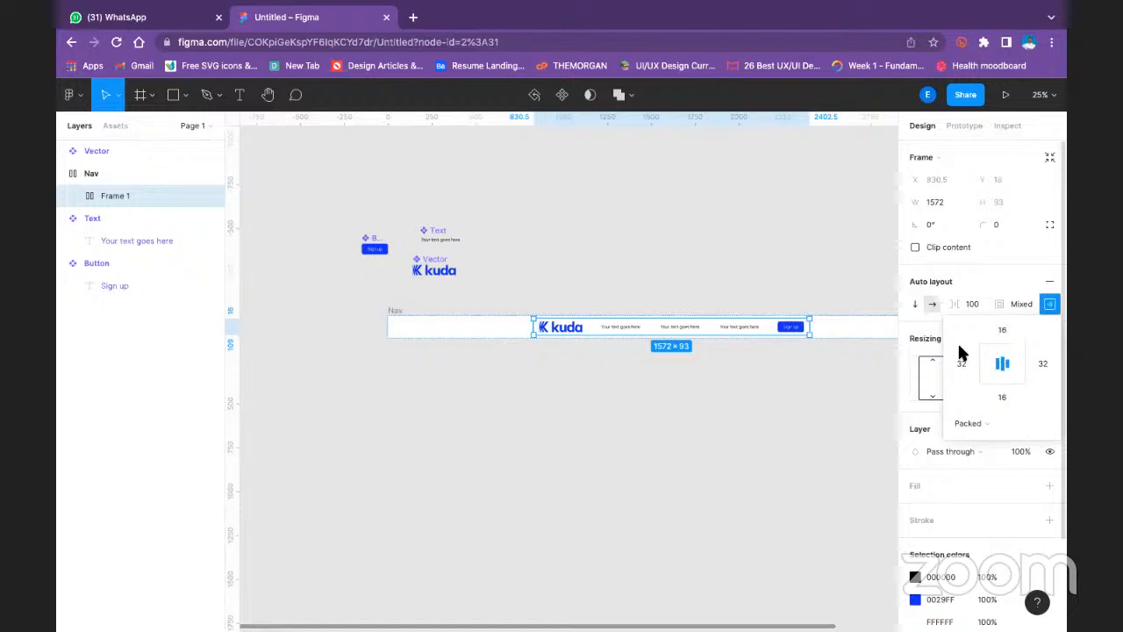
pyautogui.click(873, 399)
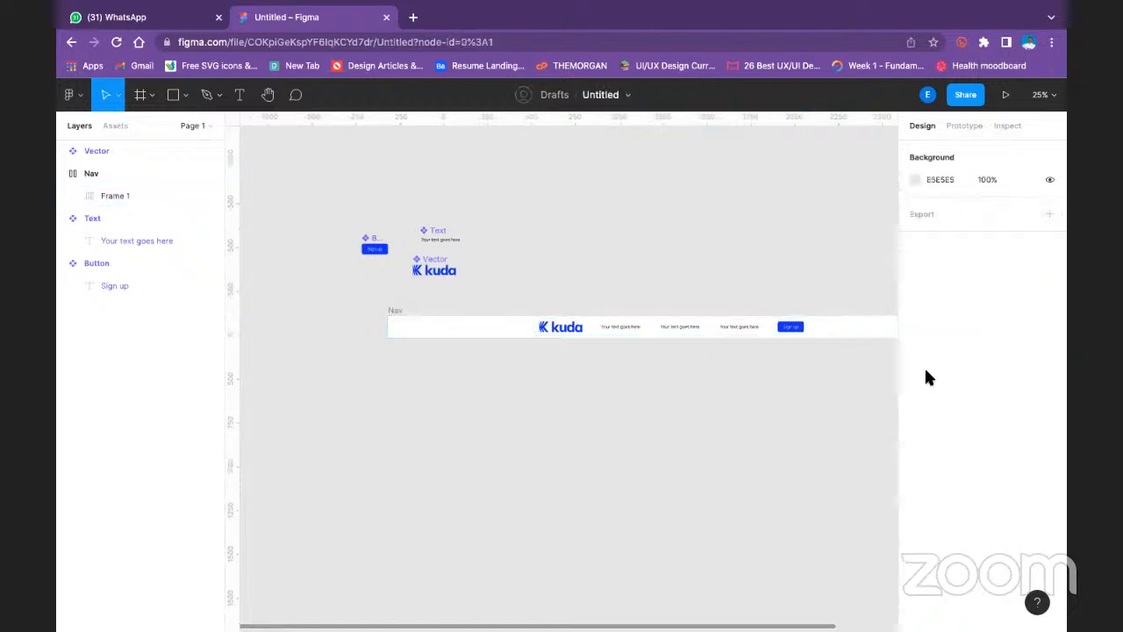
# - Set the width resizing of Frame 1 to Hug contents and try stretching it to about 1873 px
pyautogui.click(657, 325)
pyautogui.click(1014, 363)
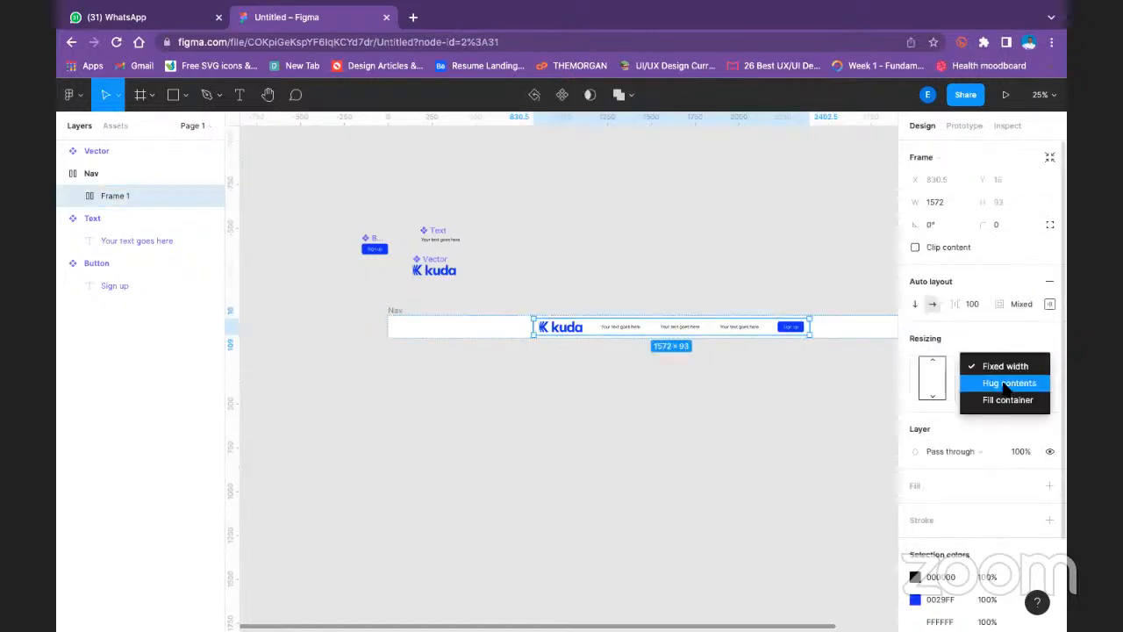
pyautogui.click(1004, 383)
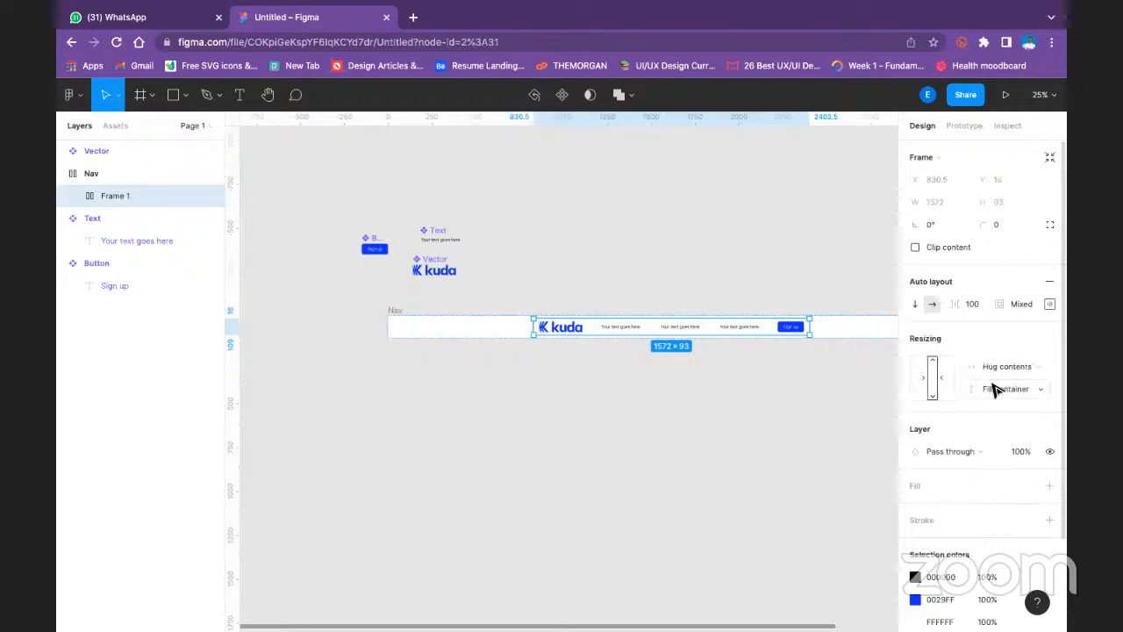
pyautogui.moveTo(538, 329); pyautogui.dragTo(506, 325)
# - Return the width resizing of Frame 1 to Hug contents and widen the frame to about 1763 px
pyautogui.click(1007, 361)
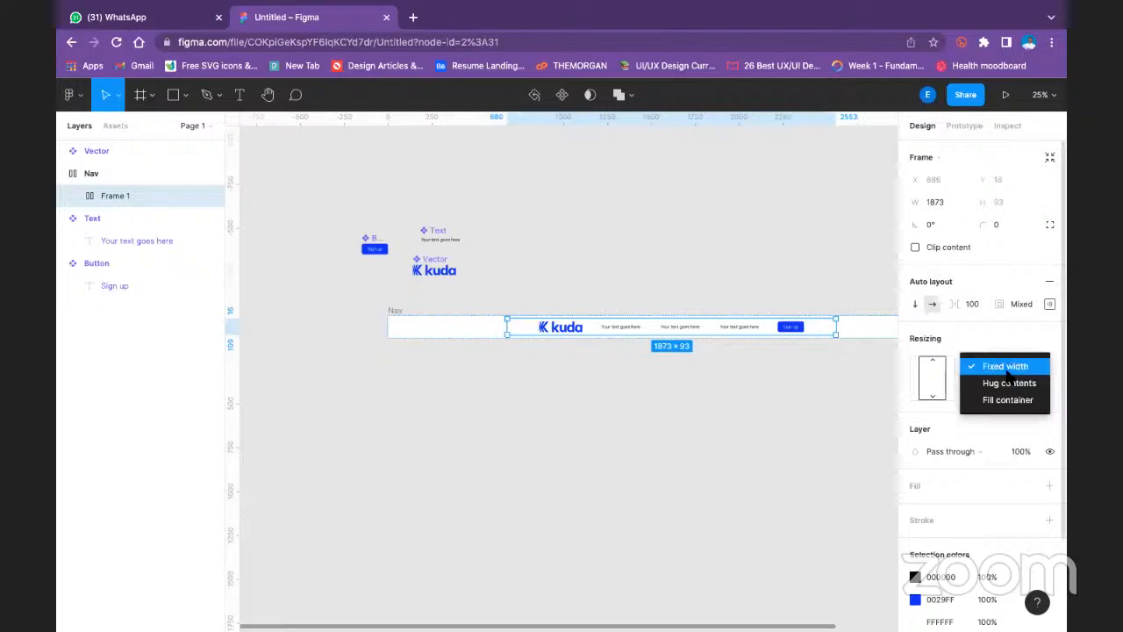
pyautogui.click(1007, 382)
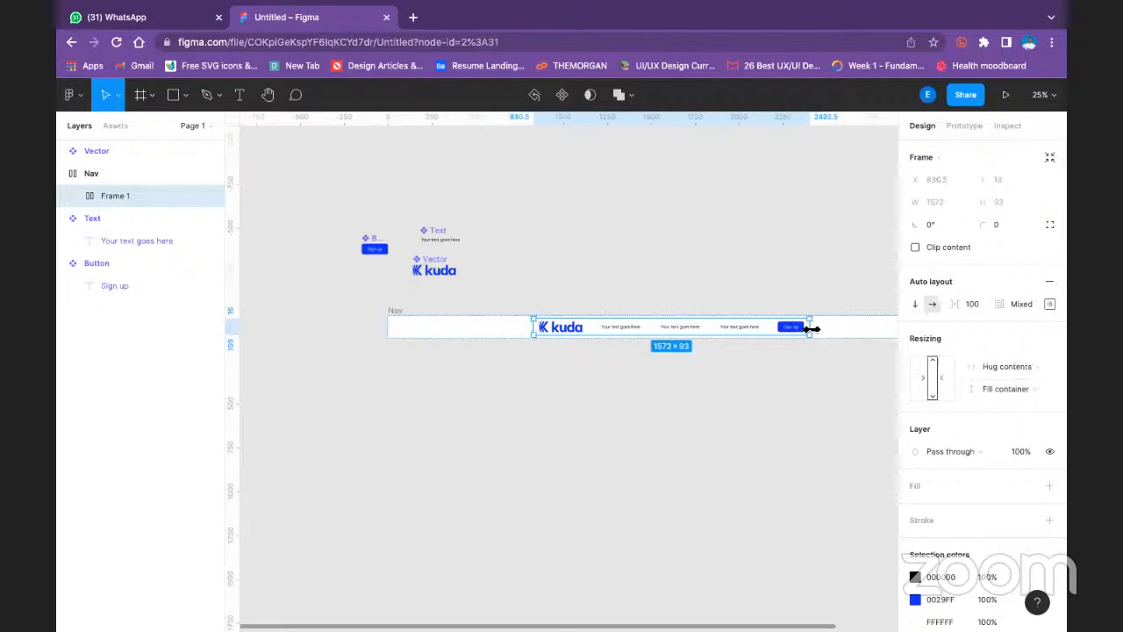
pyautogui.moveTo(809, 329); pyautogui.dragTo(826, 327)
# - Set the height resizing of Frame 1 to Hug contents, try widening it to about 2354 px and undo the widening
pyautogui.click(1005, 389)
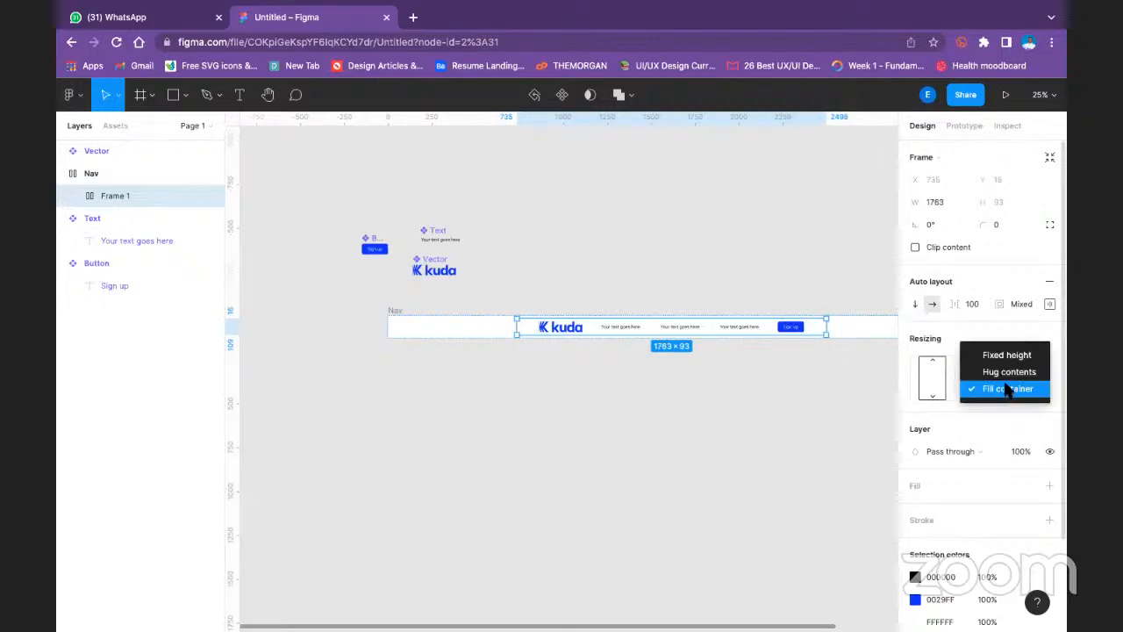
pyautogui.click(1005, 371)
pyautogui.moveTo(825, 326); pyautogui.dragTo(725, 325)
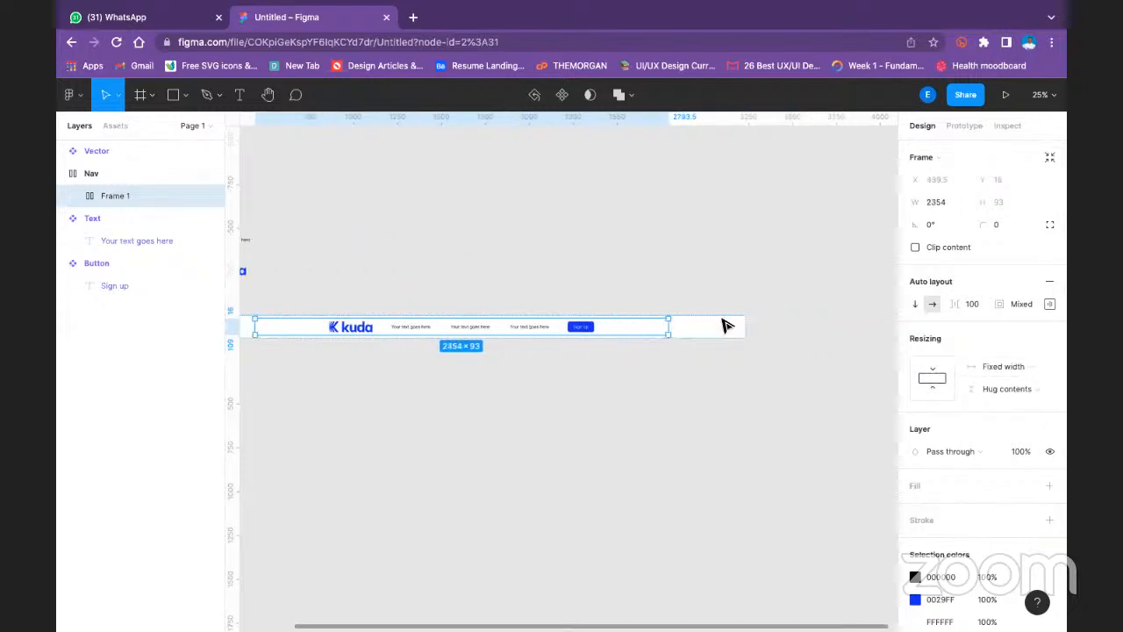
pyautogui.click(503, 356)
pyautogui.moveTo(501, 359); pyautogui.dragTo(719, 383)
pyautogui.click(749, 354)
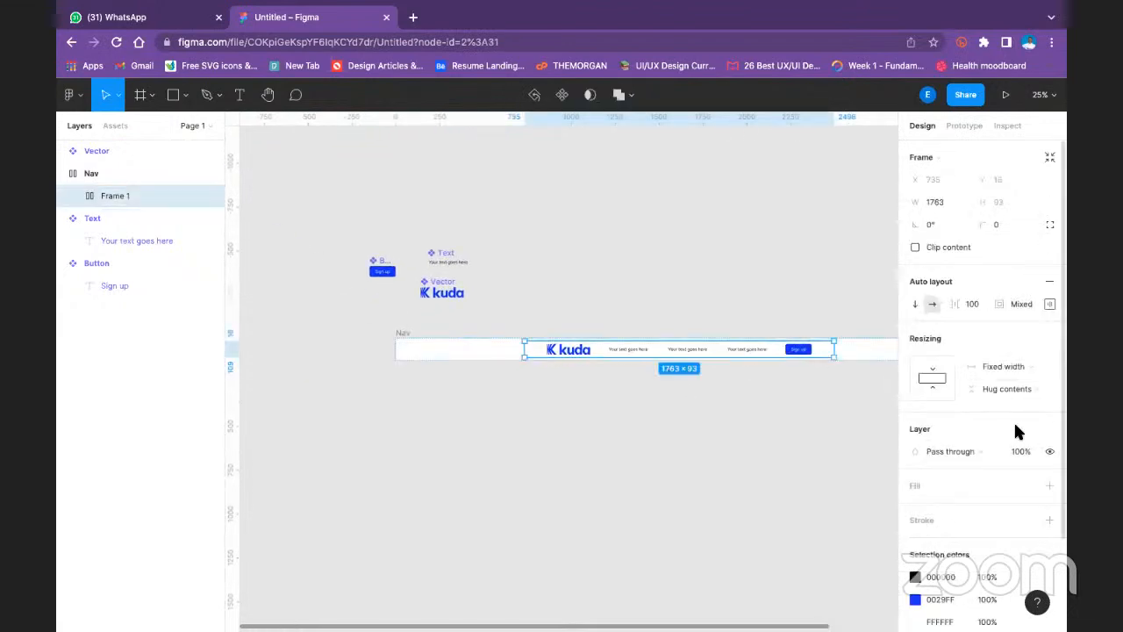
# - Change the auto layout spacing mode of Frame 1 from Packed to Space between
pyautogui.click(1050, 304)
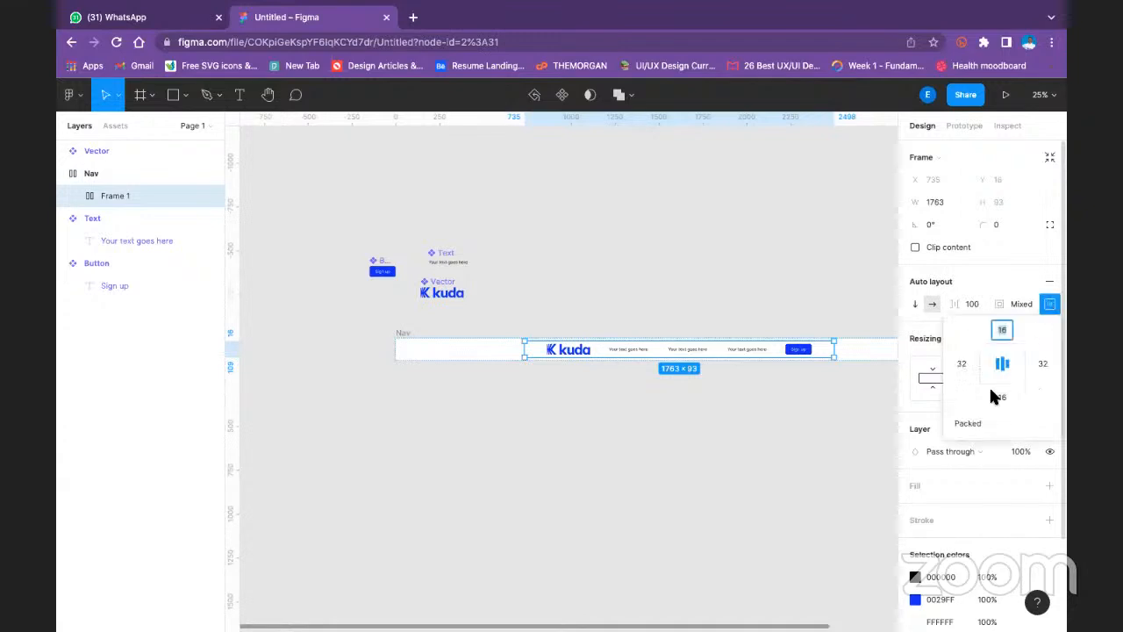
pyautogui.click(981, 426)
pyautogui.click(994, 442)
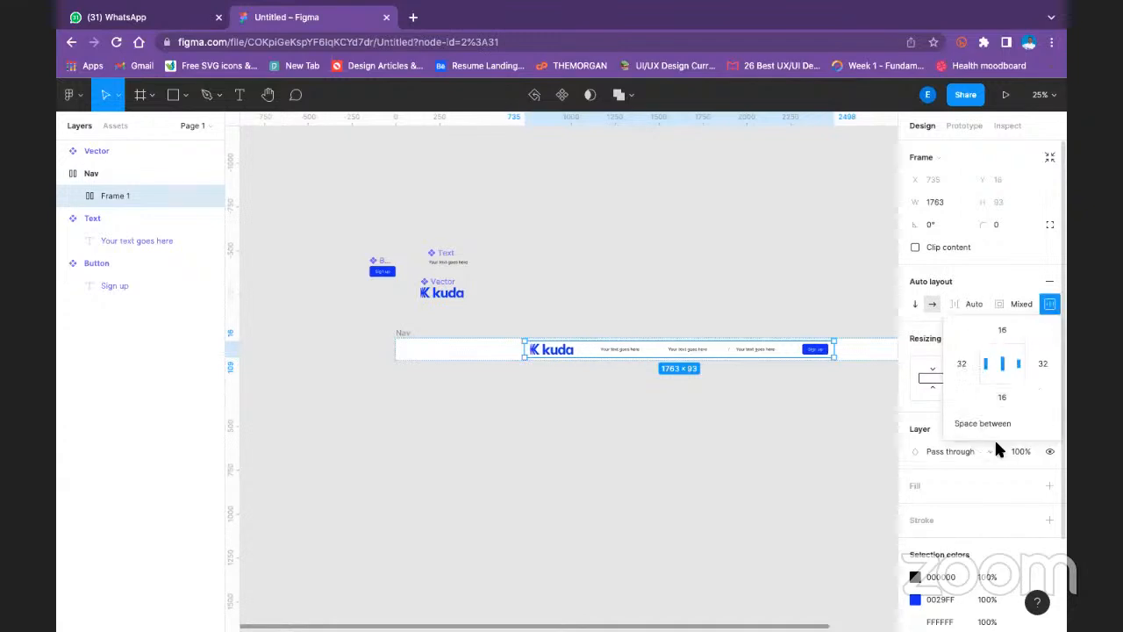
# - Try widening Frame 1 to about 1945 px and then further, and undo both changes
pyautogui.moveTo(525, 349); pyautogui.dragTo(489, 350)
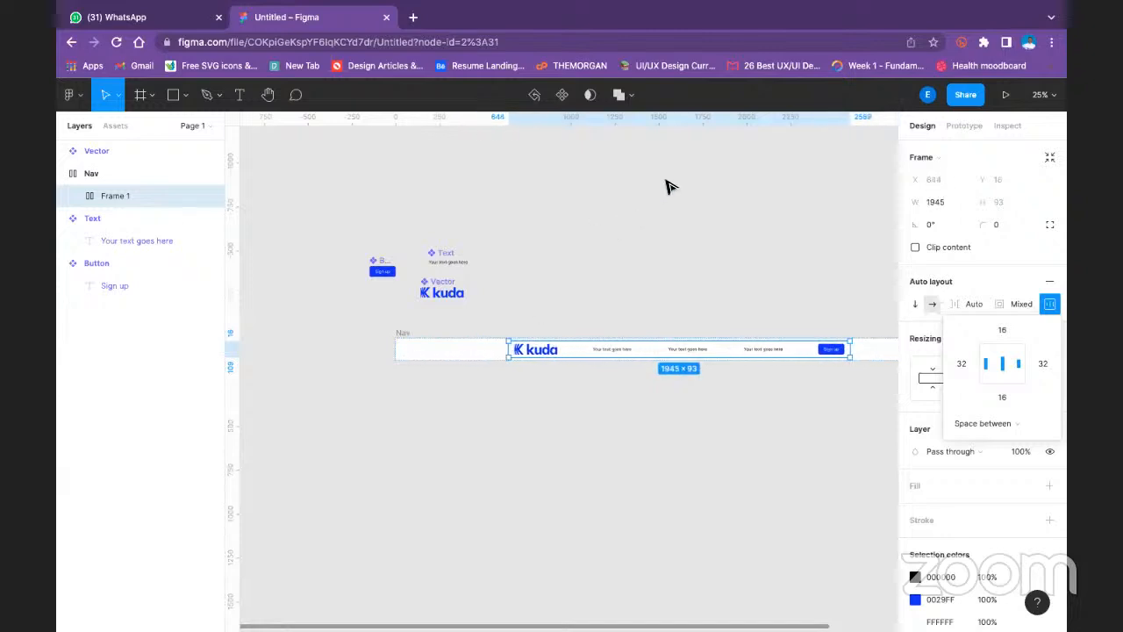
pyautogui.click(976, 425)
pyautogui.click(752, 253)
pyautogui.moveTo(506, 351); pyautogui.dragTo(447, 354)
pyautogui.press('super+z')
pyautogui.press('super+z')
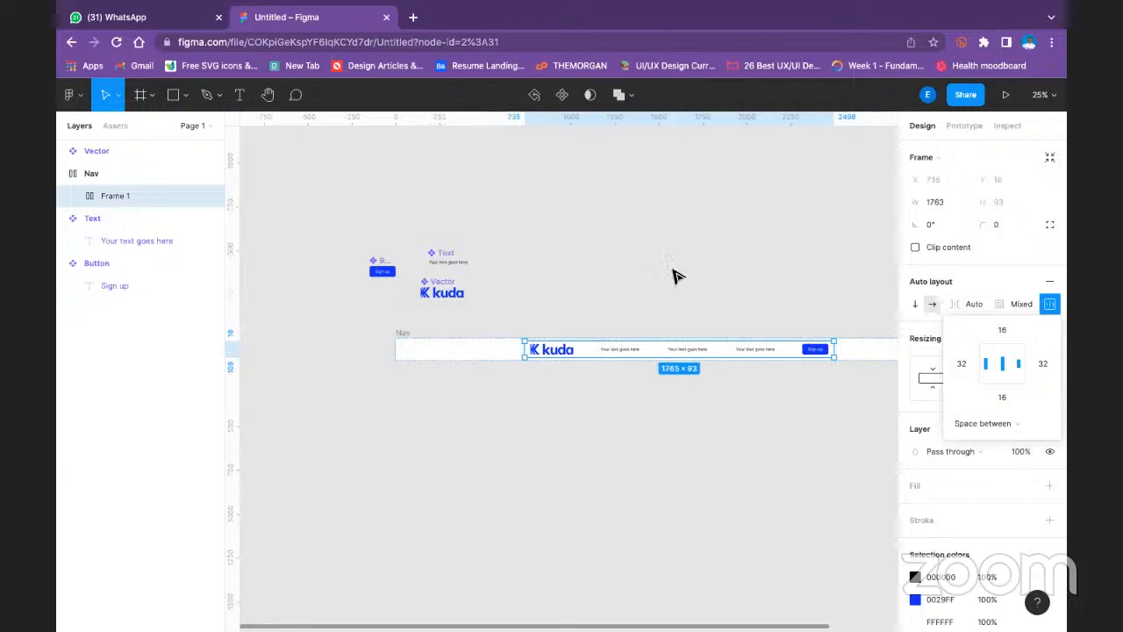
# - Examine the kuda logo and text instances inside Frame 1 and the logo's resizing settings
pyautogui.click(672, 271)
pyautogui.moveTo(757, 389); pyautogui.dragTo(603, 417)
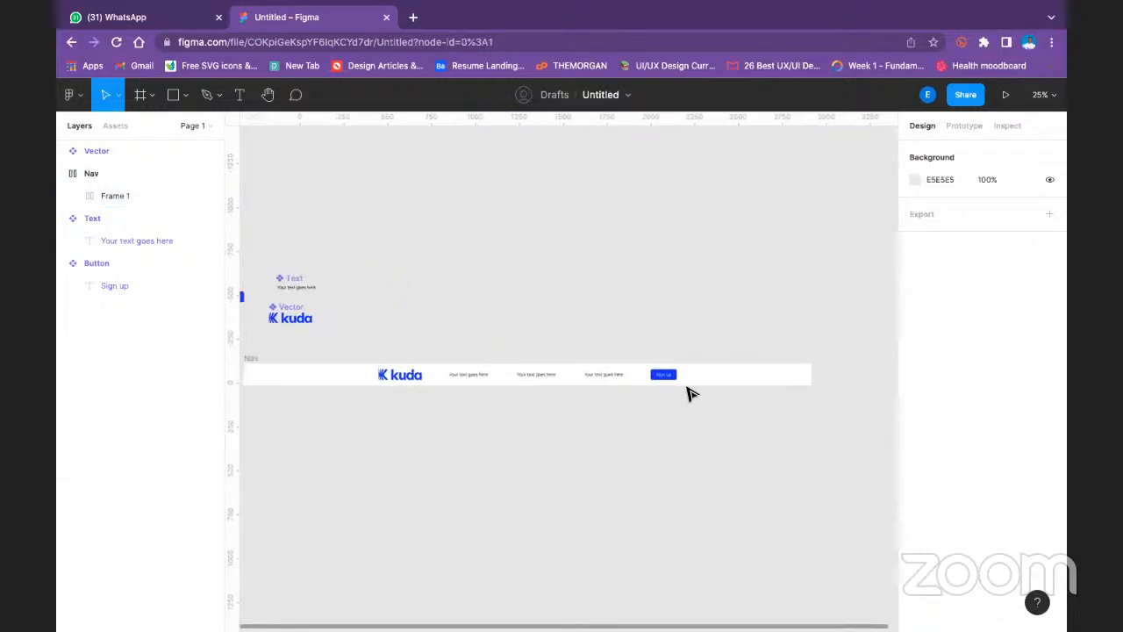
pyautogui.click(391, 378)
pyautogui.click(394, 377)
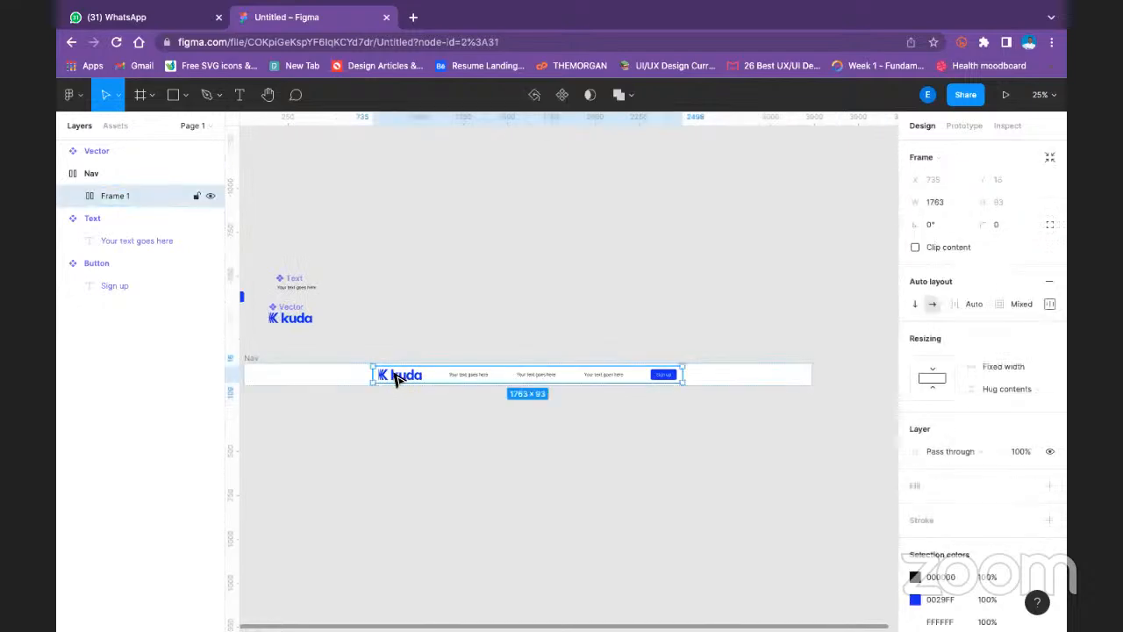
pyautogui.click(394, 377)
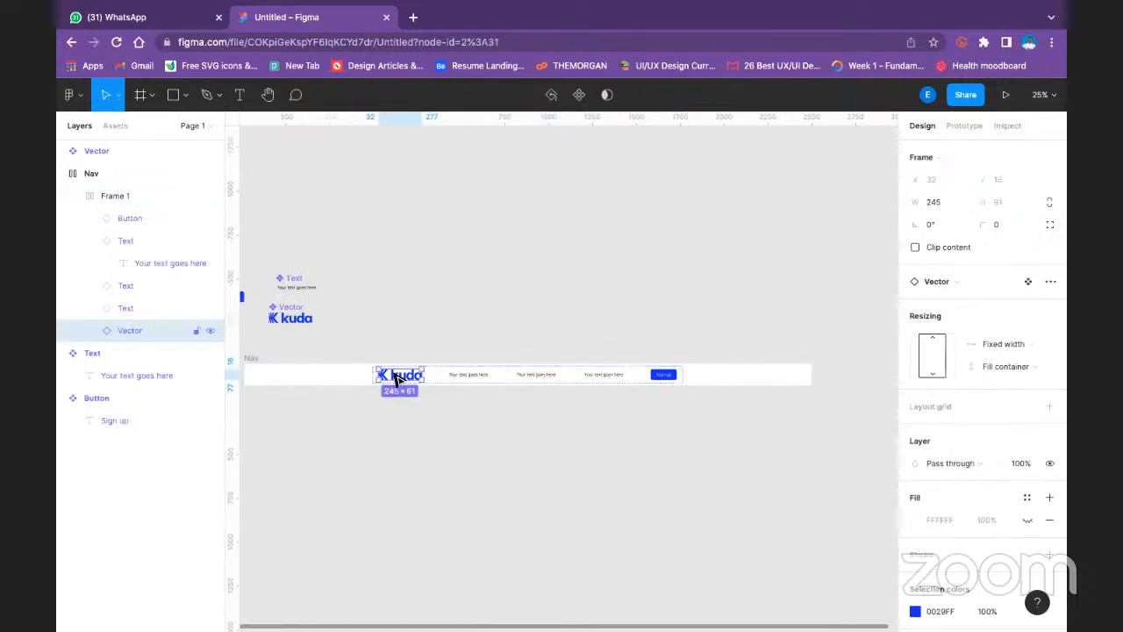
pyautogui.click(483, 334)
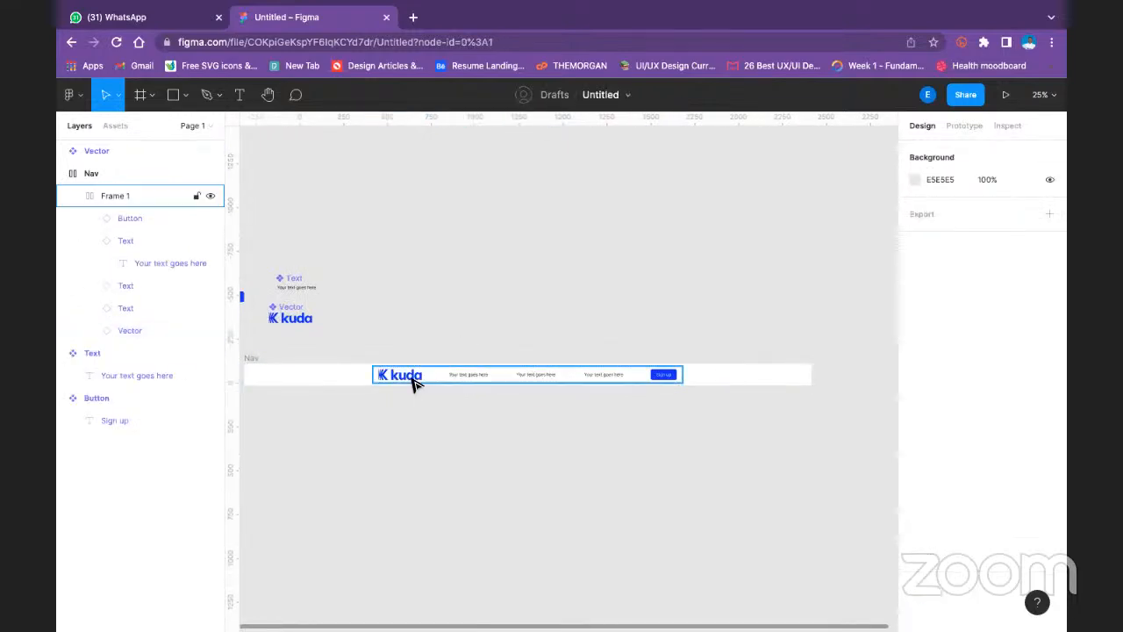
pyautogui.click(445, 373)
pyautogui.click(446, 373)
pyautogui.click(506, 321)
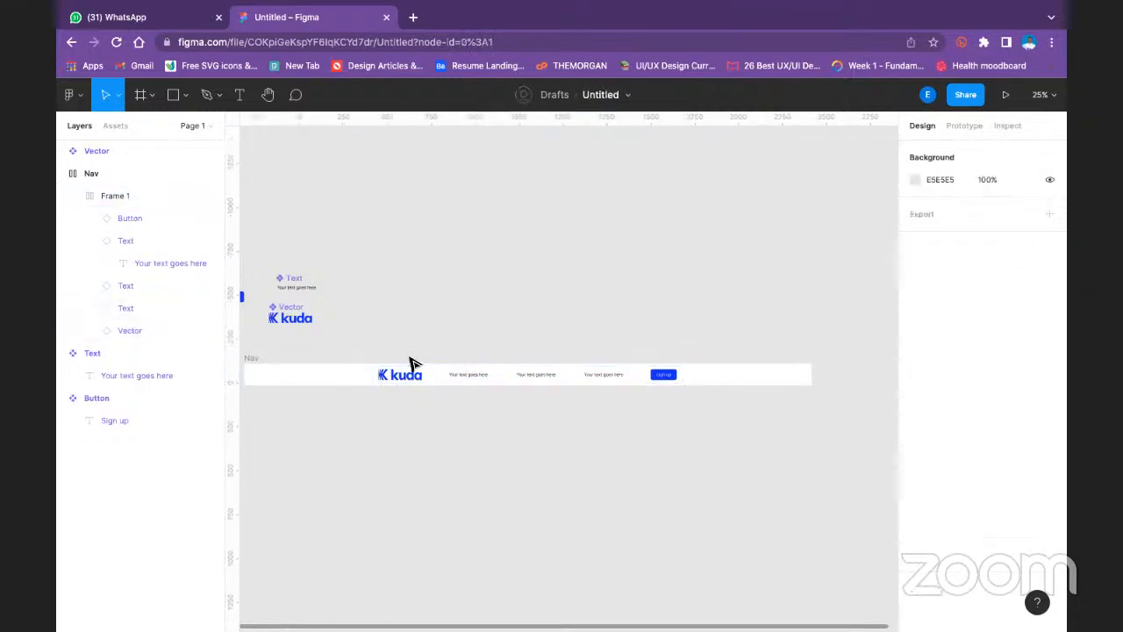
# - Set the width resizing of the kuda logo instance inside Frame 1 to Fill container
pyautogui.hscroll(-5, 491, 337)
pyautogui.click(515, 379)
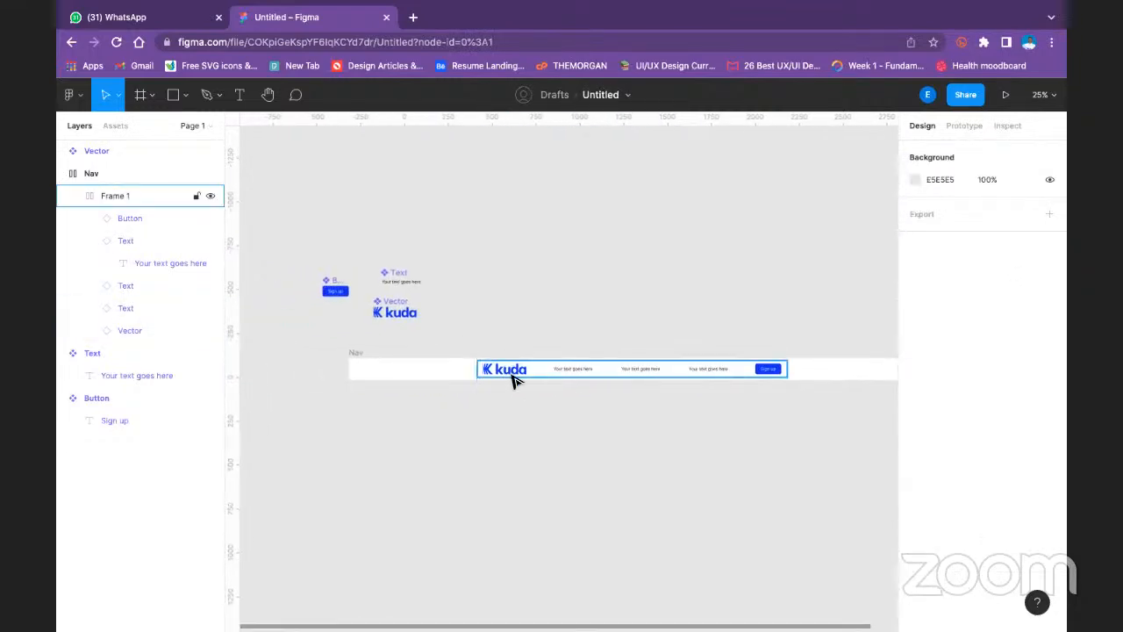
pyautogui.click(514, 376)
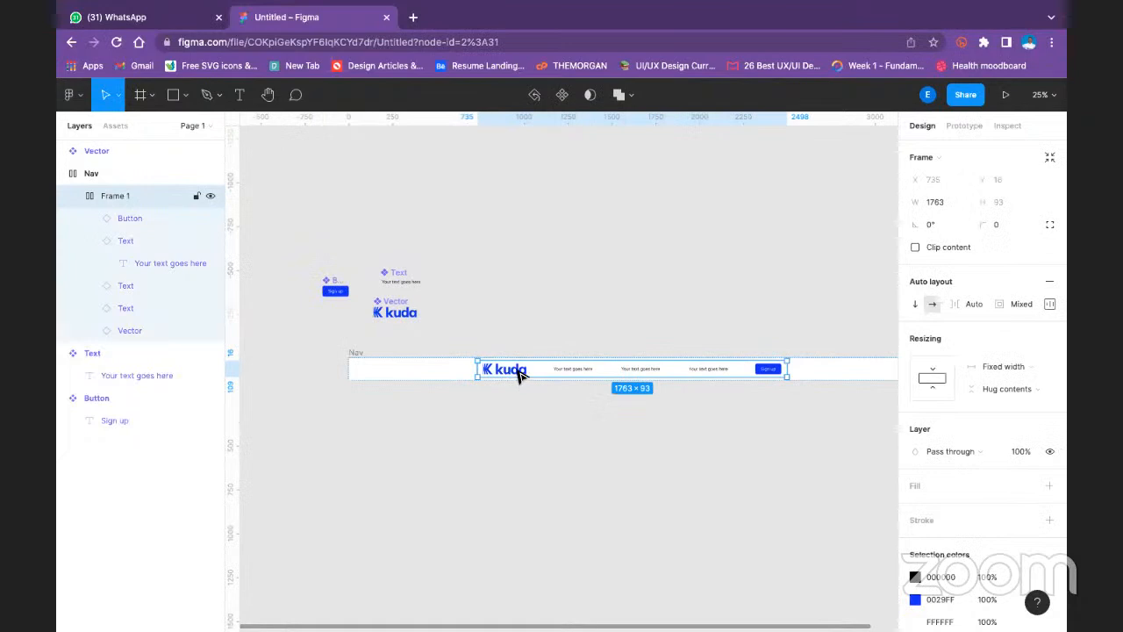
pyautogui.click(519, 375)
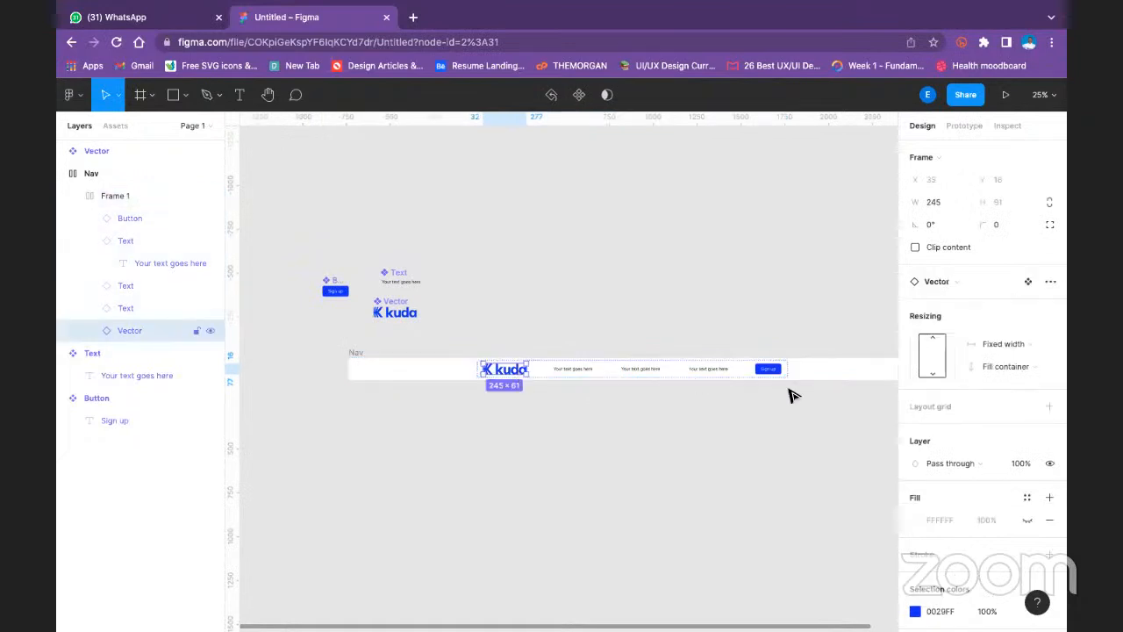
pyautogui.click(913, 349)
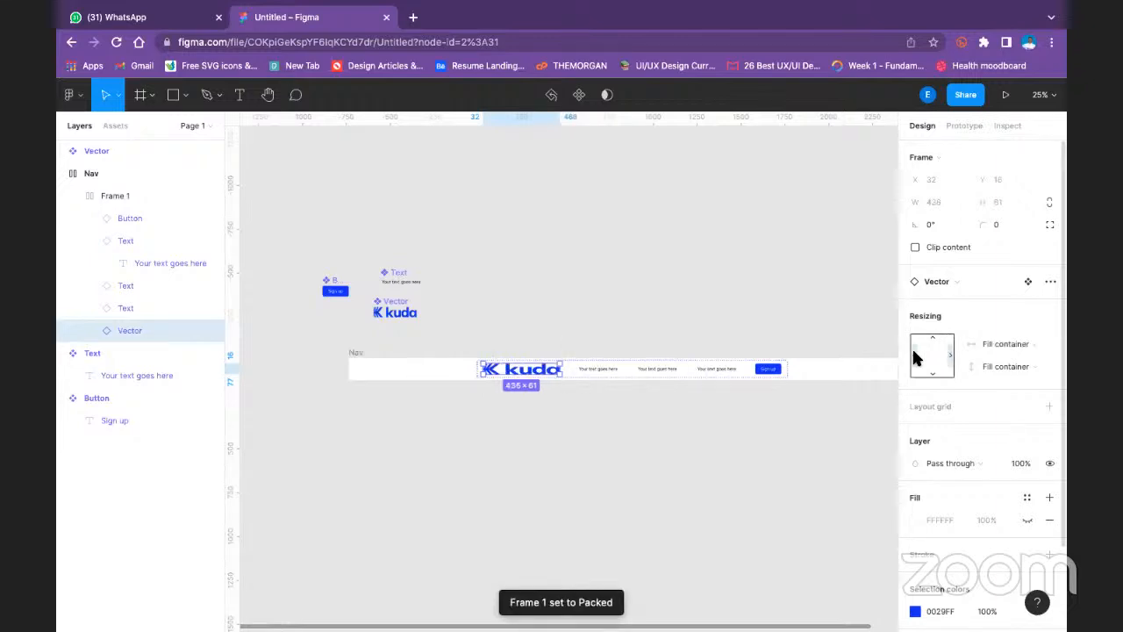
# - Set the width resizing of the kuda logo instance inside Frame 1 to Fixed width
pyautogui.click(917, 354)
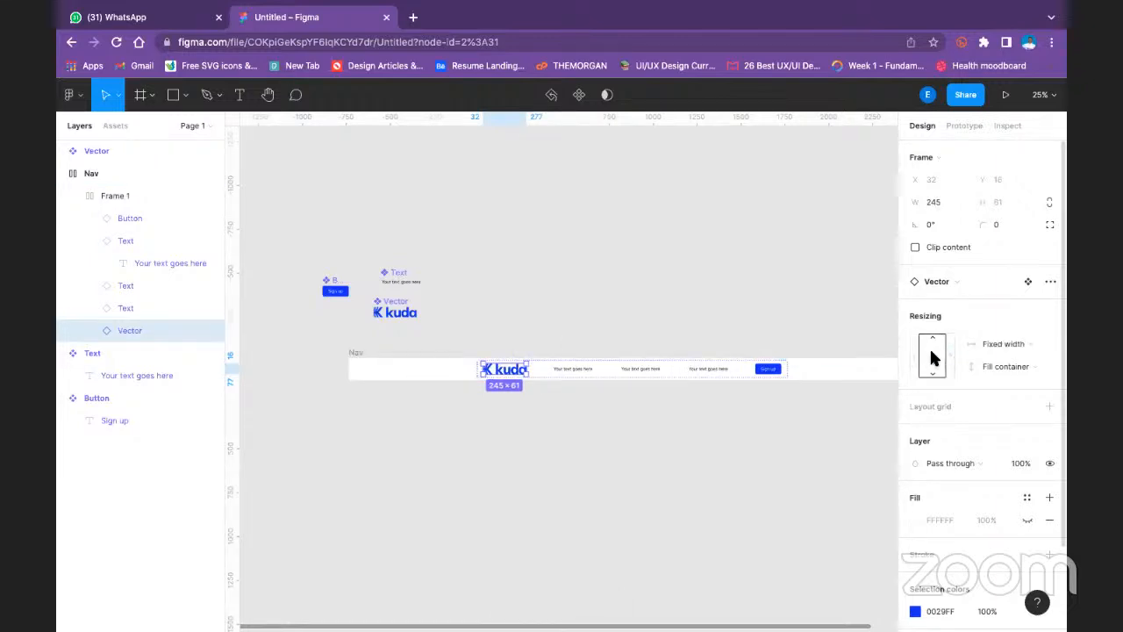
pyautogui.moveTo(559, 2)
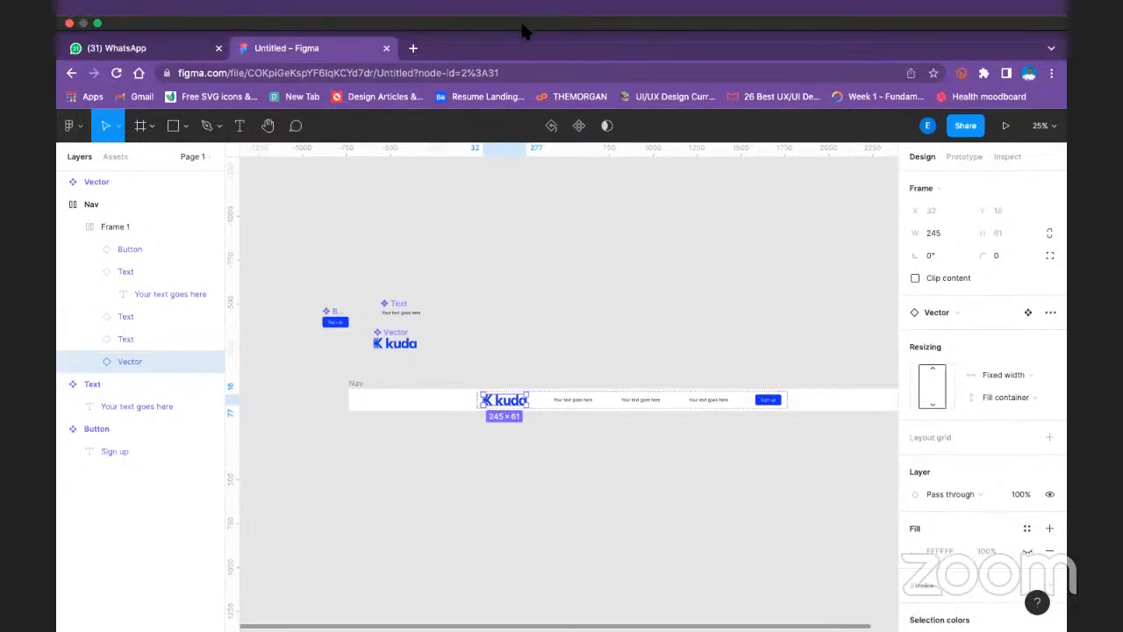
pyautogui.click(518, 290)
pyautogui.doubleClick(509, 373)
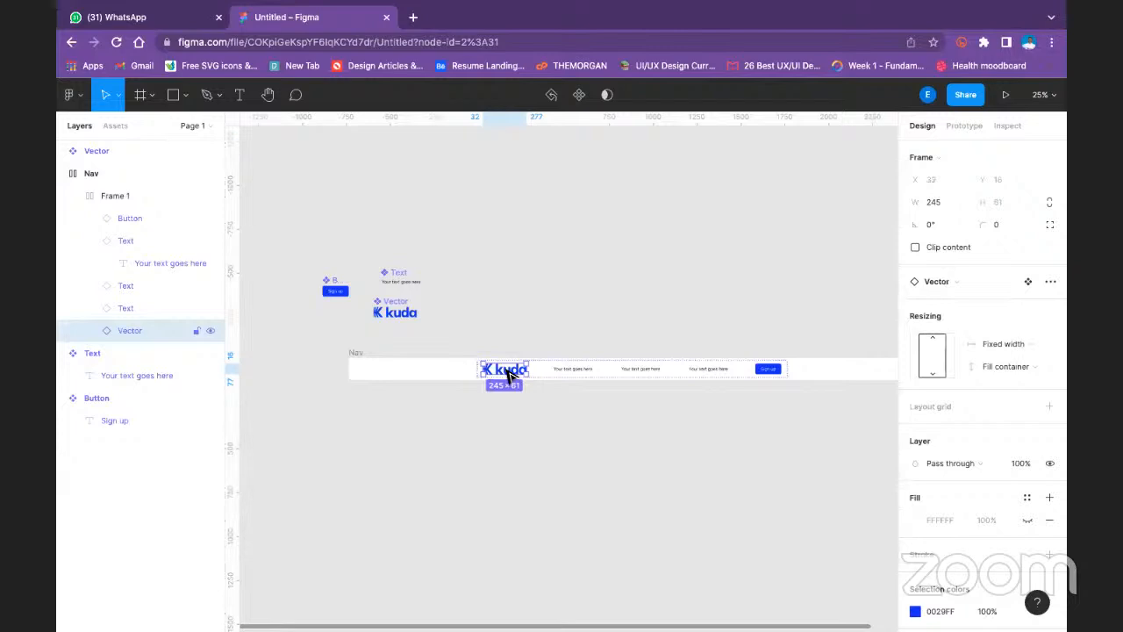
pyautogui.click(494, 374)
pyautogui.click(575, 294)
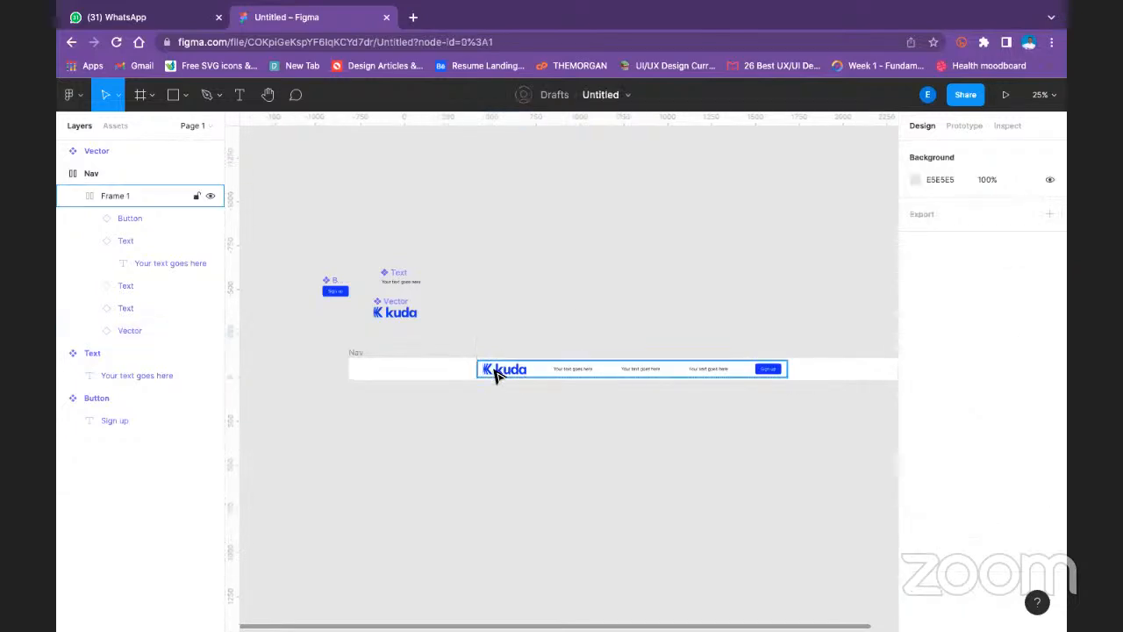
# - Move the three Text instances and the Sign up button out of Frame 1 into the right end of the Nav frame
pyautogui.click(356, 353)
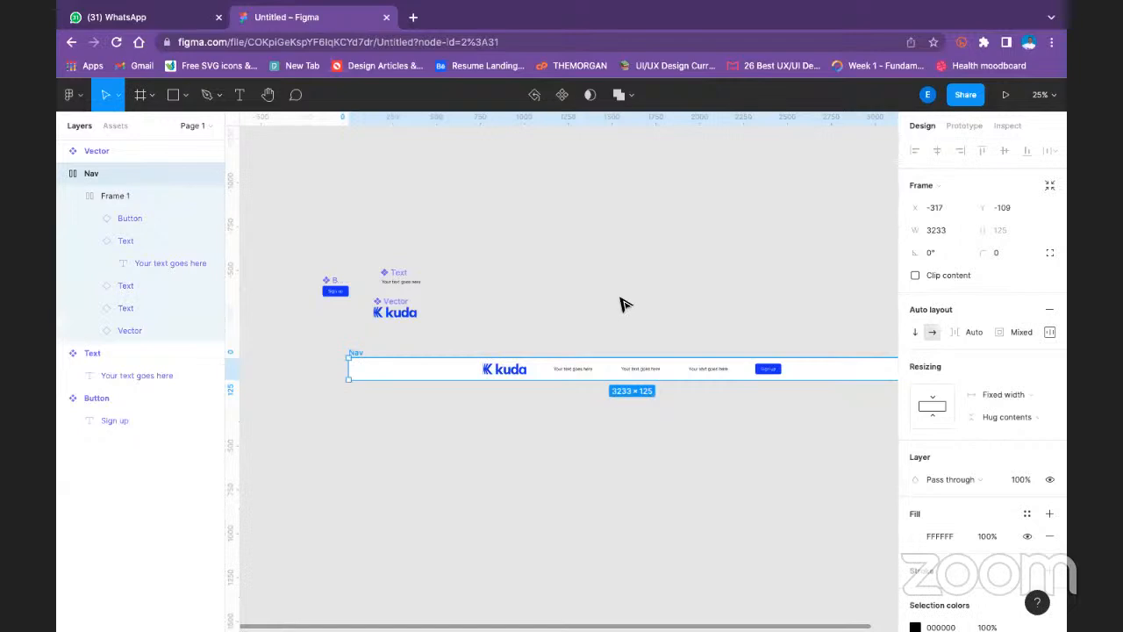
pyautogui.click(579, 378)
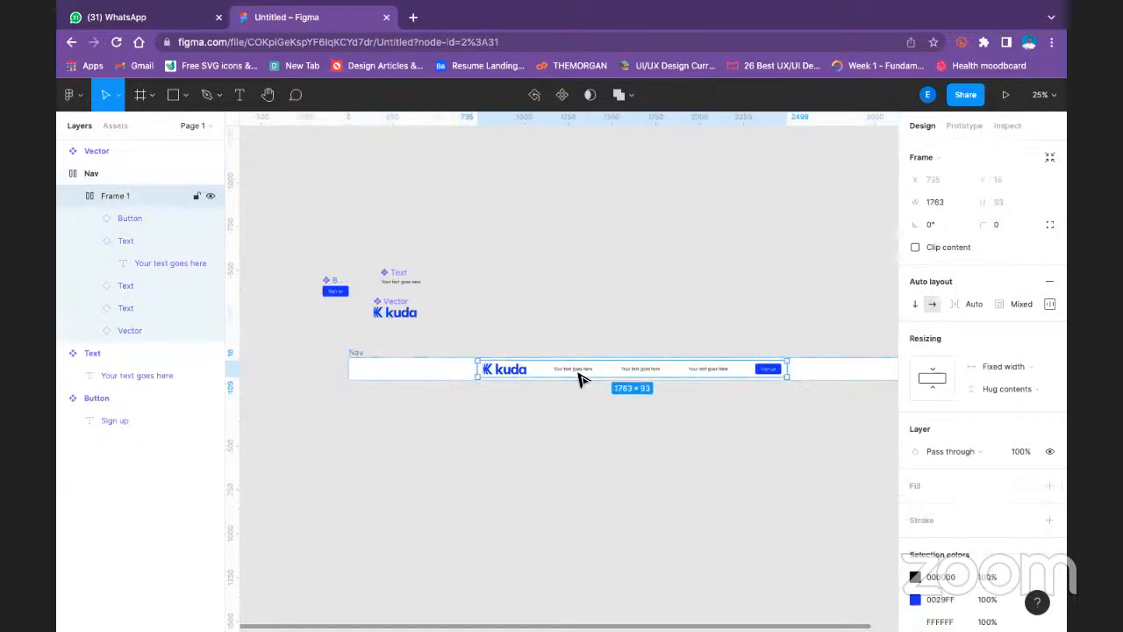
pyautogui.click(581, 376)
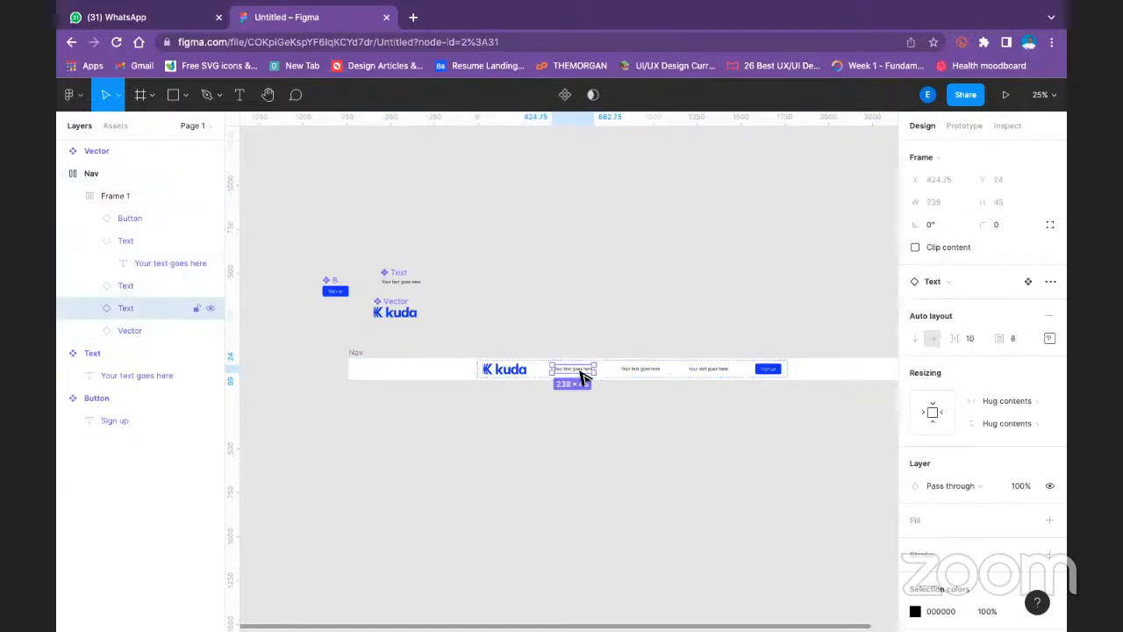
pyautogui.keyDown('shift'); pyautogui.click(644, 371); pyautogui.keyUp('shift')
pyautogui.keyDown('shift'); pyautogui.click(694, 371); pyautogui.keyUp('shift')
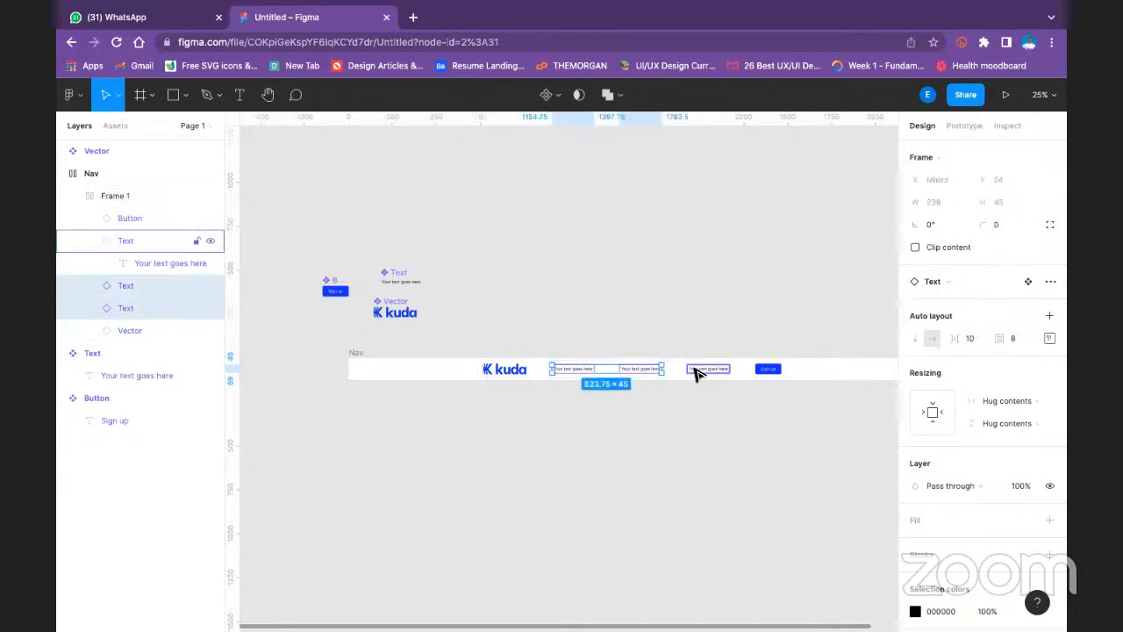
pyautogui.keyDown('shift'); pyautogui.click(768, 375); pyautogui.keyUp('shift')
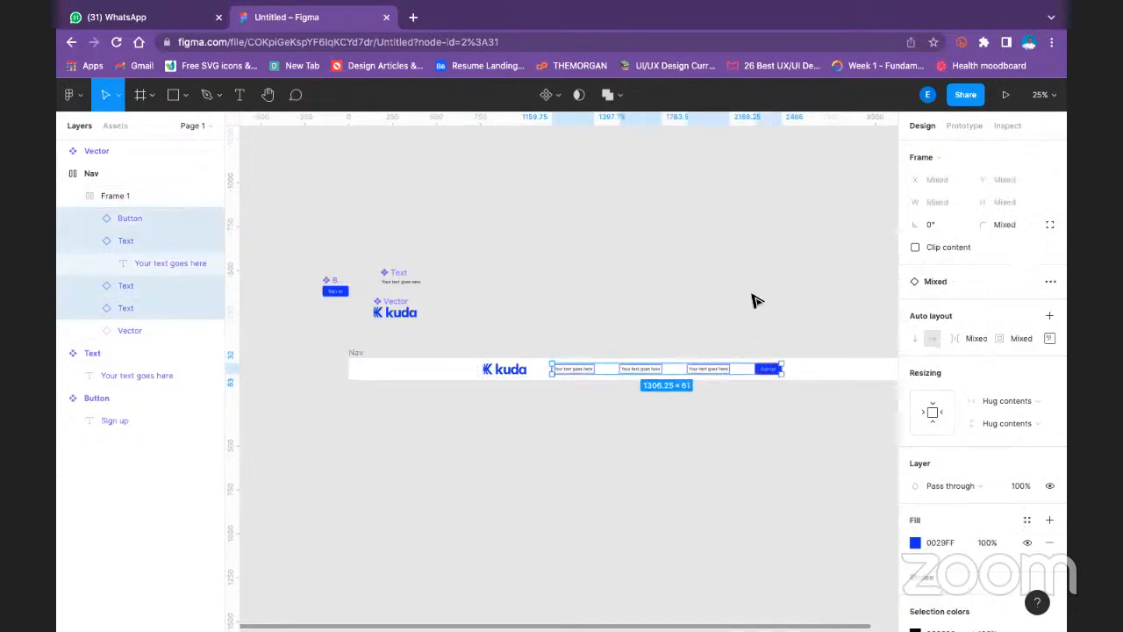
pyautogui.moveTo(746, 294); pyautogui.dragTo(580, 297)
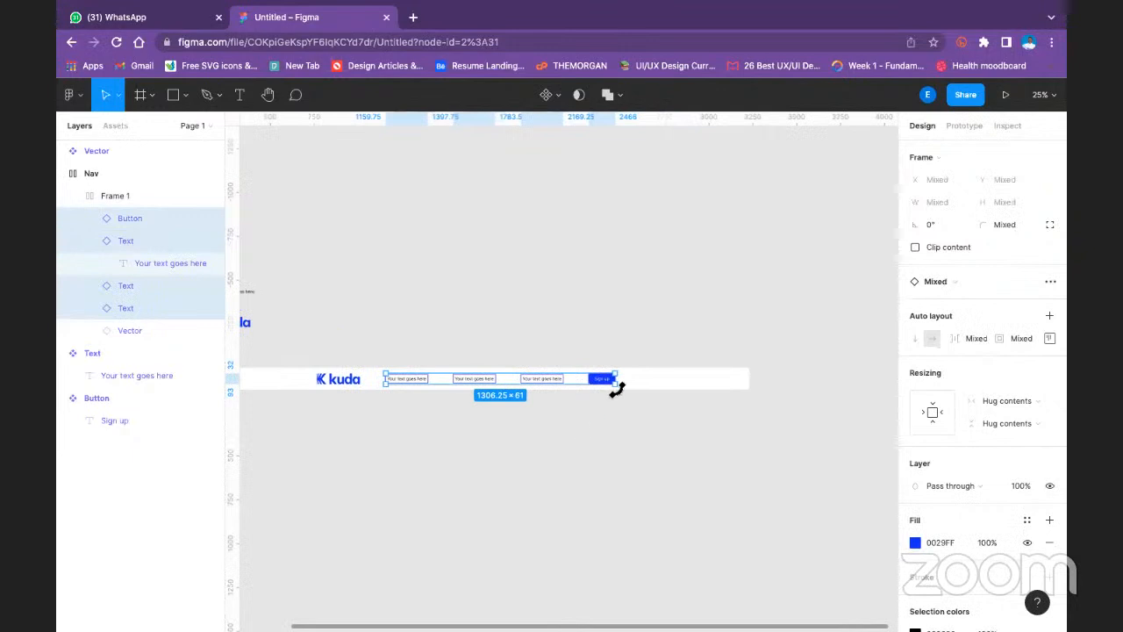
pyautogui.moveTo(615, 386); pyautogui.dragTo(643, 388)
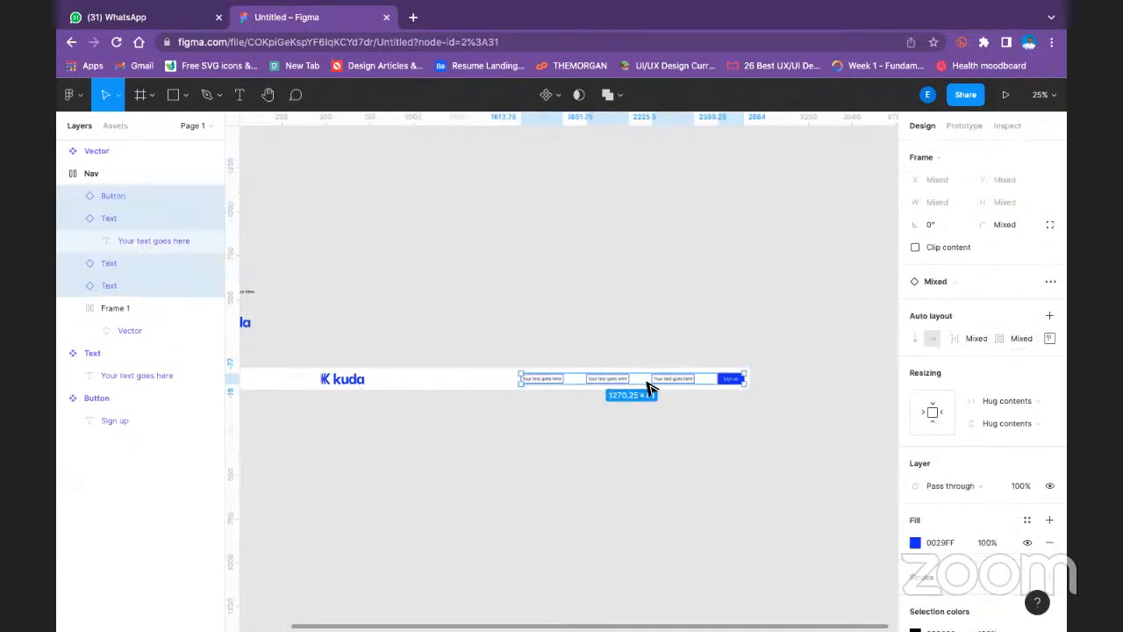
# - Try to move the kuda logo's Frame 1 toward the left end of the Nav bar
pyautogui.click(479, 316)
pyautogui.moveTo(475, 311); pyautogui.dragTo(584, 272)
pyautogui.doubleClick(464, 343)
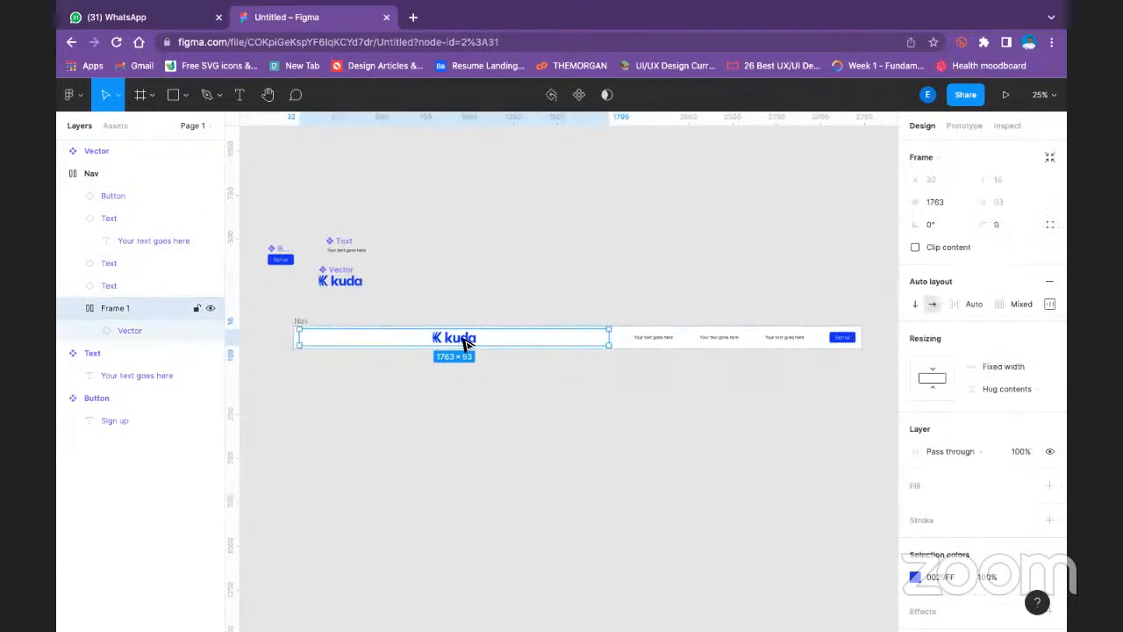
pyautogui.moveTo(465, 342); pyautogui.dragTo(359, 351)
pyautogui.click(466, 395)
# - Examine the auto layout and resizing settings of the Nav frame, Frame 1 and the kuda logo instance
pyautogui.click(306, 321)
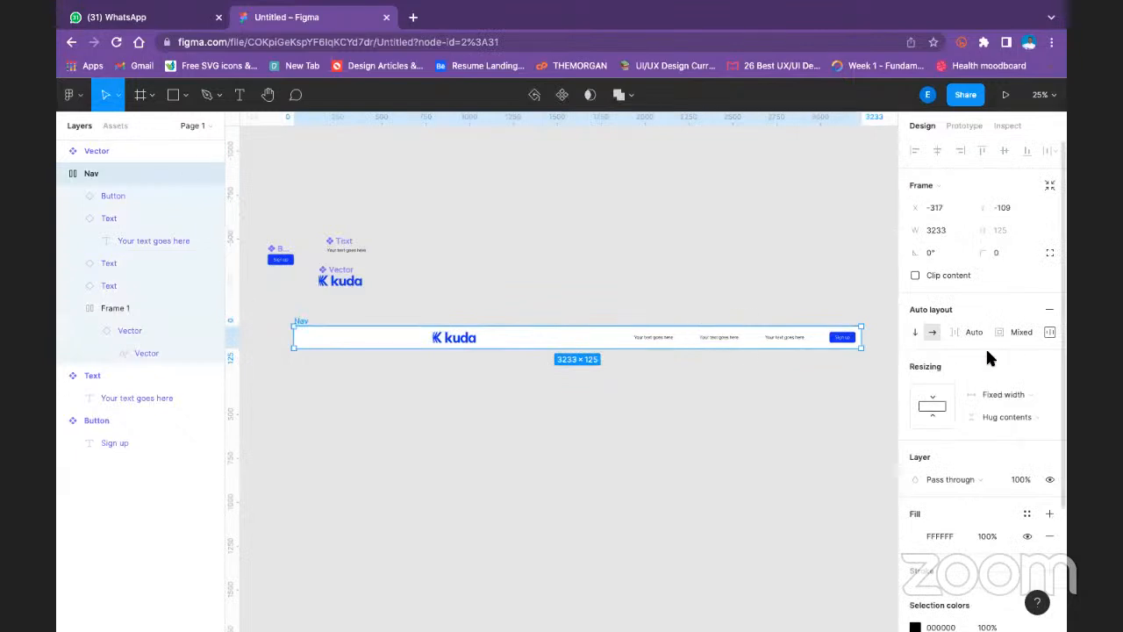
pyautogui.scroll(-3, 987, 353)
pyautogui.scroll(3, 987, 346)
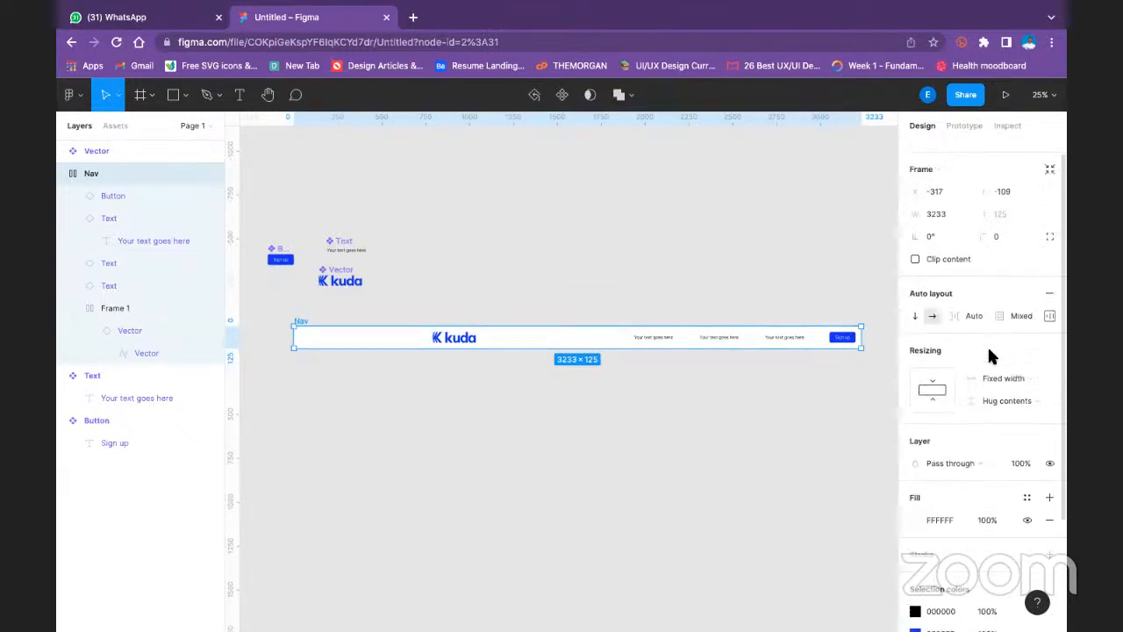
pyautogui.click(519, 278)
pyautogui.click(296, 321)
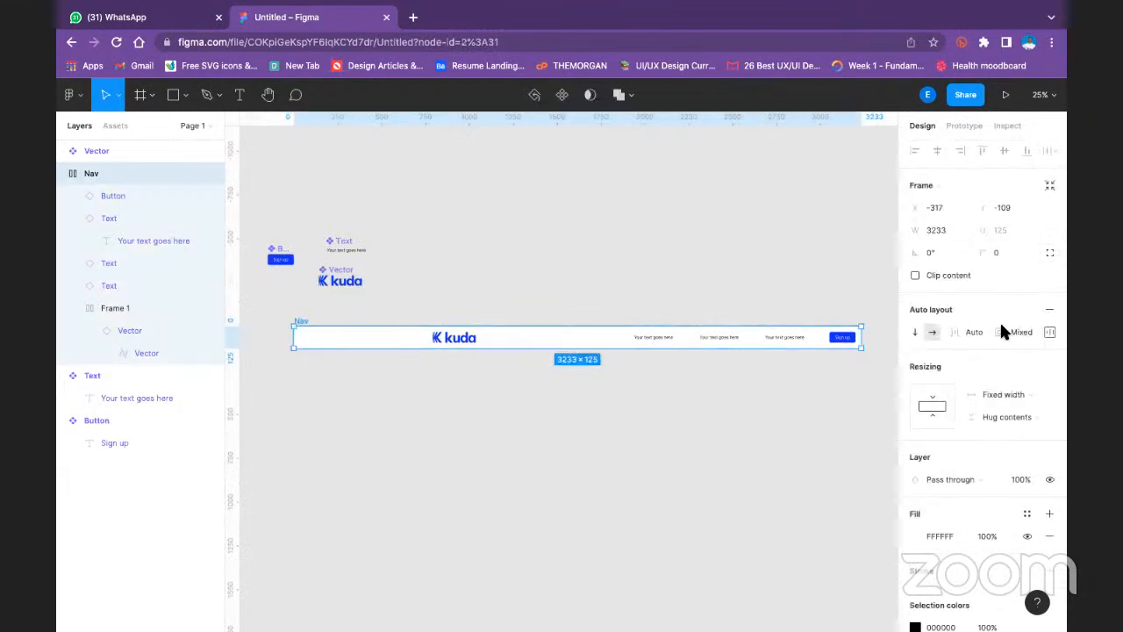
pyautogui.scroll(-3, 1014, 371)
pyautogui.scroll(3, 1011, 347)
pyautogui.click(568, 234)
pyautogui.click(469, 340)
pyautogui.press('Escape')
pyautogui.click(516, 238)
pyautogui.click(451, 337)
pyautogui.click(454, 339)
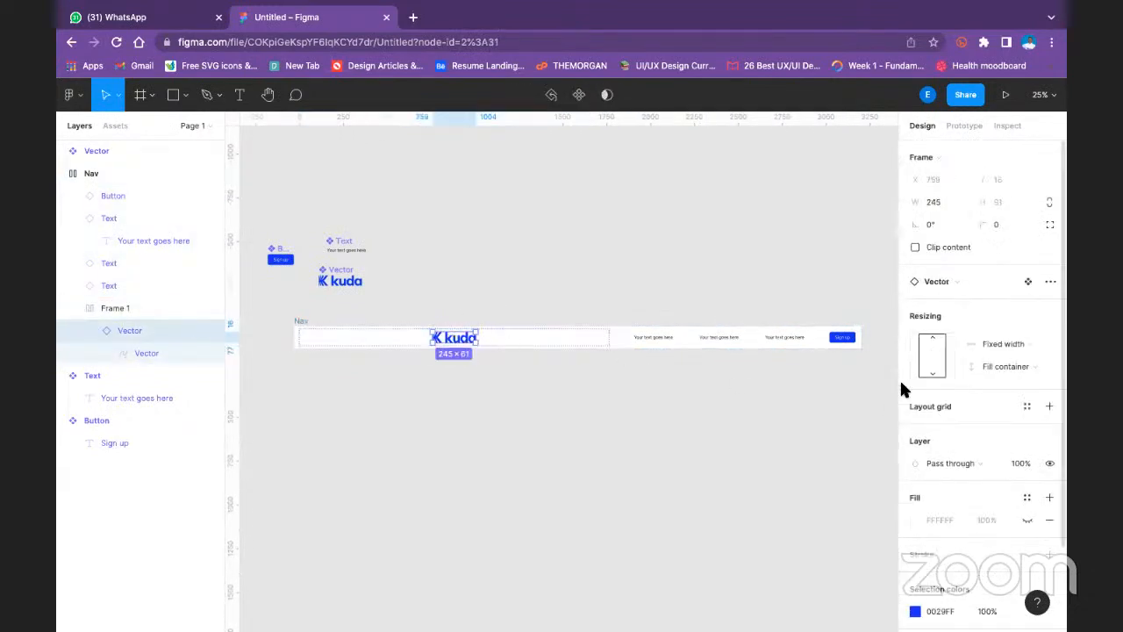
pyautogui.click(634, 234)
pyautogui.click(453, 344)
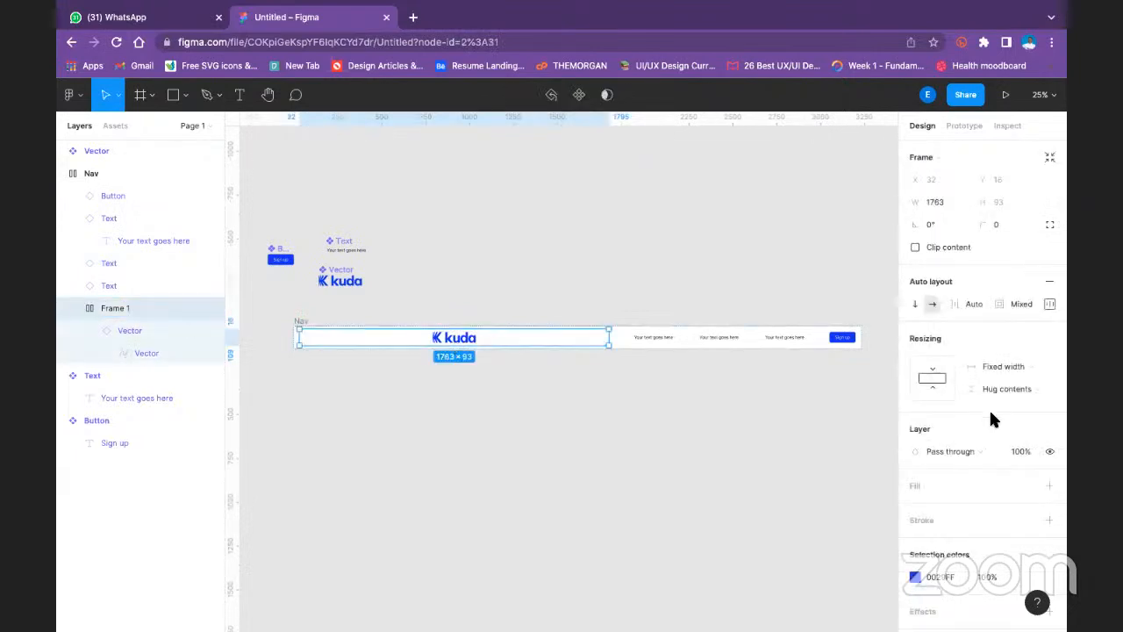
# - Try to set Frame 1's width resizing to Fill container and check its height resizing options
pyautogui.scroll(-1, 1001, 398)
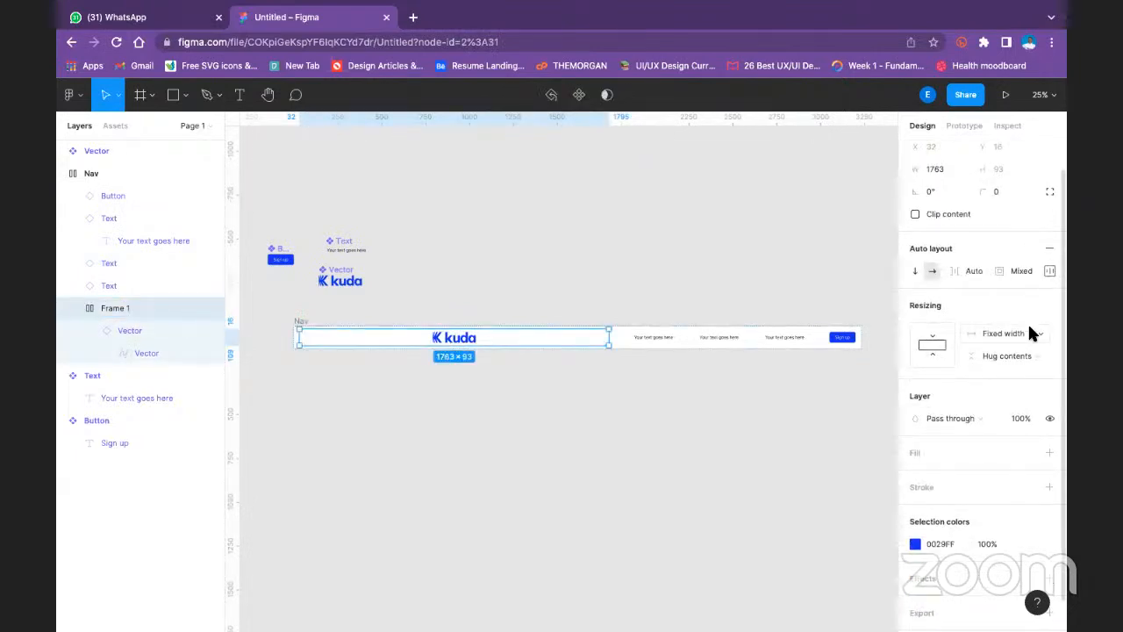
pyautogui.click(1030, 327)
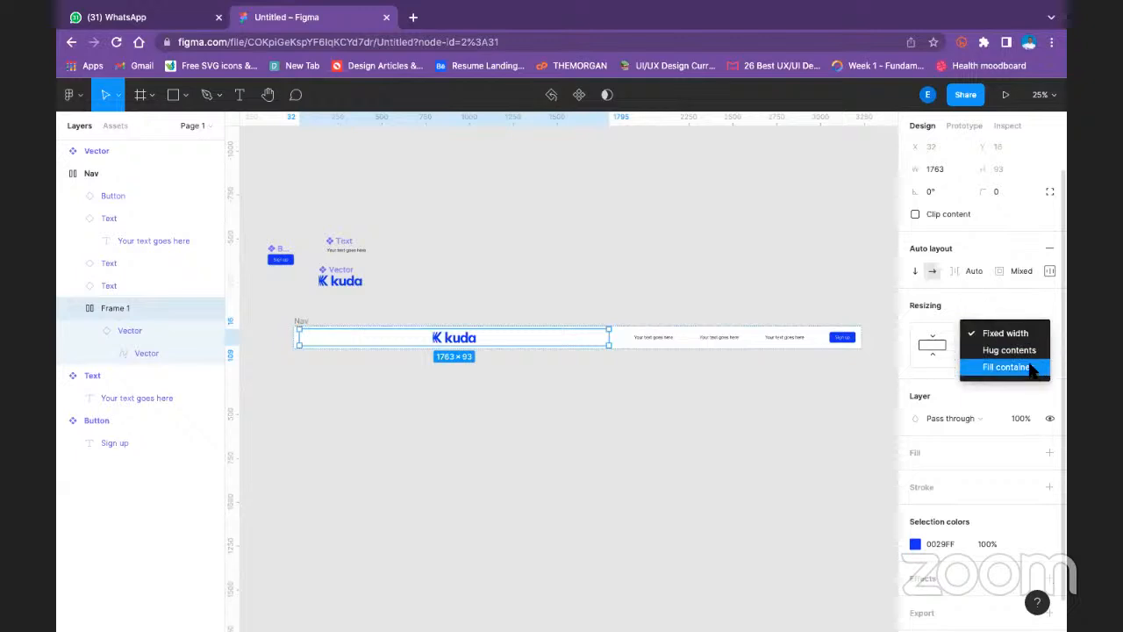
pyautogui.click(1032, 369)
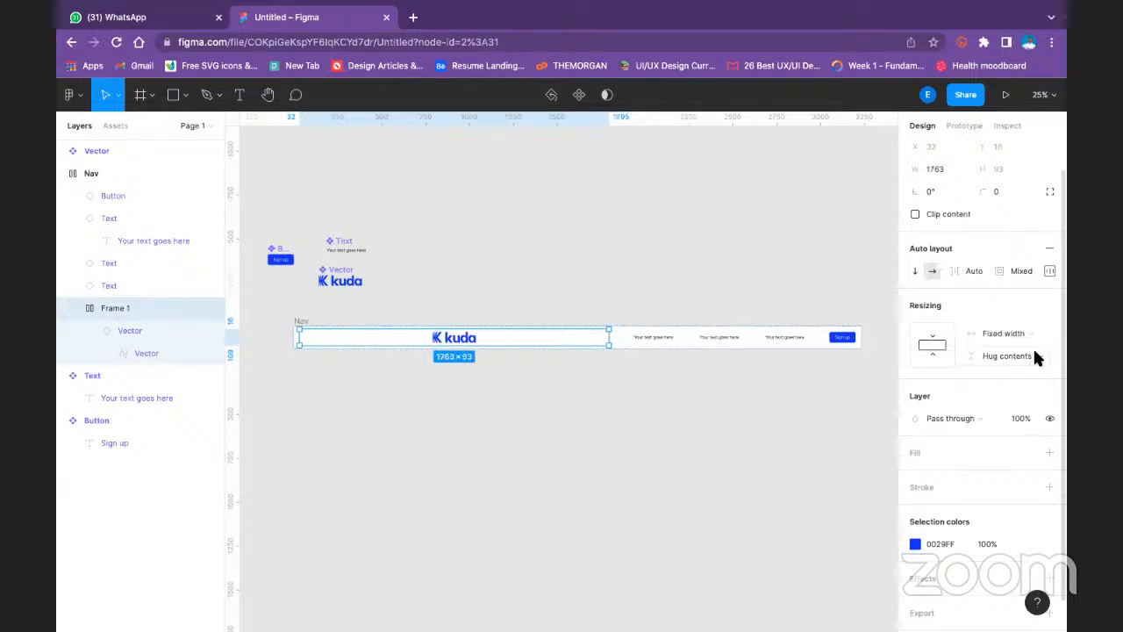
pyautogui.click(1034, 354)
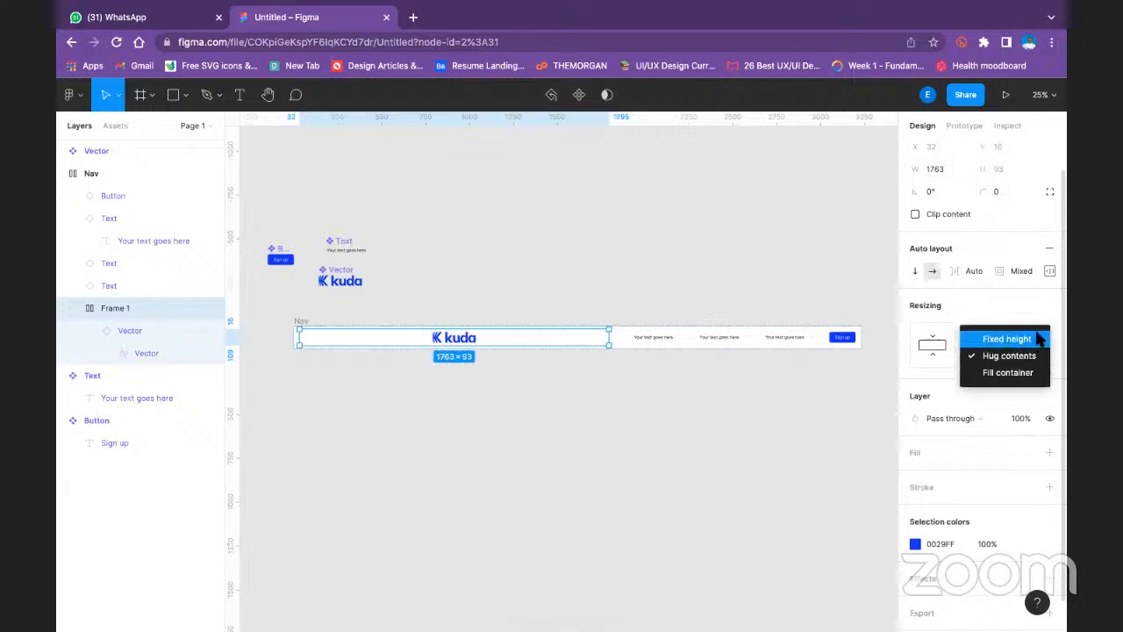
pyautogui.click(975, 241)
pyautogui.scroll(1, 973, 245)
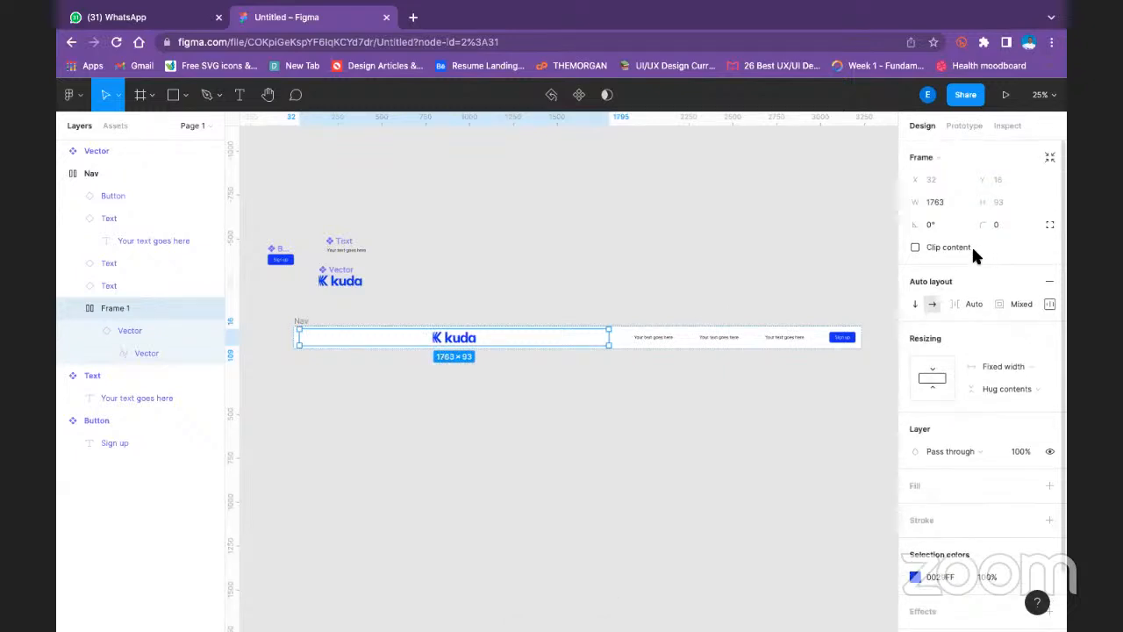
pyautogui.scroll(-2, 971, 246)
pyautogui.click(547, 354)
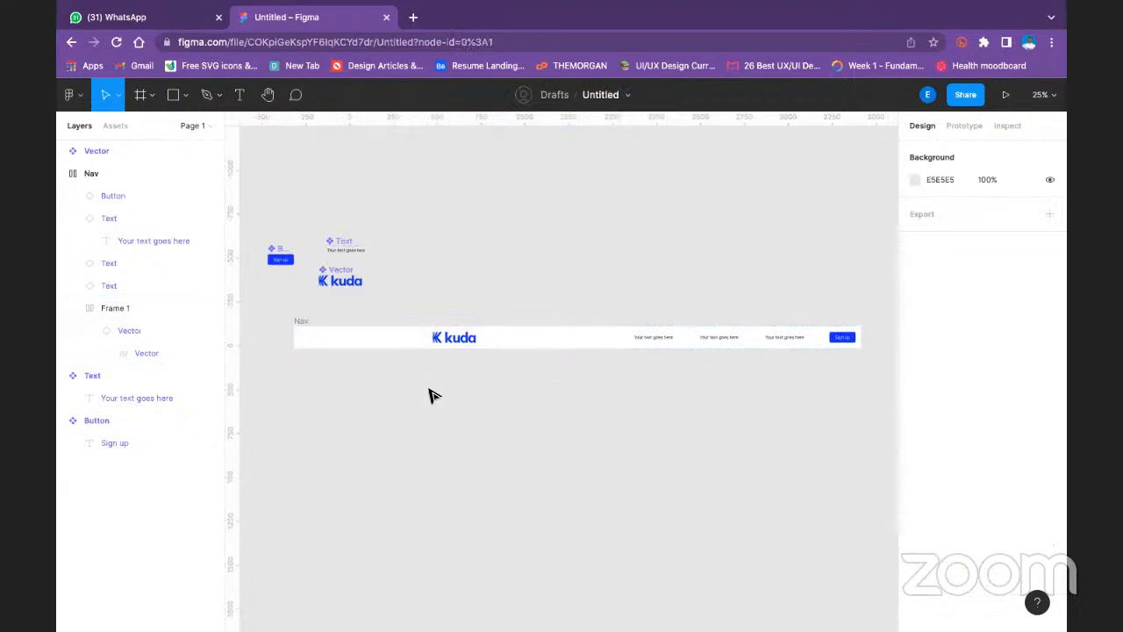
# - Remove auto layout from Frame 1, which holds the kuda logo
pyautogui.moveTo(434, 395); pyautogui.dragTo(490, 374)
pyautogui.click(494, 313)
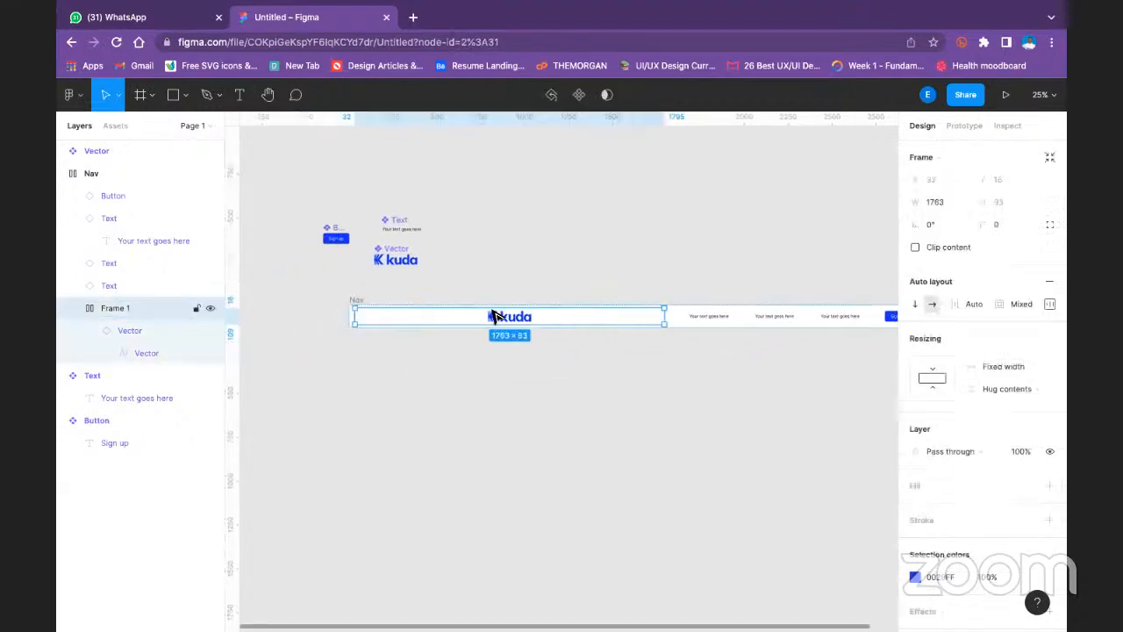
pyautogui.rightClick(124, 300)
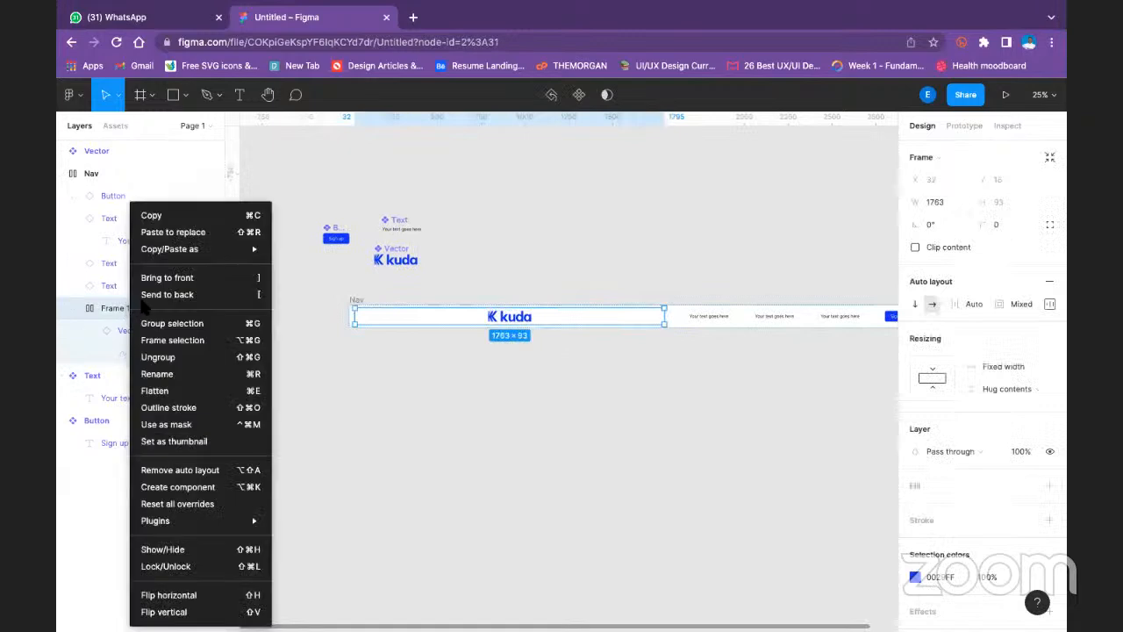
pyautogui.click(246, 470)
pyautogui.click(497, 376)
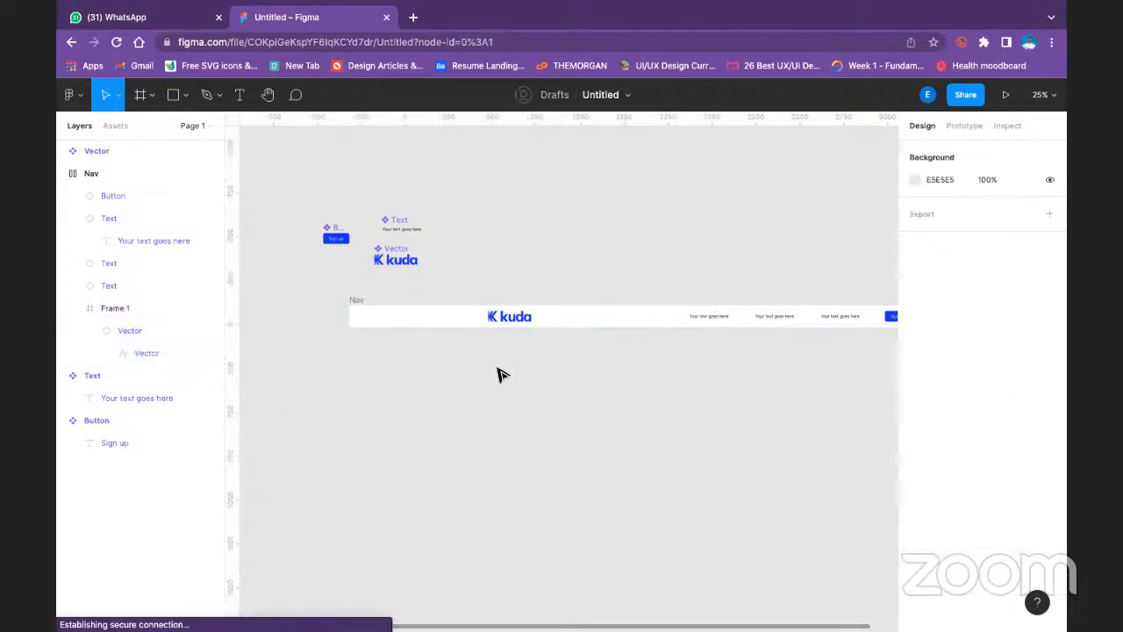
# - Try narrowing Frame 1 toward the kuda logo, and undo the resize
pyautogui.click(514, 321)
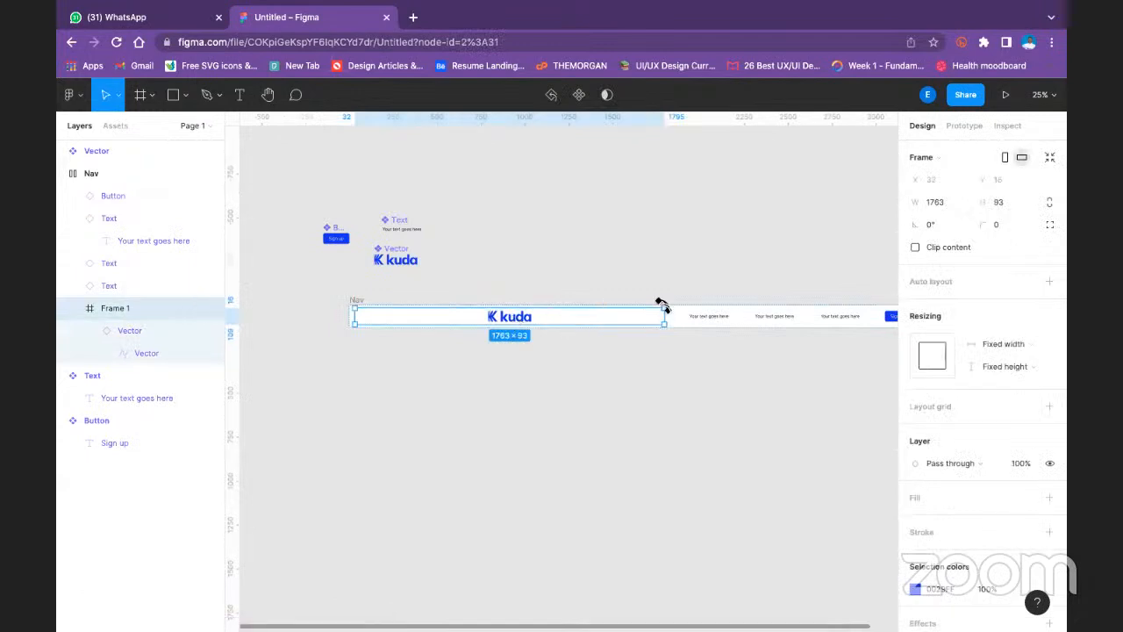
pyautogui.moveTo(667, 314); pyautogui.dragTo(500, 311)
pyautogui.click(579, 294)
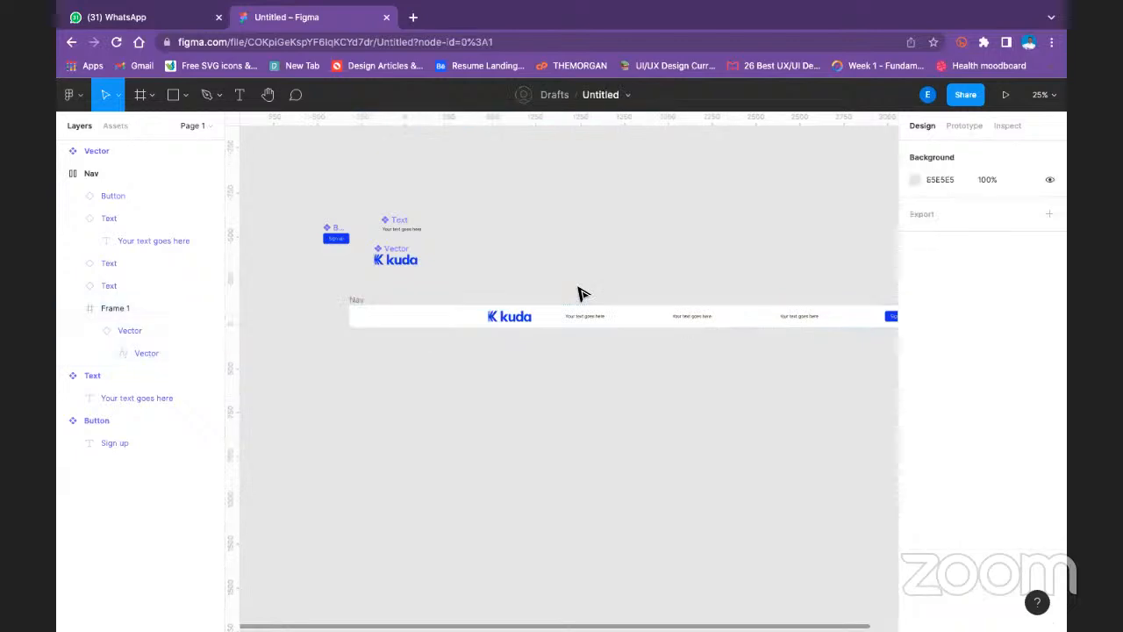
pyautogui.press('super+z')
pyautogui.press('super+z')
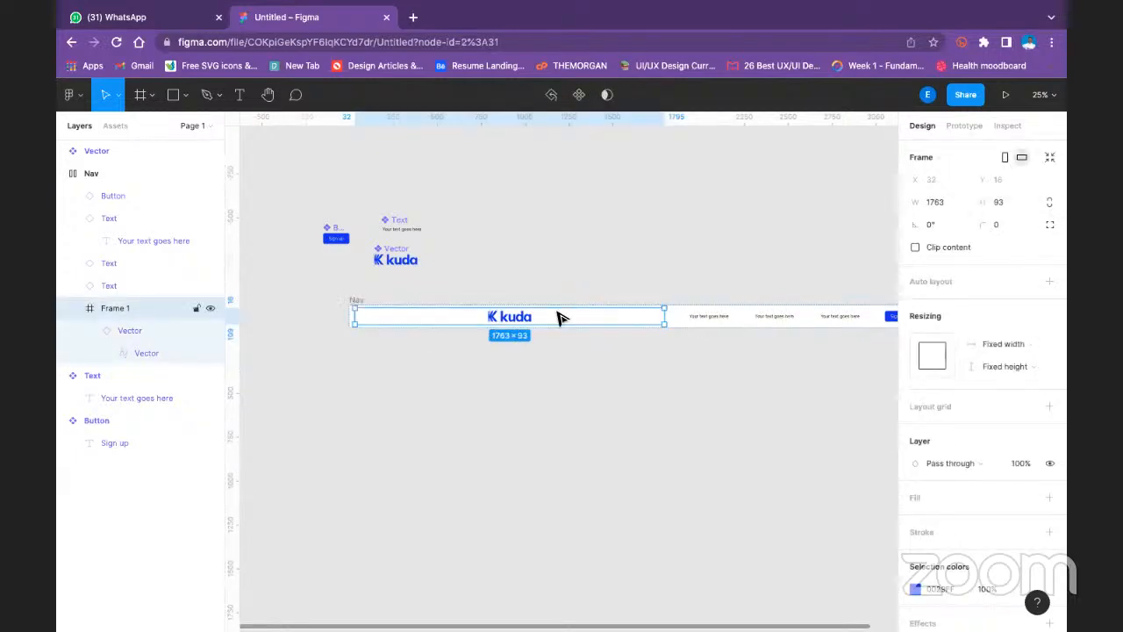
pyautogui.rightClick(558, 314)
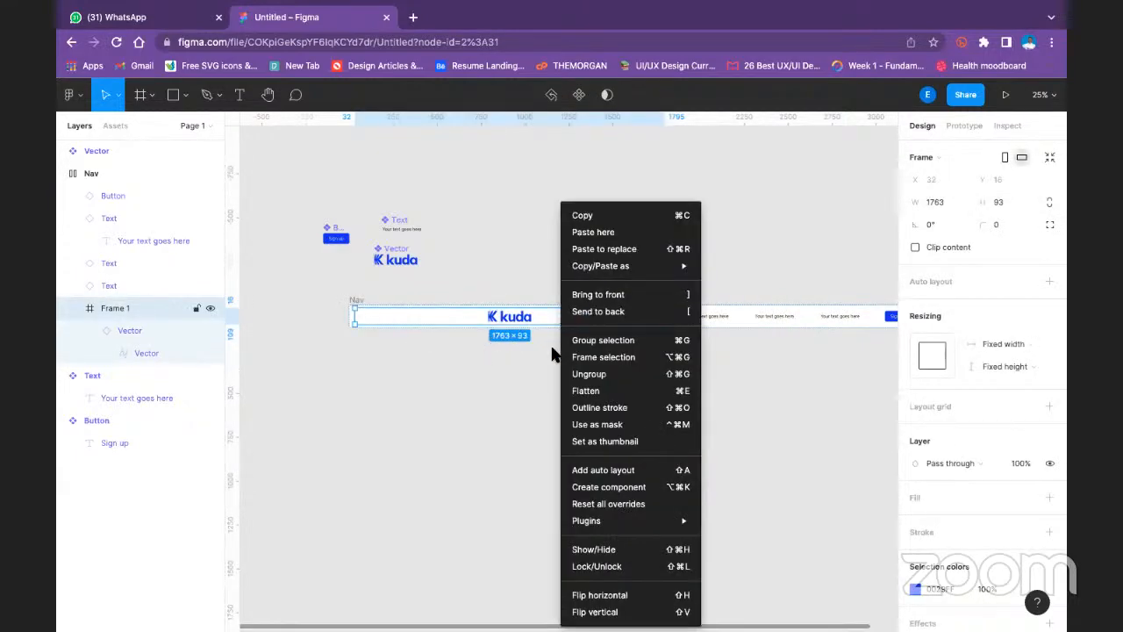
pyautogui.click(428, 398)
# - Remove auto layout from the Nav frame
pyautogui.click(694, 316)
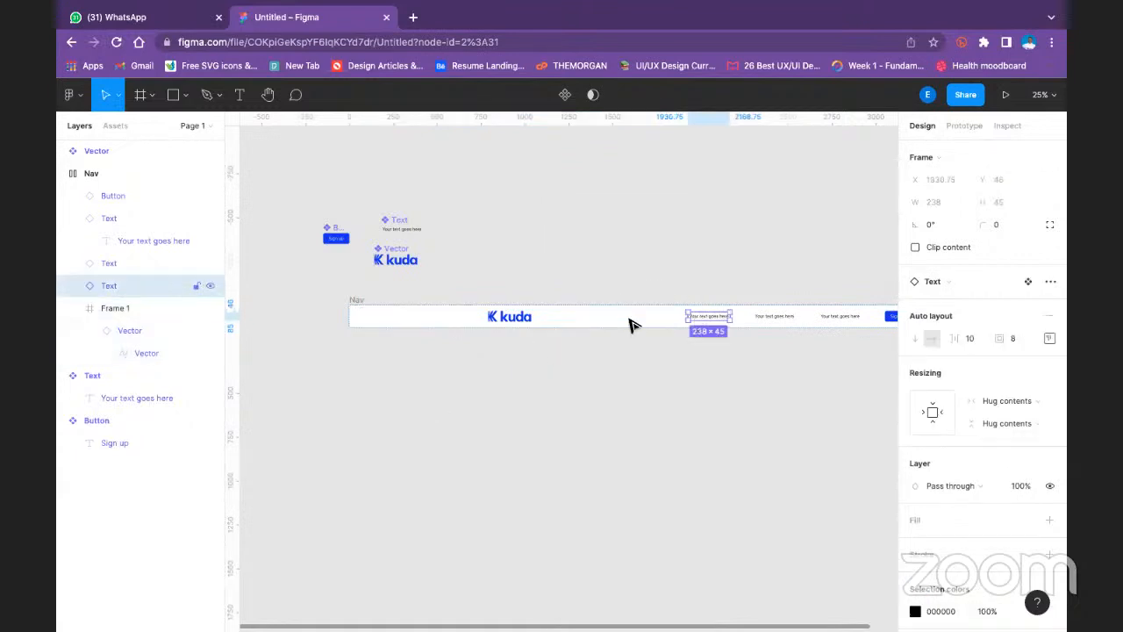
pyautogui.click(299, 298)
pyautogui.click(136, 170)
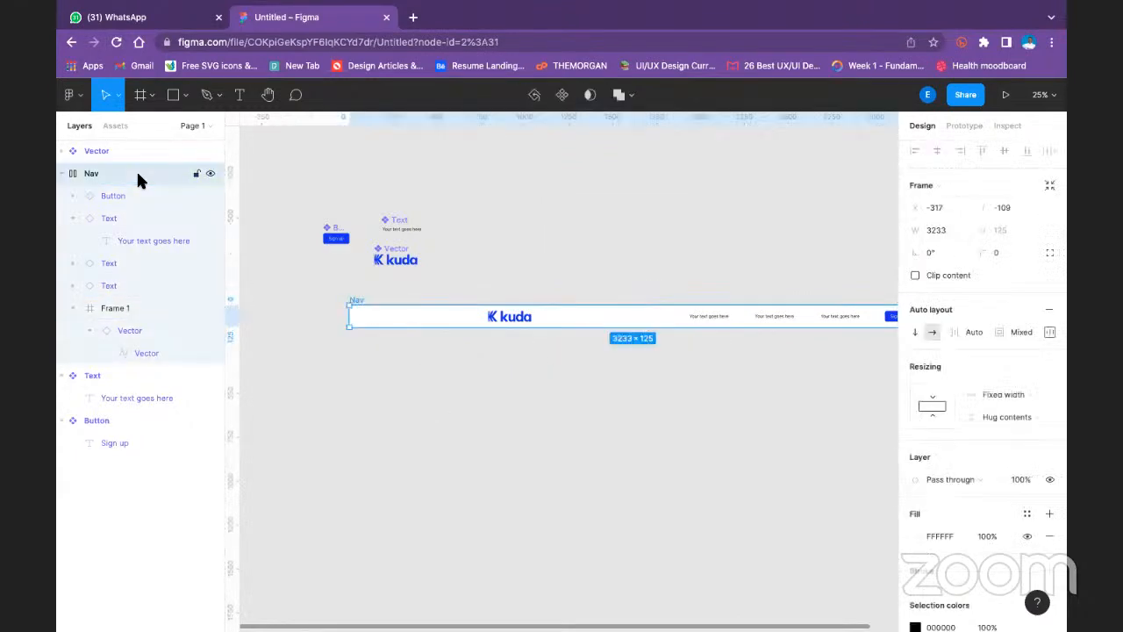
pyautogui.rightClick(136, 169)
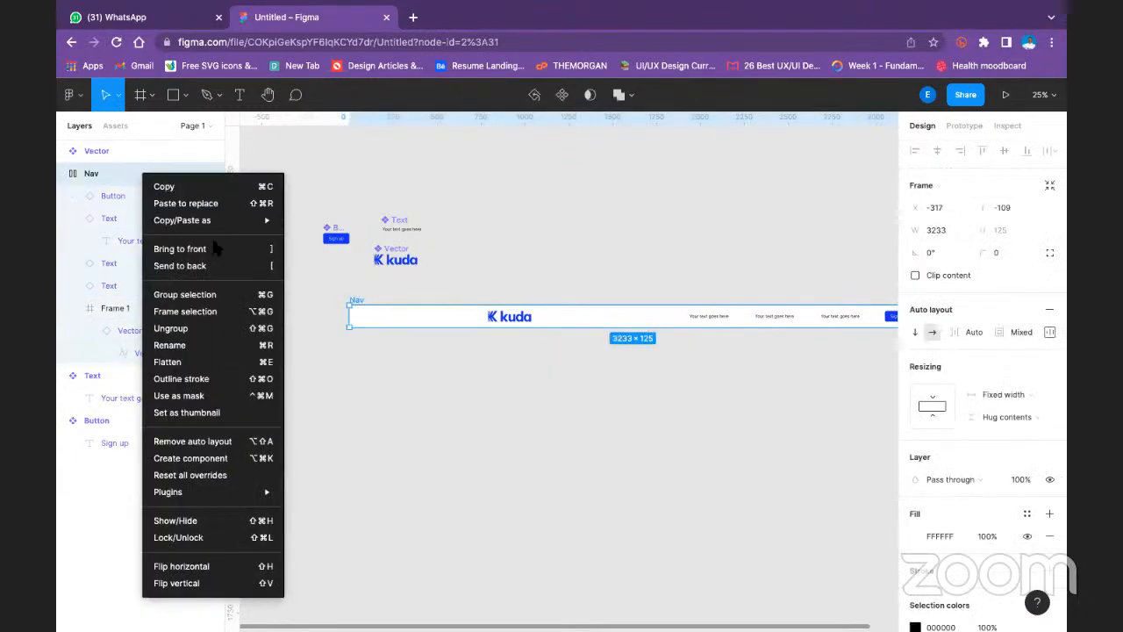
pyautogui.click(193, 442)
pyautogui.click(466, 395)
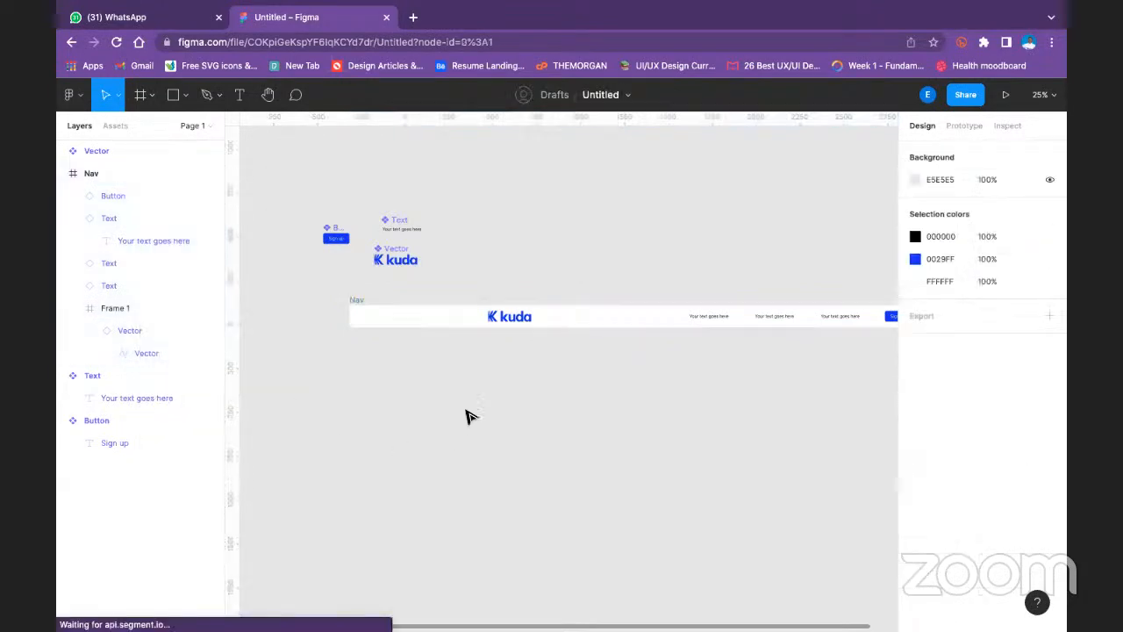
# - Ungroup Frame 1 on the canvas below the Nav bar and place the freed kuda logo at the bar's left end
pyautogui.click(365, 314)
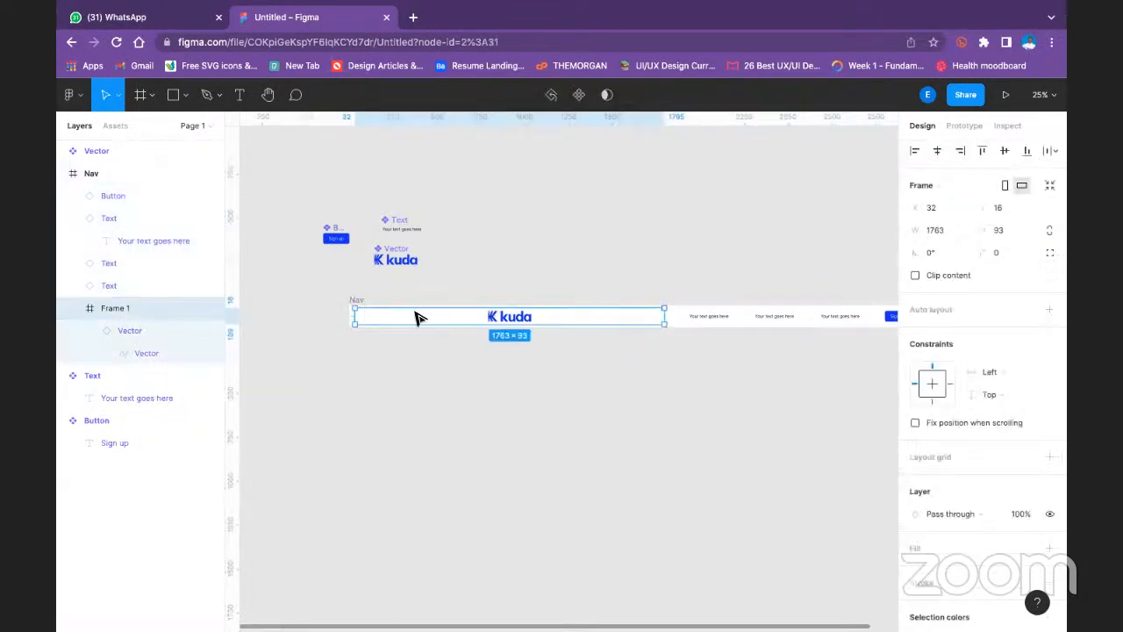
pyautogui.moveTo(525, 318); pyautogui.dragTo(485, 367)
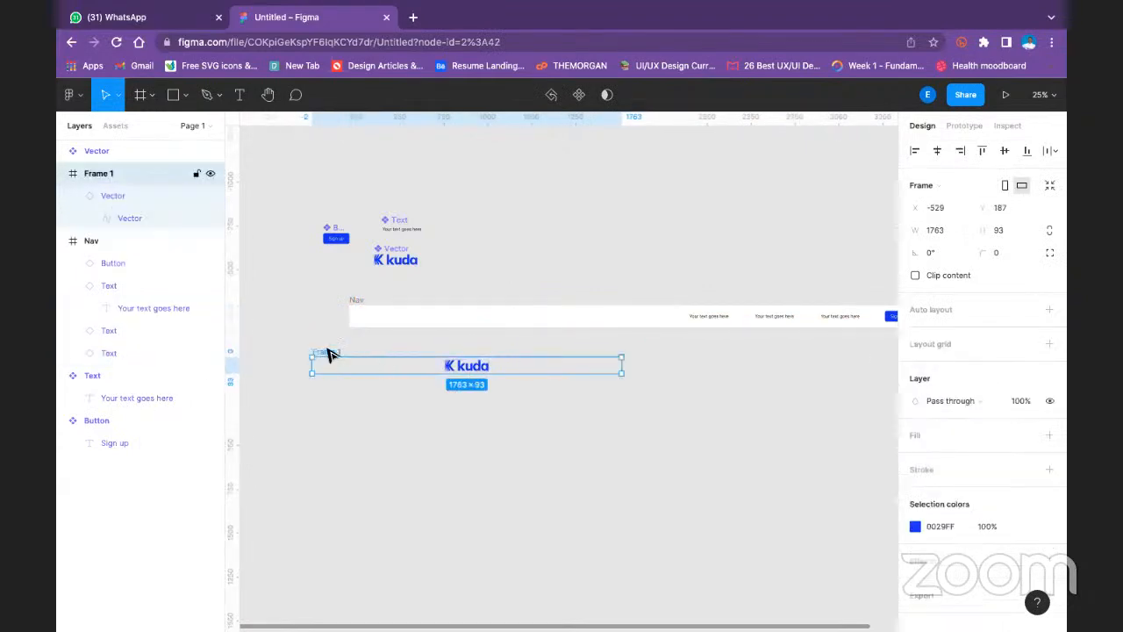
pyautogui.rightClick(324, 351)
pyautogui.click(358, 374)
pyautogui.click(584, 445)
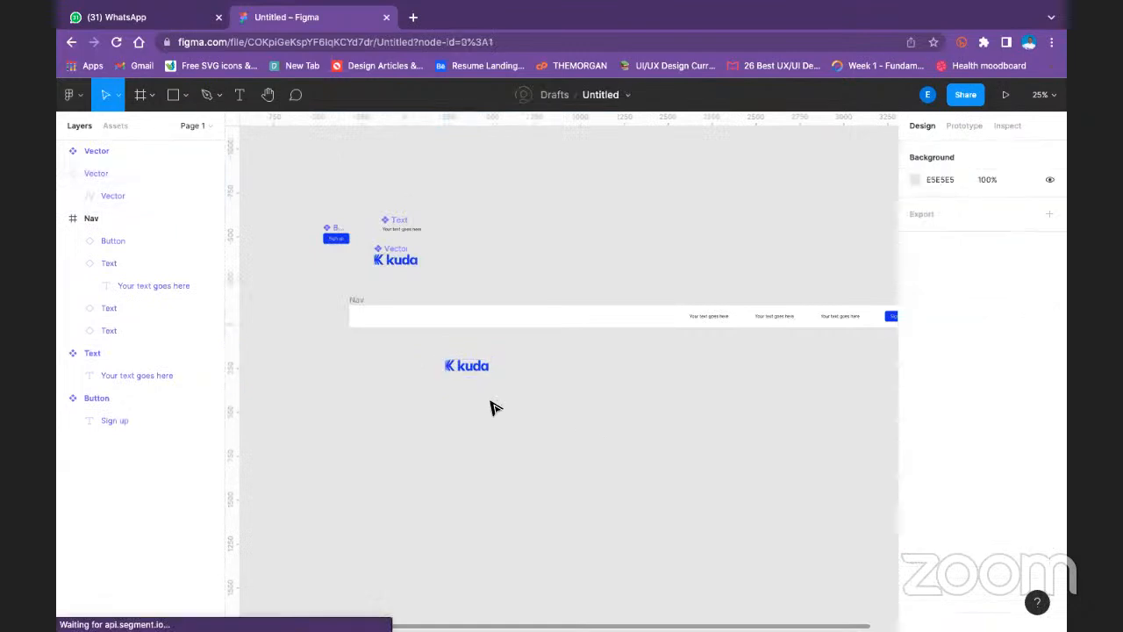
pyautogui.moveTo(472, 368); pyautogui.dragTo(406, 321)
pyautogui.click(532, 286)
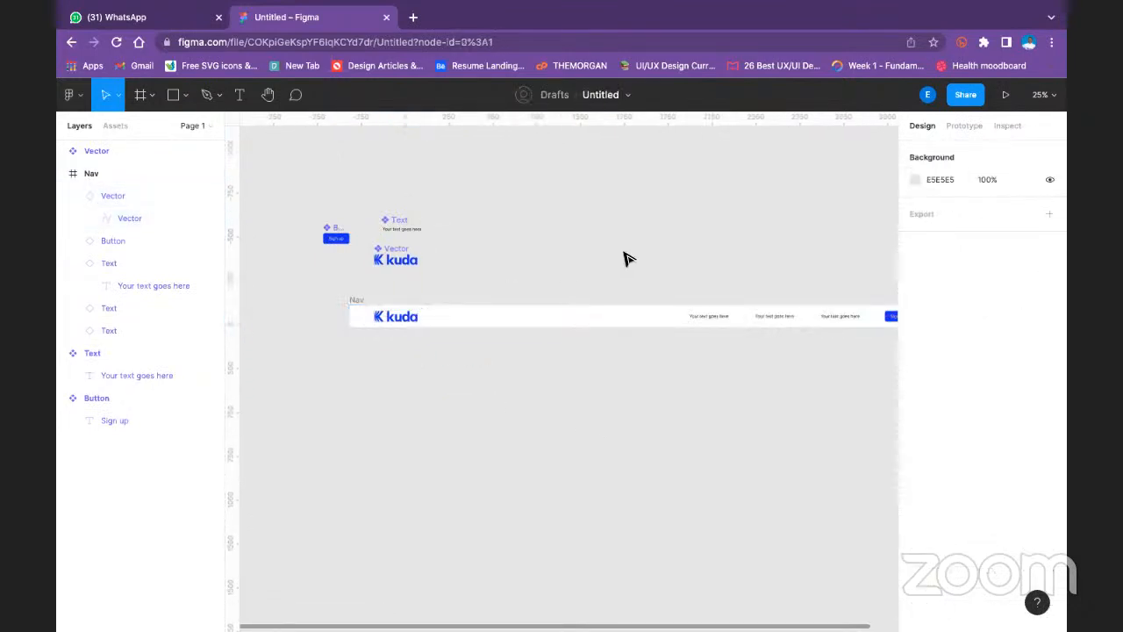
# - Select the three Text instances and the Sign up button together in the Nav frame
pyautogui.moveTo(623, 255); pyautogui.dragTo(556, 260)
pyautogui.click(781, 326)
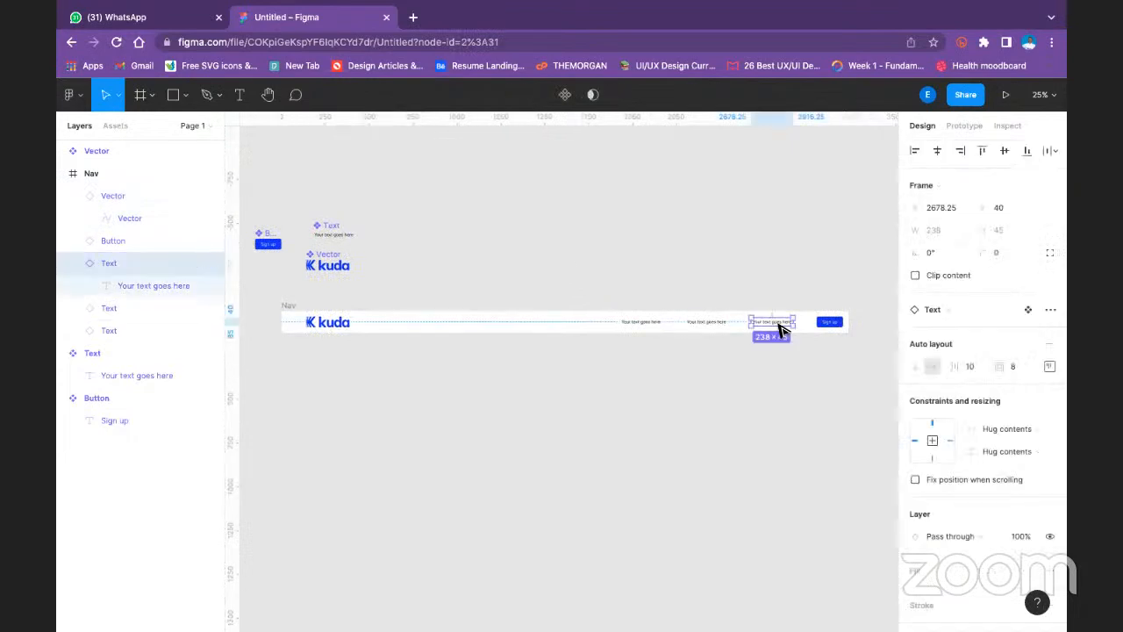
pyautogui.click(653, 325)
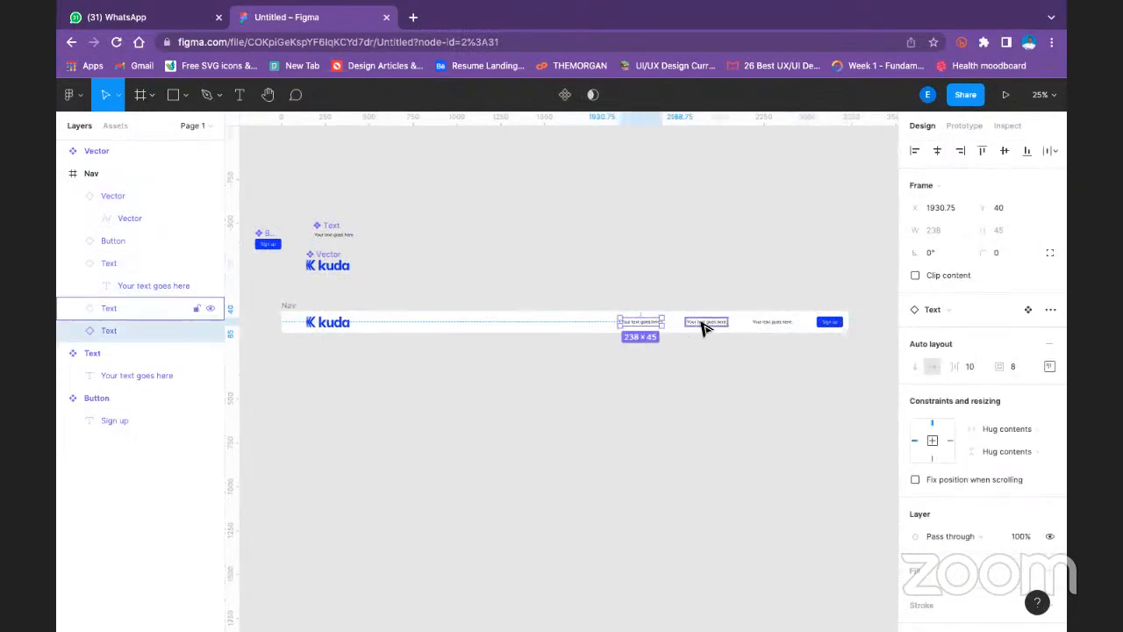
pyautogui.keyDown('shift'); pyautogui.click(706, 322); pyautogui.keyUp('shift')
pyautogui.keyDown('shift'); pyautogui.click(770, 323); pyautogui.keyUp('shift')
pyautogui.keyDown('shift'); pyautogui.click(829, 325); pyautogui.keyUp('shift')
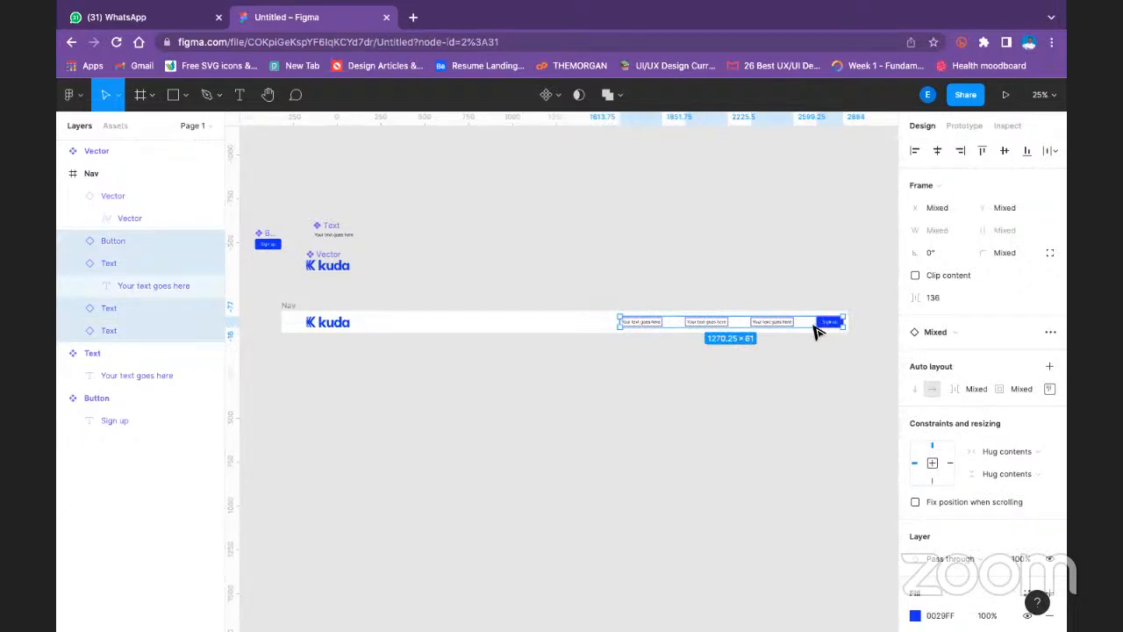
# - Wrap the three selected Text instances and the Sign up button in one auto layout frame inside Nav
pyautogui.hotkey('shift', 'a')
pyautogui.click(734, 271)
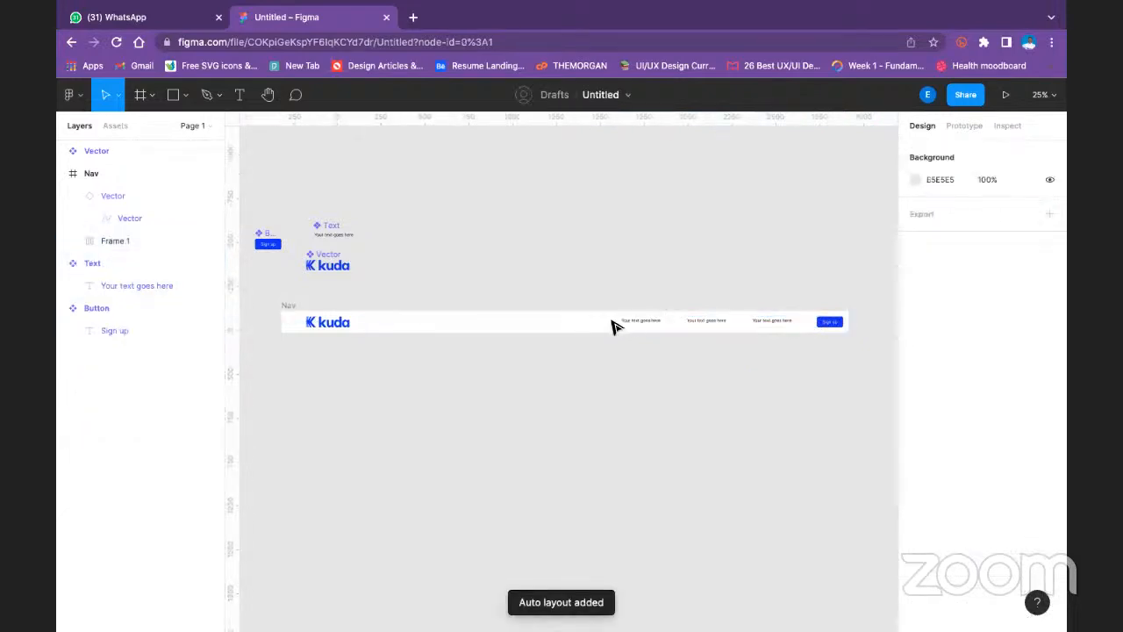
pyautogui.click(324, 320)
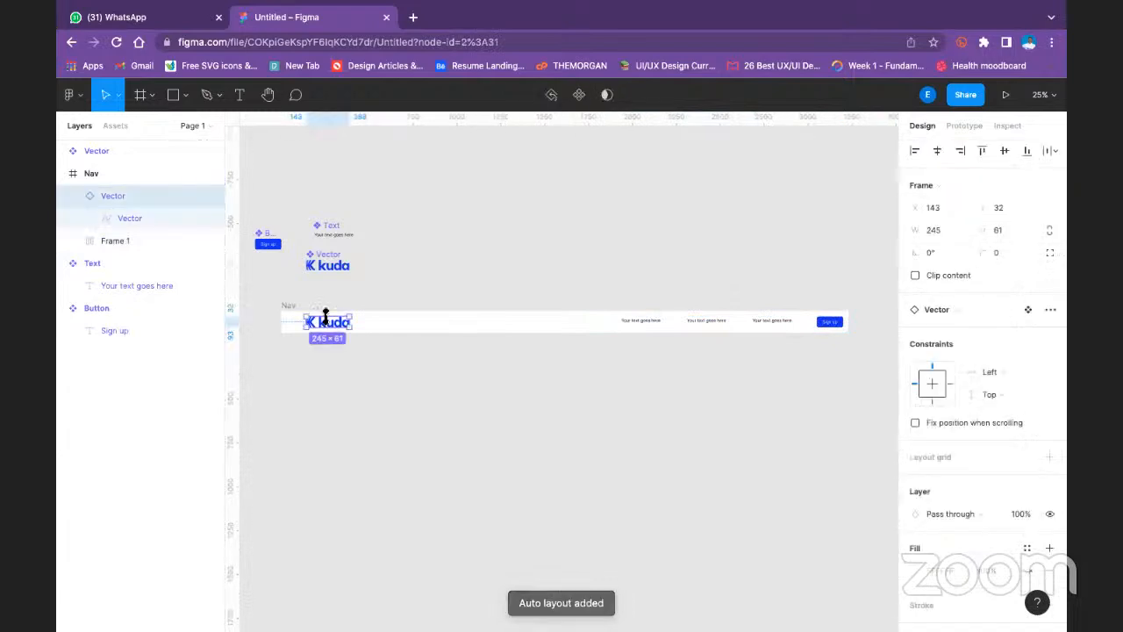
# - Centre the contents of Frame 1 and set its auto layout padding to 16 top and bottom and 32 left and right
pyautogui.click(763, 329)
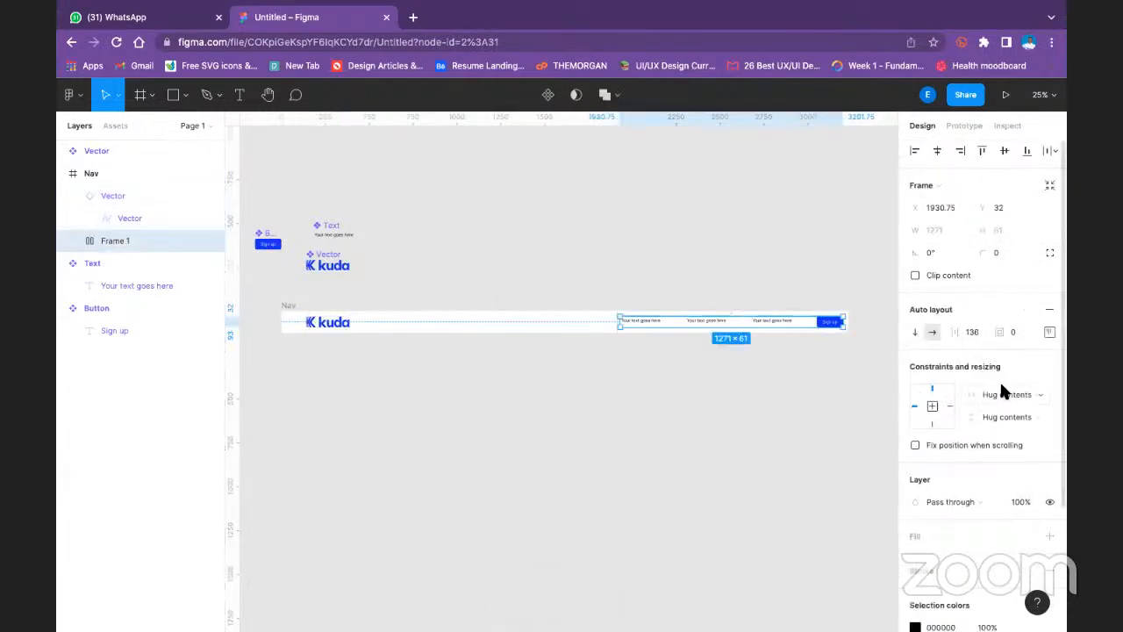
pyautogui.click(1048, 330)
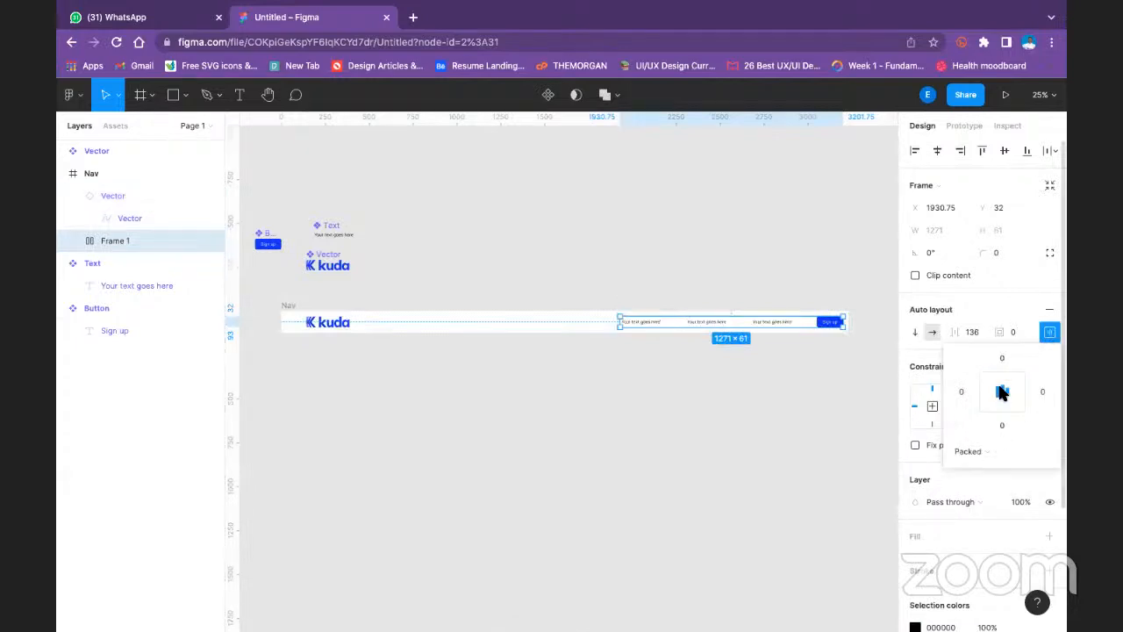
pyautogui.click(1003, 357)
pyautogui.write('16')
pyautogui.click(961, 391)
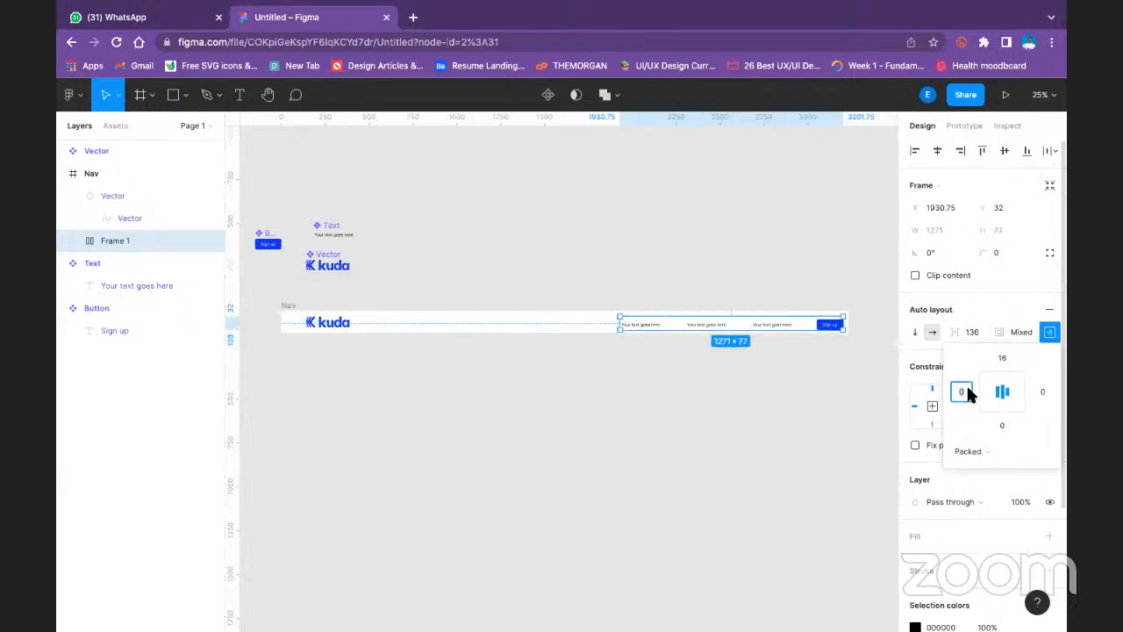
pyautogui.write('32')
pyautogui.click(1044, 392)
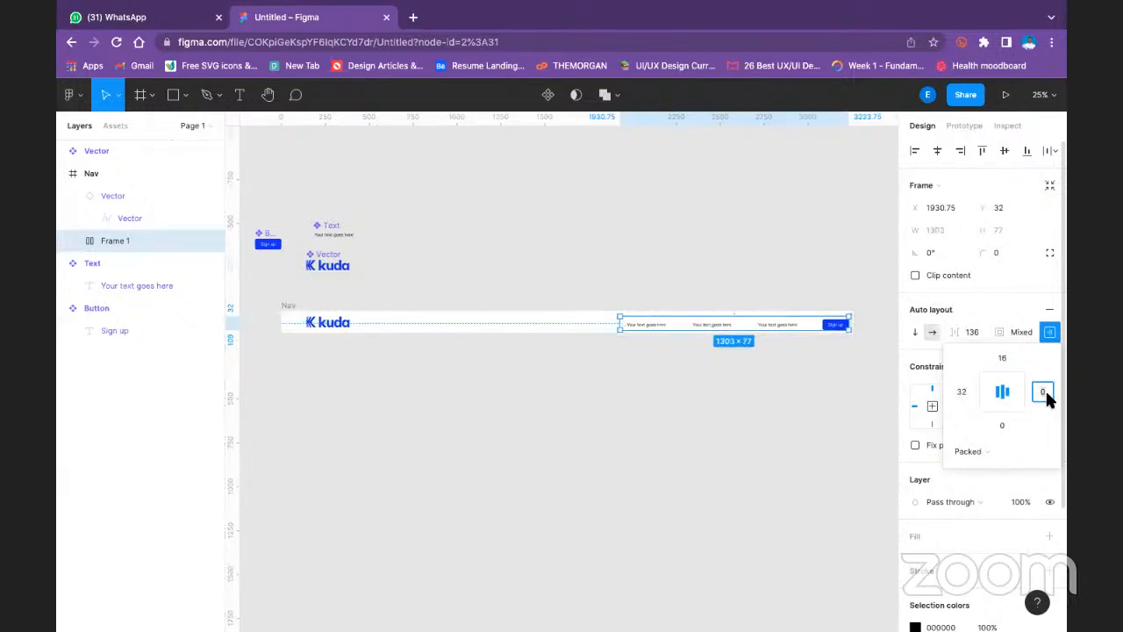
pyautogui.write('32')
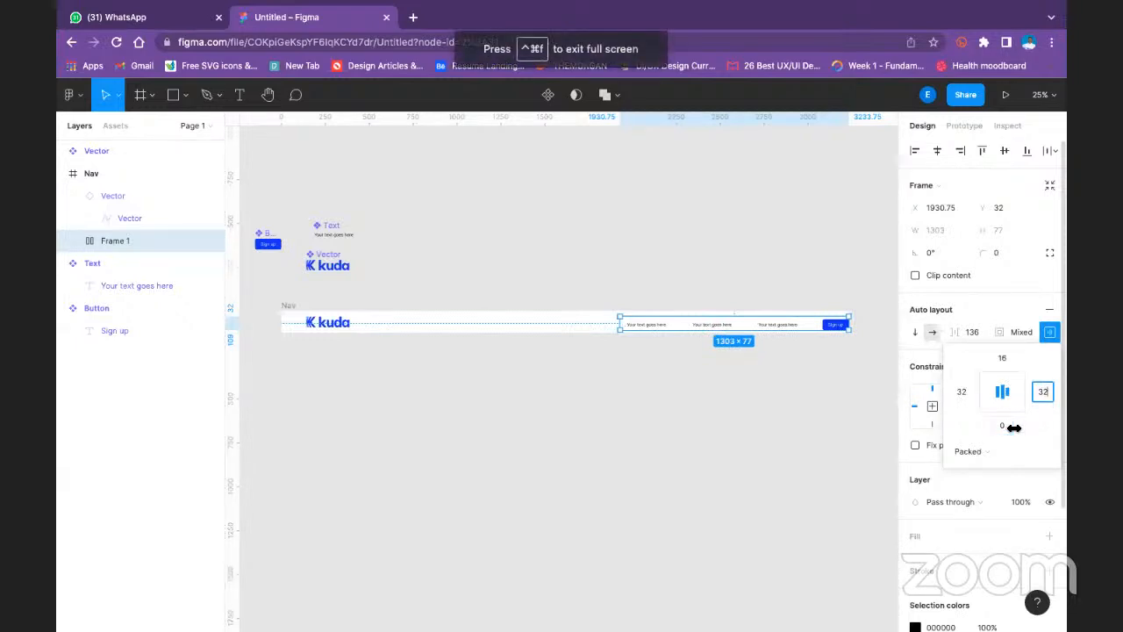
pyautogui.click(1005, 426)
pyautogui.write('1')
pyautogui.press('Return')
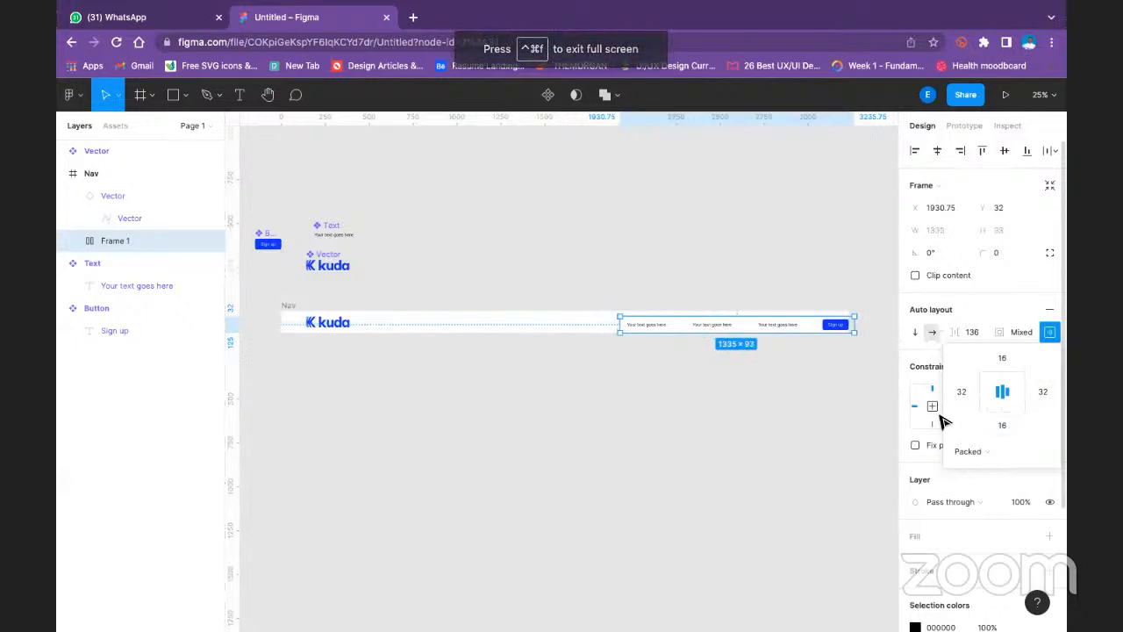
pyautogui.click(733, 358)
pyautogui.click(671, 331)
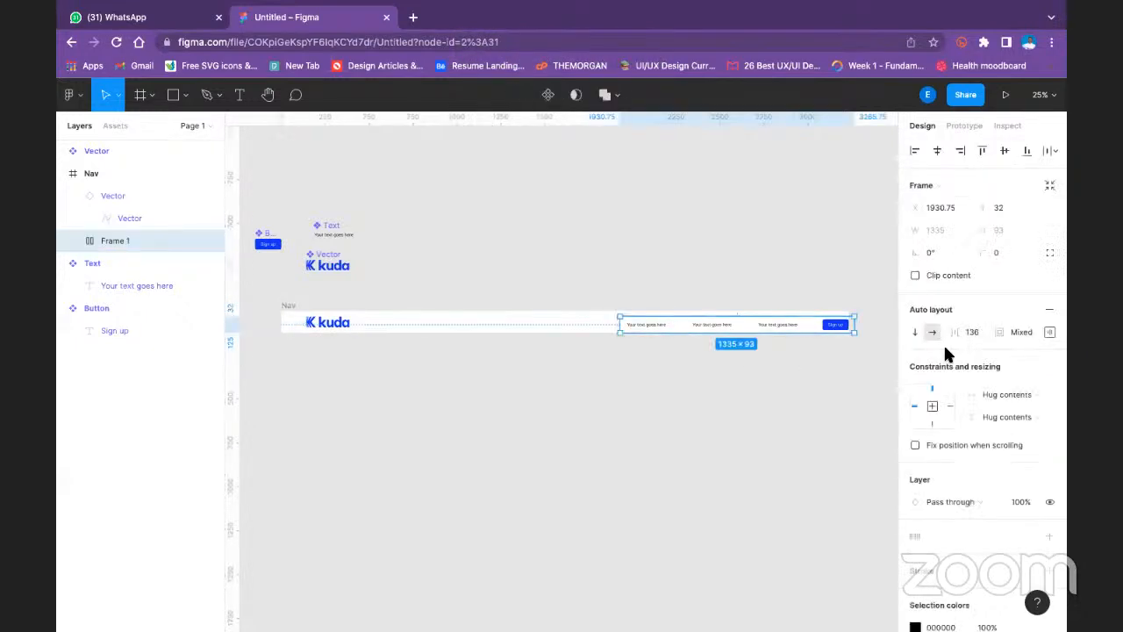
pyautogui.click(292, 317)
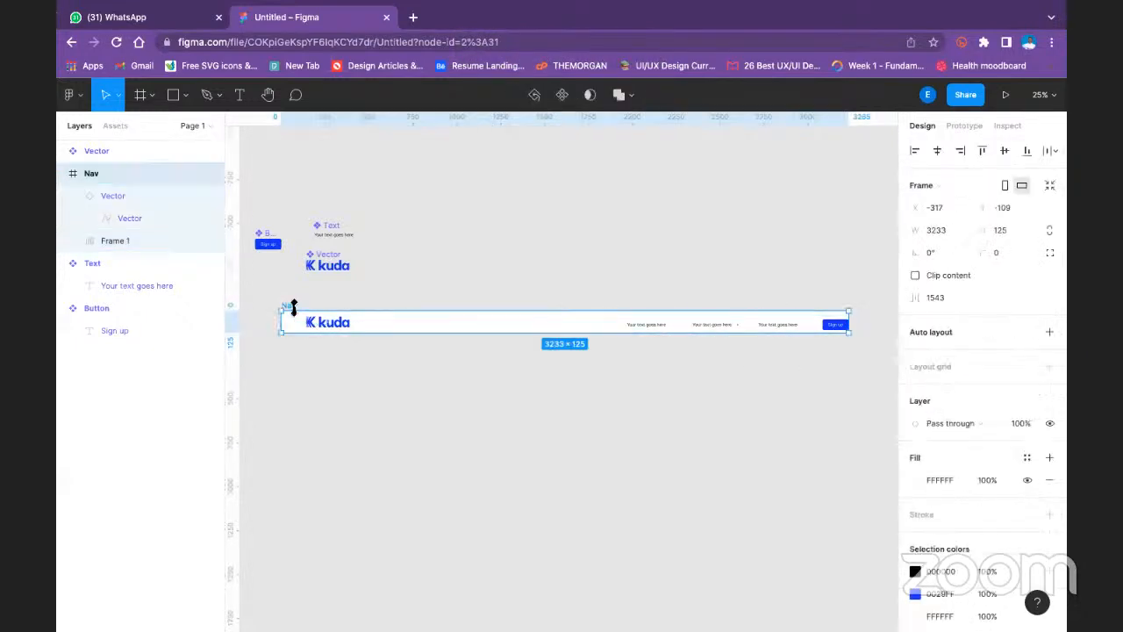
pyautogui.click(275, 324)
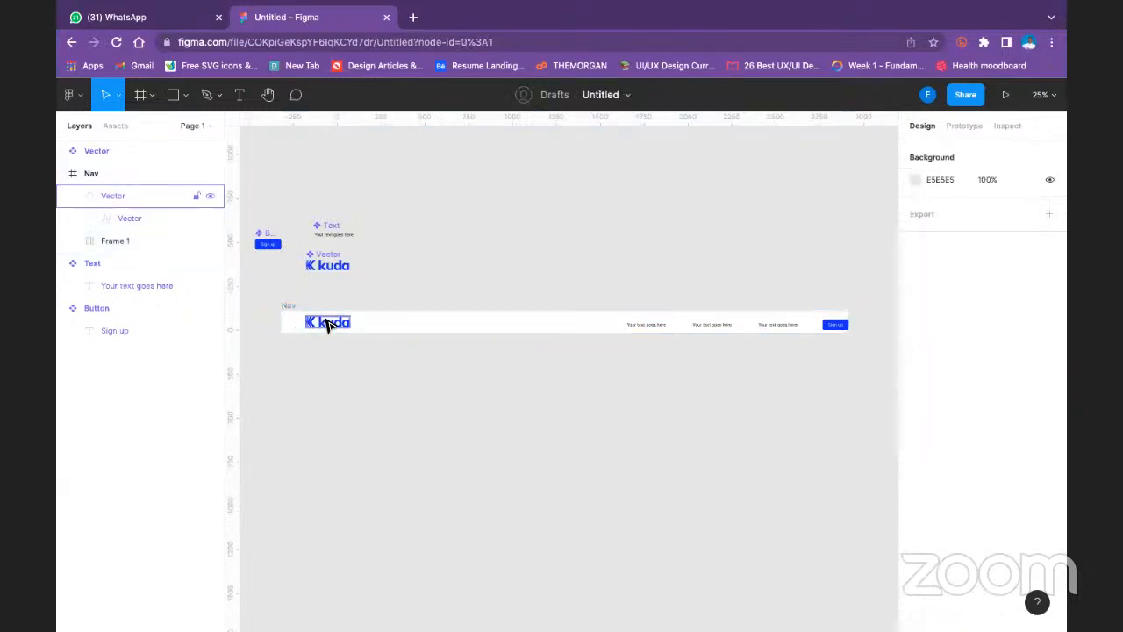
pyautogui.click(327, 324)
# - Apply auto layout to the Nav frame and align its contents to the centre
pyautogui.click(295, 307)
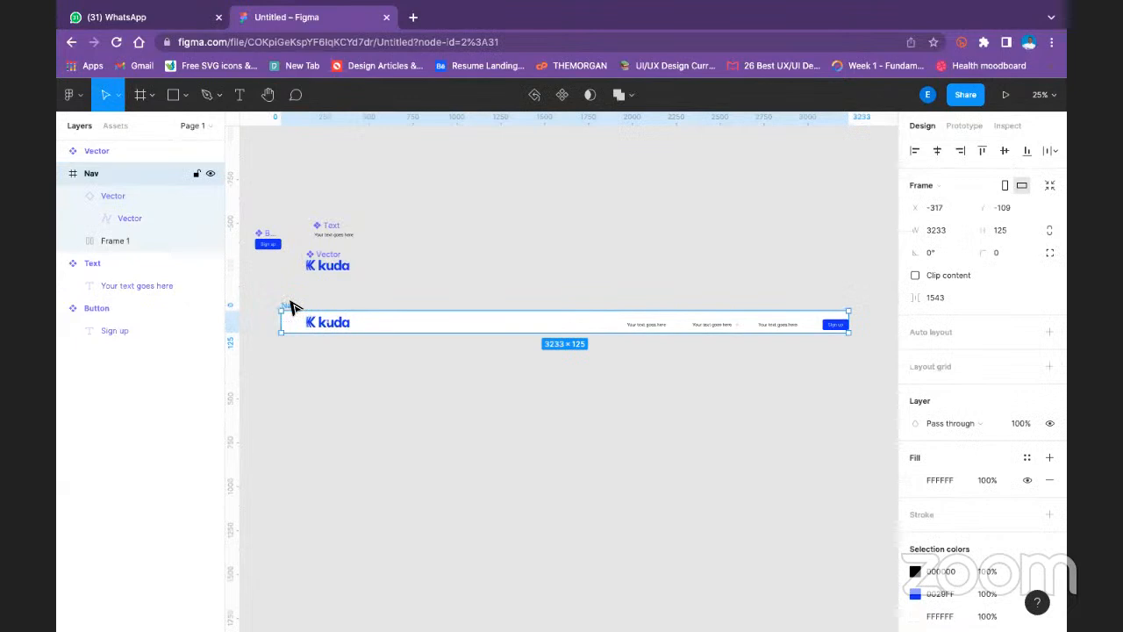
pyautogui.hotkey('shift', 'a')
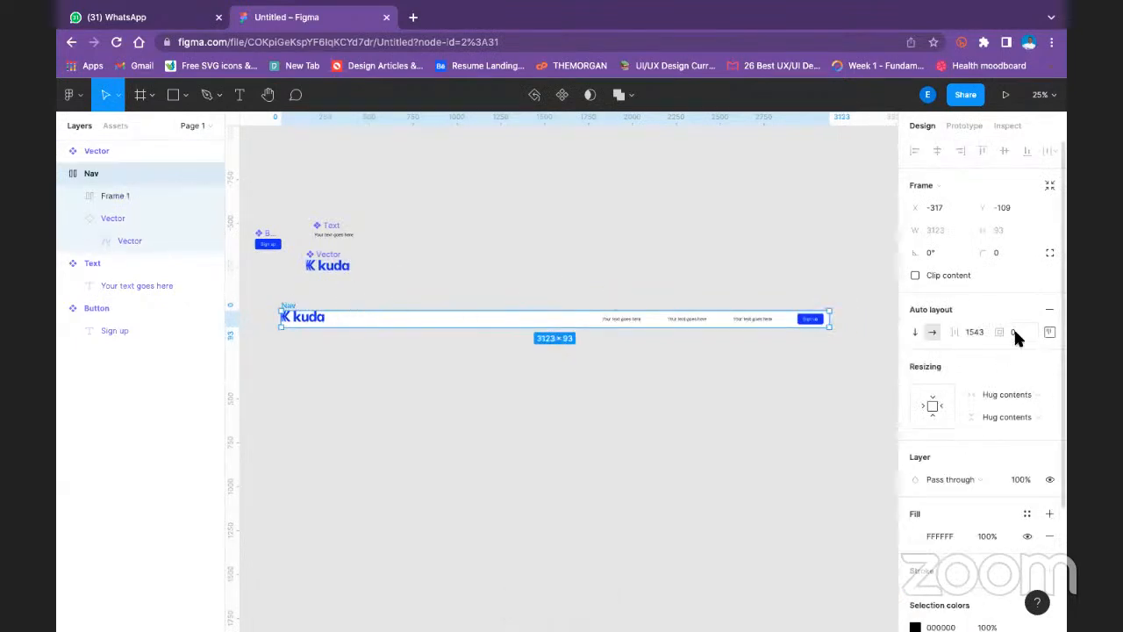
pyautogui.click(973, 332)
pyautogui.click(1050, 333)
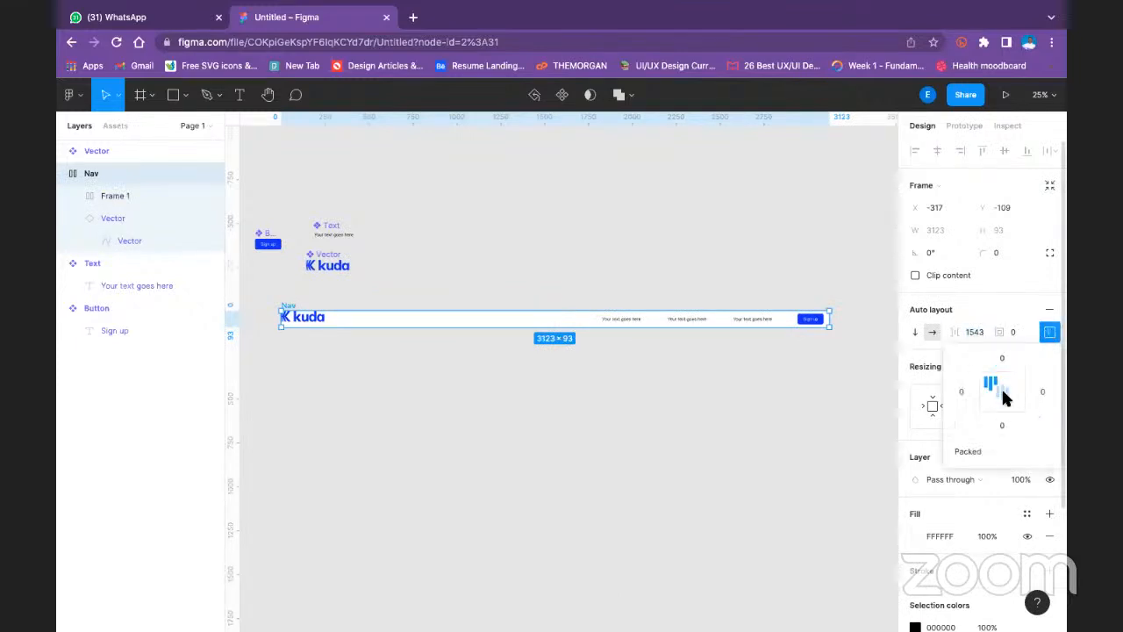
pyautogui.click(1004, 397)
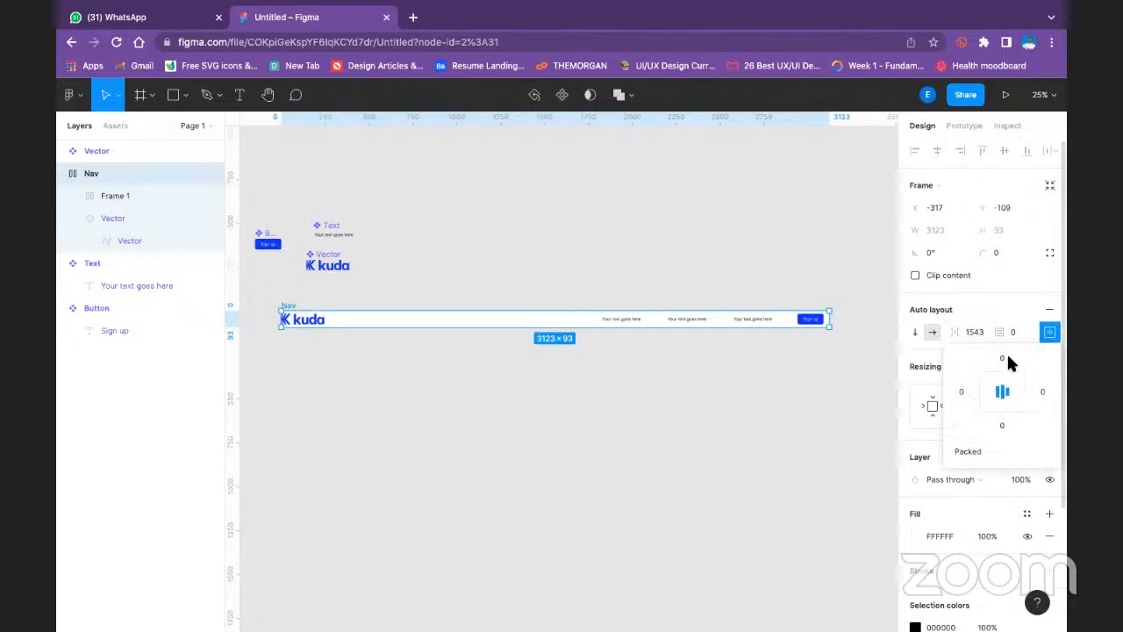
# - Set the Nav frame's auto layout padding to 32 top and bottom and 64 left and right
pyautogui.write('32')
pyautogui.click(969, 386)
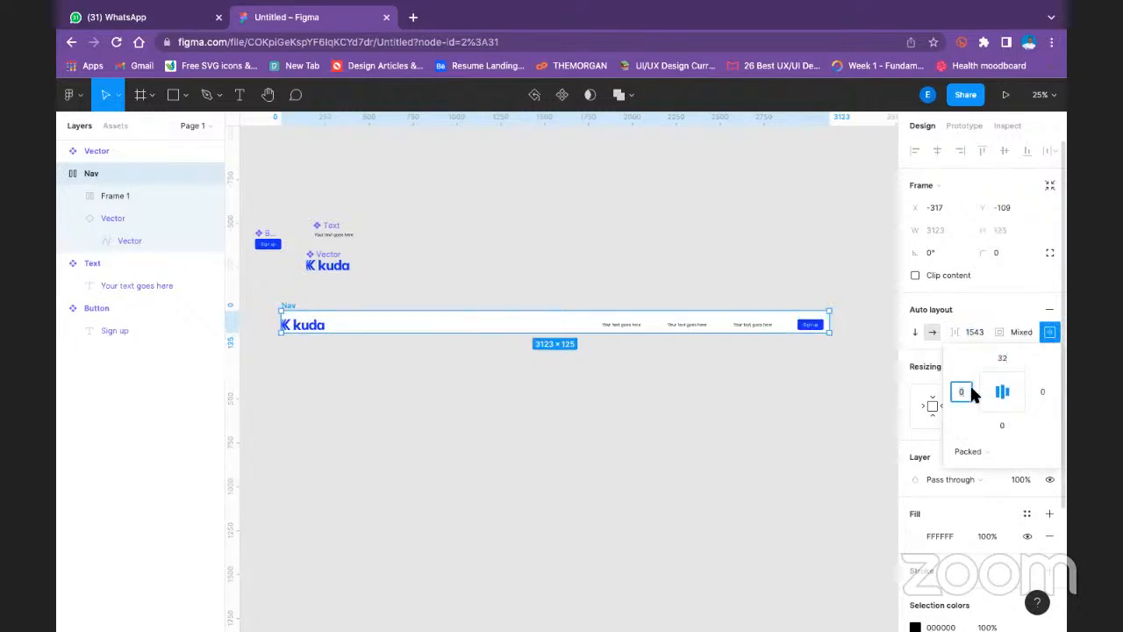
pyautogui.write('64')
pyautogui.click(1041, 393)
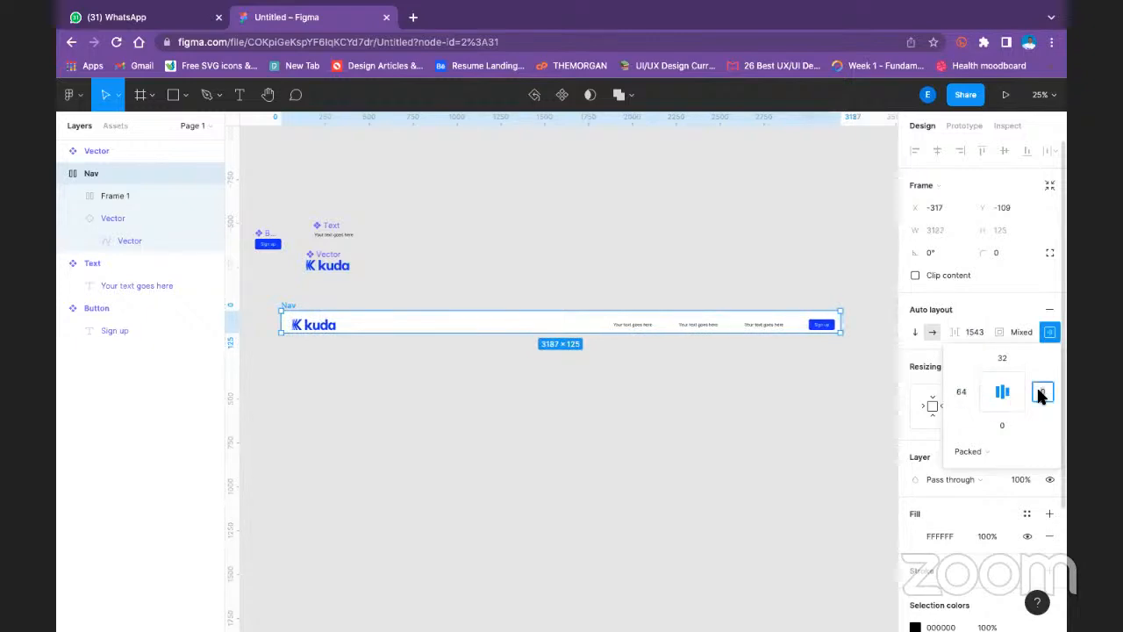
pyautogui.write('64')
pyautogui.click(1003, 425)
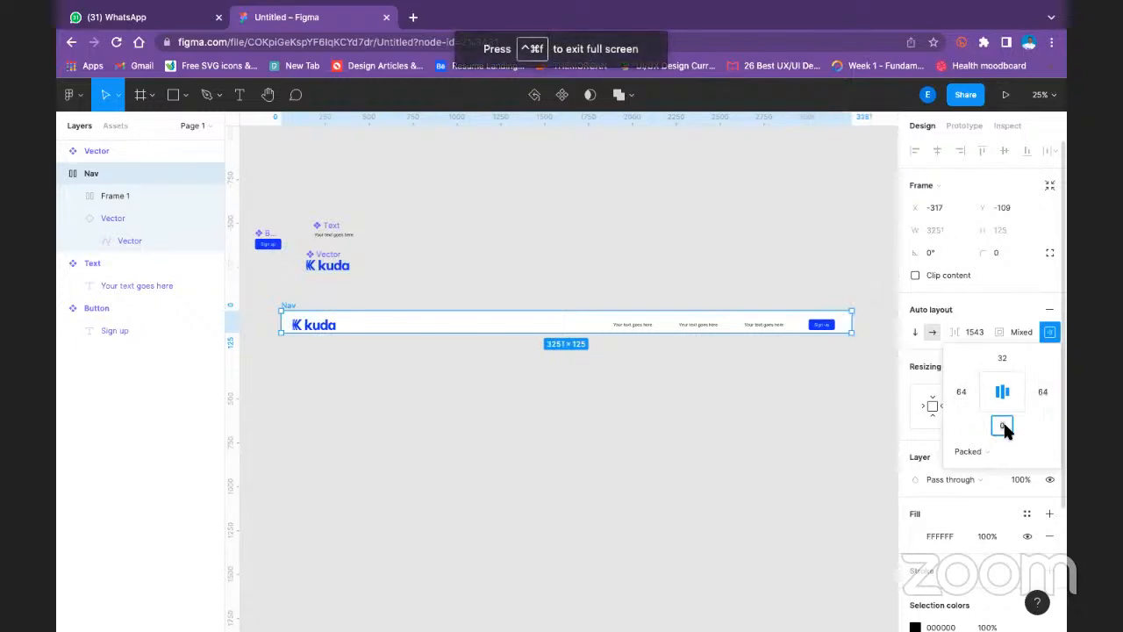
pyautogui.click(966, 427)
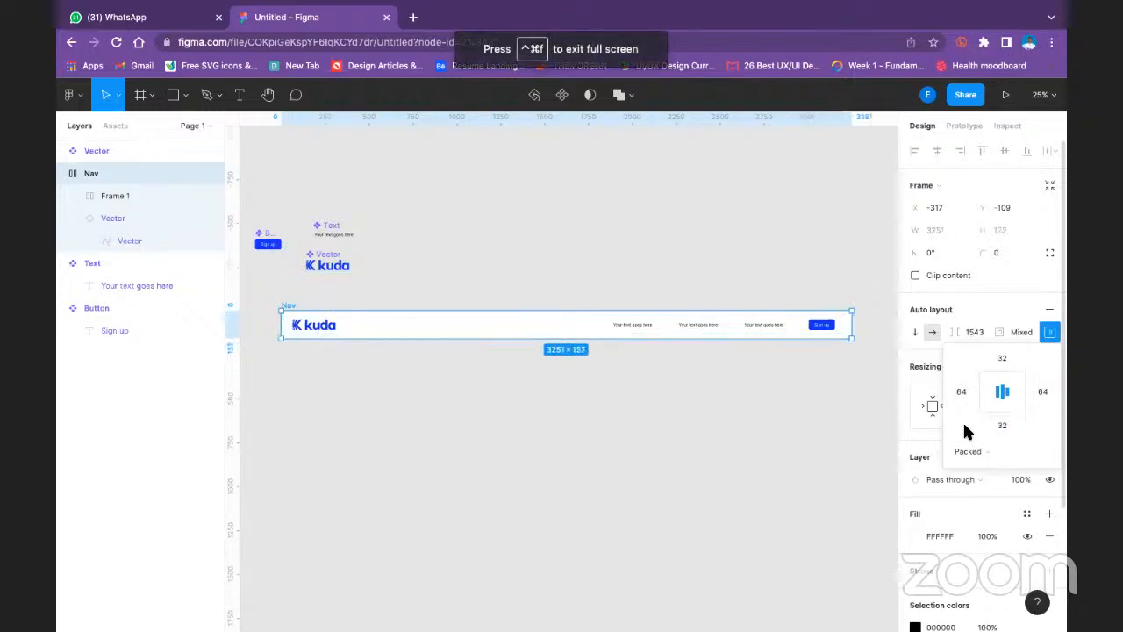
pyautogui.click(764, 456)
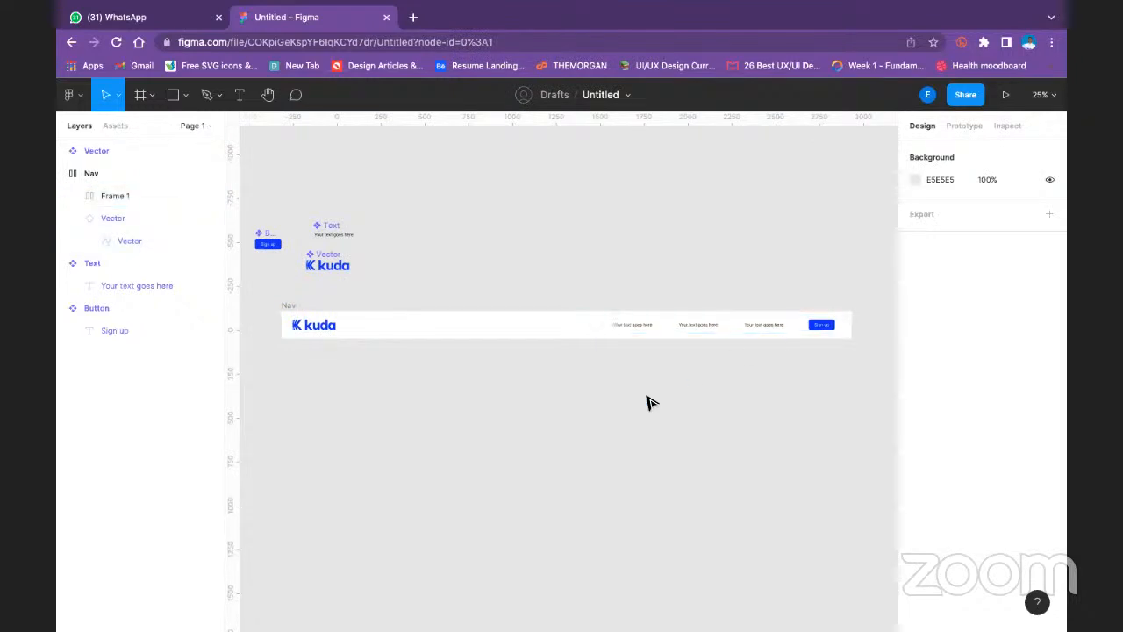
# - Replace the placeholder text of the first link in the Nav bar with "Home"
pyautogui.scroll(-3, 667, 351)
pyautogui.scroll(10, 669, 349)
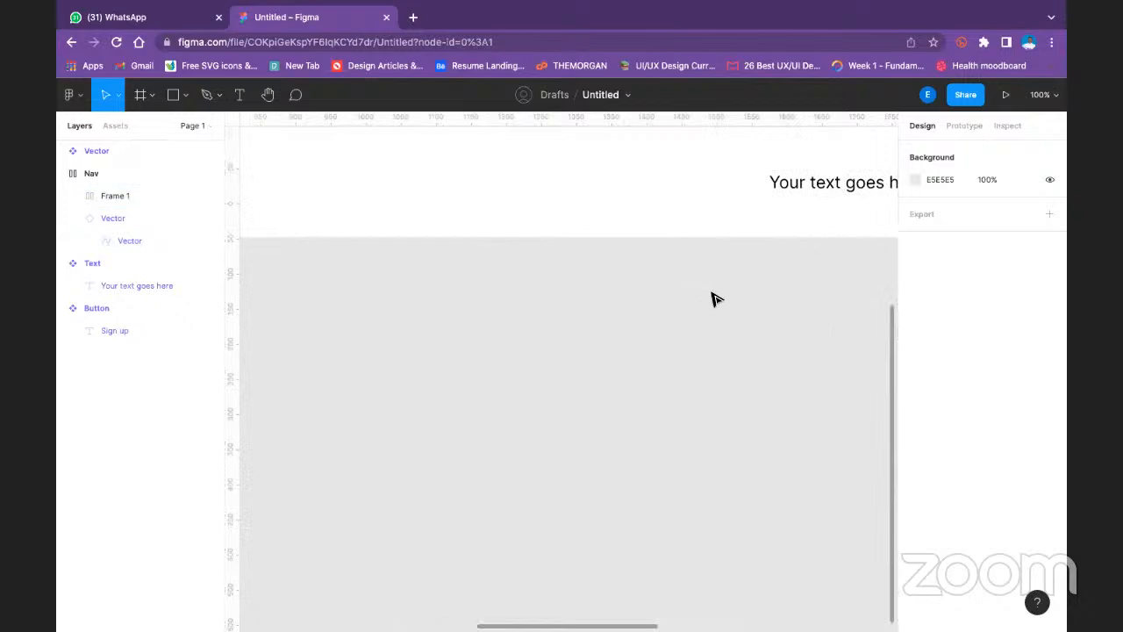
pyautogui.moveTo(717, 294); pyautogui.dragTo(368, 459)
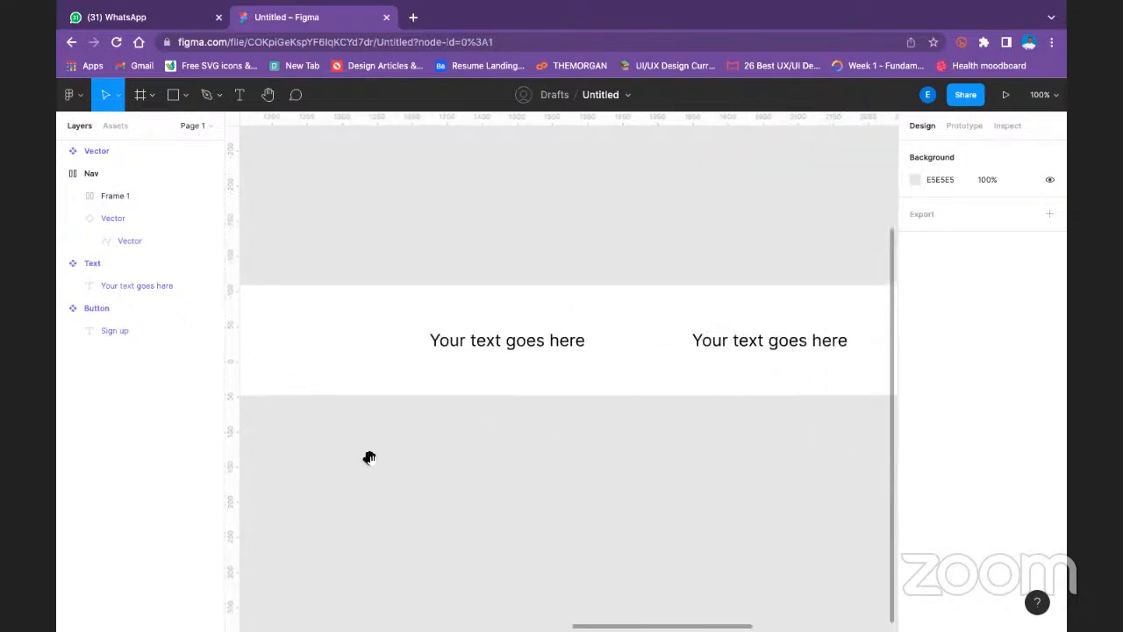
pyautogui.doubleClick(561, 349)
pyautogui.doubleClick(562, 348)
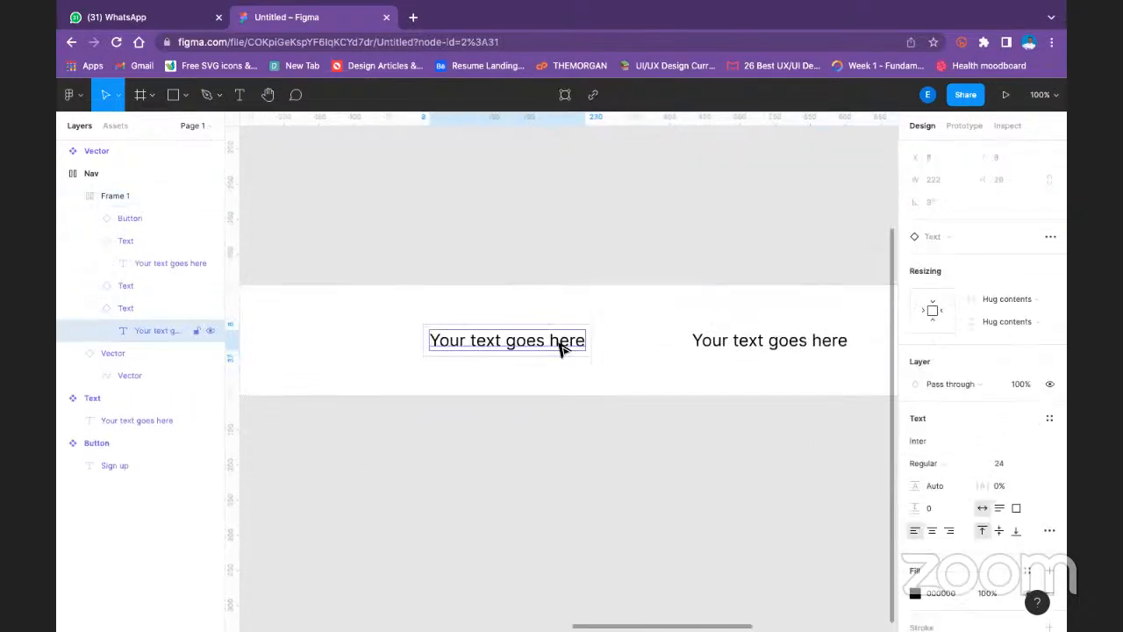
pyautogui.doubleClick(559, 346)
pyautogui.click(558, 342)
pyautogui.tripleClick(558, 342)
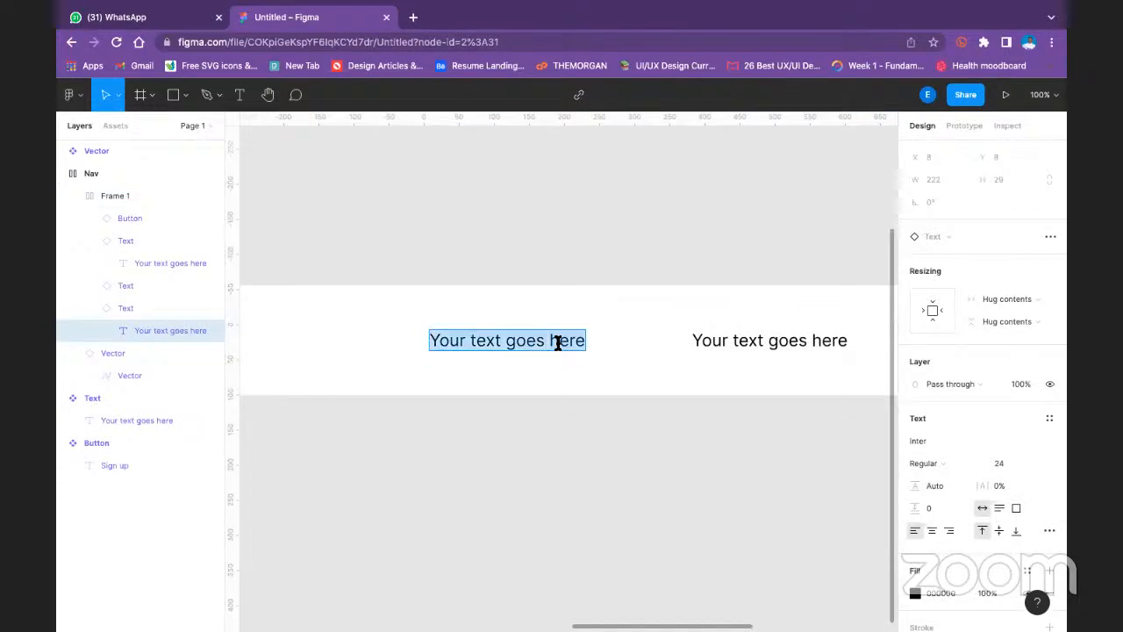
pyautogui.write('Home')
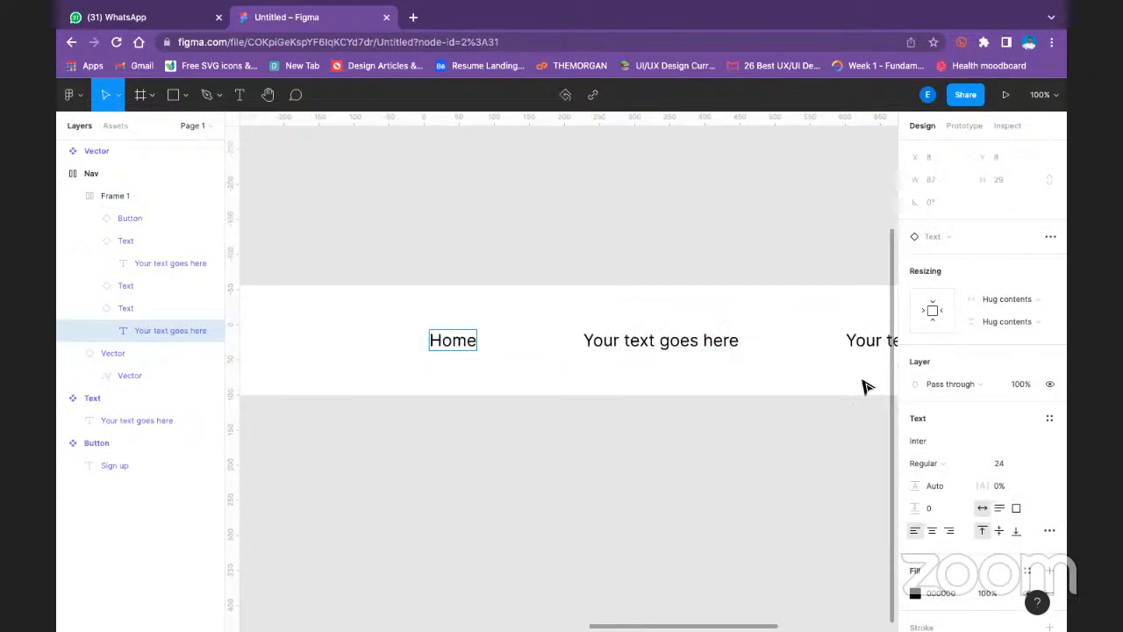
# - Replace the second Nav link's placeholder text with "About" and the third's with "Contact"
pyautogui.doubleClick(721, 345)
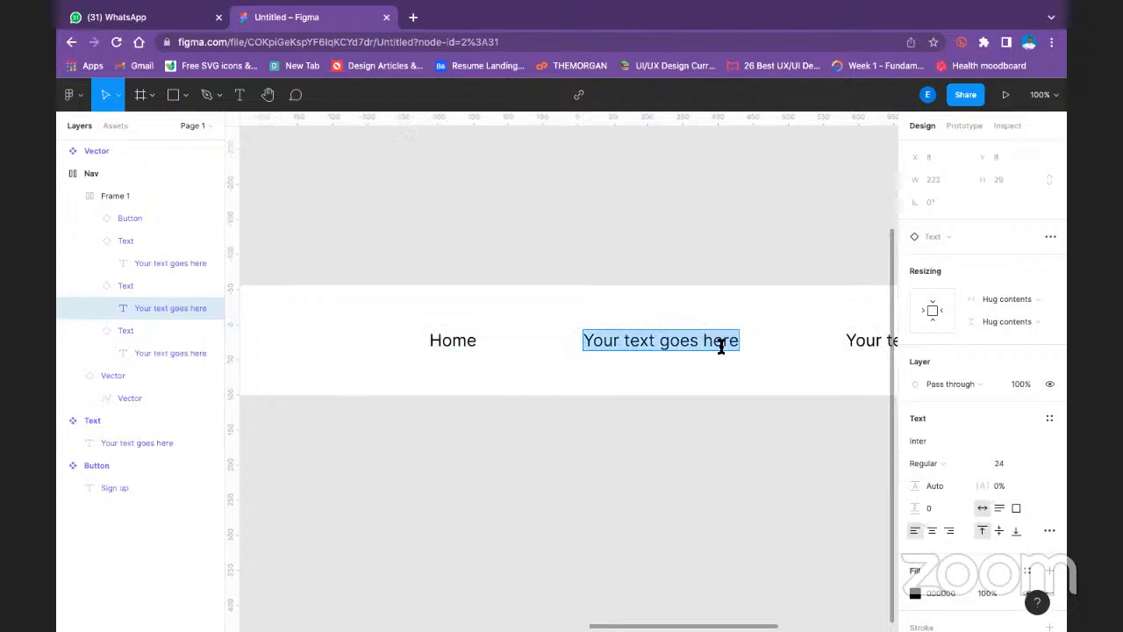
pyautogui.write('About')
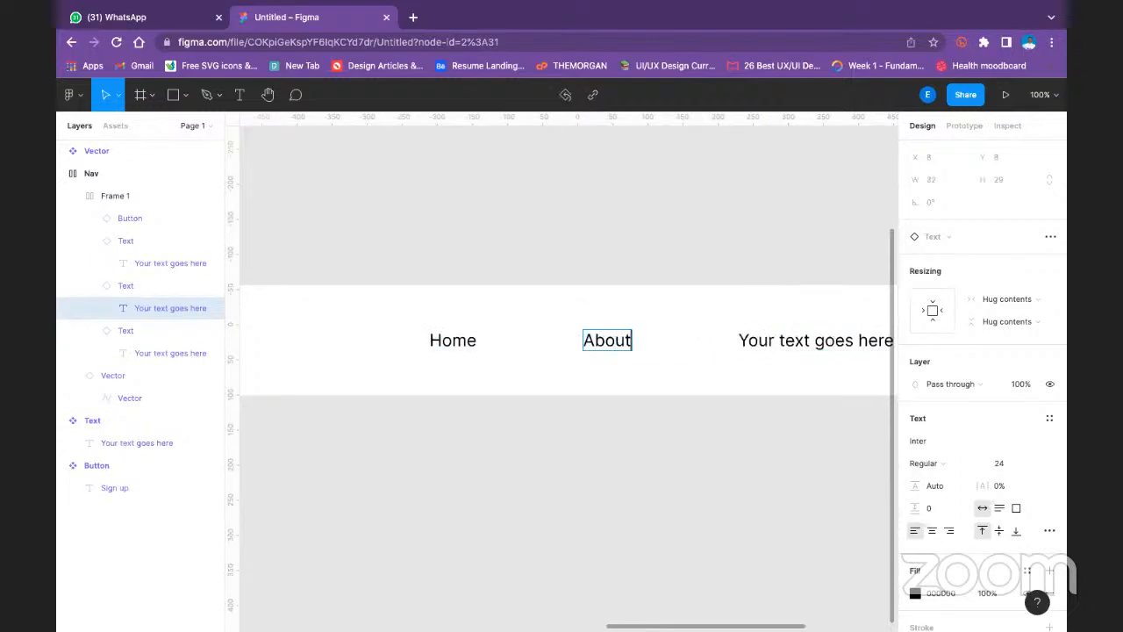
pyautogui.doubleClick(857, 343)
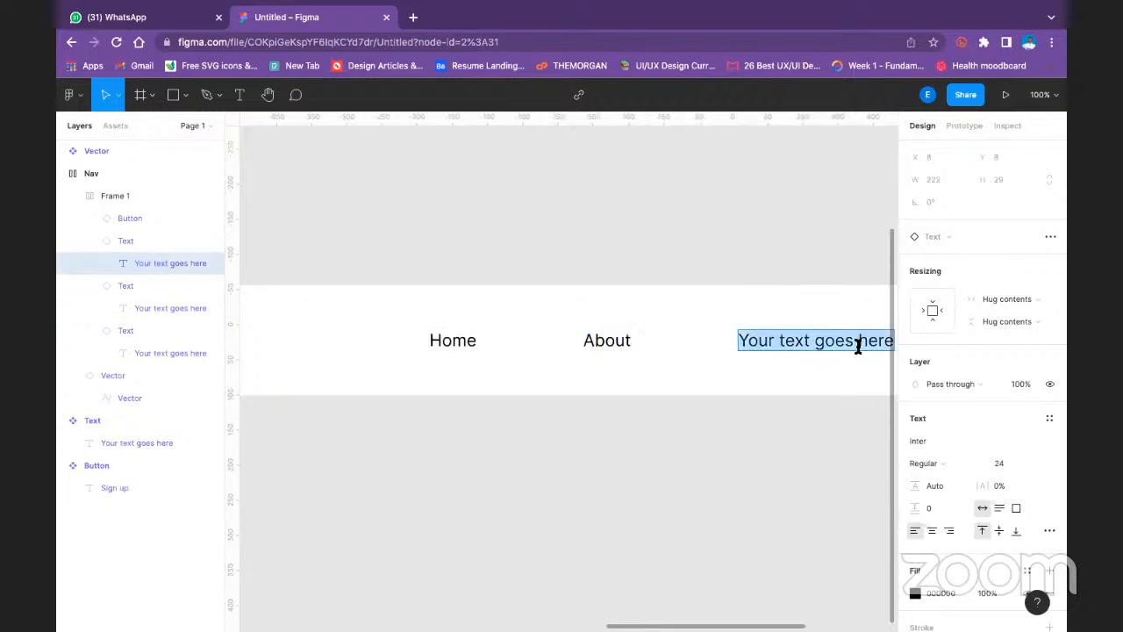
pyautogui.write('Contact')
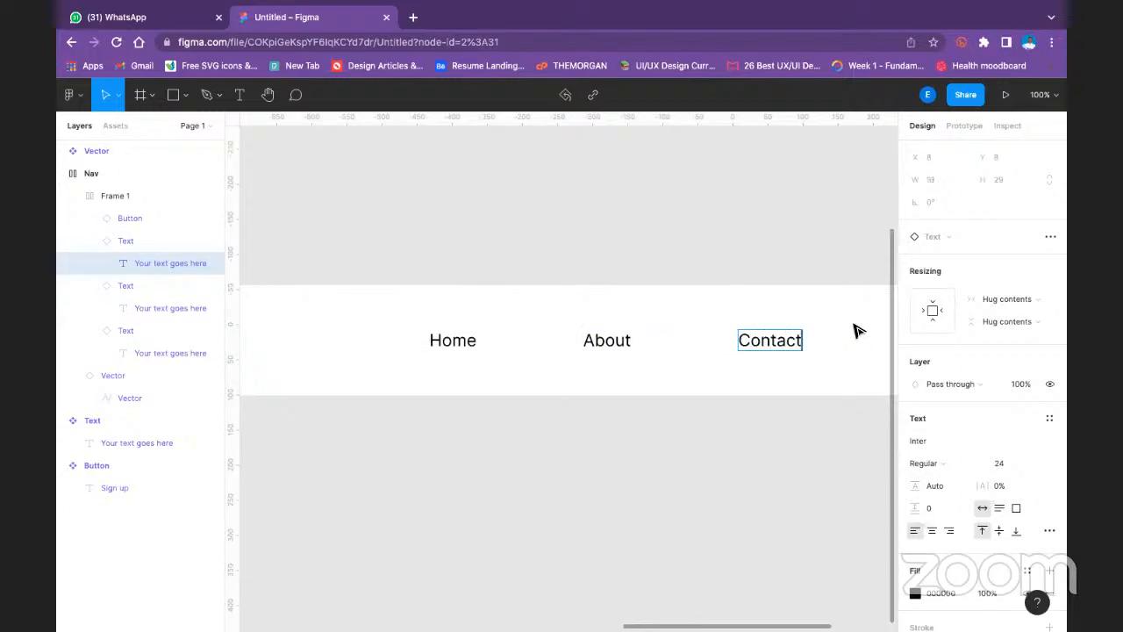
pyautogui.press('Escape')
pyautogui.press('-')
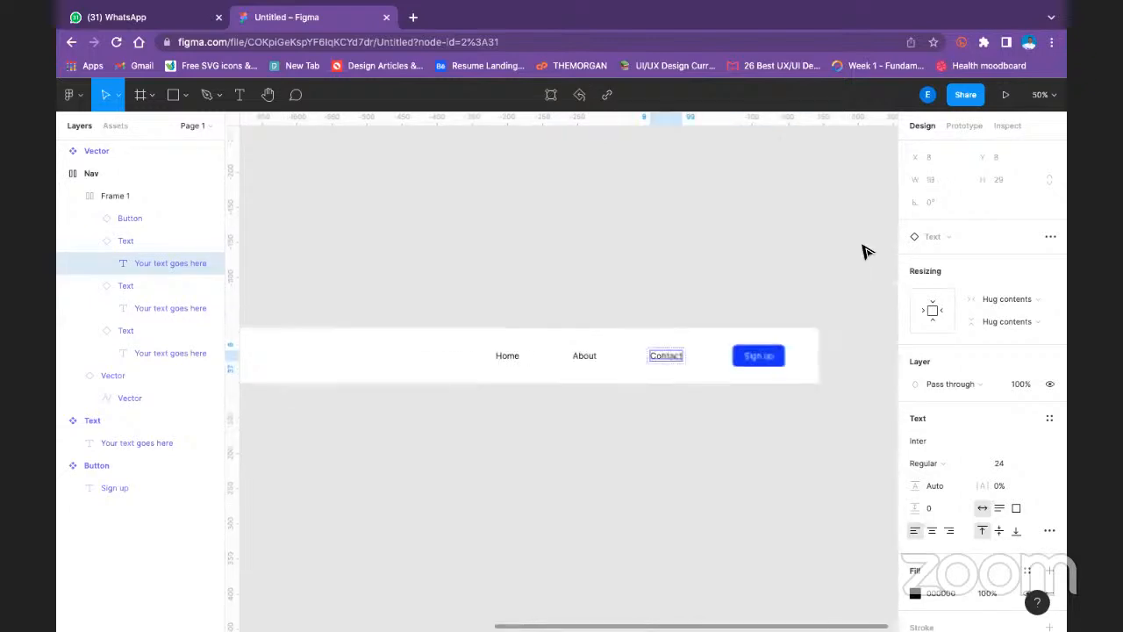
pyautogui.click(864, 252)
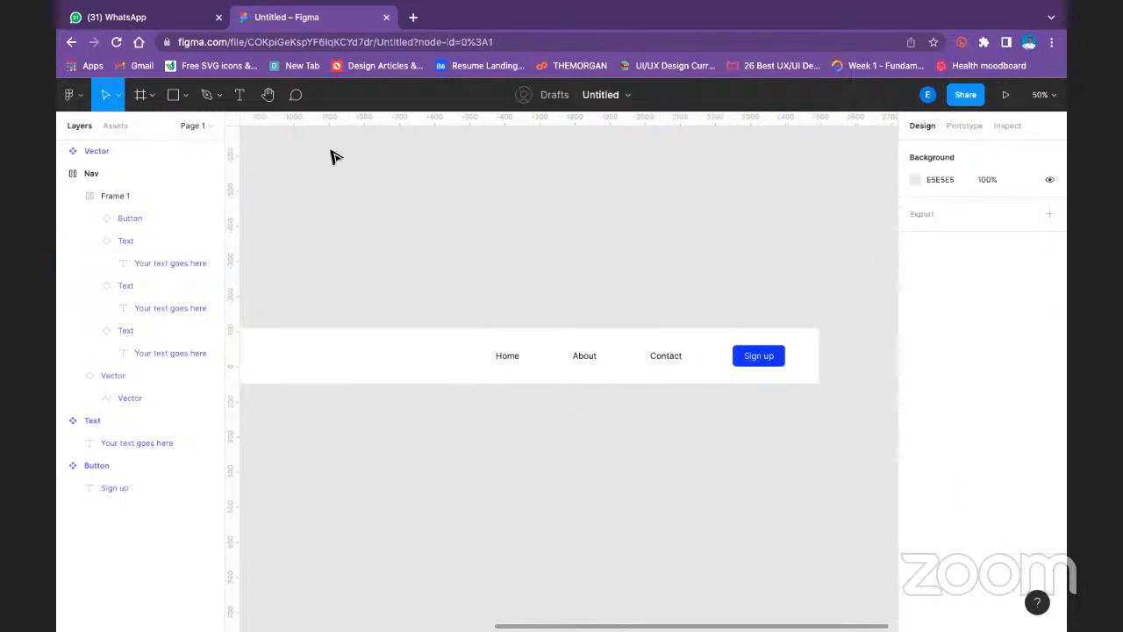
# - Select the kuda logo instance inside the Nav bar
pyautogui.moveTo(509, 254); pyautogui.dragTo(905, 178)
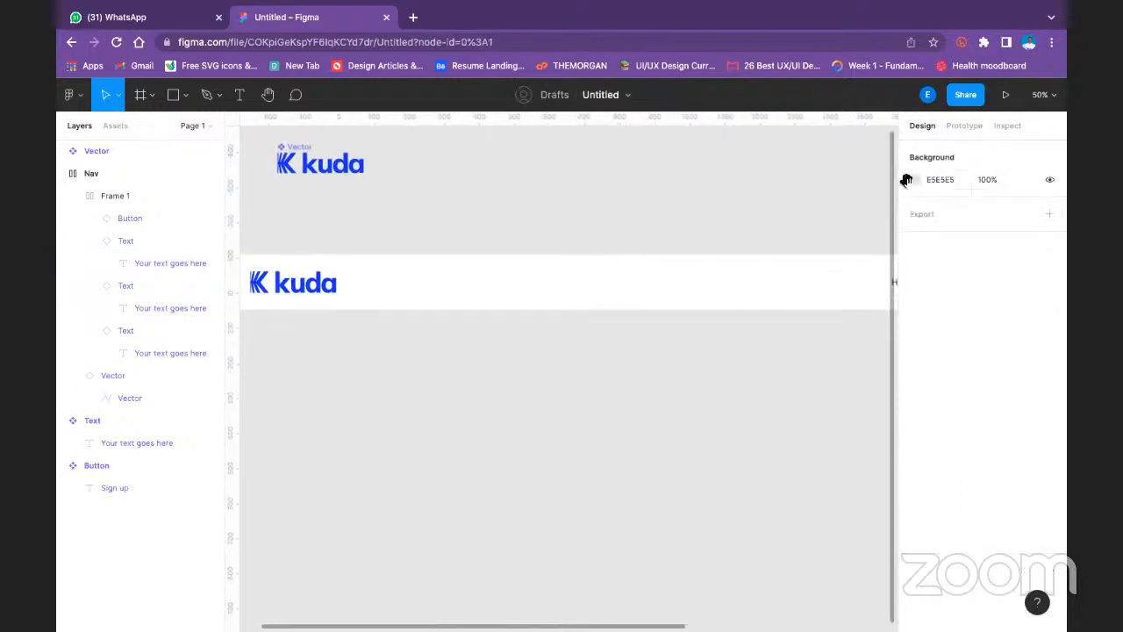
pyautogui.moveTo(659, 254); pyautogui.dragTo(735, 259)
pyautogui.press('-')
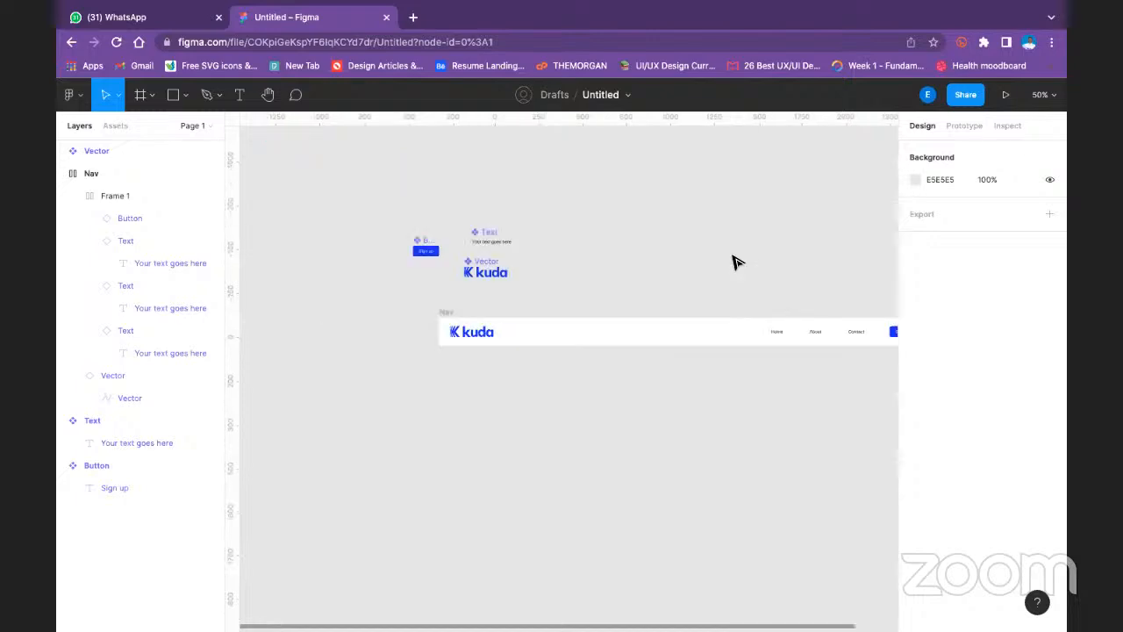
pyautogui.click(467, 334)
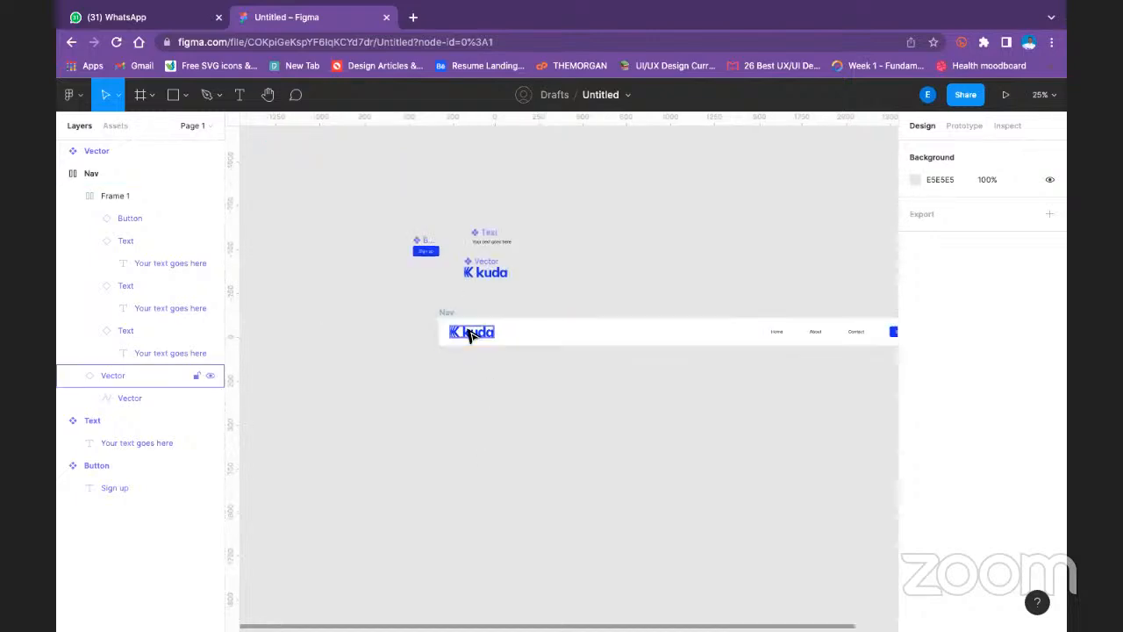
pyautogui.doubleClick(468, 335)
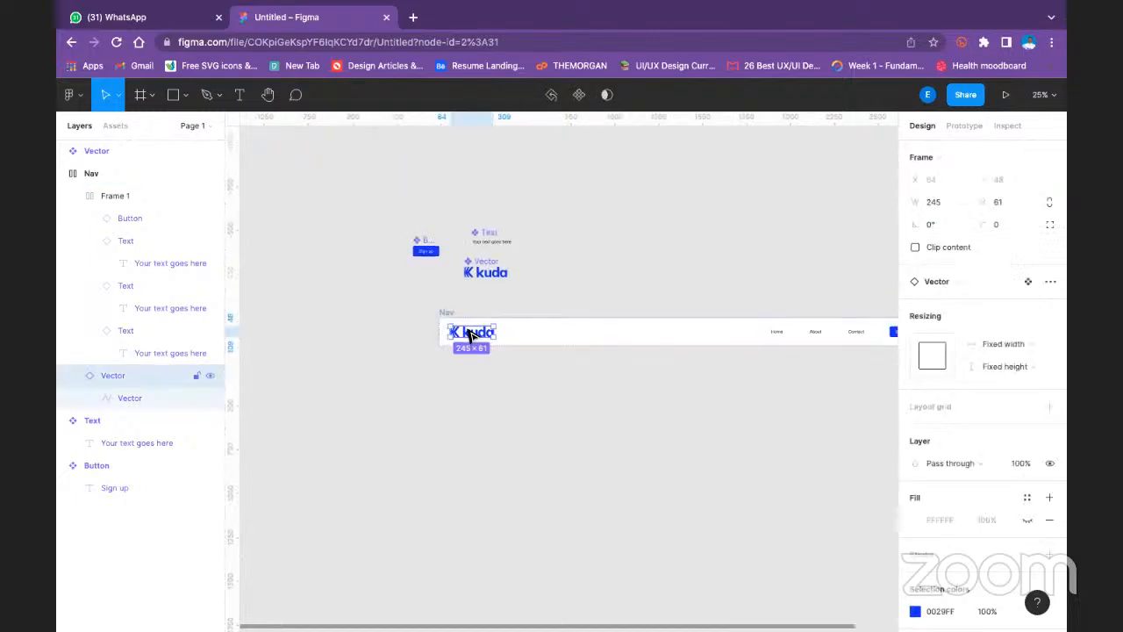
# - Wrap the kuda logo instance and the links frame in the Nav bar together in a new horizontal auto layout frame
pyautogui.keyDown('shift'); pyautogui.click(781, 336); pyautogui.keyUp('shift')
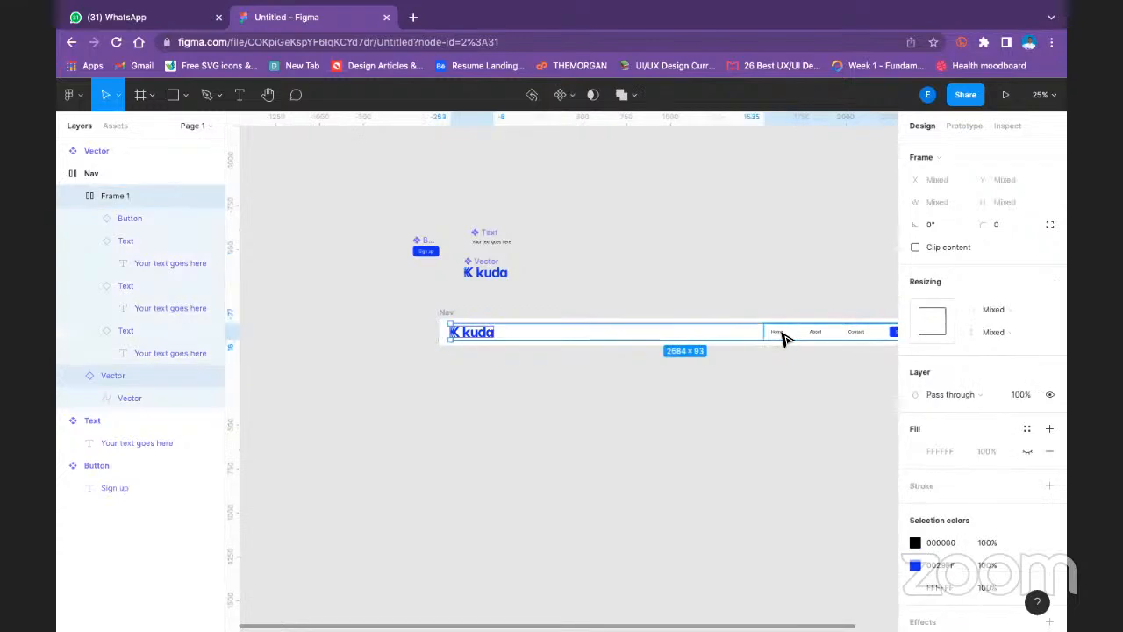
pyautogui.hotkey('shift', 'a')
pyautogui.click(760, 268)
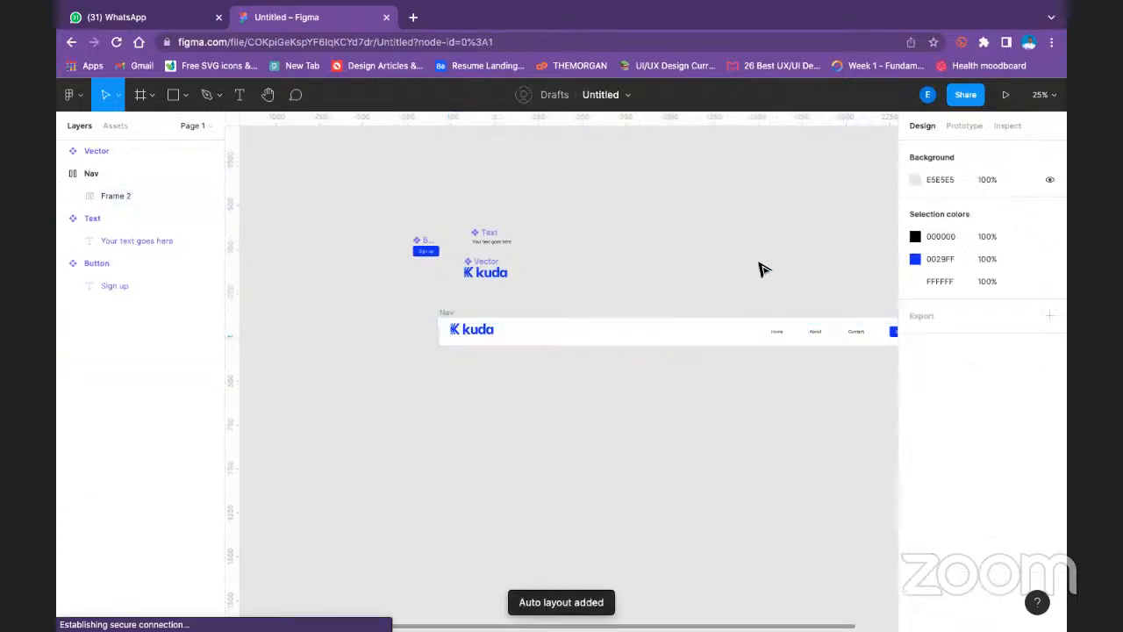
# - Set the new inner frame's auto layout padding to 8 top and bottom and 16 left and right
pyautogui.click(608, 340)
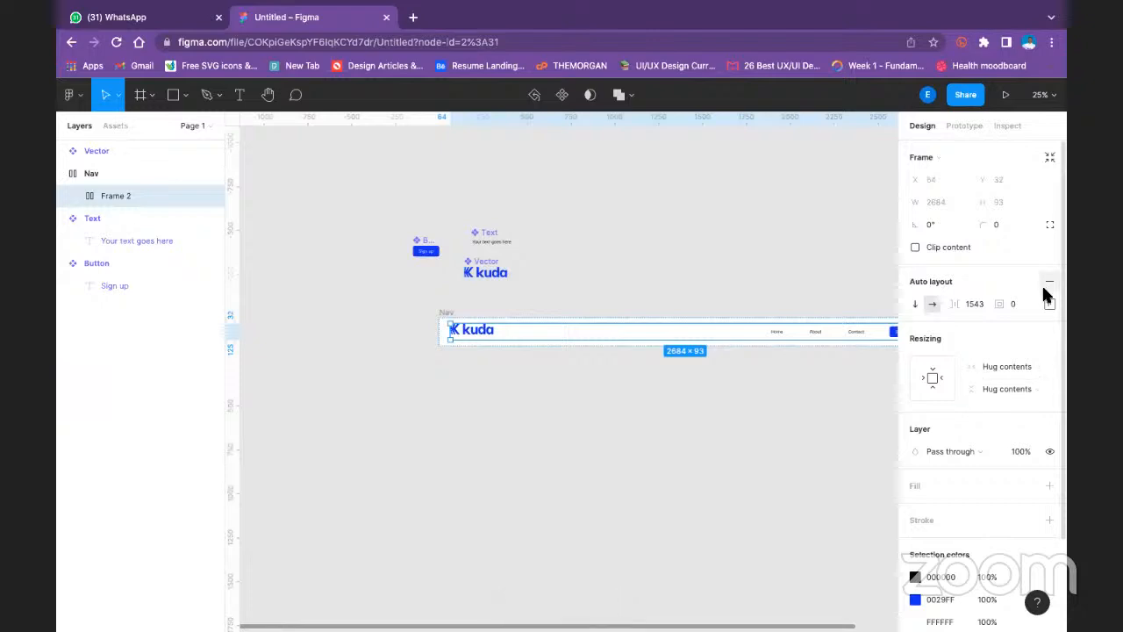
pyautogui.click(1050, 304)
pyautogui.click(1001, 364)
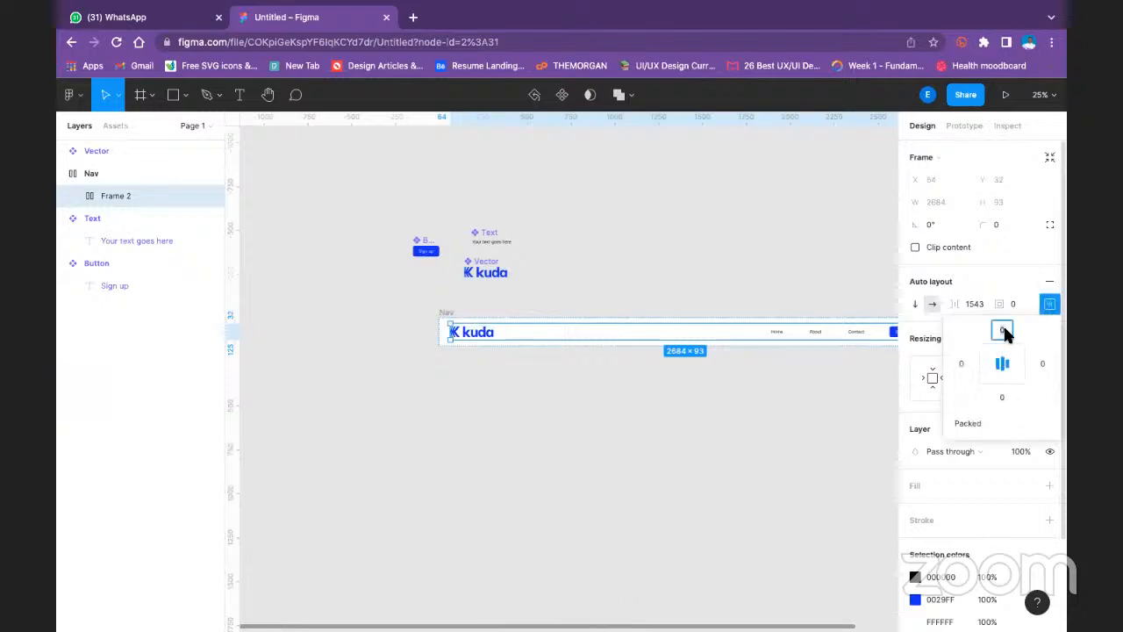
pyautogui.click(1003, 330)
pyautogui.write('8')
pyautogui.press('Return')
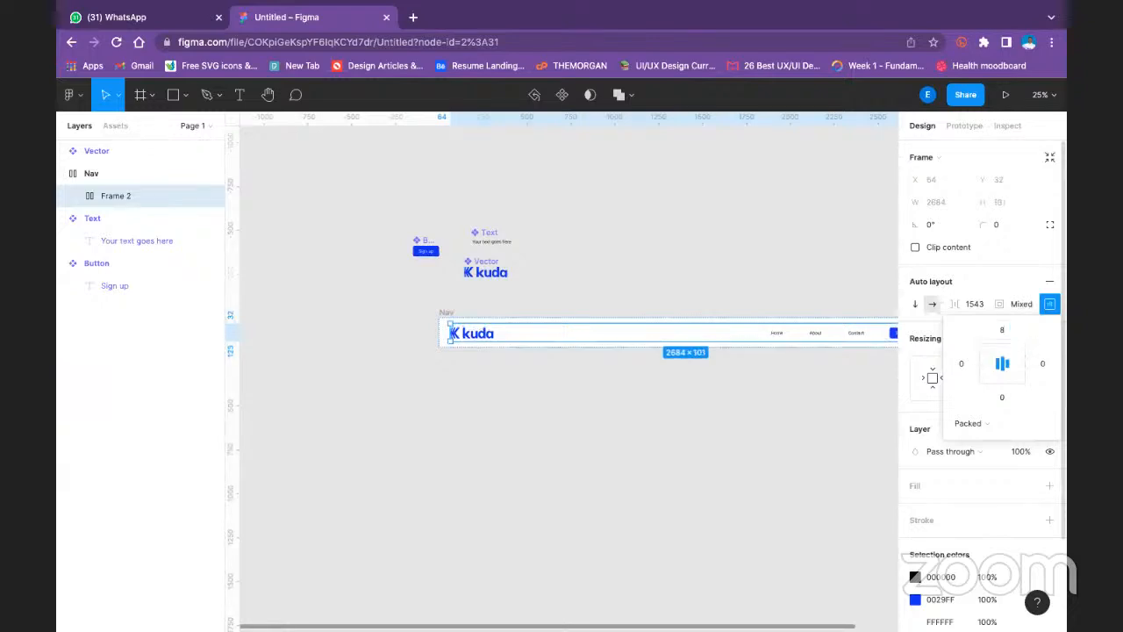
pyautogui.click(963, 364)
pyautogui.write('16')
pyautogui.press('Return')
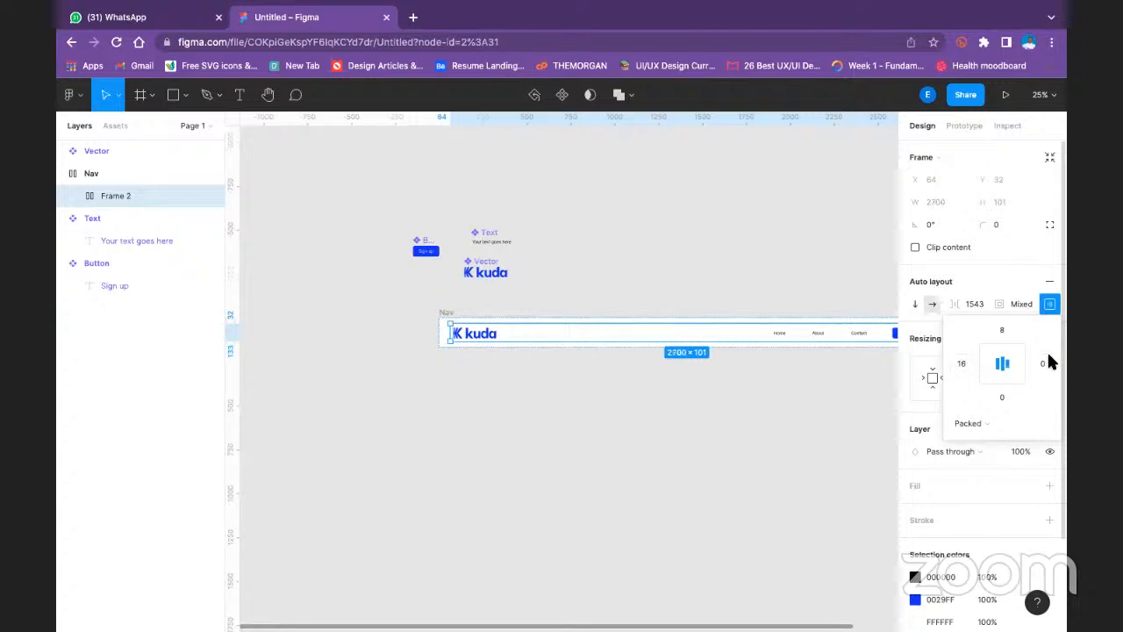
pyautogui.write('16')
pyautogui.press('Return')
pyautogui.write('8')
pyautogui.press('Return')
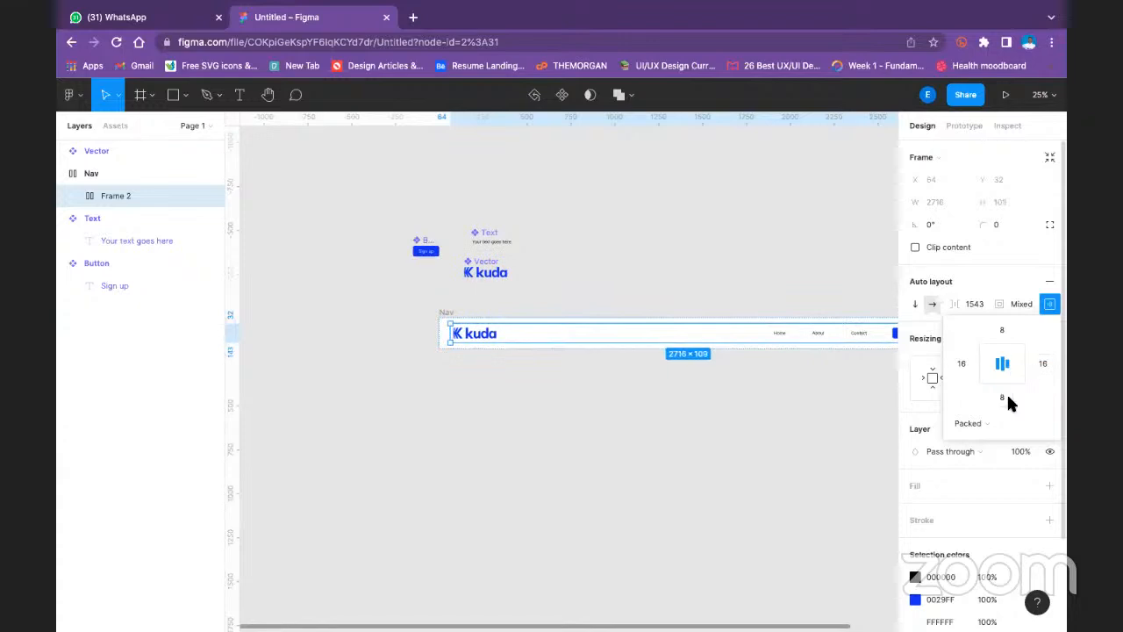
pyautogui.click(701, 245)
# - Set the Nav frame's corner radius to 10
pyautogui.moveTo(735, 263); pyautogui.dragTo(664, 253)
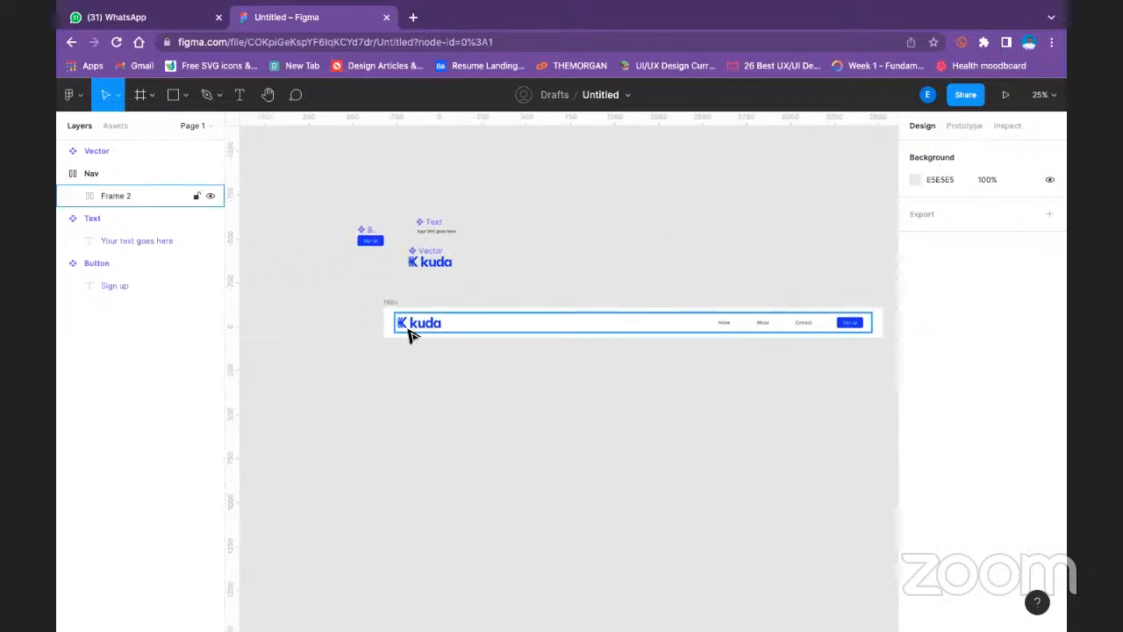
pyautogui.click(402, 314)
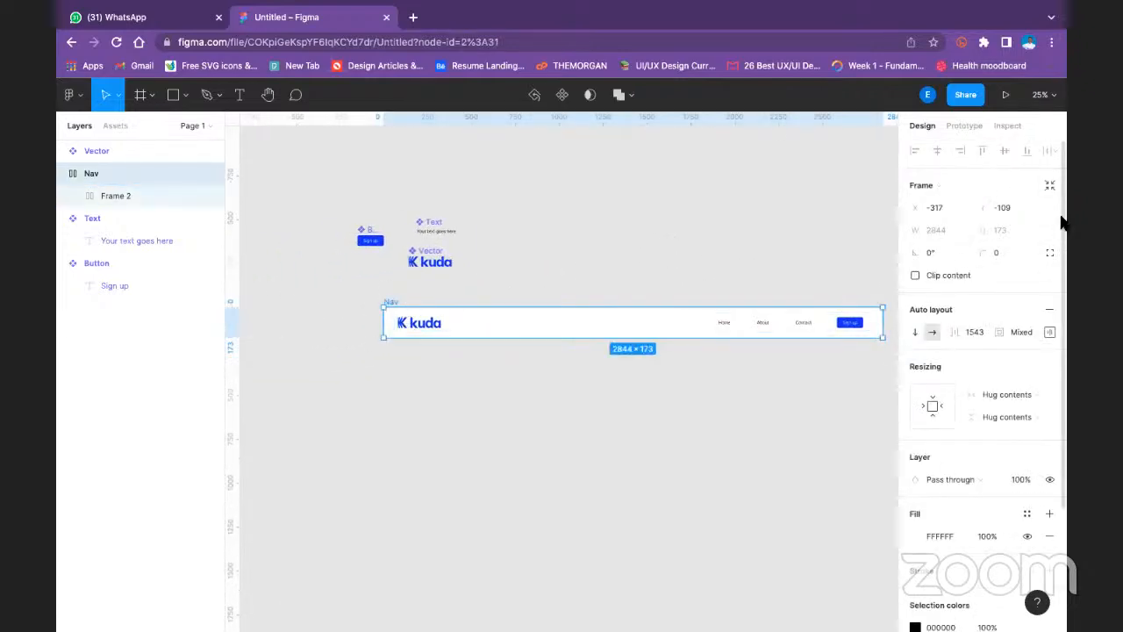
pyautogui.click(1006, 252)
pyautogui.press('Return')
pyautogui.click(745, 219)
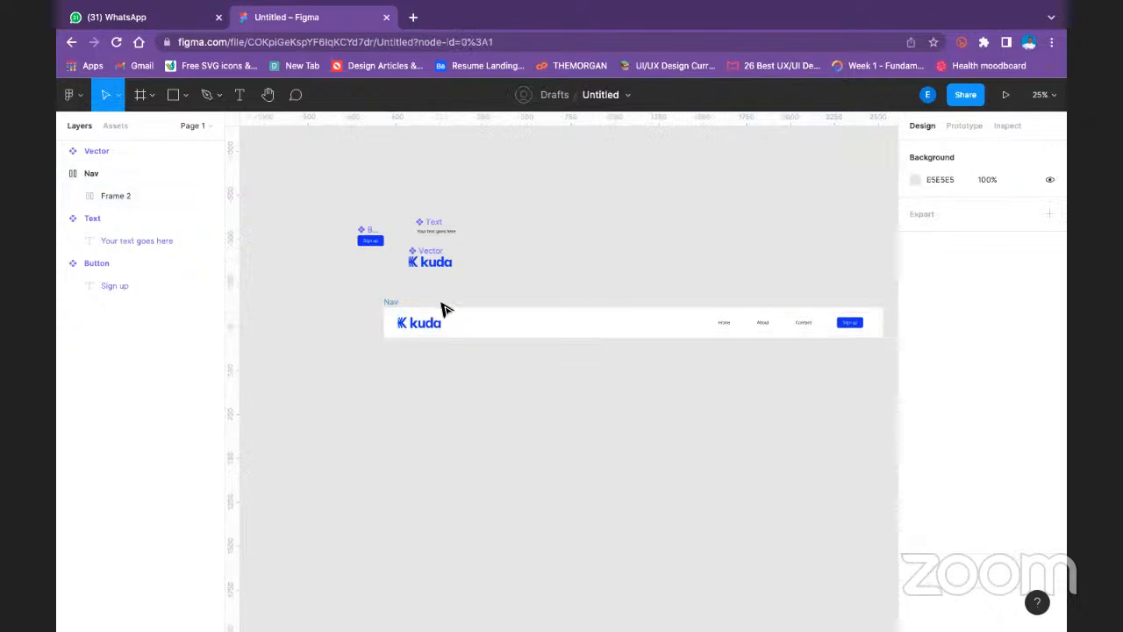
# - Try narrowing the Nav frame from its right edge to about 1785 wide, and undo the resize
pyautogui.click(518, 326)
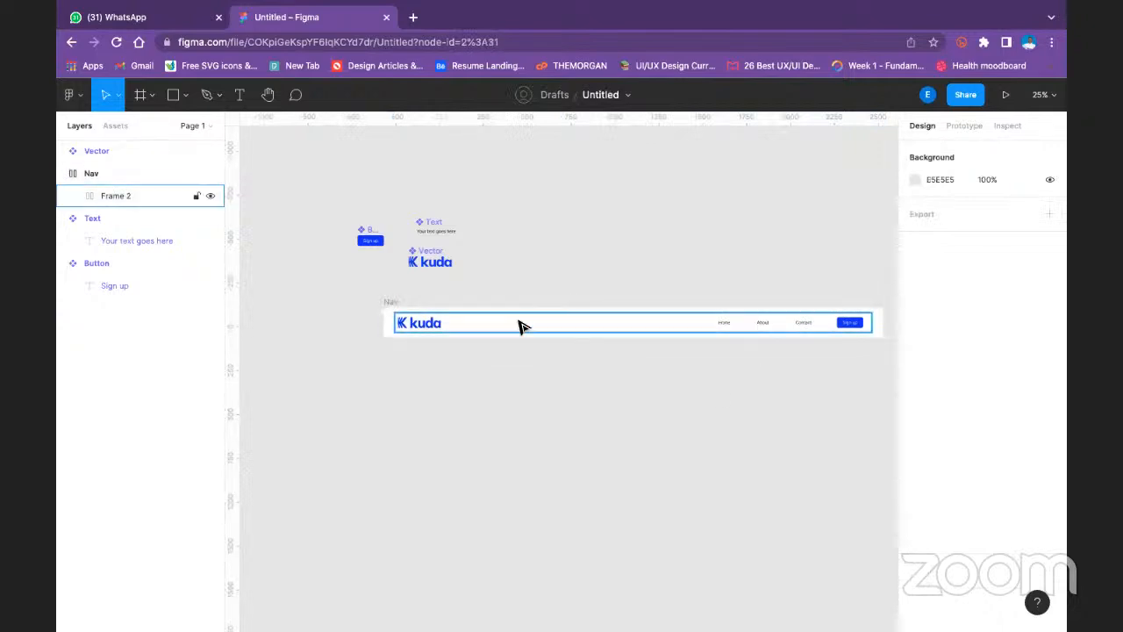
pyautogui.click(98, 173)
pyautogui.click(60, 174)
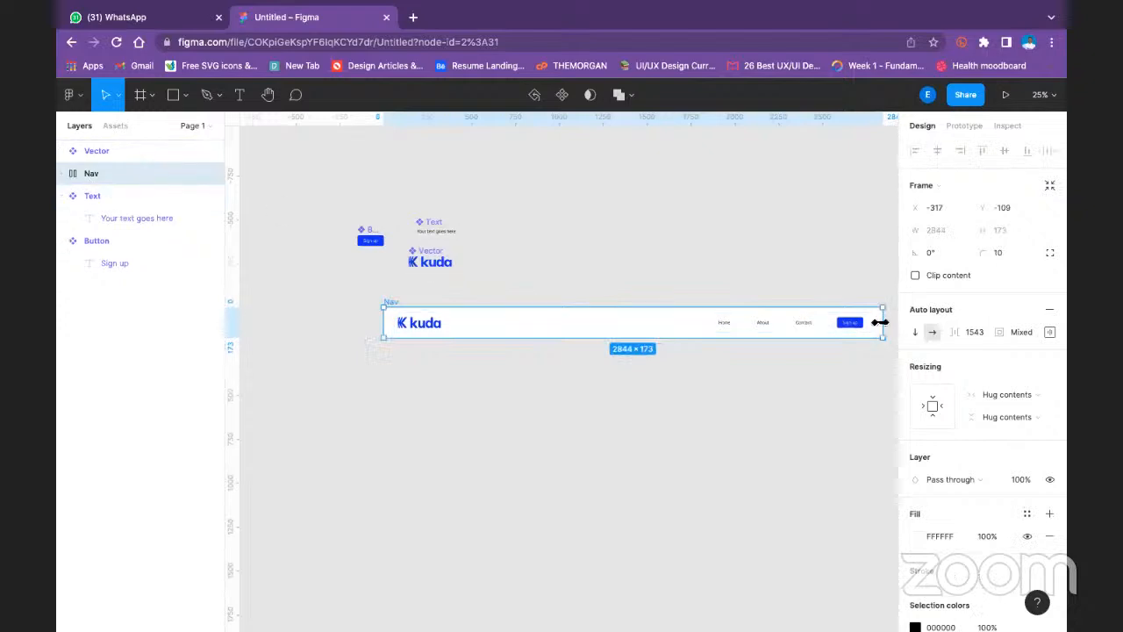
pyautogui.moveTo(885, 326); pyautogui.dragTo(698, 324)
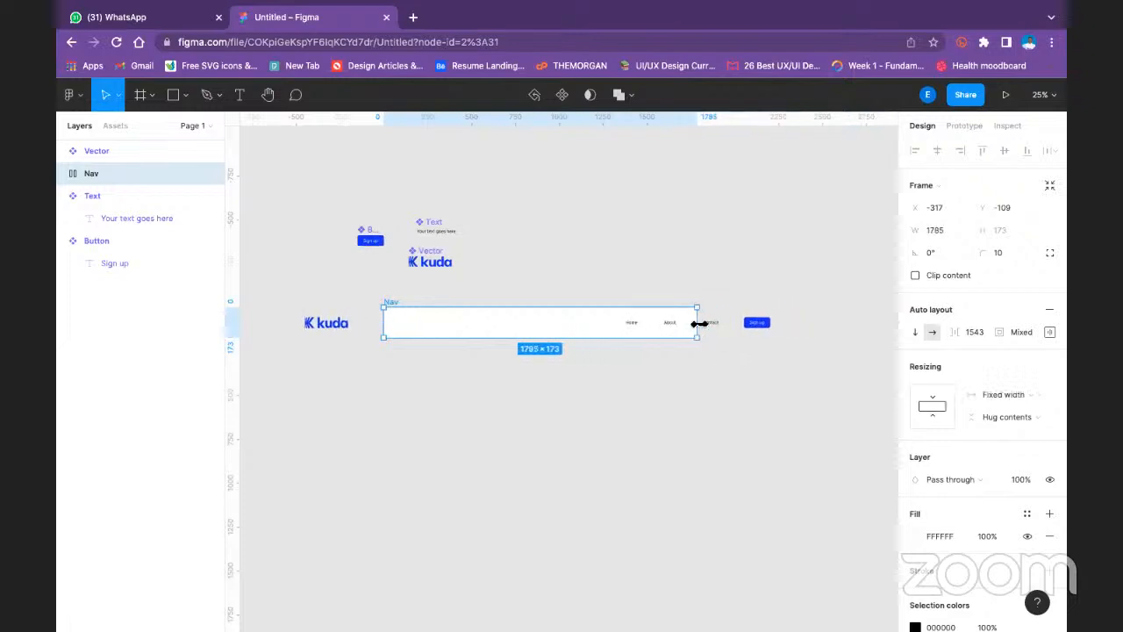
pyautogui.hotkey('ctrl', 'z')
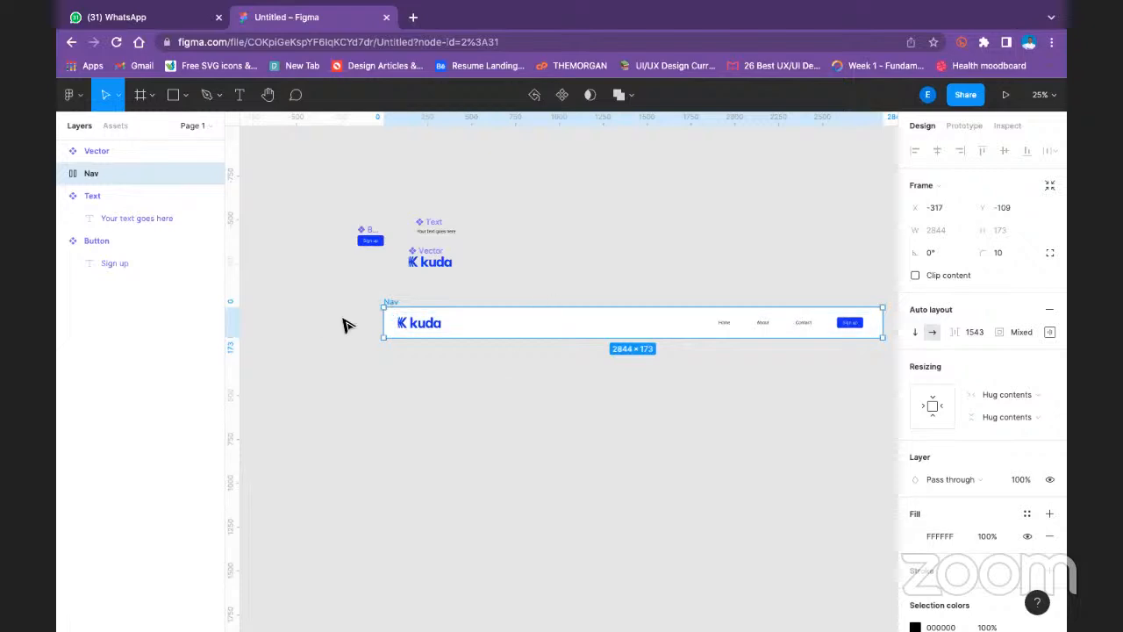
# - Examine the auto layout padding and resizing settings of the Nav frame
pyautogui.click(427, 321)
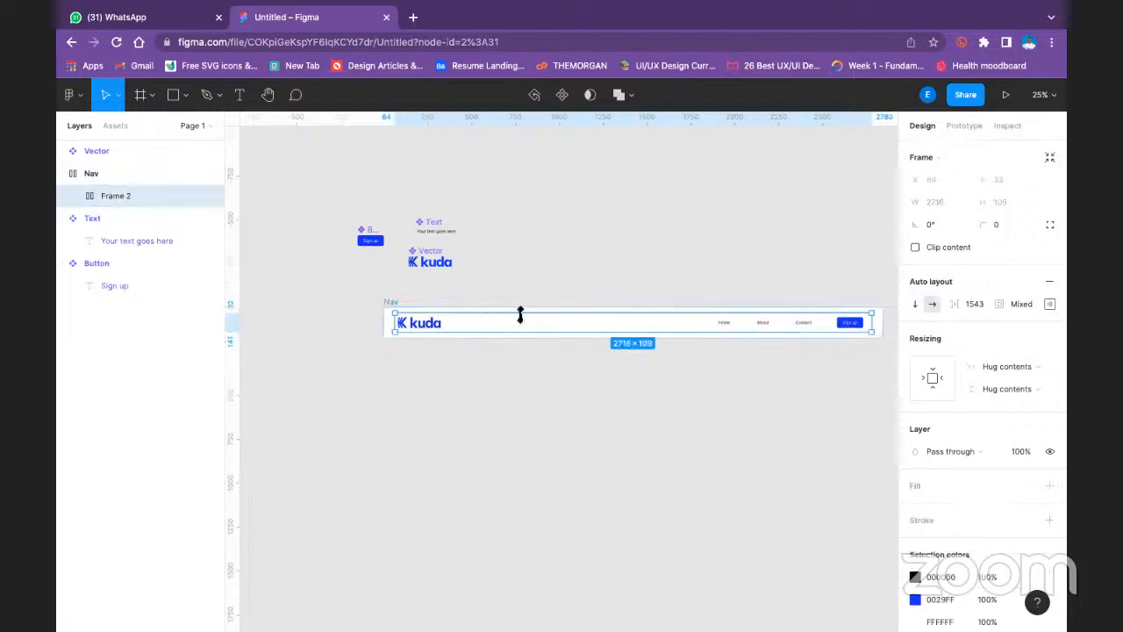
pyautogui.click(164, 173)
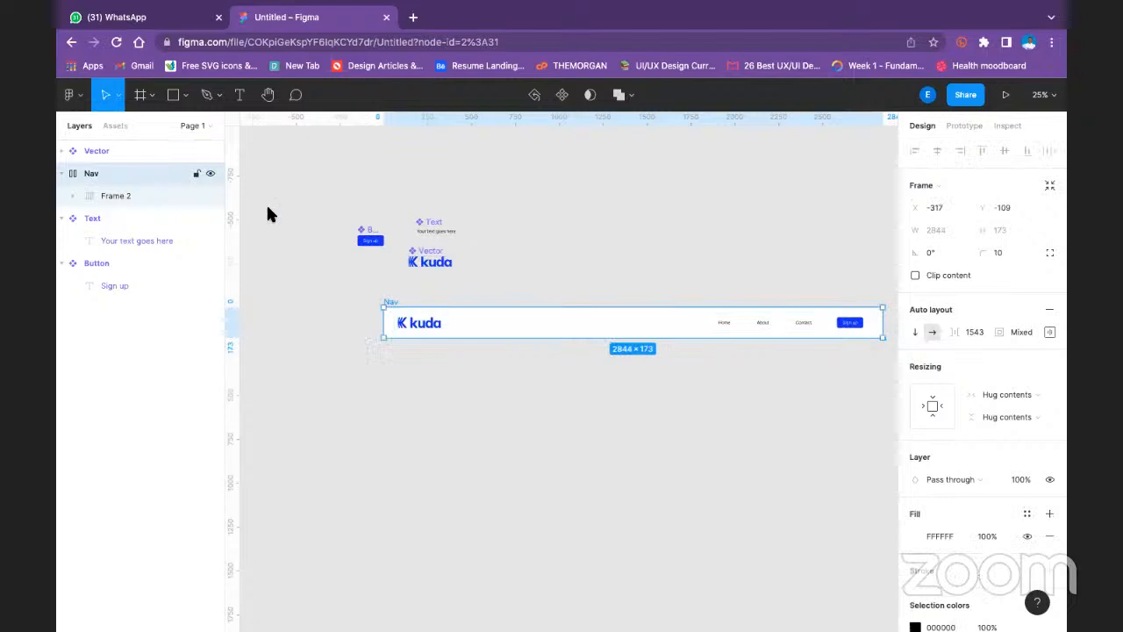
pyautogui.click(1048, 331)
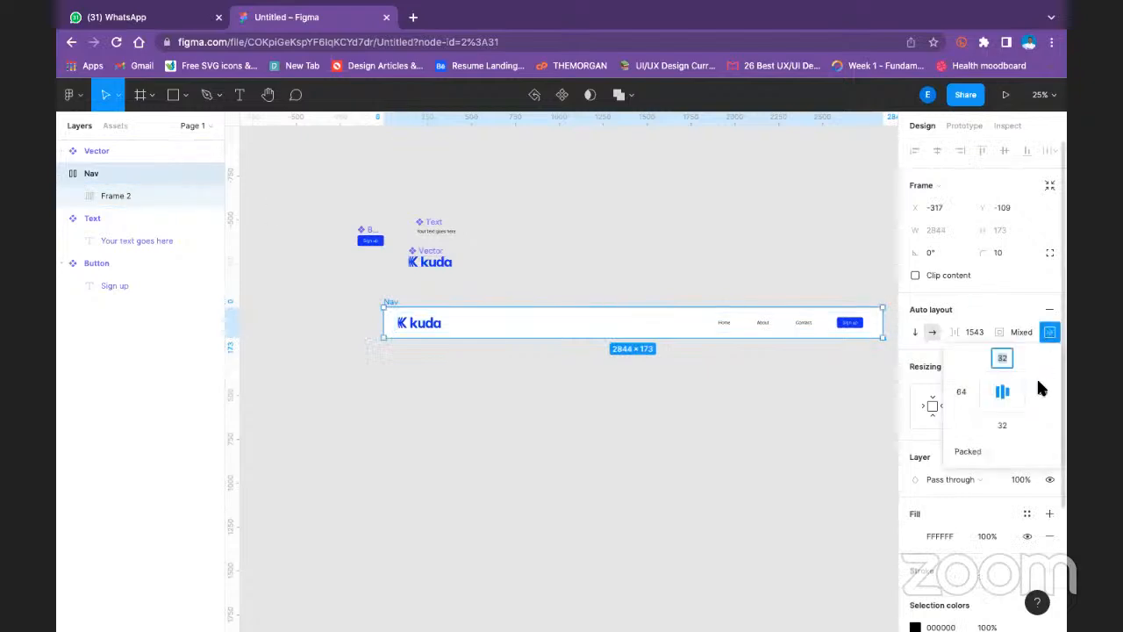
pyautogui.click(834, 414)
pyautogui.click(395, 302)
pyautogui.scroll(-3, 954, 295)
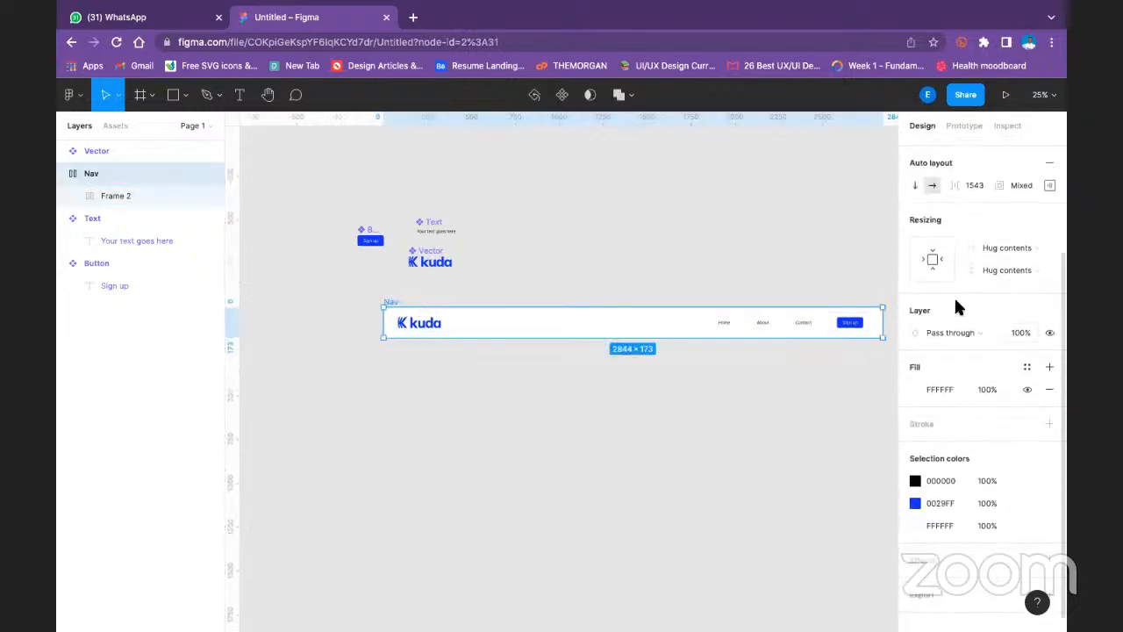
pyautogui.scroll(4, 959, 284)
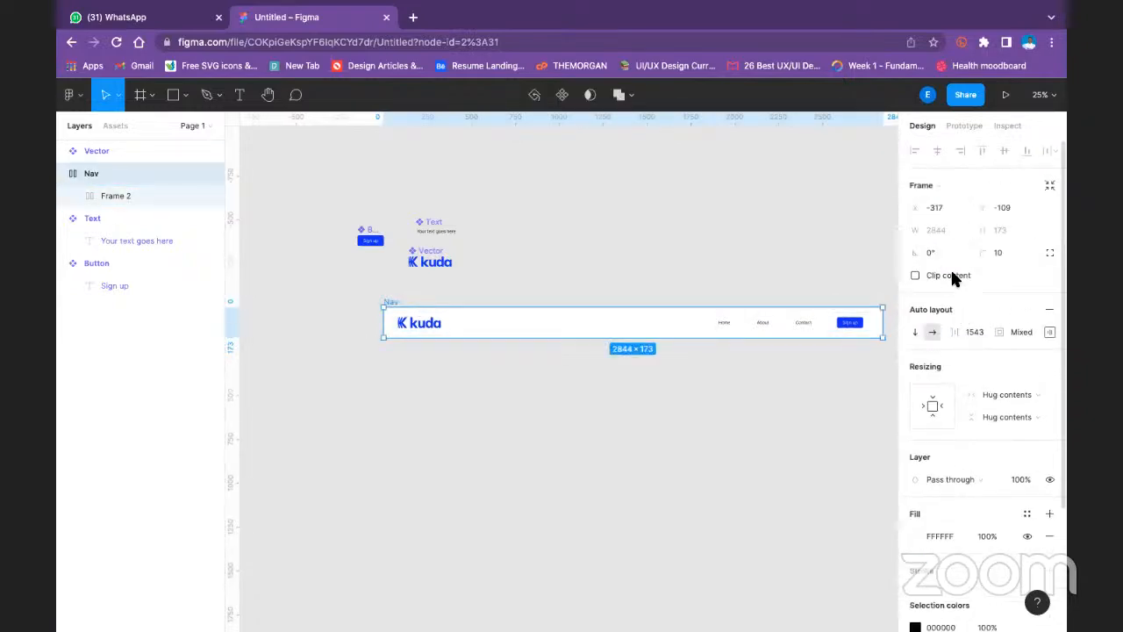
# - Set the Nav frame to fixed width and fixed height, try narrowing it to about 2119, and undo the resize
pyautogui.click(936, 412)
pyautogui.click(929, 409)
pyautogui.moveTo(883, 325); pyautogui.dragTo(756, 326)
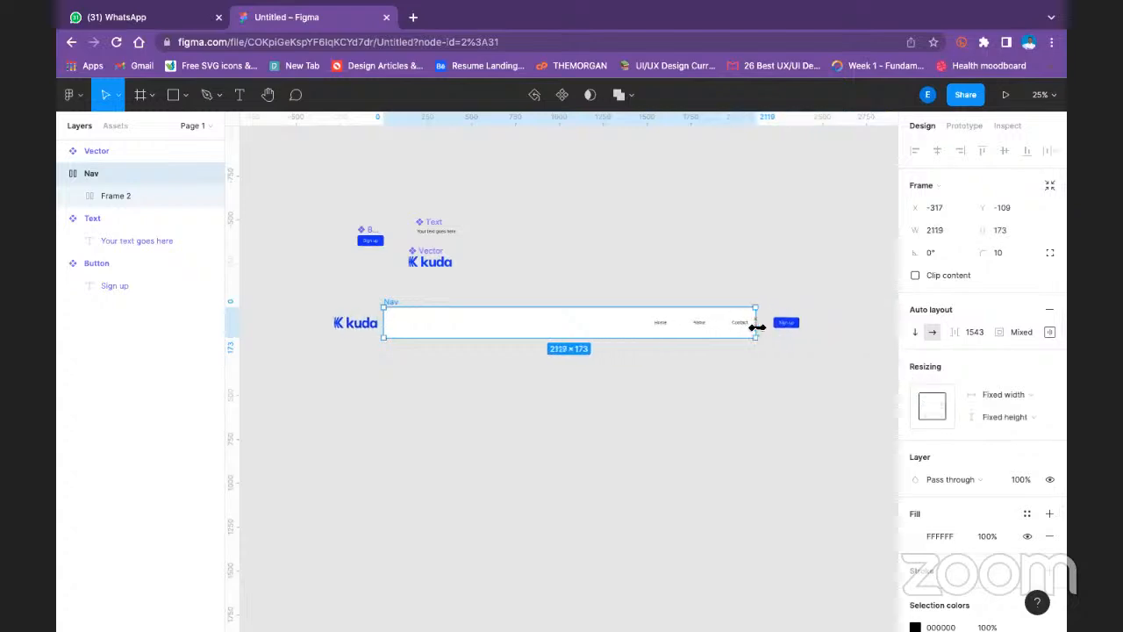
pyautogui.hotkey('ctrl', 'z')
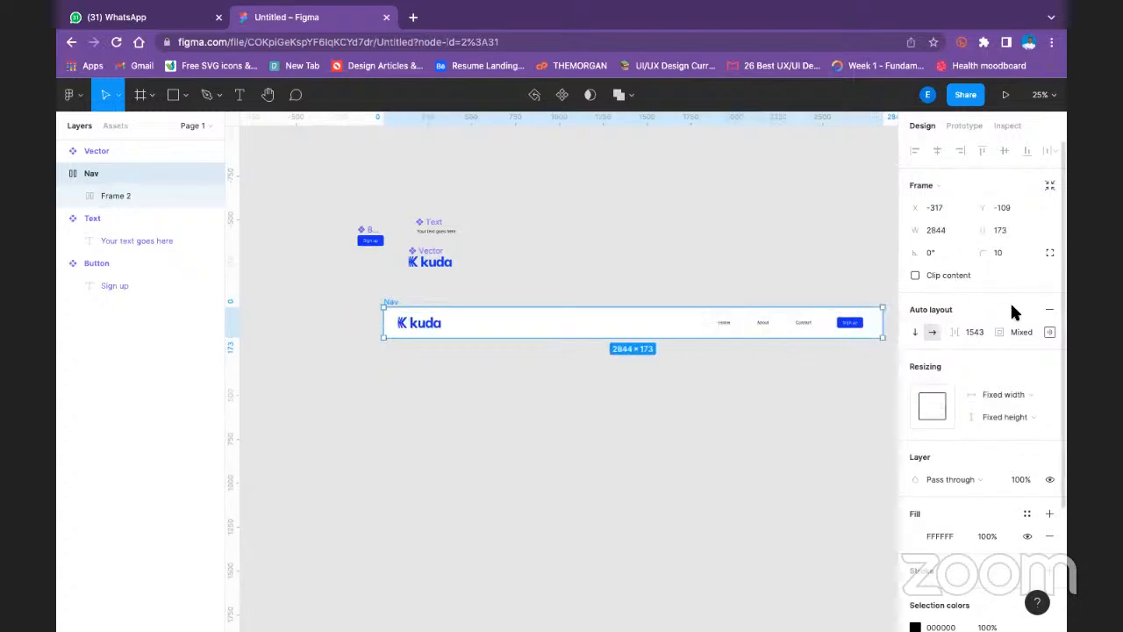
# - Change the Nav frame's auto layout spacing mode to Space between and try narrowing the frame to about 2661 wide
pyautogui.click(1050, 333)
pyautogui.click(989, 450)
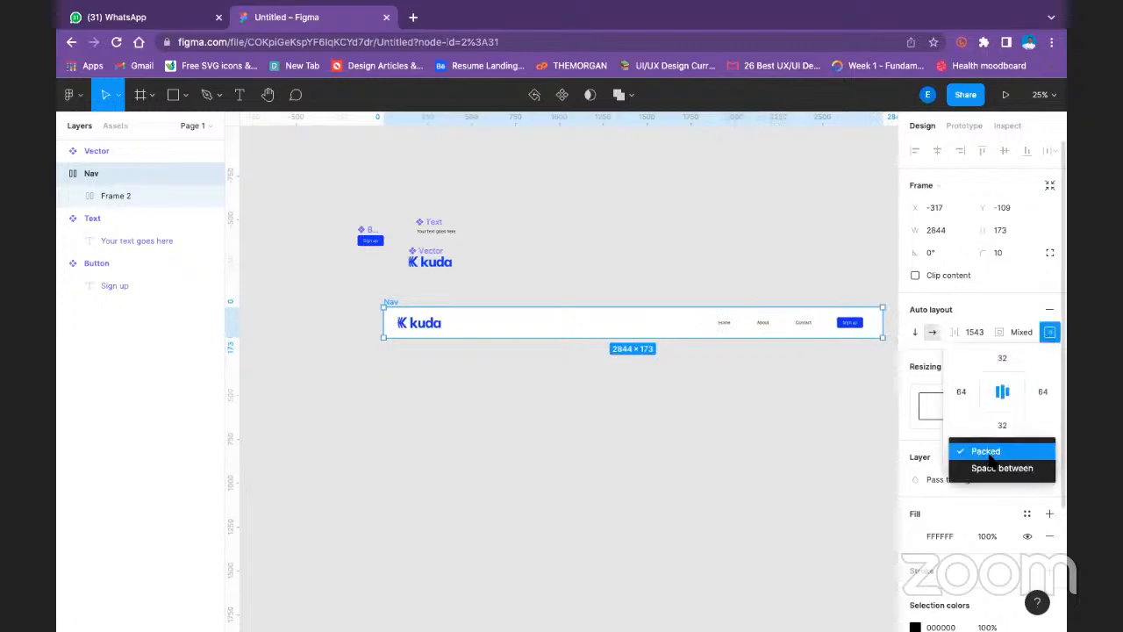
pyautogui.click(994, 452)
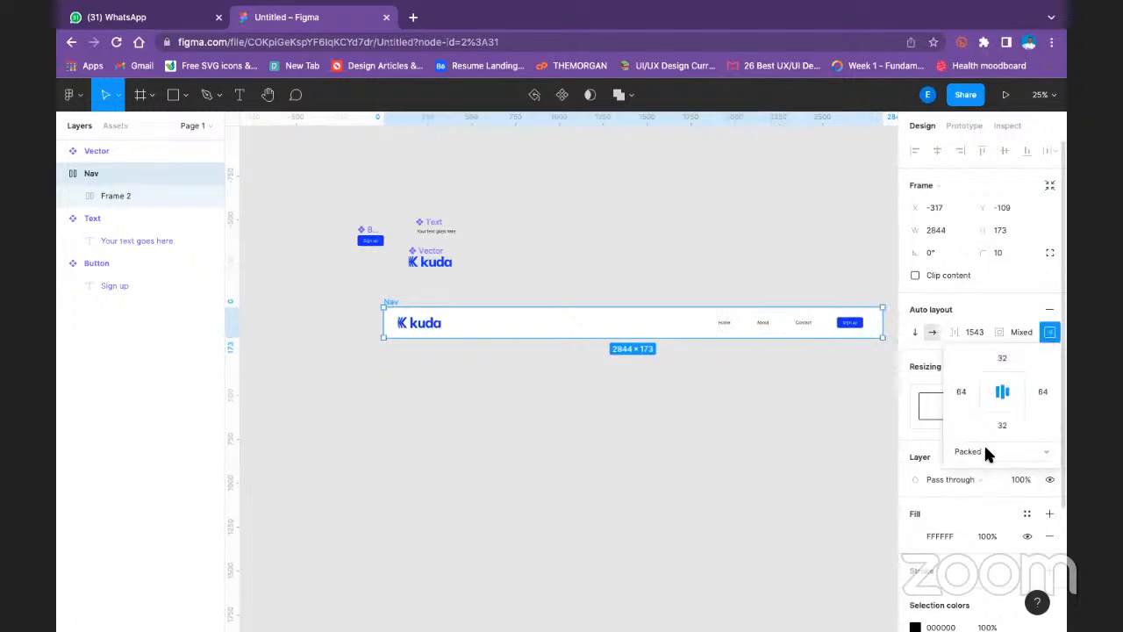
pyautogui.click(994, 453)
pyautogui.click(996, 469)
pyautogui.moveTo(829, 333)
pyautogui.mouseDown()
pyautogui.moveTo(801, 336)
pyautogui.moveTo(851, 335)
pyautogui.mouseUp()
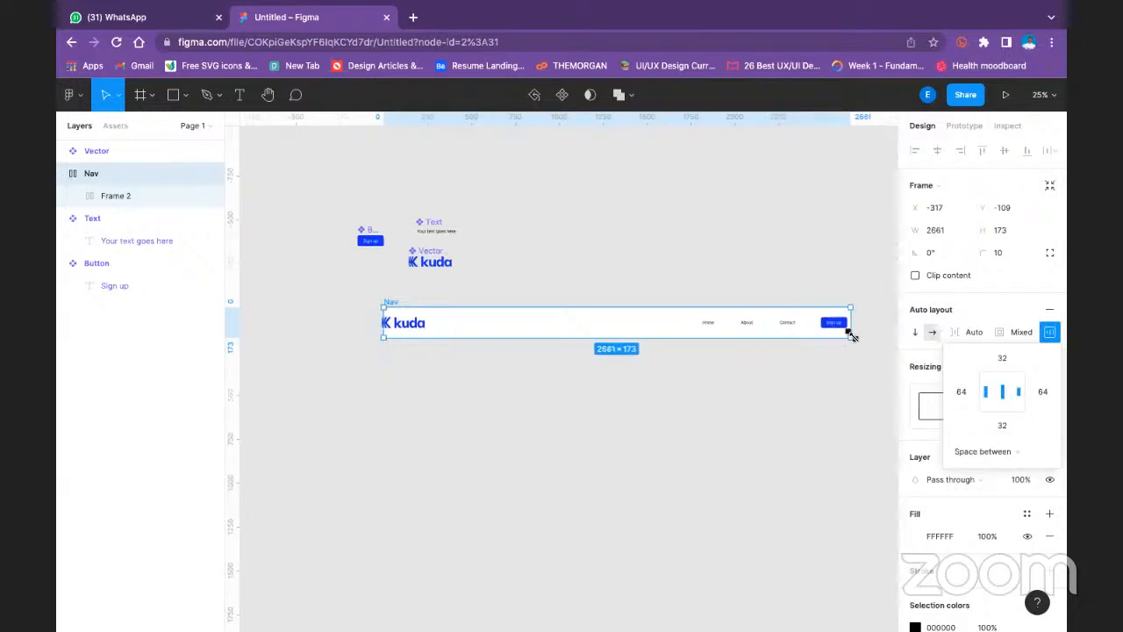
# - Set the inner frame holding the logo and links to Fill container in both width and height
pyautogui.click(483, 323)
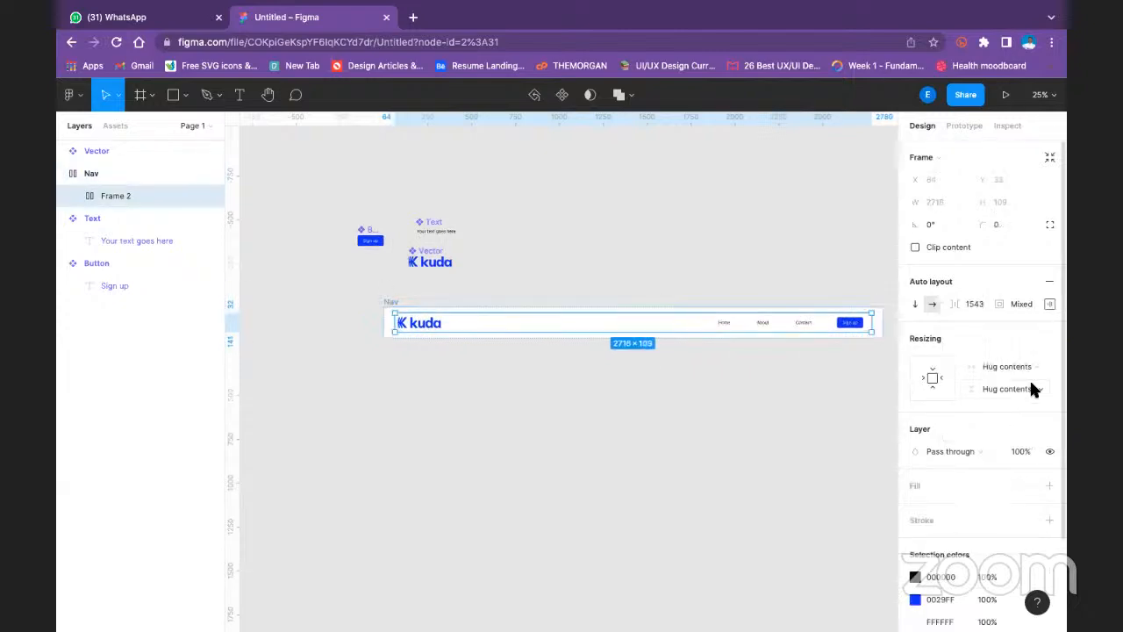
pyautogui.click(1034, 364)
pyautogui.click(1018, 383)
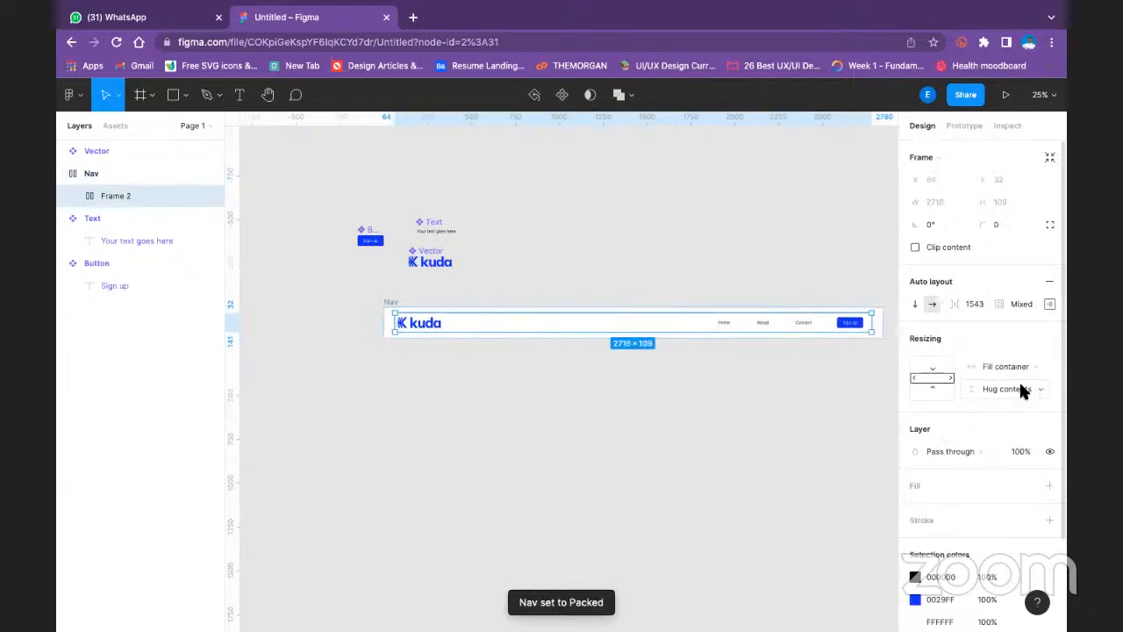
pyautogui.click(1020, 394)
pyautogui.click(1013, 405)
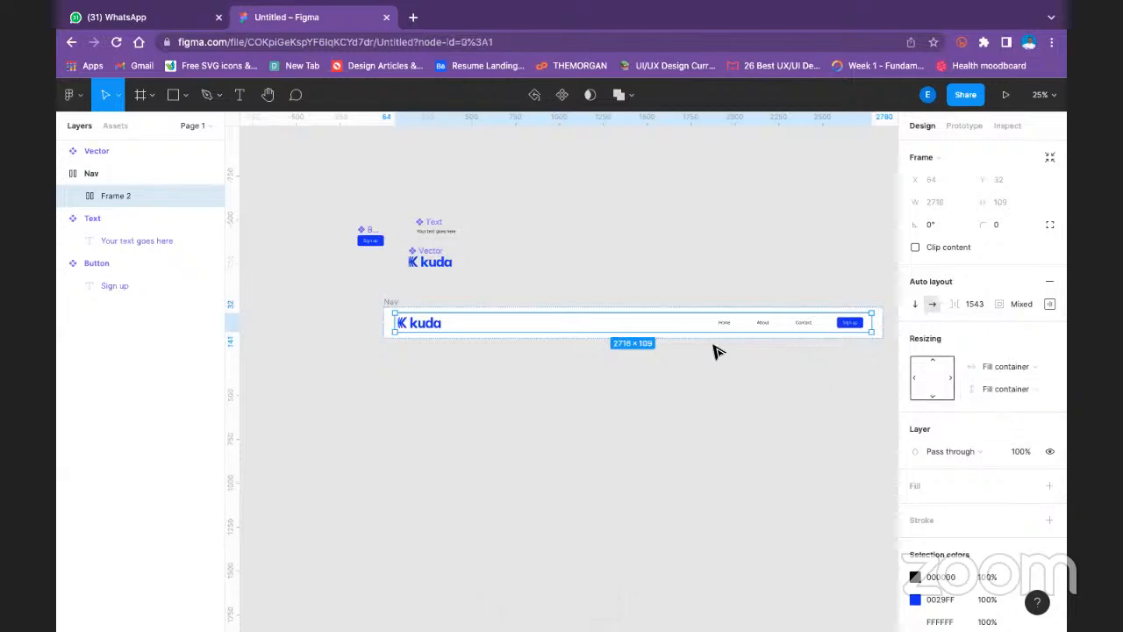
# - Try narrowing the Nav frame again with its inner frame filling the container, and undo the resize
pyautogui.click(417, 298)
pyautogui.click(395, 301)
pyautogui.moveTo(882, 321); pyautogui.dragTo(745, 369)
pyautogui.press('super+z')
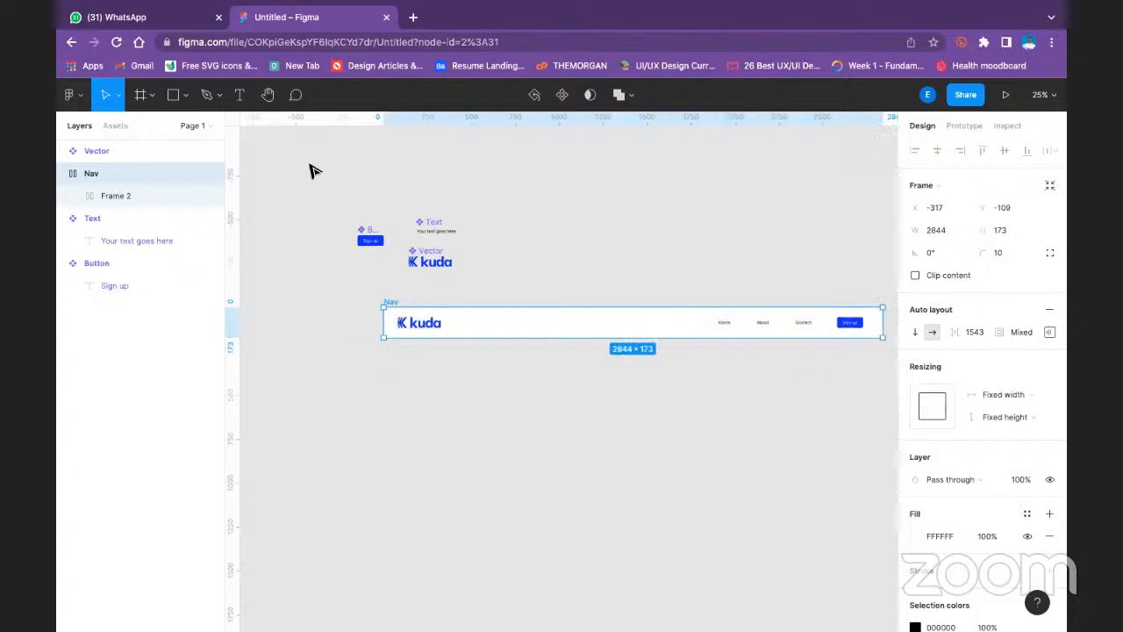
# - Set both the horizontal and vertical resizing of the Nav frame to Hug contents
pyautogui.click(622, 277)
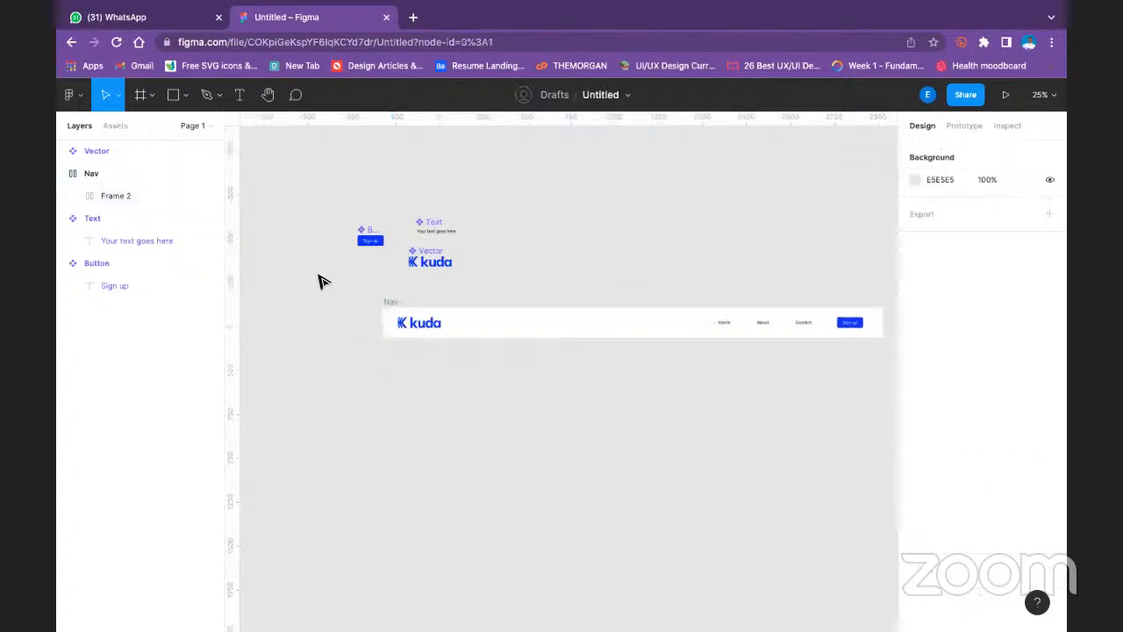
pyautogui.click(390, 303)
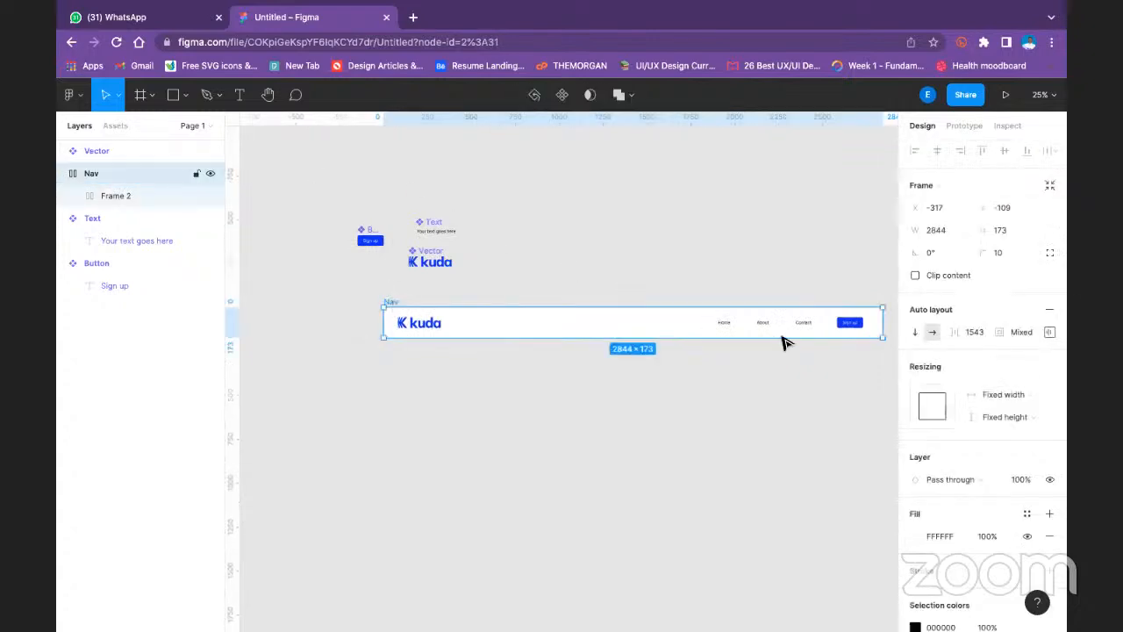
pyautogui.click(931, 404)
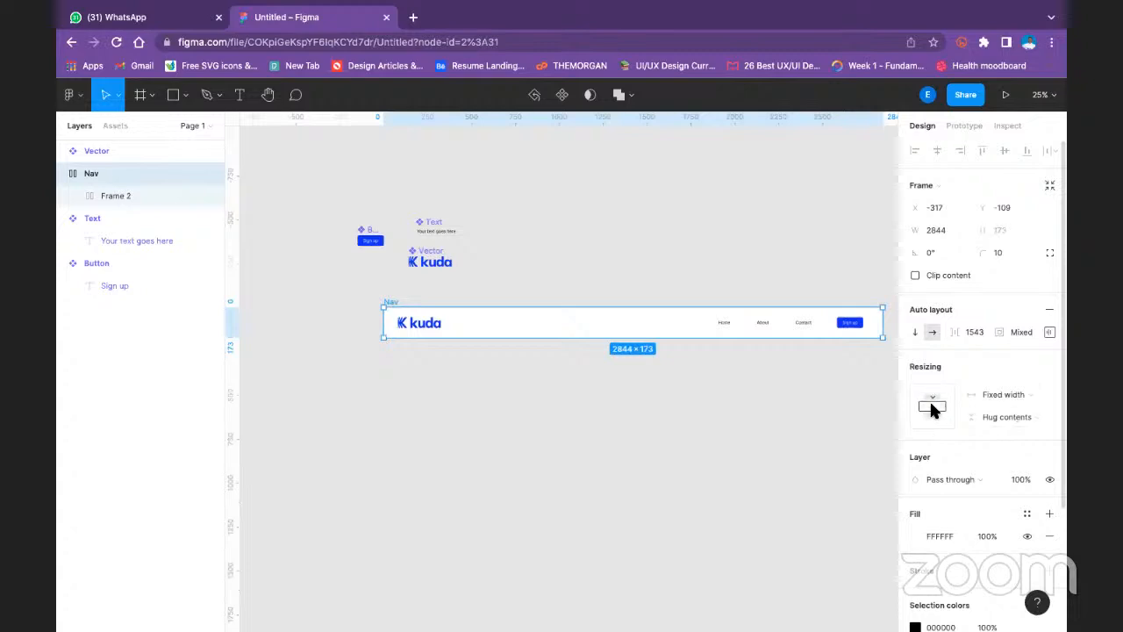
pyautogui.click(931, 406)
pyautogui.click(1018, 397)
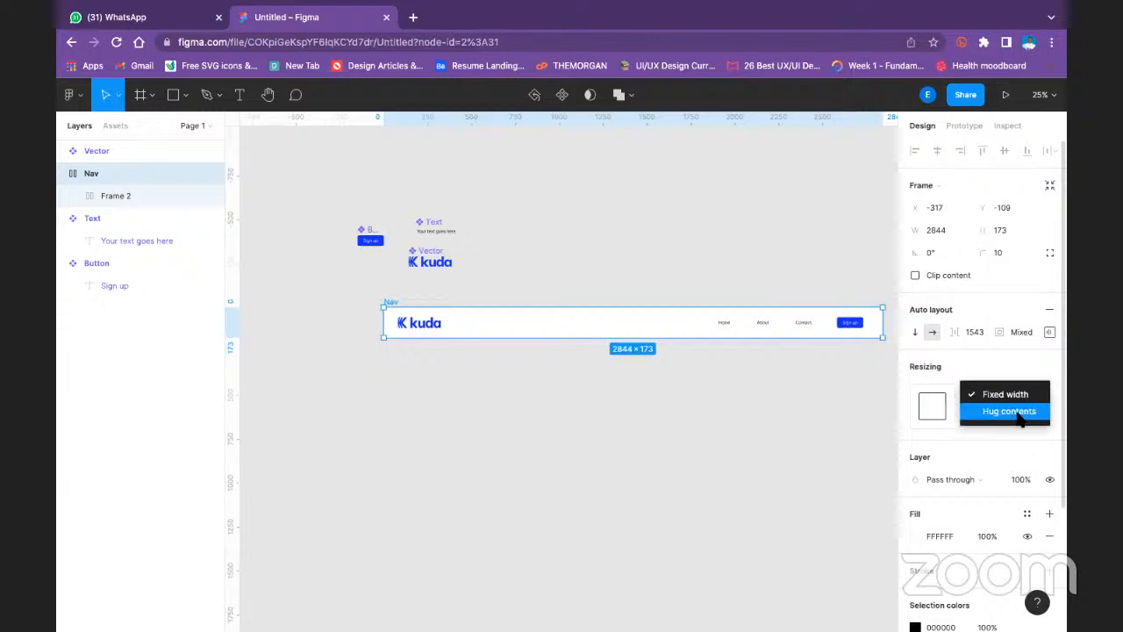
pyautogui.click(1018, 416)
pyautogui.click(1016, 419)
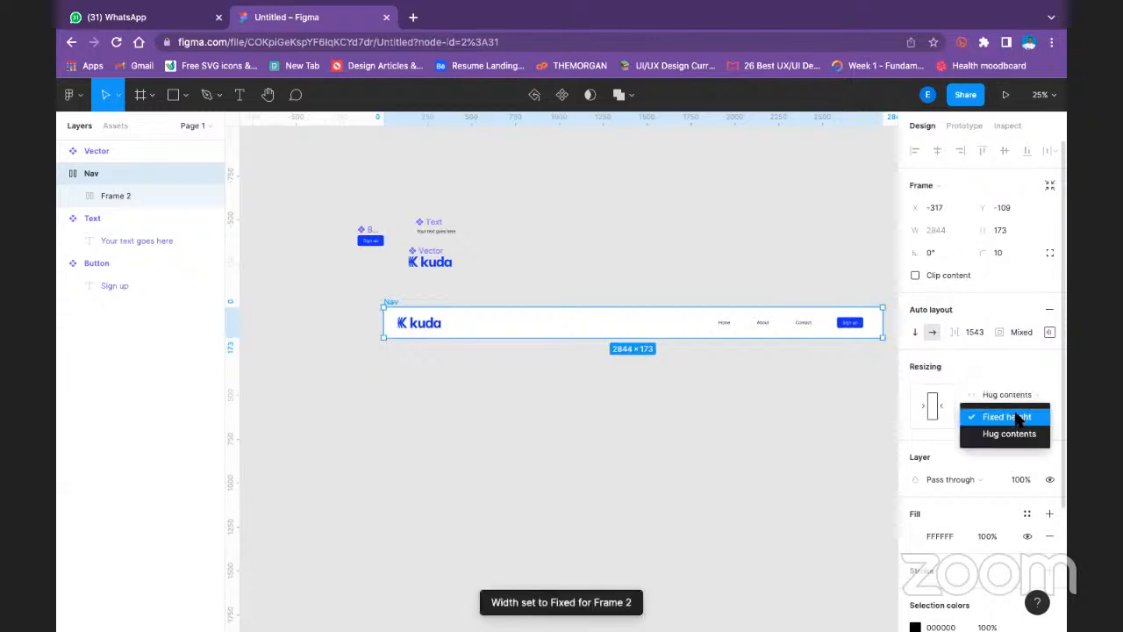
pyautogui.click(1003, 431)
pyautogui.click(873, 343)
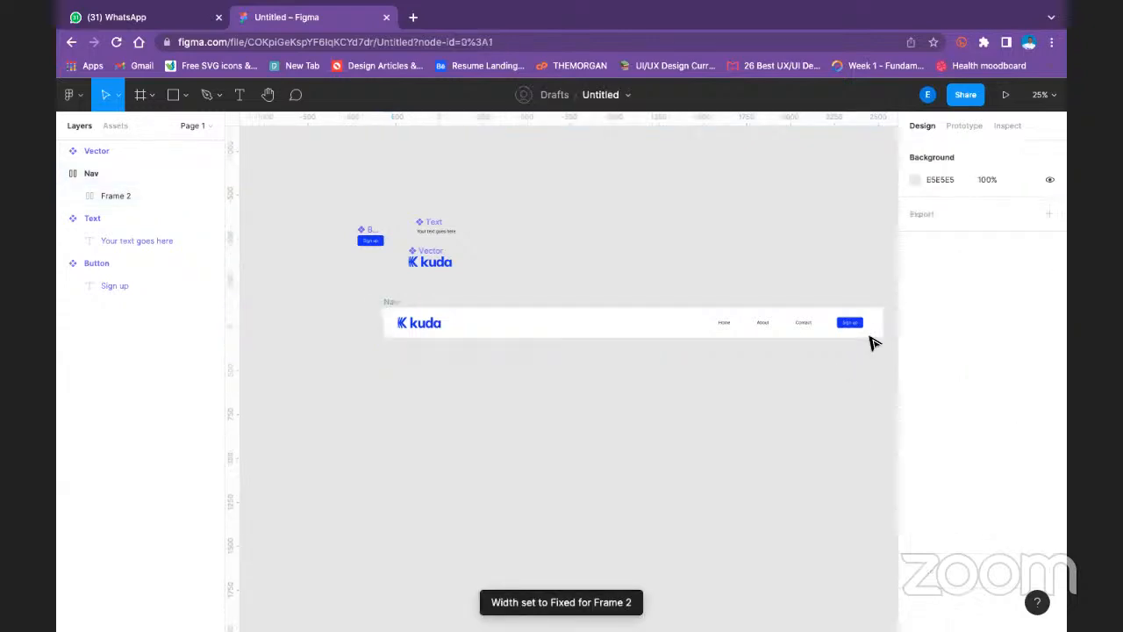
# - Extend the Nav frame's left edge outward to about 3251 wide and select the inner frame holding the logo and links
pyautogui.click(391, 303)
pyautogui.moveTo(341, 322); pyautogui.dragTo(553, 338)
pyautogui.moveTo(837, 416); pyautogui.dragTo(532, 425)
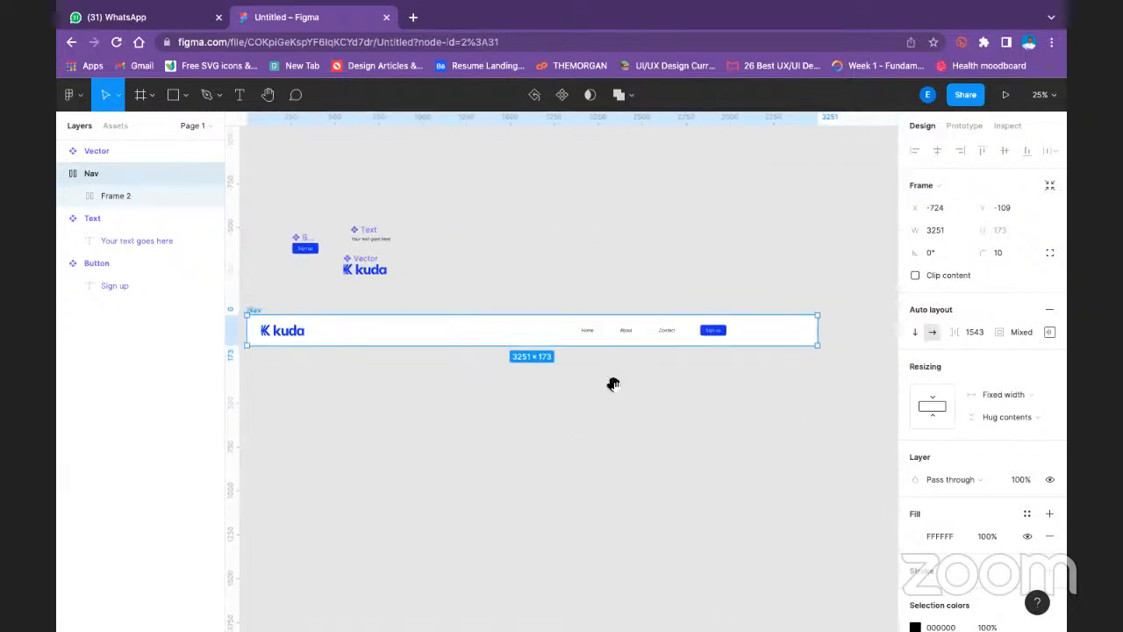
pyautogui.click(701, 338)
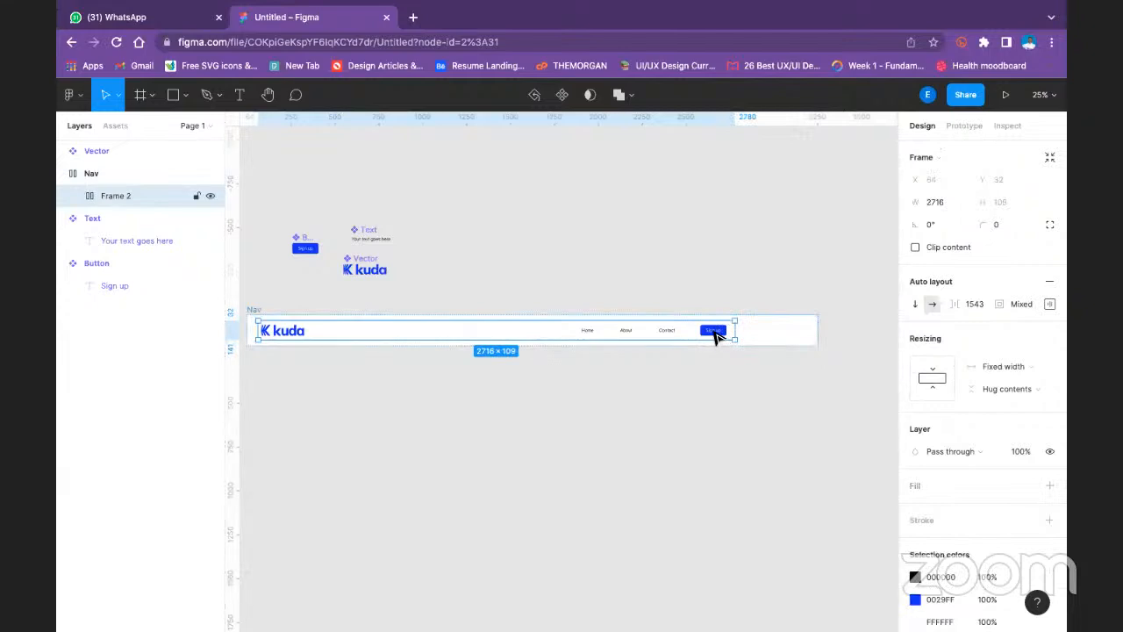
# - Align the contents of the inner frame holding the links and Sign up button to the right center in its auto layout
pyautogui.click(715, 337)
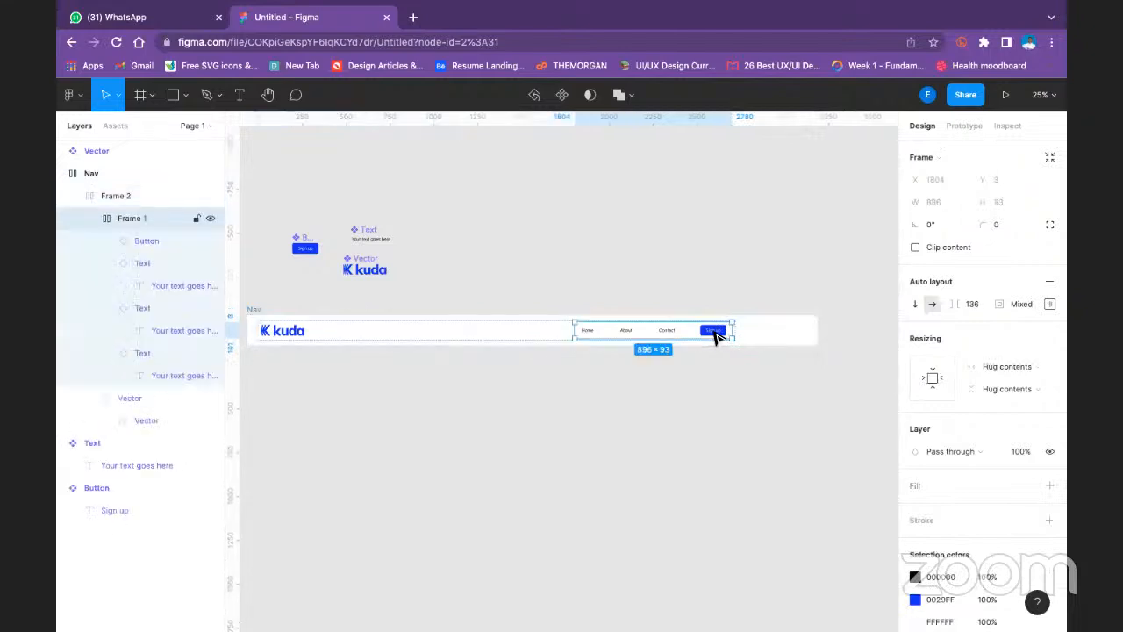
pyautogui.click(1004, 369)
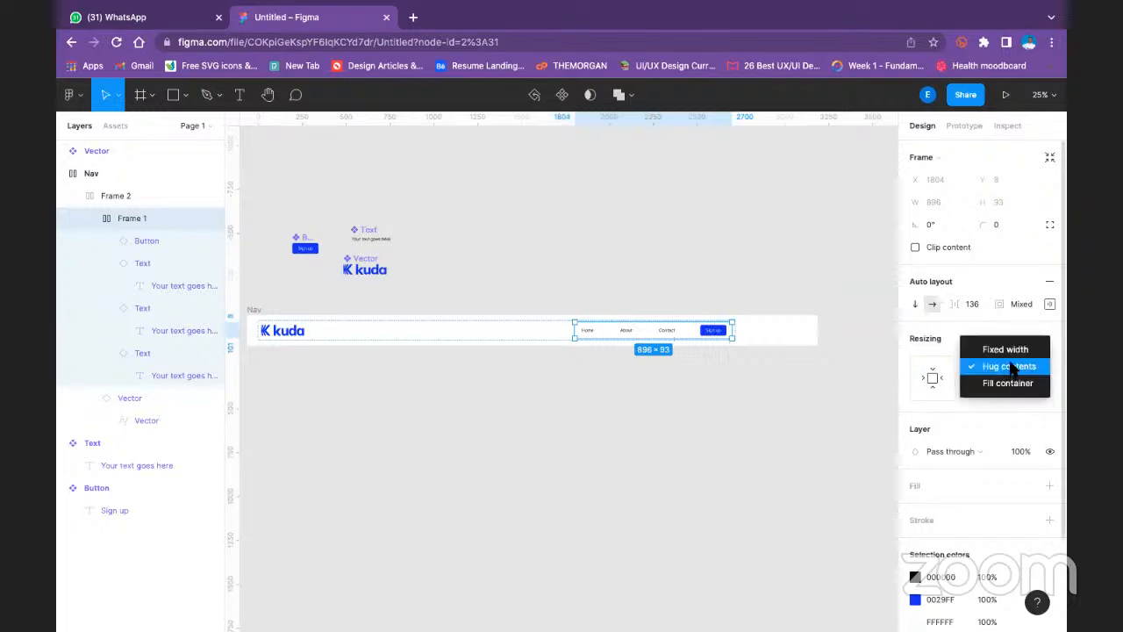
pyautogui.click(1029, 298)
pyautogui.click(1029, 298)
pyautogui.click(1051, 303)
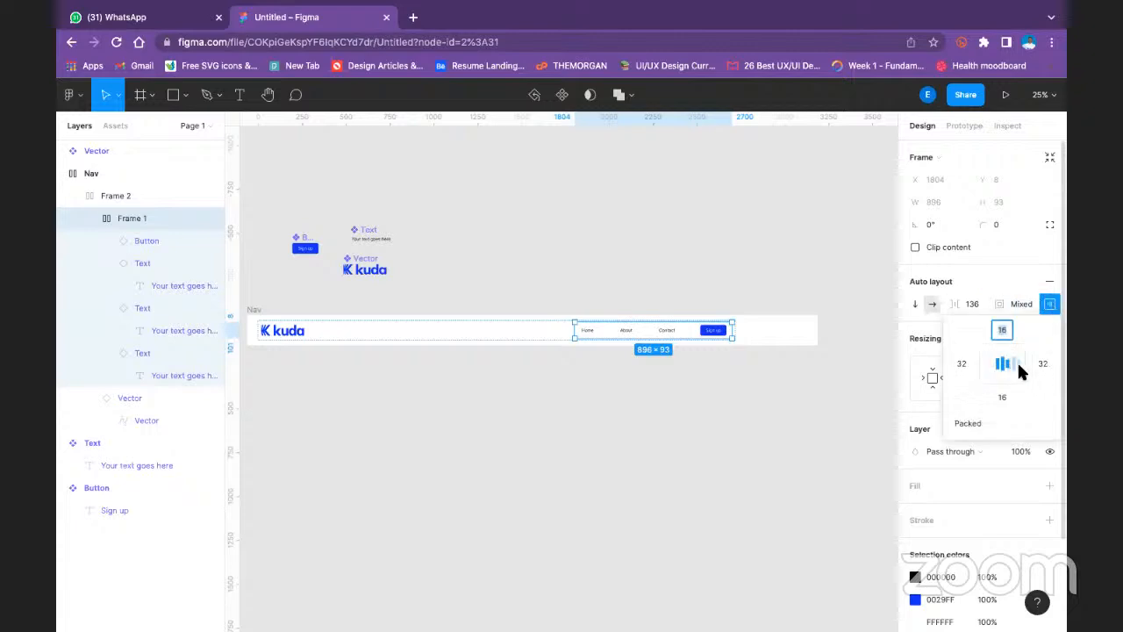
pyautogui.click(1018, 369)
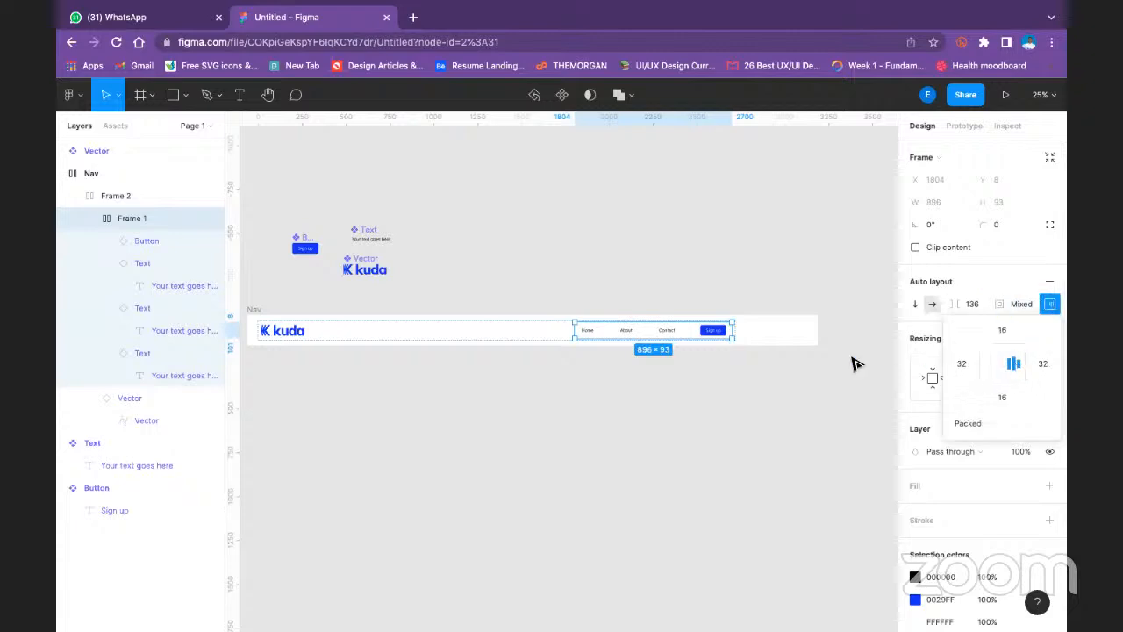
pyautogui.click(863, 400)
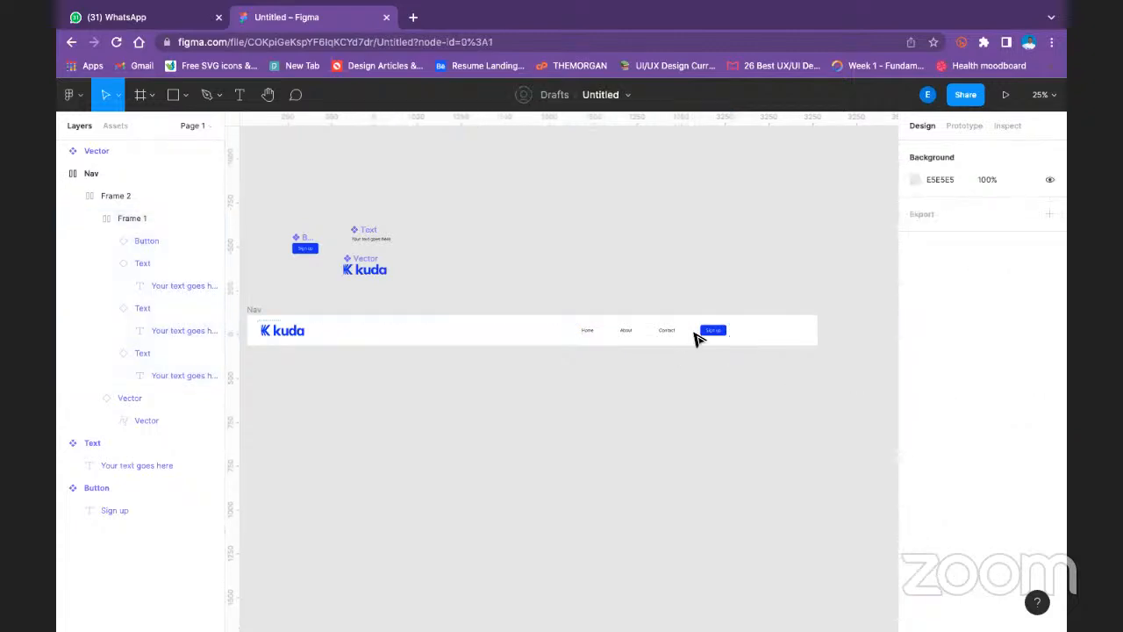
# - Set the frame holding the links and Sign up button to Fill container in both width and height
pyautogui.doubleClick(705, 337)
pyautogui.moveTo(707, 337); pyautogui.dragTo(624, 335)
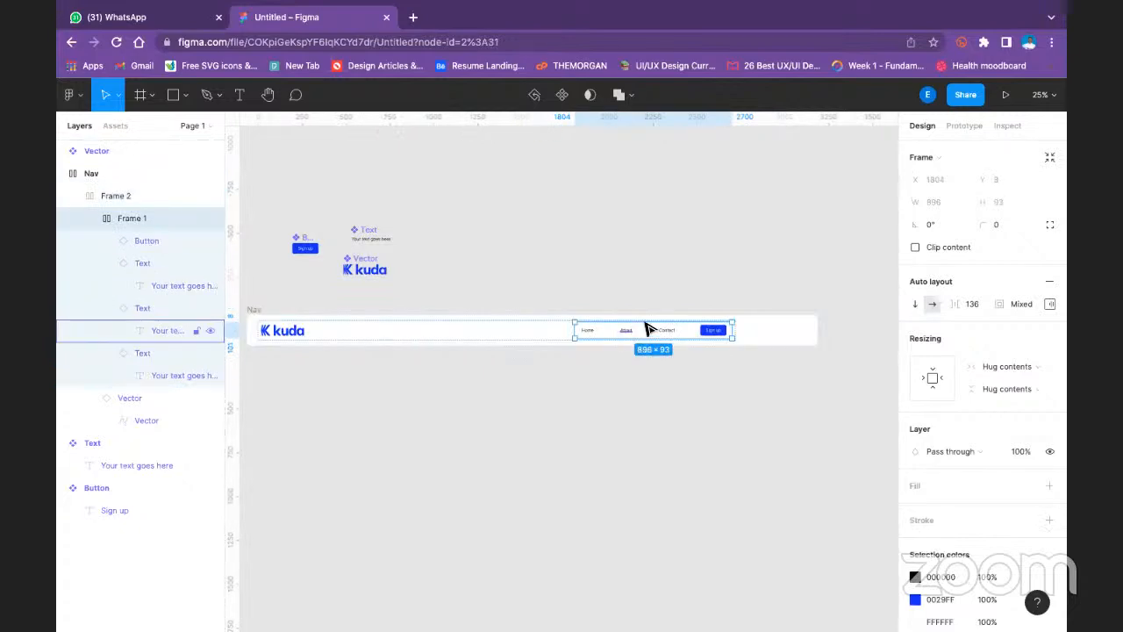
pyautogui.click(1029, 368)
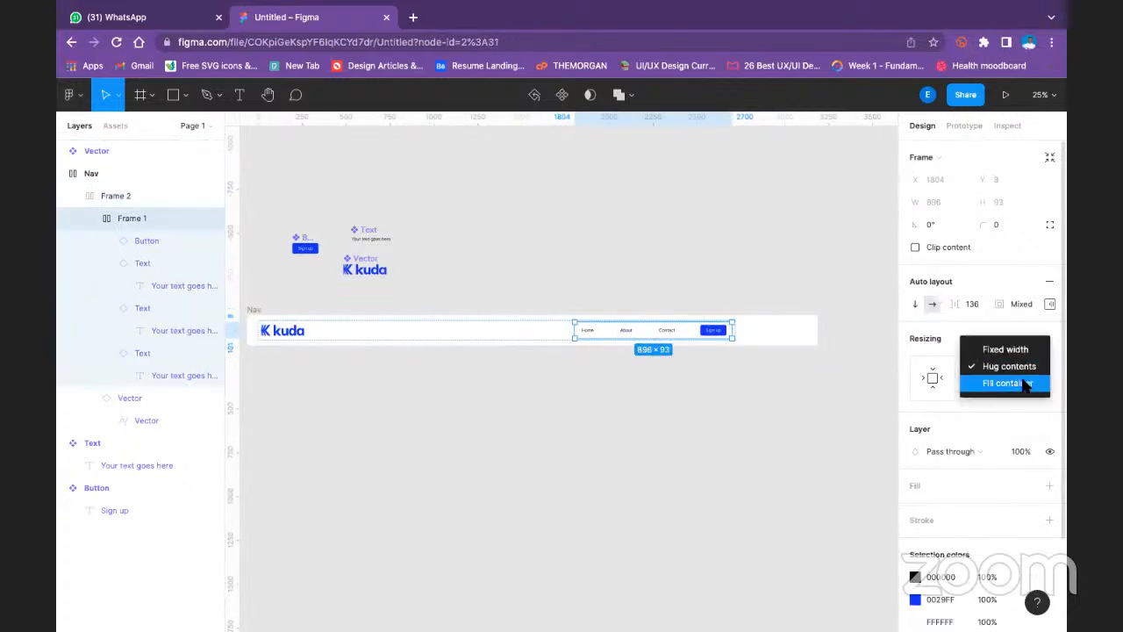
pyautogui.click(1025, 383)
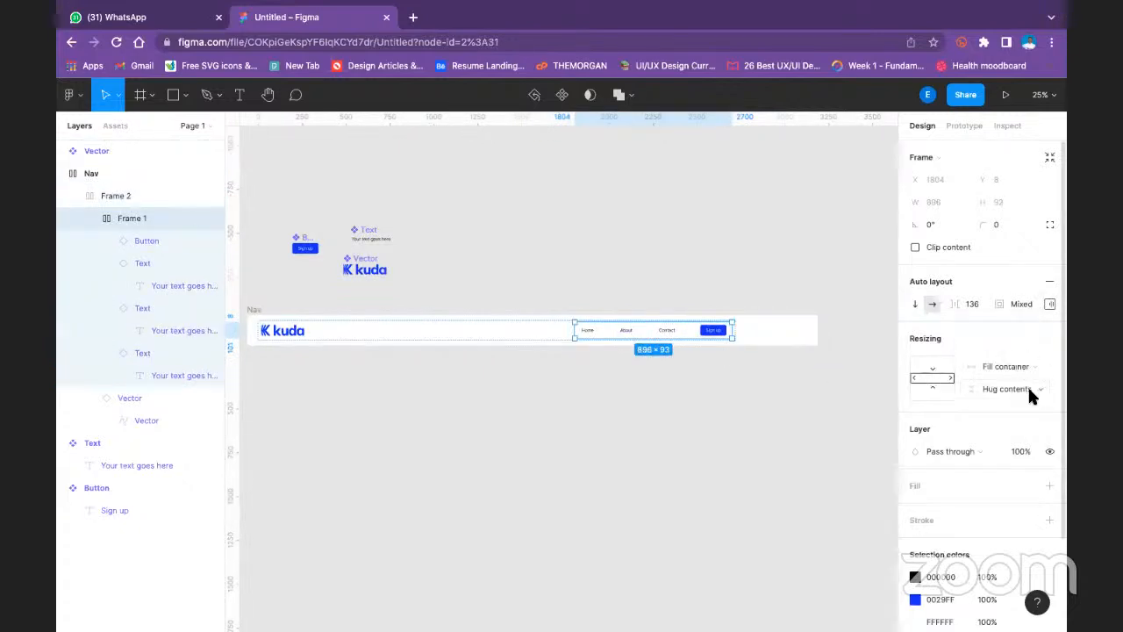
pyautogui.click(1026, 394)
pyautogui.click(1024, 399)
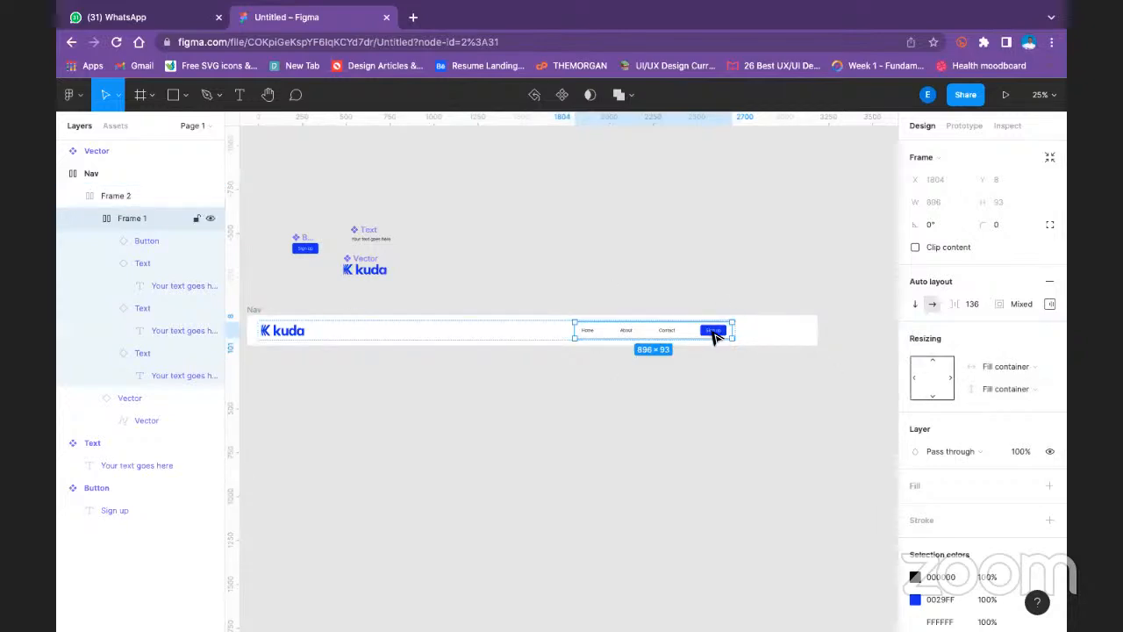
# - Narrow the Nav frame to about 3148 wide and set its horizontal resizing to Hug contents
pyautogui.click(252, 309)
pyautogui.click(369, 296)
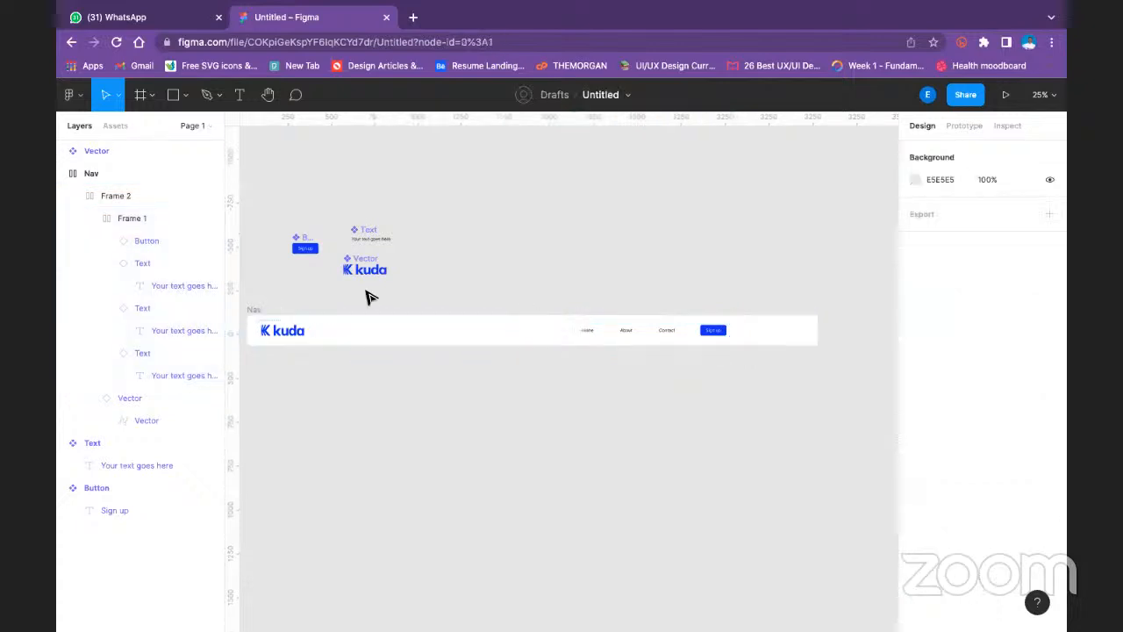
pyautogui.click(341, 318)
pyautogui.moveTo(815, 339)
pyautogui.mouseDown()
pyautogui.moveTo(692, 334)
pyautogui.moveTo(799, 338)
pyautogui.mouseUp()
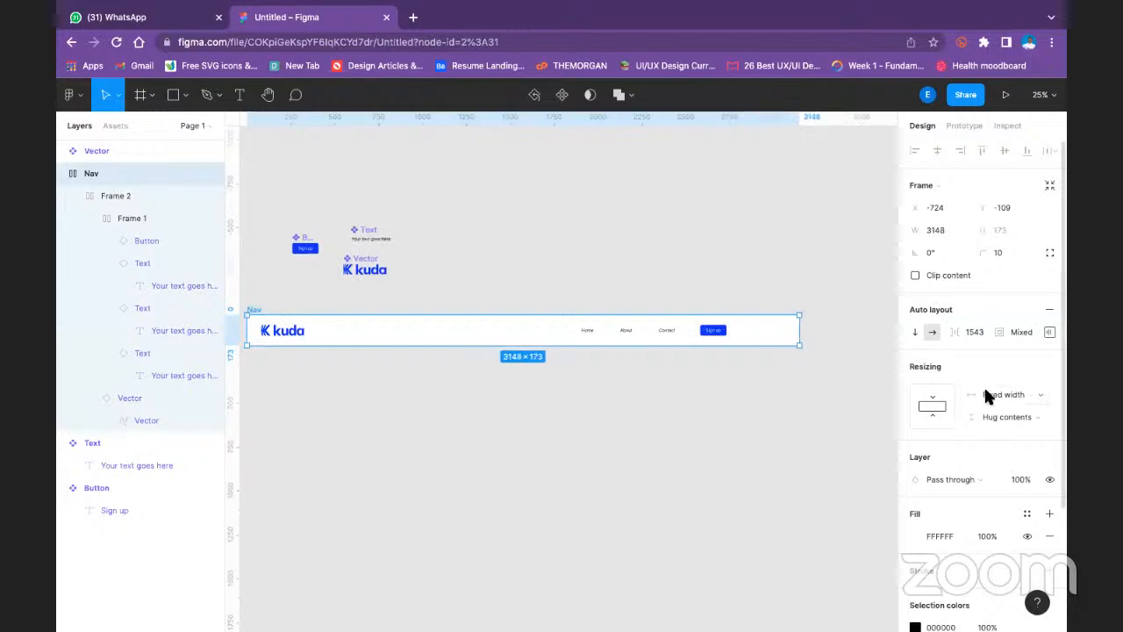
pyautogui.click(984, 397)
pyautogui.click(998, 409)
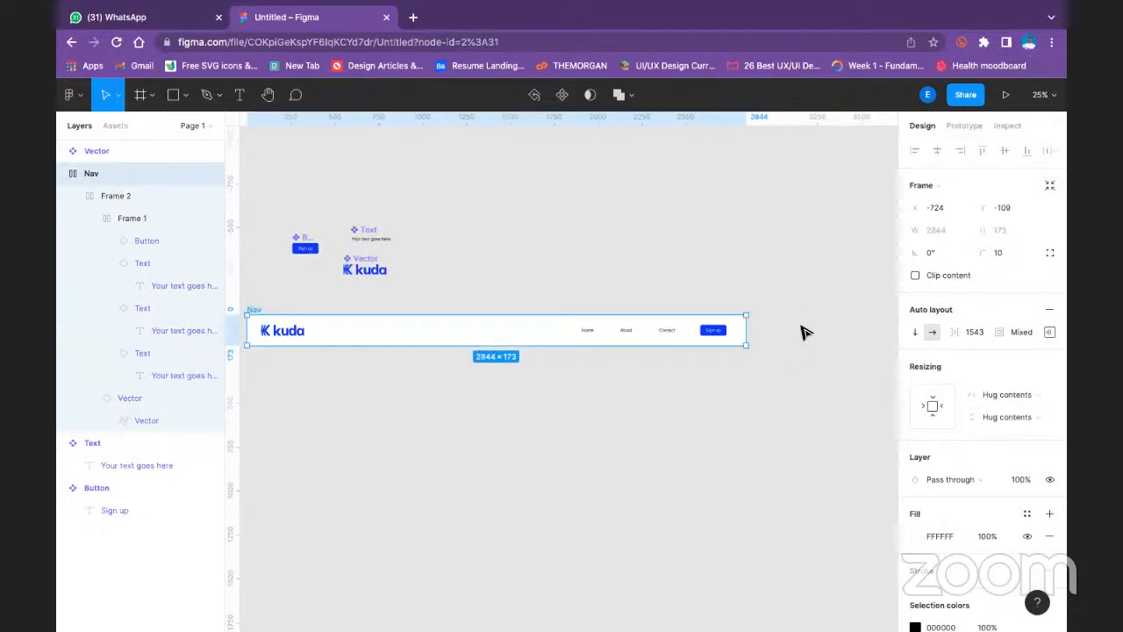
pyautogui.click(779, 337)
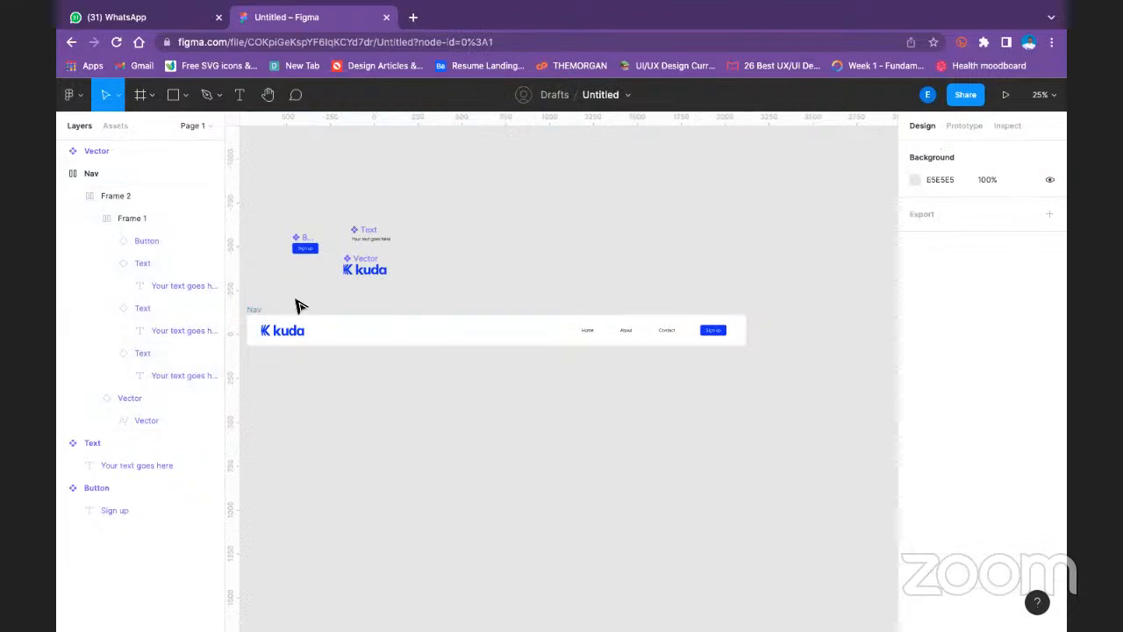
# - Try widening the Nav frame to about 3492 wide, and undo the resize
pyautogui.click(254, 309)
pyautogui.moveTo(748, 331); pyautogui.dragTo(861, 334)
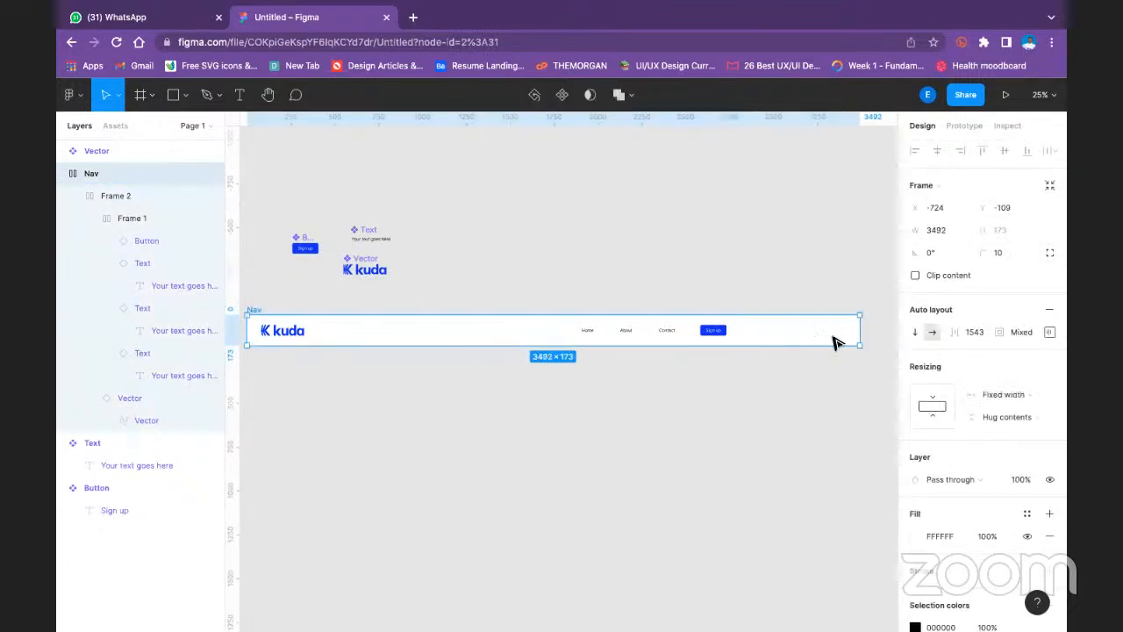
pyautogui.press('super+z')
# - Set the horizontal resizing of the links and Sign up button frame to Fixed width and check its alignment settings
pyautogui.doubleClick(599, 331)
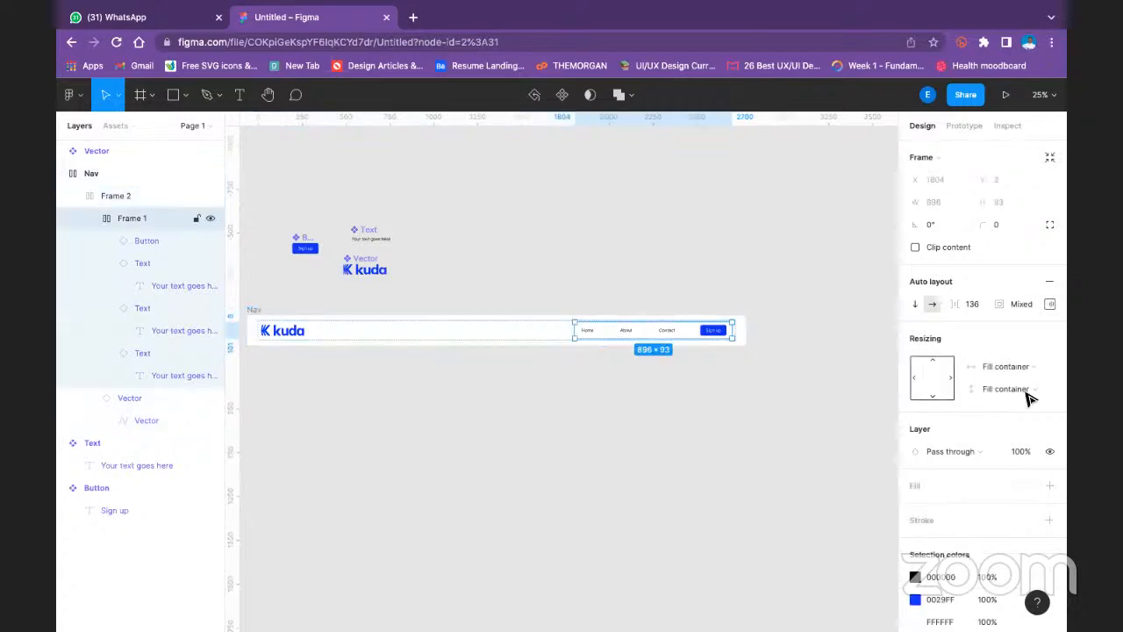
pyautogui.click(1020, 365)
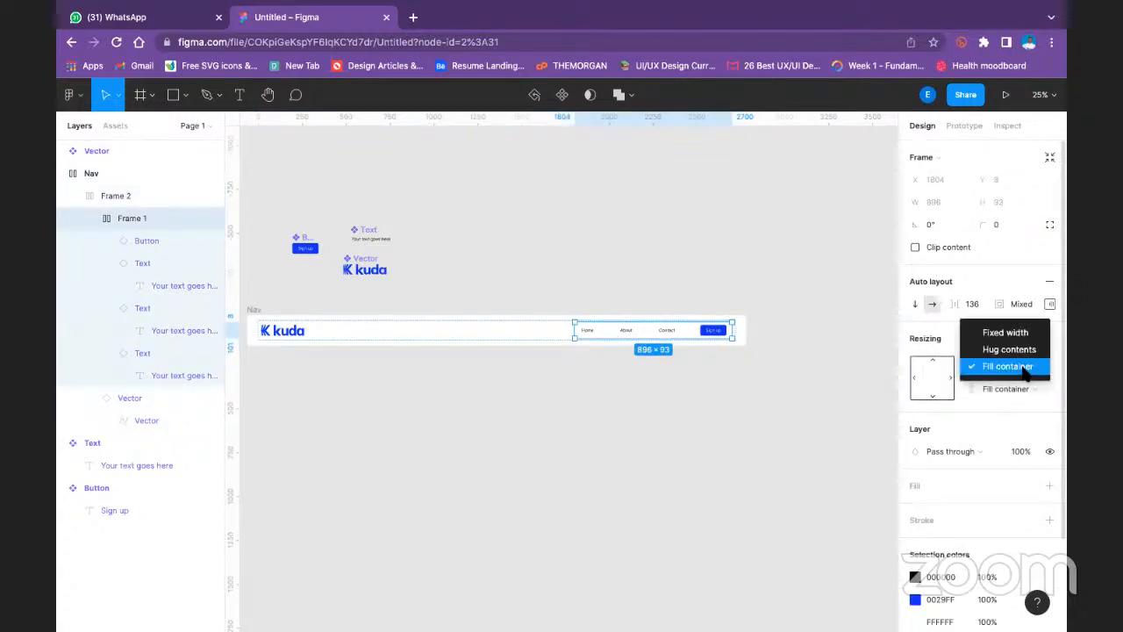
pyautogui.click(1016, 331)
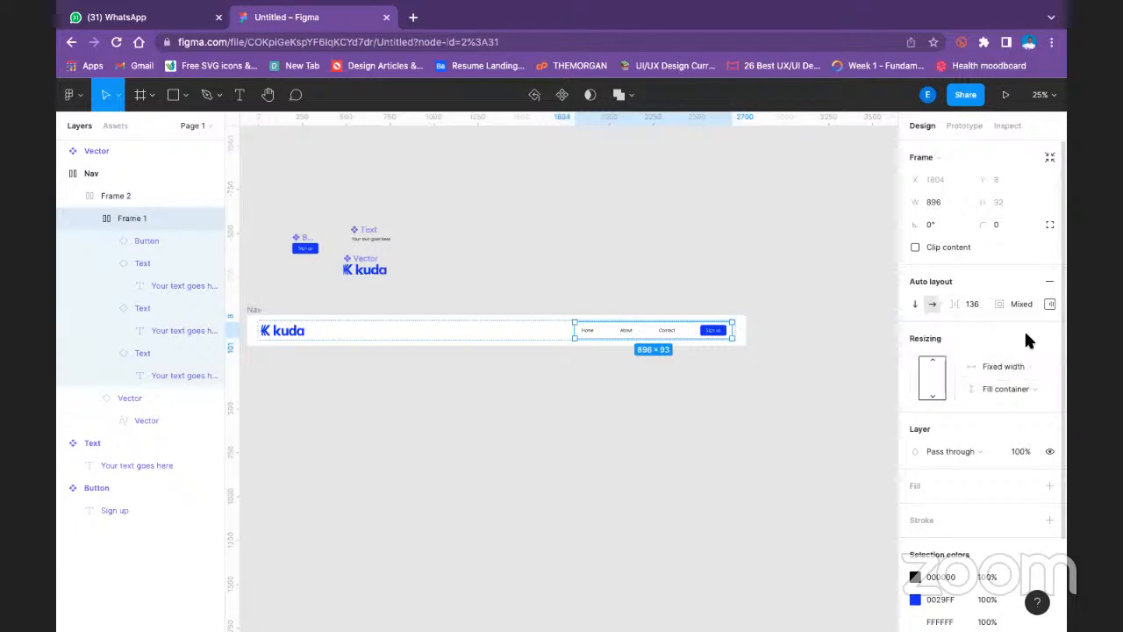
pyautogui.click(1050, 303)
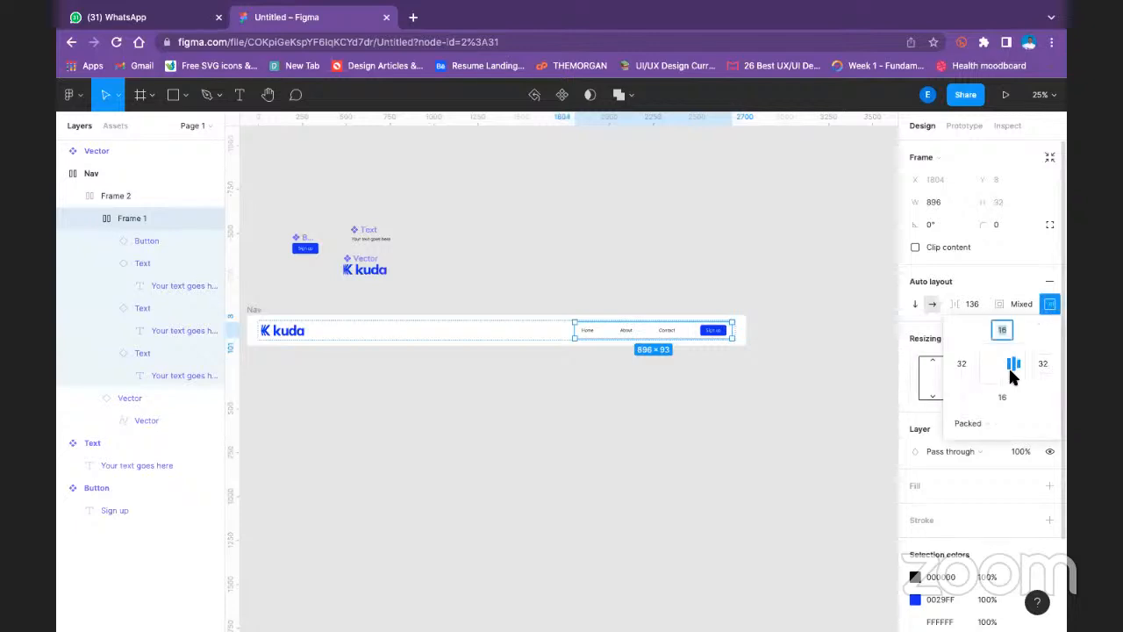
pyautogui.click(740, 418)
# - Try narrowing the Nav frame to about 2384 wide, and undo the resize
pyautogui.click(742, 339)
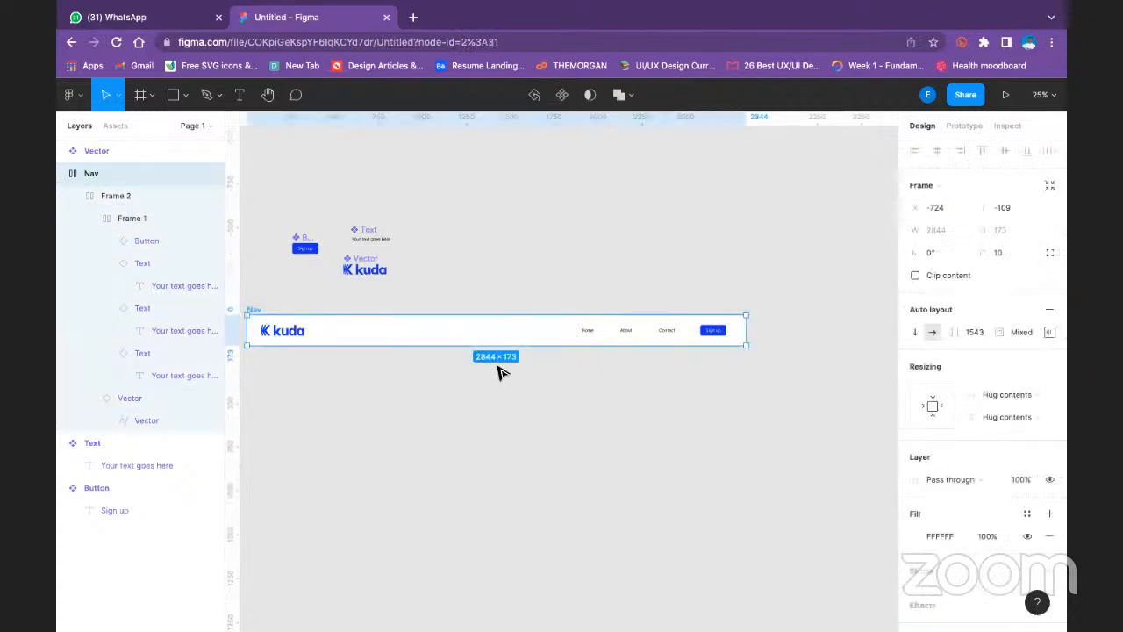
pyautogui.moveTo(748, 332); pyautogui.dragTo(668, 335)
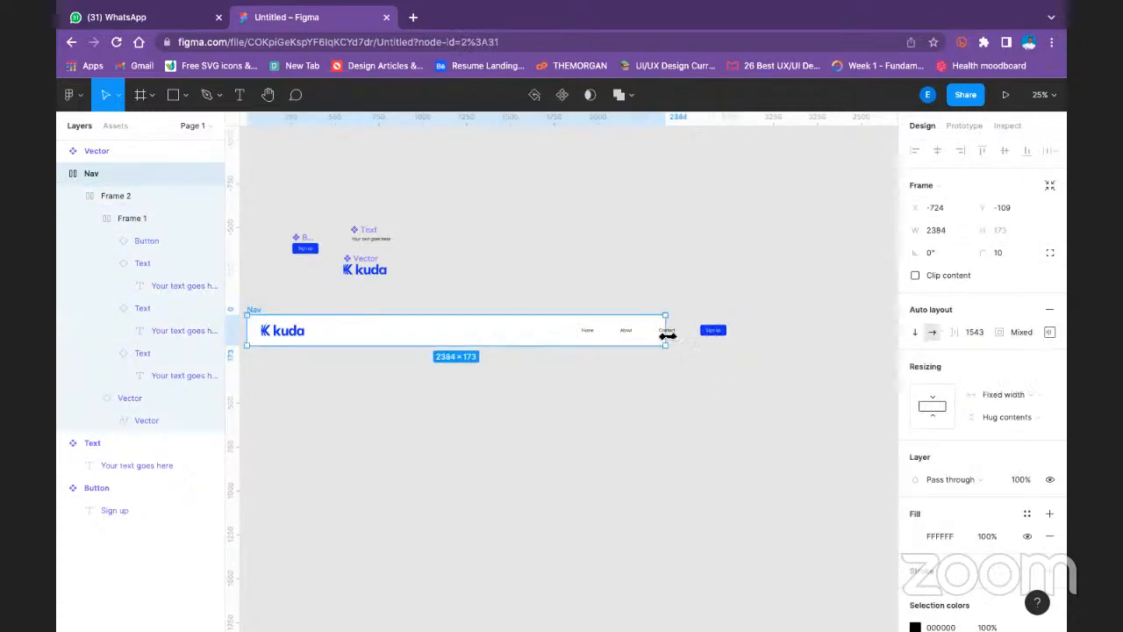
pyautogui.hotkey('ctrl', 'z')
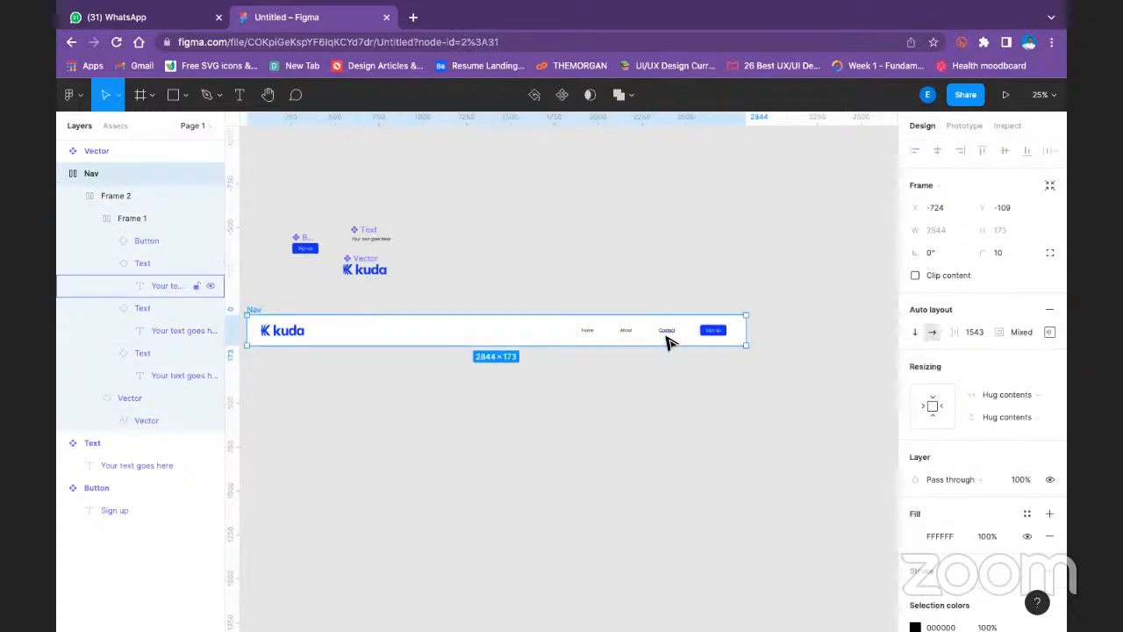
pyautogui.click(746, 425)
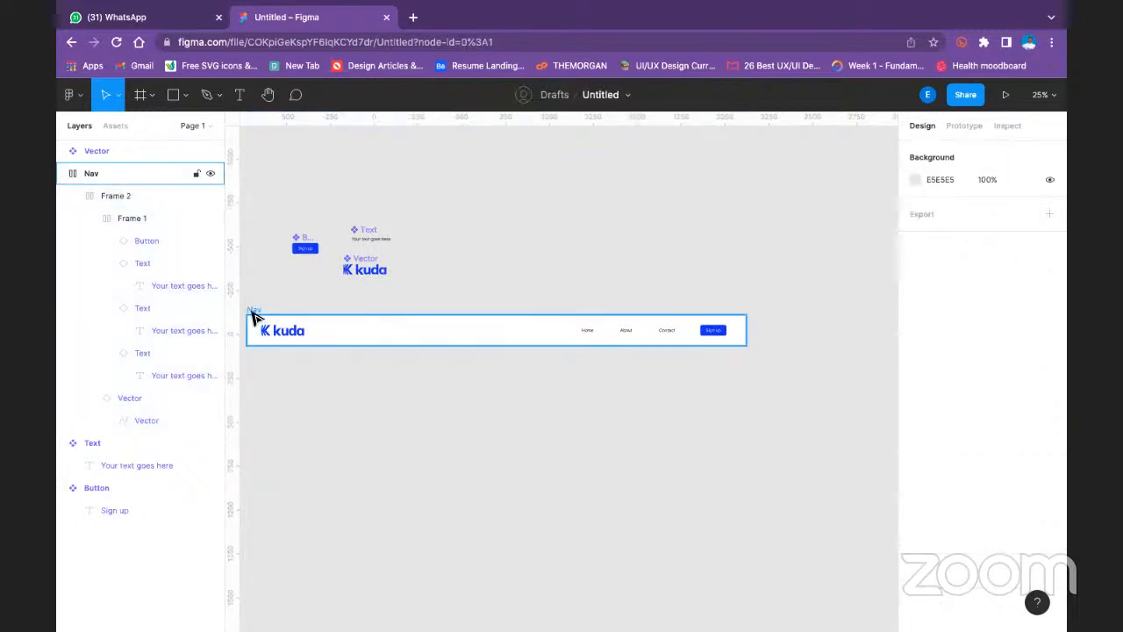
# - Set the horizontal resizing of the frame holding the links and Sign up button to Hug contents
pyautogui.click(667, 336)
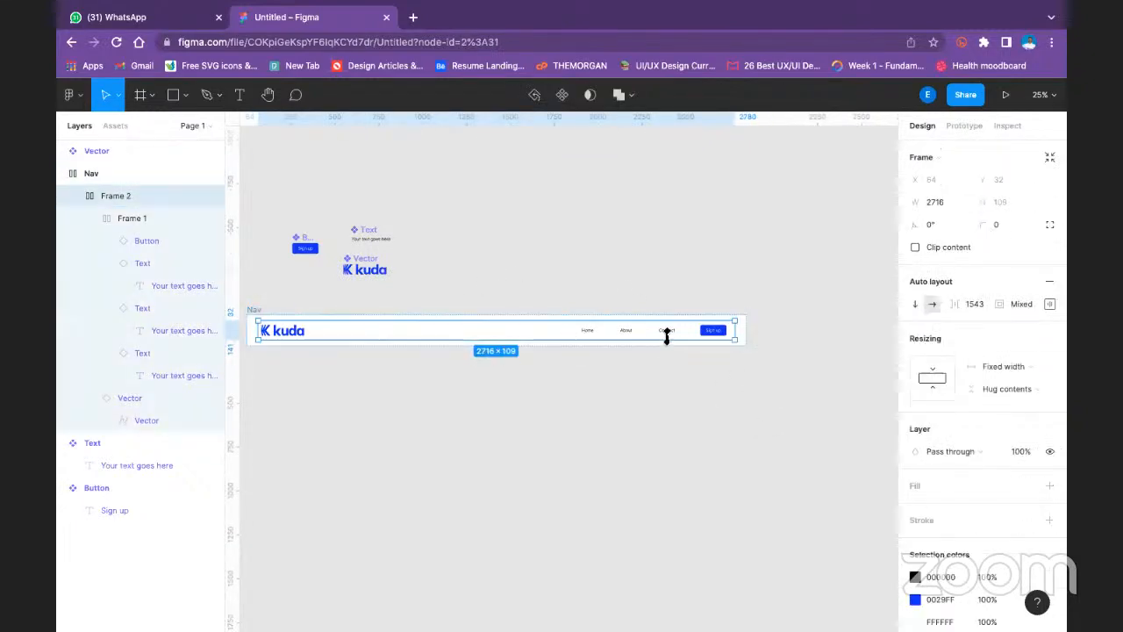
pyautogui.click(718, 335)
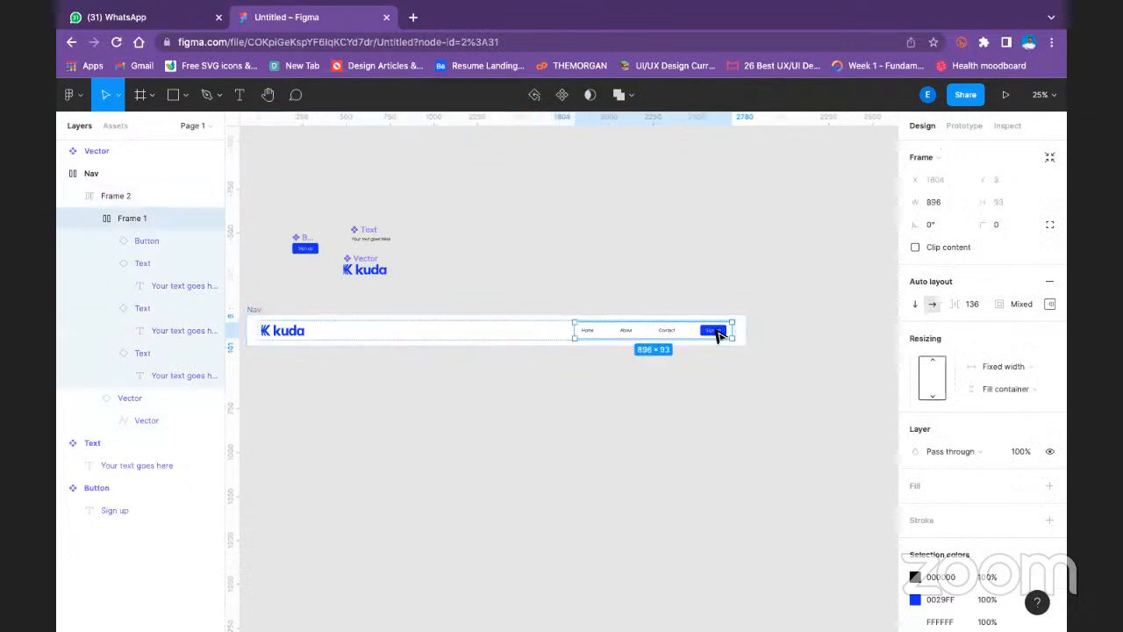
pyautogui.click(933, 379)
pyautogui.click(933, 379)
pyautogui.click(933, 379)
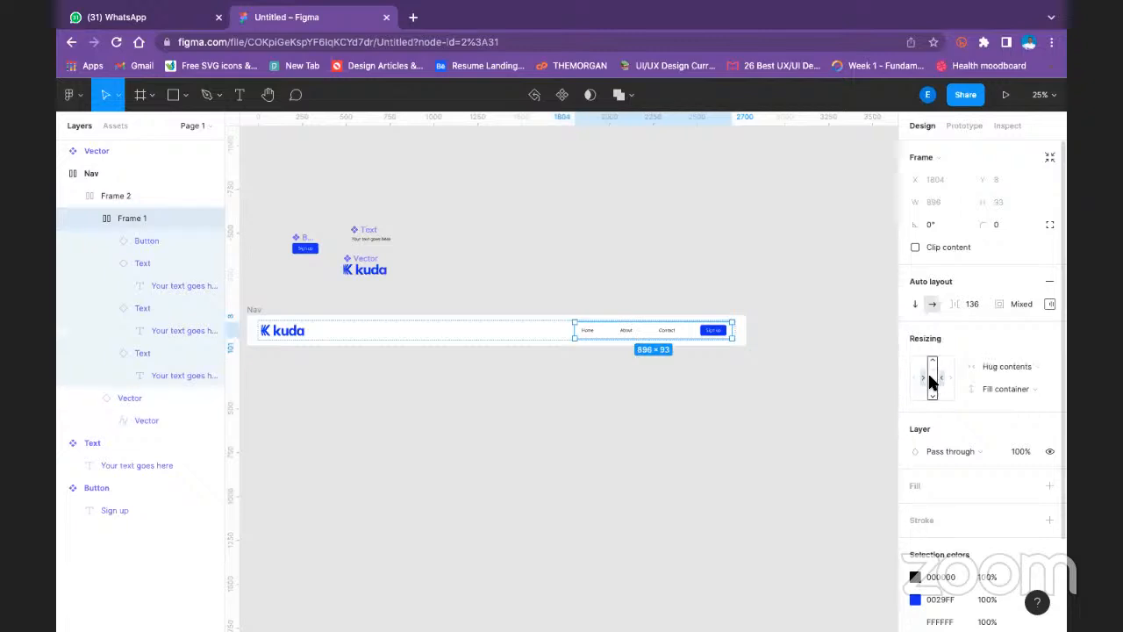
pyautogui.click(1014, 364)
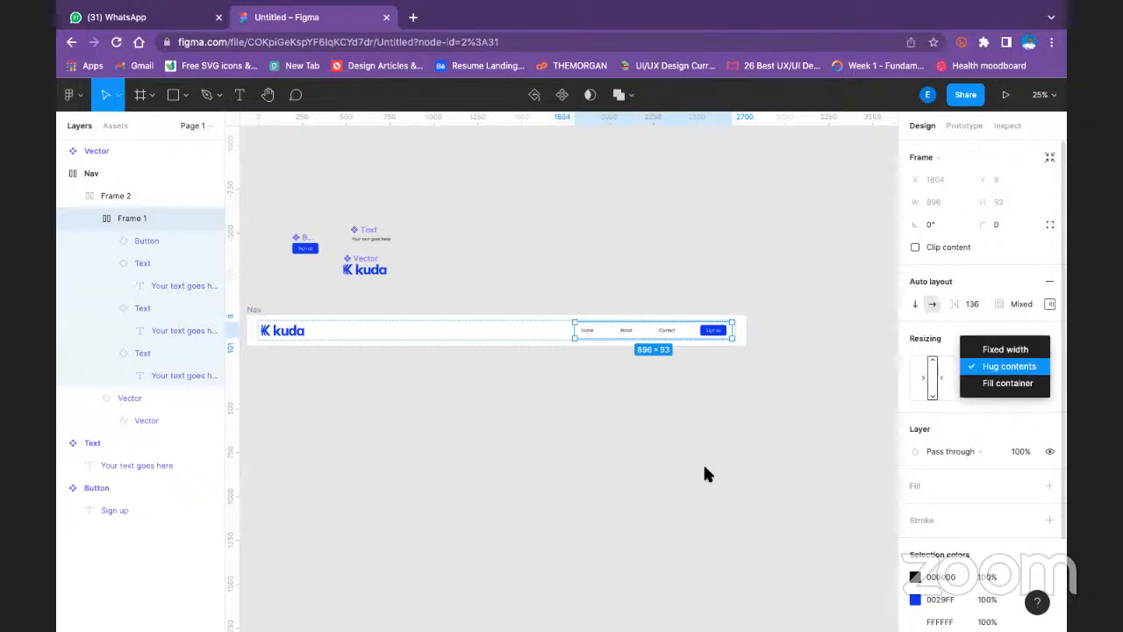
pyautogui.press('Escape')
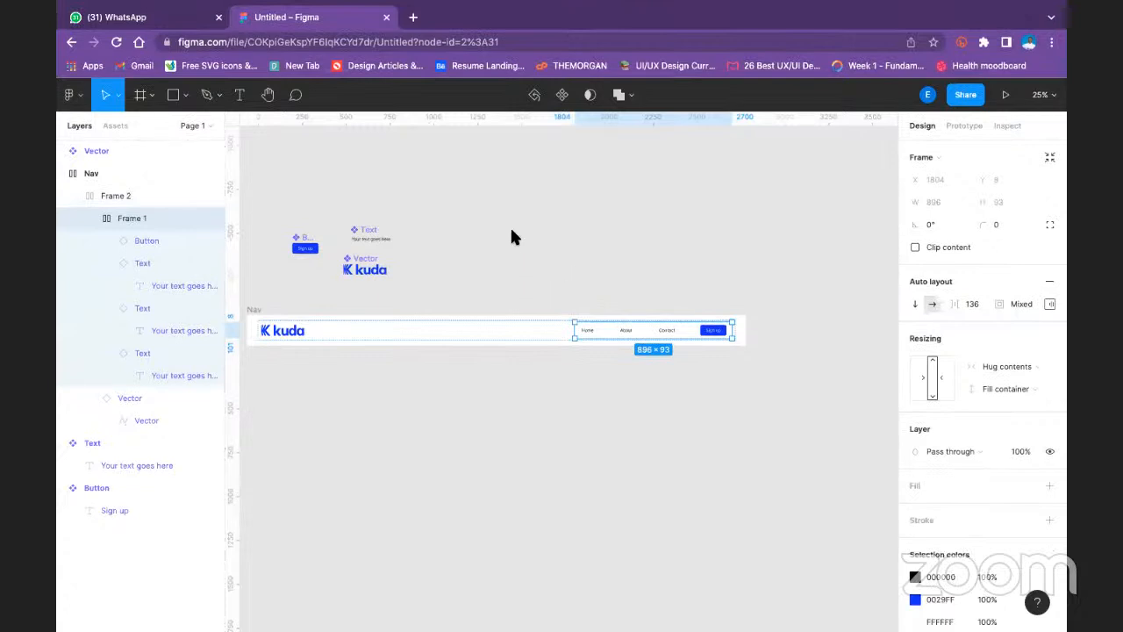
# - Align the Nav frame's contents to the right center and widen the frame to about 4772
pyautogui.click(384, 442)
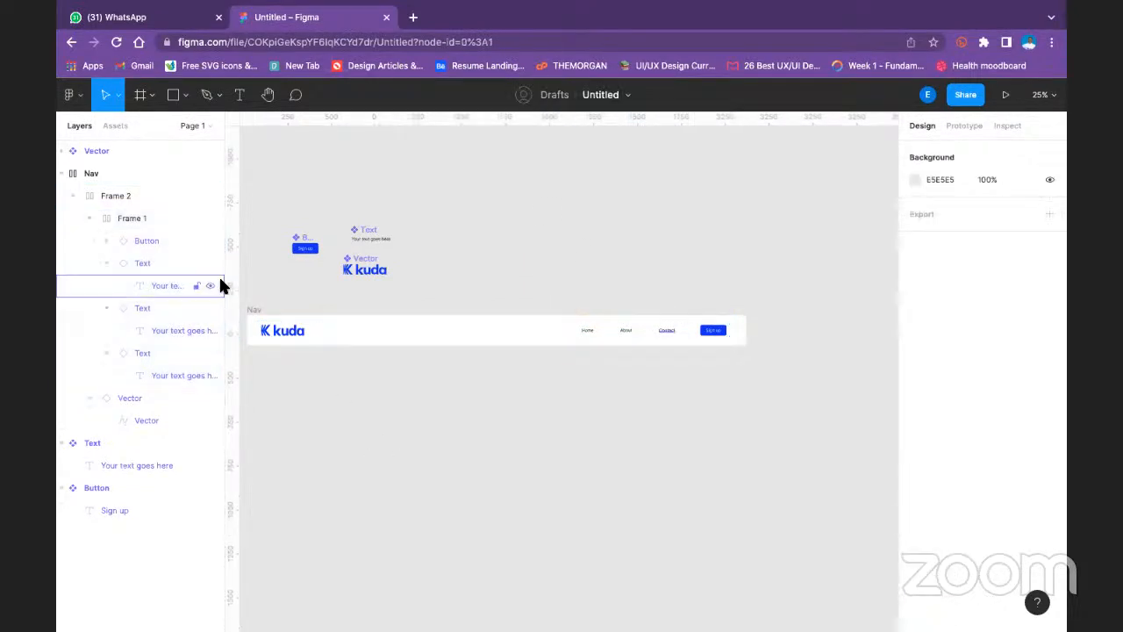
pyautogui.click(270, 305)
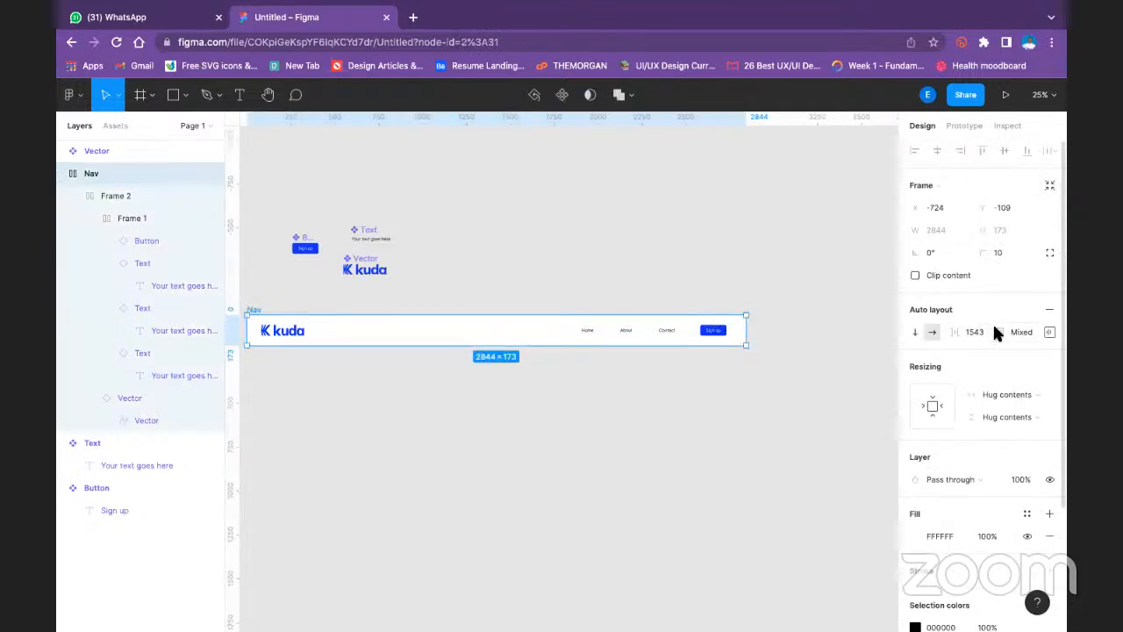
pyautogui.click(1050, 332)
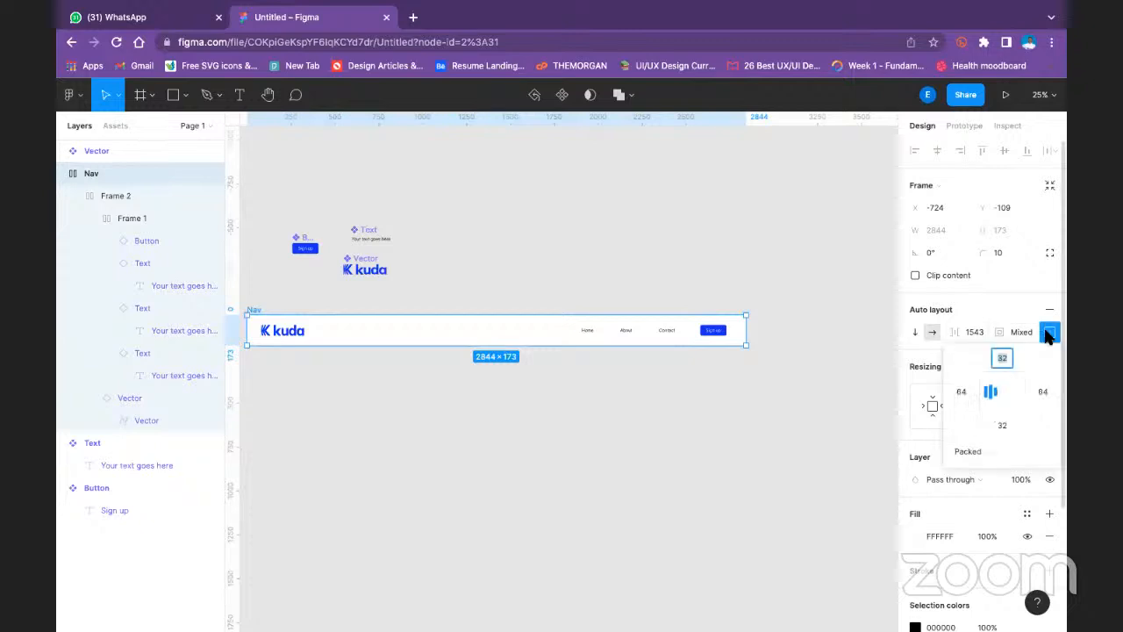
pyautogui.click(1010, 394)
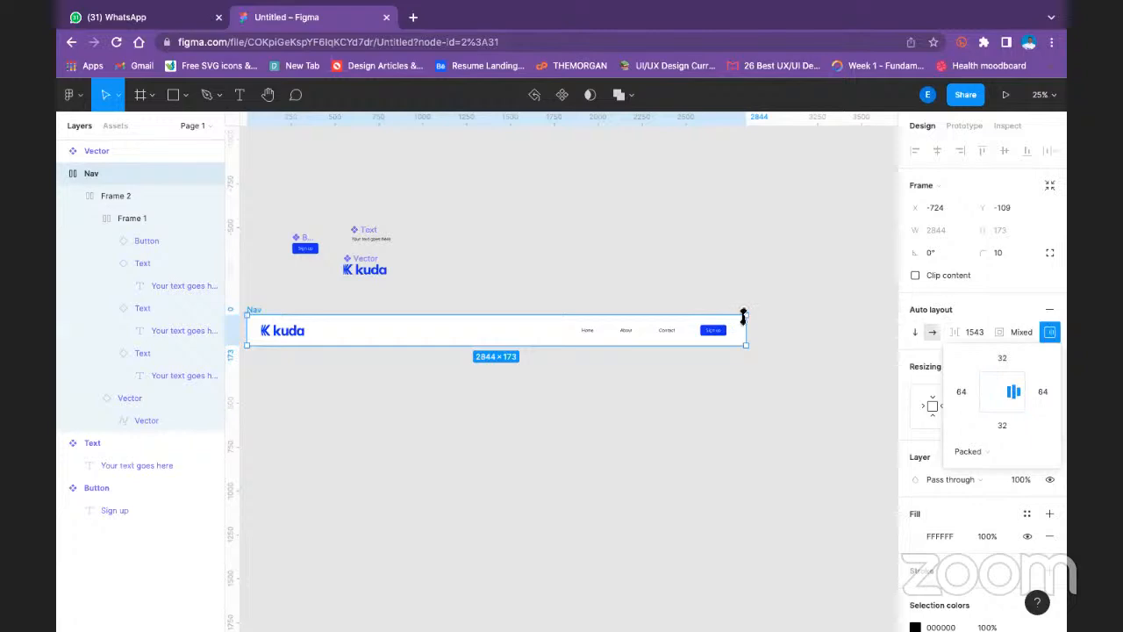
pyautogui.moveTo(746, 327); pyautogui.dragTo(832, 301)
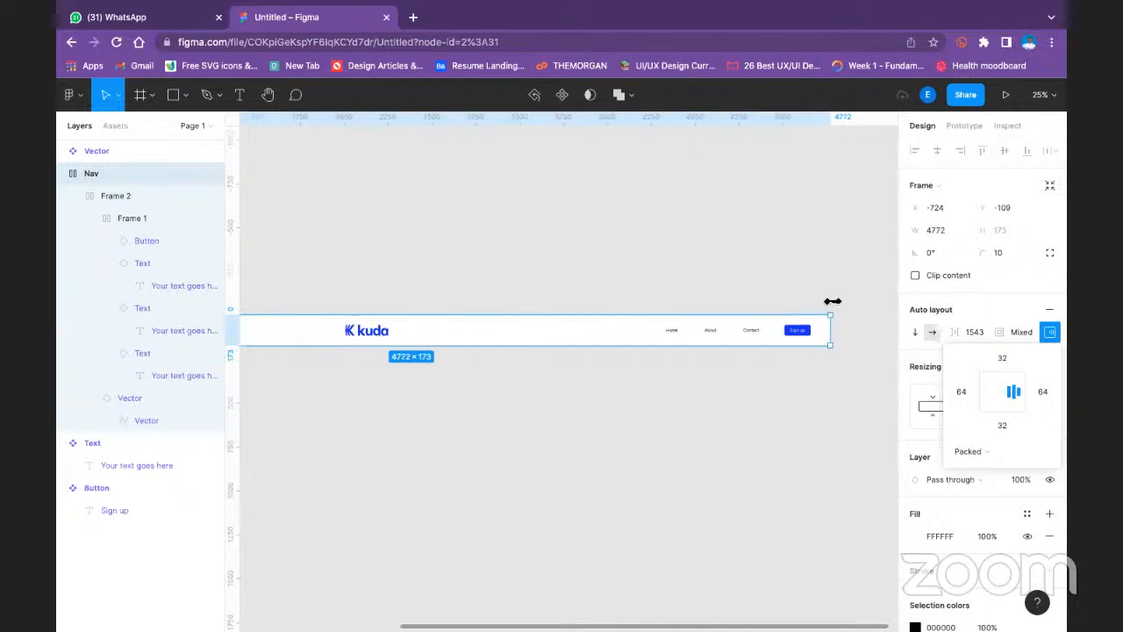
pyautogui.click(690, 393)
# - Select the kuda logo instance inside the Nav bar and review its resizing and appearance settings
pyautogui.click(371, 333)
pyautogui.doubleClick(372, 334)
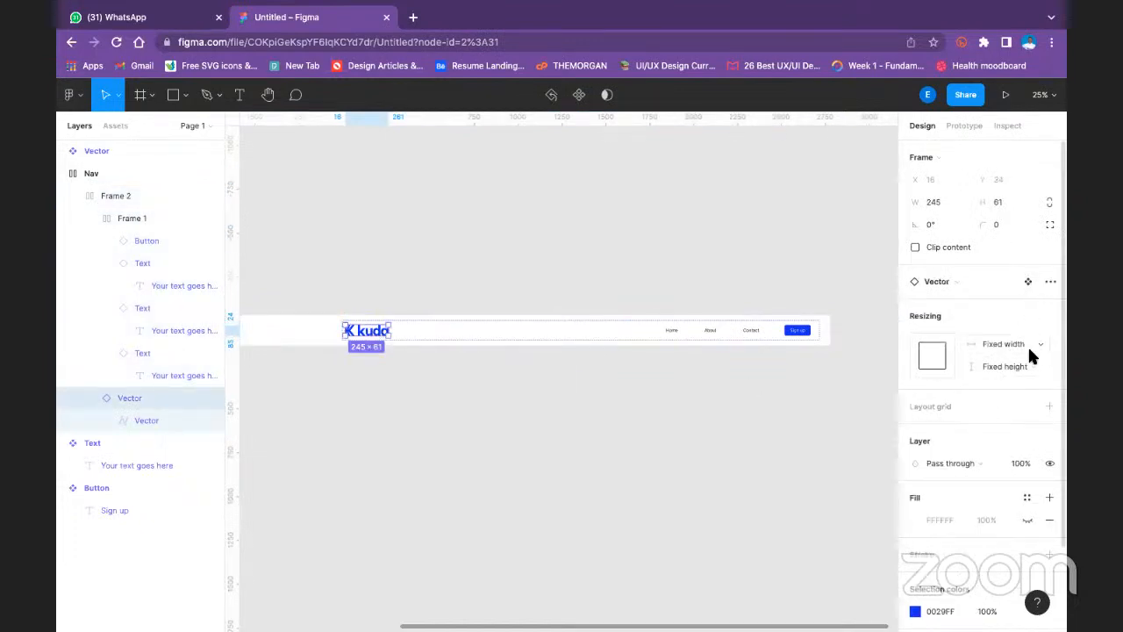
pyautogui.scroll(-3, 1023, 345)
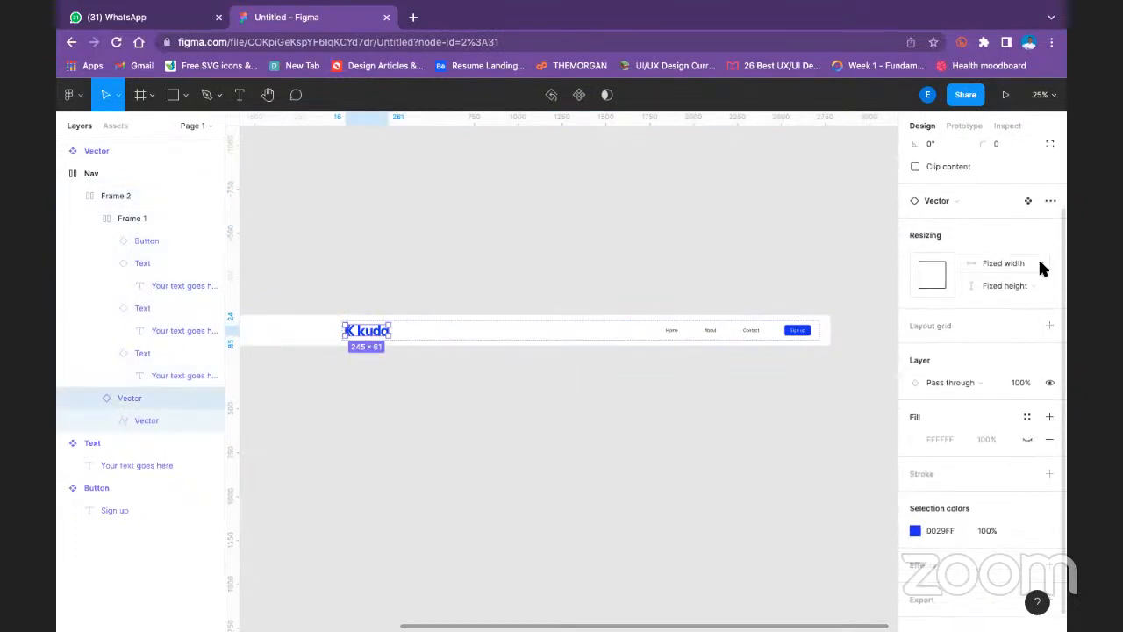
pyautogui.scroll(3, 1018, 256)
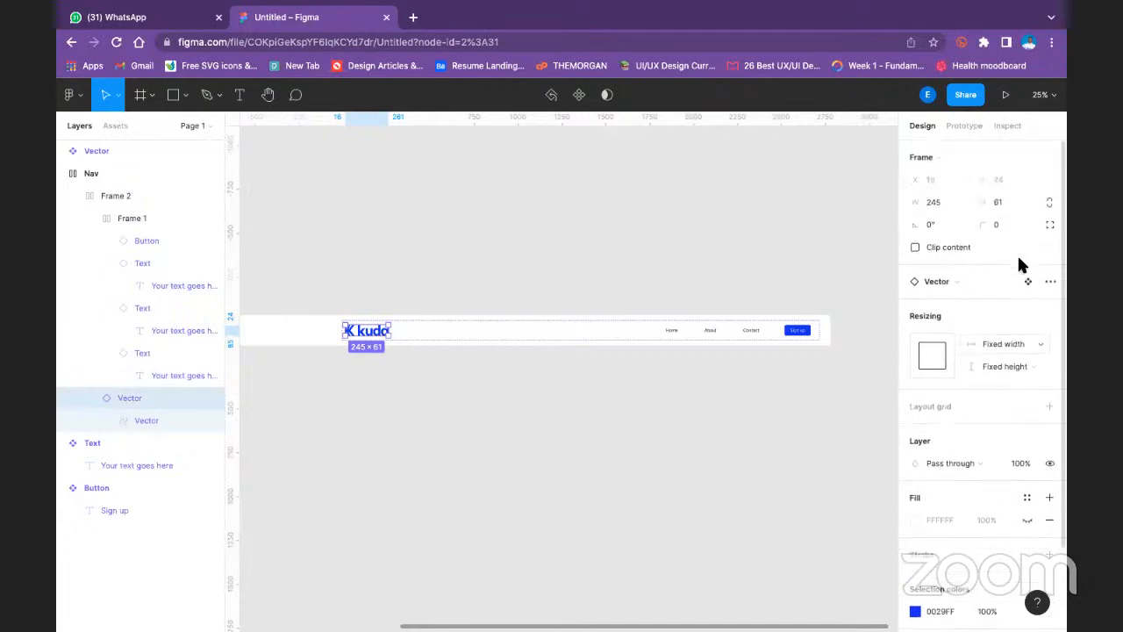
# - Select the kuda logo instance inside the Nav bar and wrap it in its own auto layout frame
pyautogui.click(388, 233)
pyautogui.click(354, 330)
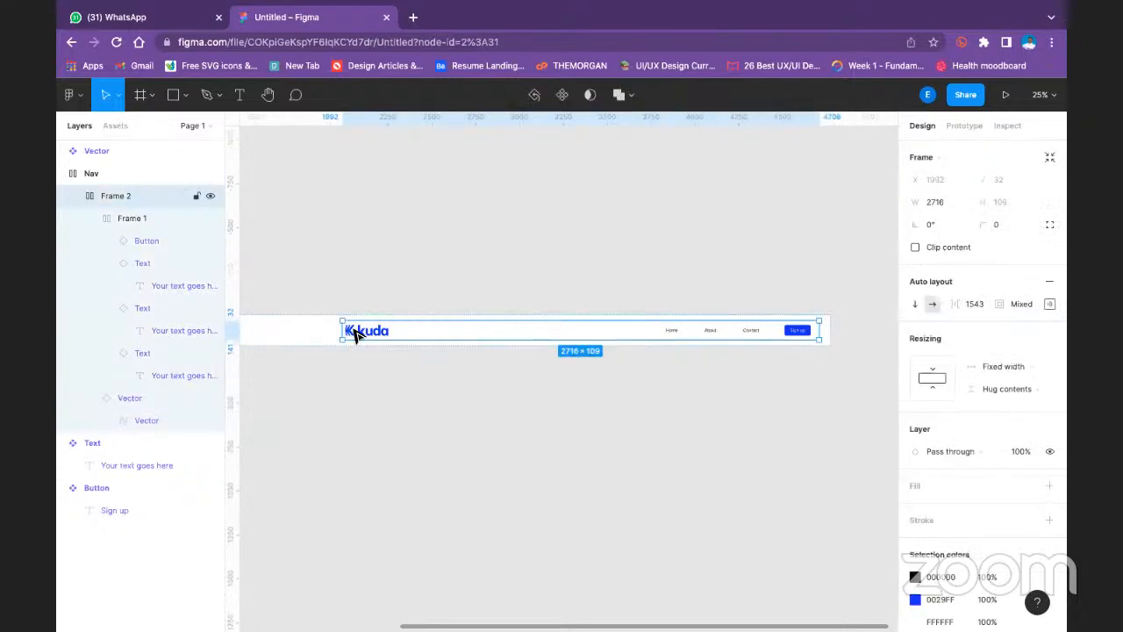
pyautogui.doubleClick(354, 334)
pyautogui.doubleClick(355, 334)
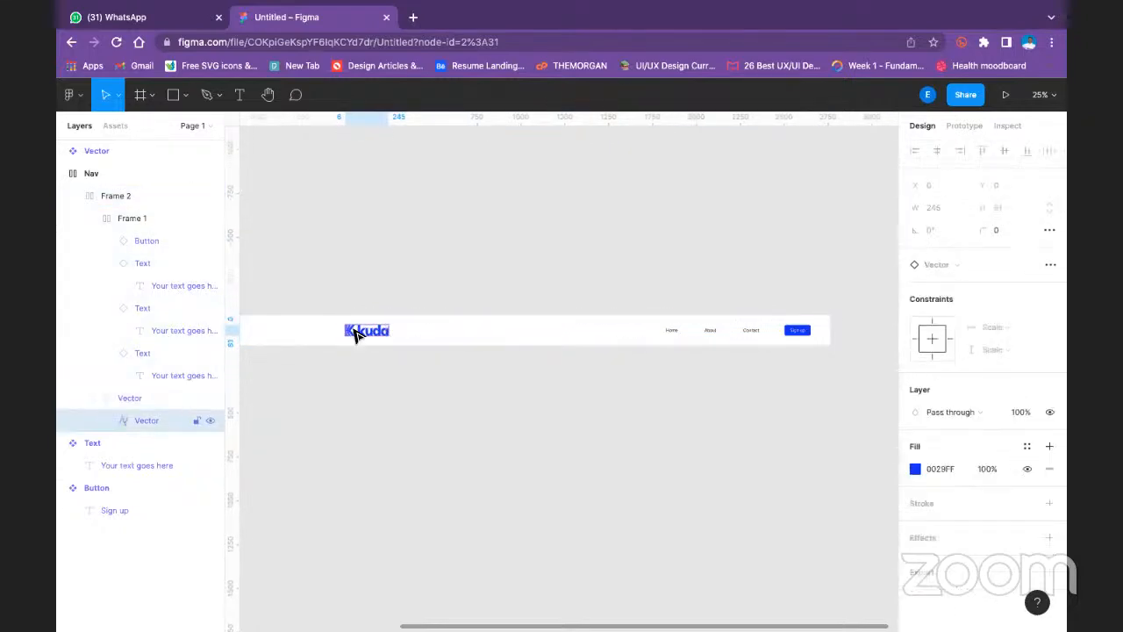
pyautogui.click(403, 234)
pyautogui.click(381, 328)
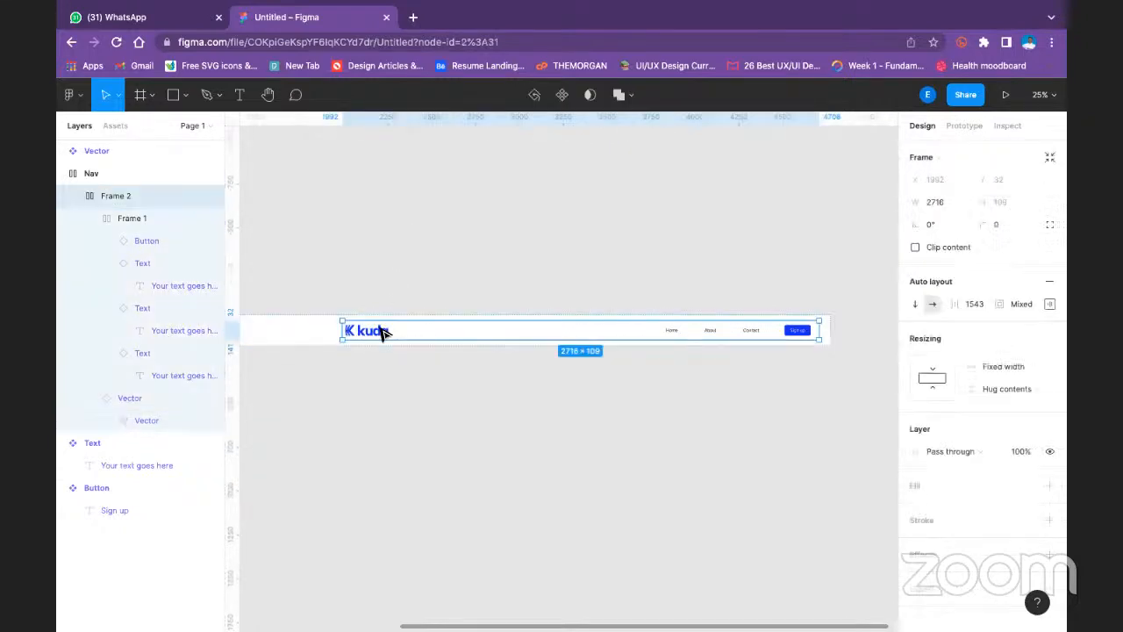
pyautogui.doubleClick(383, 332)
pyautogui.hotkey('shift', 'a')
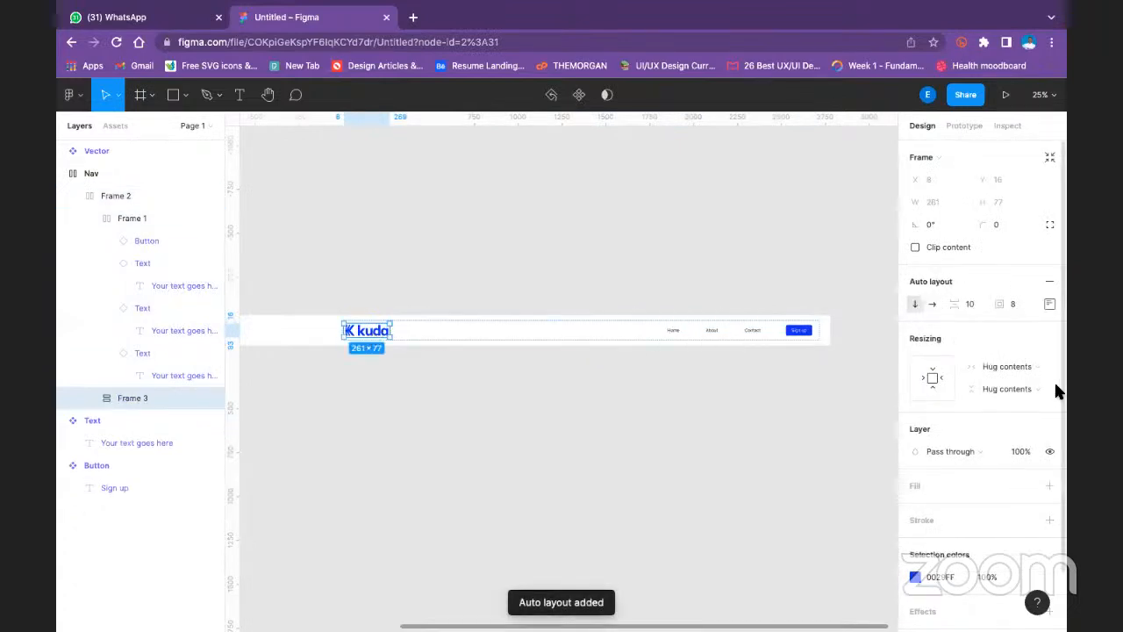
# - Set the logo frame's spacing mode to Space between, trying the horizontal direction before returning it to vertical
pyautogui.click(1050, 304)
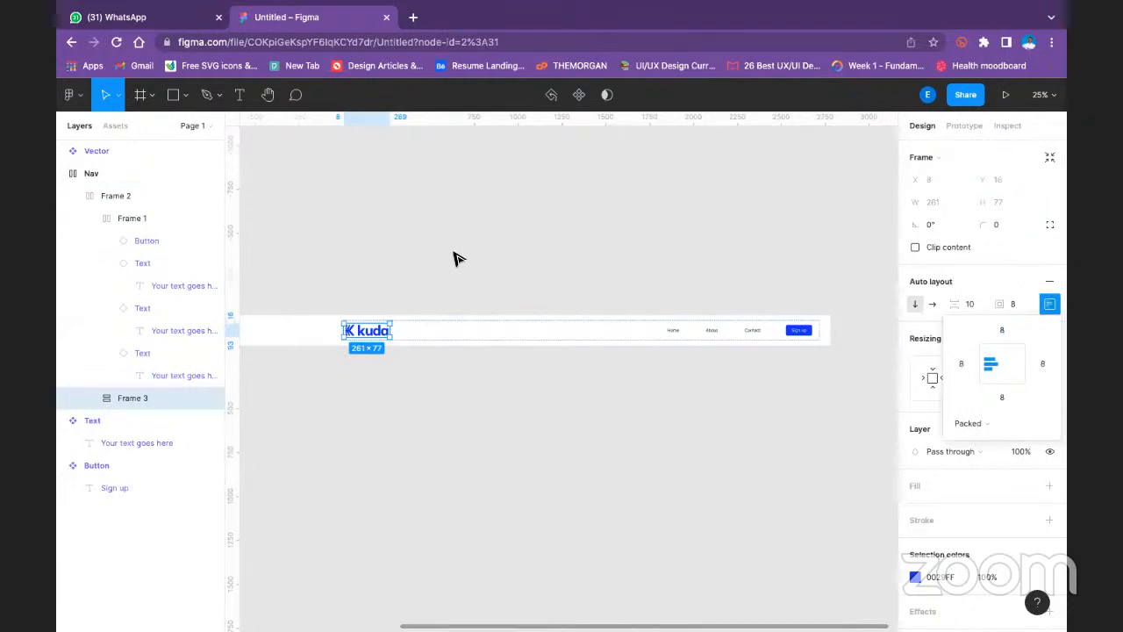
pyautogui.click(974, 424)
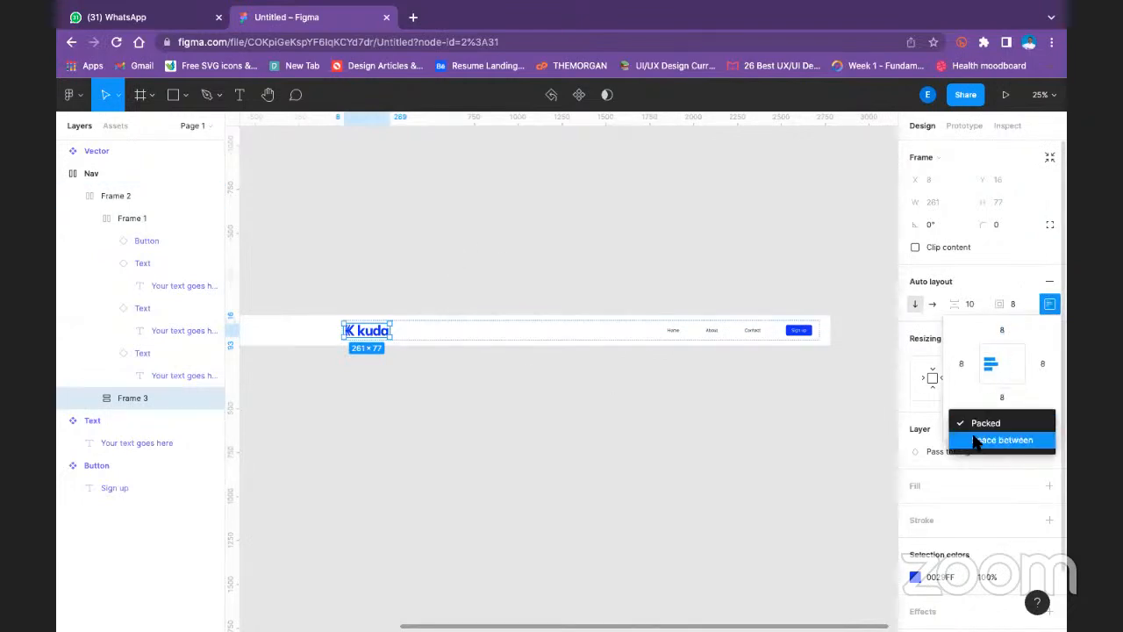
pyautogui.click(976, 439)
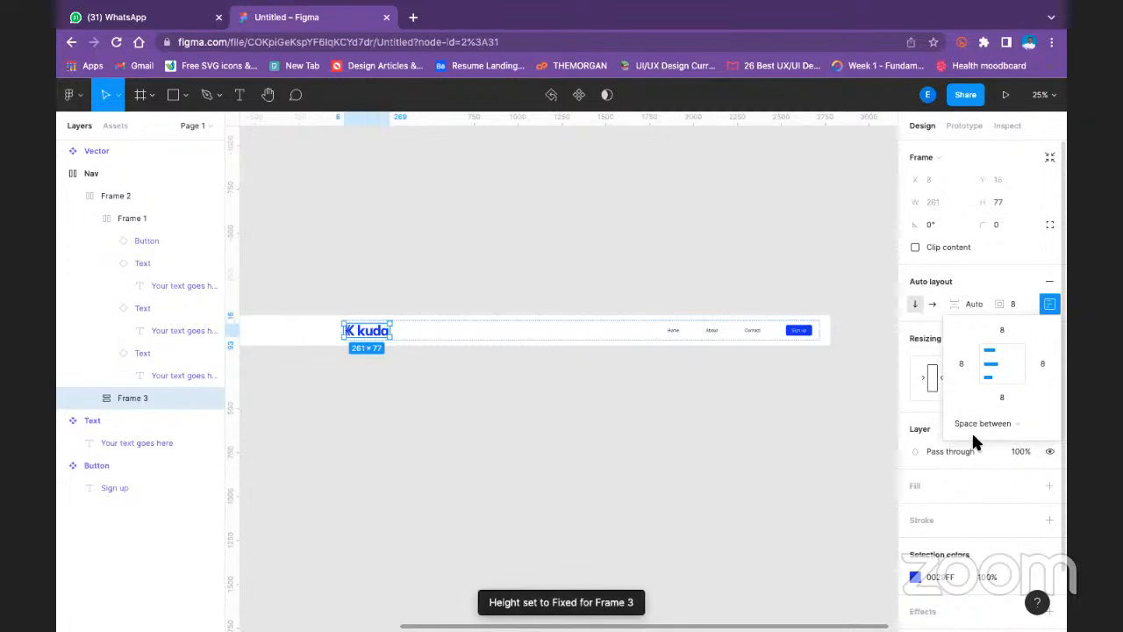
pyautogui.click(930, 304)
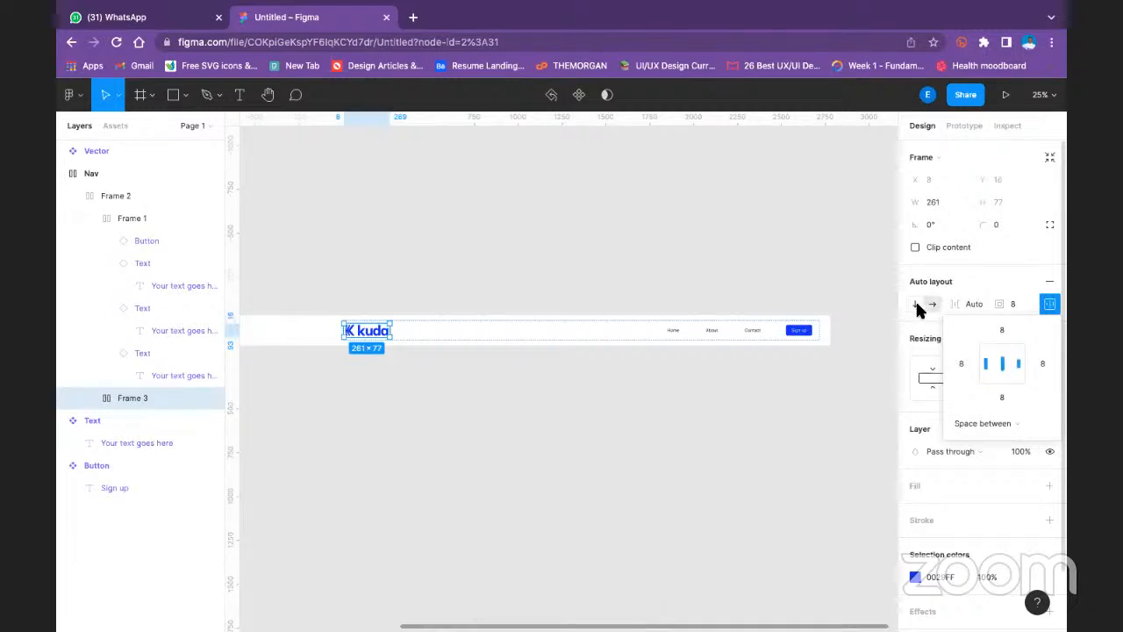
pyautogui.click(918, 303)
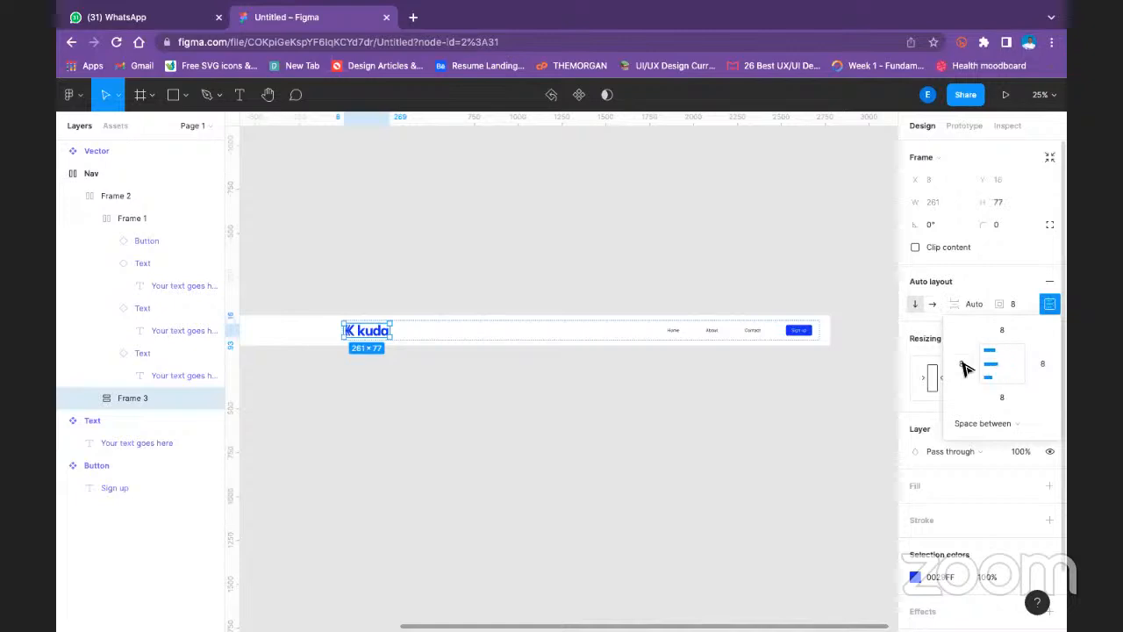
# - Set the Nav frame's vertical resizing to Fixed height and its horizontal resizing to Hug contents
pyautogui.click(575, 279)
pyautogui.press('space')
pyautogui.moveTo(495, 202); pyautogui.dragTo(842, 180)
pyautogui.click(423, 281)
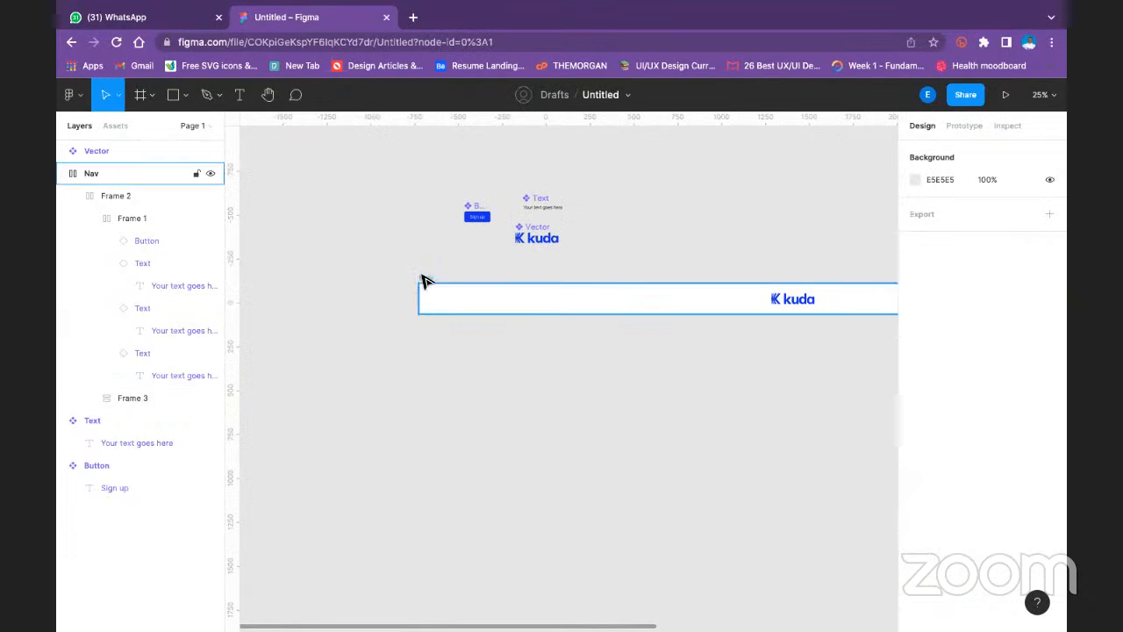
pyautogui.click(423, 281)
pyautogui.click(1023, 413)
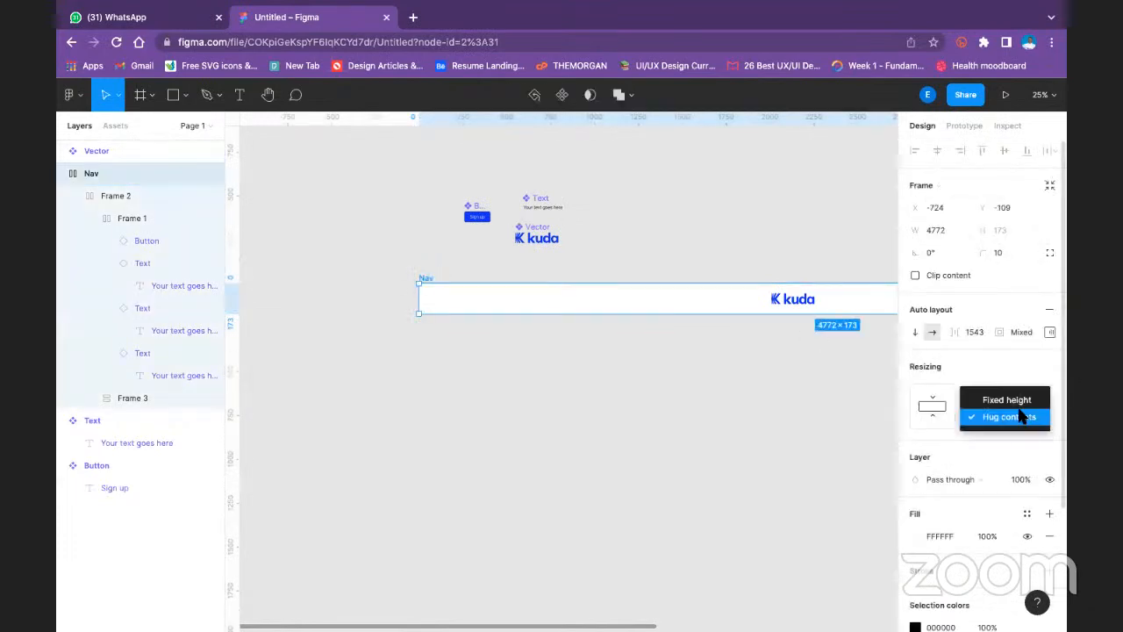
pyautogui.click(1024, 400)
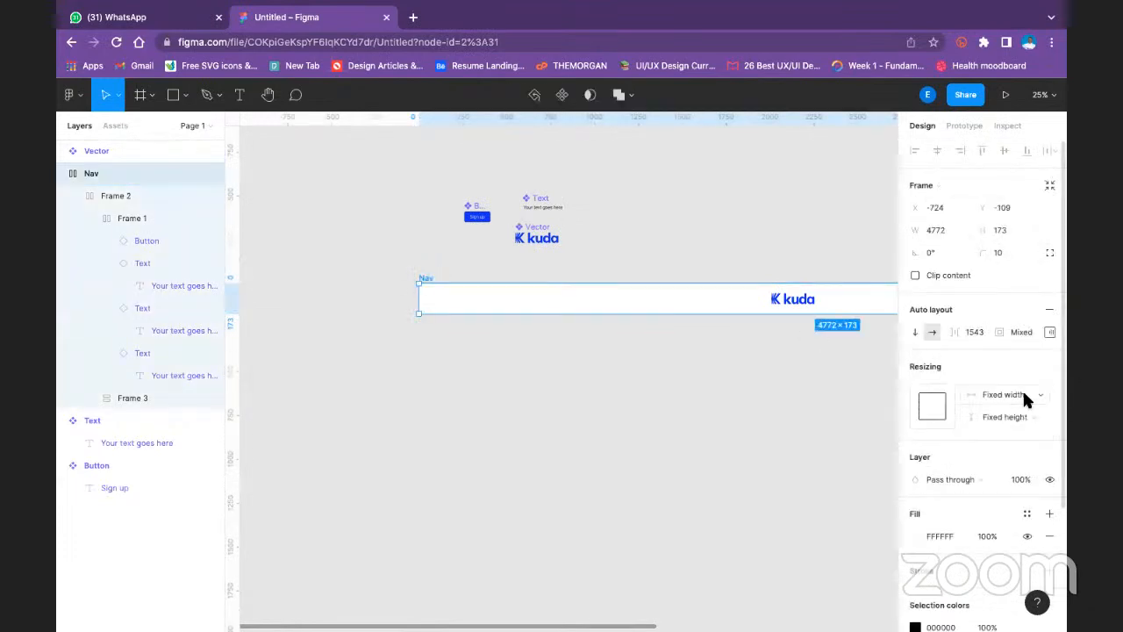
pyautogui.click(1025, 400)
pyautogui.click(1016, 409)
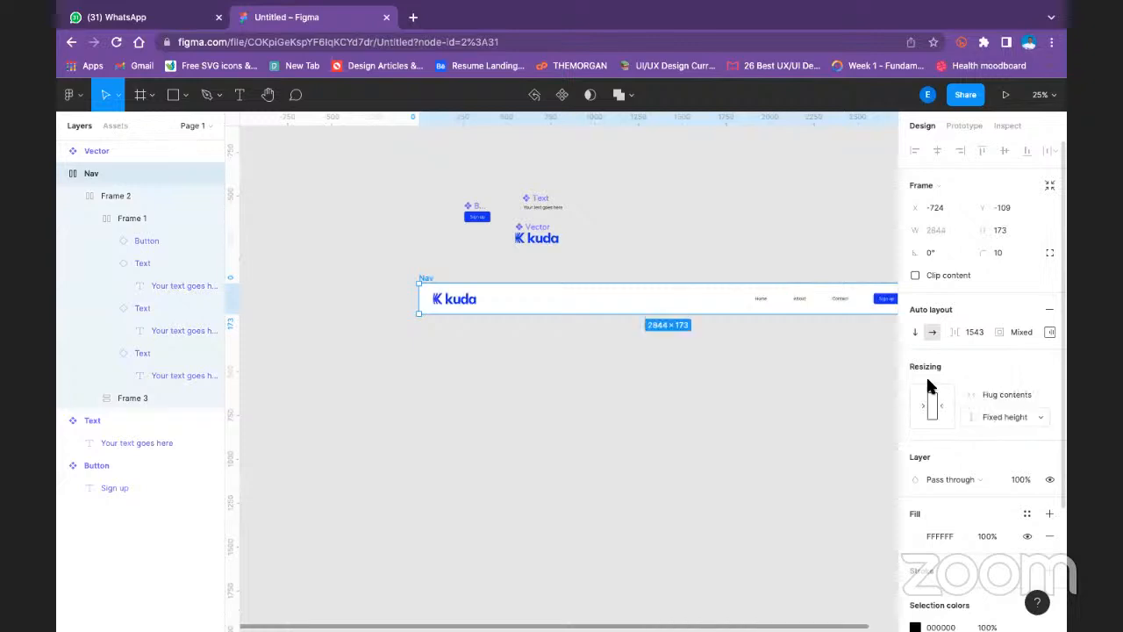
# - Extend the left edge of the Nav frame outward to a width of about 2892
pyautogui.click(712, 249)
pyautogui.hscroll(5, 538, 284)
pyautogui.scroll(2, 539, 284)
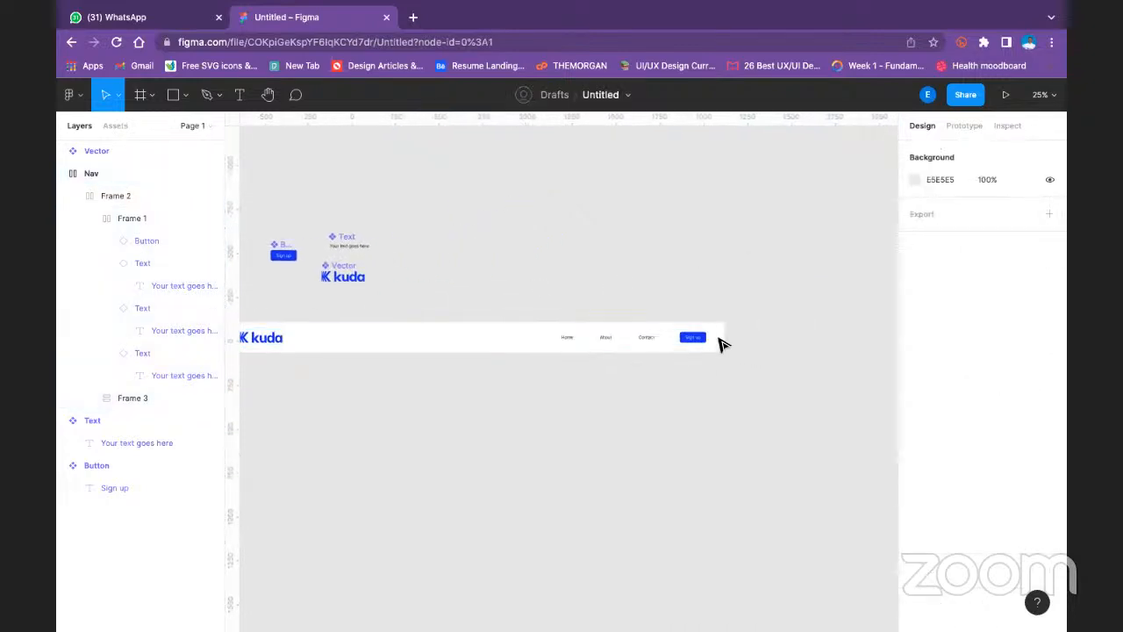
pyautogui.moveTo(442, 271); pyautogui.dragTo(611, 296)
pyautogui.press('space')
pyautogui.click(336, 328)
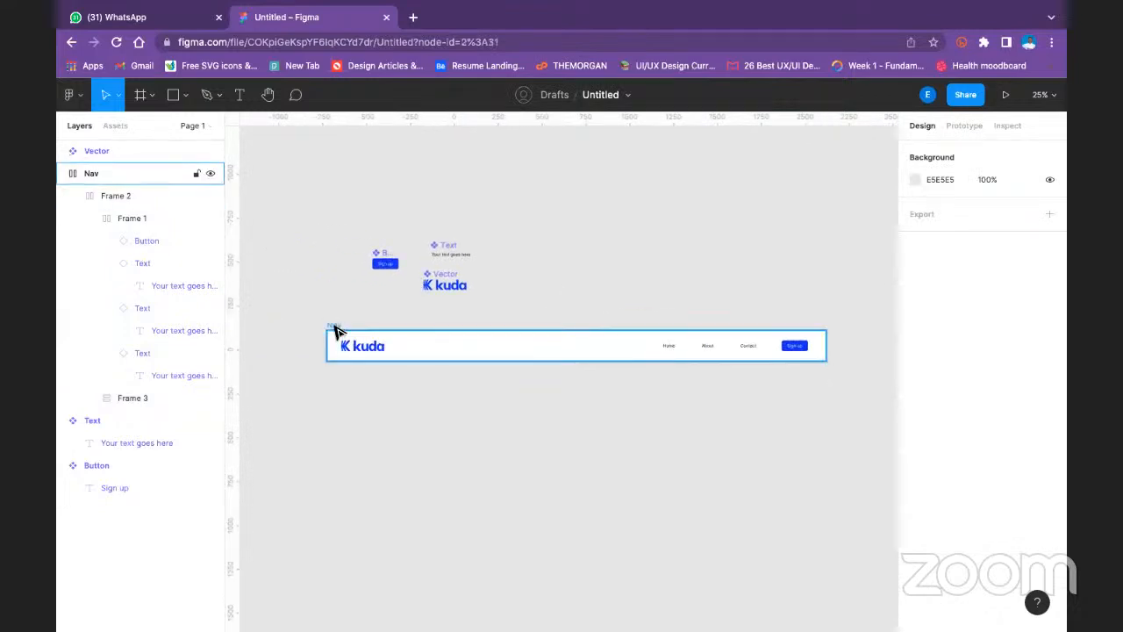
pyautogui.click(336, 328)
pyautogui.moveTo(321, 338)
pyautogui.mouseDown()
pyautogui.moveTo(307, 345)
pyautogui.moveTo(317, 344)
pyautogui.mouseUp()
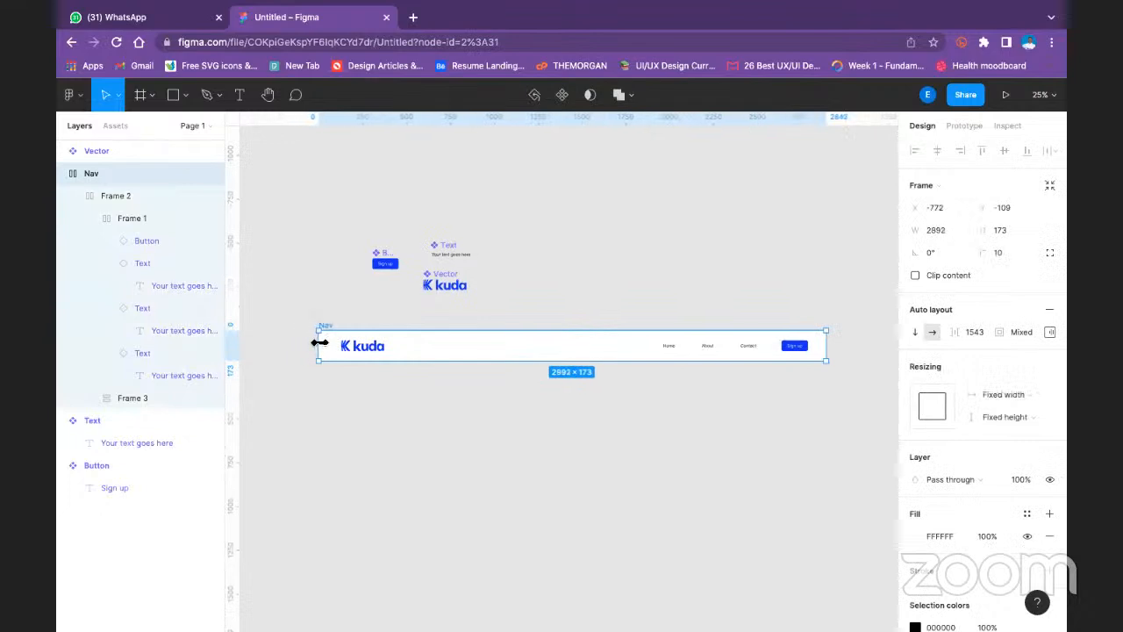
# - Align the Nav frame's contents to the center and widen the frame to about 3588
pyautogui.click(1013, 330)
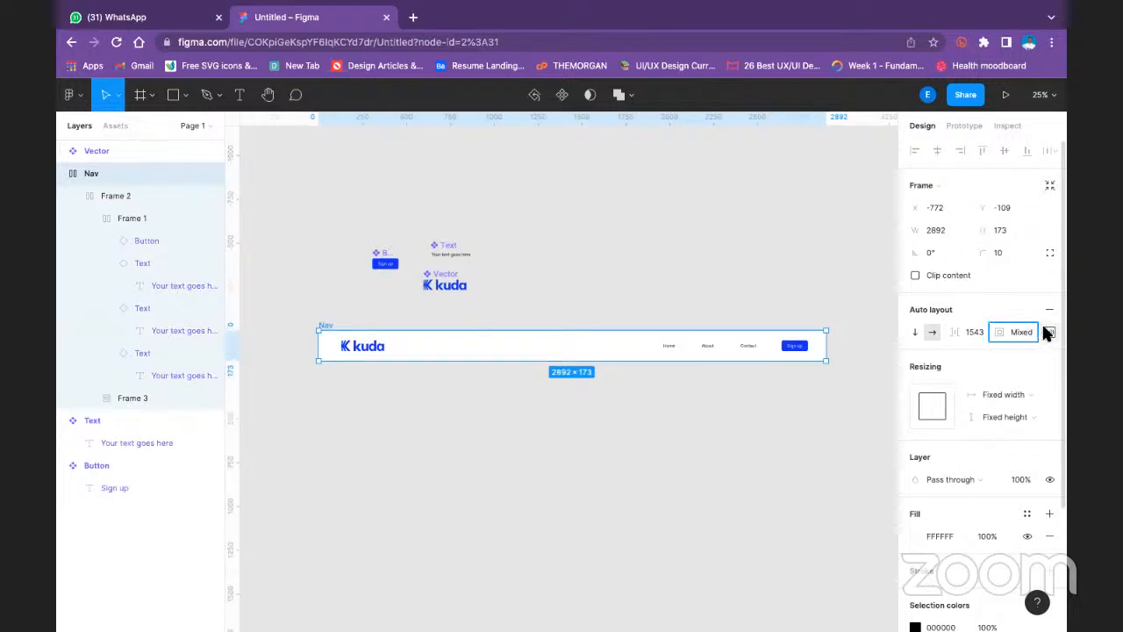
pyautogui.click(1049, 330)
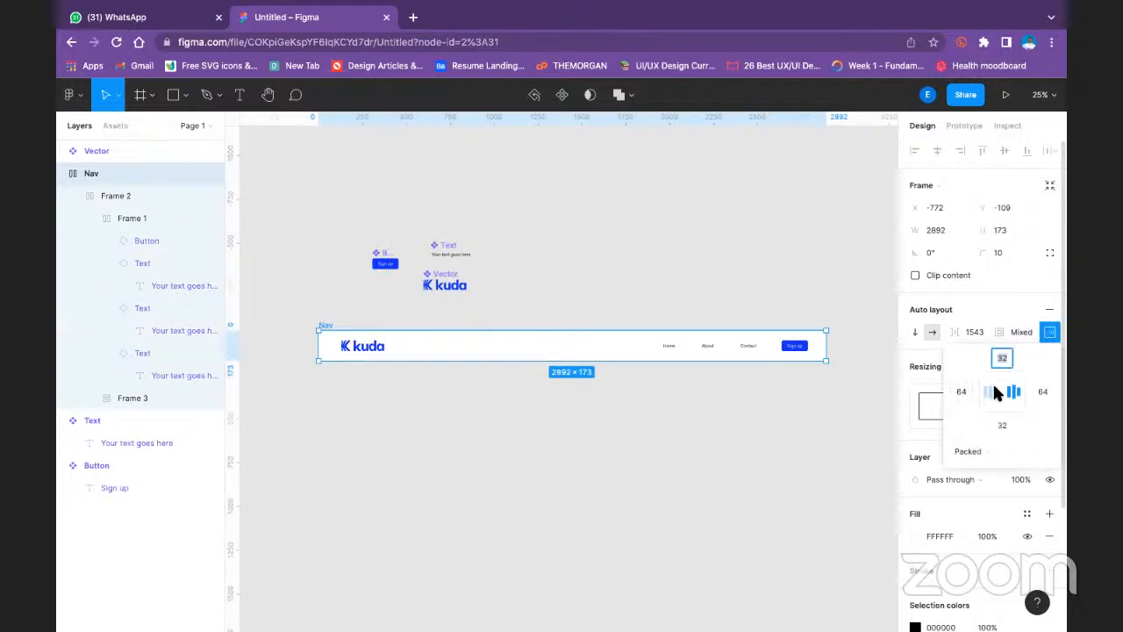
pyautogui.click(999, 391)
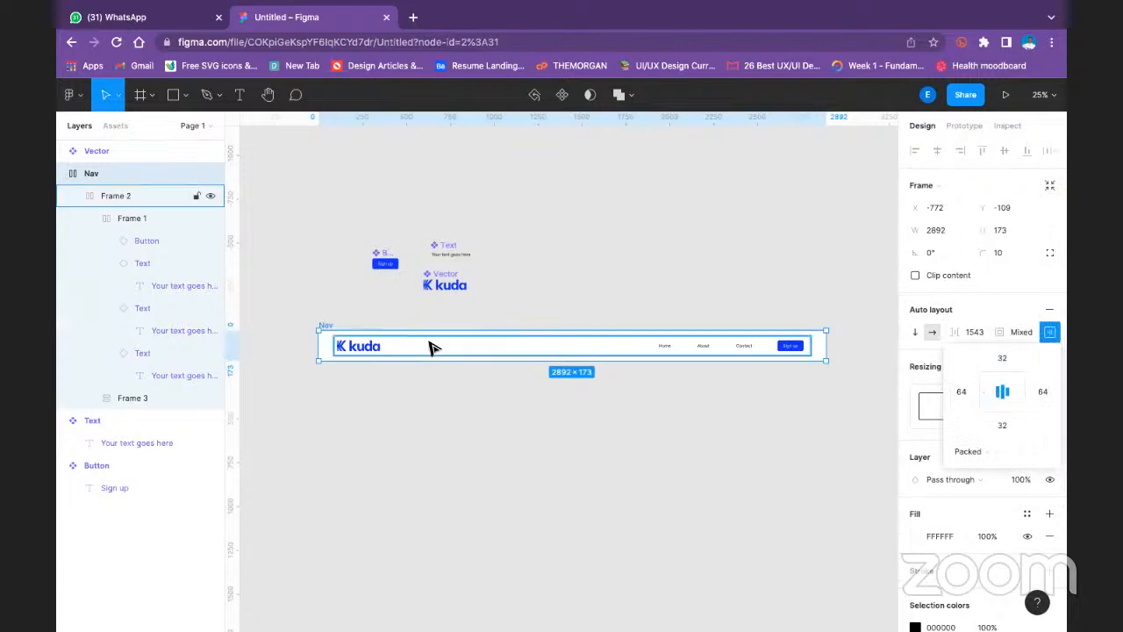
pyautogui.moveTo(318, 345); pyautogui.dragTo(480, 364)
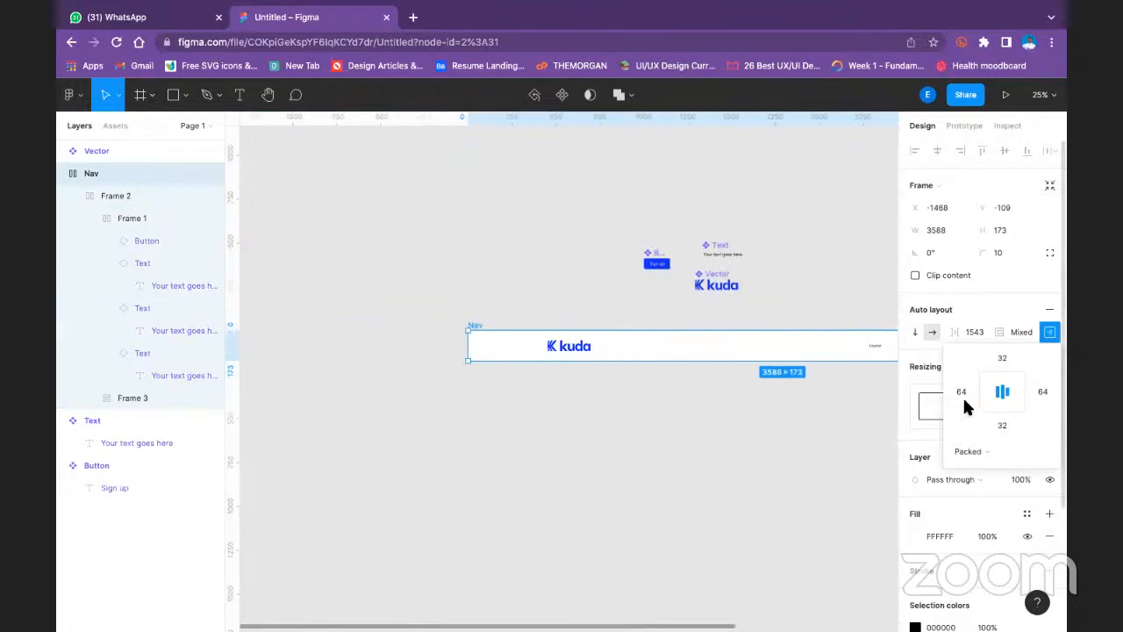
# - Set the Nav frame's left and right padding to 32 and its top and bottom padding to 16
pyautogui.write('32')
pyautogui.press('Return')
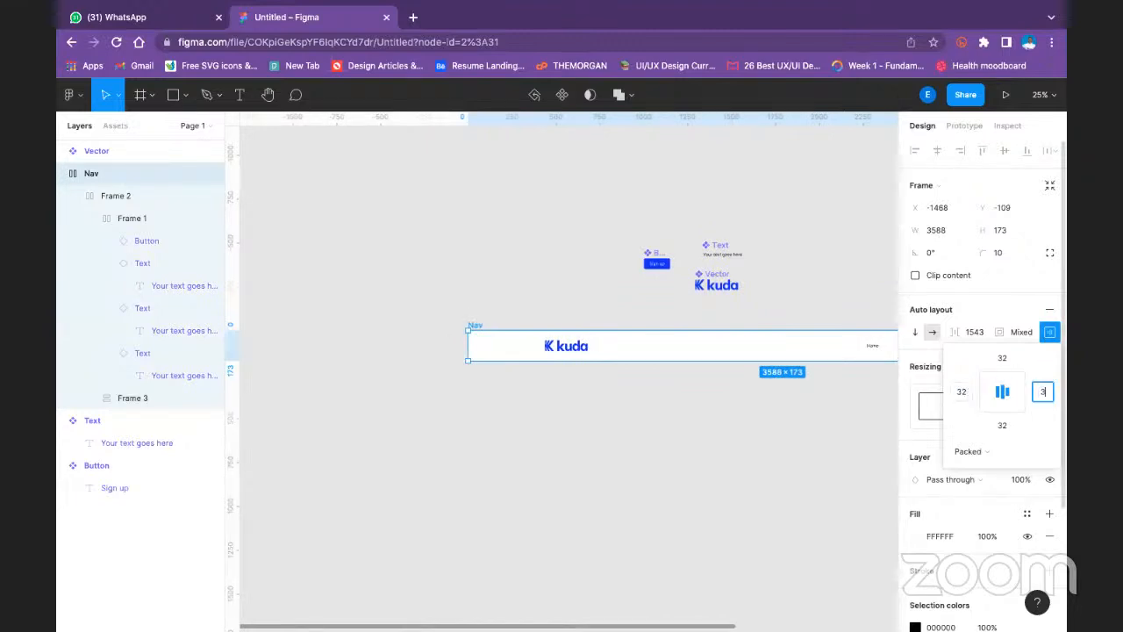
pyautogui.press('Return')
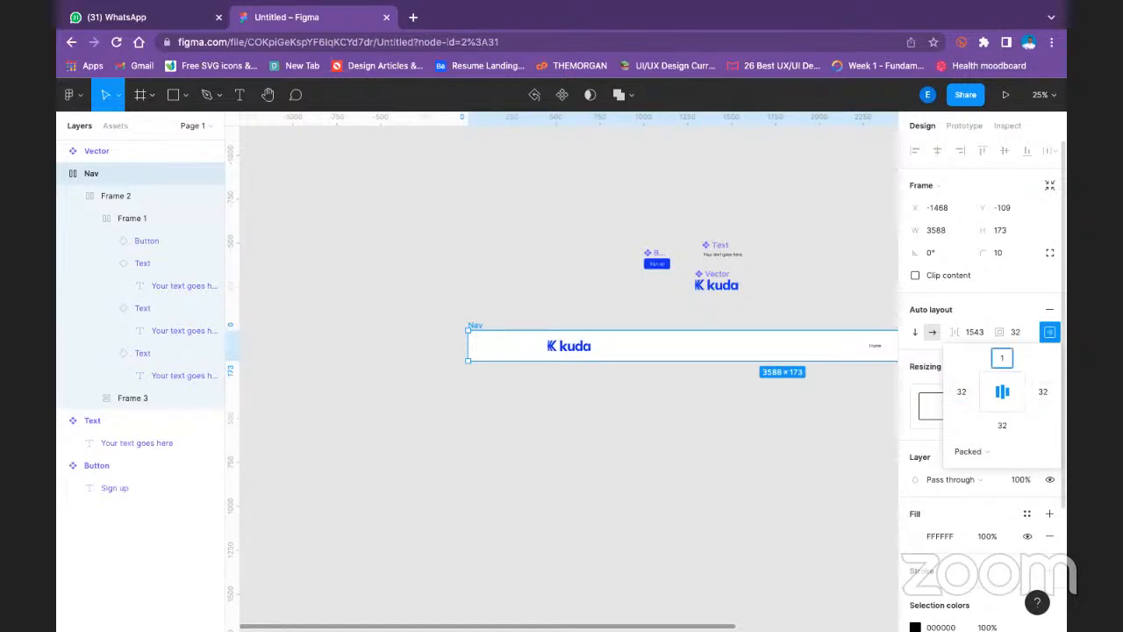
pyautogui.click(1002, 424)
pyautogui.write('16')
pyautogui.press('Return')
pyautogui.click(815, 297)
# - Select the frame holding the links and Sign up button and check its alignment, padding and spacing mode
pyautogui.moveTo(796, 266); pyautogui.dragTo(588, 267)
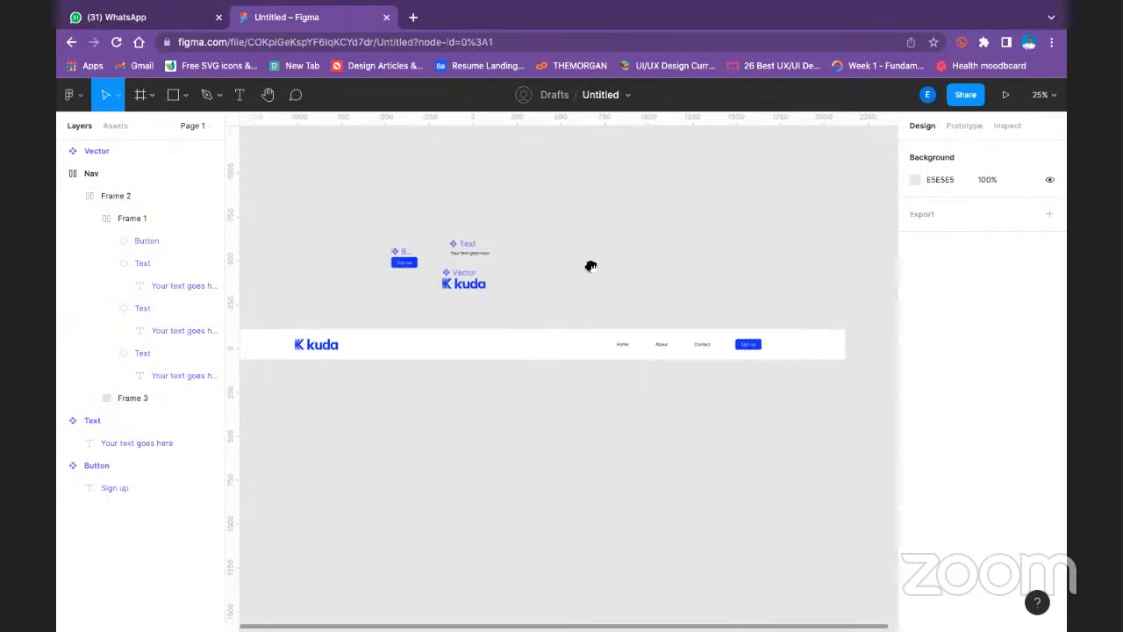
pyautogui.doubleClick(745, 344)
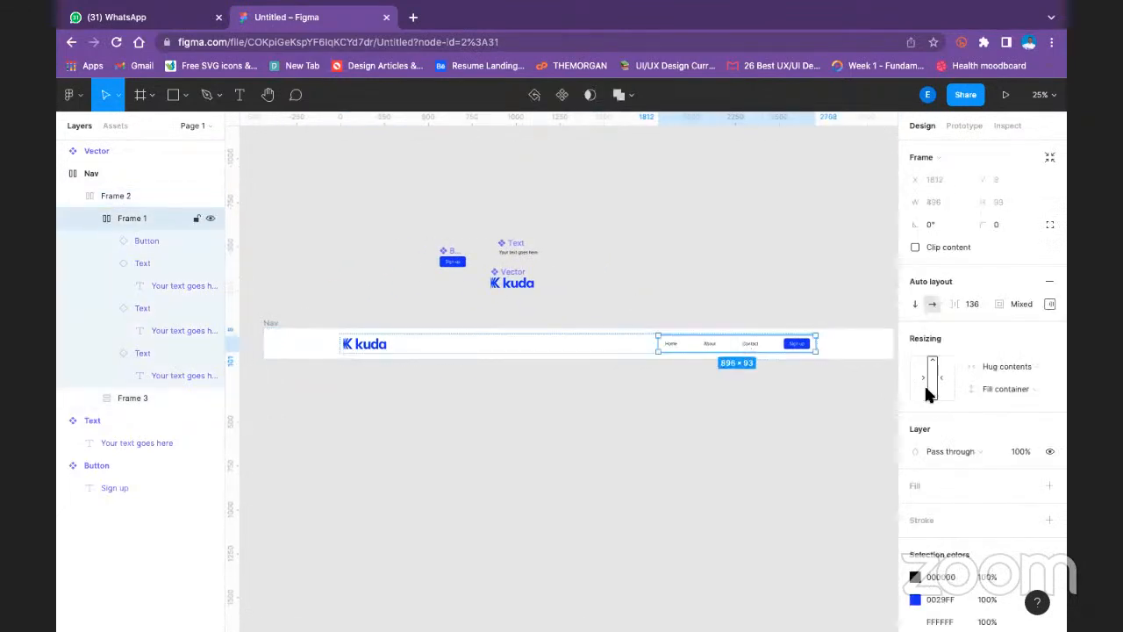
pyautogui.click(1050, 303)
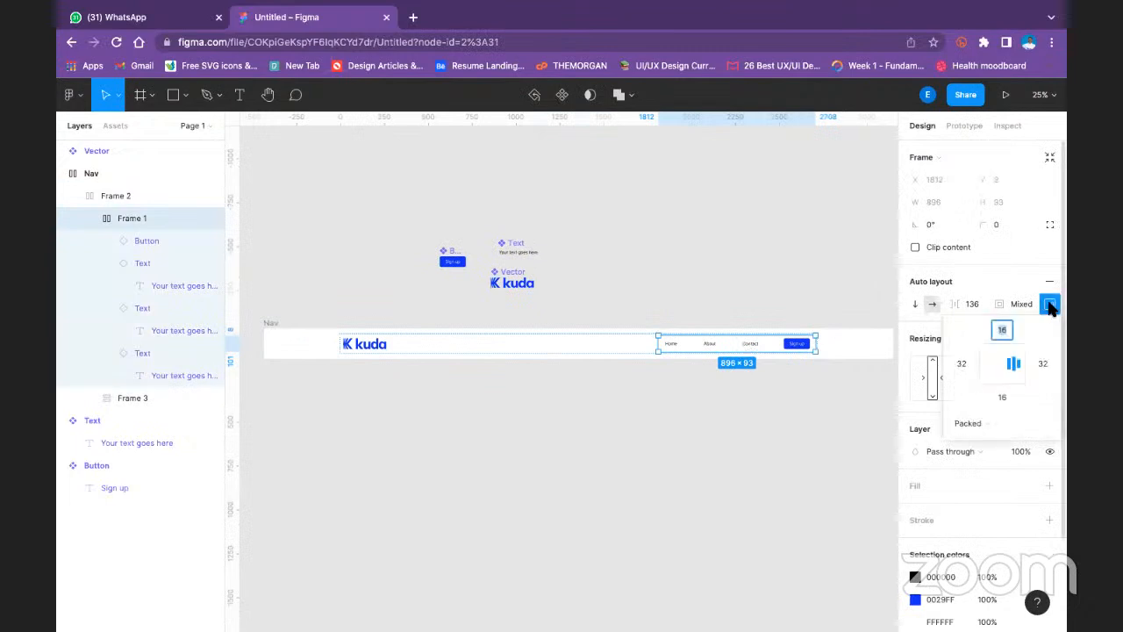
pyautogui.click(1015, 365)
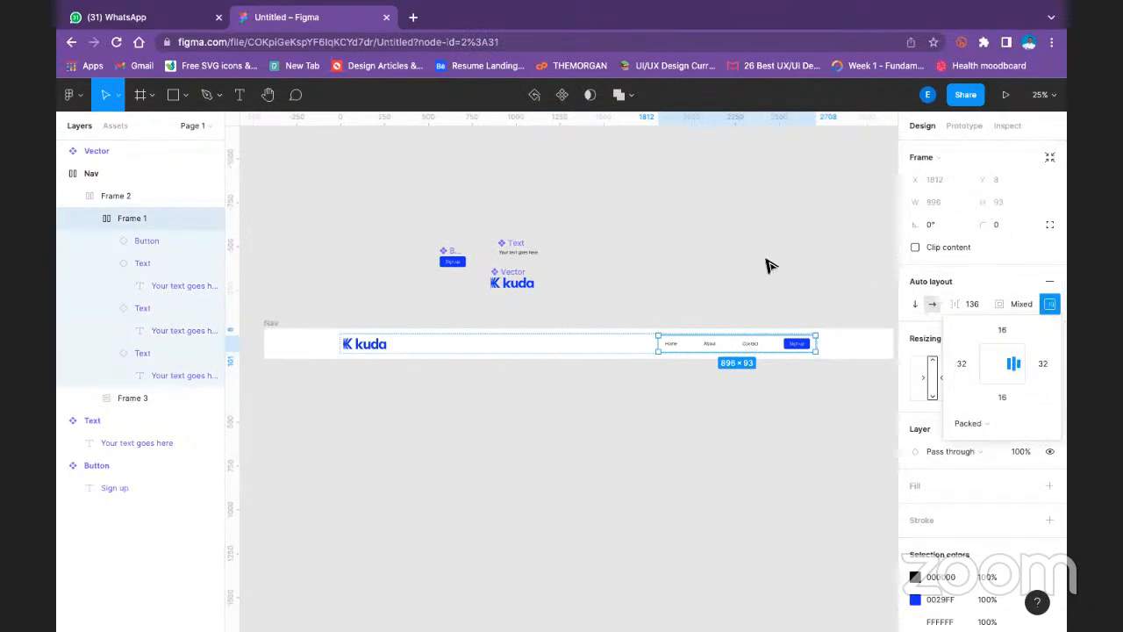
pyautogui.click(955, 423)
pyautogui.click(965, 423)
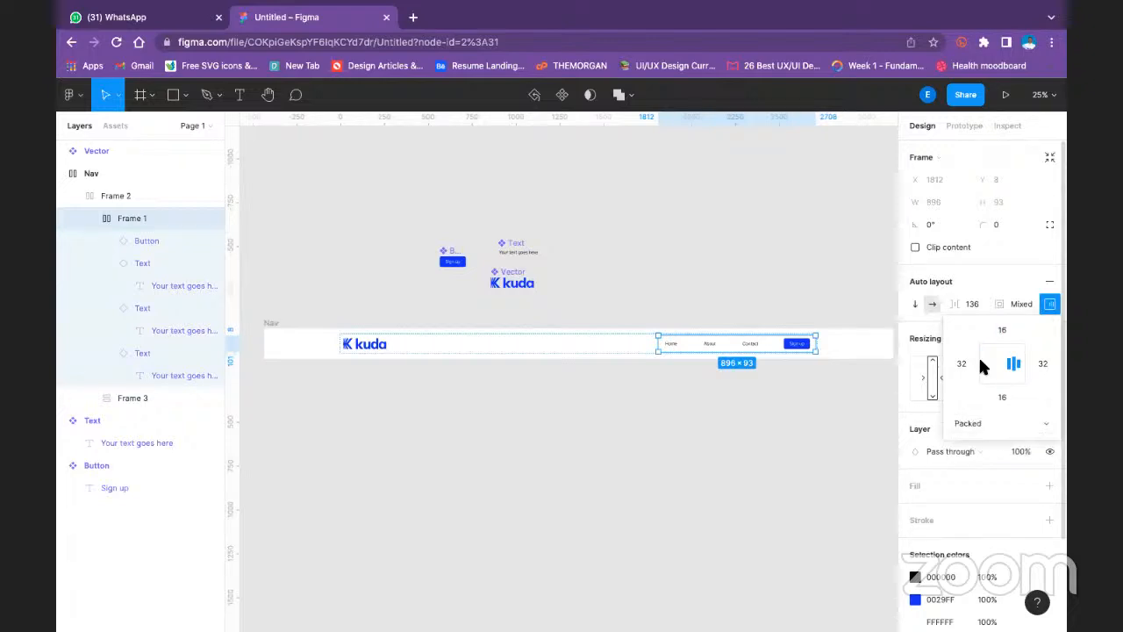
pyautogui.click(1018, 272)
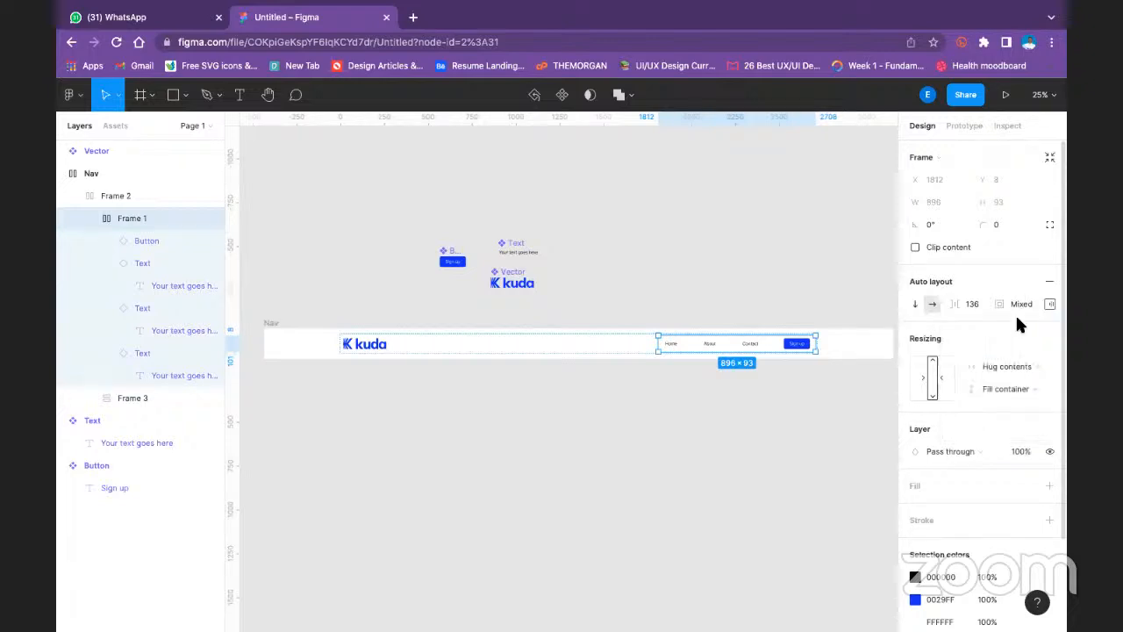
# - Try Fill container and Fixed width as the links frame's horizontal resizing, and return it to Hug contents
pyautogui.click(1016, 361)
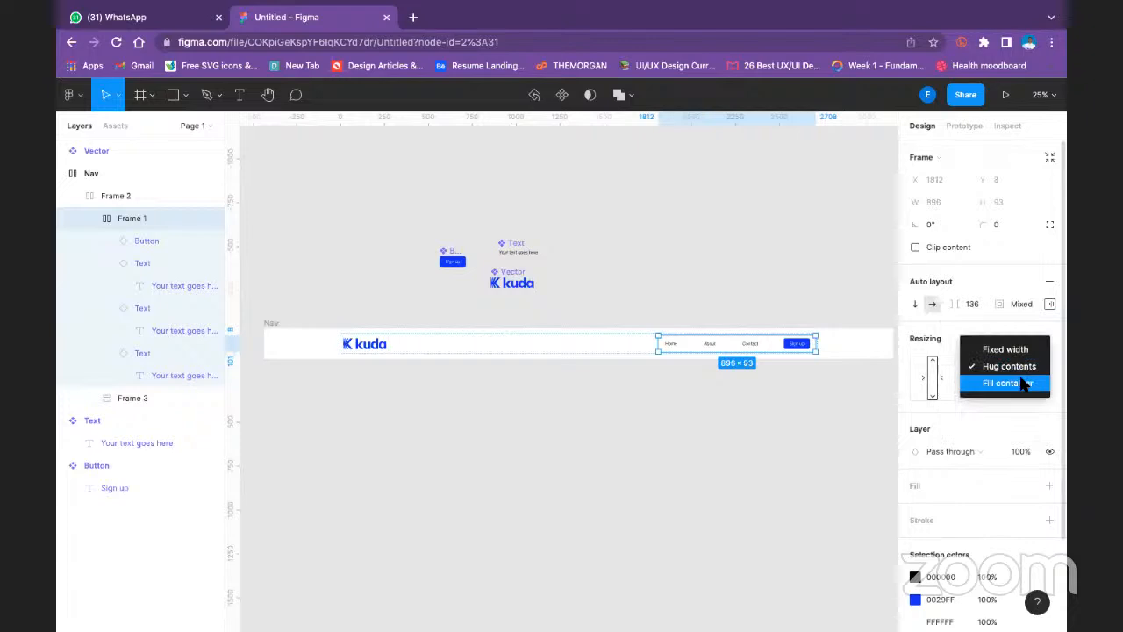
pyautogui.click(1022, 384)
pyautogui.click(1022, 366)
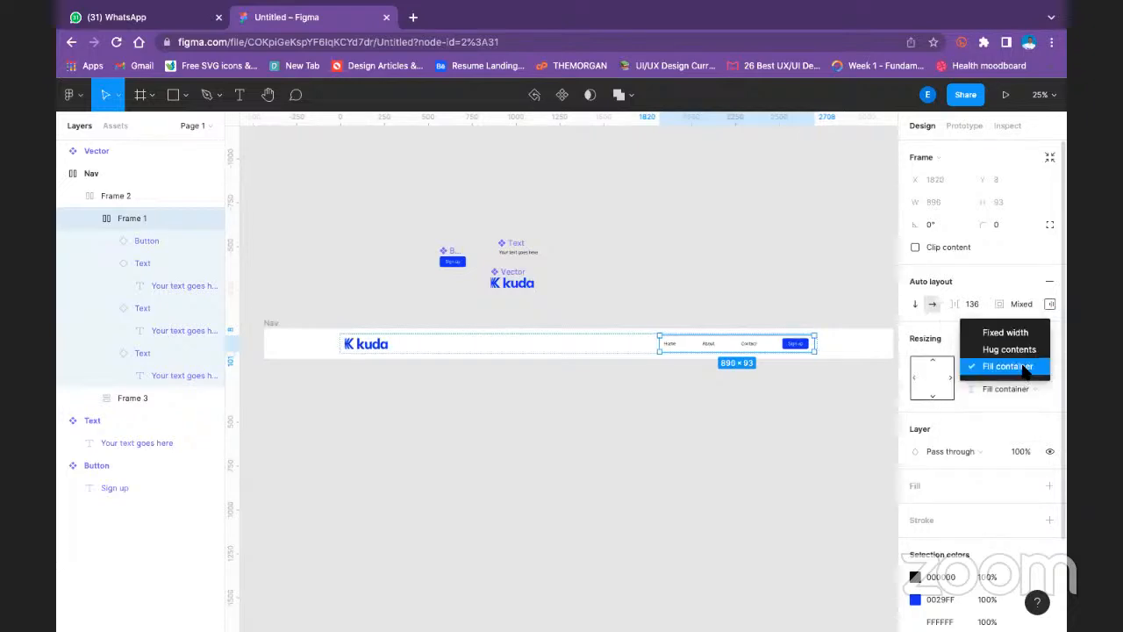
pyautogui.click(1022, 328)
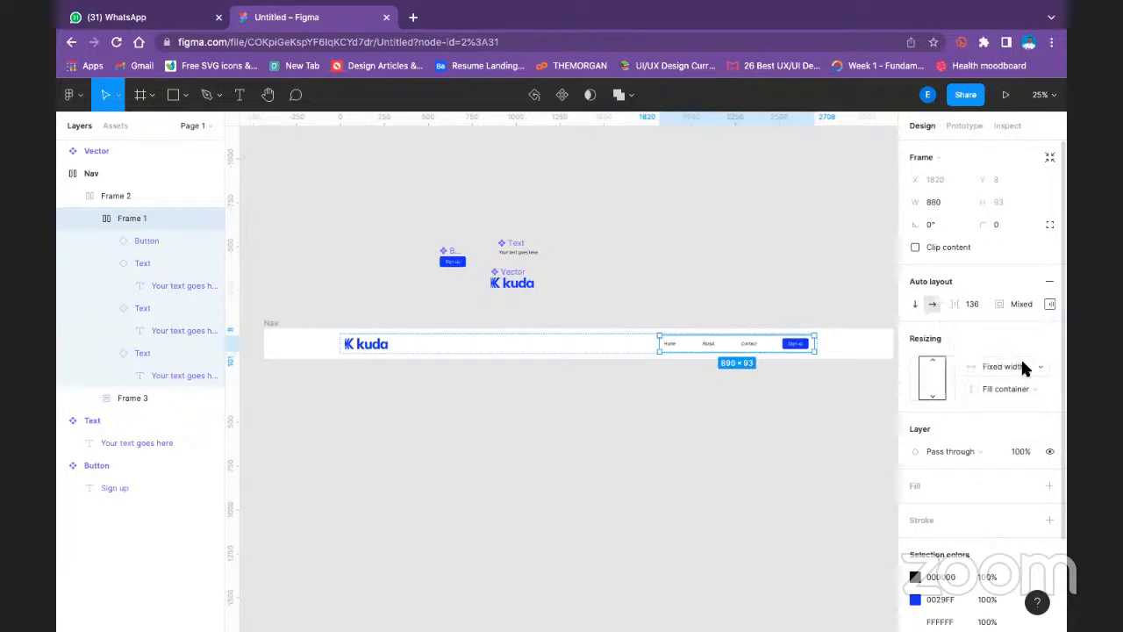
pyautogui.click(1020, 363)
pyautogui.click(1023, 381)
# - Set the vertical resizing of the frame holding the links and Sign up button to Hug contents
pyautogui.click(1014, 392)
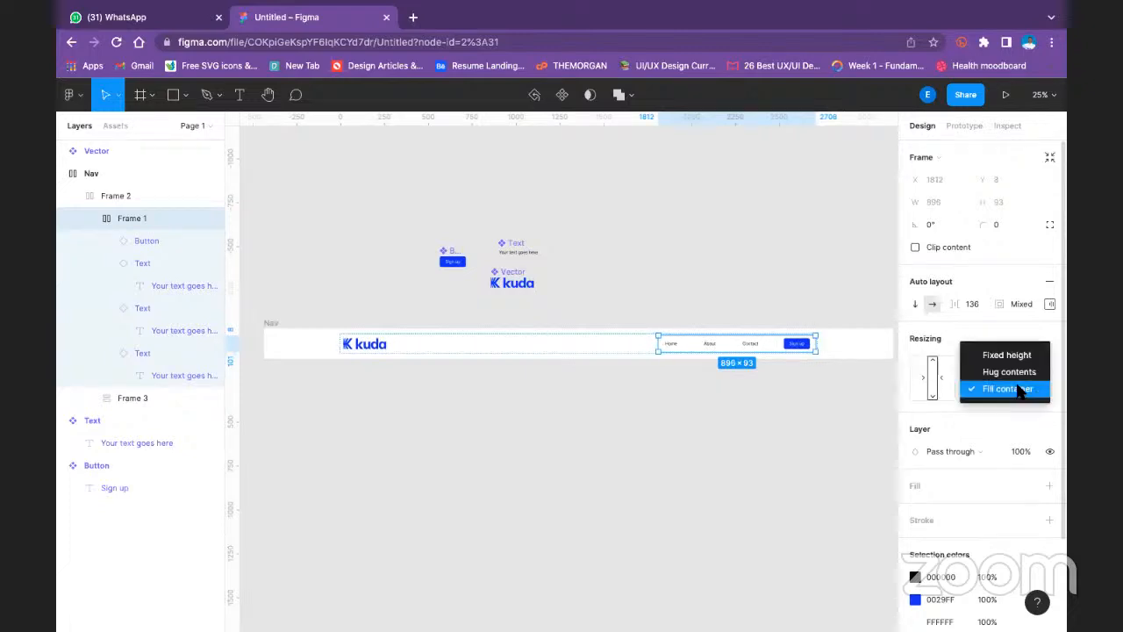
pyautogui.click(1015, 369)
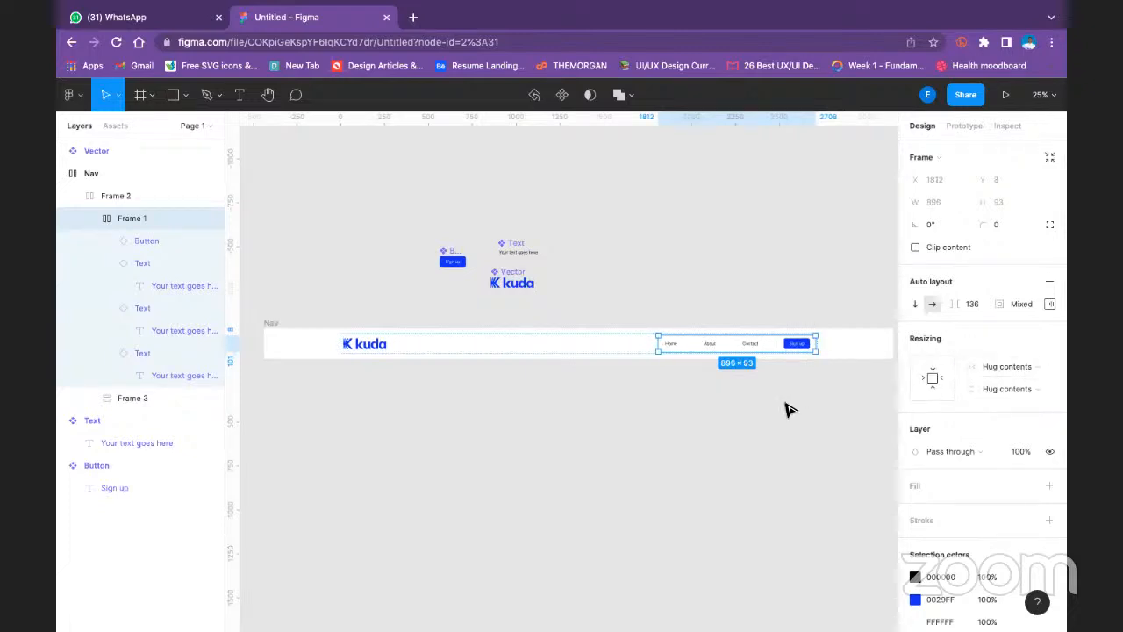
pyautogui.click(761, 435)
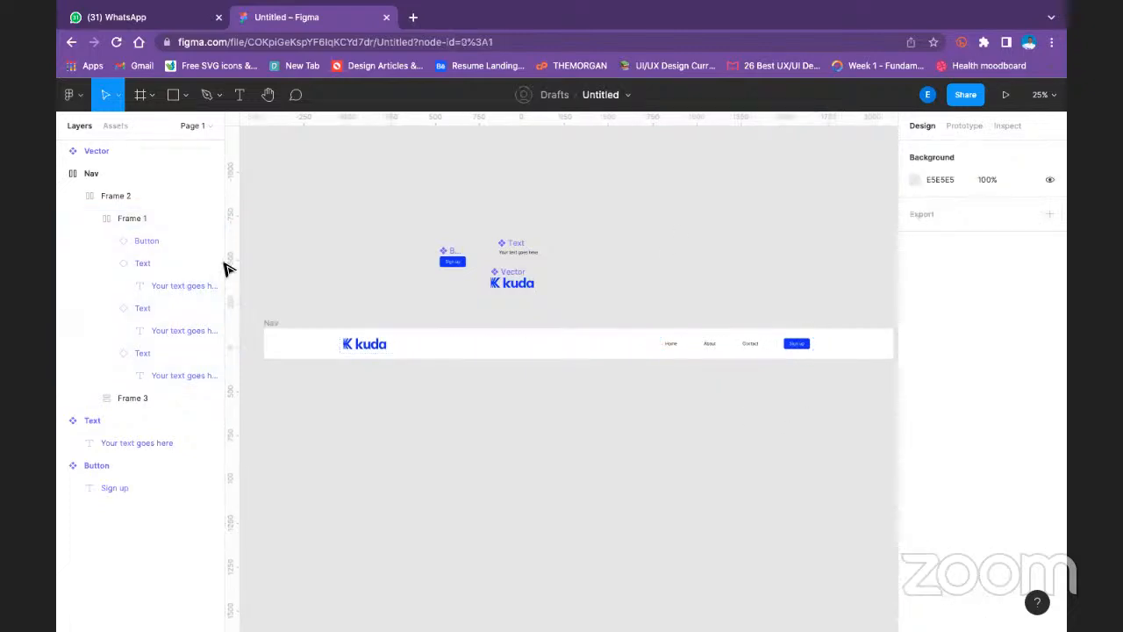
# - Narrow the Nav frame from its left edge to about 3088 wide
pyautogui.click(267, 325)
pyautogui.moveTo(342, 343)
pyautogui.mouseDown()
pyautogui.moveTo(419, 343)
pyautogui.moveTo(314, 334)
pyautogui.moveTo(450, 339)
pyautogui.moveTo(351, 339)
pyautogui.mouseUp()
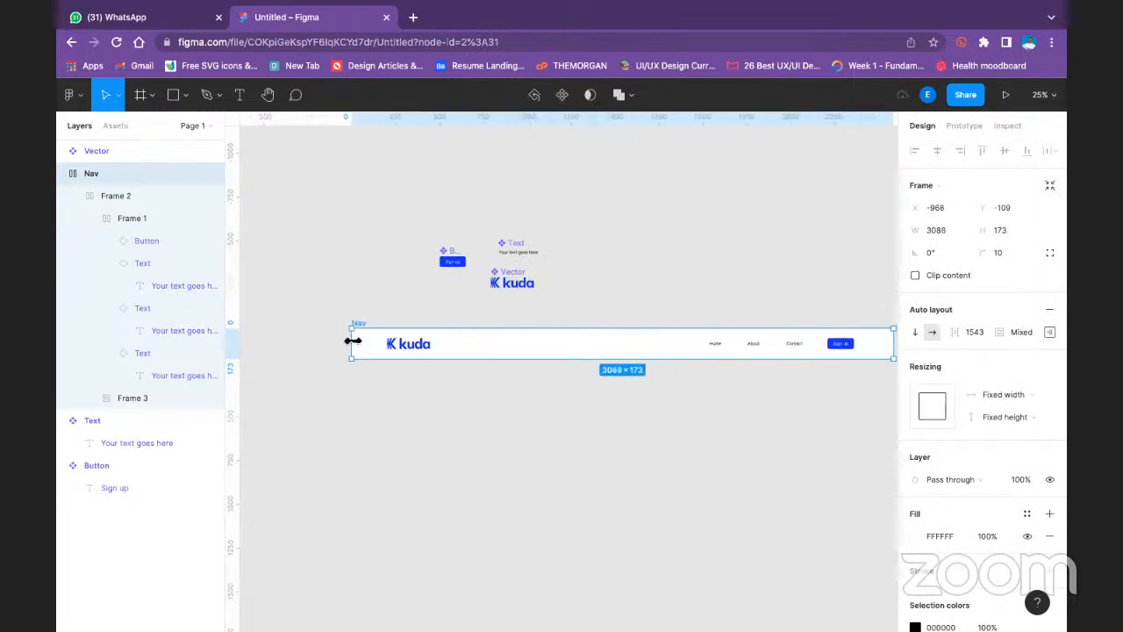
# - Try Hug contents as the horizontal resizing of the frame inside Nav, and widen that frame to about 2766 from its left edge
pyautogui.click(410, 345)
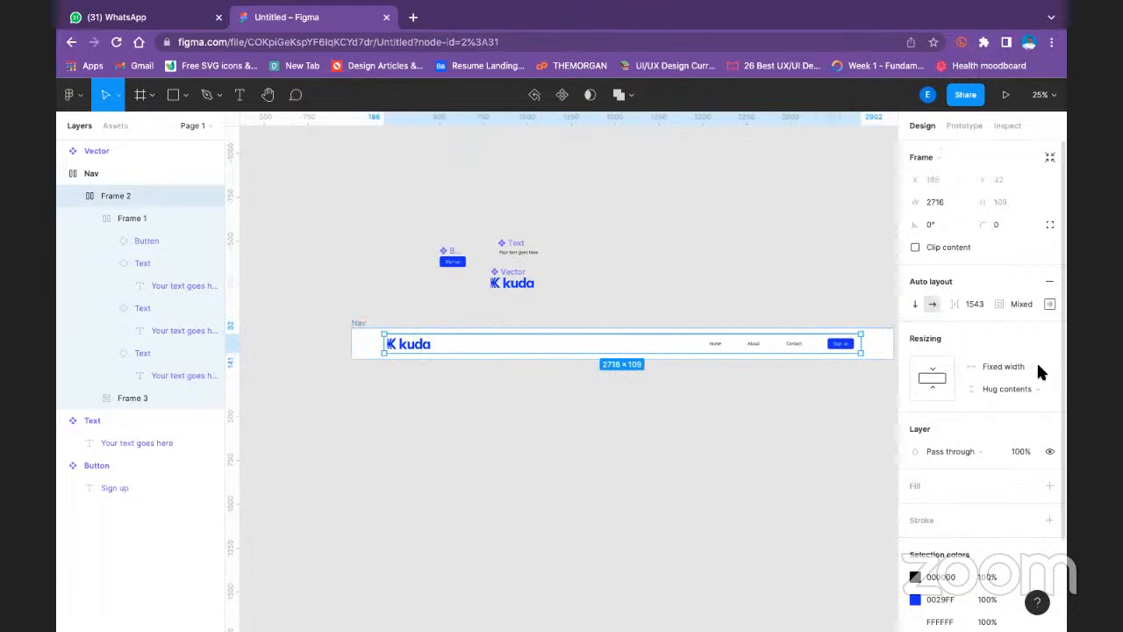
pyautogui.click(931, 378)
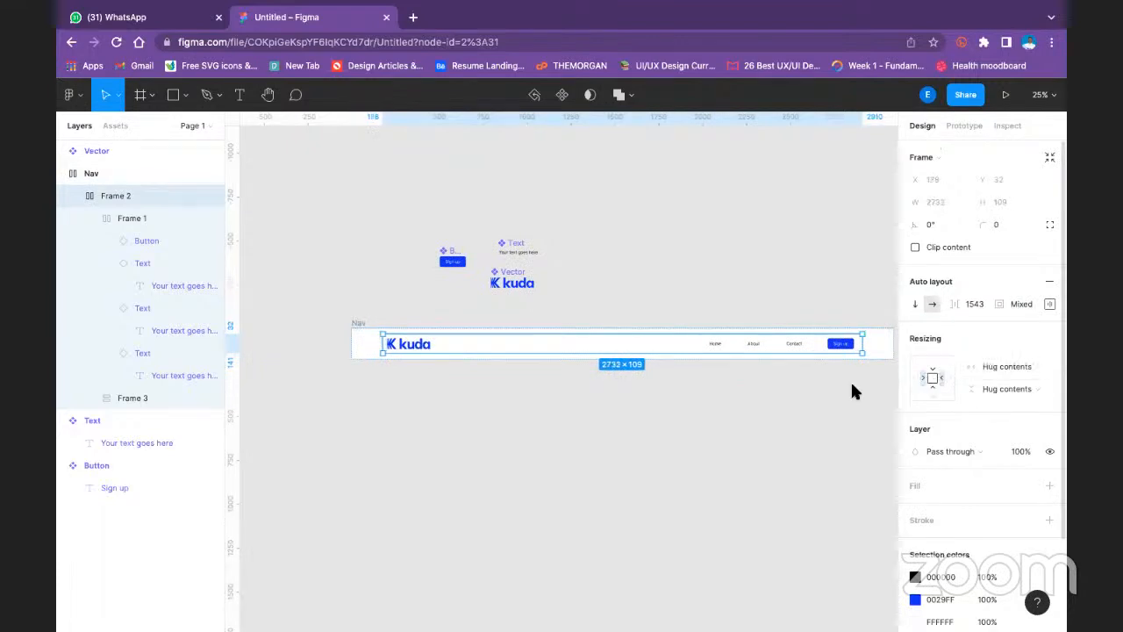
pyautogui.moveTo(384, 344)
pyautogui.mouseDown()
pyautogui.moveTo(363, 348)
pyautogui.moveTo(381, 347)
pyautogui.mouseUp()
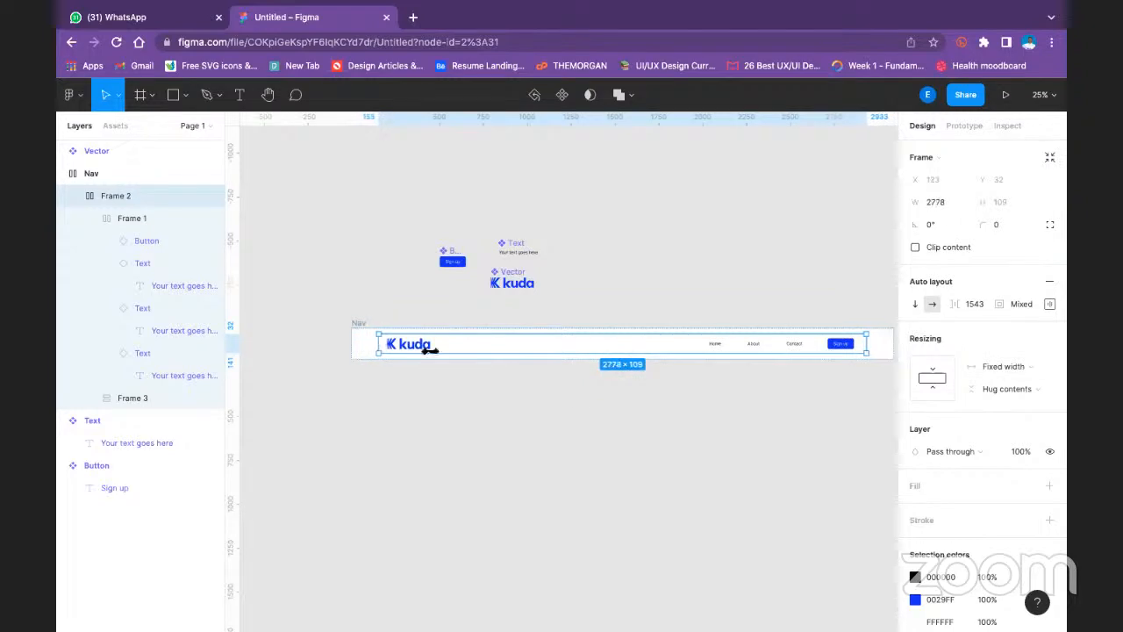
pyautogui.click(579, 404)
# - Examine the resizing settings and available commands of the frame holding the kuda logo and links
pyautogui.click(431, 352)
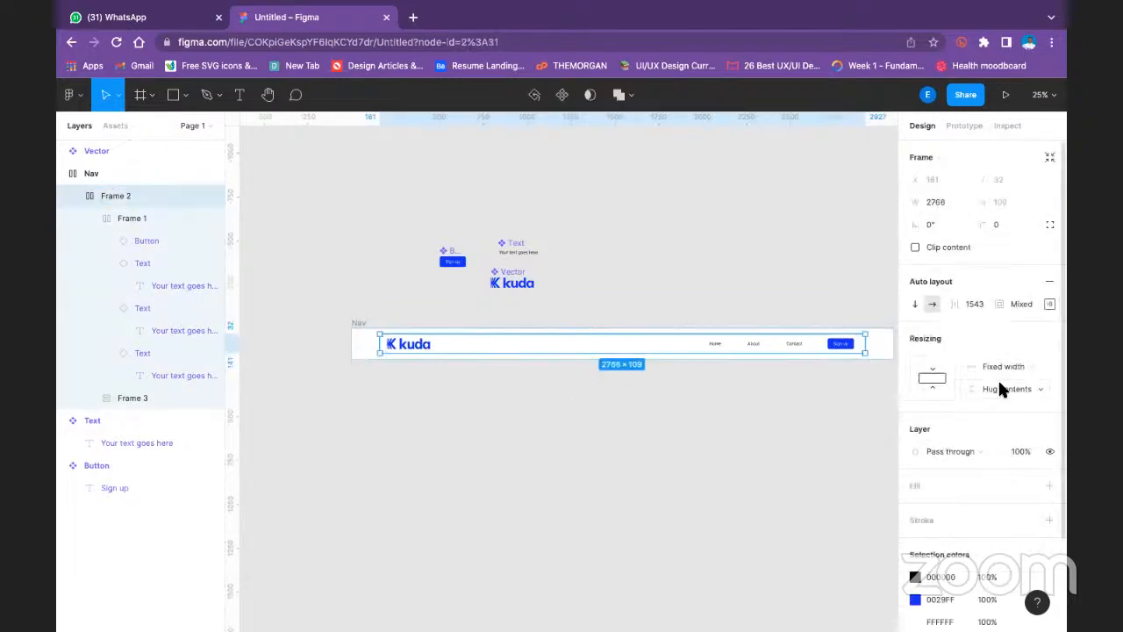
pyautogui.scroll(-2, 1007, 364)
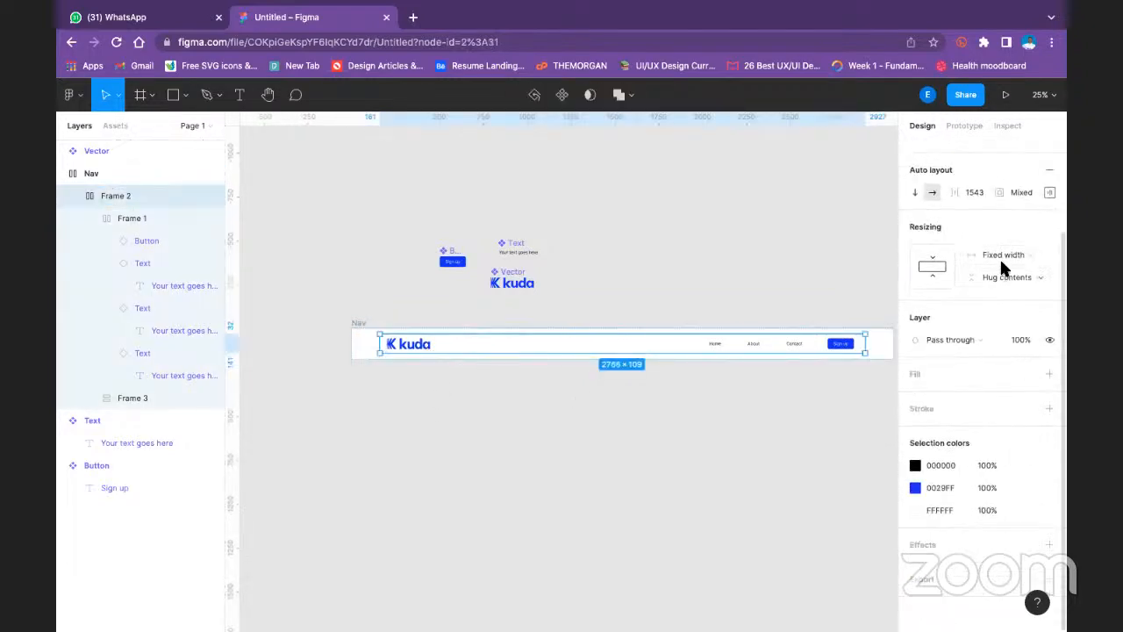
pyautogui.rightClick(694, 347)
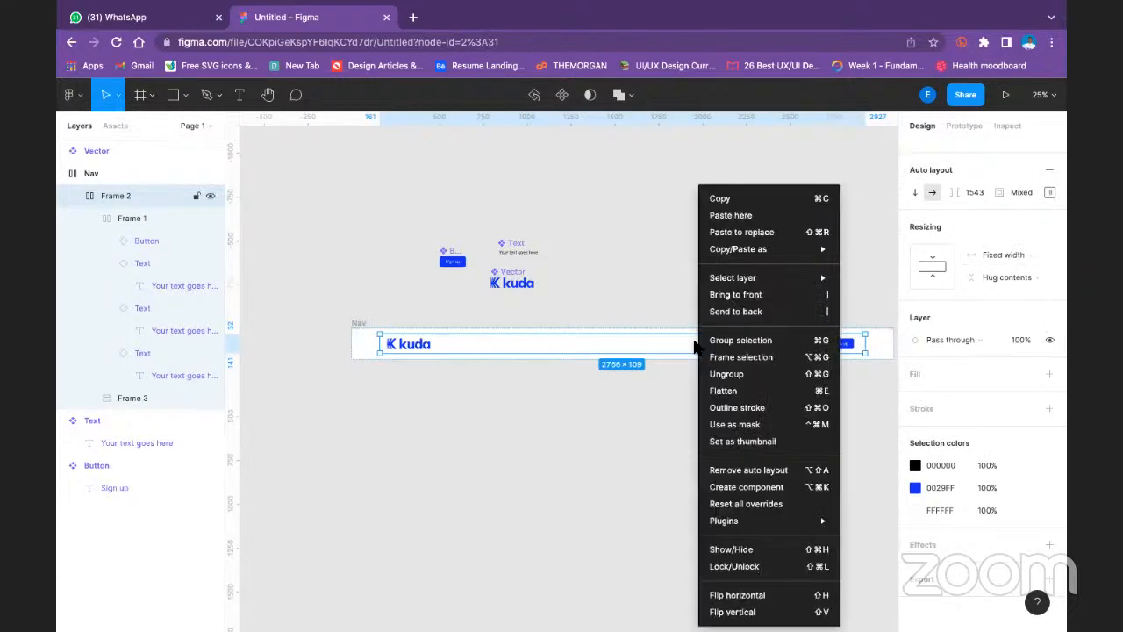
pyautogui.click(886, 158)
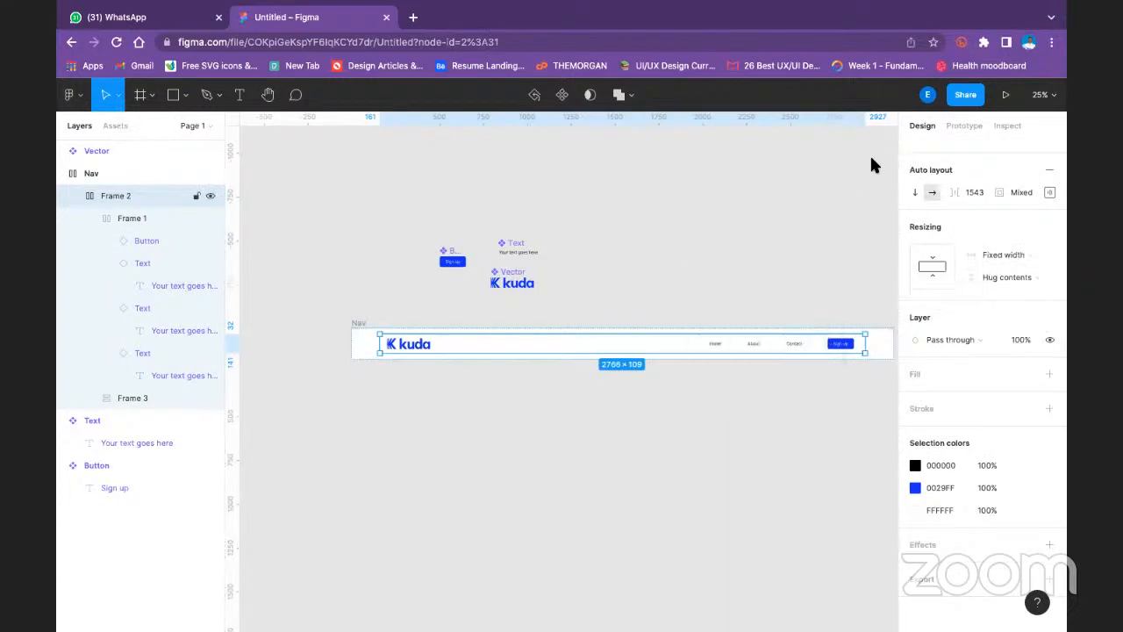
pyautogui.rightClick(665, 348)
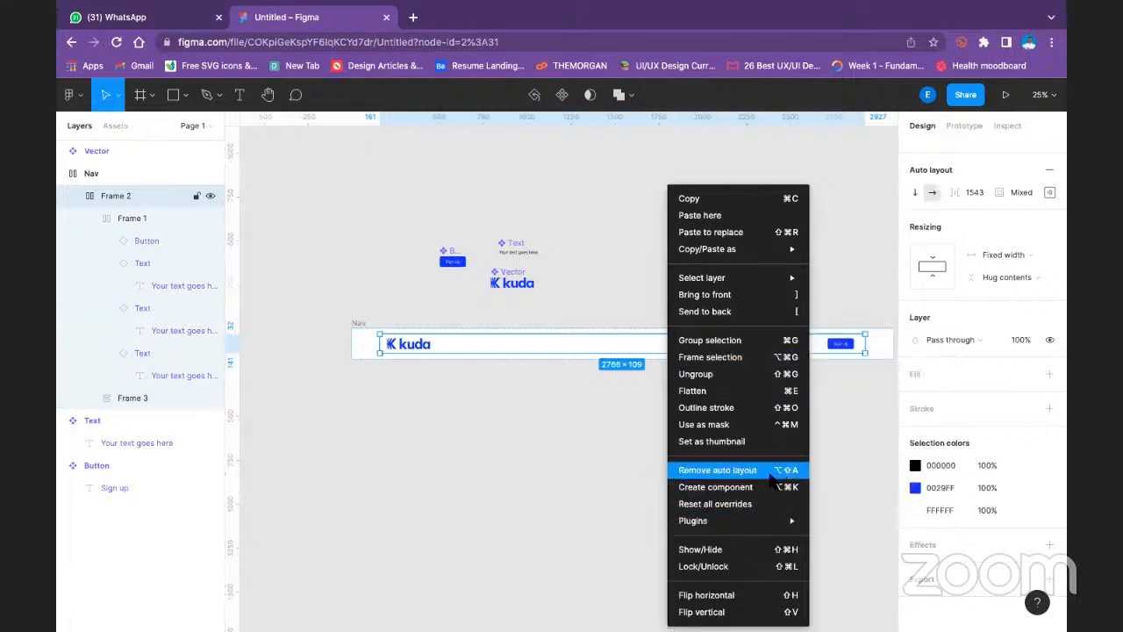
pyautogui.click(831, 152)
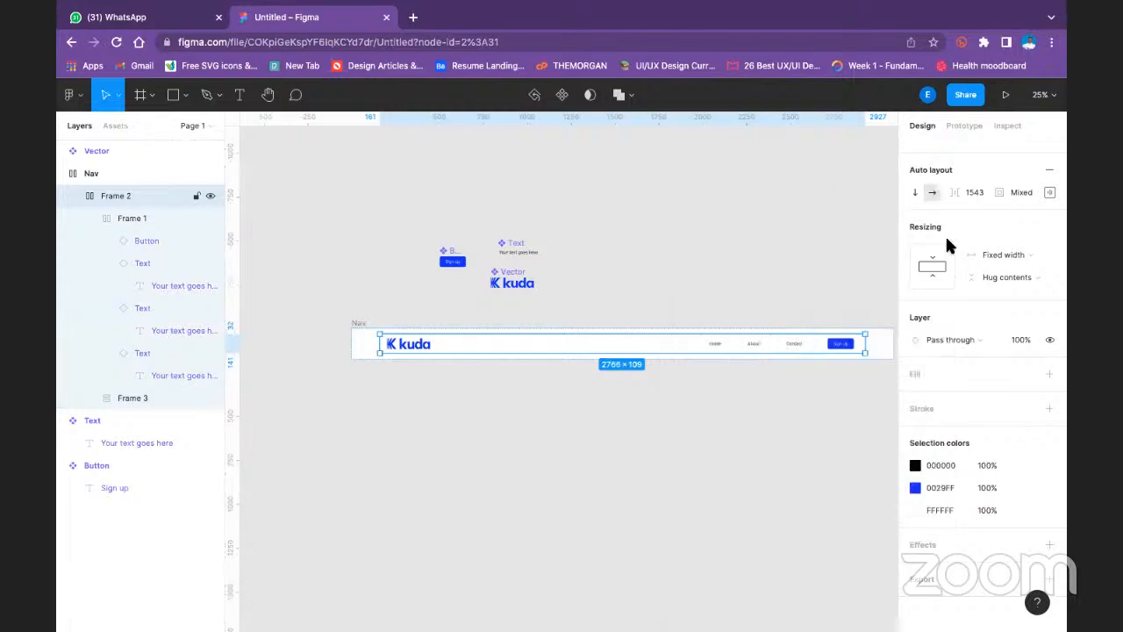
pyautogui.click(623, 220)
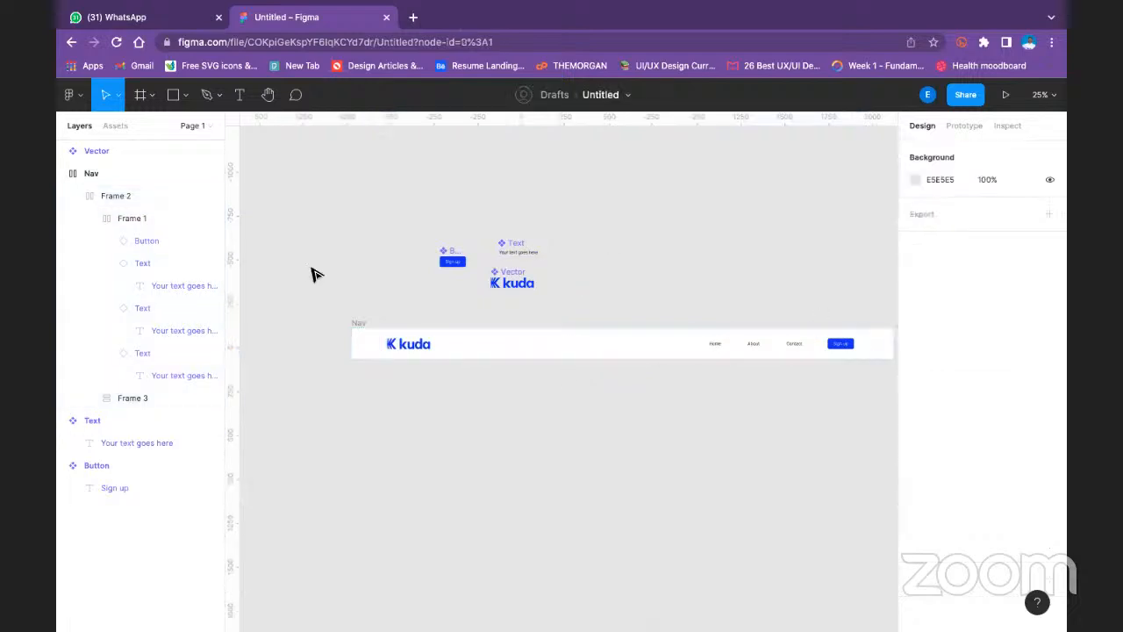
# - Compare the alignment, padding and spacing mode of the Nav frame with those of the frame inside it
pyautogui.click(364, 325)
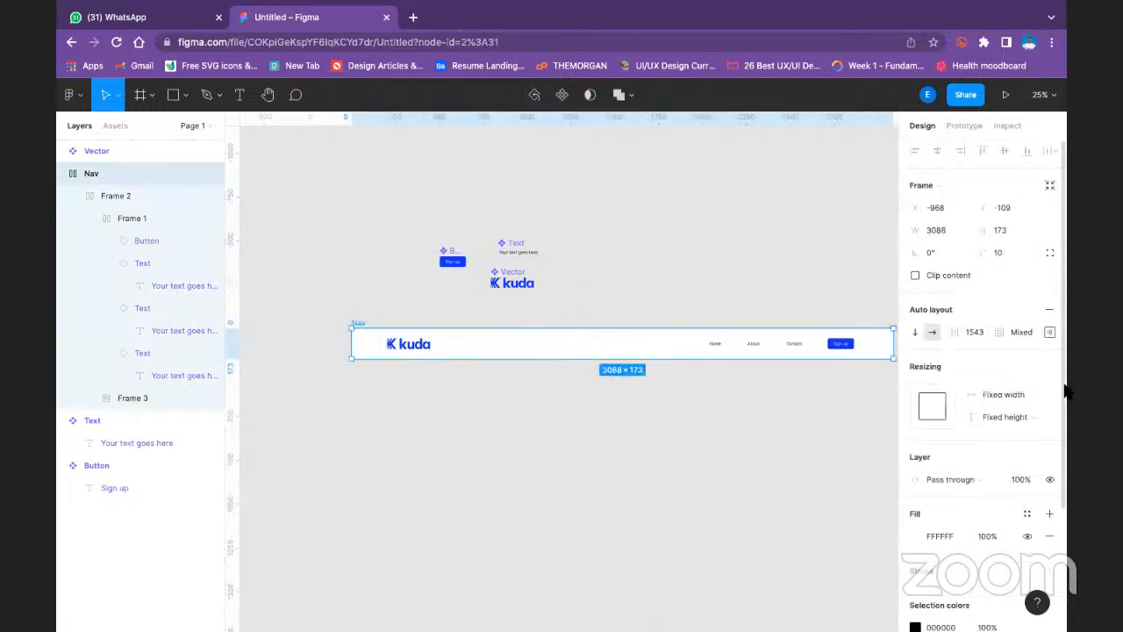
pyautogui.click(1049, 332)
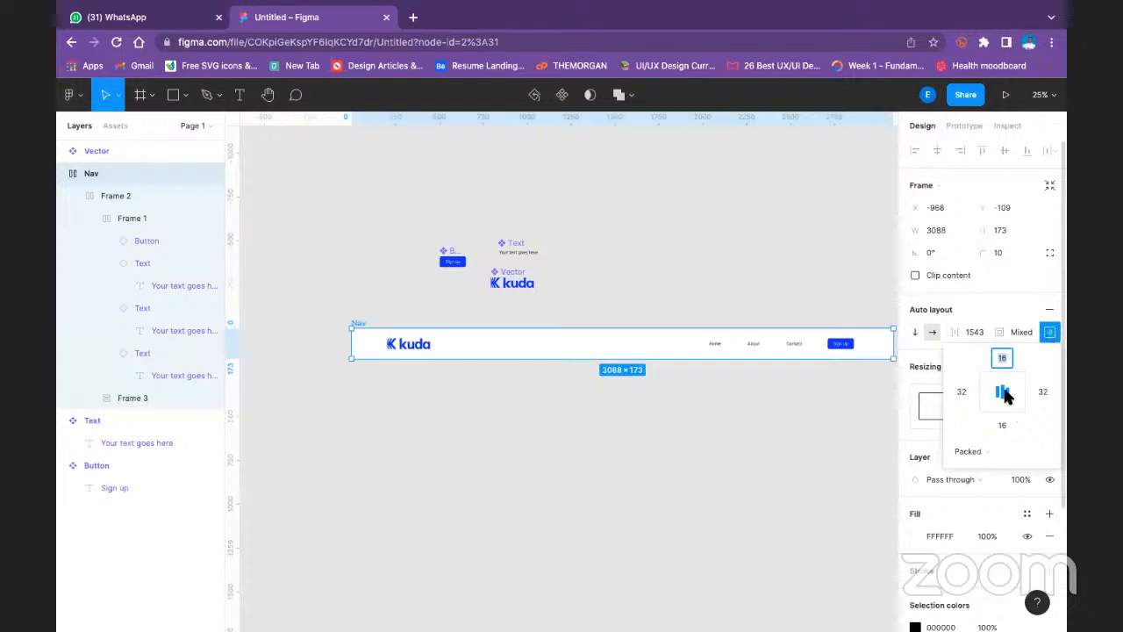
pyautogui.click(919, 423)
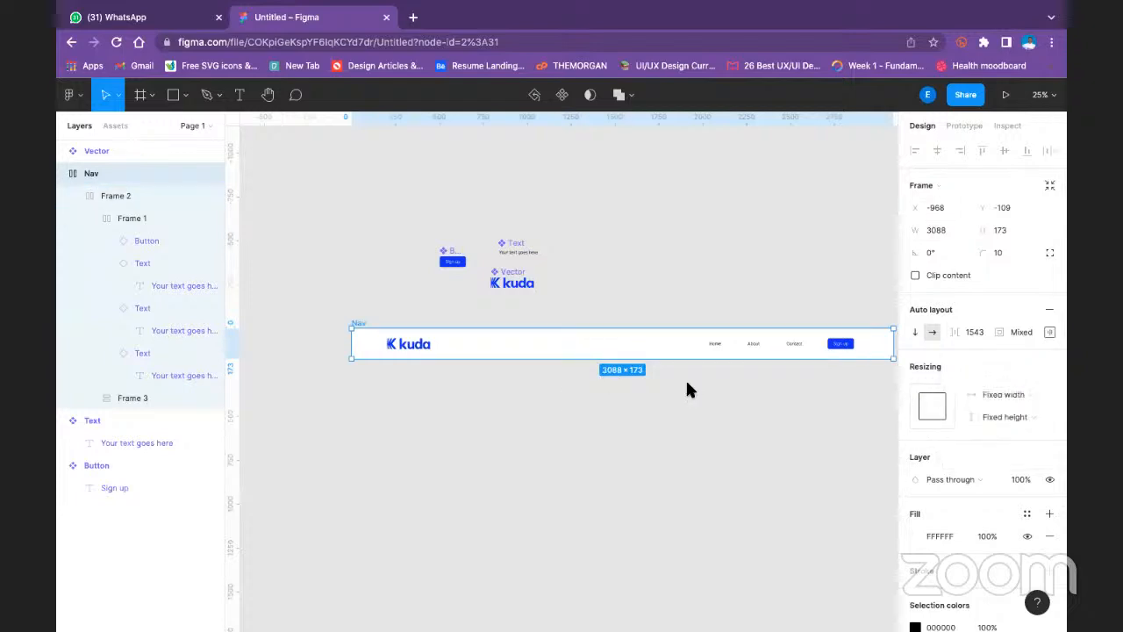
pyautogui.click(405, 348)
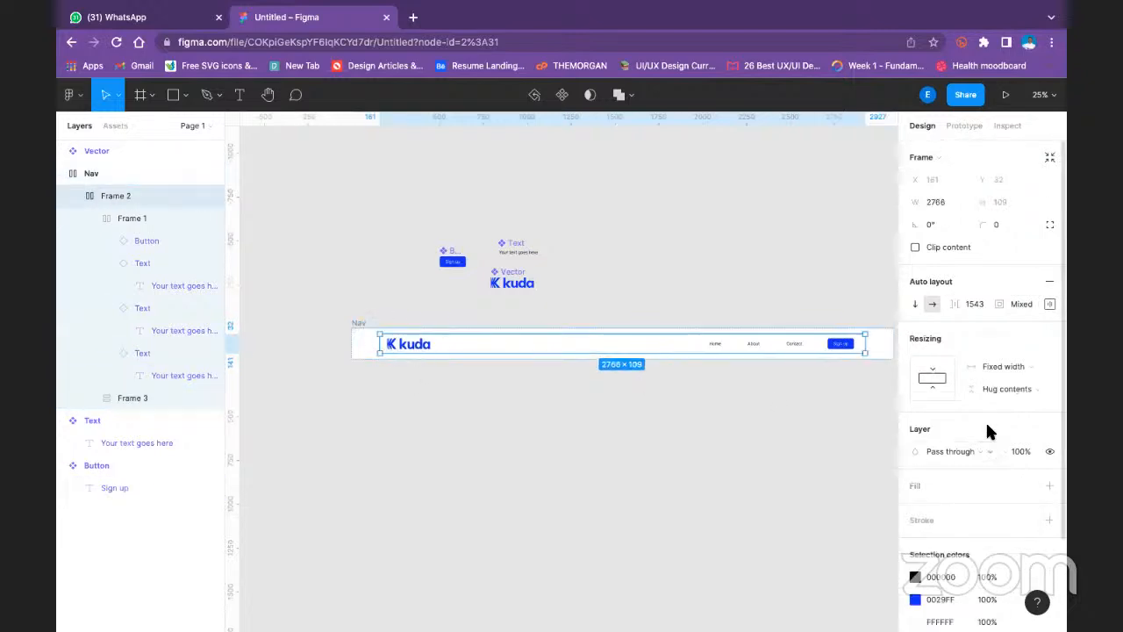
pyautogui.scroll(-2, 1018, 430)
pyautogui.scroll(2, 1018, 331)
pyautogui.click(1027, 302)
pyautogui.click(1051, 302)
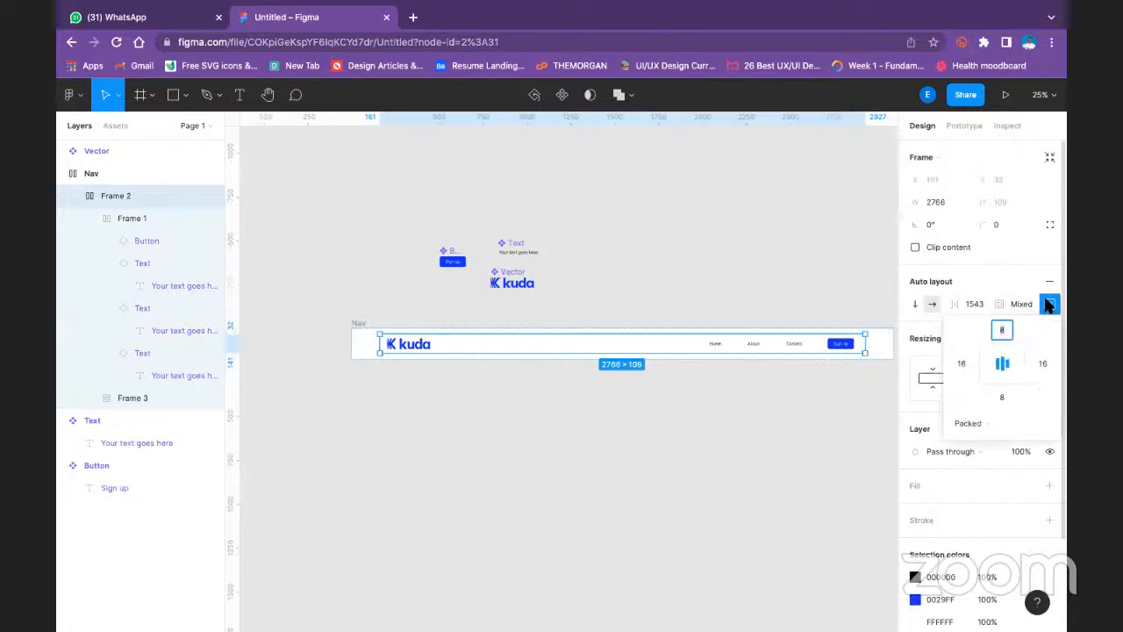
pyautogui.click(710, 446)
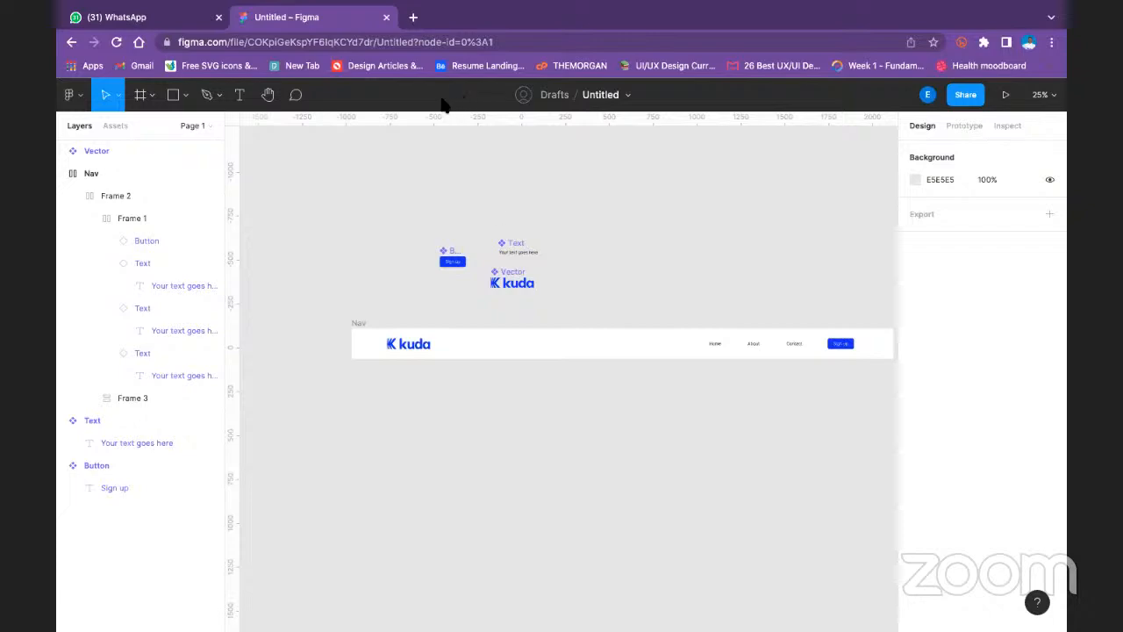
# - Widen the frame inside Nav slightly from its left edge to about 2767 wide
pyautogui.click(418, 346)
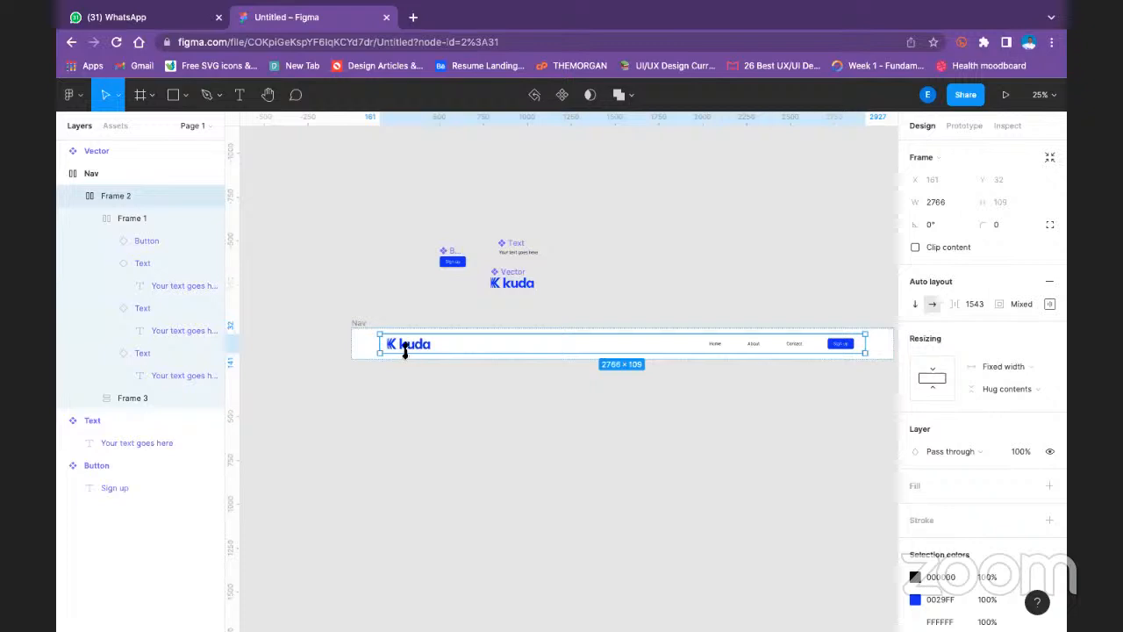
pyautogui.moveTo(378, 343)
pyautogui.mouseDown()
pyautogui.moveTo(351, 346)
pyautogui.moveTo(378, 343)
pyautogui.mouseUp()
pyautogui.click(631, 307)
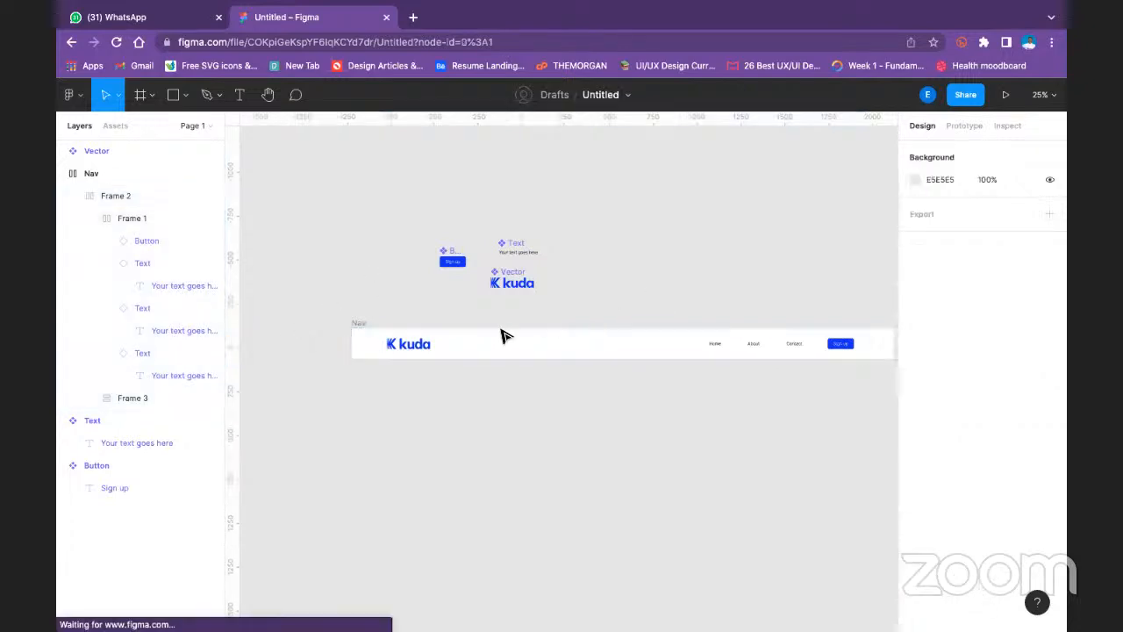
# - Check the layout settings and frame type options of the frame inside Nav, keeping its type as Frame
pyautogui.click(408, 344)
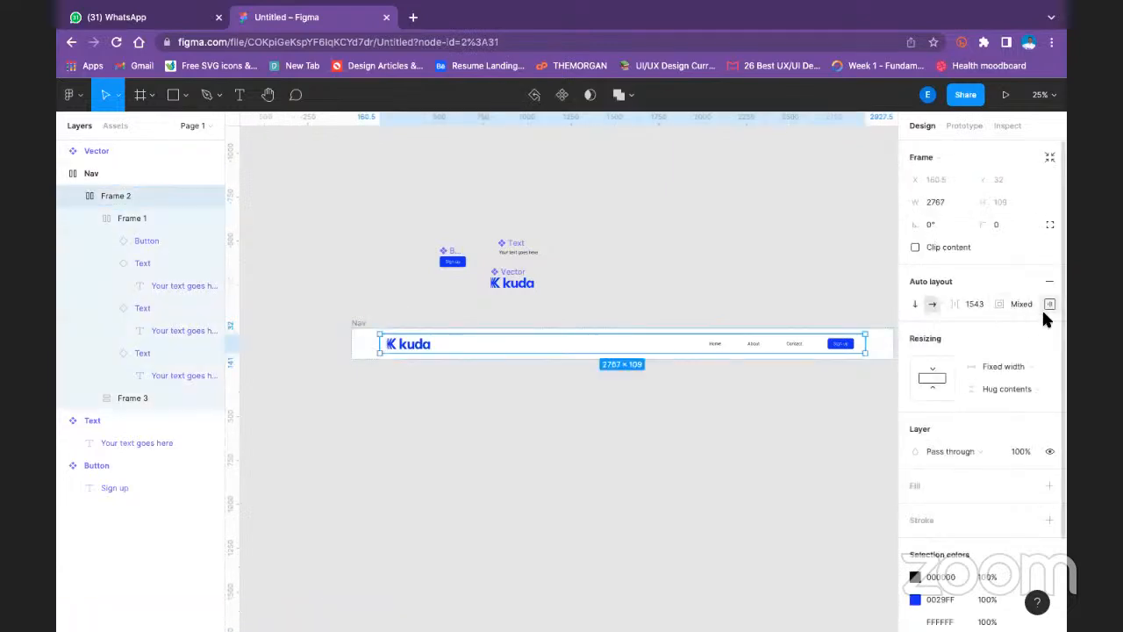
pyautogui.scroll(-3, 1035, 325)
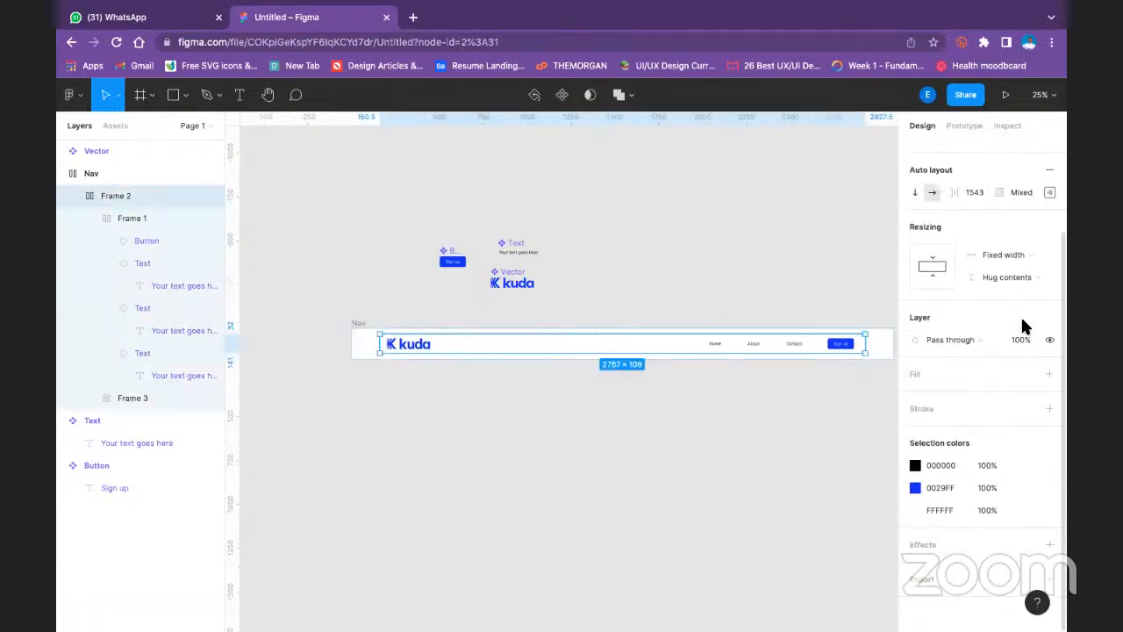
pyautogui.scroll(3, 946, 254)
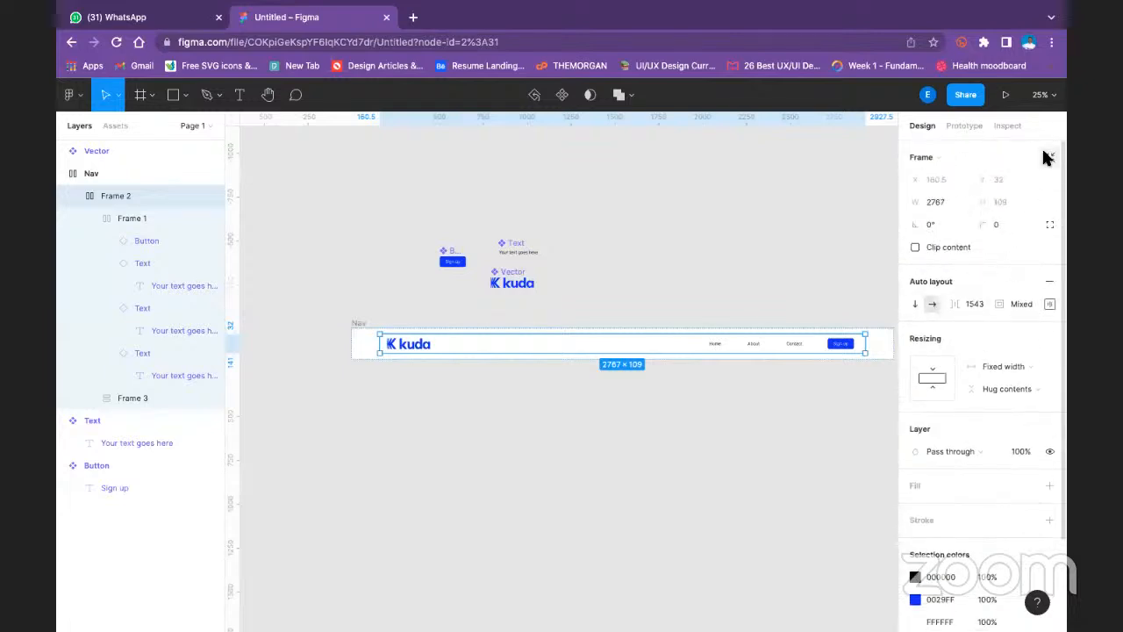
pyautogui.click(933, 157)
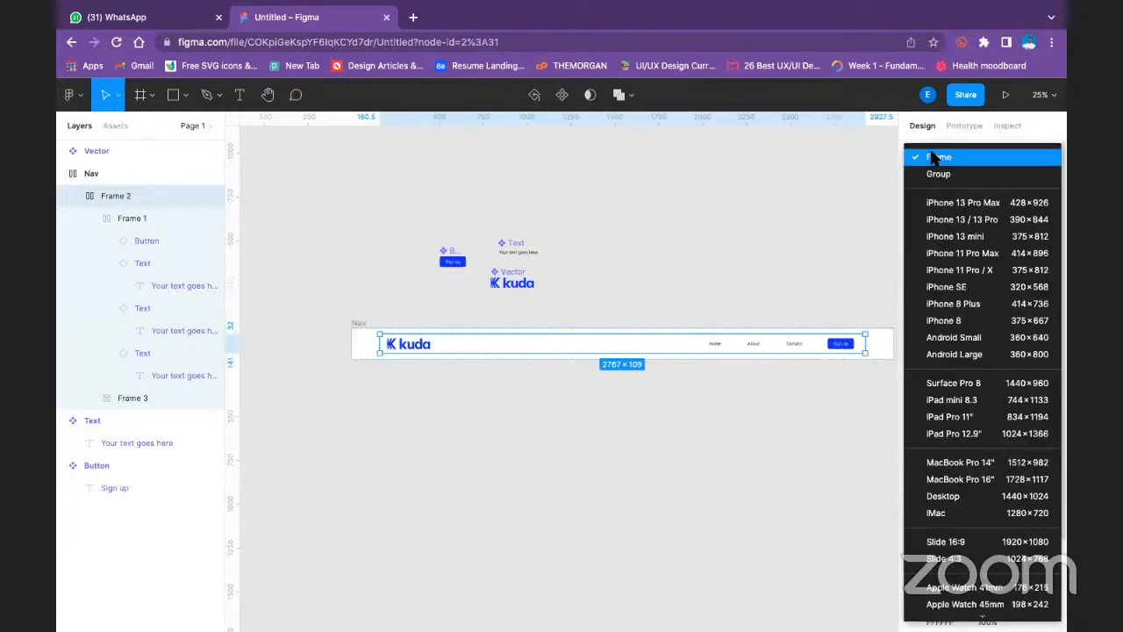
pyautogui.click(935, 157)
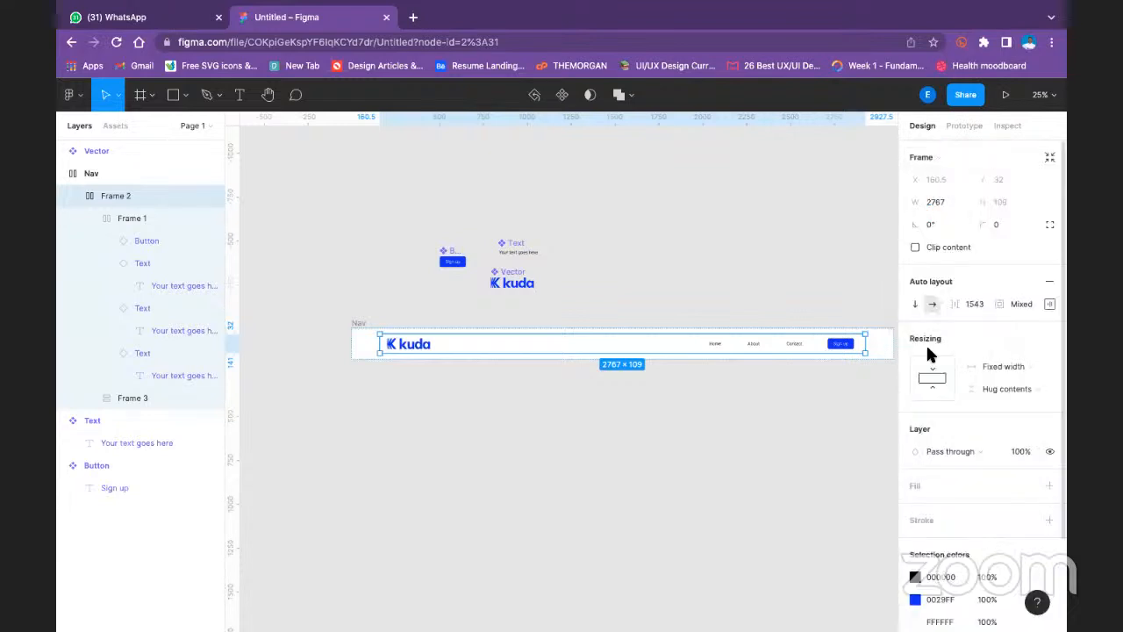
# - Remove auto layout from the frame holding the logo and links, and apply auto layout to it again
pyautogui.click(1049, 287)
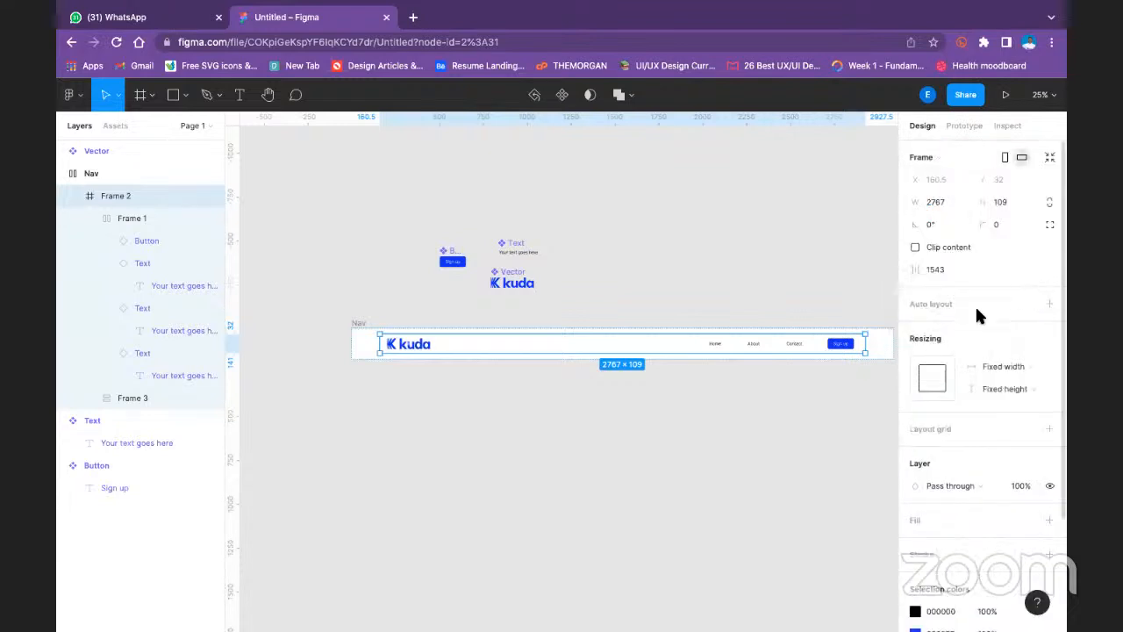
pyautogui.click(617, 273)
pyautogui.click(384, 343)
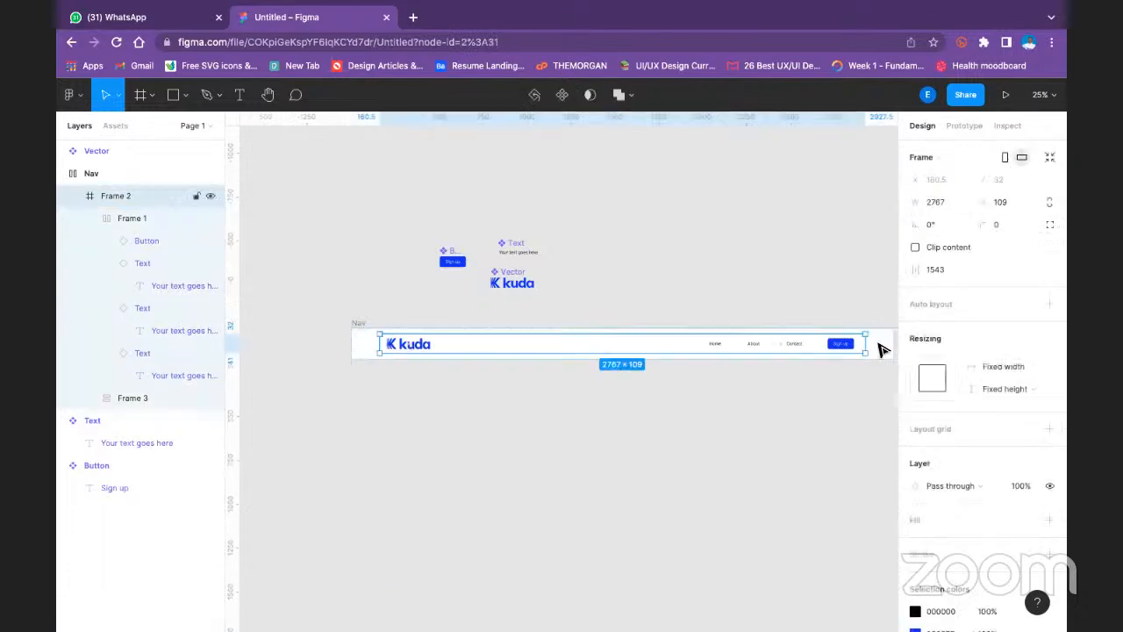
pyautogui.hotkey('shift', 'a')
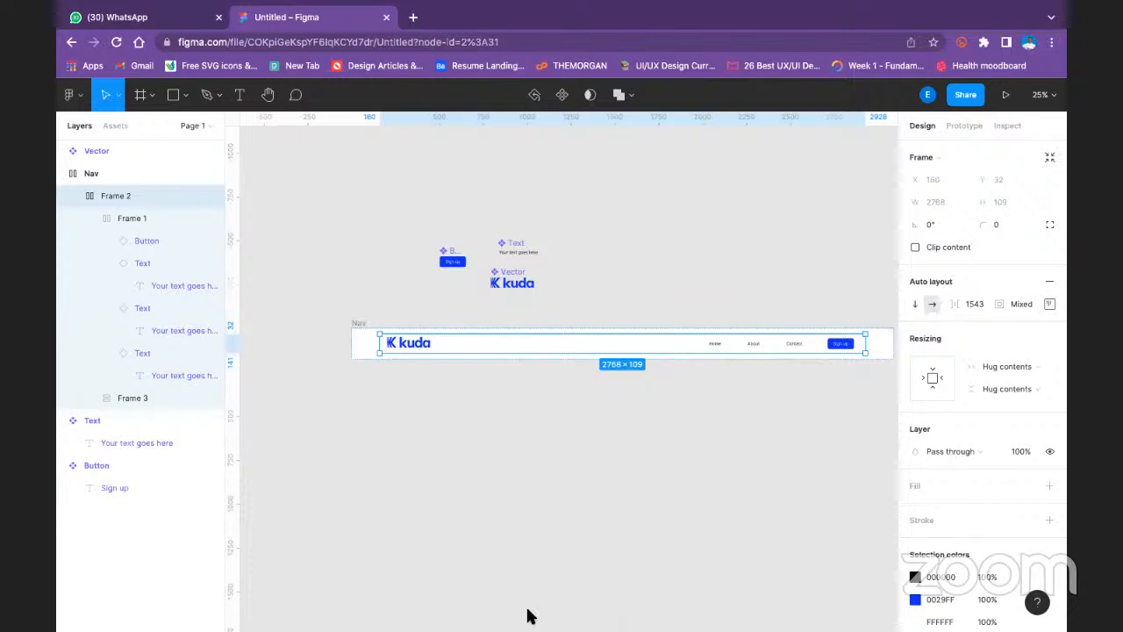
pyautogui.click(579, 237)
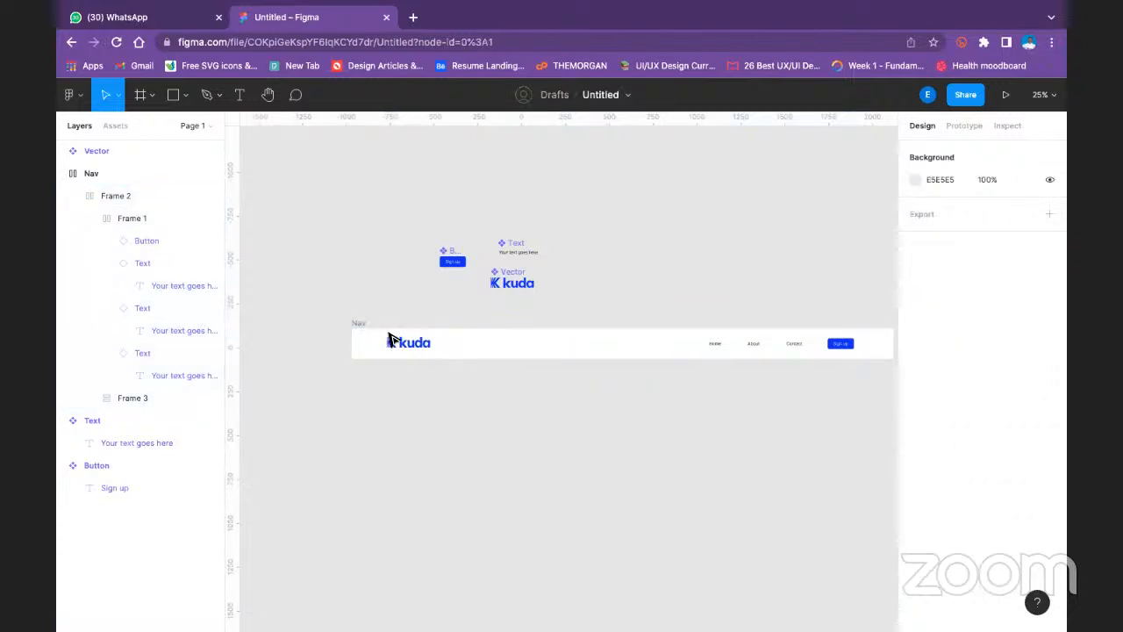
# - Check the sizing settings of the inner frame and of the Nav frame around it
pyautogui.click(399, 342)
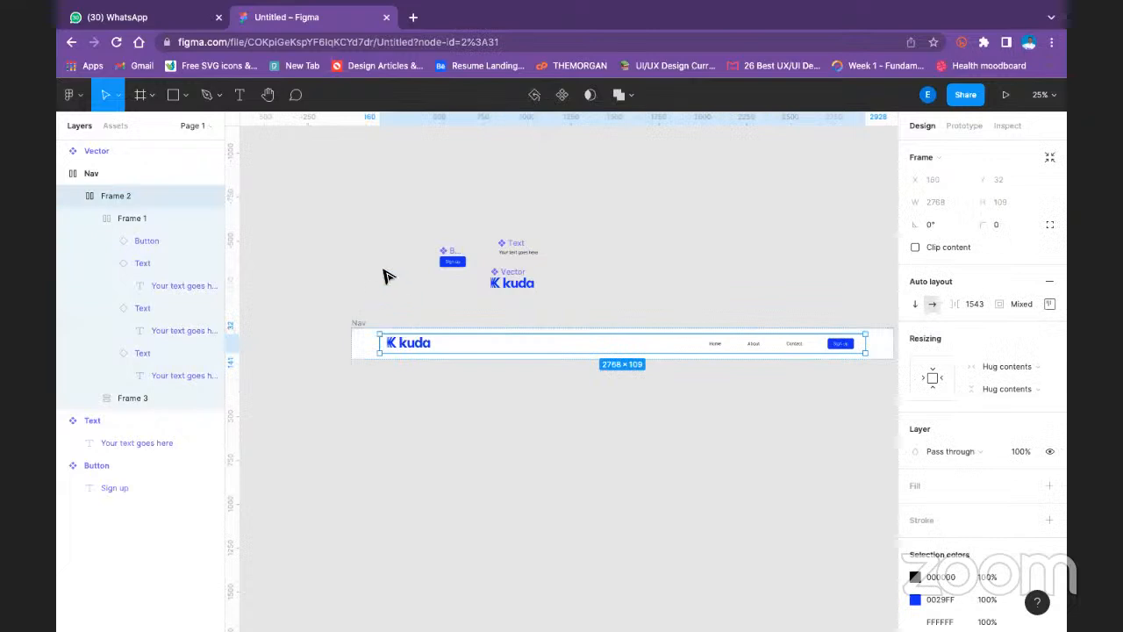
pyautogui.click(359, 325)
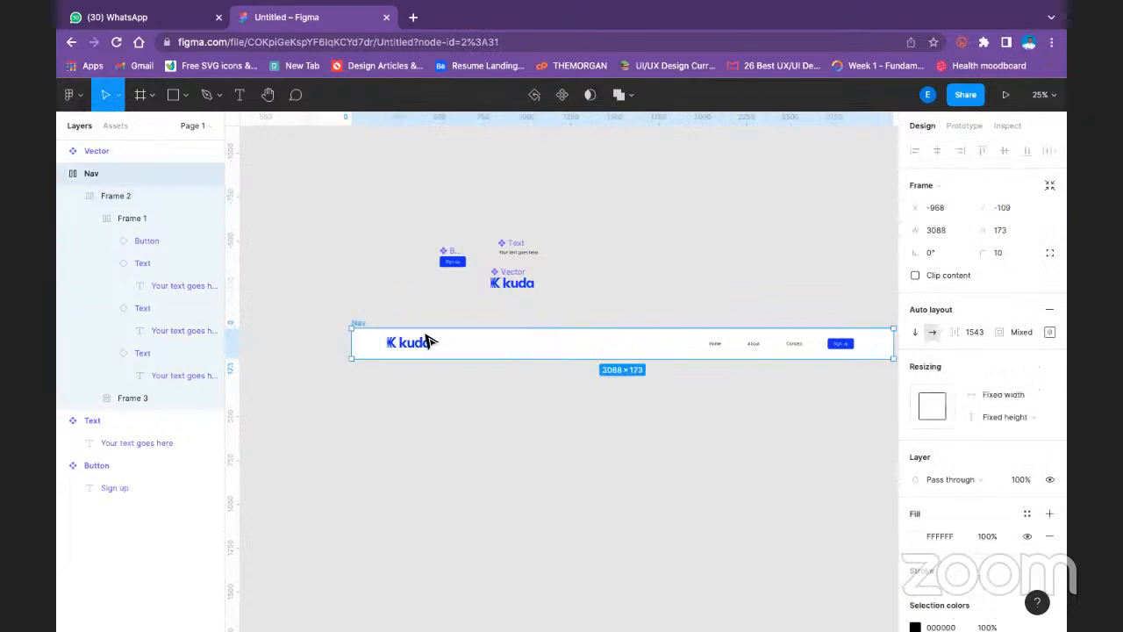
pyautogui.click(664, 309)
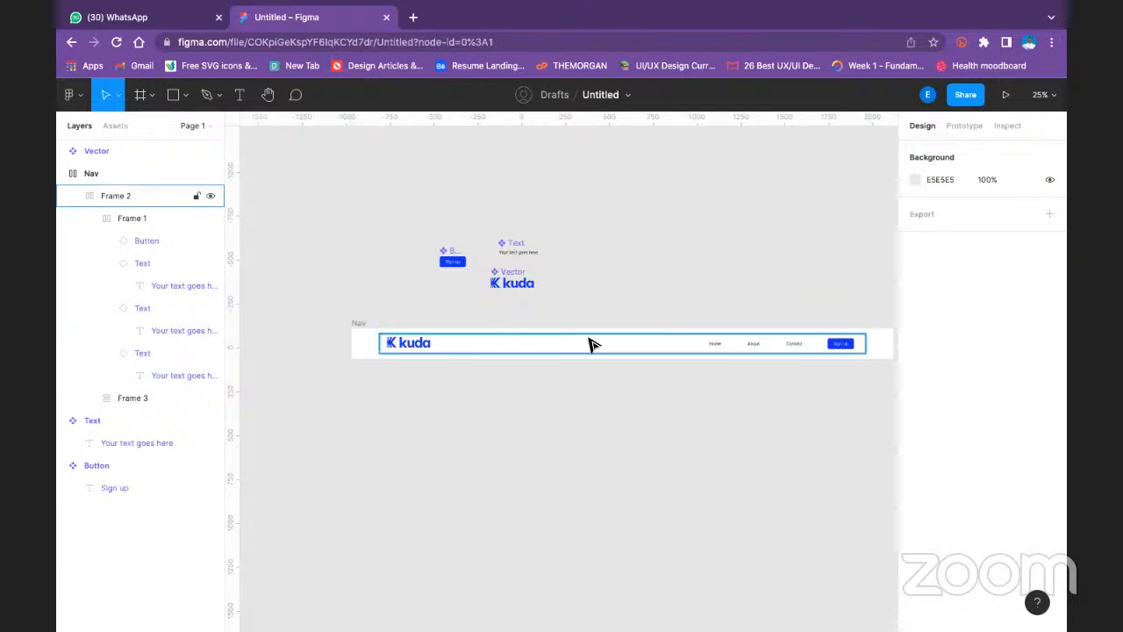
# - Narrow the Nav frame by moving its left edge inward
pyautogui.click(361, 325)
pyautogui.click(360, 334)
pyautogui.moveTo(351, 343); pyautogui.dragTo(391, 330)
pyautogui.click(592, 444)
pyautogui.click(594, 351)
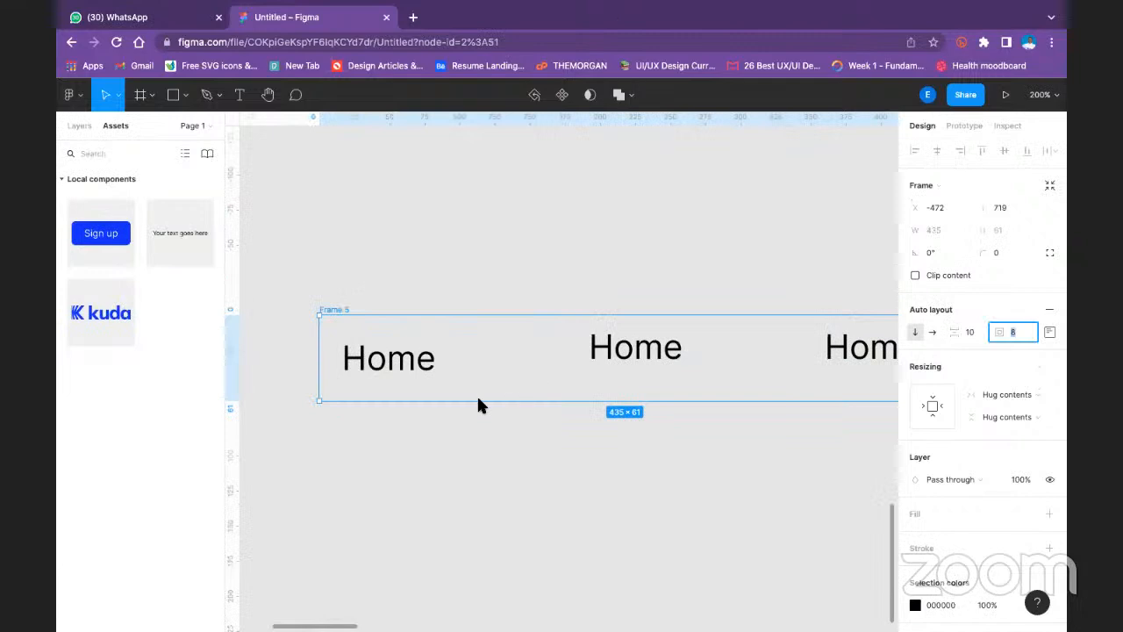
# - Set the auto layout alignment of the inner frame holding the three Home texts to center
pyautogui.click(625, 362)
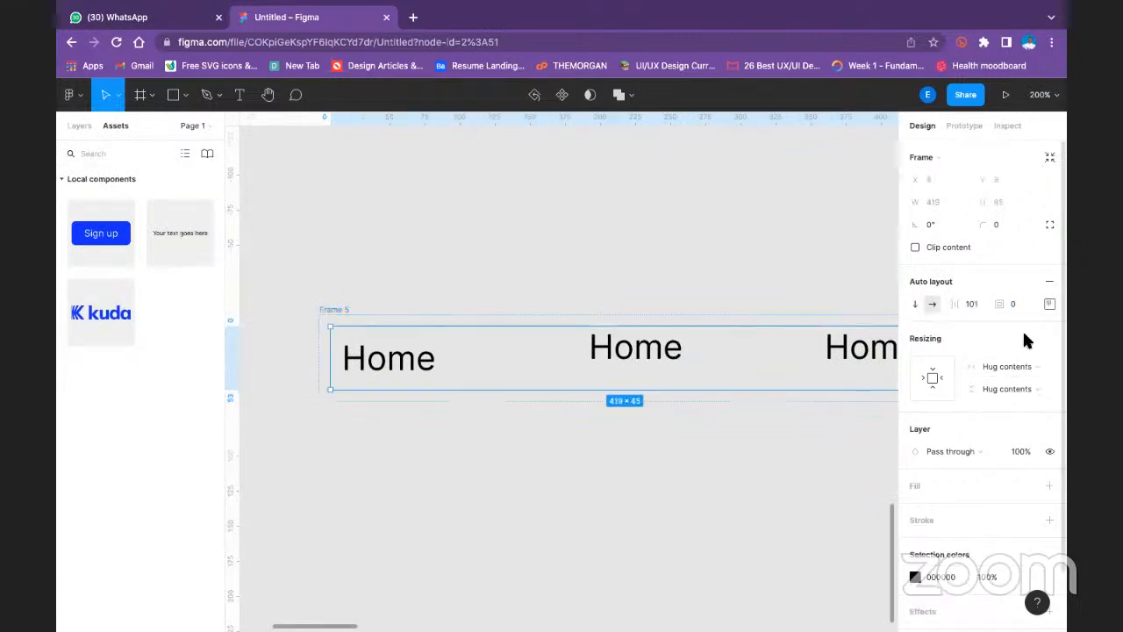
pyautogui.click(981, 306)
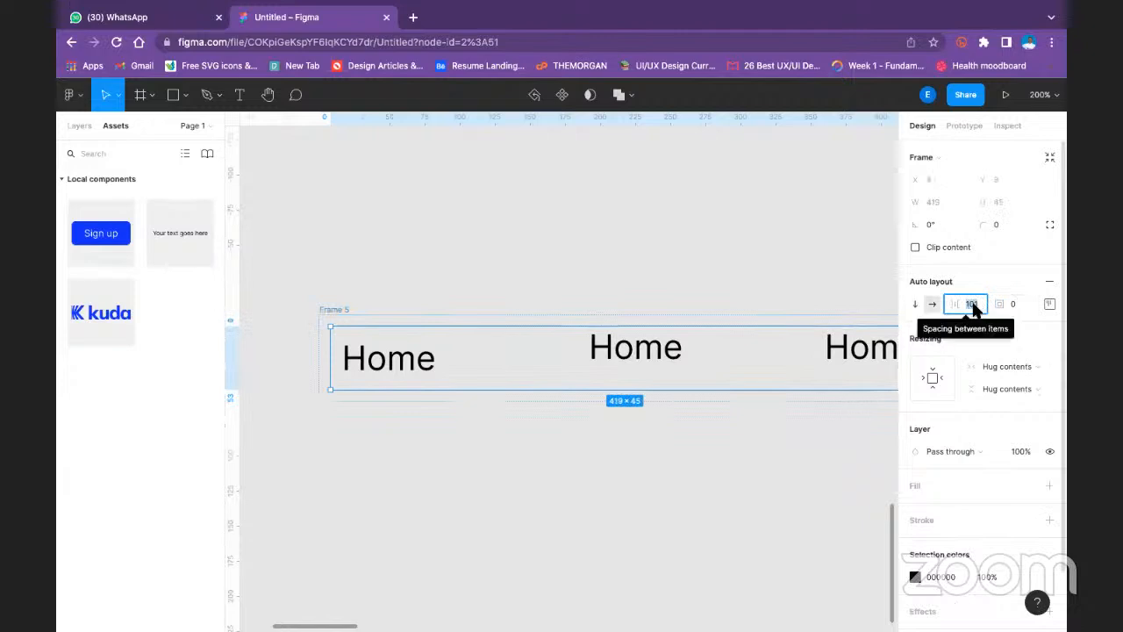
pyautogui.click(1050, 303)
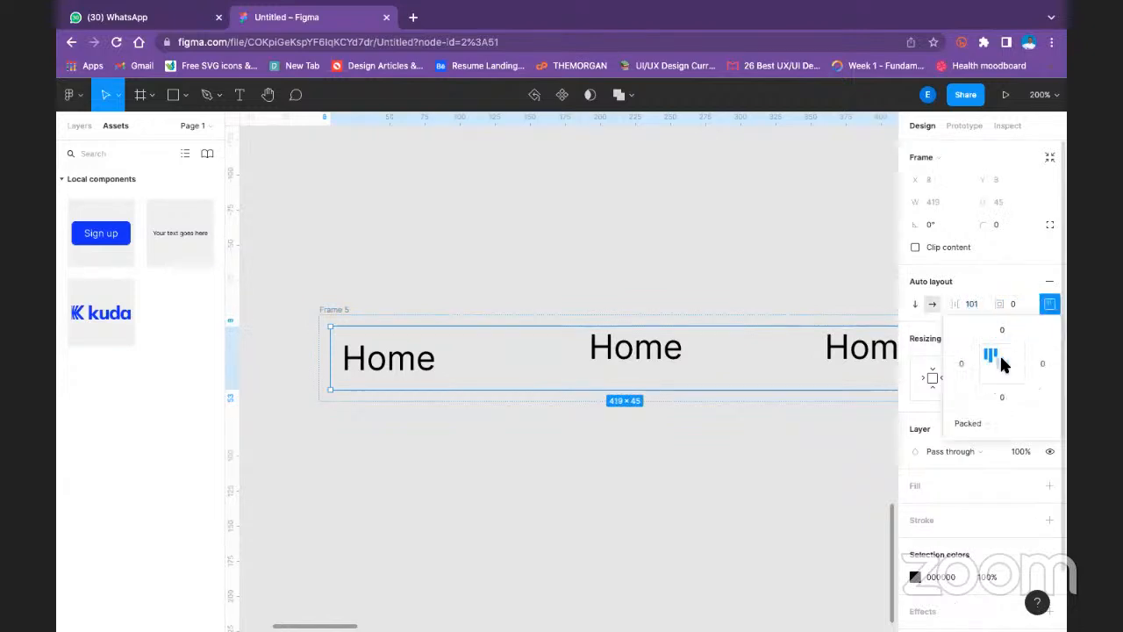
pyautogui.click(1000, 353)
pyautogui.moveTo(705, 271); pyautogui.dragTo(640, 266)
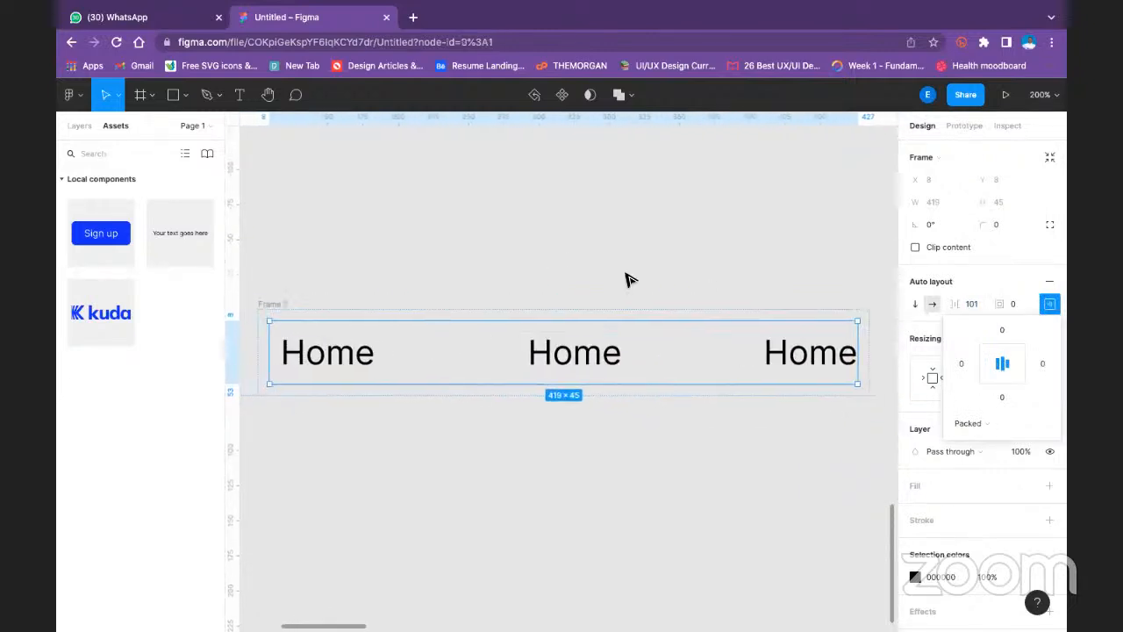
# - Insert an instance of the Sign up Button component among the Home texts in the inner frame of Frame 5
pyautogui.click(627, 278)
pyautogui.click(283, 301)
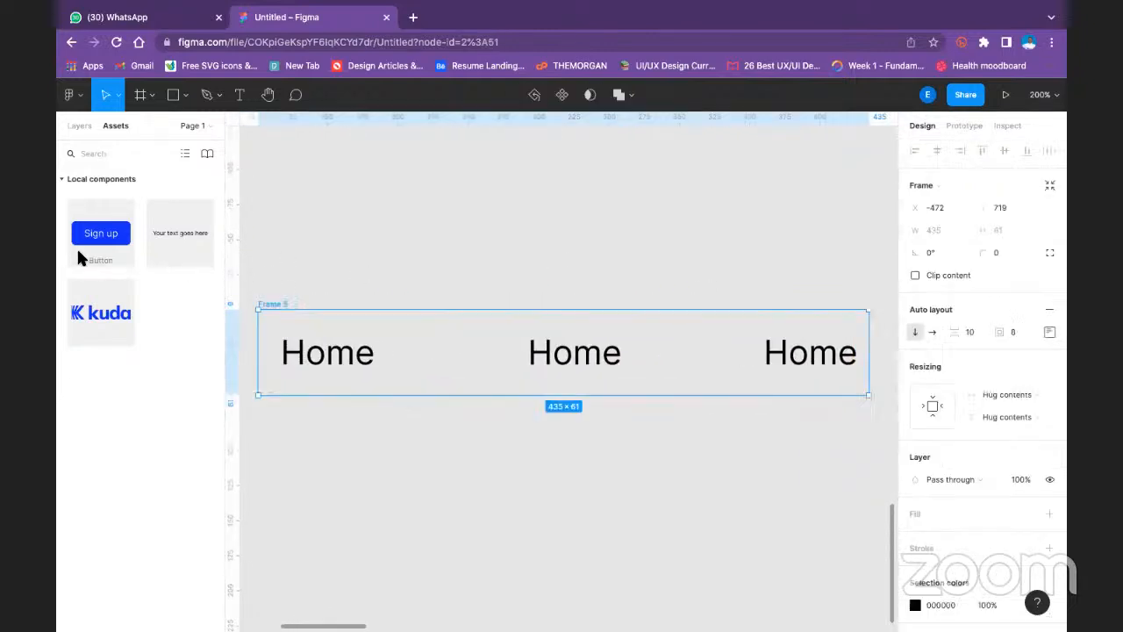
pyautogui.click(391, 235)
pyautogui.moveTo(113, 243); pyautogui.dragTo(764, 362)
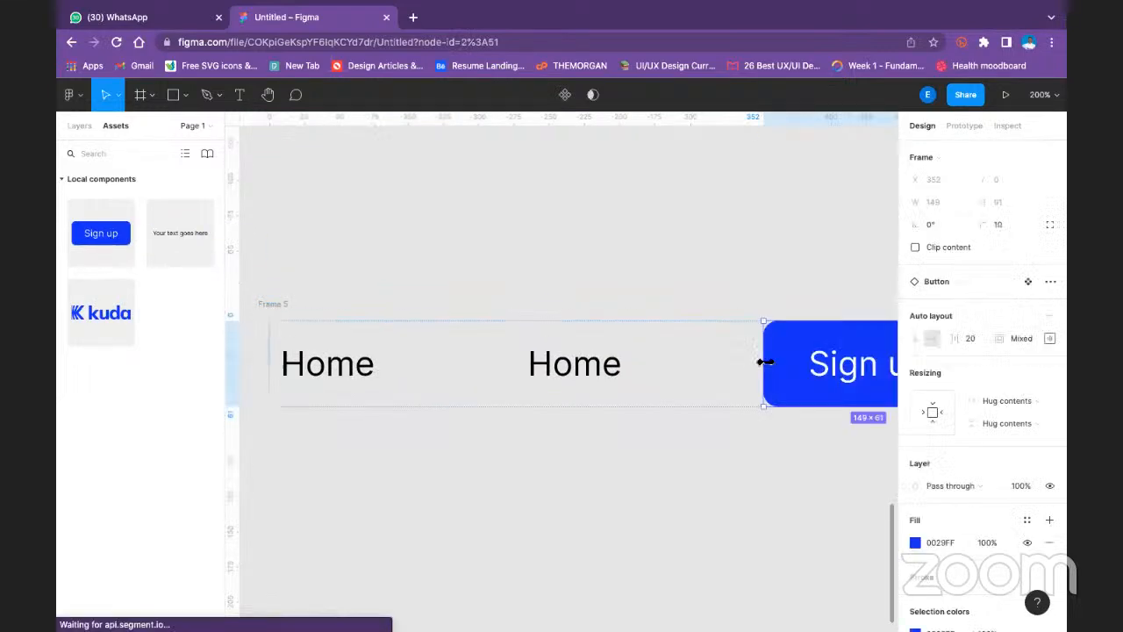
pyautogui.click(676, 301)
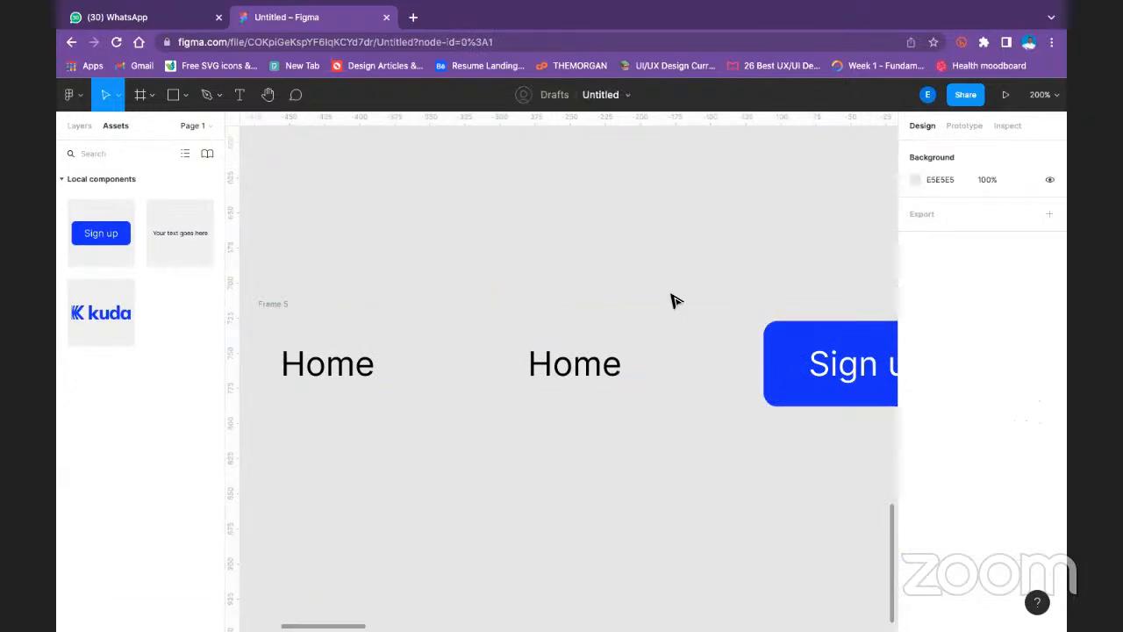
# - Reorder the Sign up button so it sits after the last Home text
pyautogui.hotkey('shift', '0')
pyautogui.click(706, 355)
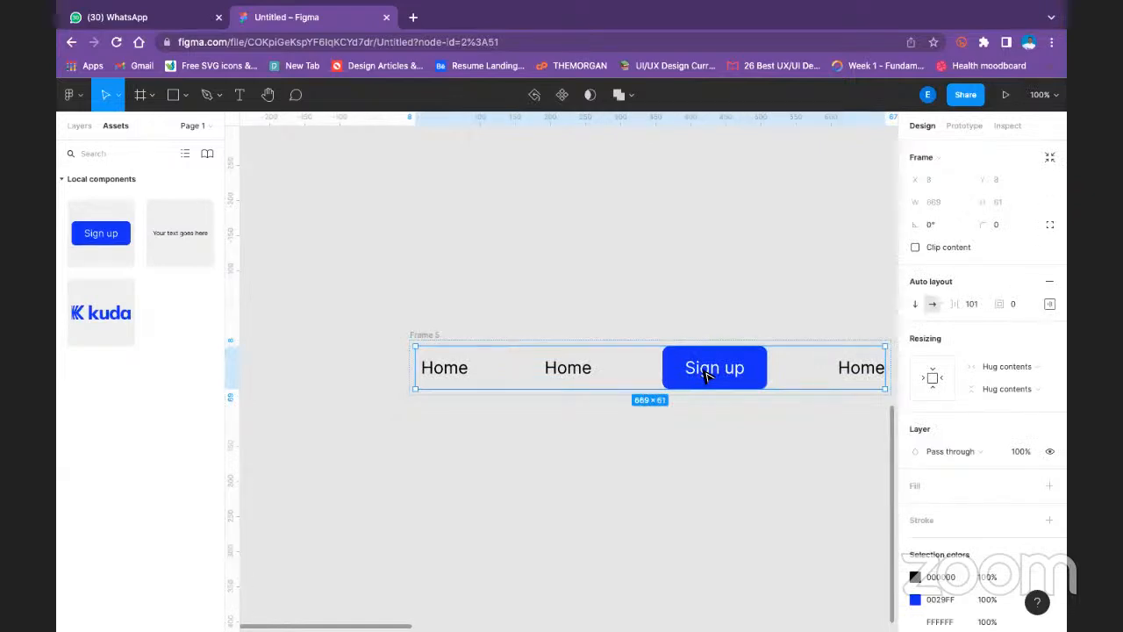
pyautogui.click(708, 375)
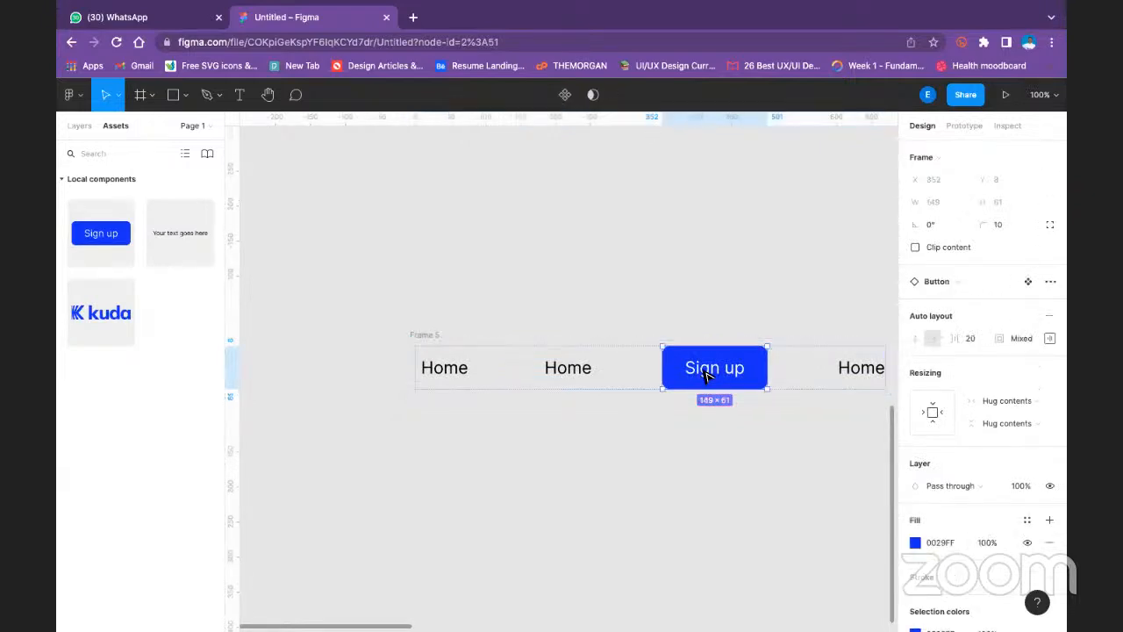
pyautogui.press('Right')
pyautogui.click(567, 270)
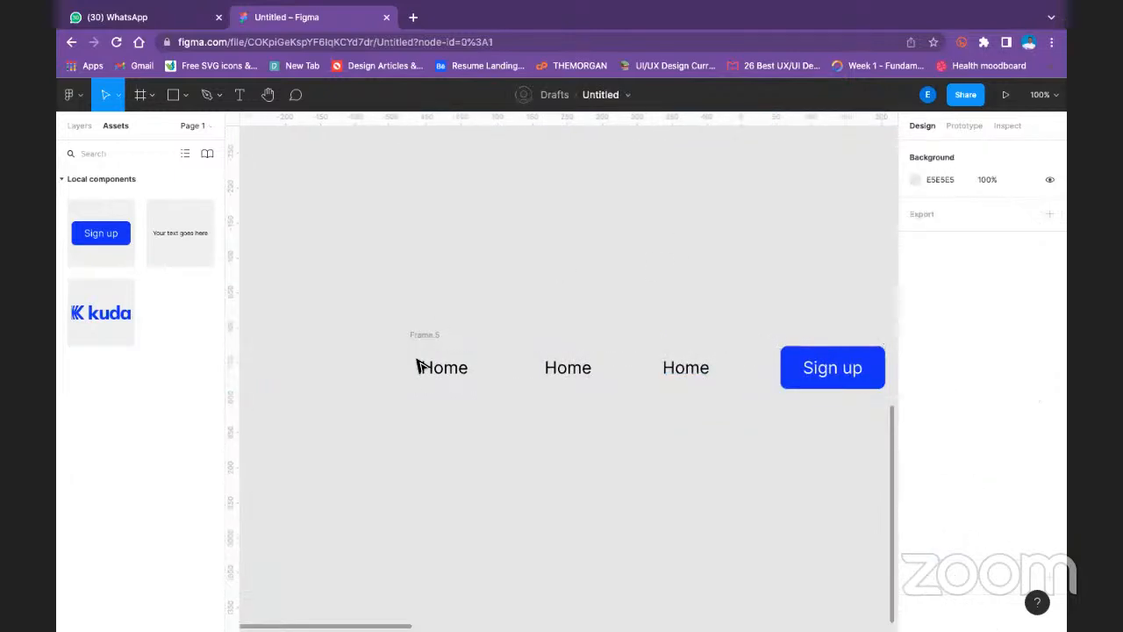
# - Add an instance of the kuda logo component as the first item of the row, before the Home texts
pyautogui.moveTo(148, 315); pyautogui.dragTo(487, 381)
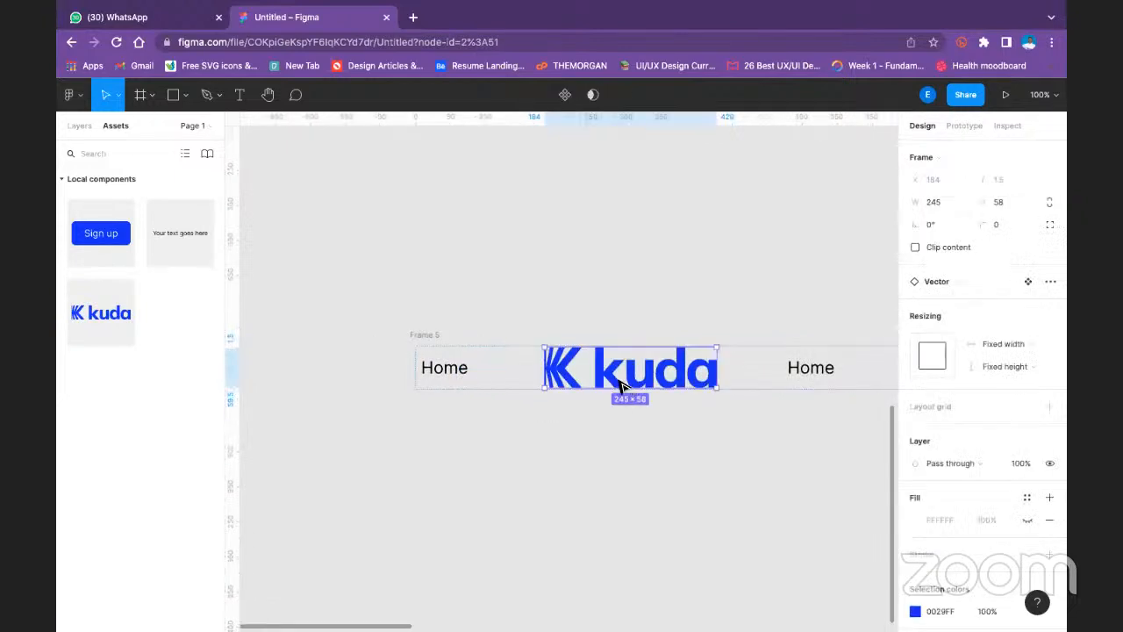
pyautogui.click(760, 224)
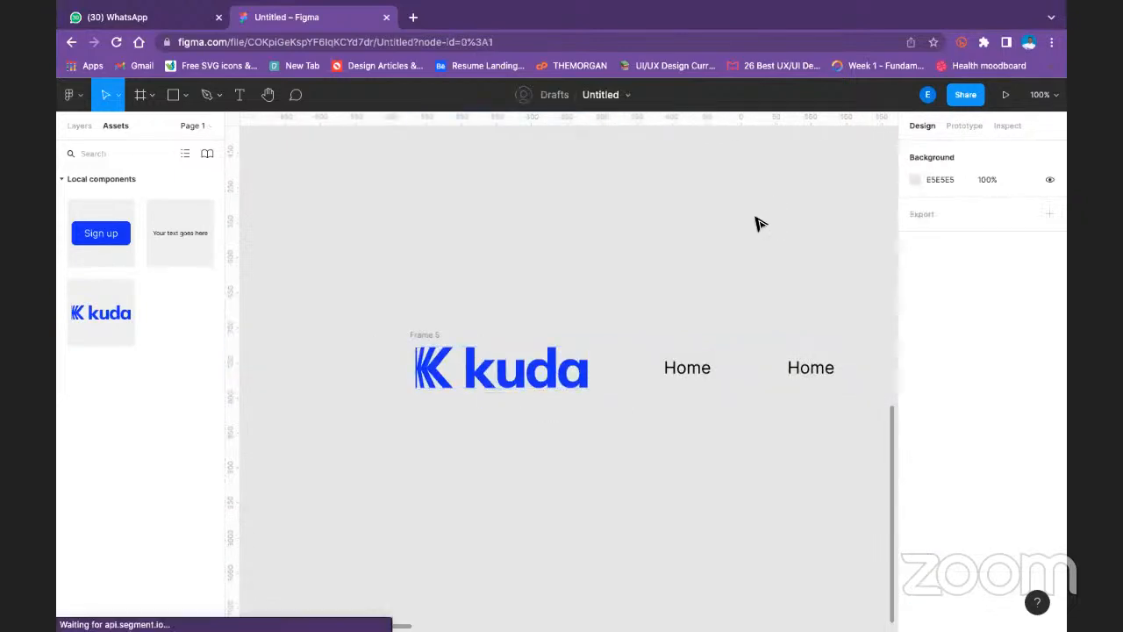
pyautogui.moveTo(747, 233); pyautogui.dragTo(557, 219)
pyautogui.press('-')
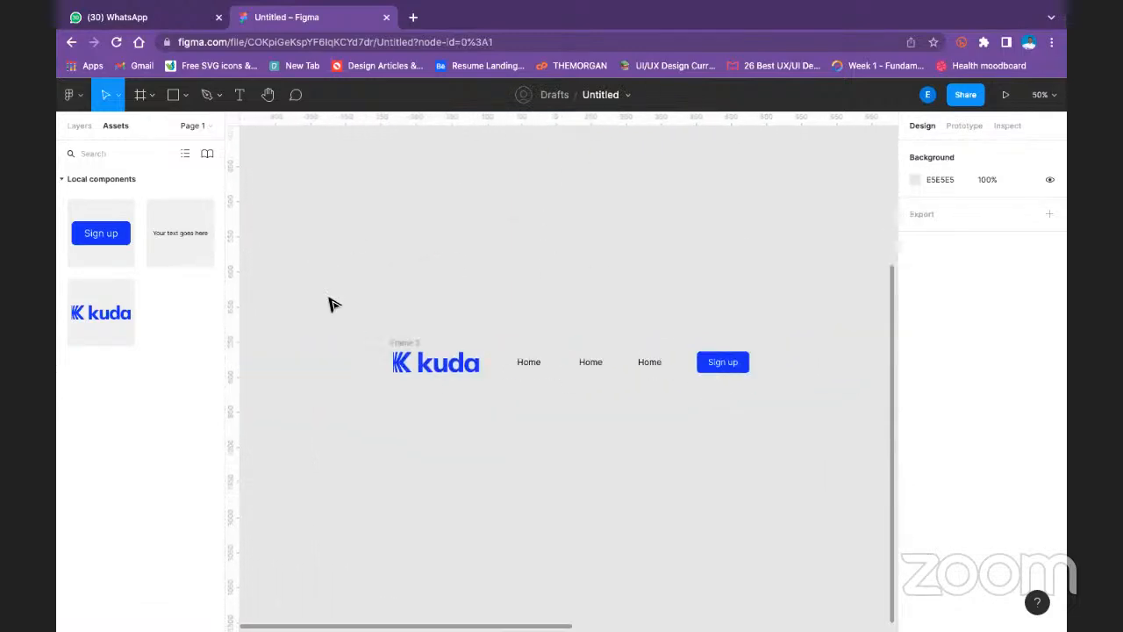
# - Set Frame 5's left and right auto layout padding to 16 and its alignment to center
pyautogui.click(404, 342)
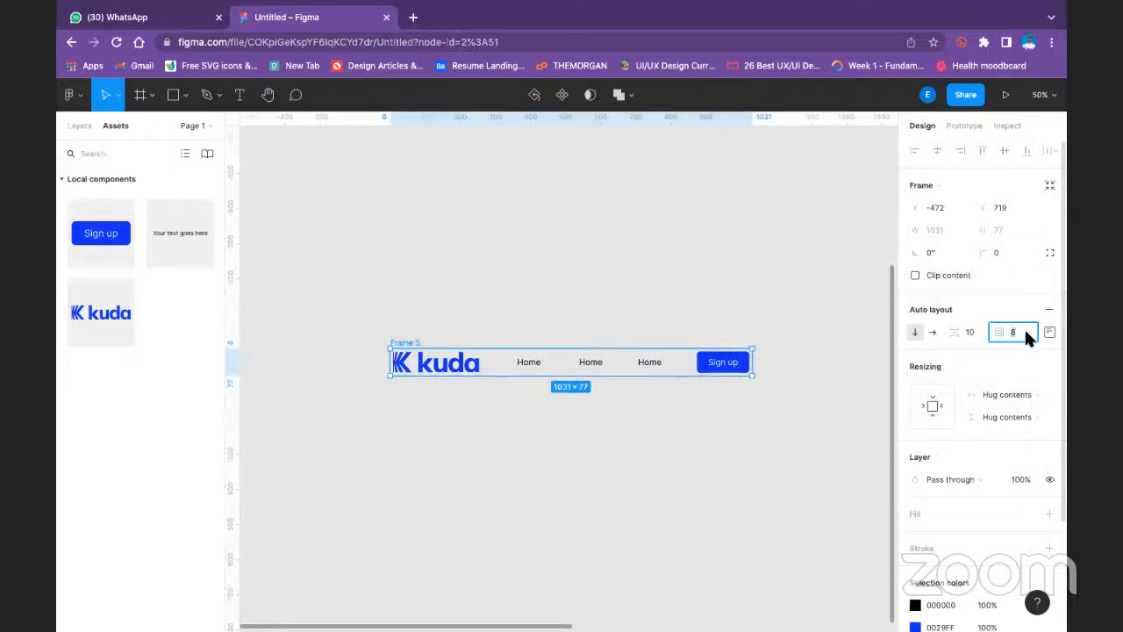
pyautogui.click(1050, 332)
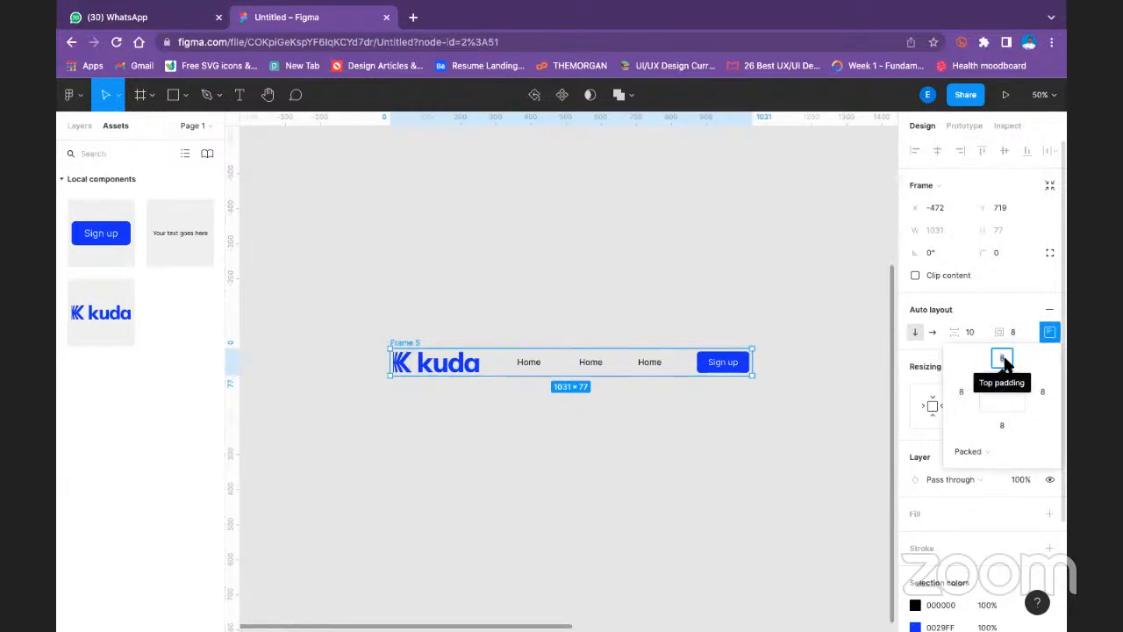
pyautogui.click(966, 389)
pyautogui.write('16')
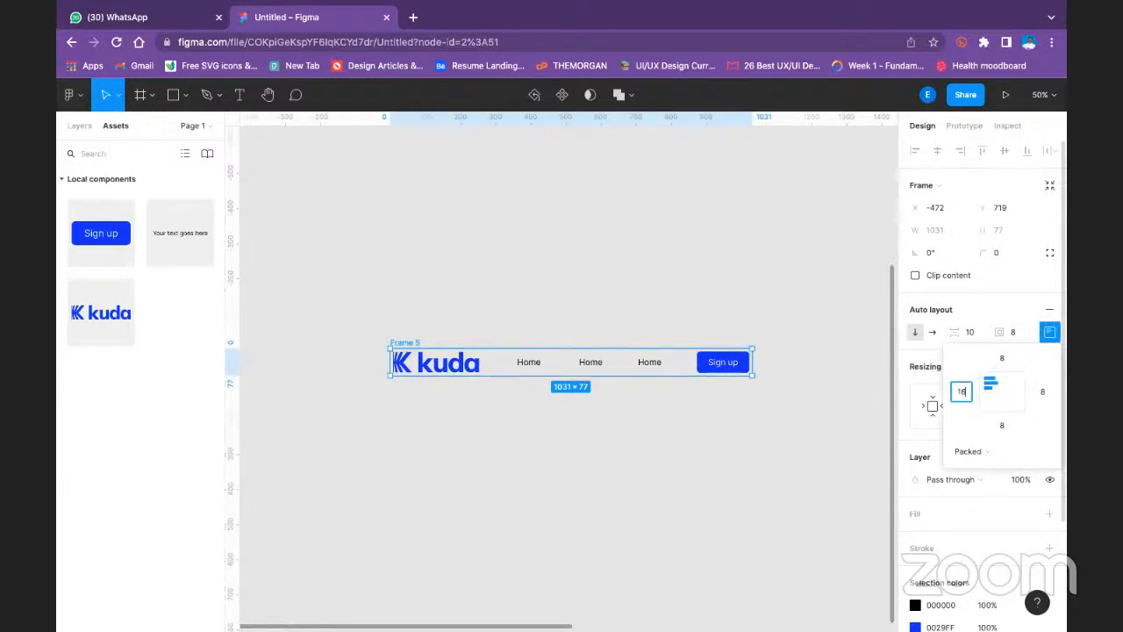
pyautogui.click(1042, 392)
pyautogui.write('16')
pyautogui.press('Return')
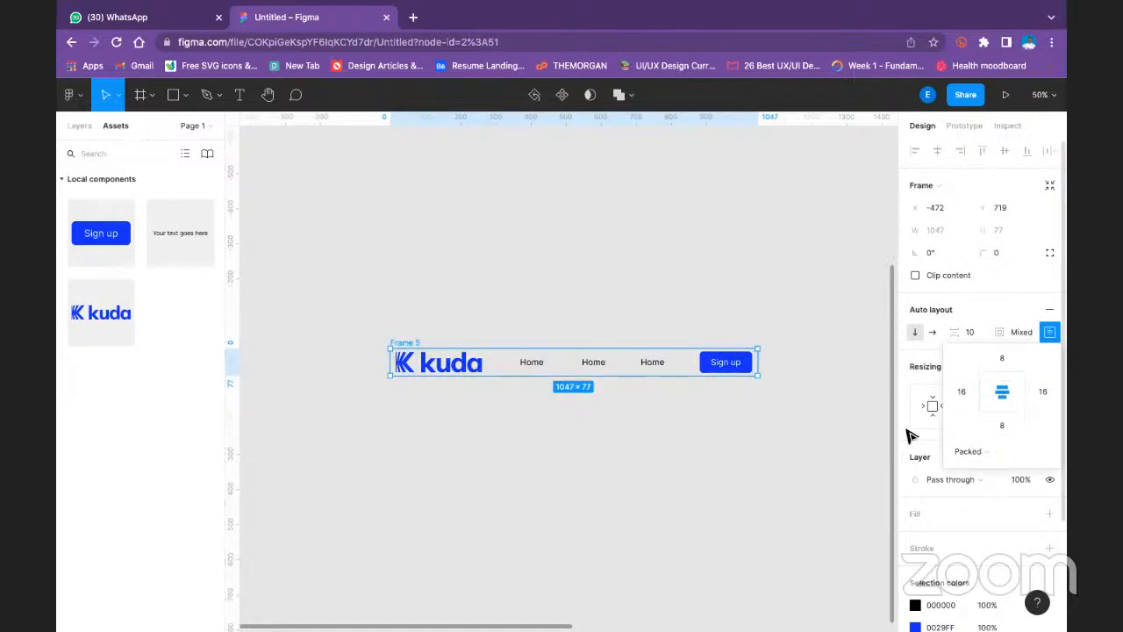
pyautogui.click(729, 464)
# - Change Frame 5's horizontal resizing to Fixed width and set its width to 1440
pyautogui.click(394, 342)
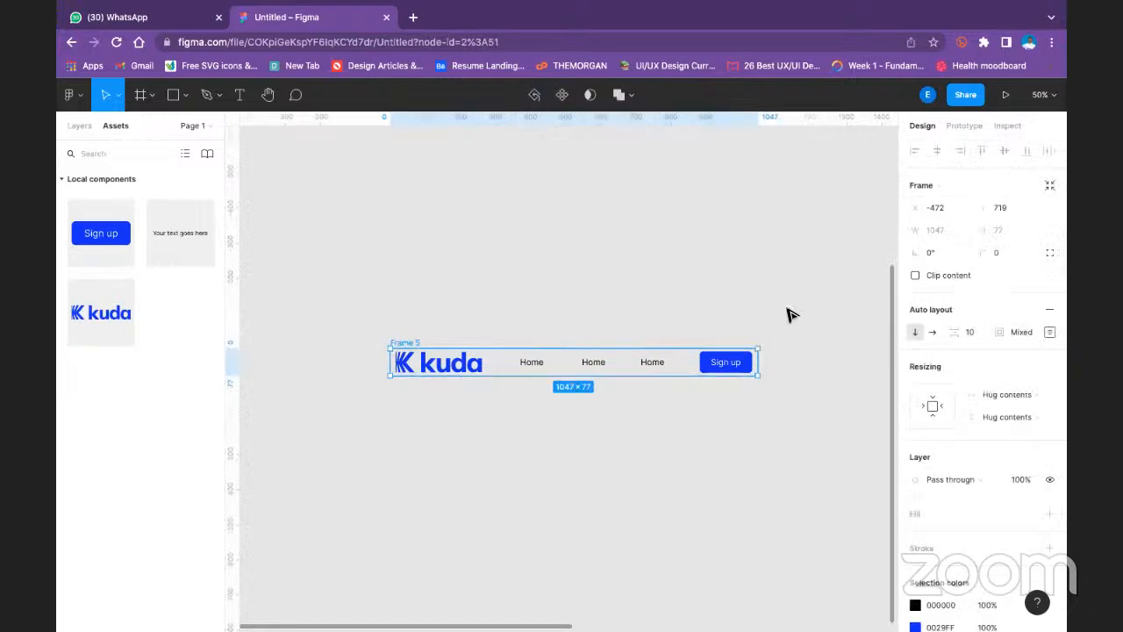
pyautogui.click(1022, 395)
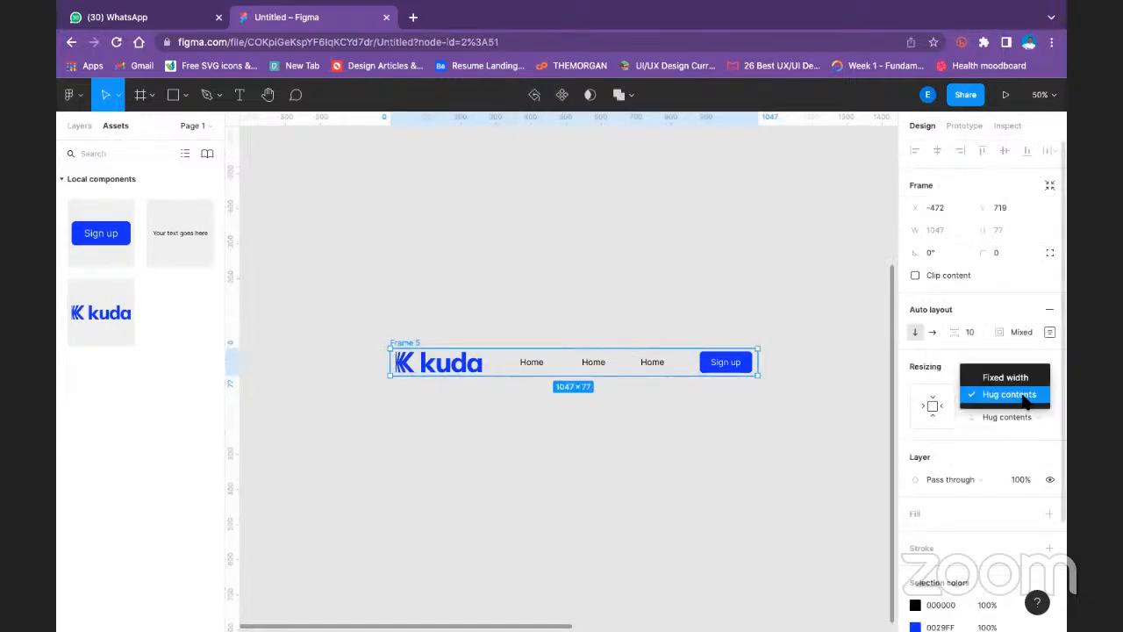
pyautogui.click(1005, 377)
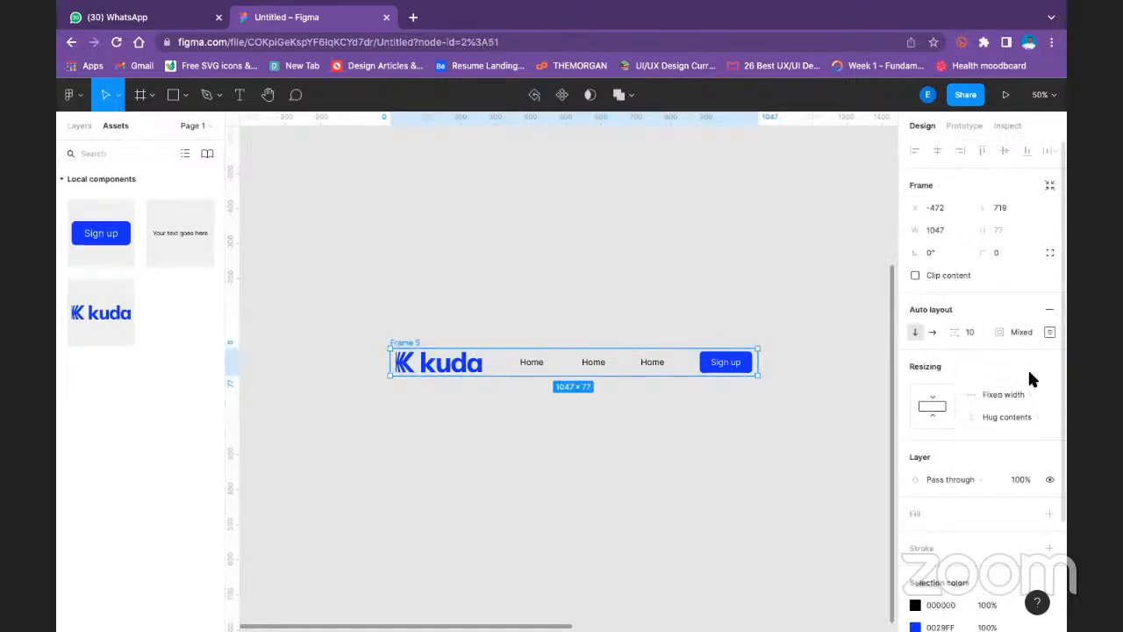
pyautogui.click(939, 230)
pyautogui.write('1440')
pyautogui.press('Return')
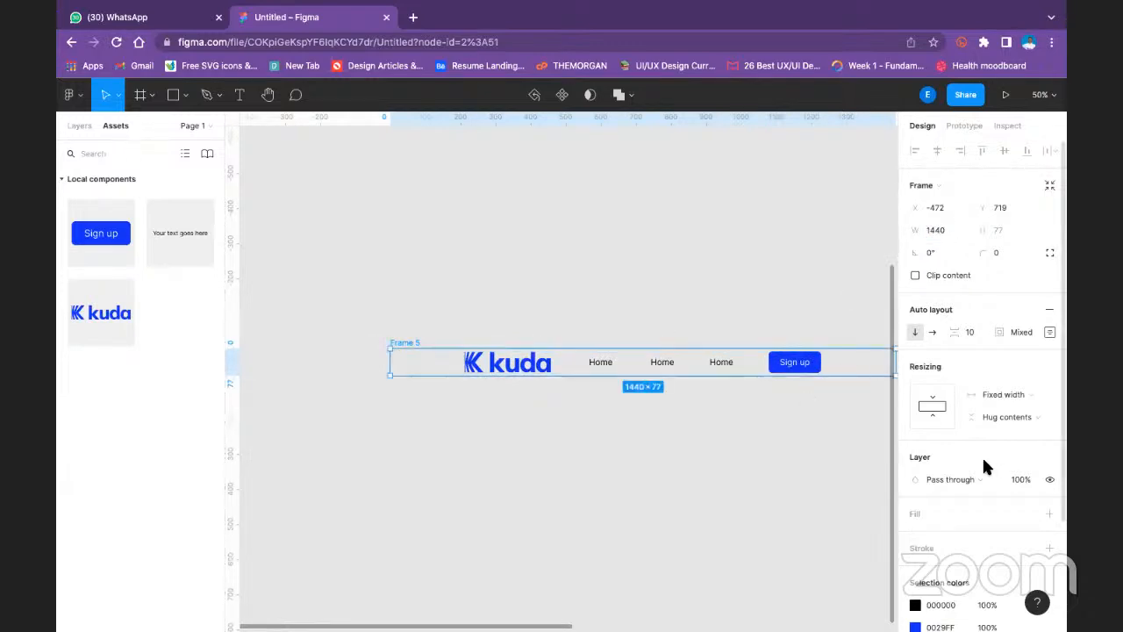
# - Add a white FFFFFF fill to Frame 5 and shift the frame left to about X -578
pyautogui.scroll(-4, 992, 426)
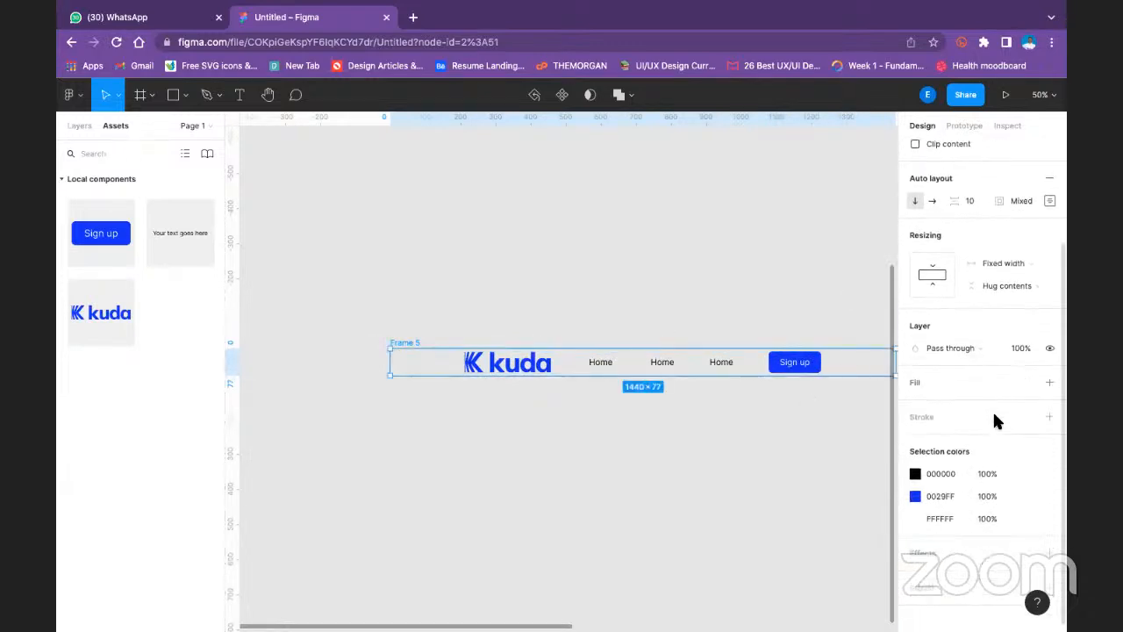
pyautogui.click(1049, 373)
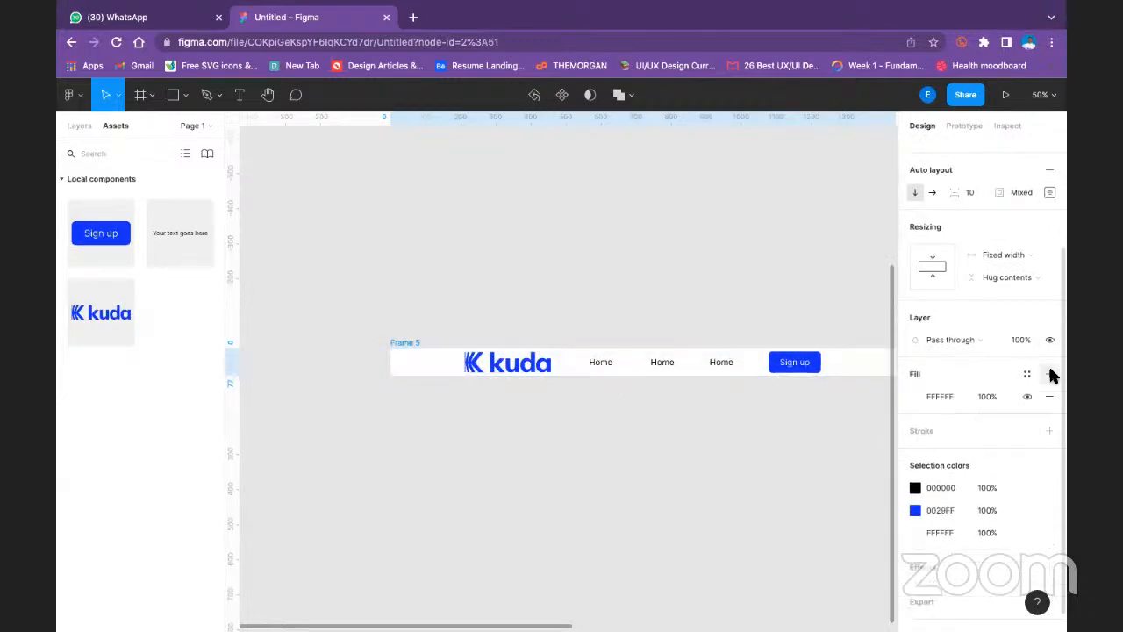
pyautogui.click(751, 301)
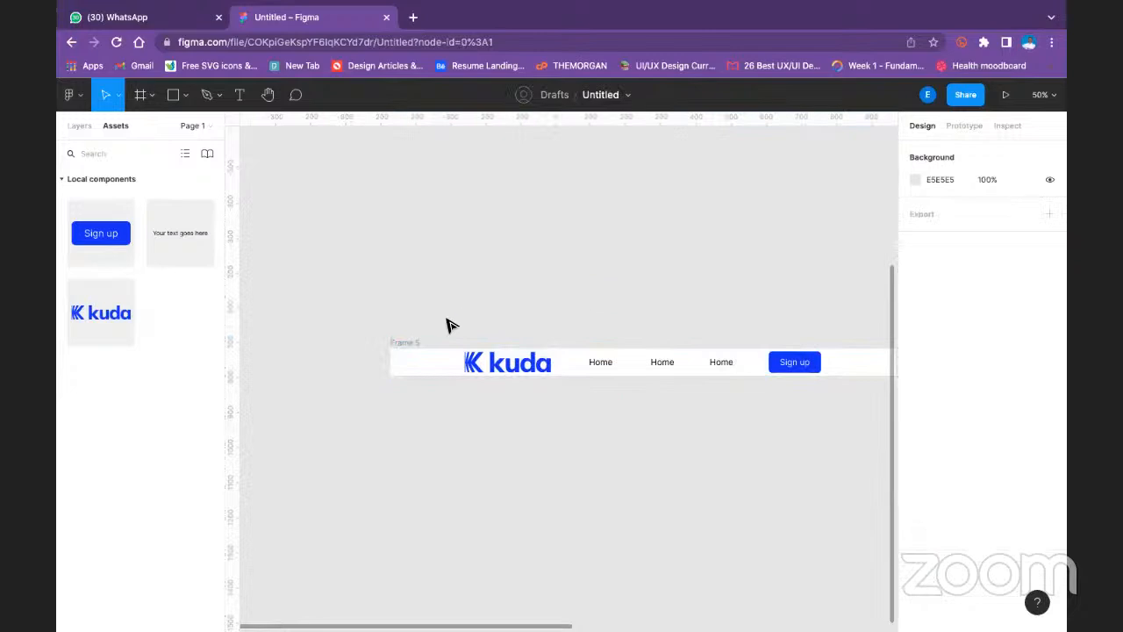
pyautogui.moveTo(416, 342); pyautogui.dragTo(379, 341)
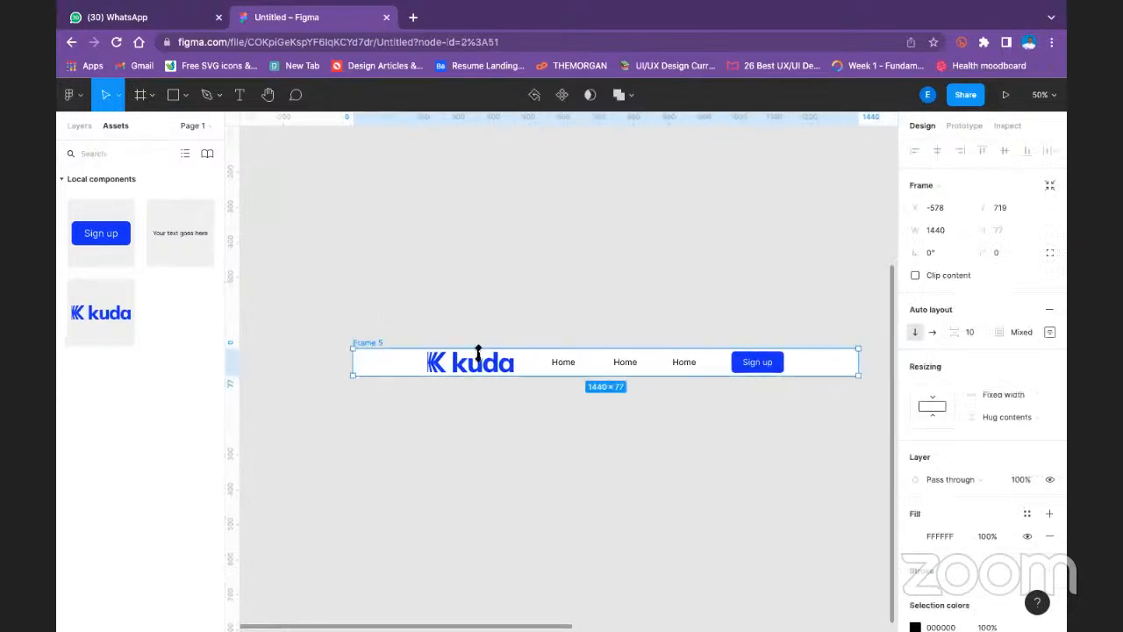
# - Set Frame 5's auto layout spacing mode to Space between
pyautogui.click(1018, 416)
pyautogui.click(1045, 331)
pyautogui.click(1049, 331)
pyautogui.click(987, 450)
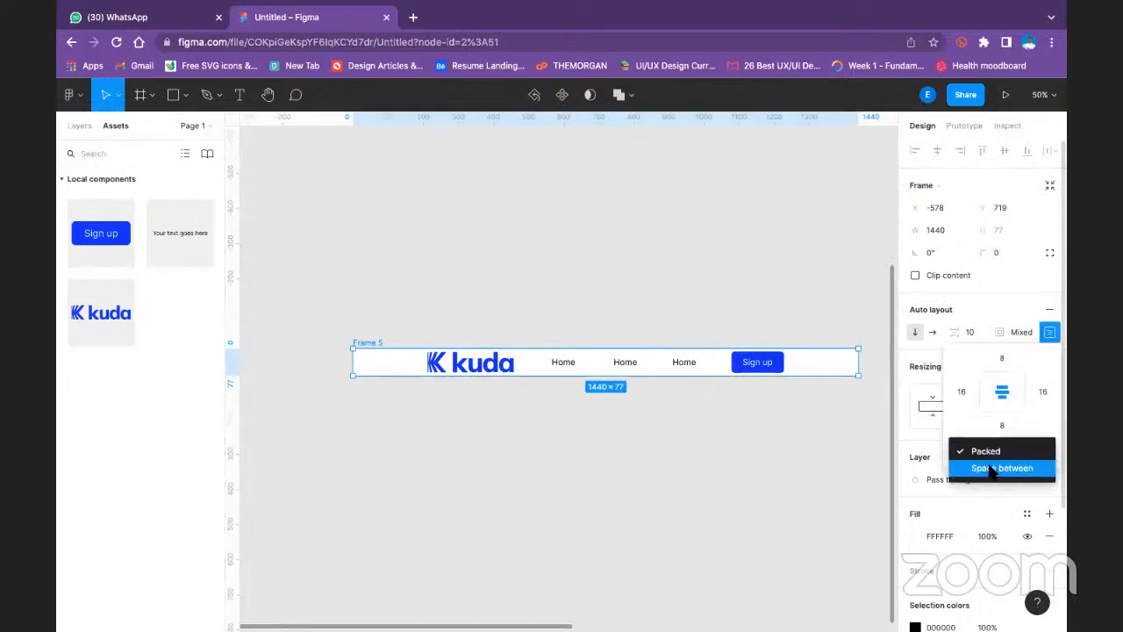
pyautogui.click(990, 468)
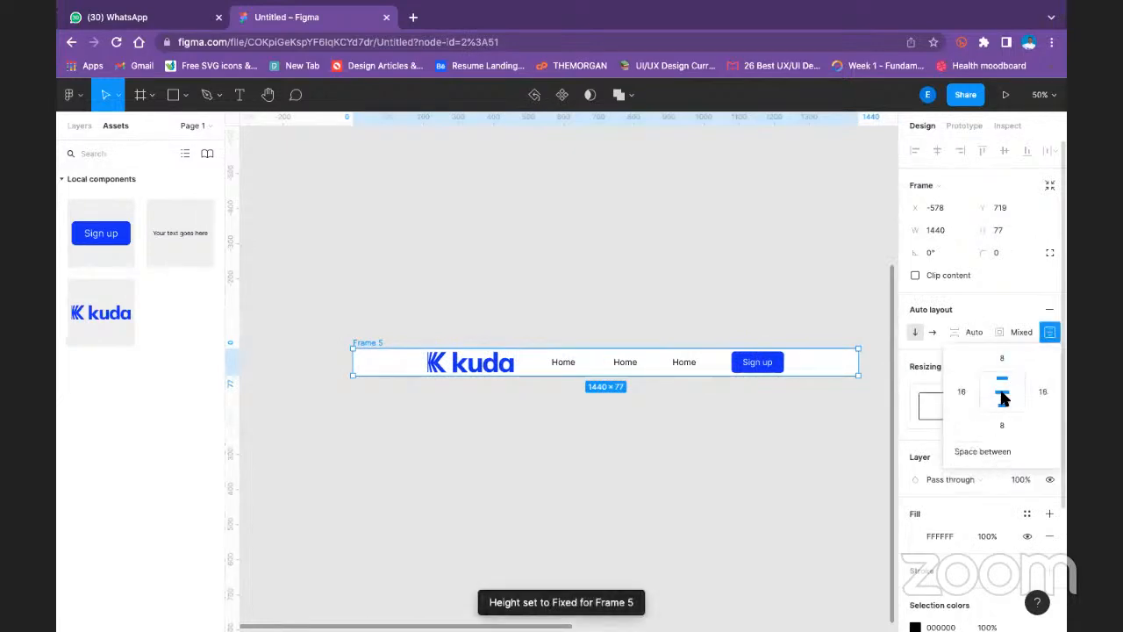
# - Try a right padding of 90 on Frame 5
pyautogui.click(1044, 392)
pyautogui.write('90')
pyautogui.press('Return')
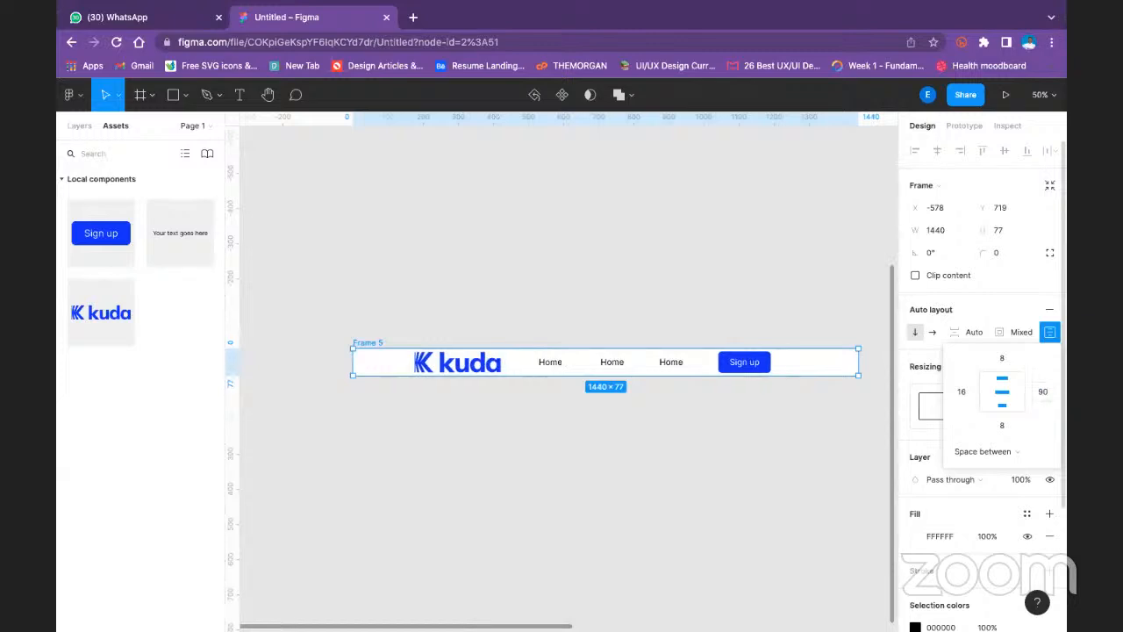
# - Set both the right and left padding of Frame 5 to 0
pyautogui.click(1044, 392)
pyautogui.write('0')
pyautogui.press('Return')
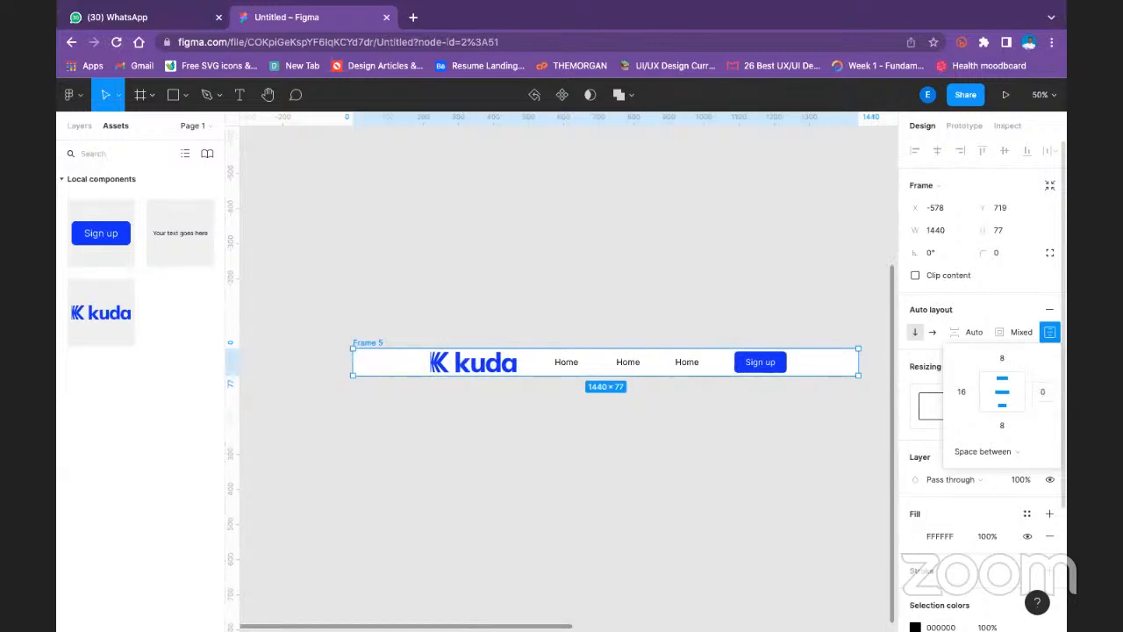
pyautogui.click(961, 392)
pyautogui.write('0')
pyautogui.press('Return')
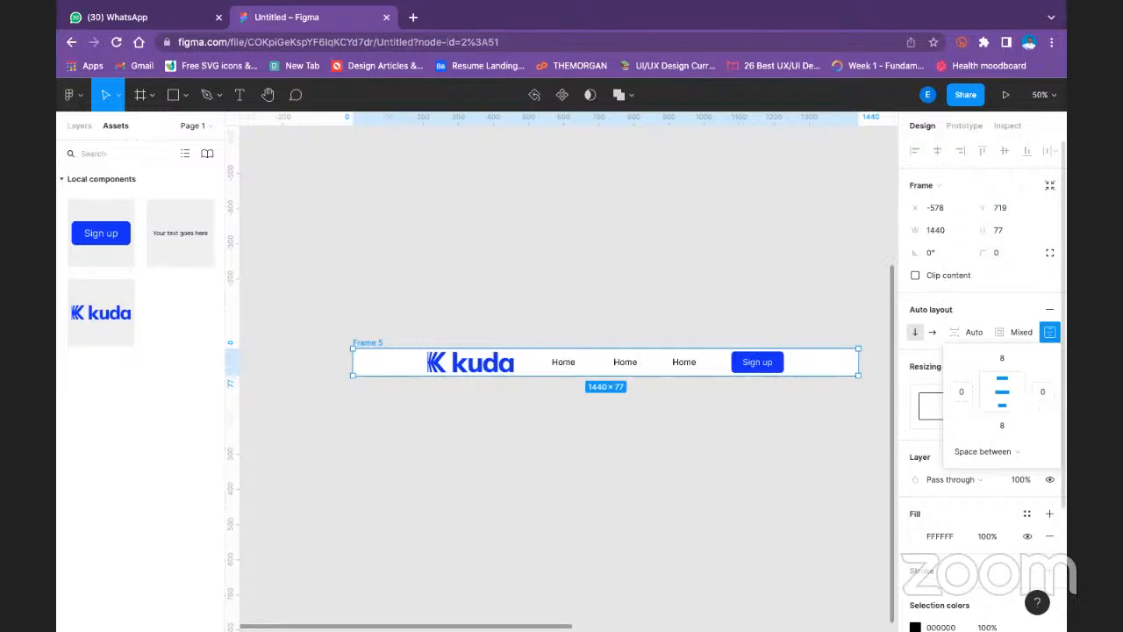
# - Set the vertical resizing of the inner frame holding the logo, links and button to Fill container
pyautogui.click(753, 372)
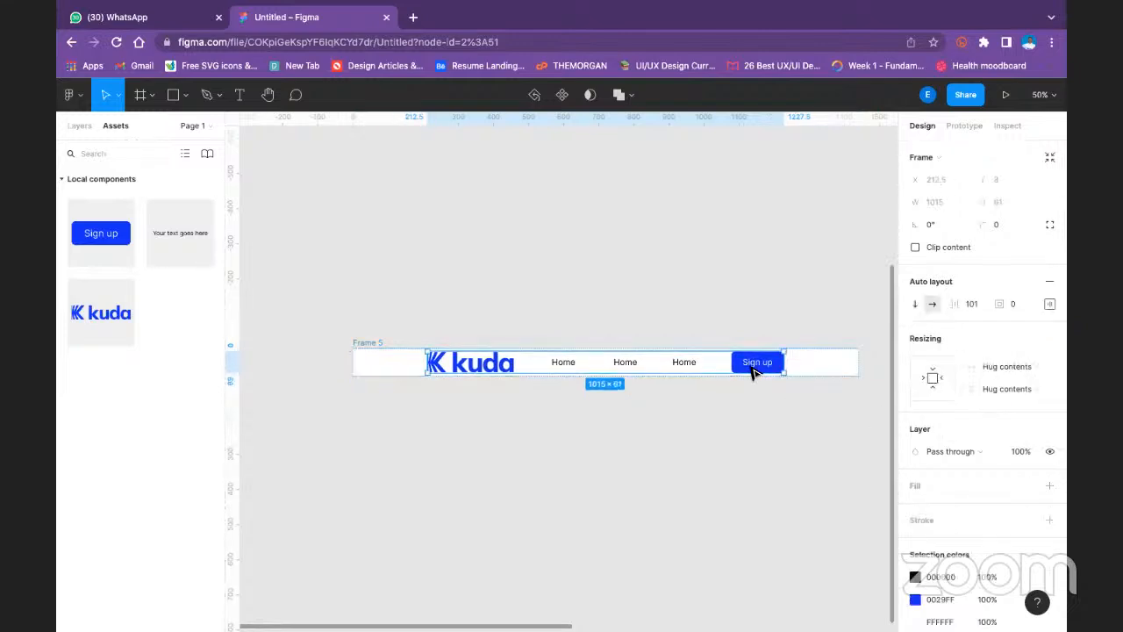
pyautogui.click(1017, 387)
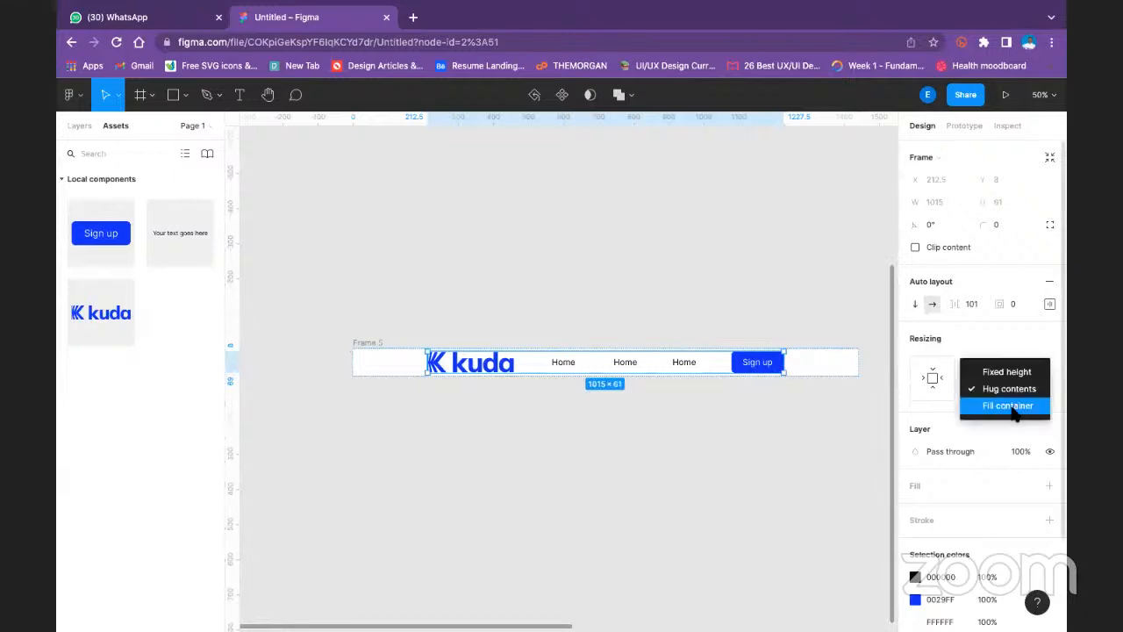
pyautogui.click(1009, 405)
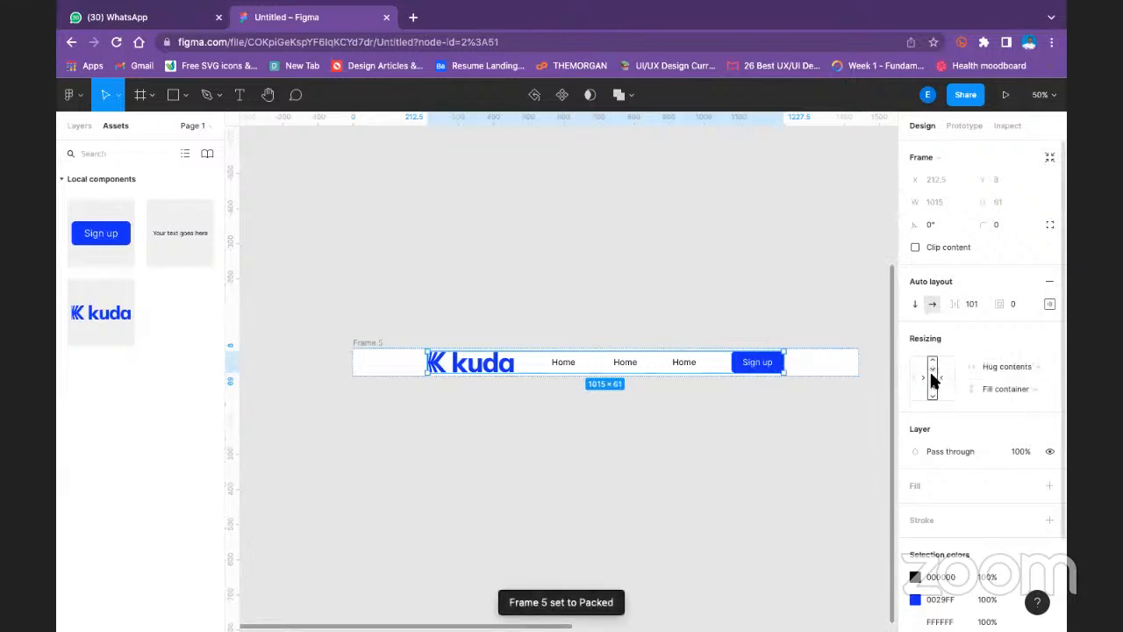
# - Set the inner frame's auto layout spacing mode to Space between
pyautogui.click(1050, 303)
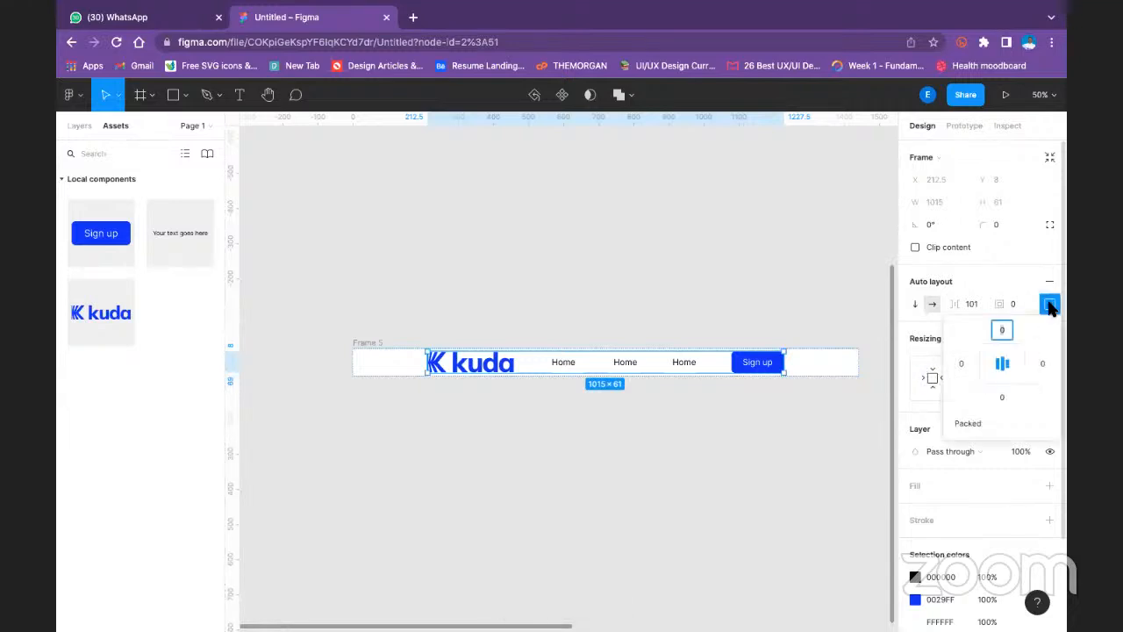
pyautogui.click(975, 423)
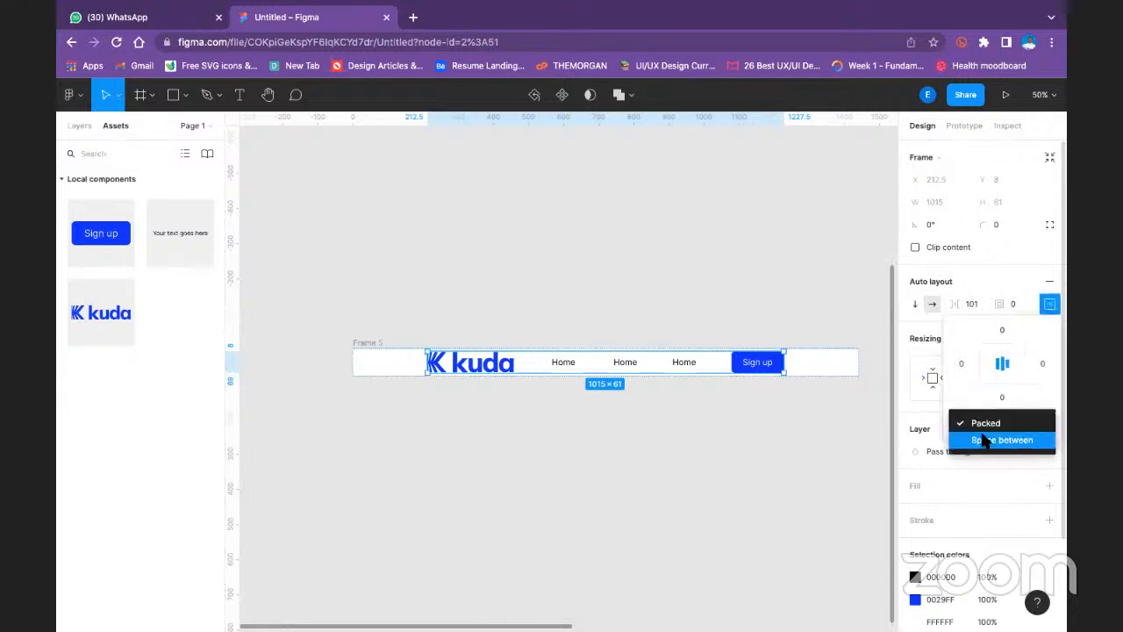
pyautogui.click(983, 440)
pyautogui.click(755, 427)
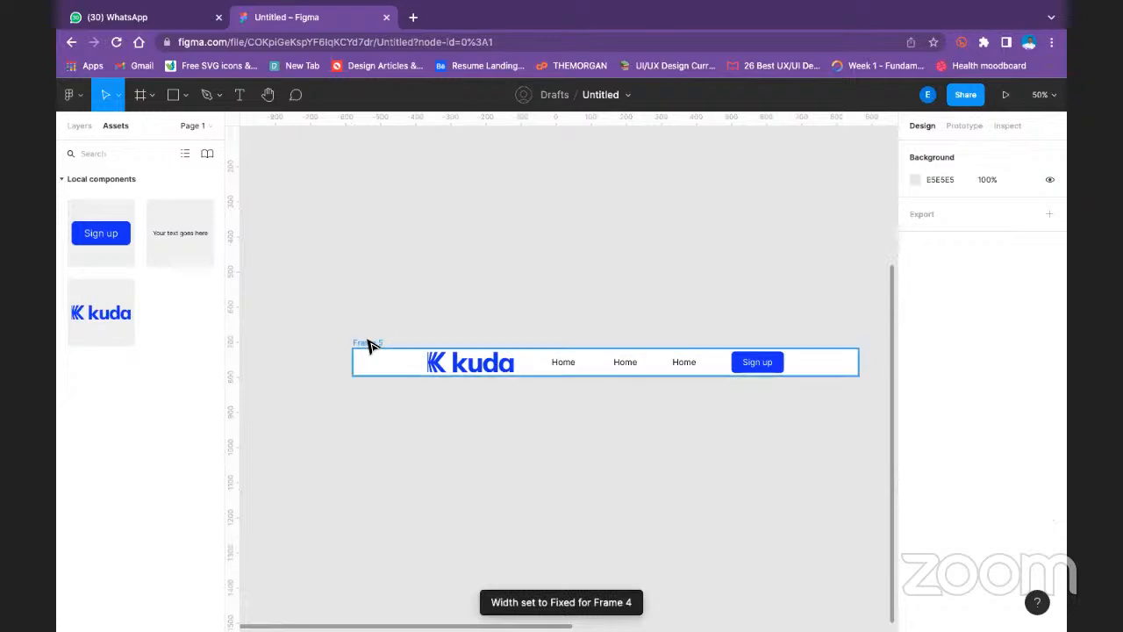
# - Set Frame 4's vertical resizing inside Frame 5 to Fill container and its auto layout spacing mode to Packed
pyautogui.click(366, 343)
pyautogui.click(80, 125)
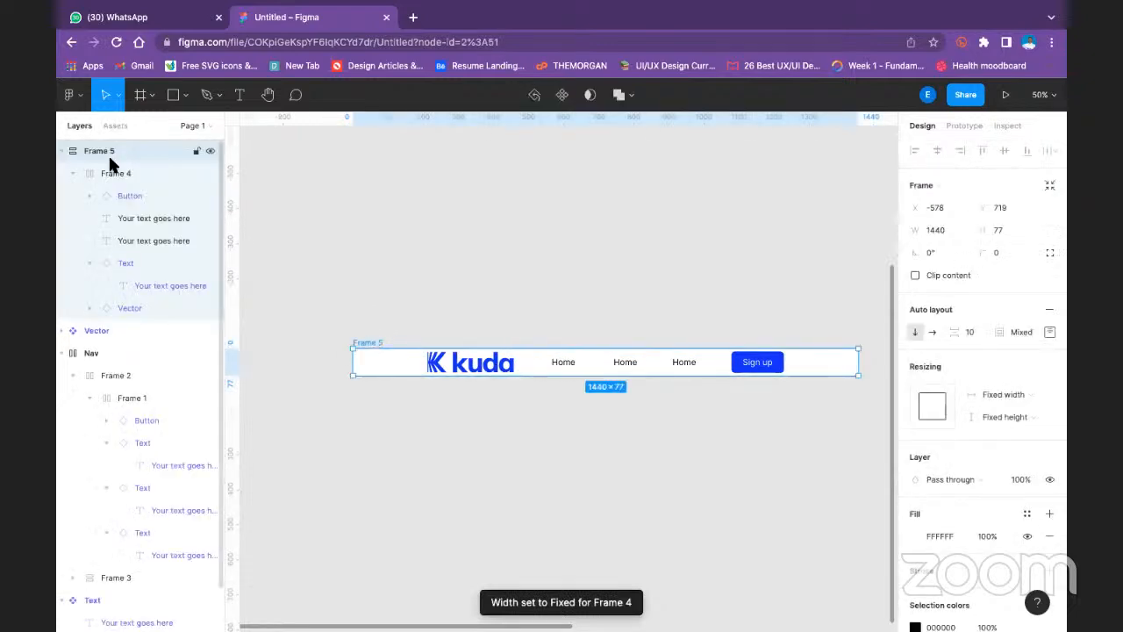
pyautogui.click(63, 149)
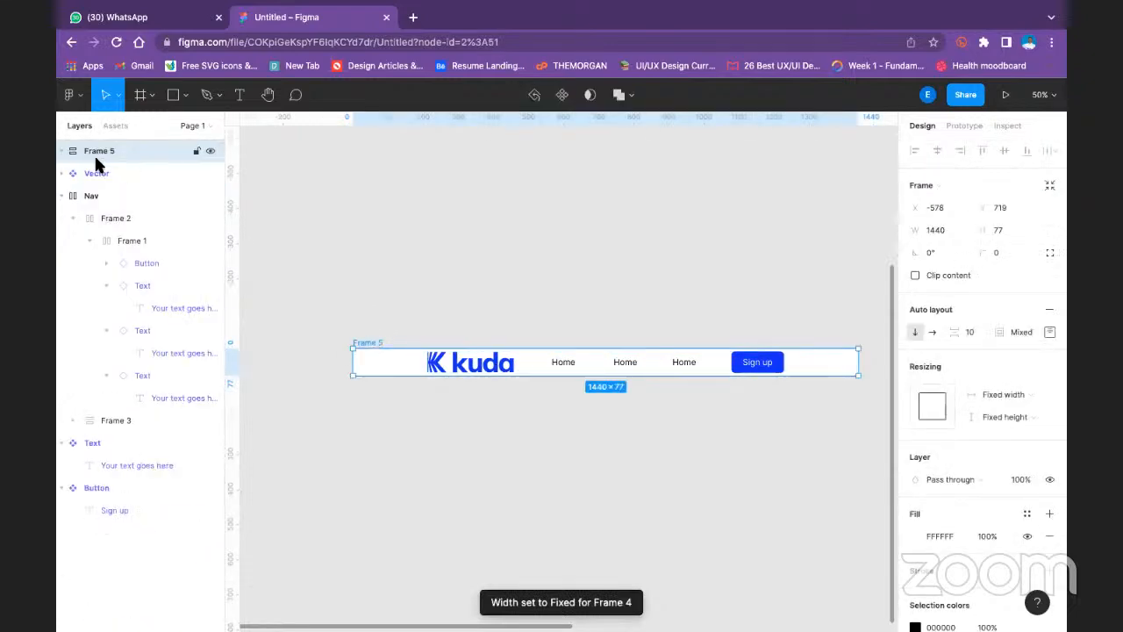
pyautogui.click(63, 151)
pyautogui.click(132, 180)
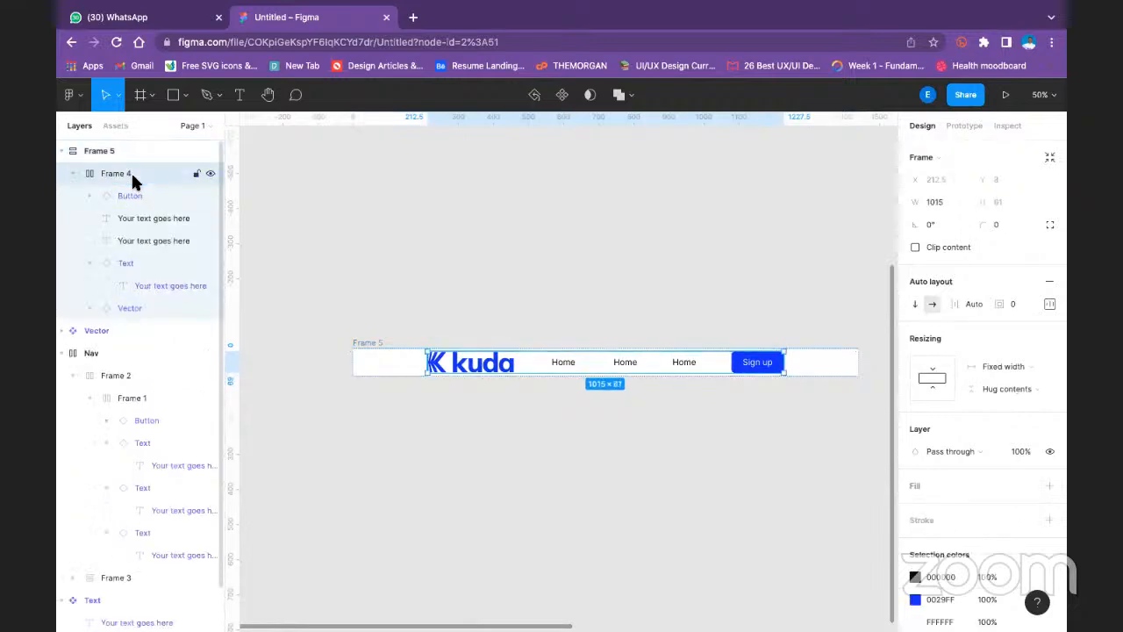
pyautogui.click(1032, 391)
pyautogui.click(1007, 405)
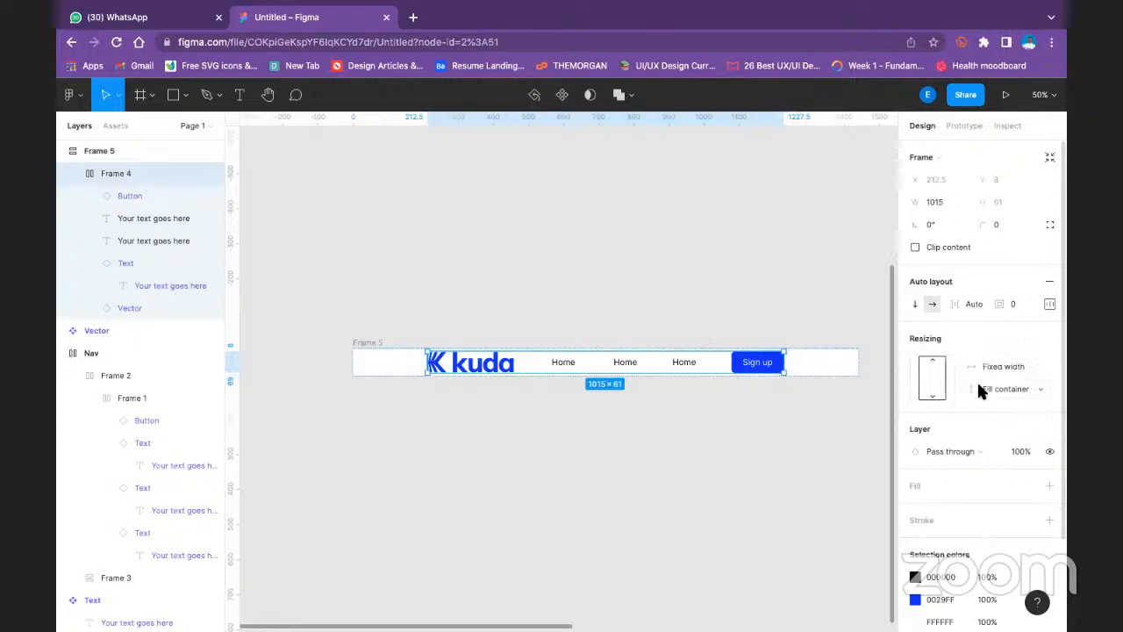
pyautogui.click(934, 379)
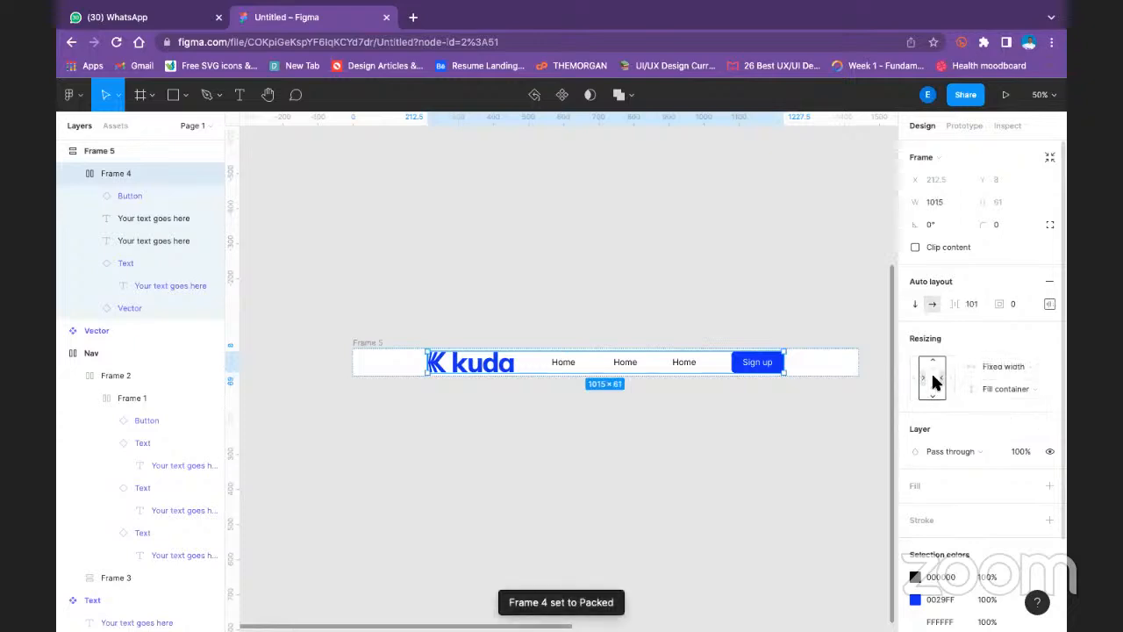
# - Set Frame 4's auto layout padding to 32 at the top and bottom and 16 on the right and left
pyautogui.click(1050, 303)
pyautogui.click(1006, 361)
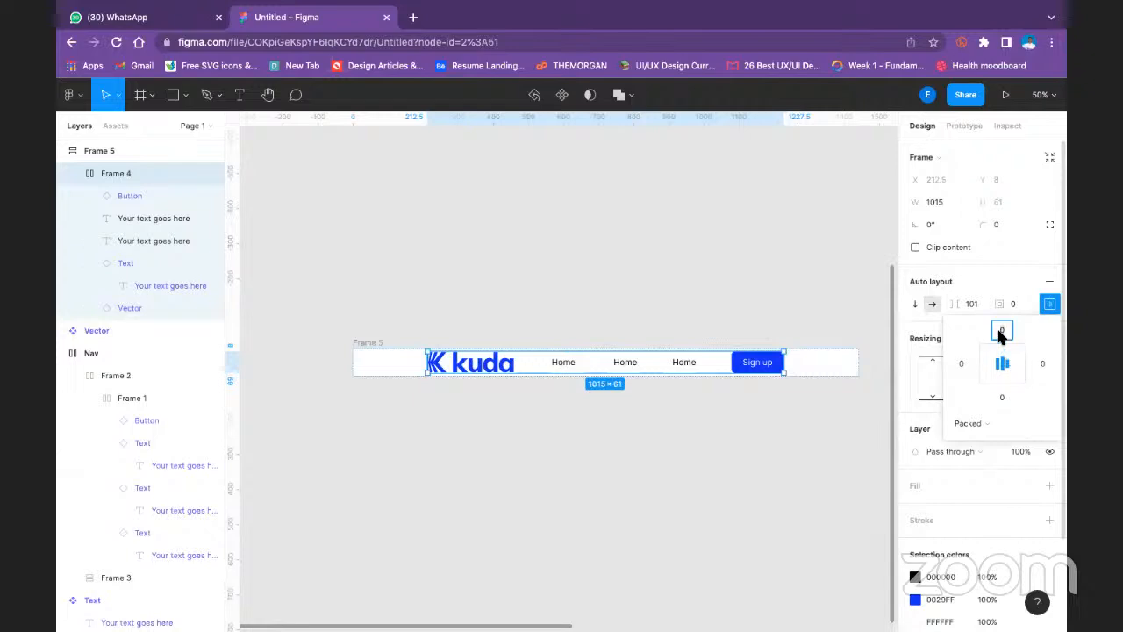
pyautogui.write('32')
pyautogui.click(1042, 362)
pyautogui.write('16')
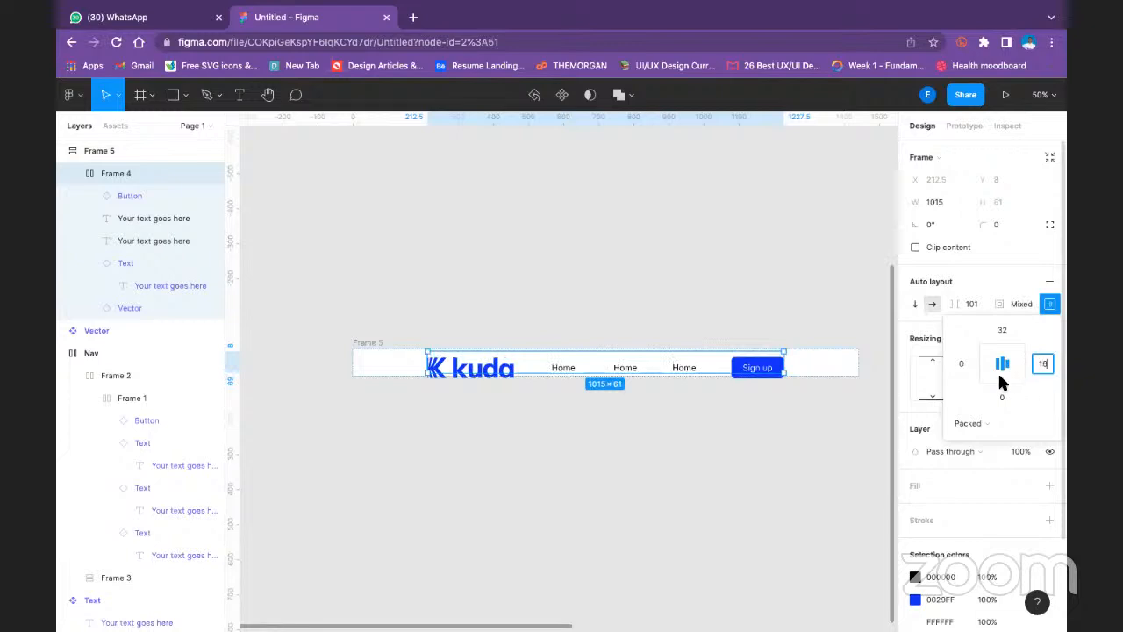
pyautogui.click(964, 360)
pyautogui.write('16')
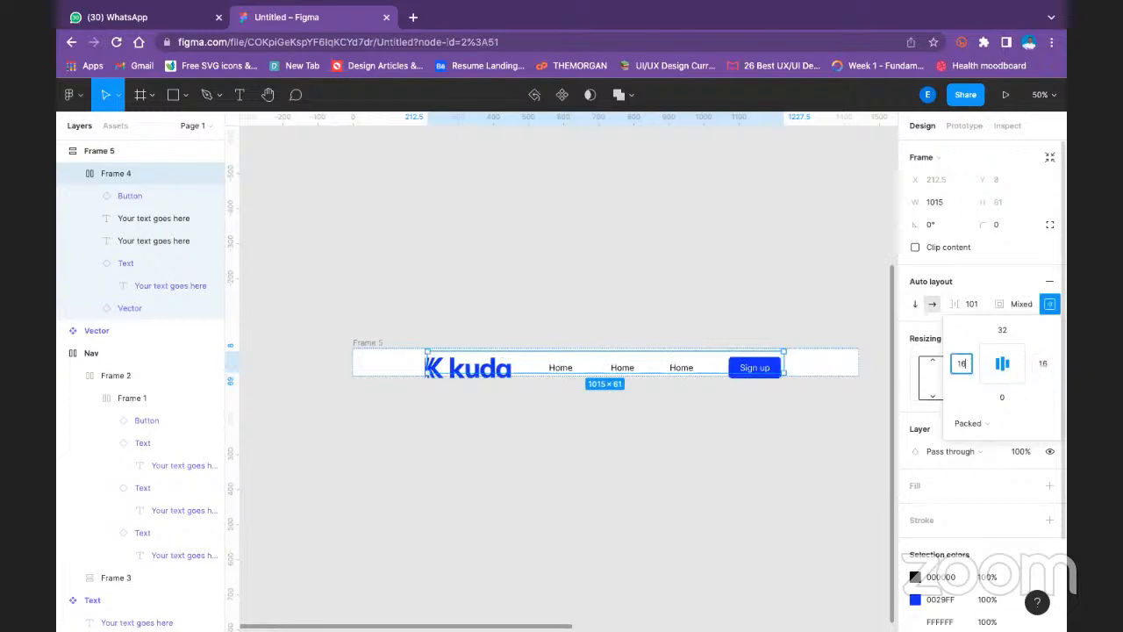
pyautogui.press('Return')
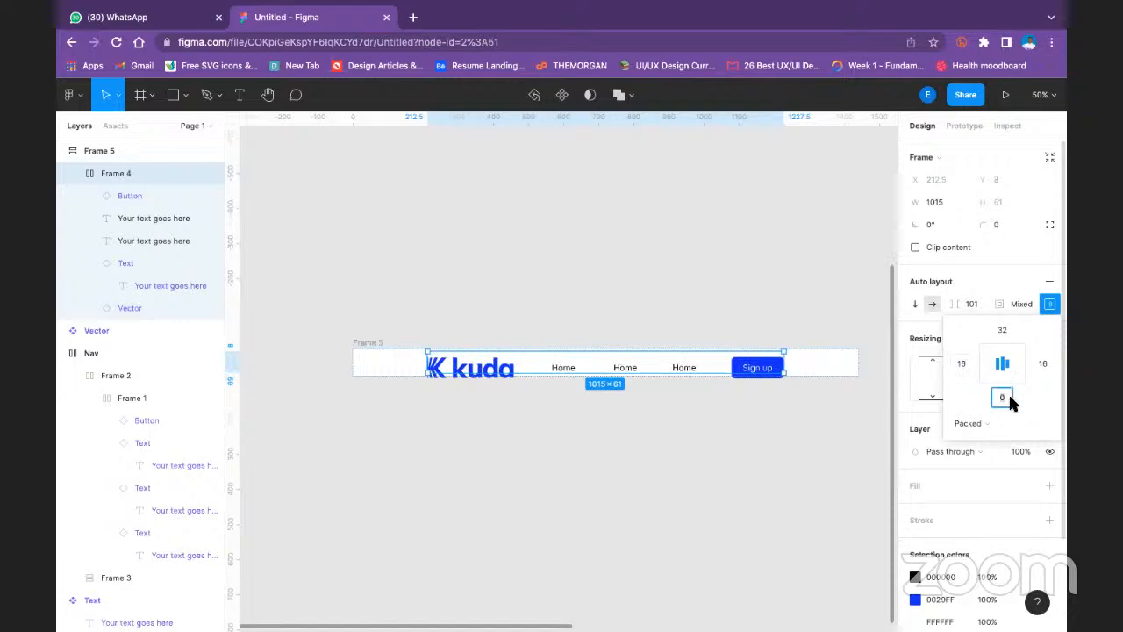
pyautogui.write('32')
pyautogui.press('Return')
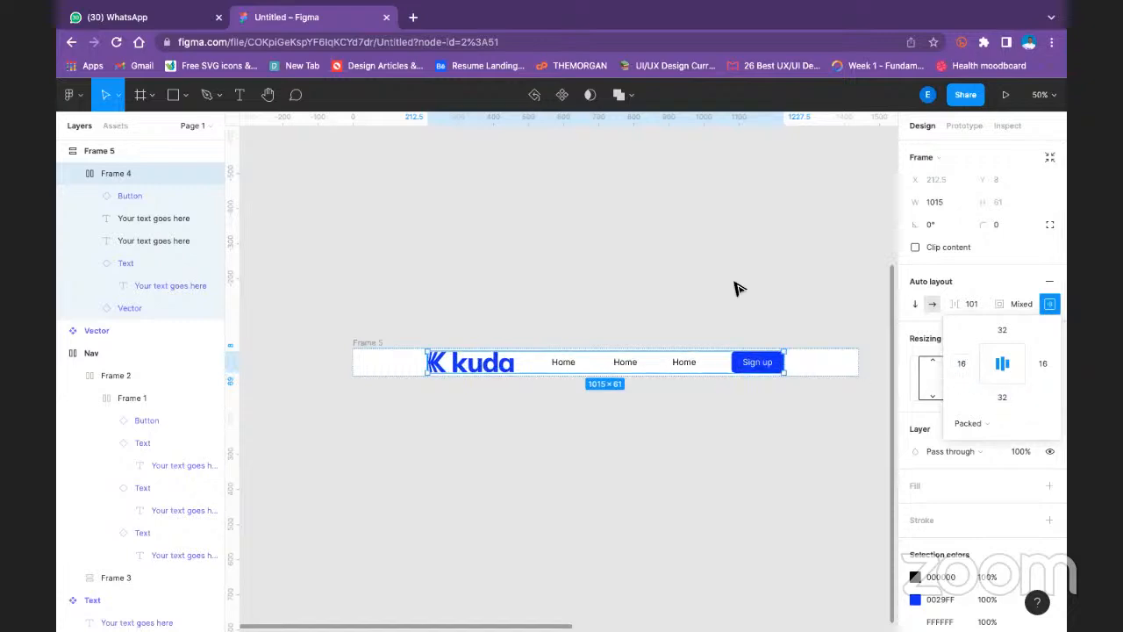
# - Check the height resizing options of the kuda logo instance in Frame 5 and go to its main component
pyautogui.click(629, 339)
pyautogui.click(467, 367)
pyautogui.click(467, 367)
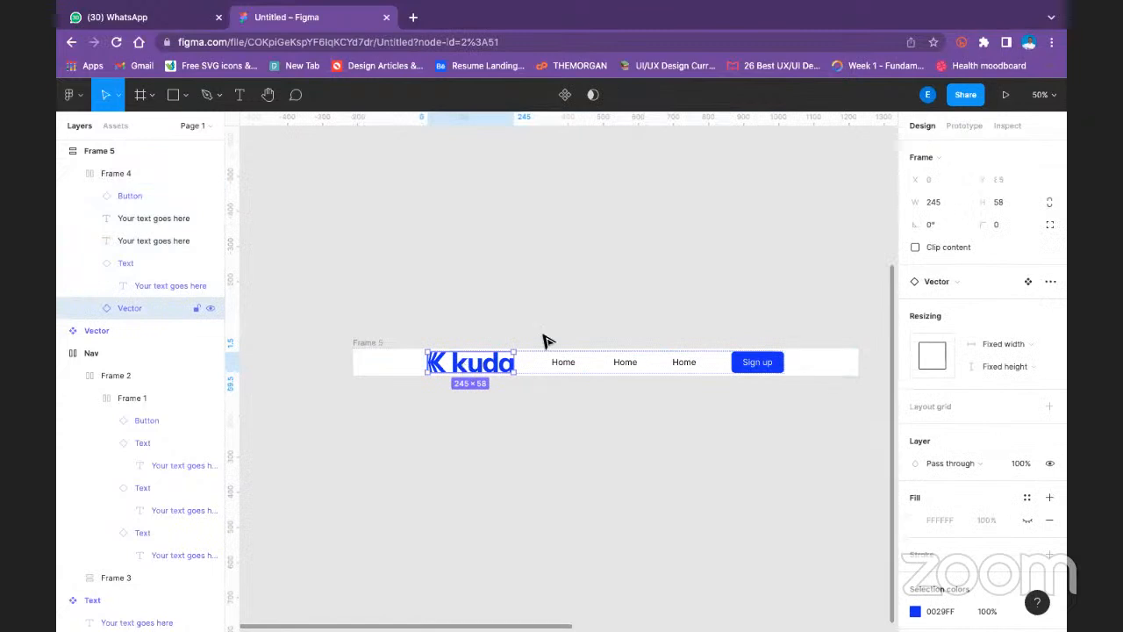
pyautogui.click(1021, 364)
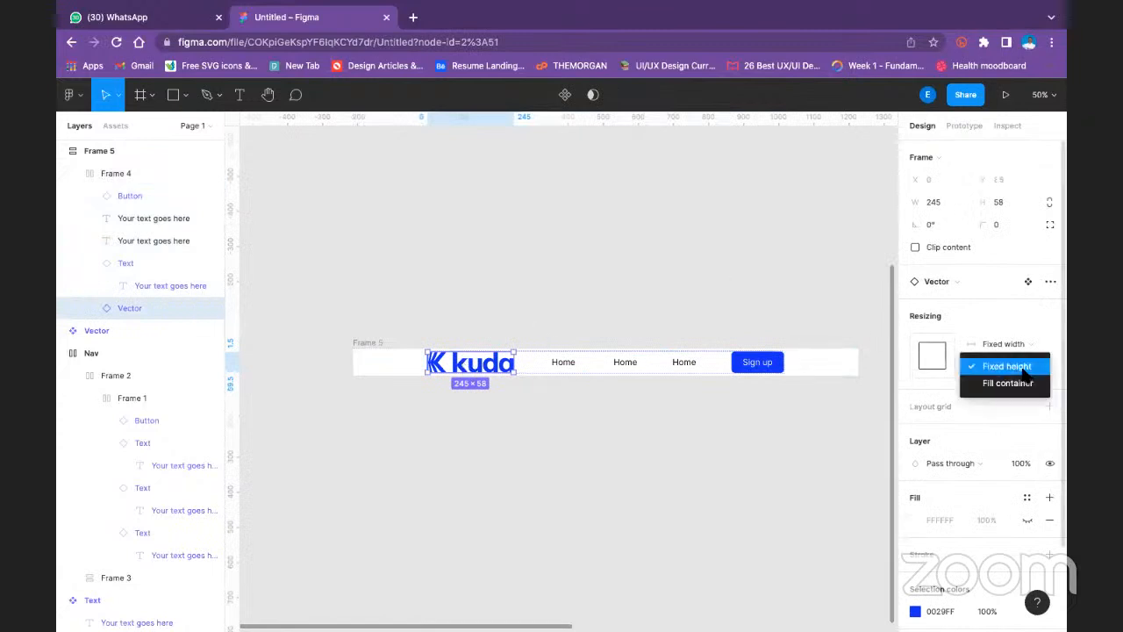
pyautogui.click(1031, 288)
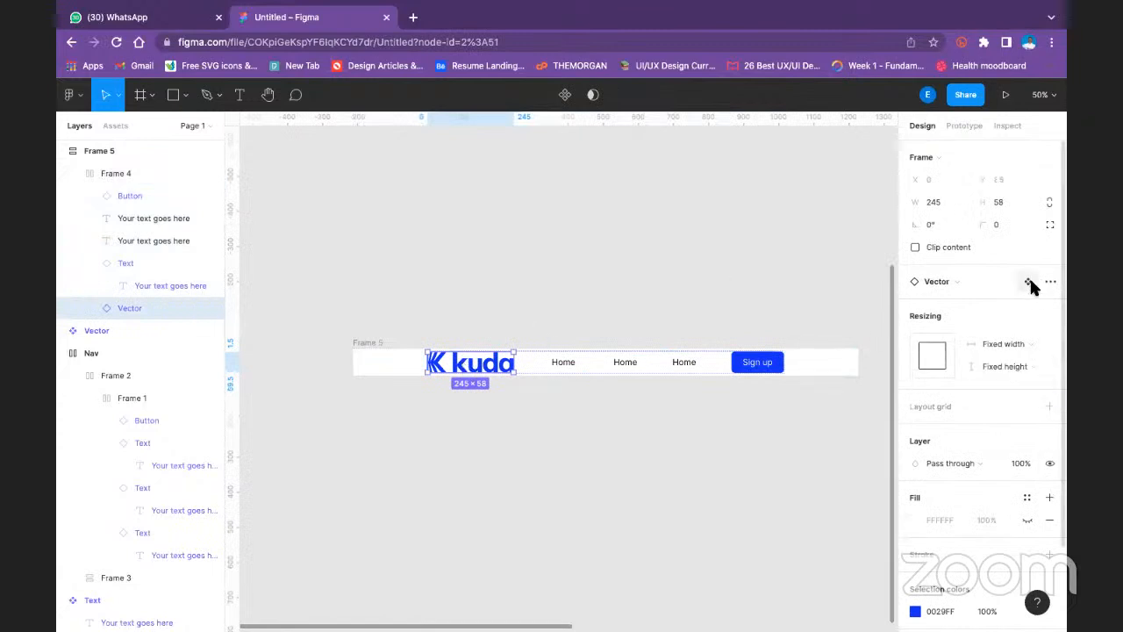
pyautogui.click(1030, 282)
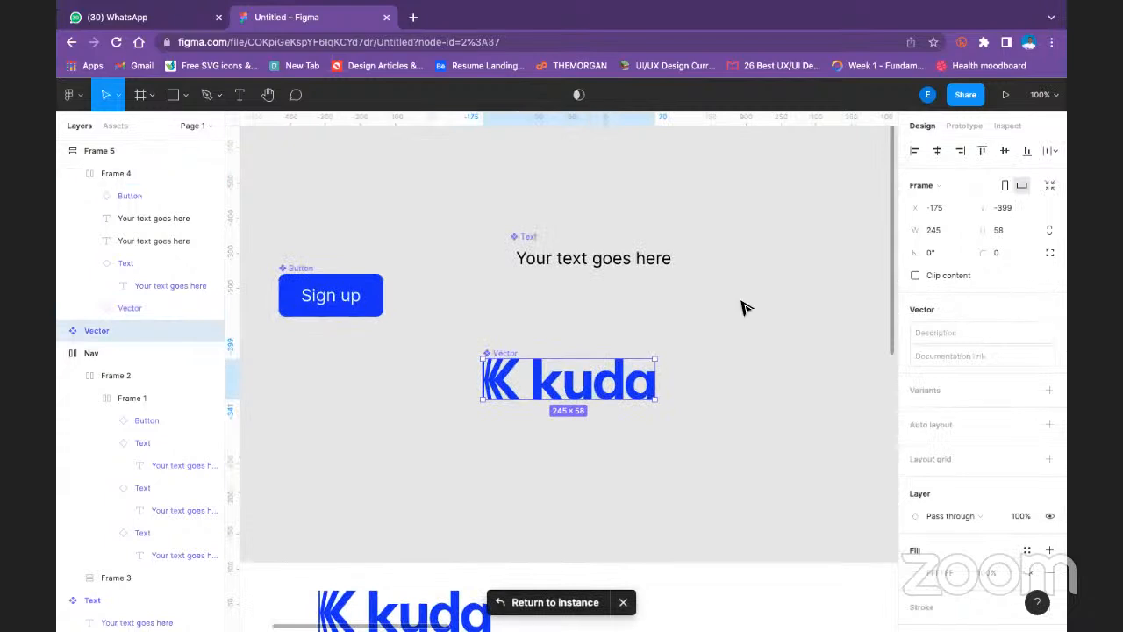
pyautogui.press('-')
pyautogui.moveTo(699, 338); pyautogui.dragTo(506, 243)
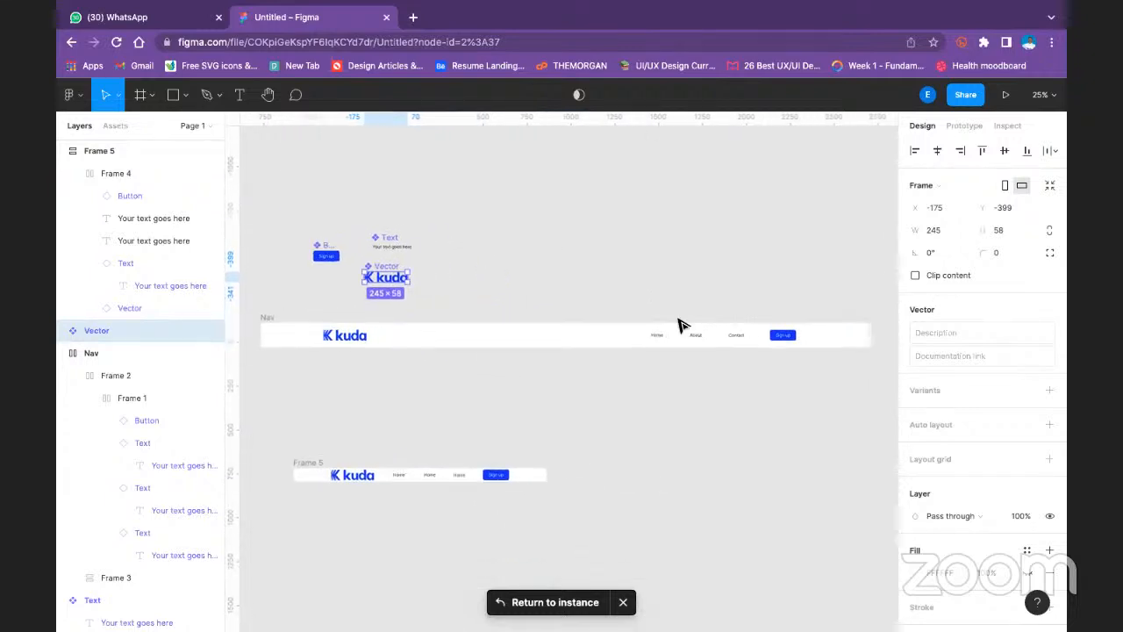
# - Set the auto layout alignment of Frame 2, which holds the Nav's links and button, to center
pyautogui.click(747, 342)
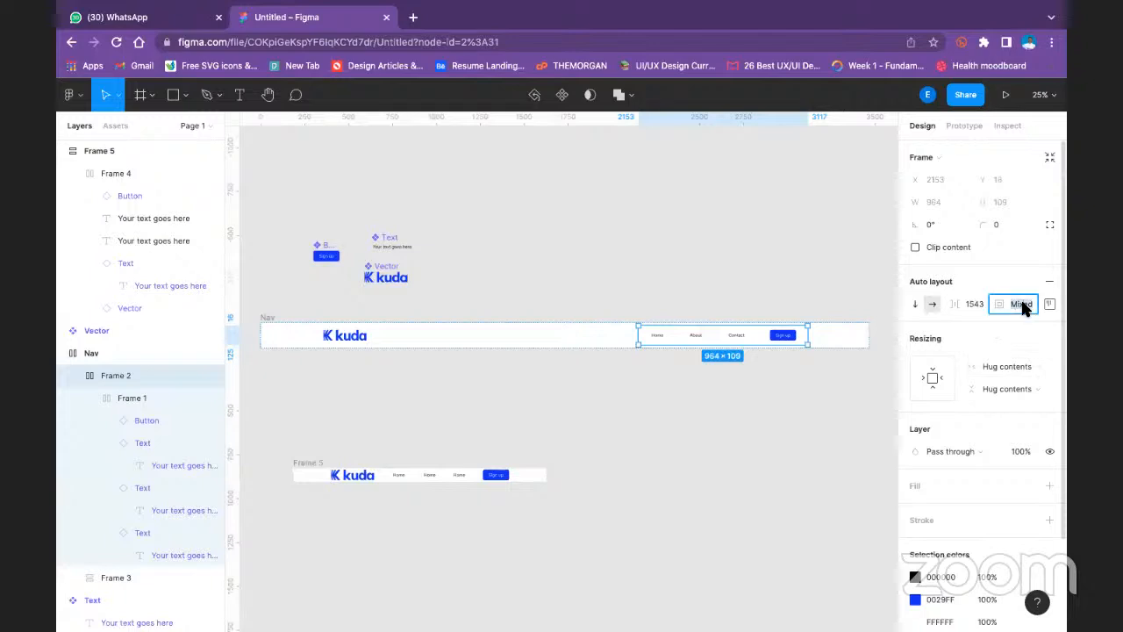
pyautogui.click(1049, 304)
pyautogui.click(1002, 367)
pyautogui.click(928, 431)
# - Try setting the horizontal resizing of Frame 2 in the Nav to Fill container
pyautogui.click(1006, 367)
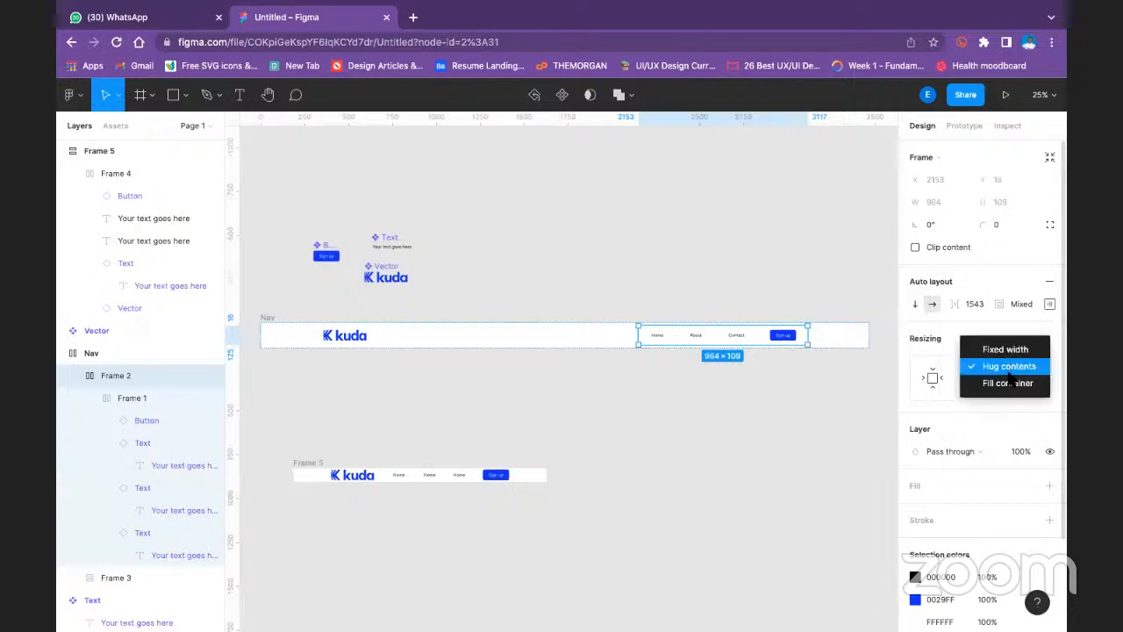
pyautogui.click(1009, 383)
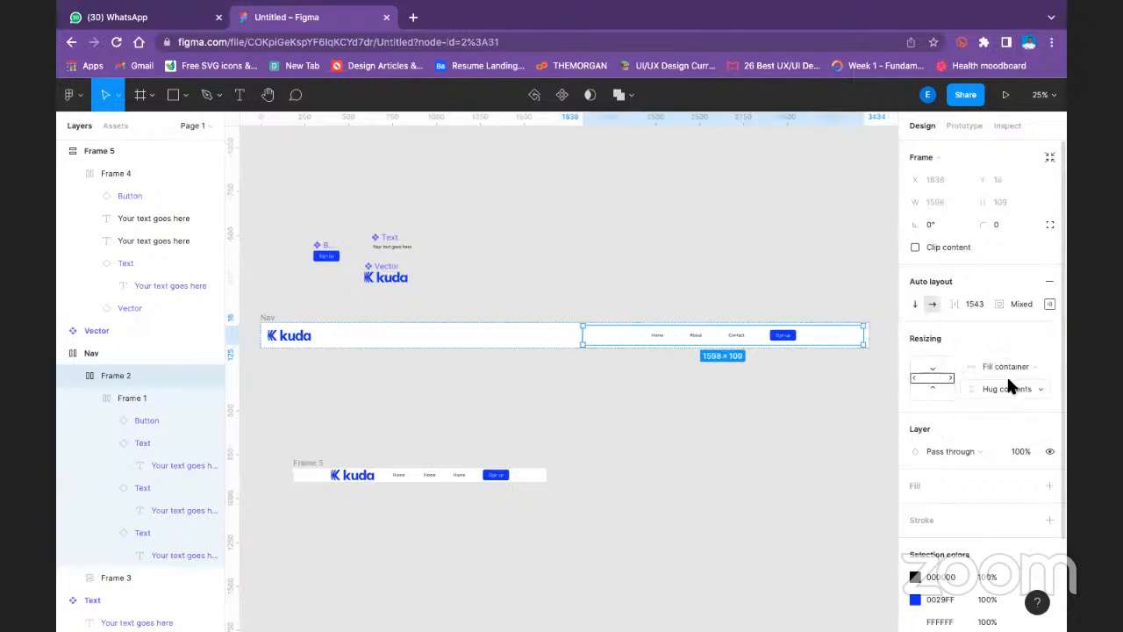
pyautogui.click(794, 400)
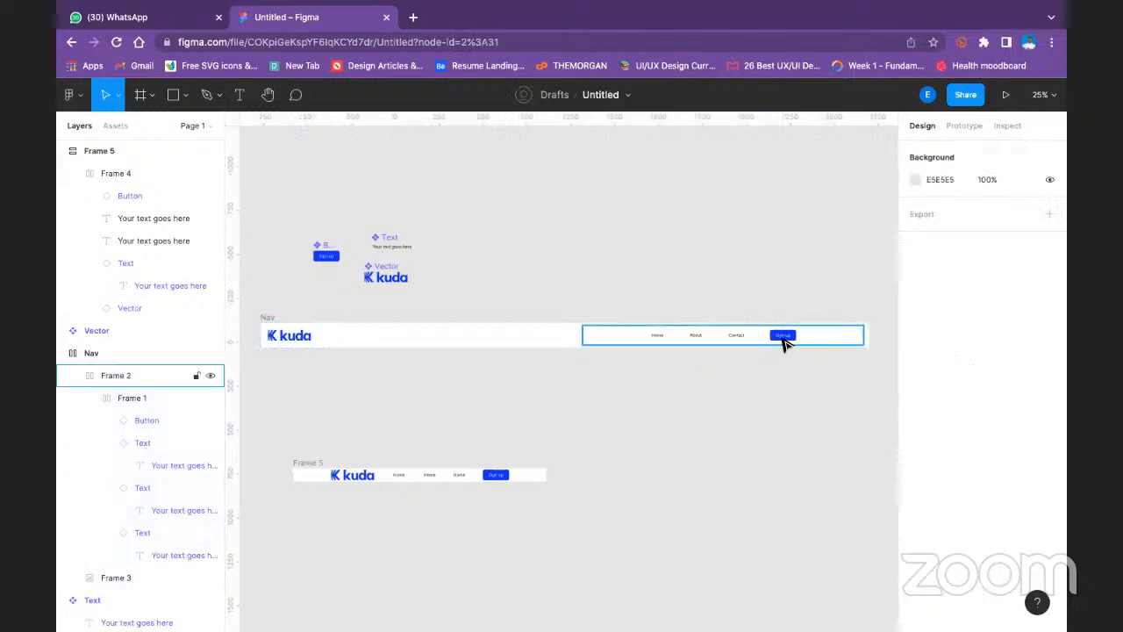
pyautogui.doubleClick(787, 342)
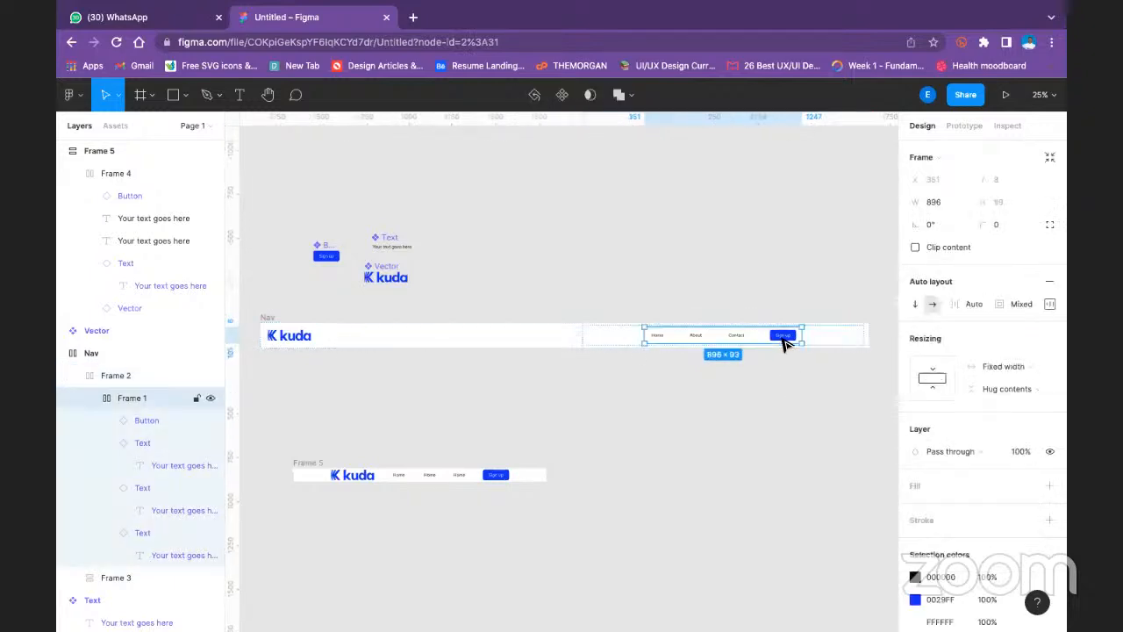
pyautogui.click(784, 337)
pyautogui.click(717, 353)
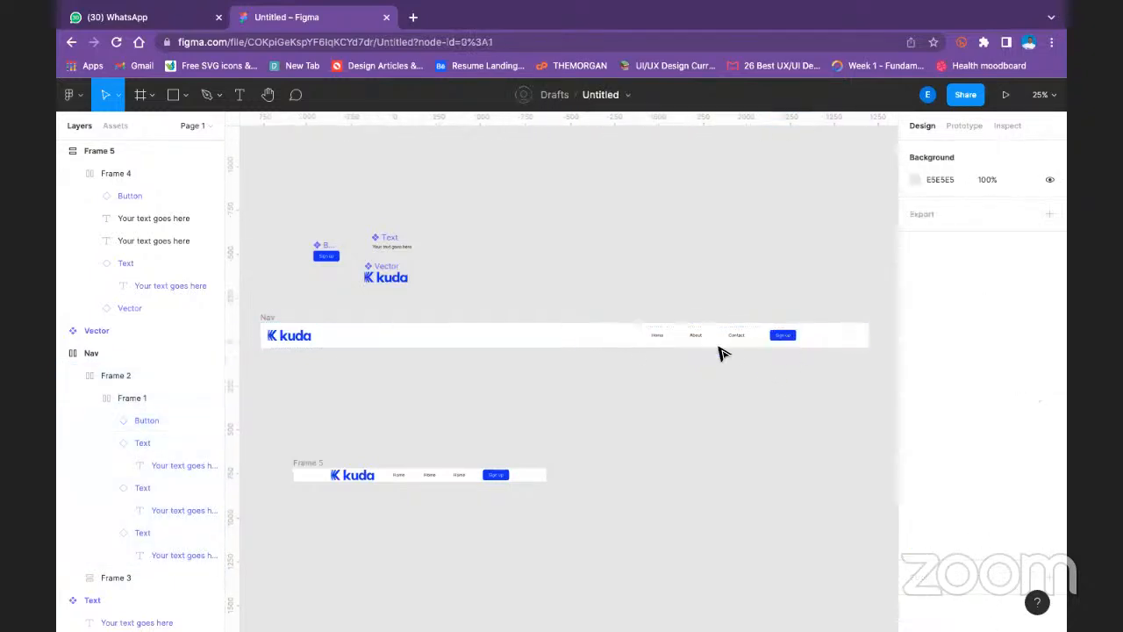
# - Set Frame 2's horizontal resizing to Hug contents and its vertical resizing to Fill container
pyautogui.click(716, 341)
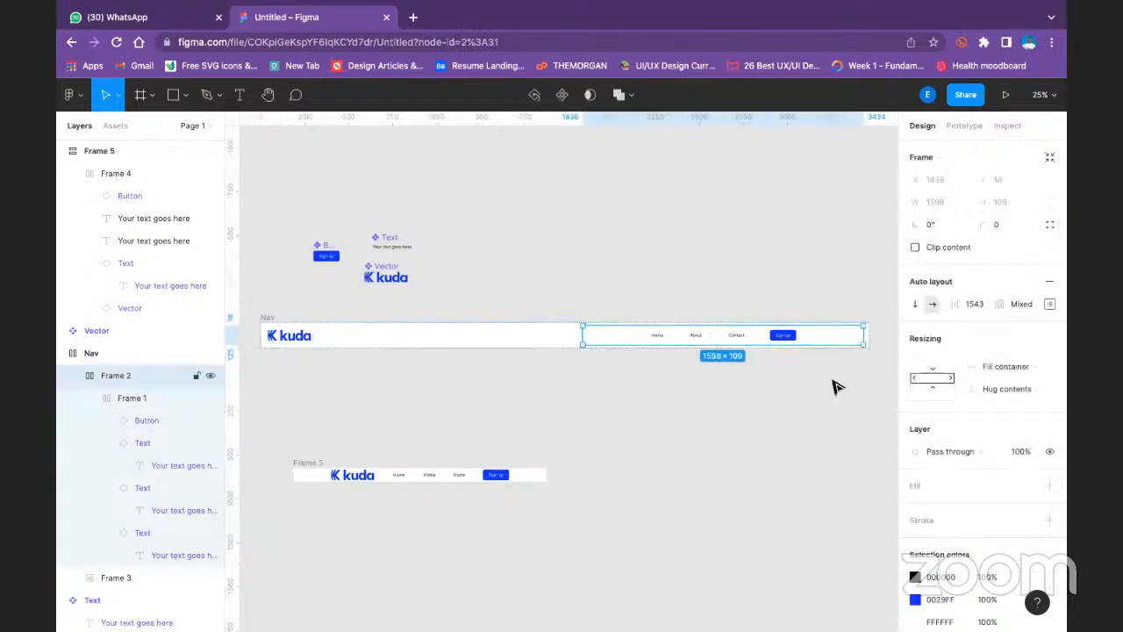
pyautogui.click(933, 376)
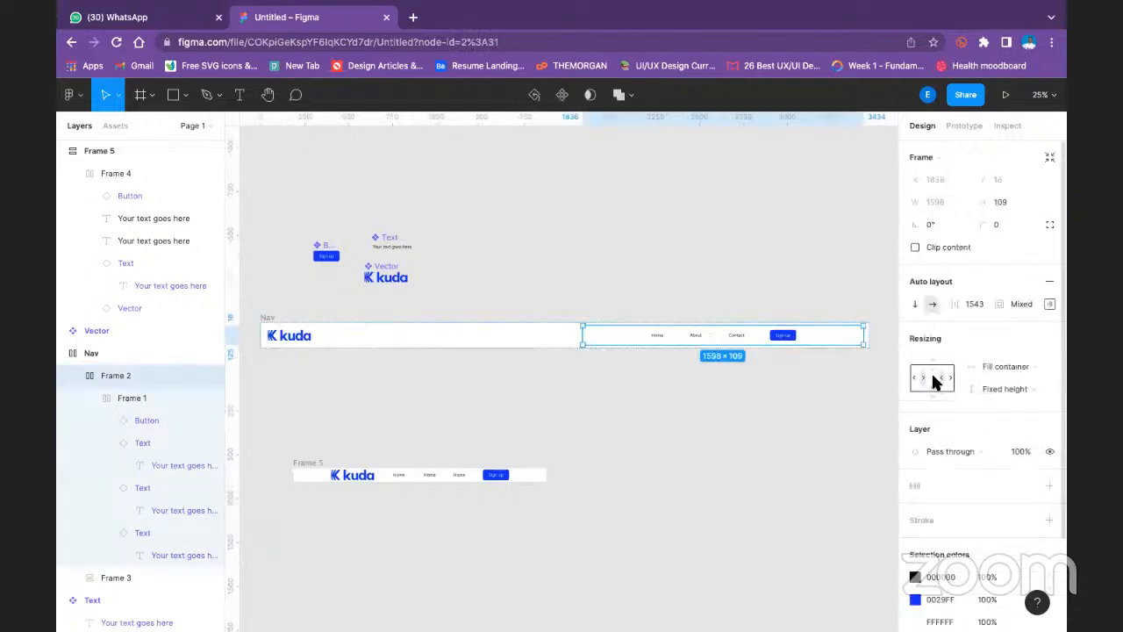
pyautogui.click(935, 379)
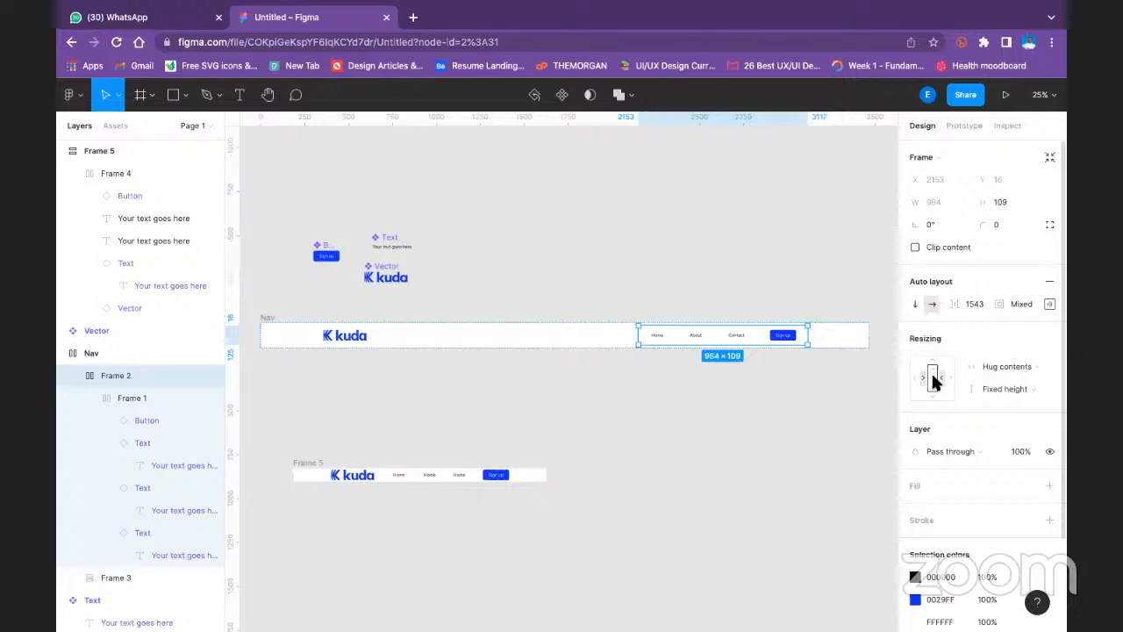
pyautogui.click(995, 389)
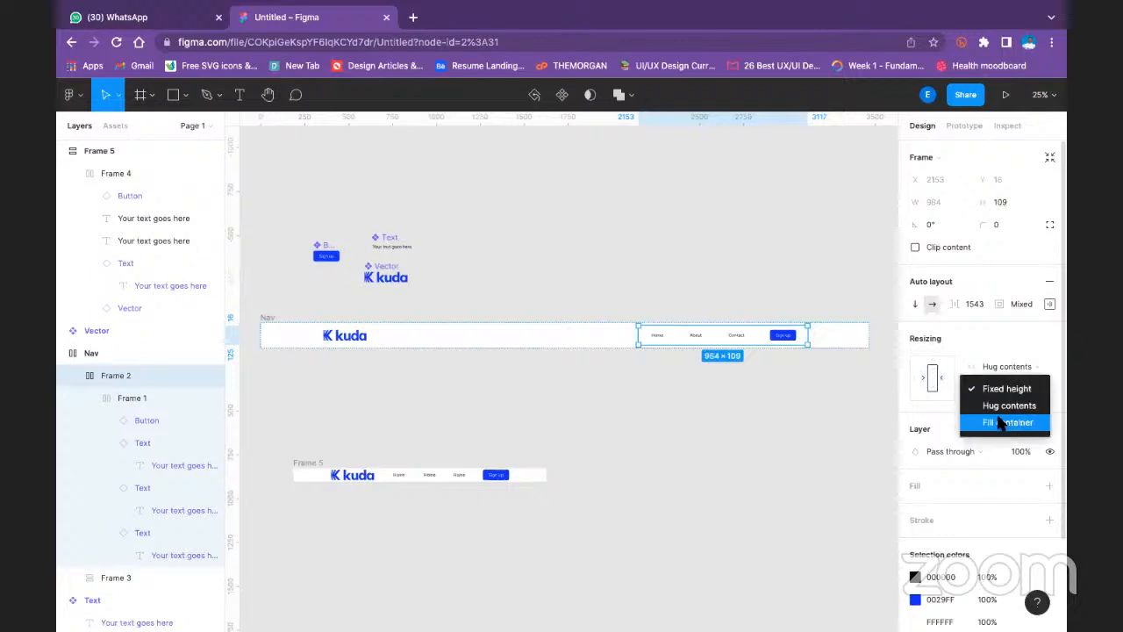
pyautogui.click(998, 421)
pyautogui.click(1005, 389)
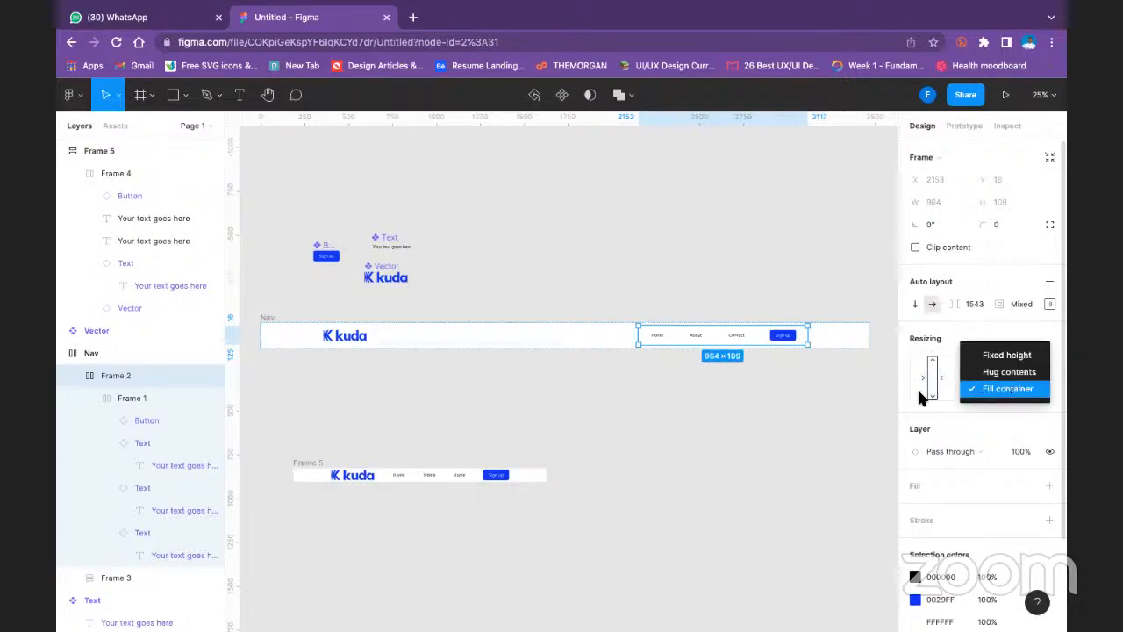
pyautogui.press('Escape')
pyautogui.click(682, 354)
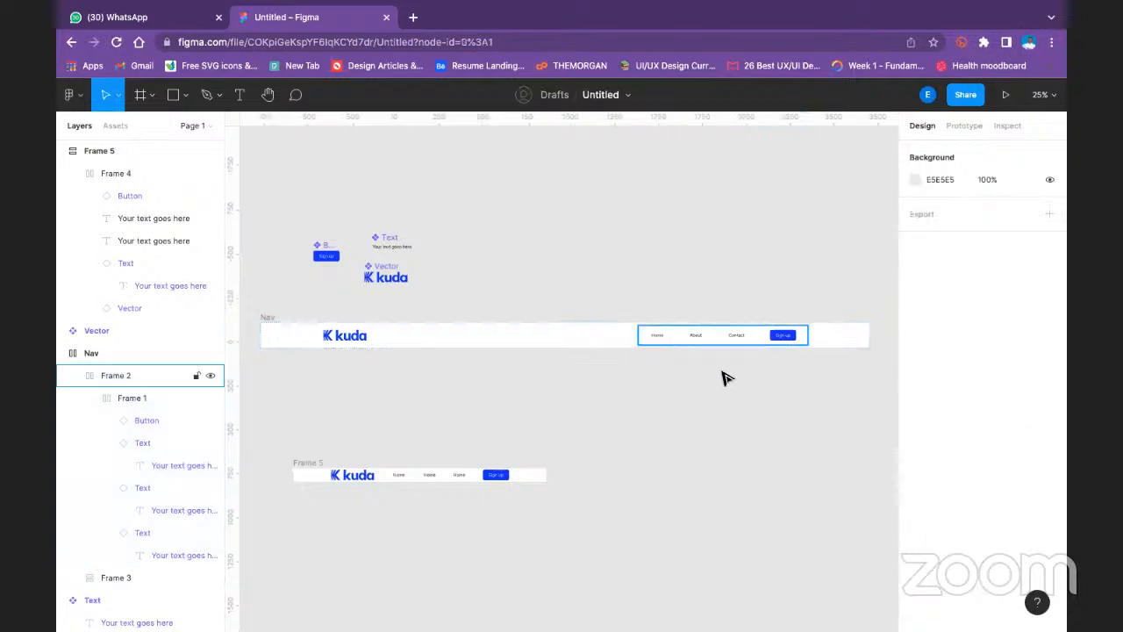
# - Wrap Frame 2 in a new auto layout frame and set both its horizontal and vertical resizing to Fill container
pyautogui.click(755, 338)
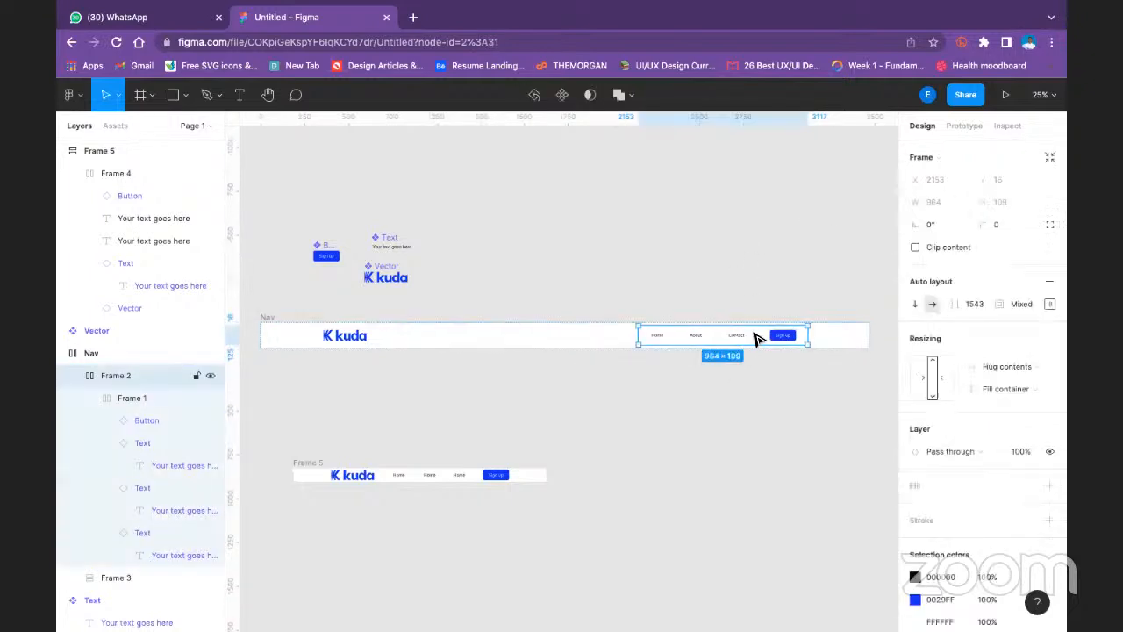
pyautogui.hotkey('shift', 'a')
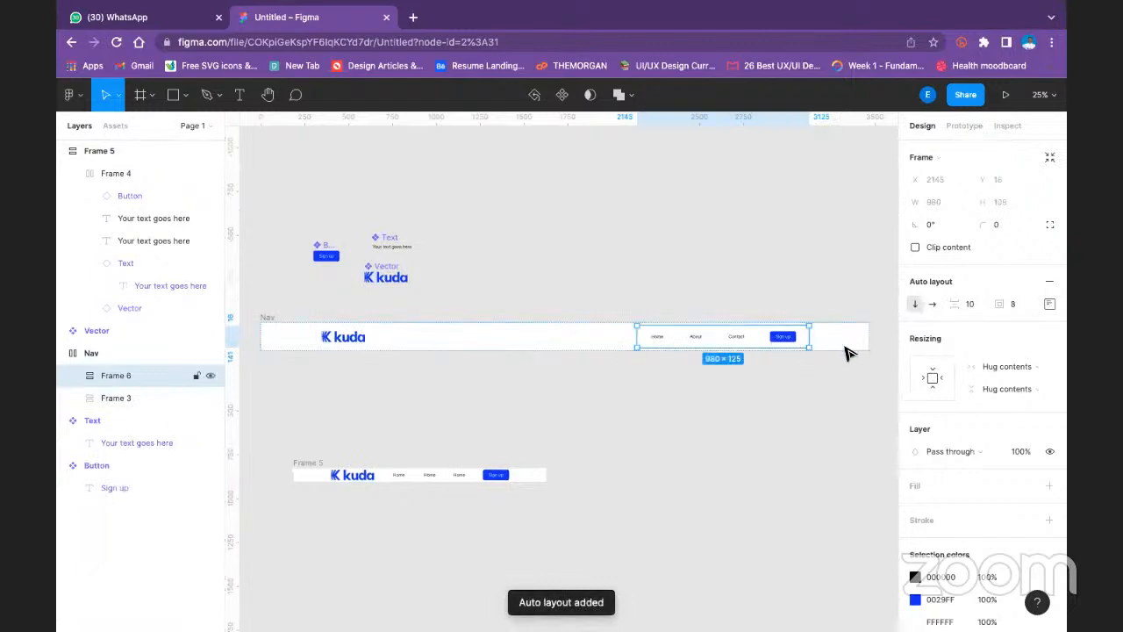
pyautogui.click(989, 367)
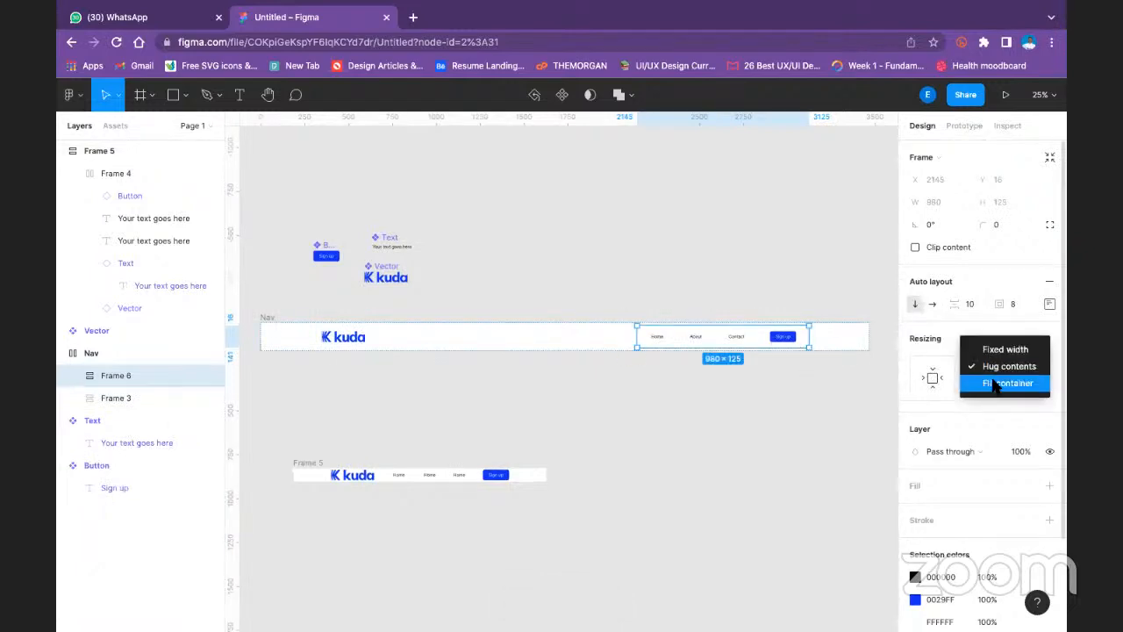
pyautogui.click(995, 385)
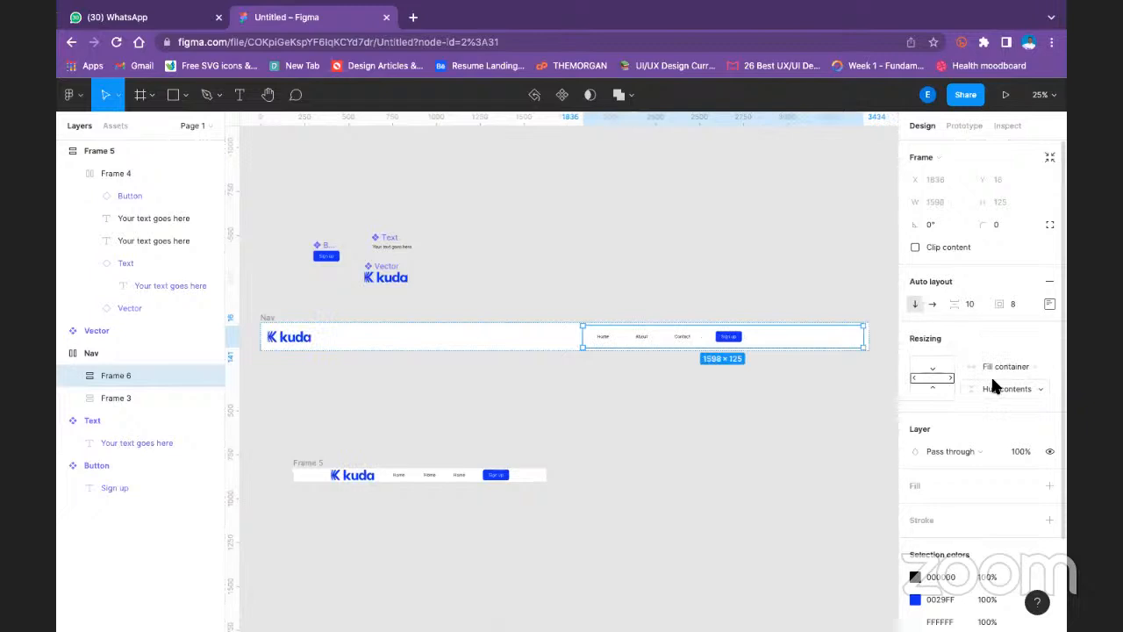
pyautogui.click(1003, 383)
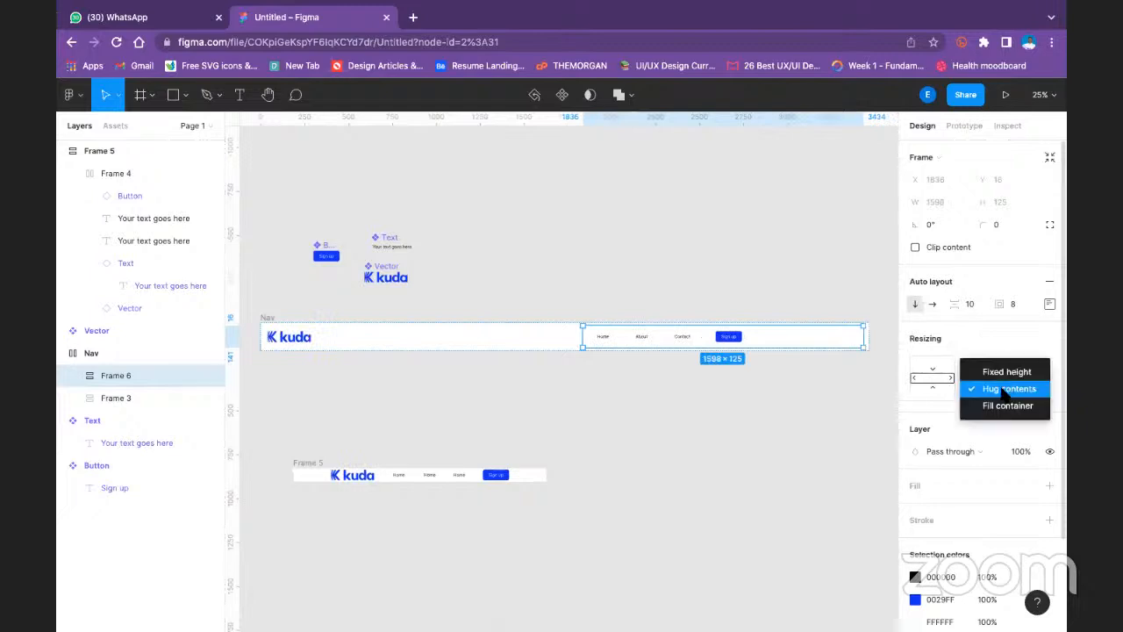
pyautogui.click(1004, 405)
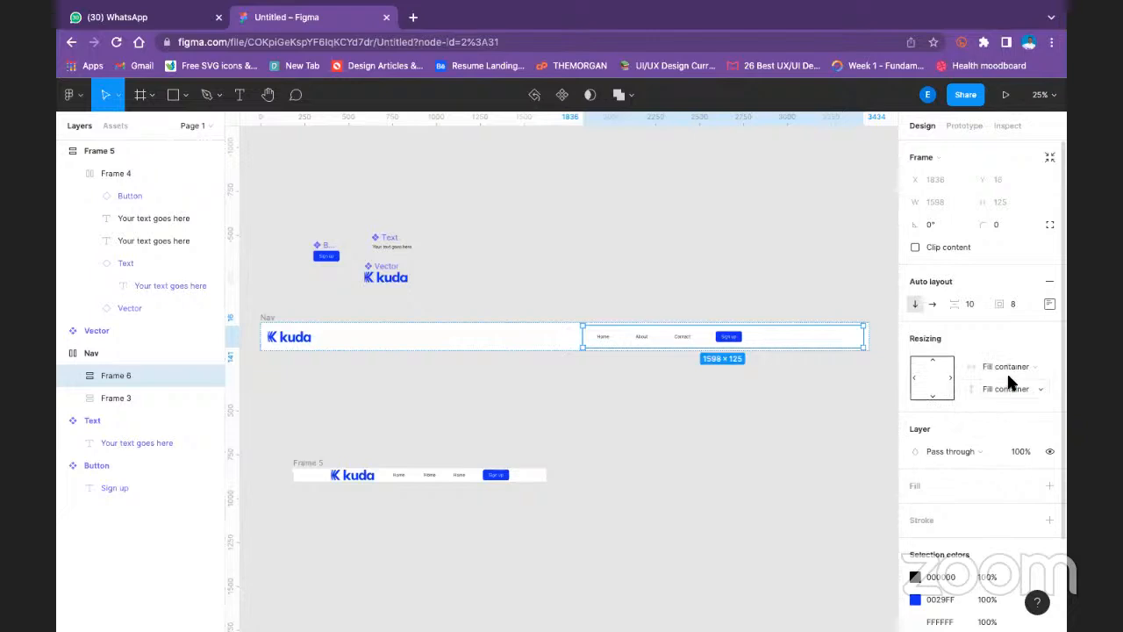
# - Set the new wrapper frame's horizontal resizing to Hug contents and align its contents to the right
pyautogui.click(936, 378)
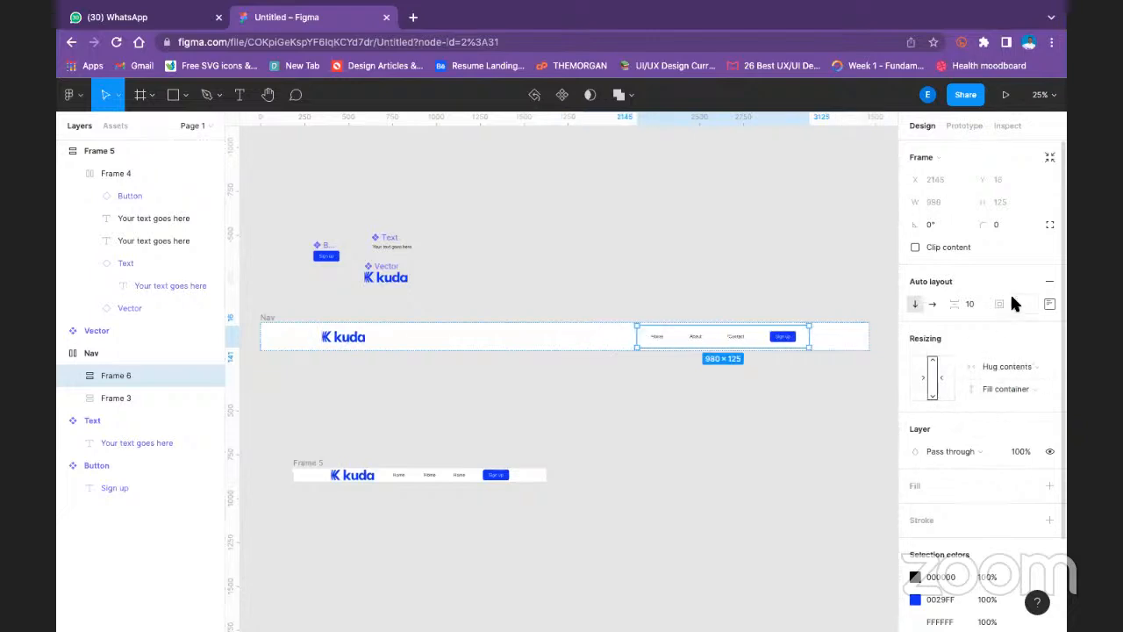
pyautogui.click(1050, 304)
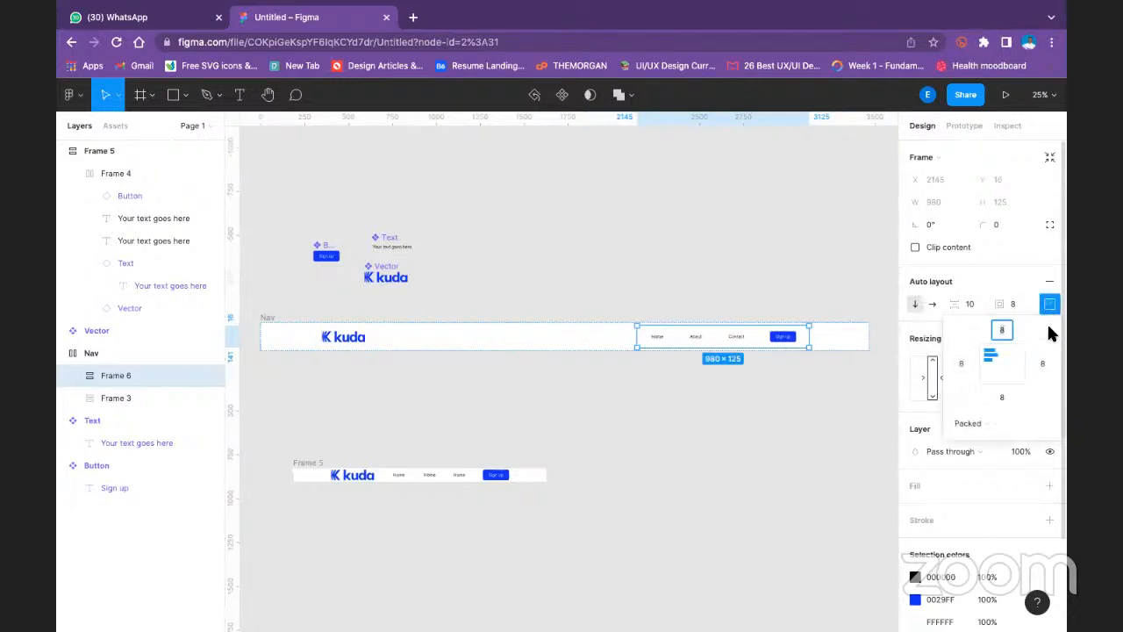
pyautogui.click(1014, 363)
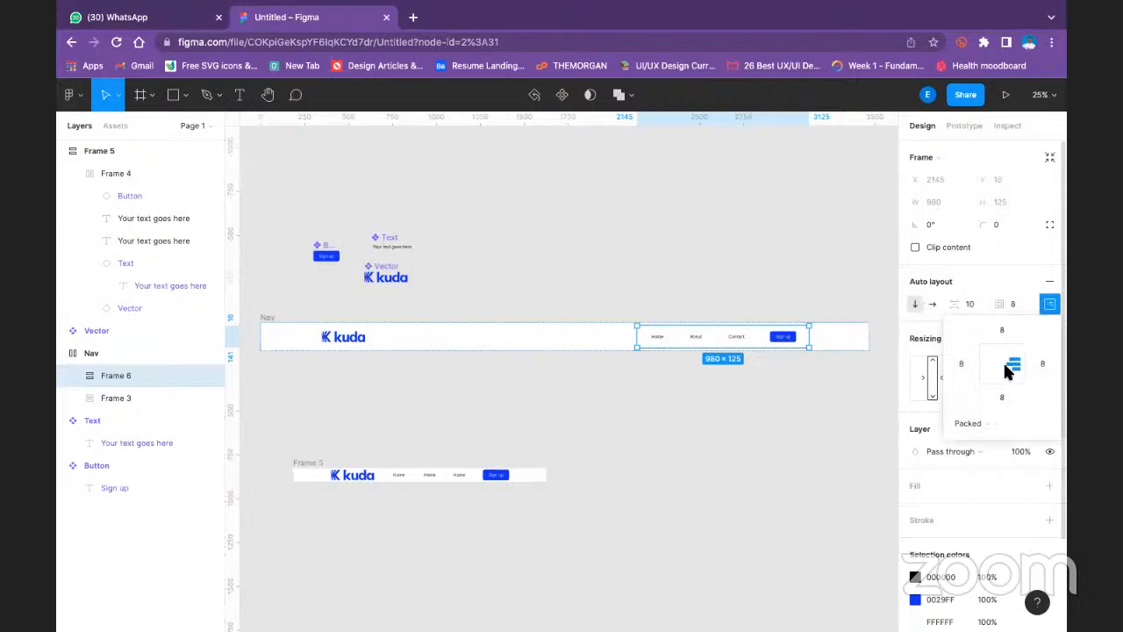
pyautogui.click(848, 302)
pyautogui.click(797, 335)
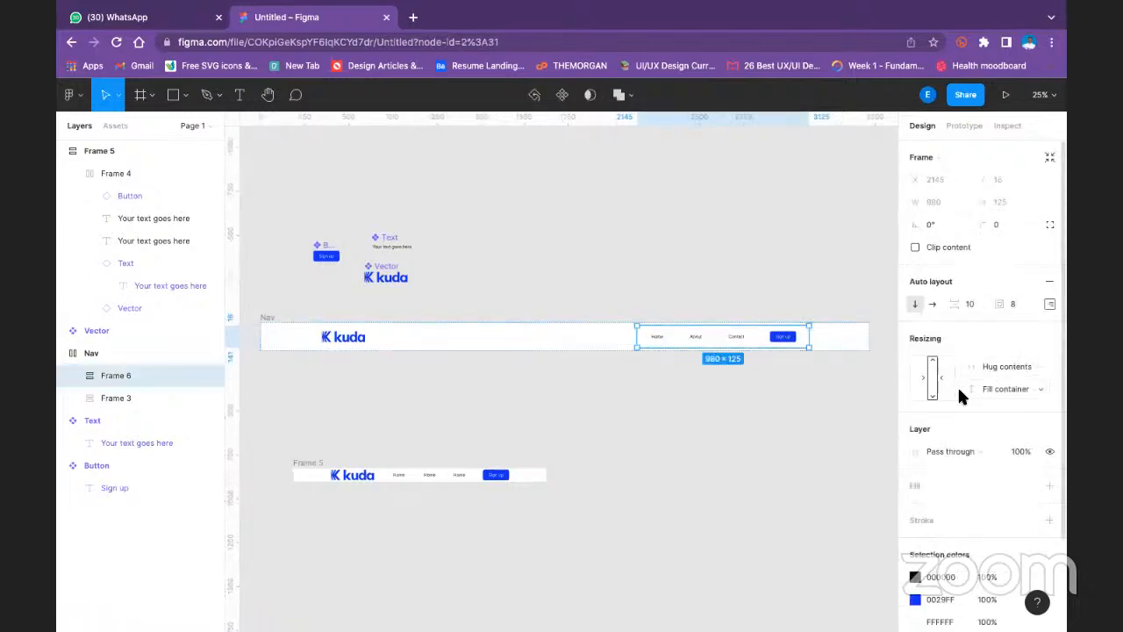
# - Narrow the Nav frame from its logo side to a width of 3125
pyautogui.click(937, 379)
pyautogui.click(874, 349)
pyautogui.click(268, 325)
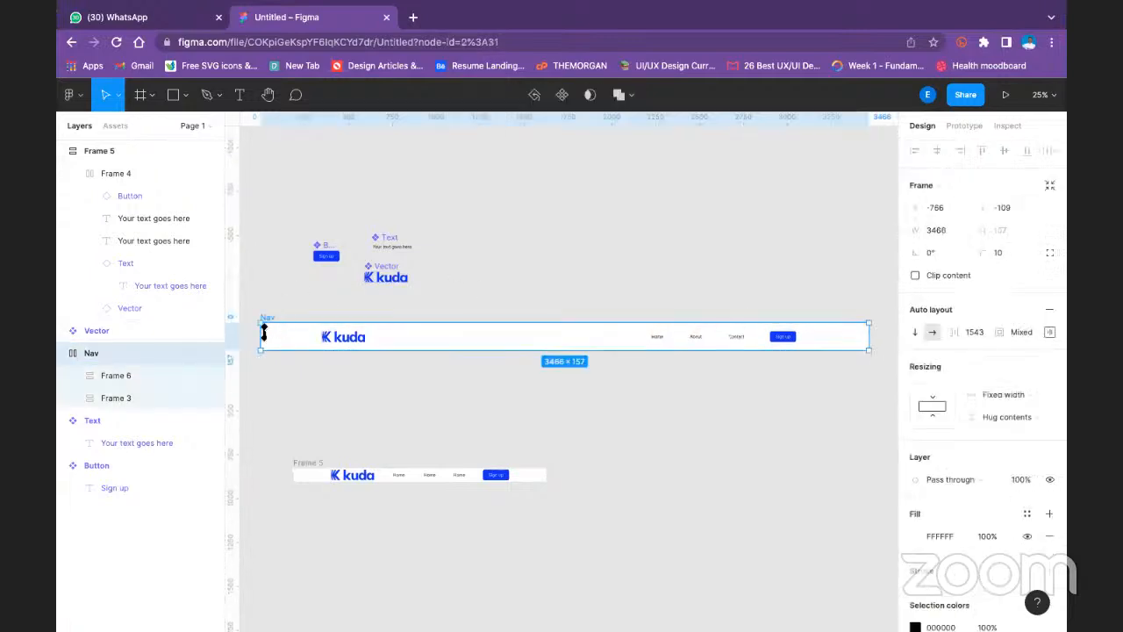
pyautogui.moveTo(263, 334); pyautogui.dragTo(321, 321)
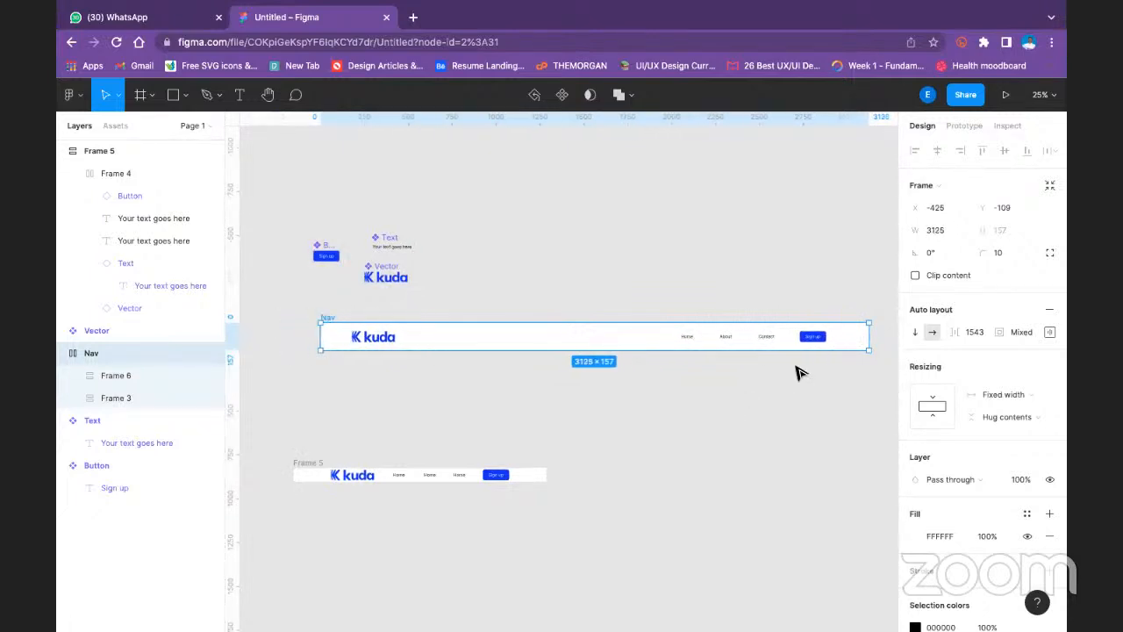
# - Set the Nav frame's vertical resizing to Fixed height
pyautogui.click(479, 363)
pyautogui.click(335, 321)
pyautogui.click(1017, 411)
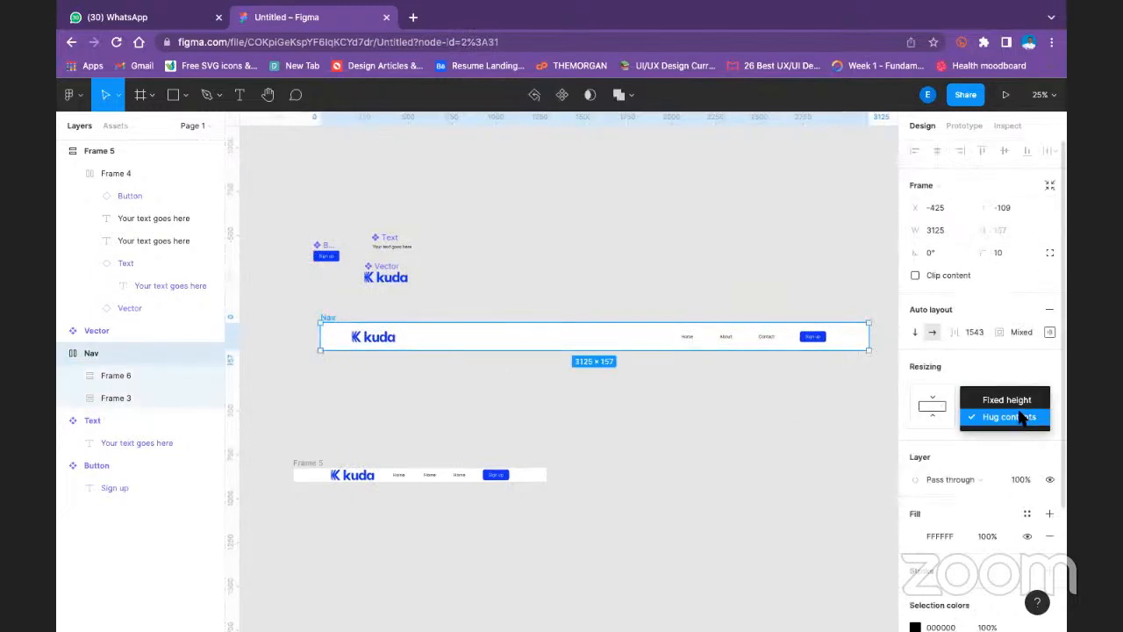
pyautogui.click(1005, 395)
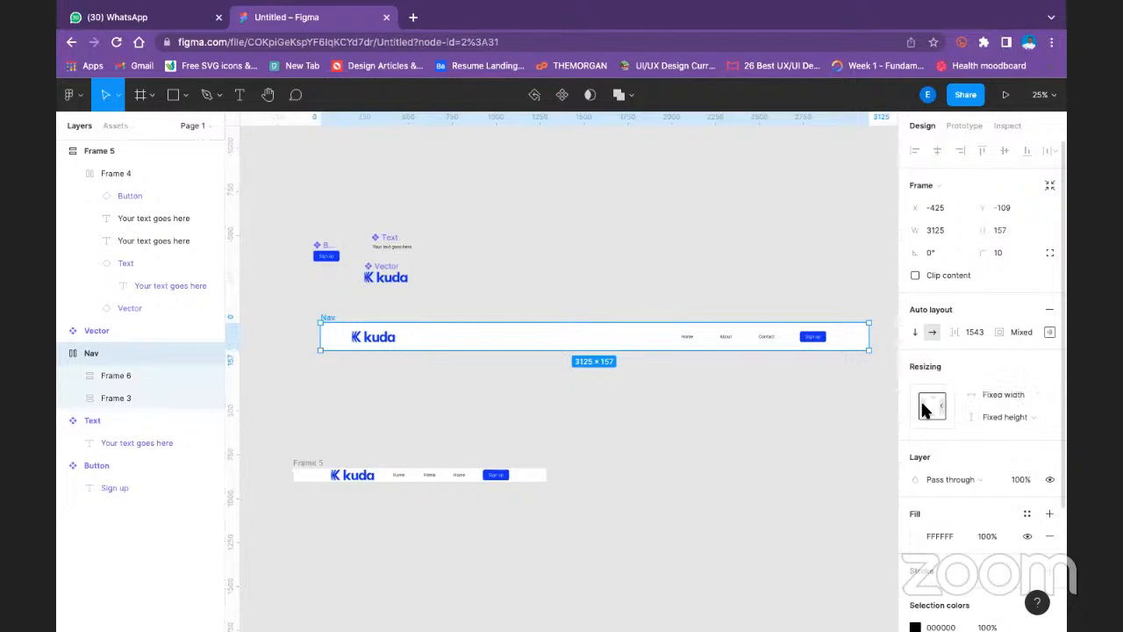
pyautogui.click(933, 408)
pyautogui.click(930, 411)
# - Change the Nav's auto layout spacing mode to Space between and deselect the frame
pyautogui.click(1050, 332)
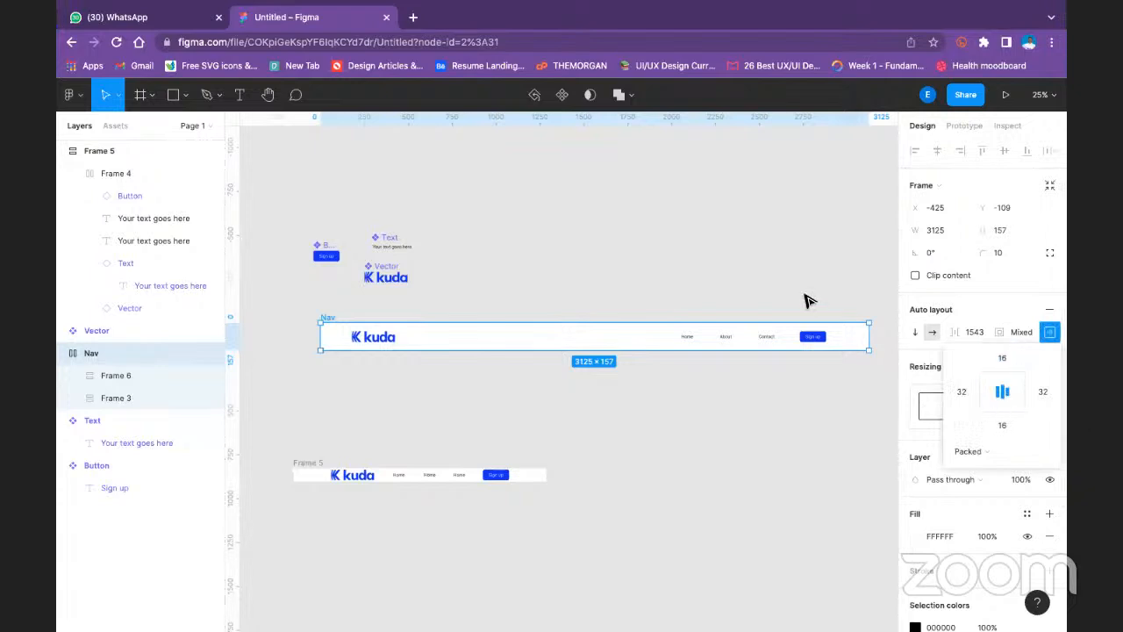
pyautogui.click(965, 452)
pyautogui.press('Return')
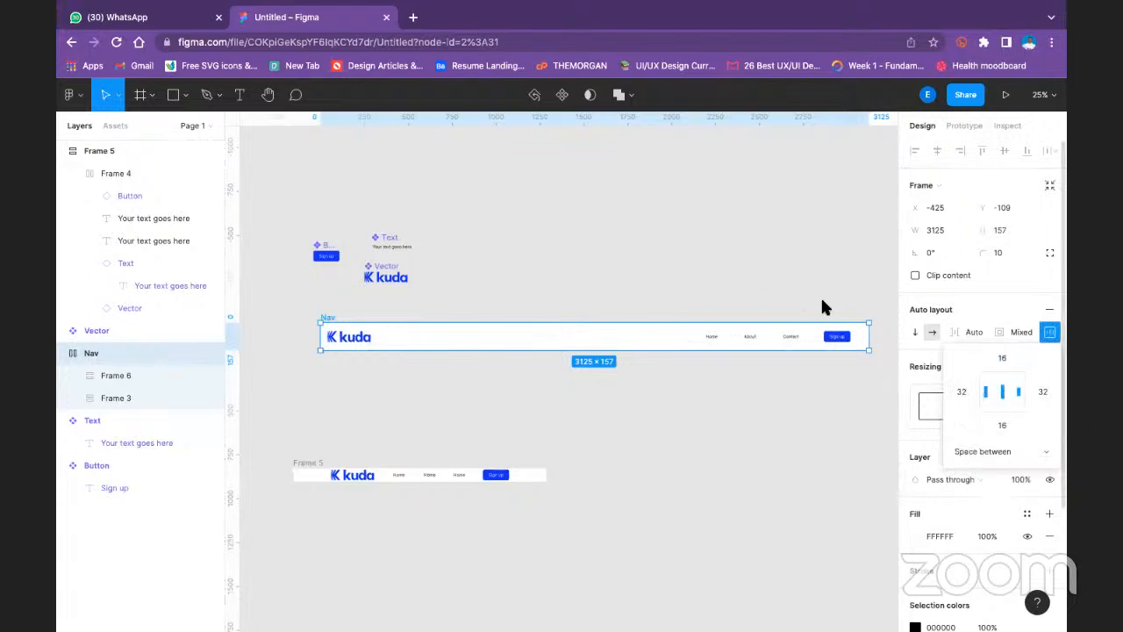
pyautogui.click(787, 276)
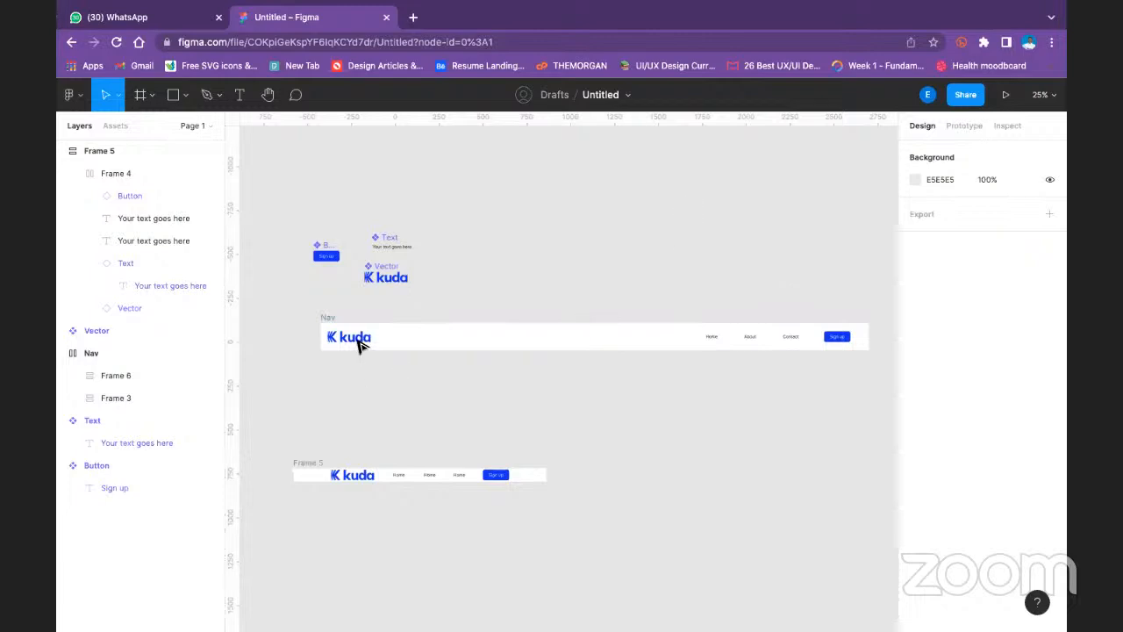
# - Set the Nav frame's horizontal padding to 64 and its vertical padding to 32 on both sides
pyautogui.click(327, 317)
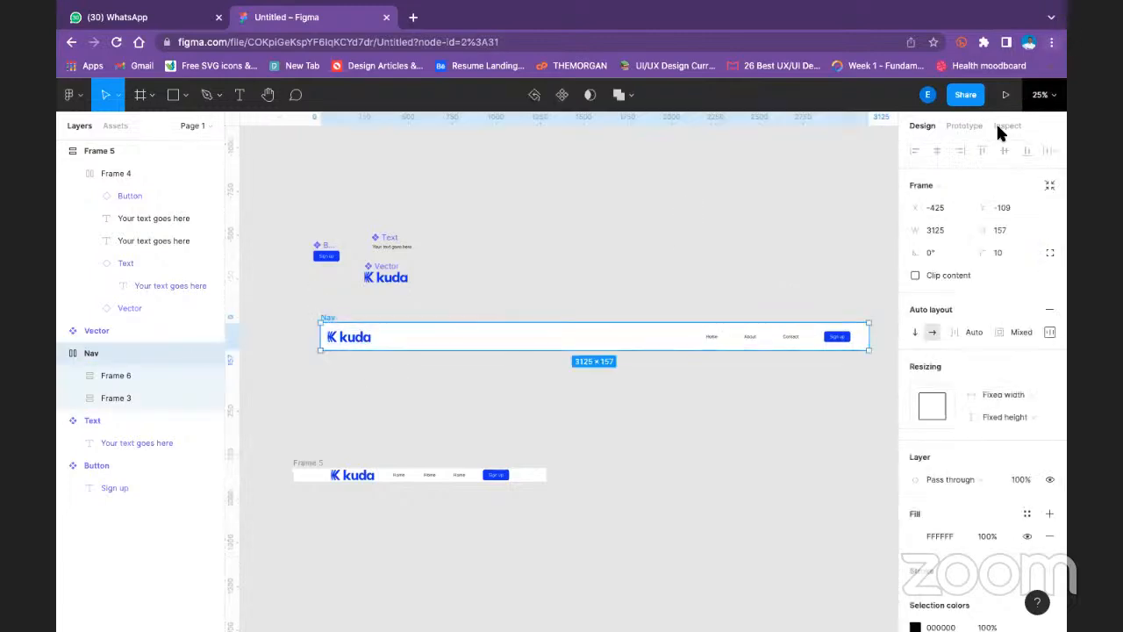
pyautogui.click(1049, 333)
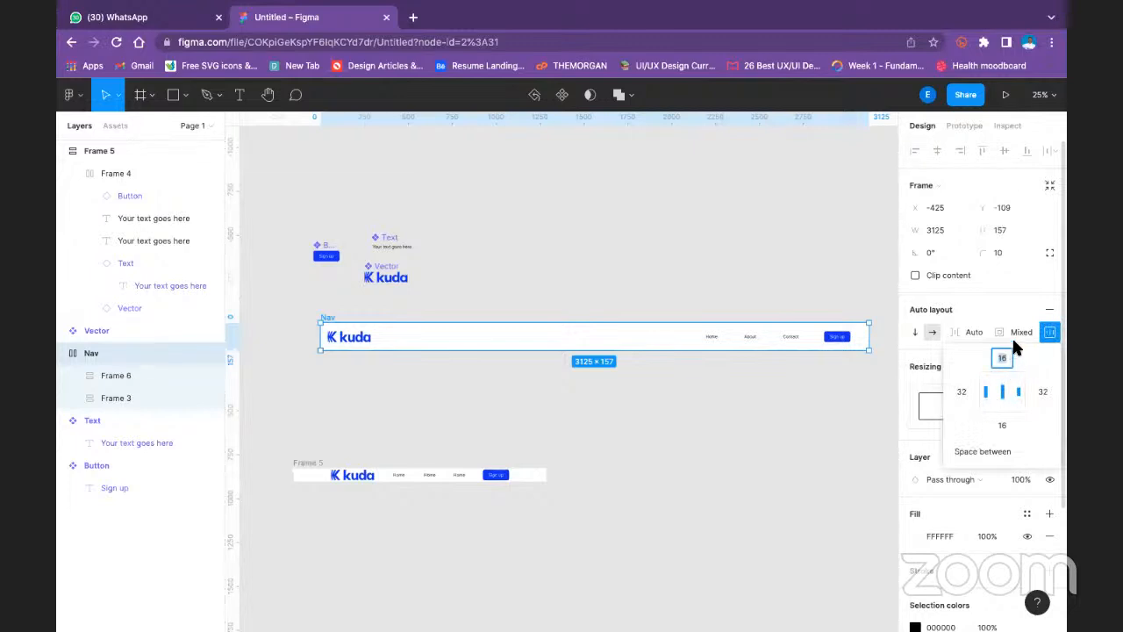
pyautogui.click(963, 392)
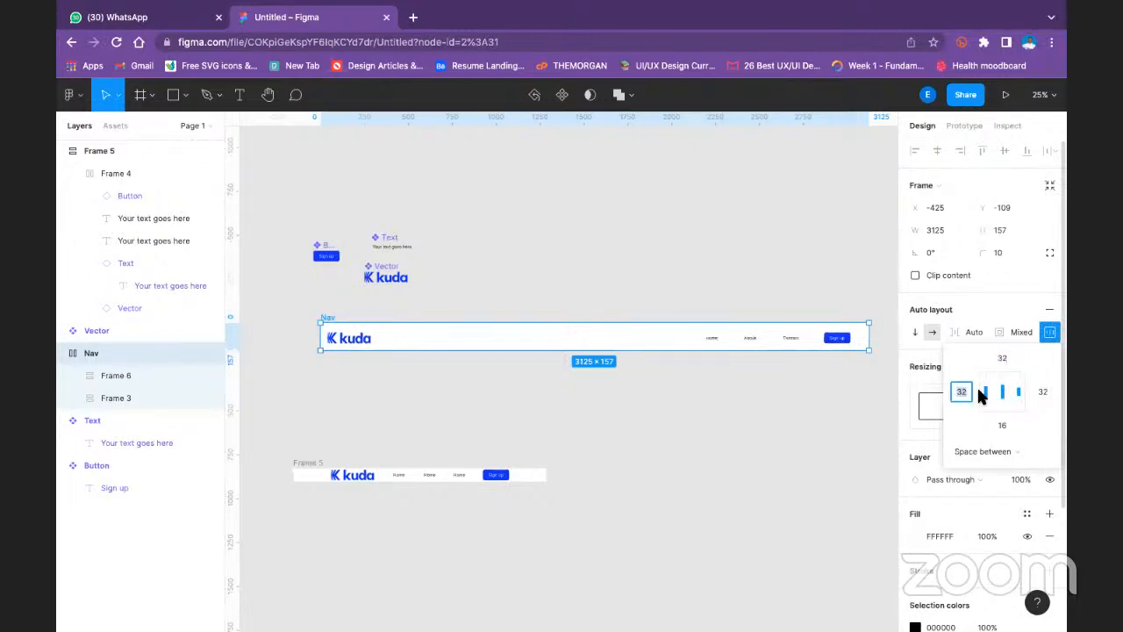
pyautogui.write('64')
pyautogui.click(1043, 392)
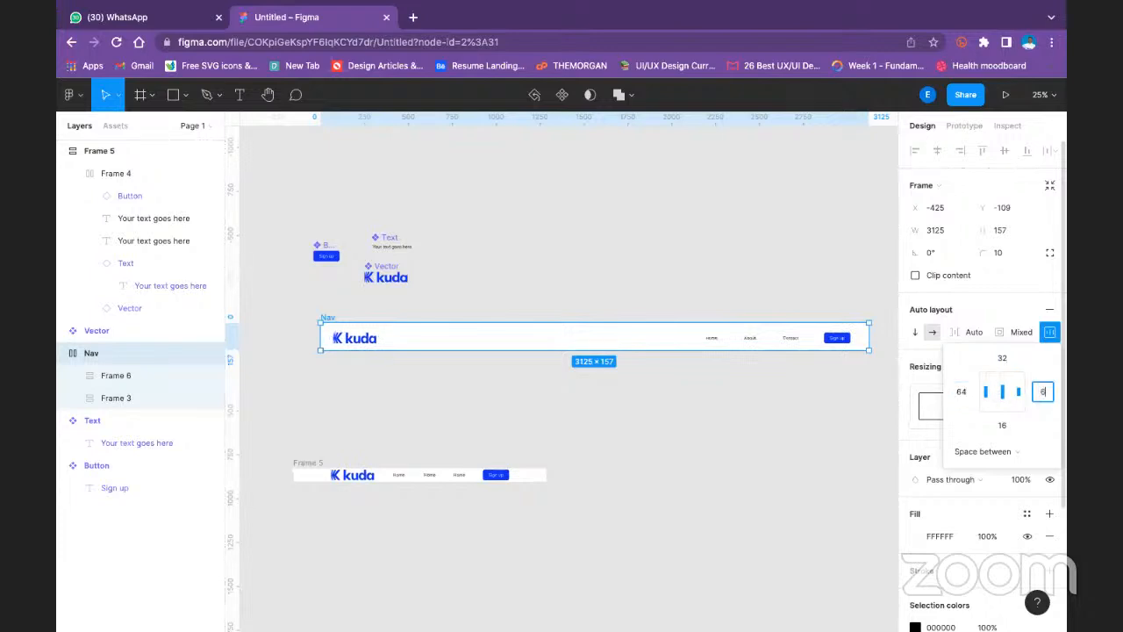
pyautogui.click(1010, 419)
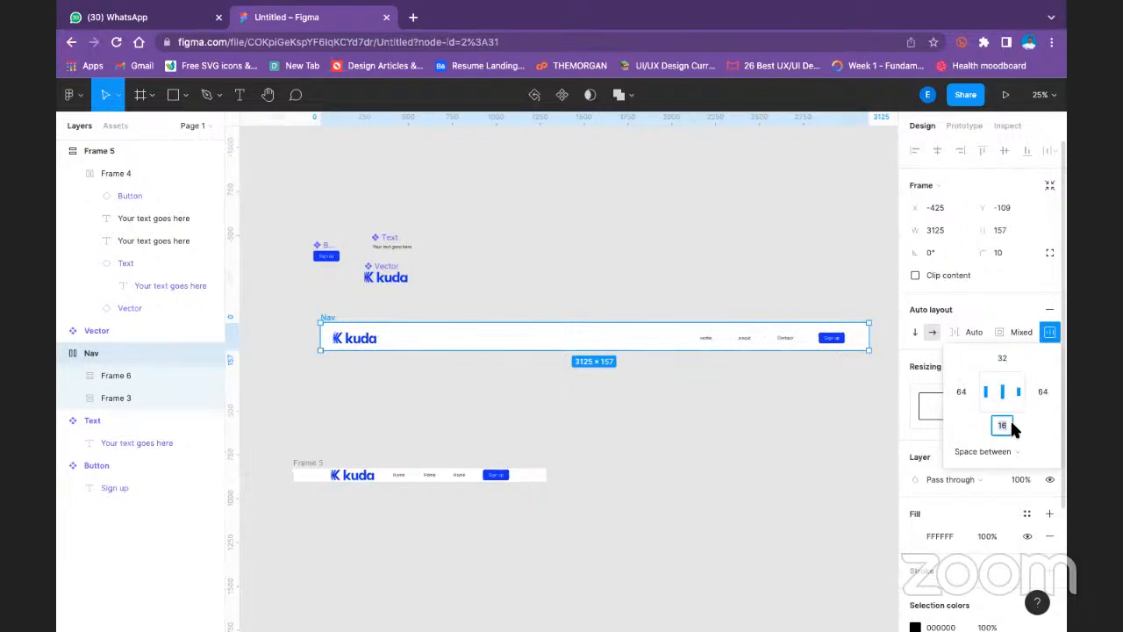
pyautogui.write('32')
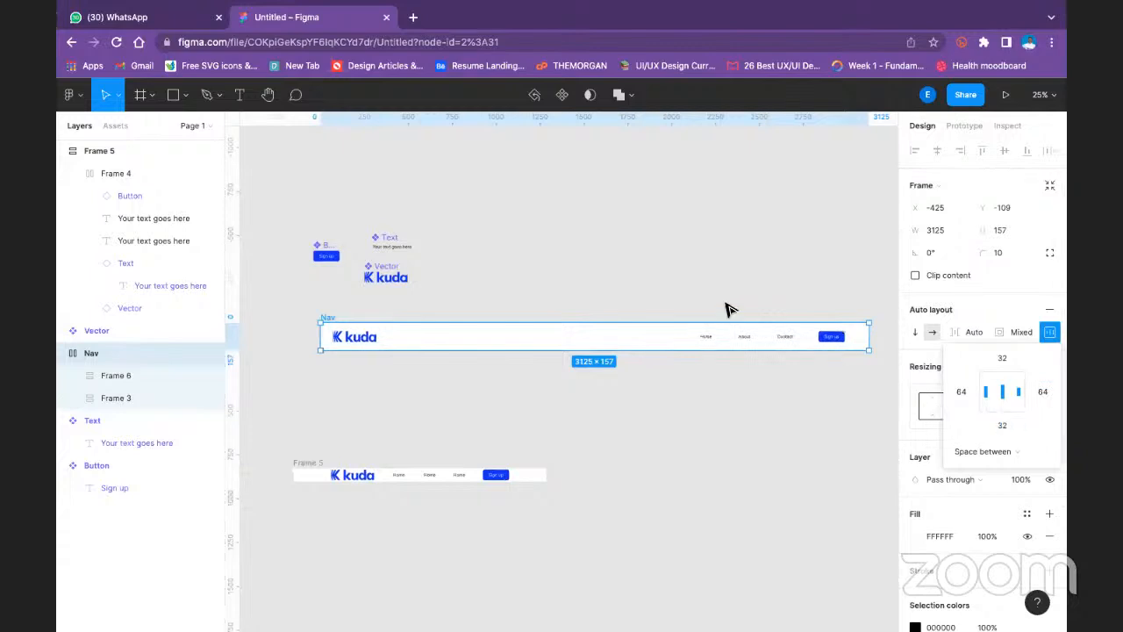
pyautogui.click(744, 228)
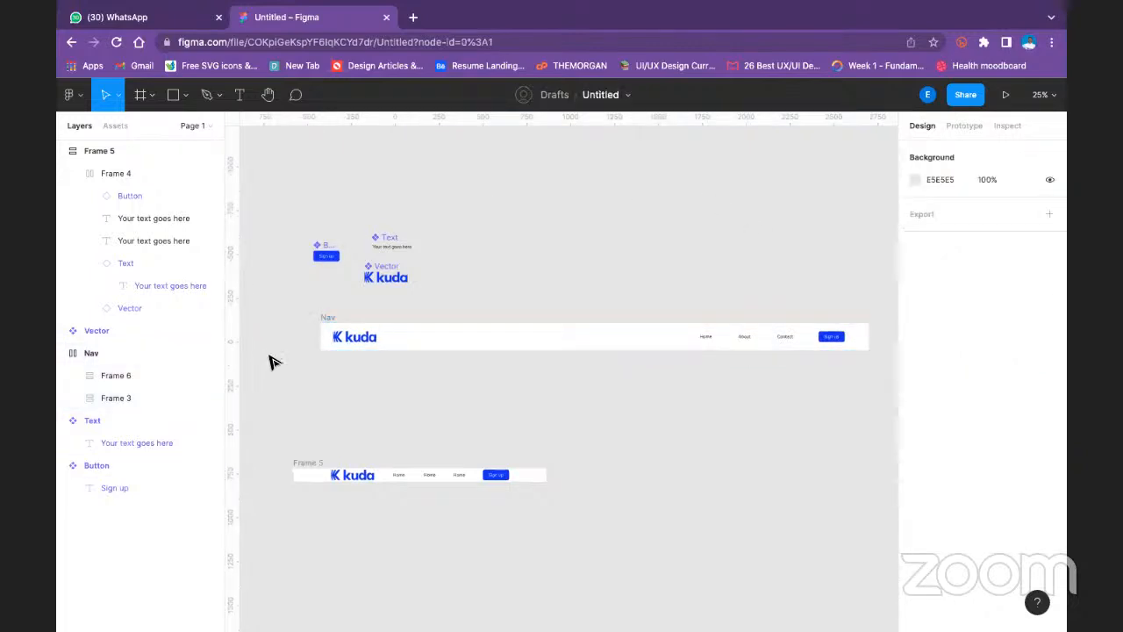
# - Wrap the Nav frame in a new auto layout frame
pyautogui.click(324, 318)
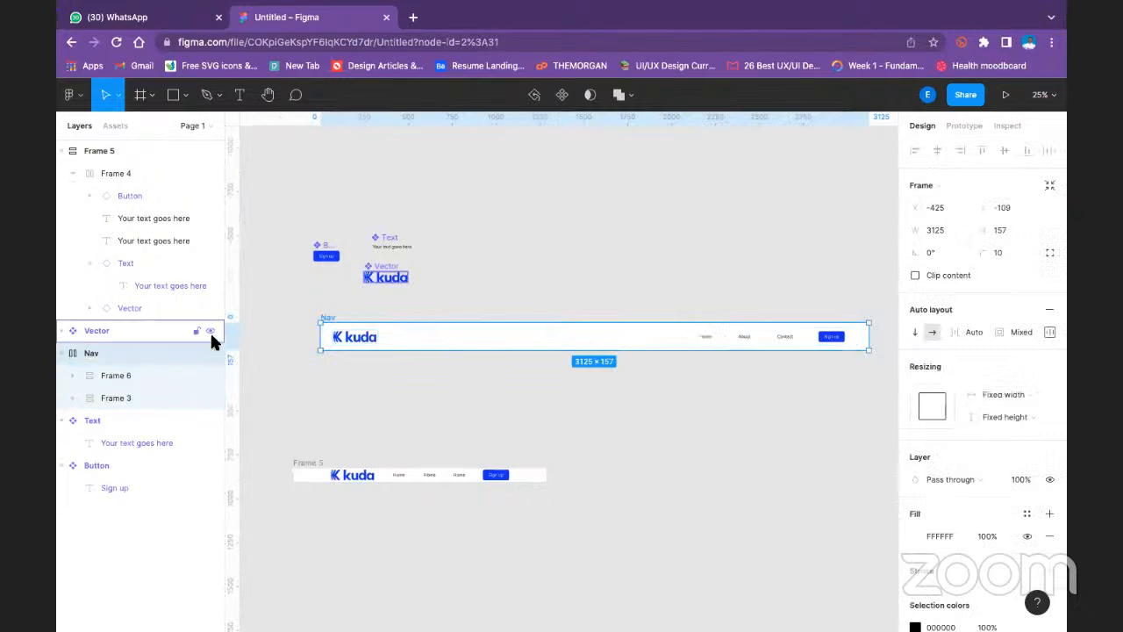
pyautogui.hotkey('shift', 'a')
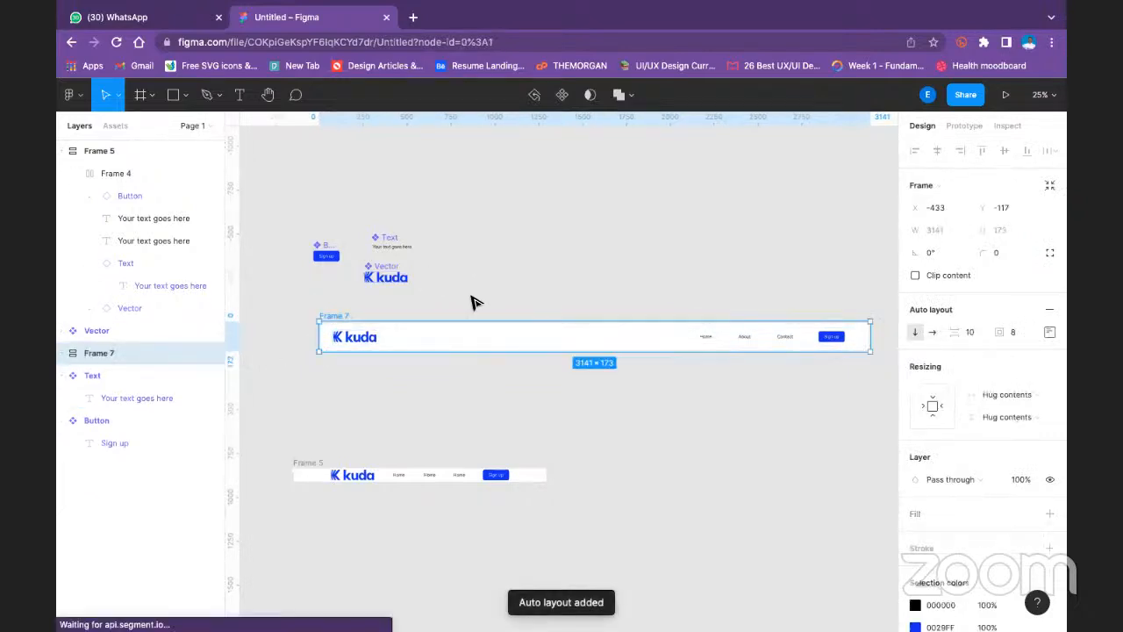
pyautogui.click(472, 296)
# - Rename the new wrapper frame as Nav bar and turn it into a component
pyautogui.doubleClick(342, 313)
pyautogui.write('B')
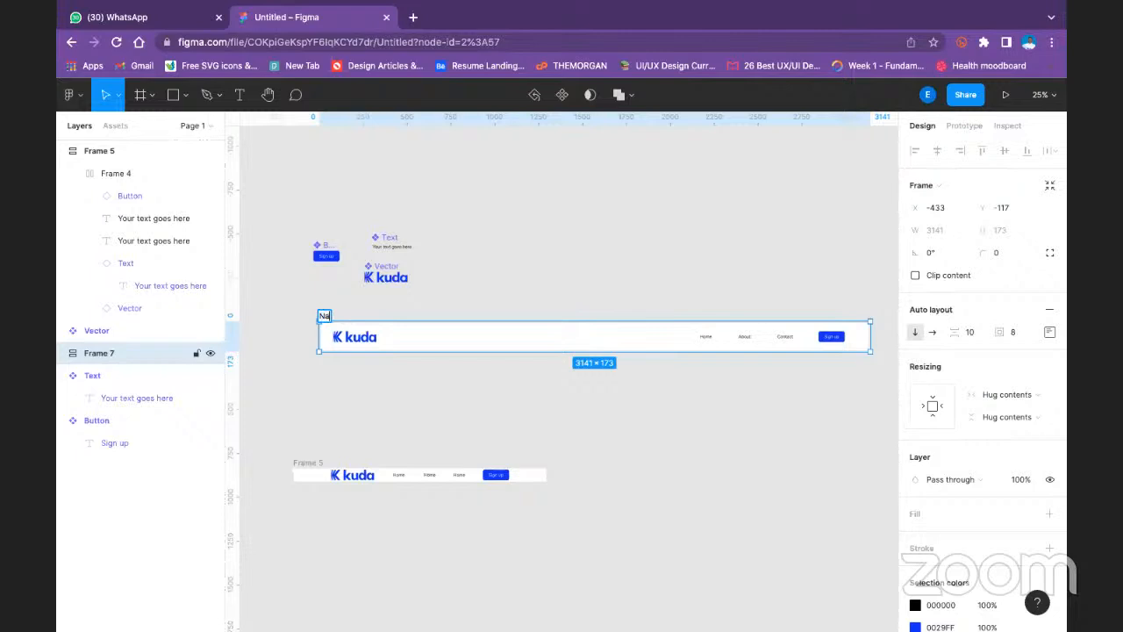
pyautogui.write('av ba')
pyautogui.press('Return')
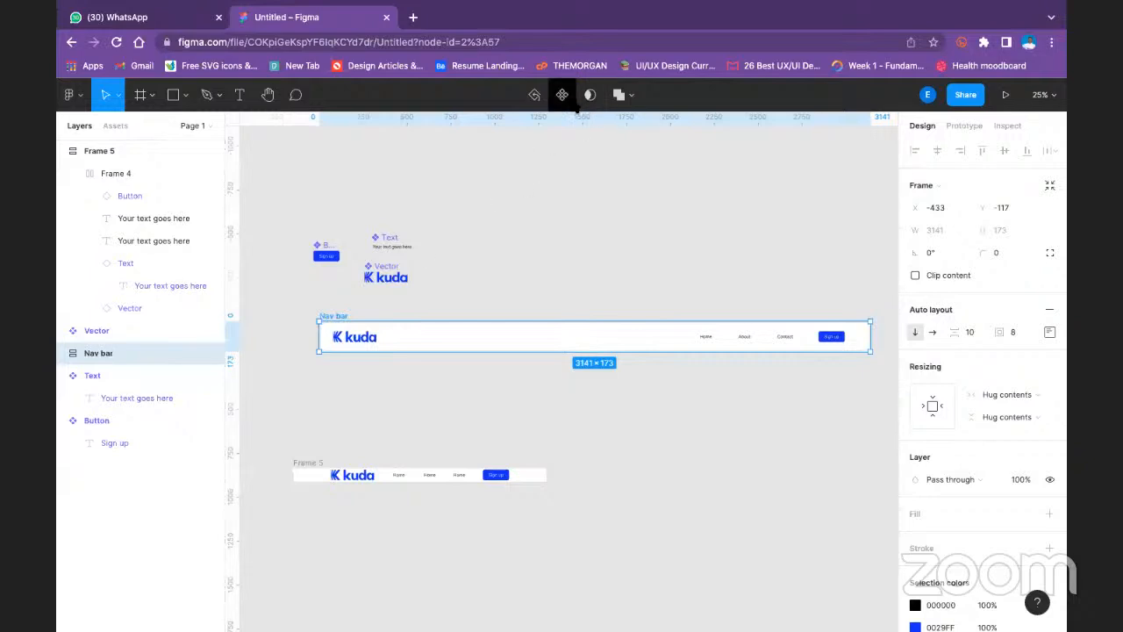
pyautogui.click(565, 97)
pyautogui.click(439, 241)
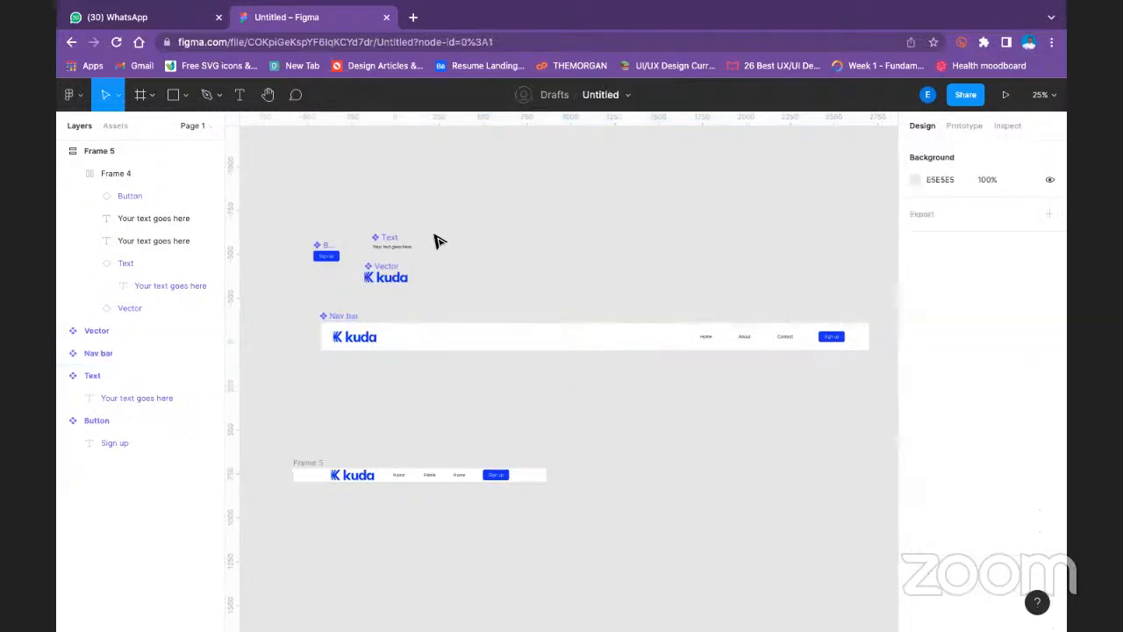
# - Add a 1440×1024 frame from the Desktop preset on the empty canvas above the components
pyautogui.scroll(-5, 276, 306)
pyautogui.scroll(6, 296, 293)
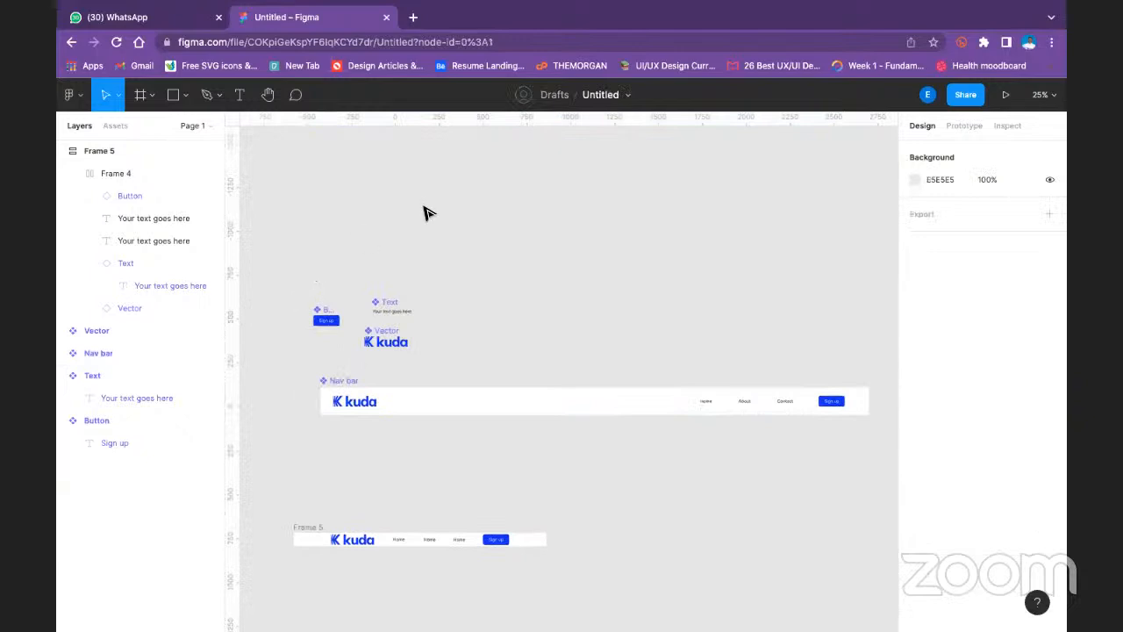
pyautogui.scroll(5, 817, 238)
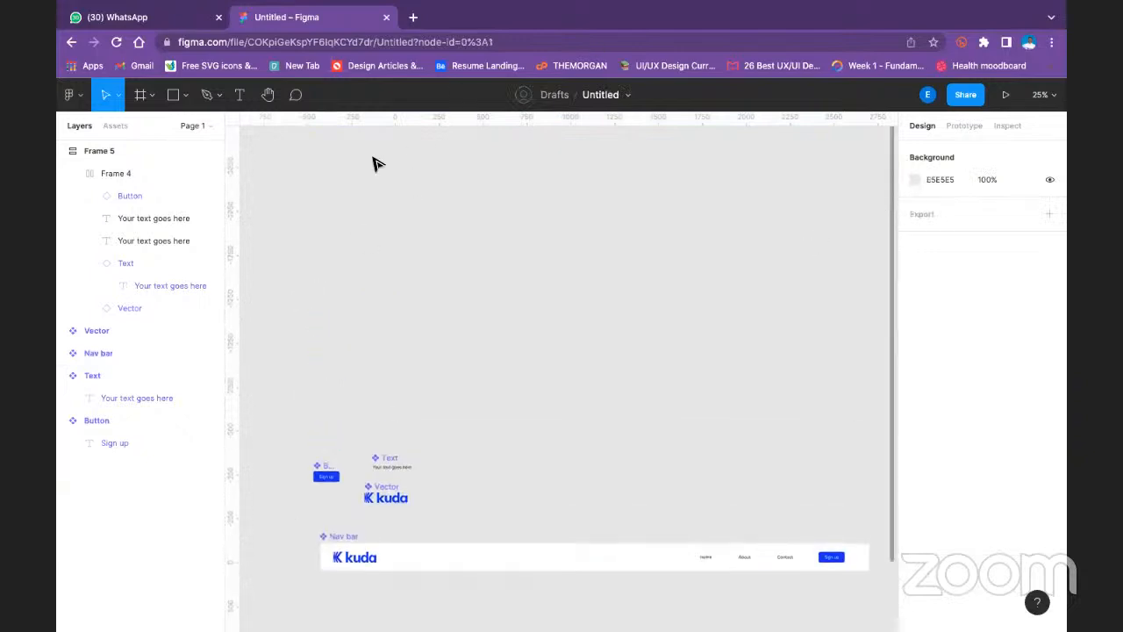
pyautogui.click(151, 95)
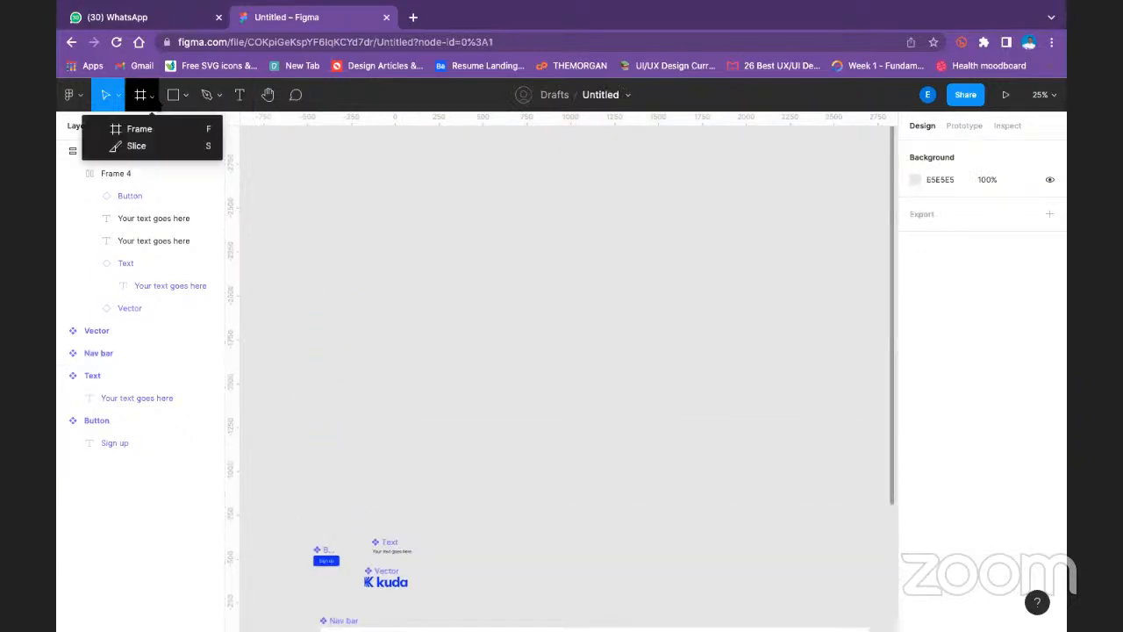
pyautogui.click(151, 126)
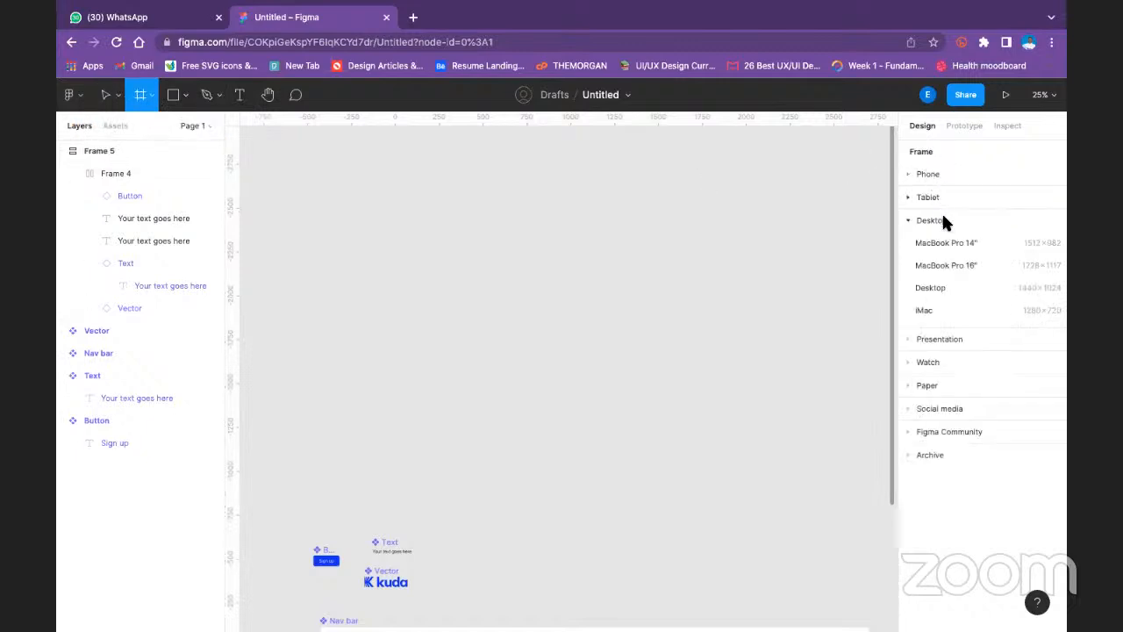
pyautogui.click(1036, 290)
# - Try to place an instance of the Nav bar local component on the Desktop frame
pyautogui.click(115, 125)
pyautogui.moveTo(170, 233); pyautogui.dragTo(566, 326)
pyautogui.click(587, 207)
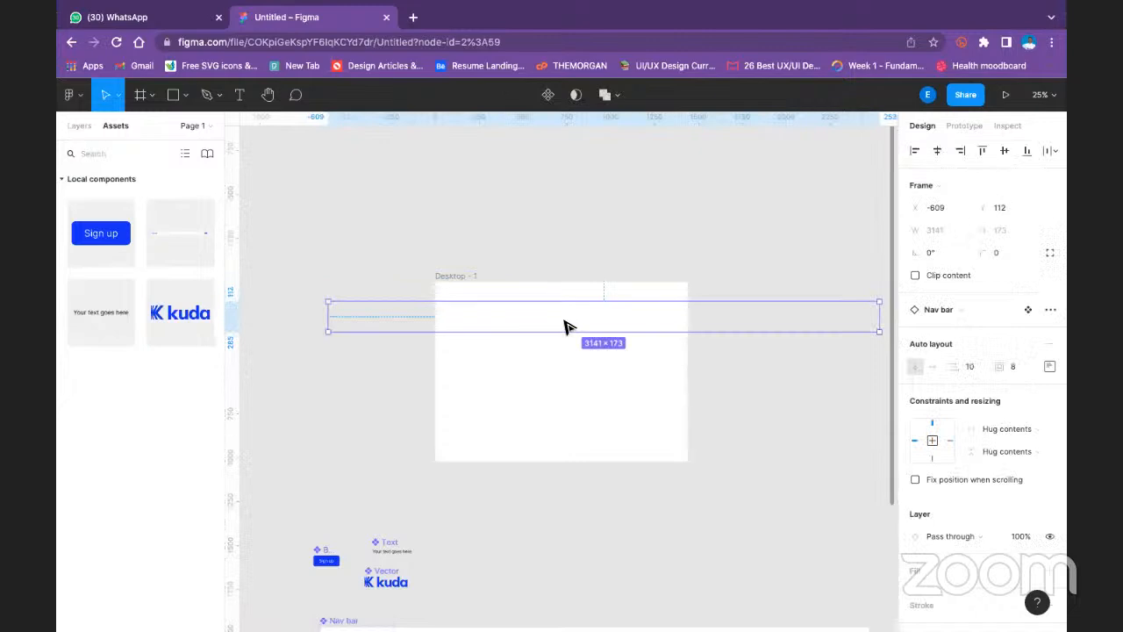
pyautogui.press('Delete')
# - Insert an instance of the Nav bar component on the canvas just above the Desktop frame
pyautogui.moveTo(198, 233); pyautogui.dragTo(459, 230)
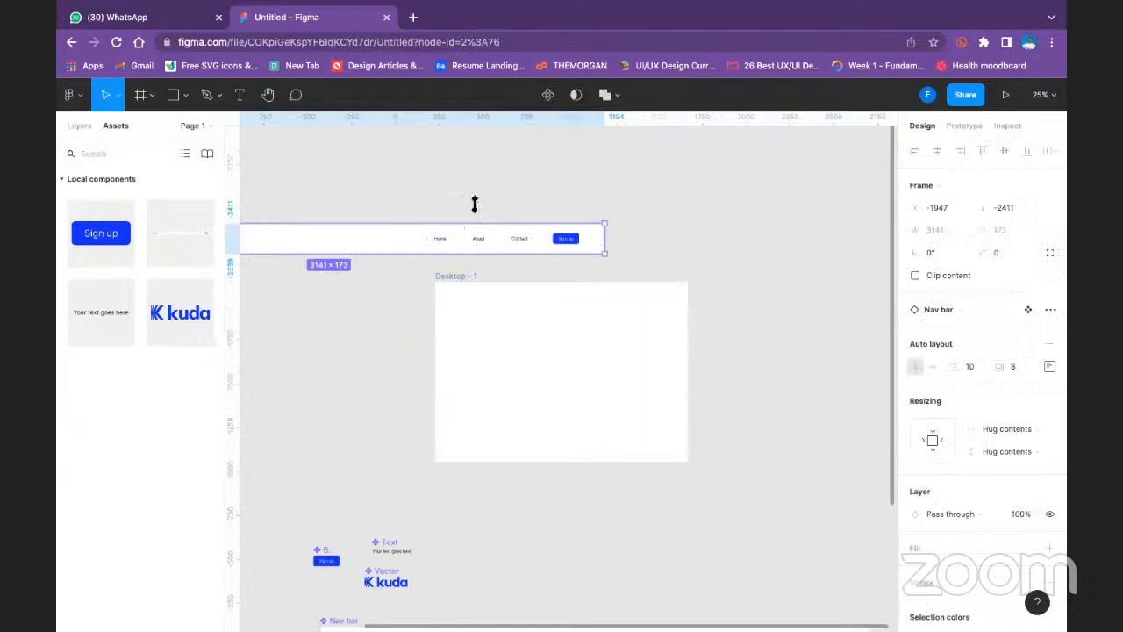
pyautogui.click(516, 193)
pyautogui.moveTo(567, 256); pyautogui.dragTo(728, 239)
# - Center the contents of the Nav bar instance and narrow the instance from its Sign up side
pyautogui.moveTo(838, 229); pyautogui.dragTo(395, 184)
pyautogui.hotkey('ctrl', 'z')
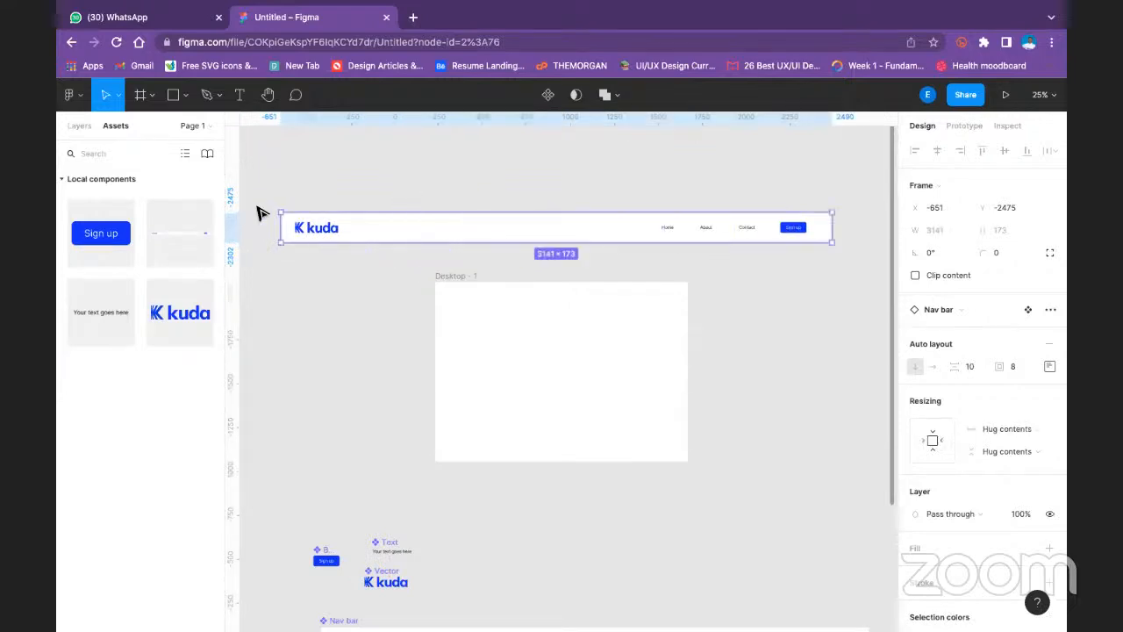
pyautogui.click(1051, 367)
pyautogui.click(1006, 425)
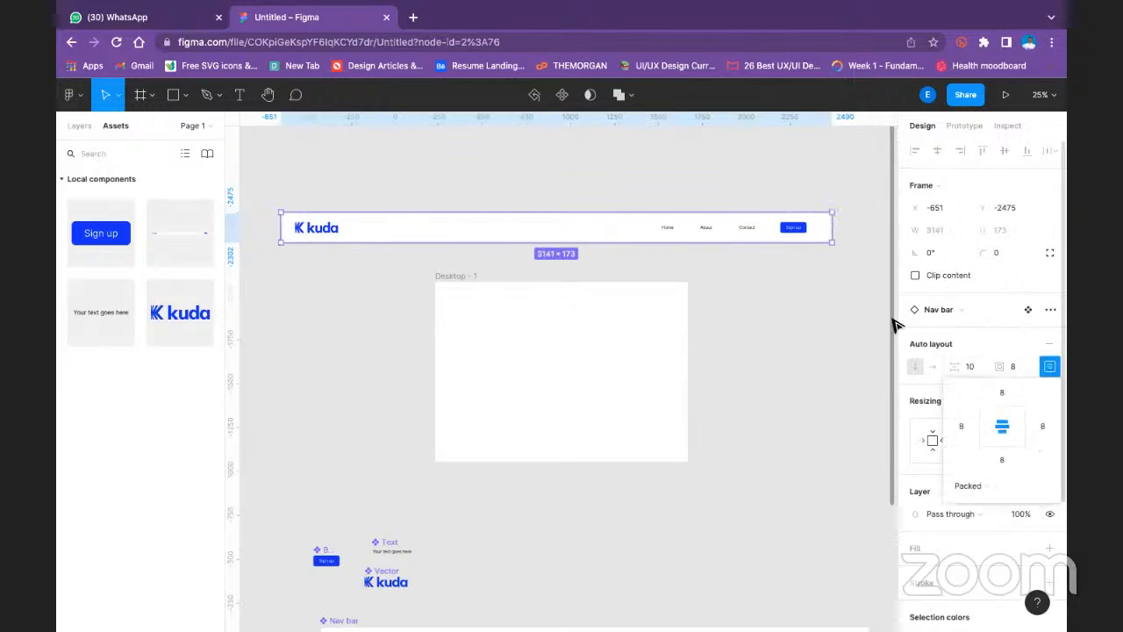
pyautogui.moveTo(811, 228); pyautogui.dragTo(658, 215)
pyautogui.click(582, 185)
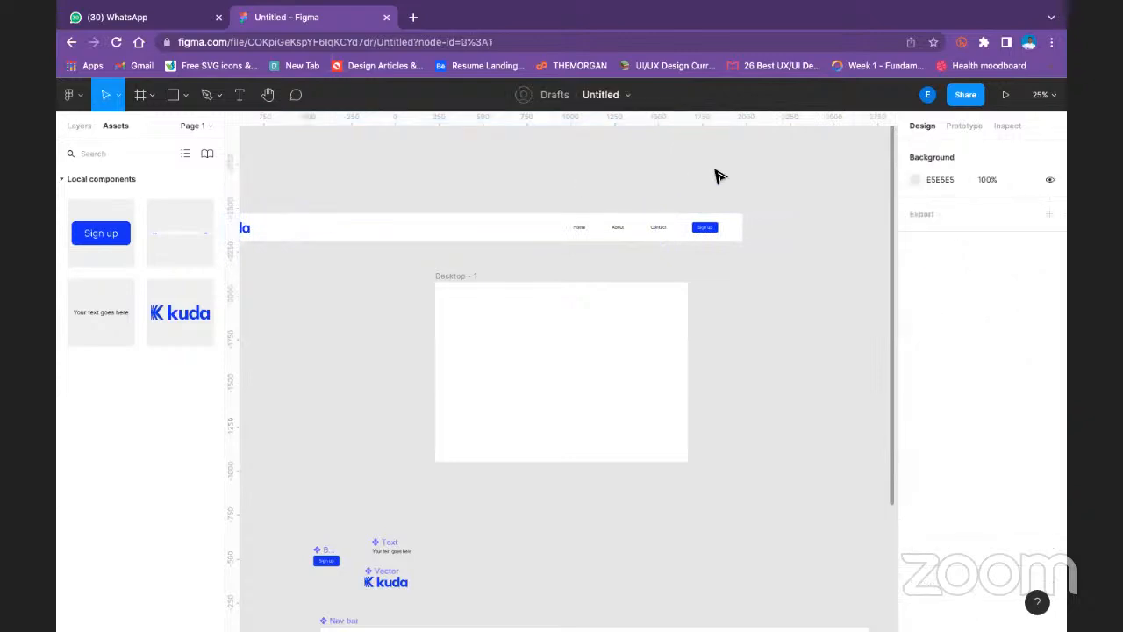
# - Change the main Nav bar component's auto layout direction to horizontal
pyautogui.moveTo(464, 158); pyautogui.dragTo(606, 211)
pyautogui.click(372, 265)
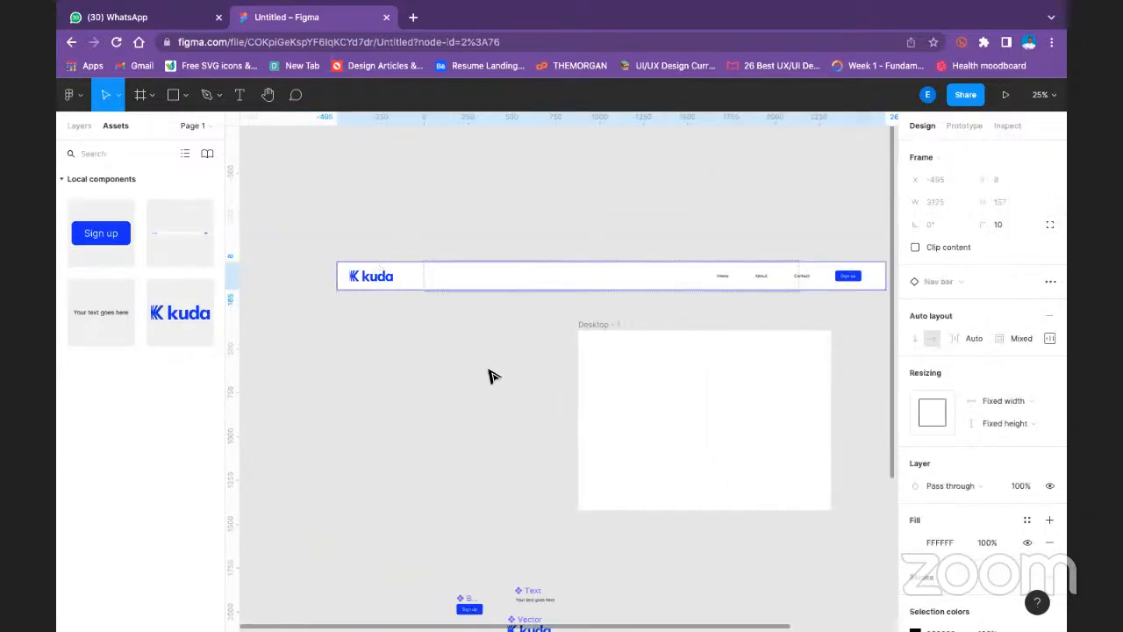
pyautogui.scroll(-5, 488, 373)
pyautogui.scroll(-2, 500, 376)
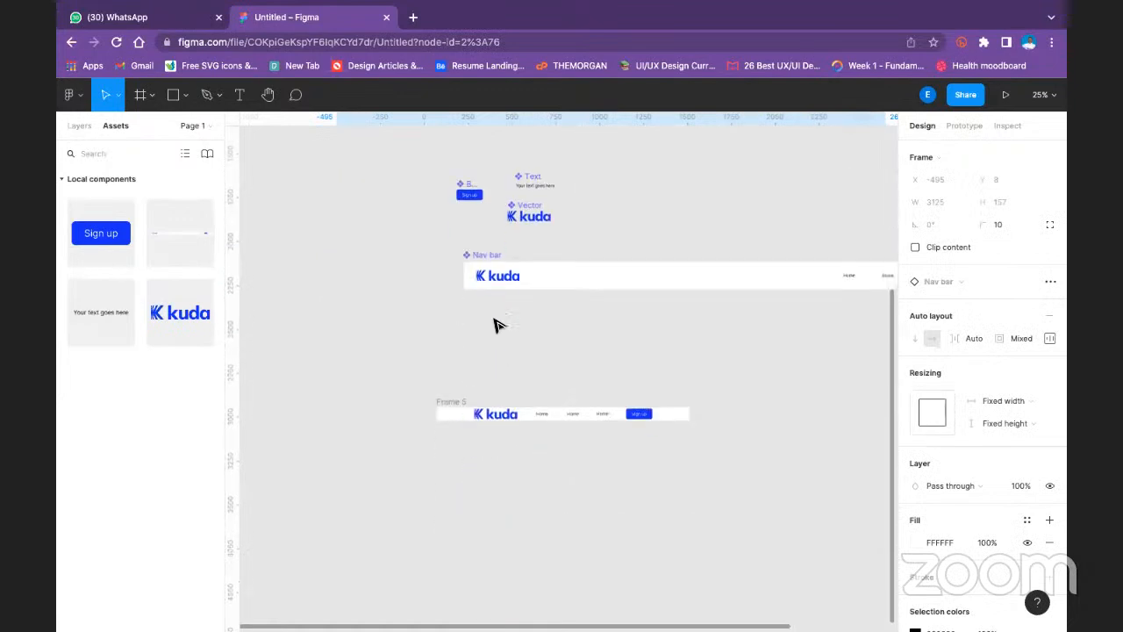
pyautogui.click(476, 255)
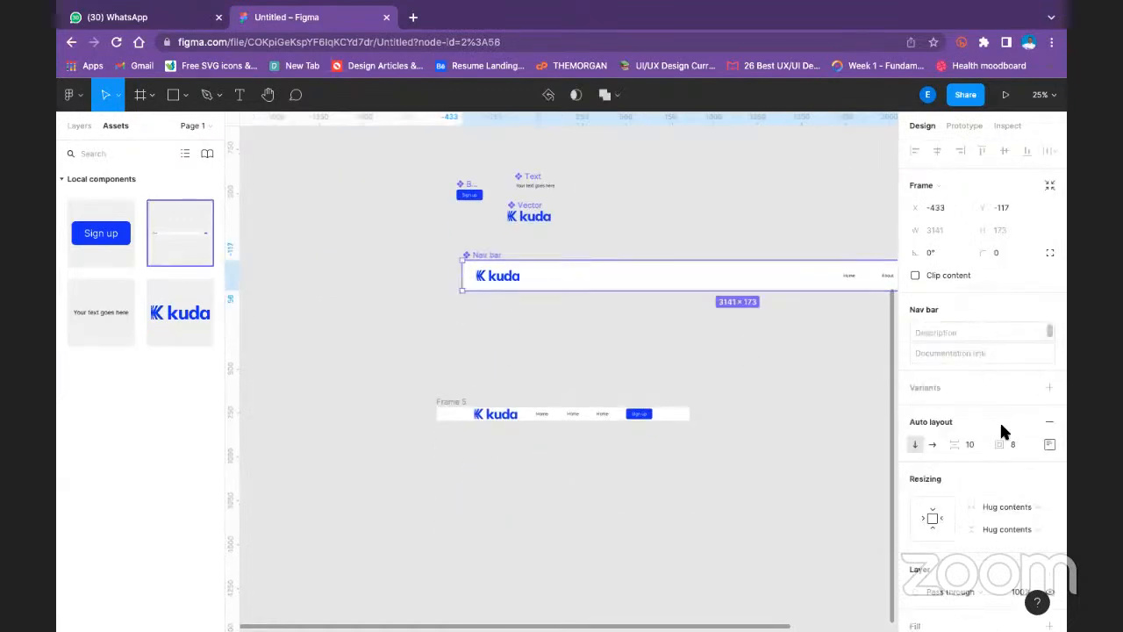
pyautogui.click(932, 446)
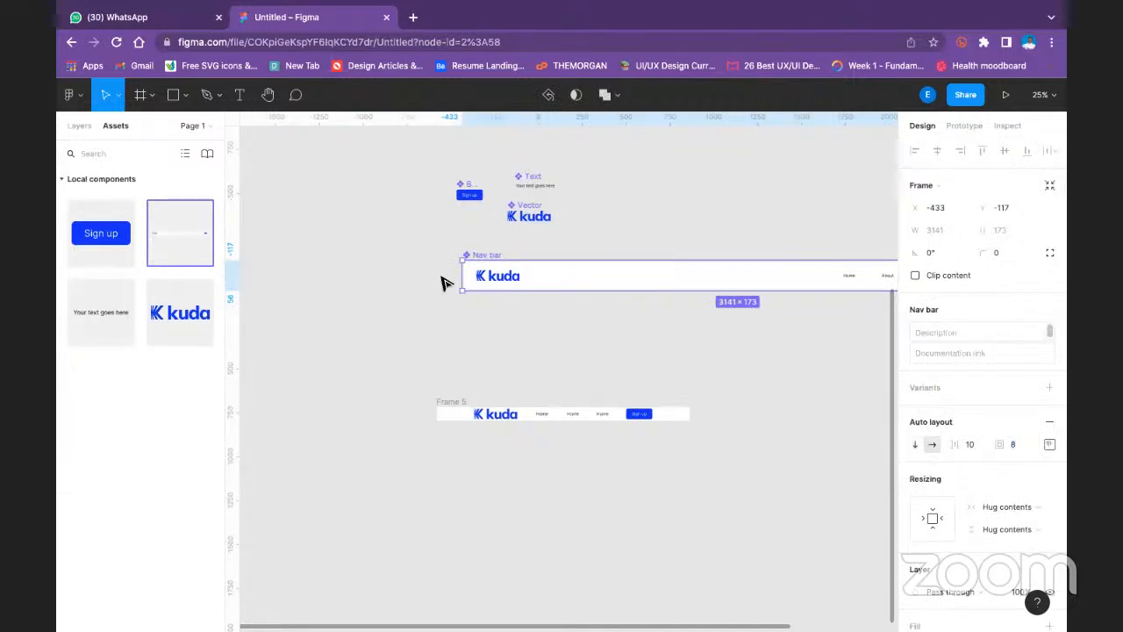
# - Narrow the main Nav bar component from its logo side to a width of 2328
pyautogui.moveTo(465, 274); pyautogui.dragTo(608, 273)
pyautogui.moveTo(719, 219); pyautogui.dragTo(468, 290)
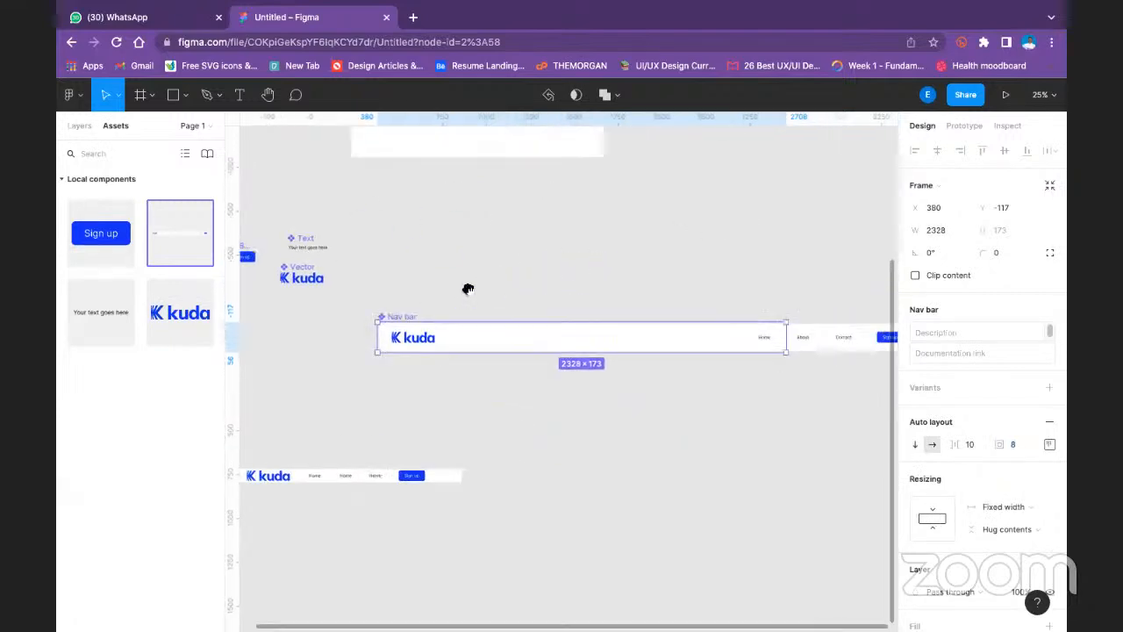
pyautogui.click(790, 306)
pyautogui.moveTo(790, 307); pyautogui.dragTo(620, 301)
# - Narrow the inner nav frame from its Sign up side to fit within the Nav bar component
pyautogui.click(726, 342)
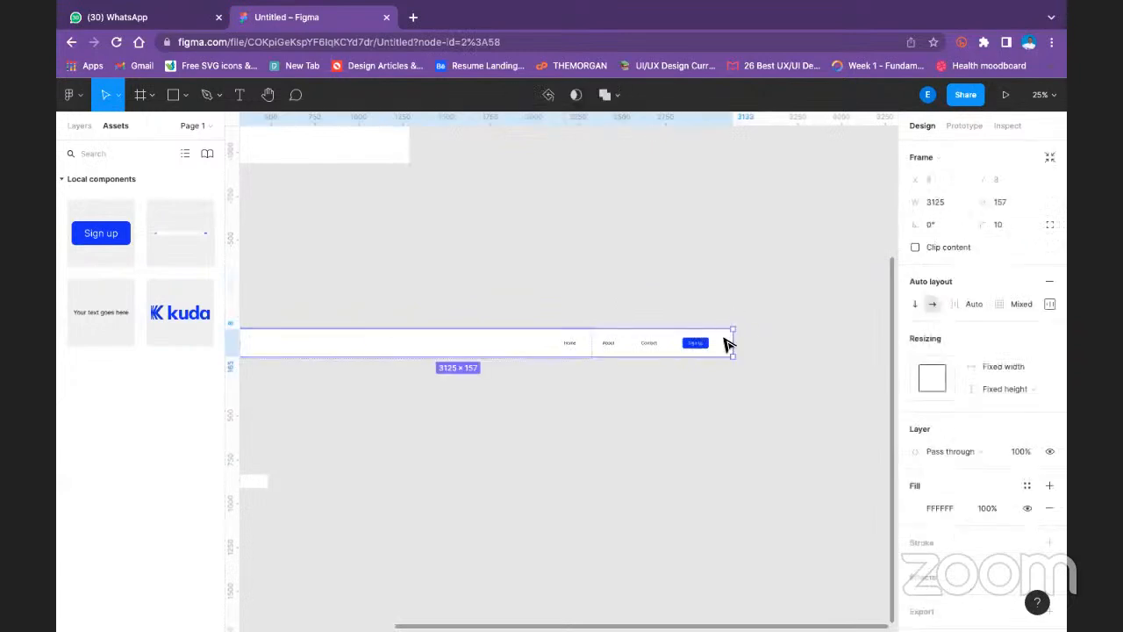
pyautogui.moveTo(730, 342); pyautogui.dragTo(582, 343)
pyautogui.click(497, 271)
pyautogui.moveTo(497, 271); pyautogui.dragTo(784, 258)
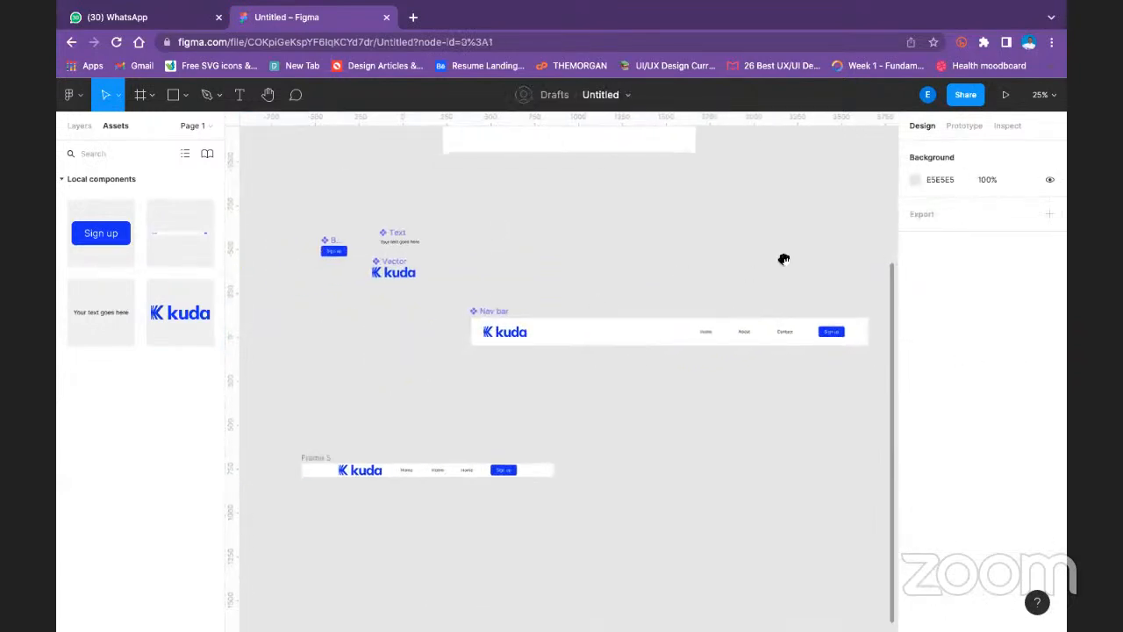
# - Switch the Nav bar component's auto layout direction to vertical and back to horizontal
pyautogui.click(491, 312)
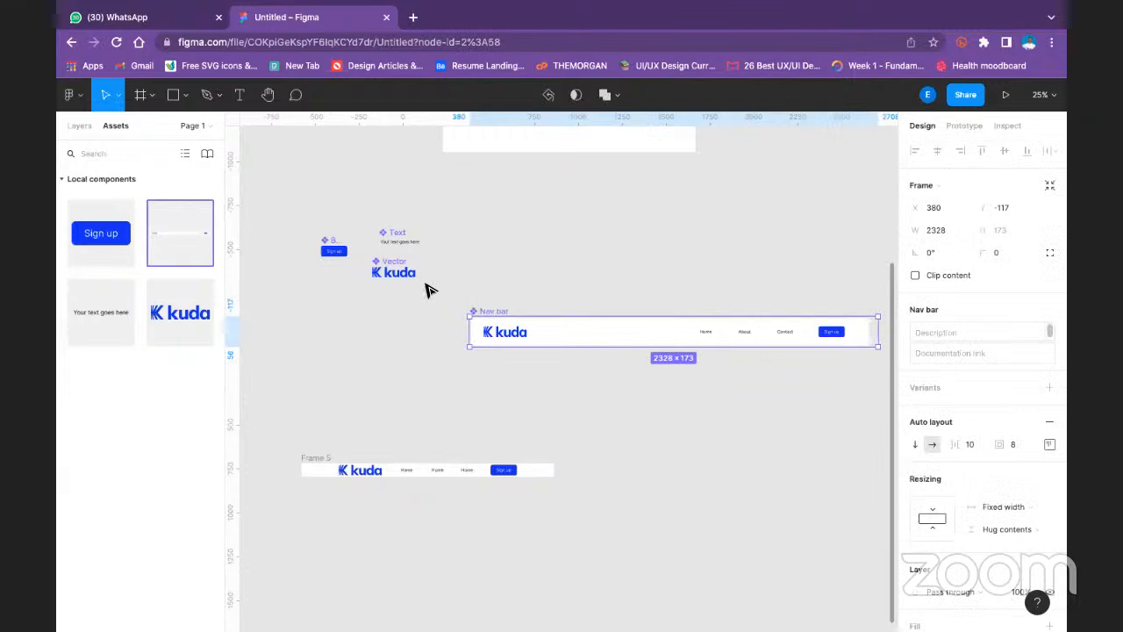
pyautogui.click(671, 257)
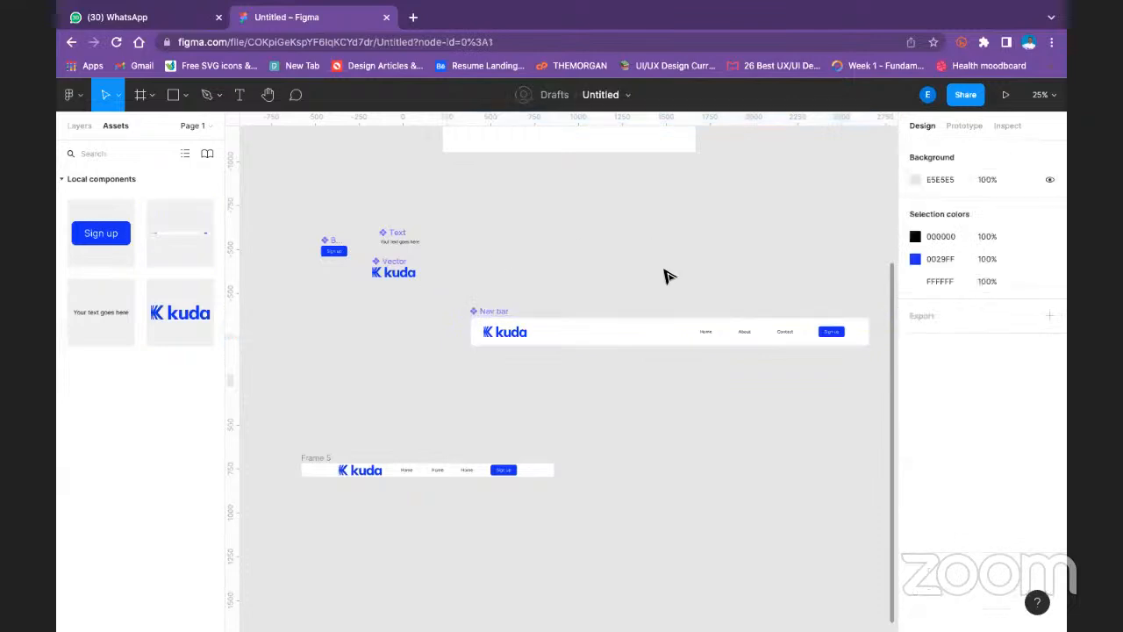
pyautogui.click(472, 312)
pyautogui.click(911, 445)
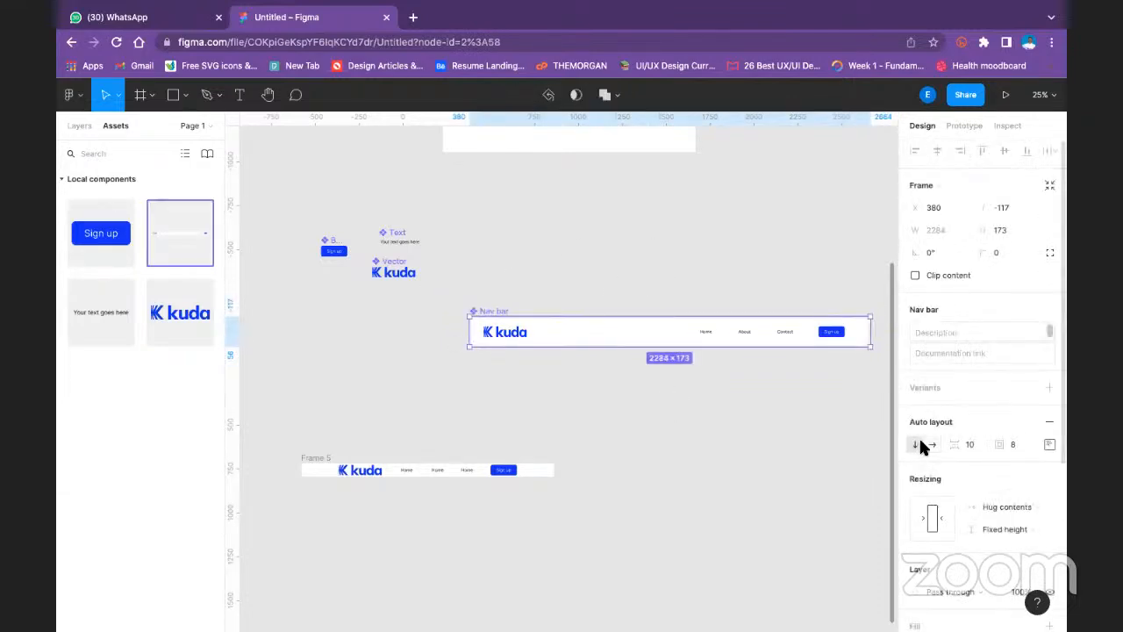
pyautogui.click(933, 445)
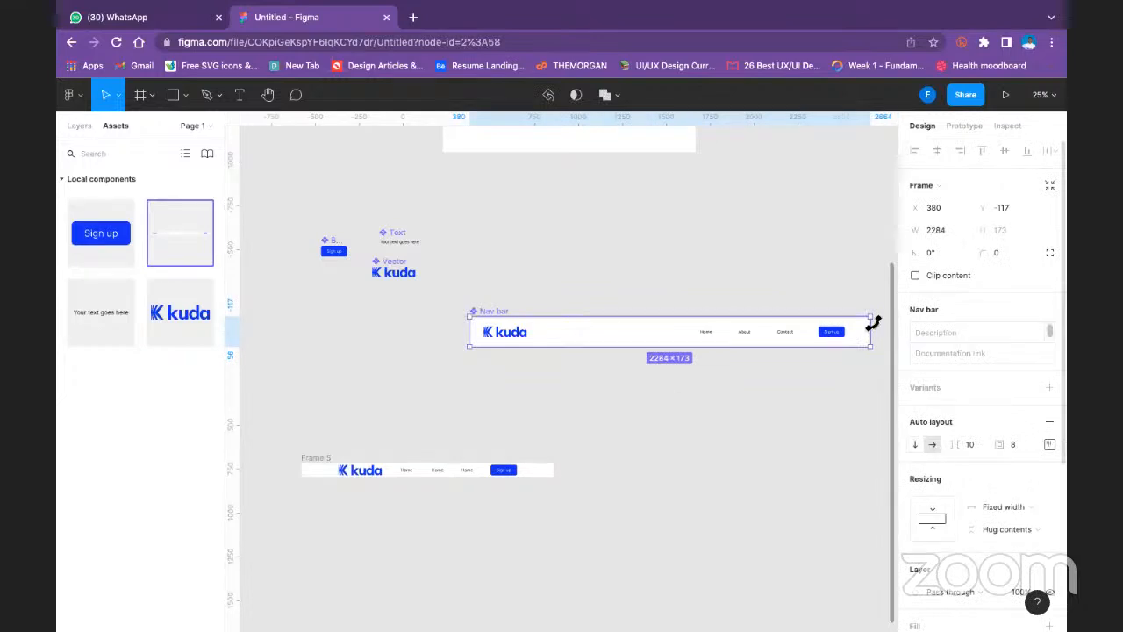
# - Narrow the main Nav bar component from its Sign up side to a width of 2232 and deselect it
pyautogui.moveTo(855, 328)
pyautogui.mouseDown()
pyautogui.moveTo(793, 325)
pyautogui.moveTo(862, 320)
pyautogui.mouseUp()
pyautogui.click(582, 283)
pyautogui.click(554, 322)
pyautogui.click(798, 269)
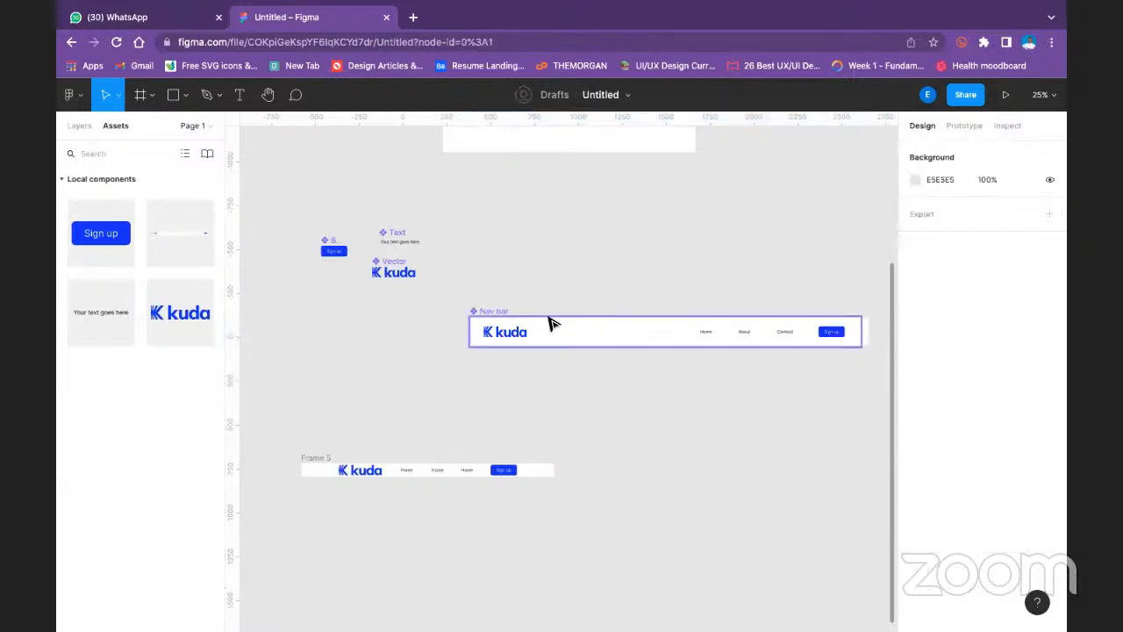
# - Narrow the inner nav frame from its Sign up side, well short of the Nav bar component's edge
pyautogui.click(516, 317)
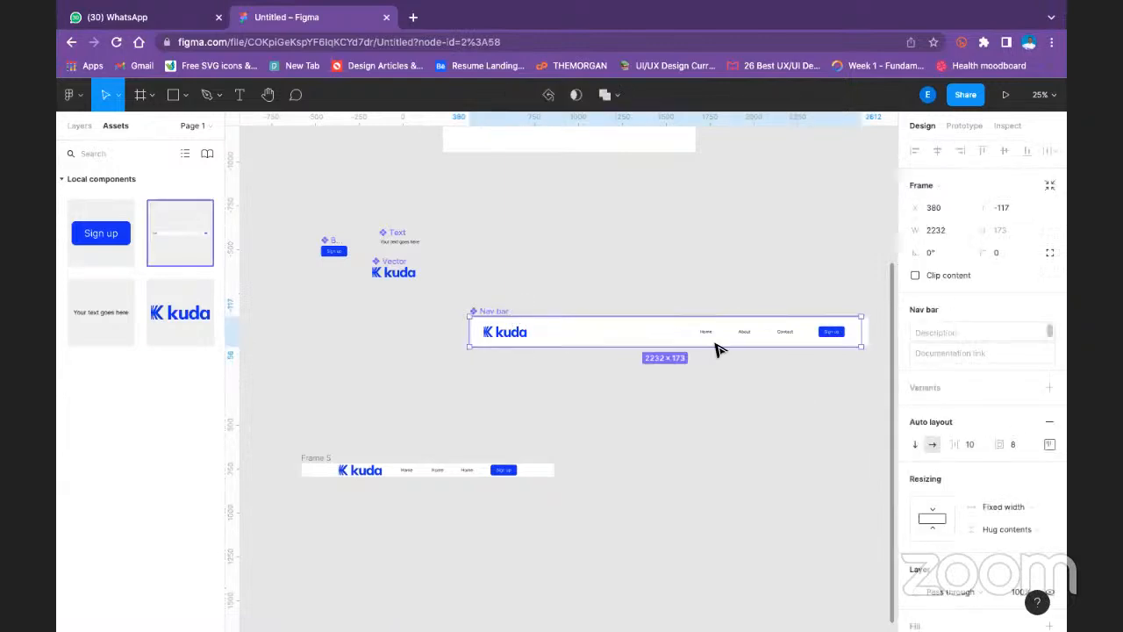
pyautogui.click(869, 331)
pyautogui.moveTo(865, 332); pyautogui.dragTo(799, 332)
pyautogui.click(847, 266)
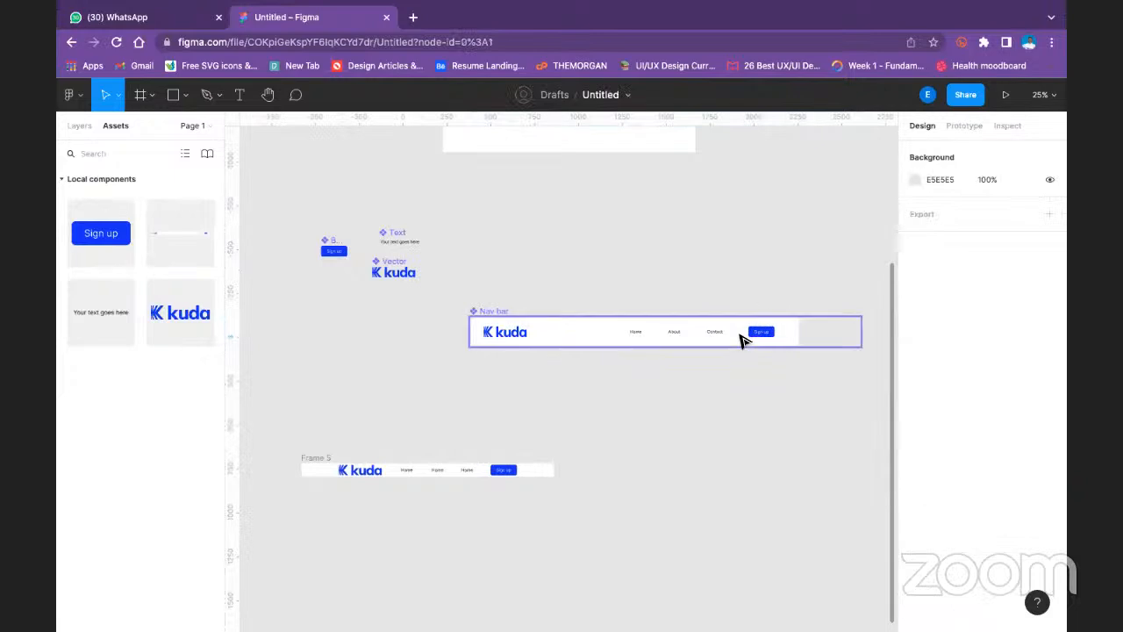
# - Try Fill container on the inner Nav frame's height, return it to Fixed height, and set its width to Hug contents
pyautogui.doubleClick(797, 332)
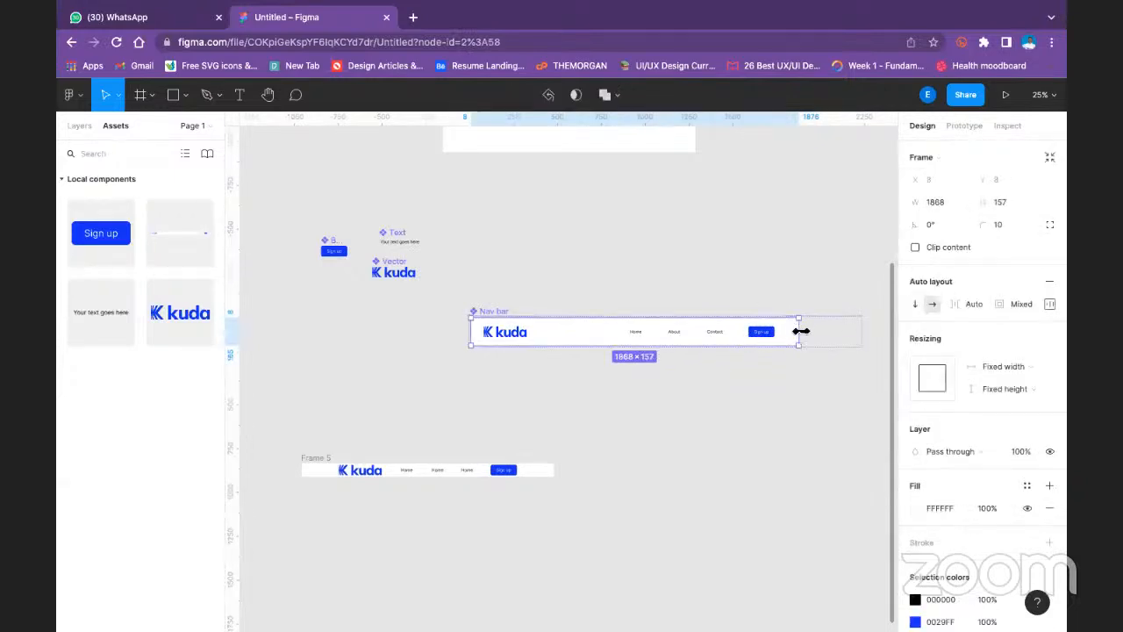
pyautogui.click(1017, 389)
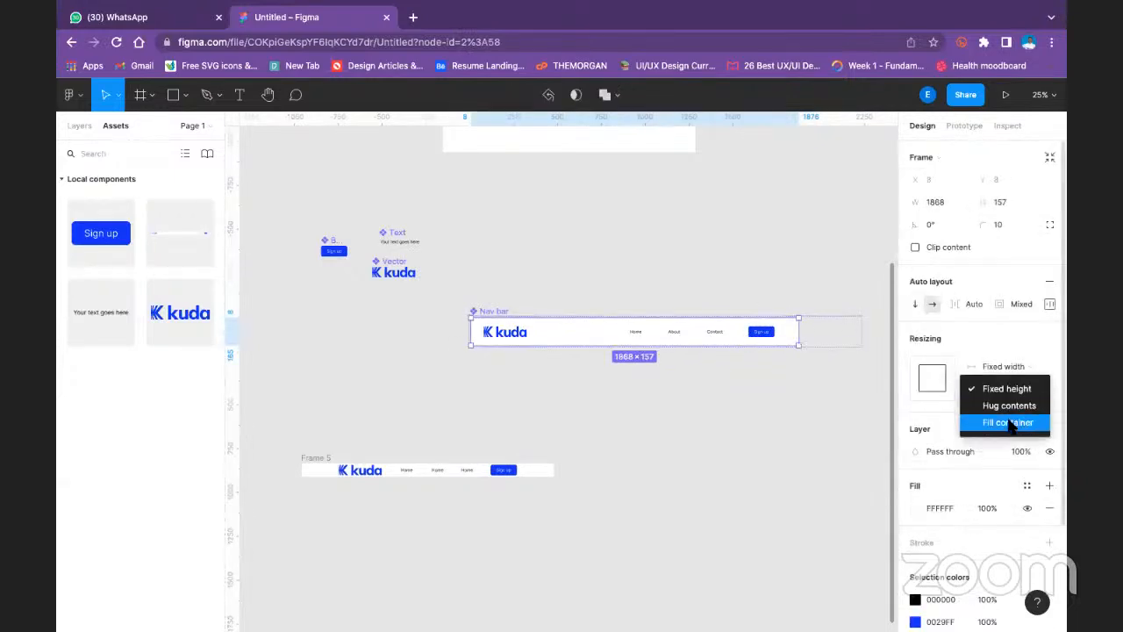
pyautogui.click(1009, 421)
pyautogui.click(1023, 389)
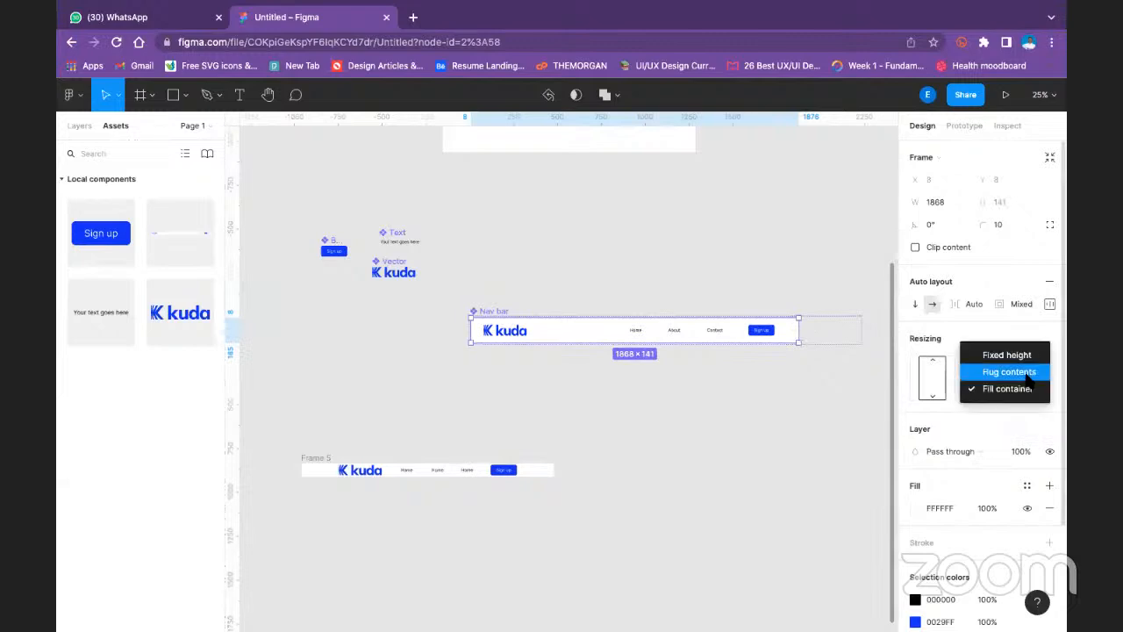
pyautogui.click(1025, 357)
pyautogui.click(997, 360)
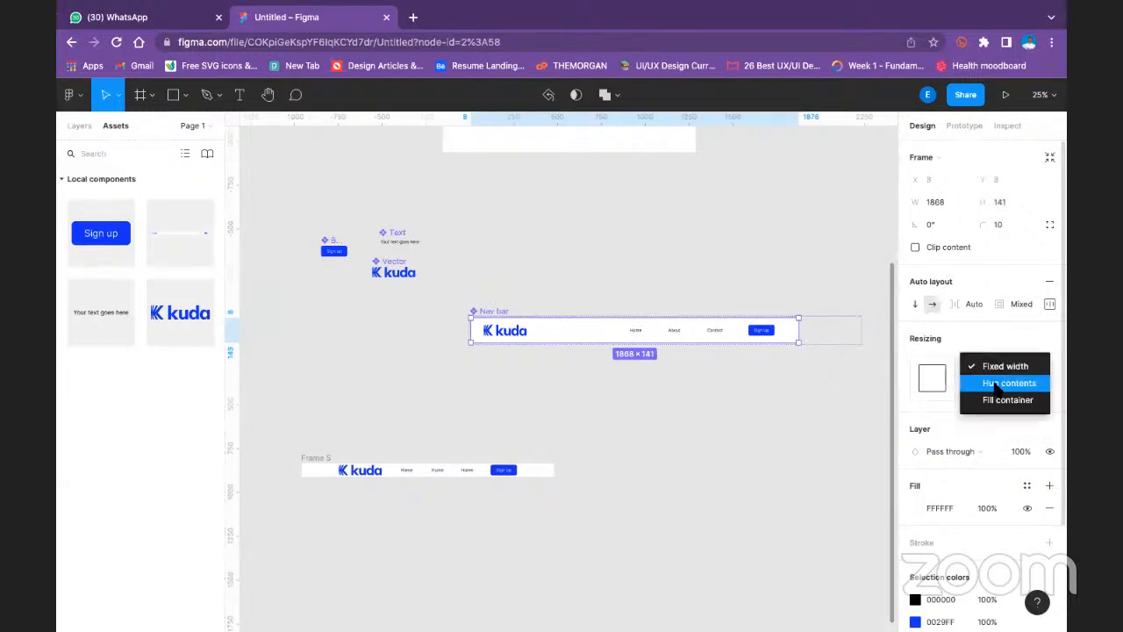
pyautogui.click(1009, 383)
pyautogui.click(768, 284)
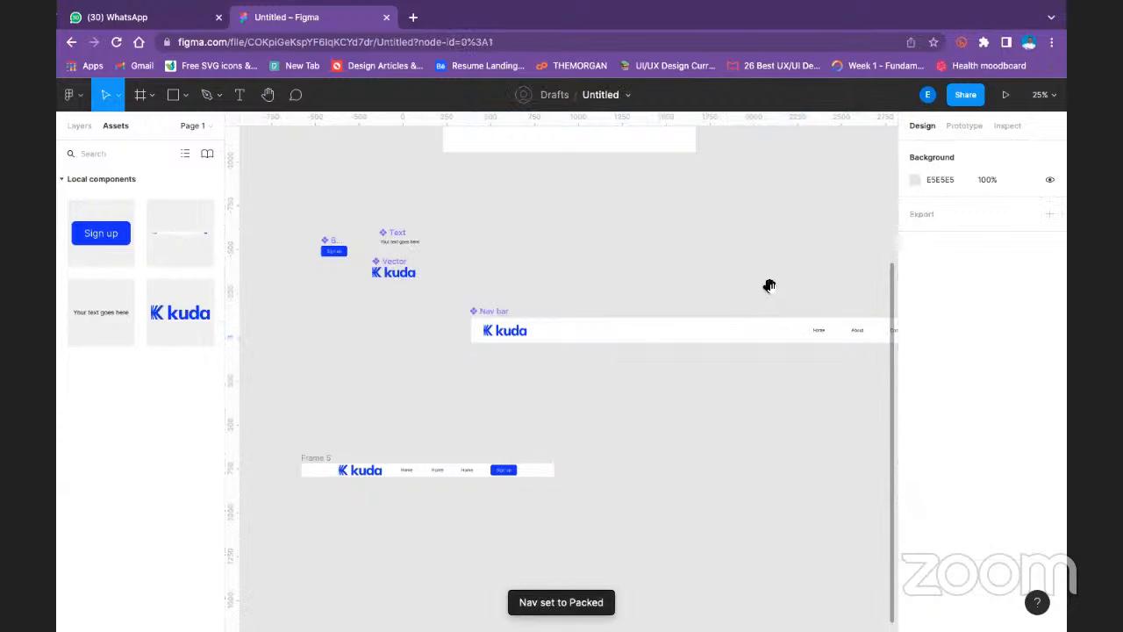
# - Move the main Nav bar component above the Desktop - 1 frame and select its inner Nav frame
pyautogui.moveTo(768, 286); pyautogui.dragTo(605, 359)
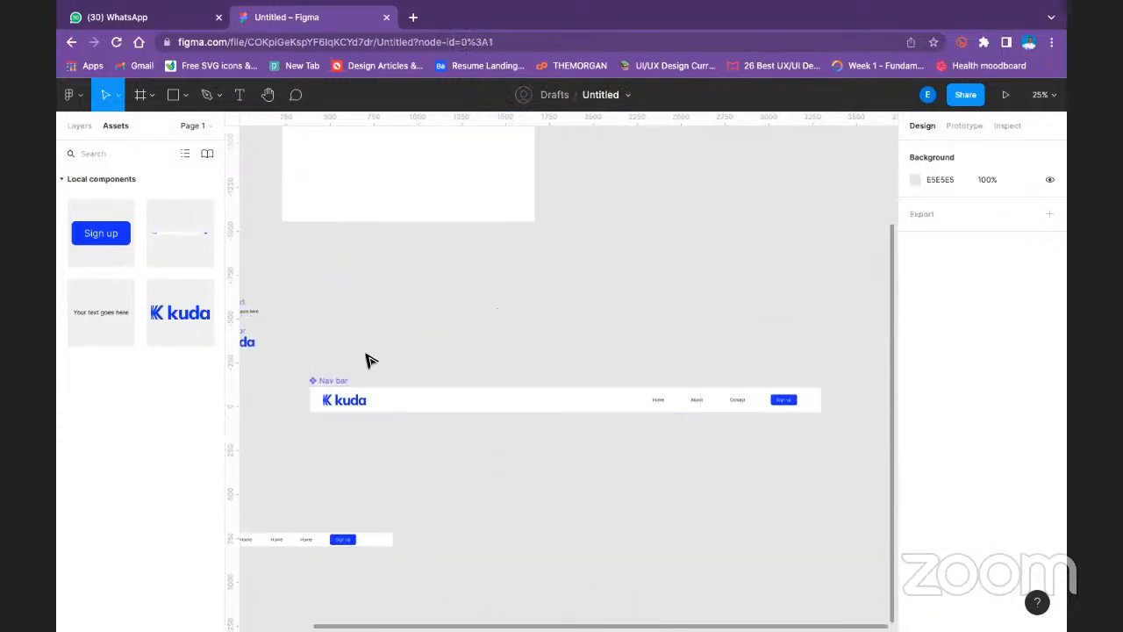
pyautogui.moveTo(326, 383); pyautogui.dragTo(361, 162)
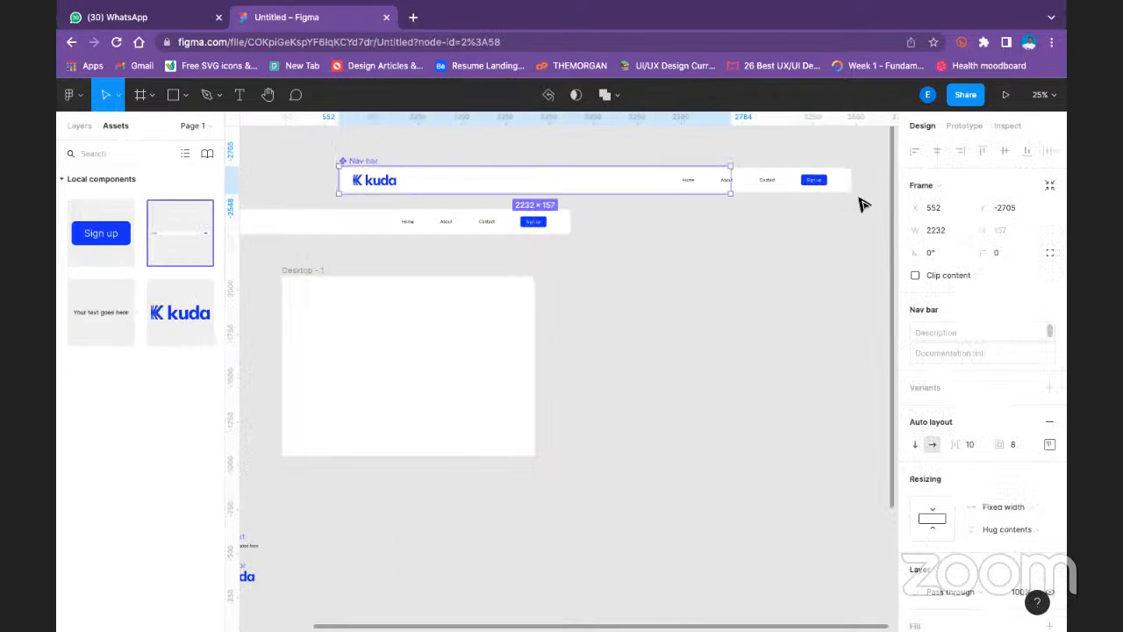
pyautogui.click(706, 186)
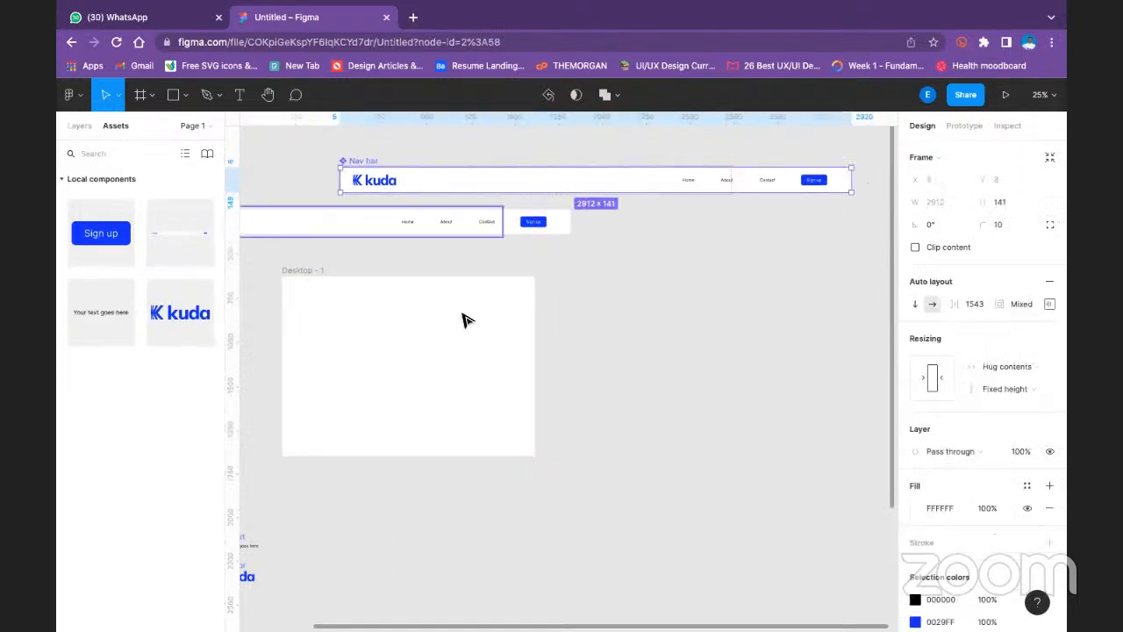
# - Collapse Frame 5 in the layer list and set its auto layout alignment to centre
pyautogui.click(81, 123)
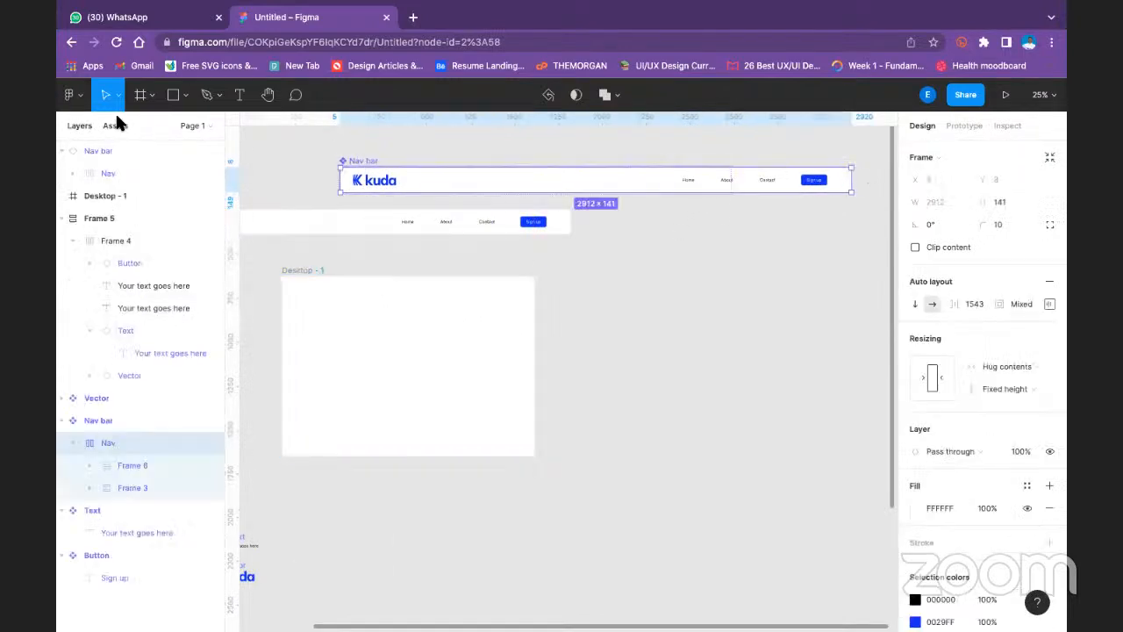
pyautogui.click(75, 151)
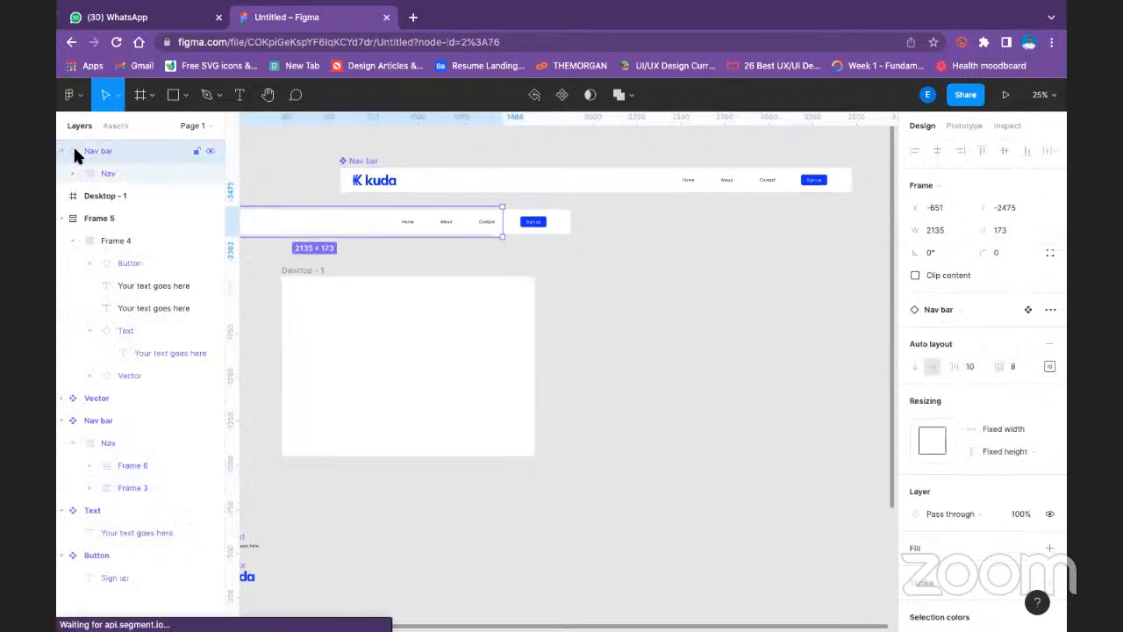
pyautogui.click(112, 196)
pyautogui.click(99, 218)
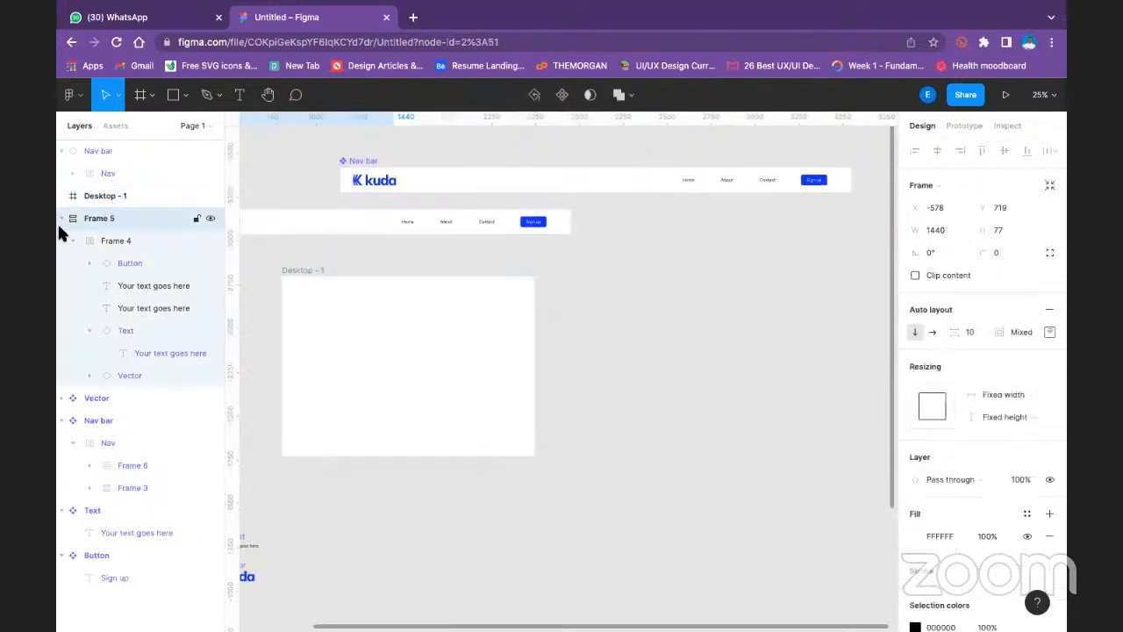
pyautogui.click(61, 217)
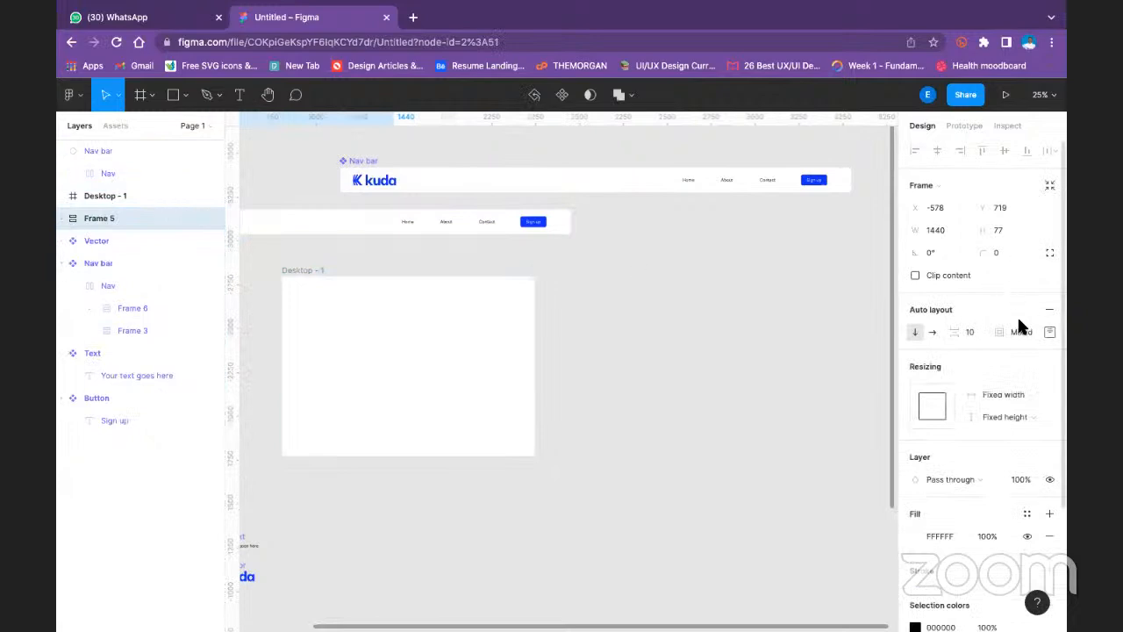
pyautogui.click(1049, 332)
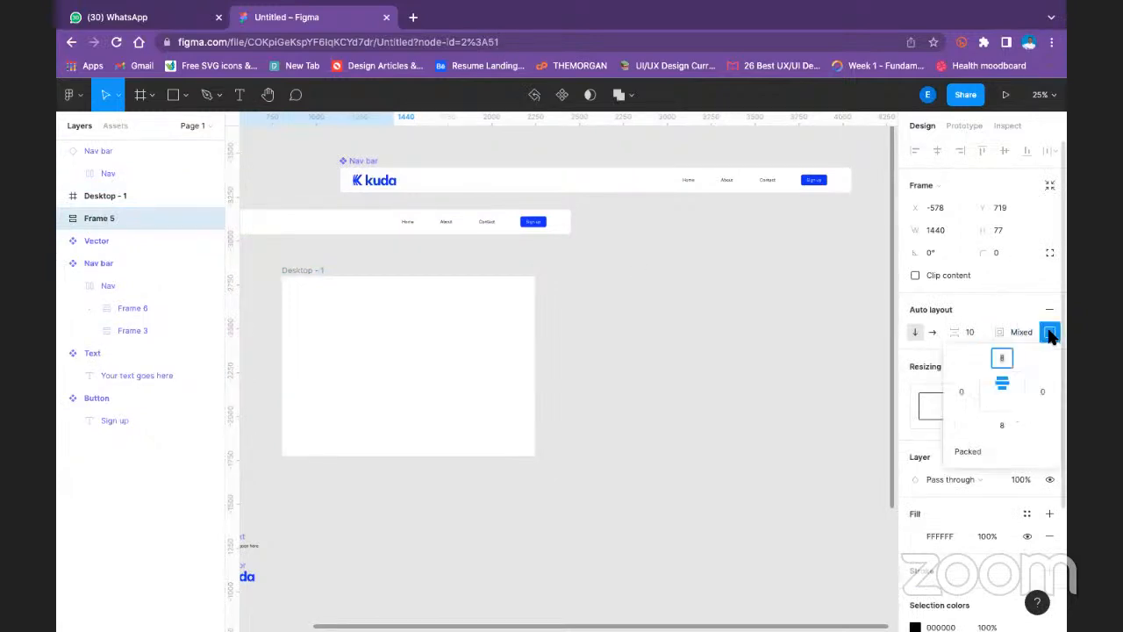
pyautogui.click(1003, 393)
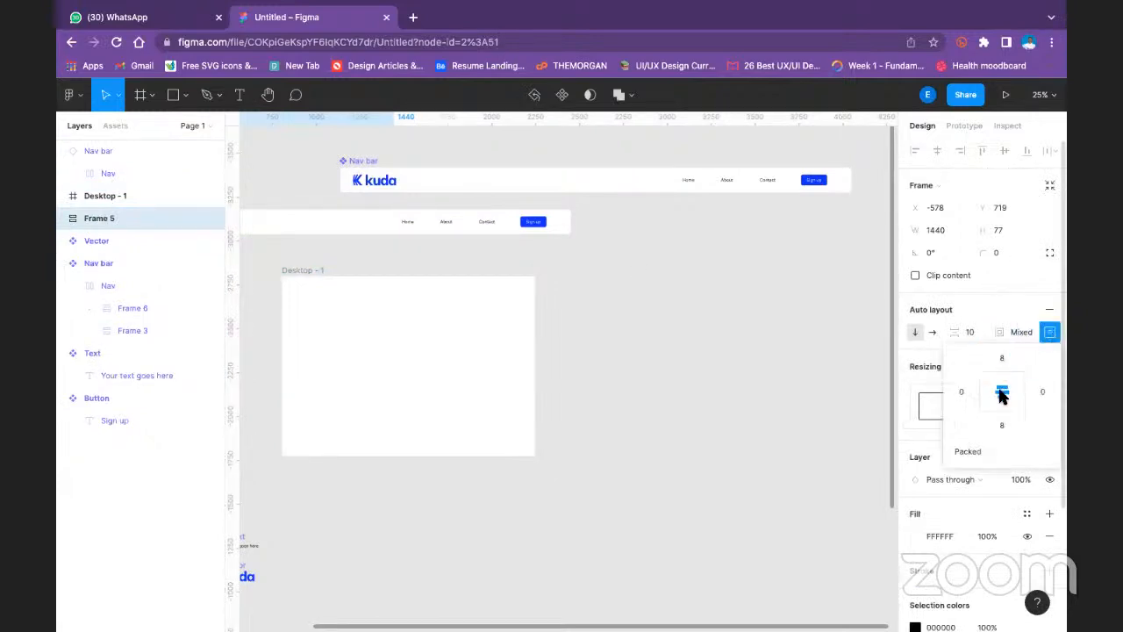
# - Narrow the Nav bar component's inner Nav frame from its Sign up side to a width of 2532 and deselect it
pyautogui.click(856, 182)
pyautogui.moveTo(852, 181); pyautogui.dragTo(755, 173)
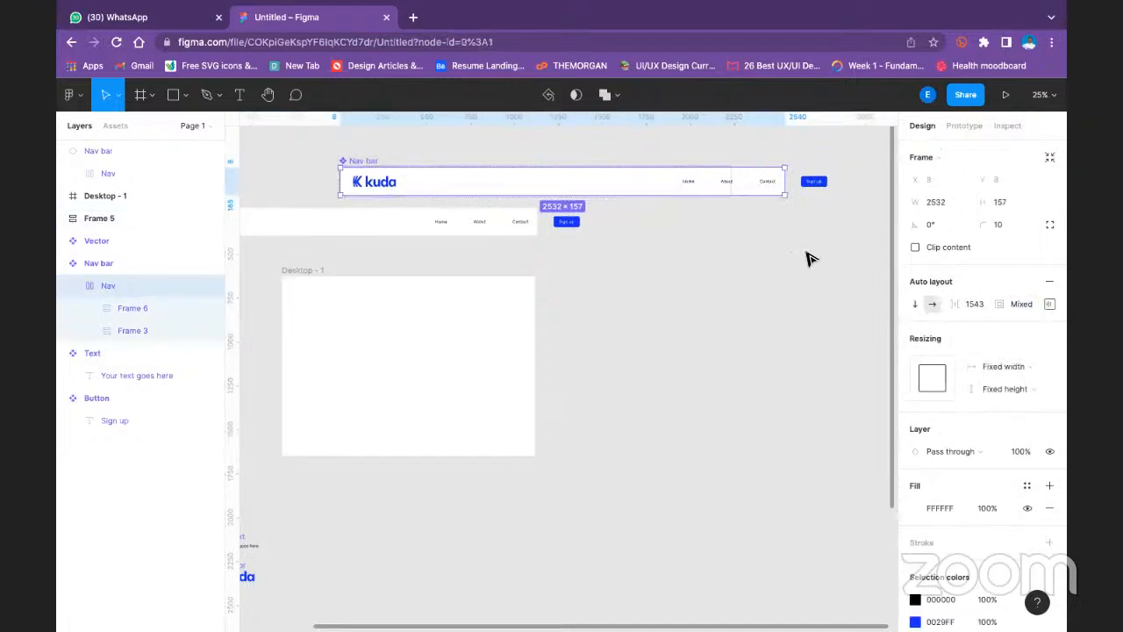
pyautogui.click(614, 250)
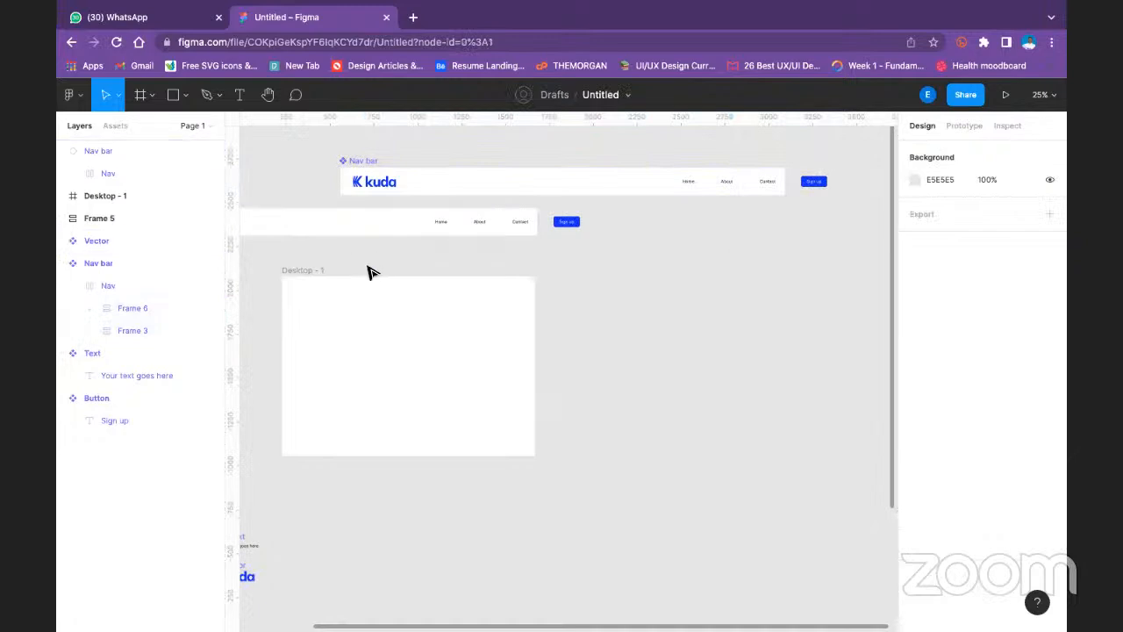
# - Move the main Nav bar component to X -972, Y -3249 and widen it past the Sign up button to 2908
pyautogui.moveTo(442, 313); pyautogui.dragTo(568, 322)
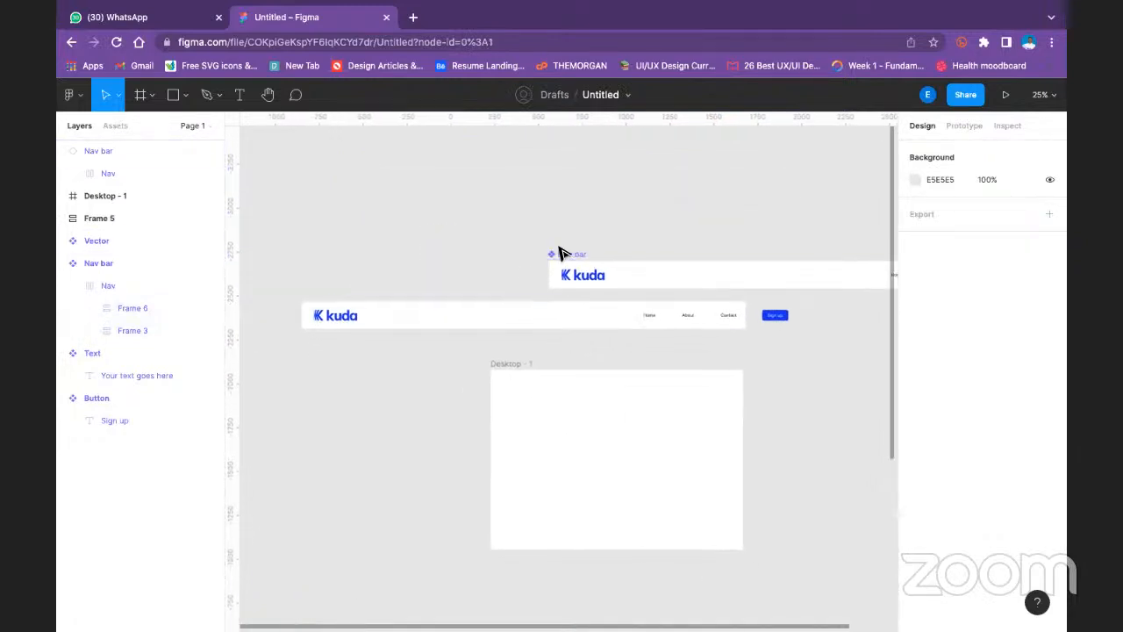
pyautogui.click(559, 254)
pyautogui.moveTo(560, 252); pyautogui.dragTo(293, 162)
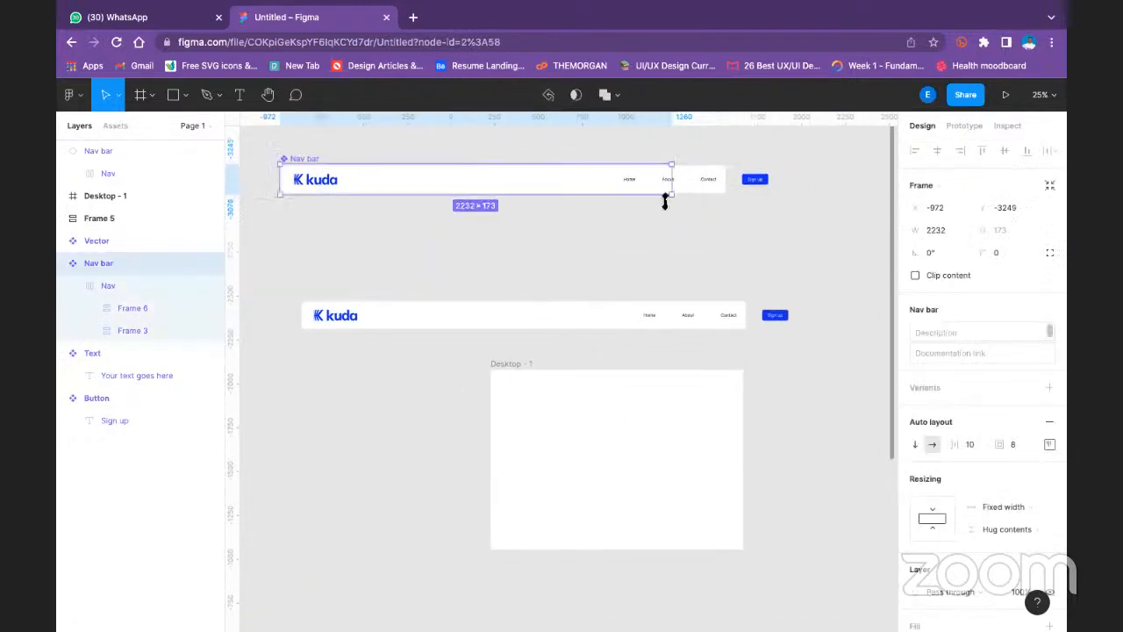
pyautogui.moveTo(677, 176); pyautogui.dragTo(795, 182)
pyautogui.click(764, 233)
# - Set the main Nav bar component's resizing to Fixed height and Hug contents for its width
pyautogui.click(293, 155)
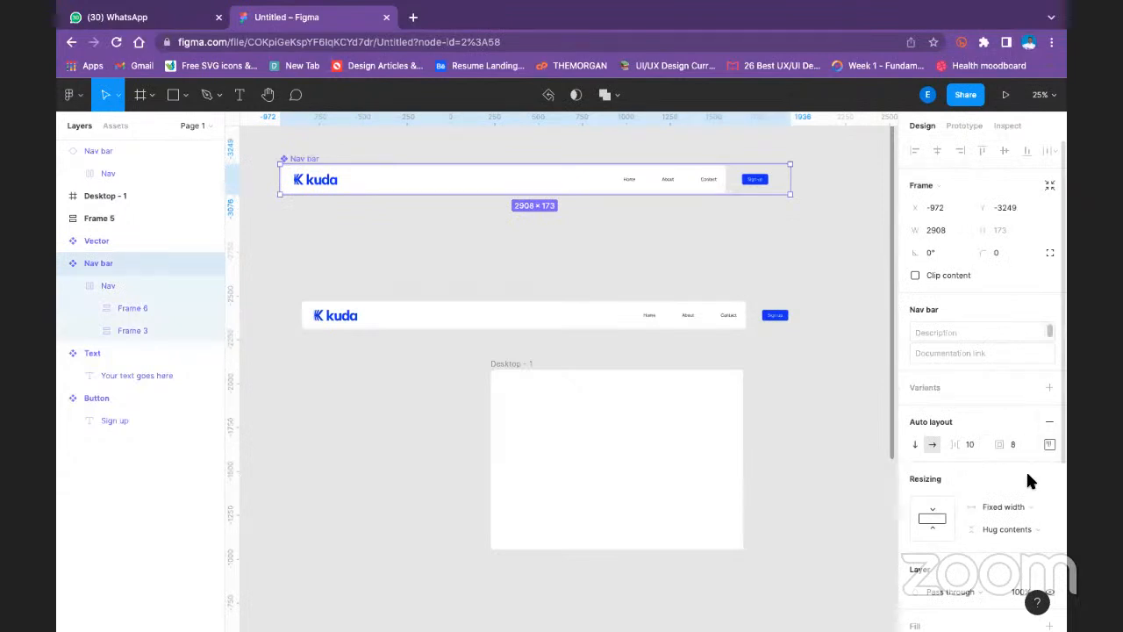
pyautogui.scroll(-3, 1010, 473)
pyautogui.click(1013, 389)
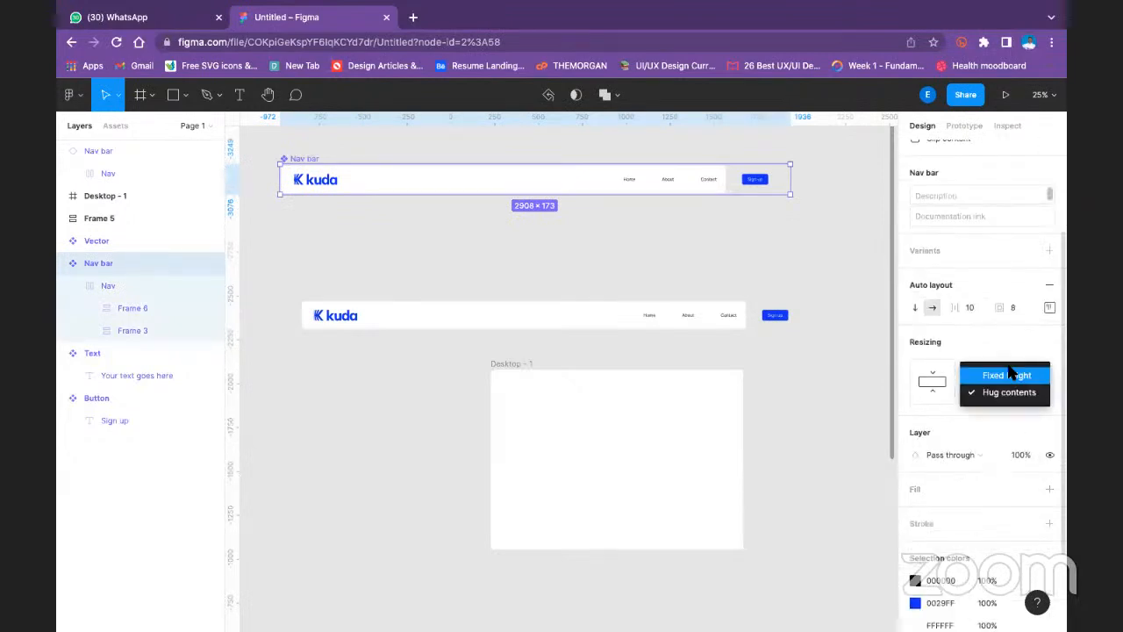
pyautogui.click(1009, 373)
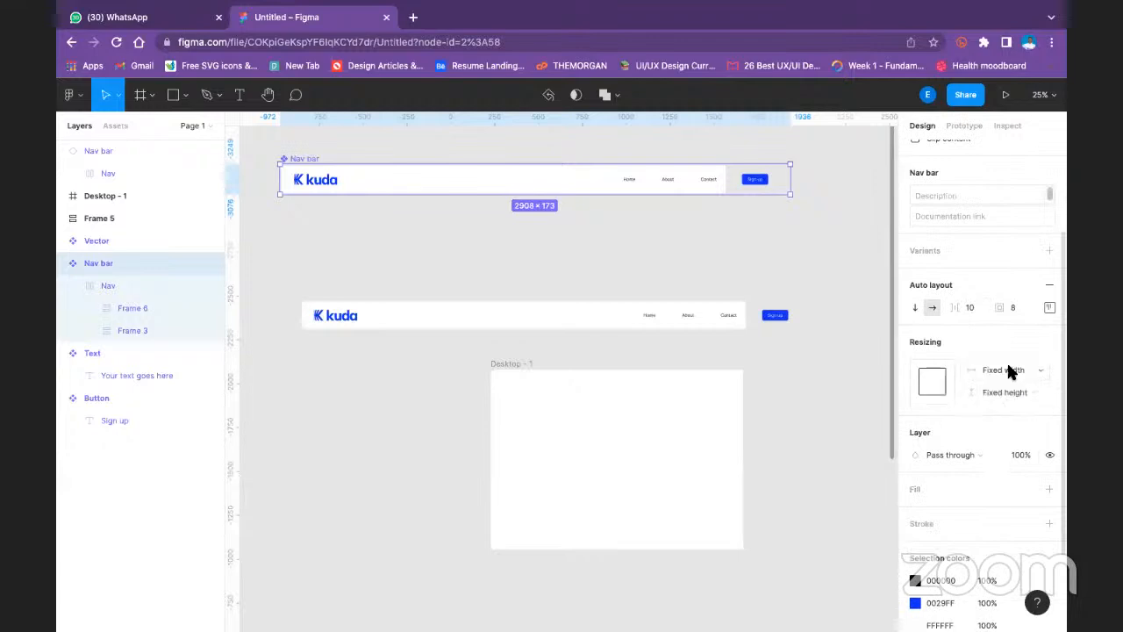
pyautogui.click(929, 376)
pyautogui.click(786, 200)
pyautogui.click(727, 180)
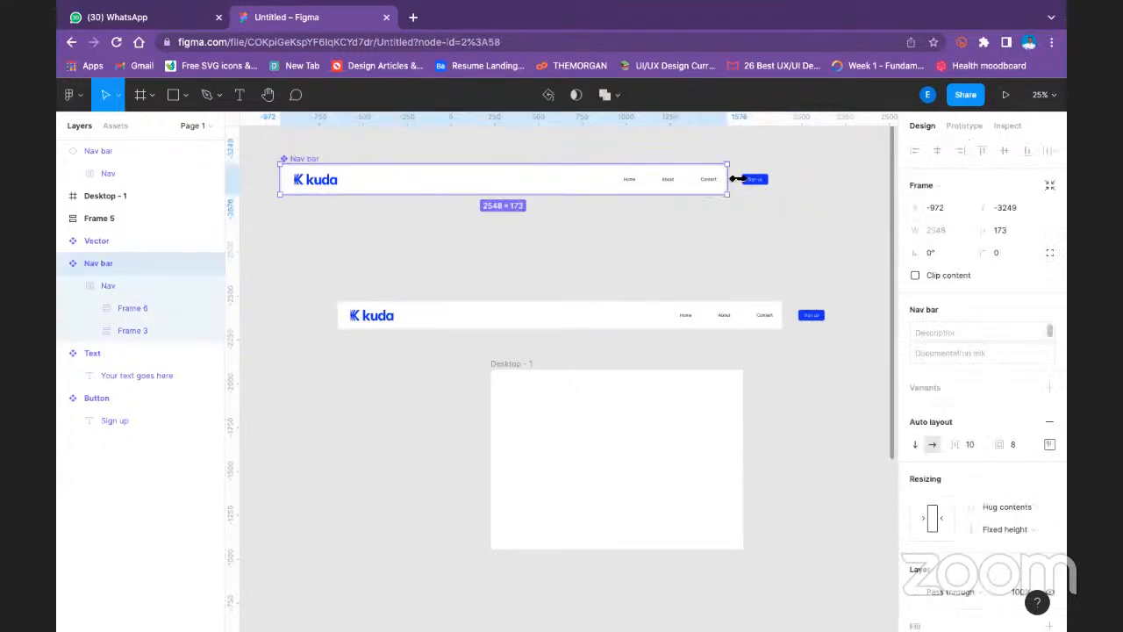
# - Select Frame 2 with the links and Sign up button, try Fill container for its height, and set it to Hug contents
pyautogui.click(772, 182)
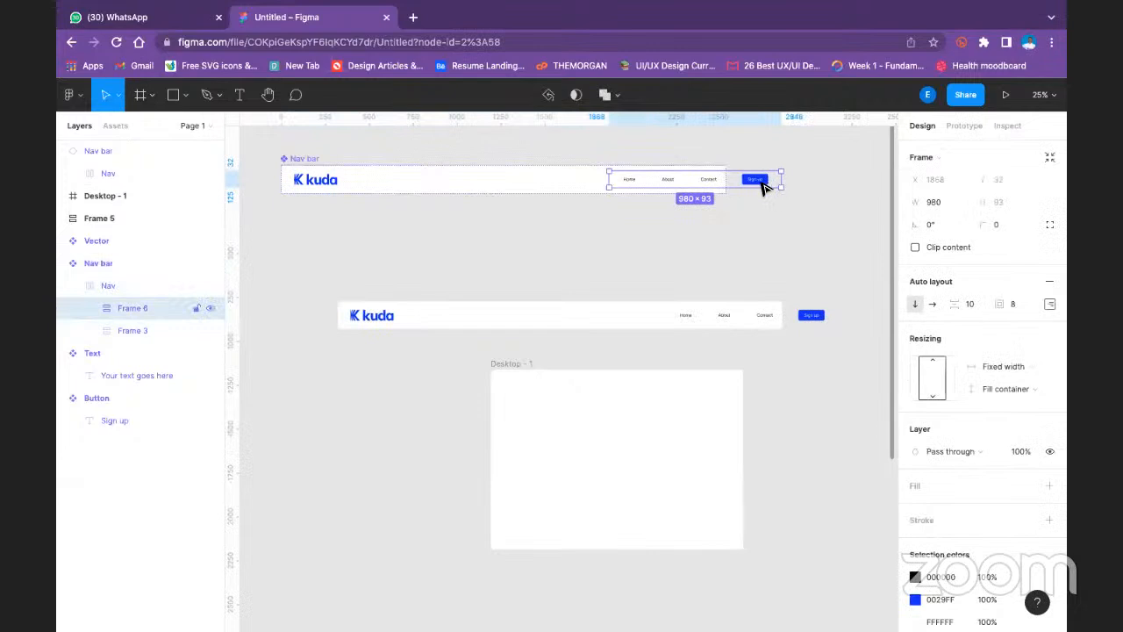
pyautogui.click(765, 183)
pyautogui.moveTo(696, 180); pyautogui.dragTo(689, 181)
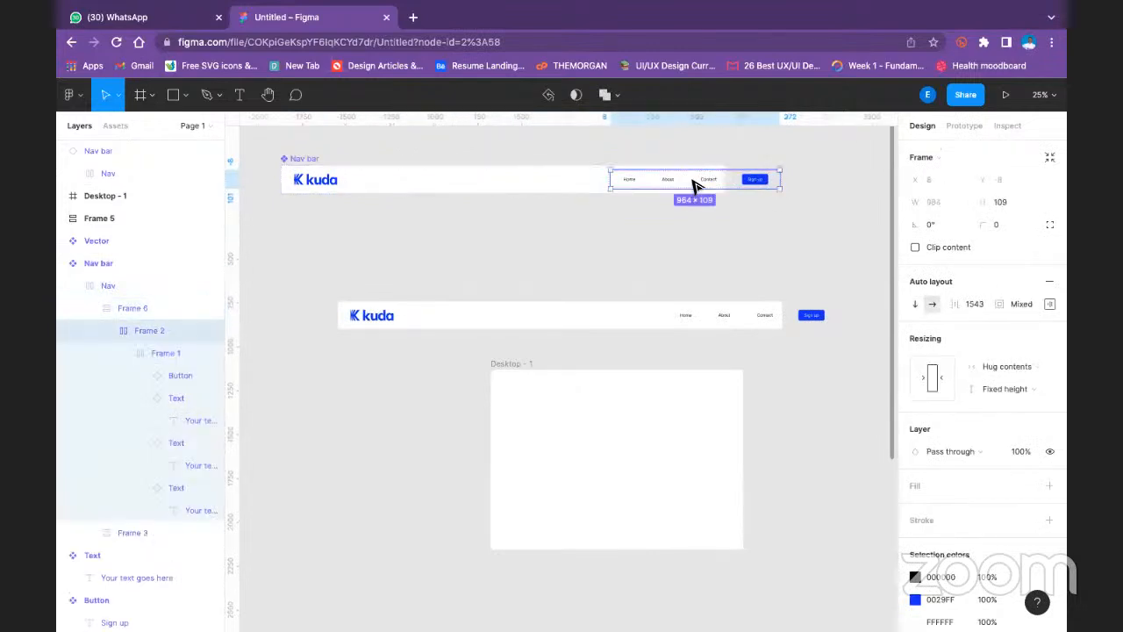
pyautogui.click(1025, 389)
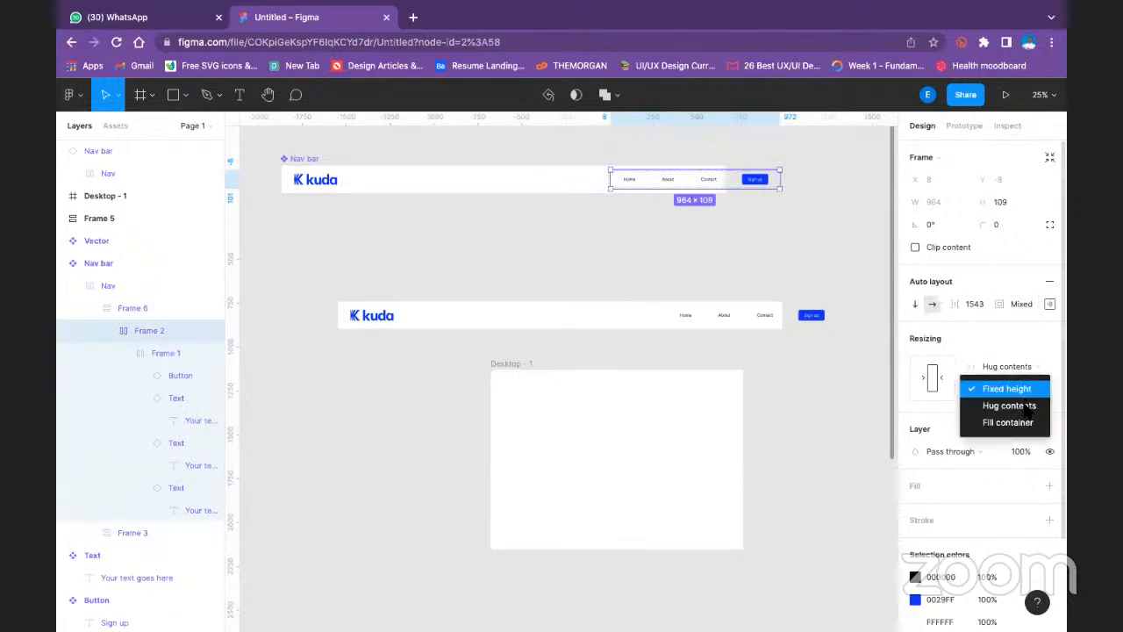
pyautogui.click(1018, 424)
pyautogui.click(1023, 389)
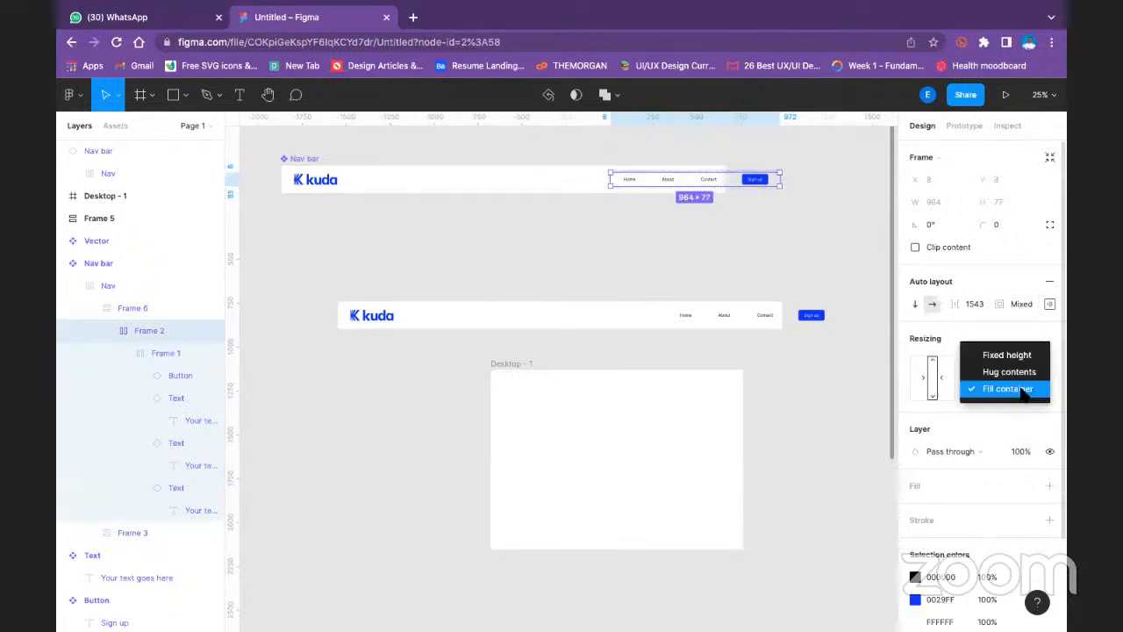
pyautogui.click(1022, 374)
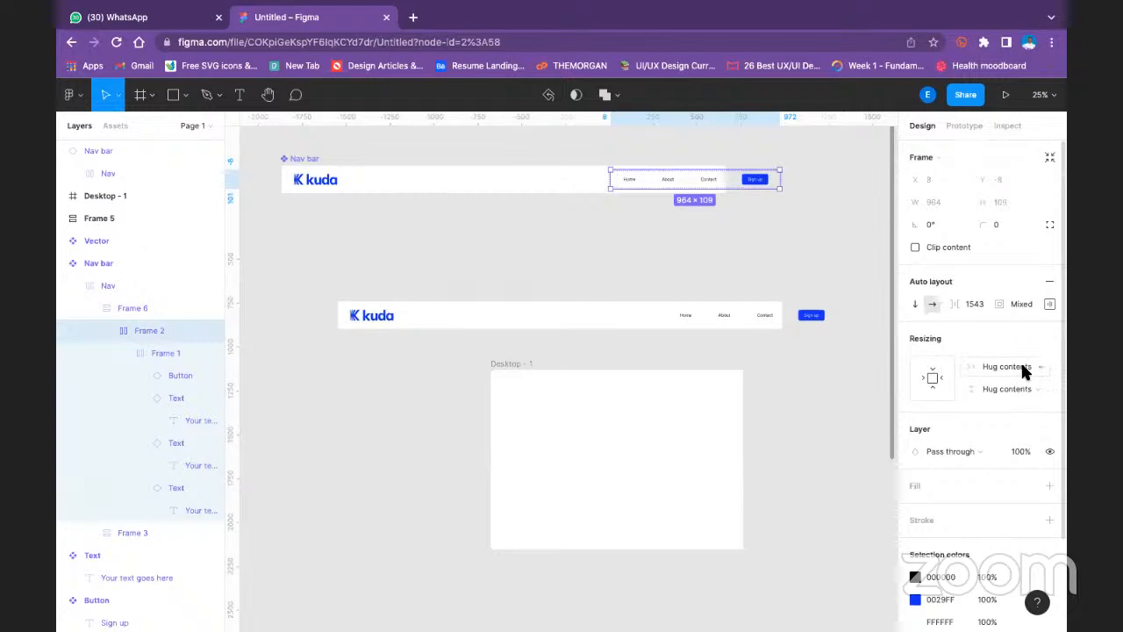
pyautogui.click(1025, 369)
pyautogui.click(1049, 304)
# - Change Frame 2's auto layout spacing mode from Packed to Space between and deselect it
pyautogui.click(1049, 304)
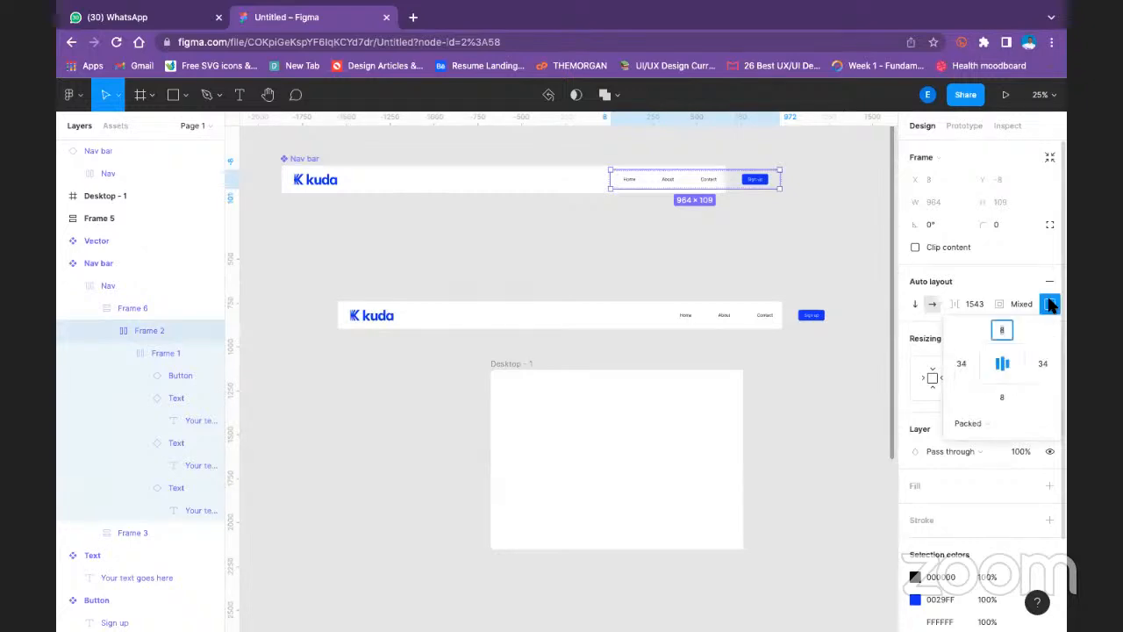
pyautogui.click(971, 423)
pyautogui.click(972, 439)
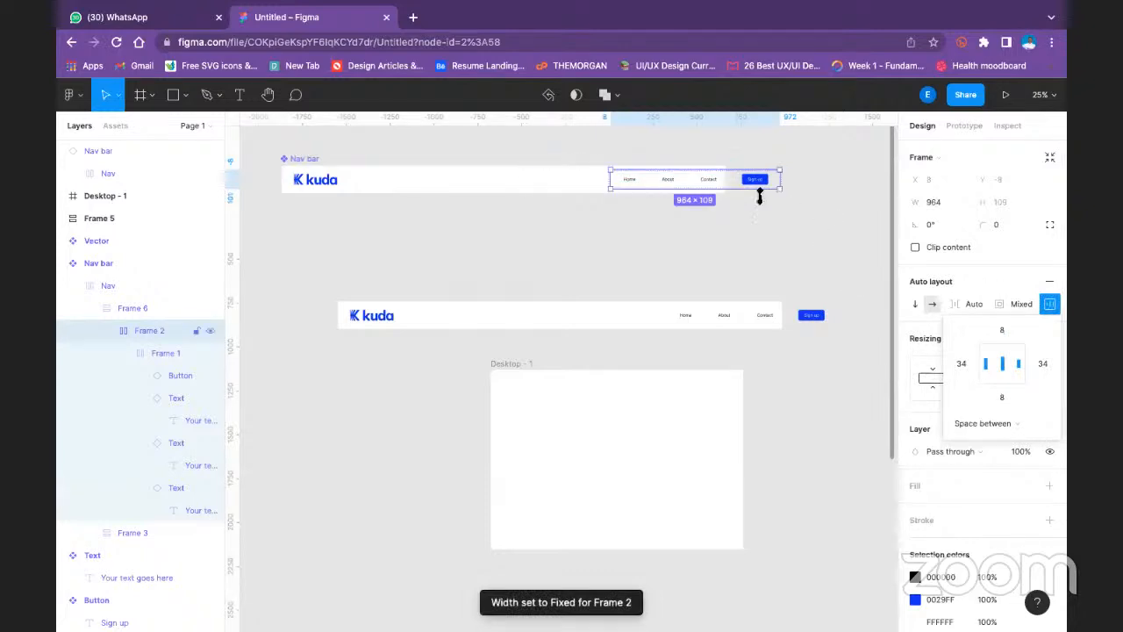
pyautogui.click(772, 159)
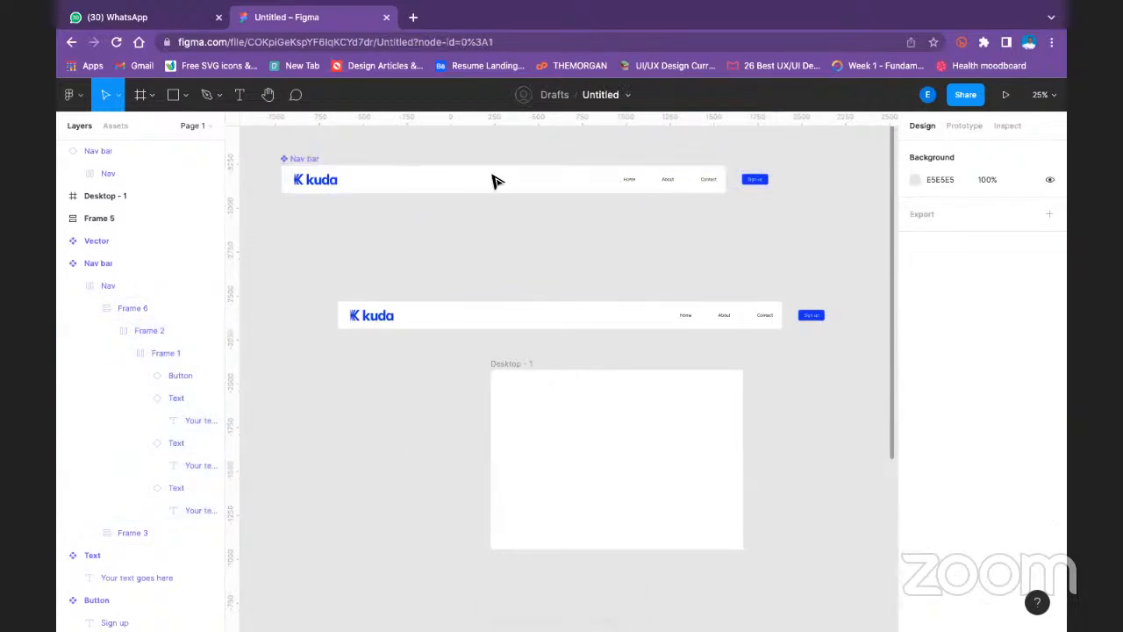
pyautogui.moveTo(556, 9)
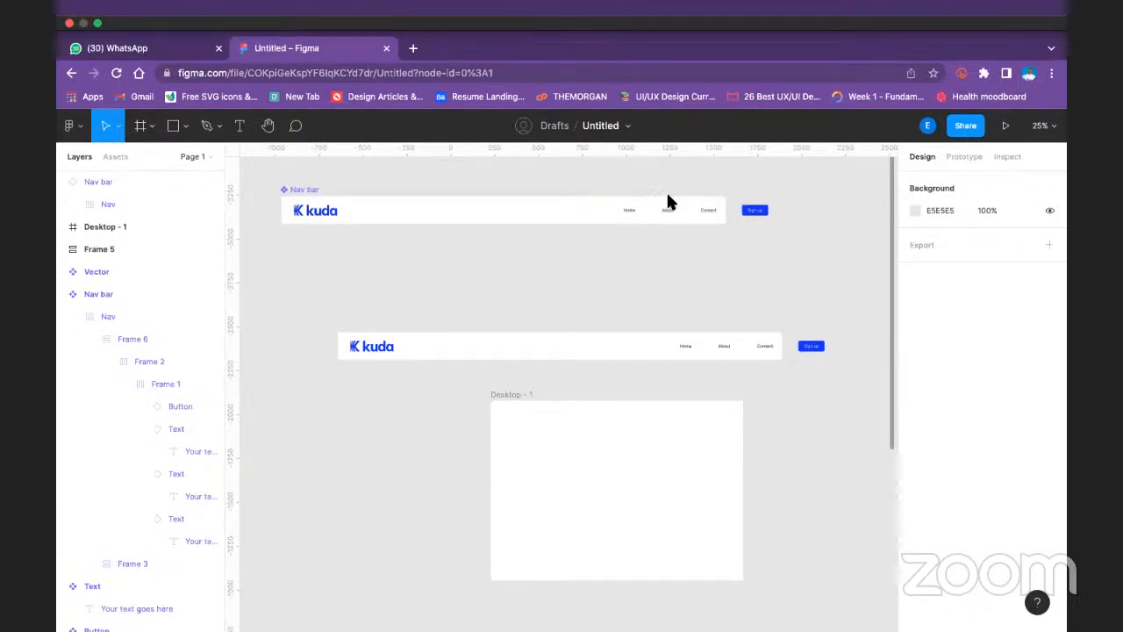
pyautogui.doubleClick(743, 187)
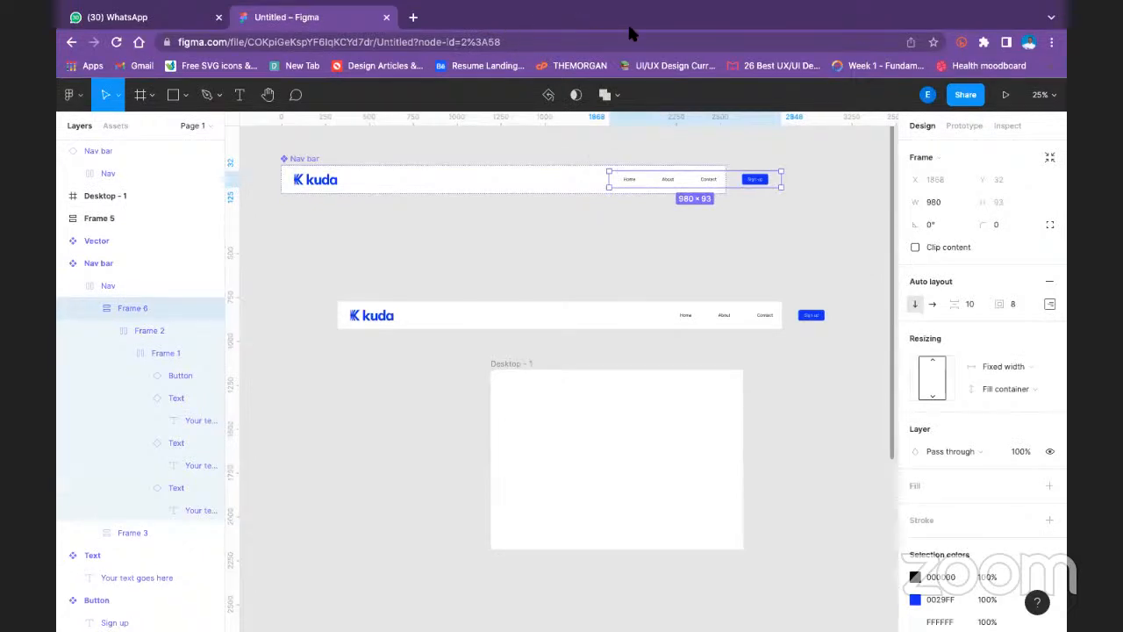
pyautogui.moveTo(752, 181); pyautogui.dragTo(702, 186)
pyautogui.click(792, 213)
pyautogui.click(695, 184)
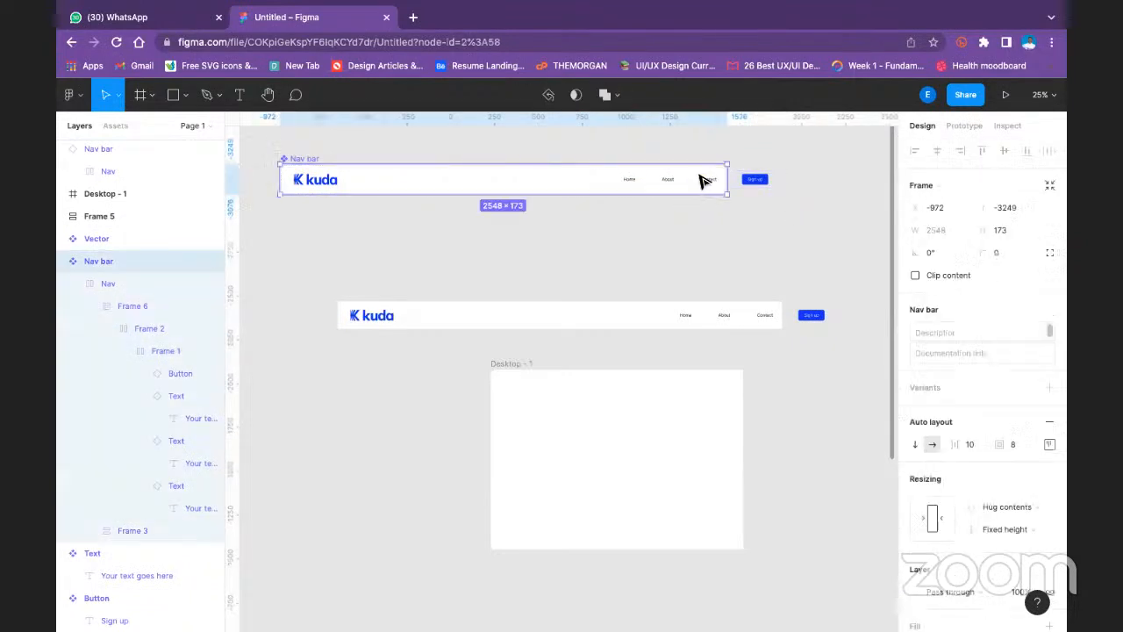
pyautogui.click(778, 183)
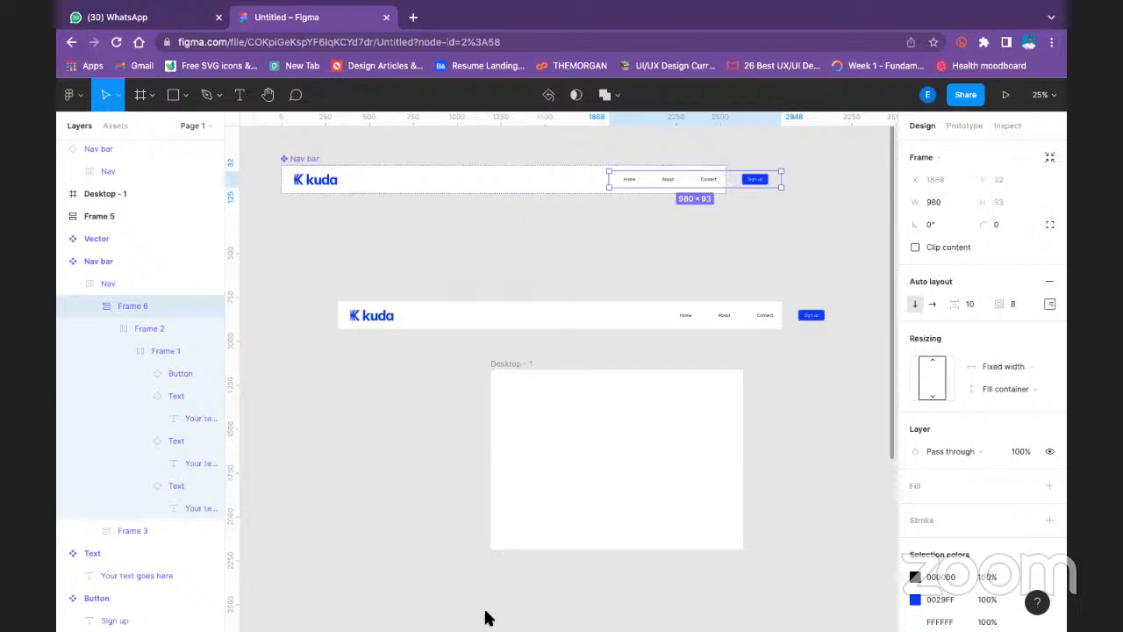
pyautogui.click(471, 293)
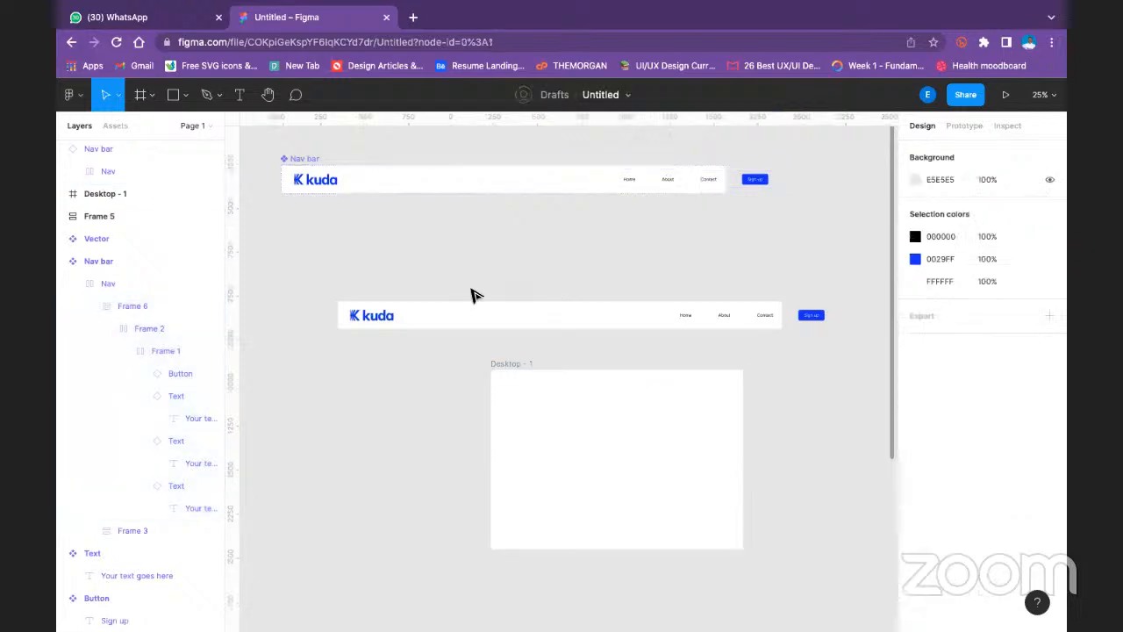
pyautogui.click(371, 321)
pyautogui.click(645, 277)
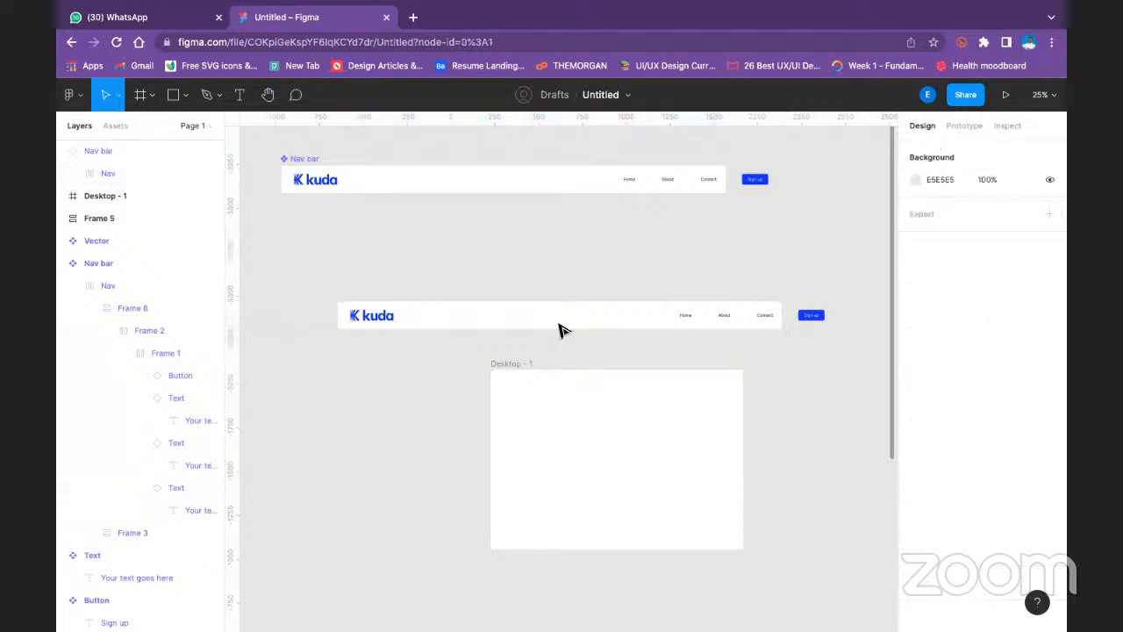
pyautogui.doubleClick(363, 318)
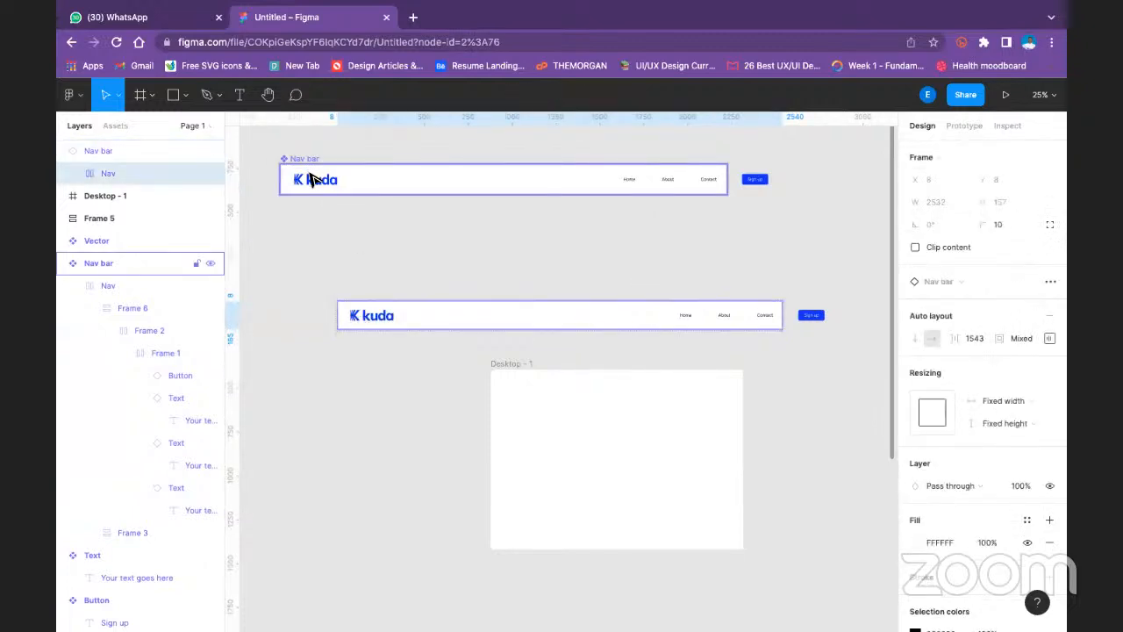
pyautogui.doubleClick(312, 176)
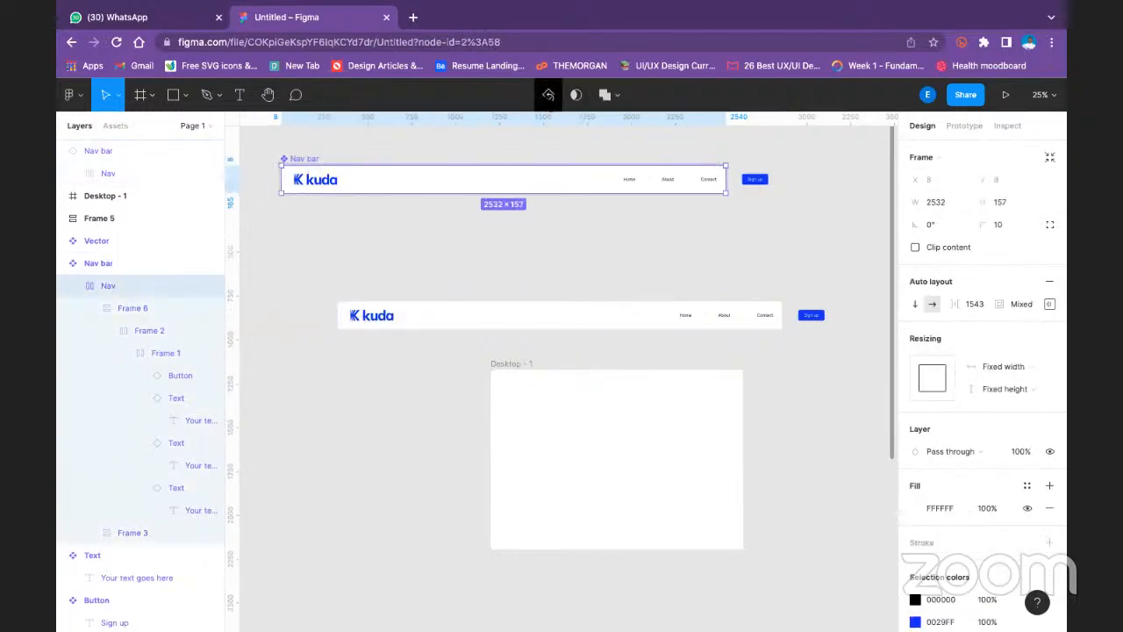
pyautogui.click(381, 254)
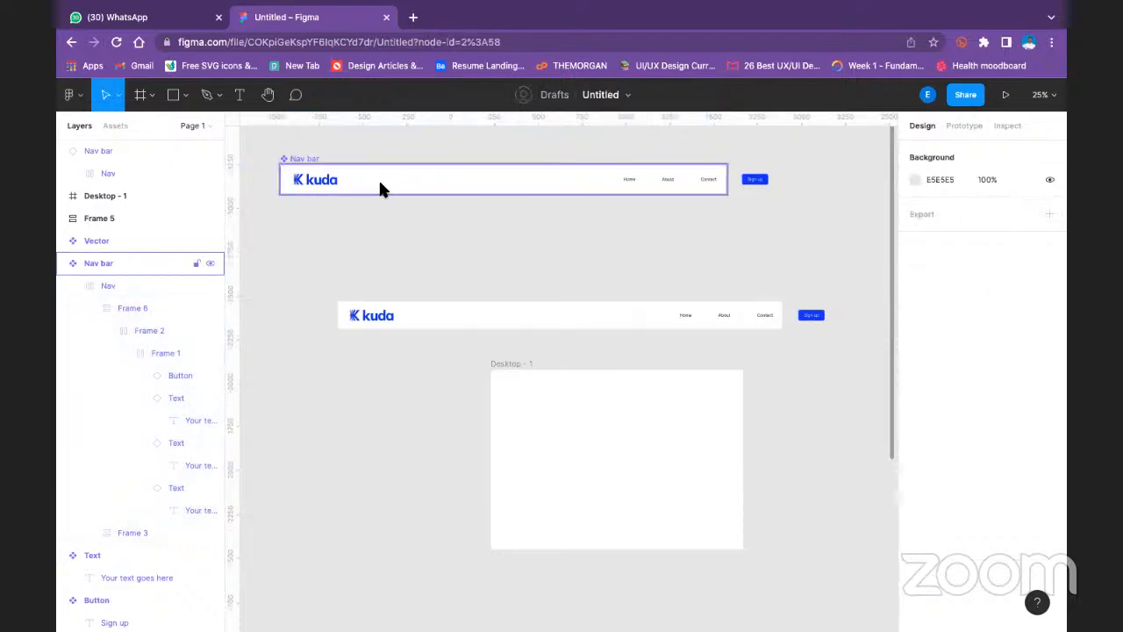
pyautogui.rightClick(383, 183)
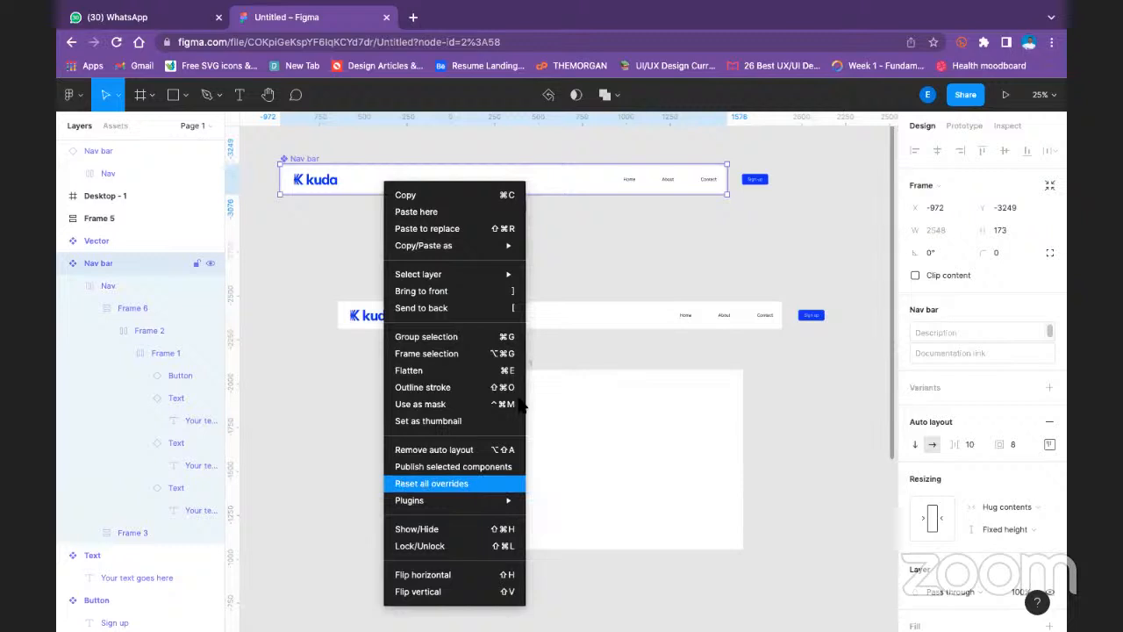
pyautogui.click(673, 248)
# - Detach the Nav bar instance above the Desktop - 1 frame from its main component
pyautogui.click(544, 307)
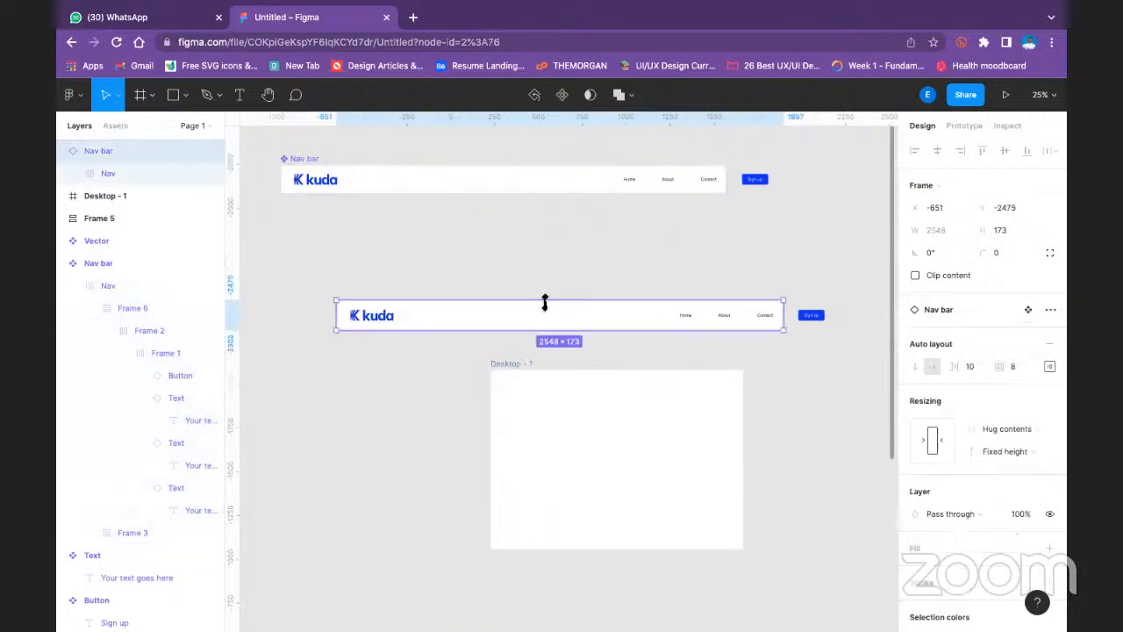
pyautogui.rightClick(544, 302)
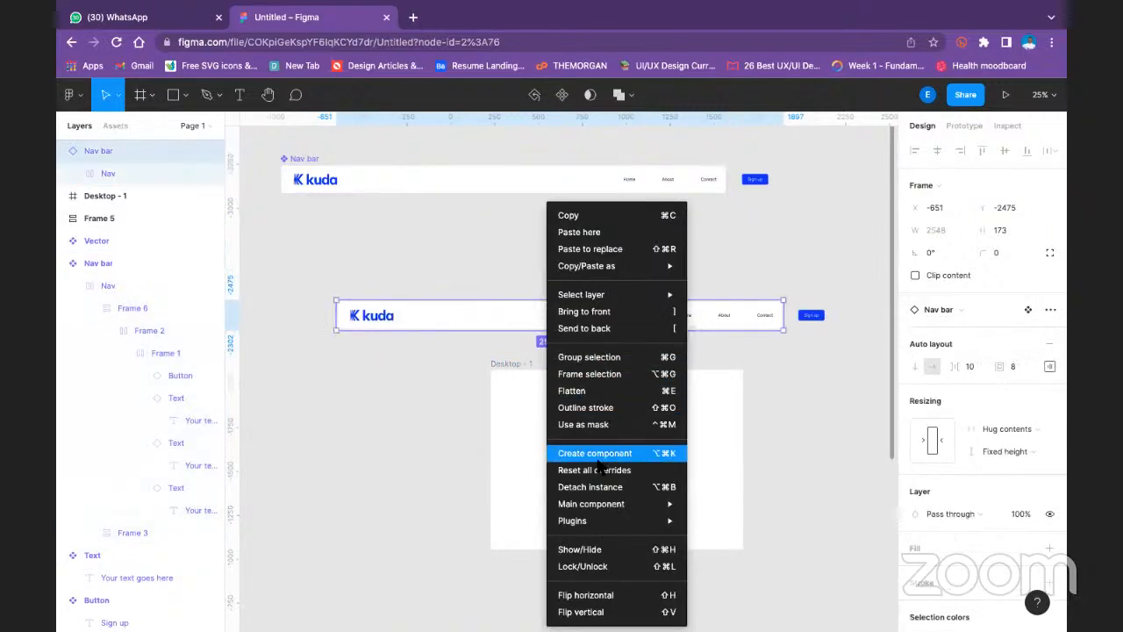
pyautogui.click(593, 488)
pyautogui.click(502, 258)
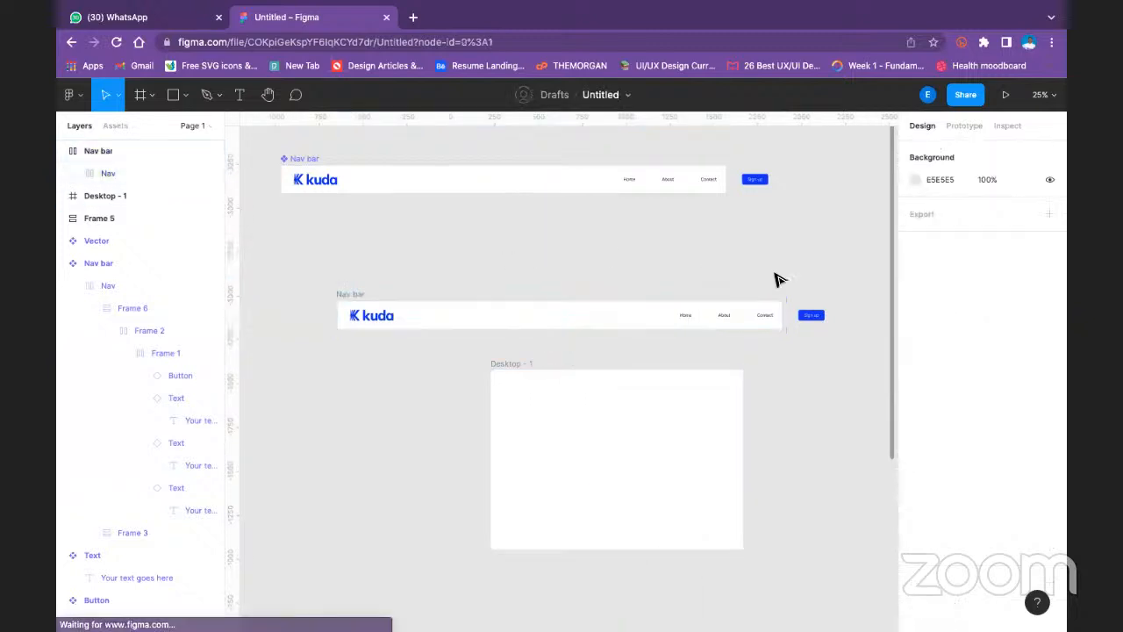
# - Widen the detached bar's inner Nav frame to 2907 and wrap its links frame and logo frame together in auto layout
pyautogui.click(763, 327)
pyautogui.moveTo(841, 313); pyautogui.dragTo(848, 313)
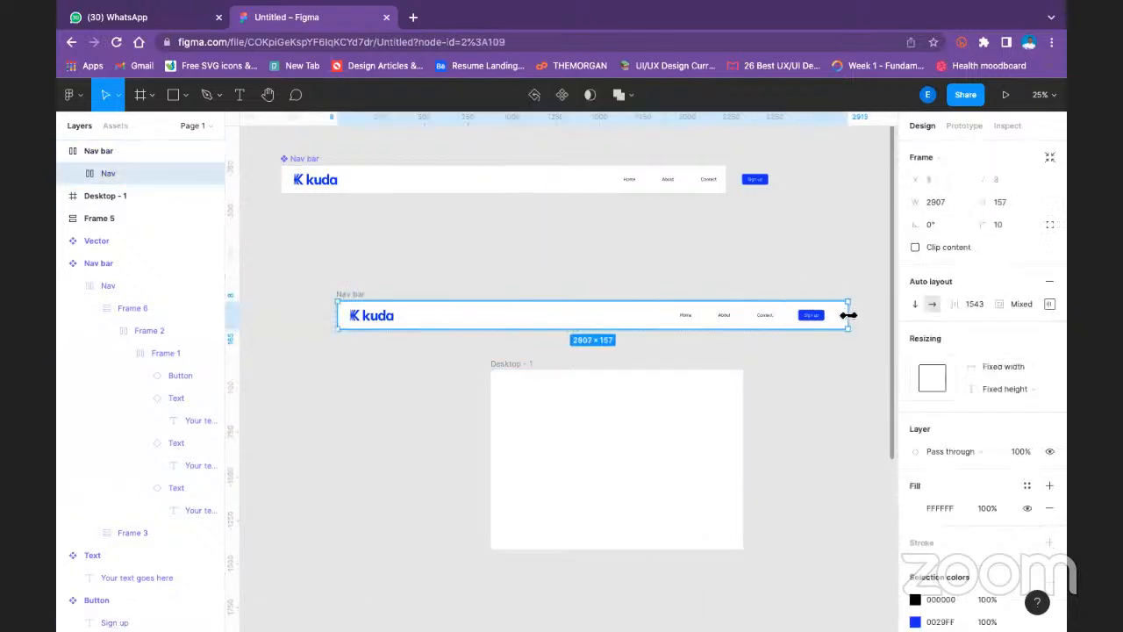
pyautogui.click(812, 323)
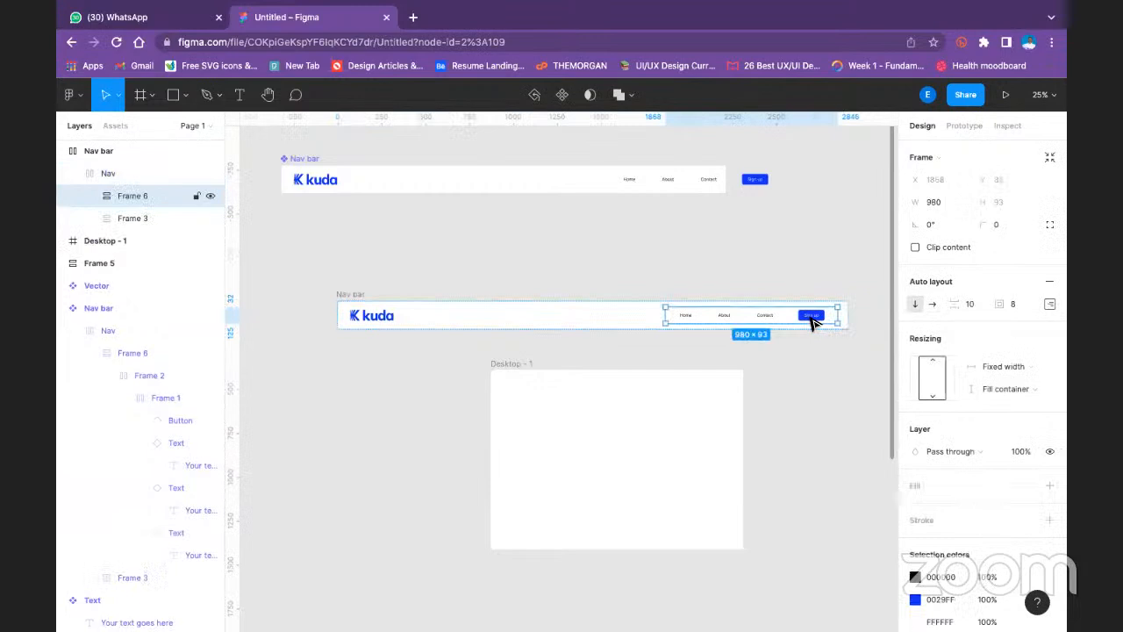
pyautogui.keyDown('shift'); pyautogui.click(367, 316); pyautogui.keyUp('shift')
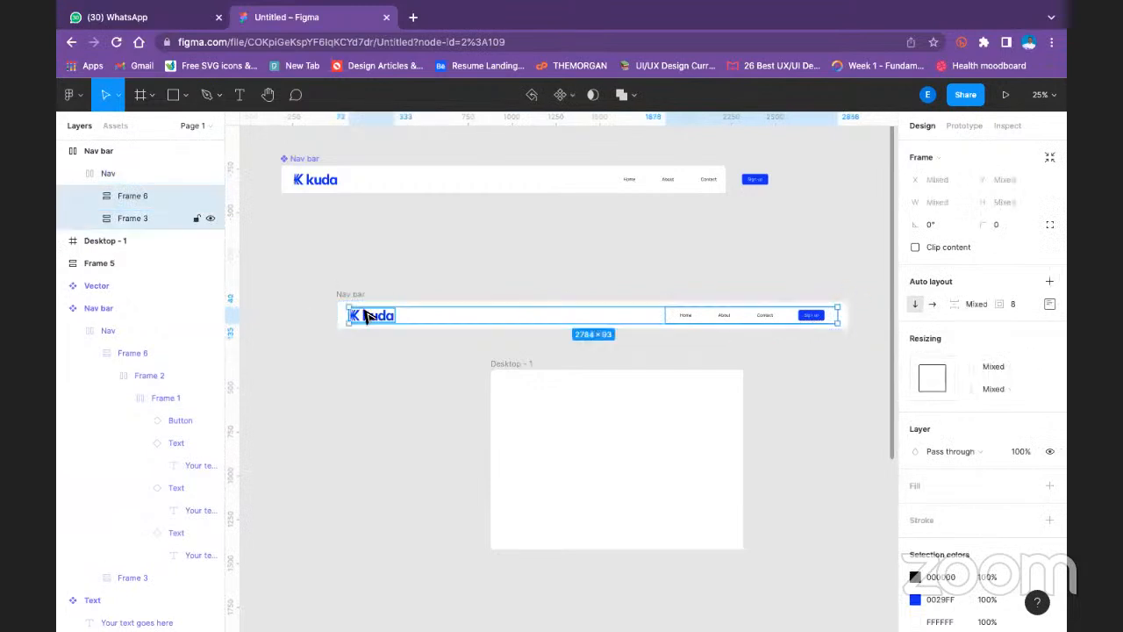
pyautogui.hotkey('shift', 'a')
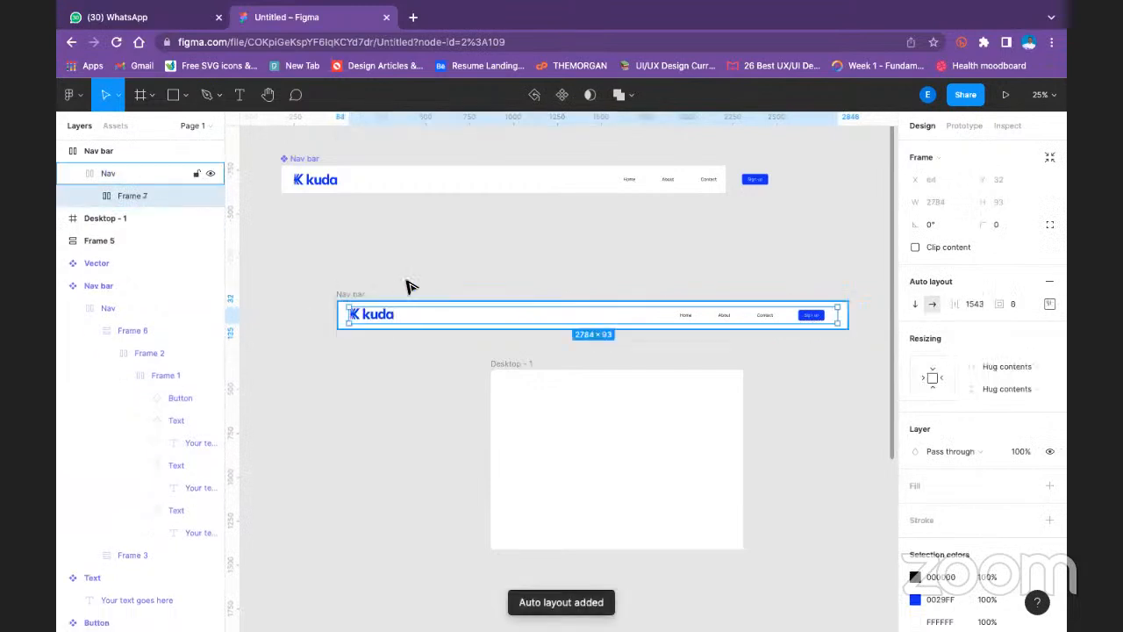
pyautogui.click(472, 264)
# - Select Frame 6 with the links inside the detached bar and open its alignment and padding settings
pyautogui.click(722, 318)
pyautogui.click(781, 254)
pyautogui.click(723, 319)
pyautogui.click(722, 319)
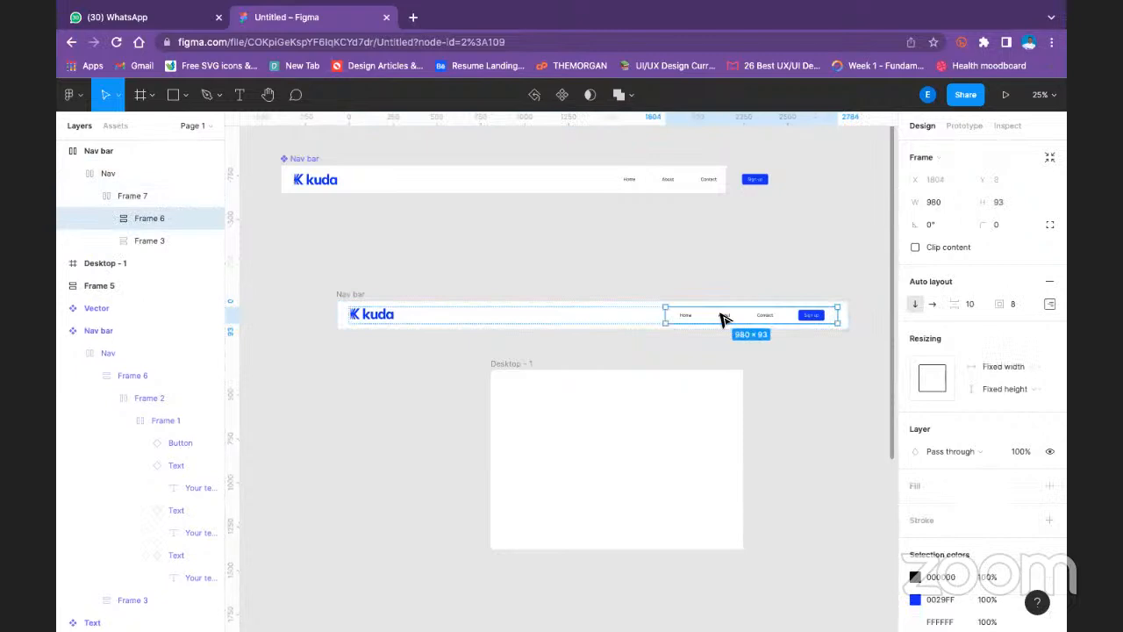
pyautogui.click(1050, 303)
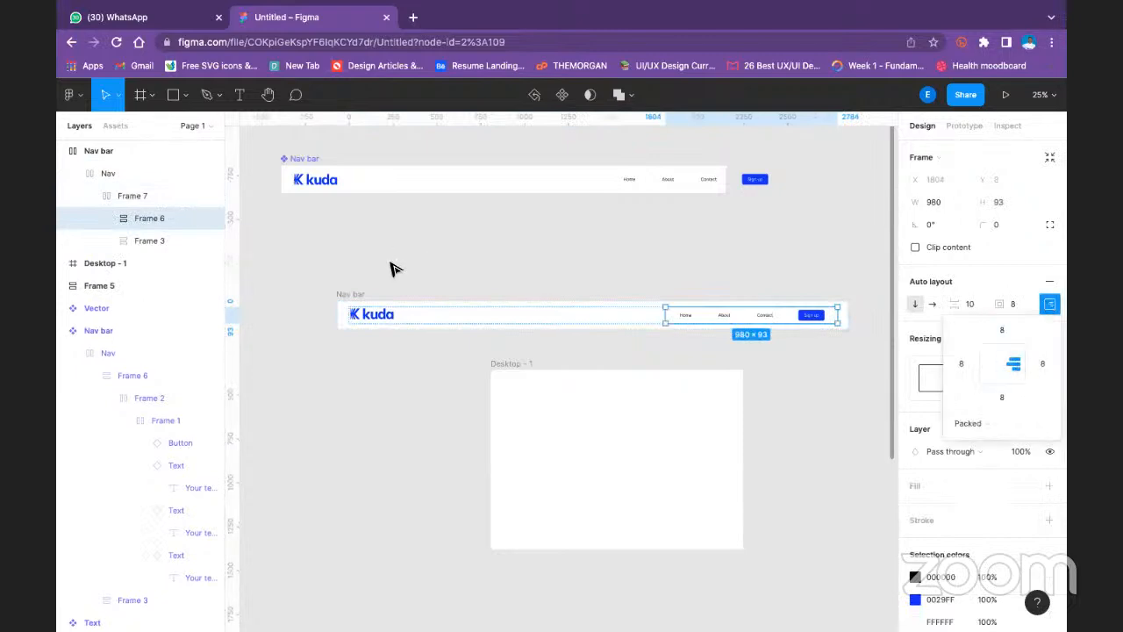
# - Change the auto layout spacing mode of Frame 3 around the kuda logo to Packed
pyautogui.click(372, 320)
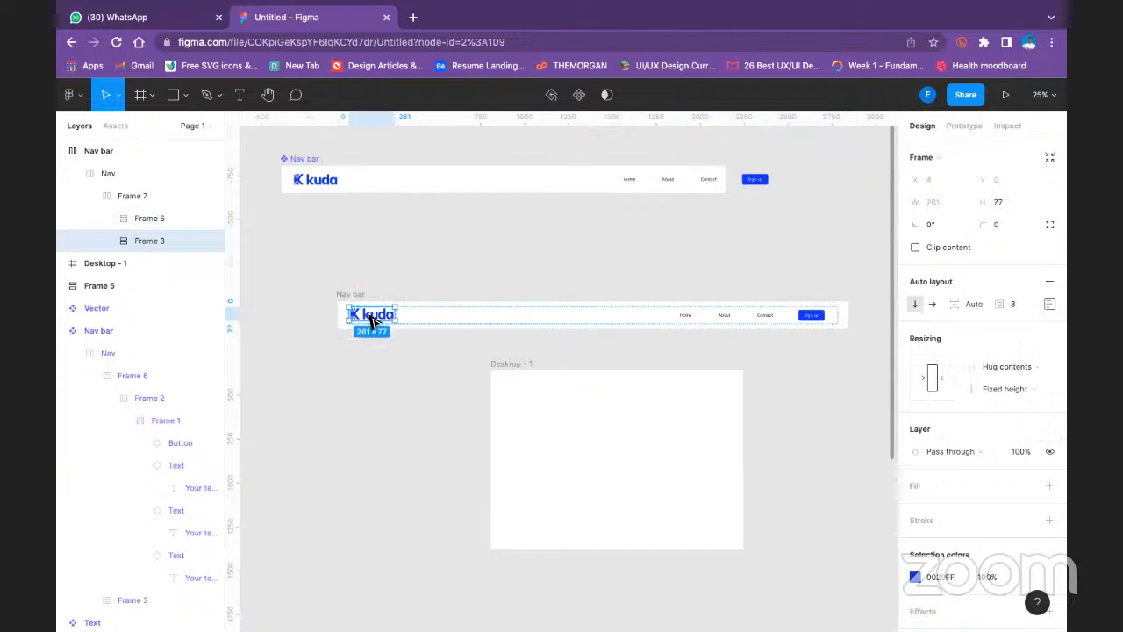
pyautogui.click(1049, 303)
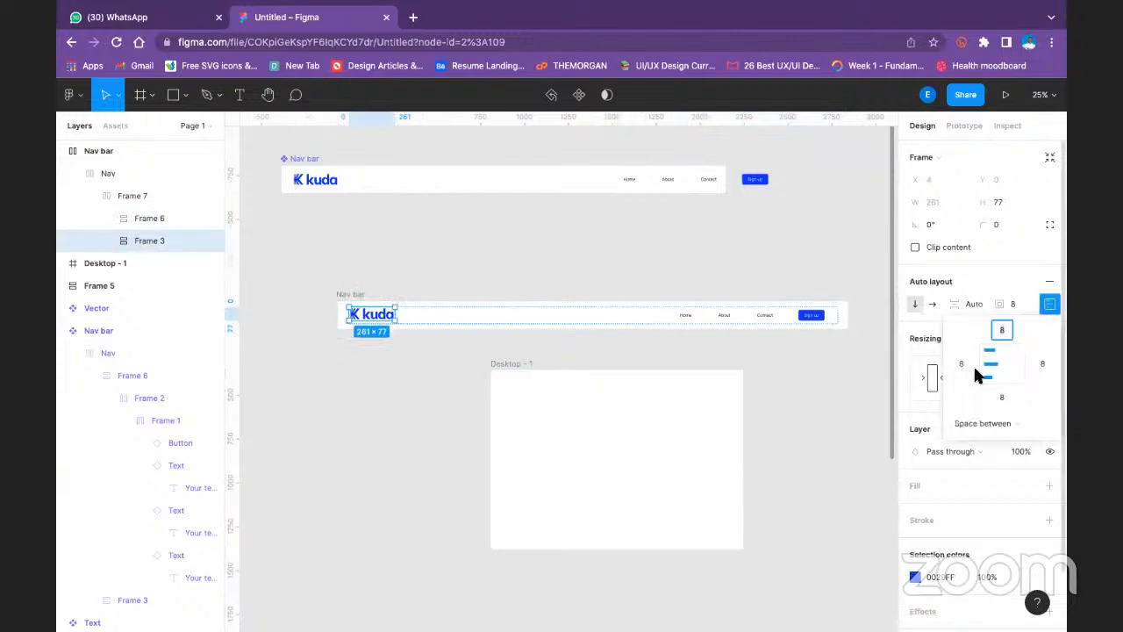
pyautogui.click(986, 423)
pyautogui.click(987, 406)
pyautogui.click(640, 243)
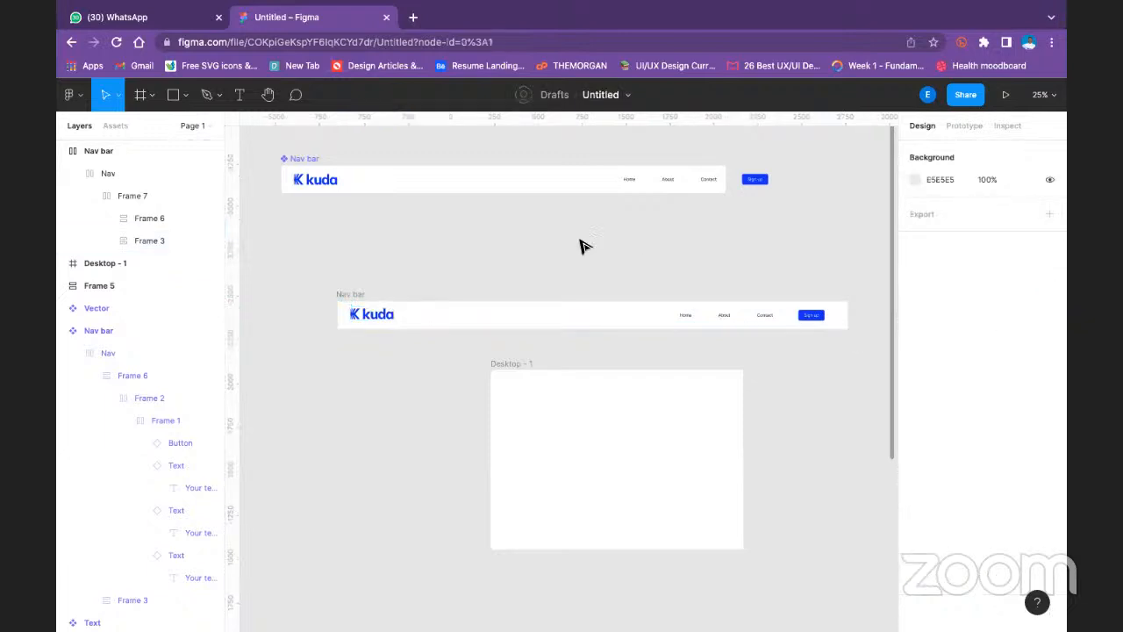
# - Try narrowing the detached bar's inner Nav frame from its right edge, and undo the resize
pyautogui.click(842, 319)
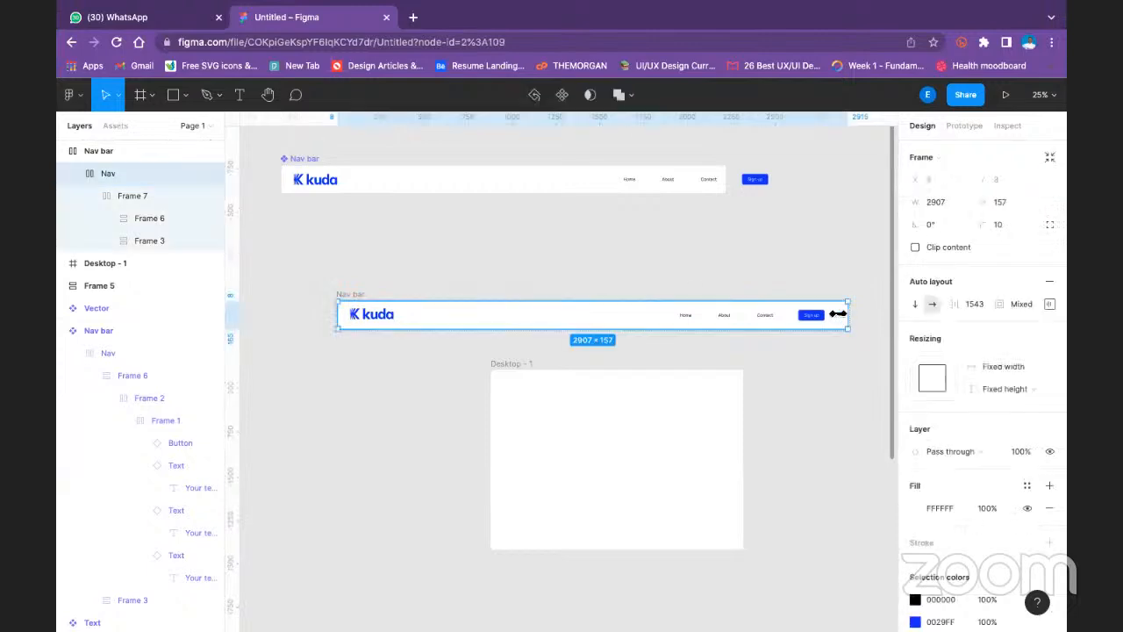
pyautogui.moveTo(845, 314); pyautogui.dragTo(766, 314)
pyautogui.press('super+z')
pyautogui.click(431, 281)
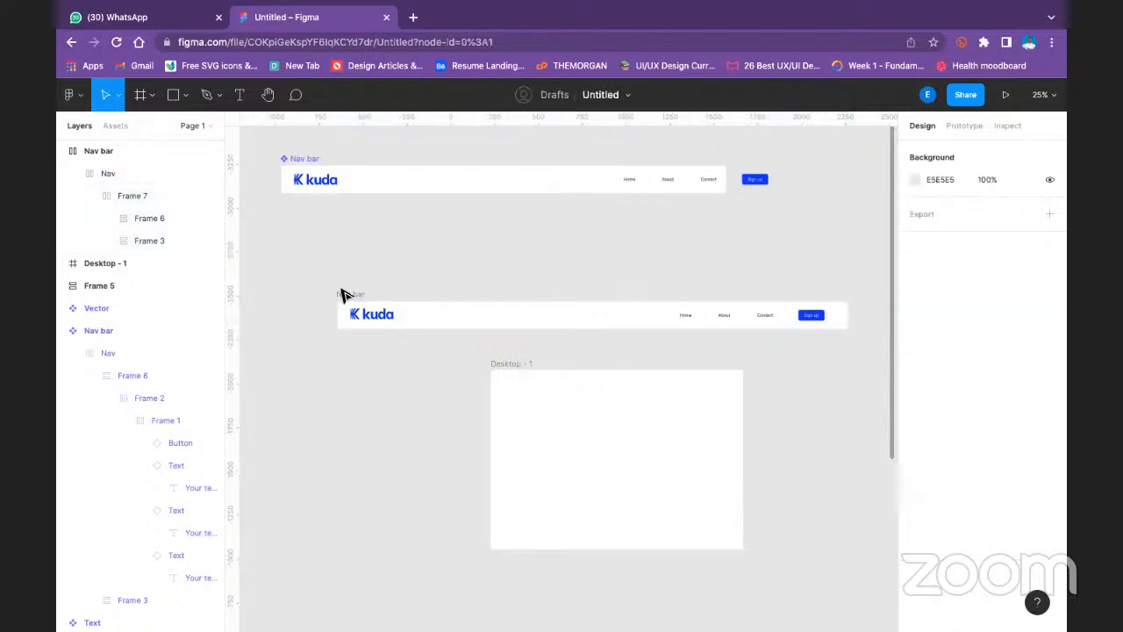
pyautogui.click(338, 294)
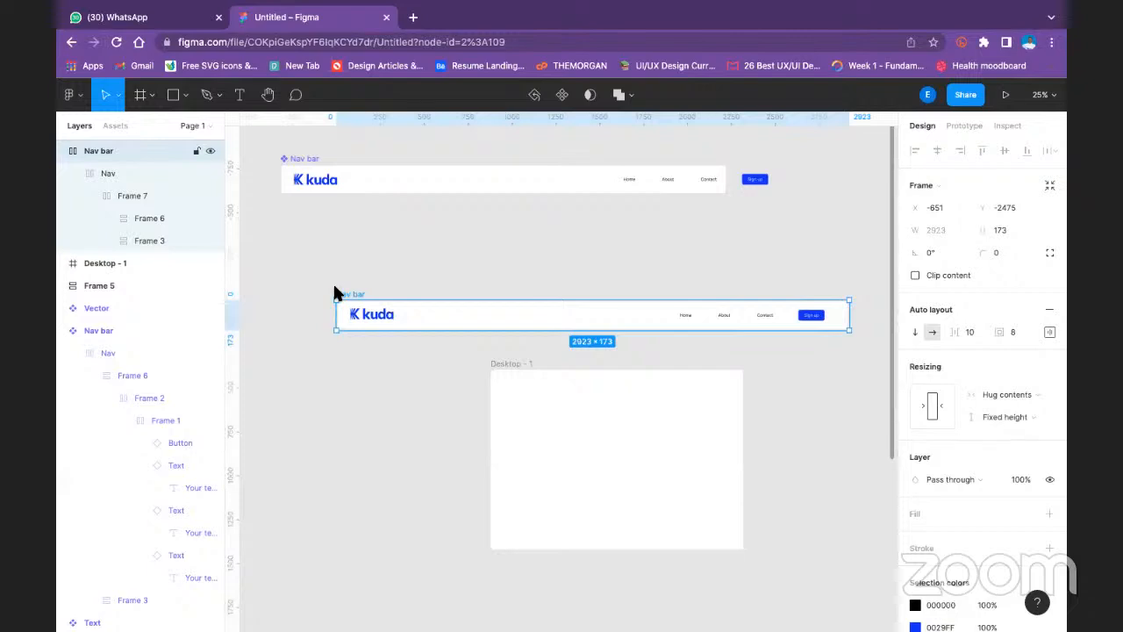
pyautogui.moveTo(542, 18)
pyautogui.click(348, 244)
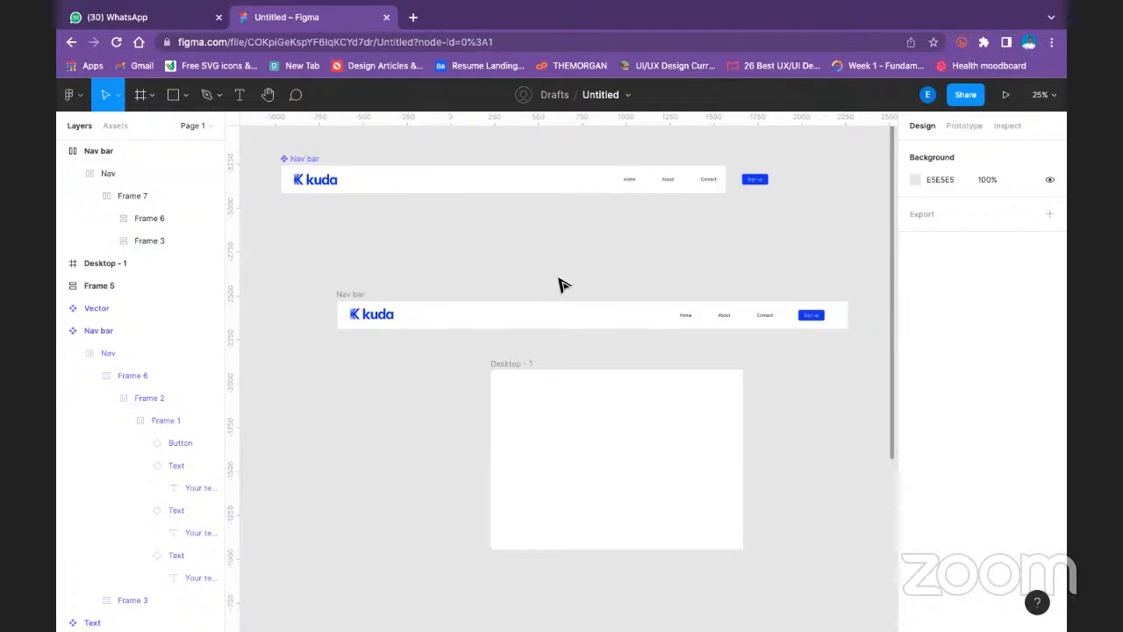
pyautogui.click(349, 294)
pyautogui.click(420, 236)
# - Narrow the detached outer Nav bar frame to a width of 2227
pyautogui.click(343, 294)
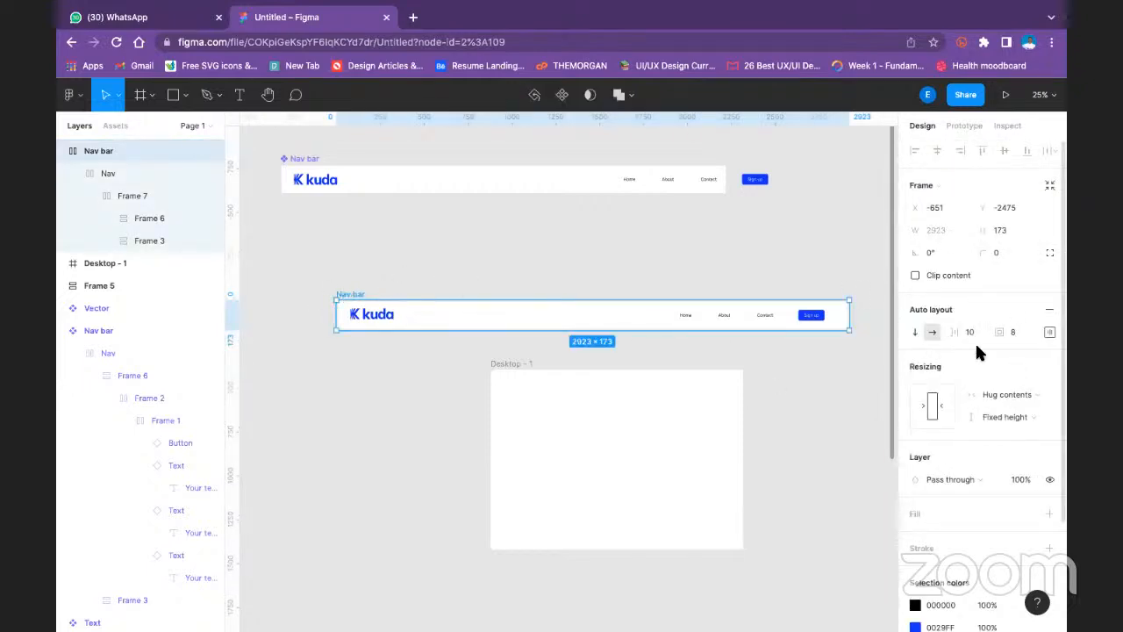
pyautogui.moveTo(849, 316); pyautogui.dragTo(727, 308)
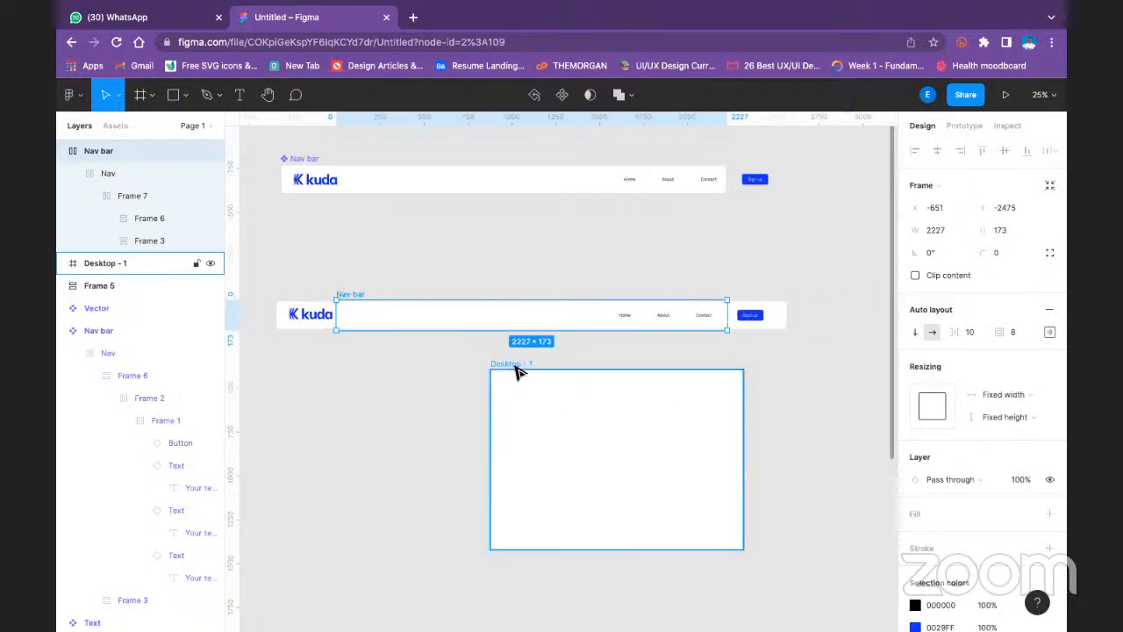
pyautogui.click(439, 294)
# - Narrow the inner Nav frame to 1532 and move it out of the Nav bar frame to X -303, Y -2655
pyautogui.click(290, 316)
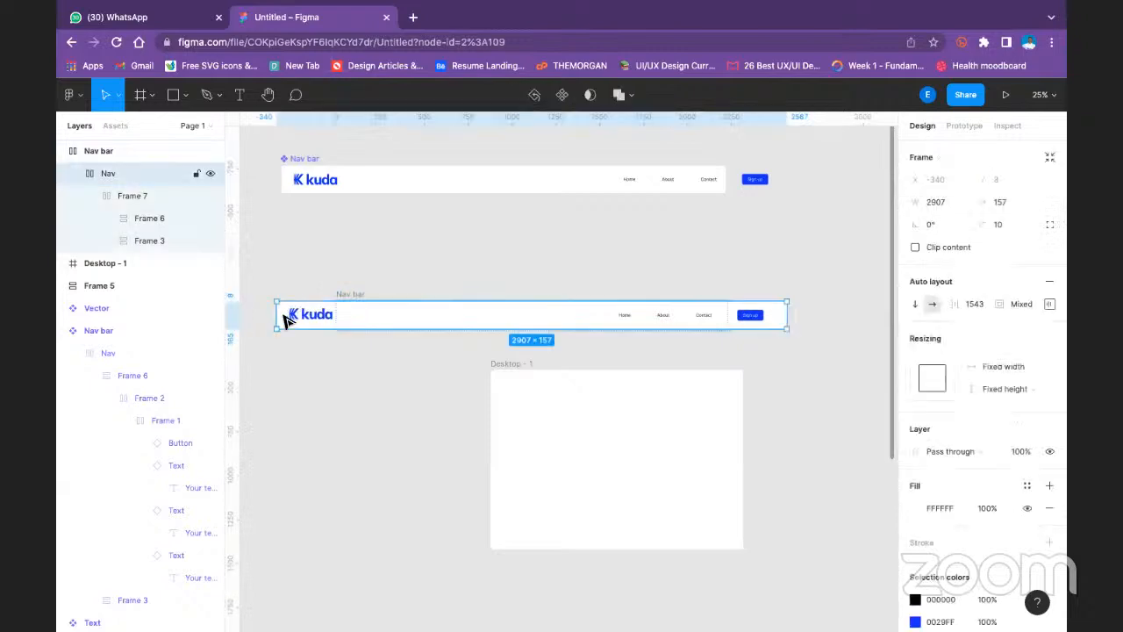
pyautogui.moveTo(274, 314); pyautogui.dragTo(650, 365)
pyautogui.moveTo(602, 321); pyautogui.dragTo(602, 293)
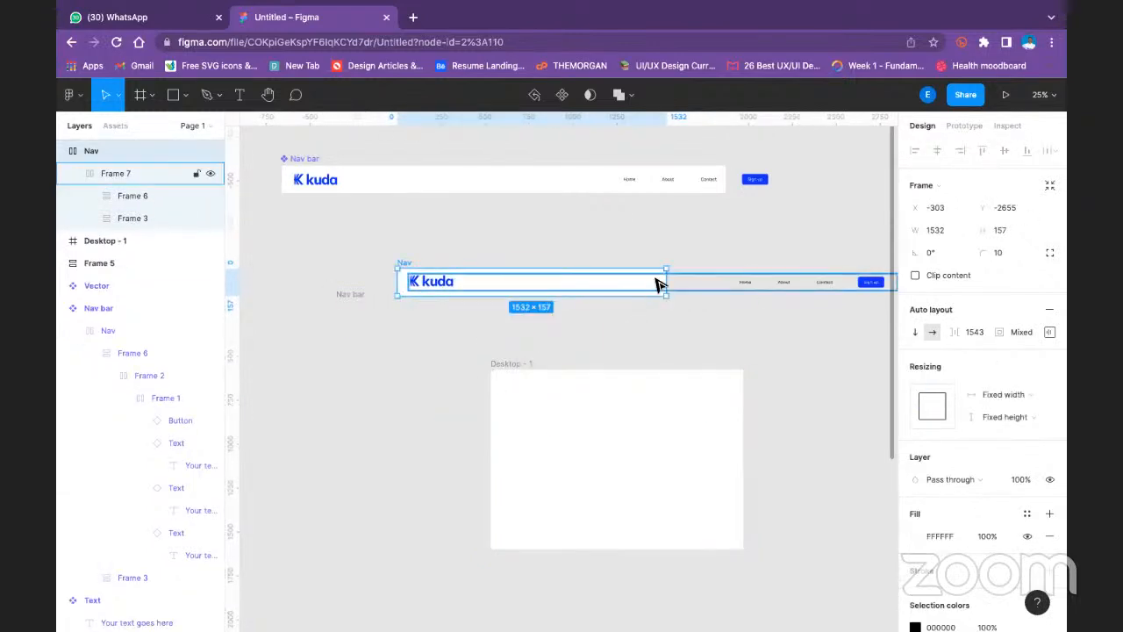
# - Delete the empty Nav bar frame left below the Nav frame
pyautogui.click(562, 326)
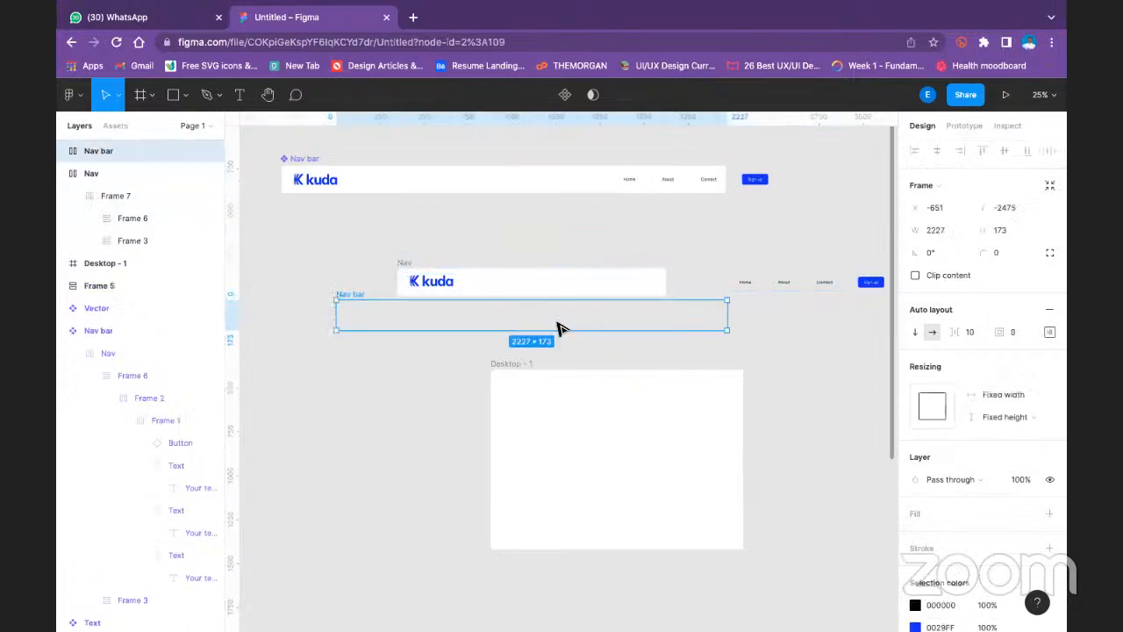
pyautogui.press('Delete')
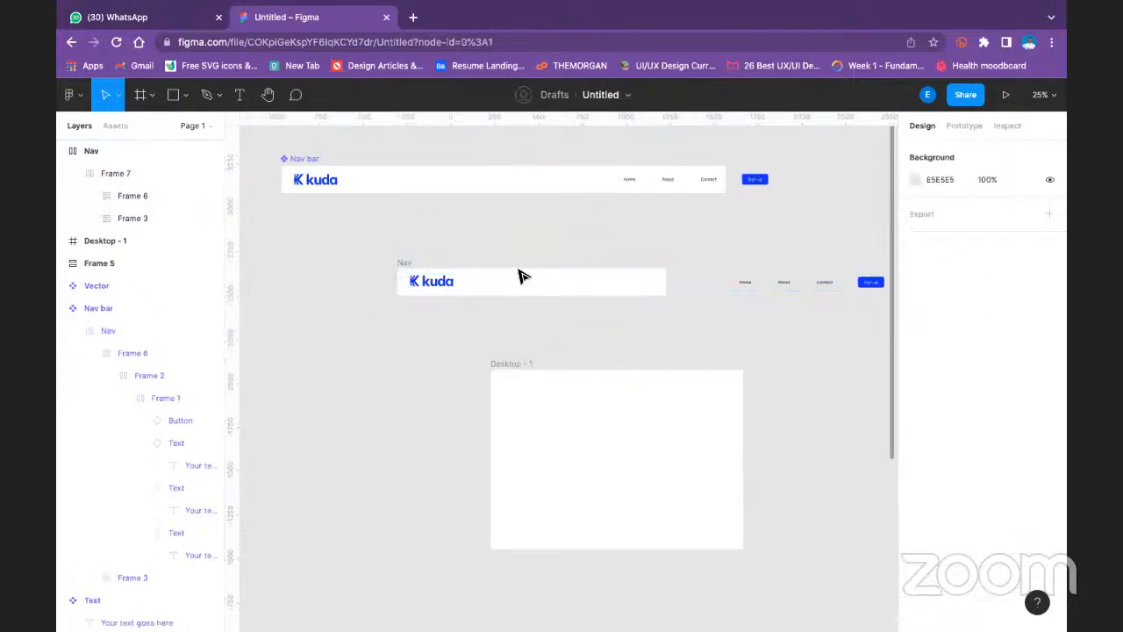
# - Set the standalone Nav frame's auto layout alignment to center, keeping the Packed spacing mode
pyautogui.click(410, 272)
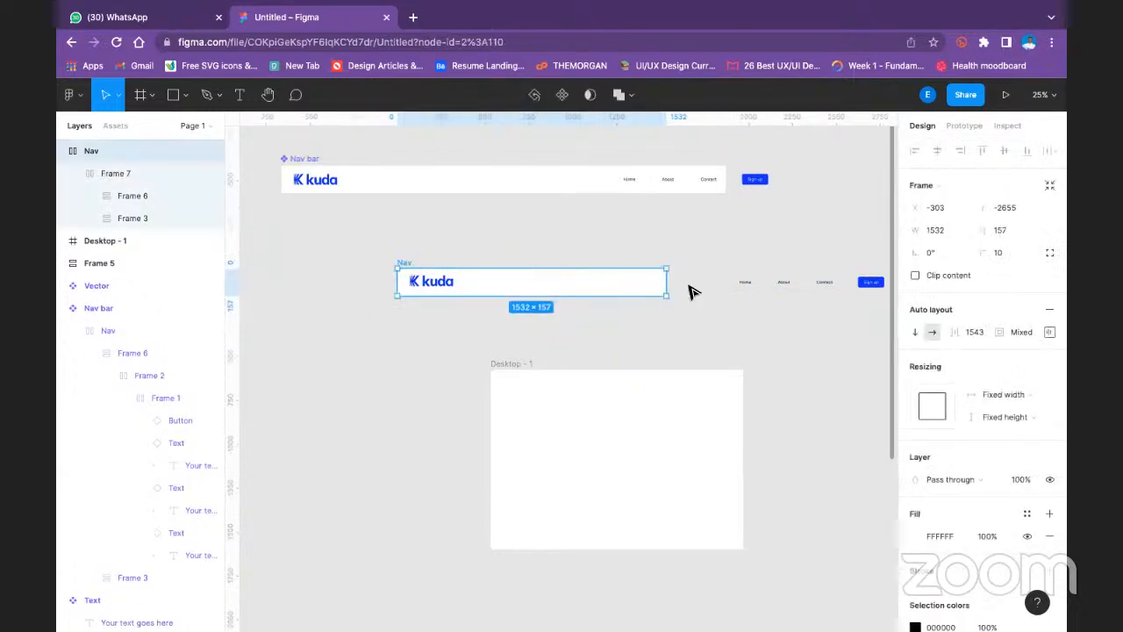
pyautogui.click(1030, 332)
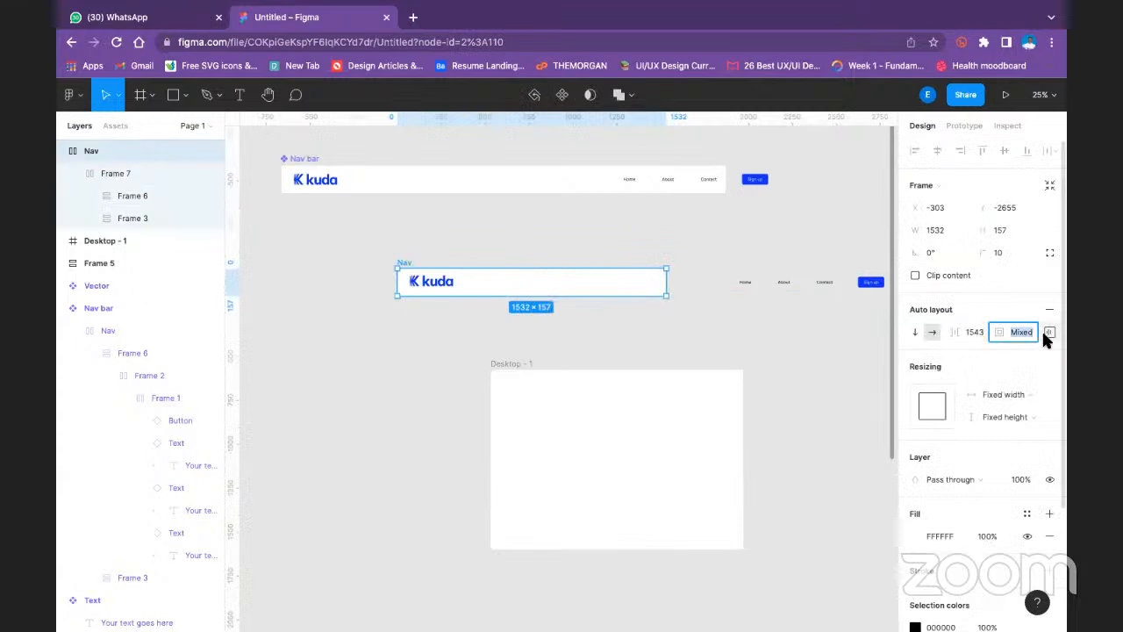
pyautogui.click(1049, 333)
pyautogui.click(1005, 392)
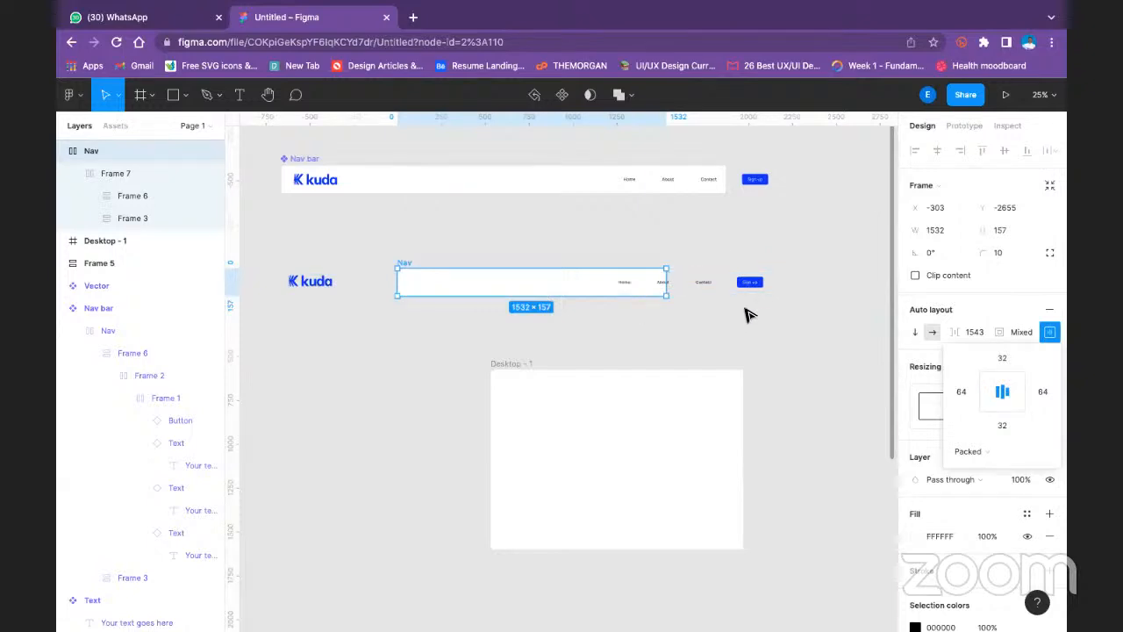
pyautogui.click(349, 179)
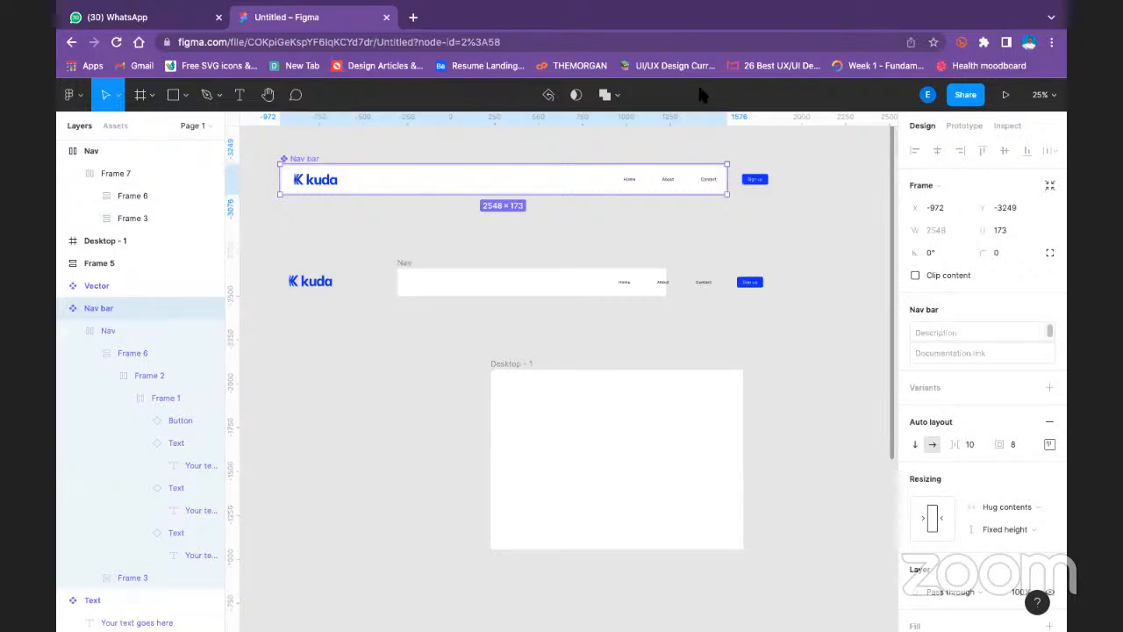
pyautogui.press('-')
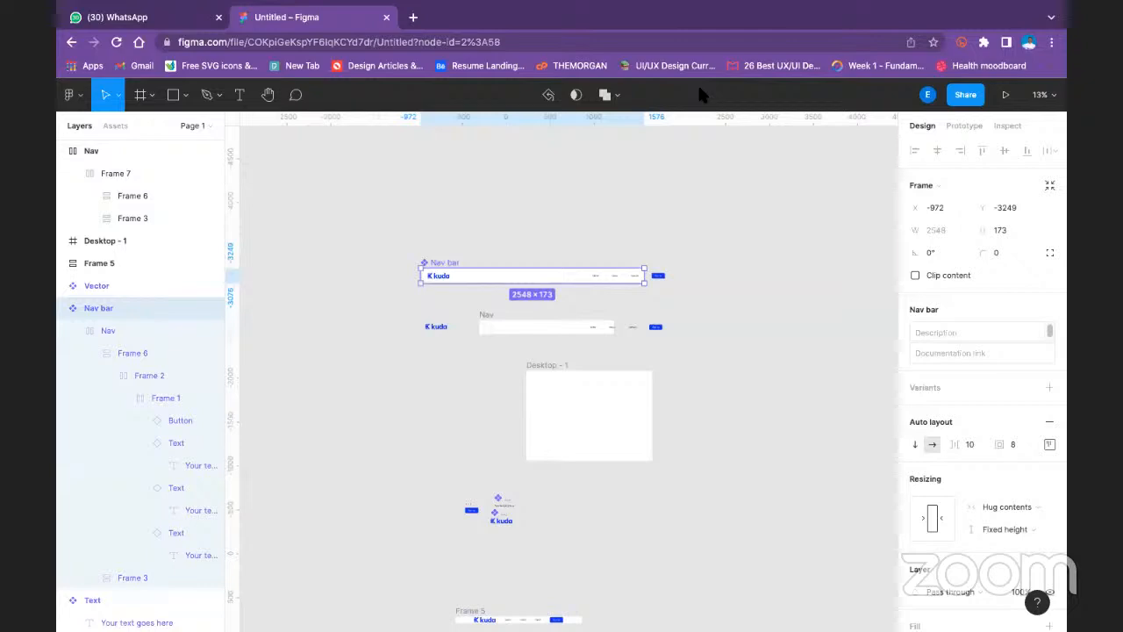
pyautogui.click(425, 234)
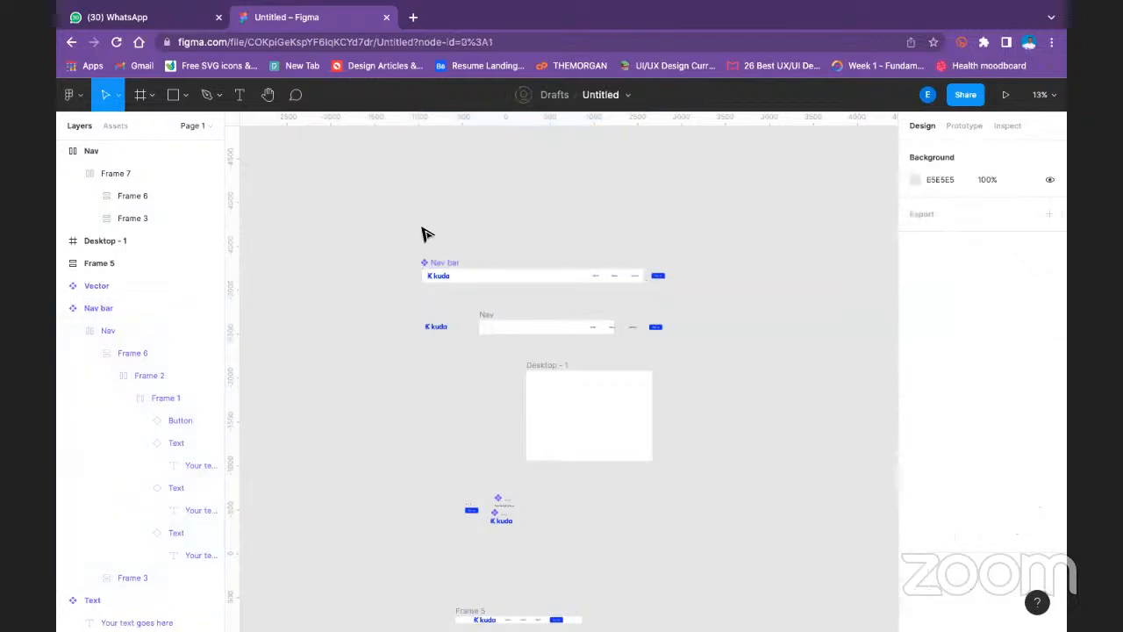
# - Delete every frame and component on the page to start from an empty canvas
pyautogui.scroll(-3, 388, 237)
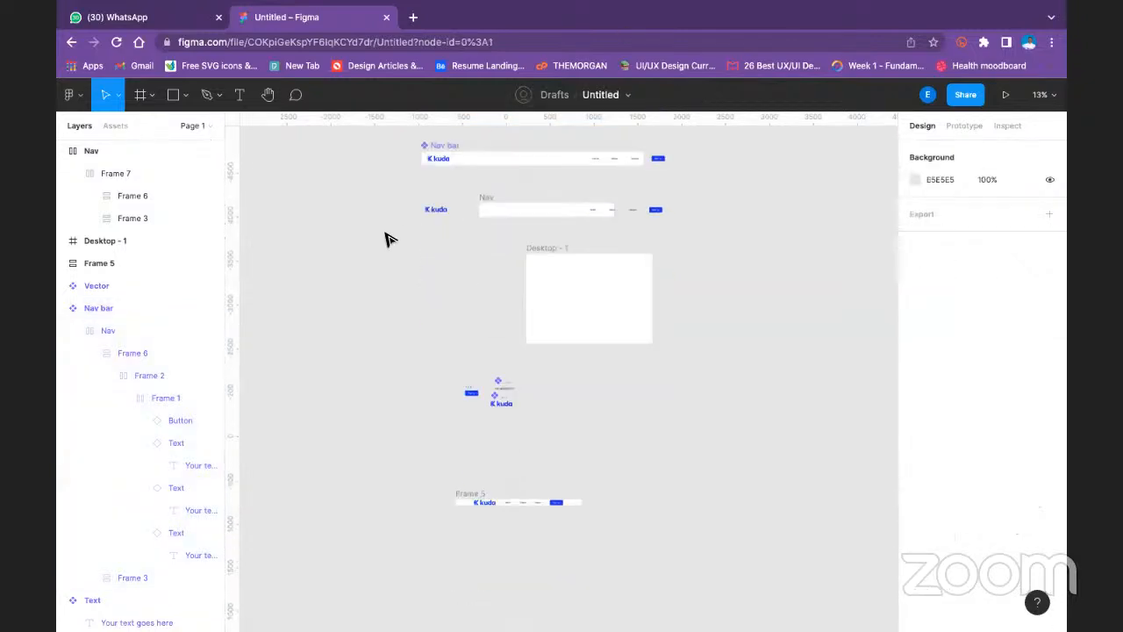
pyautogui.scroll(1, 386, 211)
pyautogui.moveTo(383, 150); pyautogui.dragTo(727, 552)
pyautogui.press('Delete')
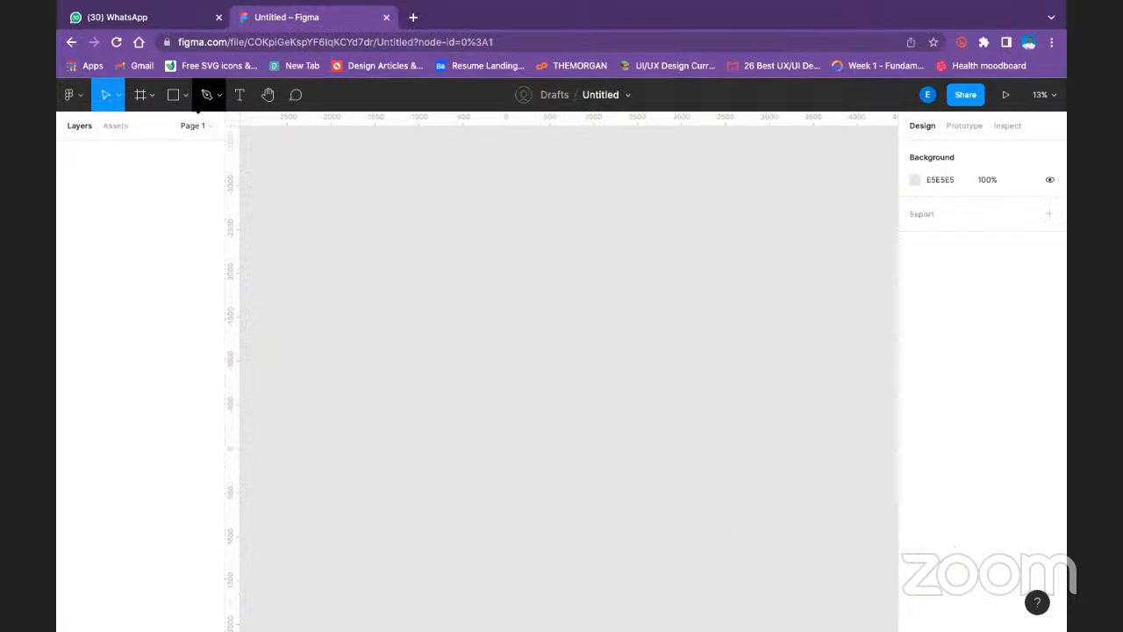
# - Add a text layer reading "Your text goes here" on the empty canvas
pyautogui.click(184, 95)
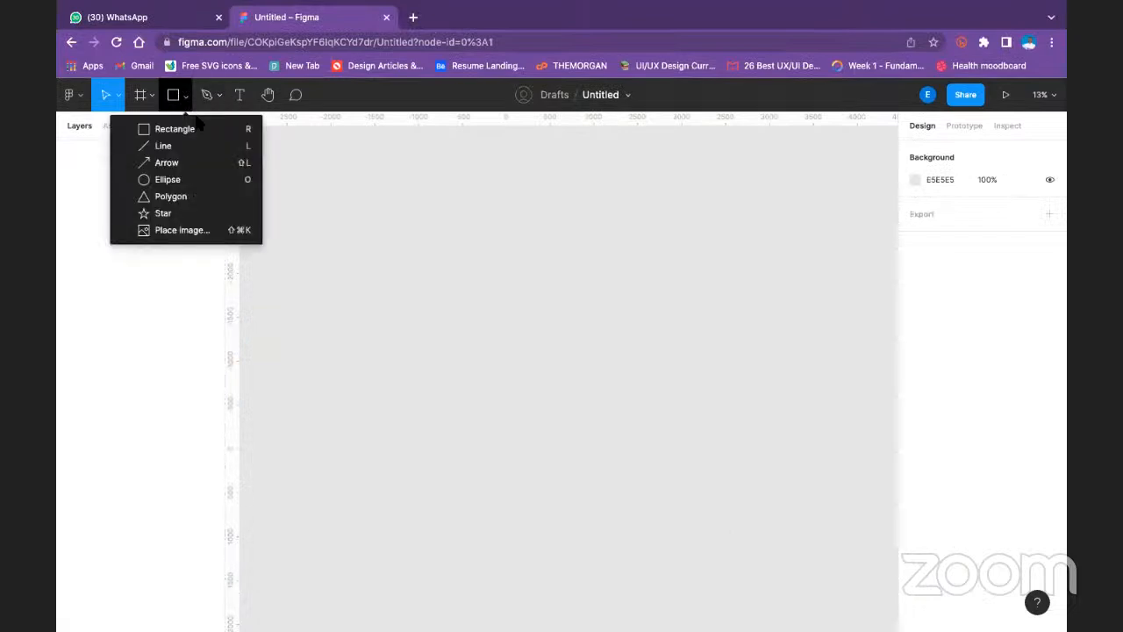
pyautogui.click(239, 95)
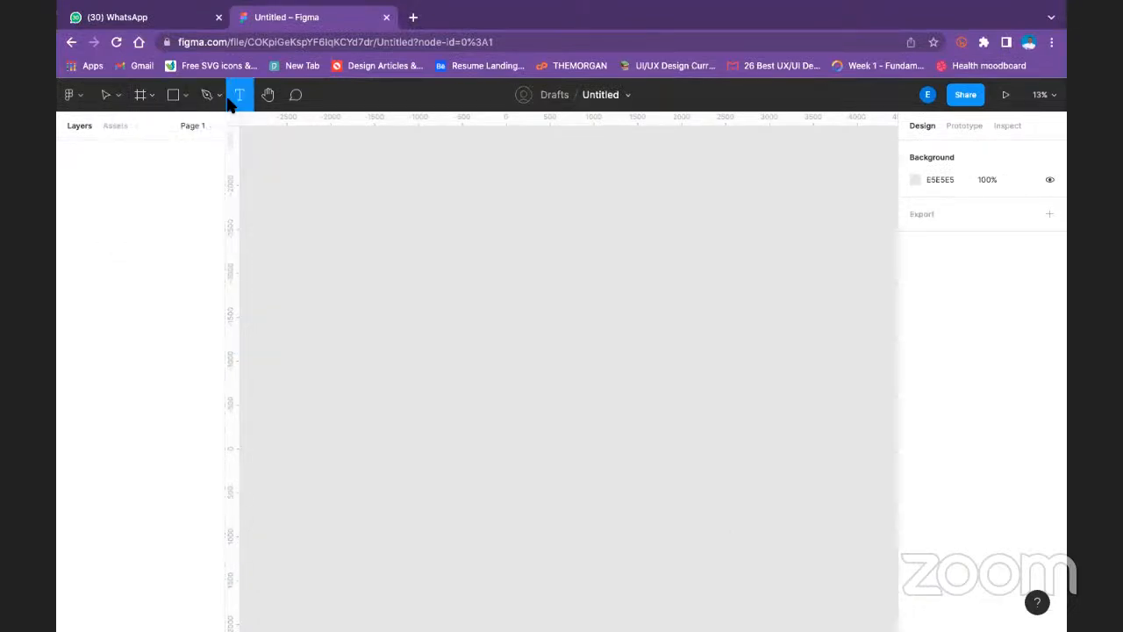
pyautogui.click(398, 241)
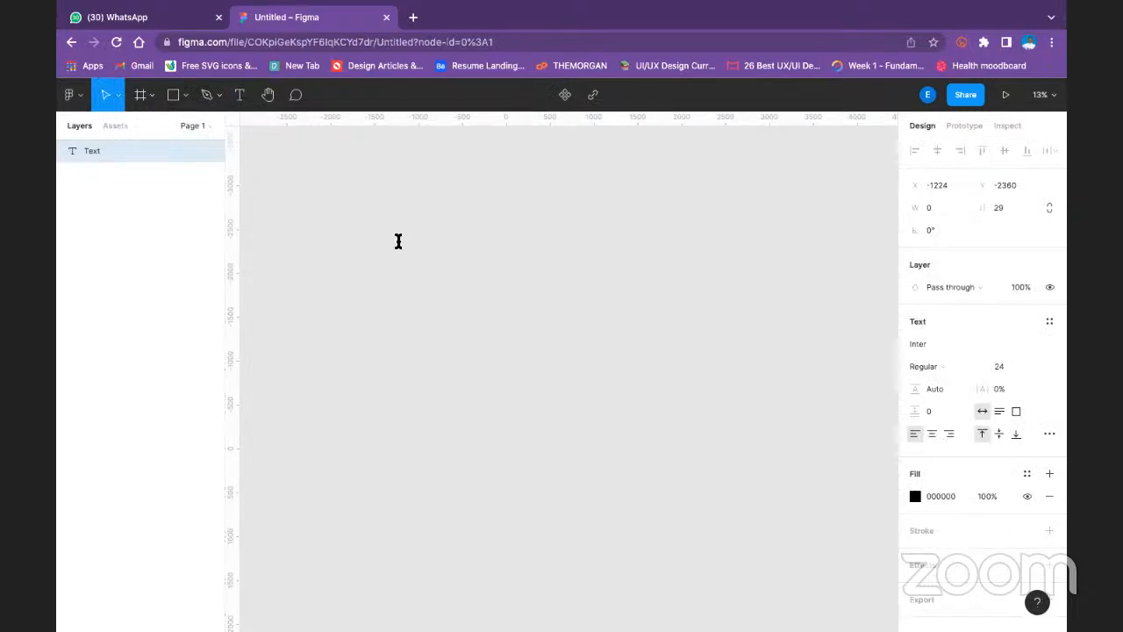
pyautogui.write('Your text goes here')
pyautogui.press('Escape')
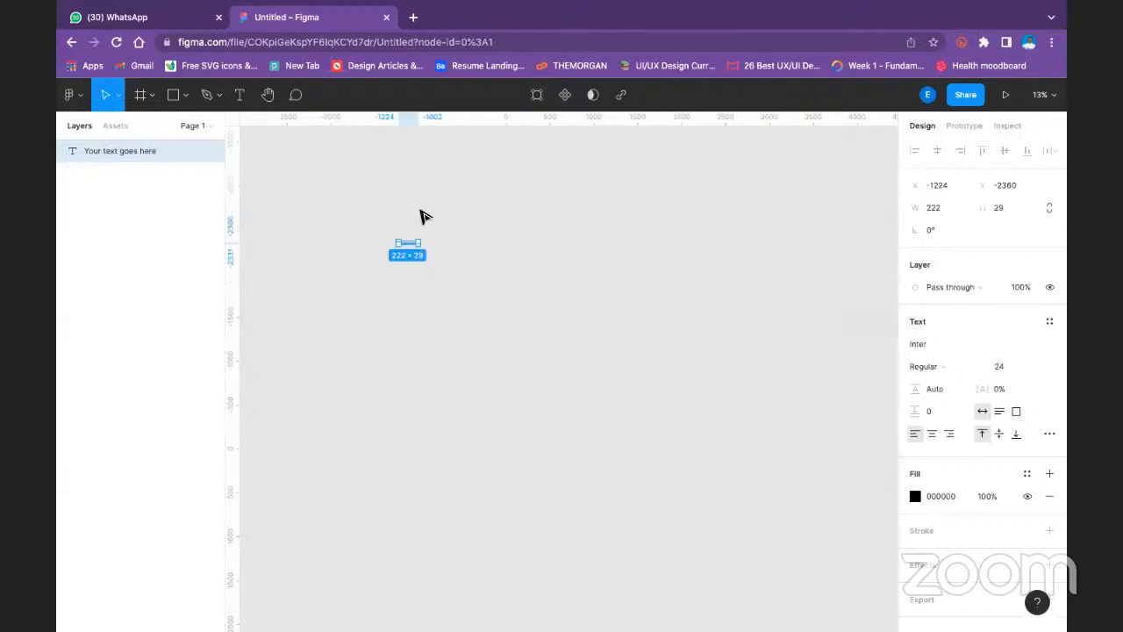
# - Set the font size of the "Your text goes here" text to 32
pyautogui.click(1036, 365)
pyautogui.click(1027, 383)
pyautogui.click(702, 321)
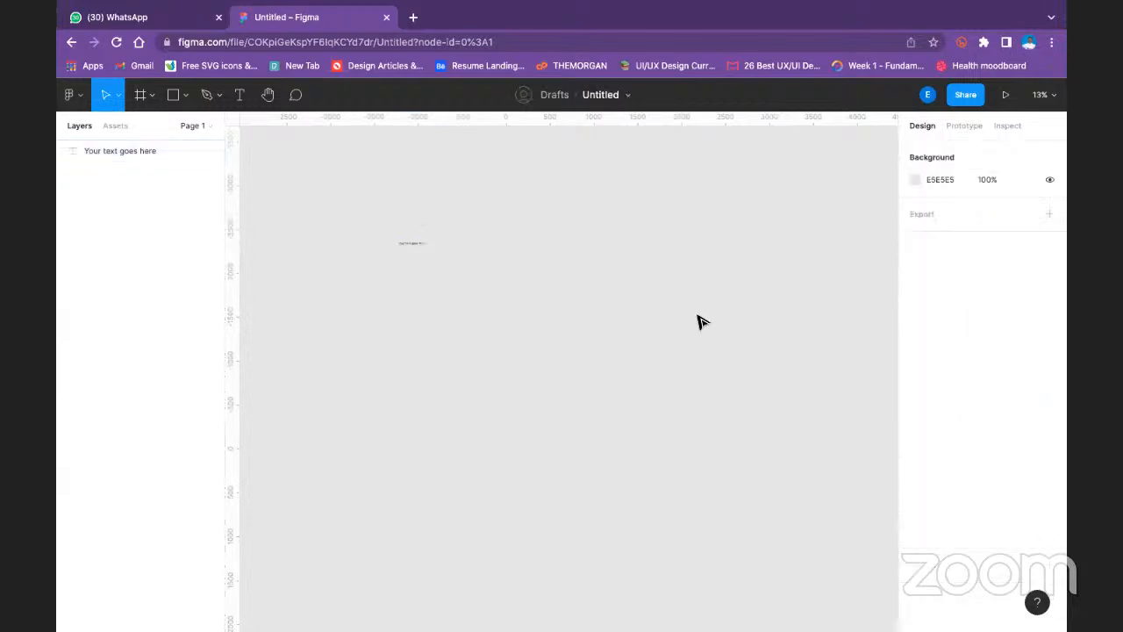
# - Wrap the "Your text goes here" text in an auto layout frame
pyautogui.scroll(-3, 697, 321)
pyautogui.scroll(5, 694, 321)
pyautogui.press('space')
pyautogui.moveTo(493, 238); pyautogui.dragTo(875, 431)
pyautogui.moveTo(447, 231); pyautogui.dragTo(632, 456)
pyautogui.click(519, 282)
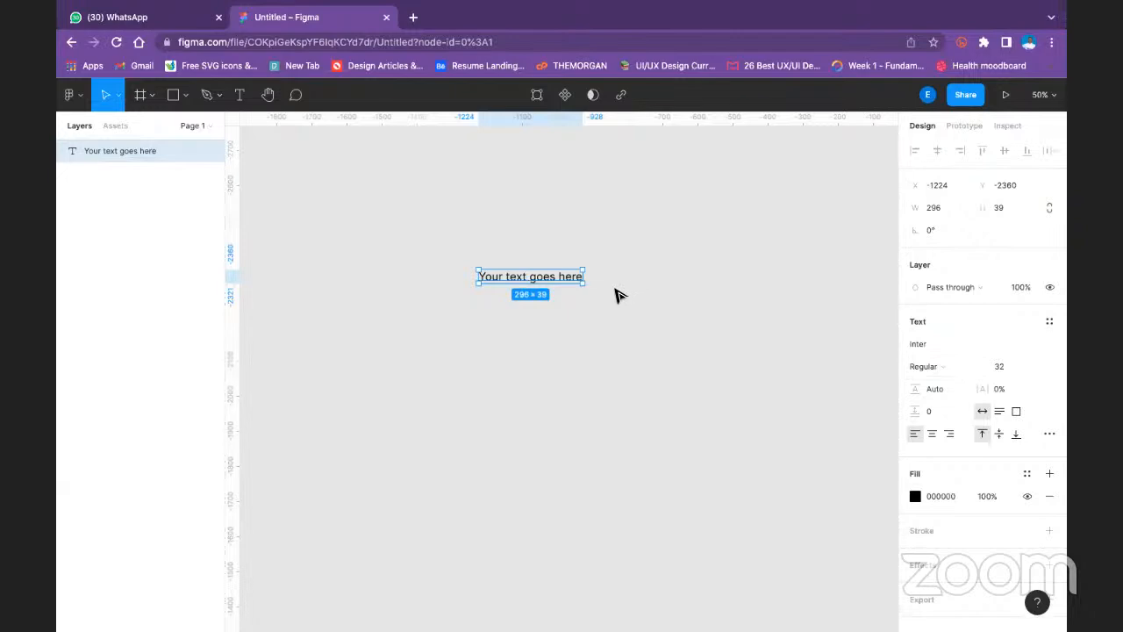
pyautogui.hotkey('shift', 'a')
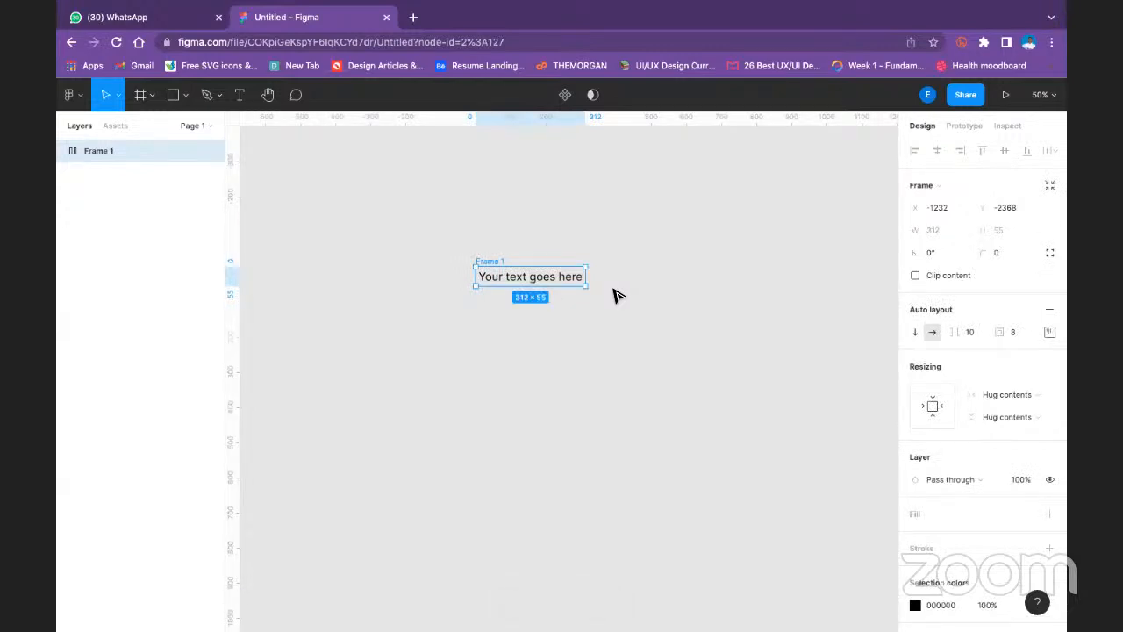
# - Rename the auto layout frame as Nav Text and turn it into a component
pyautogui.doubleClick(90, 153)
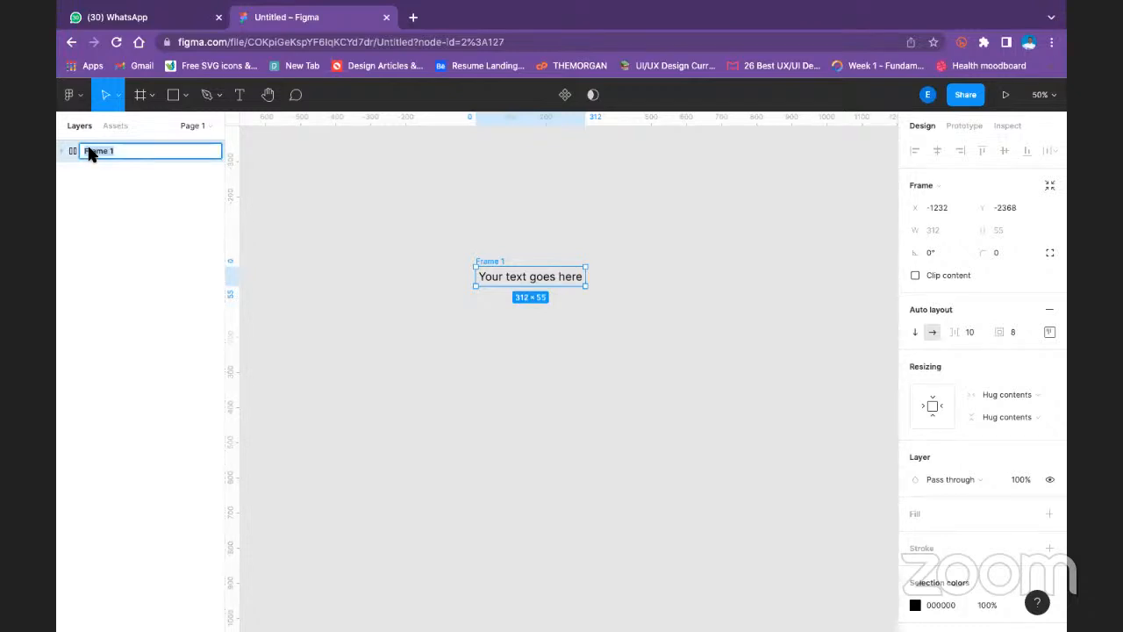
pyautogui.write('Nav Text')
pyautogui.press('Return')
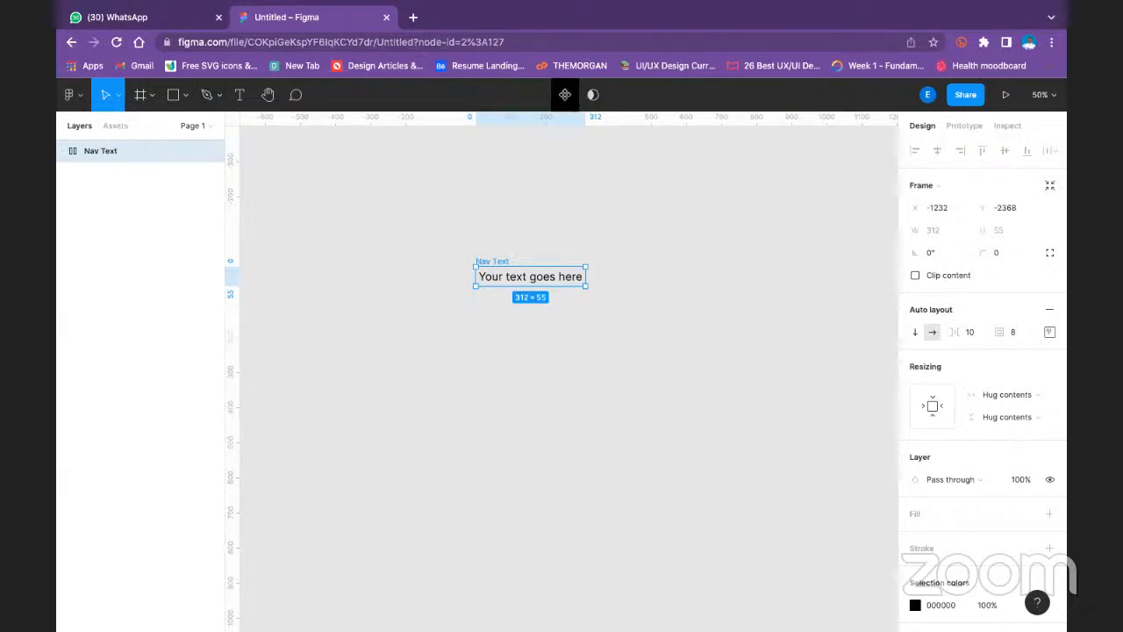
pyautogui.click(565, 94)
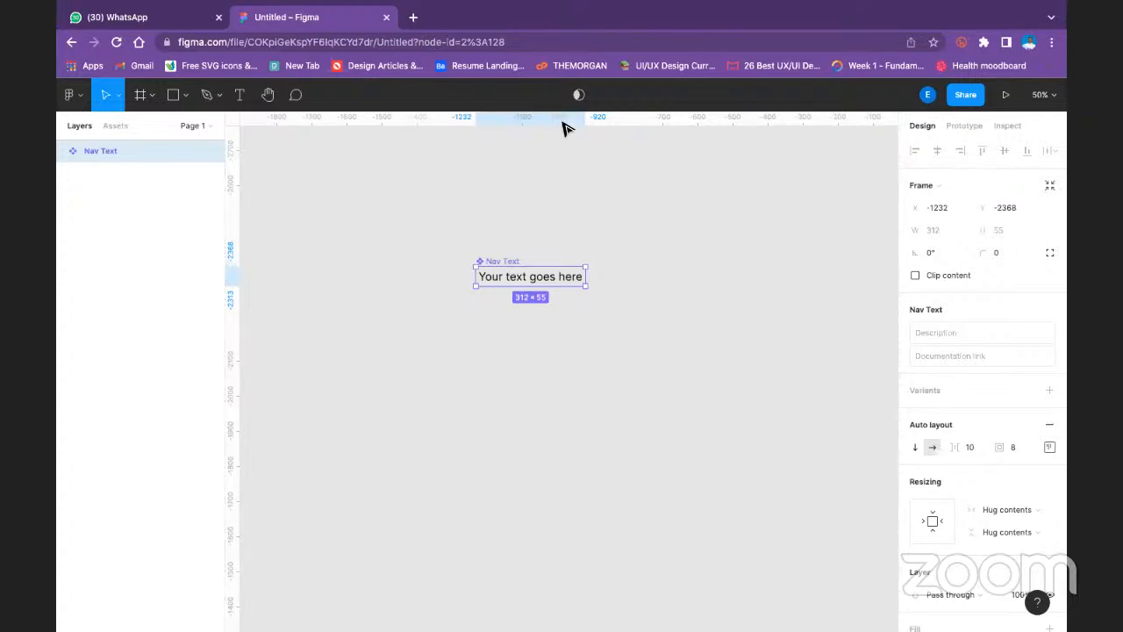
pyautogui.click(566, 262)
pyautogui.click(516, 259)
pyautogui.rightClick(516, 262)
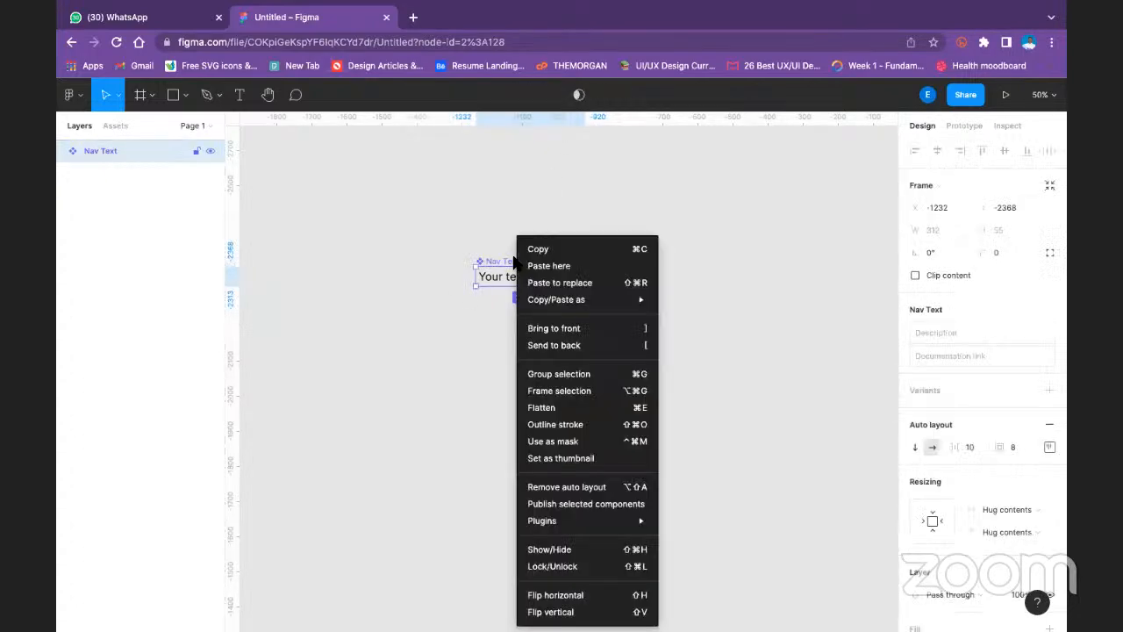
pyautogui.click(487, 307)
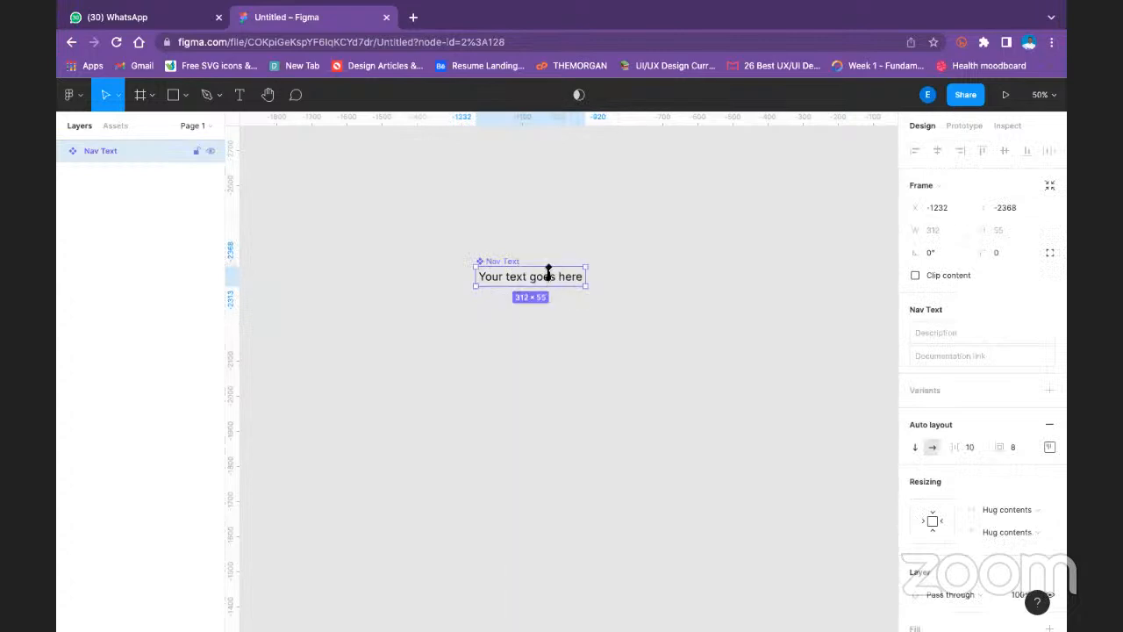
pyautogui.rightClick(541, 284)
pyautogui.click(519, 341)
pyautogui.click(519, 340)
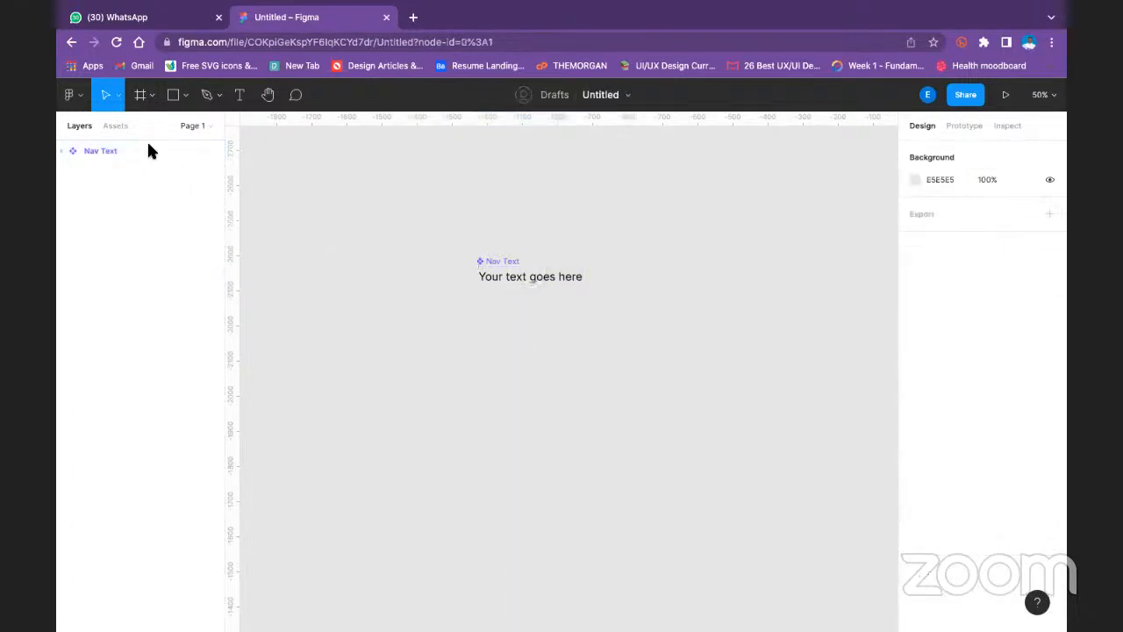
# - Place a Nav Text instance below the main component and duplicate it twice into a horizontal row with gaps of 72
pyautogui.click(116, 126)
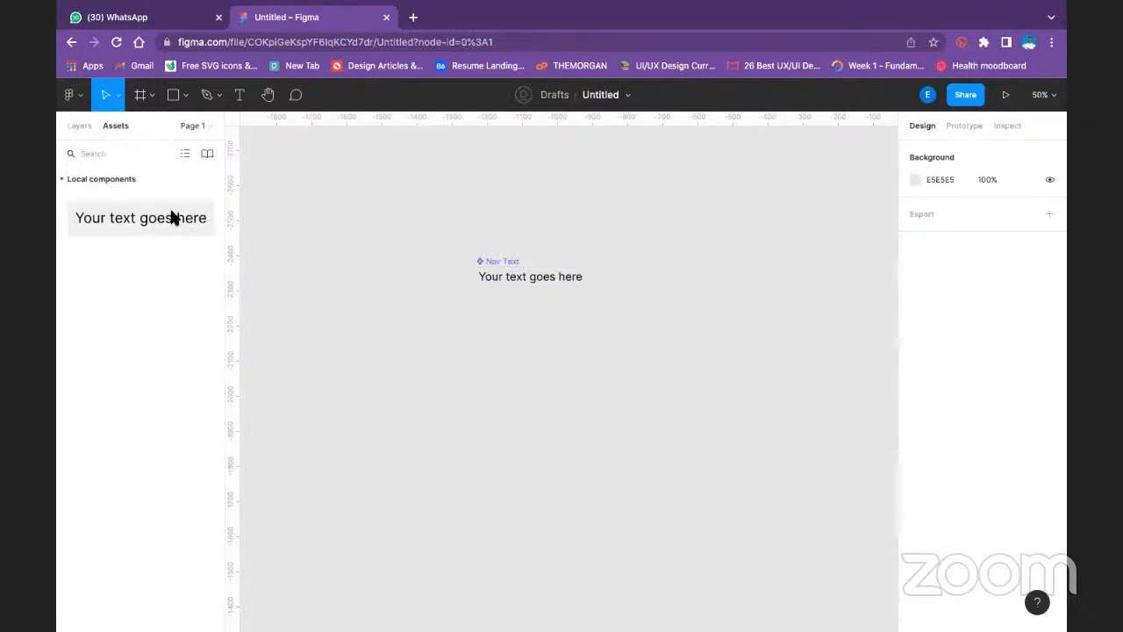
pyautogui.moveTo(156, 215); pyautogui.dragTo(441, 377)
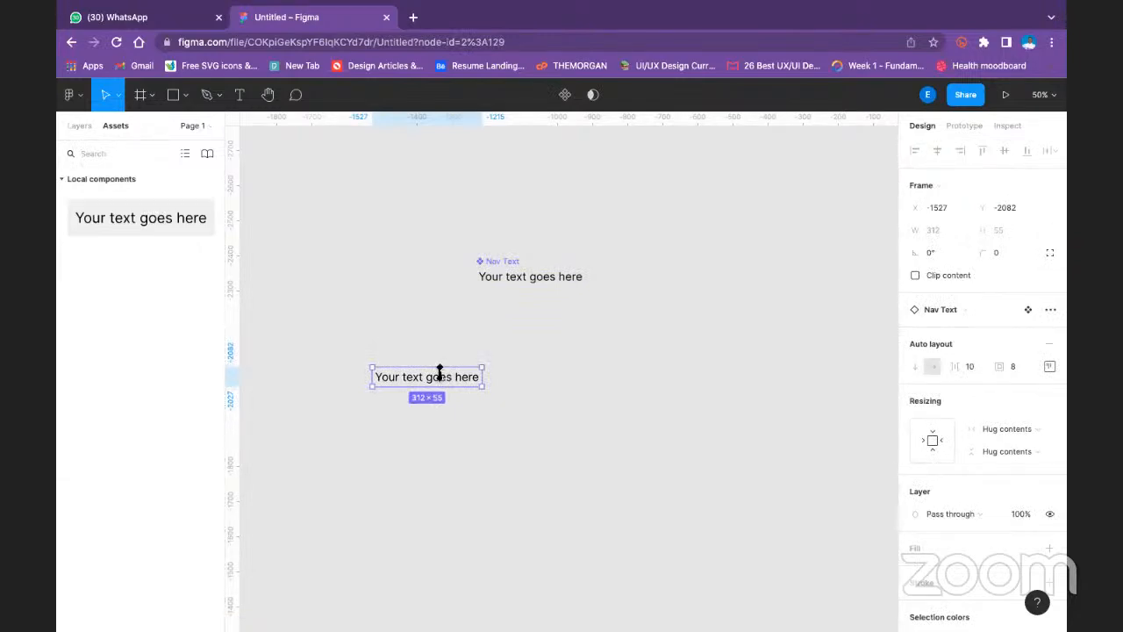
pyautogui.hotkey('ctrl', 'd')
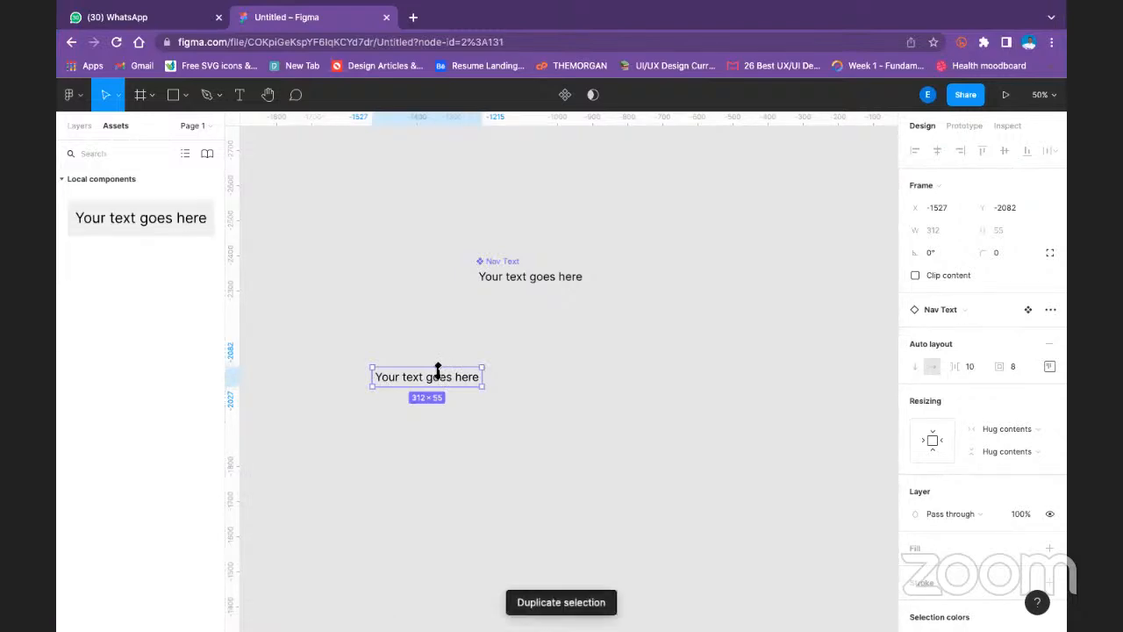
pyautogui.moveTo(462, 381); pyautogui.dragTo(594, 383)
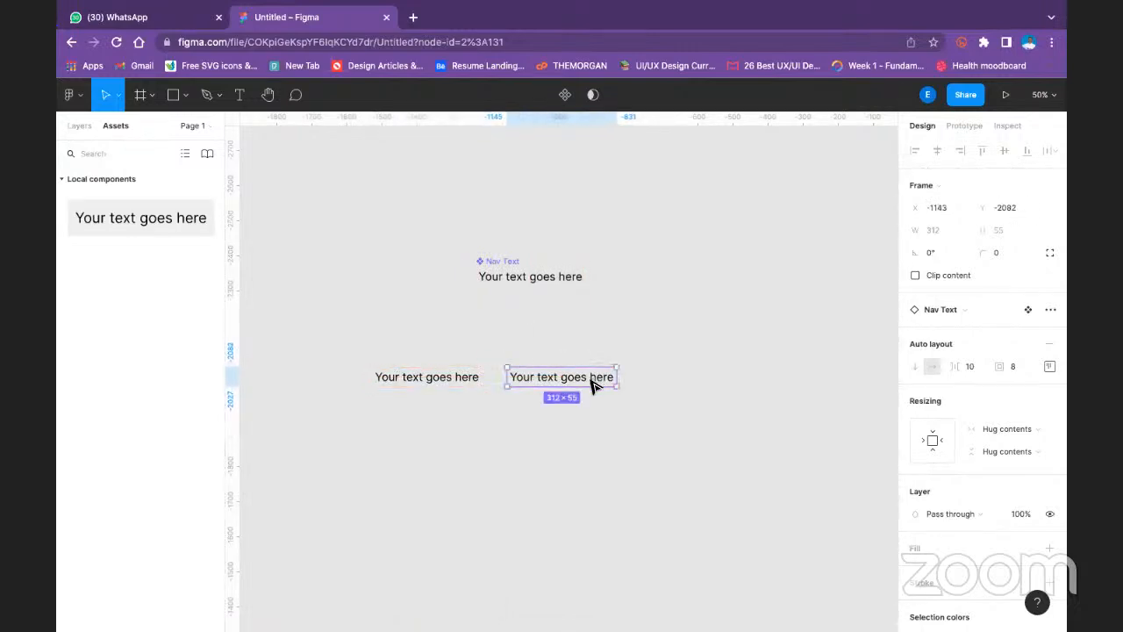
pyautogui.click(597, 421)
pyautogui.click(612, 379)
pyautogui.hotkey('ctrl', 'd')
pyautogui.moveTo(600, 381); pyautogui.dragTo(727, 383)
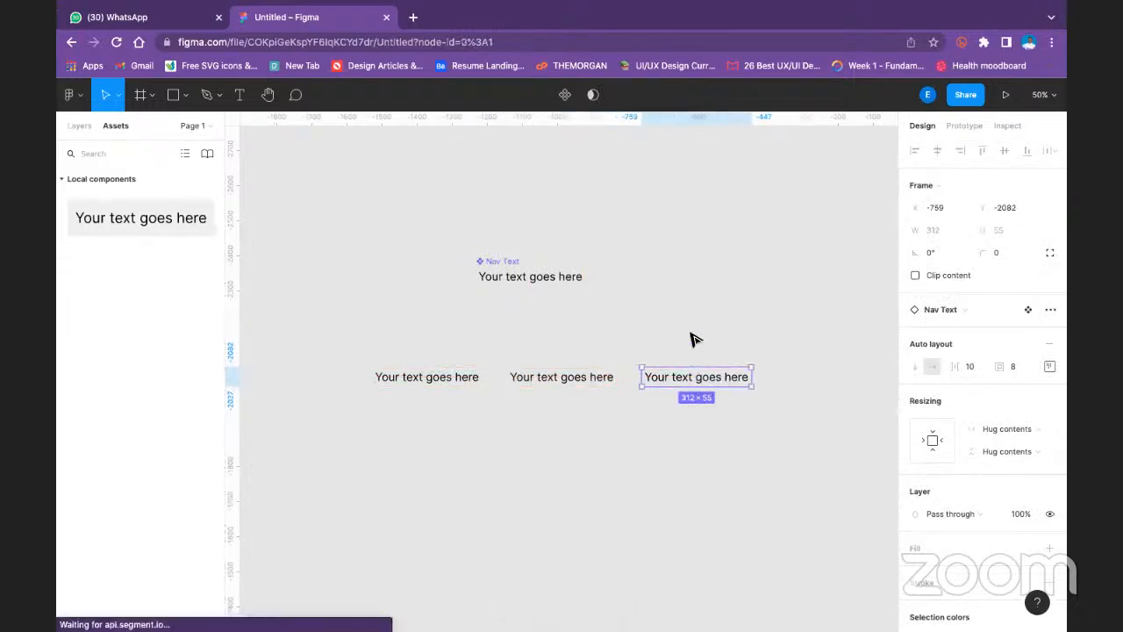
pyautogui.click(694, 336)
# - Wrap the three Nav Text instances in one horizontal auto layout frame
pyautogui.moveTo(343, 347); pyautogui.dragTo(795, 402)
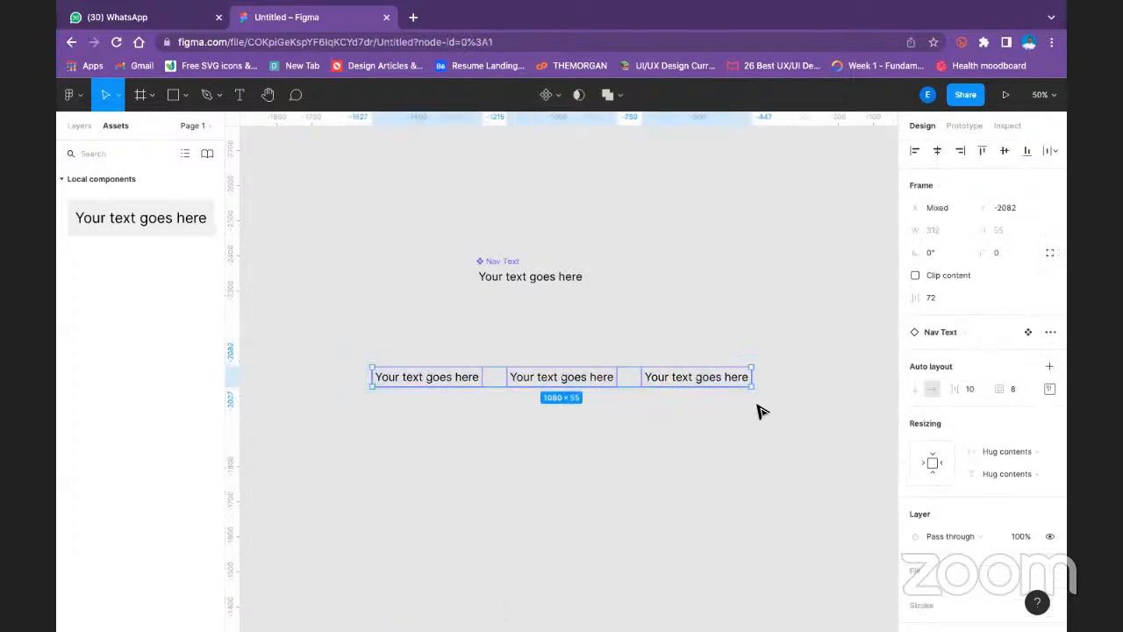
pyautogui.hotkey('shift', 'a')
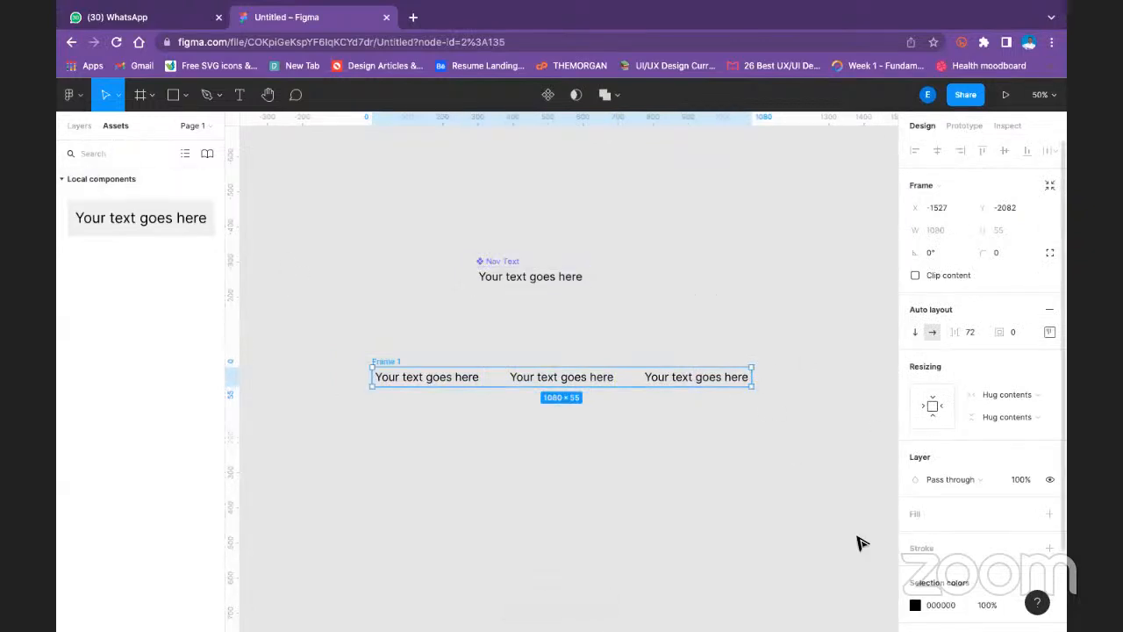
pyautogui.click(458, 412)
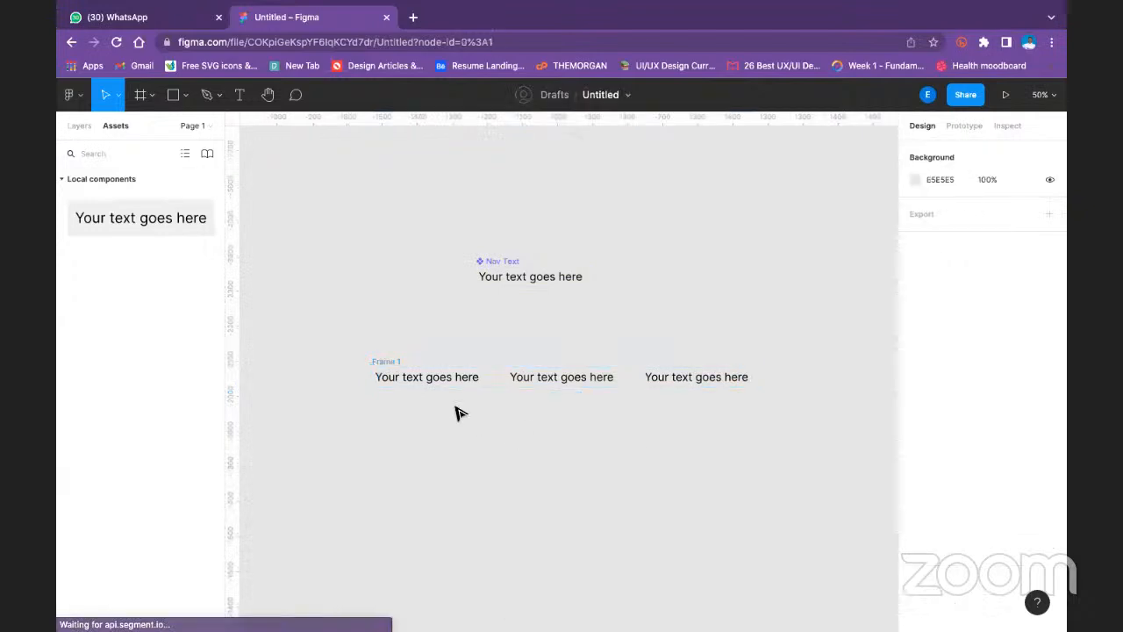
# - Try a spacing of 100 between the items of the row frame and settle on 32
pyautogui.click(389, 366)
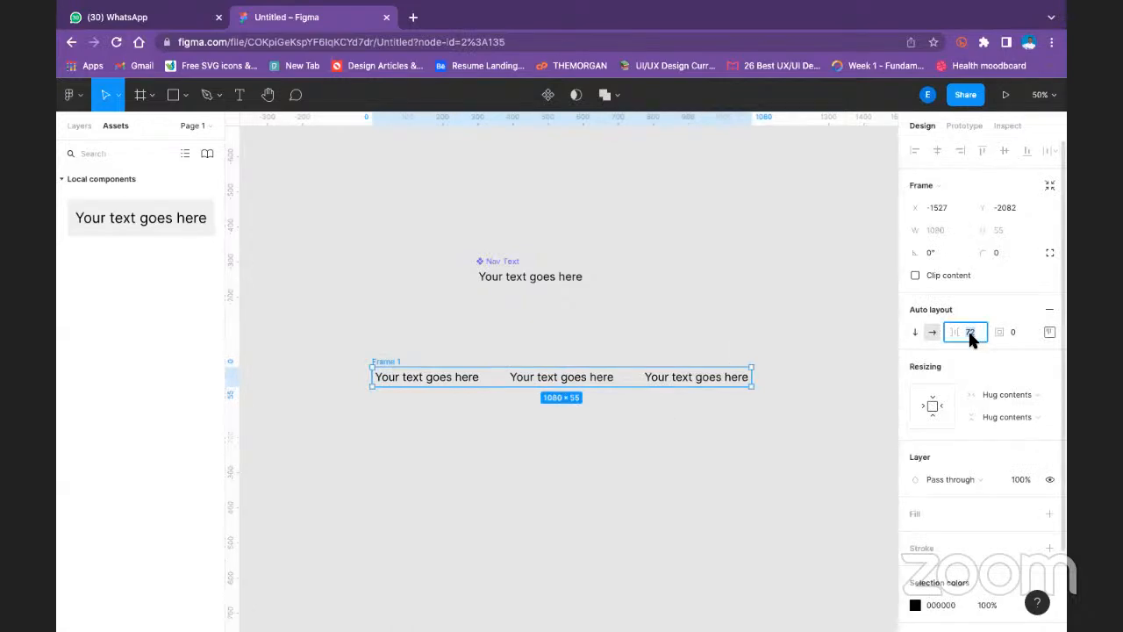
pyautogui.write('100')
pyautogui.click(927, 340)
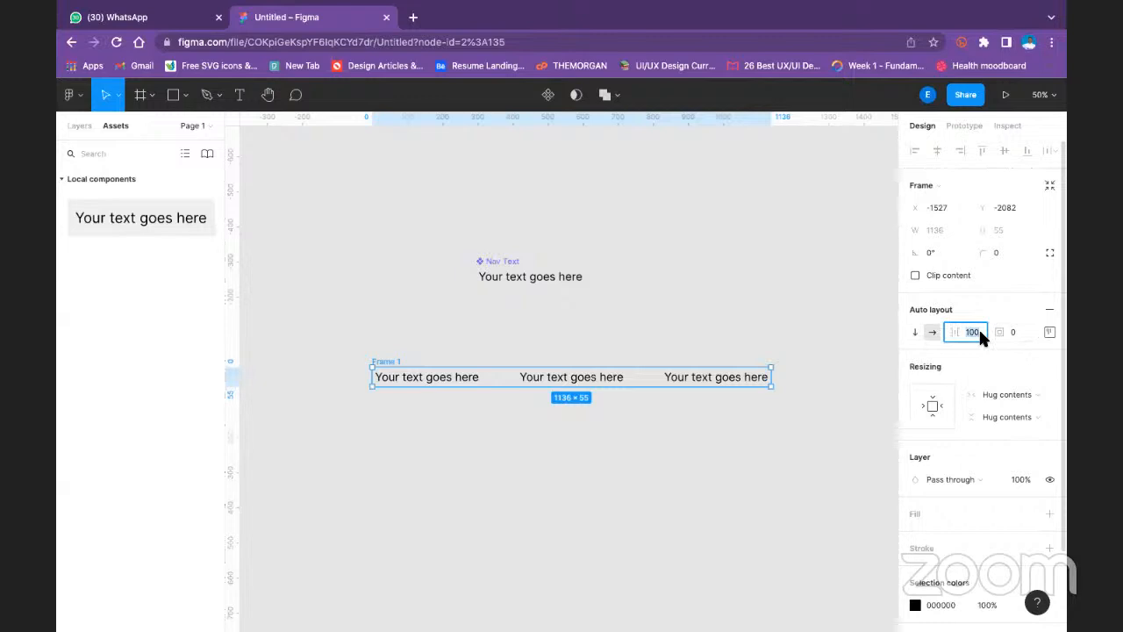
pyautogui.write('32')
pyautogui.press('Return')
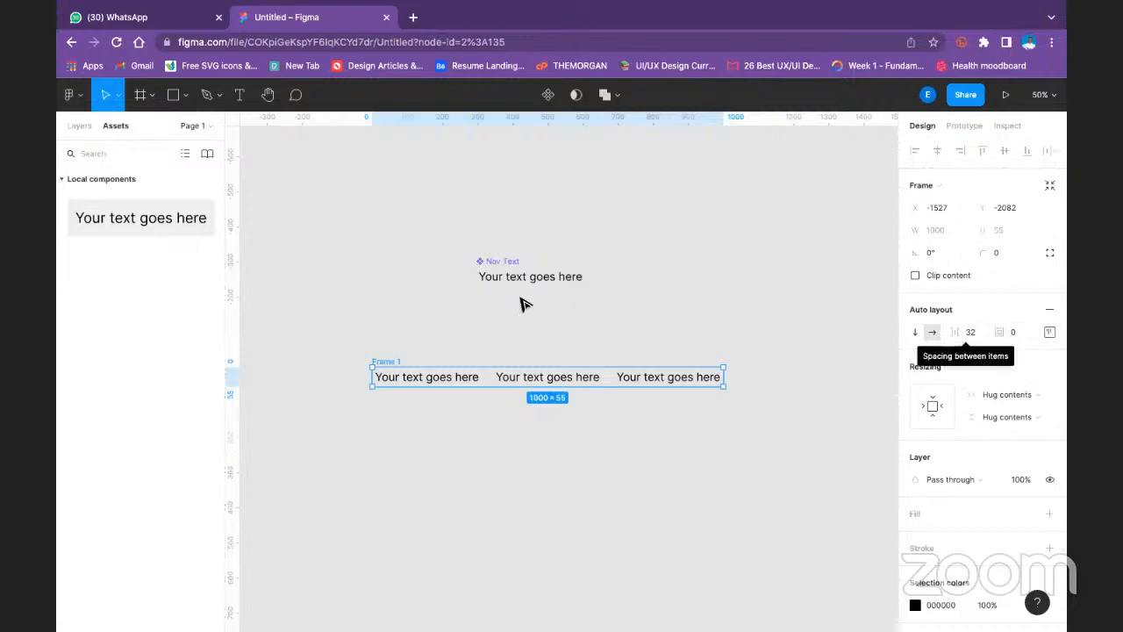
pyautogui.click(529, 325)
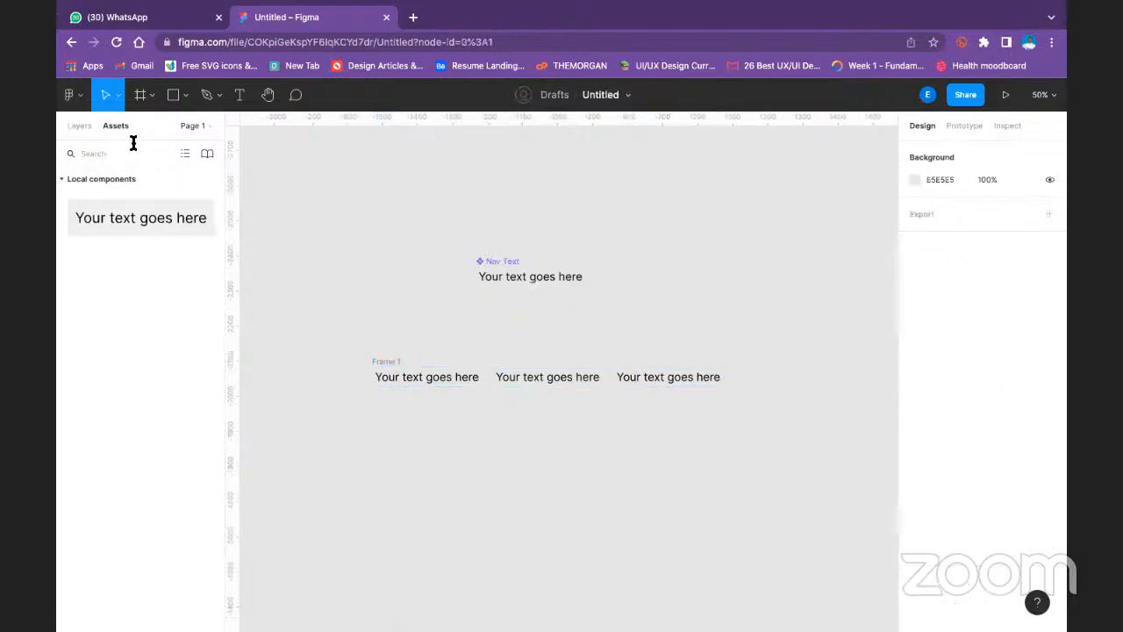
# - Rename the frame holding the three Nav Text instances as Munu
pyautogui.click(79, 125)
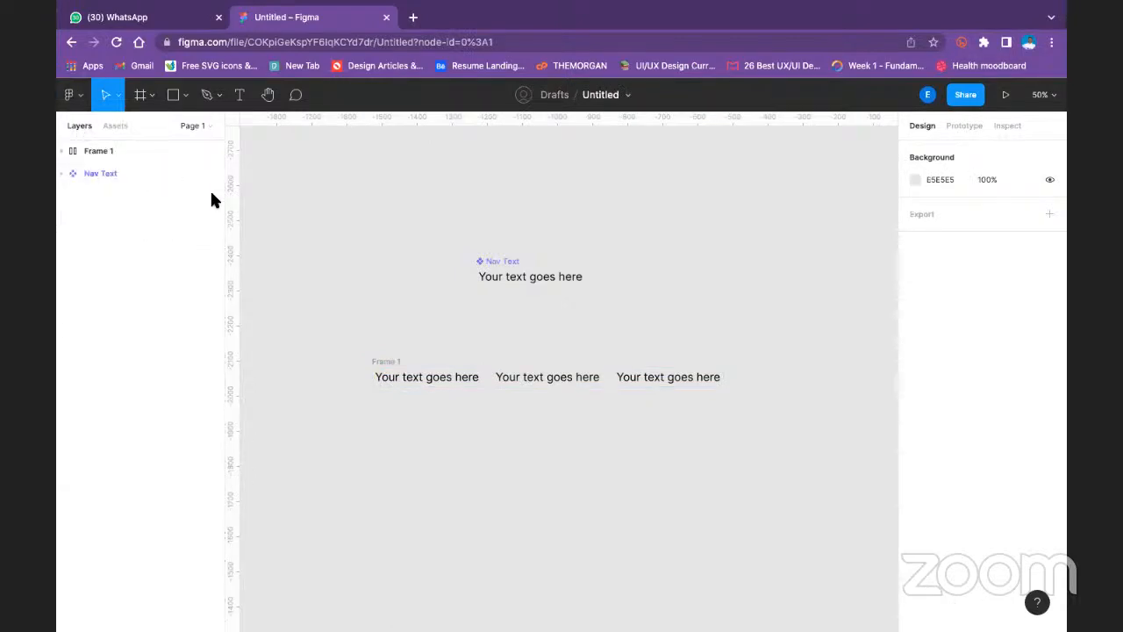
pyautogui.click(127, 175)
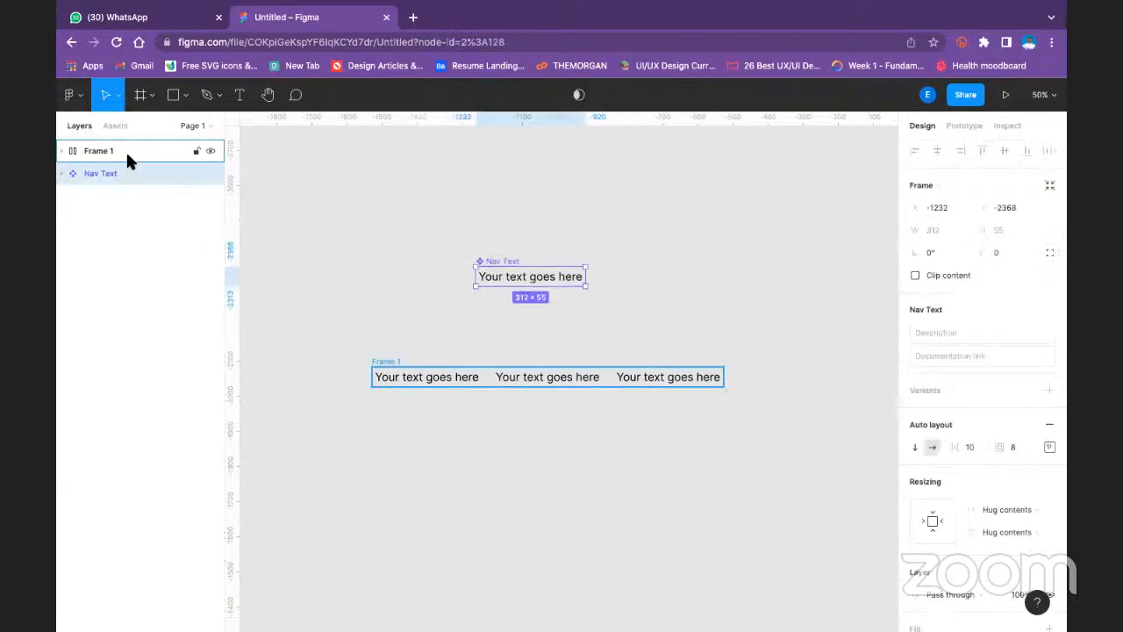
pyautogui.click(126, 152)
pyautogui.doubleClick(127, 156)
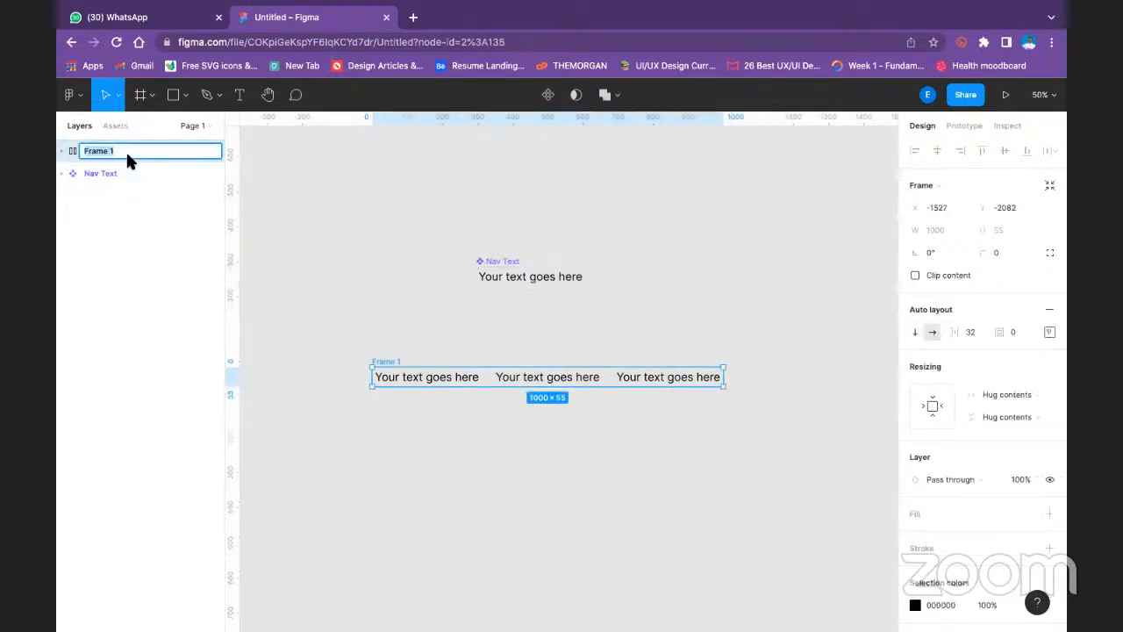
pyautogui.write('Munu')
pyautogui.click(250, 185)
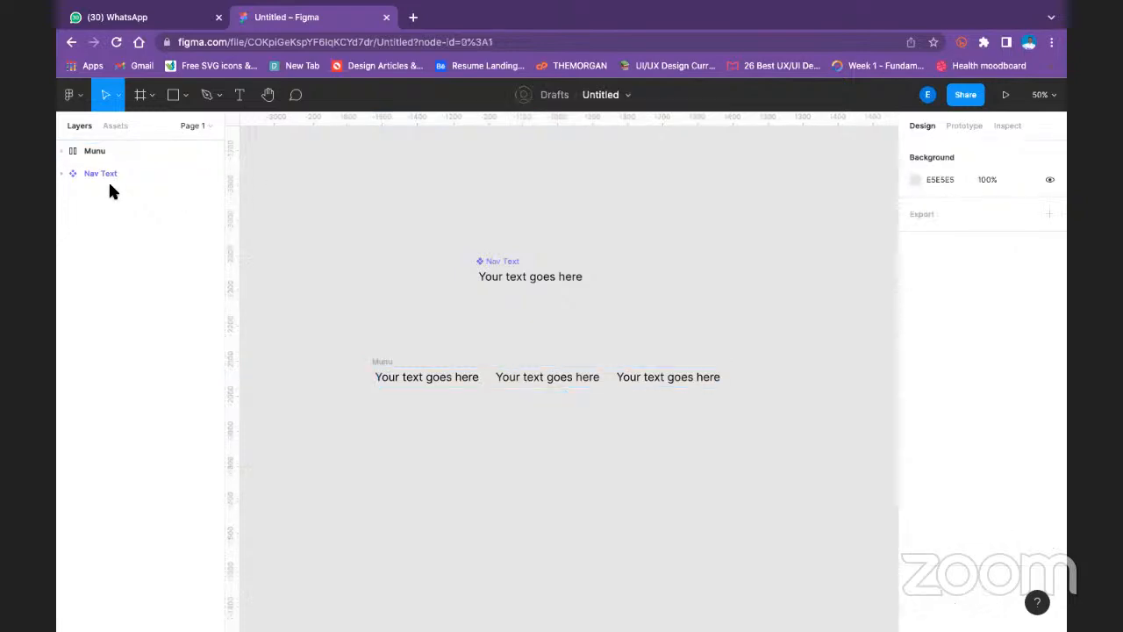
# - Move the Munu frame below Nav Text in the layer order and re-enter its name
pyautogui.moveTo(128, 151); pyautogui.dragTo(129, 175)
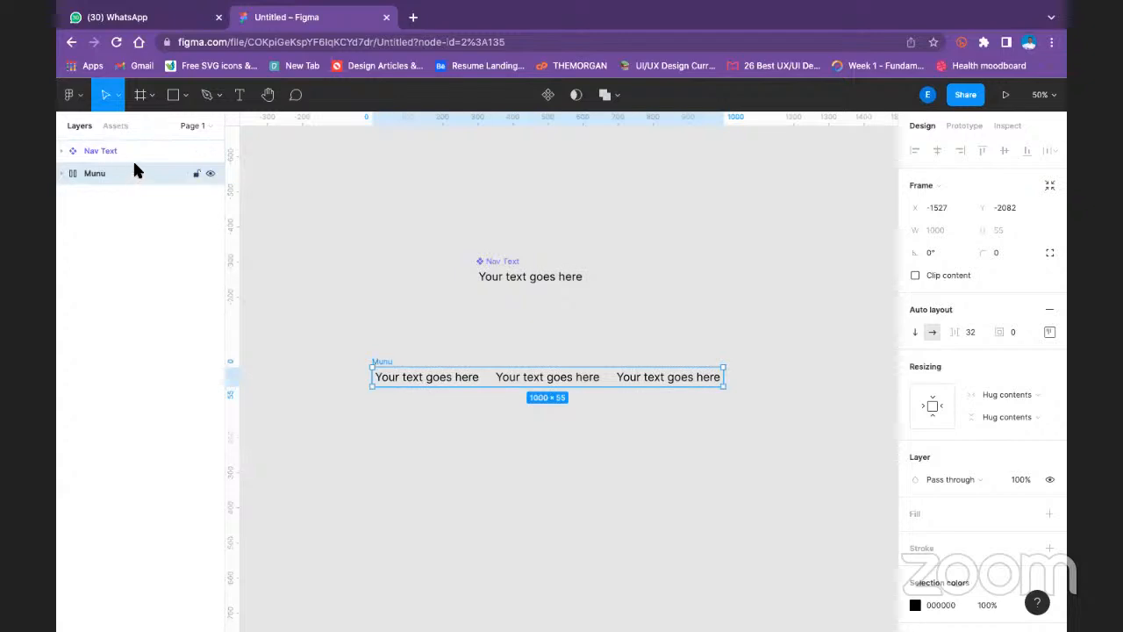
pyautogui.click(388, 302)
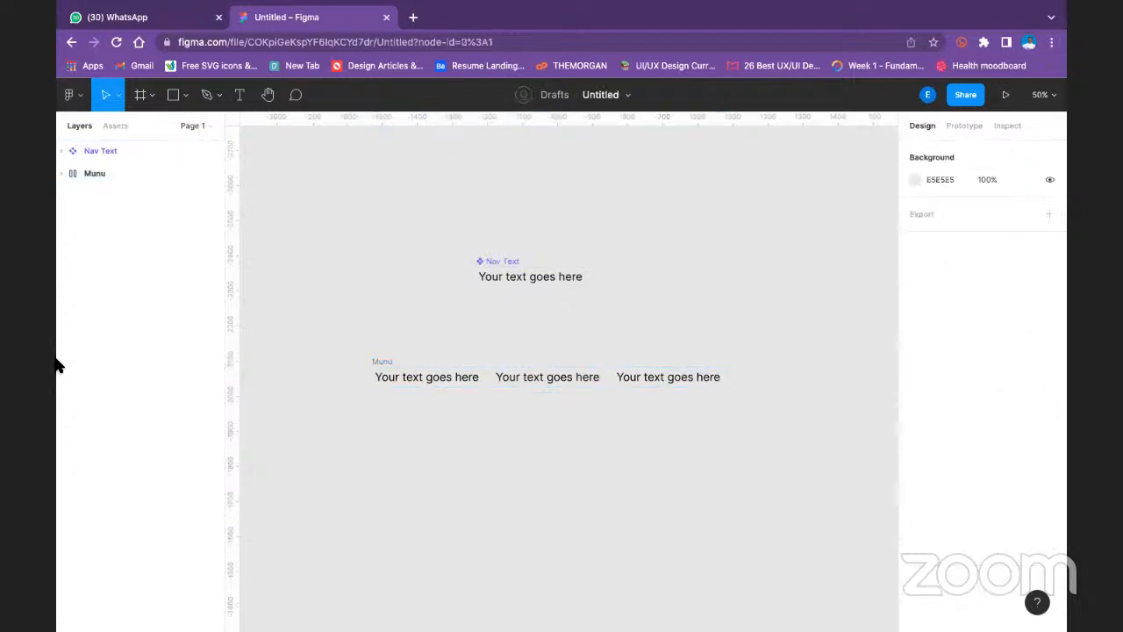
pyautogui.doubleClick(101, 173)
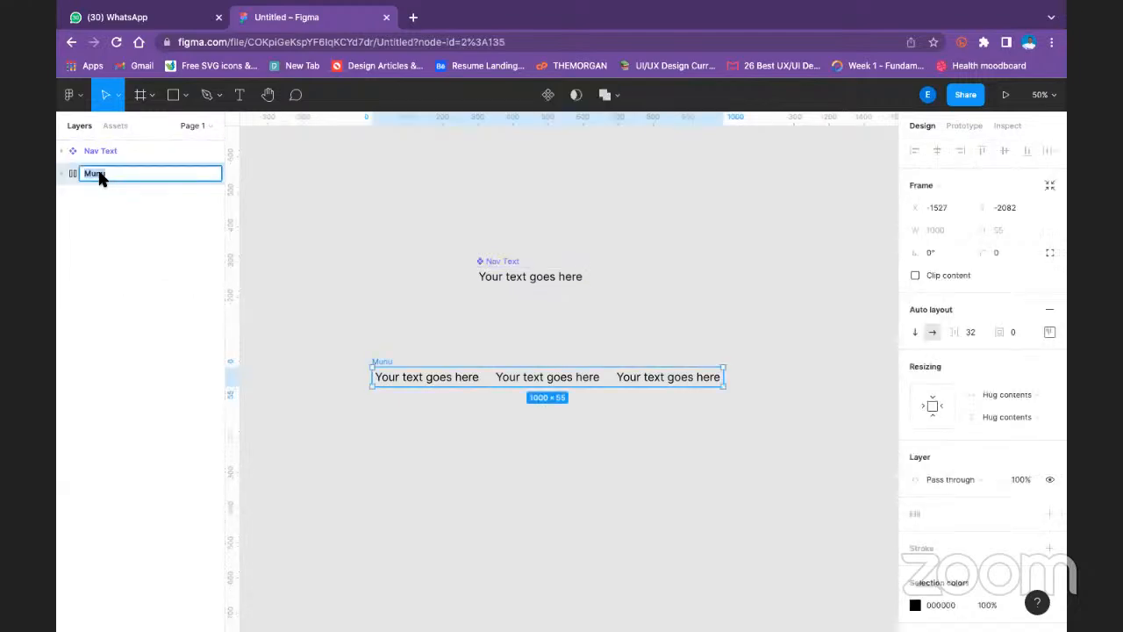
pyautogui.write('Me')
pyautogui.click(383, 181)
# - Undo the Munu frame's latest rename and its move in the layer order
pyautogui.press('super+z')
pyautogui.press('super+z')
pyautogui.press('super+z')
pyautogui.press('super+z')
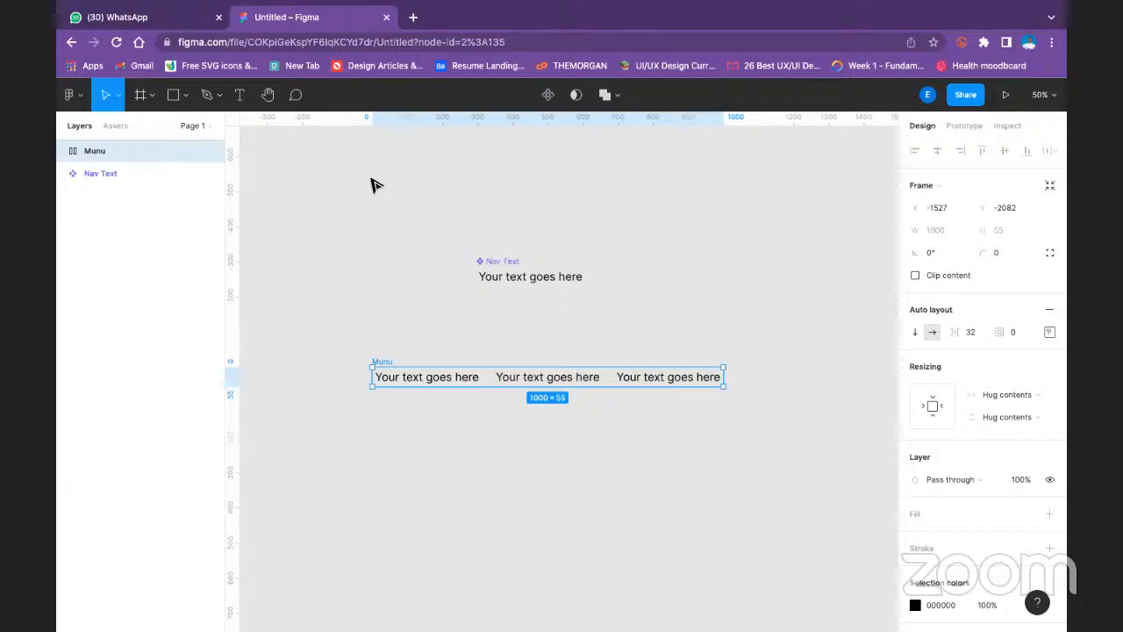
# - Delete the Munu frame together with its three Nav Text instances
pyautogui.click(383, 201)
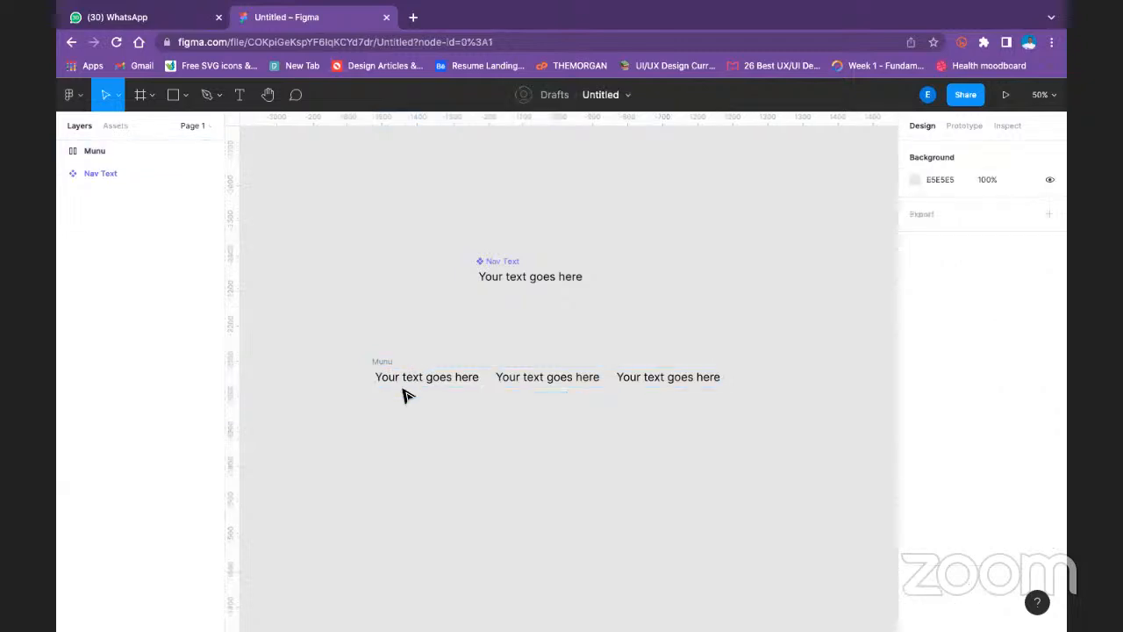
pyautogui.click(95, 173)
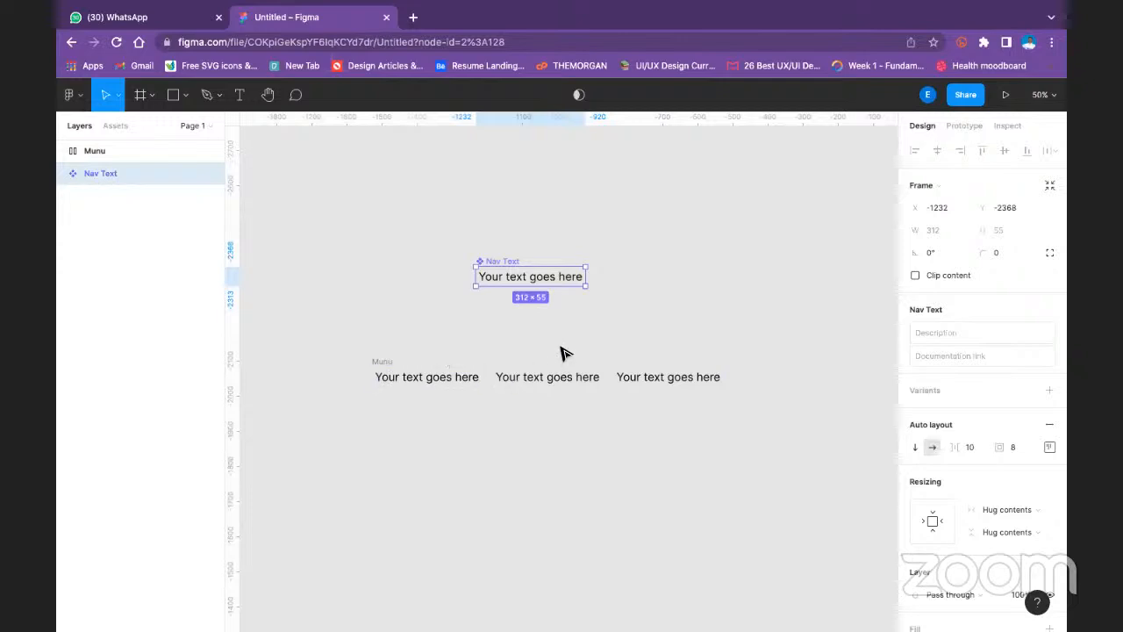
pyautogui.click(542, 313)
pyautogui.click(486, 265)
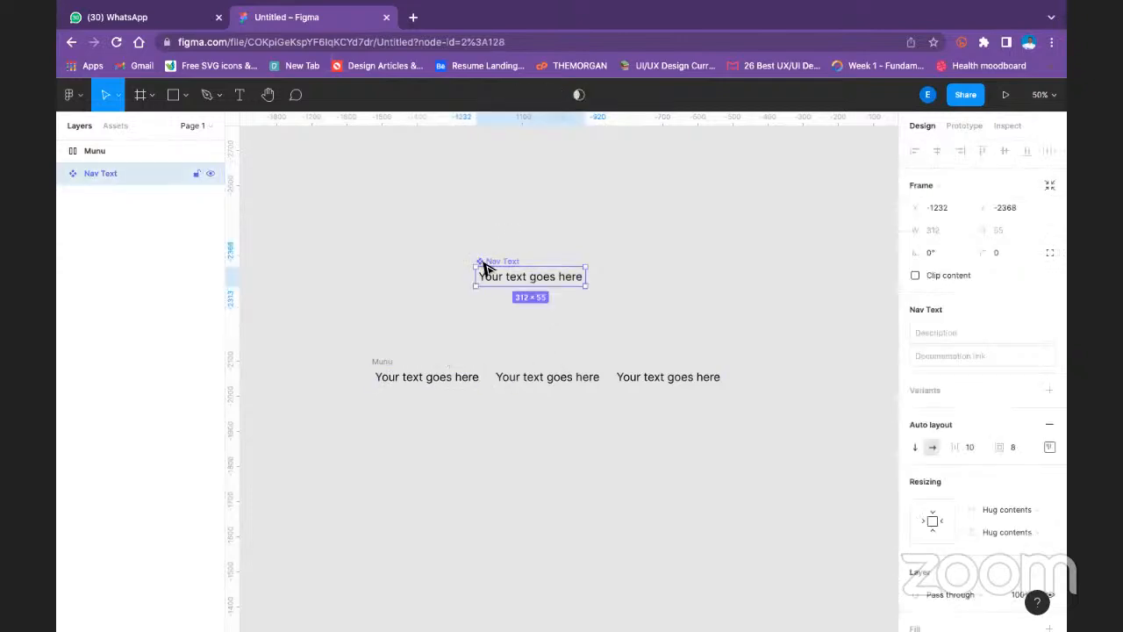
pyautogui.click(111, 151)
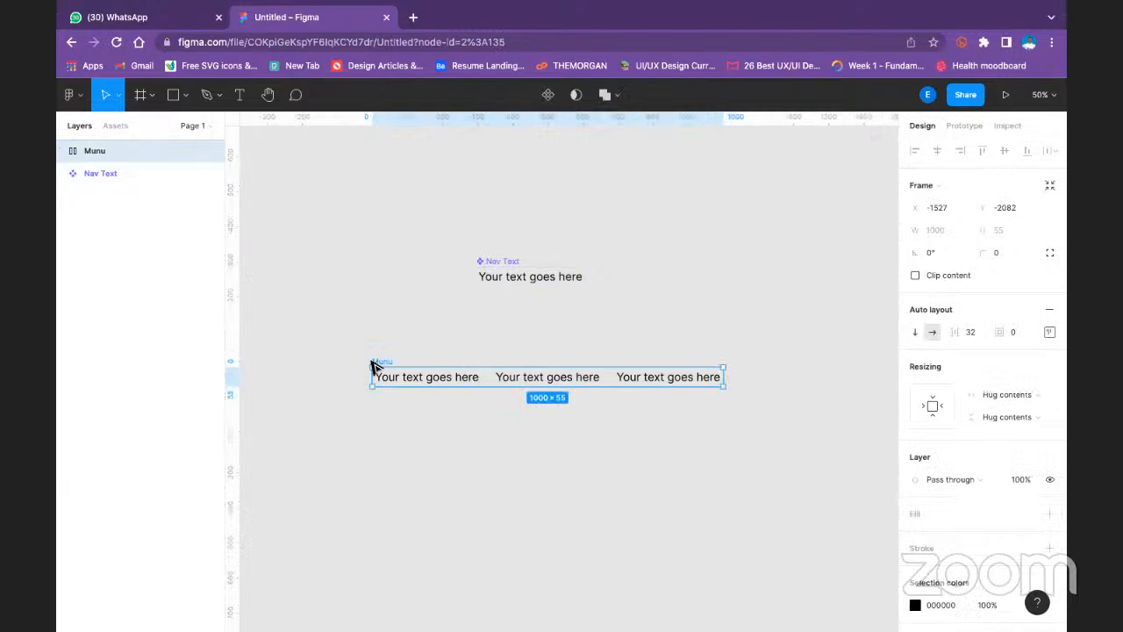
pyautogui.press('Delete')
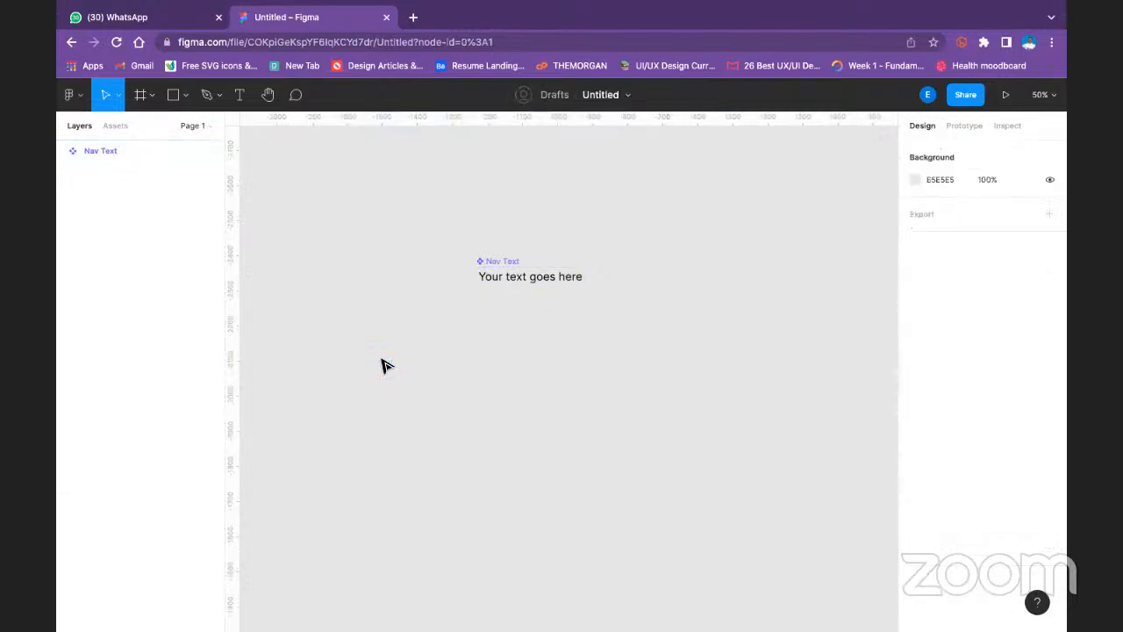
# - Place a new instance of the local Nav Text component on the canvas just right of the main component
pyautogui.click(496, 259)
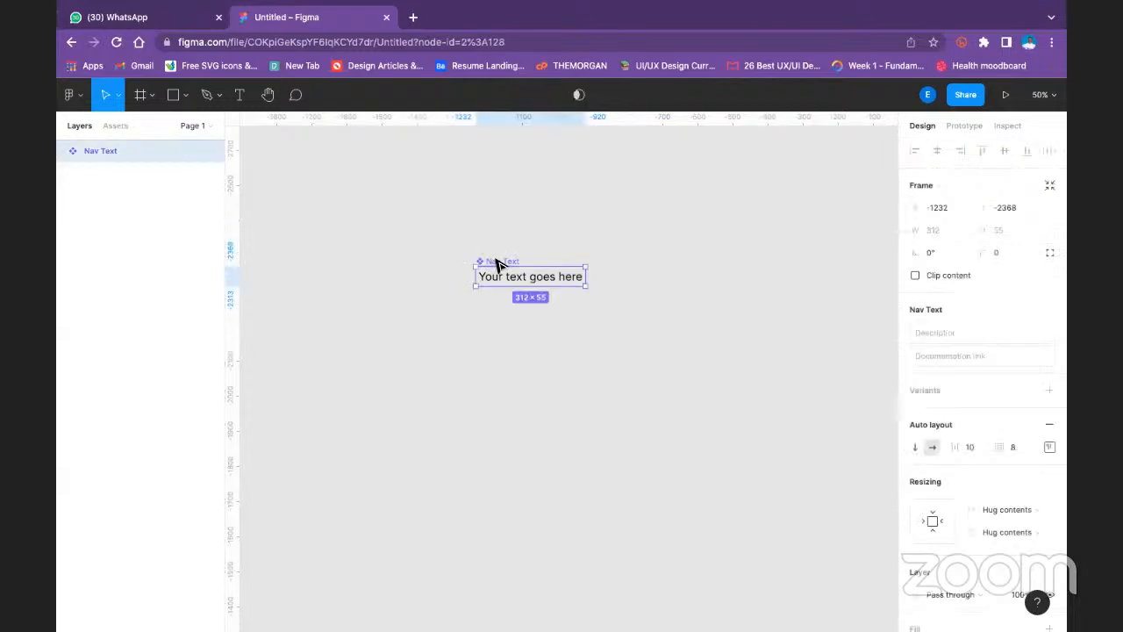
pyautogui.click(107, 125)
pyautogui.moveTo(137, 211); pyautogui.dragTo(658, 283)
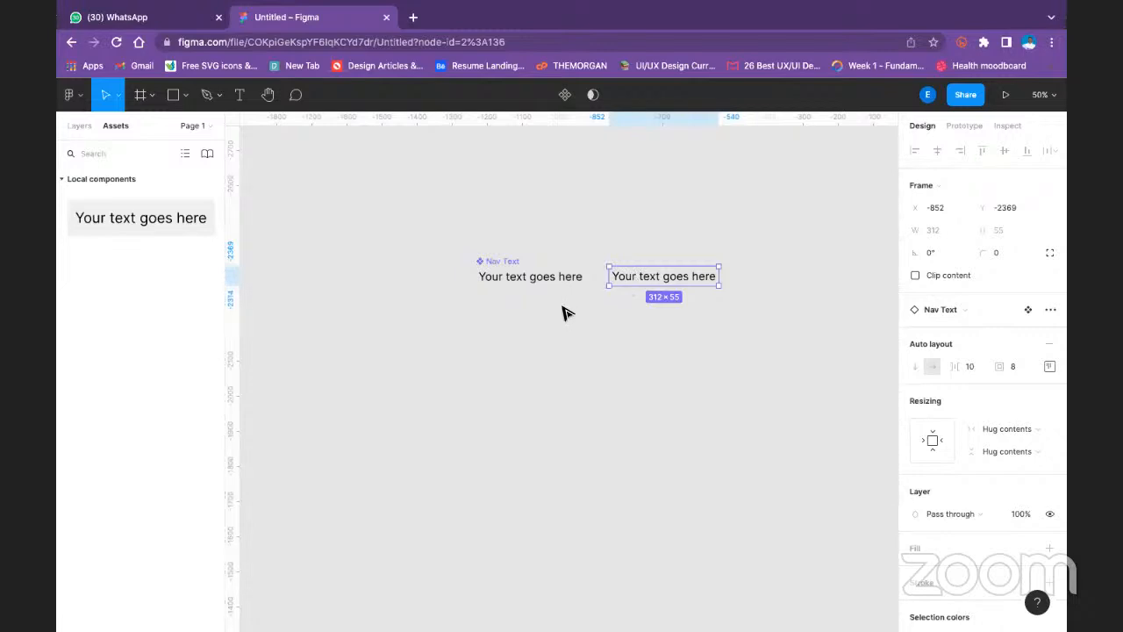
# - Duplicate the Nav Text instance and place the copy in line to its right, forming a row of three texts
pyautogui.click(500, 263)
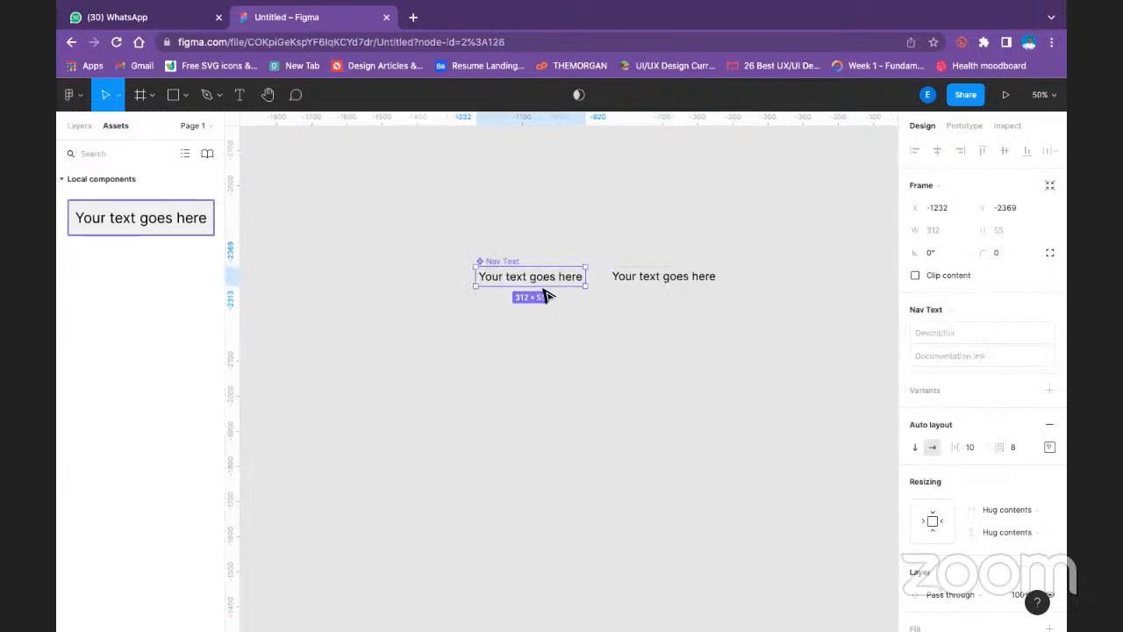
pyautogui.press('Escape')
pyautogui.click(532, 274)
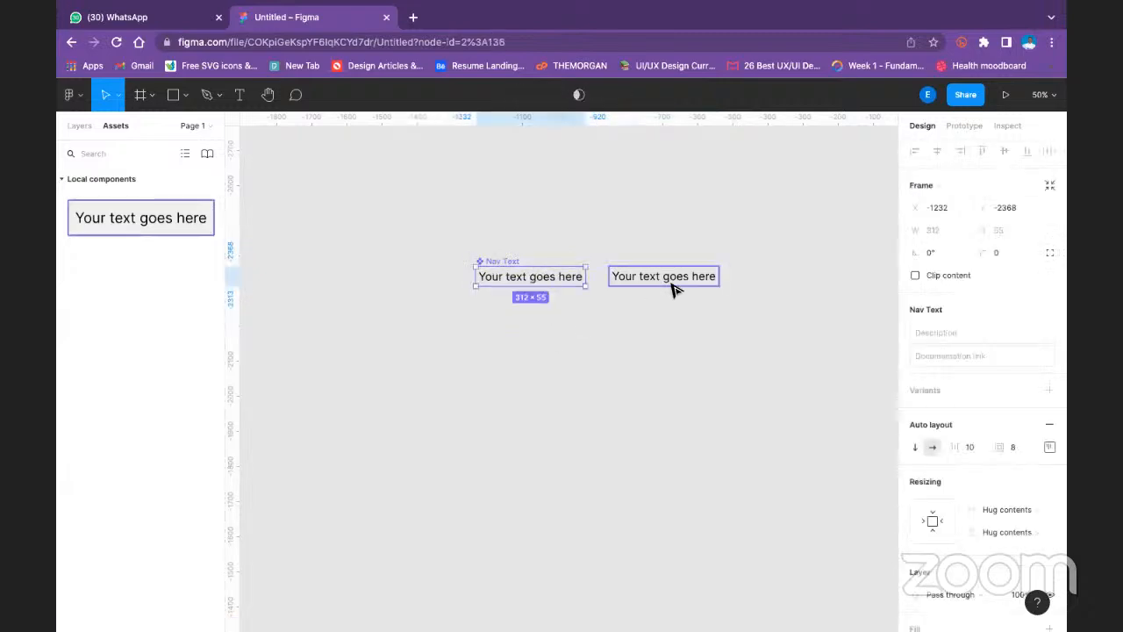
pyautogui.click(672, 282)
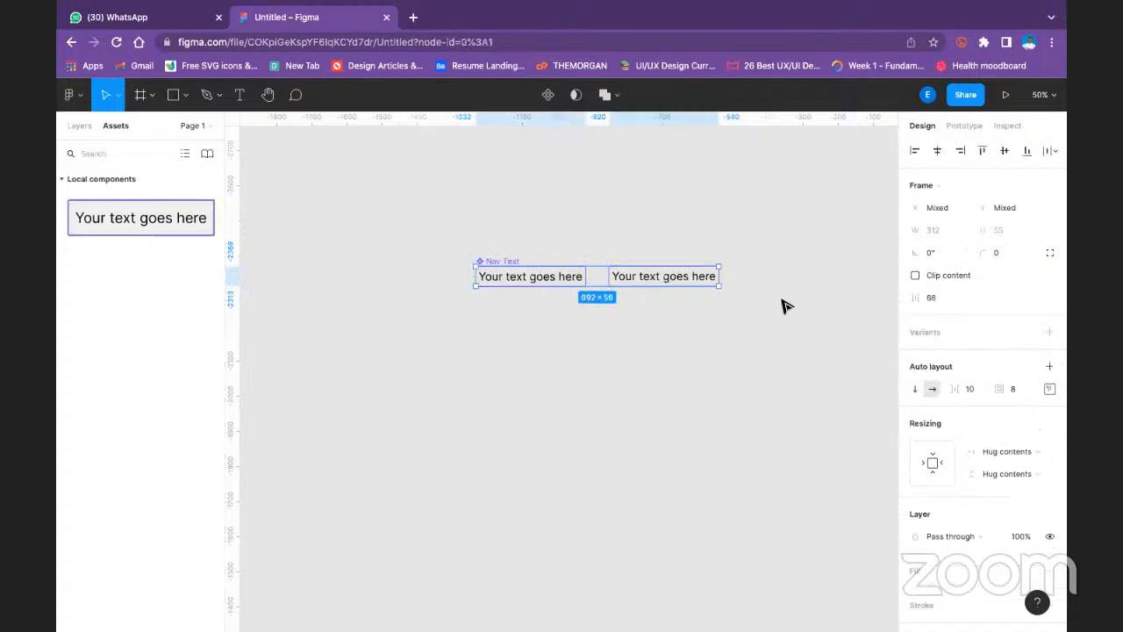
pyautogui.click(774, 301)
pyautogui.click(643, 275)
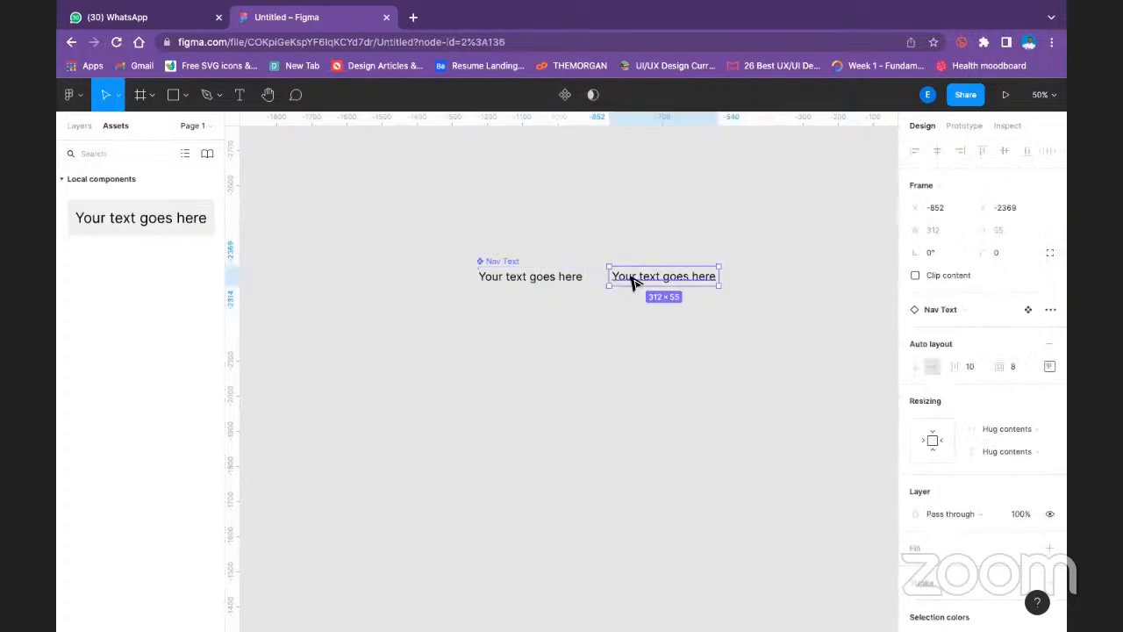
pyautogui.hotkey('ctrl', 'd')
pyautogui.moveTo(674, 279); pyautogui.dragTo(815, 293)
pyautogui.keyDown('shift'); pyautogui.click(706, 282); pyautogui.keyUp('shift')
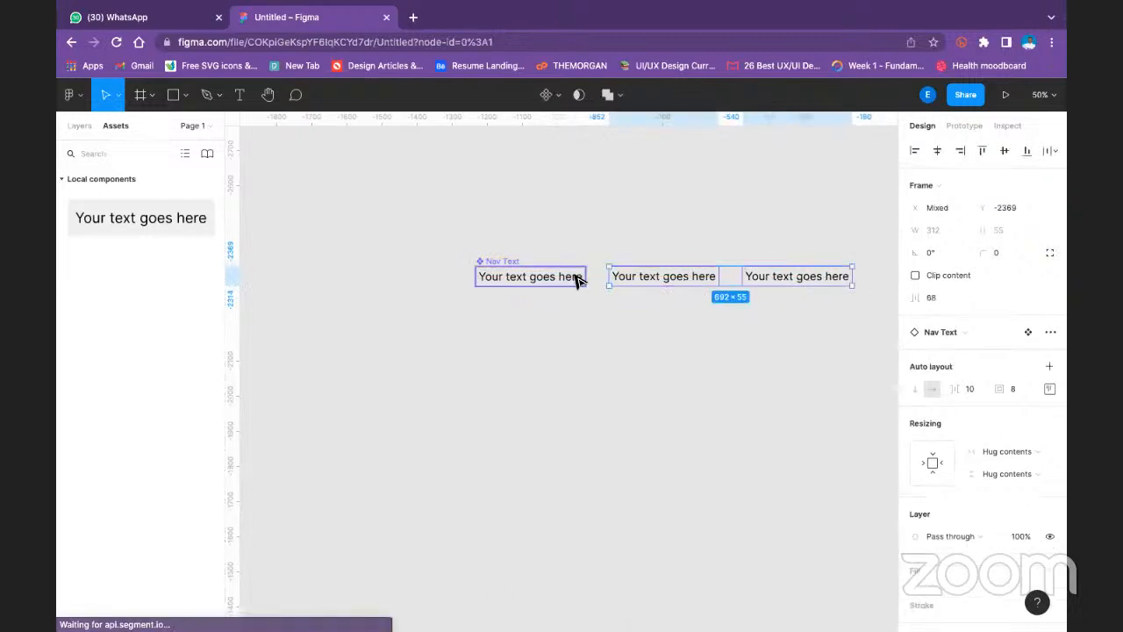
# - Align the Nav Text component and its two instances on their vertical centers and wrap all three in an auto layout frame
pyautogui.keyDown('shift'); pyautogui.click(566, 283); pyautogui.keyUp('shift')
pyautogui.click(1006, 146)
pyautogui.click(592, 226)
pyautogui.moveTo(422, 239); pyautogui.dragTo(878, 333)
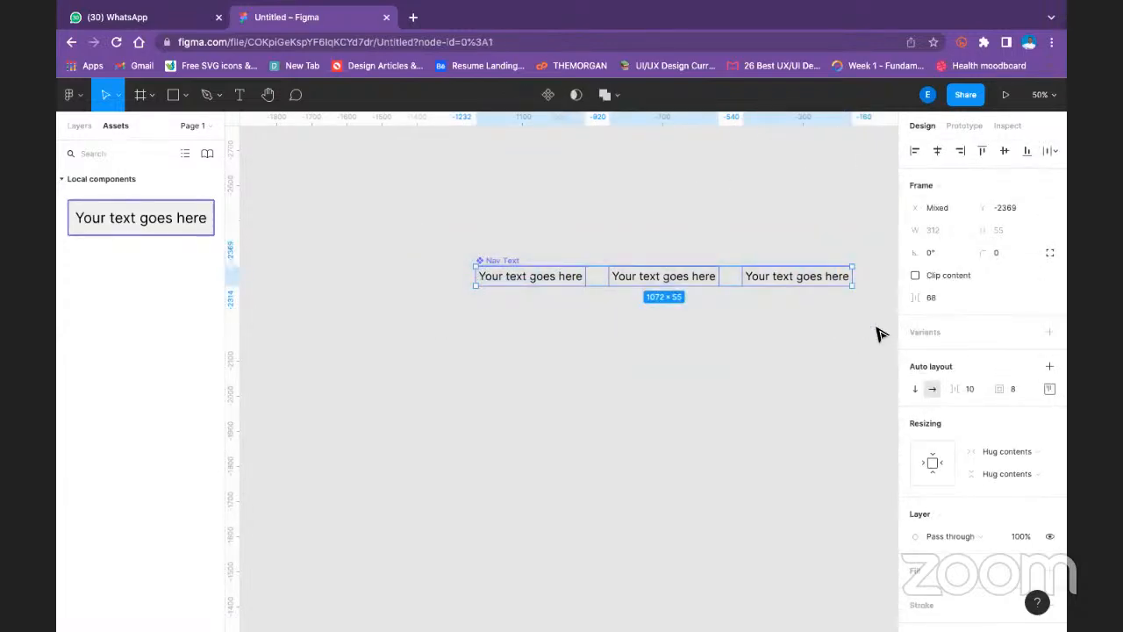
pyautogui.hotkey('shift', 'a')
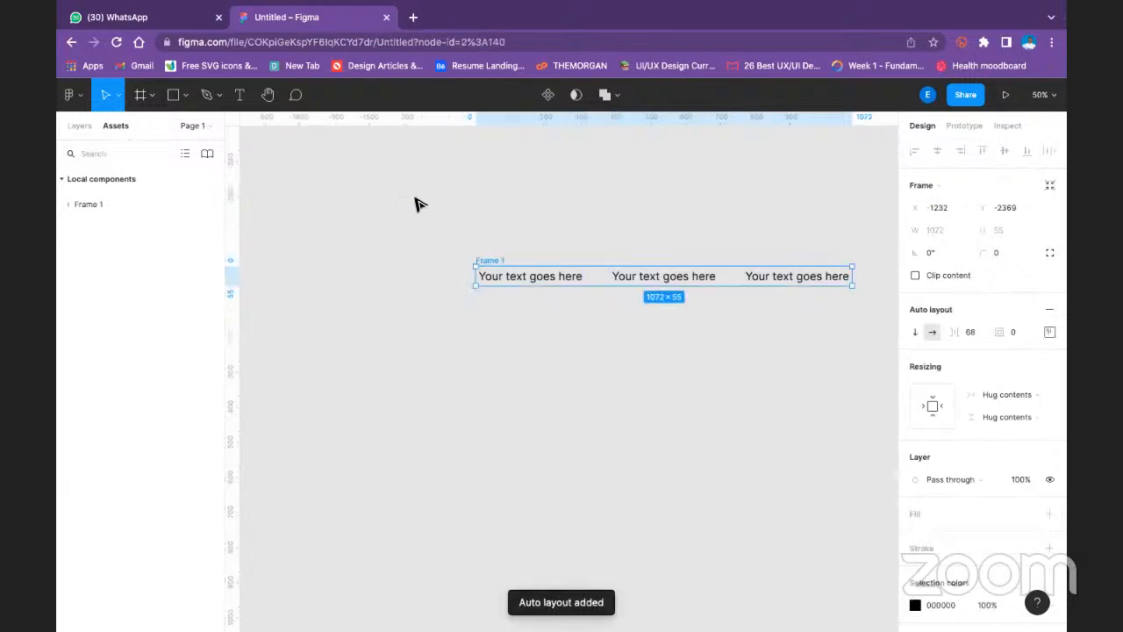
# - Expand the new auto layout frame in the layer list and rename the frame as Nav
pyautogui.click(73, 96)
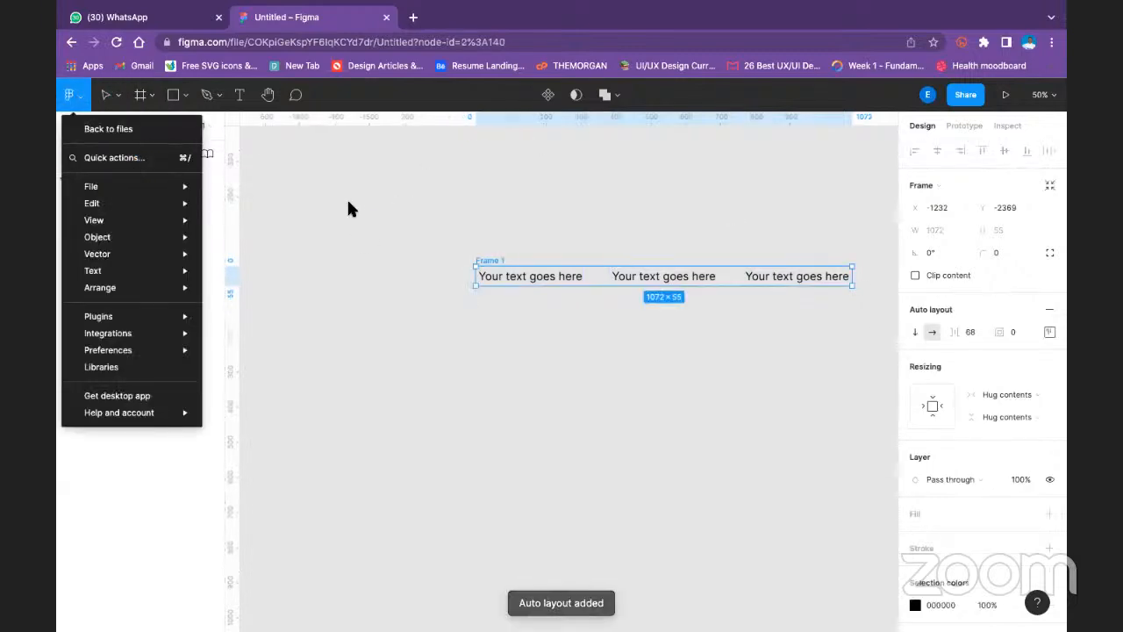
pyautogui.click(356, 206)
pyautogui.click(77, 128)
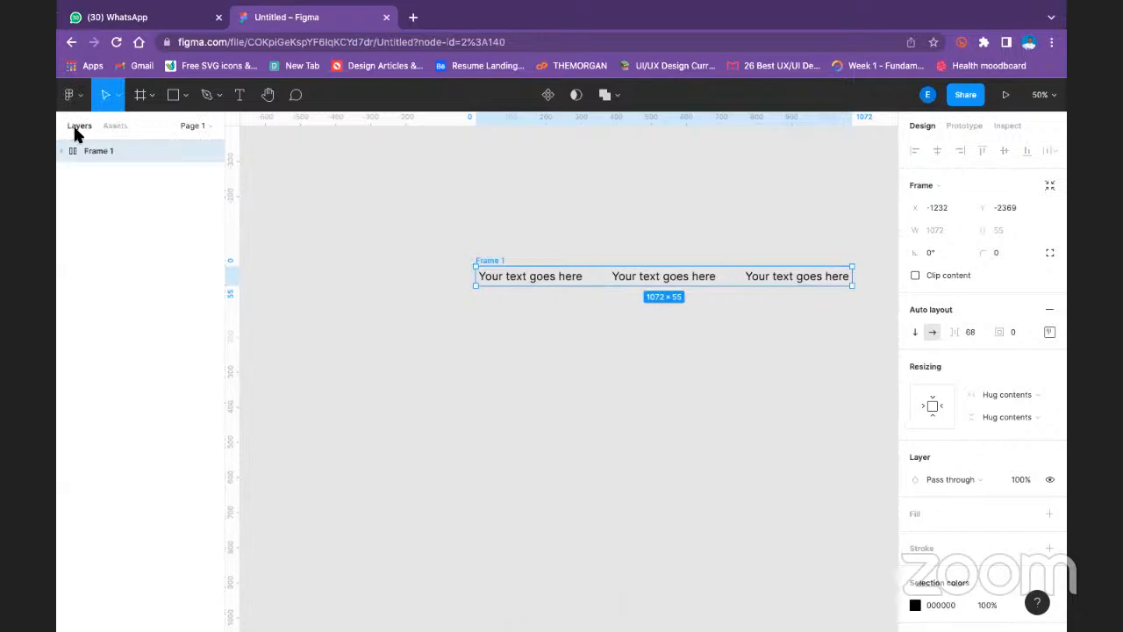
pyautogui.click(60, 151)
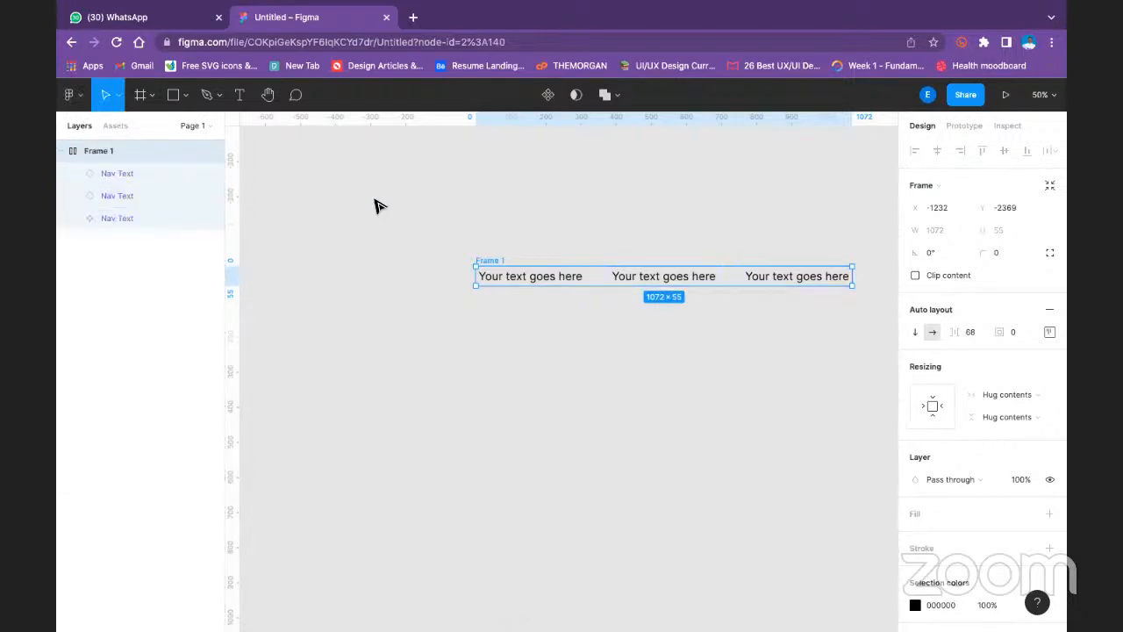
pyautogui.click(313, 205)
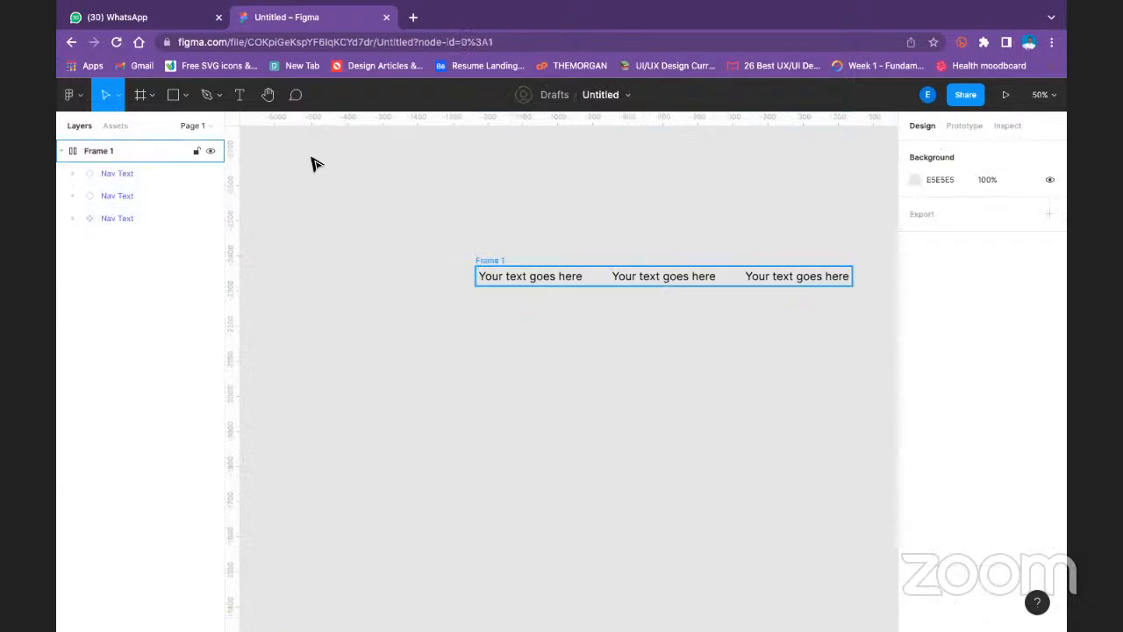
pyautogui.click(492, 261)
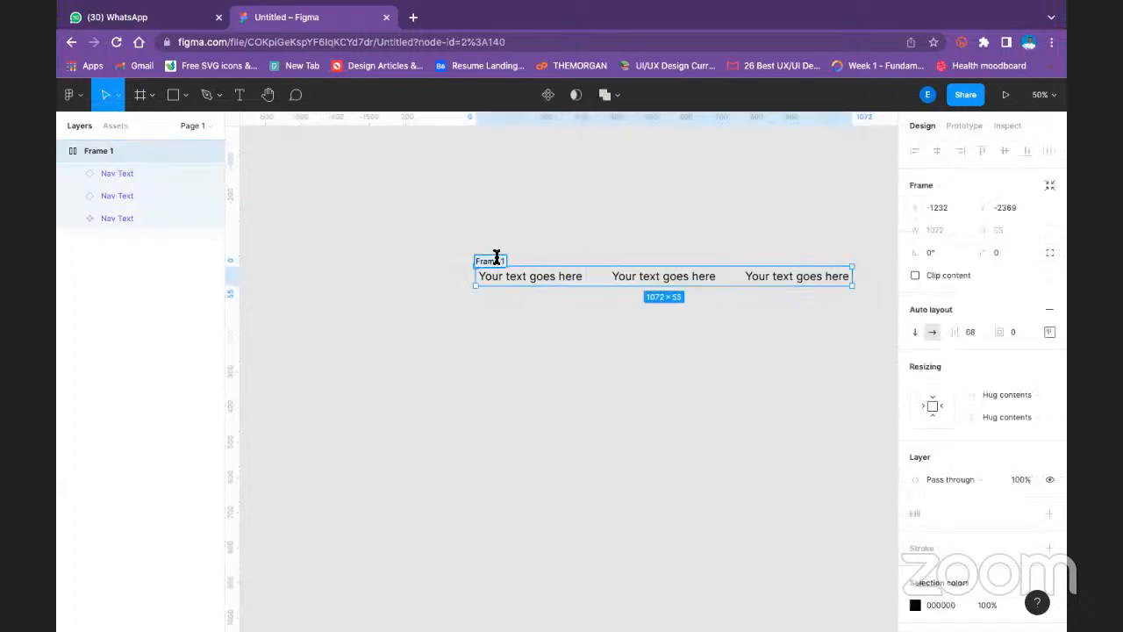
pyautogui.write('Nav')
pyautogui.press('Return')
# - Place a Nav Text instance from the local components' Nav group on the empty canvas above the Nav frame
pyautogui.click(538, 314)
pyautogui.click(486, 264)
pyautogui.click(383, 368)
pyautogui.click(108, 119)
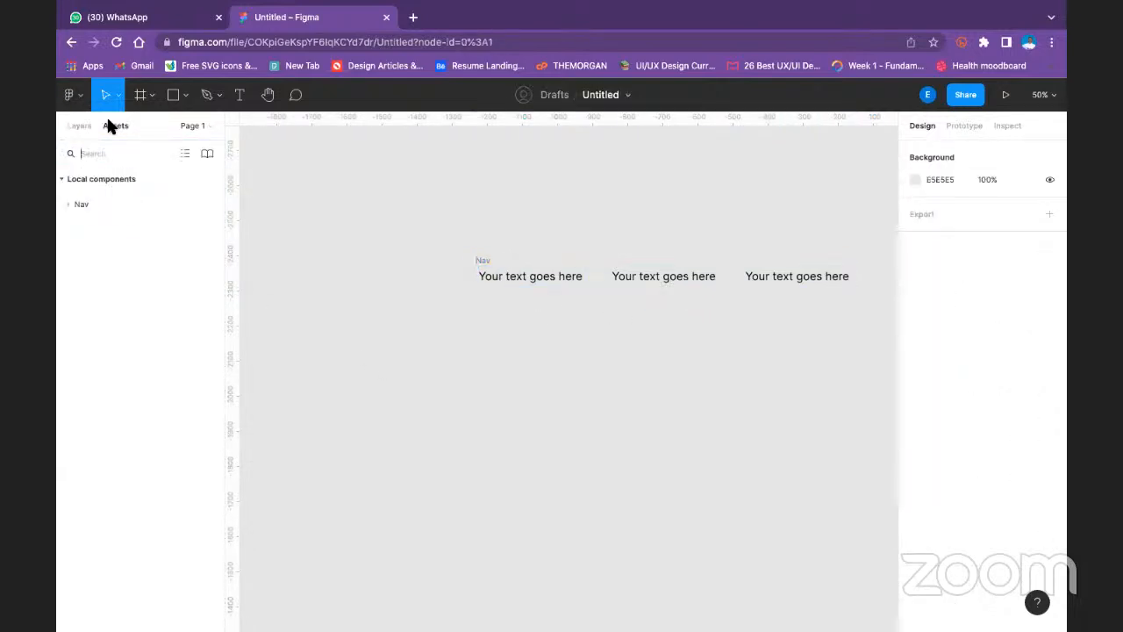
pyautogui.click(81, 126)
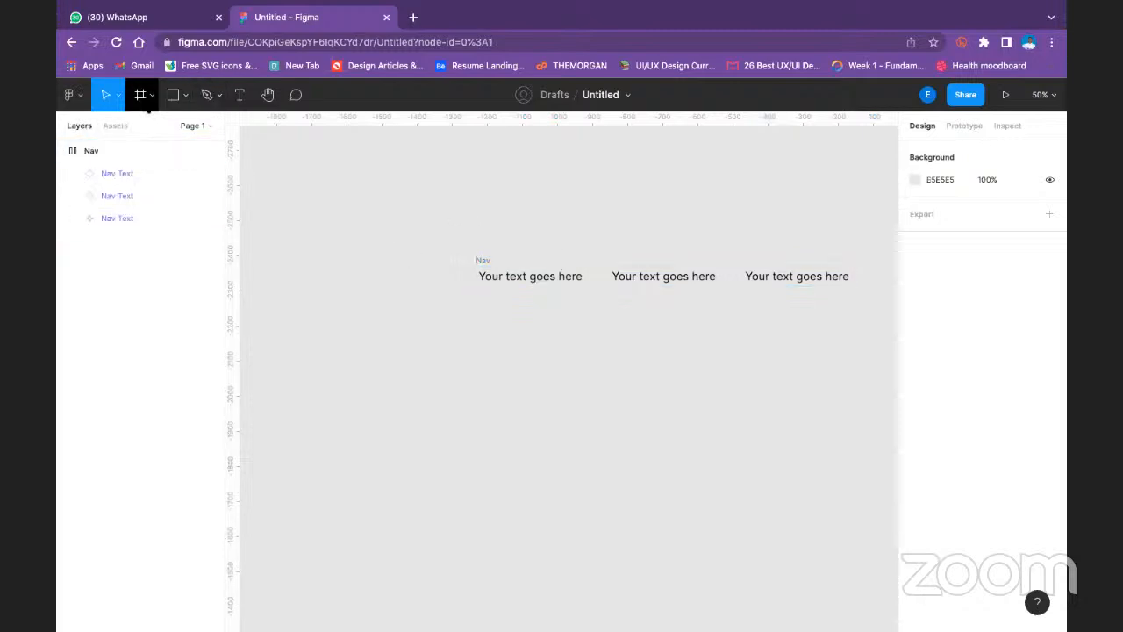
pyautogui.click(106, 129)
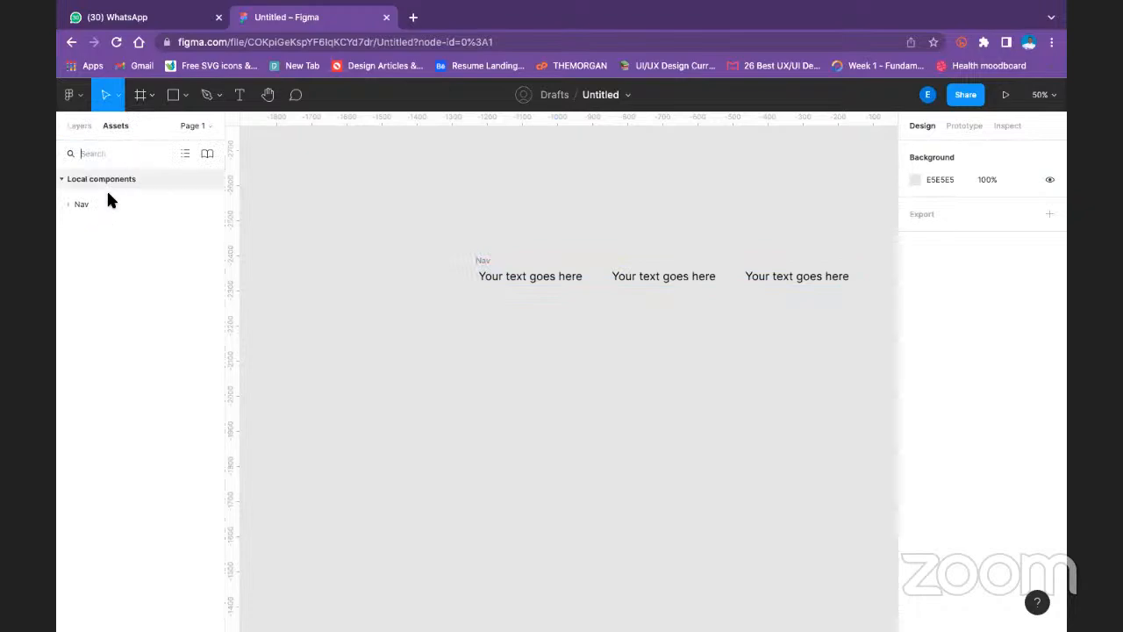
pyautogui.click(206, 201)
pyautogui.moveTo(189, 240); pyautogui.dragTo(421, 178)
# - Change the text of the new Nav Text instance above the Nav frame to Button
pyautogui.doubleClick(422, 178)
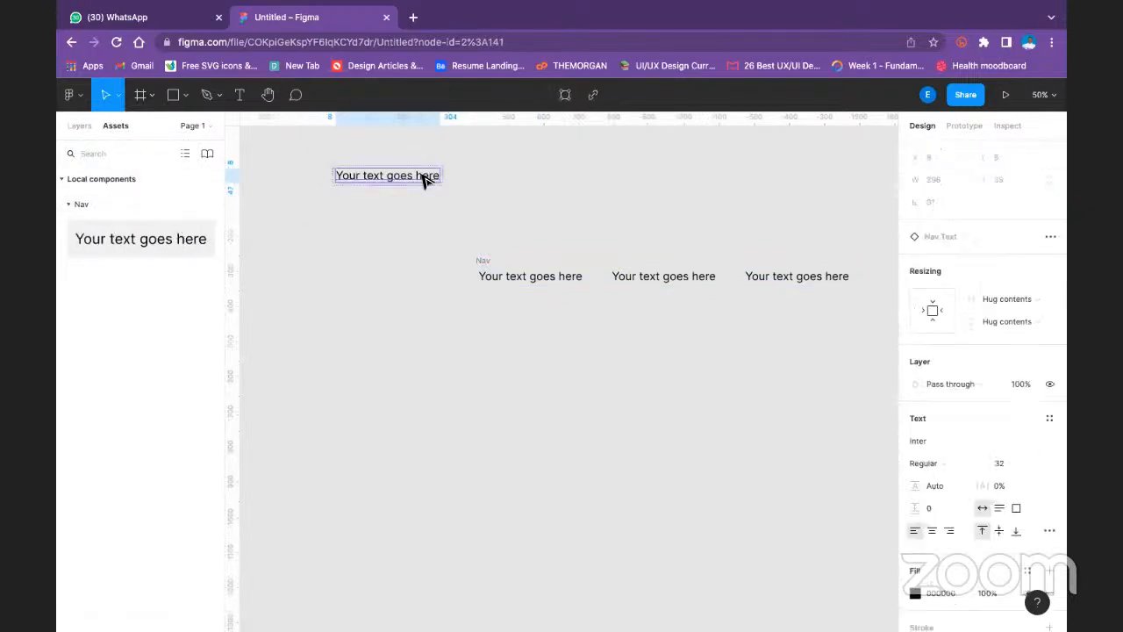
pyautogui.doubleClick(421, 176)
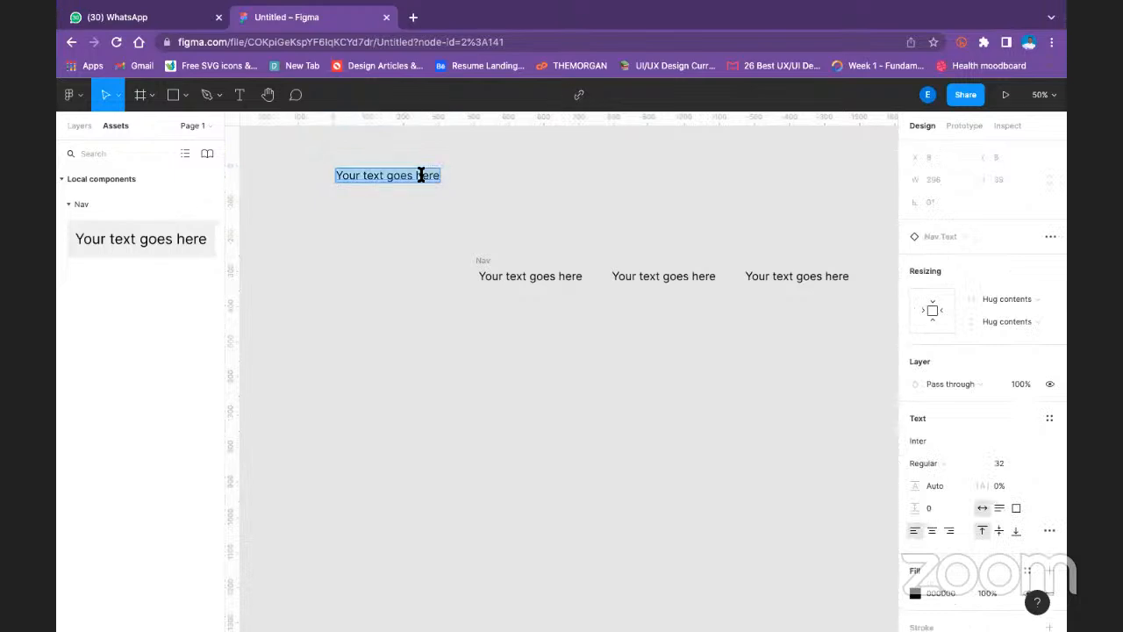
pyautogui.write('Button')
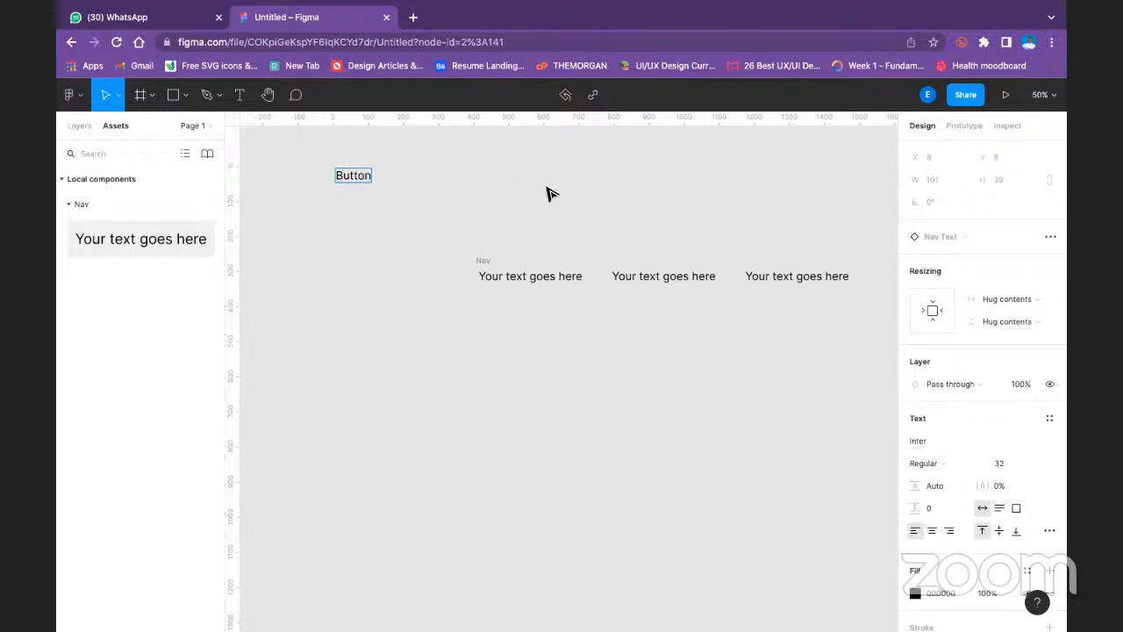
pyautogui.press('Escape')
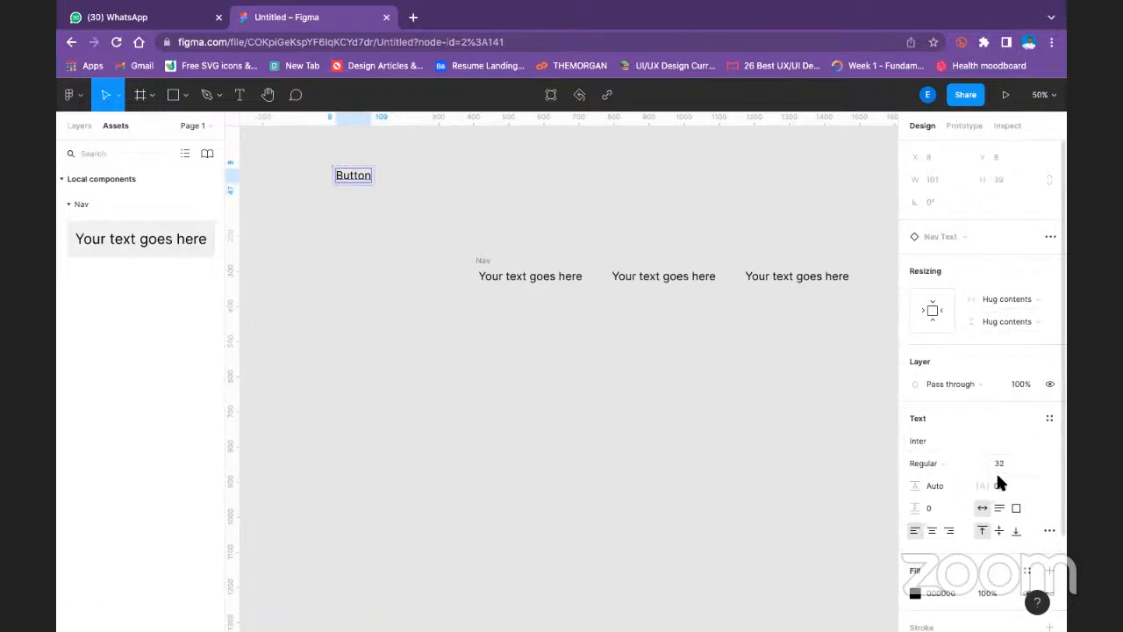
pyautogui.scroll(-1, 964, 395)
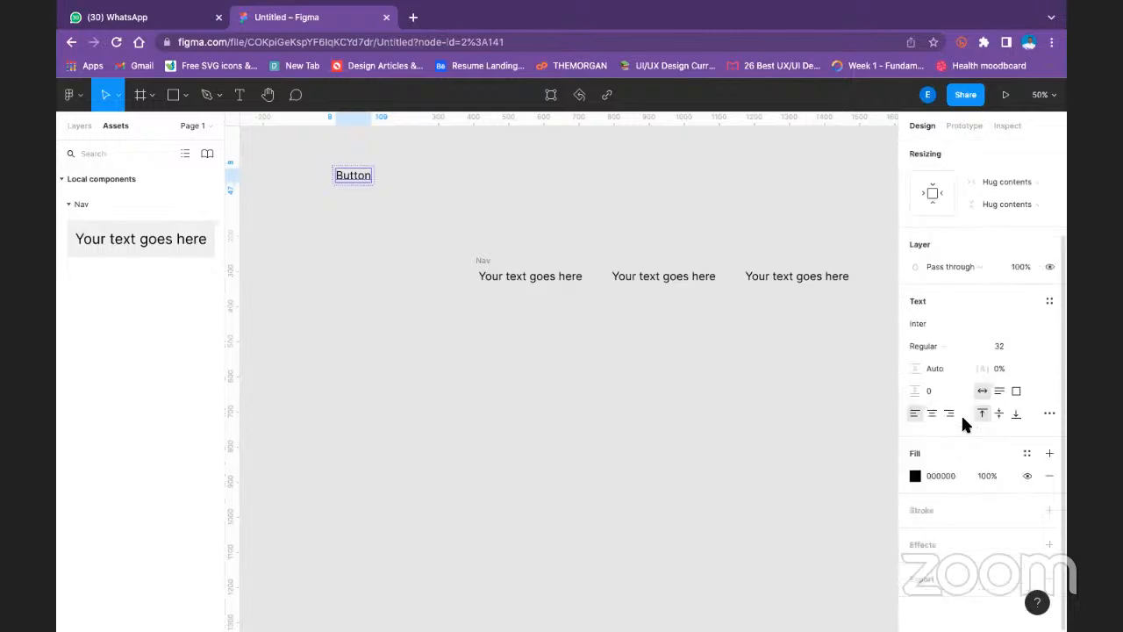
# - Wrap the Button instance in an auto layout frame and set the spacing between items to 16
pyautogui.click(342, 167)
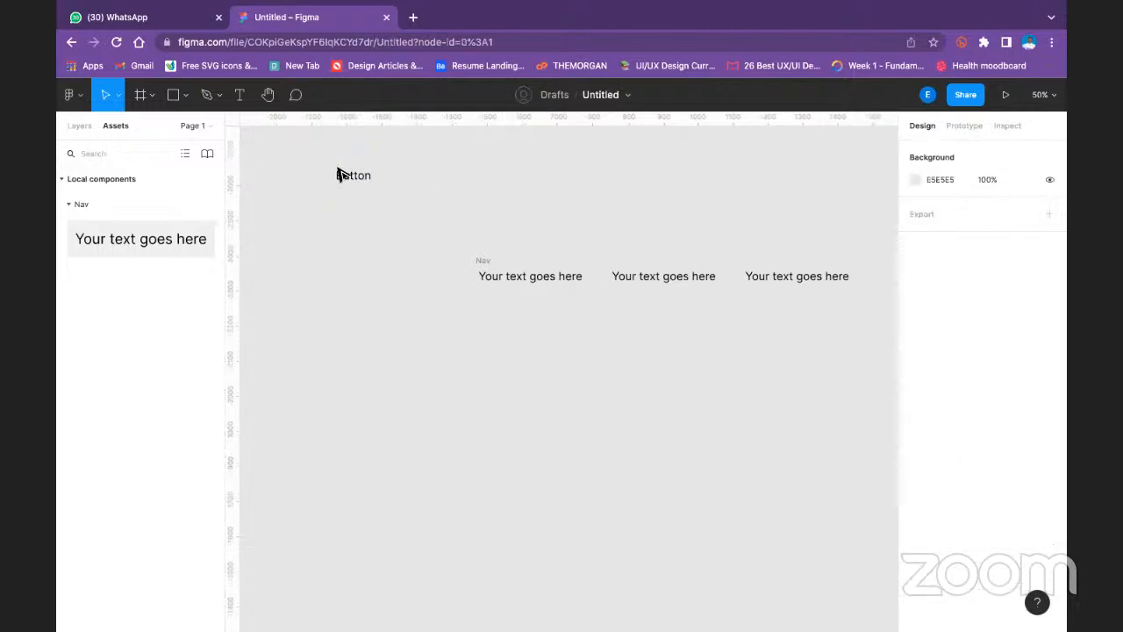
pyautogui.click(343, 168)
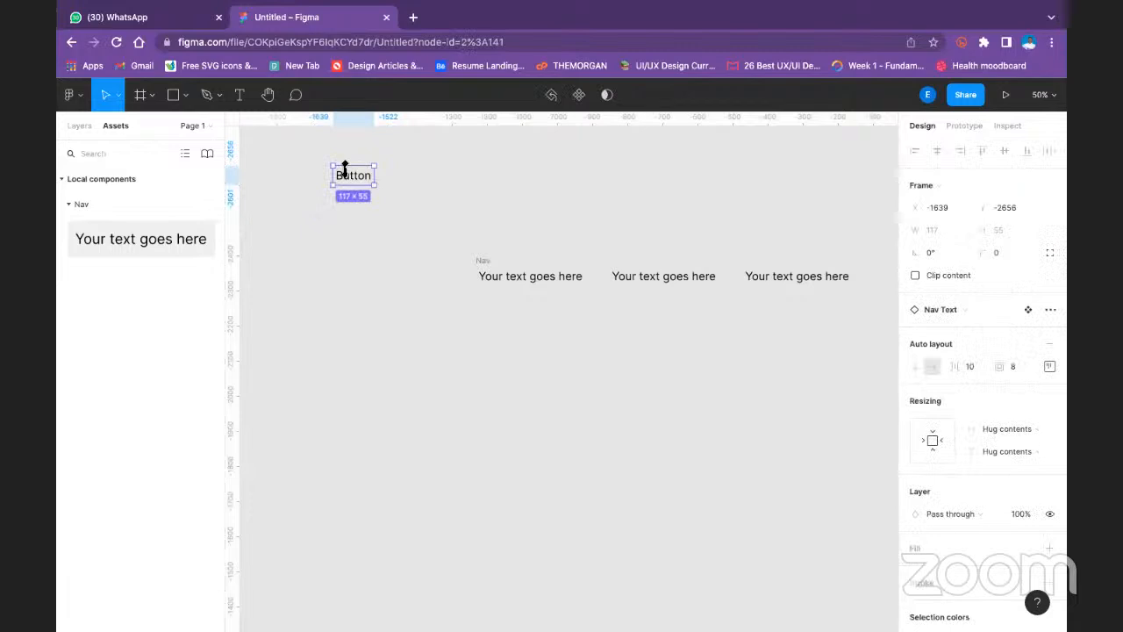
pyautogui.hotkey('shift', 'a')
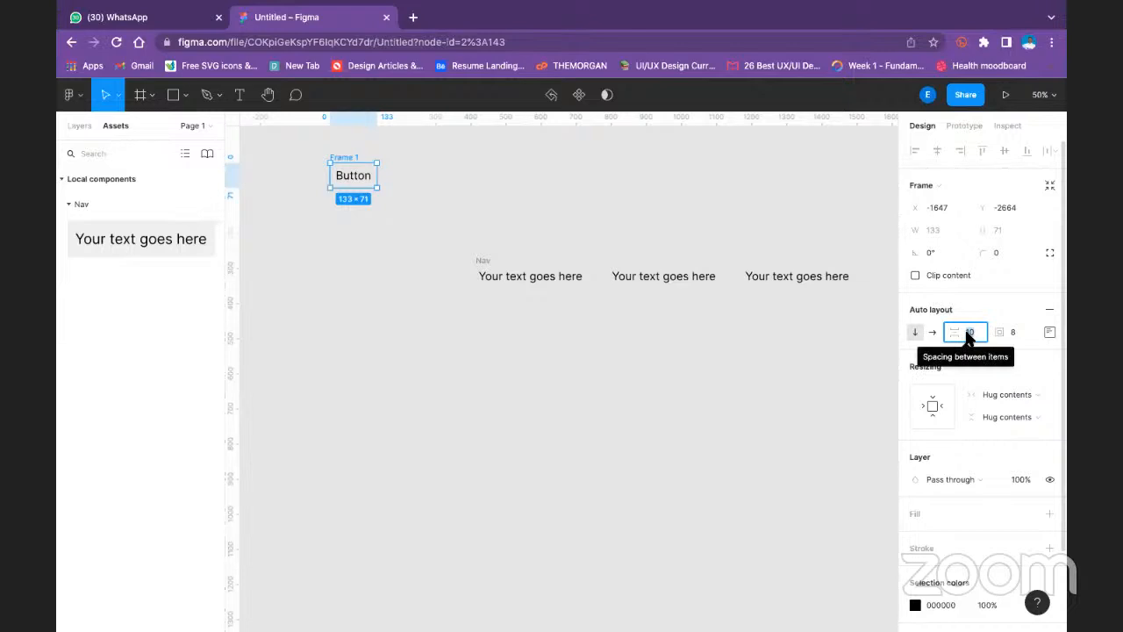
pyautogui.write('1')
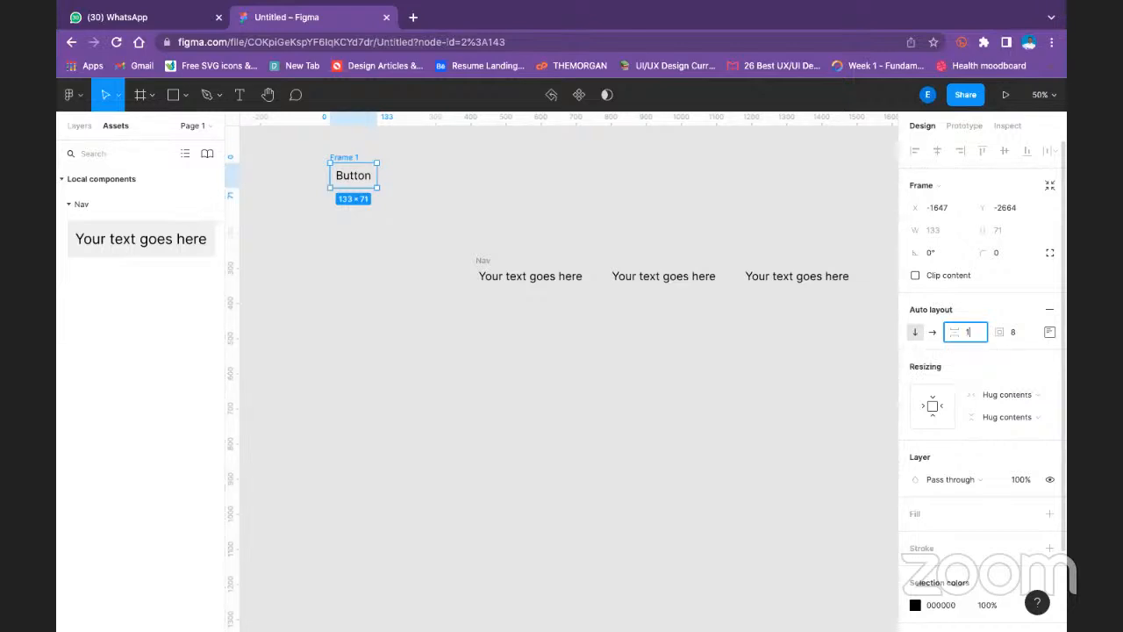
pyautogui.write('6')
pyautogui.press('Return')
# - Set the Button frame's auto layout padding to 16 on top and bottom and 32 on left and right
pyautogui.click(1027, 332)
pyautogui.click(1050, 330)
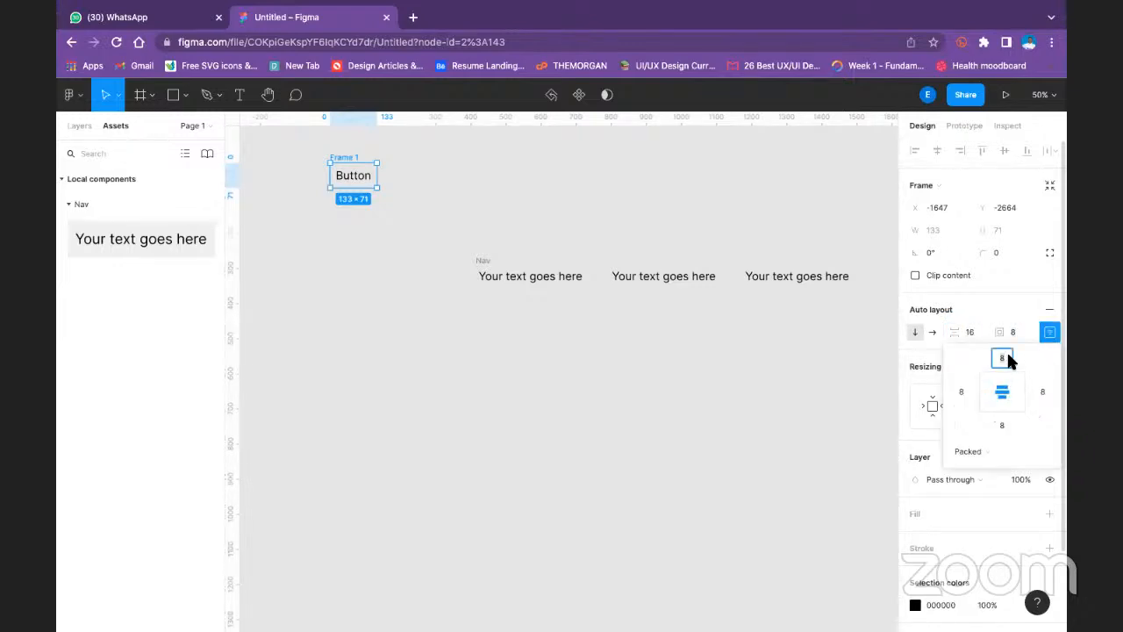
pyautogui.write('16')
pyautogui.click(962, 391)
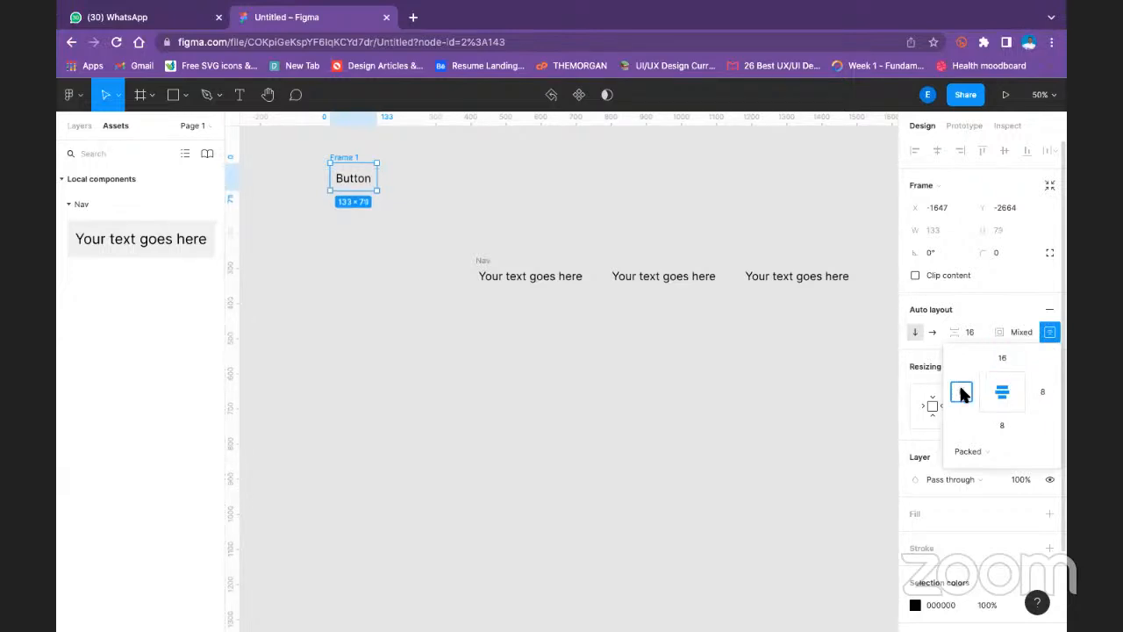
pyautogui.write('32')
pyautogui.click(1044, 392)
pyautogui.write('32')
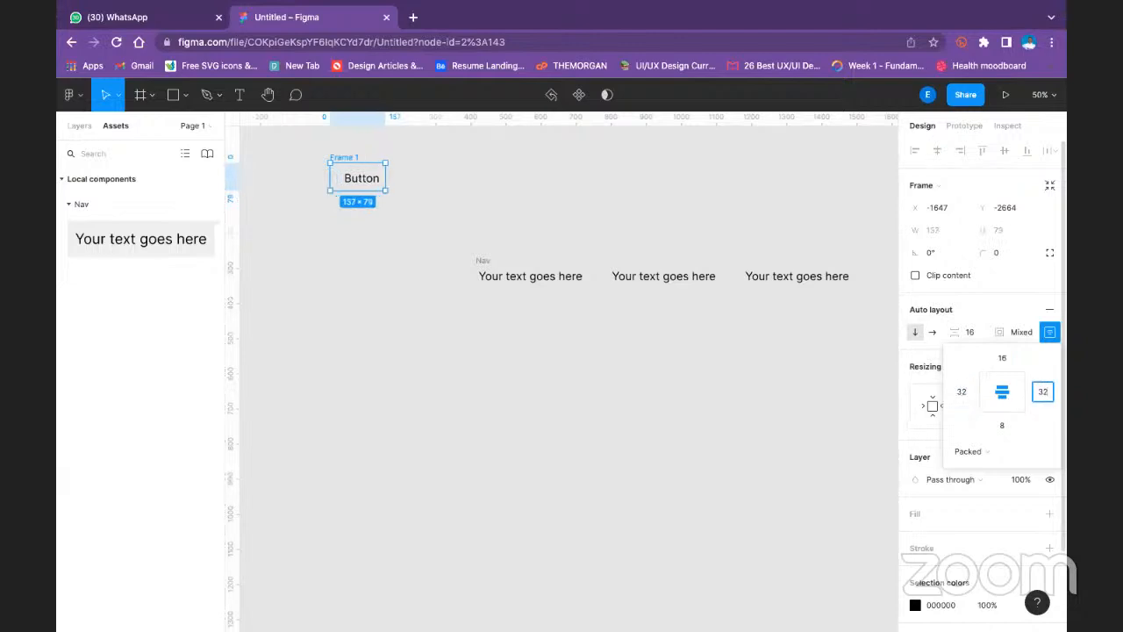
pyautogui.press('Return')
pyautogui.click(1008, 419)
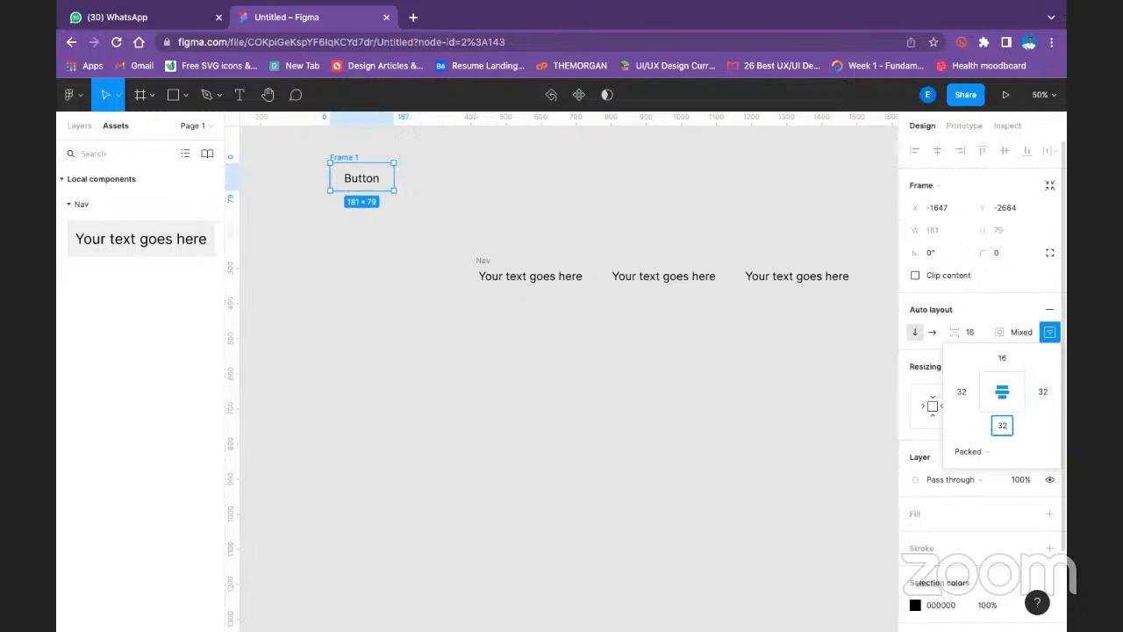
pyautogui.press('BackSpace')
pyautogui.press('Return')
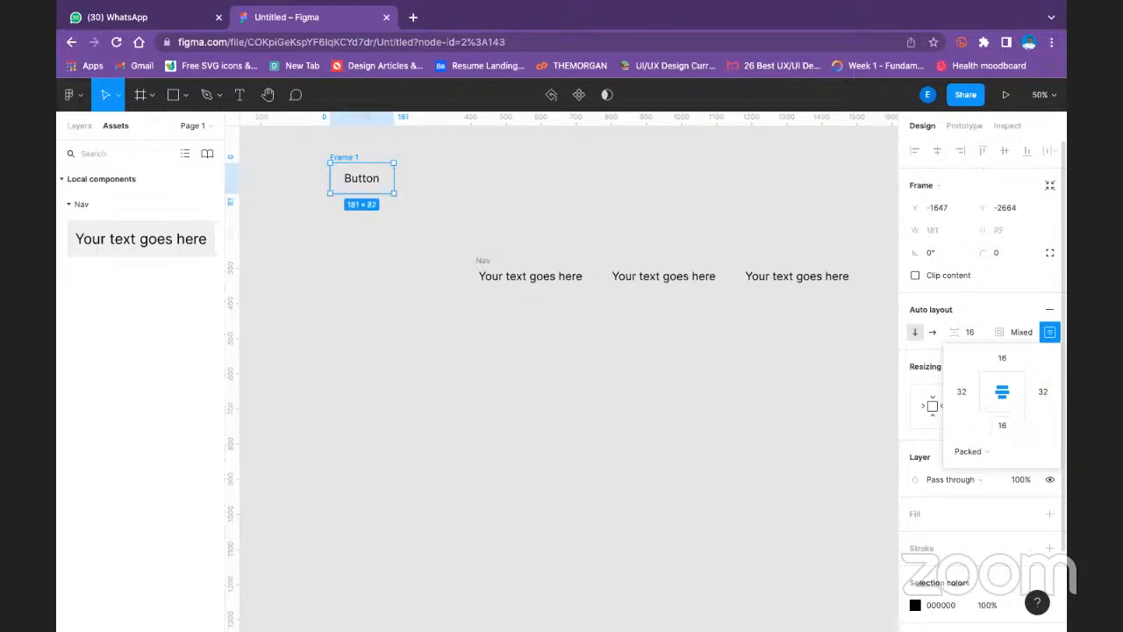
# - Switch the Button frame's auto layout direction to horizontal
pyautogui.click(930, 332)
pyautogui.click(391, 201)
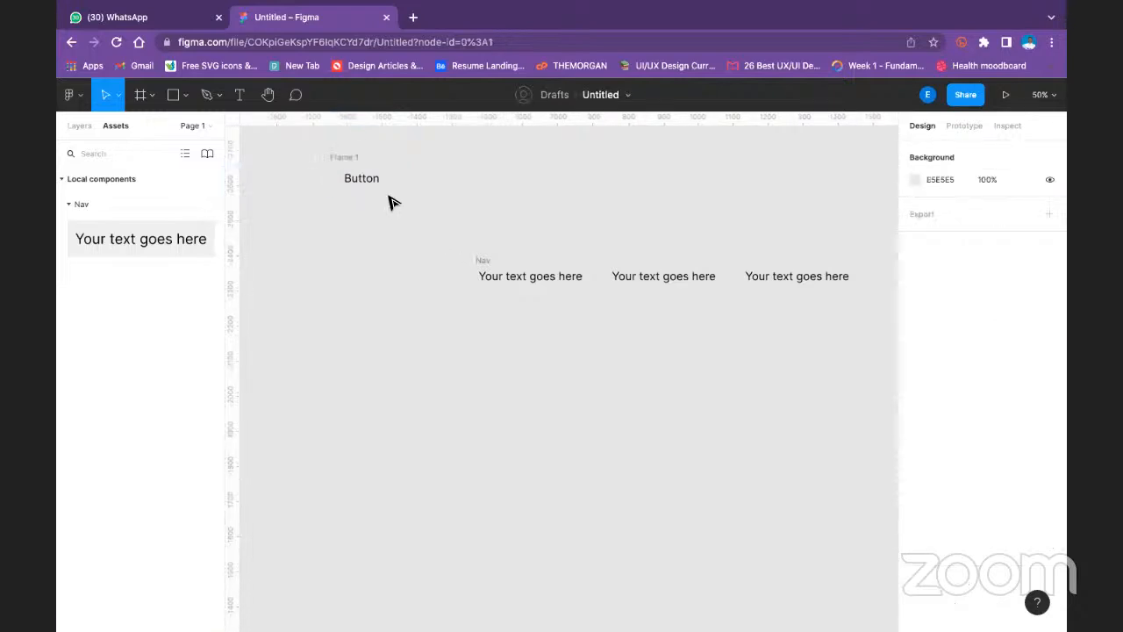
pyautogui.click(481, 261)
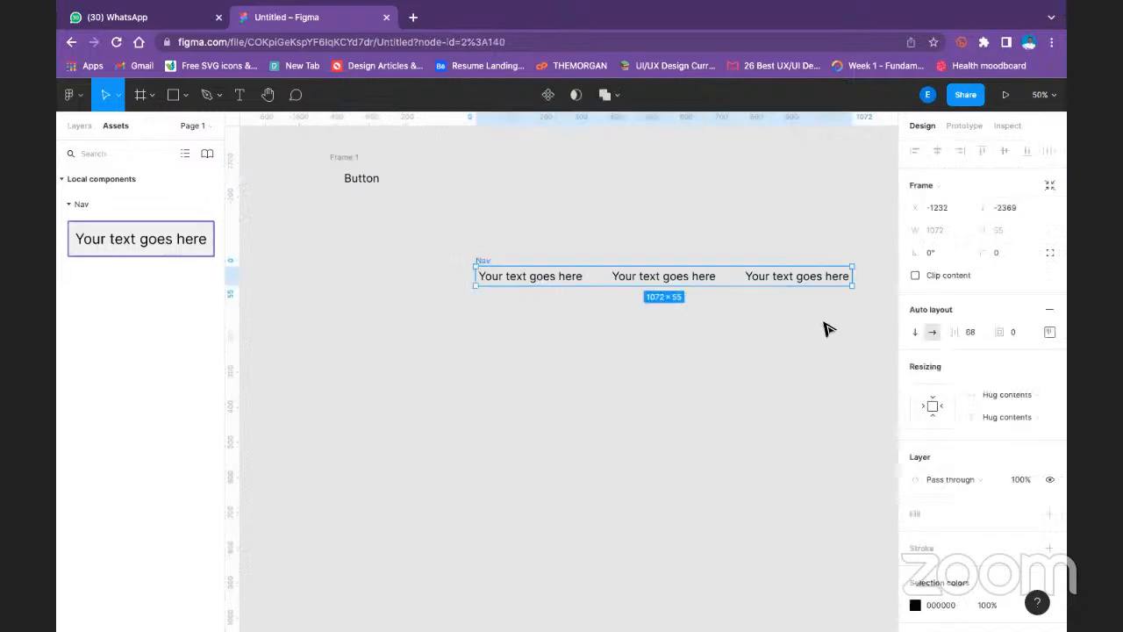
pyautogui.click(677, 371)
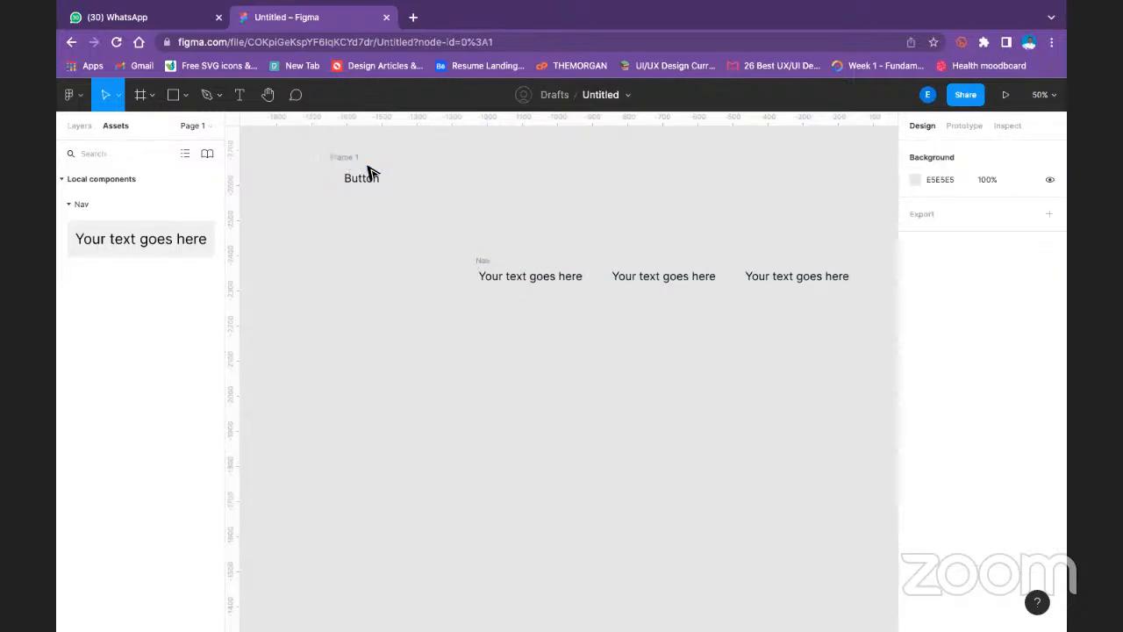
# - Add a white FFFFFF fill to the Button frame and set its corner radius to 10
pyautogui.click(348, 167)
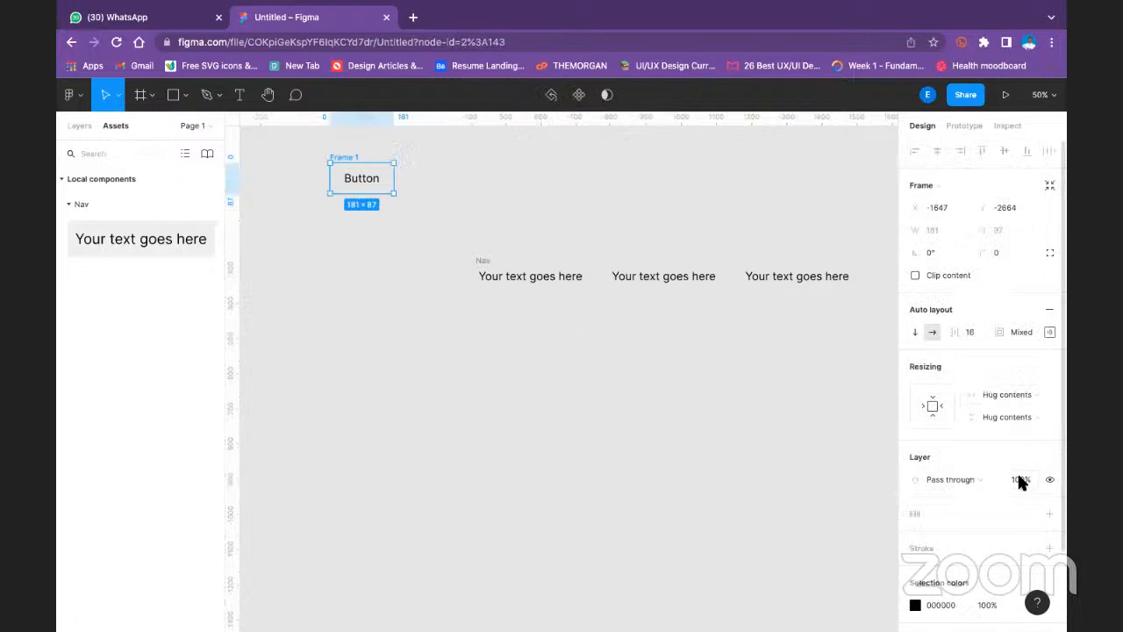
pyautogui.click(1048, 491)
pyautogui.click(1010, 229)
pyautogui.write('1')
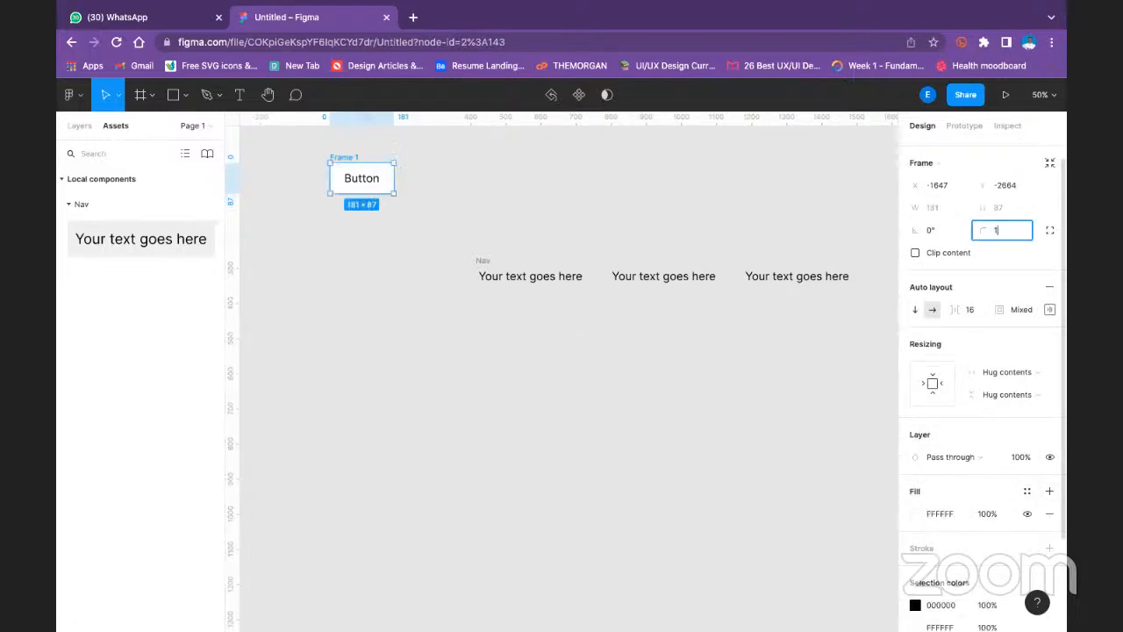
pyautogui.write('0')
pyautogui.press('Return')
# - Change the Button frame's black text colour to blue 0500FF
pyautogui.scroll(-1, 963, 513)
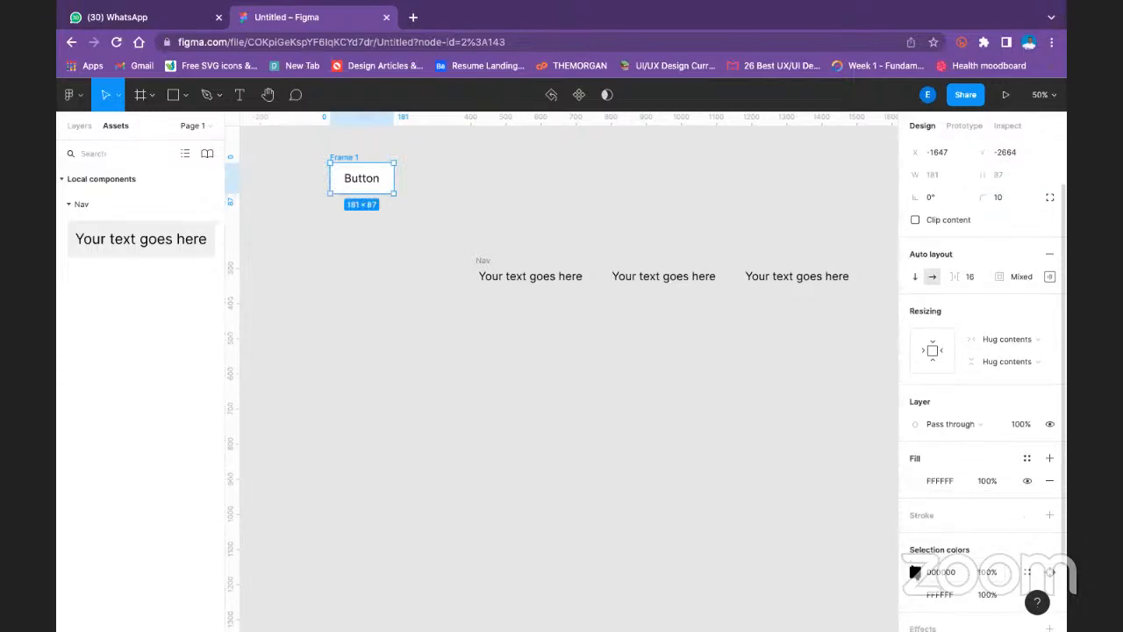
pyautogui.click(917, 572)
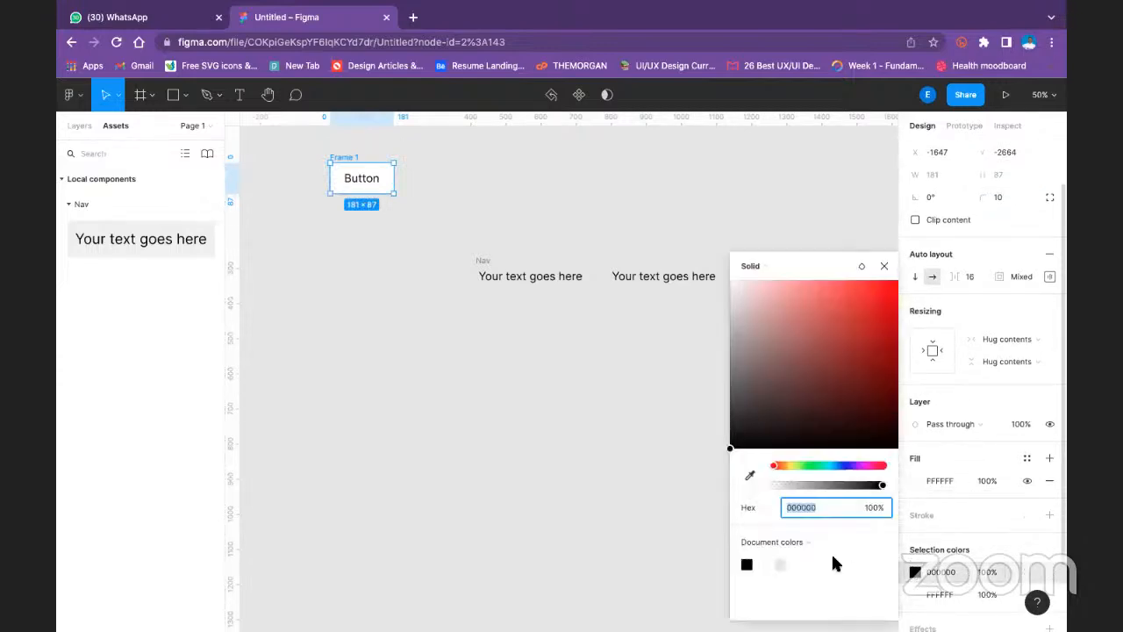
pyautogui.click(846, 467)
pyautogui.moveTo(870, 307); pyautogui.dragTo(915, 227)
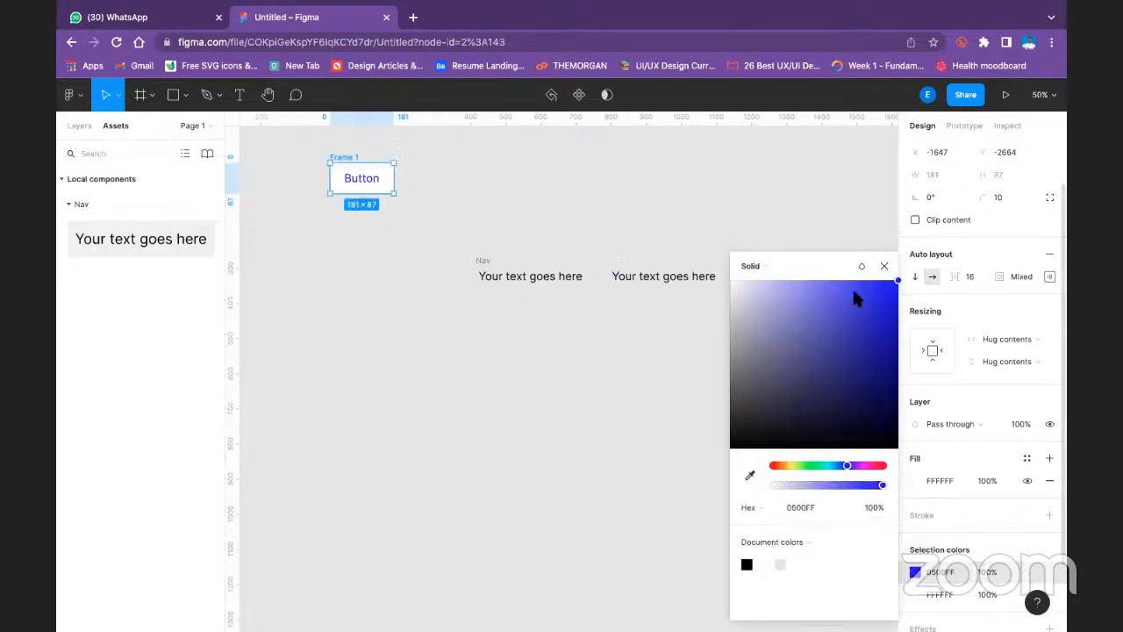
pyautogui.click(637, 190)
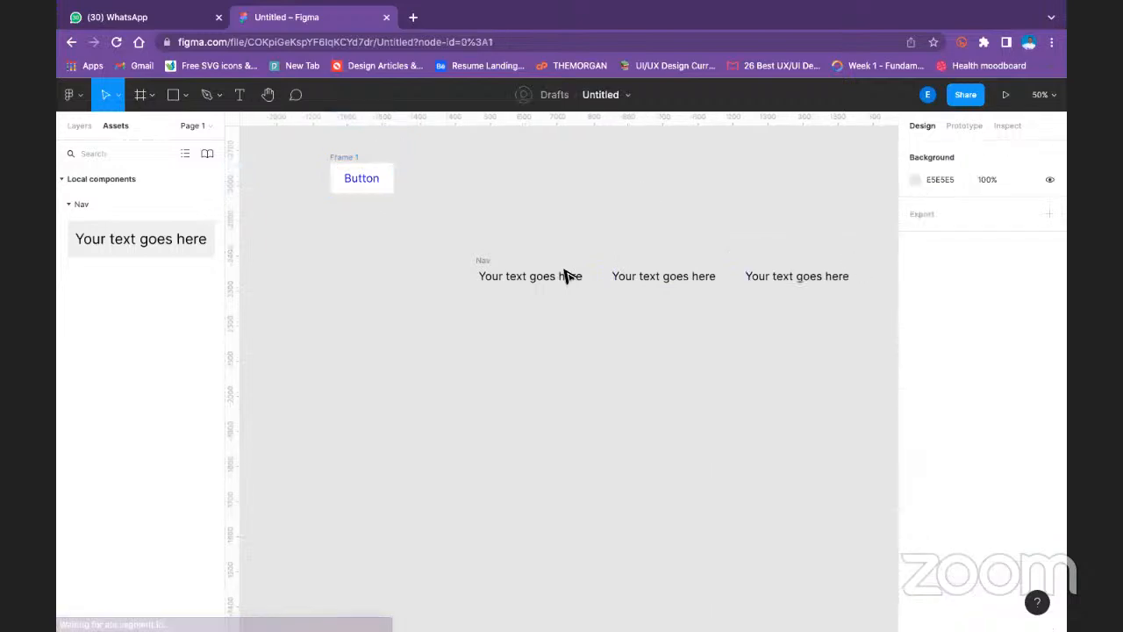
# - Turn the Button frame into a component
pyautogui.click(481, 262)
pyautogui.click(377, 198)
pyautogui.click(351, 160)
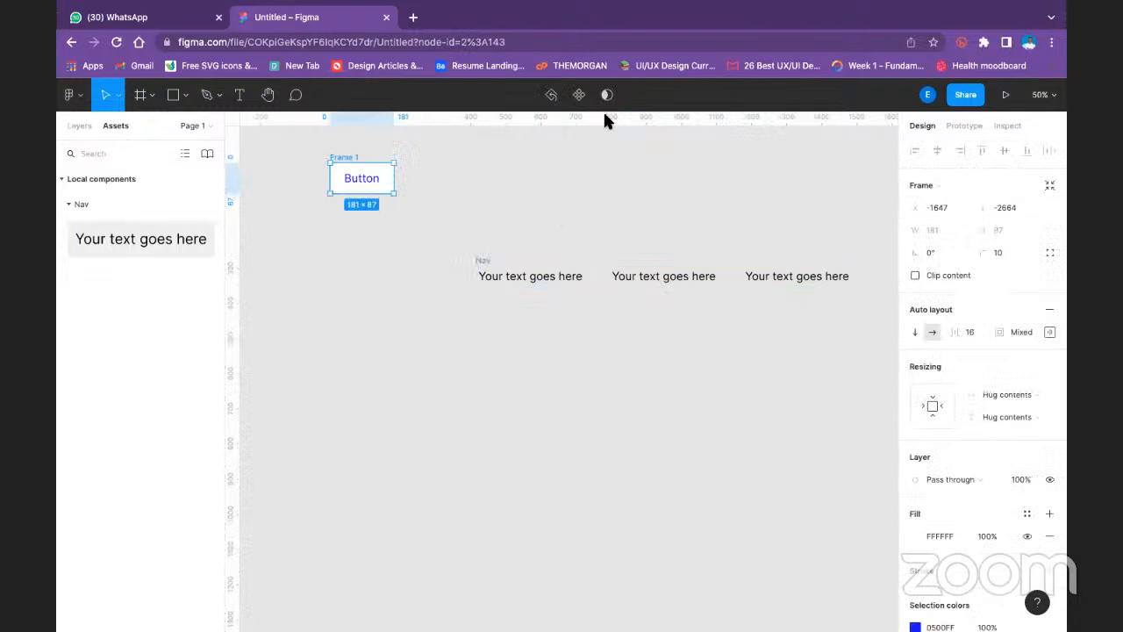
pyautogui.click(580, 95)
pyautogui.click(547, 159)
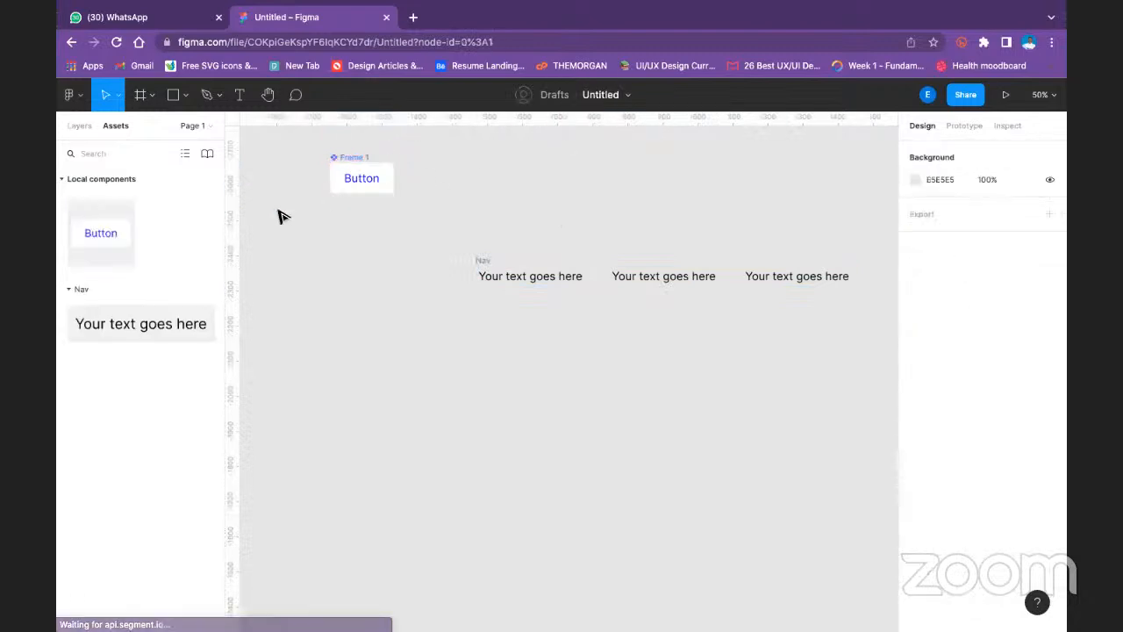
# - Place an instance of the Button component in the Nav frame and reorder it to the end of the row
pyautogui.scroll(-1, 529, 327)
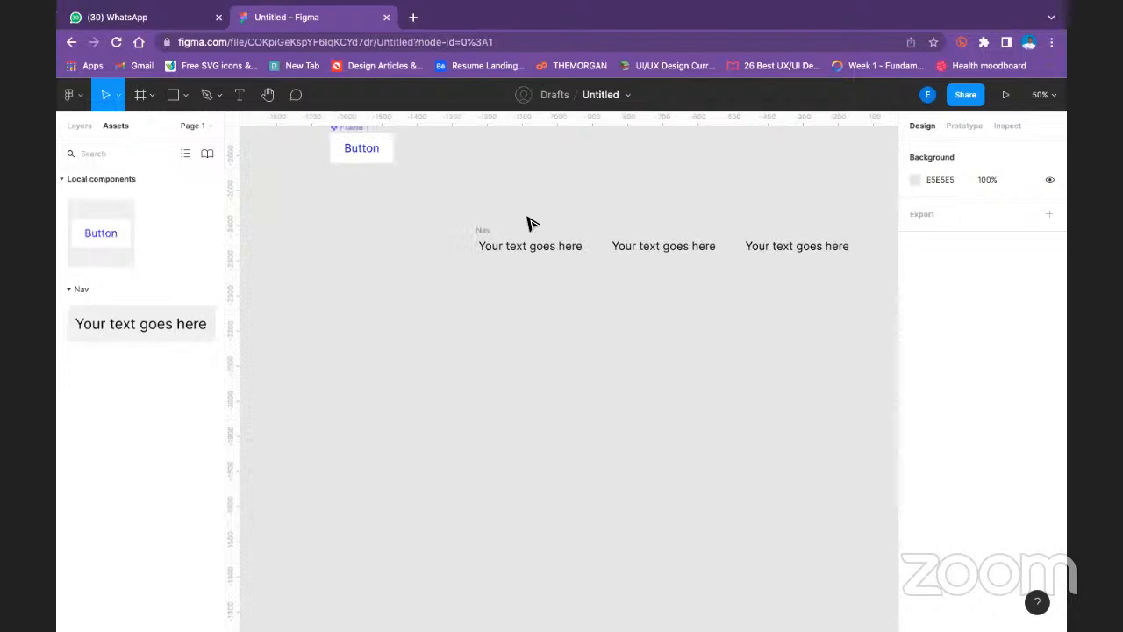
pyautogui.click(479, 230)
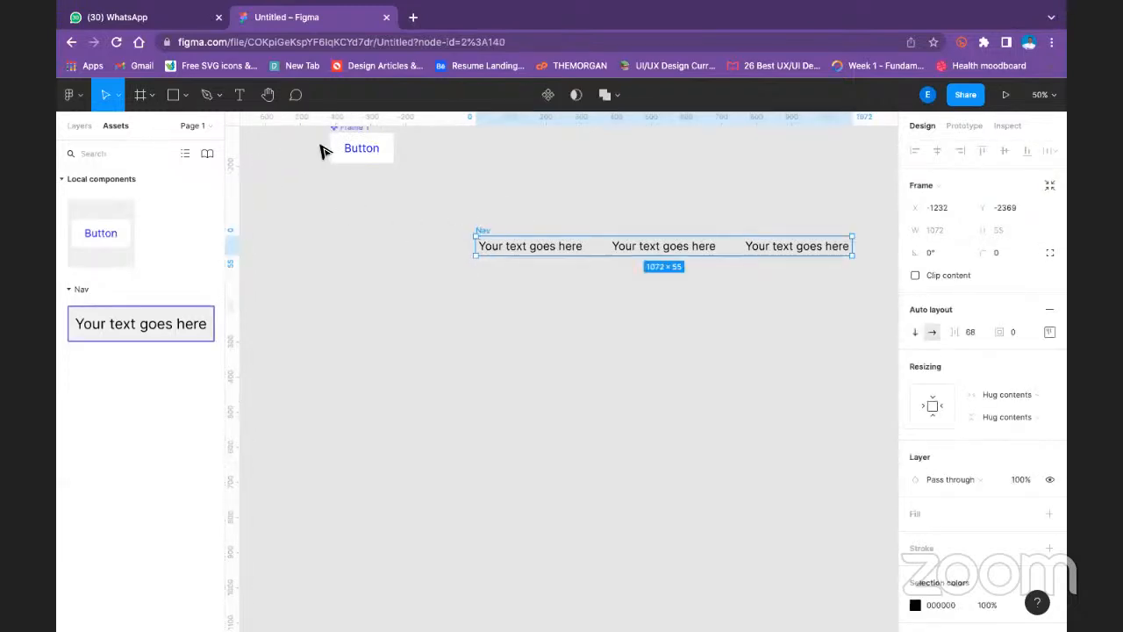
pyautogui.moveTo(112, 230); pyautogui.dragTo(337, 253)
pyautogui.moveTo(489, 255); pyautogui.dragTo(763, 243)
pyautogui.click(758, 202)
pyautogui.click(785, 260)
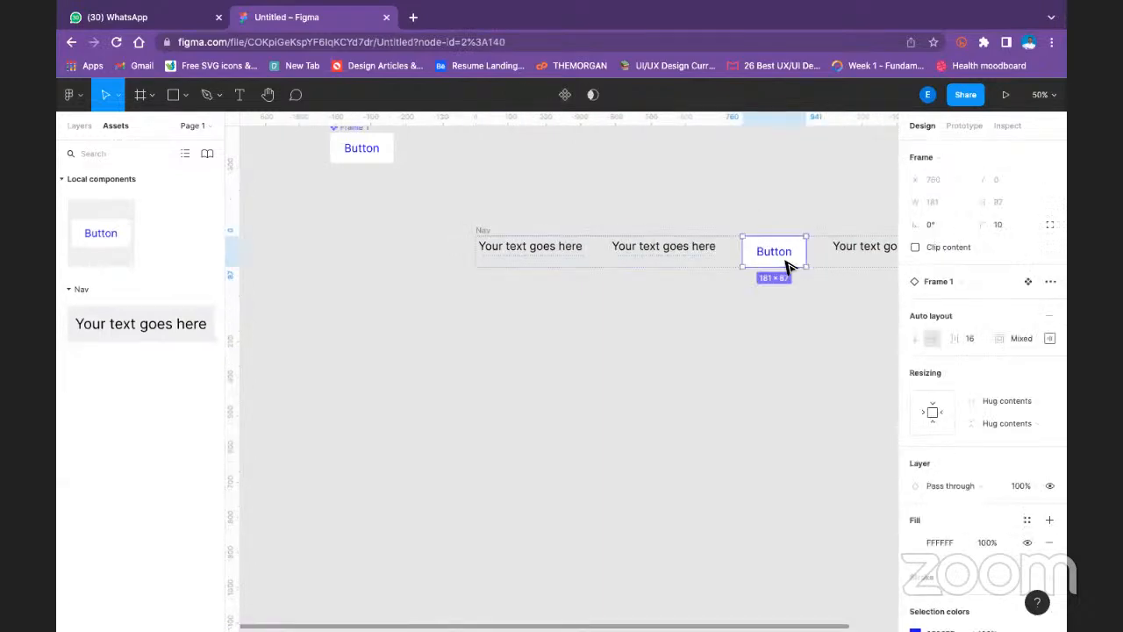
pyautogui.press('Right')
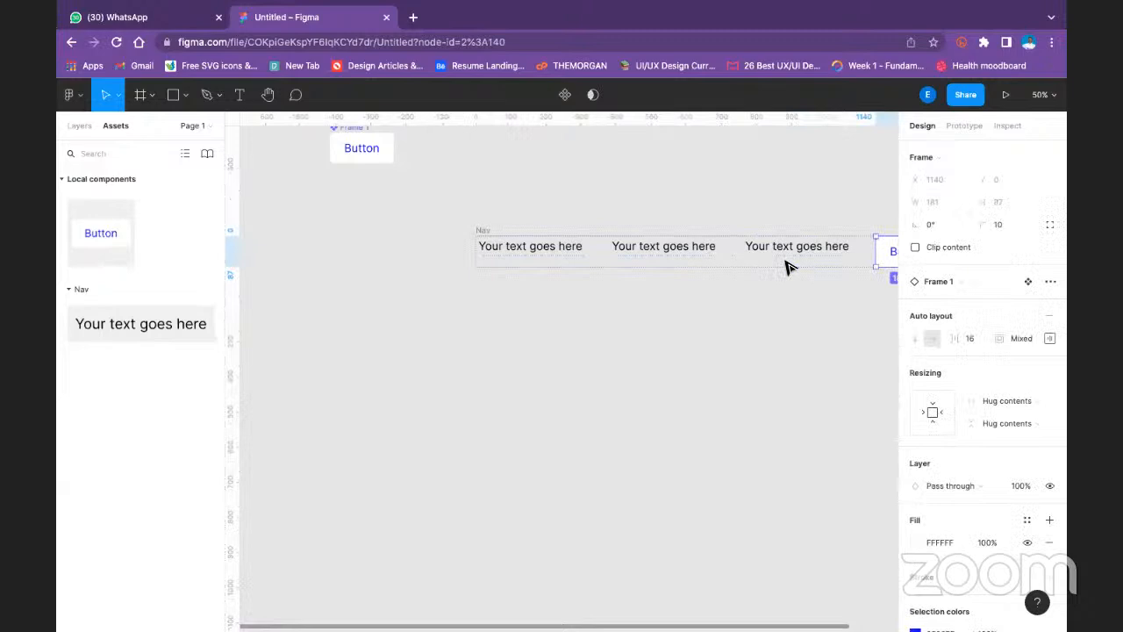
pyautogui.click(523, 179)
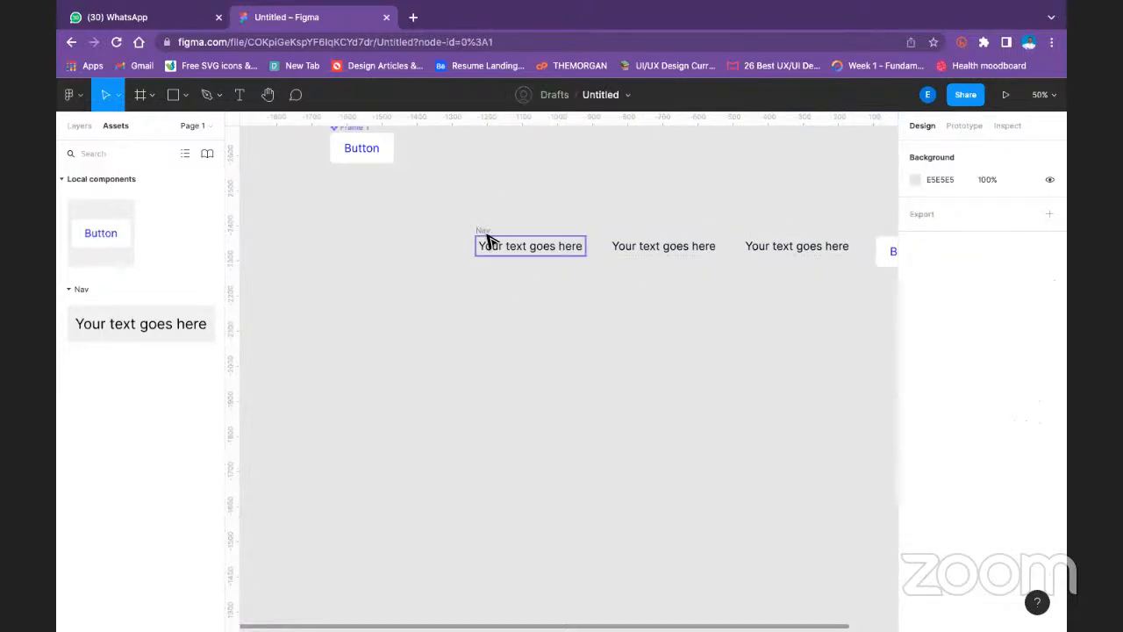
# - Move the Nav frame below the main Button component, to about X -1628, Y -2189, and align its items to the centre
pyautogui.moveTo(483, 235); pyautogui.dragTo(448, 246)
pyautogui.moveTo(342, 304); pyautogui.dragTo(345, 299)
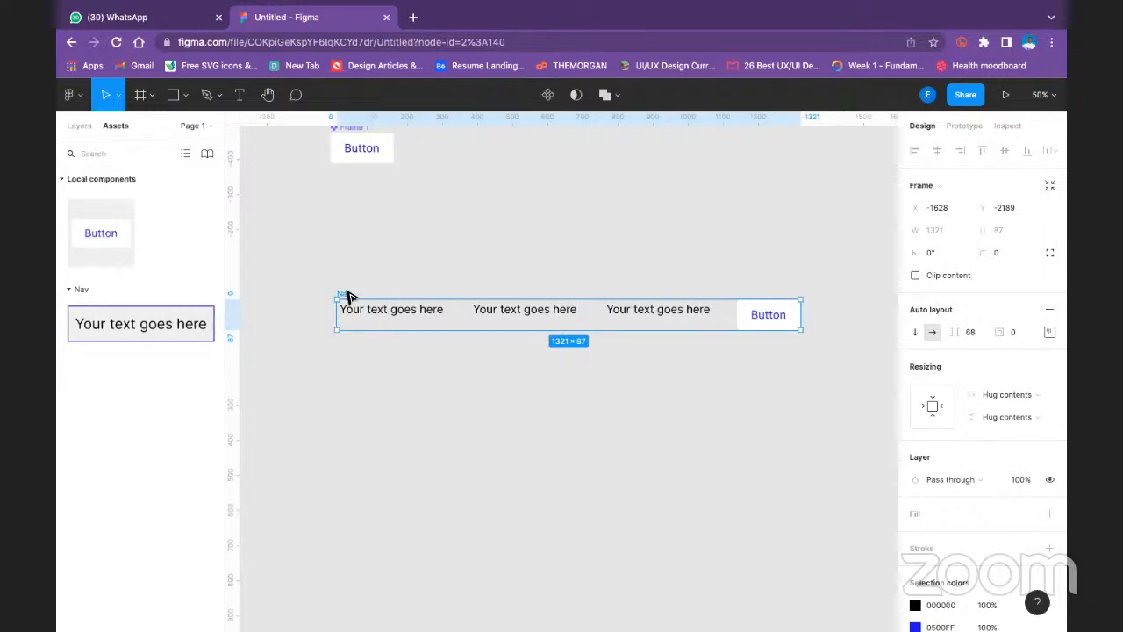
pyautogui.click(1049, 331)
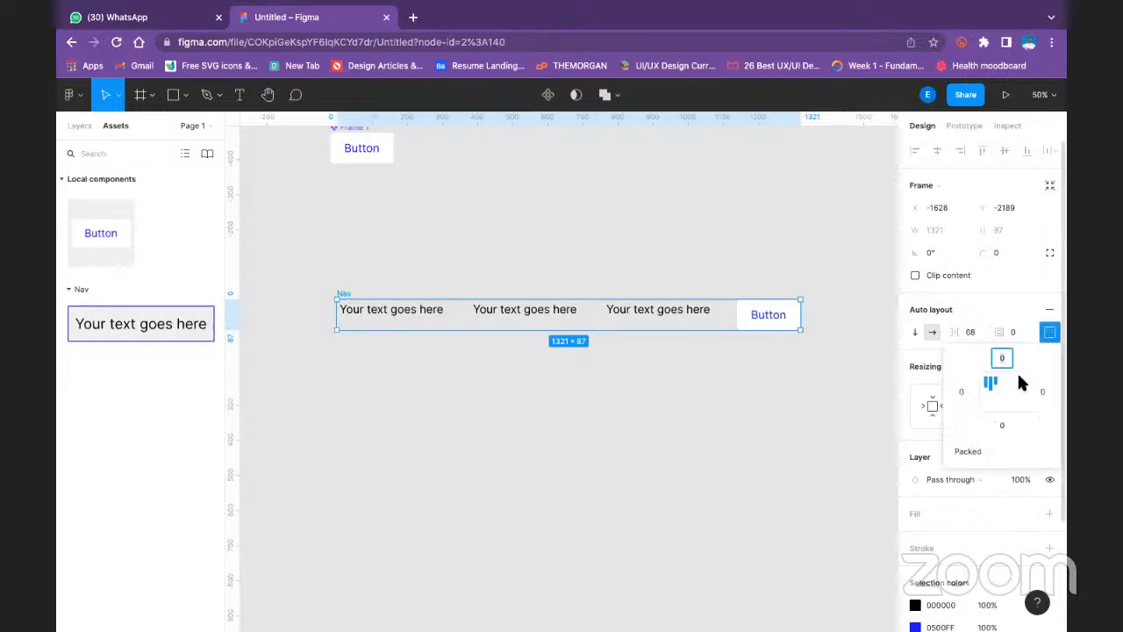
pyautogui.click(1004, 401)
pyautogui.click(1003, 391)
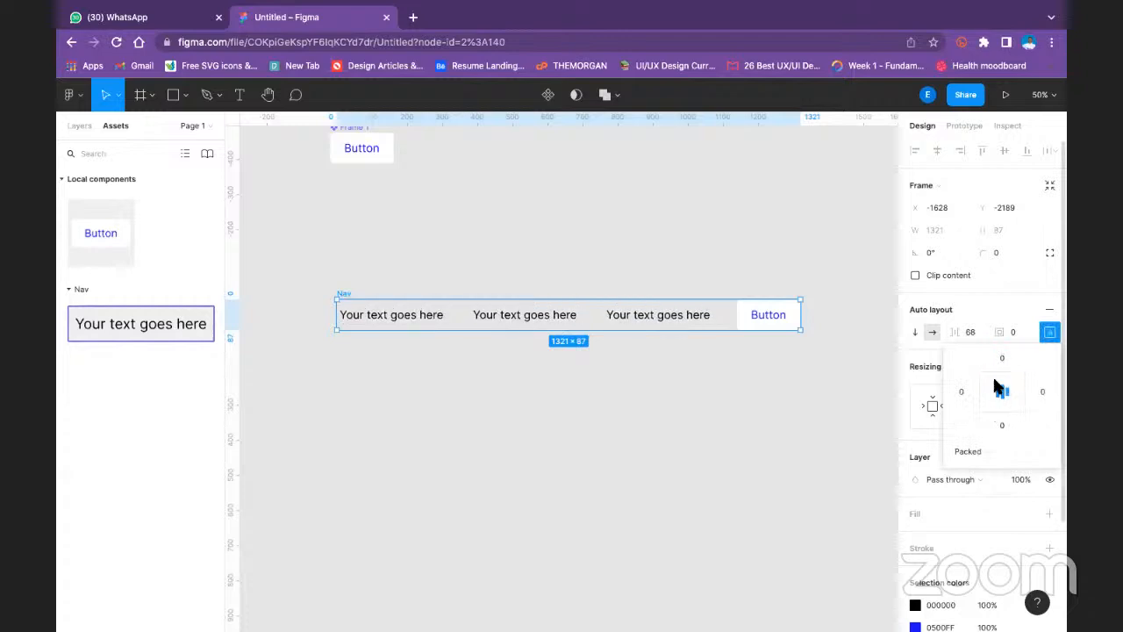
# - Set the Nav frame's padding to 16 on top, 32 on the left, 16 on the right and 32 on the bottom
pyautogui.click(1000, 360)
pyautogui.write('16')
pyautogui.press('Return')
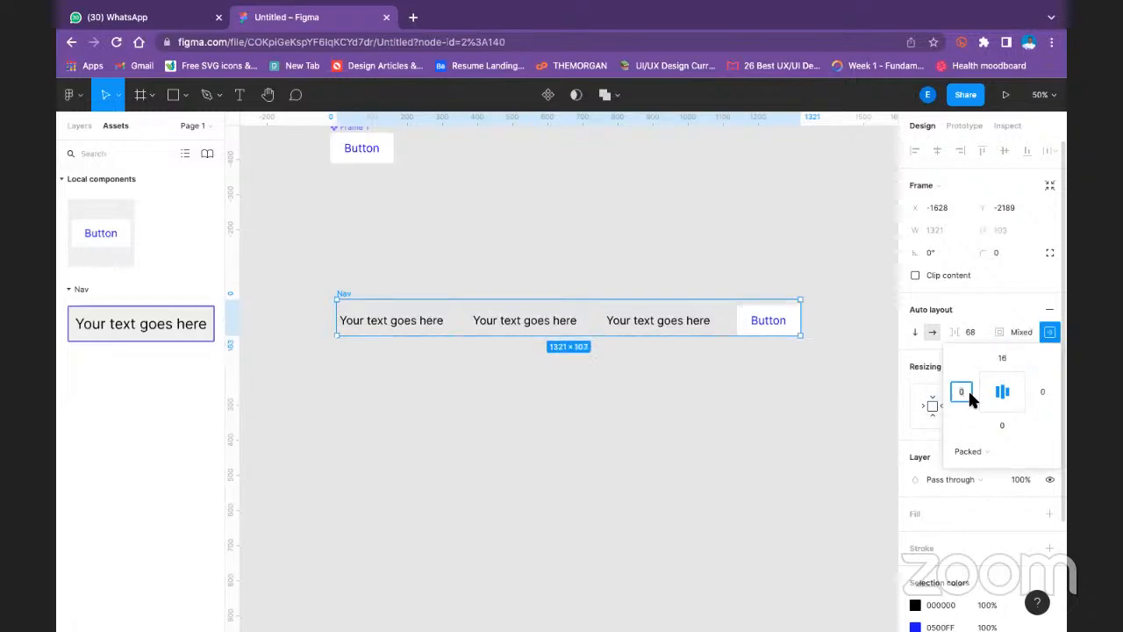
pyautogui.write('32')
pyautogui.press('Return')
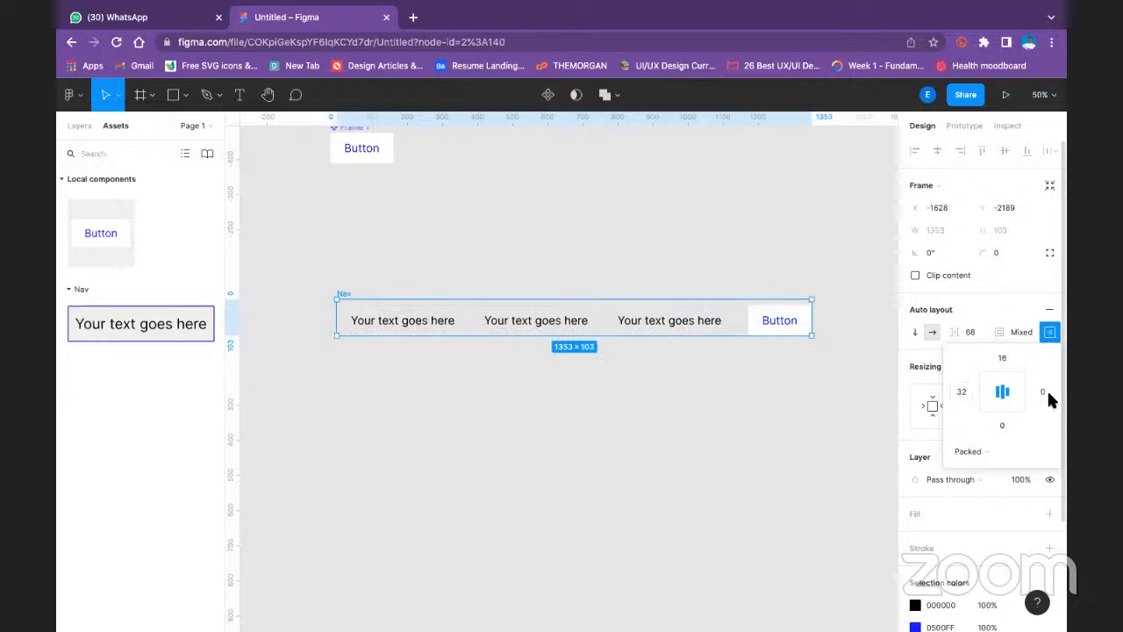
pyautogui.write('16')
pyautogui.click(1010, 417)
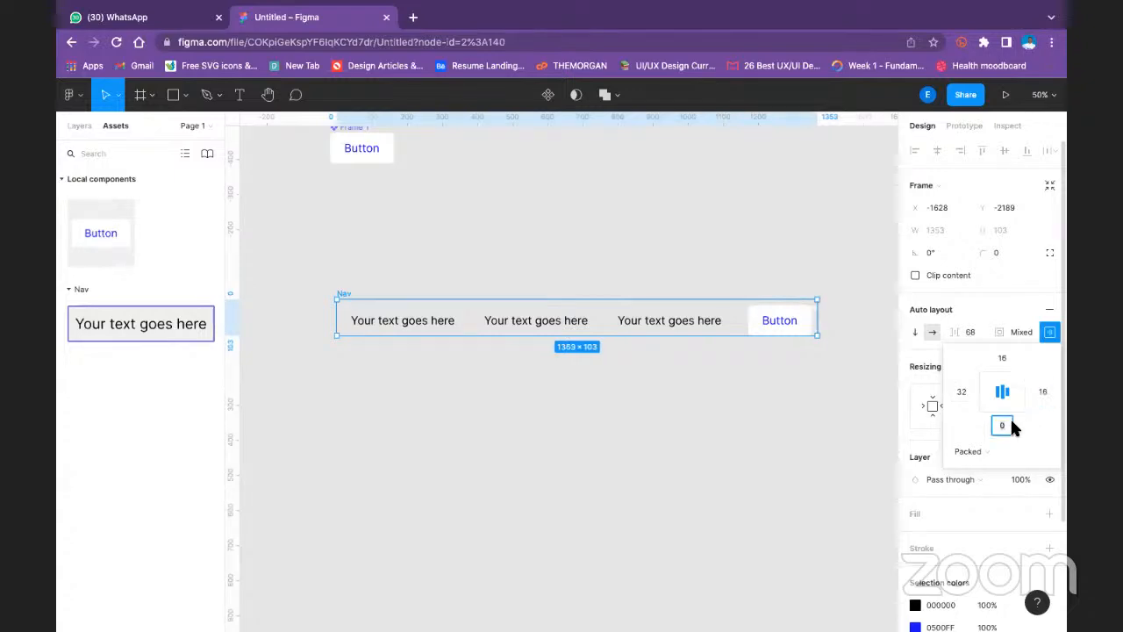
pyautogui.write('32')
pyautogui.press('Return')
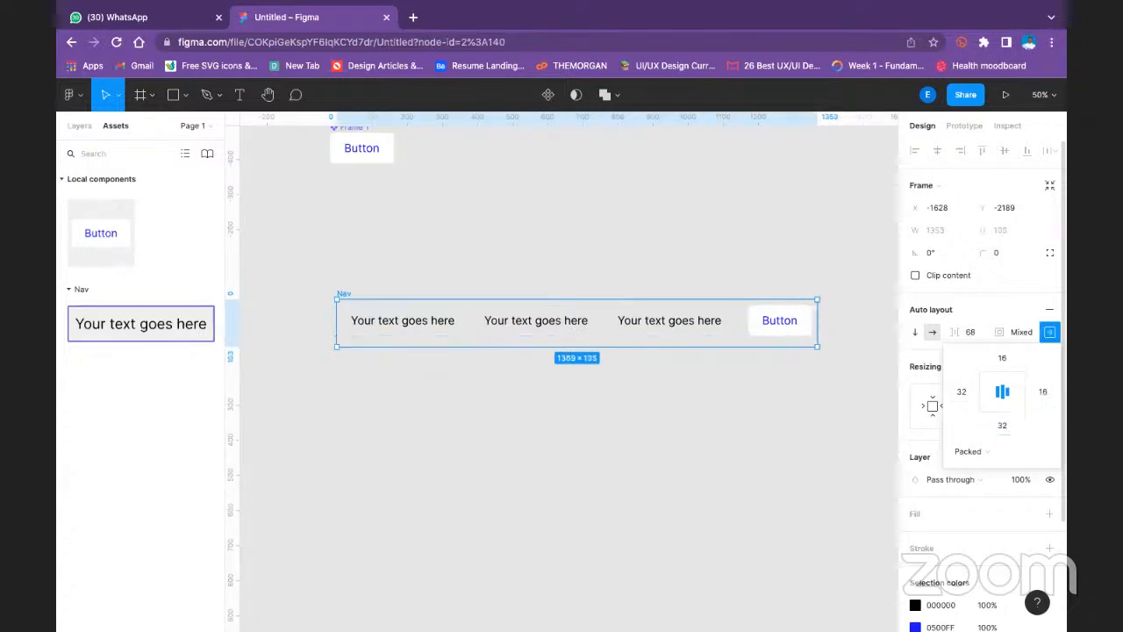
pyautogui.click(813, 252)
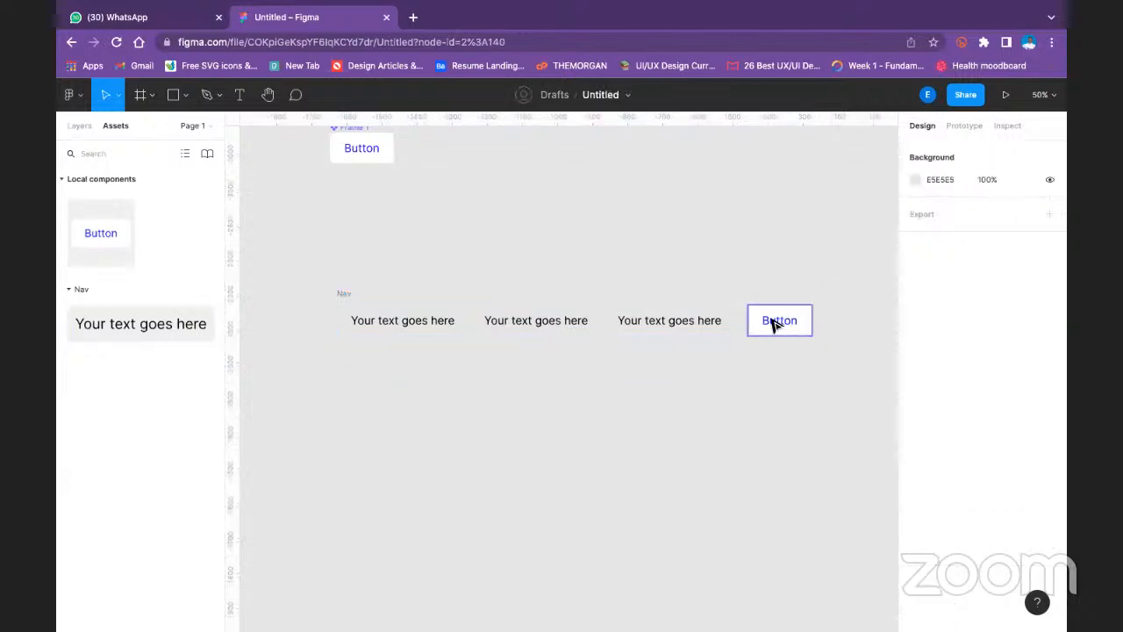
pyautogui.click(777, 318)
pyautogui.click(675, 326)
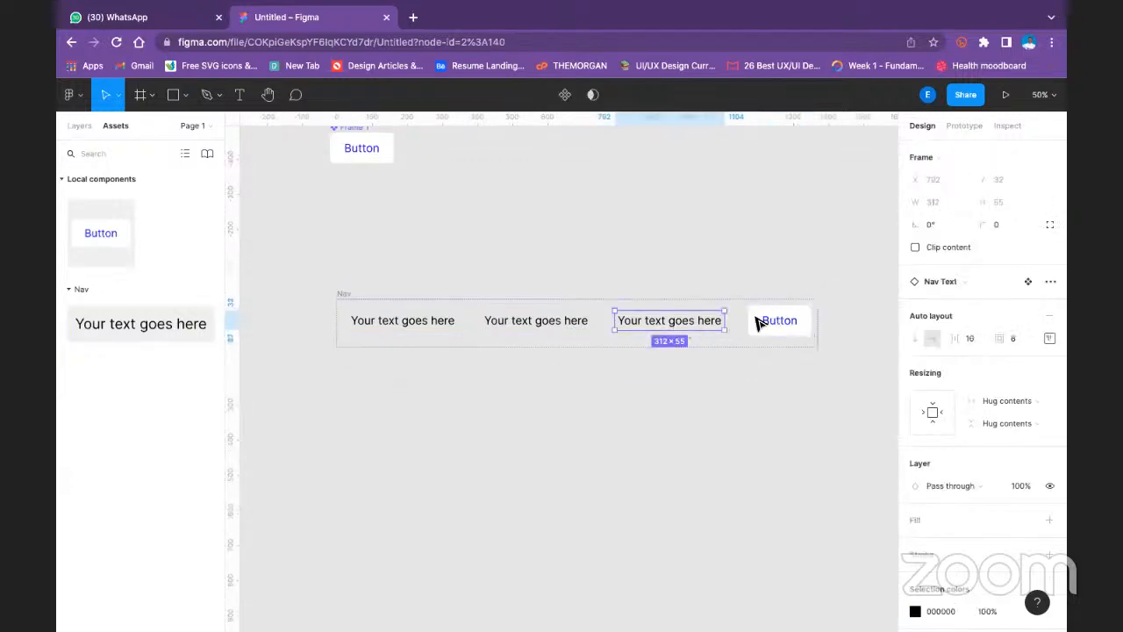
pyautogui.click(758, 322)
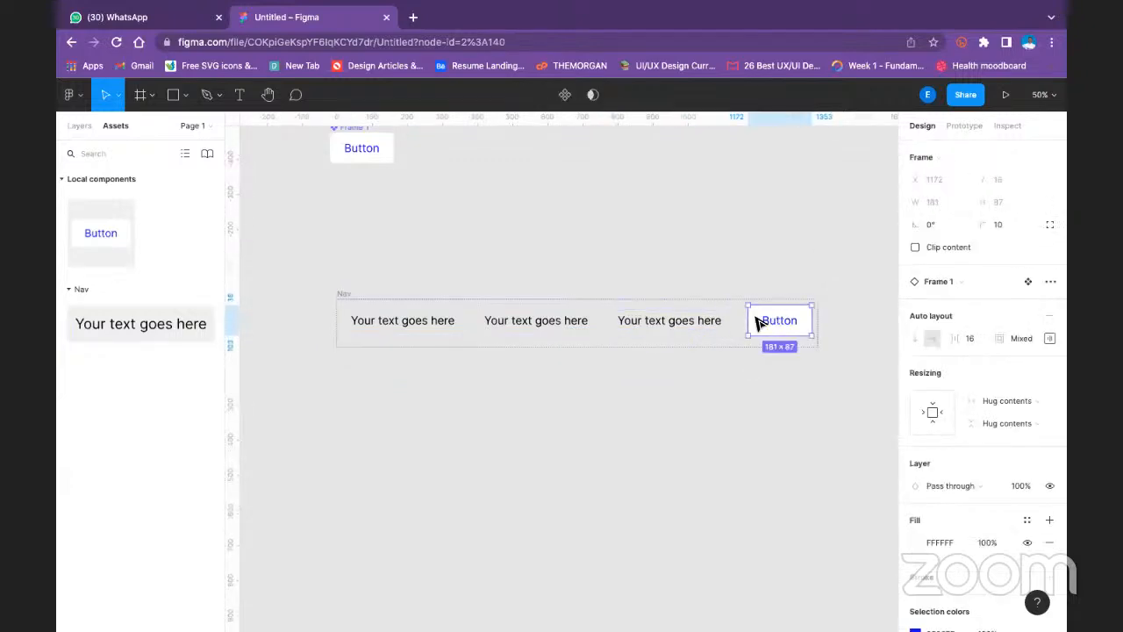
pyautogui.keyDown('shift'); pyautogui.click(702, 326); pyautogui.keyUp('shift')
pyautogui.keyDown('shift'); pyautogui.click(566, 329); pyautogui.keyUp('shift')
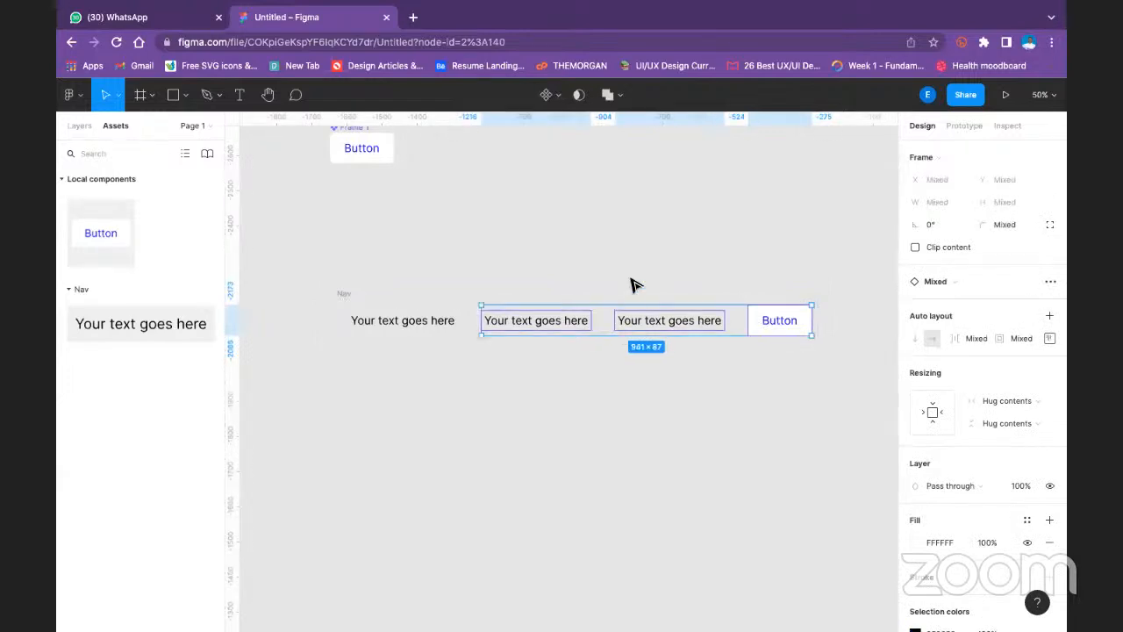
pyautogui.press('super+z')
pyautogui.press('super+z')
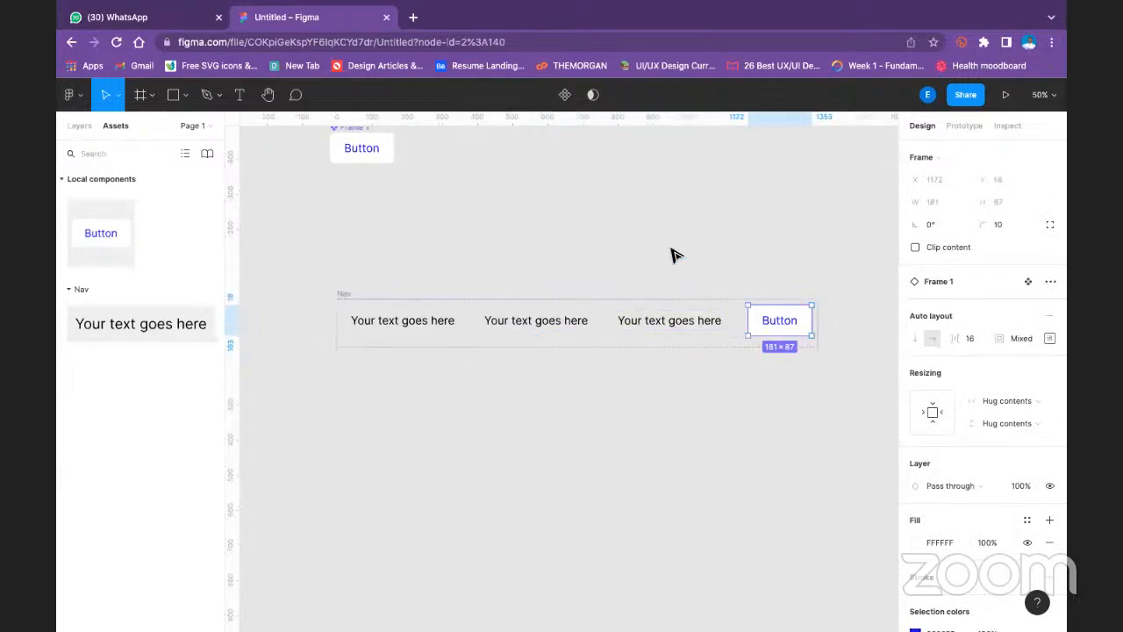
pyautogui.press('super+z')
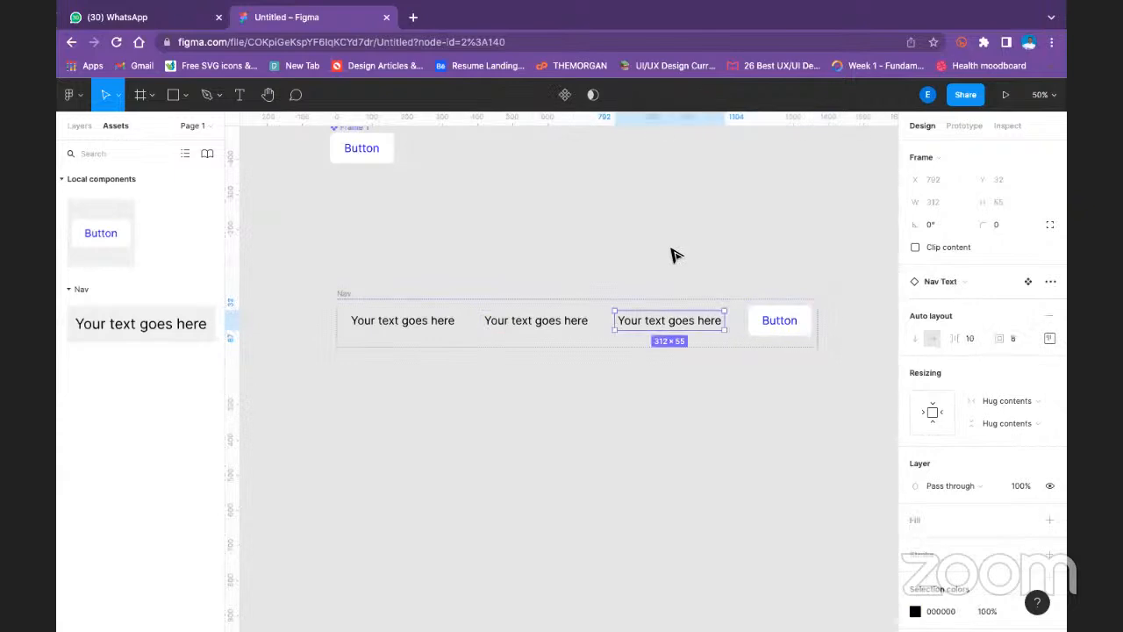
# - Set the third Nav Text item's auto layout alignment to centre and select the Button instance in the Nav row
pyautogui.click(1049, 338)
pyautogui.click(997, 399)
pyautogui.click(780, 324)
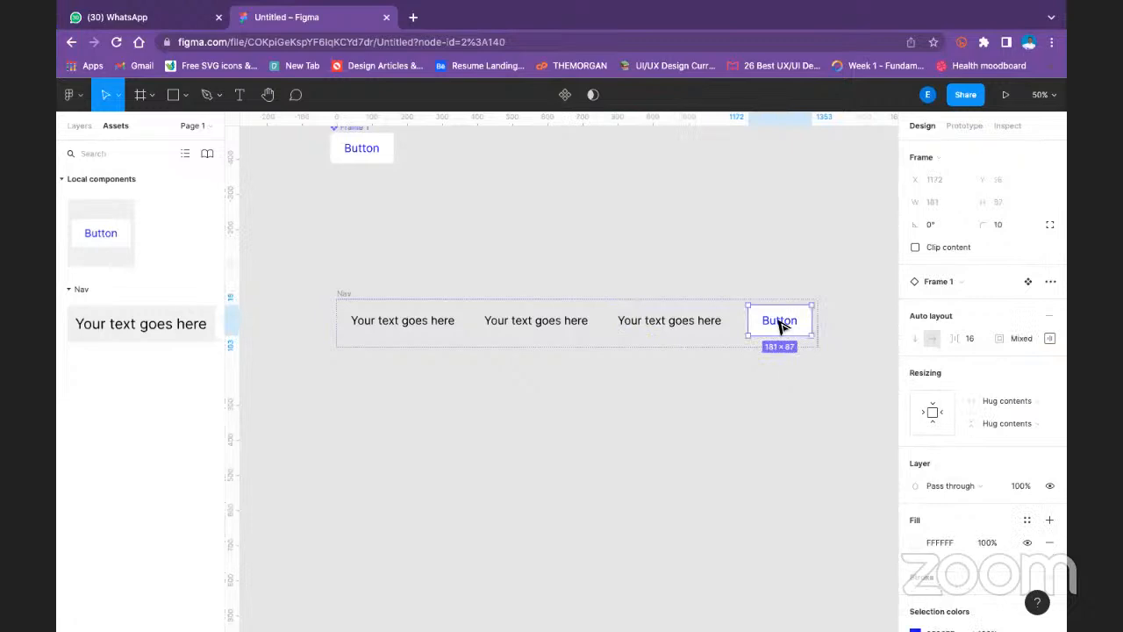
pyautogui.click(1050, 338)
pyautogui.click(1003, 429)
pyautogui.click(740, 366)
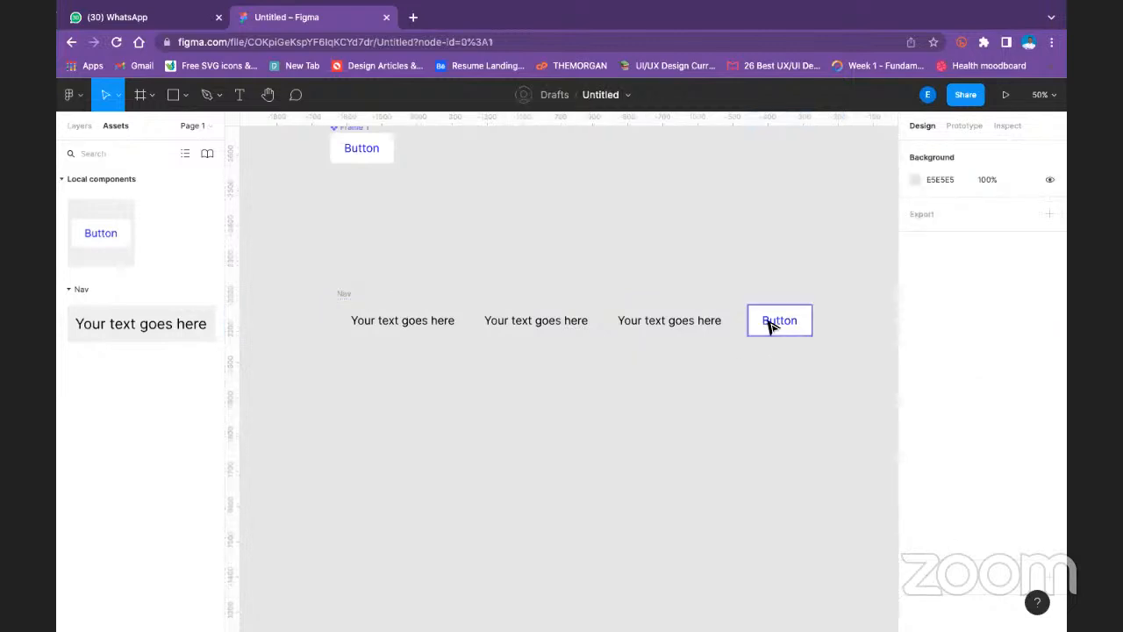
# - Set the Nav frame's bottom padding to 16 and its right padding to 32
pyautogui.click(347, 295)
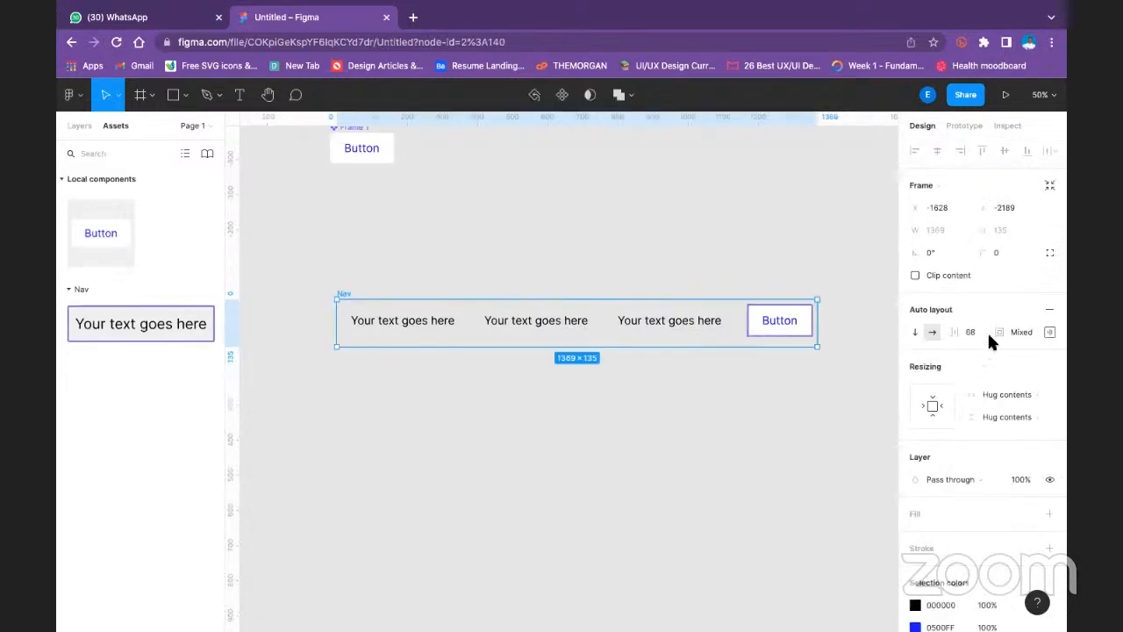
pyautogui.click(1051, 332)
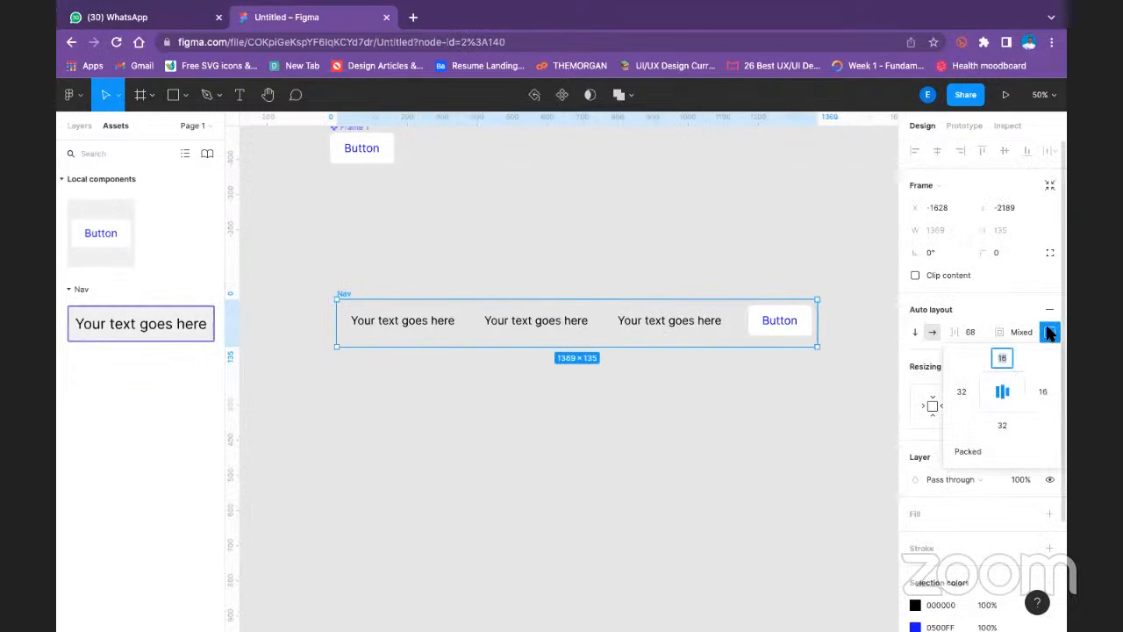
pyautogui.click(1002, 426)
pyautogui.write('16')
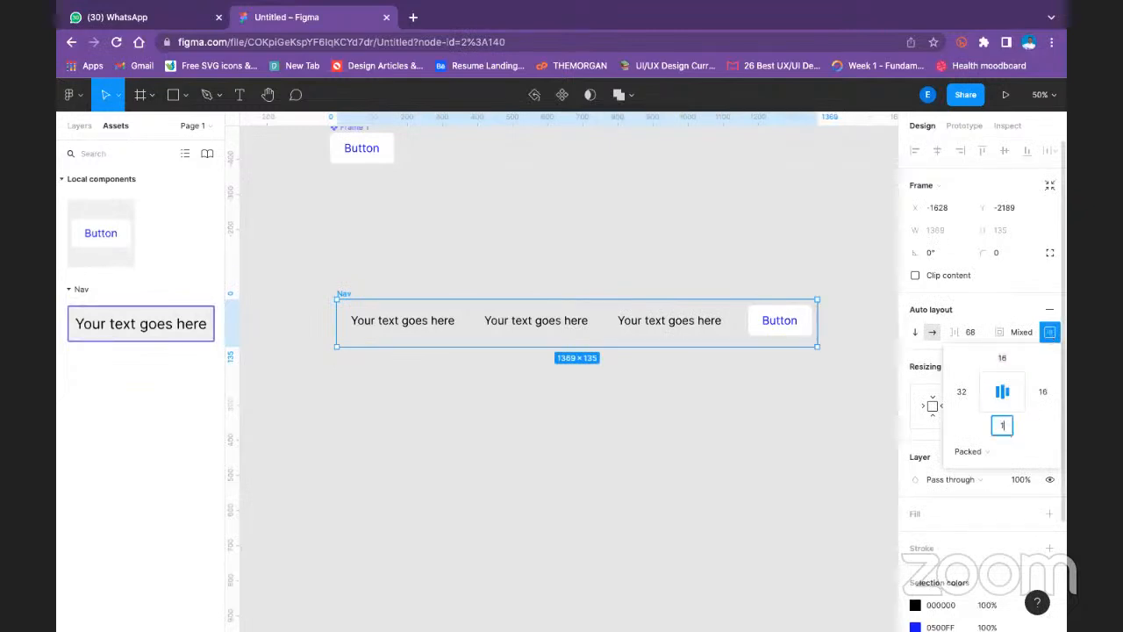
pyautogui.click(1042, 391)
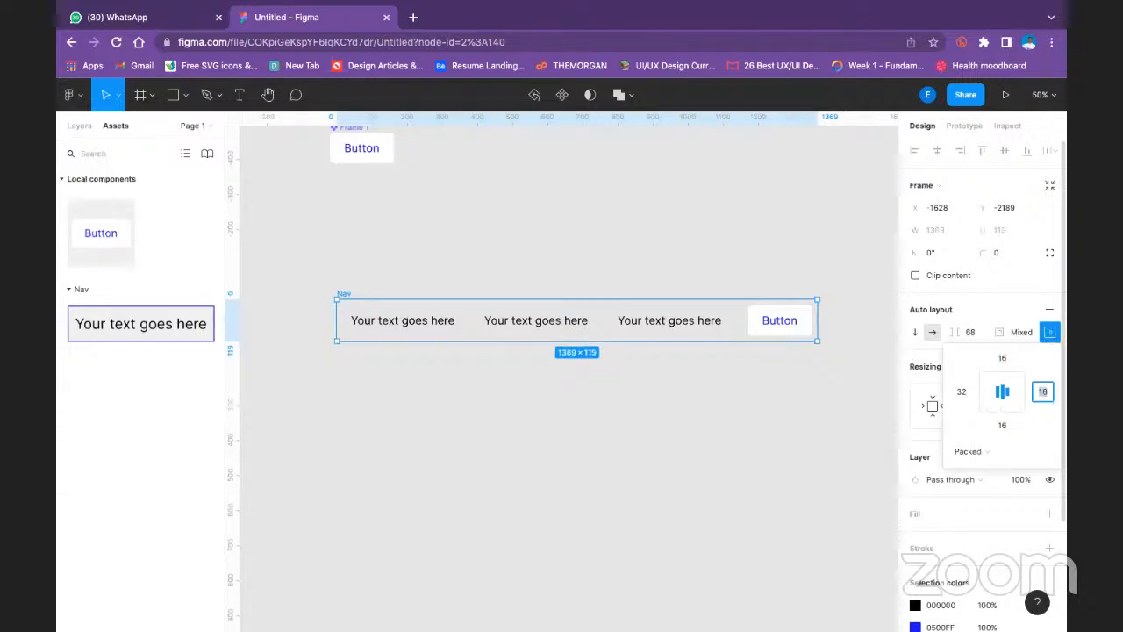
pyautogui.press('Return')
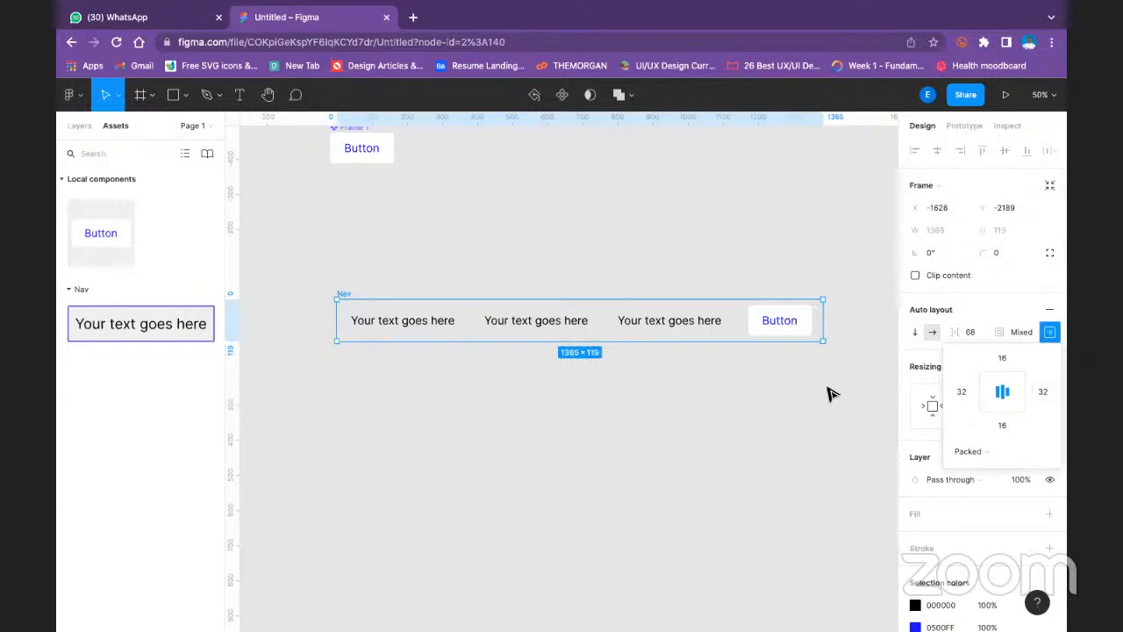
pyautogui.click(693, 260)
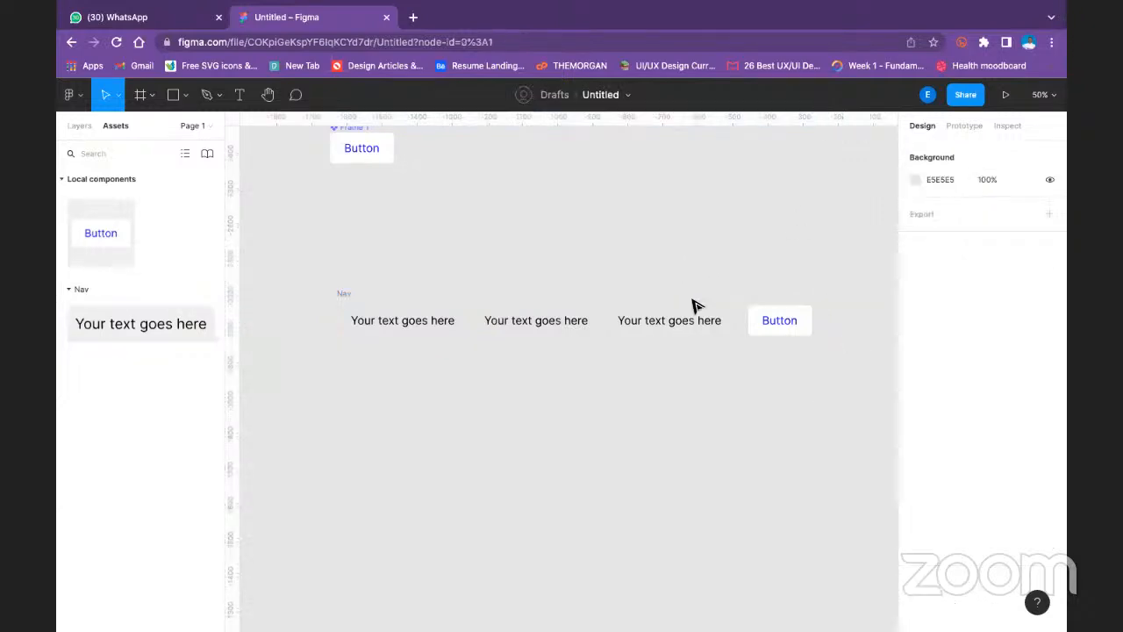
# - Run the Nigerian Logos plugin from the Nav frame and search it for kuda
pyautogui.click(344, 294)
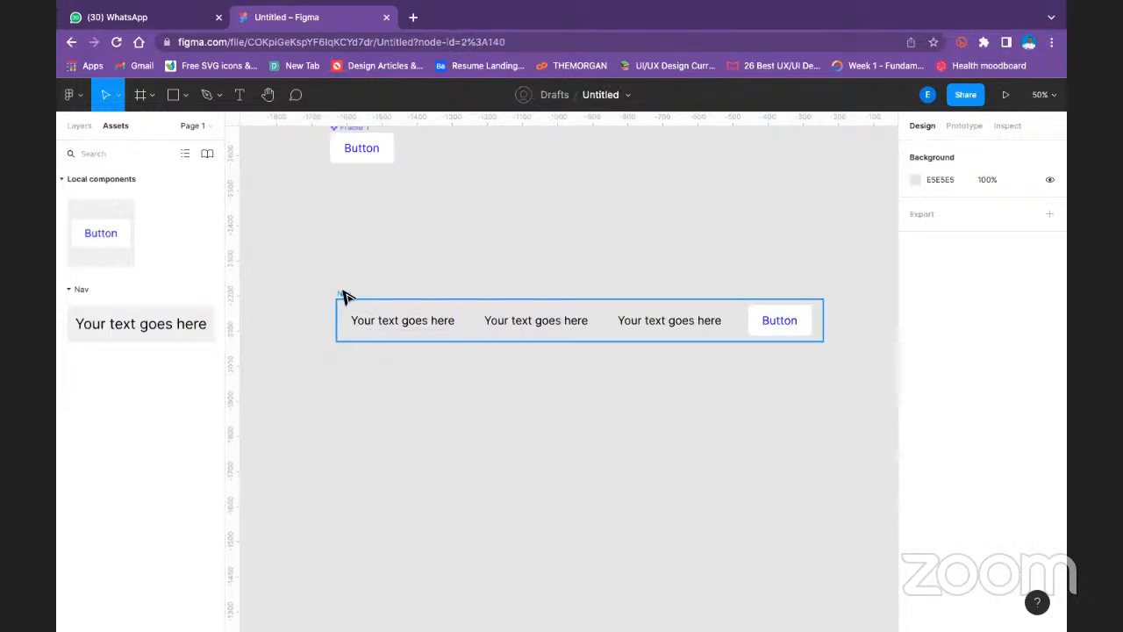
pyautogui.rightClick(443, 332)
pyautogui.moveTo(575, 525)
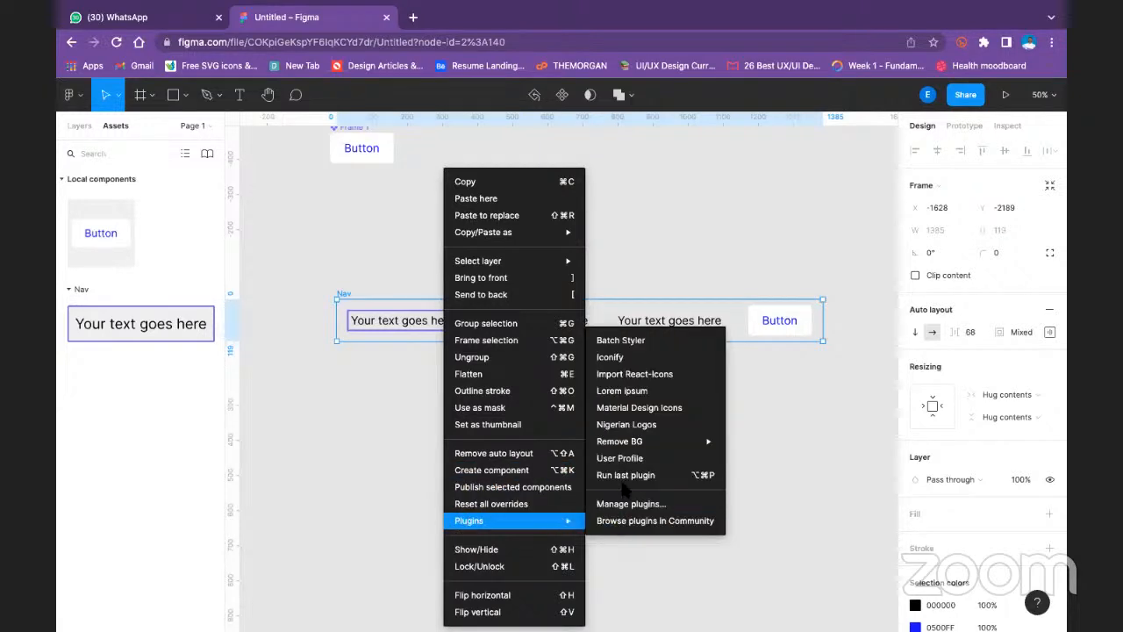
pyautogui.click(626, 475)
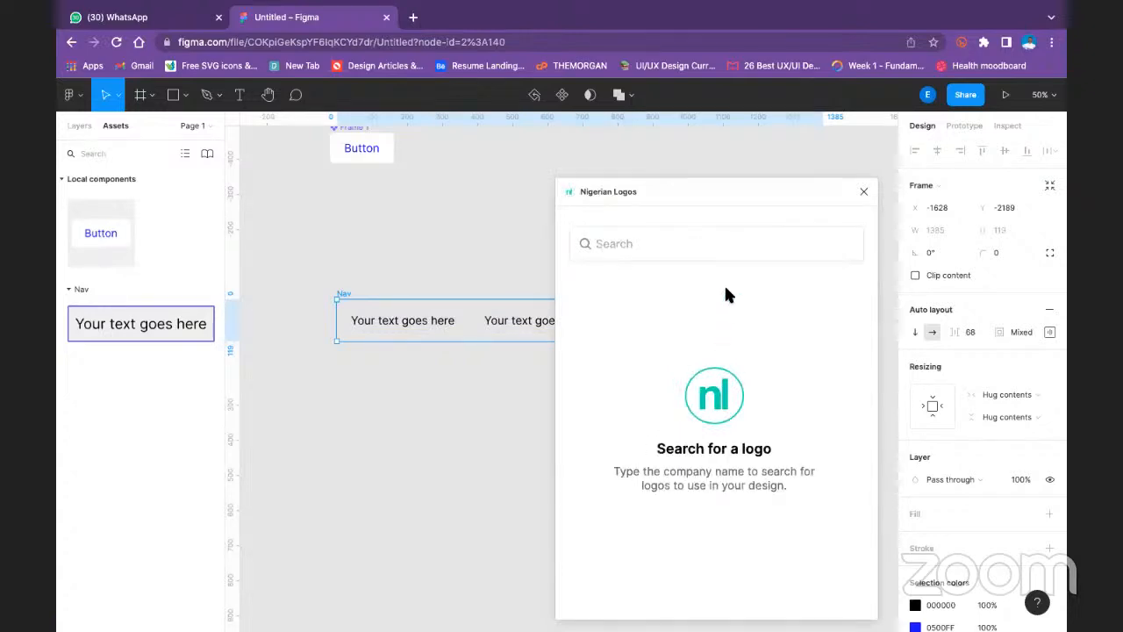
pyautogui.click(752, 248)
pyautogui.write('kuda')
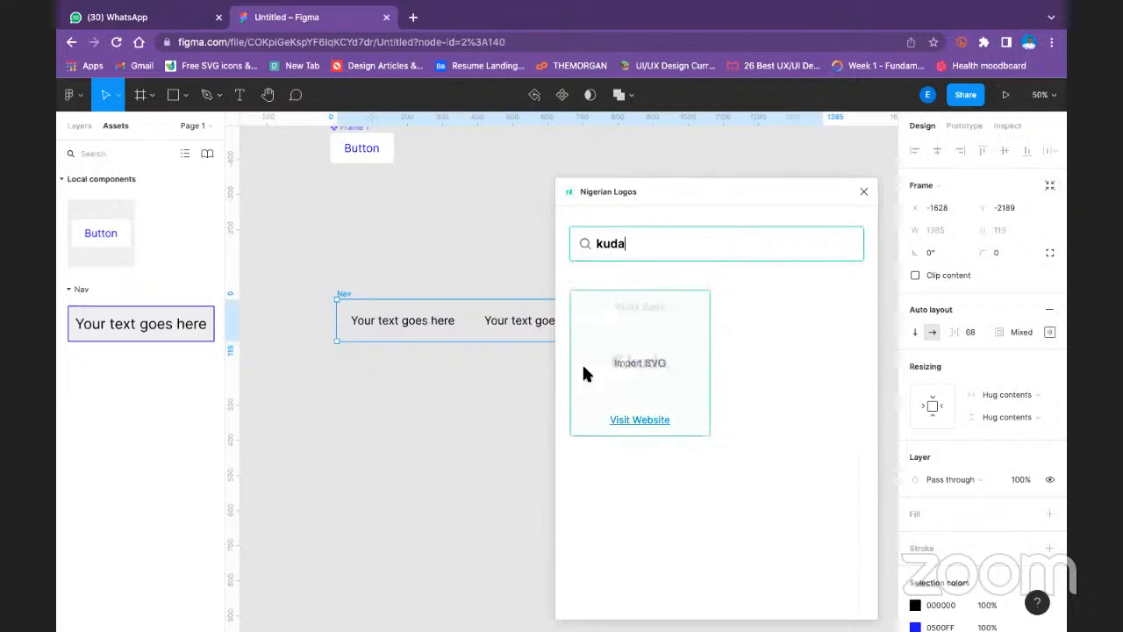
# - Import the Kuda Bank logo as an SVG and close the plugin
pyautogui.click(632, 340)
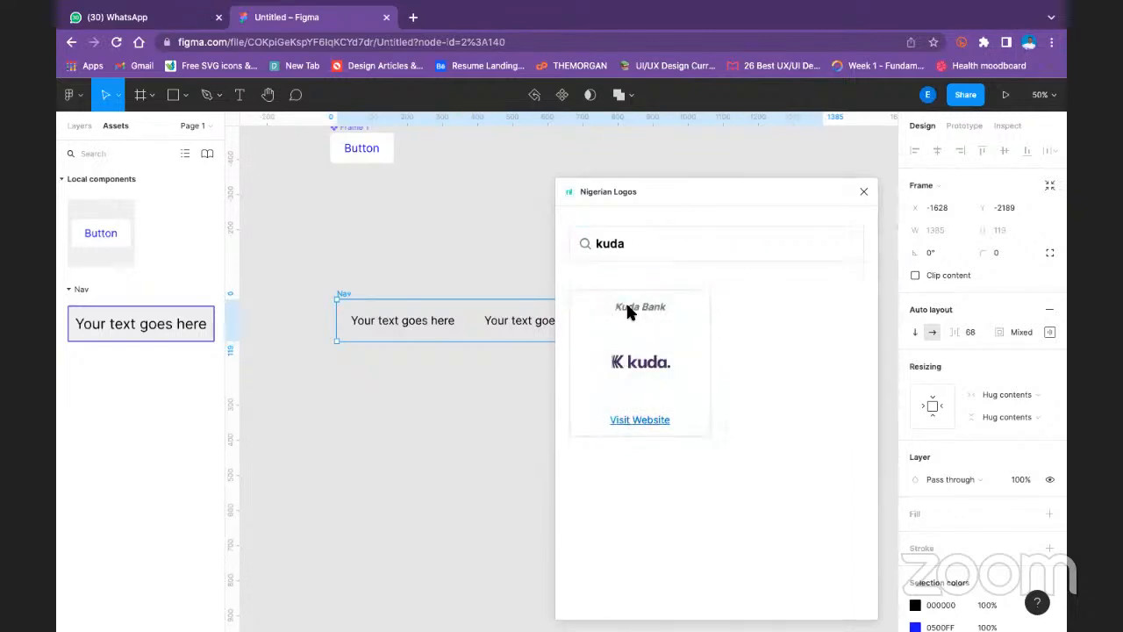
pyautogui.click(678, 373)
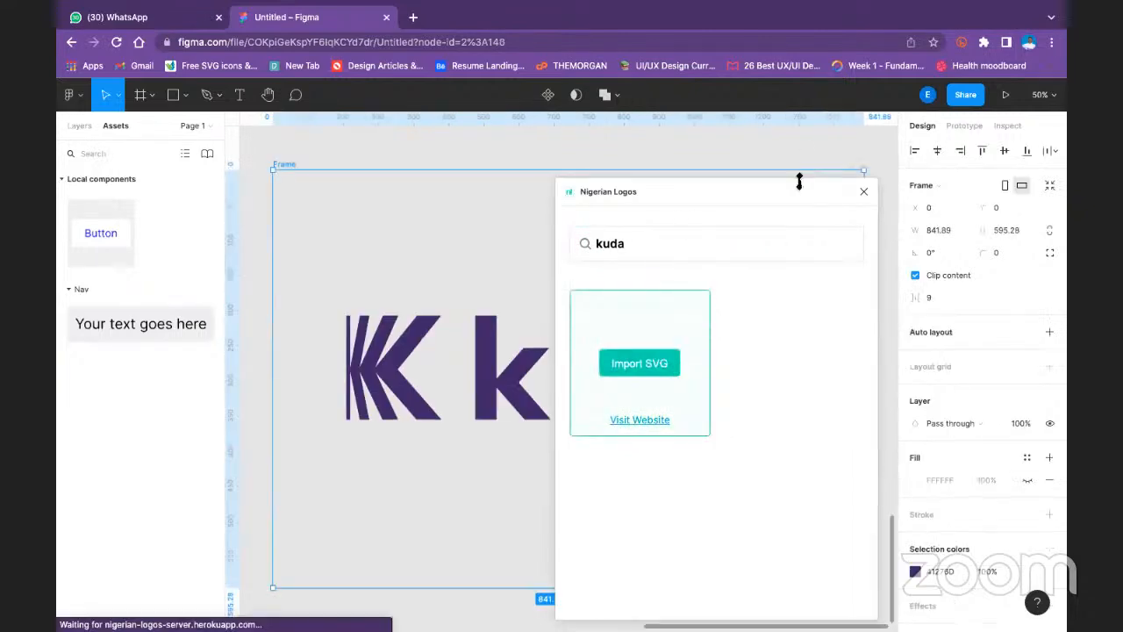
pyautogui.click(863, 192)
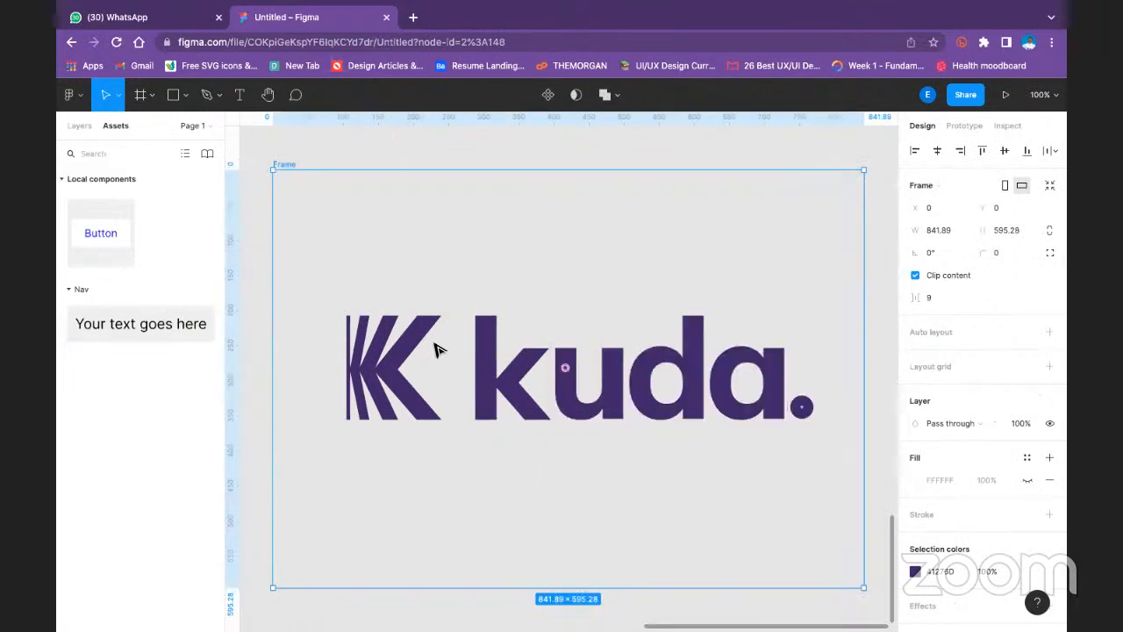
# - Move the imported logo frame closer to the Nav frame, to about X -573, Y -78, keeping its original size
pyautogui.click(430, 281)
pyautogui.click(289, 167)
pyautogui.moveTo(399, 371); pyautogui.dragTo(441, 305)
pyautogui.press('-')
pyautogui.press('-')
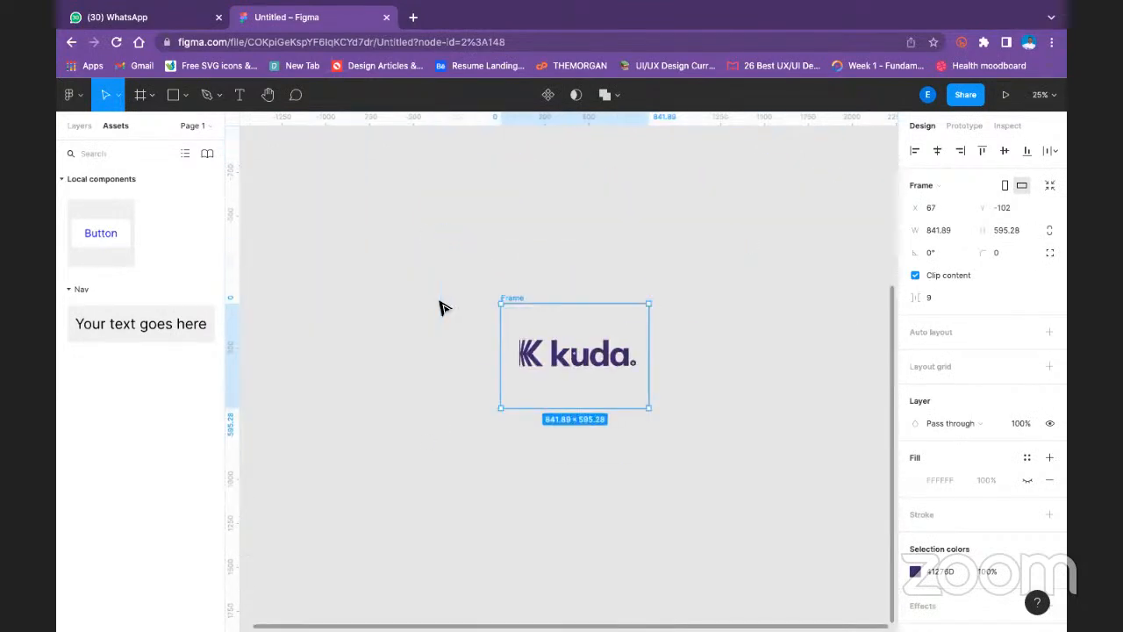
pyautogui.moveTo(518, 298); pyautogui.dragTo(454, 251)
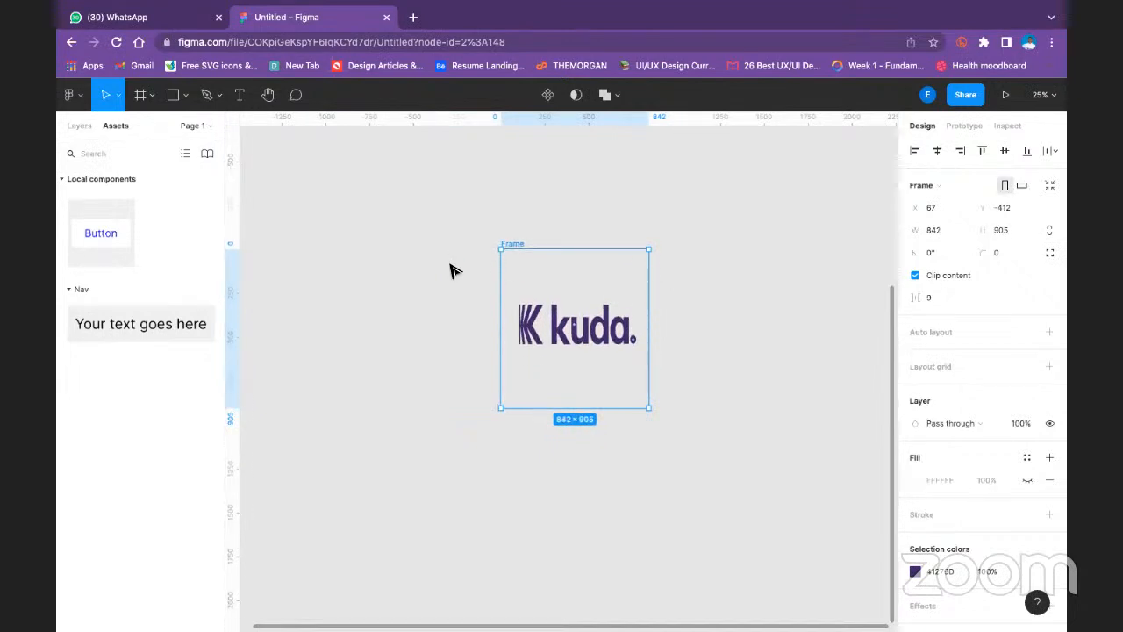
pyautogui.hotkey('ctrl', 'z')
pyautogui.moveTo(538, 369); pyautogui.dragTo(475, 369)
pyautogui.press('-')
pyautogui.press('-')
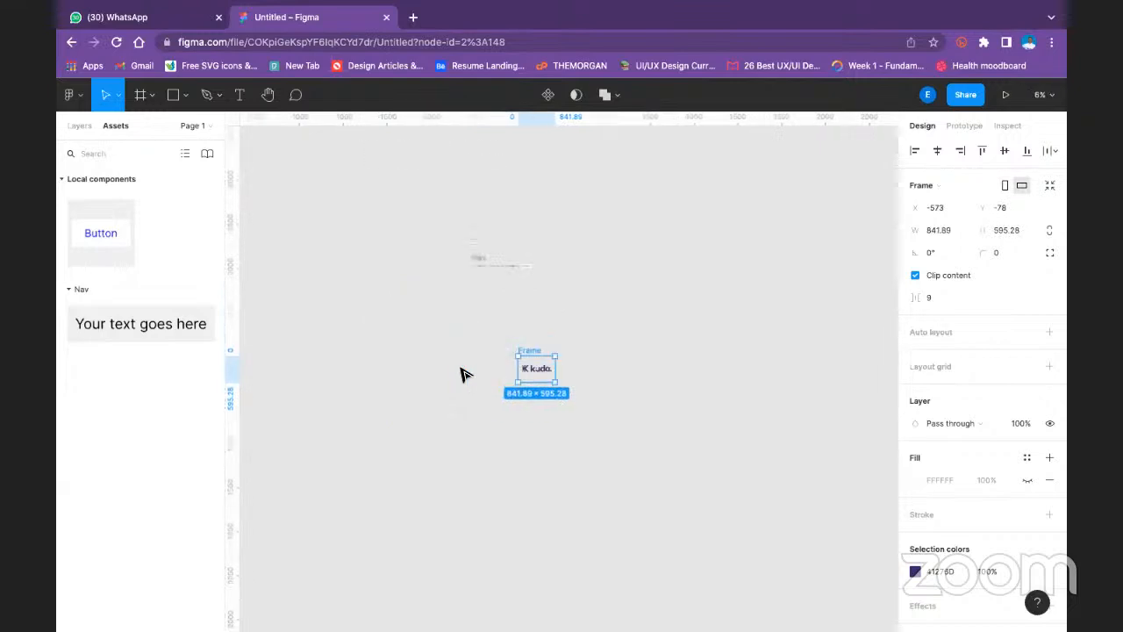
pyautogui.press('+')
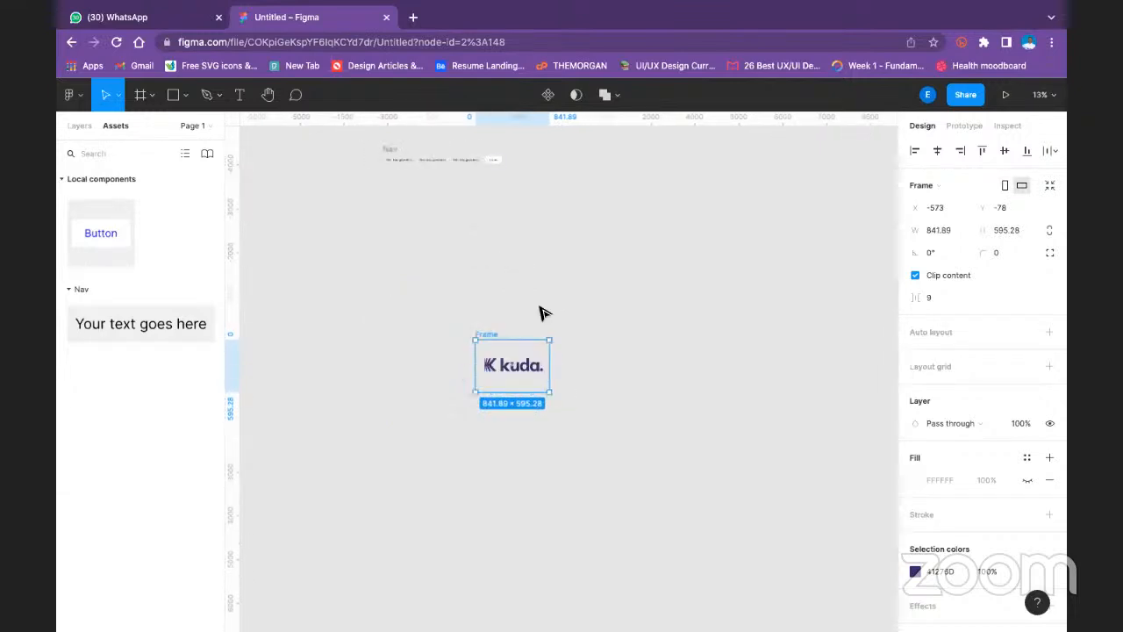
# - Pull the Kuda wordmark vector out of its frame onto the canvas at about X -308, Y -1310, and delete the leftover frame
pyautogui.click(516, 375)
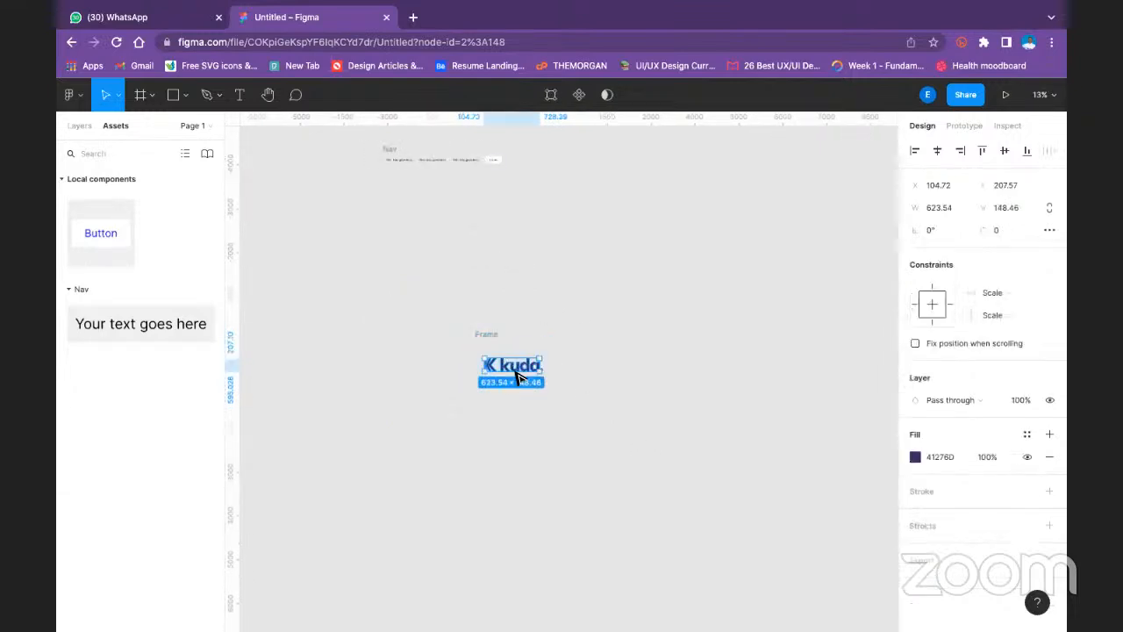
pyautogui.doubleClick(516, 375)
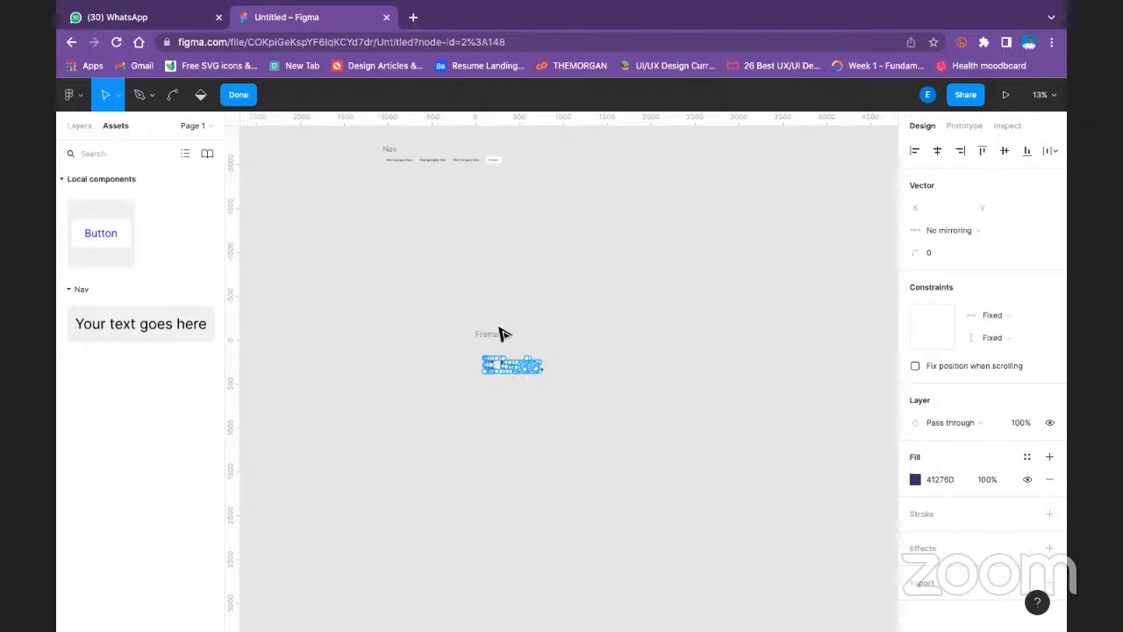
pyautogui.click(239, 94)
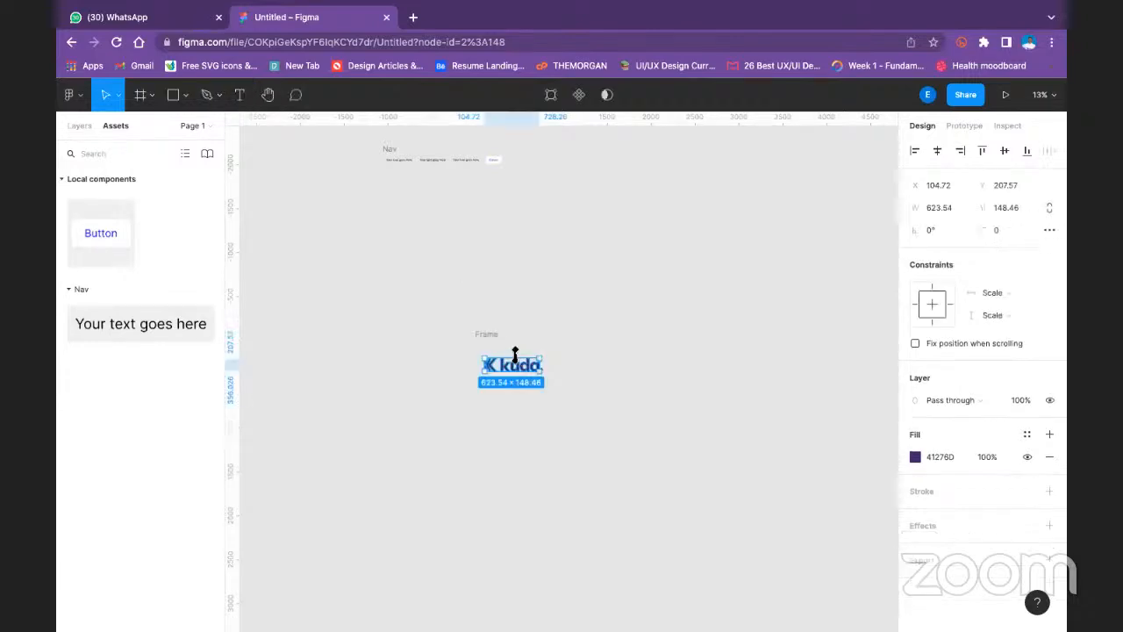
pyautogui.moveTo(513, 360); pyautogui.dragTo(520, 254)
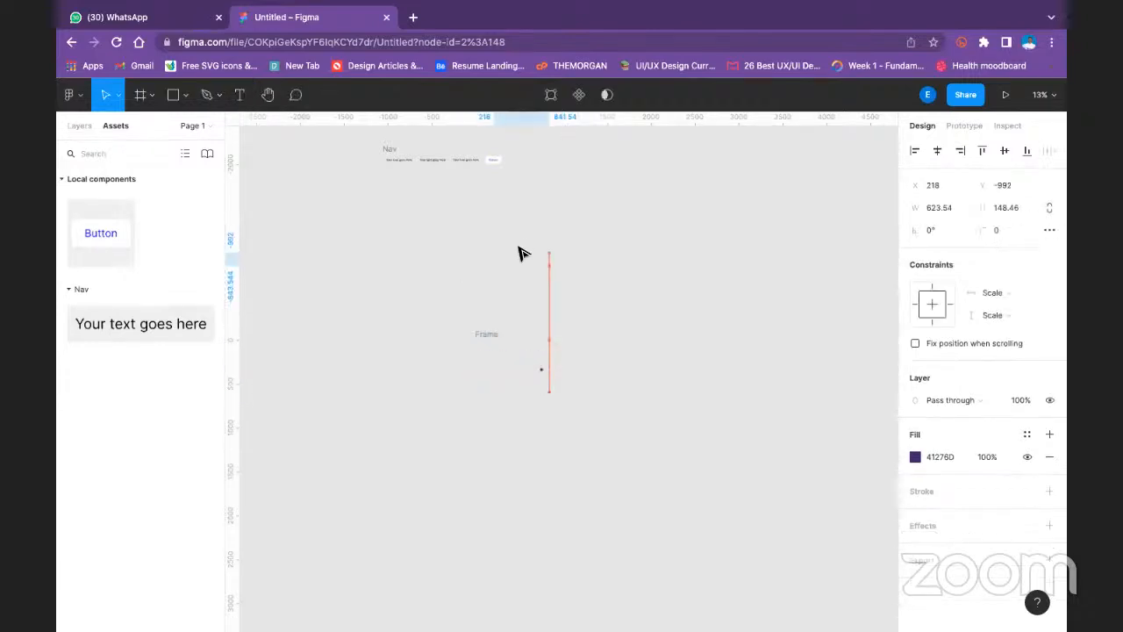
pyautogui.click(494, 338)
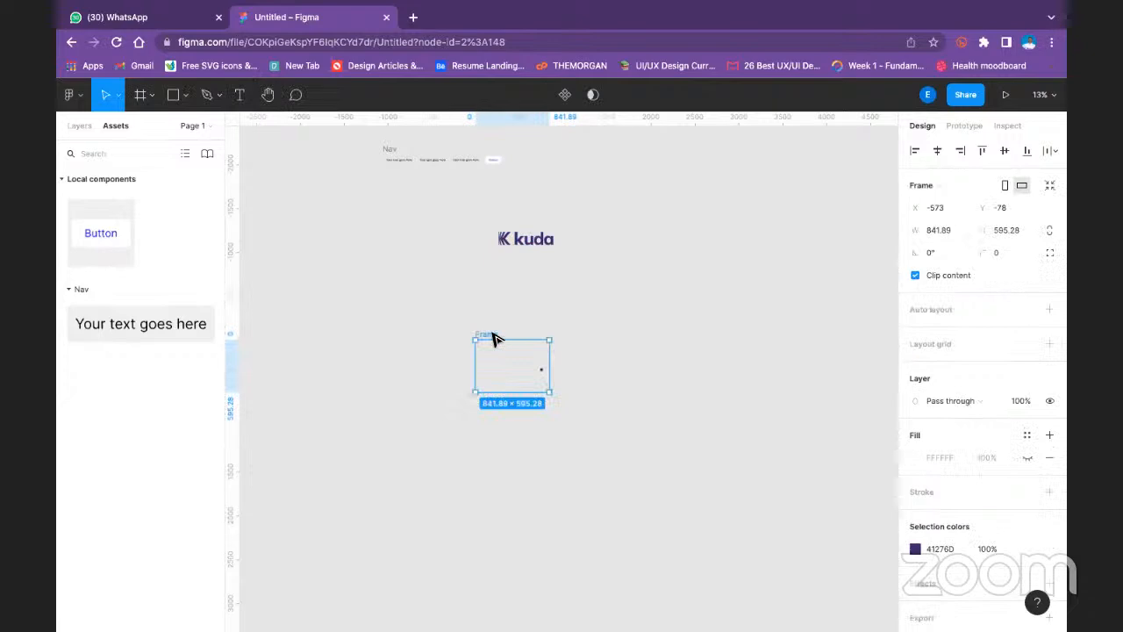
pyautogui.press('Delete')
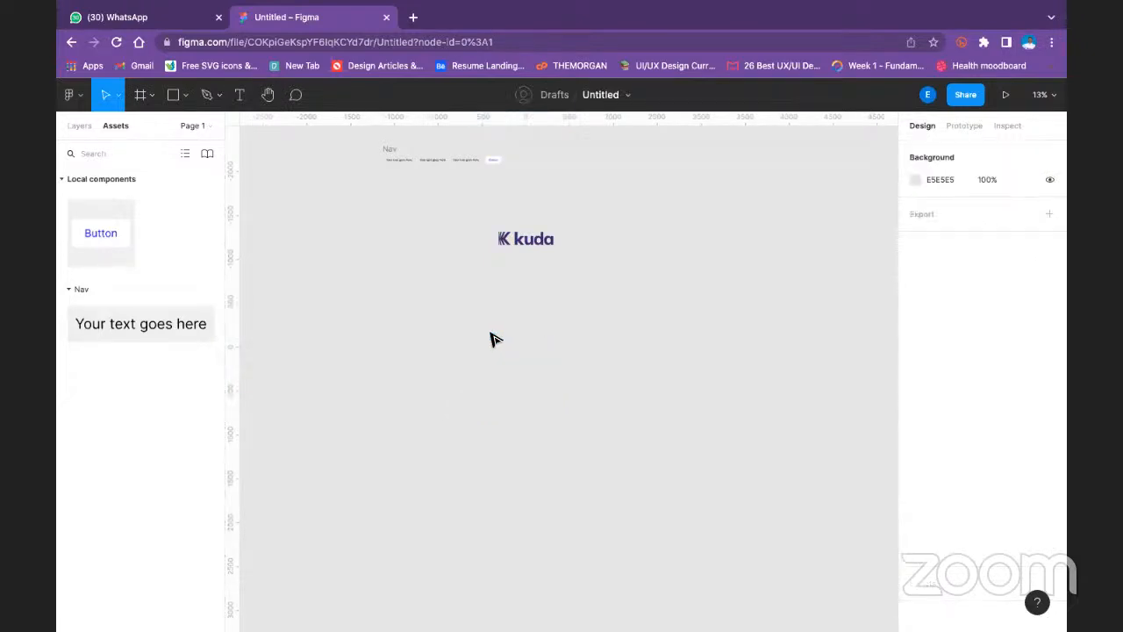
# - Scale the Kuda logo down to about 356 × 85 and place it as the first item in the Nav row
pyautogui.scroll(-3, 491, 340)
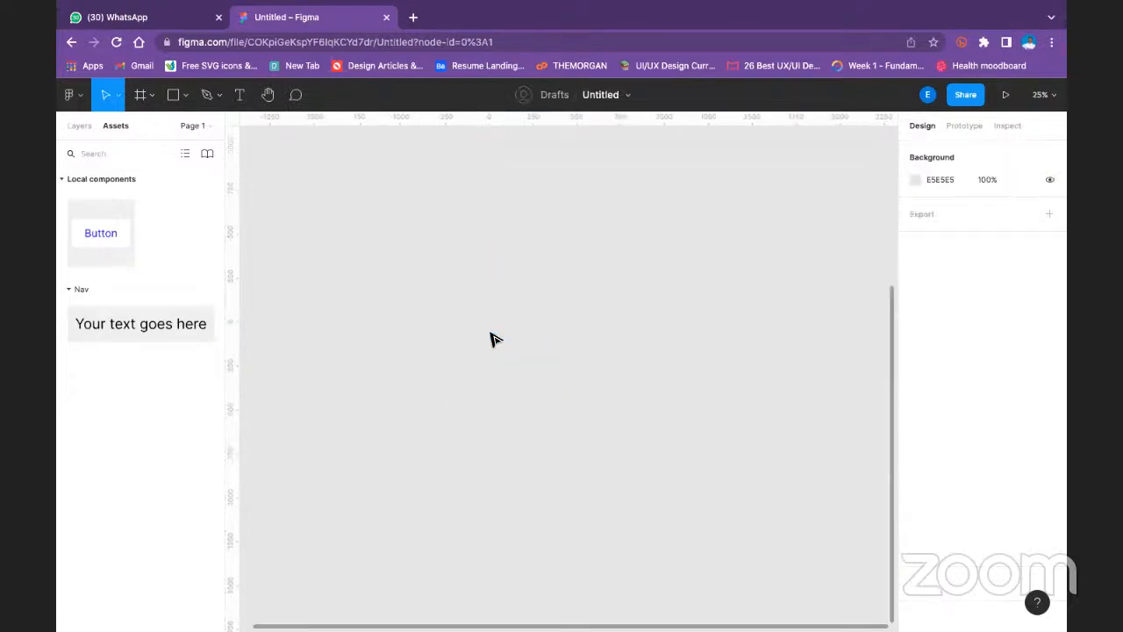
pyautogui.moveTo(484, 228); pyautogui.dragTo(690, 506)
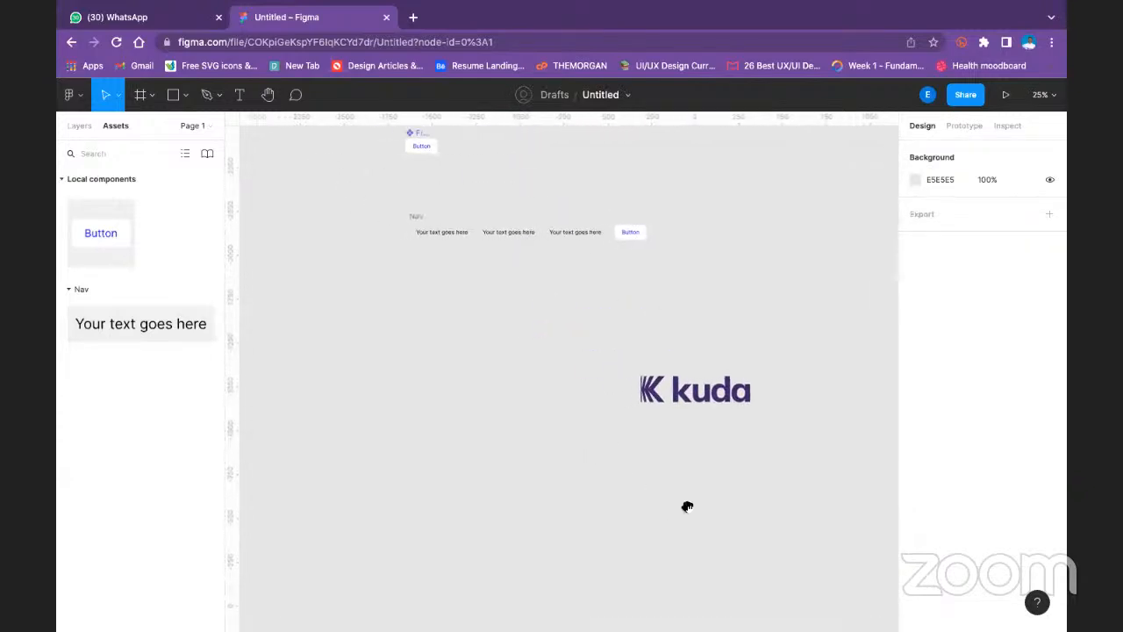
pyautogui.click(718, 393)
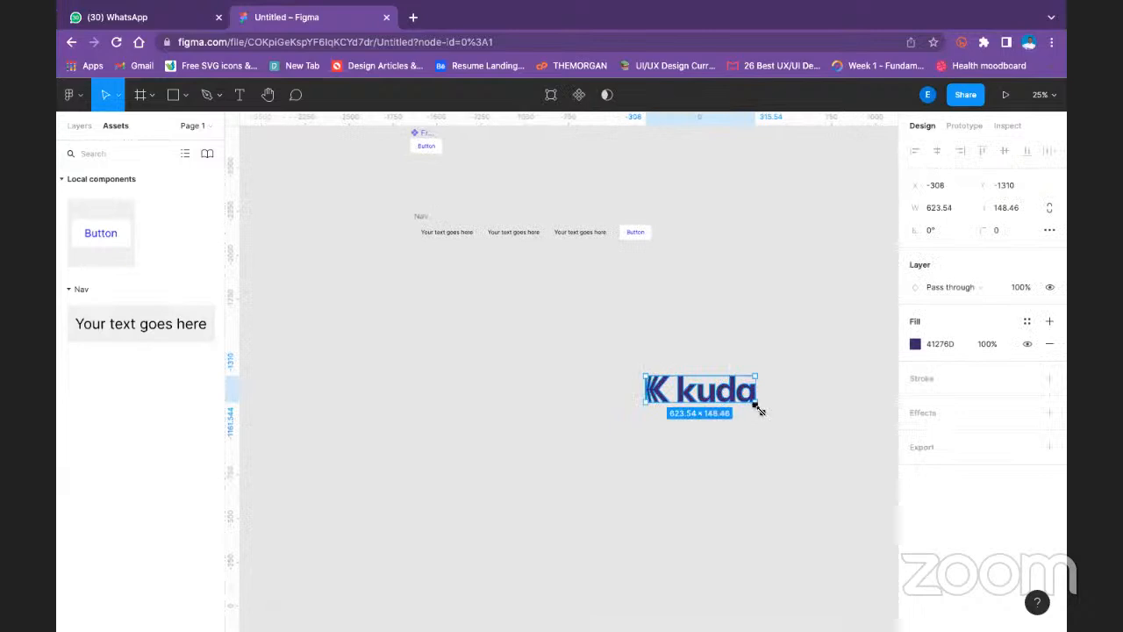
pyautogui.moveTo(756, 404)
pyautogui.mouseDown()
pyautogui.moveTo(710, 392)
pyautogui.moveTo(433, 234)
pyautogui.moveTo(474, 266)
pyautogui.mouseUp()
pyautogui.click(792, 342)
pyautogui.click(567, 286)
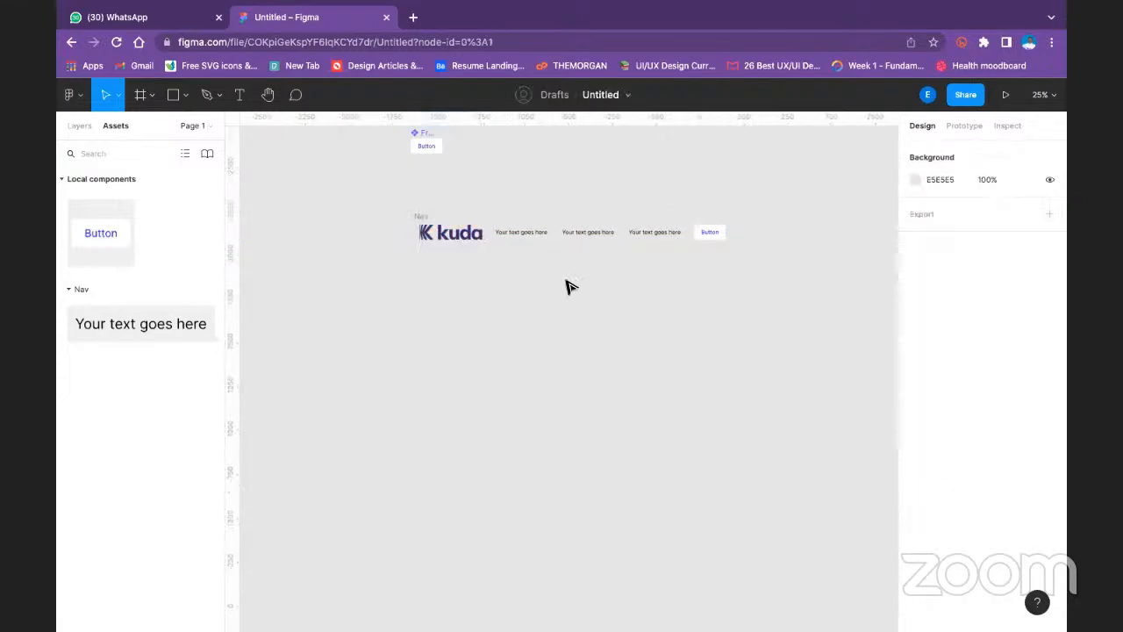
# - Add an FFFFFF fill to the Nav frame and set the Kuda logo's fill to FFFFFF
pyautogui.click(419, 220)
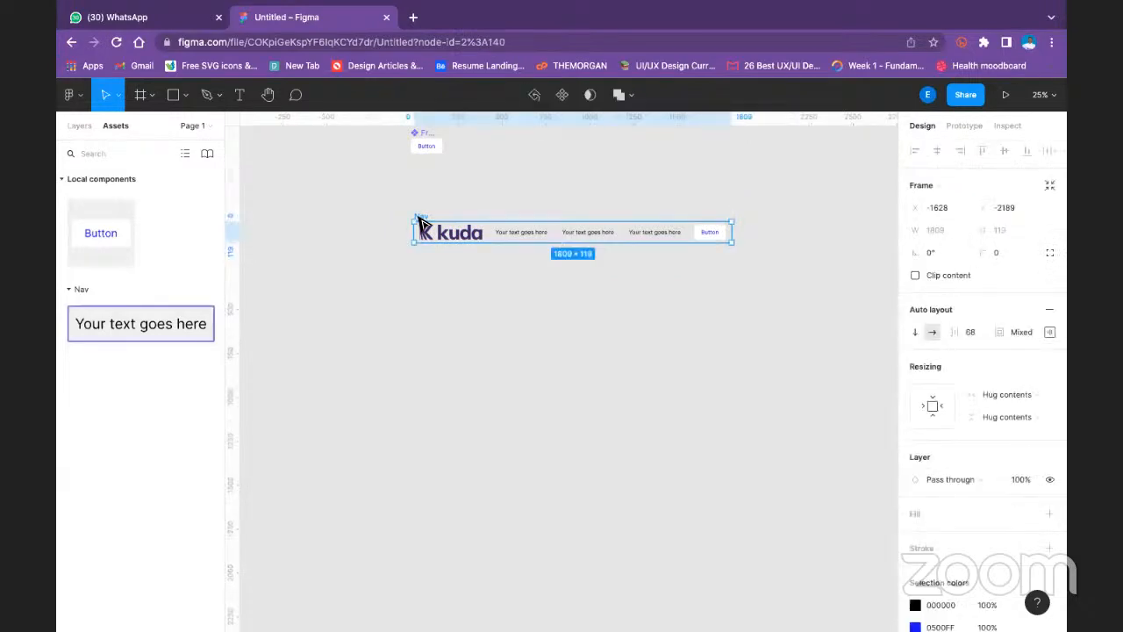
pyautogui.click(1051, 514)
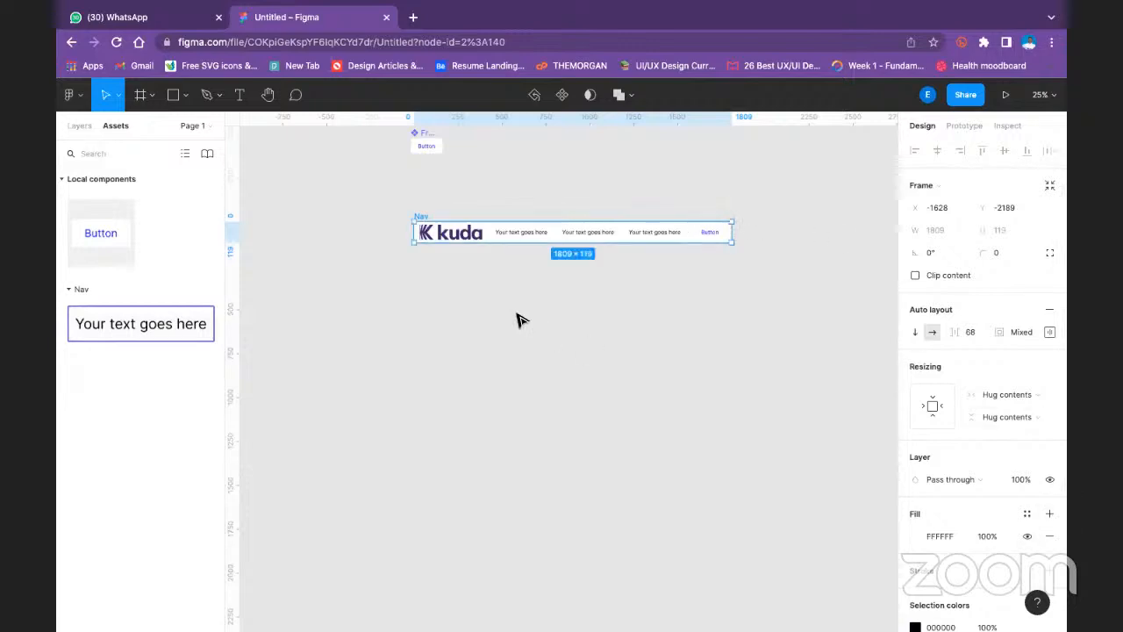
pyautogui.click(485, 241)
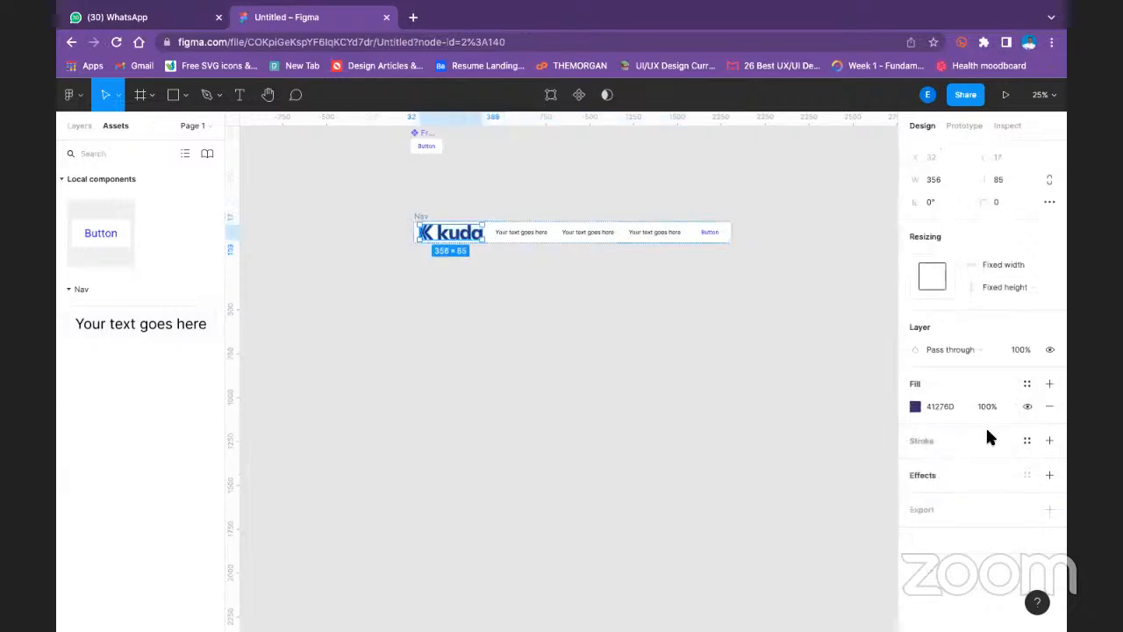
pyautogui.click(915, 408)
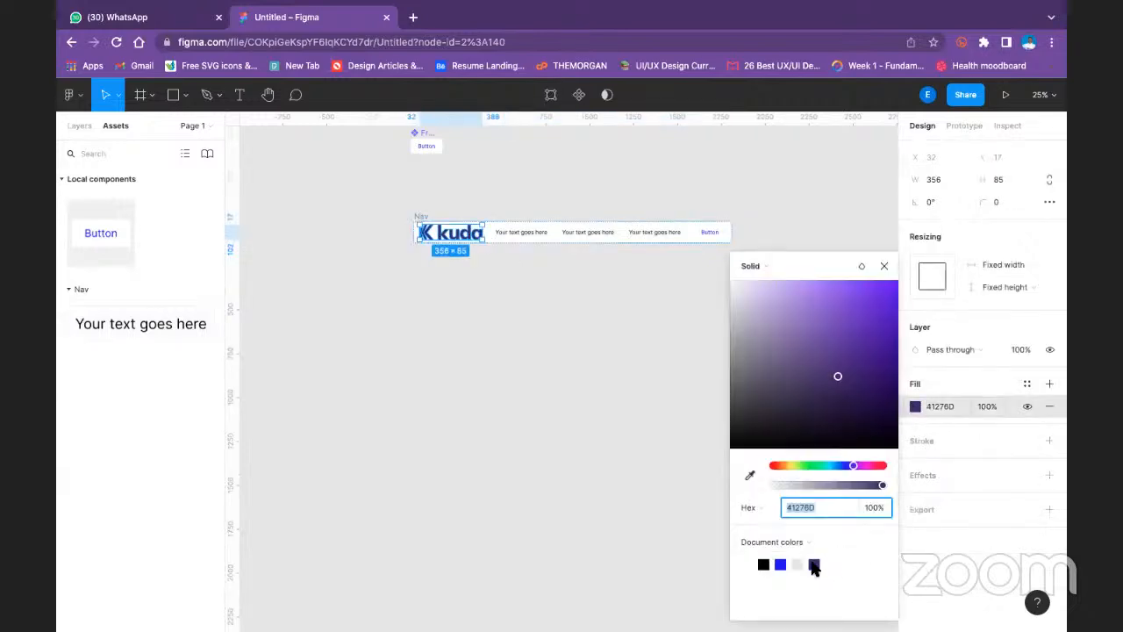
pyautogui.click(748, 564)
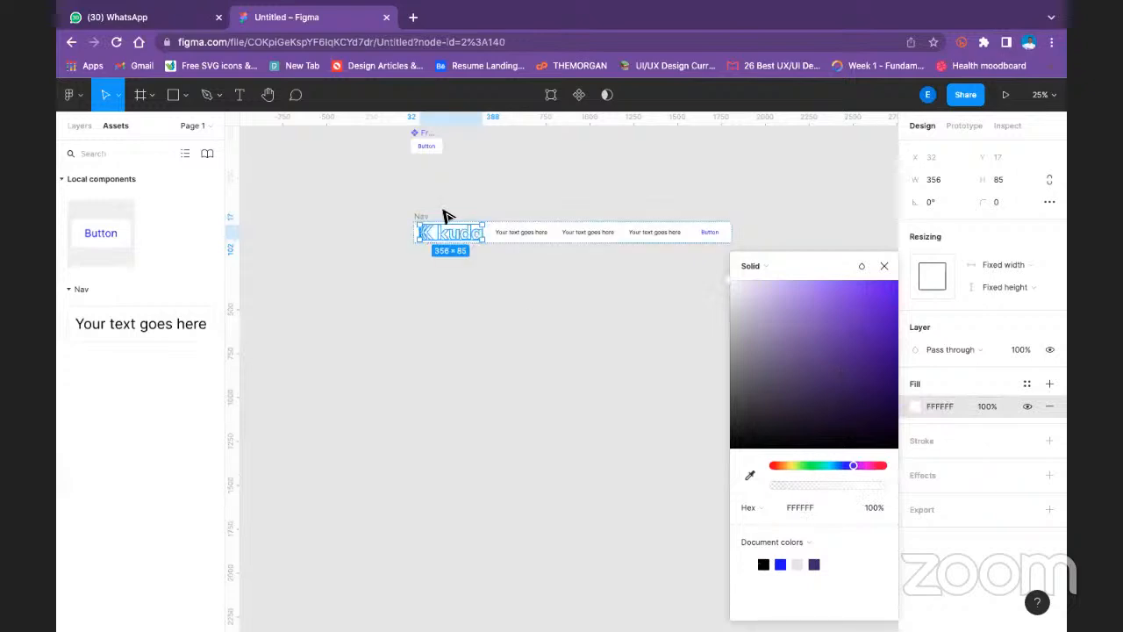
# - Change the Nav frame's fill to the blue document colour 0500FF
pyautogui.click(425, 219)
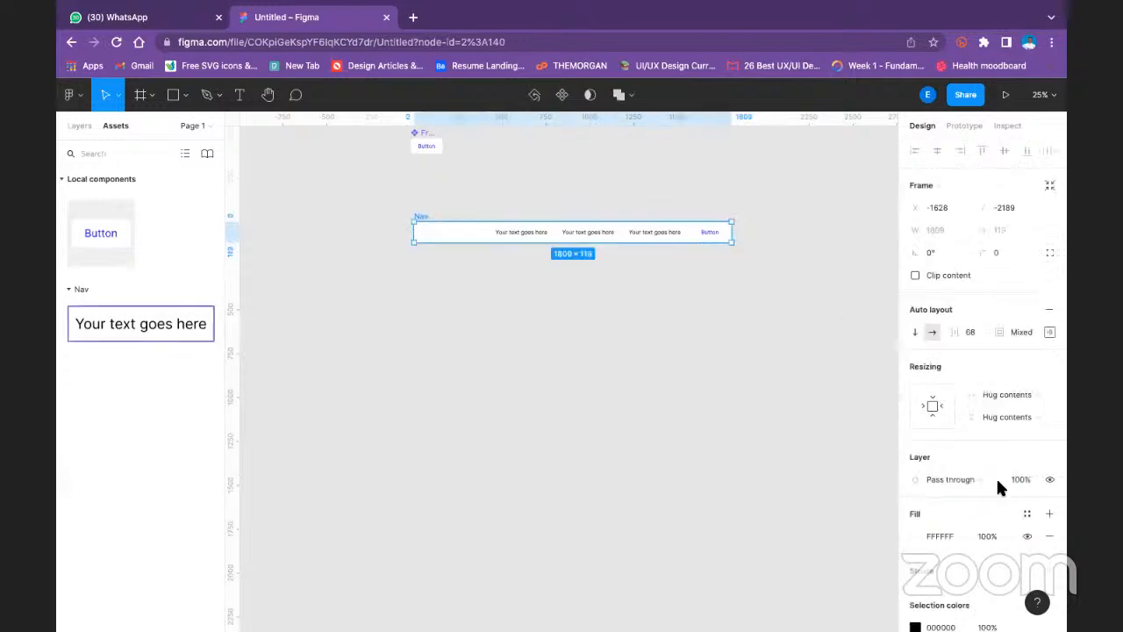
pyautogui.click(916, 534)
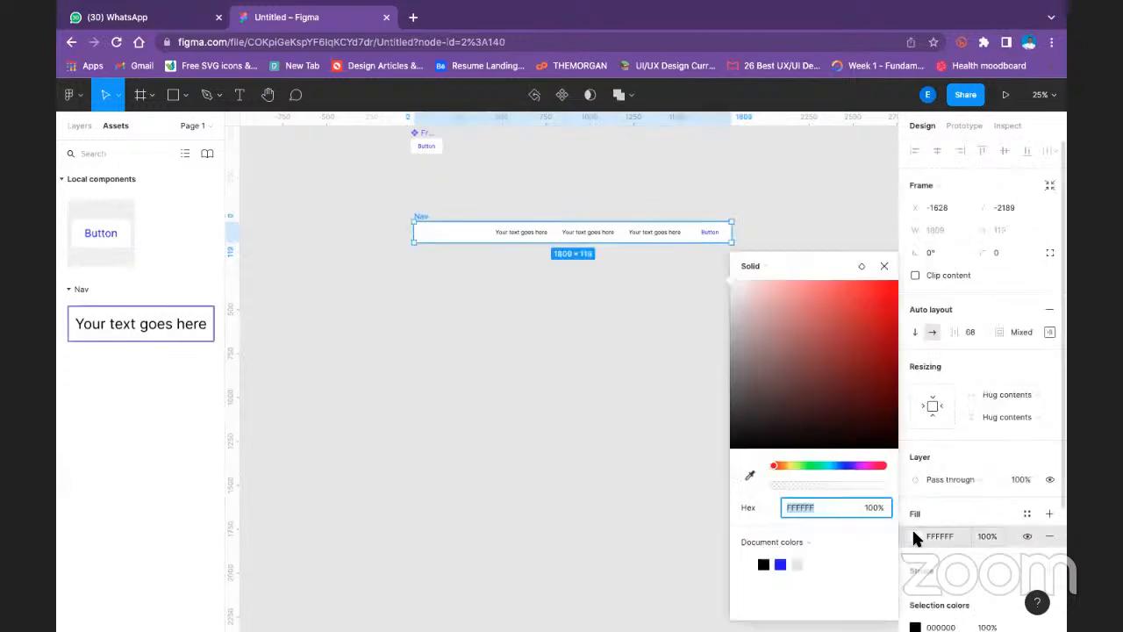
pyautogui.click(781, 563)
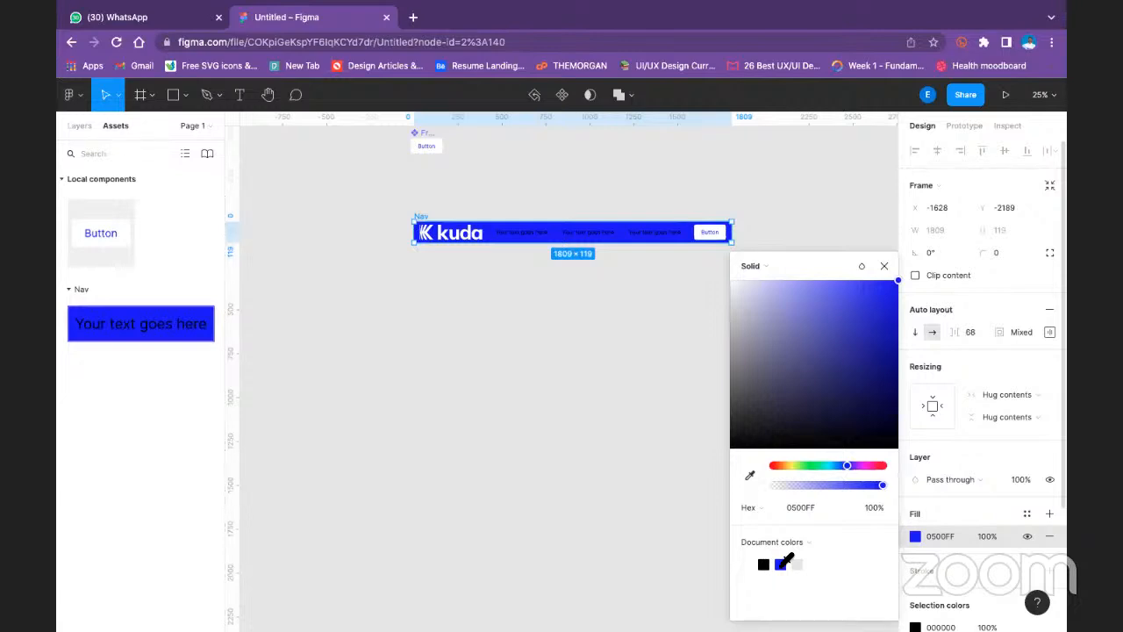
# - Select the three Nav Text items in the Nav row and set their text colour to FFFFFF
pyautogui.click(535, 195)
pyautogui.click(521, 236)
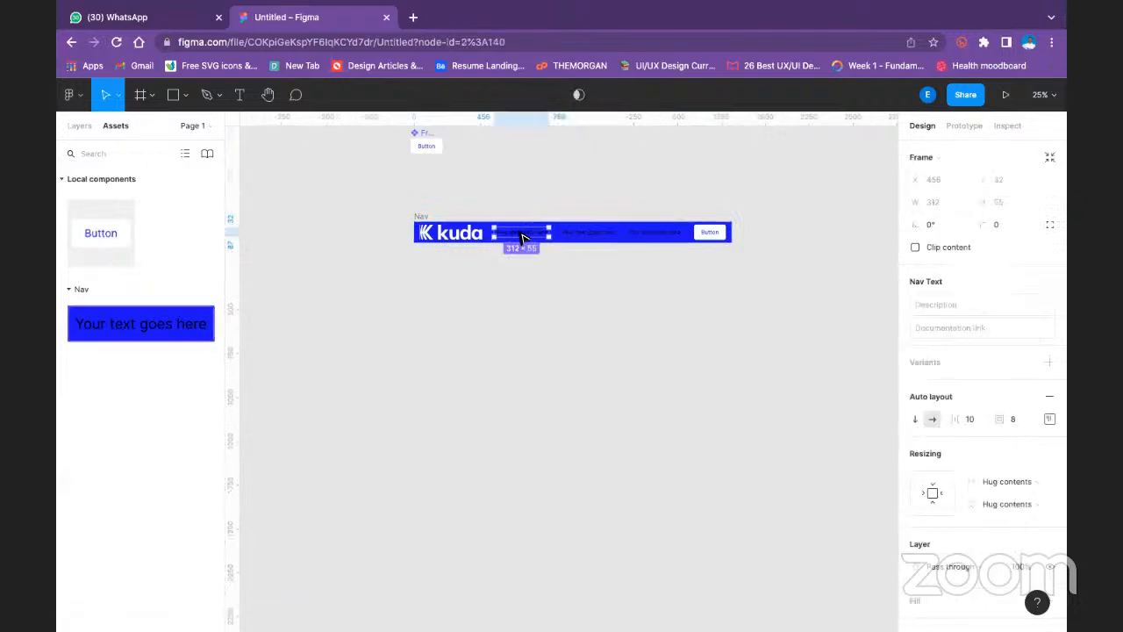
pyautogui.keyDown('shift'); pyautogui.click(590, 235); pyautogui.keyUp('shift')
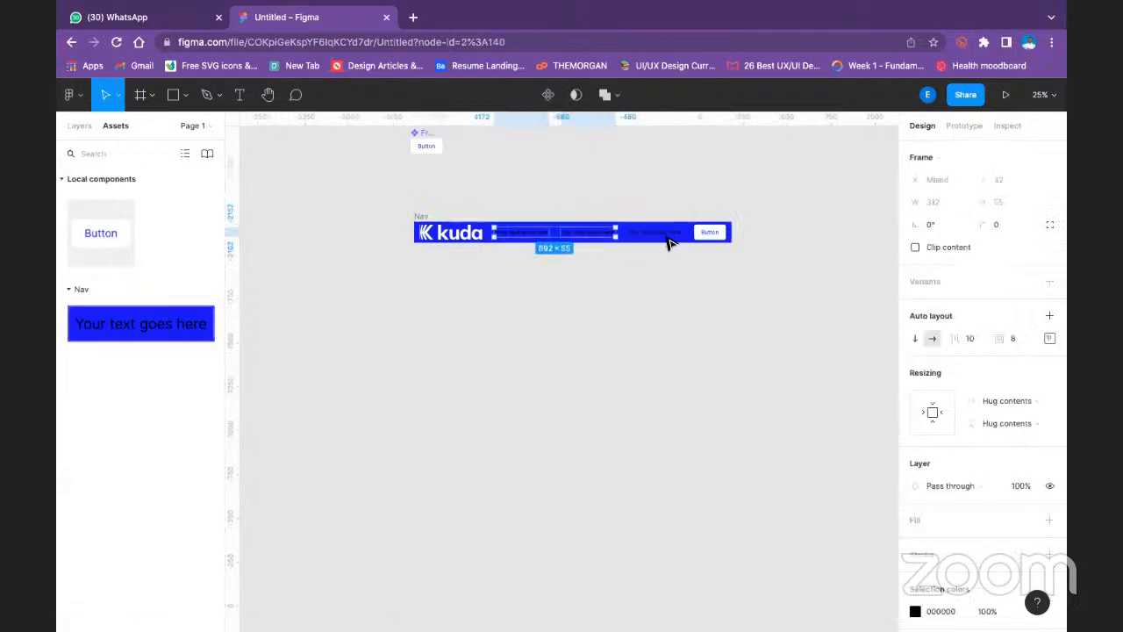
pyautogui.keyDown('shift'); pyautogui.click(666, 244); pyautogui.keyUp('shift')
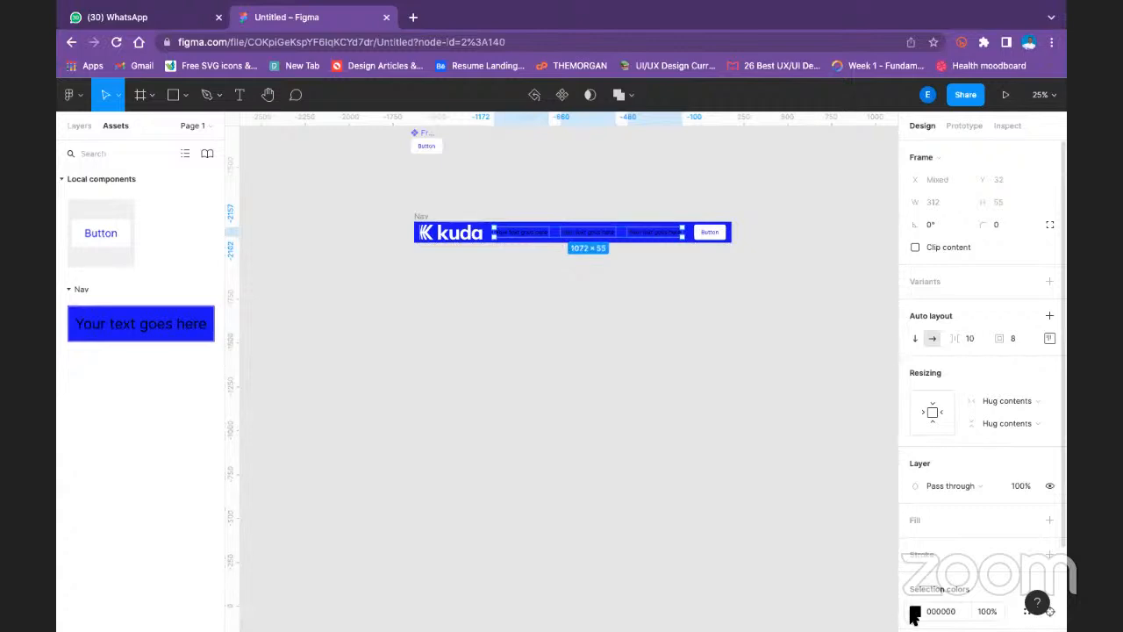
pyautogui.click(915, 611)
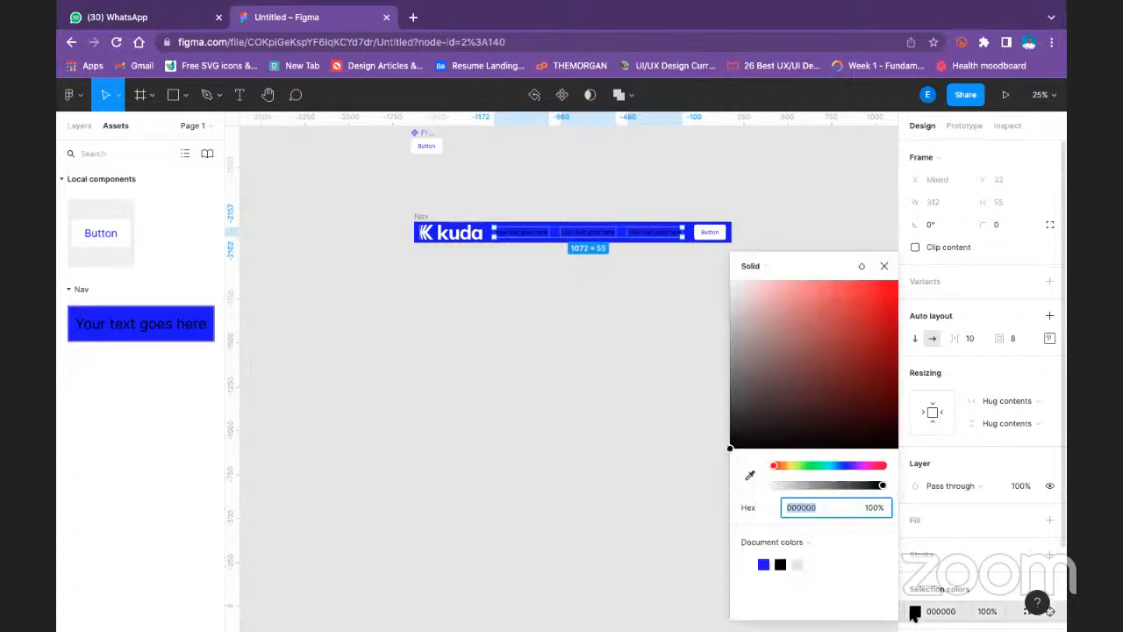
pyautogui.click(750, 563)
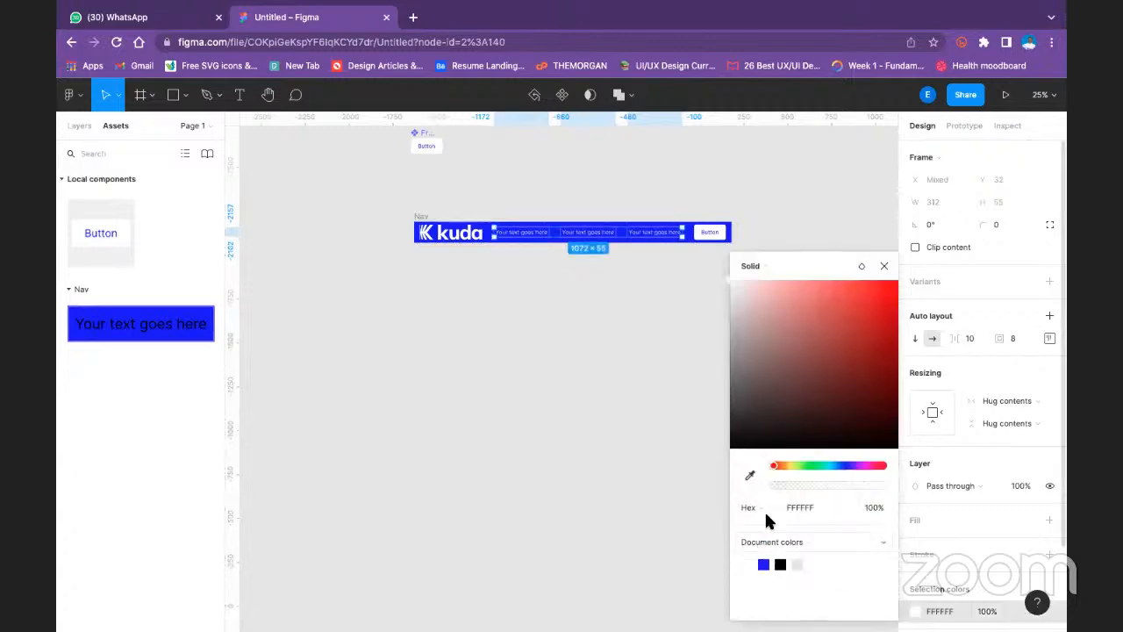
pyautogui.click(884, 265)
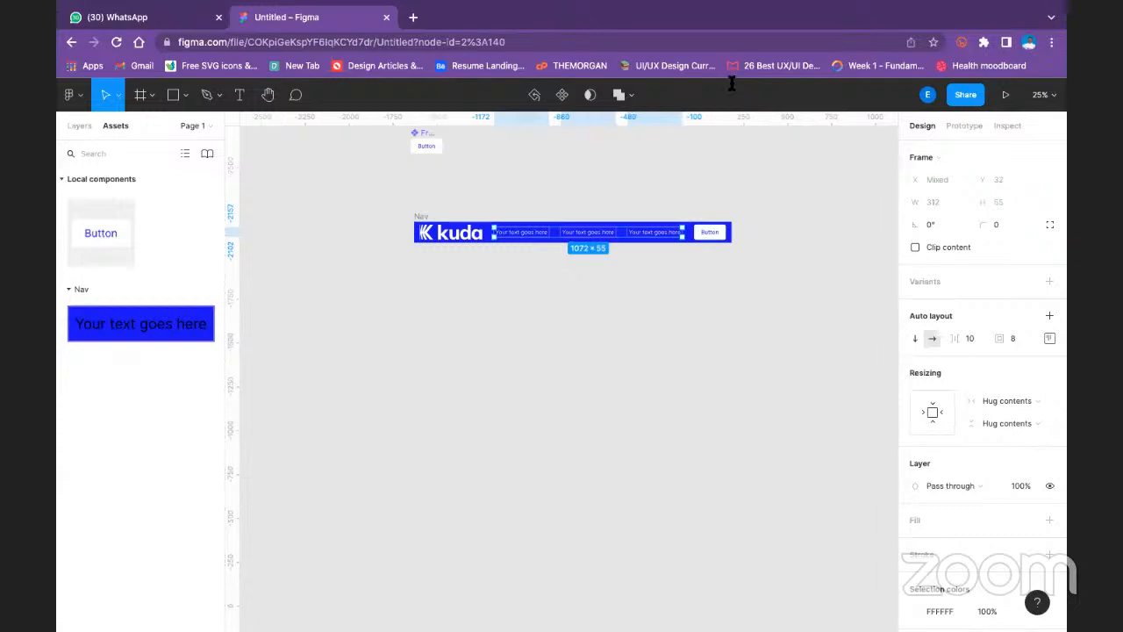
pyautogui.click(583, 164)
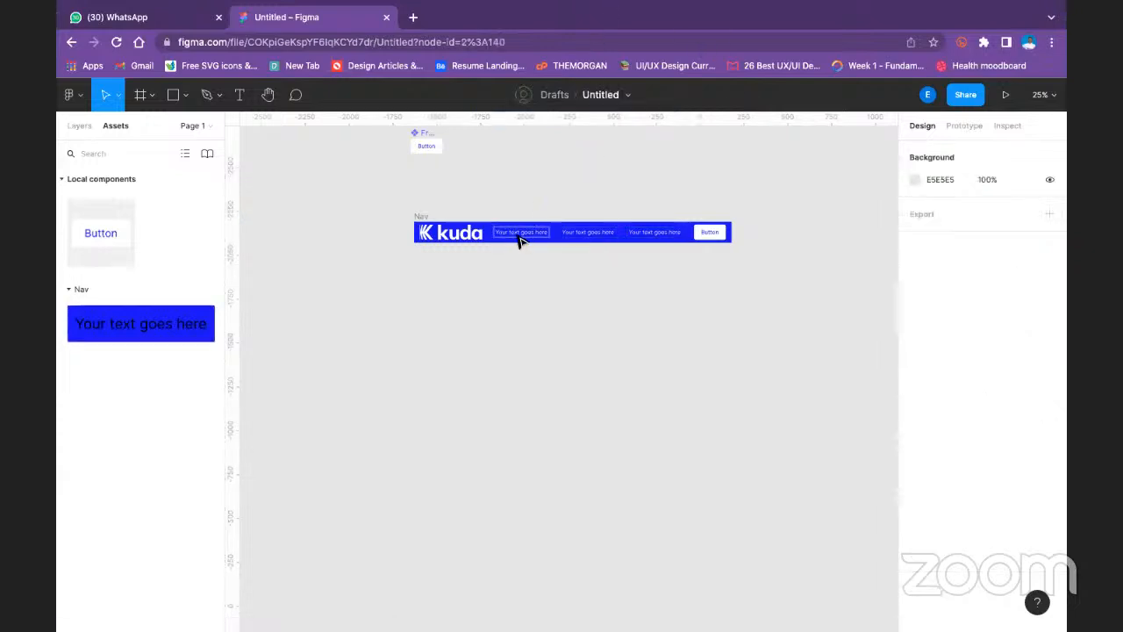
# - Change the first Nav Text item to "Home" and the second one to "About us"
pyautogui.doubleClick(518, 237)
pyautogui.doubleClick(516, 233)
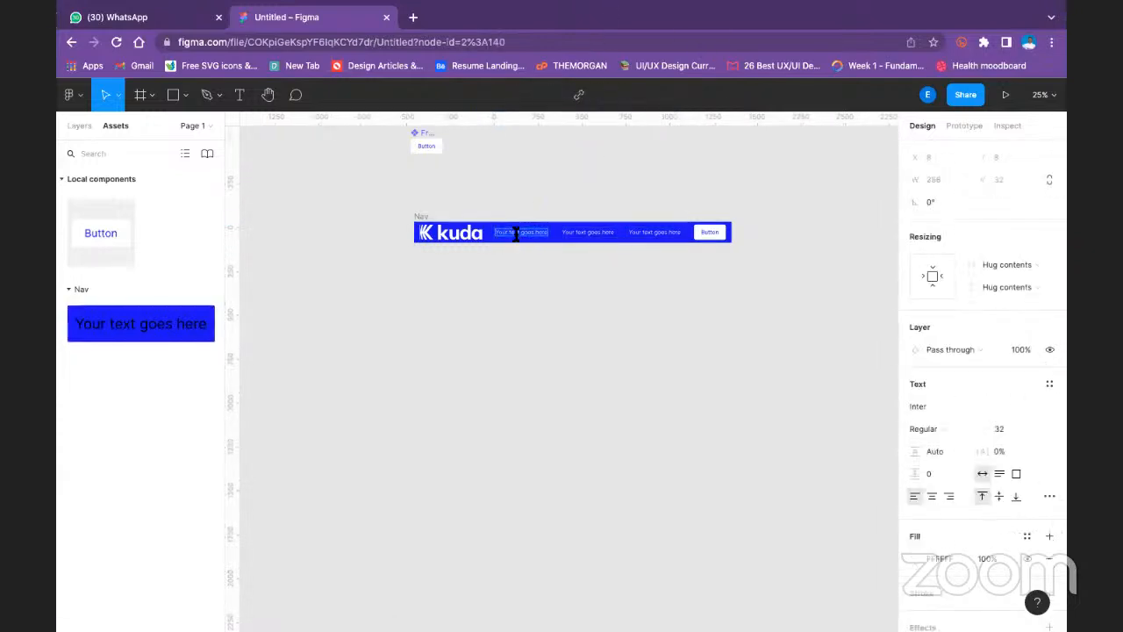
pyautogui.write('Home')
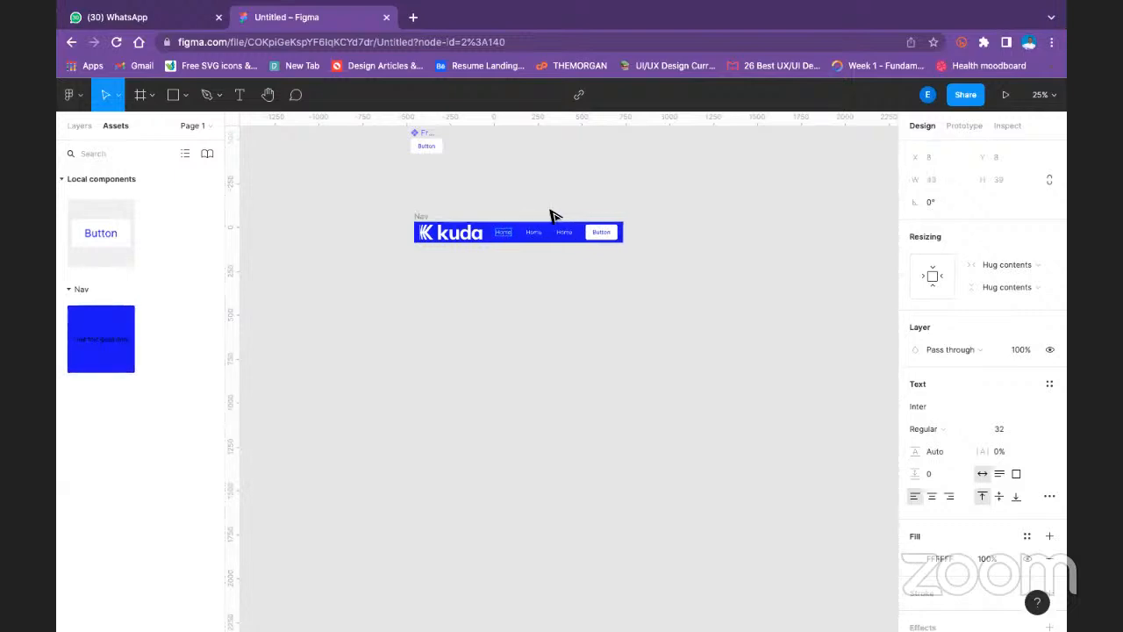
pyautogui.doubleClick(535, 232)
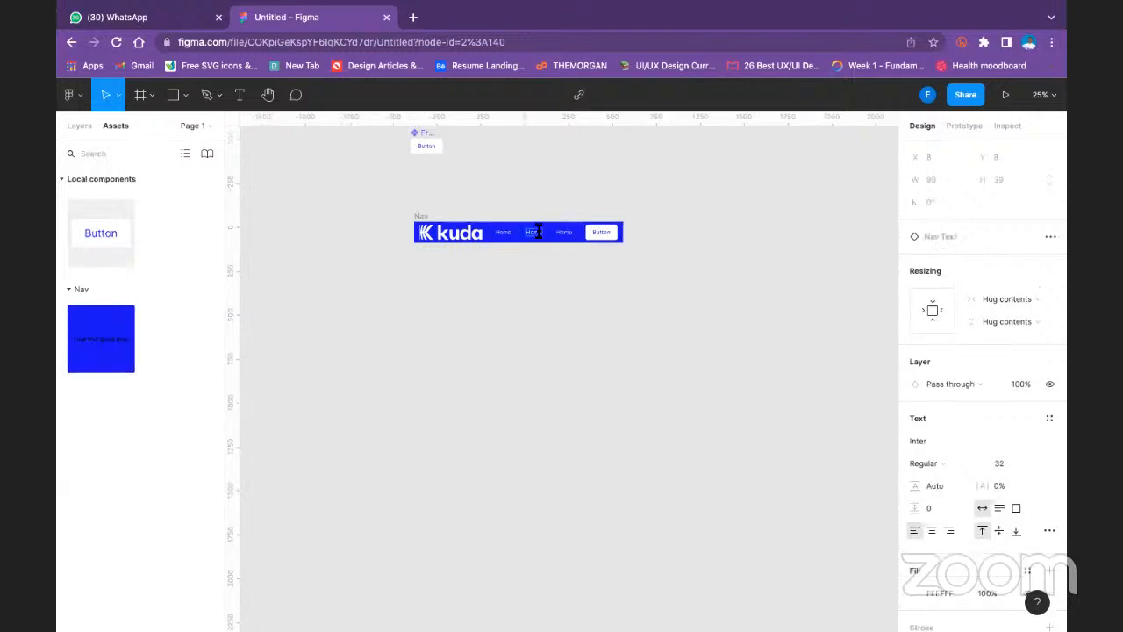
pyautogui.write('About us')
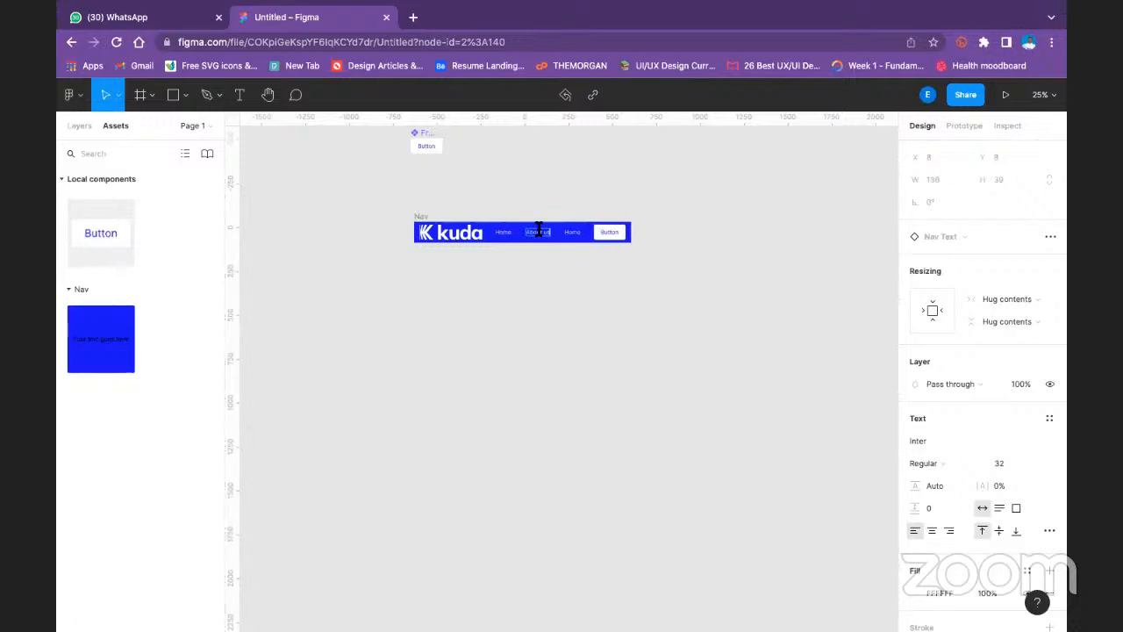
# - Change the third Nav Text item to "Contact us" on a single line, and select the whole Nav frame
pyautogui.click(571, 233)
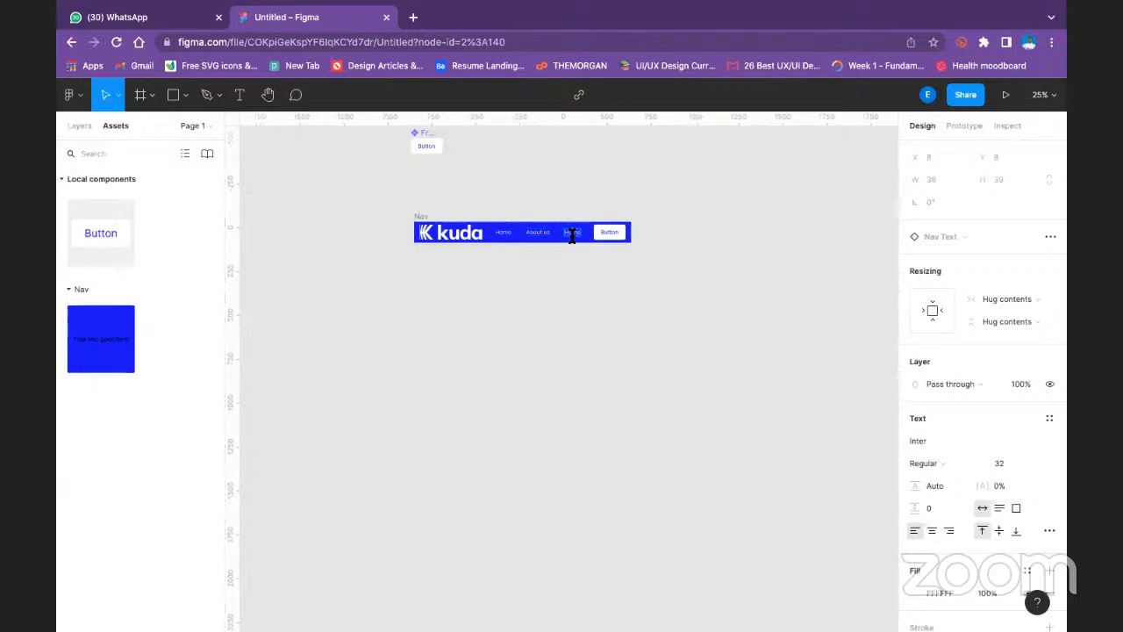
pyautogui.press('Return')
pyautogui.write('Contact')
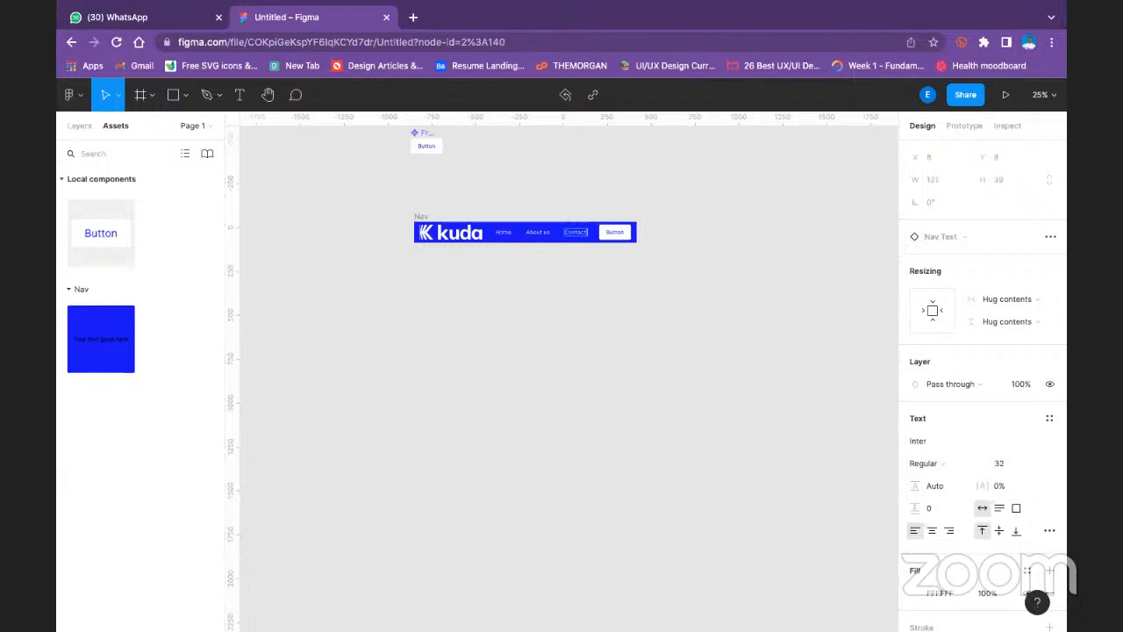
pyautogui.write(' us')
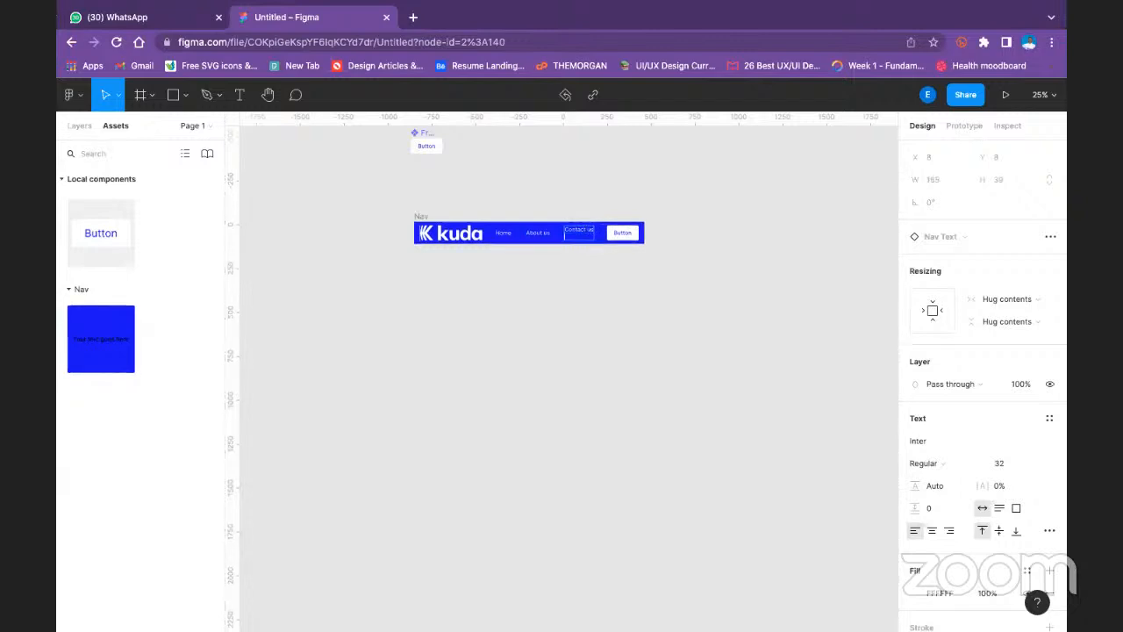
pyautogui.press('BackSpace')
pyautogui.press('Escape')
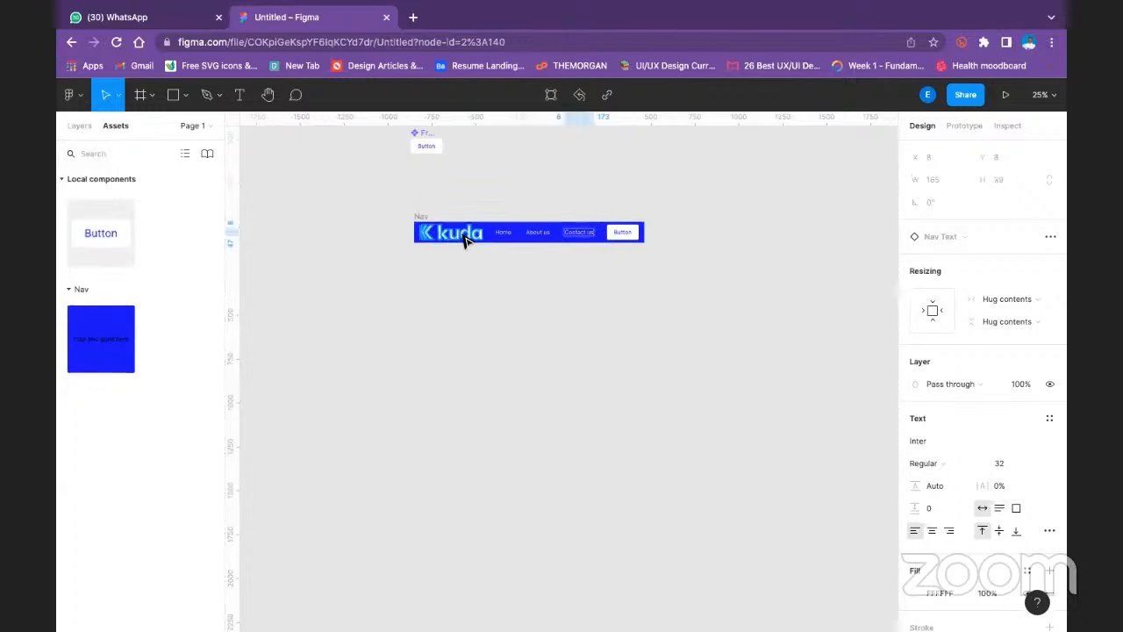
pyautogui.click(418, 215)
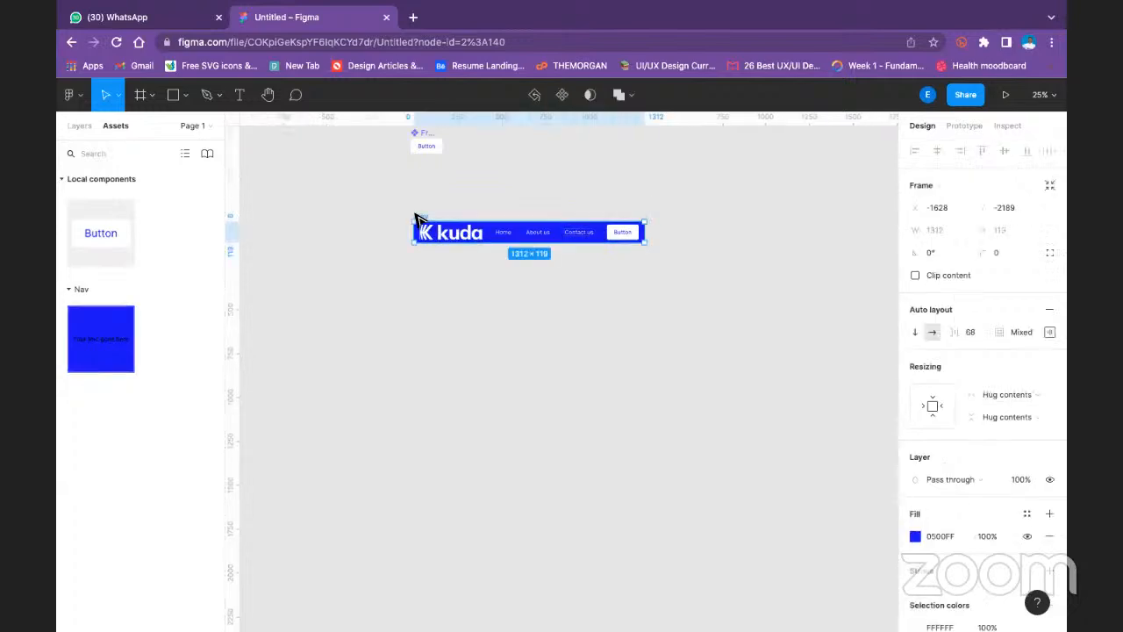
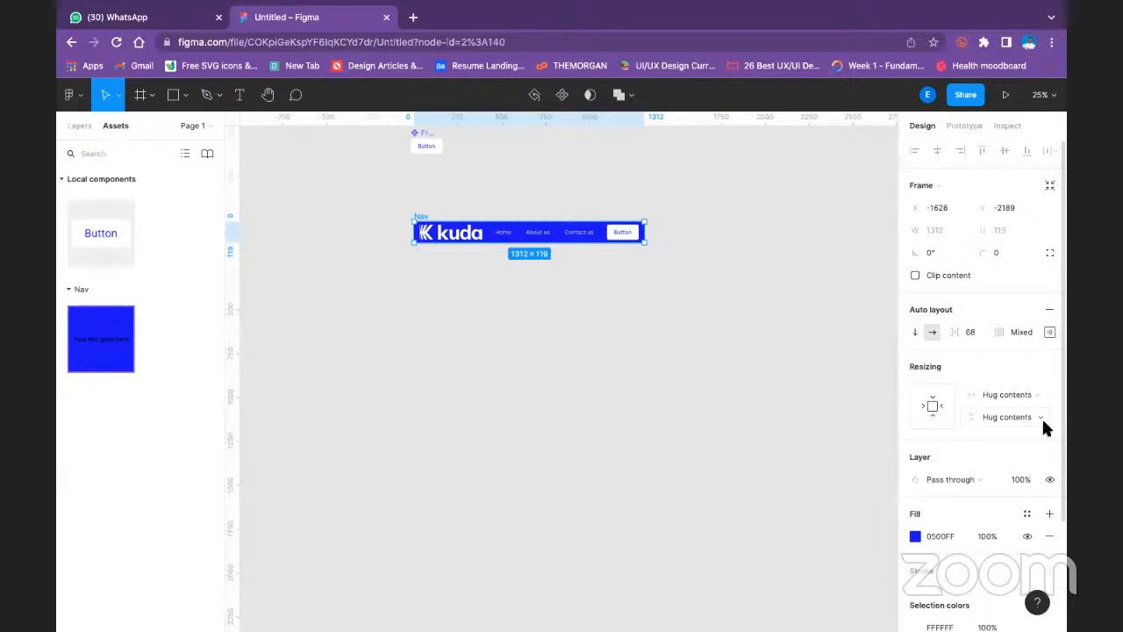
pyautogui.click(1044, 422)
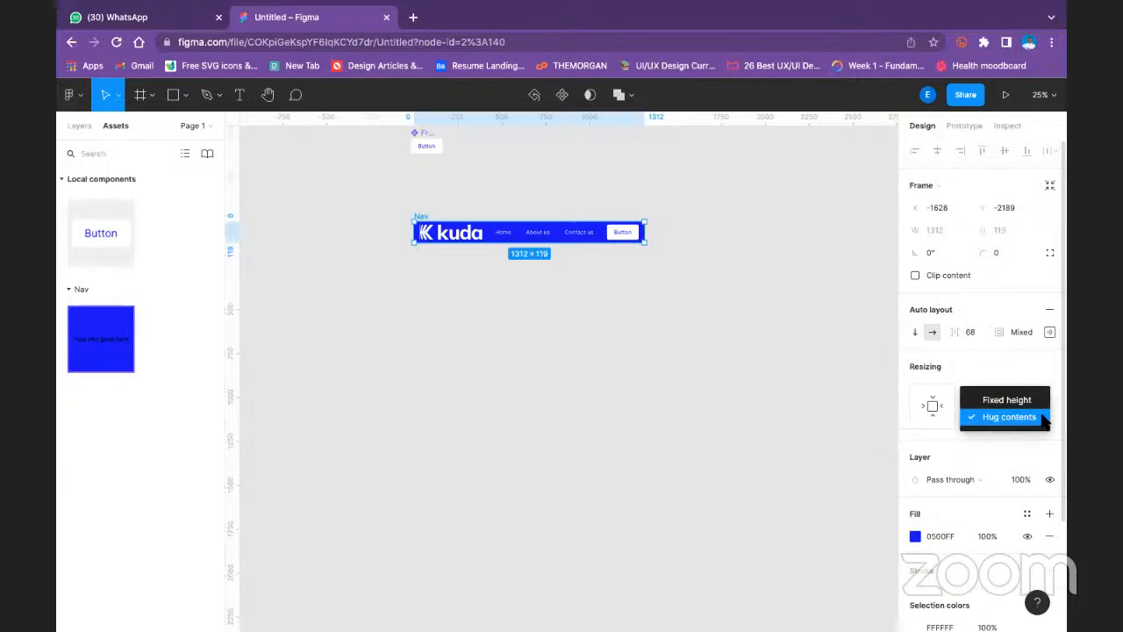
pyautogui.click(1032, 402)
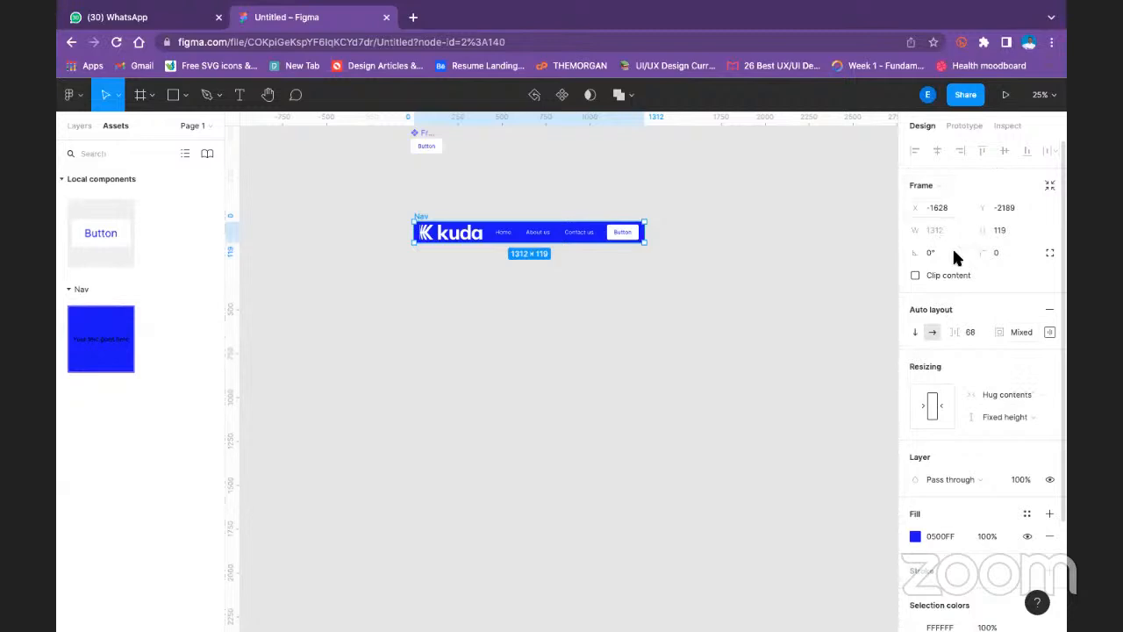
pyautogui.click(1015, 414)
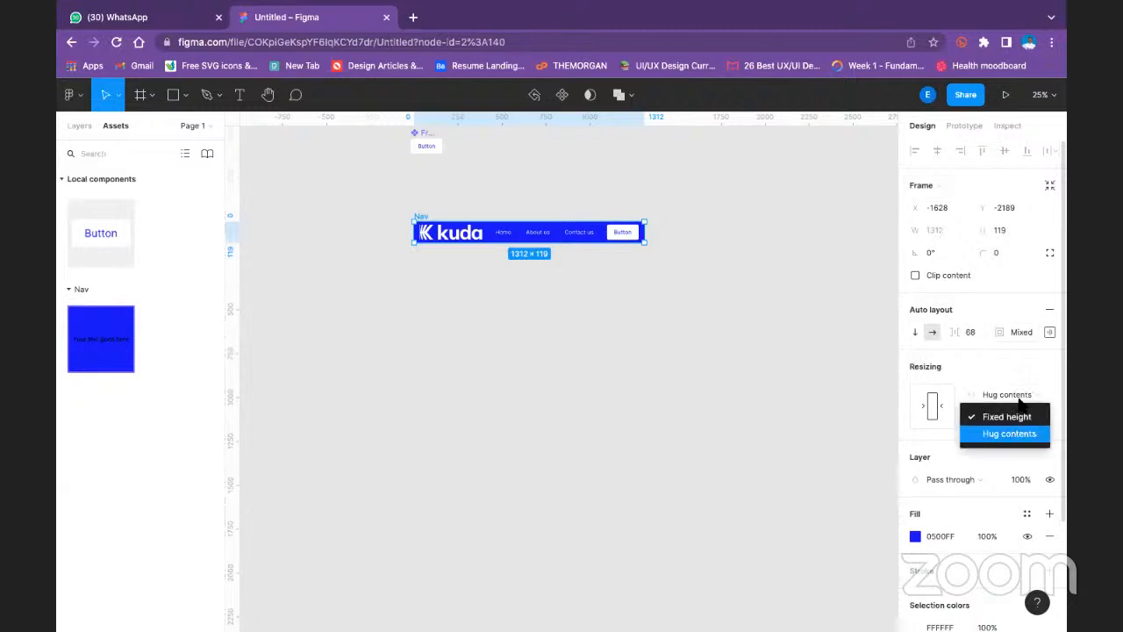
pyautogui.click(1018, 430)
# - Change the Nav frame's horizontal resizing to Fixed width
pyautogui.click(1025, 399)
pyautogui.click(1025, 374)
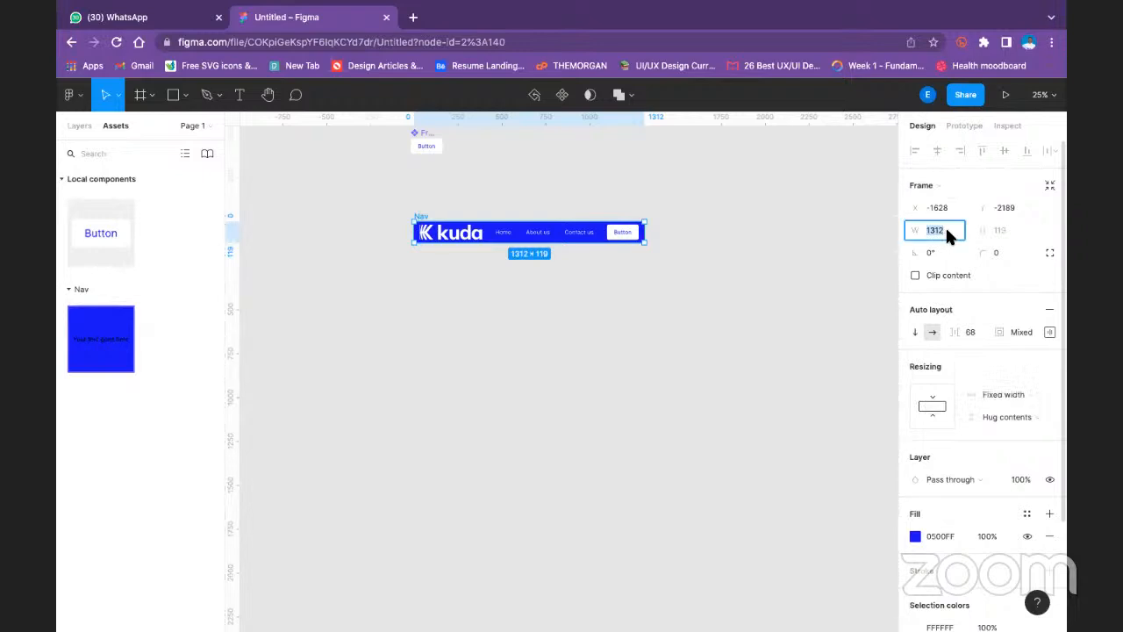
# - Try a width of 1440 for the Nav frame, and undo the change
pyautogui.write('1440')
pyautogui.press('Return')
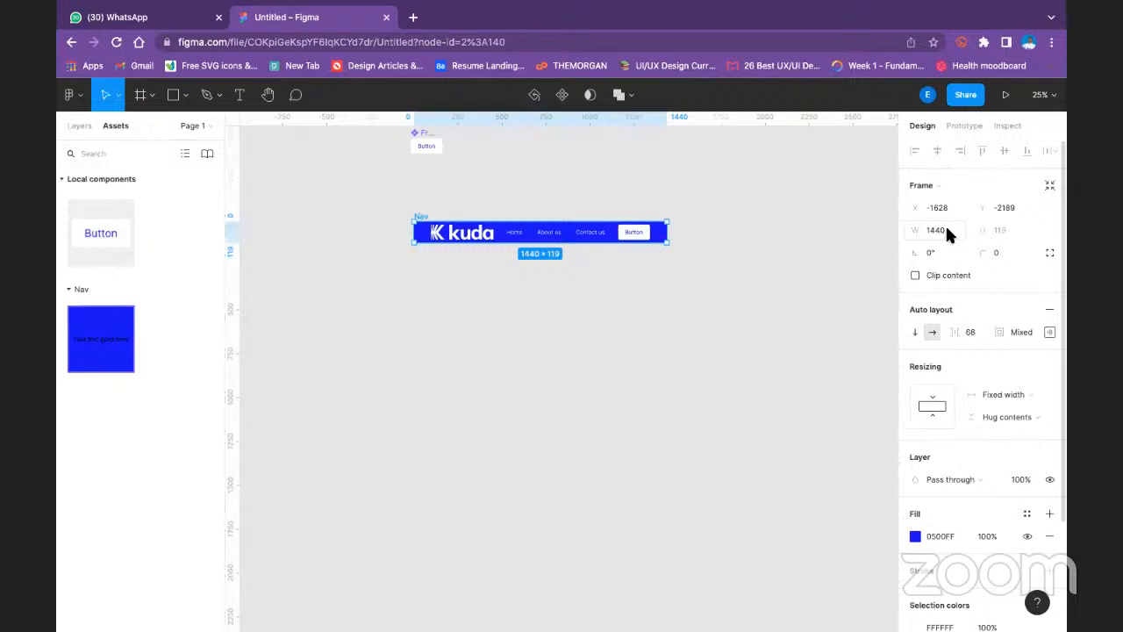
pyautogui.press('super+z')
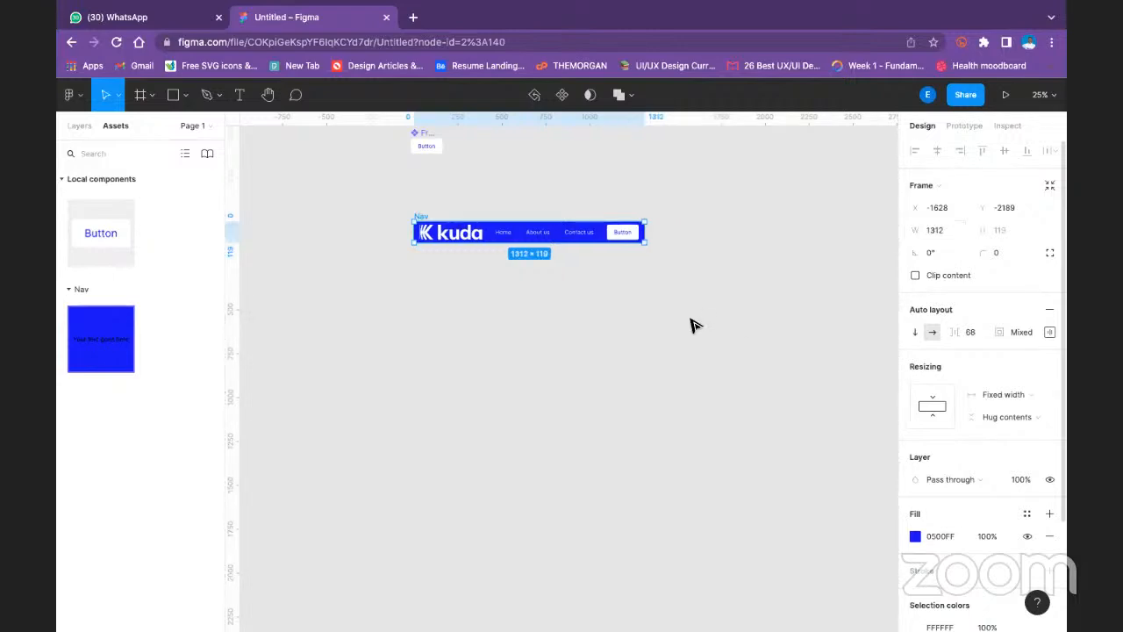
# - Set the Nav frame's width to 1440 and deselect it
pyautogui.click(438, 211)
pyautogui.click(421, 216)
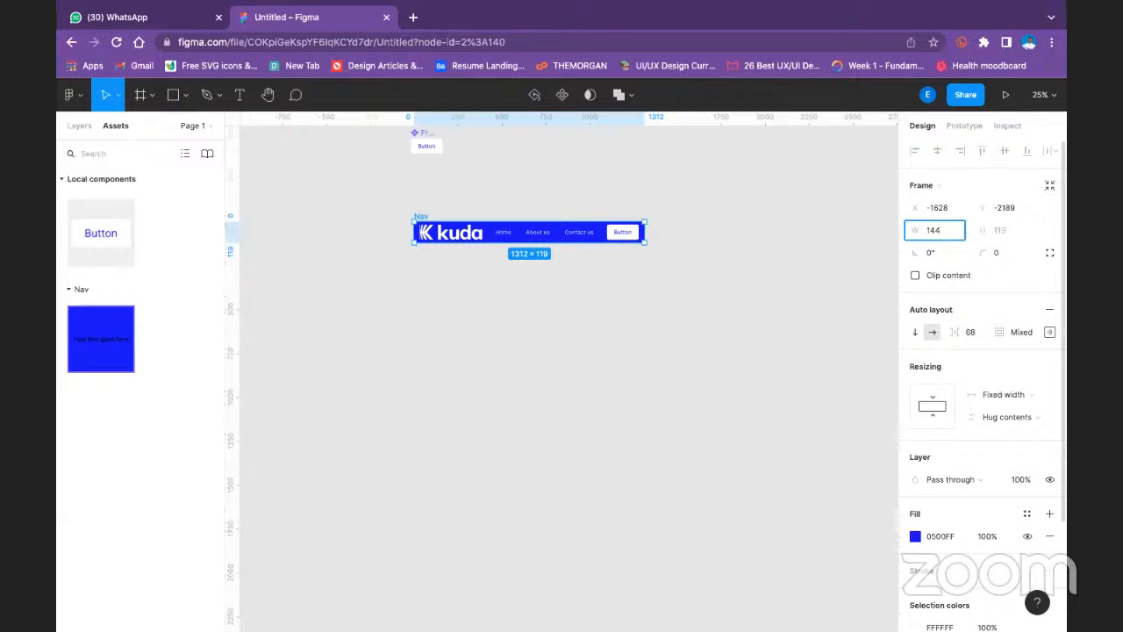
pyautogui.write('0')
pyautogui.press('Return')
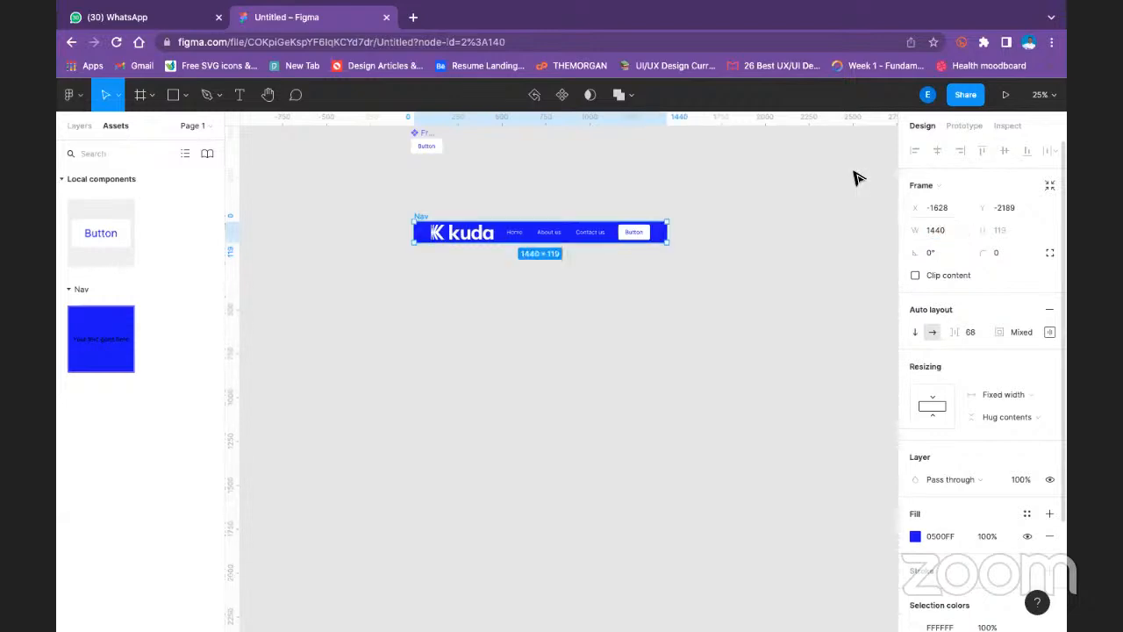
pyautogui.click(783, 193)
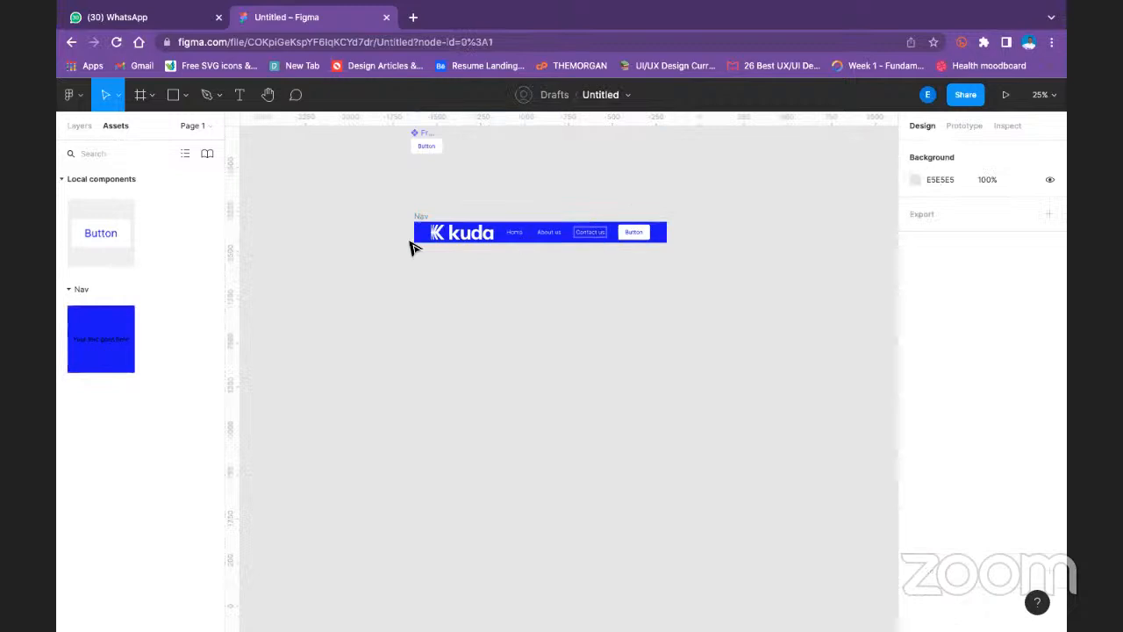
pyautogui.click(422, 215)
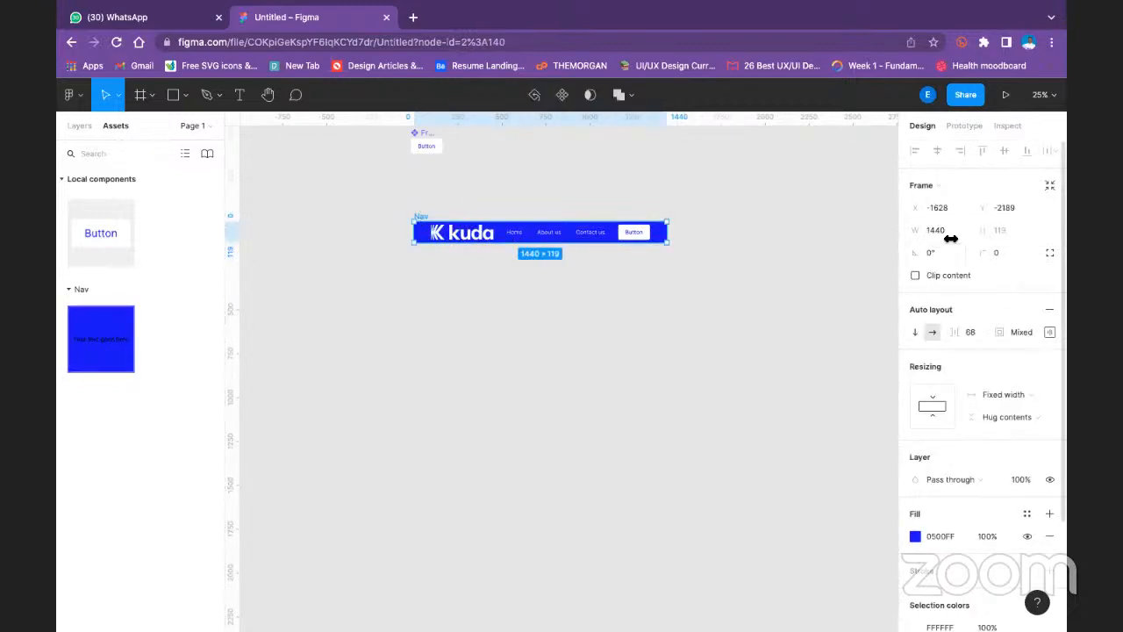
pyautogui.click(654, 249)
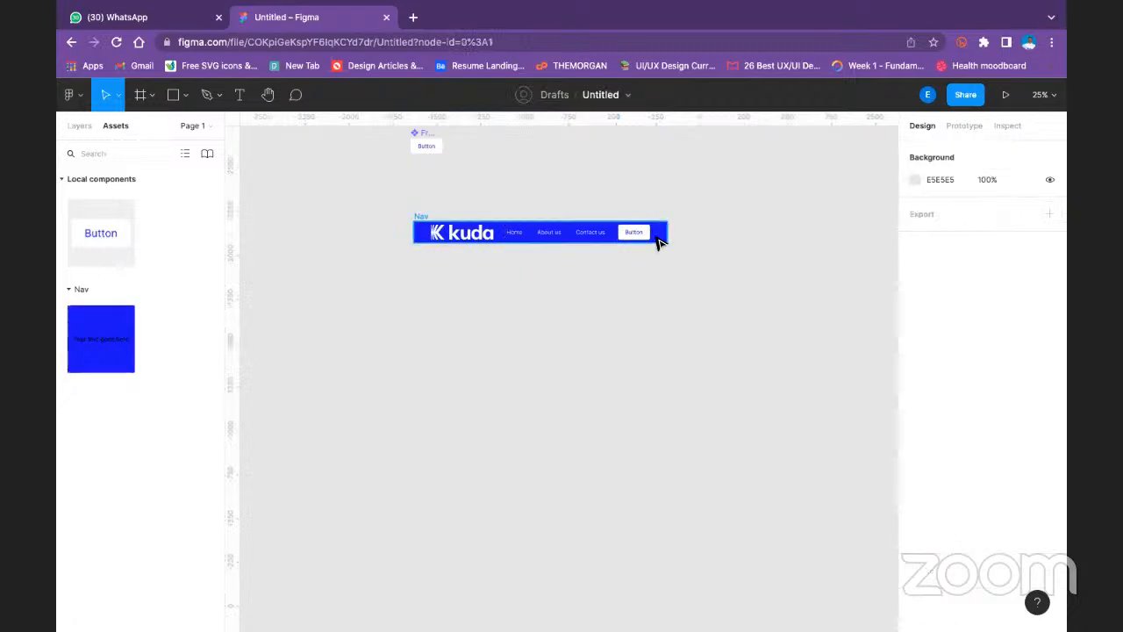
# - Select the kuda logo, the Home, About us and Contact us links and the Button, and wrap them in an auto layout frame
pyautogui.press('super+minus')
pyautogui.press('super+minus')
pyautogui.press('super+plus')
pyautogui.press('super+plus')
pyautogui.press('super+plus')
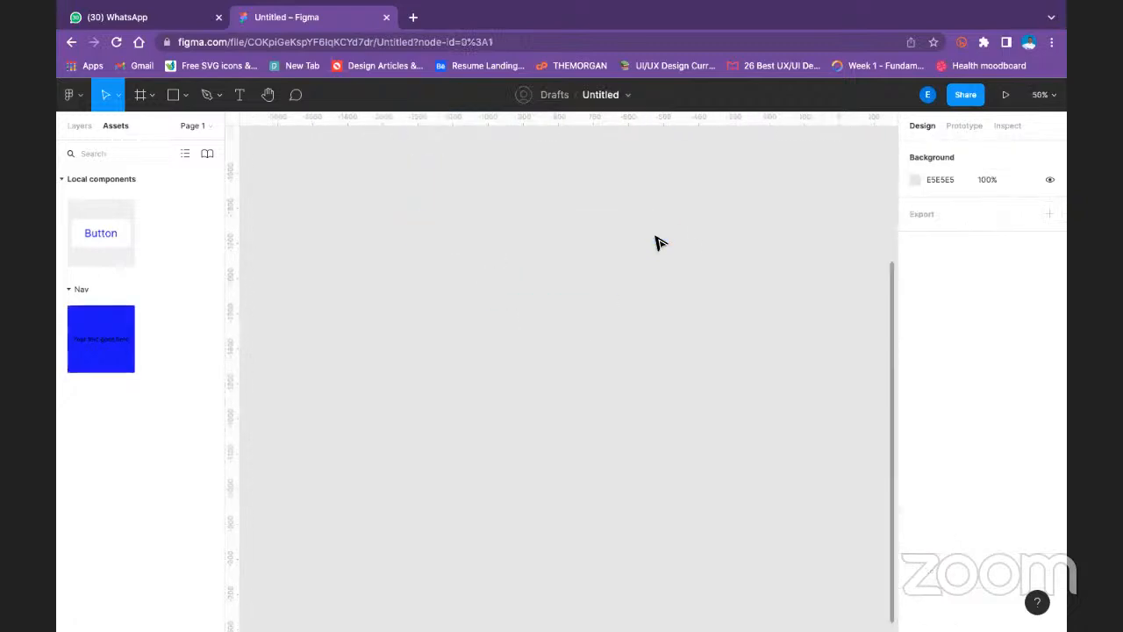
pyautogui.scroll(5, 626, 223)
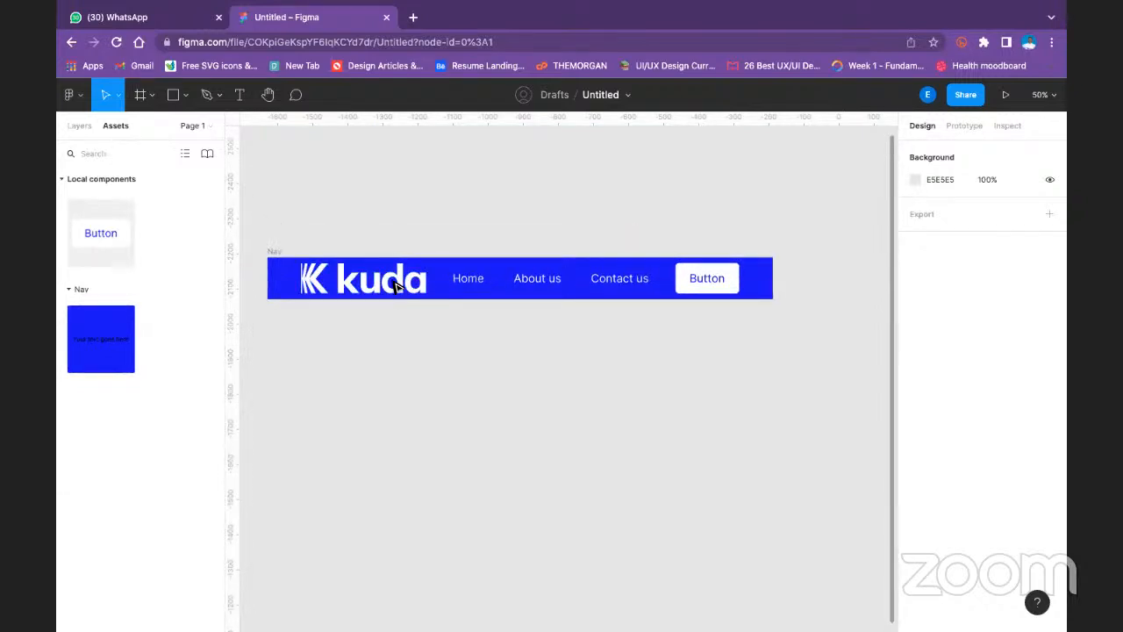
pyautogui.click(537, 278)
pyautogui.click(364, 277)
pyautogui.doubleClick(364, 278)
pyautogui.click(237, 94)
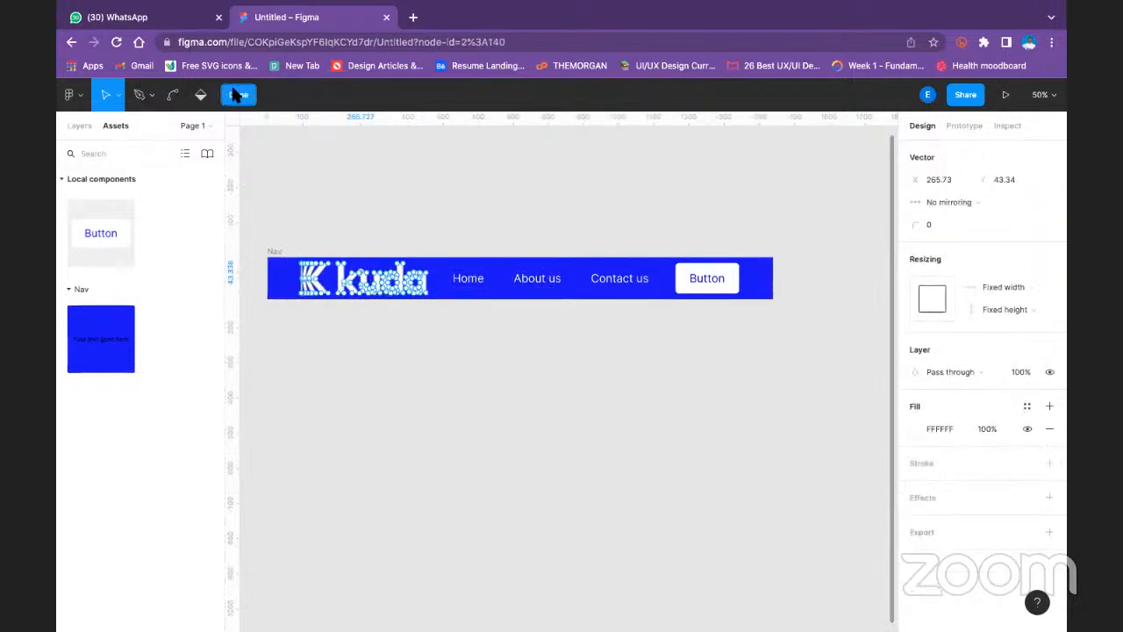
pyautogui.keyDown('shift'); pyautogui.click(481, 280); pyautogui.keyUp('shift')
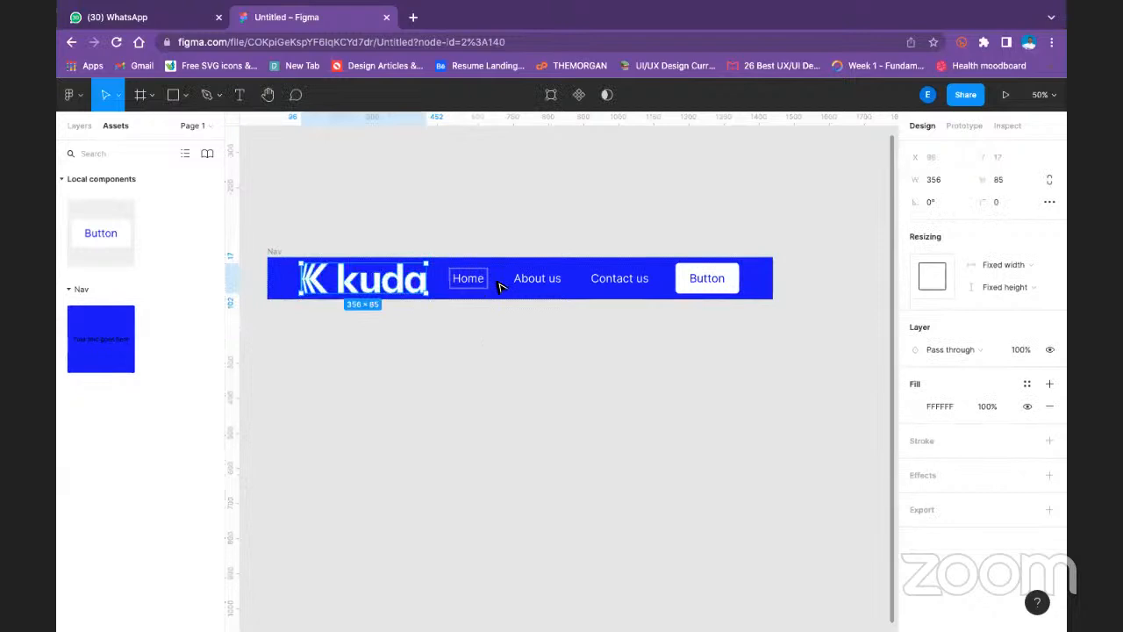
pyautogui.keyDown('shift'); pyautogui.click(551, 280); pyautogui.keyUp('shift')
pyautogui.keyDown('shift'); pyautogui.click(597, 278); pyautogui.keyUp('shift')
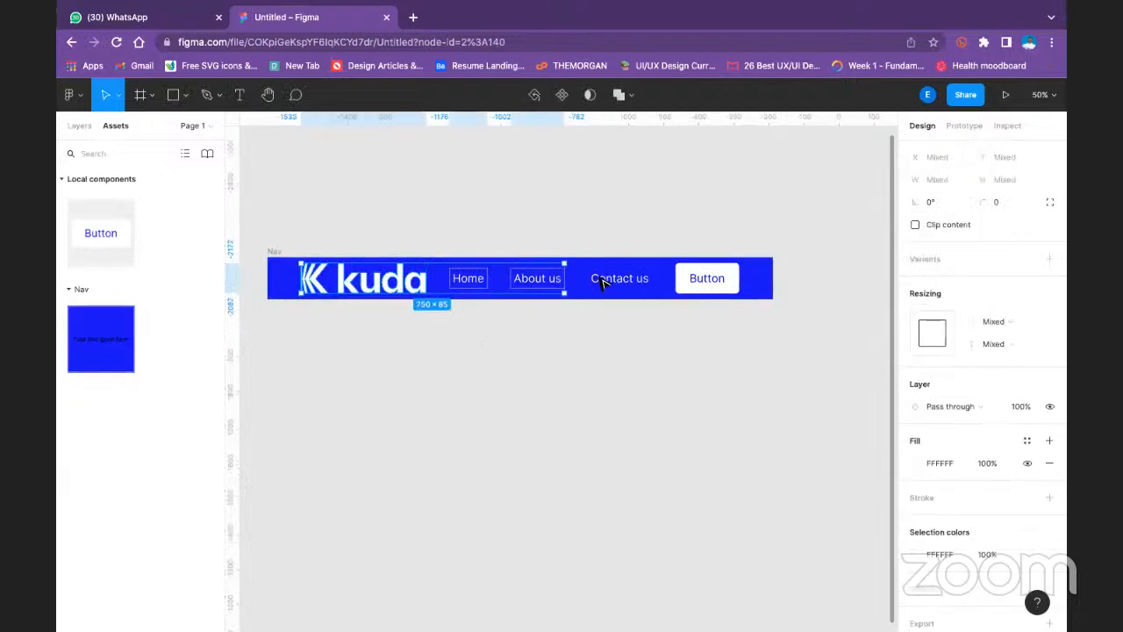
pyautogui.keyDown('shift'); pyautogui.click(704, 279); pyautogui.keyUp('shift')
pyautogui.hotkey('shift', 'a')
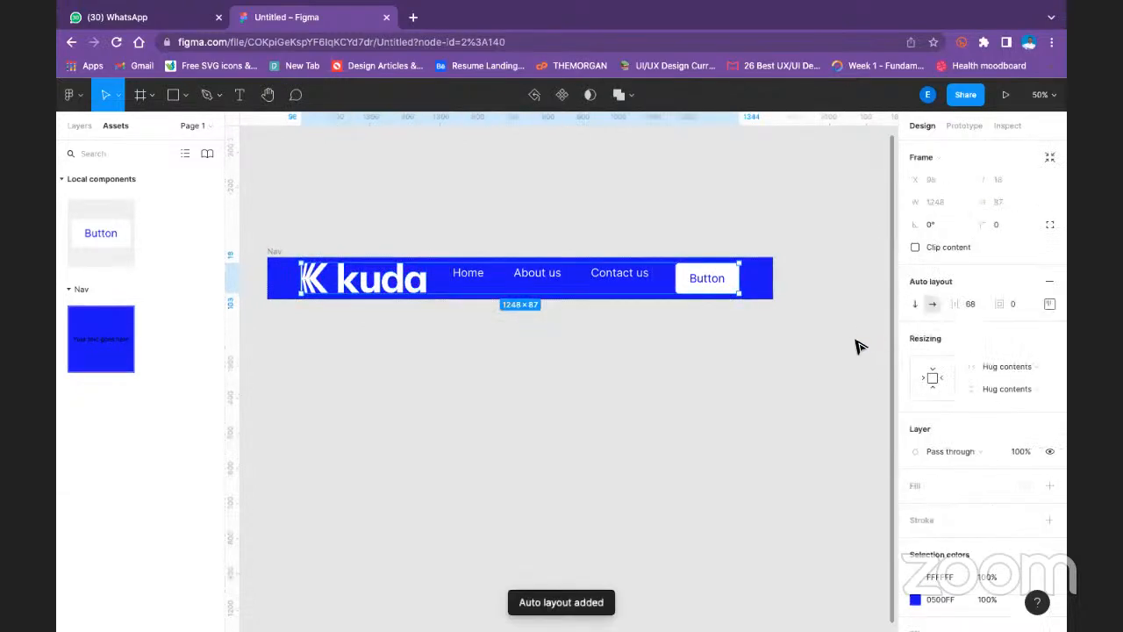
# - Align the contents of the inner auto layout frame to the centre and deselect the frame
pyautogui.click(1050, 304)
pyautogui.click(1002, 363)
pyautogui.click(1002, 331)
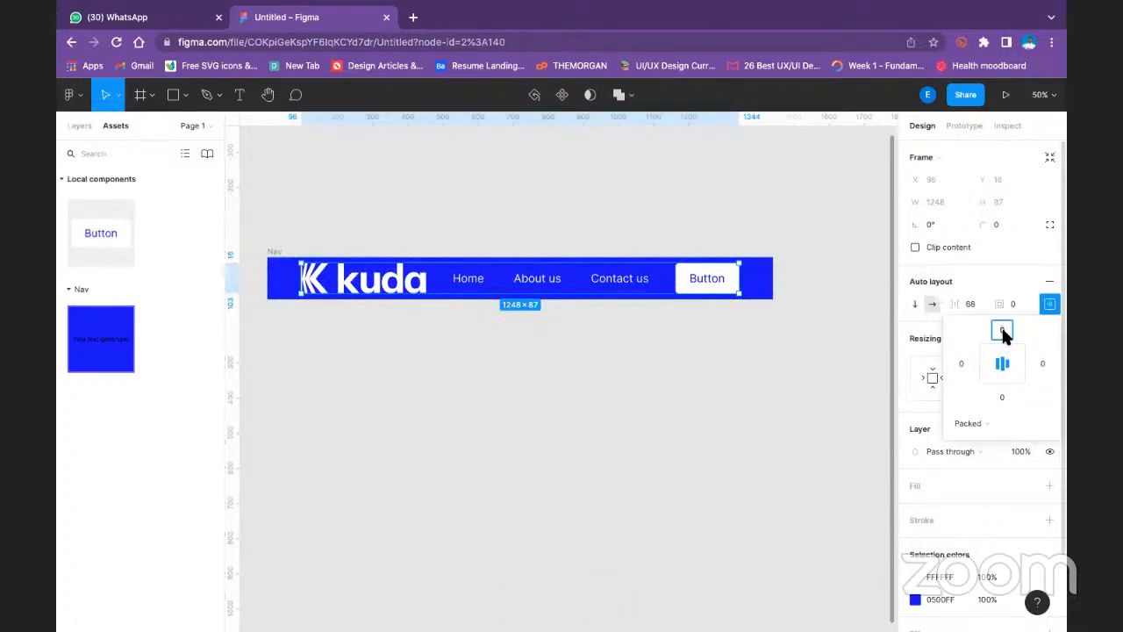
pyautogui.click(699, 413)
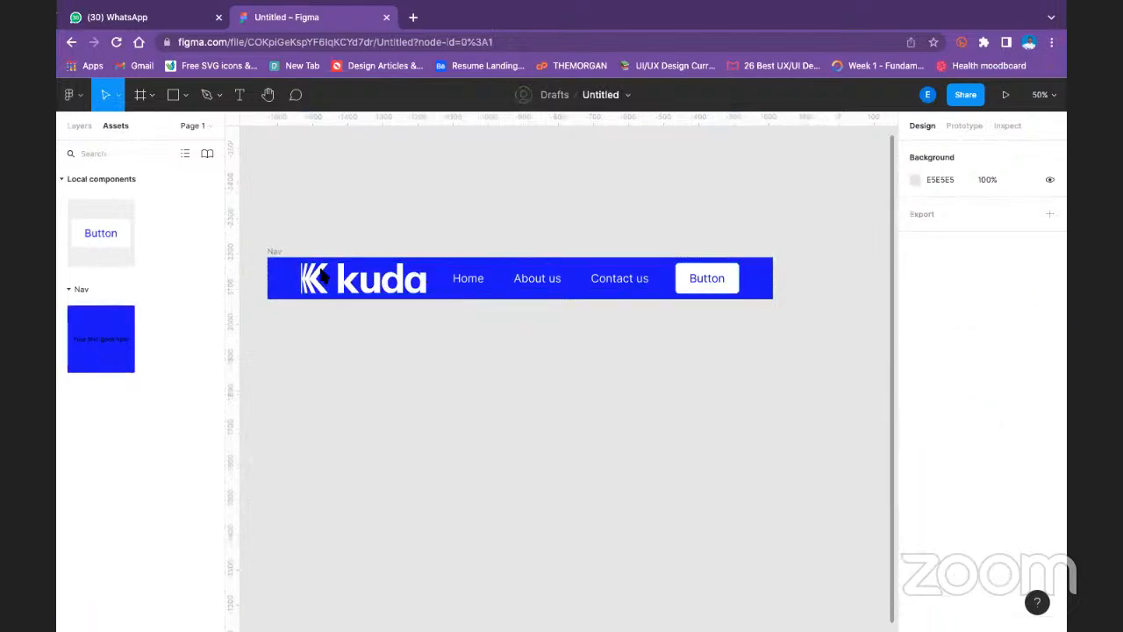
# - Check the Nav frame's horizontal resizing options and its auto layout padding and alignment settings
pyautogui.click(276, 253)
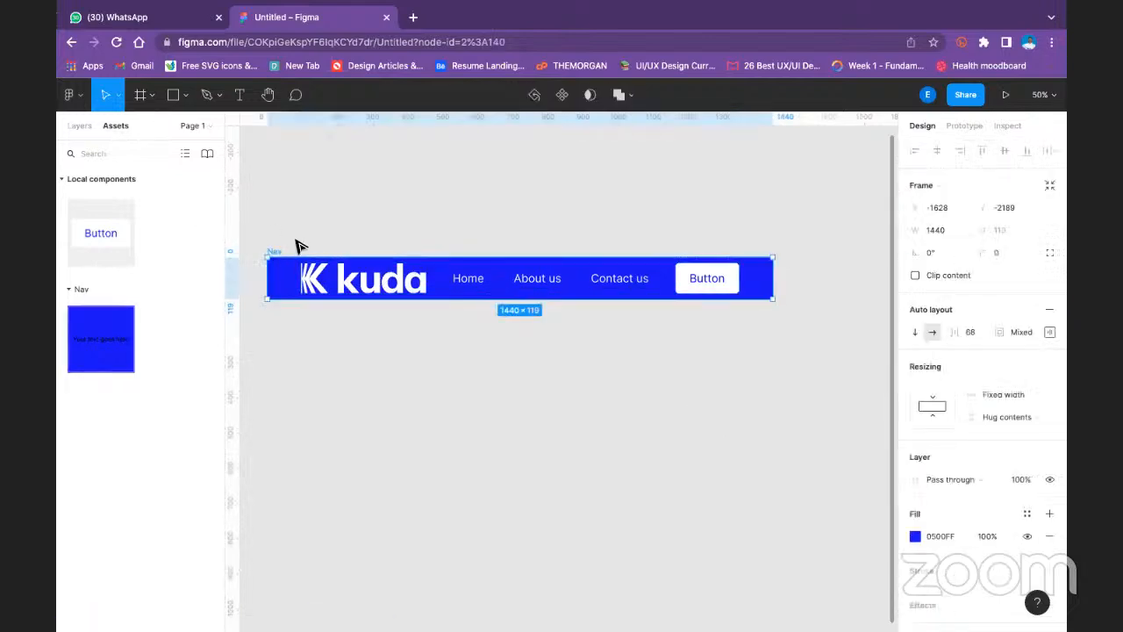
pyautogui.click(1017, 393)
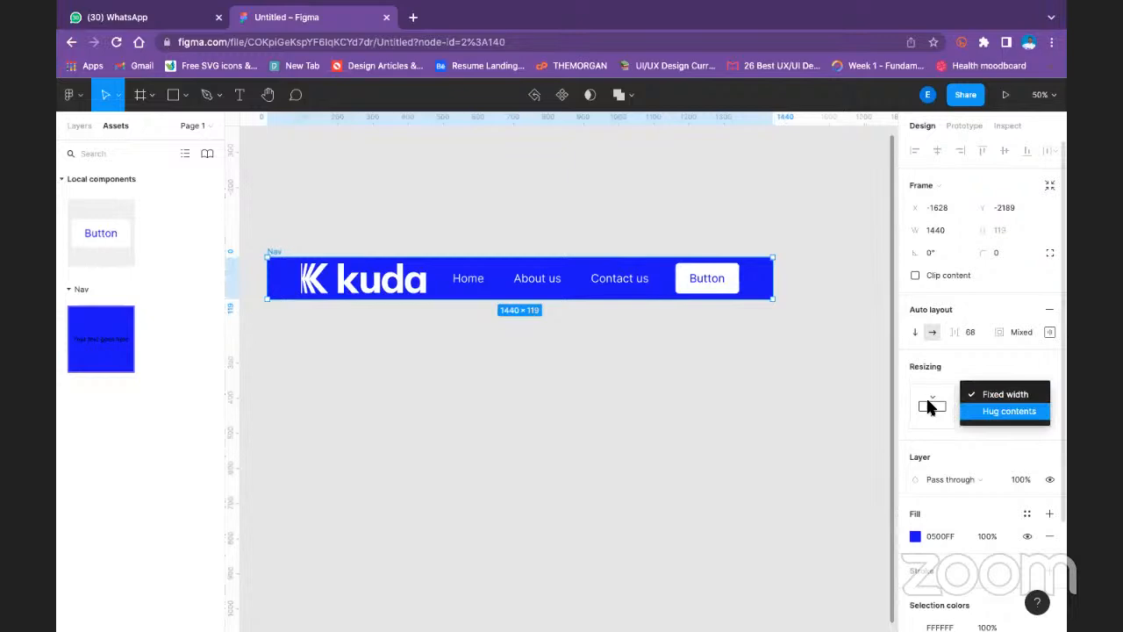
pyautogui.click(930, 406)
pyautogui.click(1024, 333)
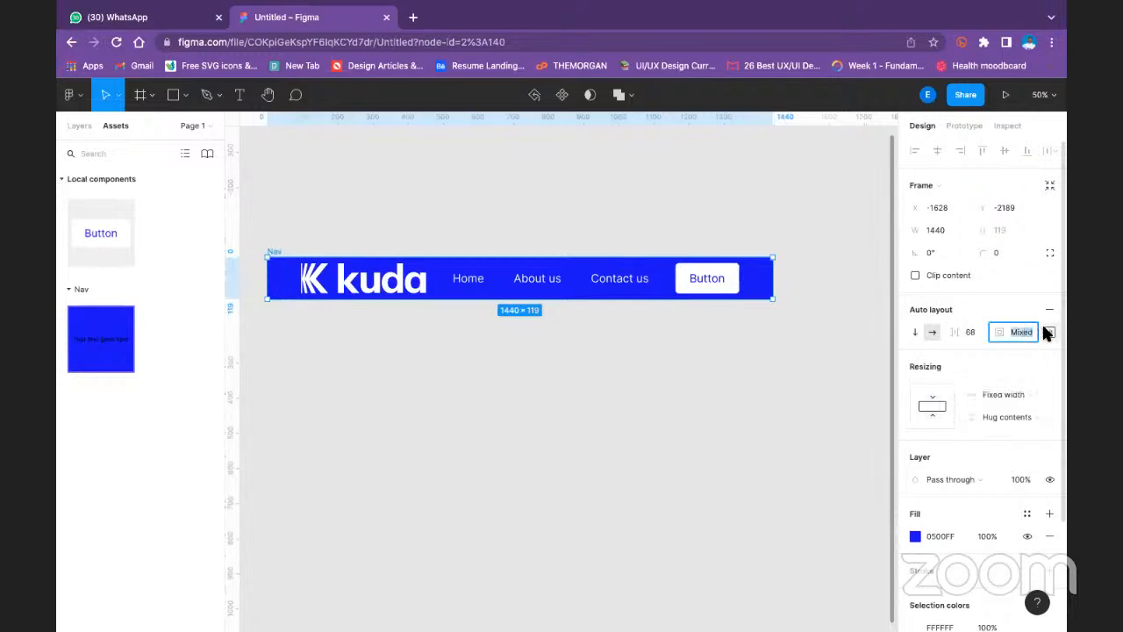
pyautogui.click(1049, 332)
pyautogui.click(955, 232)
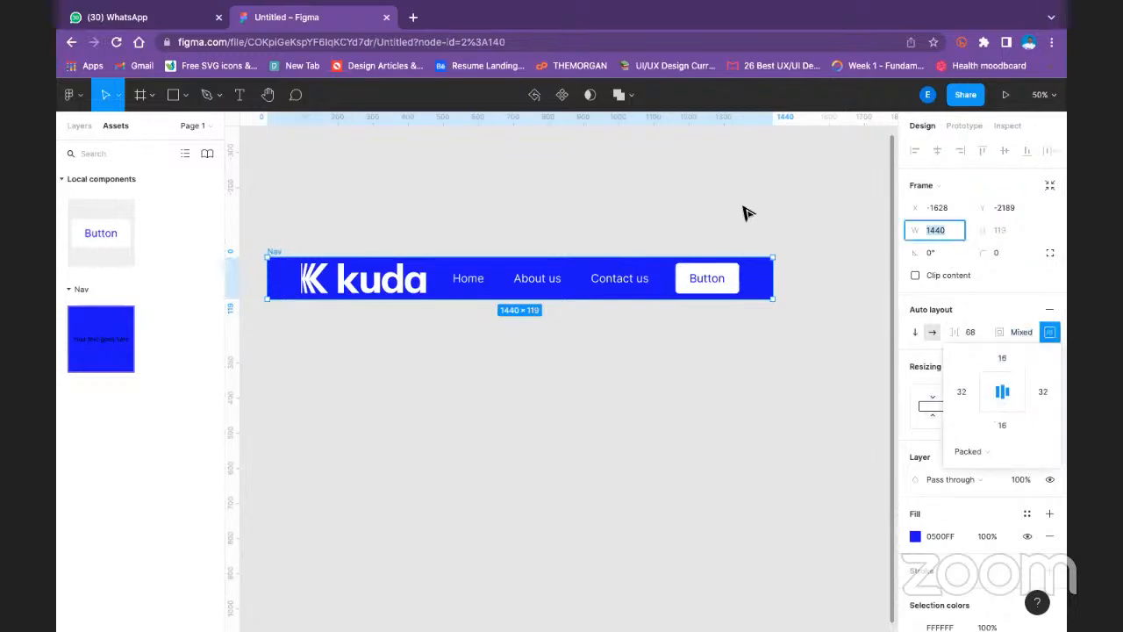
pyautogui.click(568, 235)
# - Try to widen the inner frame holding the logo, links and Button, and undo the resize
pyautogui.click(356, 290)
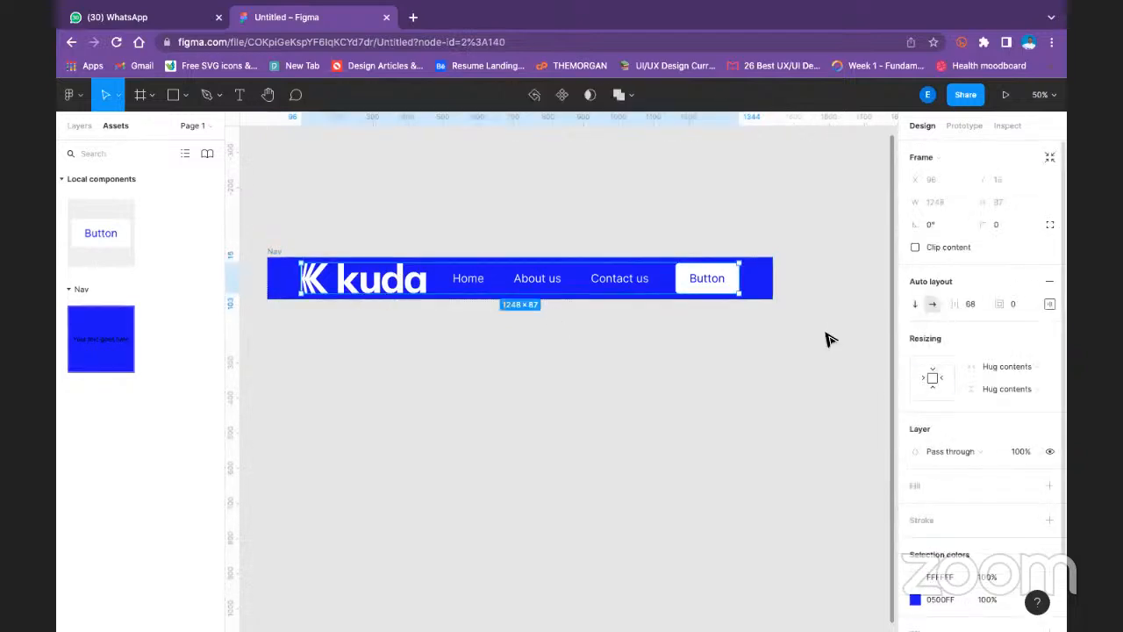
pyautogui.moveTo(742, 278); pyautogui.dragTo(766, 282)
pyautogui.hotkey('ctrl', 'z')
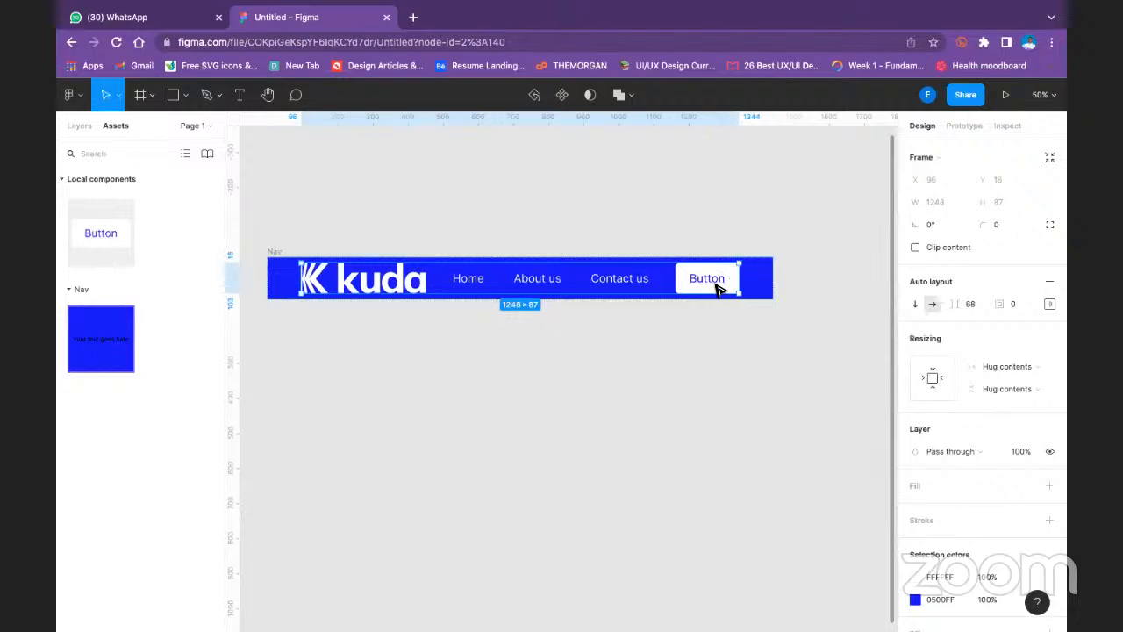
# - Switch the inner frame's auto layout spacing mode to Space between
pyautogui.click(1050, 303)
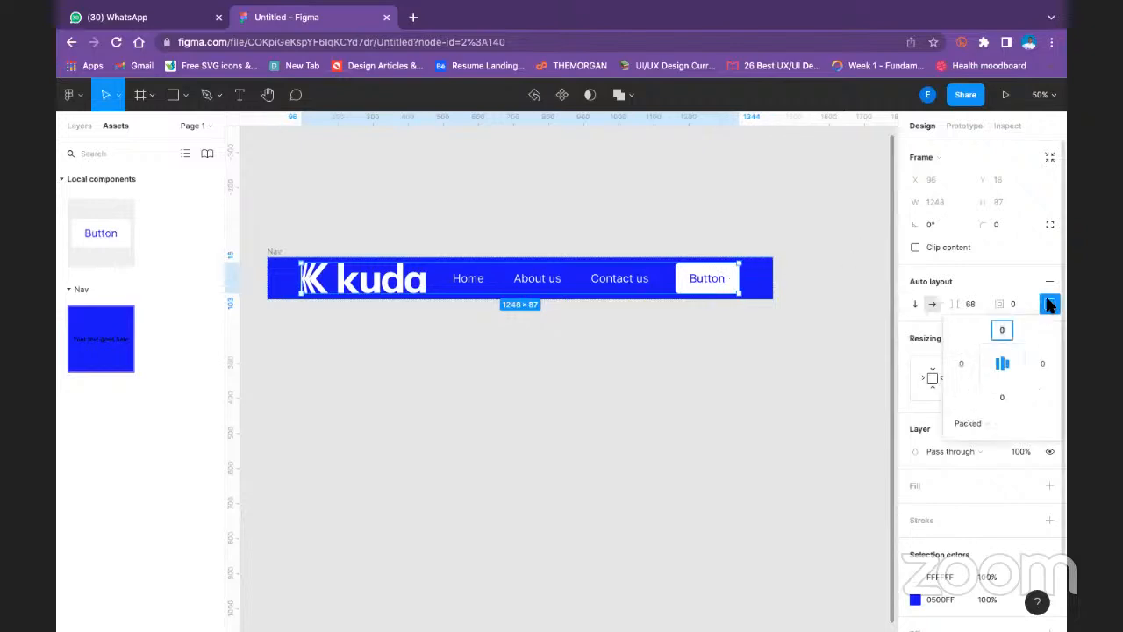
pyautogui.click(981, 425)
pyautogui.click(997, 441)
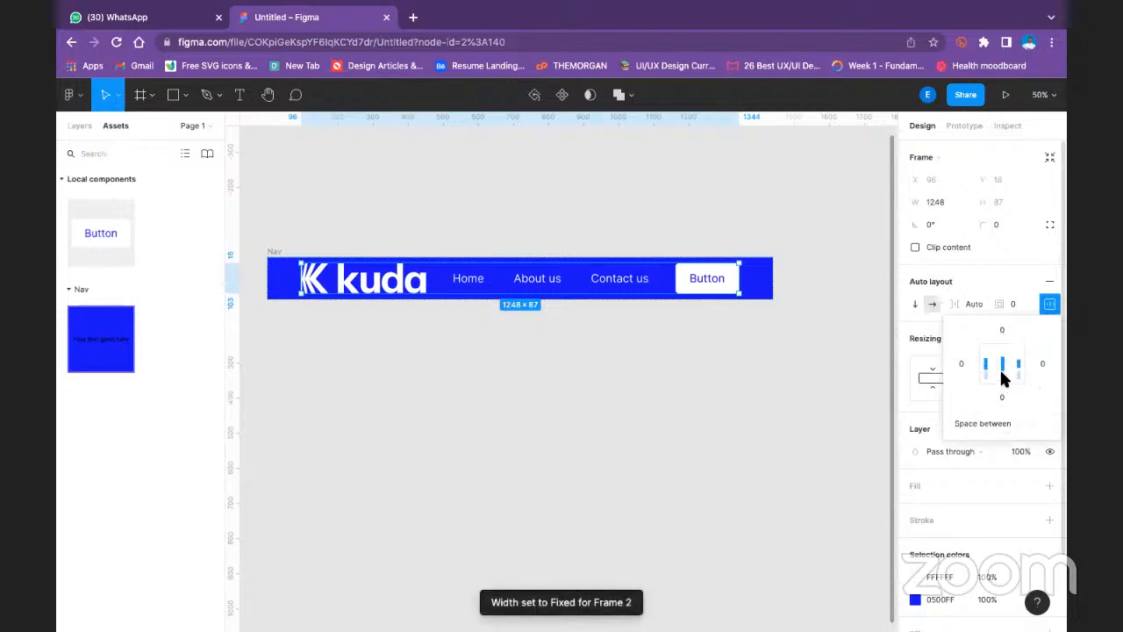
pyautogui.click(894, 400)
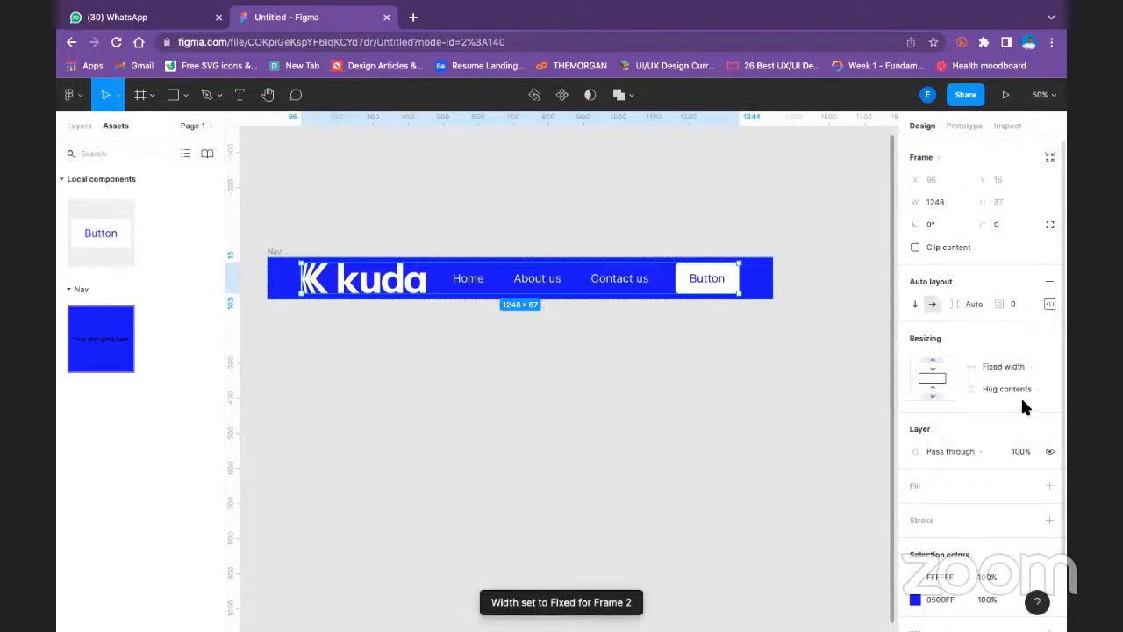
pyautogui.click(1048, 303)
pyautogui.click(739, 303)
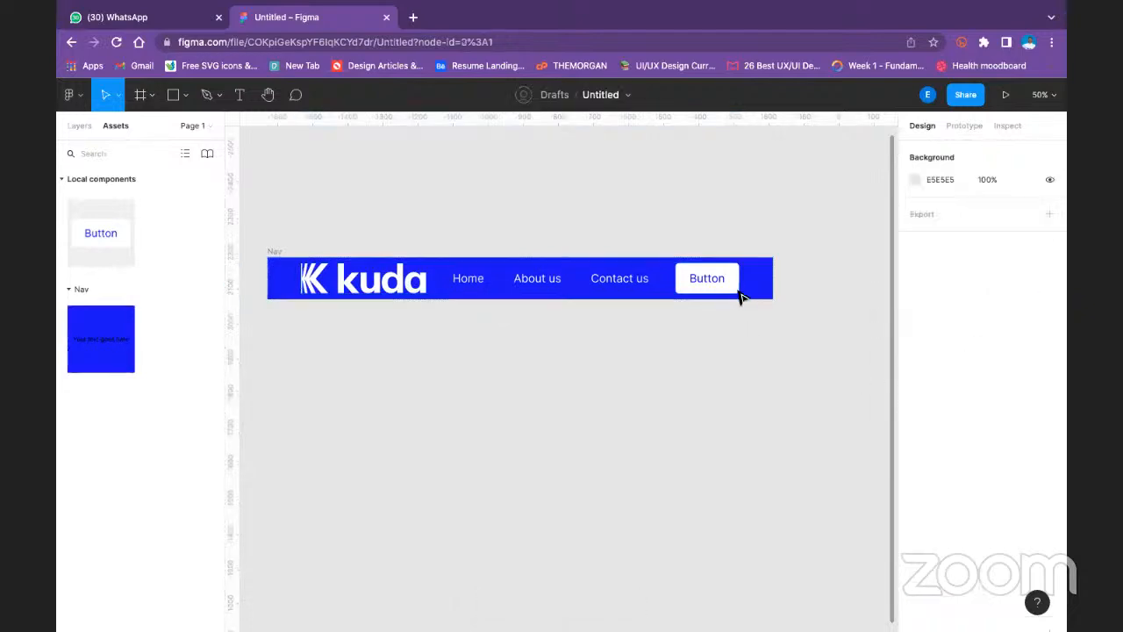
# - Widen the Nav frame to about 1588 by extending its right edge
pyautogui.click(275, 254)
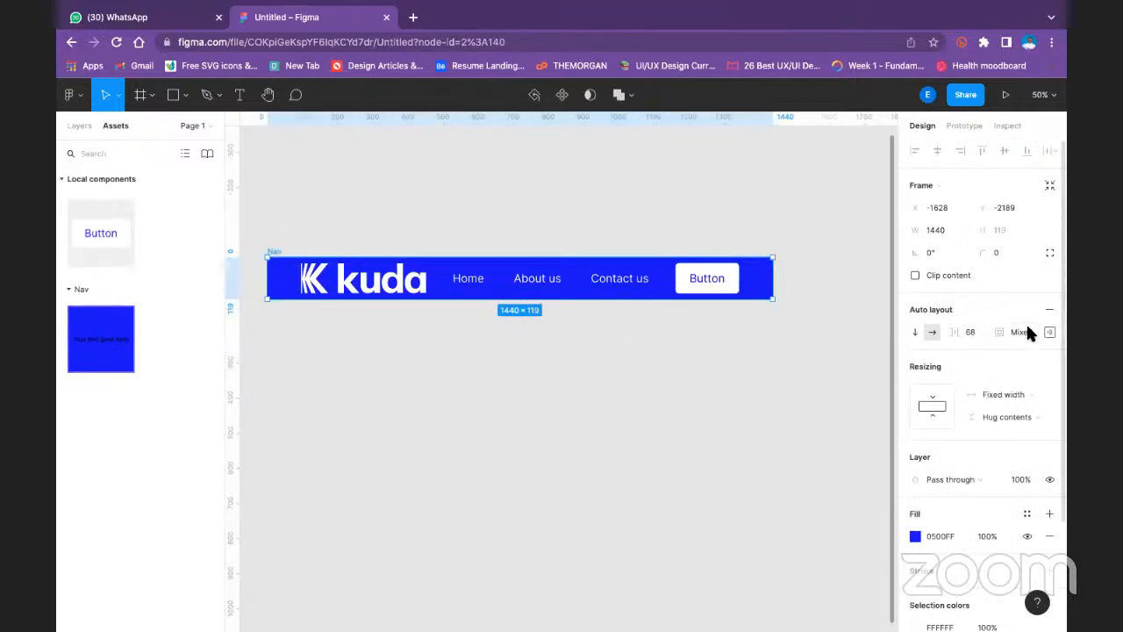
pyautogui.click(1050, 332)
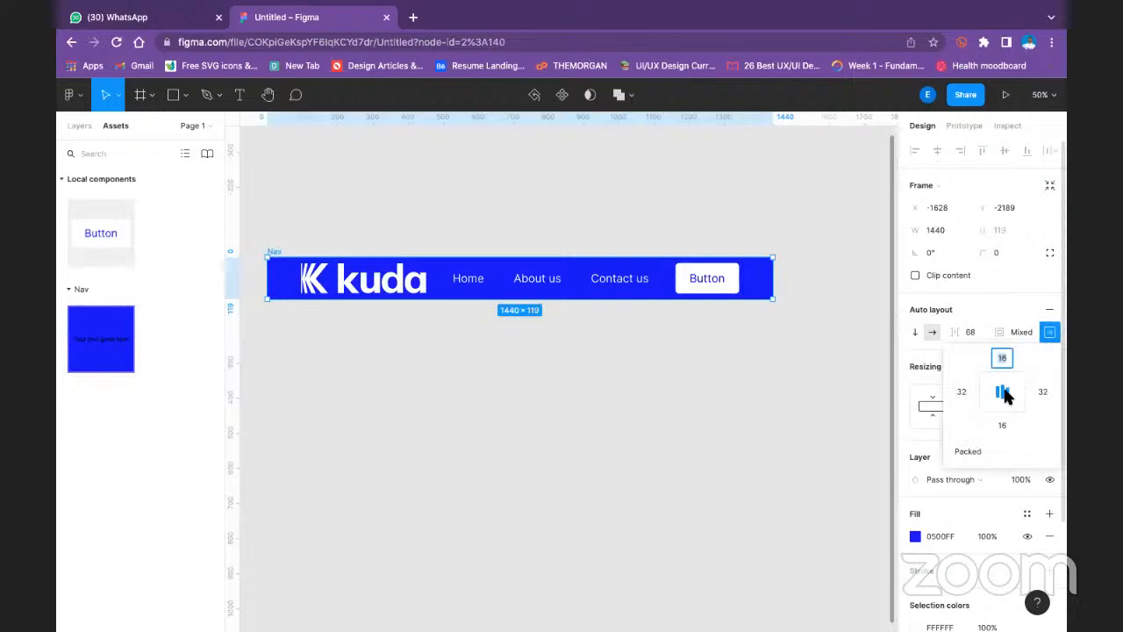
pyautogui.click(793, 378)
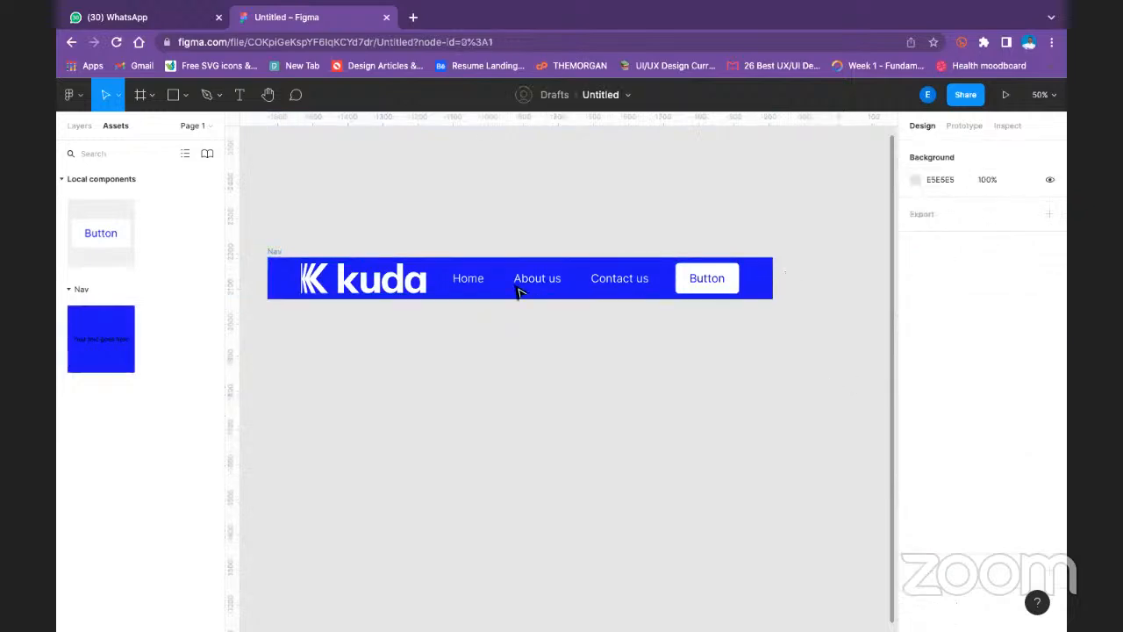
pyautogui.click(272, 251)
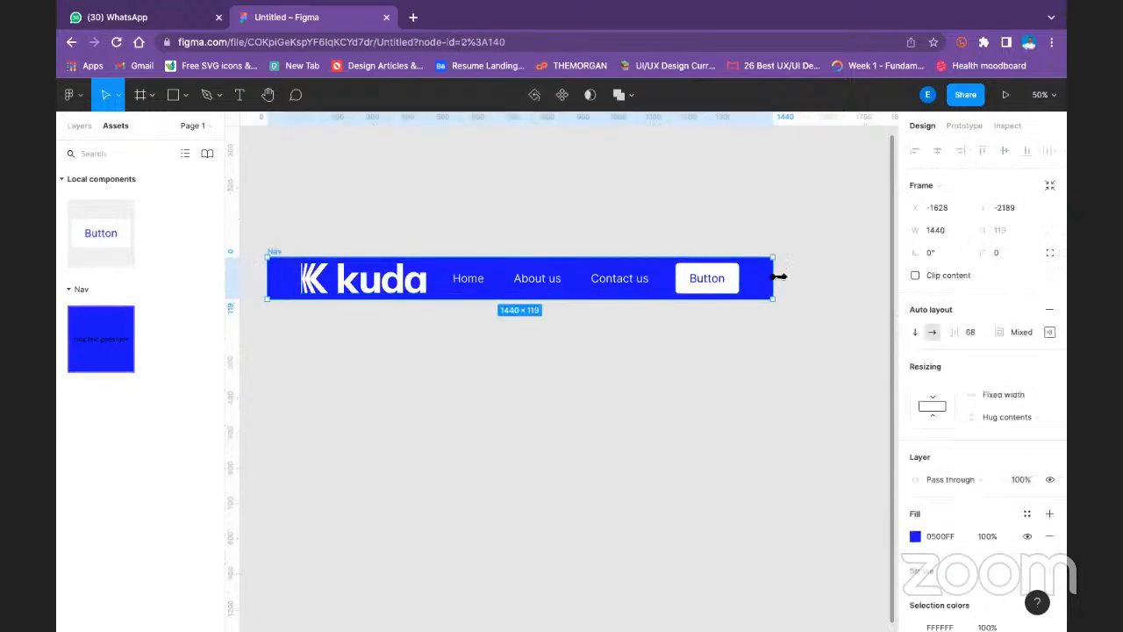
pyautogui.moveTo(837, 278); pyautogui.dragTo(542, 305)
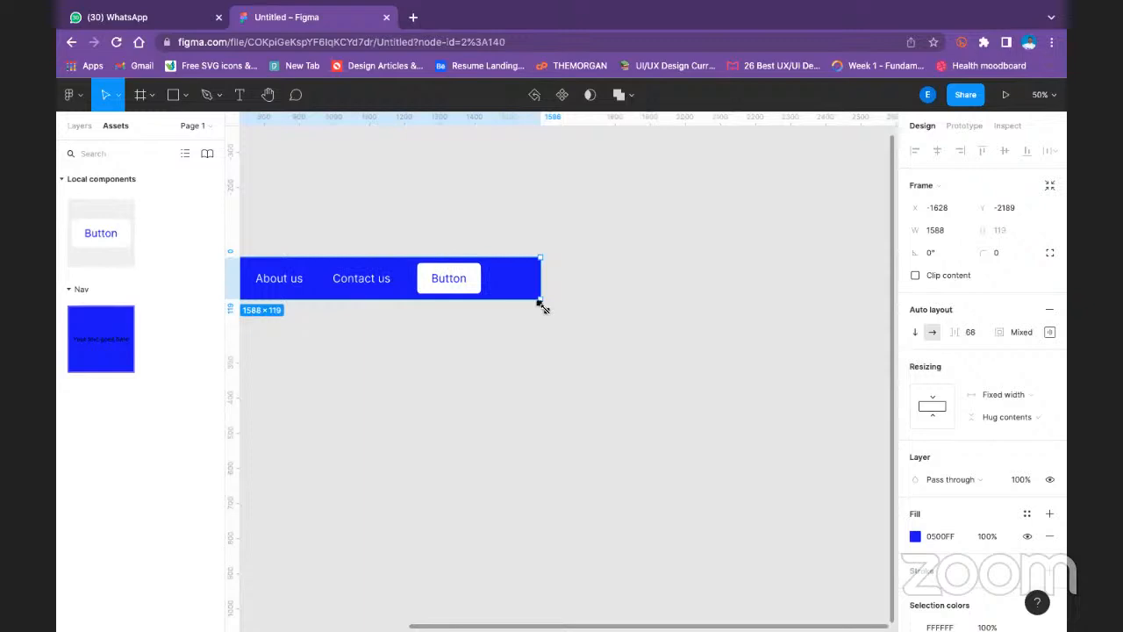
pyautogui.moveTo(494, 337); pyautogui.dragTo(922, 333)
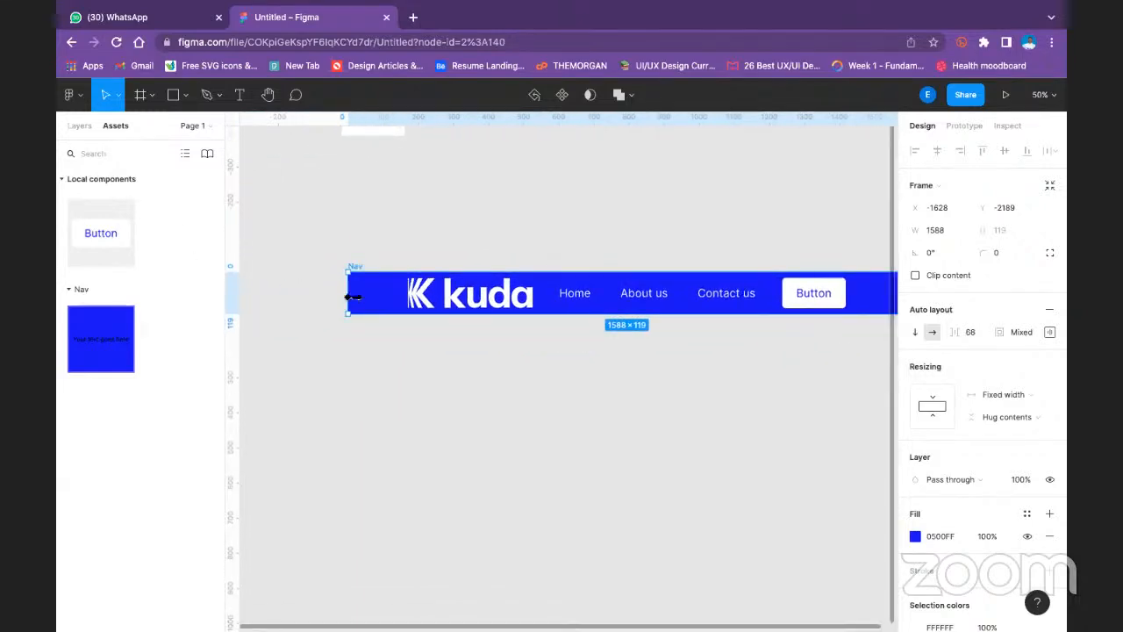
# - Narrow the Nav frame to about 1522 wide by moving its left edge
pyautogui.moveTo(492, 323); pyautogui.dragTo(371, 309)
pyautogui.click(587, 377)
pyautogui.scroll(2, 636, 158)
pyautogui.hscroll(2, 636, 158)
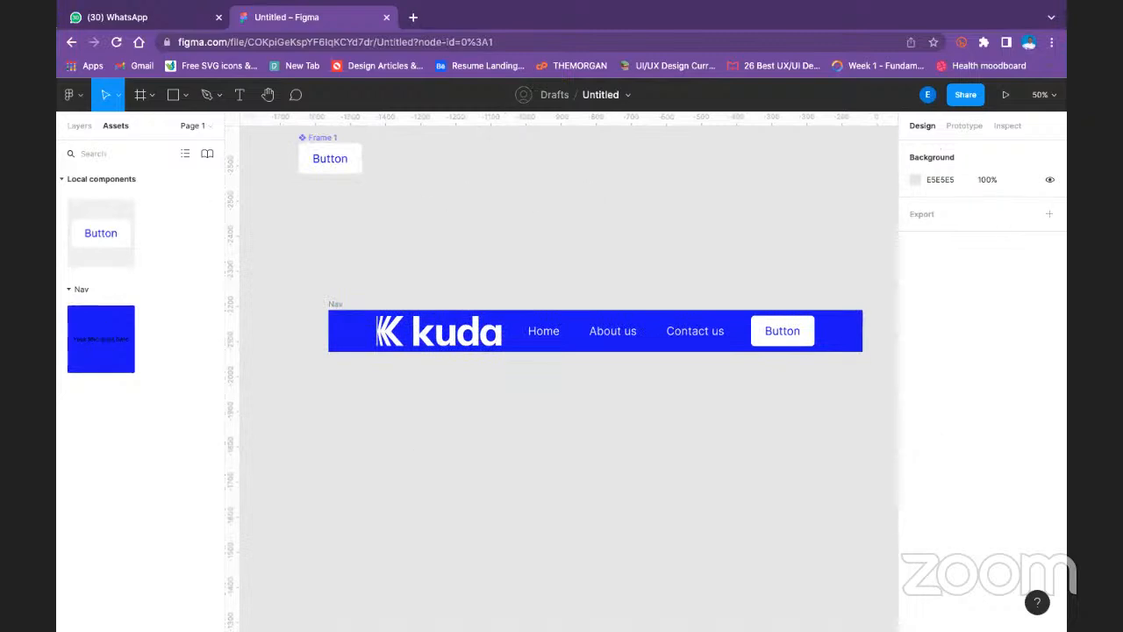
# - Widen the inner frame holding the logo, links and Button to about 1831
pyautogui.click(548, 335)
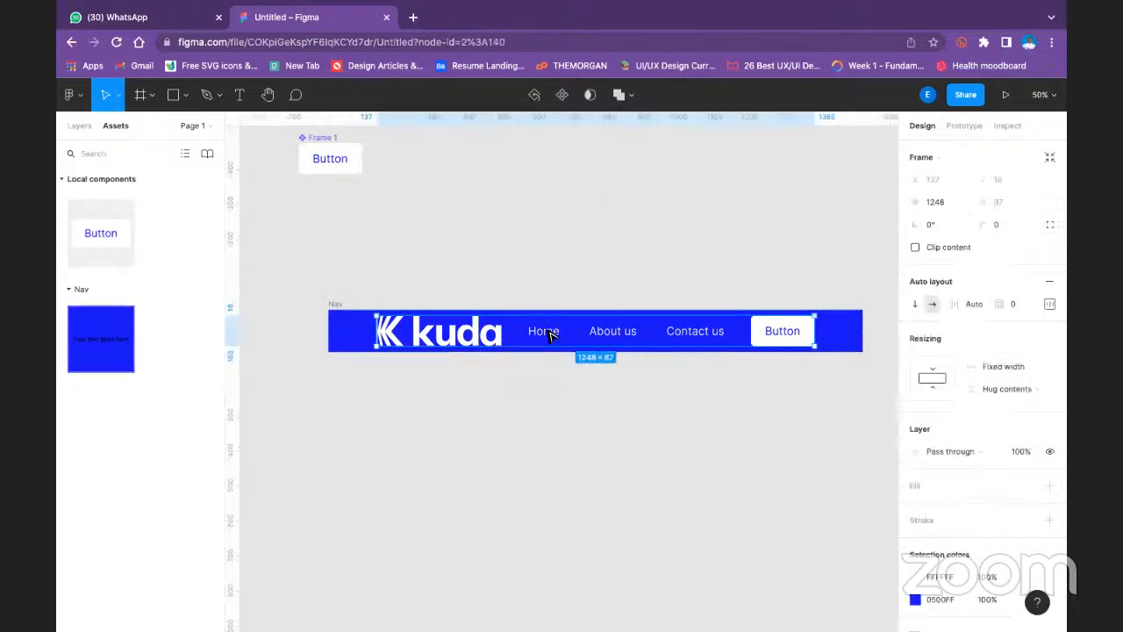
pyautogui.click(829, 341)
pyautogui.click(718, 339)
pyautogui.moveTo(372, 332); pyautogui.dragTo(640, 354)
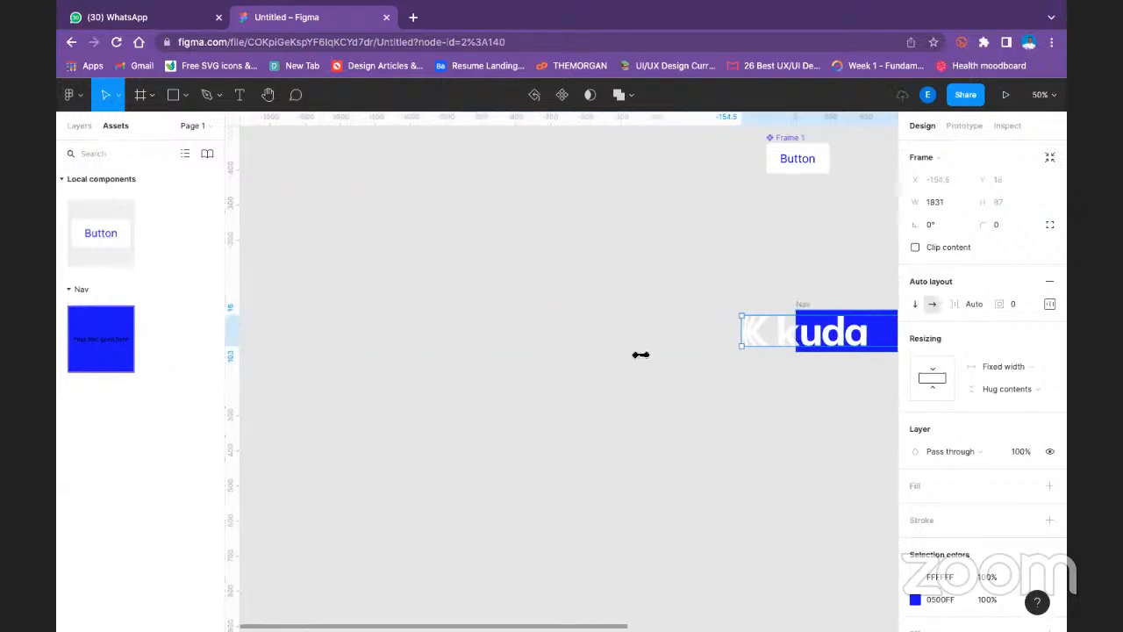
pyautogui.hscroll(5, 654, 447)
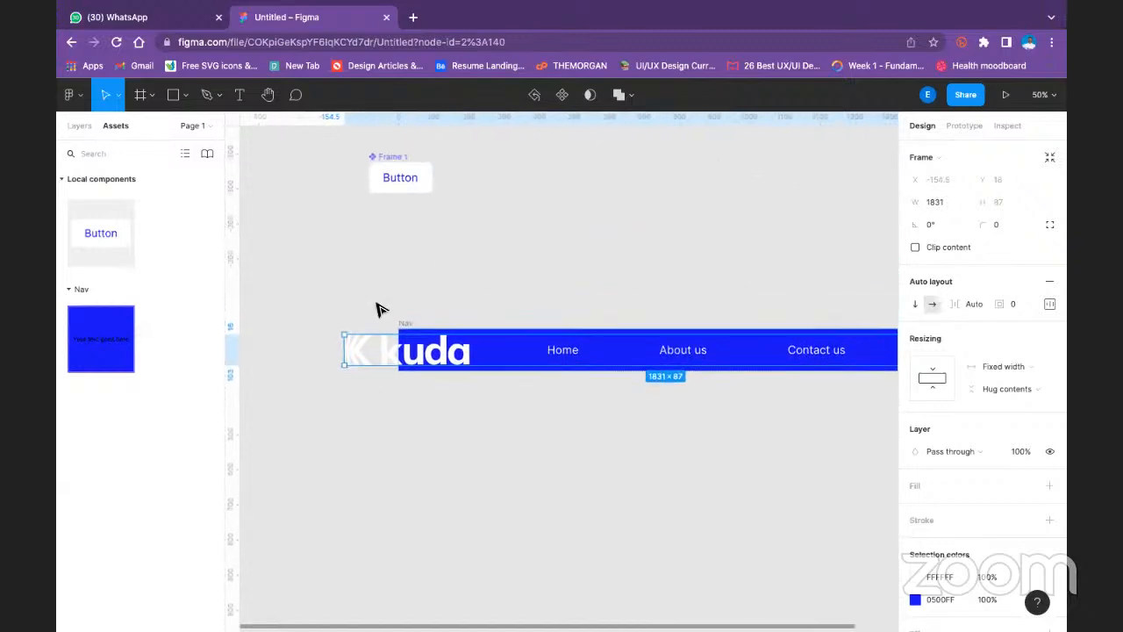
# - Move the Nav frame up and to the right, to about X -1438, Y -2457
pyautogui.click(408, 325)
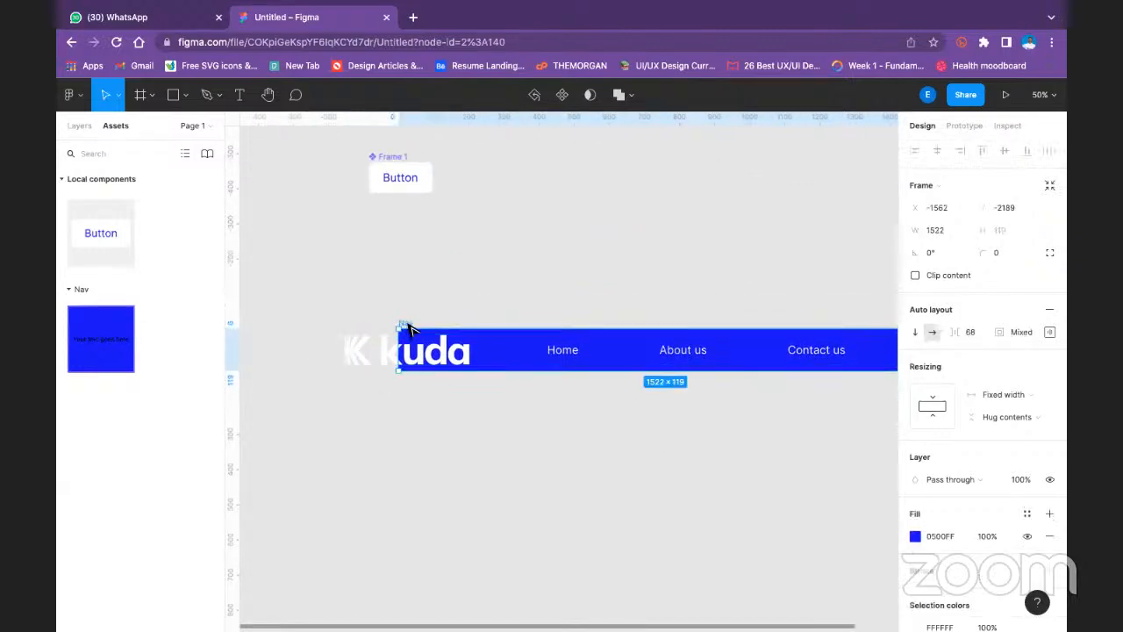
pyautogui.moveTo(443, 246)
pyautogui.mouseDown()
pyautogui.moveTo(454, 221)
pyautogui.moveTo(452, 232)
pyautogui.mouseUp()
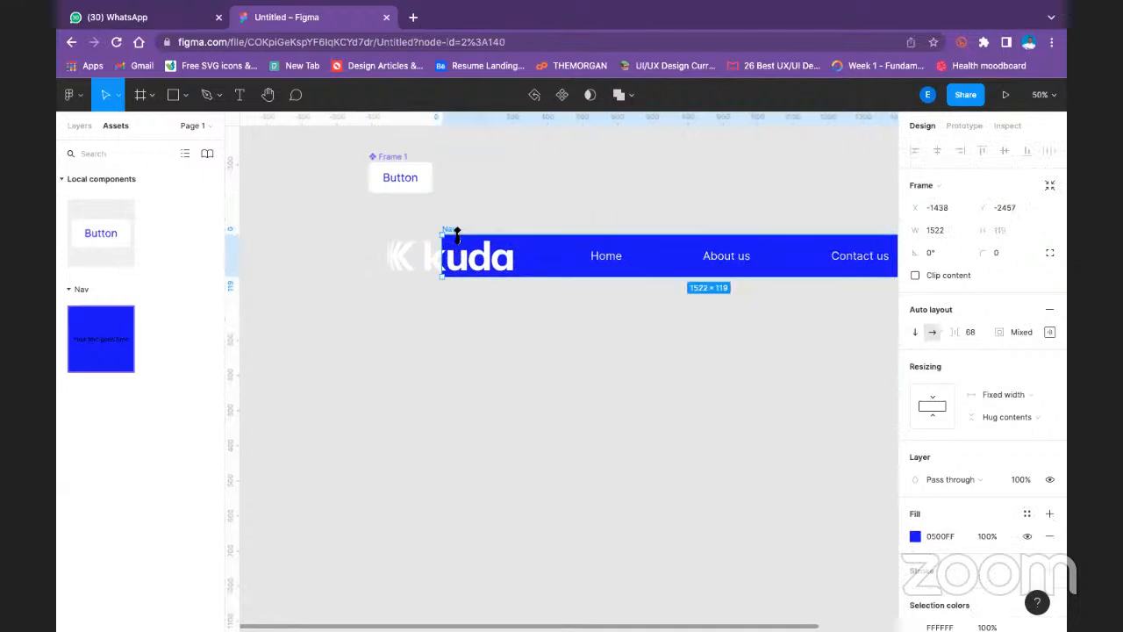
pyautogui.click(451, 332)
# - Narrow the inner frame holding the logo, links and Button to about 1545
pyautogui.click(470, 262)
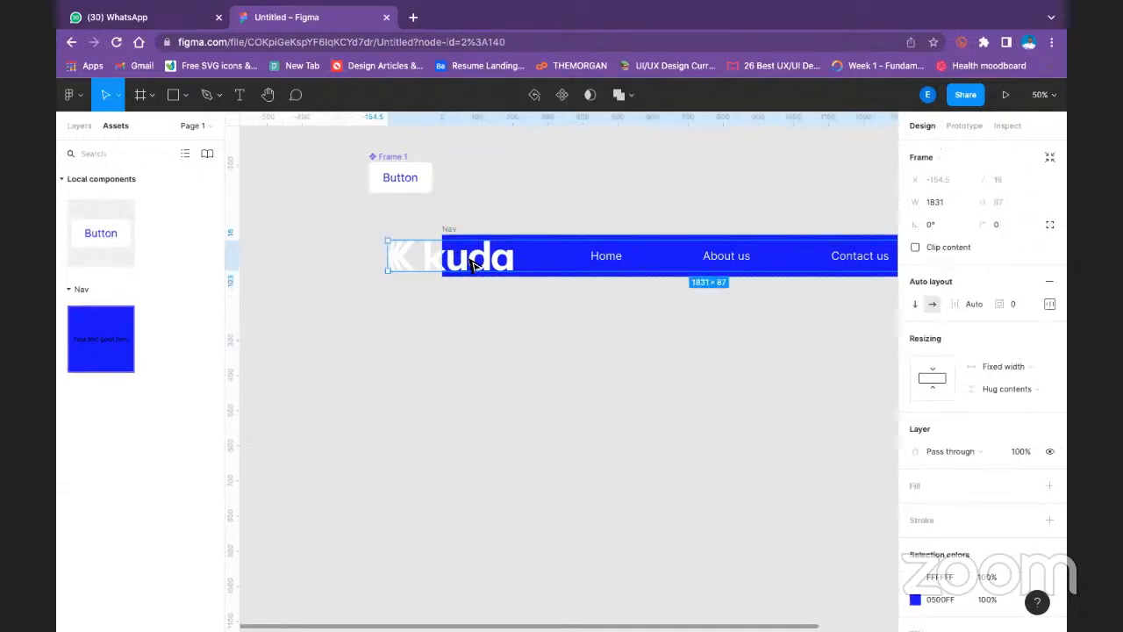
pyautogui.rightClick(470, 262)
pyautogui.click(396, 251)
pyautogui.moveTo(384, 258); pyautogui.dragTo(391, 222)
pyautogui.hscroll(5, 674, 381)
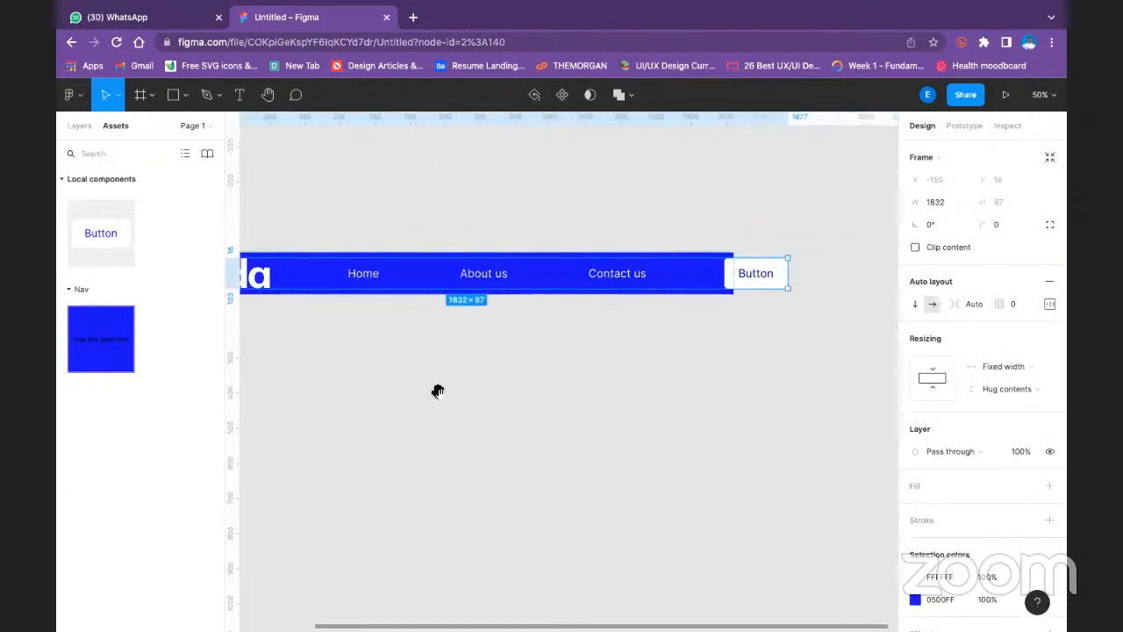
pyautogui.moveTo(717, 279); pyautogui.dragTo(381, 298)
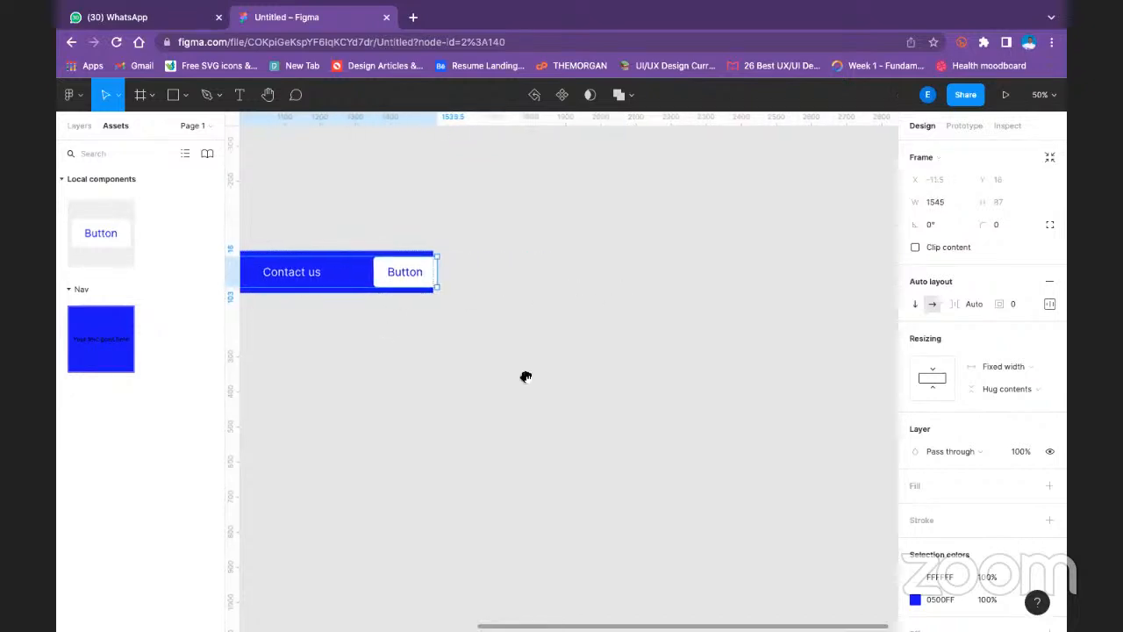
pyautogui.hscroll(-5, 615, 381)
pyautogui.scroll(2, 615, 381)
pyautogui.hscroll(-5, 772, 397)
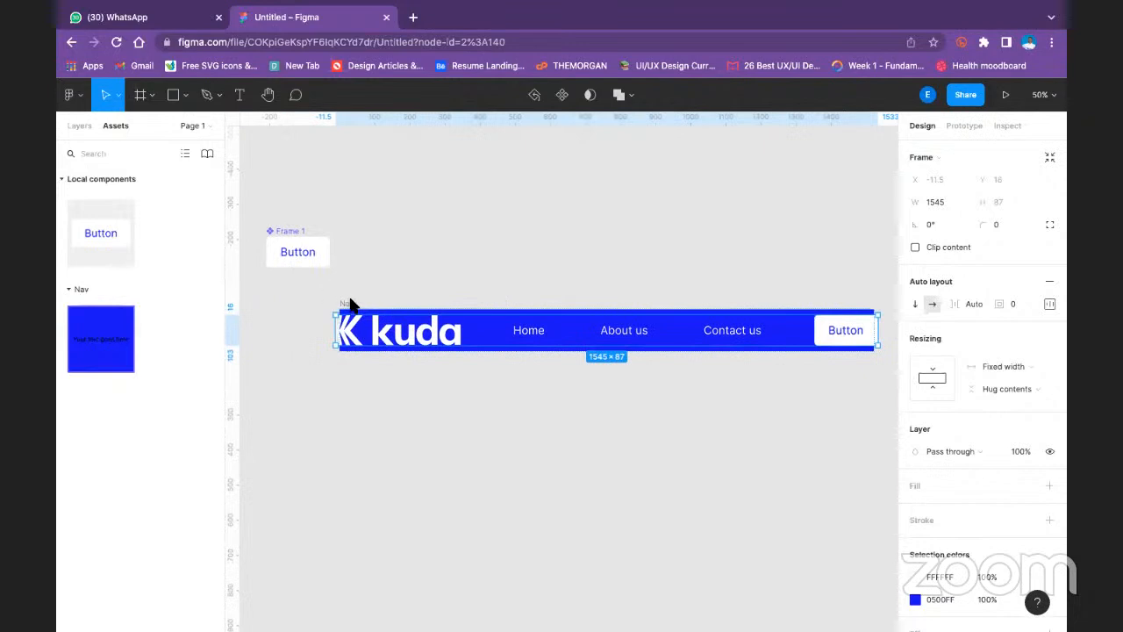
# - Set the Nav frame's width to 1770
pyautogui.click(389, 284)
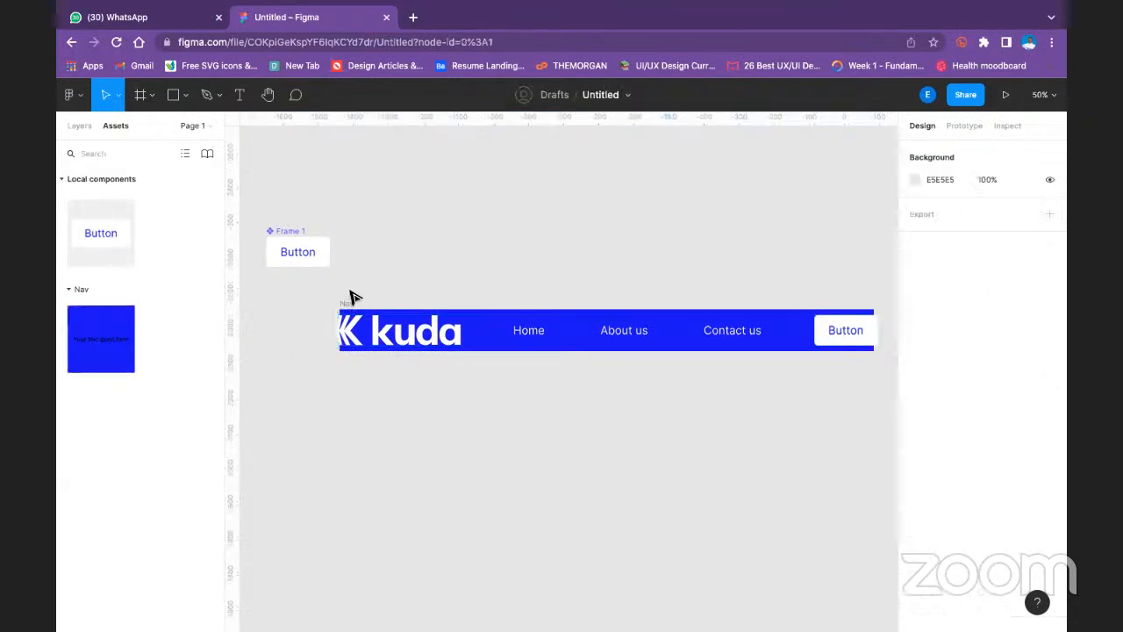
pyautogui.click(345, 306)
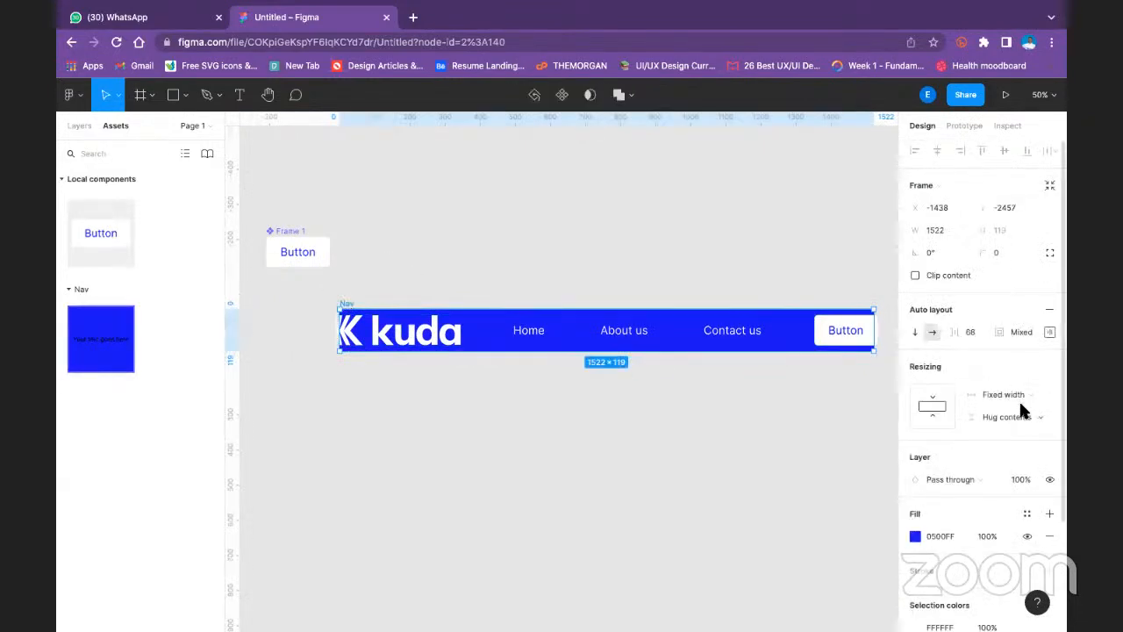
pyautogui.click(957, 230)
pyautogui.write('1770')
pyautogui.press('Return')
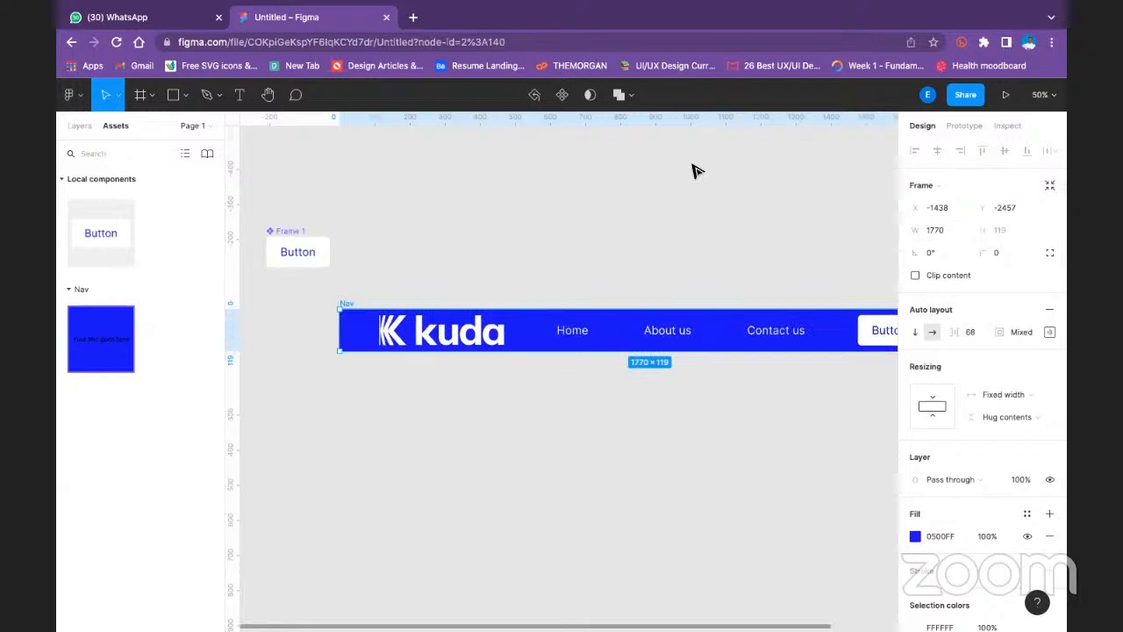
pyautogui.click(698, 186)
pyautogui.hscroll(5, 489, 219)
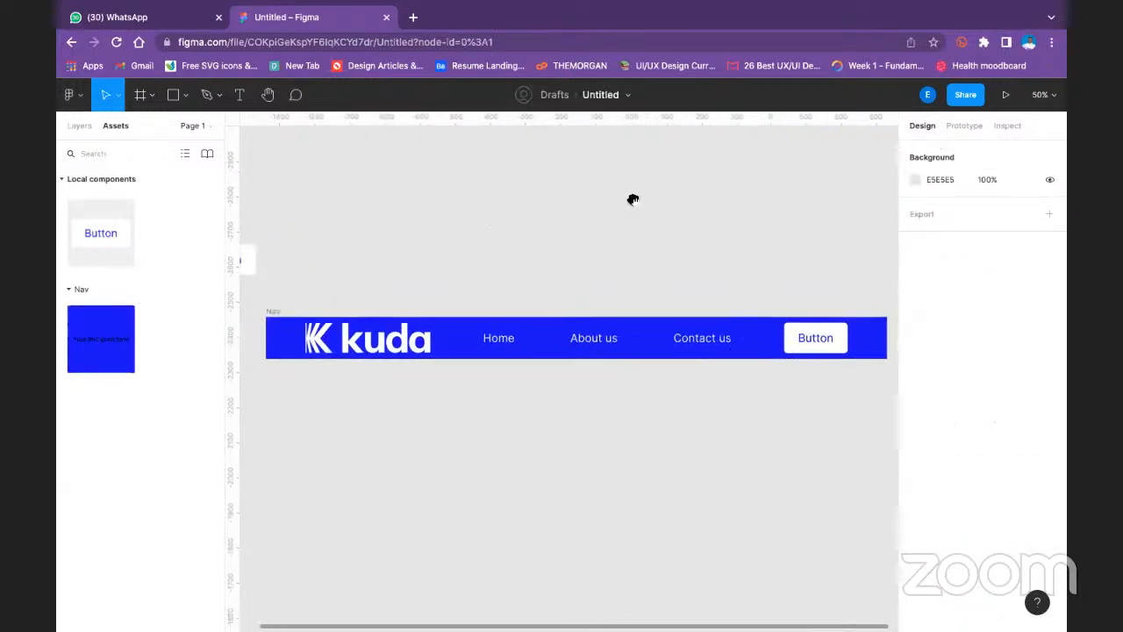
# - Widen the inner frame to about 1644 and expand Frame 2 in the layer list
pyautogui.click(314, 338)
pyautogui.moveTo(298, 338)
pyautogui.mouseDown()
pyautogui.moveTo(258, 325)
pyautogui.moveTo(344, 333)
pyautogui.moveTo(278, 330)
pyautogui.mouseUp()
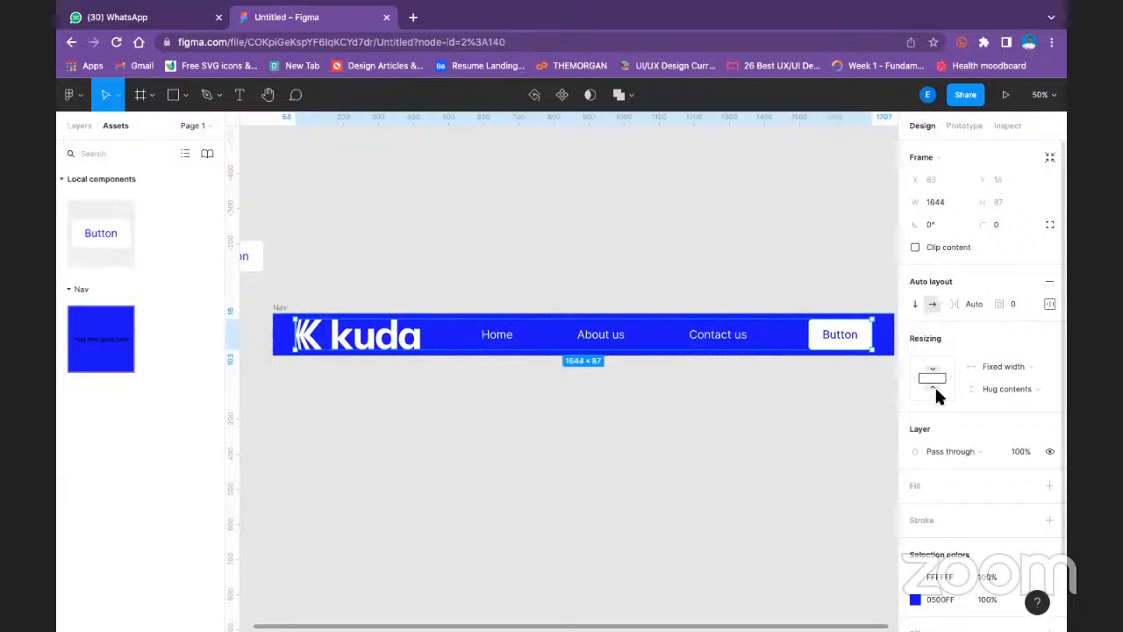
pyautogui.click(88, 126)
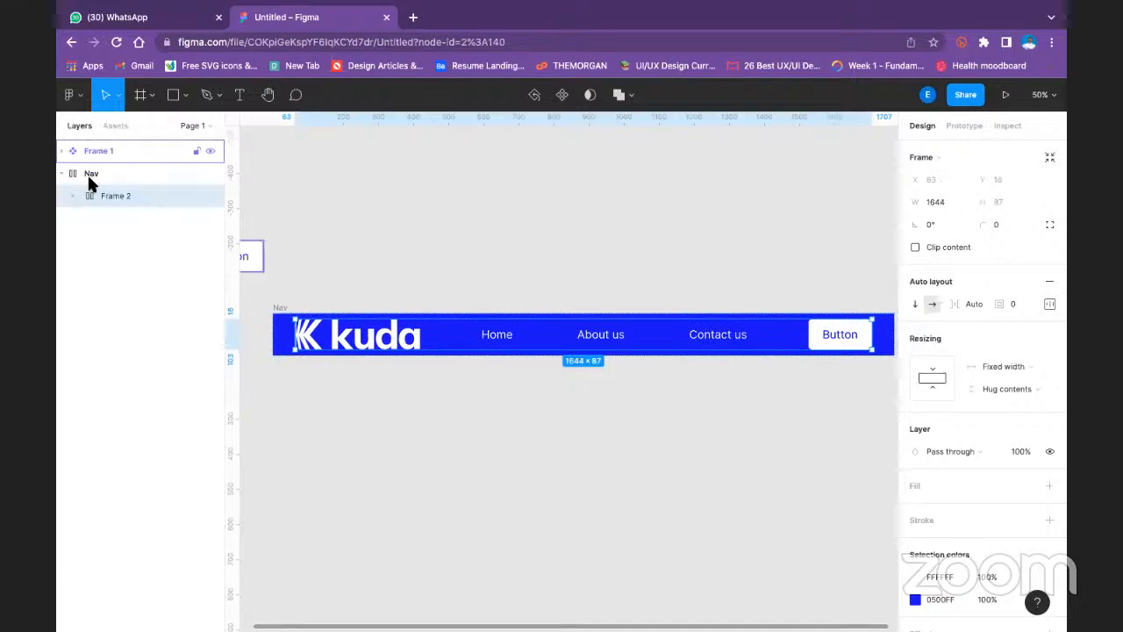
pyautogui.click(76, 196)
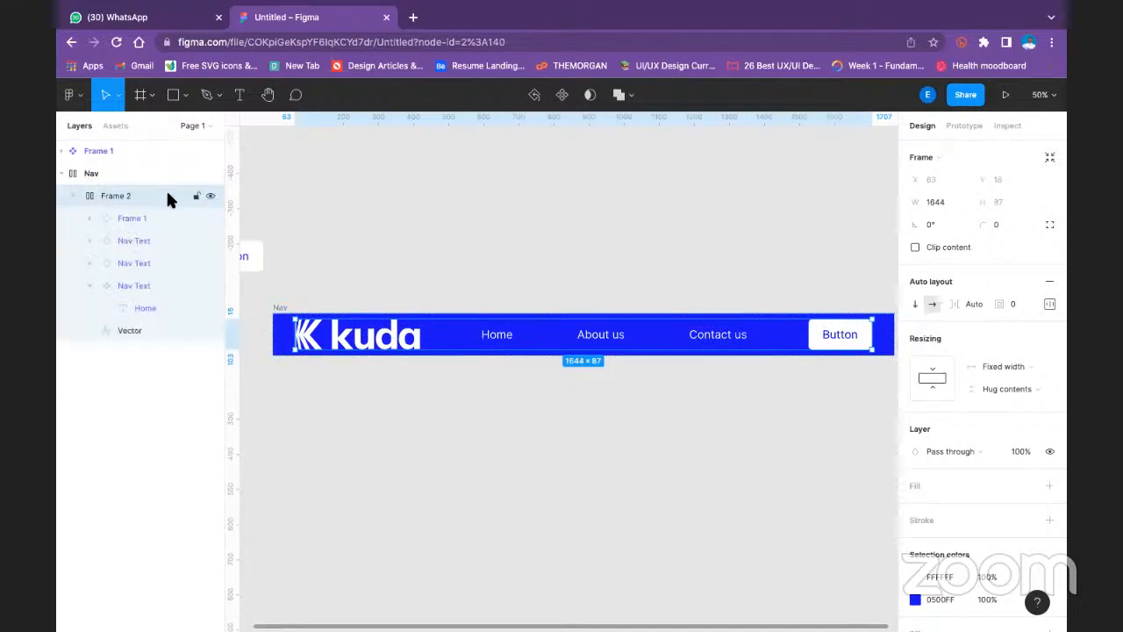
# - Try adding a white fill to Frame 2, and undo it
pyautogui.scroll(-2, 1005, 368)
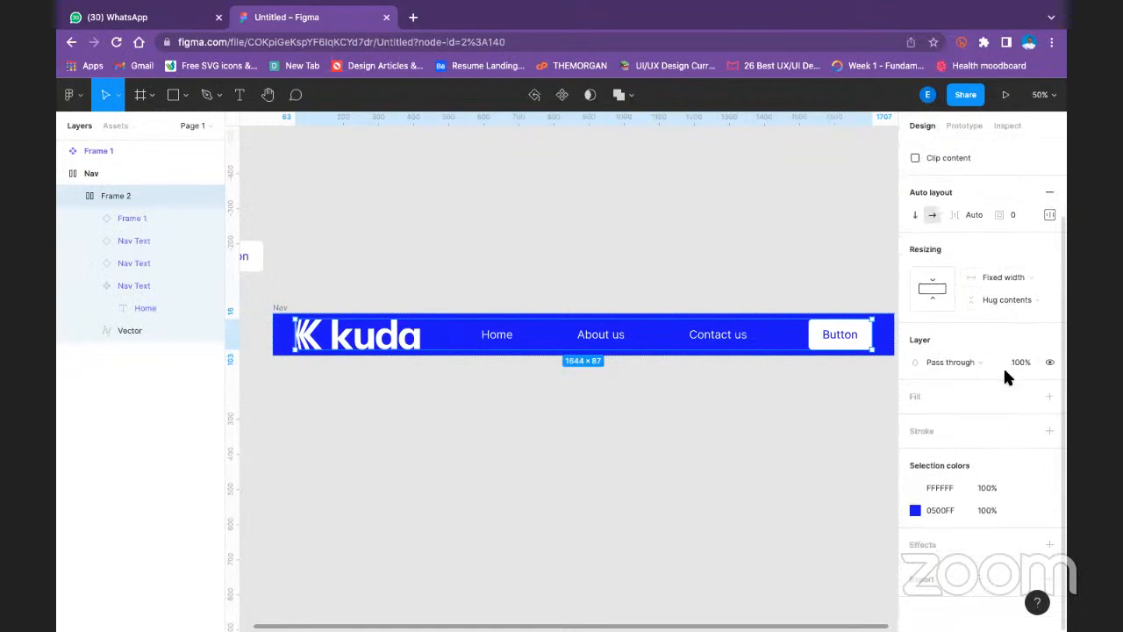
pyautogui.click(1047, 396)
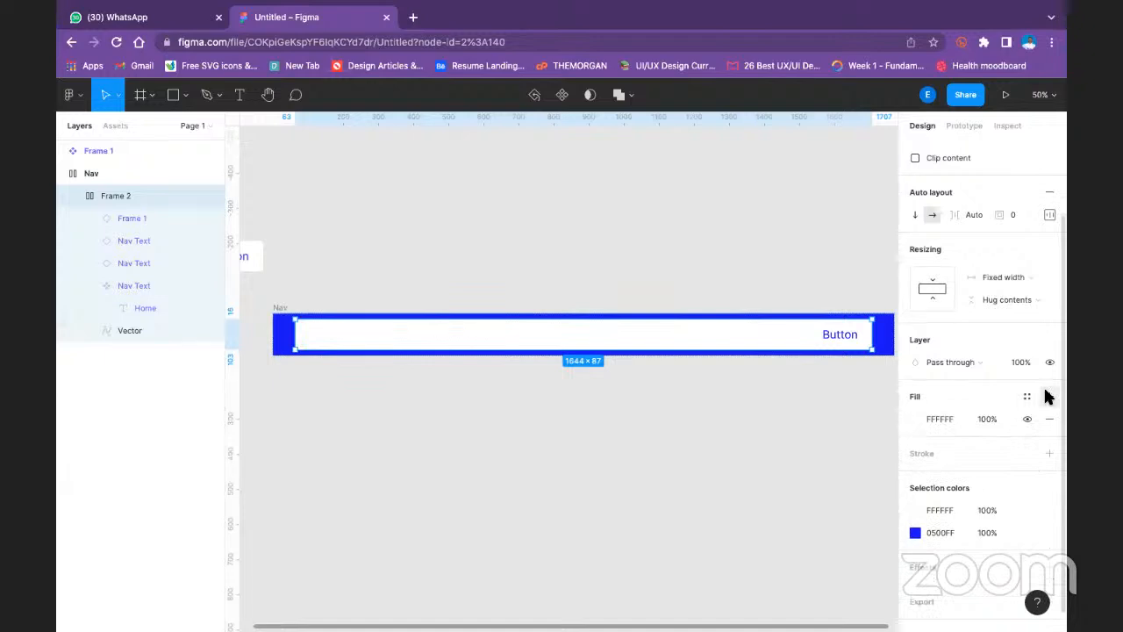
pyautogui.hotkey('ctrl', 'z')
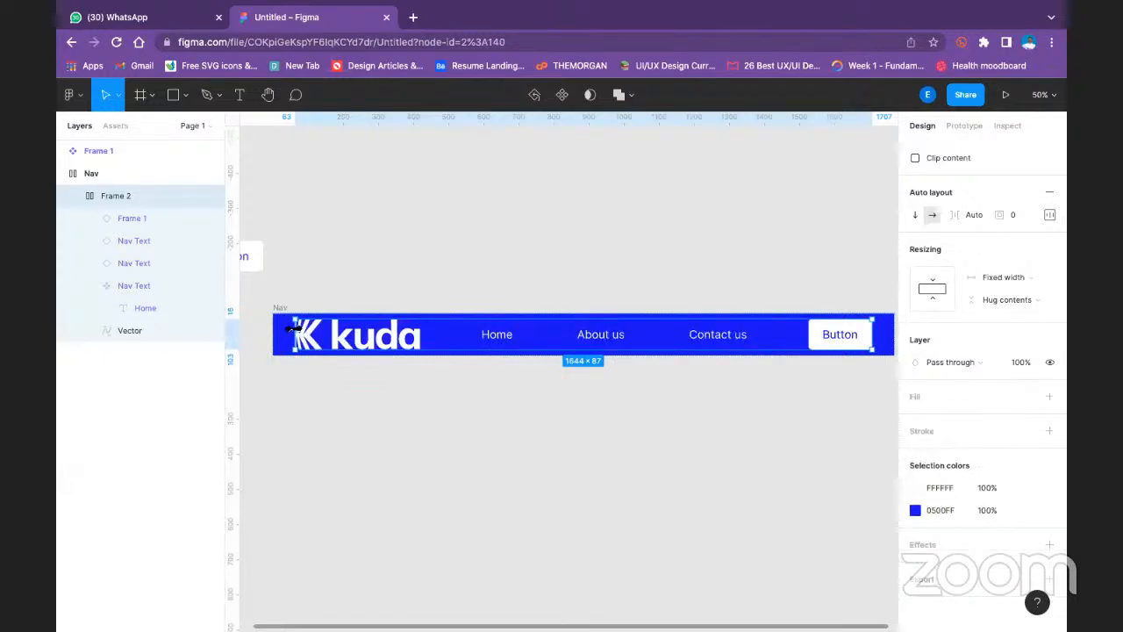
# - Widen Frame 2 to about 1693 inside the Nav frame
pyautogui.moveTo(226, 331); pyautogui.dragTo(459, 332)
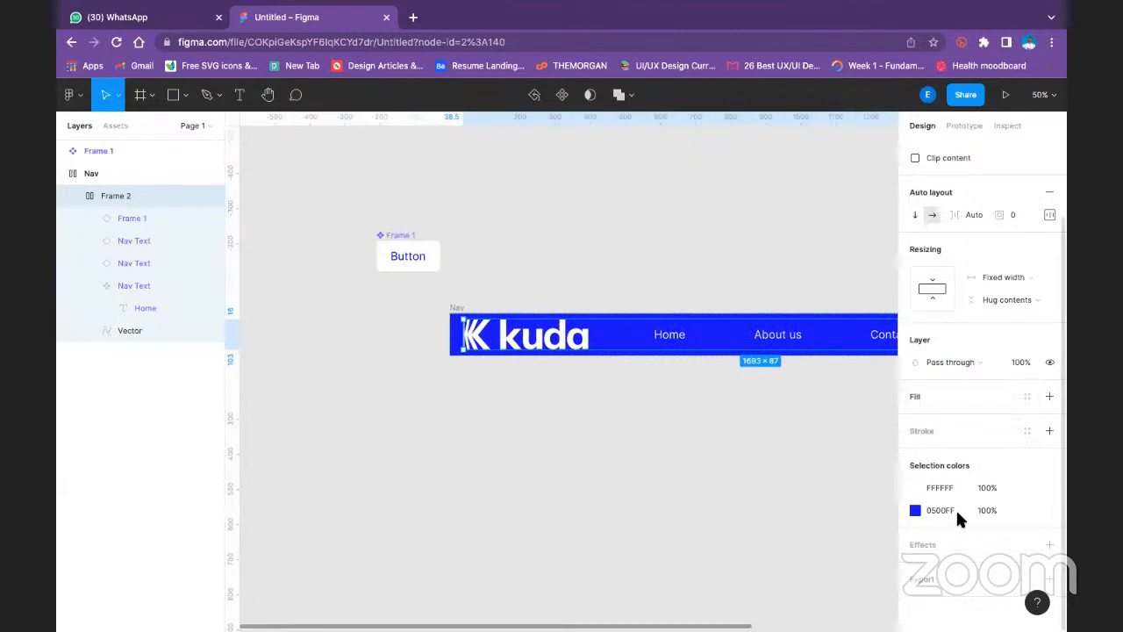
pyautogui.click(647, 266)
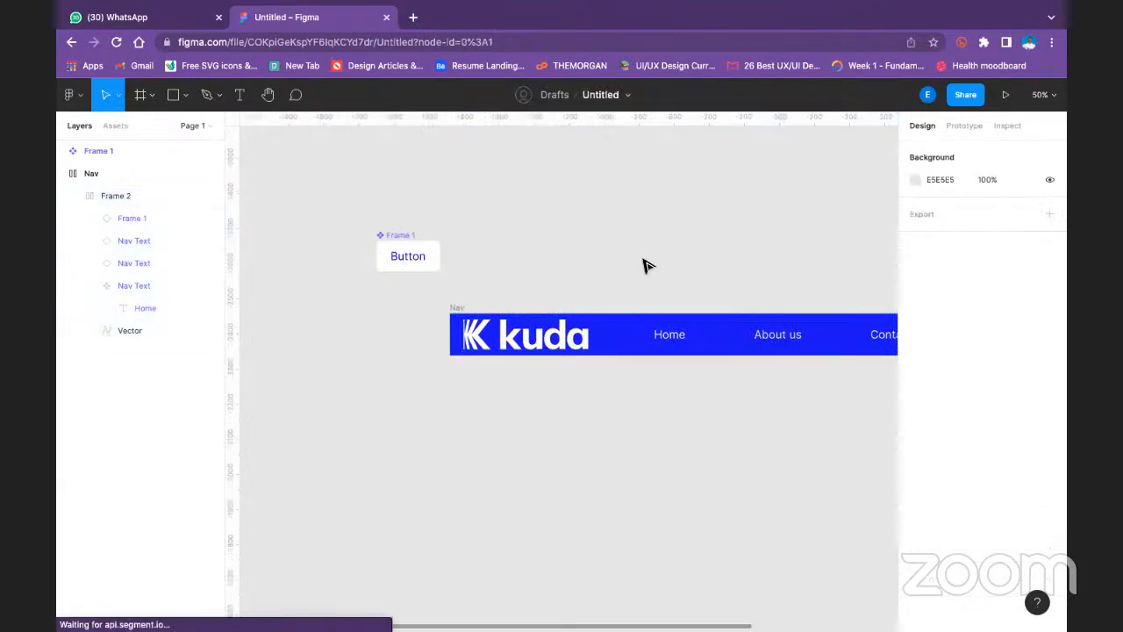
# - Ungroup the Nav frame so that Frame 2 stands on its own on the canvas
pyautogui.click(490, 344)
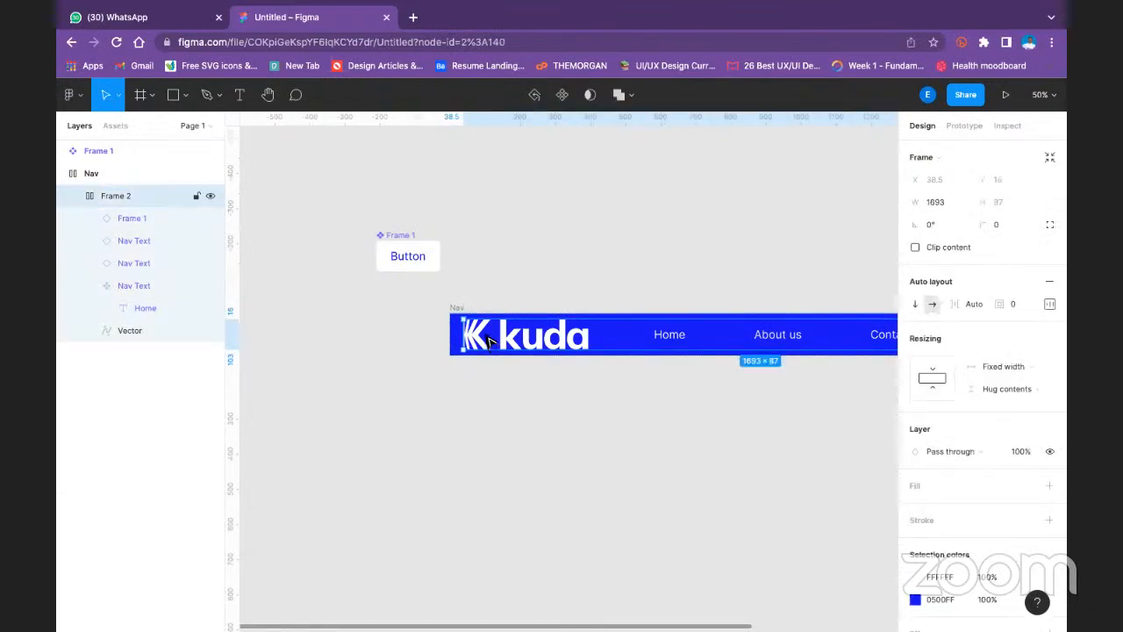
pyautogui.rightClick(488, 340)
pyautogui.click(446, 251)
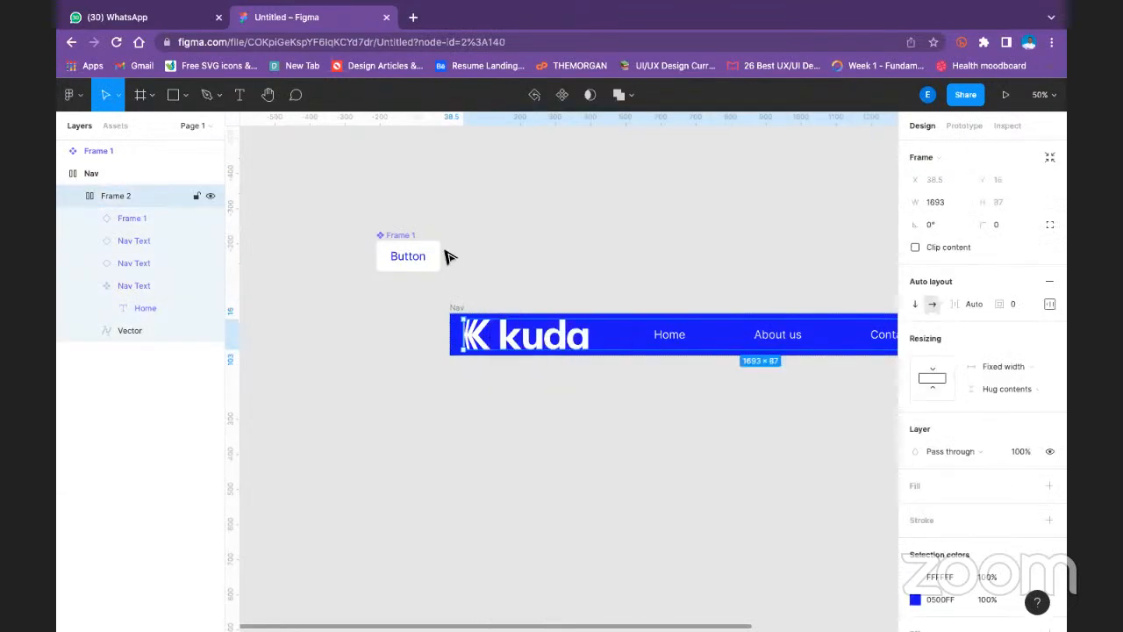
pyautogui.click(455, 315)
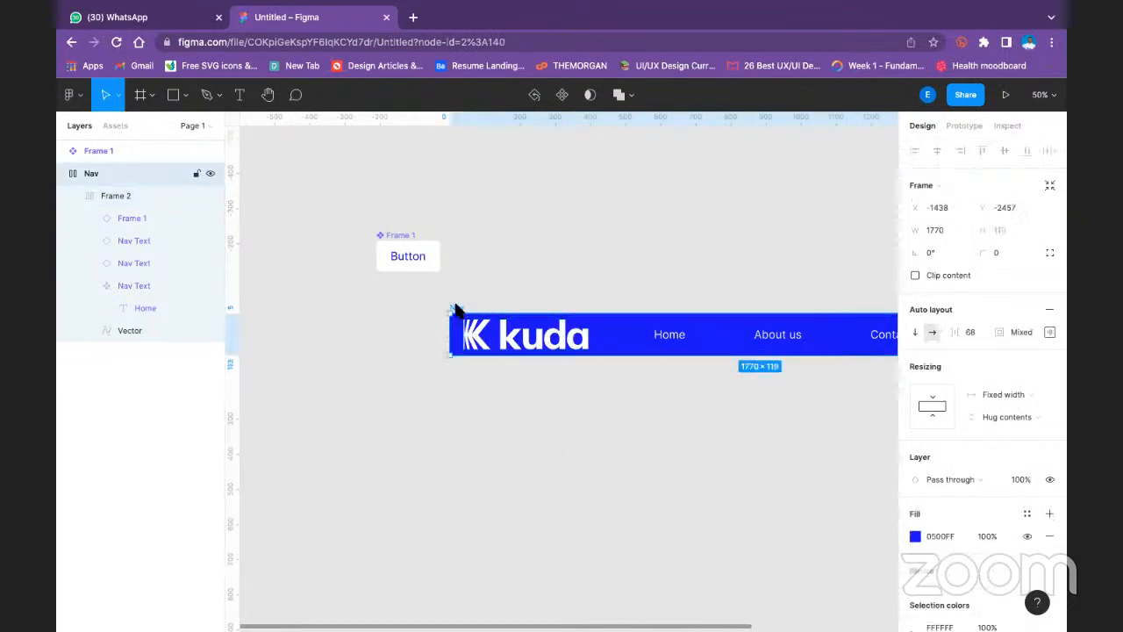
pyautogui.rightClick(456, 316)
pyautogui.click(488, 356)
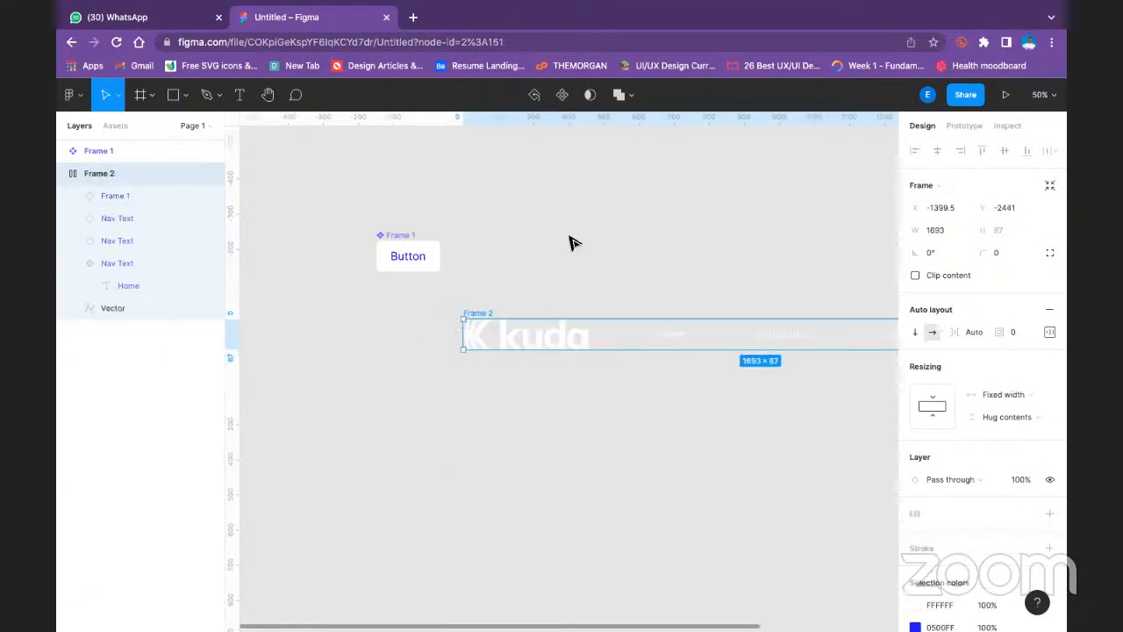
pyautogui.hscroll(3, 524, 266)
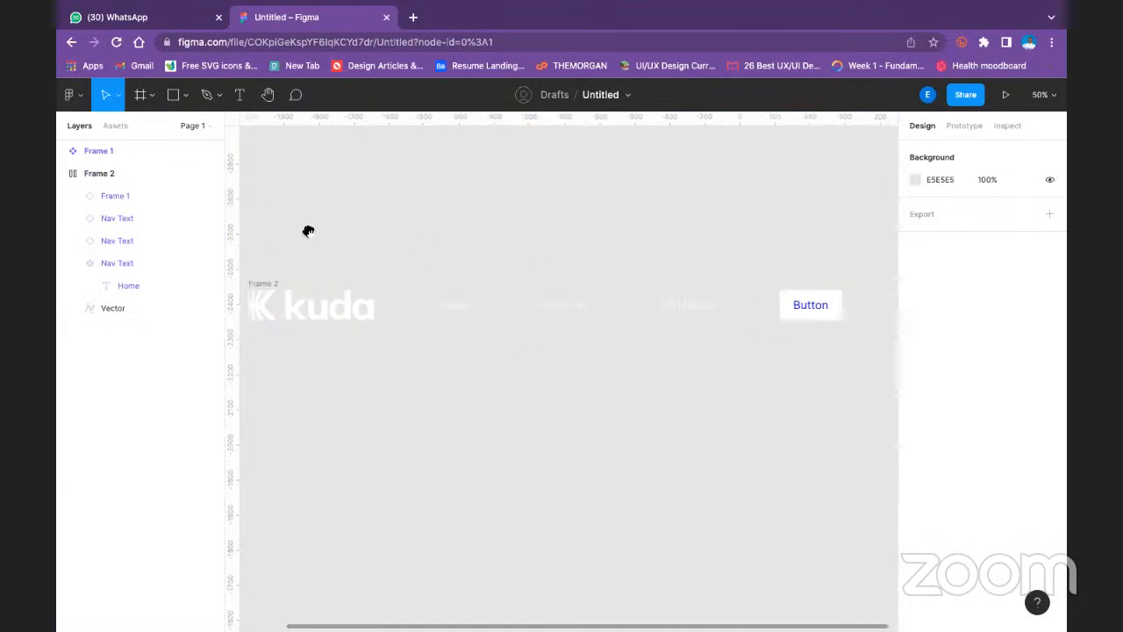
# - Add a fill to Frame 2 and color it with the document's blue, 0500FF
pyautogui.click(371, 298)
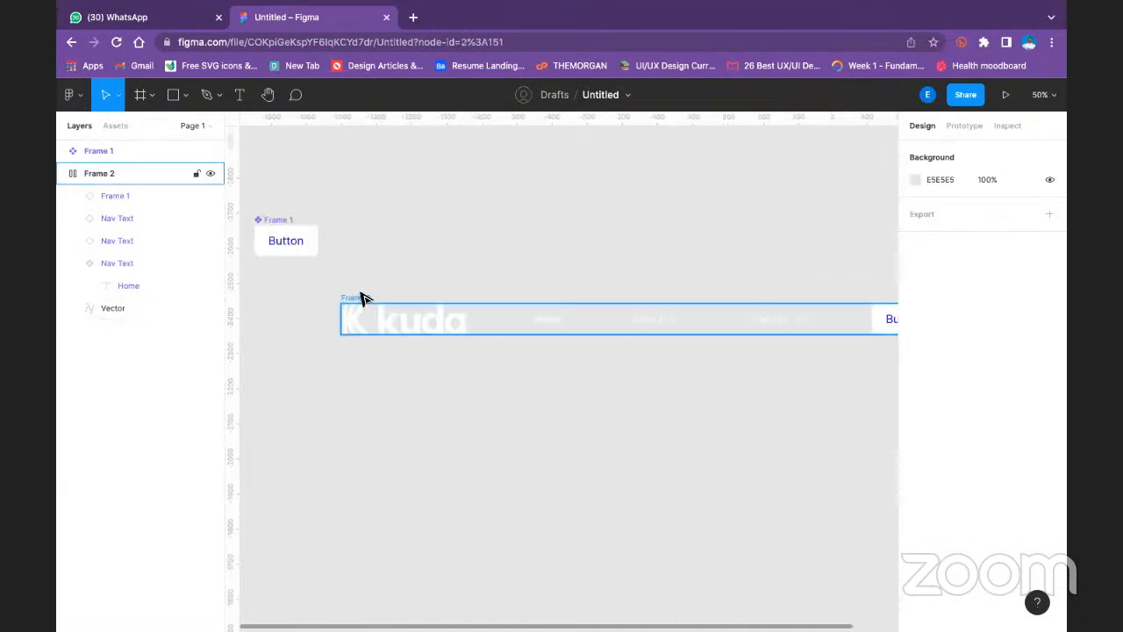
pyautogui.click(1050, 514)
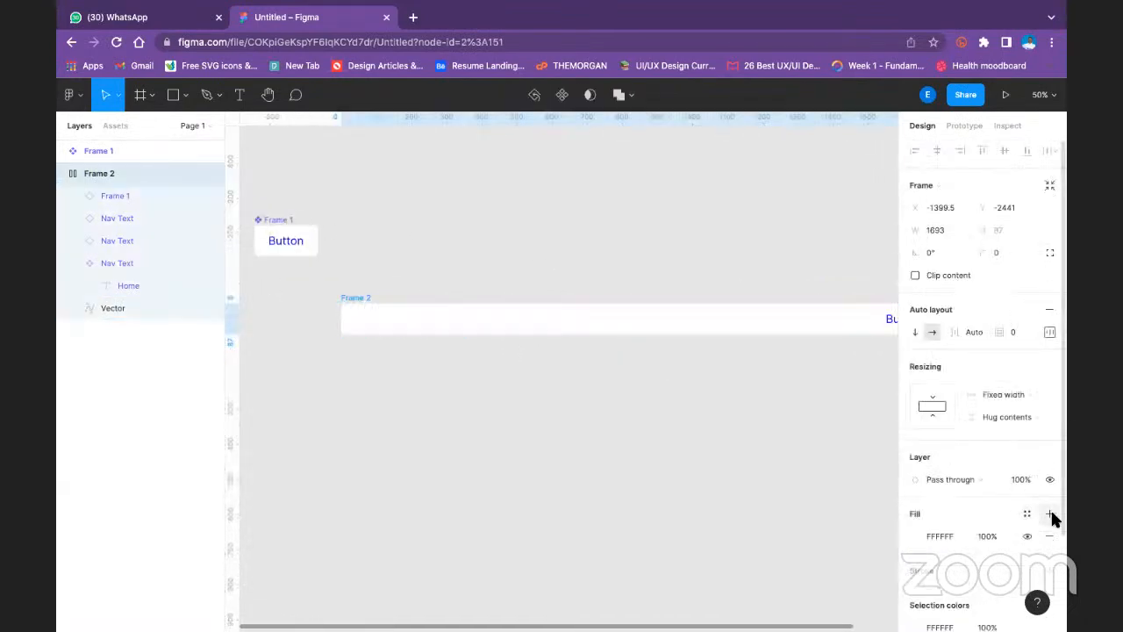
pyautogui.click(917, 533)
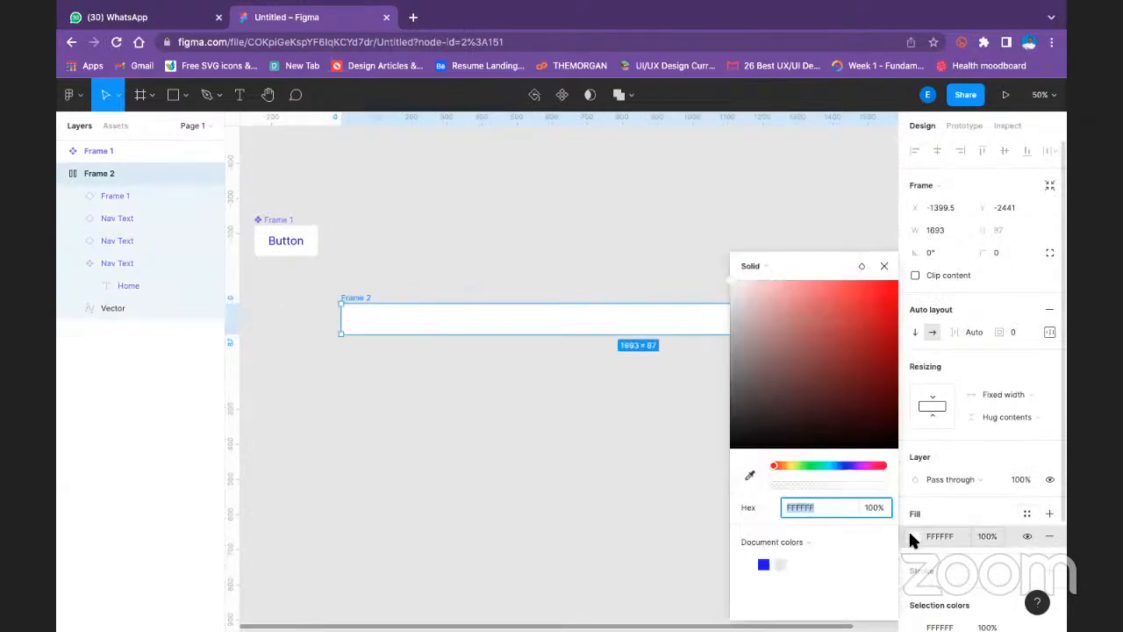
pyautogui.click(763, 564)
pyautogui.click(659, 233)
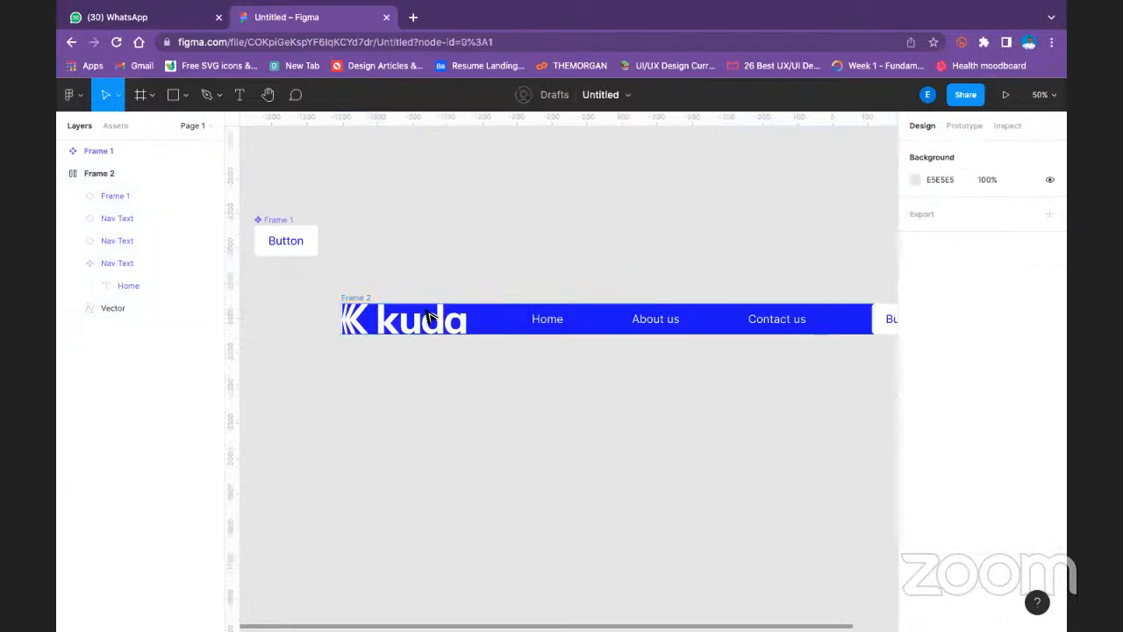
pyautogui.click(353, 324)
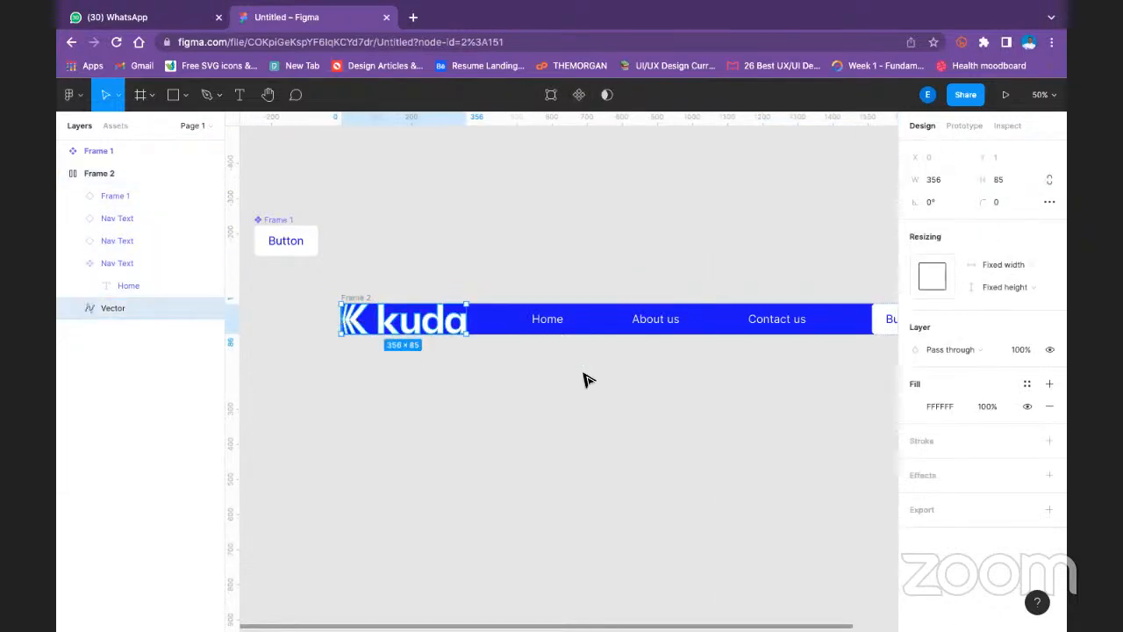
pyautogui.click(550, 360)
# - Set Frame 2's auto layout padding to 16 at the top and bottom and 32 on the left and right
pyautogui.click(356, 298)
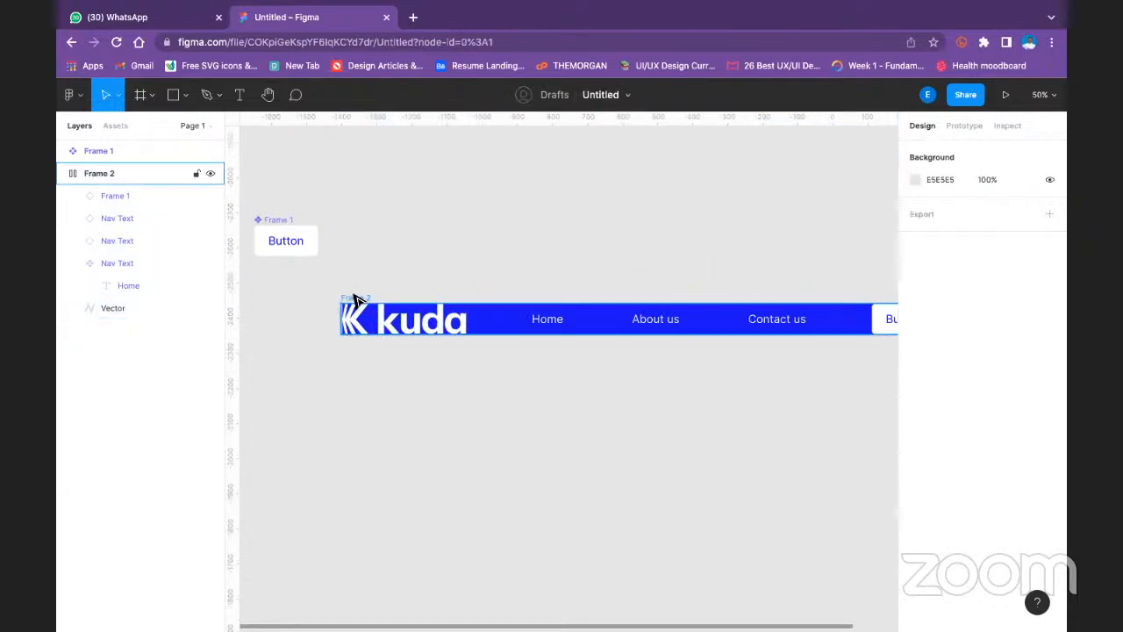
pyautogui.click(1045, 330)
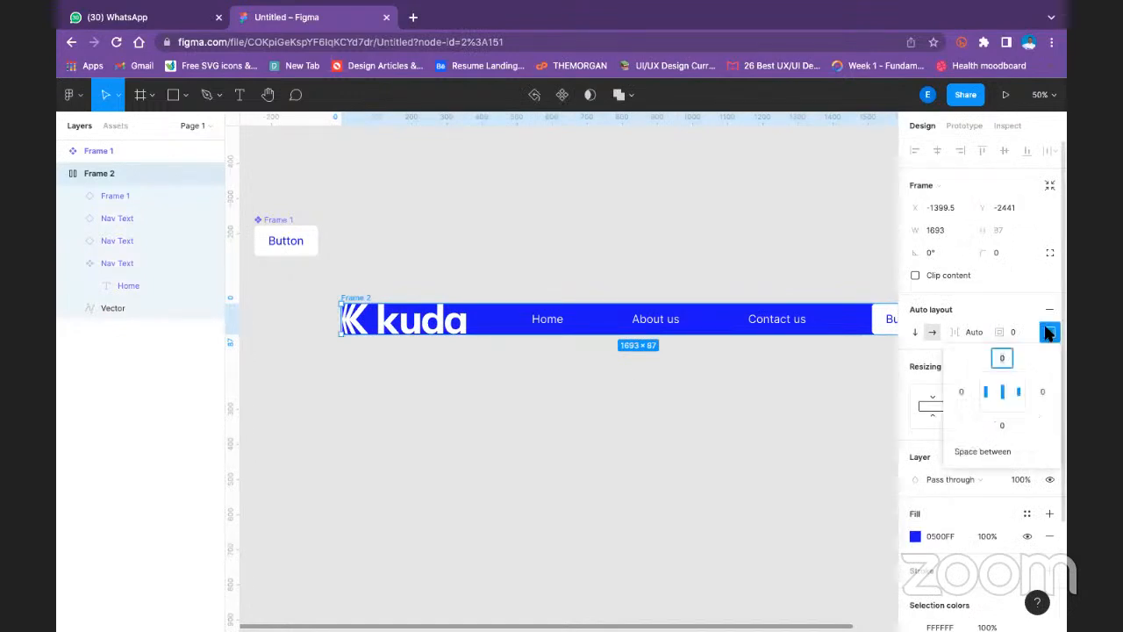
pyautogui.write('1')
pyautogui.press('BackSpace')
pyautogui.press('Return')
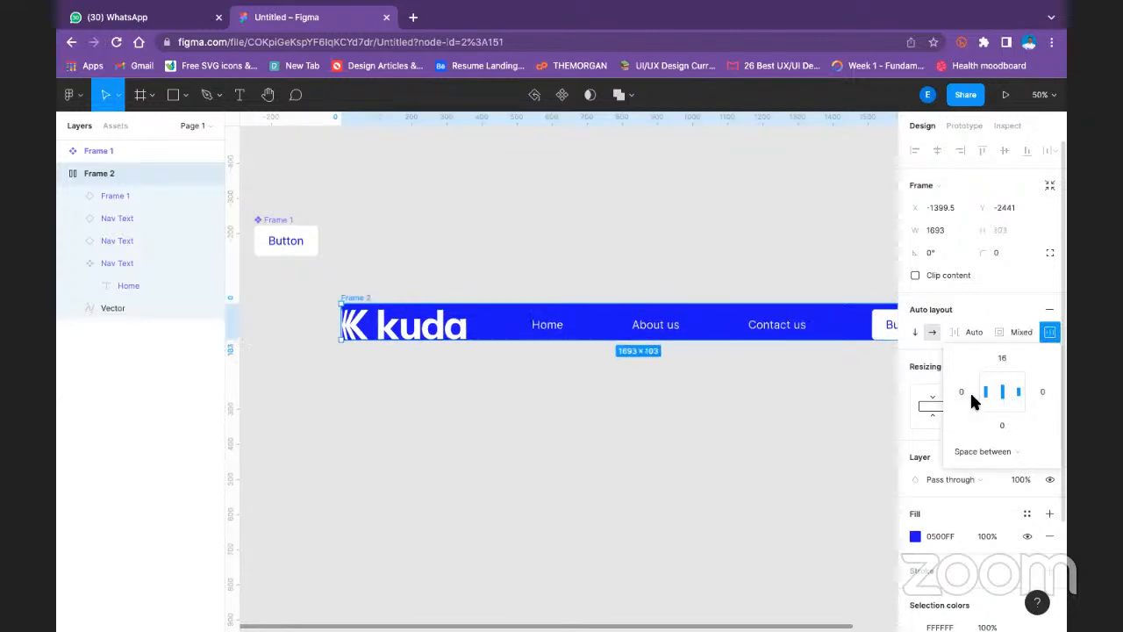
pyautogui.write('32')
pyautogui.press('Return')
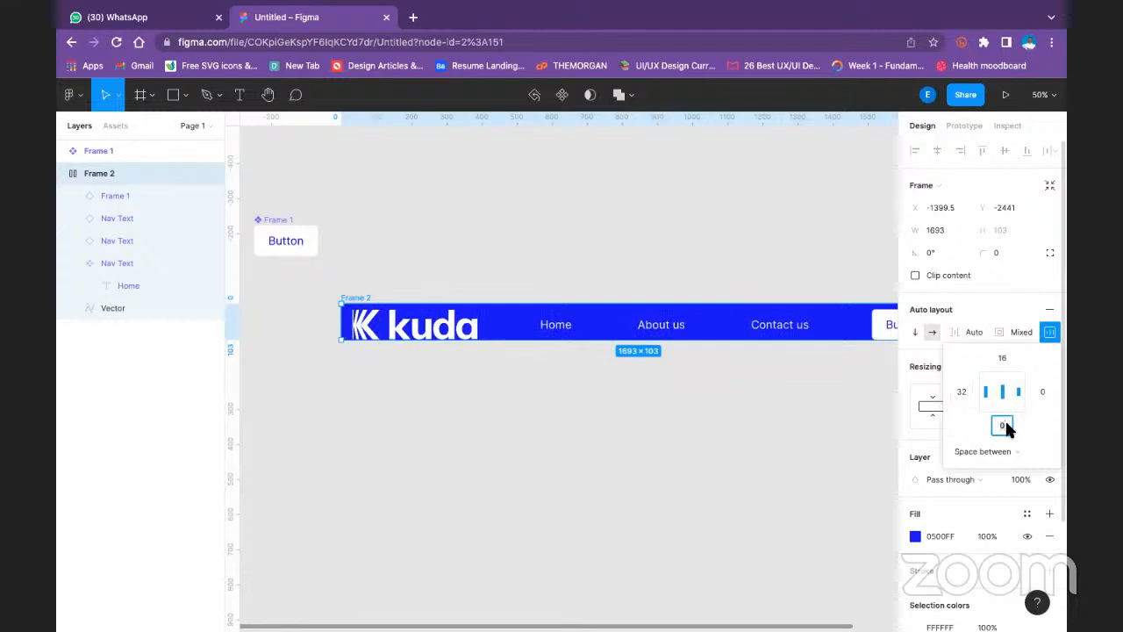
pyautogui.write('16')
pyautogui.press('Return')
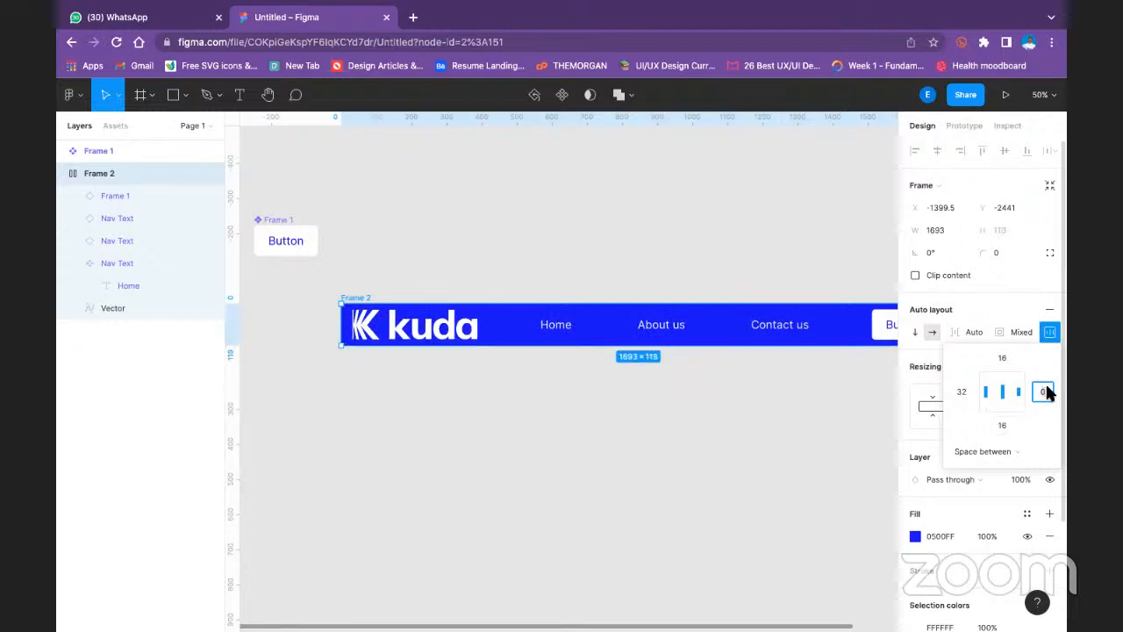
pyautogui.write('32')
pyautogui.press('Return')
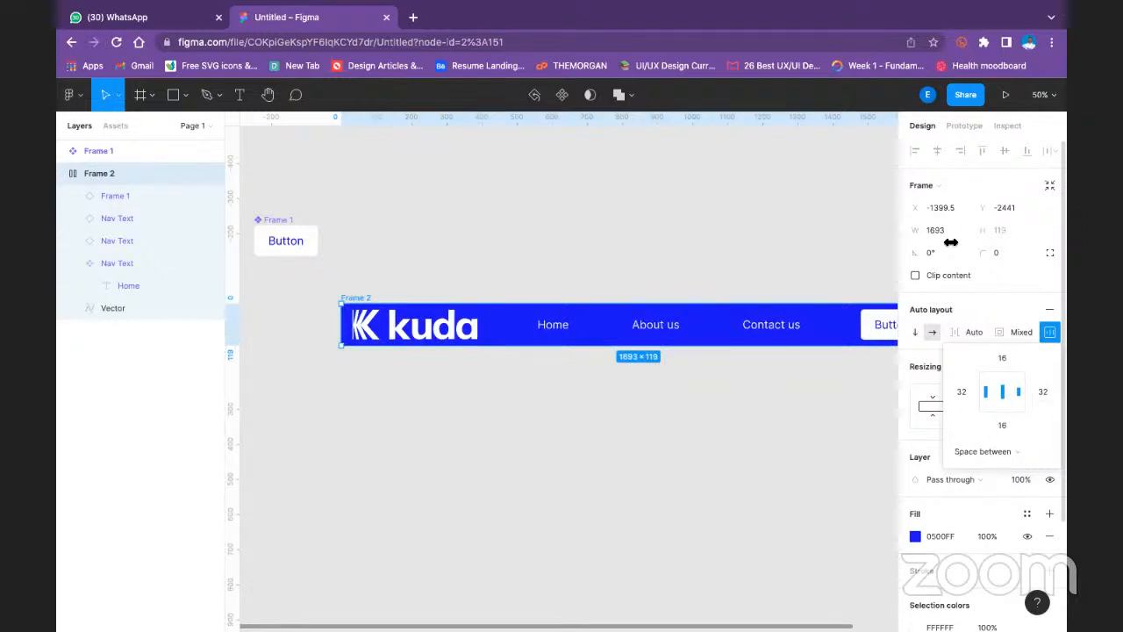
pyautogui.click(811, 260)
# - Round the corners of Frame 2 with a corner radius of 10
pyautogui.hscroll(5, 607, 295)
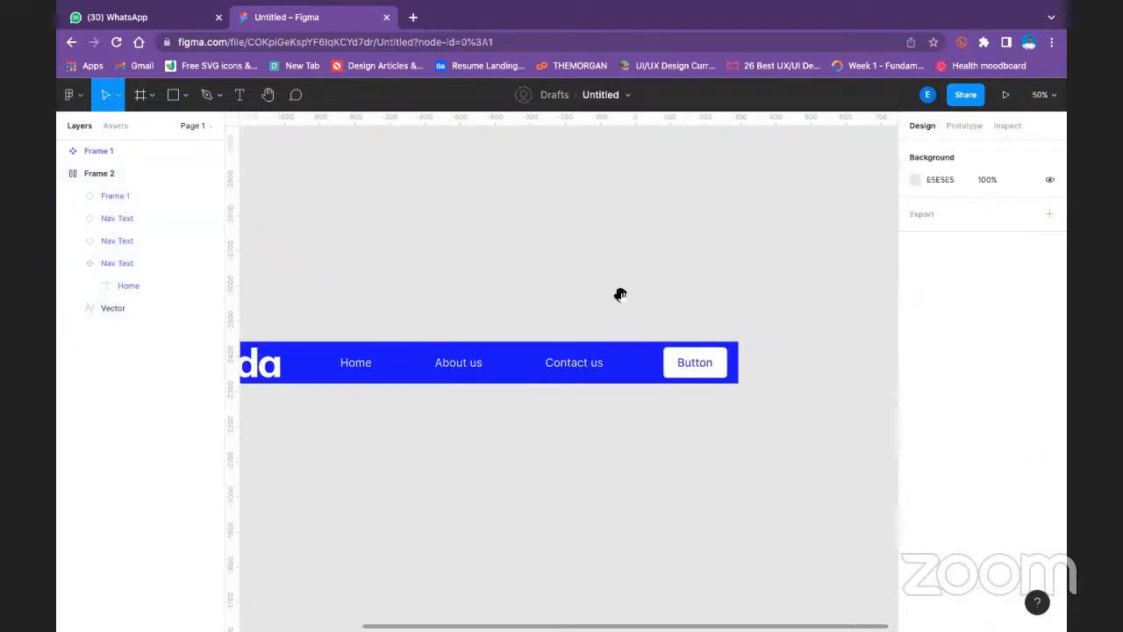
pyautogui.hscroll(-3, 431, 310)
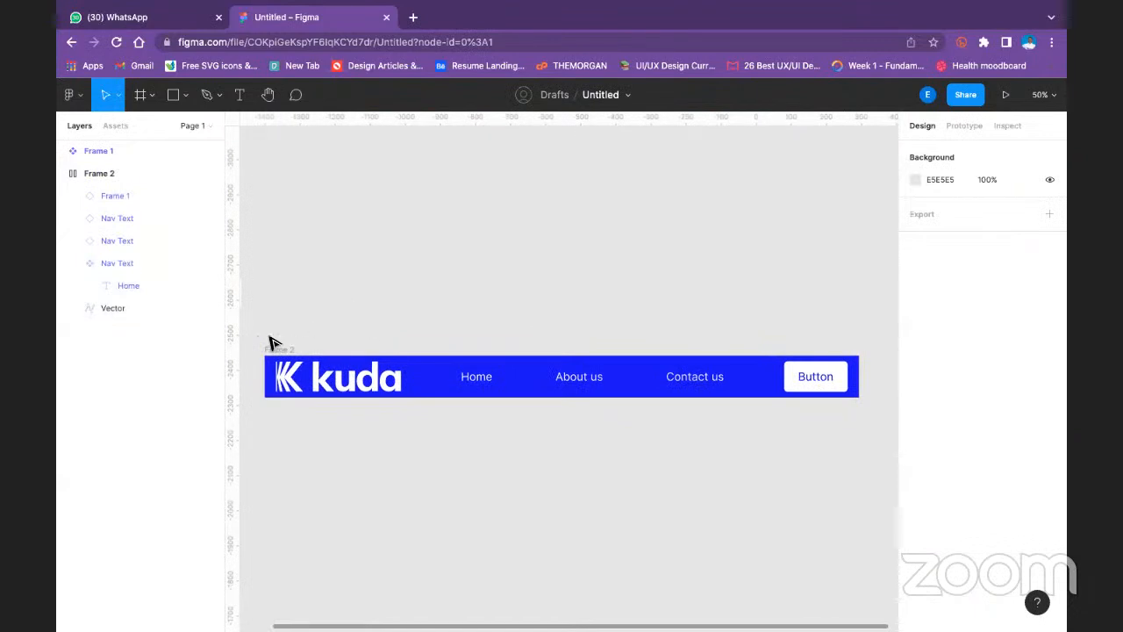
pyautogui.click(272, 349)
pyautogui.click(1010, 250)
pyautogui.press('Return')
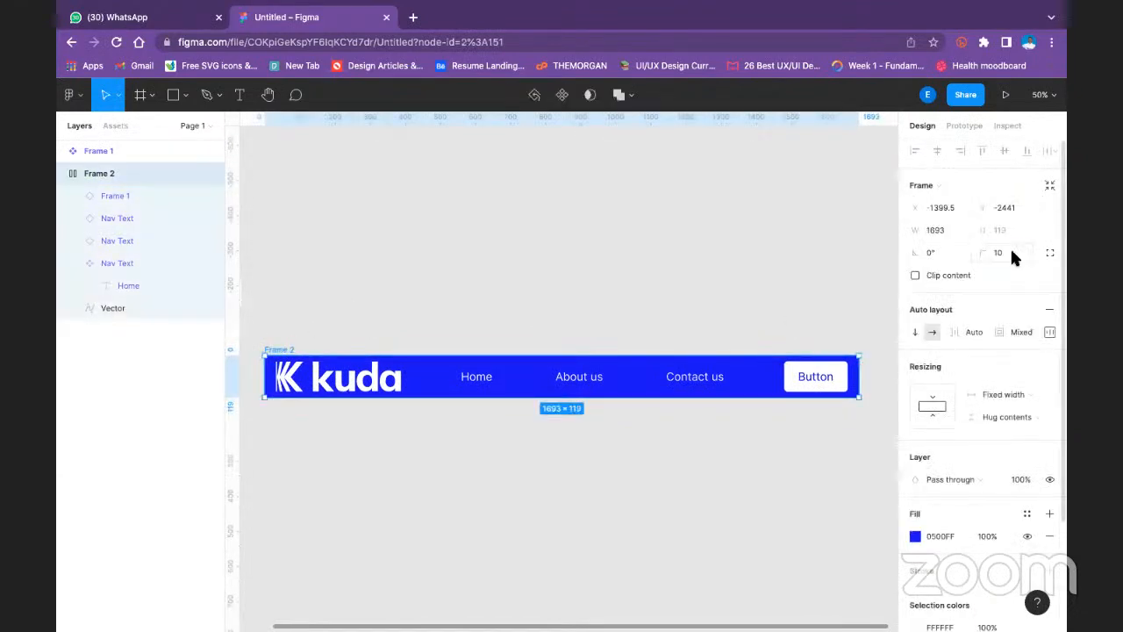
pyautogui.click(869, 317)
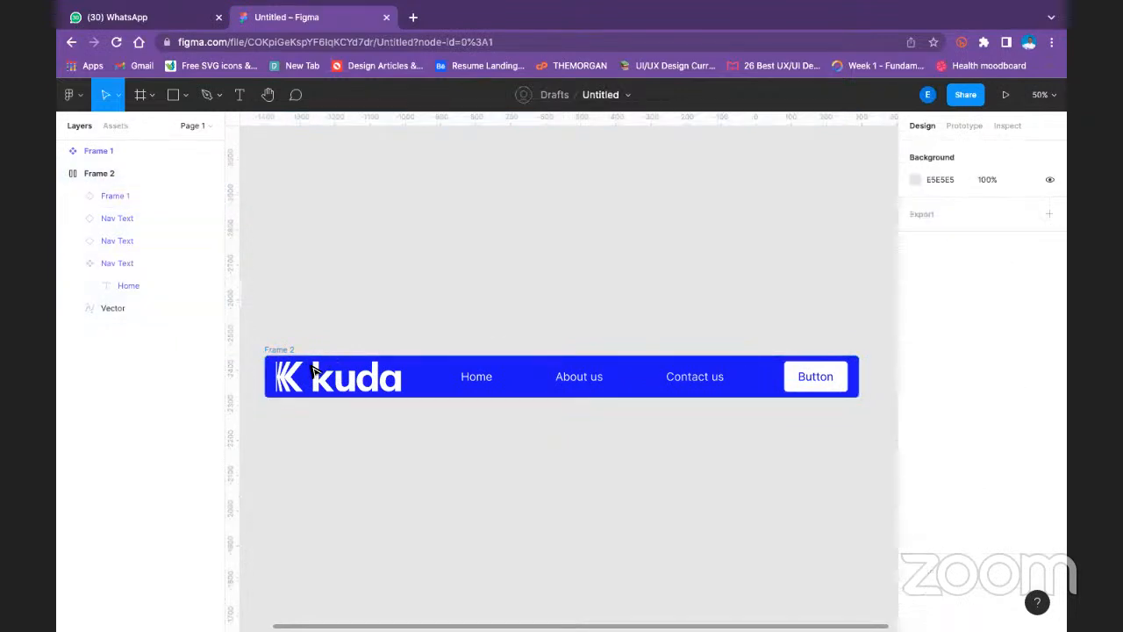
# - Resize Frame 2 from both its left and right edges to a width of about 2023
pyautogui.click(282, 349)
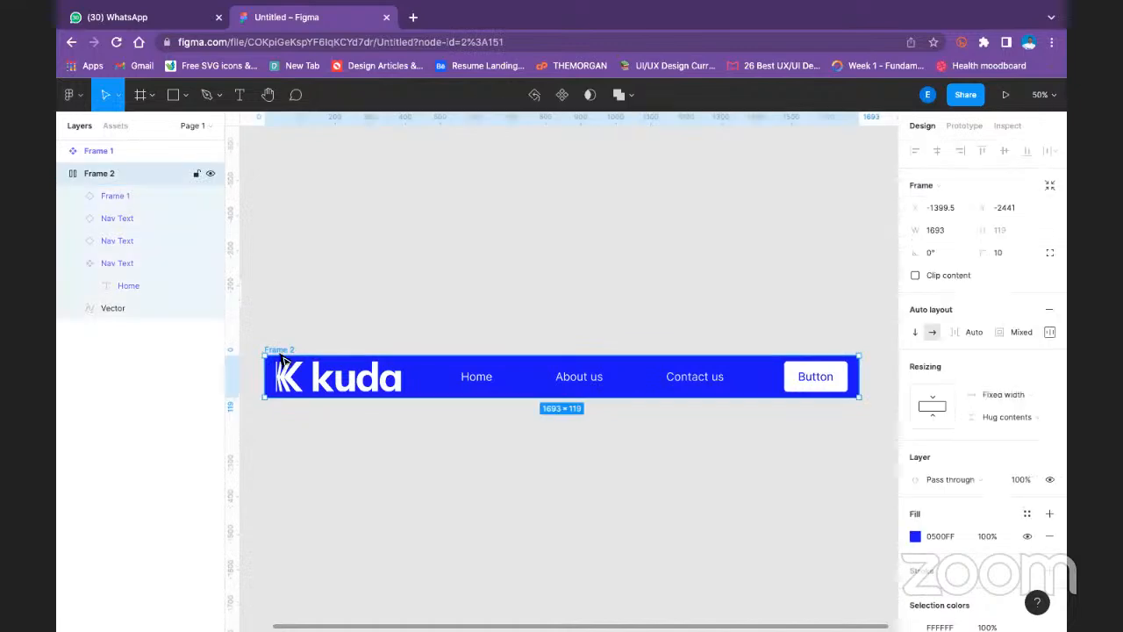
pyautogui.moveTo(263, 372); pyautogui.dragTo(237, 371)
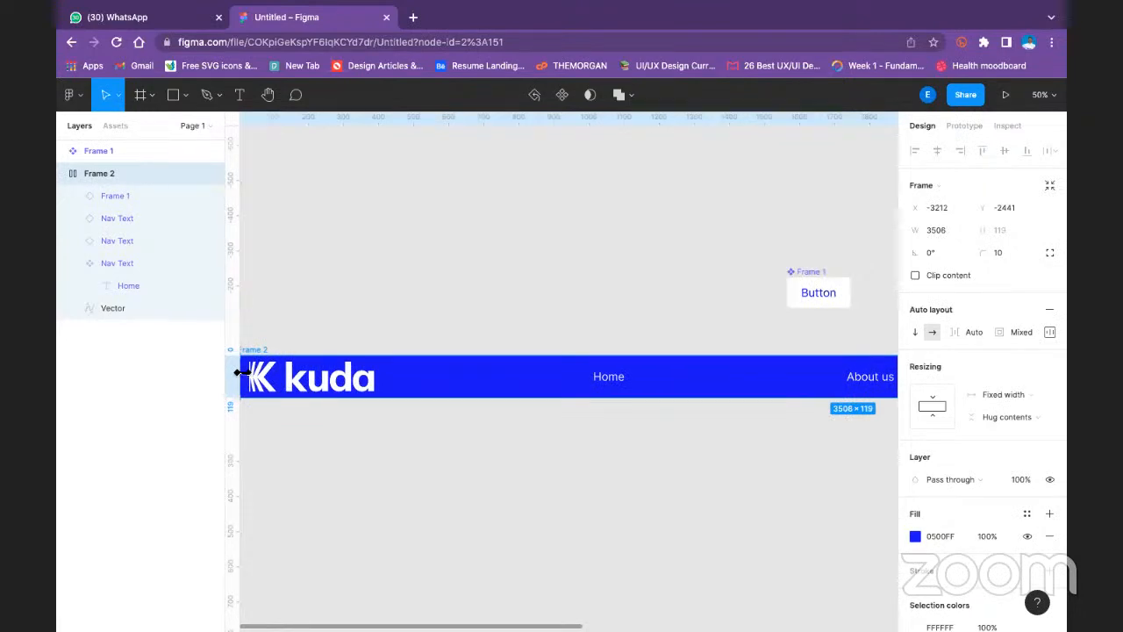
pyautogui.moveTo(427, 292); pyautogui.dragTo(549, 283)
pyautogui.moveTo(350, 375); pyautogui.dragTo(692, 387)
pyautogui.moveTo(754, 319); pyautogui.dragTo(235, 268)
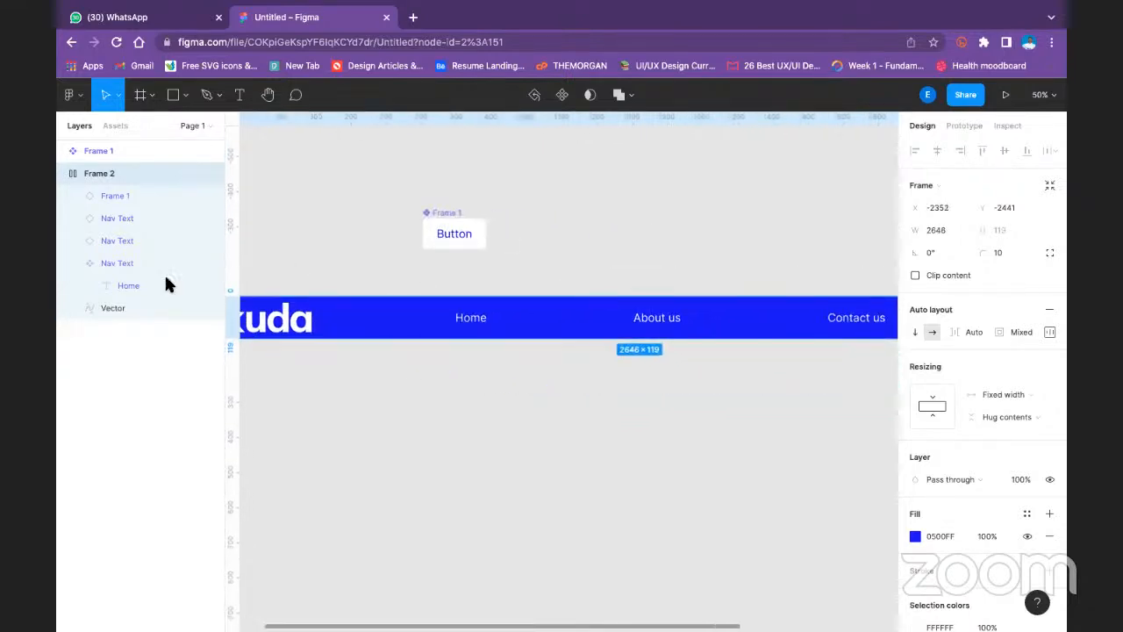
pyautogui.hscroll(3, 235, 268)
pyautogui.hscroll(5, 614, 334)
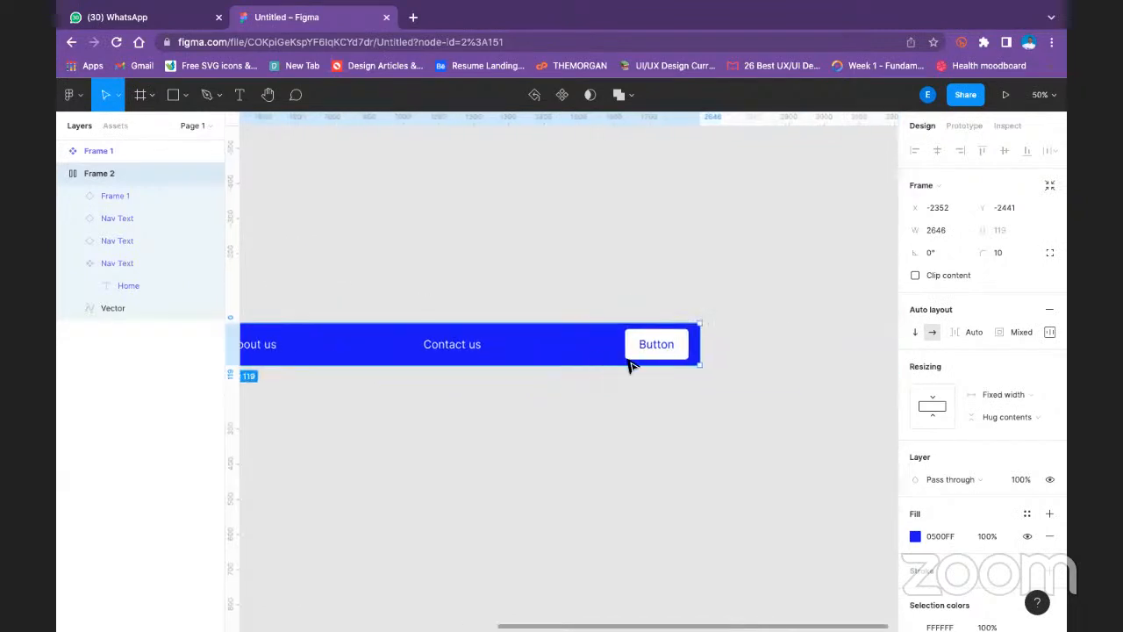
pyautogui.moveTo(699, 351); pyautogui.dragTo(475, 301)
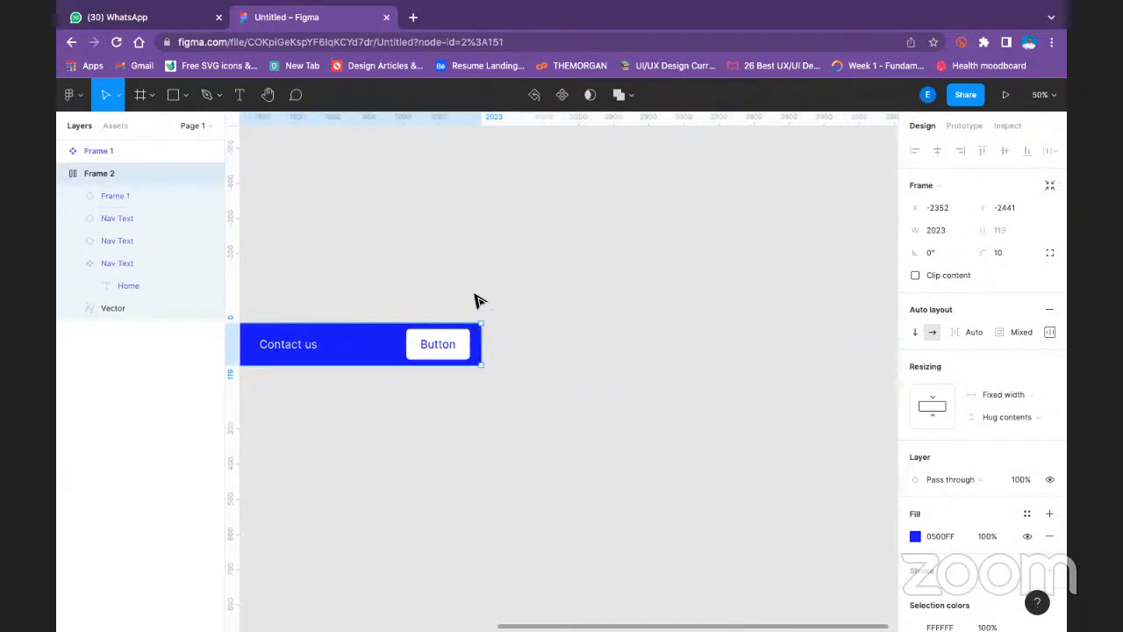
pyautogui.hscroll(-10, 474, 301)
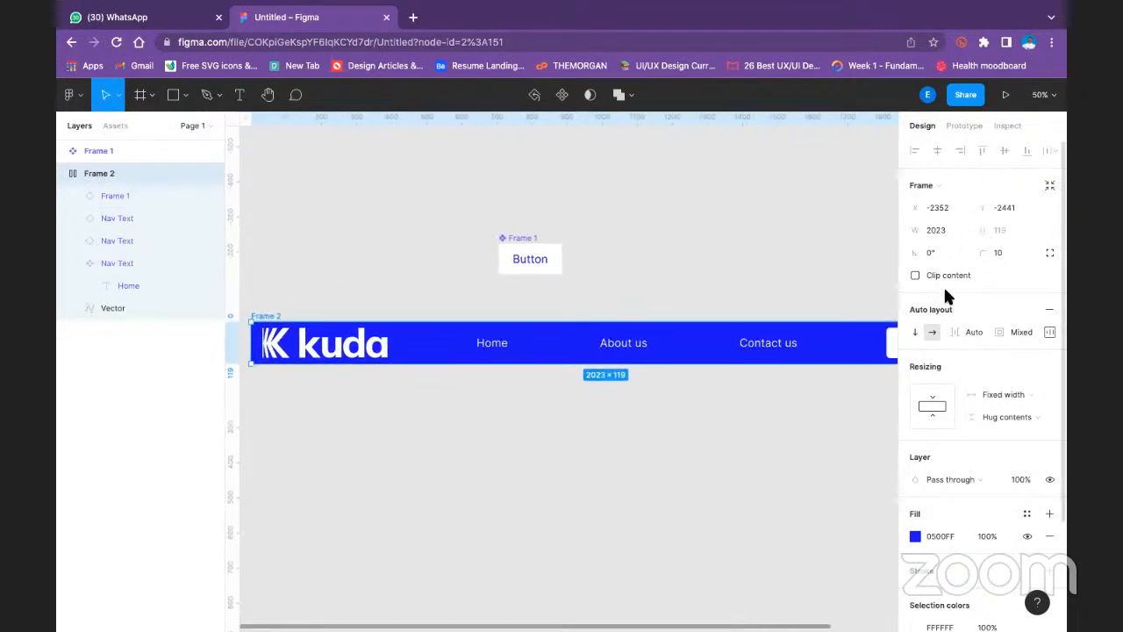
# - Stretch Frame 2 from its left edge to make the navigation bar wider
pyautogui.press('-')
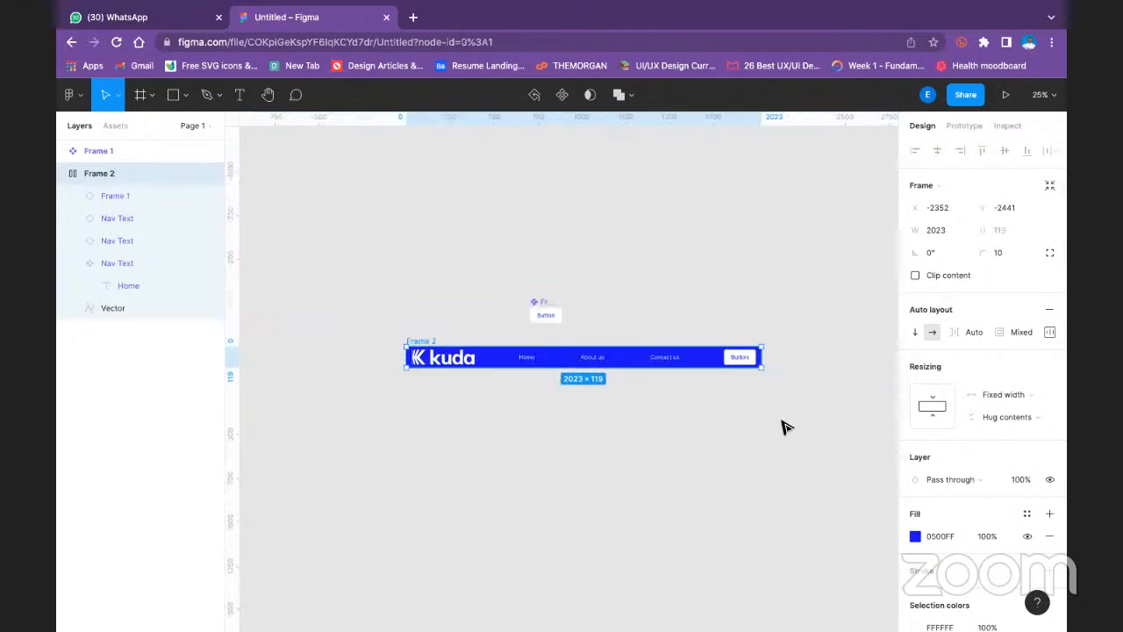
pyautogui.click(786, 426)
pyautogui.click(420, 344)
pyautogui.moveTo(404, 355); pyautogui.dragTo(515, 377)
pyautogui.click(564, 273)
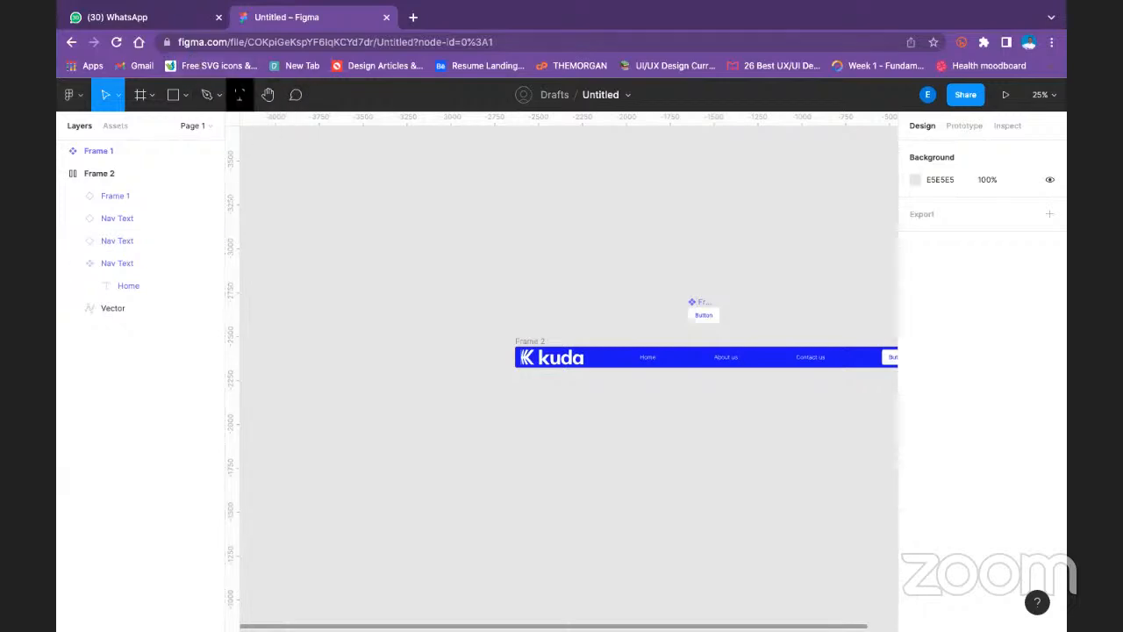
# - Add a text layer reading "Title" on the empty canvas above the navigation bar and set its font size to 40
pyautogui.click(239, 94)
pyautogui.click(449, 239)
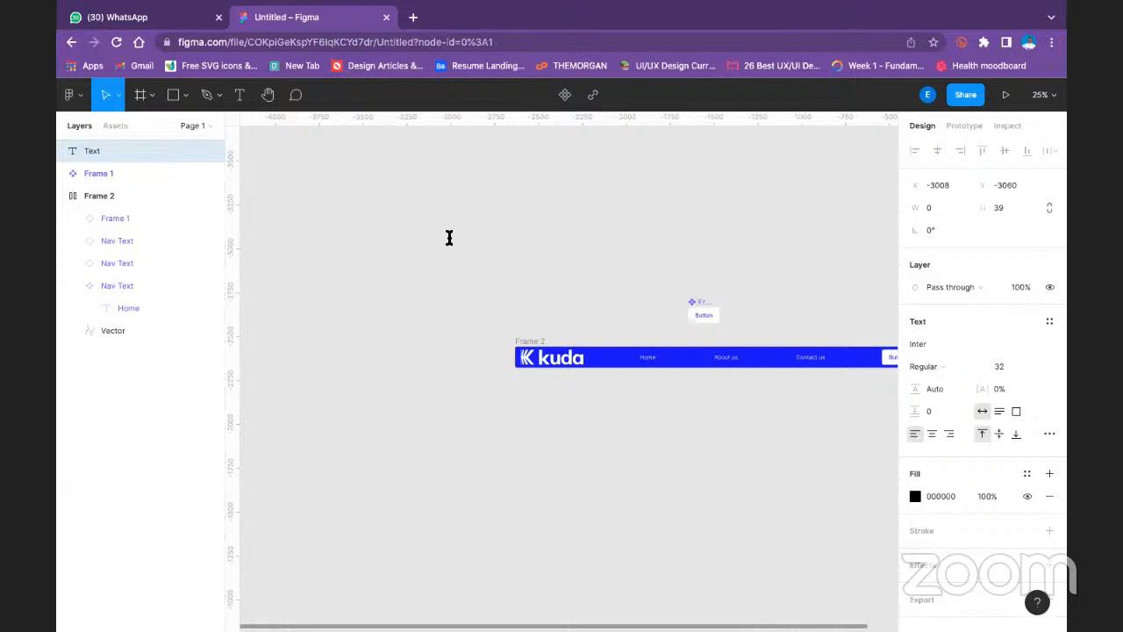
pyautogui.write('Title')
pyautogui.press('Escape')
pyautogui.click(1036, 373)
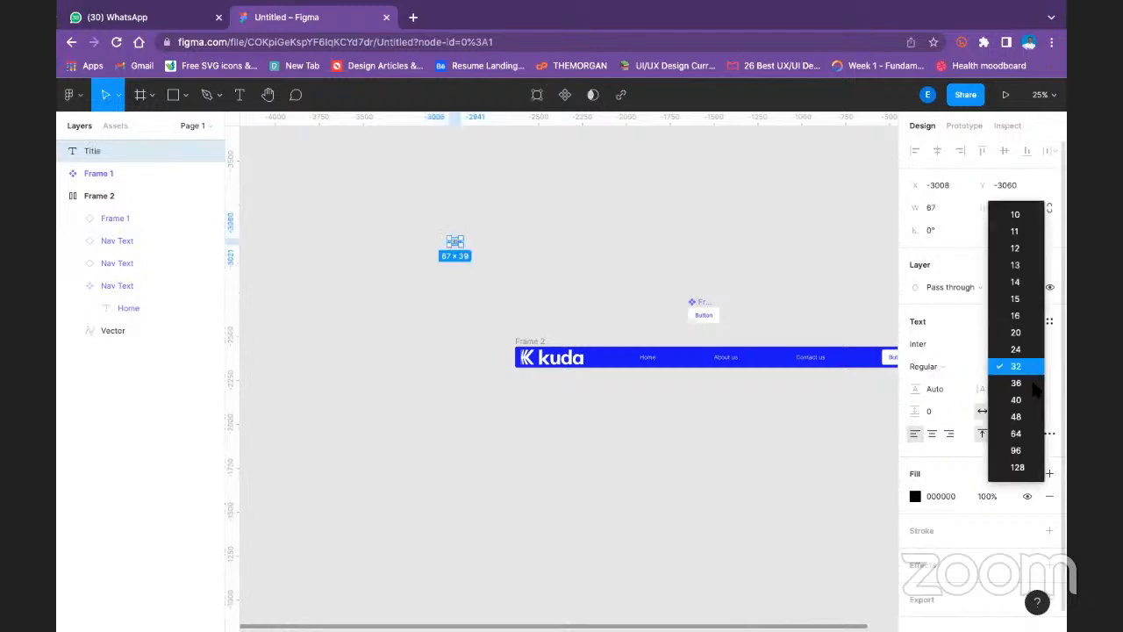
pyautogui.click(1018, 402)
pyautogui.click(586, 244)
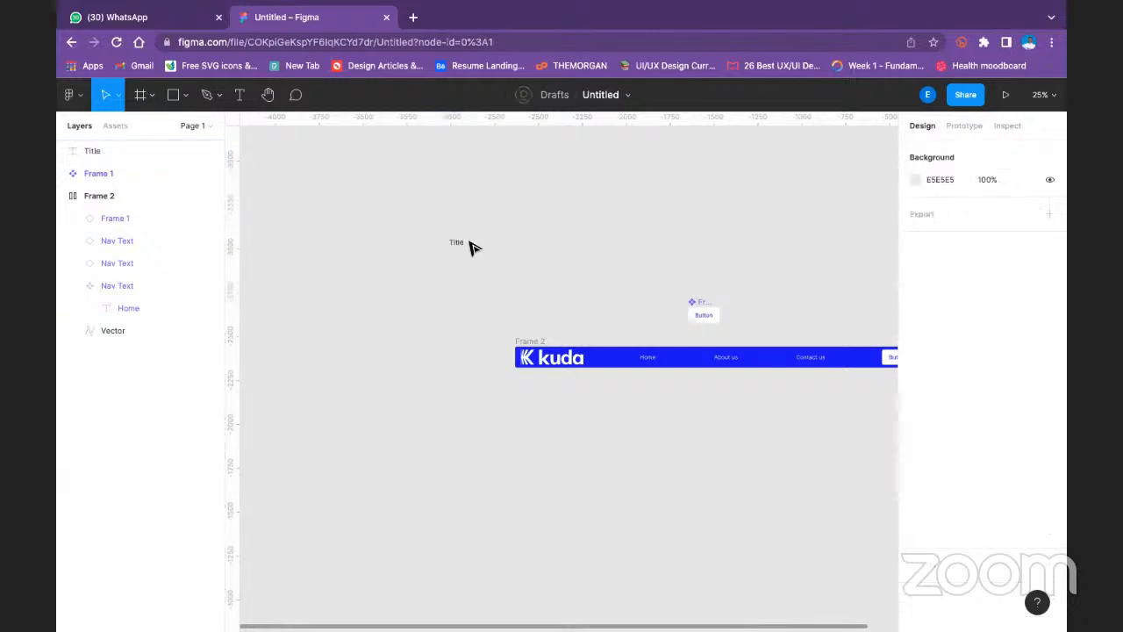
# - Change the font weight of the Title text to Bold
pyautogui.click(460, 245)
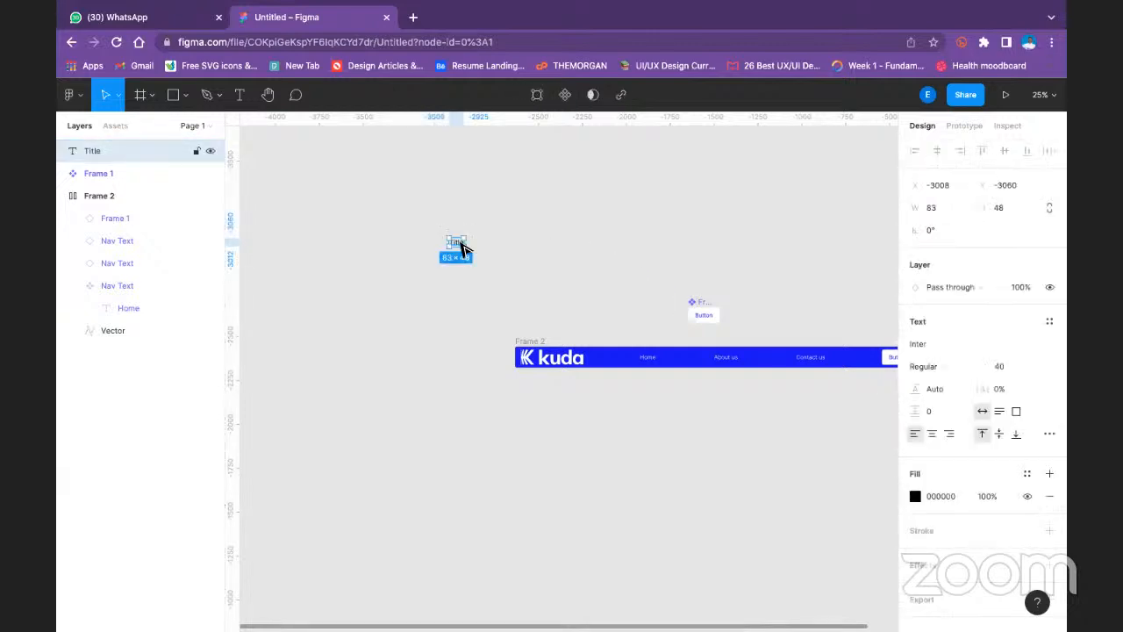
pyautogui.hotkey('ctrl', '+')
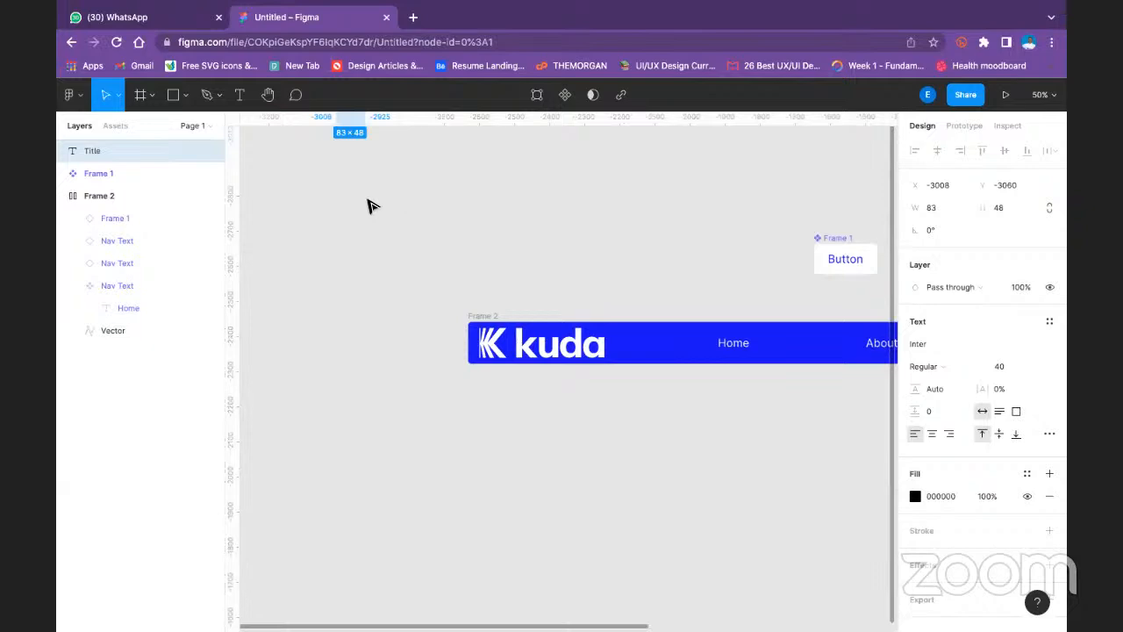
pyautogui.scroll(3, 396, 303)
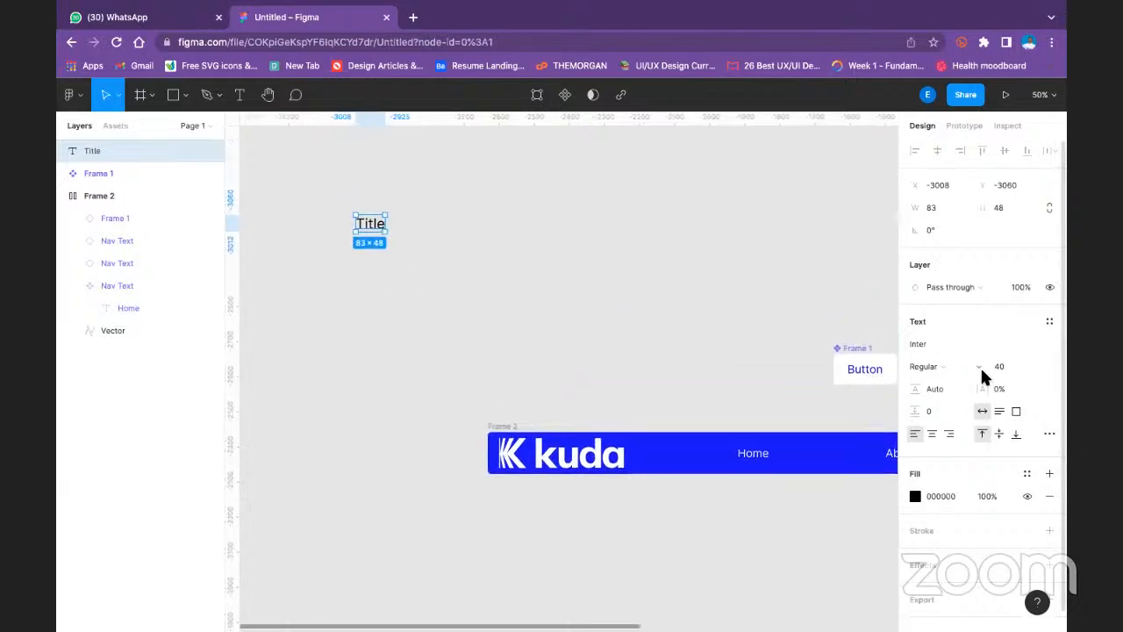
pyautogui.click(409, 166)
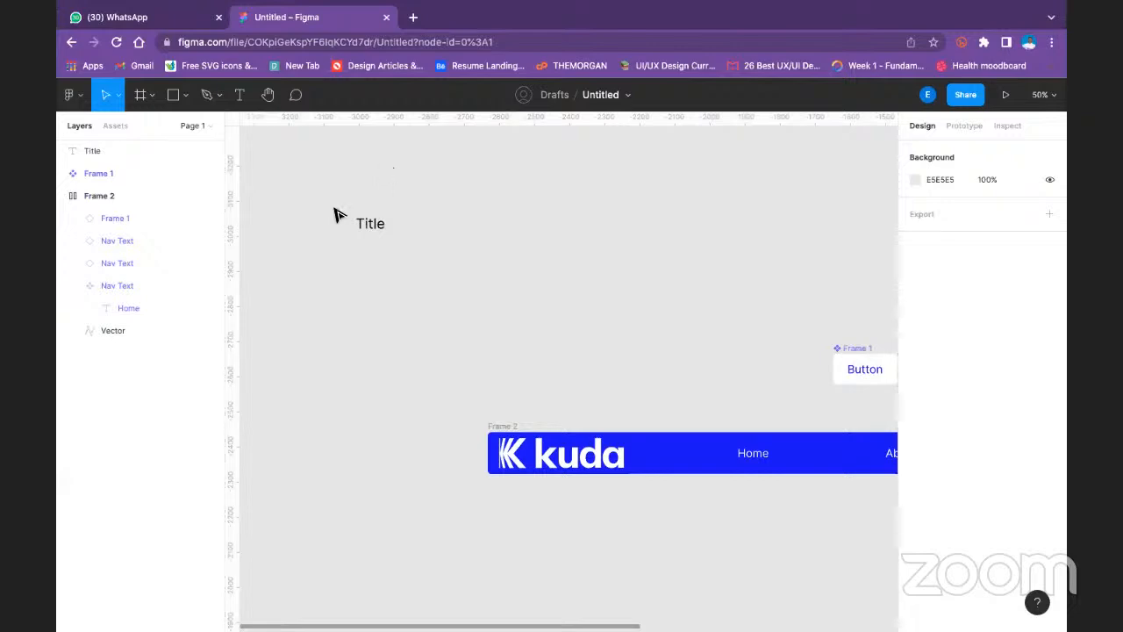
pyautogui.click(370, 221)
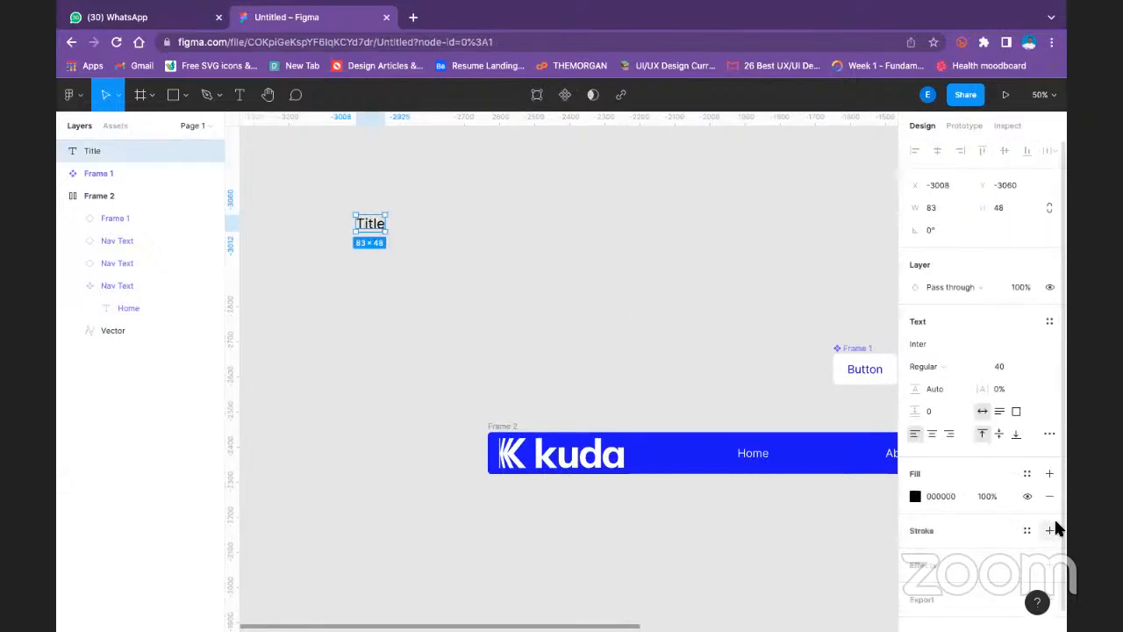
pyautogui.click(959, 370)
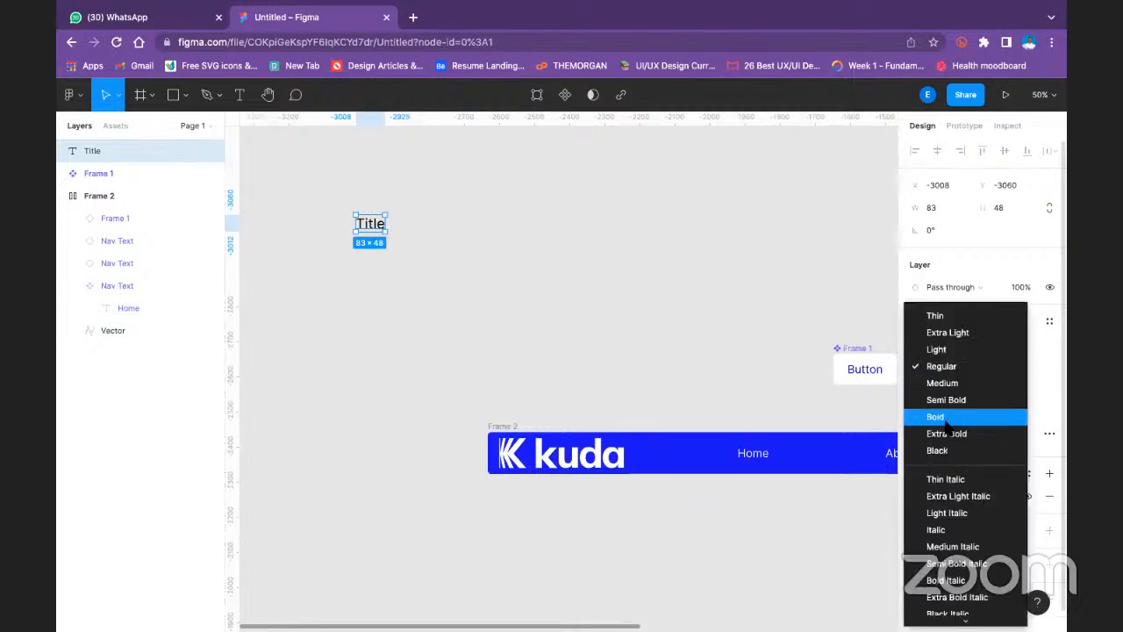
pyautogui.click(454, 221)
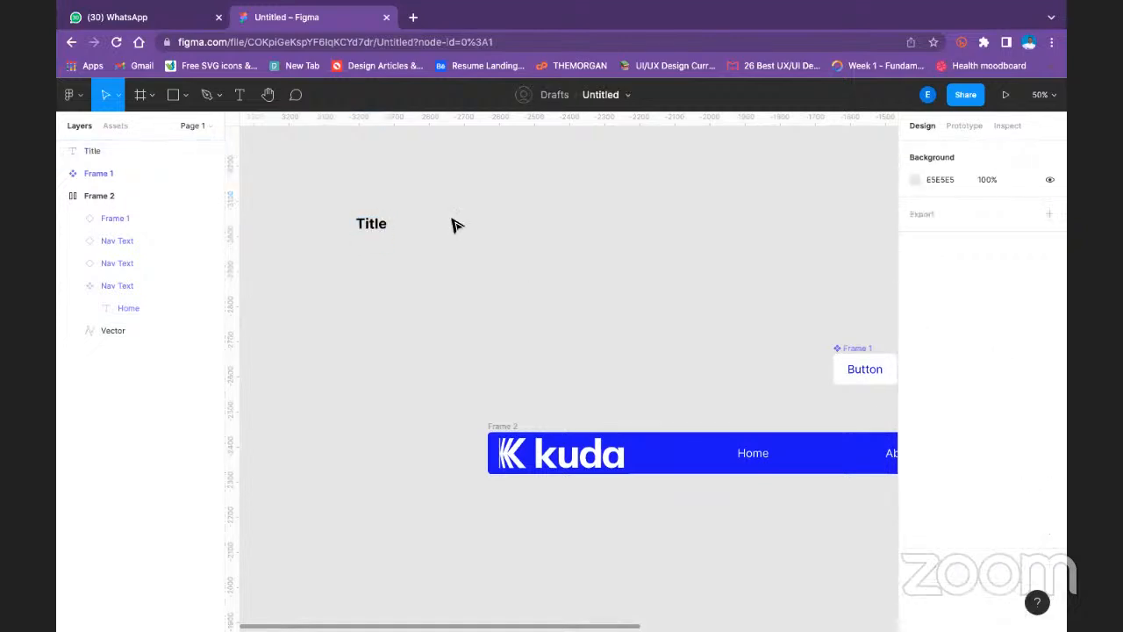
# - Set the fill color of the Title text to 010101
pyautogui.click(381, 224)
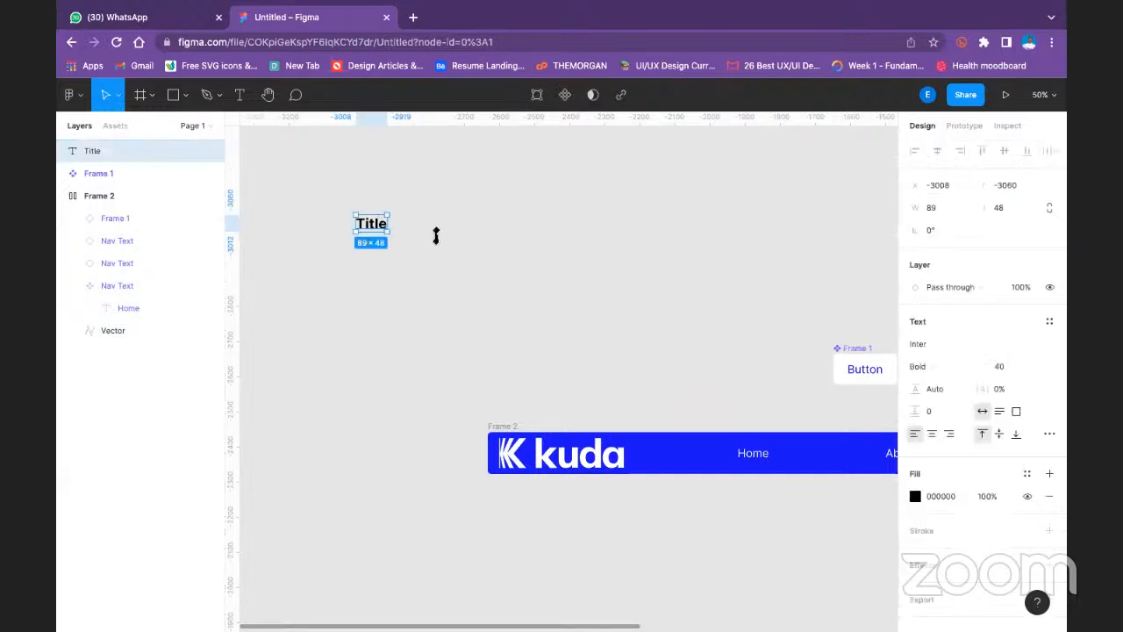
pyautogui.click(948, 494)
pyautogui.write('0101')
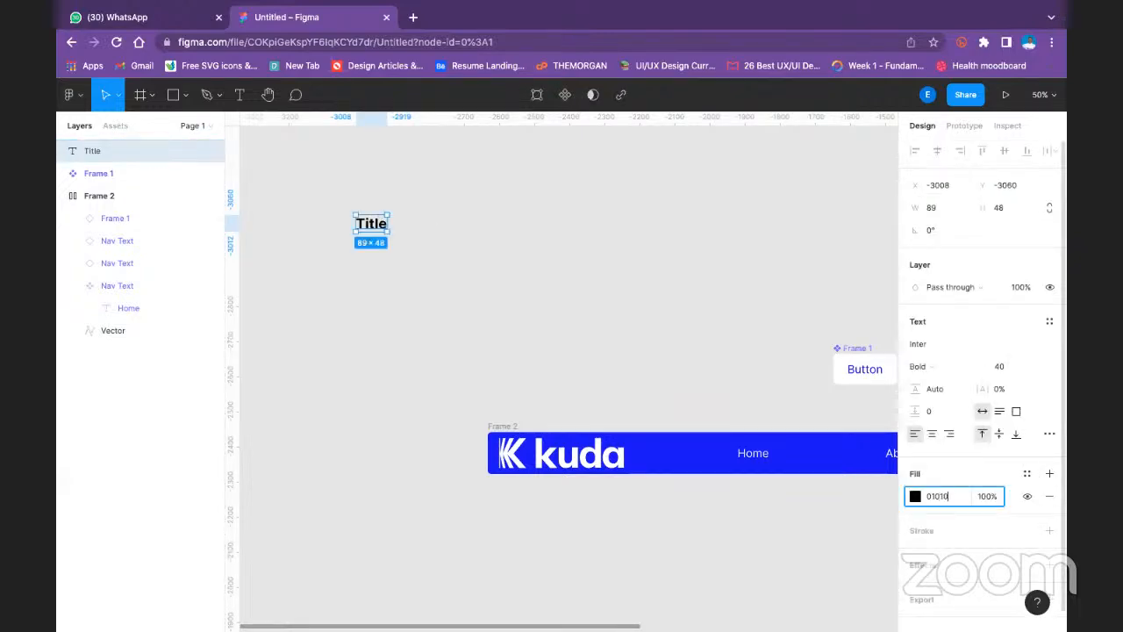
pyautogui.write('01')
pyautogui.press('Return')
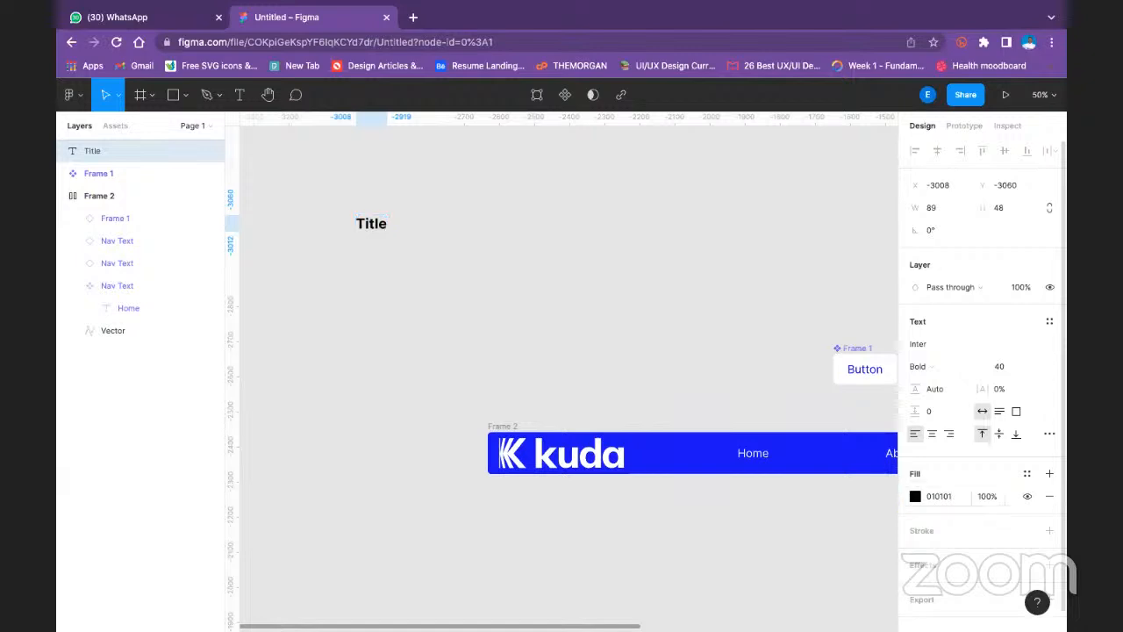
# - Lighten the Title text's fill to the grey 6D6D6D at full opacity, and keep the text selected
pyautogui.click(915, 497)
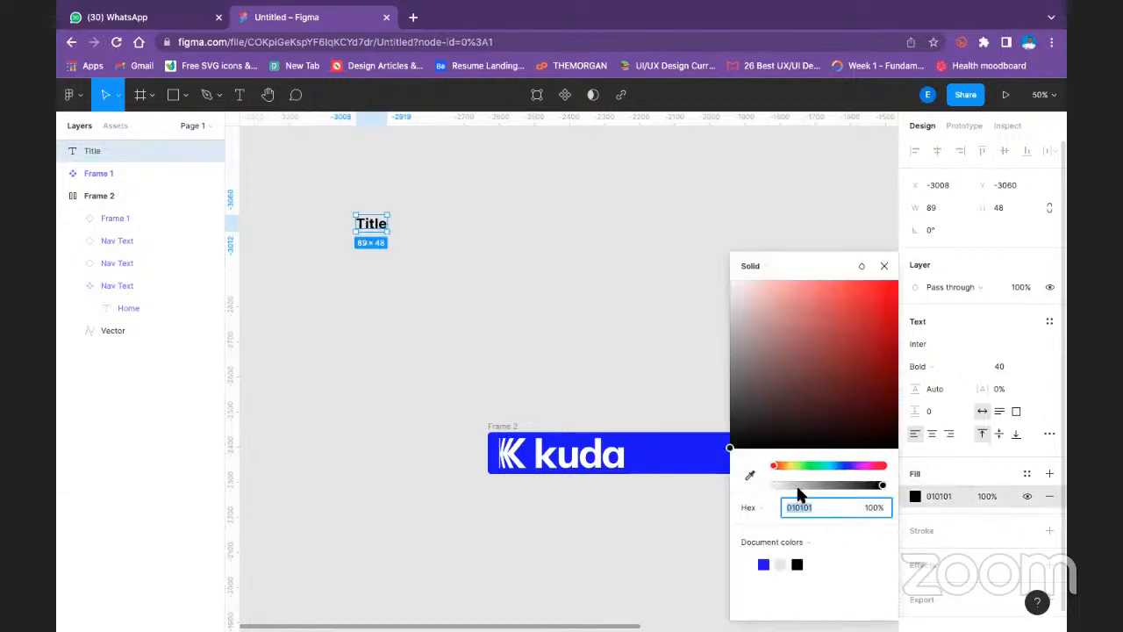
pyautogui.moveTo(736, 338)
pyautogui.mouseDown()
pyautogui.moveTo(735, 324)
pyautogui.moveTo(721, 380)
pyautogui.mouseUp()
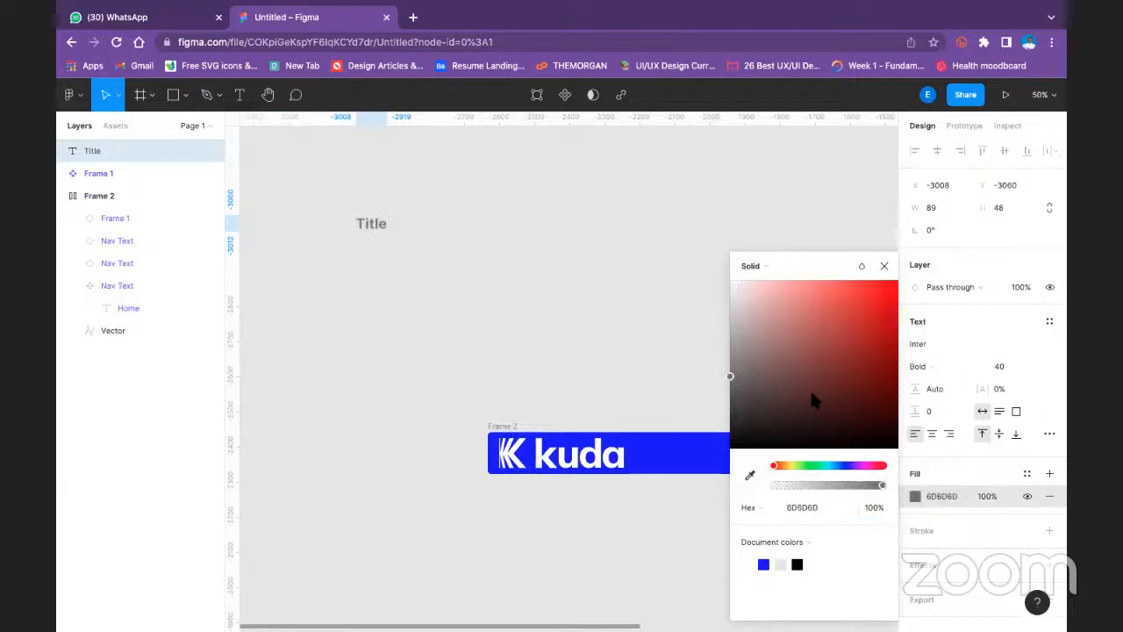
pyautogui.click(980, 494)
pyautogui.click(464, 237)
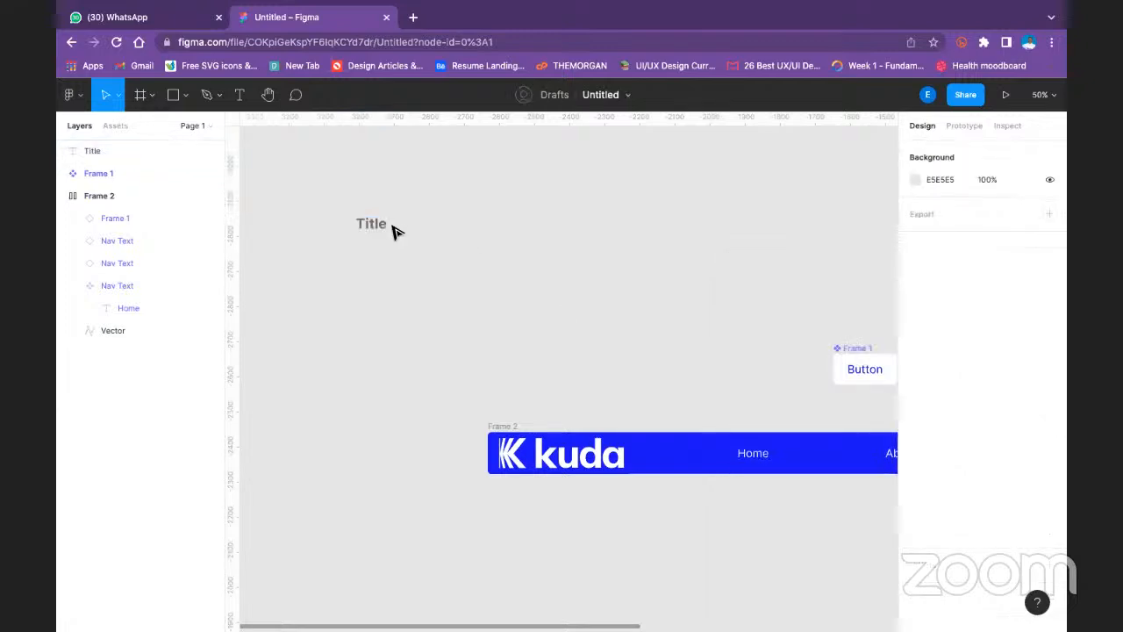
pyautogui.click(376, 230)
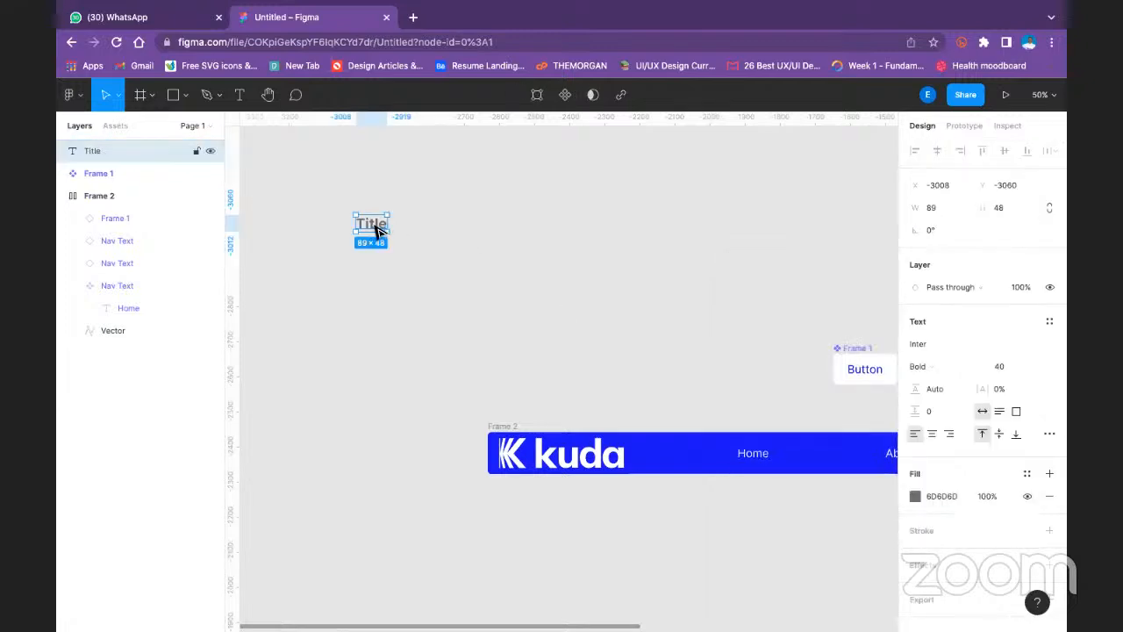
# - Duplicate the Title text directly below the original and set the copy's font size to 24
pyautogui.moveTo(376, 230); pyautogui.dragTo(380, 265)
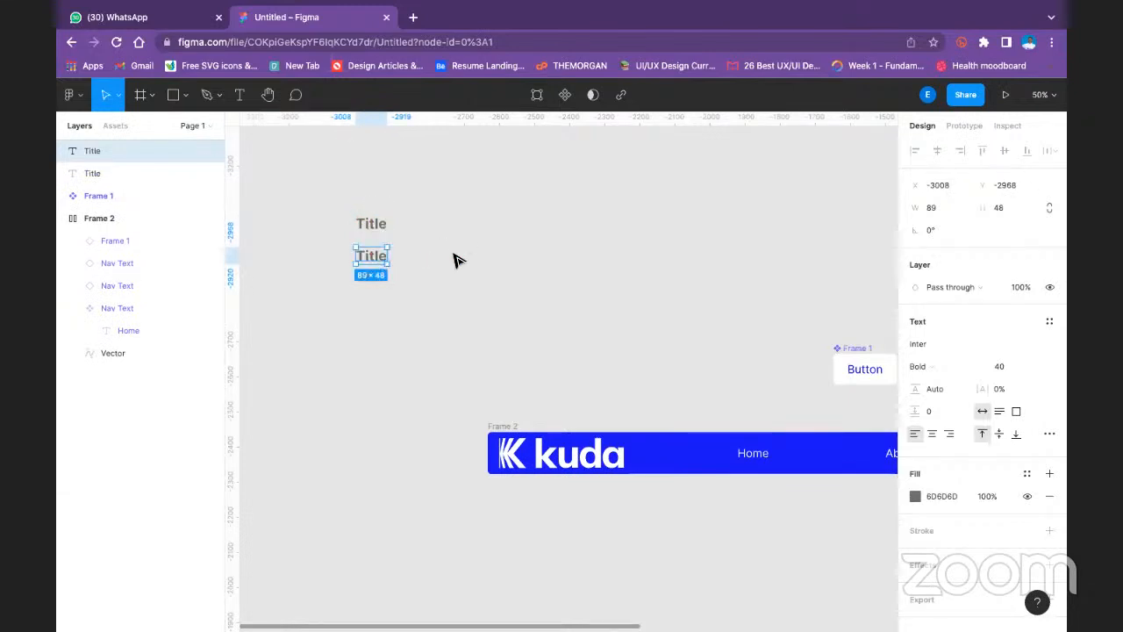
pyautogui.click(621, 515)
pyautogui.click(381, 262)
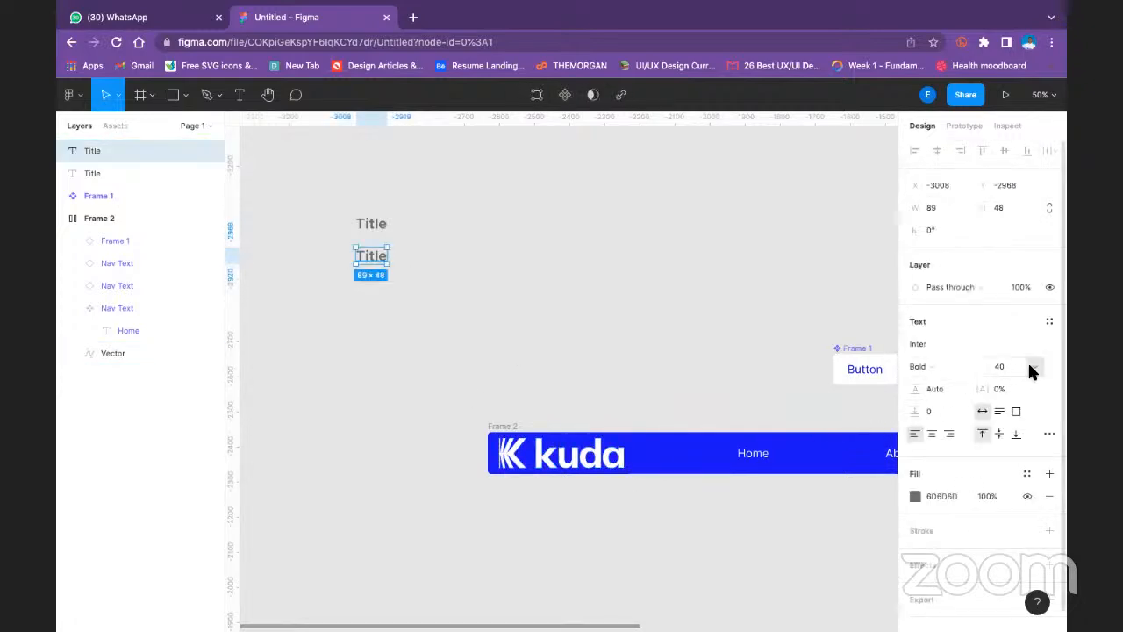
pyautogui.click(1033, 367)
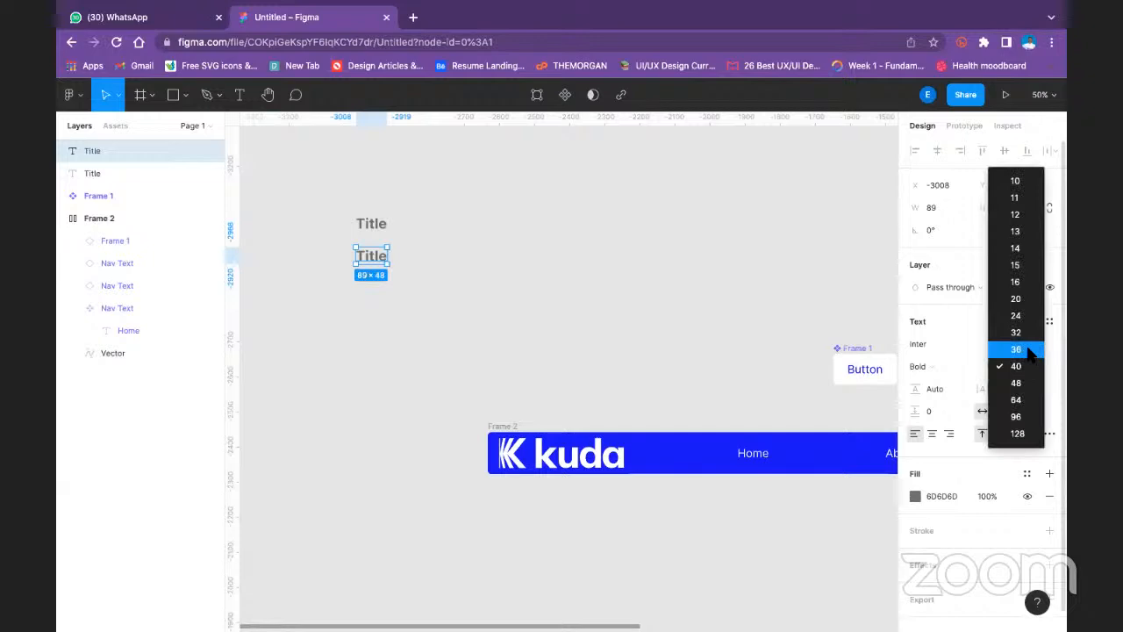
pyautogui.click(1031, 351)
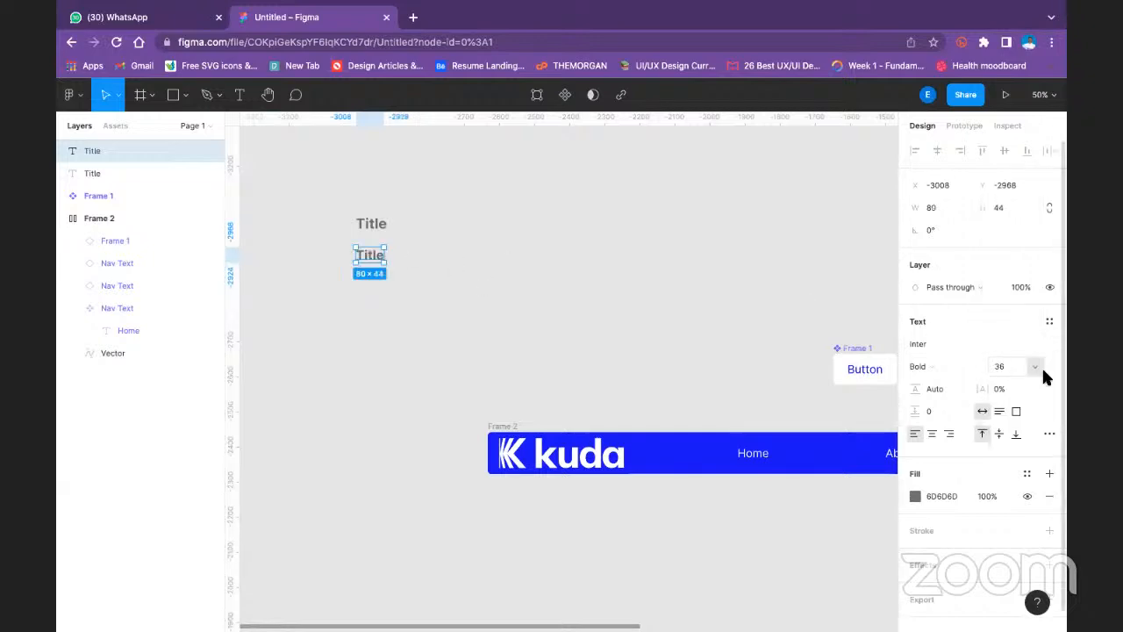
pyautogui.click(1040, 366)
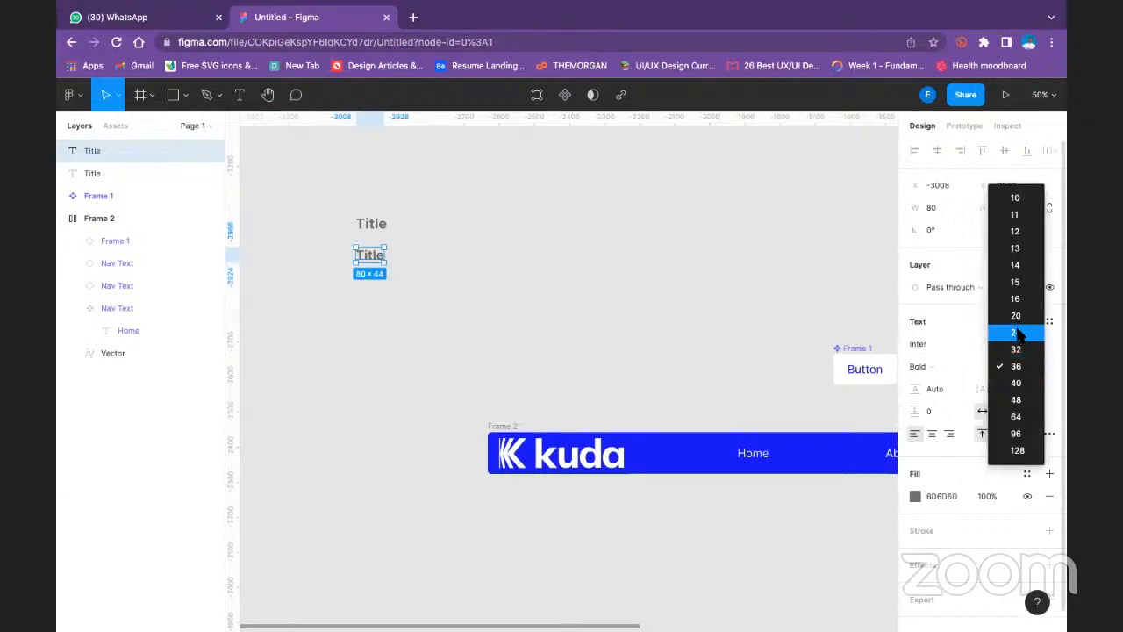
pyautogui.click(1025, 329)
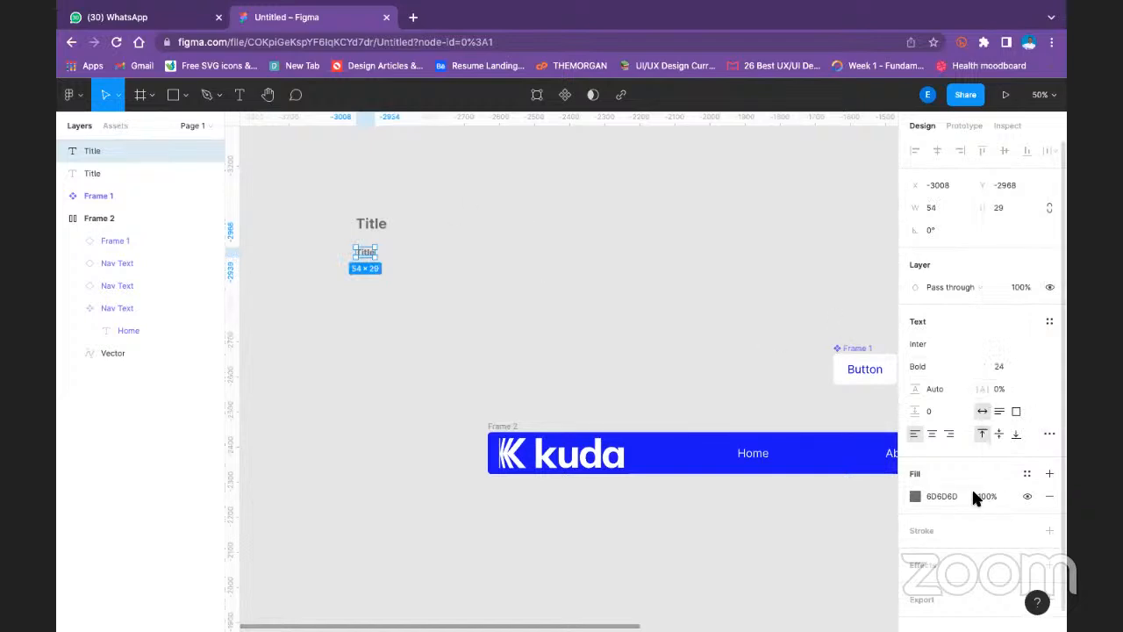
# - Set the lower text copy's font weight to Regular and change its wording to "Description"
pyautogui.click(954, 365)
pyautogui.click(955, 315)
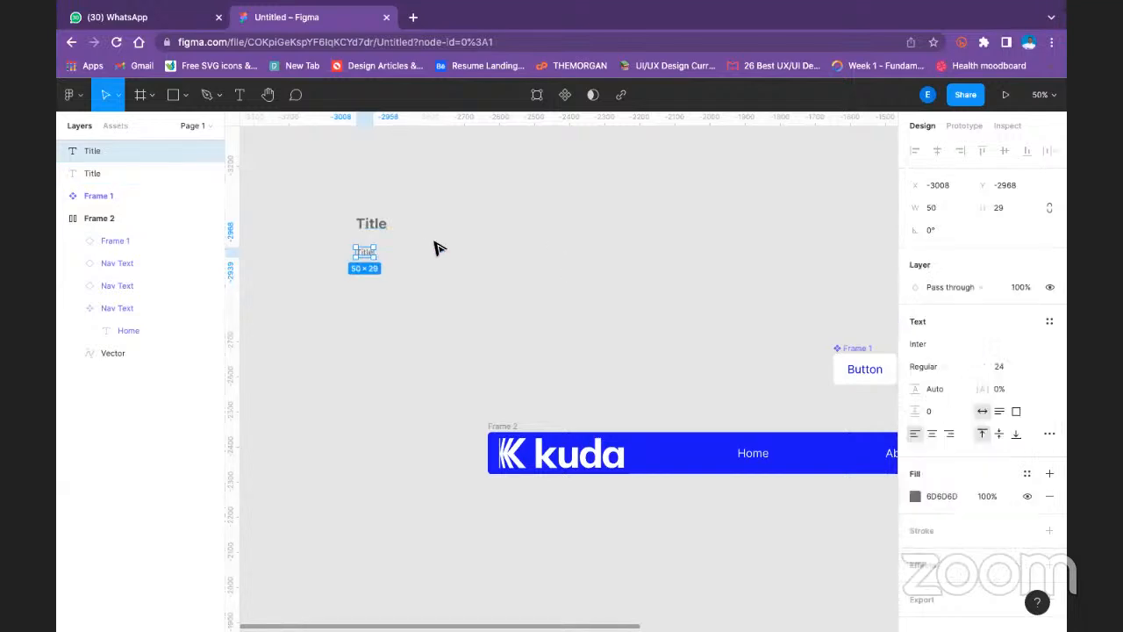
pyautogui.click(430, 251)
pyautogui.doubleClick(369, 253)
pyautogui.write('De')
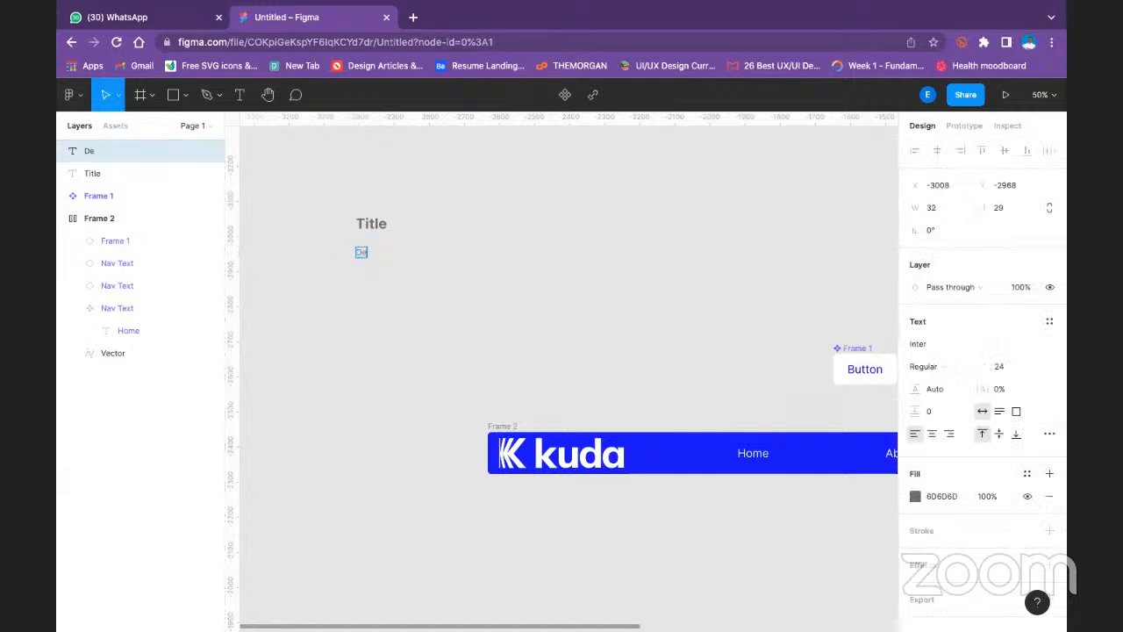
pyautogui.write('scrip')
pyautogui.write('io')
pyautogui.press('Escape')
# - Wrap the Title and Description texts in a vertical auto layout frame with a spacing of 8 between items
pyautogui.moveTo(310, 197); pyautogui.dragTo(465, 282)
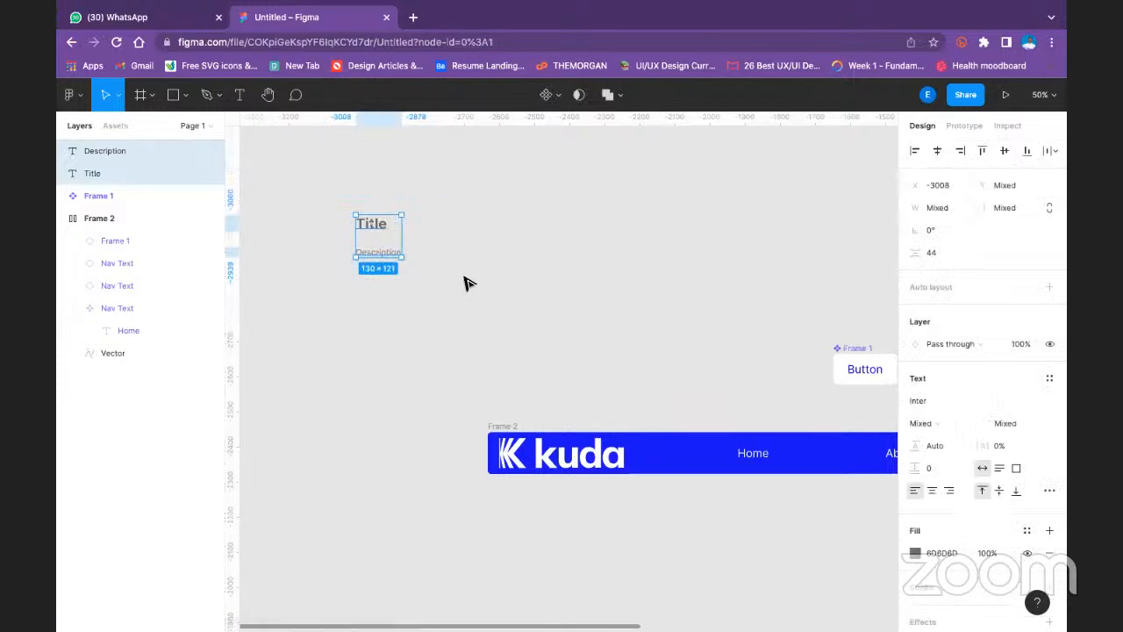
pyautogui.hotkey('shift', 'a')
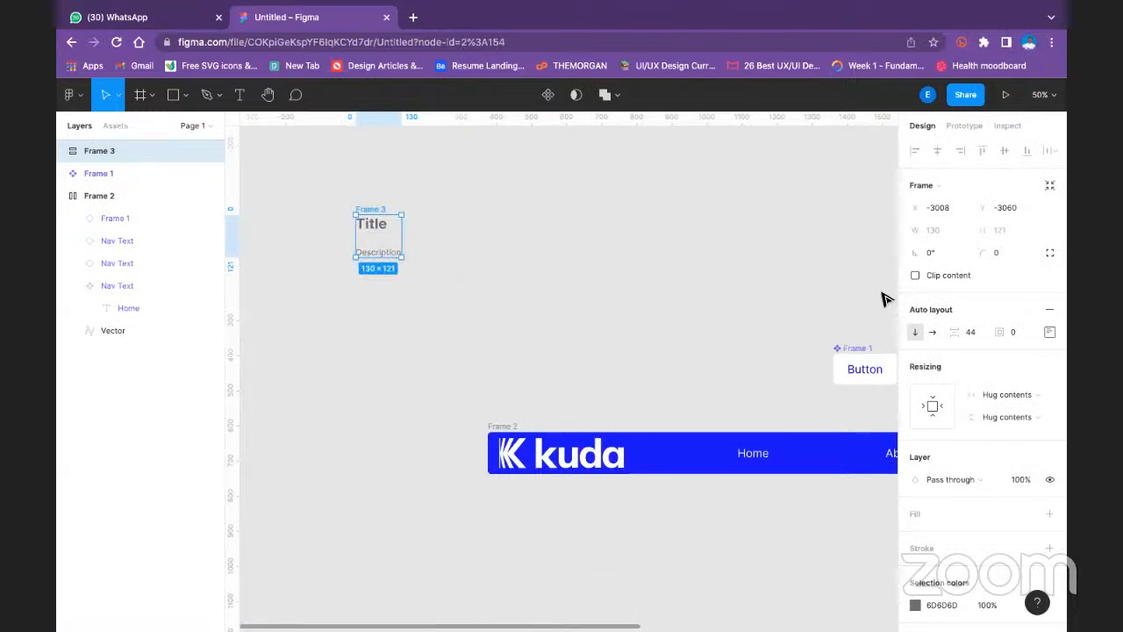
pyautogui.click(983, 329)
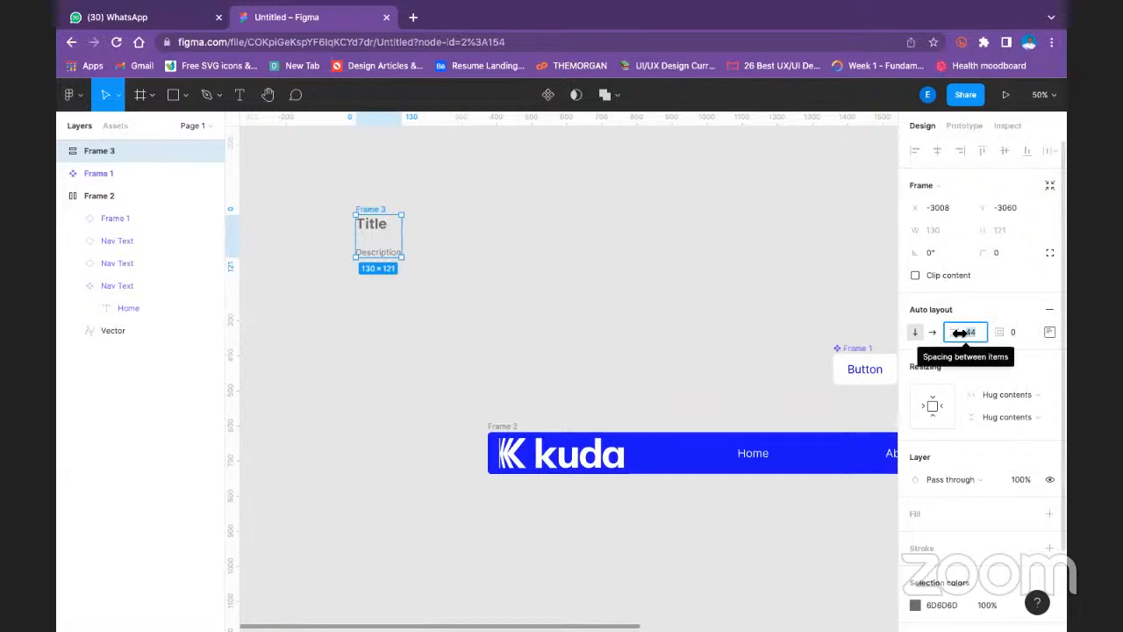
pyautogui.write('8')
pyautogui.press('Return')
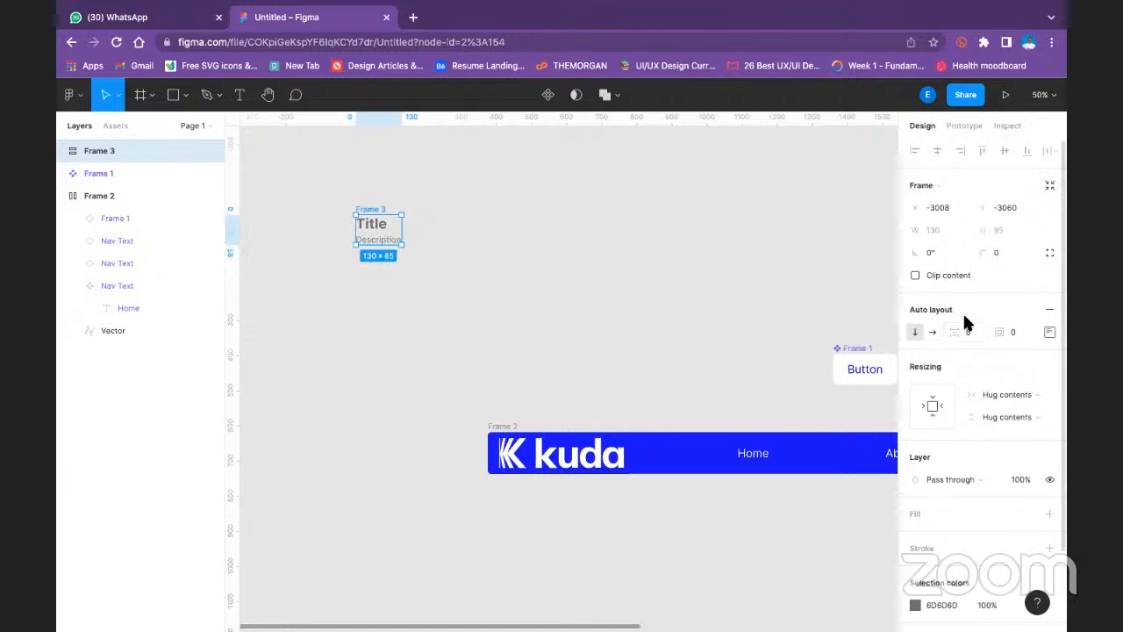
# - Set the title and description frame's padding to 16 on top and bottom and 32 on left and right
pyautogui.click(1050, 332)
pyautogui.write('1')
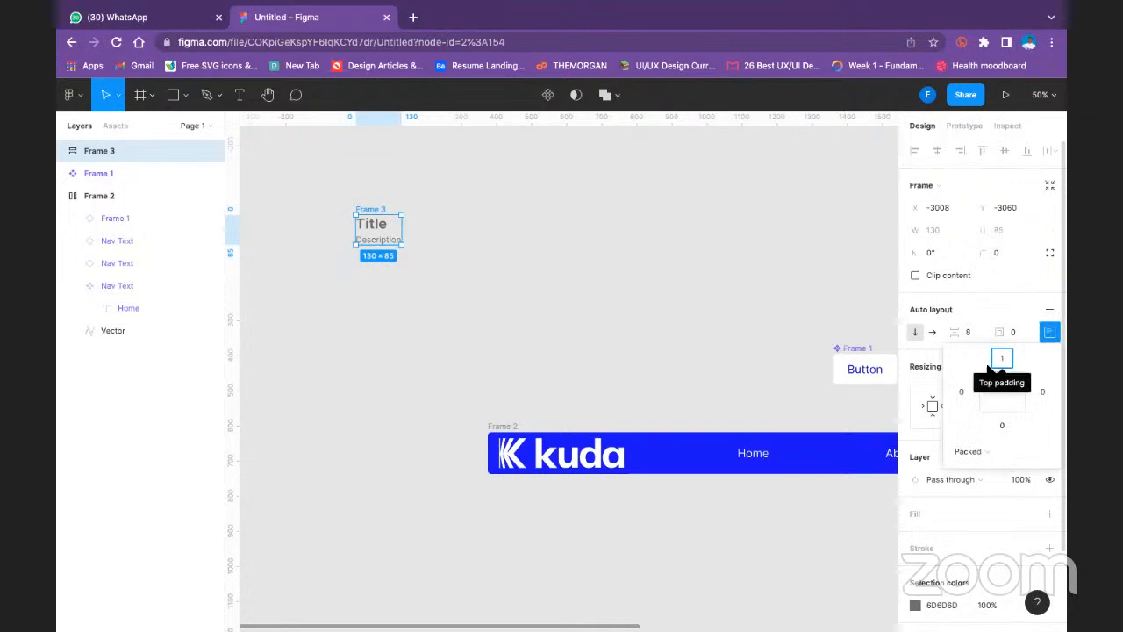
pyautogui.write('6')
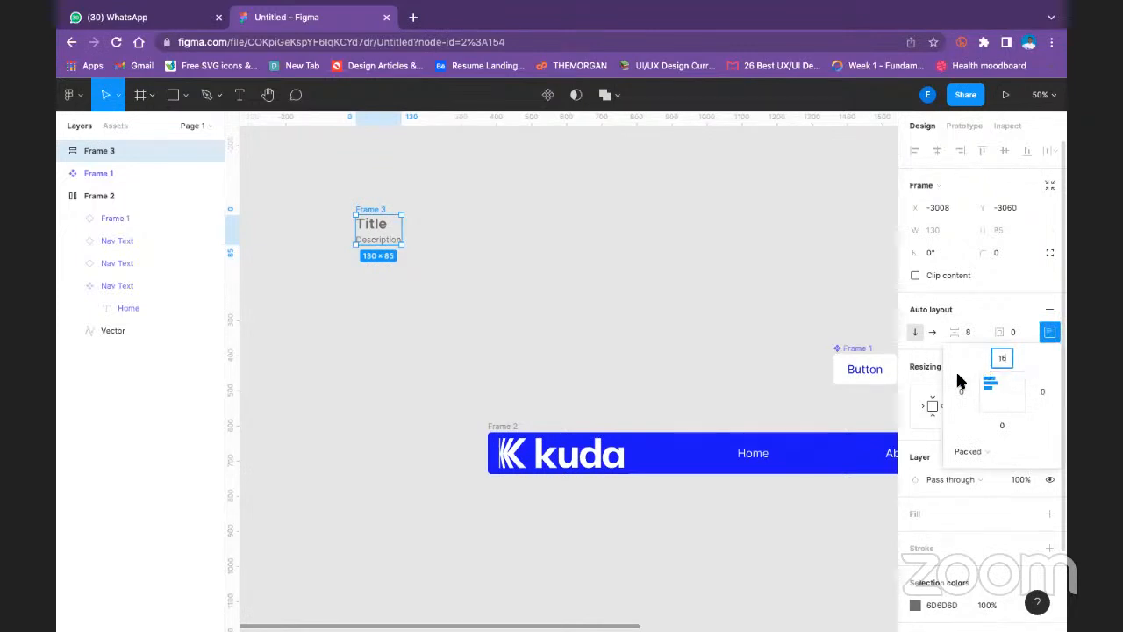
pyautogui.click(960, 393)
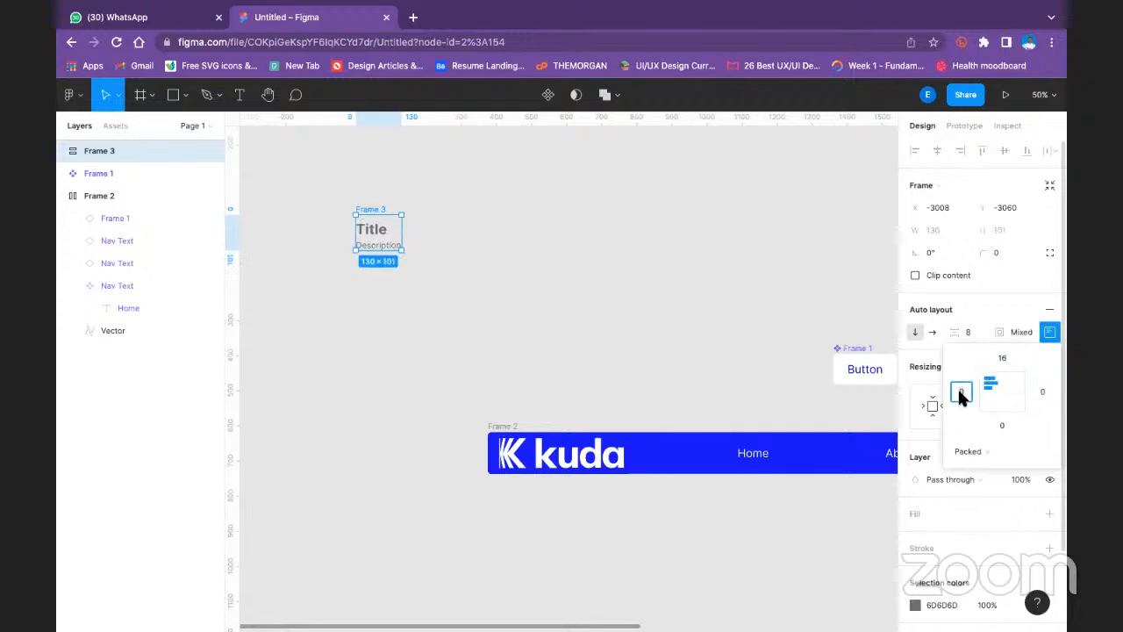
pyautogui.write('32')
pyautogui.click(1042, 393)
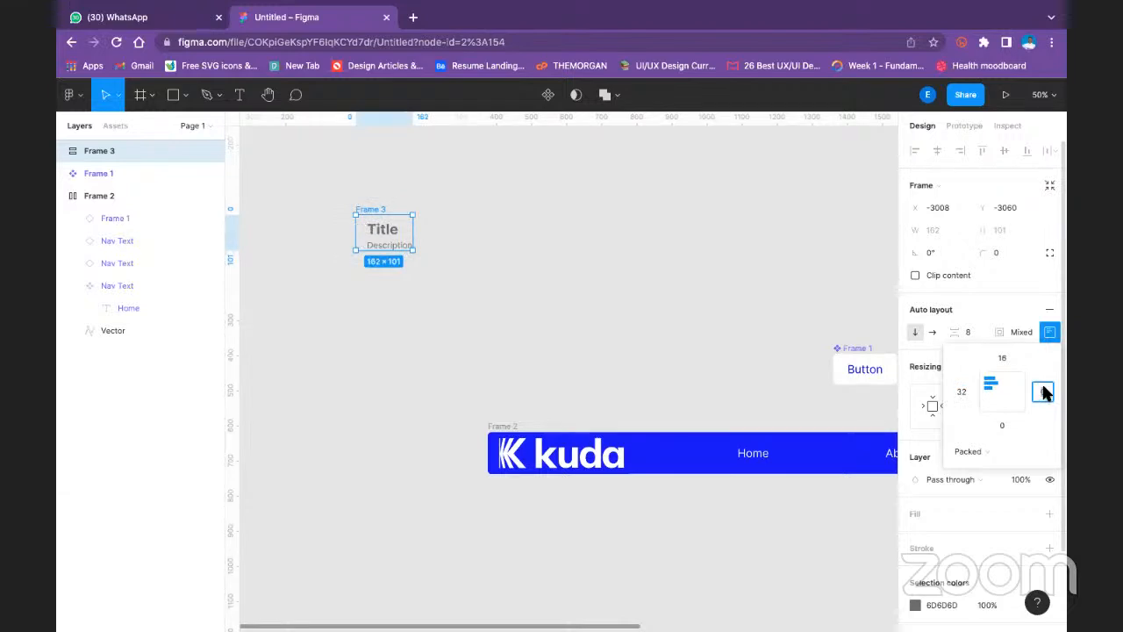
pyautogui.write('32')
pyautogui.click(1003, 426)
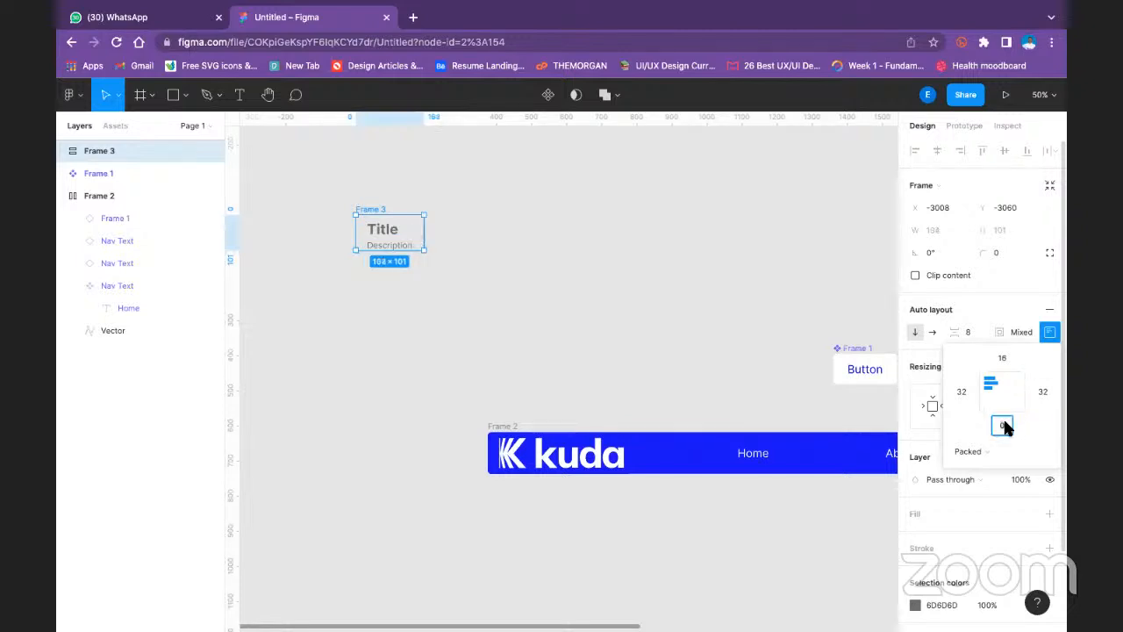
pyautogui.write('16')
pyautogui.press('Return')
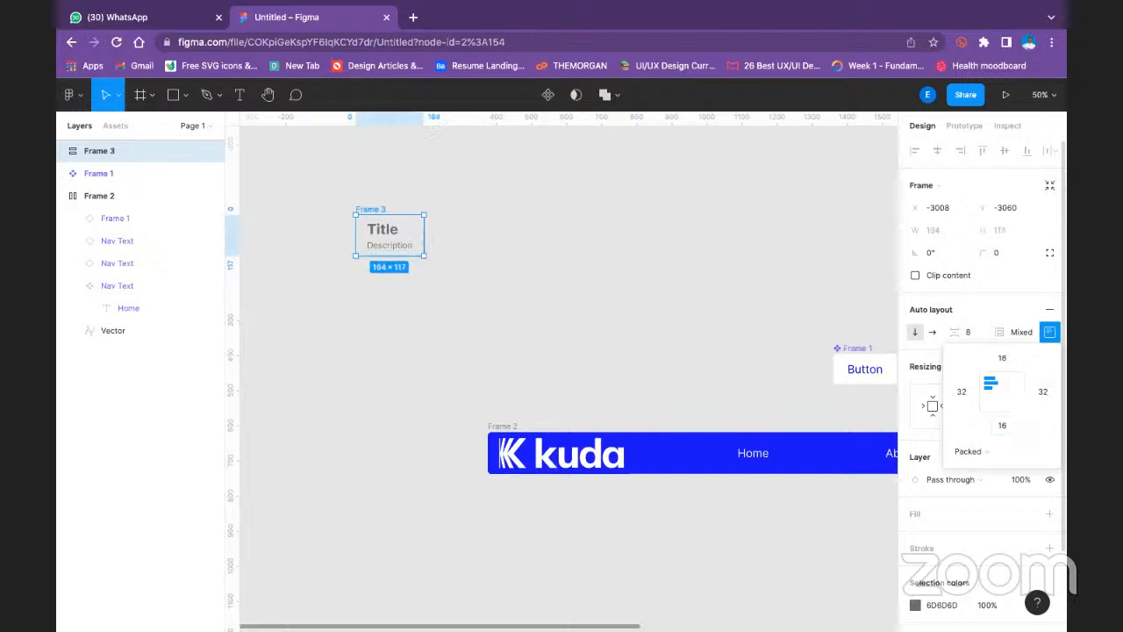
# - Add an FFFFFF fill to the title and description frame and widen it to about 614
pyautogui.click(1048, 514)
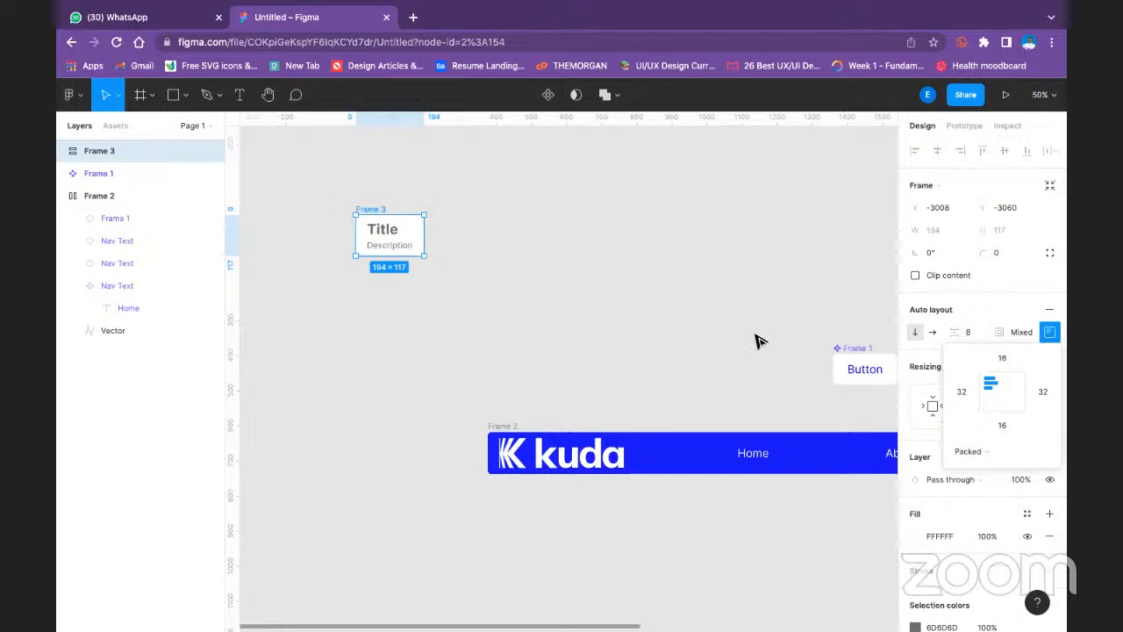
pyautogui.click(465, 221)
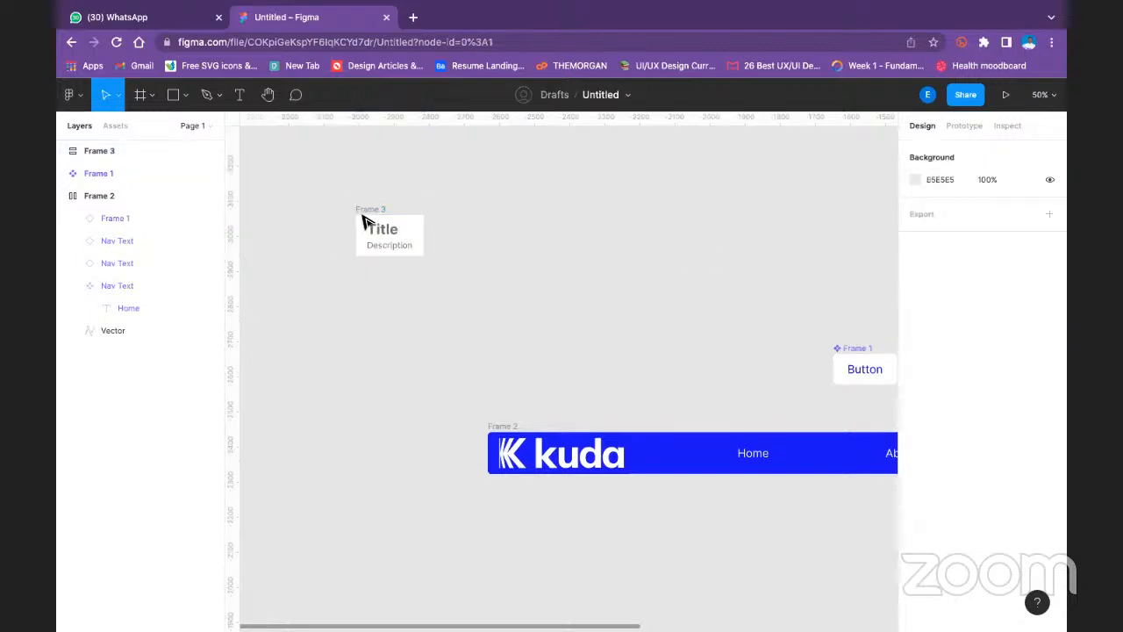
pyautogui.click(371, 210)
pyautogui.moveTo(424, 237); pyautogui.dragTo(572, 233)
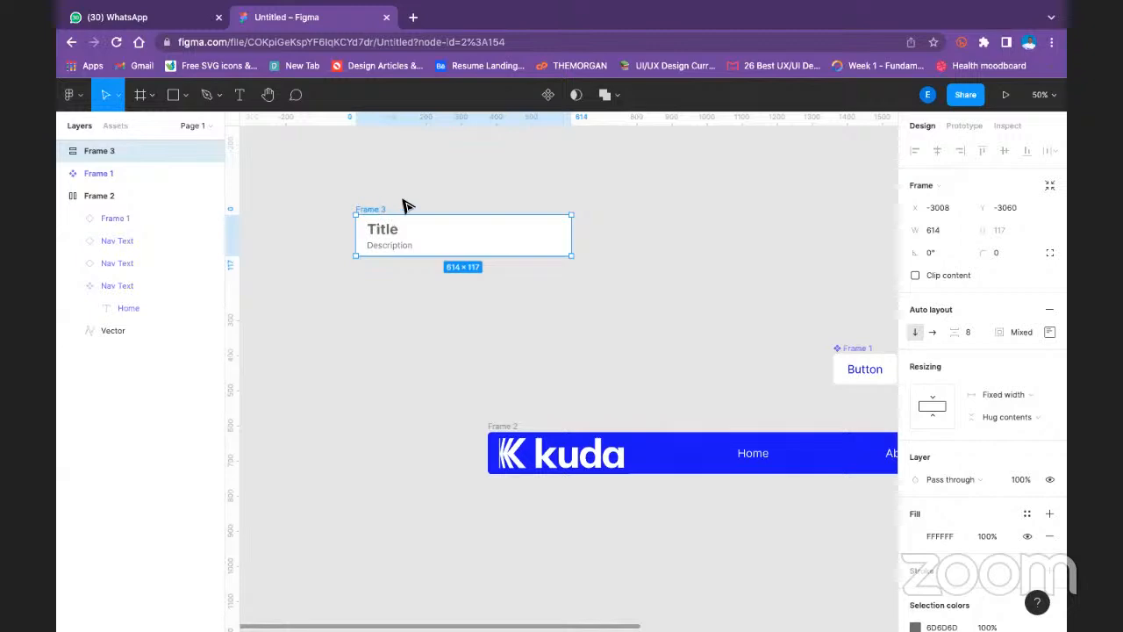
# - Try centring the Title and Description inside their auto layout frame, and undo the alignment change
pyautogui.click(376, 231)
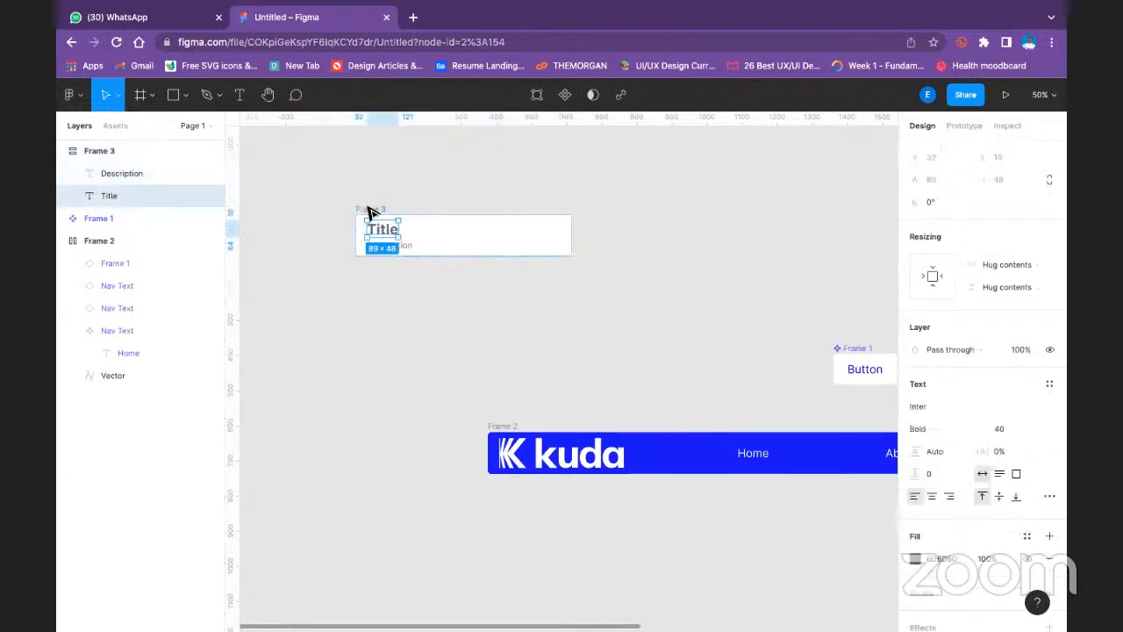
pyautogui.click(369, 211)
pyautogui.click(1048, 333)
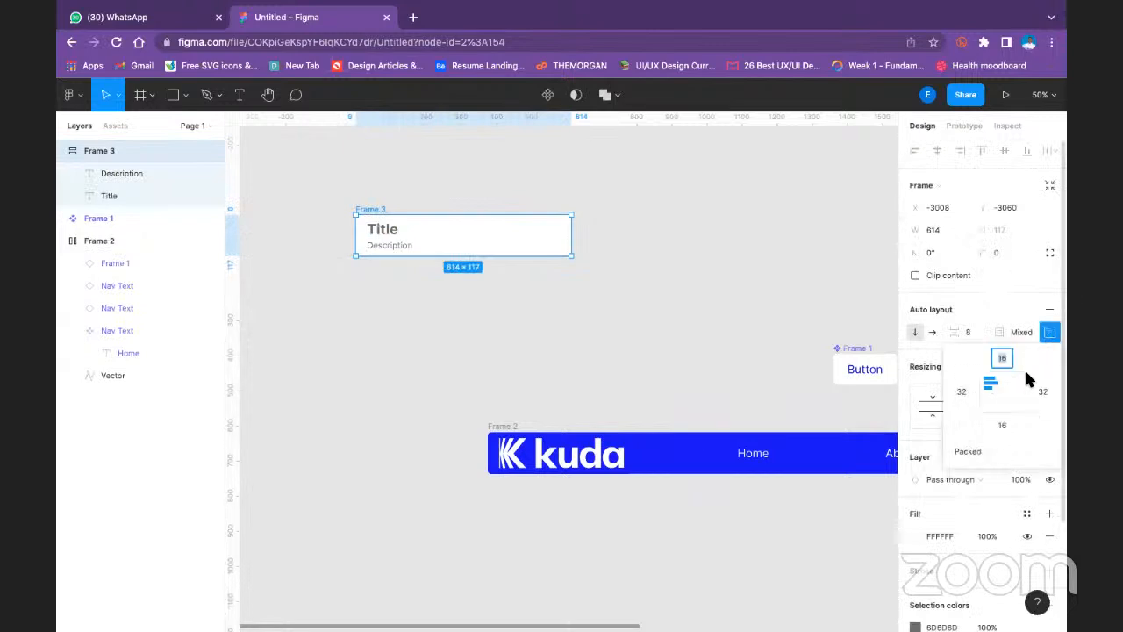
pyautogui.click(992, 388)
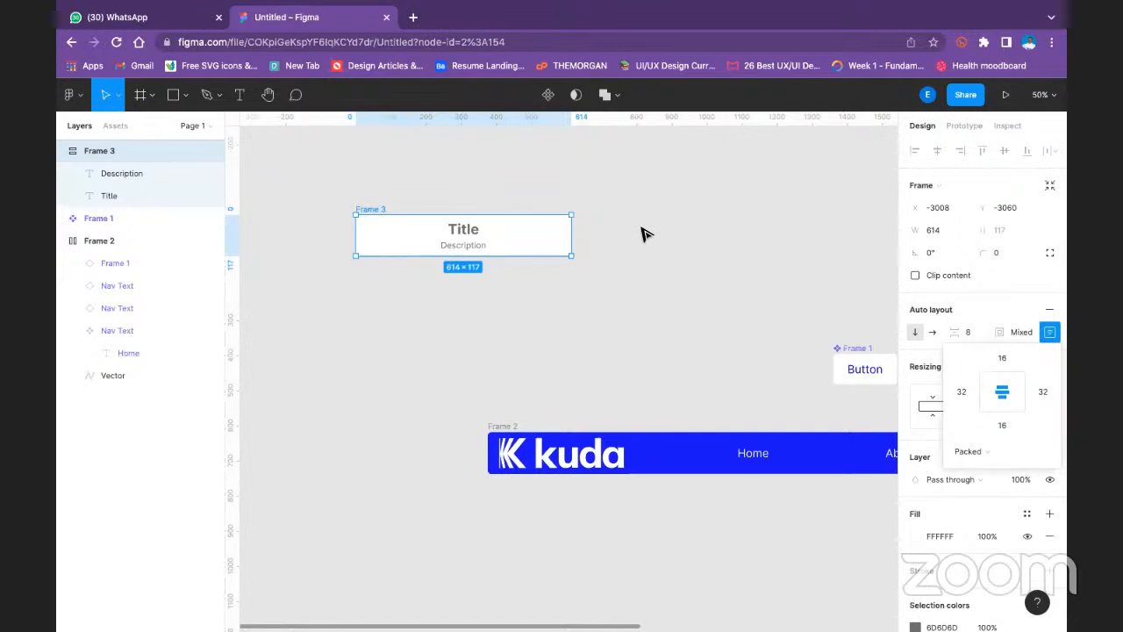
pyautogui.hotkey('ctrl', 'z')
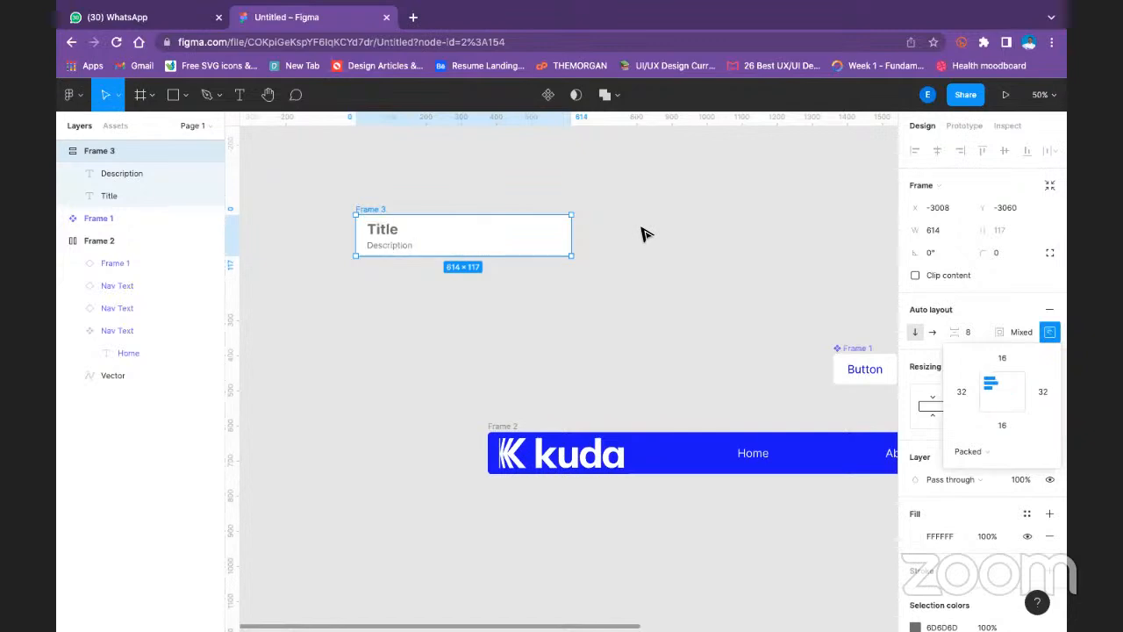
pyautogui.click(526, 180)
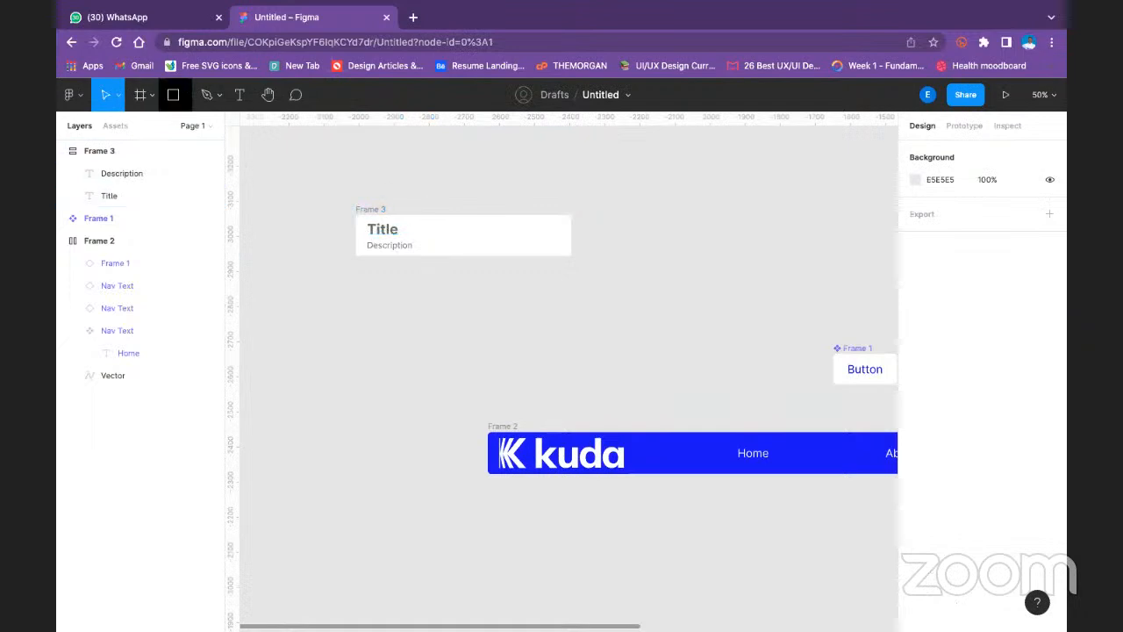
# - Draw a rectangle about 614 × 430 above the title and description frame, aligned with the frame's left and right edges
pyautogui.click(185, 94)
pyautogui.click(180, 129)
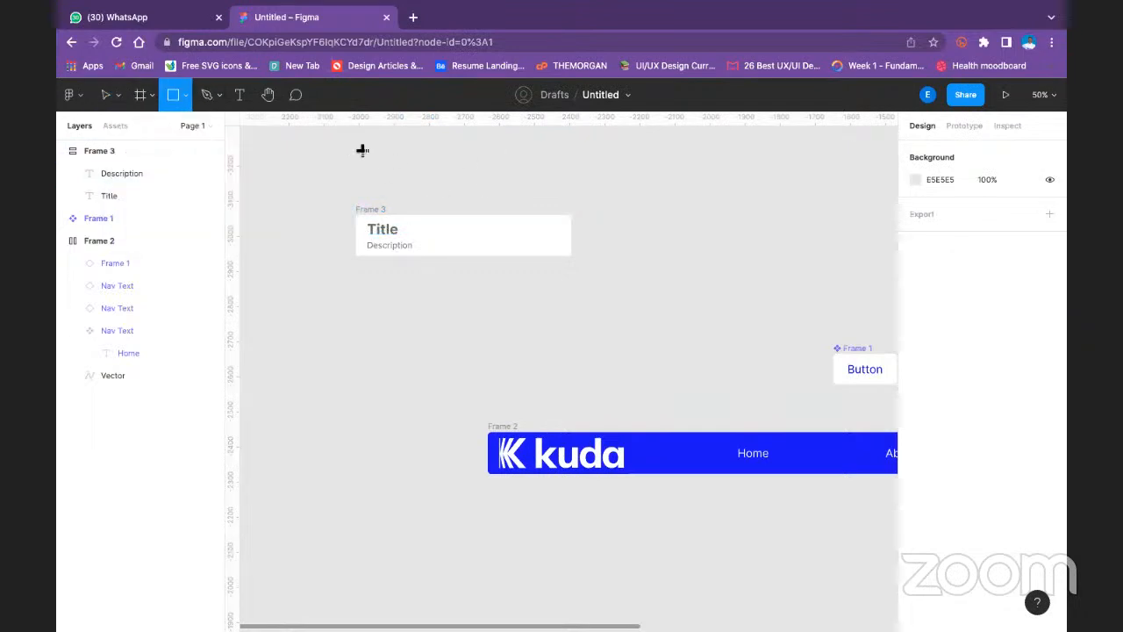
pyautogui.scroll(2, 365, 171)
pyautogui.scroll(5, 366, 171)
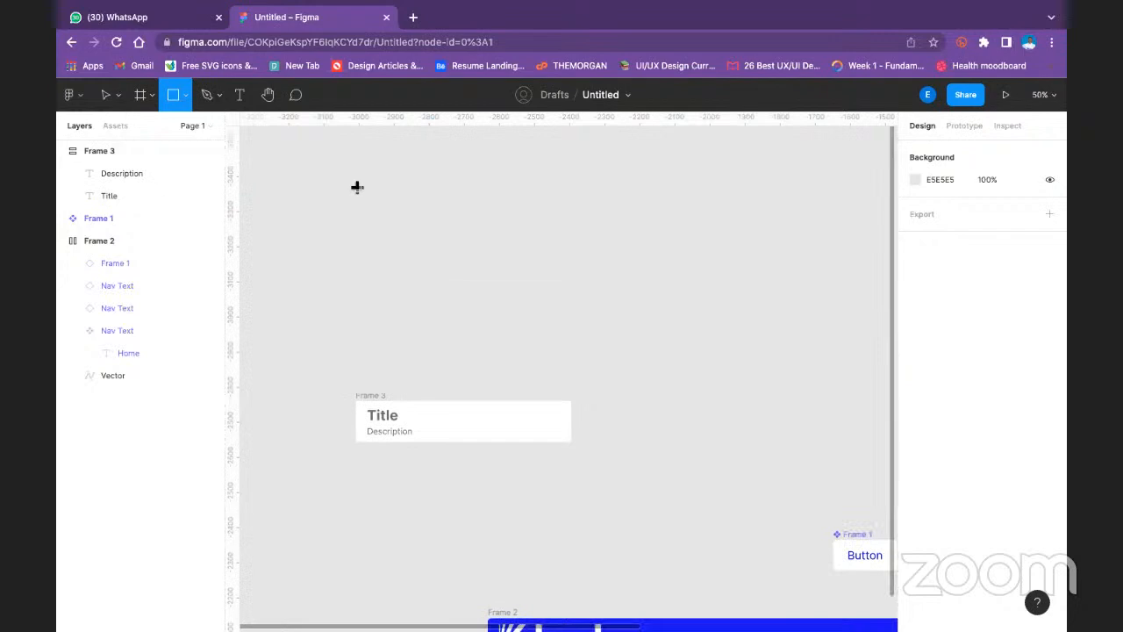
pyautogui.moveTo(355, 186); pyautogui.dragTo(438, 271)
pyautogui.moveTo(495, 301); pyautogui.dragTo(571, 337)
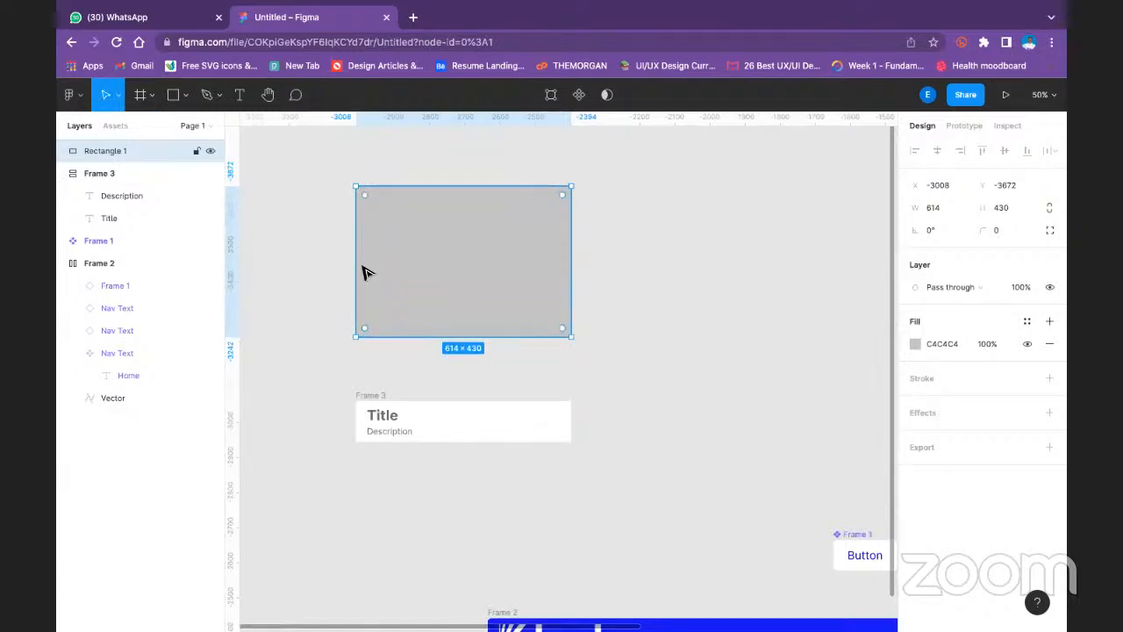
pyautogui.moveTo(351, 267)
pyautogui.mouseDown()
pyautogui.moveTo(339, 267)
pyautogui.moveTo(356, 267)
pyautogui.mouseUp()
pyautogui.rightClick(457, 233)
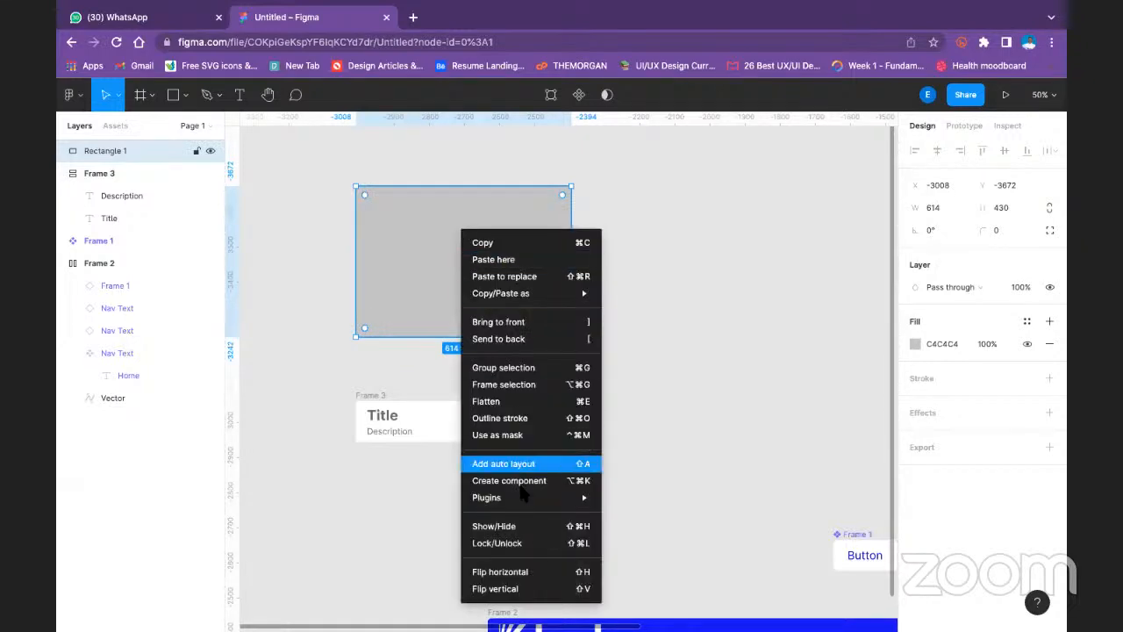
pyautogui.moveTo(531, 498)
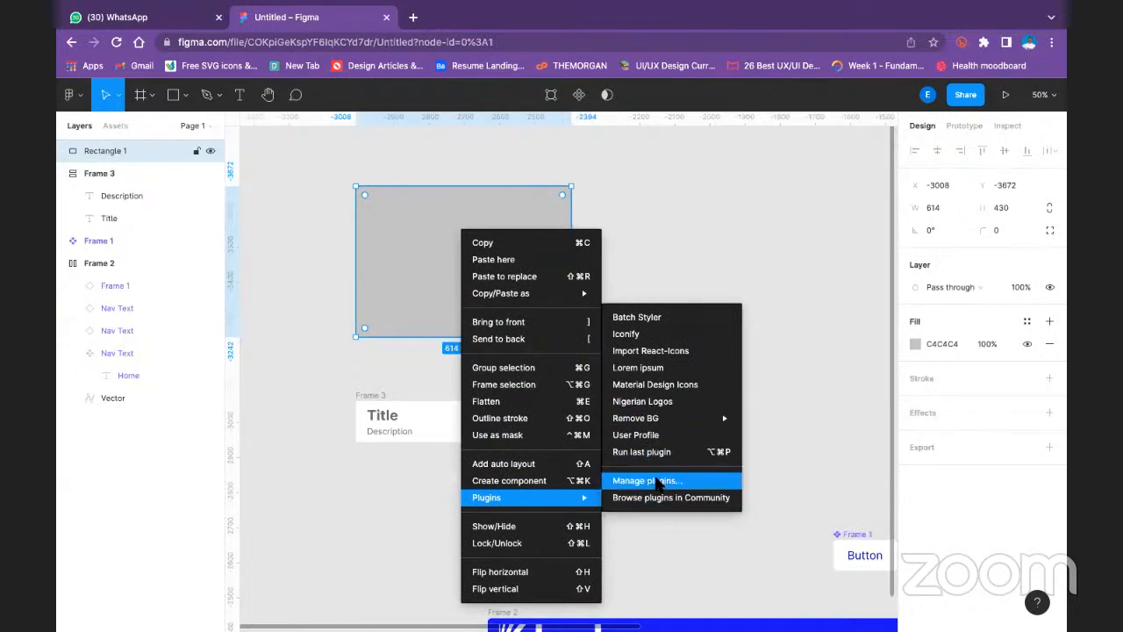
# - Open a new browser tab and search Google Images for banana
pyautogui.click(413, 17)
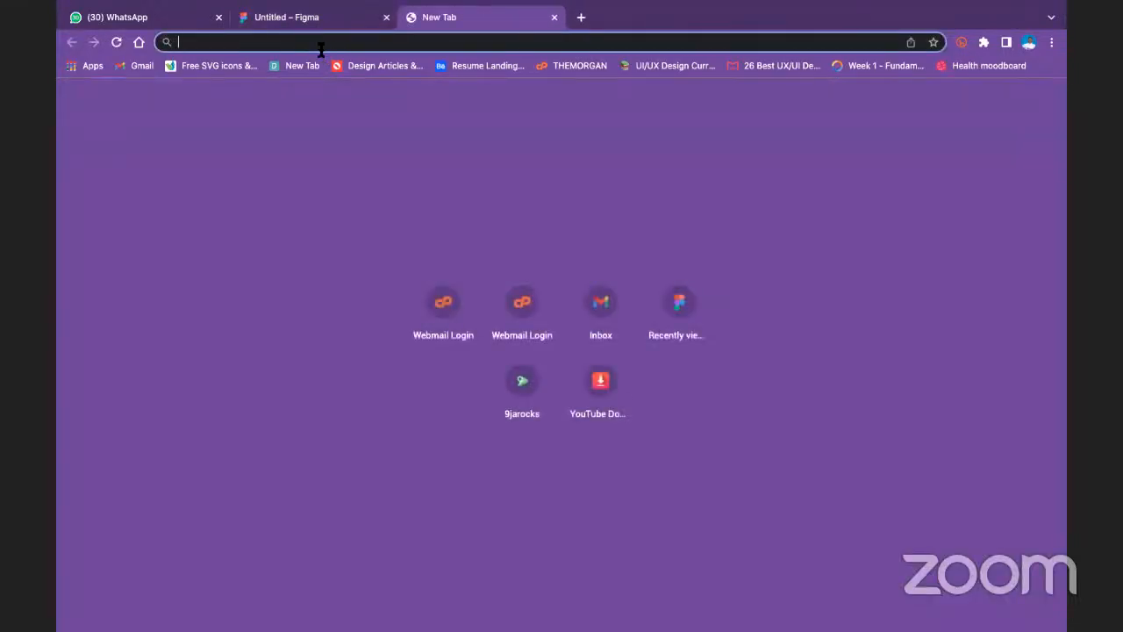
pyautogui.write('F')
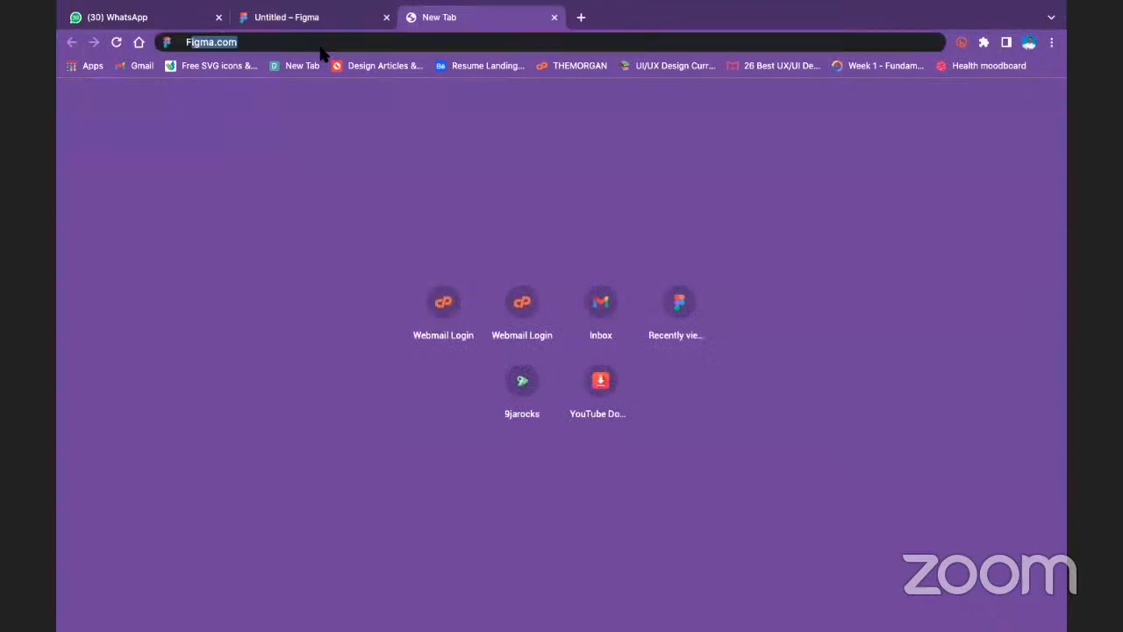
pyautogui.press('BackSpace')
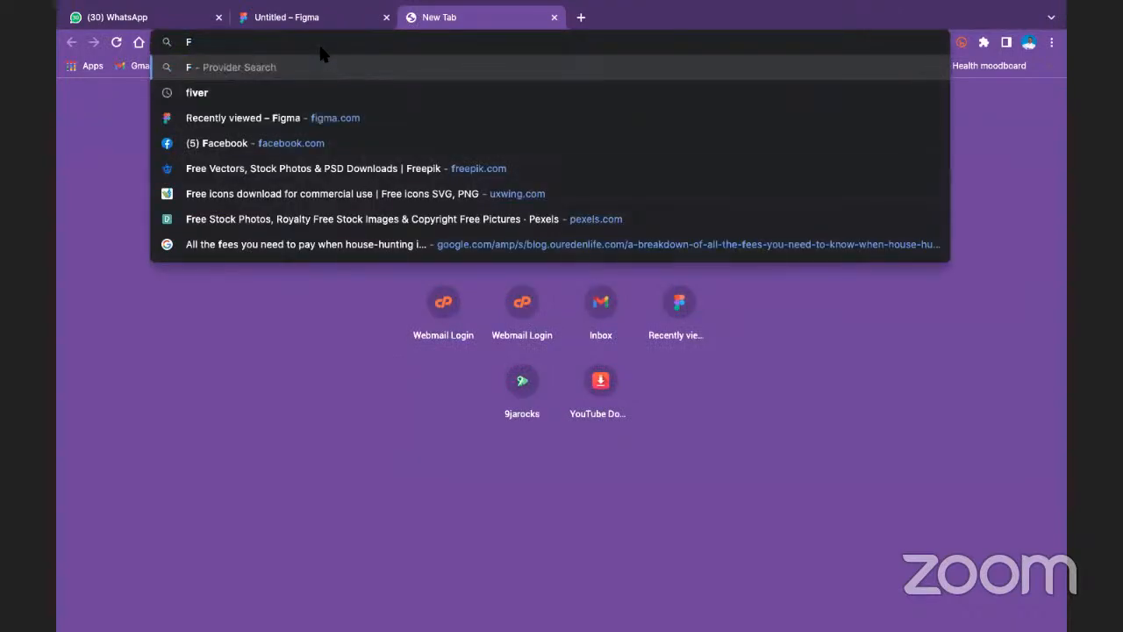
pyautogui.write('B')
pyautogui.press('BackSpace')
pyautogui.press('BackSpace')
pyautogui.write('bank')
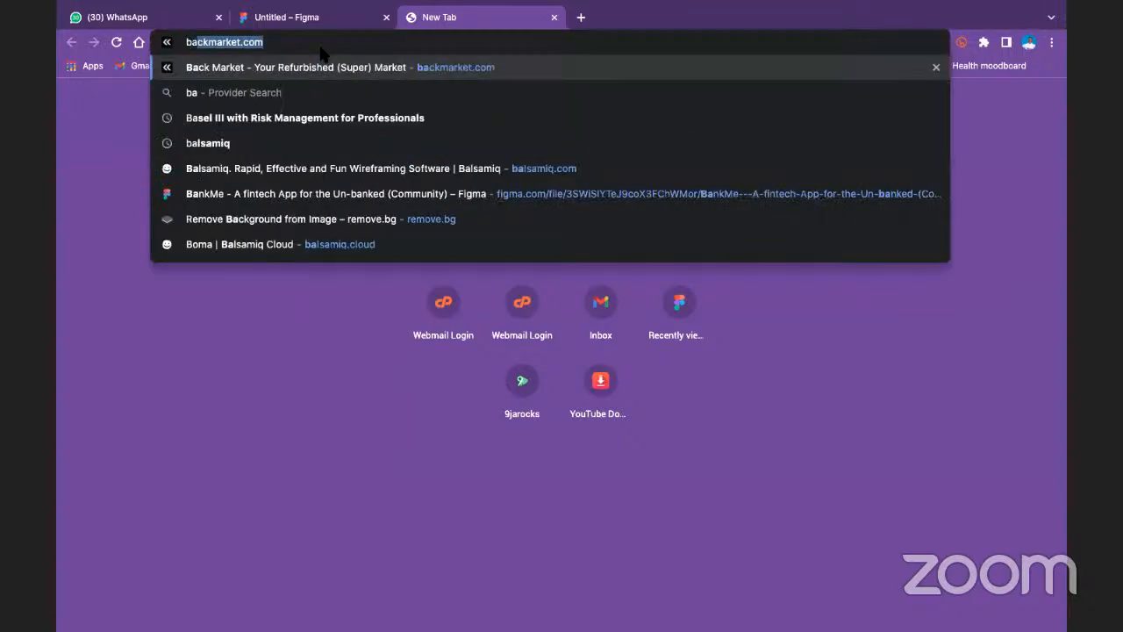
pyautogui.press('BackSpace')
pyautogui.write('anana')
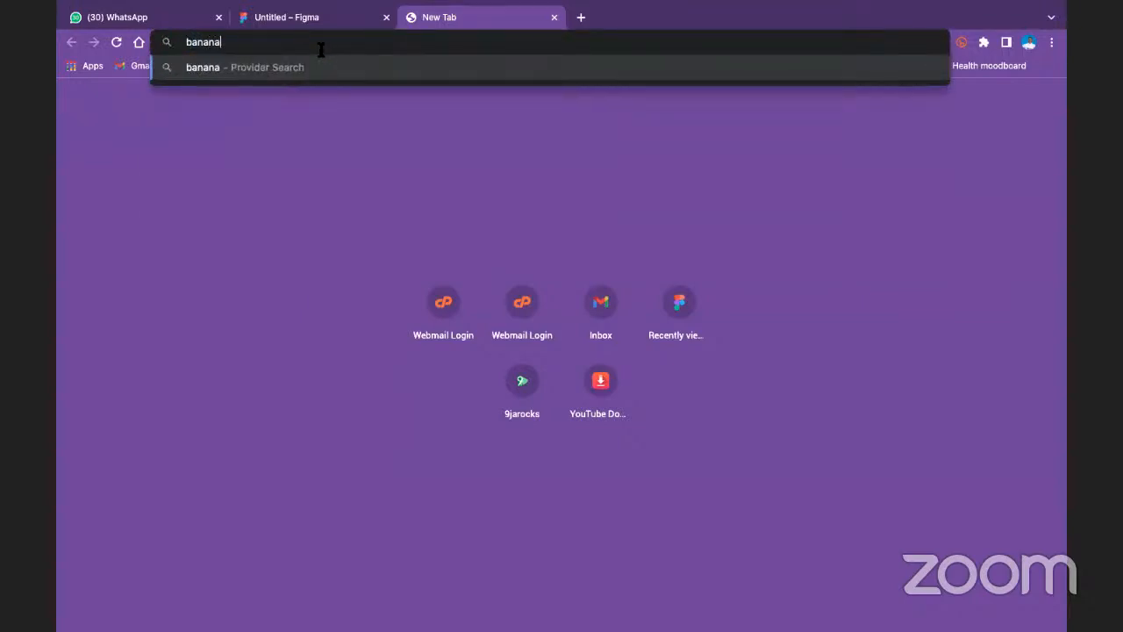
pyautogui.press('Return')
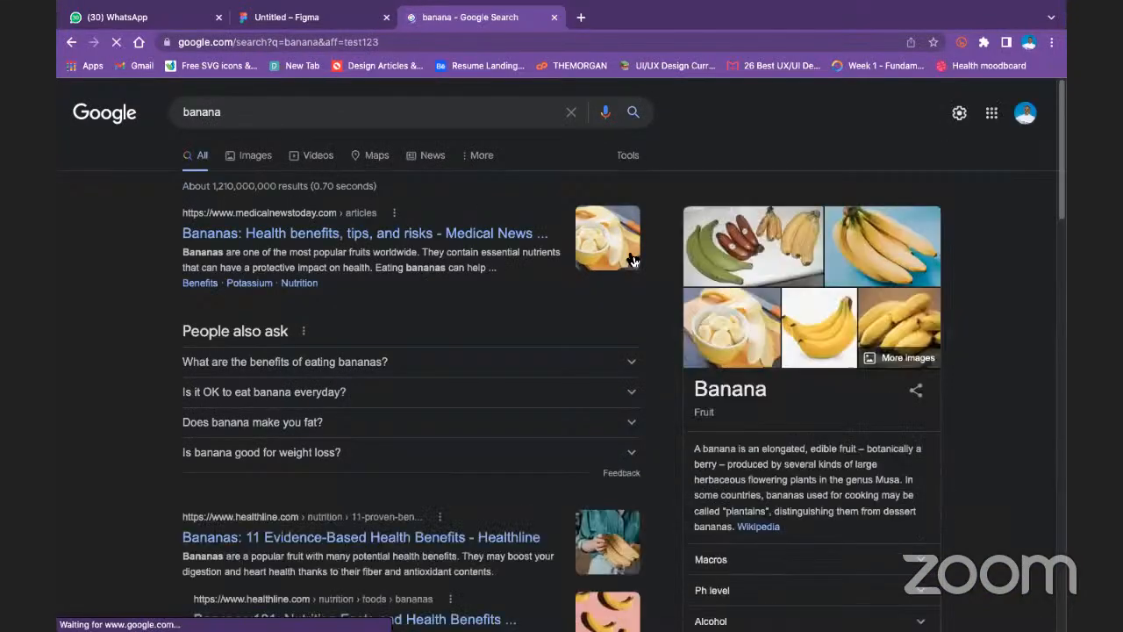
pyautogui.click(263, 157)
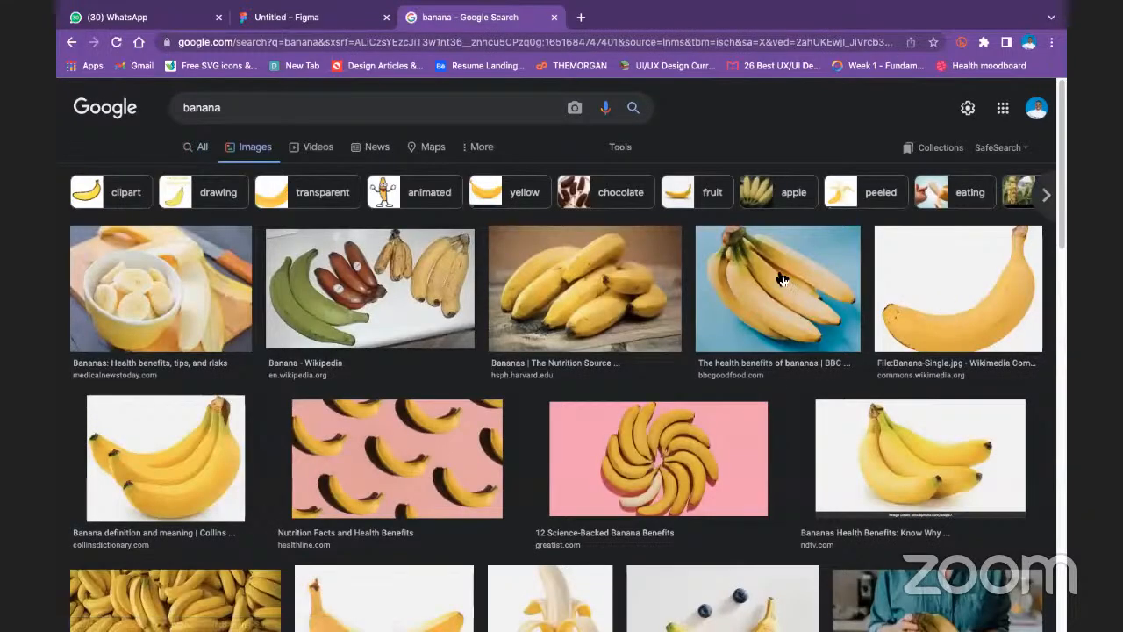
# - Save the BBC Good Food image of a banana bunch on a blue background to the computer
pyautogui.click(781, 279)
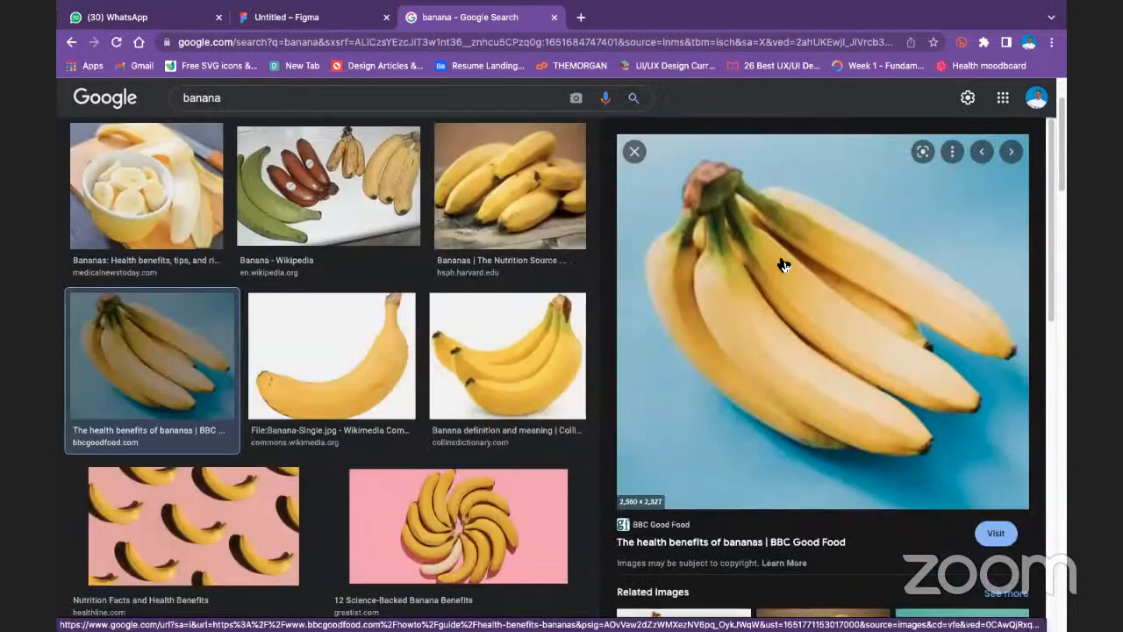
pyautogui.rightClick(780, 252)
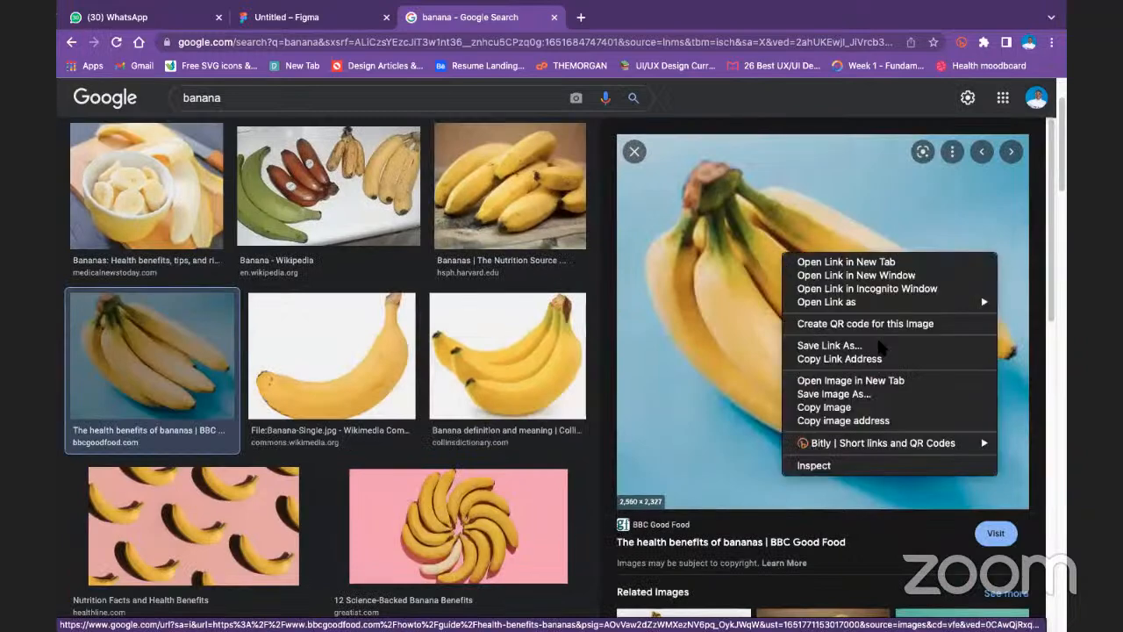
pyautogui.click(888, 401)
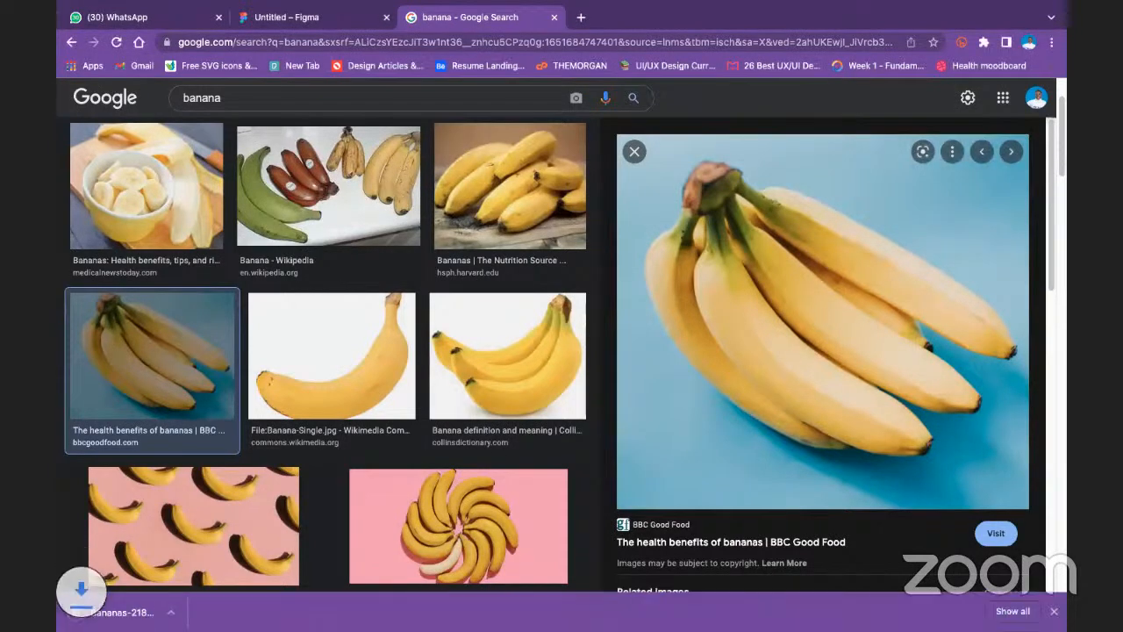
# - Return to the Figma file and replace the rectangle's solid fill with the downloaded banana image
pyautogui.click(321, 21)
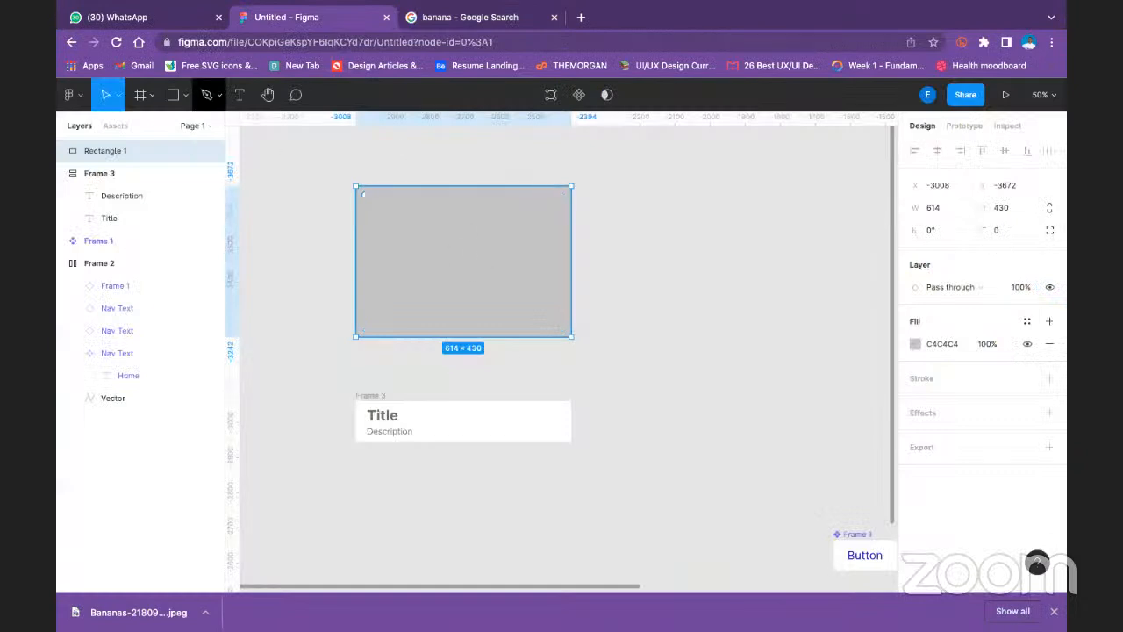
pyautogui.click(916, 343)
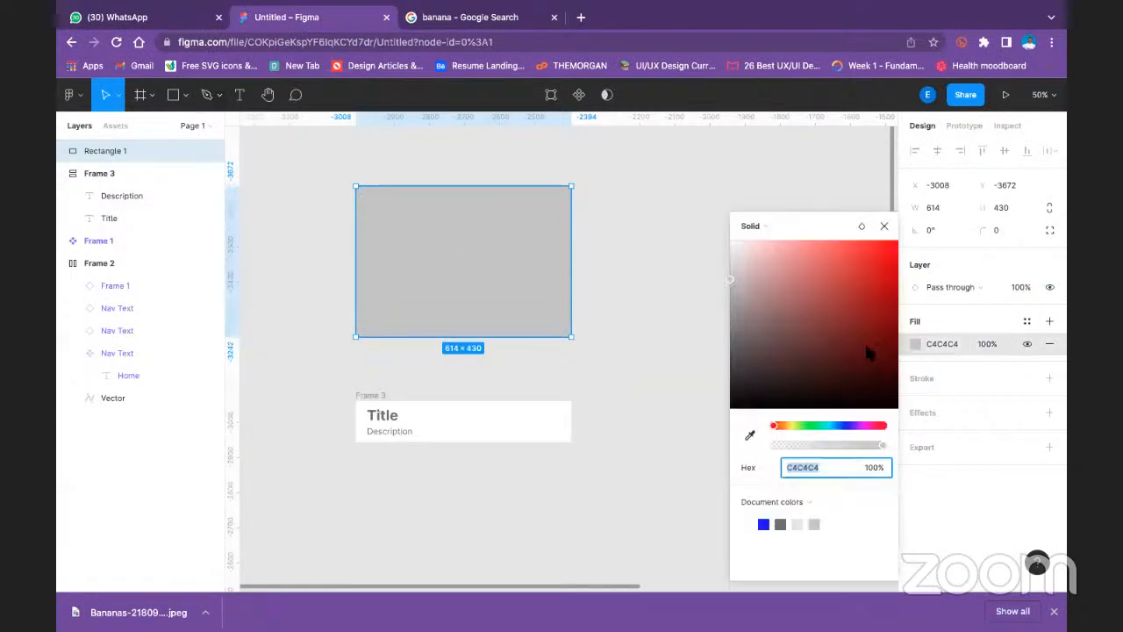
pyautogui.click(780, 225)
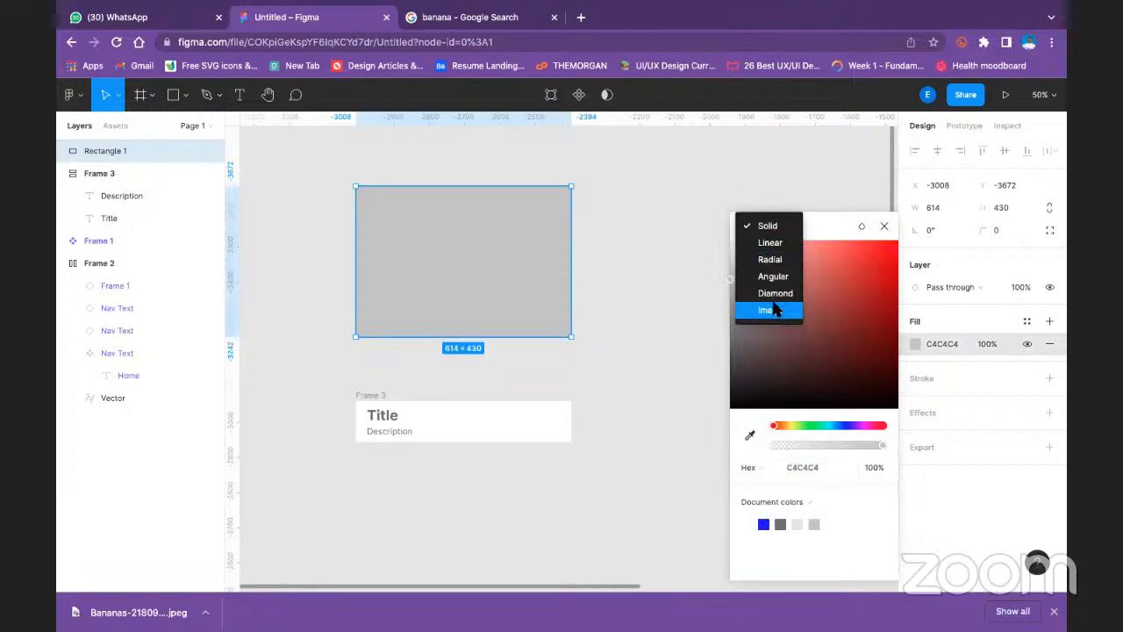
pyautogui.click(769, 309)
pyautogui.moveTo(827, 325)
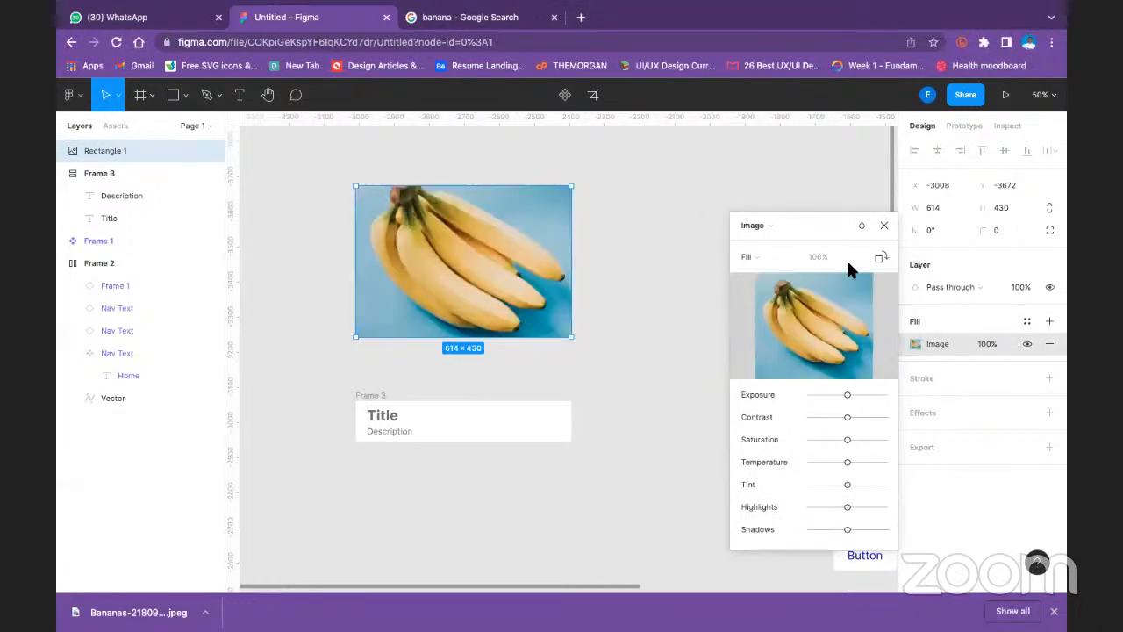
pyautogui.click(884, 227)
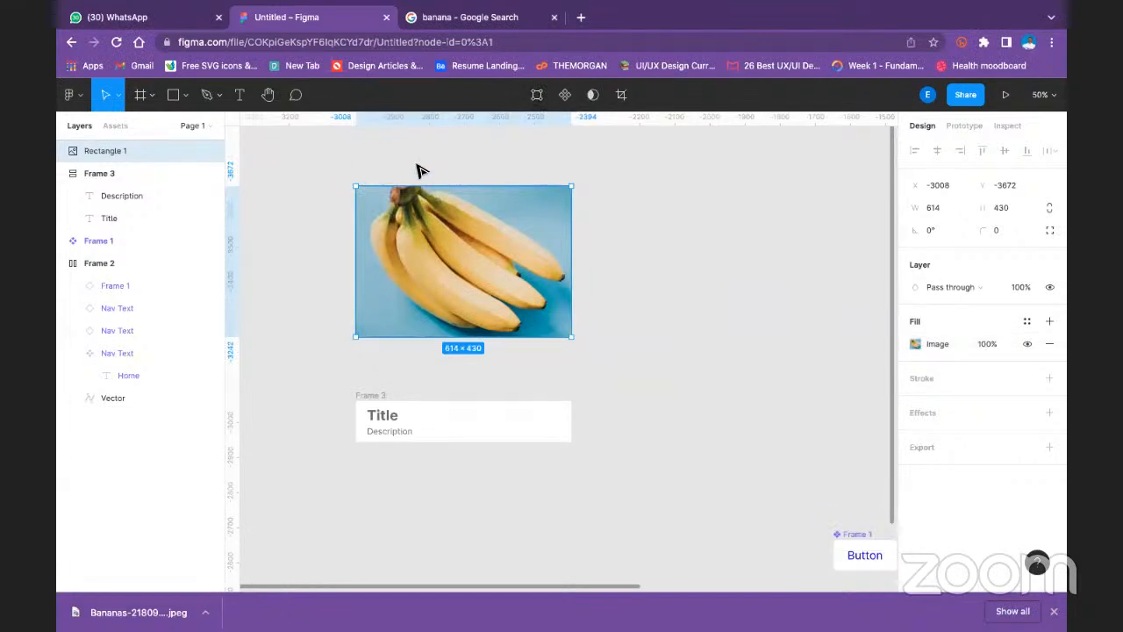
pyautogui.click(642, 191)
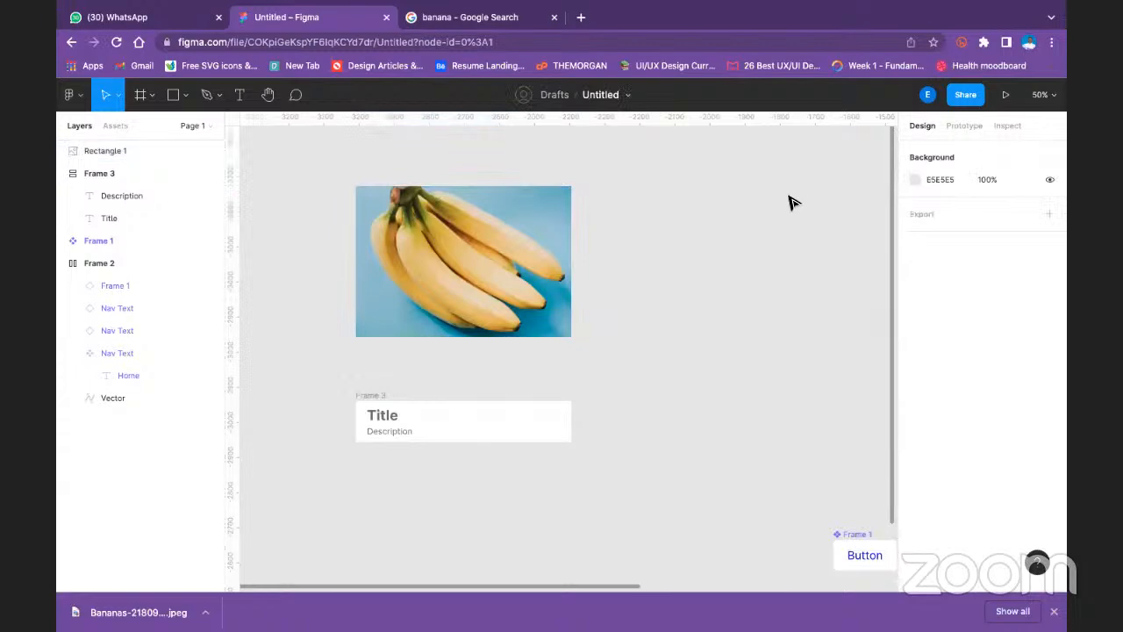
# - Move the banana image down so it sits just above the title and description frame
pyautogui.click(445, 297)
pyautogui.scroll(-2, 514, 284)
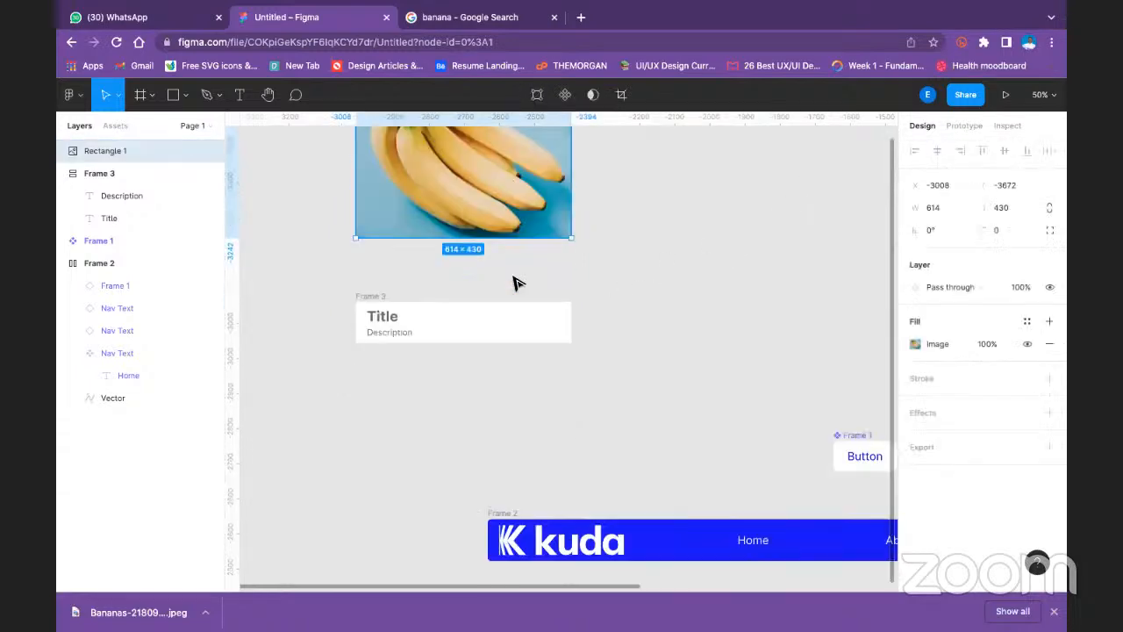
pyautogui.click(383, 297)
pyautogui.scroll(1, 441, 235)
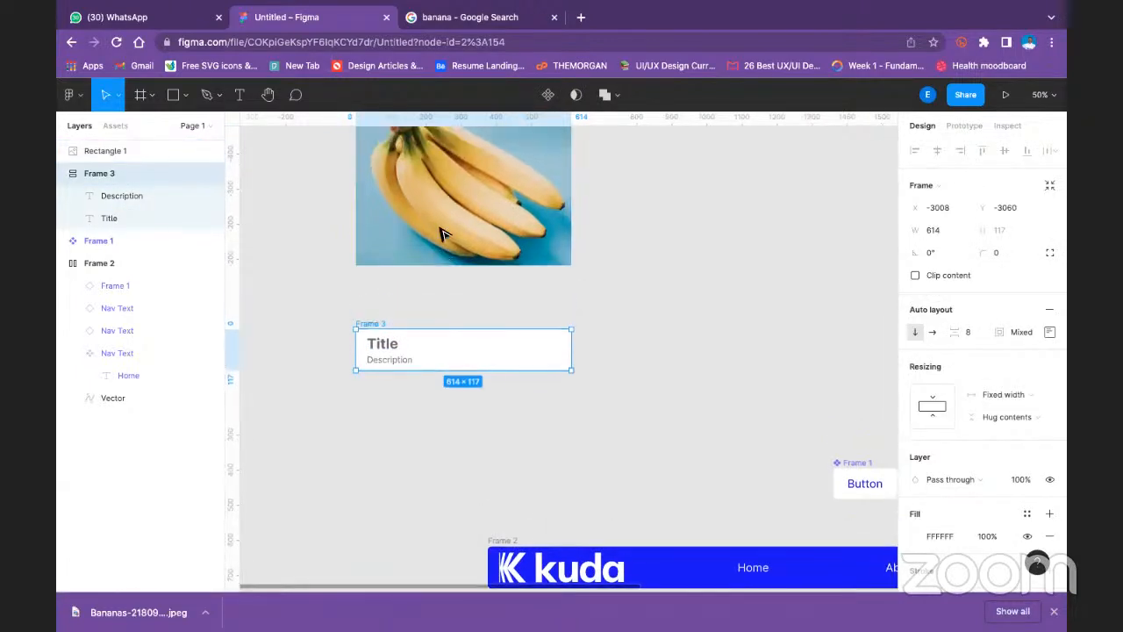
pyautogui.moveTo(443, 235); pyautogui.dragTo(470, 205)
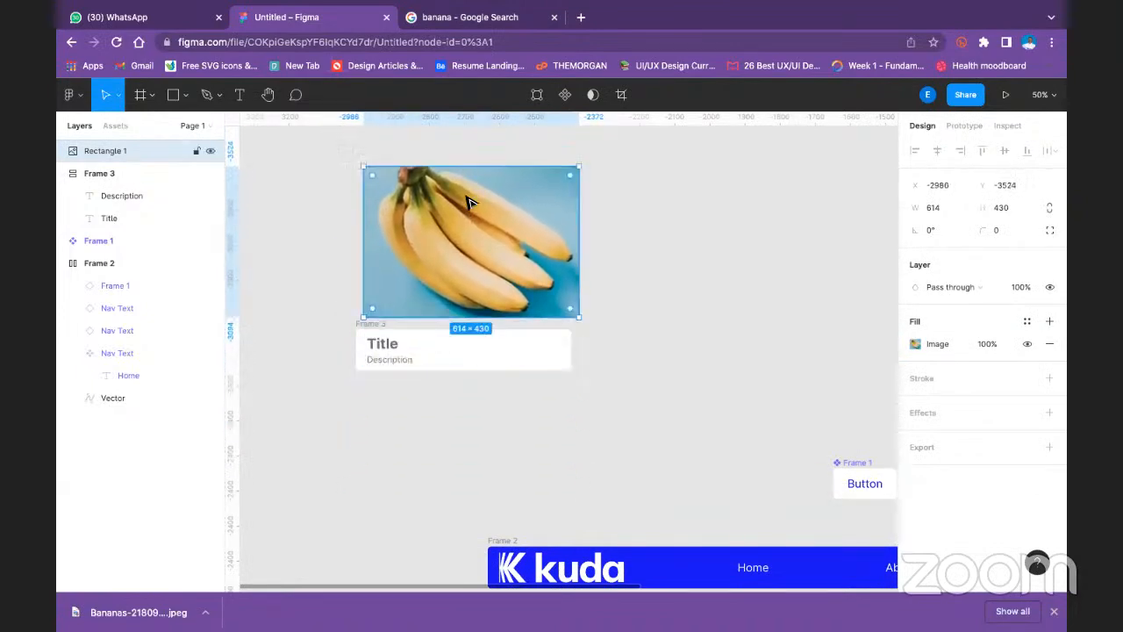
pyautogui.scroll(-3, 494, 191)
pyautogui.scroll(-1, 494, 190)
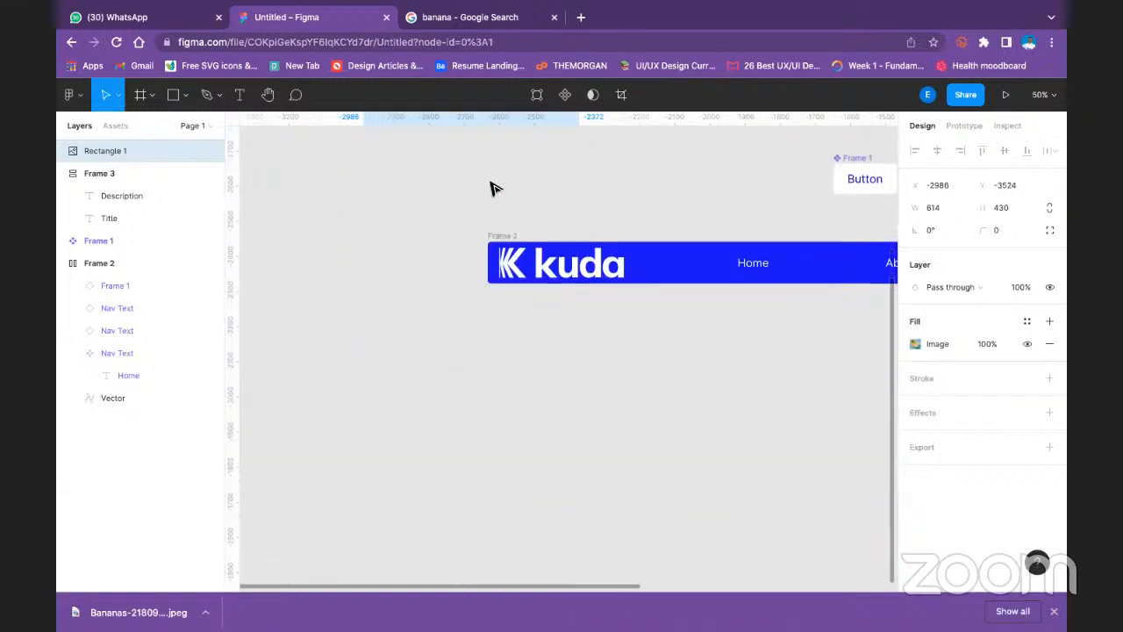
pyautogui.scroll(3, 494, 190)
pyautogui.moveTo(449, 181)
pyautogui.mouseDown()
pyautogui.moveTo(427, 201)
pyautogui.moveTo(442, 207)
pyautogui.moveTo(431, 206)
pyautogui.moveTo(438, 172)
pyautogui.mouseUp()
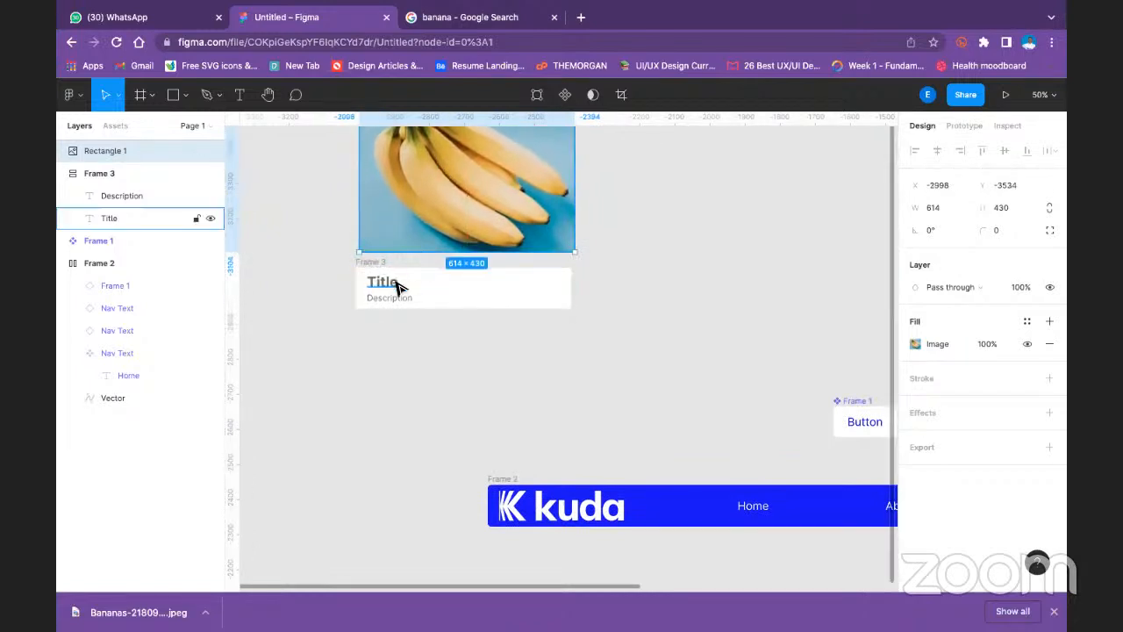
pyautogui.click(396, 283)
pyautogui.click(372, 263)
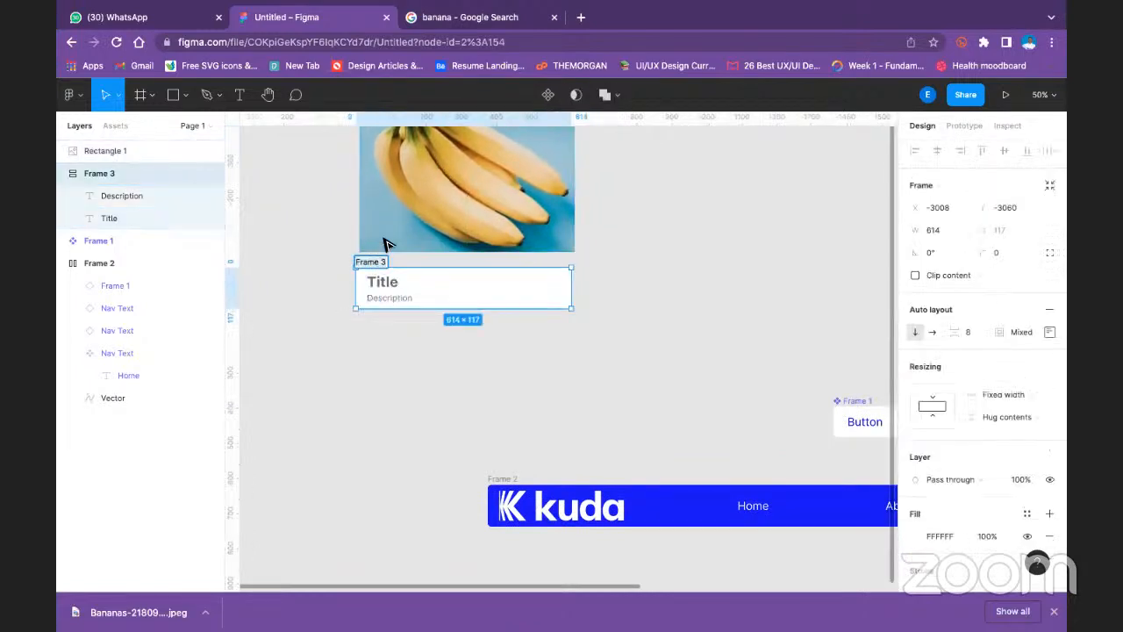
pyautogui.click(693, 249)
pyautogui.scroll(1, 494, 279)
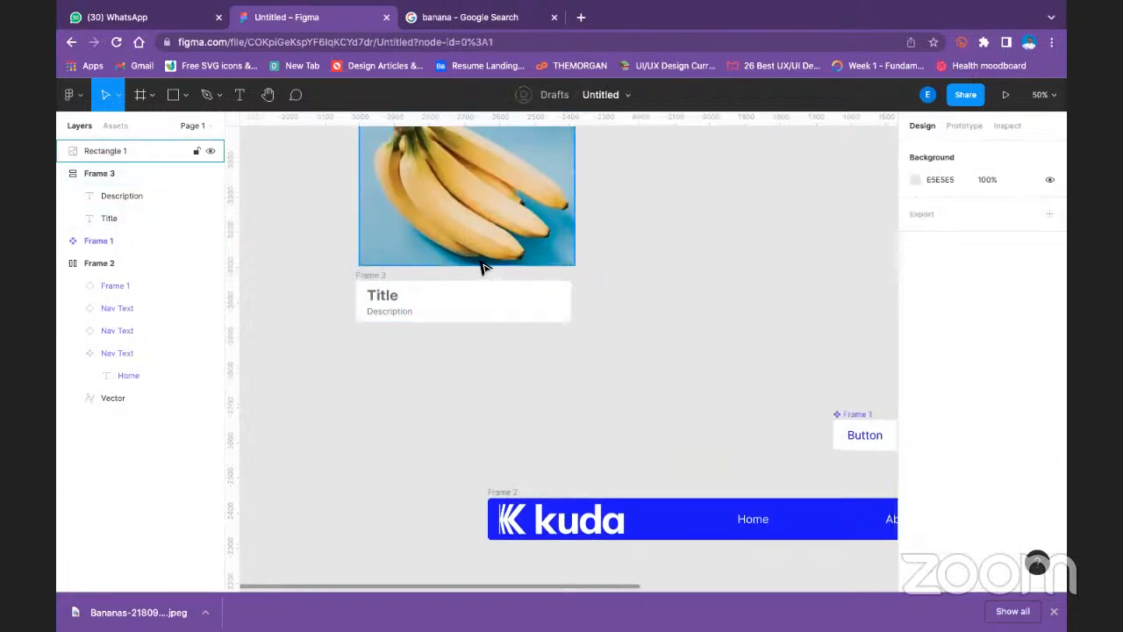
pyautogui.click(383, 291)
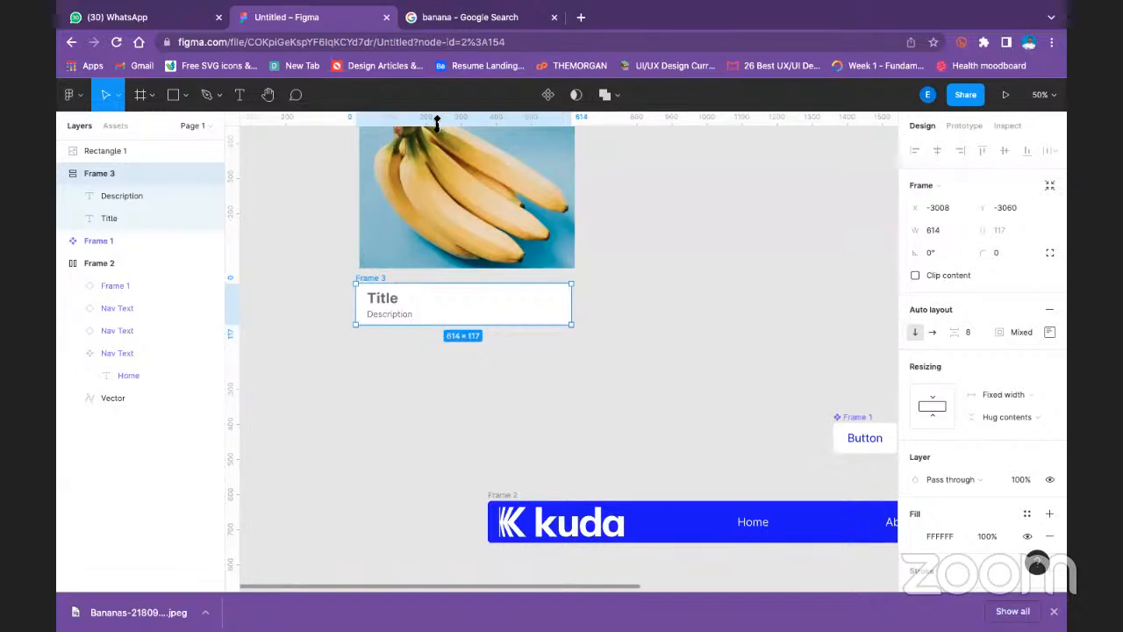
# - Try laying the banana image over the title and description frame, and move it back up so it rests on the frame's upper edge
pyautogui.click(491, 194)
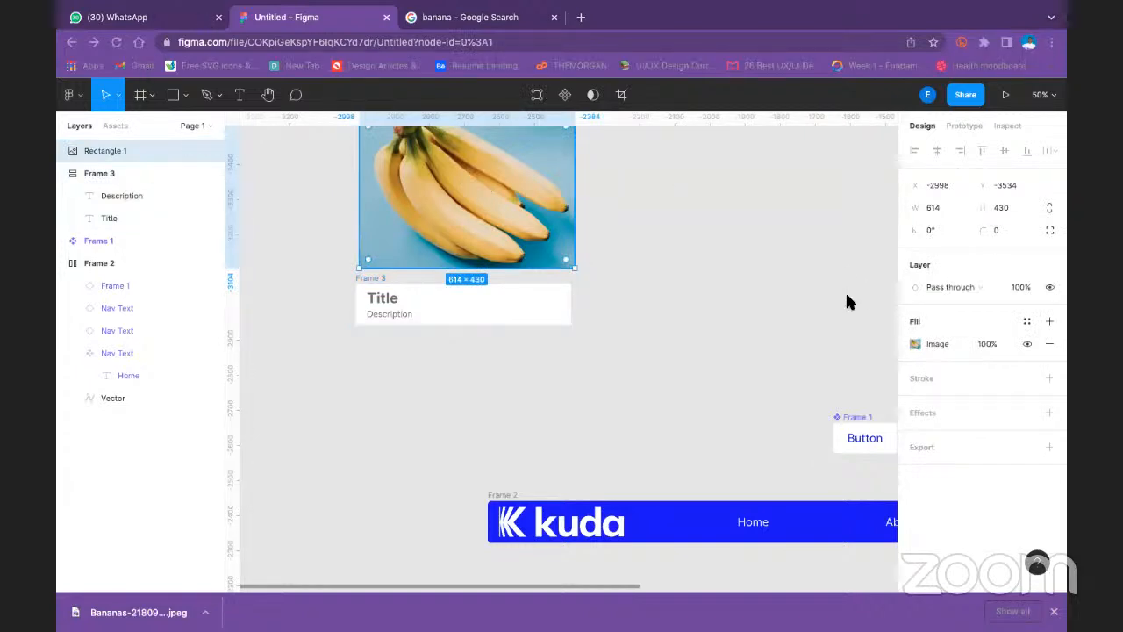
pyautogui.scroll(1, 514, 175)
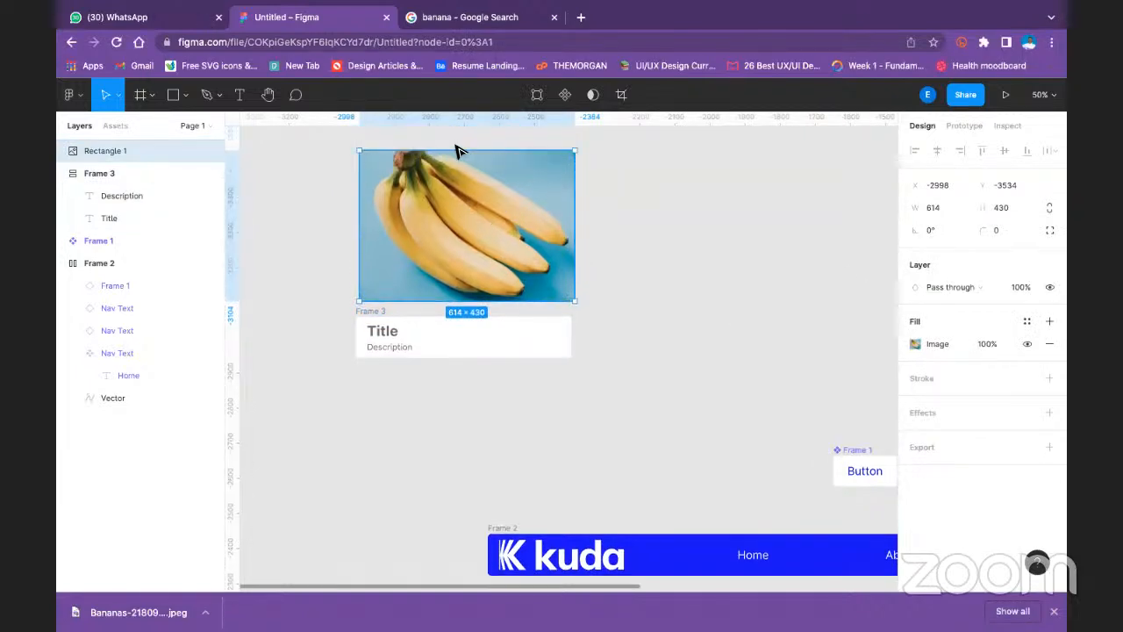
pyautogui.moveTo(444, 213); pyautogui.dragTo(436, 264)
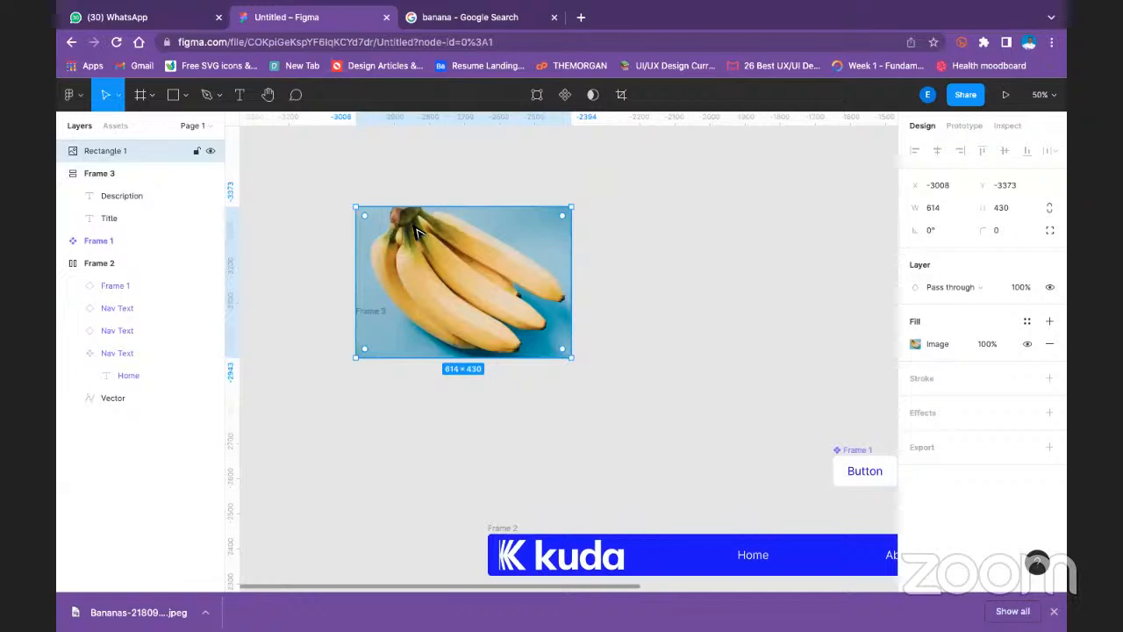
pyautogui.moveTo(428, 248); pyautogui.dragTo(486, 223)
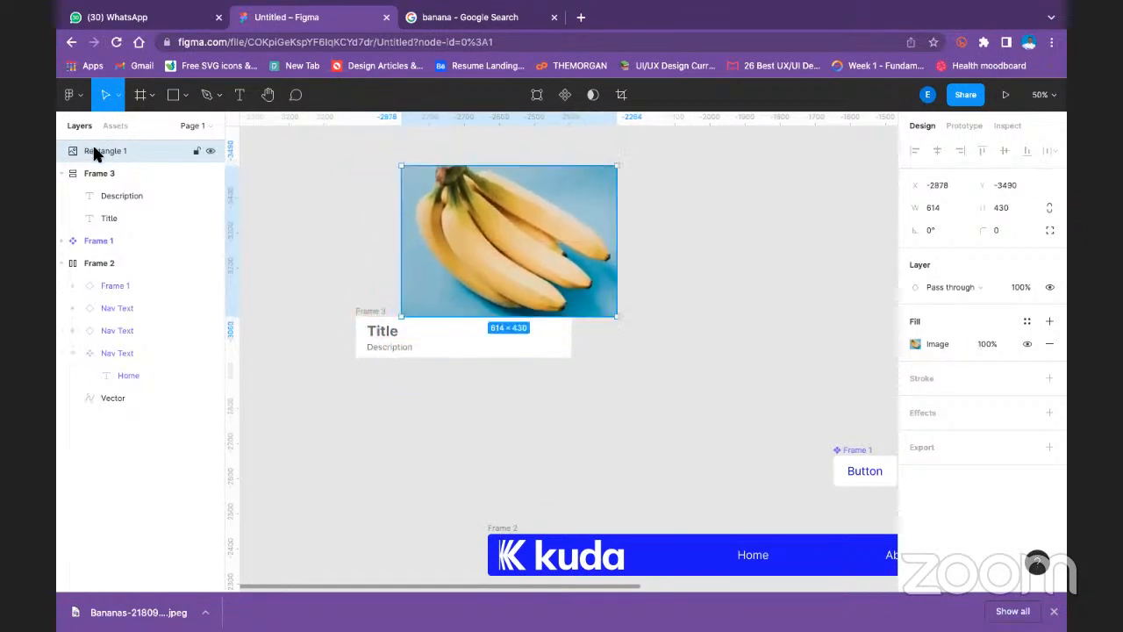
# - Try nesting the banana rectangle inside the auto layout title and description frame, and open the frame's alignment and padding settings
pyautogui.moveTo(121, 149); pyautogui.dragTo(132, 184)
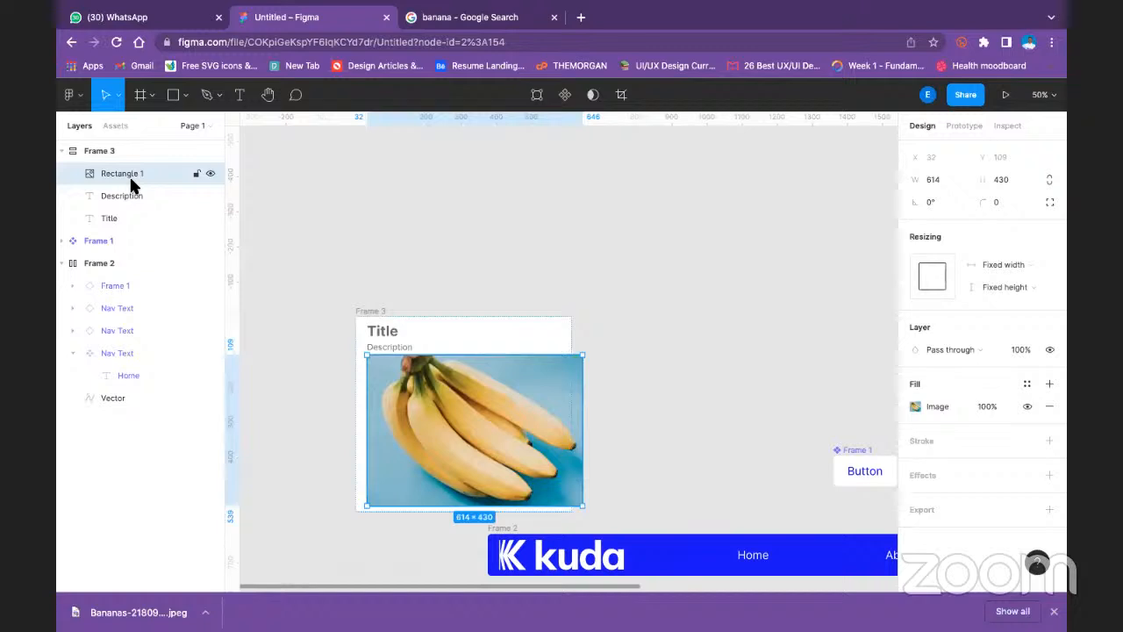
pyautogui.hotkey('ctrl', 'z')
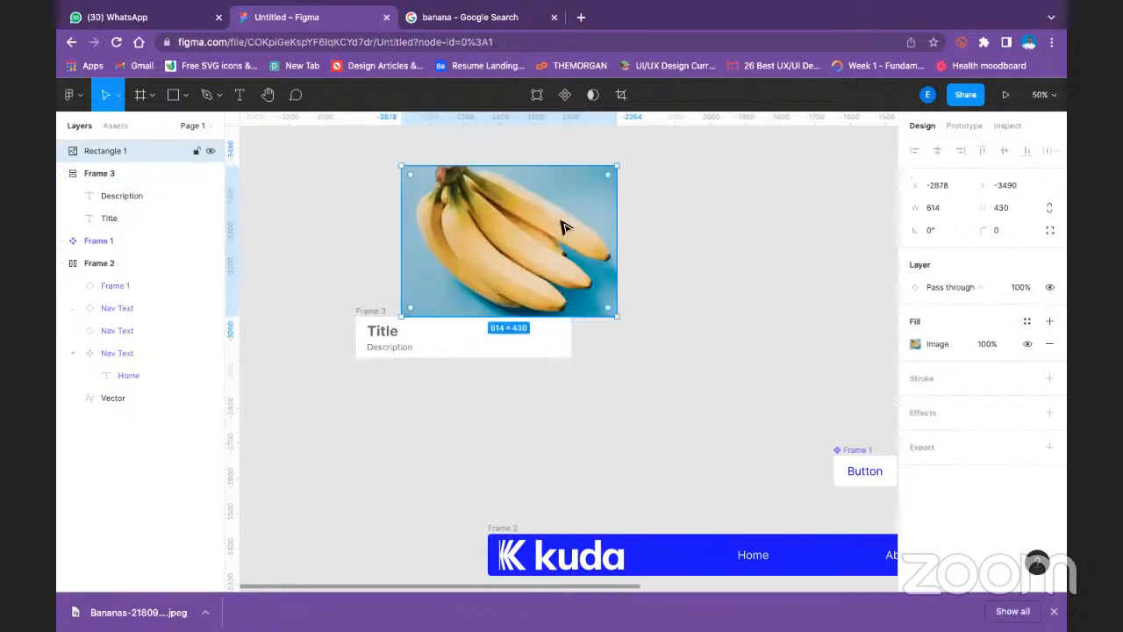
pyautogui.moveTo(107, 149)
pyautogui.mouseDown()
pyautogui.moveTo(118, 228)
pyautogui.moveTo(113, 196)
pyautogui.moveTo(89, 166)
pyautogui.moveTo(122, 165)
pyautogui.mouseUp()
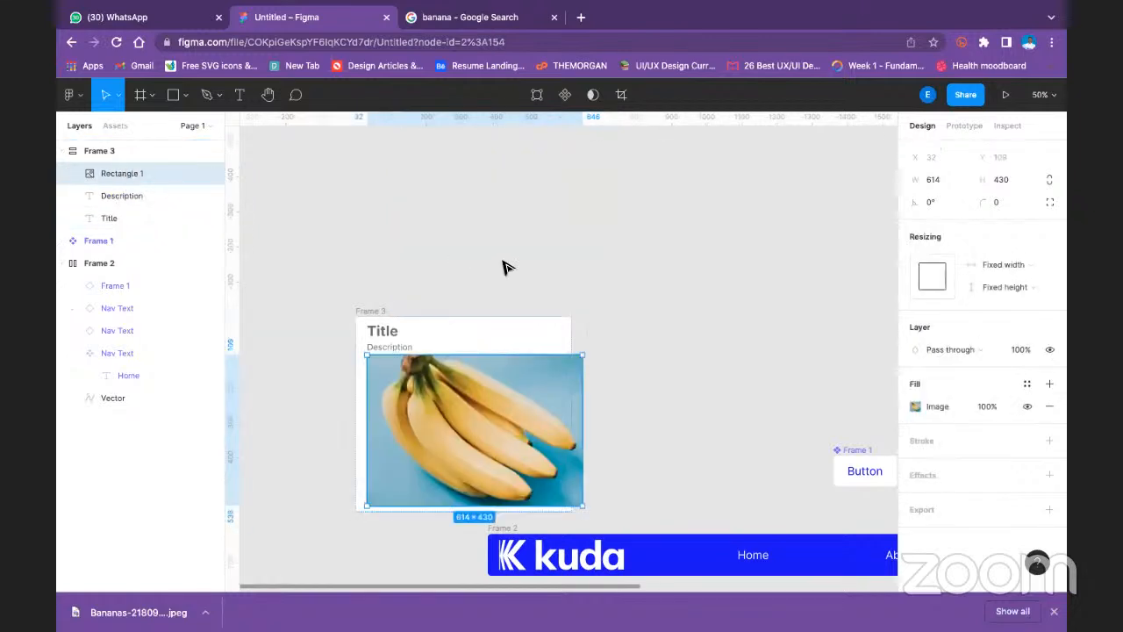
pyautogui.scroll(-1, 453, 283)
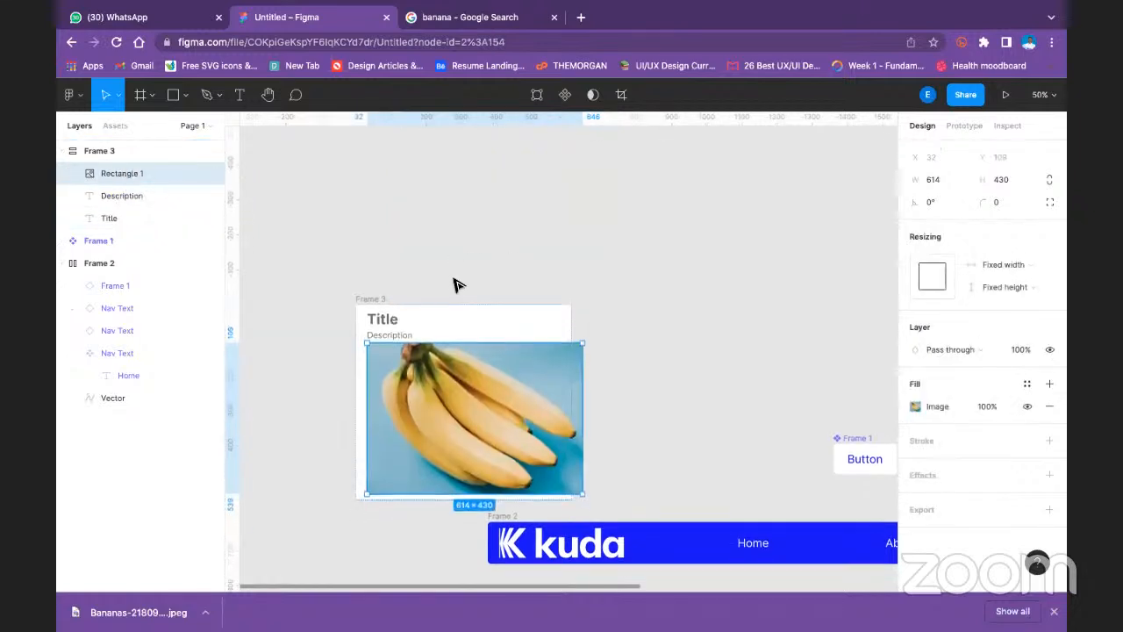
pyautogui.scroll(-3, 454, 283)
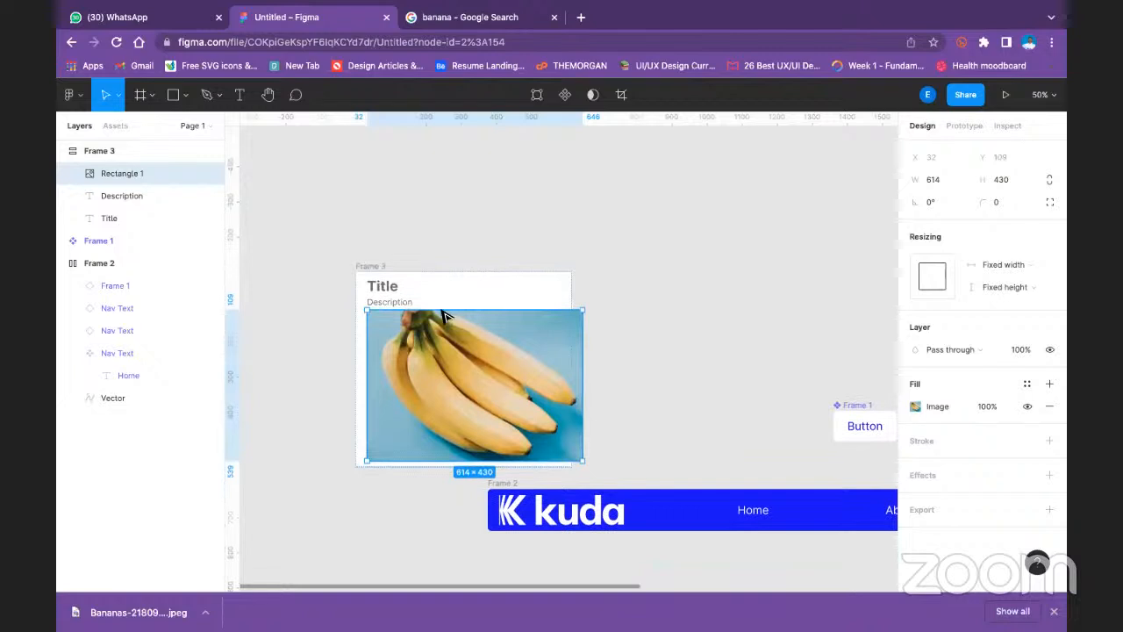
pyautogui.click(364, 265)
pyautogui.click(1048, 333)
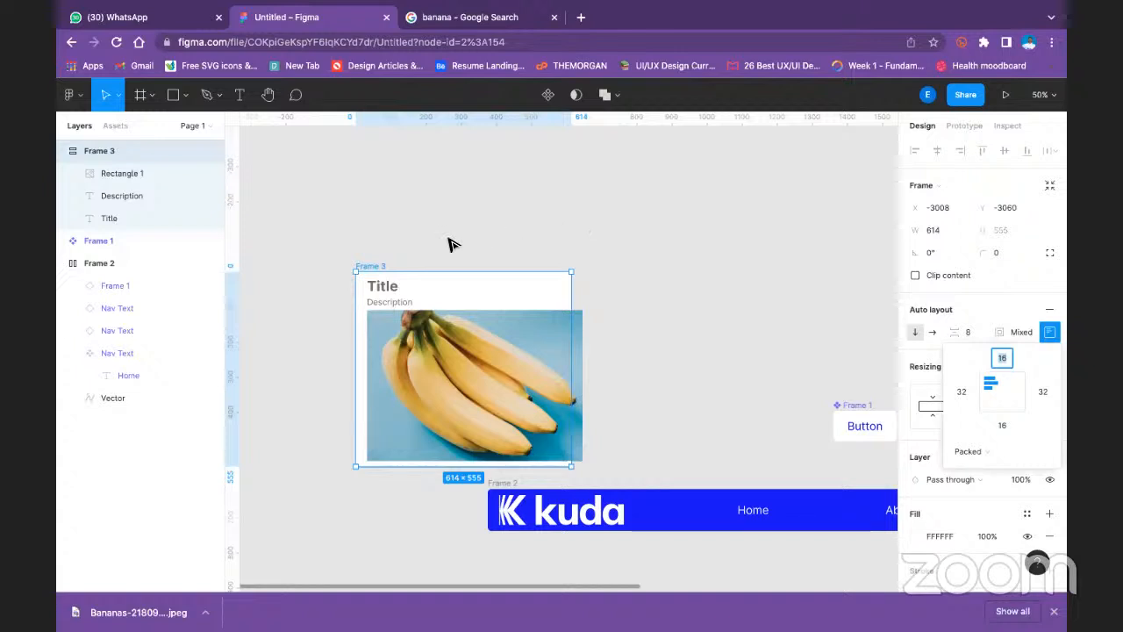
# - Take the banana image out of the auto layout frame and place it above, aligned with the frame's left and right edges
pyautogui.click(439, 358)
pyautogui.moveTo(451, 356); pyautogui.dragTo(451, 137)
pyautogui.click(609, 272)
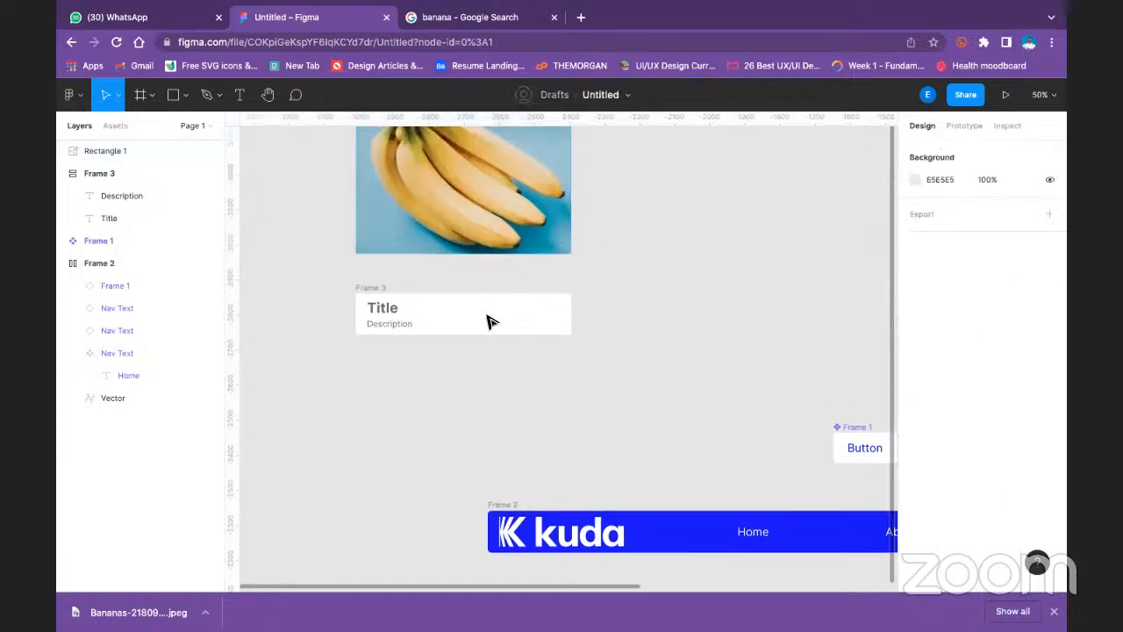
# - Move the title and description frame up so it meets the banana image's lower edge
pyautogui.click(372, 285)
pyautogui.moveTo(379, 272); pyautogui.dragTo(372, 252)
pyautogui.click(609, 280)
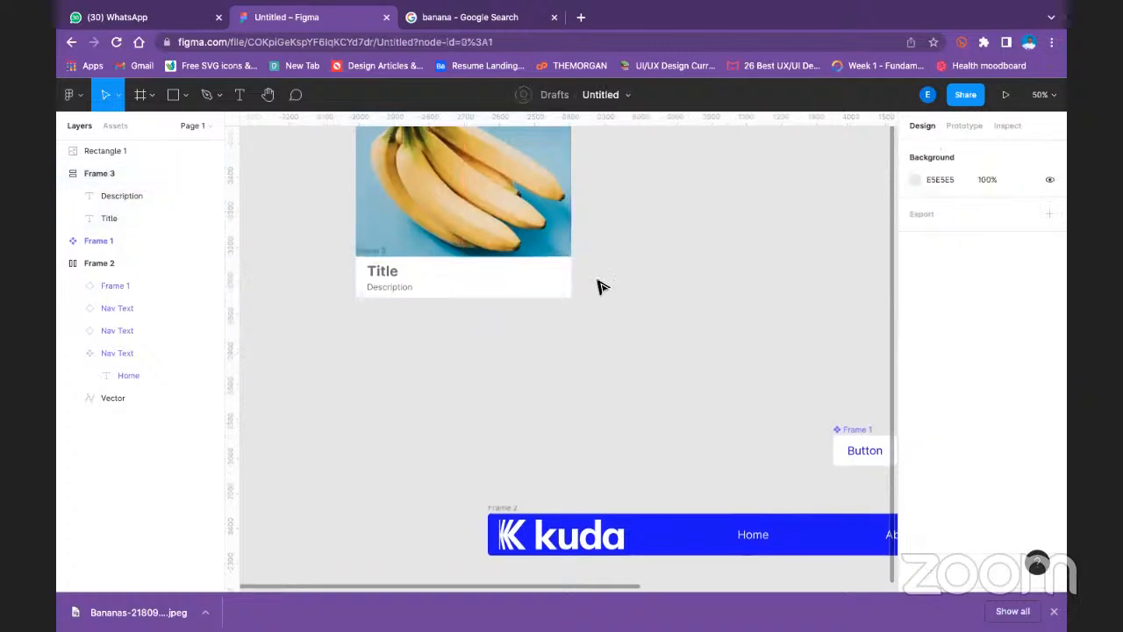
# - Wrap the banana image and the title and description frame together in one auto layout frame
pyautogui.scroll(5, 438, 268)
pyautogui.scroll(-3, 378, 316)
pyautogui.moveTo(298, 186); pyautogui.dragTo(693, 457)
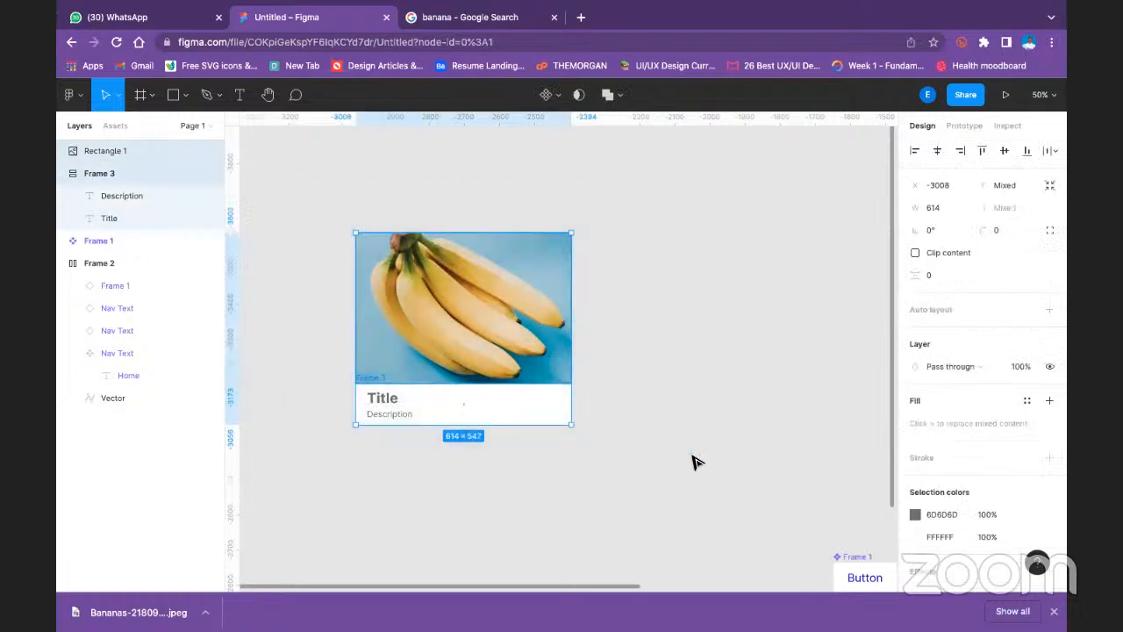
pyautogui.hotkey('shift', 'a')
pyautogui.click(665, 343)
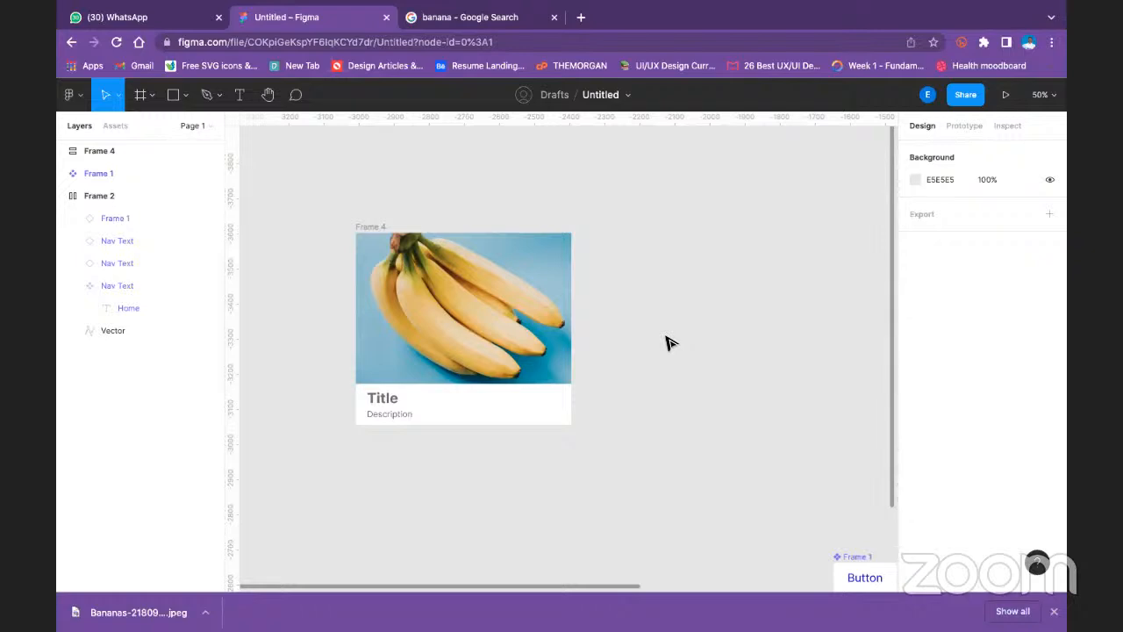
# - Set the horizontal resizing of the outer auto layout card frame to Fixed width
pyautogui.click(440, 340)
pyautogui.click(638, 301)
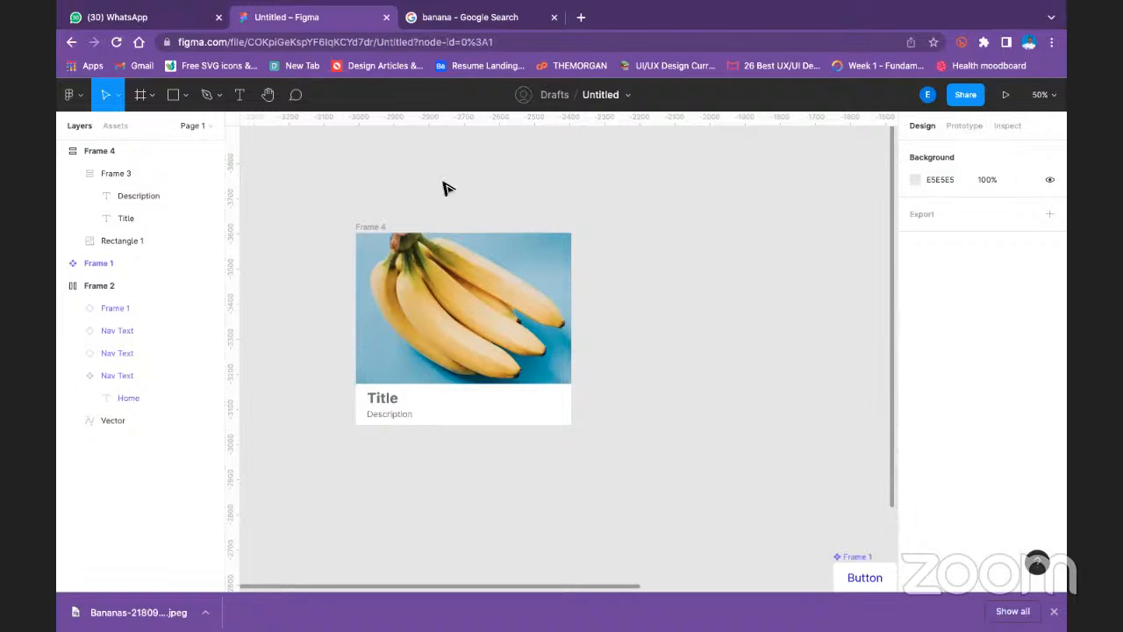
pyautogui.click(566, 285)
pyautogui.click(630, 229)
pyautogui.click(372, 253)
pyautogui.click(368, 228)
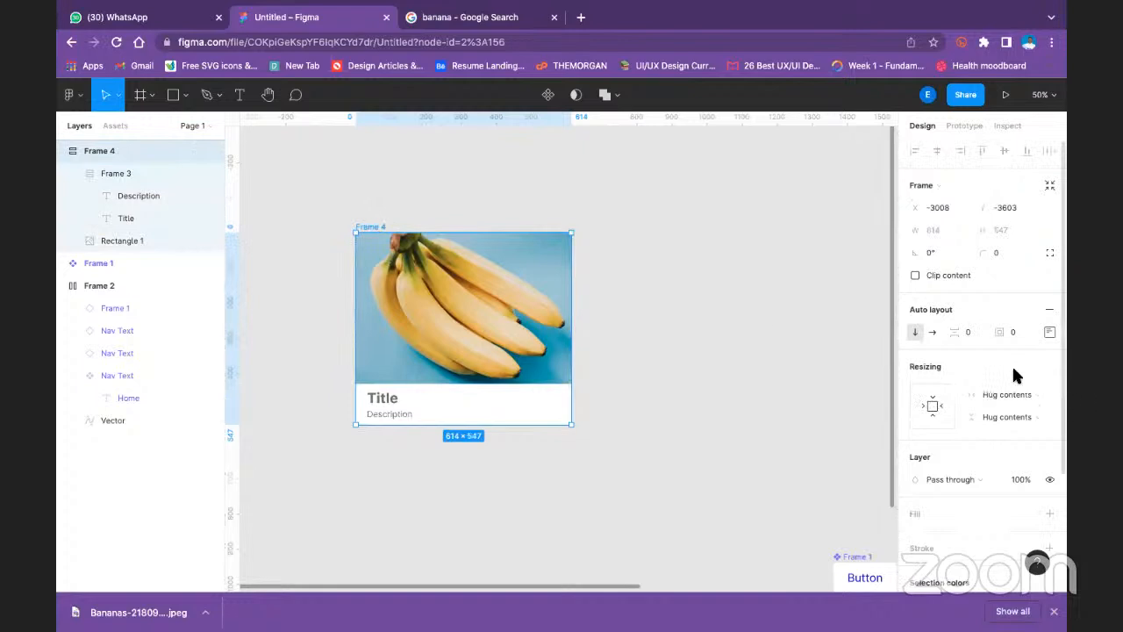
pyautogui.scroll(-1, 1010, 373)
pyautogui.scroll(-1, 1013, 364)
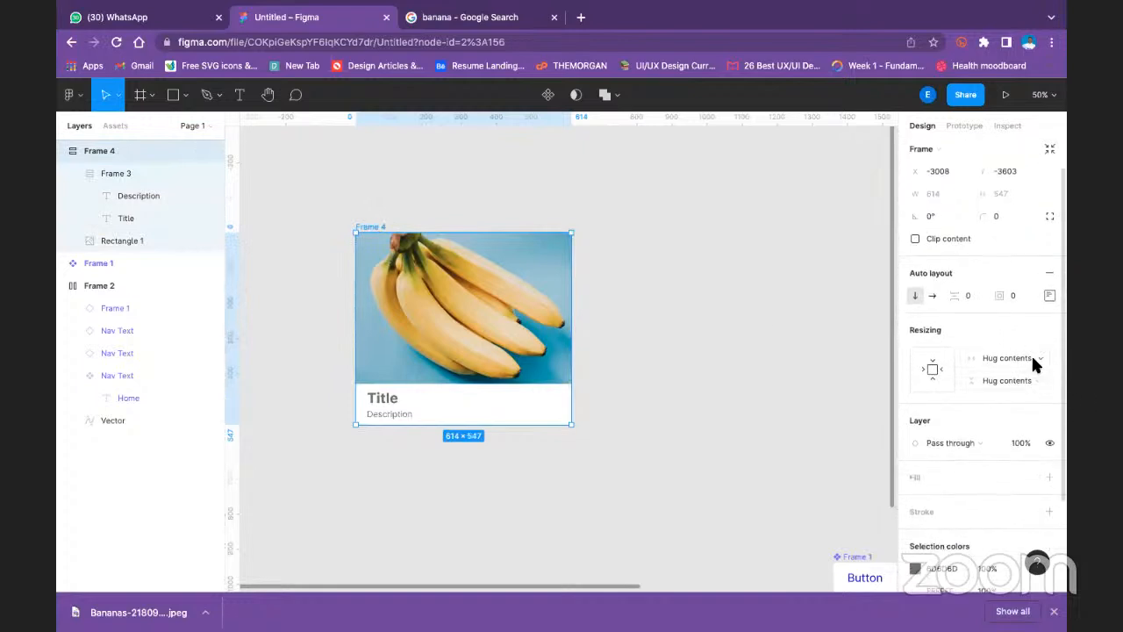
pyautogui.click(1032, 360)
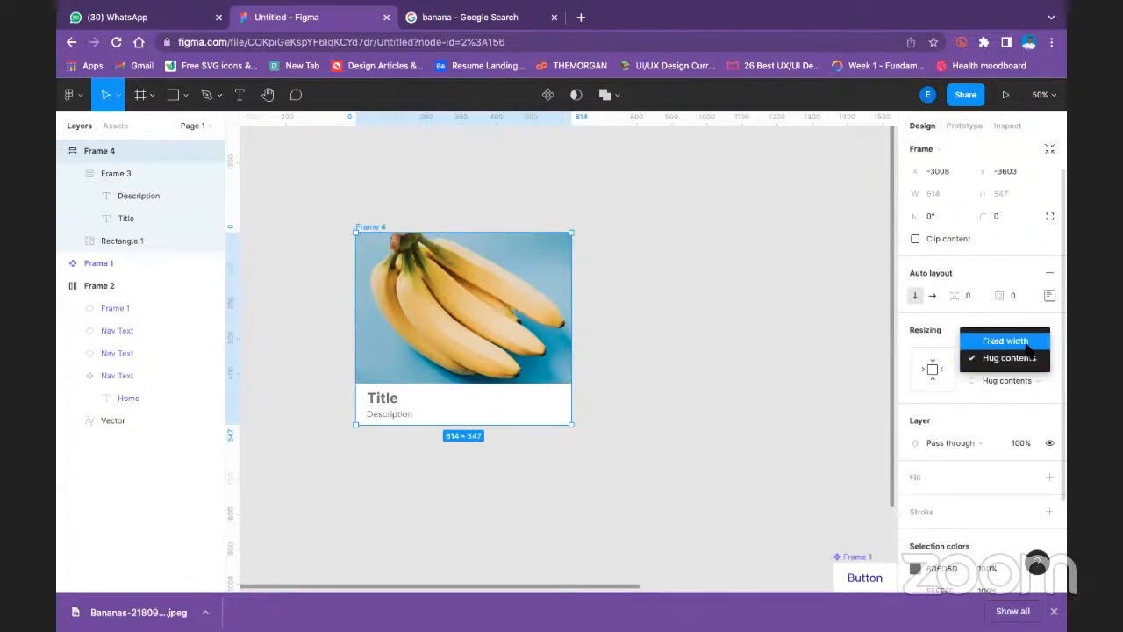
pyautogui.click(1018, 342)
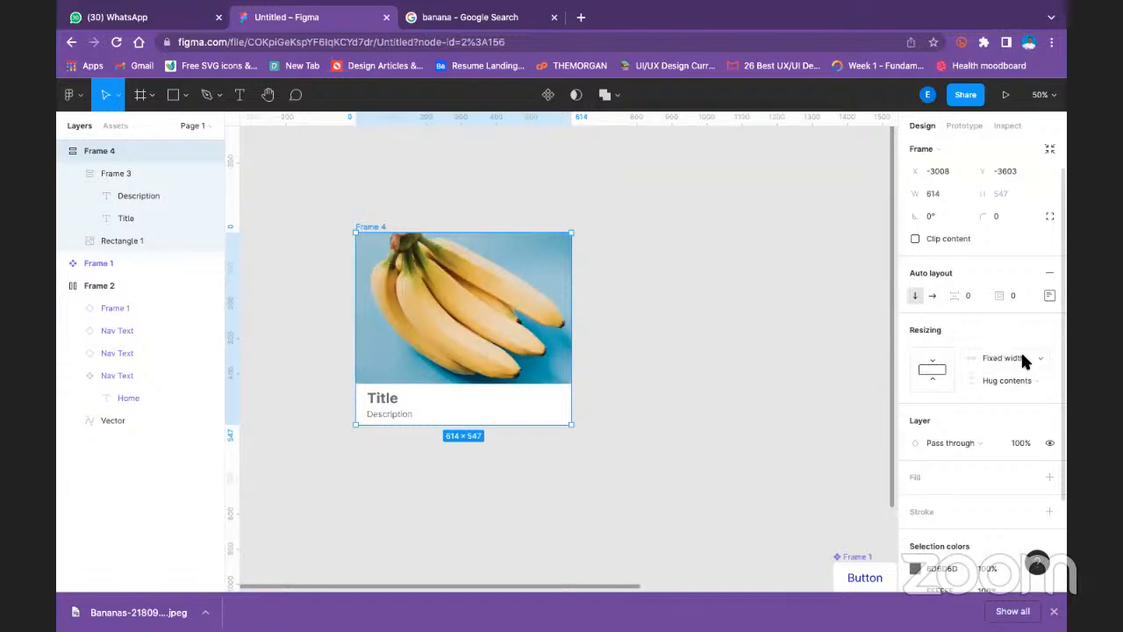
pyautogui.click(387, 418)
pyautogui.click(387, 419)
pyautogui.doubleClick(387, 419)
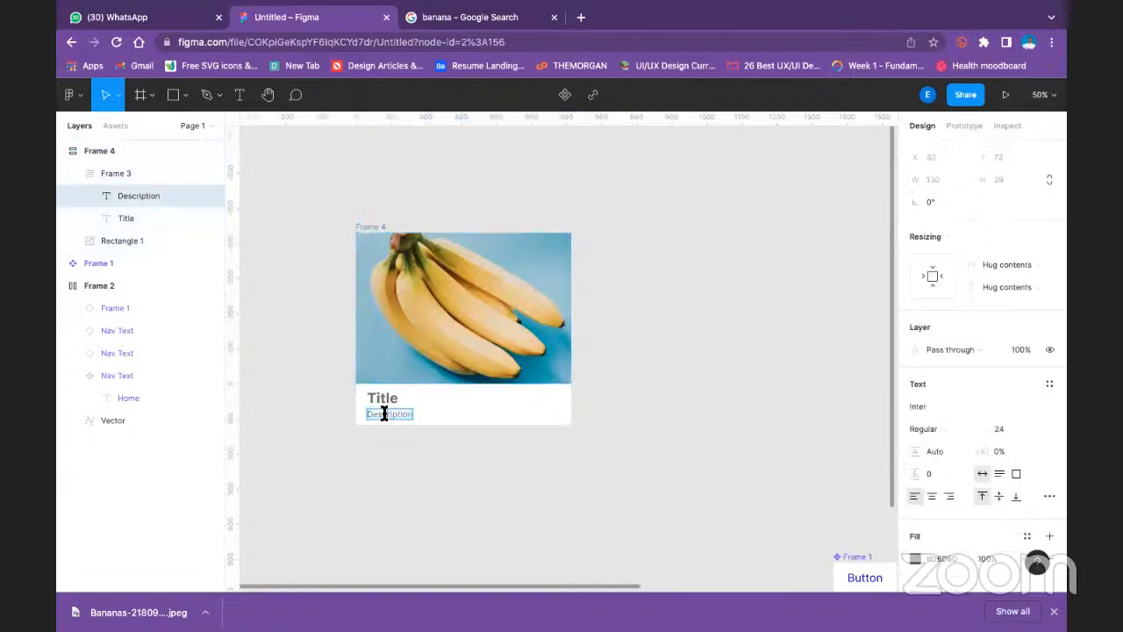
pyautogui.press('Escape')
pyautogui.click(342, 425)
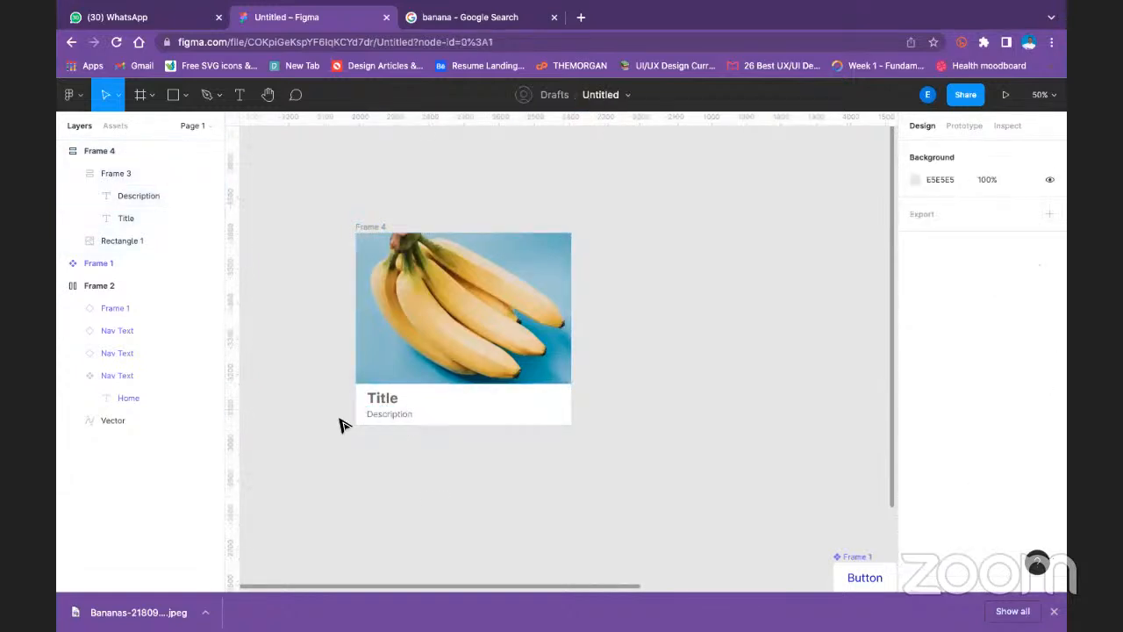
pyautogui.press('f')
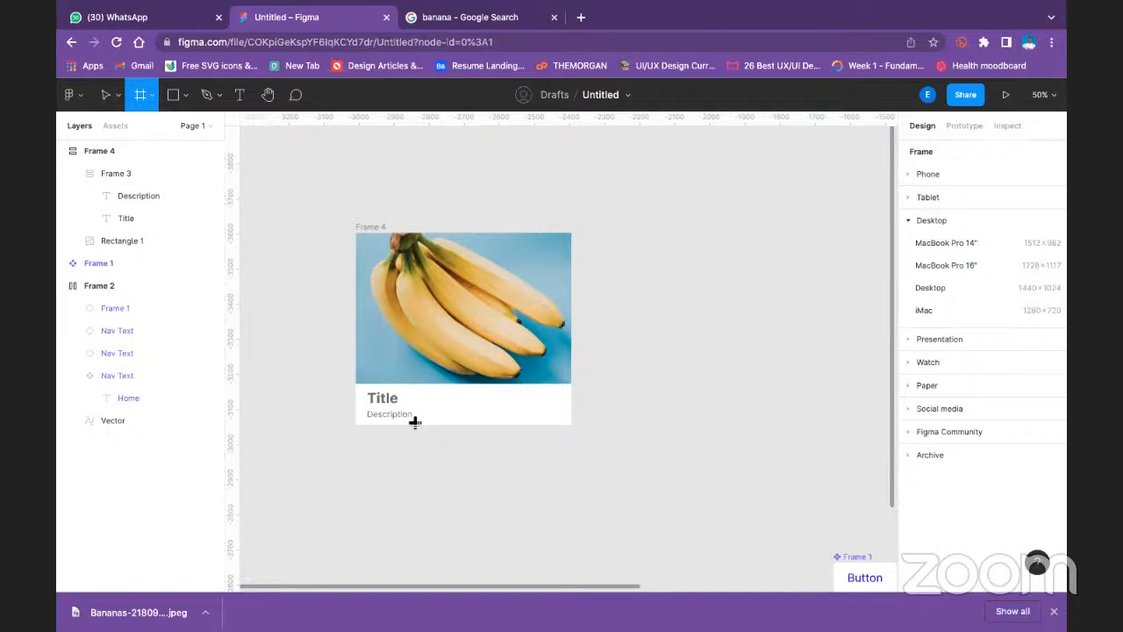
pyautogui.click(105, 95)
# - Replace the Description text with one paragraph generated by the Lorem ipsum plugin, beginning with "Lorem ipsum..."
pyautogui.doubleClick(413, 419)
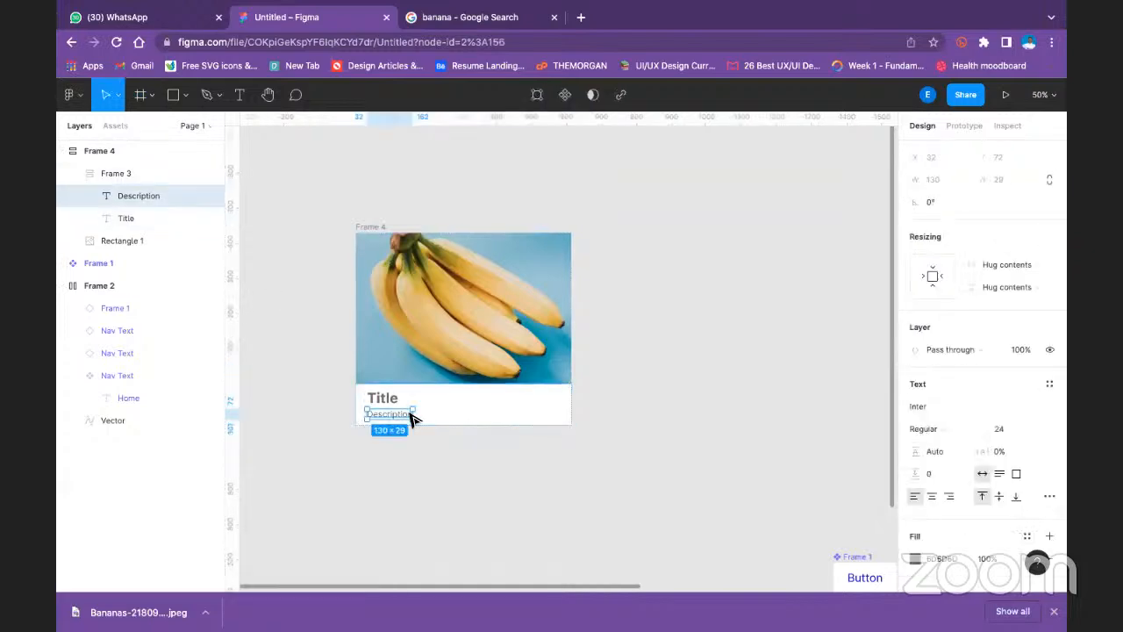
pyautogui.doubleClick(410, 419)
pyautogui.rightClick(409, 417)
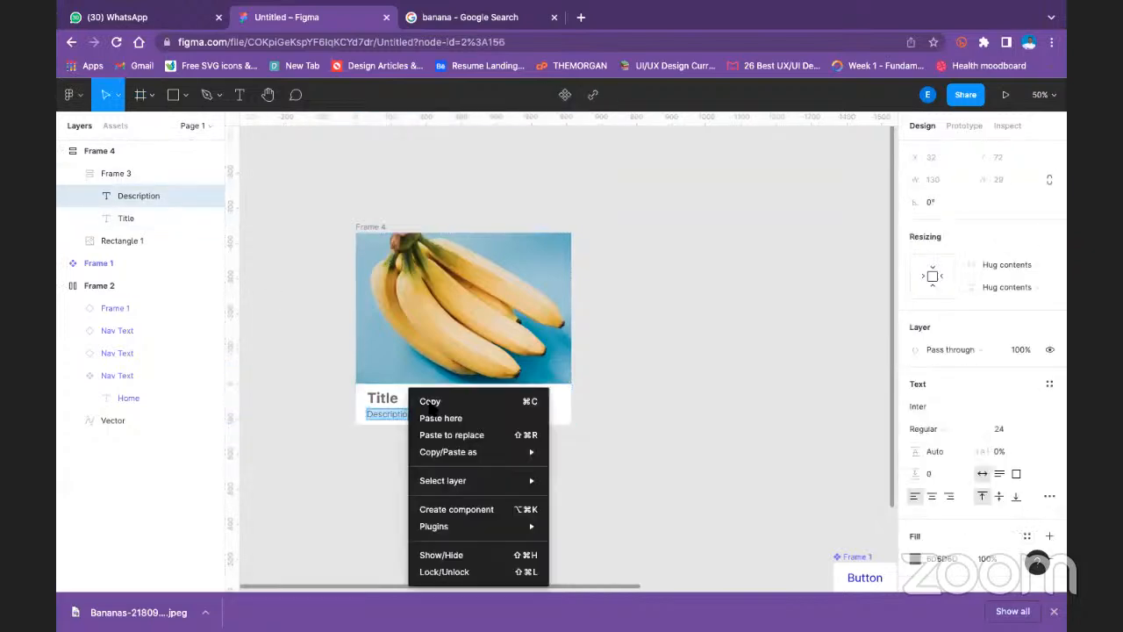
pyautogui.moveTo(468, 480)
pyautogui.moveTo(489, 525)
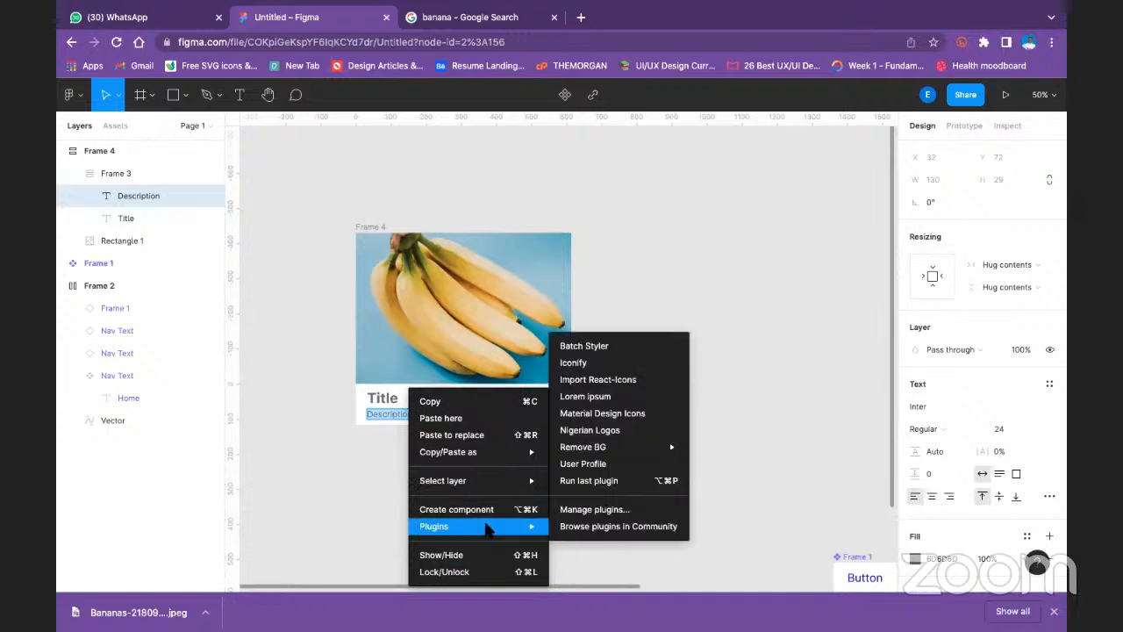
pyautogui.click(614, 397)
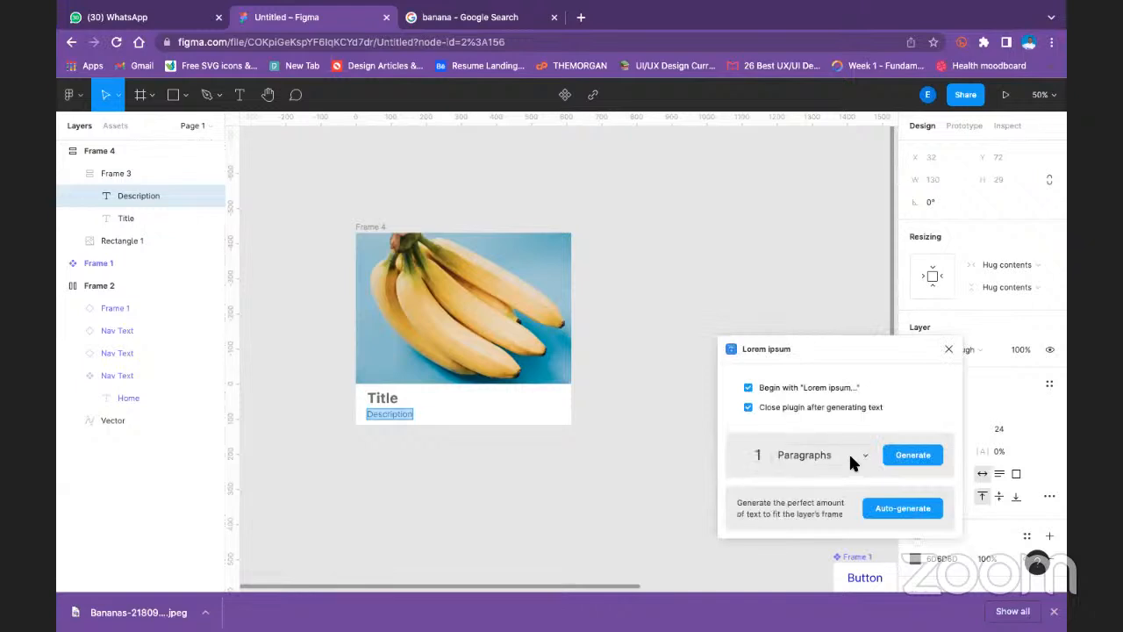
pyautogui.click(915, 456)
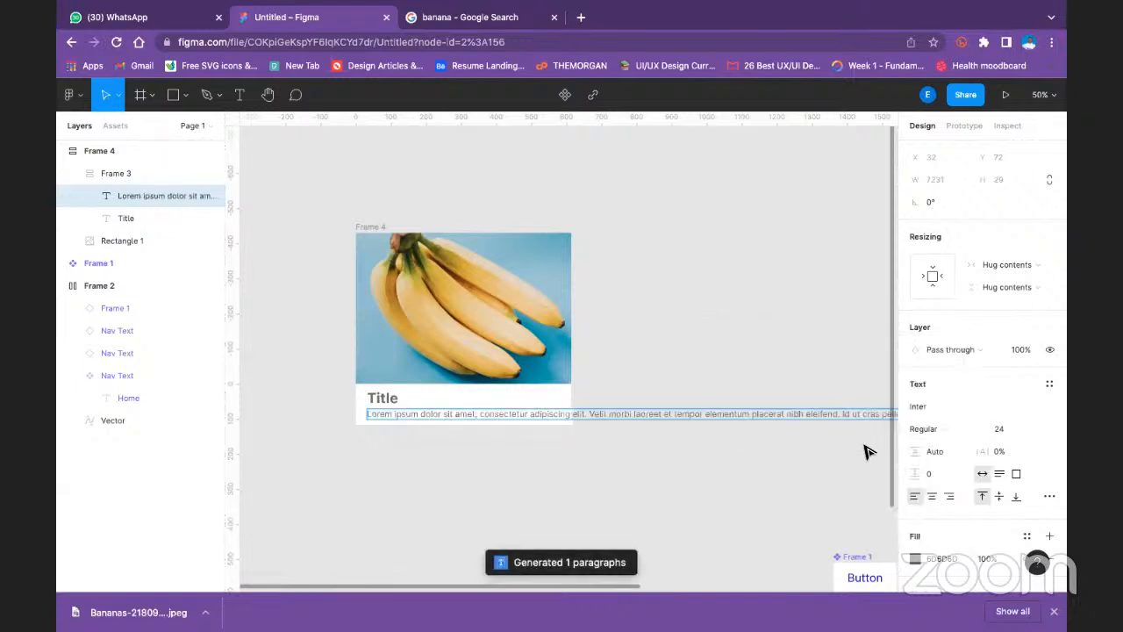
pyautogui.click(609, 381)
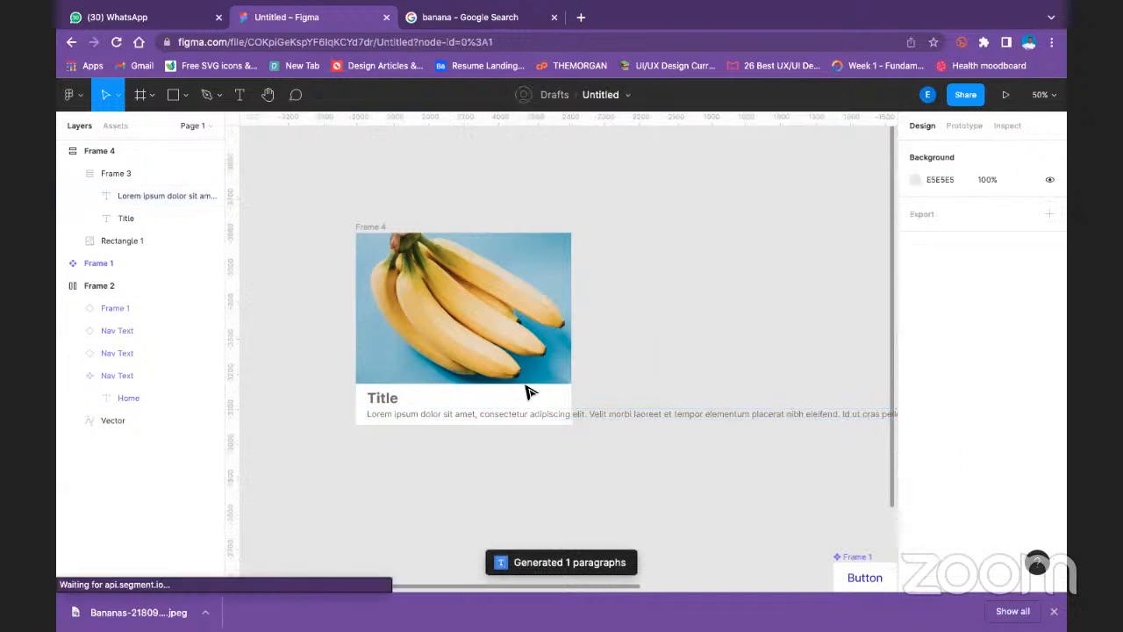
# - Set the lorem ipsum text's horizontal resizing to Fill container so it wraps within the card
pyautogui.scroll(-3, 524, 369)
pyautogui.click(516, 295)
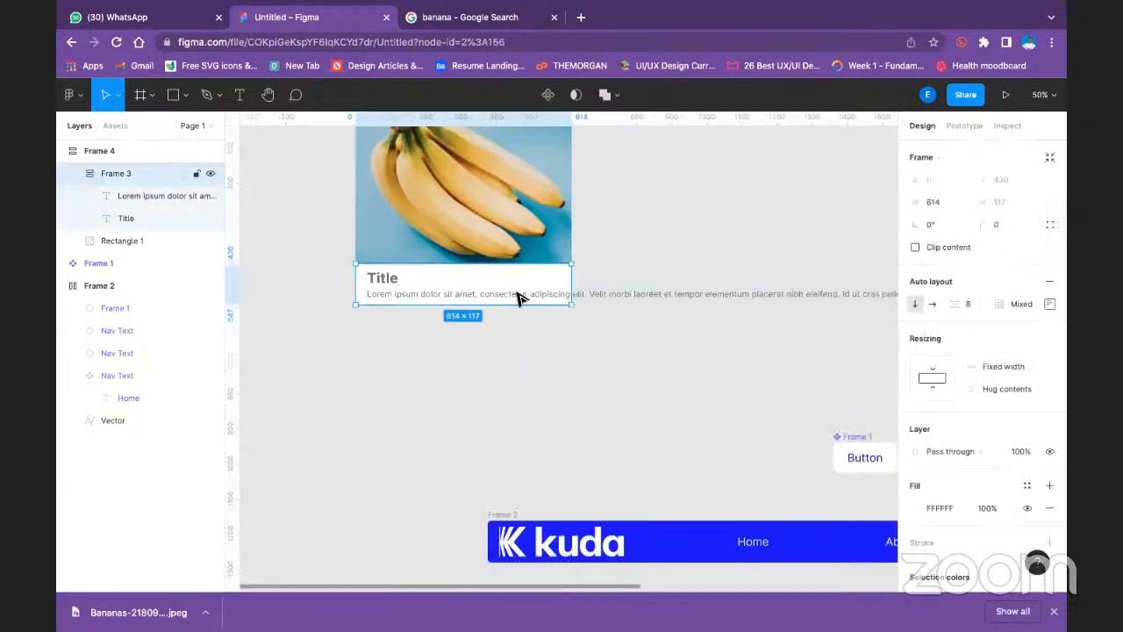
pyautogui.click(518, 294)
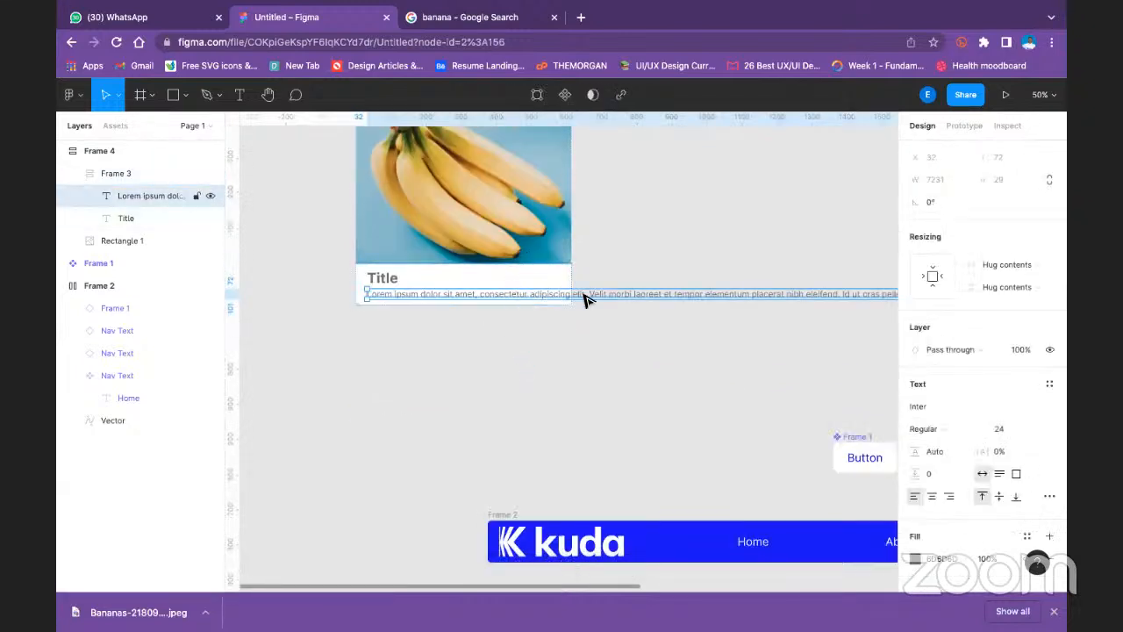
pyautogui.click(1025, 281)
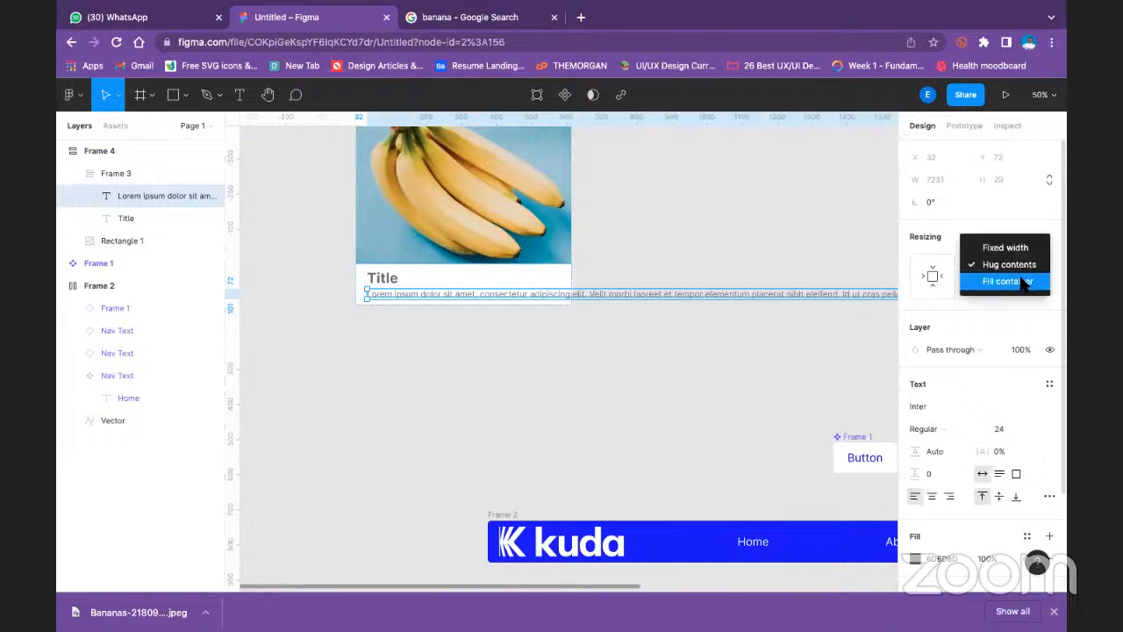
pyautogui.click(1025, 281)
pyautogui.click(744, 326)
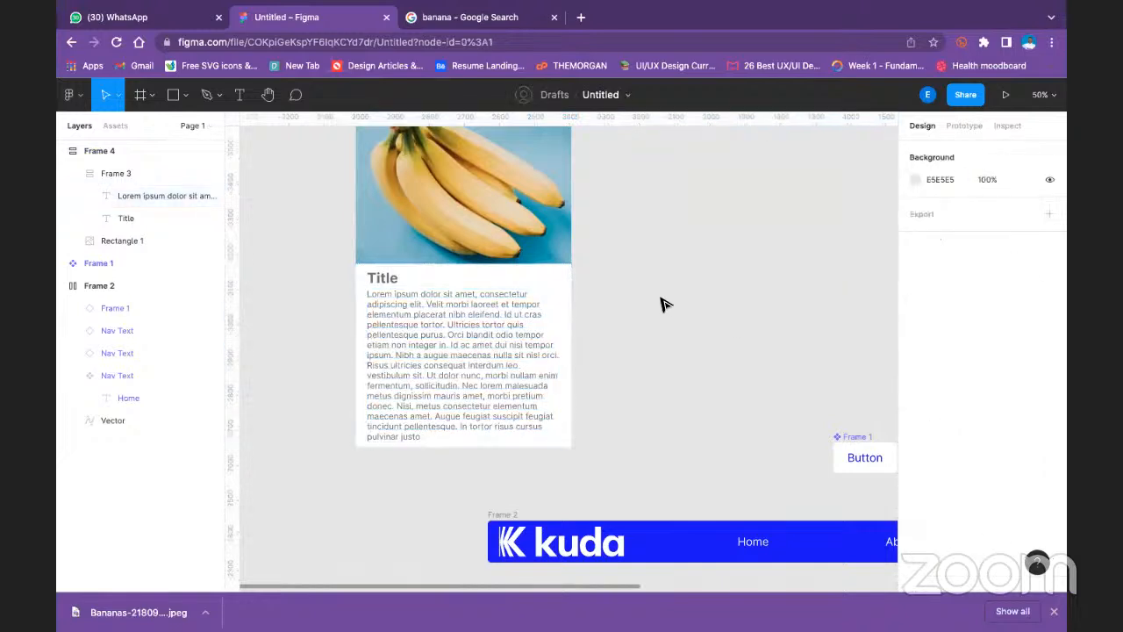
pyautogui.click(468, 328)
pyautogui.click(468, 327)
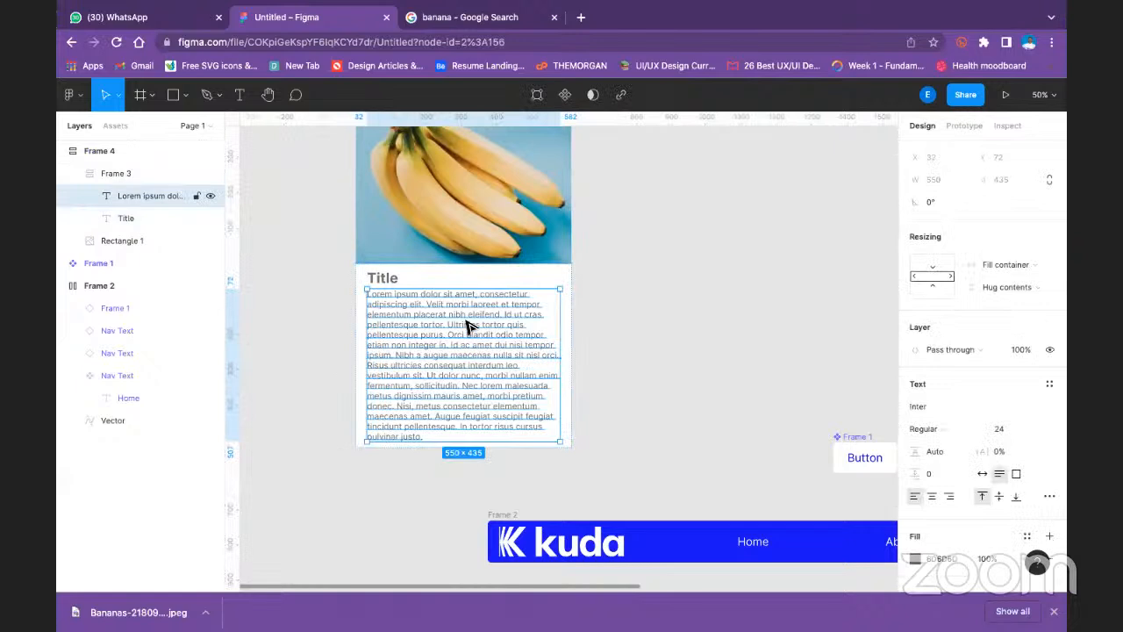
pyautogui.click(657, 237)
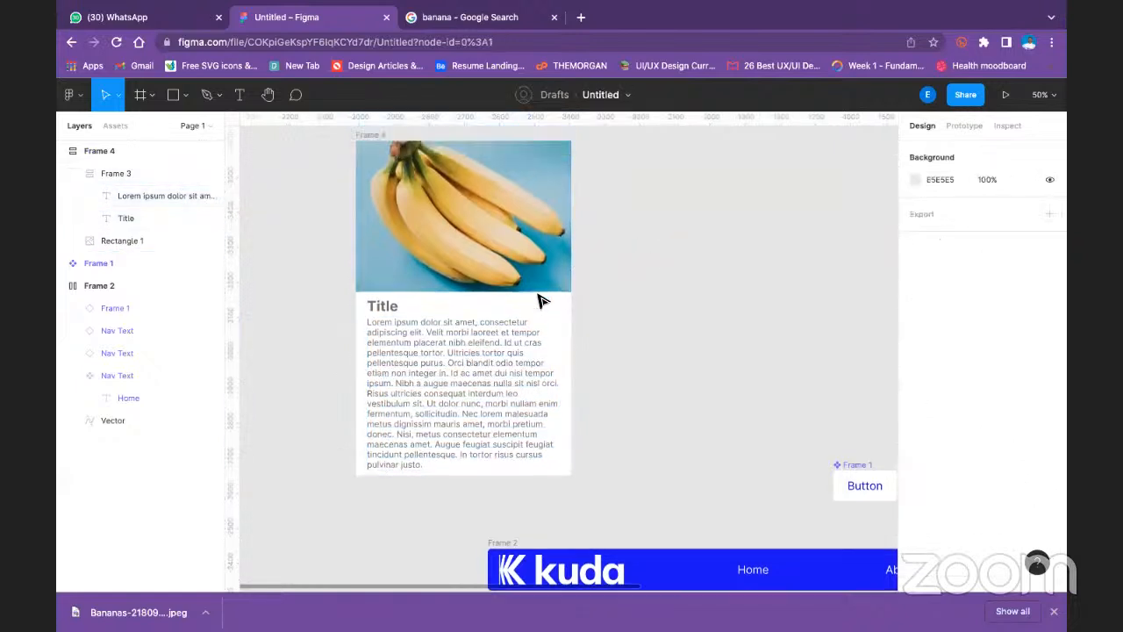
# - Try justified alignment on the lorem ipsum paragraph, and set it back to left alignment
pyautogui.scroll(3, 539, 298)
pyautogui.scroll(-5, 537, 294)
pyautogui.scroll(2, 534, 288)
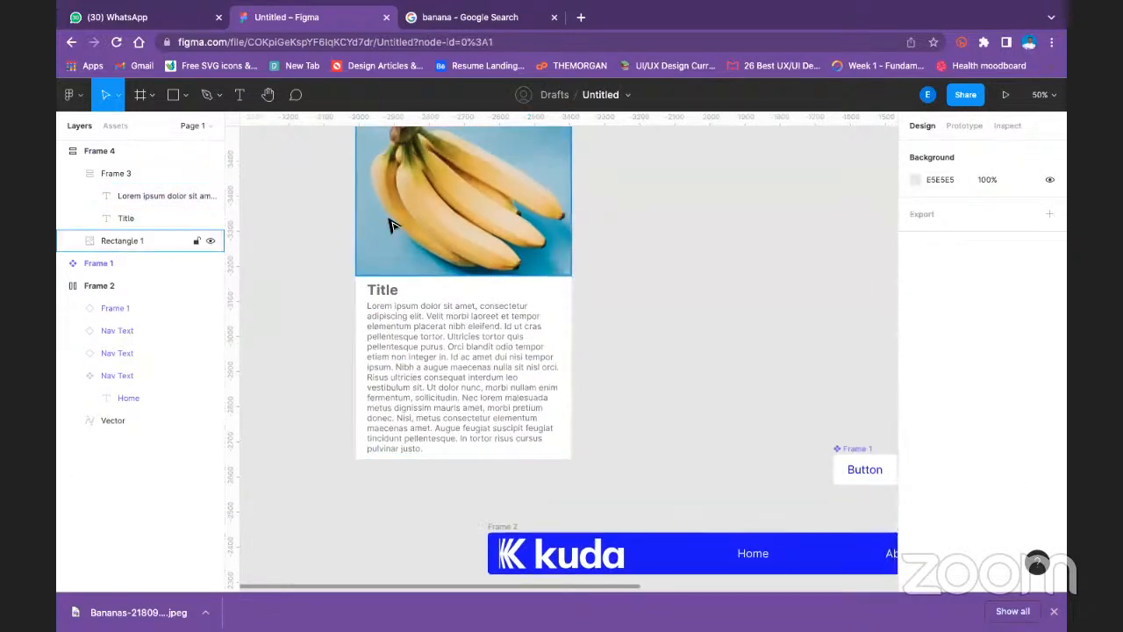
pyautogui.doubleClick(392, 392)
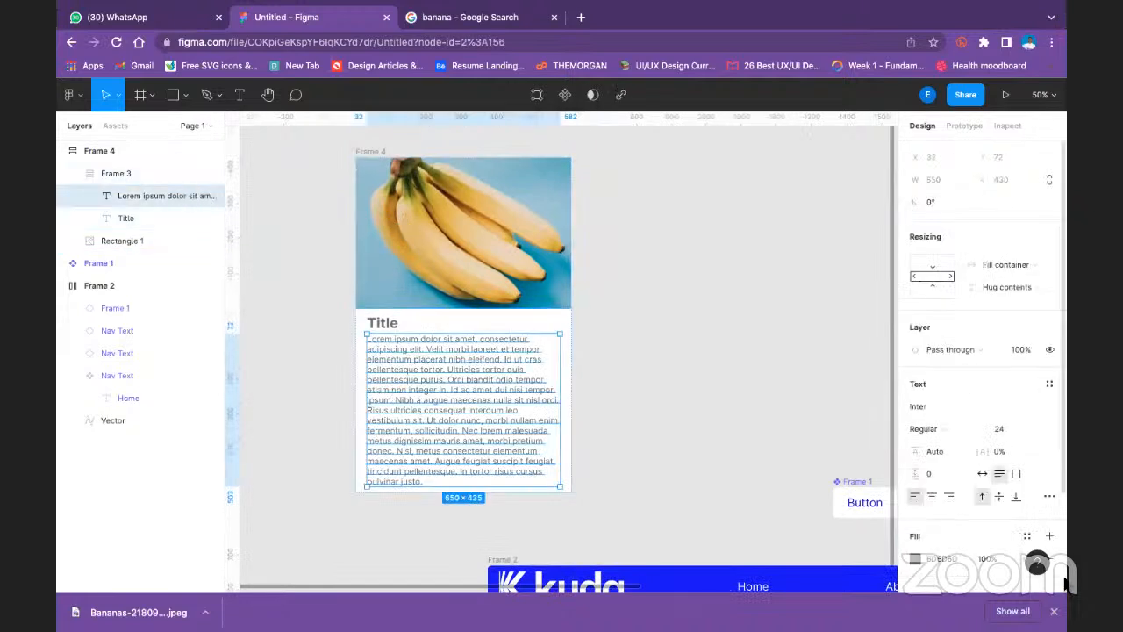
pyautogui.scroll(-3, 939, 485)
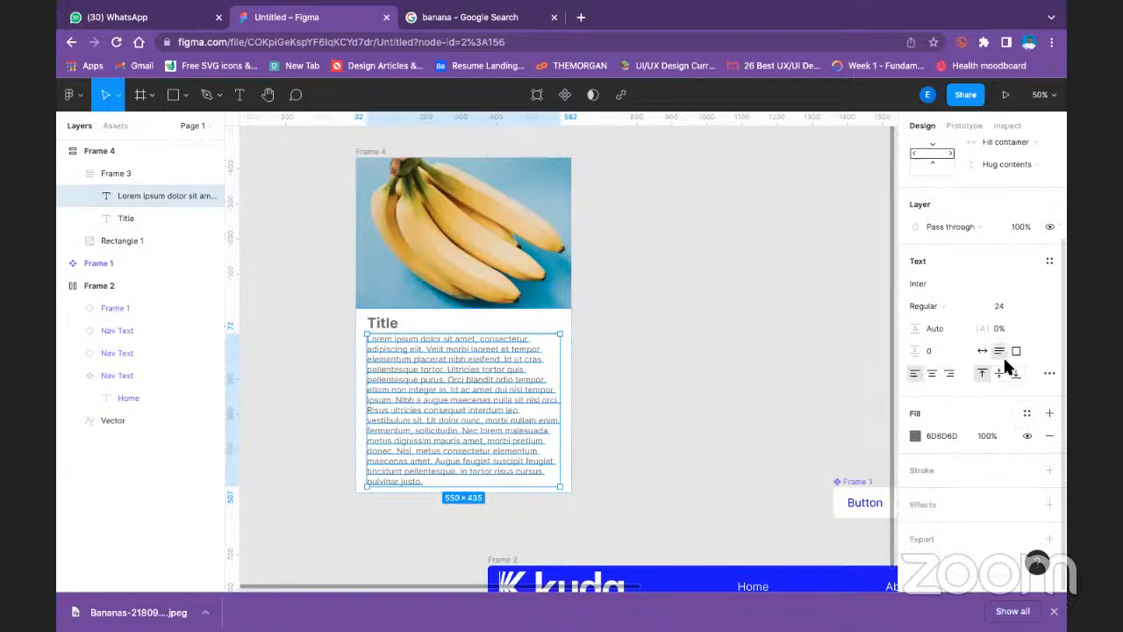
pyautogui.click(1048, 372)
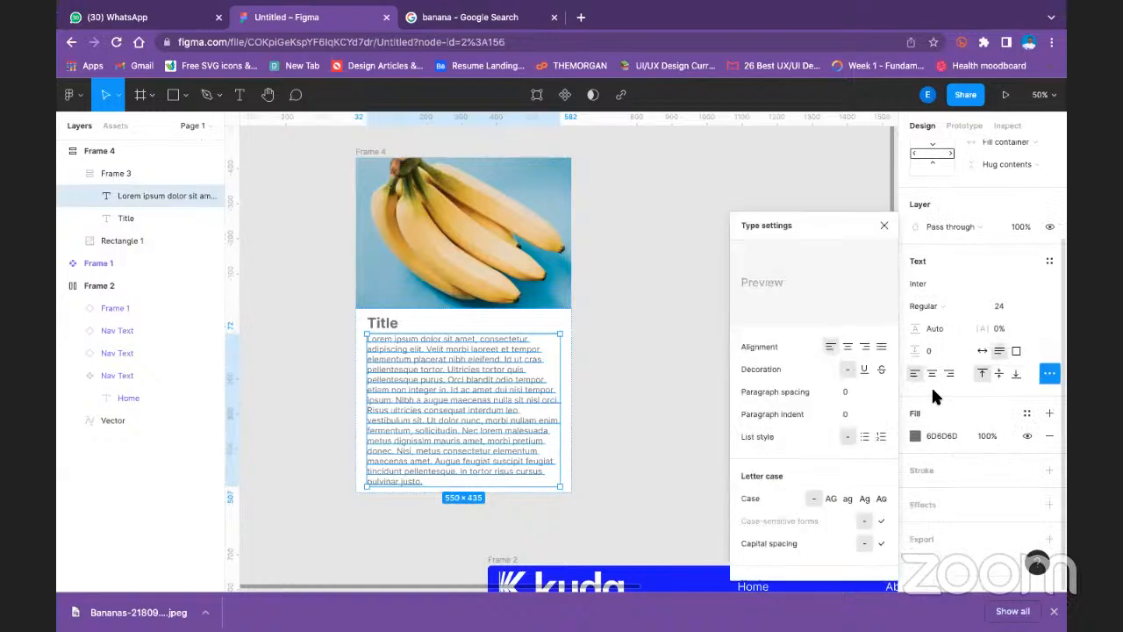
pyautogui.click(881, 348)
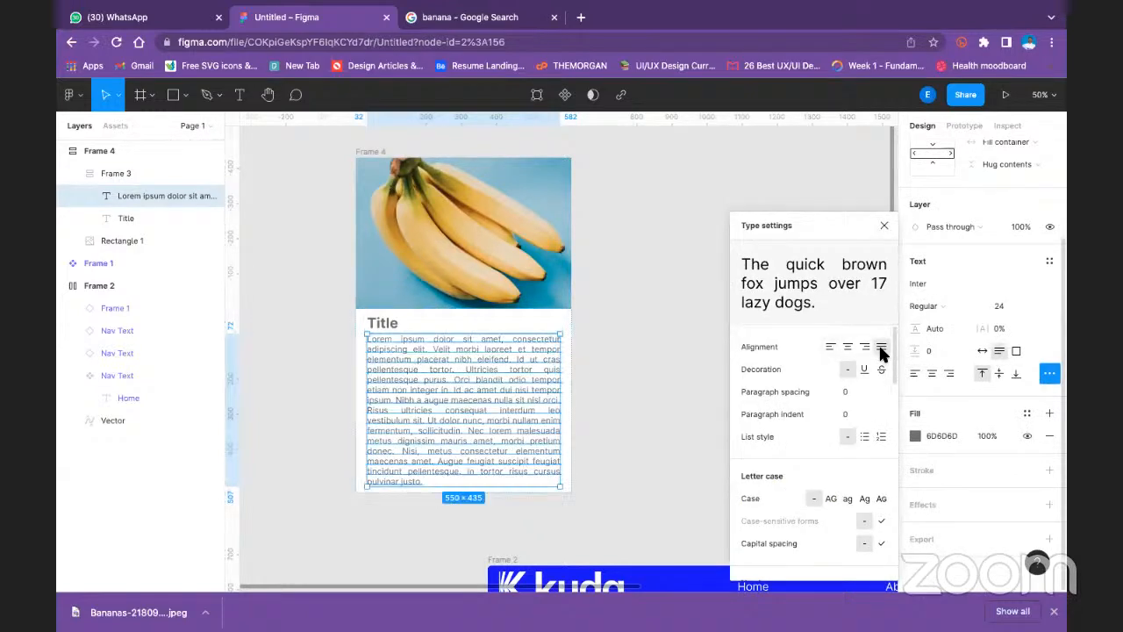
pyautogui.click(830, 349)
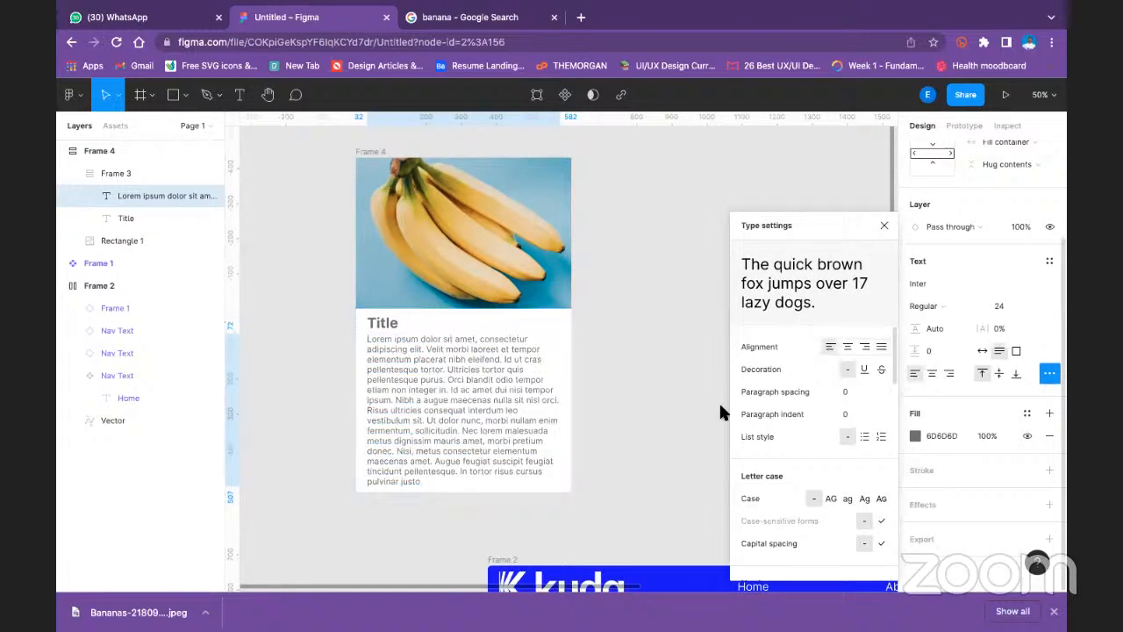
# - Delete the end of the lorem ipsum description, from "Nisi, metus consectetur elementum" through "pulvinar justo."
pyautogui.doubleClick(446, 469)
pyautogui.hotkey('ctrl', 'a')
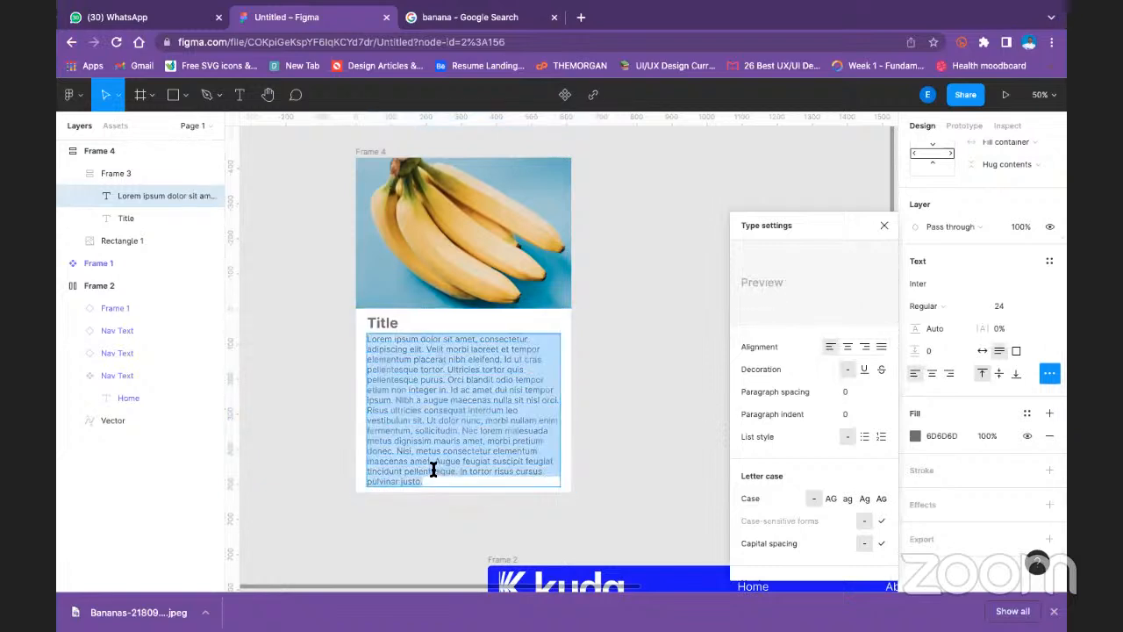
pyautogui.click(435, 464)
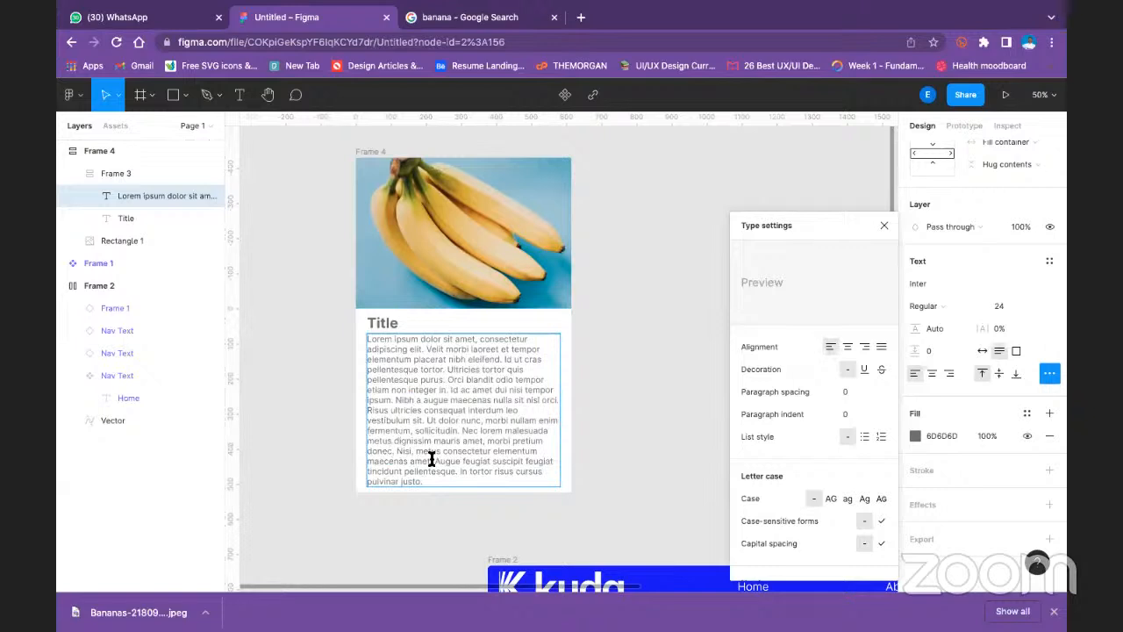
pyautogui.moveTo(396, 451); pyautogui.dragTo(494, 483)
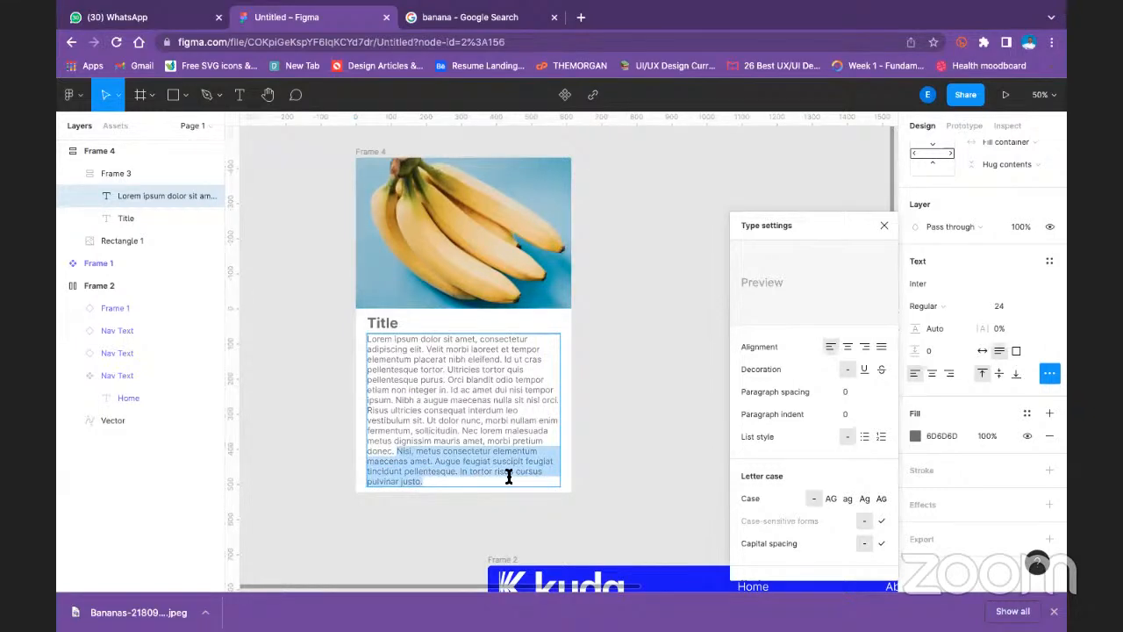
pyautogui.press('BackSpace')
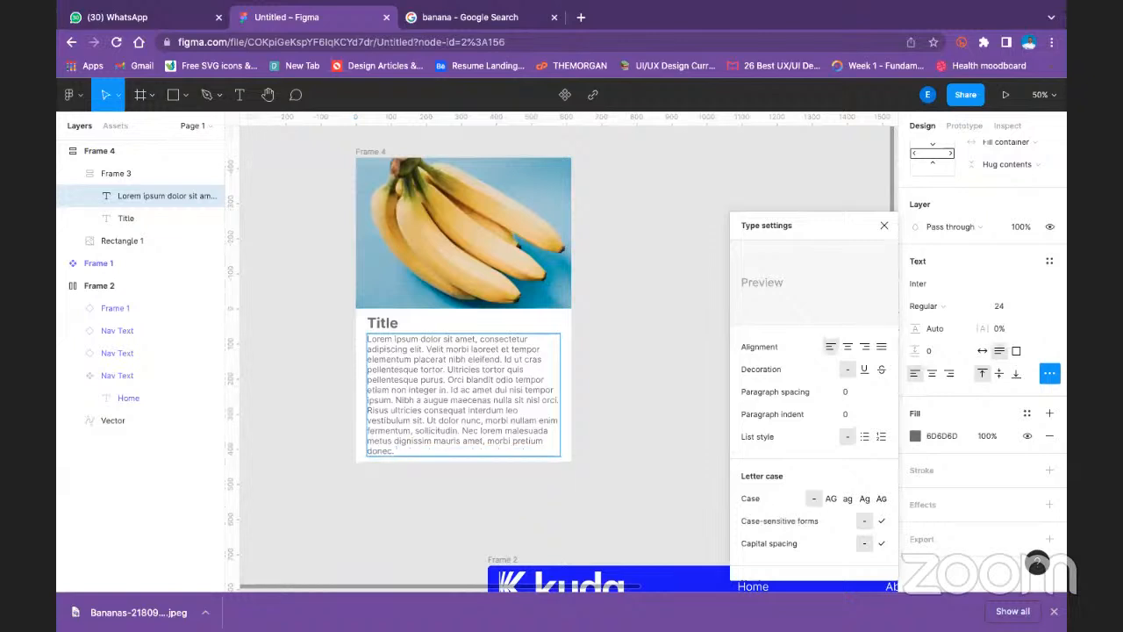
# - Shorten the lorem ipsum description further so it ends with "Ut dolor nu", and close the type settings
pyautogui.press('BackSpace')
pyautogui.press('BackSpace')
pyautogui.press('BackSpace')
pyautogui.press('BackSpace')
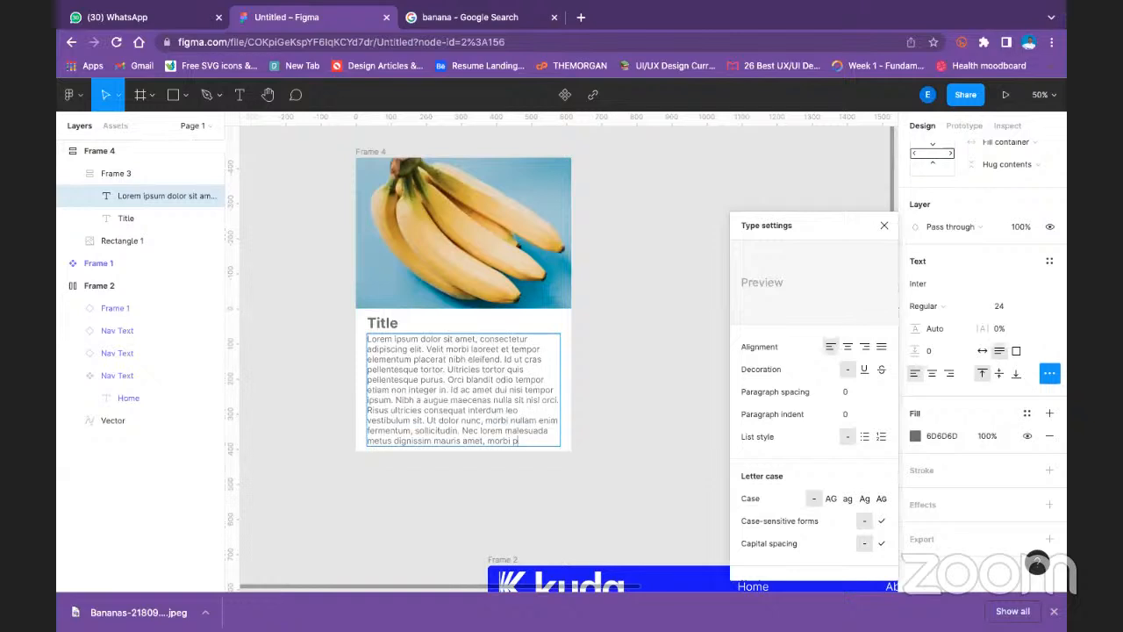
pyautogui.press('BackSpace')
pyautogui.press('BackSpace')
pyautogui.press('BackSpace')
pyautogui.press('BackSpace')
pyautogui.press('BackSpace')
pyautogui.press('BackSpace')
pyautogui.press('BackSpace')
pyautogui.press('BackSpace')
pyautogui.press('BackSpace')
pyautogui.press('BackSpace')
pyautogui.press('BackSpace')
pyautogui.press('BackSpace')
pyautogui.press('BackSpace')
pyautogui.press('BackSpace')
pyautogui.press('BackSpace')
pyautogui.press('BackSpace')
pyautogui.press('BackSpace')
pyautogui.press('BackSpace')
pyautogui.press('BackSpace')
pyautogui.press('BackSpace')
pyautogui.press('BackSpace')
pyautogui.press('BackSpace')
pyautogui.press('BackSpace')
pyautogui.press('BackSpace')
pyautogui.press('BackSpace')
pyautogui.press('BackSpace')
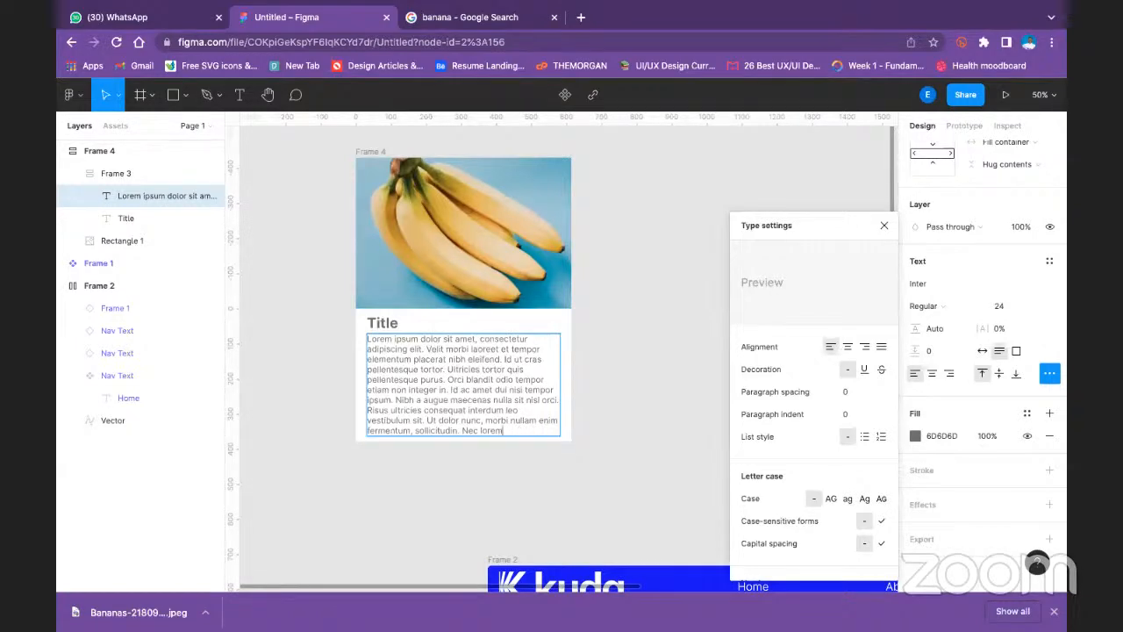
pyautogui.press('BackSpace')
pyautogui.press('BackSpace')
pyautogui.press('BackSpace')
pyautogui.press('BackSpace')
pyautogui.press('BackSpace')
pyautogui.press('BackSpace')
pyautogui.press('BackSpace')
pyautogui.press('BackSpace')
pyautogui.press('BackSpace')
pyautogui.press('BackSpace')
pyautogui.press('BackSpace')
pyautogui.press('BackSpace')
pyautogui.press('BackSpace')
pyautogui.press('BackSpace')
pyautogui.press('BackSpace')
pyautogui.press('BackSpace')
pyautogui.press('BackSpace')
pyautogui.press('BackSpace')
pyautogui.press('BackSpace')
pyautogui.press('BackSpace')
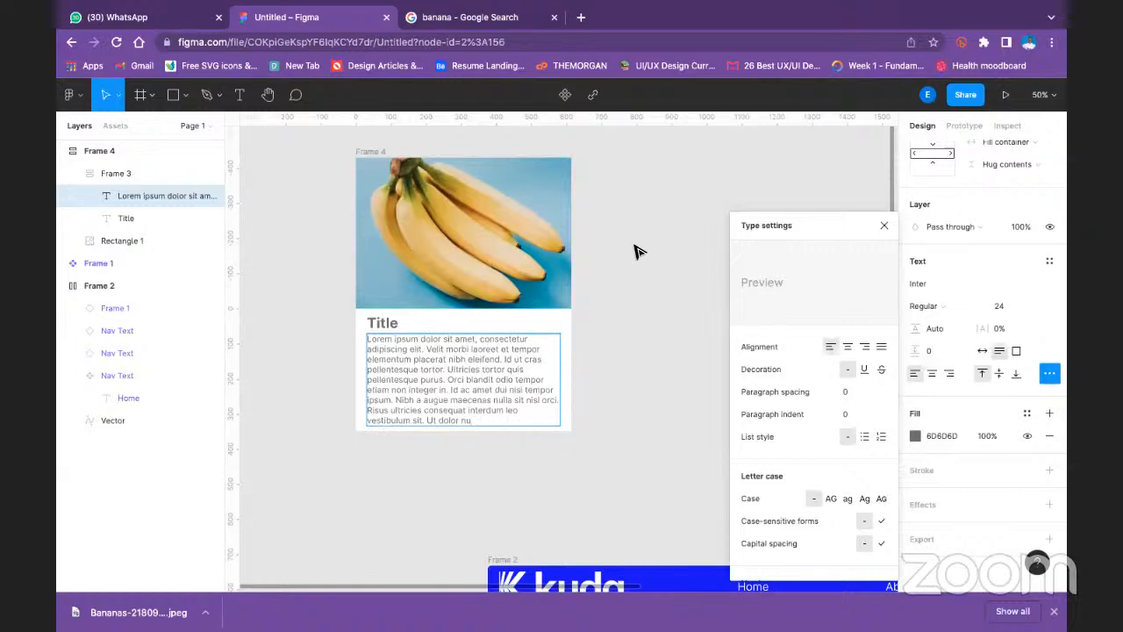
pyautogui.press('Escape')
pyautogui.click(885, 227)
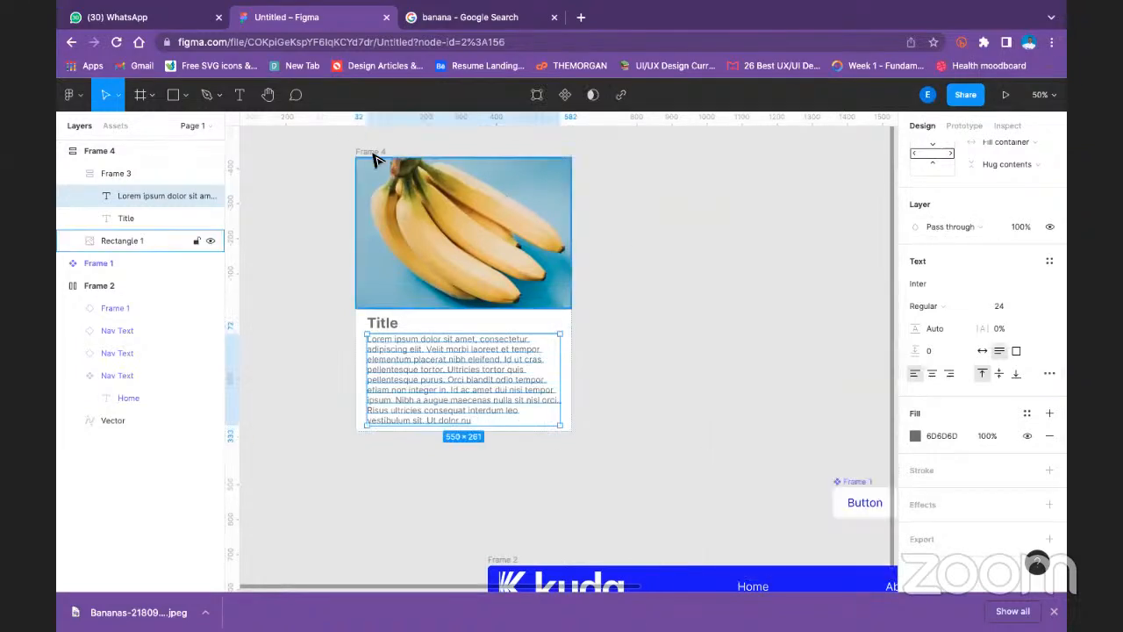
# - Try enlarging the outer card frame to about 886 × 953, and undo the resize
pyautogui.click(378, 155)
pyautogui.moveTo(570, 431); pyautogui.dragTo(667, 496)
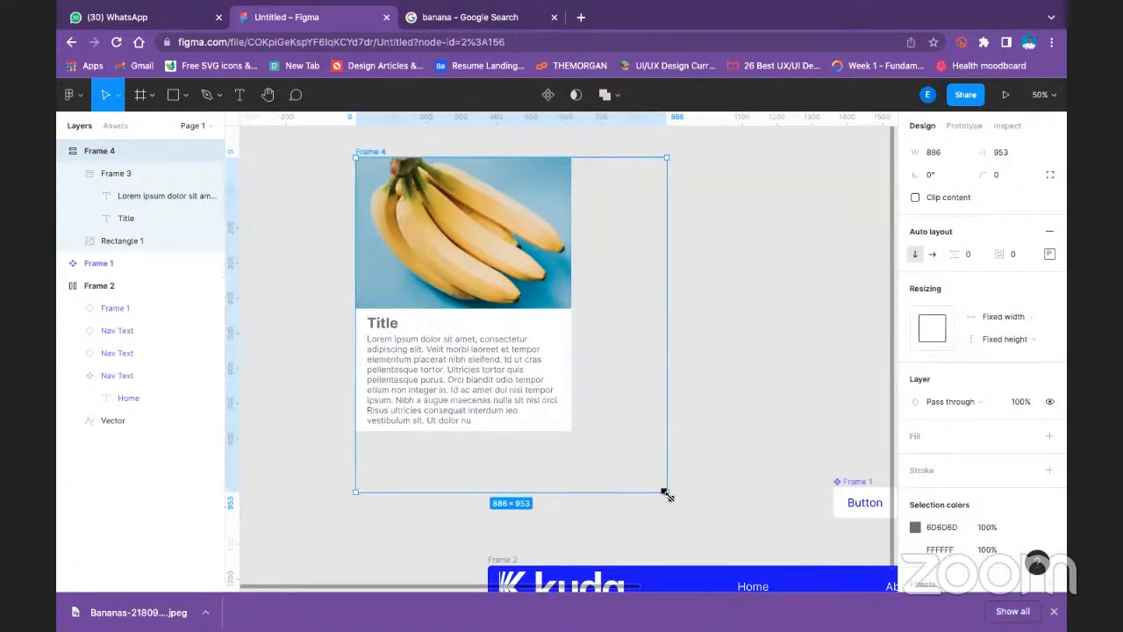
pyautogui.hotkey('ctrl', 'a')
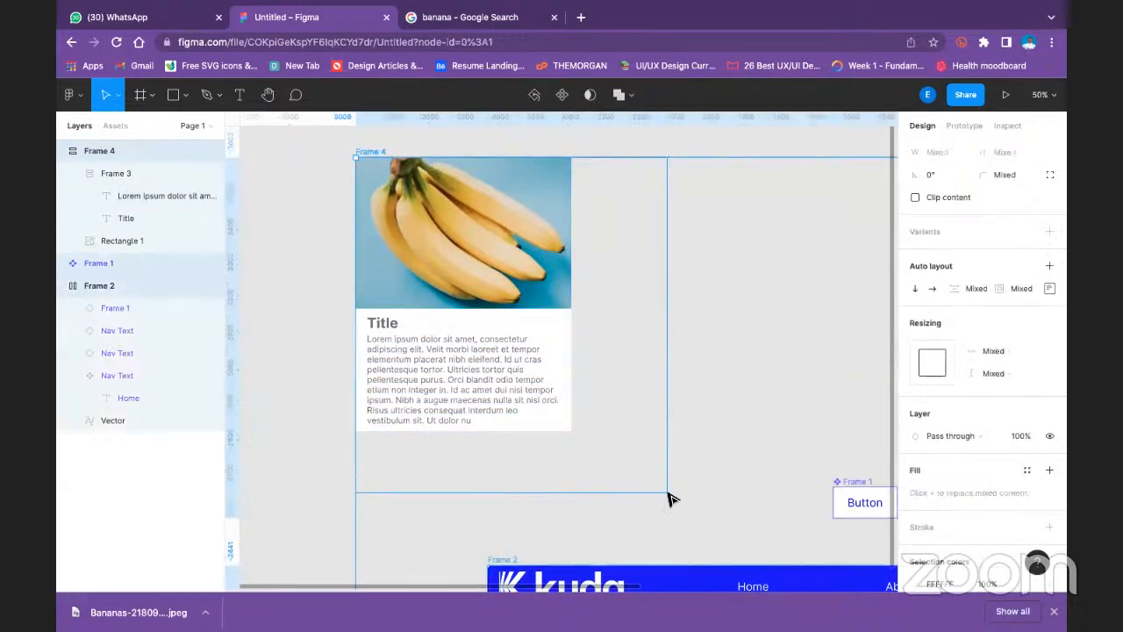
pyautogui.click(754, 388)
pyautogui.click(508, 399)
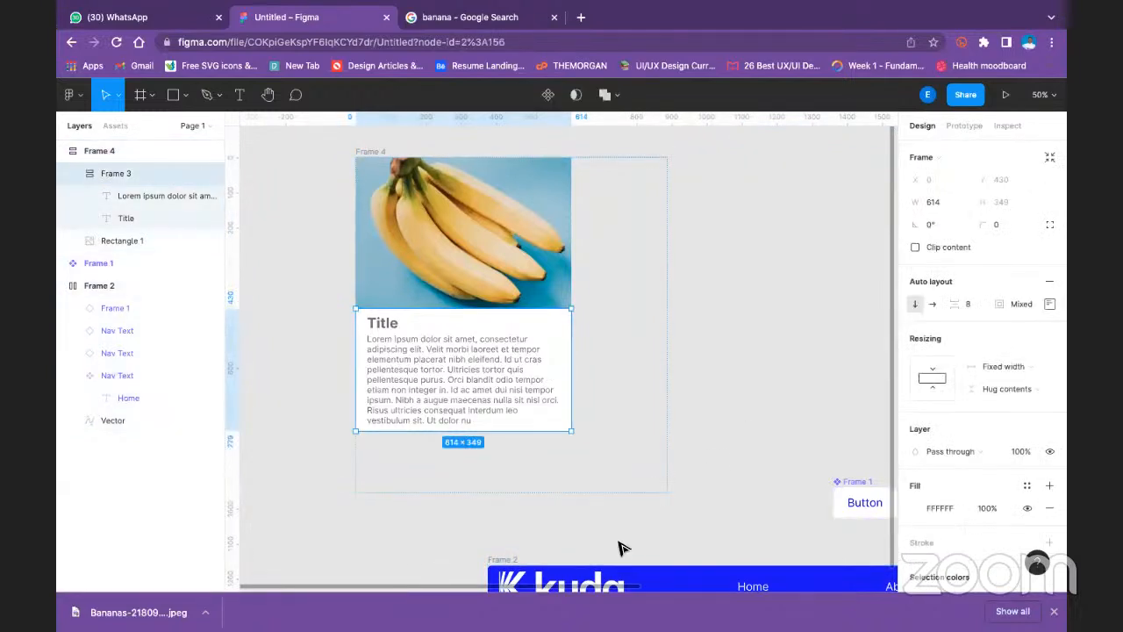
pyautogui.click(593, 556)
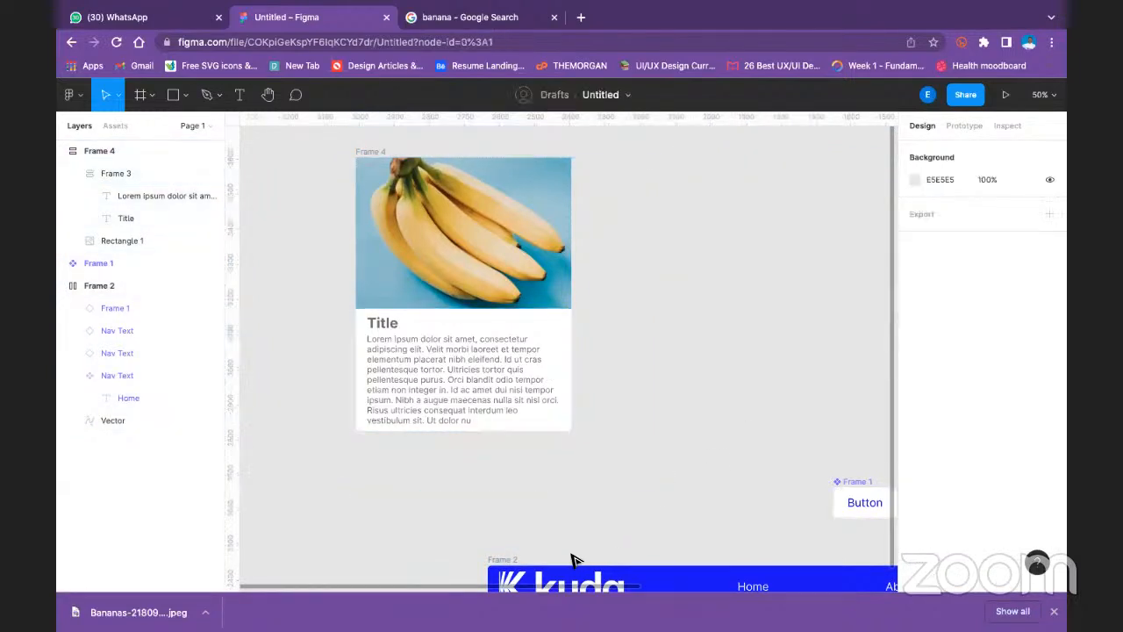
pyautogui.click(369, 150)
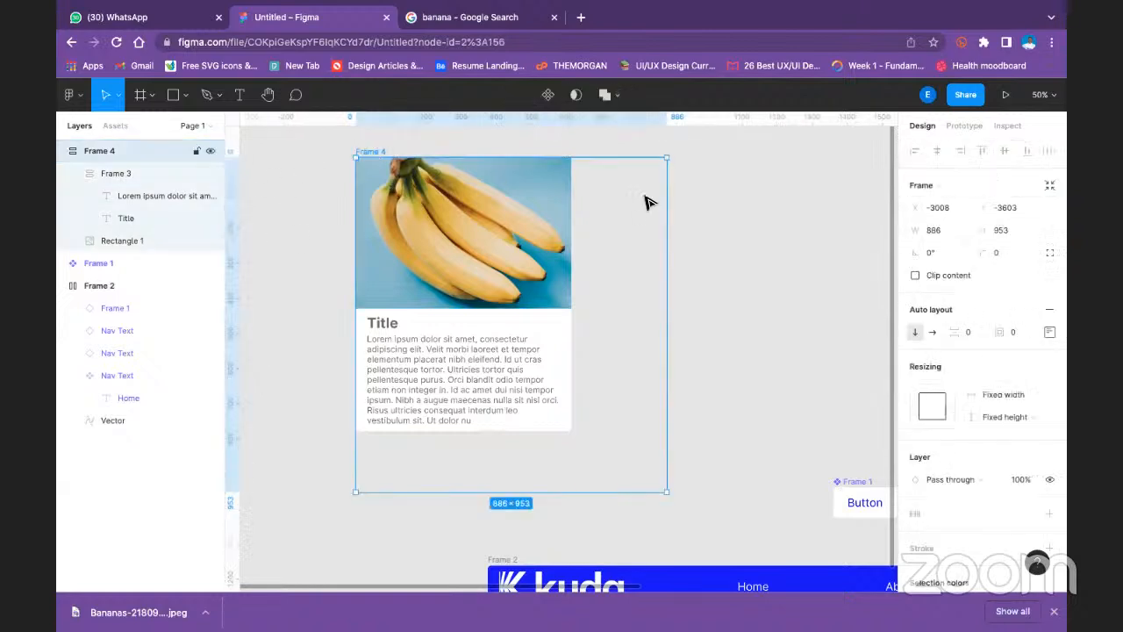
pyautogui.click(688, 248)
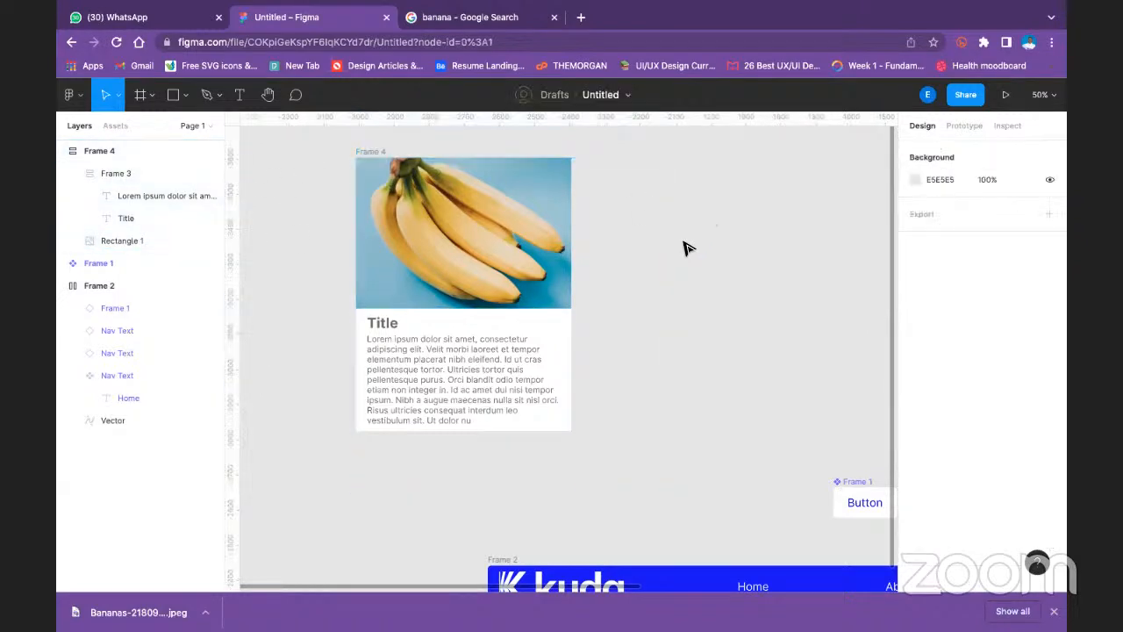
pyautogui.click(383, 154)
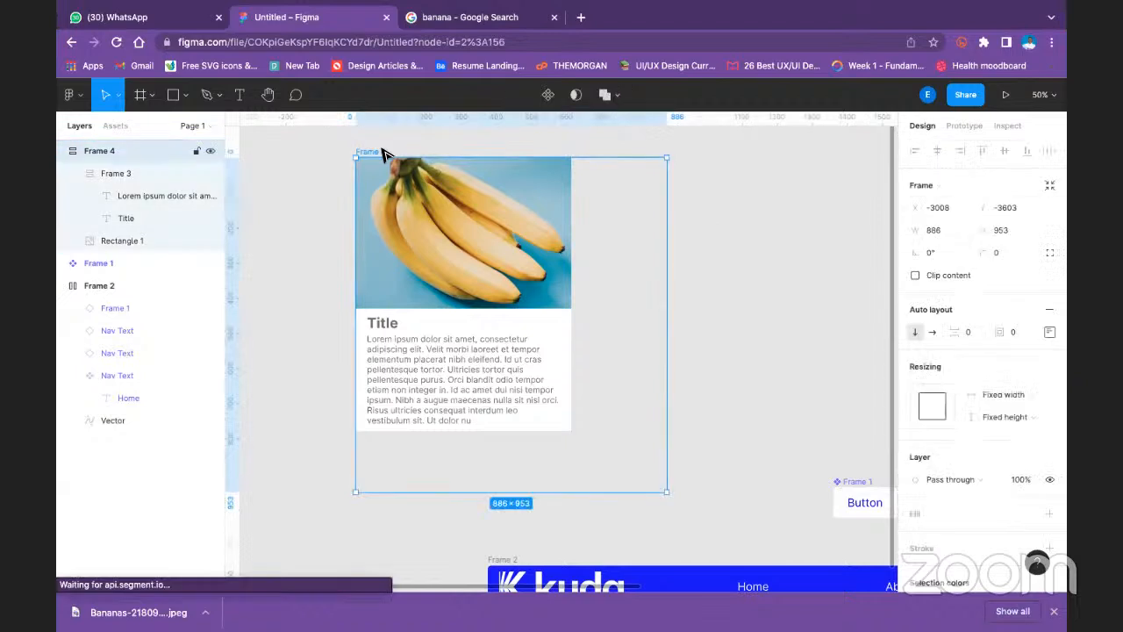
pyautogui.press('super+z')
pyautogui.press('super+z')
pyautogui.press('super+z')
pyautogui.press('super+z')
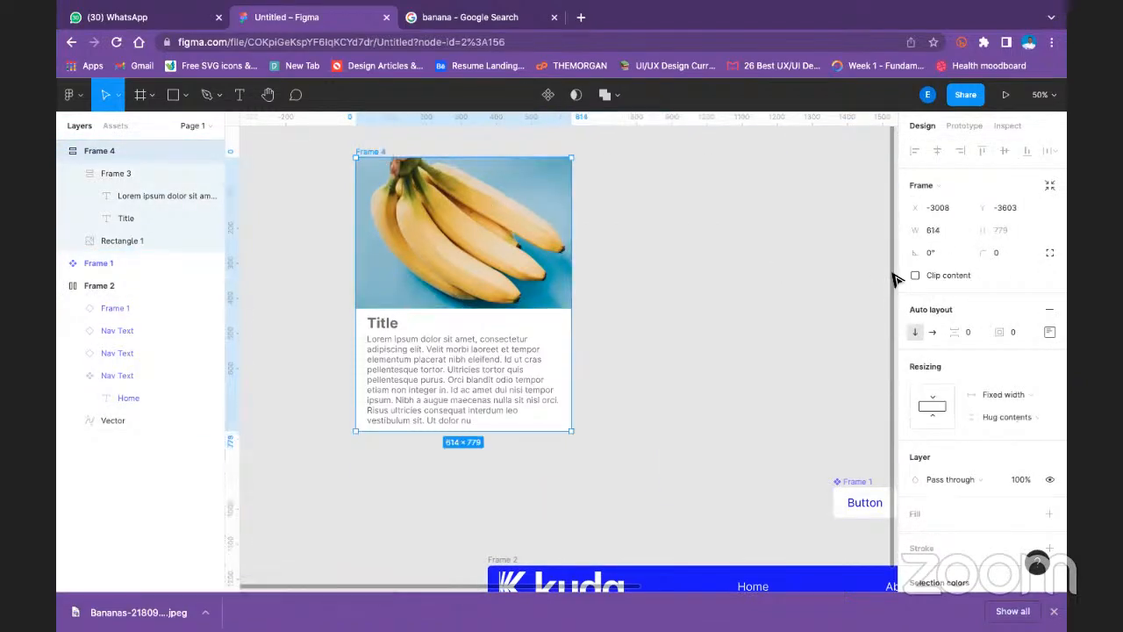
# - Set the outer card frame's horizontal resizing to Hug contents, and undo a trial resize of the frame
pyautogui.click(1011, 396)
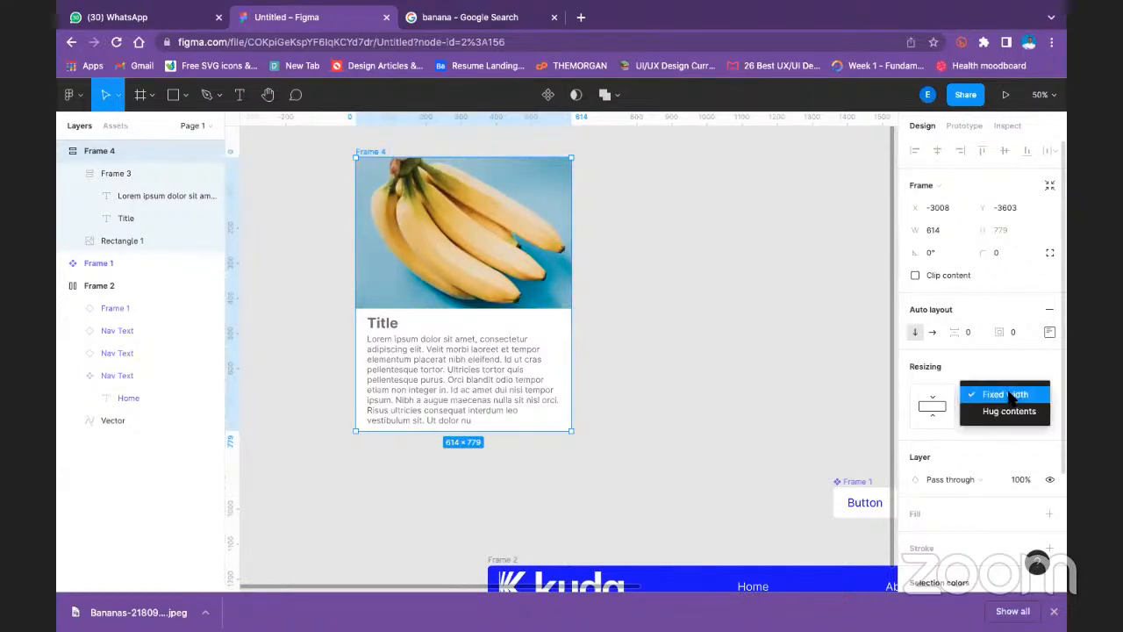
pyautogui.click(1010, 411)
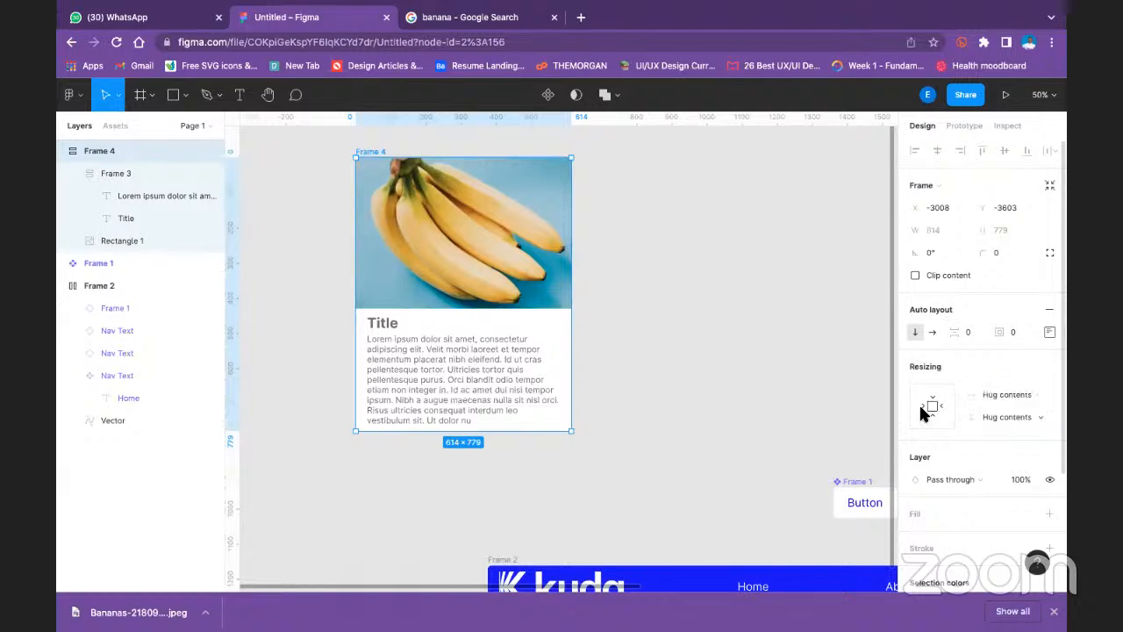
pyautogui.moveTo(571, 429); pyautogui.dragTo(640, 465)
pyautogui.hotkey('ctrl', 'z')
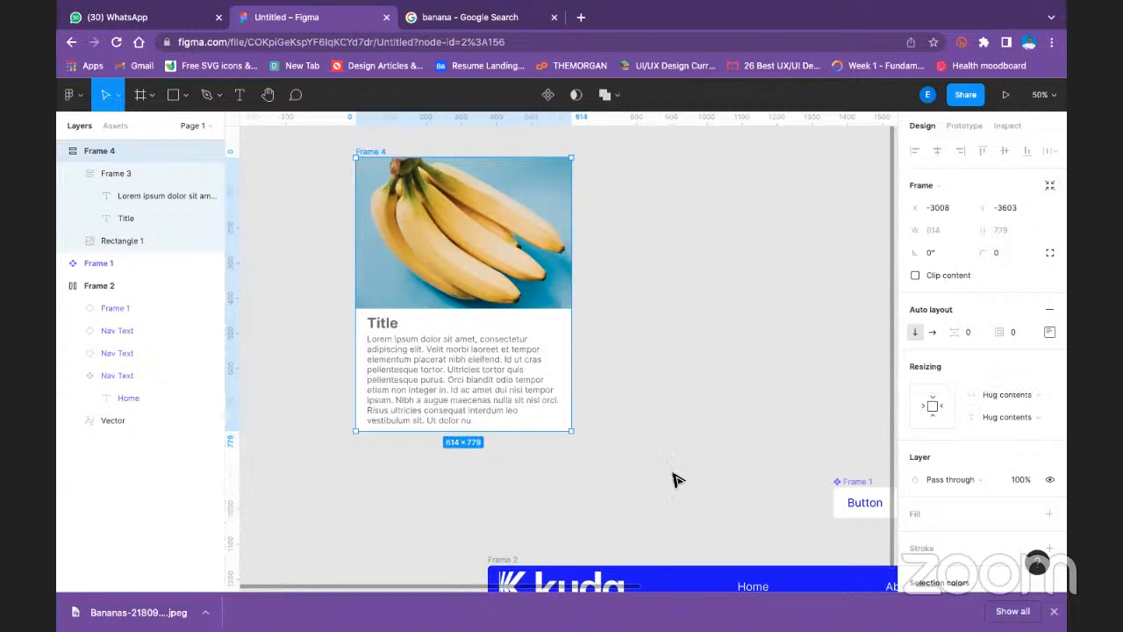
# - Set the auto layout alignment of the outer card frame to center
pyautogui.click(310, 180)
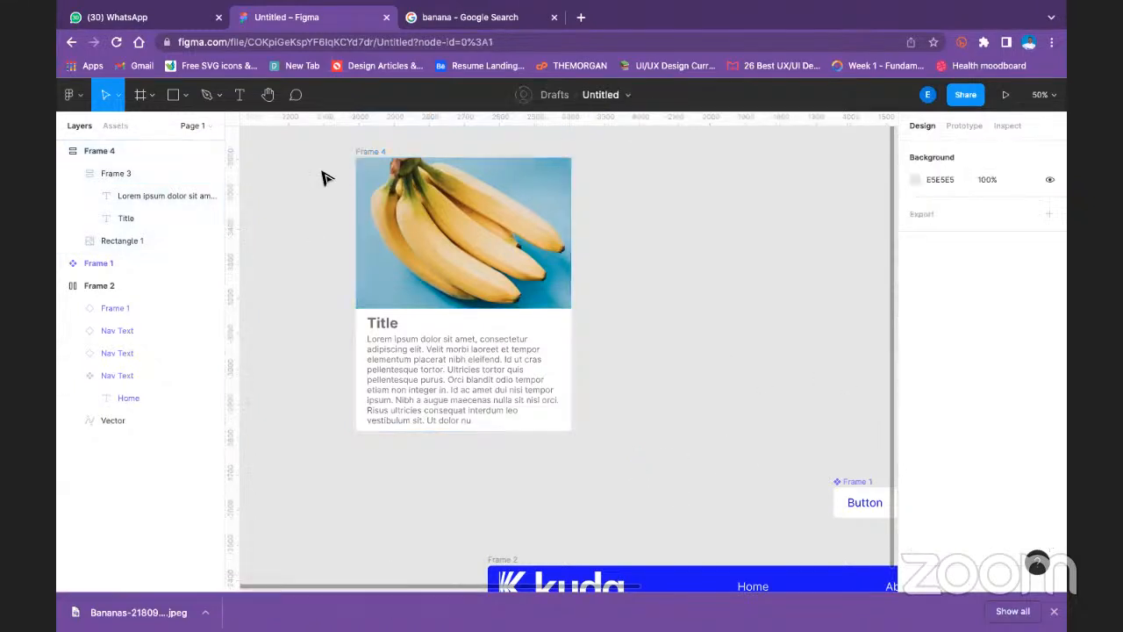
pyautogui.click(132, 151)
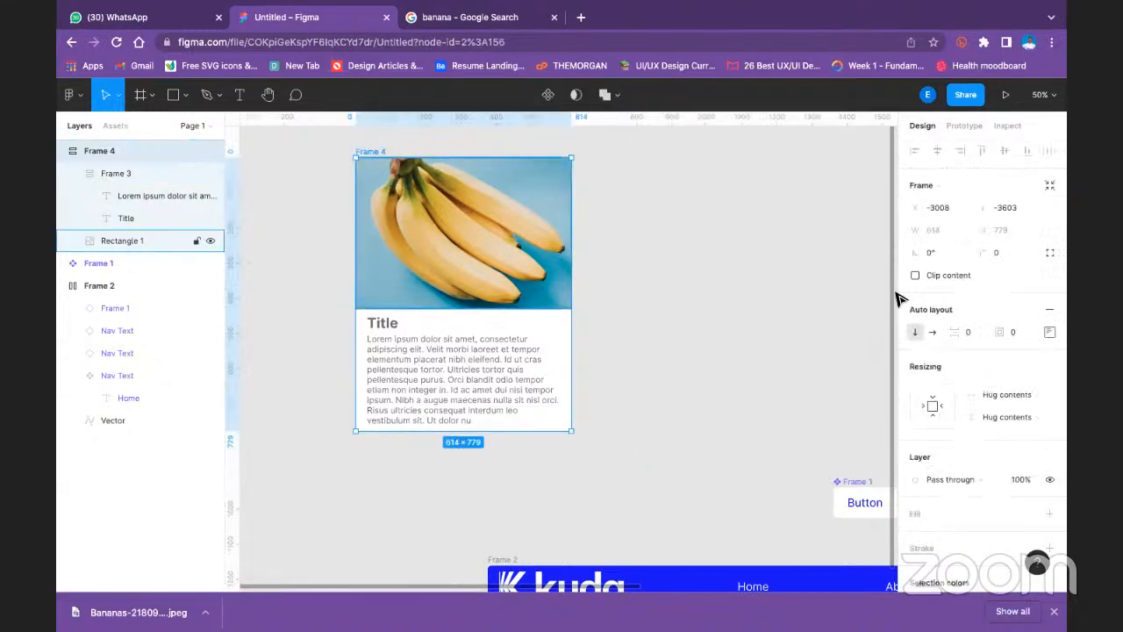
pyautogui.click(1050, 332)
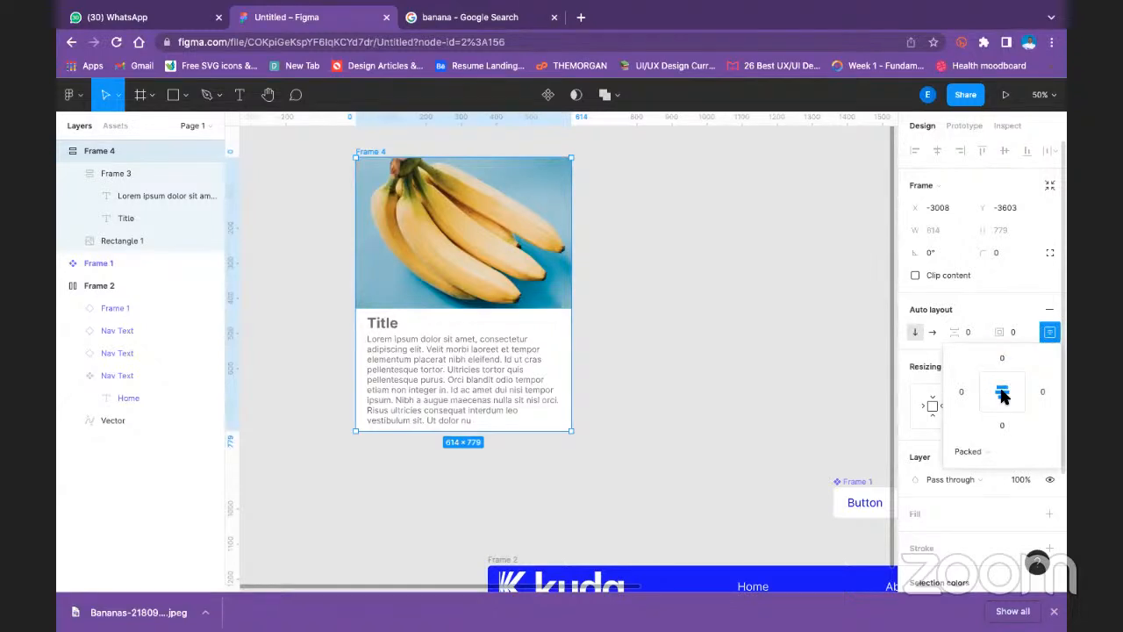
pyautogui.click(776, 359)
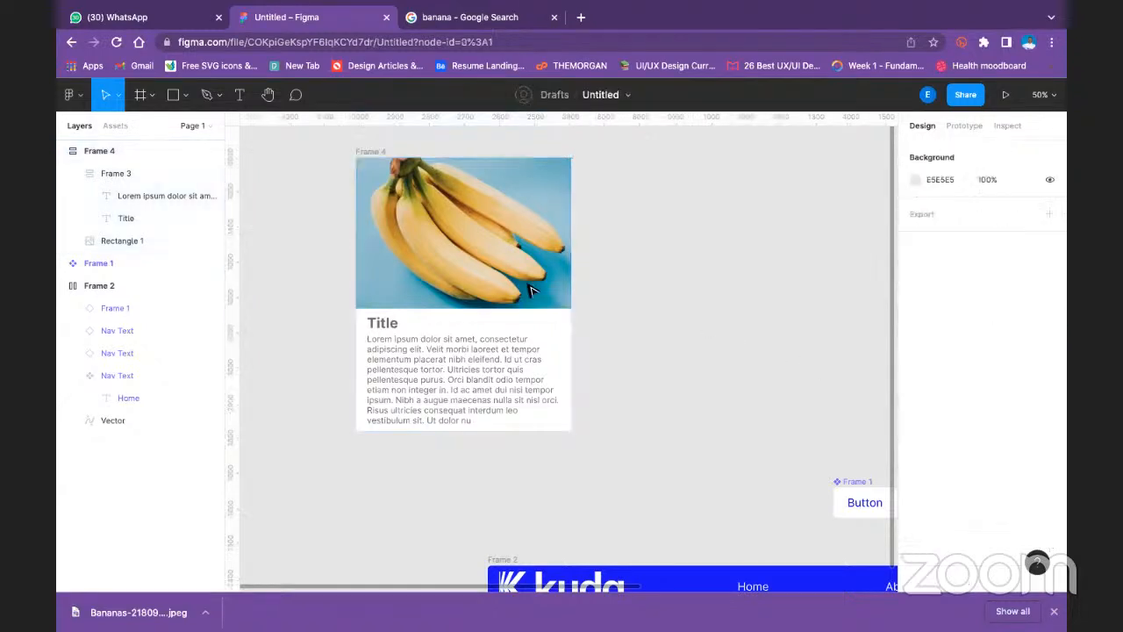
# - Try the horizontal auto layout direction on the outer card frame, return it to vertical, and view its spacing mode options
pyautogui.click(377, 154)
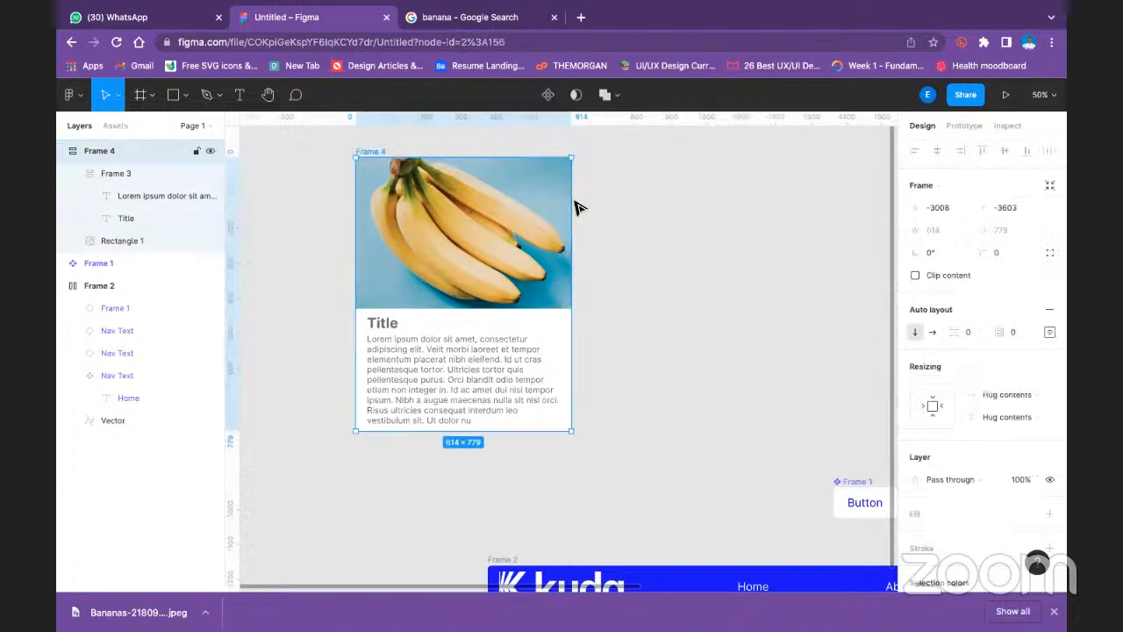
pyautogui.click(933, 333)
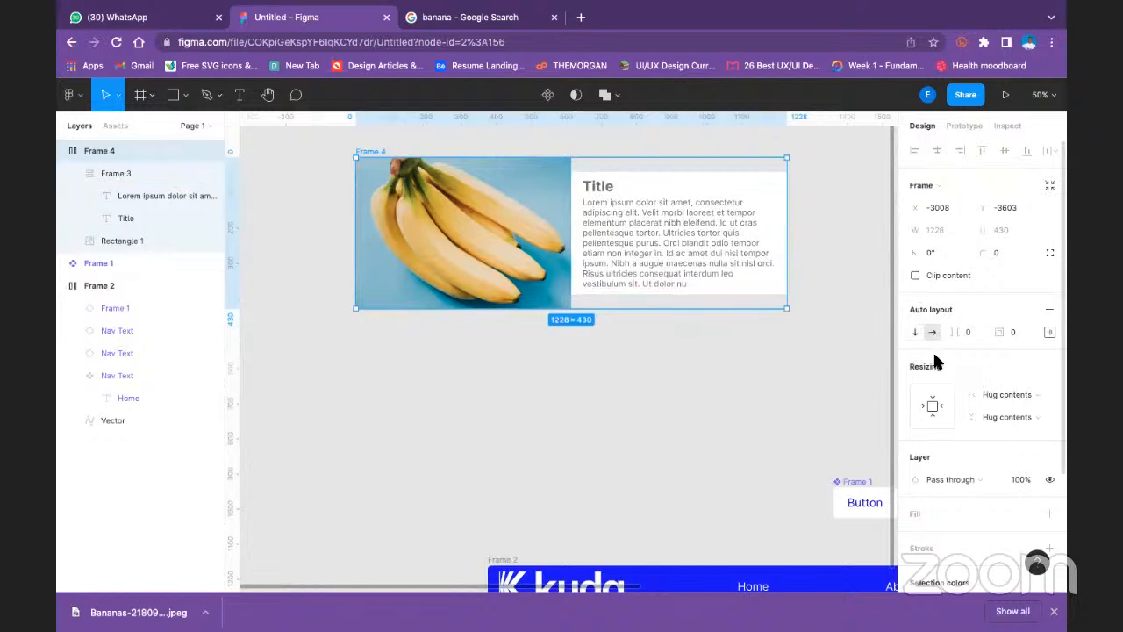
pyautogui.click(916, 331)
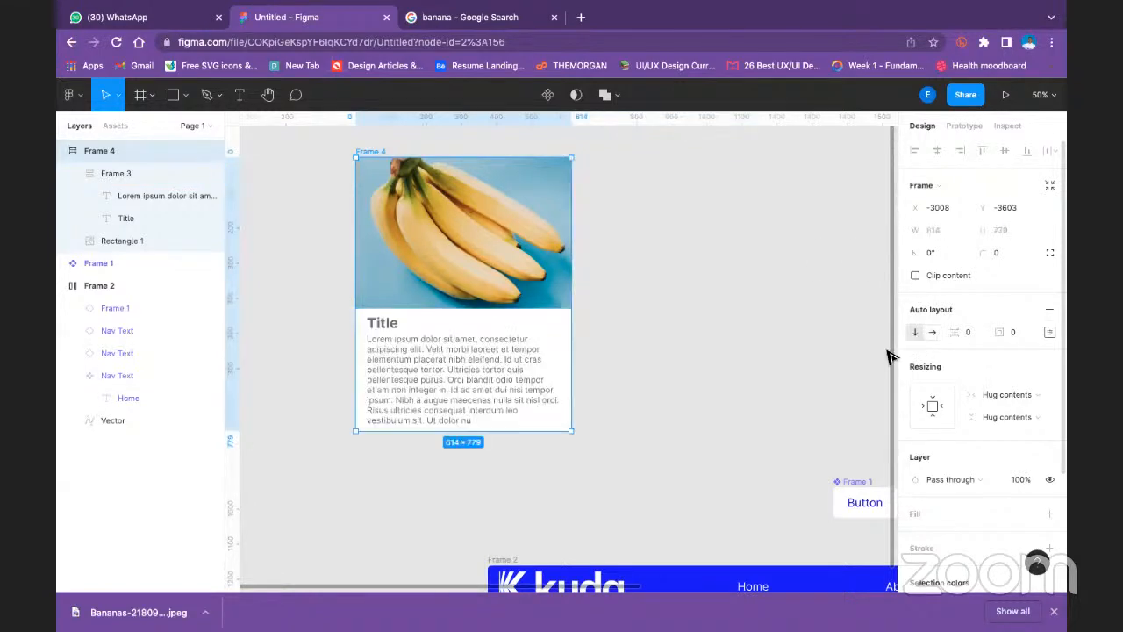
pyautogui.click(1050, 333)
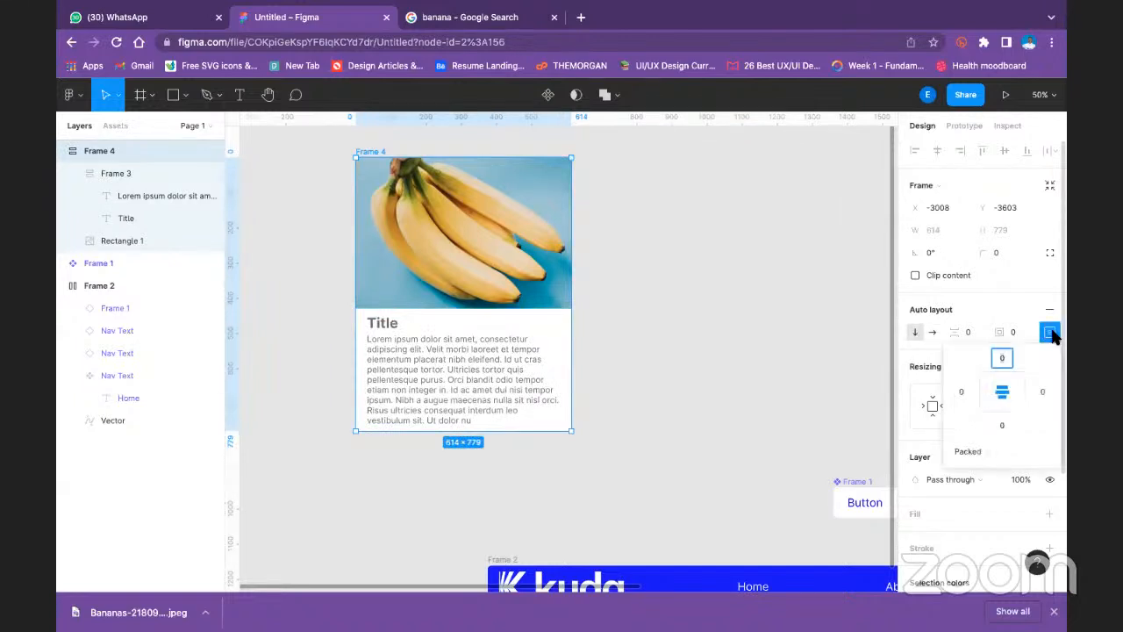
pyautogui.click(981, 450)
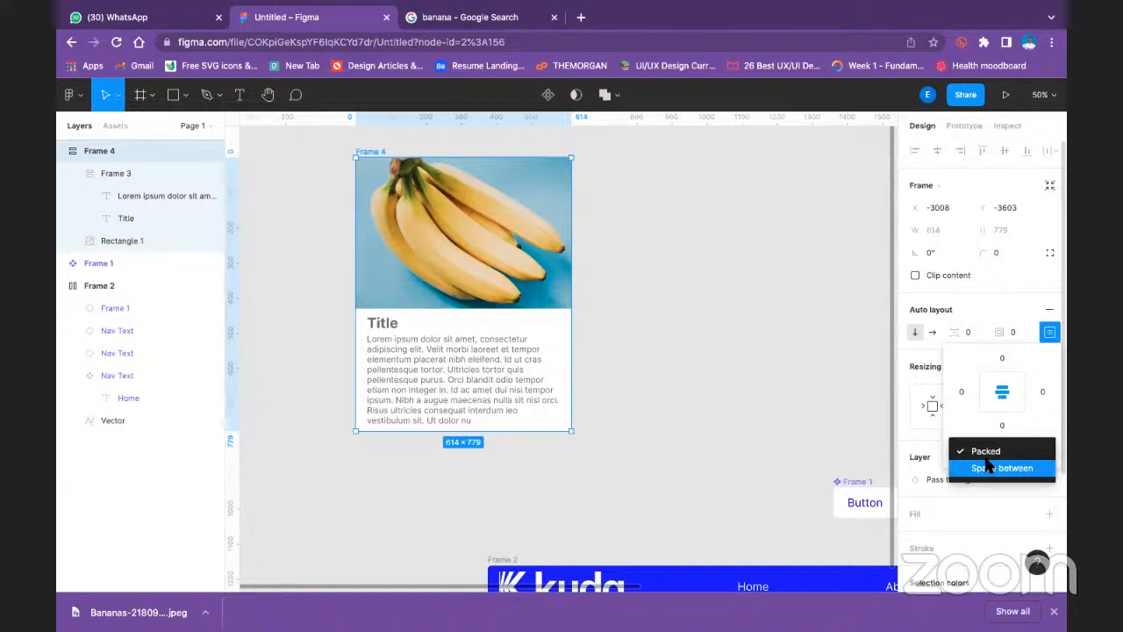
# - Set both the horizontal and vertical resizing of the banana image to Fill container
pyautogui.click(466, 261)
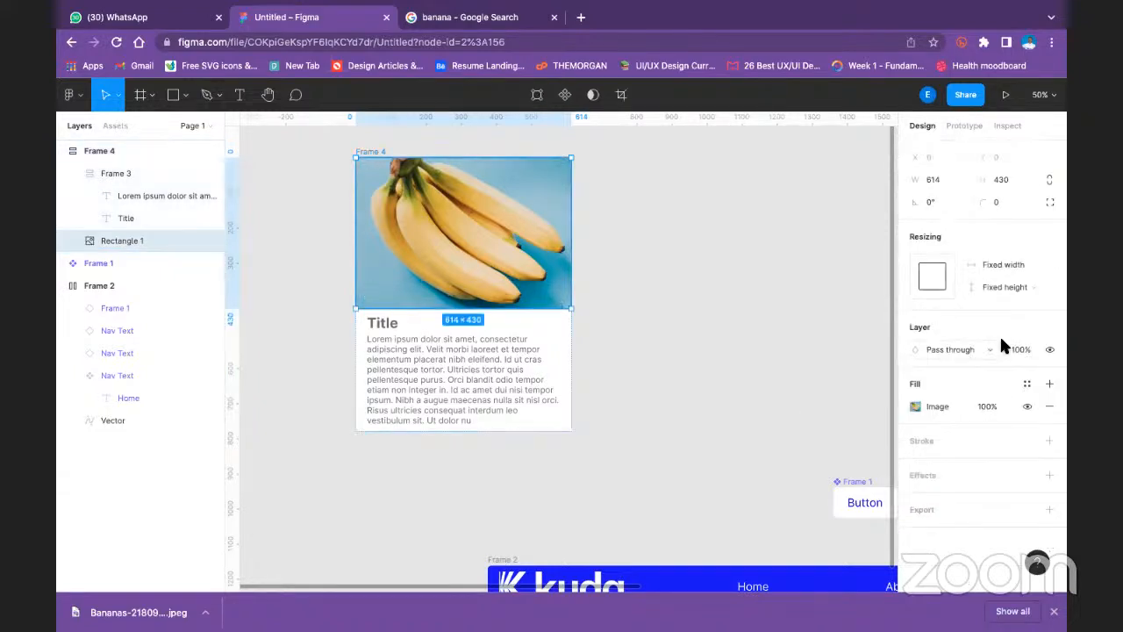
pyautogui.click(1020, 289)
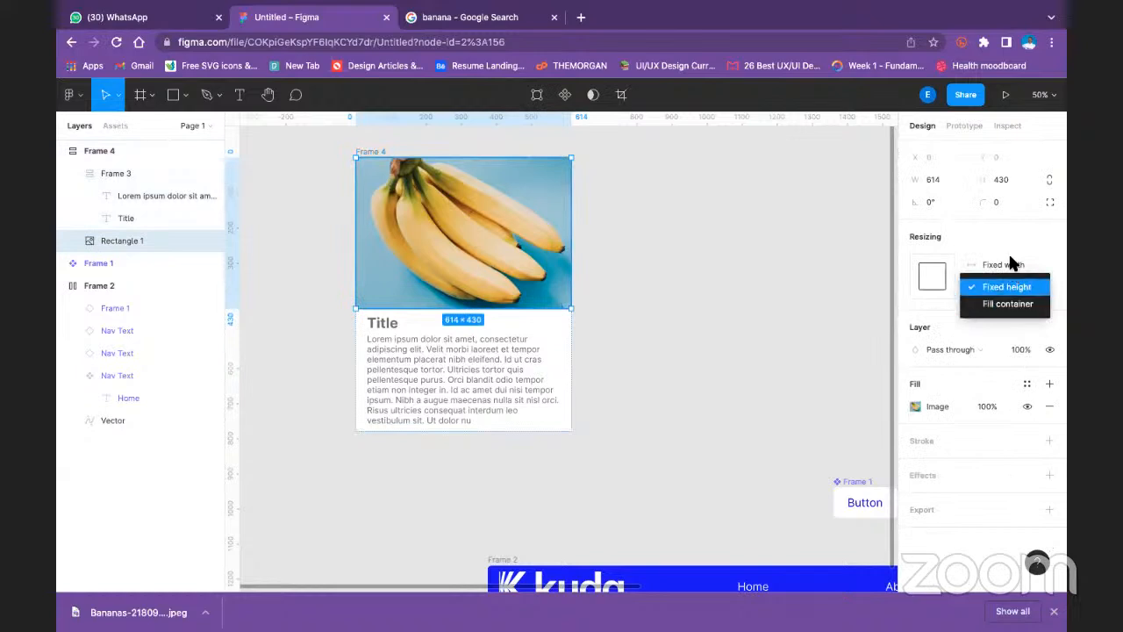
pyautogui.click(1010, 264)
pyautogui.click(1011, 265)
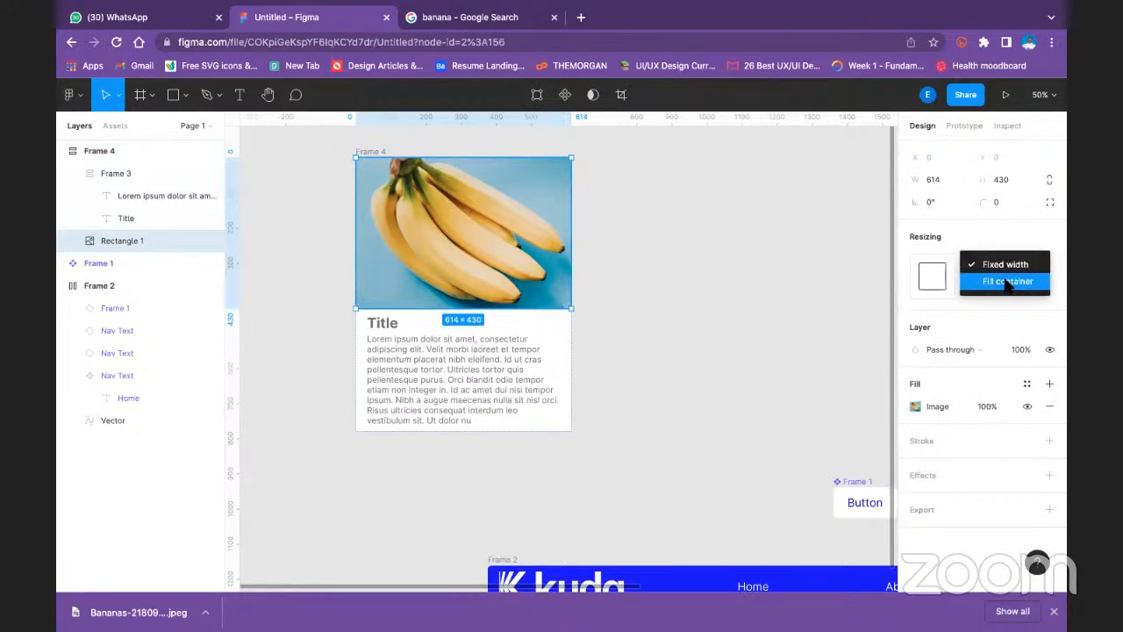
pyautogui.click(1007, 283)
pyautogui.click(1003, 284)
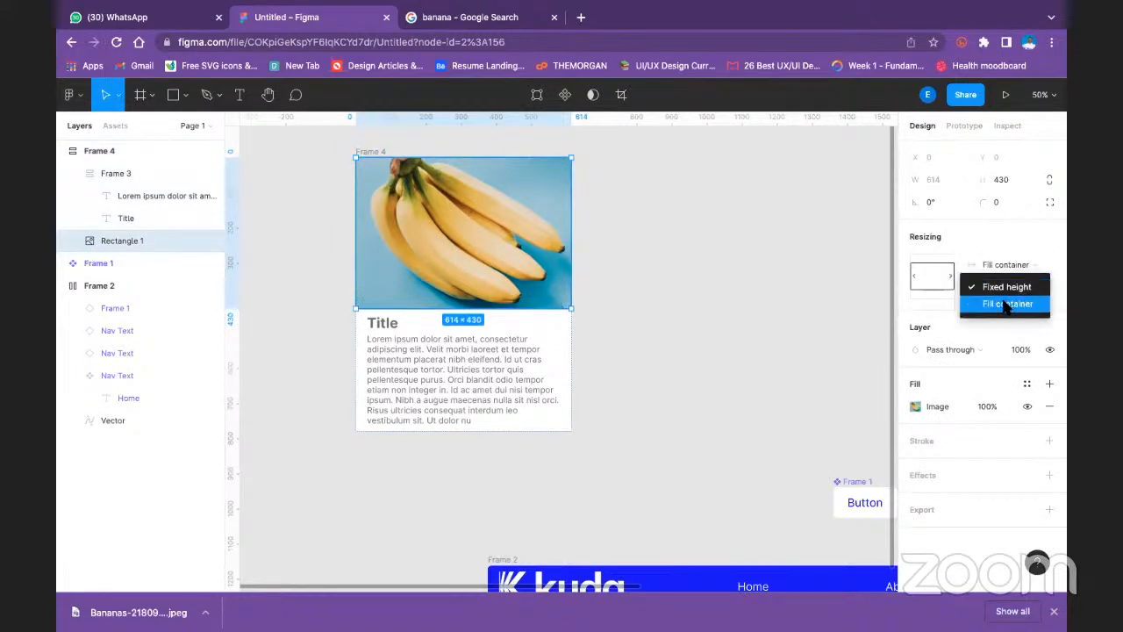
pyautogui.click(1006, 304)
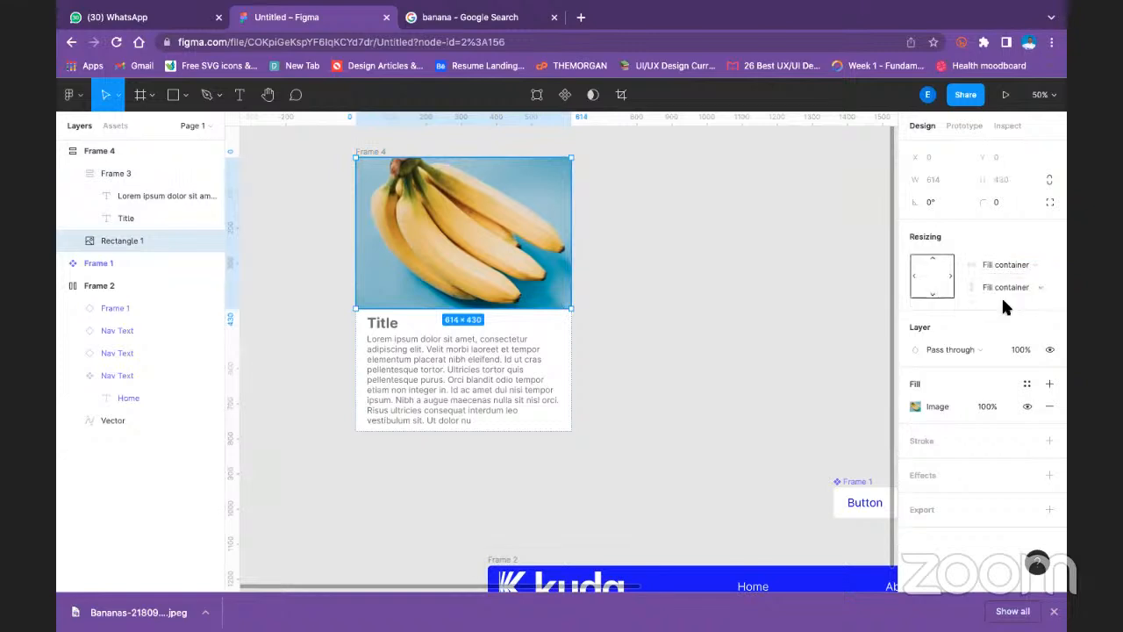
# - Set the vertical resizing of the outer card frame to Hug contents
pyautogui.click(638, 283)
pyautogui.click(439, 343)
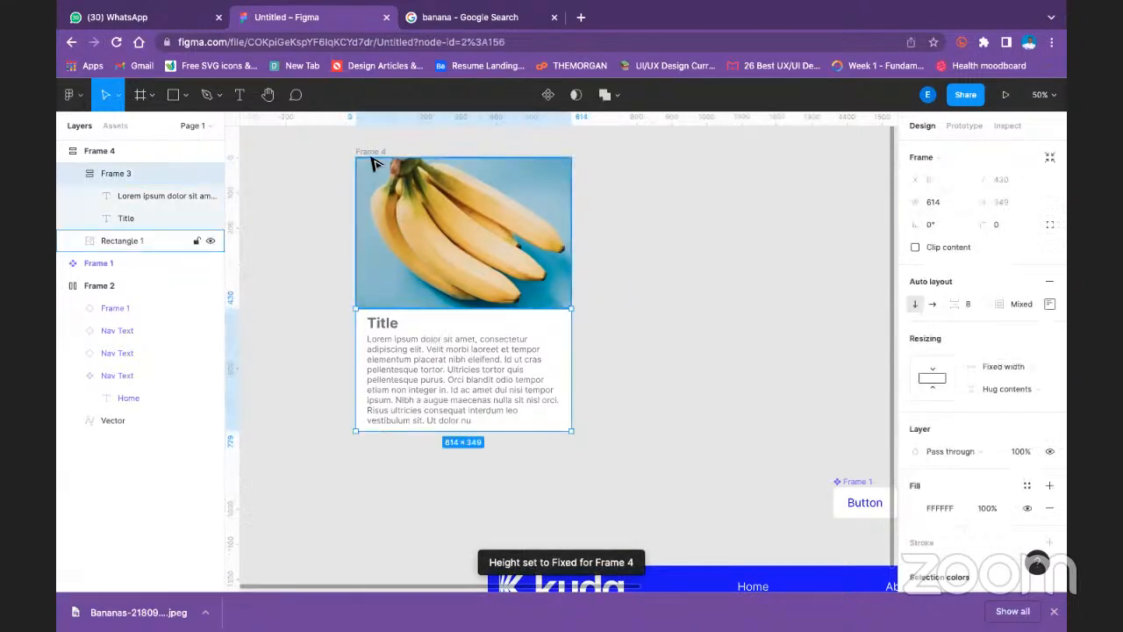
pyautogui.click(373, 154)
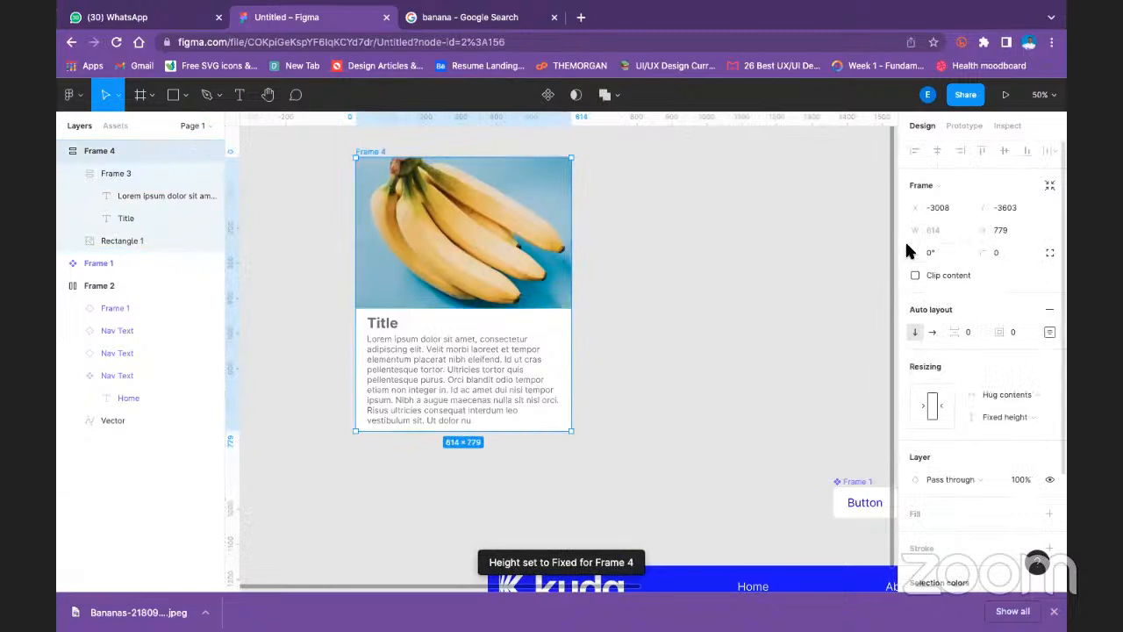
pyautogui.click(1018, 417)
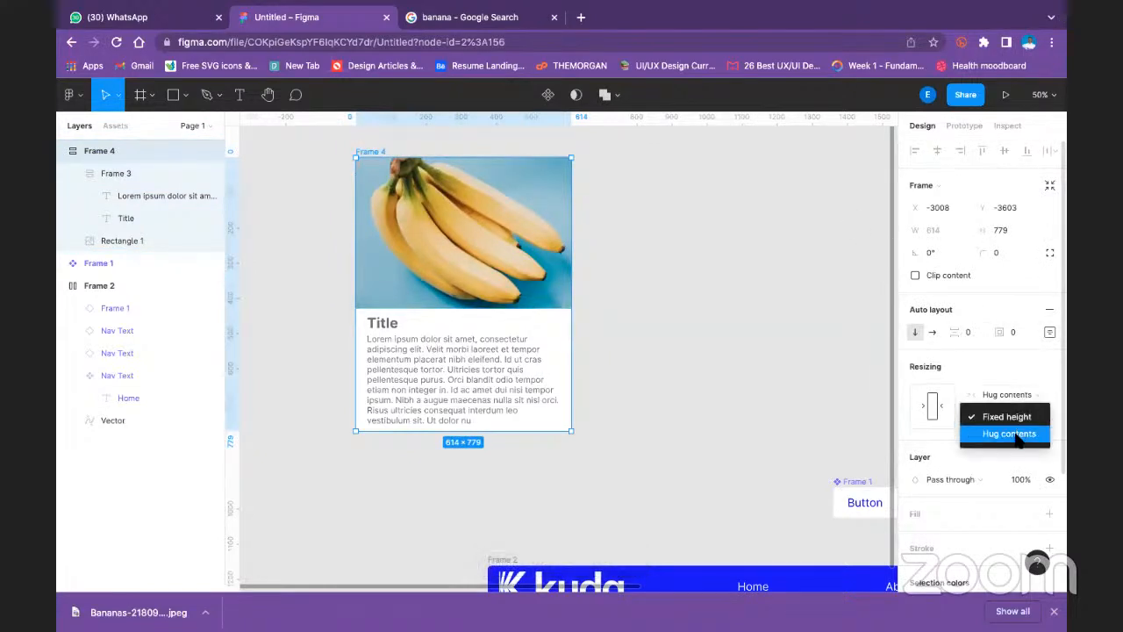
pyautogui.click(1016, 434)
pyautogui.click(594, 425)
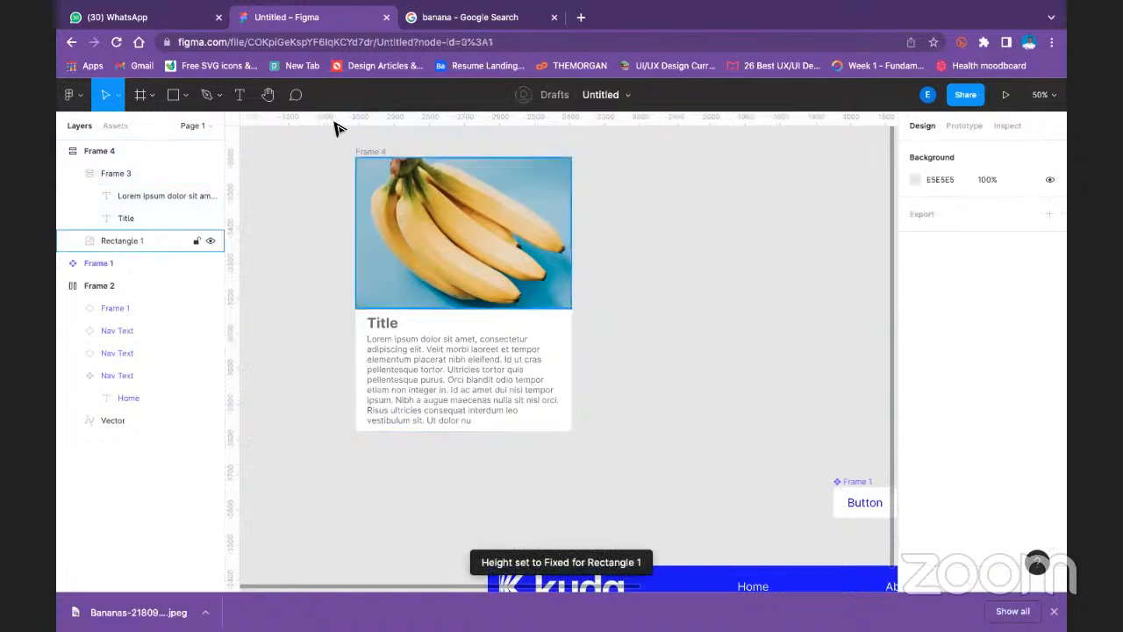
# - Try enlarging the outer card frame to about 1028 × 959 to test its resizing, and undo the resize
pyautogui.click(376, 152)
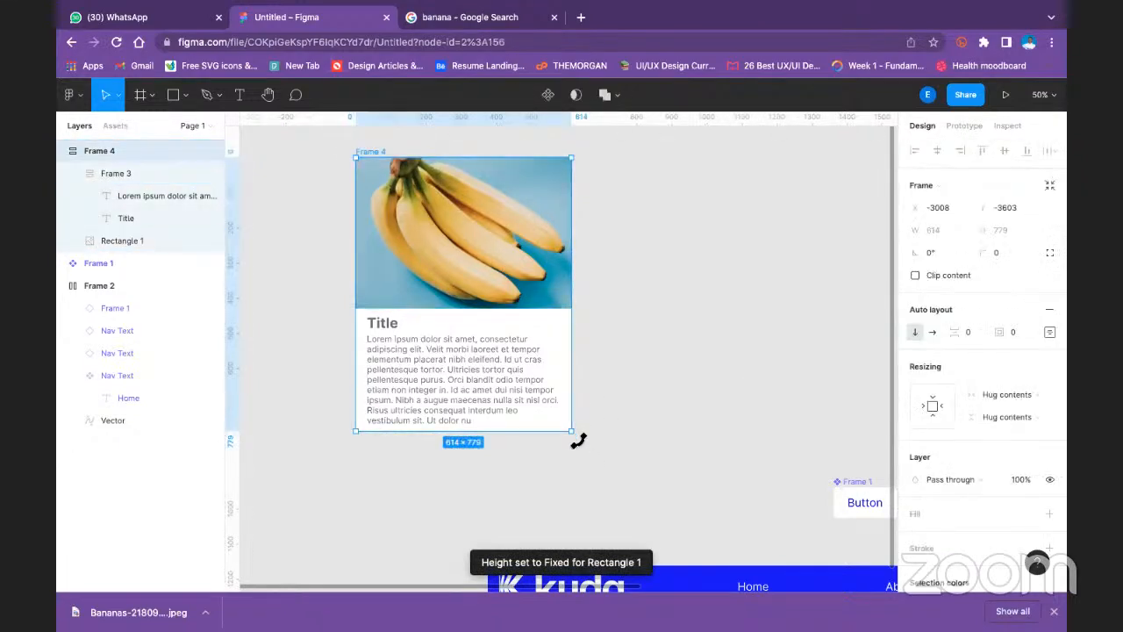
pyautogui.moveTo(571, 430); pyautogui.dragTo(720, 492)
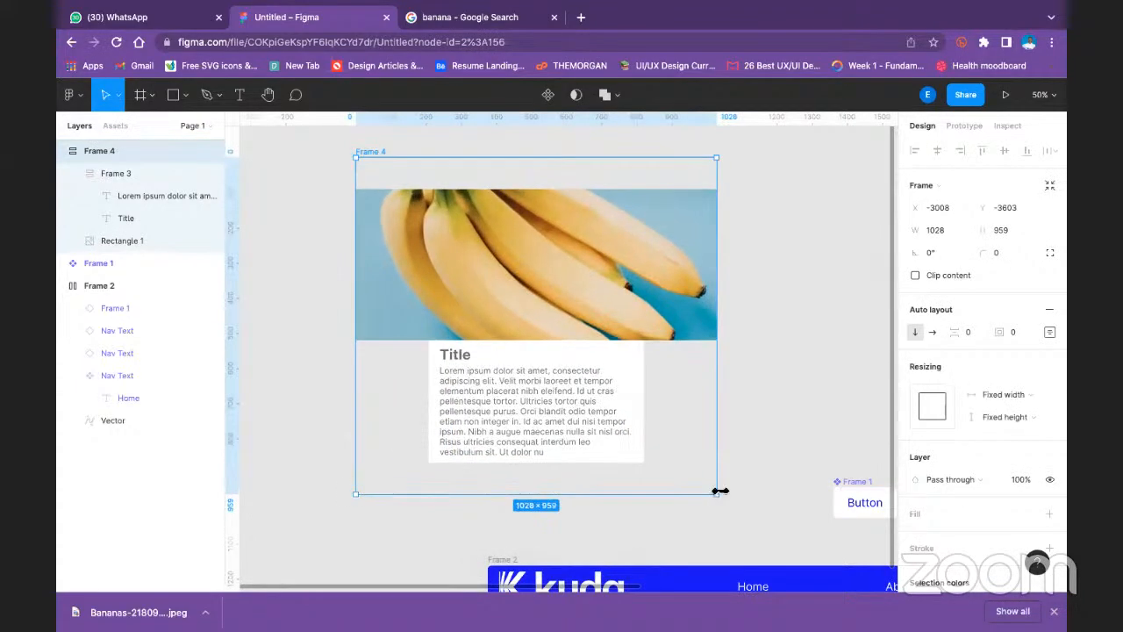
pyautogui.hotkey('ctrl', 'z')
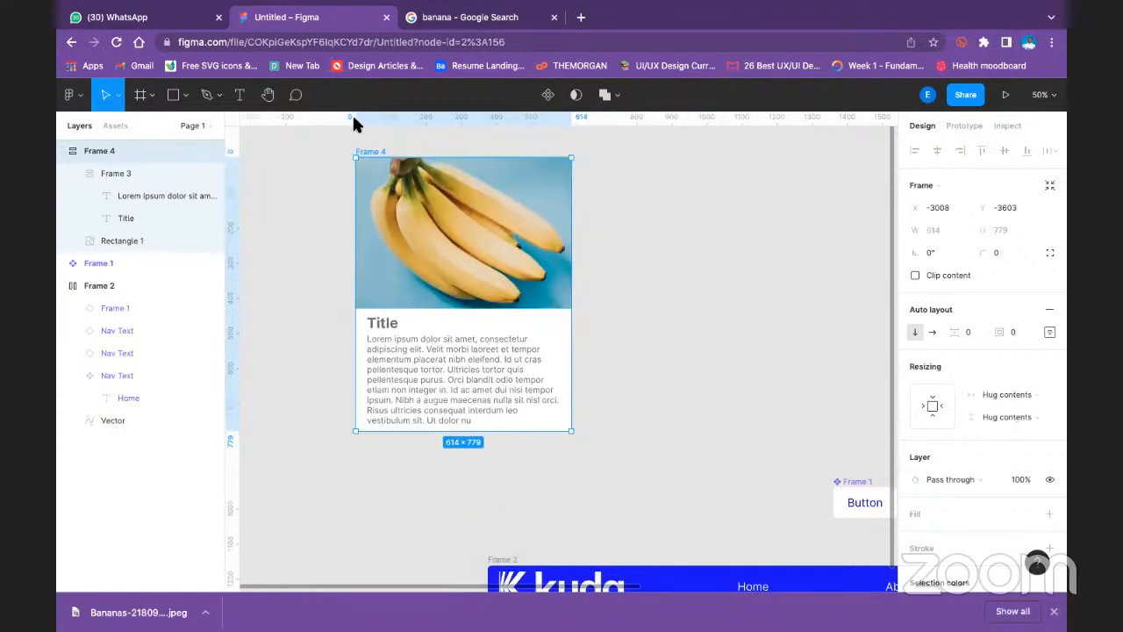
# - Review the outer card frame's auto layout alignment, padding and vertical resizing, and open its spacing mode options
pyautogui.click(664, 233)
pyautogui.click(374, 154)
pyautogui.click(1049, 332)
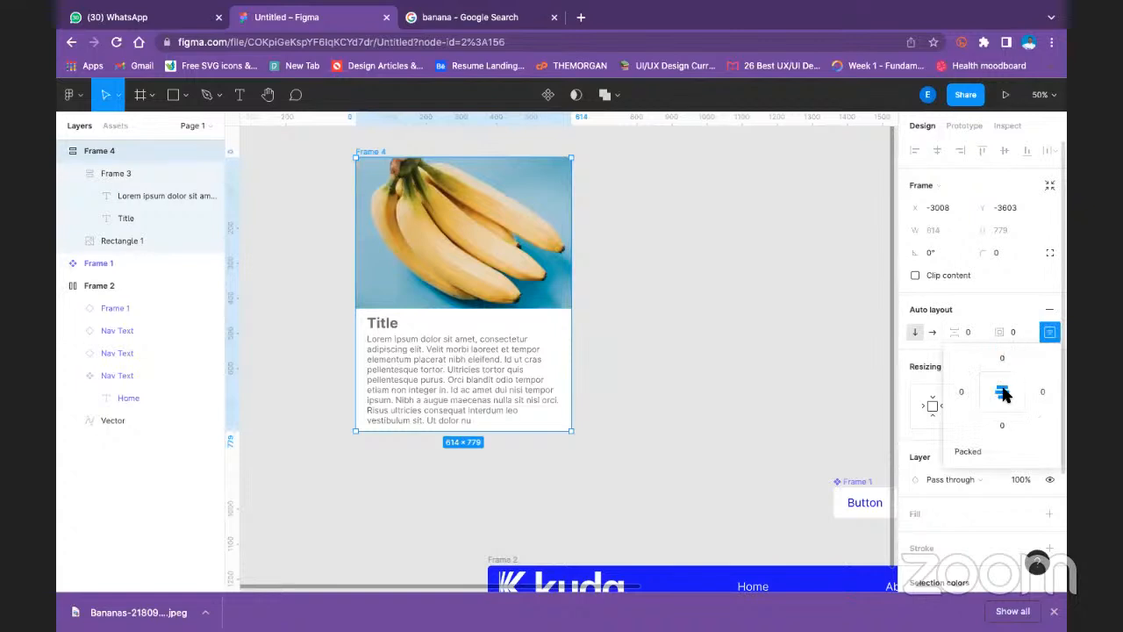
pyautogui.click(869, 364)
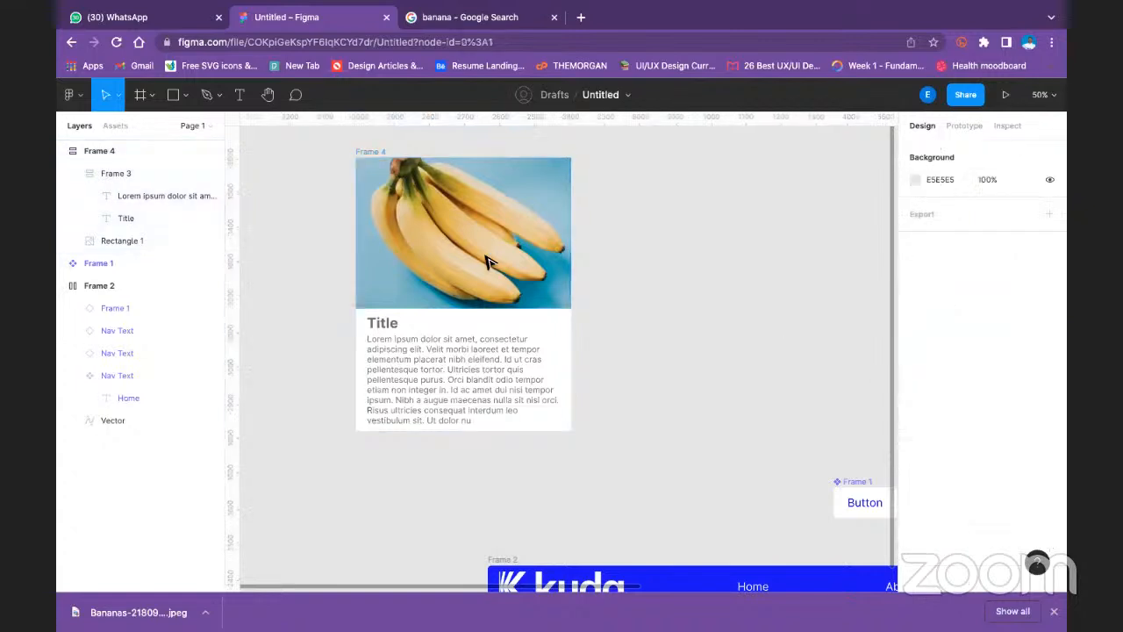
pyautogui.click(384, 152)
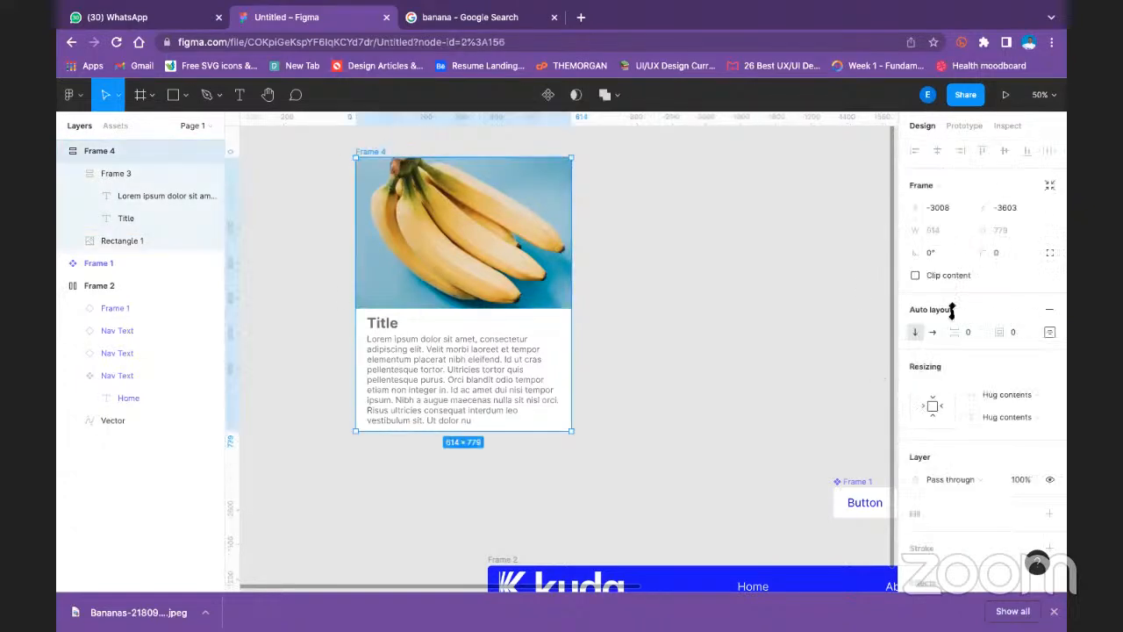
pyautogui.click(1014, 415)
pyautogui.click(1016, 417)
pyautogui.click(1049, 331)
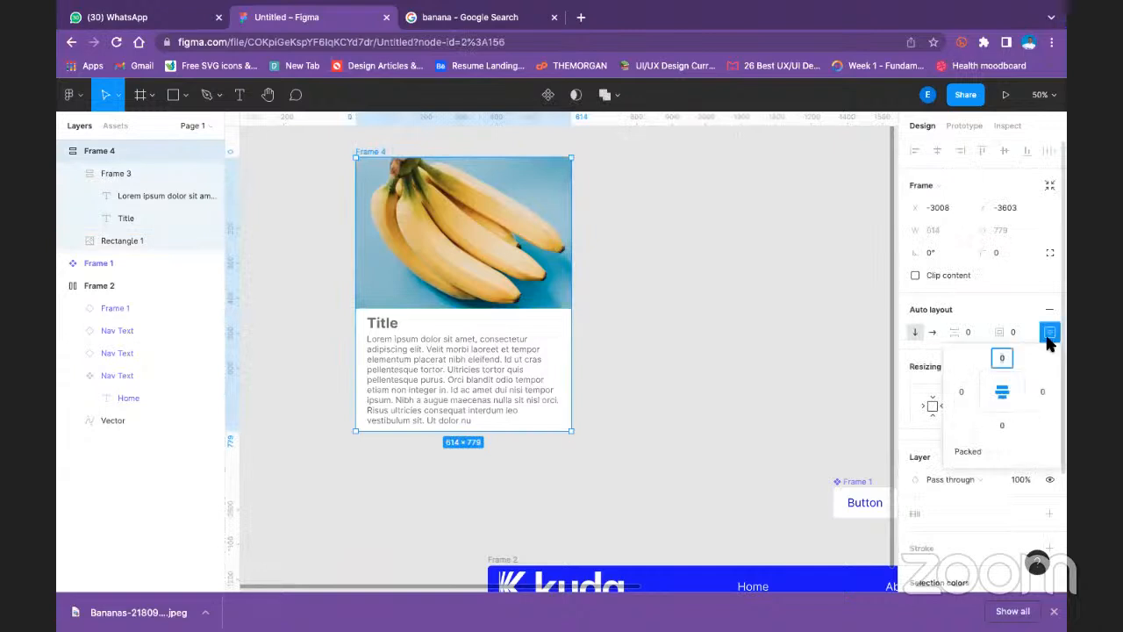
pyautogui.click(983, 451)
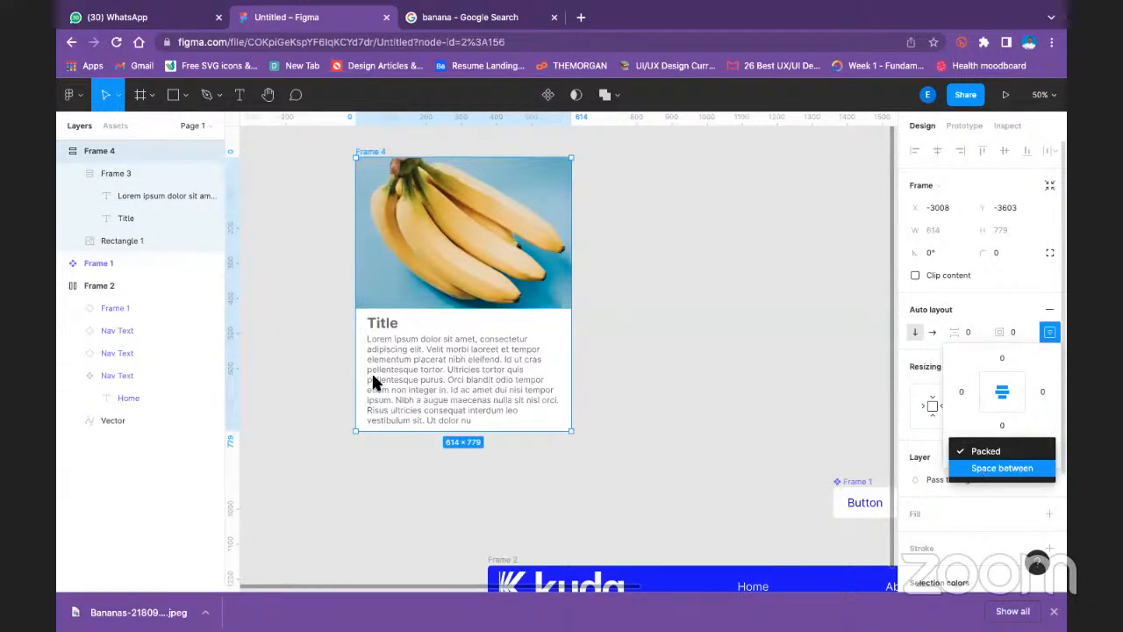
# - Draw a rectangle beside the banana card and stretch it upward to about 610 × 779, level with the card's top
pyautogui.press('Escape')
pyautogui.press('Escape')
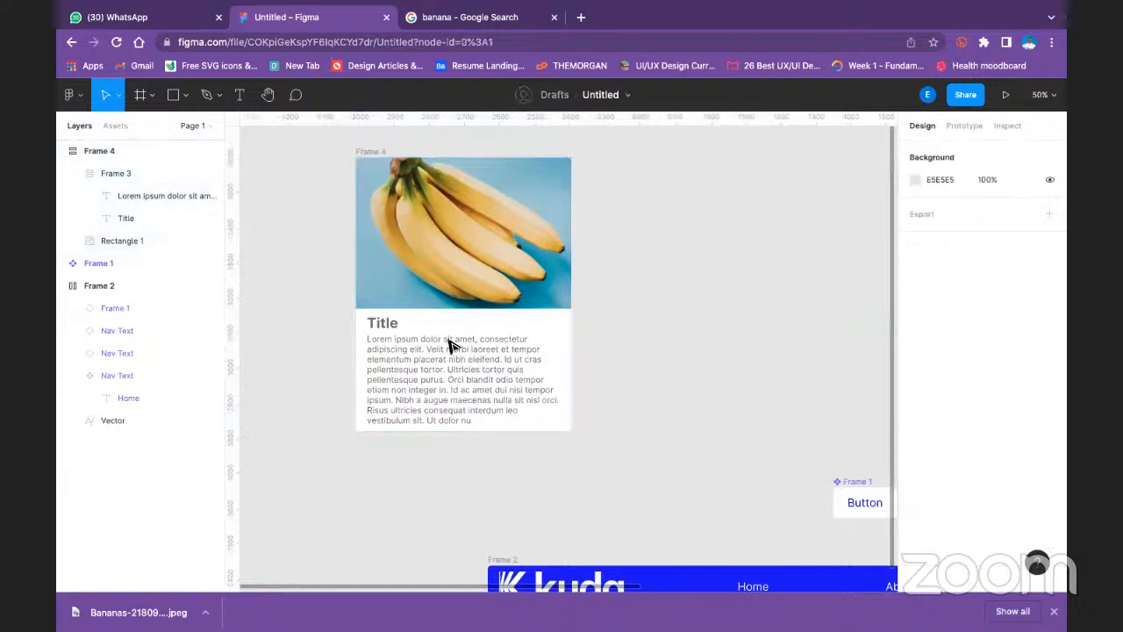
pyautogui.click(395, 345)
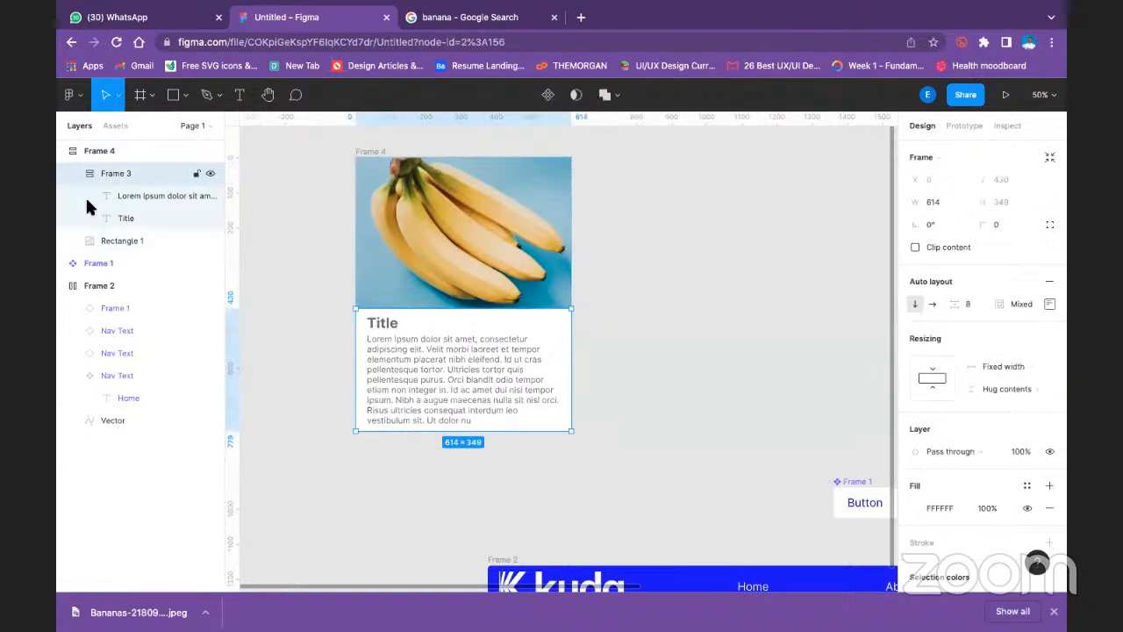
pyautogui.click(184, 95)
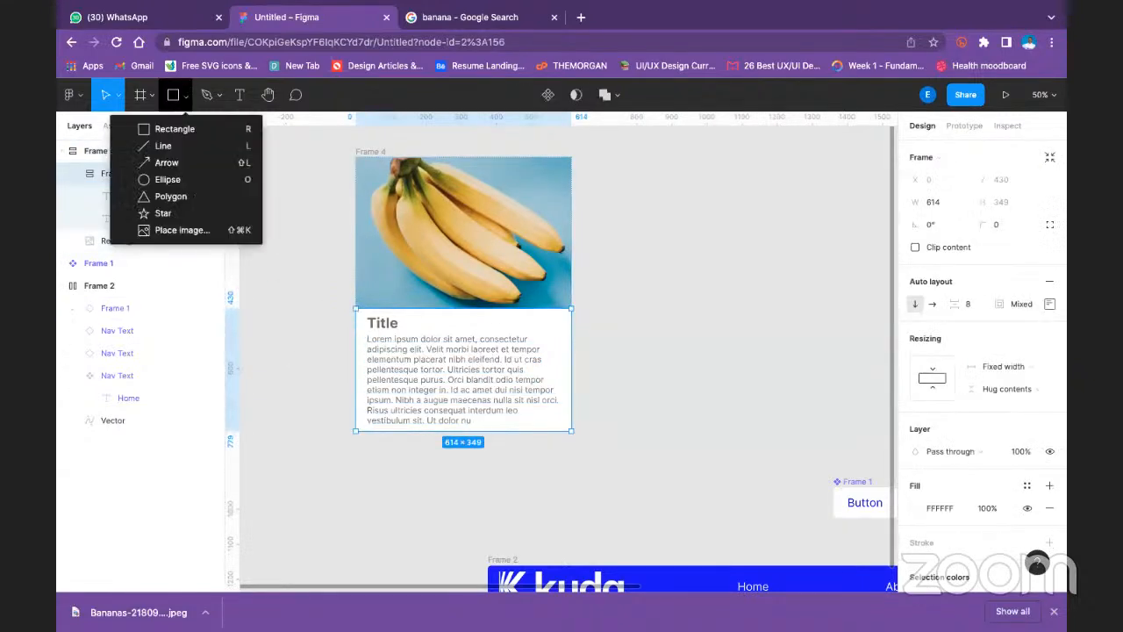
pyautogui.click(176, 132)
pyautogui.moveTo(607, 301)
pyautogui.mouseDown()
pyautogui.moveTo(788, 421)
pyautogui.moveTo(827, 421)
pyautogui.moveTo(820, 428)
pyautogui.mouseUp()
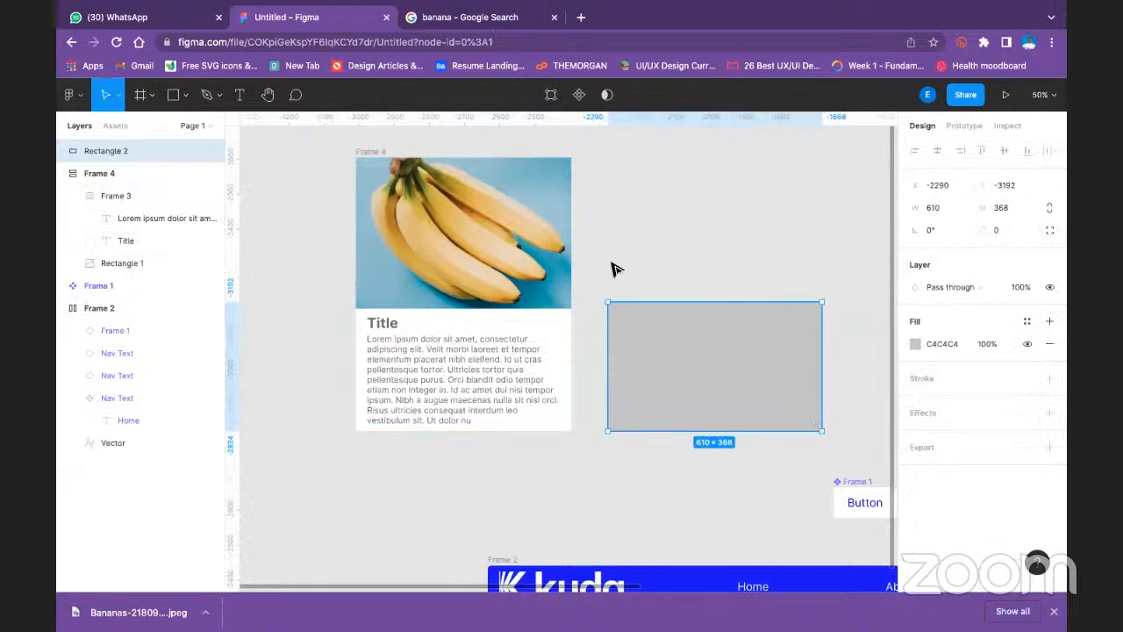
pyautogui.click(614, 206)
pyautogui.click(638, 339)
pyautogui.moveTo(722, 303); pyautogui.dragTo(717, 155)
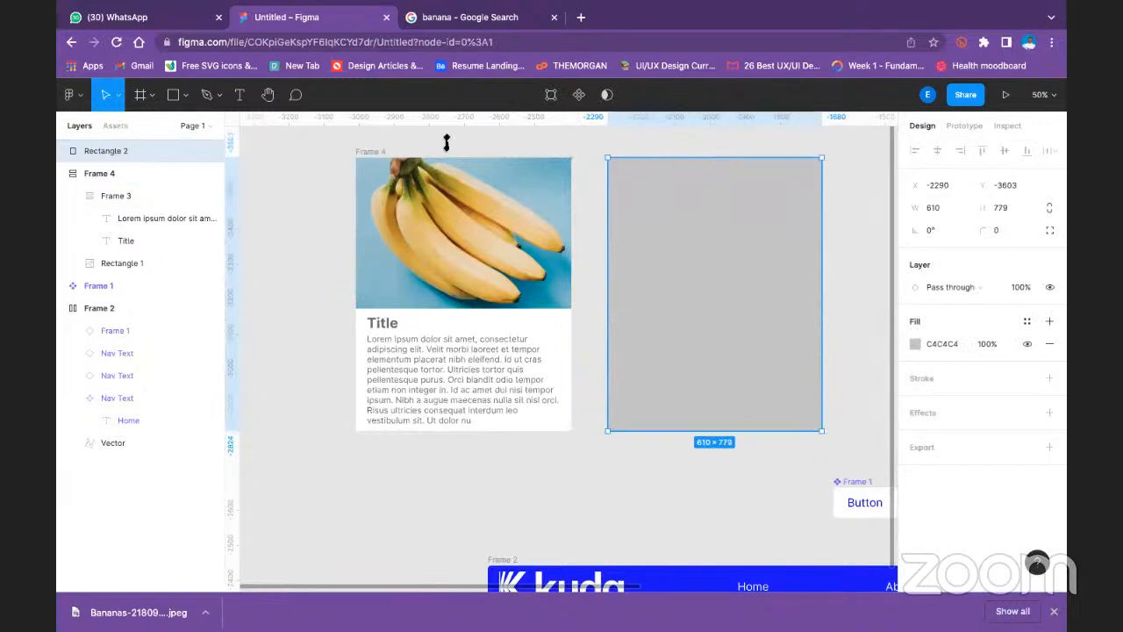
# - Draw a second rectangle about 610 × 364 over the tall grey one and move it to the tall rectangle's top edge
pyautogui.click(184, 95)
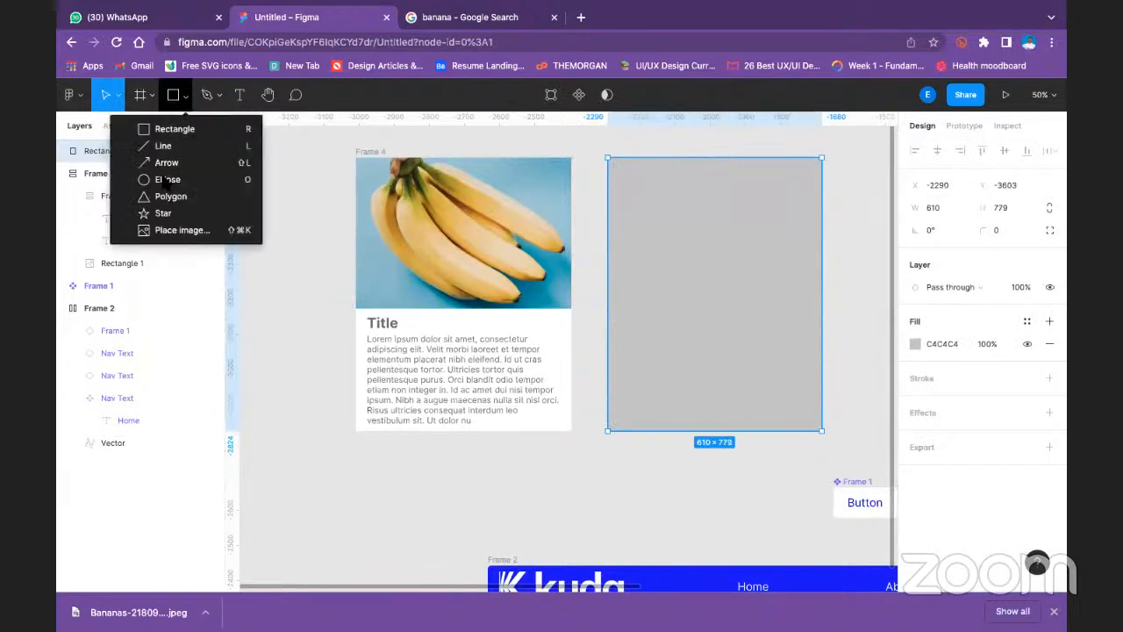
pyautogui.click(175, 131)
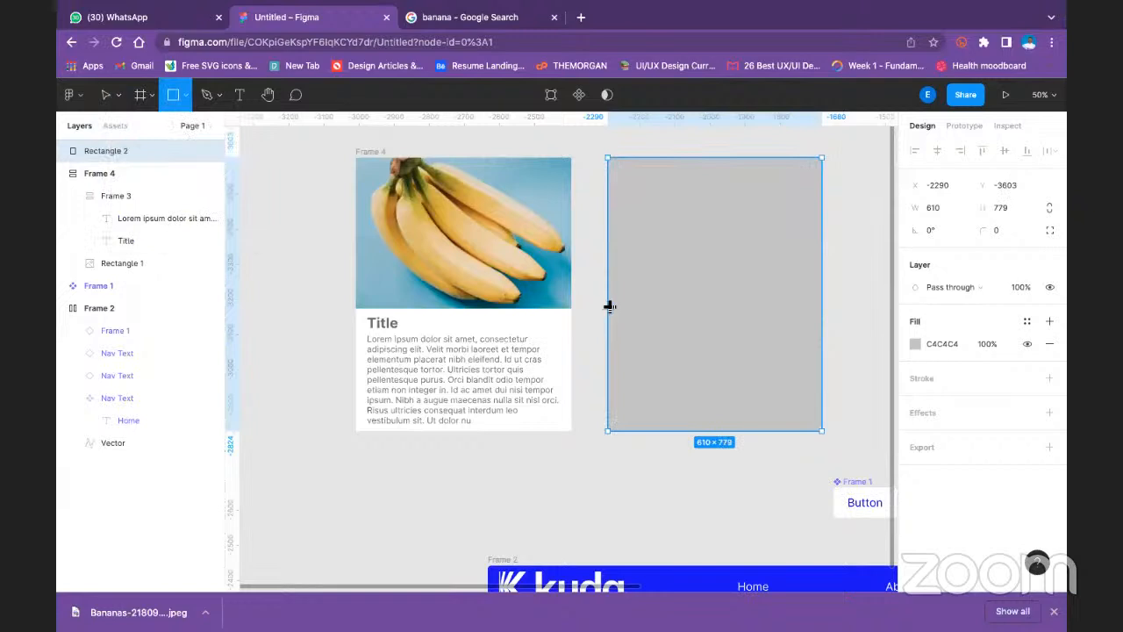
pyautogui.moveTo(608, 303); pyautogui.dragTo(822, 431)
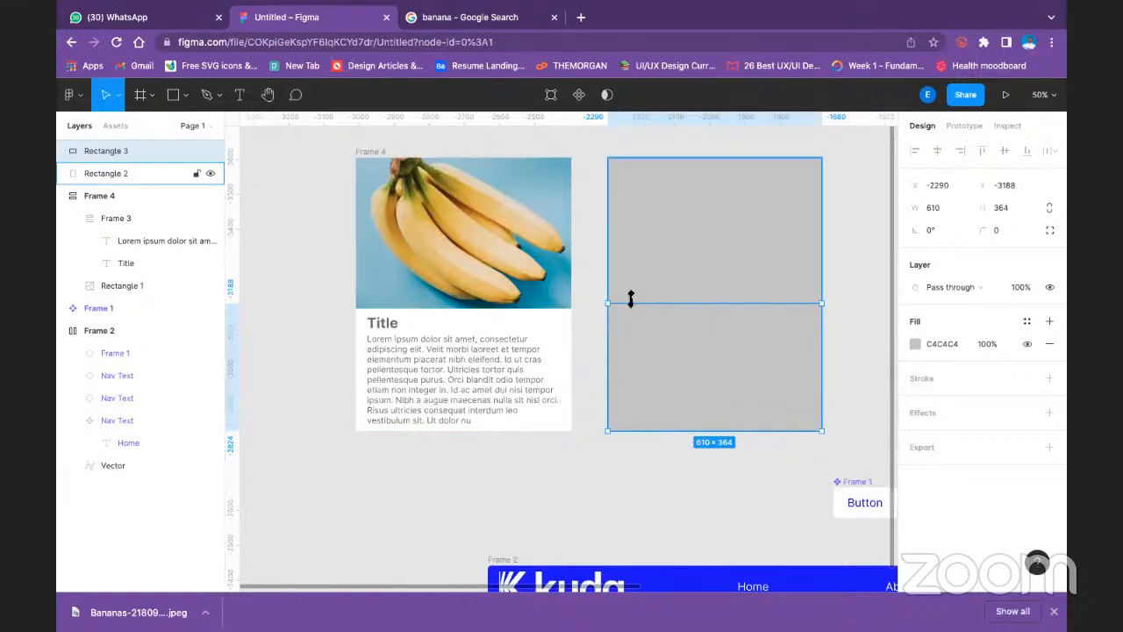
pyautogui.press('Escape')
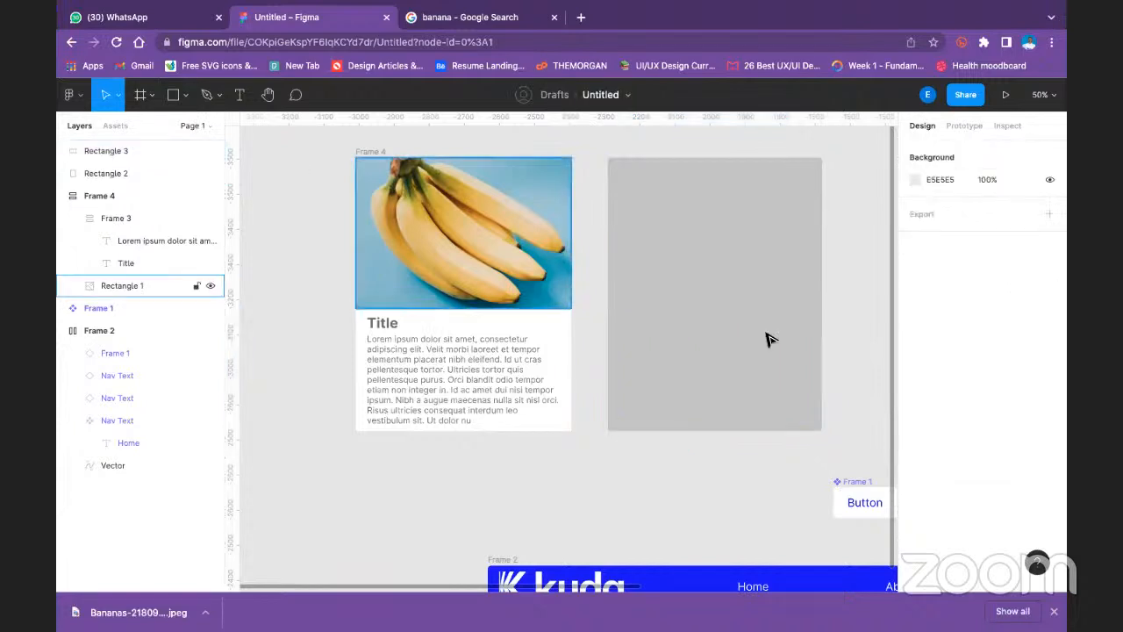
pyautogui.moveTo(743, 359); pyautogui.dragTo(730, 249)
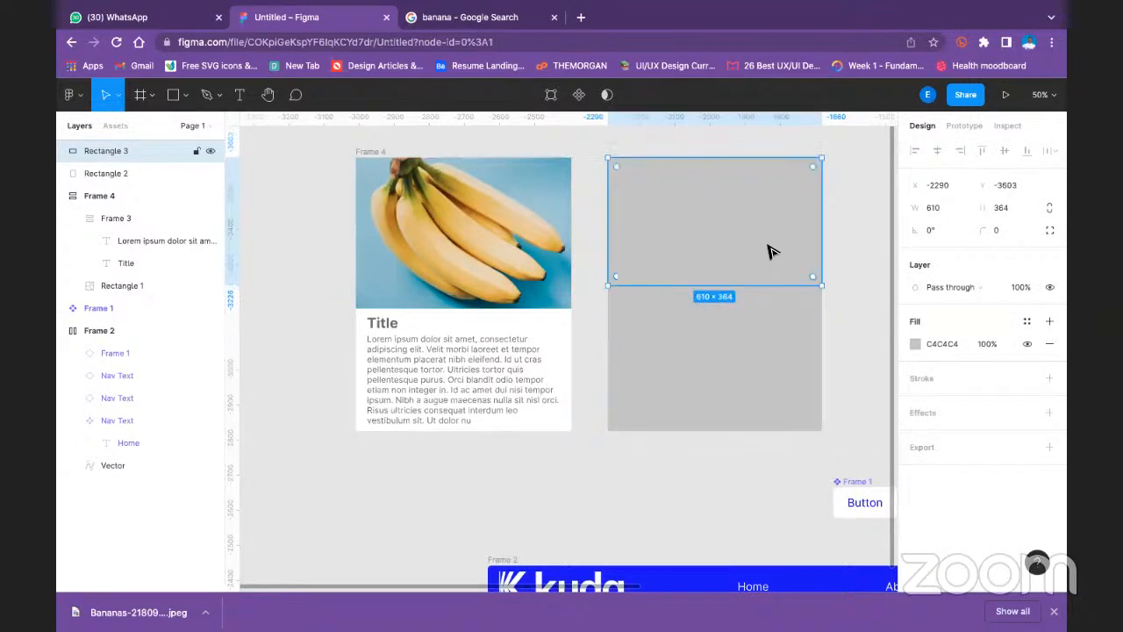
# - Change the upper rectangle's fill to an image and load the banana photo into it
pyautogui.click(915, 344)
pyautogui.click(775, 224)
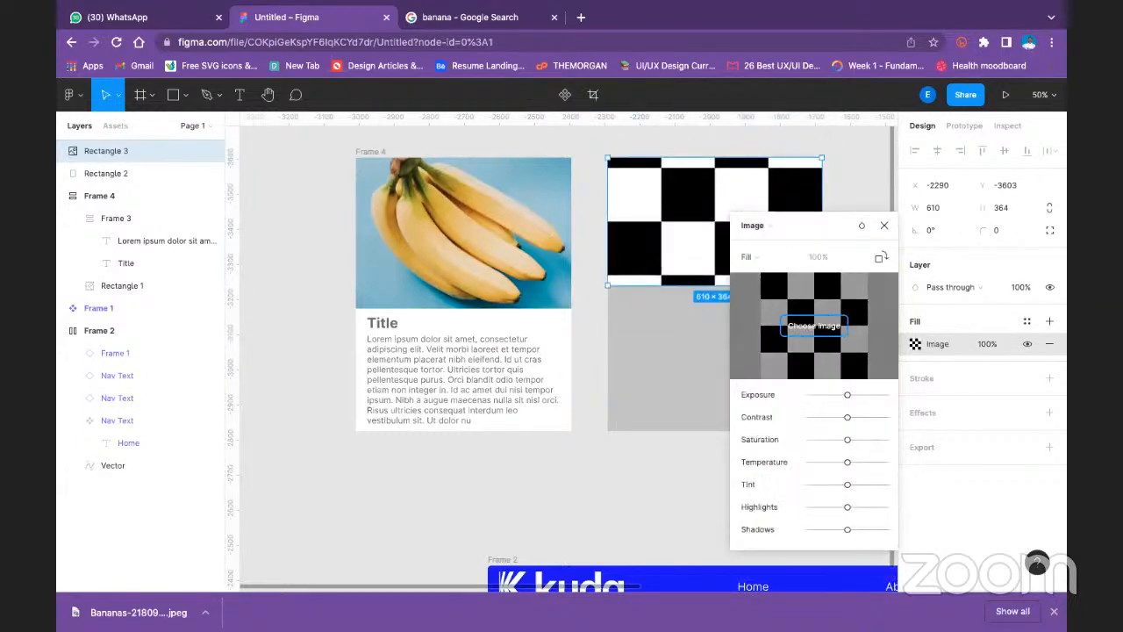
pyautogui.click(924, 301)
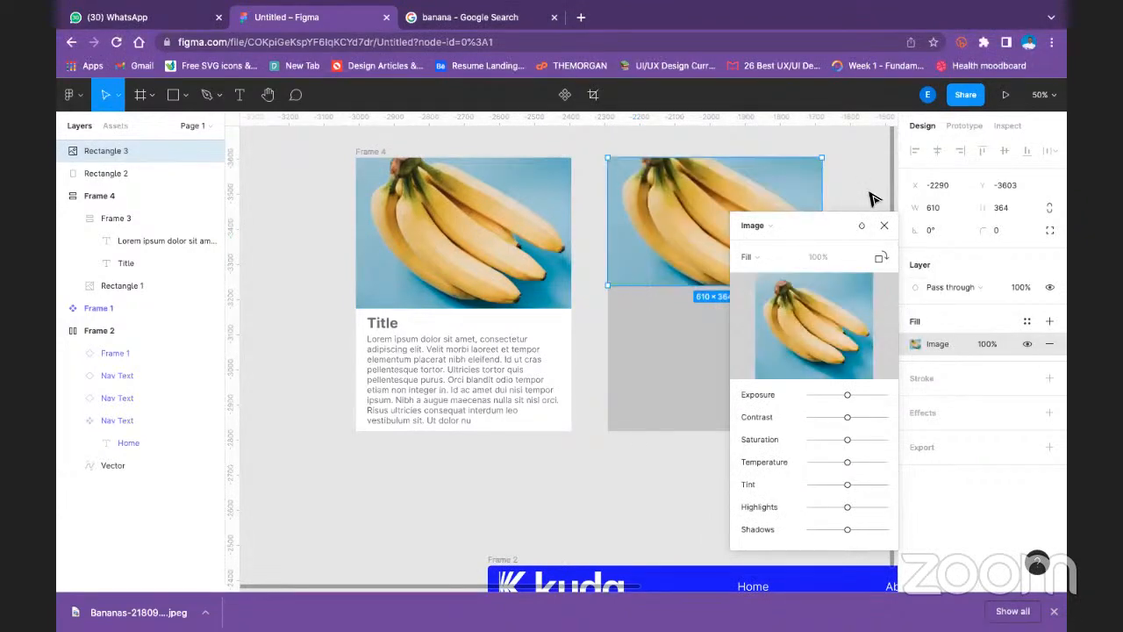
pyautogui.click(884, 226)
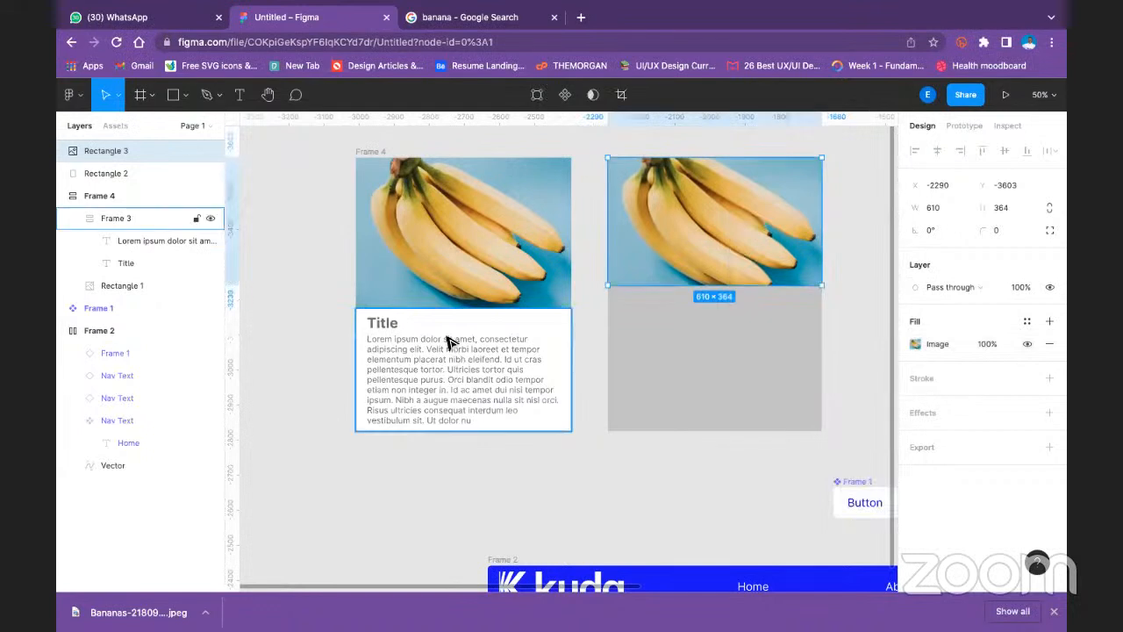
# - Duplicate the first card's title and lorem ipsum description onto the grey area below the second banana image
pyautogui.click(424, 356)
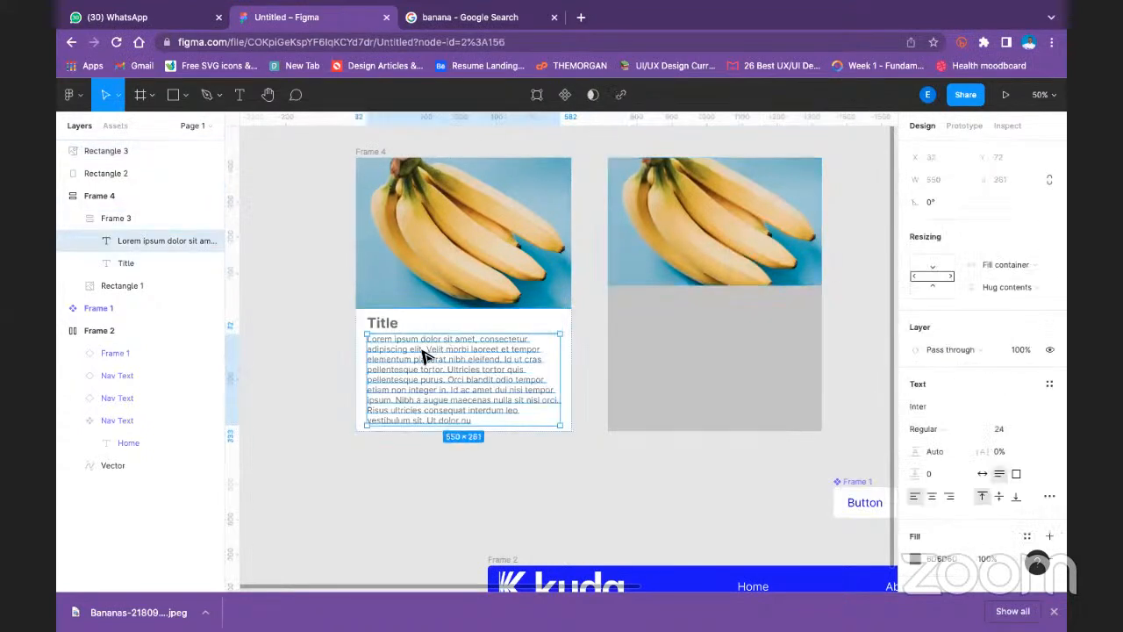
pyautogui.keyDown('shift'); pyautogui.click(379, 325); pyautogui.keyUp('shift')
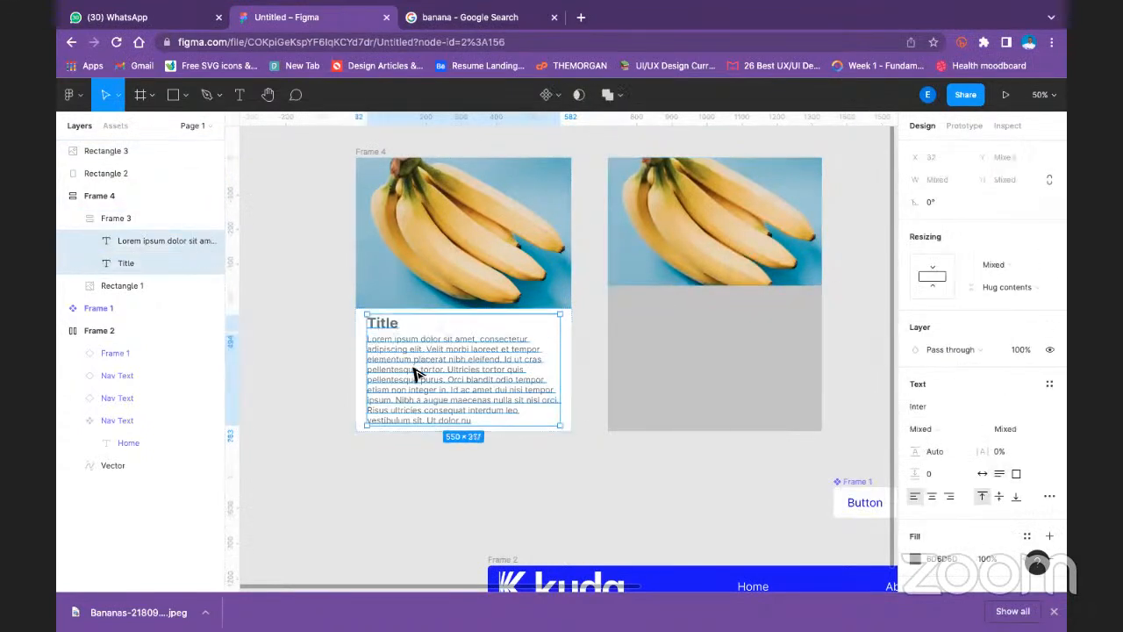
pyautogui.moveTo(420, 373); pyautogui.dragTo(667, 363)
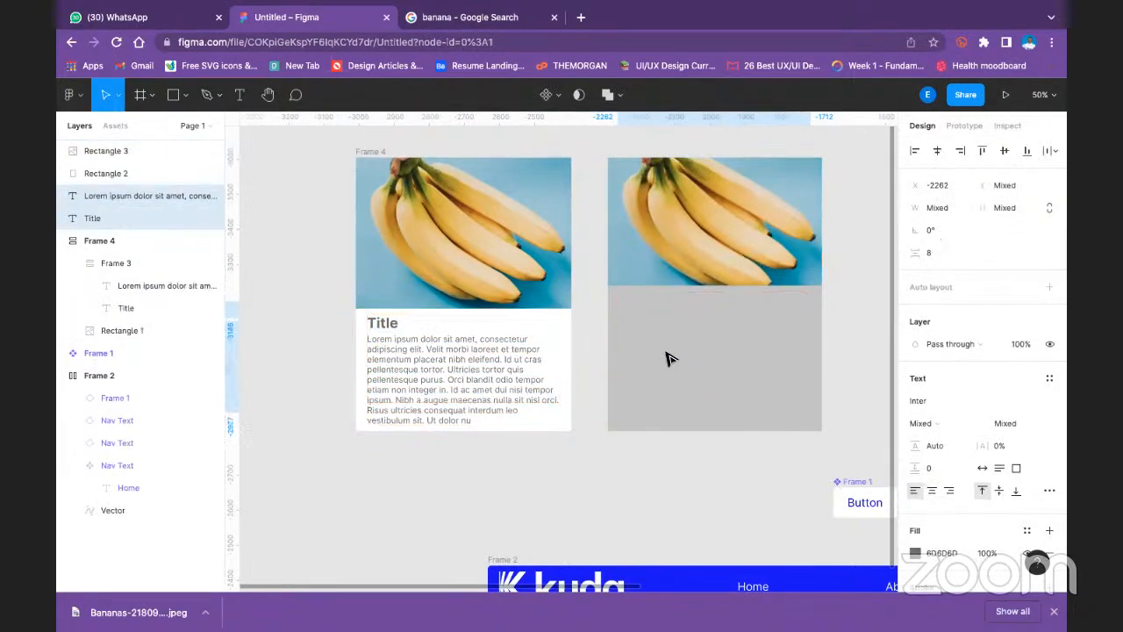
pyautogui.click(670, 355)
pyautogui.doubleClick(669, 355)
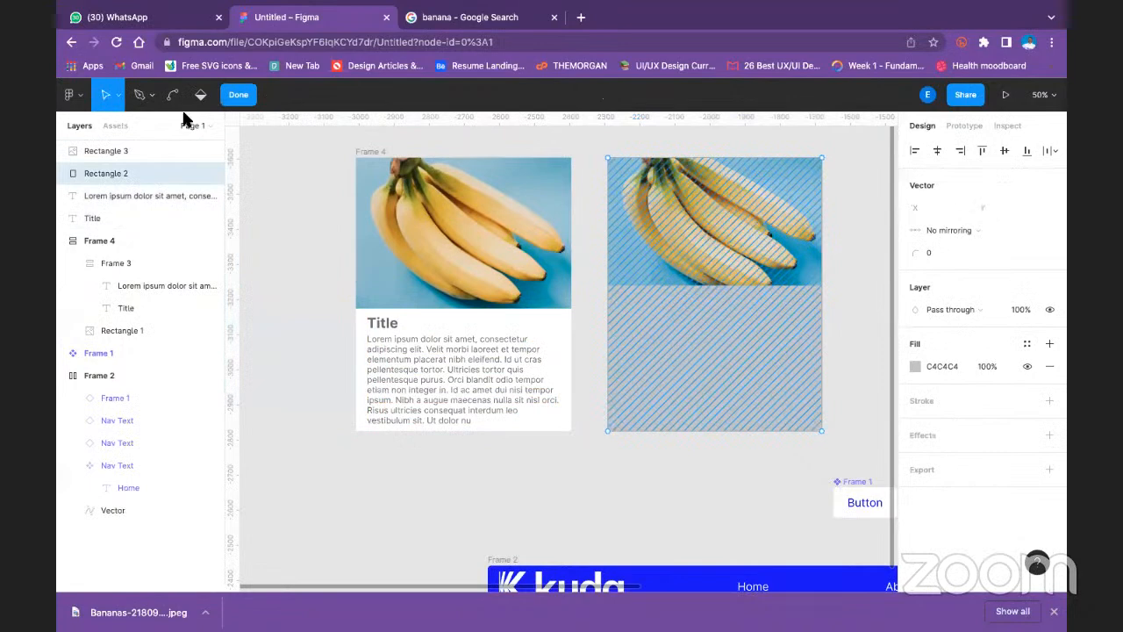
pyautogui.press('Escape')
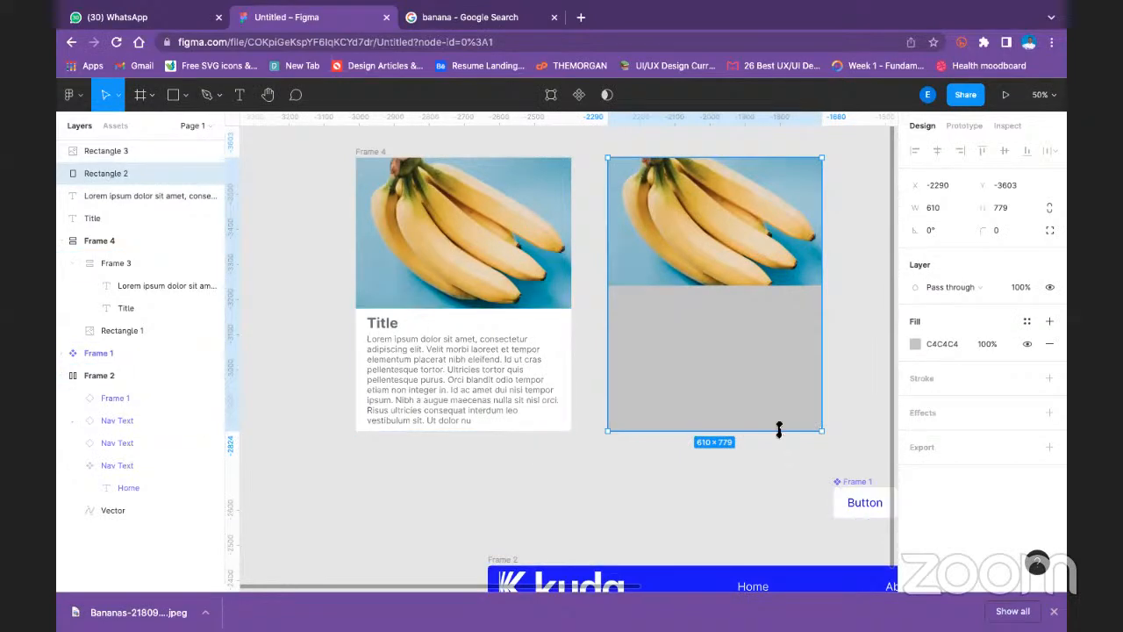
pyautogui.doubleClick(740, 351)
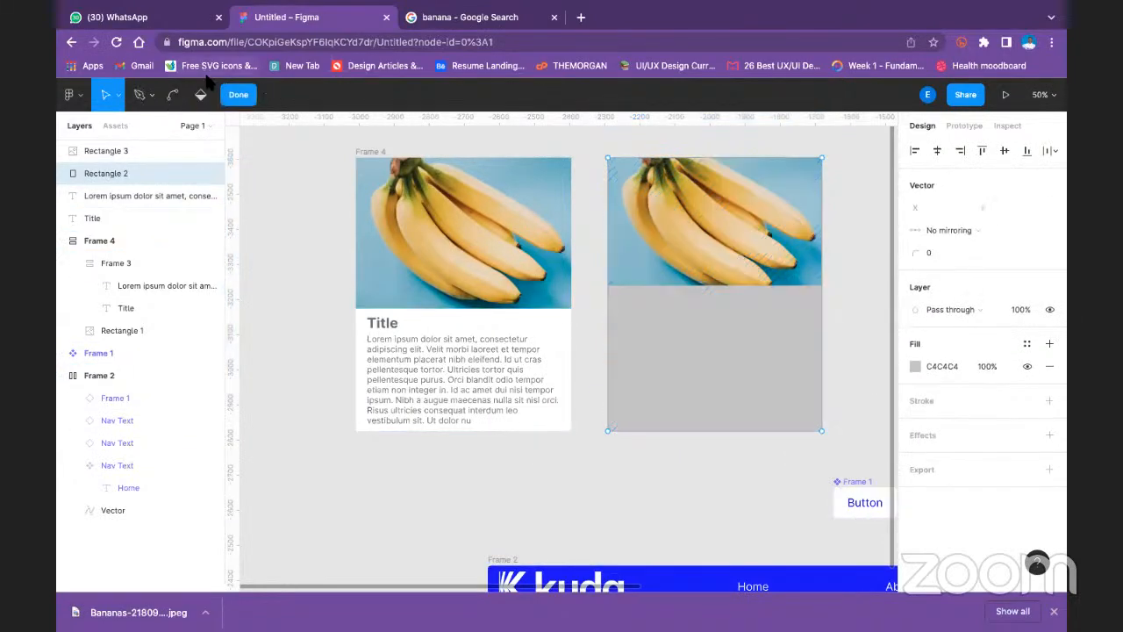
pyautogui.click(238, 94)
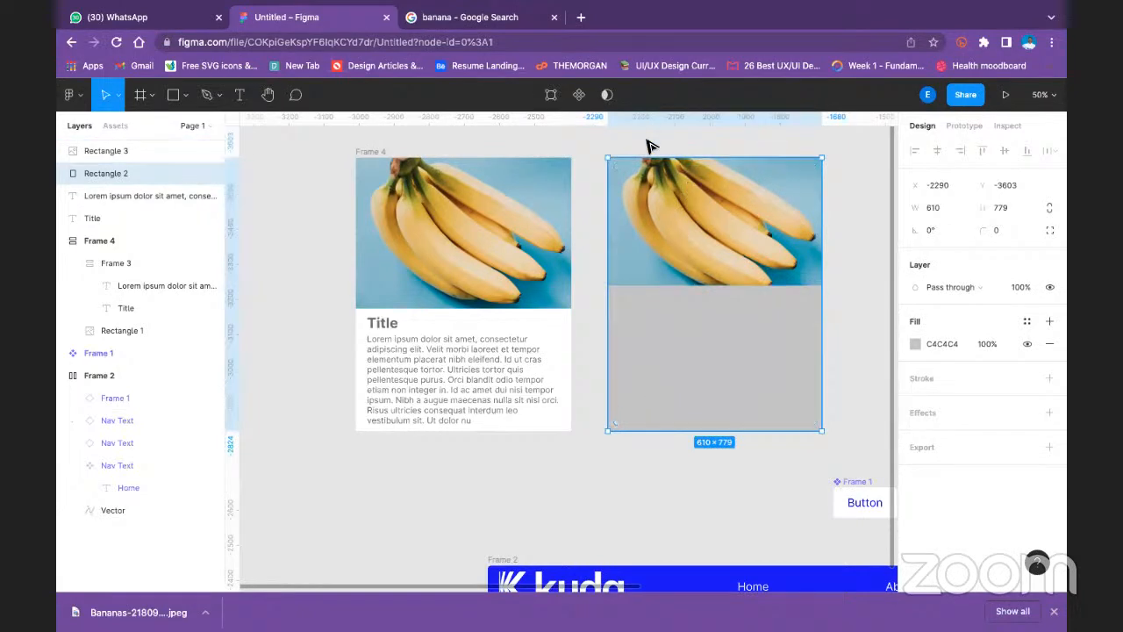
# - Try bringing the tall grey rectangle to the front, and undo the reordering
pyautogui.rightClick(662, 366)
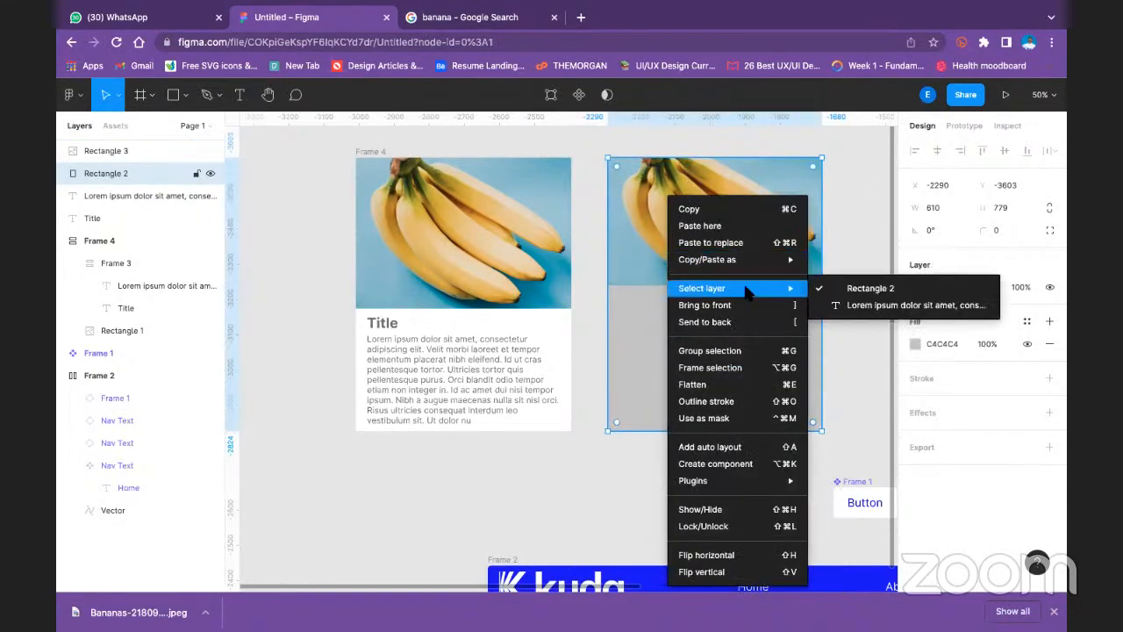
pyautogui.click(753, 308)
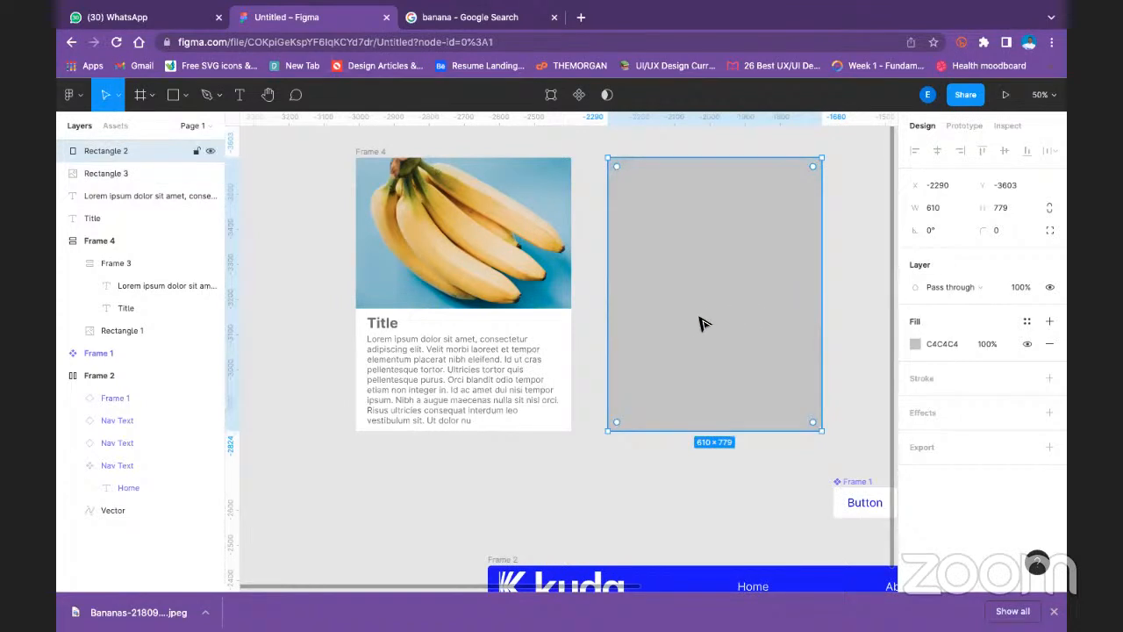
pyautogui.press('super+z')
pyautogui.doubleClick(664, 336)
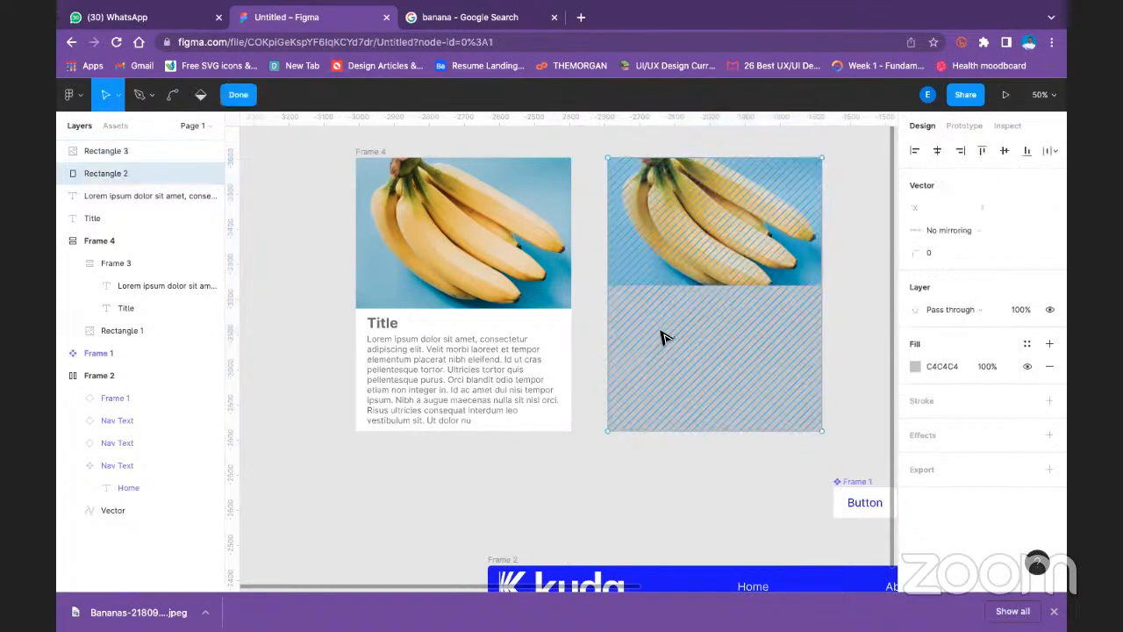
pyautogui.press('Escape')
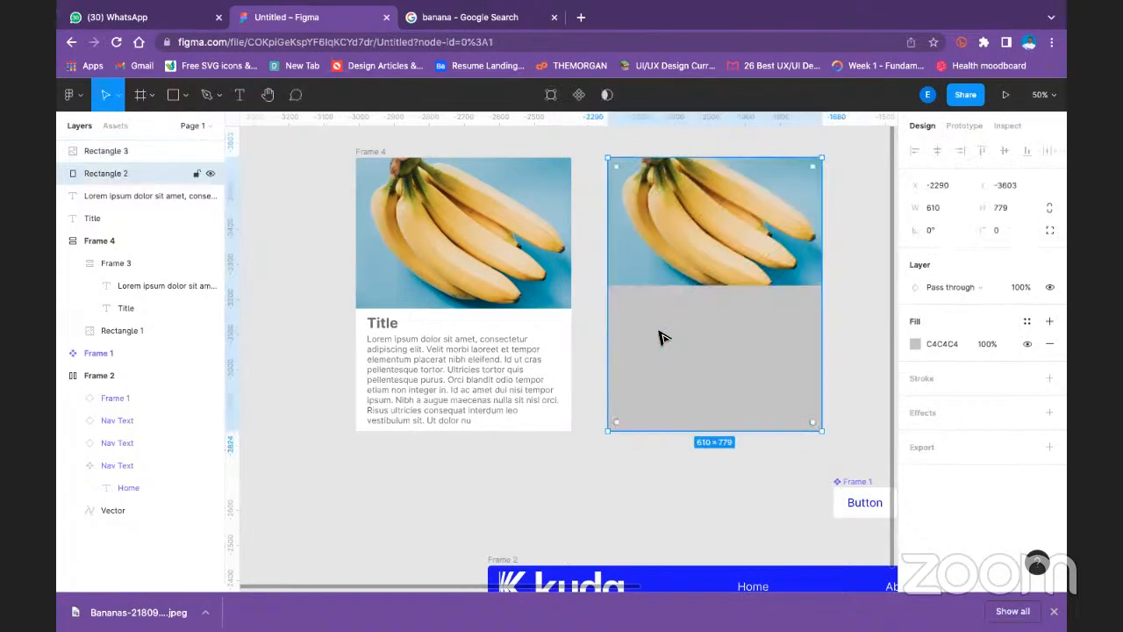
pyautogui.doubleClick(664, 338)
pyautogui.press('Escape')
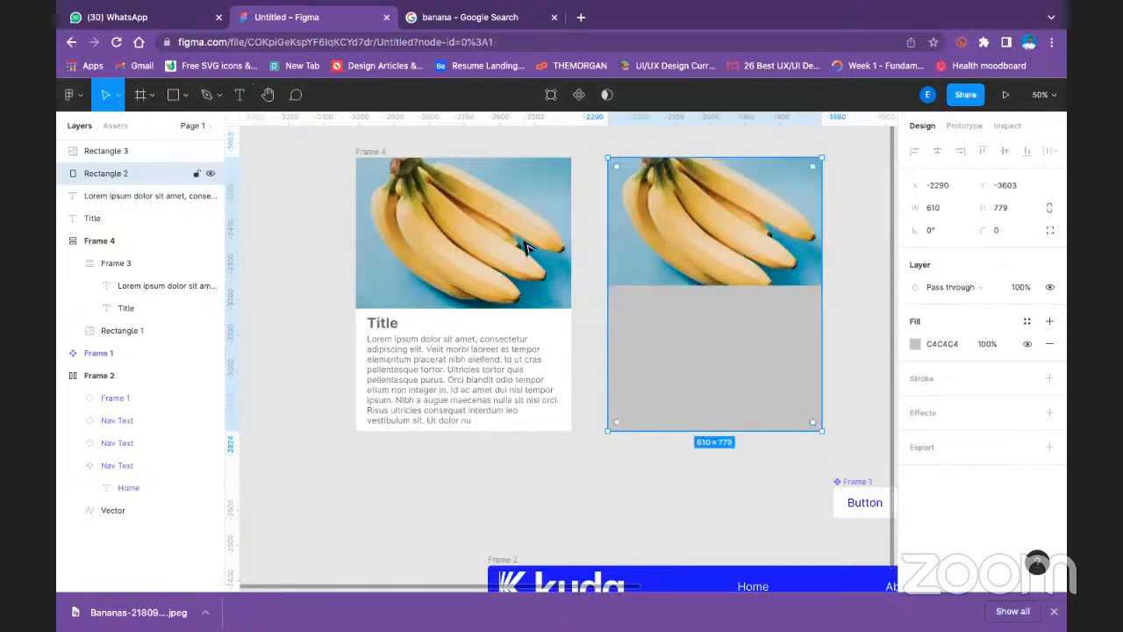
# - Duplicate the first card's title and description again, placing the copies on the empty canvas just below that card
pyautogui.doubleClick(456, 384)
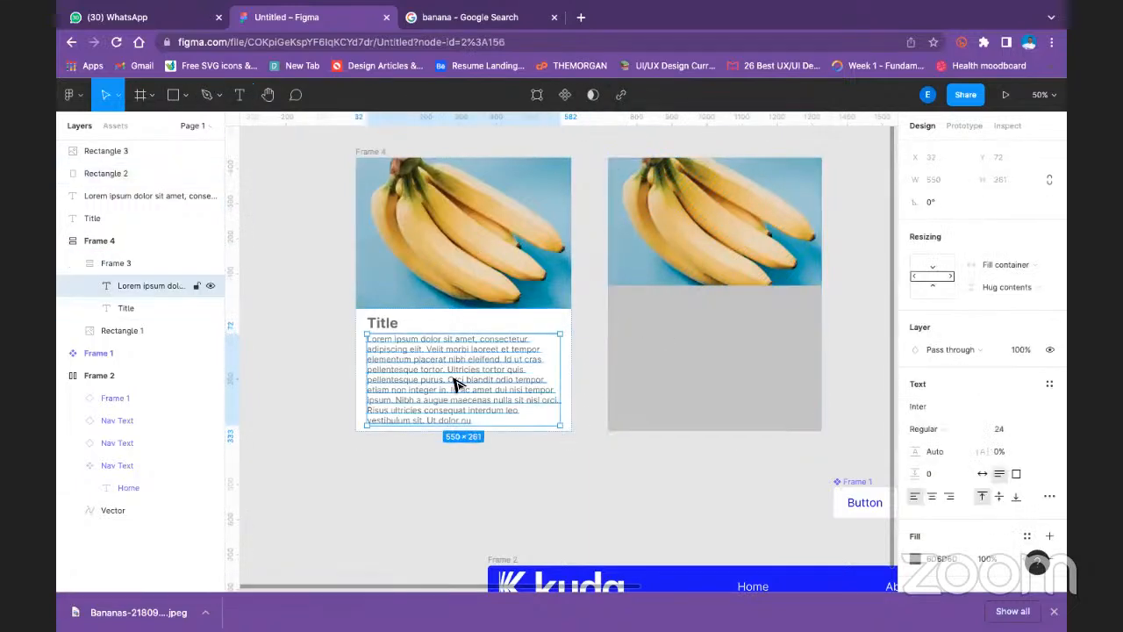
pyautogui.keyDown('shift'); pyautogui.click(396, 325); pyautogui.keyUp('shift')
pyautogui.moveTo(439, 377); pyautogui.dragTo(442, 490)
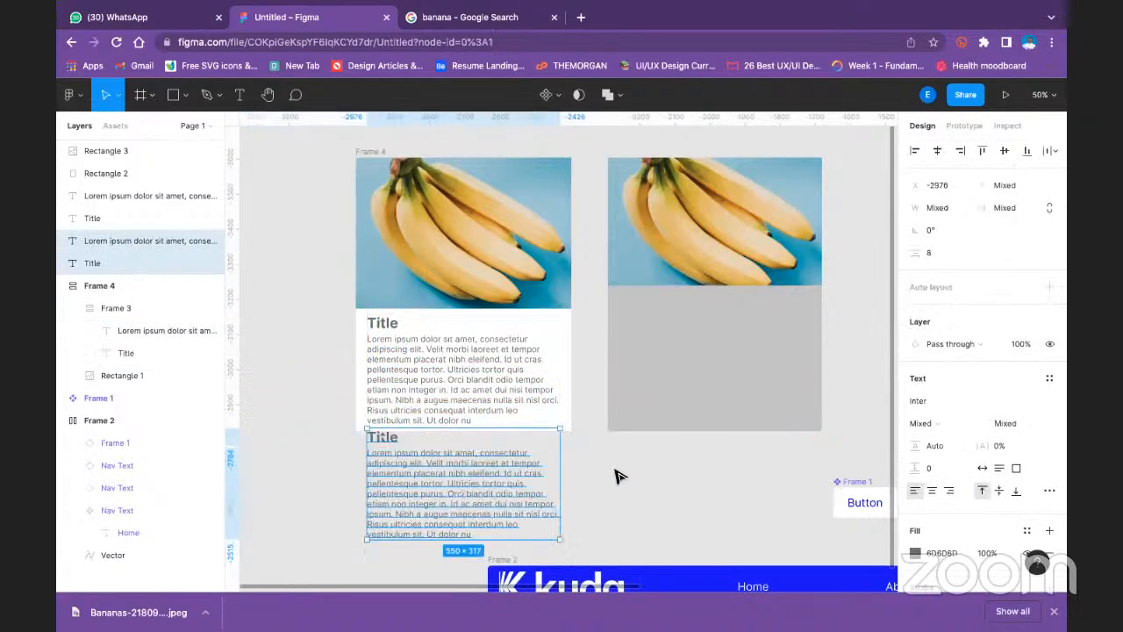
pyautogui.click(619, 472)
# - Move the new title and description copies onto the grey area of the second card and bring them to the front
pyautogui.click(429, 464)
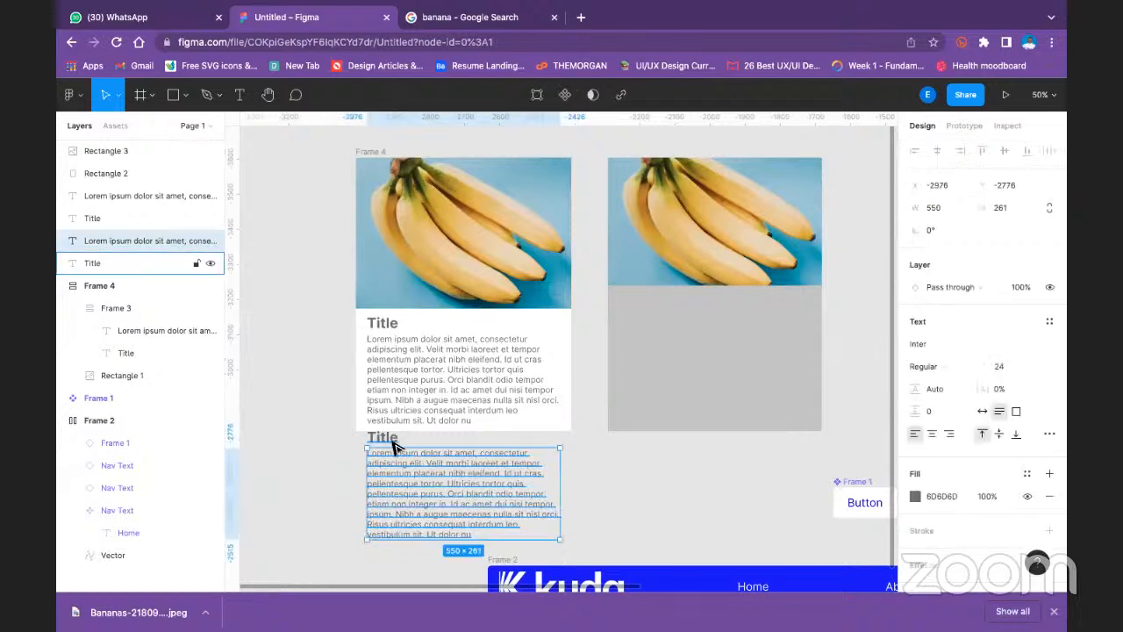
pyautogui.keyDown('shift'); pyautogui.click(394, 447); pyautogui.keyUp('shift')
pyautogui.moveTo(427, 504); pyautogui.dragTo(694, 376)
pyautogui.rightClick(695, 376)
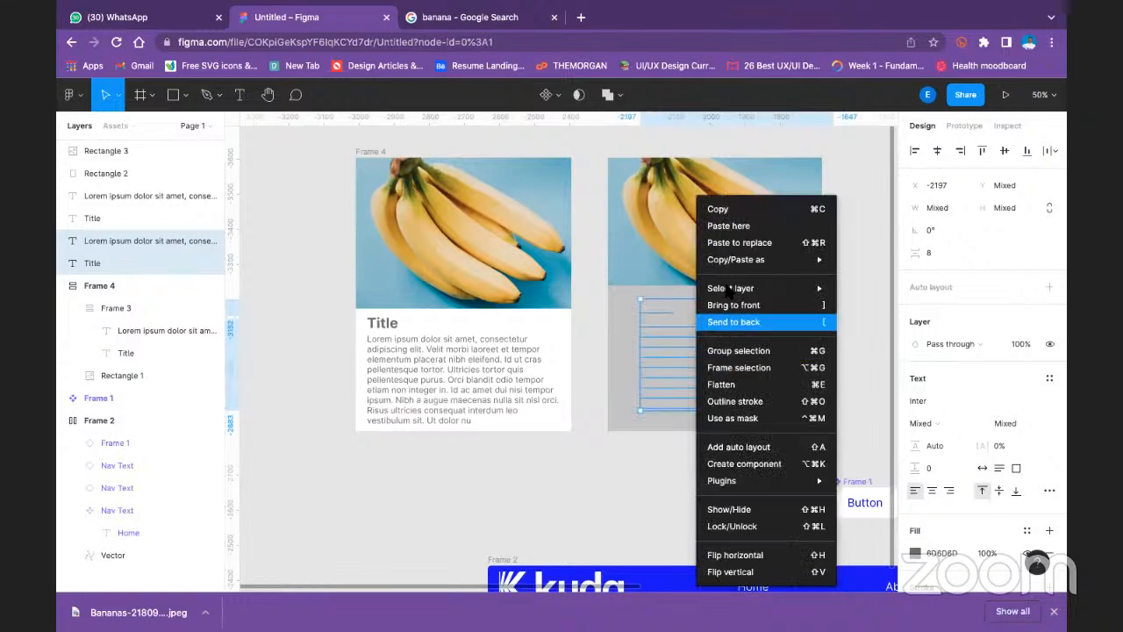
pyautogui.click(753, 304)
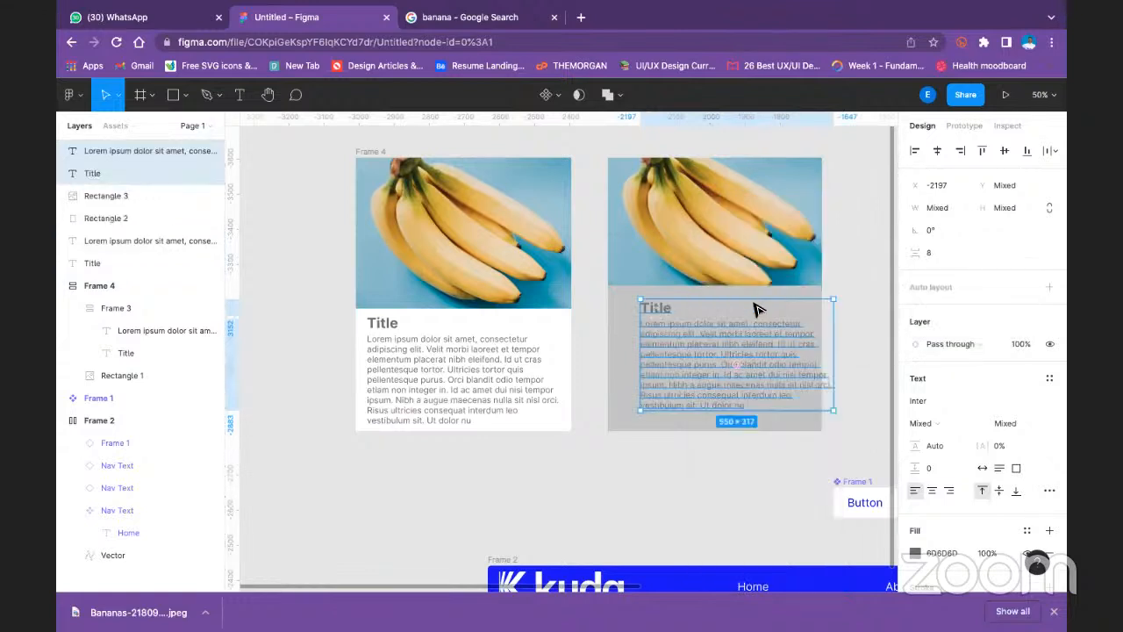
# - Shift the copied title and description left to X -2262 so they sit centred within the grey rectangle
pyautogui.click(832, 251)
pyautogui.click(702, 372)
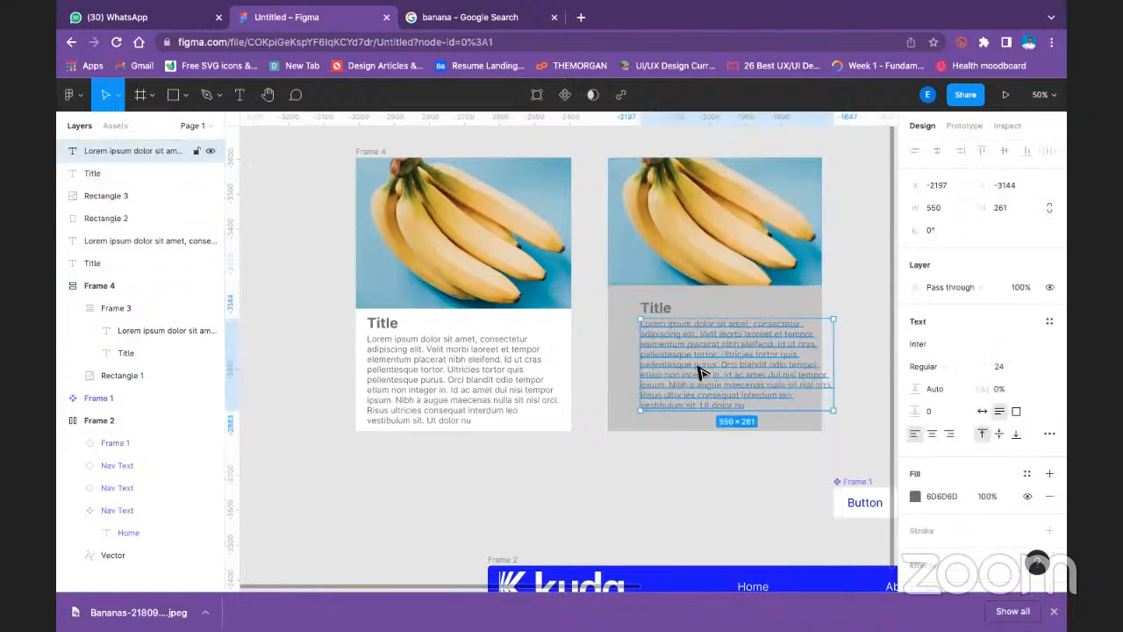
pyautogui.keyDown('shift'); pyautogui.click(660, 311); pyautogui.keyUp('shift')
pyautogui.moveTo(667, 342); pyautogui.dragTo(644, 340)
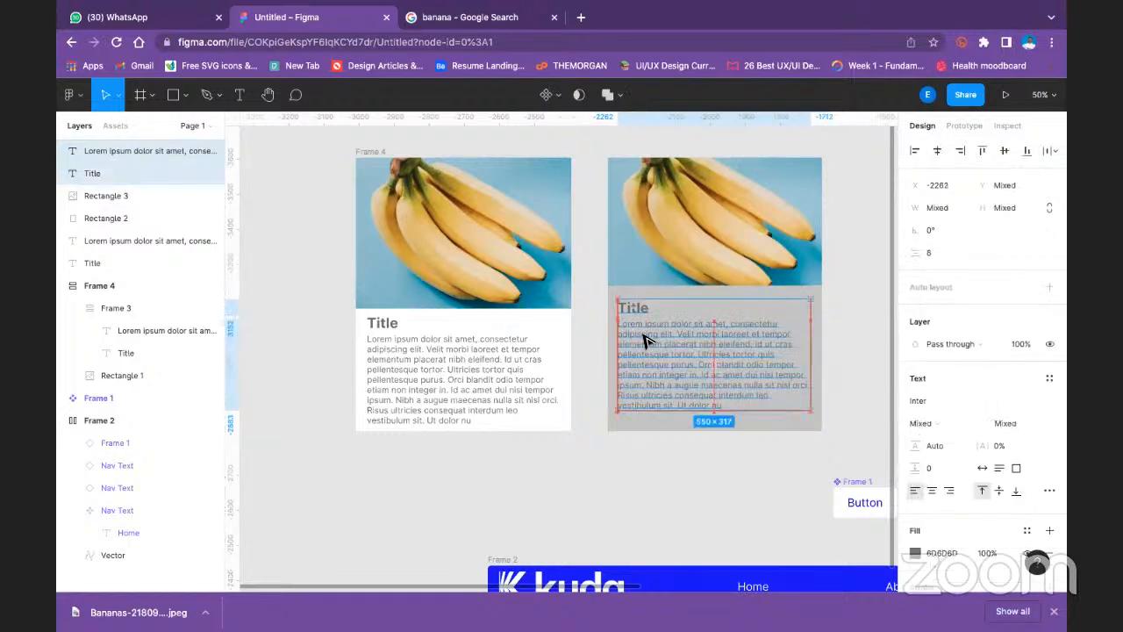
pyautogui.click(844, 230)
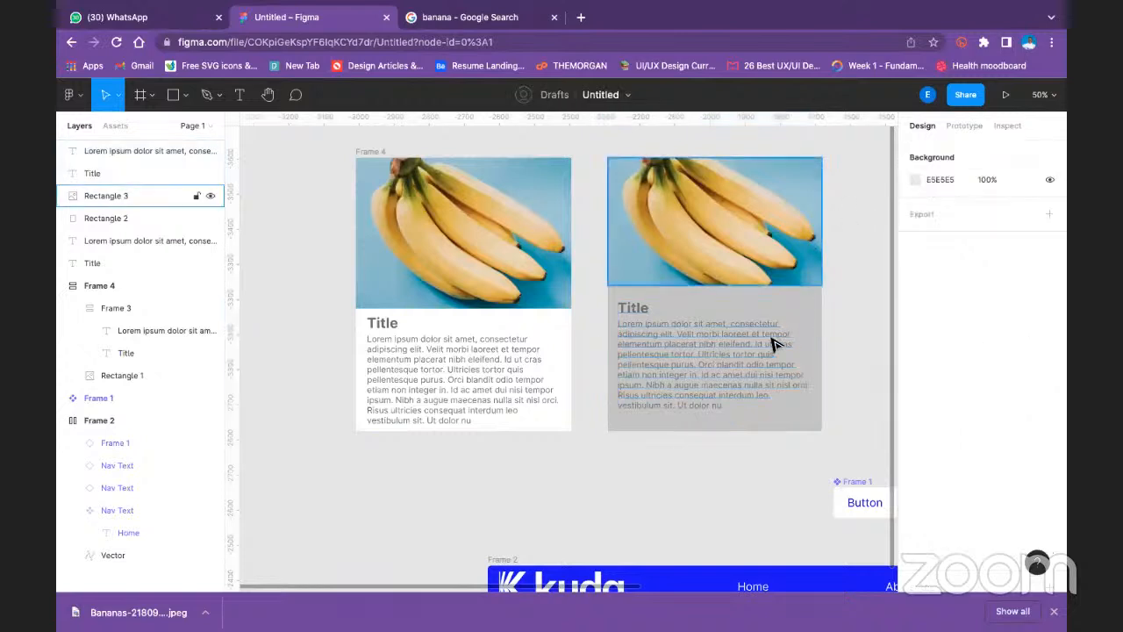
# - Add auto layout to the title and description on the second card together
pyautogui.click(645, 311)
pyautogui.keyDown('shift'); pyautogui.click(667, 351); pyautogui.keyUp('shift')
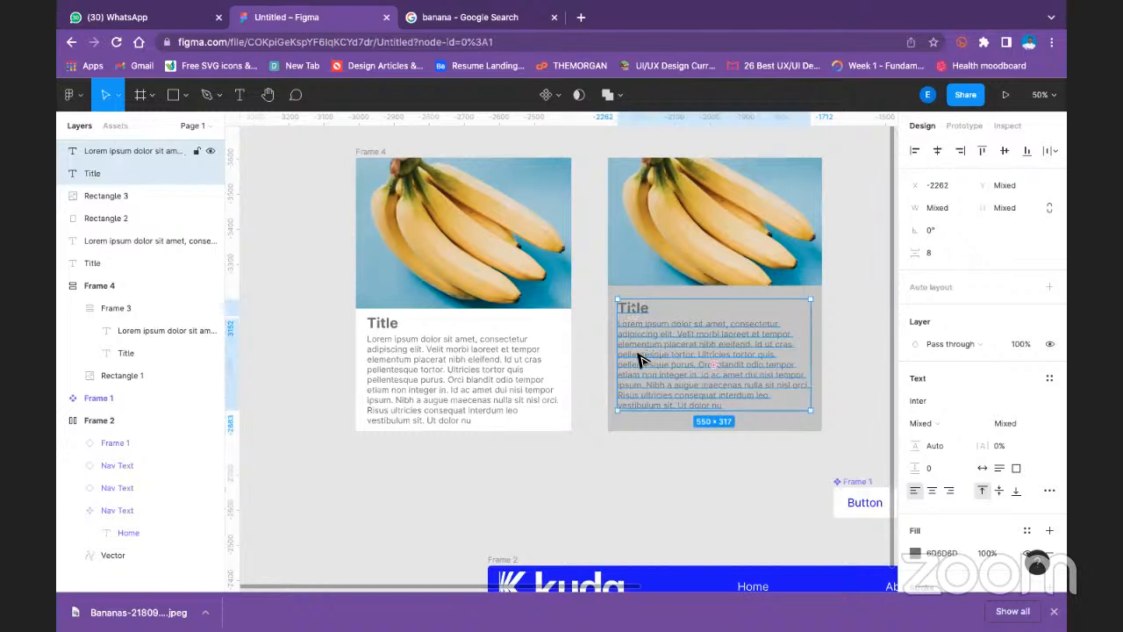
pyautogui.hotkey('shift', 'a')
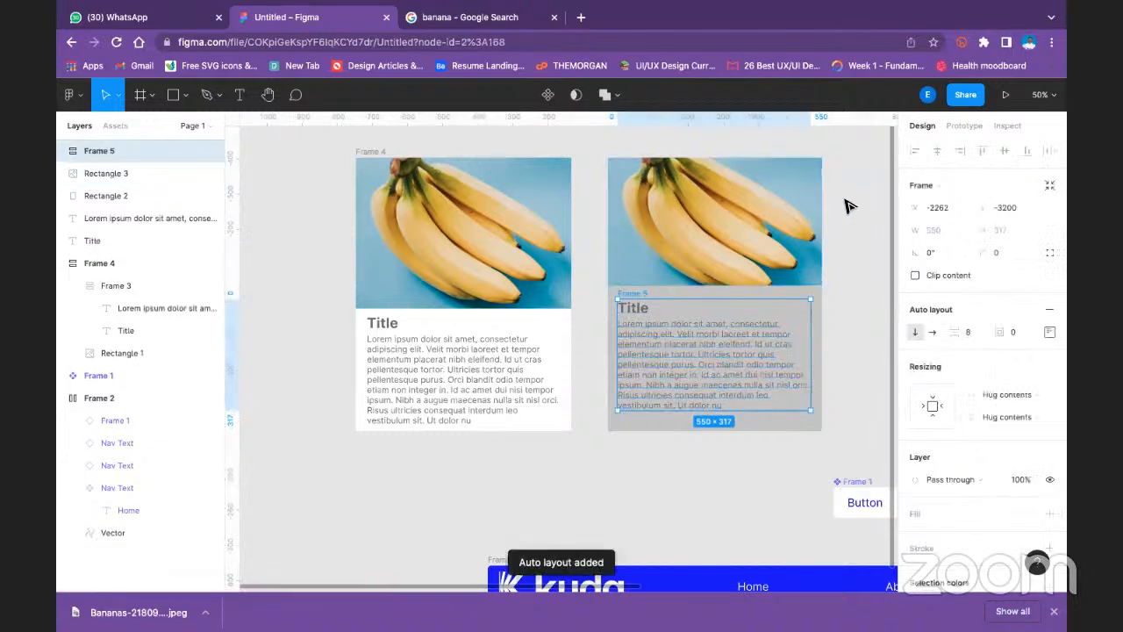
pyautogui.click(842, 180)
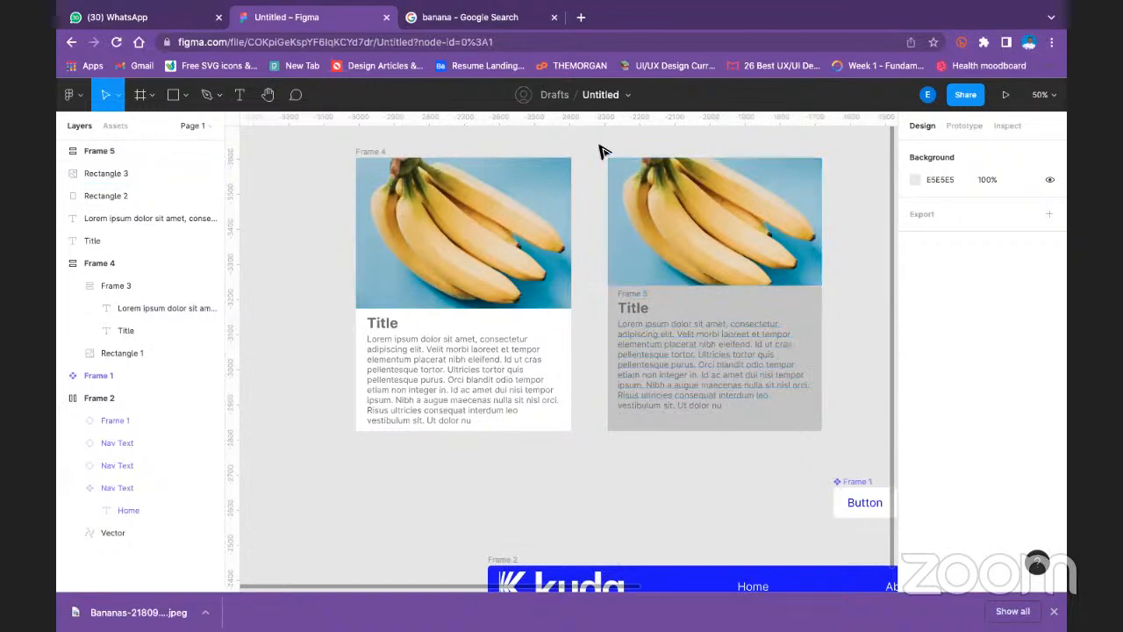
# - Try to add auto layout to all of the second card's image, rectangle and text layers together, and undo it
pyautogui.moveTo(597, 146); pyautogui.dragTo(866, 465)
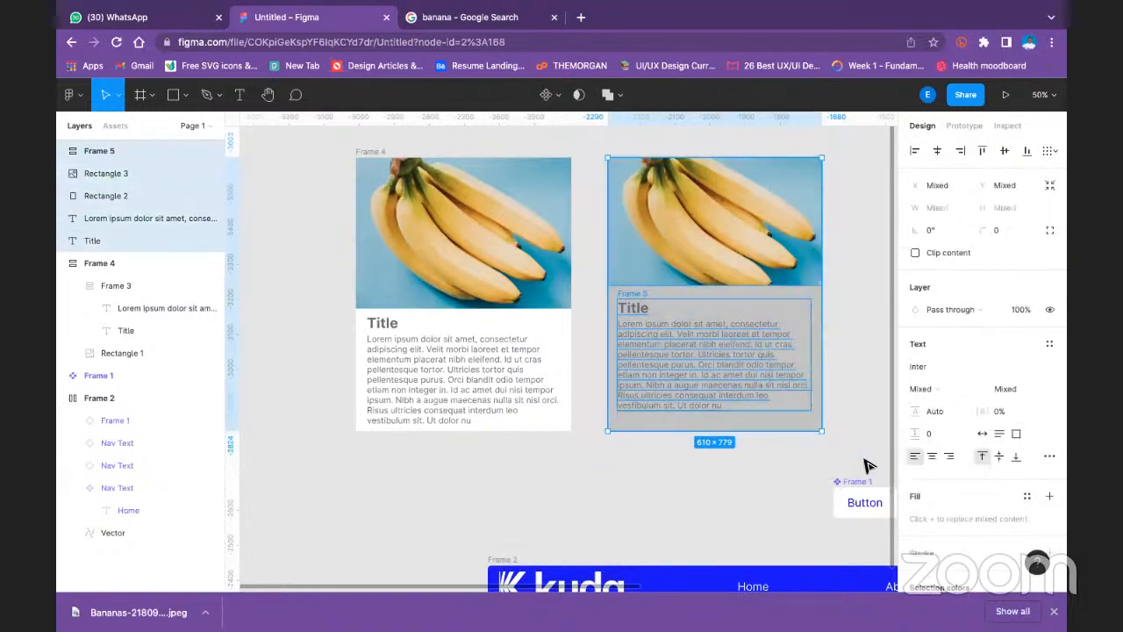
pyautogui.hotkey('shift', 'a')
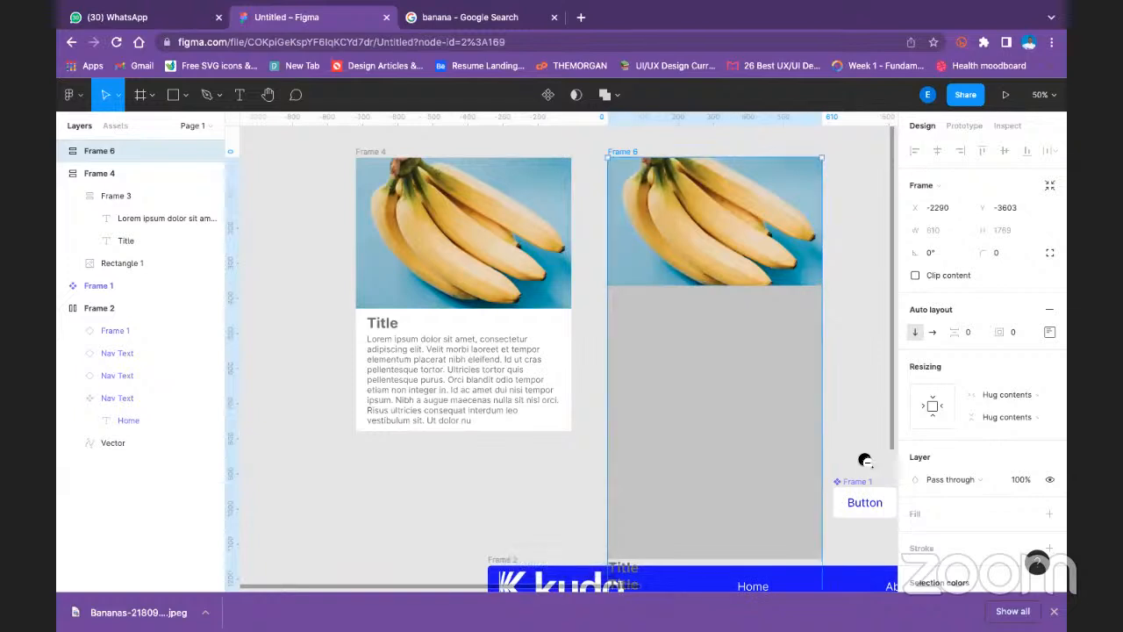
pyautogui.hotkey('ctrl', 'z')
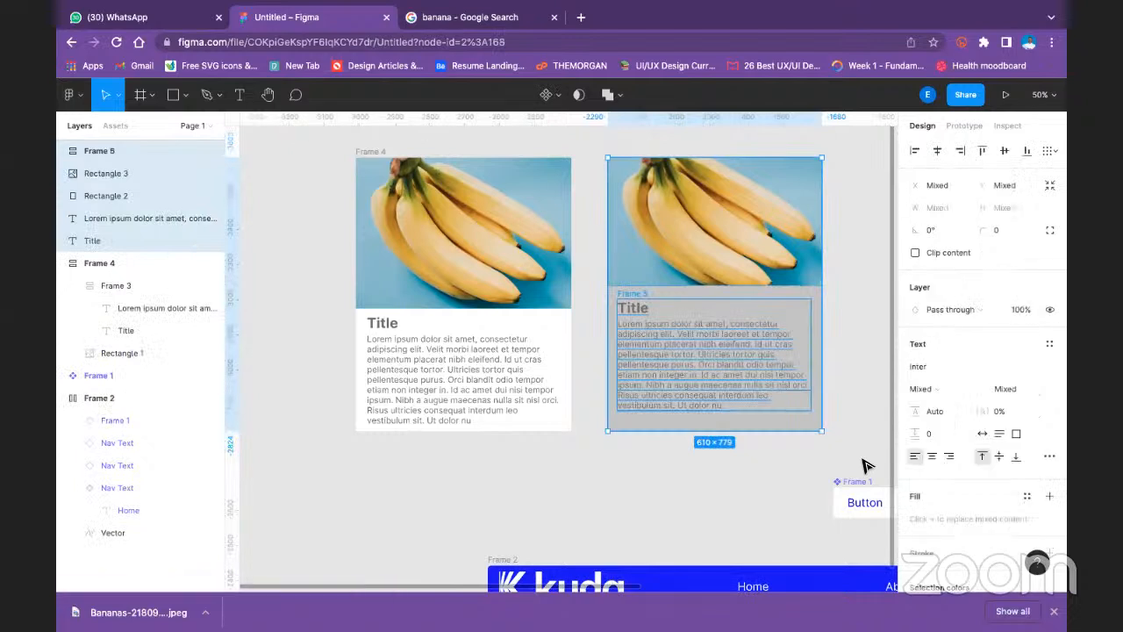
pyautogui.click(864, 349)
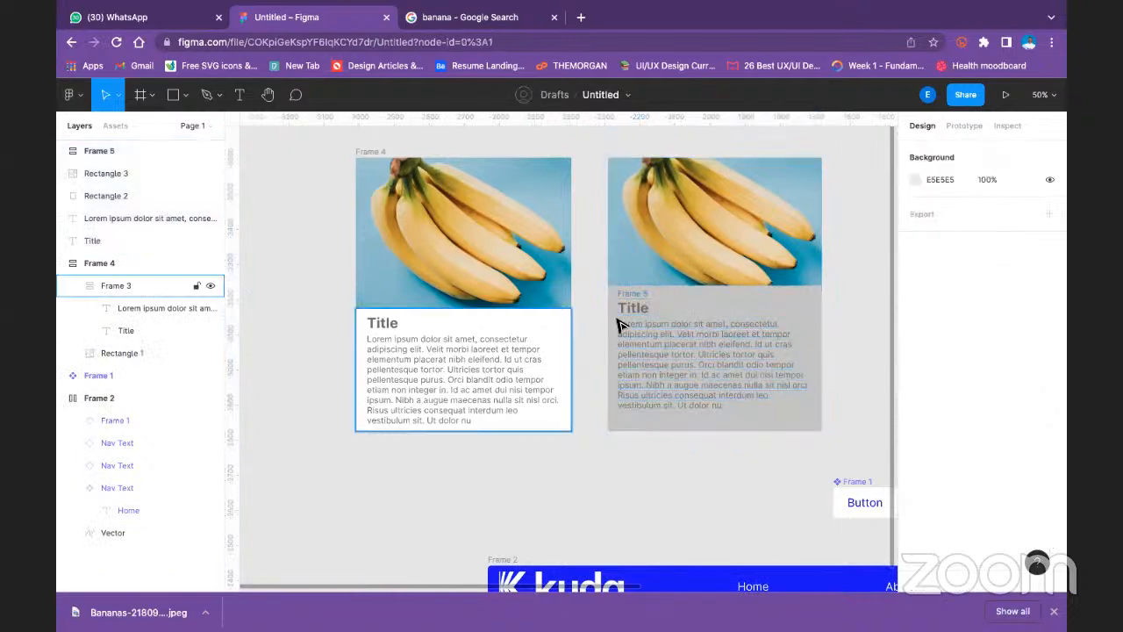
pyautogui.click(663, 252)
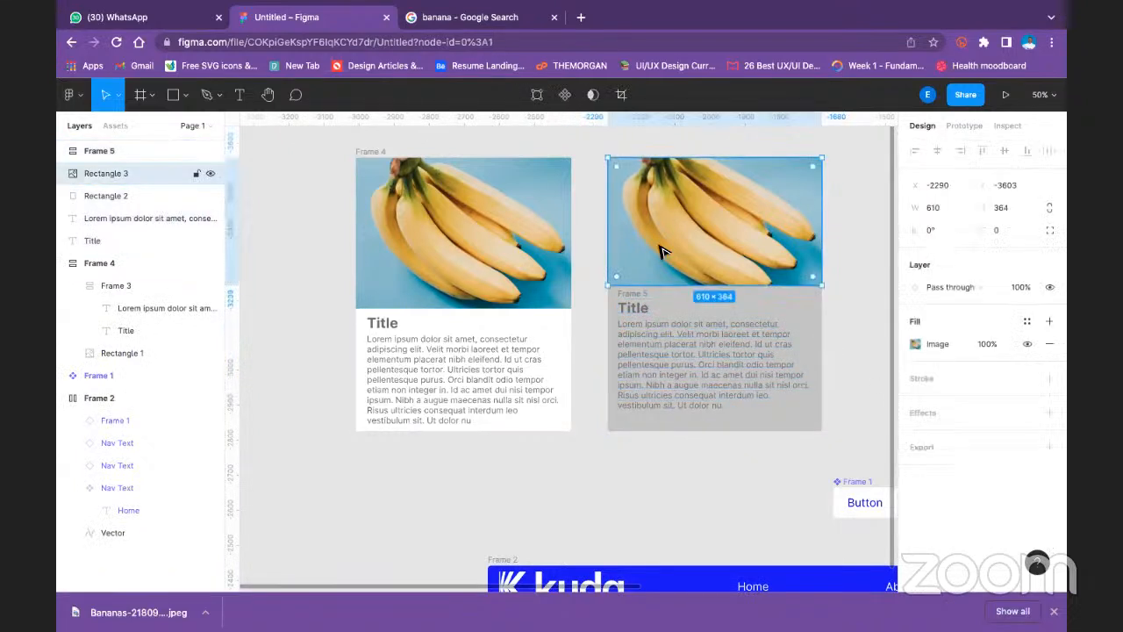
pyautogui.keyDown('shift'); pyautogui.click(757, 314); pyautogui.keyUp('shift')
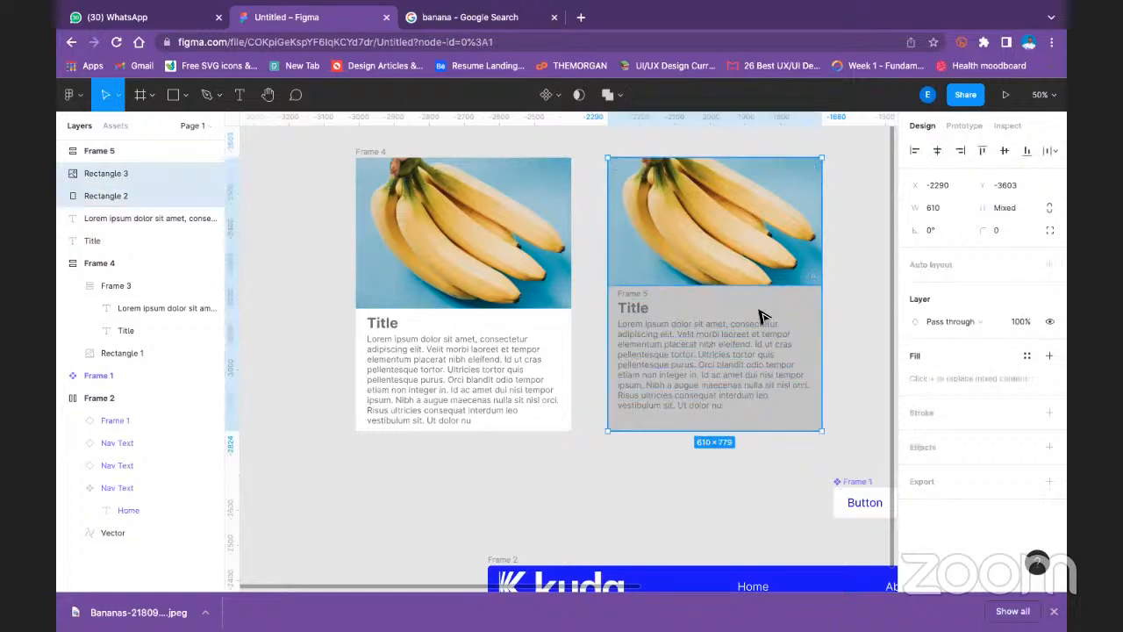
pyautogui.keyDown('shift'); pyautogui.click(667, 348); pyautogui.keyUp('shift')
pyautogui.click(626, 482)
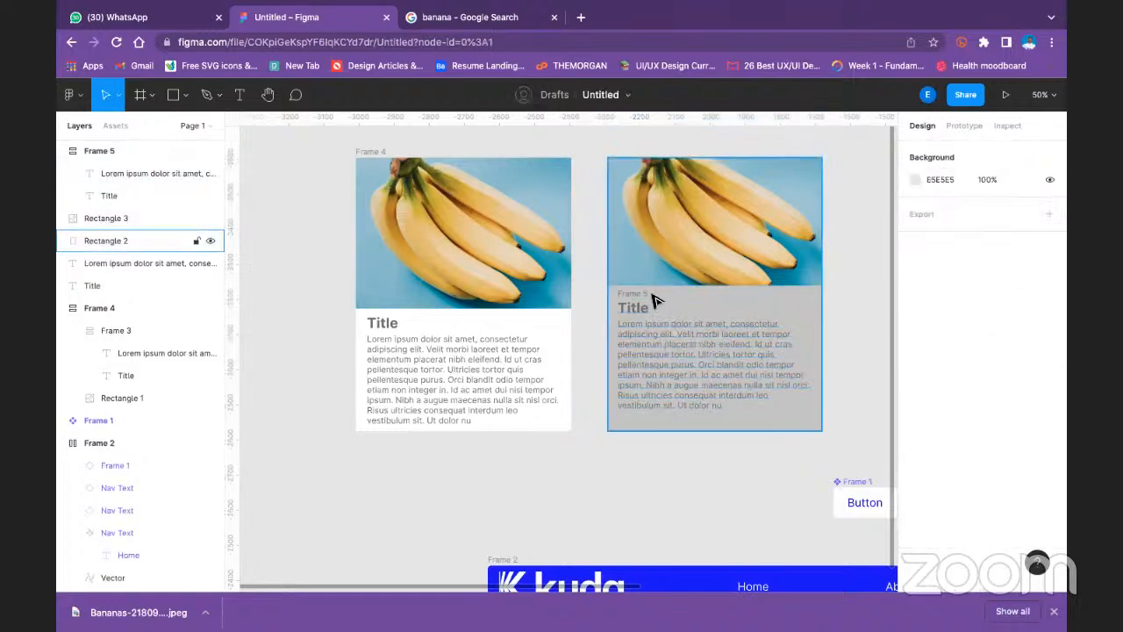
# - Add auto layout to the second card's banana image and its title-and-description frame together
pyautogui.click(693, 240)
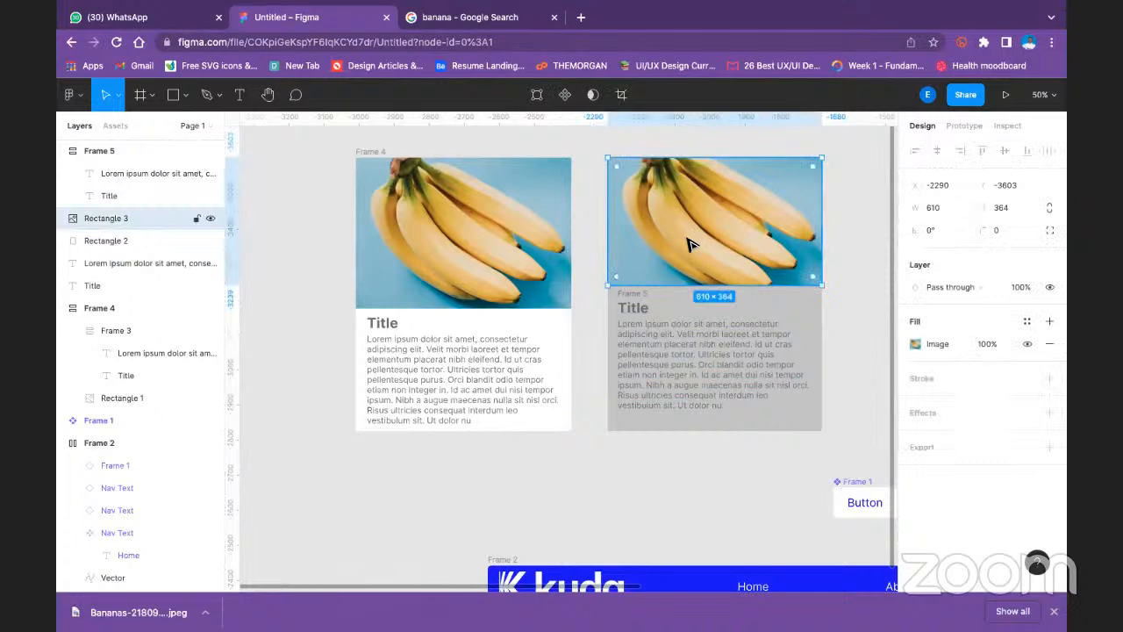
pyautogui.keyDown('shift'); pyautogui.click(639, 300); pyautogui.keyUp('shift')
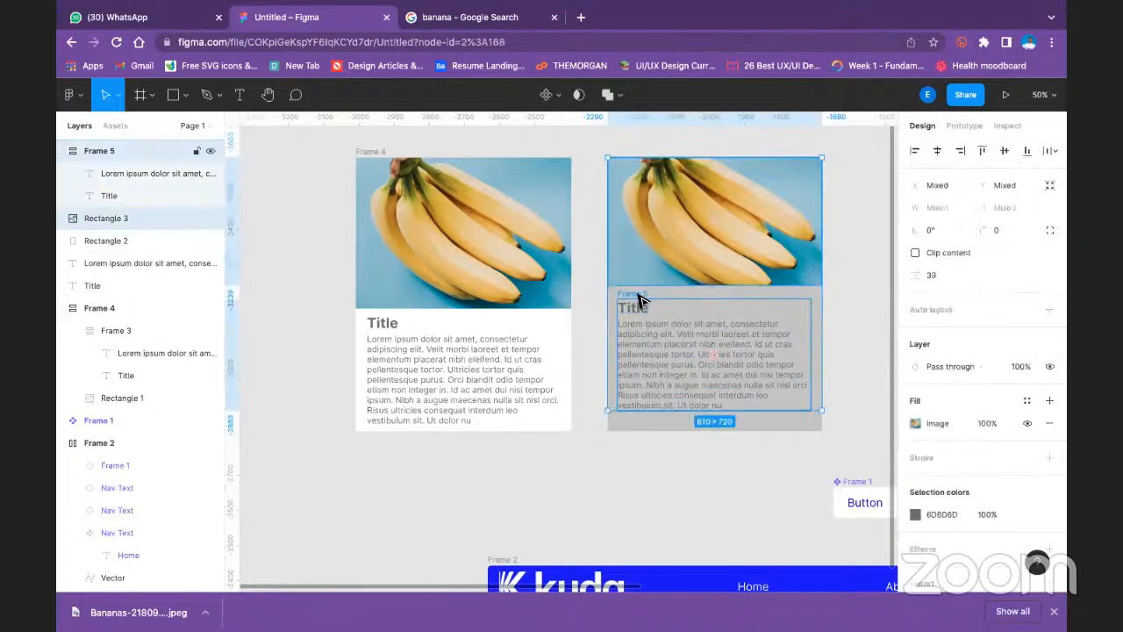
pyautogui.hotkey('shift', 'a')
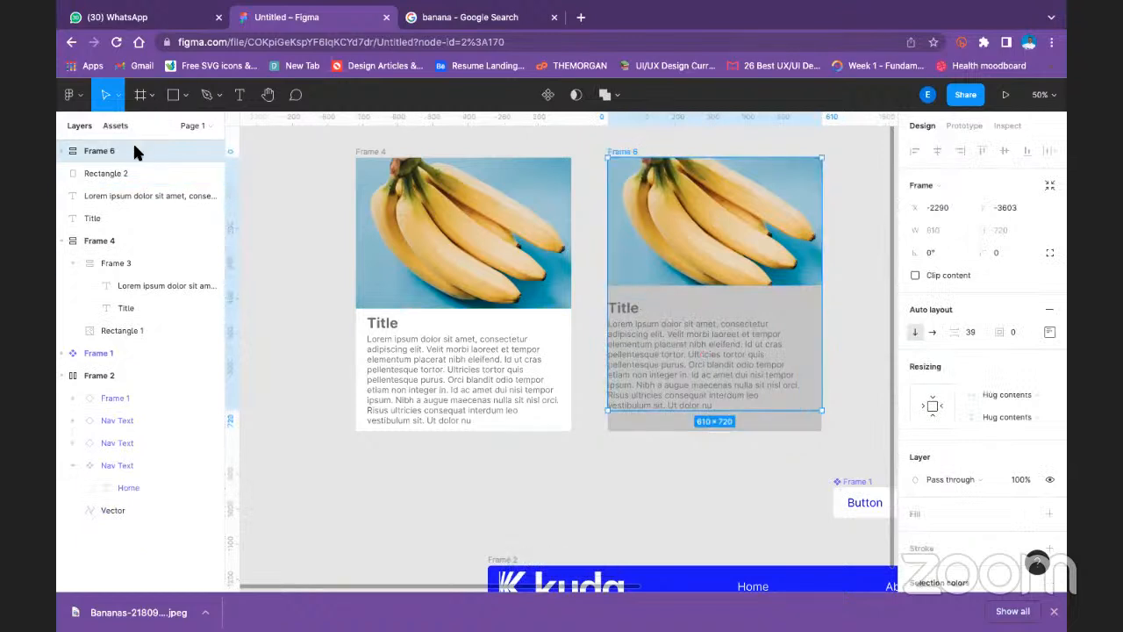
# - Collapse the first card's layers and move Rectangle 2 with the loose description and title layers into Frame 6
pyautogui.moveTo(103, 148); pyautogui.dragTo(108, 177)
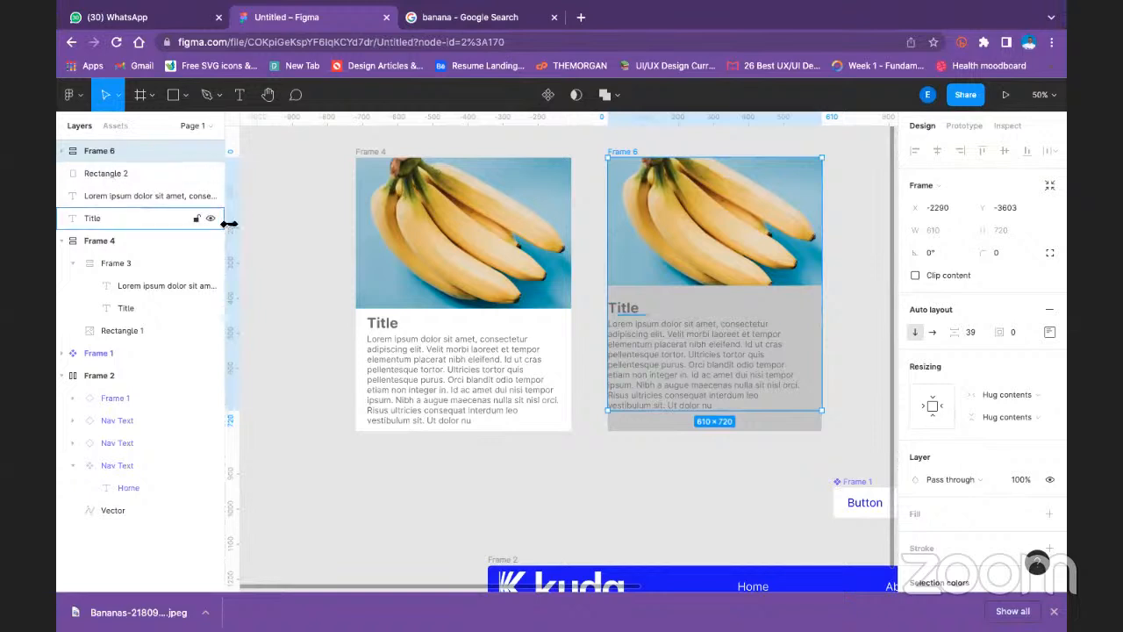
pyautogui.click(62, 242)
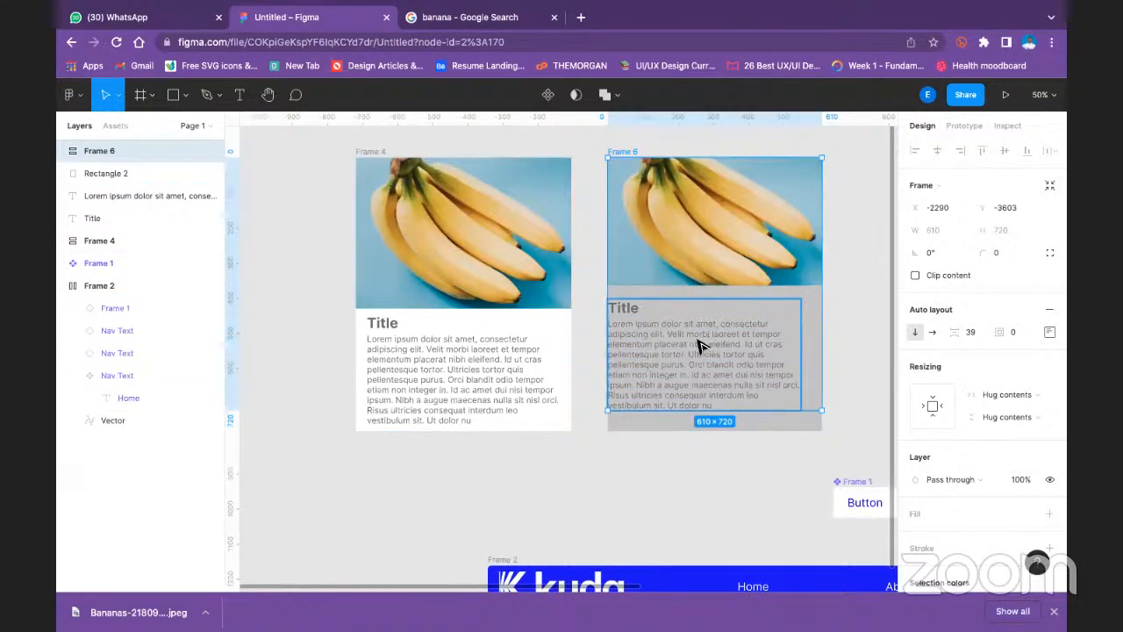
pyautogui.click(92, 180)
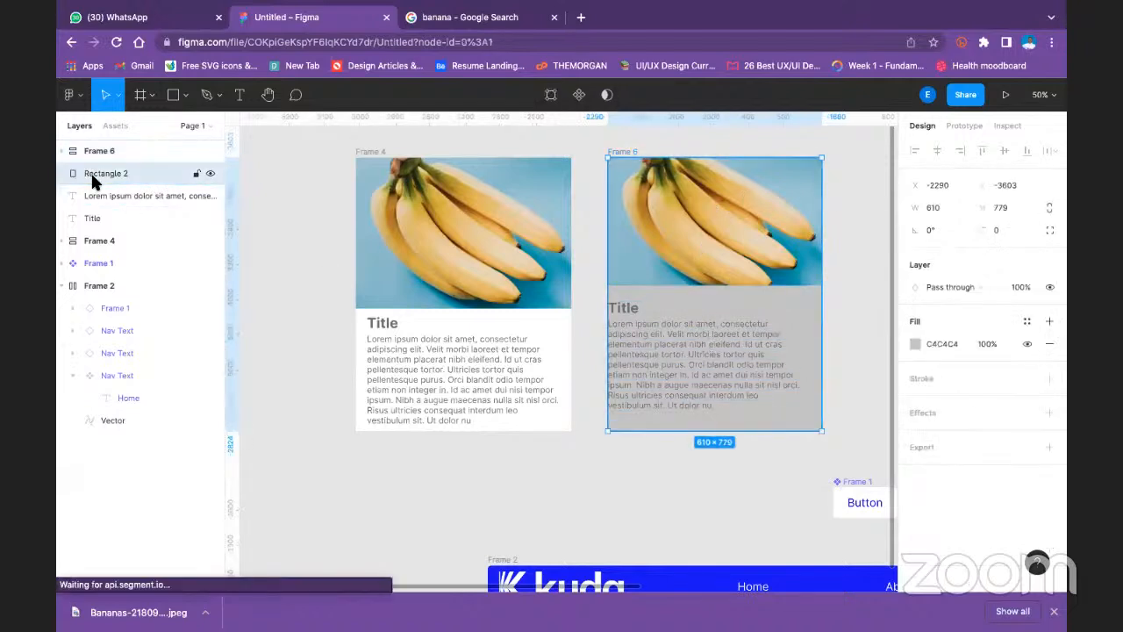
pyautogui.click(93, 192)
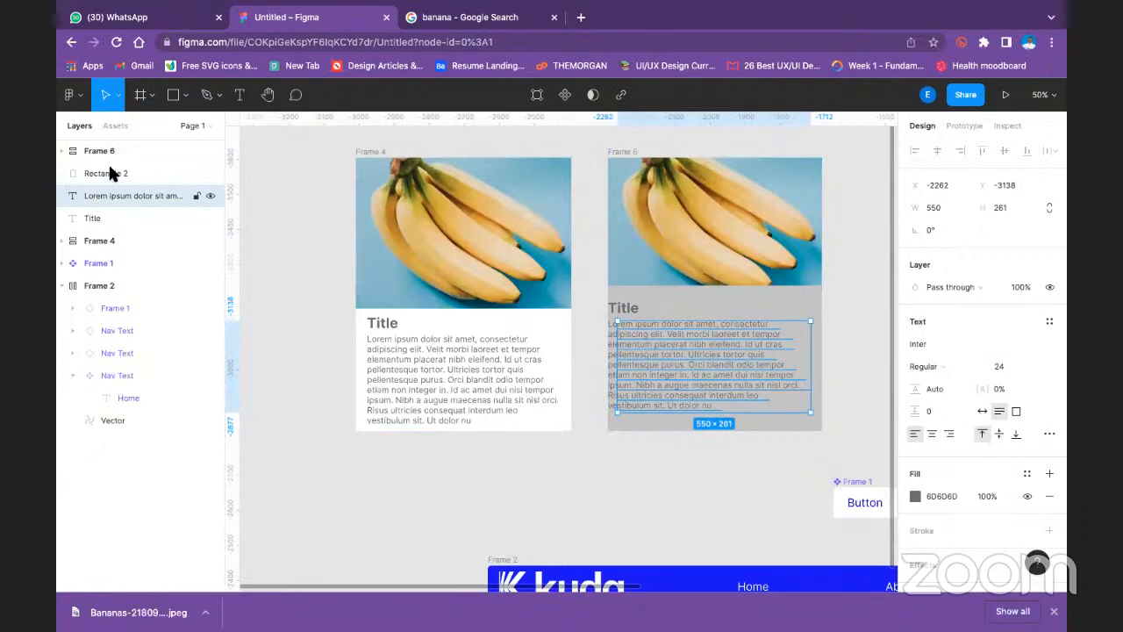
pyautogui.click(103, 172)
pyautogui.click(61, 151)
pyautogui.click(60, 149)
pyautogui.click(100, 216)
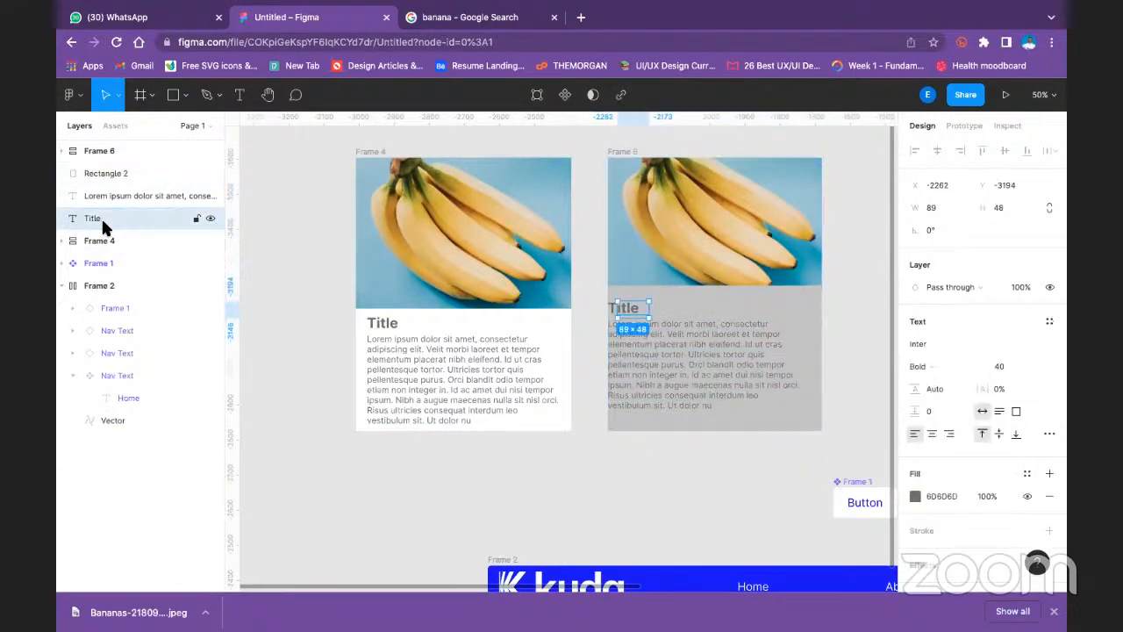
pyautogui.keyDown('shift'); pyautogui.click(113, 171); pyautogui.keyUp('shift')
pyautogui.moveTo(113, 171); pyautogui.dragTo(117, 147)
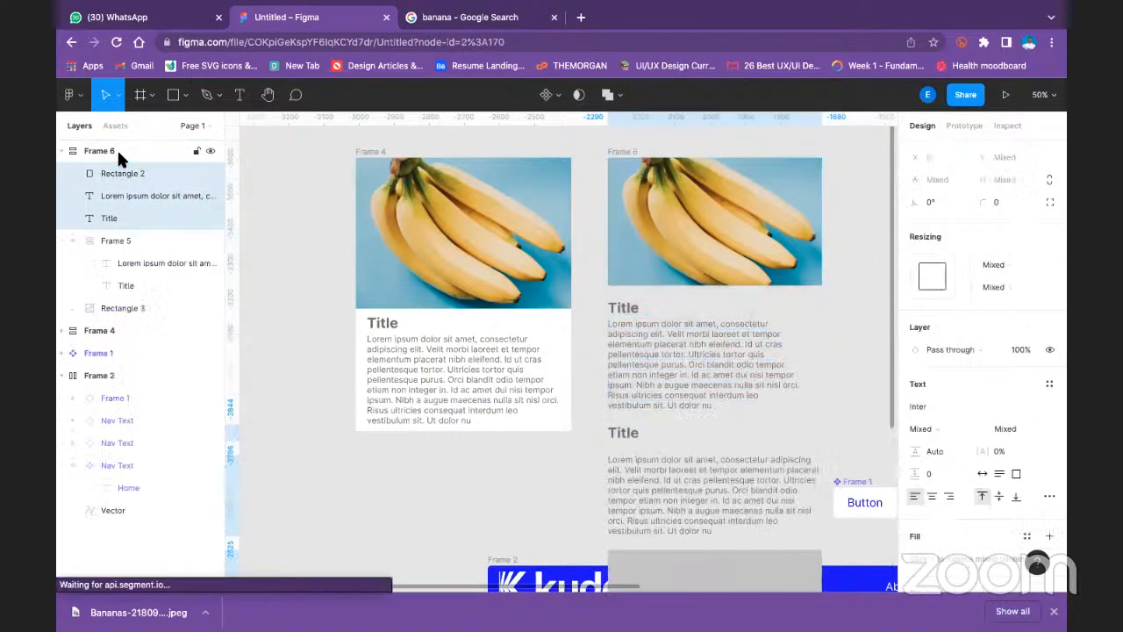
# - Delete the surplus description, surplus title and grey rectangle beneath the second card's text
pyautogui.click(788, 516)
pyautogui.press('Delete')
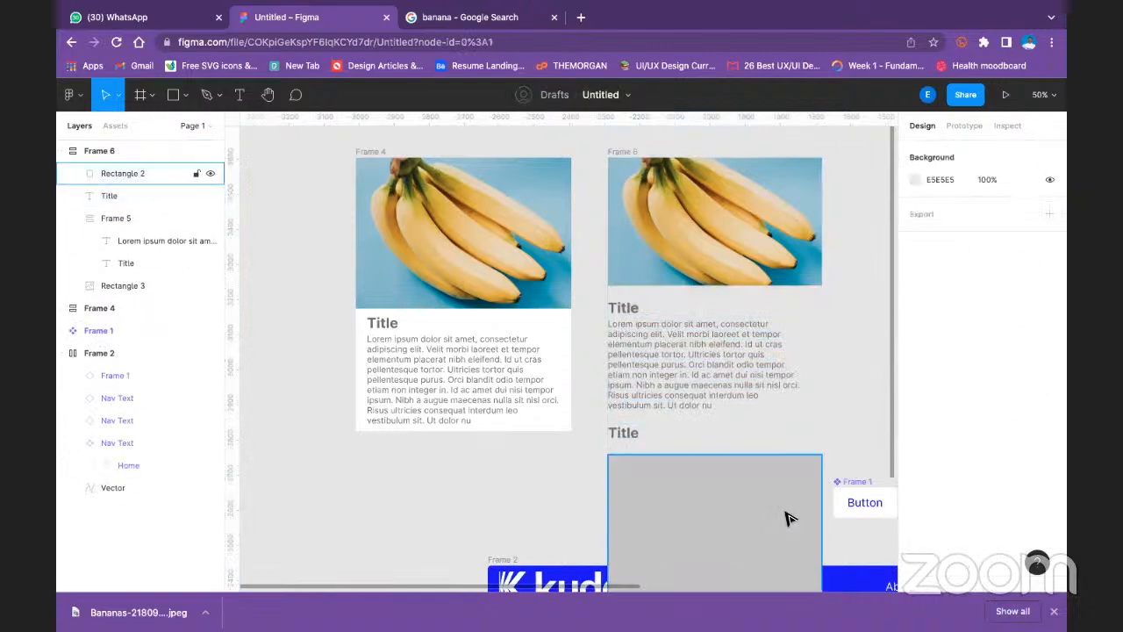
pyautogui.scroll(-4, 790, 438)
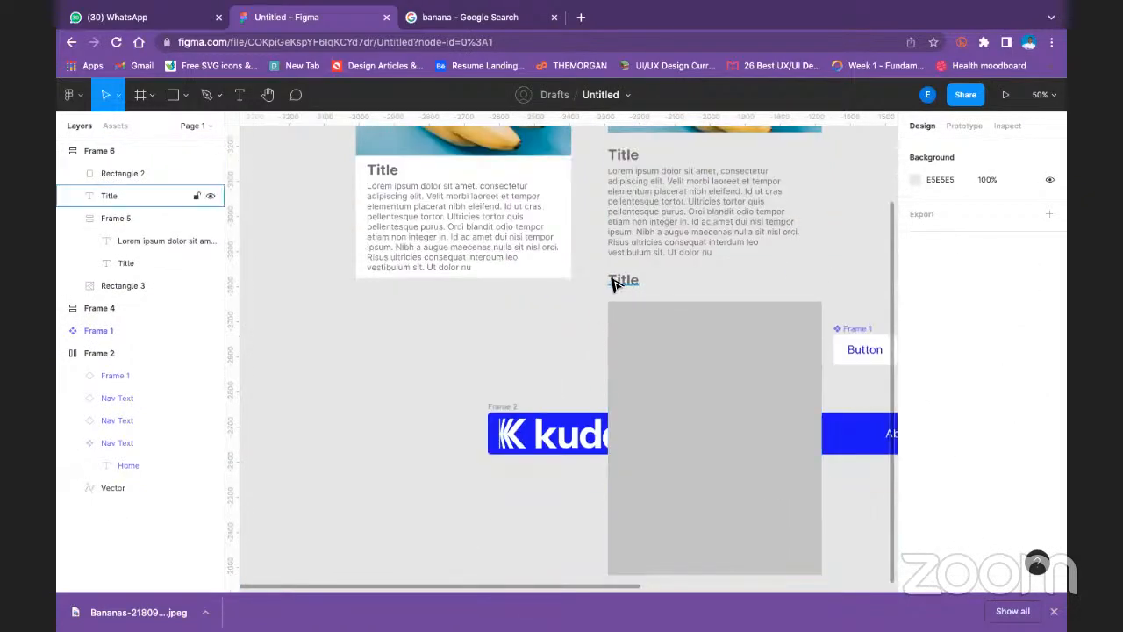
pyautogui.click(614, 284)
pyautogui.press('Delete')
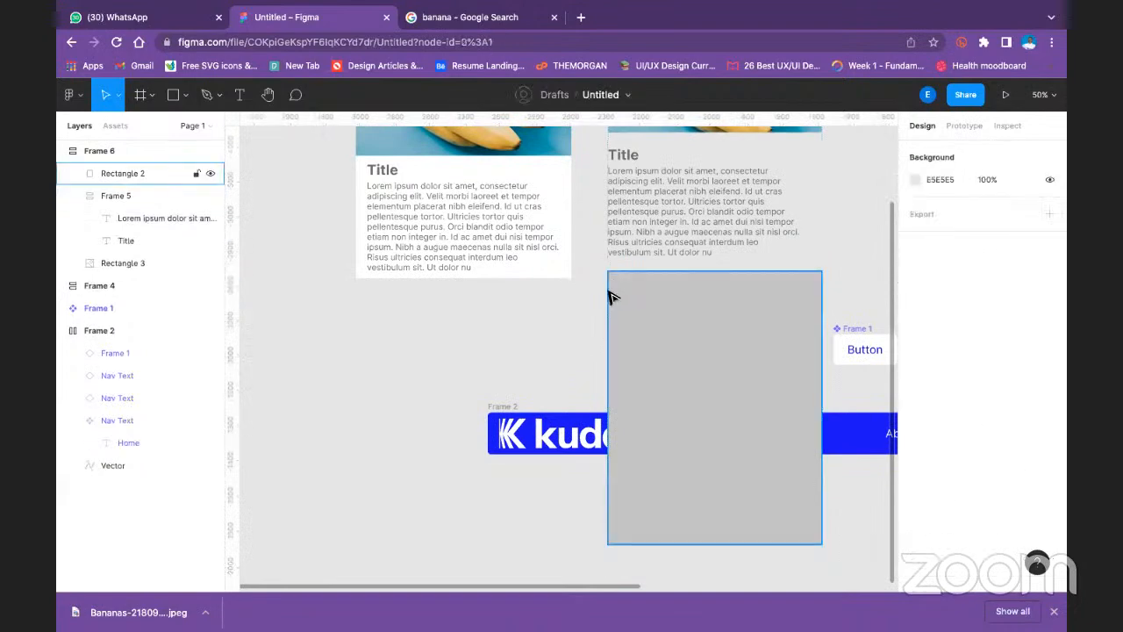
pyautogui.click(674, 336)
pyautogui.press('Delete')
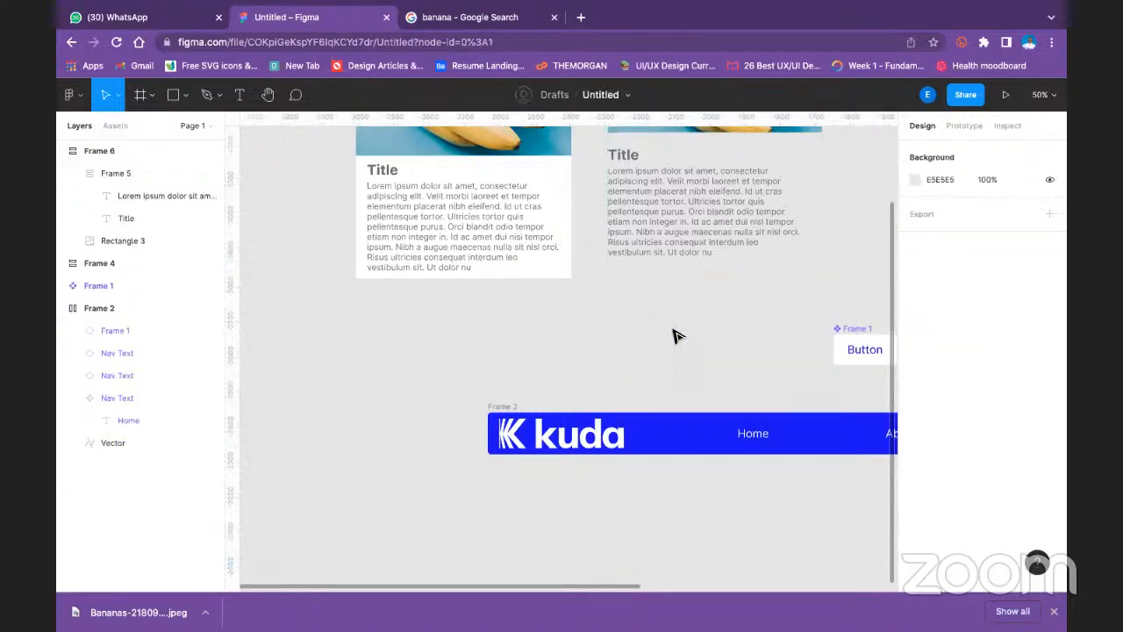
# - Try a white FFFFFF fill on the second card's text frame and widen it to 610, then undo both changes
pyautogui.scroll(3, 673, 336)
pyautogui.click(626, 271)
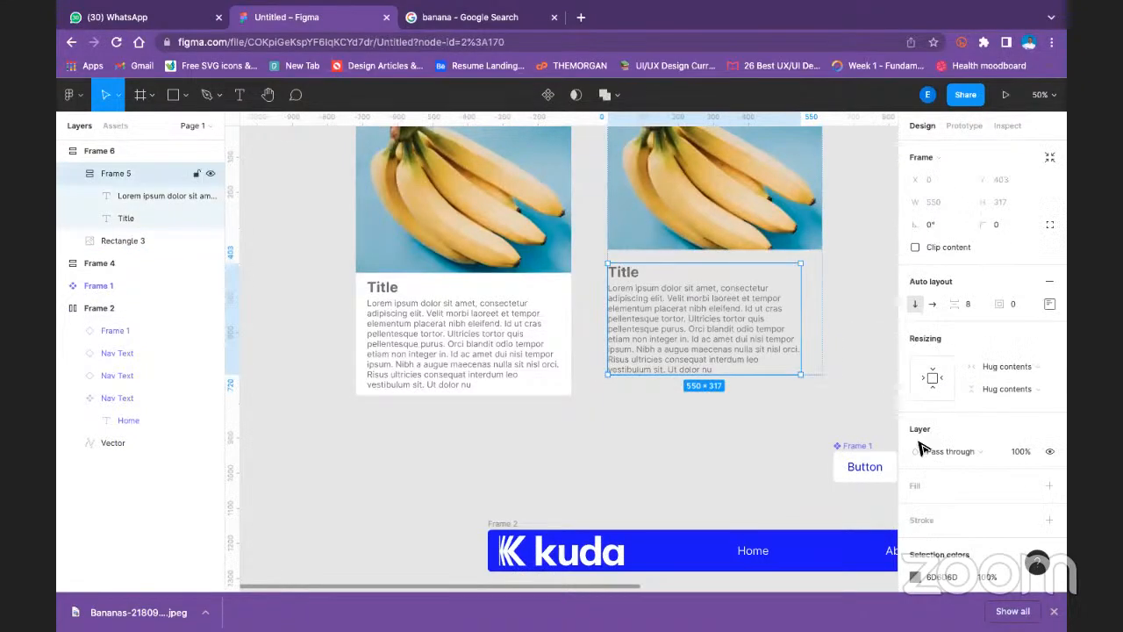
pyautogui.click(1050, 486)
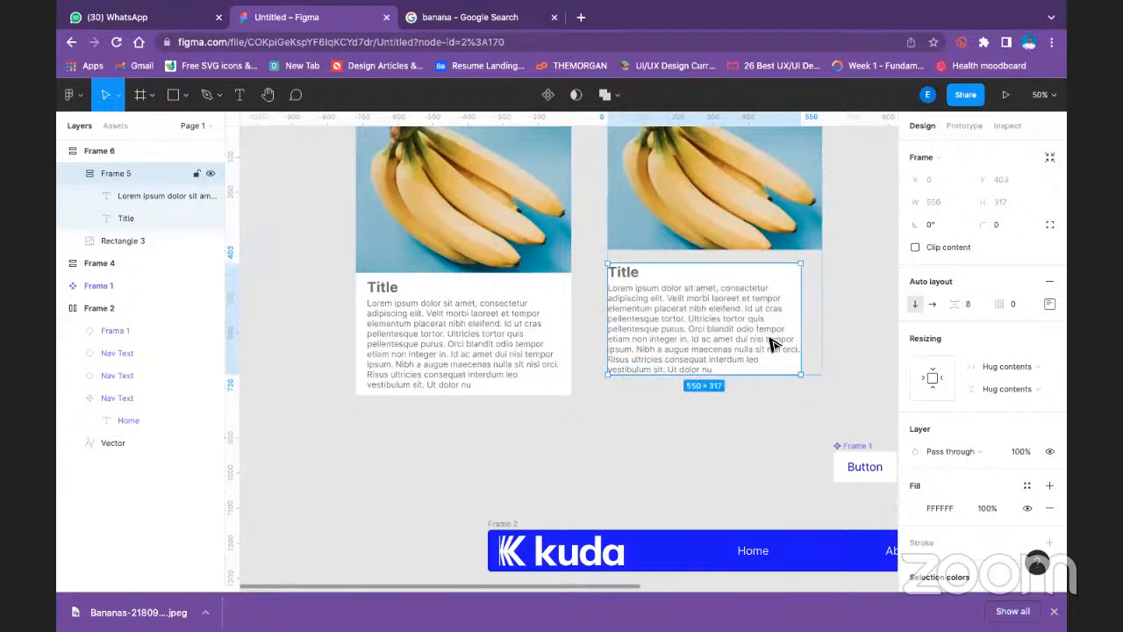
pyautogui.moveTo(801, 376)
pyautogui.mouseDown()
pyautogui.moveTo(826, 387)
pyautogui.moveTo(822, 375)
pyautogui.mouseUp()
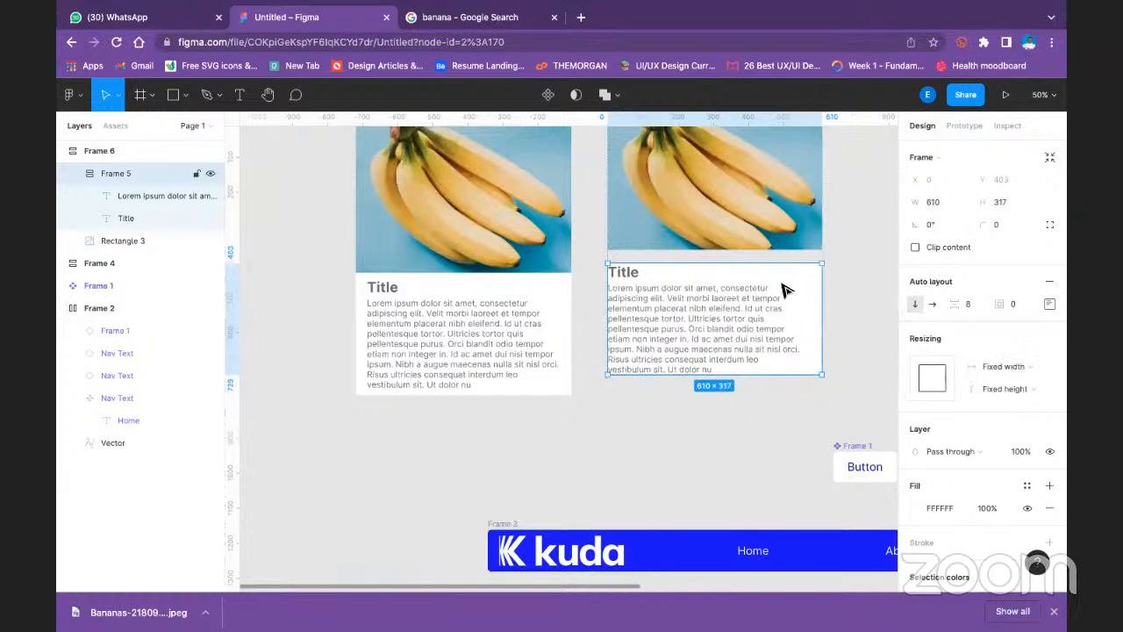
pyautogui.hotkey('ctrl', 'z')
pyautogui.hotkey('ctrl', 'z')
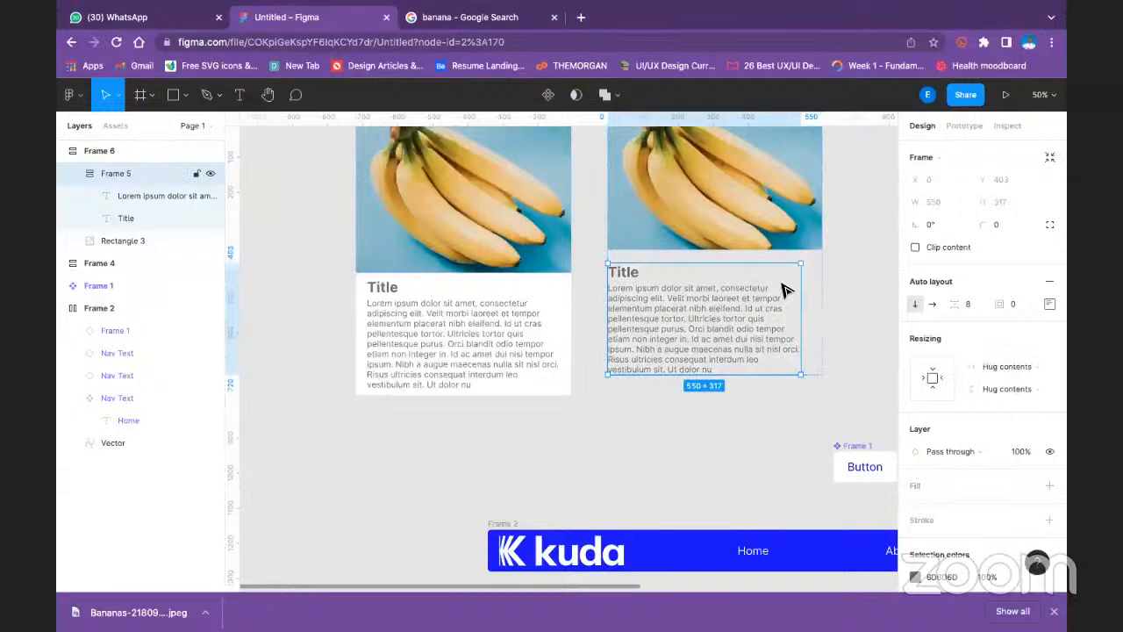
# - Wrap the whole second card in another auto layout frame and give that frame a white FFFFFF fill
pyautogui.scroll(3, 702, 272)
pyautogui.click(629, 242)
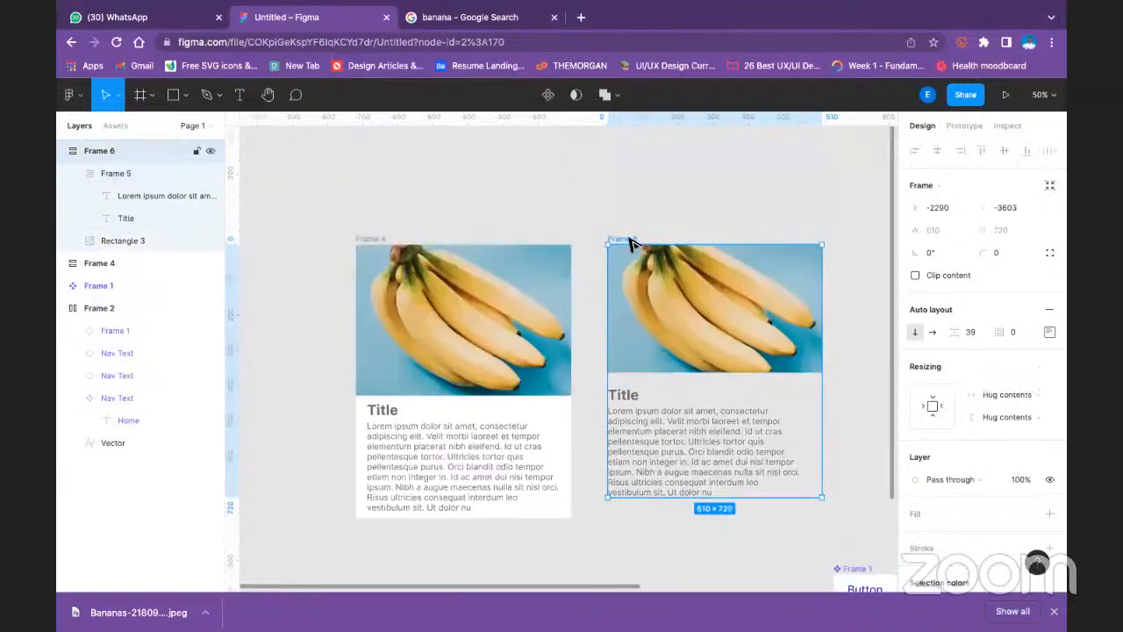
pyautogui.hotkey('shift', 'a')
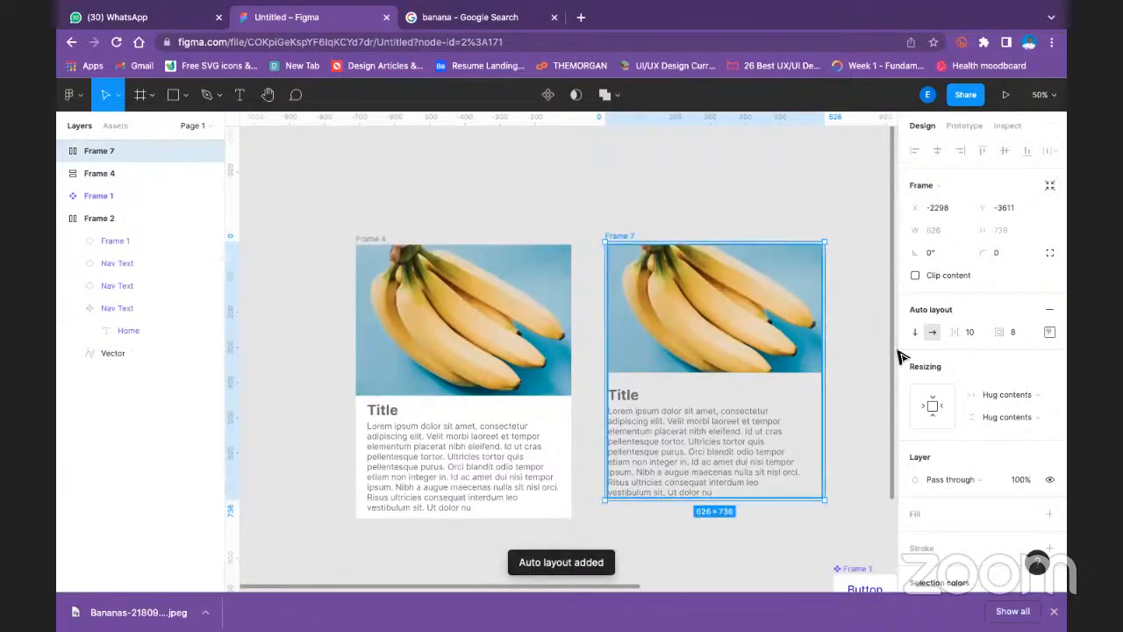
pyautogui.scroll(-3, 1001, 397)
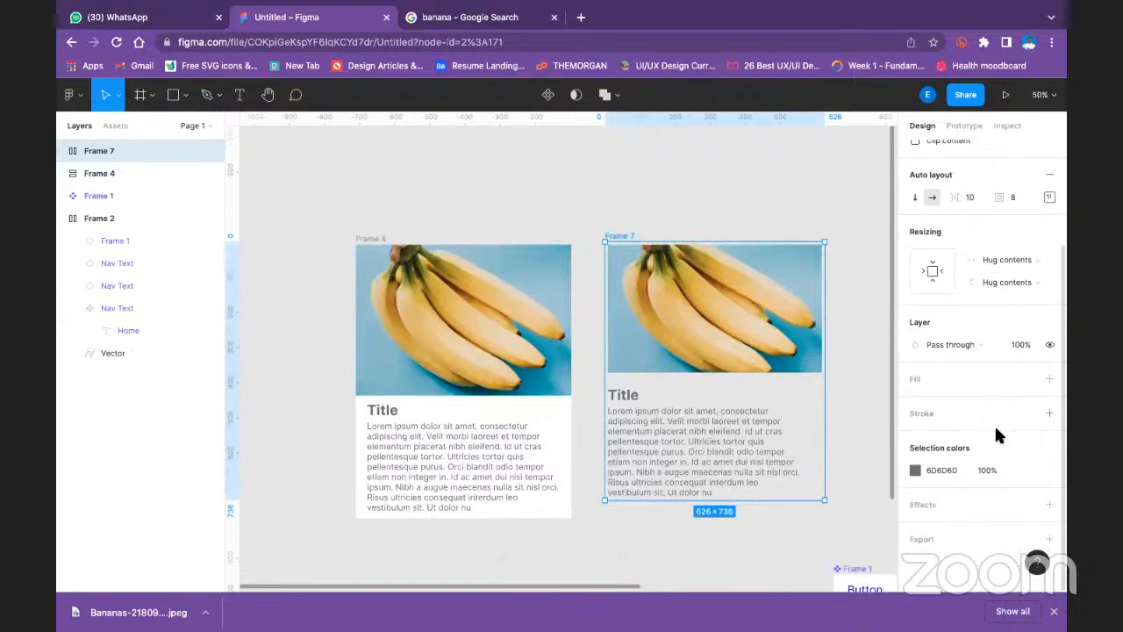
pyautogui.click(1051, 379)
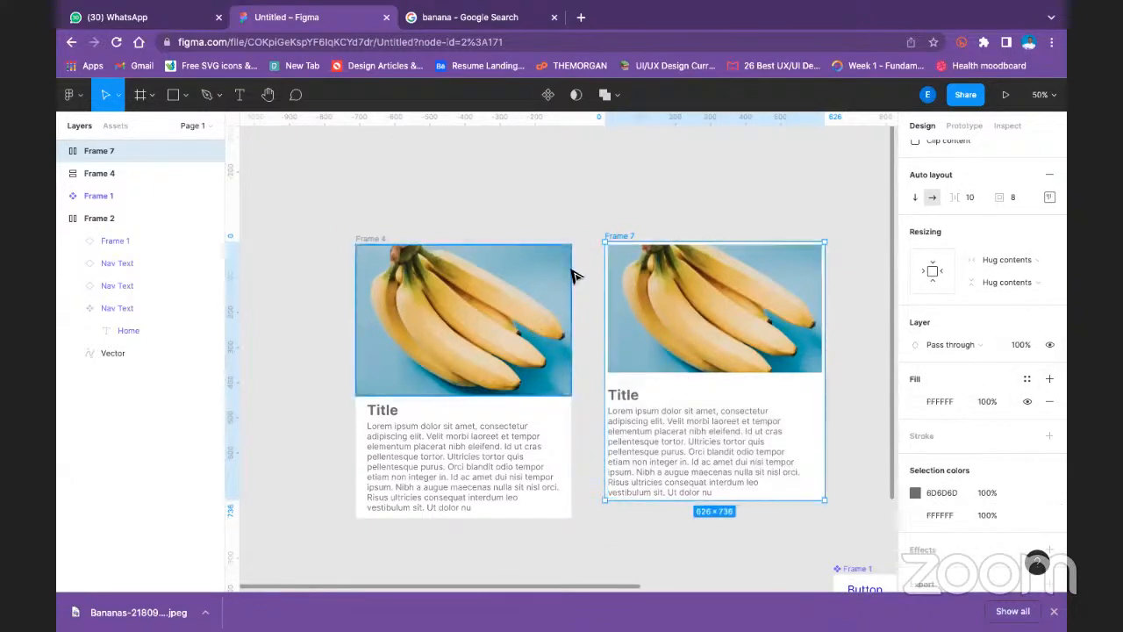
pyautogui.click(702, 192)
# - Centre the contents of the second card's outer auto layout frame and set its top padding to 32
pyautogui.scroll(-3, 705, 189)
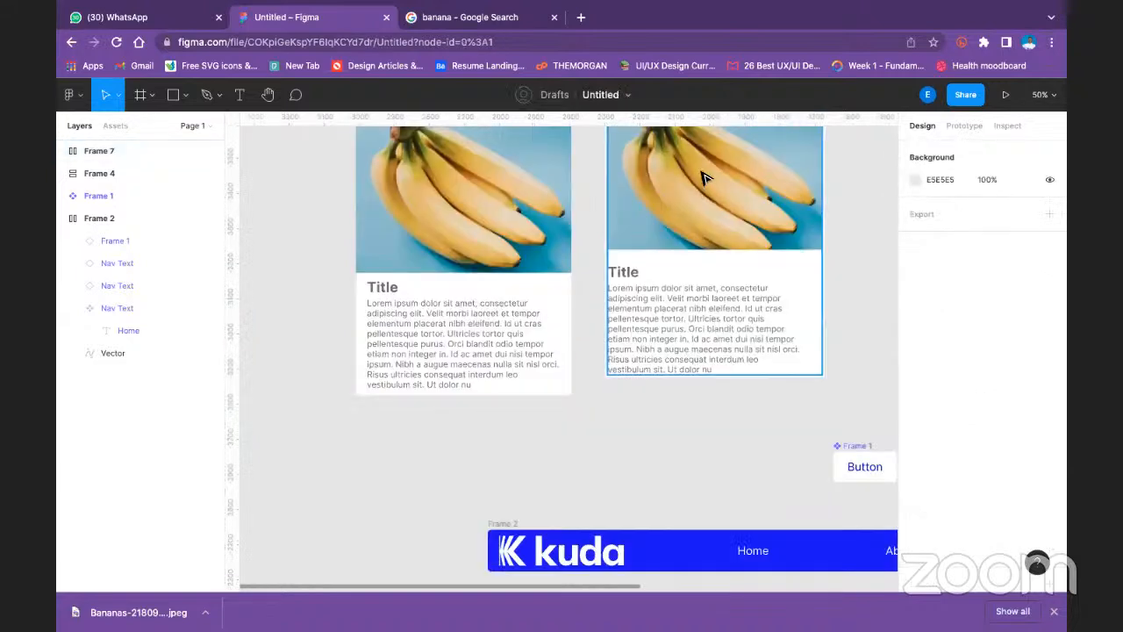
pyautogui.scroll(2, 708, 188)
pyautogui.scroll(-1, 708, 202)
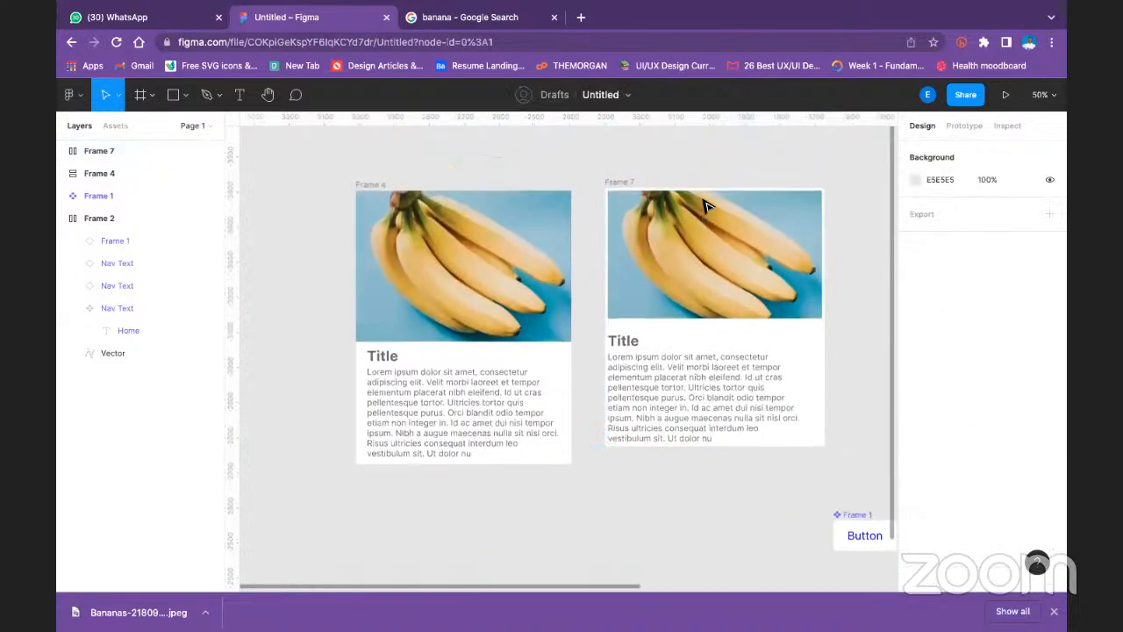
pyautogui.click(625, 183)
pyautogui.click(1050, 331)
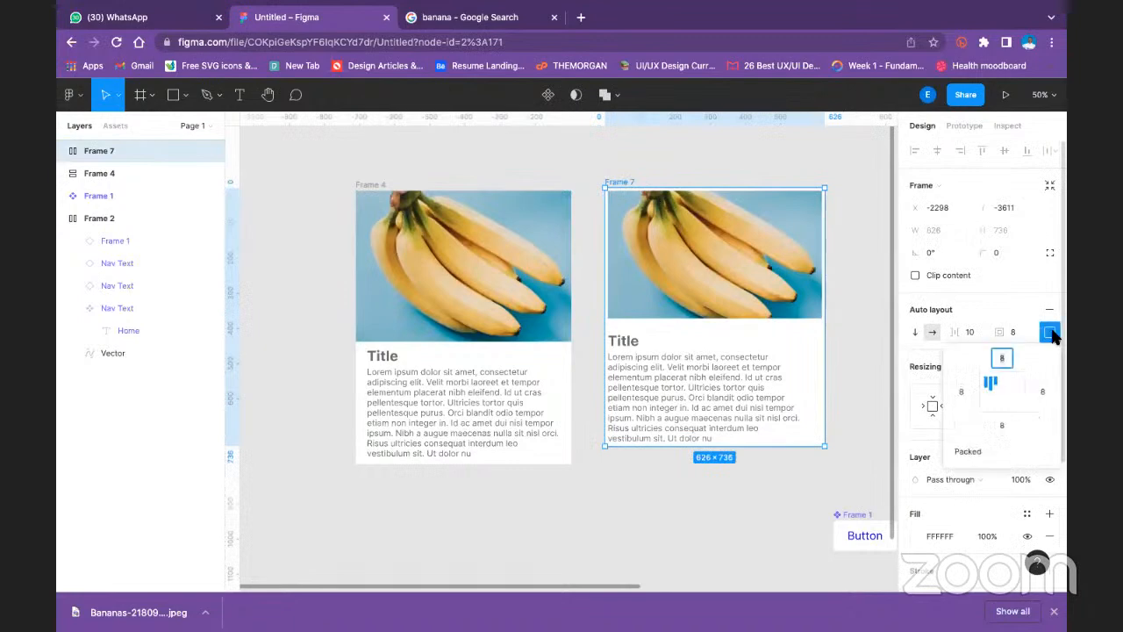
pyautogui.click(1007, 394)
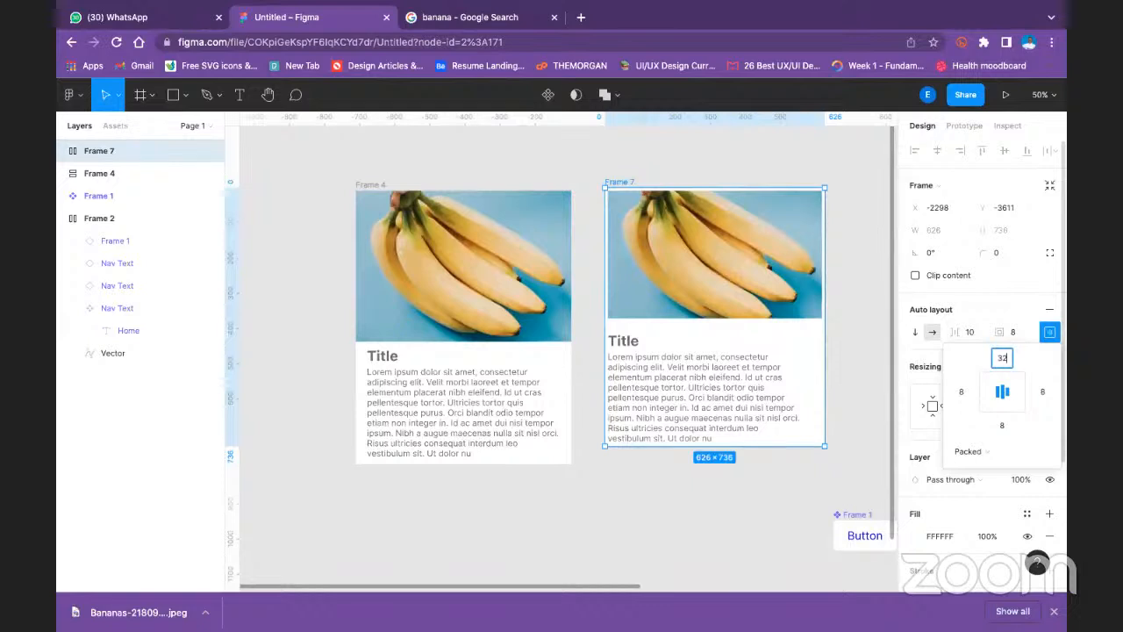
pyautogui.write('32')
pyautogui.press('Return')
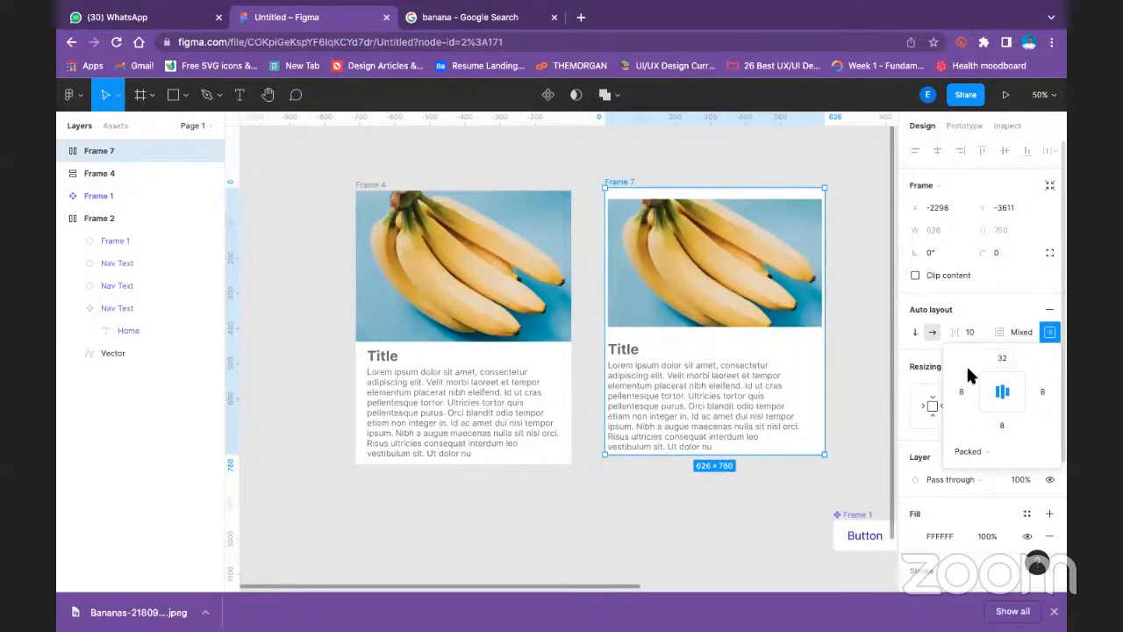
# - Set the top, left and right padding of the second card's outer frame to 0
pyautogui.click(1002, 359)
pyautogui.write('0')
pyautogui.press('Return')
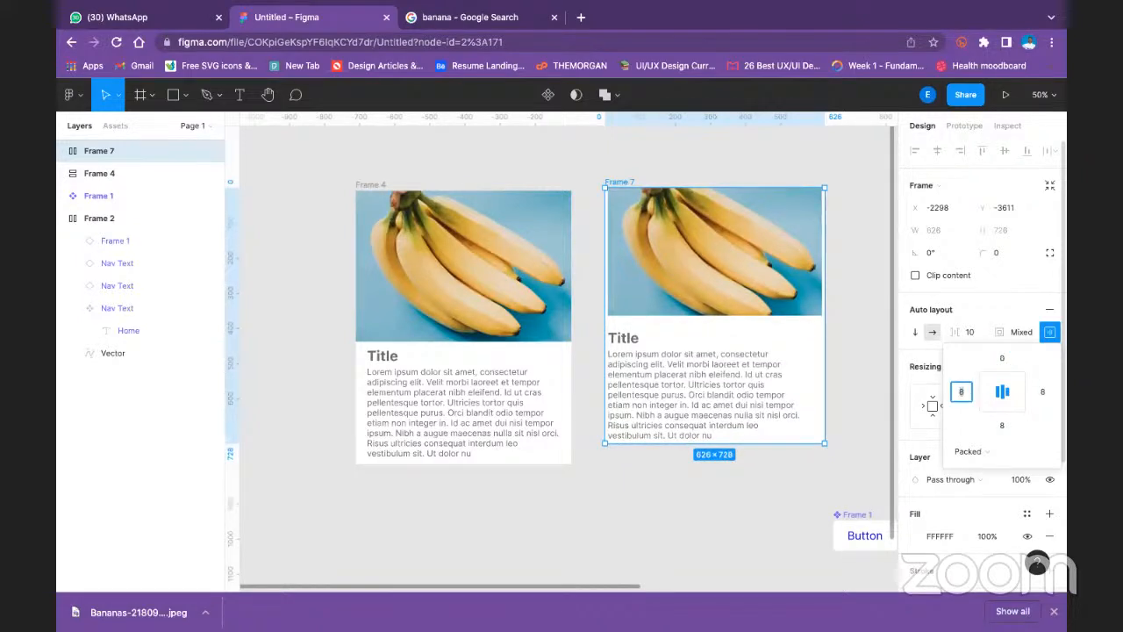
pyautogui.press('Return')
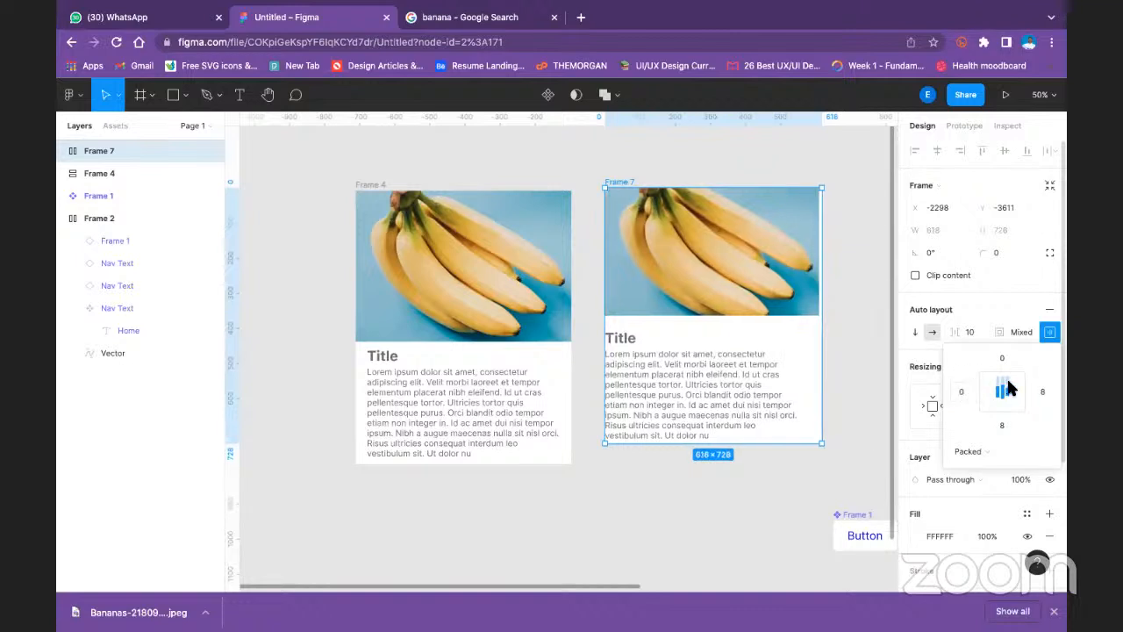
pyautogui.click(1040, 392)
pyautogui.write('0')
pyautogui.press('Return')
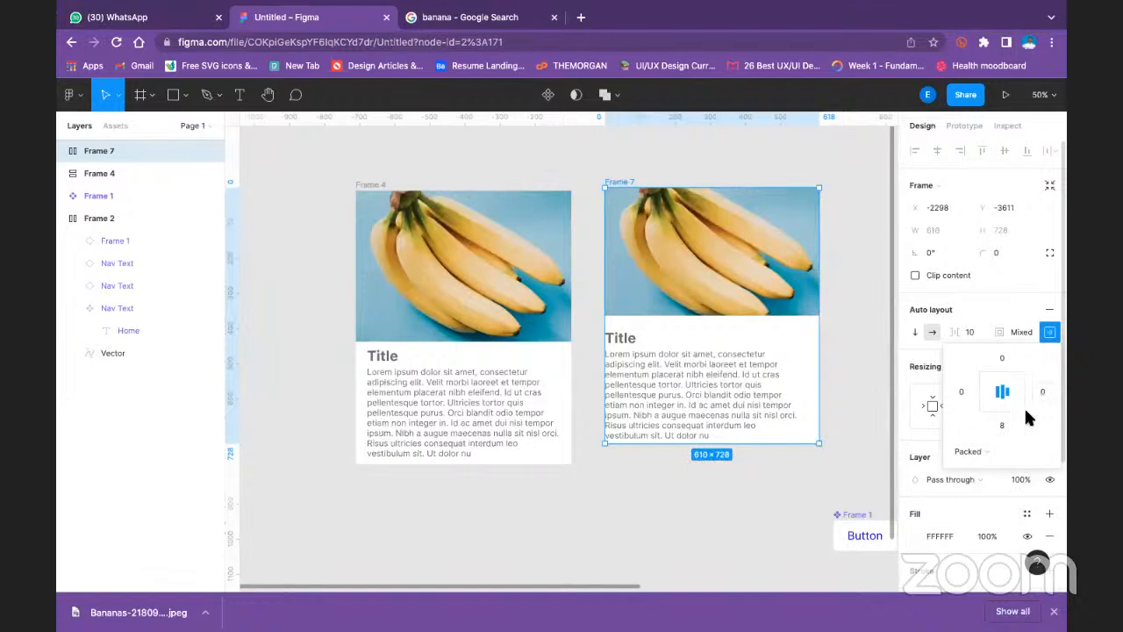
# - Set the bottom padding of the second card's outer frame to 0
pyautogui.click(1009, 426)
pyautogui.write('0')
pyautogui.press('Return')
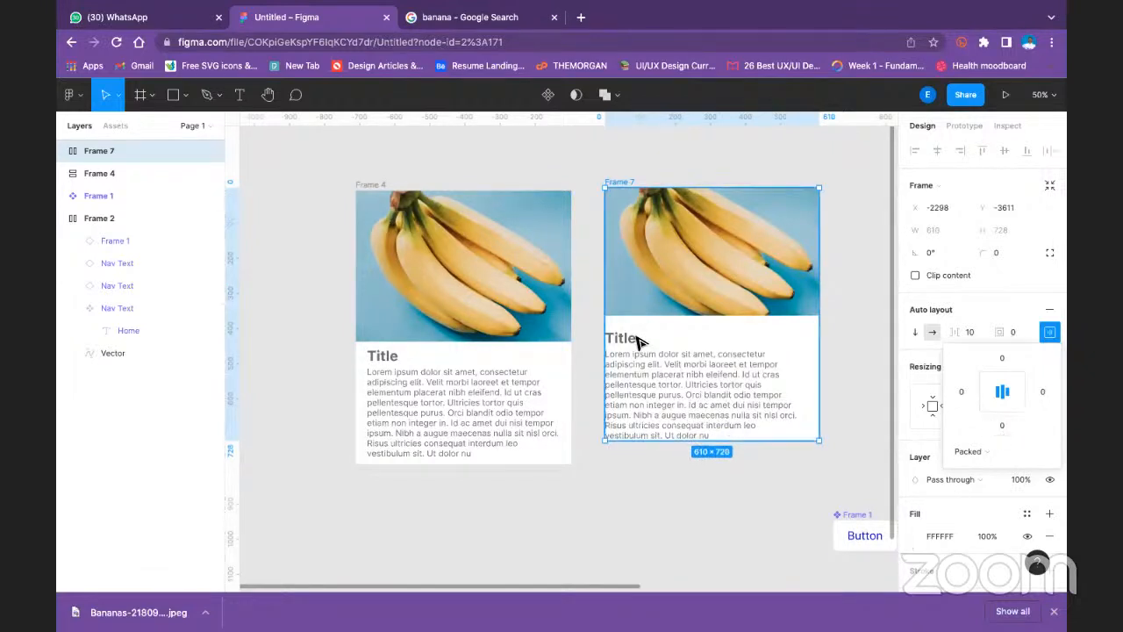
# - Set the top padding of the second card's text frame to 16 and align its title and description left
pyautogui.doubleClick(628, 340)
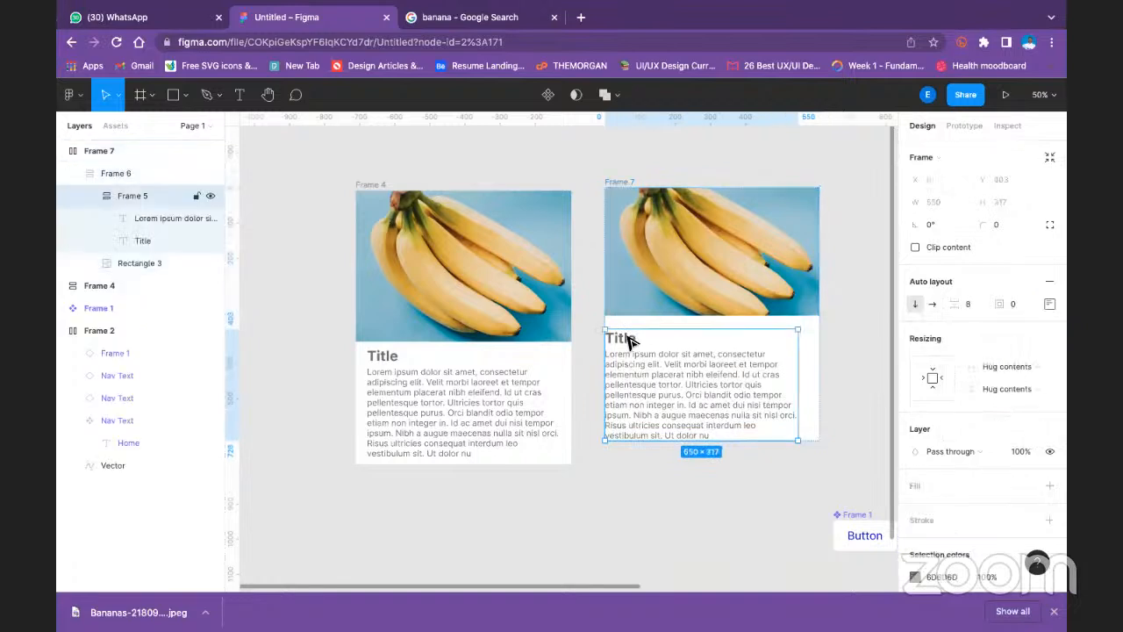
pyautogui.click(1049, 303)
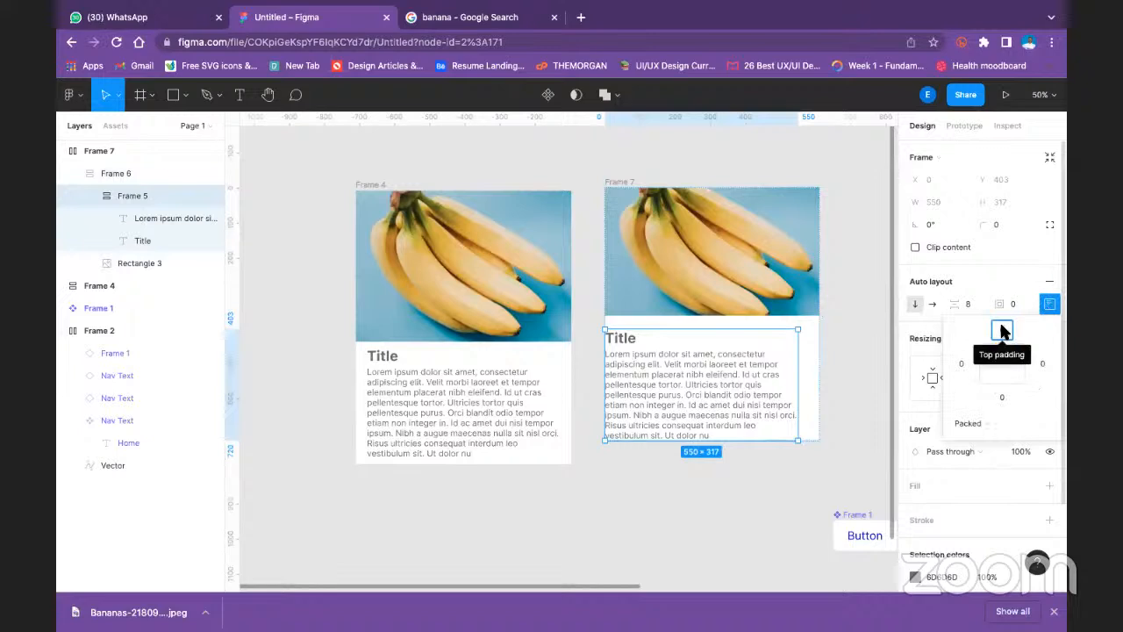
pyautogui.write('1')
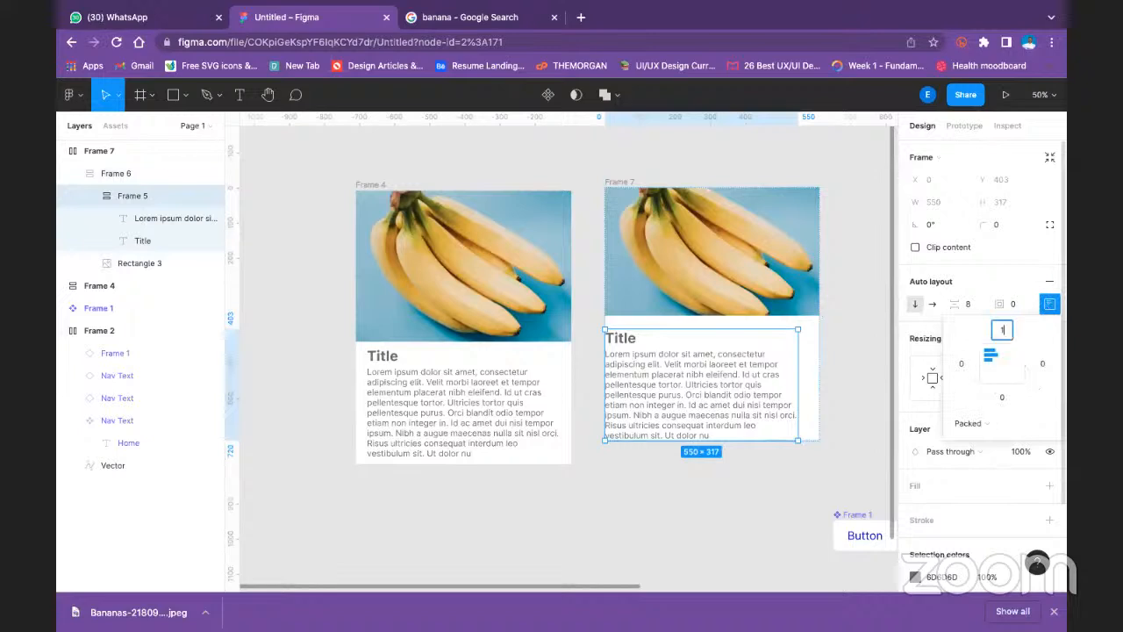
pyautogui.write('6')
pyautogui.press('Return')
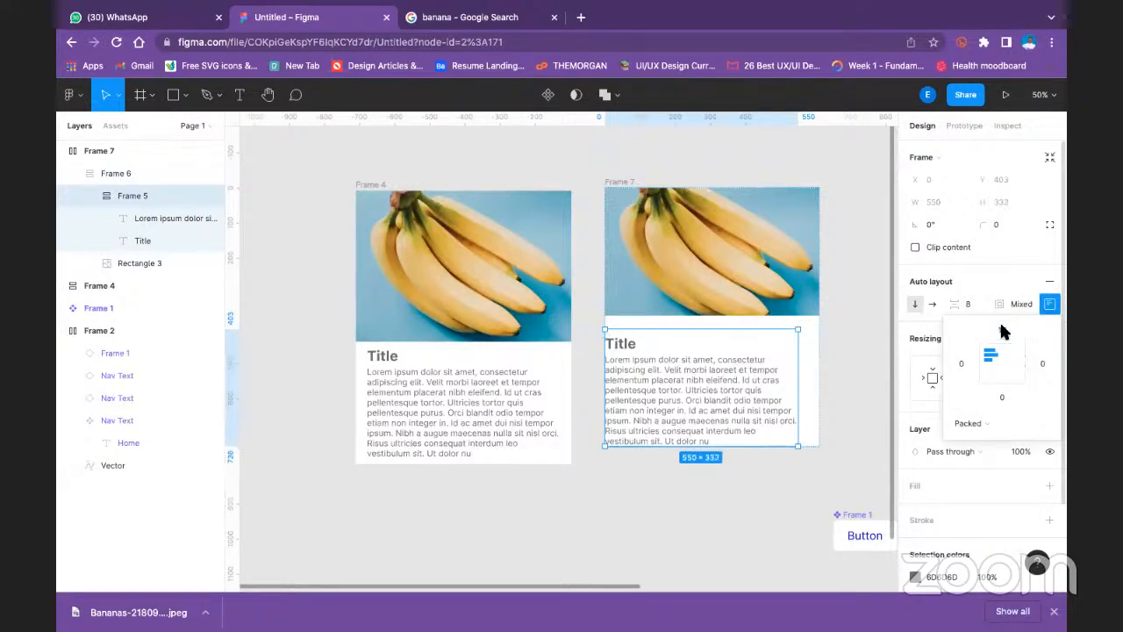
pyautogui.click(1004, 365)
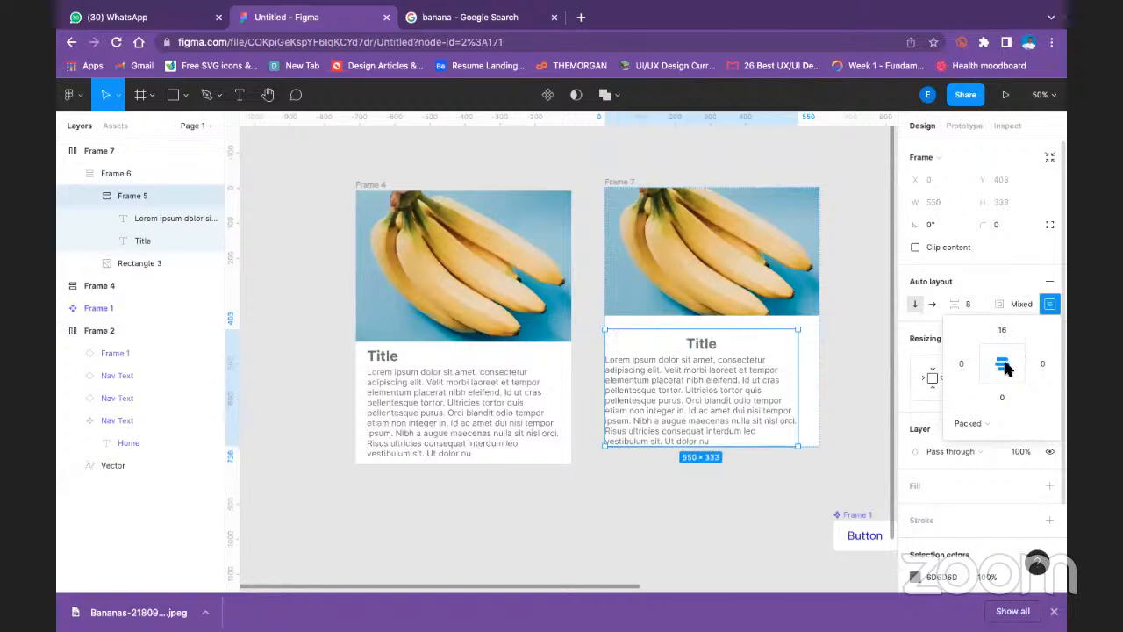
pyautogui.click(984, 364)
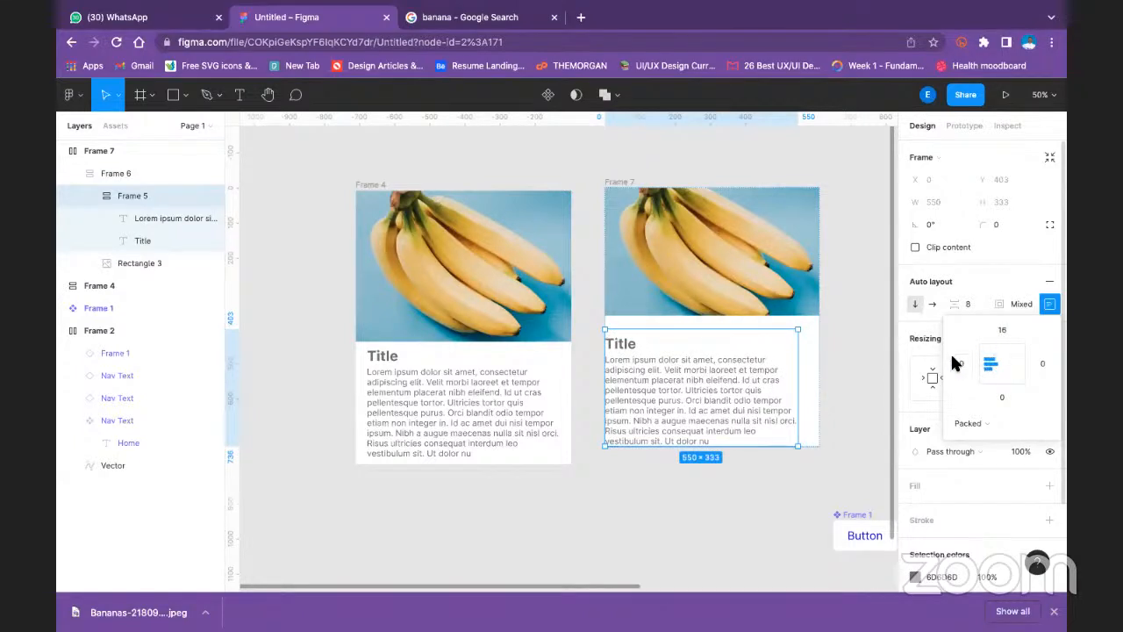
# - Set the second card's text frame padding to 32 on the left and right and 16 at the bottom
pyautogui.write('32')
pyautogui.press('Return')
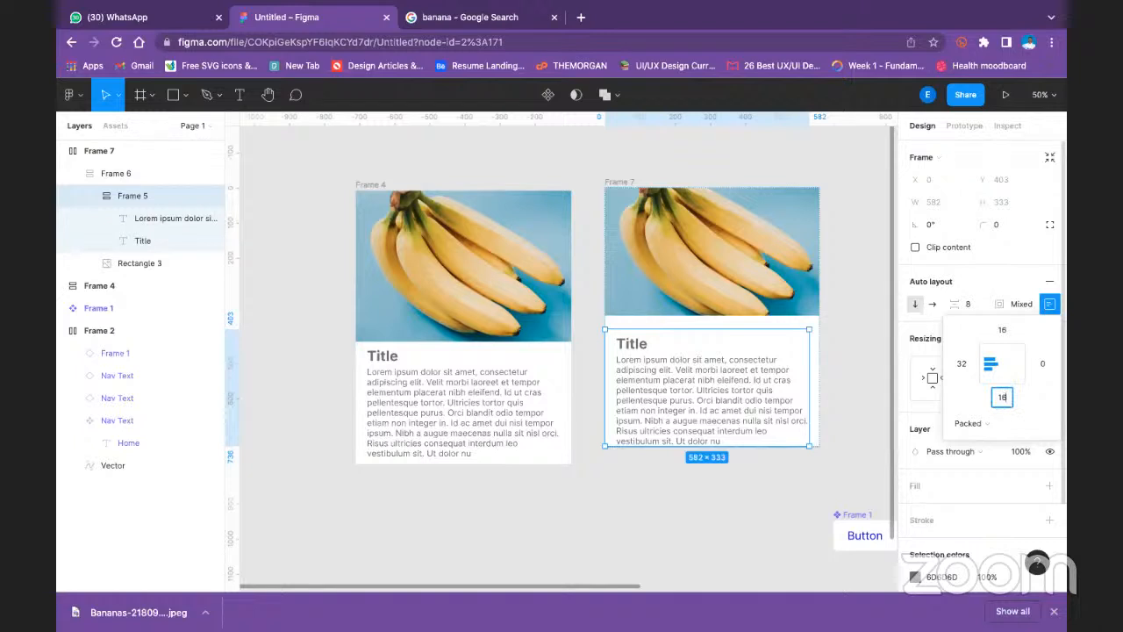
pyautogui.write('16')
pyautogui.press('Return')
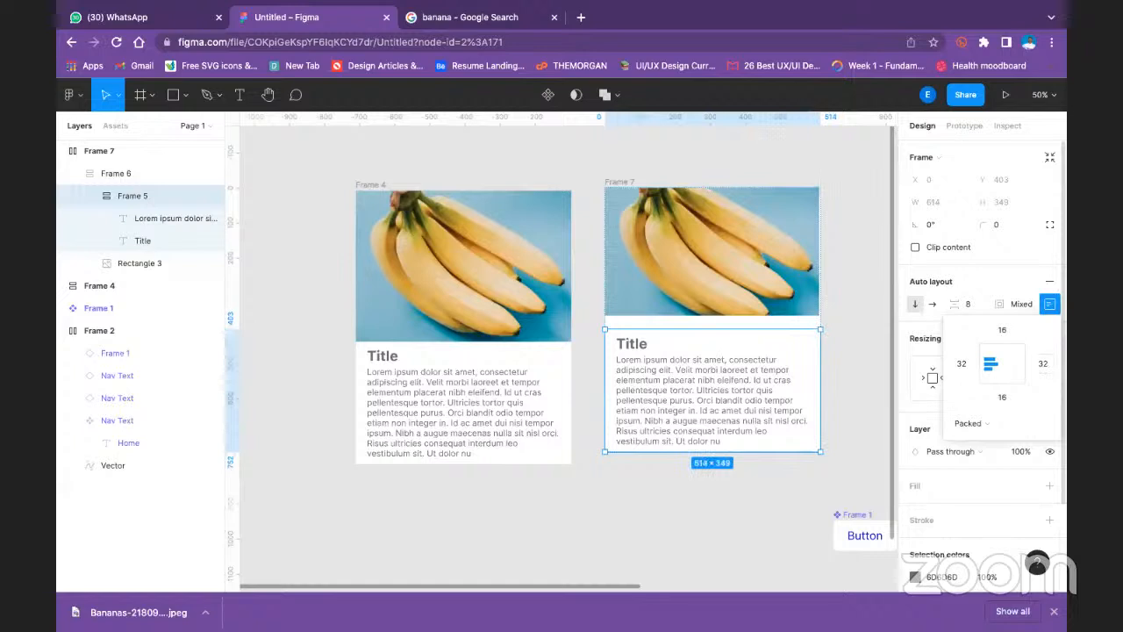
# - Narrow the second card's inner frame holding the image and text to a width of 610
pyautogui.click(697, 521)
pyautogui.click(809, 265)
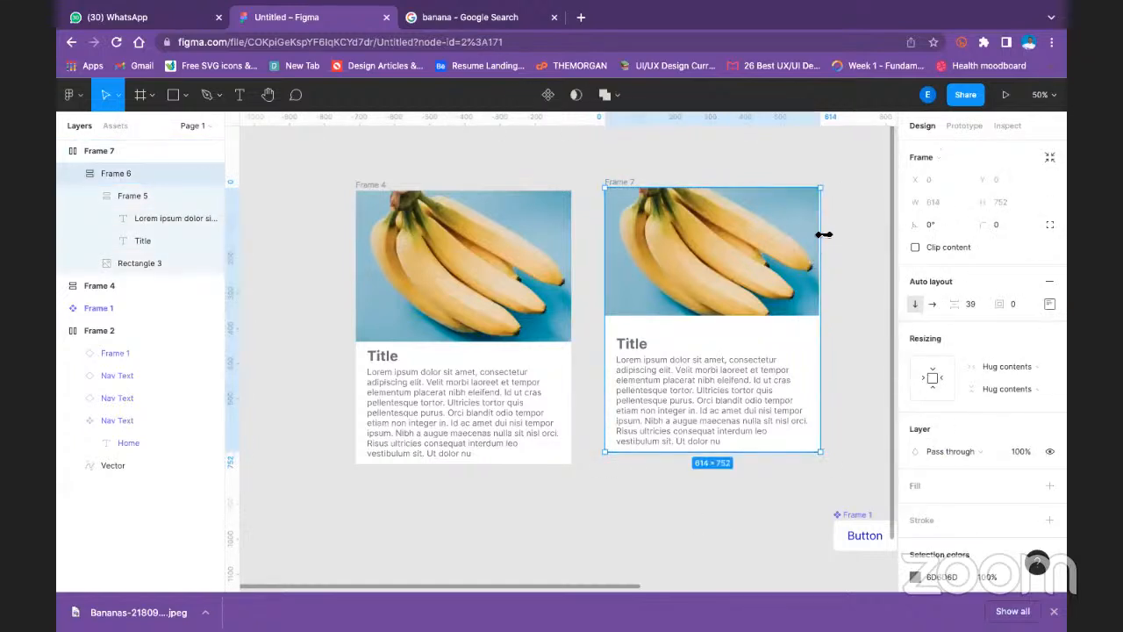
pyautogui.moveTo(824, 231); pyautogui.dragTo(816, 235)
pyautogui.click(853, 370)
pyautogui.click(674, 395)
pyautogui.doubleClick(674, 395)
pyautogui.doubleClick(674, 395)
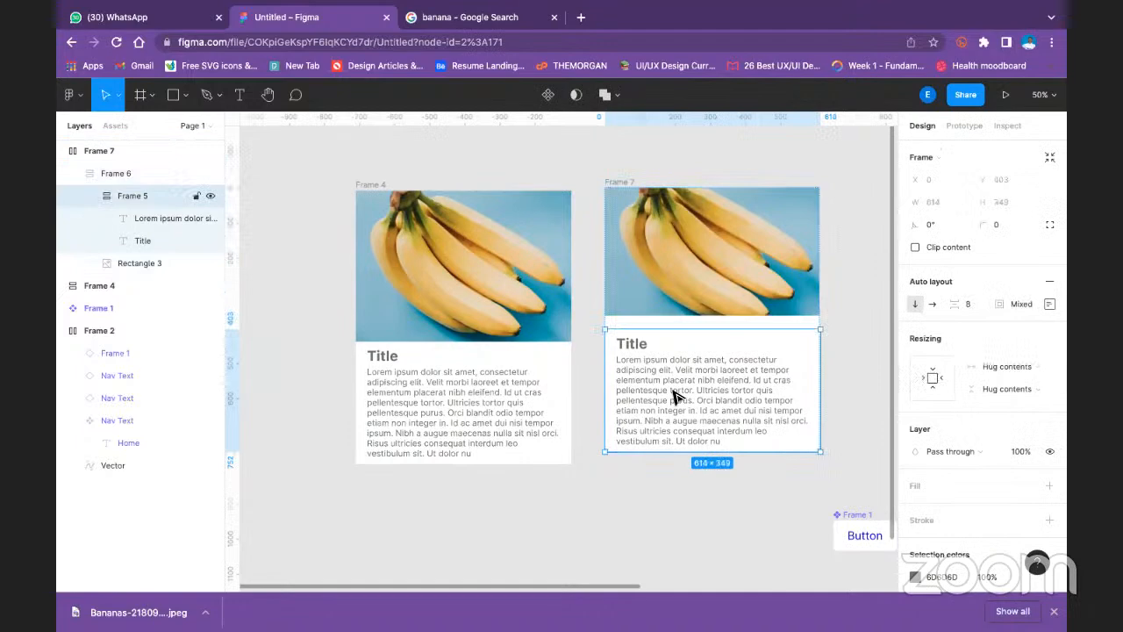
pyautogui.click(629, 182)
pyautogui.click(806, 467)
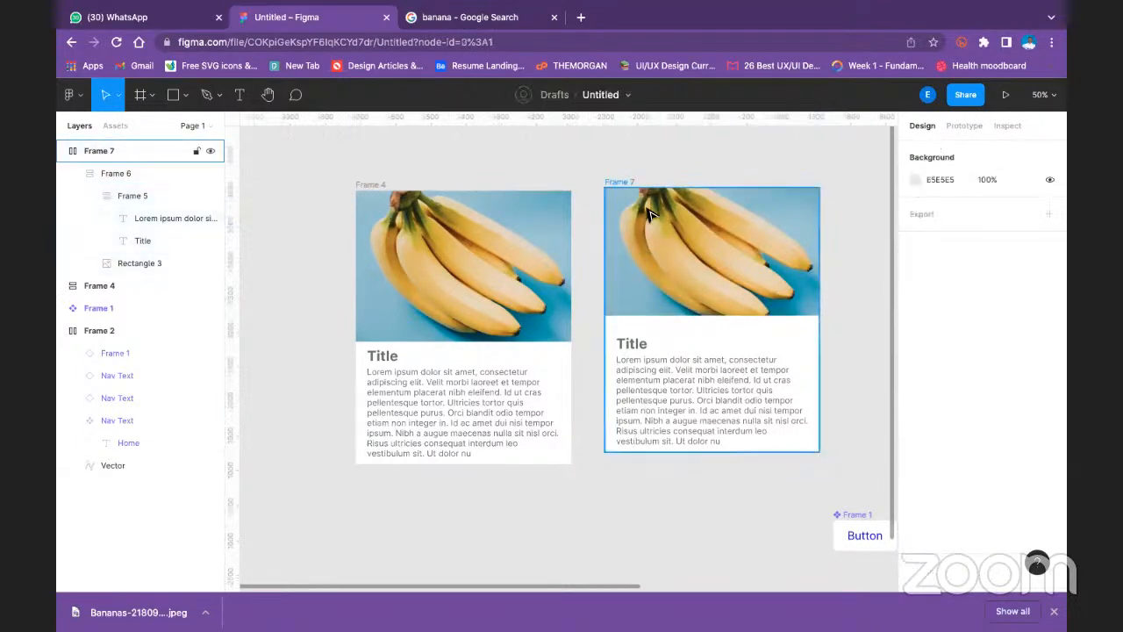
# - Try enlarging the second card's outer frame to 932 × 811, then return it to hugging its contents
pyautogui.click(629, 182)
pyautogui.moveTo(818, 451); pyautogui.dragTo(748, 475)
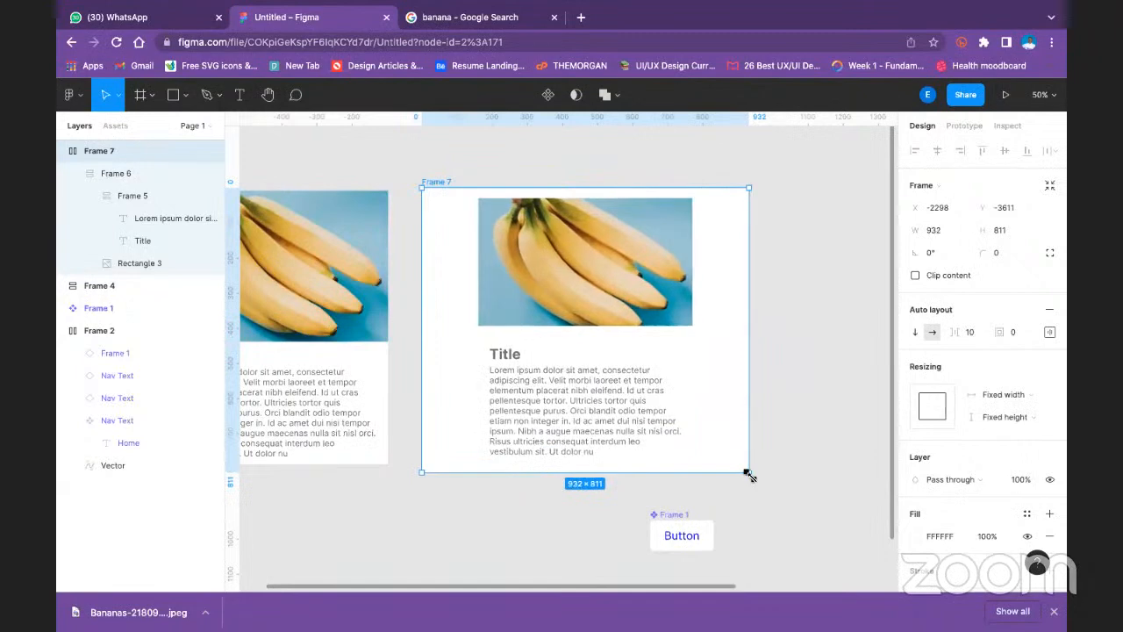
pyautogui.doubleClick(749, 474)
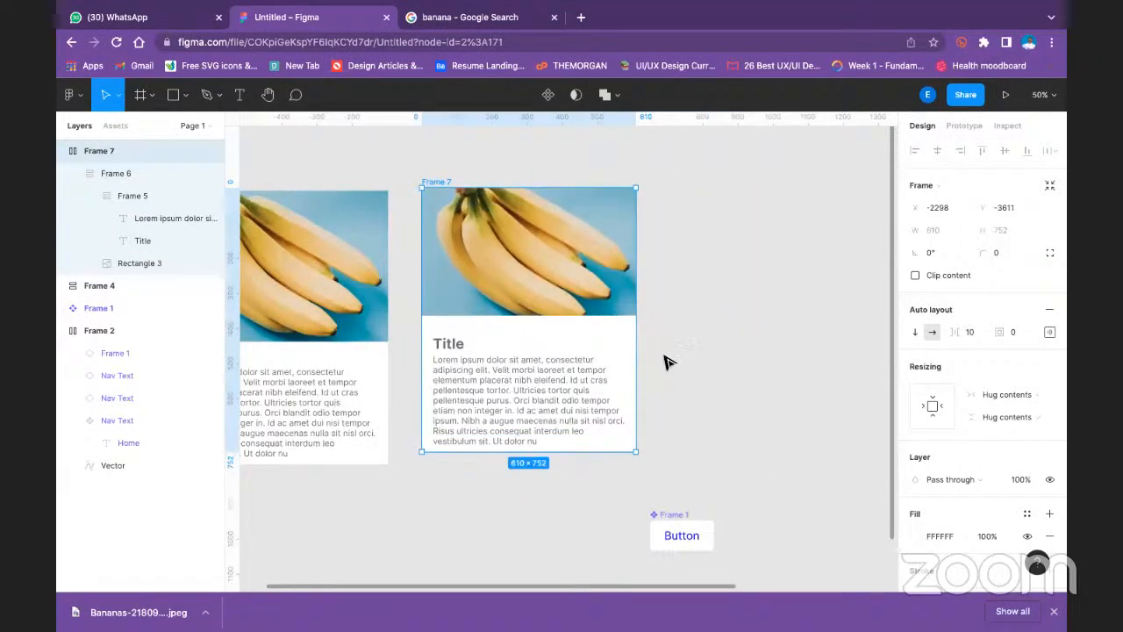
# - Change the spacing mode of the second card's outer frame to Space between
pyautogui.click(1029, 397)
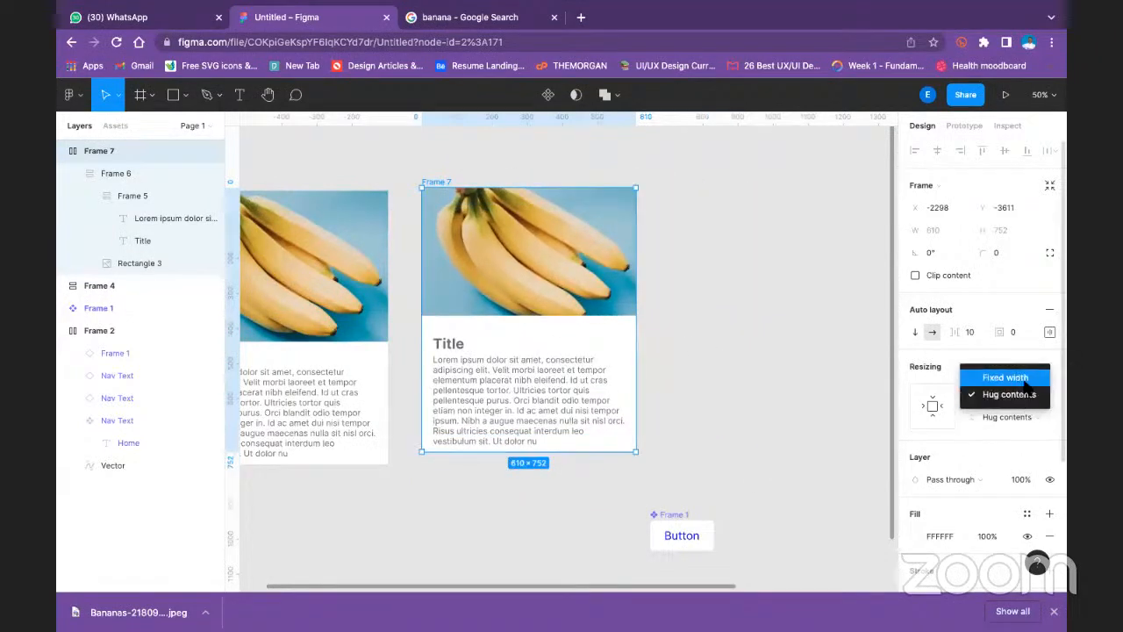
pyautogui.click(1011, 409)
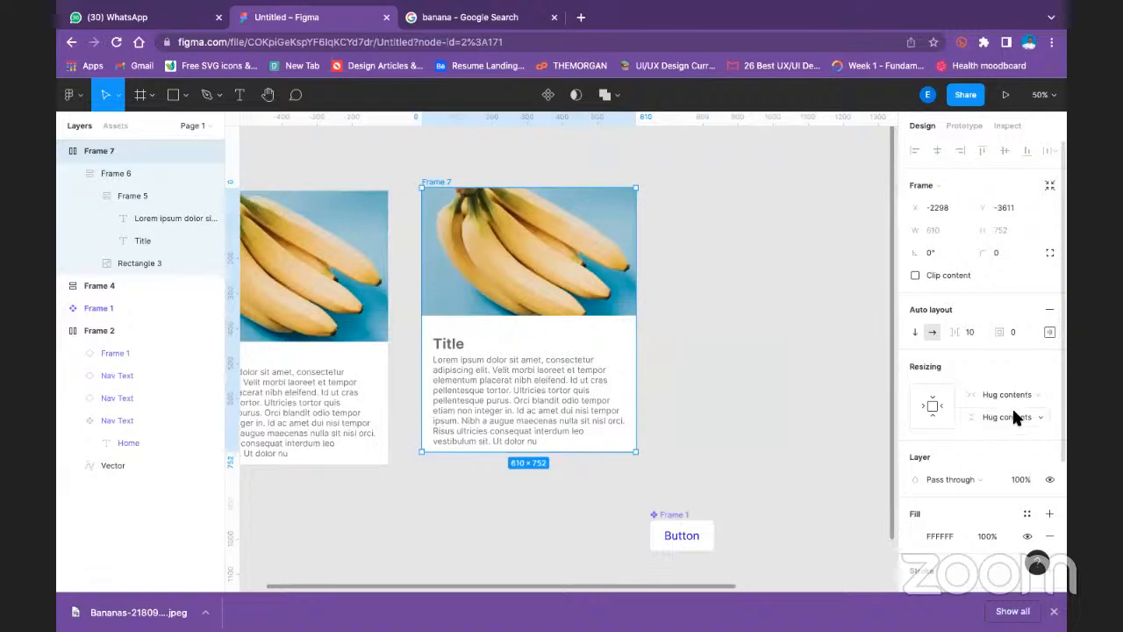
pyautogui.click(1050, 334)
pyautogui.click(975, 452)
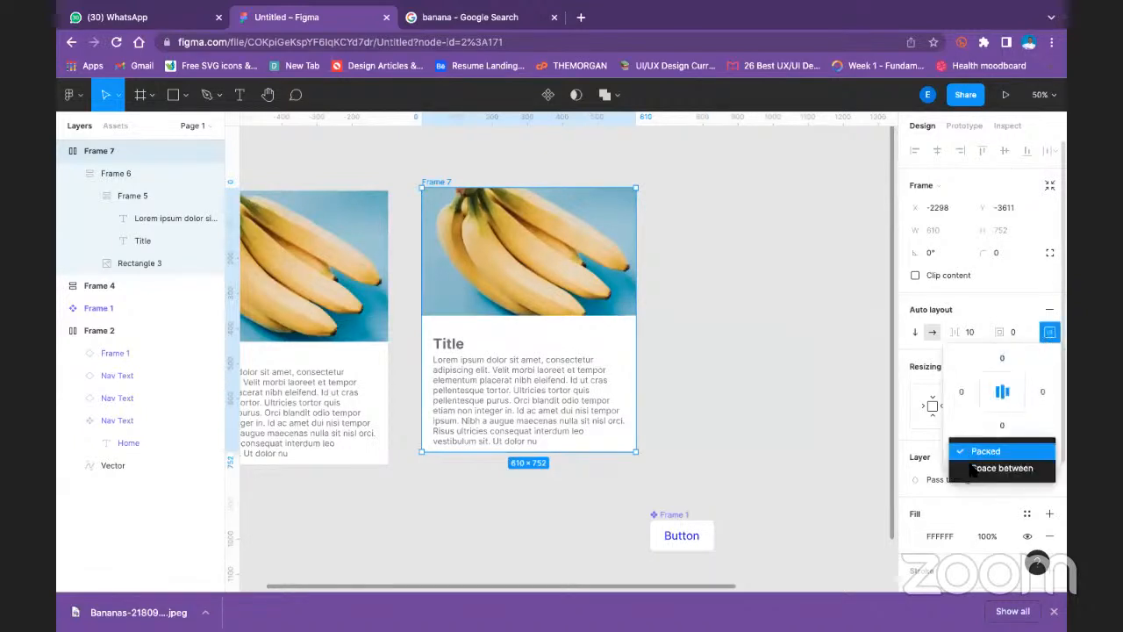
pyautogui.click(974, 471)
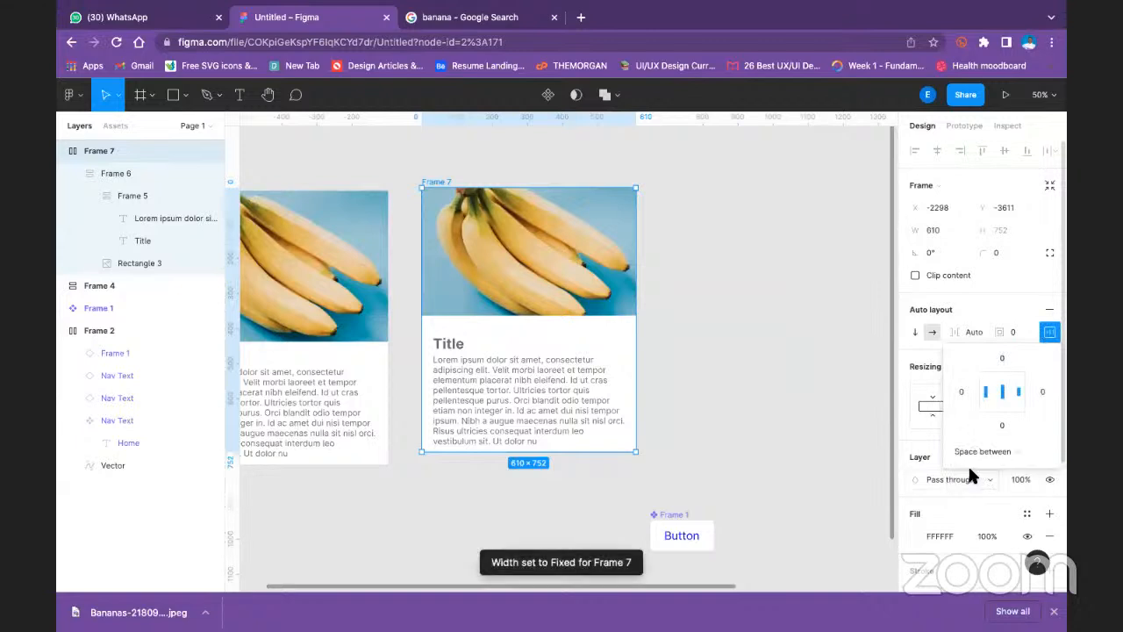
# - Try centring the title and description in the second card's text frame, then align them to the top left
pyautogui.click(697, 357)
pyautogui.click(514, 318)
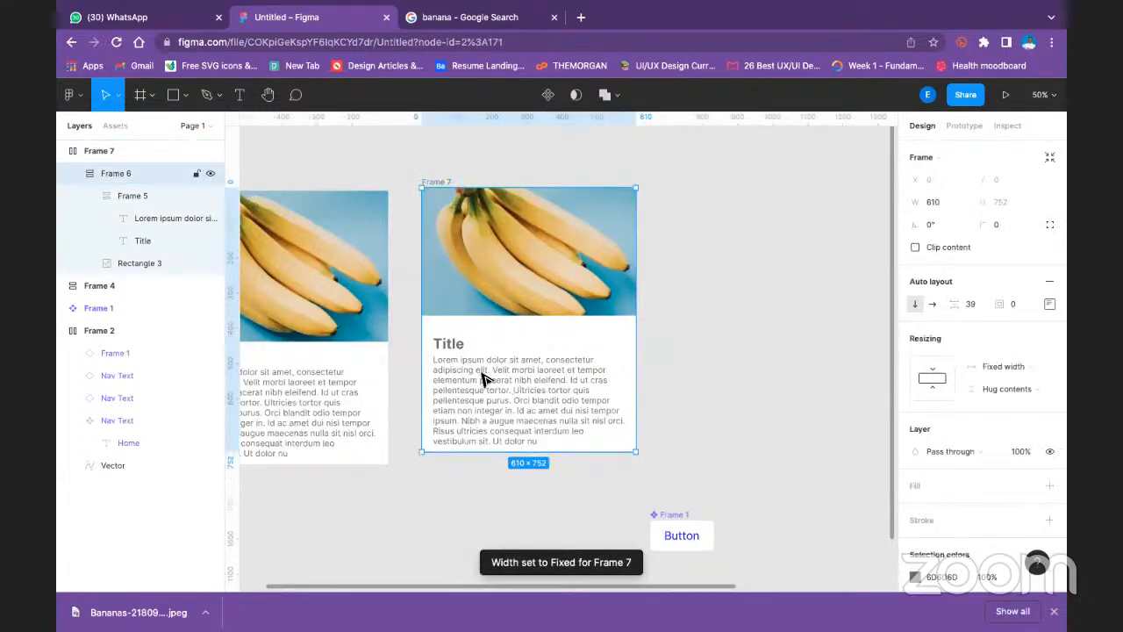
pyautogui.click(457, 353)
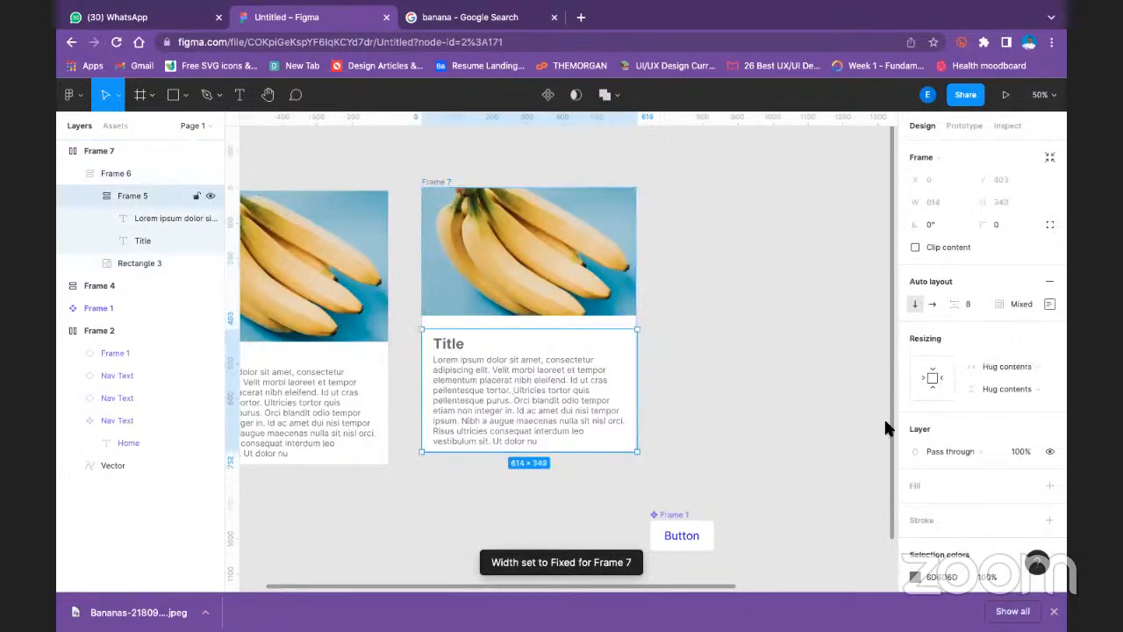
pyautogui.click(1049, 305)
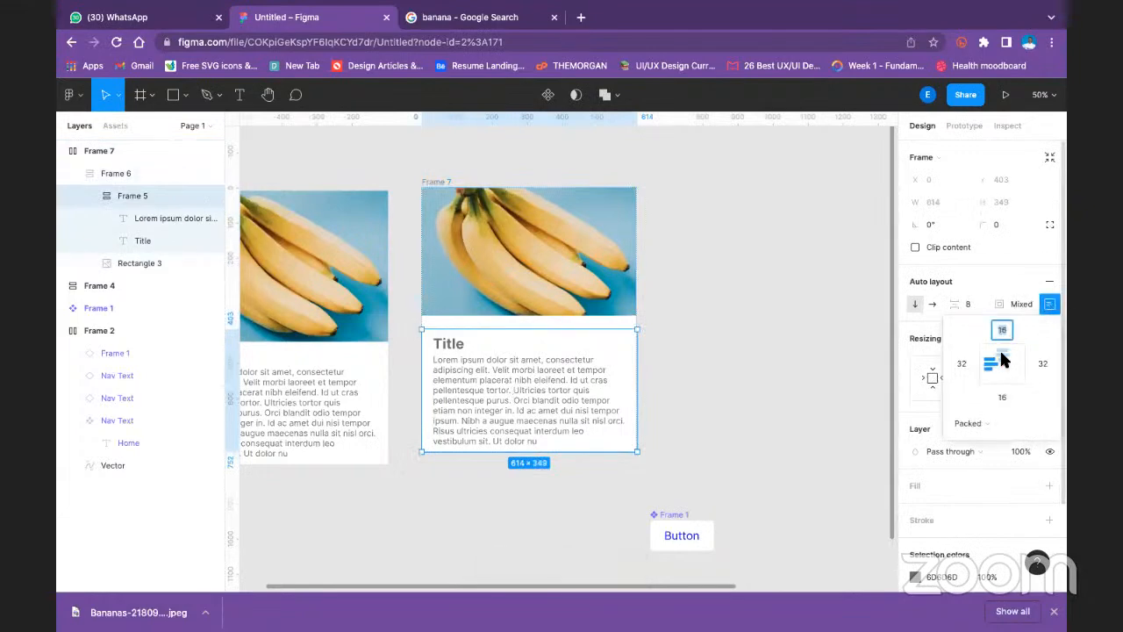
pyautogui.click(1003, 356)
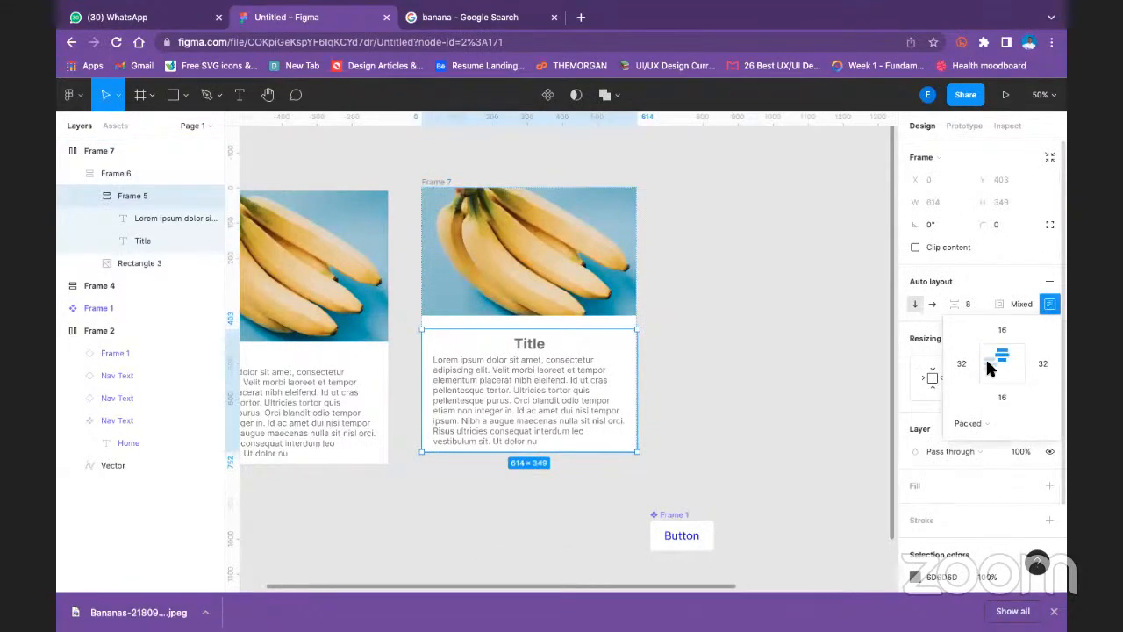
pyautogui.click(989, 359)
pyautogui.click(989, 354)
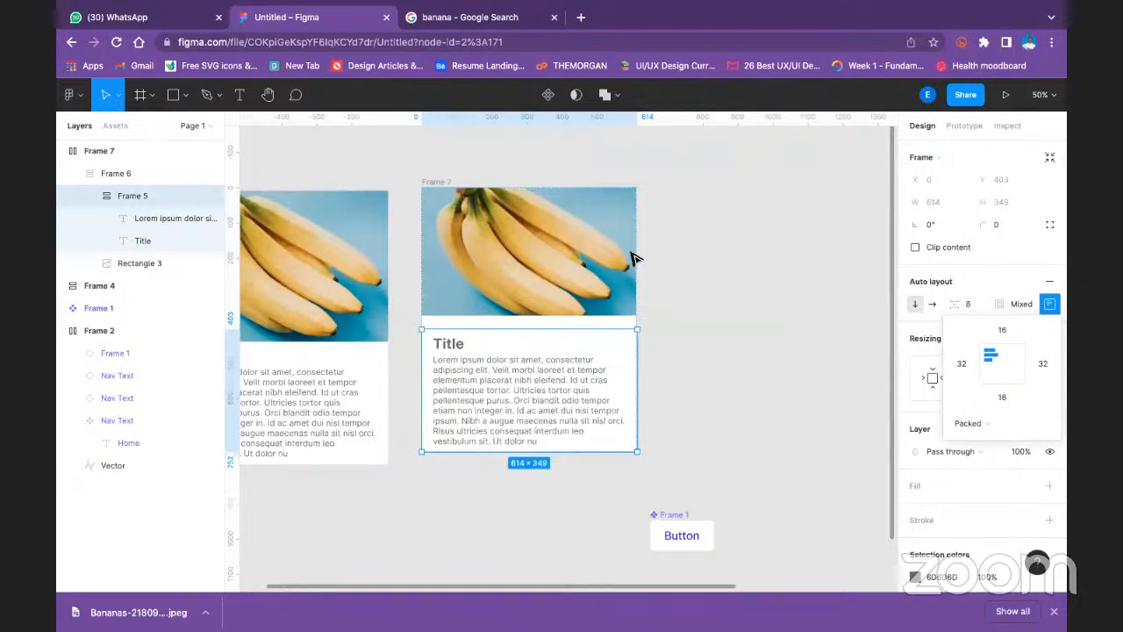
# - Change the width resizing mode of the second card's banana image
pyautogui.click(592, 254)
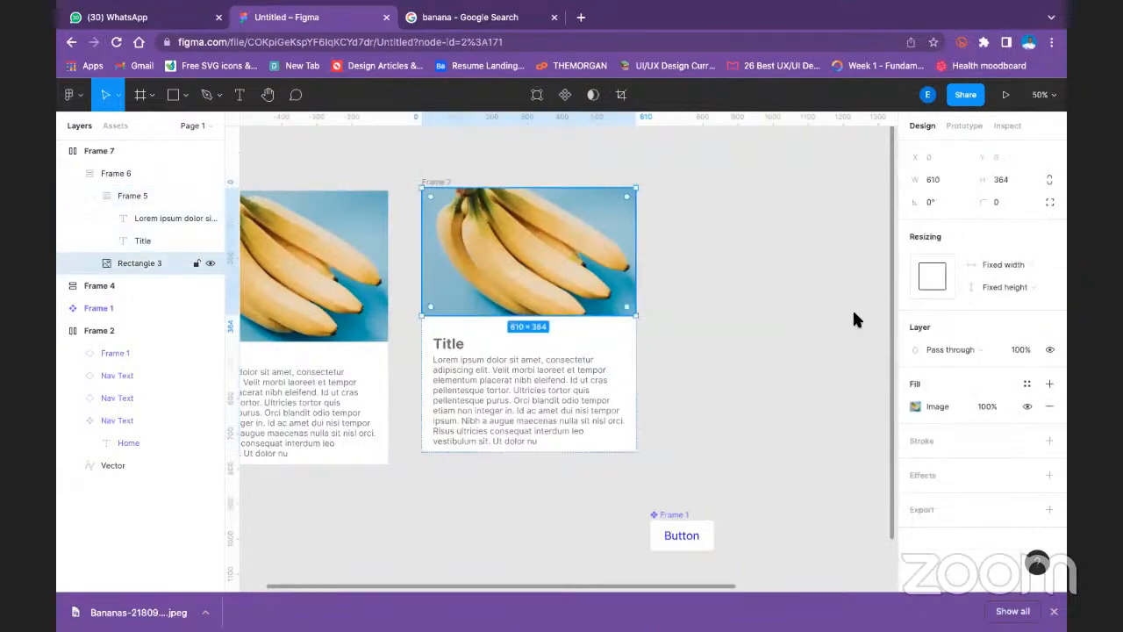
pyautogui.click(1029, 266)
pyautogui.click(1017, 281)
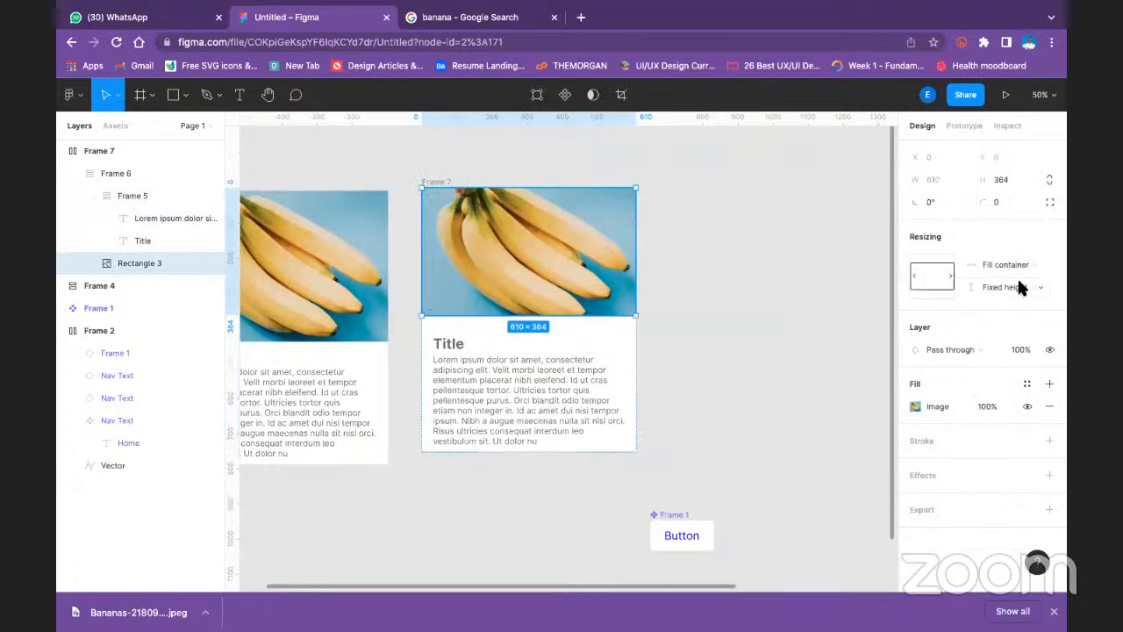
pyautogui.click(532, 160)
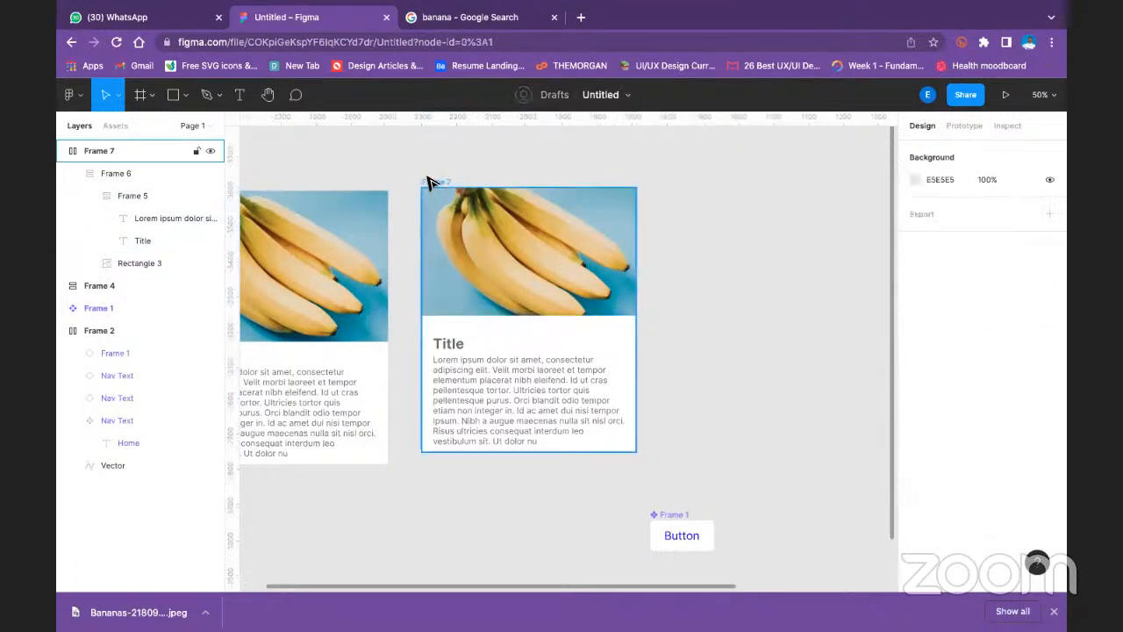
# - Align the contents of the second card's outer frame to the top and switch its spacing mode back to Packed
pyautogui.click(434, 182)
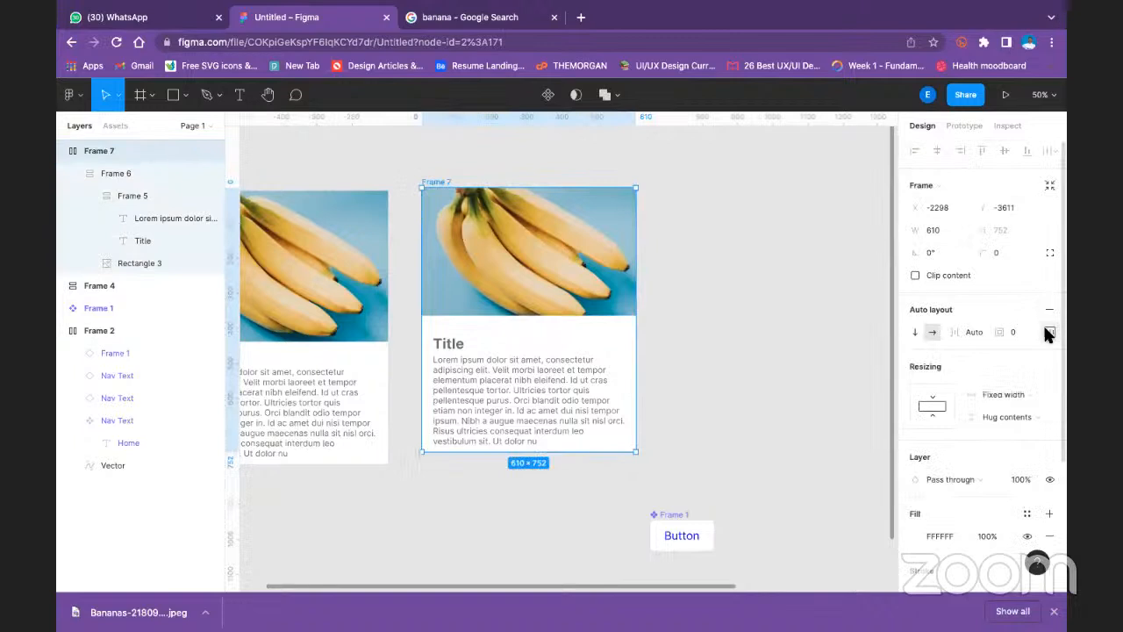
pyautogui.click(1048, 332)
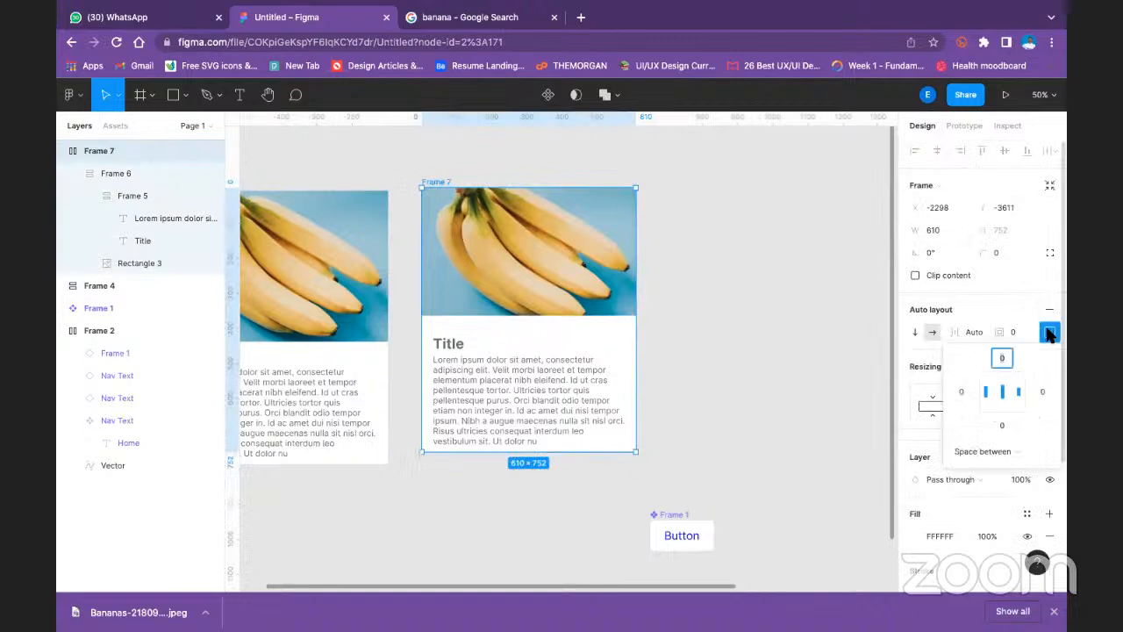
pyautogui.click(988, 383)
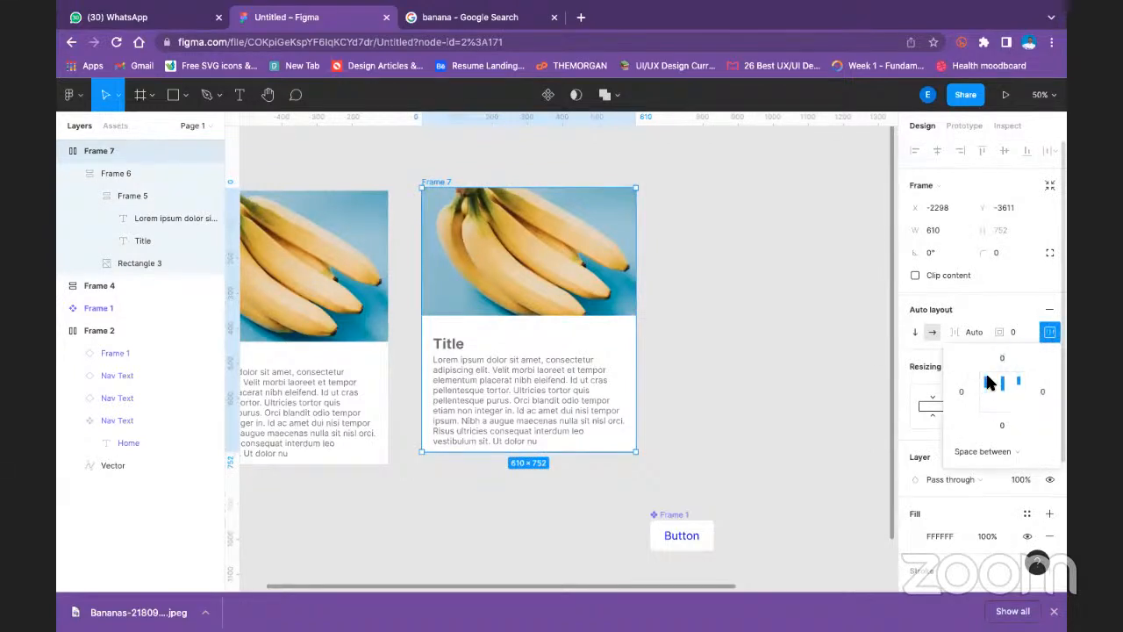
pyautogui.click(1003, 451)
pyautogui.click(978, 428)
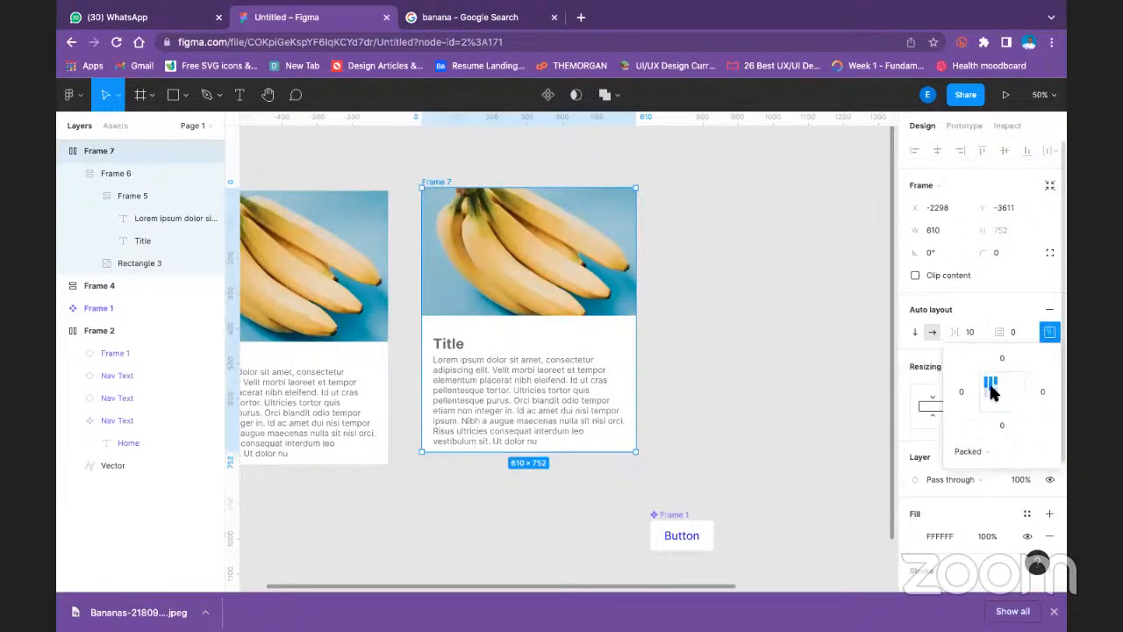
pyautogui.click(664, 384)
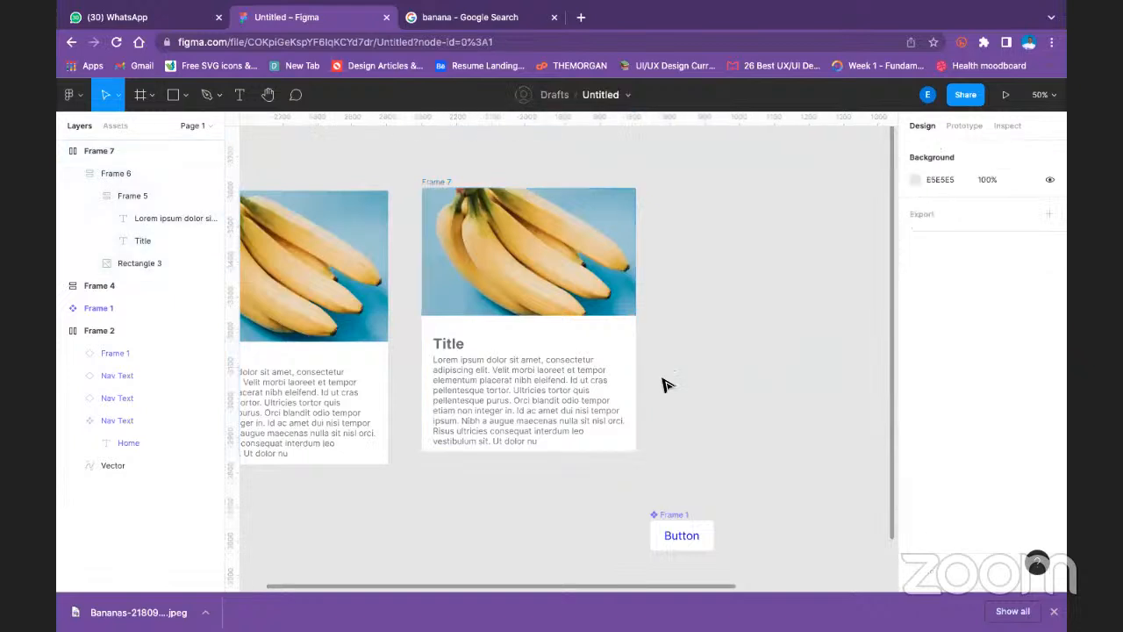
# - Try enlarging the second card by its lower corner, then undo the resize
pyautogui.click(587, 389)
pyautogui.moveTo(637, 451); pyautogui.dragTo(668, 459)
pyautogui.press('super+z')
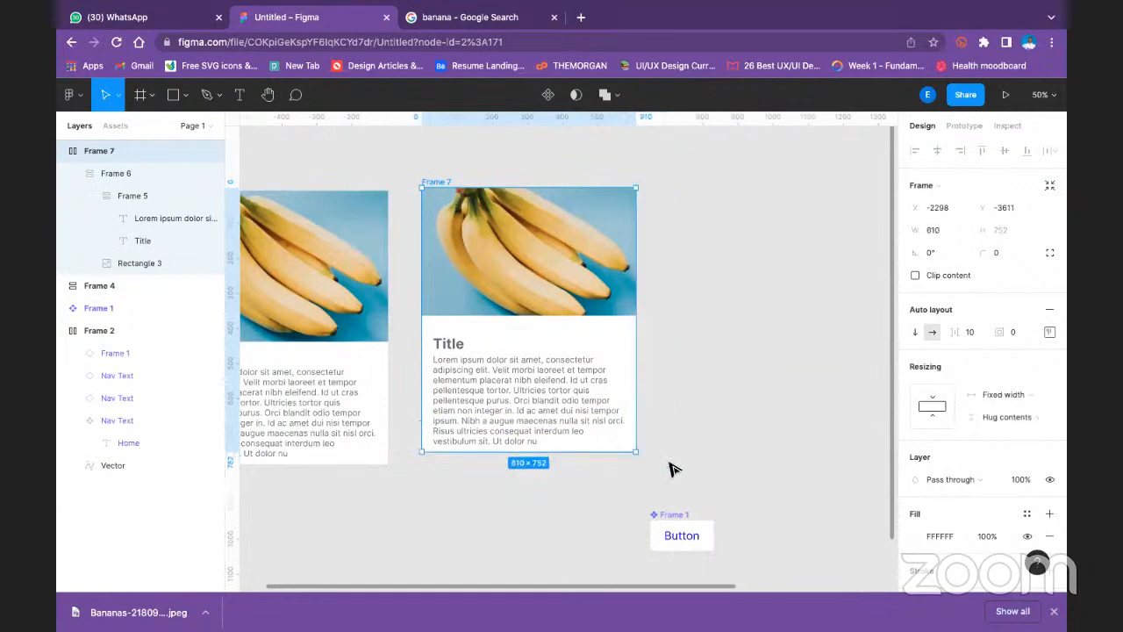
# - Set the alignment of the second card's outer frame to top left, keeping that frame selected
pyautogui.click(460, 174)
pyautogui.click(449, 184)
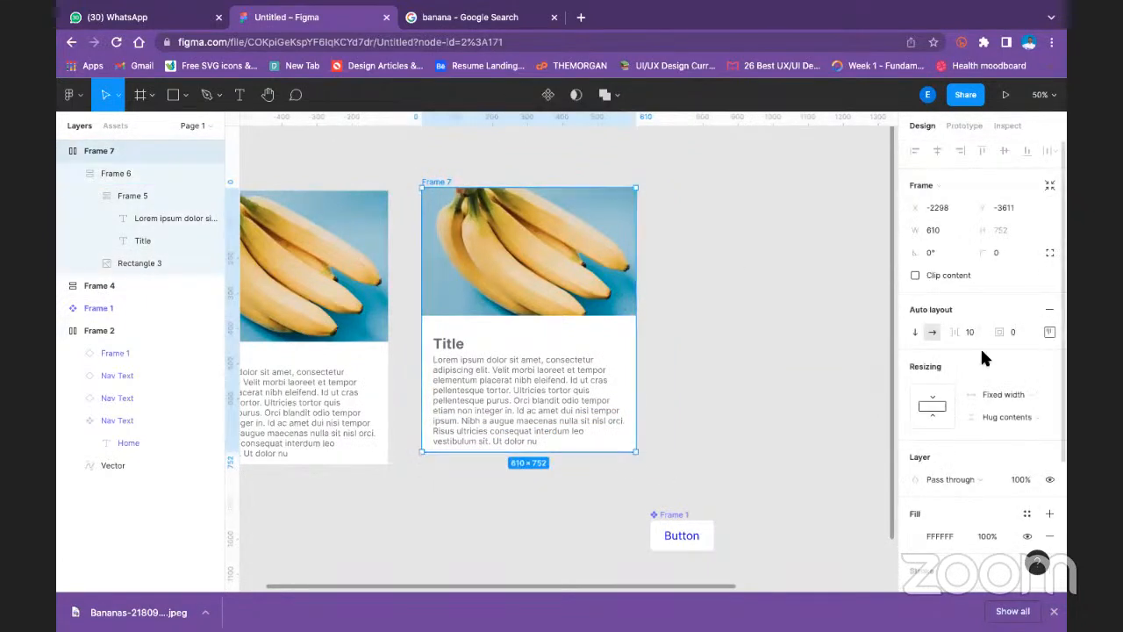
pyautogui.click(1050, 333)
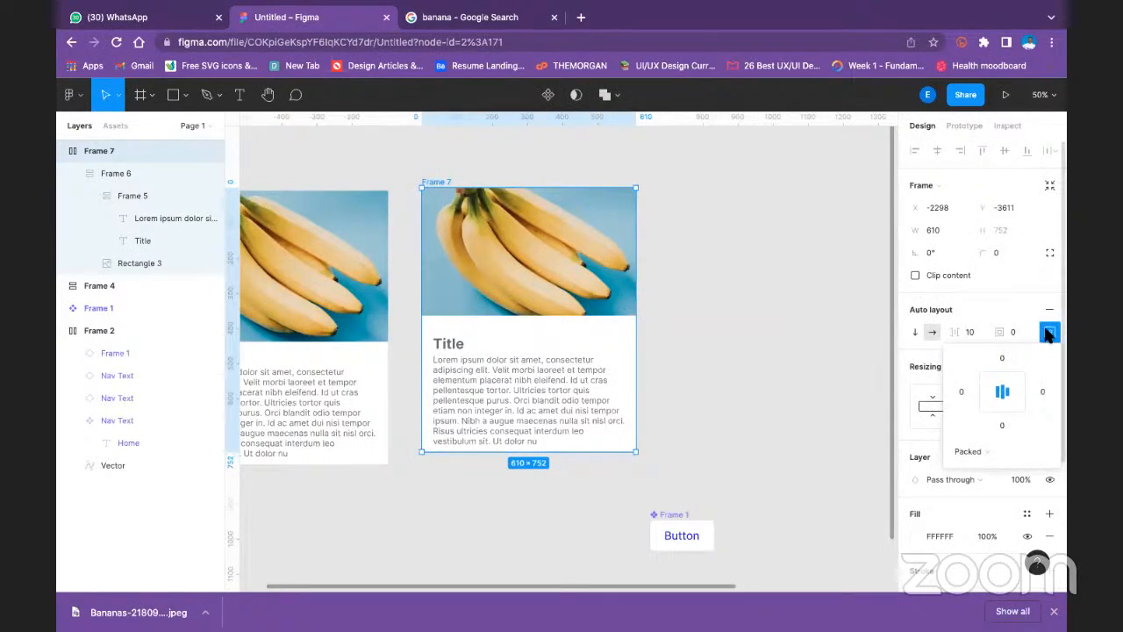
pyautogui.click(1047, 333)
pyautogui.click(1048, 333)
pyautogui.click(960, 388)
pyautogui.click(984, 390)
pyautogui.click(986, 379)
pyautogui.click(991, 384)
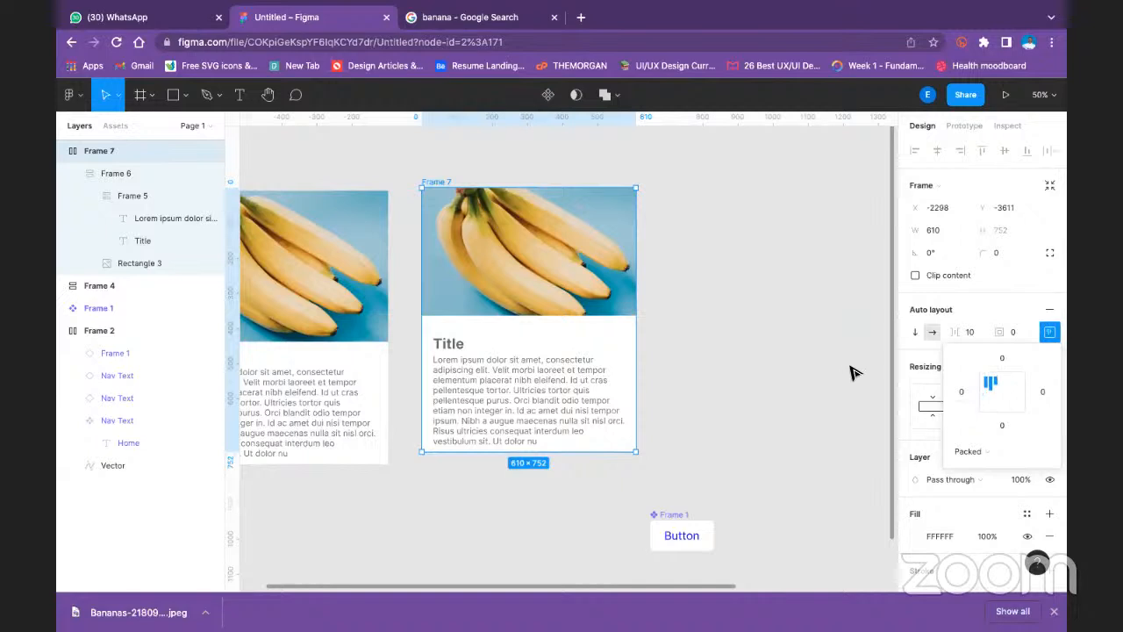
pyautogui.click(787, 332)
pyautogui.click(468, 202)
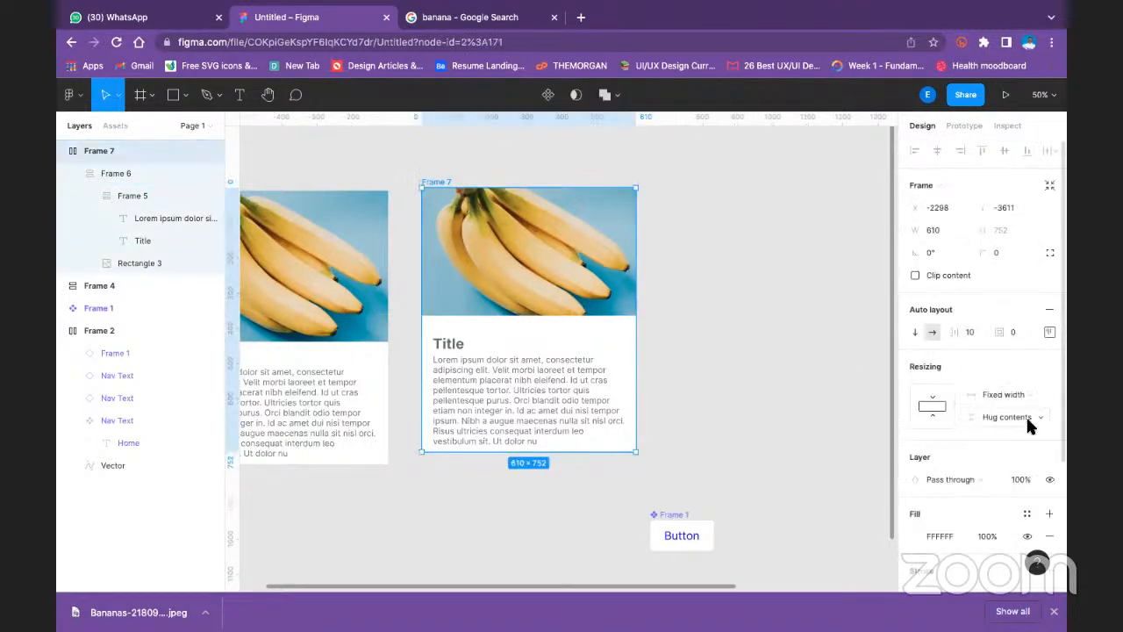
# - Set the second card's outer frame to hug its contents in width, try resizing it by its lower corner and undo the resize
pyautogui.click(1029, 411)
pyautogui.click(1018, 411)
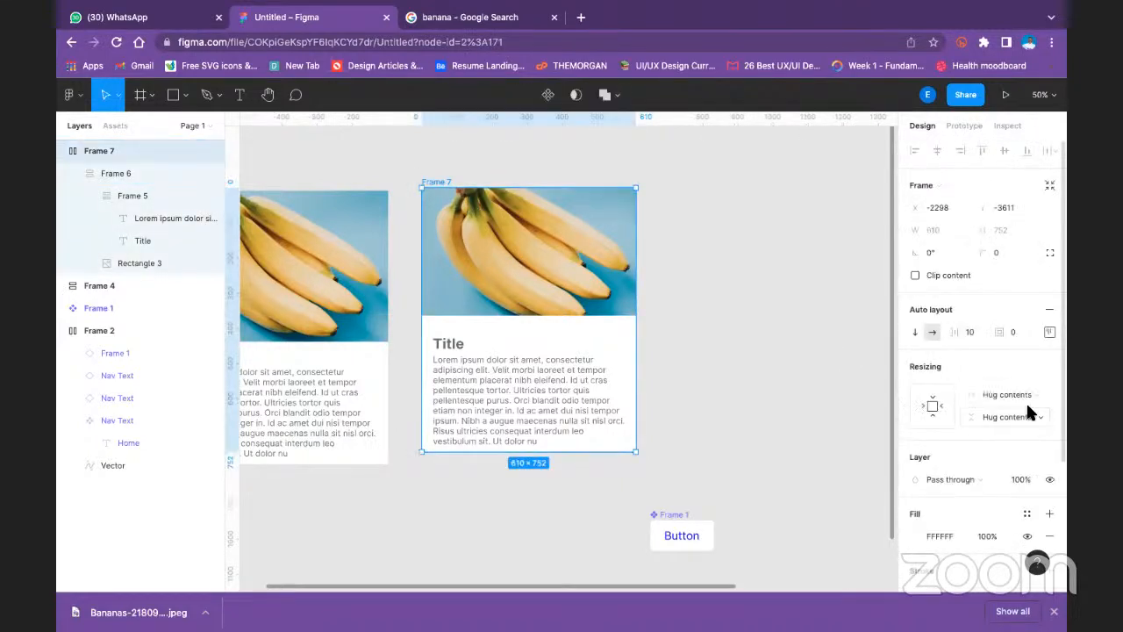
pyautogui.moveTo(640, 451)
pyautogui.mouseDown()
pyautogui.moveTo(711, 491)
pyautogui.moveTo(566, 353)
pyautogui.moveTo(692, 413)
pyautogui.moveTo(597, 371)
pyautogui.moveTo(647, 441)
pyautogui.mouseUp()
pyautogui.hotkey('ctrl', 'z')
# - Set the width resizing of the second card's title and description frame to Fill container and deselect it
pyautogui.moveTo(708, 354); pyautogui.dragTo(845, 341)
pyautogui.doubleClick(594, 348)
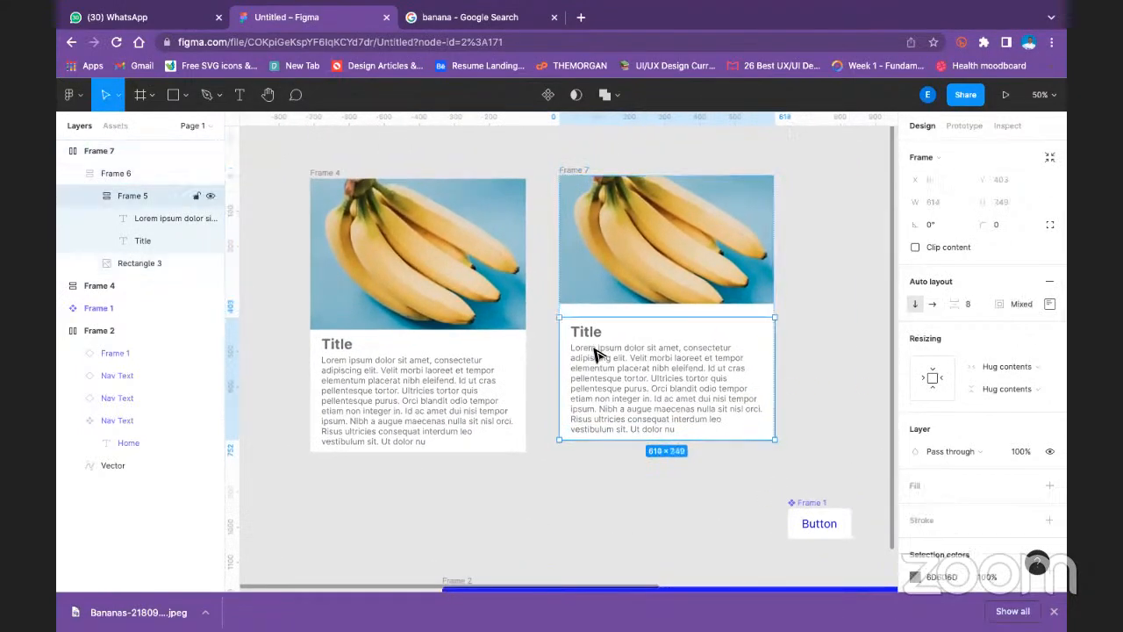
pyautogui.click(996, 367)
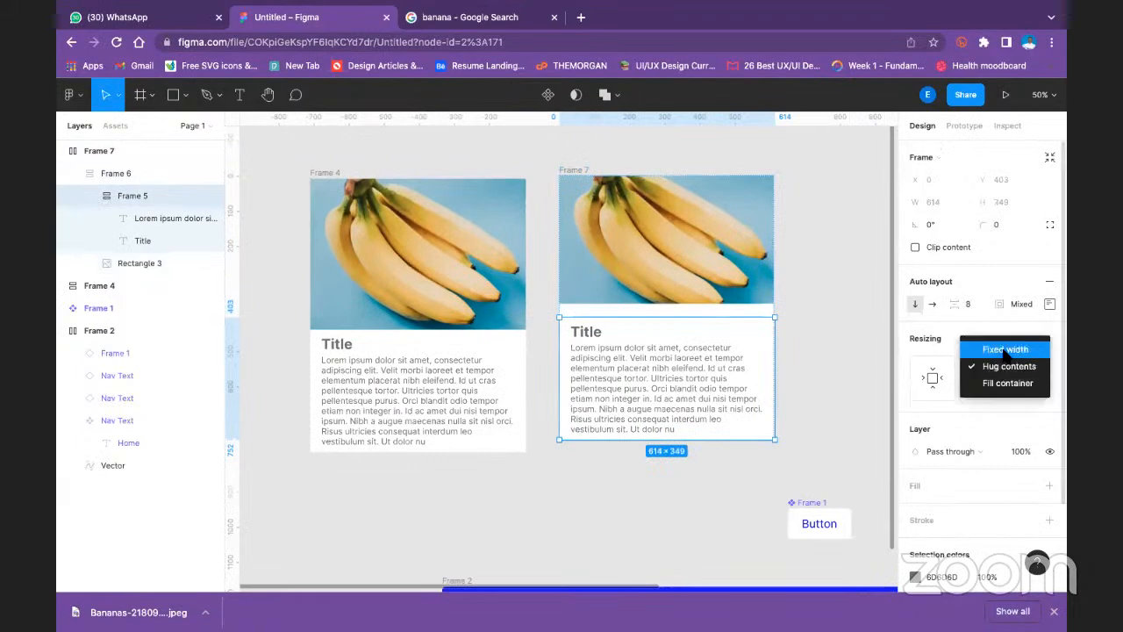
pyautogui.click(1007, 383)
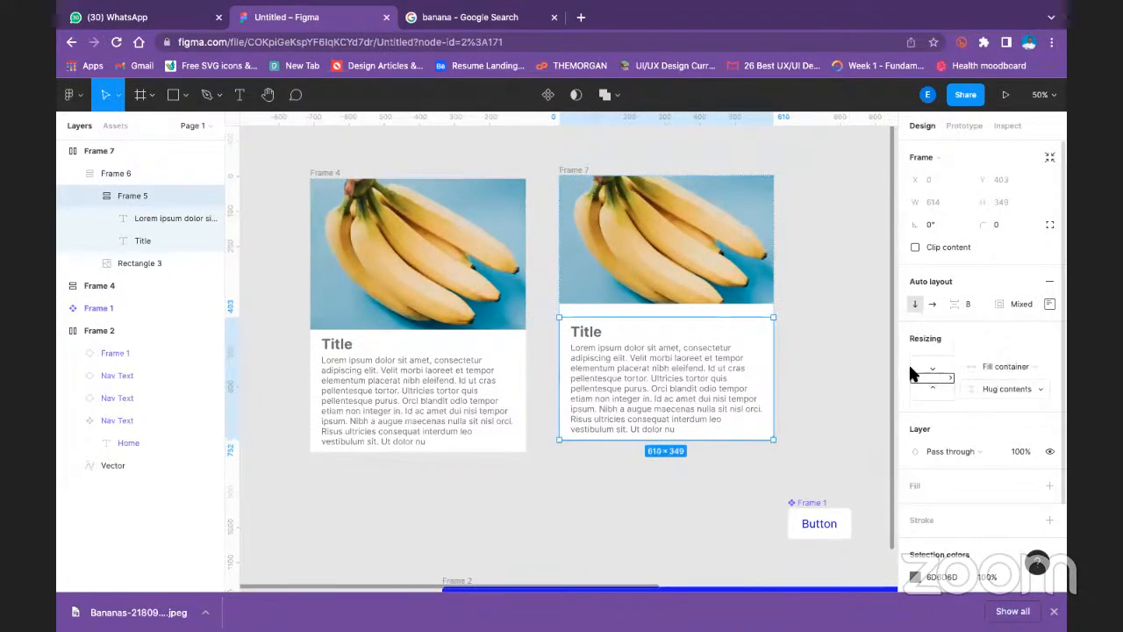
pyautogui.click(822, 359)
pyautogui.click(595, 340)
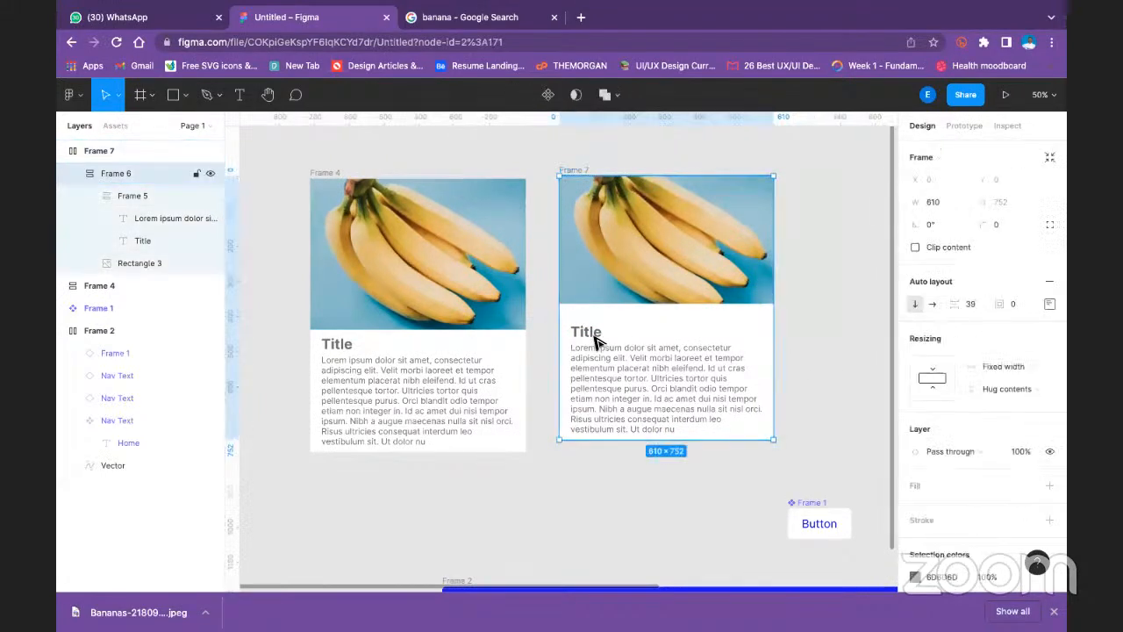
pyautogui.click(514, 169)
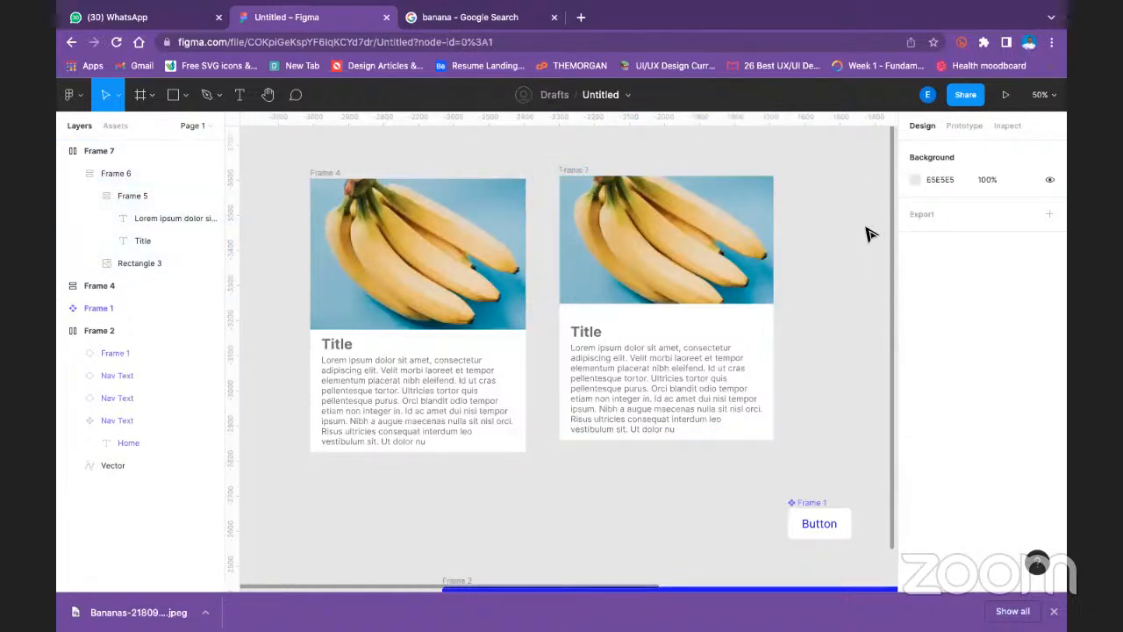
# - Select the second card's description and title together to check their resizing settings, then clear the selection
pyautogui.click(627, 359)
pyautogui.click(628, 358)
pyautogui.click(628, 359)
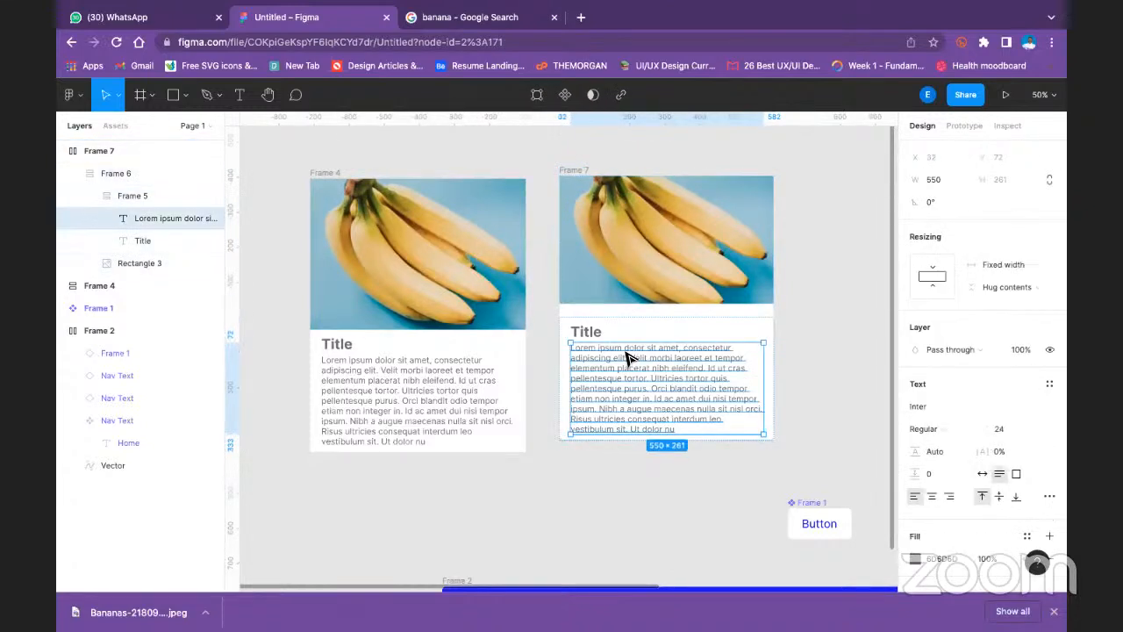
pyautogui.keyDown('shift'); pyautogui.click(575, 331); pyautogui.keyUp('shift')
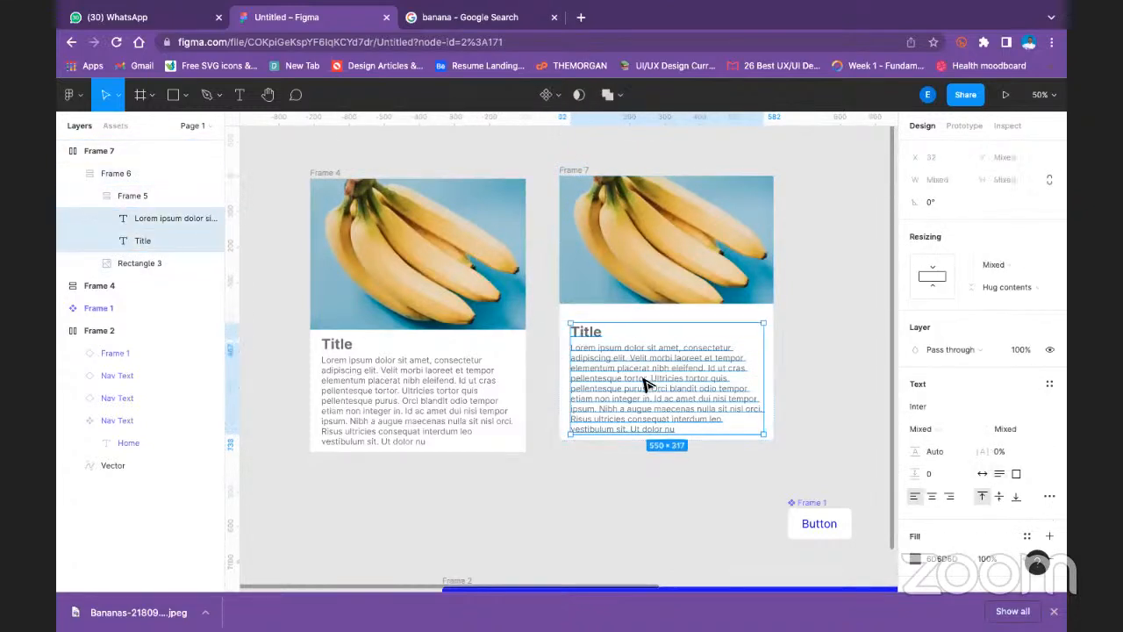
pyautogui.click(825, 252)
# - Check the first card's image resizing, then set the first card's outer frame to Fixed width
pyautogui.doubleClick(428, 216)
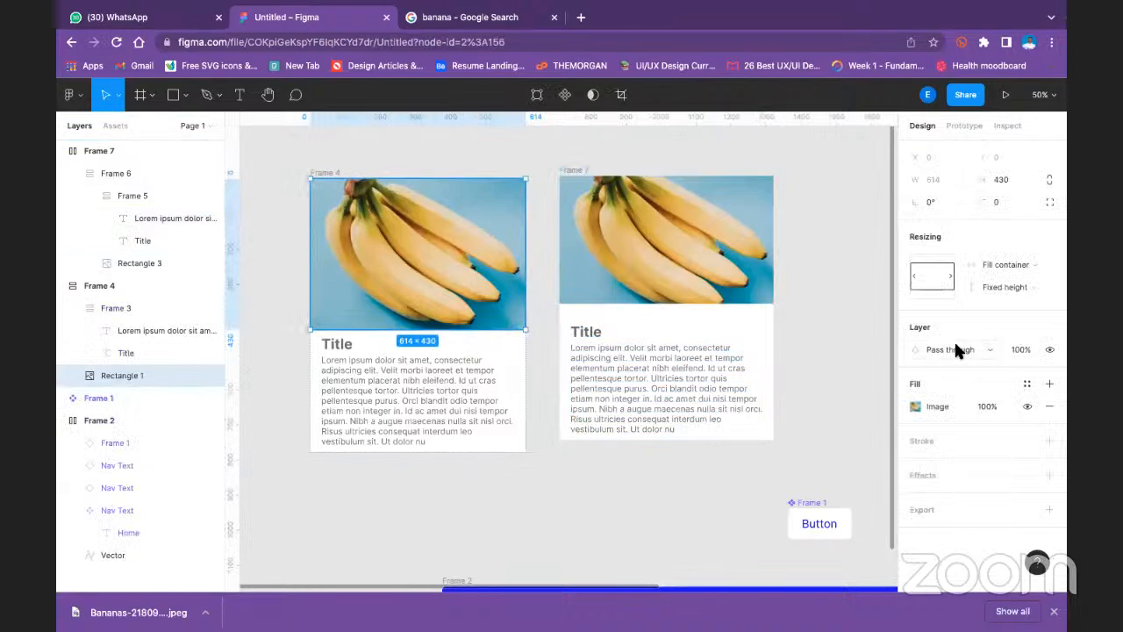
pyautogui.click(330, 173)
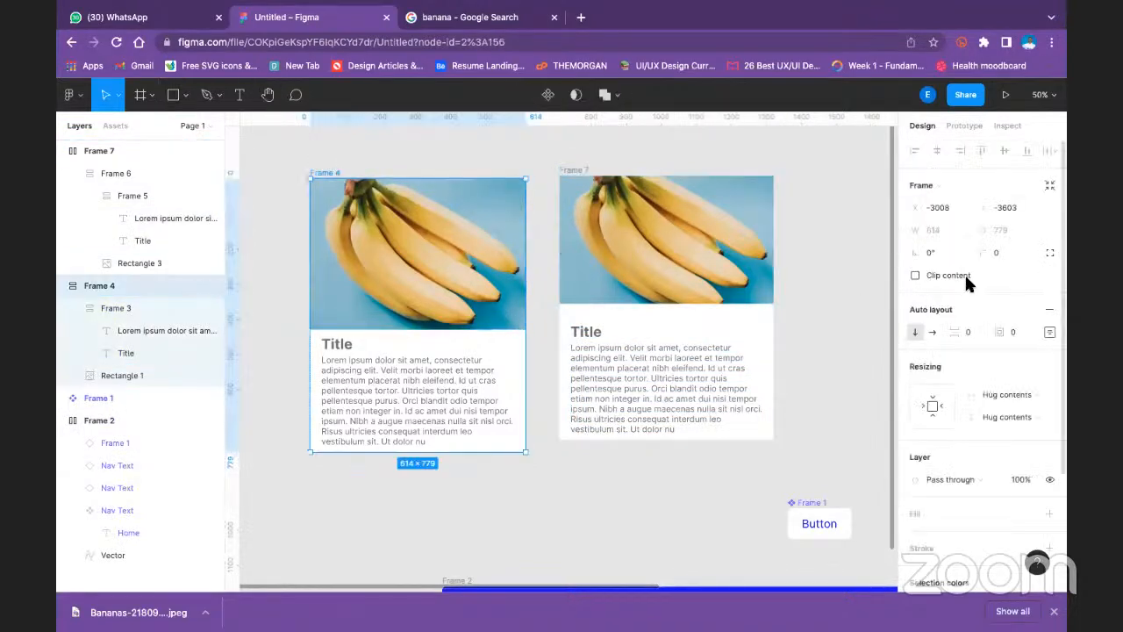
pyautogui.scroll(-3, 940, 275)
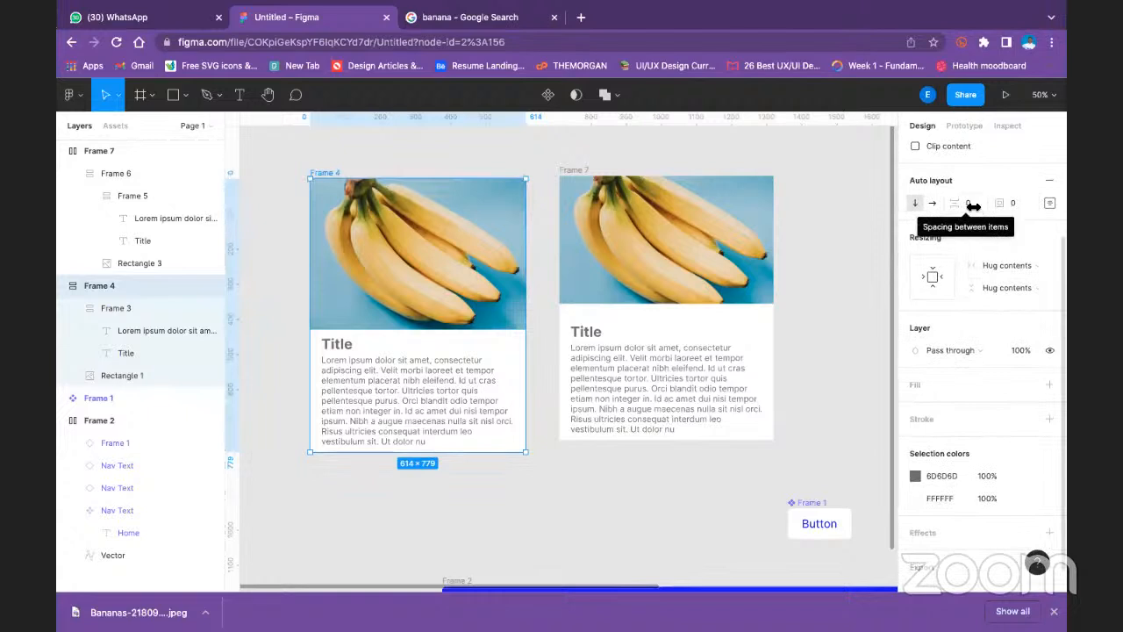
pyautogui.click(935, 278)
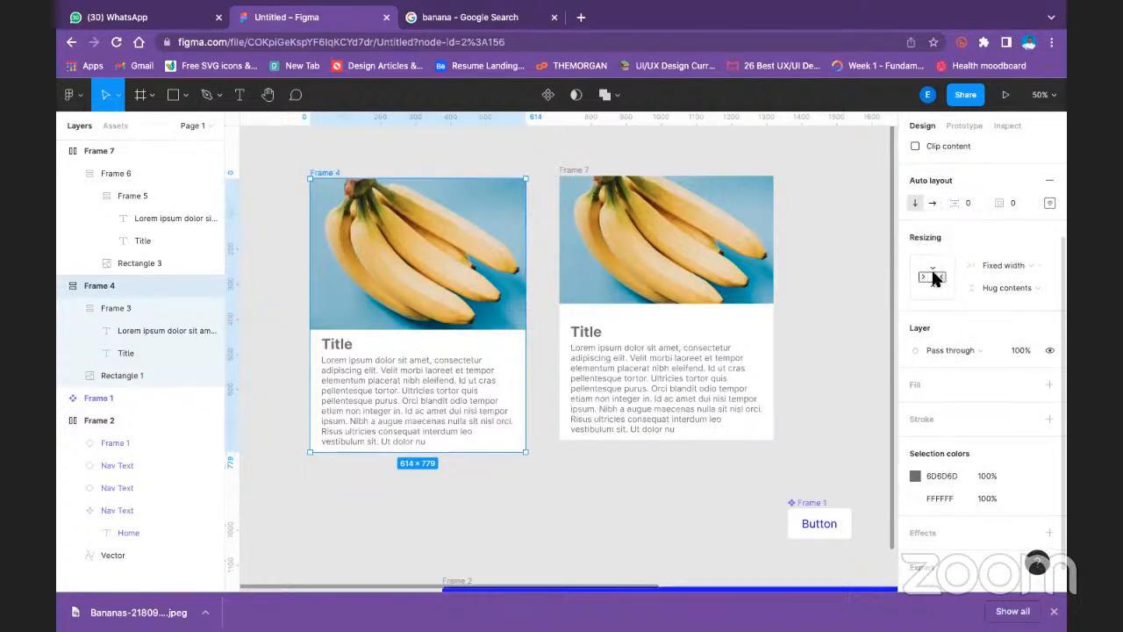
# - Set the height resizing of the second card's outer frame to Fixed height, keeping its width on Hug contents
pyautogui.click(707, 239)
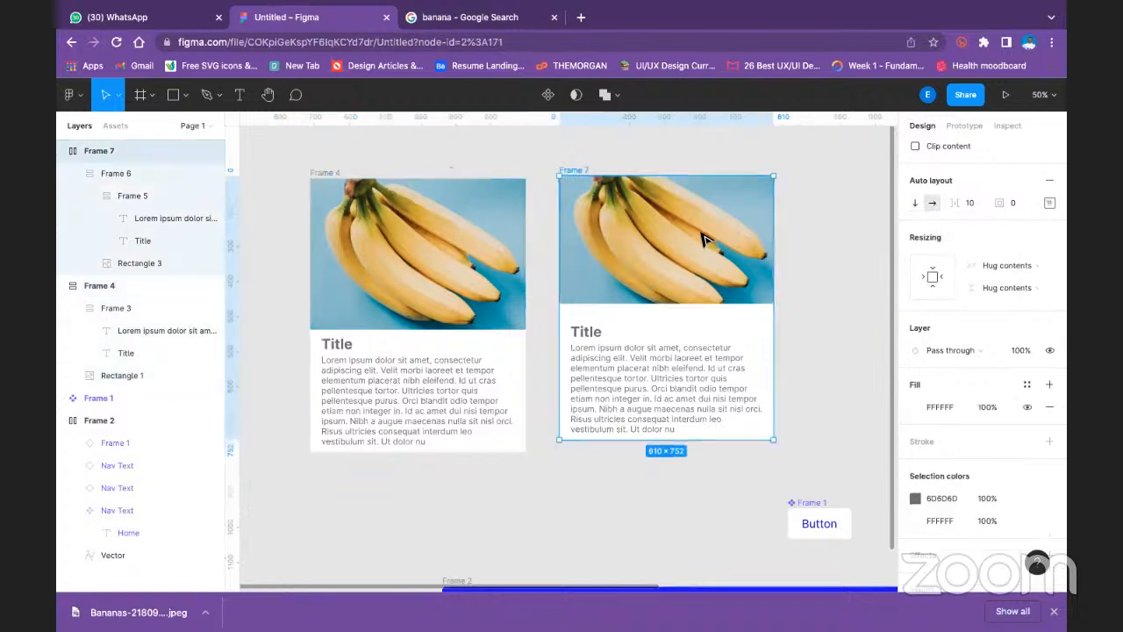
pyautogui.click(934, 278)
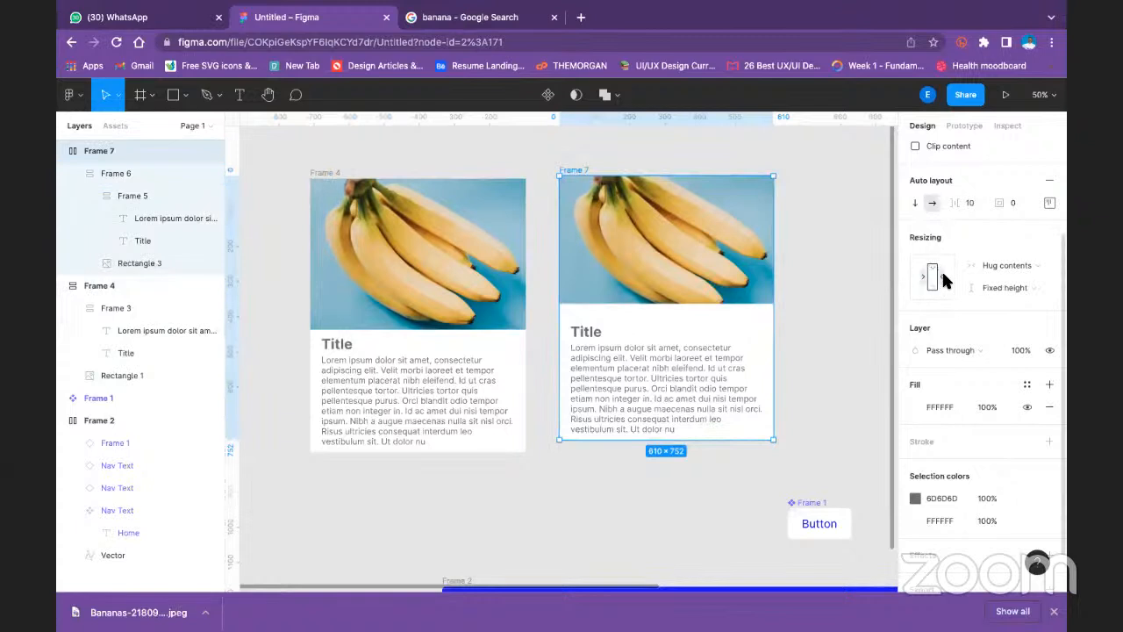
pyautogui.click(1020, 266)
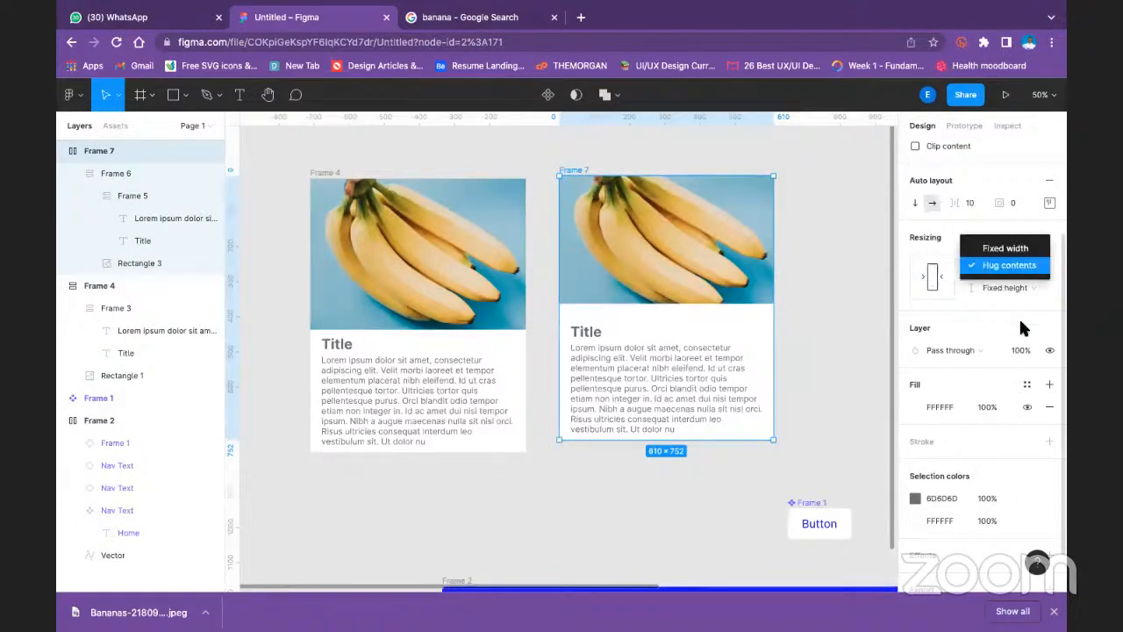
pyautogui.click(981, 326)
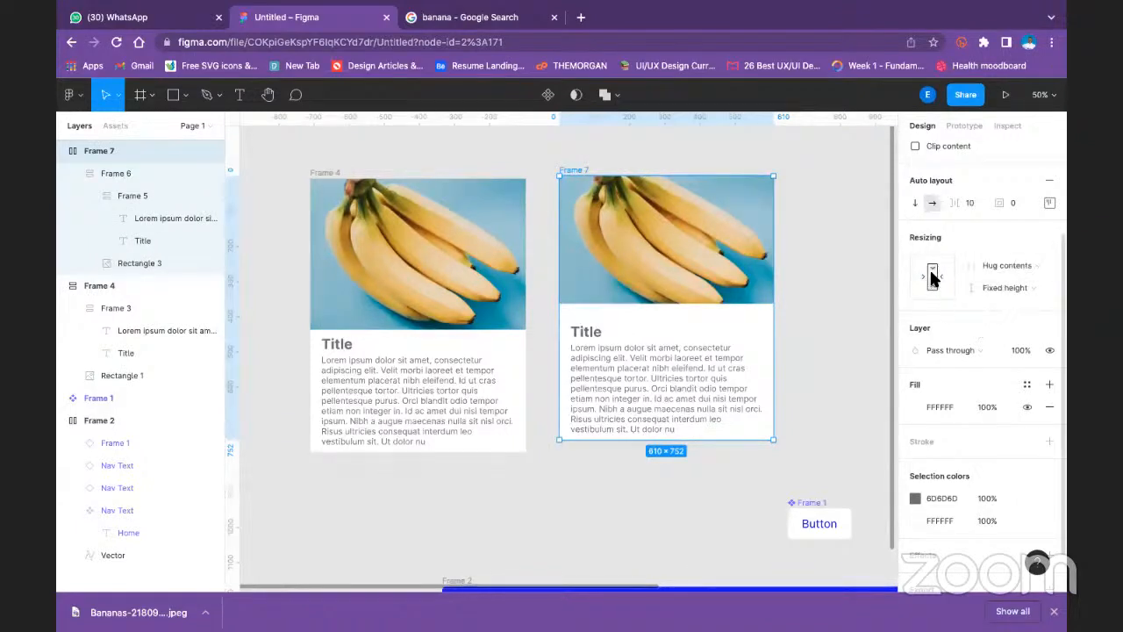
# - Try wrapping the second card's banana image in an auto layout frame with width and height set to Fill container
pyautogui.click(675, 229)
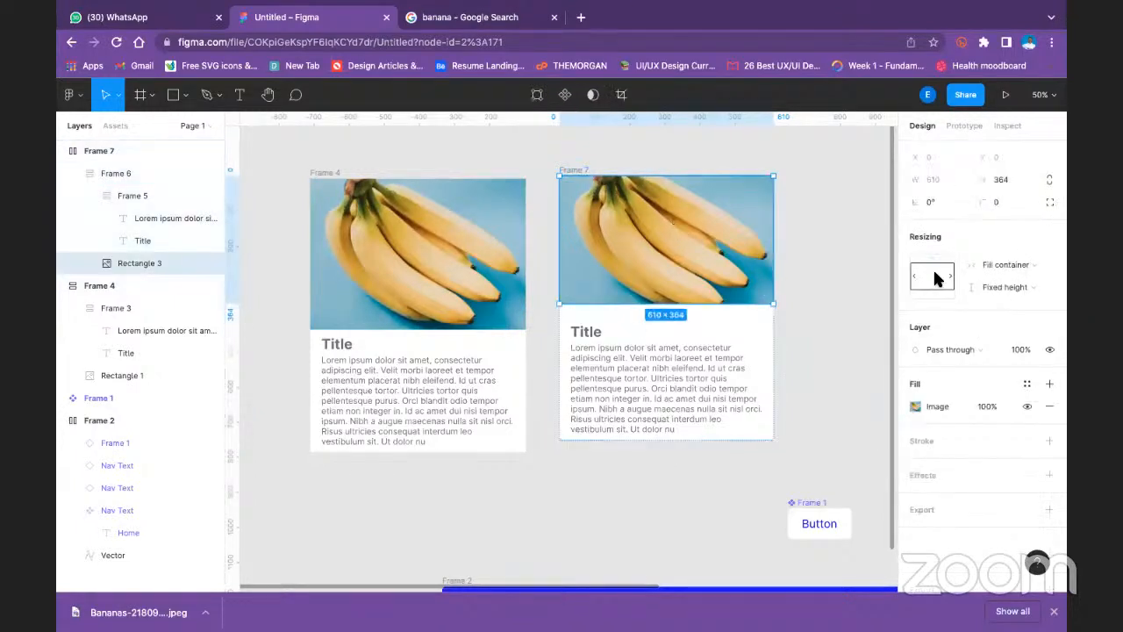
pyautogui.click(992, 263)
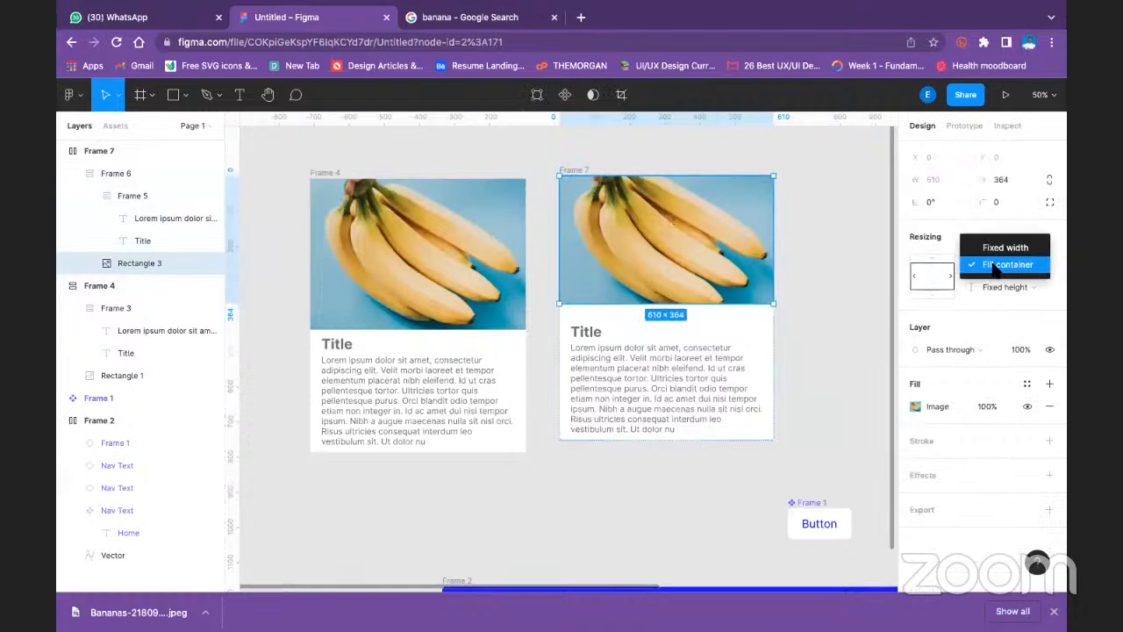
pyautogui.click(994, 266)
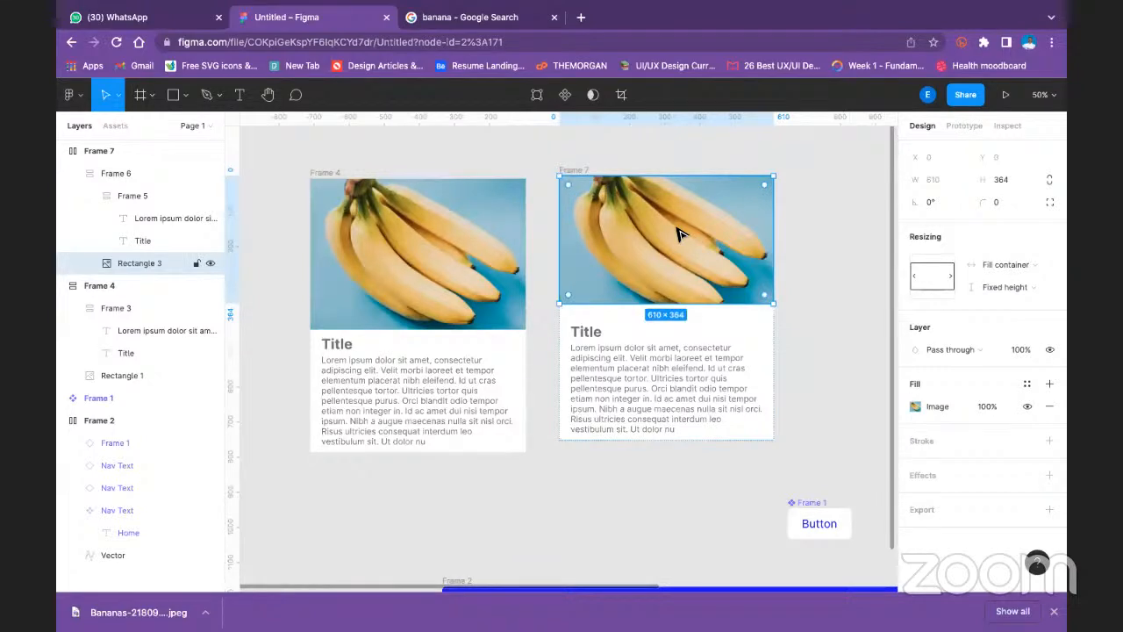
pyautogui.hotkey('shift', 'a')
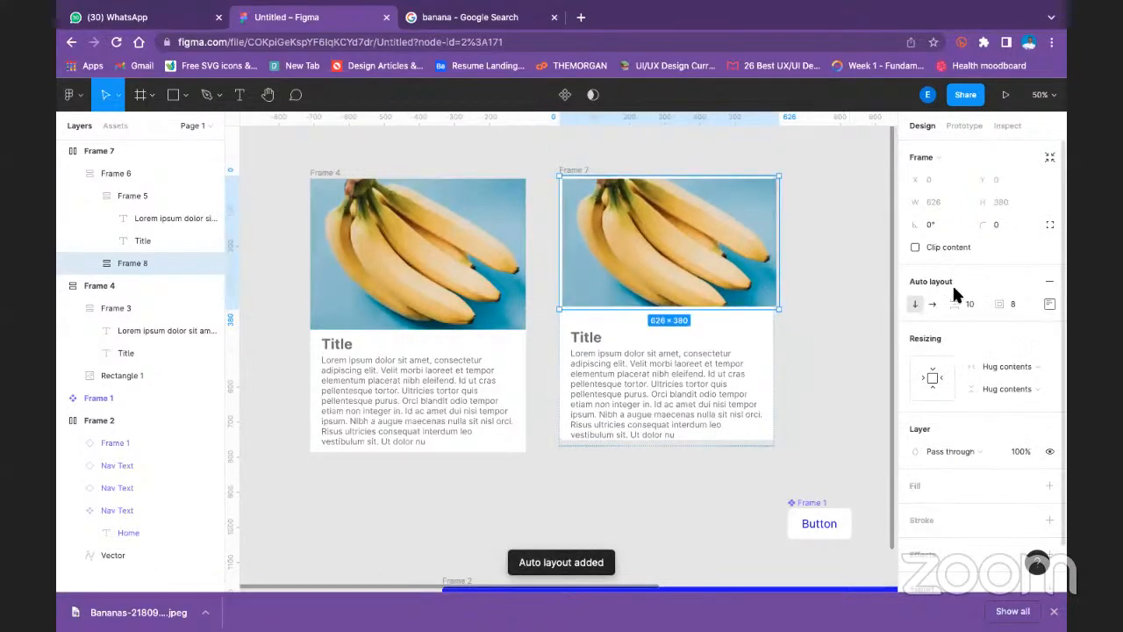
pyautogui.click(999, 358)
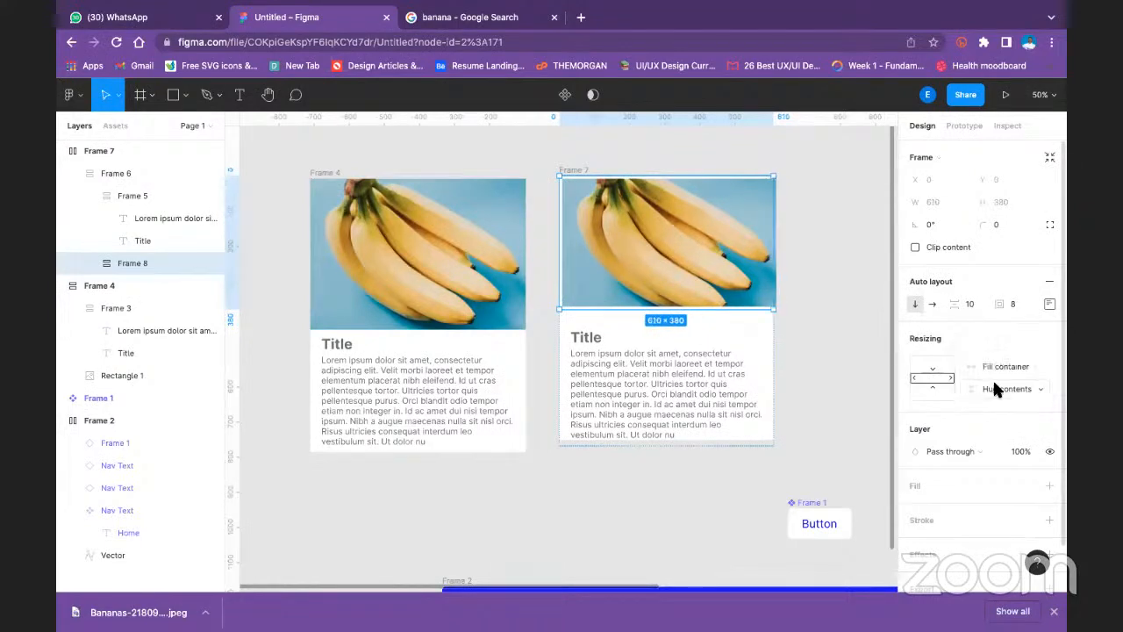
pyautogui.click(994, 386)
pyautogui.click(992, 408)
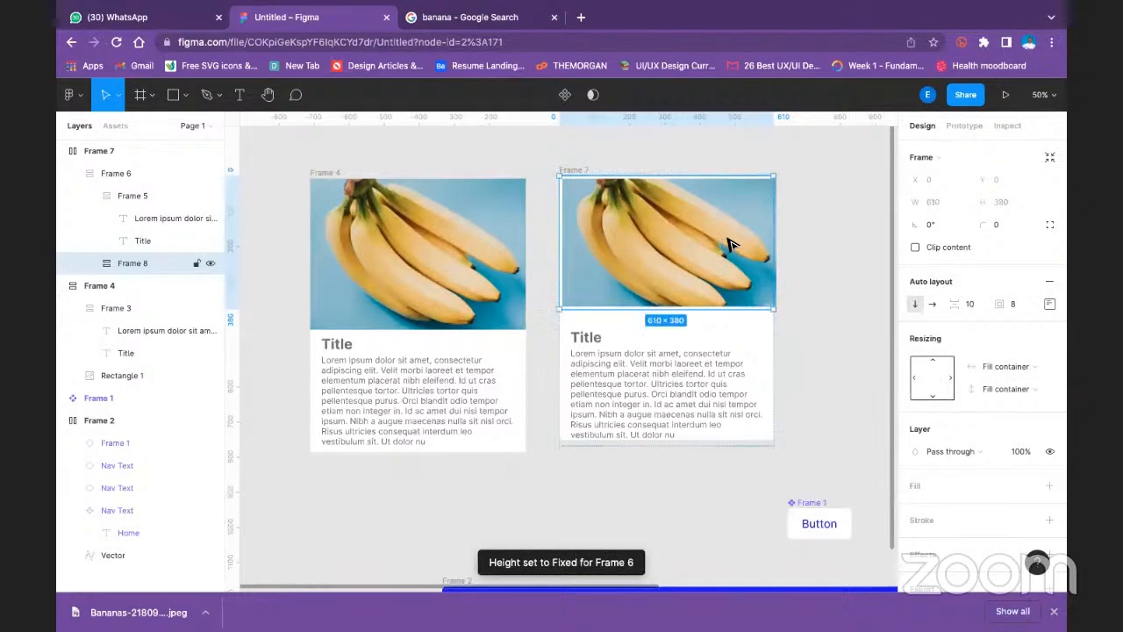
# - Undo the auto layout wrapping of the second card's banana image together with its resizing changes
pyautogui.click(822, 261)
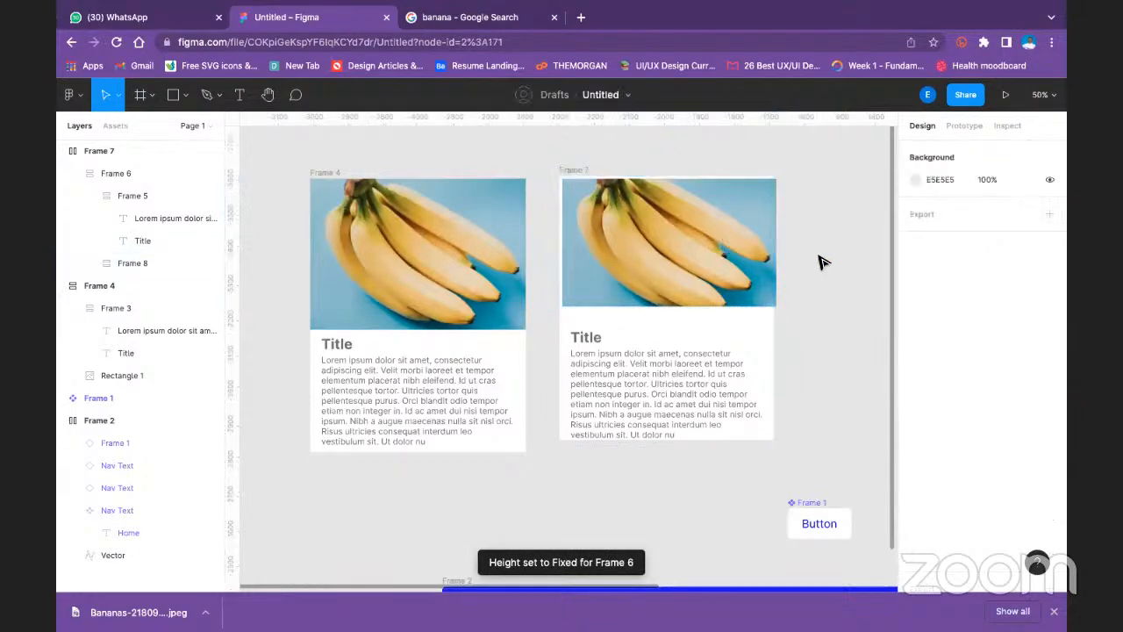
pyautogui.press('super+z')
pyautogui.press('super+z')
pyautogui.press('super+z')
pyautogui.press('super+z')
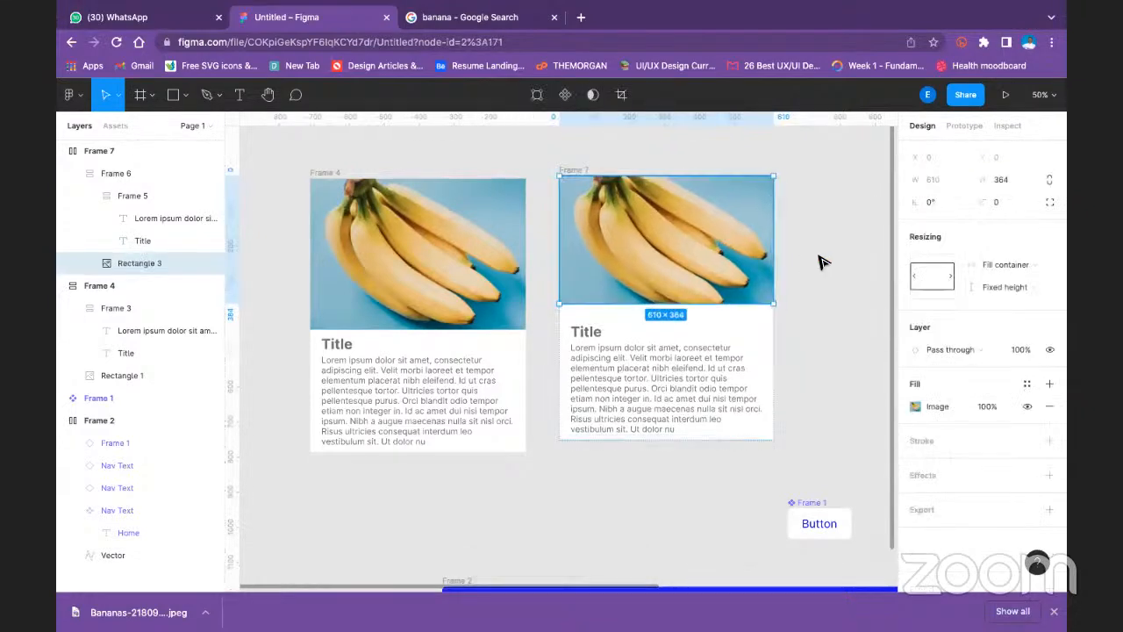
# - Compare the resizing settings of the second card's text frame with those of the first card's outer frame and description
pyautogui.click(700, 364)
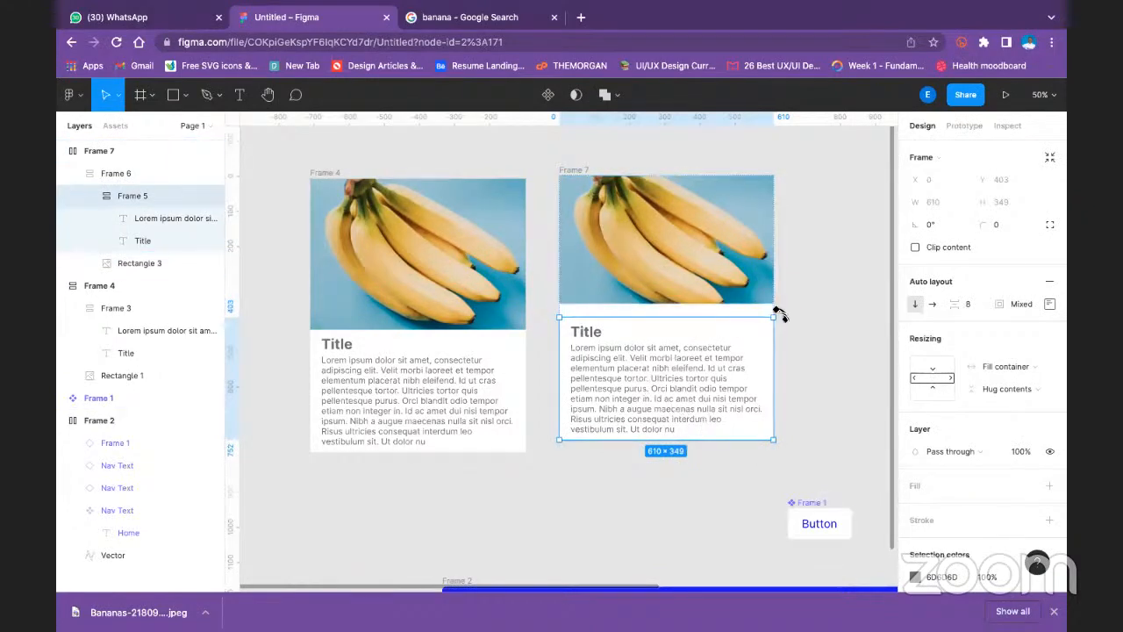
pyautogui.click(322, 181)
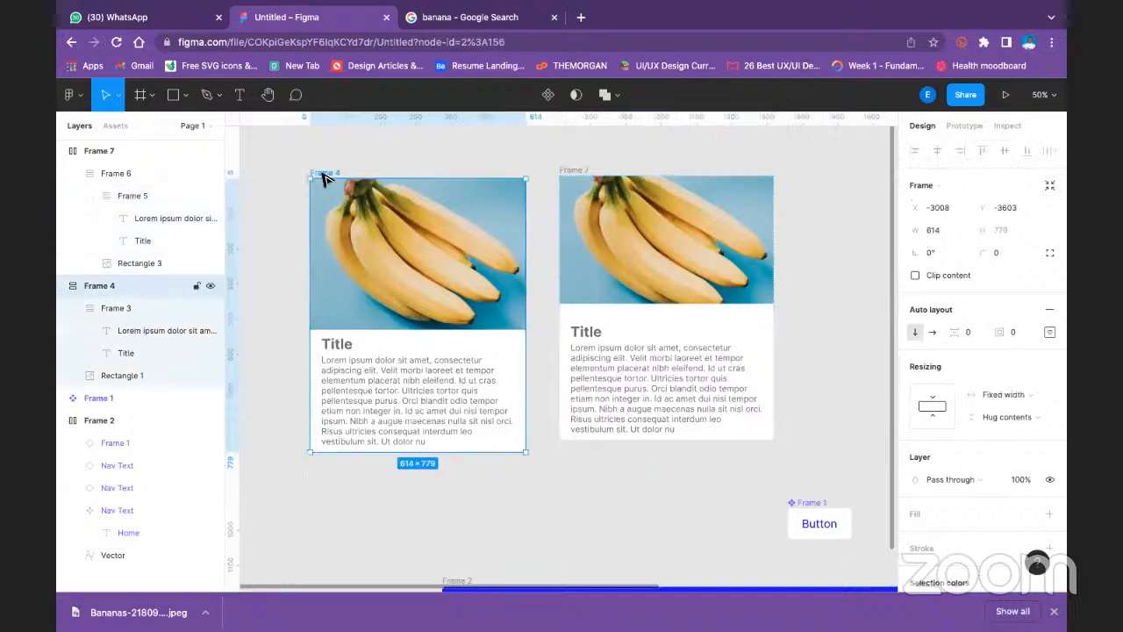
pyautogui.doubleClick(354, 375)
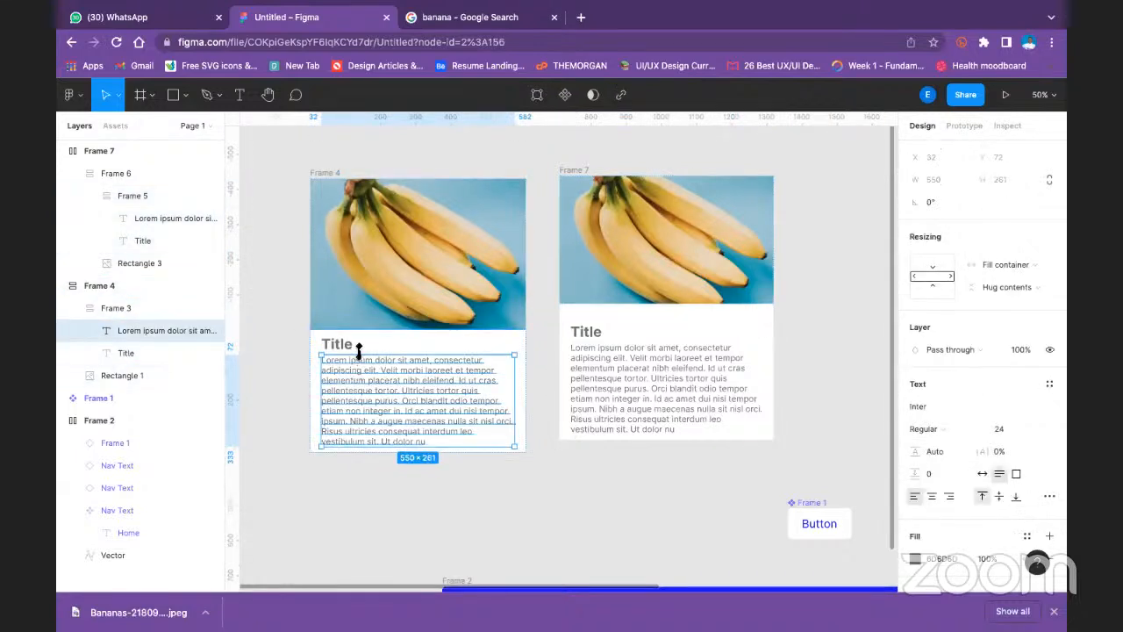
# - Set the second card's title and description frame to Hug contents in width and Fill container in height
pyautogui.click(585, 365)
pyautogui.click(602, 360)
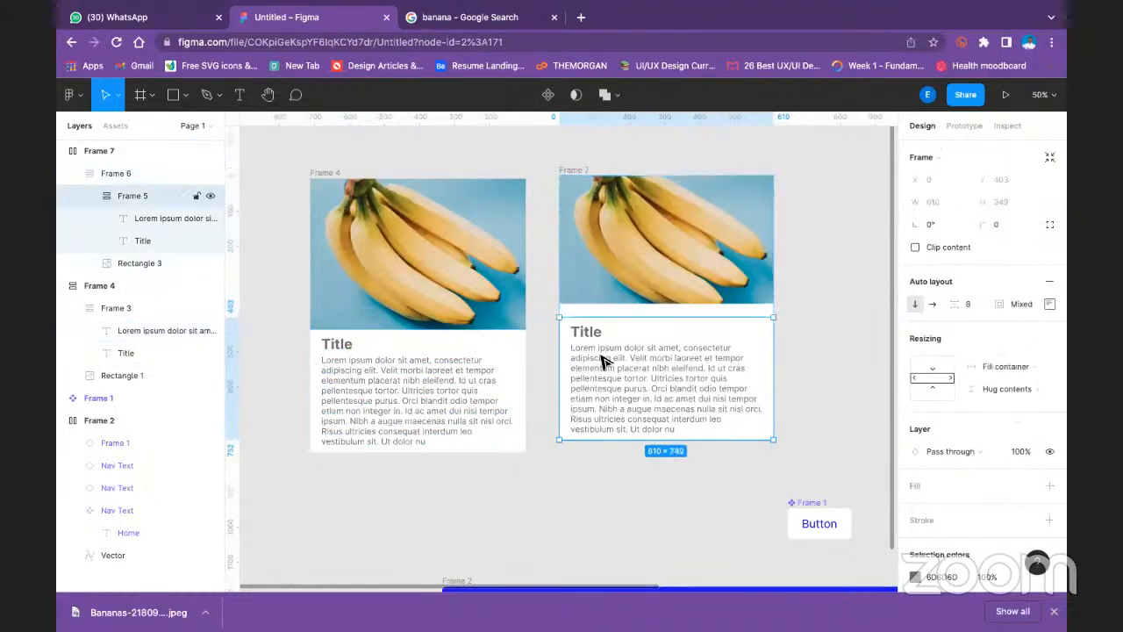
pyautogui.click(1031, 366)
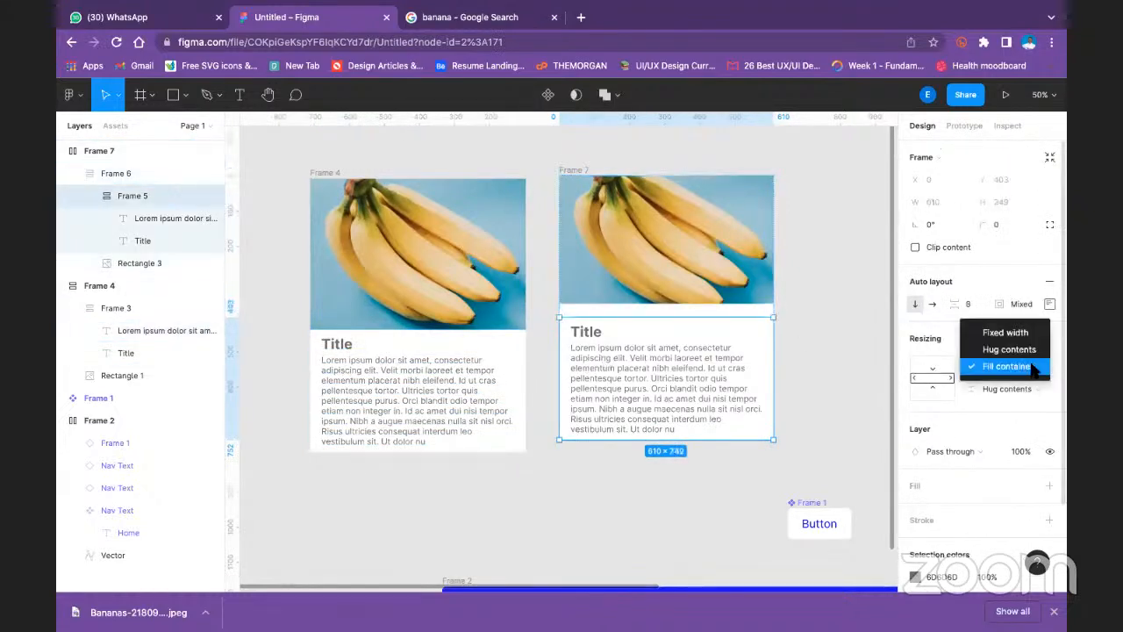
pyautogui.click(756, 159)
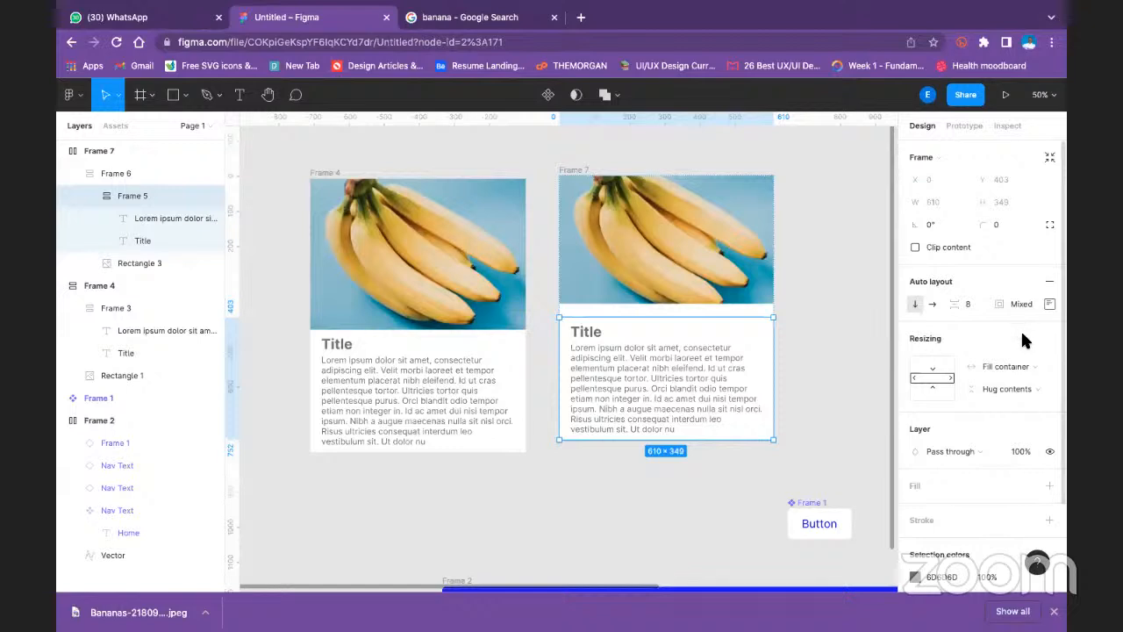
pyautogui.click(932, 376)
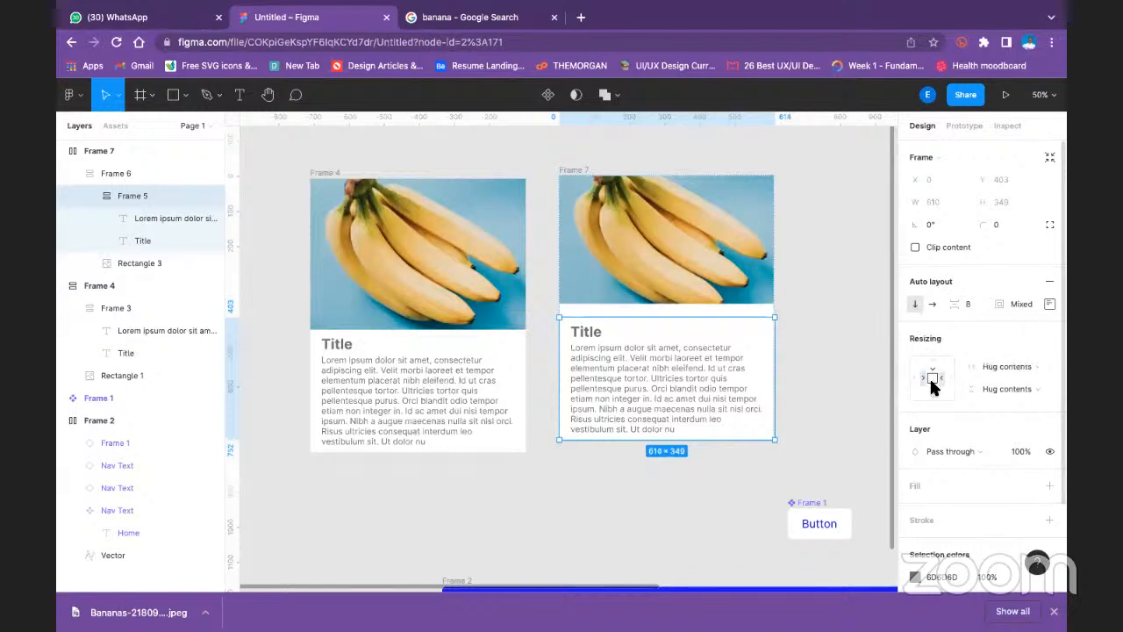
pyautogui.click(932, 390)
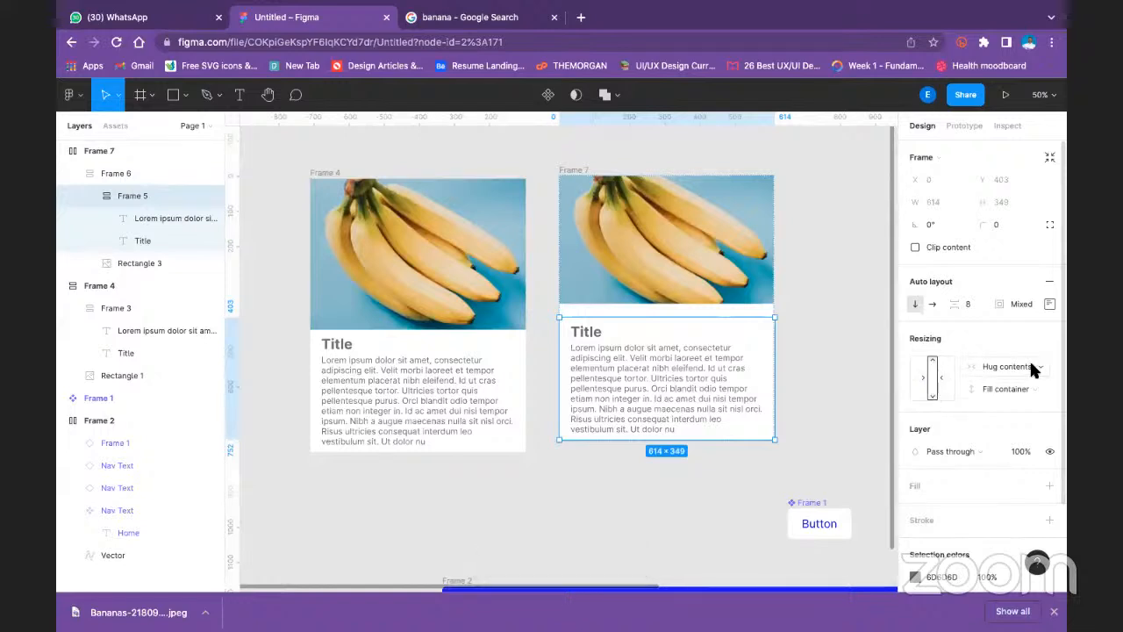
# - Set the width resizing of the second card's outer frame to Fixed width
pyautogui.click(800, 419)
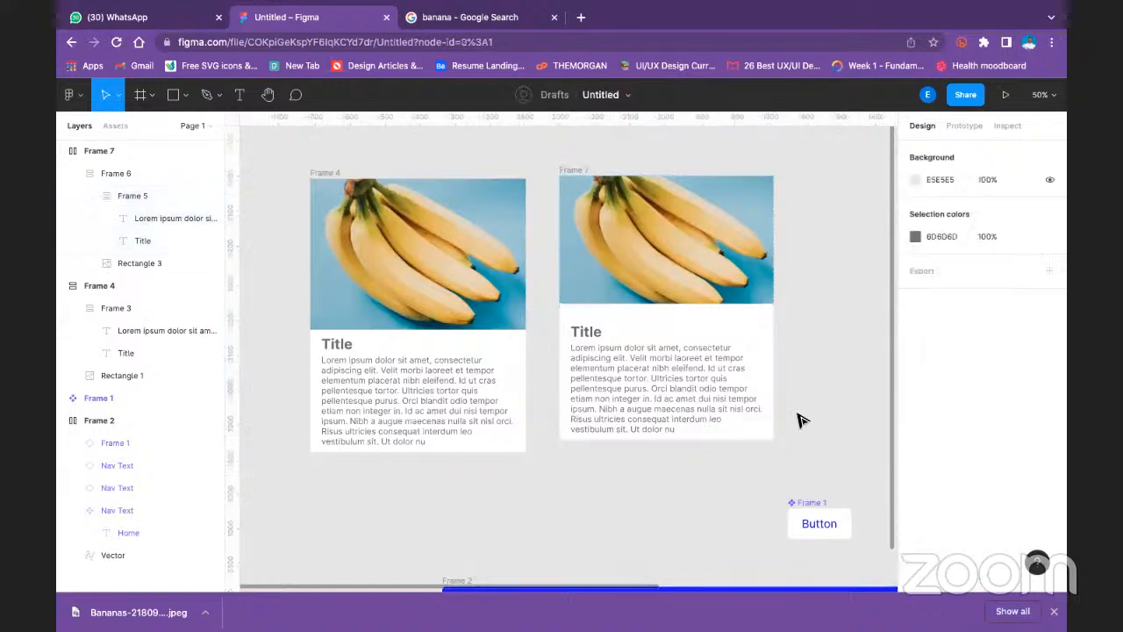
pyautogui.click(569, 177)
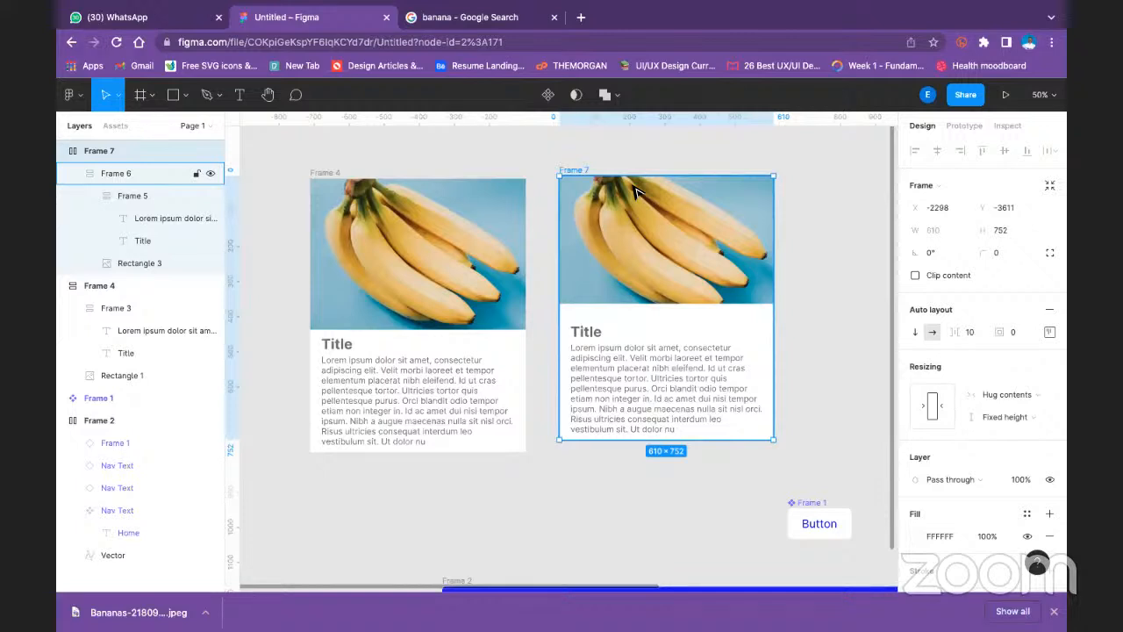
pyautogui.click(934, 407)
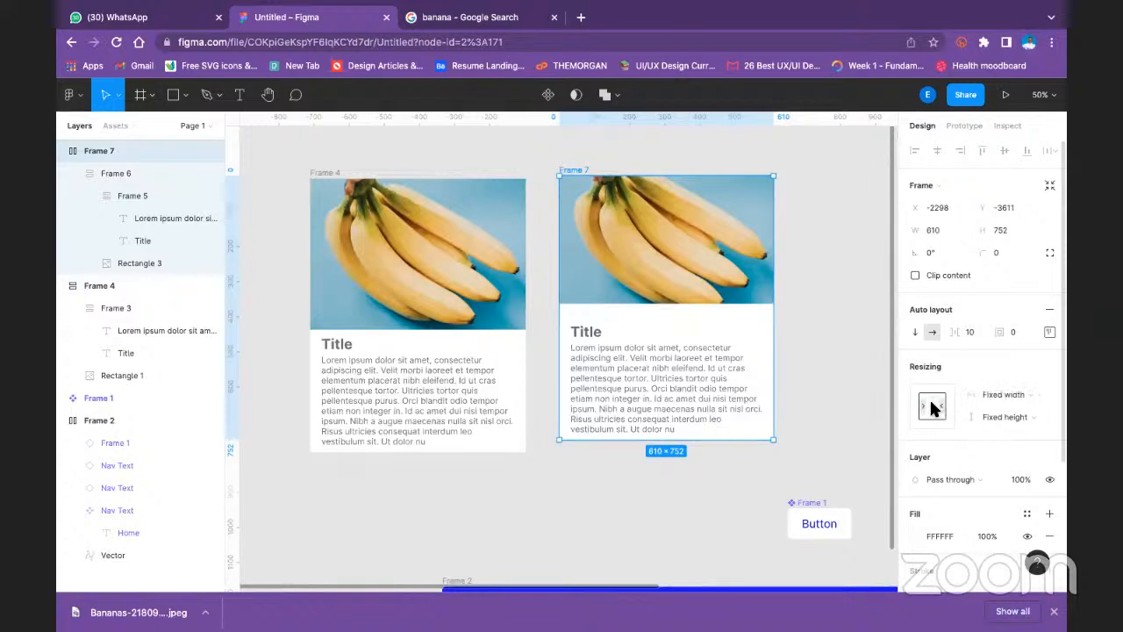
# - Try enlarging the second card's outer frame and its title and description frame, undoing each resize
pyautogui.moveTo(777, 440); pyautogui.dragTo(810, 468)
pyautogui.press('super+z')
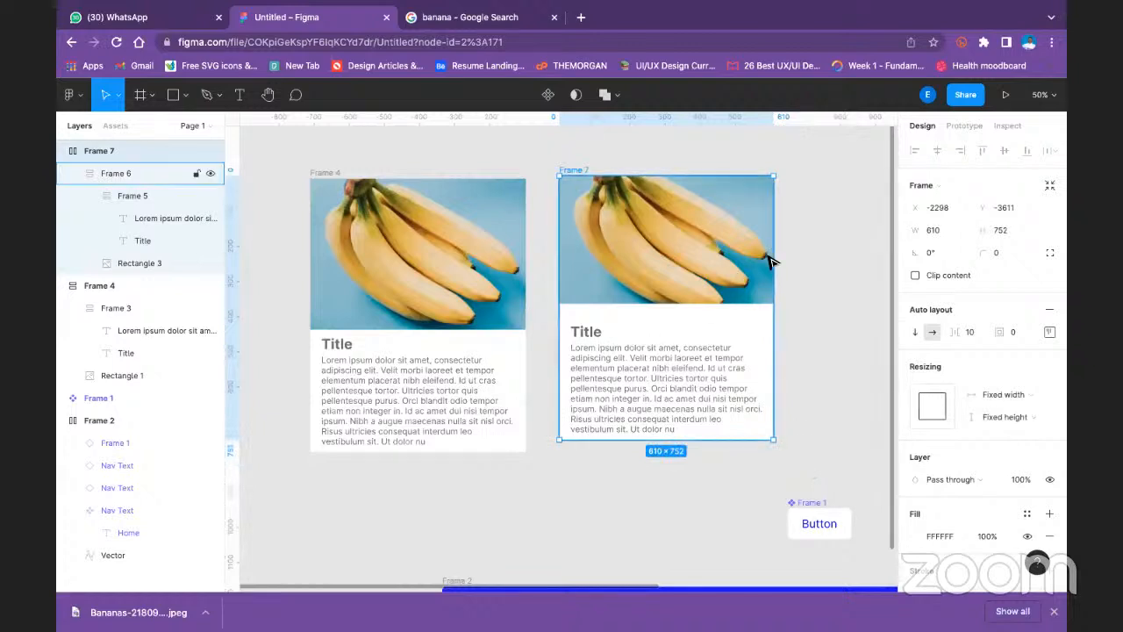
pyautogui.doubleClick(673, 426)
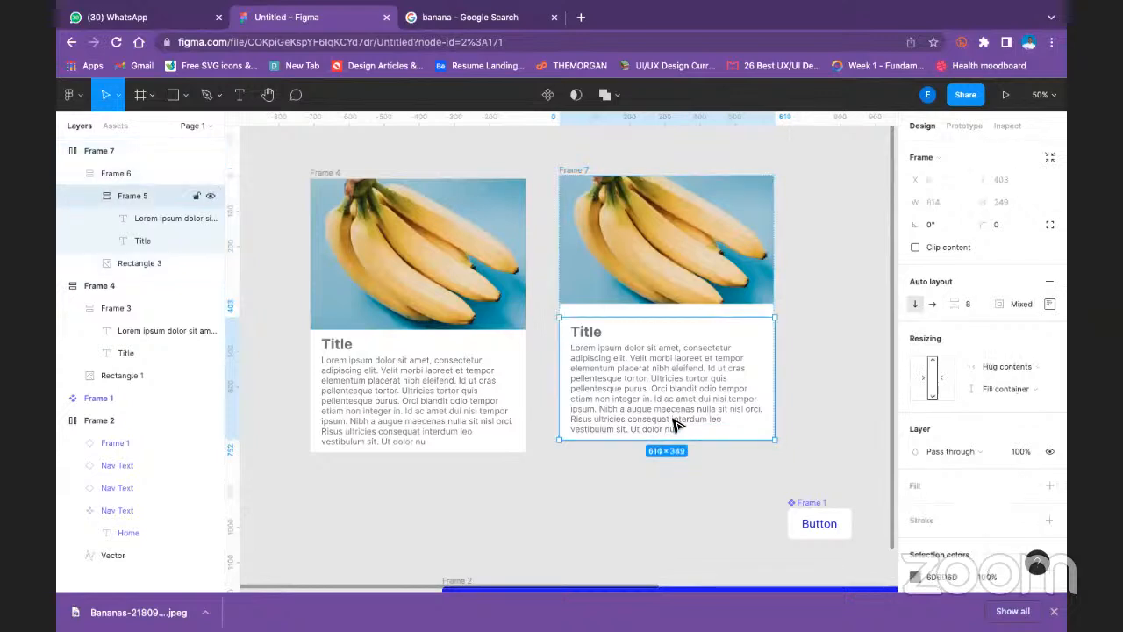
pyautogui.moveTo(777, 442); pyautogui.dragTo(842, 474)
pyautogui.press('super+z')
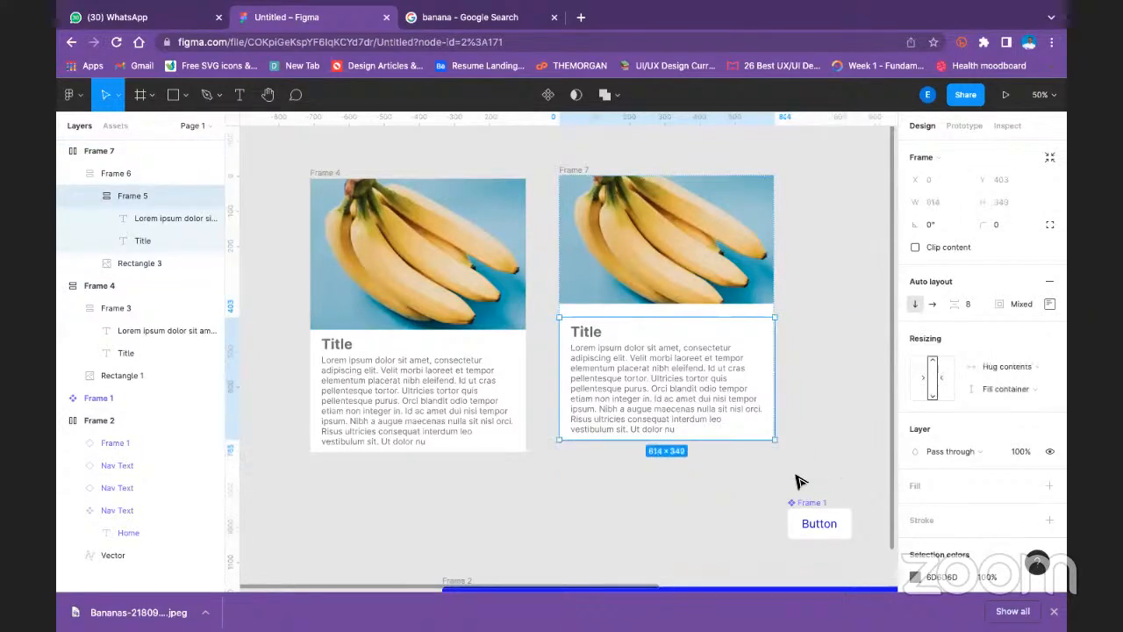
pyautogui.press('super+z')
pyautogui.click(594, 475)
# - Add a new blank page to the file
pyautogui.scroll(-5, 597, 368)
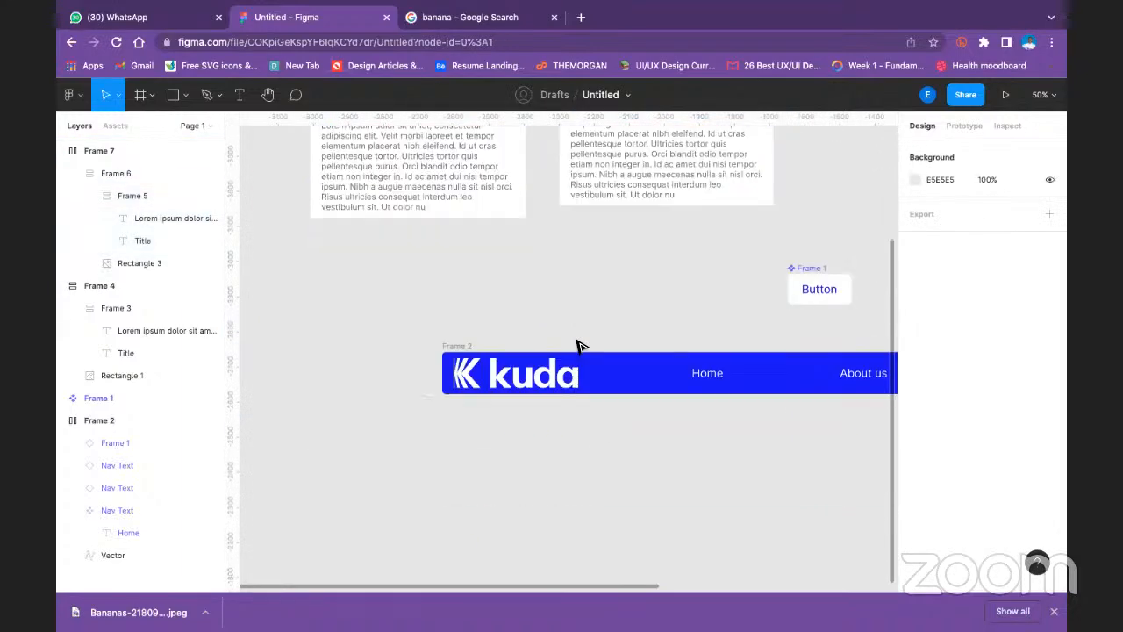
pyautogui.scroll(10, 524, 296)
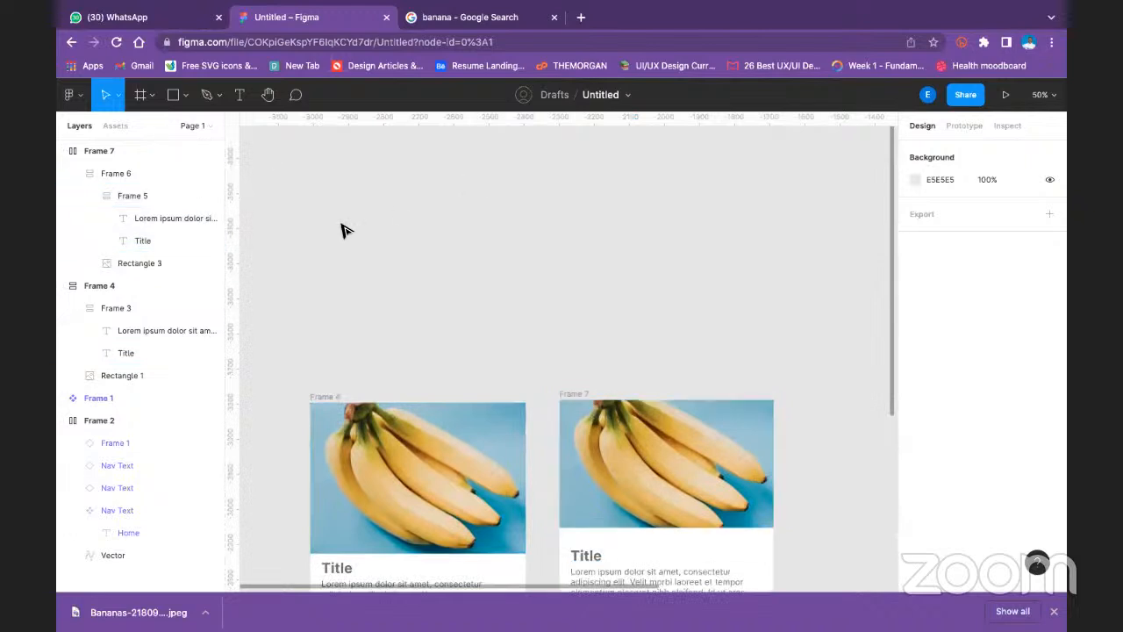
pyautogui.click(197, 126)
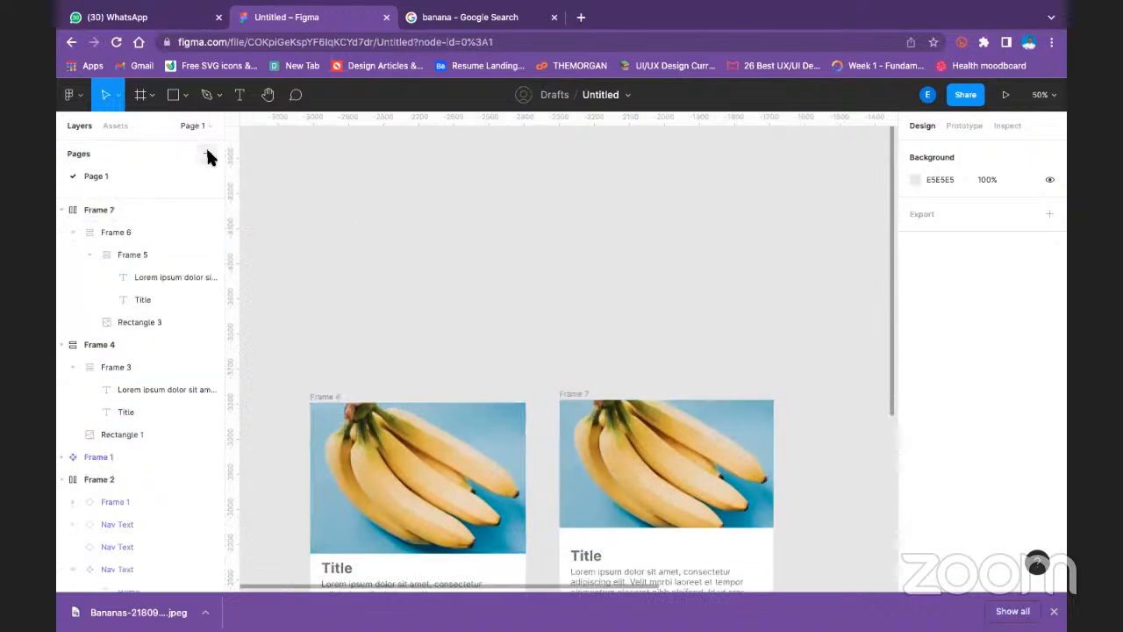
pyautogui.click(207, 154)
pyautogui.click(289, 233)
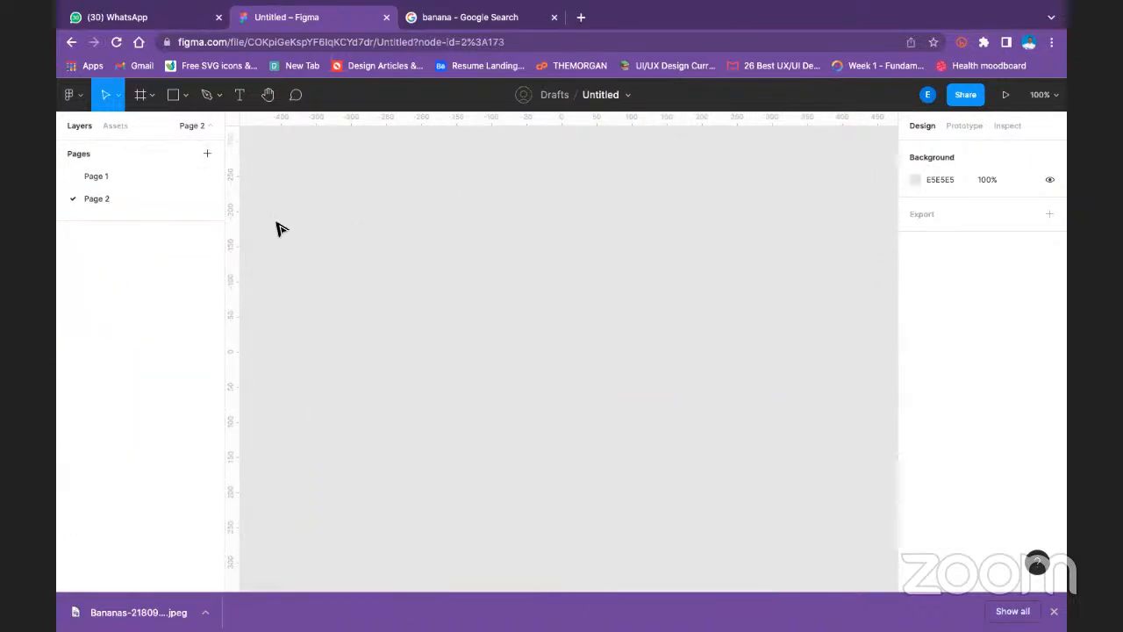
# - Add a text layer reading "Title" on the new page and set its font size to 16
pyautogui.click(239, 94)
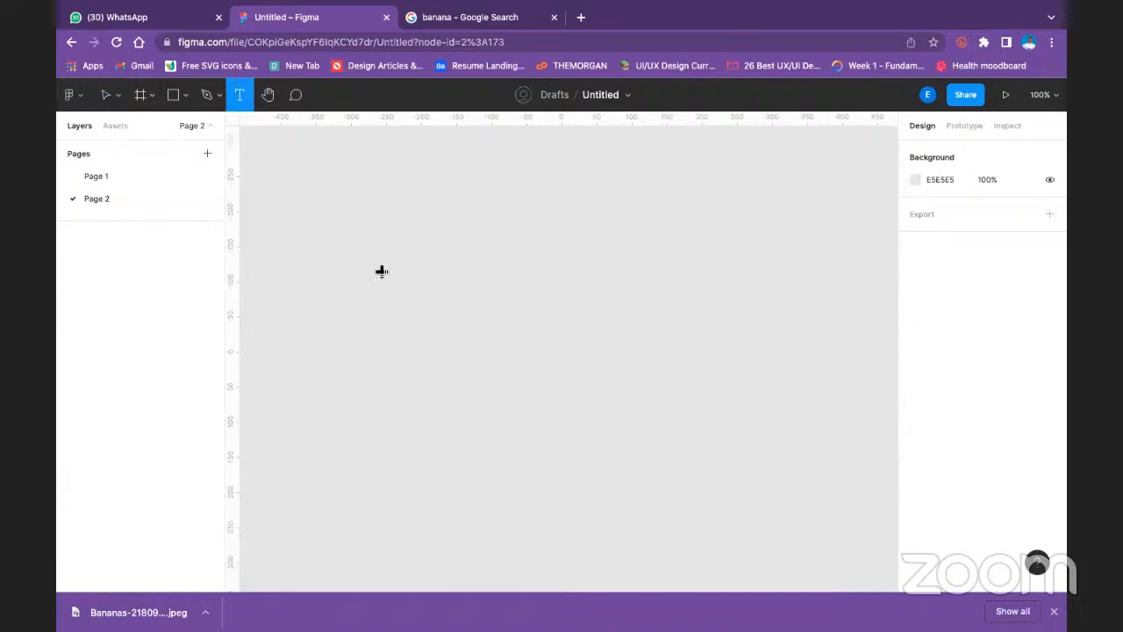
pyautogui.click(382, 273)
pyautogui.write('Ti')
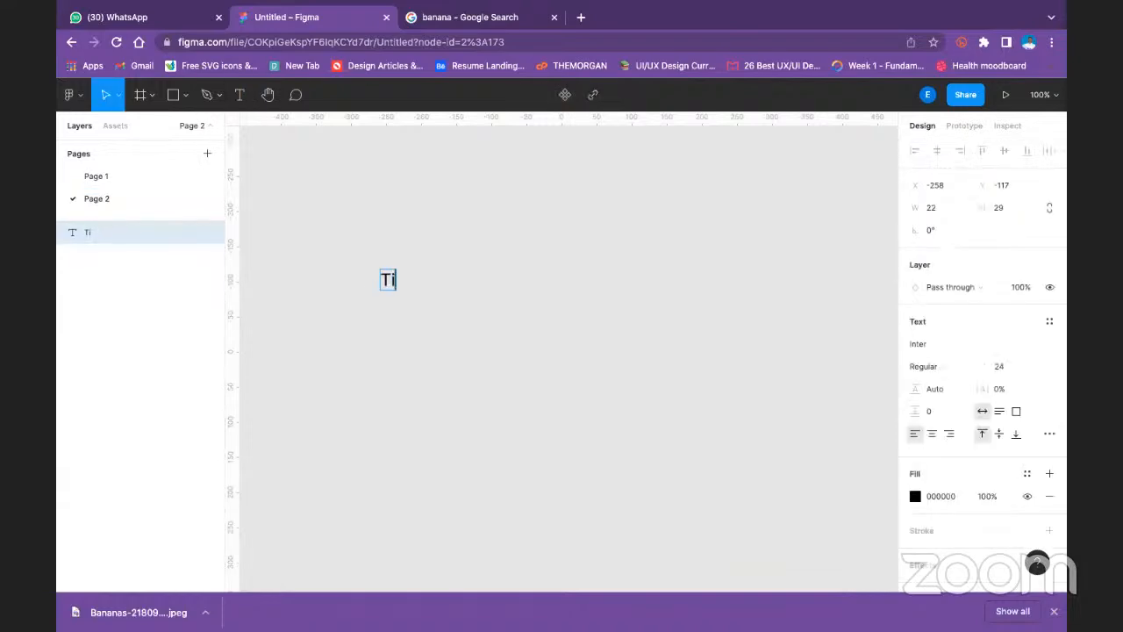
pyautogui.write('tle')
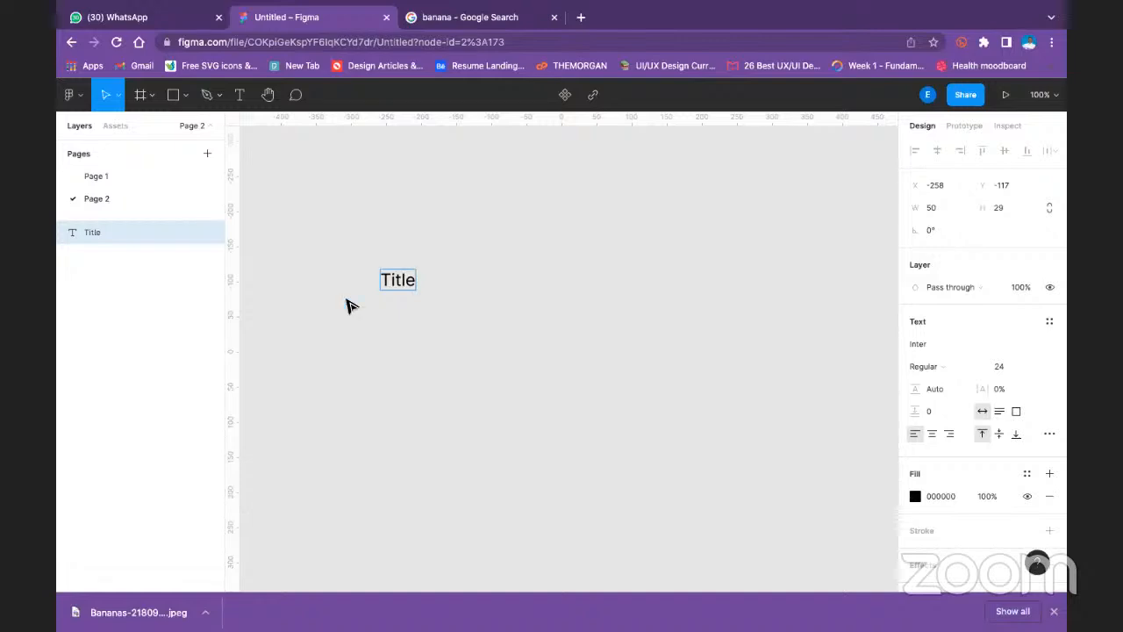
pyautogui.press('Escape')
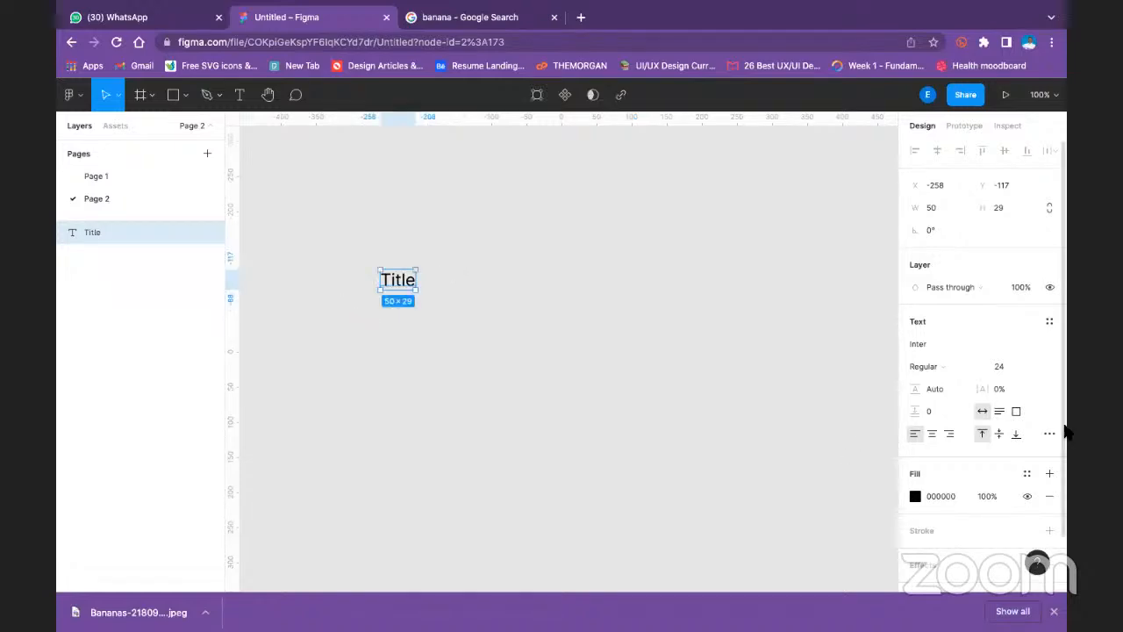
pyautogui.click(1036, 367)
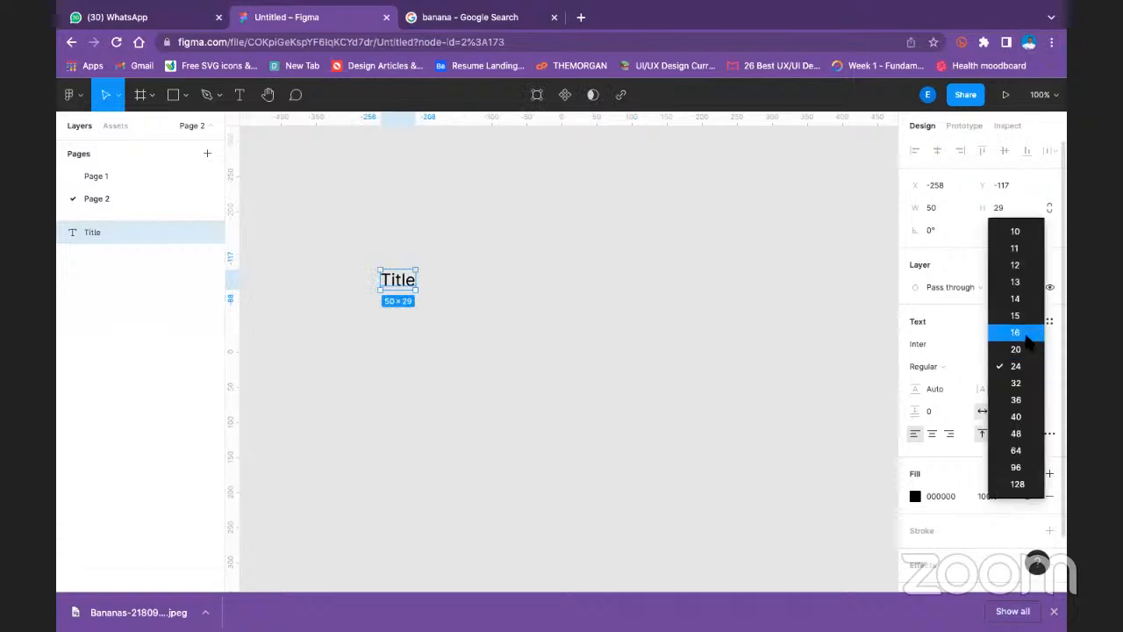
pyautogui.click(1023, 332)
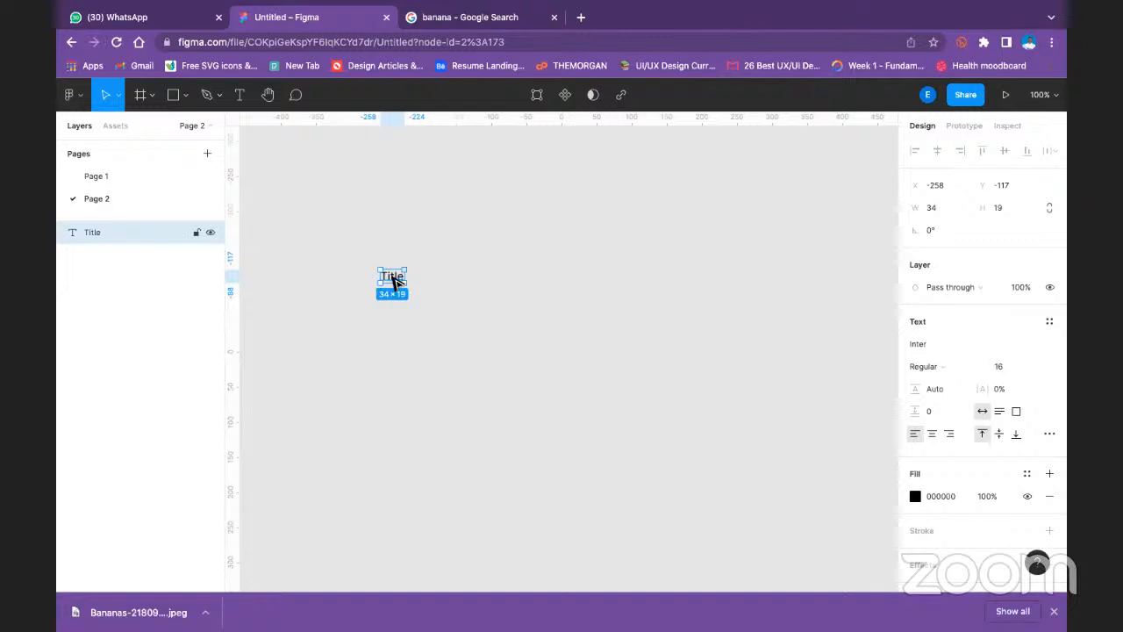
# - Duplicate the title text directly below itself and make the upper one bold
pyautogui.keyDown('alt'); pyautogui.moveTo(392, 279); pyautogui.dragTo(394, 304); pyautogui.keyUp('alt')
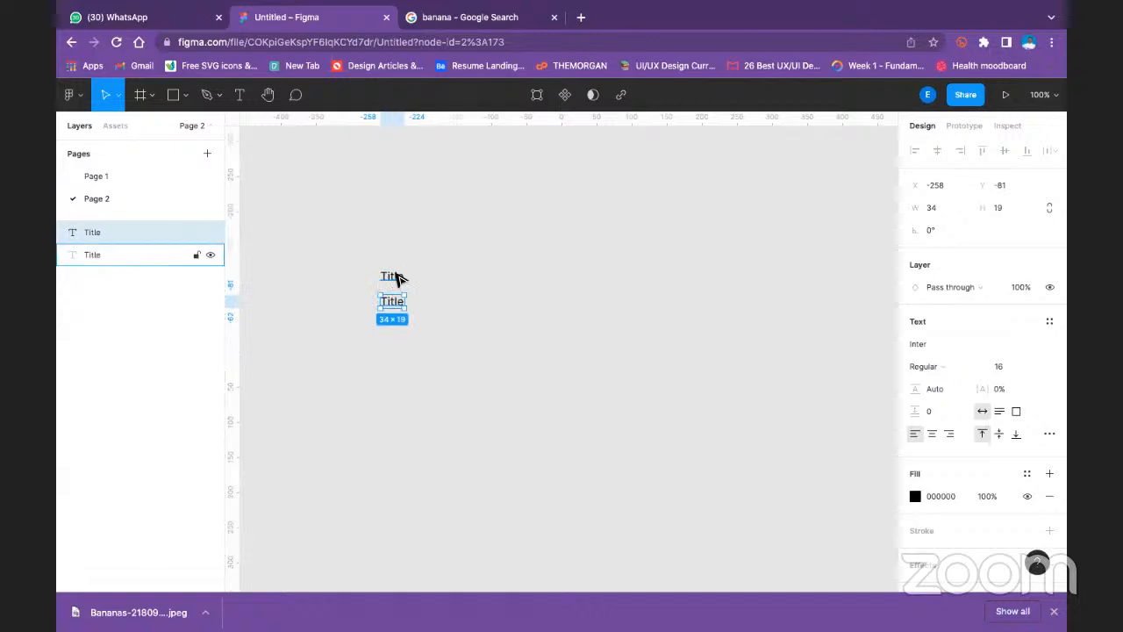
pyautogui.click(397, 279)
pyautogui.click(917, 344)
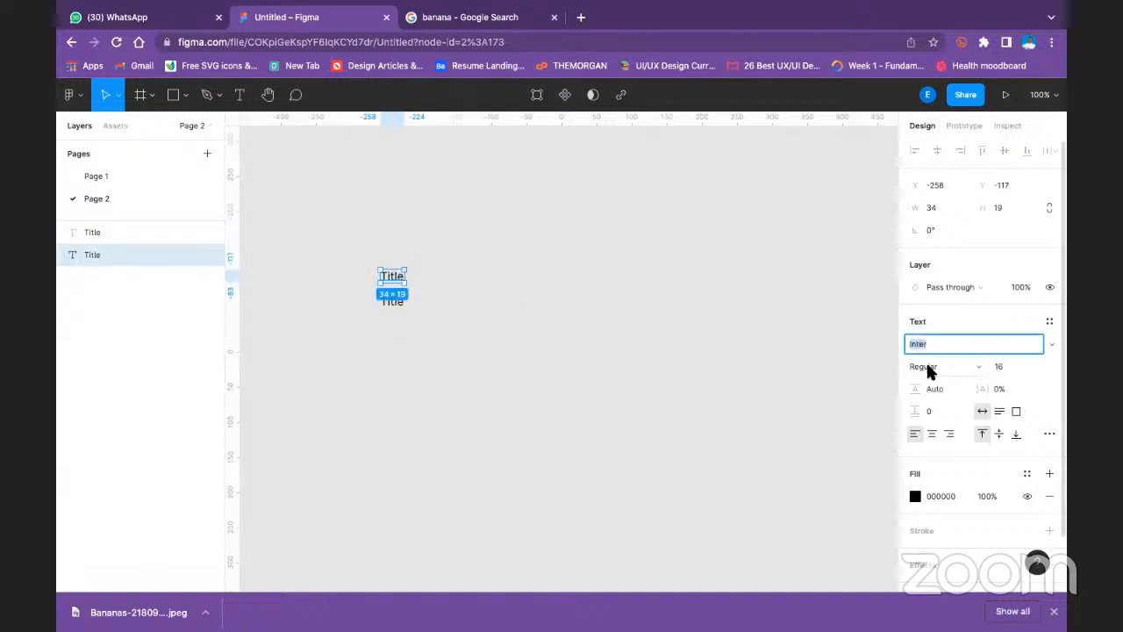
pyautogui.click(926, 367)
pyautogui.click(935, 419)
pyautogui.click(507, 256)
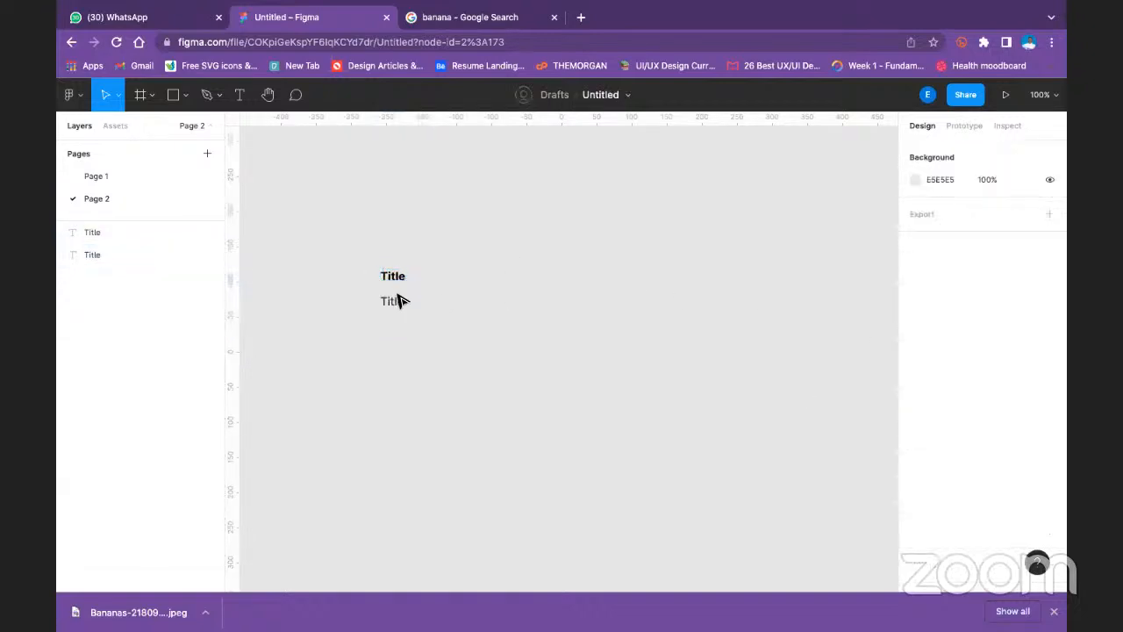
# - Set the lower text's font size to 14 and move it closer beneath the bold title
pyautogui.click(394, 301)
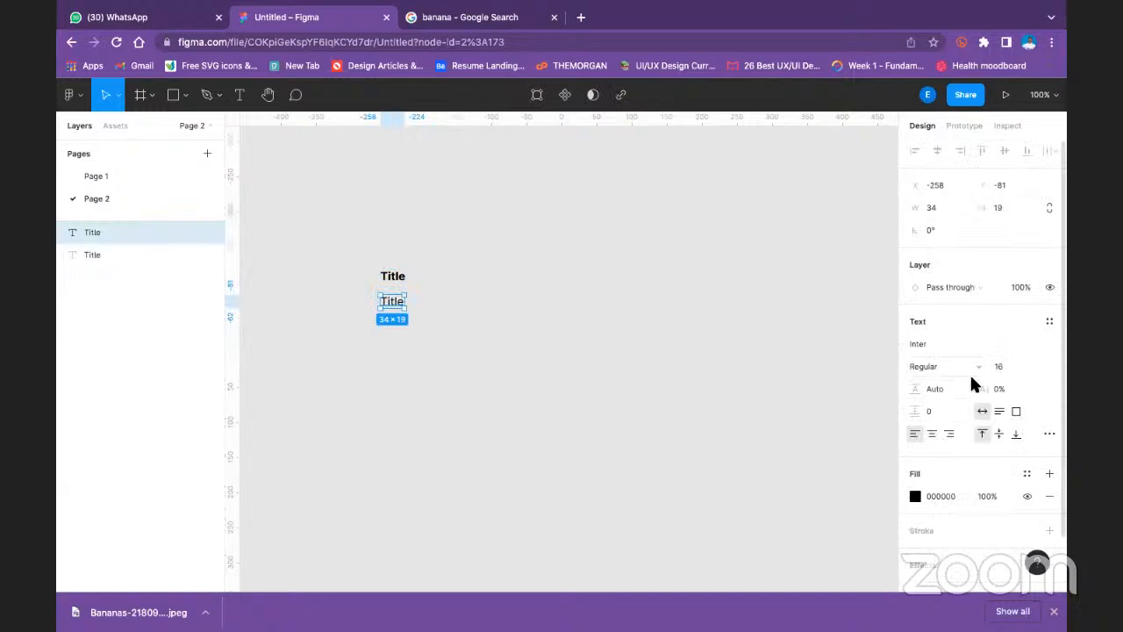
pyautogui.click(1025, 365)
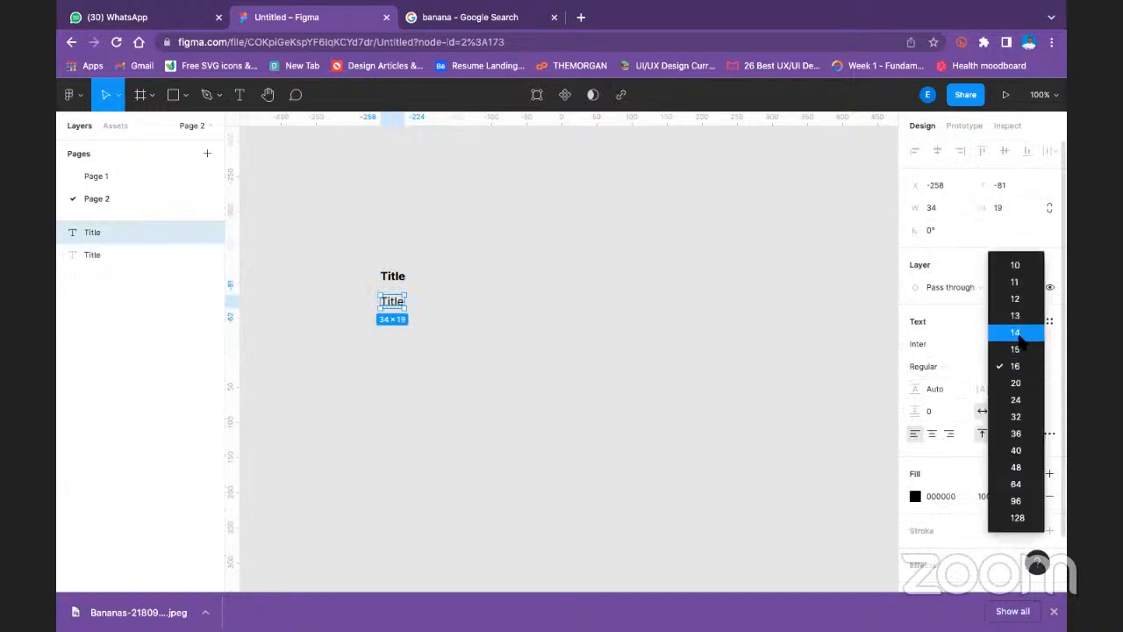
pyautogui.click(1018, 332)
pyautogui.click(509, 255)
pyautogui.click(394, 304)
pyautogui.moveTo(392, 302); pyautogui.dragTo(390, 298)
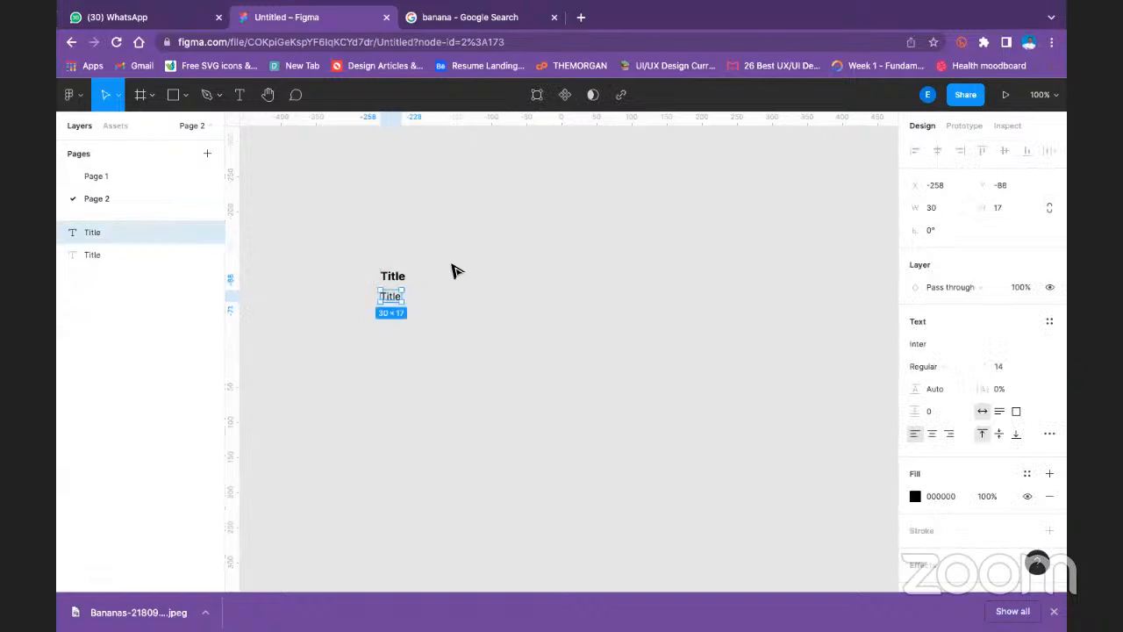
pyautogui.click(346, 249)
# - Change the lower text to "Description" and move it down, leaving a gap of about 18 below the title
pyautogui.doubleClick(400, 297)
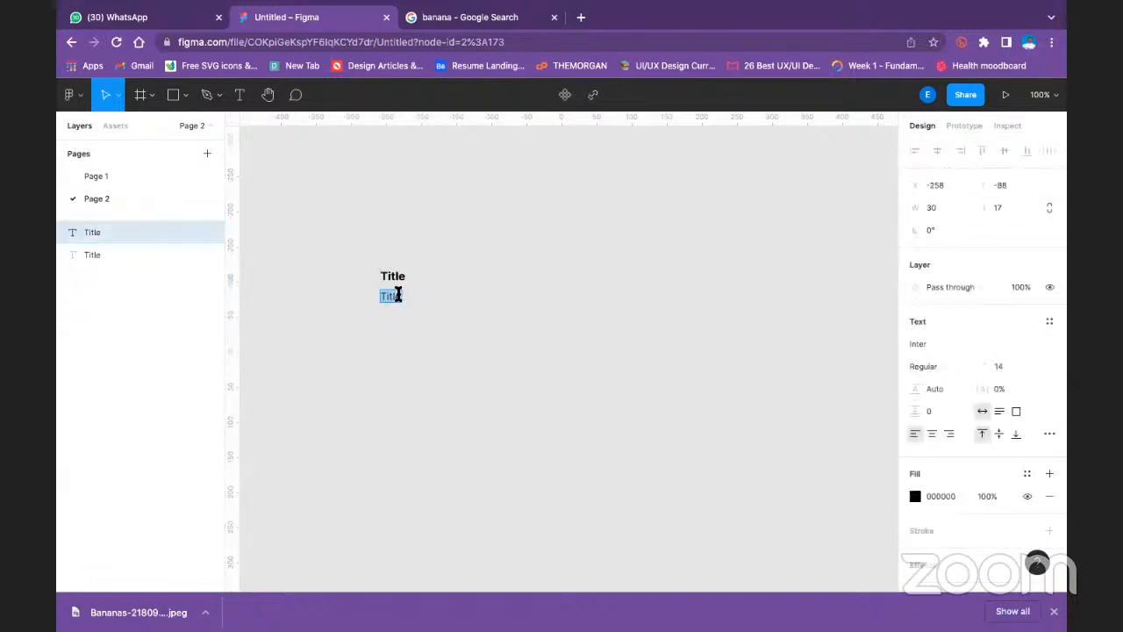
pyautogui.write('Description')
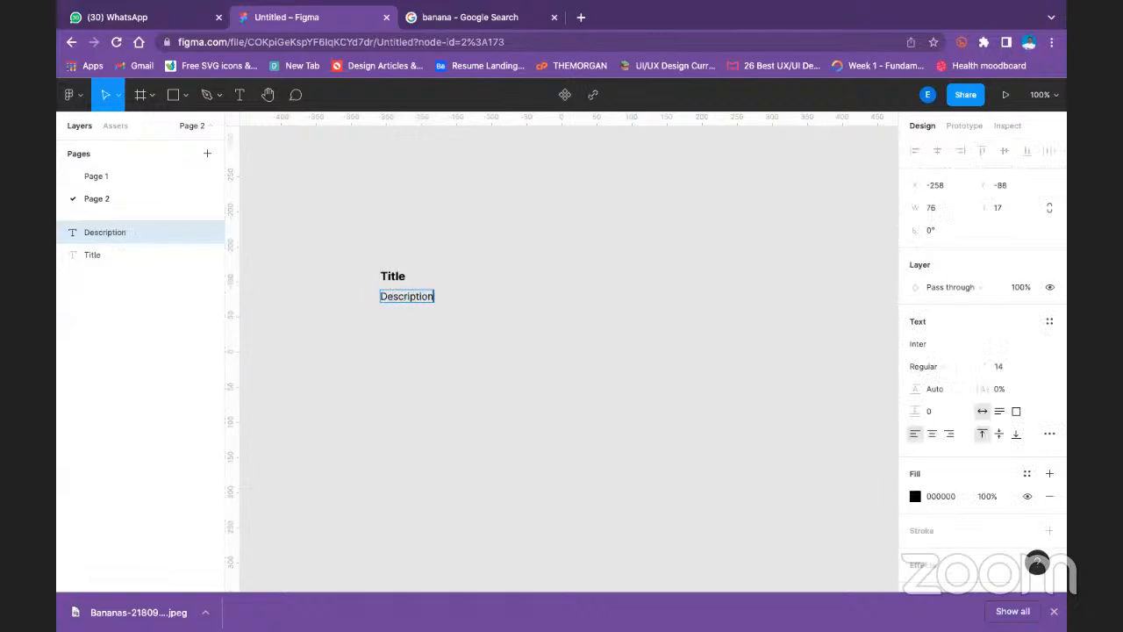
pyautogui.press('Escape')
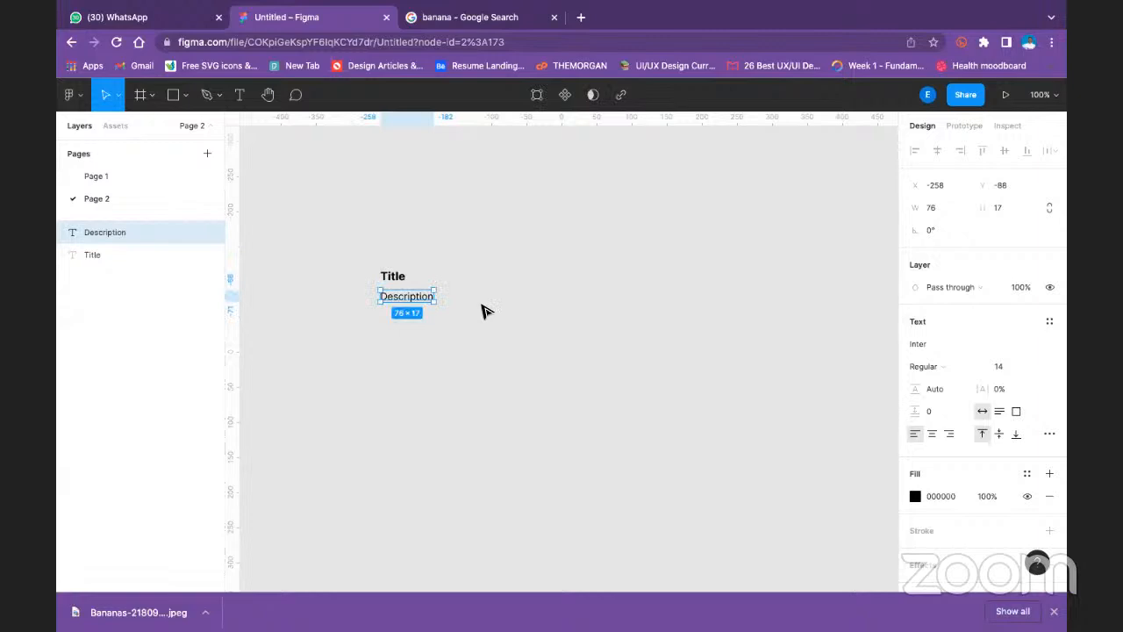
pyautogui.moveTo(419, 301); pyautogui.dragTo(421, 306)
pyautogui.click(503, 276)
# - Wrap the title and description together in a vertical auto layout frame
pyautogui.moveTo(336, 238); pyautogui.dragTo(465, 338)
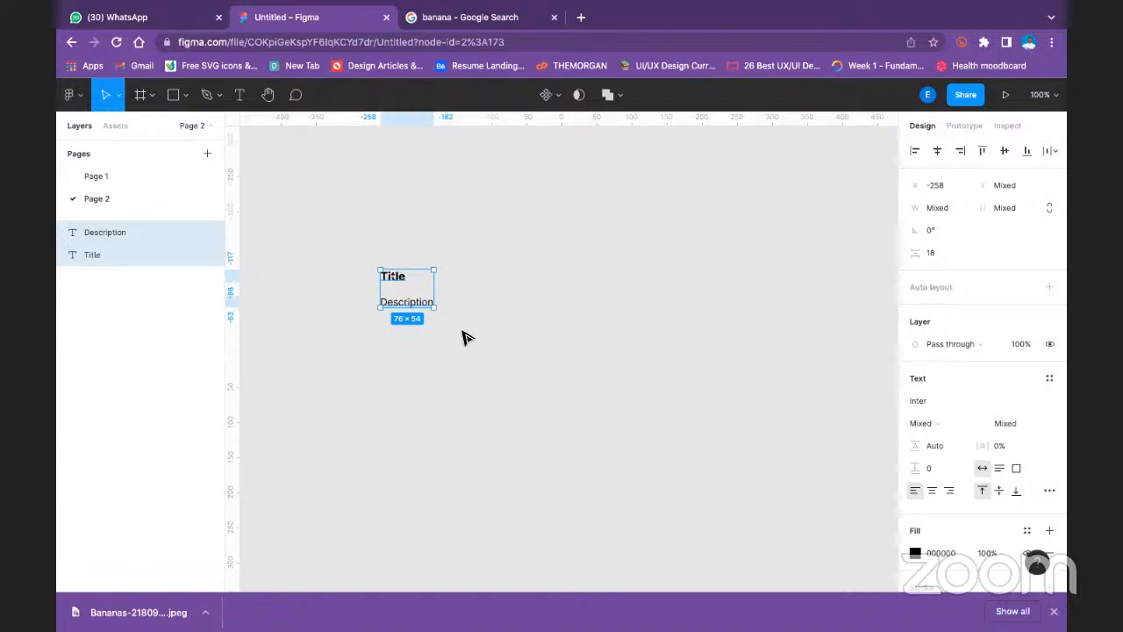
pyautogui.hotkey('shift', 'a')
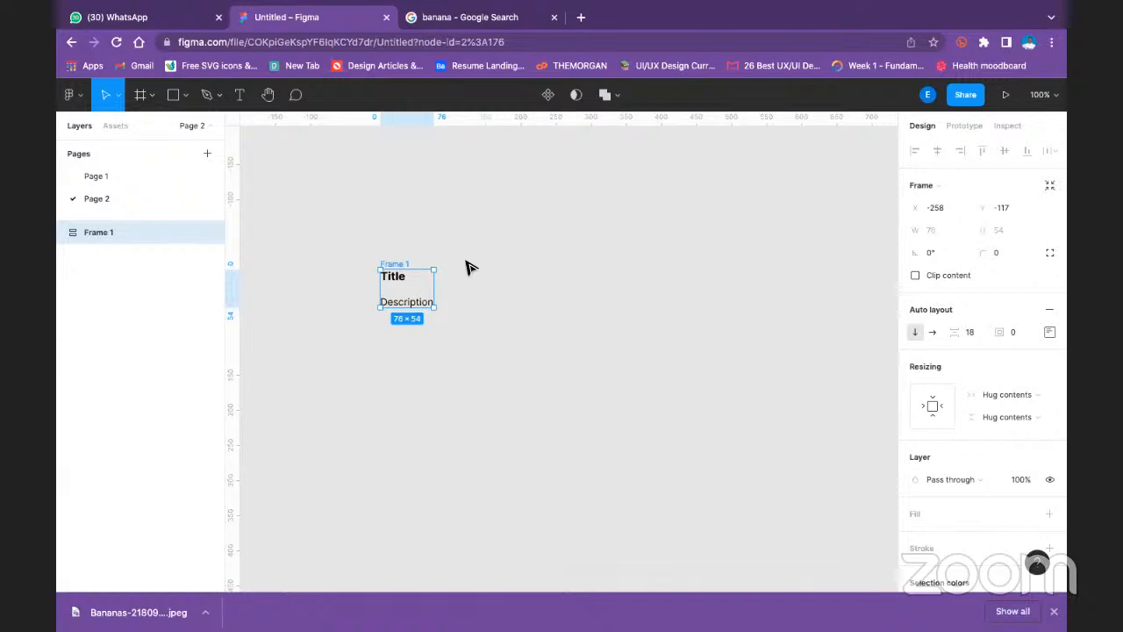
pyautogui.click(509, 251)
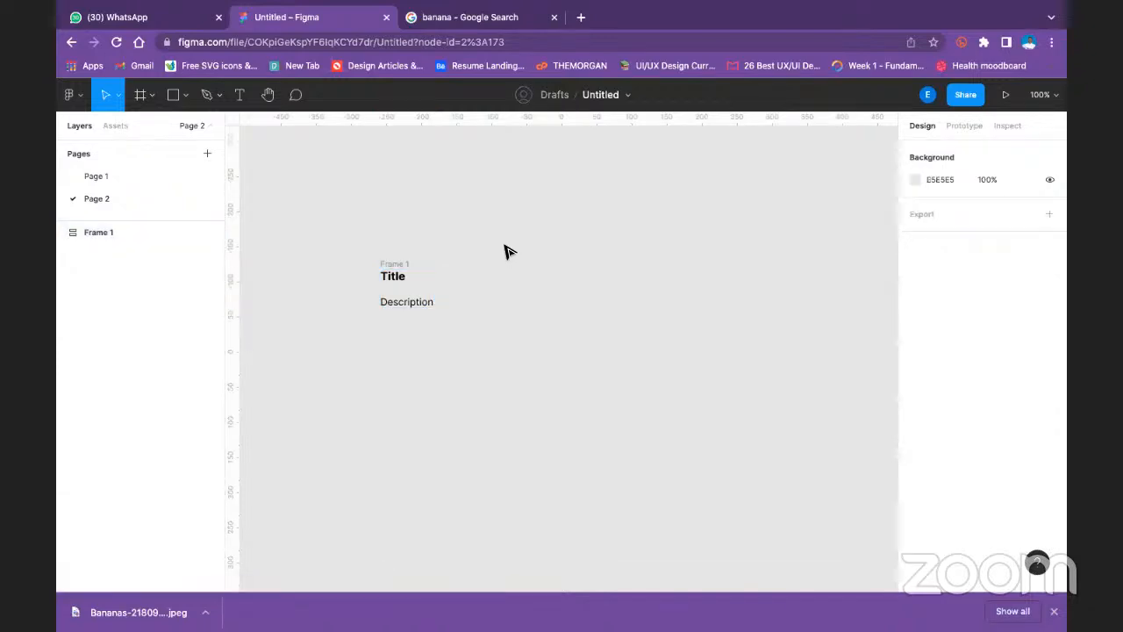
# - Add a white FFFFFF fill to the auto layout frame around the title and description
pyautogui.click(393, 263)
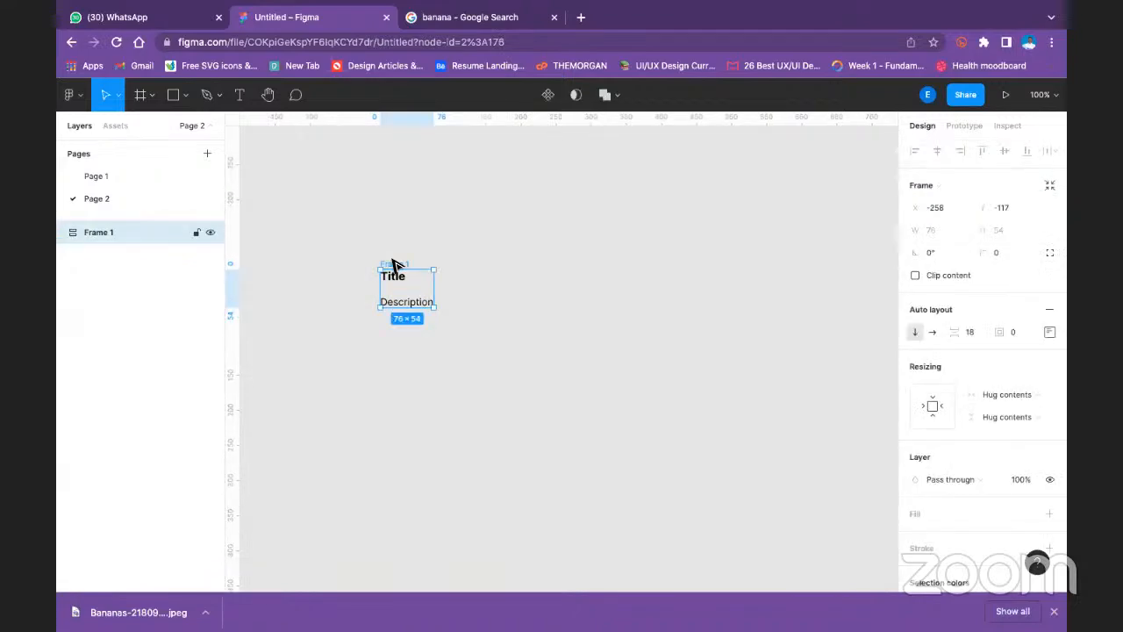
pyautogui.click(397, 305)
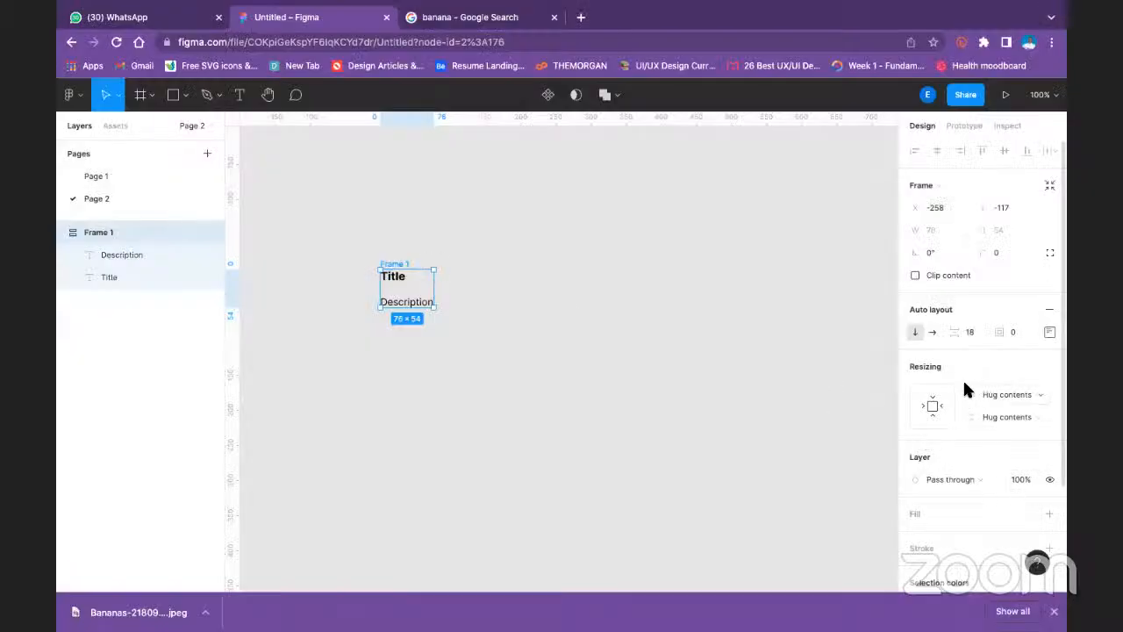
pyautogui.scroll(-3, 962, 388)
pyautogui.click(1050, 379)
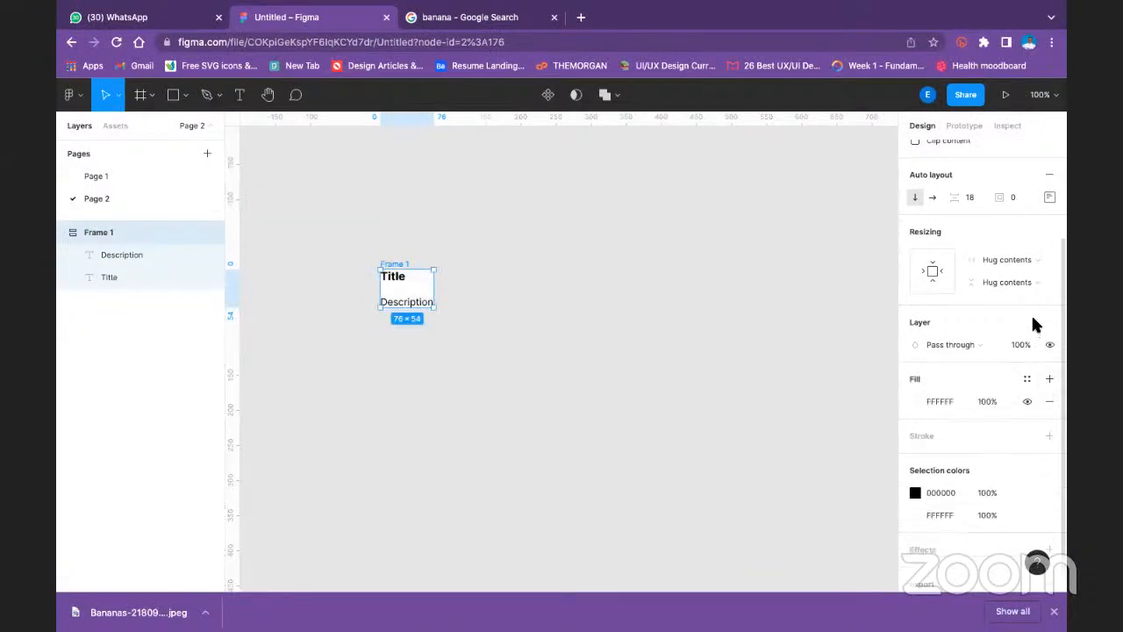
# - Try centring the contents of the auto layout frame, and undo the alignment change
pyautogui.scroll(1, 1032, 325)
pyautogui.click(1048, 229)
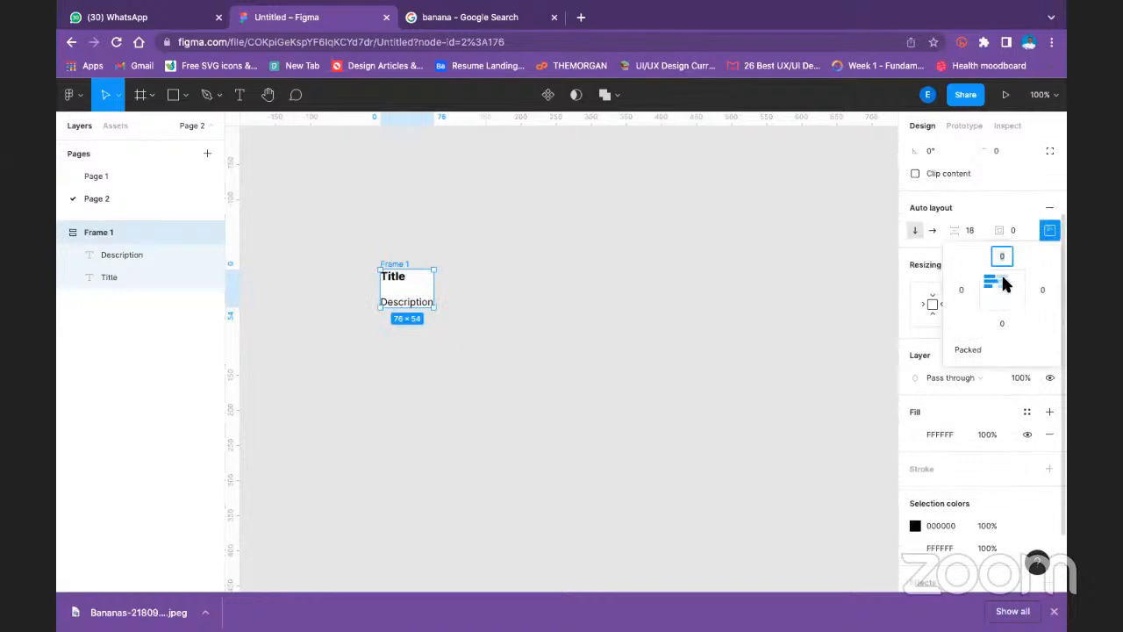
pyautogui.click(1002, 289)
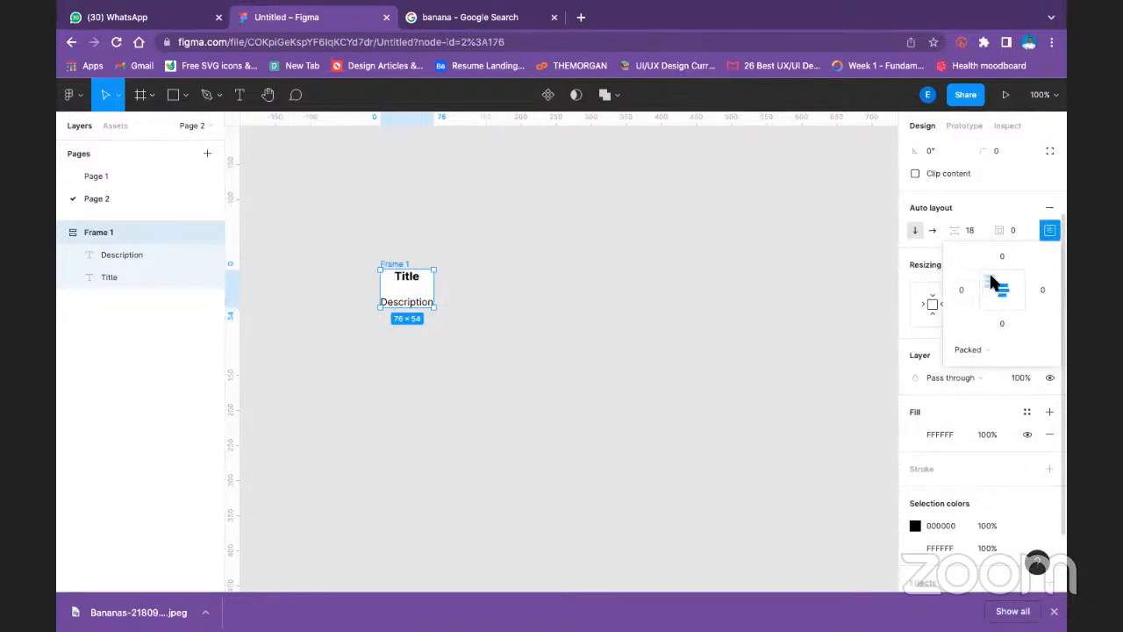
pyautogui.hotkey('ctrl', 'z')
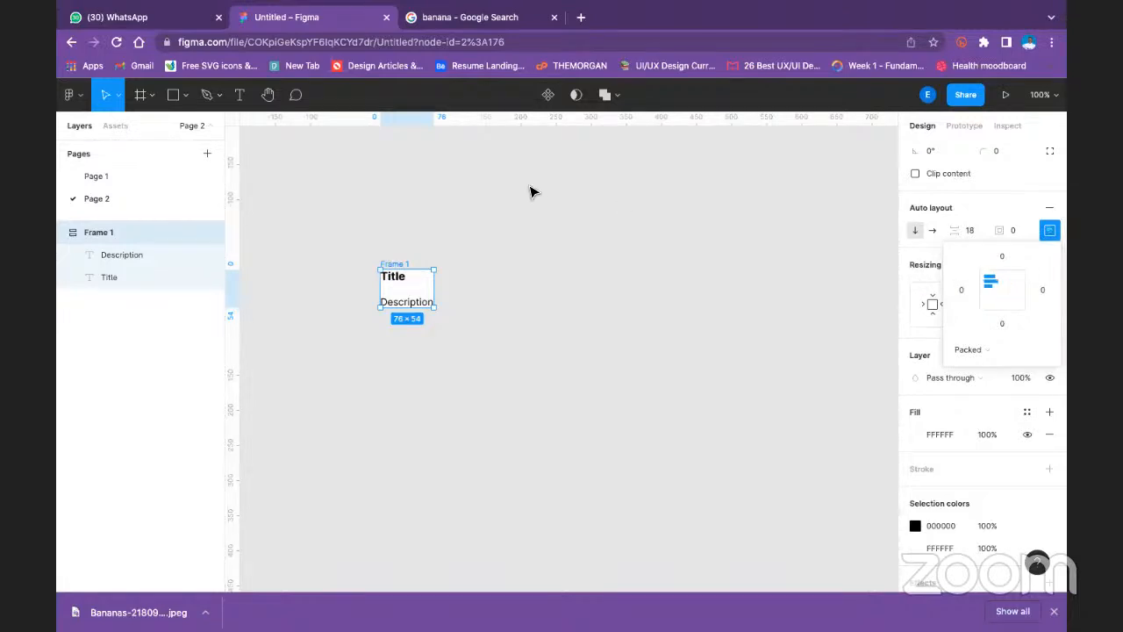
pyautogui.click(532, 190)
# - Set the spacing between the title and description in the auto layout frame to 24
pyautogui.click(396, 264)
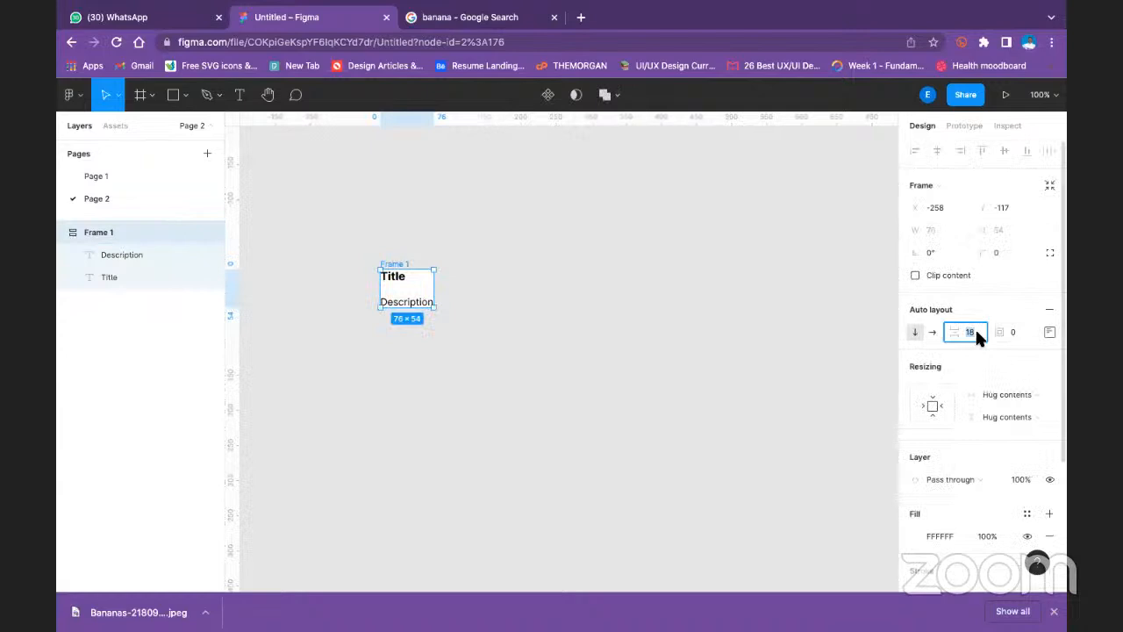
pyautogui.write('24')
pyautogui.press('Return')
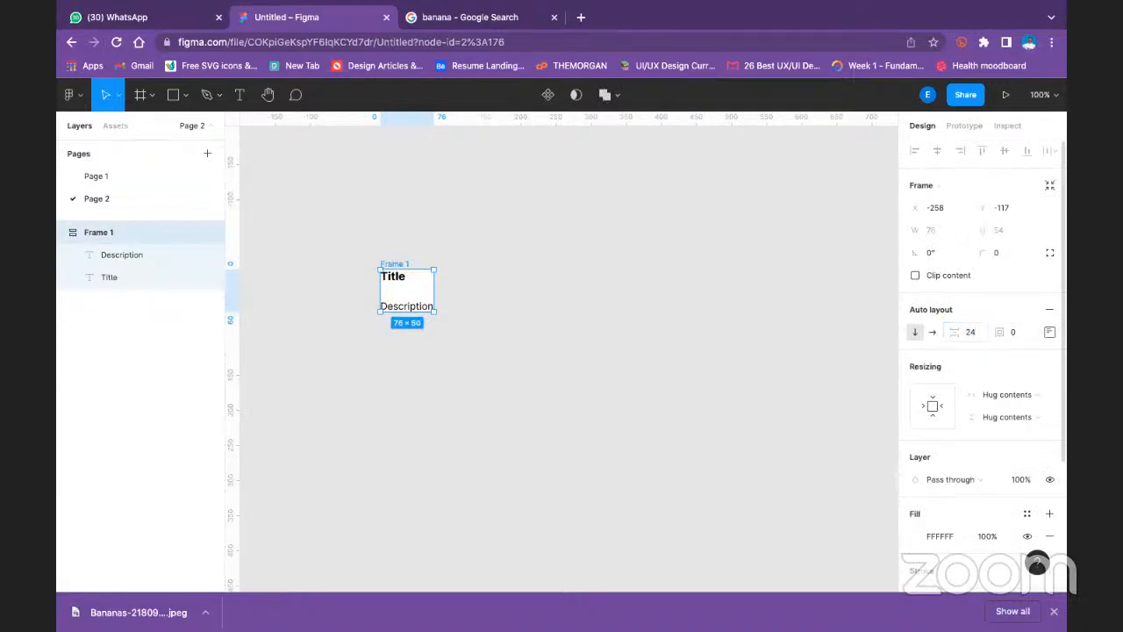
# - Try separate paddings on the auto layout frame, with 16 at the top and 32 on the left, and undo the padding changes
pyautogui.click(1050, 332)
pyautogui.write('16')
pyautogui.click(961, 392)
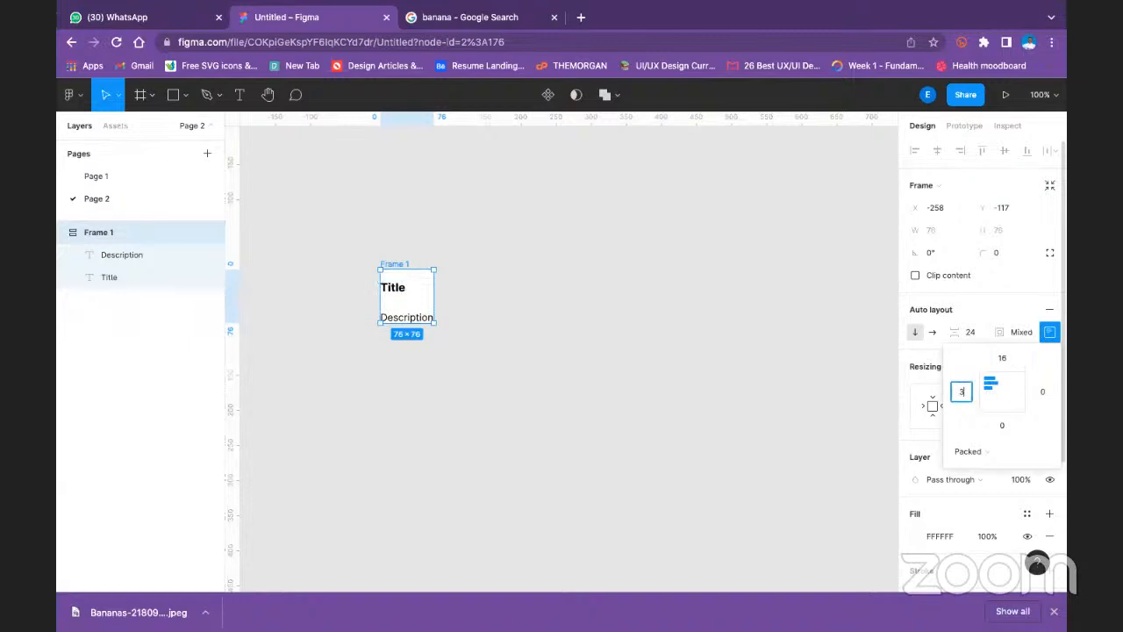
pyautogui.click(1043, 392)
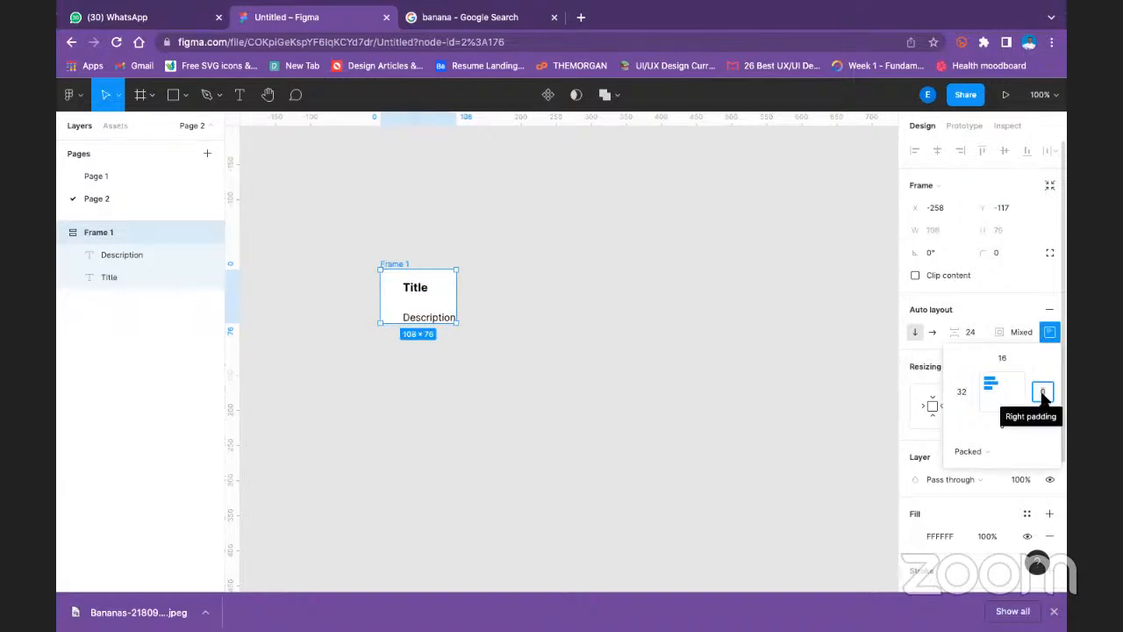
pyautogui.write('3')
pyautogui.press('Return')
pyautogui.press('super+z')
pyautogui.press('super+z')
pyautogui.press('super+z')
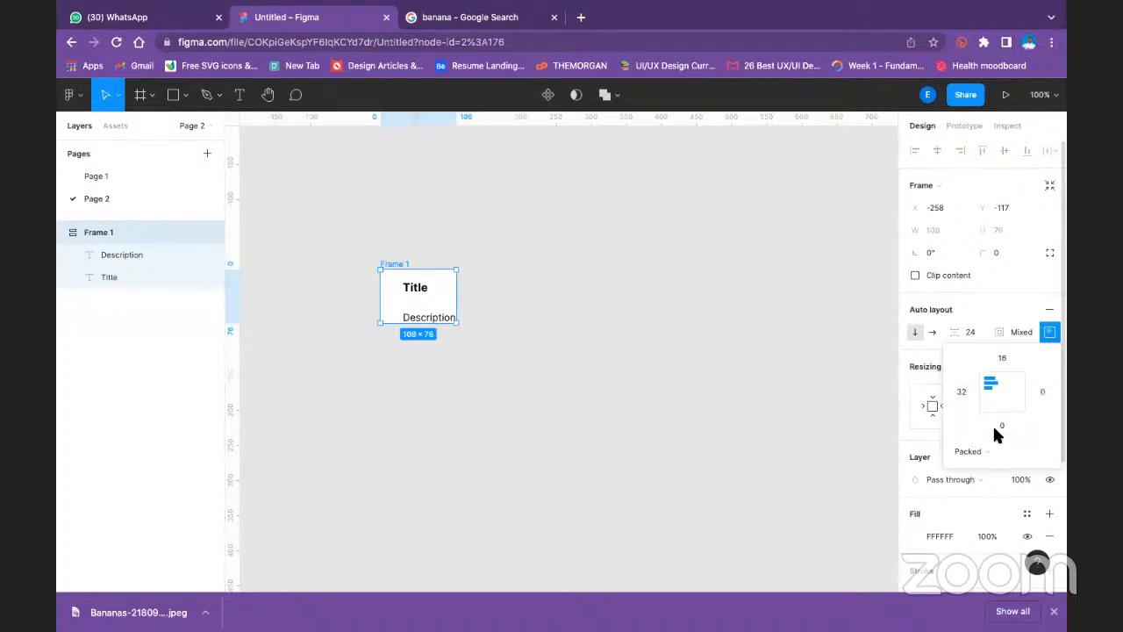
pyautogui.click(713, 349)
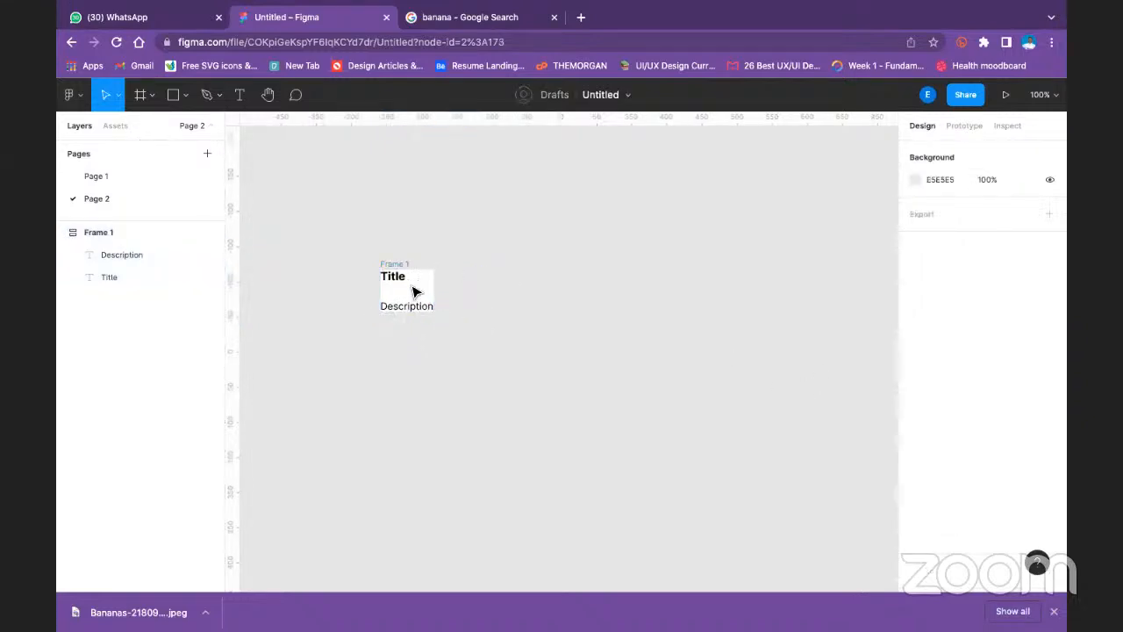
# - Widen the title and description frame to about 313 and set its padding to 8
pyautogui.click(406, 267)
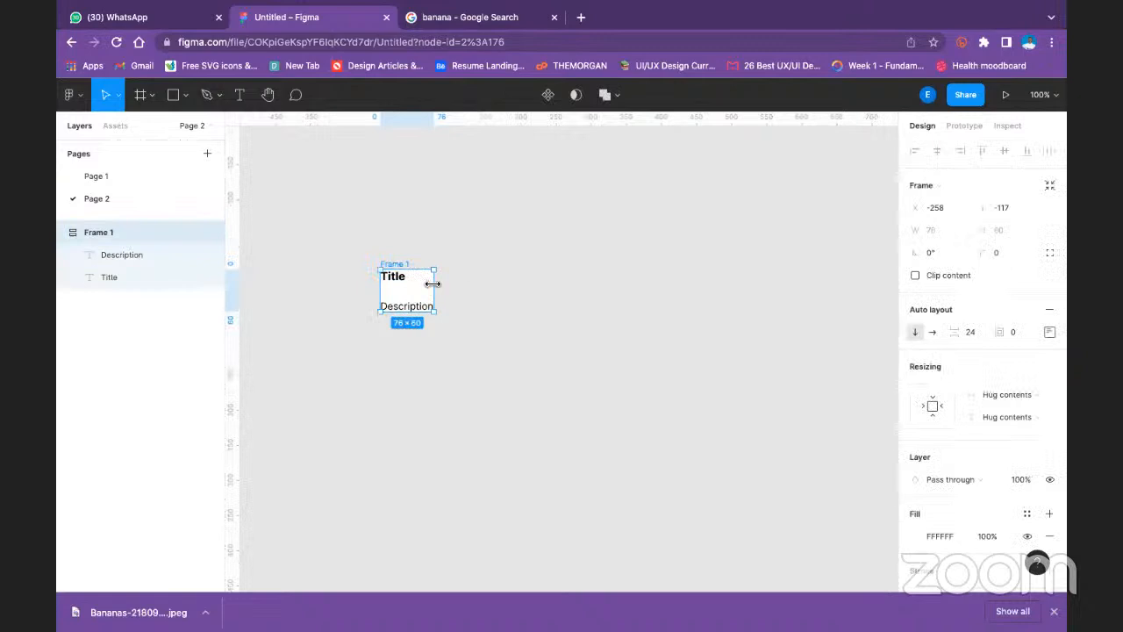
pyautogui.moveTo(441, 281); pyautogui.dragTo(601, 297)
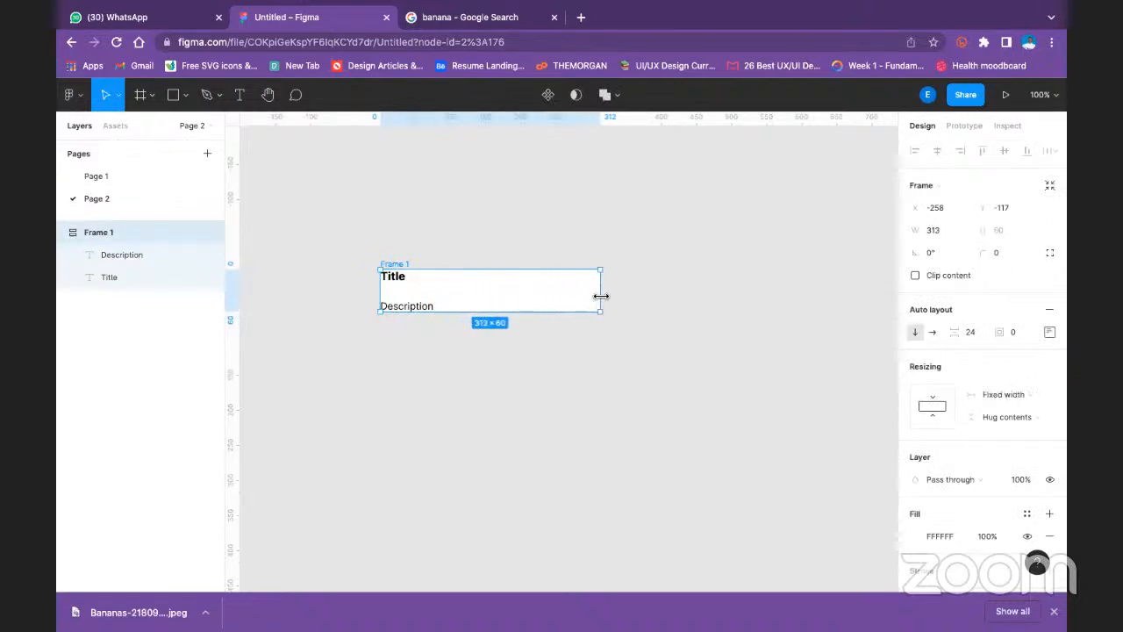
pyautogui.click(1013, 333)
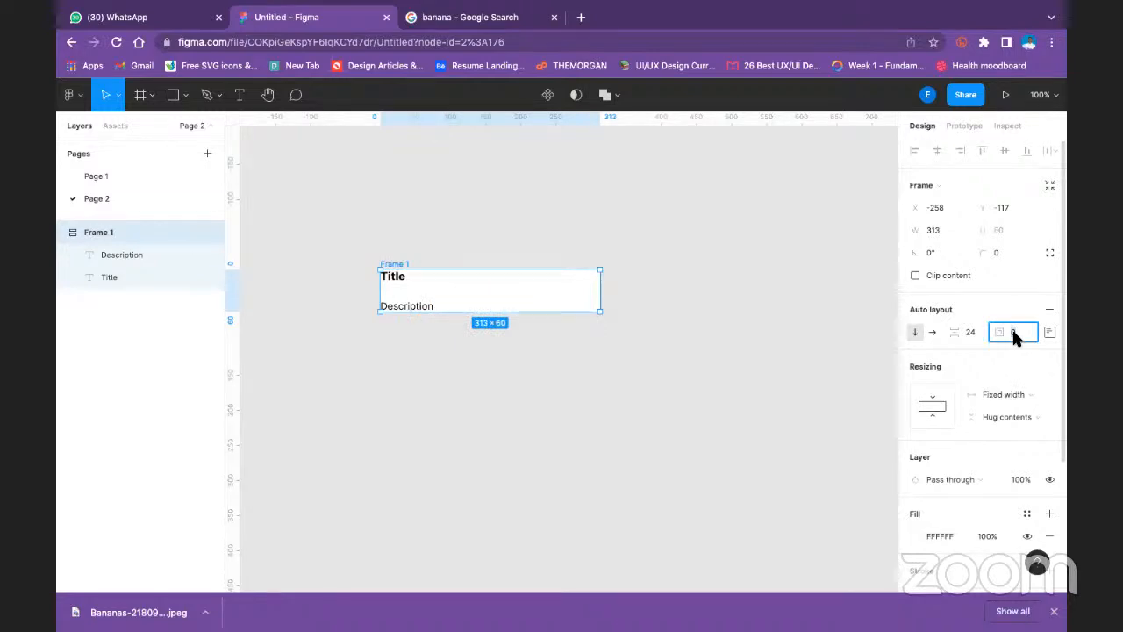
pyautogui.write('8')
pyautogui.press('Return')
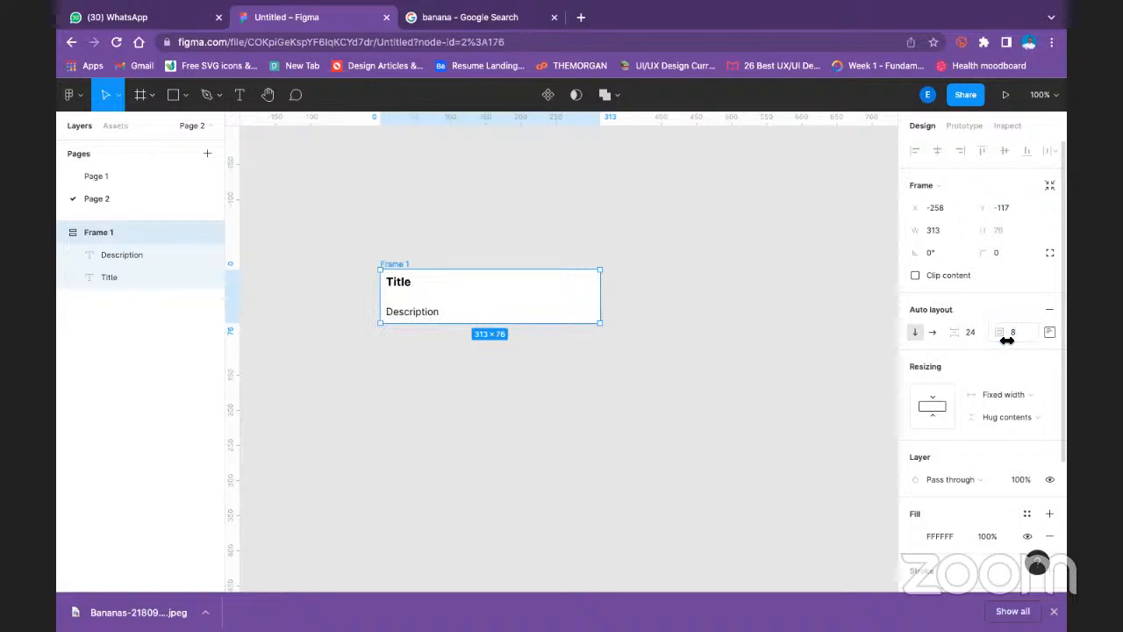
pyautogui.click(624, 365)
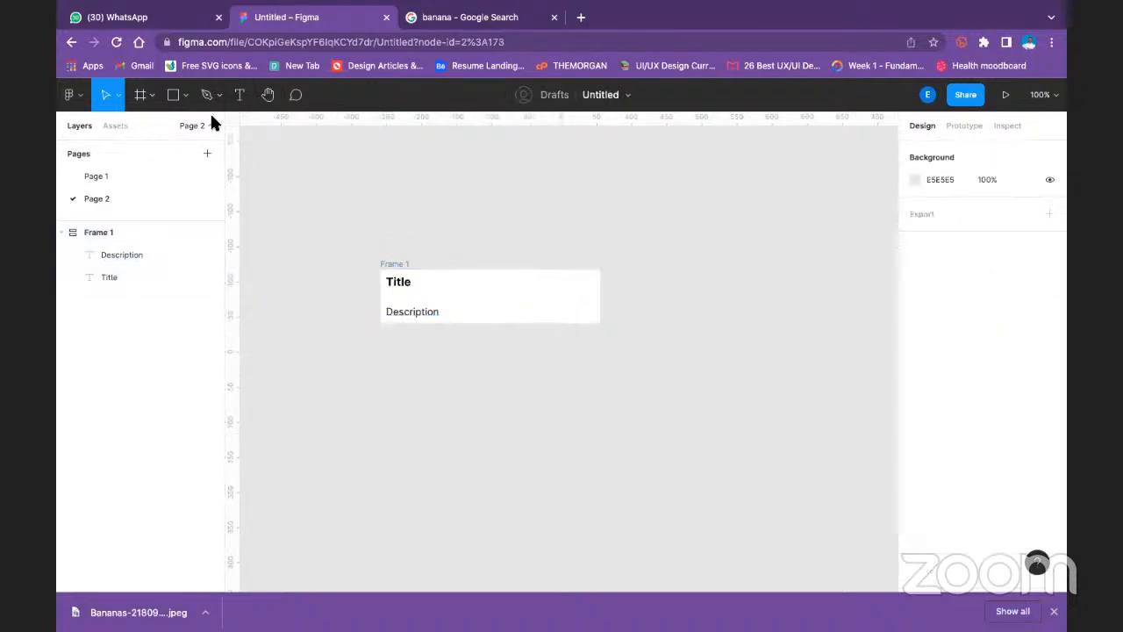
# - Replace the description text with one paragraph generated by the Lorem ipsum plugin
pyautogui.click(399, 263)
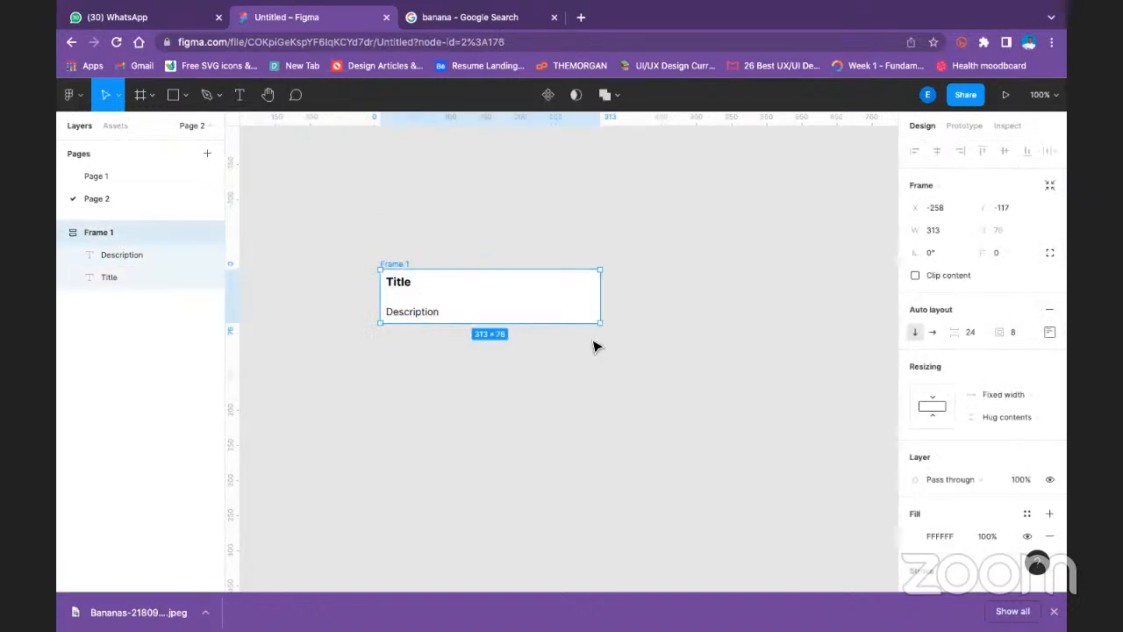
pyautogui.click(413, 316)
pyautogui.rightClick(413, 320)
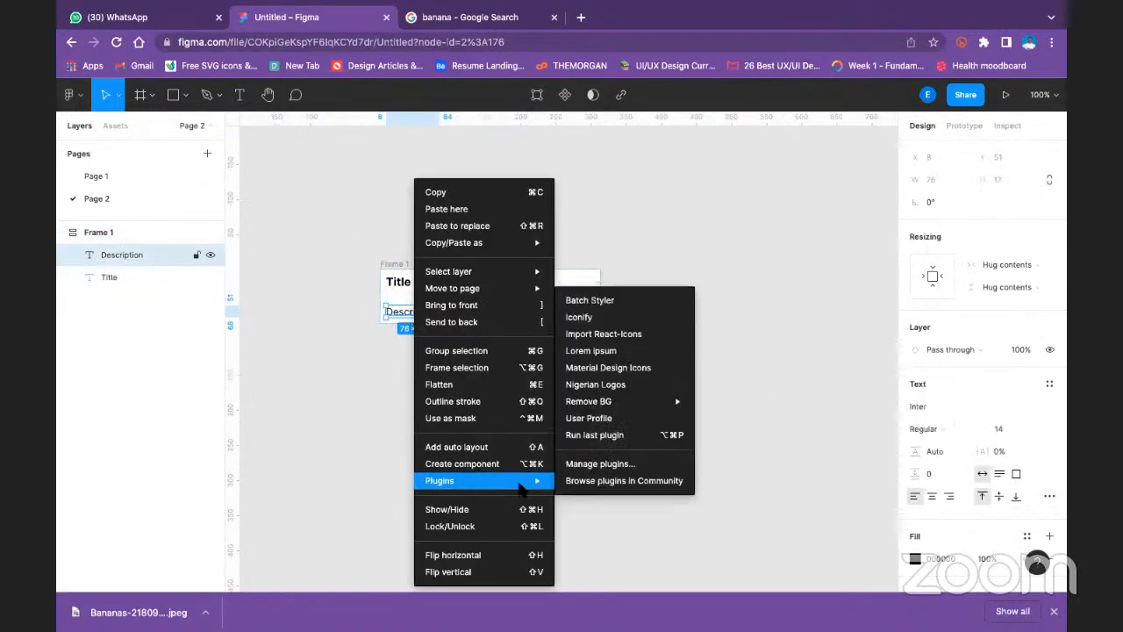
pyautogui.moveTo(530, 488)
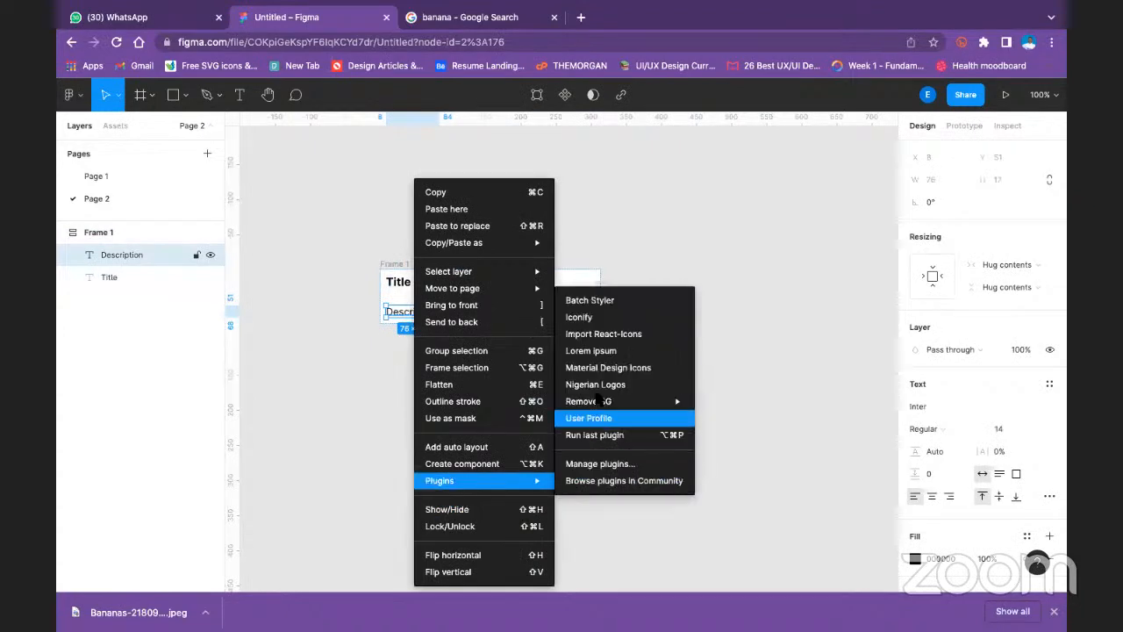
pyautogui.click(606, 352)
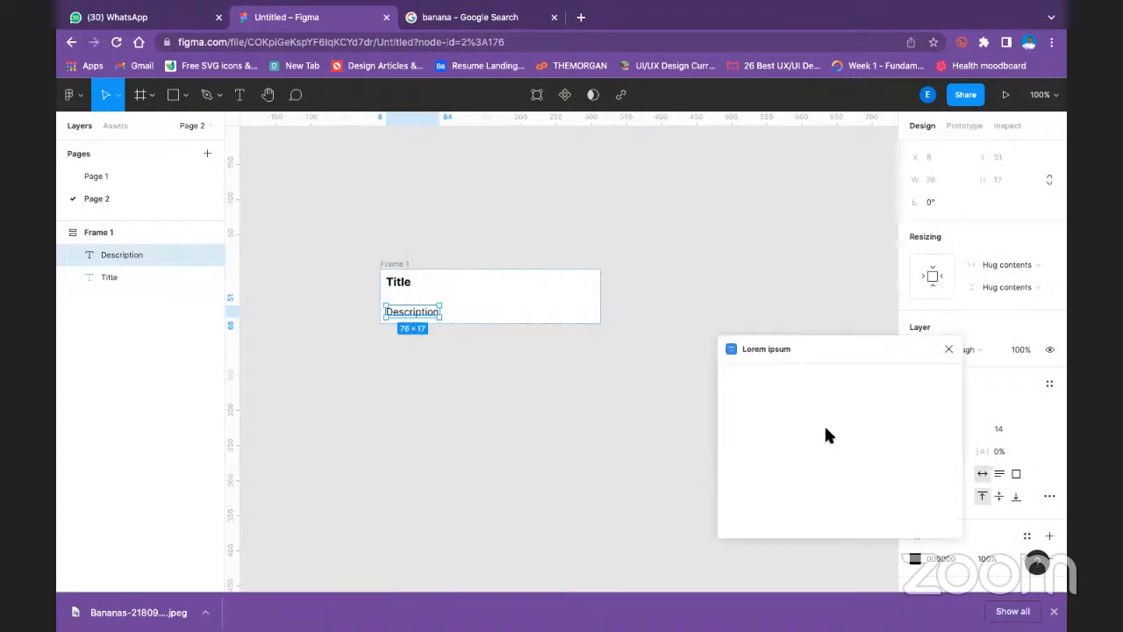
pyautogui.click(895, 460)
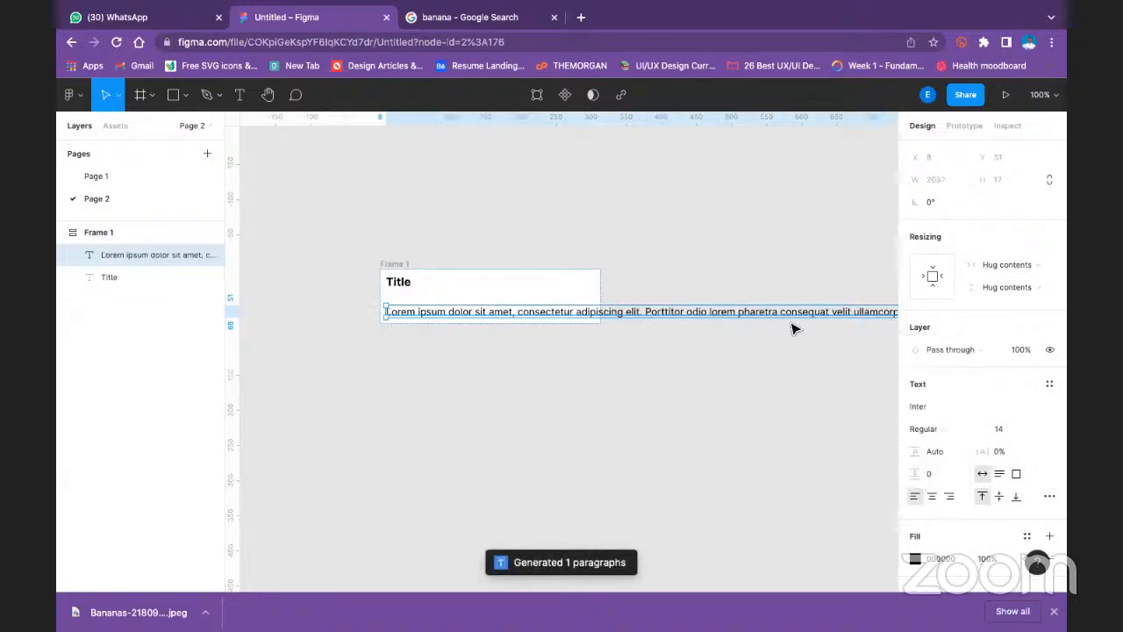
pyautogui.click(724, 378)
# - Set the lorem ipsum paragraph's horizontal resizing to Fill container
pyautogui.click(732, 312)
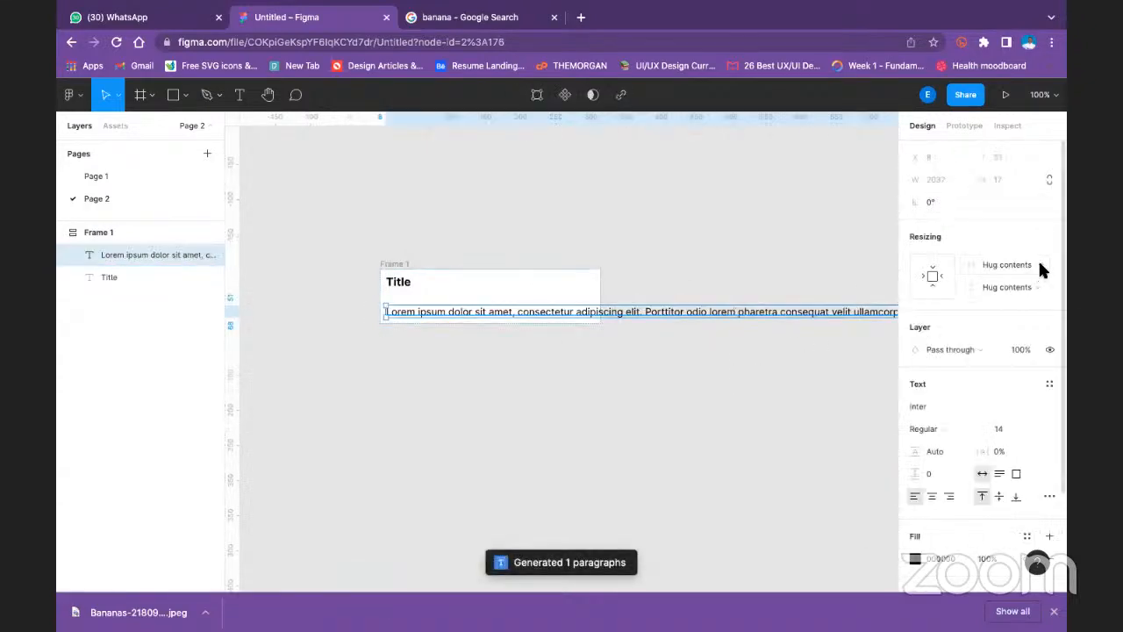
pyautogui.click(1041, 270)
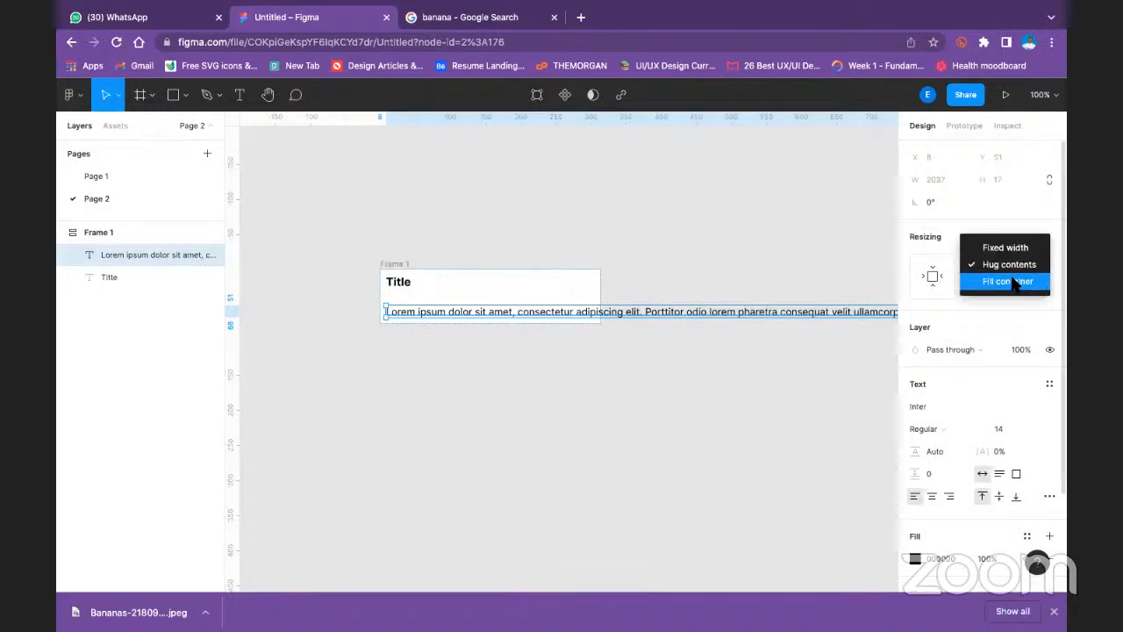
pyautogui.click(1008, 281)
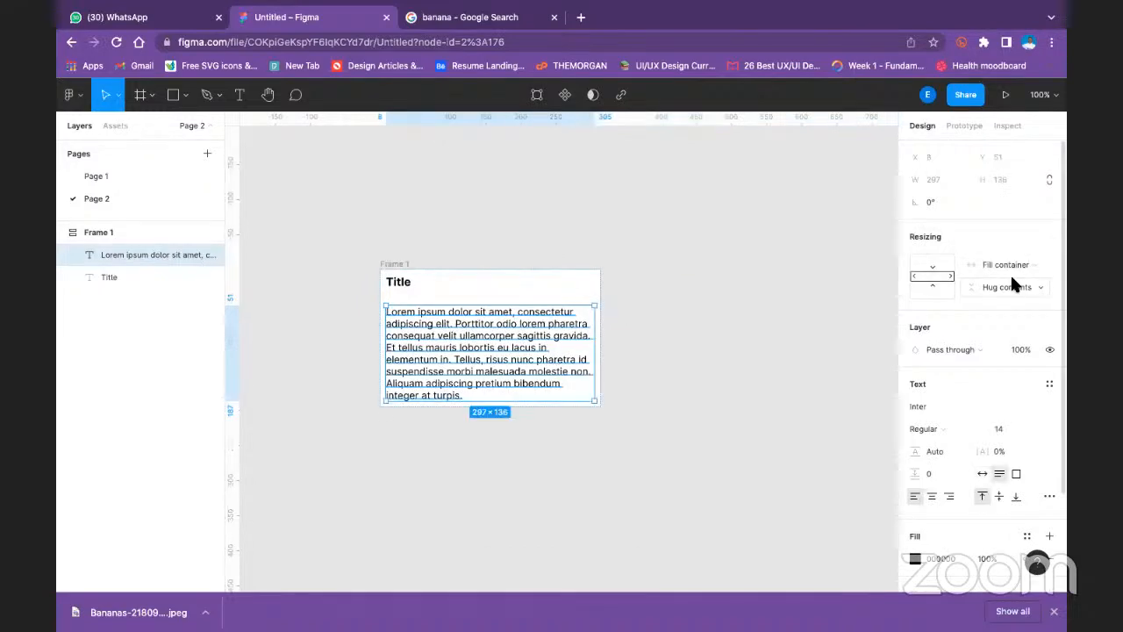
pyautogui.click(648, 353)
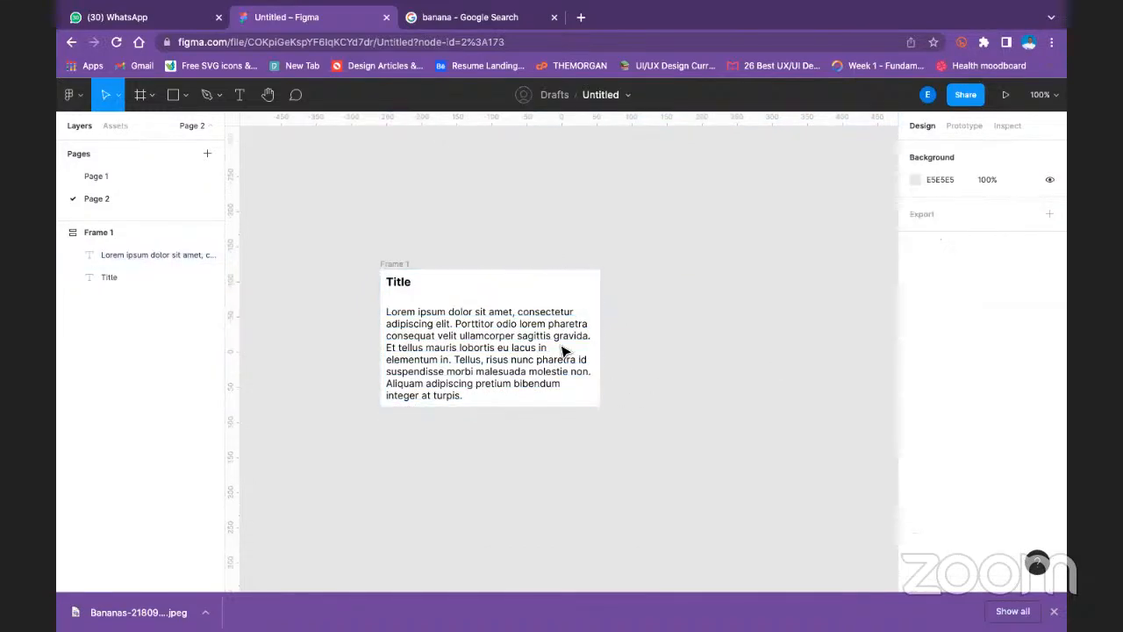
# - Draw a rectangle about 341 by 147 directly above the text frame
pyautogui.click(392, 264)
pyautogui.click(425, 230)
pyautogui.click(173, 94)
pyautogui.click(186, 95)
pyautogui.click(158, 126)
pyautogui.moveTo(362, 166)
pyautogui.mouseDown()
pyautogui.moveTo(416, 246)
pyautogui.moveTo(607, 258)
pyautogui.moveTo(601, 274)
pyautogui.mouseUp()
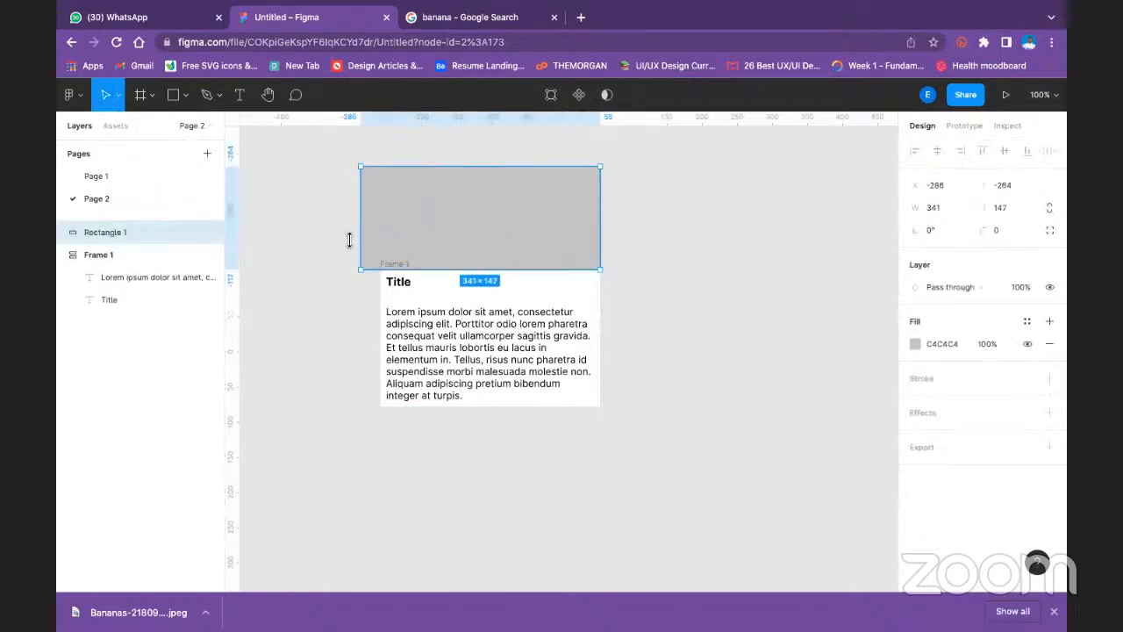
# - Resize the grey rectangle to match the text frame's width of 313 and extend its height to about 226
pyautogui.moveTo(363, 223); pyautogui.dragTo(380, 221)
pyautogui.scroll(1, 499, 180)
pyautogui.scroll(2, 495, 191)
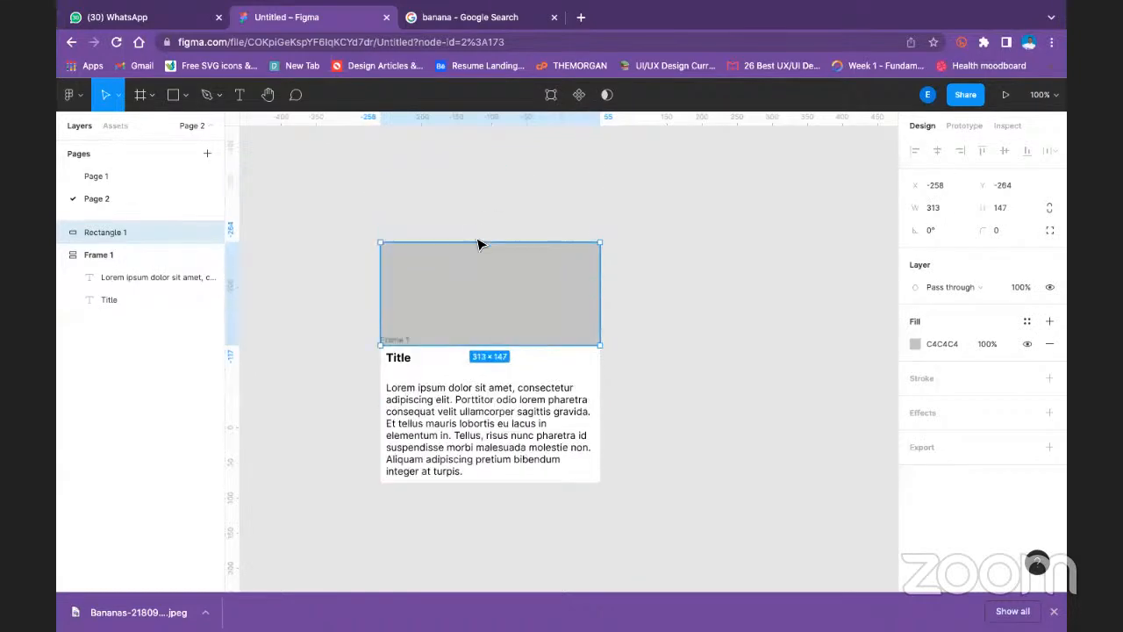
pyautogui.moveTo(487, 217); pyautogui.dragTo(499, 187)
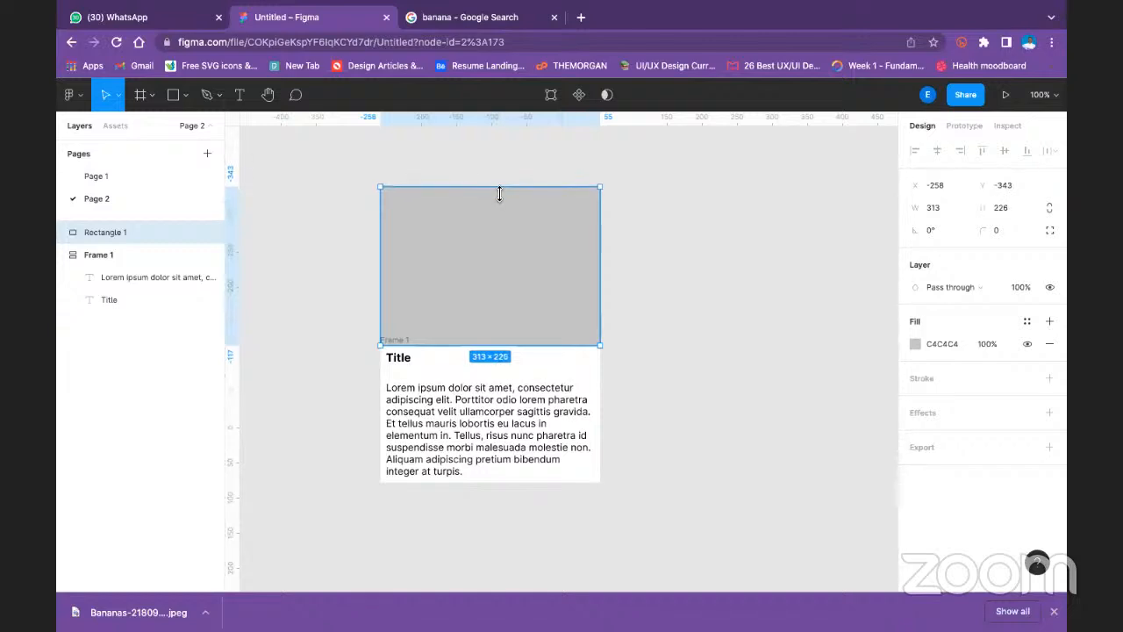
# - Move the grey rectangle up and away from the text frame, to about X -206, Y -462
pyautogui.click(778, 313)
pyautogui.click(545, 308)
pyautogui.click(472, 400)
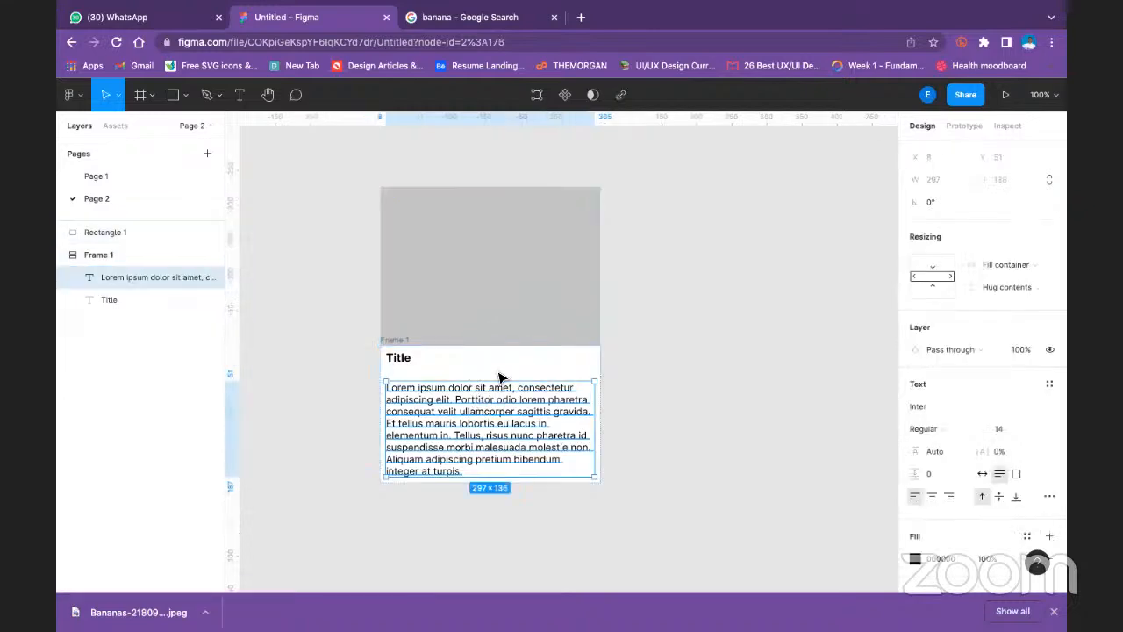
pyautogui.moveTo(477, 254); pyautogui.dragTo(512, 169)
# - Try shrinking the text frame to about 268 by 158, and undo the resize
pyautogui.click(384, 341)
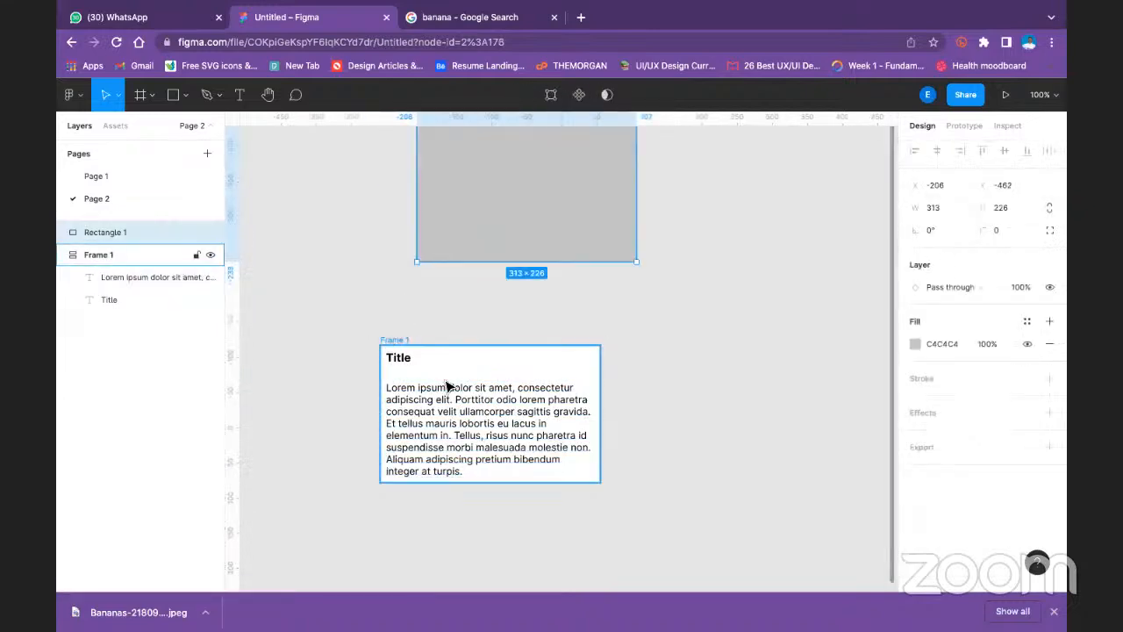
pyautogui.moveTo(600, 484); pyautogui.dragTo(569, 457)
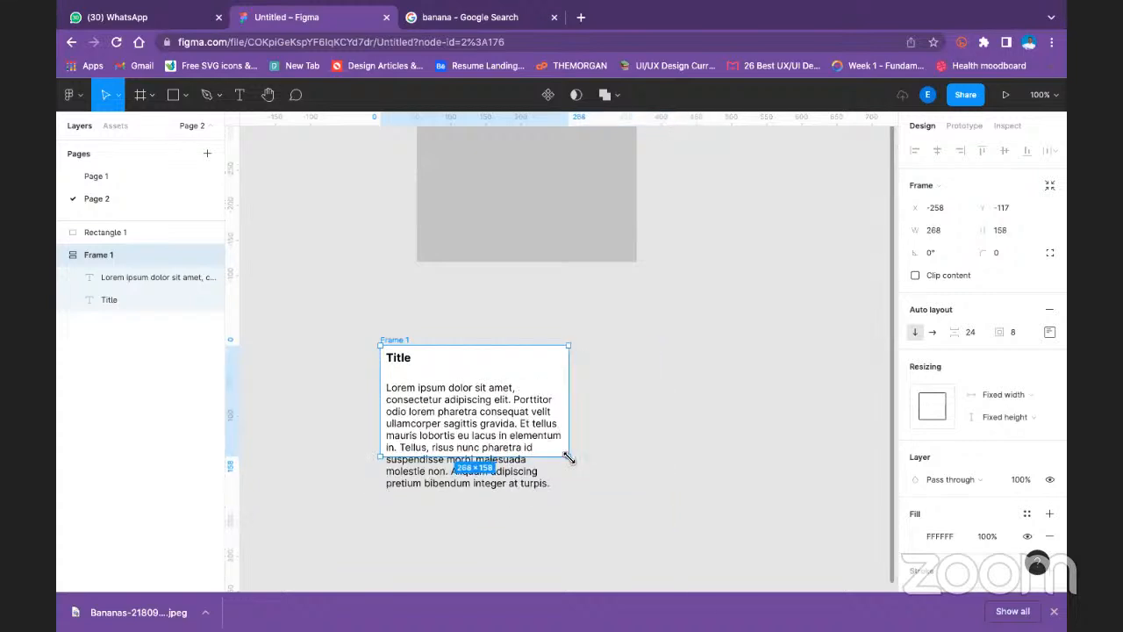
pyautogui.hotkey('ctrl', 'z')
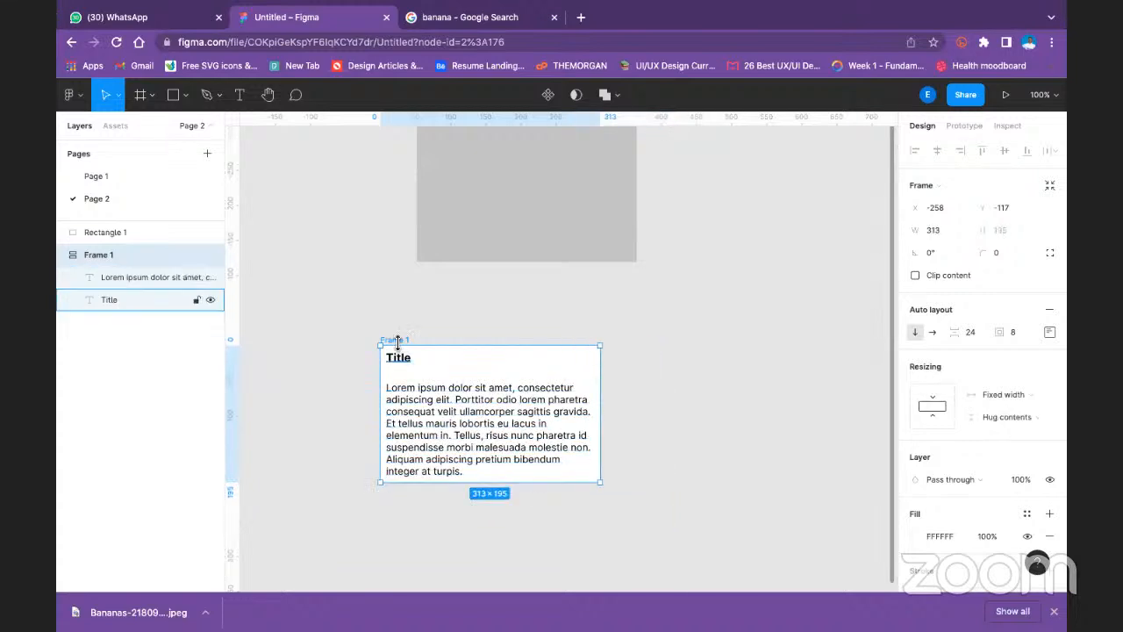
# - Try a horizontal auto layout direction on the text frame, and switch it back to vertical
pyautogui.click(1020, 422)
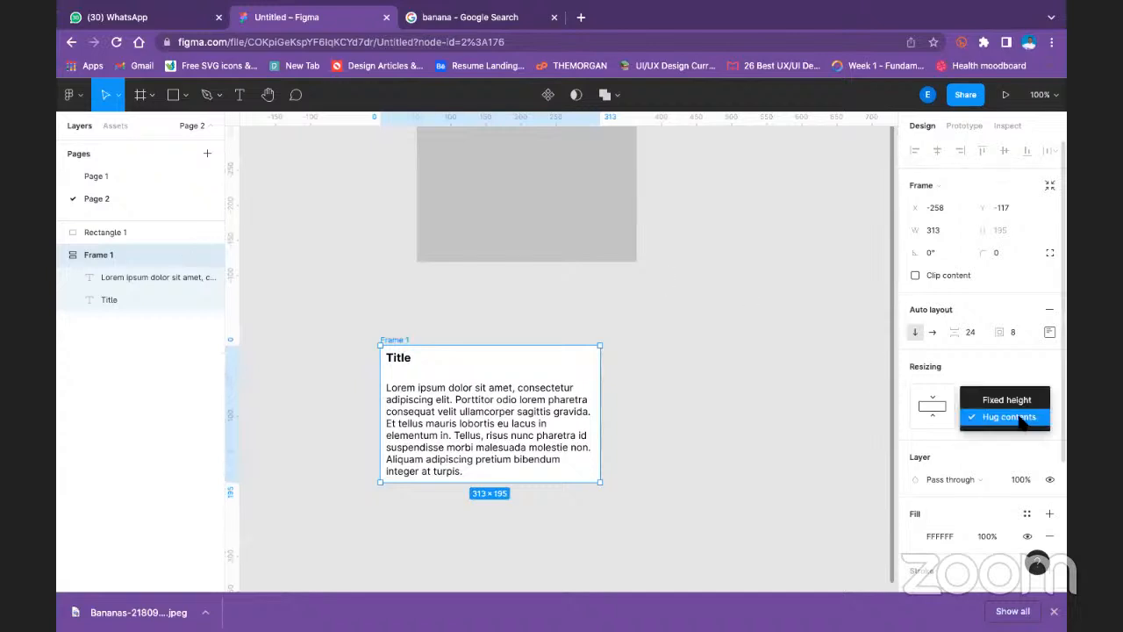
pyautogui.click(1050, 334)
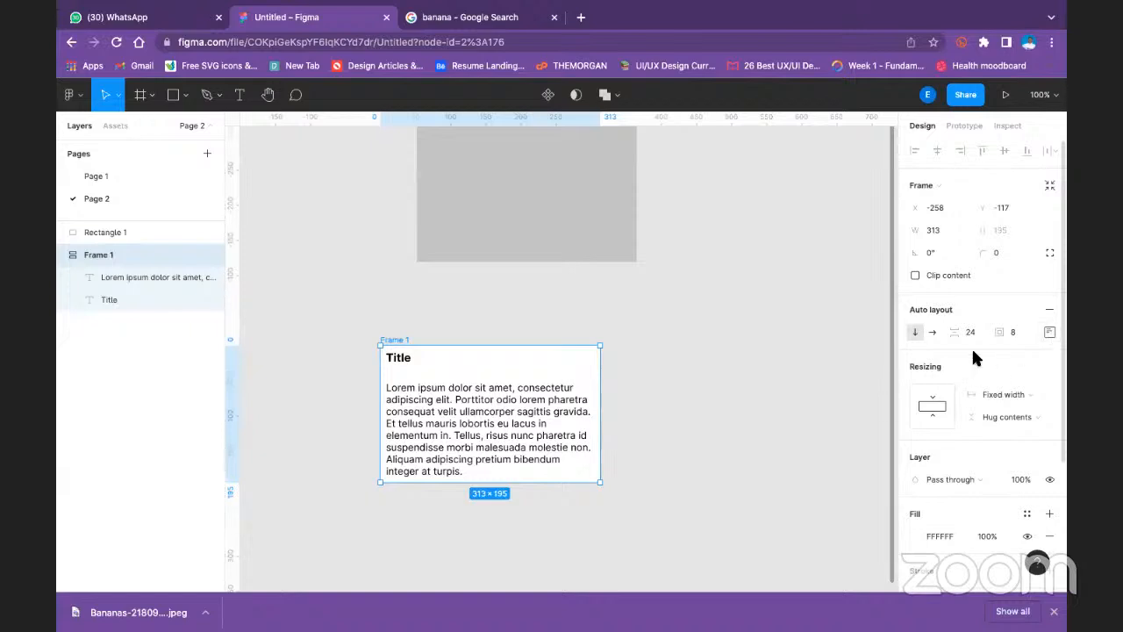
pyautogui.click(934, 334)
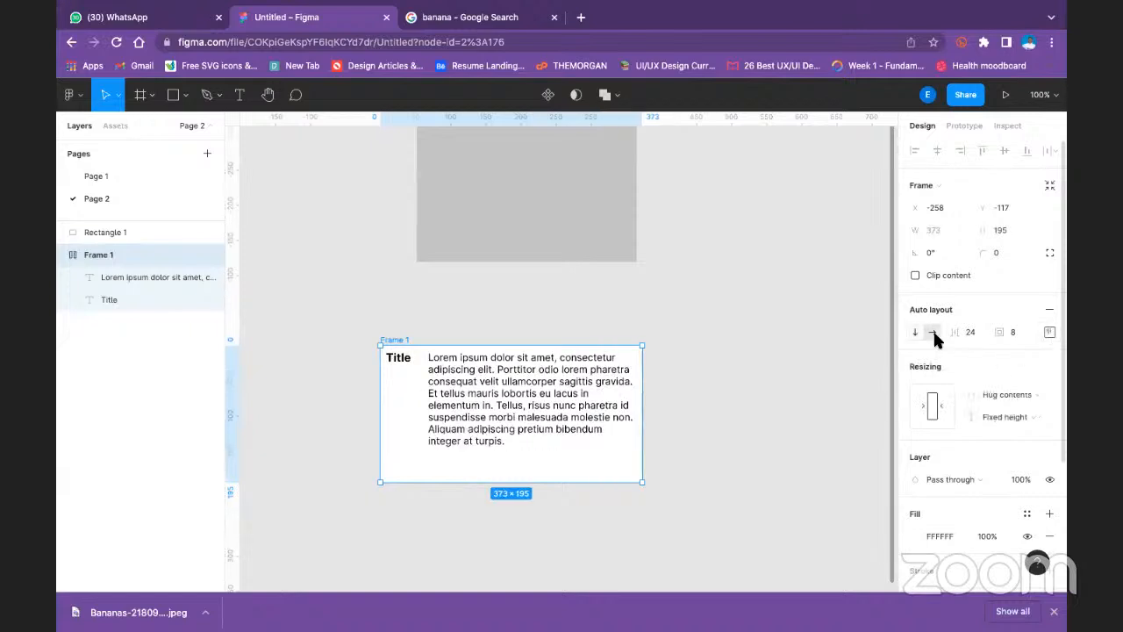
pyautogui.click(915, 335)
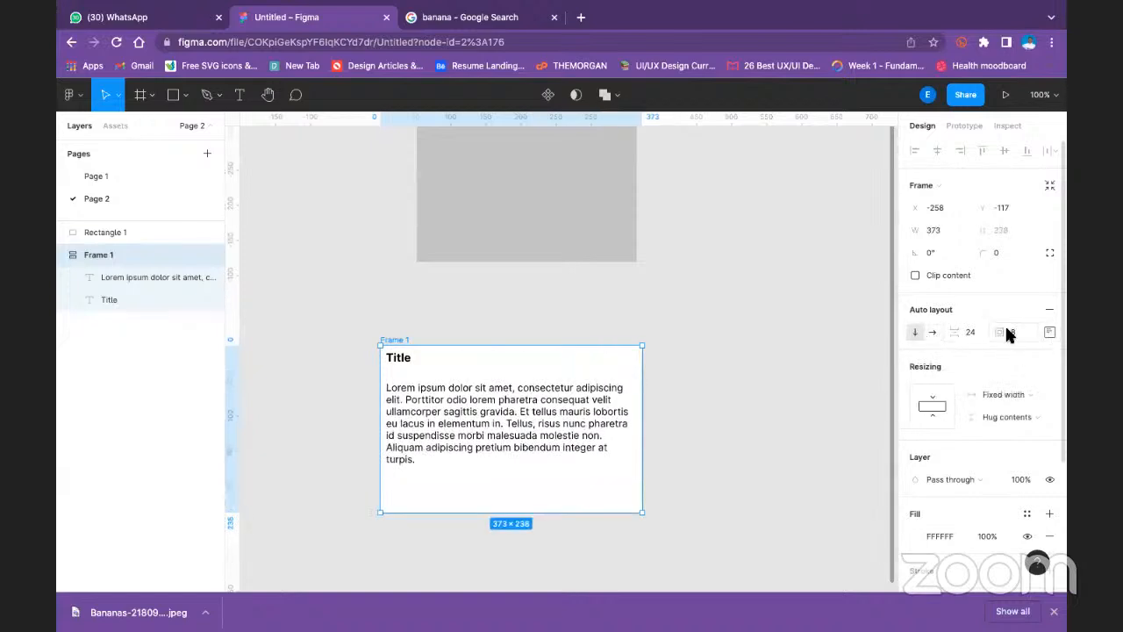
# - Try Space between distribution on the text frame with a size of about 342 by 230, and undo the recent frame changes
pyautogui.click(1050, 332)
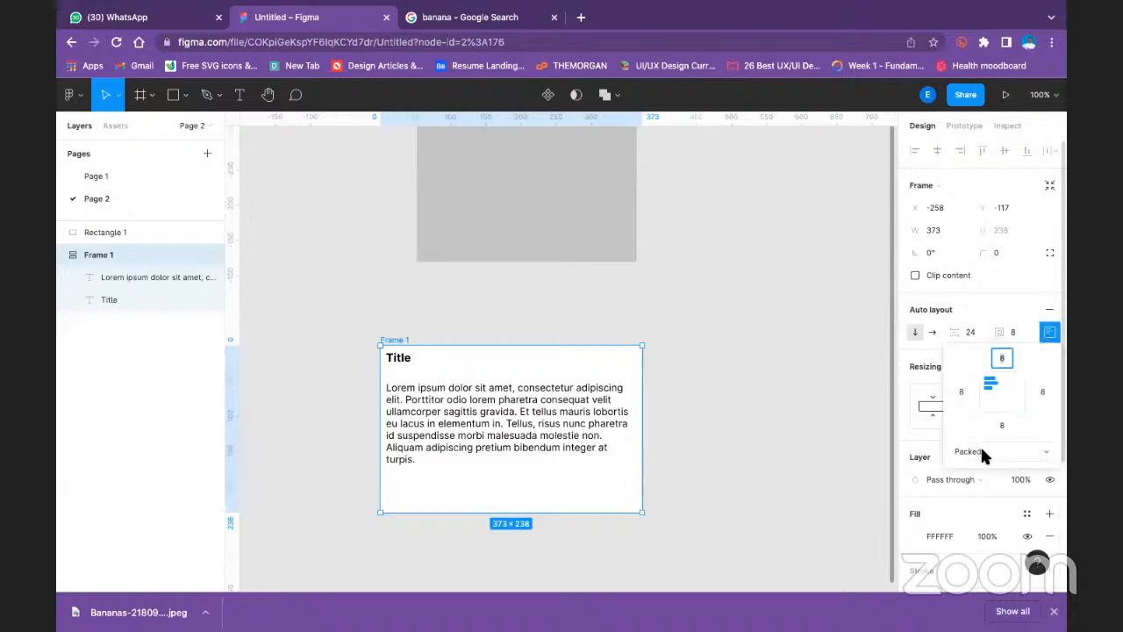
pyautogui.click(983, 452)
pyautogui.click(996, 466)
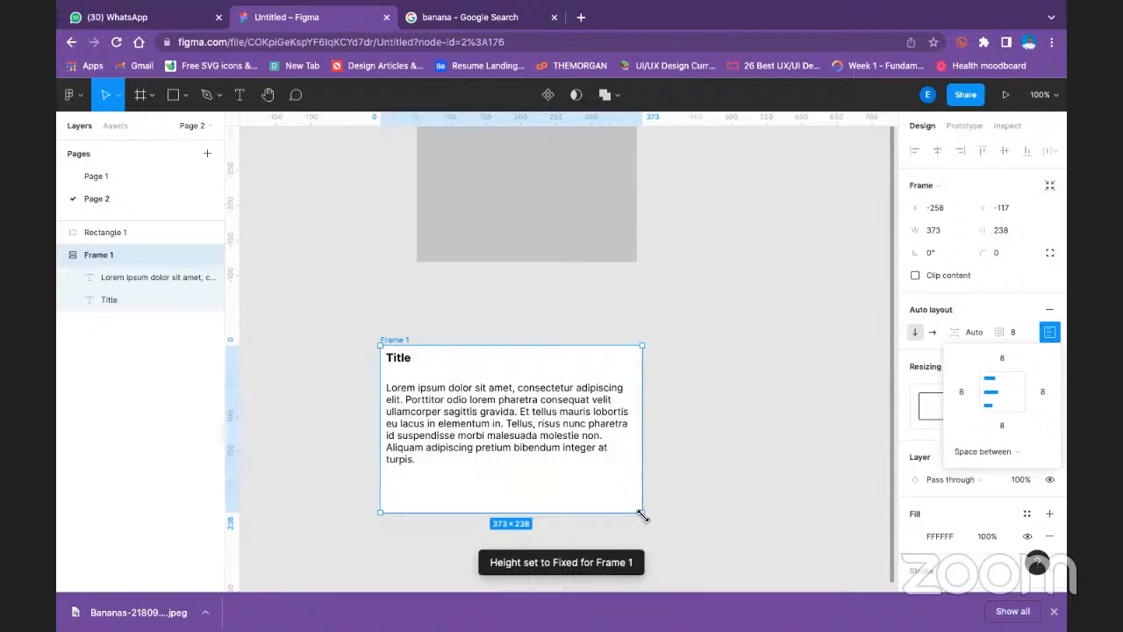
pyautogui.moveTo(638, 514)
pyautogui.mouseDown()
pyautogui.moveTo(562, 478)
pyautogui.moveTo(665, 527)
pyautogui.moveTo(586, 496)
pyautogui.moveTo(620, 506)
pyautogui.mouseUp()
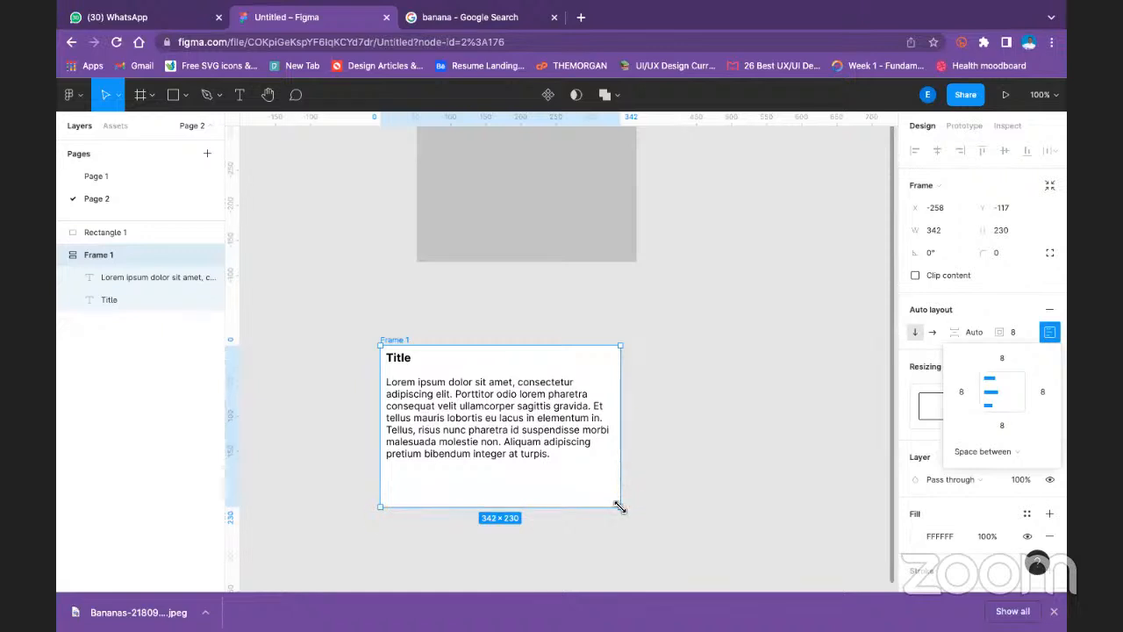
pyautogui.hotkey('ctrl', 'z')
pyautogui.hotkey('ctrl', 'z')
pyautogui.hotkey('ctrl', 'z')
pyautogui.hotkey('ctrl', 'z')
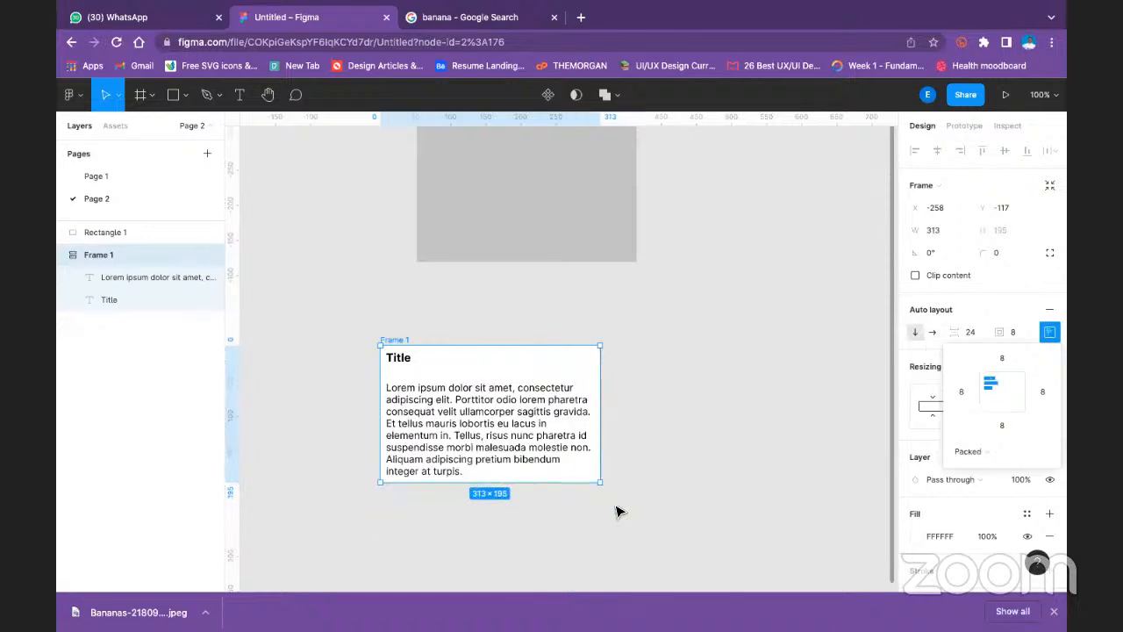
# - Try centring the text frame's contents, and set their alignment to middle left
pyautogui.click(657, 419)
pyautogui.click(414, 351)
pyautogui.click(1049, 333)
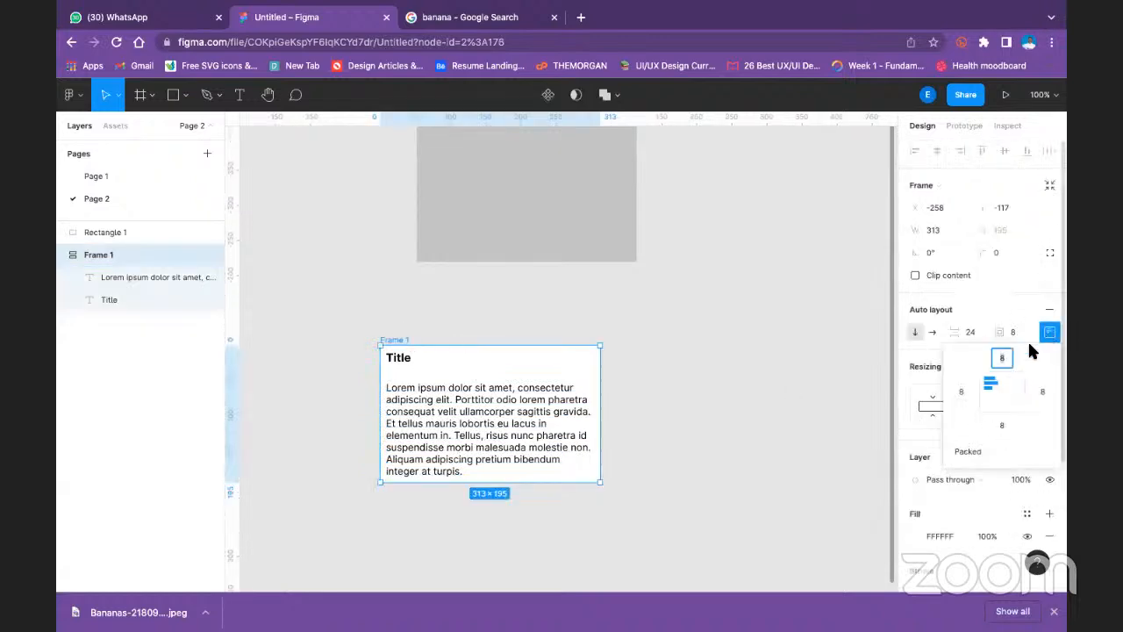
pyautogui.click(1002, 392)
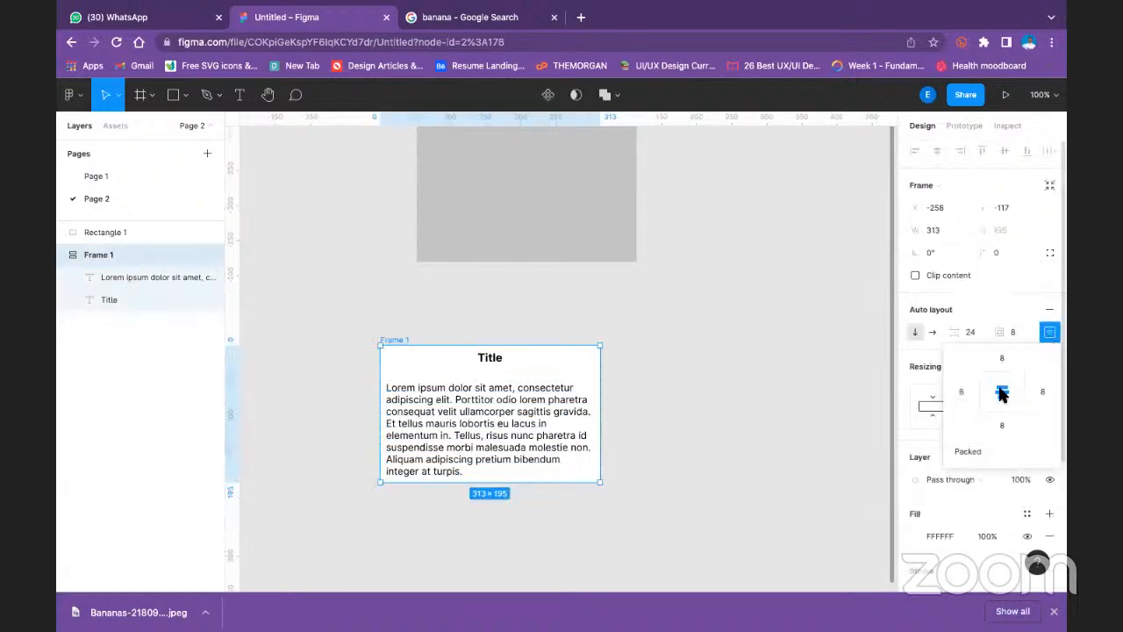
pyautogui.click(980, 394)
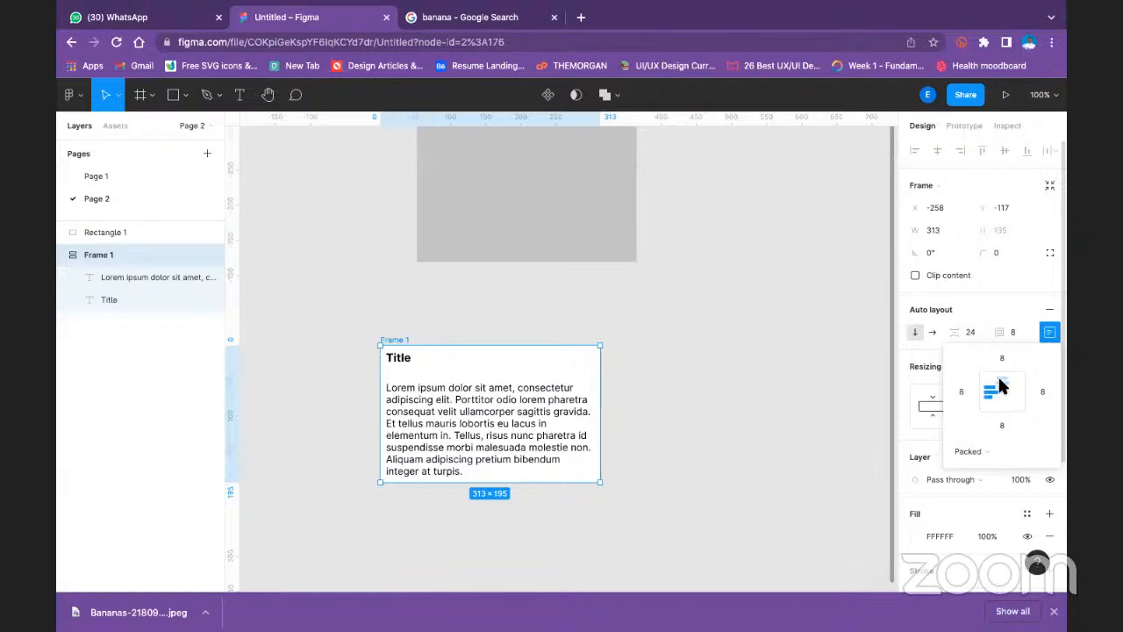
# - Try enlarging the text frame to about 330 by 212 and switching its width resizing, and undo these changes
pyautogui.click(931, 408)
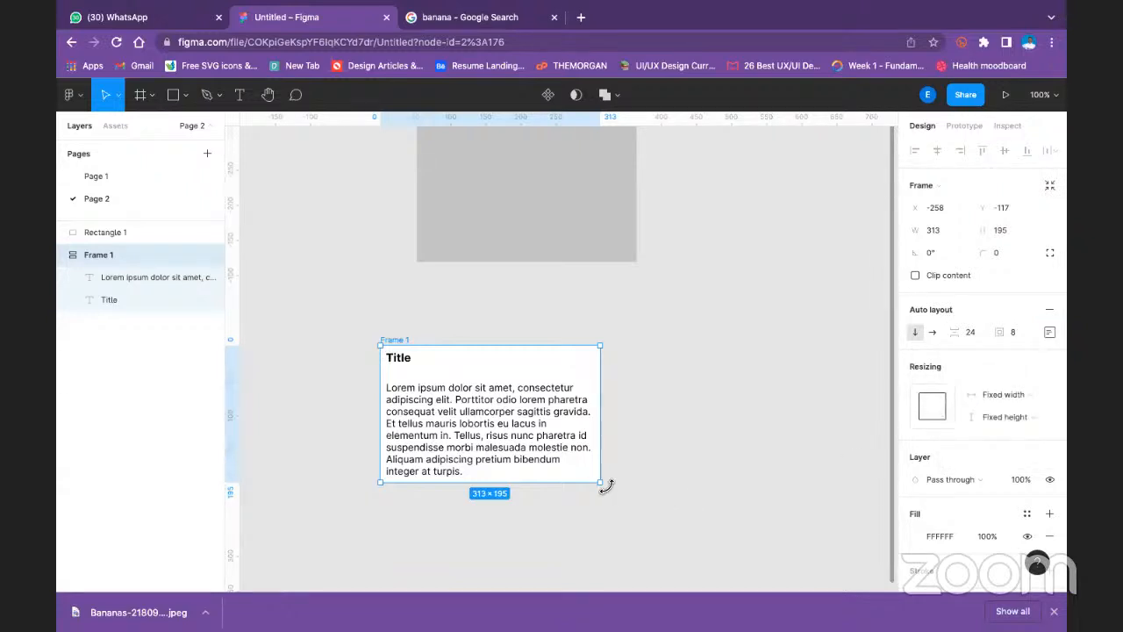
pyautogui.moveTo(603, 484)
pyautogui.mouseDown()
pyautogui.moveTo(556, 465)
pyautogui.moveTo(613, 498)
pyautogui.mouseUp()
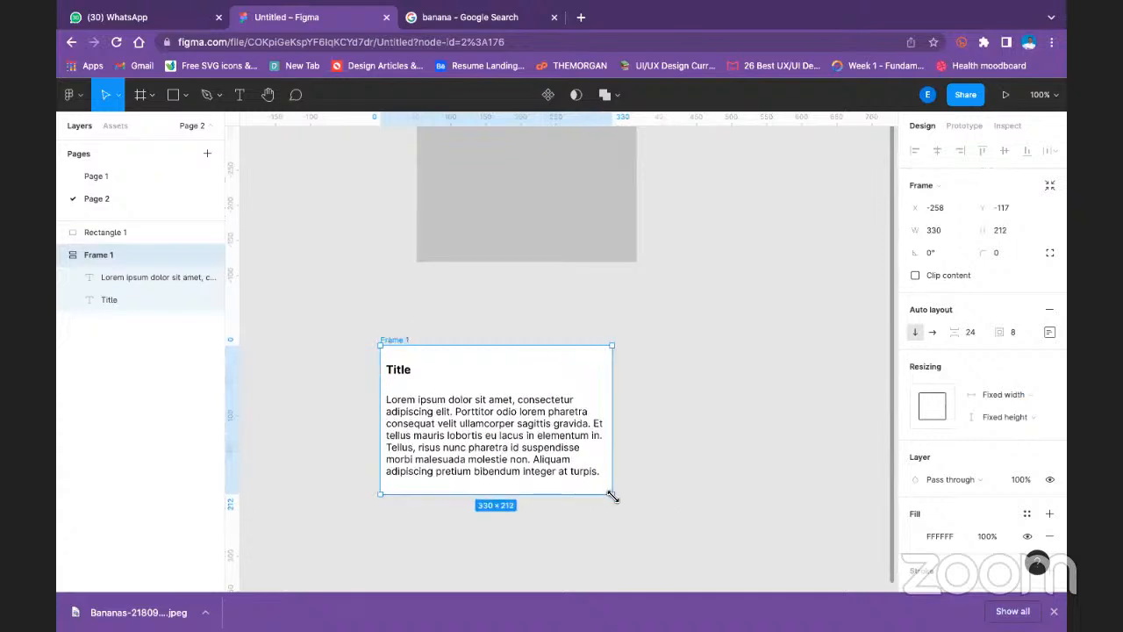
pyautogui.click(934, 409)
pyautogui.click(933, 408)
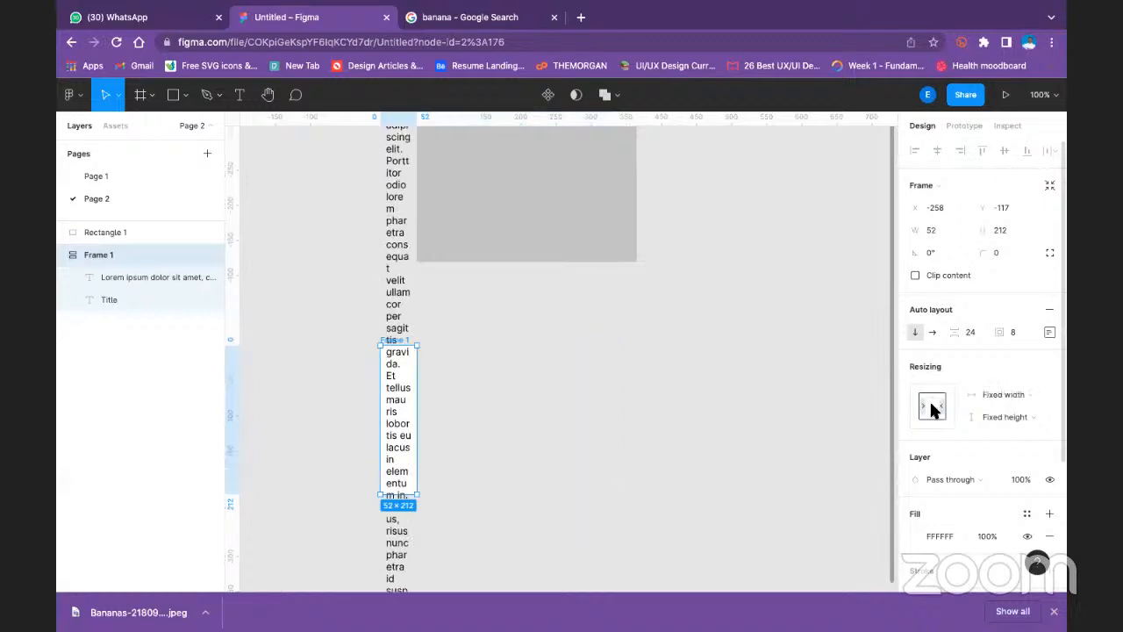
pyautogui.click(934, 409)
pyautogui.press('super+z')
pyautogui.press('super+z')
pyautogui.click(680, 368)
pyautogui.press('super+z')
pyautogui.press('super+z')
pyautogui.press('super+z')
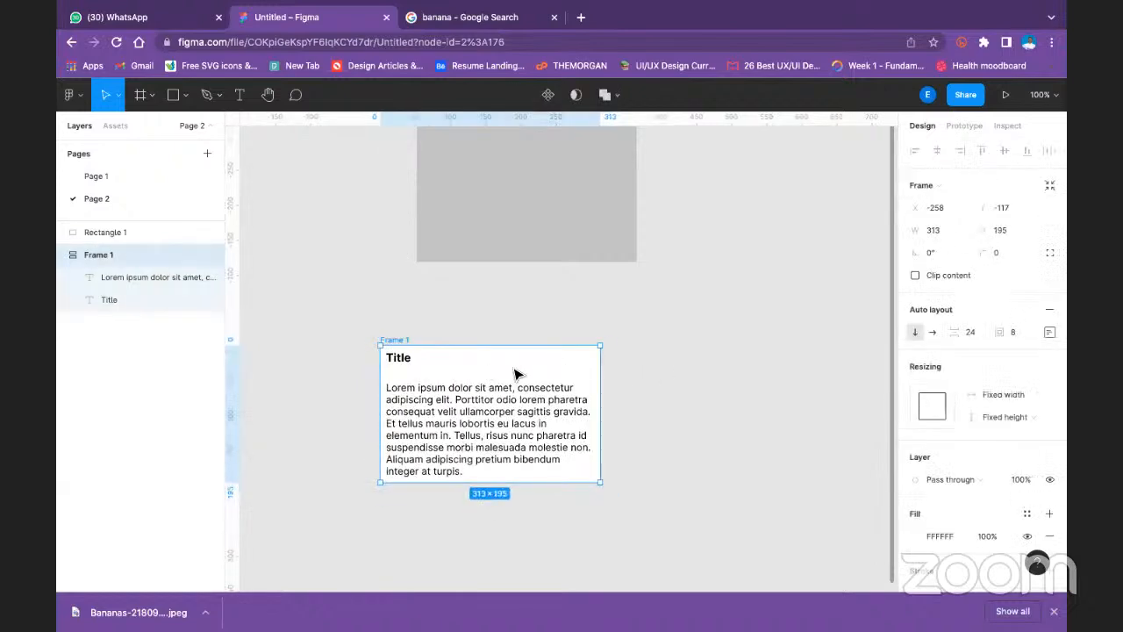
# - Set the title text's horizontal resizing to Fixed width
pyautogui.click(411, 358)
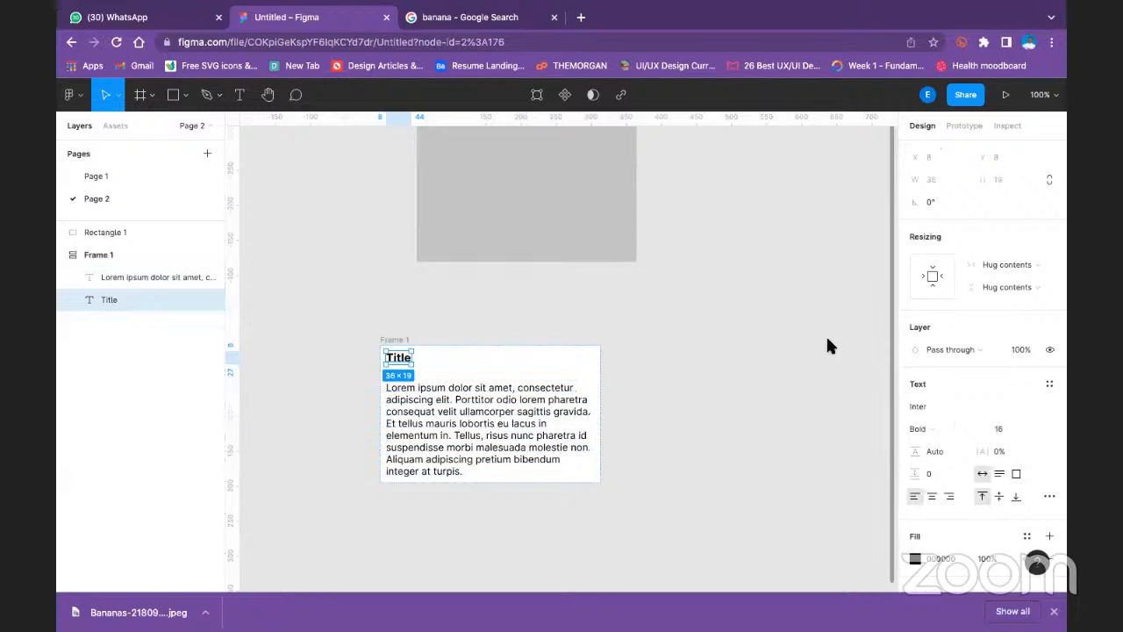
pyautogui.click(1009, 264)
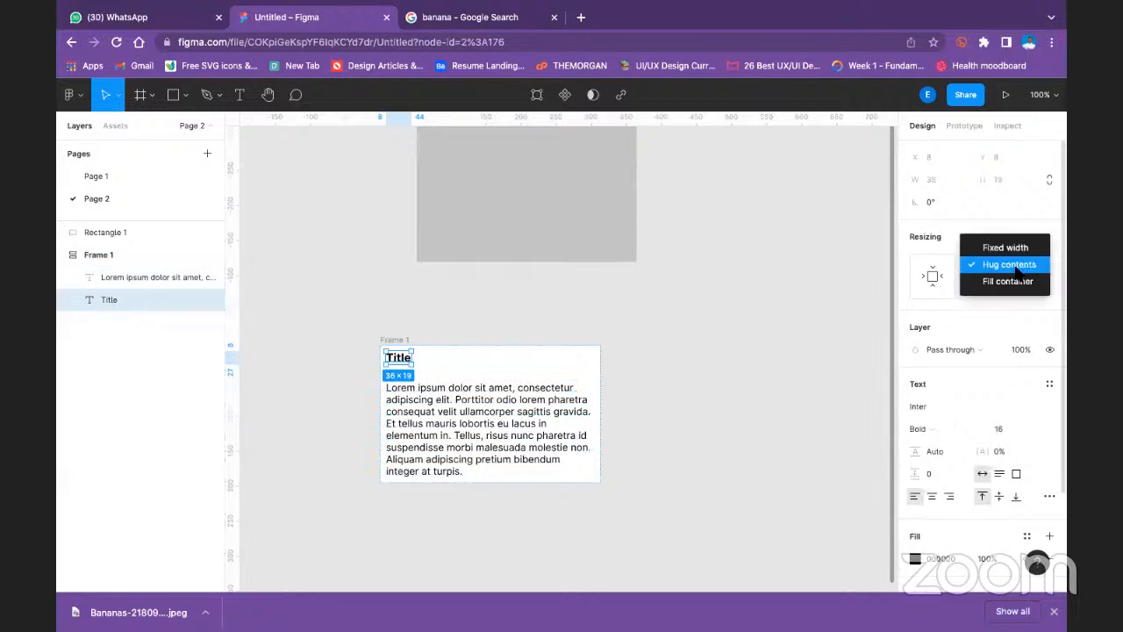
pyautogui.click(1023, 254)
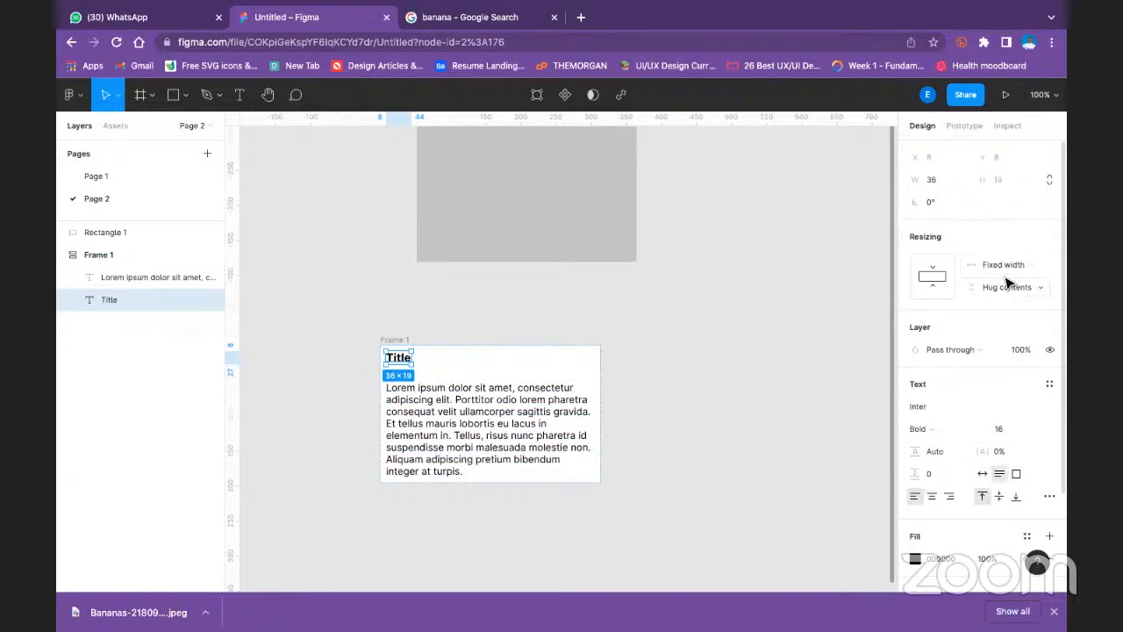
# - Keep the lorem ipsum paragraph's width on Fill container and set its height to Fill container as well
pyautogui.click(547, 413)
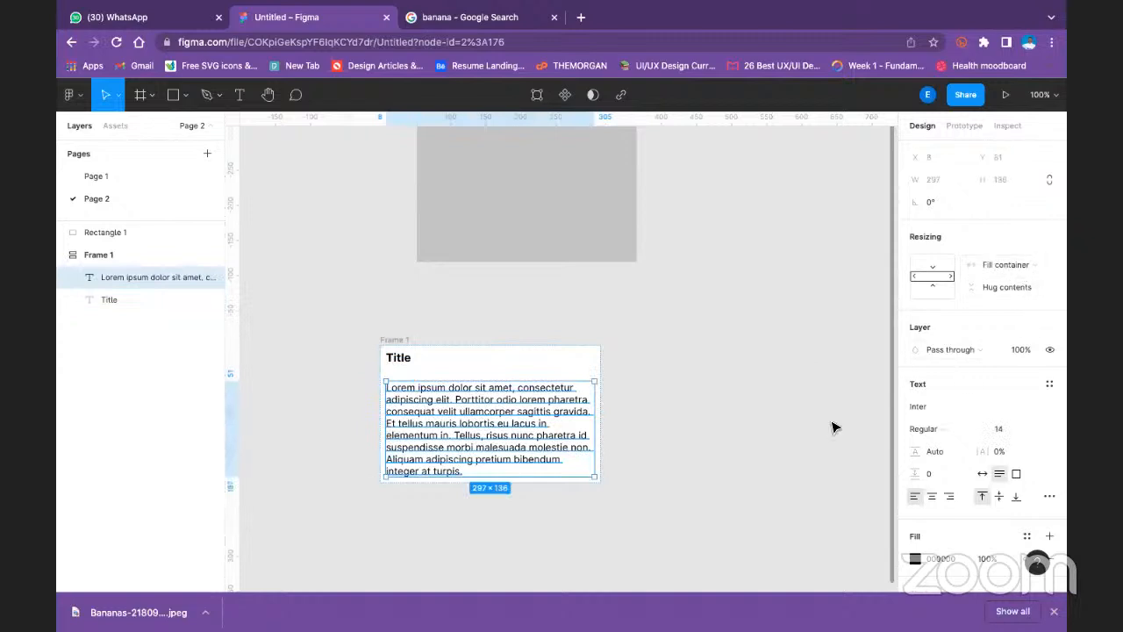
pyautogui.click(1011, 264)
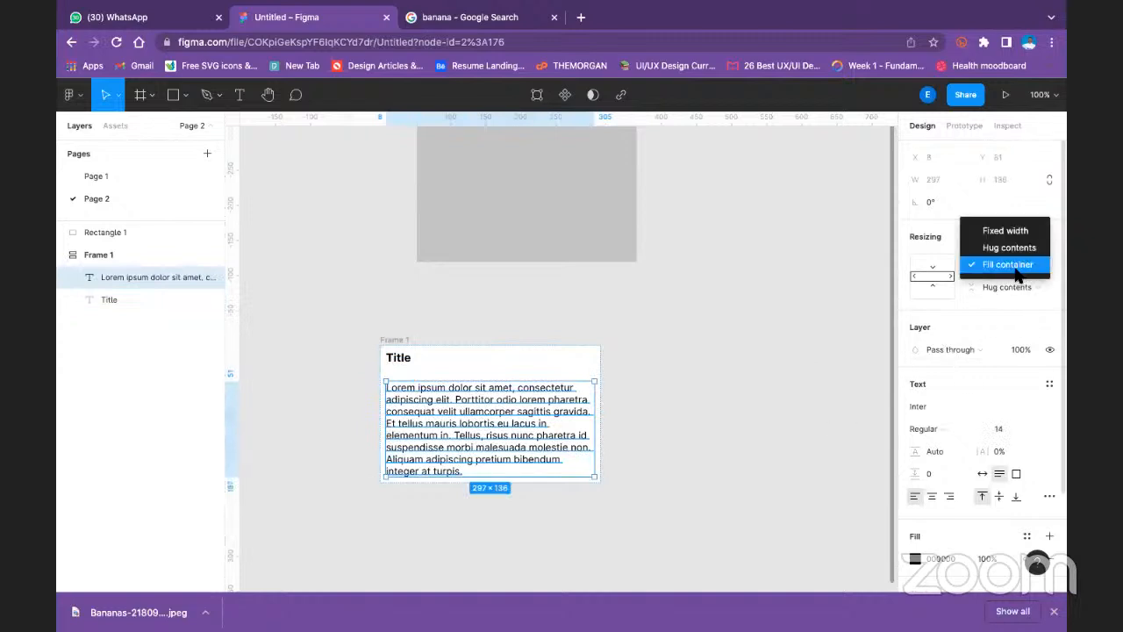
pyautogui.click(1007, 272)
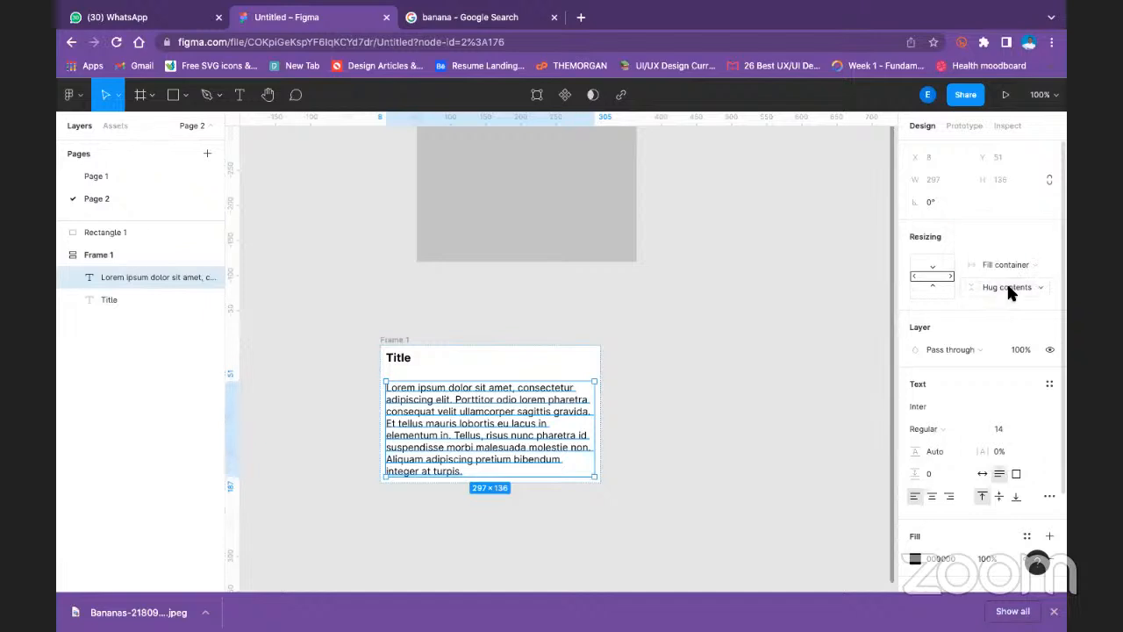
pyautogui.click(1007, 290)
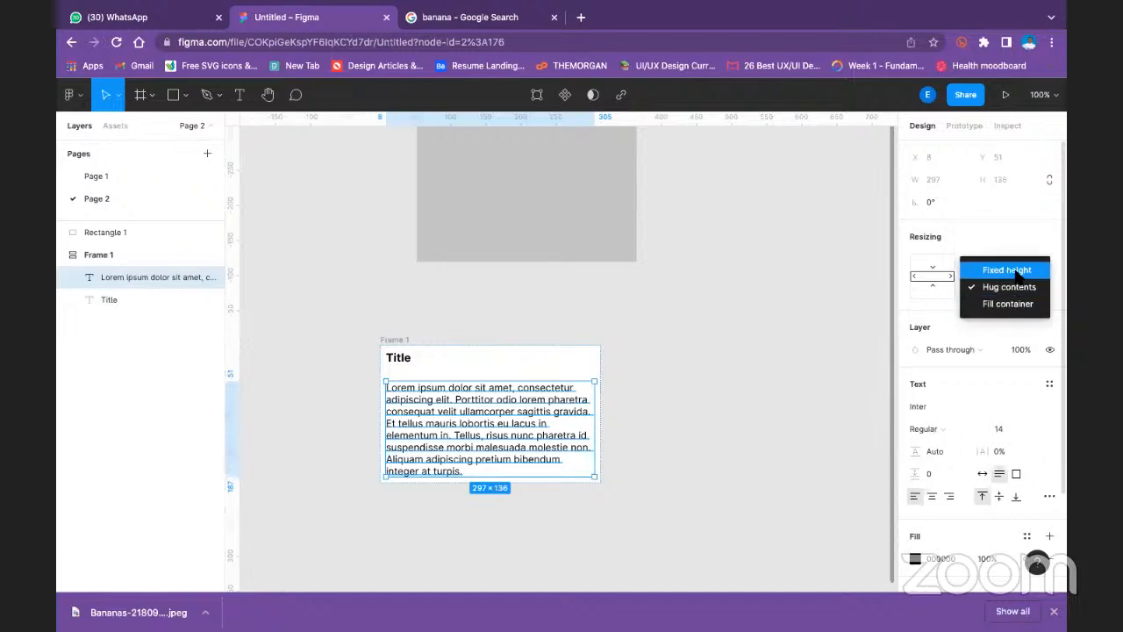
pyautogui.click(1013, 304)
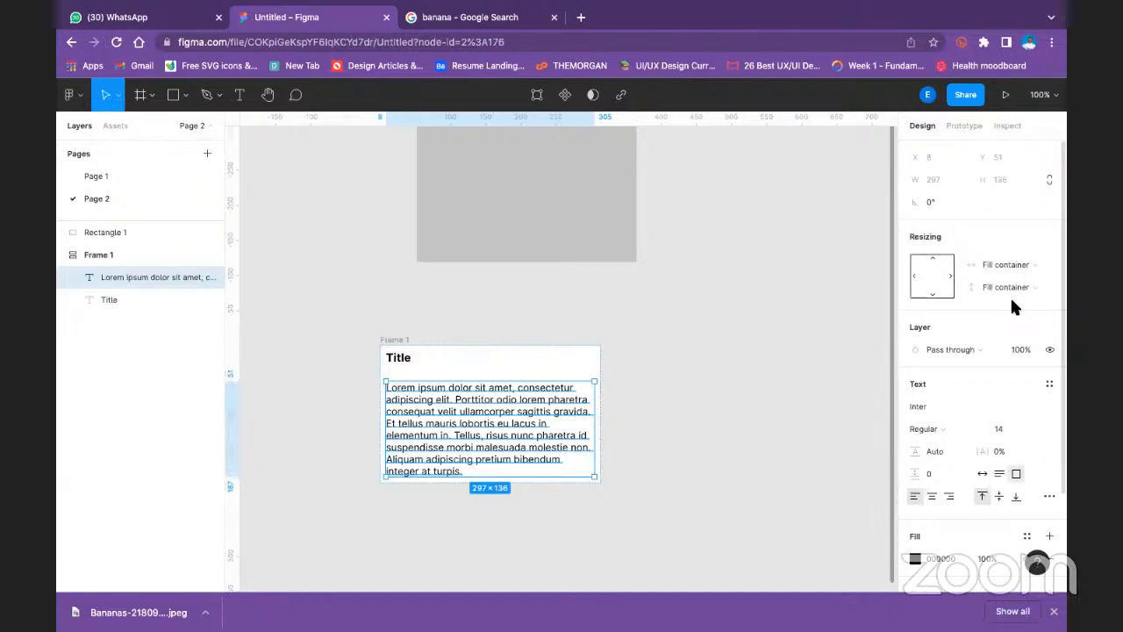
# - Try shrinking Frame 1 to about 156 by 119, and undo the resize
pyautogui.click(727, 440)
pyautogui.click(377, 340)
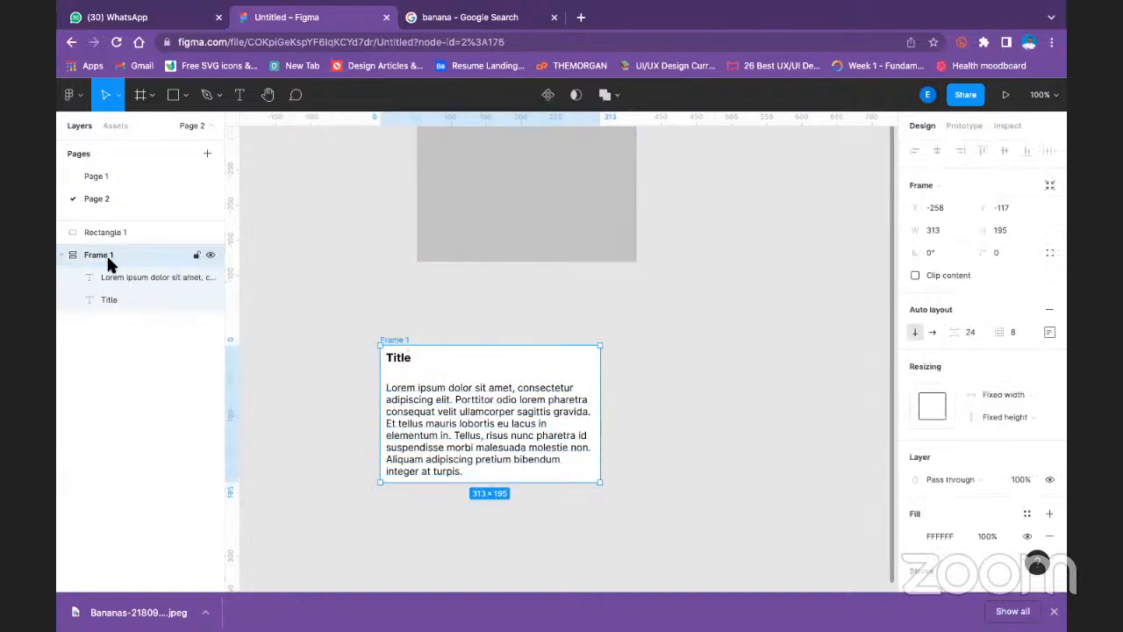
pyautogui.click(59, 252)
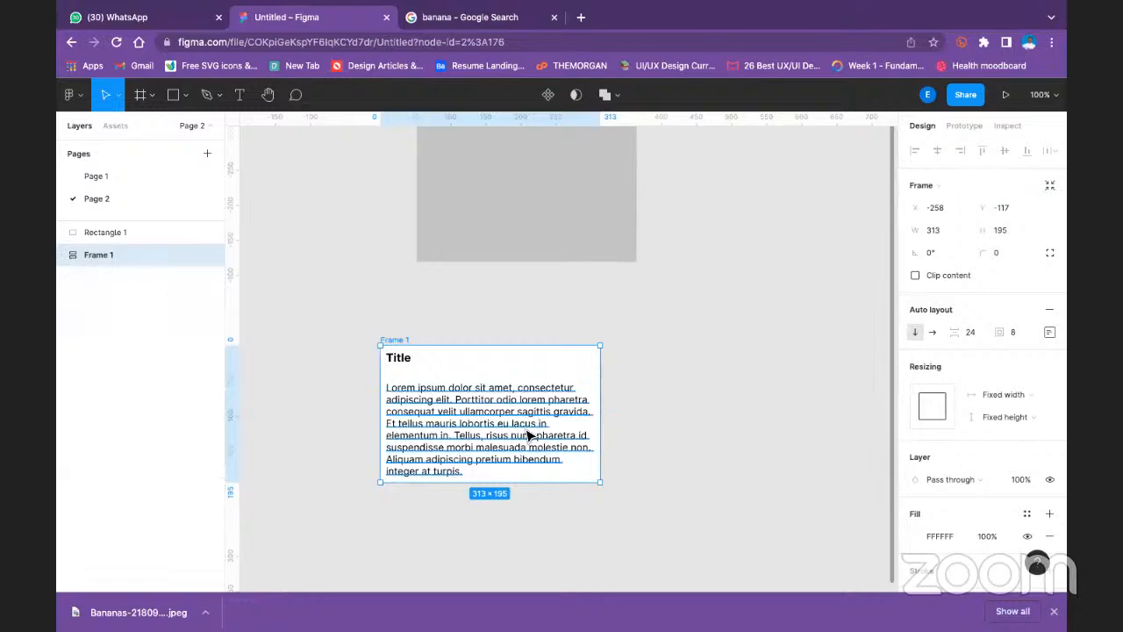
pyautogui.moveTo(599, 480); pyautogui.dragTo(489, 429)
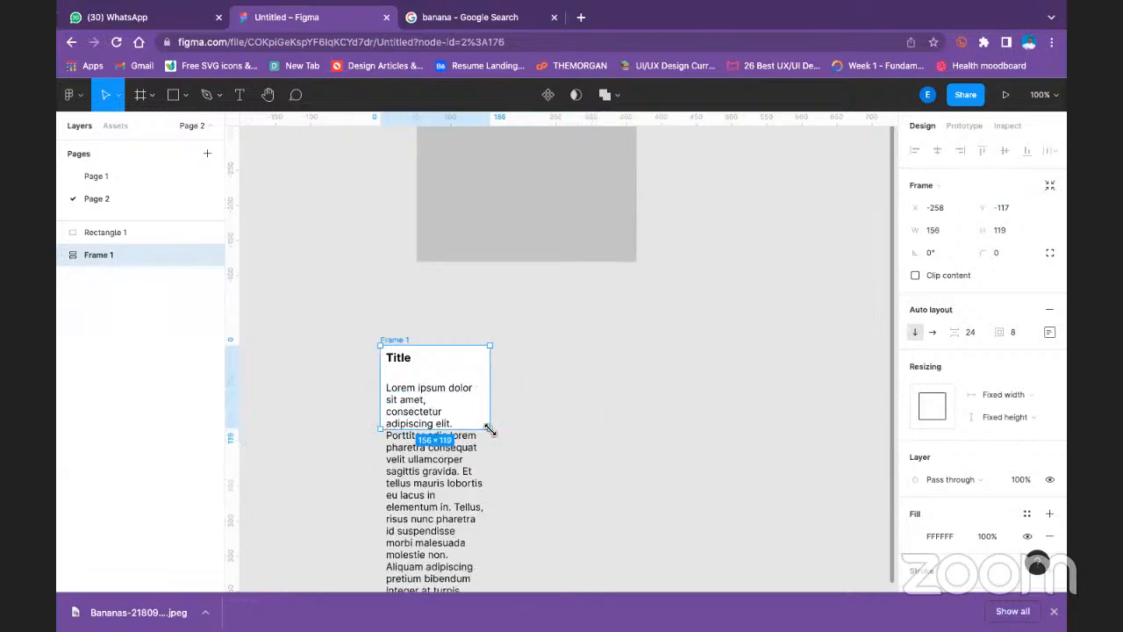
pyautogui.hotkey('ctrl', 'z')
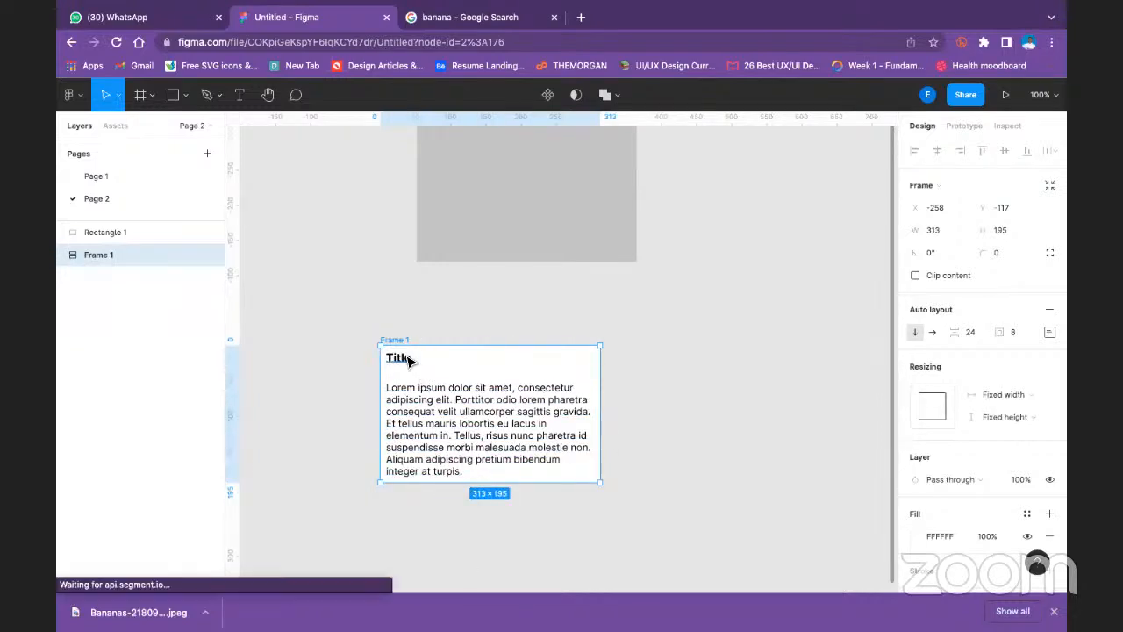
# - Wrap the title and paragraph together in a nested auto layout frame with height and width set to Fill container
pyautogui.click(408, 360)
pyautogui.keyDown('shift'); pyautogui.click(469, 430); pyautogui.keyUp('shift')
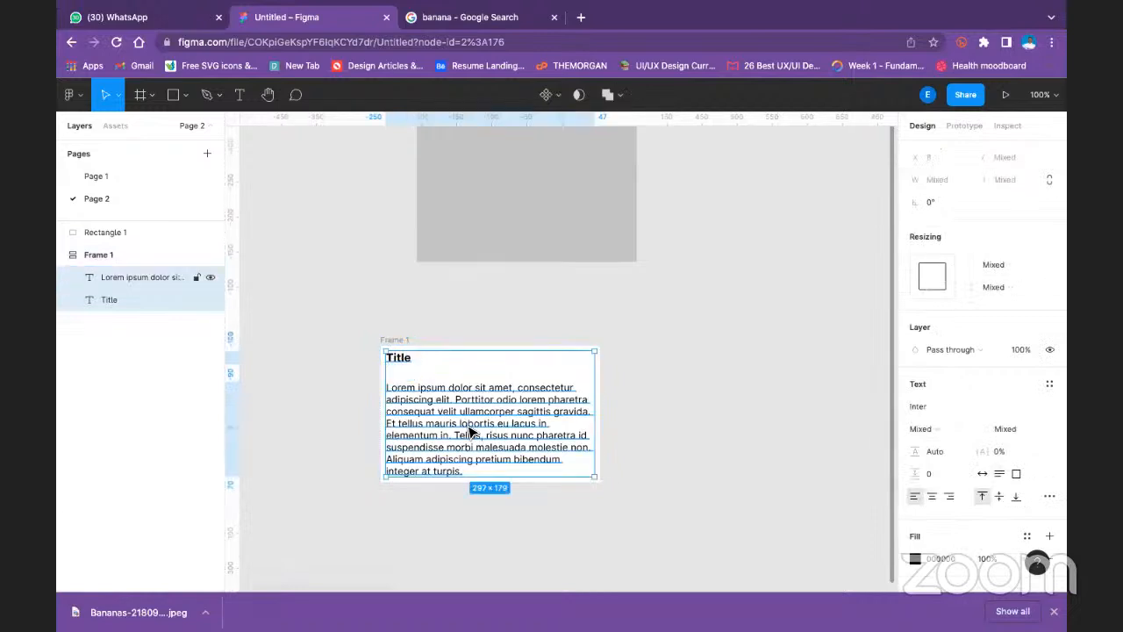
pyautogui.hotkey('shift', 'a')
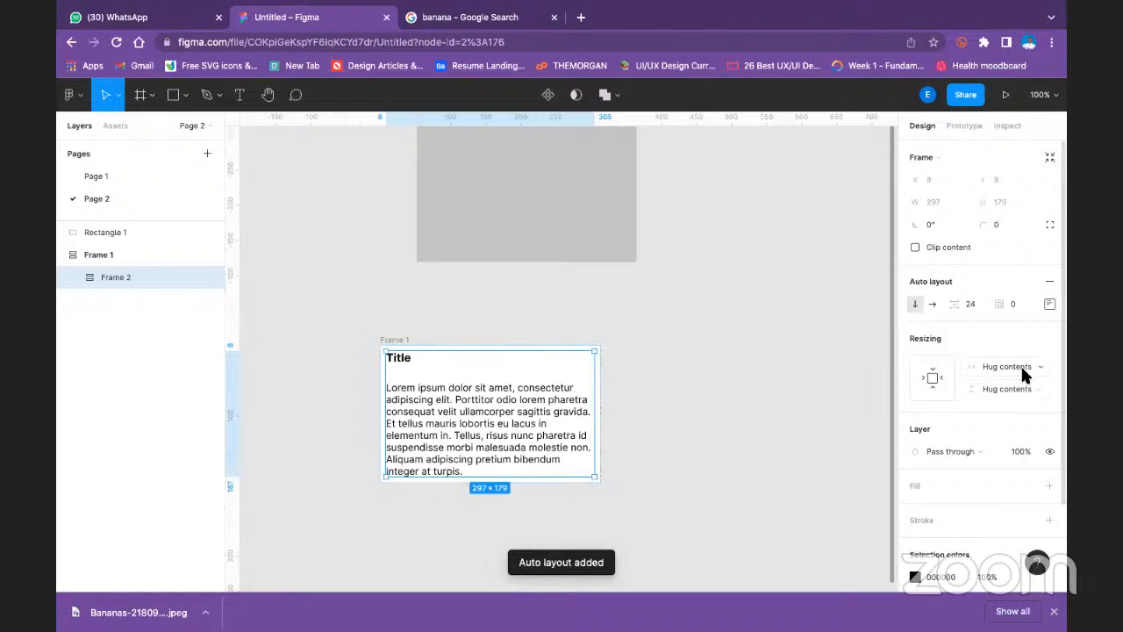
pyautogui.click(1015, 392)
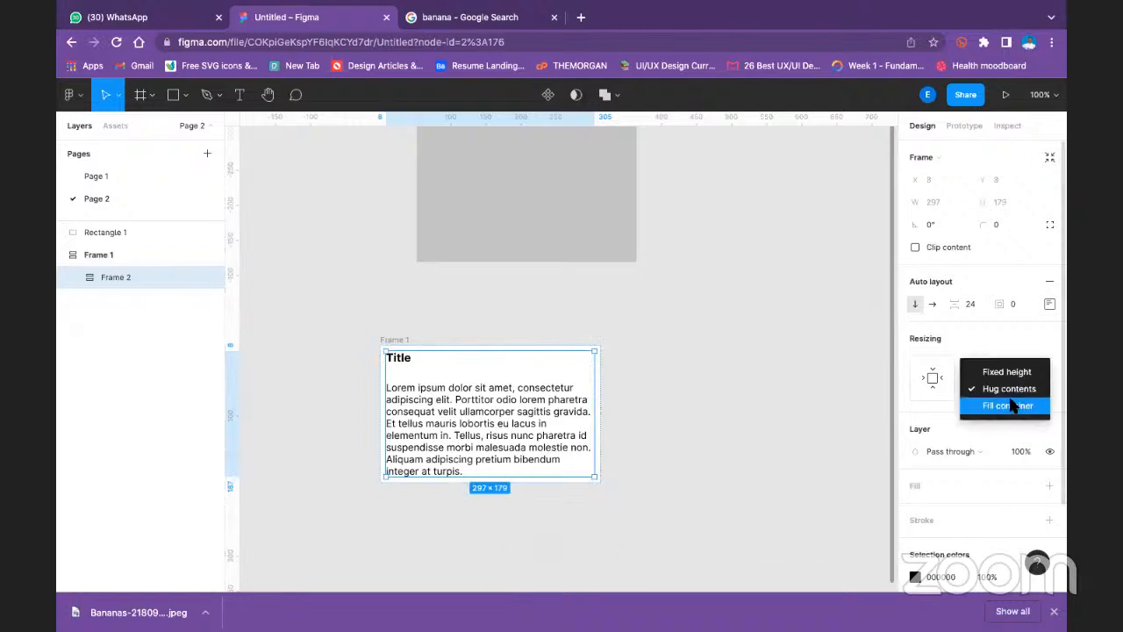
pyautogui.click(1012, 406)
pyautogui.click(1007, 366)
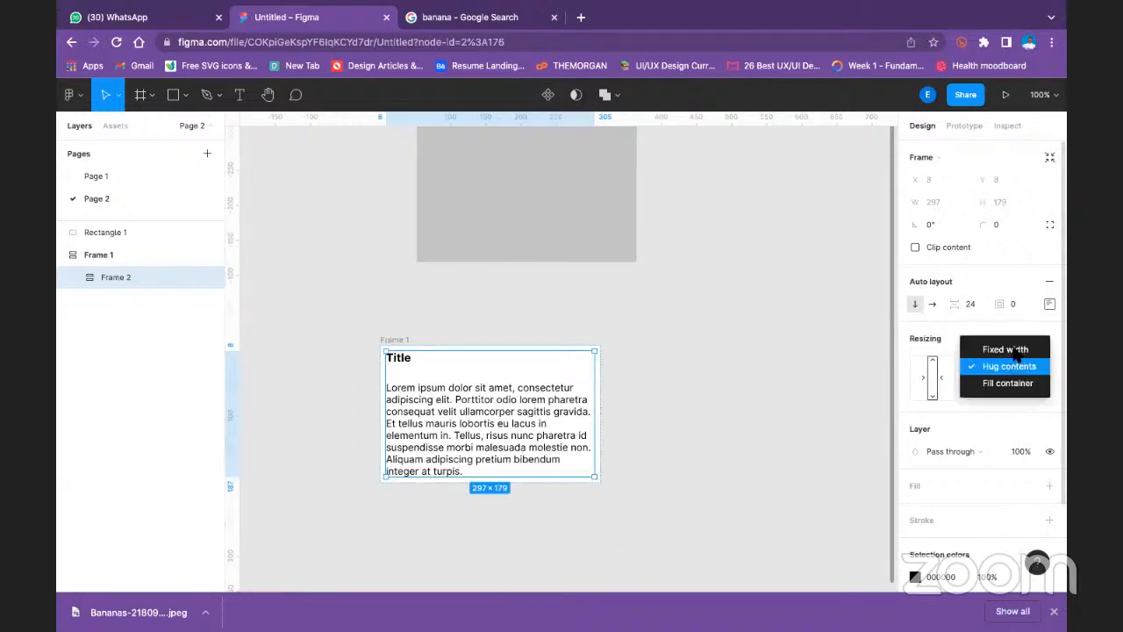
pyautogui.click(1008, 383)
# - Try enlarging Frame 1 to about 387 by 237, and undo the resize
pyautogui.click(702, 386)
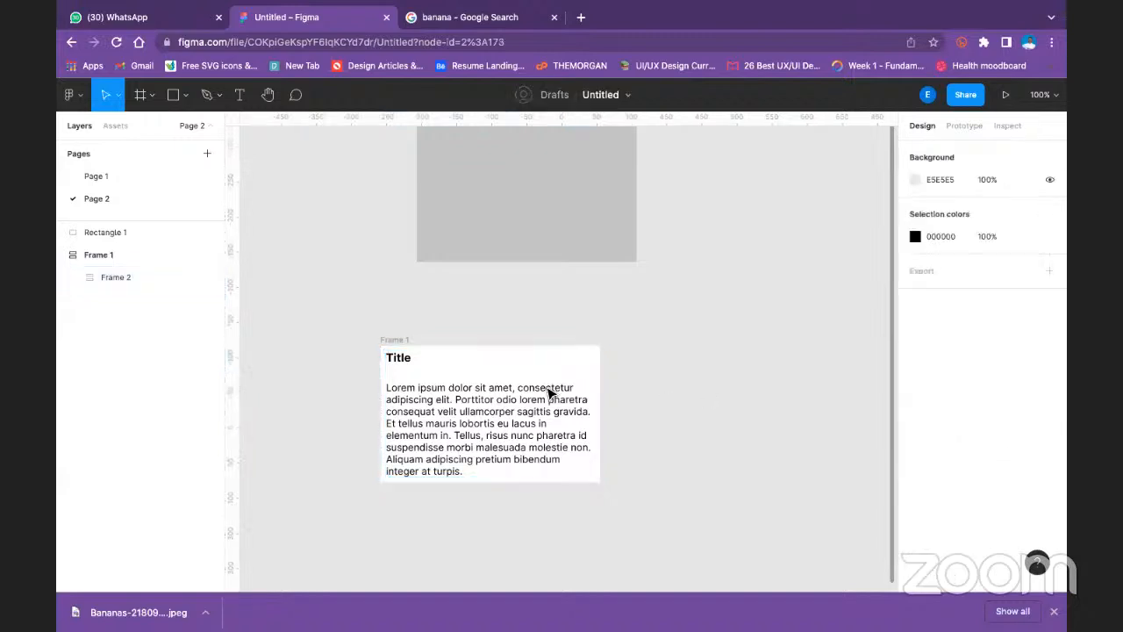
pyautogui.click(396, 340)
pyautogui.moveTo(600, 484); pyautogui.dragTo(652, 514)
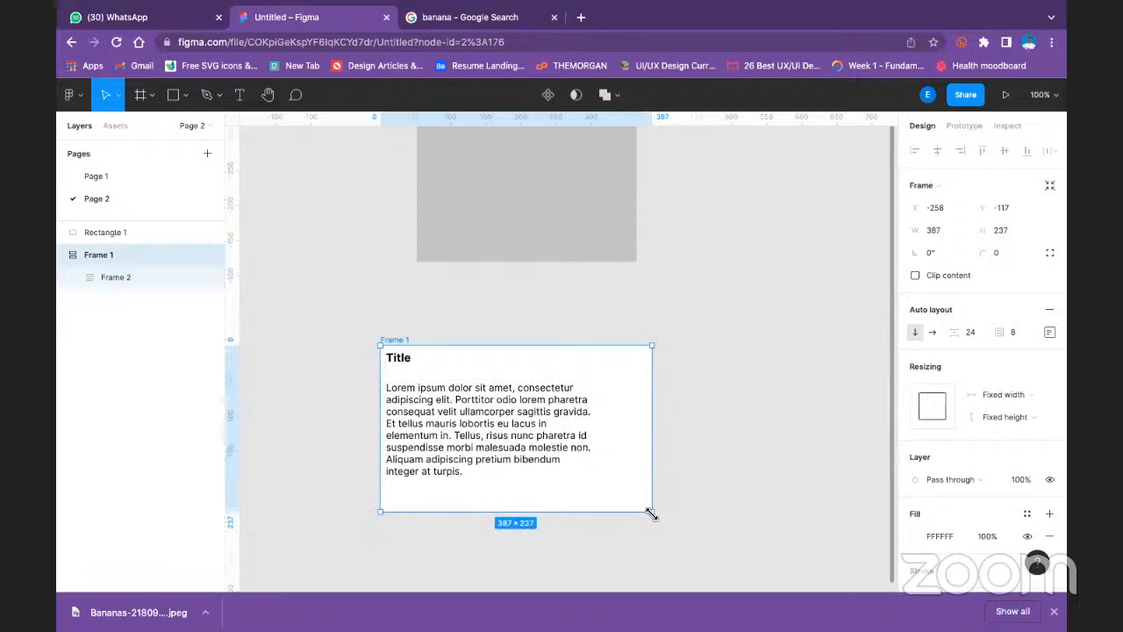
pyautogui.press('super+z')
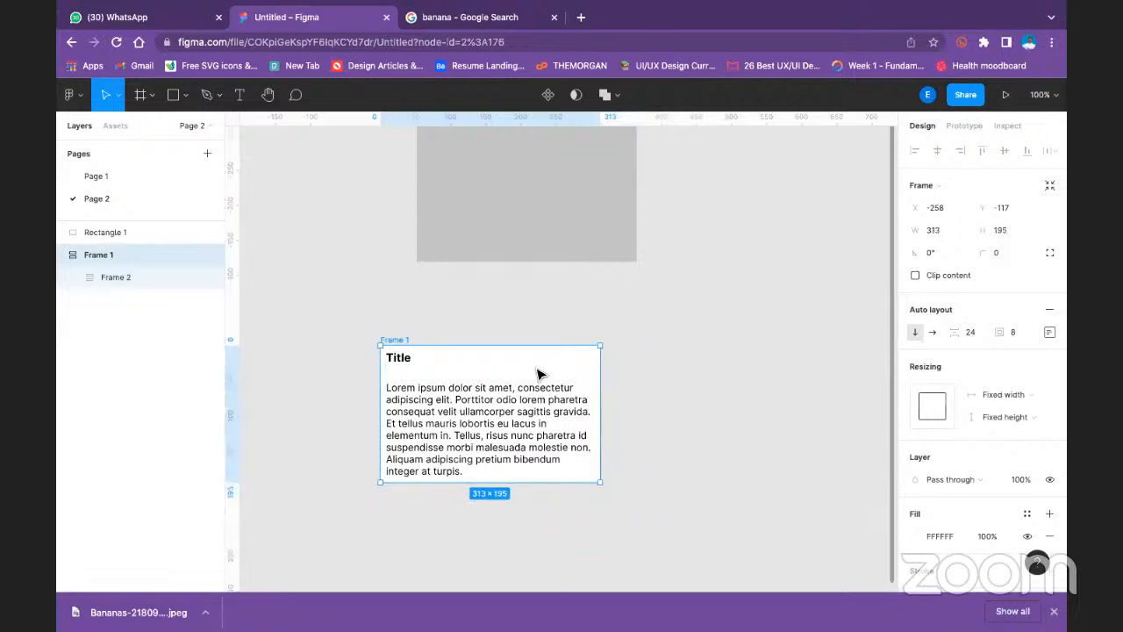
# - Set Frame 1's width and height resizing to Hug contents
pyautogui.click(1025, 392)
pyautogui.click(1023, 411)
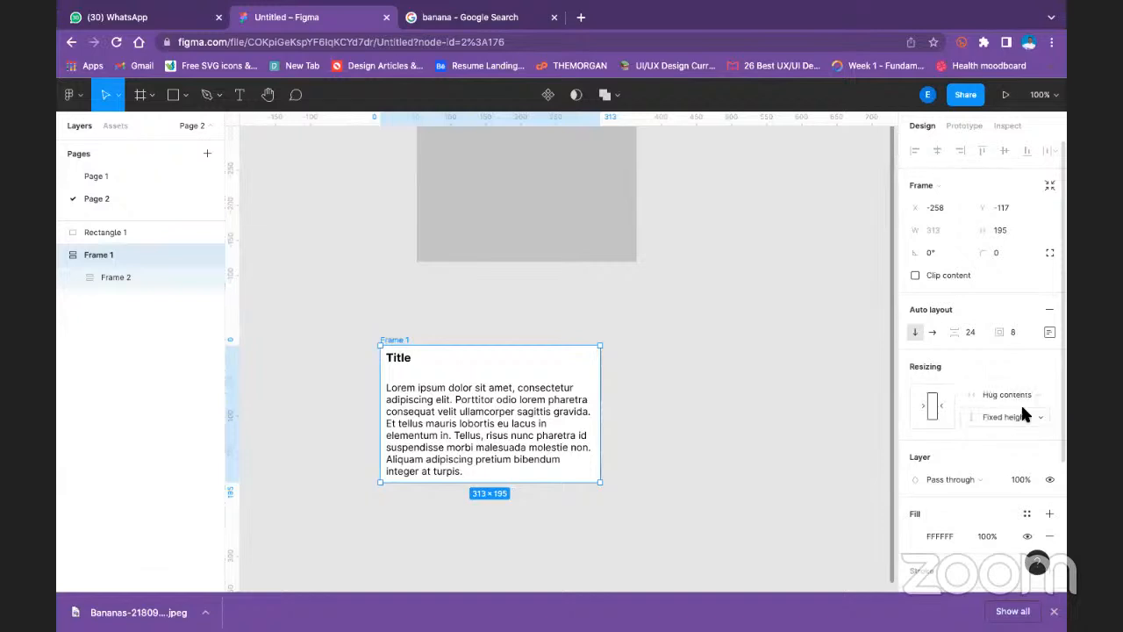
pyautogui.click(1019, 418)
pyautogui.click(1009, 419)
pyautogui.click(764, 430)
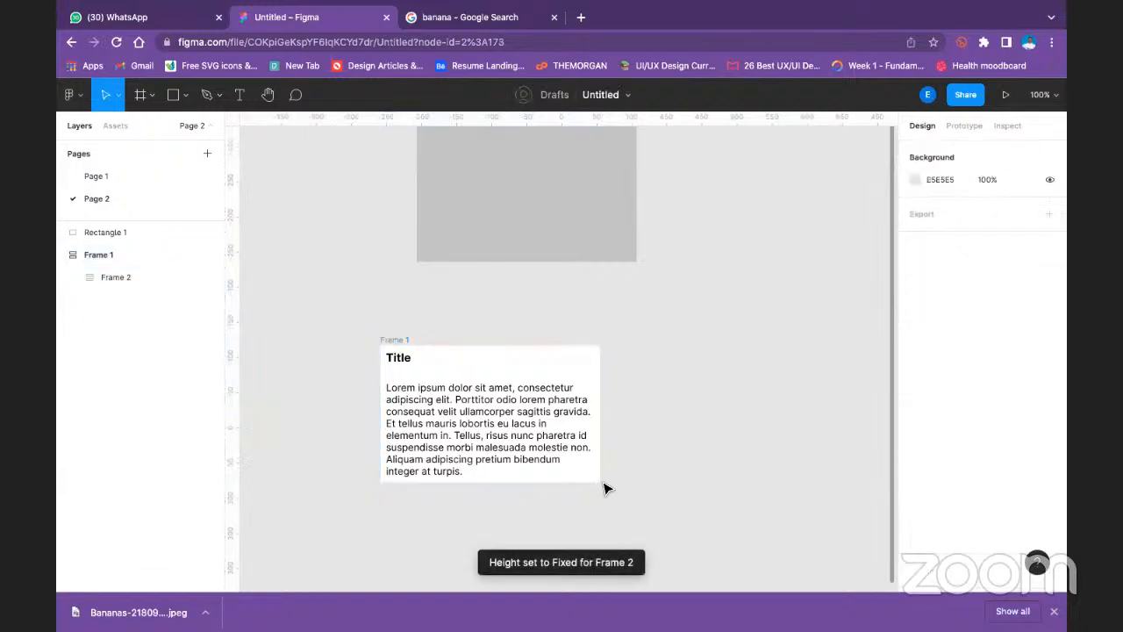
# - Enlarge Frame 1 to about 349 by 206
pyautogui.click(590, 477)
pyautogui.click(409, 340)
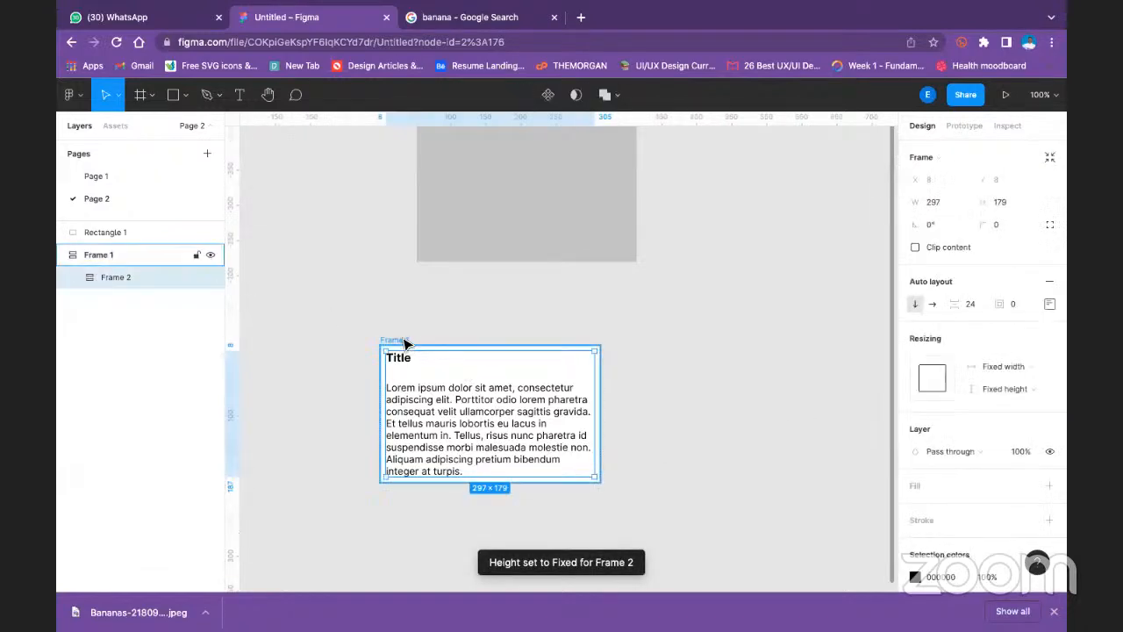
pyautogui.moveTo(601, 483); pyautogui.dragTo(625, 490)
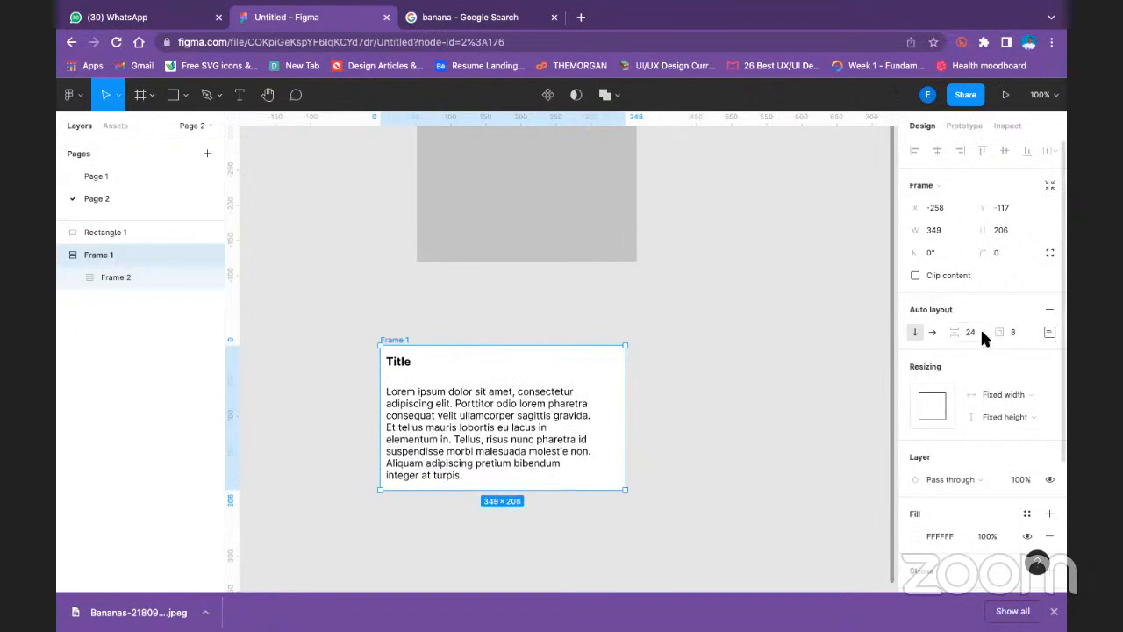
# - Try Space between distribution in Frame 1's auto layout settings
pyautogui.click(1050, 332)
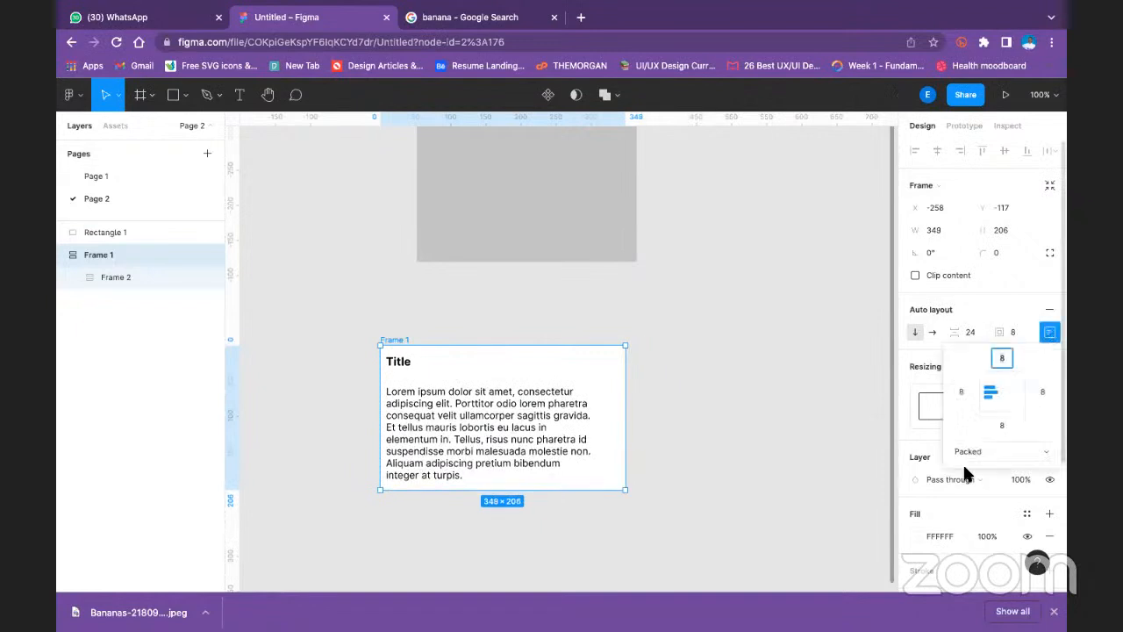
pyautogui.click(970, 449)
pyautogui.click(974, 468)
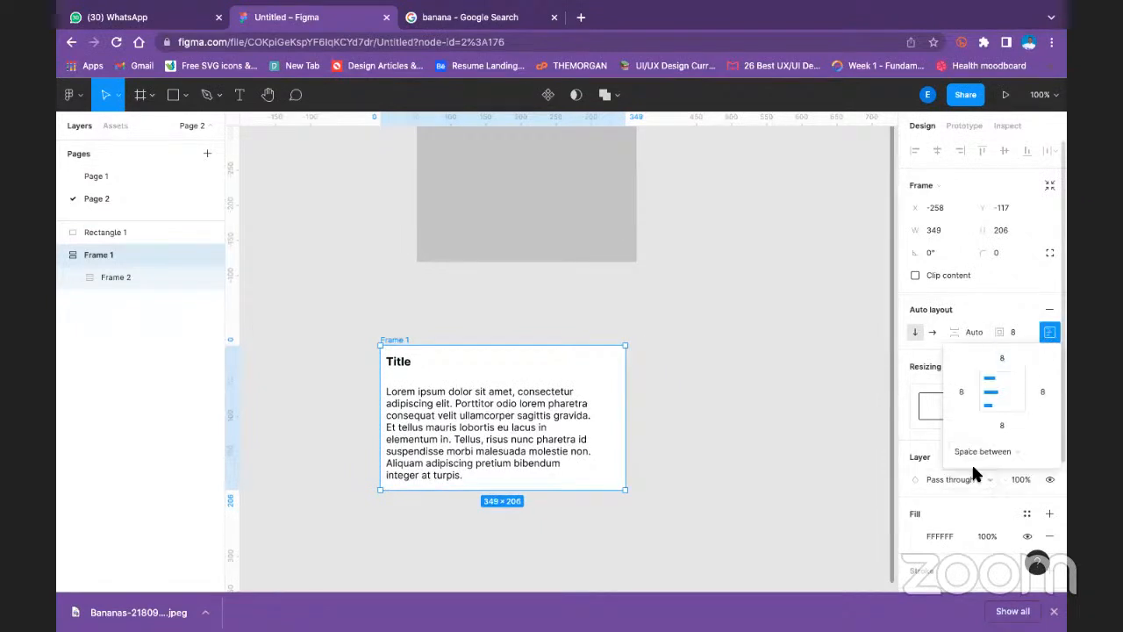
pyautogui.click(659, 409)
# - Set the nested Frame 2's height resizing to Fill container
pyautogui.click(401, 380)
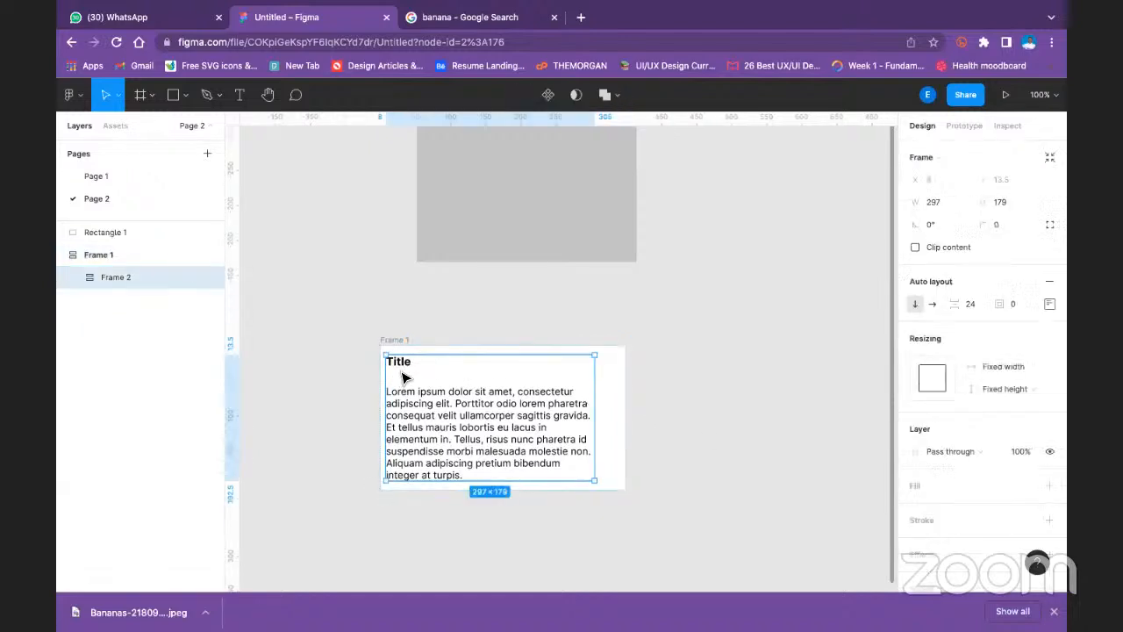
pyautogui.click(1000, 388)
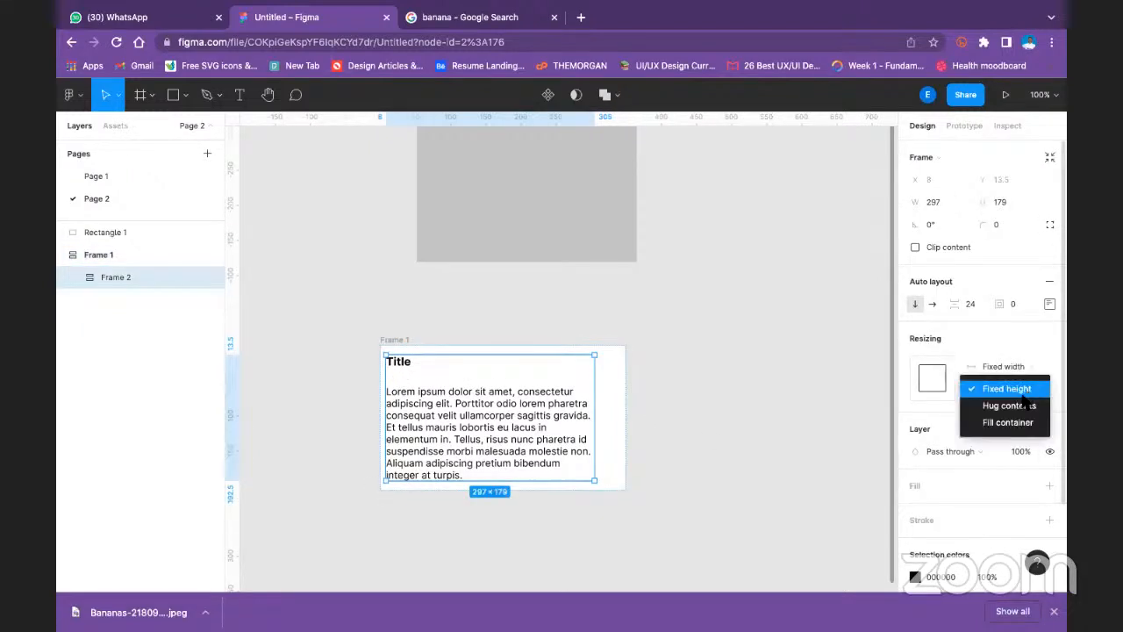
pyautogui.click(1007, 421)
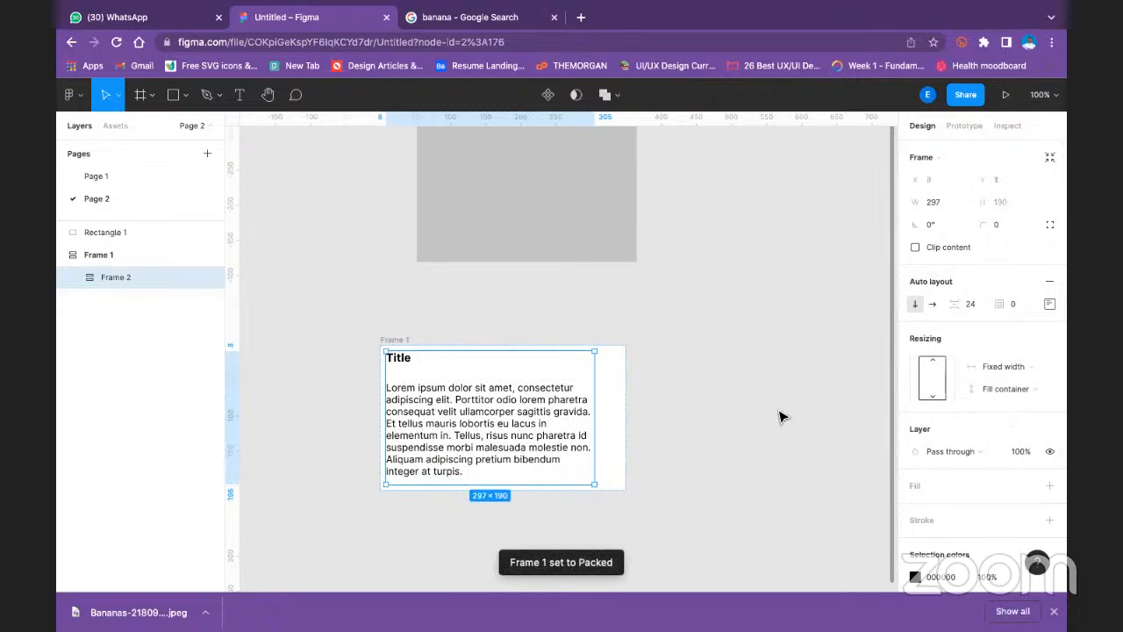
pyautogui.click(728, 409)
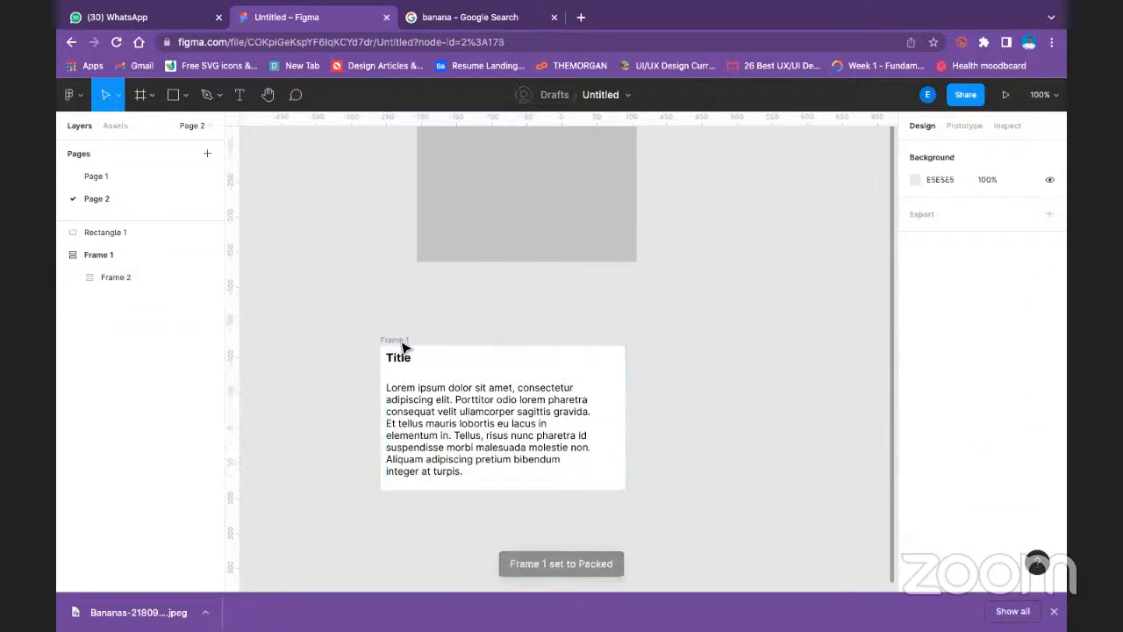
# - Set the spacing between the title and paragraph in Frame 2 to 8
pyautogui.click(438, 381)
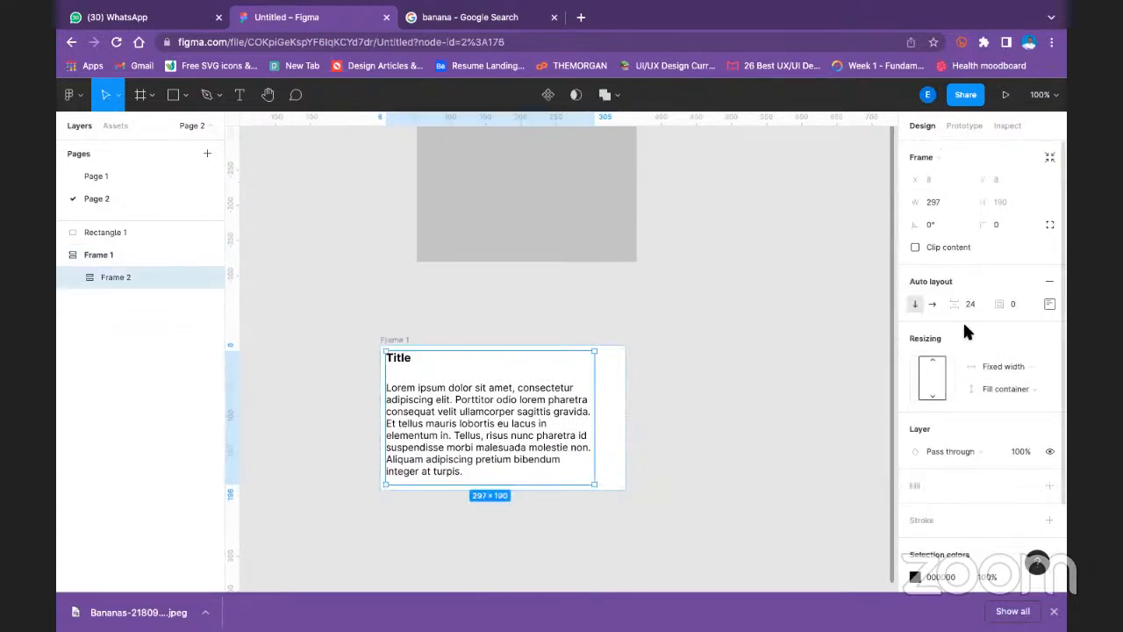
pyautogui.write('8')
pyautogui.press('Return')
pyautogui.click(764, 394)
# - Set the nested Frame 2's height resizing to Hug contents
pyautogui.click(454, 392)
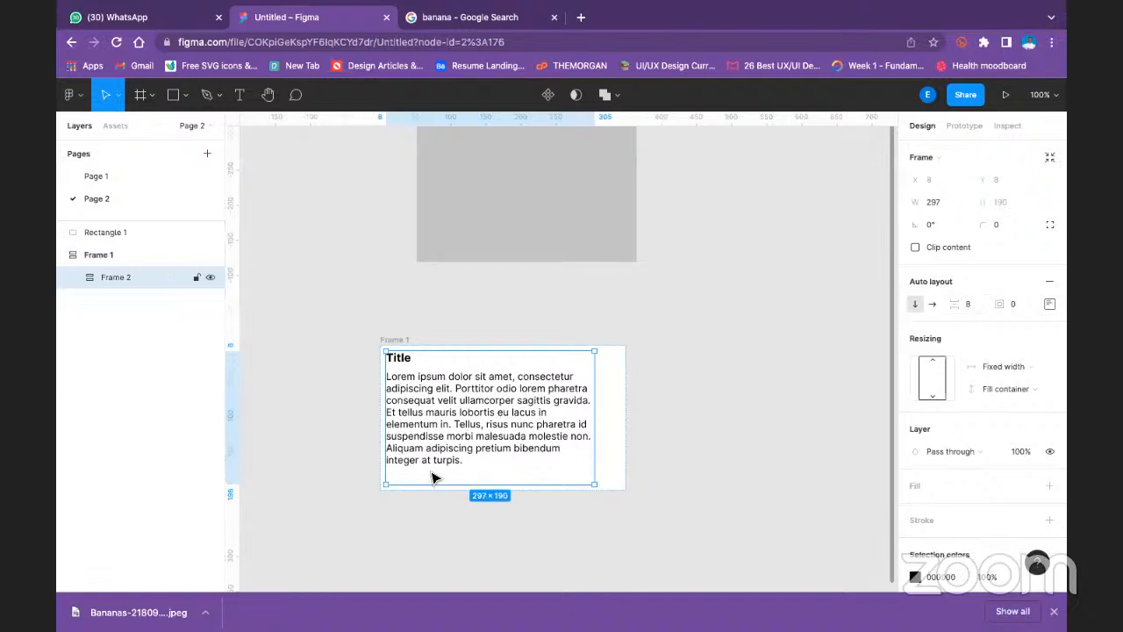
pyautogui.click(1015, 386)
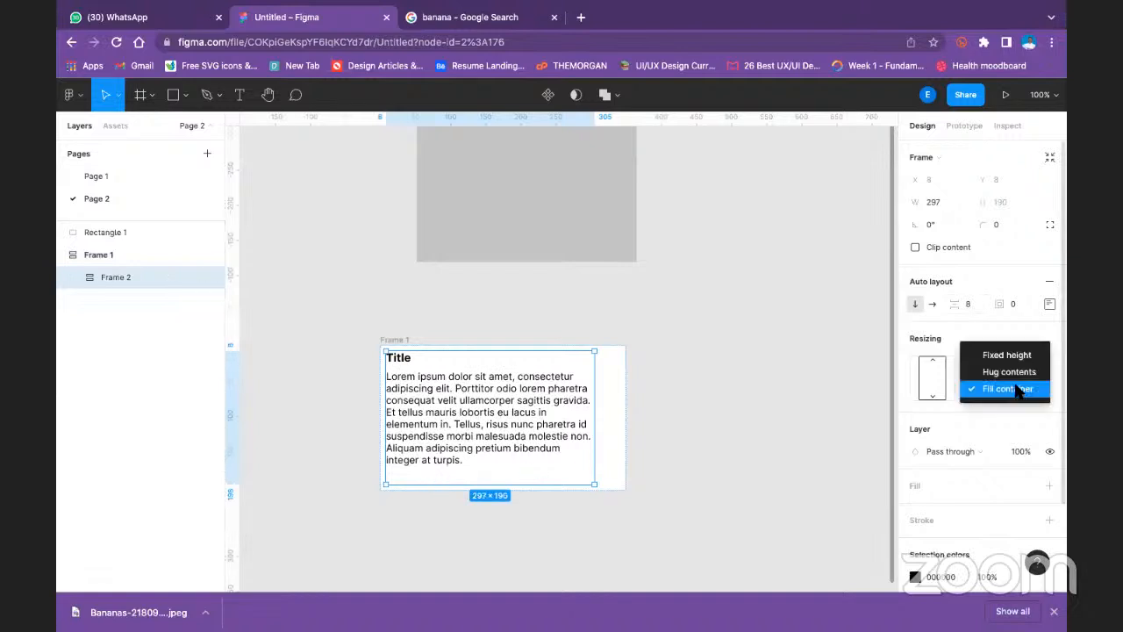
pyautogui.click(1016, 373)
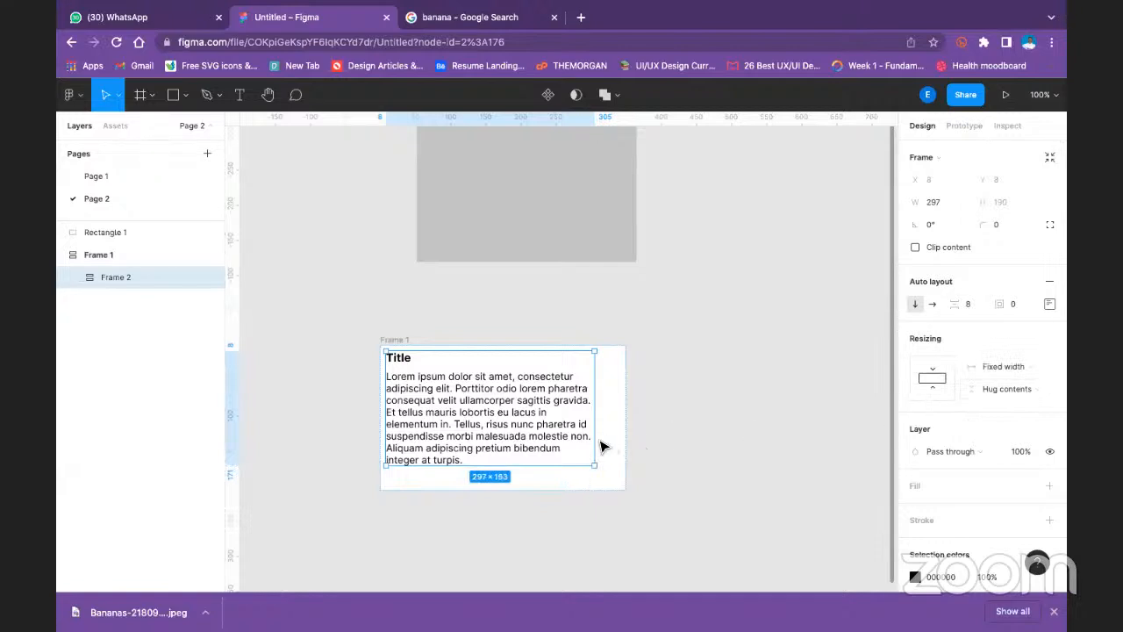
pyautogui.click(754, 434)
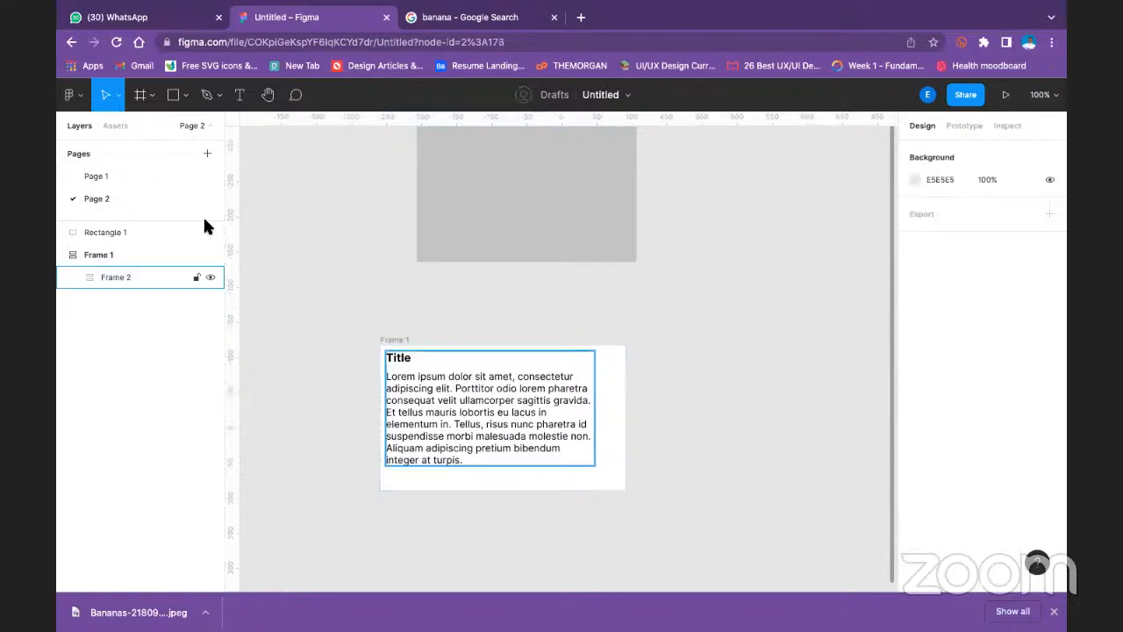
# - Set the outer Frame 1's height resizing to Hug contents, leaving its width resizing at Fixed width
pyautogui.click(105, 248)
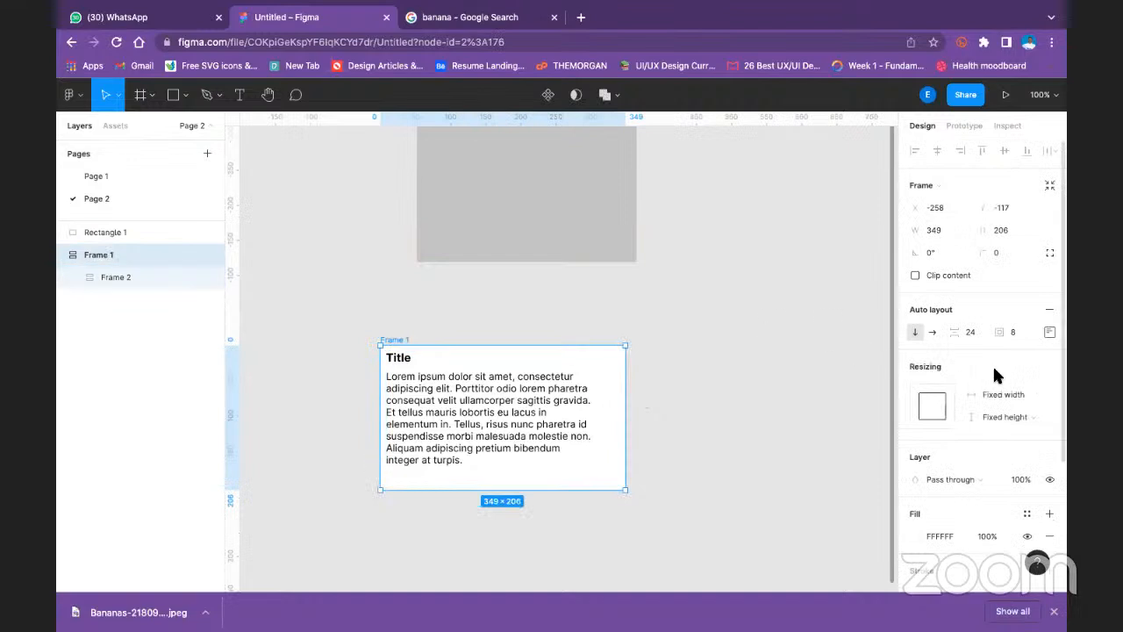
pyautogui.click(1005, 417)
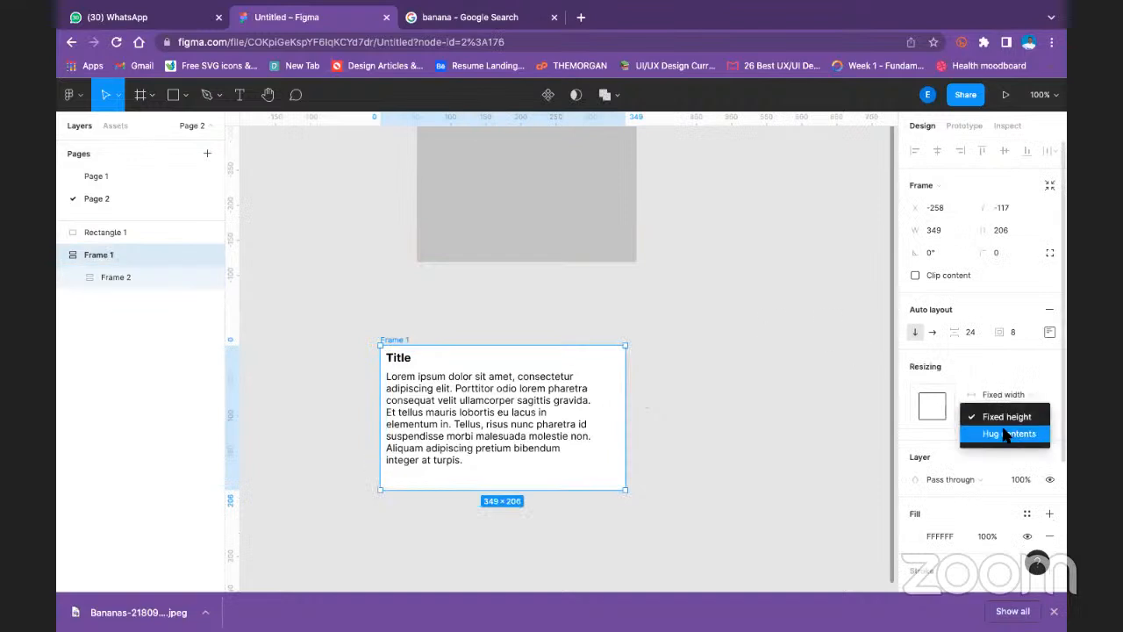
pyautogui.click(1006, 433)
pyautogui.click(1013, 394)
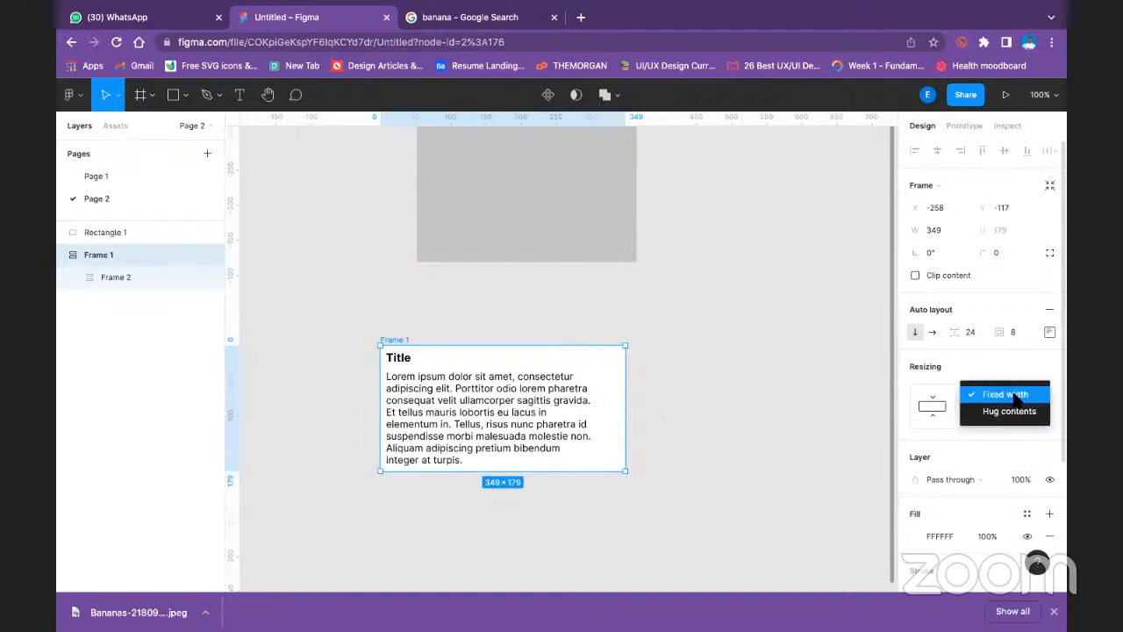
pyautogui.click(668, 341)
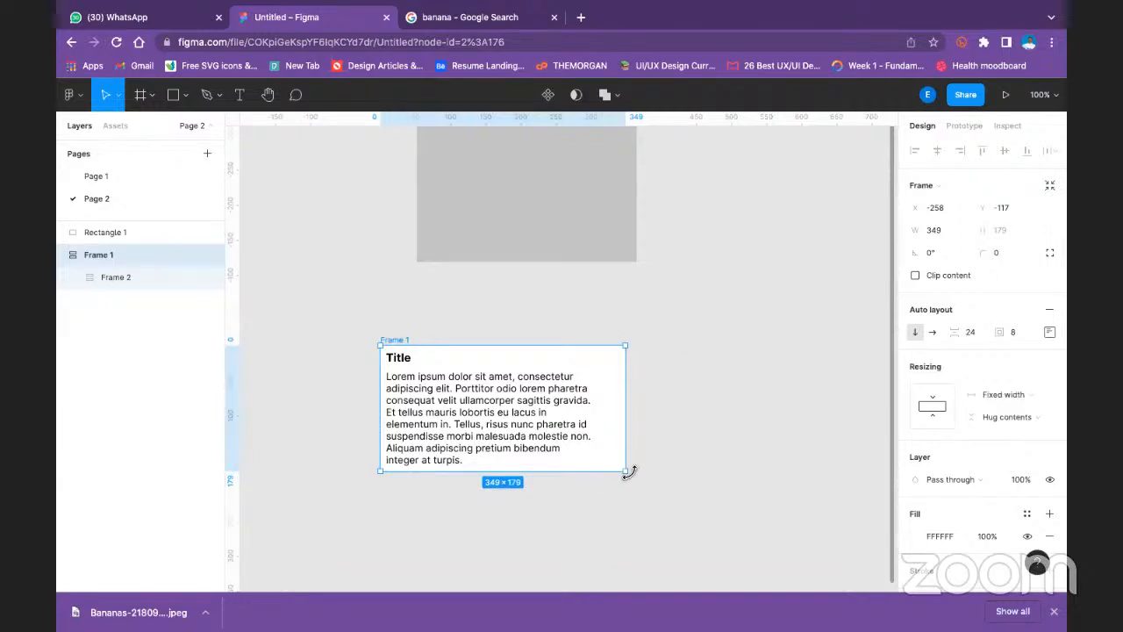
# - Try enlarging Frame 1 to about 428 by 226, and undo the resize
pyautogui.moveTo(627, 472); pyautogui.dragTo(682, 507)
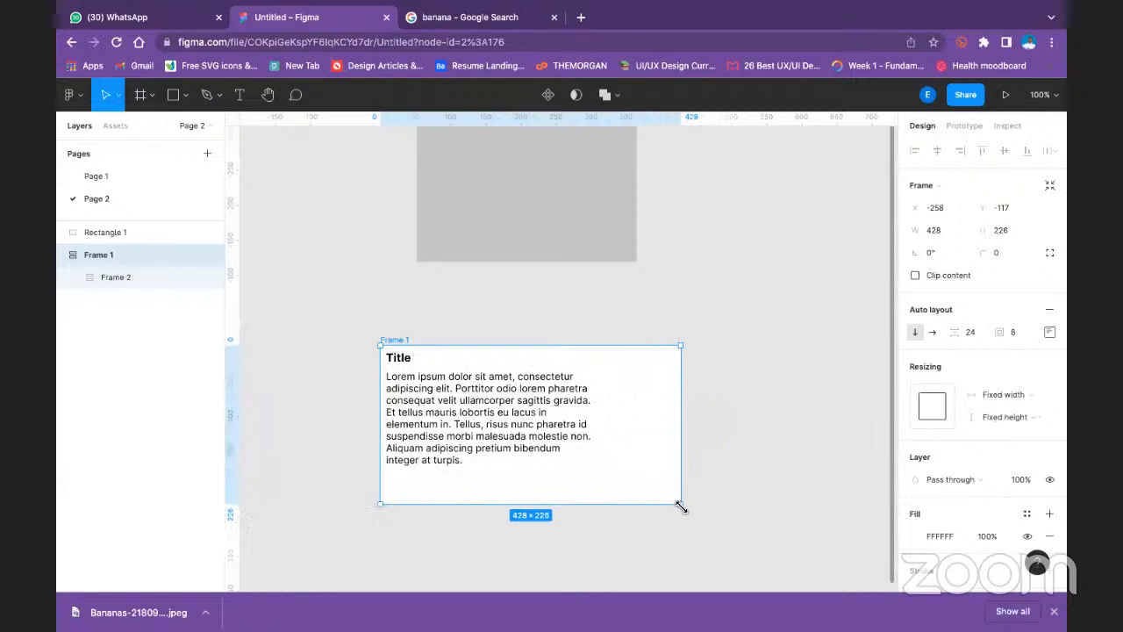
pyautogui.hotkey('ctrl', 'z')
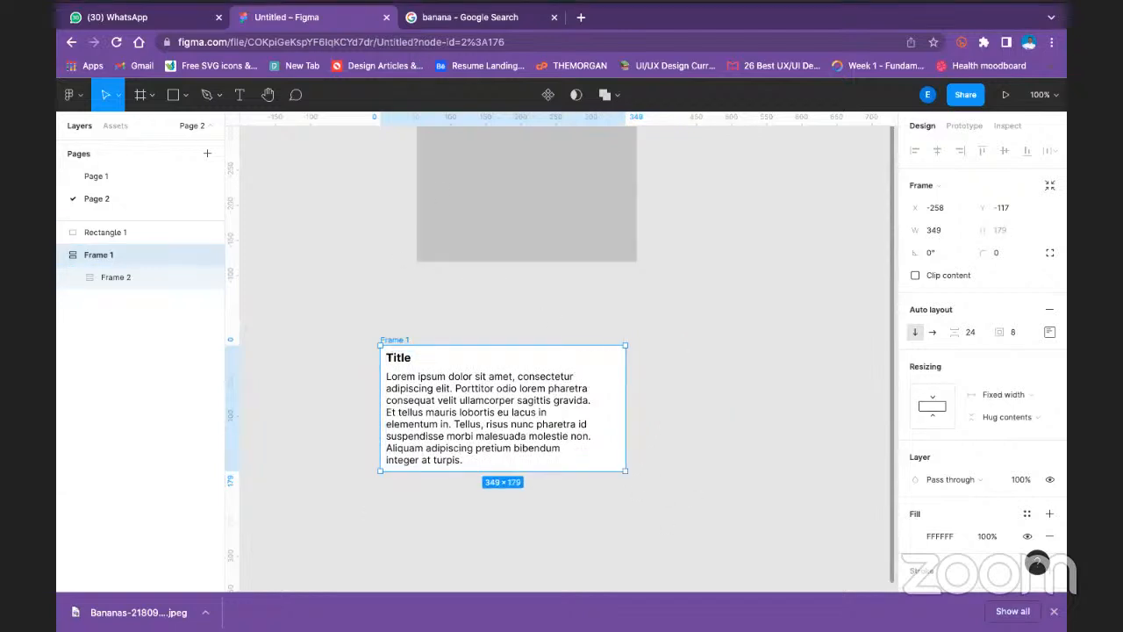
pyautogui.moveTo(250, 1)
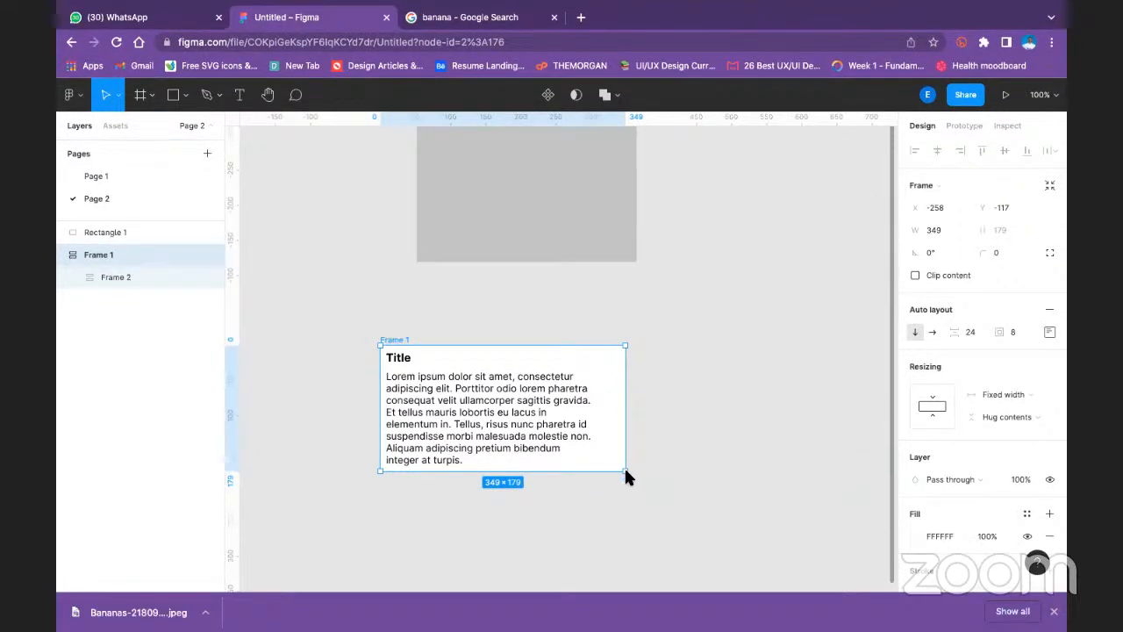
# - Resize Frame 1 to about 324 by 186, and set both its width and height resizing to Hug contents
pyautogui.moveTo(625, 471)
pyautogui.mouseDown()
pyautogui.moveTo(681, 510)
pyautogui.moveTo(605, 471)
pyautogui.moveTo(610, 480)
pyautogui.mouseUp()
pyautogui.click(997, 396)
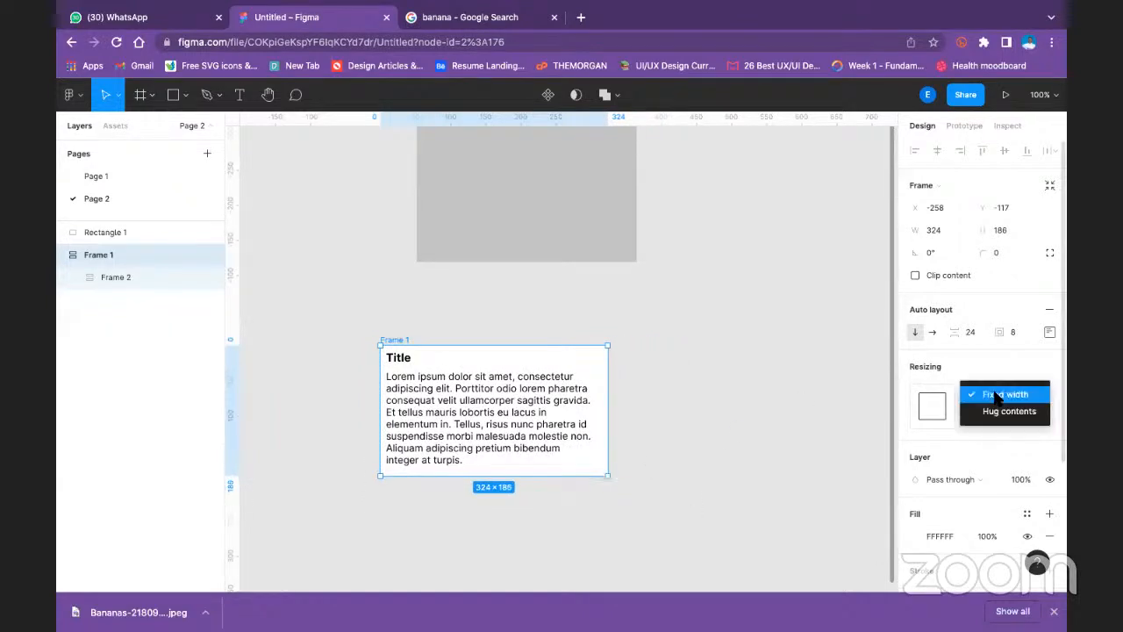
pyautogui.click(1009, 413)
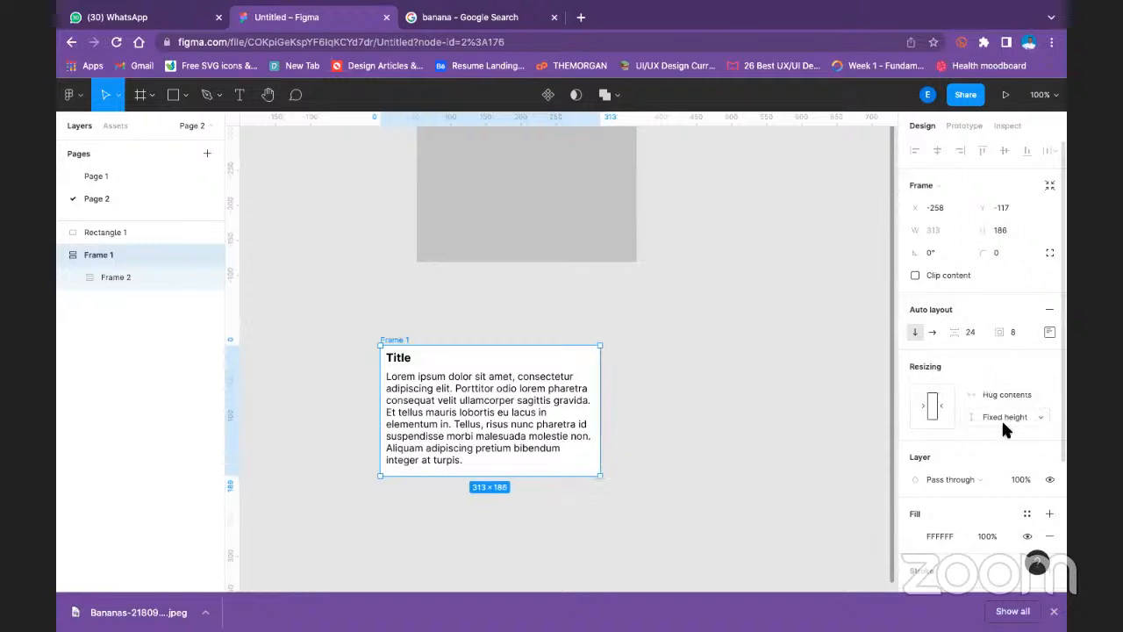
pyautogui.click(1006, 415)
pyautogui.click(1007, 434)
# - Try centre alignment in Frame 1's auto layout with the frame enlarged to about 370 by 209, and undo these changes
pyautogui.click(420, 306)
pyautogui.click(395, 340)
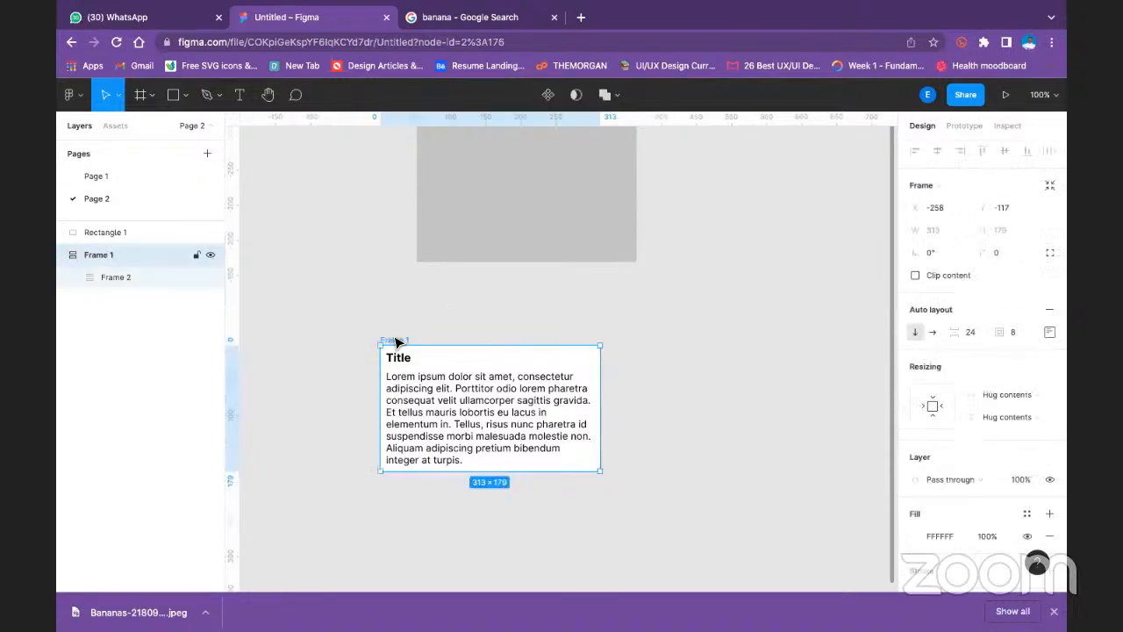
pyautogui.click(1050, 331)
pyautogui.click(1005, 390)
pyautogui.moveTo(603, 474); pyautogui.dragTo(639, 492)
pyautogui.moveTo(213, 10)
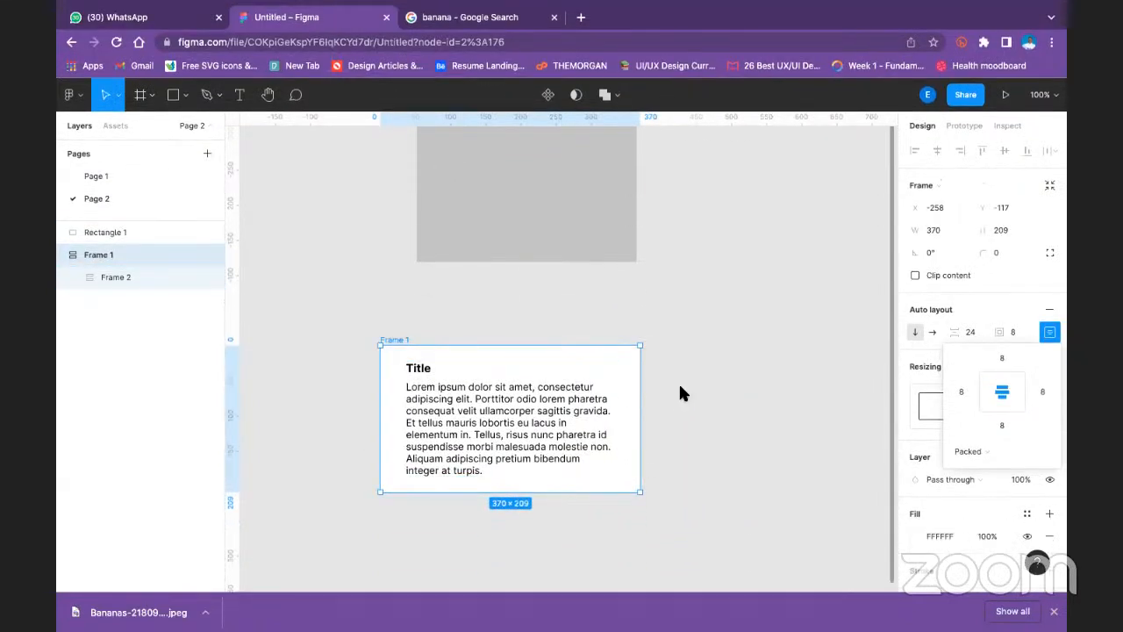
pyautogui.click(616, 299)
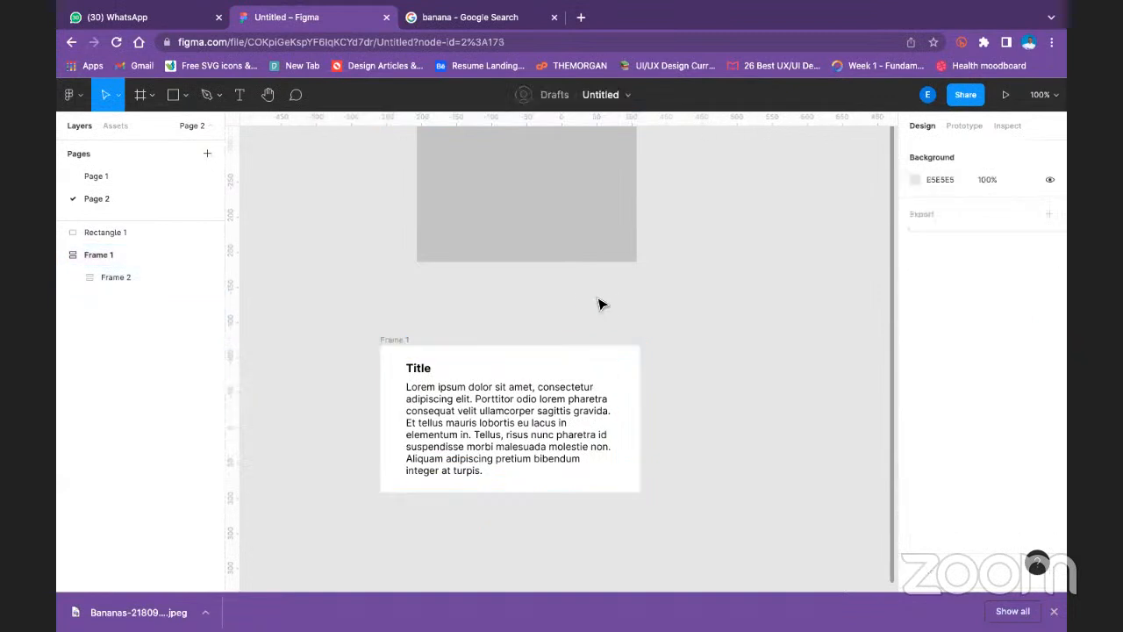
pyautogui.press('super+z')
pyautogui.press('super+z')
# - Move Frame 1 directly beneath the grey image rectangle, aligned with the rectangle's sides
pyautogui.click(571, 301)
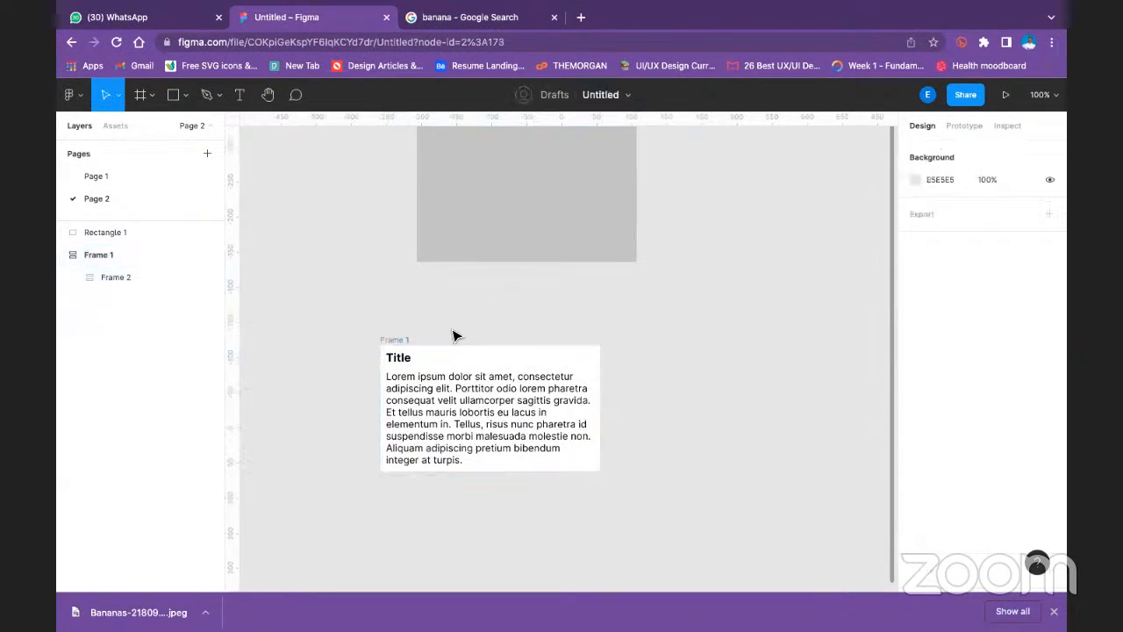
pyautogui.moveTo(393, 341); pyautogui.dragTo(430, 255)
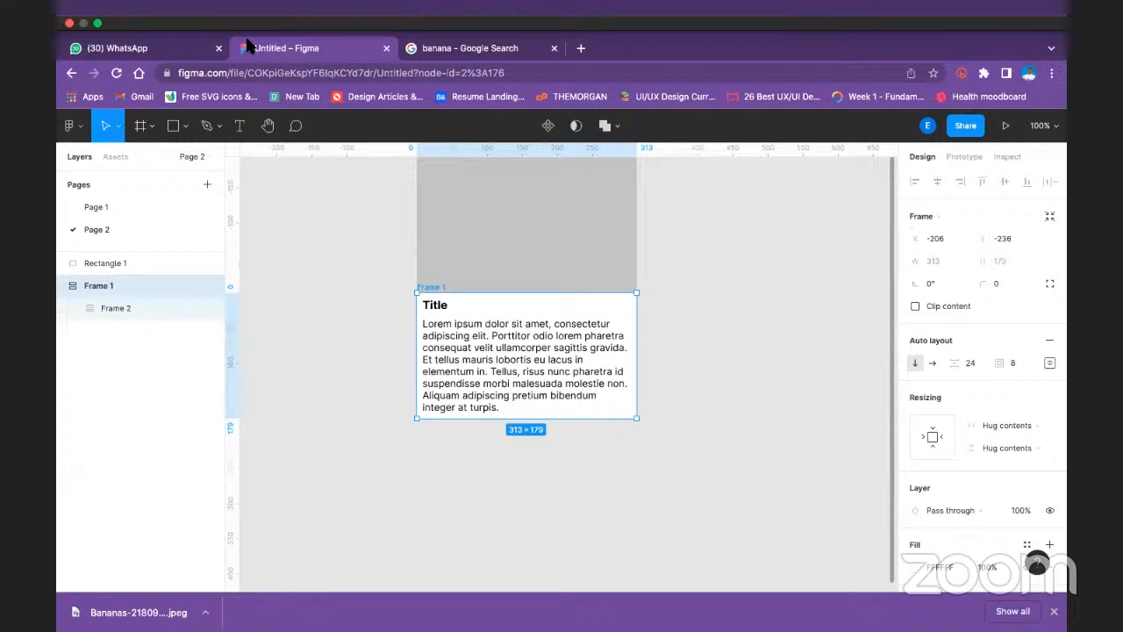
# - Replace the grey fill of Rectangle 1 with an image fill using the downloaded bananas picture
pyautogui.click(497, 219)
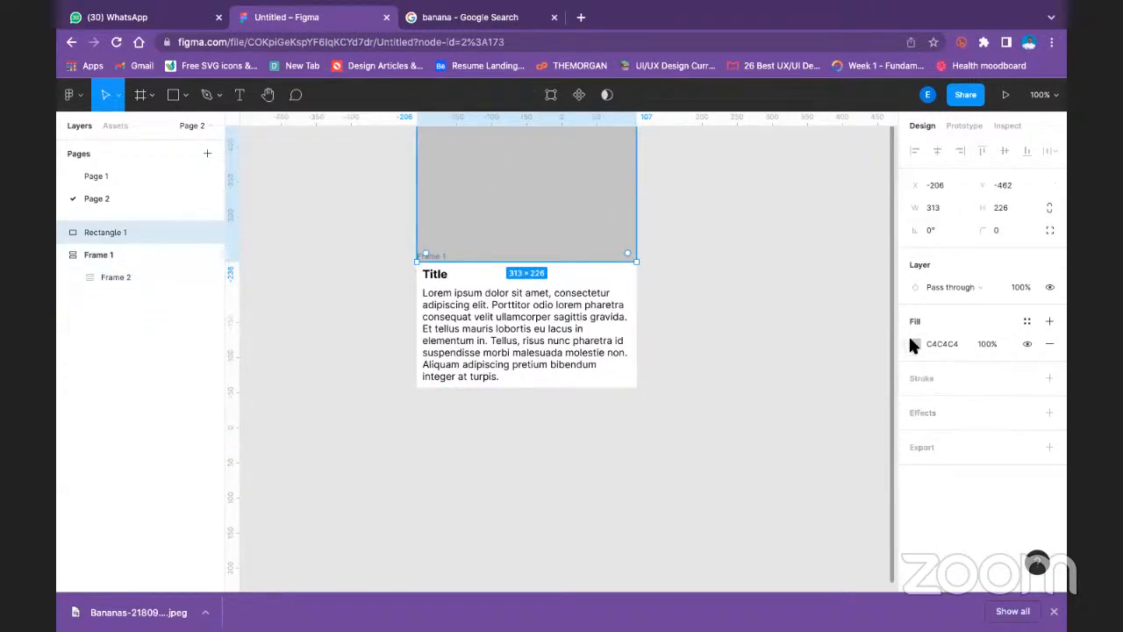
pyautogui.click(914, 343)
pyautogui.click(777, 232)
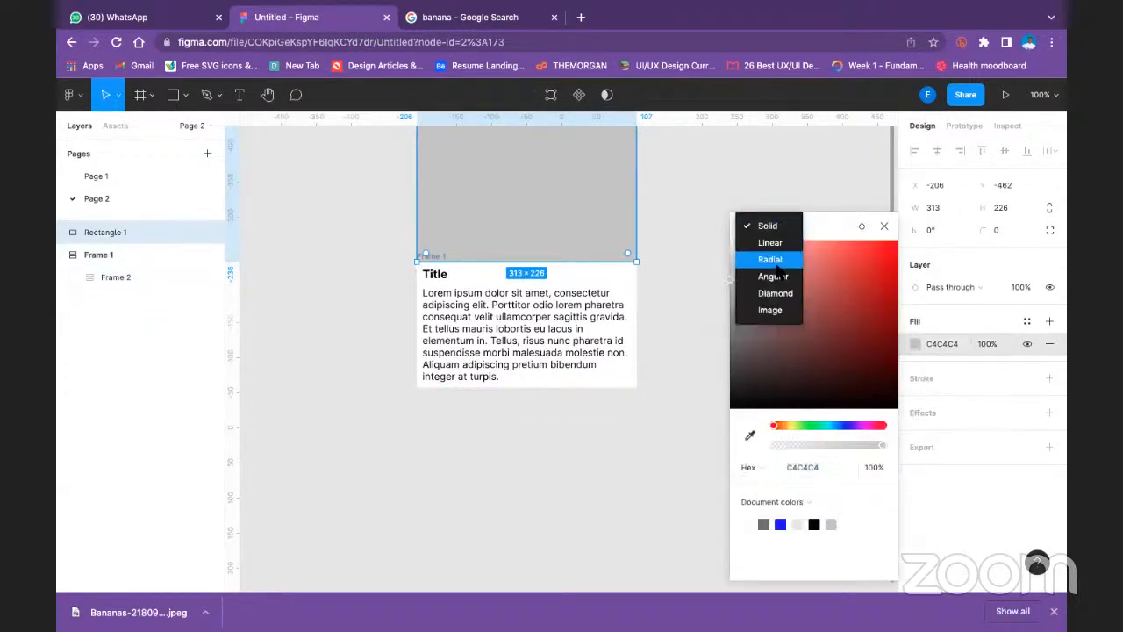
pyautogui.click(777, 308)
pyautogui.moveTo(814, 327)
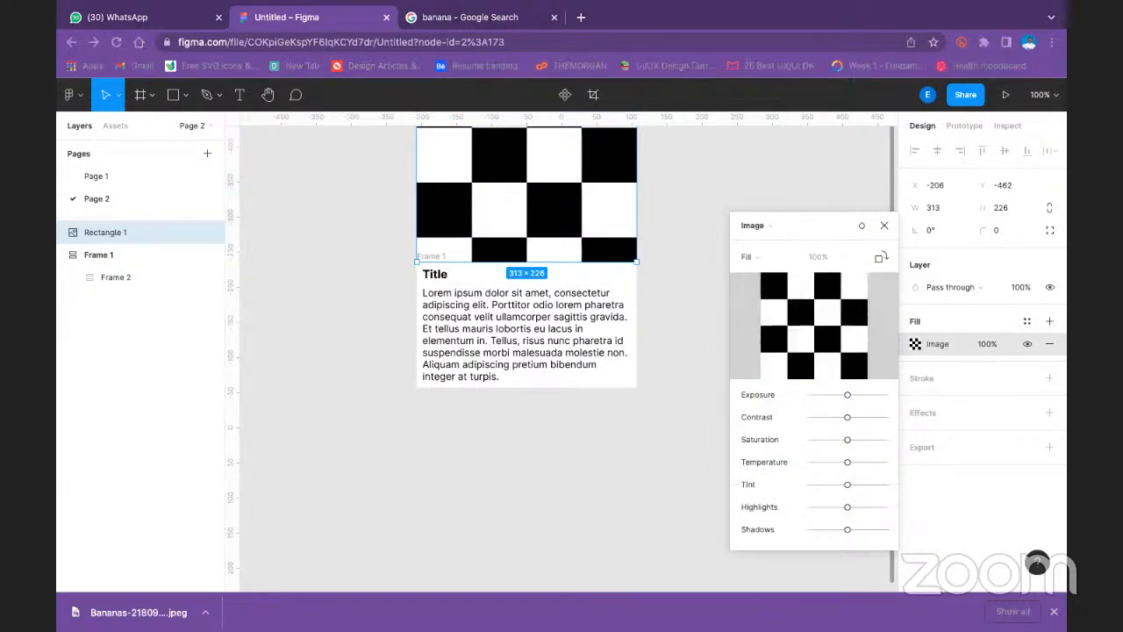
pyautogui.click(865, 280)
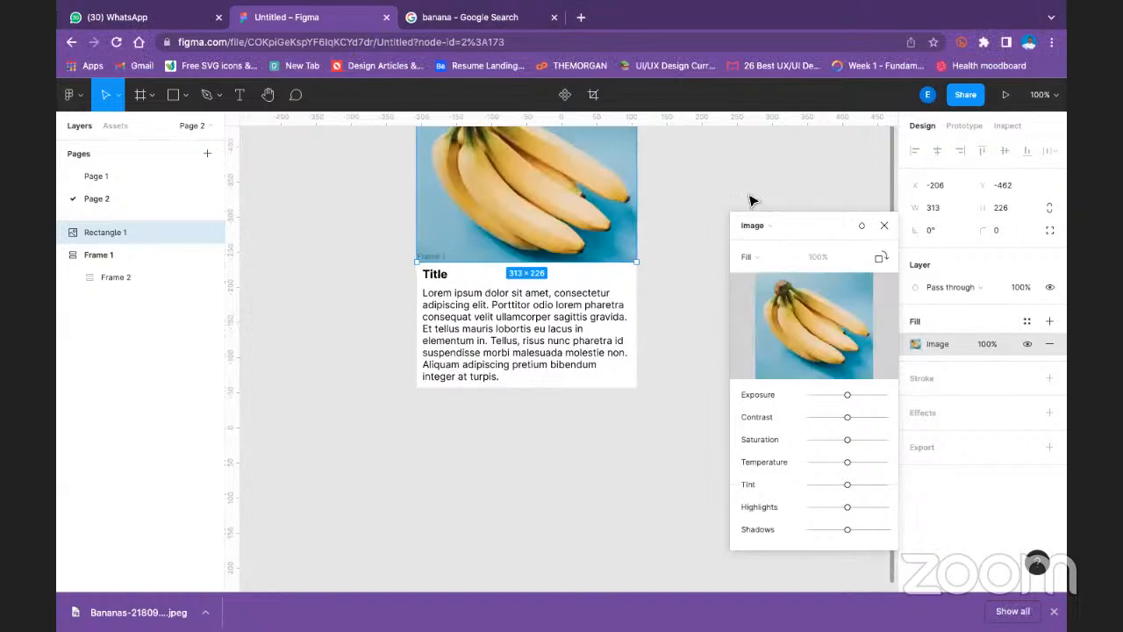
pyautogui.click(882, 228)
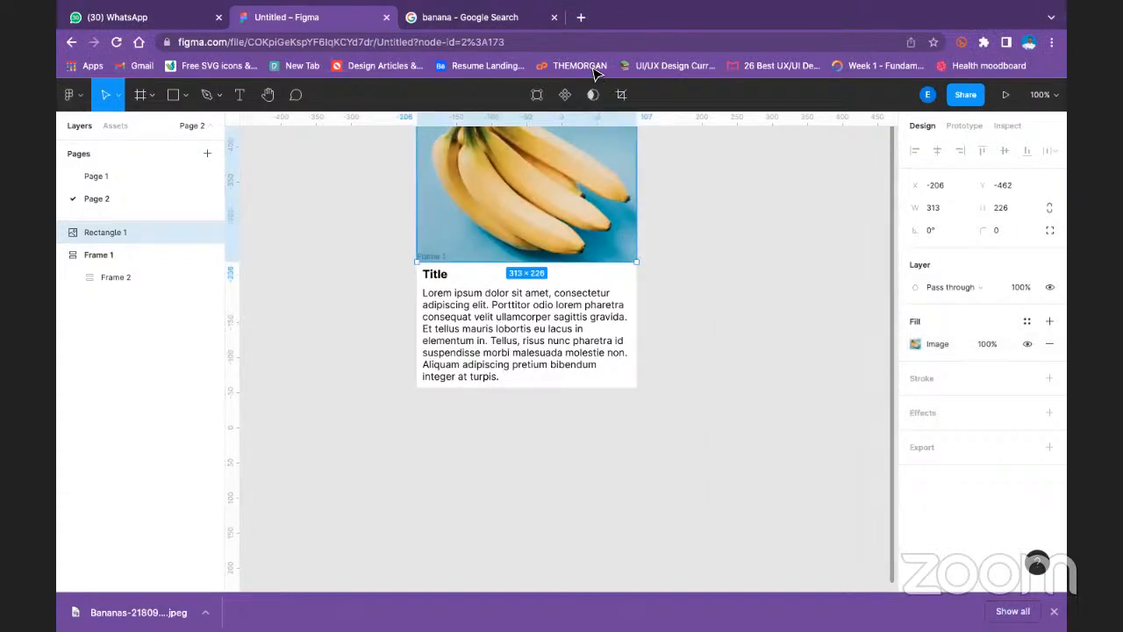
# - Select the banana image rectangle and Frame 1 together and wrap them in an auto layout frame
pyautogui.click(700, 210)
pyautogui.scroll(4, 654, 216)
pyautogui.scroll(-1, 338, 299)
pyautogui.moveTo(325, 248); pyautogui.dragTo(693, 586)
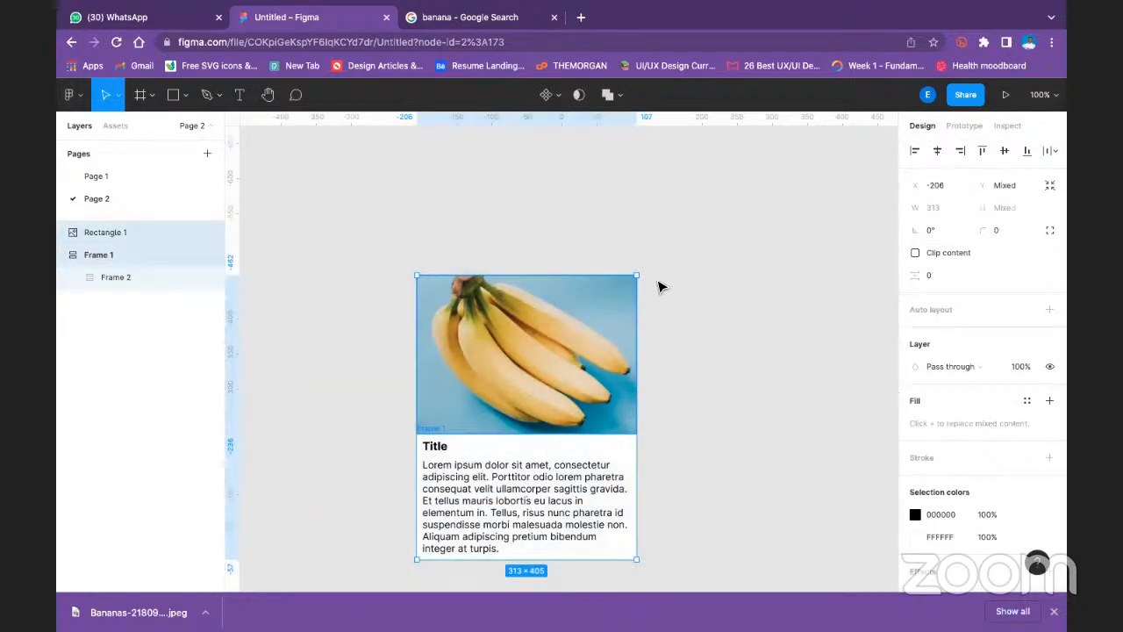
pyautogui.hotkey('shift', 'a')
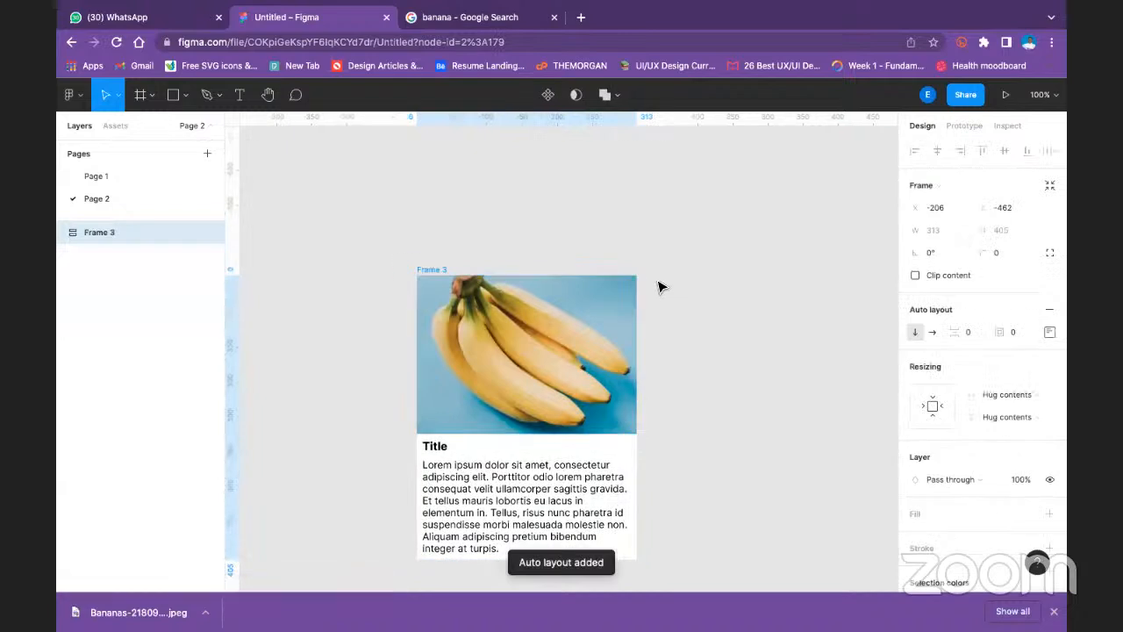
pyautogui.click(717, 238)
# - Try a spacing of 8 between the items in Frame 3's auto layout, and undo it
pyautogui.scroll(-1, 492, 313)
pyautogui.scroll(-5, 491, 313)
pyautogui.scroll(3, 401, 316)
pyautogui.click(424, 180)
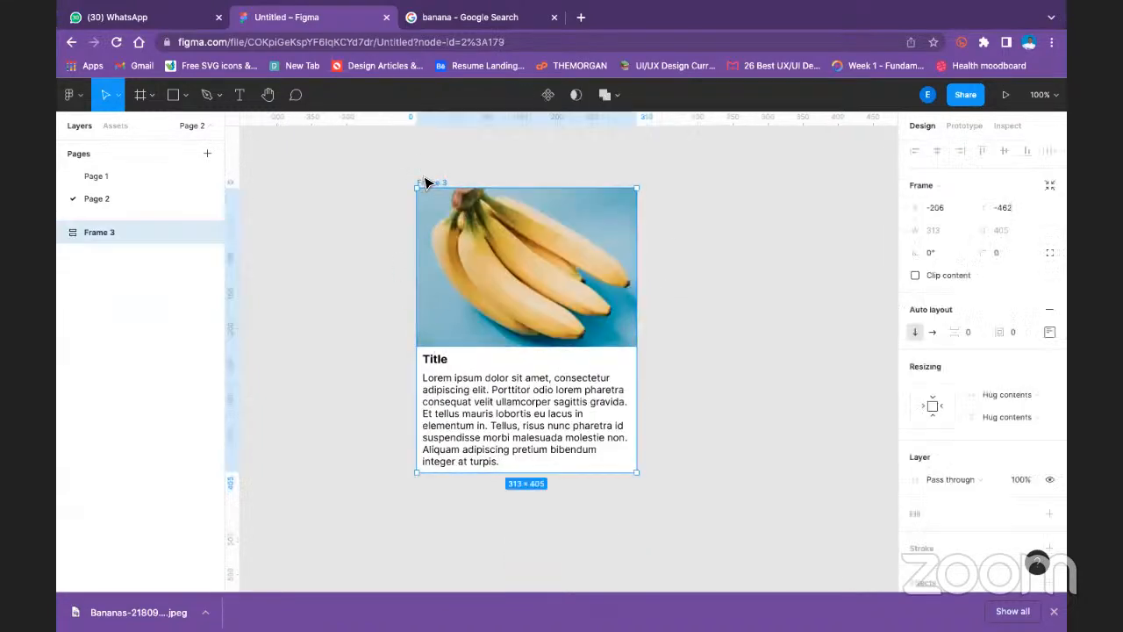
pyautogui.click(971, 332)
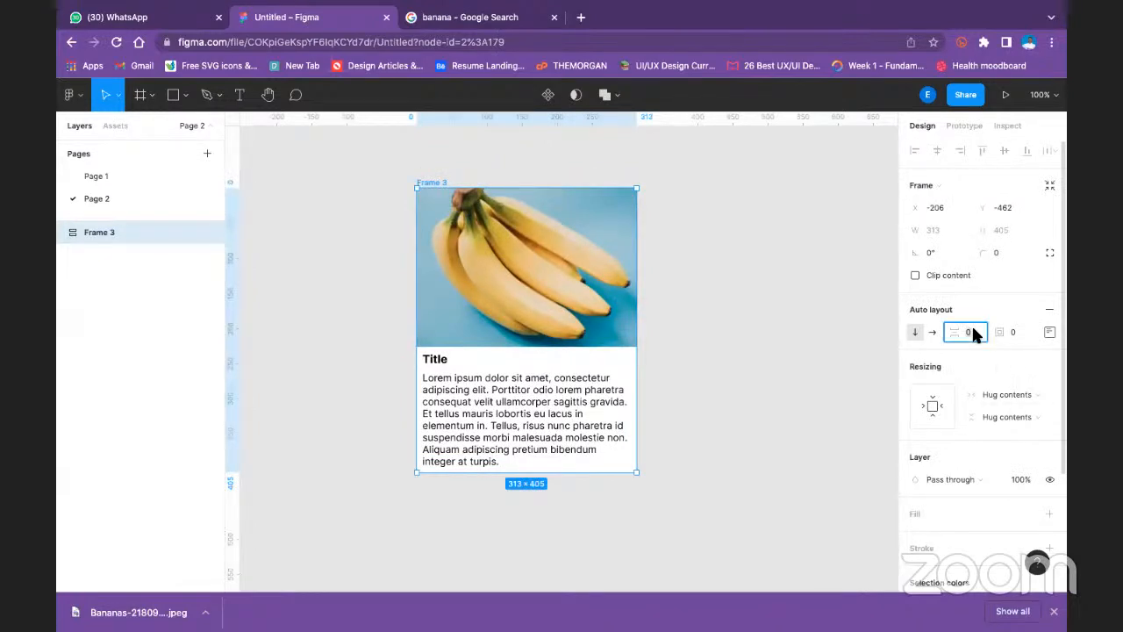
pyautogui.write('8')
pyautogui.press('Return')
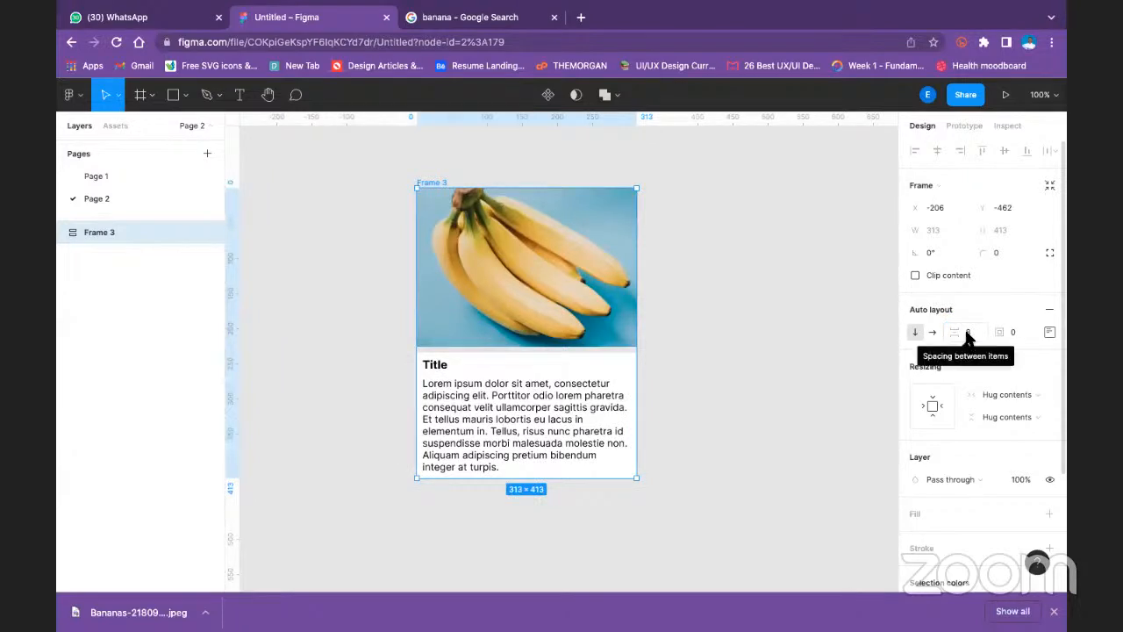
pyautogui.hotkey('ctrl', 'z')
pyautogui.click(768, 316)
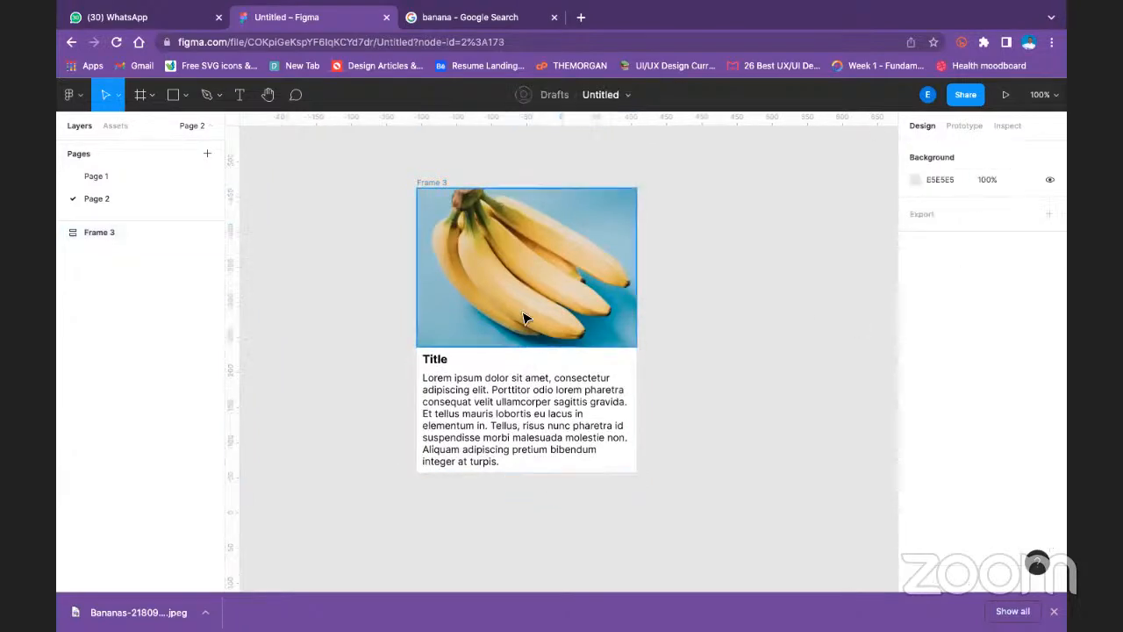
# - Set the alignment of Frame 3's auto layout to centre
pyautogui.click(442, 184)
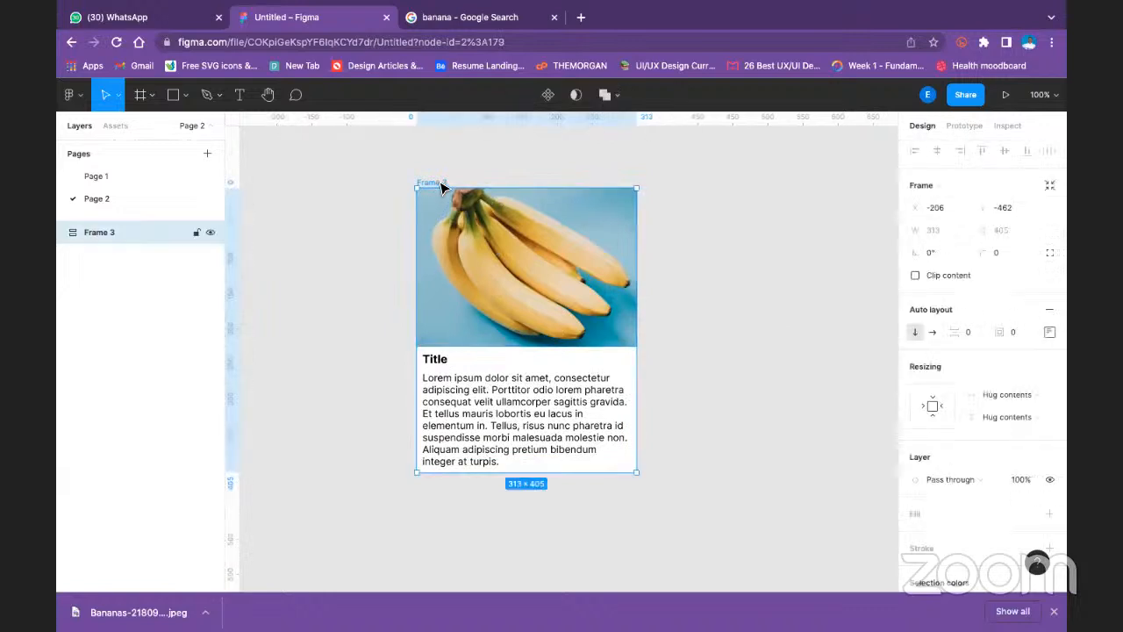
pyautogui.click(1049, 331)
pyautogui.click(1005, 391)
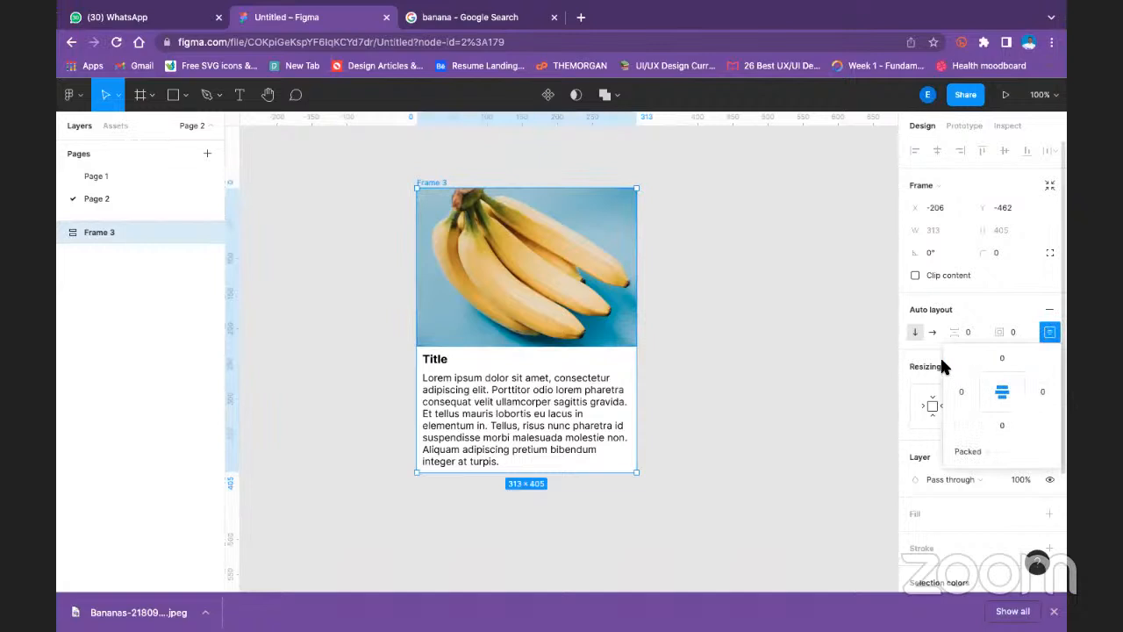
# - Try the horizontal direction and a top padding of 16 in Frame 3's auto layout, reverting each change
pyautogui.click(933, 332)
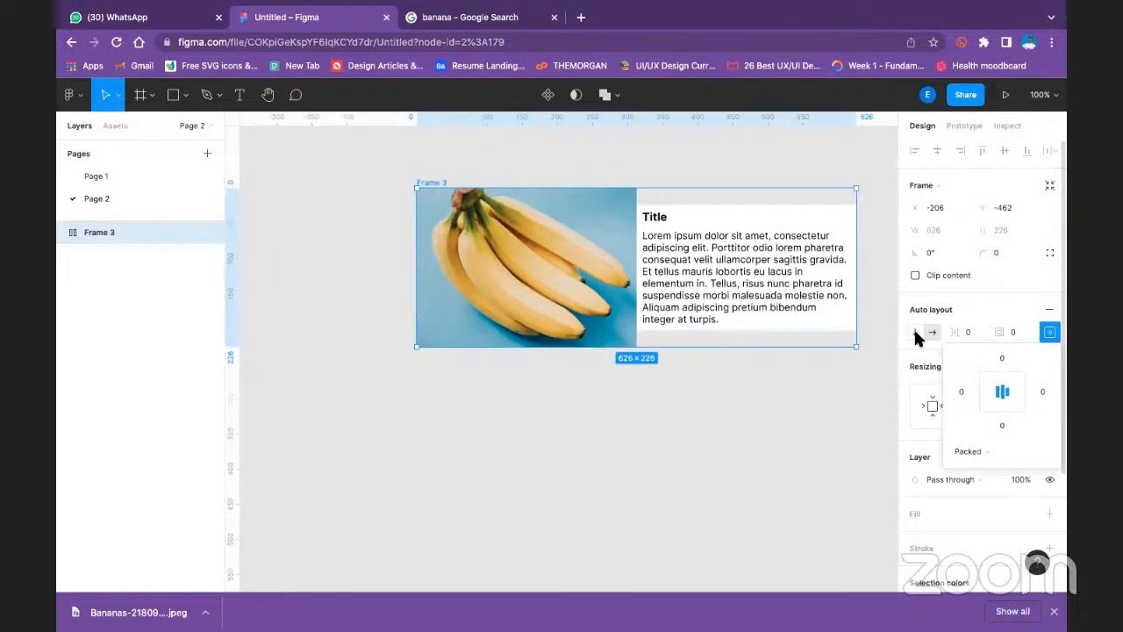
pyautogui.click(915, 333)
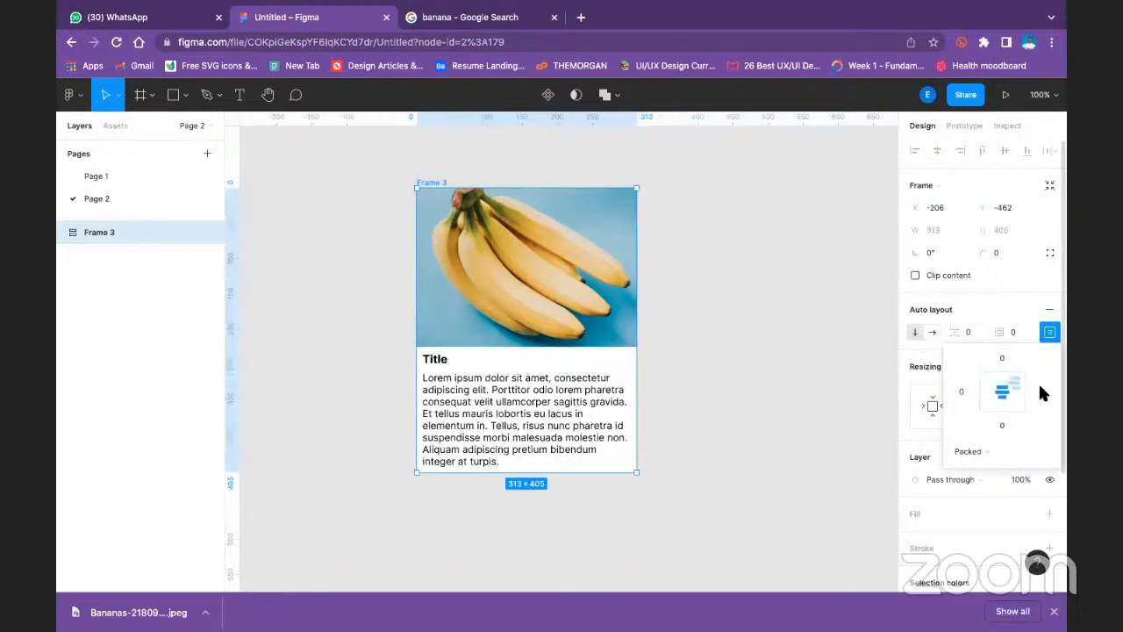
pyautogui.click(1001, 358)
pyautogui.write('16')
pyautogui.press('Return')
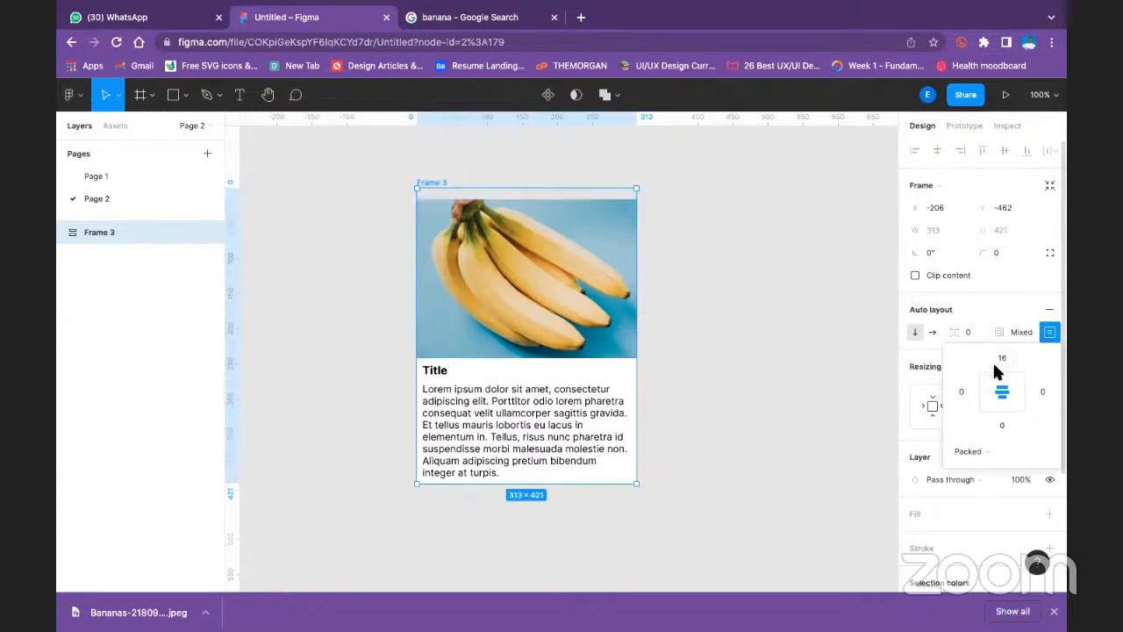
pyautogui.hotkey('ctrl', 'z')
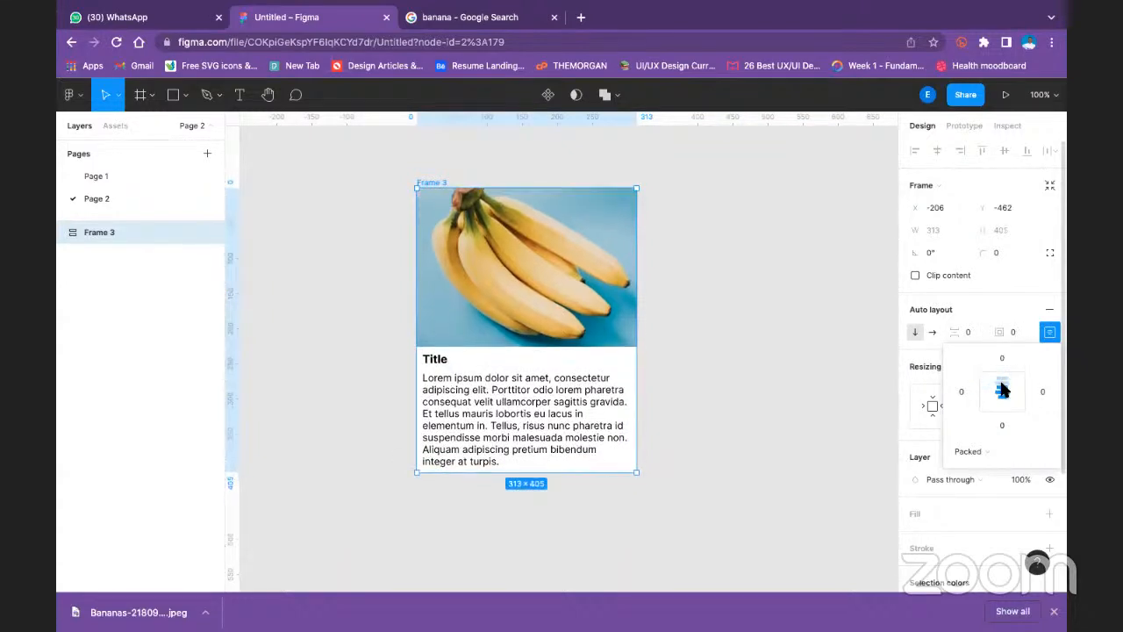
# - Set Frame 3's width resizing to Fixed width and enlarge the frame to about 442 by 469
pyautogui.click(933, 405)
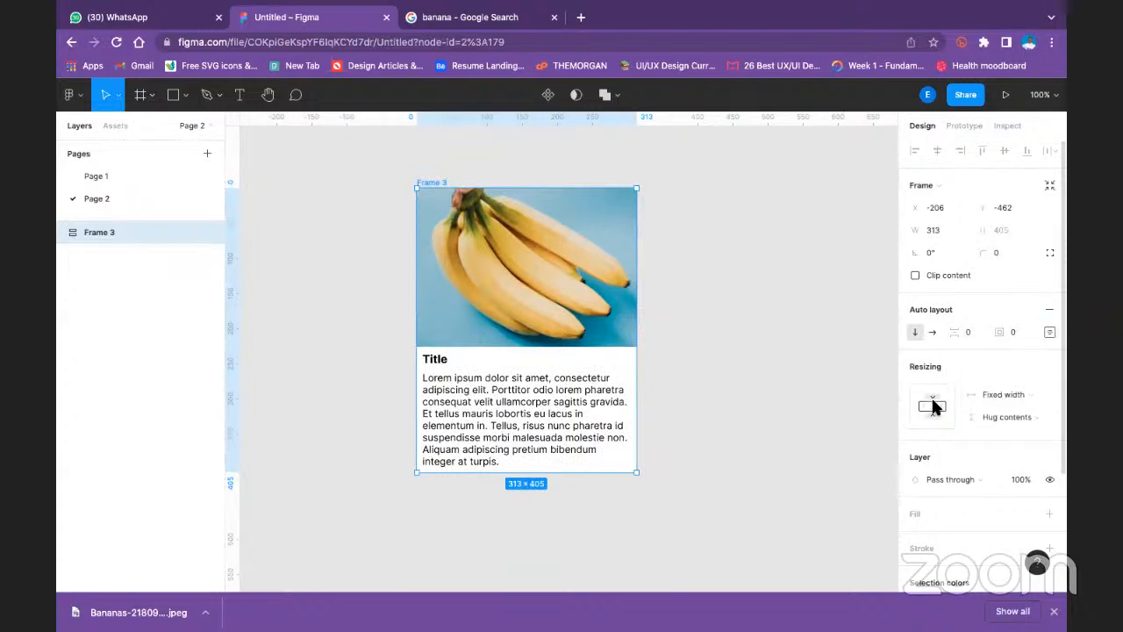
pyautogui.click(725, 361)
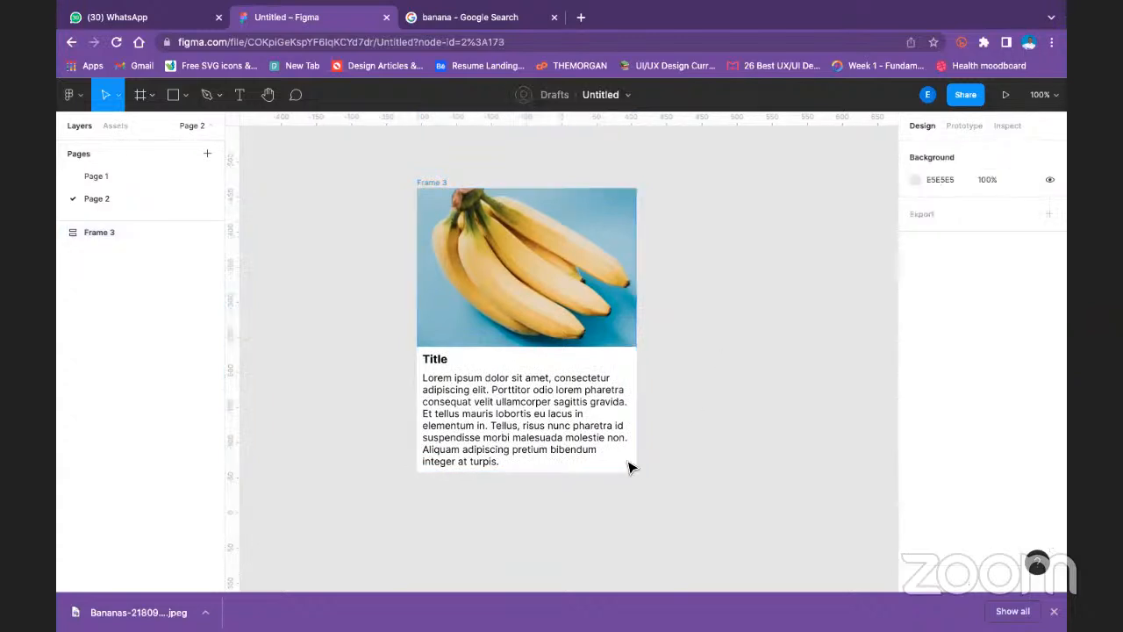
pyautogui.click(438, 183)
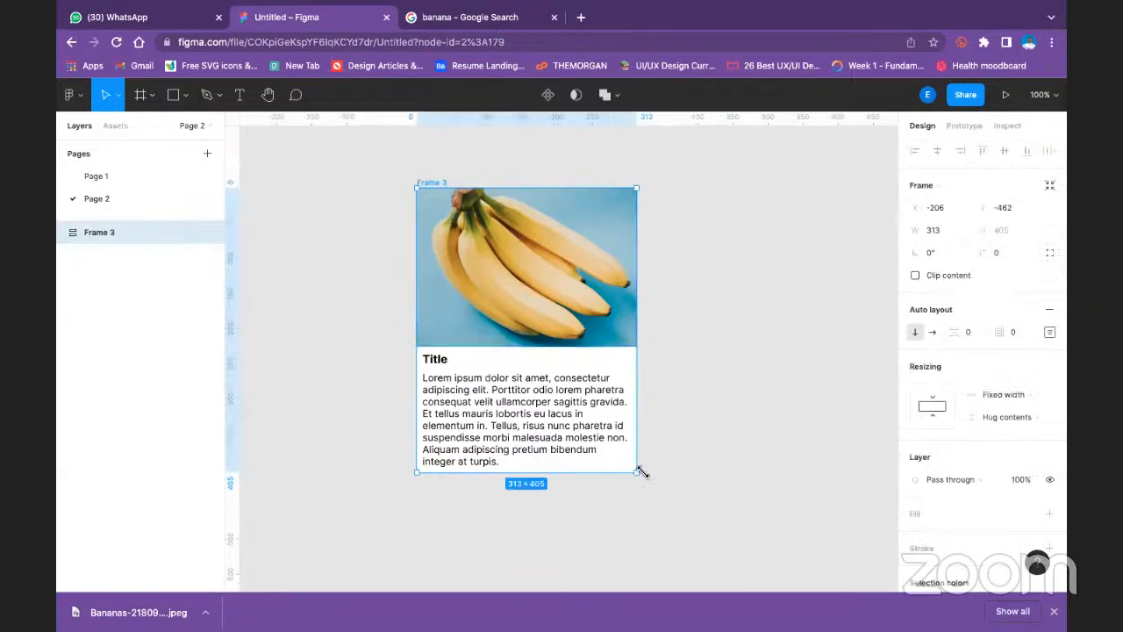
pyautogui.moveTo(640, 473); pyautogui.dragTo(728, 517)
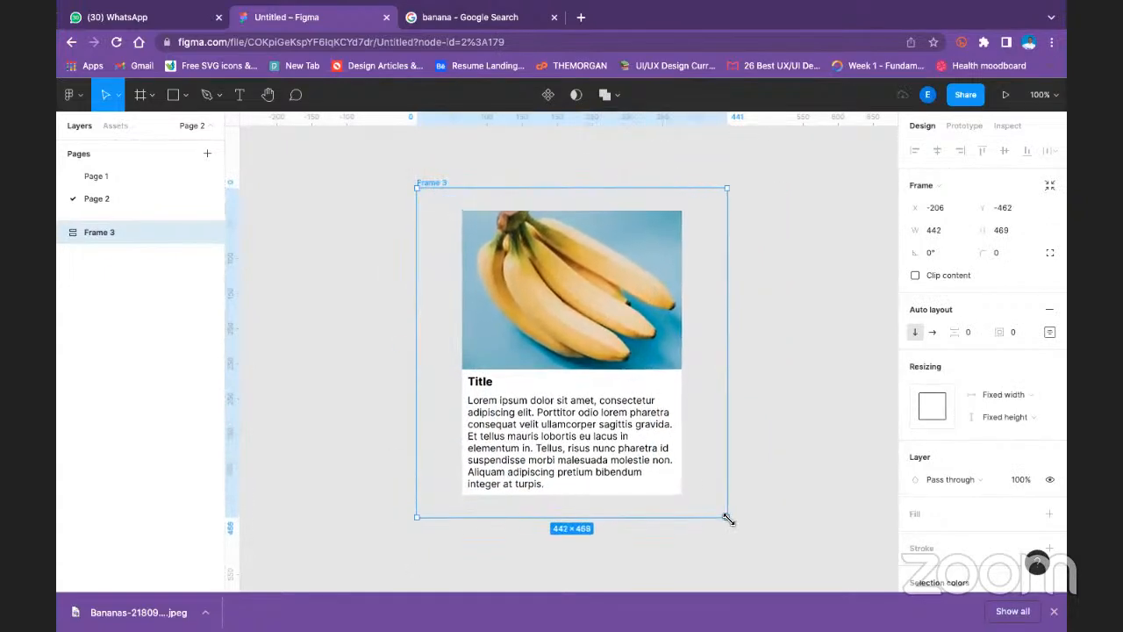
pyautogui.click(812, 394)
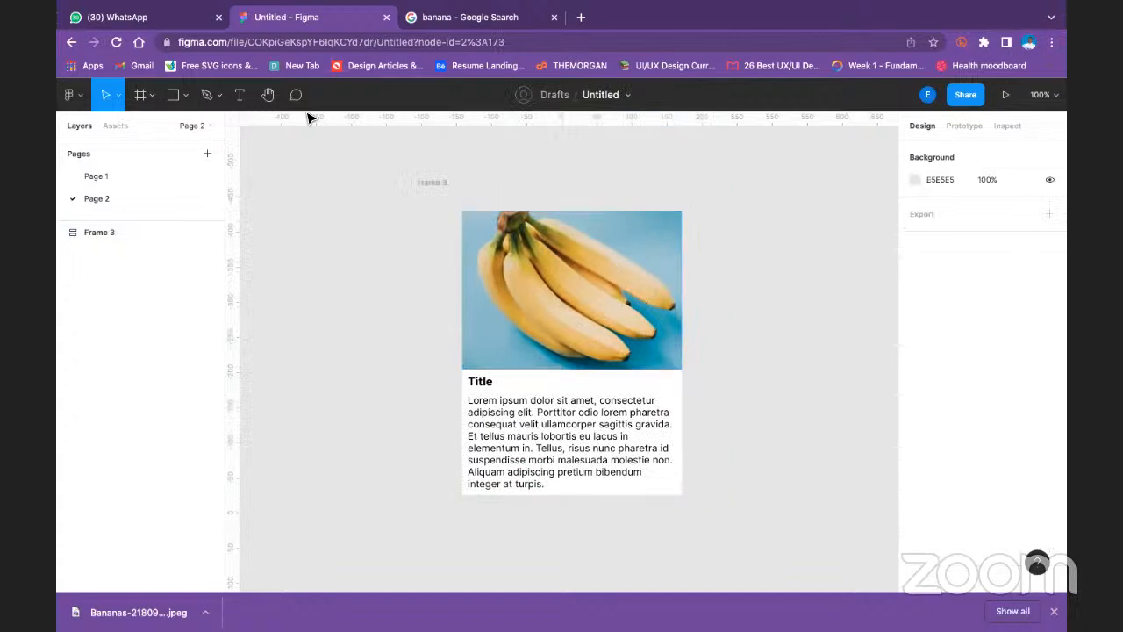
pyautogui.click(429, 183)
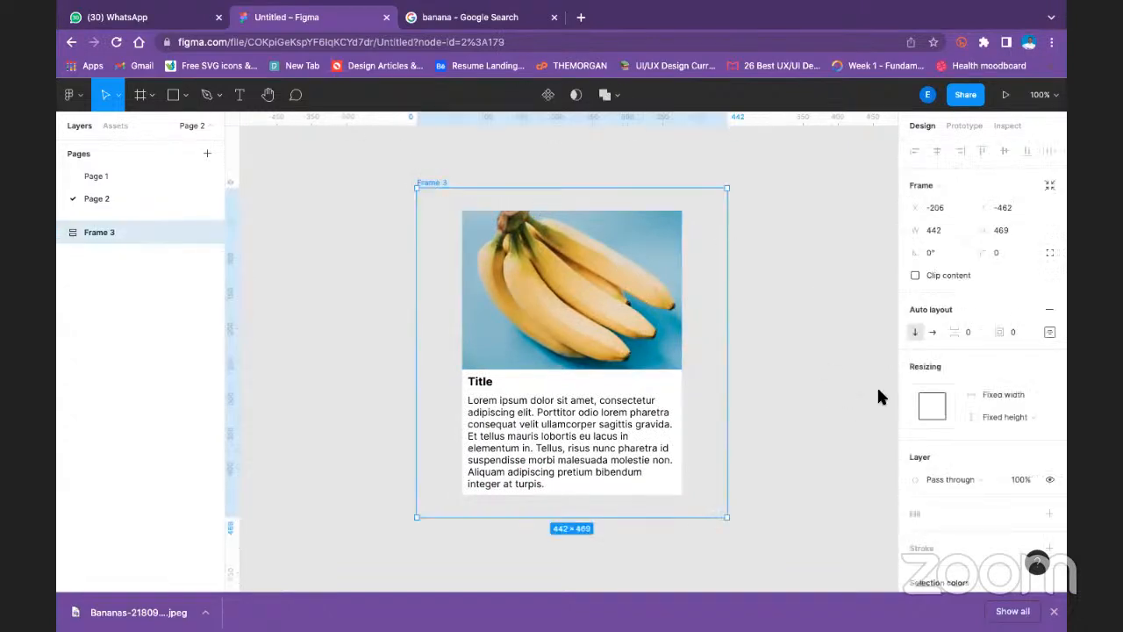
# - Set both the height and width resizing of Frame 3 to Hug contents
pyautogui.click(1013, 414)
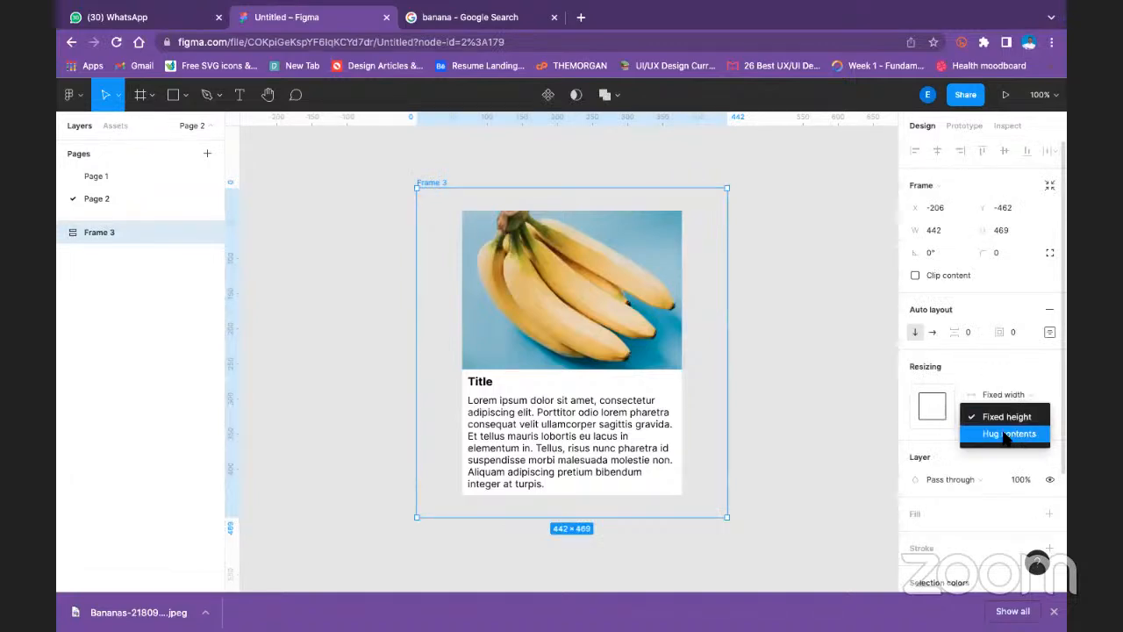
pyautogui.click(1006, 433)
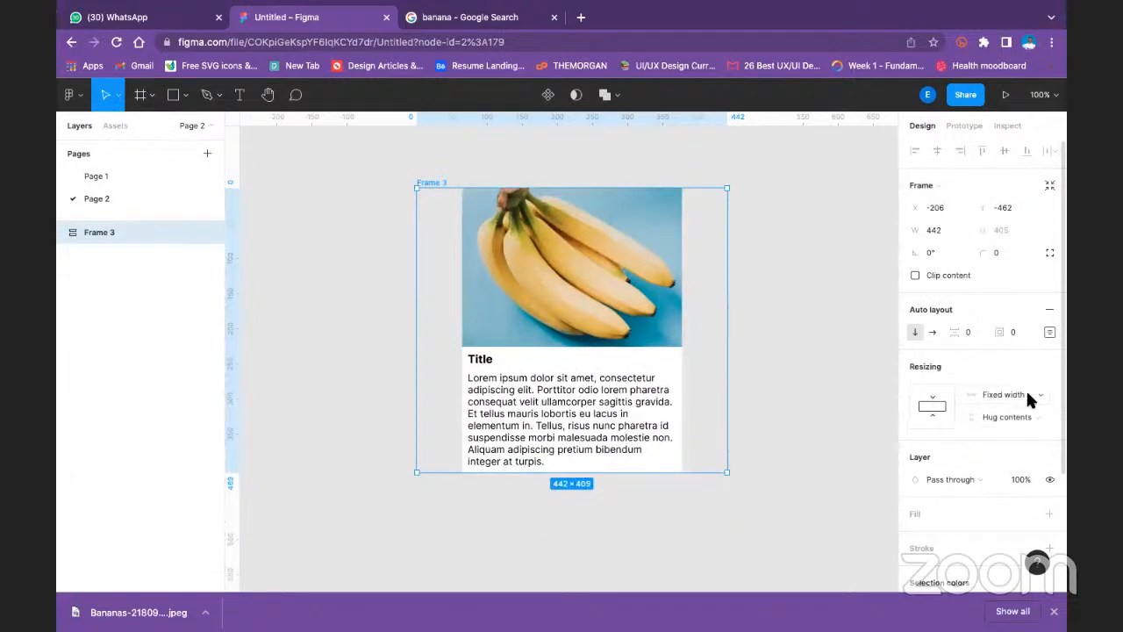
pyautogui.click(1029, 396)
pyautogui.click(1017, 413)
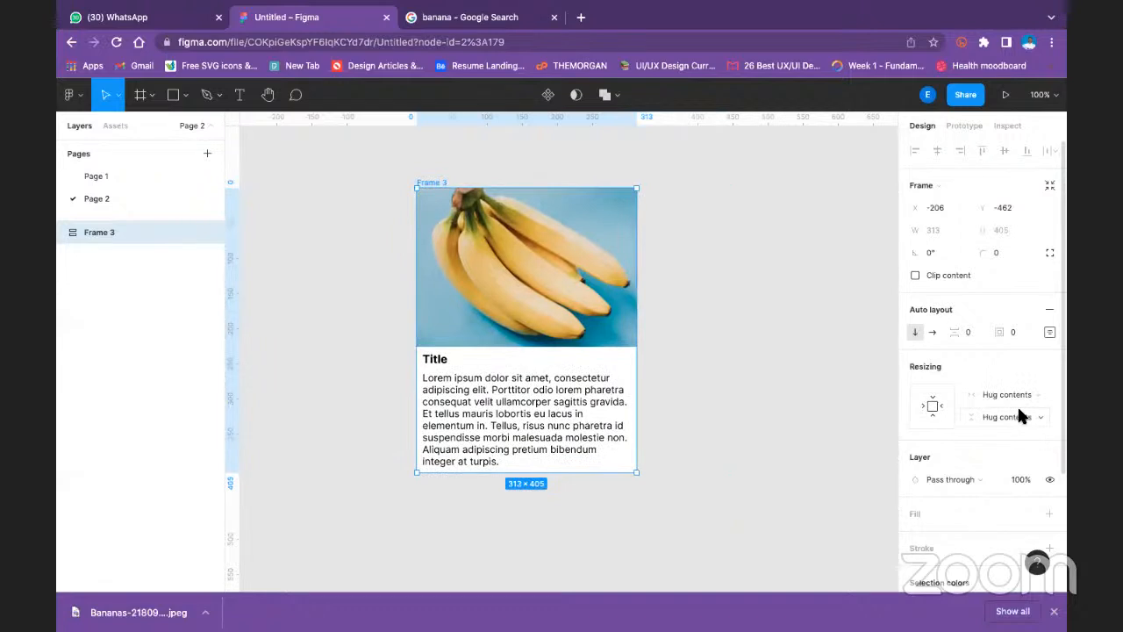
# - Change the distribution of items in Frame 3's auto layout to Space between
pyautogui.click(1050, 333)
pyautogui.click(983, 444)
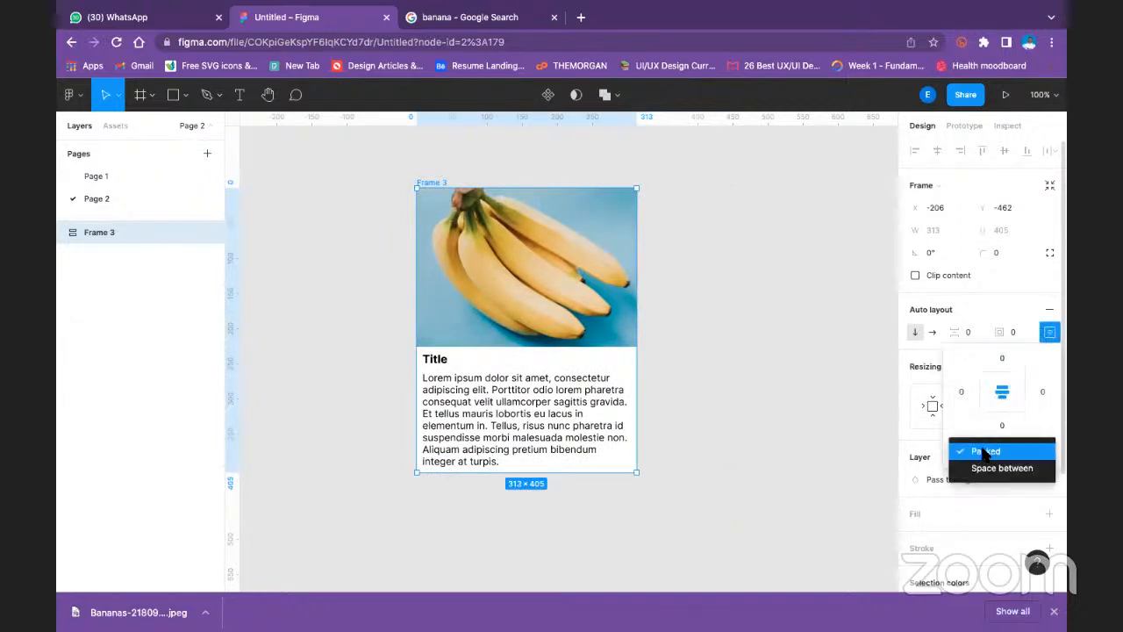
pyautogui.click(981, 466)
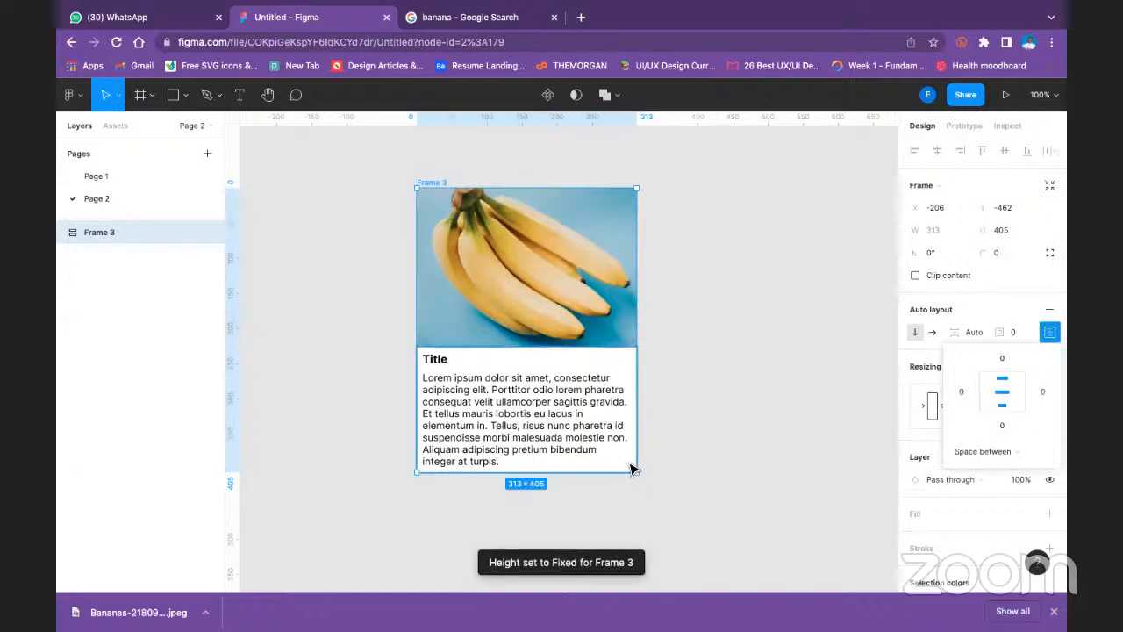
# - Try shrinking Frame 3 to about 214 by 315, 184 by 287 and 195 by 243, undoing each resize
pyautogui.moveTo(638, 474); pyautogui.dragTo(569, 413)
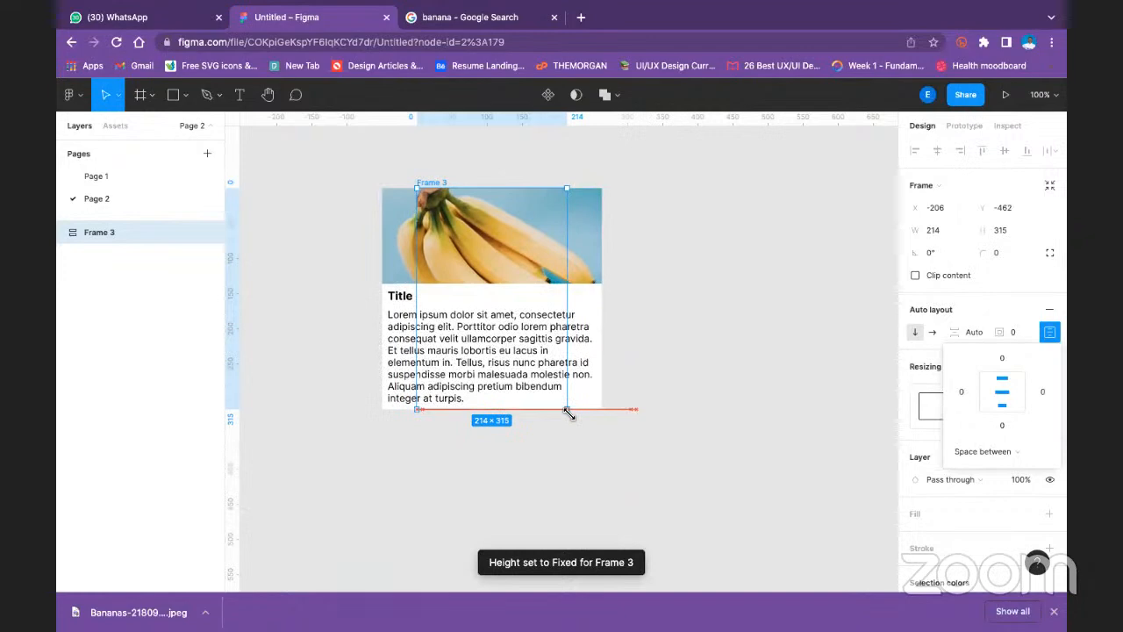
pyautogui.press('super+z')
pyautogui.moveTo(639, 476); pyautogui.dragTo(557, 389)
pyautogui.moveTo(533, 324); pyautogui.dragTo(546, 355)
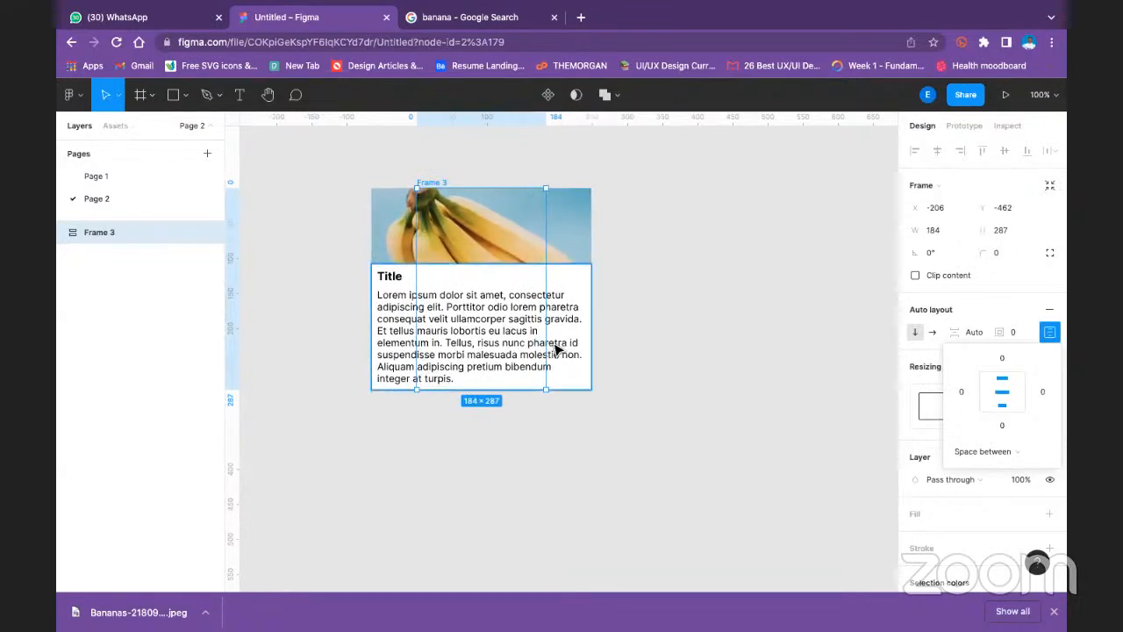
pyautogui.press('super+z')
pyautogui.press('super+z')
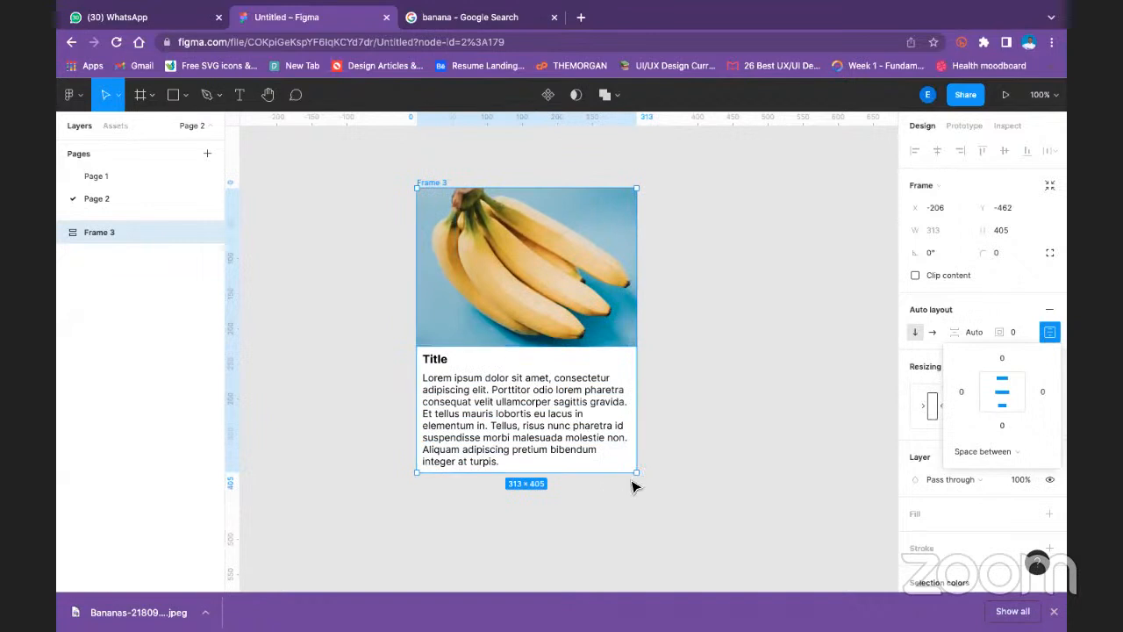
pyautogui.moveTo(628, 469); pyautogui.dragTo(555, 362)
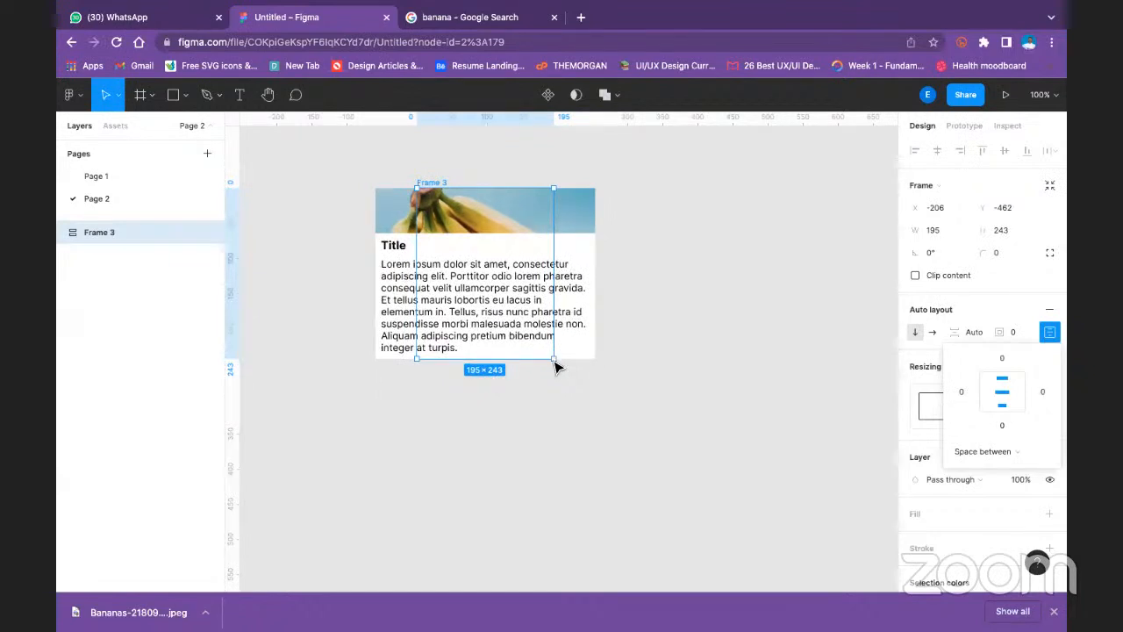
pyautogui.press('super+z')
# - Set both the width and height resizing of the banana image rectangle inside Frame 3 to Fill container
pyautogui.doubleClick(539, 240)
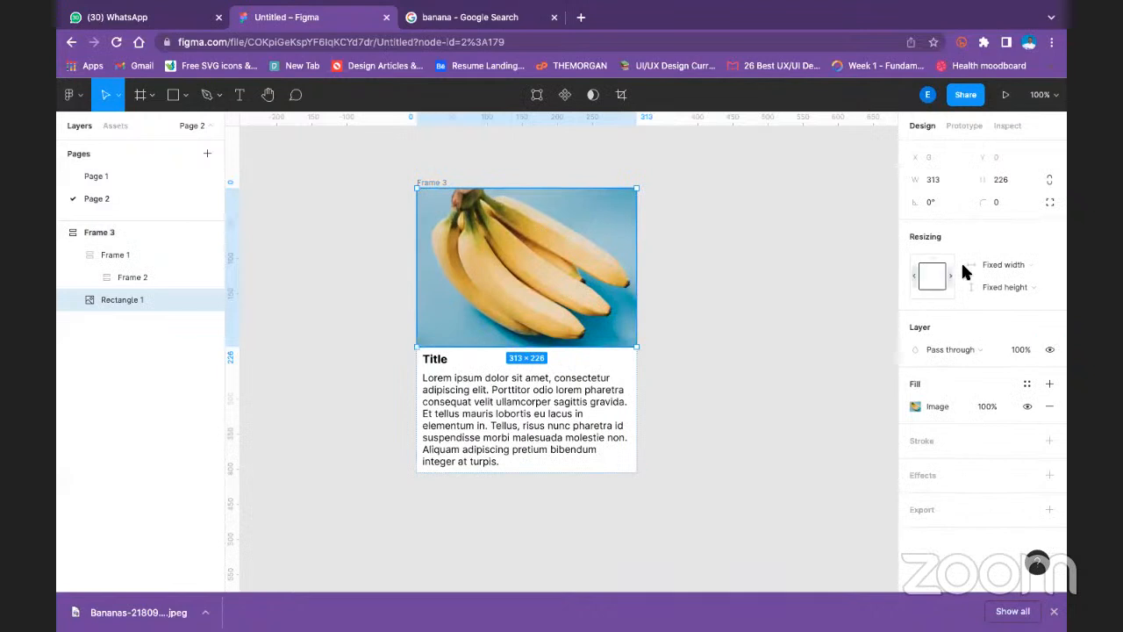
pyautogui.click(990, 264)
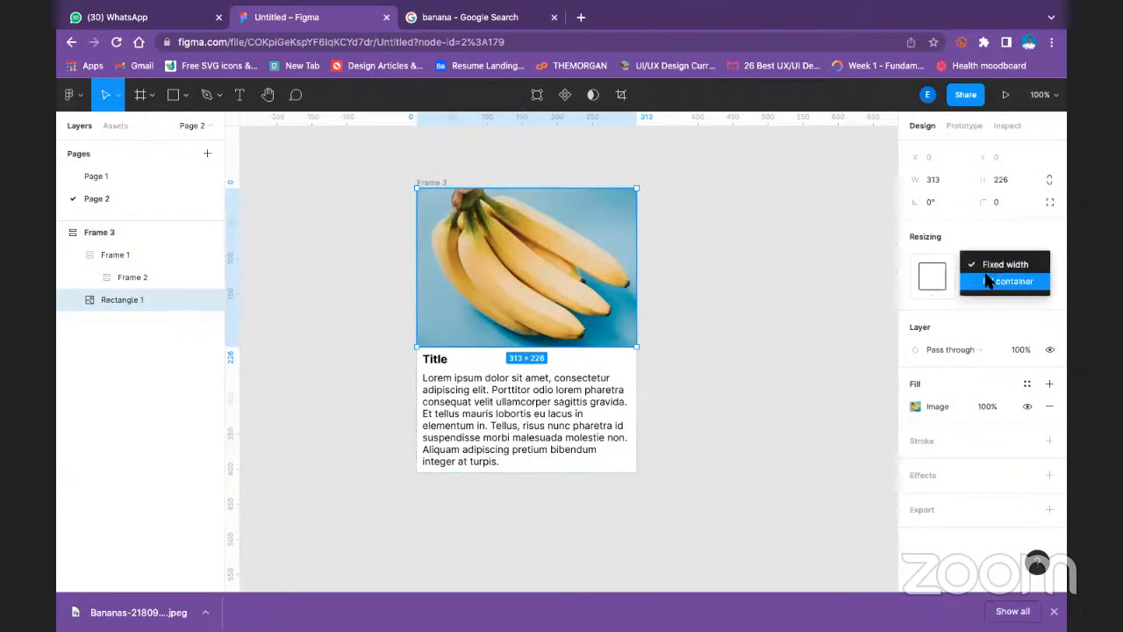
pyautogui.click(989, 281)
pyautogui.click(1009, 285)
pyautogui.click(1009, 305)
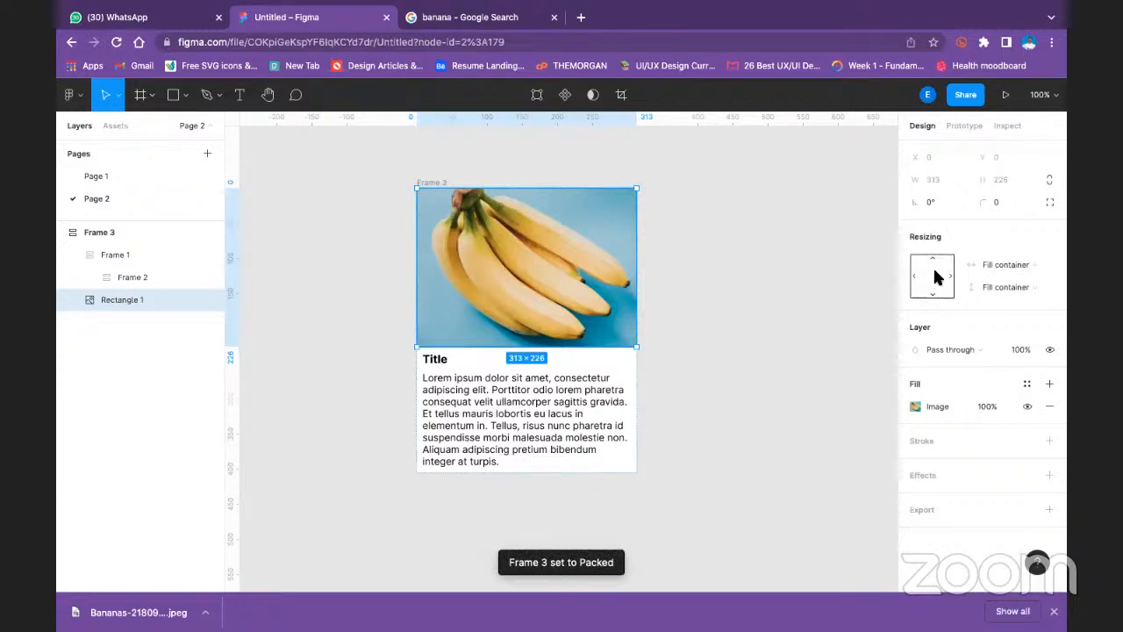
# - Try shrinking Frame 3 to about 231 by 326, and undo the resize
pyautogui.click(661, 319)
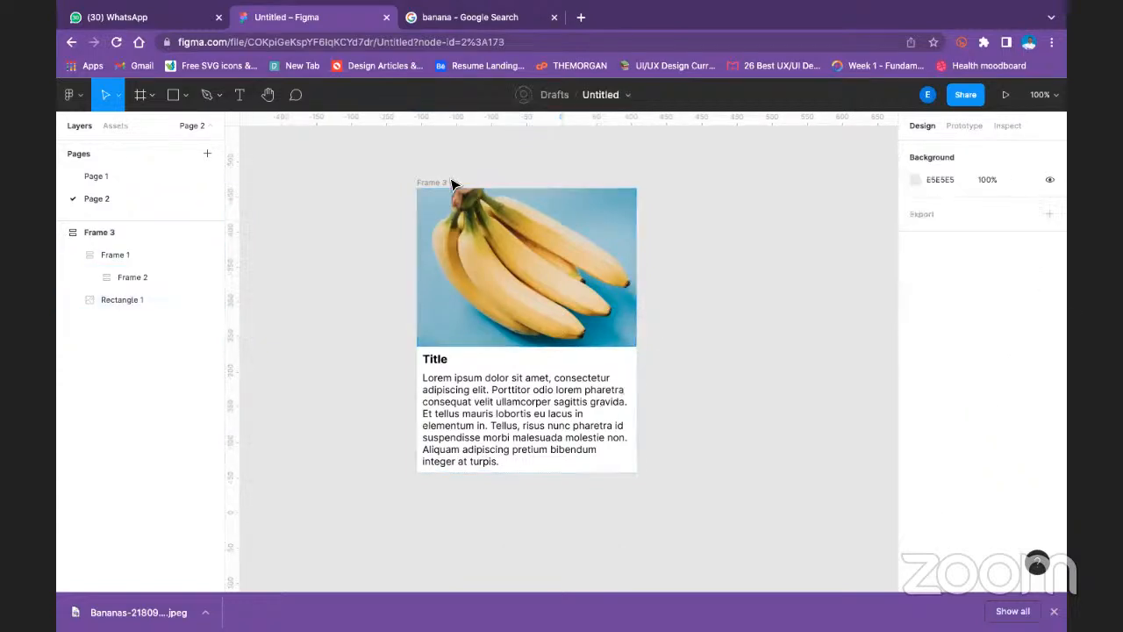
pyautogui.click(536, 349)
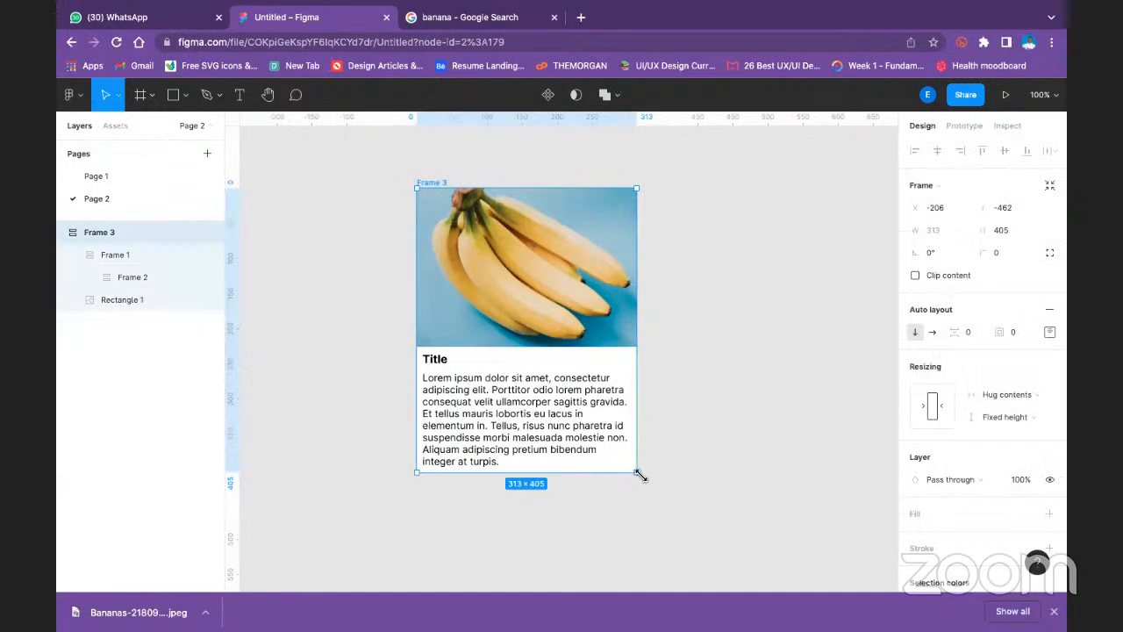
pyautogui.moveTo(638, 473); pyautogui.dragTo(579, 416)
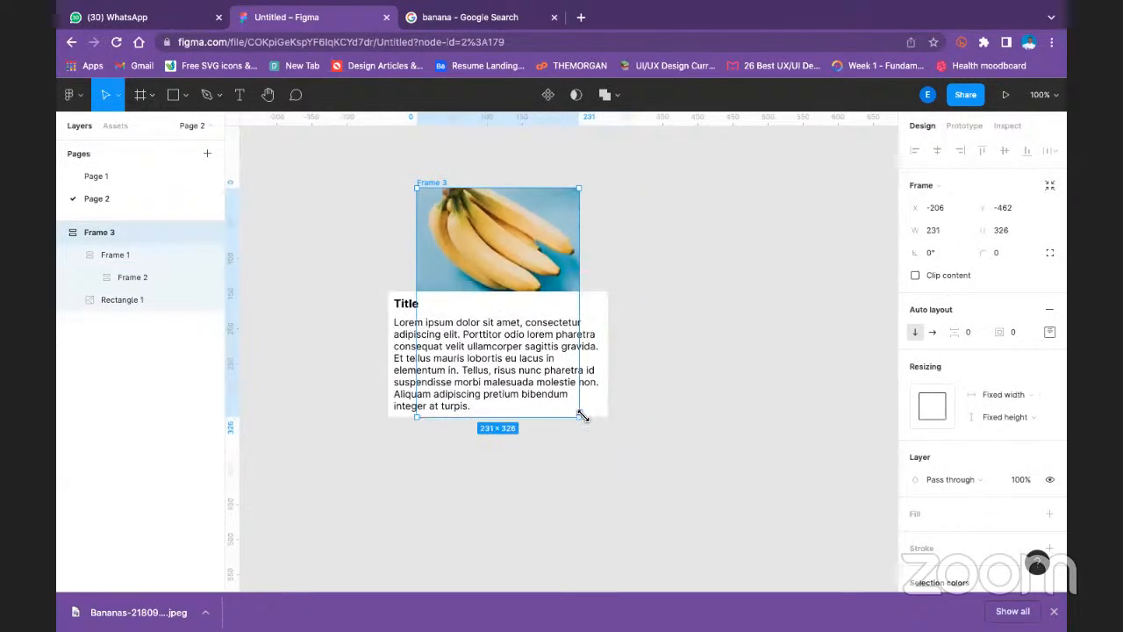
pyautogui.hotkey('ctrl', 'z')
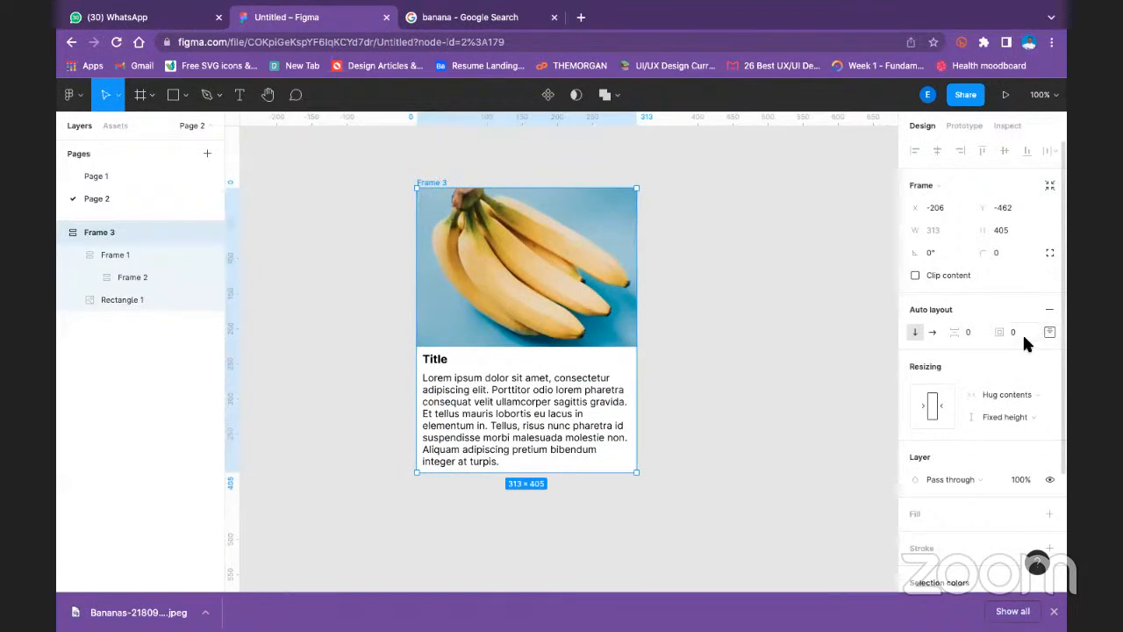
# - Try an auto layout padding of 8 on Frame 3, and undo the change
pyautogui.write('8')
pyautogui.press('Return')
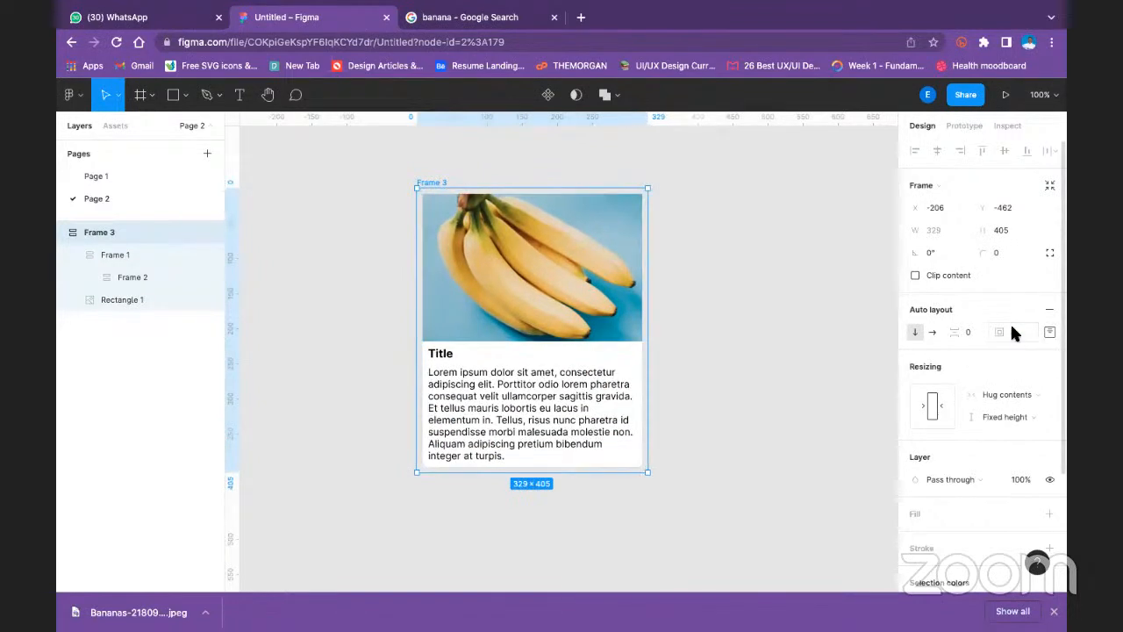
pyautogui.hotkey('ctrl', 'z')
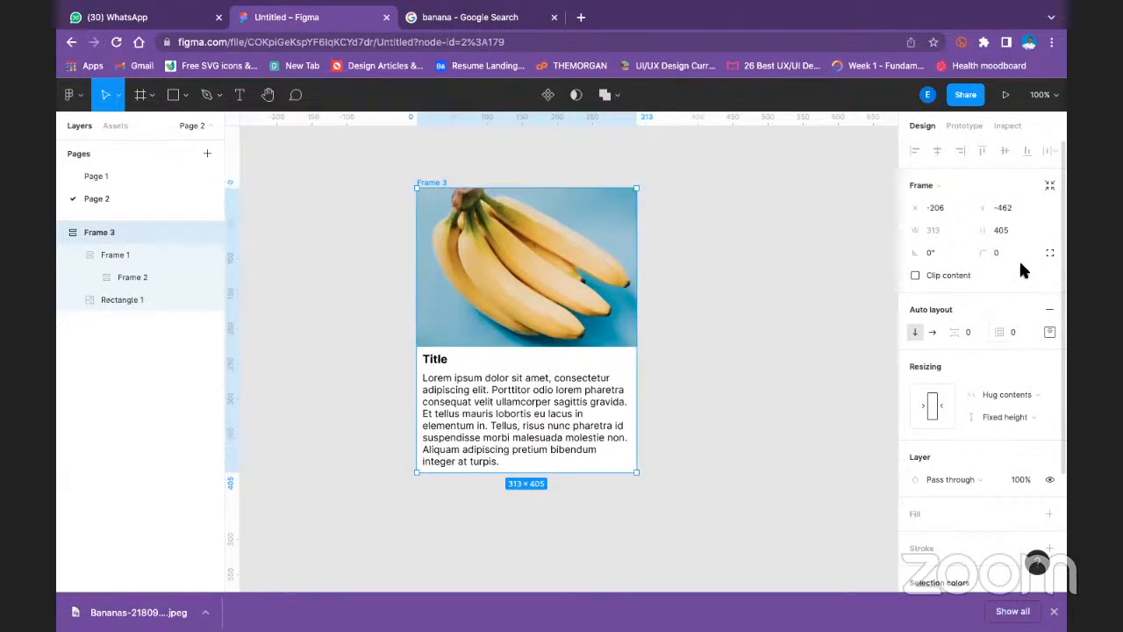
# - Set Frame 3's width resizing to Fixed width, try shrinking the frame, and undo that resize
pyautogui.click(1010, 394)
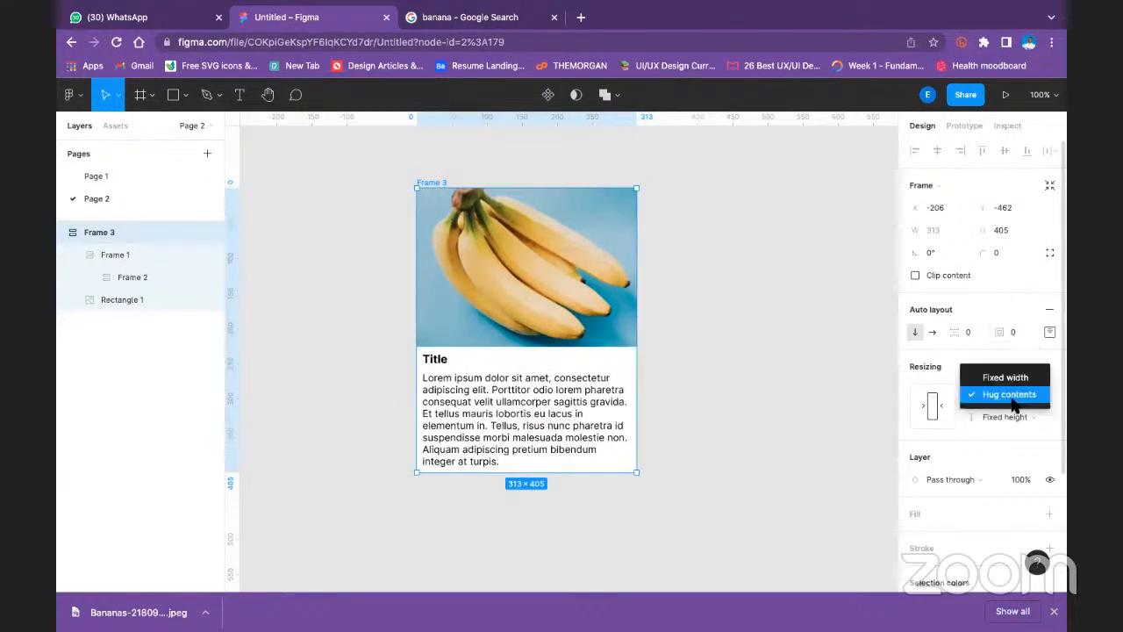
pyautogui.click(1032, 380)
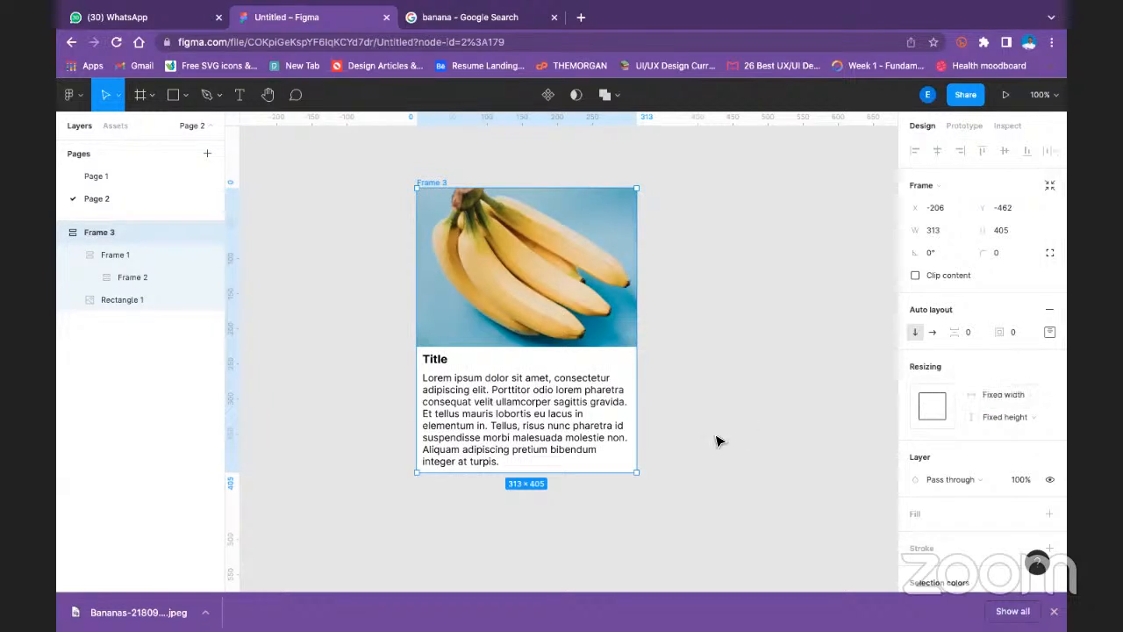
pyautogui.moveTo(605, 453); pyautogui.dragTo(577, 443)
pyautogui.hotkey('ctrl', 'z')
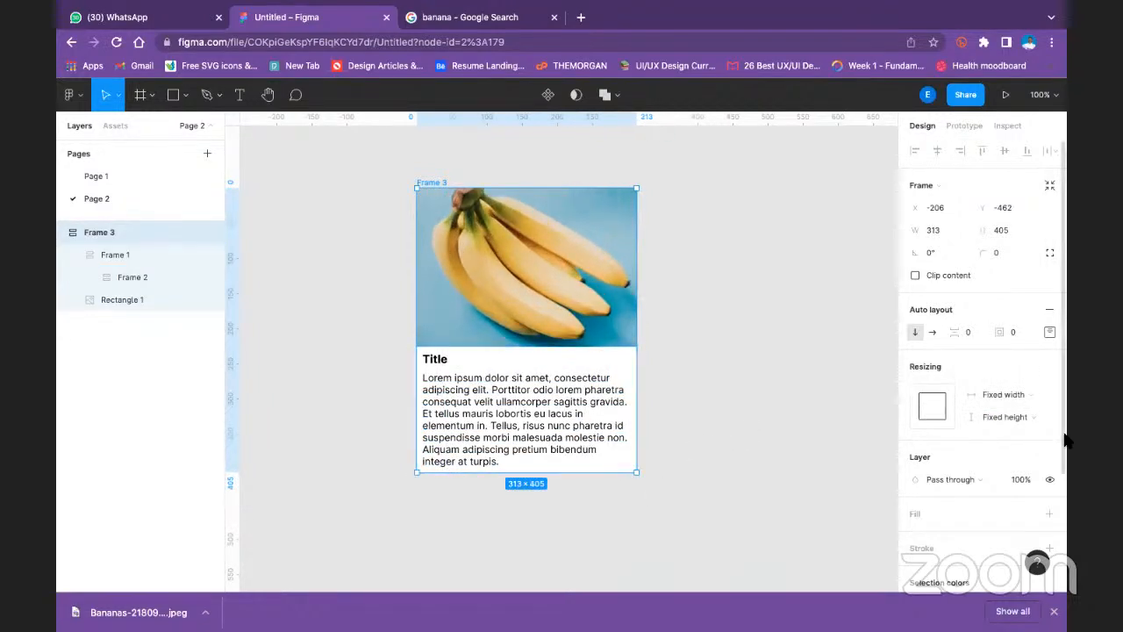
# - Set Frame 3's height resizing to Hug contents, try shrinking the frame from its corner, and undo that resize
pyautogui.click(1028, 420)
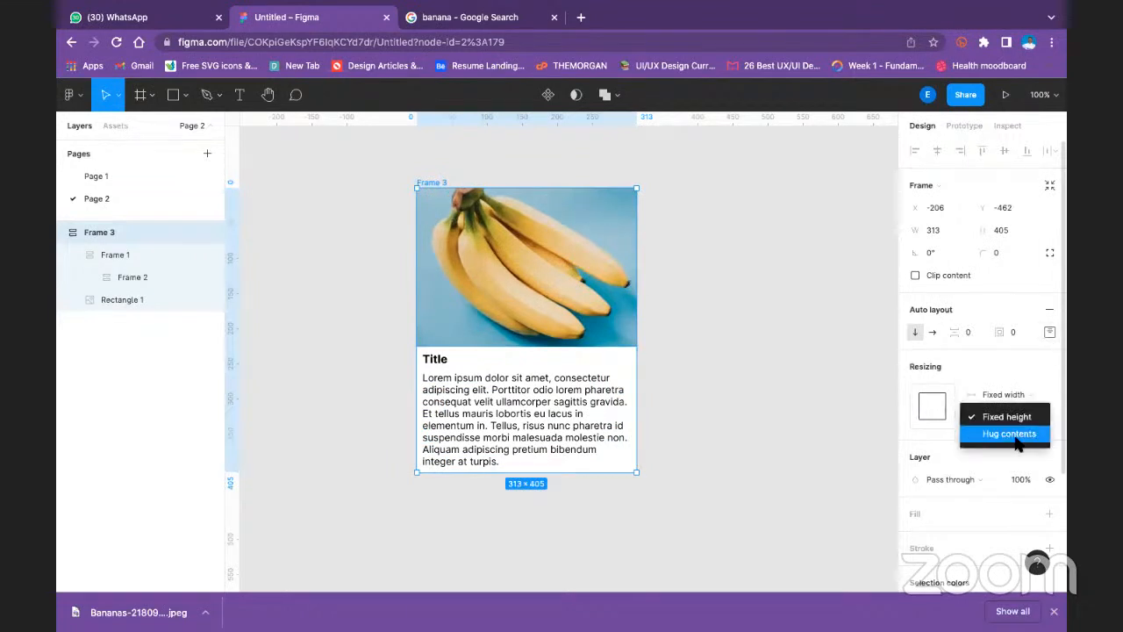
pyautogui.click(1016, 436)
pyautogui.moveTo(637, 472); pyautogui.dragTo(530, 430)
pyautogui.hotkey('ctrl', 'z')
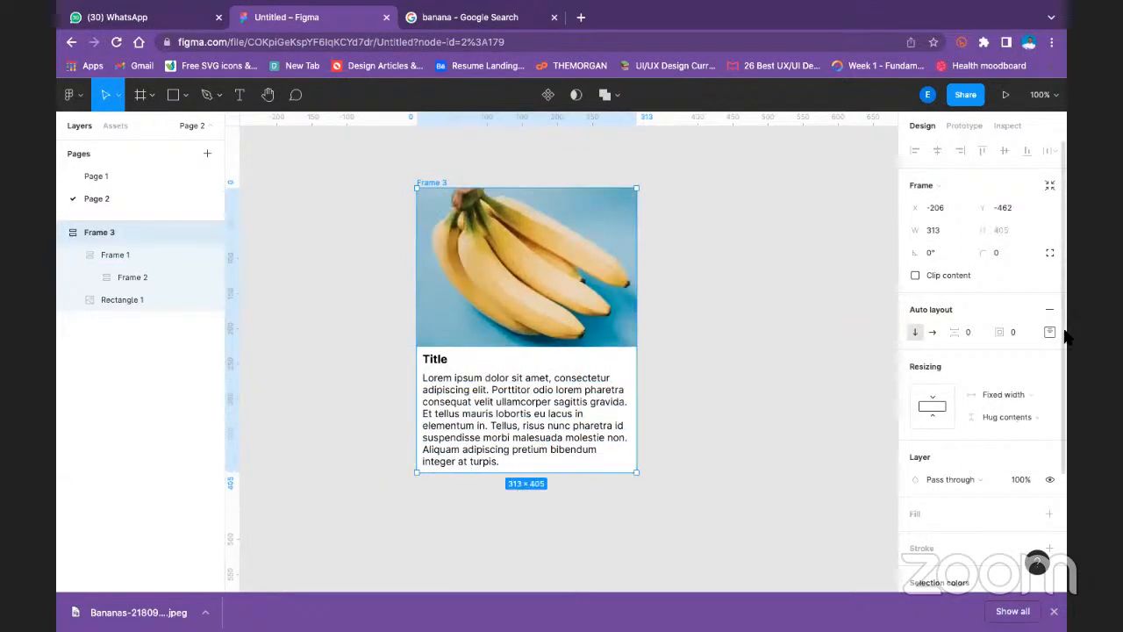
pyautogui.click(1050, 333)
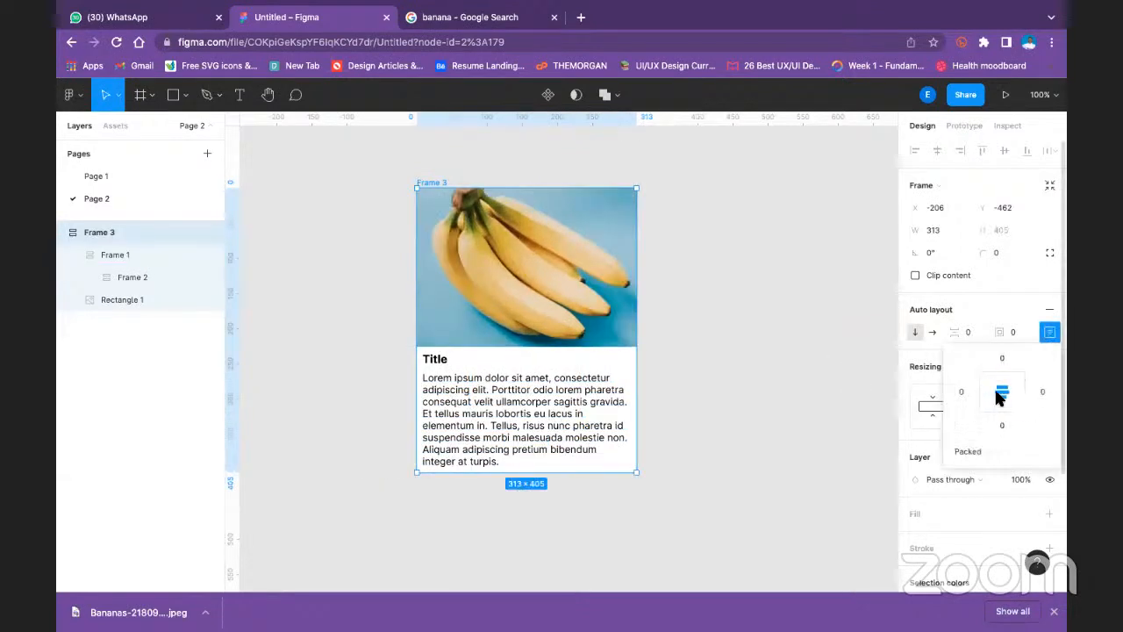
pyautogui.moveTo(387, 26)
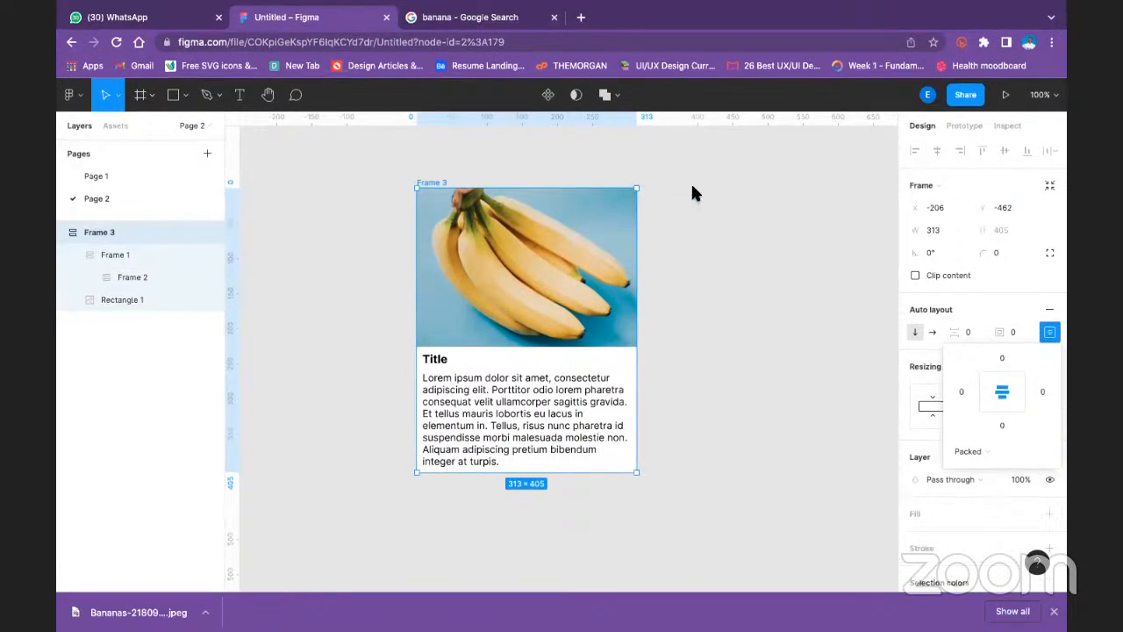
pyautogui.click(731, 282)
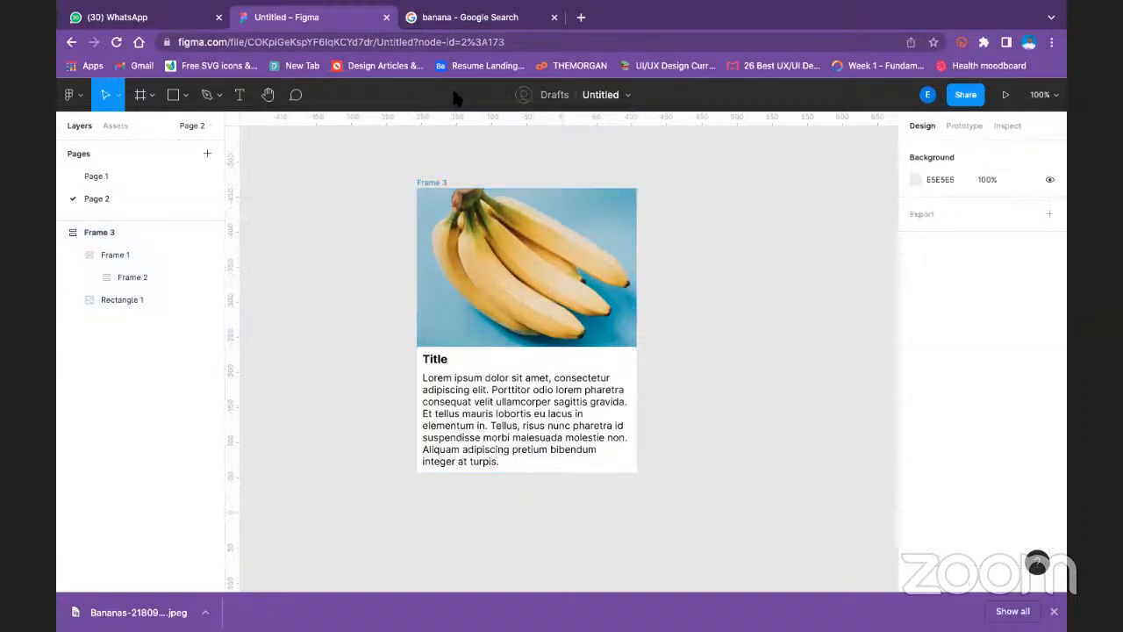
# - Set Frame 3's resizing to Hug contents for width and Fixed height, testing it with an undone shrink to about 263 by 370
pyautogui.click(430, 182)
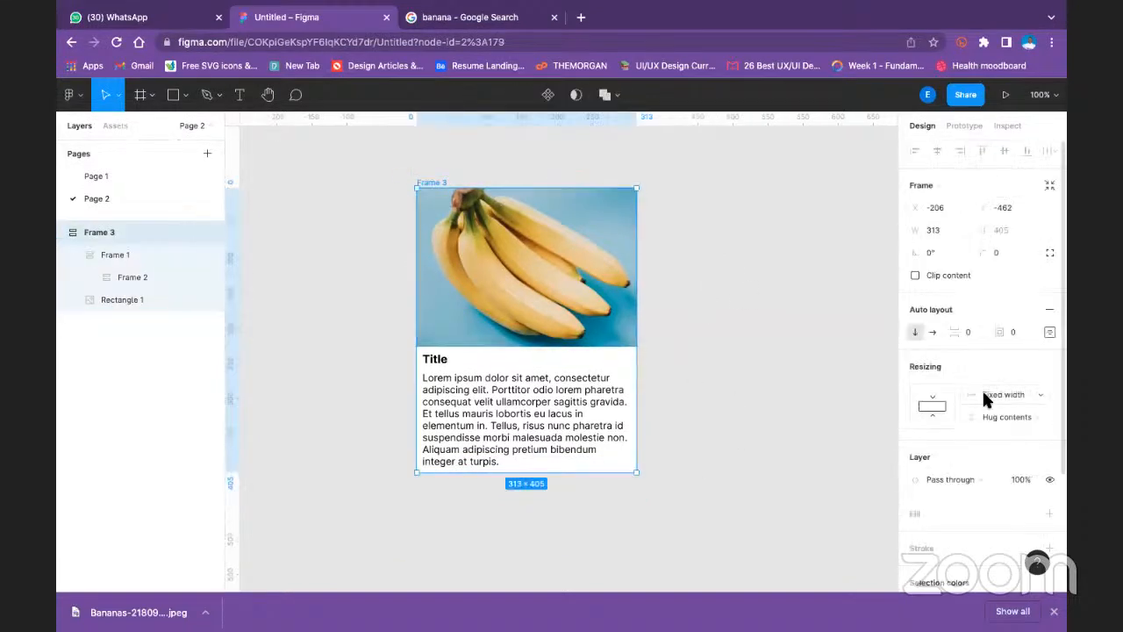
pyautogui.scroll(-1, 1000, 392)
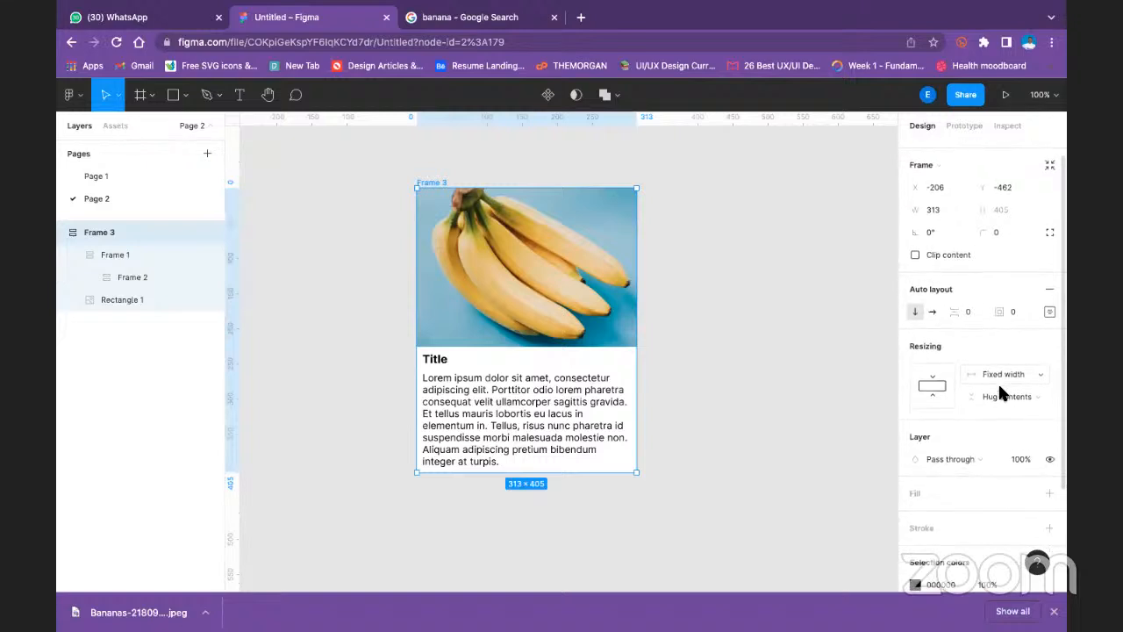
pyautogui.click(933, 385)
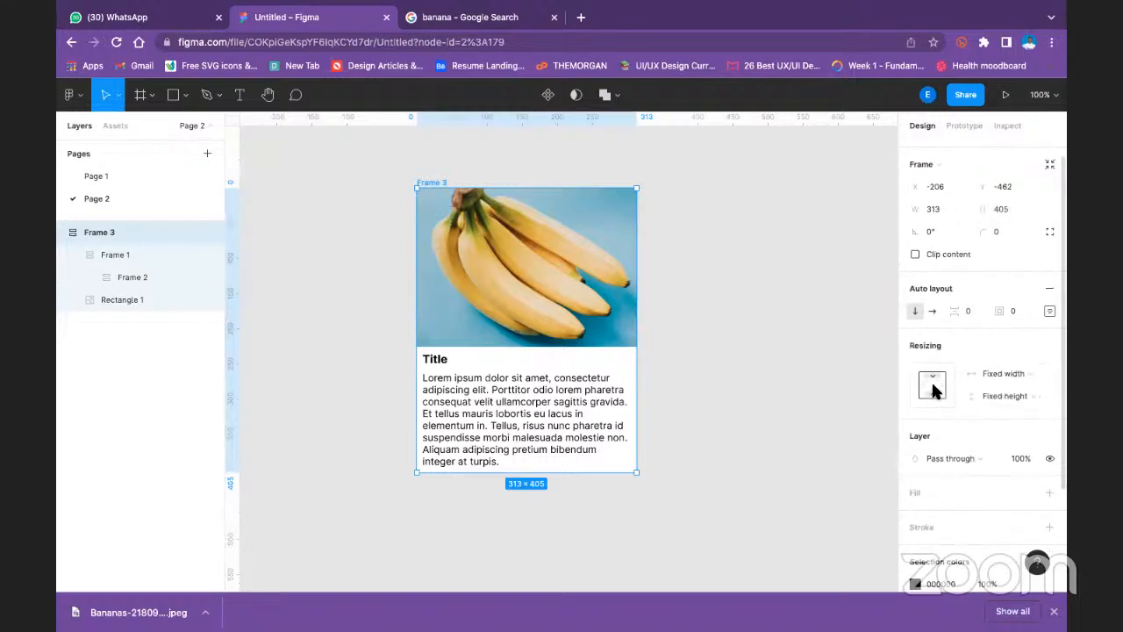
pyautogui.click(932, 387)
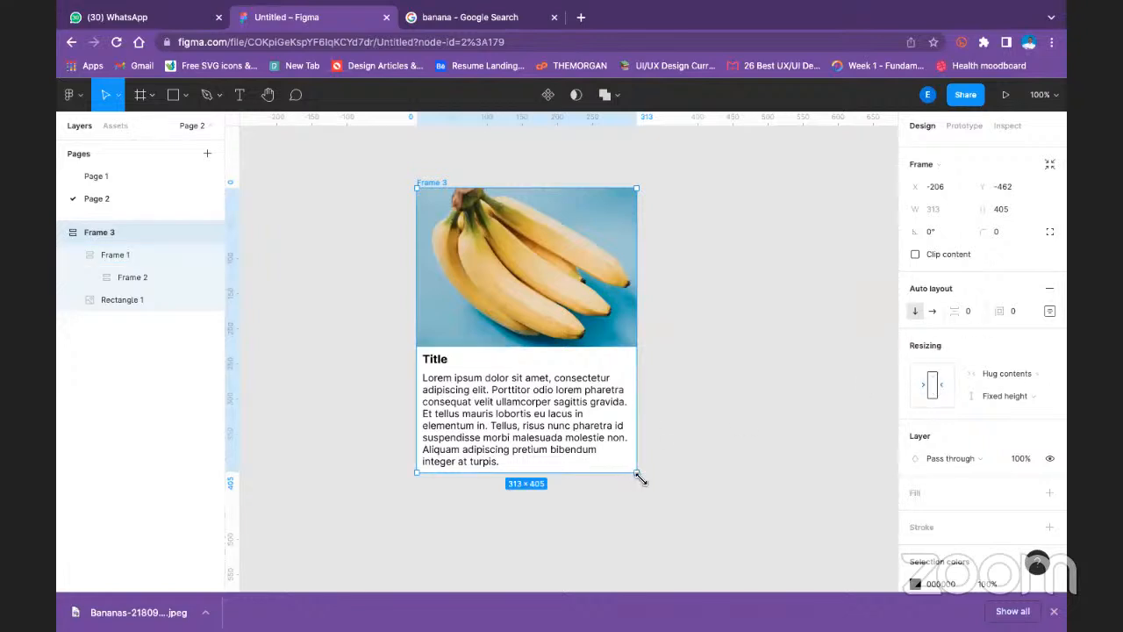
pyautogui.moveTo(639, 476); pyautogui.dragTo(602, 450)
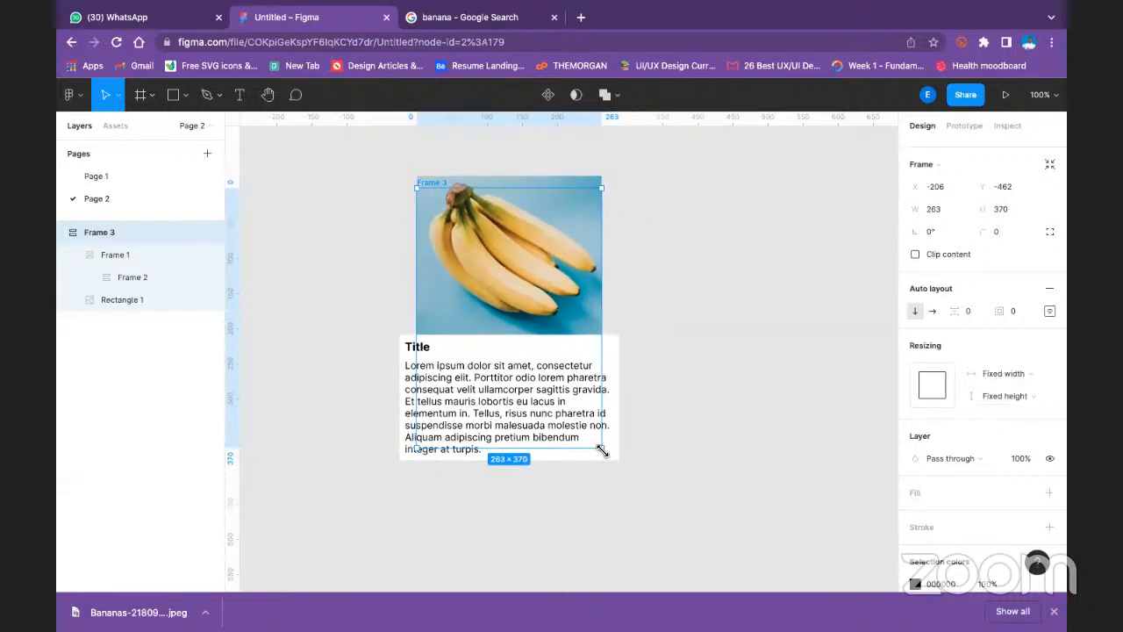
pyautogui.click(667, 421)
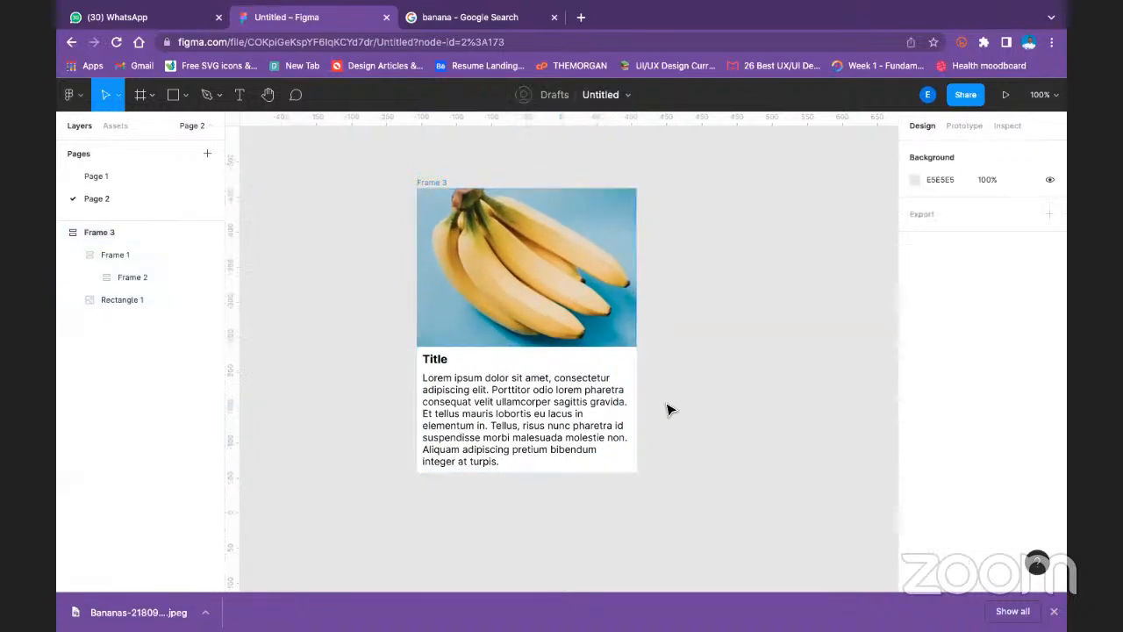
# - Try Clip content on Frame 3 with a resize to about 356 by 349, undoing the resize and turning clipping off again
pyautogui.click(442, 186)
pyautogui.click(936, 272)
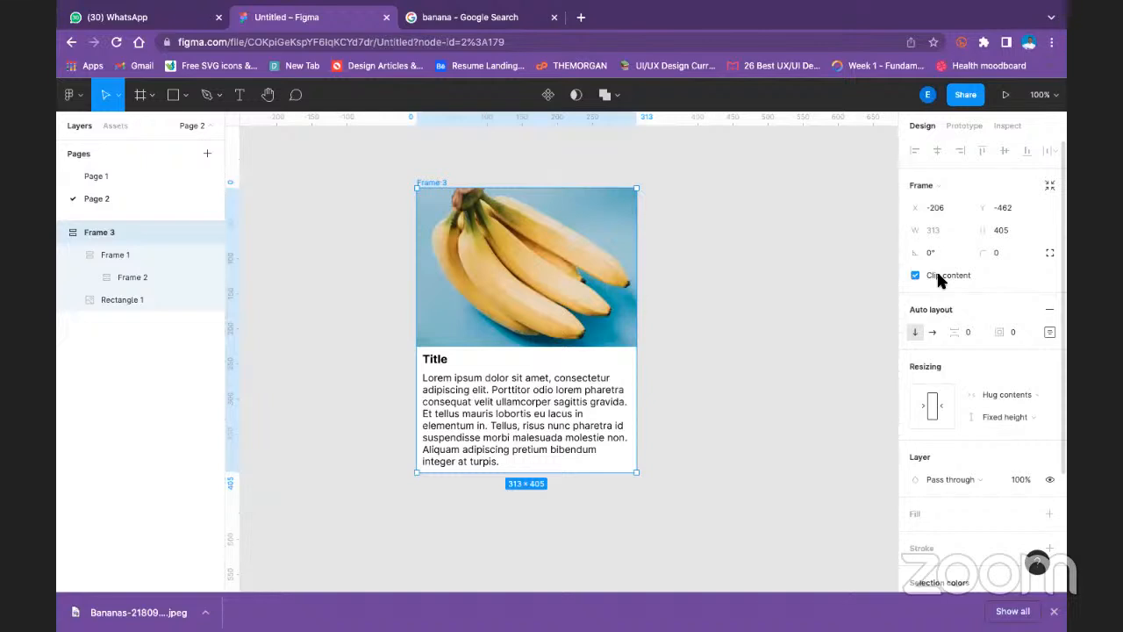
pyautogui.moveTo(639, 475); pyautogui.dragTo(667, 435)
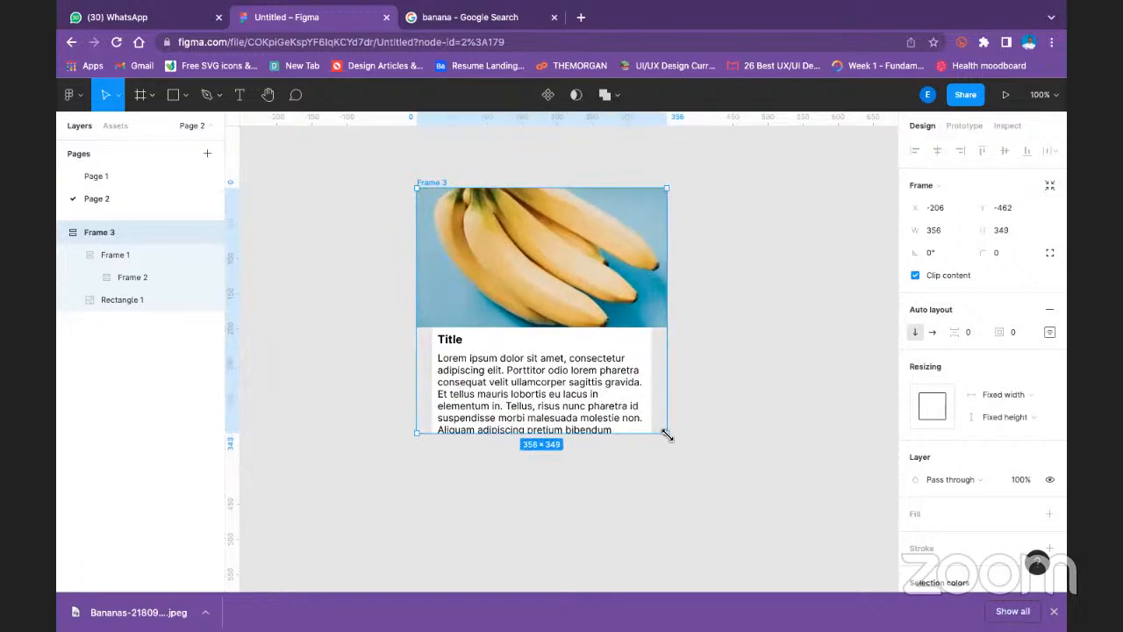
pyautogui.hotkey('ctrl', 'z')
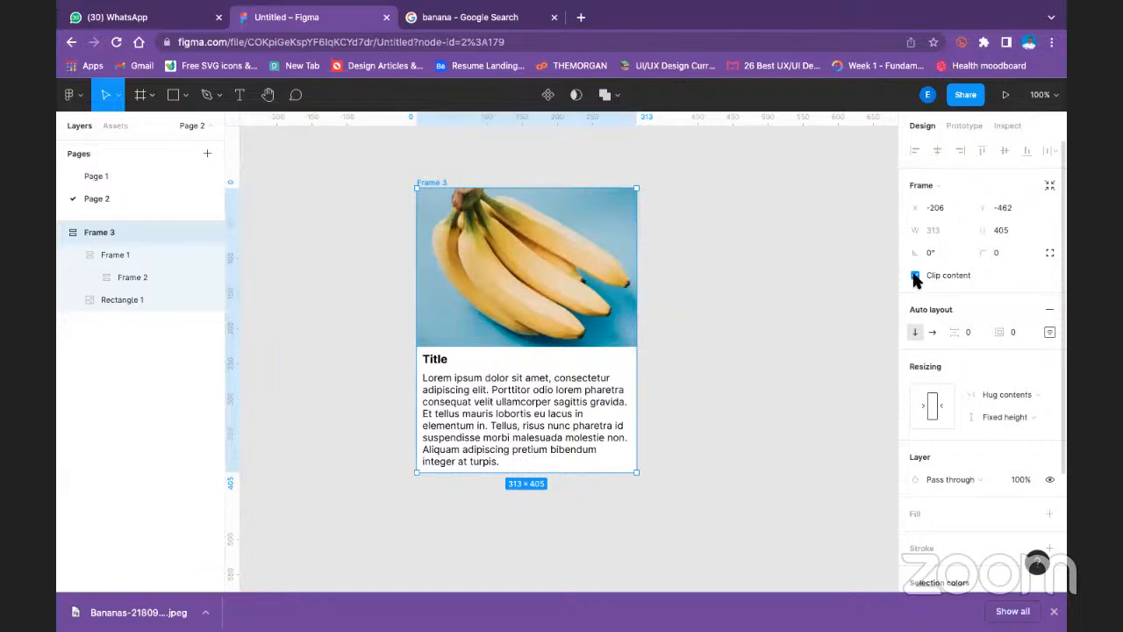
pyautogui.click(609, 170)
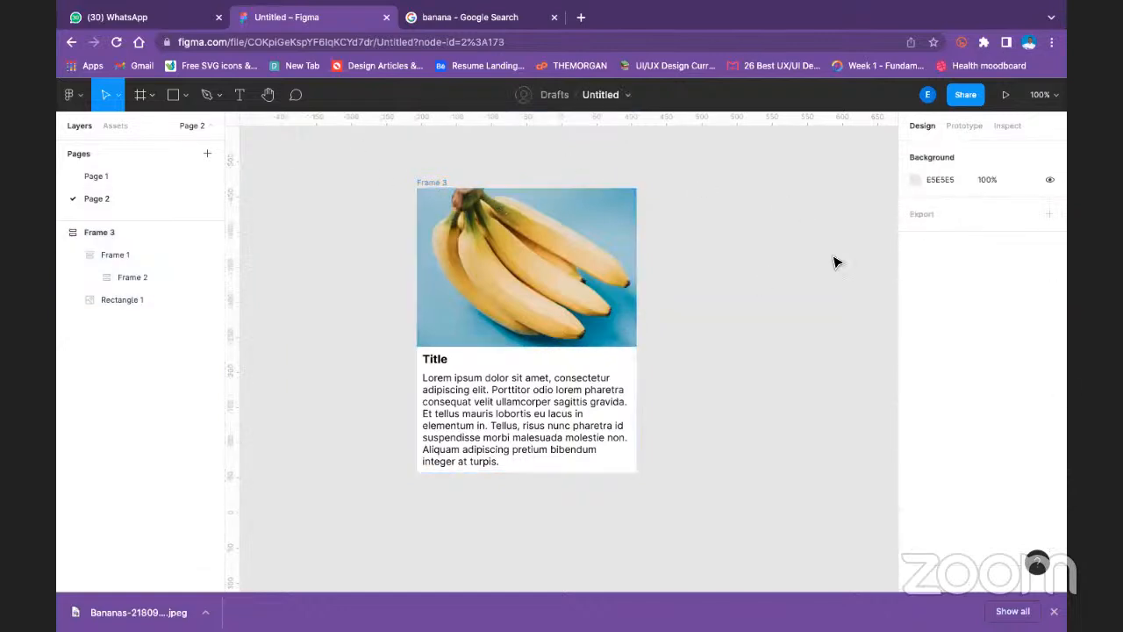
# - Try moving the banana image rectangle into Frame 1 and higher up the layer order, undoing each move
pyautogui.click(108, 233)
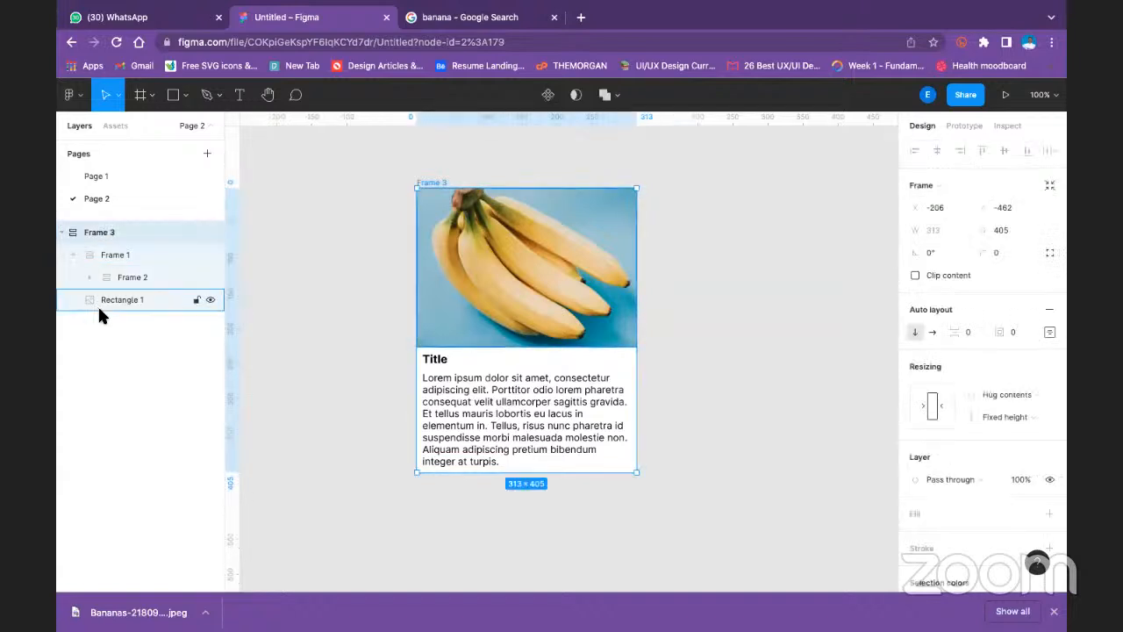
pyautogui.click(106, 299)
pyautogui.moveTo(108, 297); pyautogui.dragTo(105, 250)
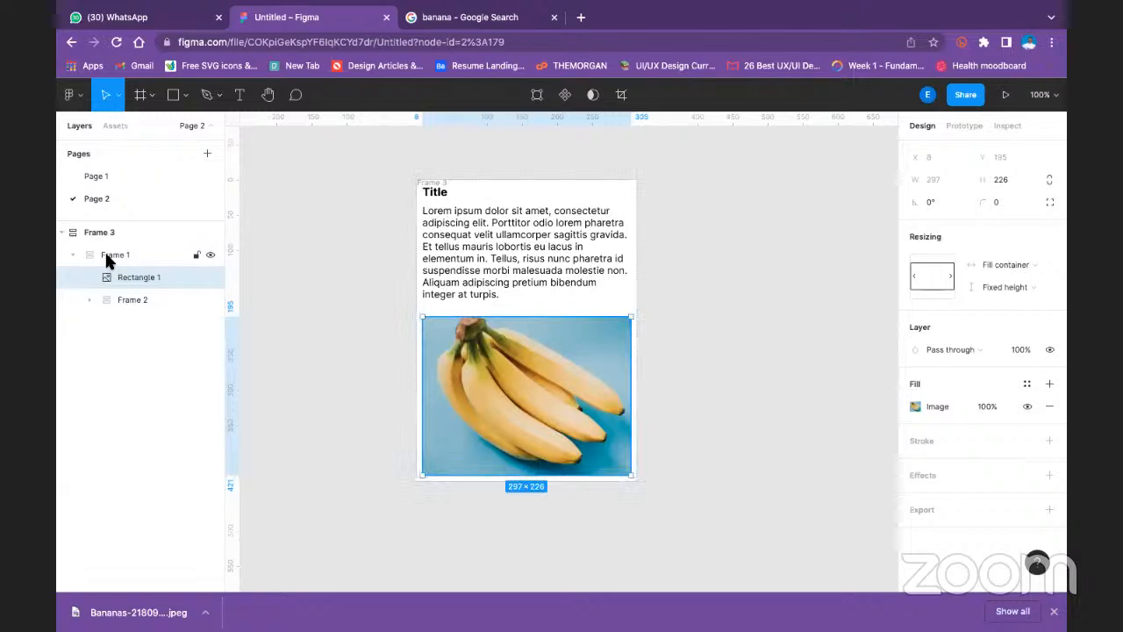
pyautogui.hotkey('ctrl', 'z')
pyautogui.moveTo(111, 294); pyautogui.dragTo(110, 235)
pyautogui.hotkey('ctrl', 'z')
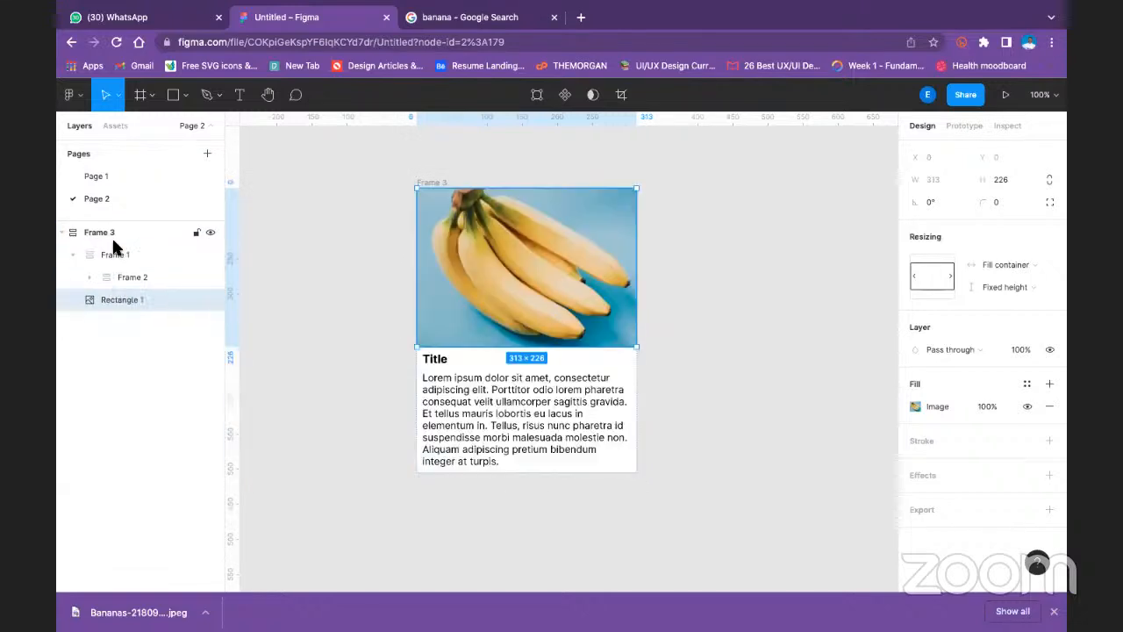
# - Wrap Frame 3 in a new auto layout frame and expand that frame in the layer list to select the nested Frame 3
pyautogui.click(66, 233)
pyautogui.click(62, 232)
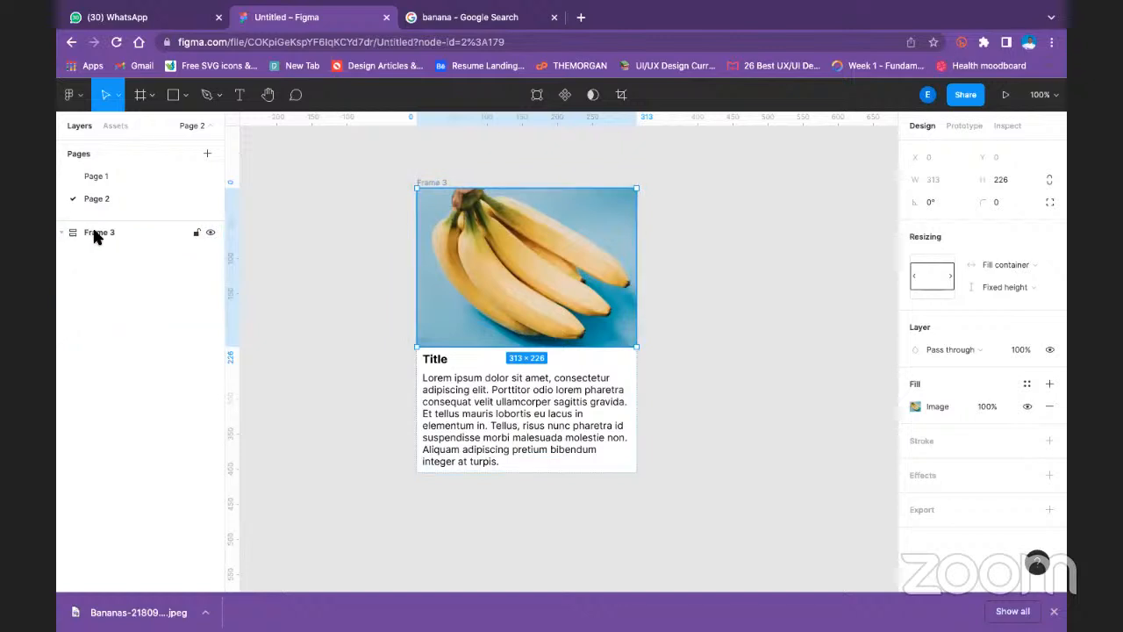
pyautogui.rightClick(96, 237)
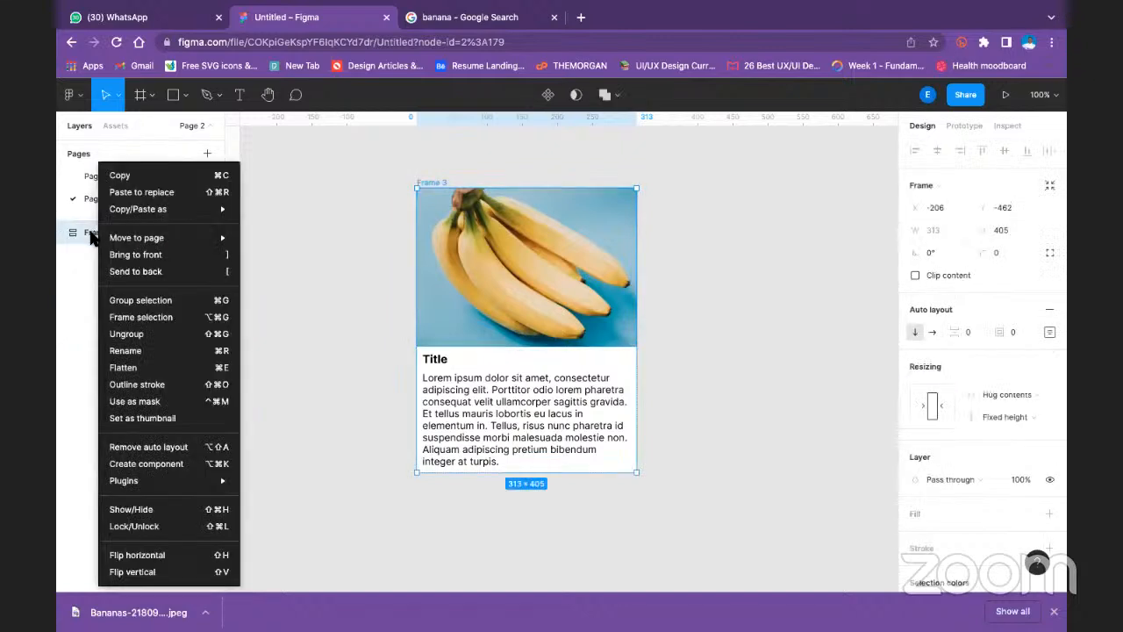
pyautogui.click(92, 234)
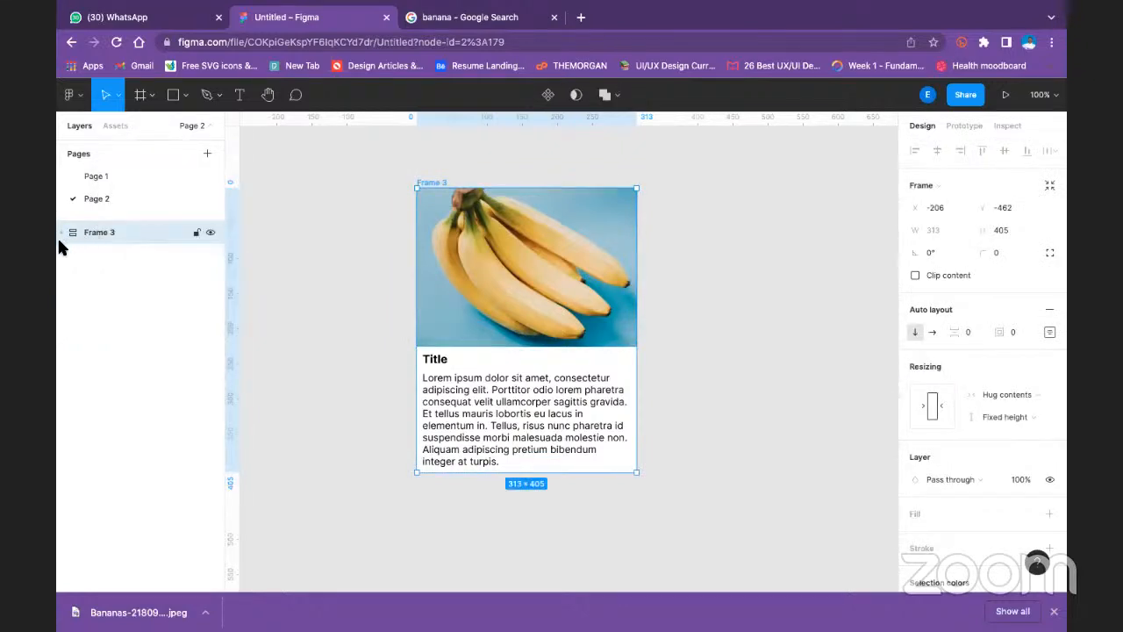
pyautogui.hotkey('shift', 'a')
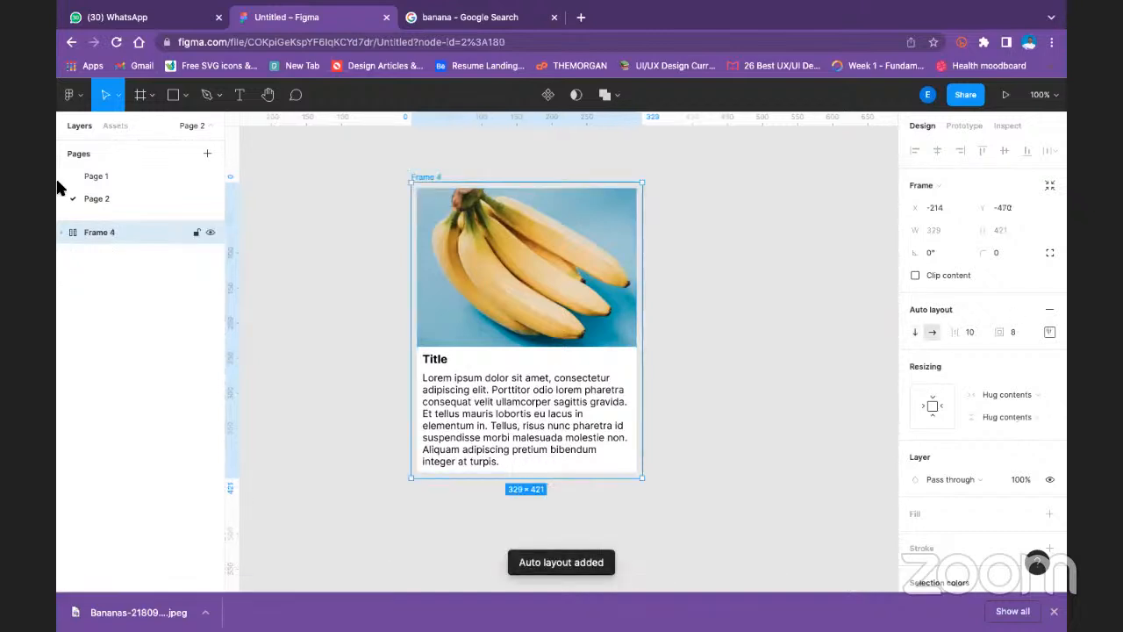
pyautogui.click(61, 232)
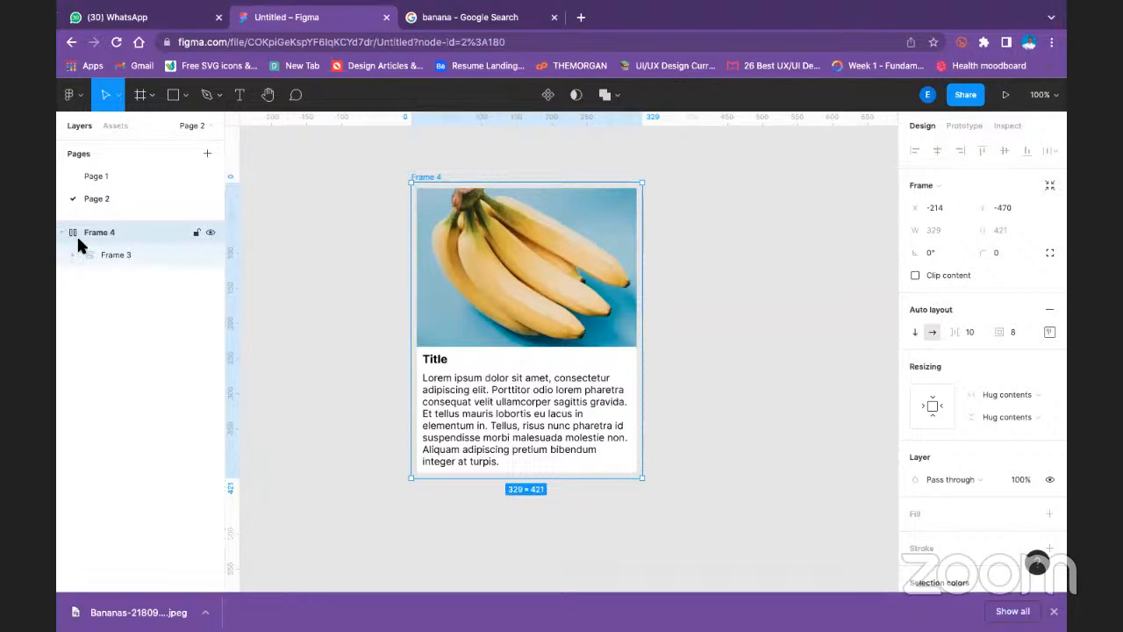
pyautogui.click(137, 255)
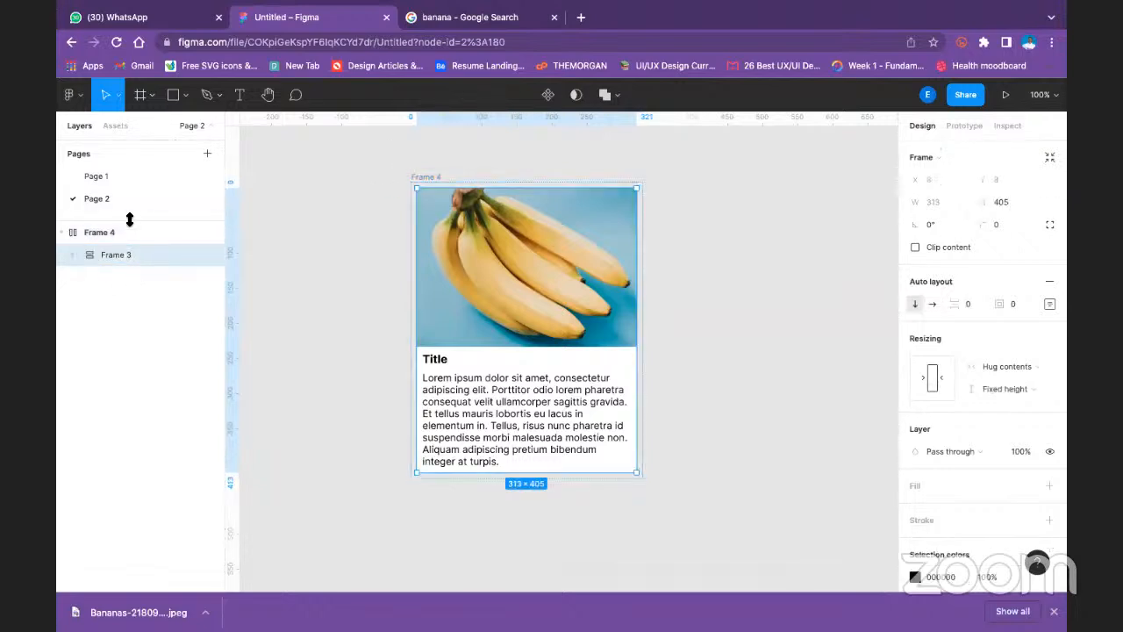
# - Set the width resizing of the outer Frame 4 to Fixed width
pyautogui.click(123, 232)
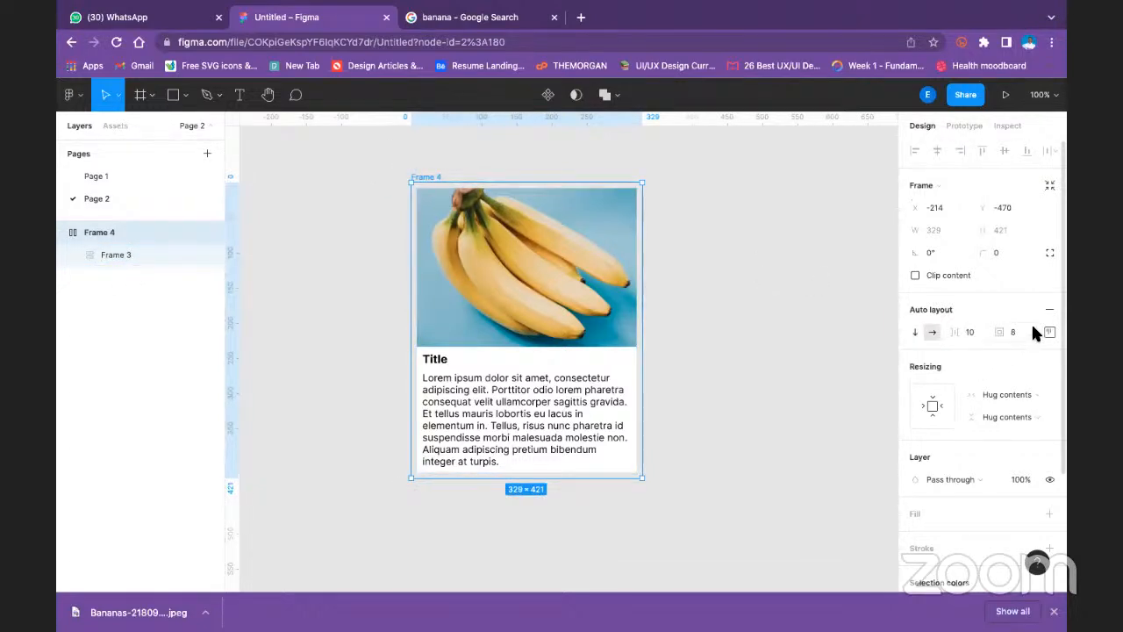
pyautogui.click(1024, 396)
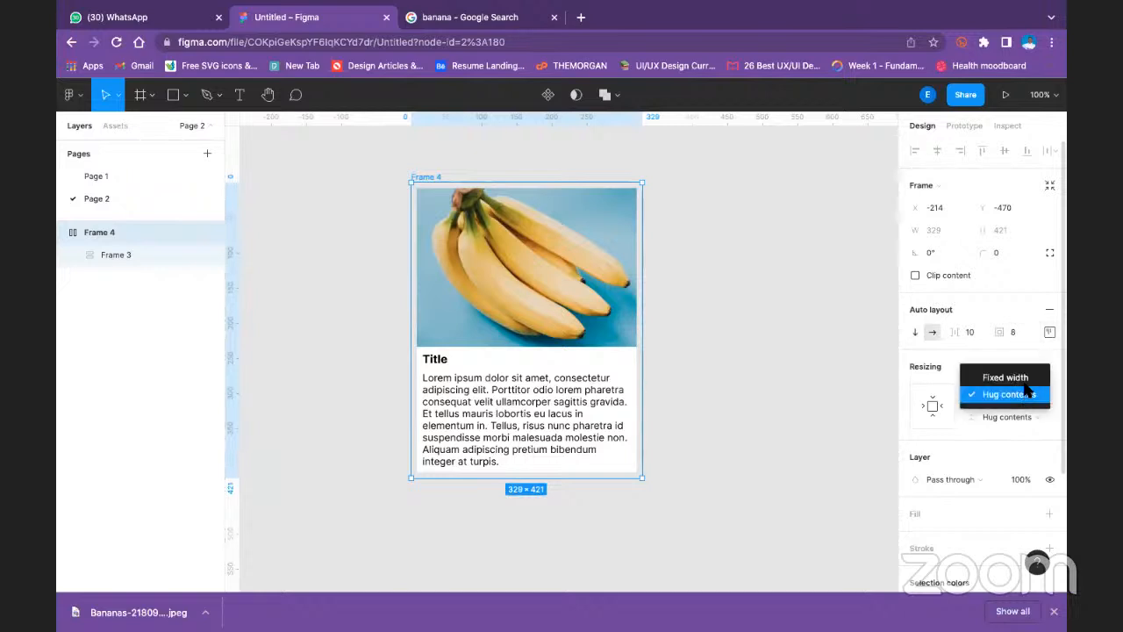
pyautogui.click(1027, 382)
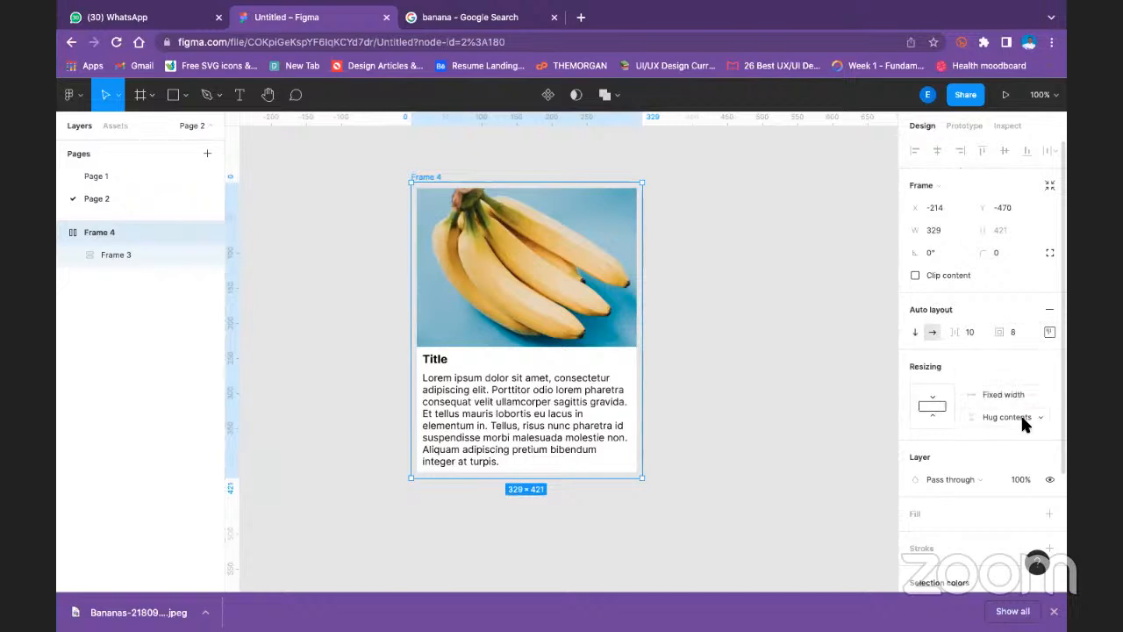
# - Set the height resizing of the outer Frame 4 to Fixed height
pyautogui.click(1024, 419)
pyautogui.click(1024, 400)
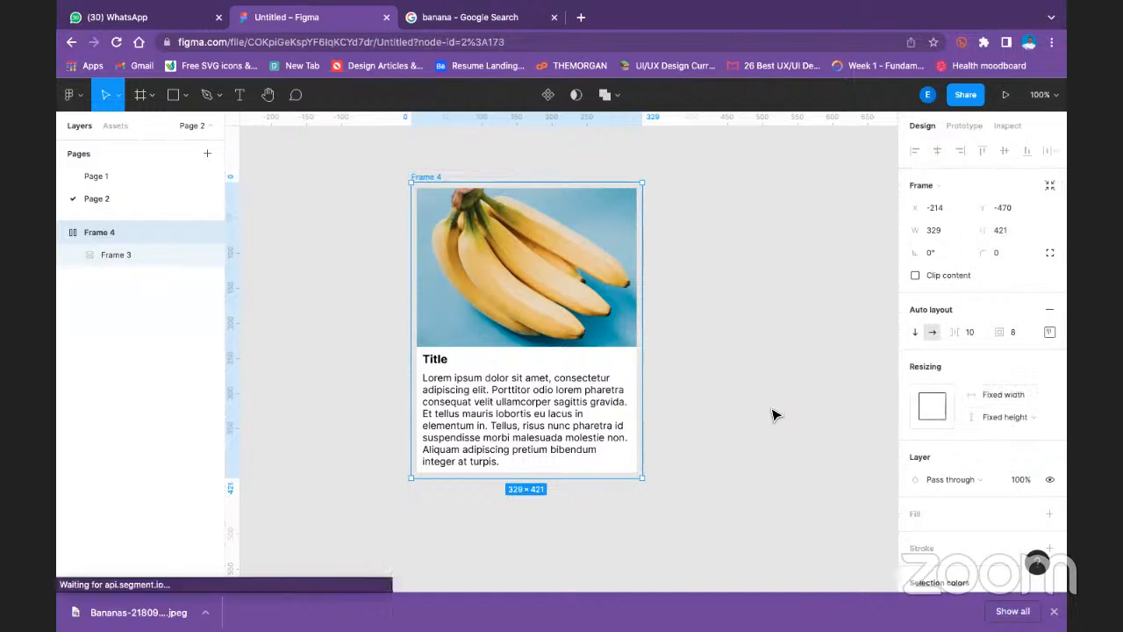
pyautogui.click(773, 413)
# - Try shrinking the nested Frame 3 to about 223 by 334 and resizing the outer Frame 4, undoing each resize
pyautogui.click(636, 473)
pyautogui.moveTo(636, 474); pyautogui.dragTo(567, 426)
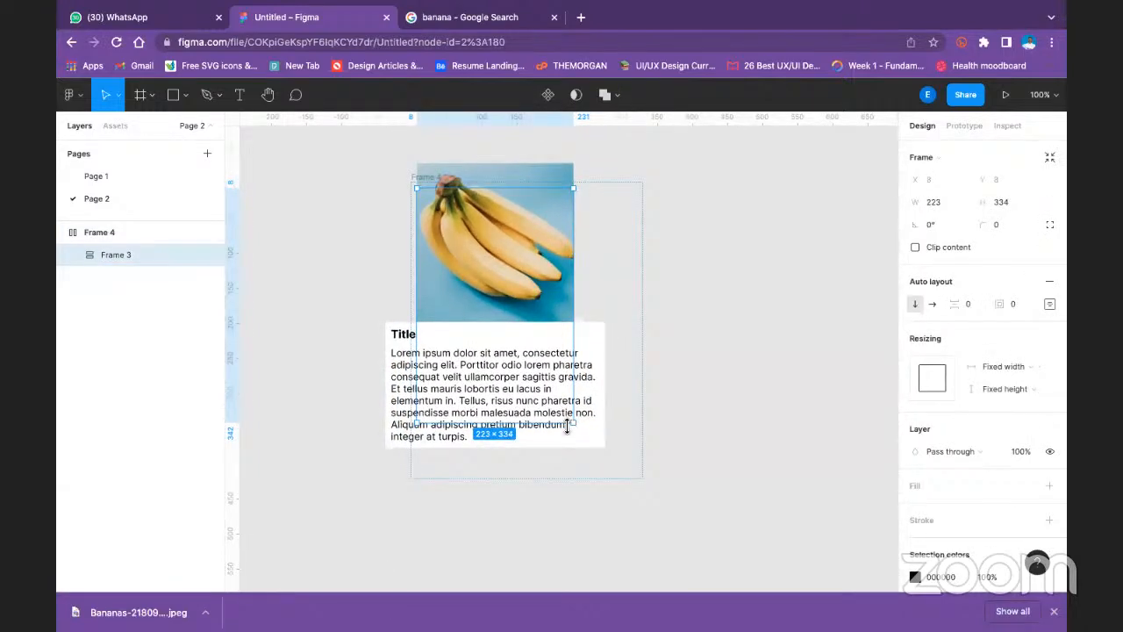
pyautogui.press('super+z')
pyautogui.click(143, 232)
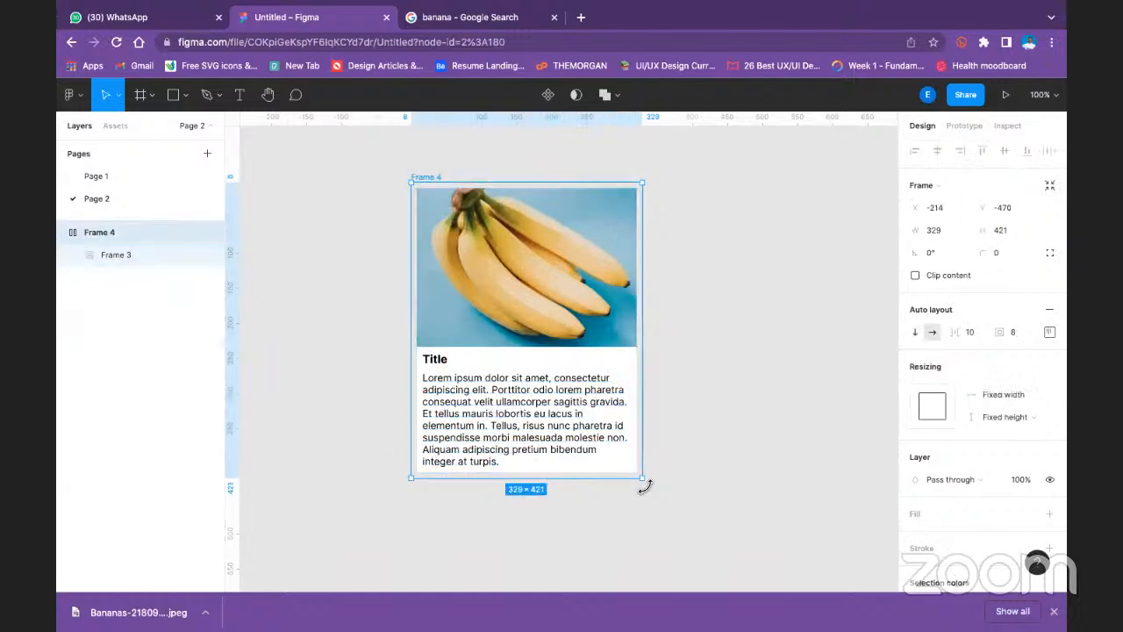
pyautogui.moveTo(643, 477); pyautogui.dragTo(556, 439)
pyautogui.press('super+z')
pyautogui.click(667, 375)
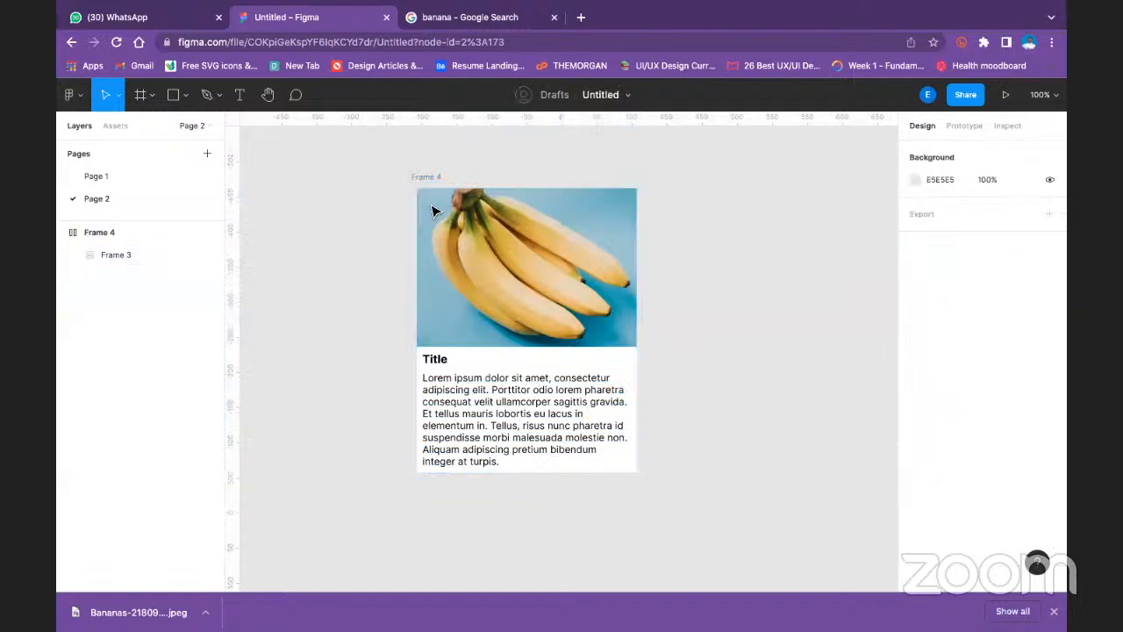
# - Set both the width and height resizing of the outer Frame 4 to Hug contents
pyautogui.click(436, 184)
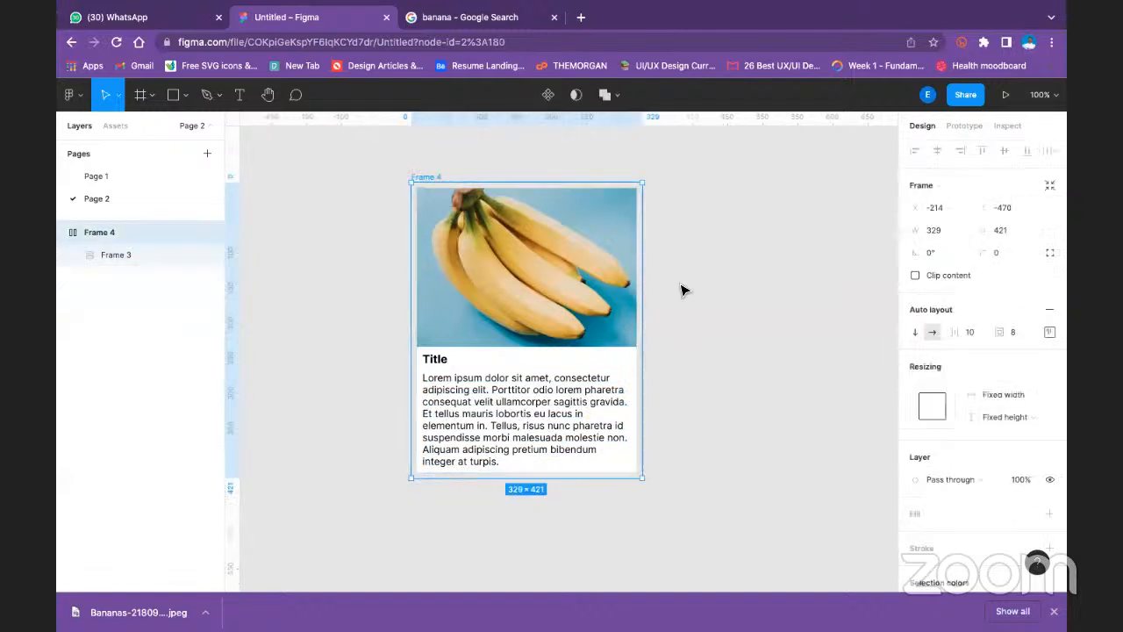
pyautogui.click(1025, 391)
pyautogui.click(1018, 412)
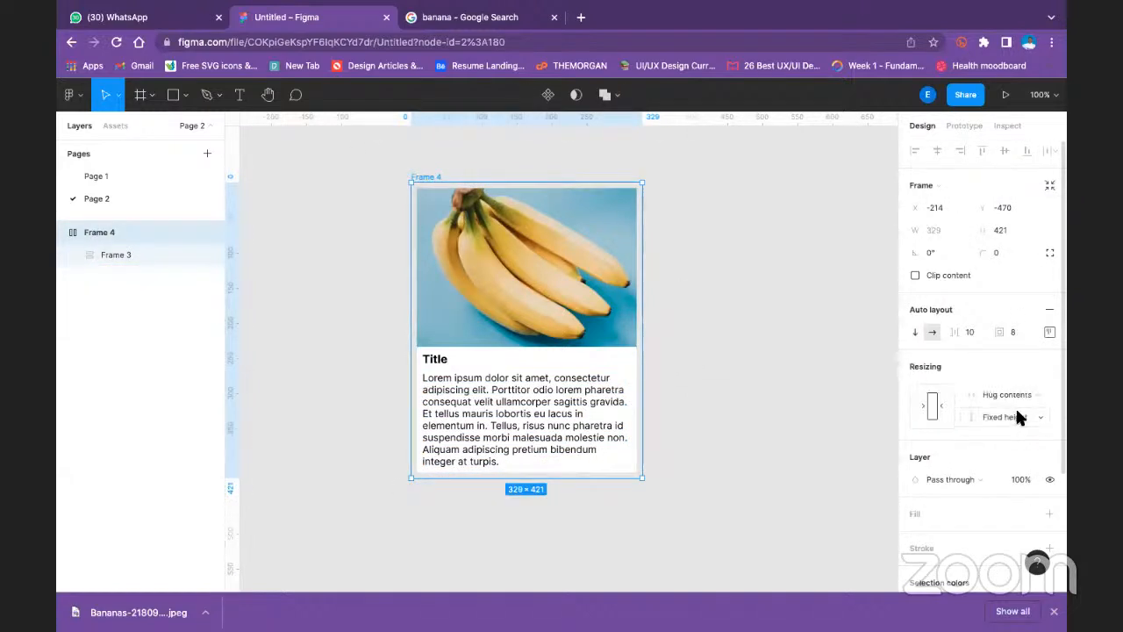
pyautogui.click(1011, 415)
pyautogui.click(1009, 432)
pyautogui.click(685, 251)
pyautogui.click(437, 178)
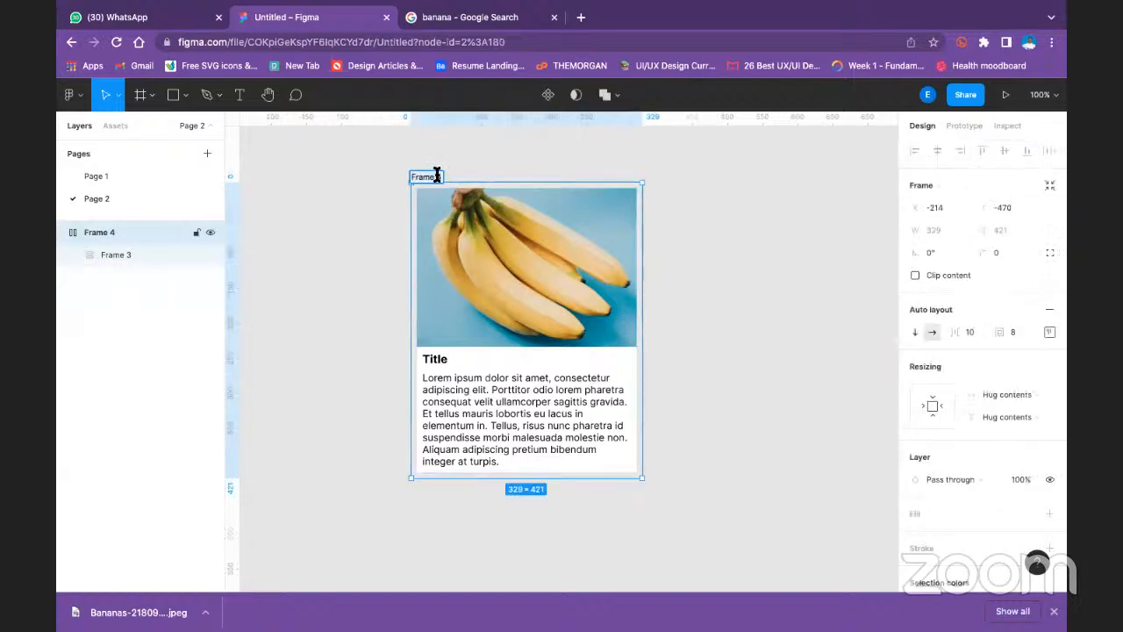
pyautogui.click(462, 155)
# - Select the nested Frame 3 and the outer Frame 4 in turn, and undo the Hug contents resizing on Frame 4
pyautogui.click(116, 256)
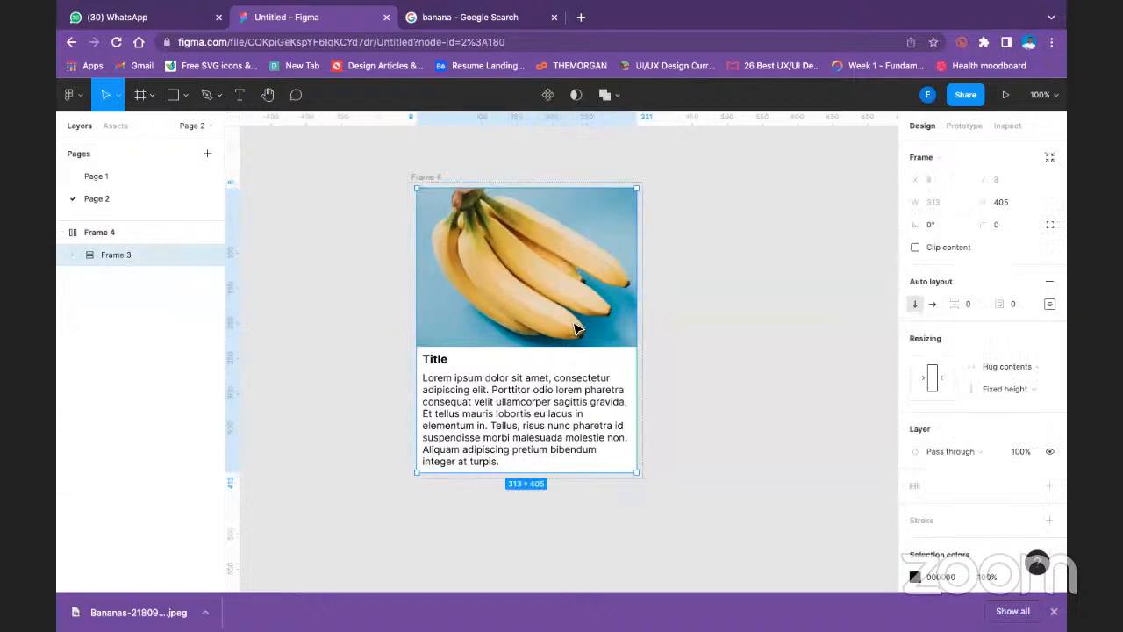
pyautogui.click(784, 285)
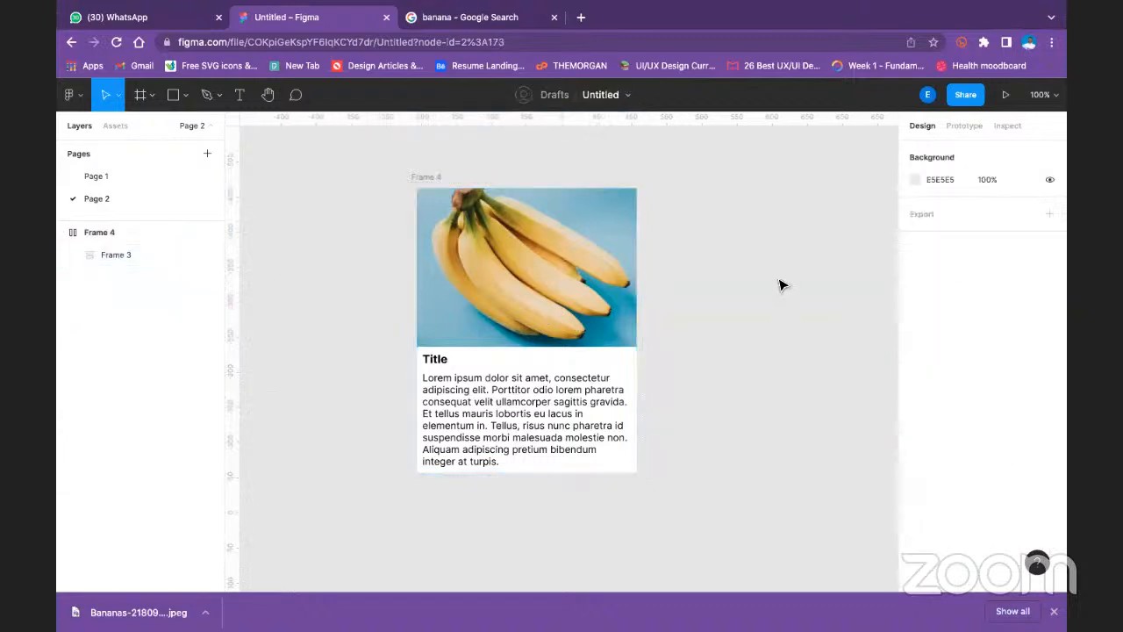
pyautogui.click(425, 179)
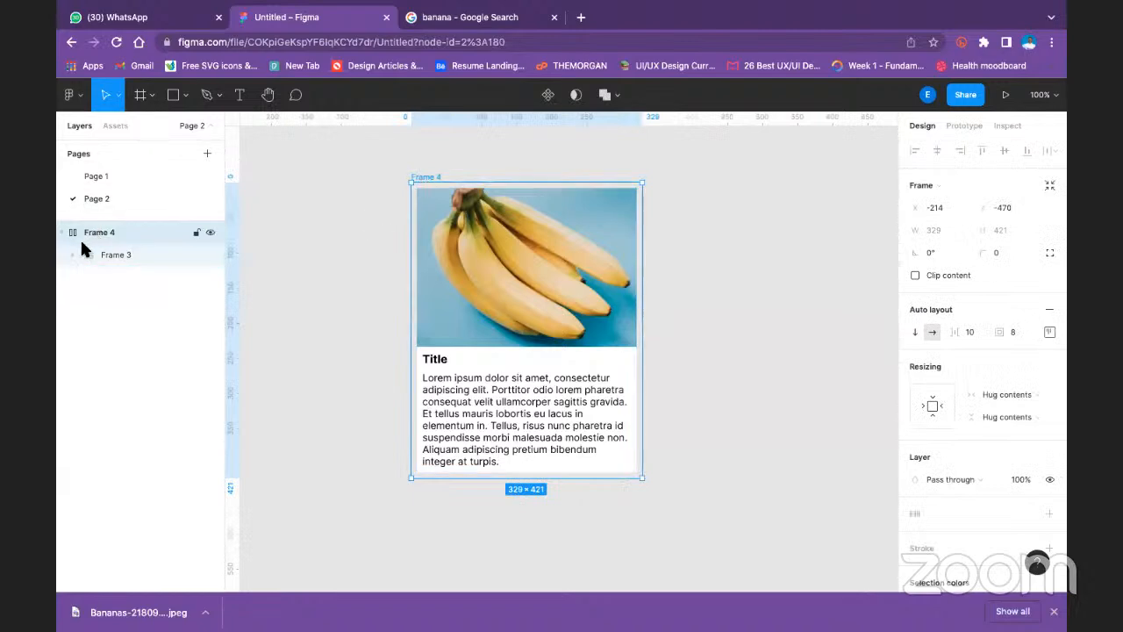
pyautogui.press('Escape')
pyautogui.click(114, 247)
pyautogui.press('Escape')
pyautogui.click(114, 247)
pyautogui.press('Escape')
pyautogui.click(114, 247)
pyautogui.press('super+z')
pyautogui.click(318, 228)
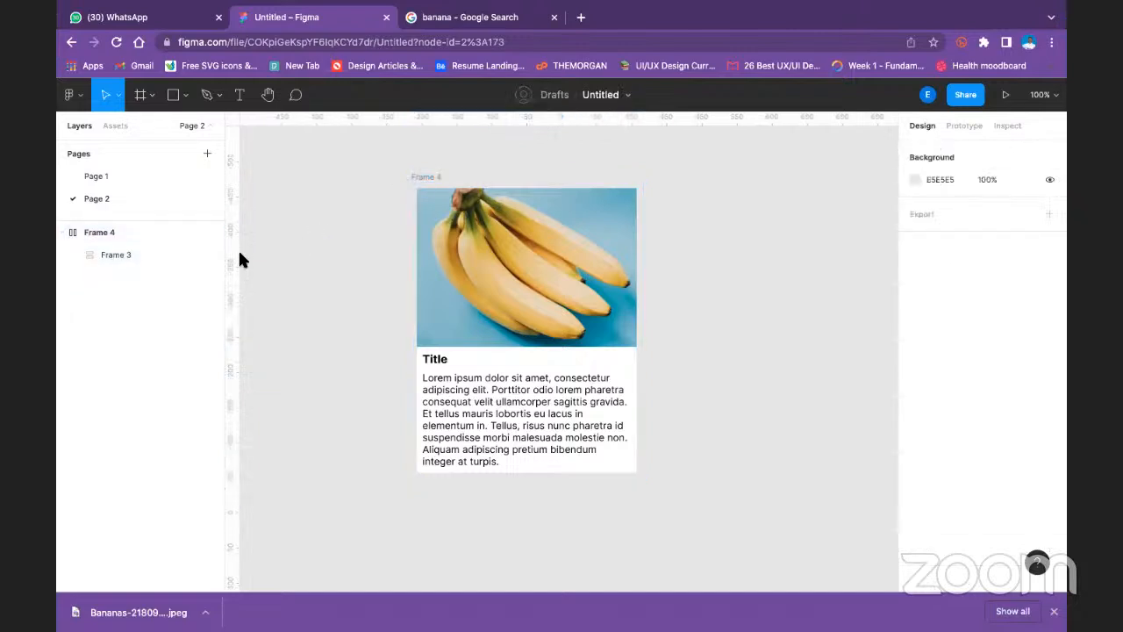
# - Try enlarging the nested Frame 3 to about 340 by 413 and undo the resize
pyautogui.click(93, 234)
pyautogui.click(61, 231)
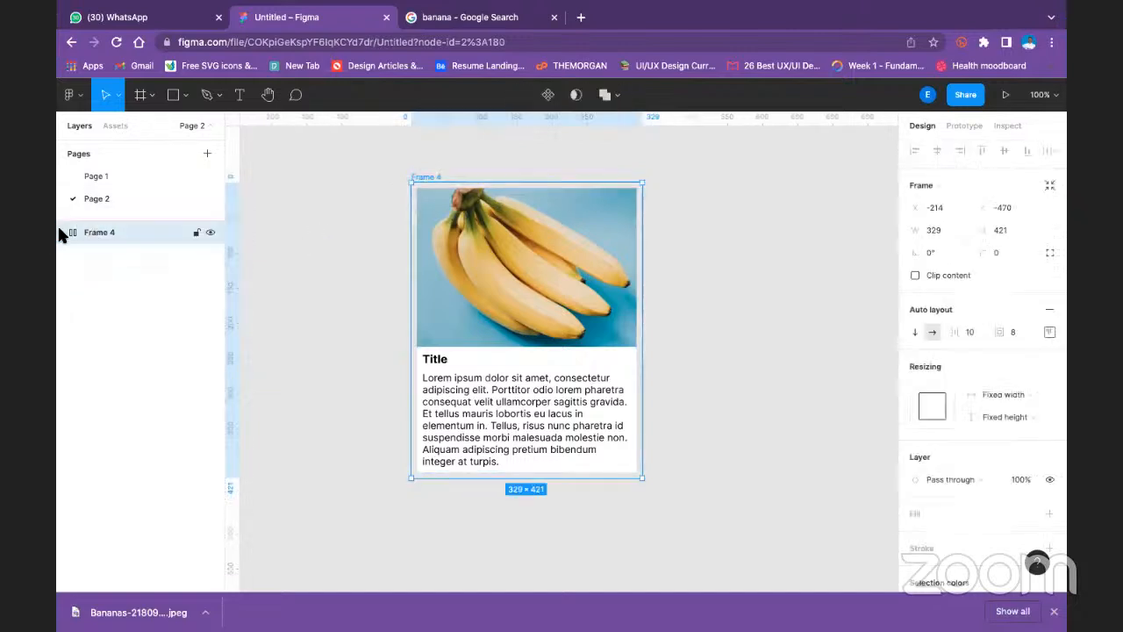
pyautogui.click(445, 212)
pyautogui.moveTo(411, 188); pyautogui.dragTo(391, 183)
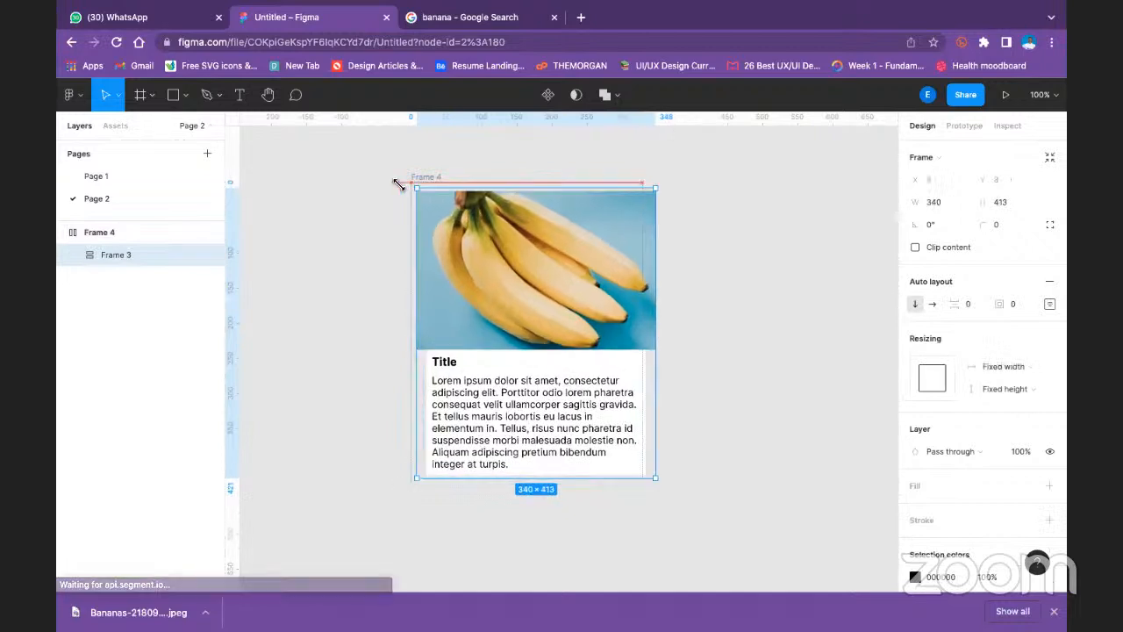
pyautogui.hotkey('ctrl', 'z')
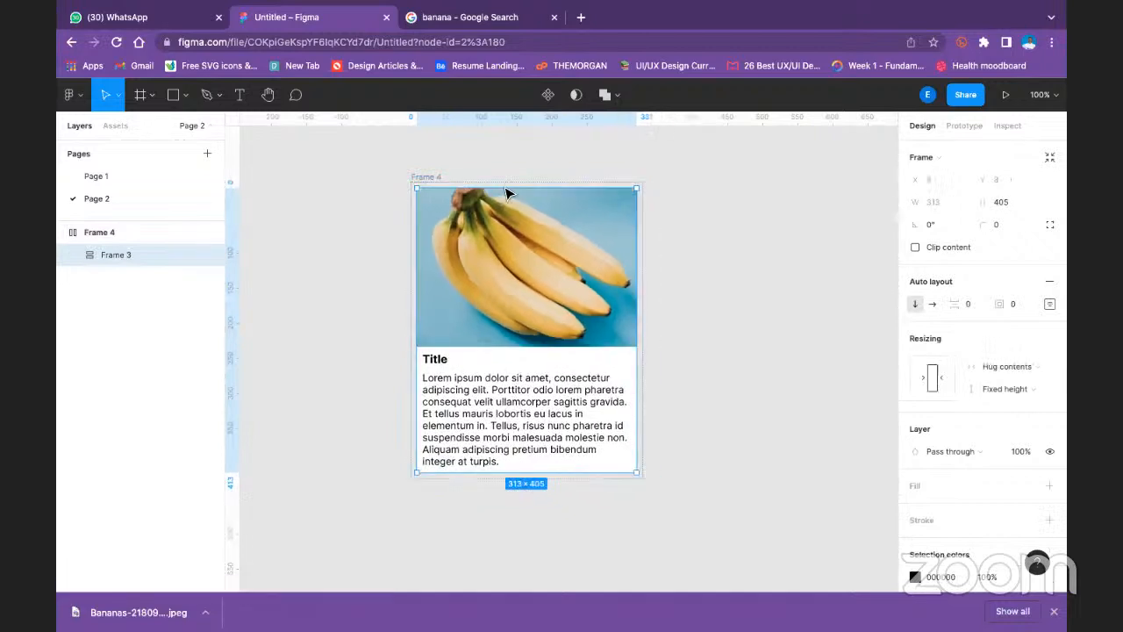
pyautogui.click(671, 238)
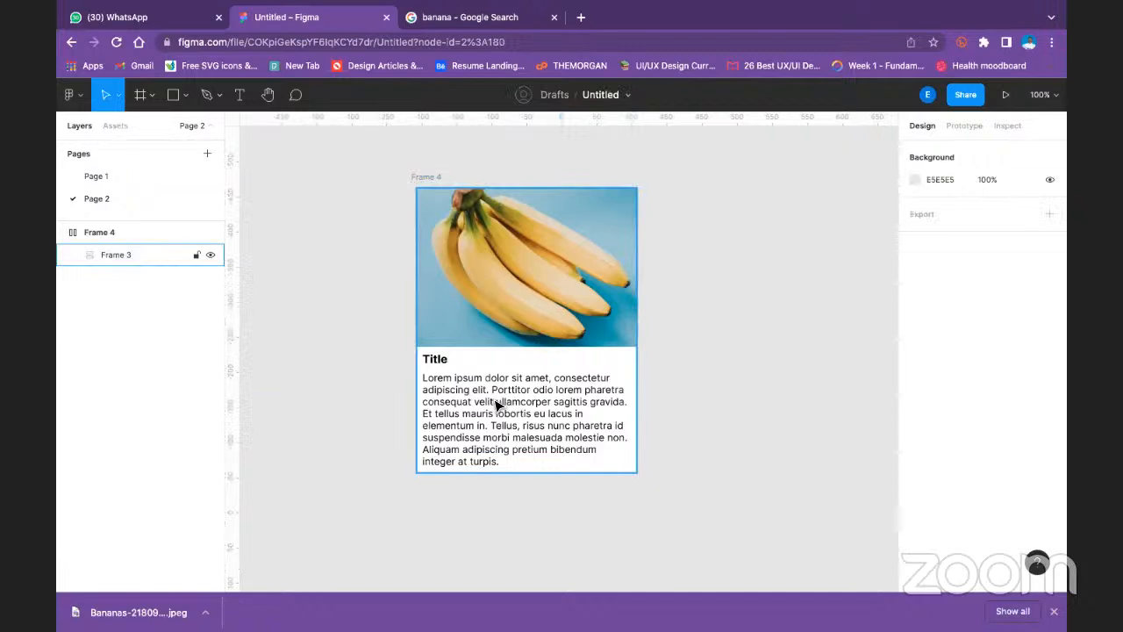
# - Select the text Frame 2 together with the banana image Rectangle 1 and wrap both in a new auto layout frame
pyautogui.click(497, 401)
pyautogui.doubleClick(495, 404)
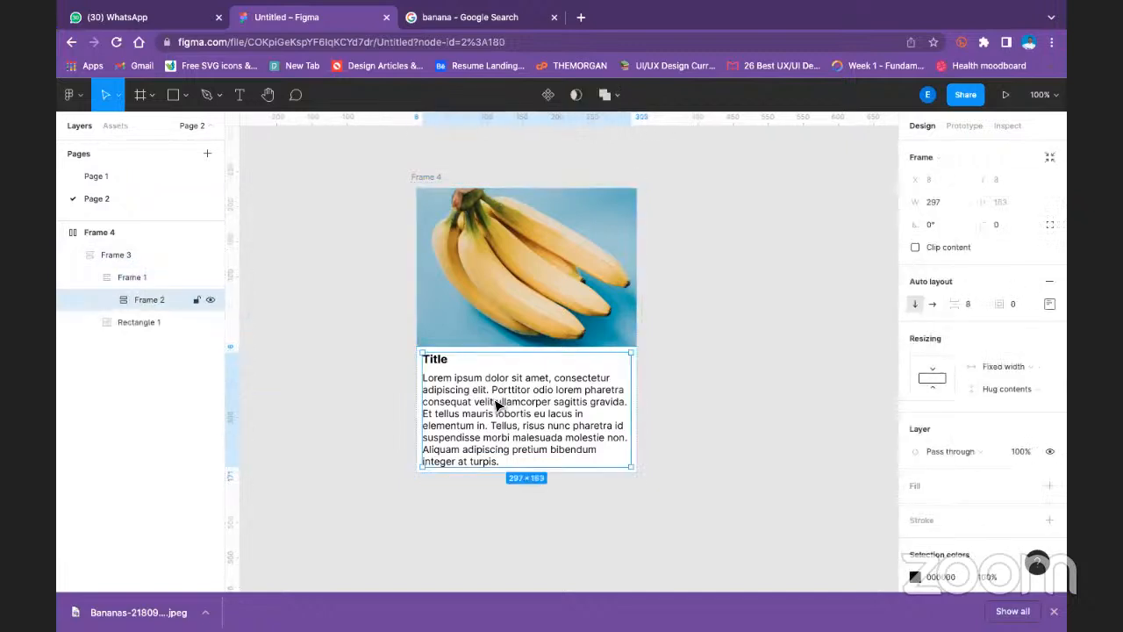
pyautogui.keyDown('shift'); pyautogui.click(555, 325); pyautogui.keyUp('shift')
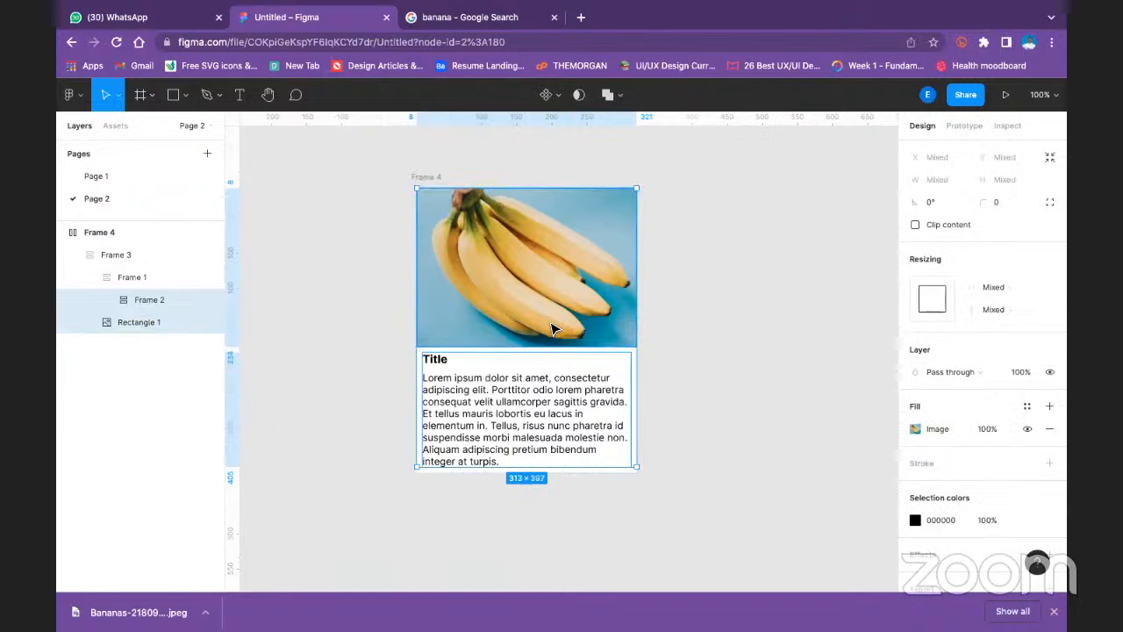
pyautogui.hotkey('shift', 'a')
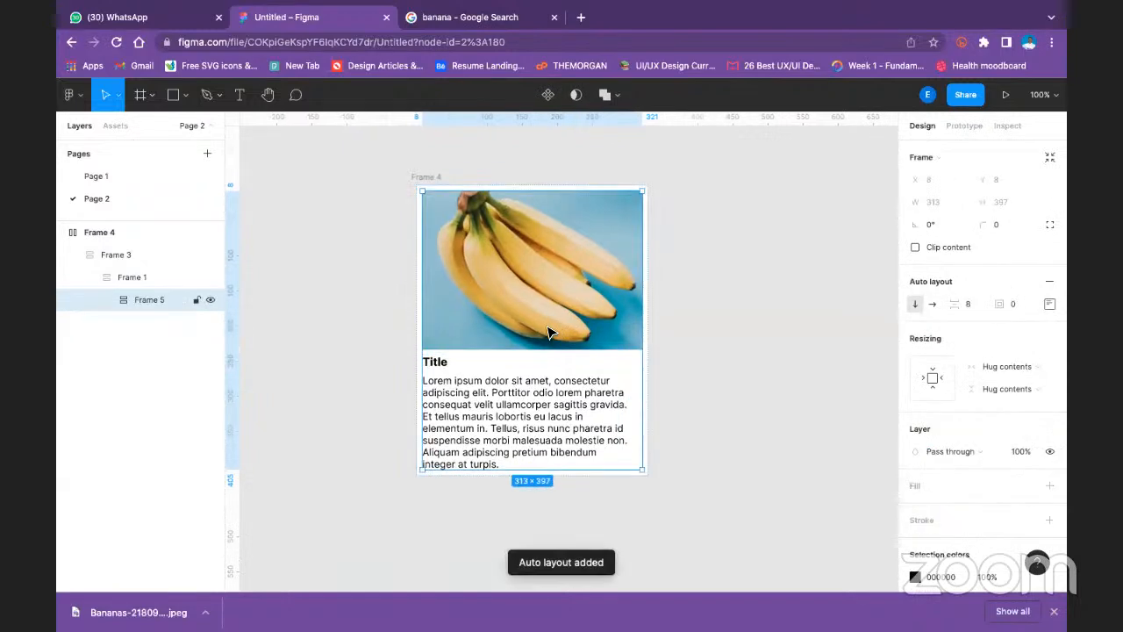
# - Try enlarging Frame 1 to about 444 by 548 and undo the resize
pyautogui.click(70, 233)
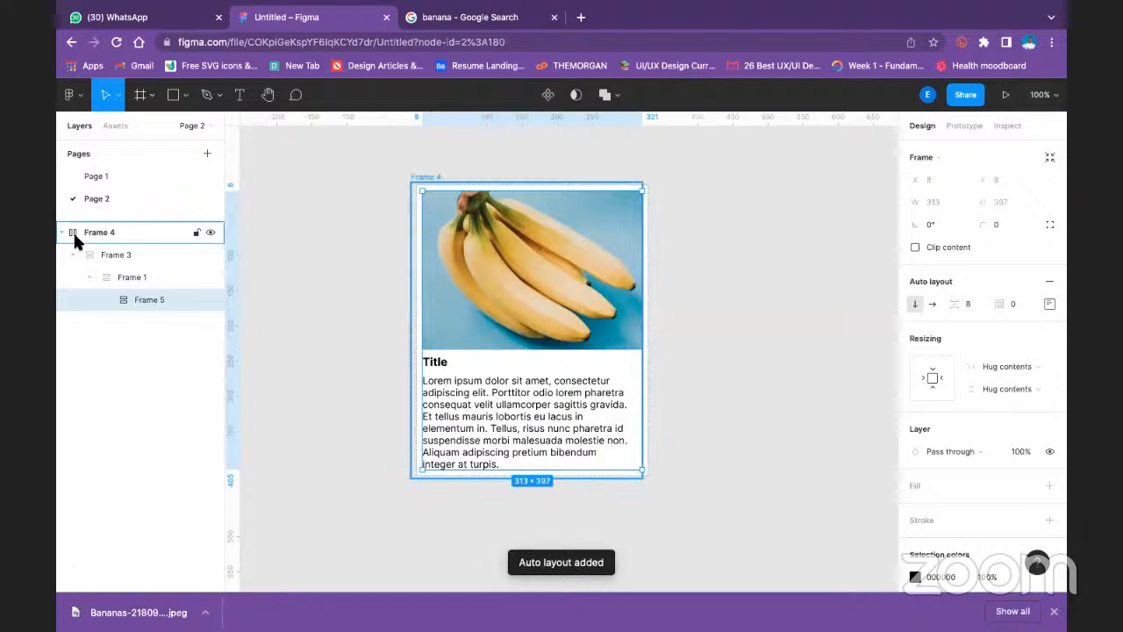
pyautogui.click(63, 231)
pyautogui.click(93, 234)
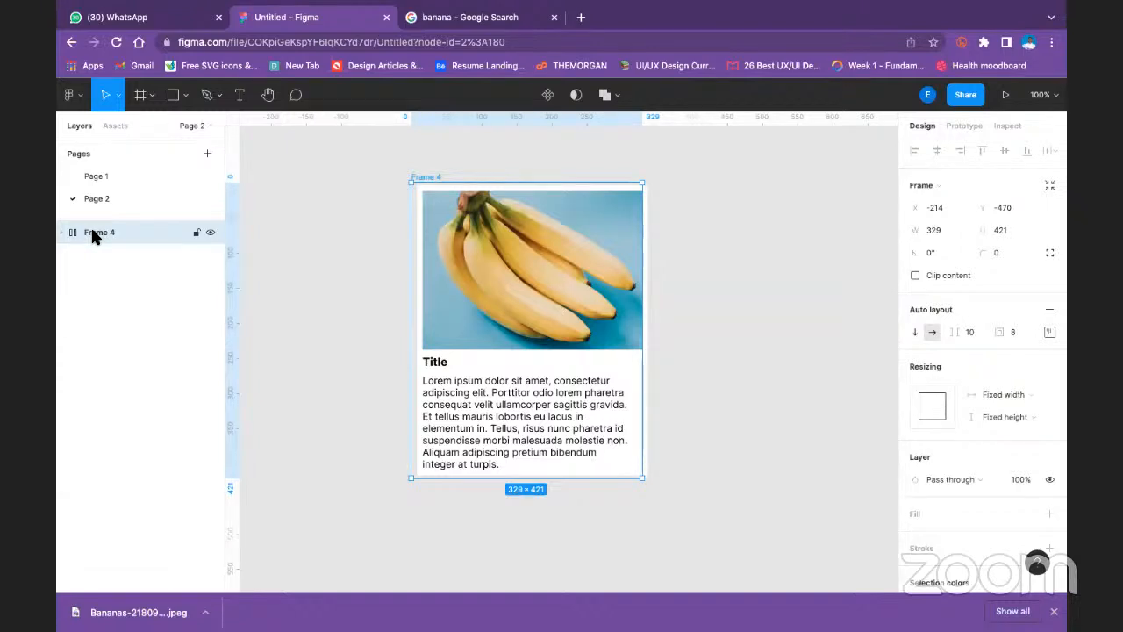
pyautogui.click(539, 445)
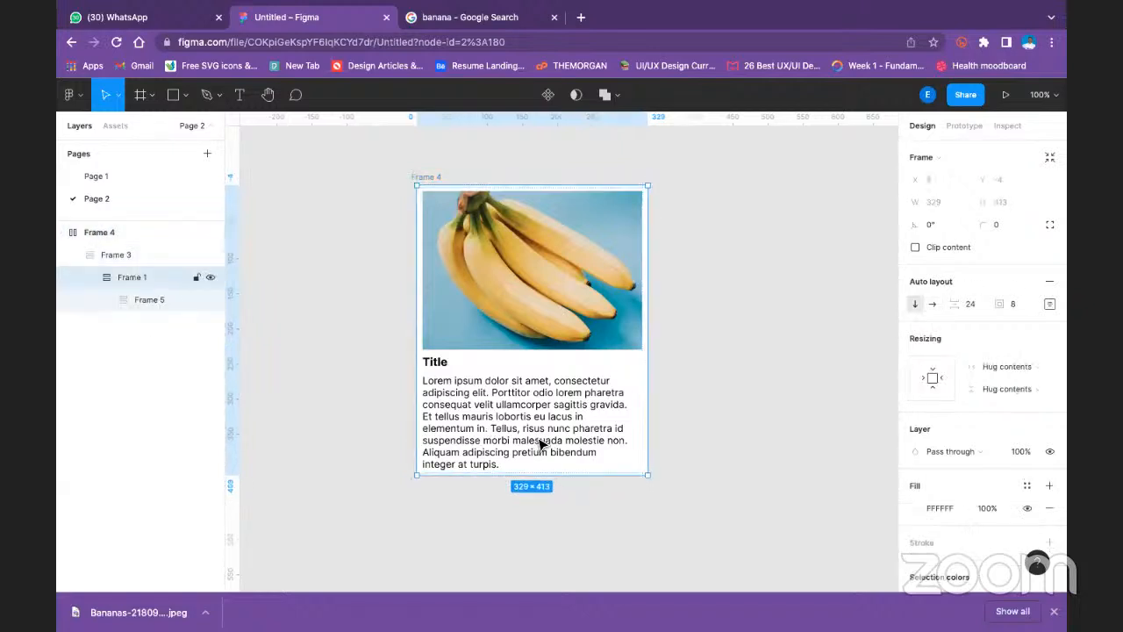
pyautogui.moveTo(647, 475); pyautogui.dragTo(731, 577)
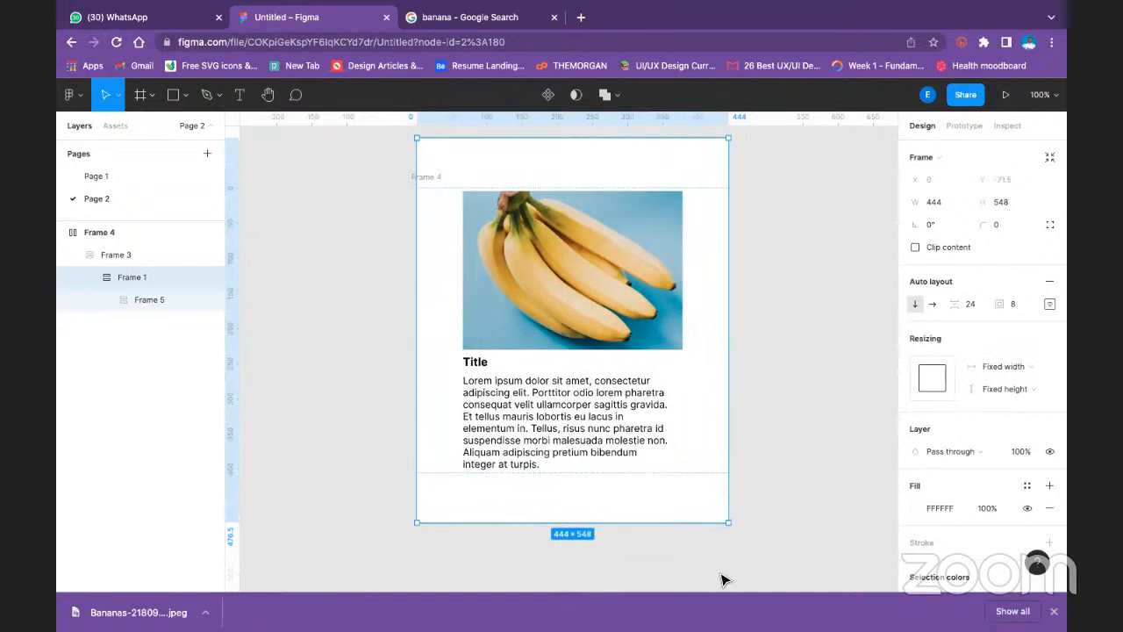
pyautogui.hotkey('ctrl', 'z')
pyautogui.click(666, 356)
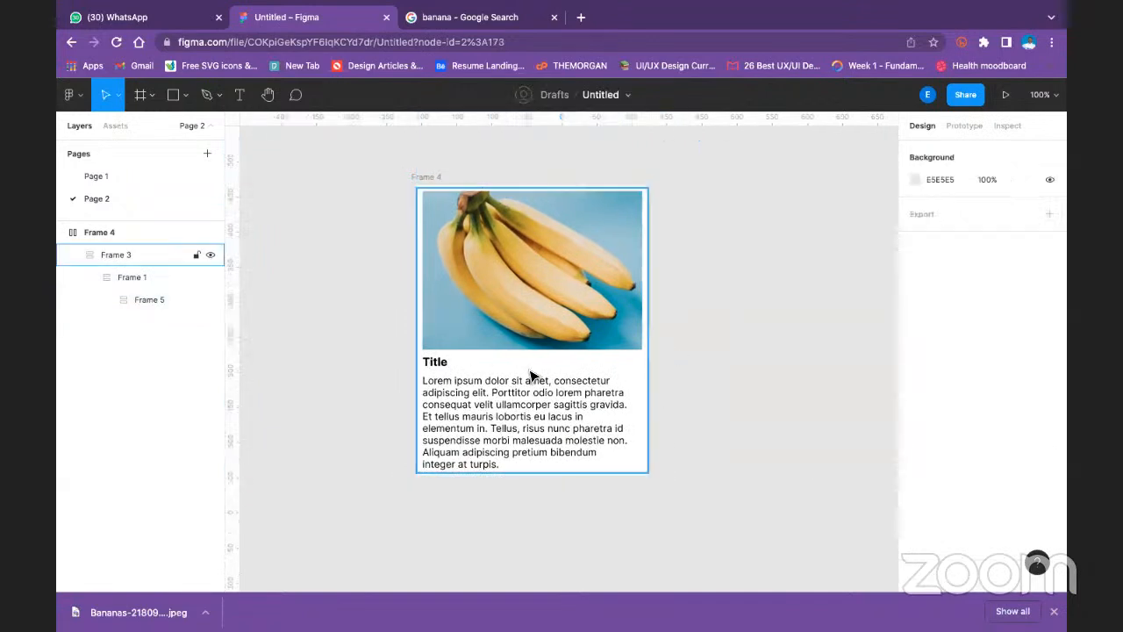
# - Remove auto layout from Frame 3 after drilling into the card to show its nested layers
pyautogui.click(515, 394)
pyautogui.doubleClick(520, 394)
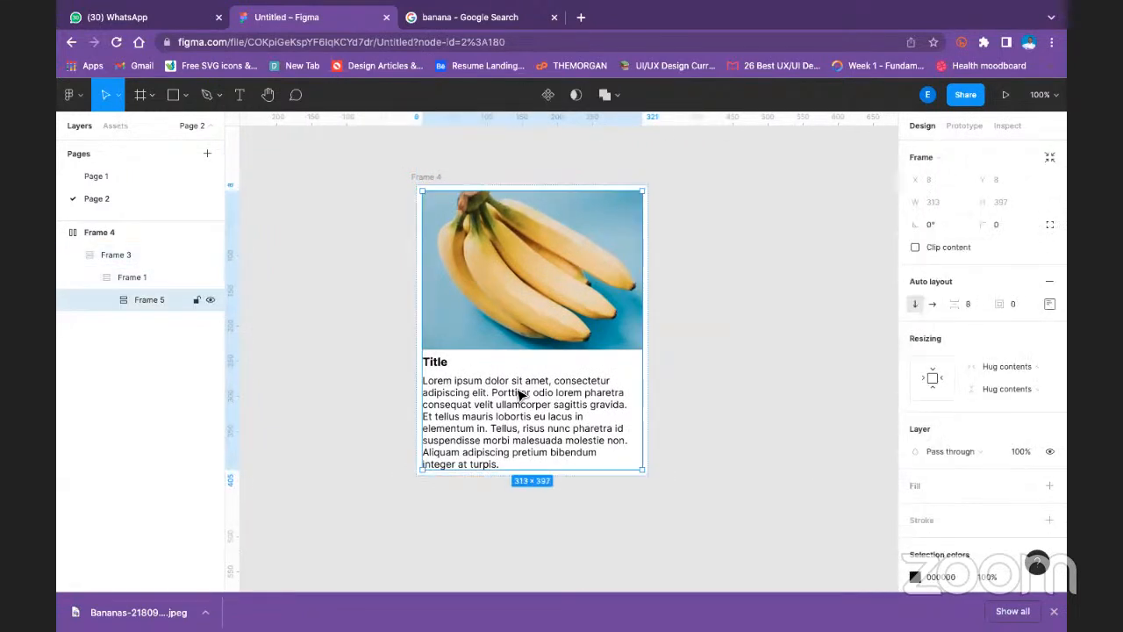
pyautogui.doubleClick(519, 395)
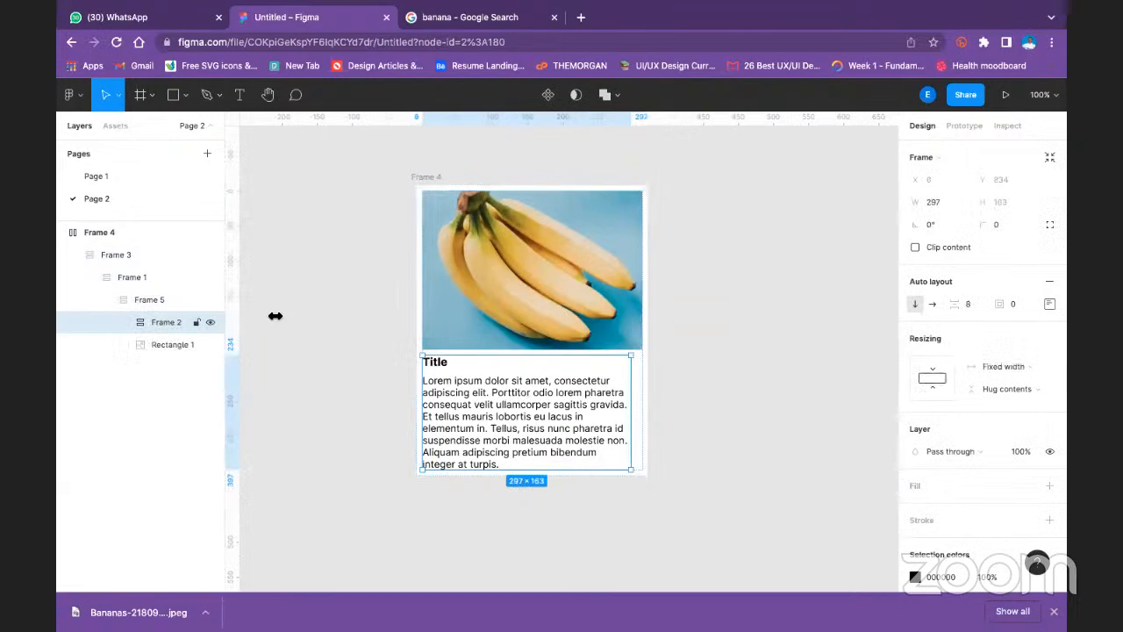
pyautogui.click(112, 257)
pyautogui.rightClick(113, 257)
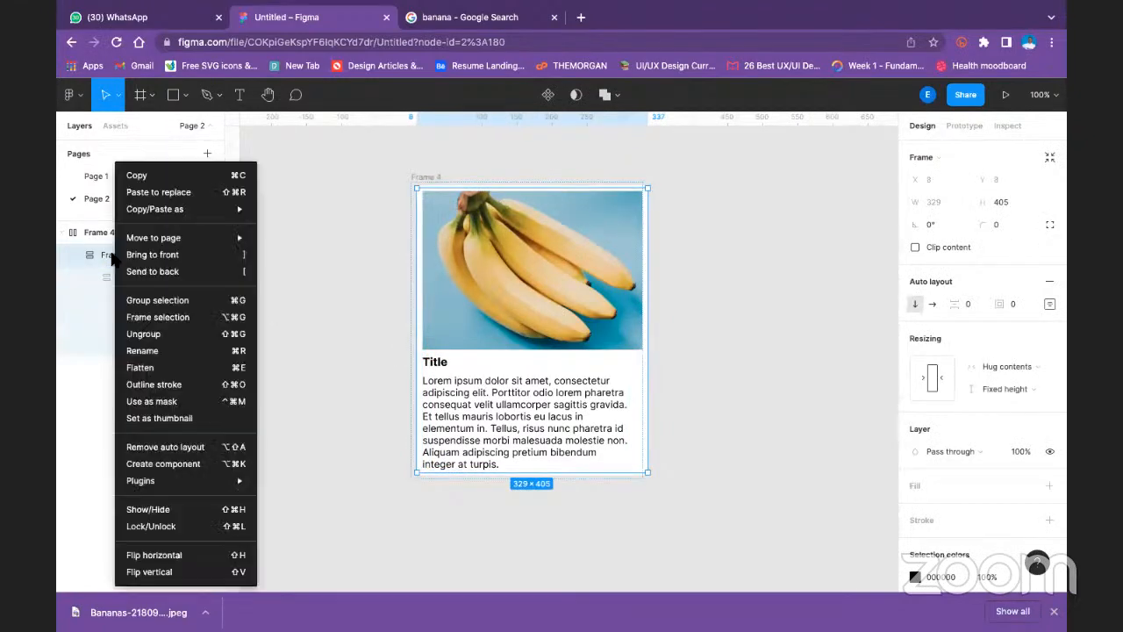
pyautogui.click(183, 446)
pyautogui.click(318, 367)
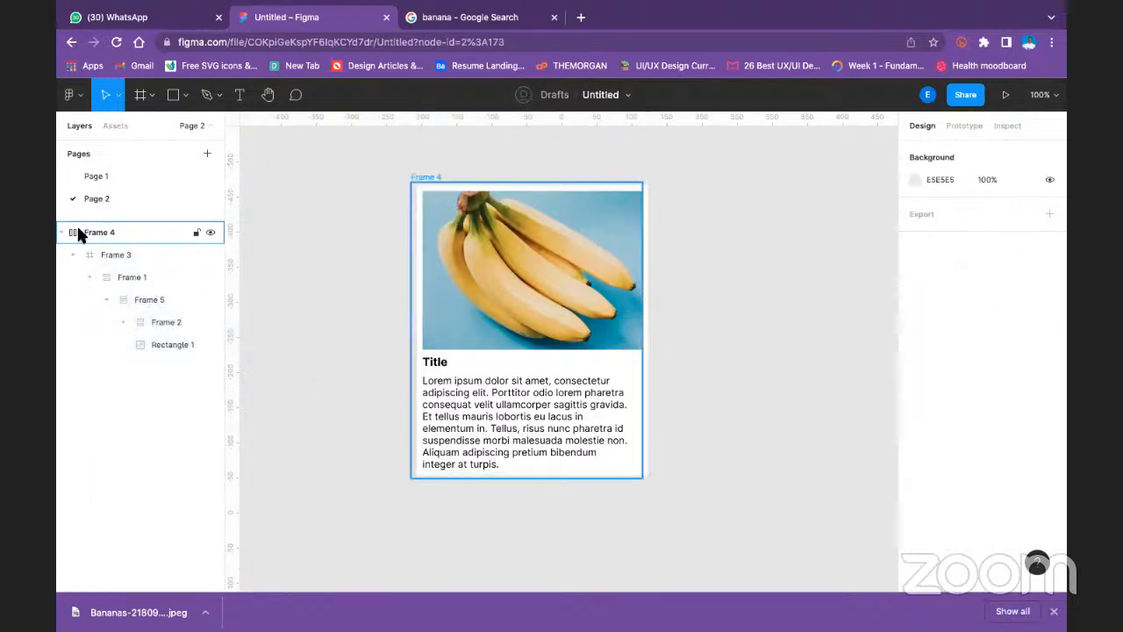
# - Set both the width and height resizing of Frame 5 inside the card to Fill container
pyautogui.click(77, 230)
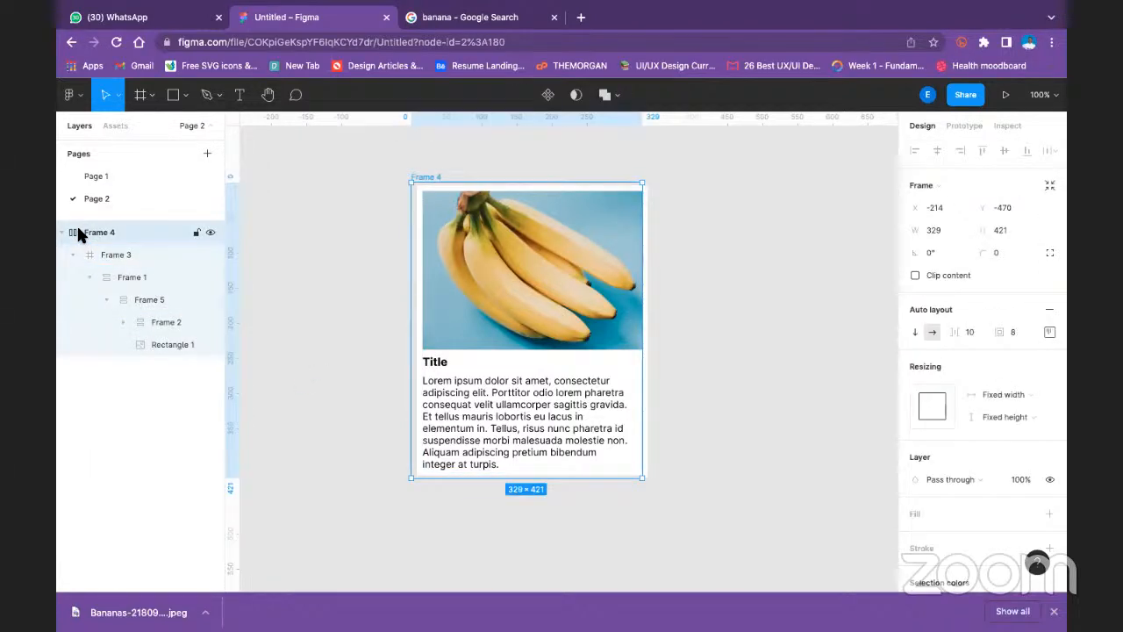
pyautogui.doubleClick(527, 291)
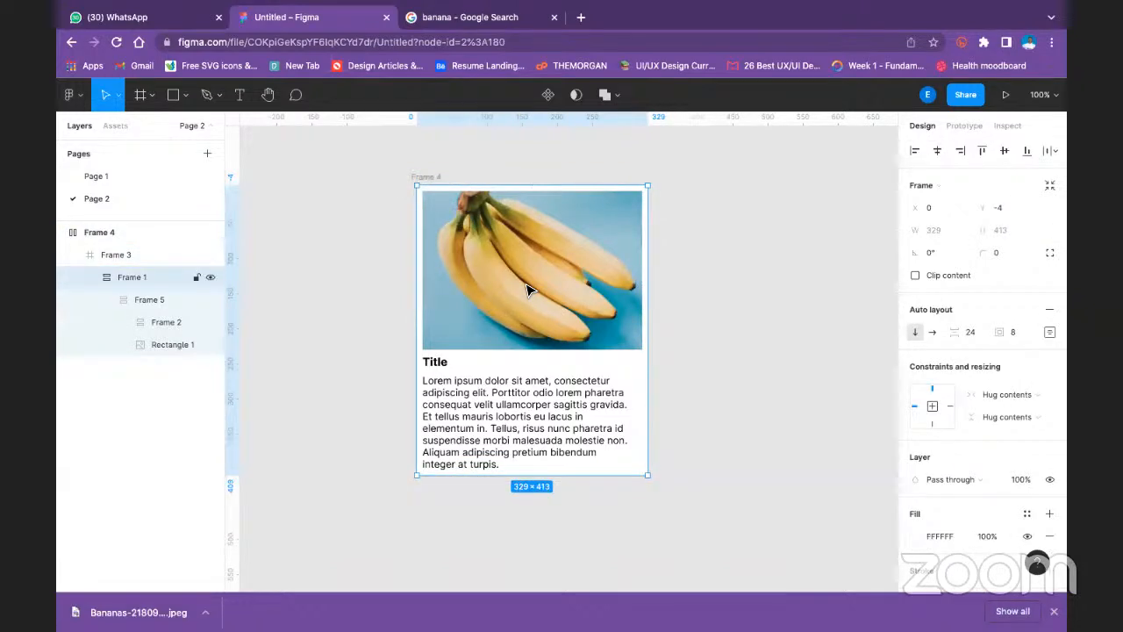
pyautogui.doubleClick(527, 290)
pyautogui.click(996, 367)
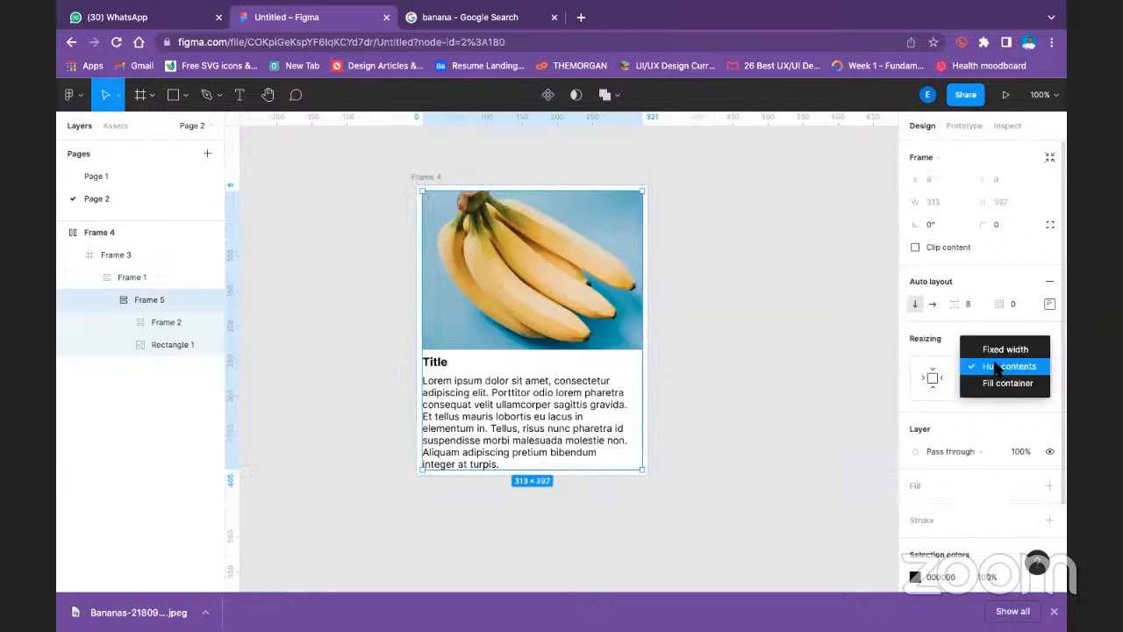
pyautogui.click(987, 381)
pyautogui.click(981, 388)
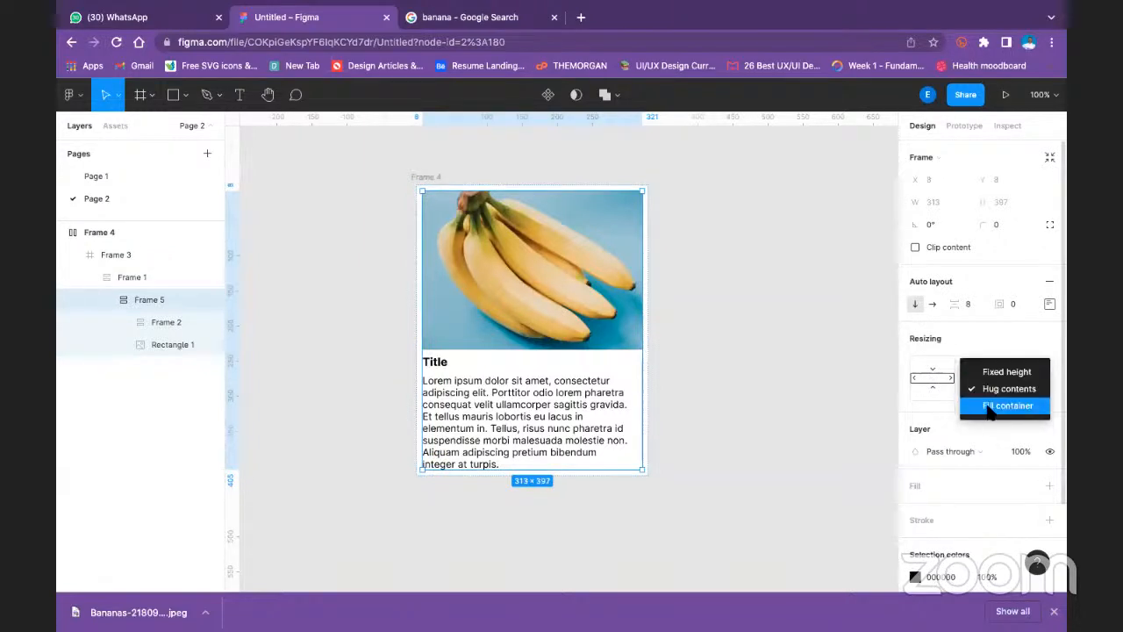
pyautogui.click(990, 406)
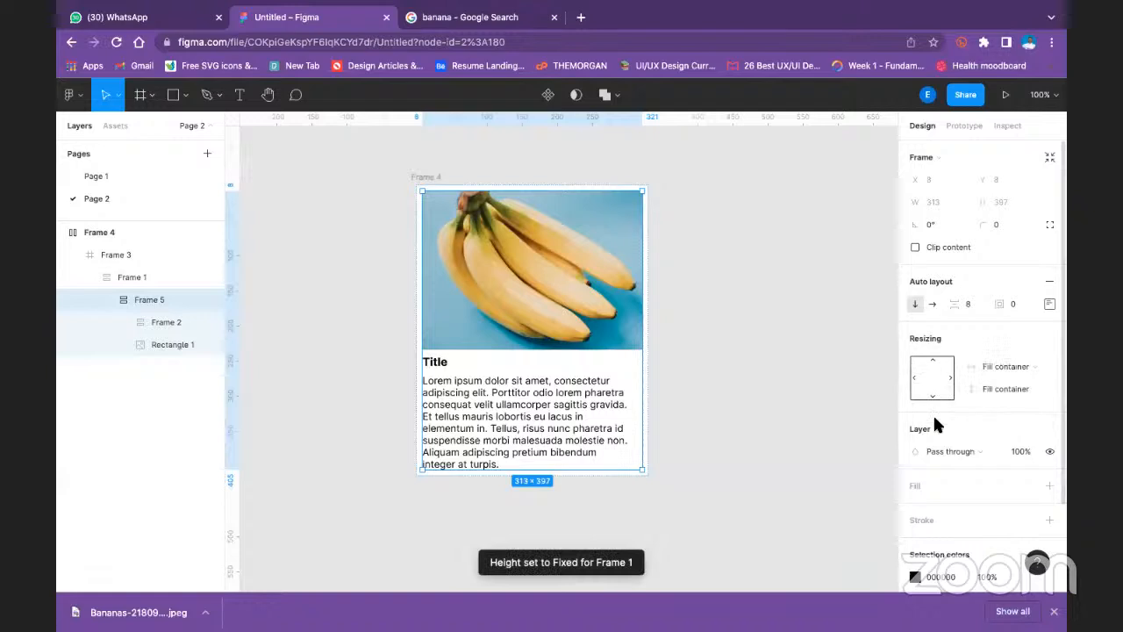
# - Try shrinking the outer Frame 4 from its corner, and select Frame 4 again
pyautogui.click(423, 179)
pyautogui.moveTo(643, 479); pyautogui.dragTo(612, 445)
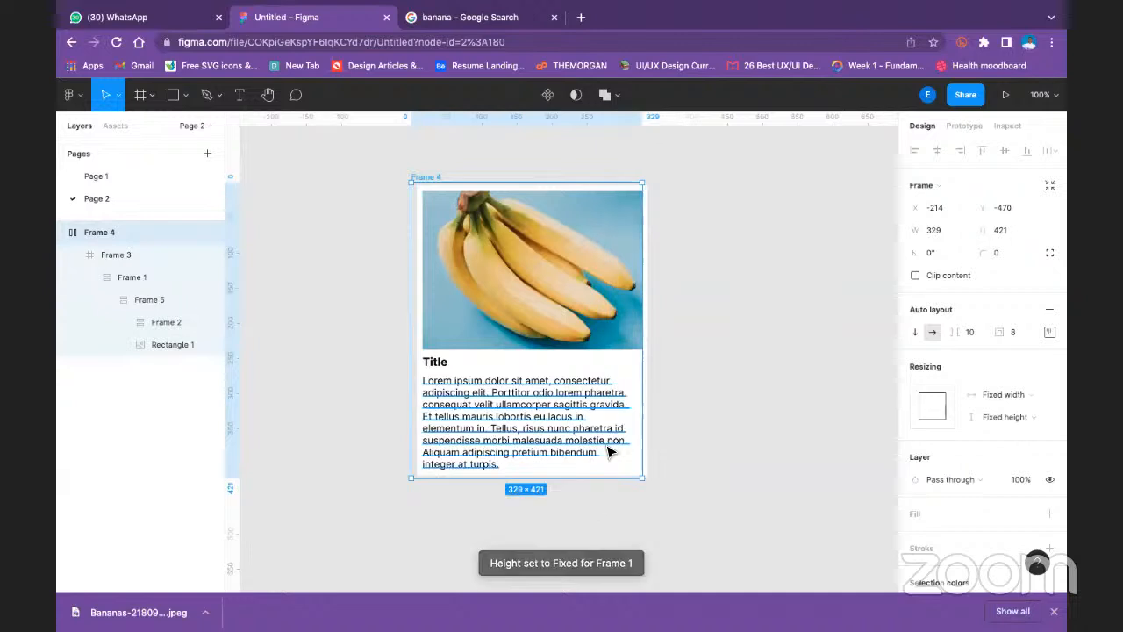
pyautogui.click(747, 388)
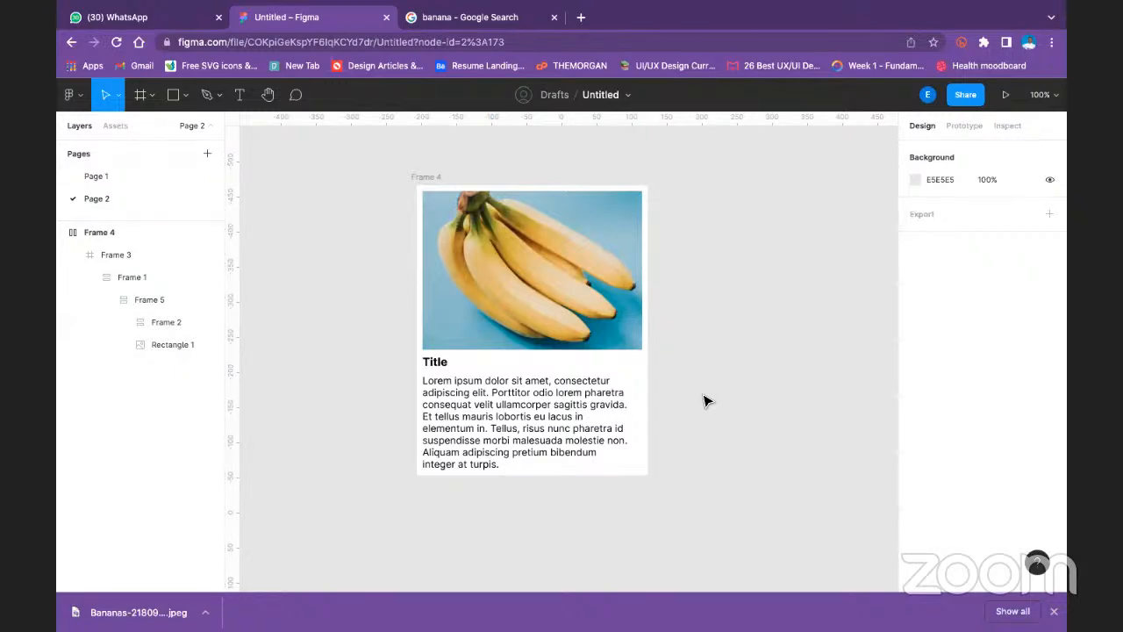
pyautogui.click(87, 230)
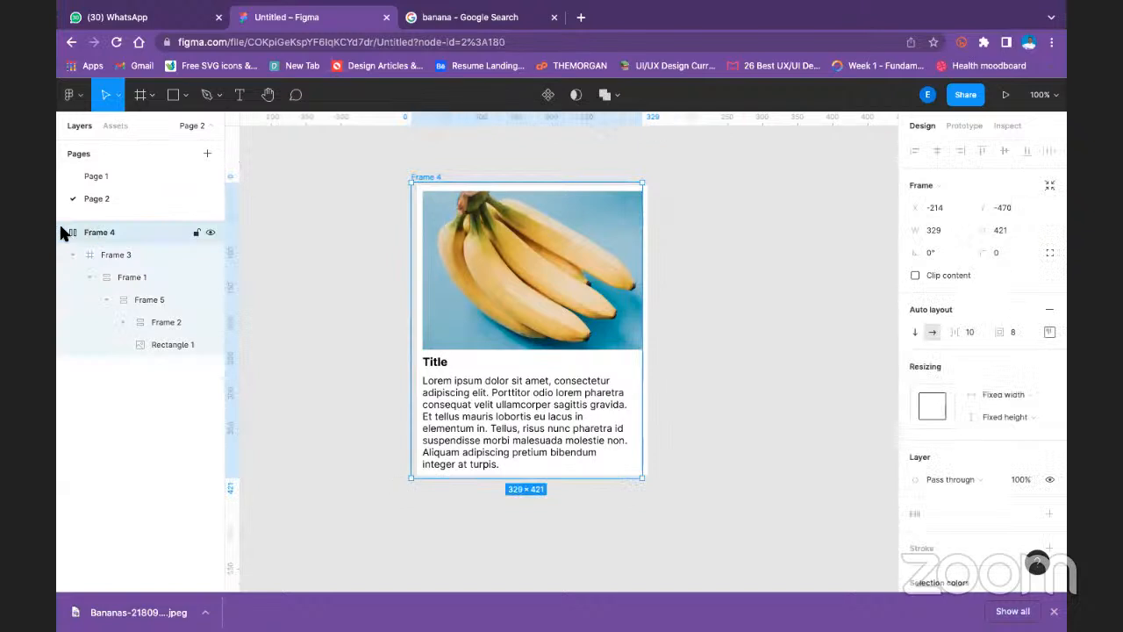
# - Wrap the banana image inside Frame 5 in its own auto layout frame
pyautogui.click(62, 233)
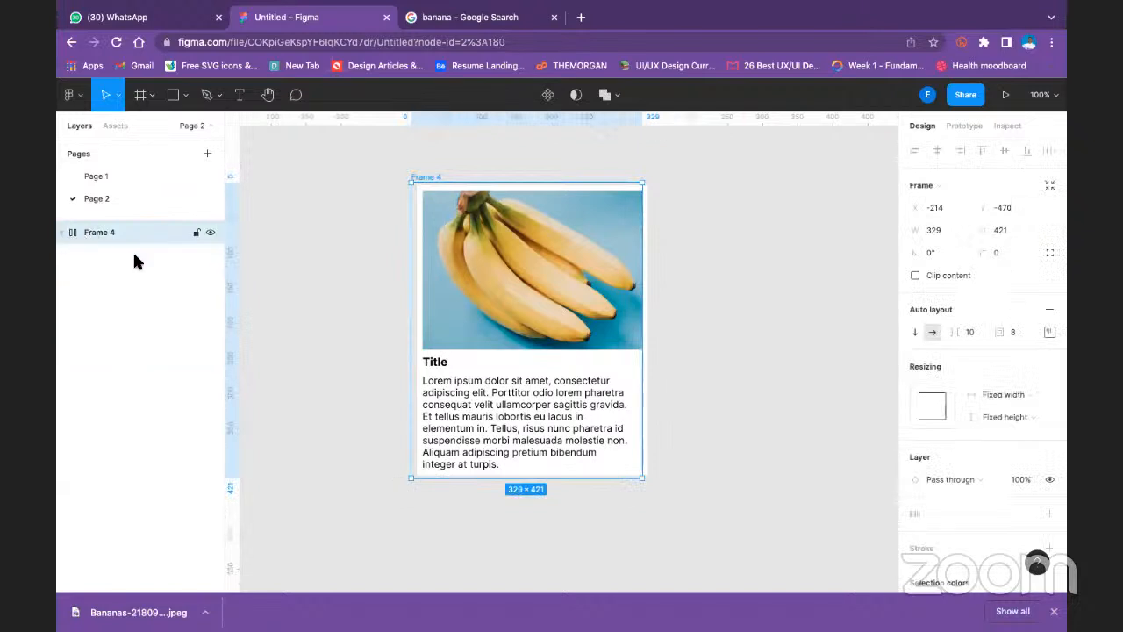
pyautogui.click(542, 454)
pyautogui.click(541, 453)
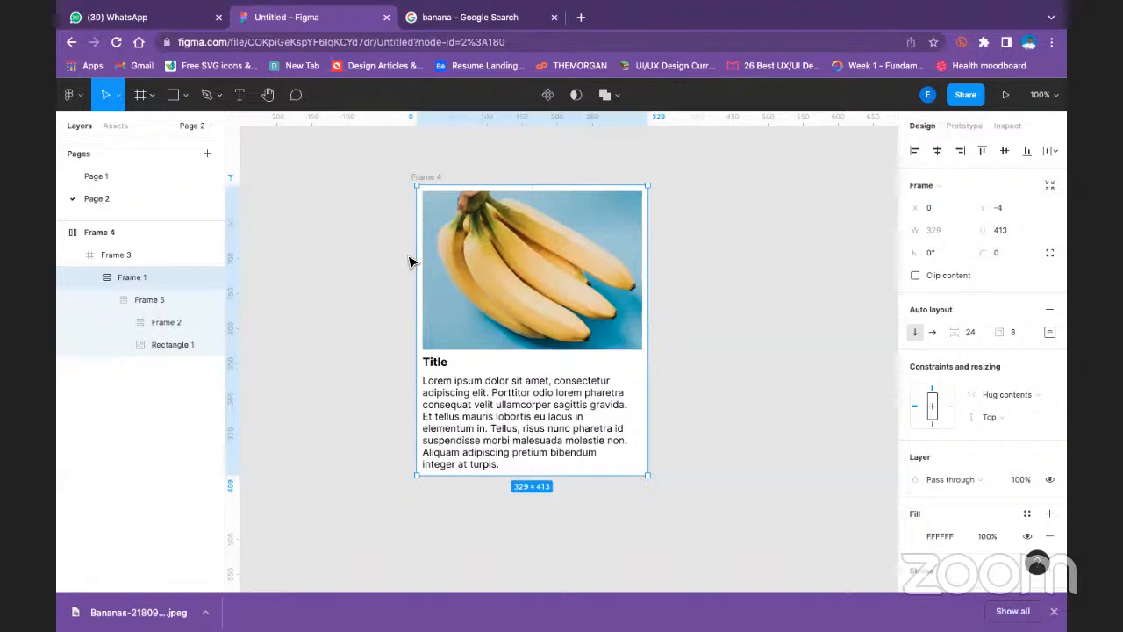
pyautogui.click(467, 254)
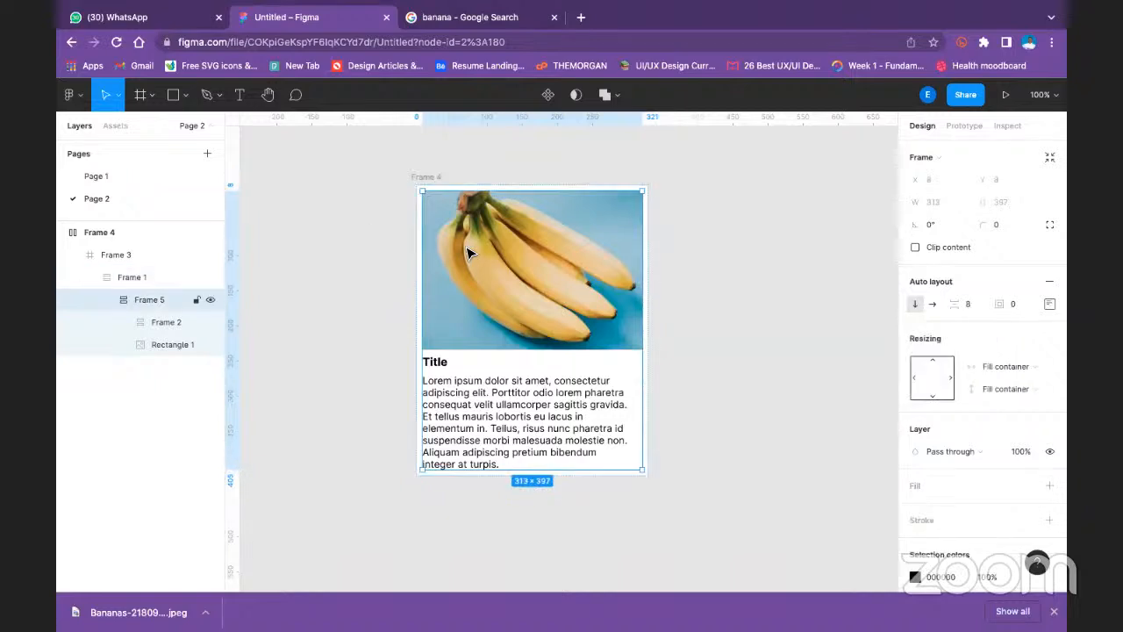
pyautogui.click(467, 254)
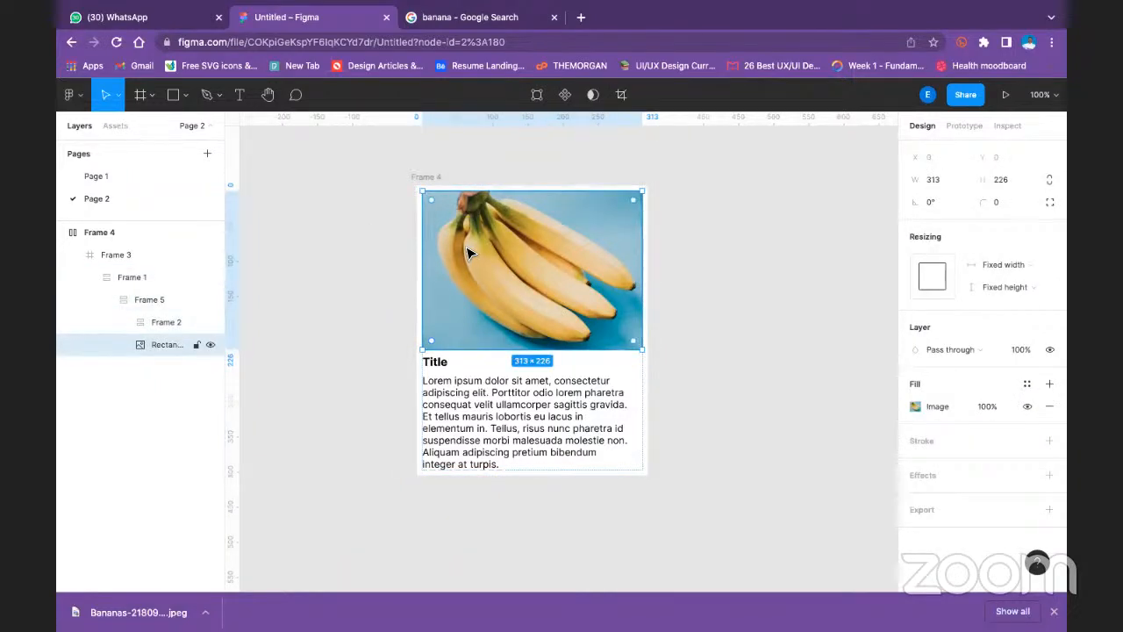
pyautogui.hotkey('shift', 'a')
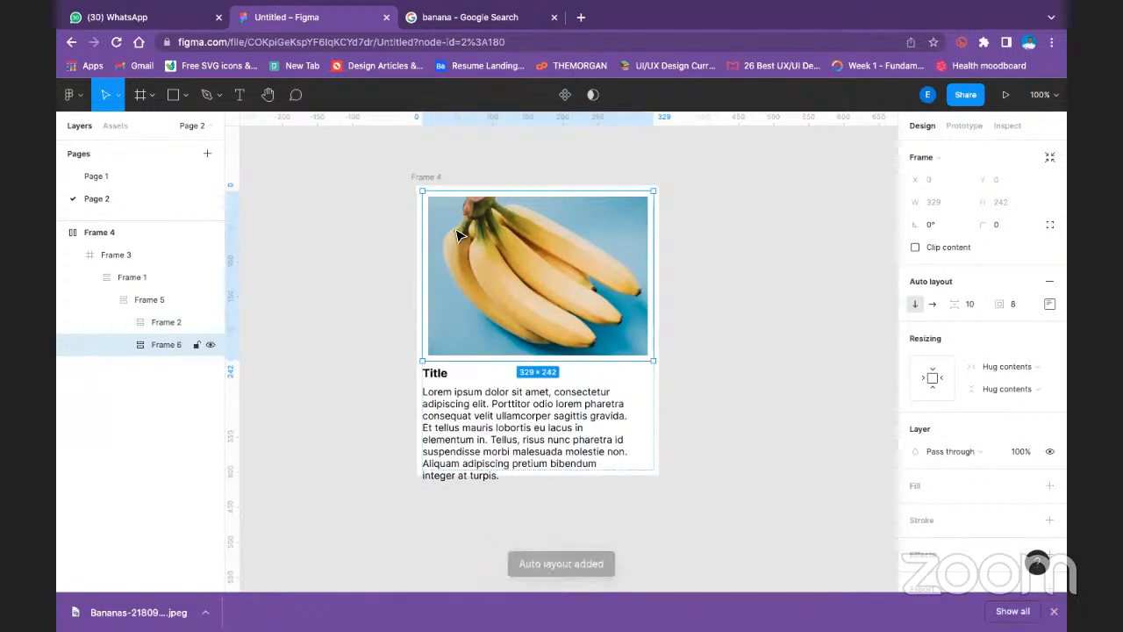
# - Set both the width and height resizing of the image's auto layout frame to Fill container
pyautogui.click(1014, 365)
pyautogui.click(1010, 380)
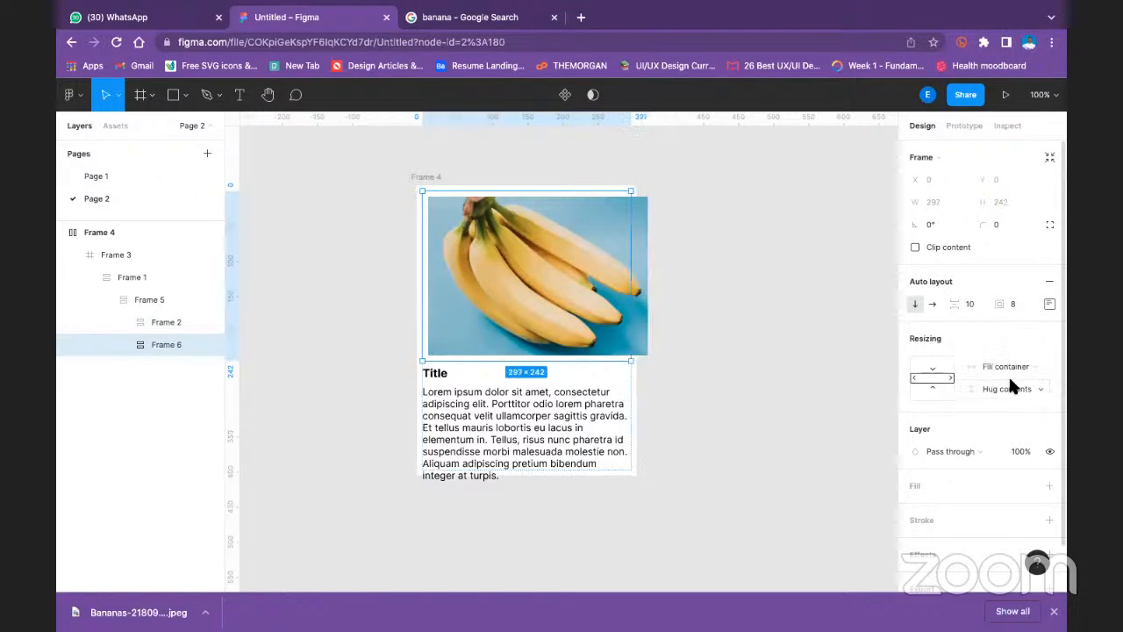
pyautogui.click(1015, 365)
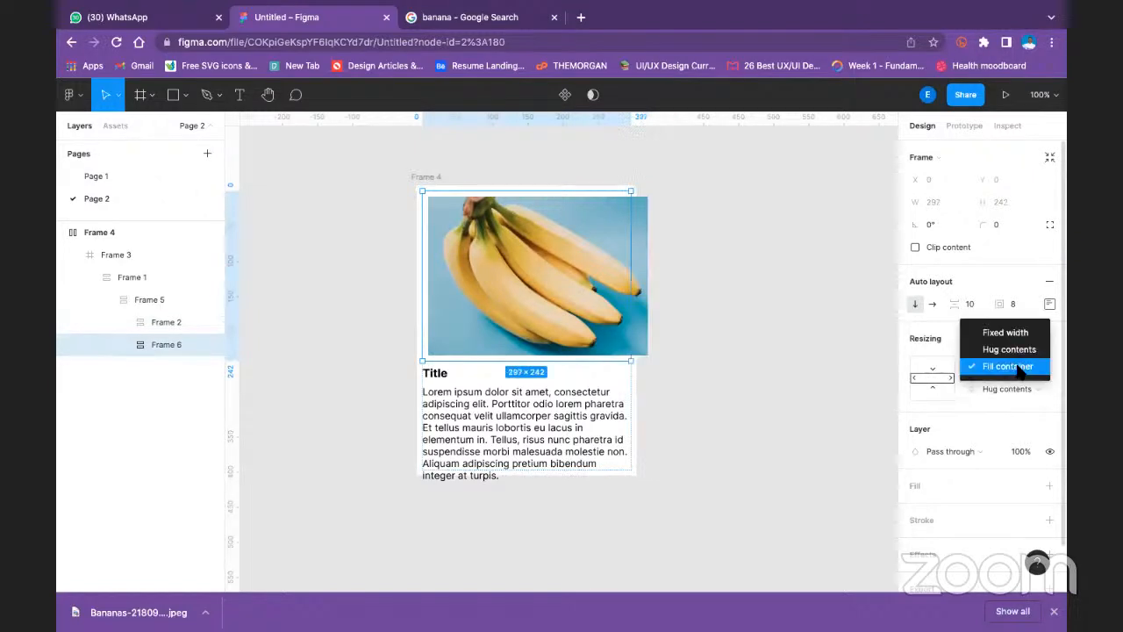
pyautogui.click(1009, 379)
pyautogui.click(1008, 382)
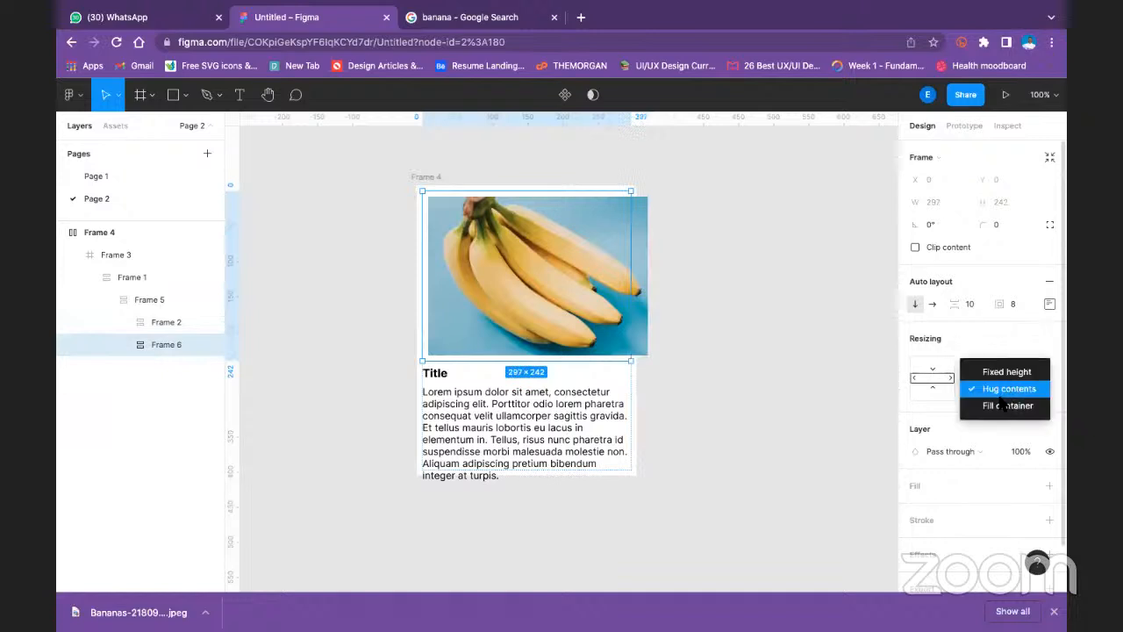
pyautogui.click(998, 406)
# - Try shifting the banana card slightly up and to the left inside Frame 3
pyautogui.click(793, 317)
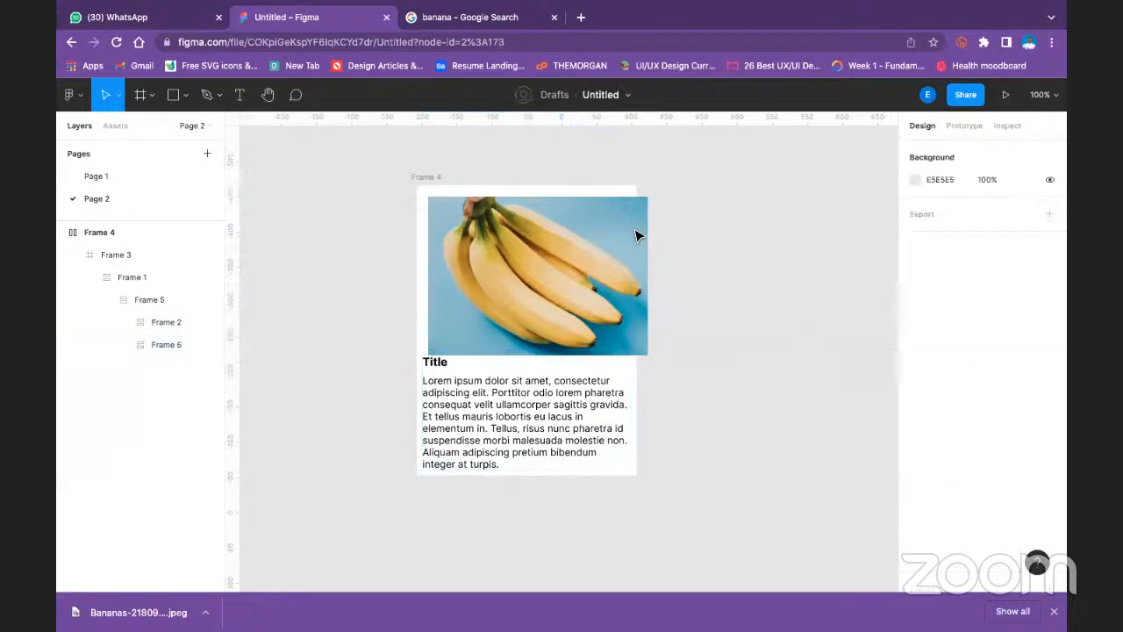
pyautogui.click(634, 235)
pyautogui.moveTo(619, 235); pyautogui.dragTo(607, 221)
pyautogui.doubleClick(608, 221)
pyautogui.doubleClick(604, 229)
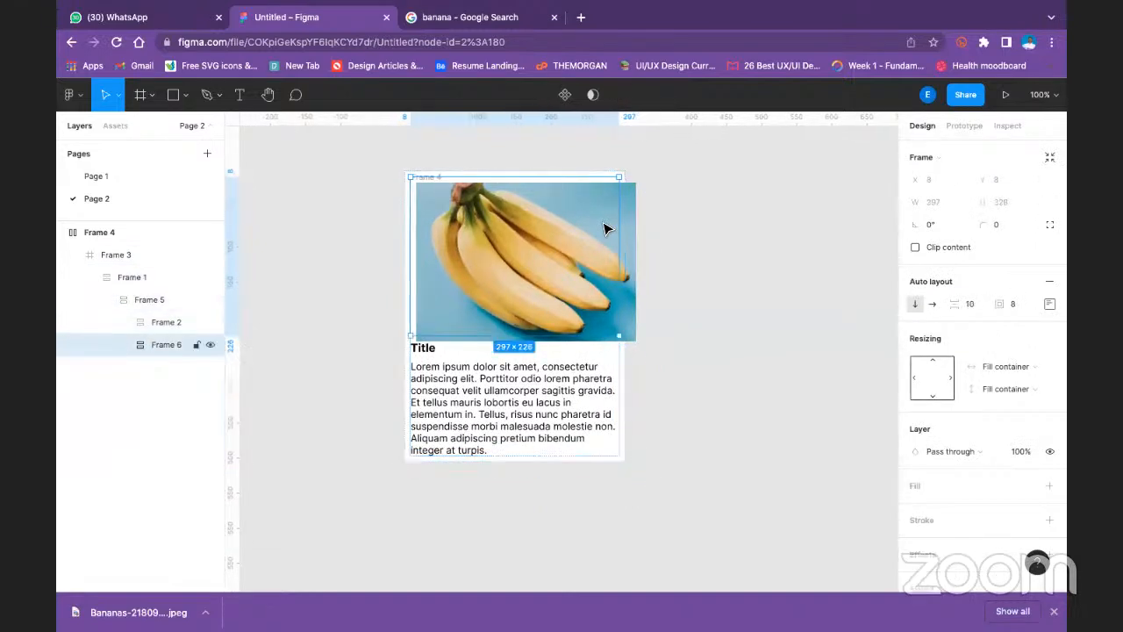
pyautogui.click(664, 210)
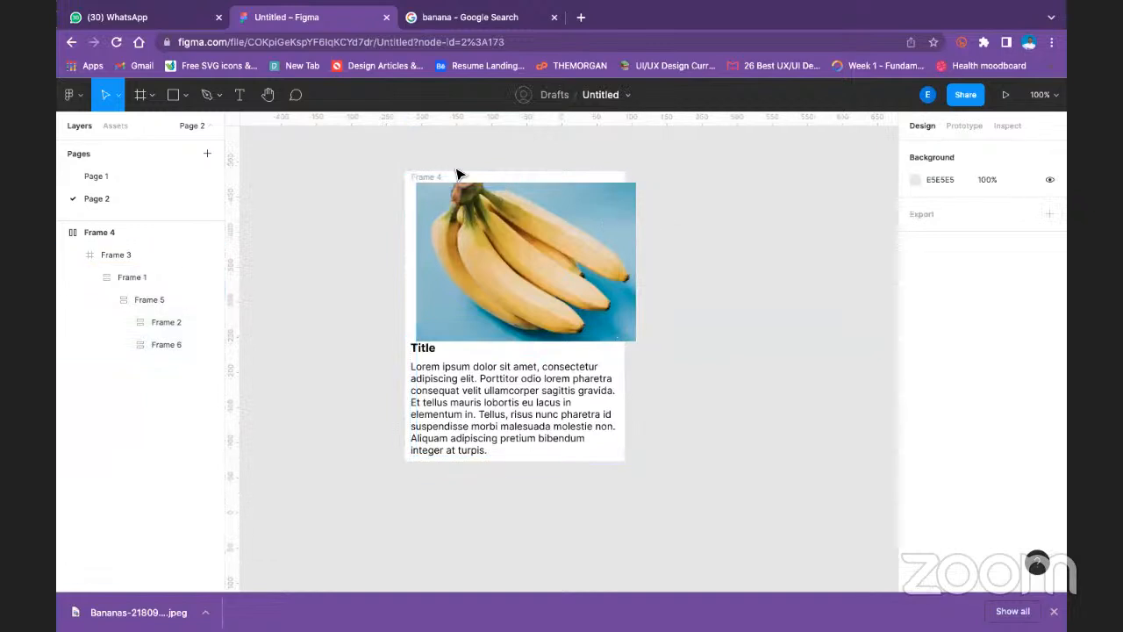
# - Try duplicating Frame 3 beside the original, and duplicate the nested Frame 1 in the copy
pyautogui.click(452, 388)
pyautogui.hotkey('ctrl', 'd')
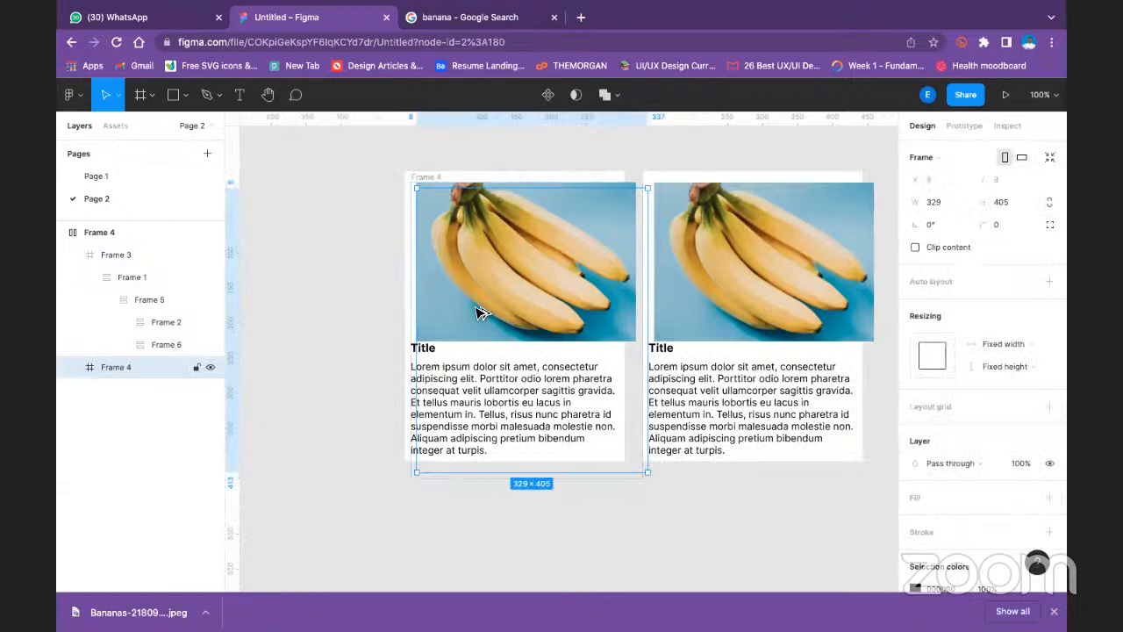
pyautogui.click(572, 163)
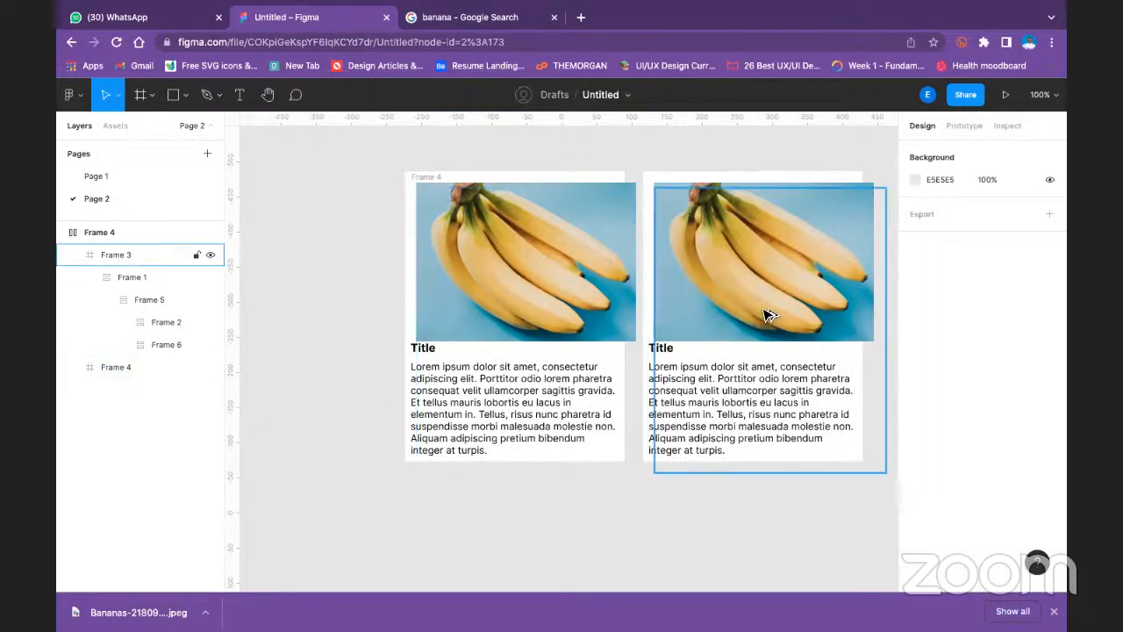
pyautogui.click(427, 172)
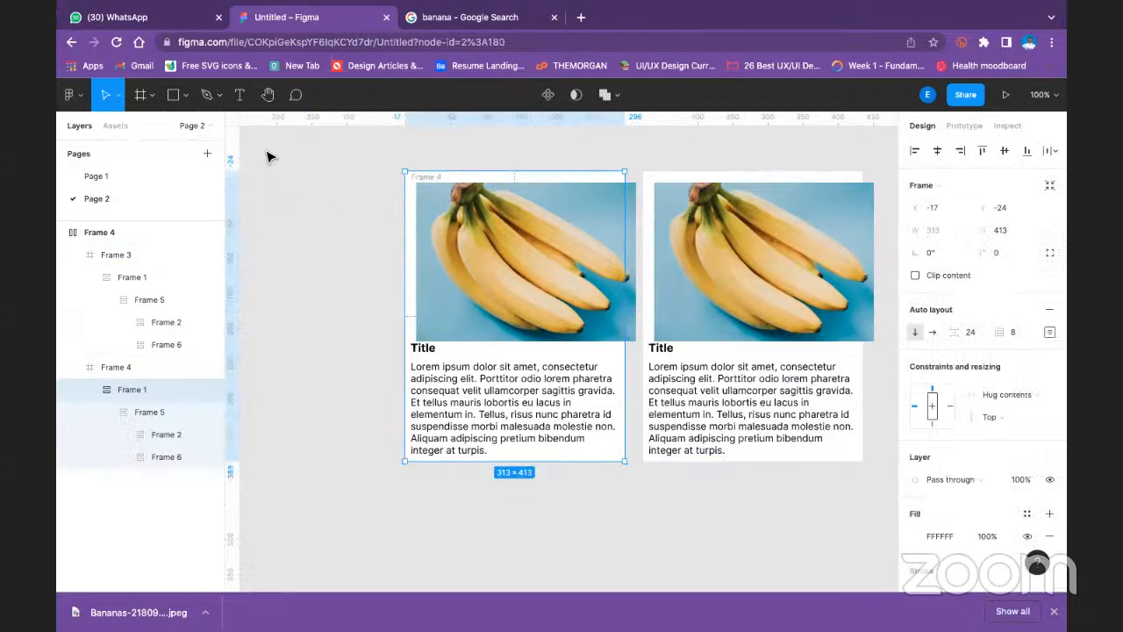
pyautogui.hotkey('ctrl', 'd')
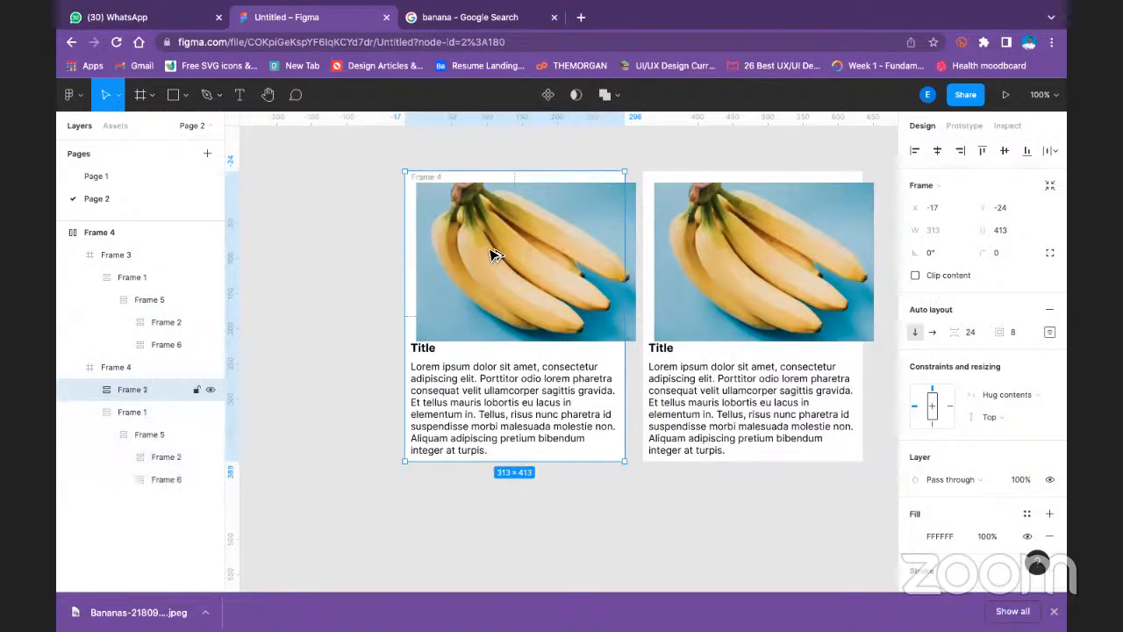
pyautogui.doubleClick(491, 255)
pyautogui.doubleClick(491, 254)
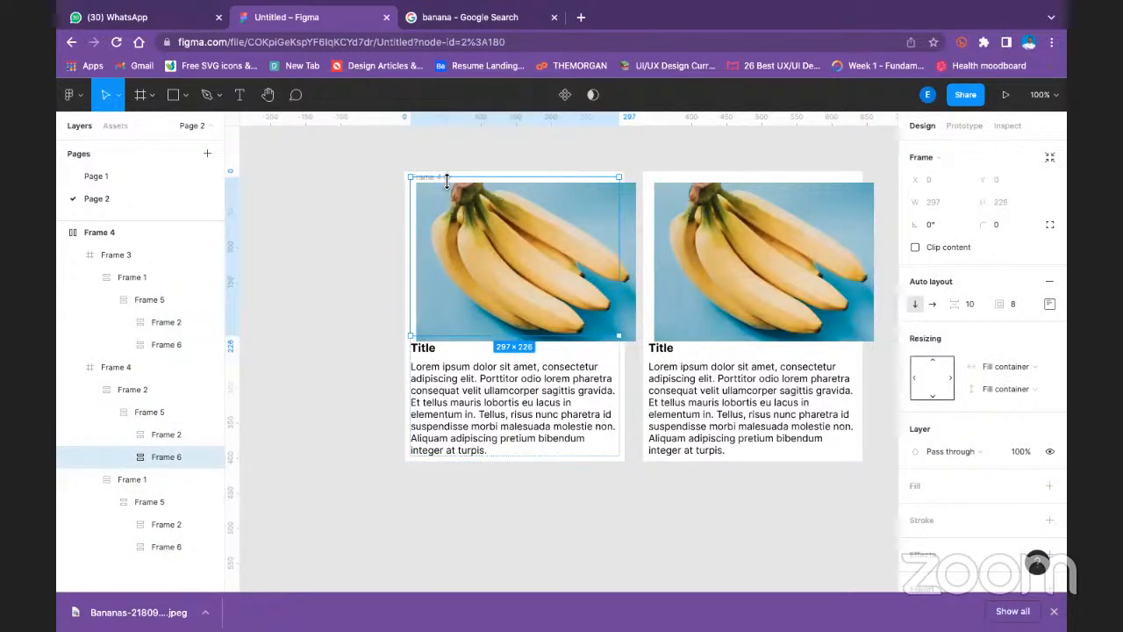
# - Undo the duplications and the card move, back to a single card with the image frame set to Fill container
pyautogui.hotkey('ctrl', 'z')
pyautogui.hotkey('ctrl', 'z')
pyautogui.hotkey('ctrl', 'z')
pyautogui.hotkey('ctrl', 'z')
pyautogui.hotkey('ctrl', 'z')
pyautogui.hotkey('ctrl', 'z')
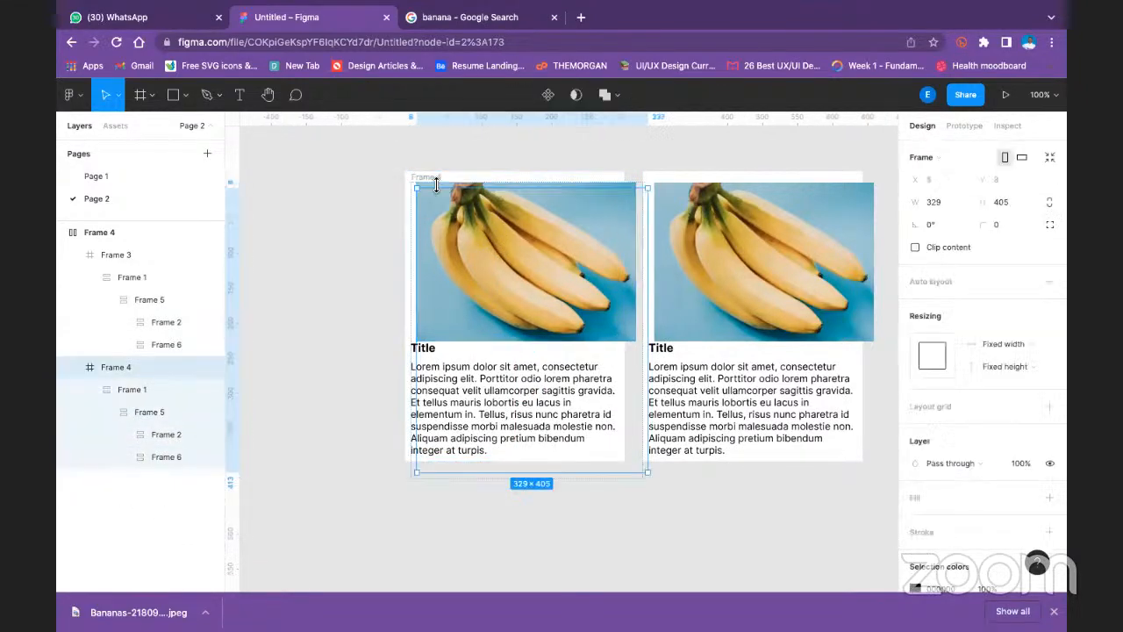
pyautogui.hotkey('ctrl', 'z')
pyautogui.hotkey('ctrl', 'z')
pyautogui.hotkey('ctrl', 'z')
pyautogui.hotkey('ctrl', 'z')
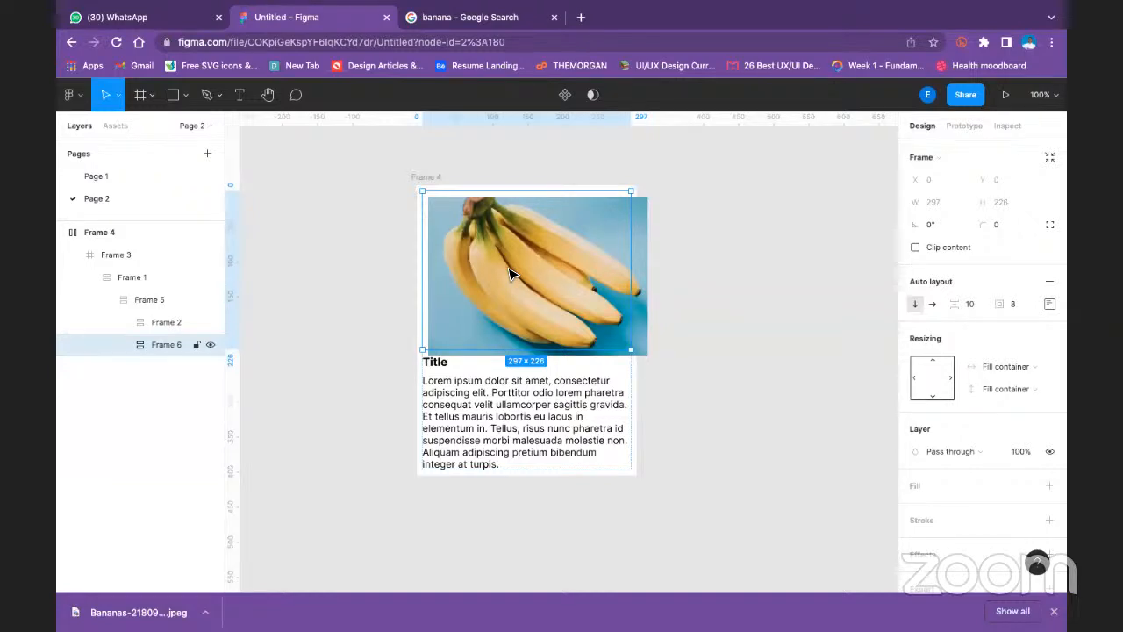
# - Ungroup the outer Frame 4 so that Frame 3 is the top-level frame
pyautogui.click(484, 372)
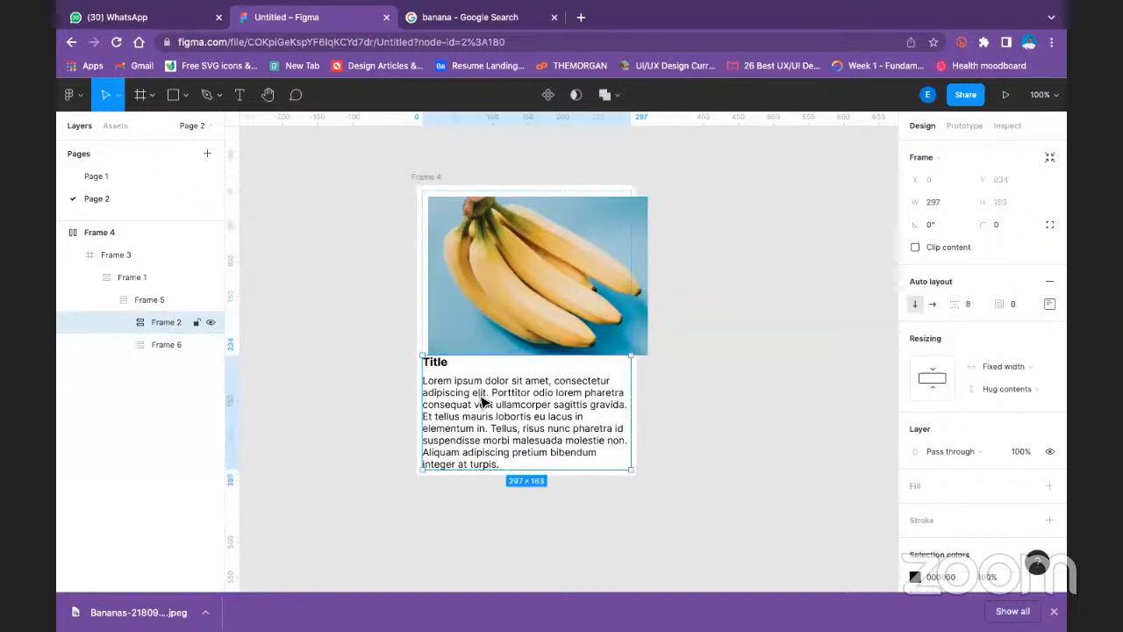
pyautogui.click(136, 230)
pyautogui.rightClick(136, 230)
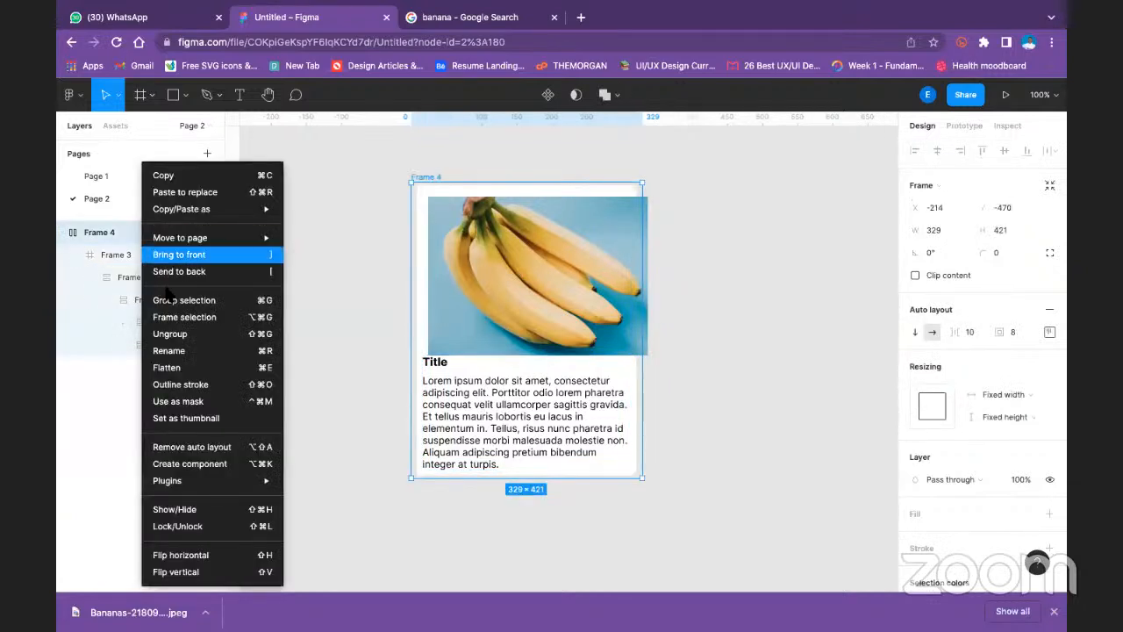
pyautogui.click(177, 333)
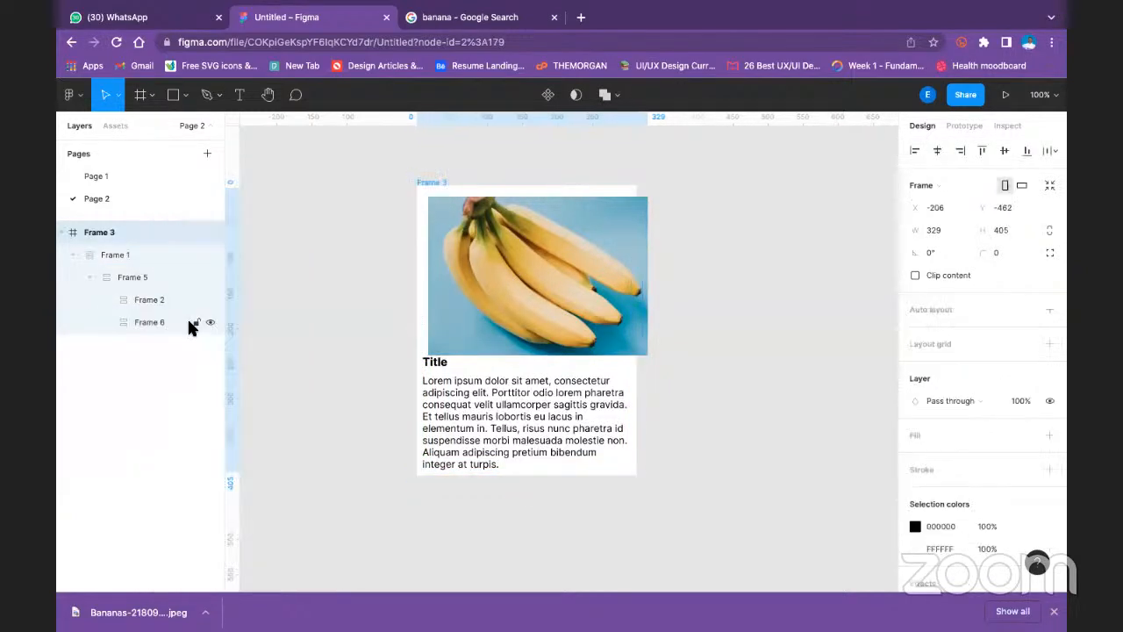
# - Remove auto layout from Frame 1 inside Frame 3
pyautogui.rightClick(137, 231)
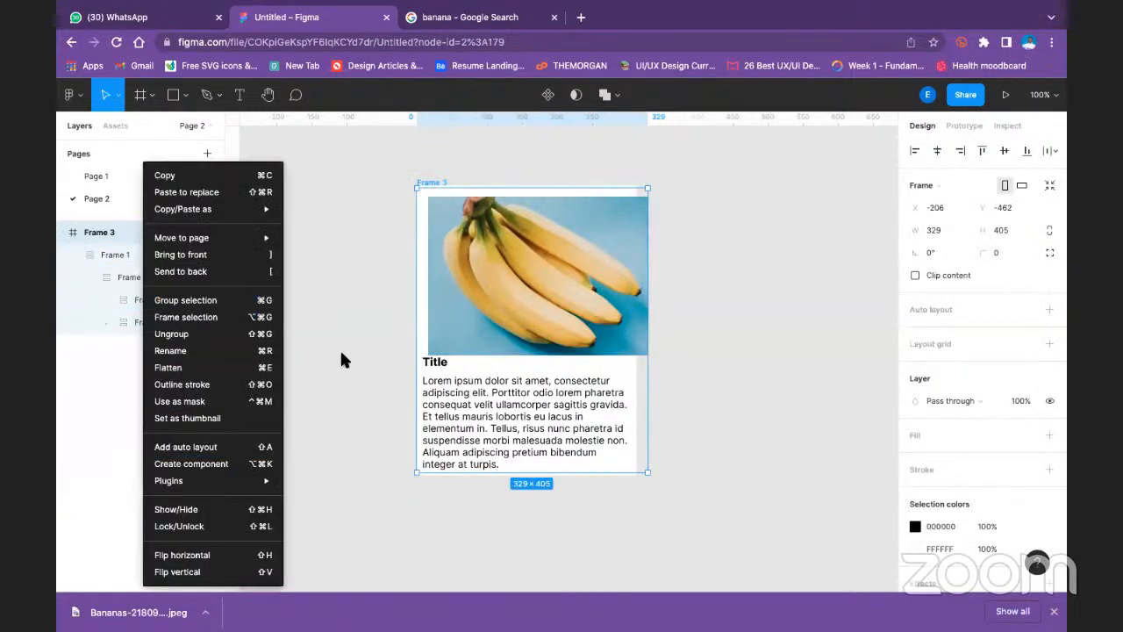
pyautogui.click(80, 230)
pyautogui.click(97, 252)
pyautogui.rightClick(97, 253)
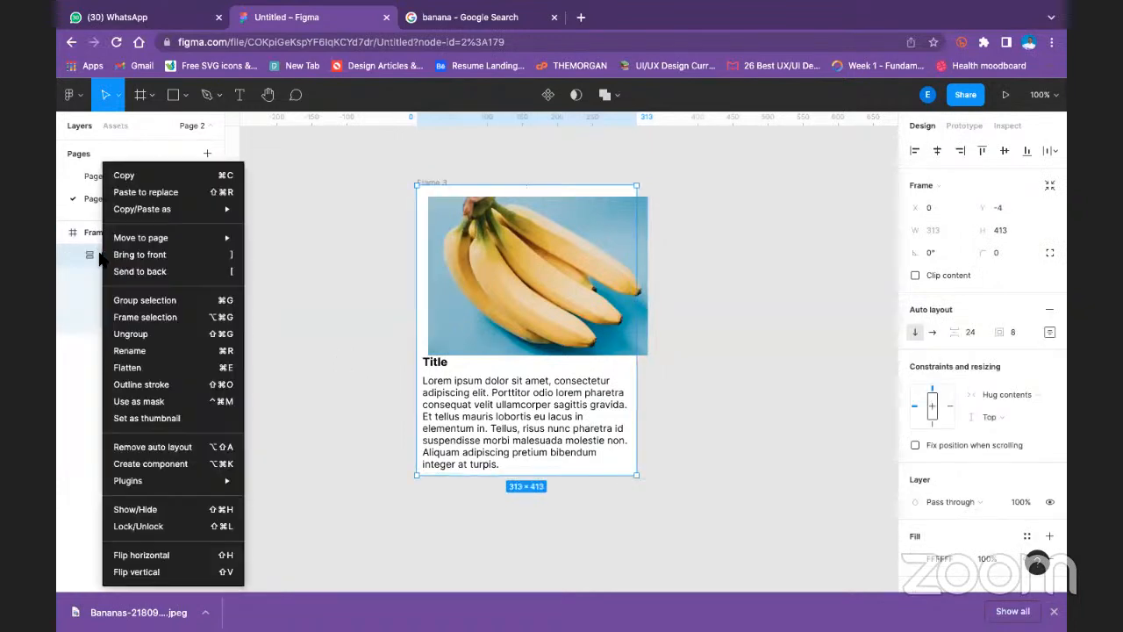
pyautogui.moveTo(150, 482)
pyautogui.click(154, 447)
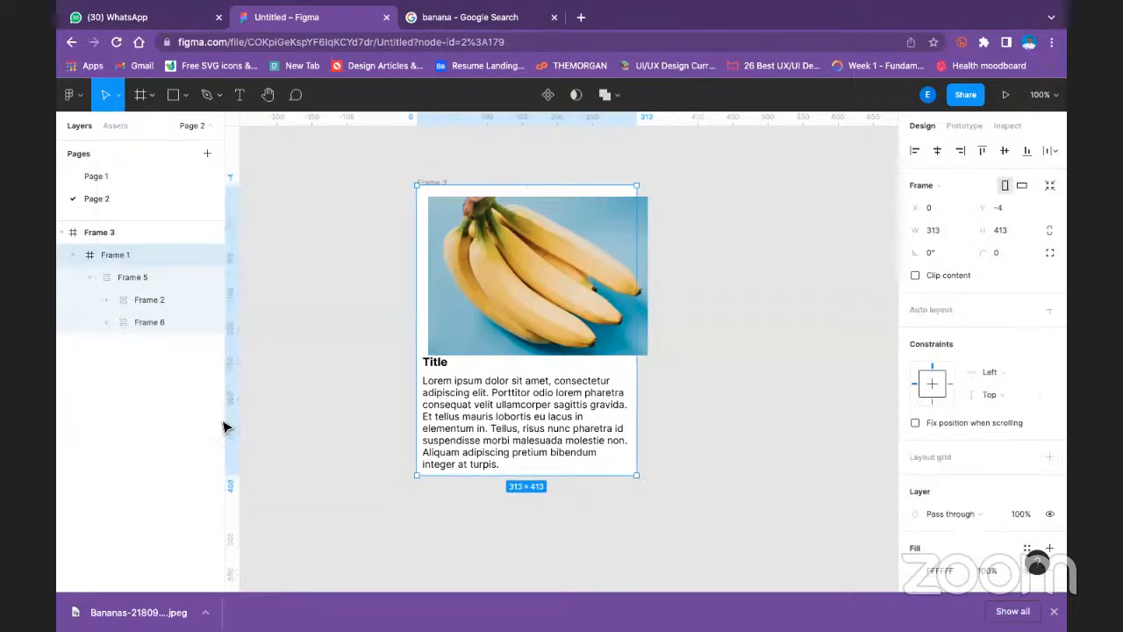
# - Remove auto layout from Frame 5 and from the nested Frame 2 that holds the title and text
pyautogui.click(303, 346)
pyautogui.rightClick(125, 264)
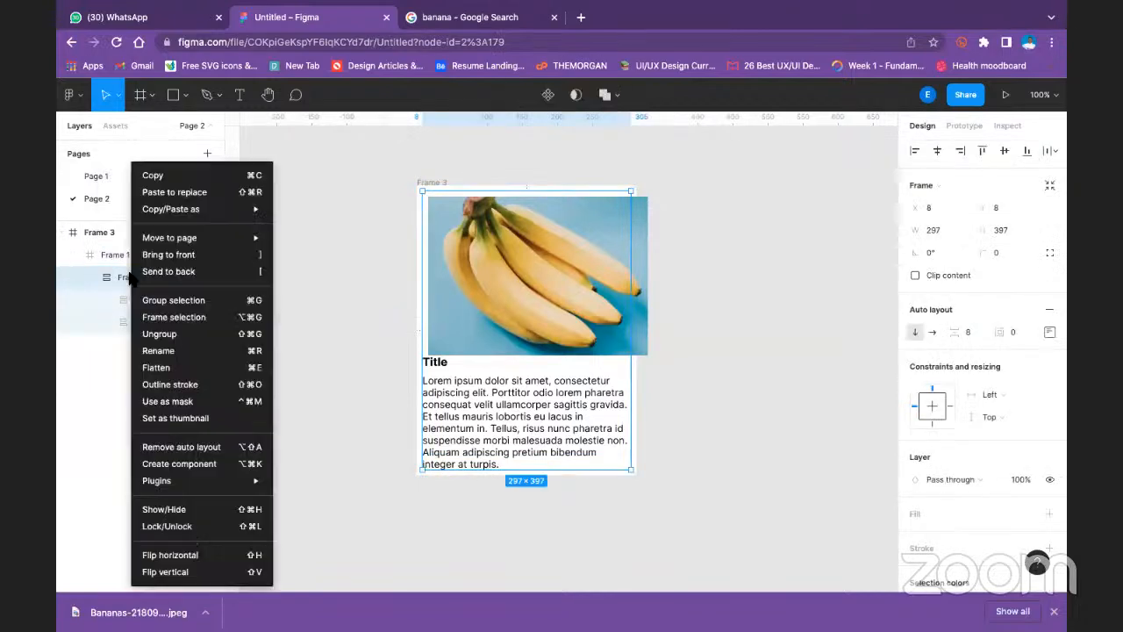
pyautogui.click(175, 447)
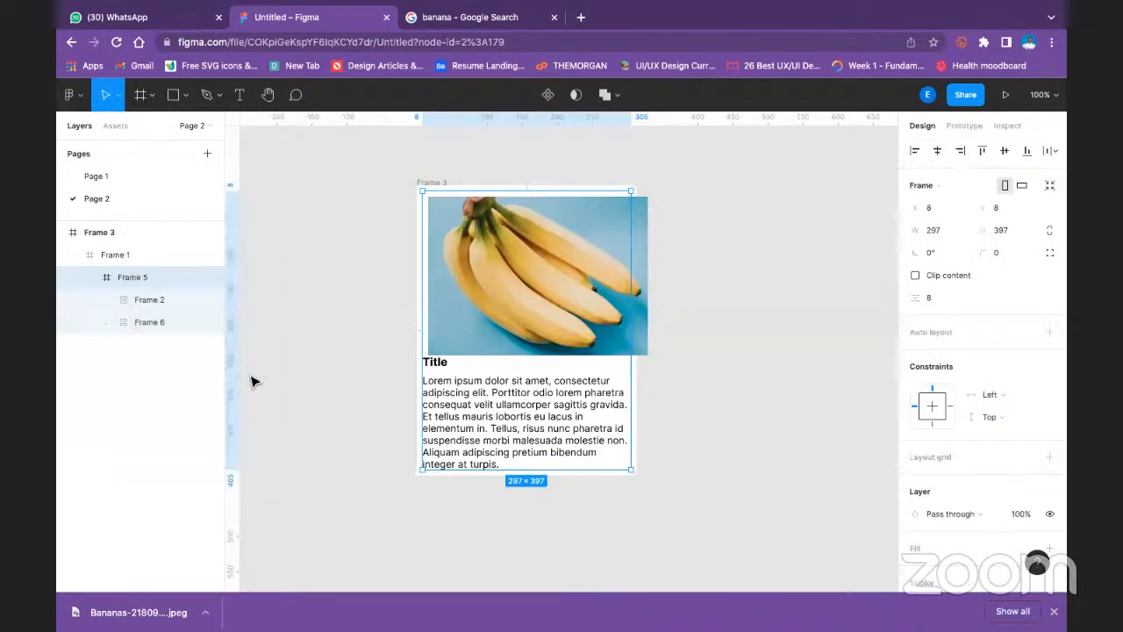
pyautogui.click(184, 306)
pyautogui.rightClick(131, 303)
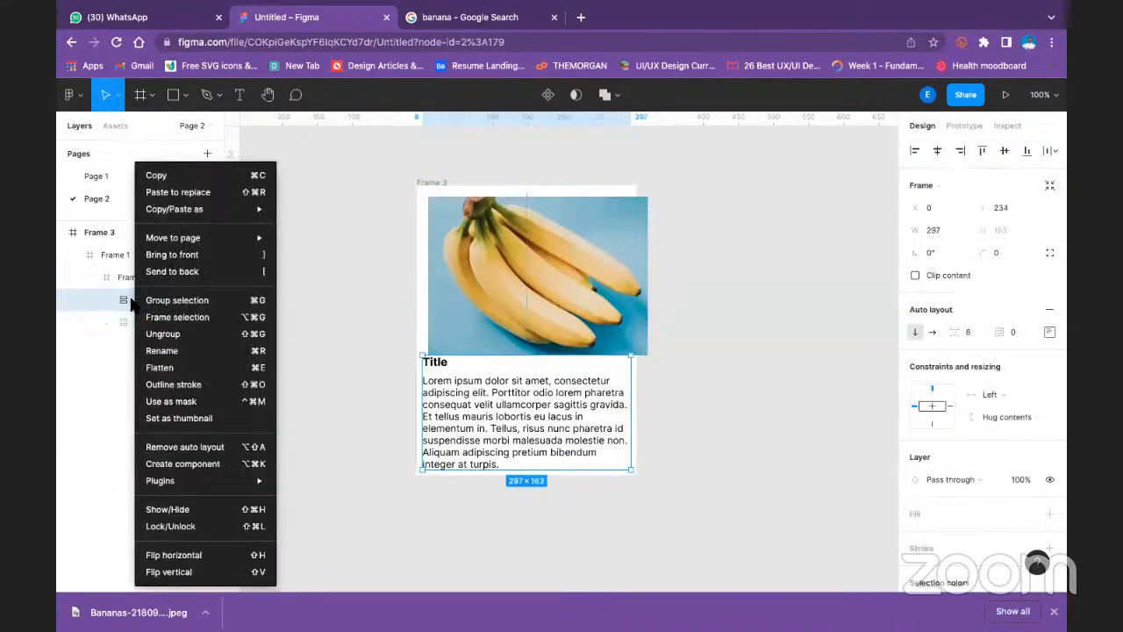
pyautogui.click(193, 448)
pyautogui.click(290, 313)
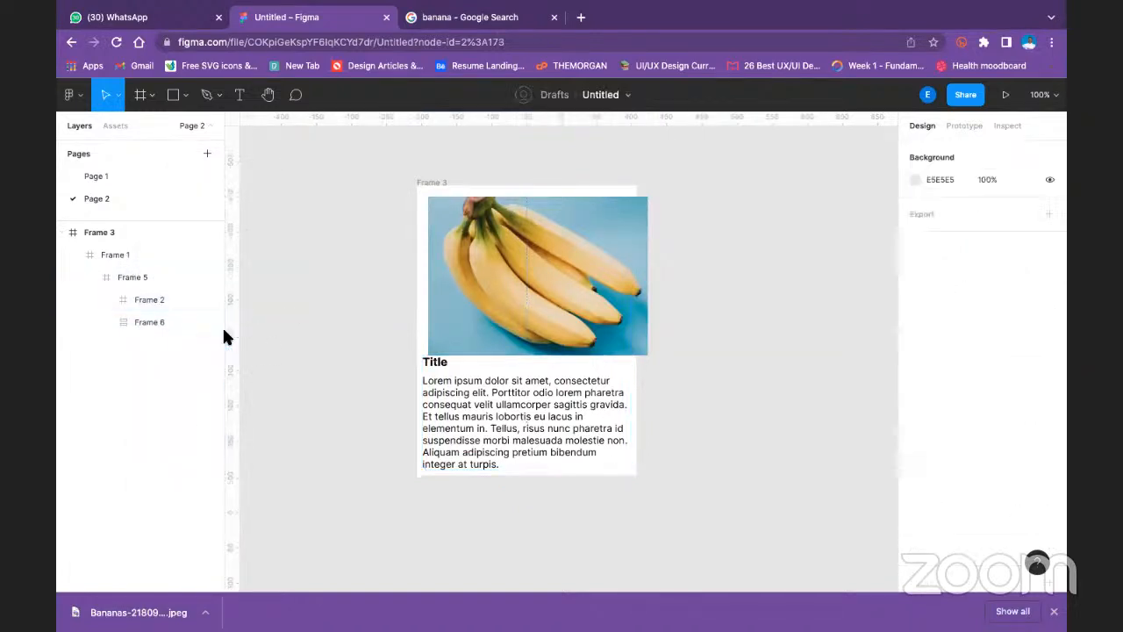
# - Remove auto layout from Frame 6, which holds the banana image
pyautogui.click(137, 324)
pyautogui.rightClick(137, 324)
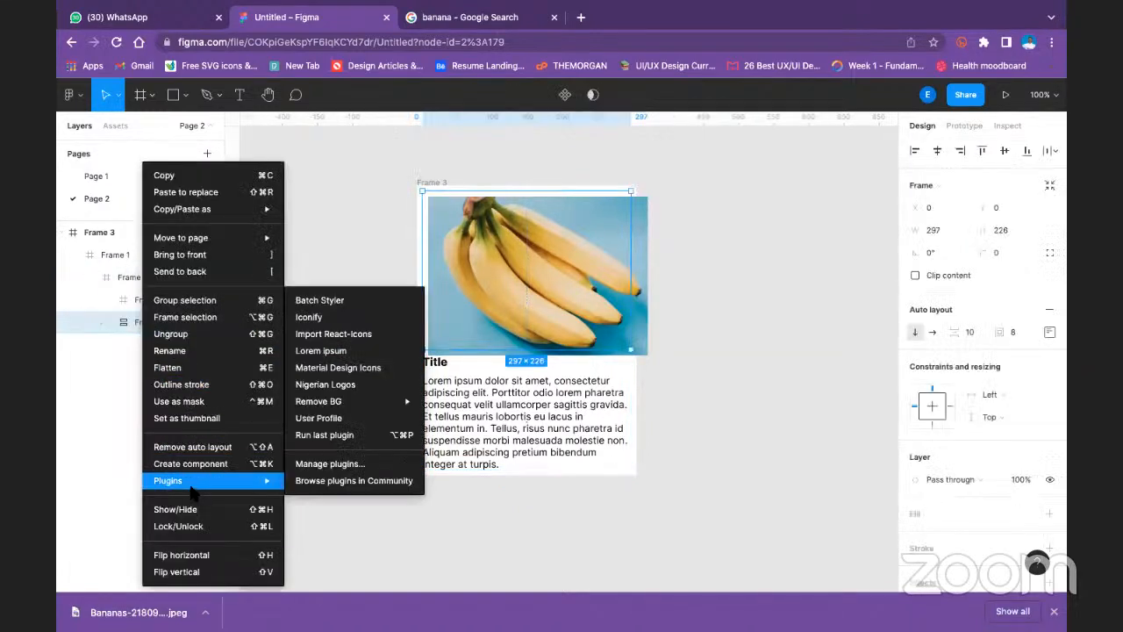
pyautogui.click(230, 446)
pyautogui.click(298, 332)
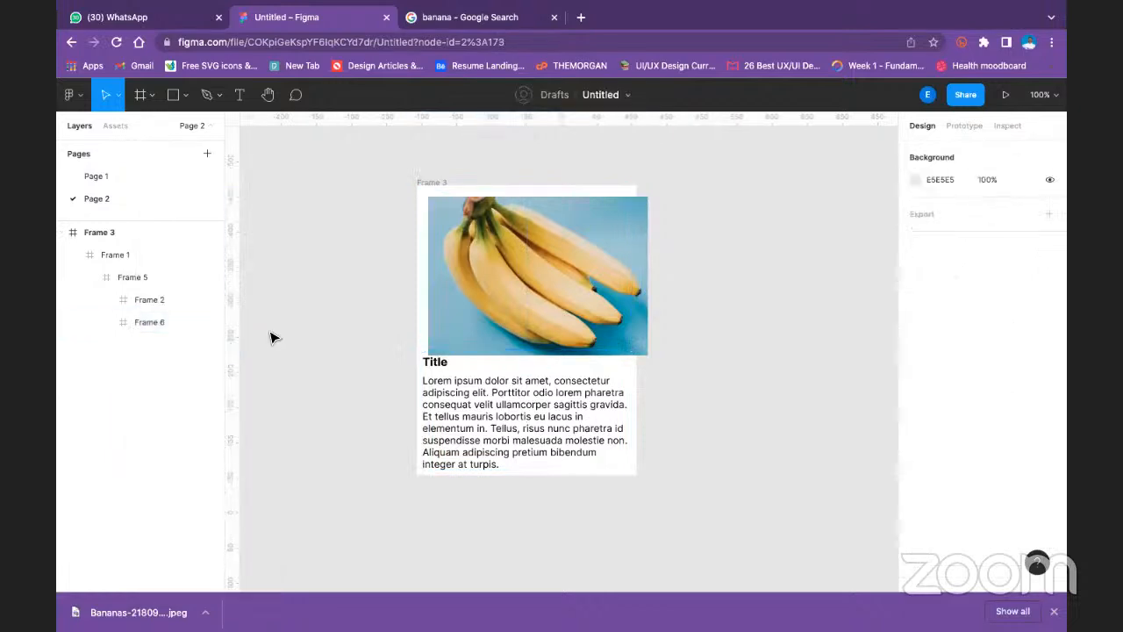
# - Move Frame 1 out of Frame 3 to the right and ungroup it
pyautogui.click(546, 277)
pyautogui.moveTo(605, 248); pyautogui.dragTo(697, 250)
pyautogui.rightClick(692, 247)
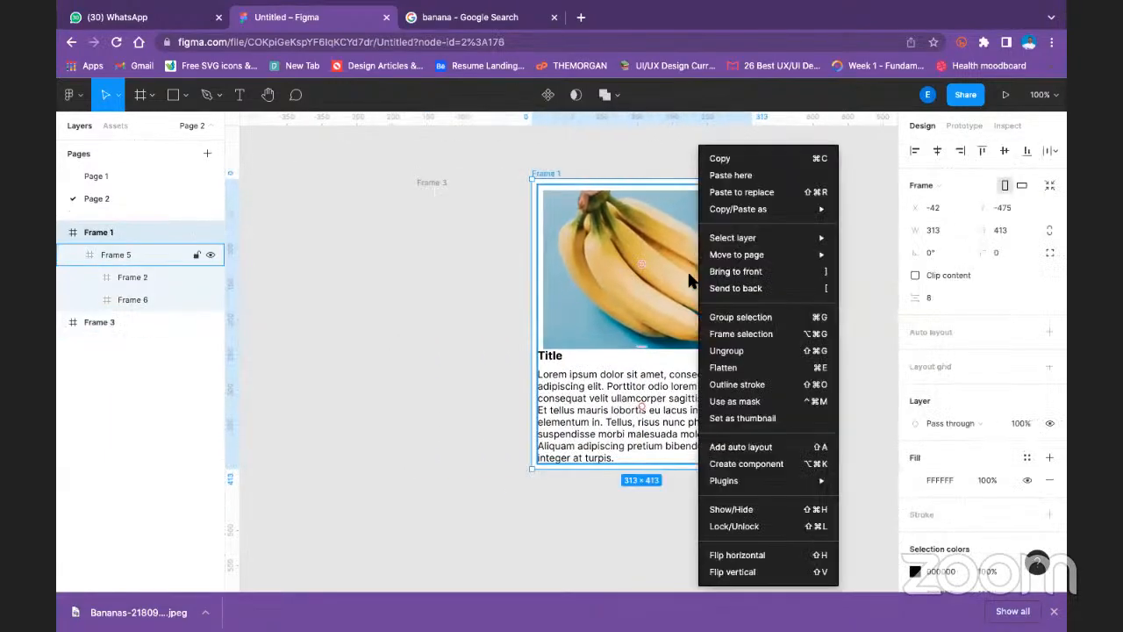
pyautogui.click(713, 347)
pyautogui.click(431, 306)
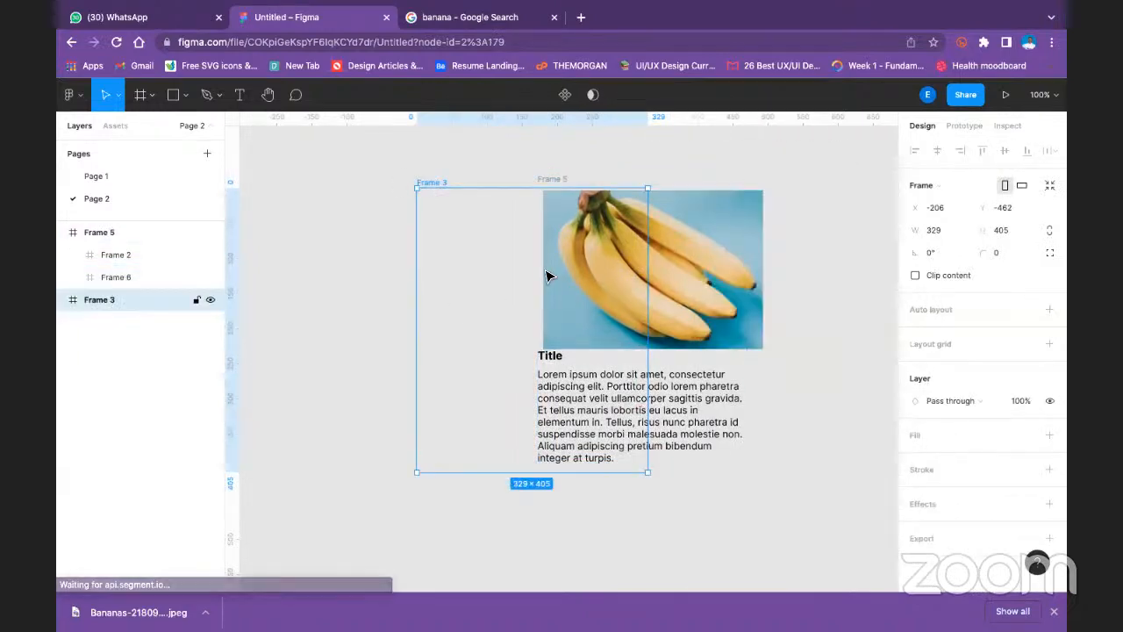
# - Move Frame 6 with the banana image out to the left of the text and ungroup it
pyautogui.click(585, 244)
pyautogui.moveTo(585, 243); pyautogui.dragTo(282, 269)
pyautogui.rightClick(351, 244)
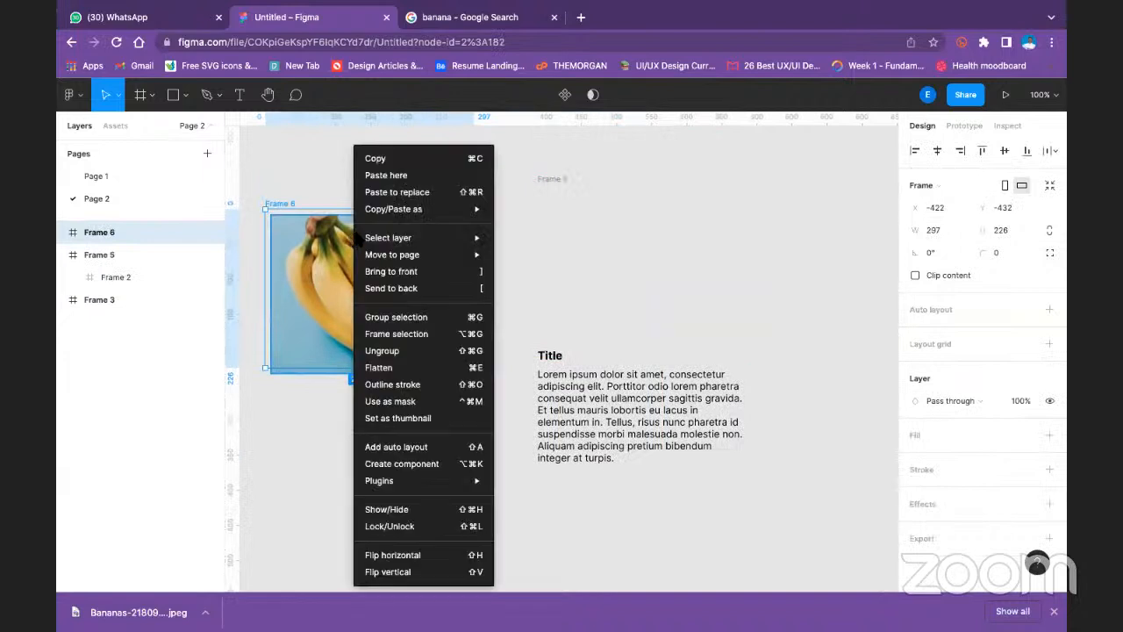
pyautogui.click(373, 345)
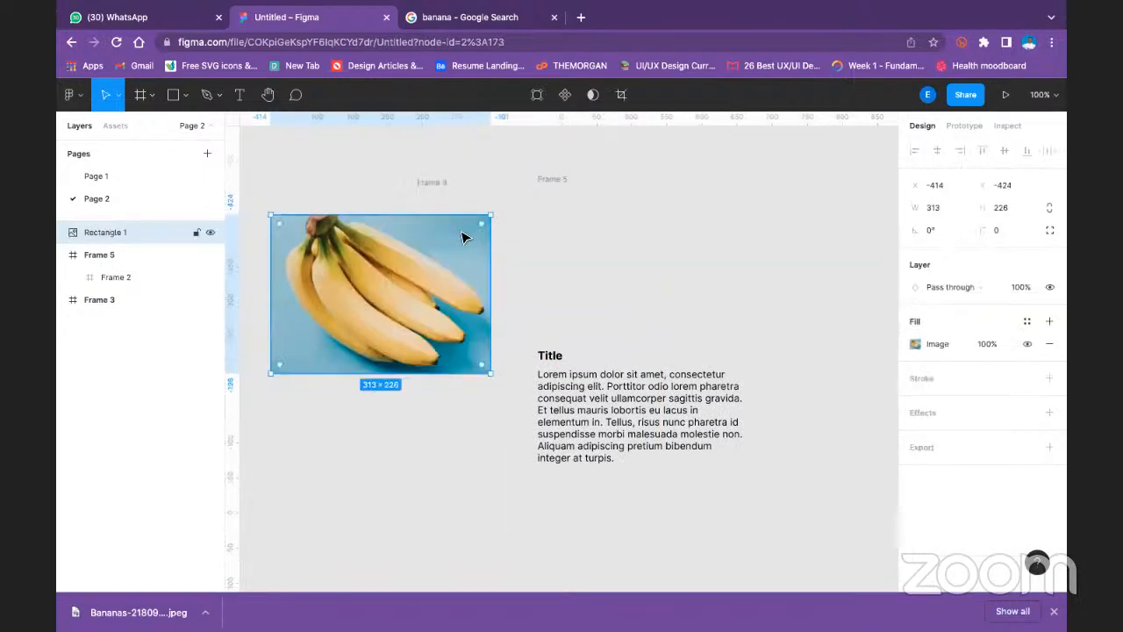
# - Delete the empty Frame 3
pyautogui.click(451, 189)
pyautogui.click(442, 186)
pyautogui.press('Delete')
# - Ungroup Frame 5, the outer frame around the title and body text
pyautogui.click(553, 185)
pyautogui.rightClick(554, 184)
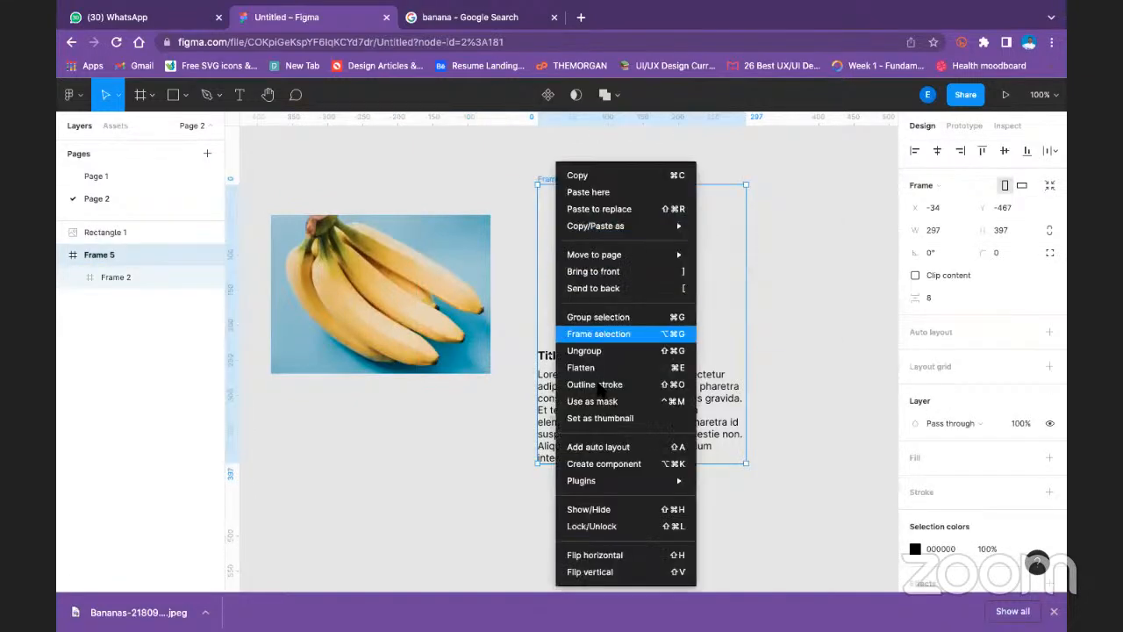
pyautogui.click(609, 354)
pyautogui.click(572, 275)
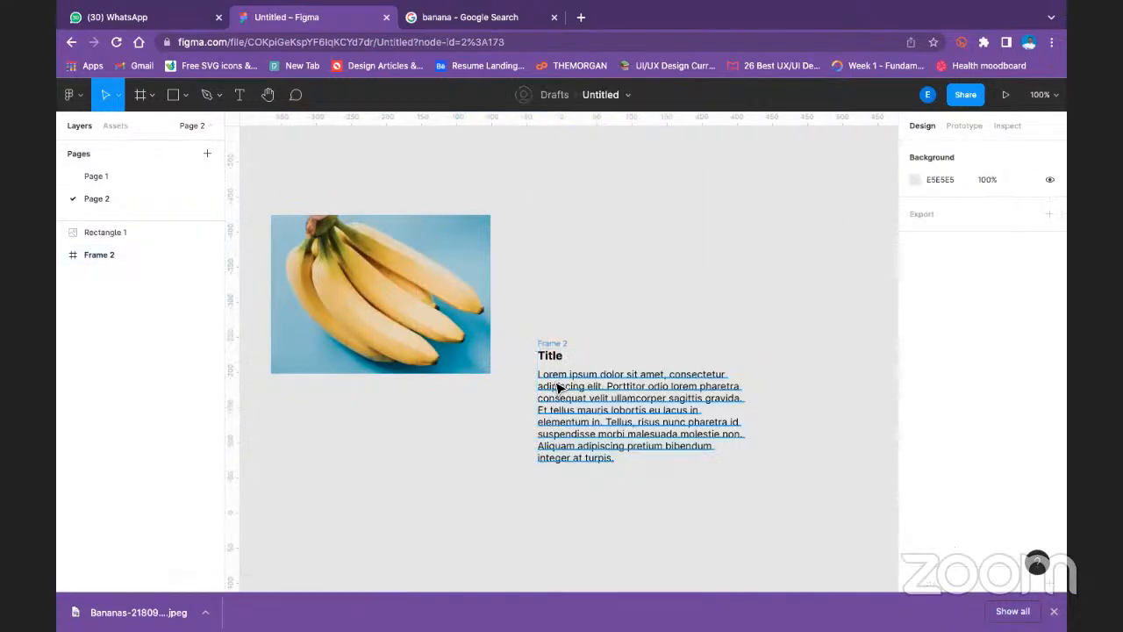
# - Ungroup Frame 2 to separate the title from the Lorem ipsum body text
pyautogui.rightClick(553, 386)
pyautogui.click(514, 307)
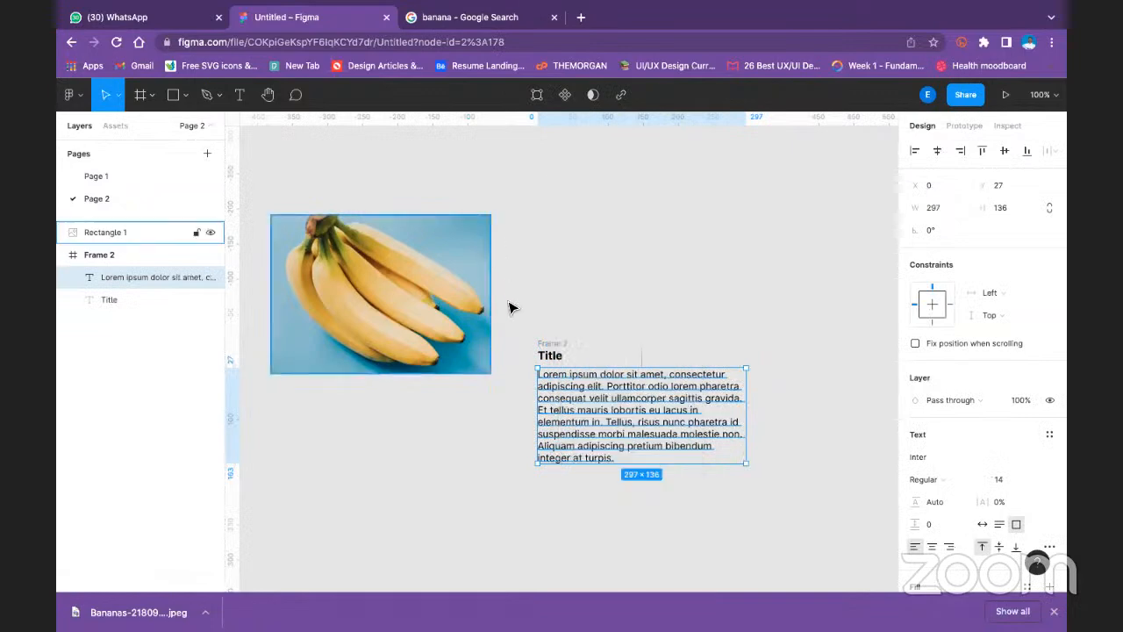
pyautogui.click(547, 347)
pyautogui.rightClick(547, 347)
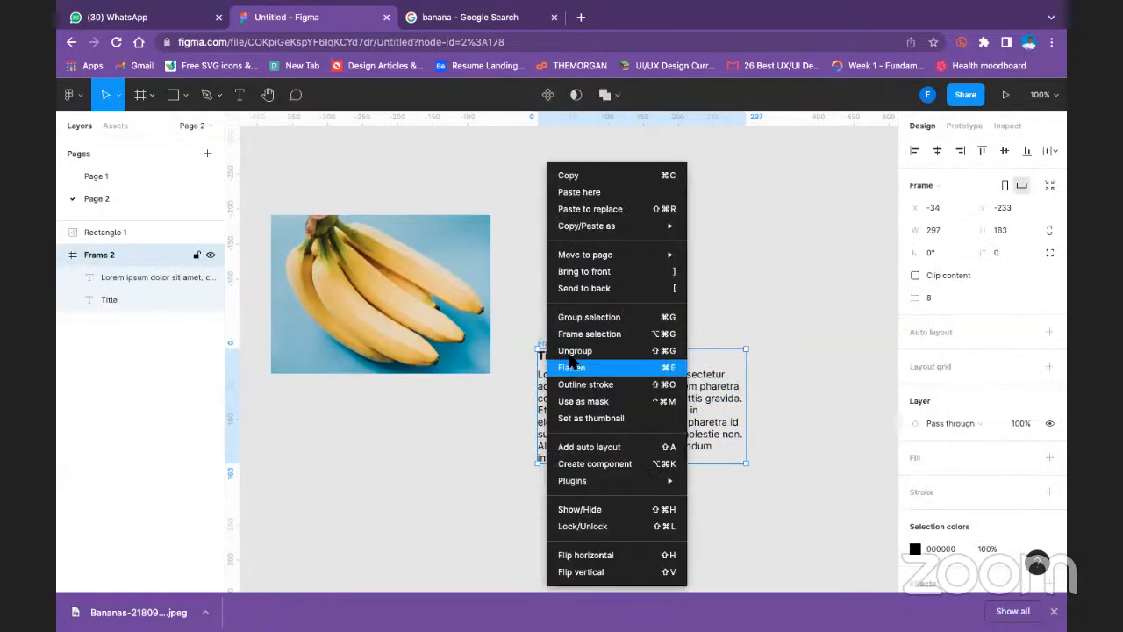
pyautogui.click(576, 351)
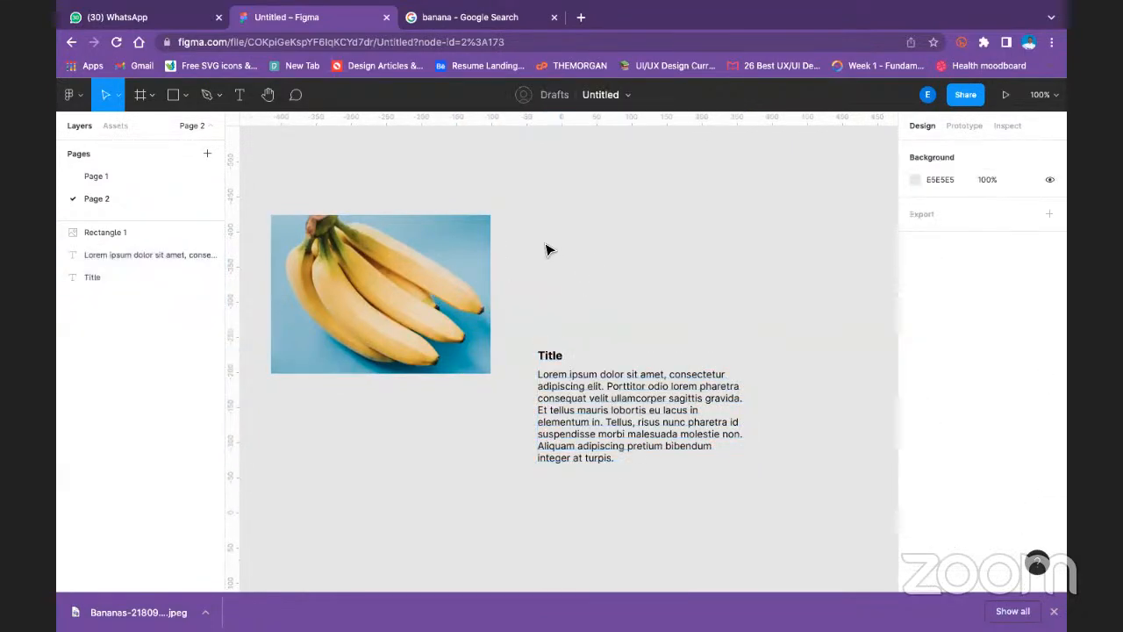
# - Add auto layout to the title and the body text separately, and move the body text frame slightly down below the title
pyautogui.click(559, 356)
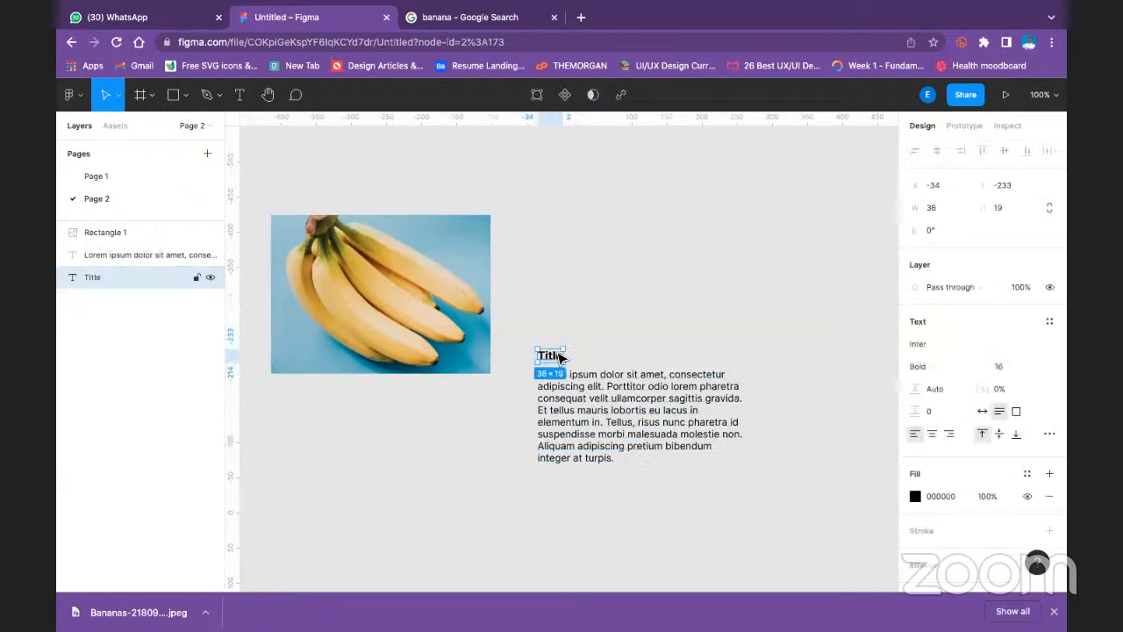
pyautogui.hotkey('shift', 'a')
pyautogui.click(591, 422)
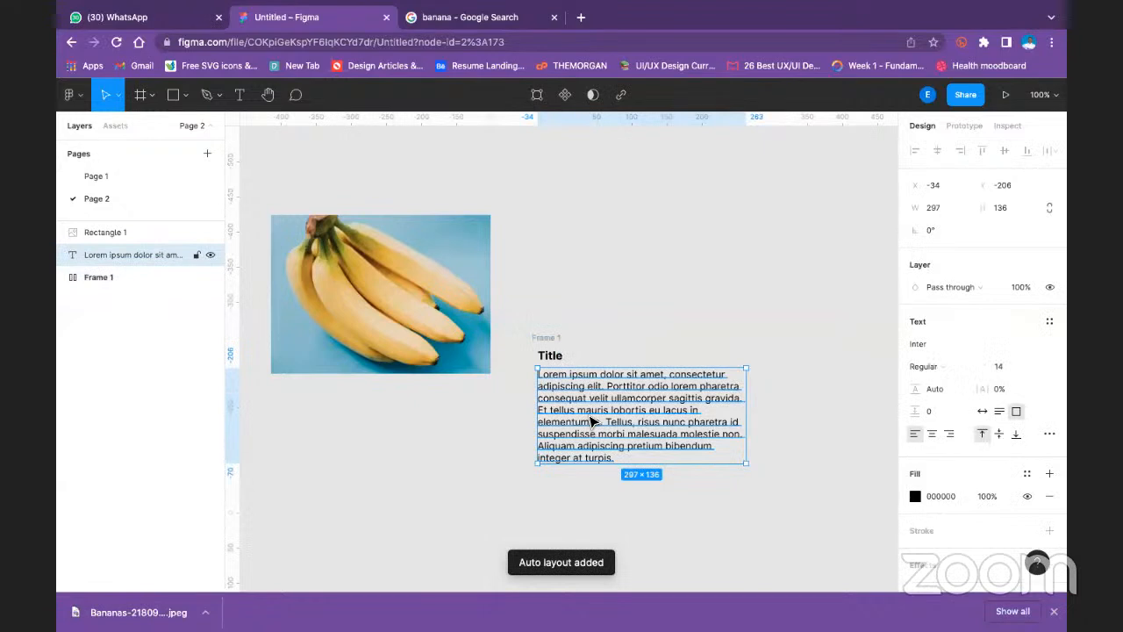
pyautogui.hotkey('shift', 'a')
pyautogui.moveTo(587, 390); pyautogui.dragTo(584, 401)
pyautogui.click(627, 289)
# - Add auto layout to the banana image and place its frame directly above the title
pyautogui.click(362, 292)
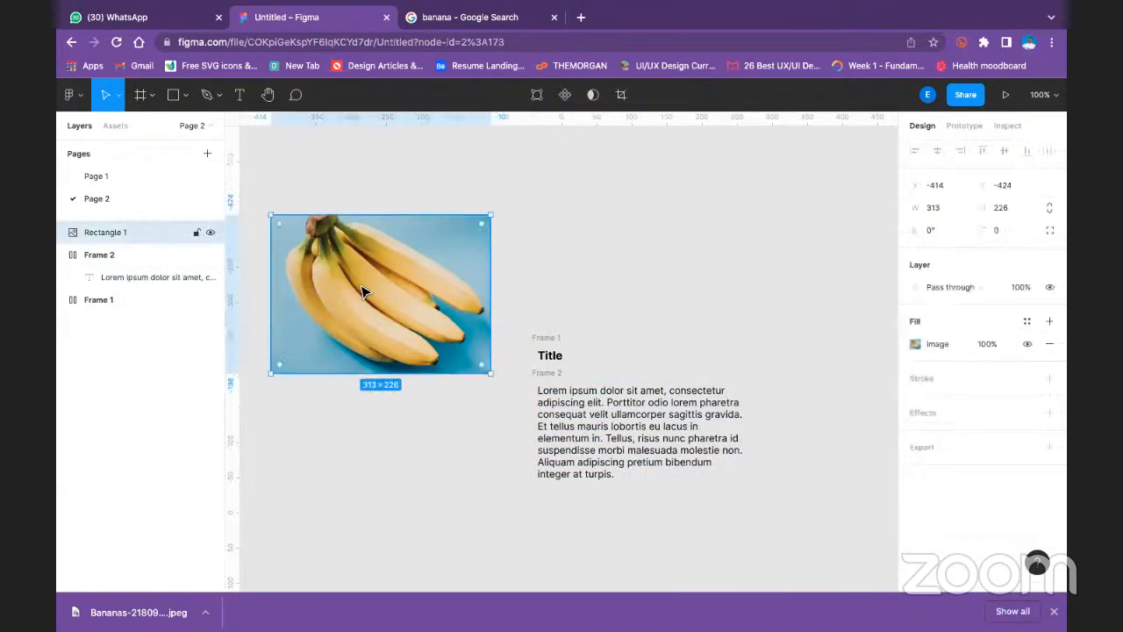
pyautogui.hotkey('shift', 'a')
pyautogui.moveTo(363, 292); pyautogui.dragTo(634, 253)
# - Combine the image, title and body text frames into one vertical auto layout frame
pyautogui.click(473, 161)
pyautogui.moveTo(475, 134); pyautogui.dragTo(778, 526)
pyautogui.hotkey('shift', 'a')
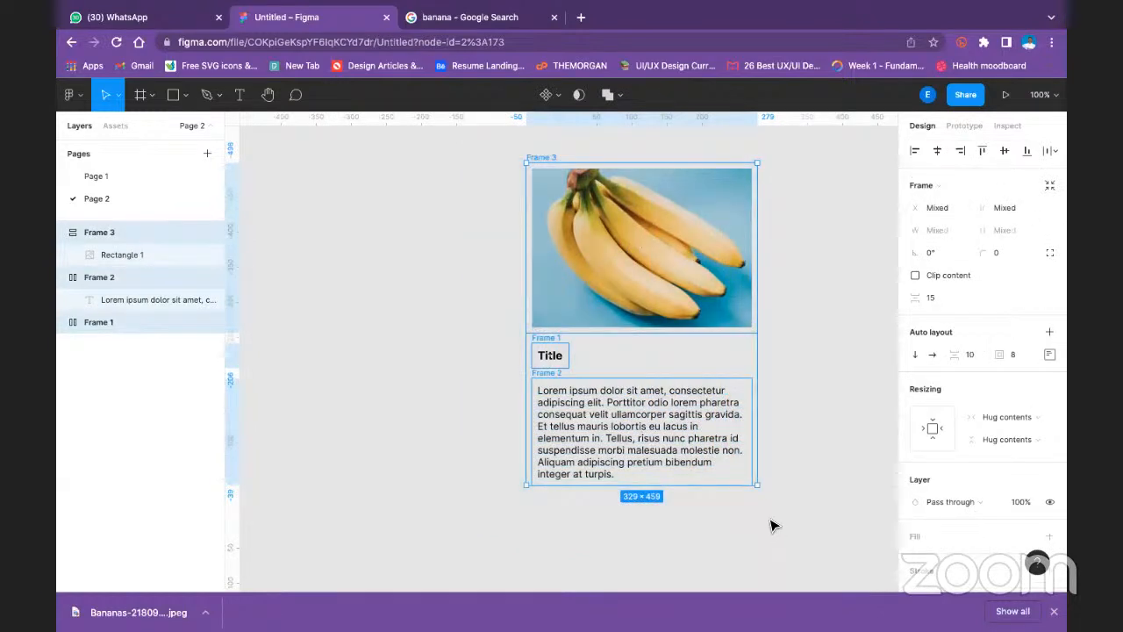
pyautogui.hotkey('shift', 'a')
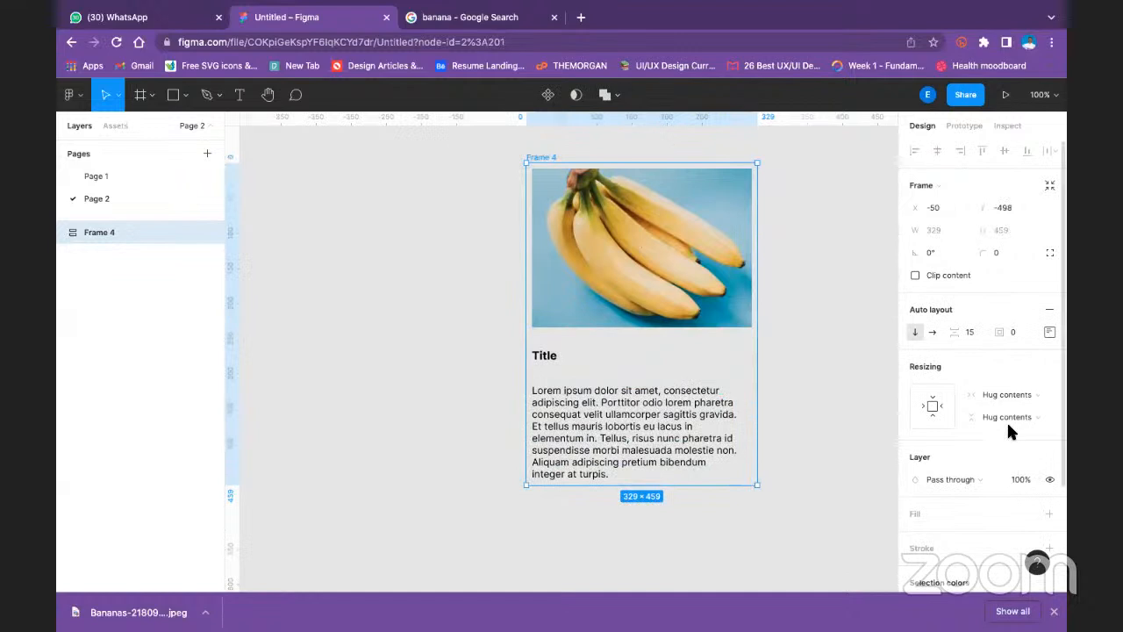
pyautogui.click(830, 340)
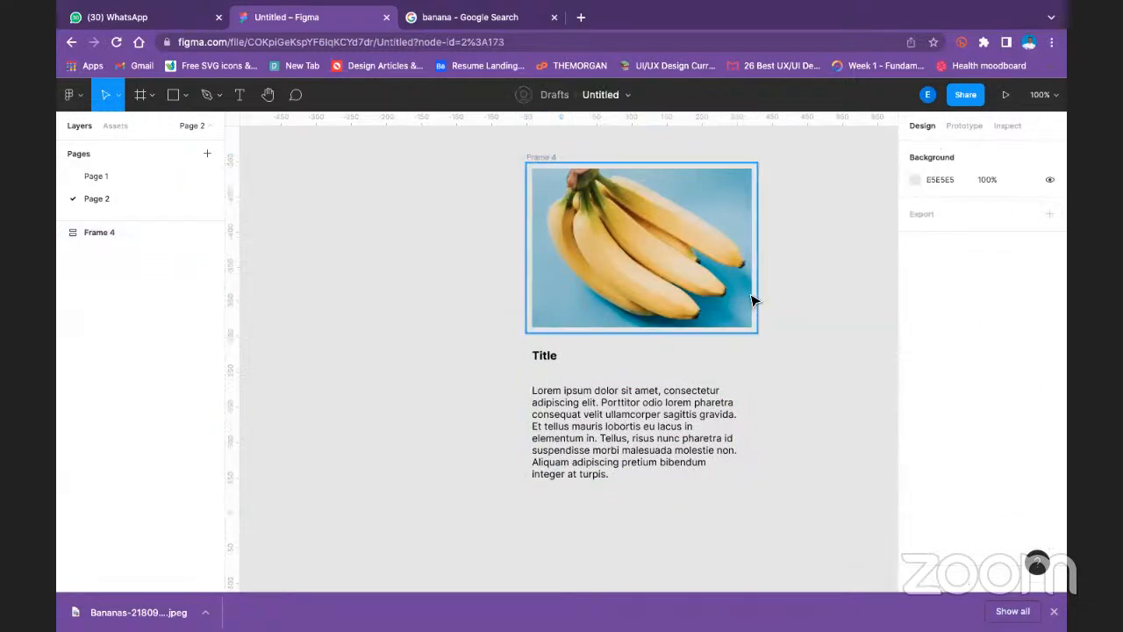
# - Set both the width and height resizing of the banana image frame to Fill container
pyautogui.click(750, 300)
pyautogui.click(1013, 363)
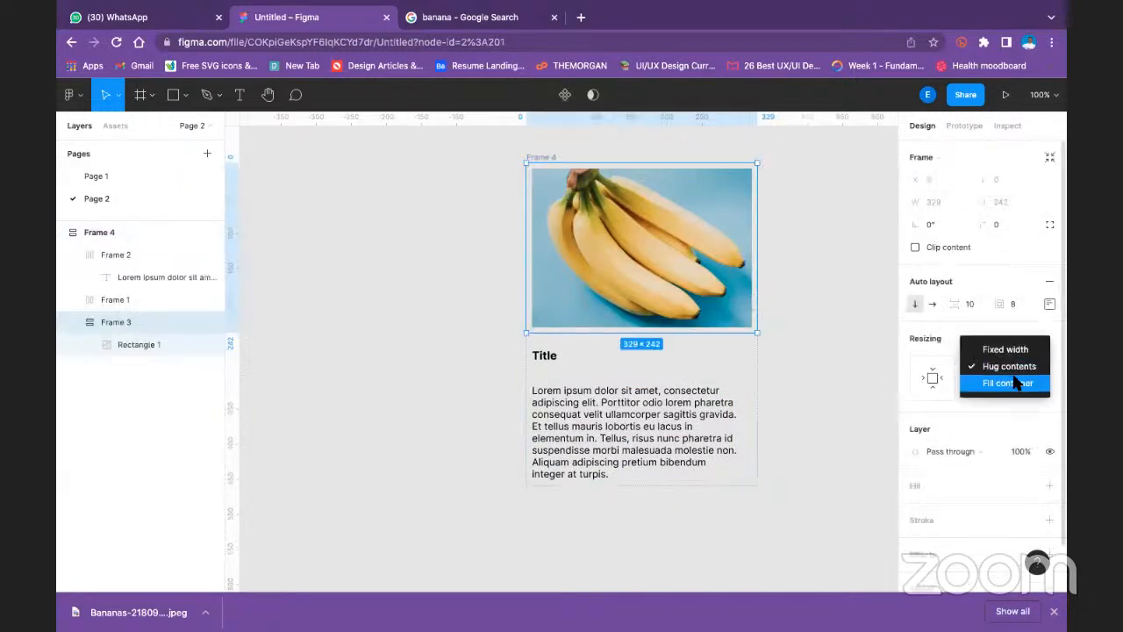
pyautogui.click(1016, 383)
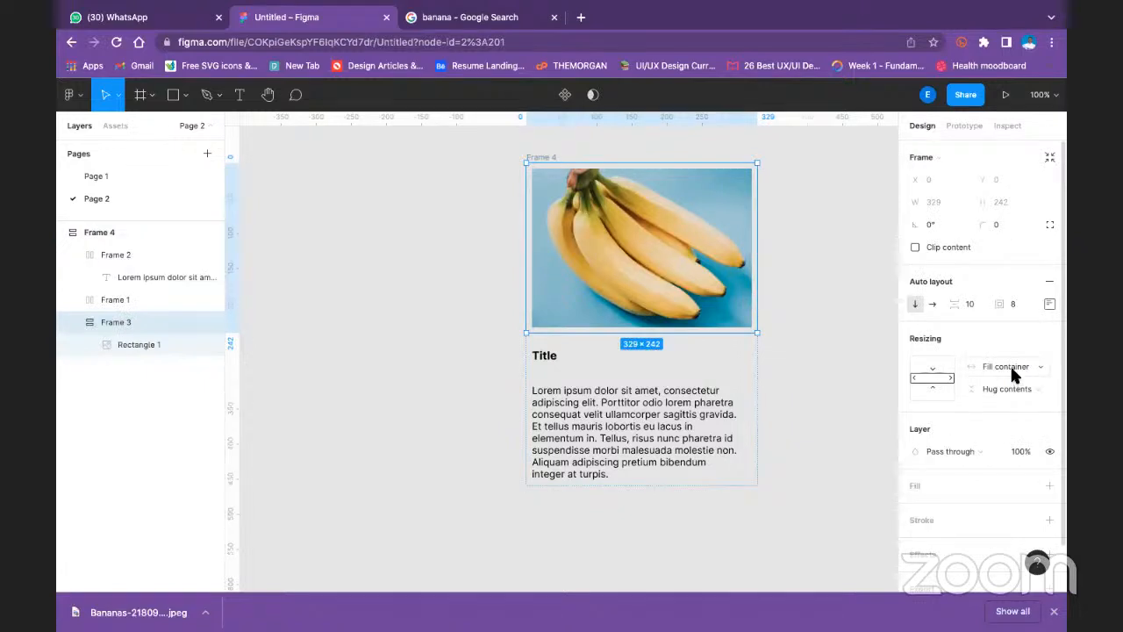
pyautogui.click(1008, 389)
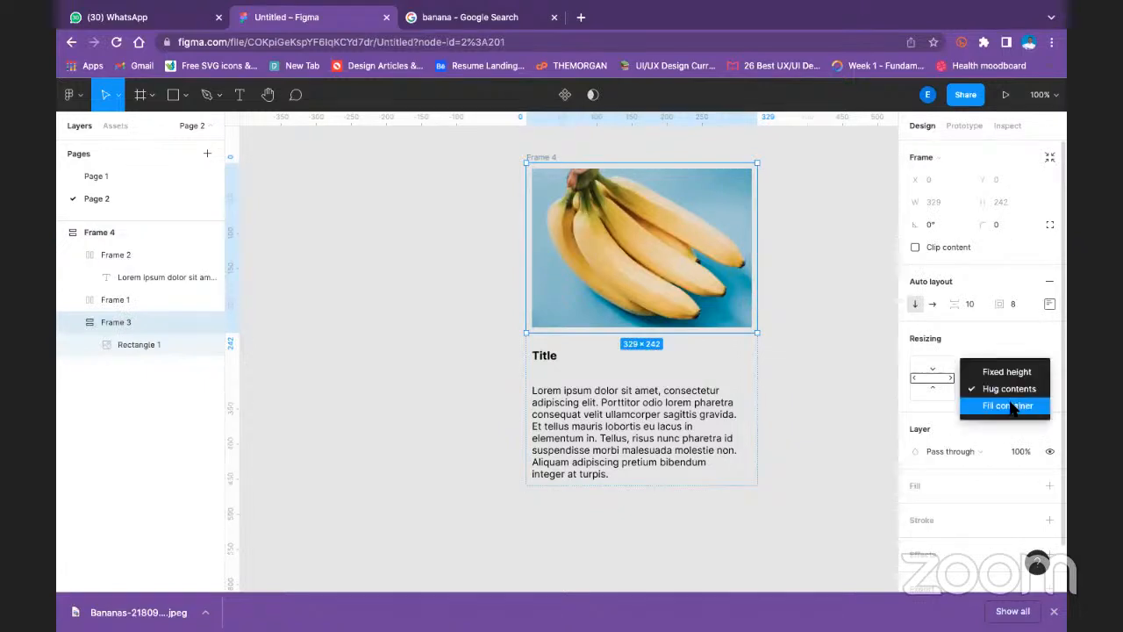
pyautogui.click(1014, 405)
pyautogui.click(832, 299)
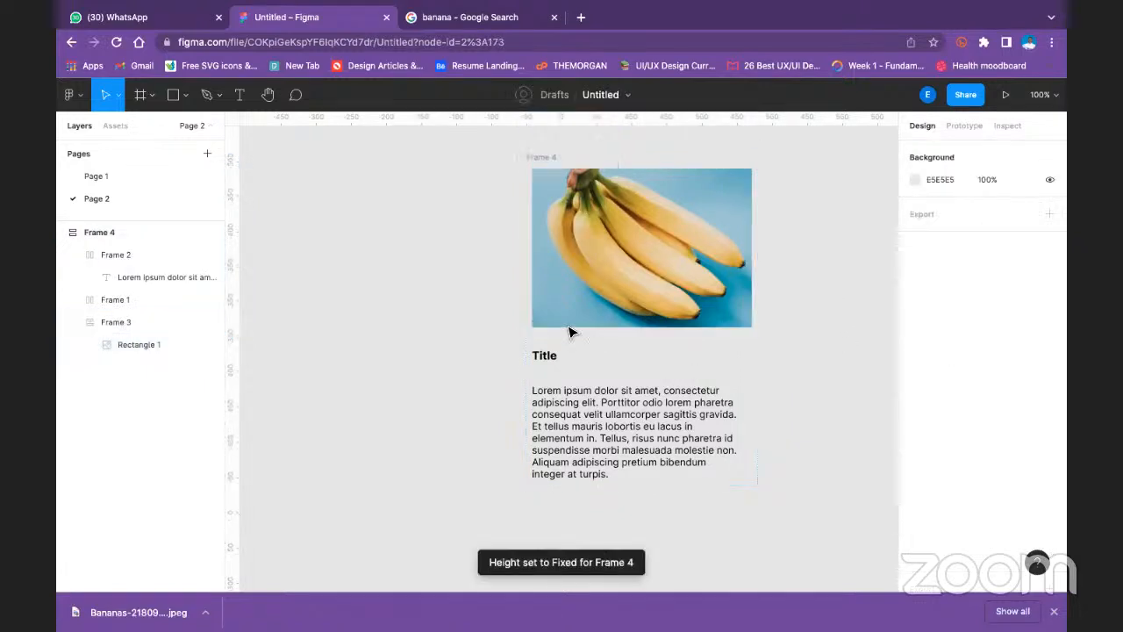
# - Set the title frame's width resizing to Fill container and try Fill container for its height
pyautogui.click(539, 364)
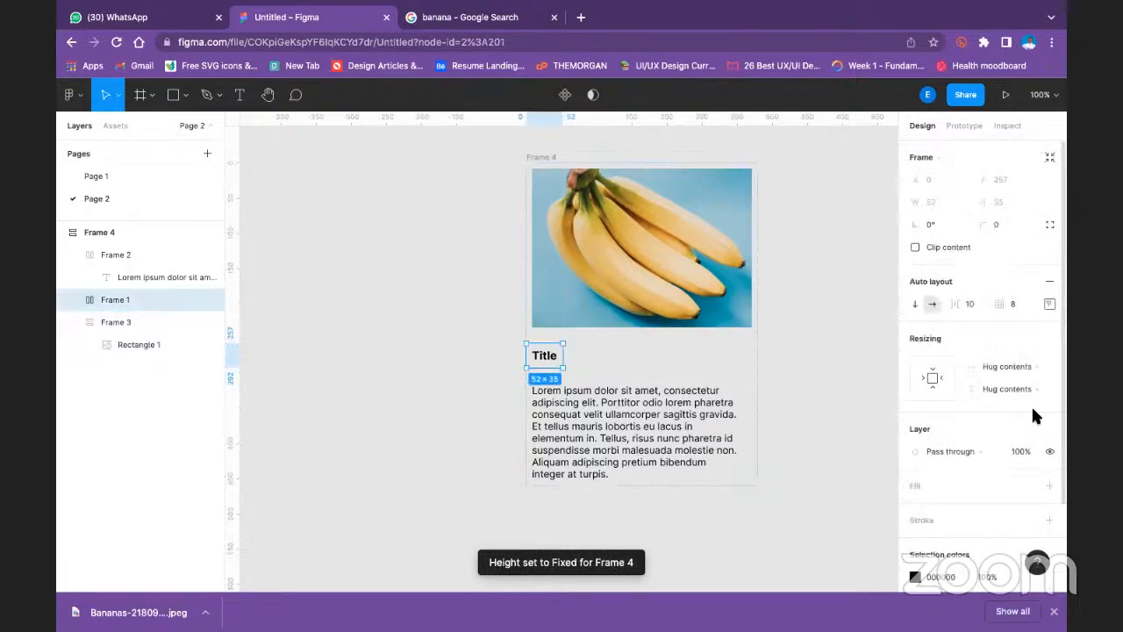
pyautogui.click(1004, 368)
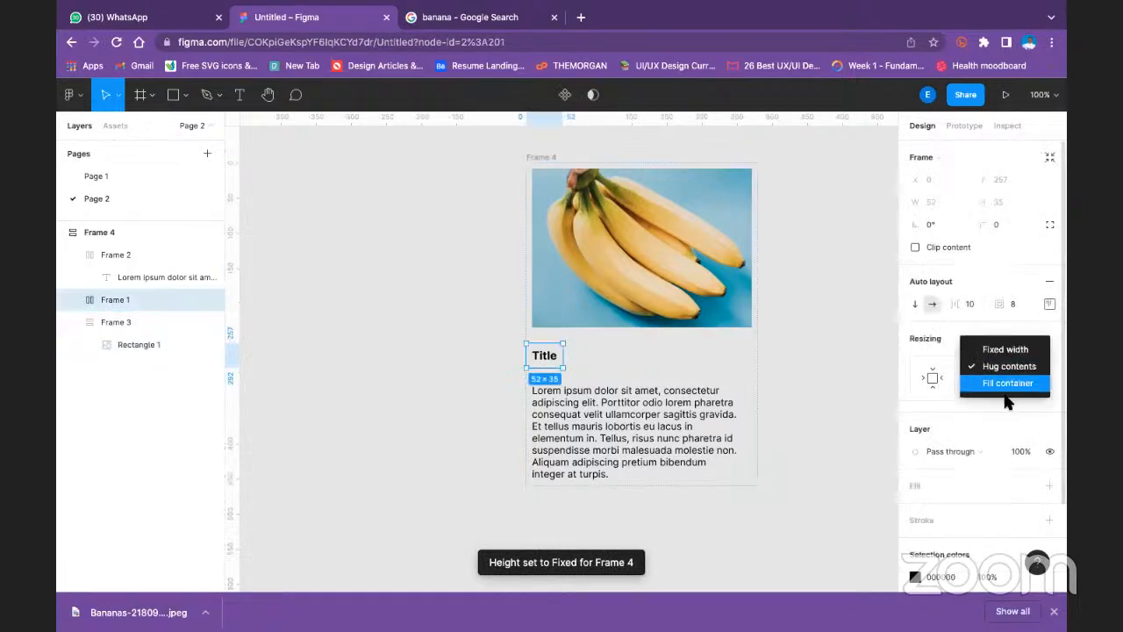
pyautogui.click(1006, 386)
pyautogui.click(1003, 387)
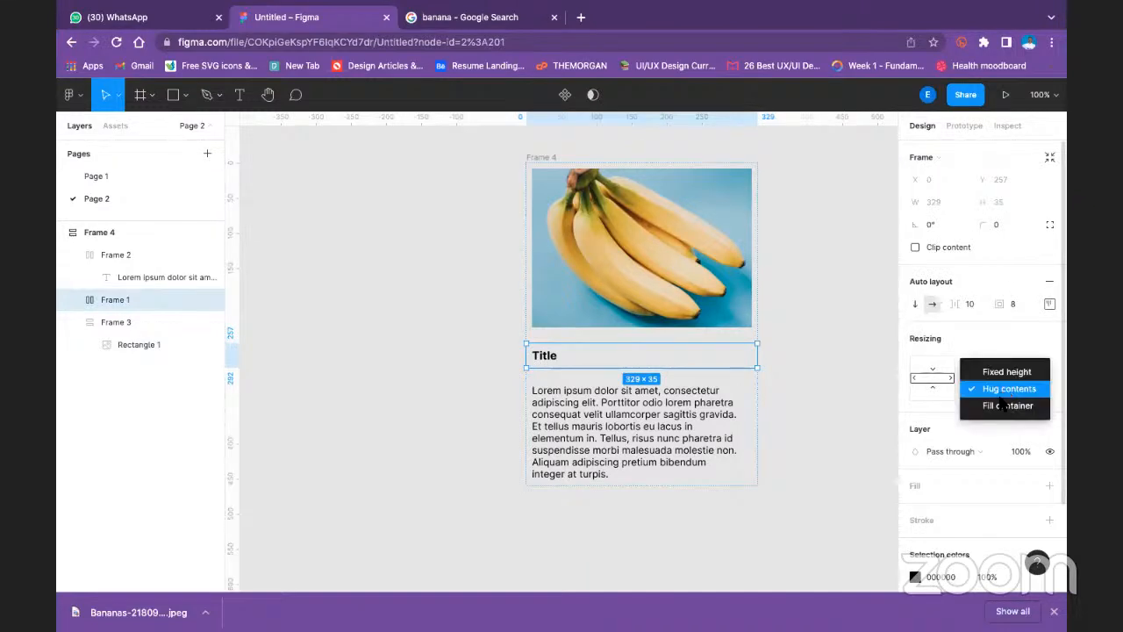
pyautogui.click(1001, 406)
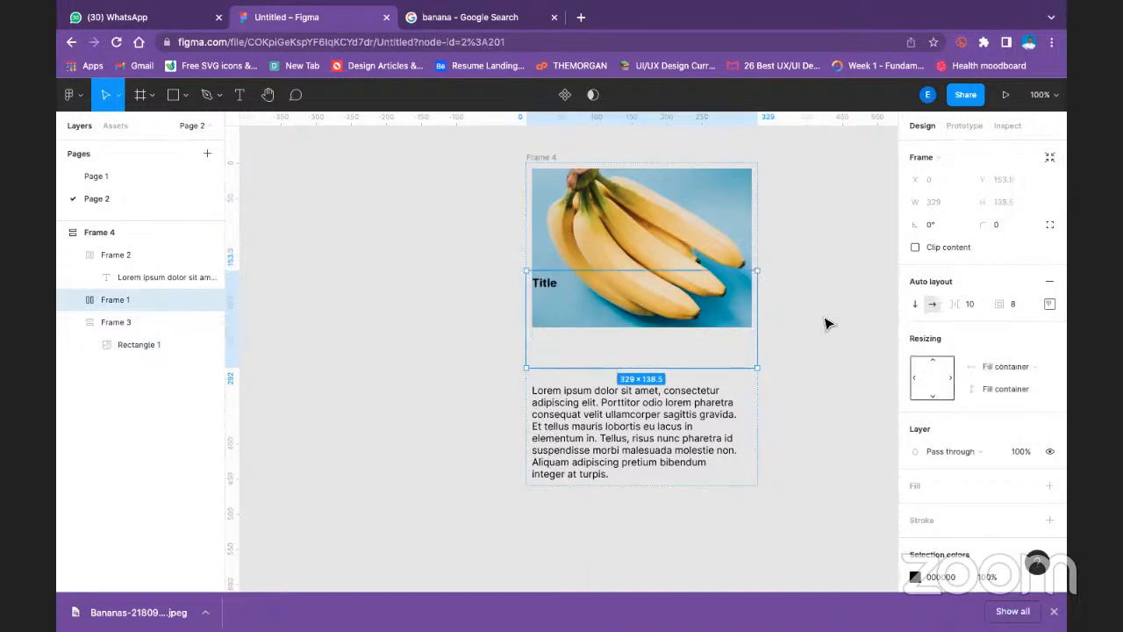
pyautogui.click(815, 343)
# - Add a white FFFFFF fill to the outer card frame, Frame 4
pyautogui.click(559, 157)
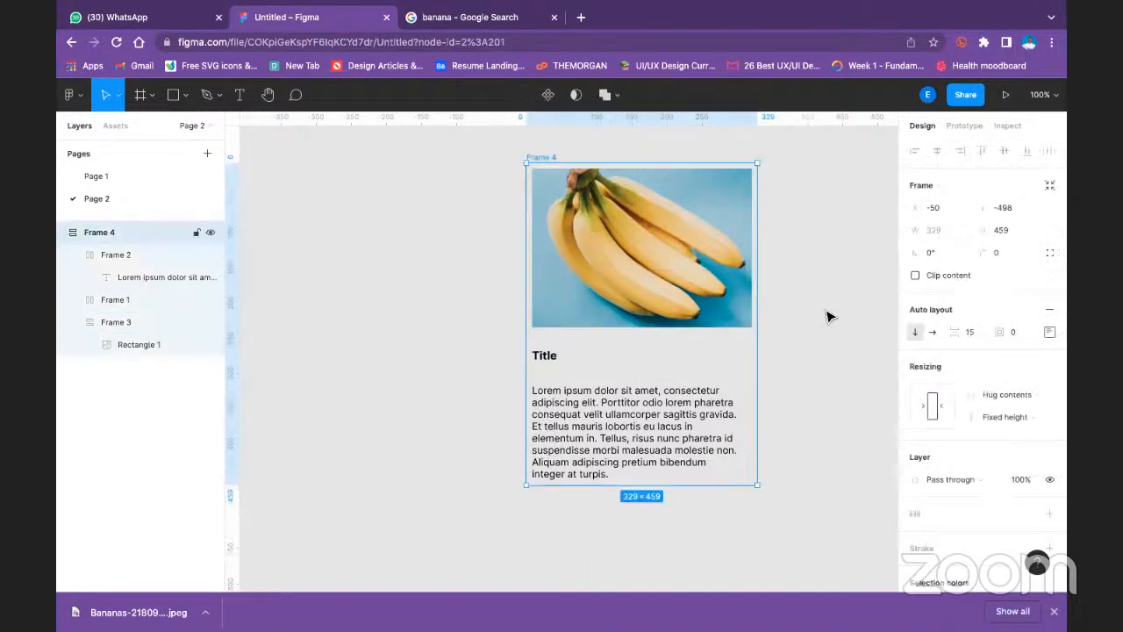
pyautogui.scroll(-3, 1020, 463)
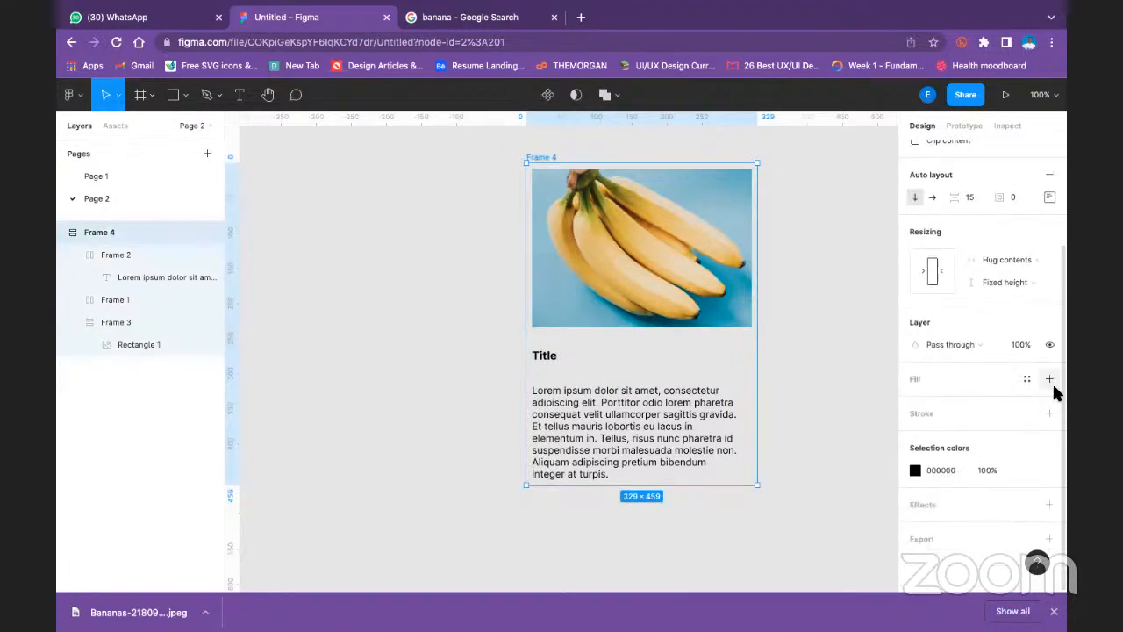
pyautogui.click(1049, 378)
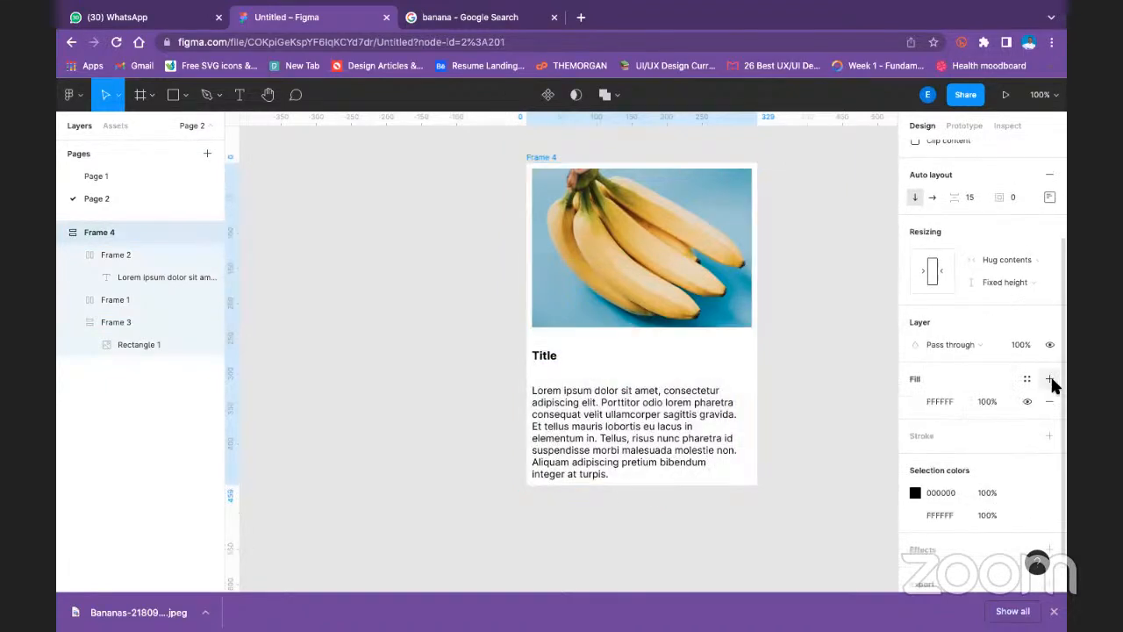
# - Set both the width and height resizing of the body text frame to Fill container
pyautogui.click(707, 427)
pyautogui.click(993, 257)
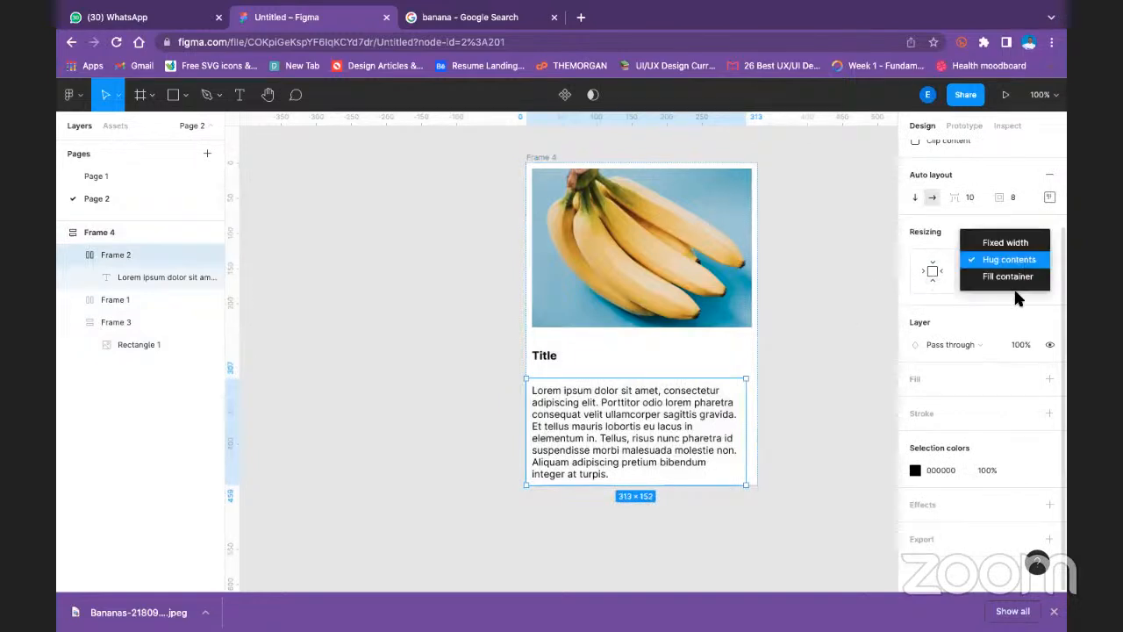
pyautogui.click(1018, 276)
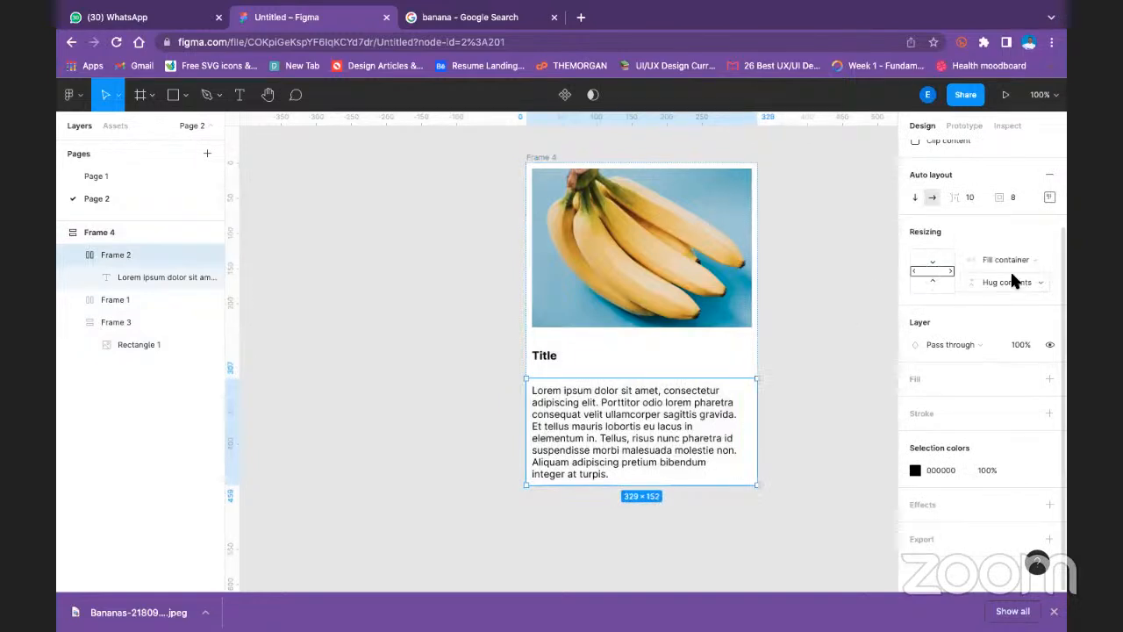
pyautogui.click(1013, 259)
pyautogui.click(1009, 278)
pyautogui.click(1008, 278)
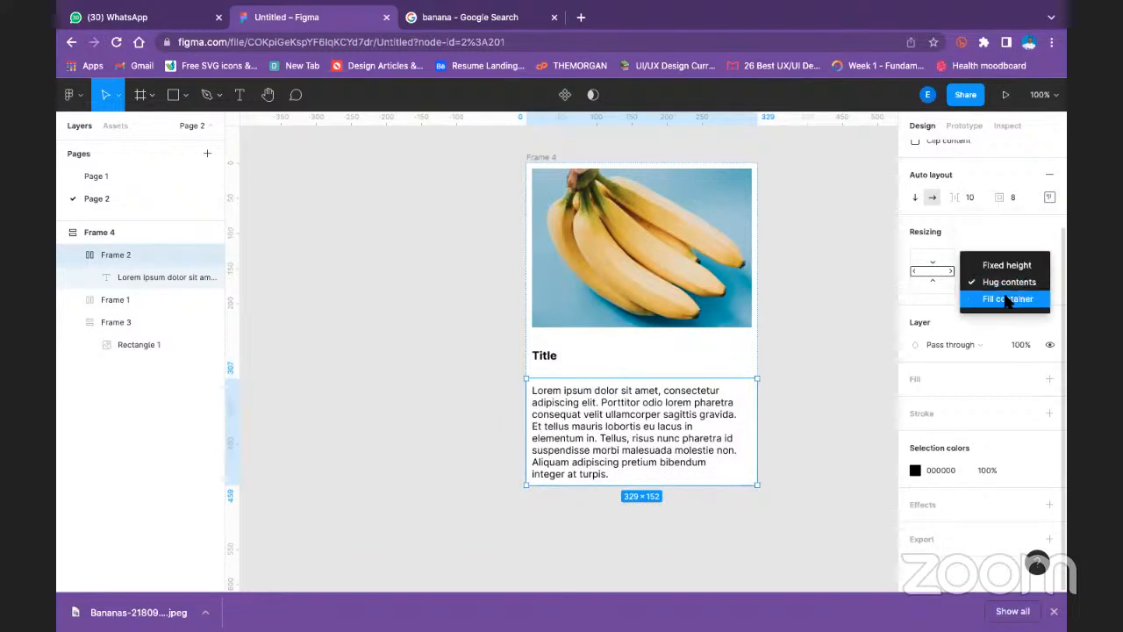
pyautogui.click(1008, 300)
pyautogui.click(863, 351)
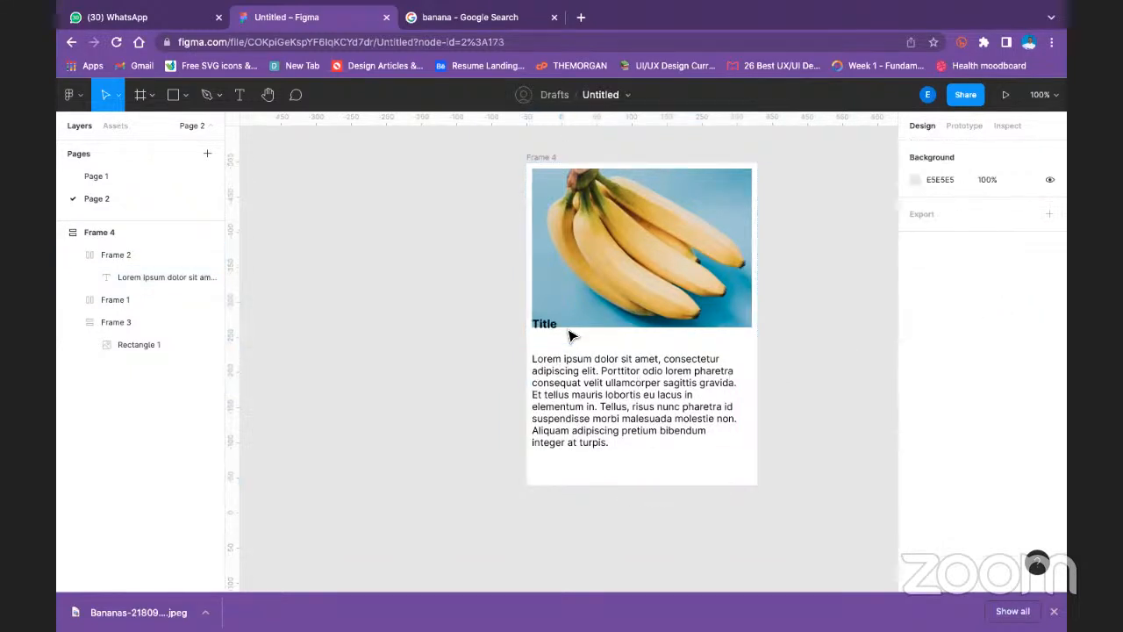
# - Center the body text within its auto layout frame using the alignment settings
pyautogui.click(540, 327)
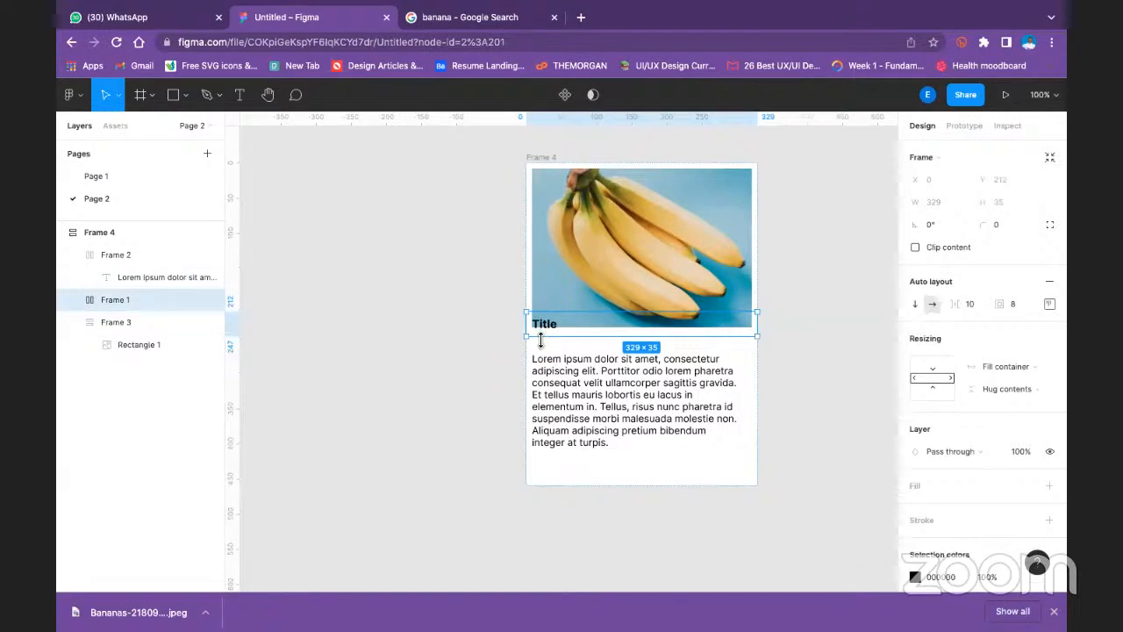
pyautogui.click(593, 363)
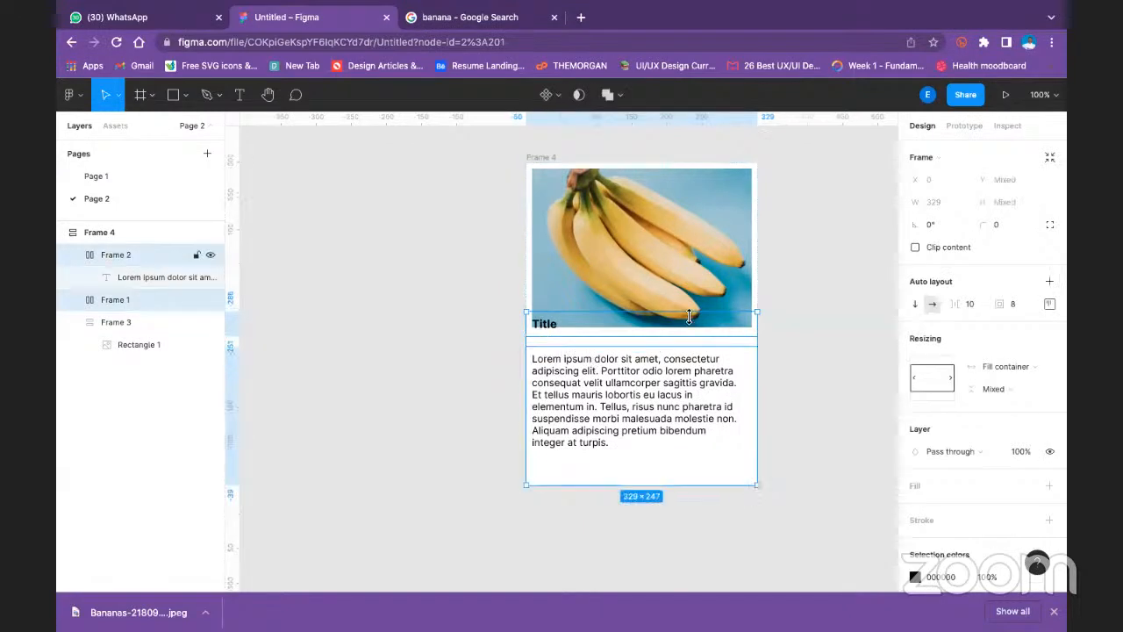
pyautogui.click(690, 324)
pyautogui.click(728, 354)
pyautogui.click(1049, 303)
pyautogui.click(1005, 365)
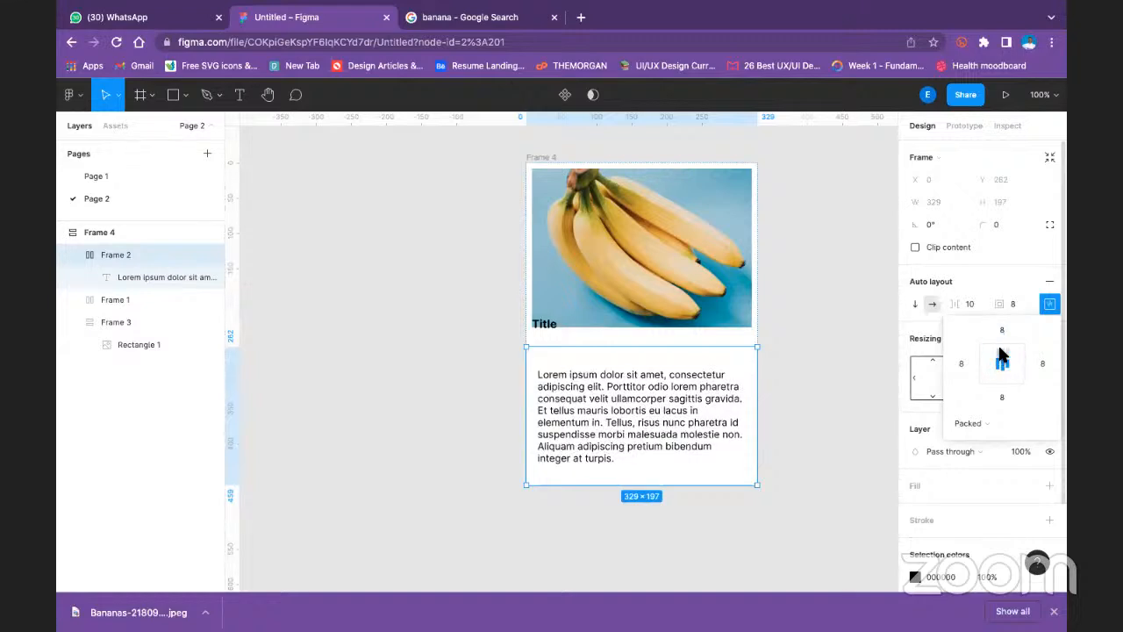
# - Try center and top-left alignment on the title frame, and set its alignment to left, vertically centered
pyautogui.click(556, 325)
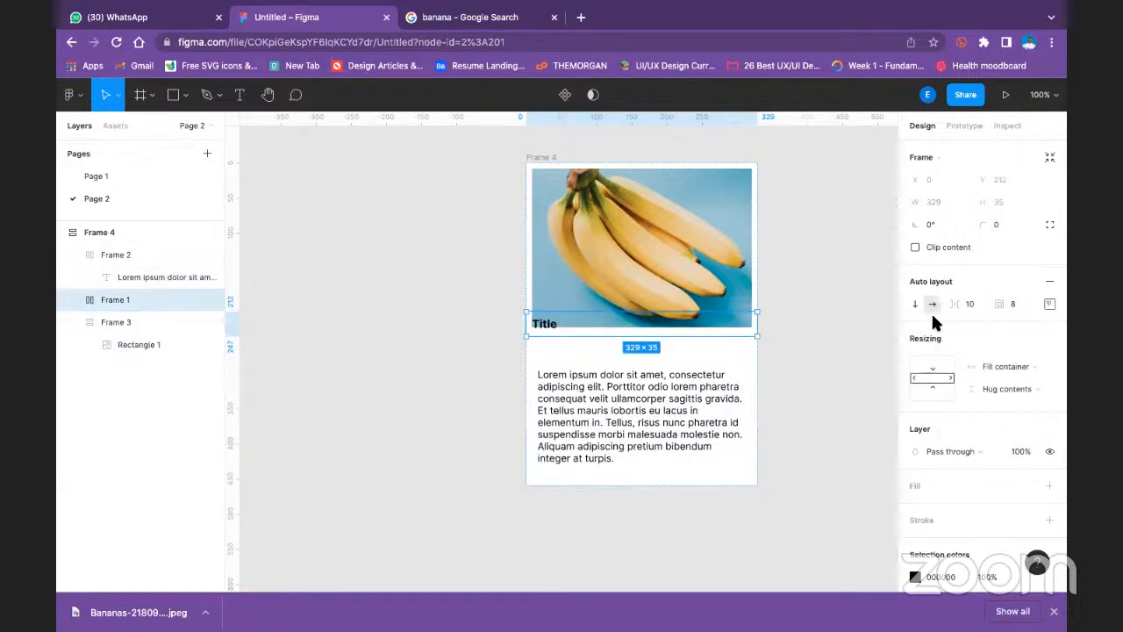
pyautogui.click(1049, 302)
pyautogui.click(1001, 365)
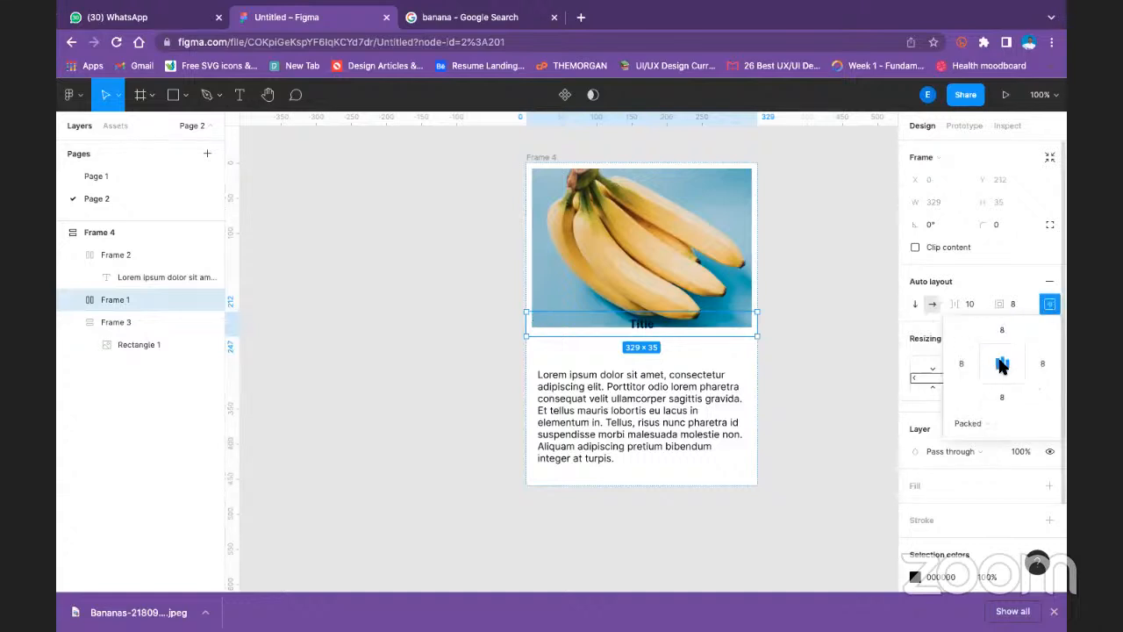
pyautogui.click(989, 355)
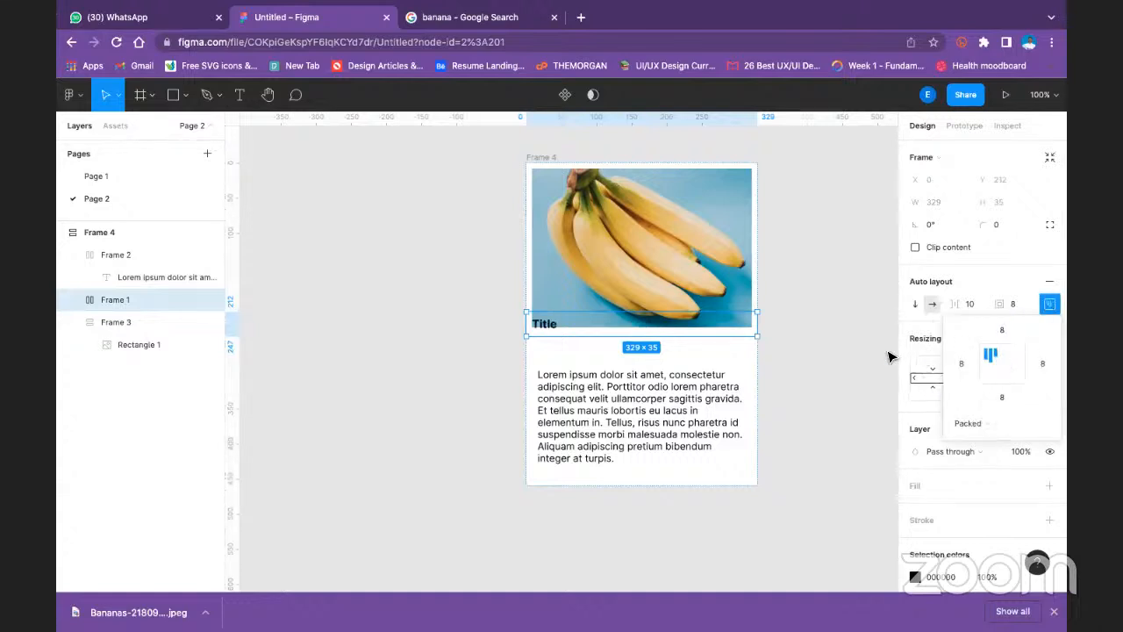
pyautogui.click(989, 366)
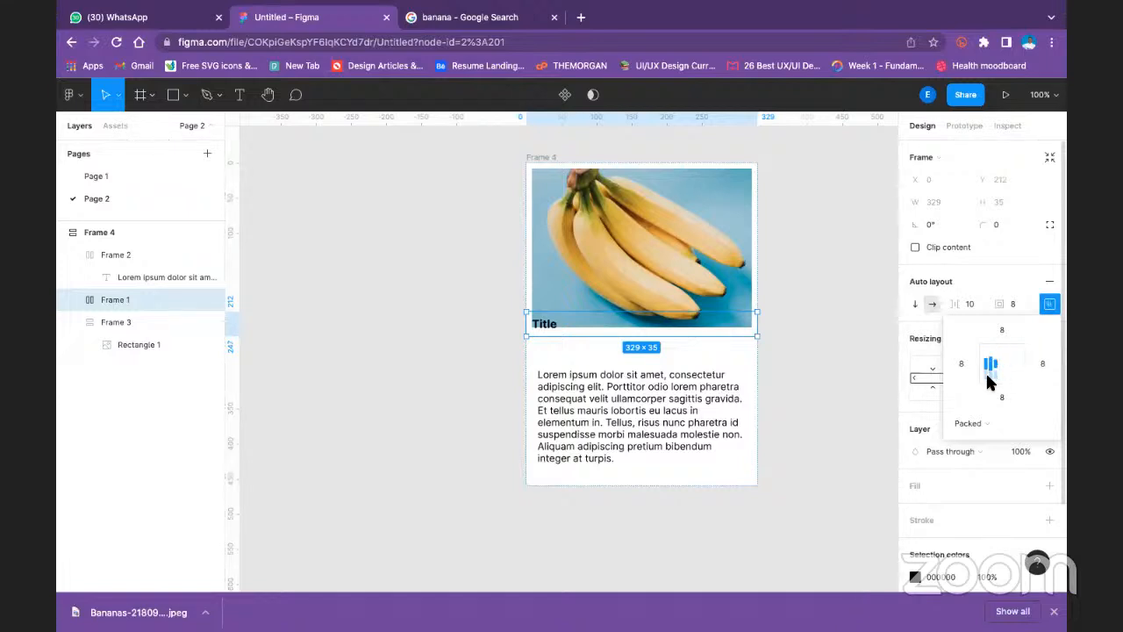
pyautogui.click(828, 412)
# - Set the top padding of the title's auto layout frame, Frame 1, to 16
pyautogui.click(568, 328)
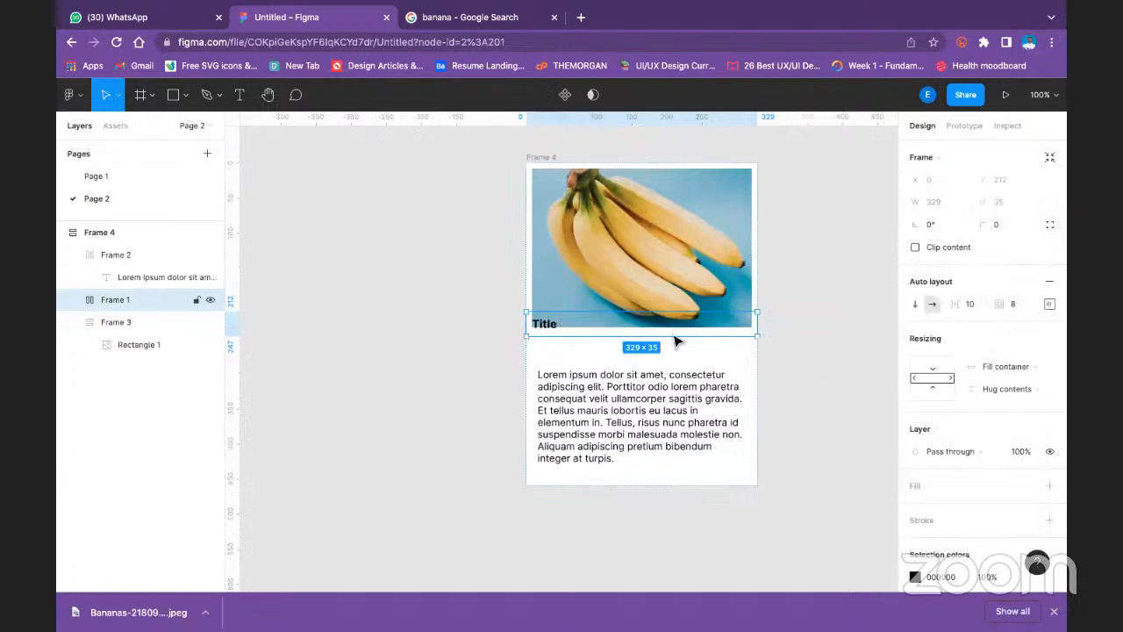
pyautogui.click(1049, 305)
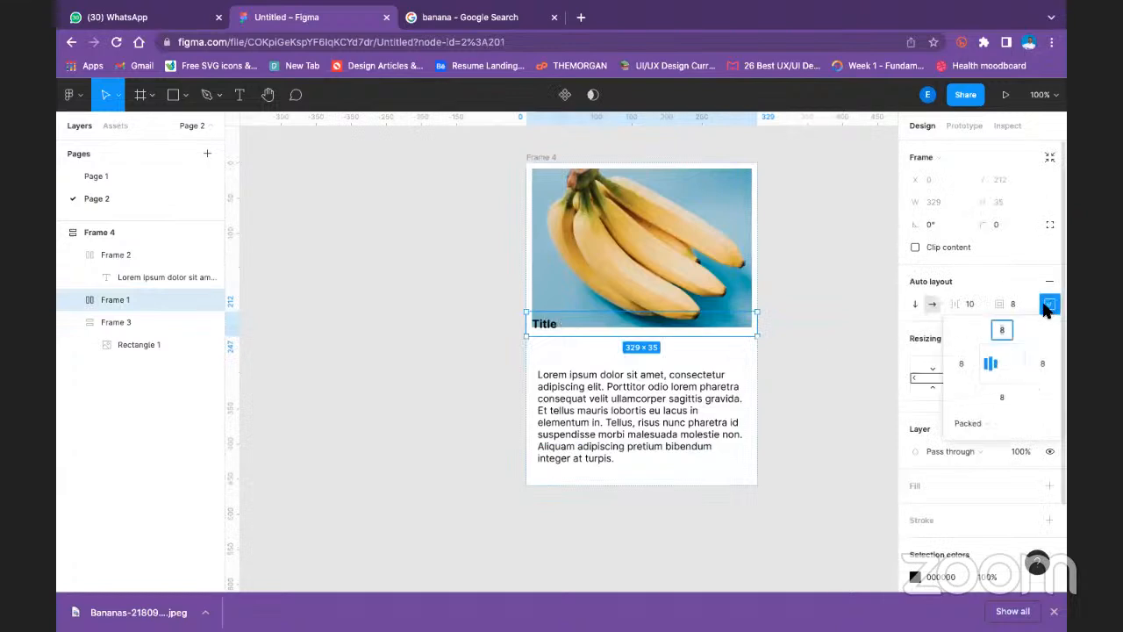
pyautogui.click(1000, 335)
pyautogui.write('16')
pyautogui.press('Return')
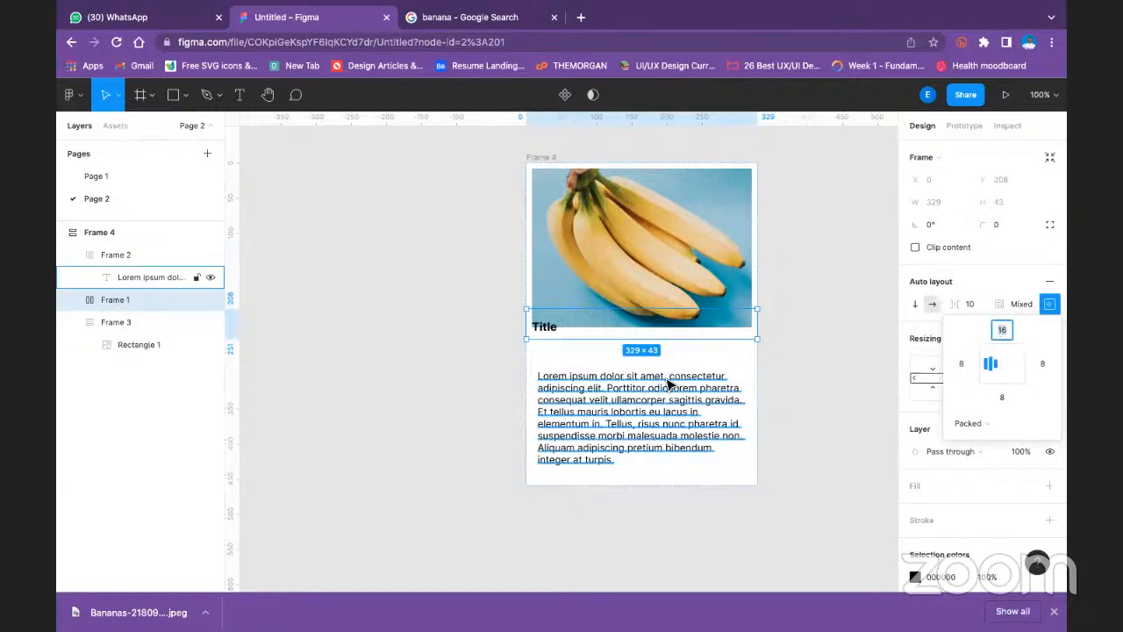
pyautogui.click(784, 359)
# - Wrap the title frame and the body text frame together in a new auto layout frame
pyautogui.hotkey('ctrl', 'a')
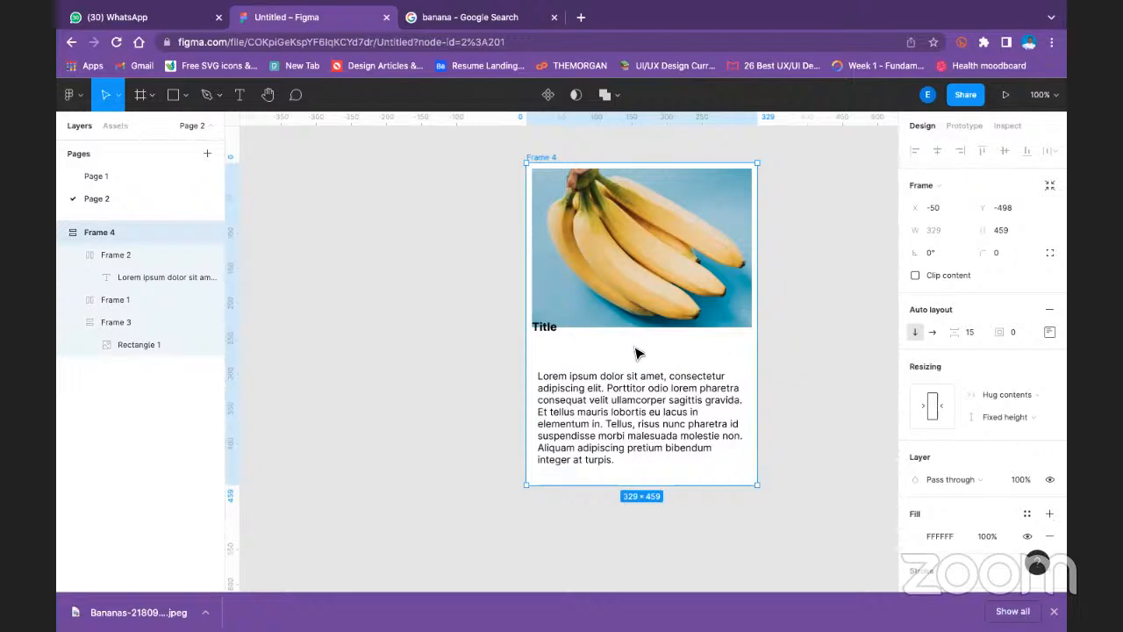
pyautogui.click(545, 328)
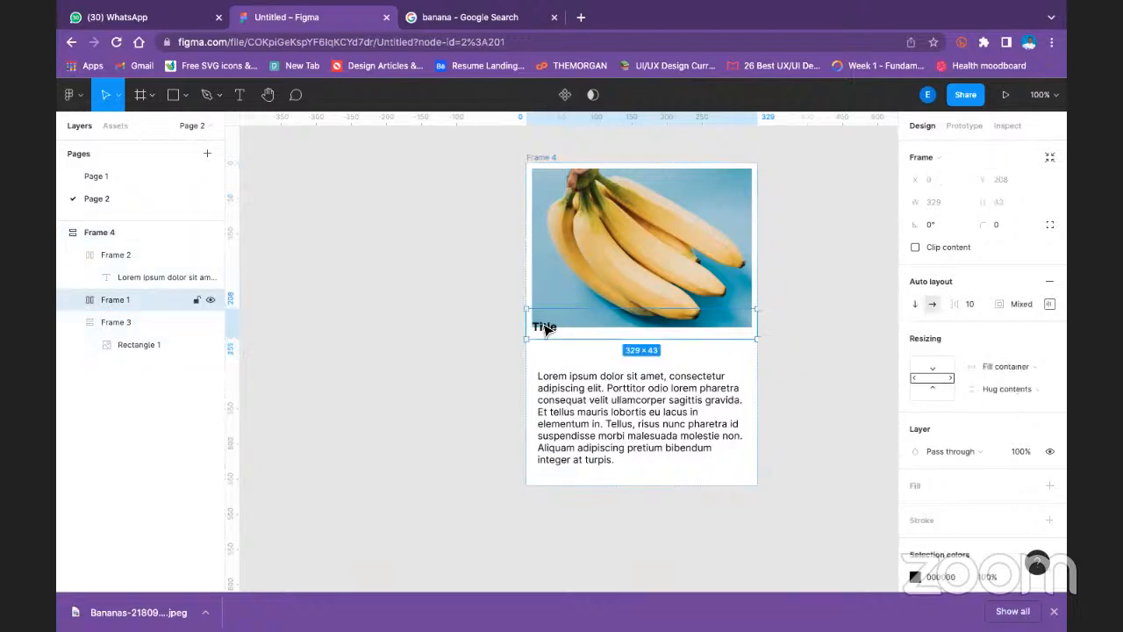
pyautogui.keyDown('shift'); pyautogui.click(579, 401); pyautogui.keyUp('shift')
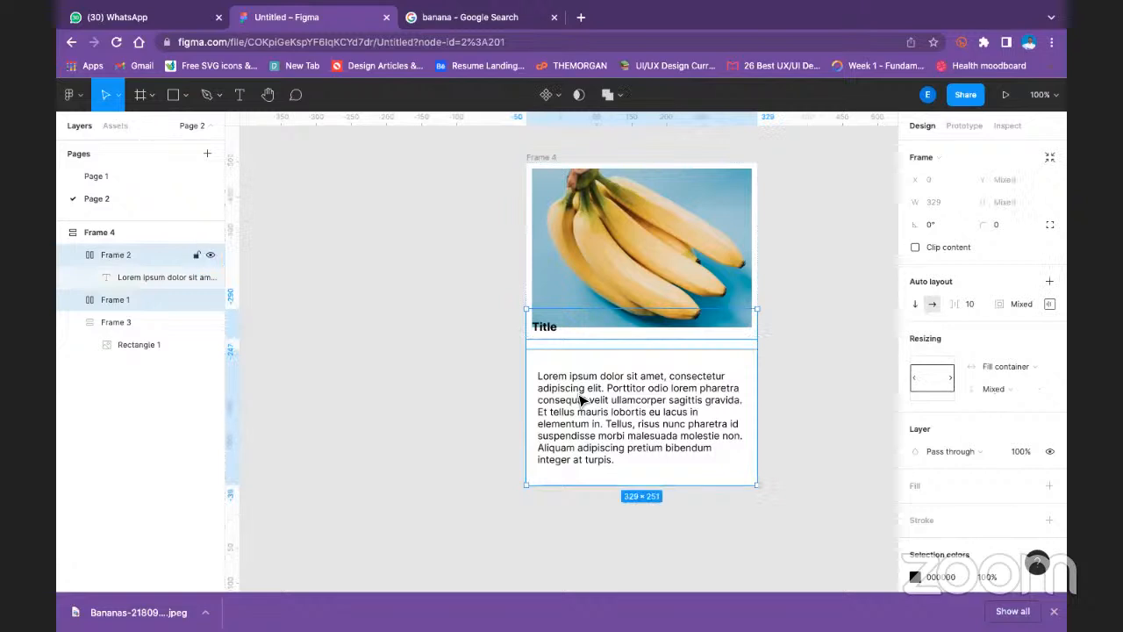
pyautogui.hotkey('shift', 'a')
# - Center the contents of the combined text frame, Frame 5, and set its top padding to 16
pyautogui.click(1049, 304)
pyautogui.click(1002, 362)
pyautogui.click(1006, 331)
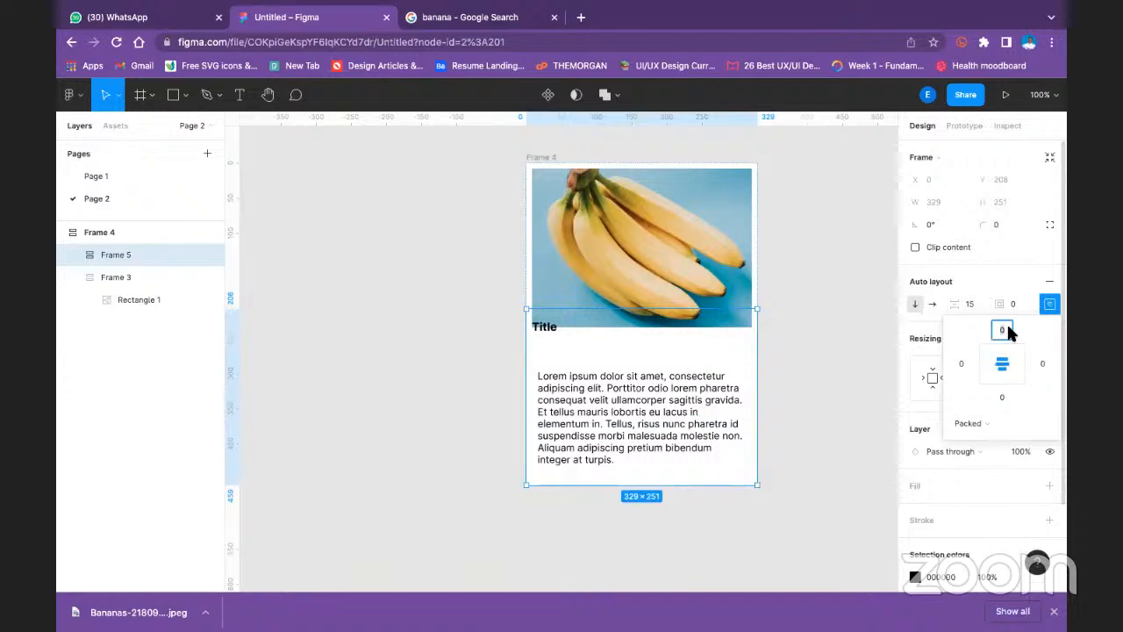
pyautogui.write('16')
pyautogui.press('Return')
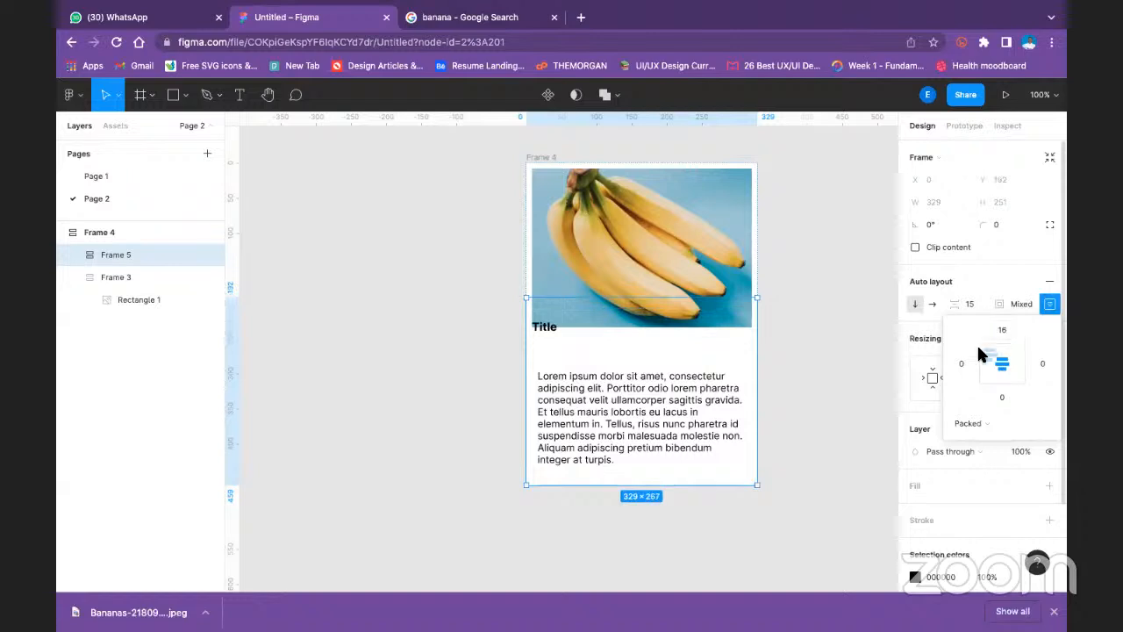
# - Set the spacing between the title and body text frames inside Frame 5 to 0
pyautogui.click(999, 328)
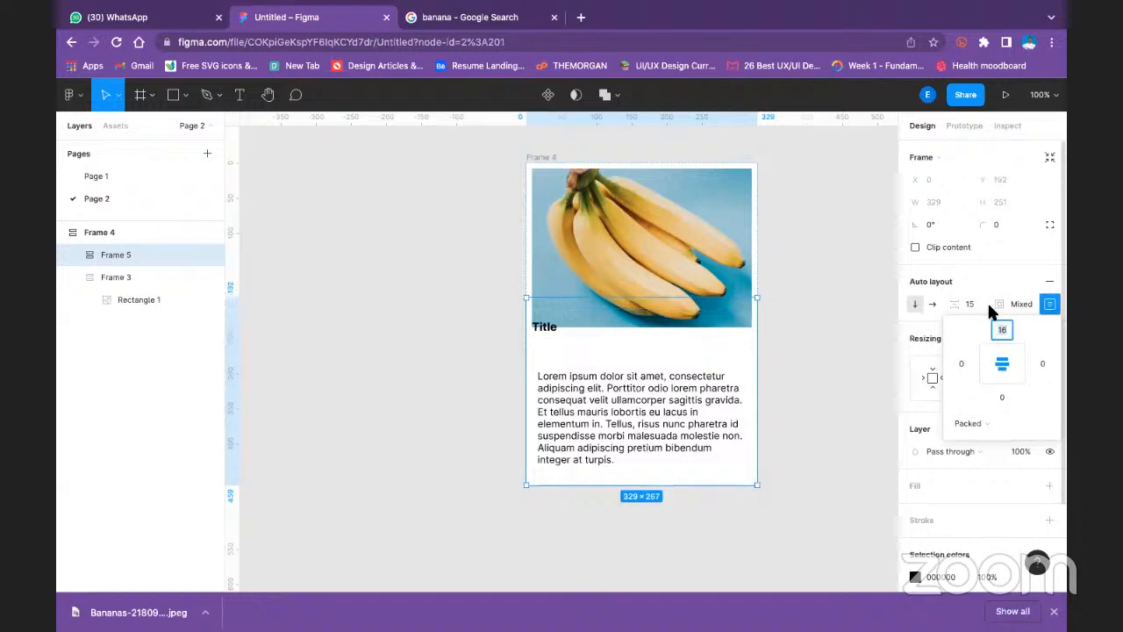
pyautogui.click(970, 303)
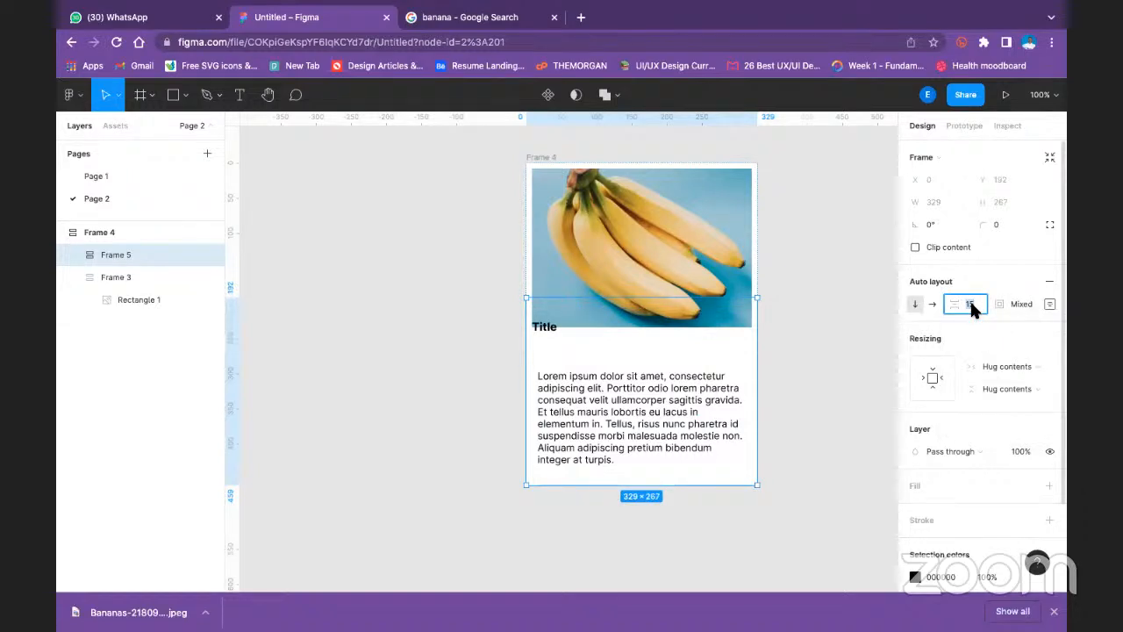
pyautogui.write('0')
pyautogui.press('Return')
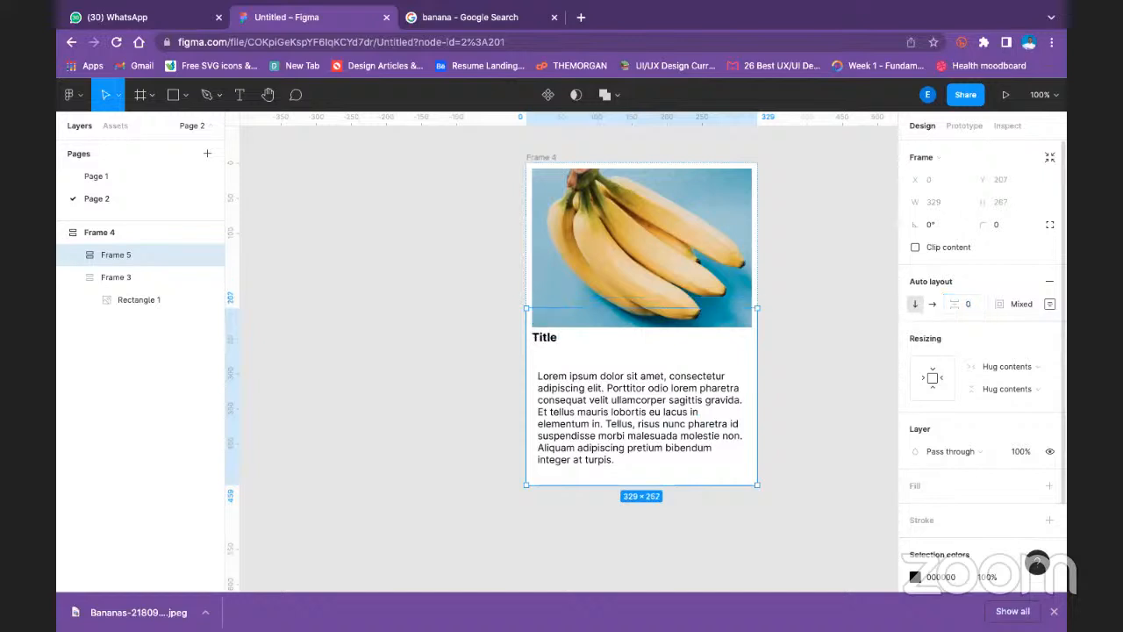
pyautogui.click(1049, 303)
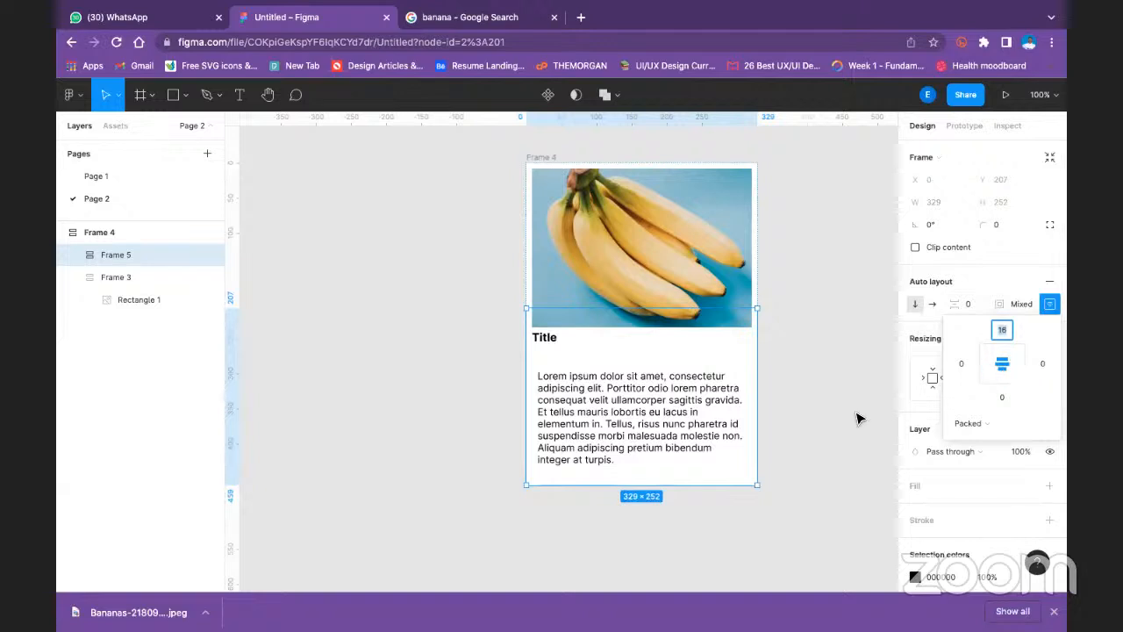
pyautogui.click(794, 414)
# - Set the width resizing of the combined text frame, Frame 5, to Fill container
pyautogui.click(587, 327)
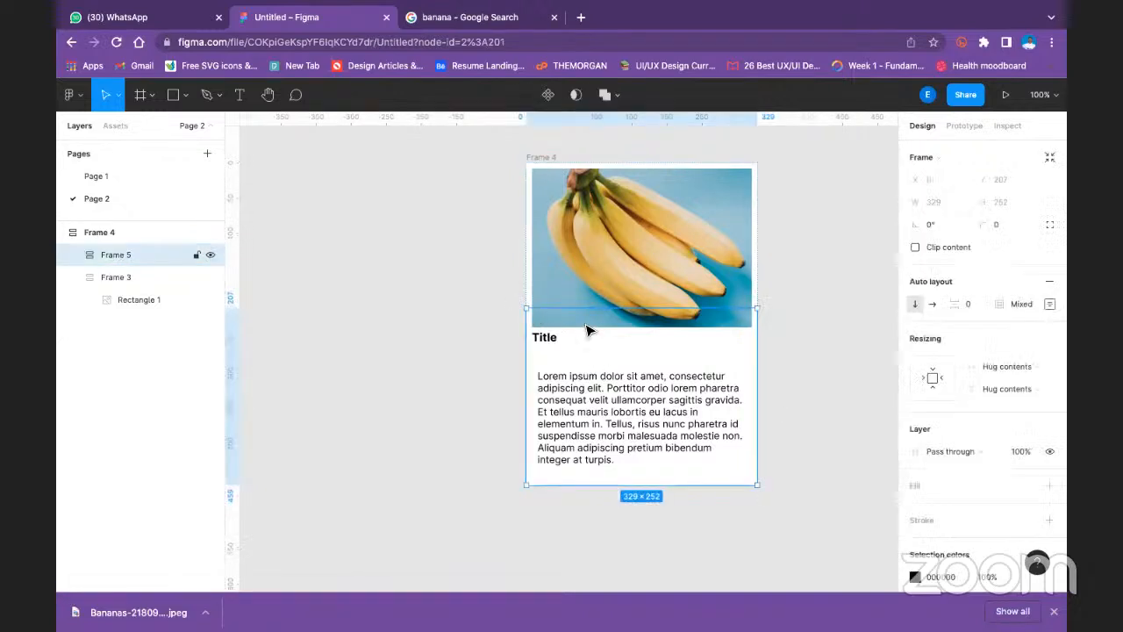
pyautogui.click(1006, 365)
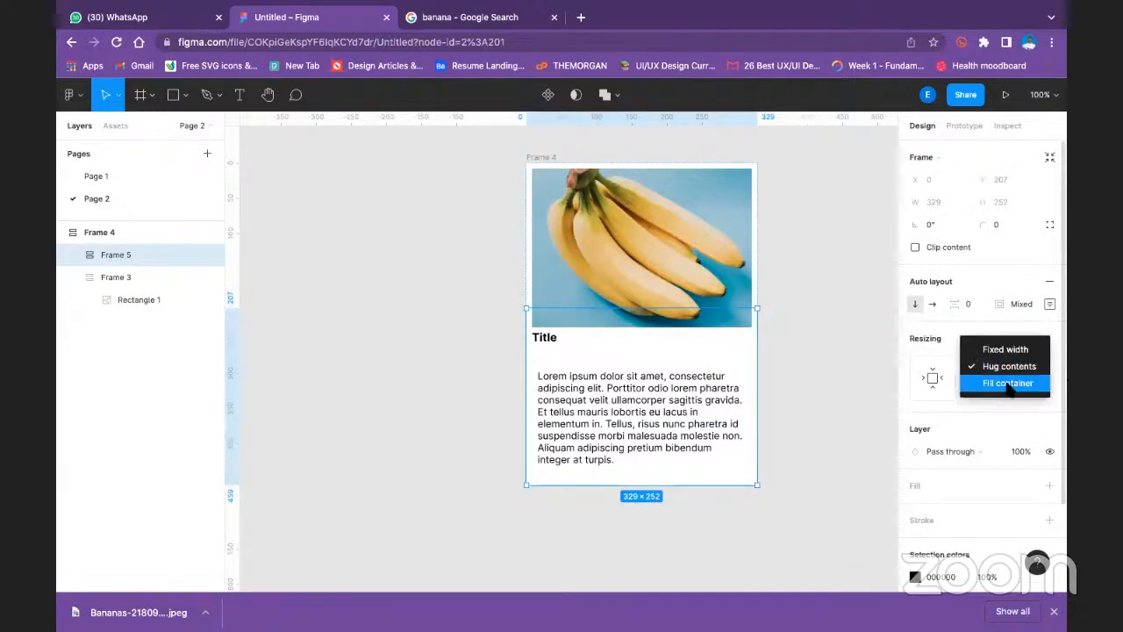
pyautogui.click(1005, 381)
# - Try shrinking the whole card, Frame 4, to about 219 × 376 to test its responsiveness, and undo the resize
pyautogui.click(107, 234)
pyautogui.moveTo(758, 485); pyautogui.dragTo(682, 430)
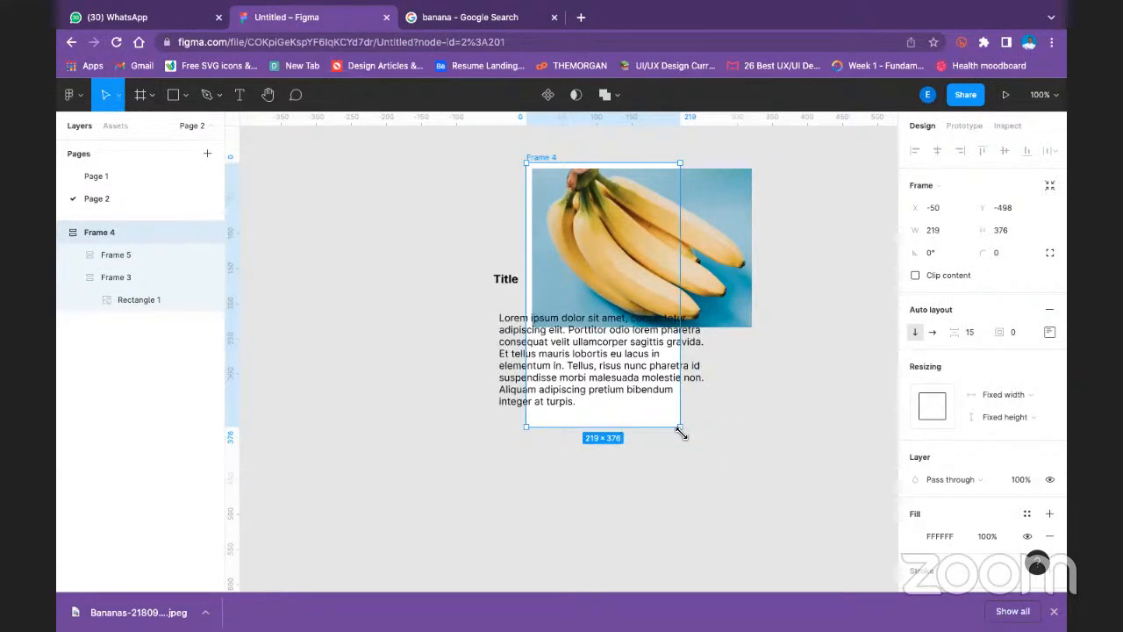
pyautogui.click(804, 328)
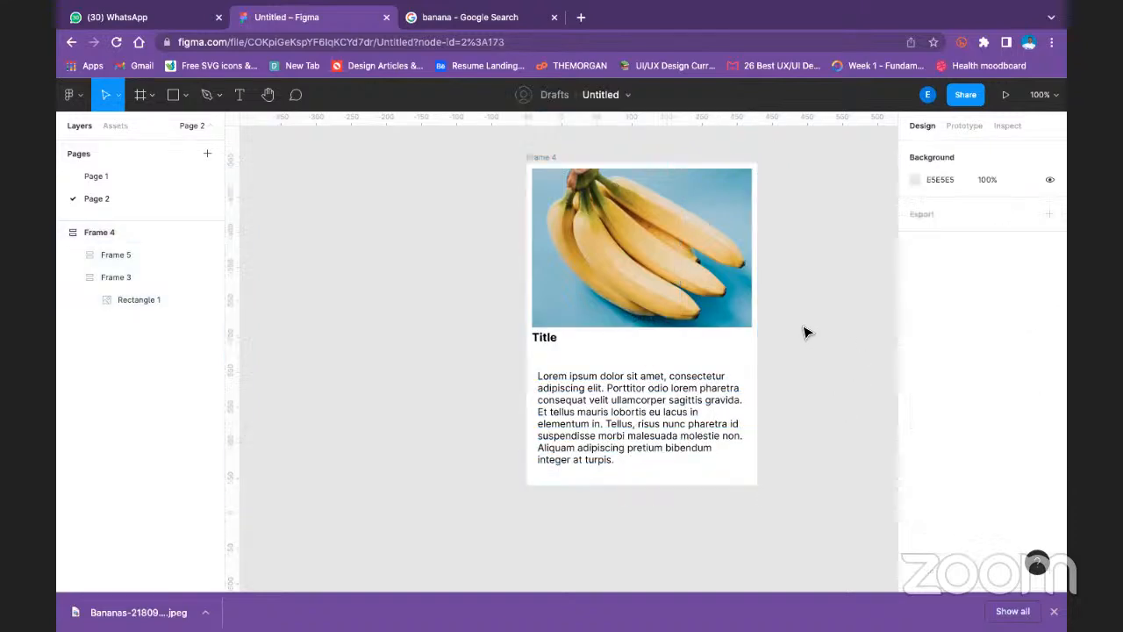
# - Try enlarging the banana image's frame, Frame 3, to about 348 × 223, and undo the resize
pyautogui.click(681, 236)
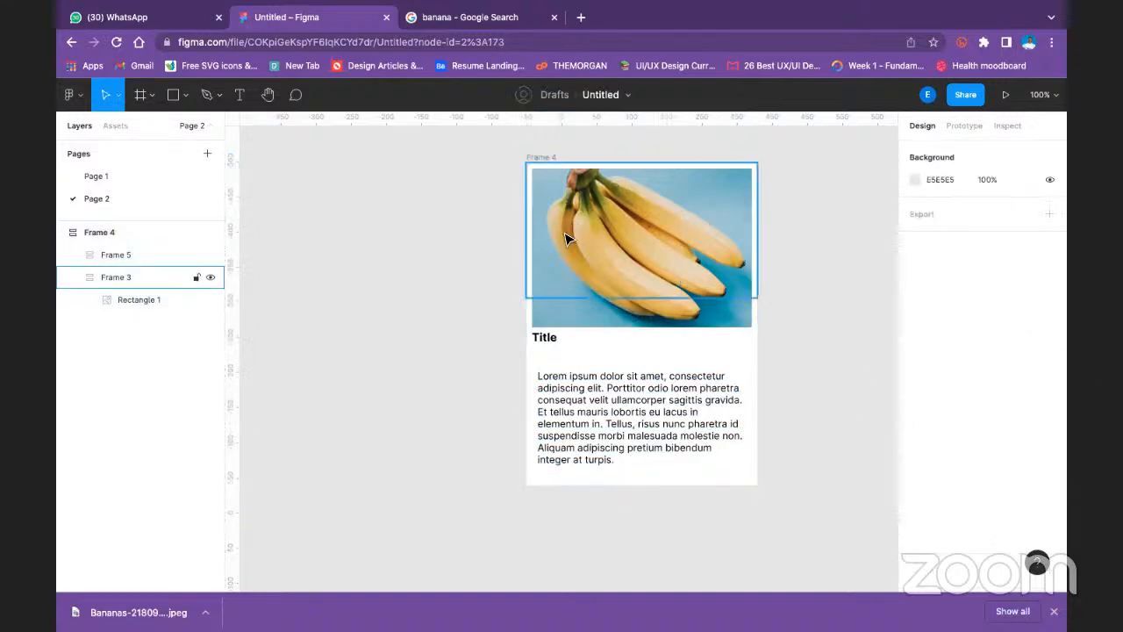
pyautogui.click(670, 266)
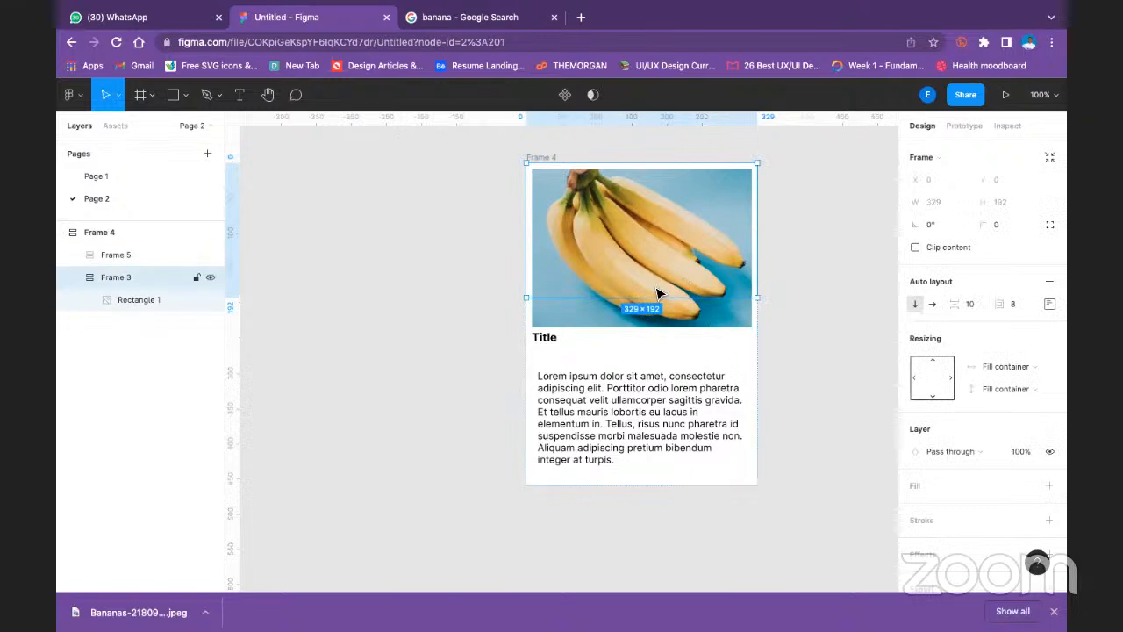
pyautogui.moveTo(760, 303); pyautogui.dragTo(772, 325)
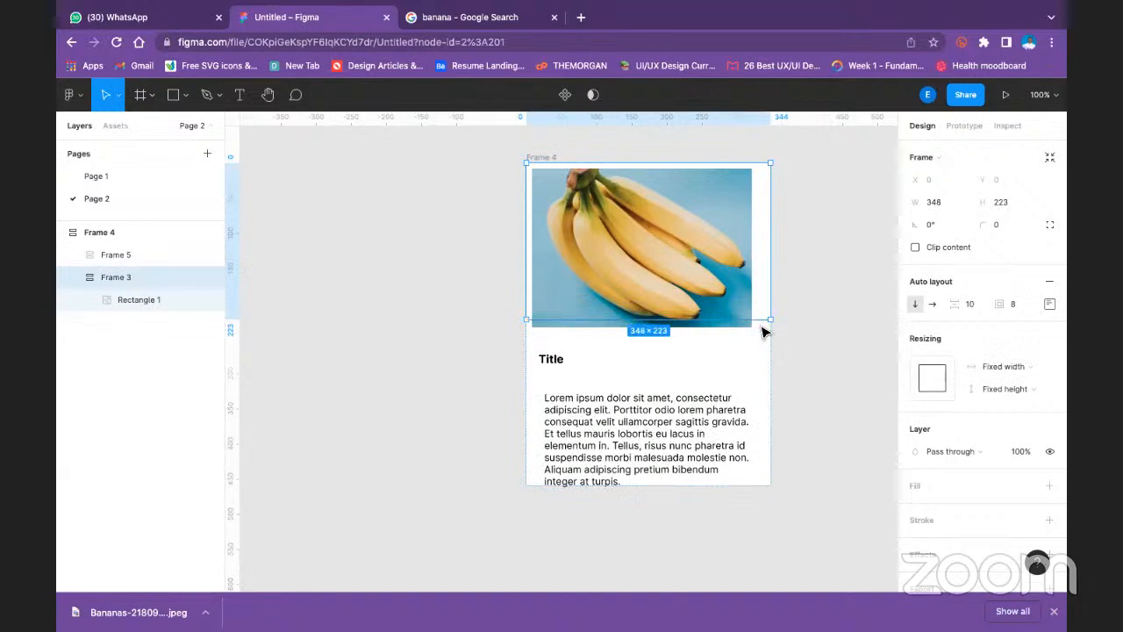
pyautogui.press('super+z')
pyautogui.click(764, 296)
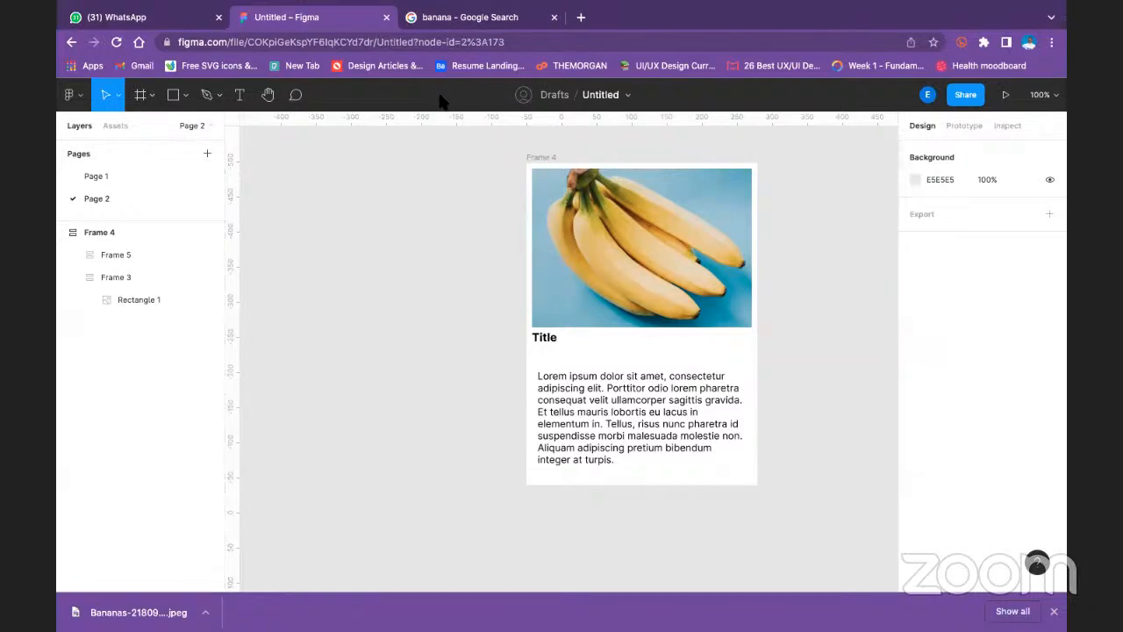
# - Shrink the whole card, Frame 4, to about 276 × 354 and deselect it
pyautogui.moveTo(479, 7)
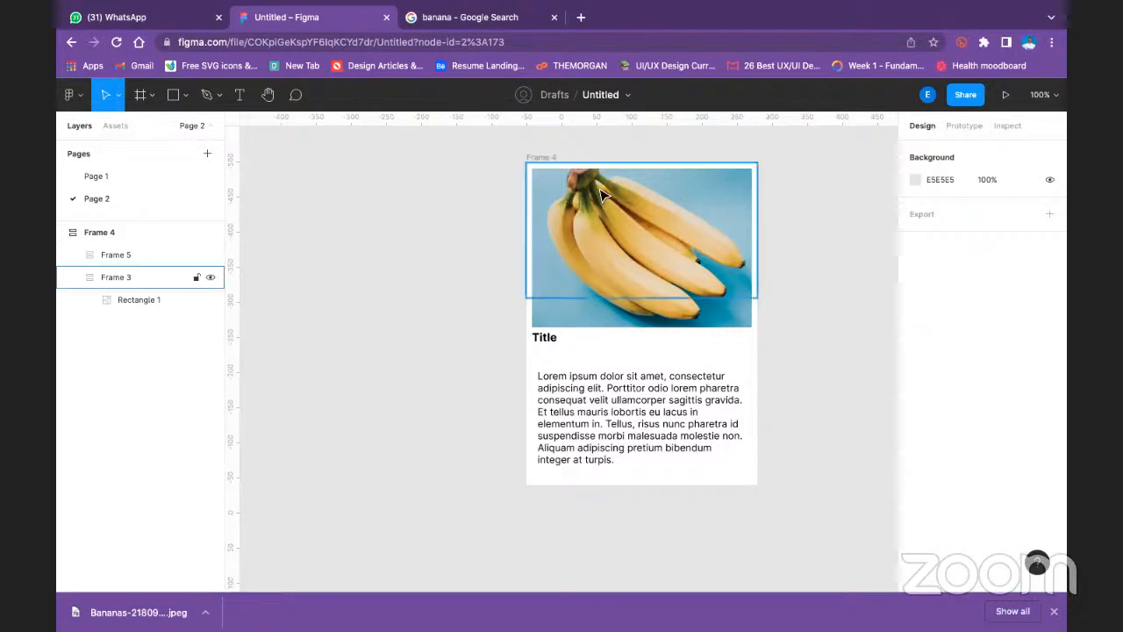
pyautogui.click(547, 160)
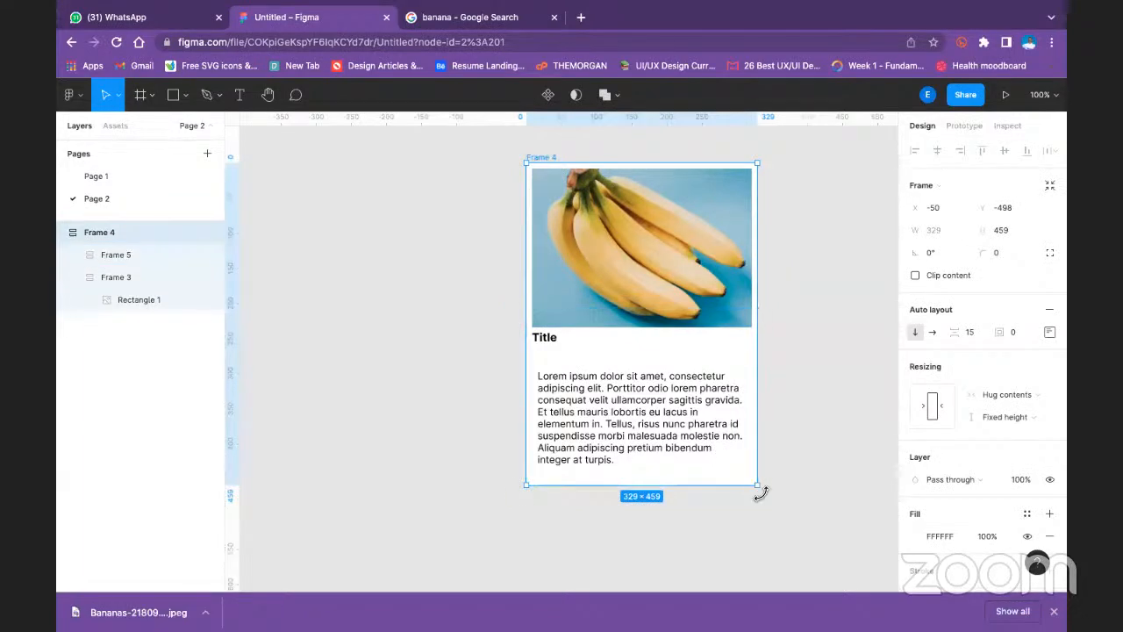
pyautogui.moveTo(625, 289); pyautogui.dragTo(722, 413)
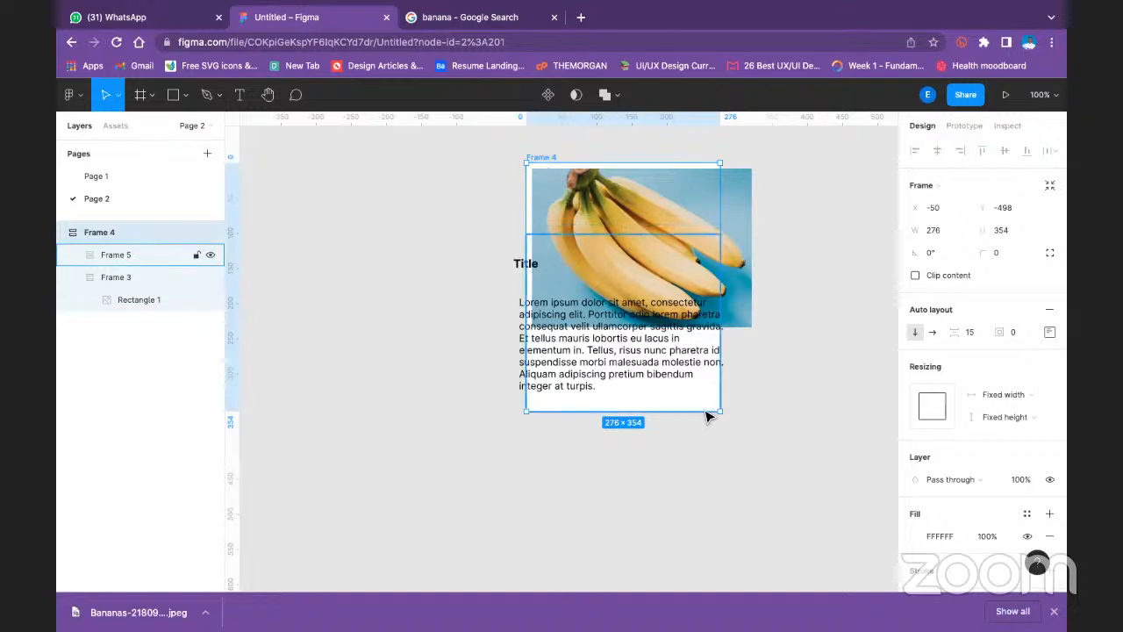
pyautogui.click(813, 385)
pyautogui.click(552, 157)
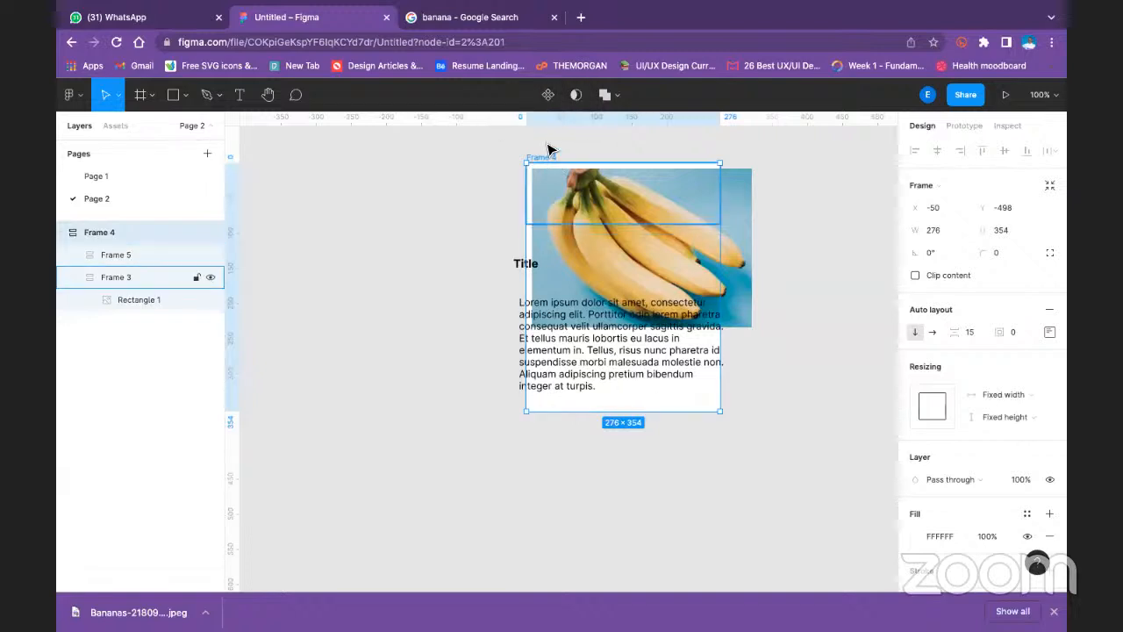
pyautogui.click(614, 149)
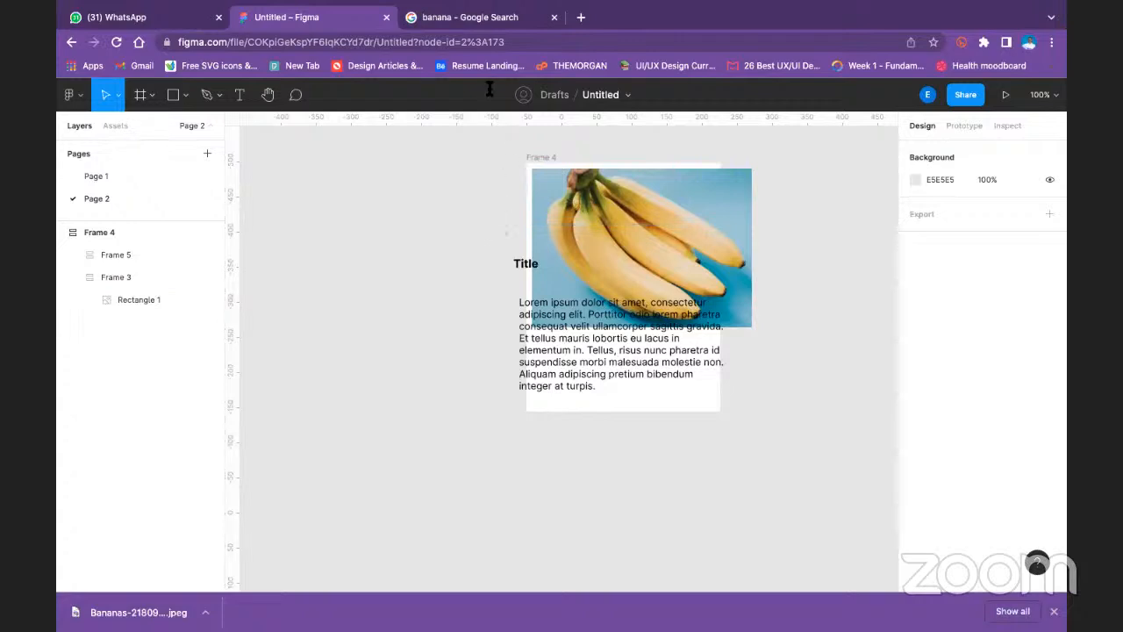
# - Switch to Slack and view the int-ui-ux channel of the KodeCamp 2.0 workspace
pyautogui.moveTo(507, 14)
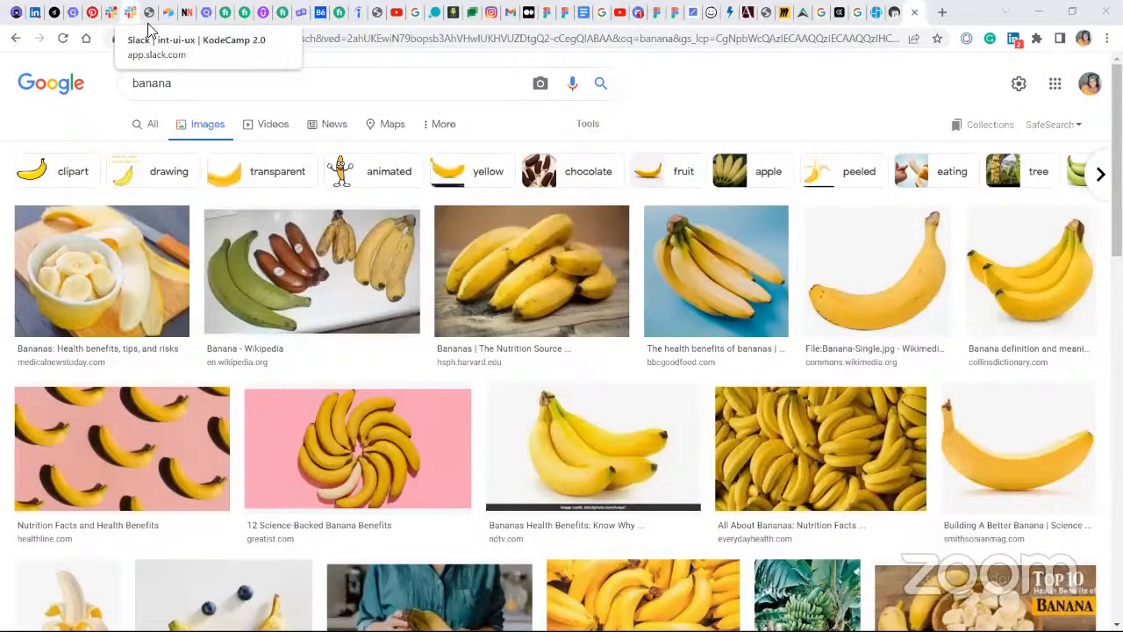
pyautogui.click(129, 18)
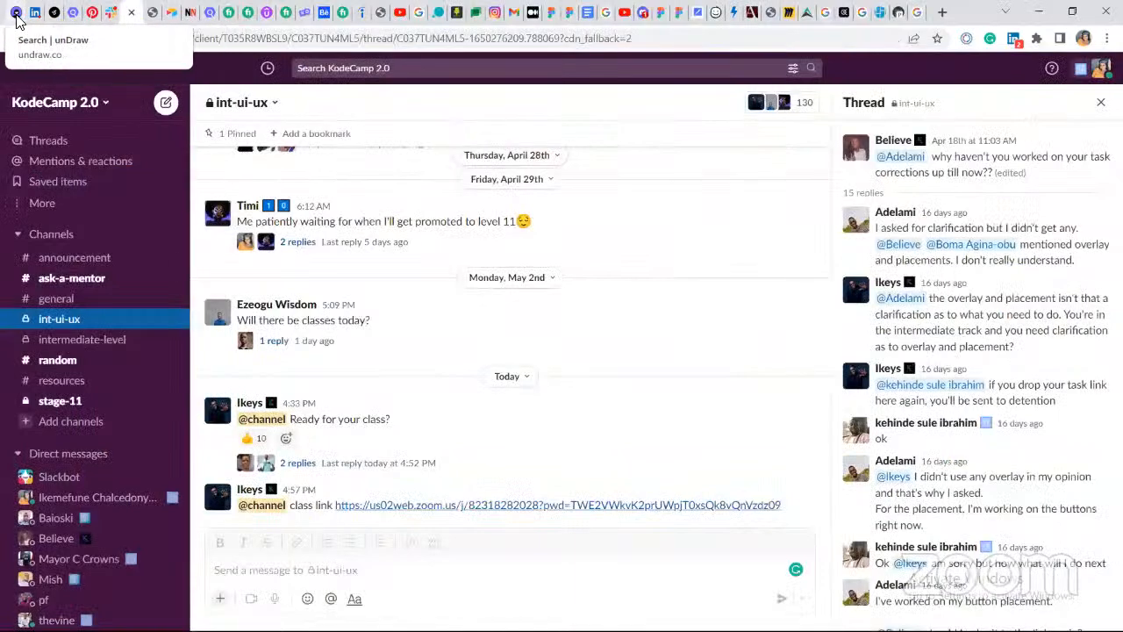